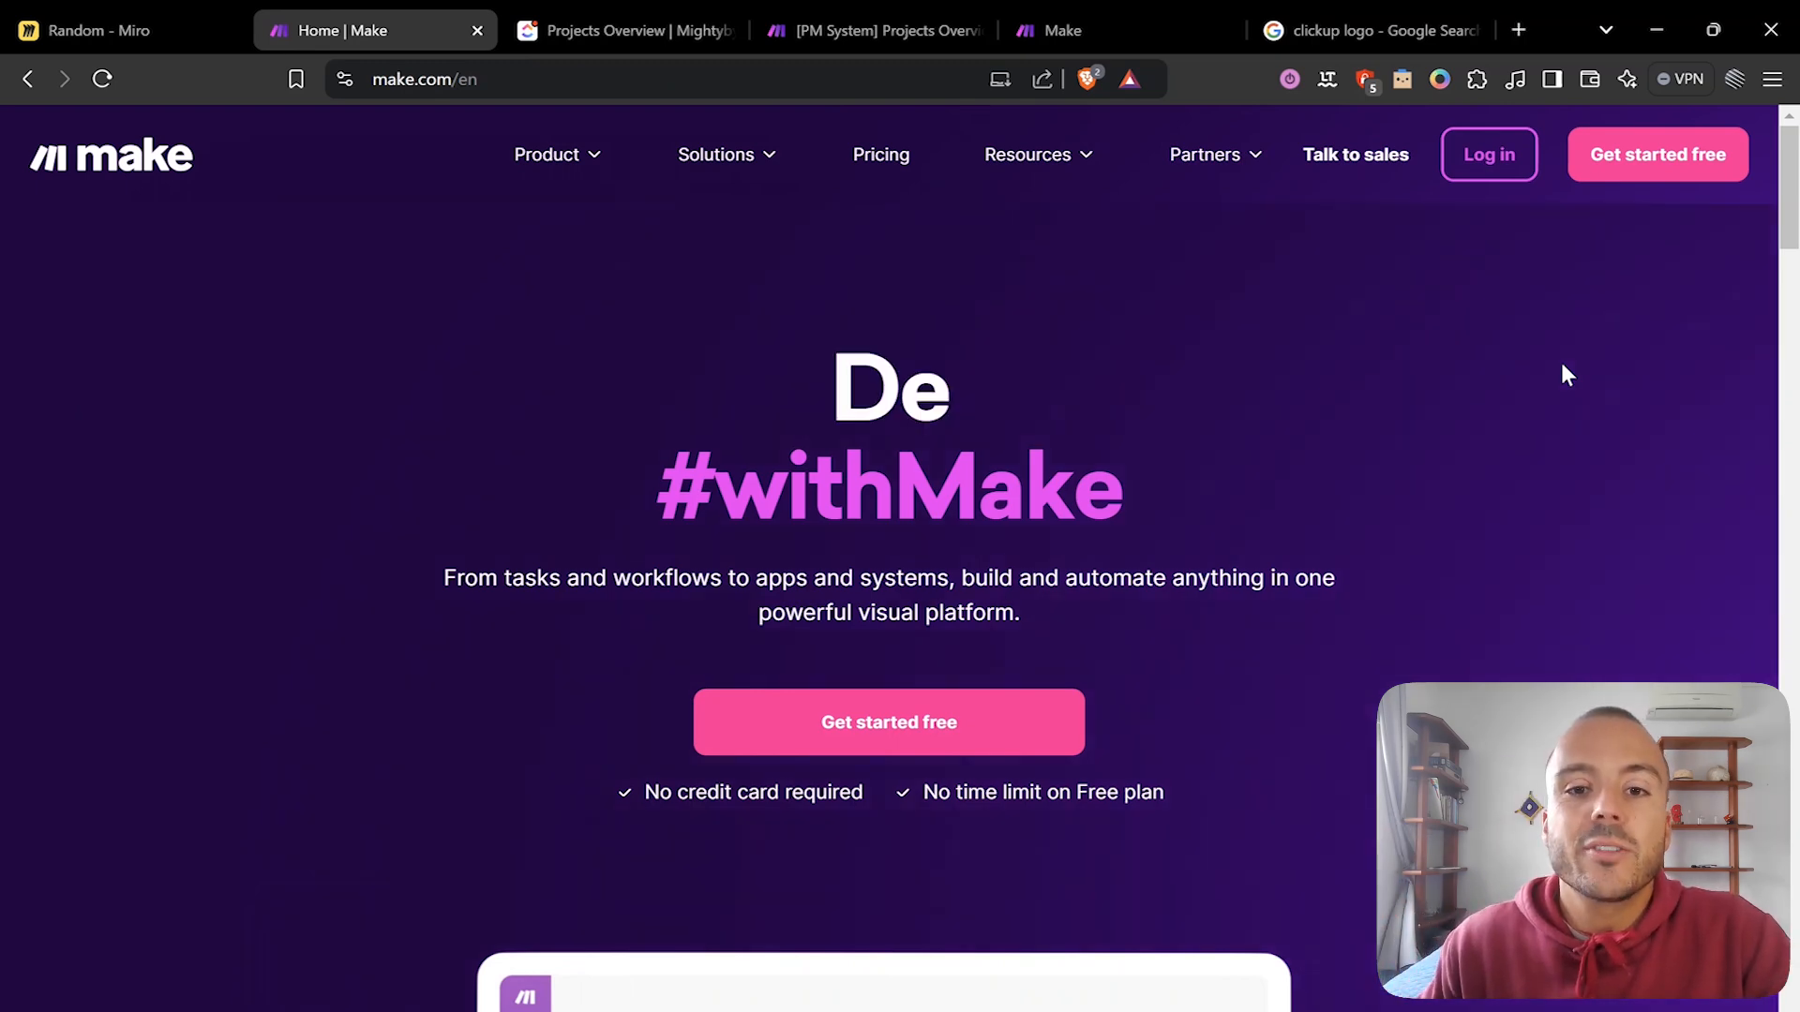
# Scroll down the make.com homepage to view its automation platform overview.
pyautogui.scroll(-6, 1563, 374)
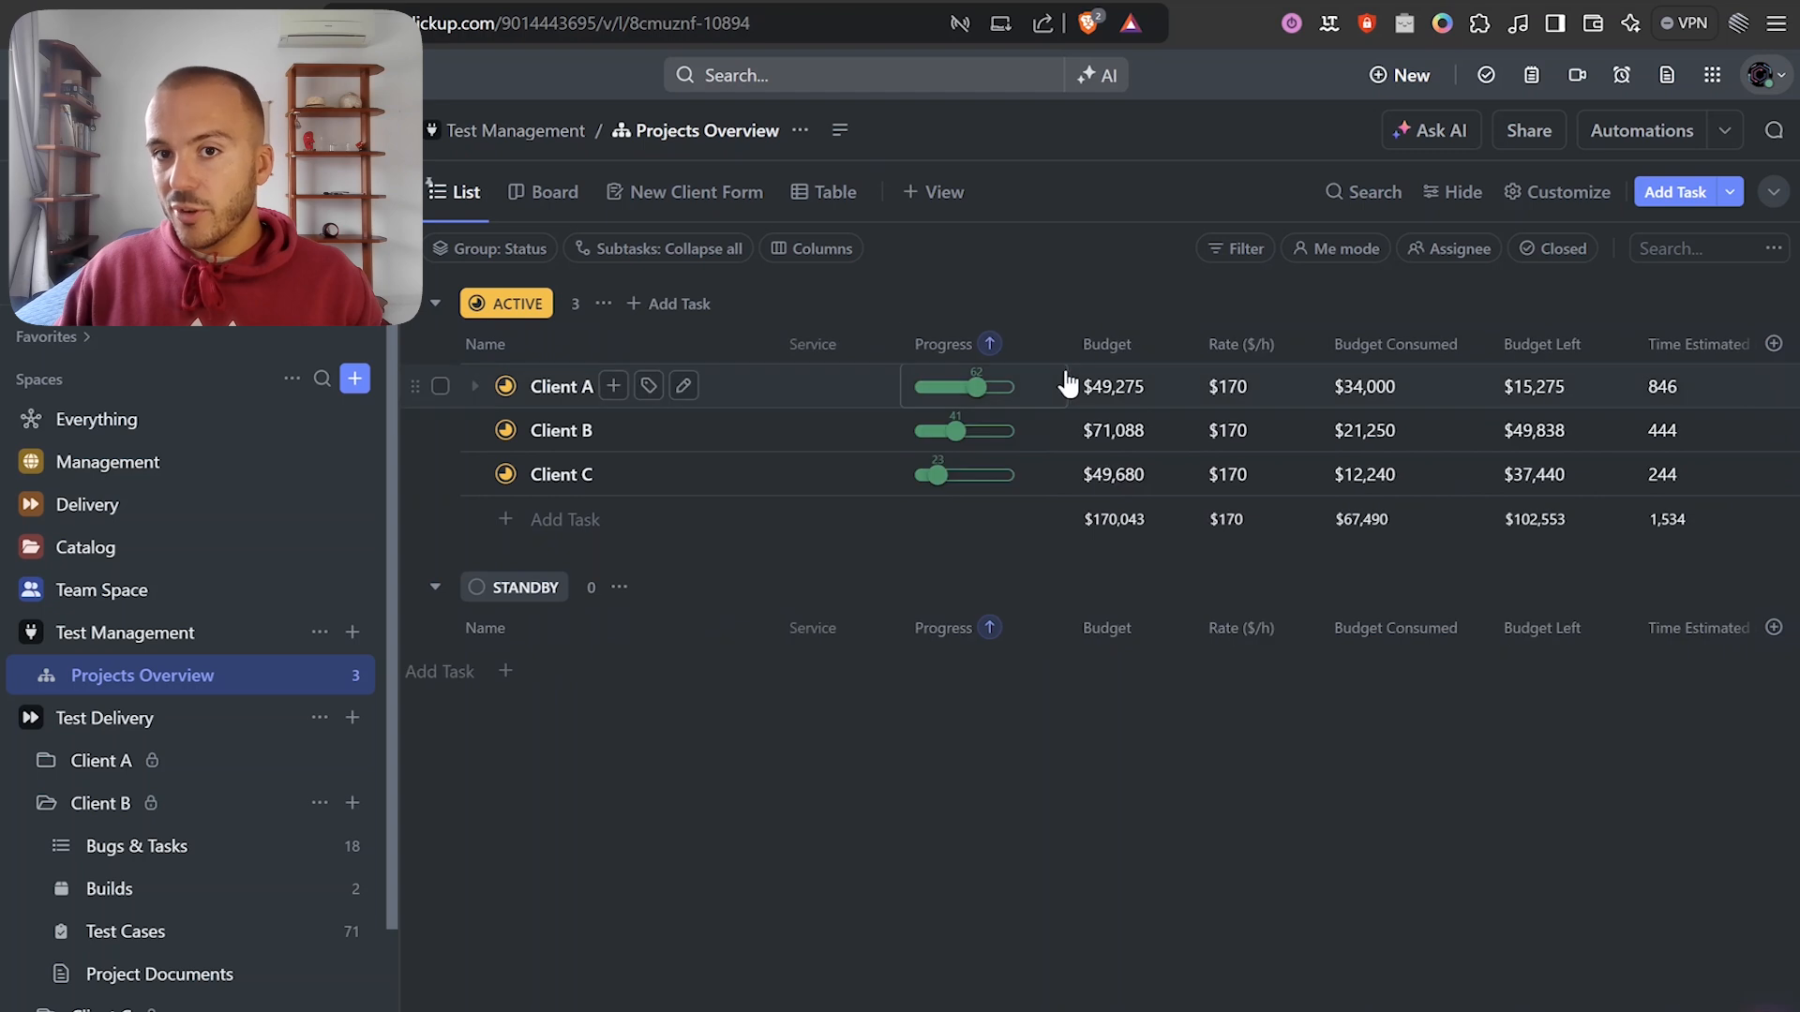
pyautogui.hscroll(3, 1022, 413)
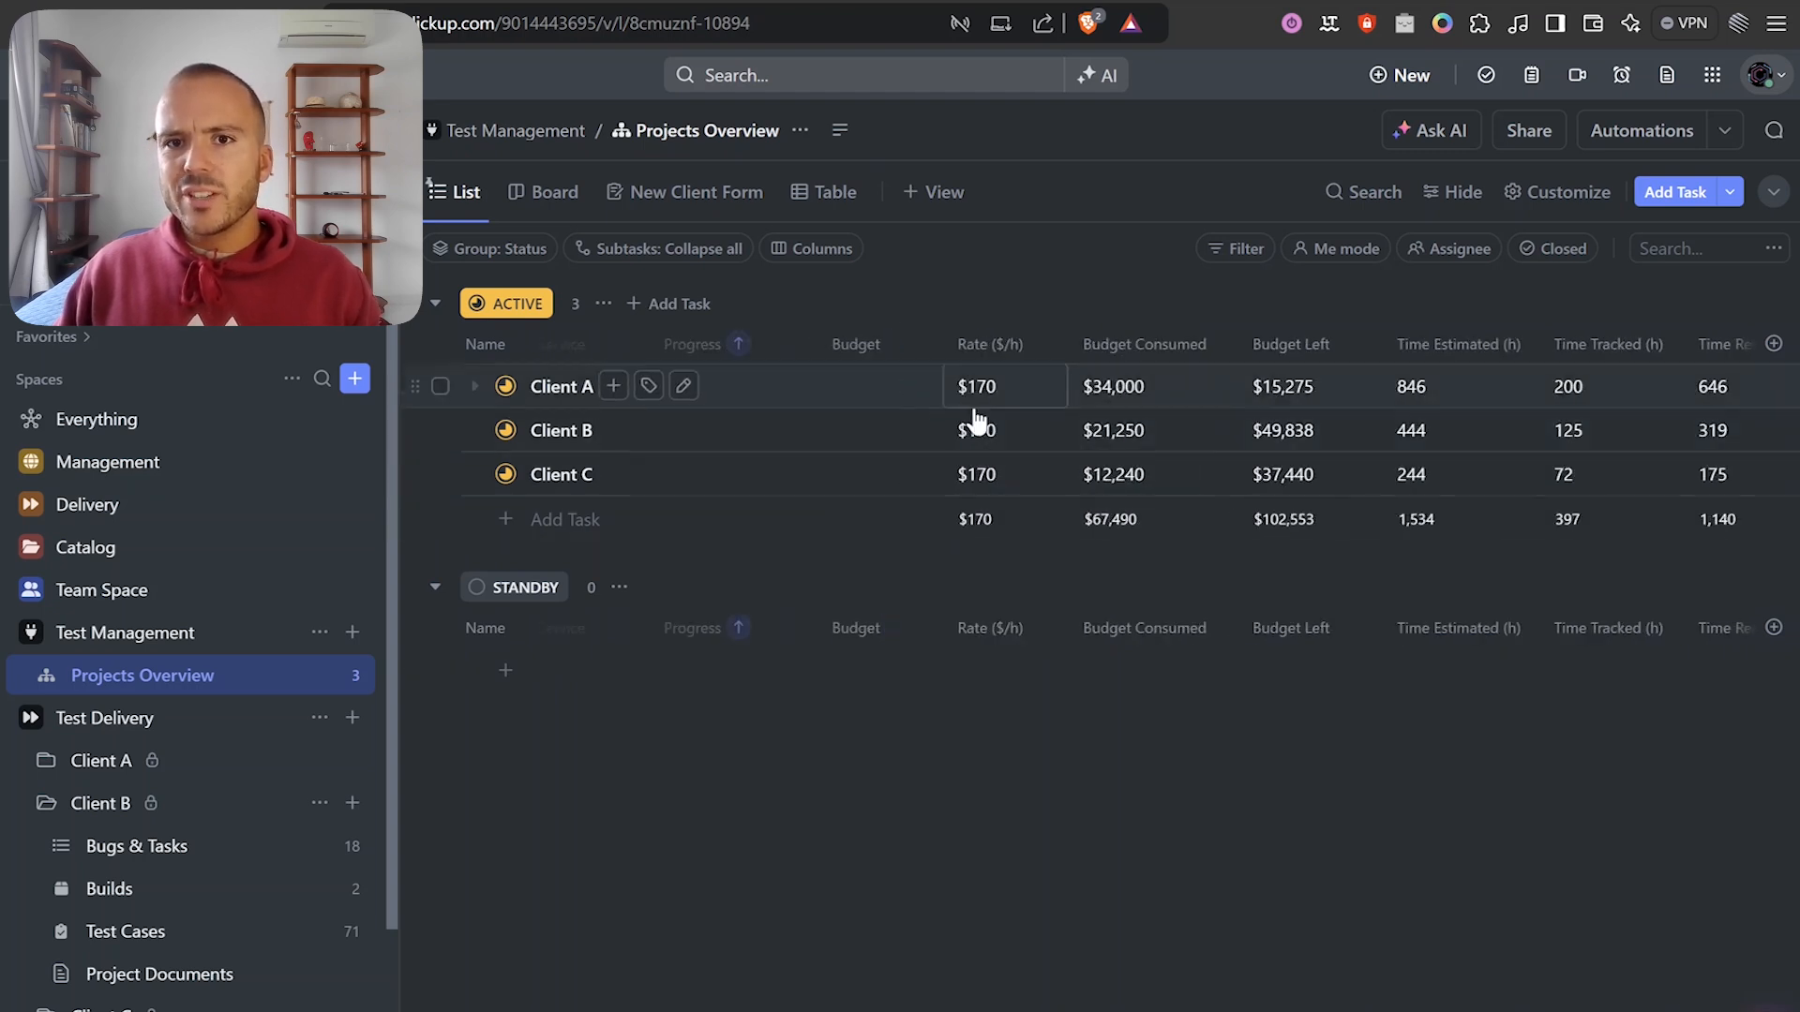
pyautogui.hscroll(5, 1049, 412)
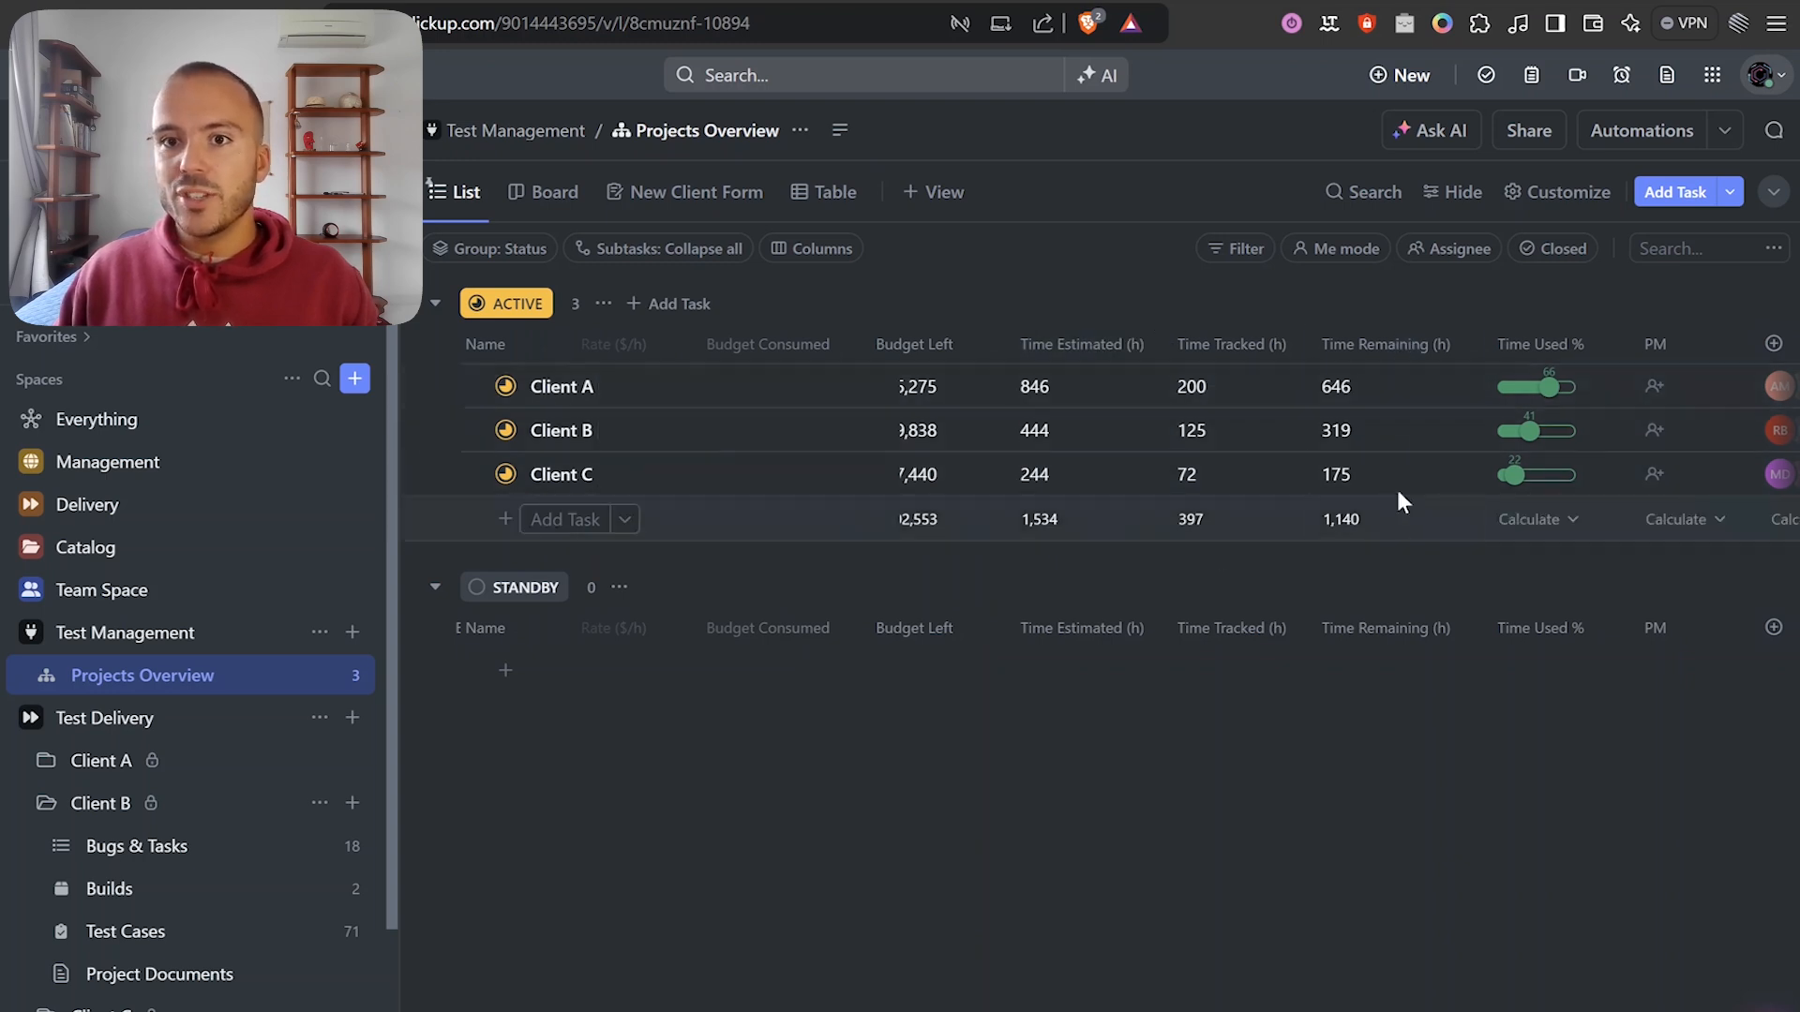
pyautogui.hscroll(6, 1526, 531)
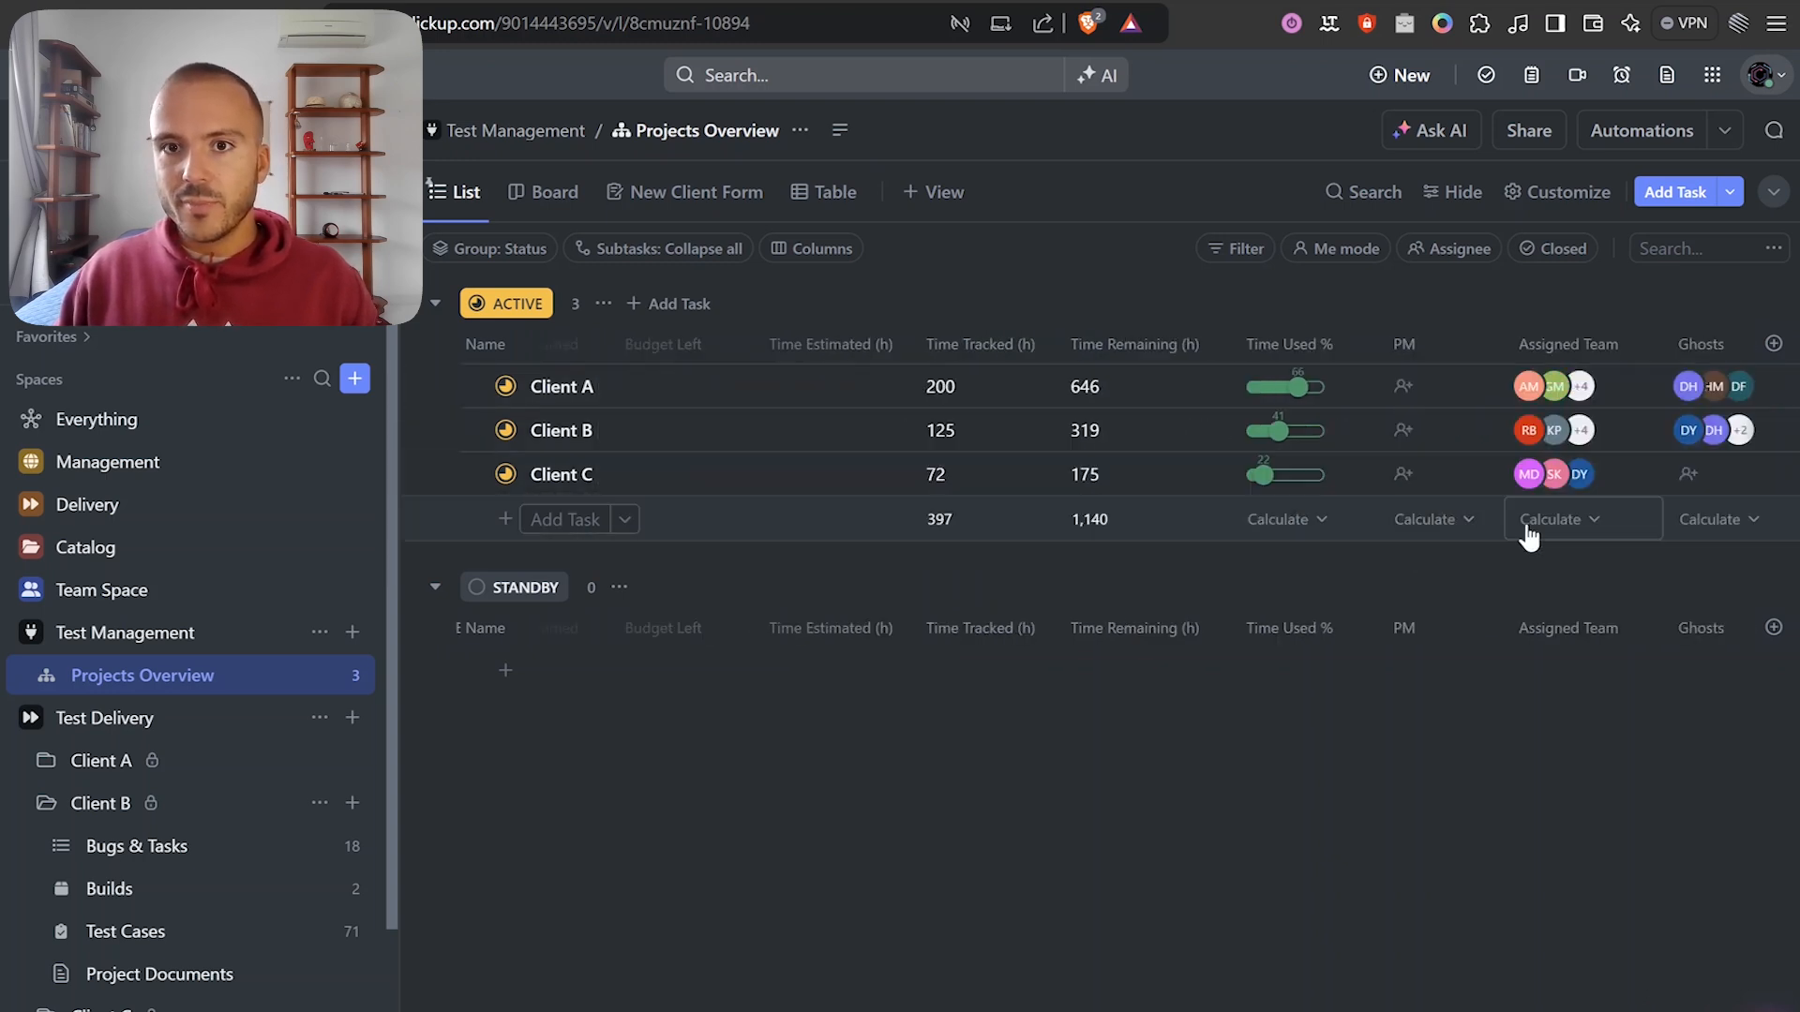
pyautogui.hscroll(1, 1218, 432)
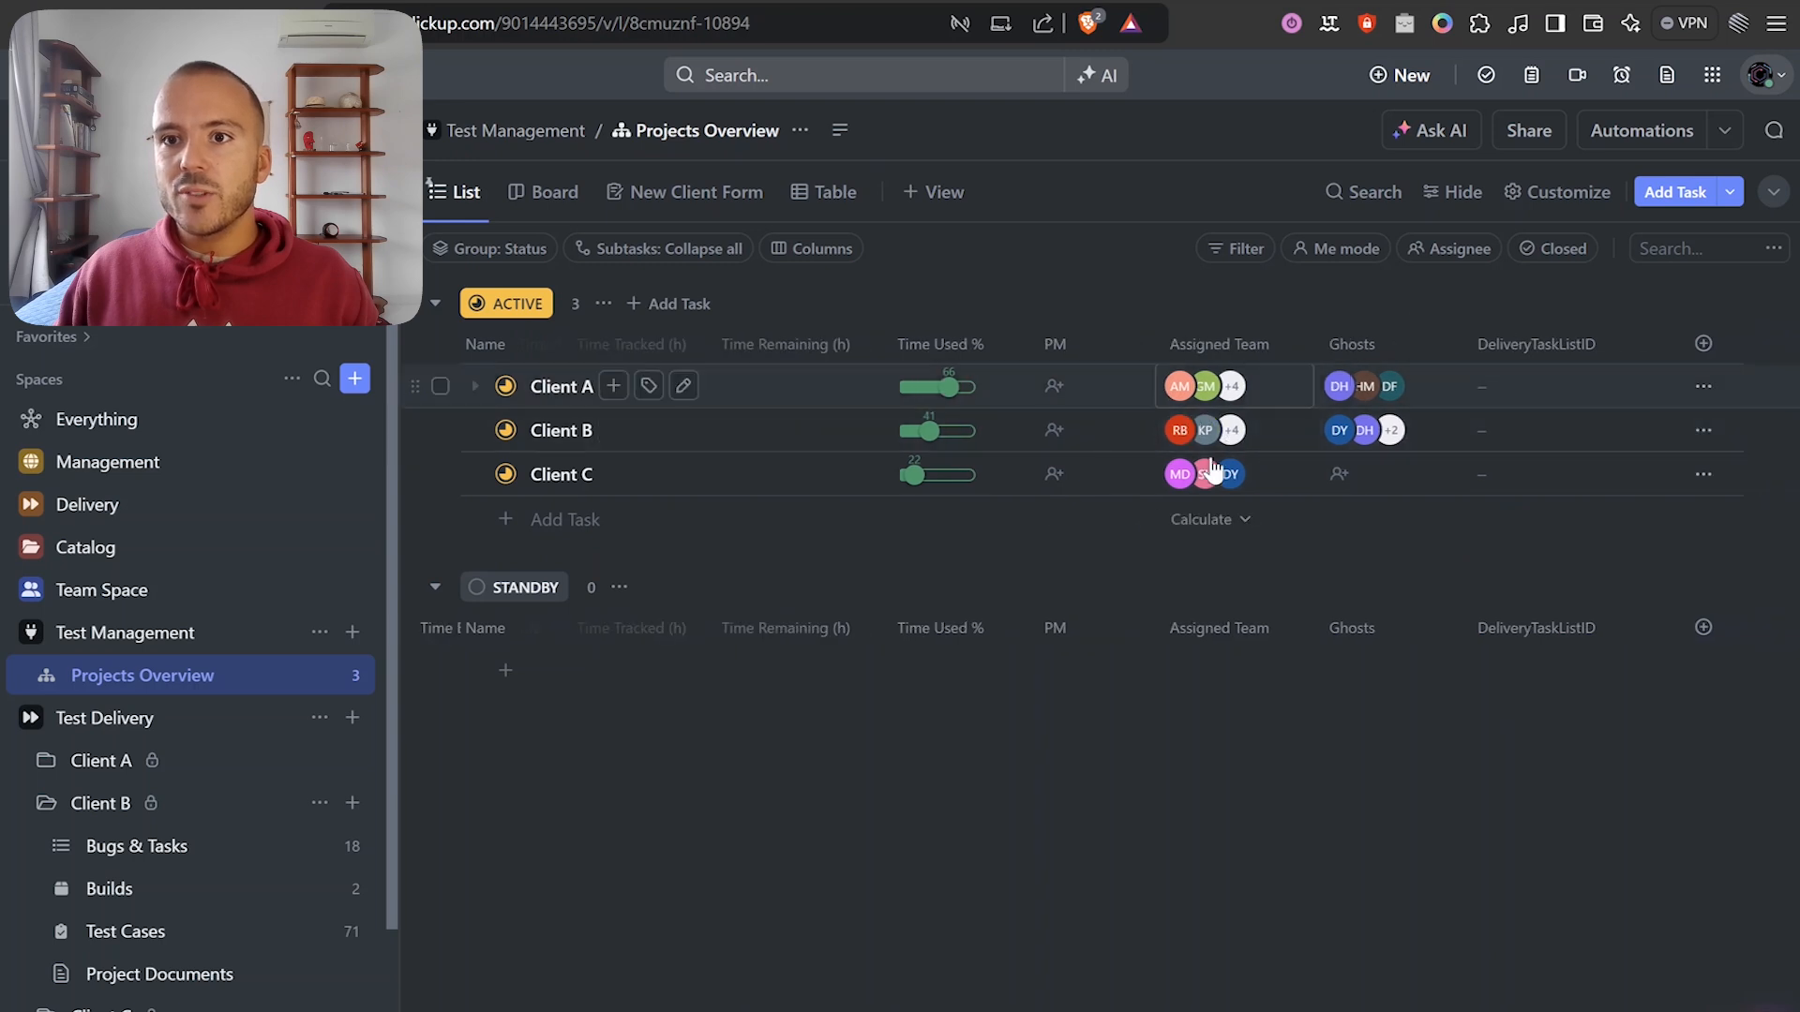
pyautogui.hscroll(-7, 1209, 516)
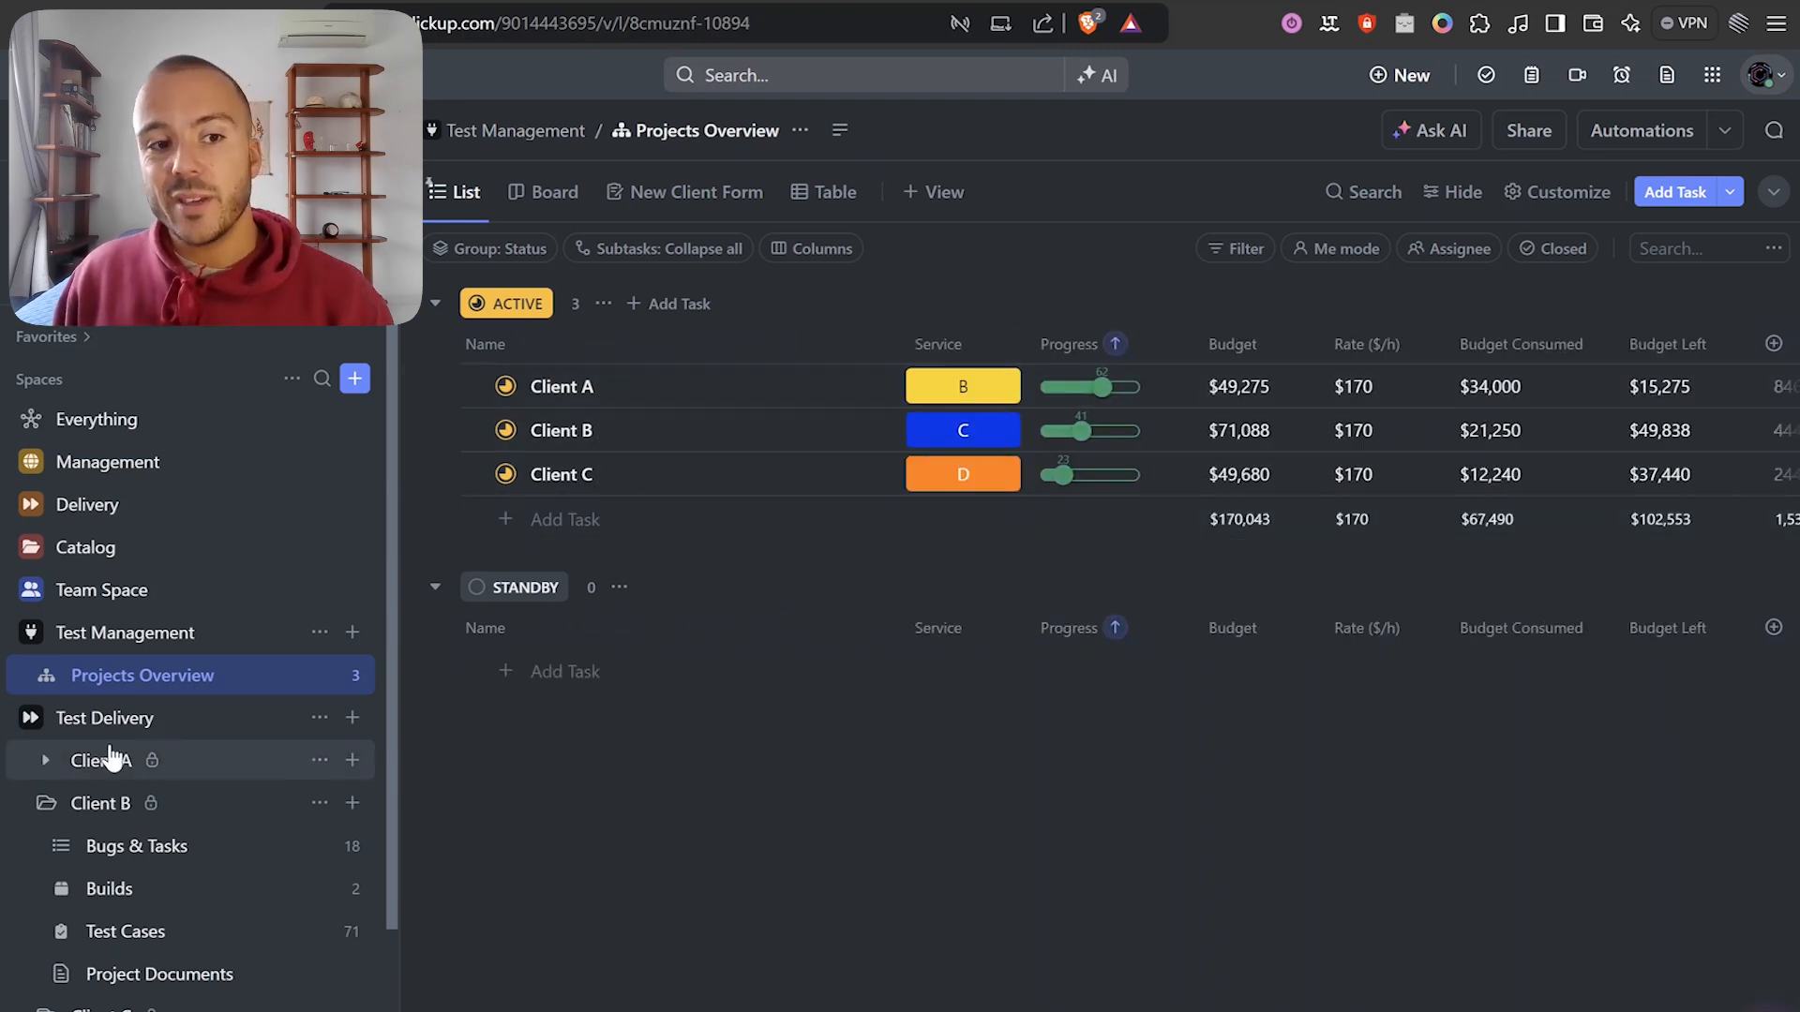
pyautogui.click(45, 802)
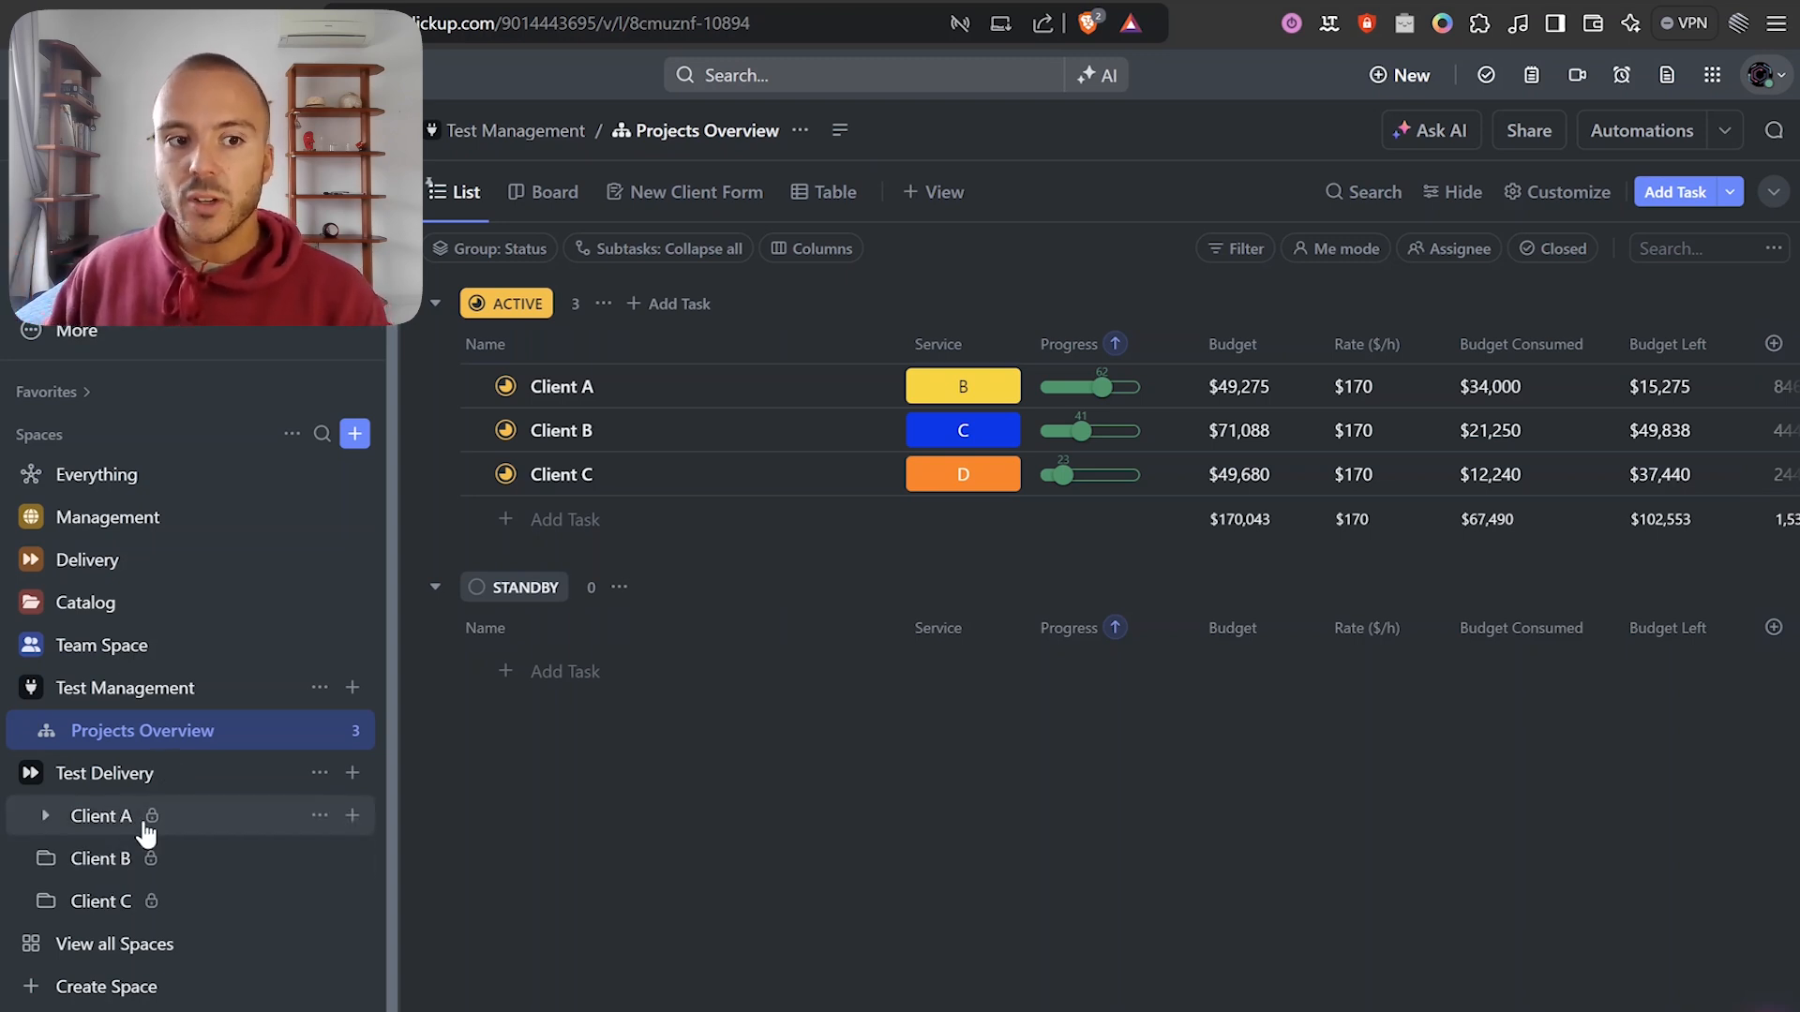
pyautogui.click(52, 861)
pyautogui.scroll(-2, 65, 825)
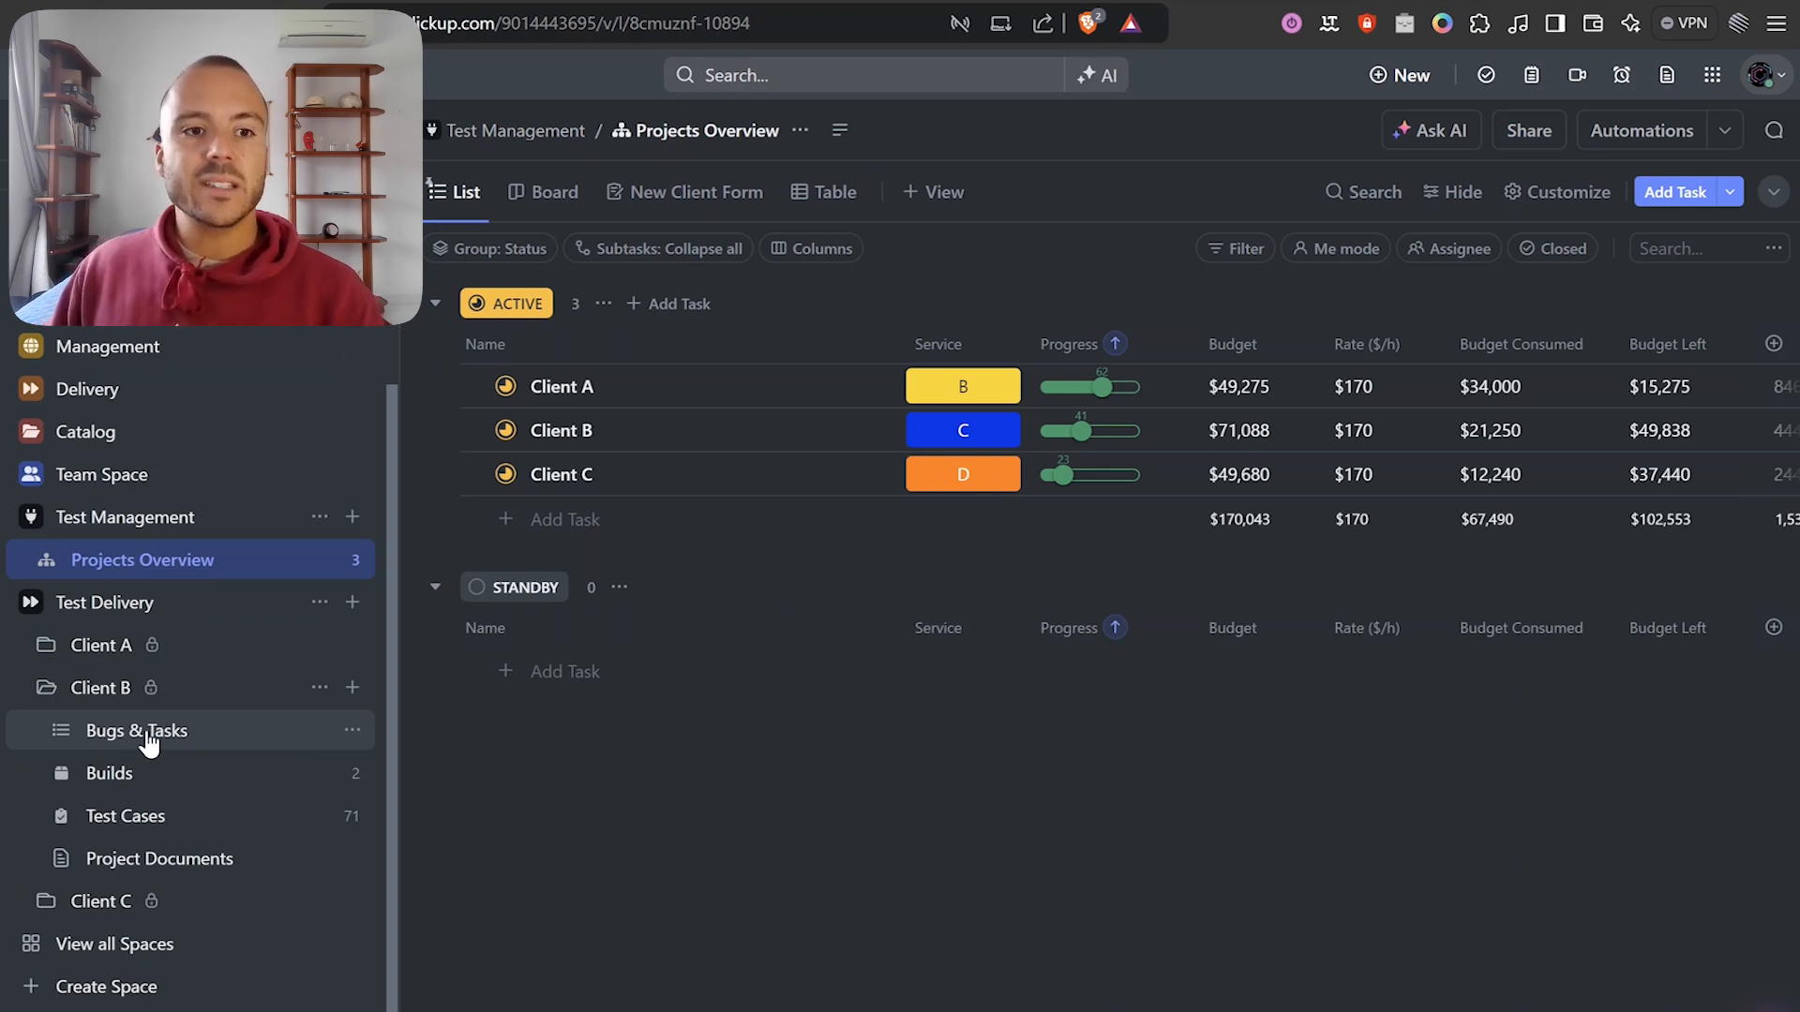
# Open Client B's Bugs & Tasks list, expand and collapse DONE, and scan its time-estimate columns.
pyautogui.click(240, 736)
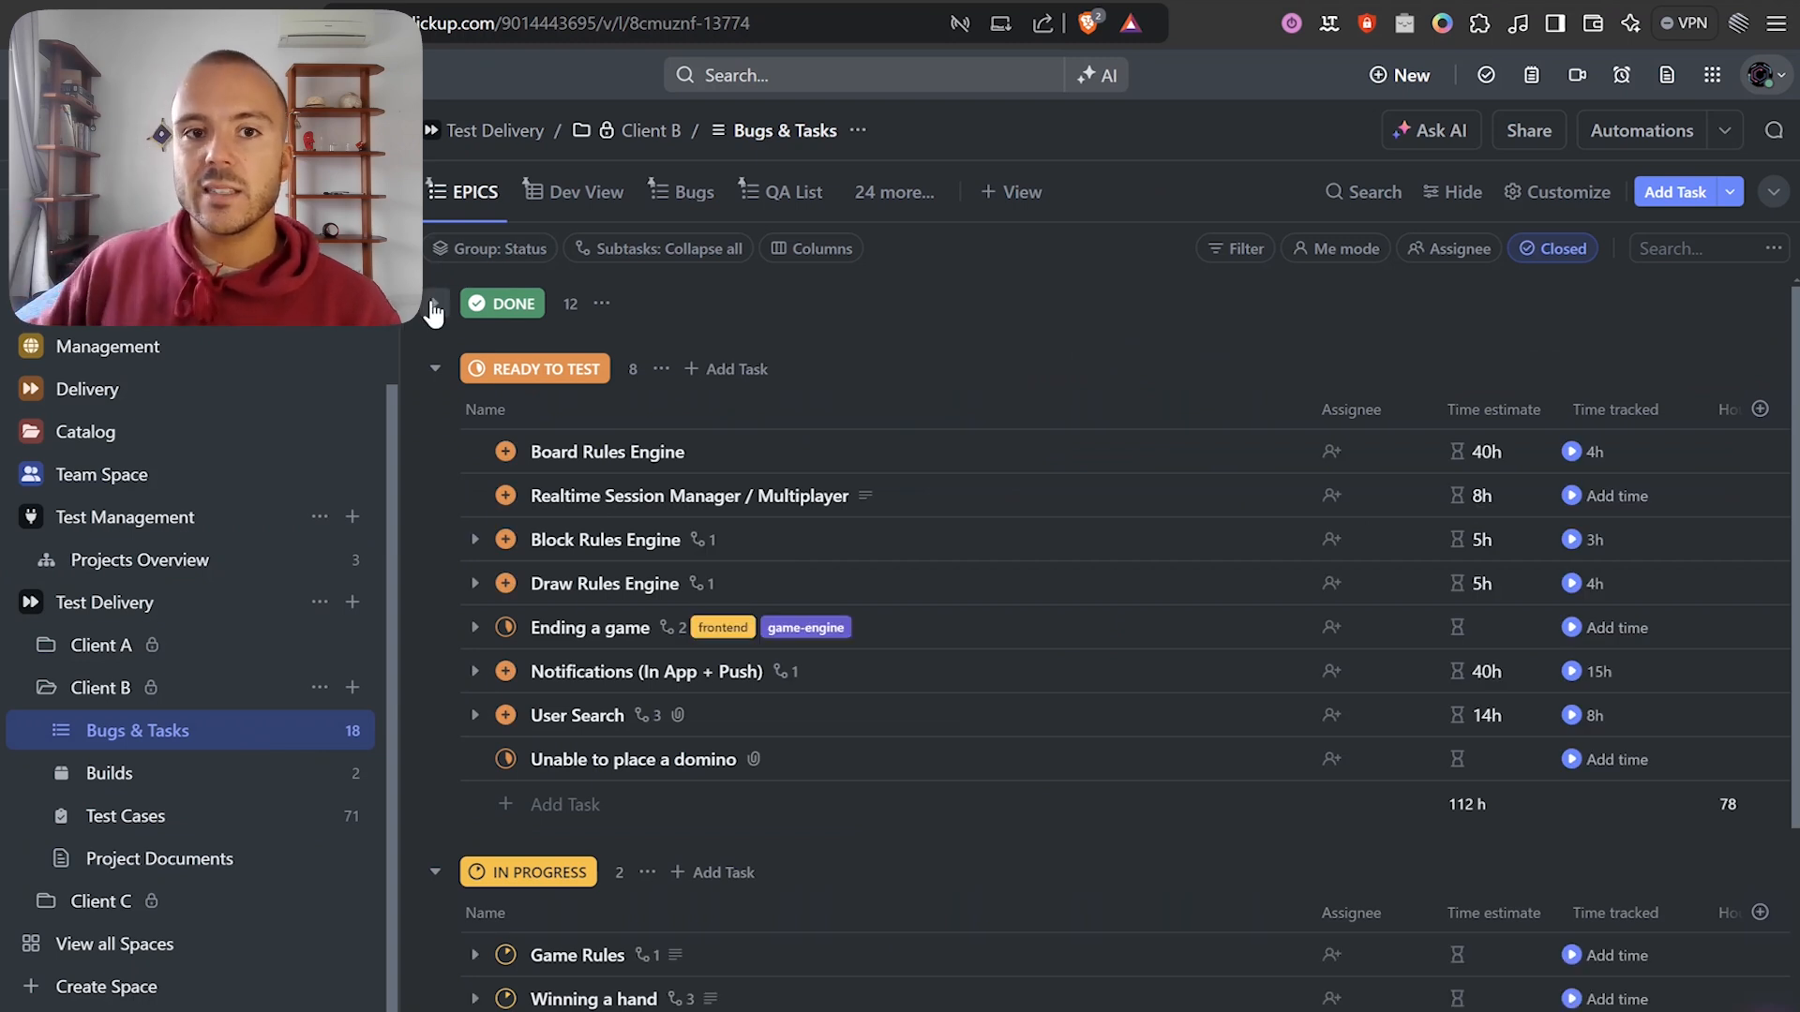
pyautogui.click(434, 305)
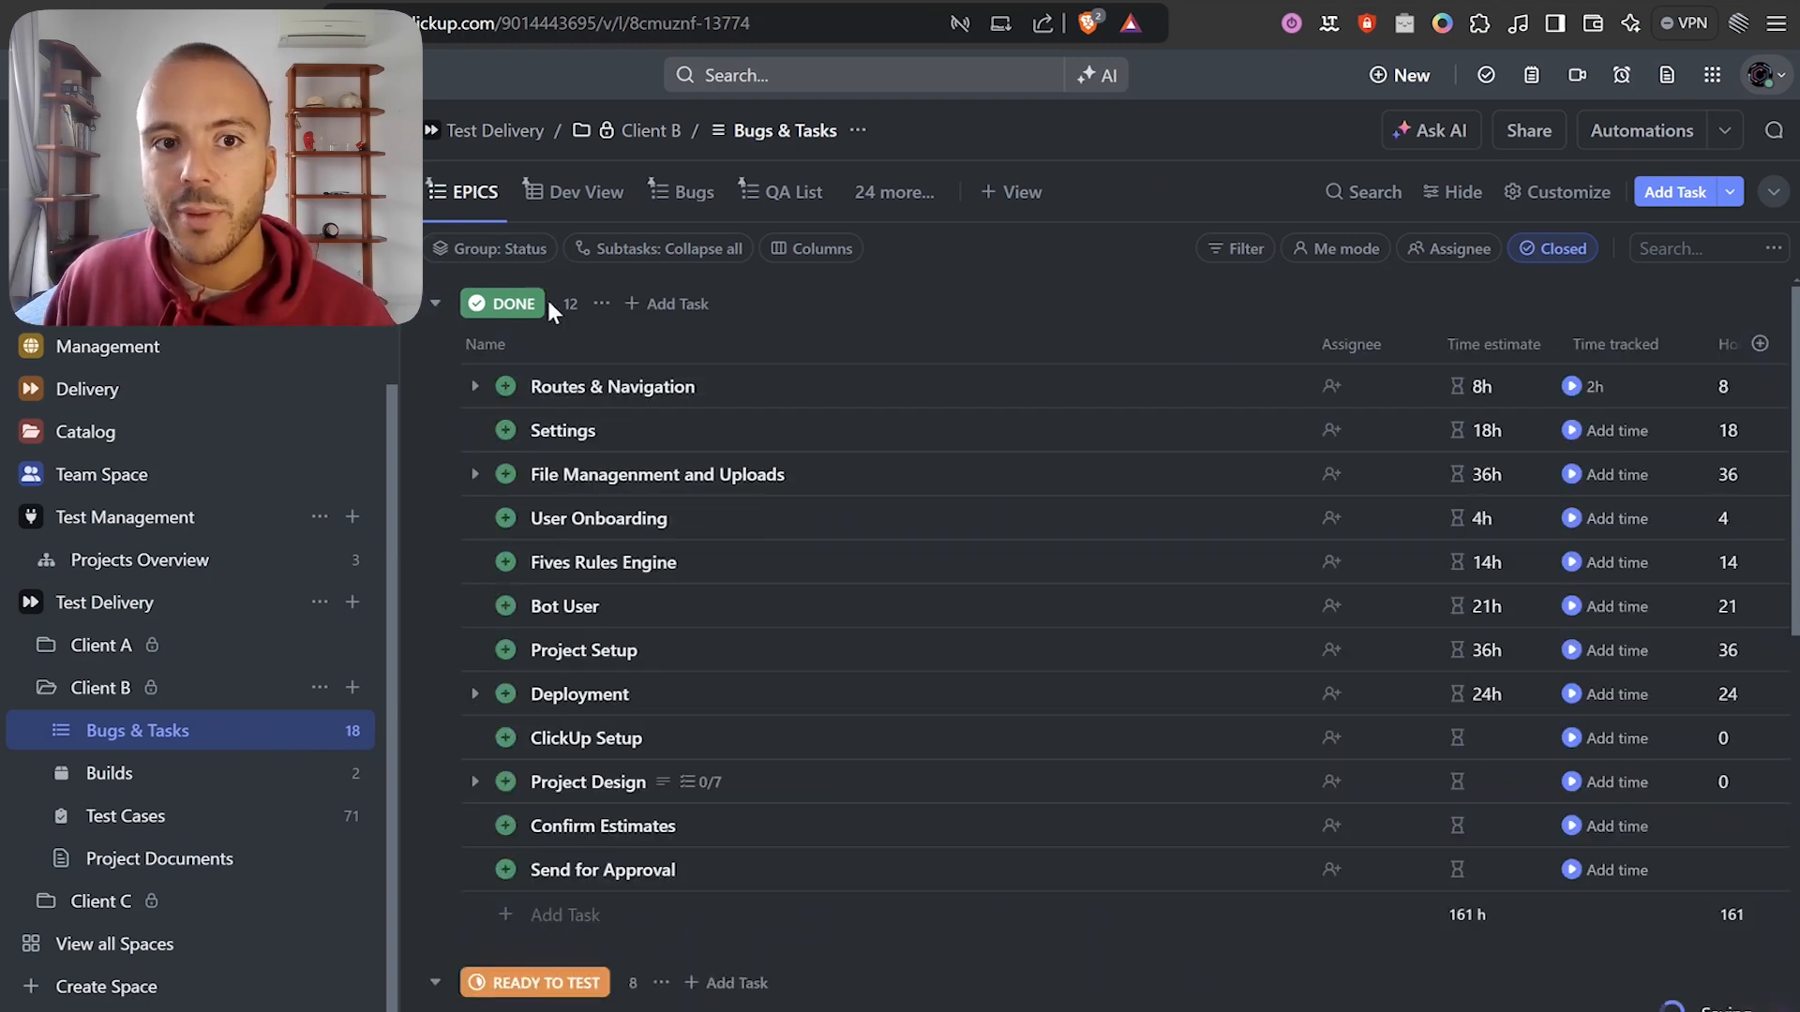
pyautogui.click(434, 304)
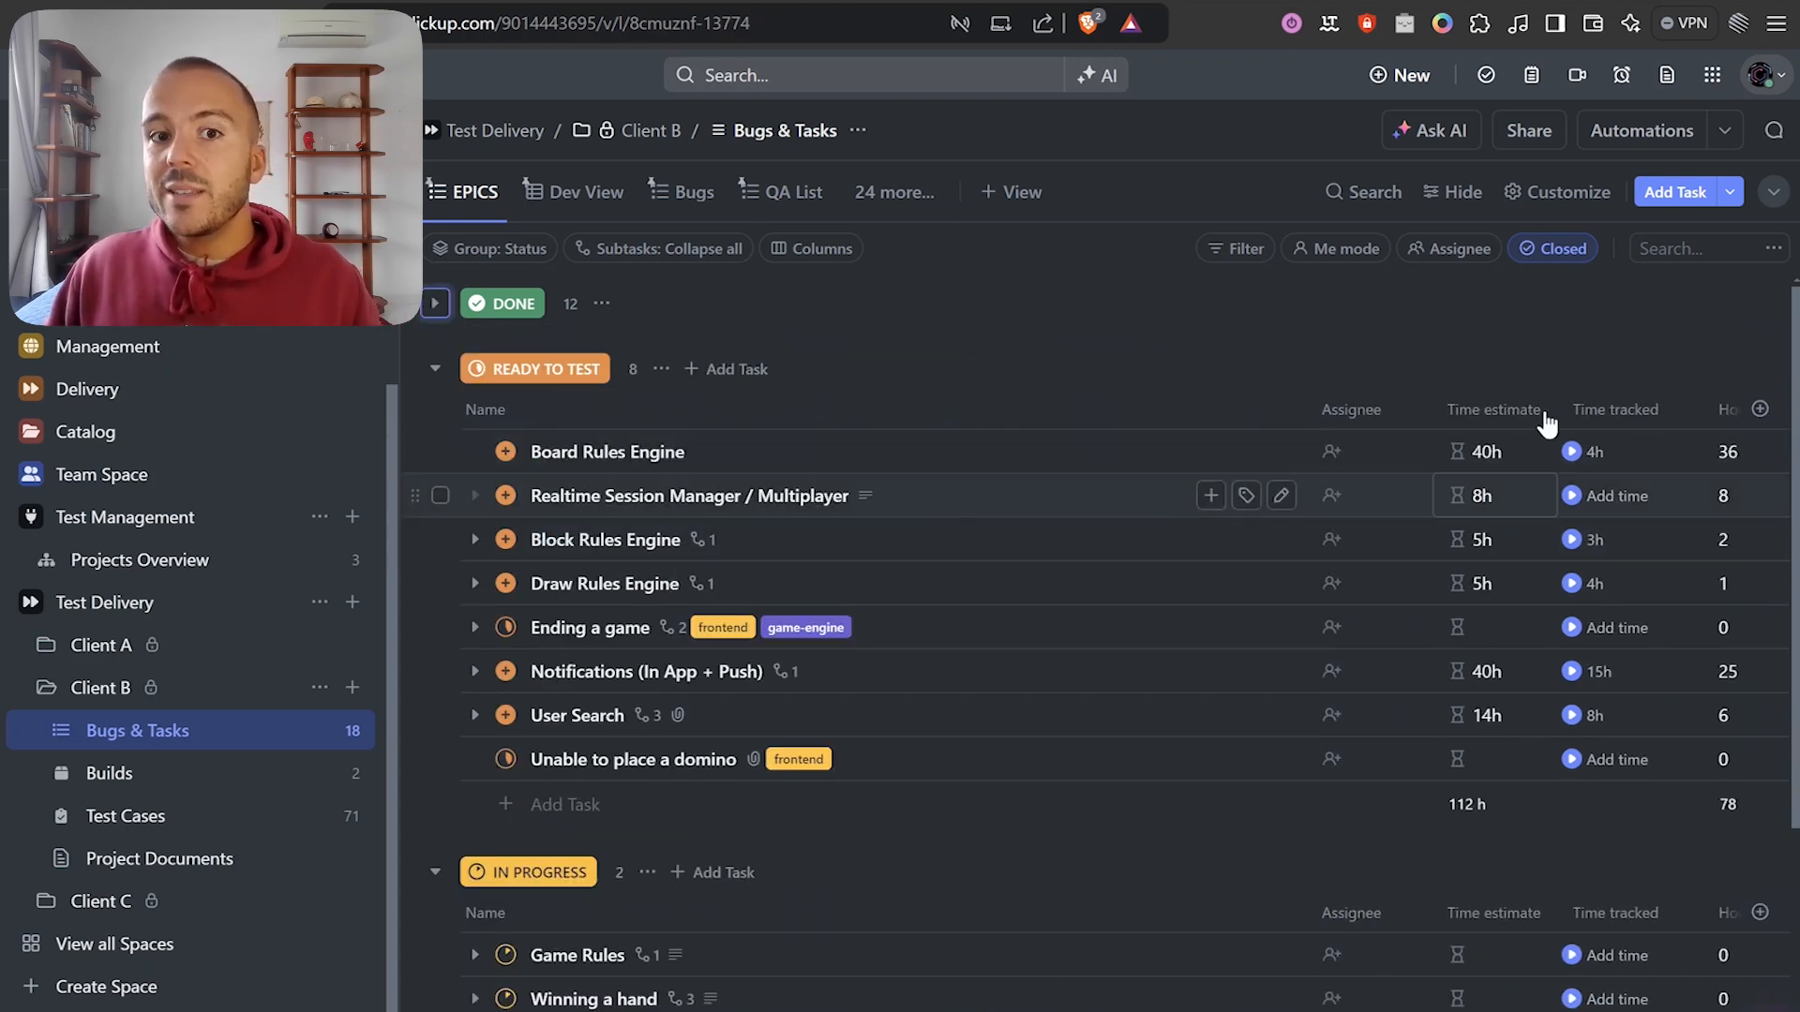
pyautogui.hscroll(3, 1500, 469)
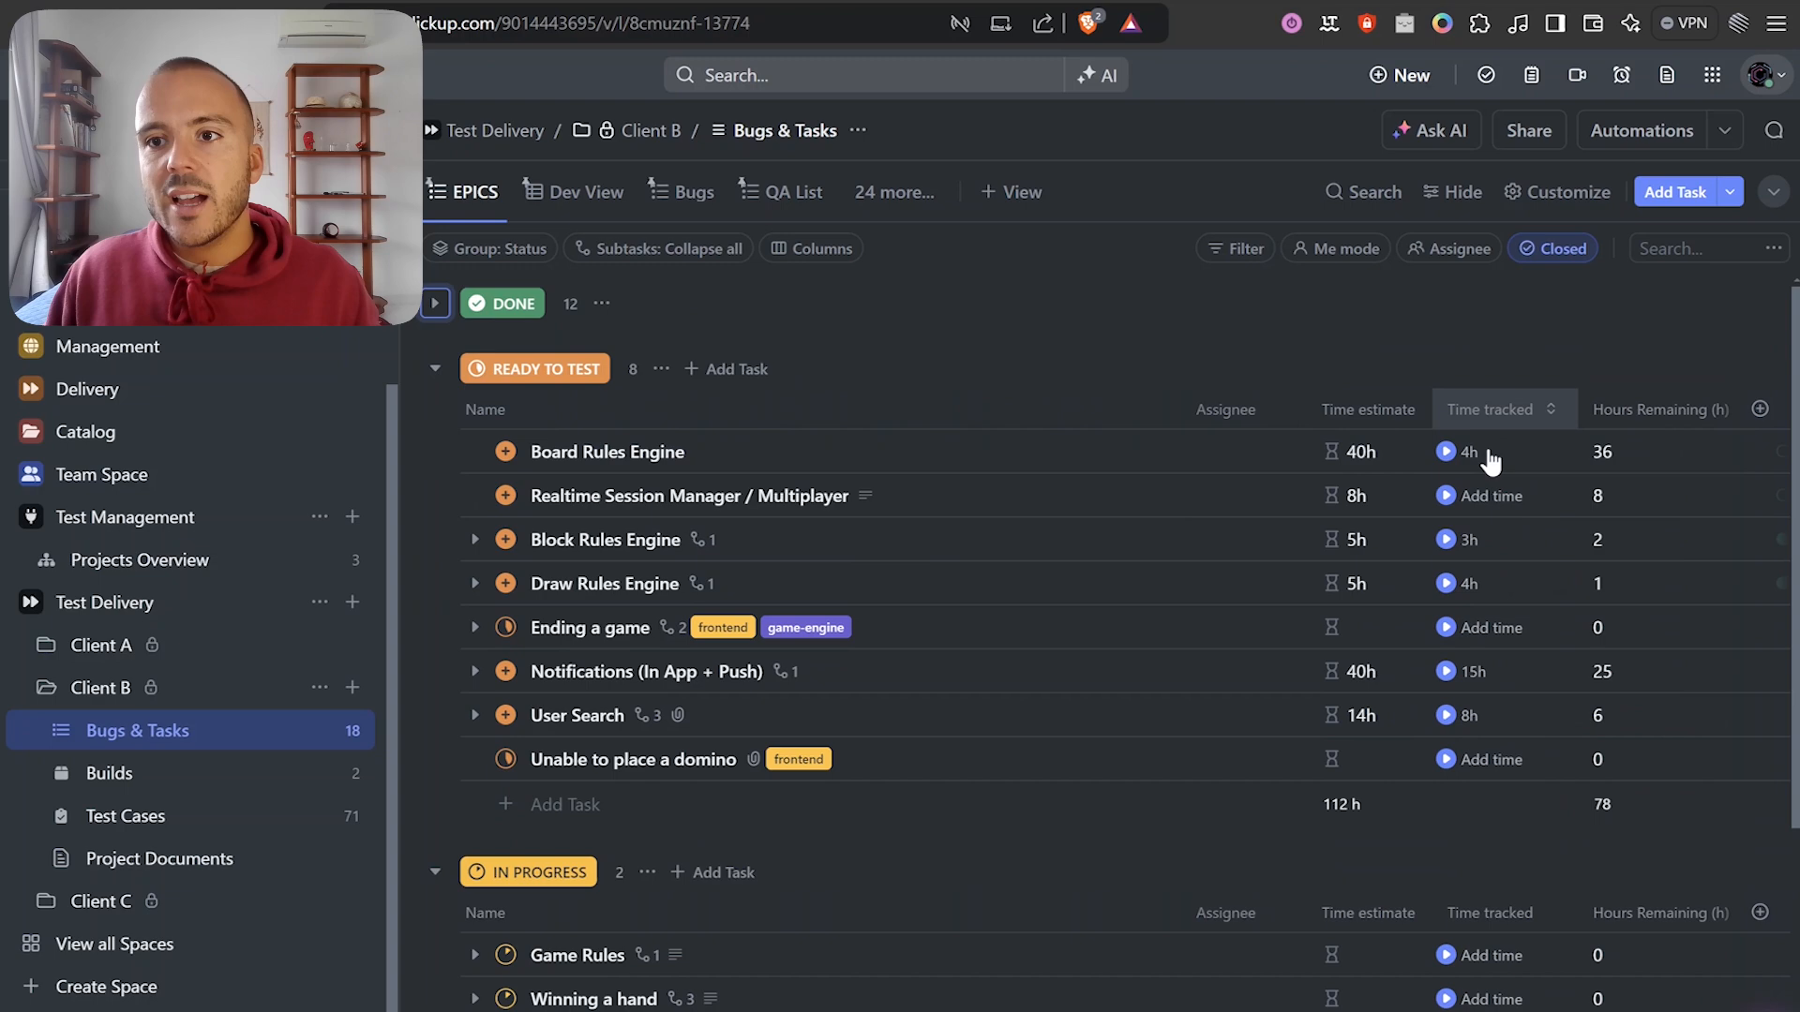
pyautogui.hscroll(8, 1540, 448)
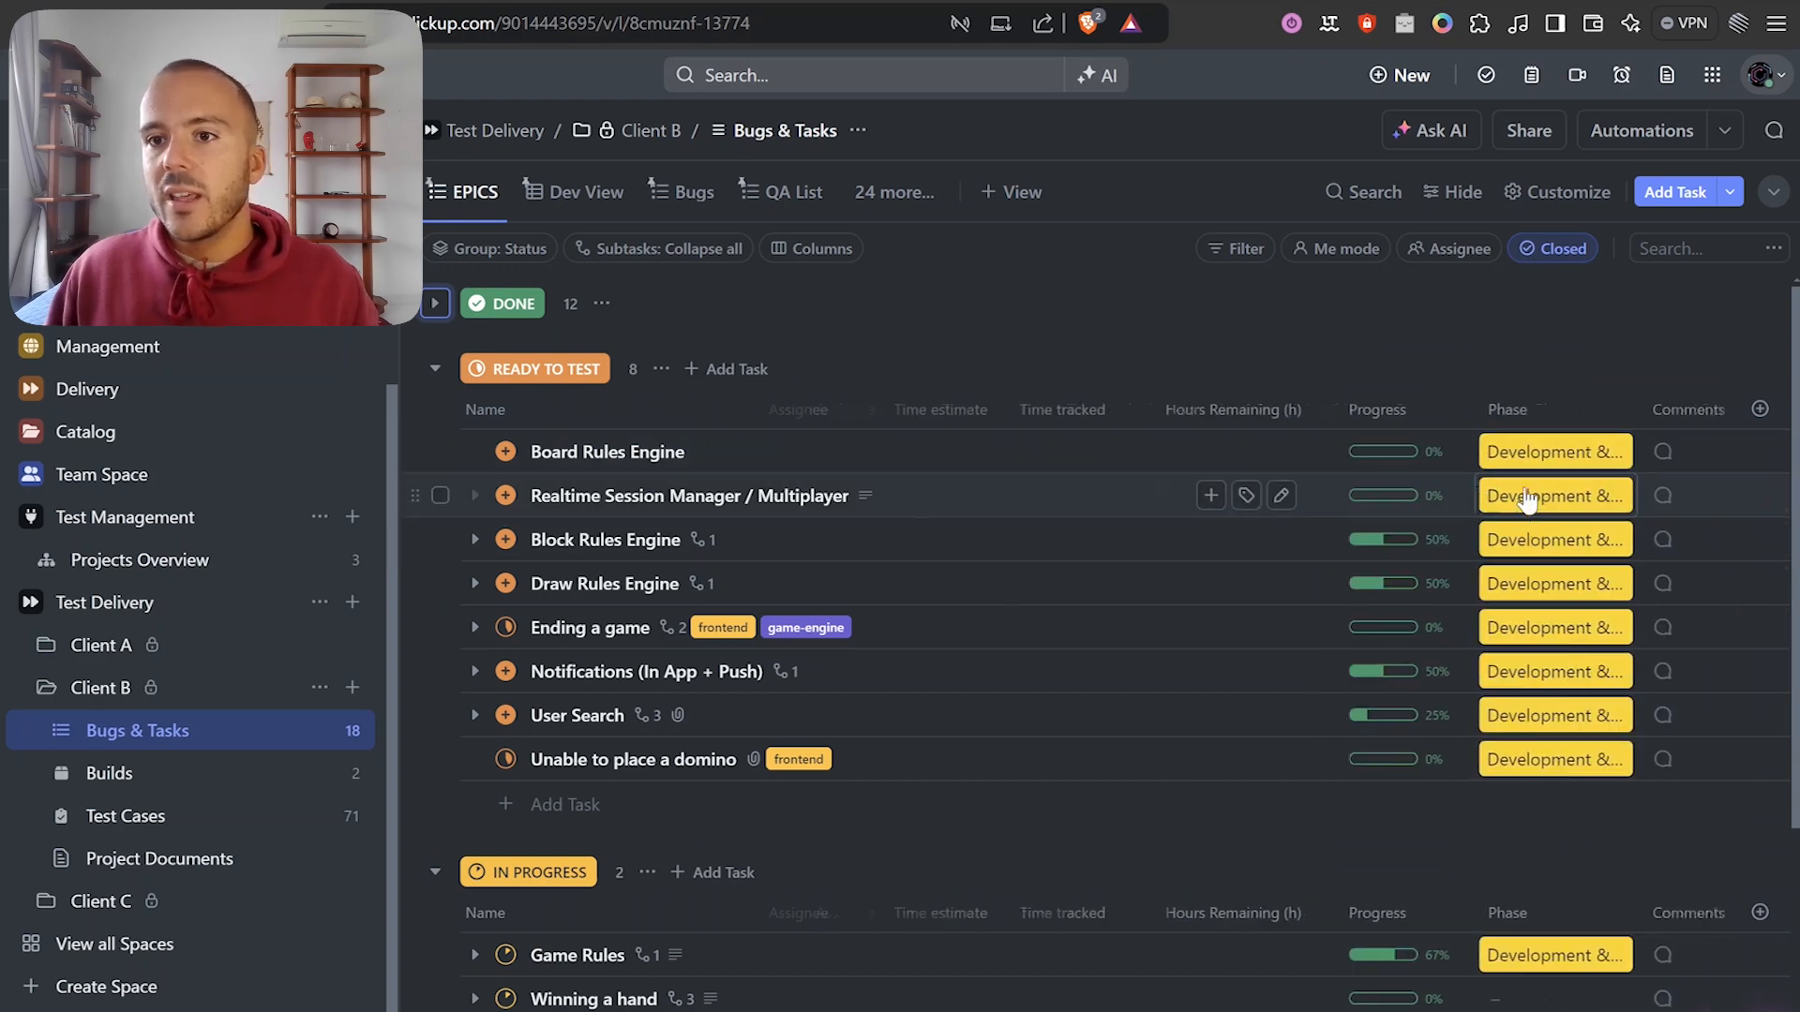
pyautogui.hscroll(-10, 1493, 522)
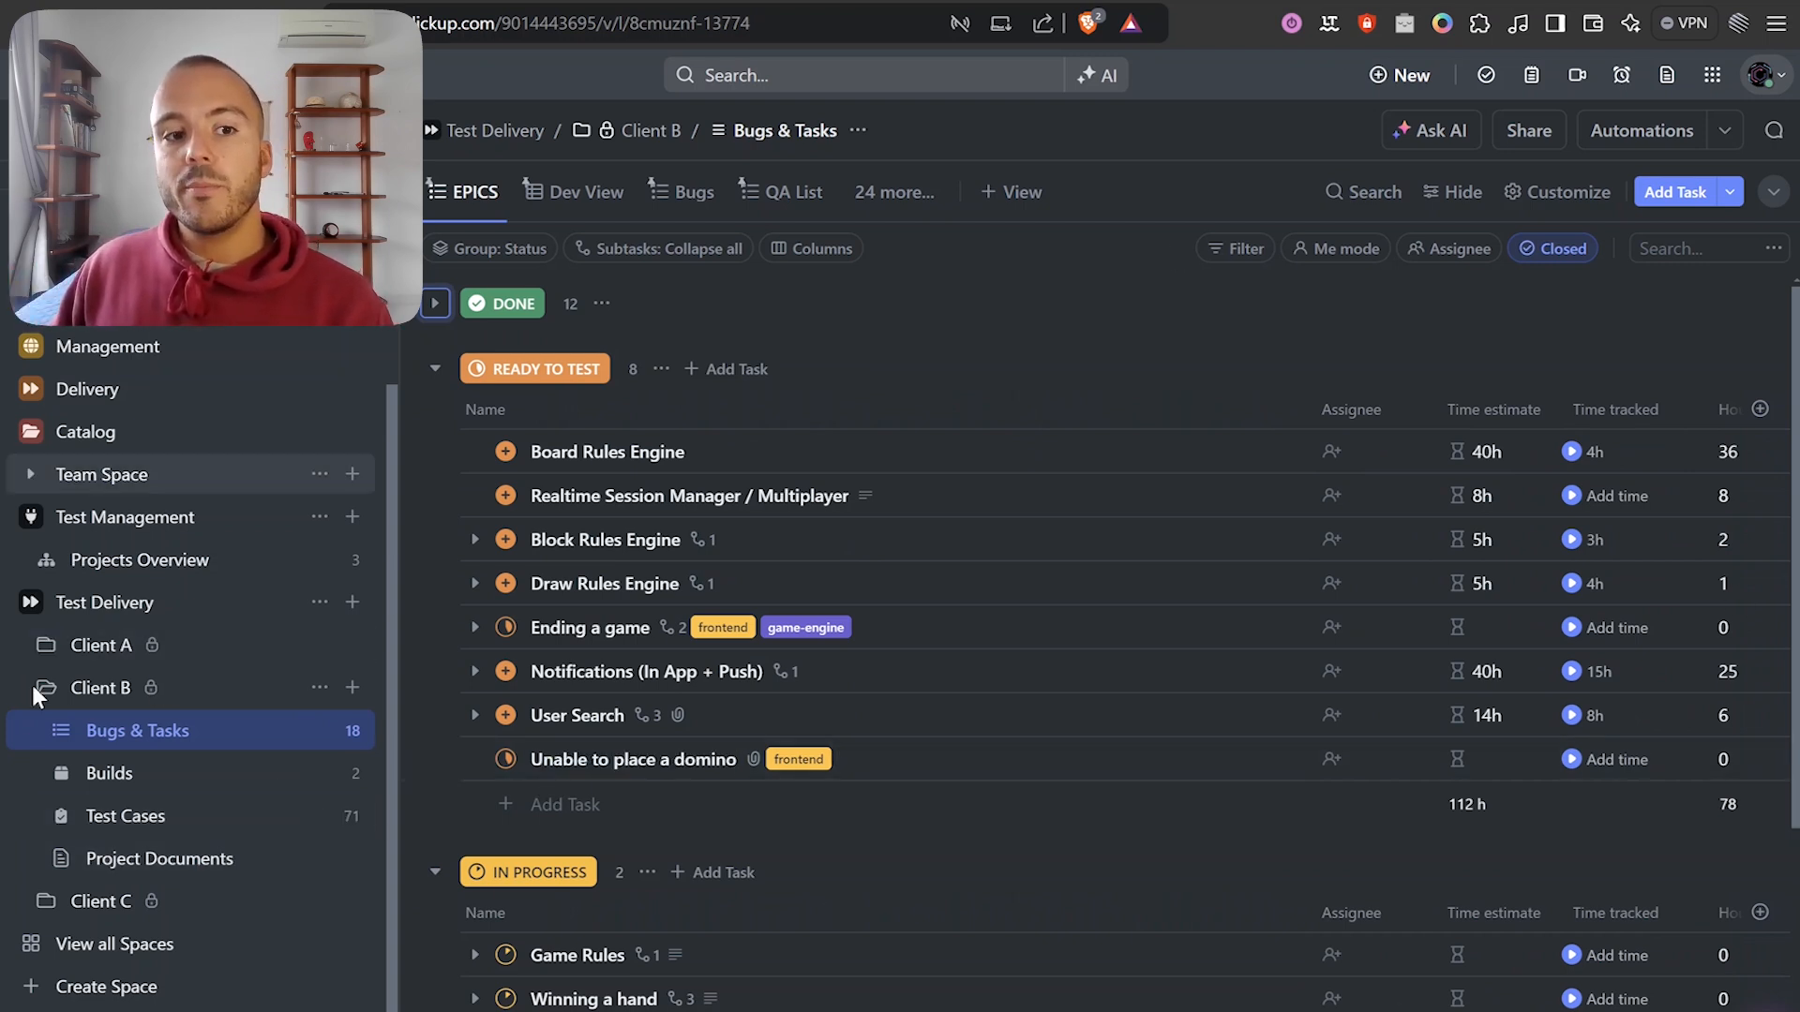
# Return to the Projects Overview list and reset the page zoom to 100%.
pyautogui.click(107, 561)
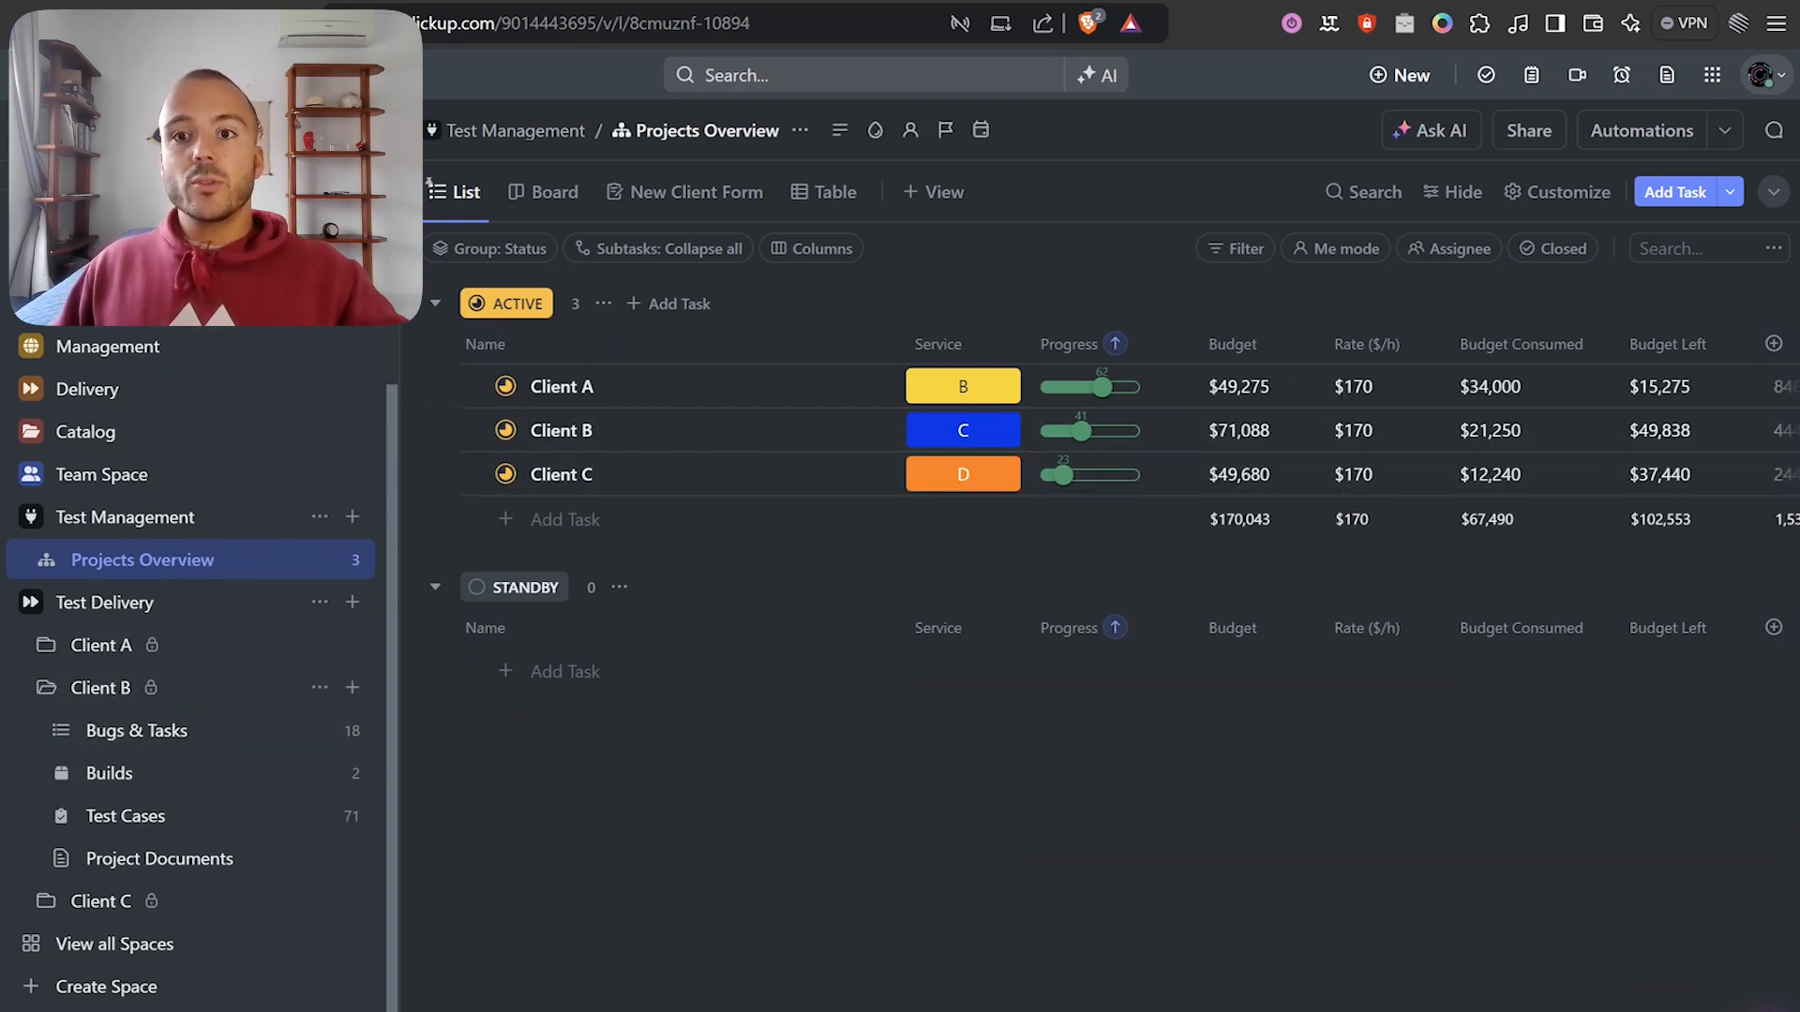
pyautogui.hotkey('ctrl', '-')
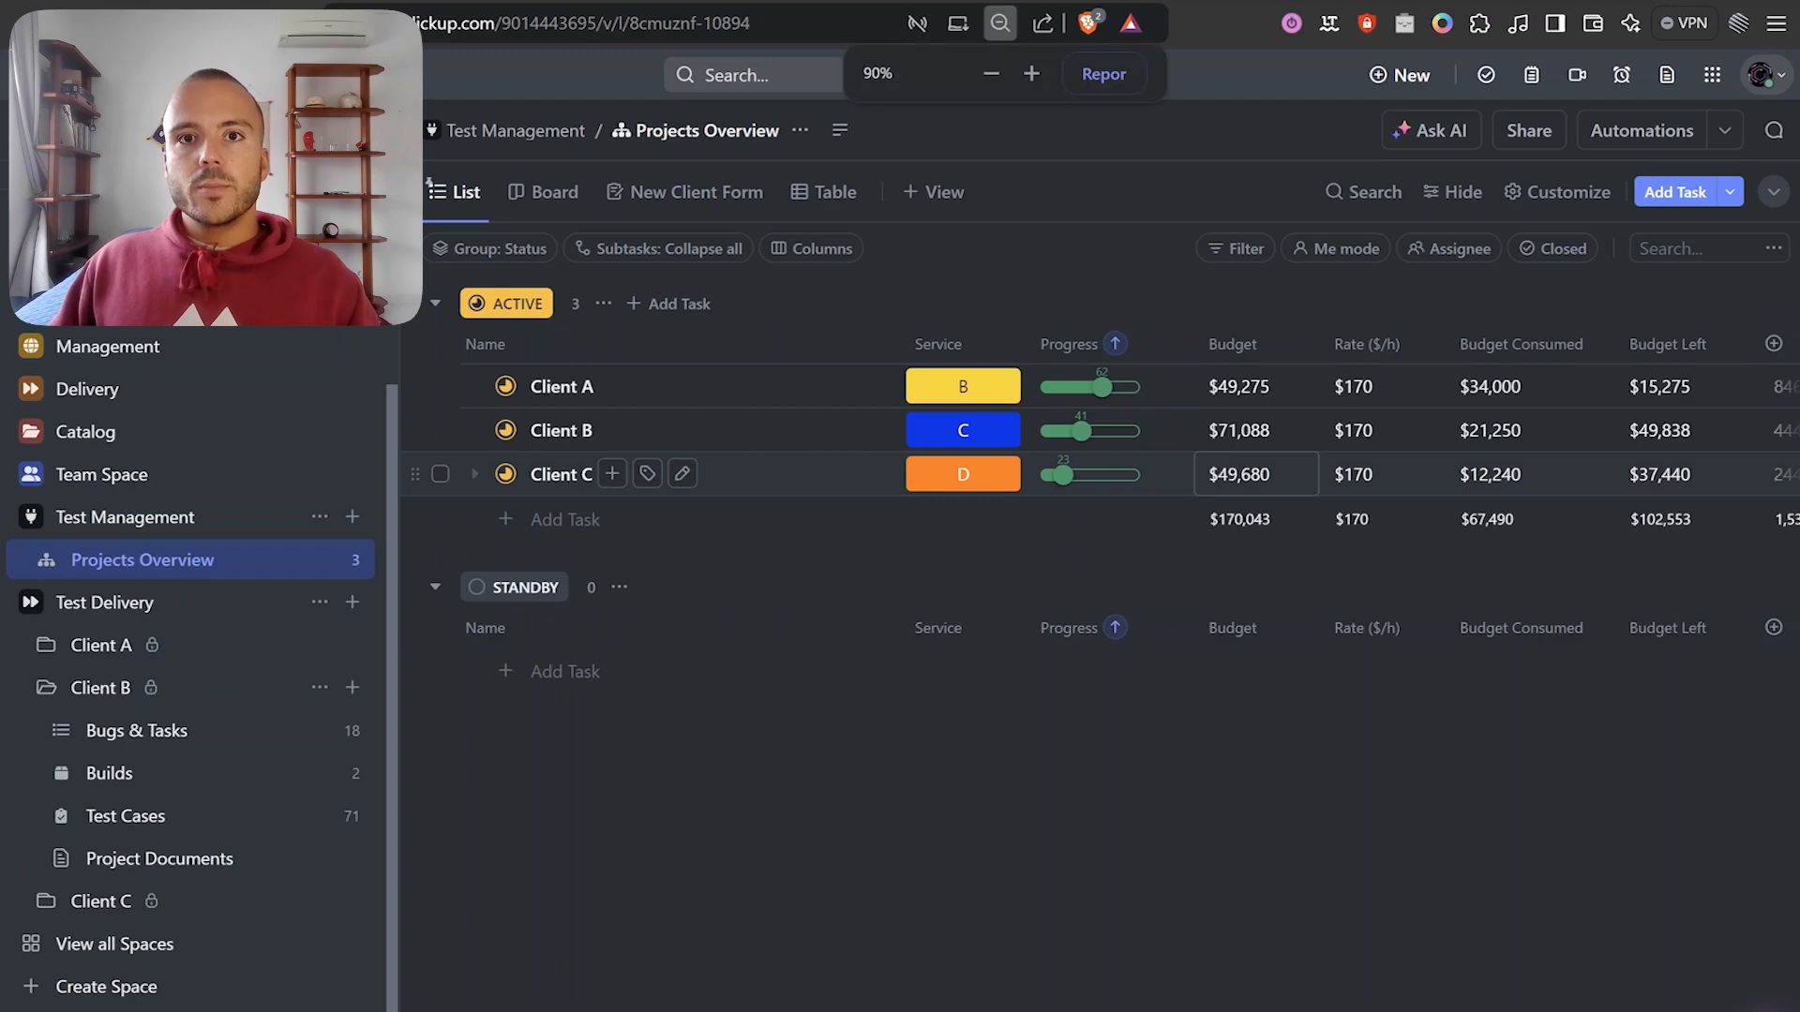
pyautogui.hotkey('ctrl', '-')
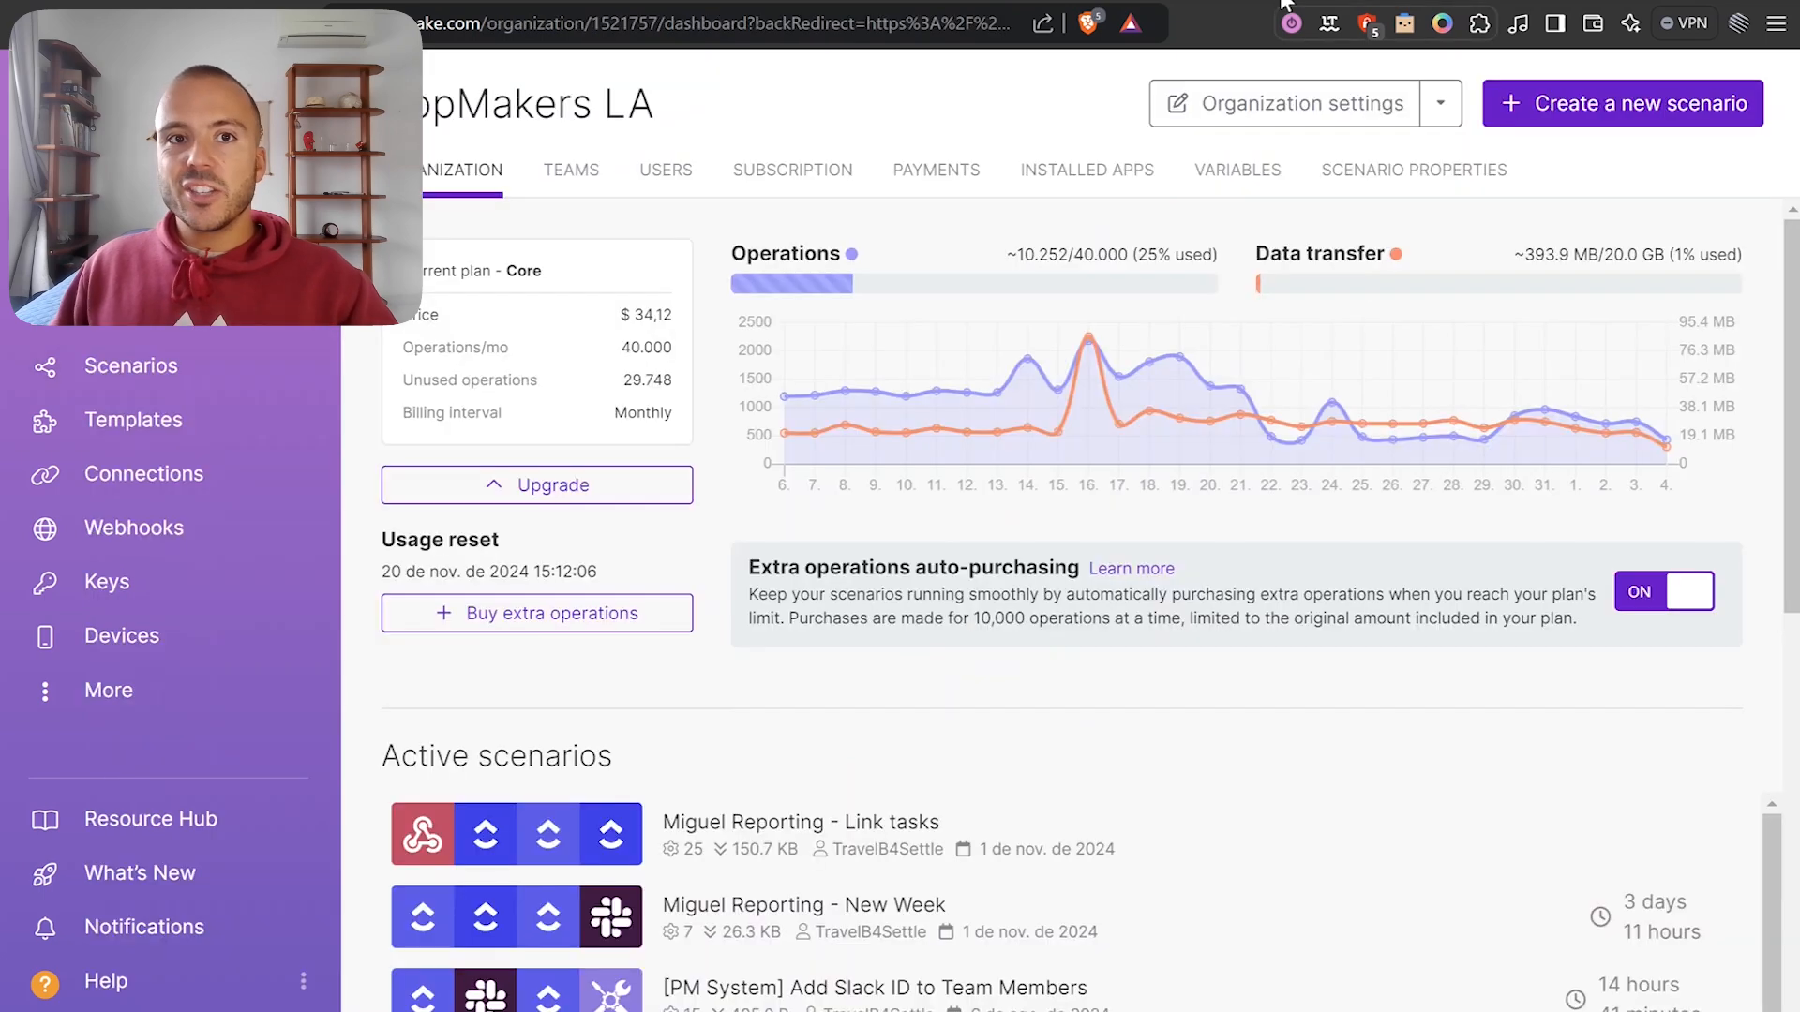
# Create a new scenario with ClickUp's List Filtered Tasks as its first module.
pyautogui.click(1553, 114)
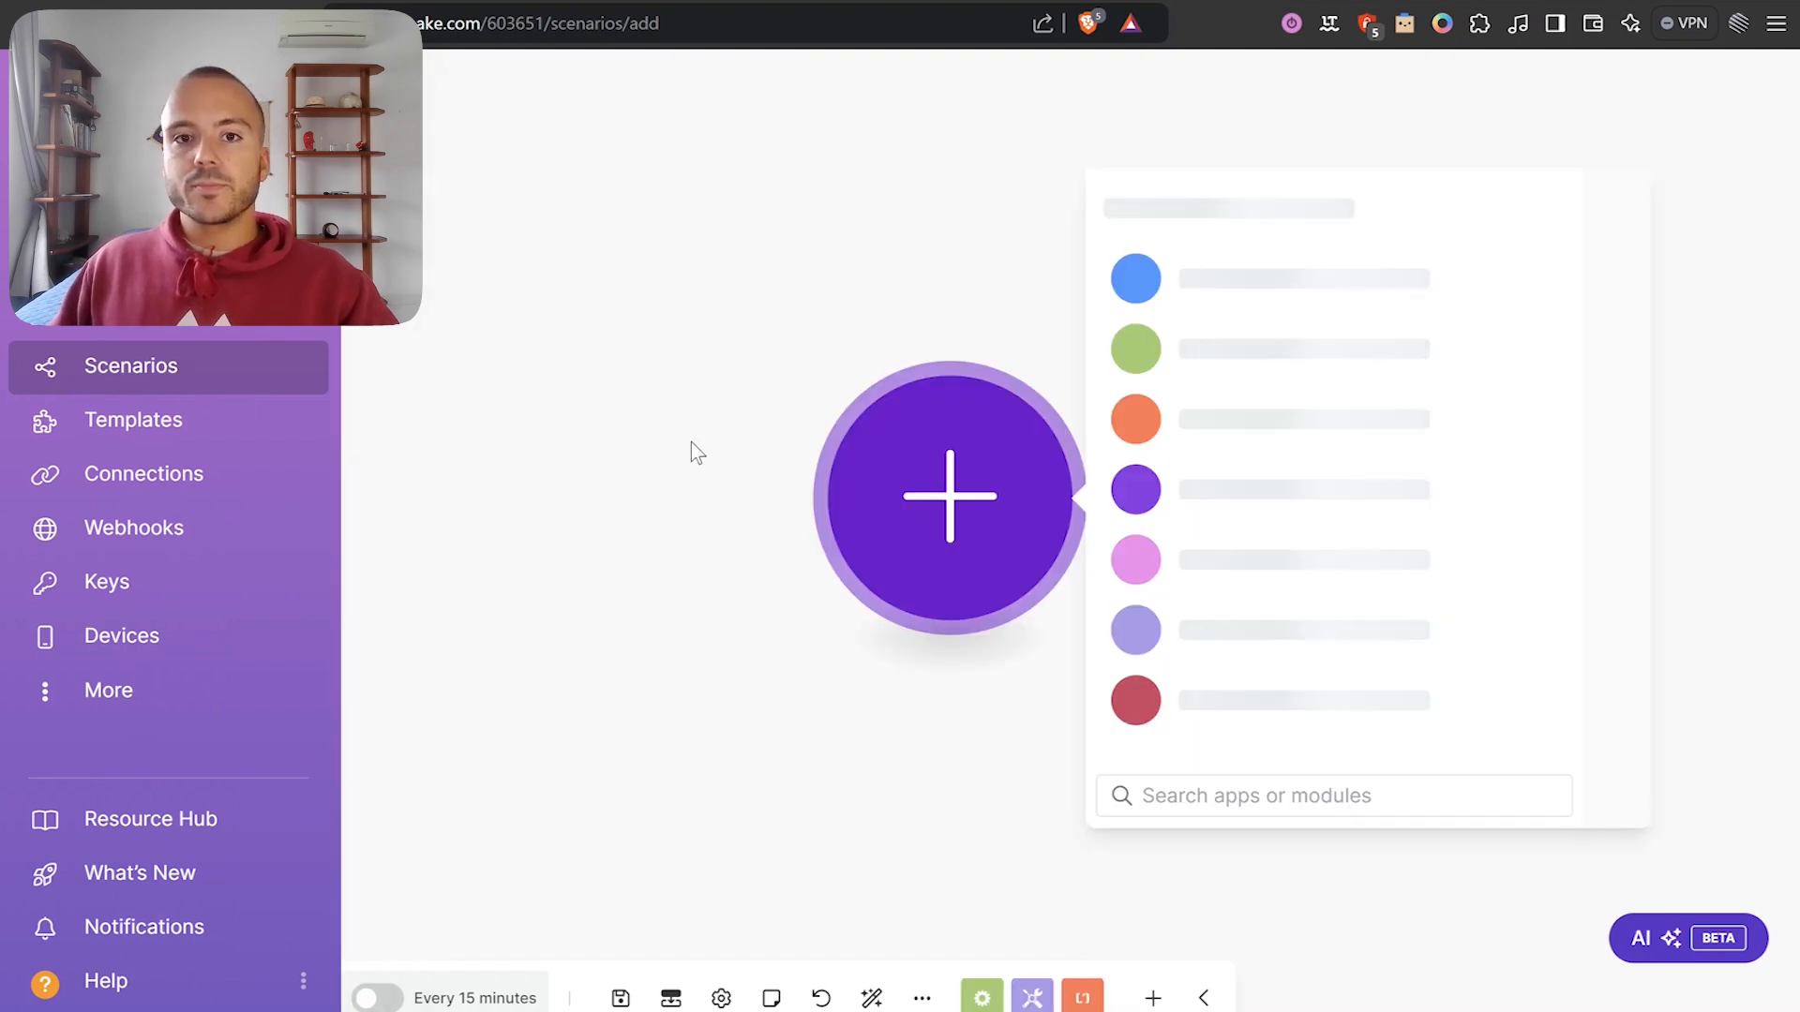
pyautogui.click(569, 300)
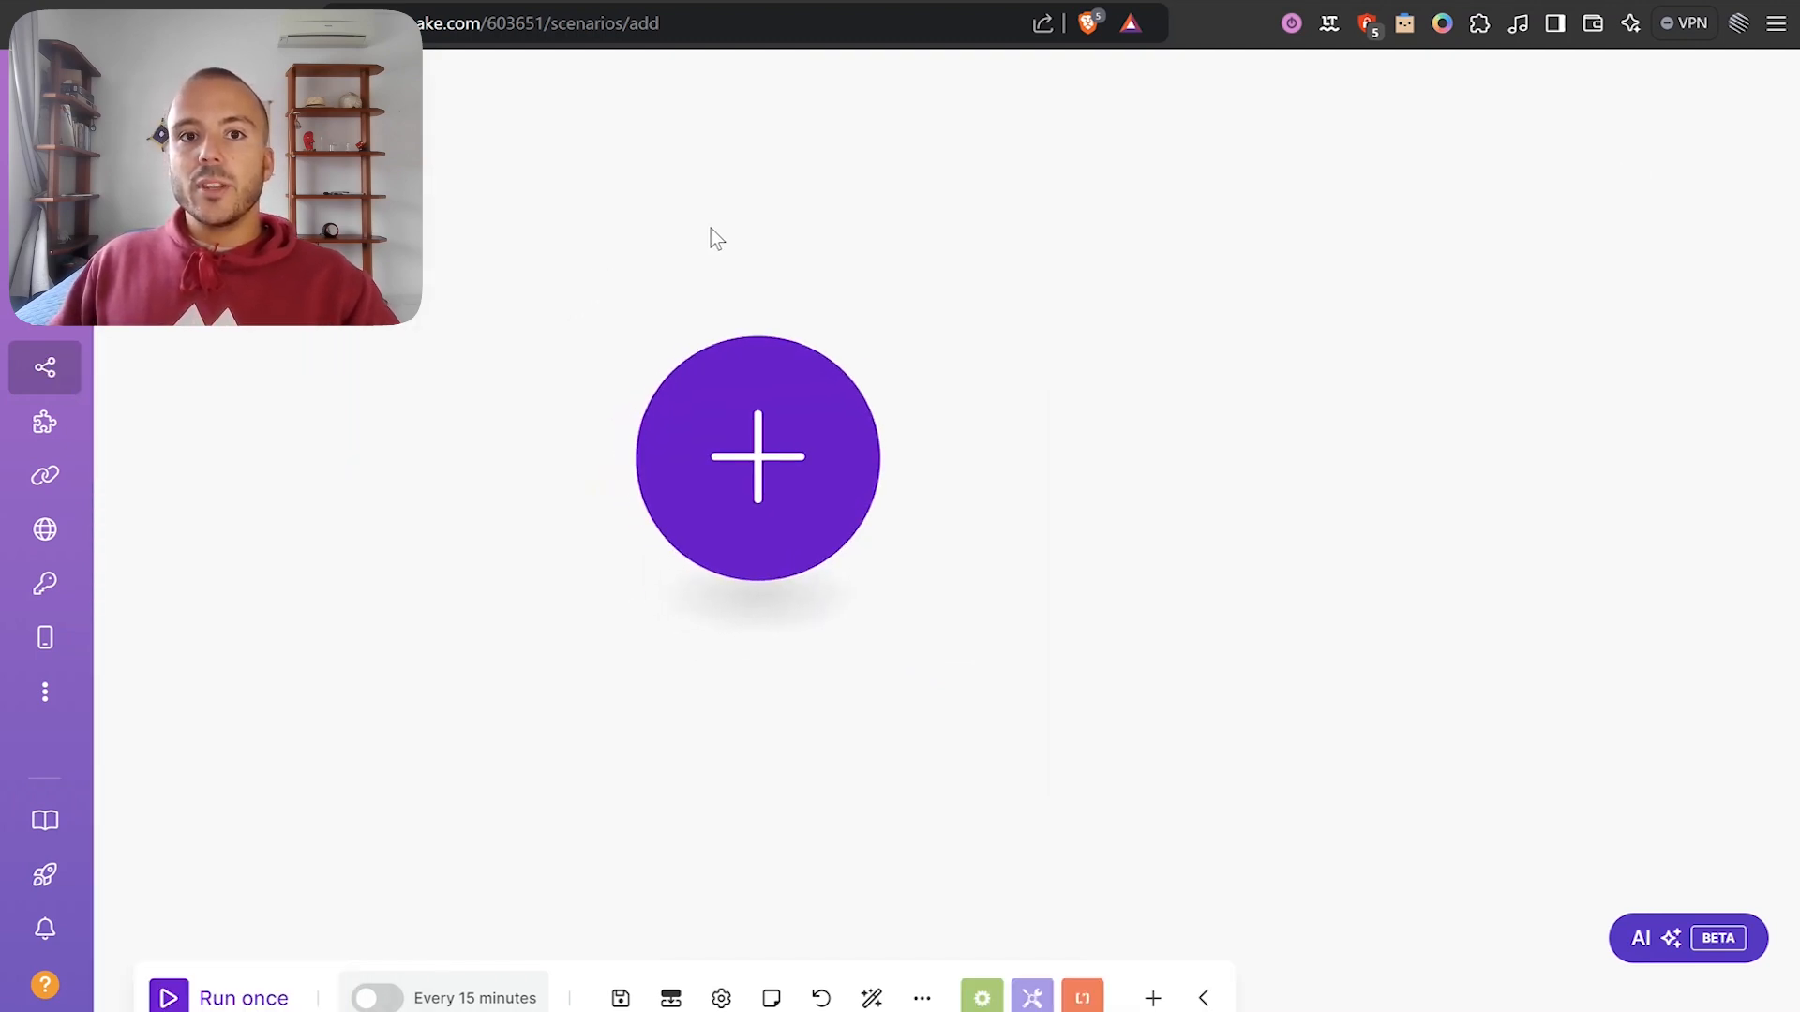
pyautogui.click(787, 390)
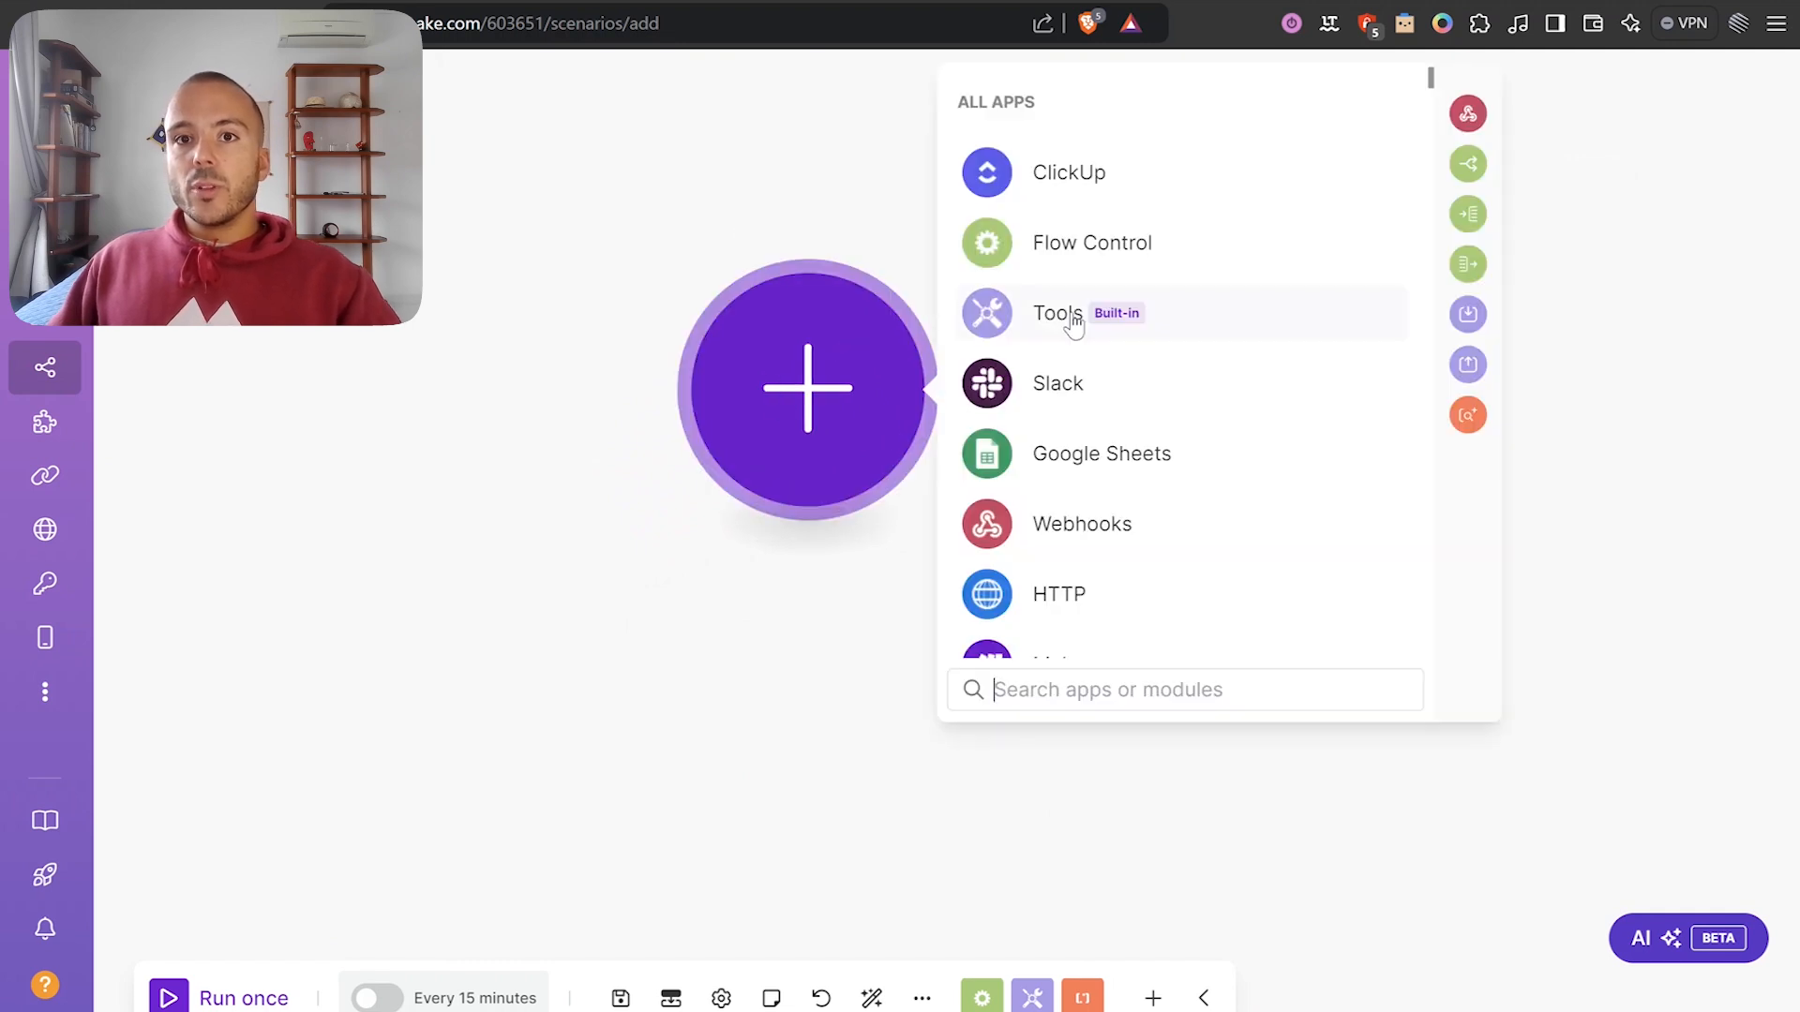
pyautogui.click(1236, 178)
pyautogui.scroll(-3, 1232, 441)
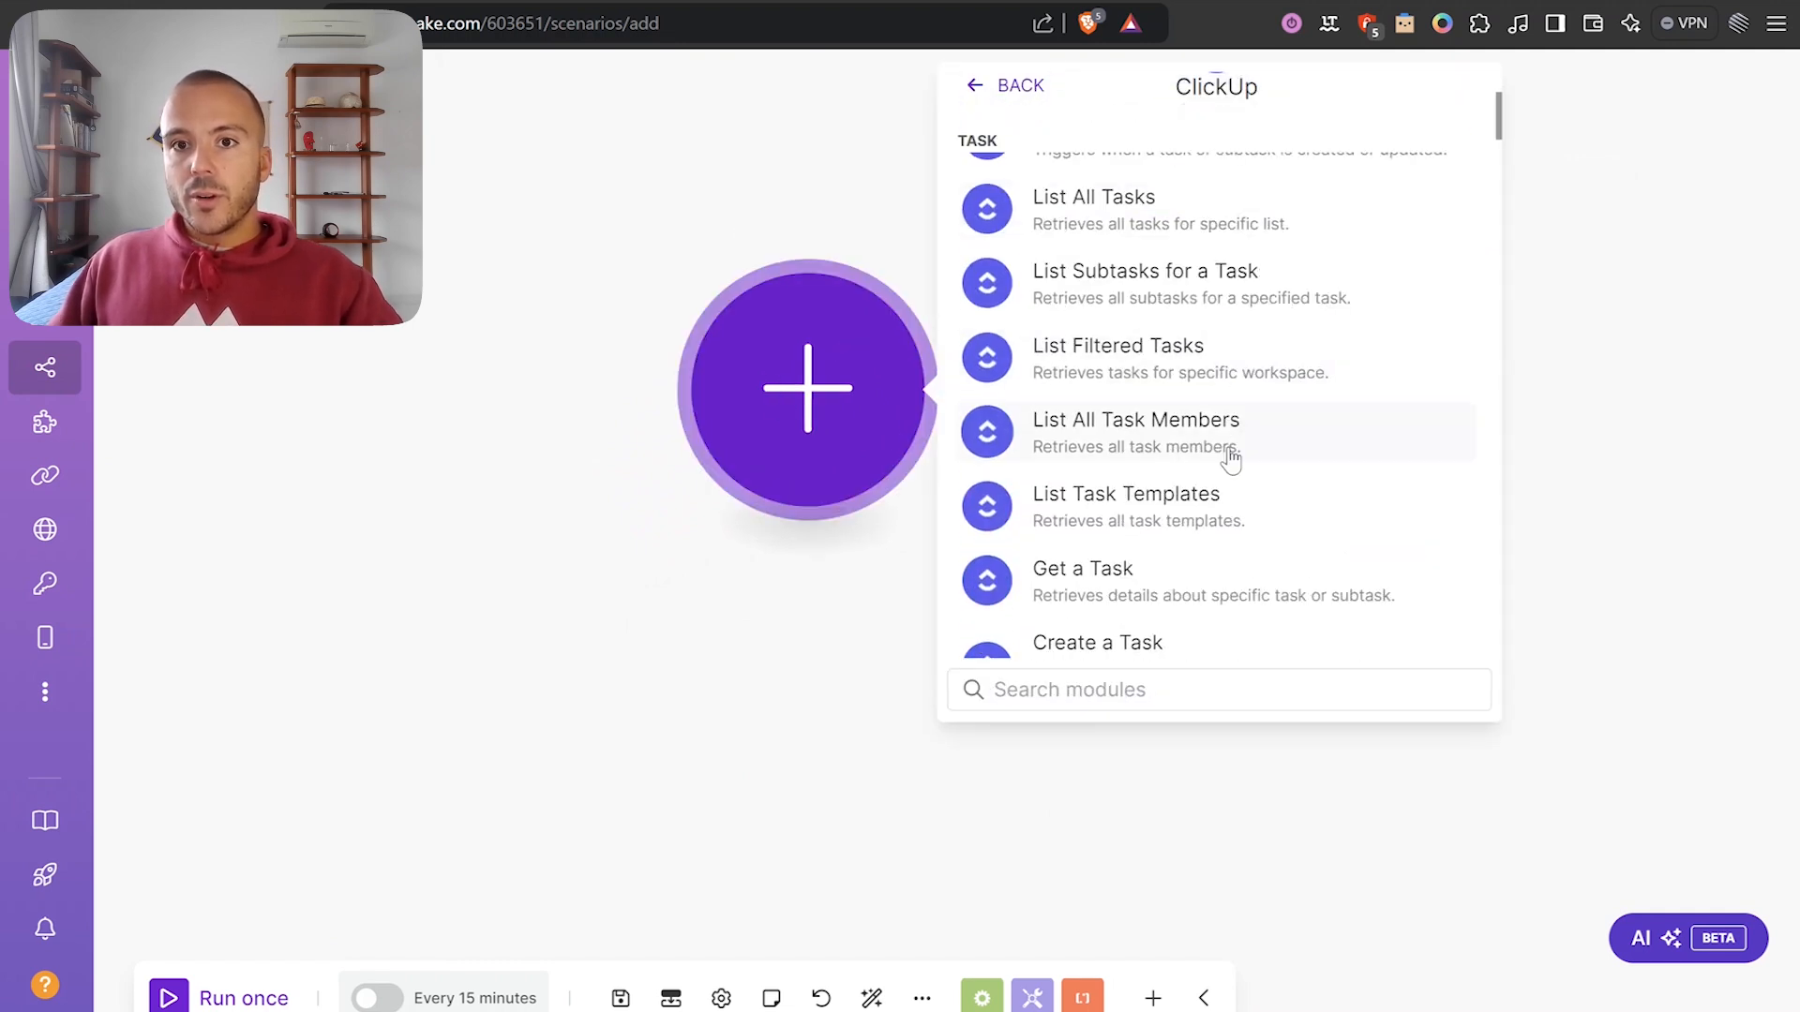
pyautogui.click(1158, 366)
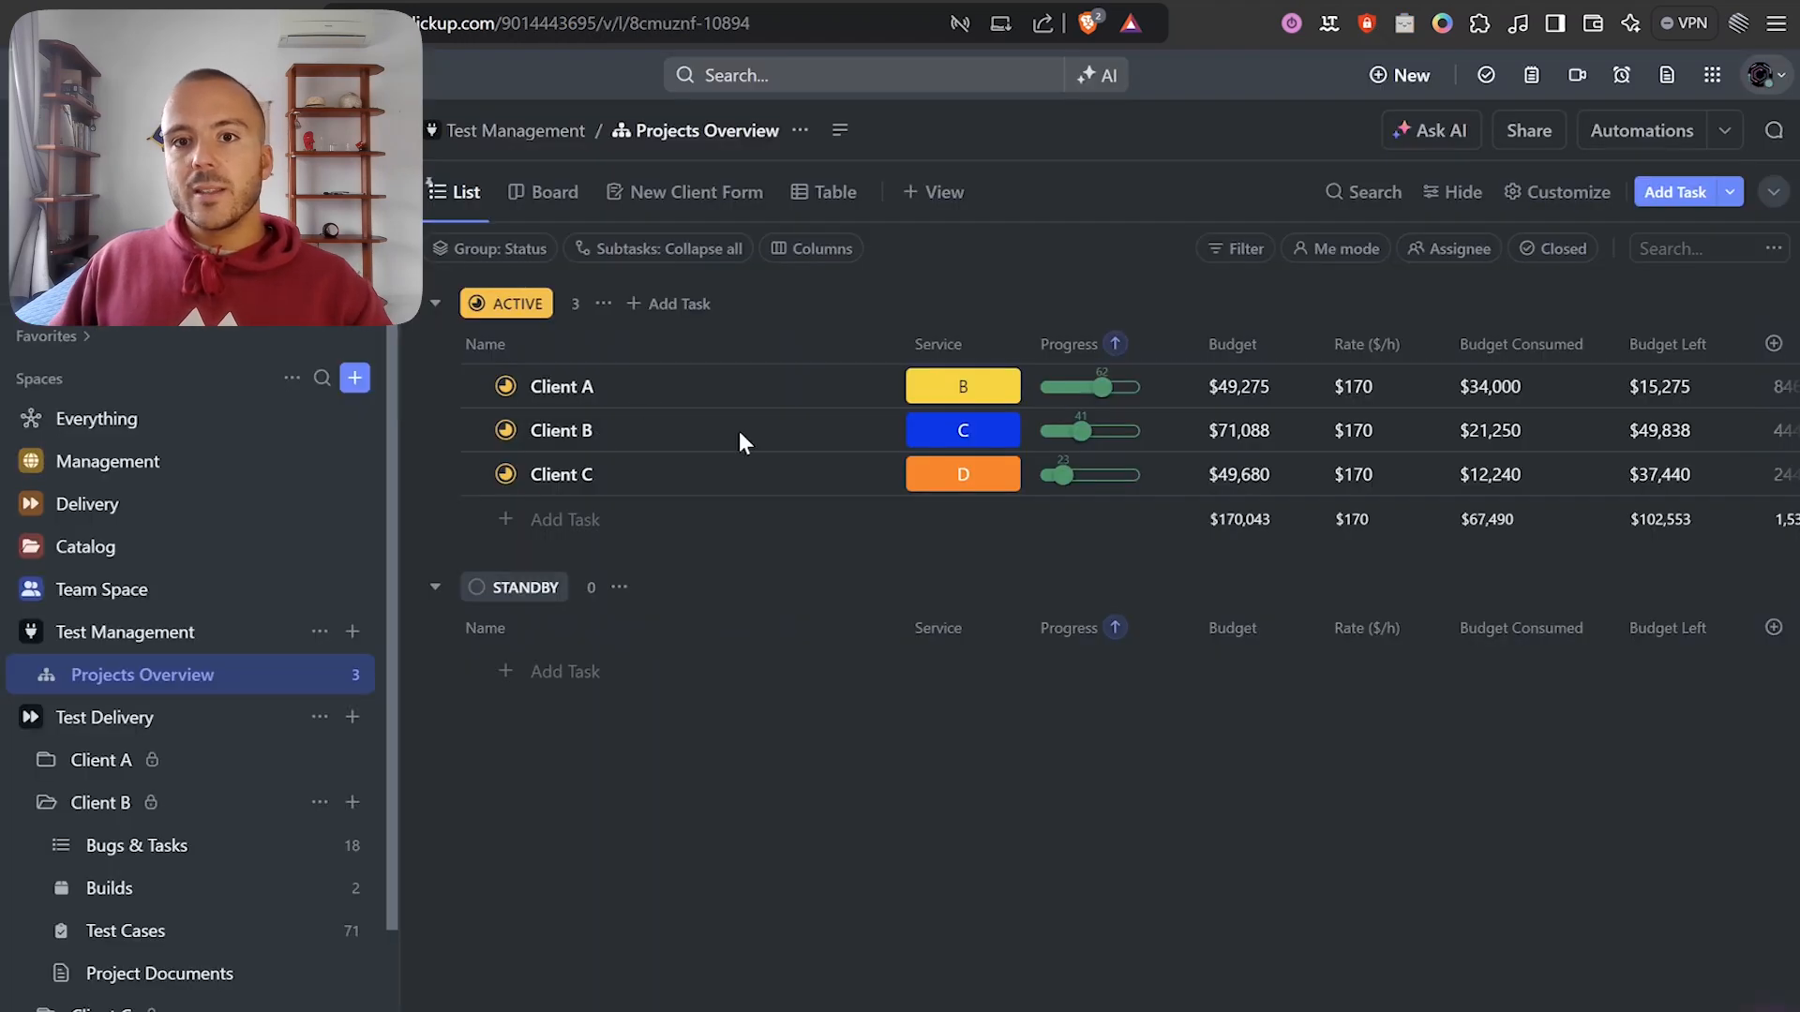
pyautogui.hscroll(10, 1077, 431)
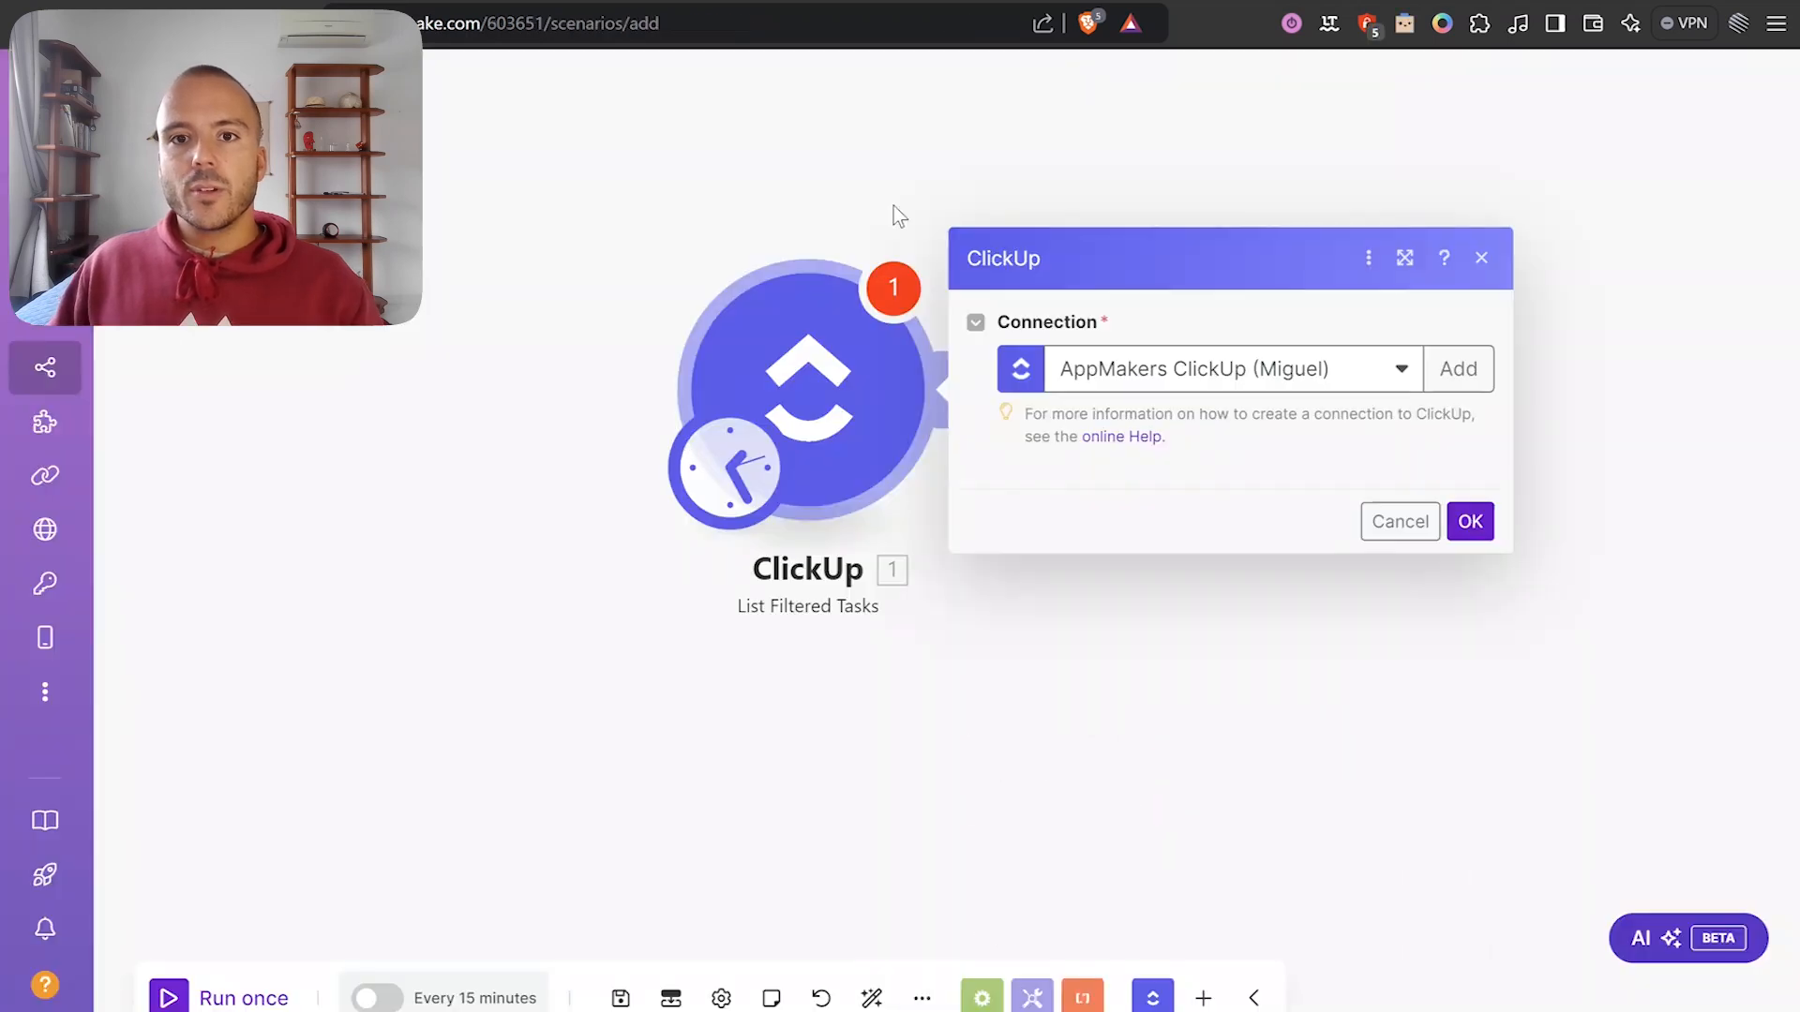
# Set List Filtered Tasks to the Mightybyte workspace and Management space, adding a list ID entry.
pyautogui.click(1035, 366)
pyautogui.click(991, 454)
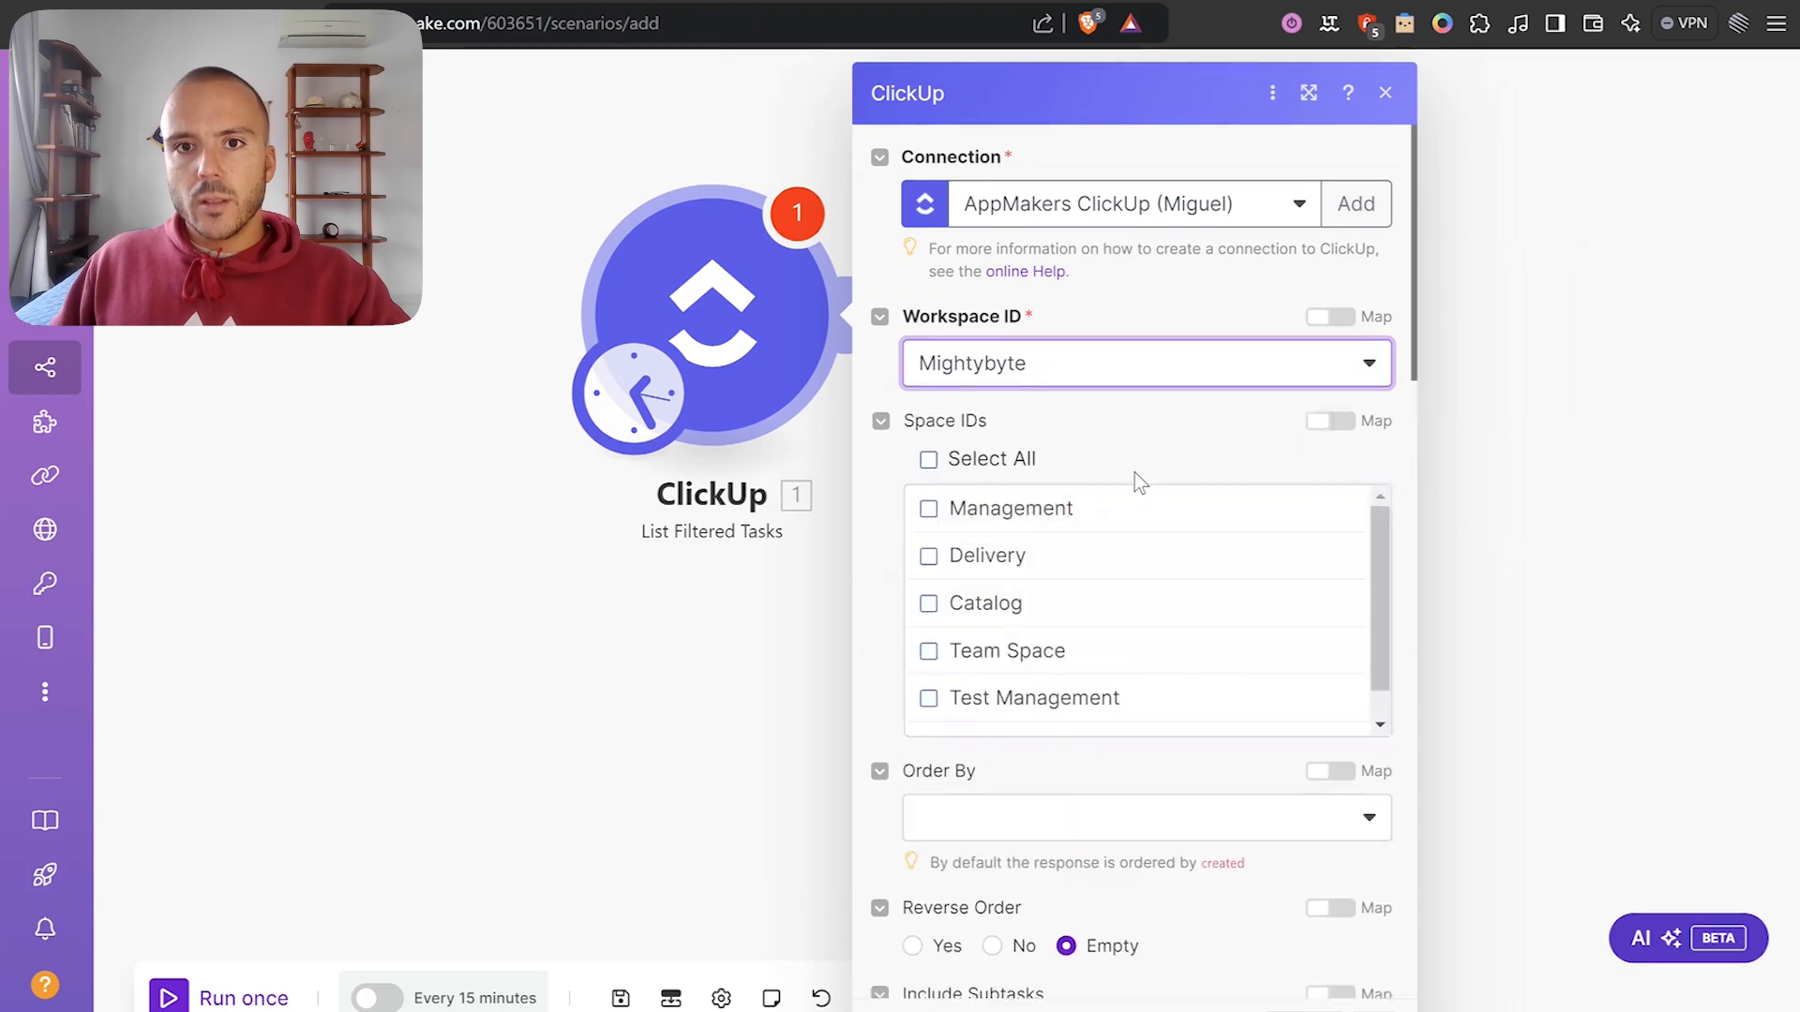
pyautogui.scroll(-3, 1031, 450)
pyautogui.click(979, 272)
pyautogui.scroll(-4, 1172, 525)
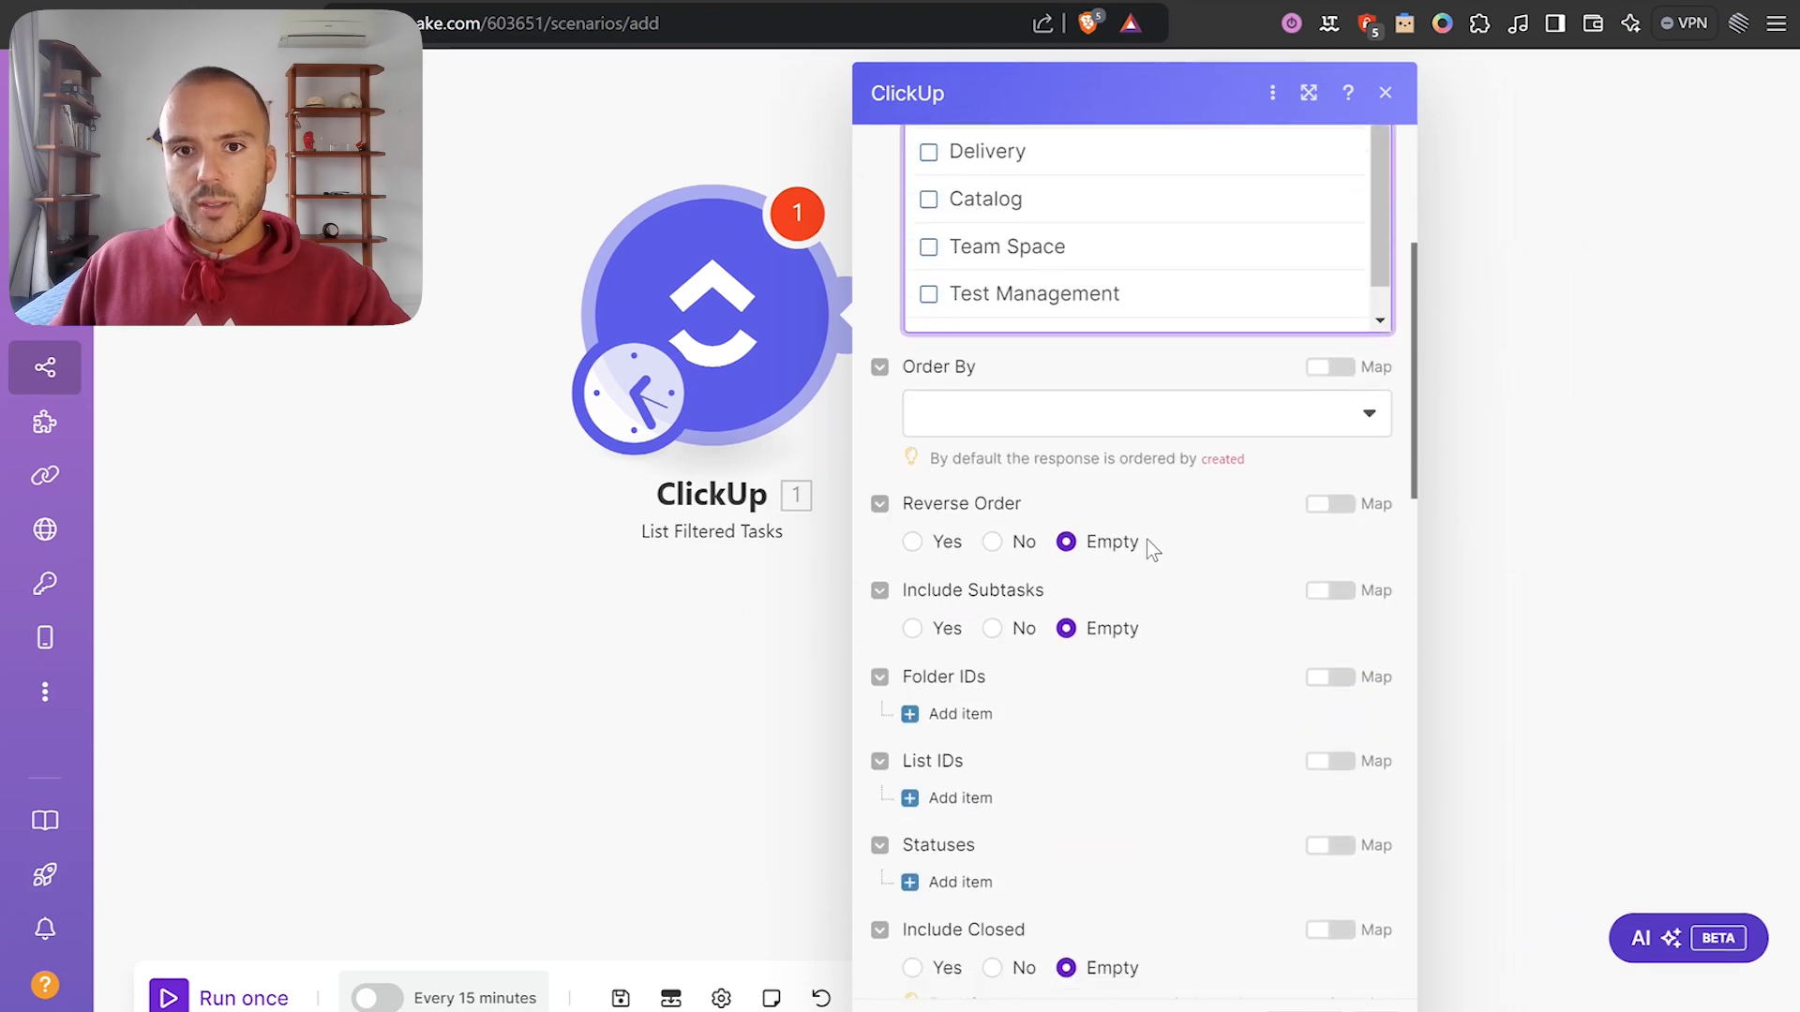
pyautogui.click(945, 591)
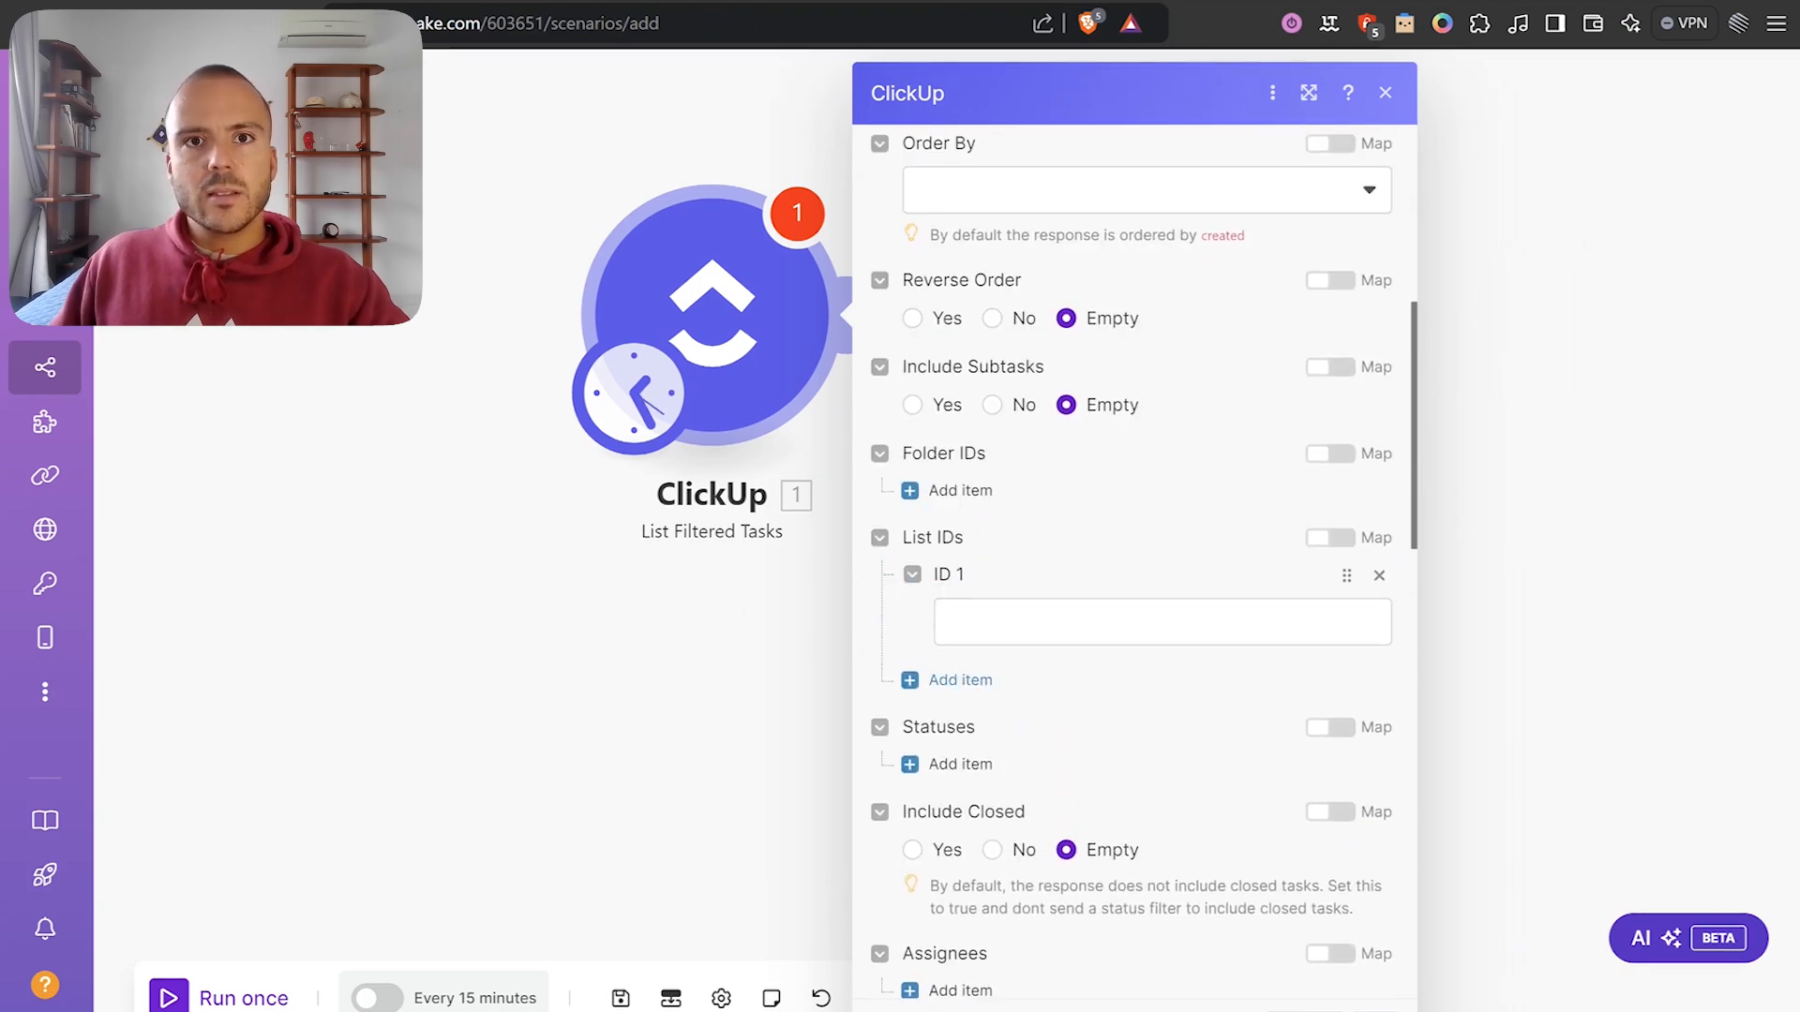
pyautogui.click(750, 2)
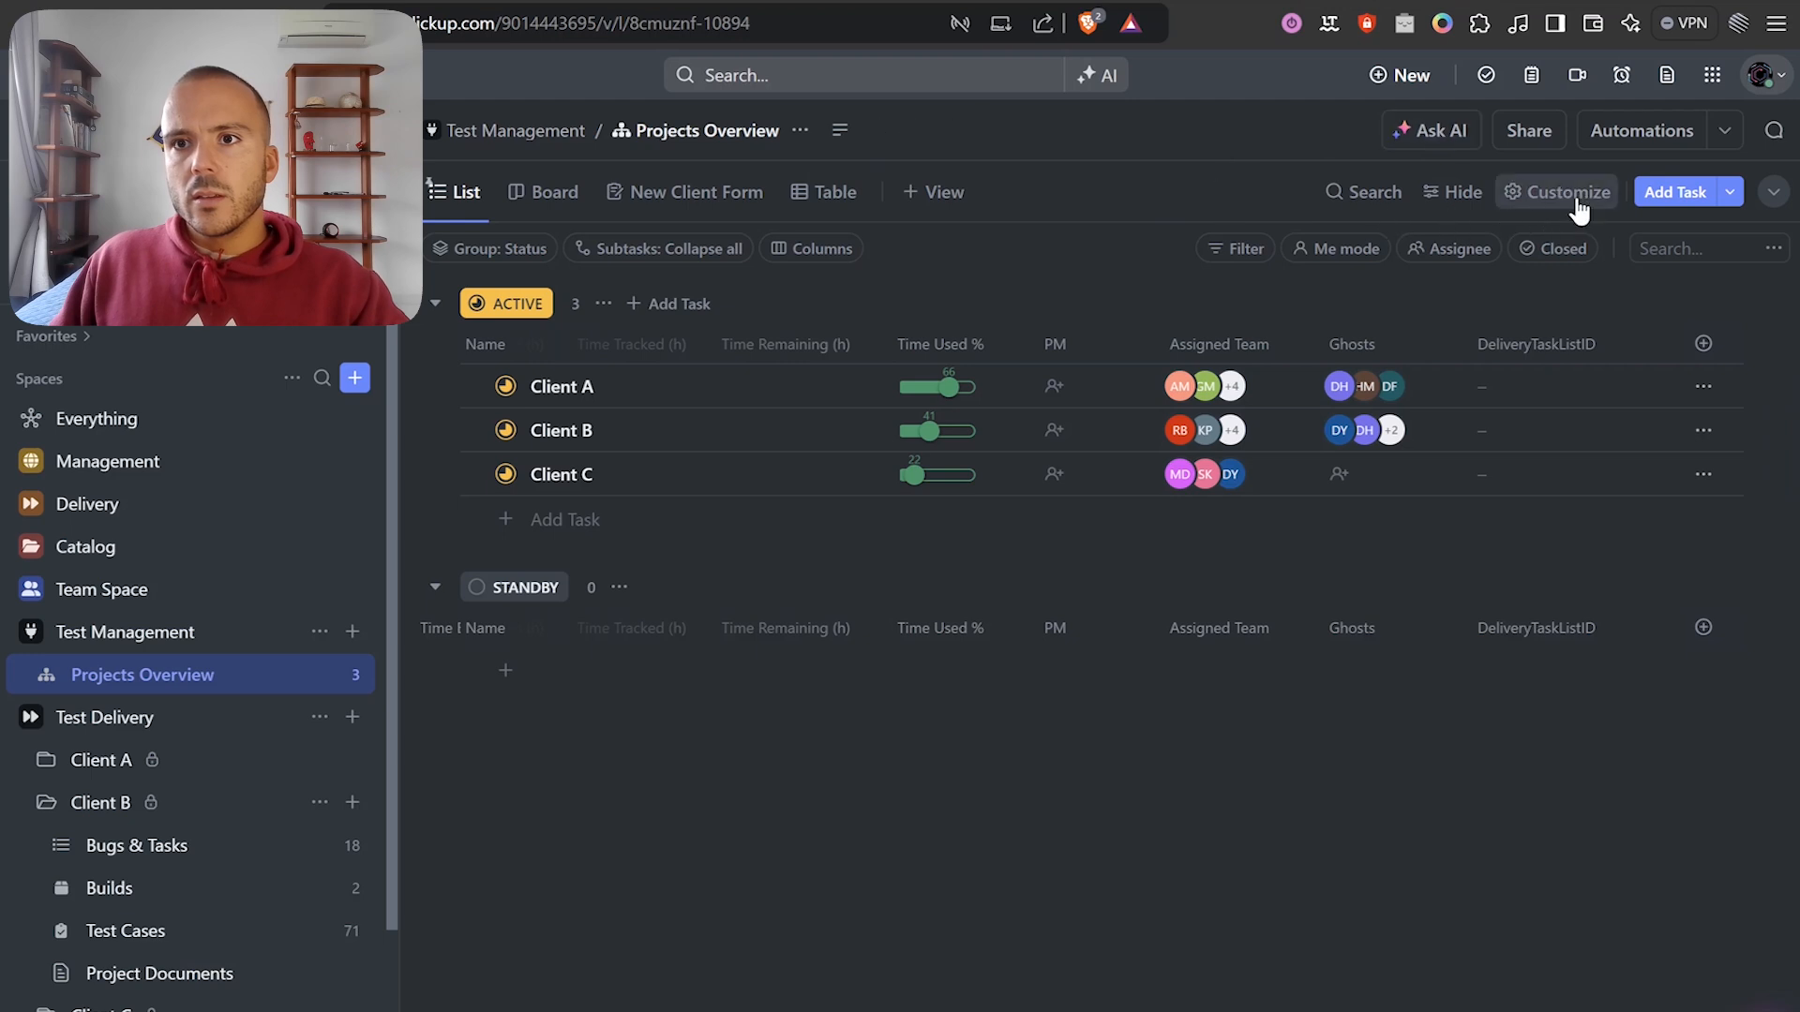
pyautogui.click(1529, 130)
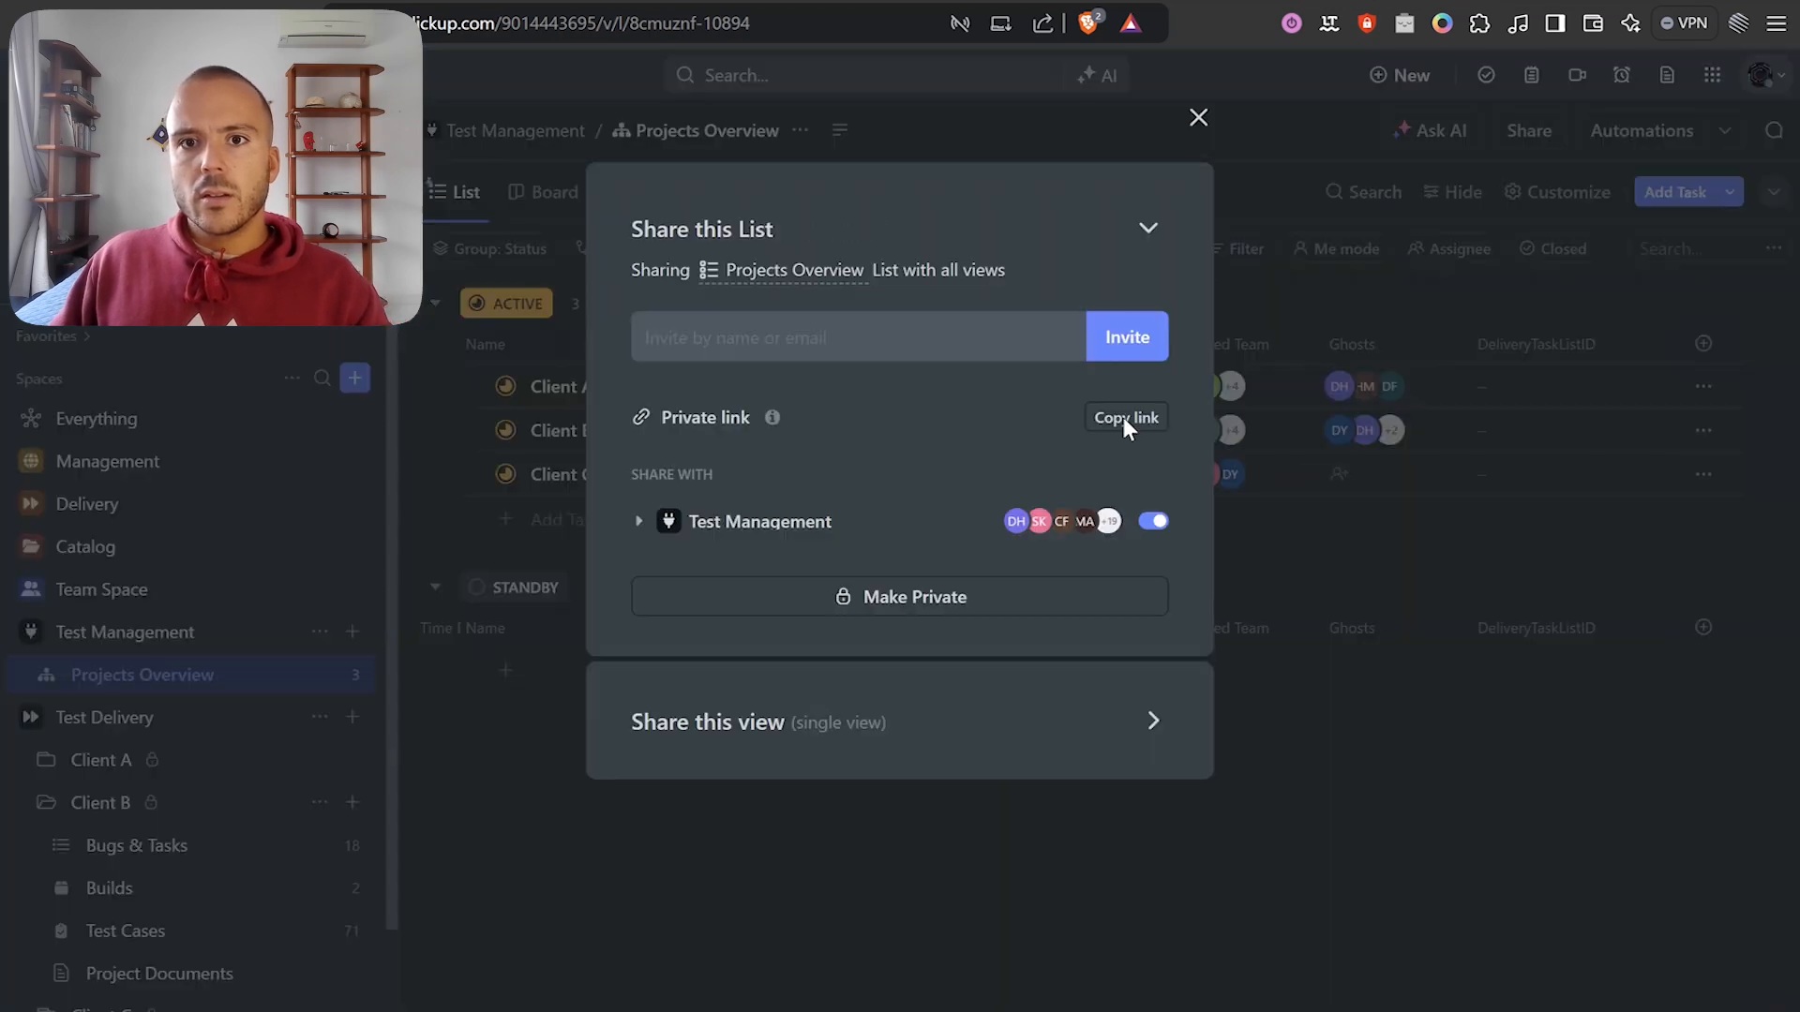
pyautogui.click(1523, 1)
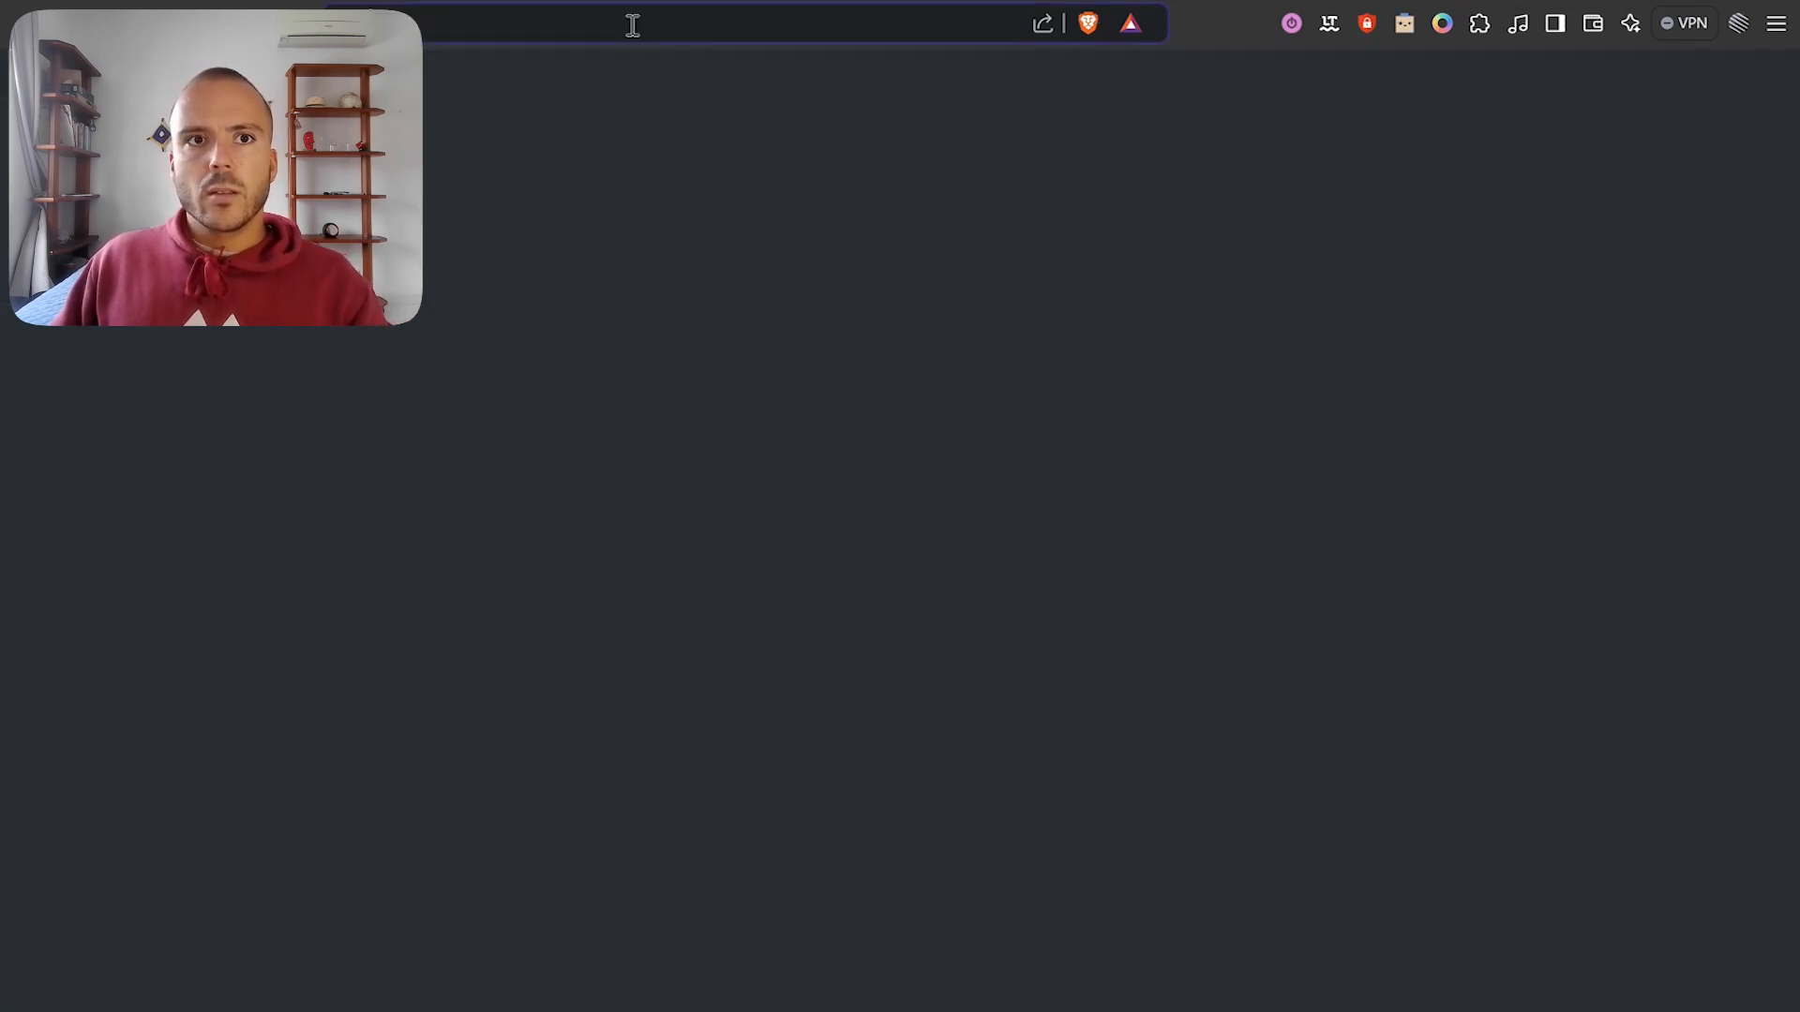
pyautogui.hotkey('ctrl', 'v')
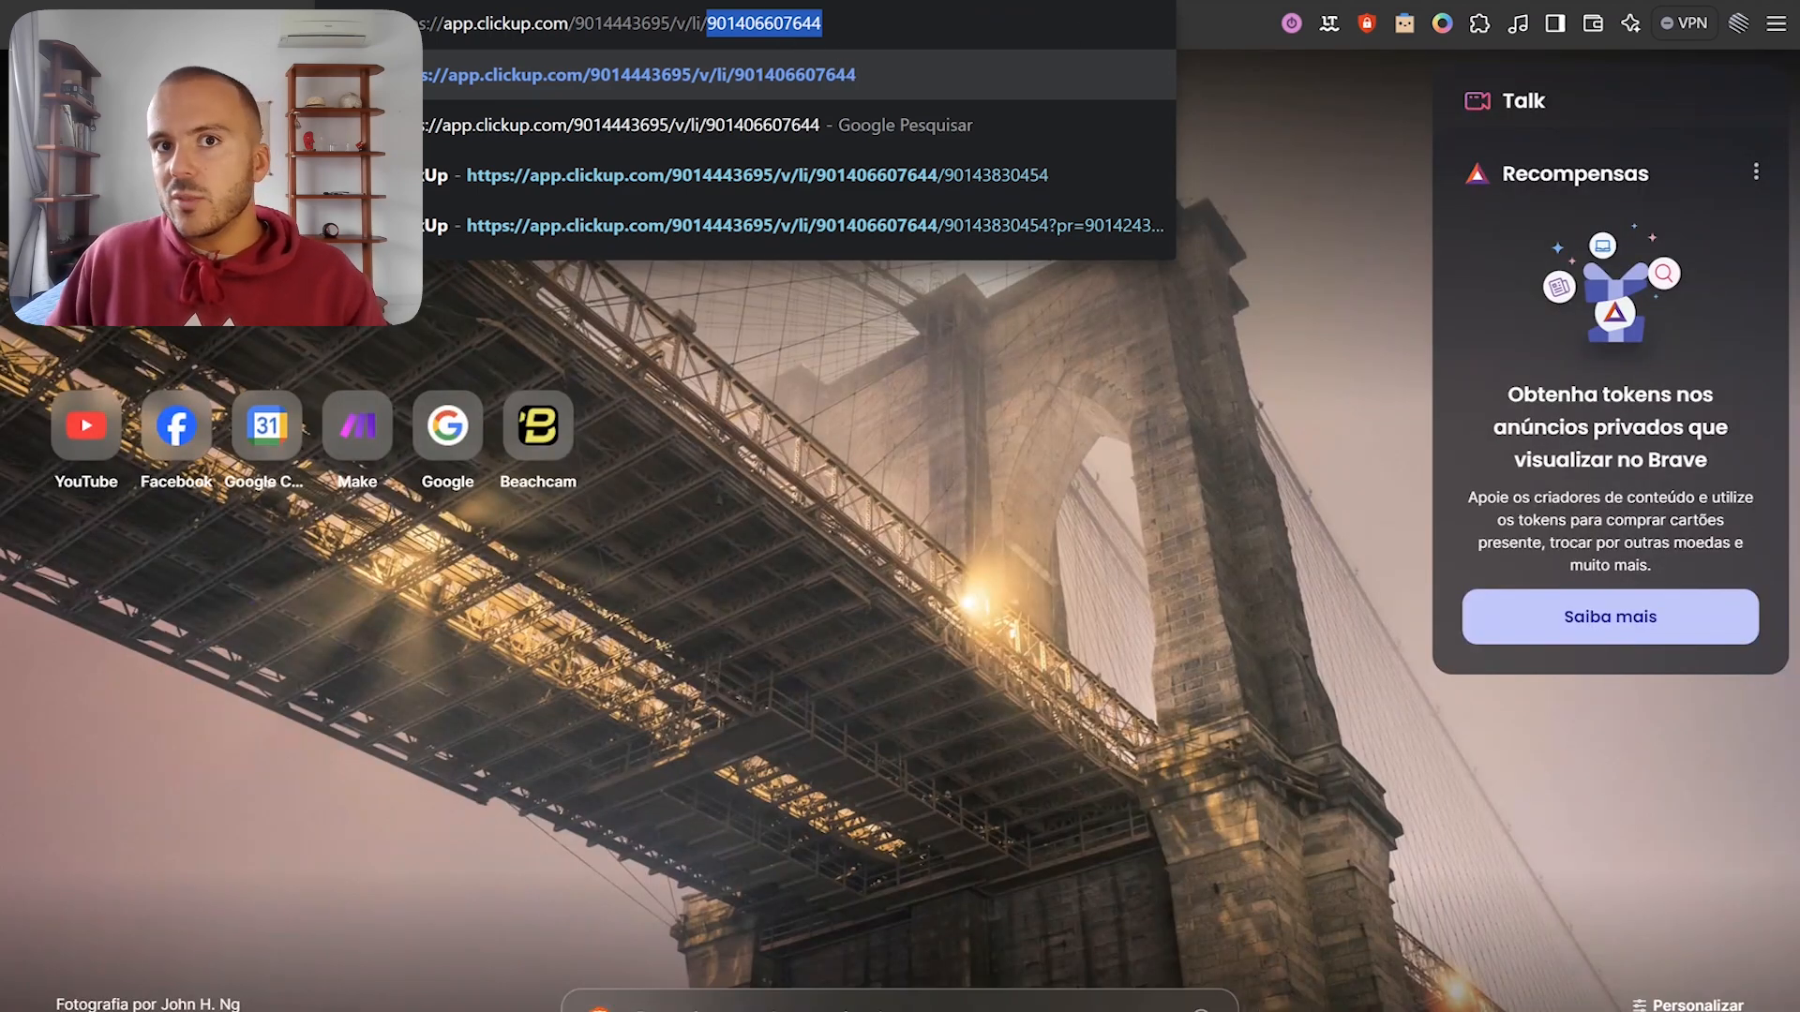
pyautogui.click(1265, 1)
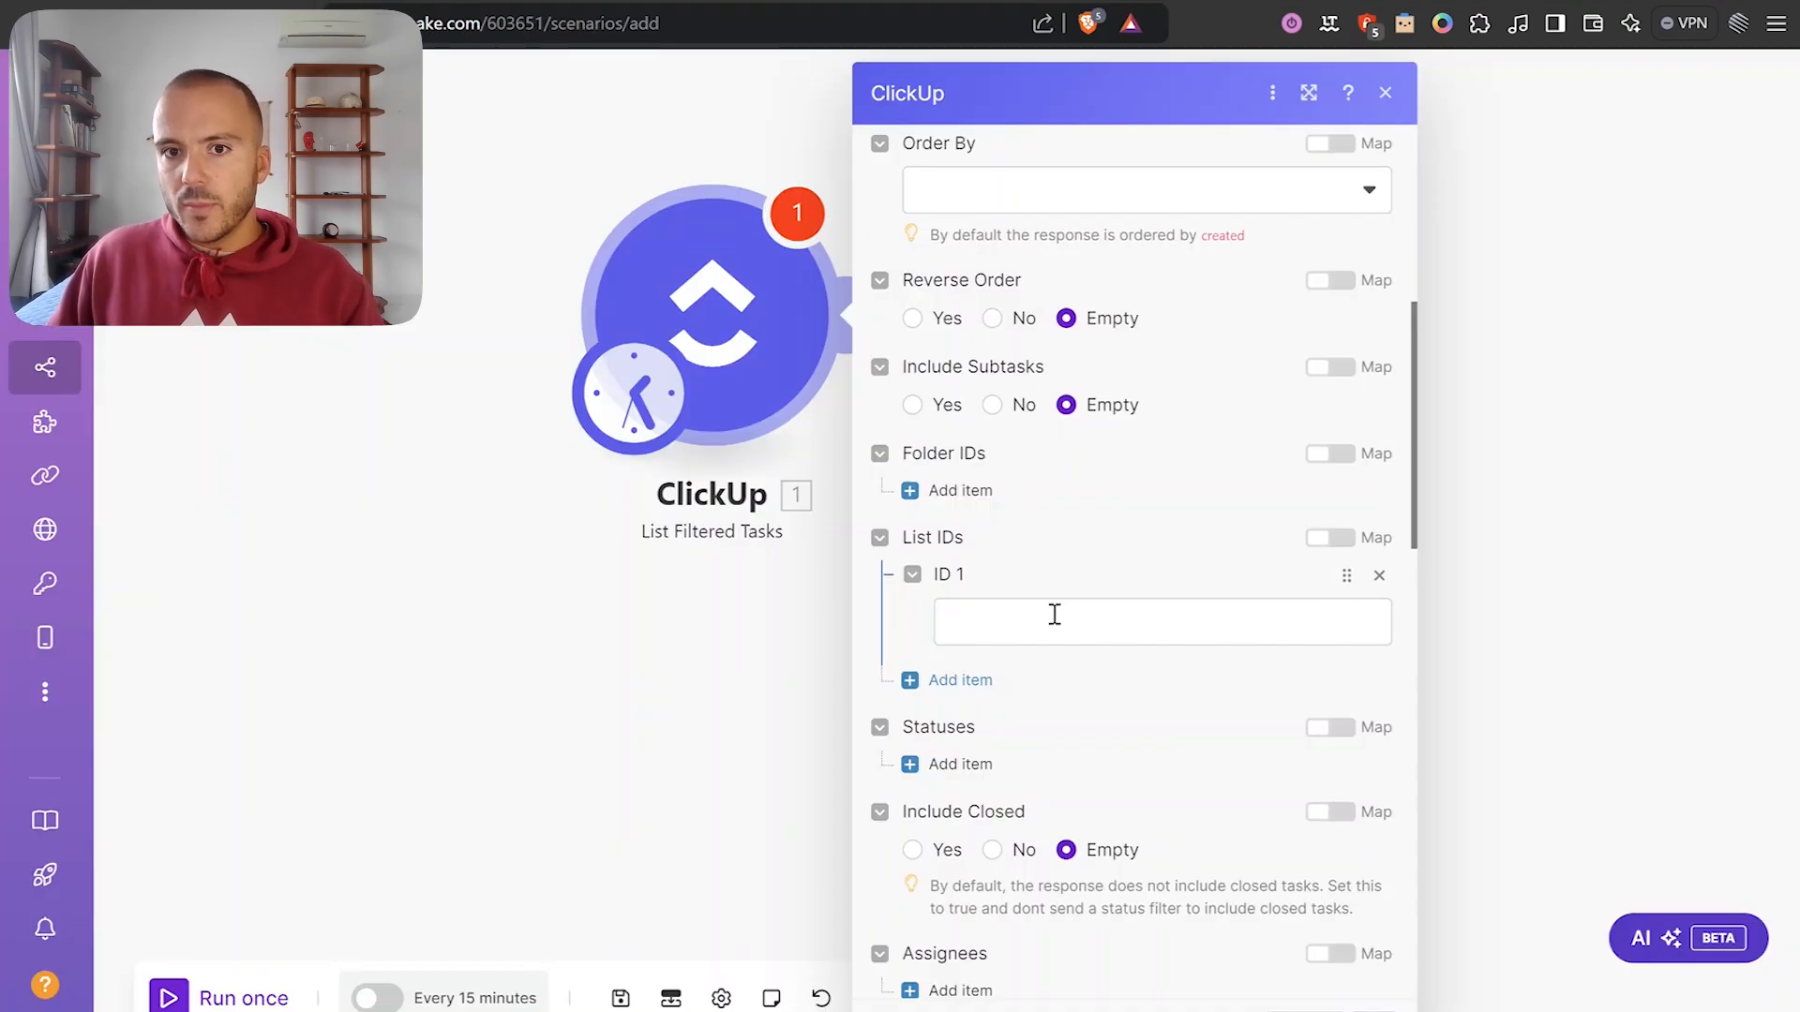
pyautogui.click(1054, 614)
pyautogui.click(1200, 668)
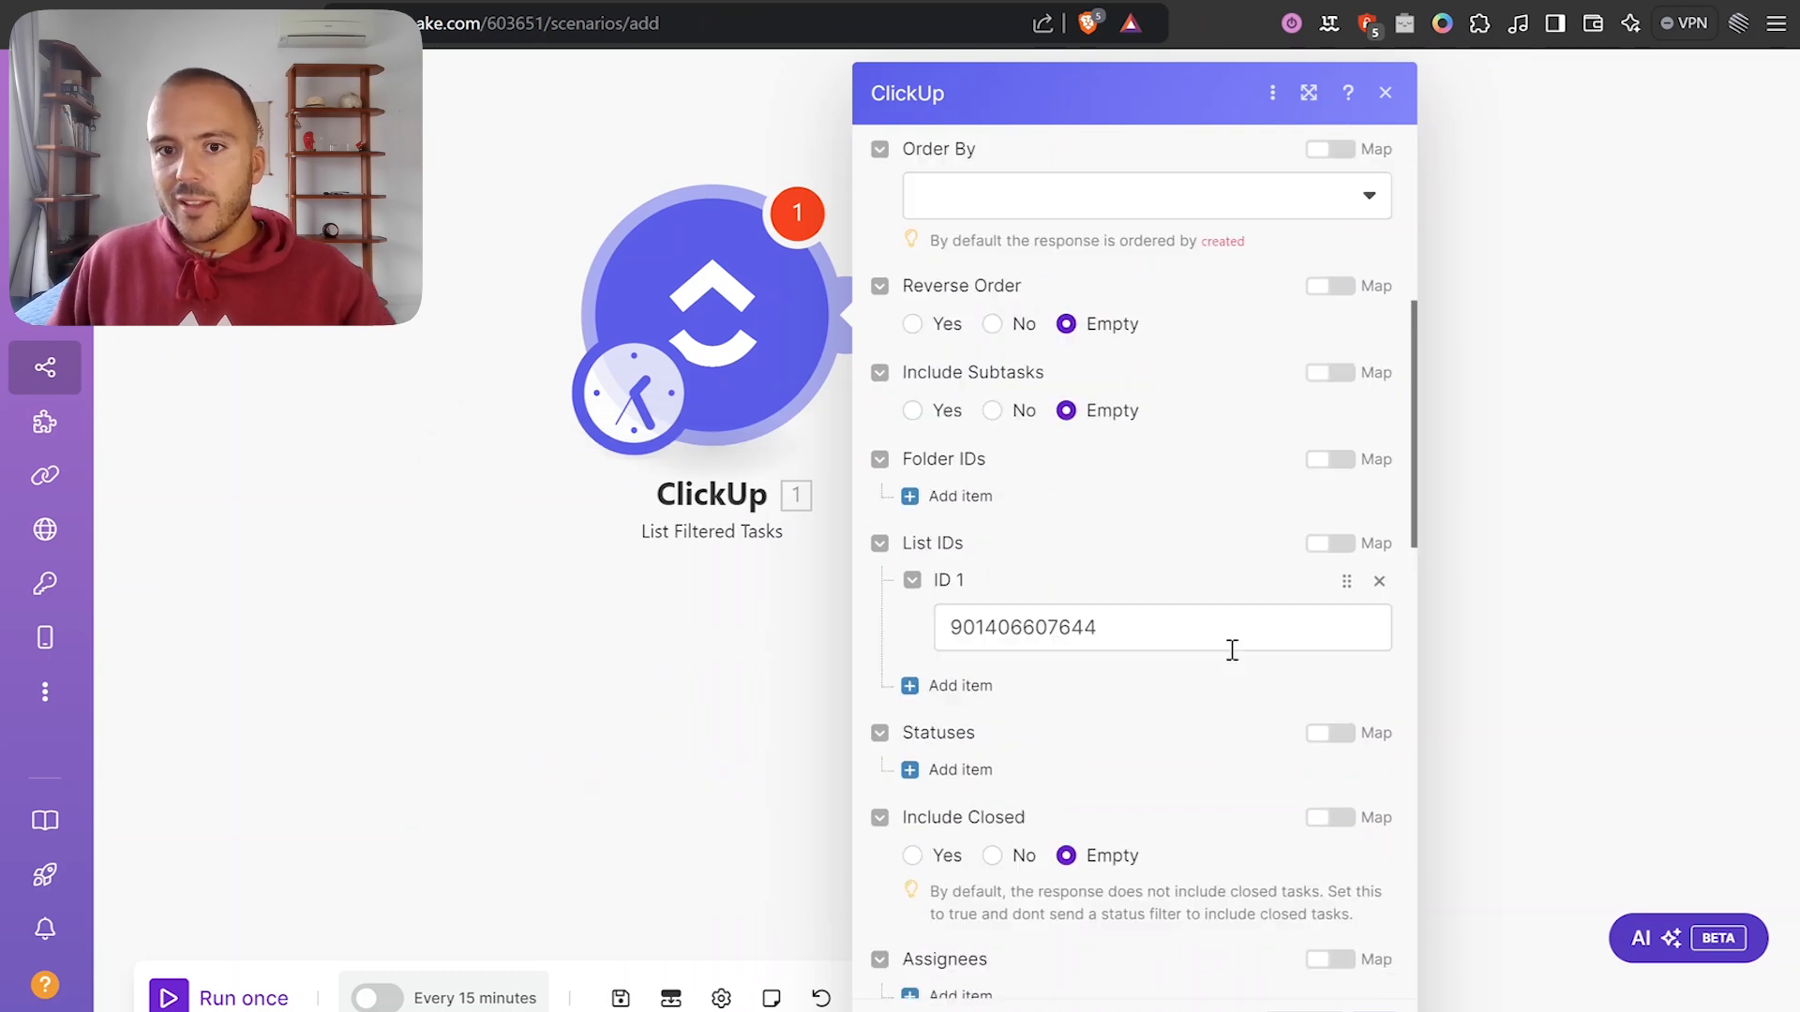
# Clear the 2-task Limit and save the List Filtered Tasks settings.
pyautogui.scroll(2, 1229, 647)
pyautogui.scroll(-1, 1218, 675)
pyautogui.scroll(-1, 1047, 689)
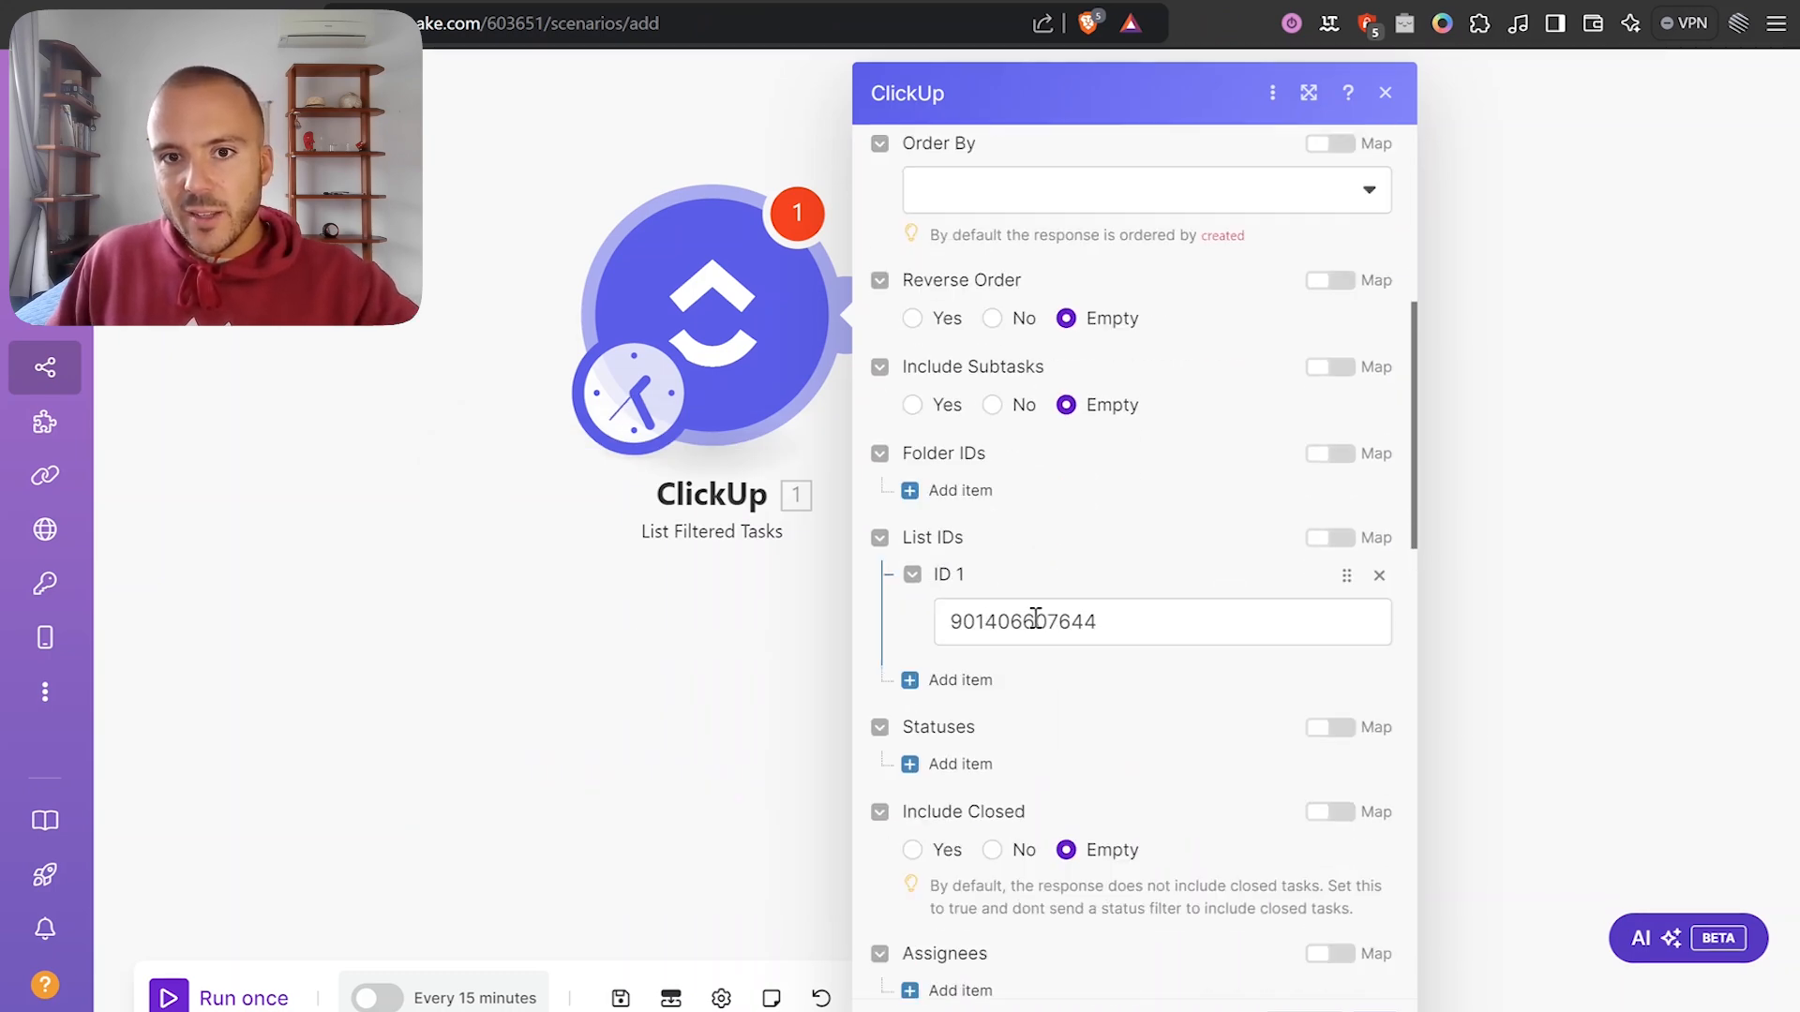
pyautogui.scroll(5, 1035, 618)
pyautogui.scroll(-15, 984, 615)
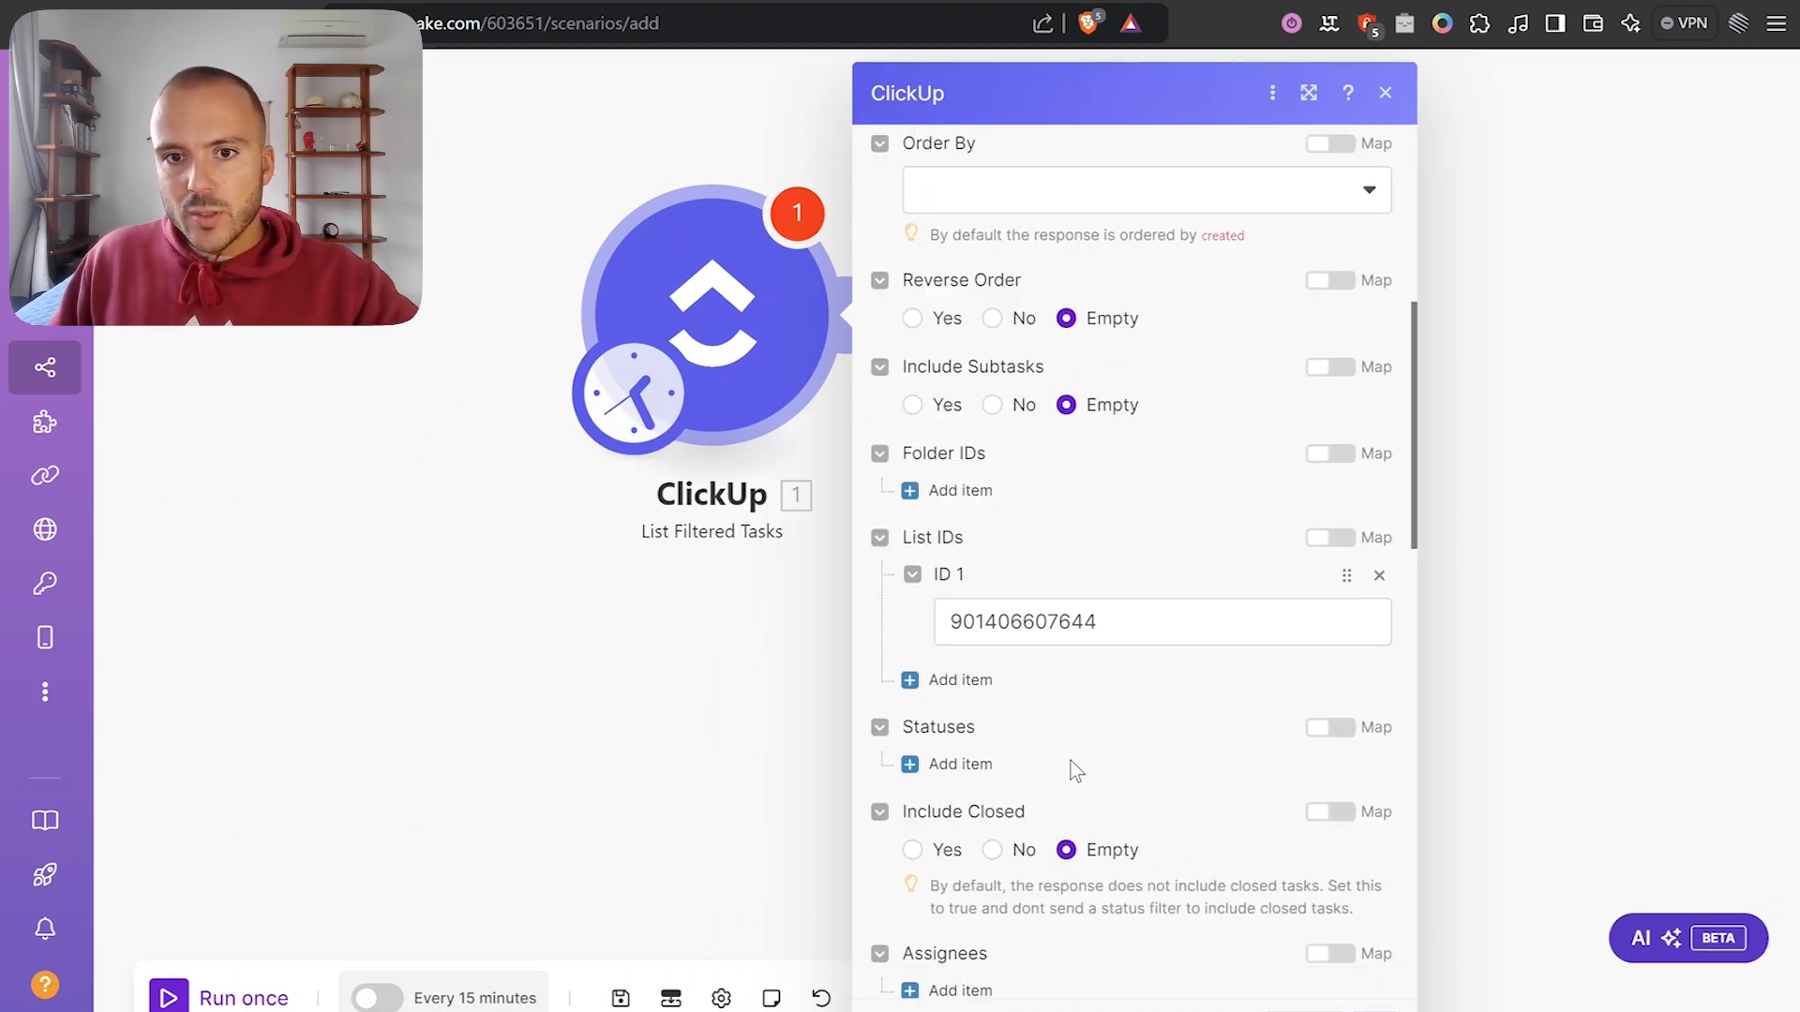
pyautogui.click(1000, 904)
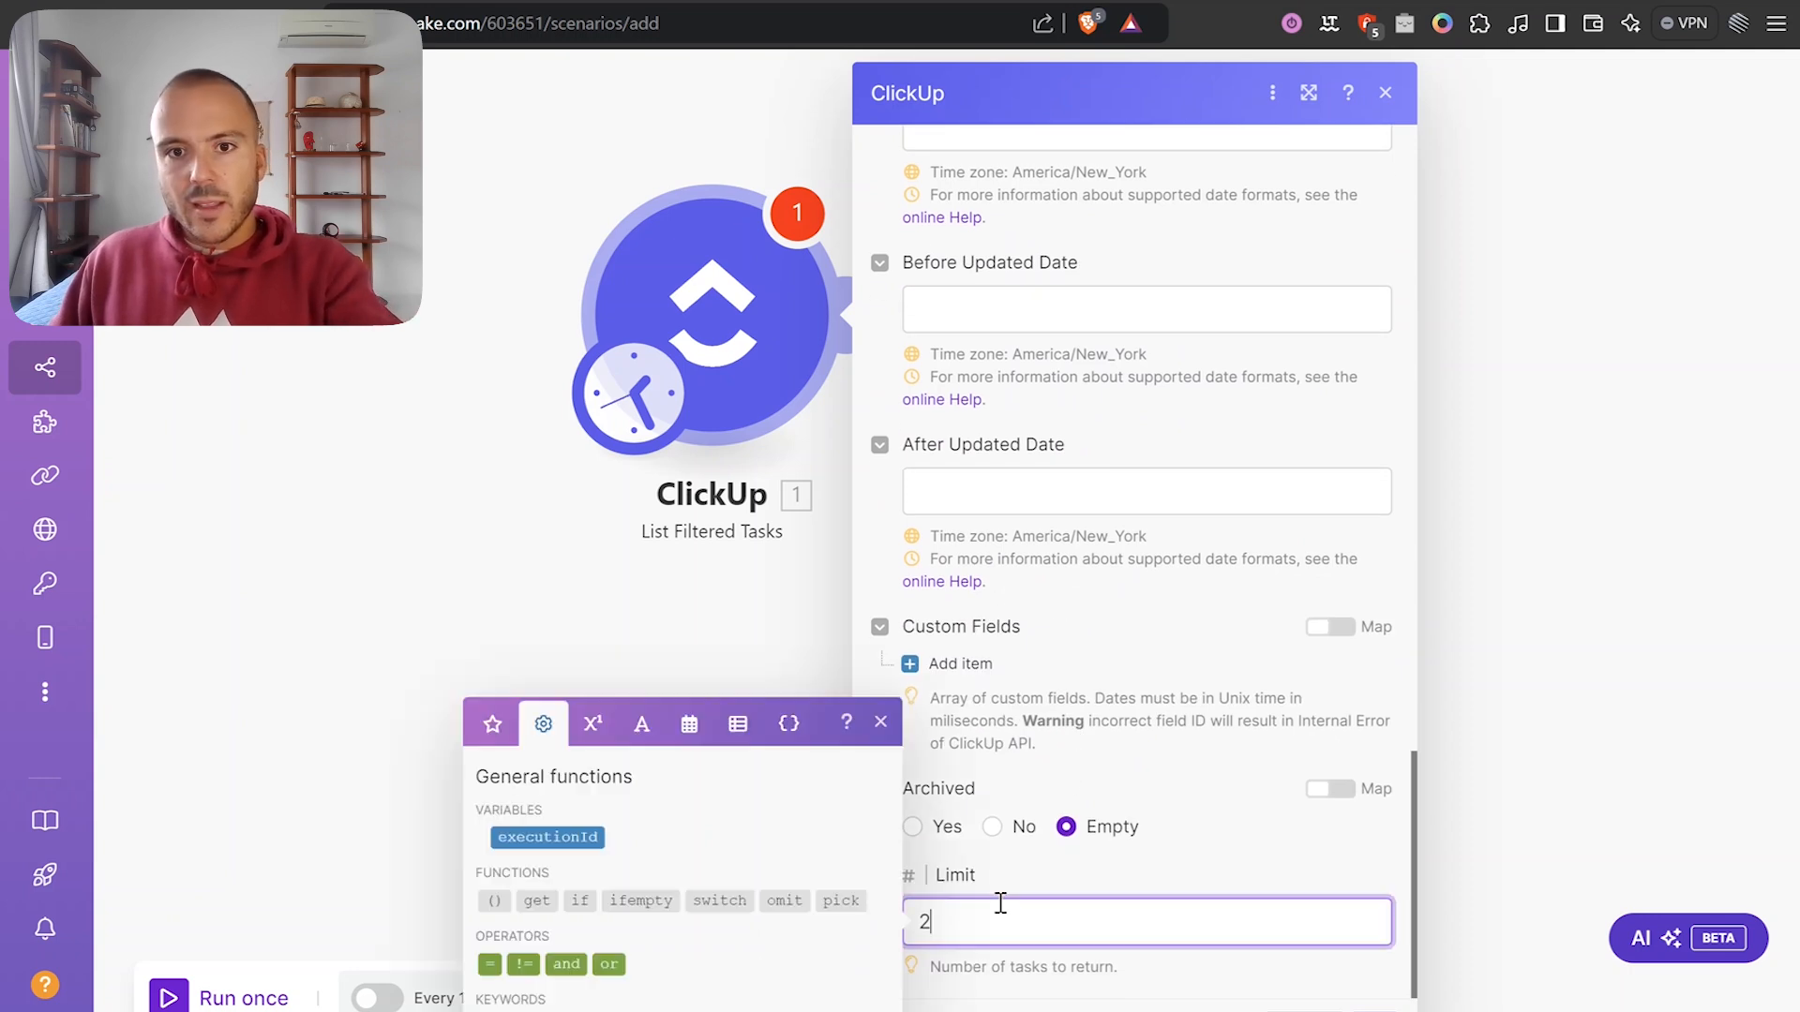
pyautogui.press('BackSpace')
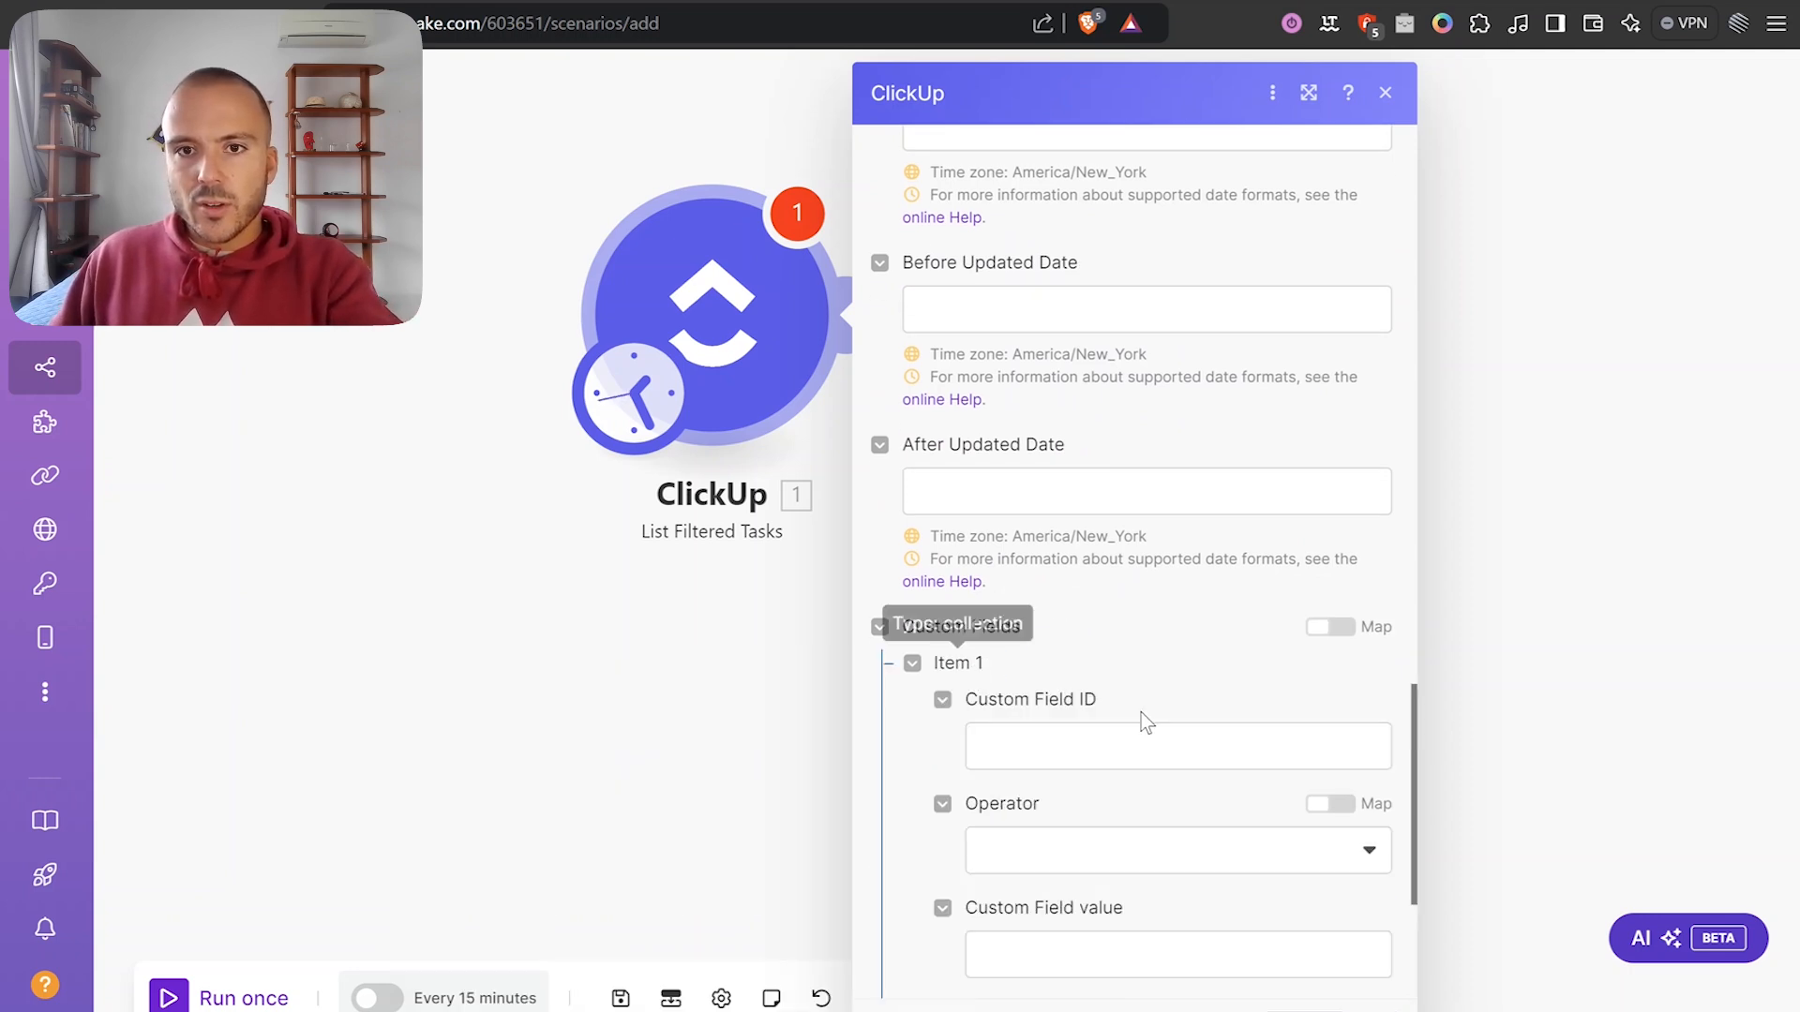
pyautogui.click(1458, 607)
# Add a second module after the trigger, choosing ClickUp as its app.
pyautogui.click(1004, 340)
pyautogui.scroll(-3, 1337, 365)
pyautogui.scroll(2, 1346, 269)
pyautogui.click(1333, 197)
pyautogui.scroll(-15, 1467, 449)
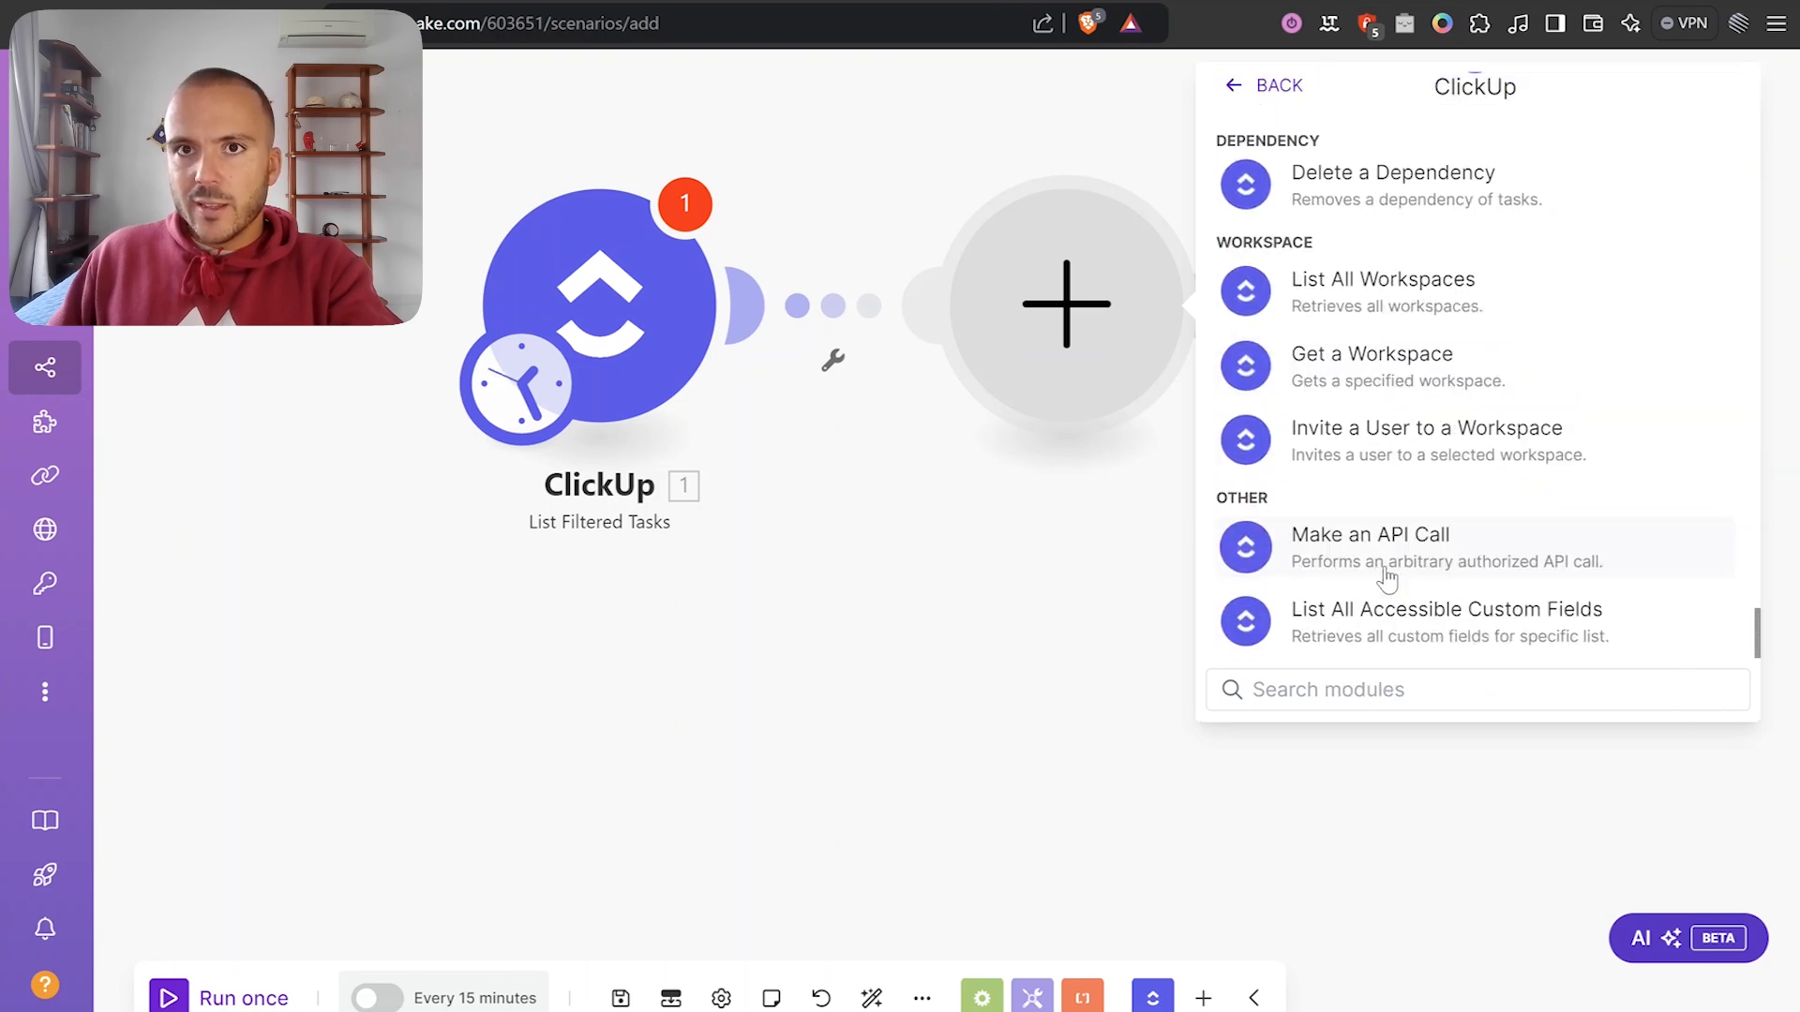
pyautogui.click(1205, 2)
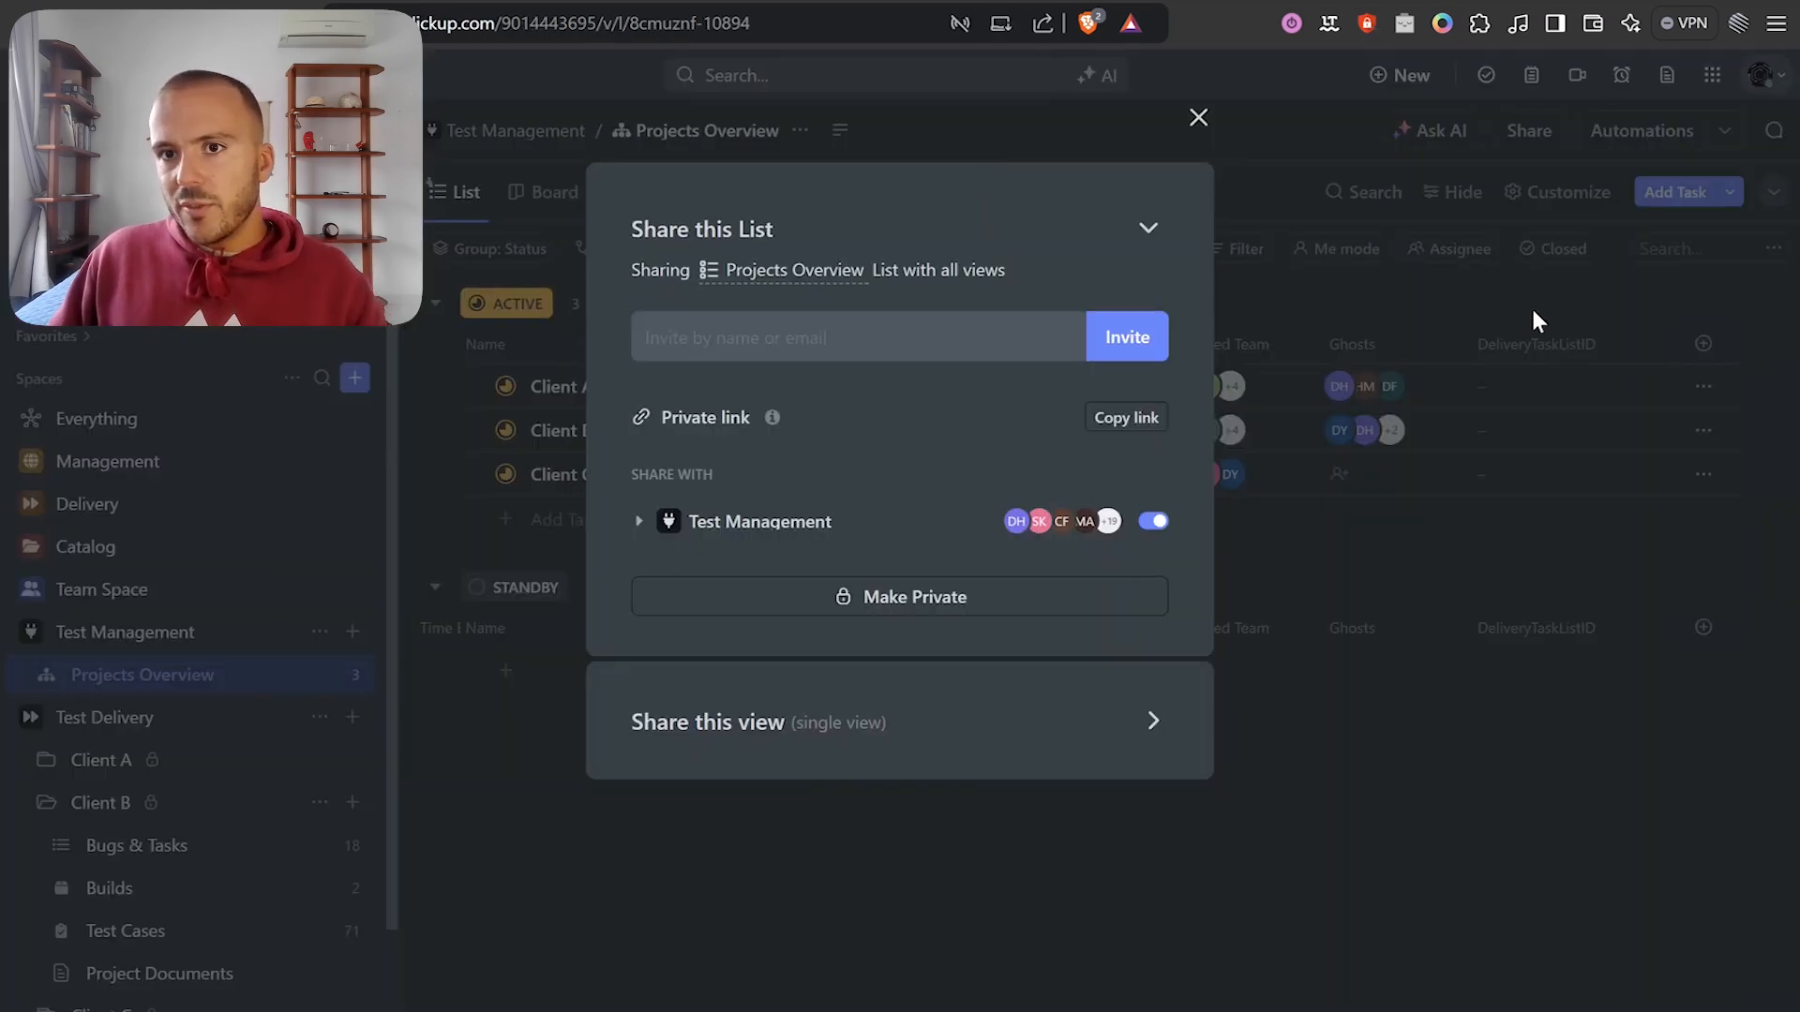
pyautogui.click(1198, 117)
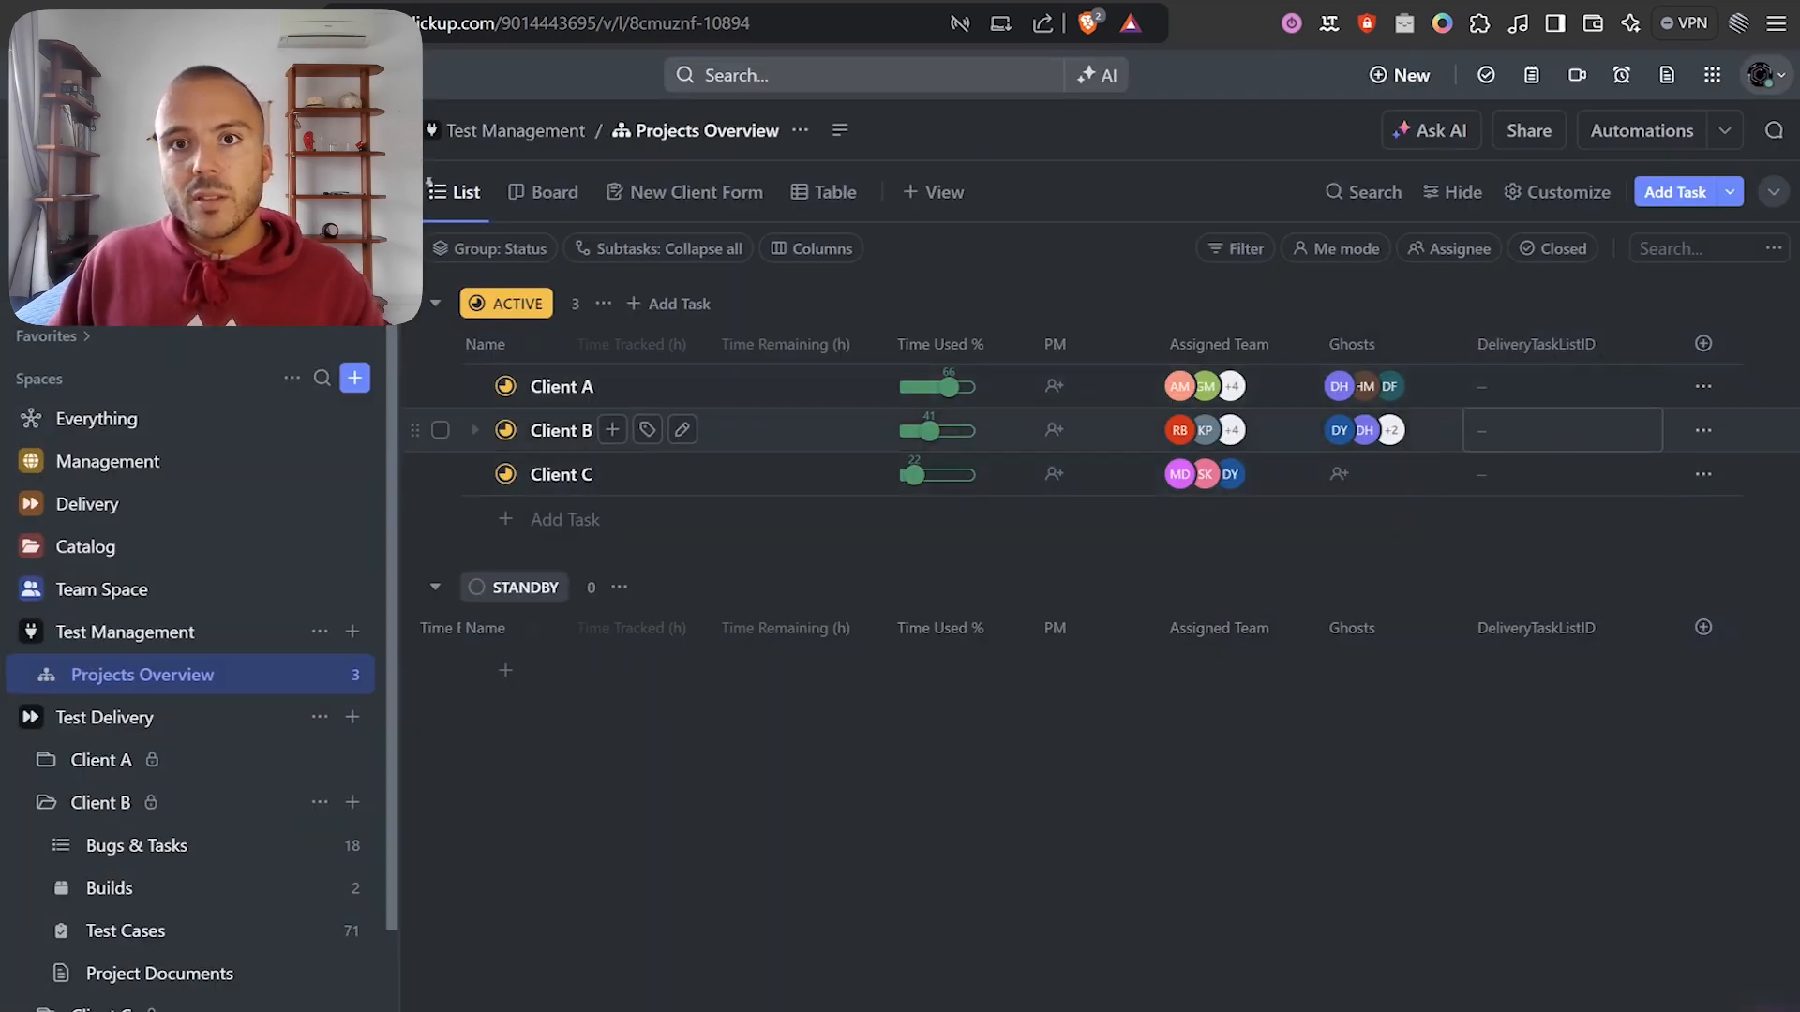
pyautogui.click(1031, 2)
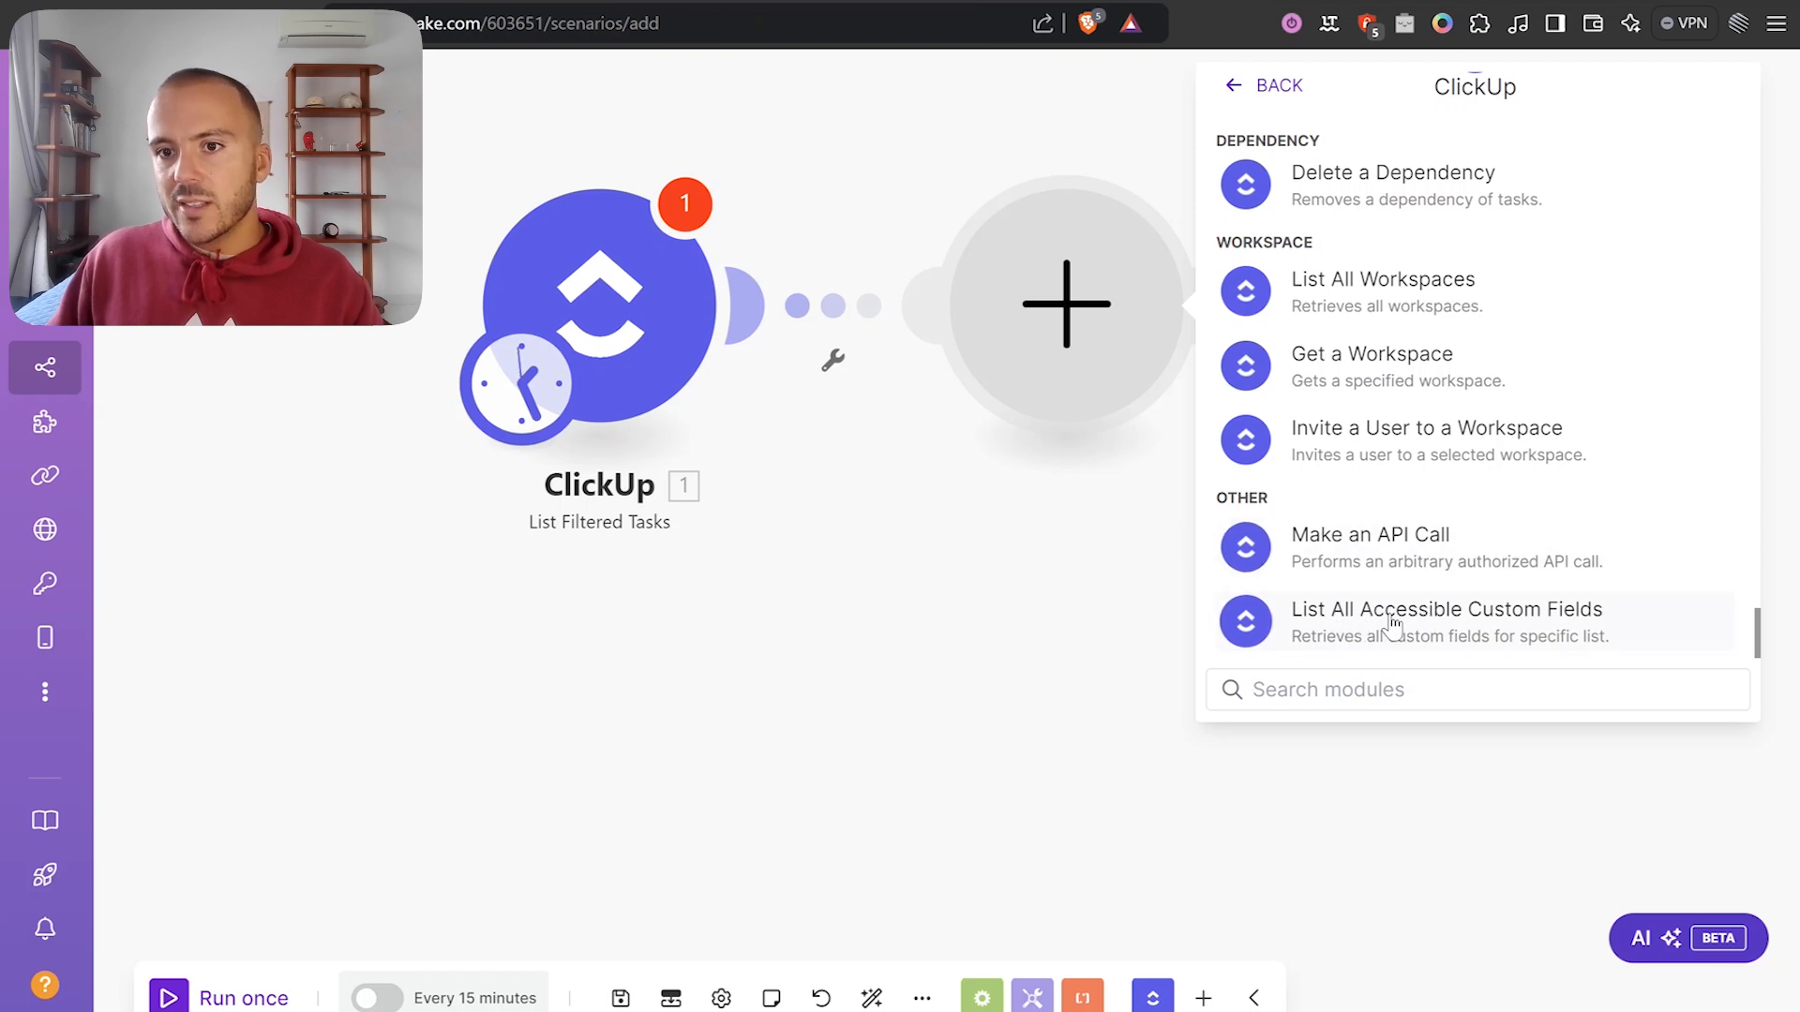
pyautogui.click(1443, 626)
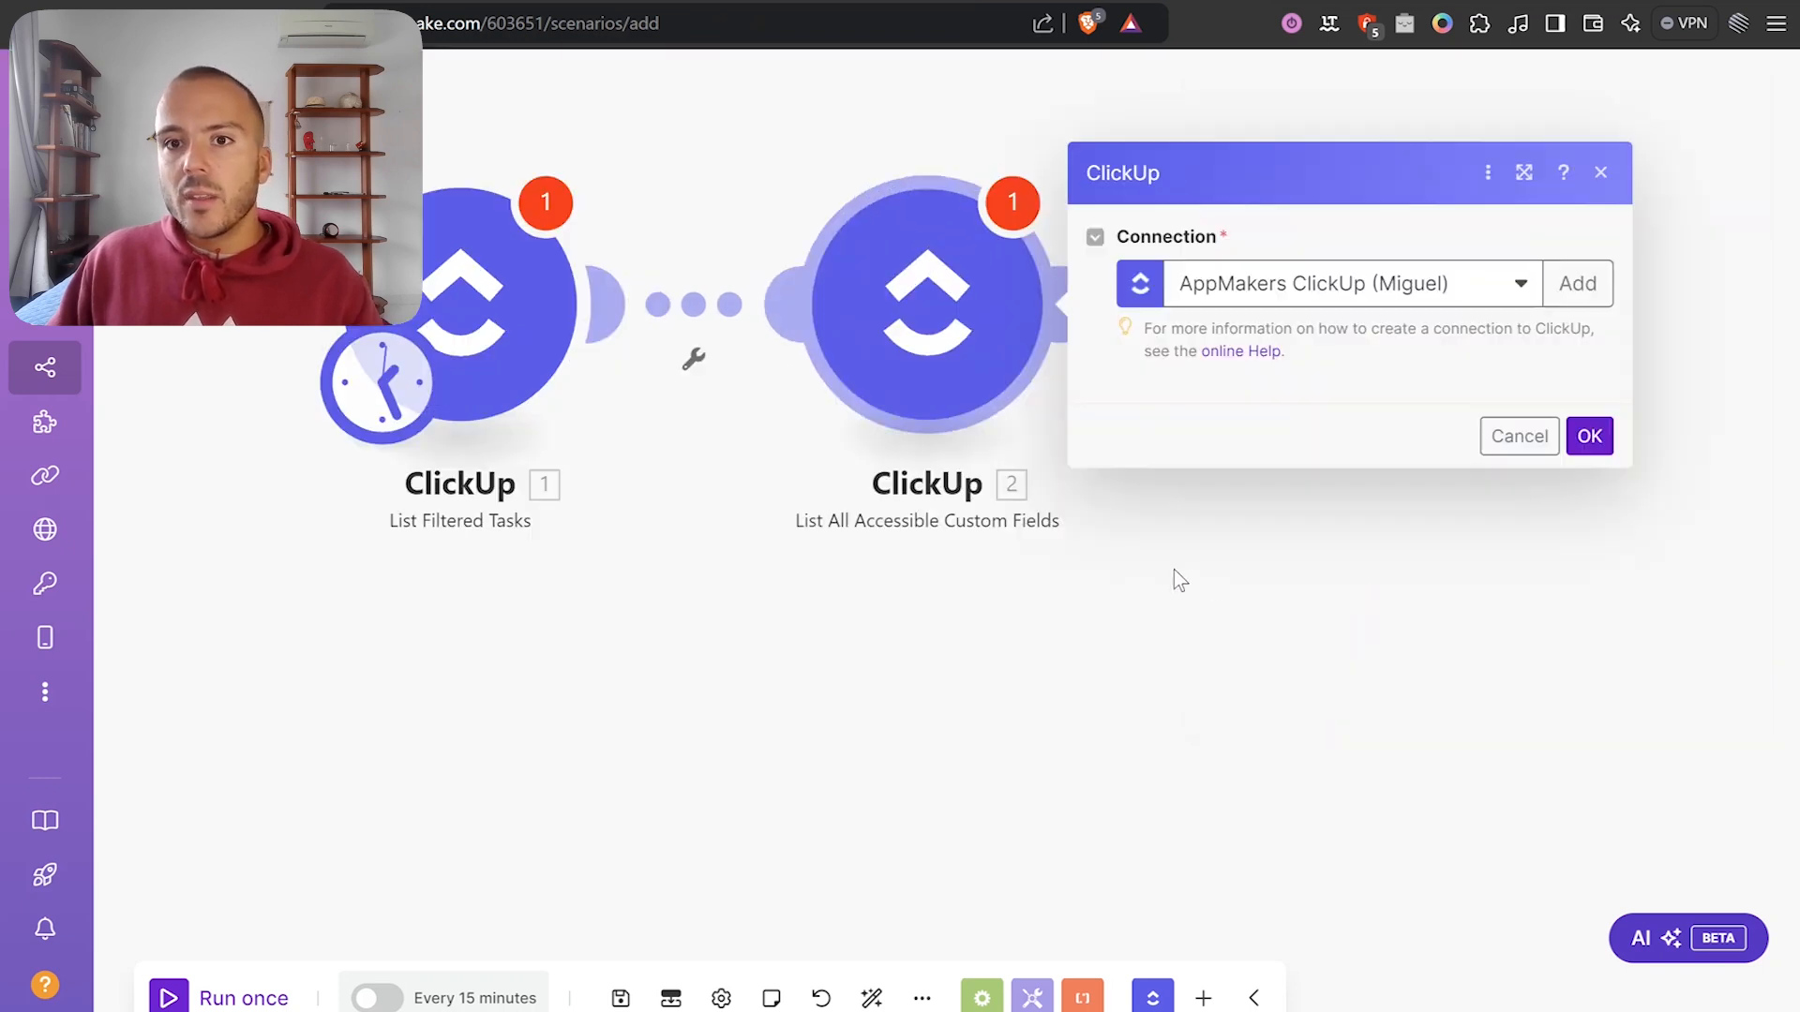
pyautogui.click(1361, 524)
pyautogui.hotkey('ctrl', 'v')
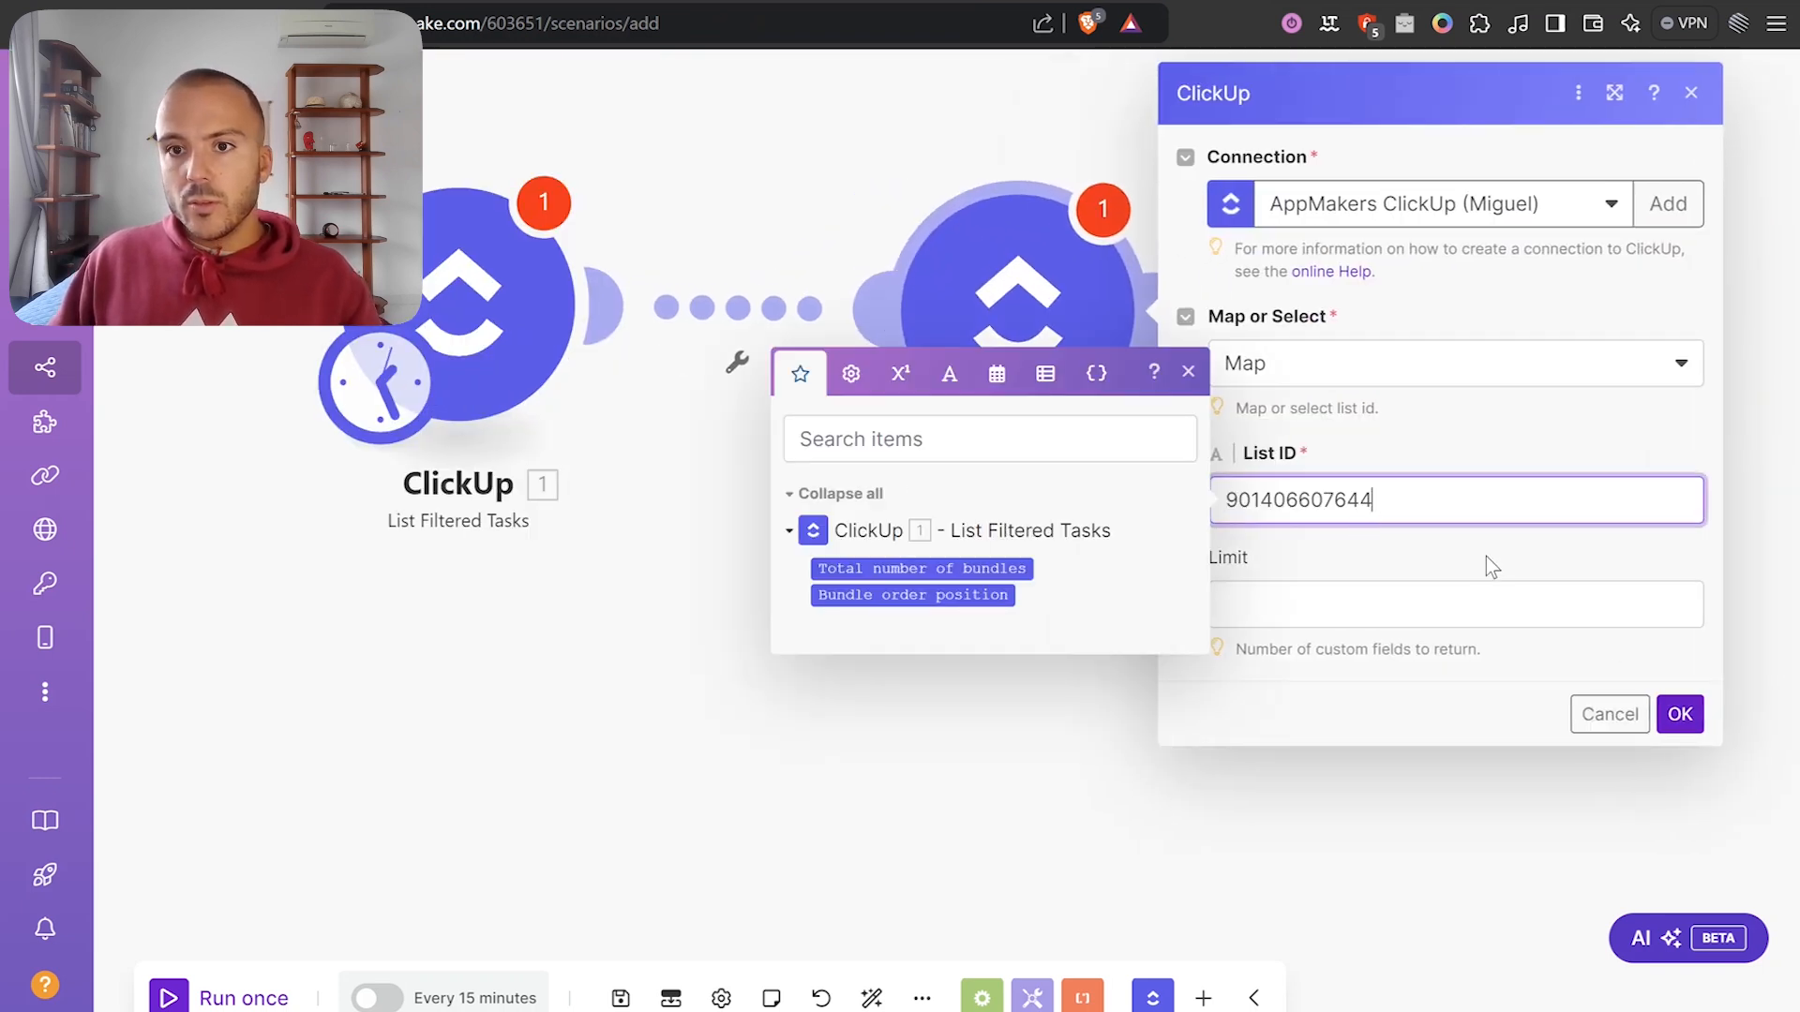
# Run the custom-fields module alone and copy the DeliveryTaskListID field's ID from Bundle 9.
pyautogui.click(1680, 714)
pyautogui.rightClick(1026, 286)
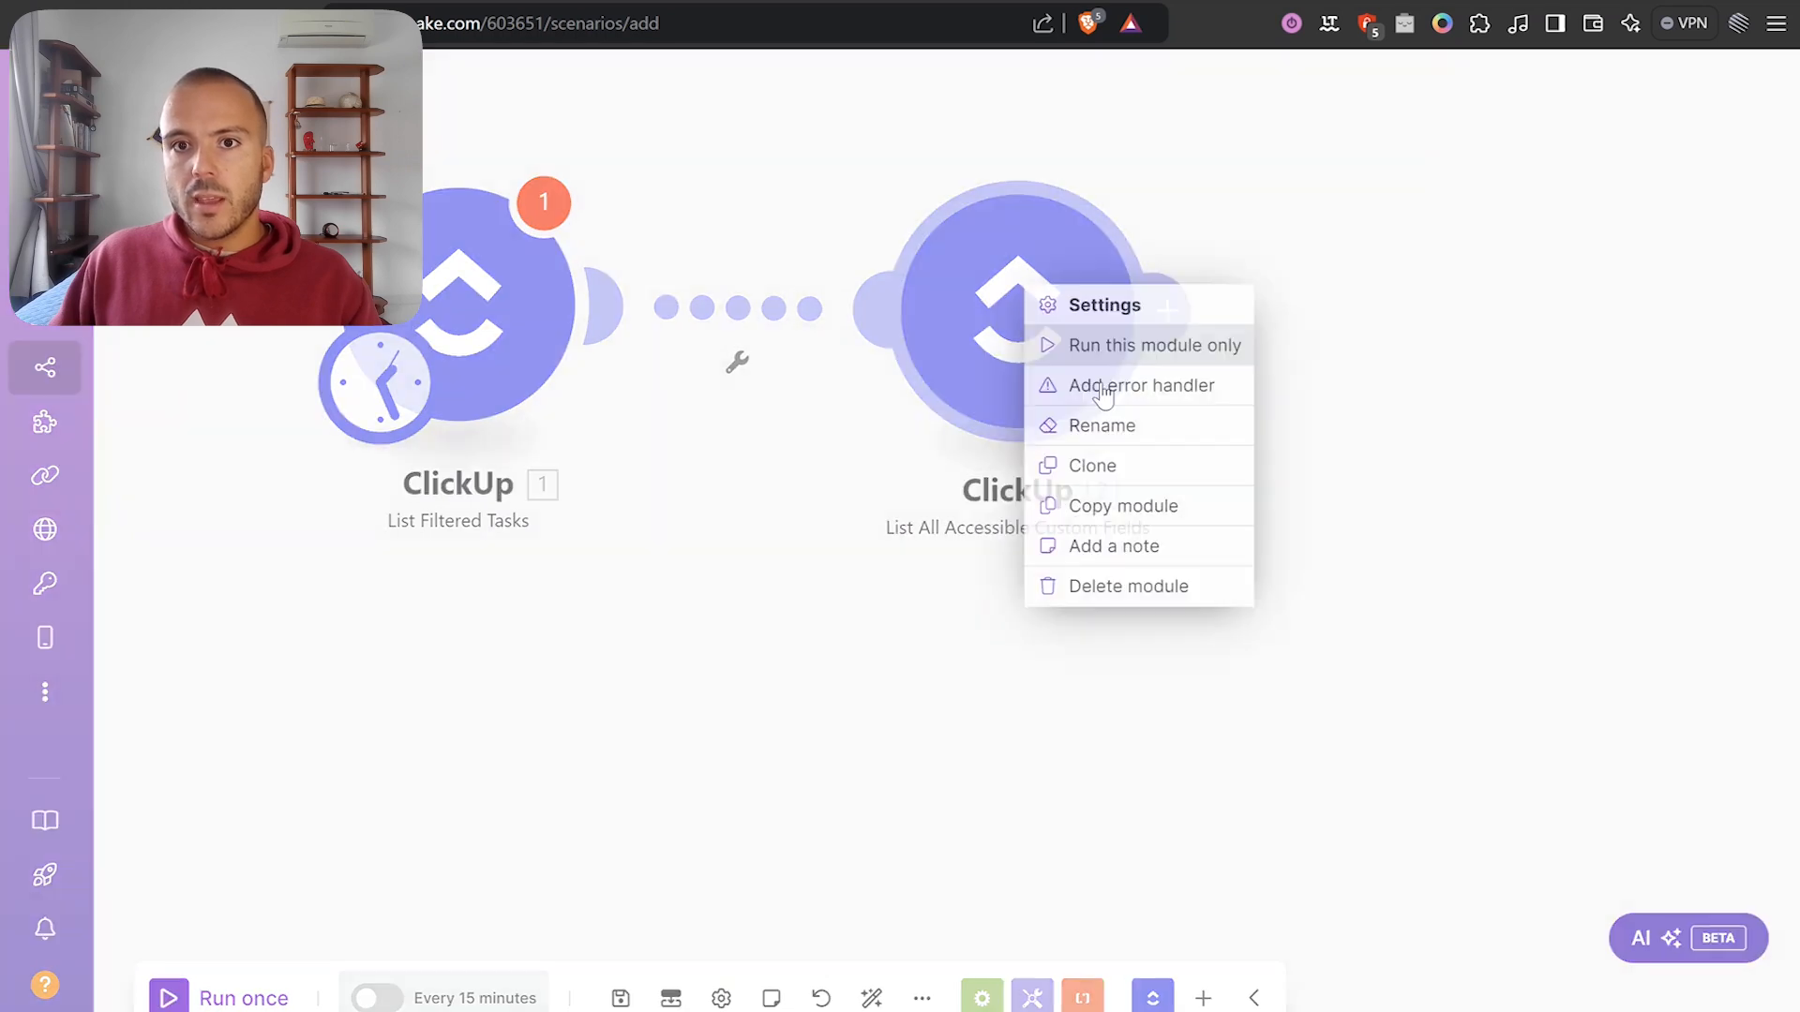
pyautogui.click(1118, 346)
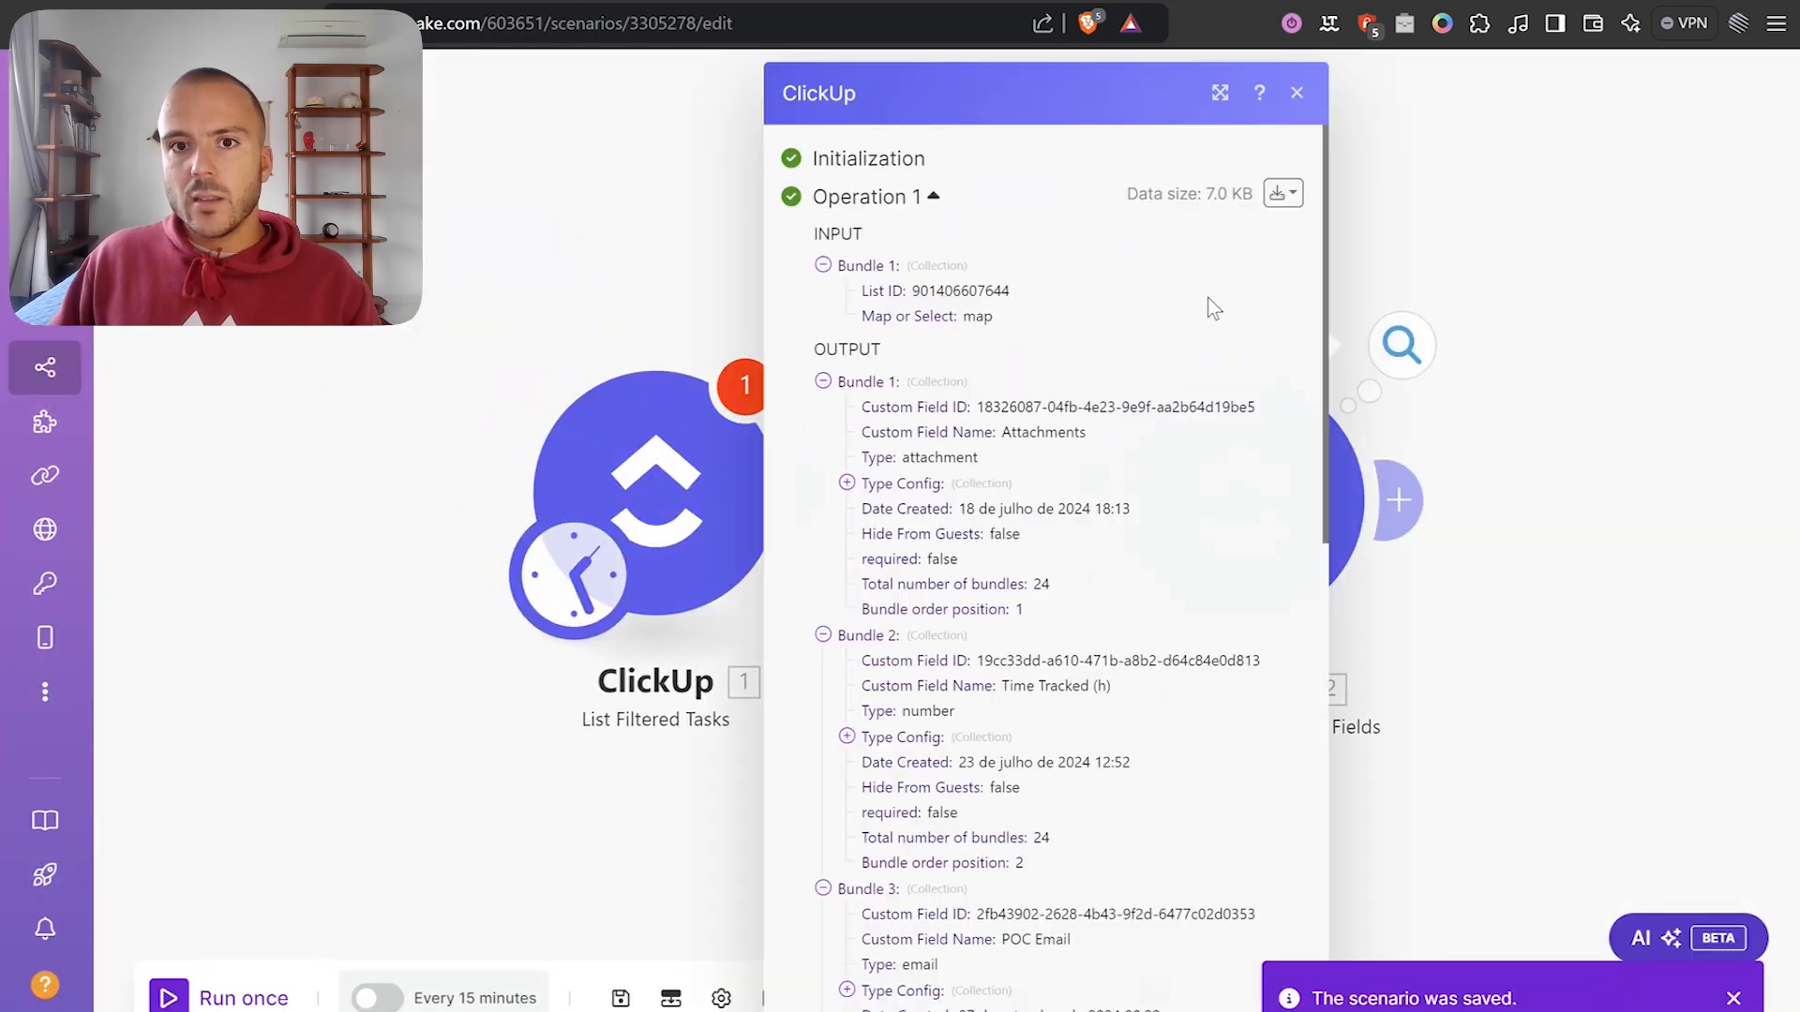
pyautogui.click(916, 384)
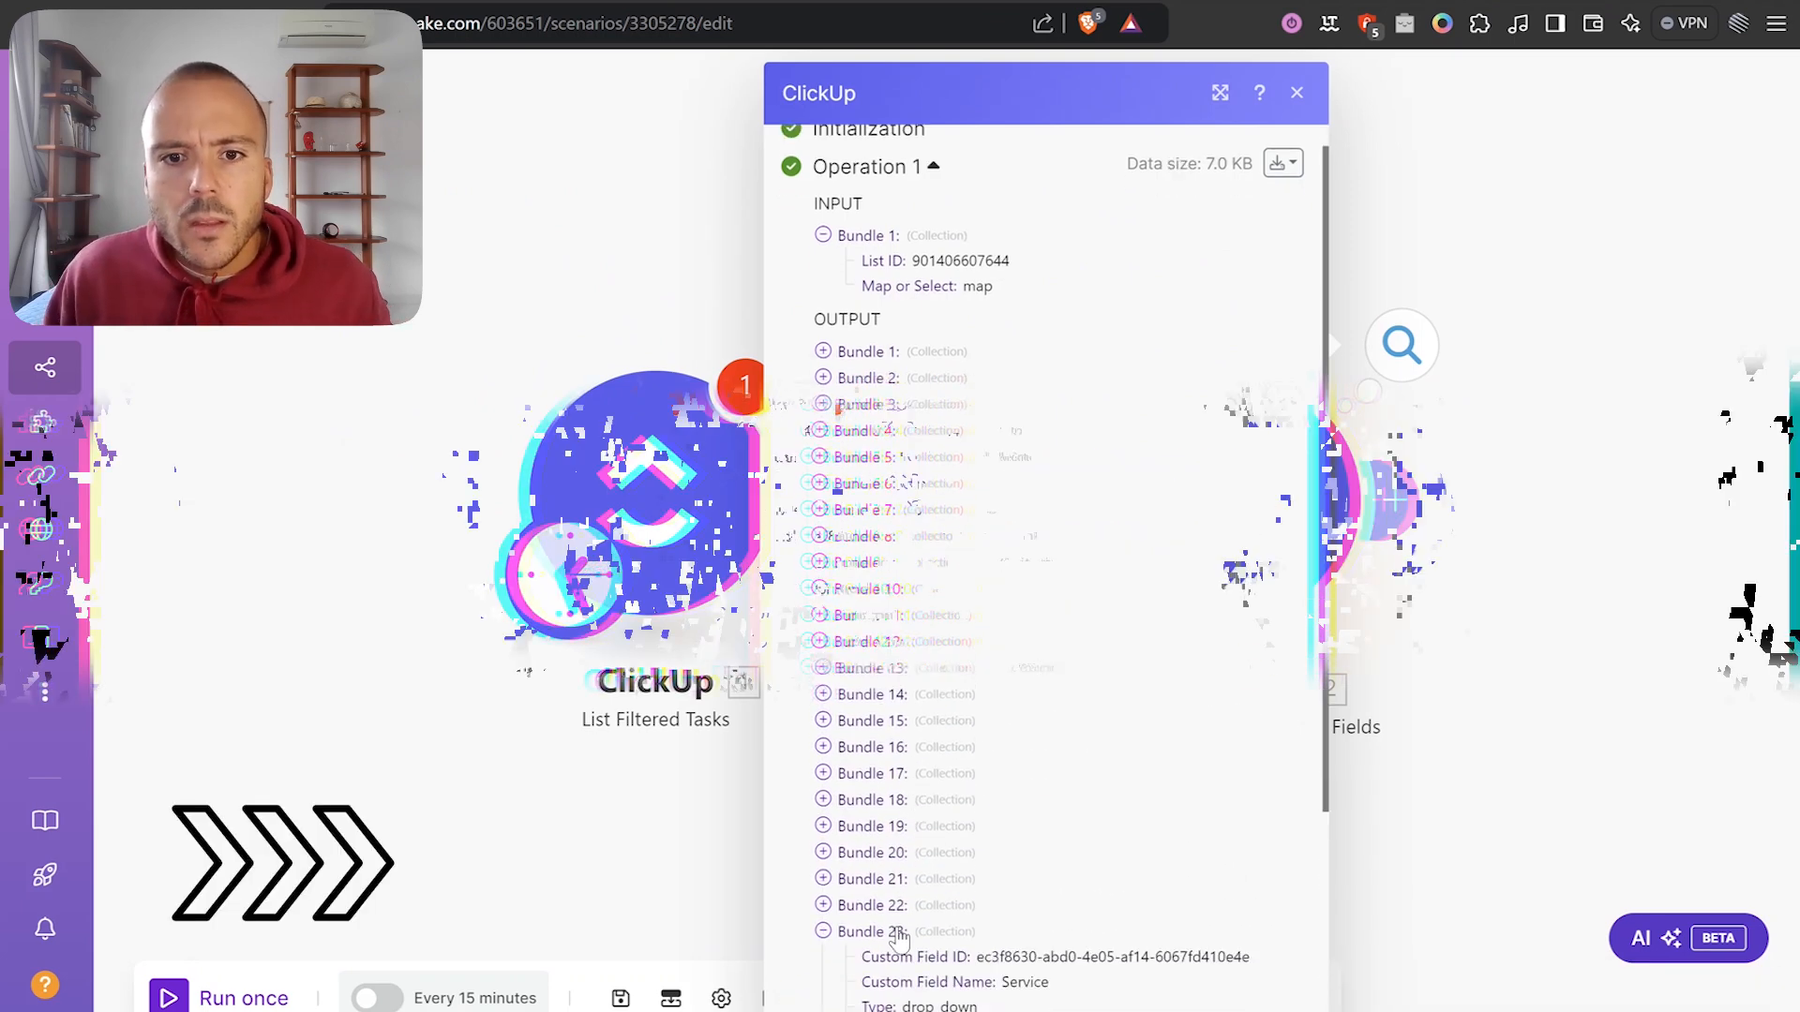
pyautogui.click(918, 700)
pyautogui.click(902, 640)
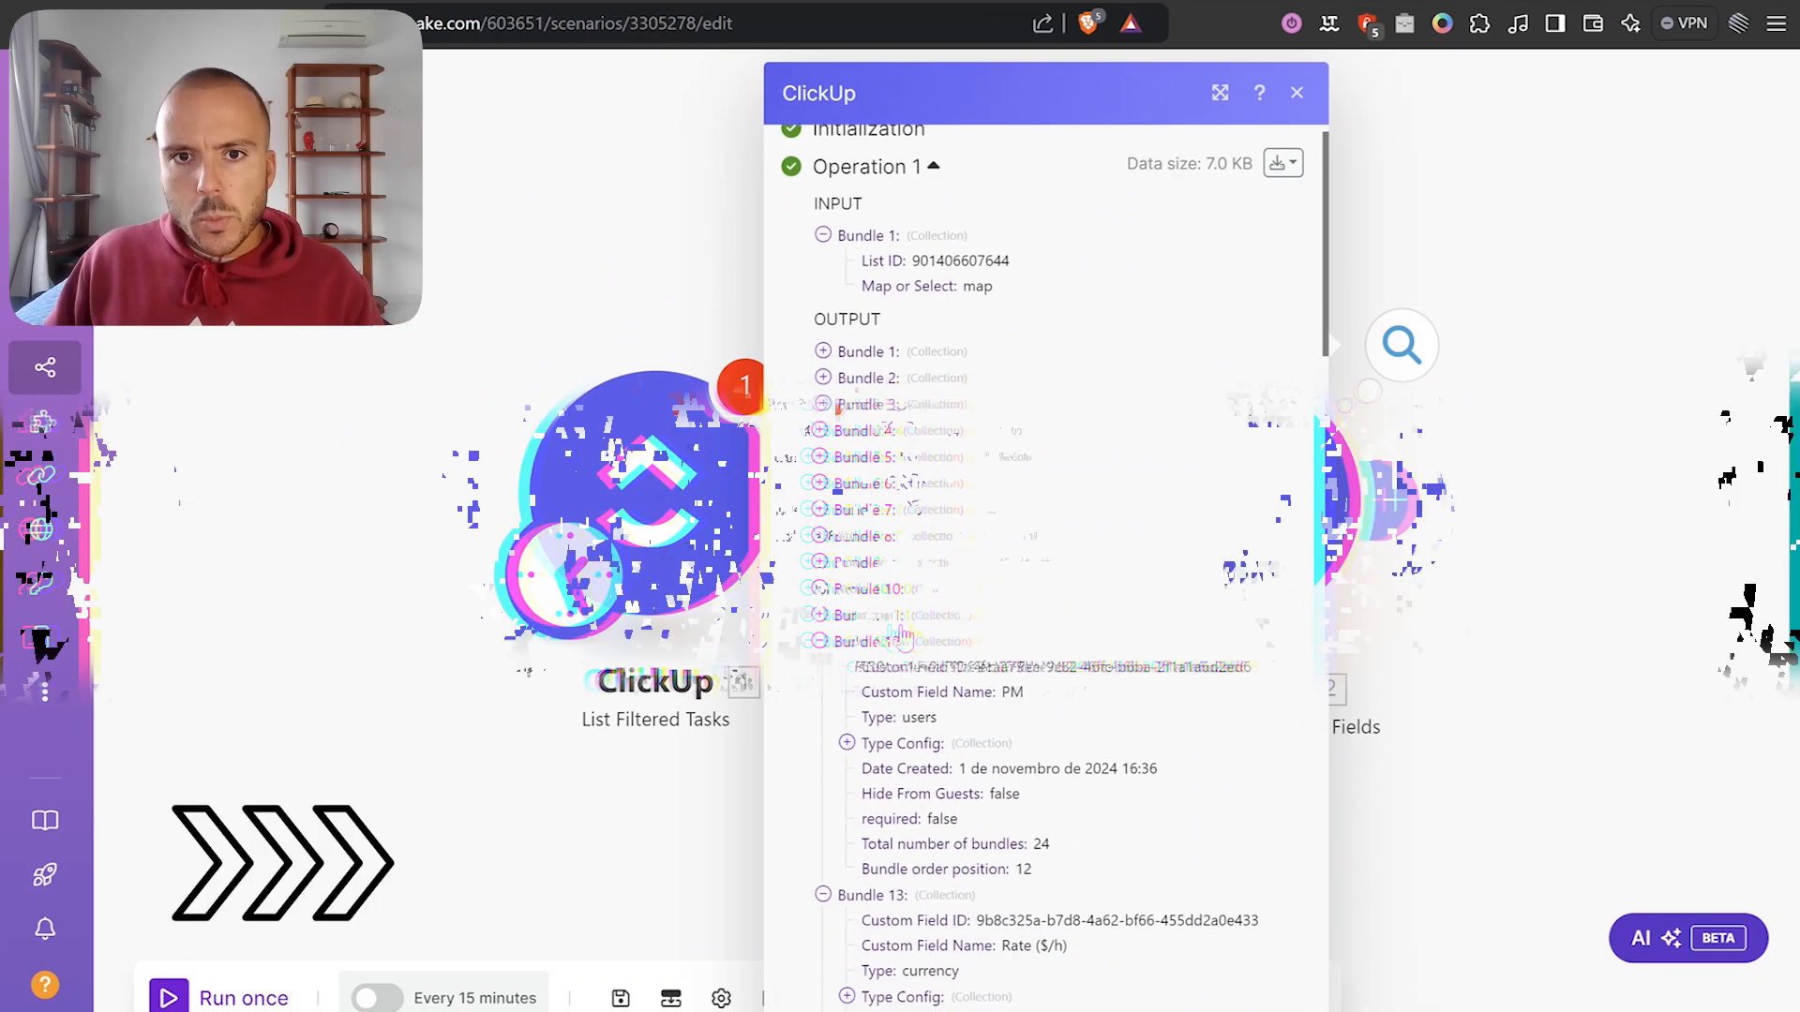
pyautogui.doubleClick(901, 543)
pyautogui.click(1071, 583)
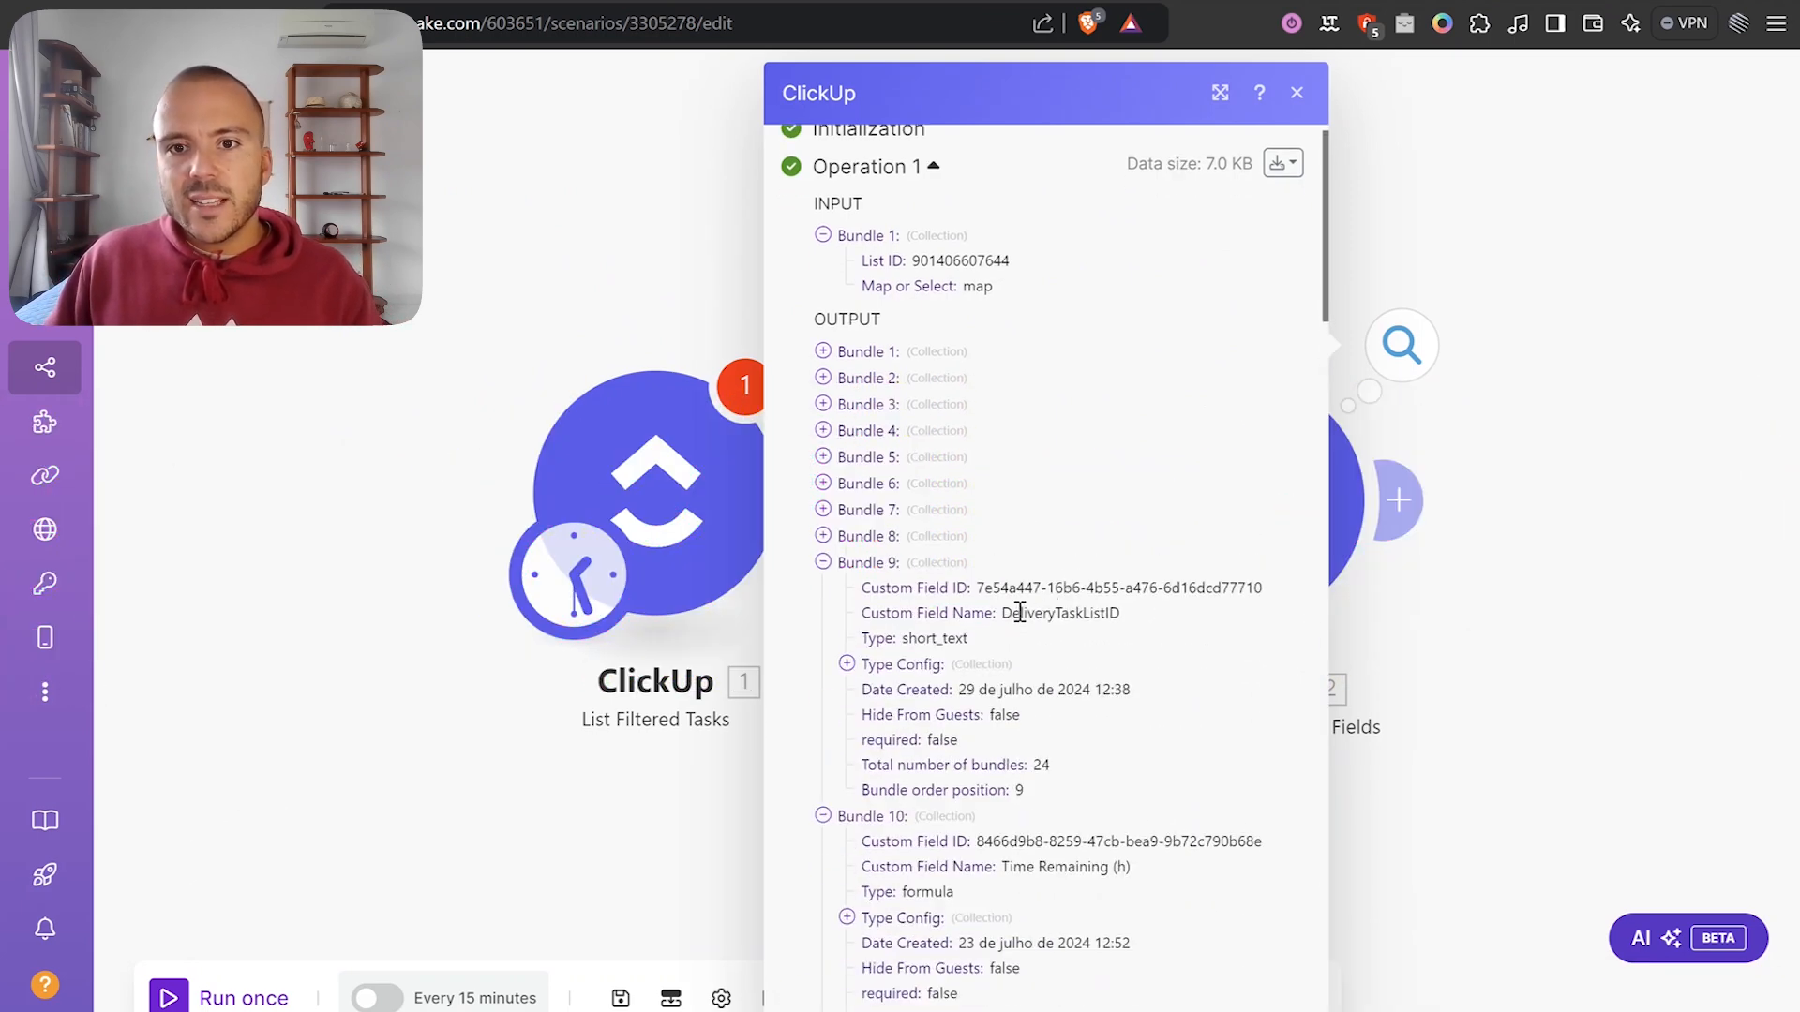
pyautogui.tripleClick(1106, 583)
pyautogui.hotkey('ctrl', 'c')
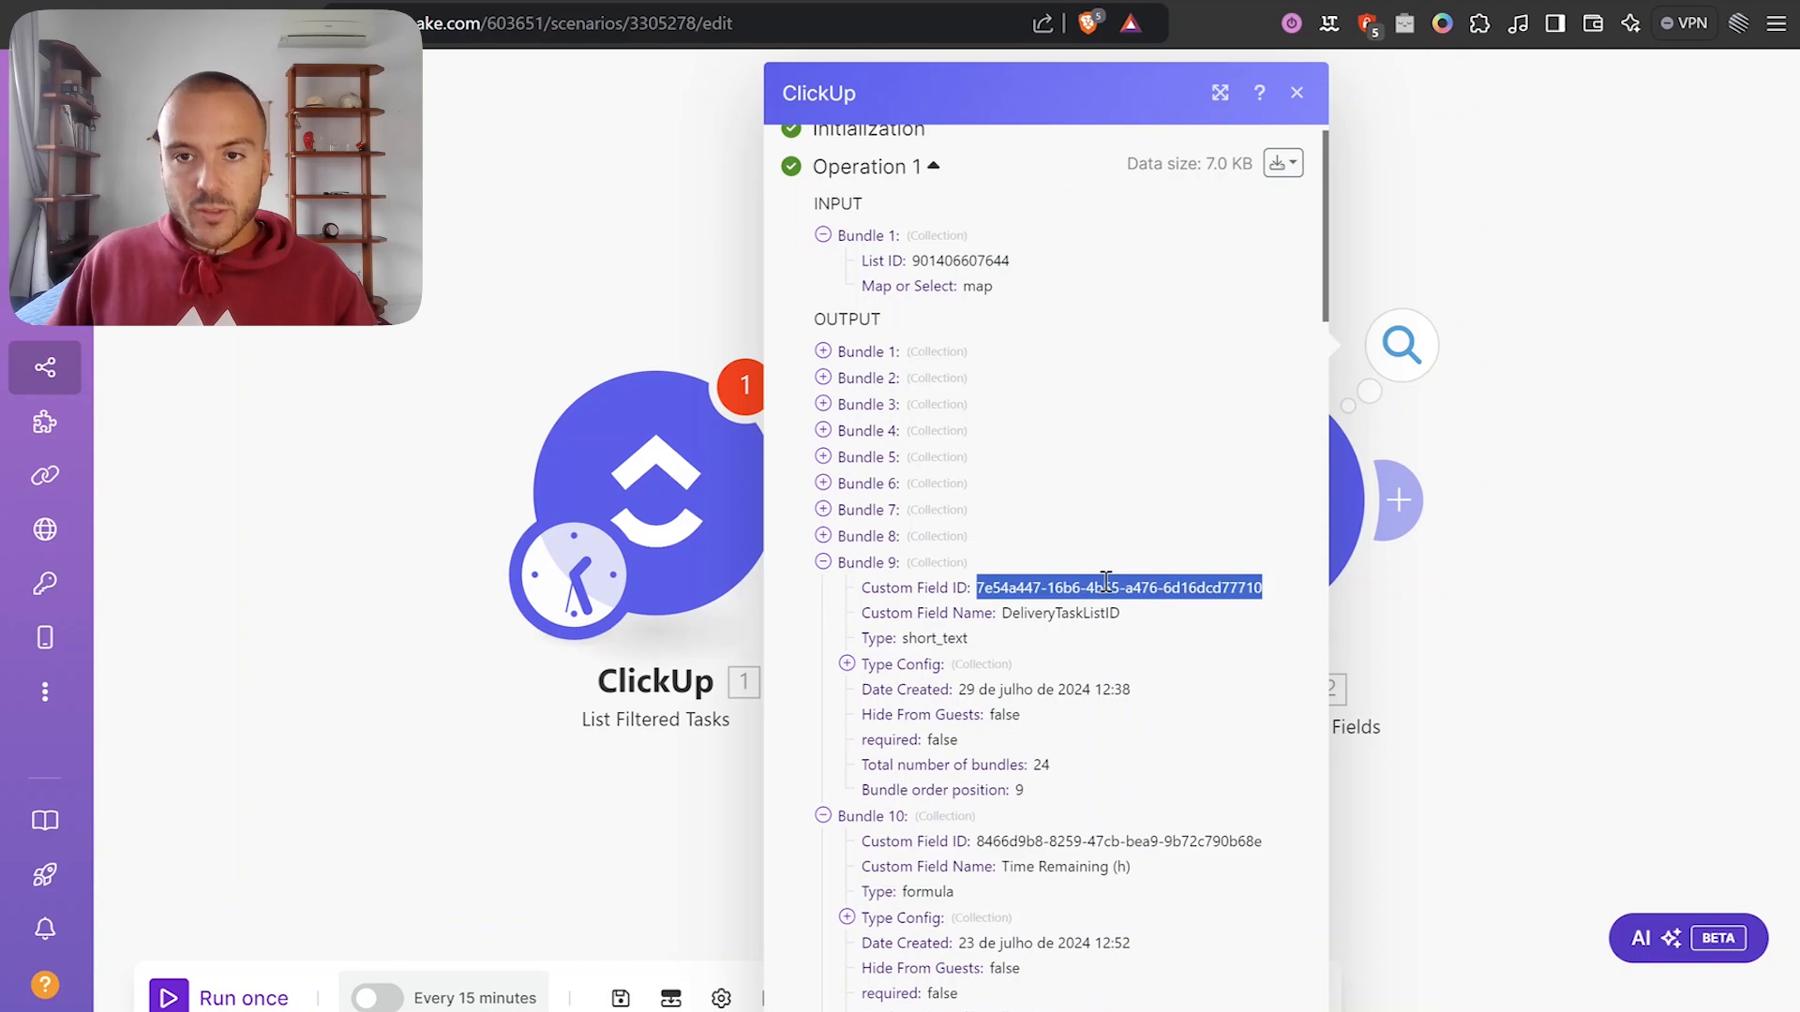
# Shift the canvas to show both modules and view the custom-fields output again.
pyautogui.moveTo(1608, 601); pyautogui.dragTo(1448, 511)
pyautogui.click(574, 403)
pyautogui.click(1253, 432)
pyautogui.click(1212, 262)
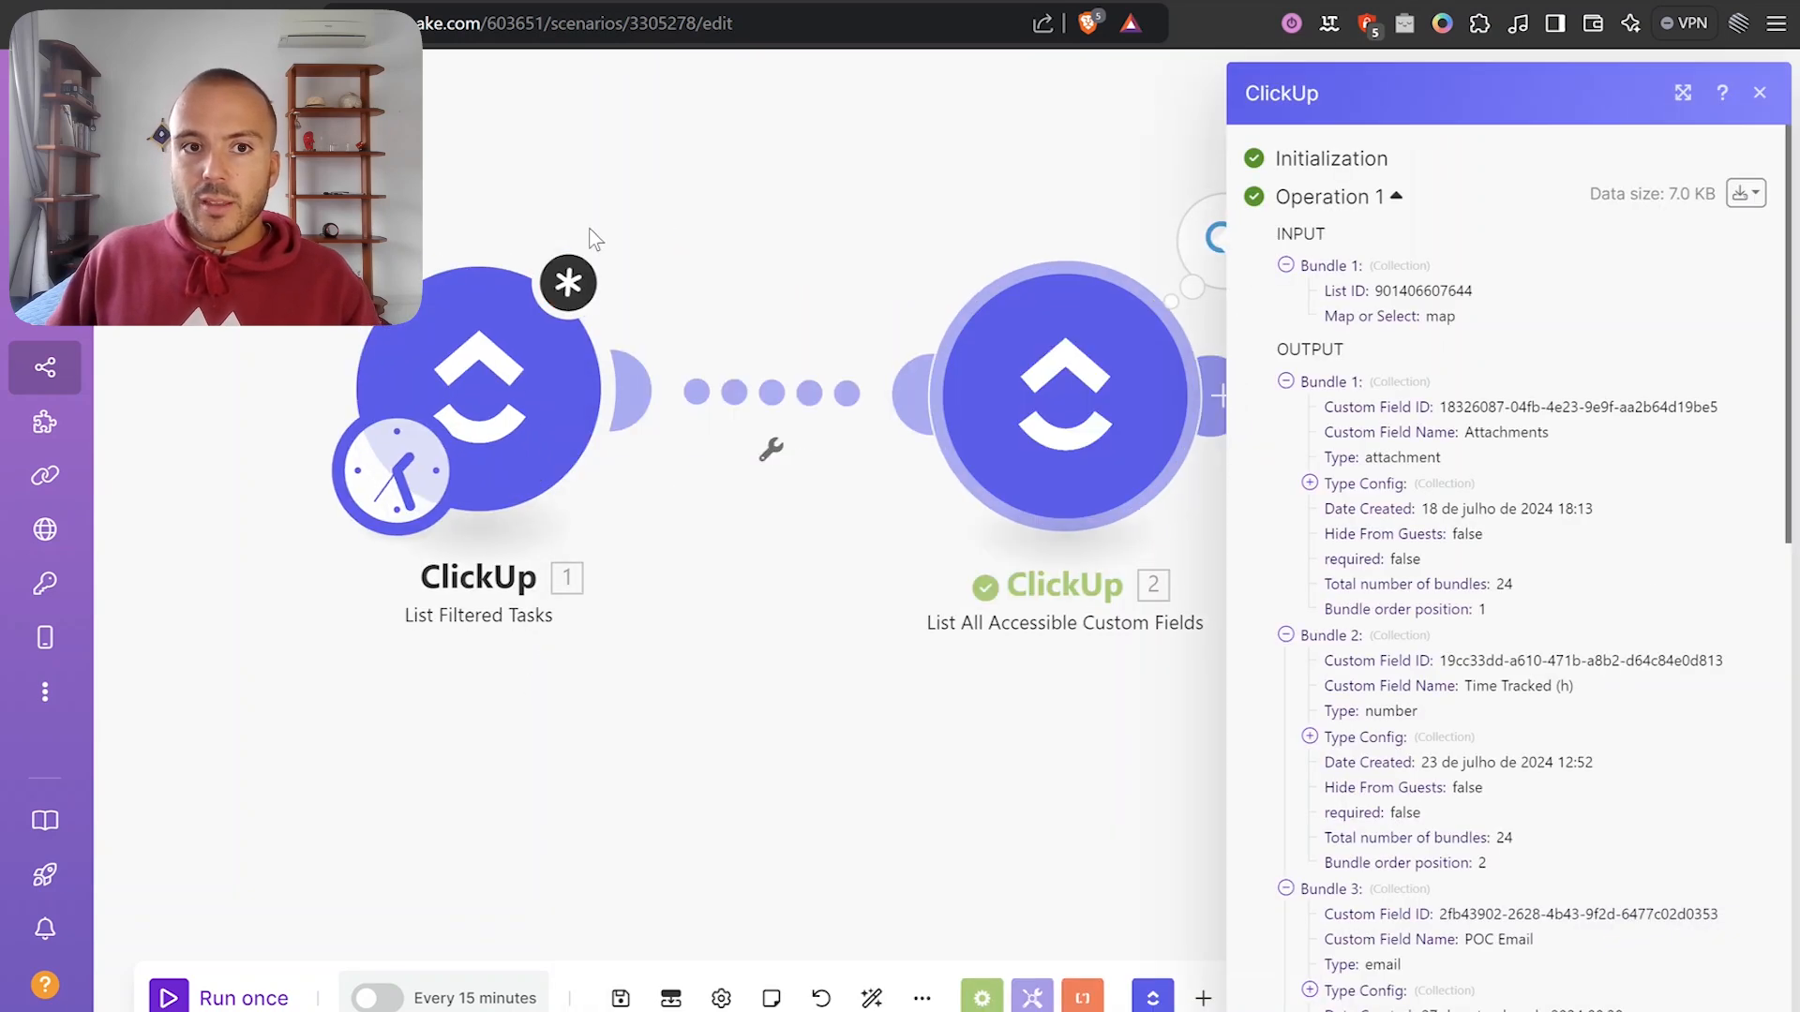
# Filter List Filtered Tasks on the DeliveryTaskListID custom field with operator Is not set.
pyautogui.click(586, 366)
pyautogui.scroll(-15, 712, 573)
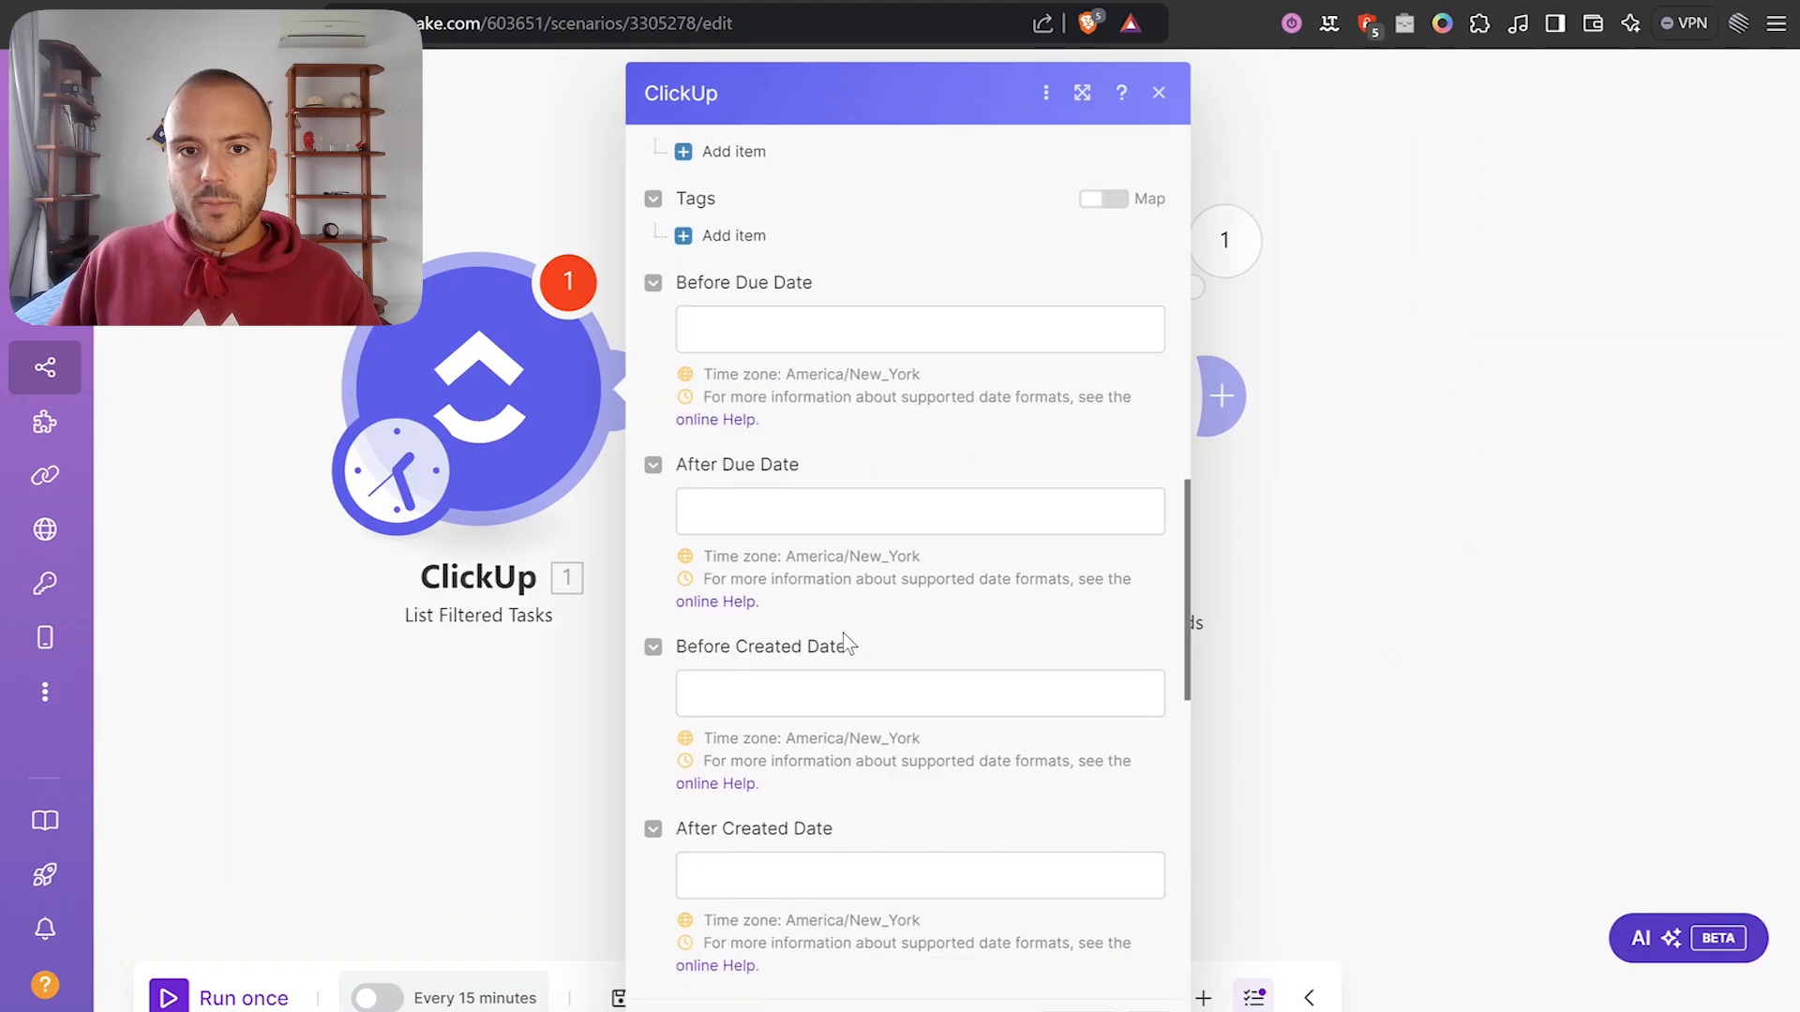
pyautogui.click(855, 375)
pyautogui.hotkey('ctrl', 'v')
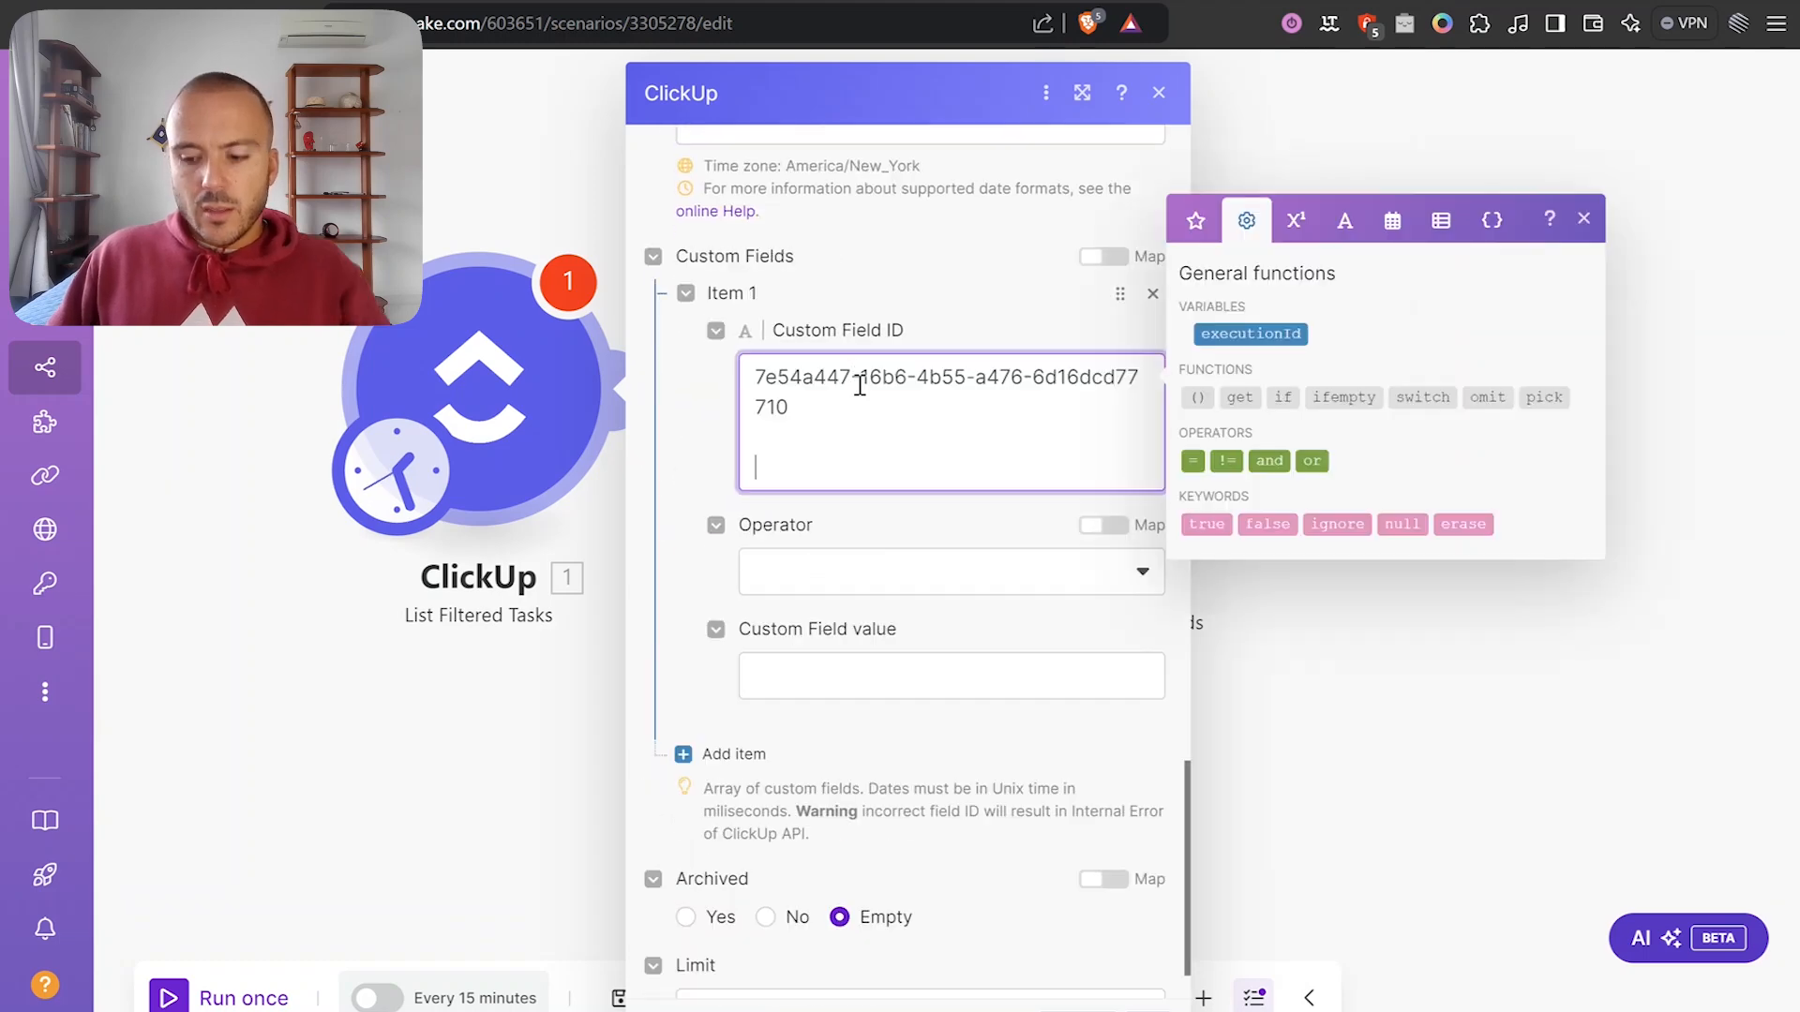
pyautogui.click(877, 514)
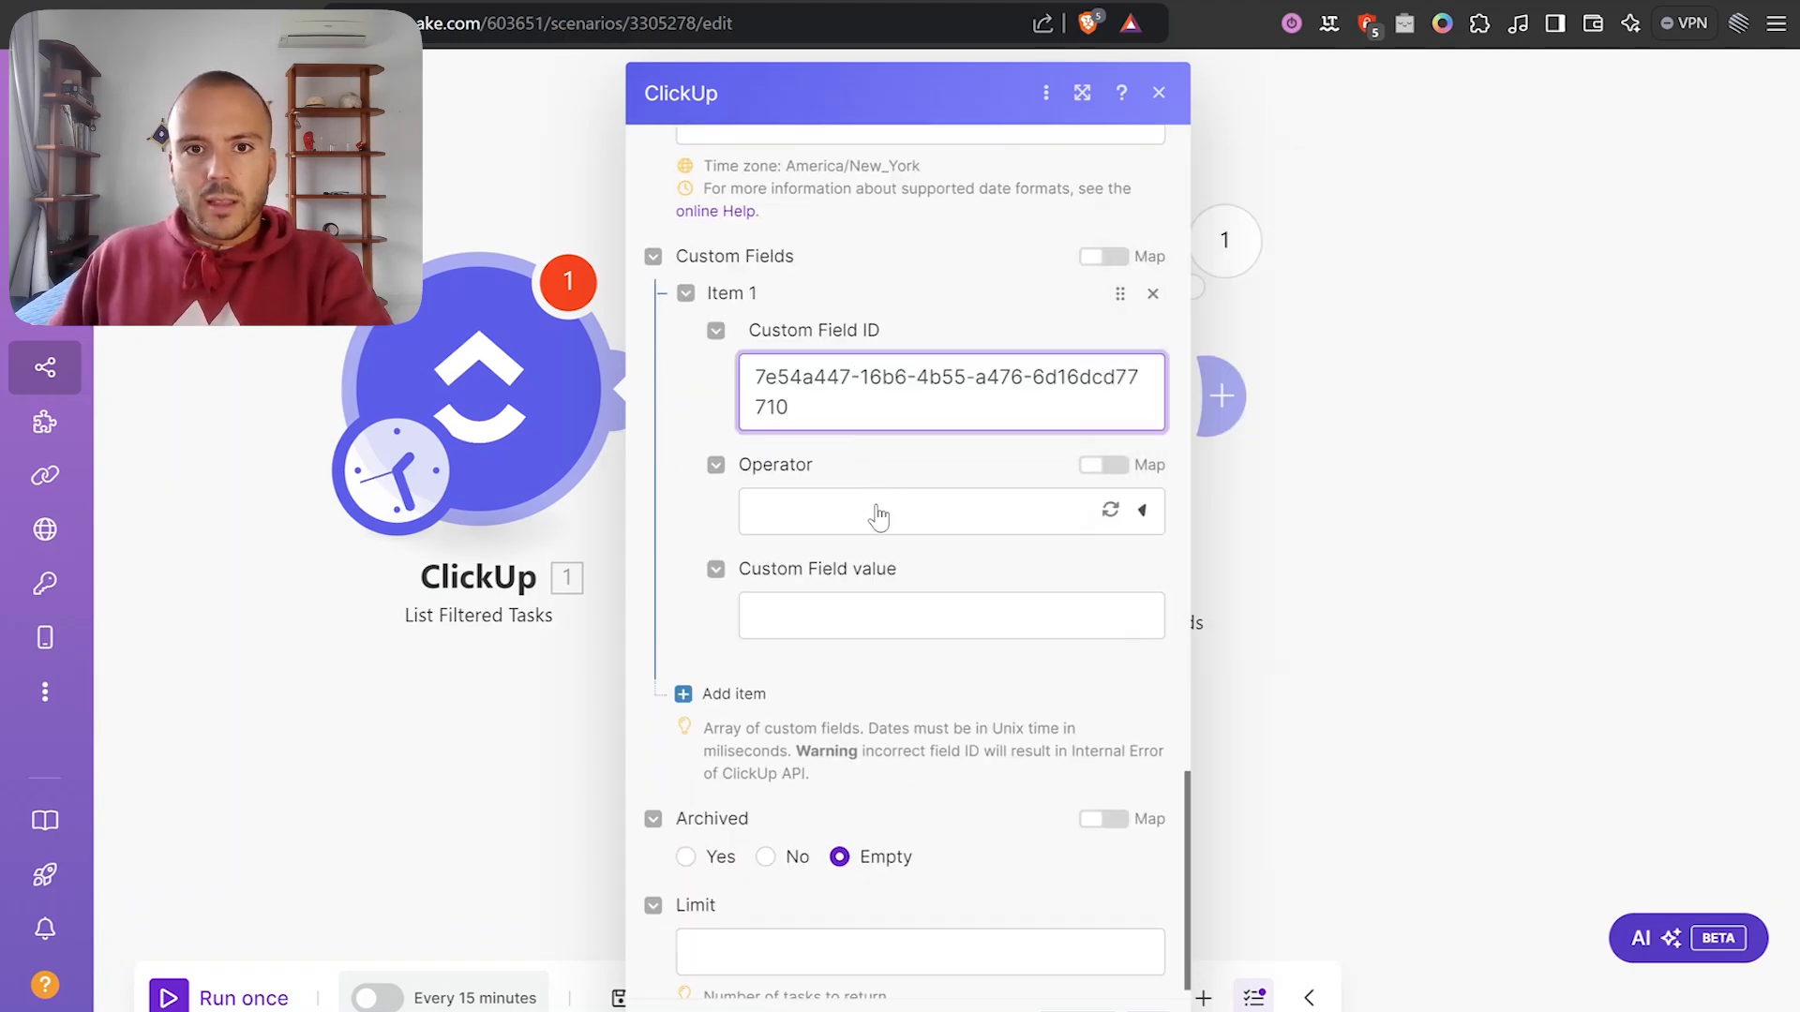
pyautogui.scroll(-3, 832, 691)
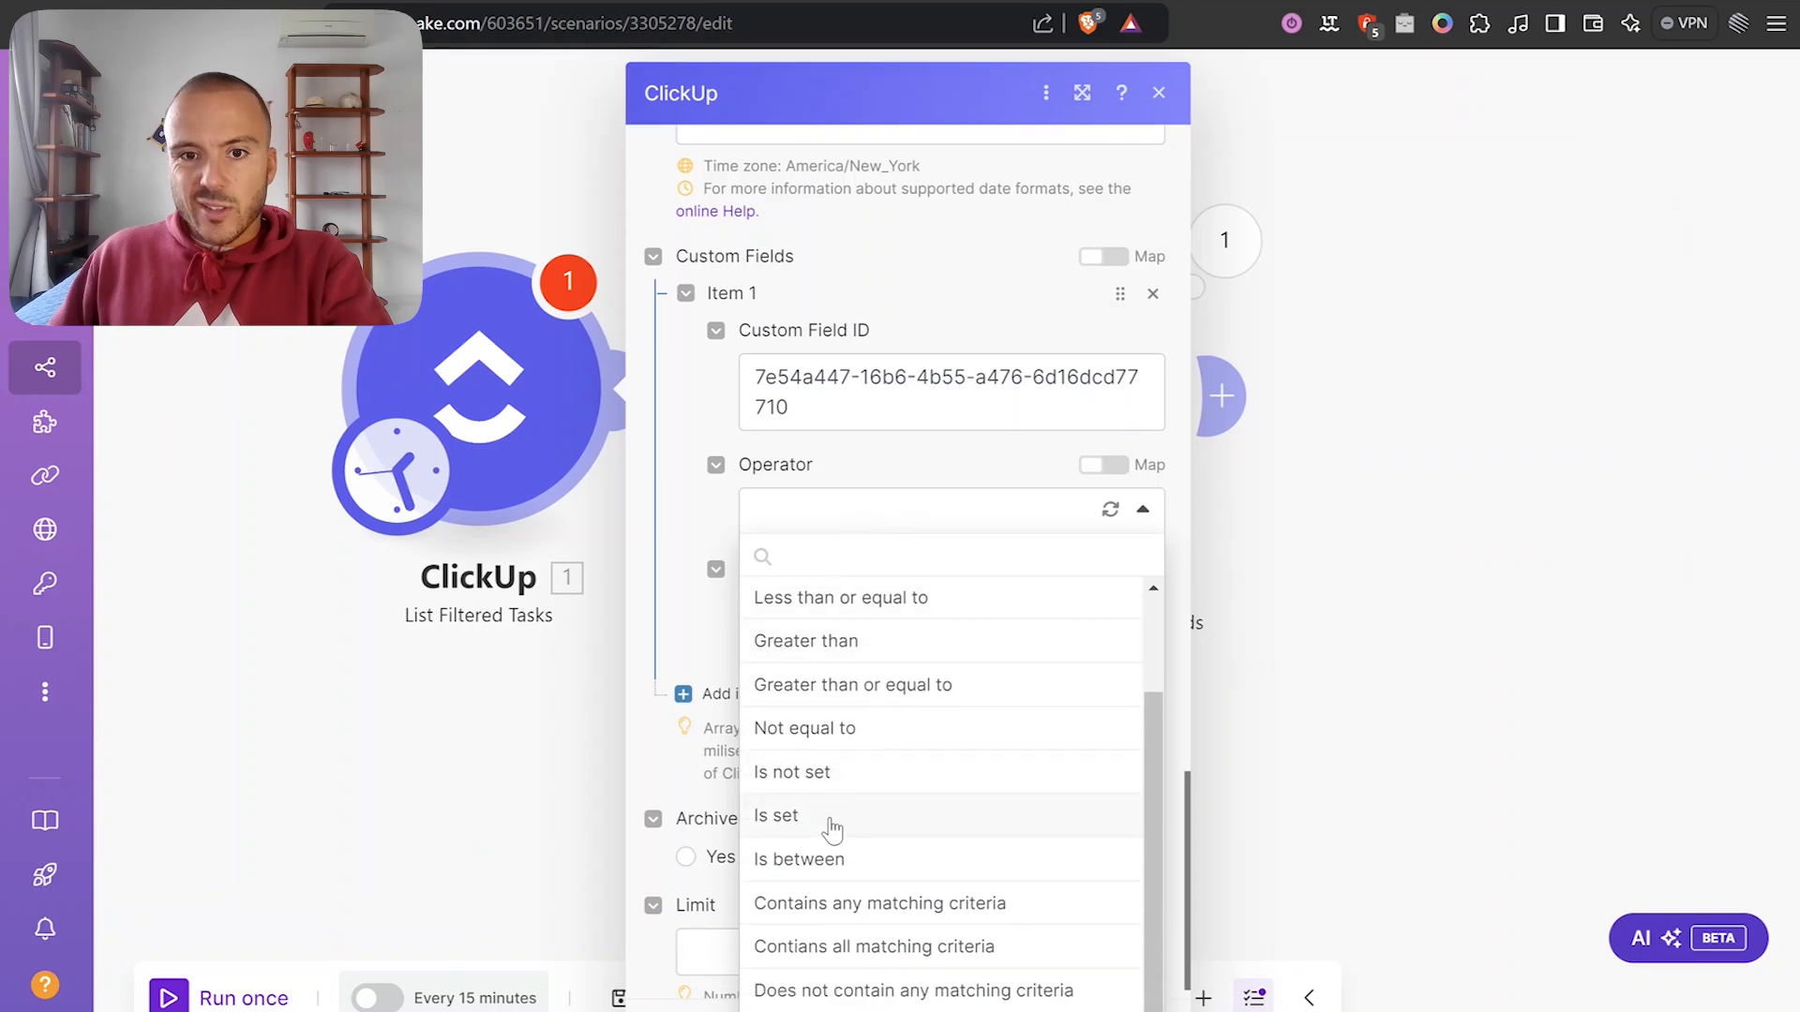
pyautogui.click(851, 768)
pyautogui.scroll(15, 851, 768)
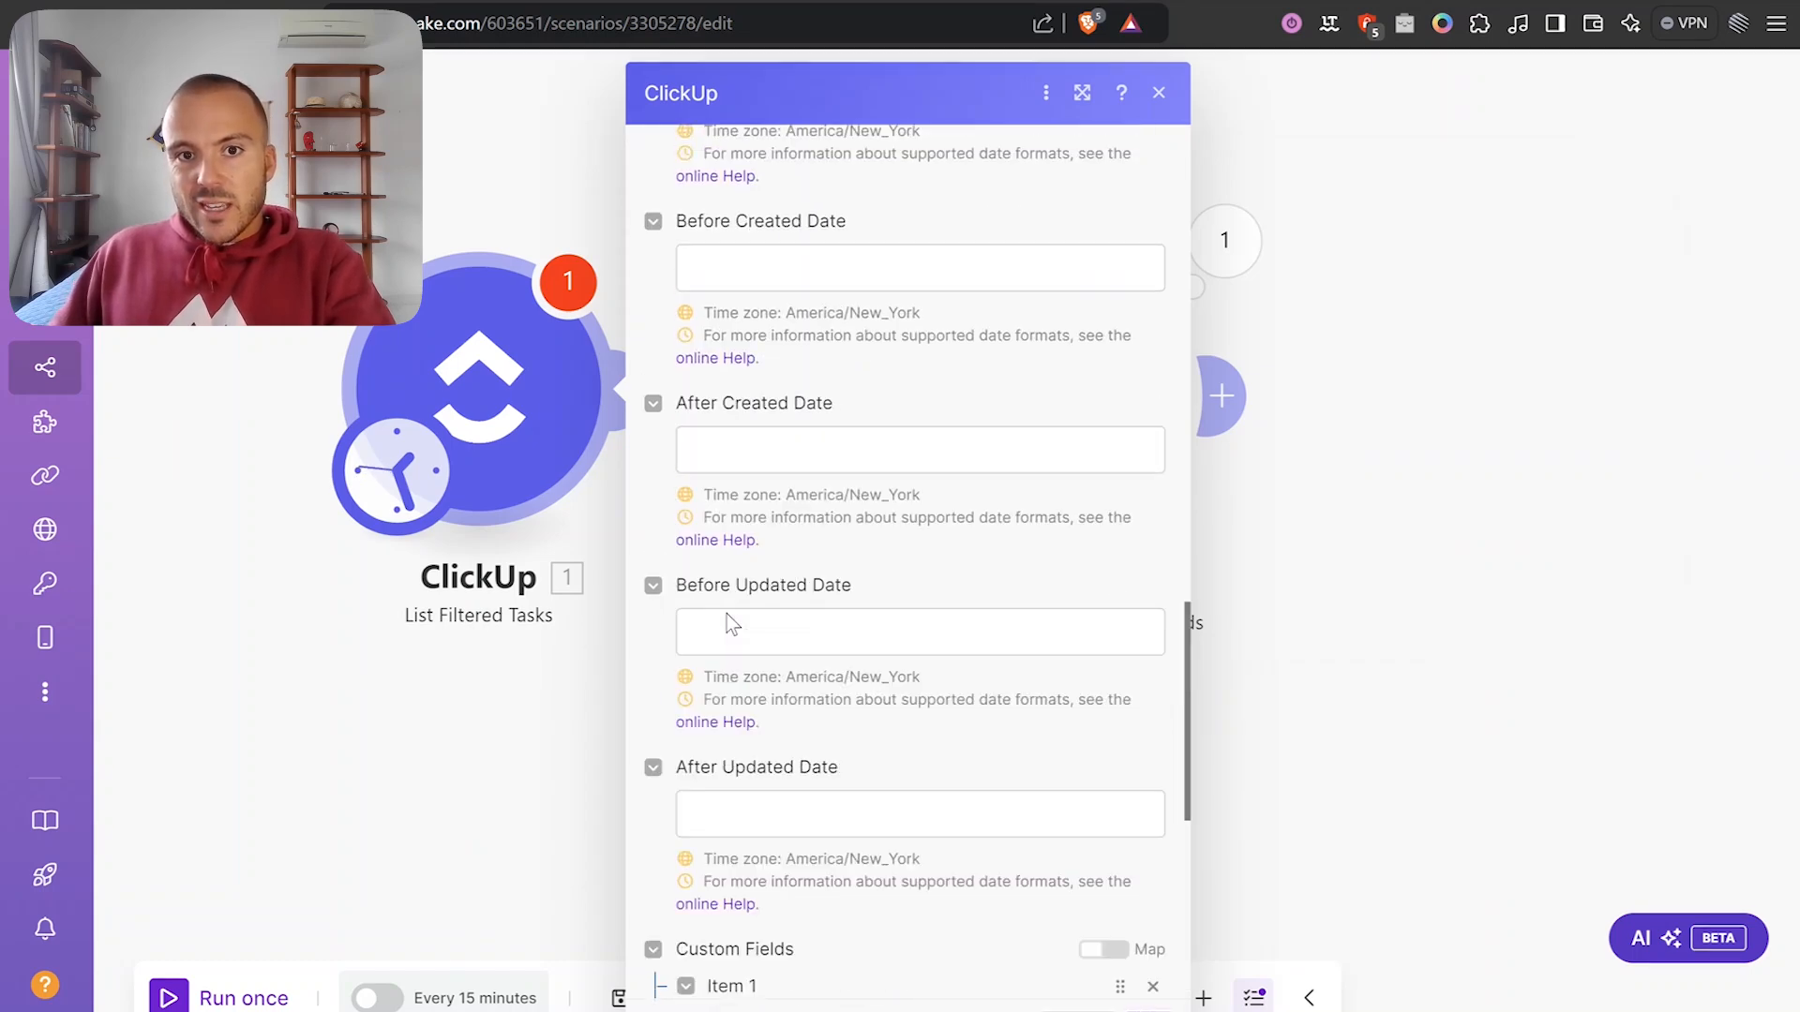
pyautogui.scroll(4, 812, 641)
pyautogui.scroll(-12, 828, 659)
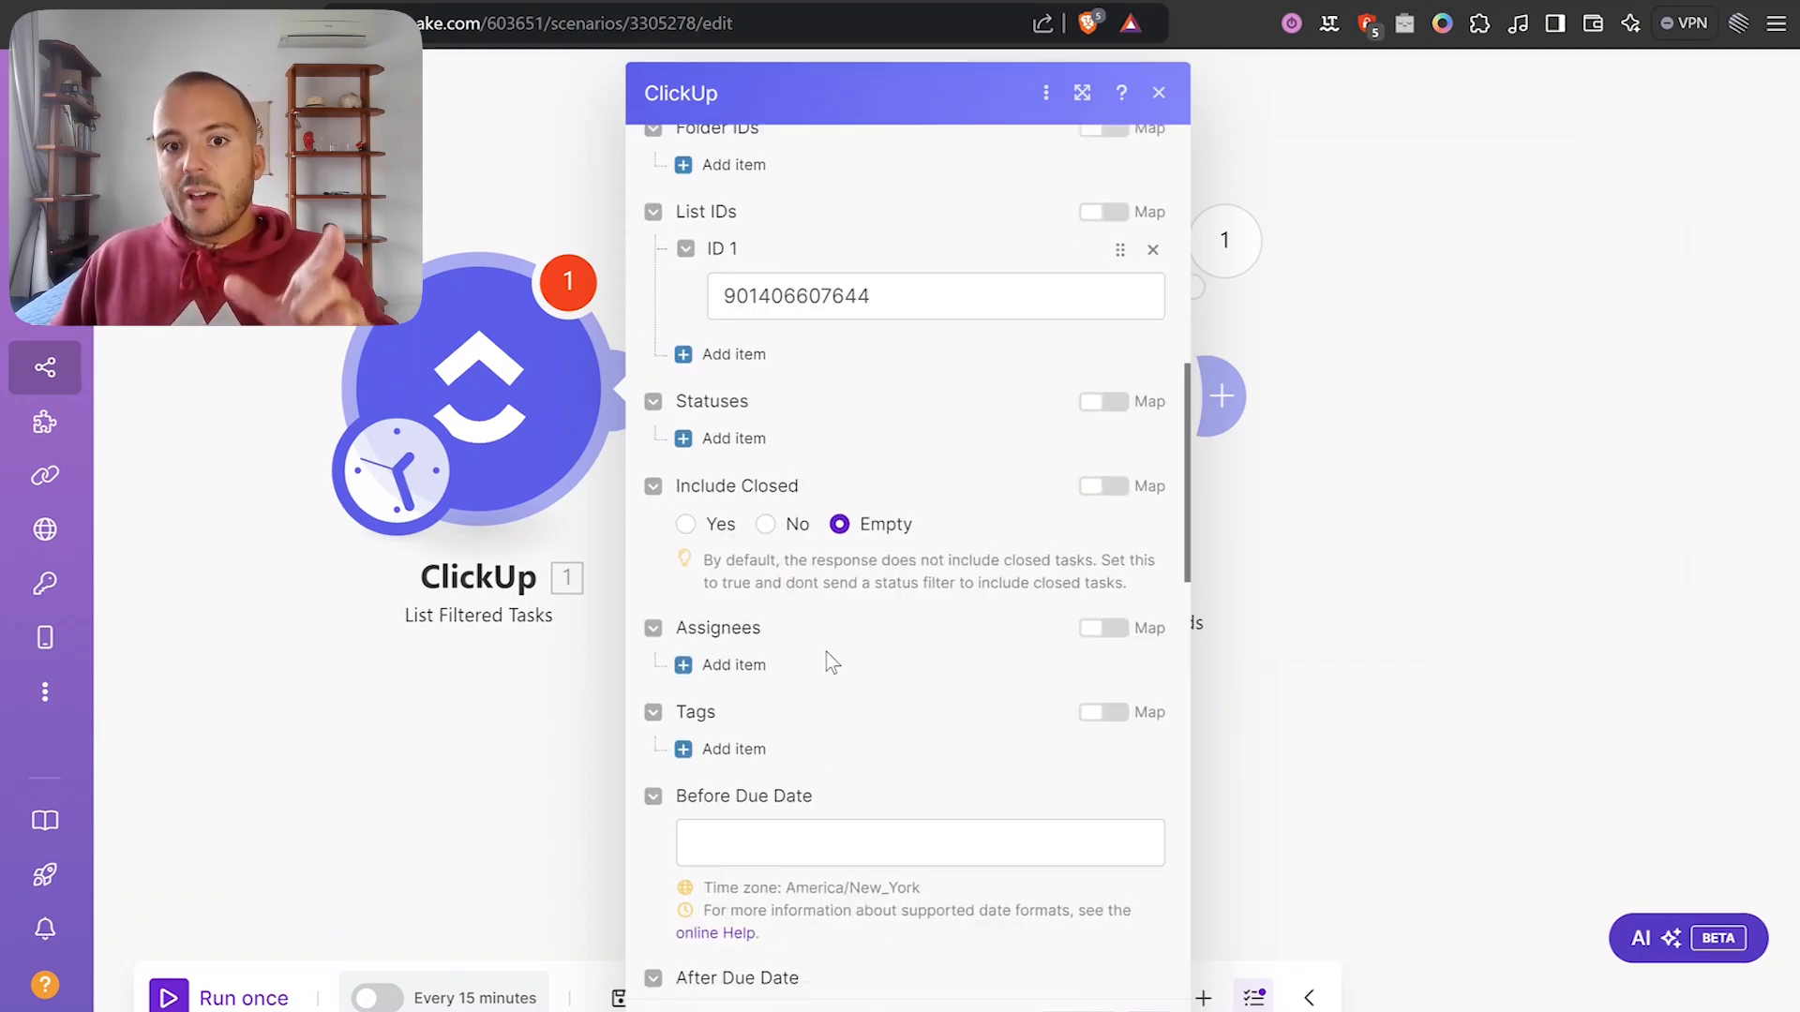
pyautogui.scroll(-8, 881, 695)
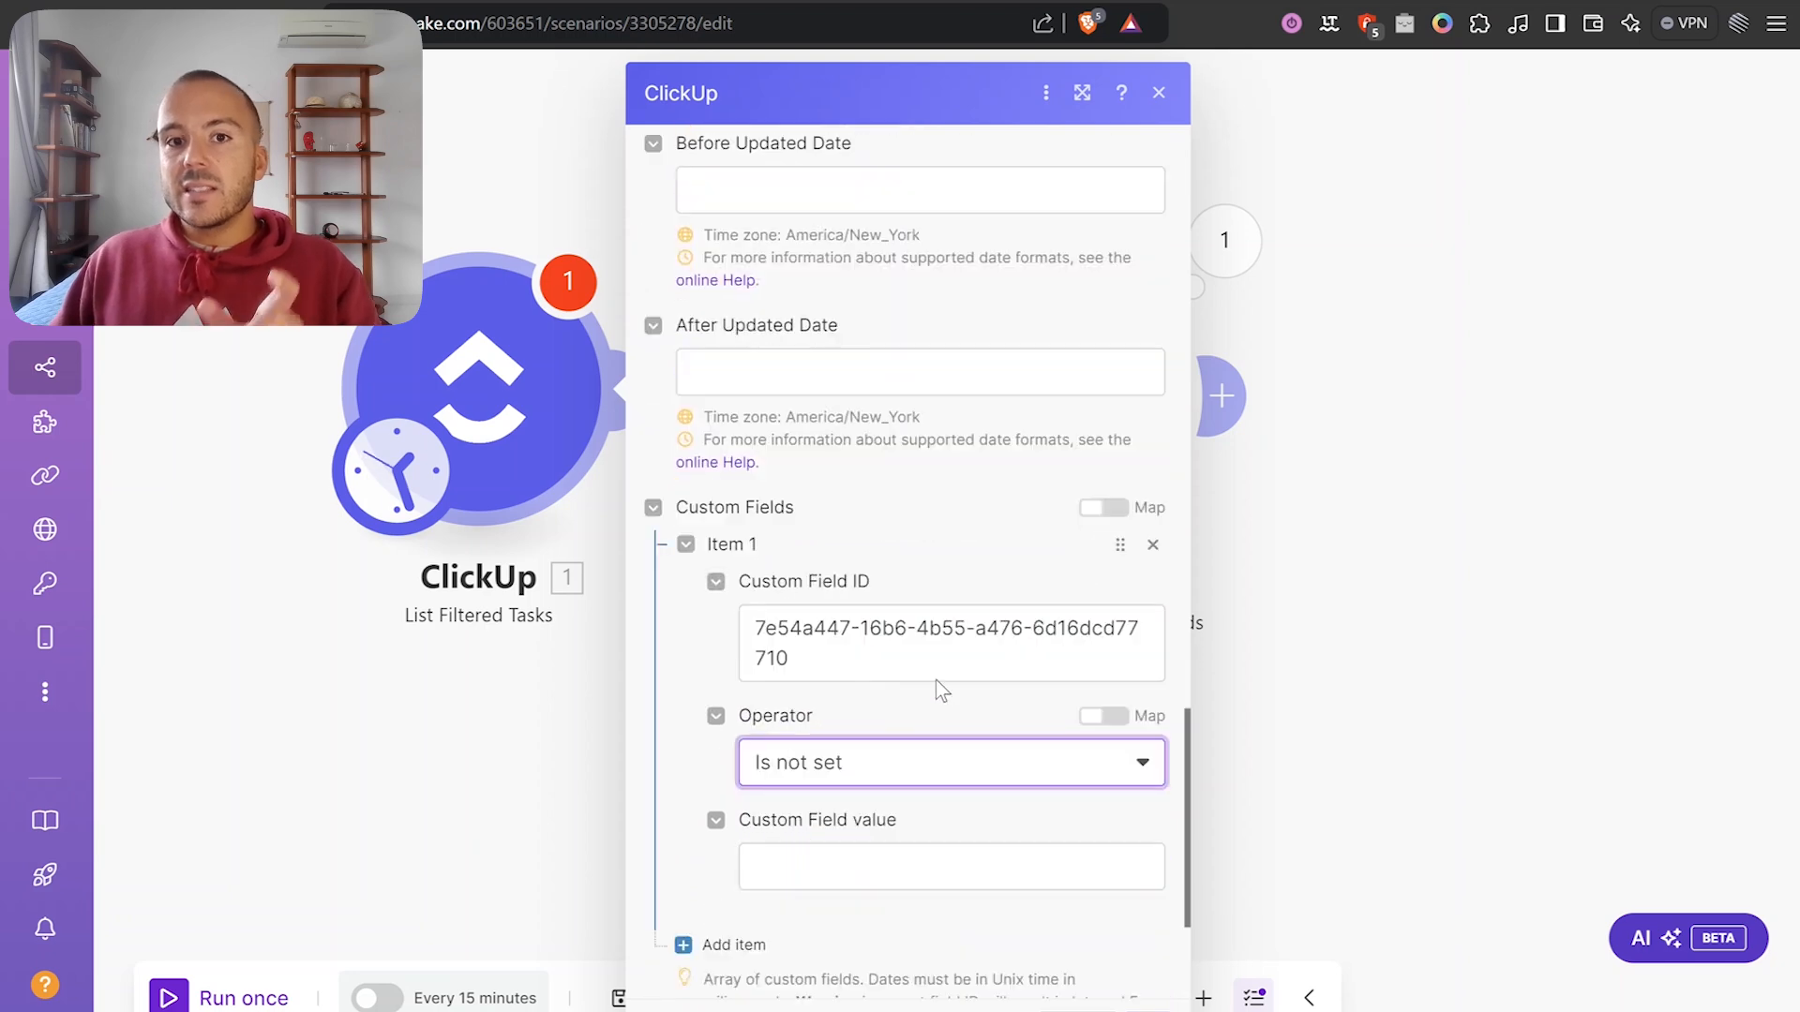
pyautogui.click(1148, 1010)
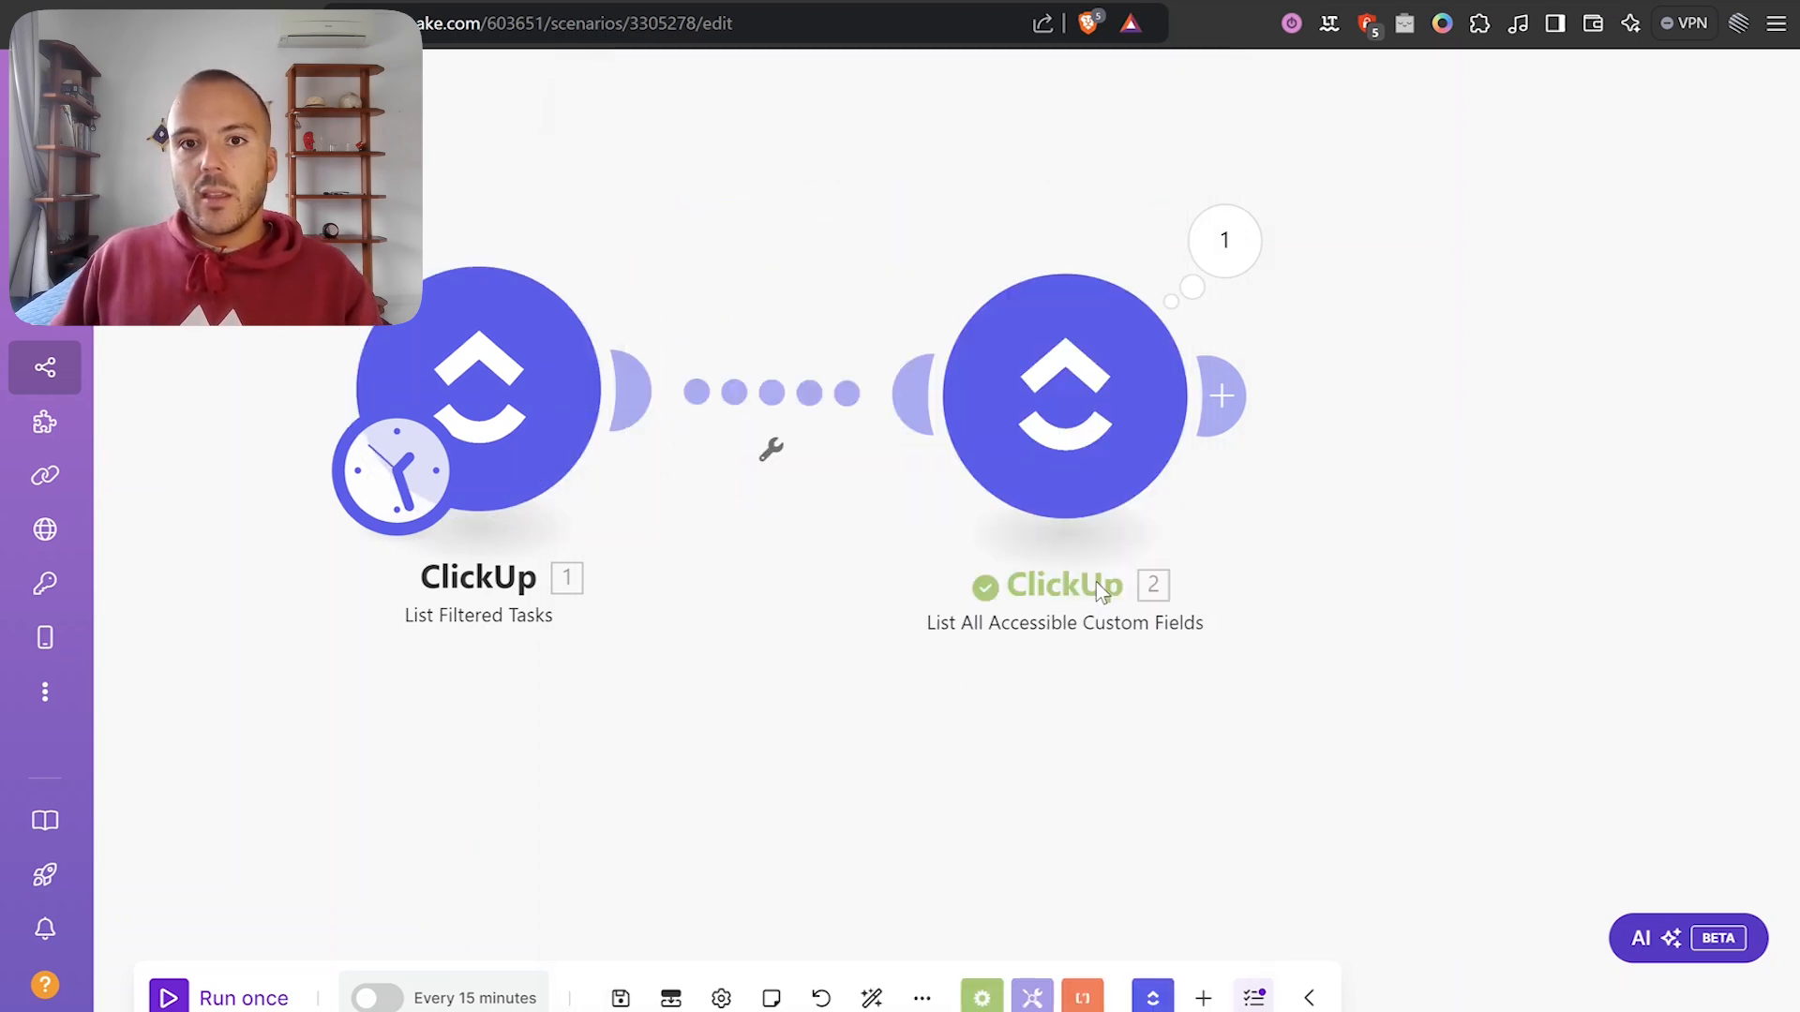
# Run List Filtered Tasks alone, see it return 0 bundles, and reopen its settings.
pyautogui.rightClick(488, 377)
pyautogui.click(622, 434)
pyautogui.click(709, 341)
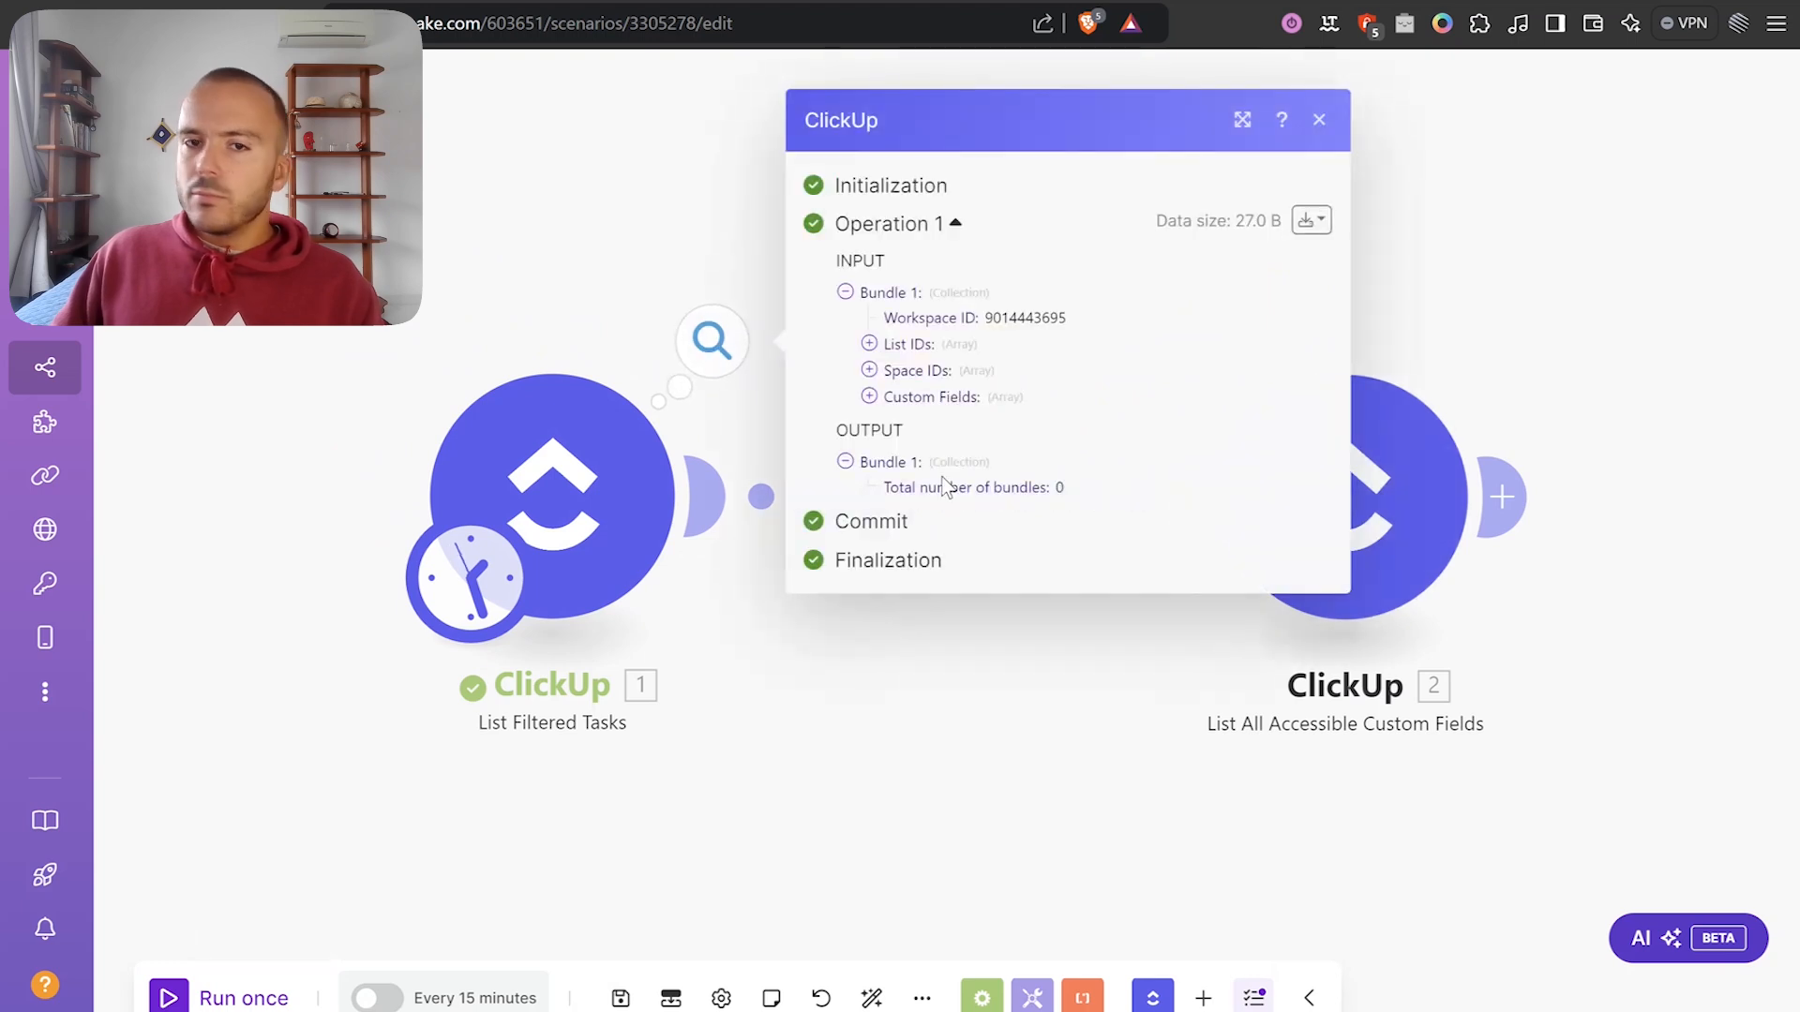
pyautogui.click(908, 695)
pyautogui.click(551, 455)
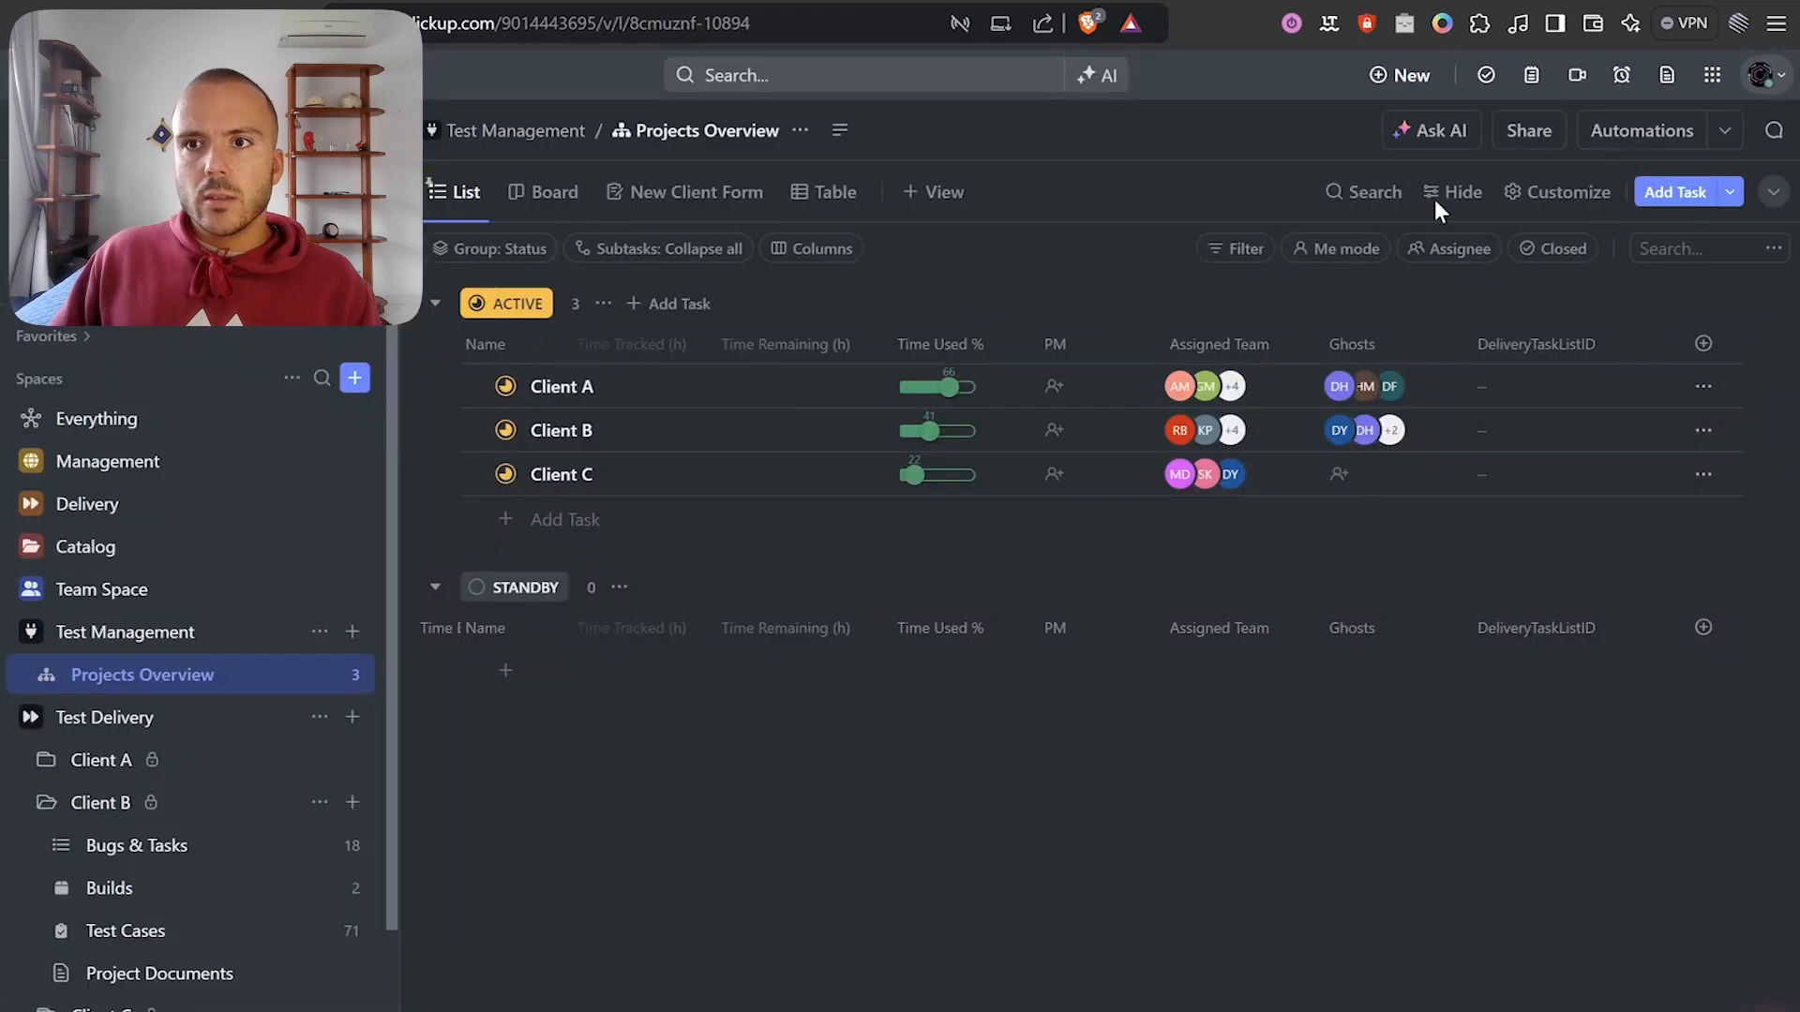
# Copy the Projects Overview list's link from the Share this List panel.
pyautogui.click(1542, 139)
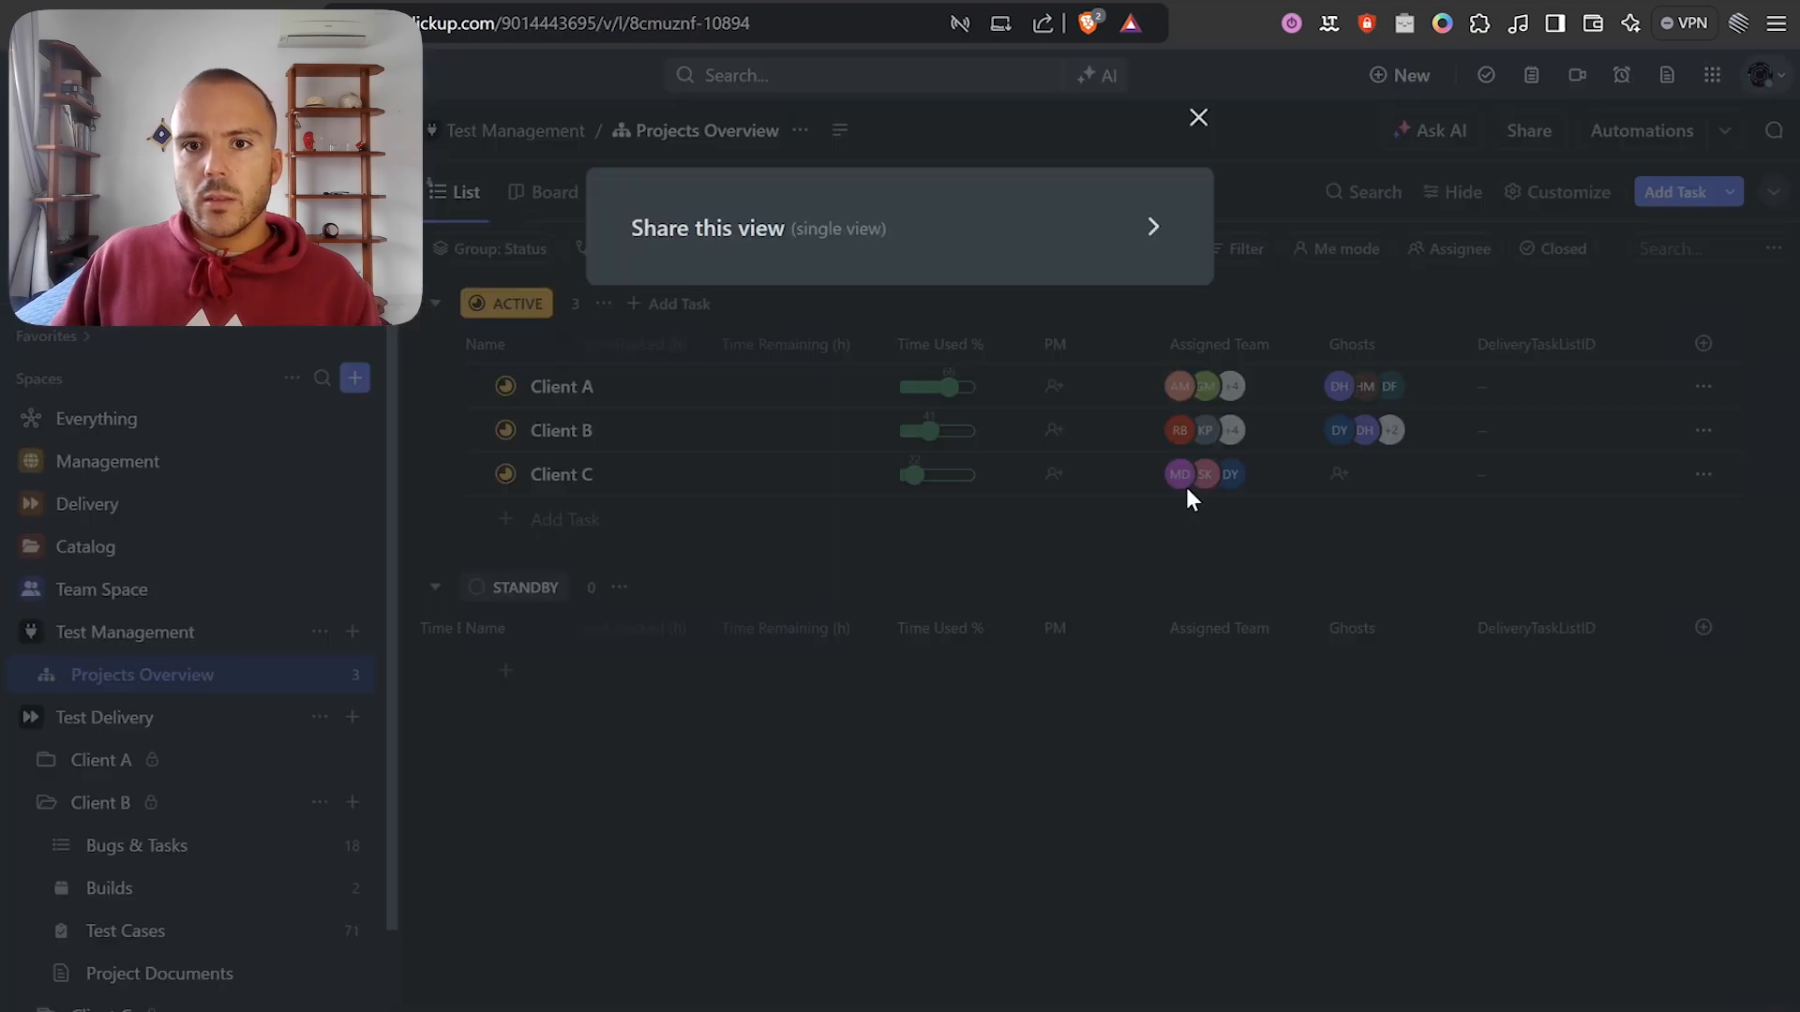
pyautogui.click(1127, 419)
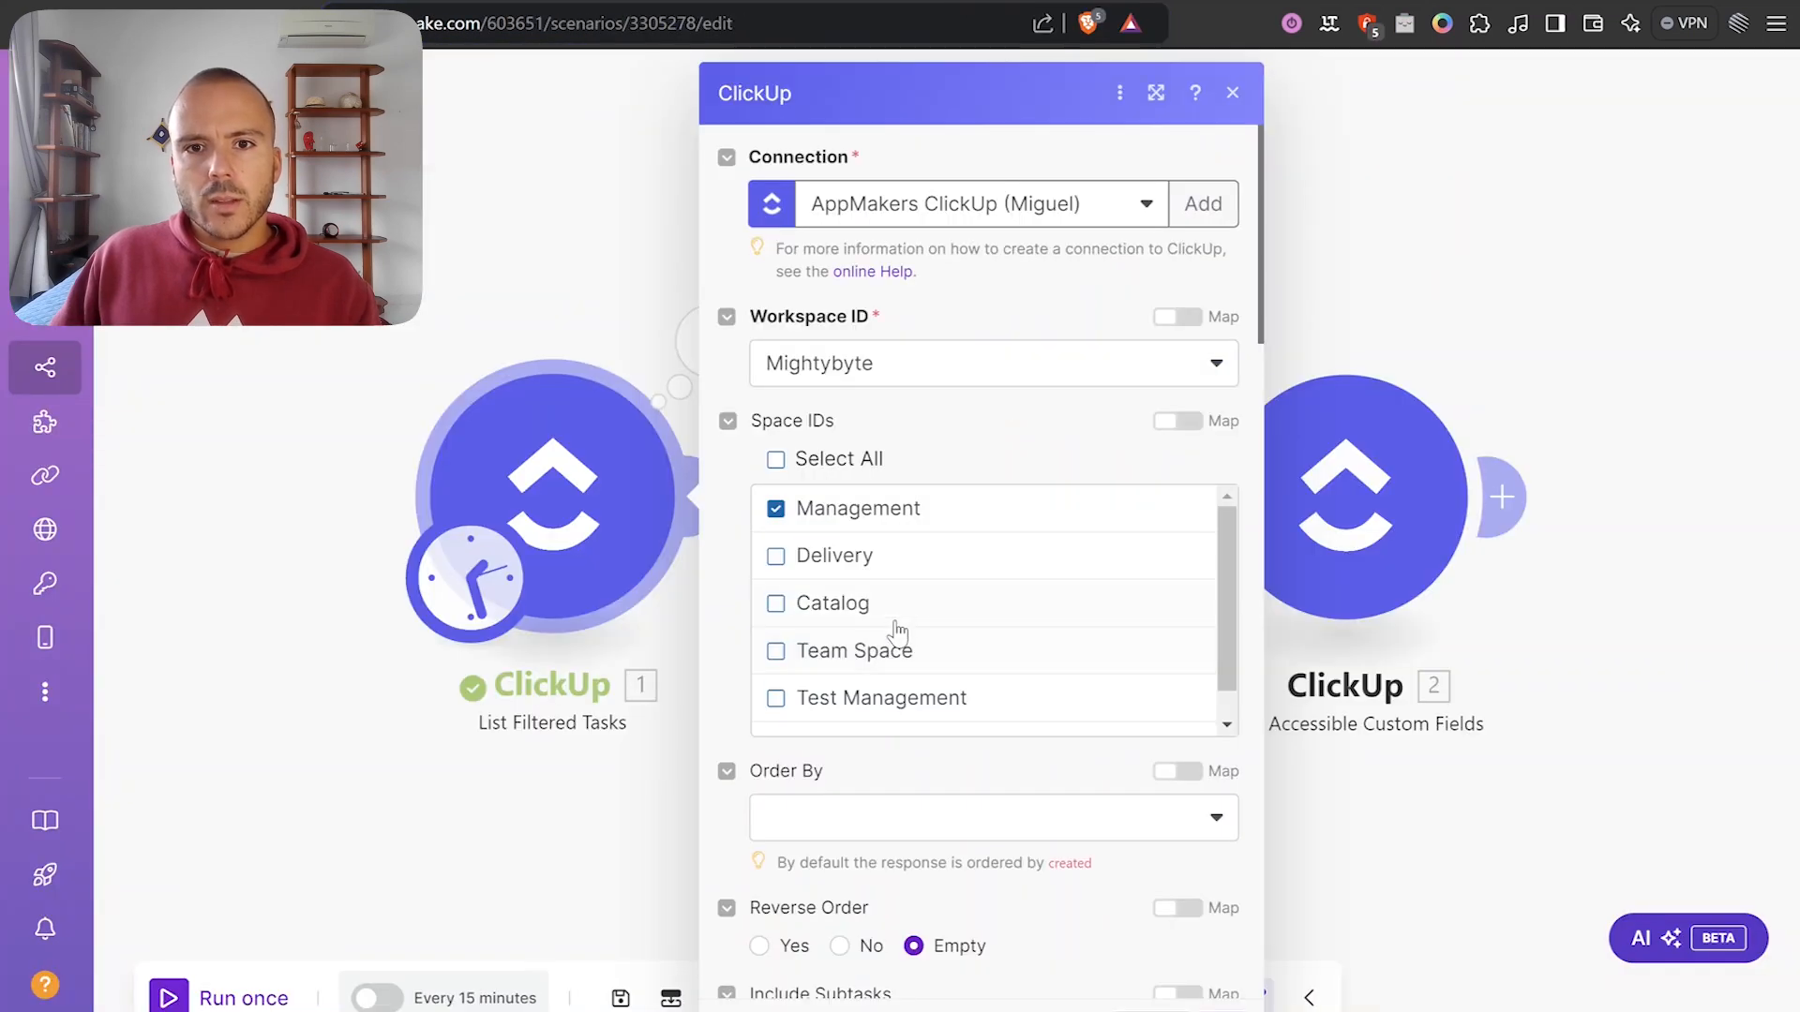
# Switch List Filtered Tasks from the Management space to Test Management.
pyautogui.scroll(-1, 877, 600)
pyautogui.scroll(1, 844, 562)
pyautogui.click(775, 508)
pyautogui.click(900, 694)
pyautogui.scroll(-1, 909, 661)
pyautogui.click(1230, 1008)
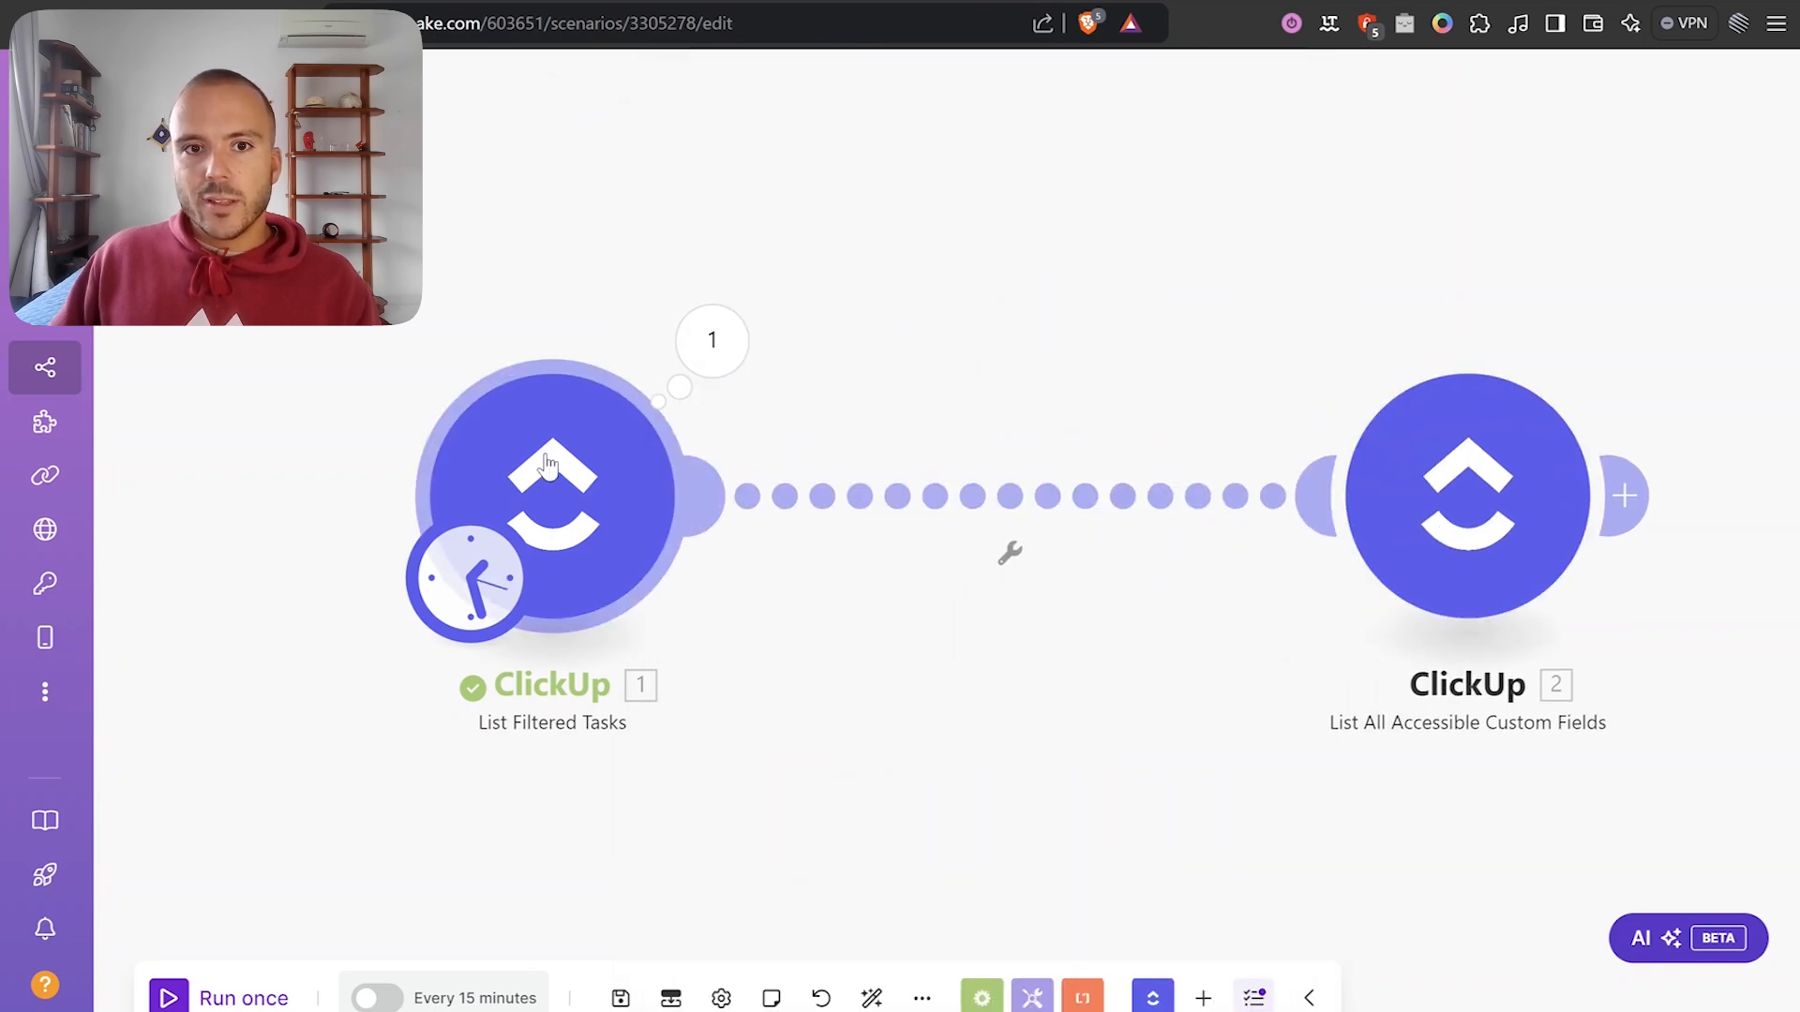
# Run List Filtered Tasks alone, getting three task bundles, and collapse the output.
pyautogui.rightClick(549, 463)
pyautogui.click(605, 515)
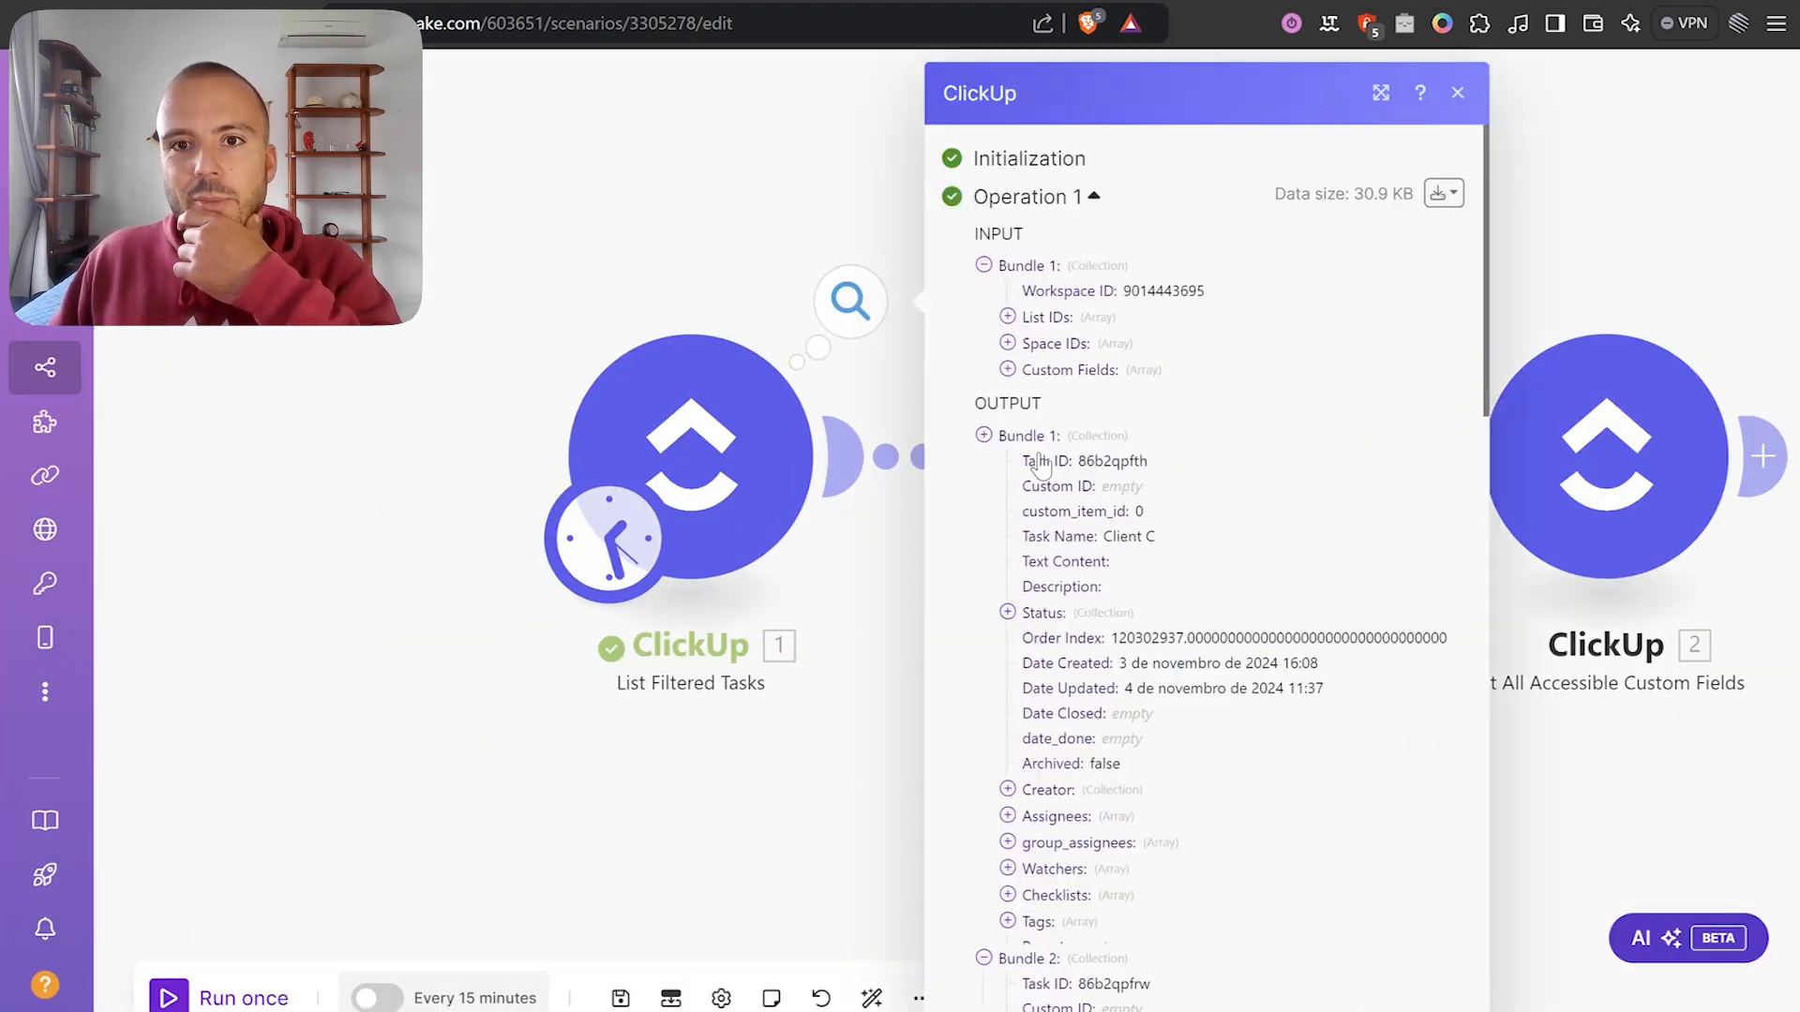
pyautogui.click(1036, 467)
pyautogui.click(1042, 493)
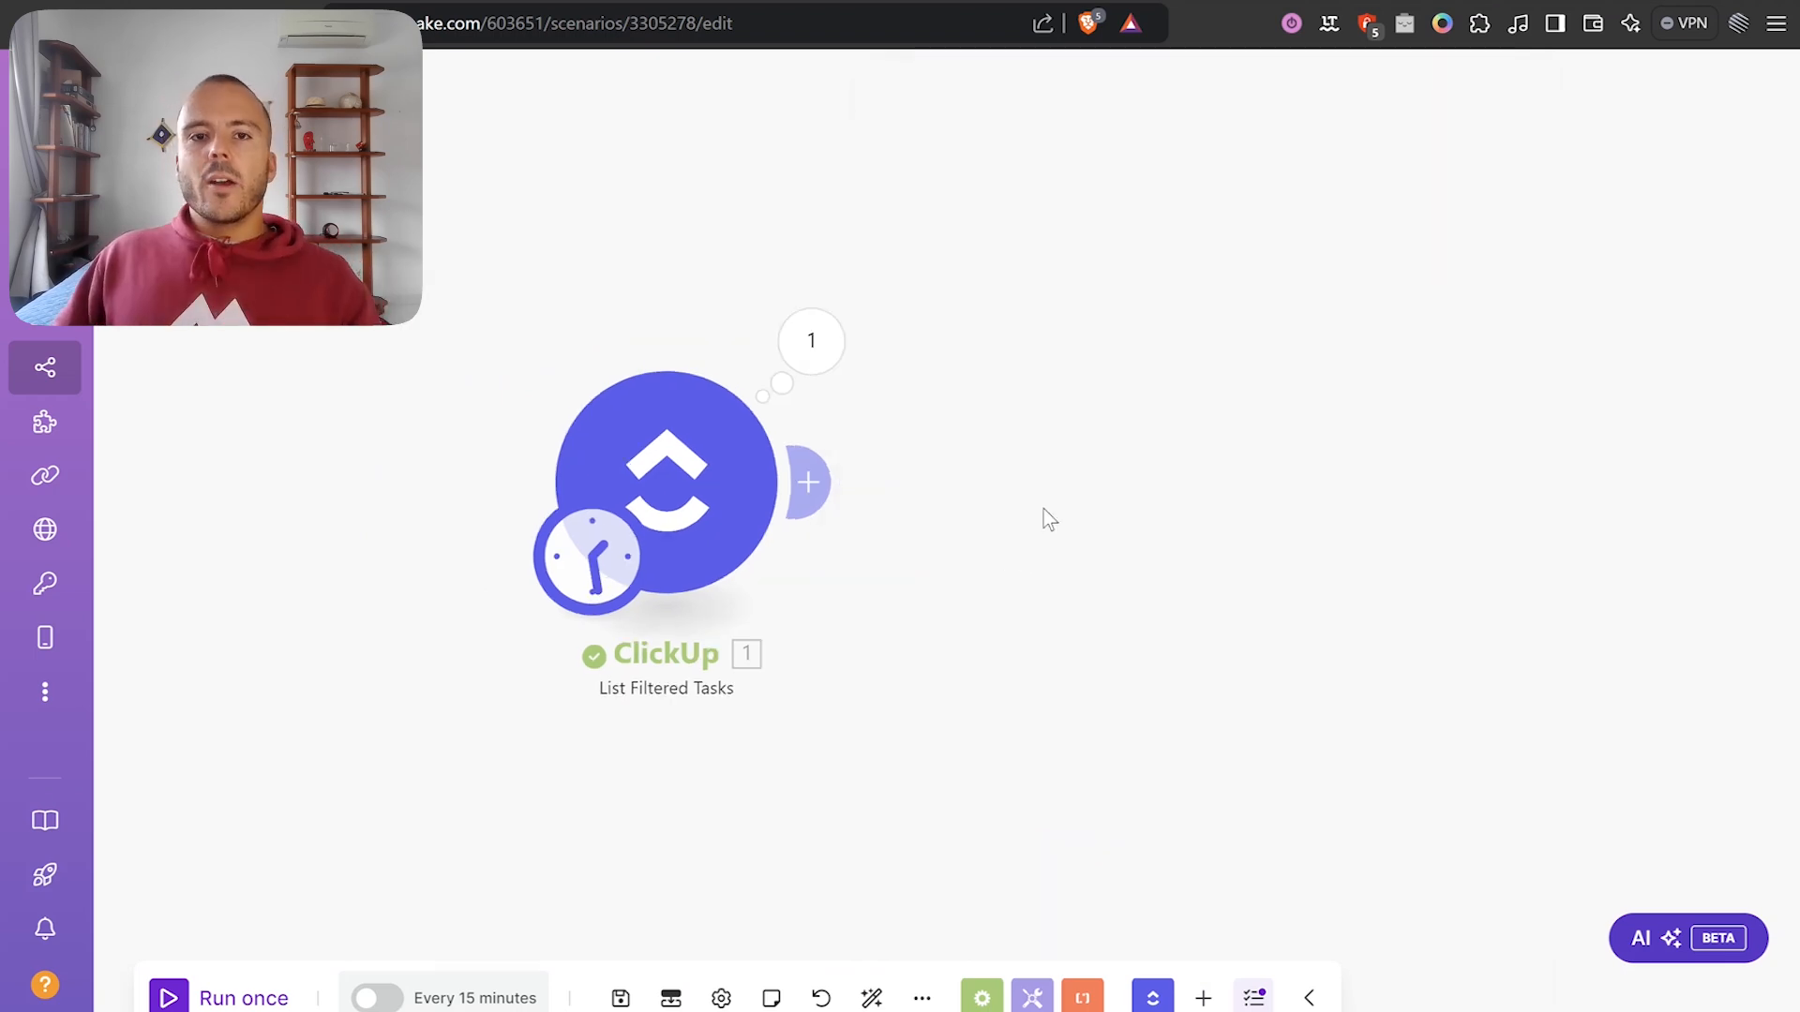
pyautogui.moveTo(1043, 511); pyautogui.dragTo(1032, 464)
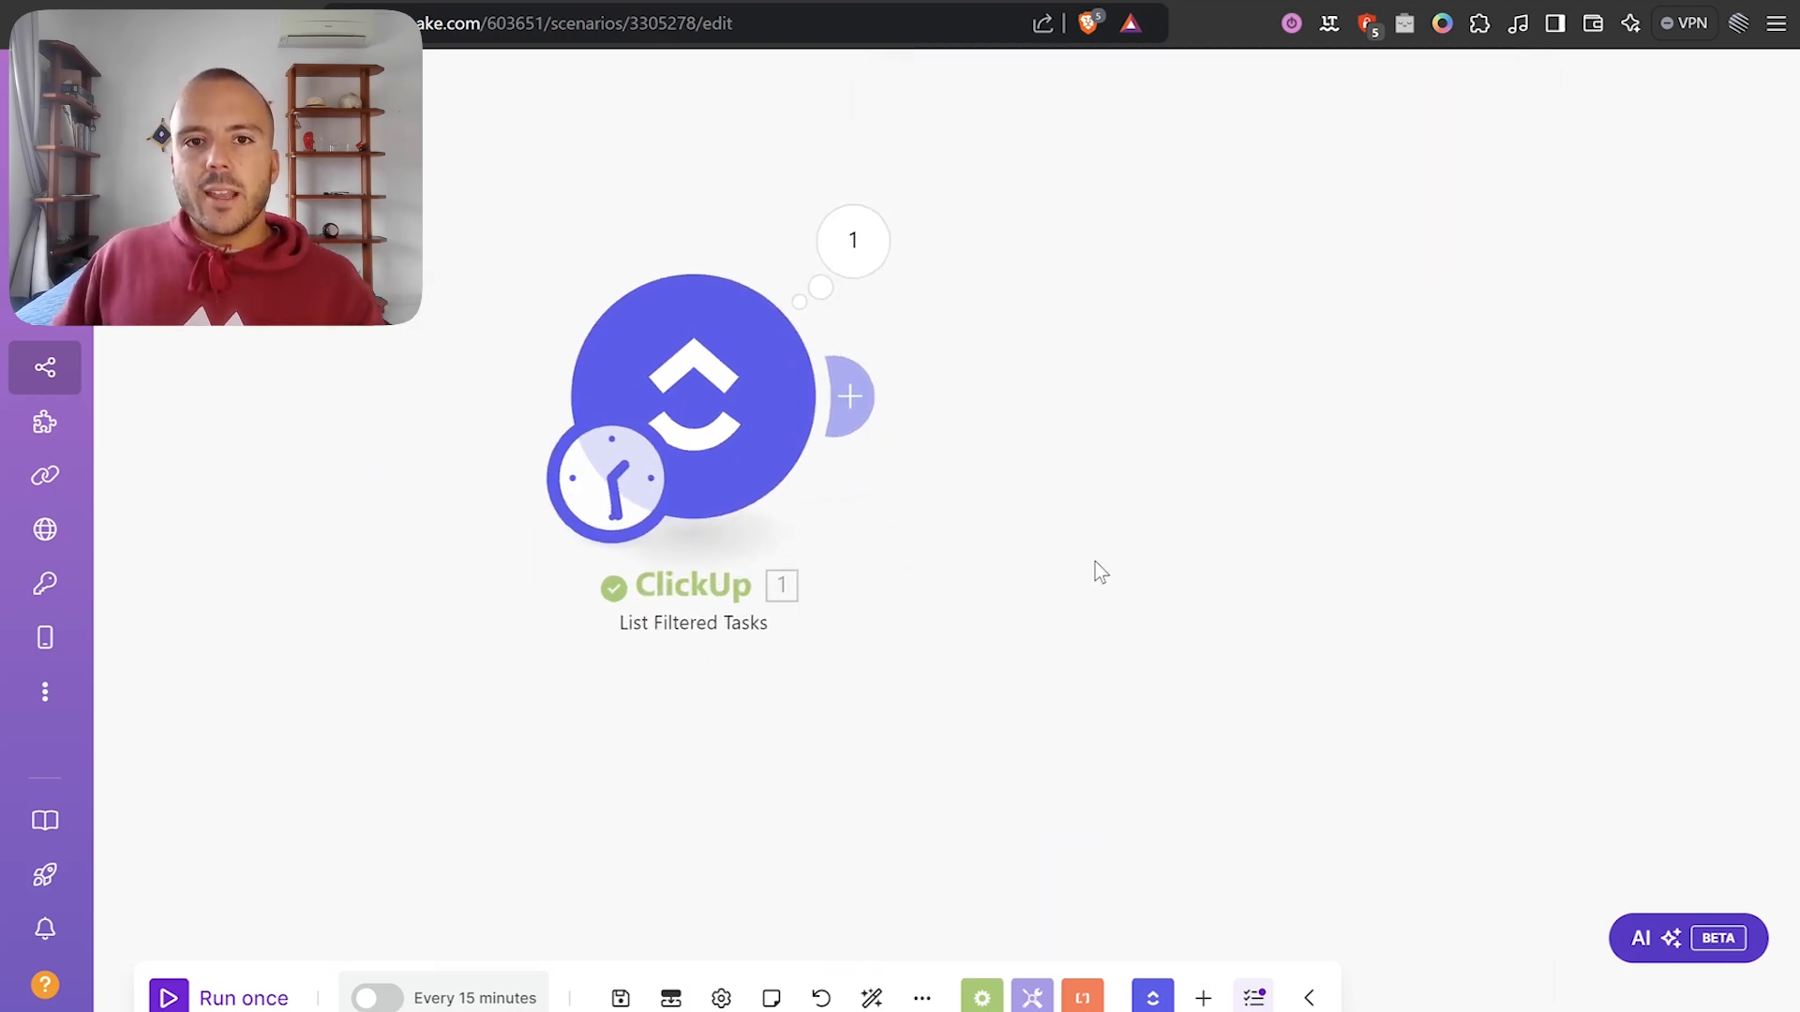
pyautogui.scroll(-2, 1093, 572)
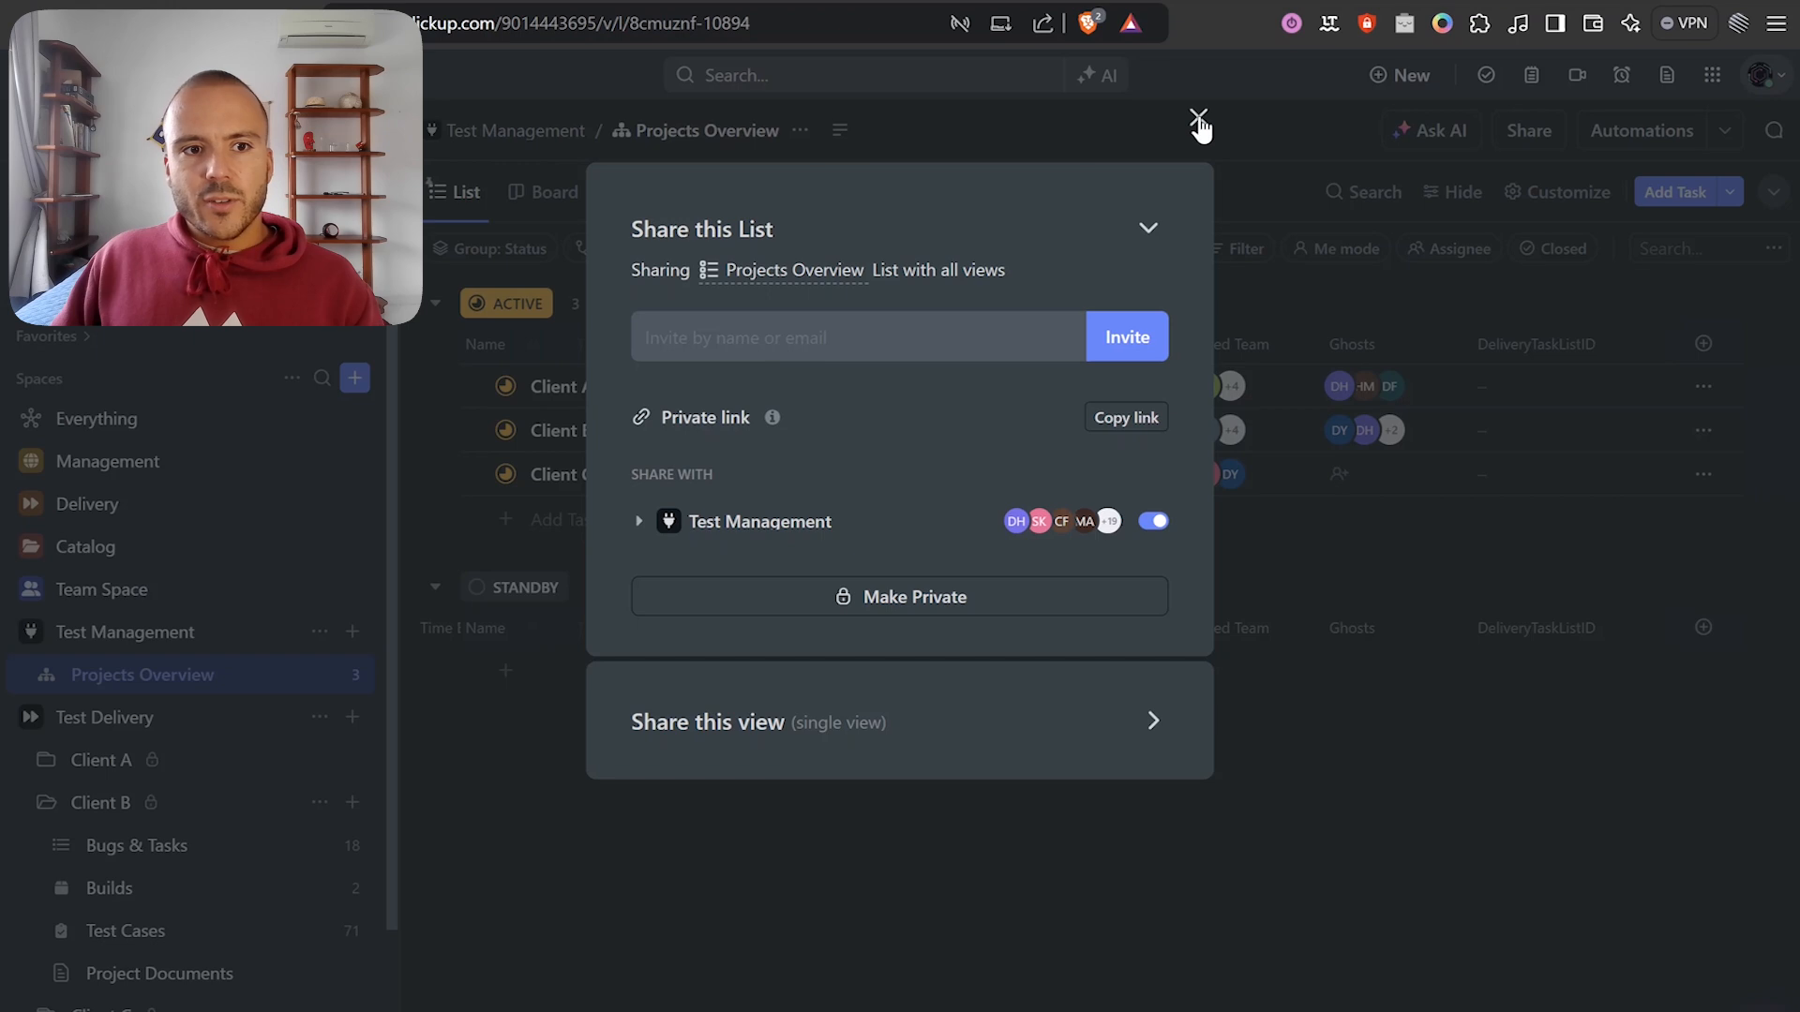
# Close the share dialog, collapse Client B, expand Client C, then add a module after the trigger.
pyautogui.click(1193, 120)
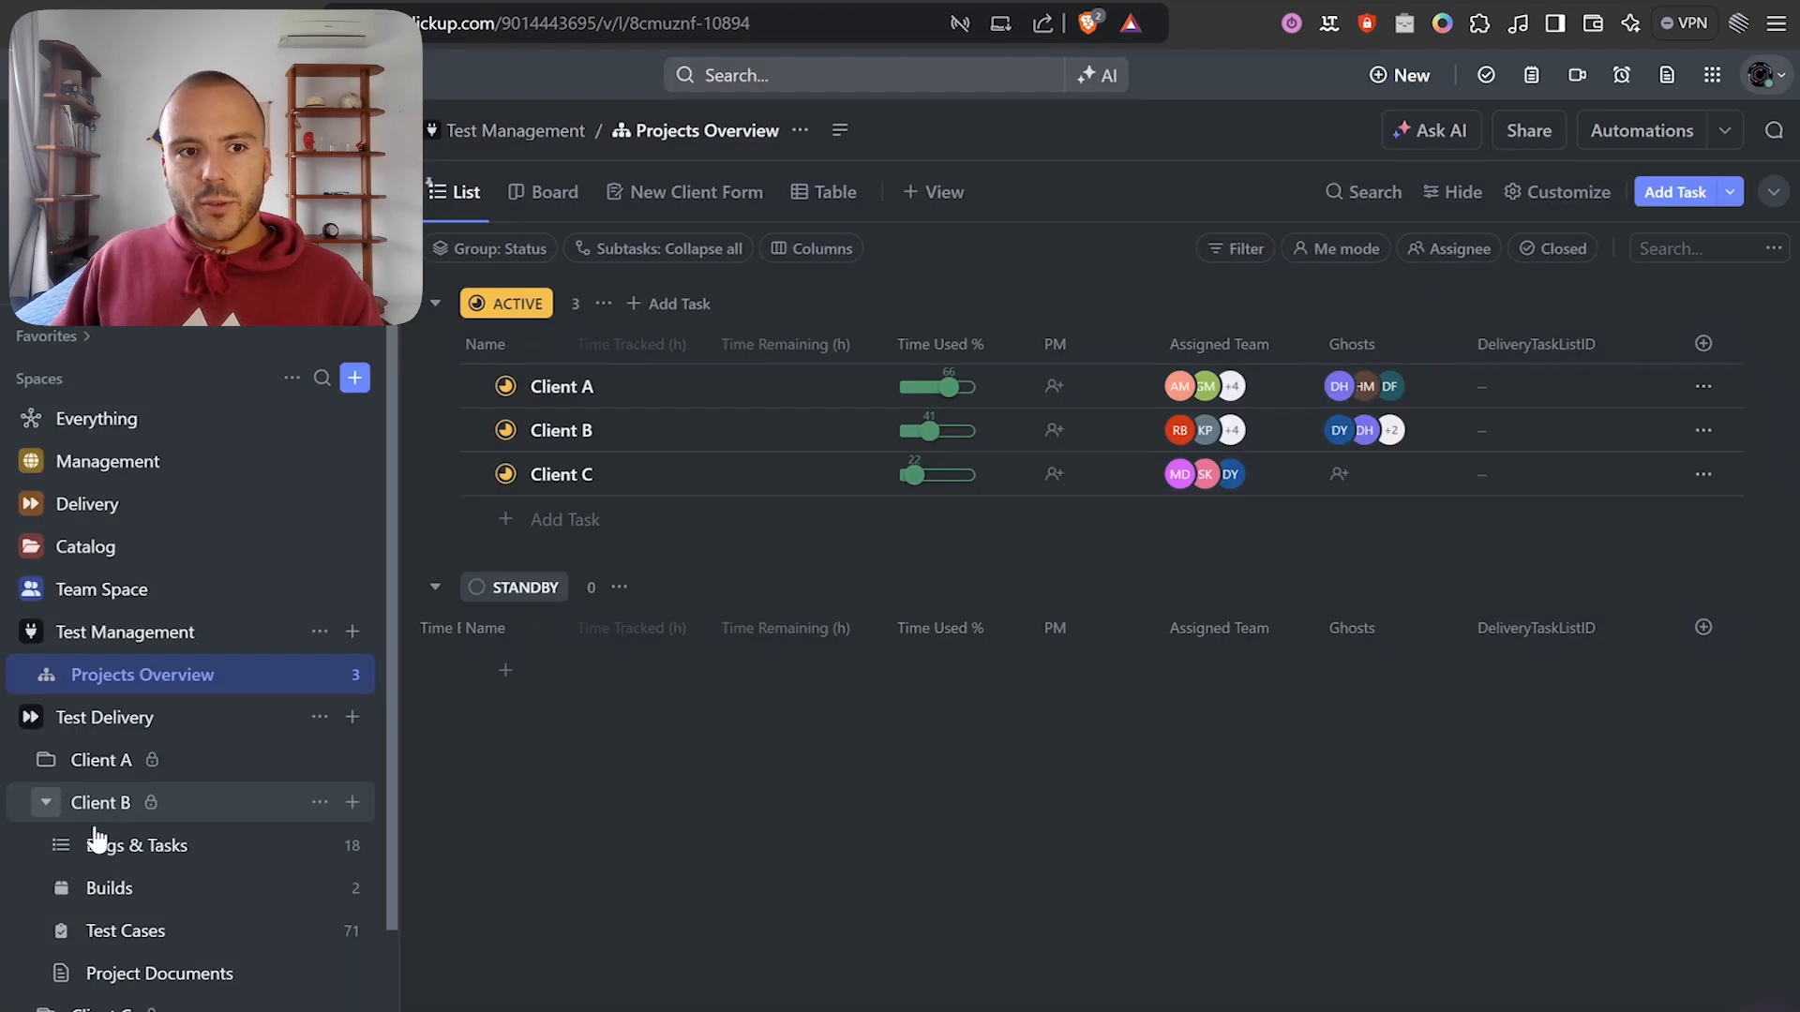
pyautogui.click(45, 801)
pyautogui.click(45, 902)
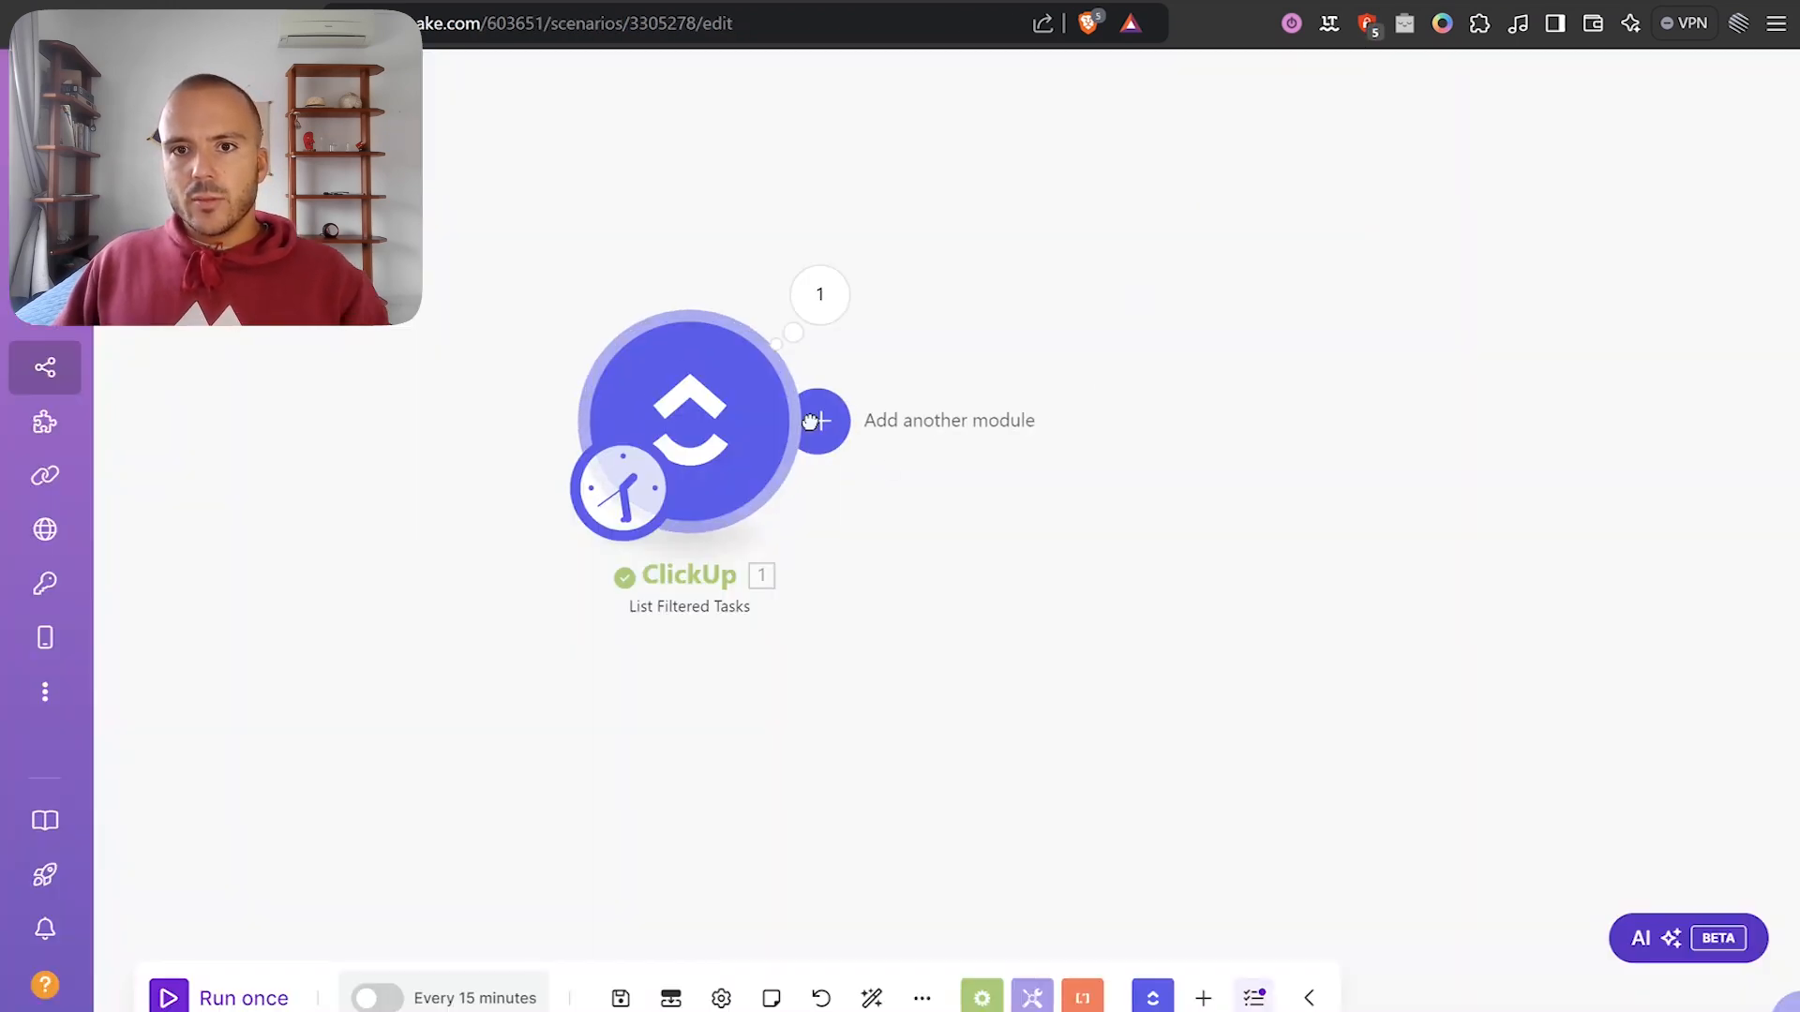
pyautogui.click(812, 419)
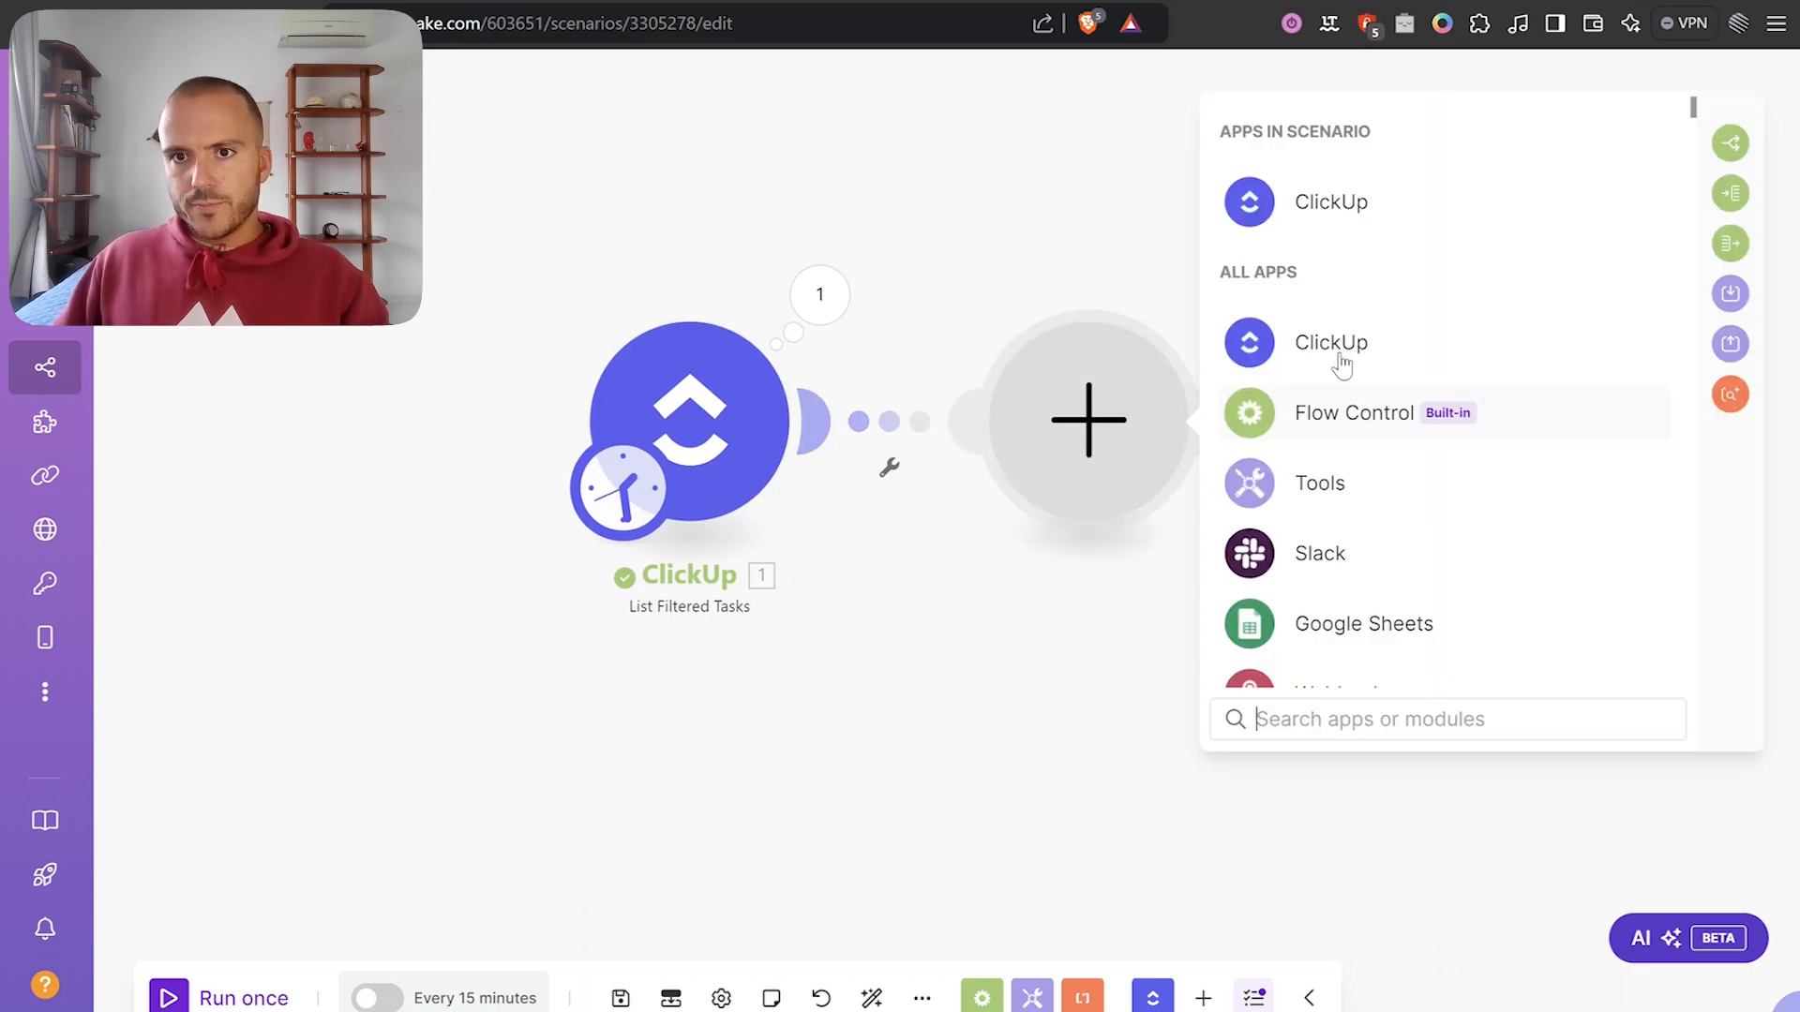
# Add a ClickUp List All Folders module in Select mode for workspace Mightybyte, space Test Delivery.
pyautogui.click(1341, 365)
pyautogui.write('folde')
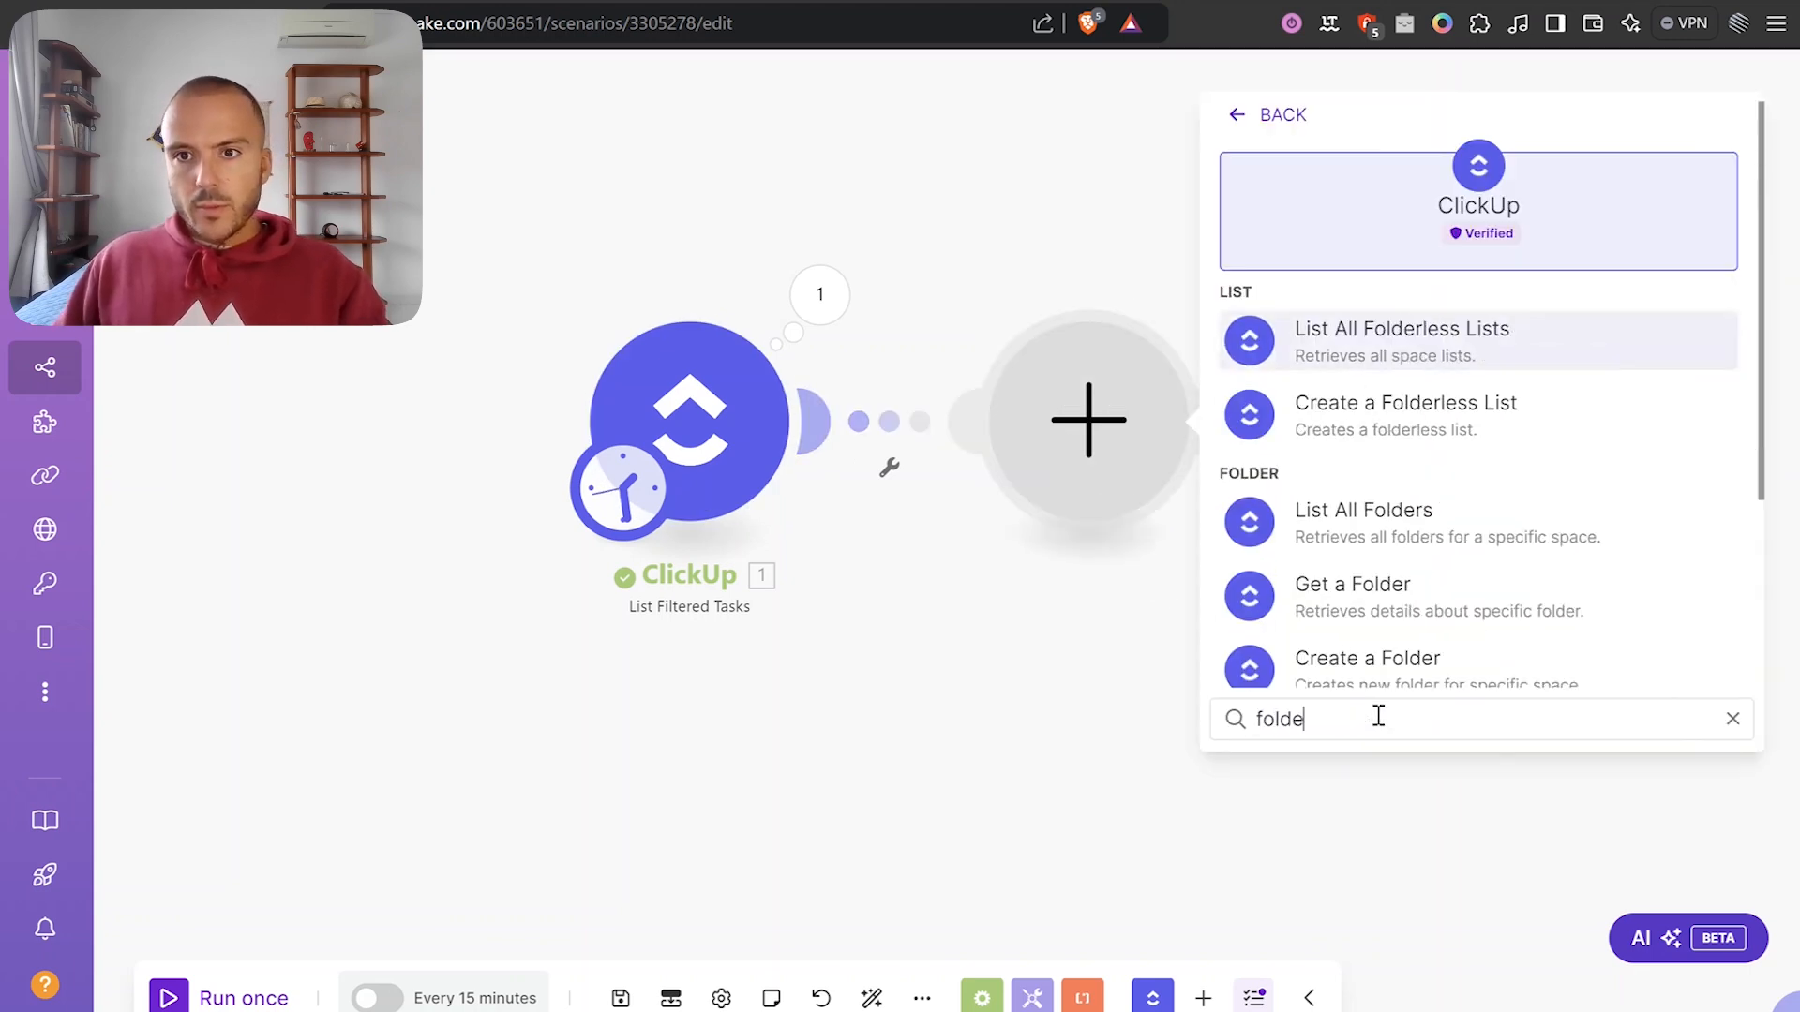
pyautogui.write('rs')
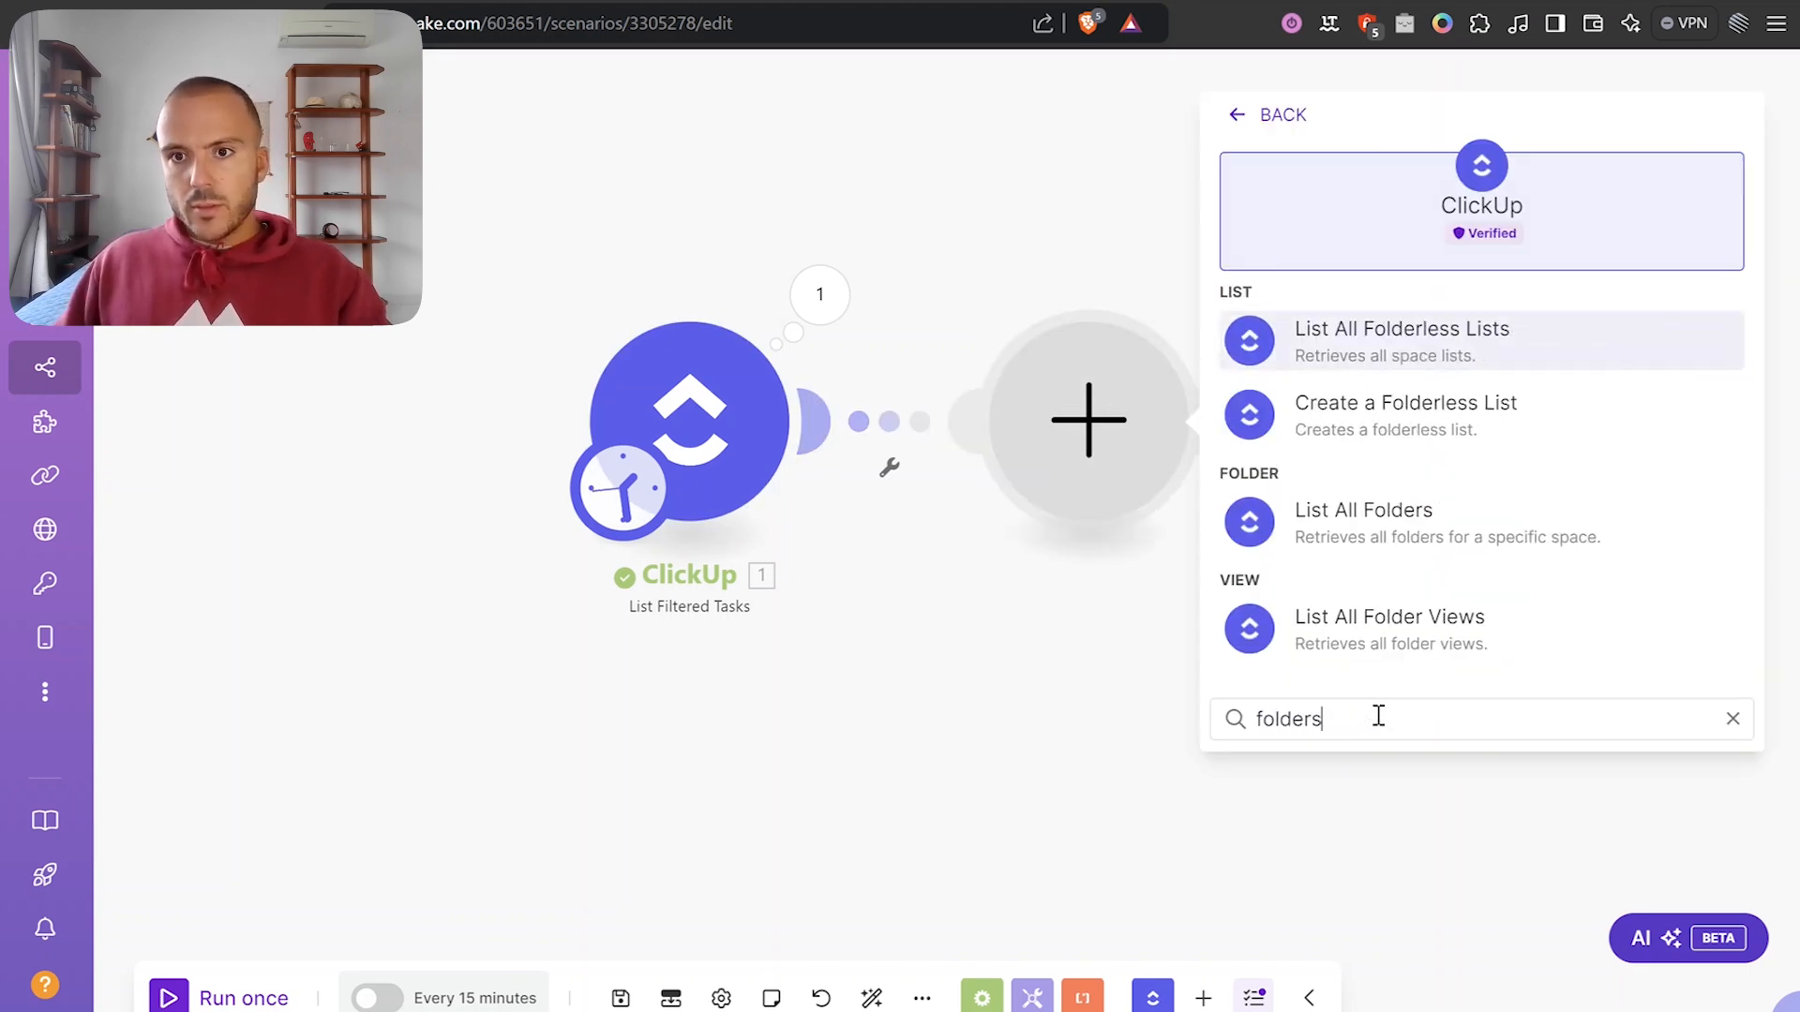
pyautogui.click(1422, 543)
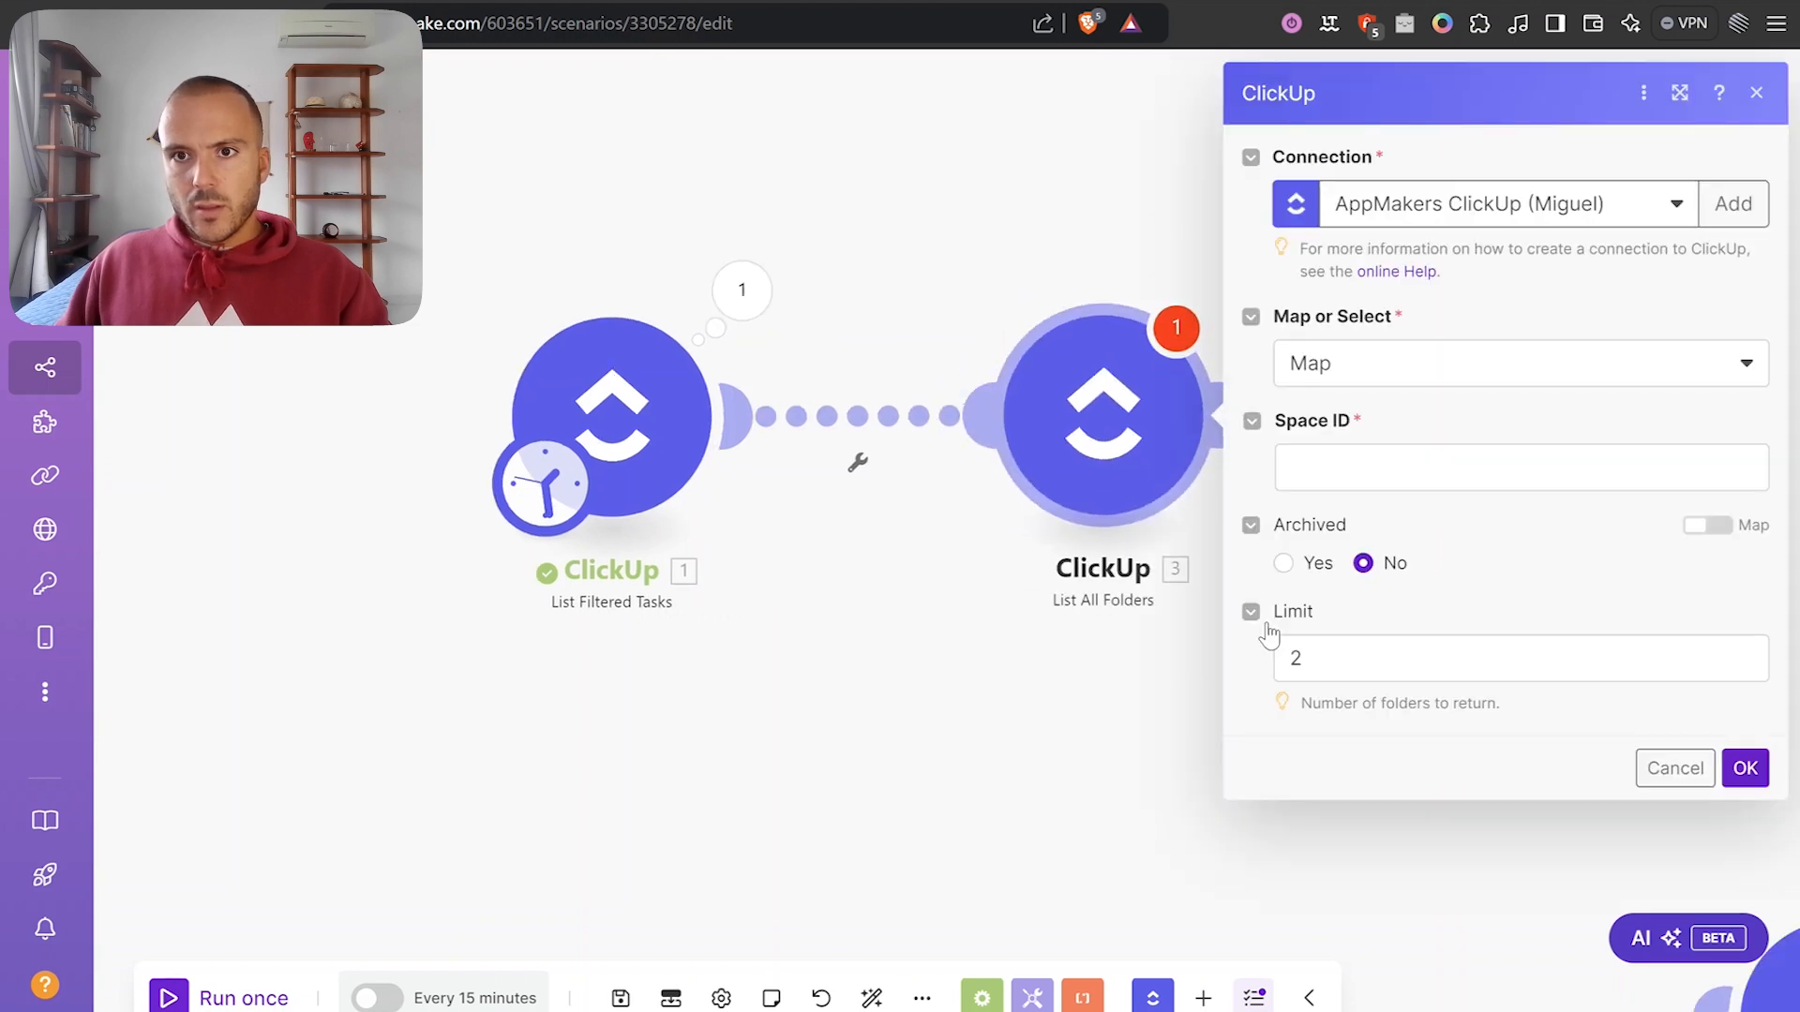
pyautogui.click(1466, 375)
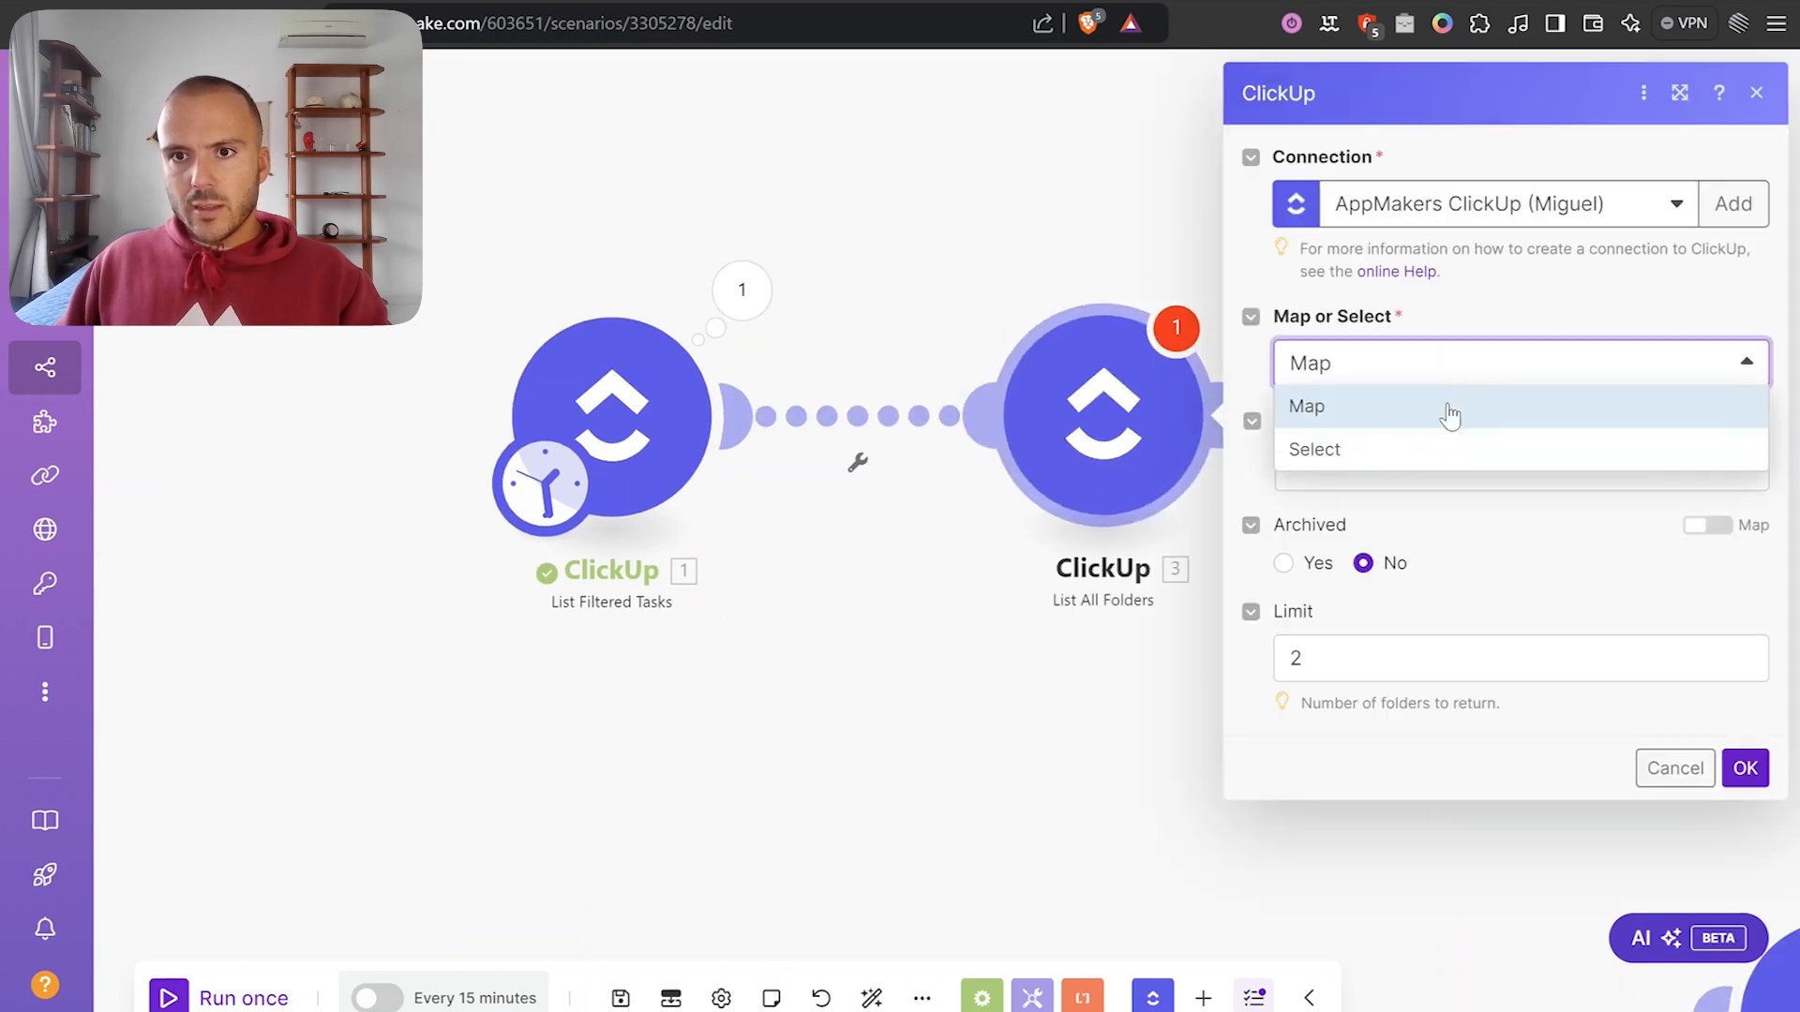
pyautogui.click(1387, 450)
pyautogui.click(1384, 630)
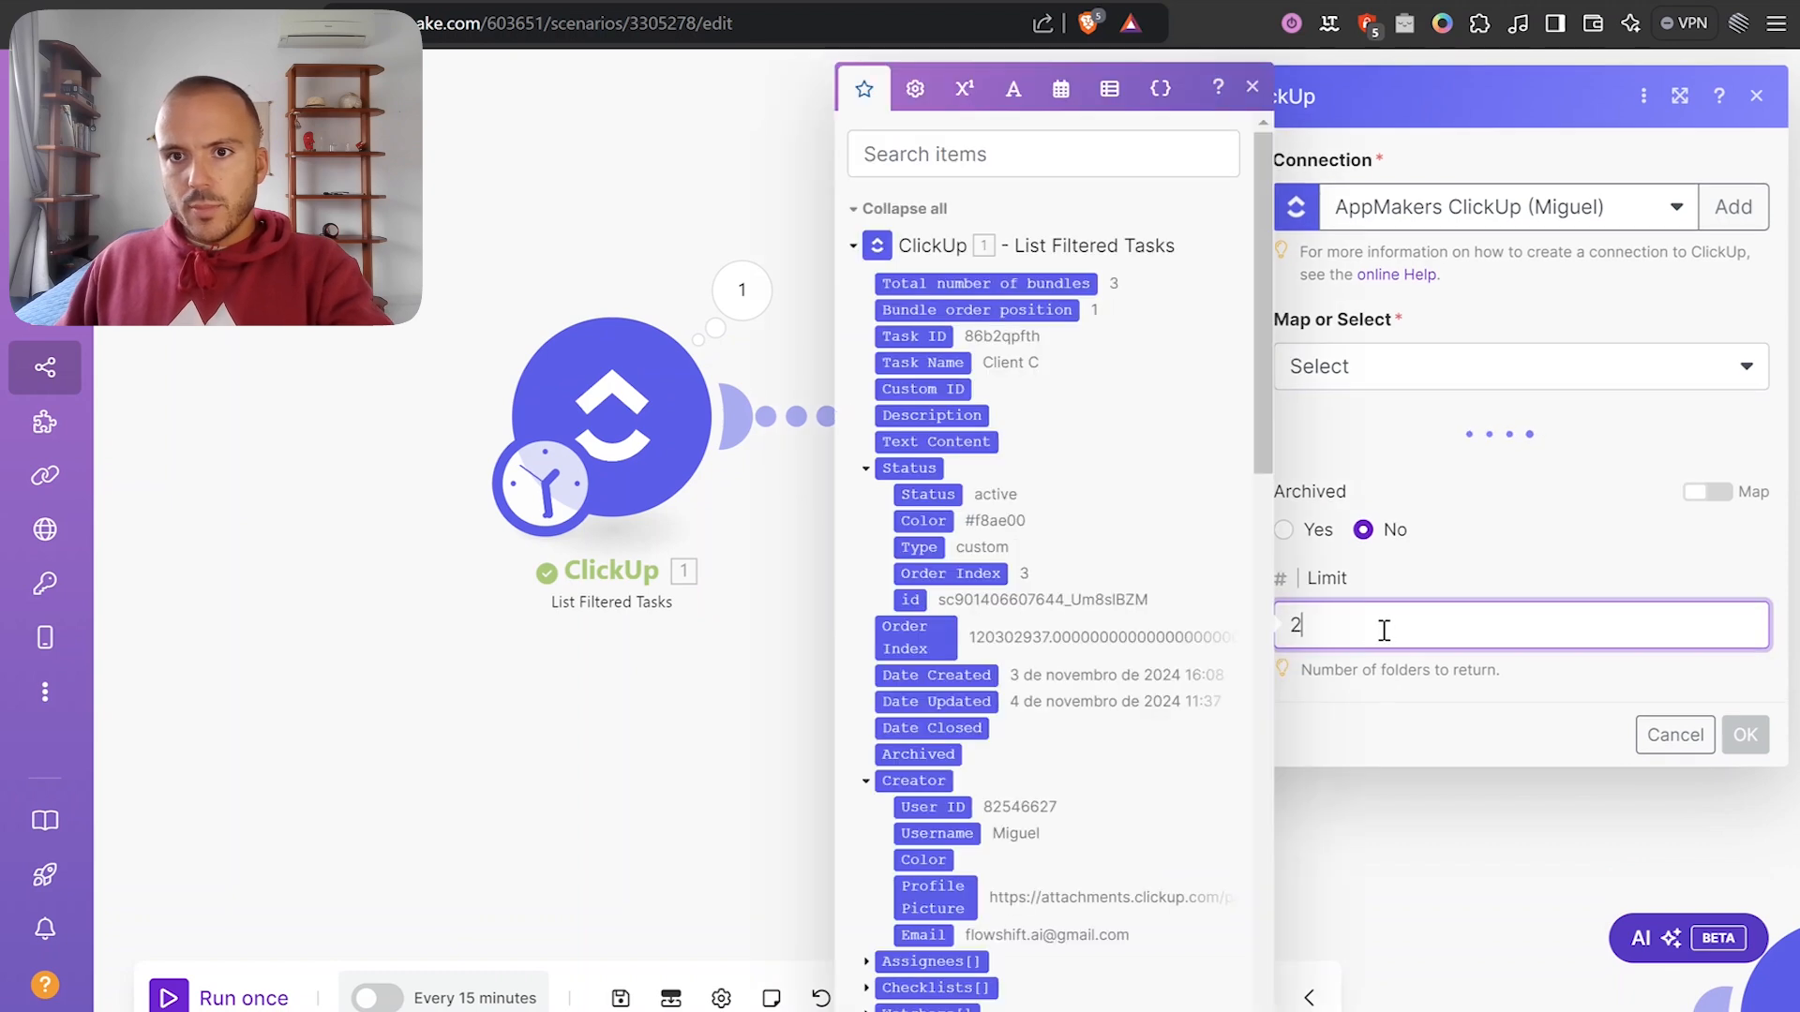
pyautogui.click(1448, 465)
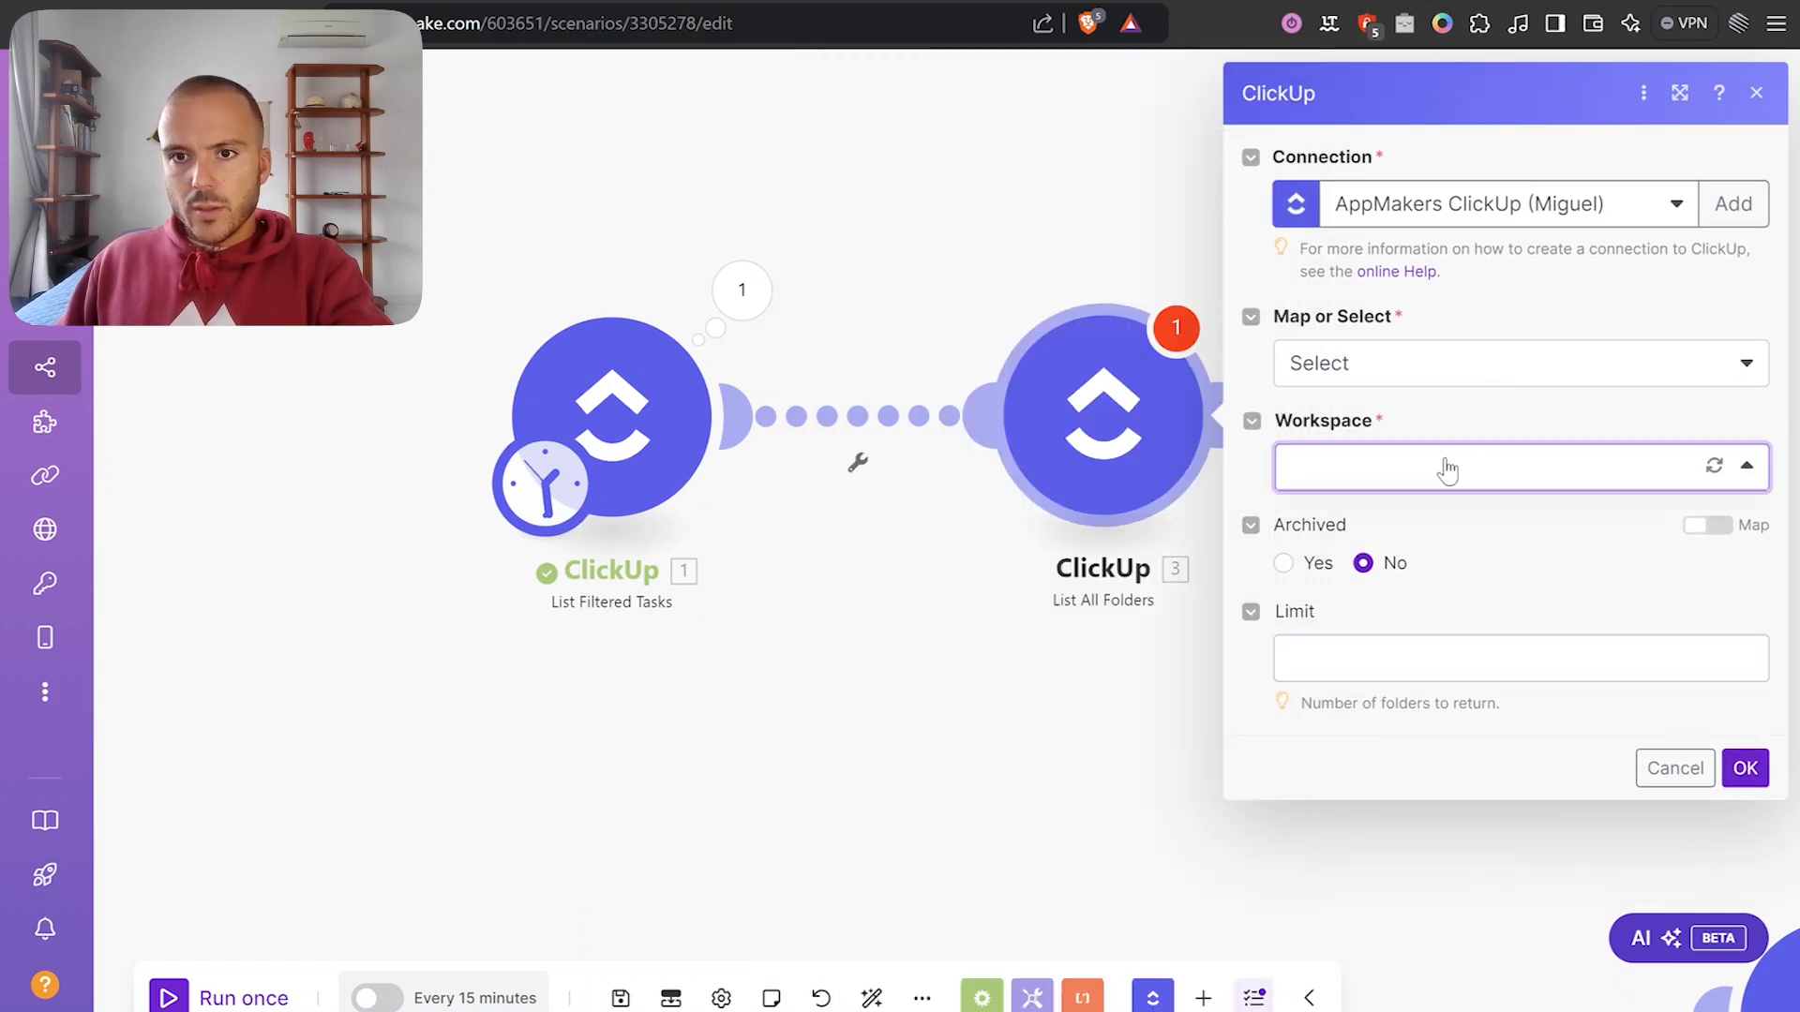
pyautogui.click(1384, 554)
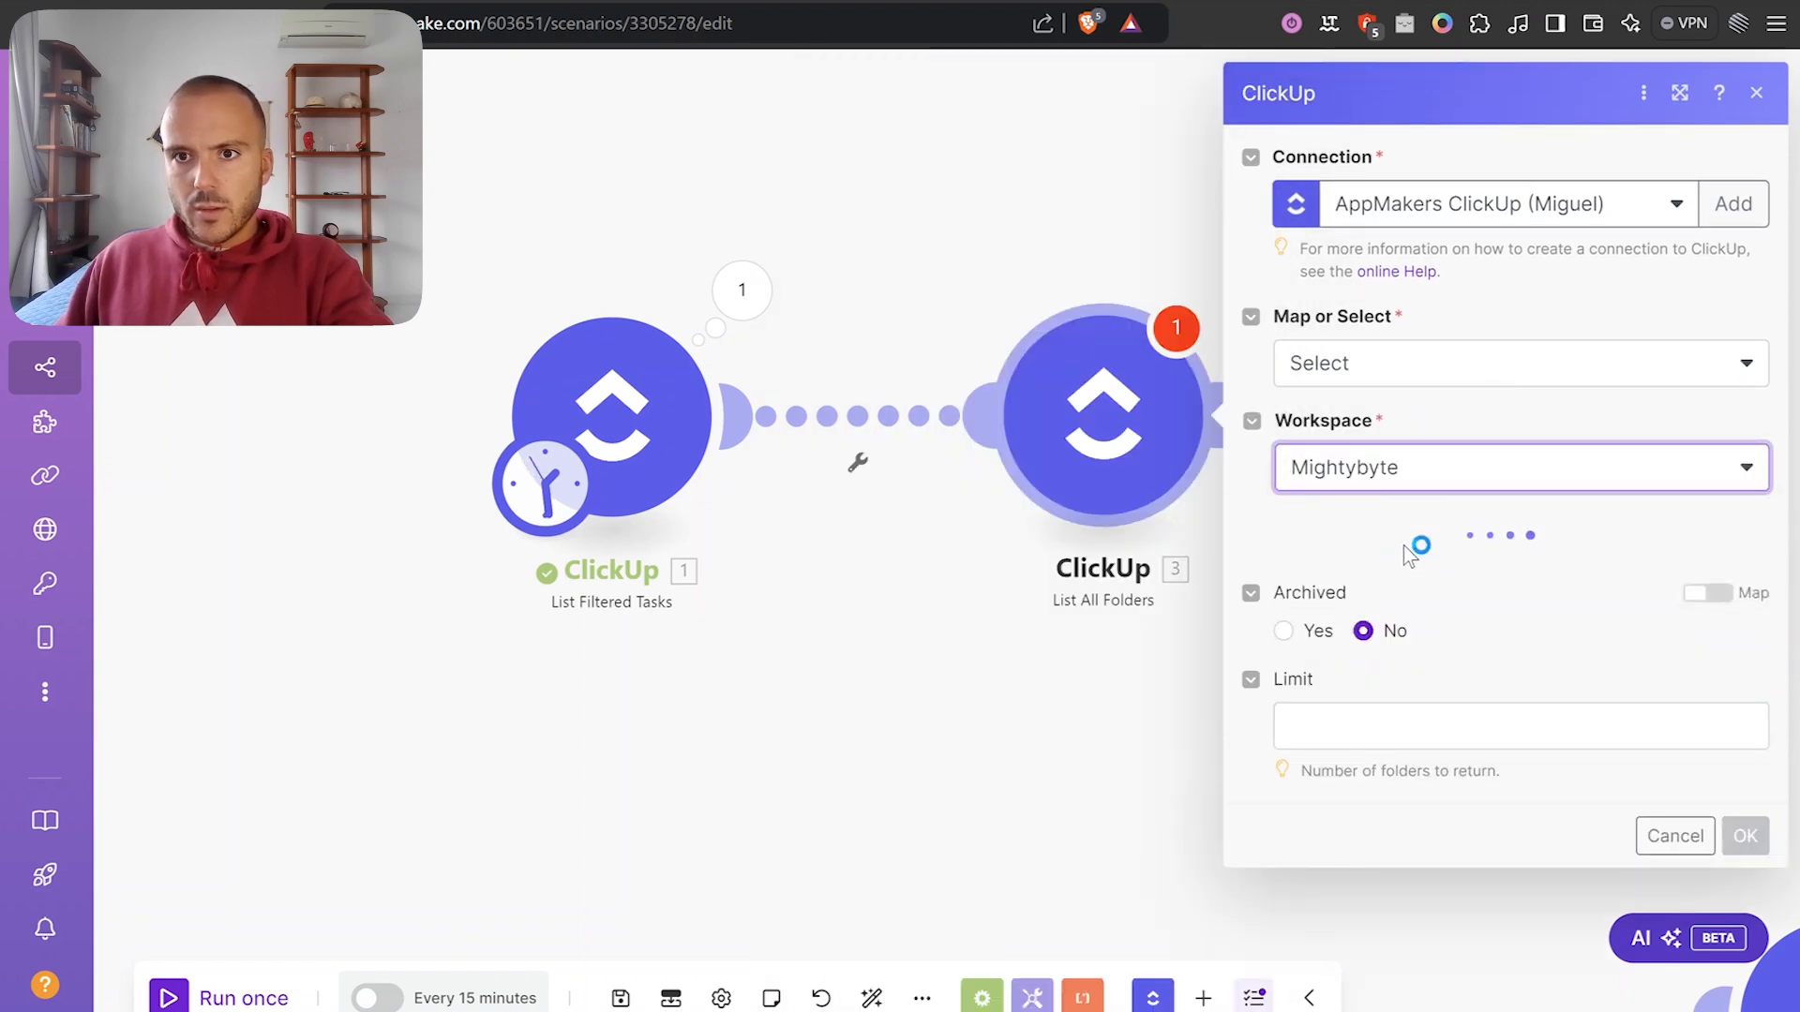
pyautogui.click(1387, 569)
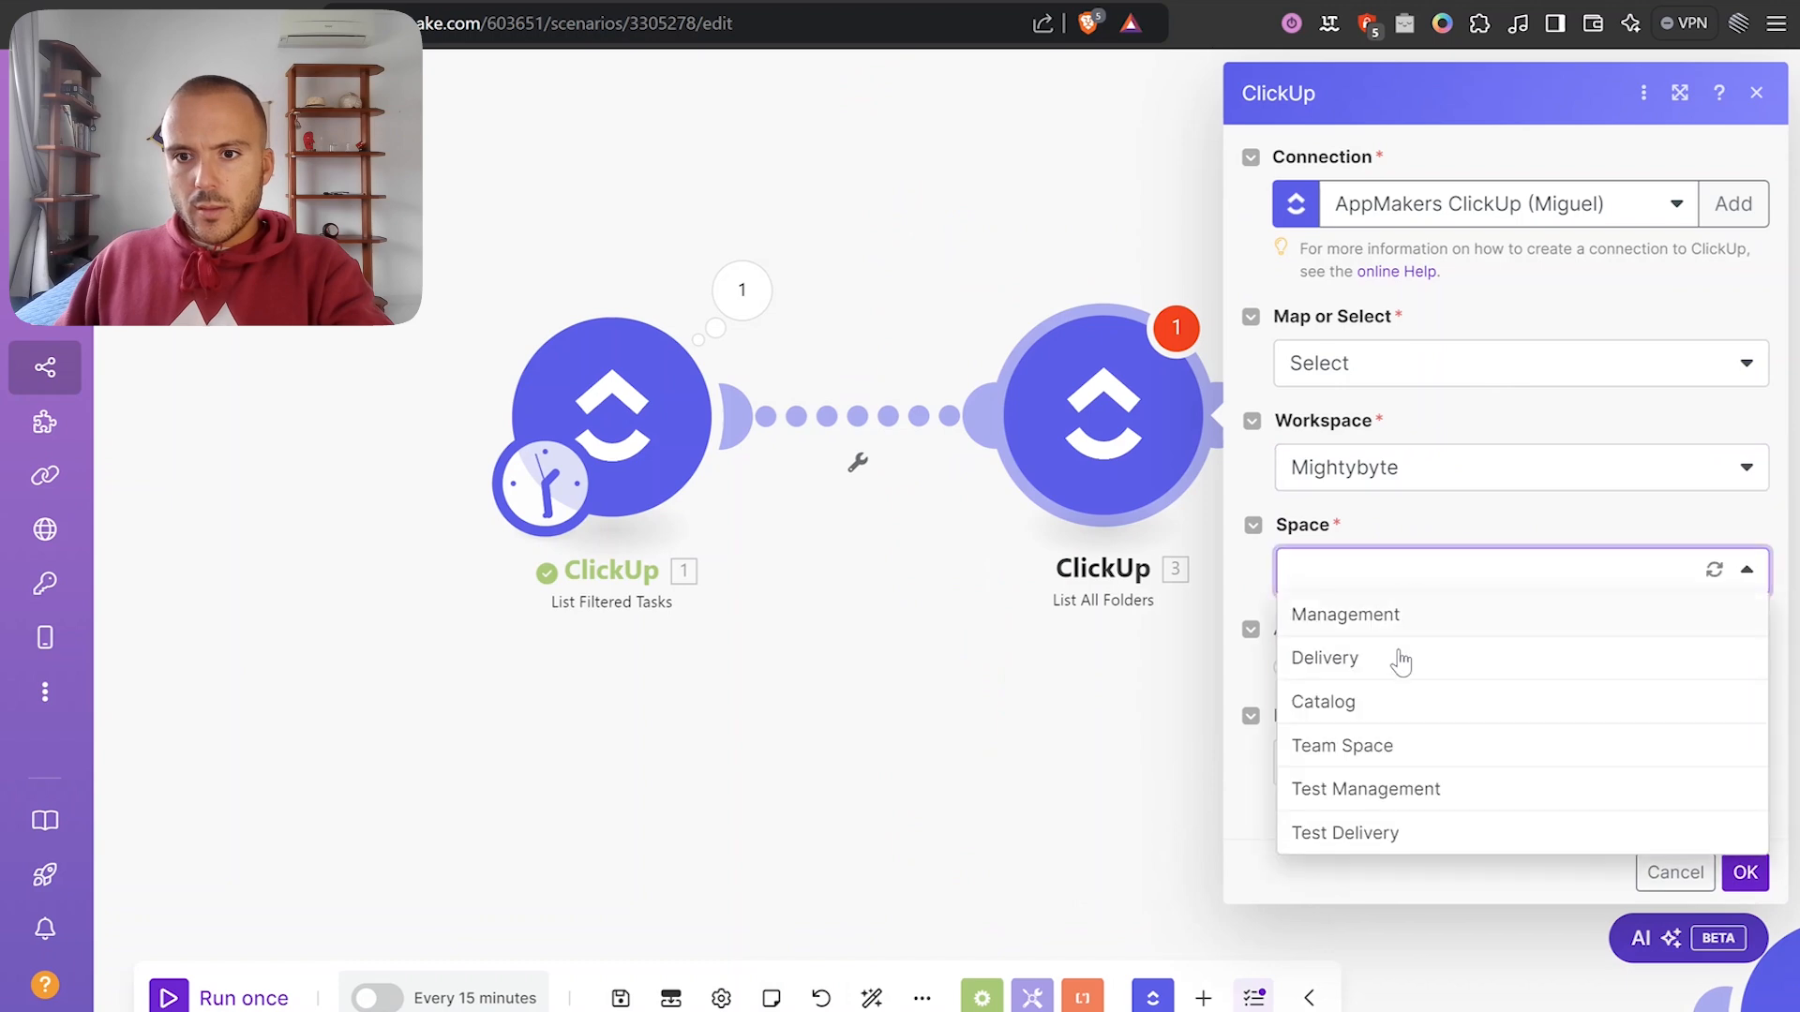
pyautogui.click(1373, 837)
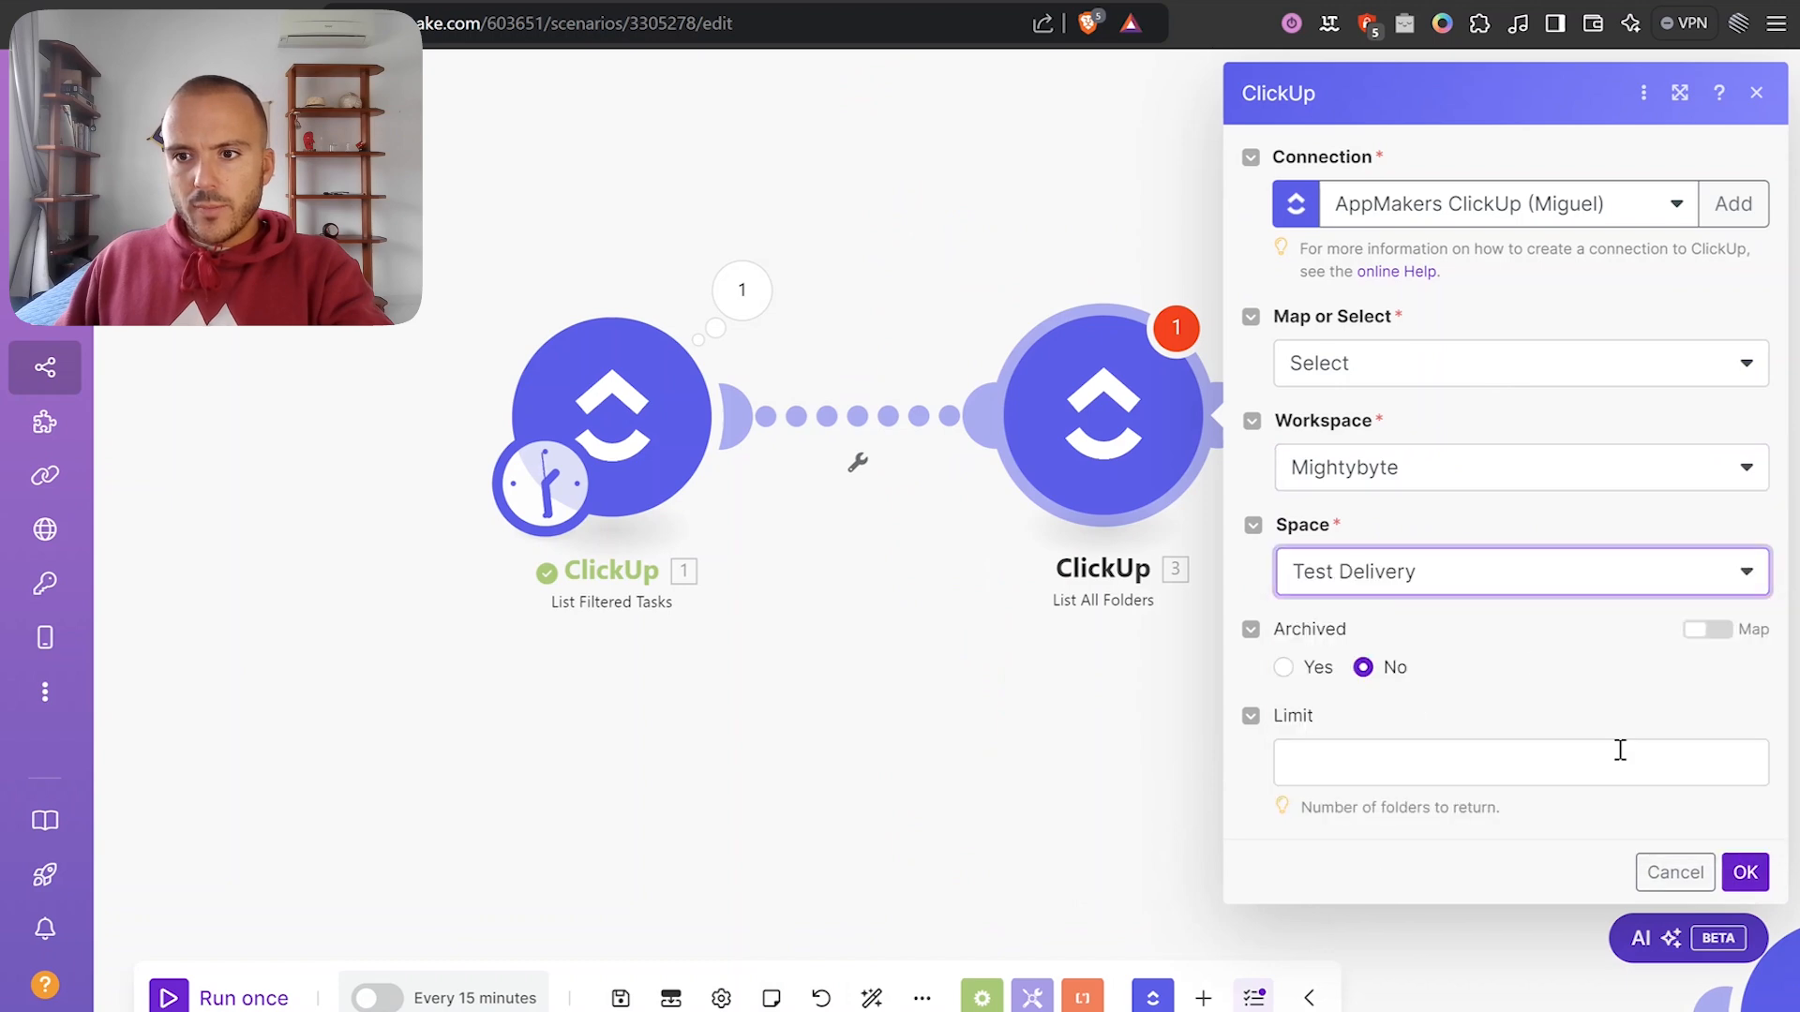
pyautogui.click(1745, 872)
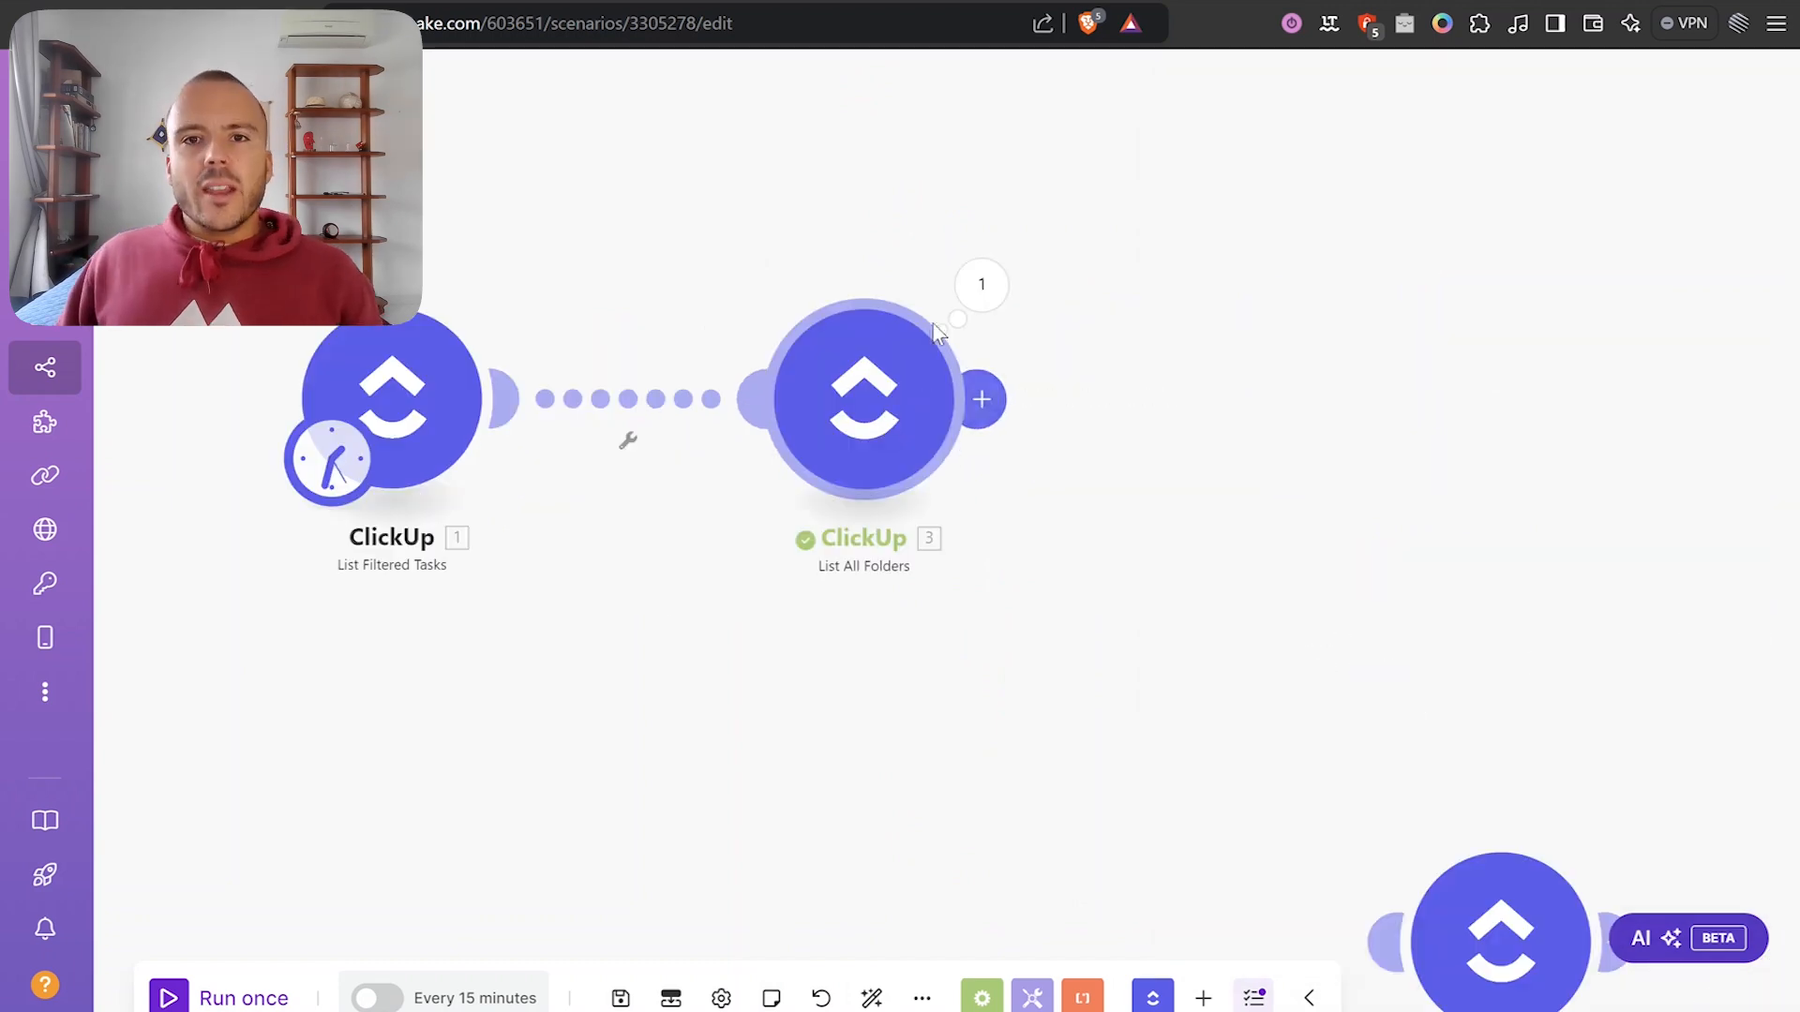
# Inspect the folder module's output, expanding Client A's lists.
pyautogui.click(982, 284)
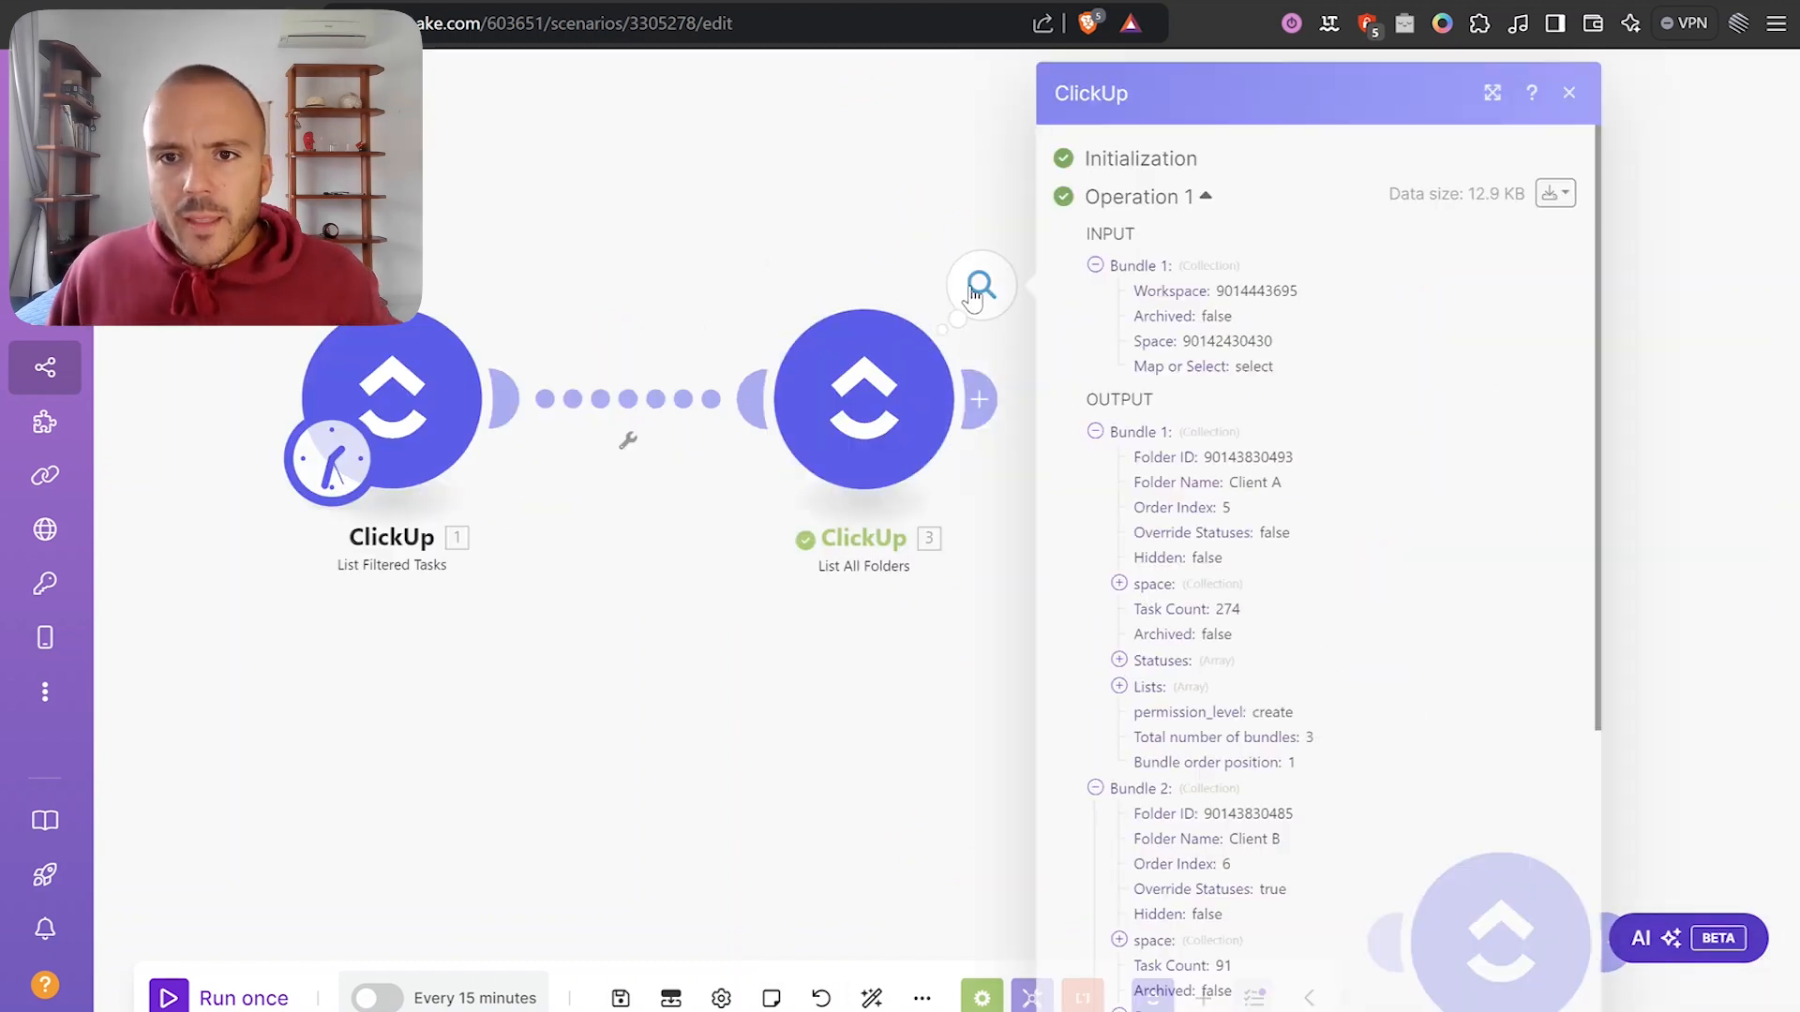
pyautogui.scroll(-3, 1218, 469)
pyautogui.scroll(3, 1177, 393)
pyautogui.scroll(-2, 1162, 487)
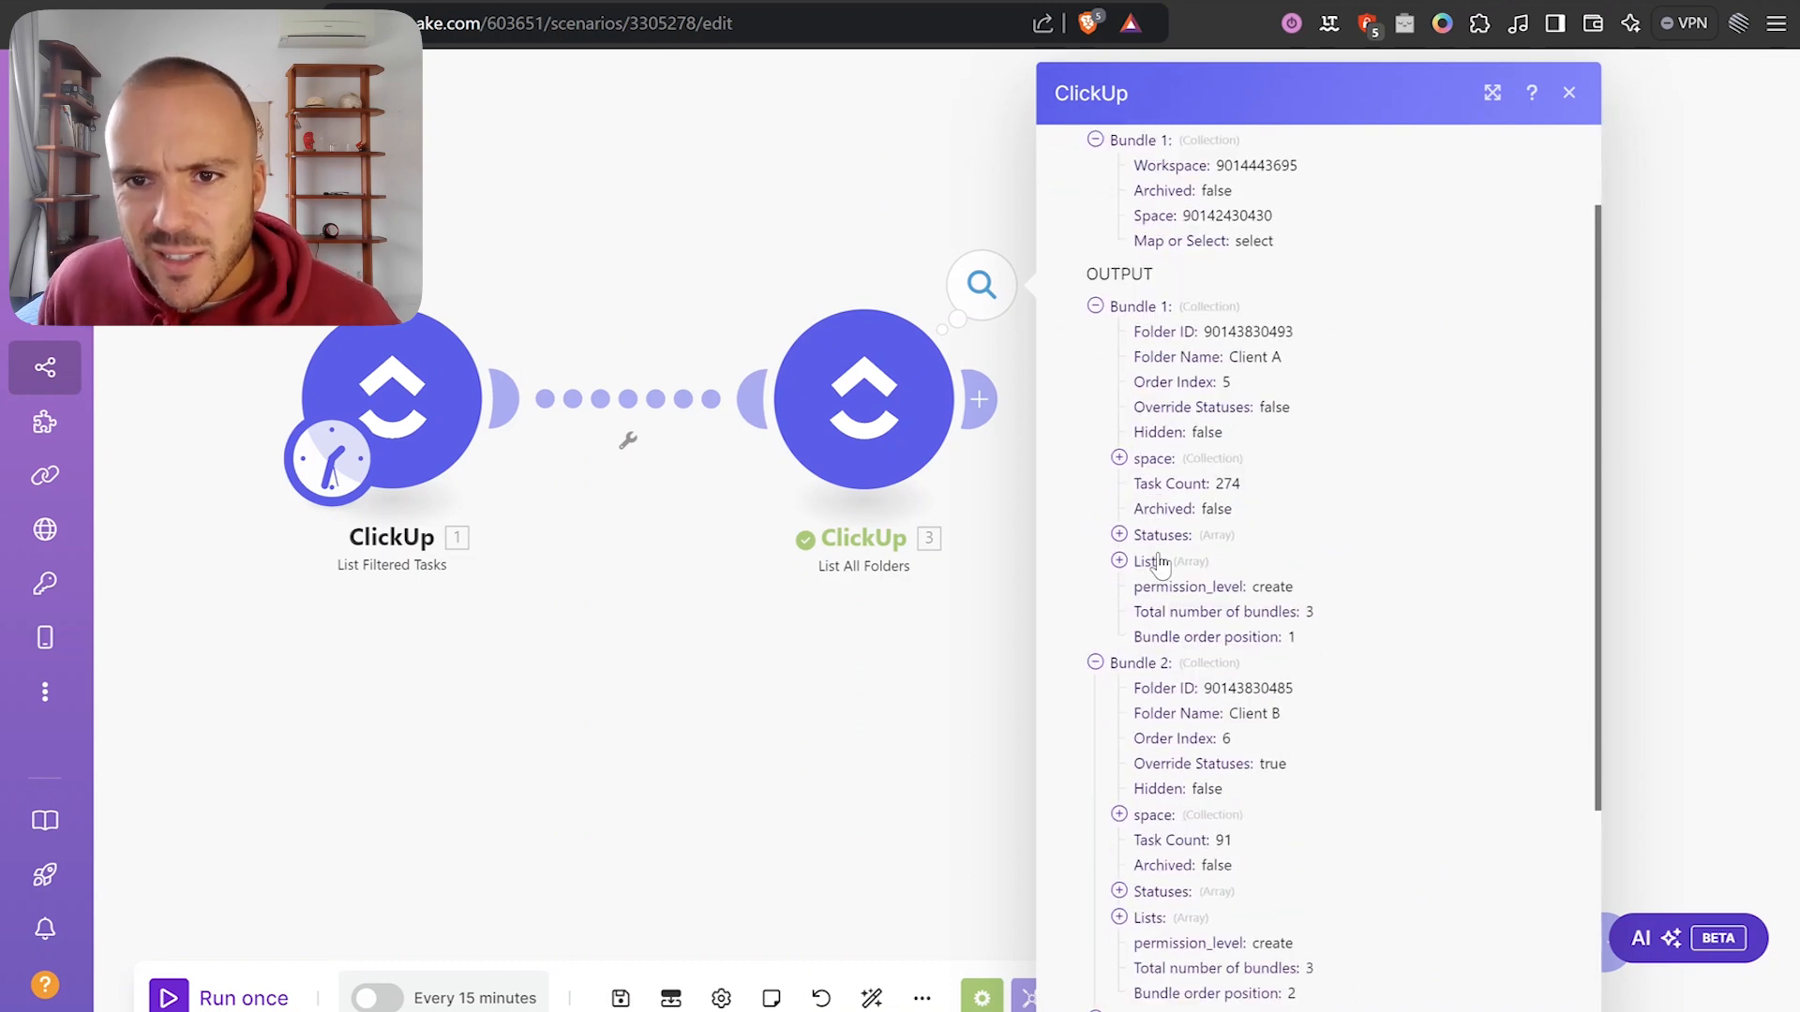
pyautogui.click(1195, 561)
pyautogui.scroll(-2, 1181, 543)
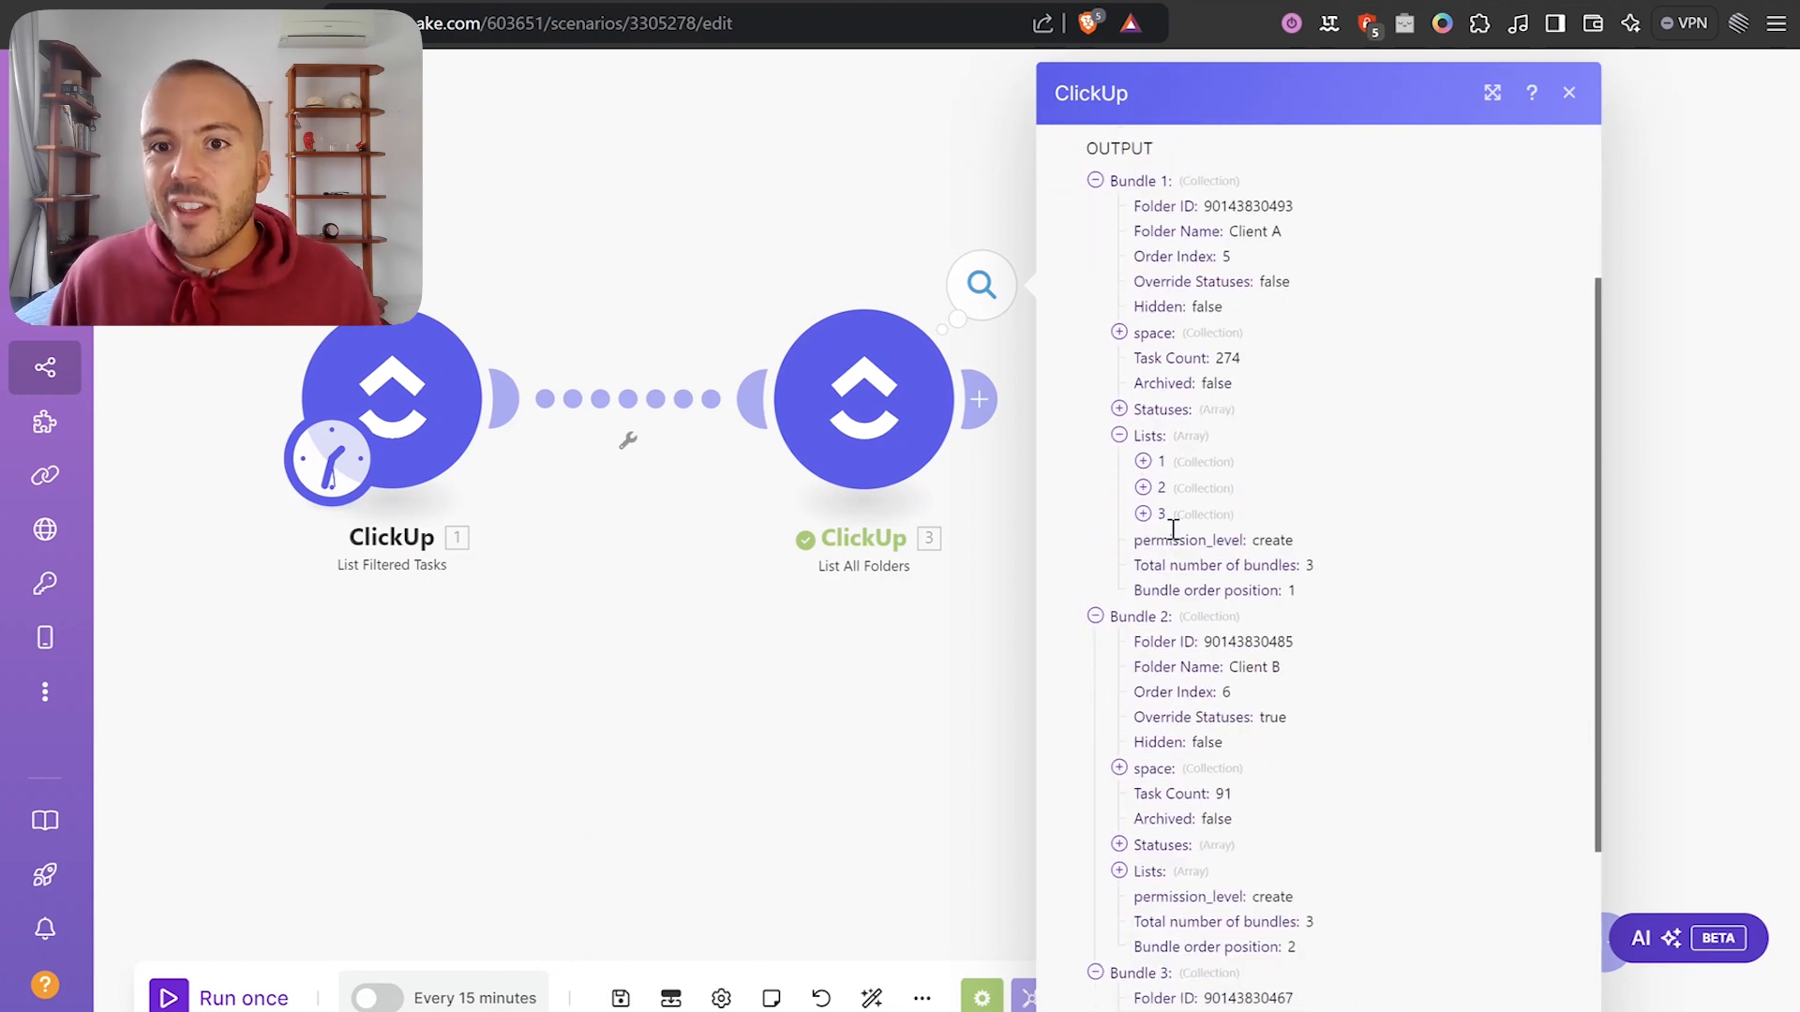
pyautogui.click(1143, 460)
pyautogui.click(1146, 460)
pyautogui.click(1123, 439)
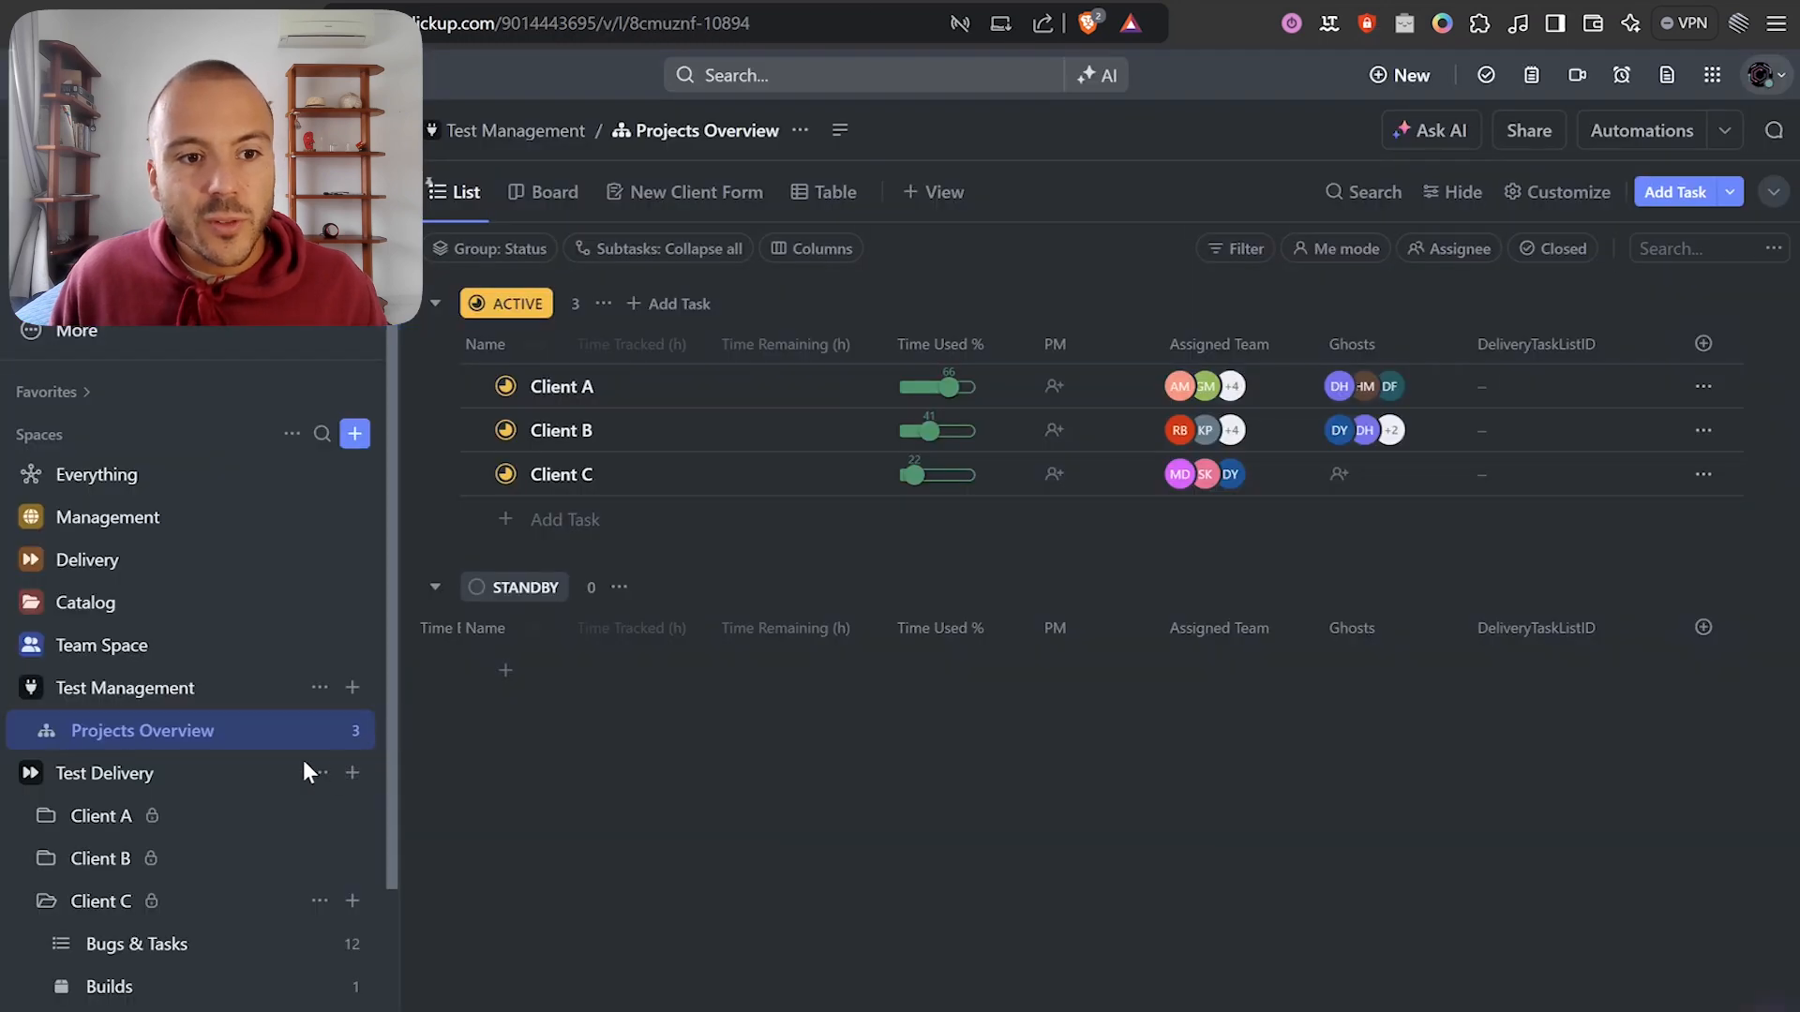
# Scroll through the Test Delivery folders and their lists in ClickUp's sidebar.
pyautogui.scroll(-3, 114, 905)
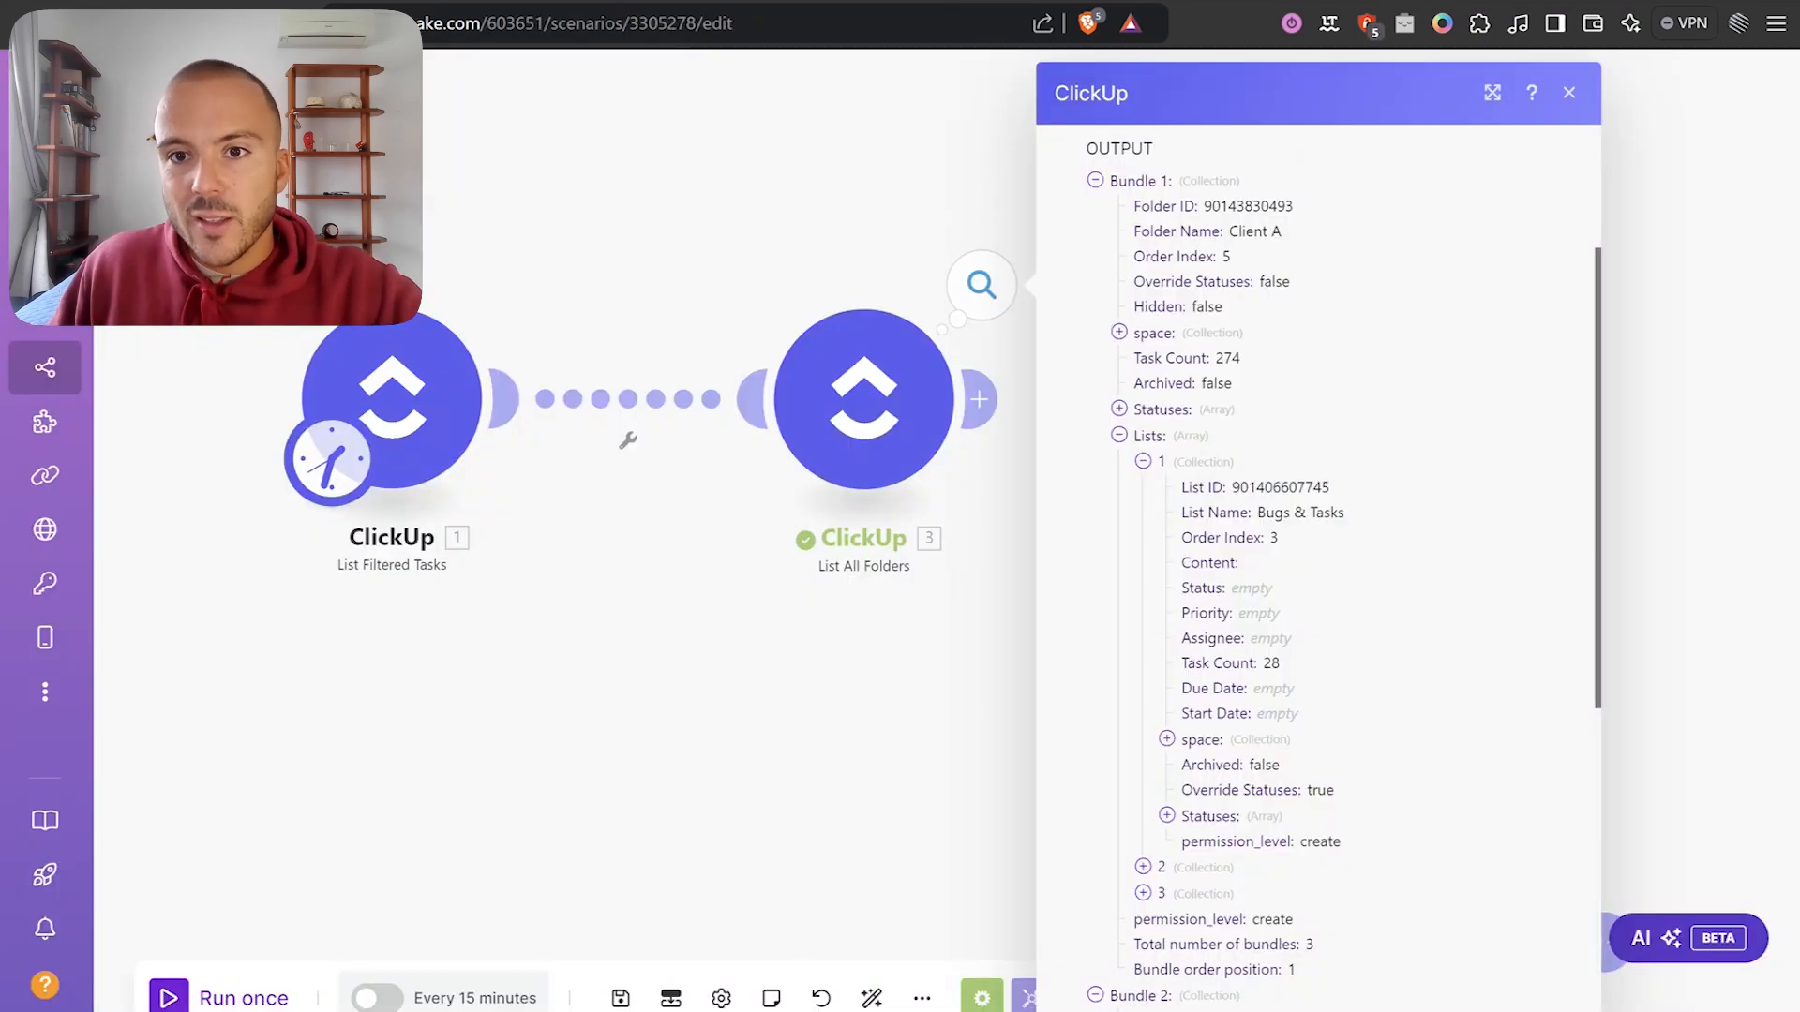
# Expand the Bugs & Tasks, Test Cases and Builds list details in the folder output.
pyautogui.click(1165, 469)
pyautogui.click(1165, 467)
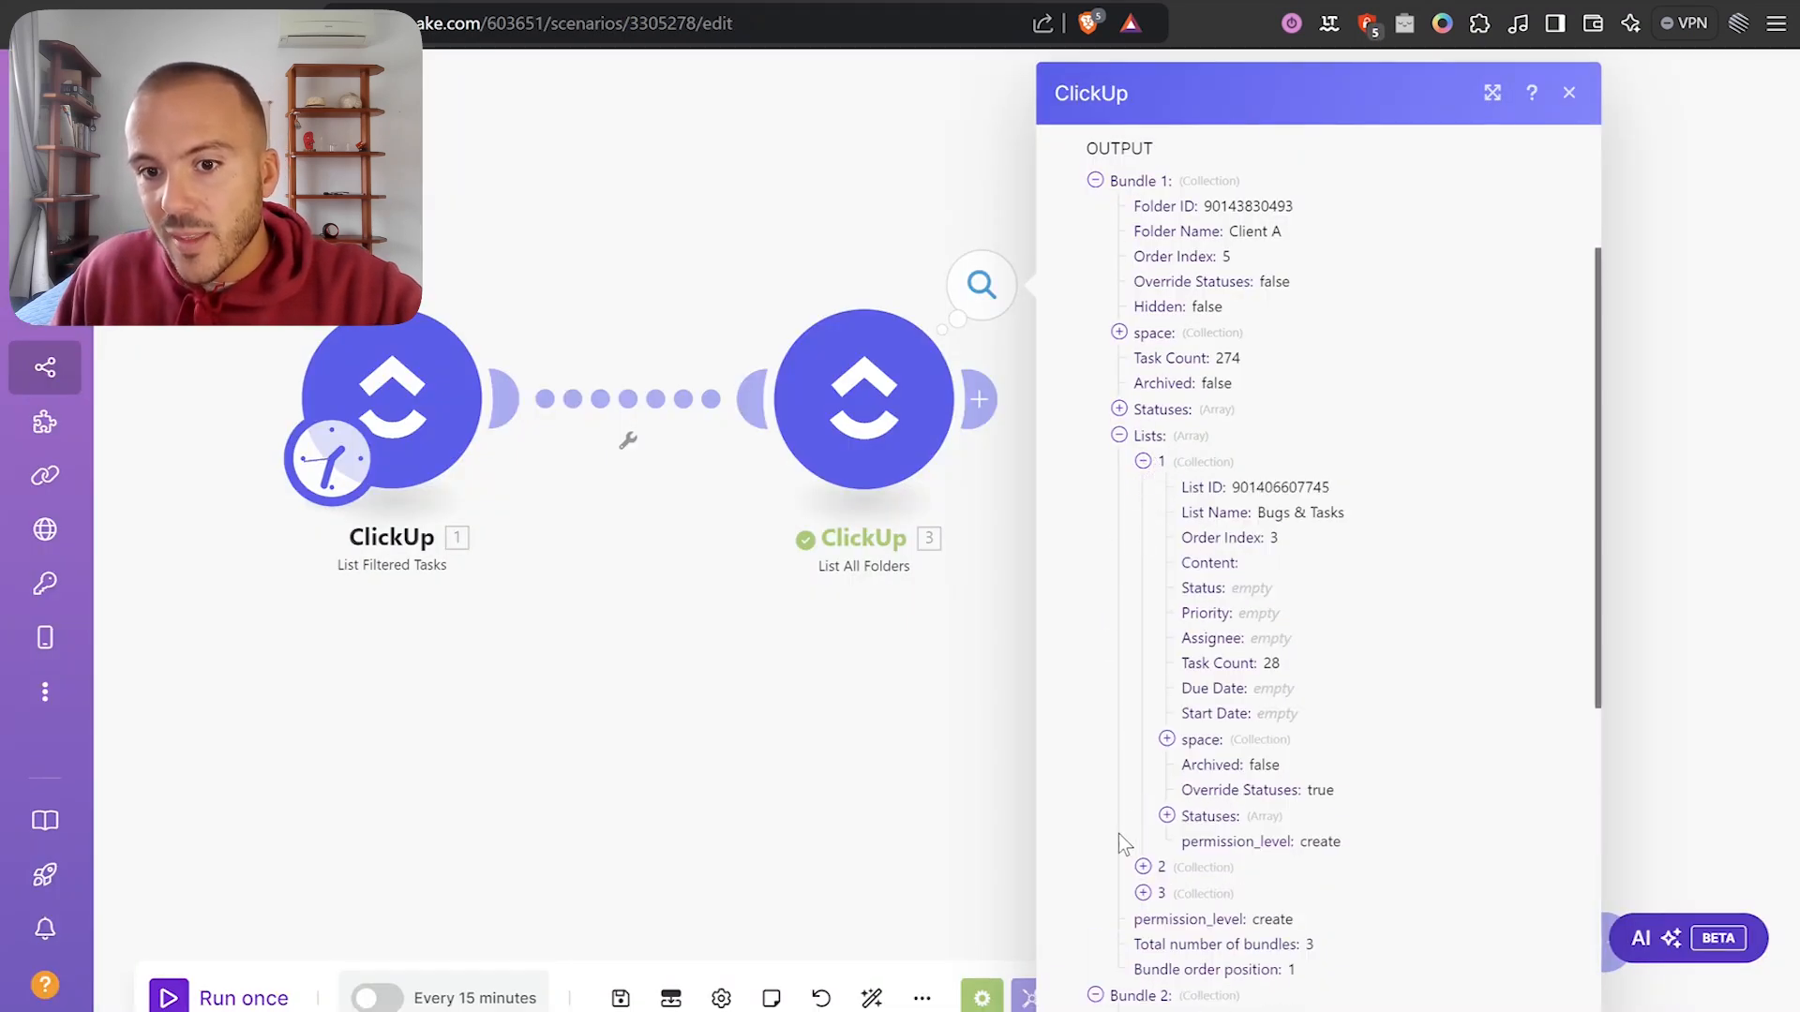
pyautogui.click(1143, 892)
pyautogui.click(1142, 866)
pyautogui.scroll(-3, 1232, 432)
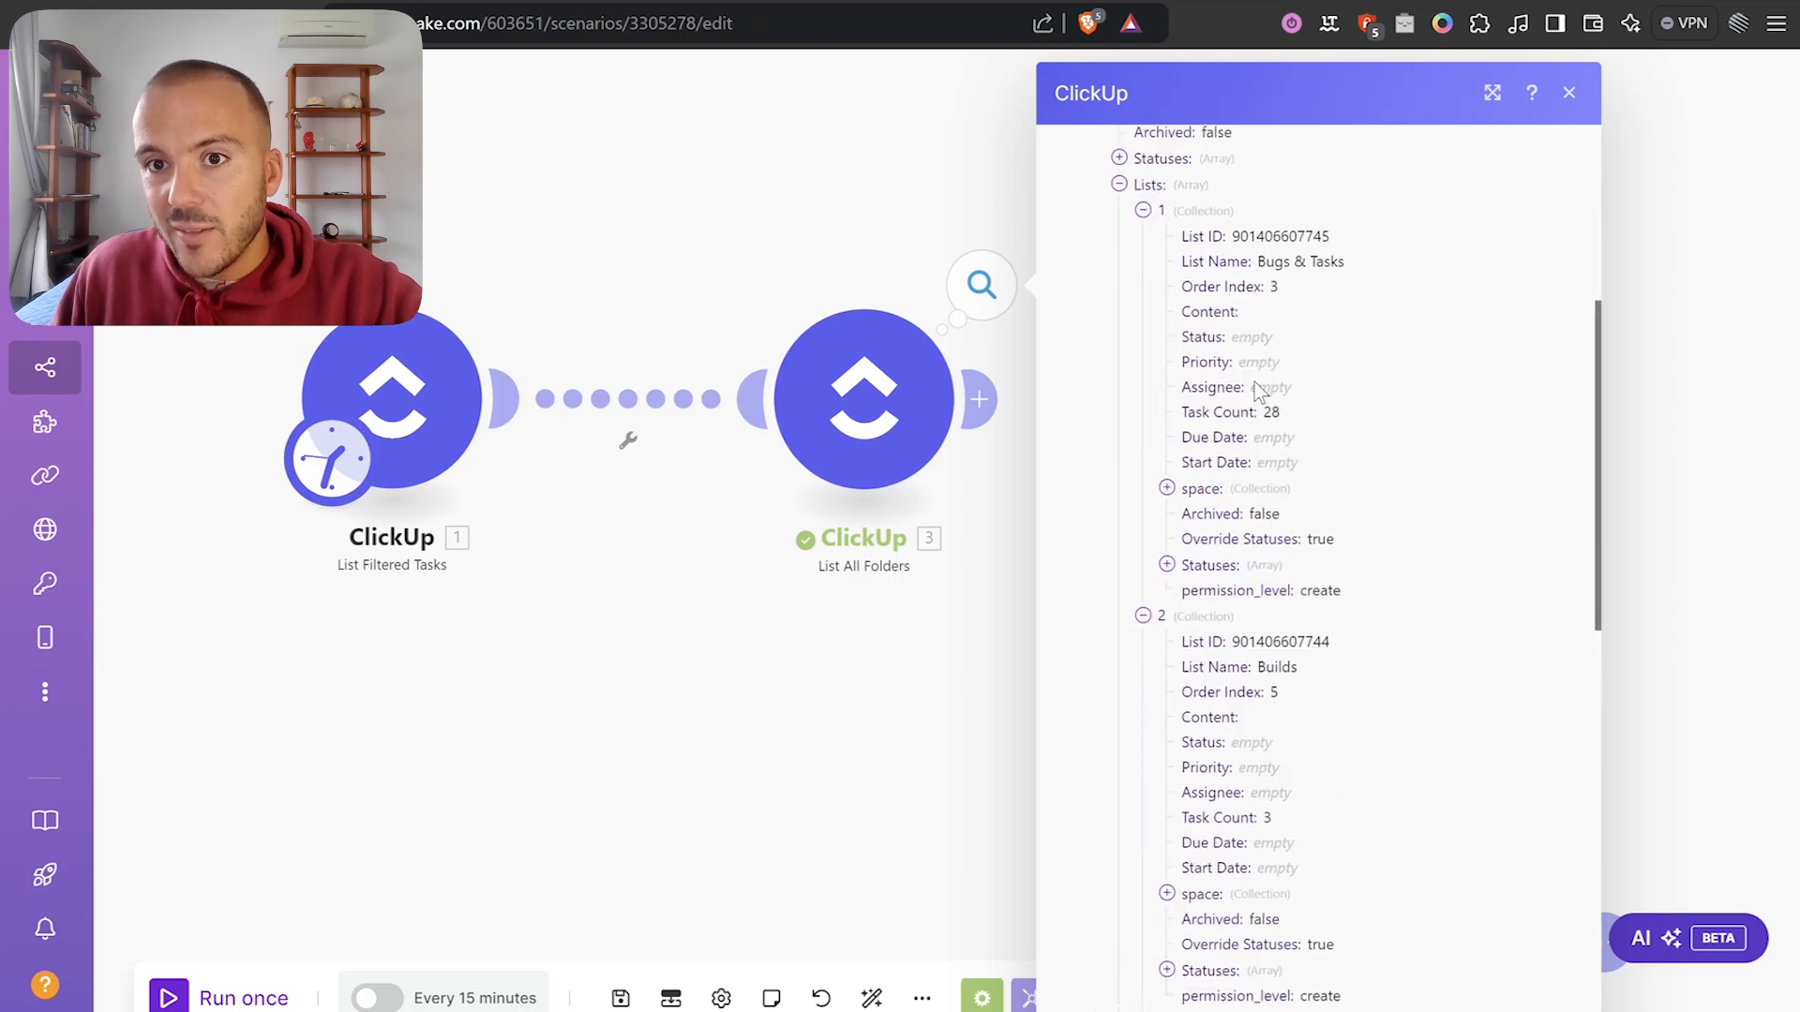
pyautogui.scroll(1, 1231, 432)
# Highlight the Bugs & Tasks list ID and name, close the output, and bring up Tools.
pyautogui.doubleClick(1257, 361)
pyautogui.click(1213, 392)
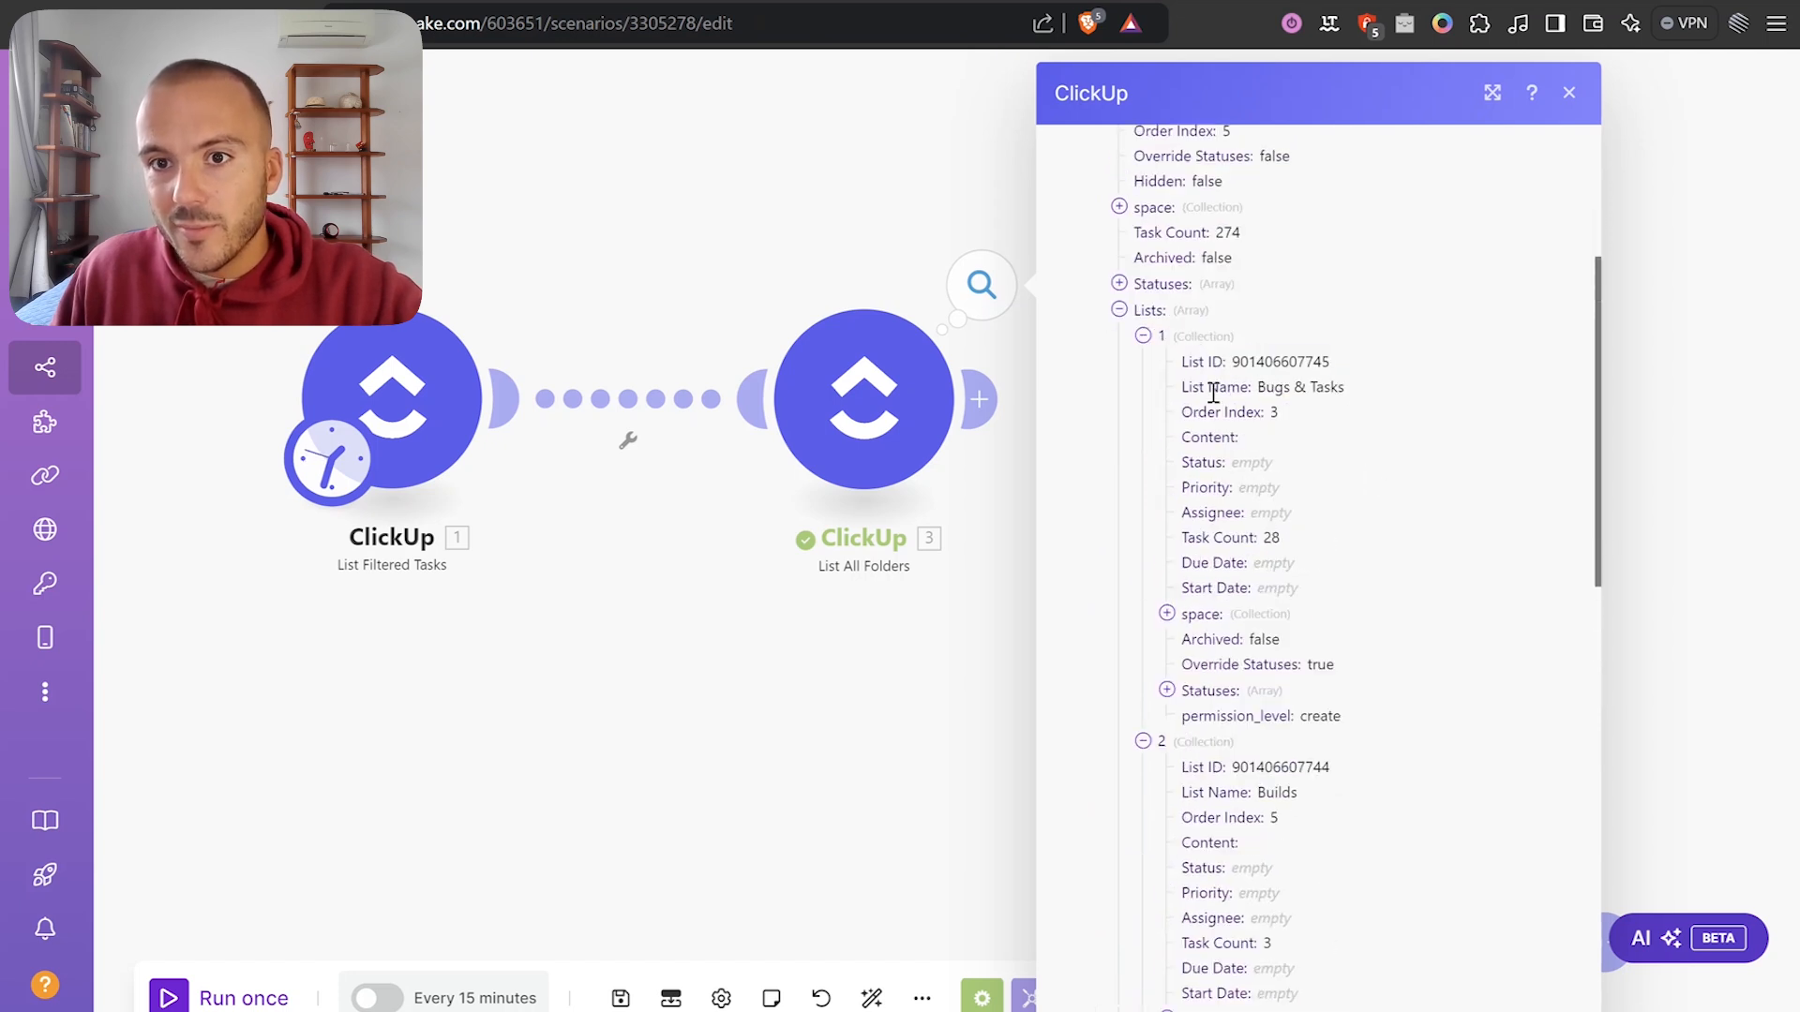
pyautogui.click(1341, 387)
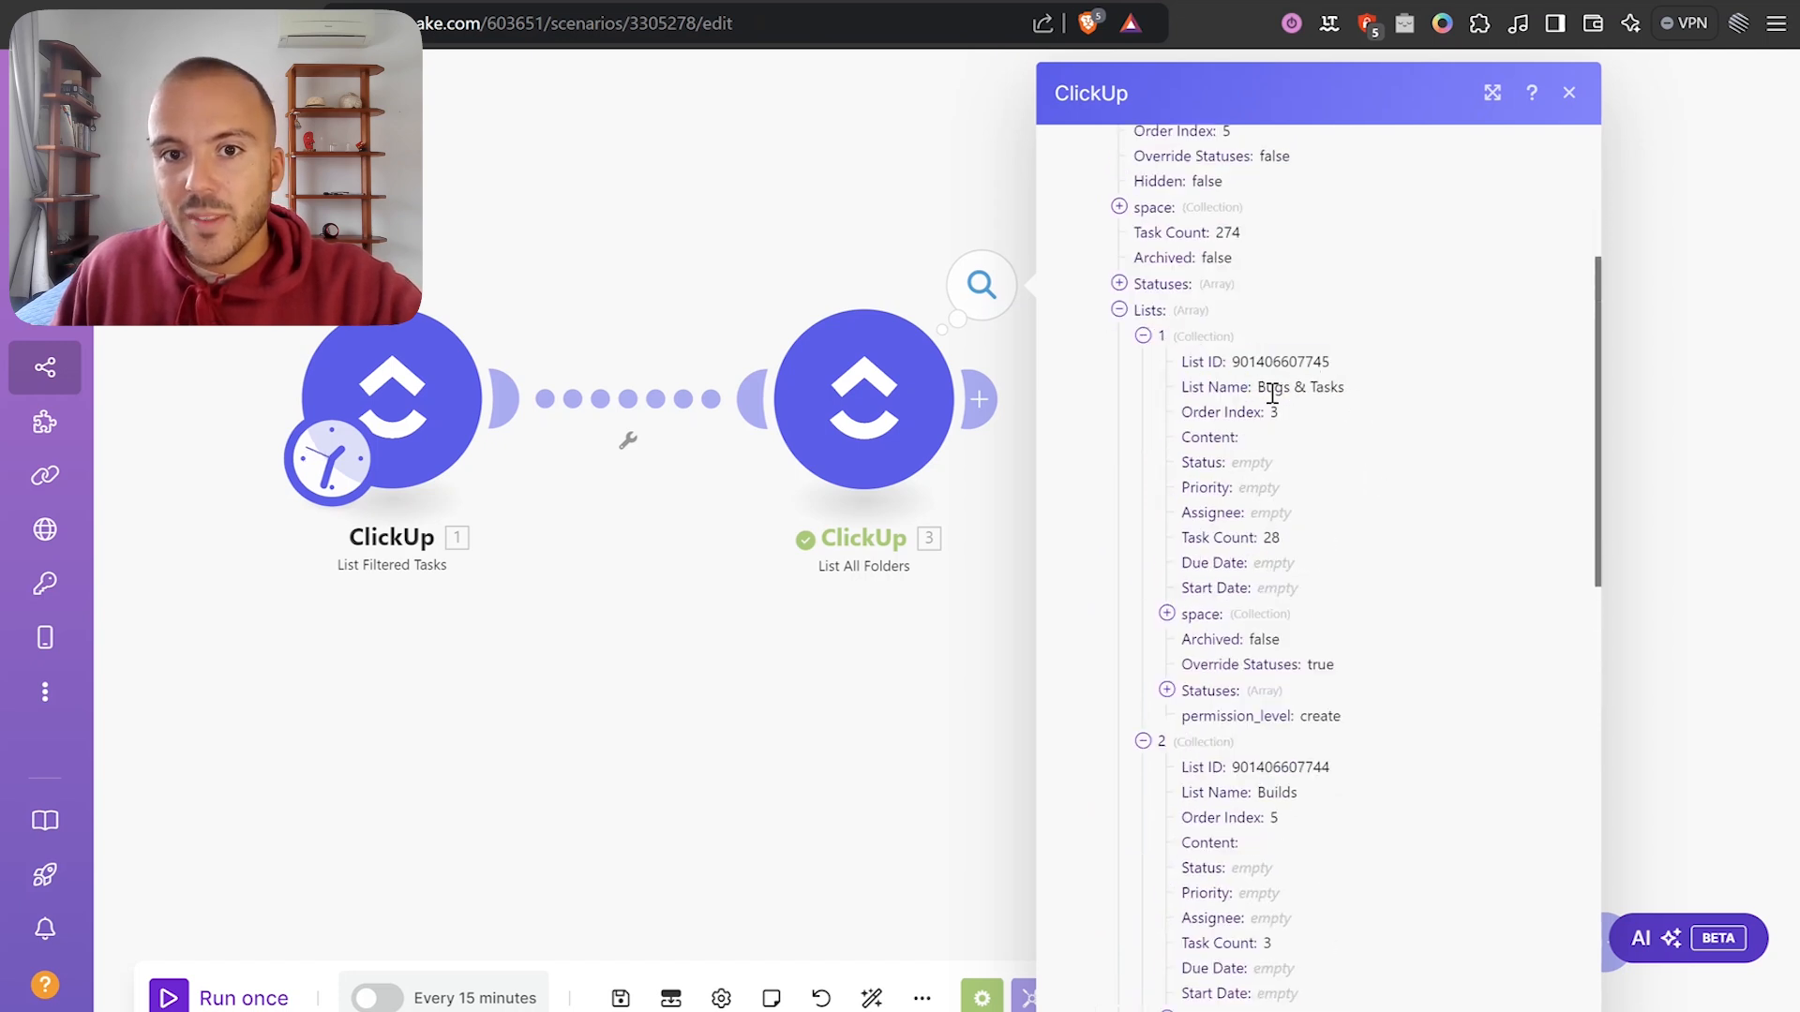
pyautogui.click(958, 643)
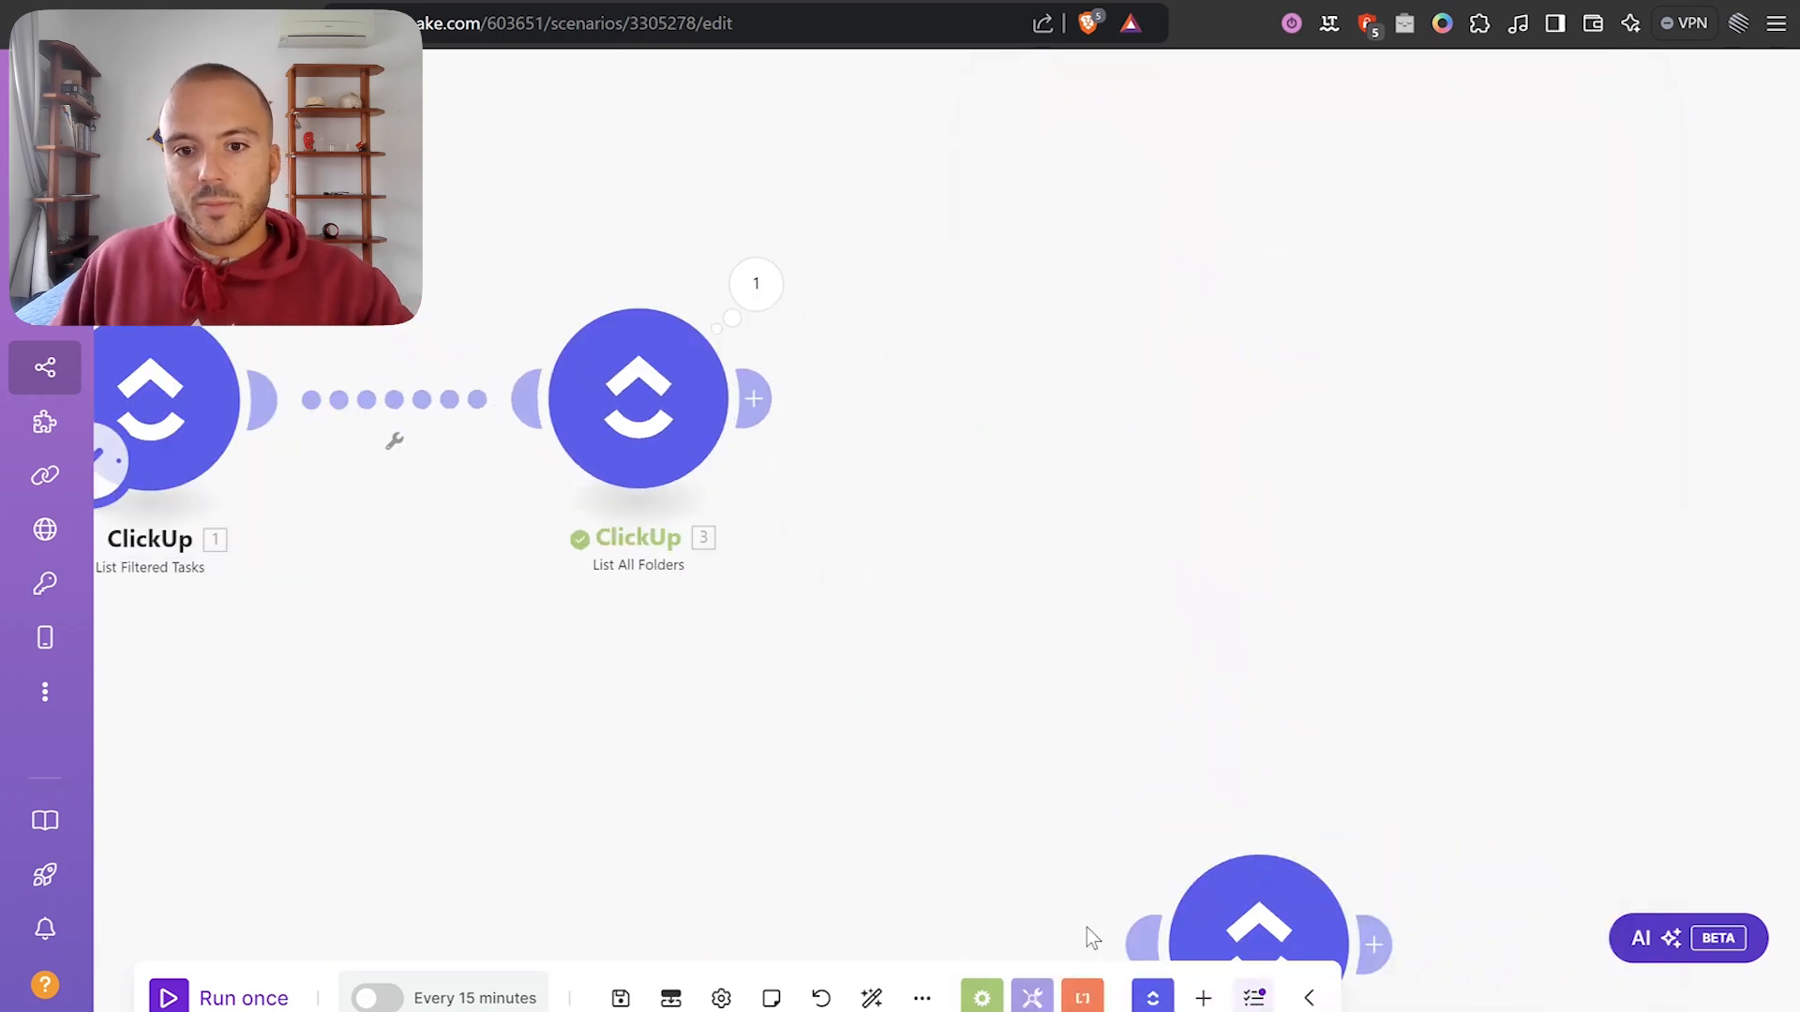
pyautogui.click(1032, 997)
# Add a Tools Set variable module with the variable name Map List ID.
pyautogui.scroll(-1, 1141, 703)
pyautogui.click(1003, 596)
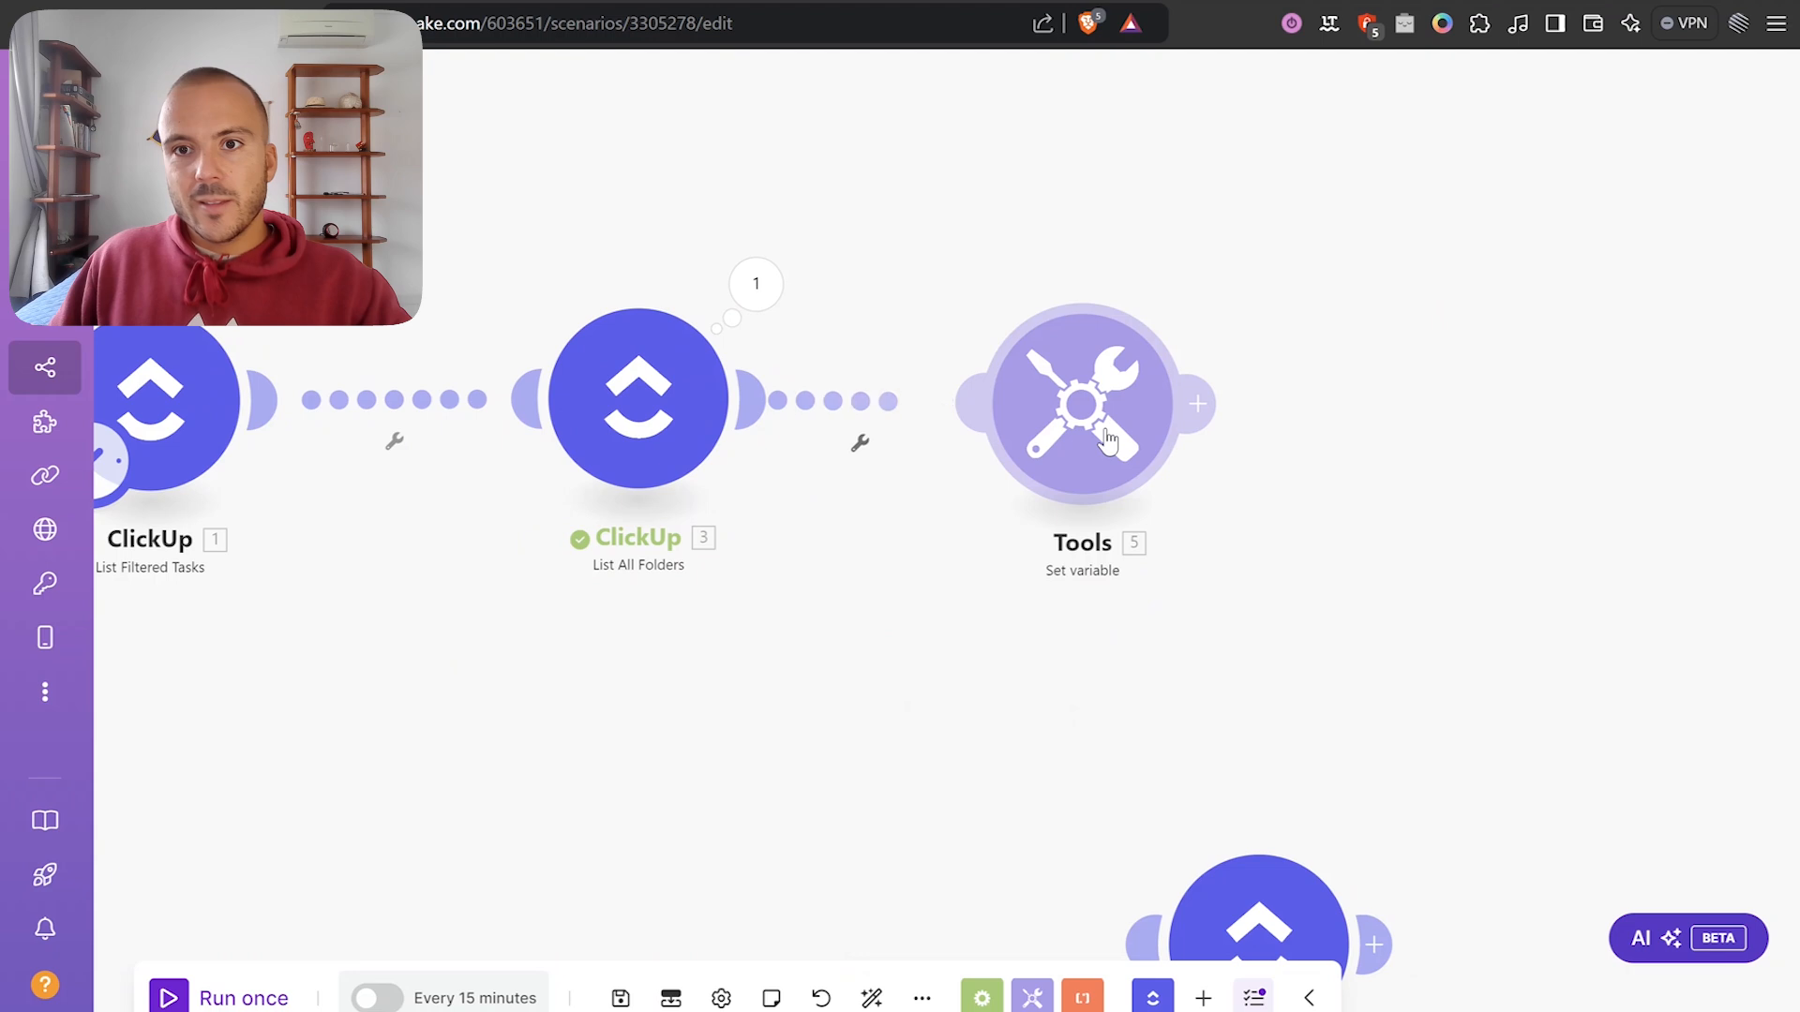
pyautogui.click(1309, 374)
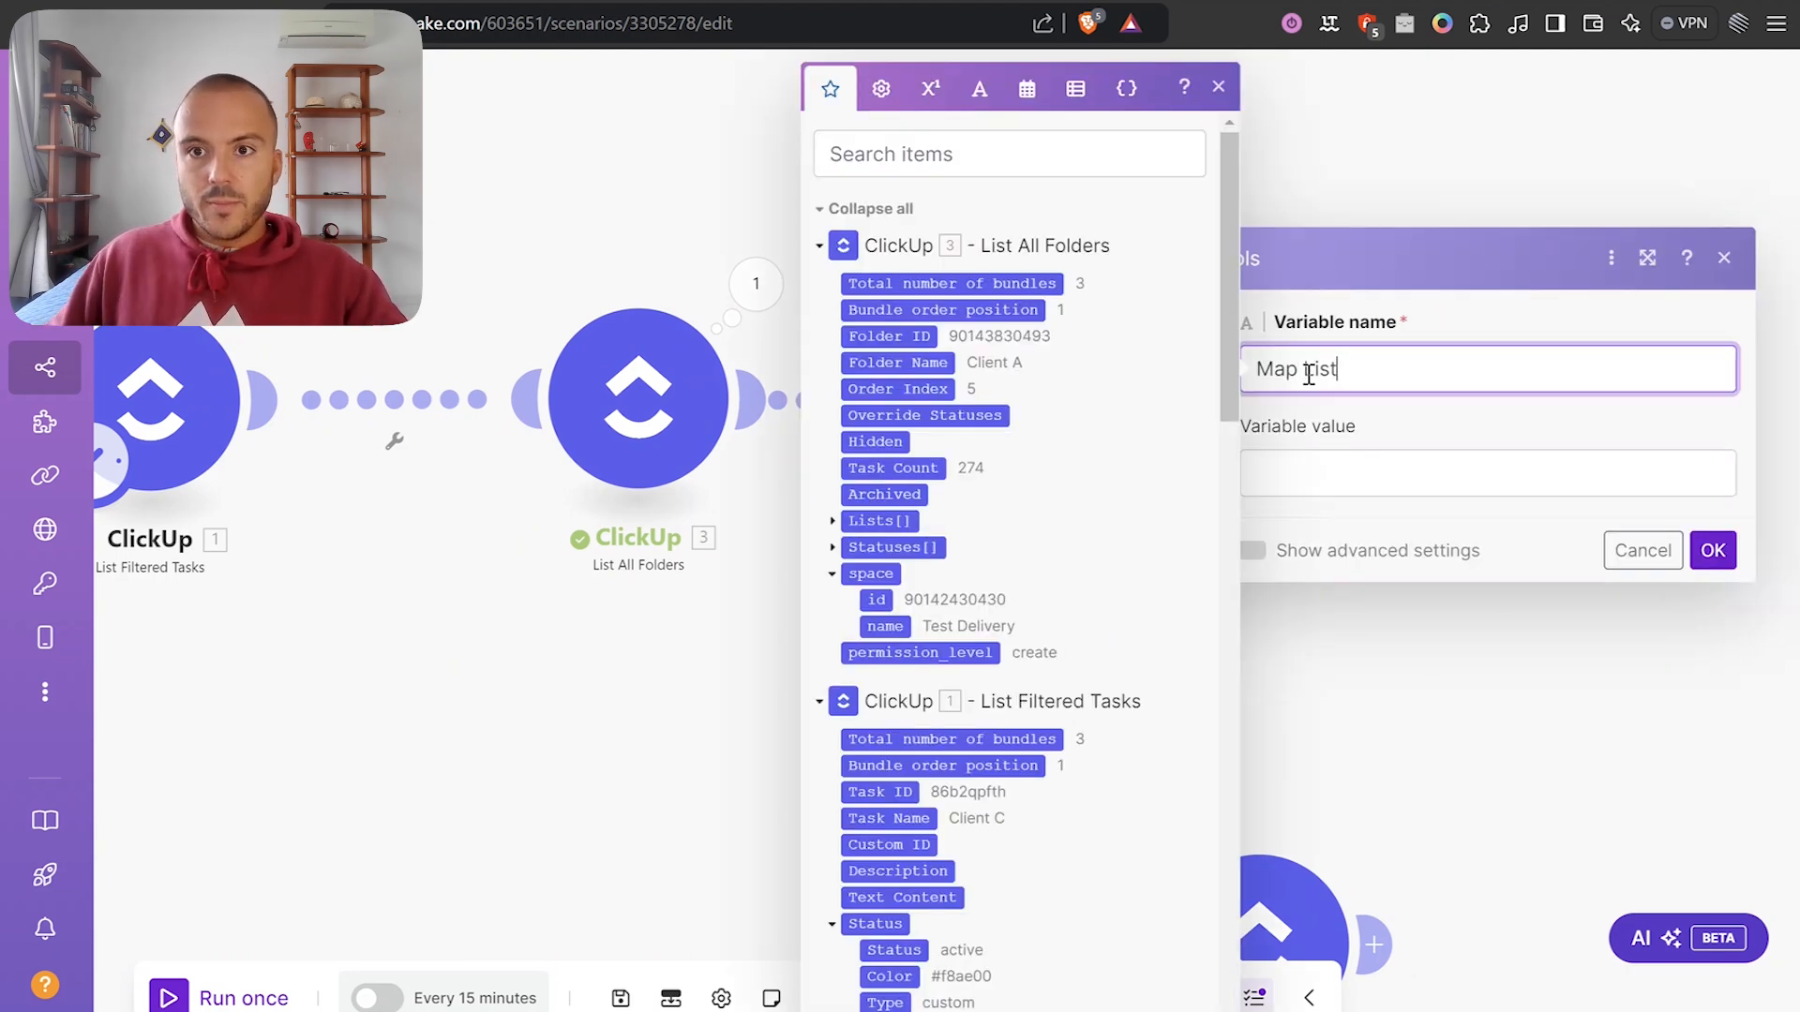
pyautogui.write('Map List ID')
pyautogui.click(1448, 466)
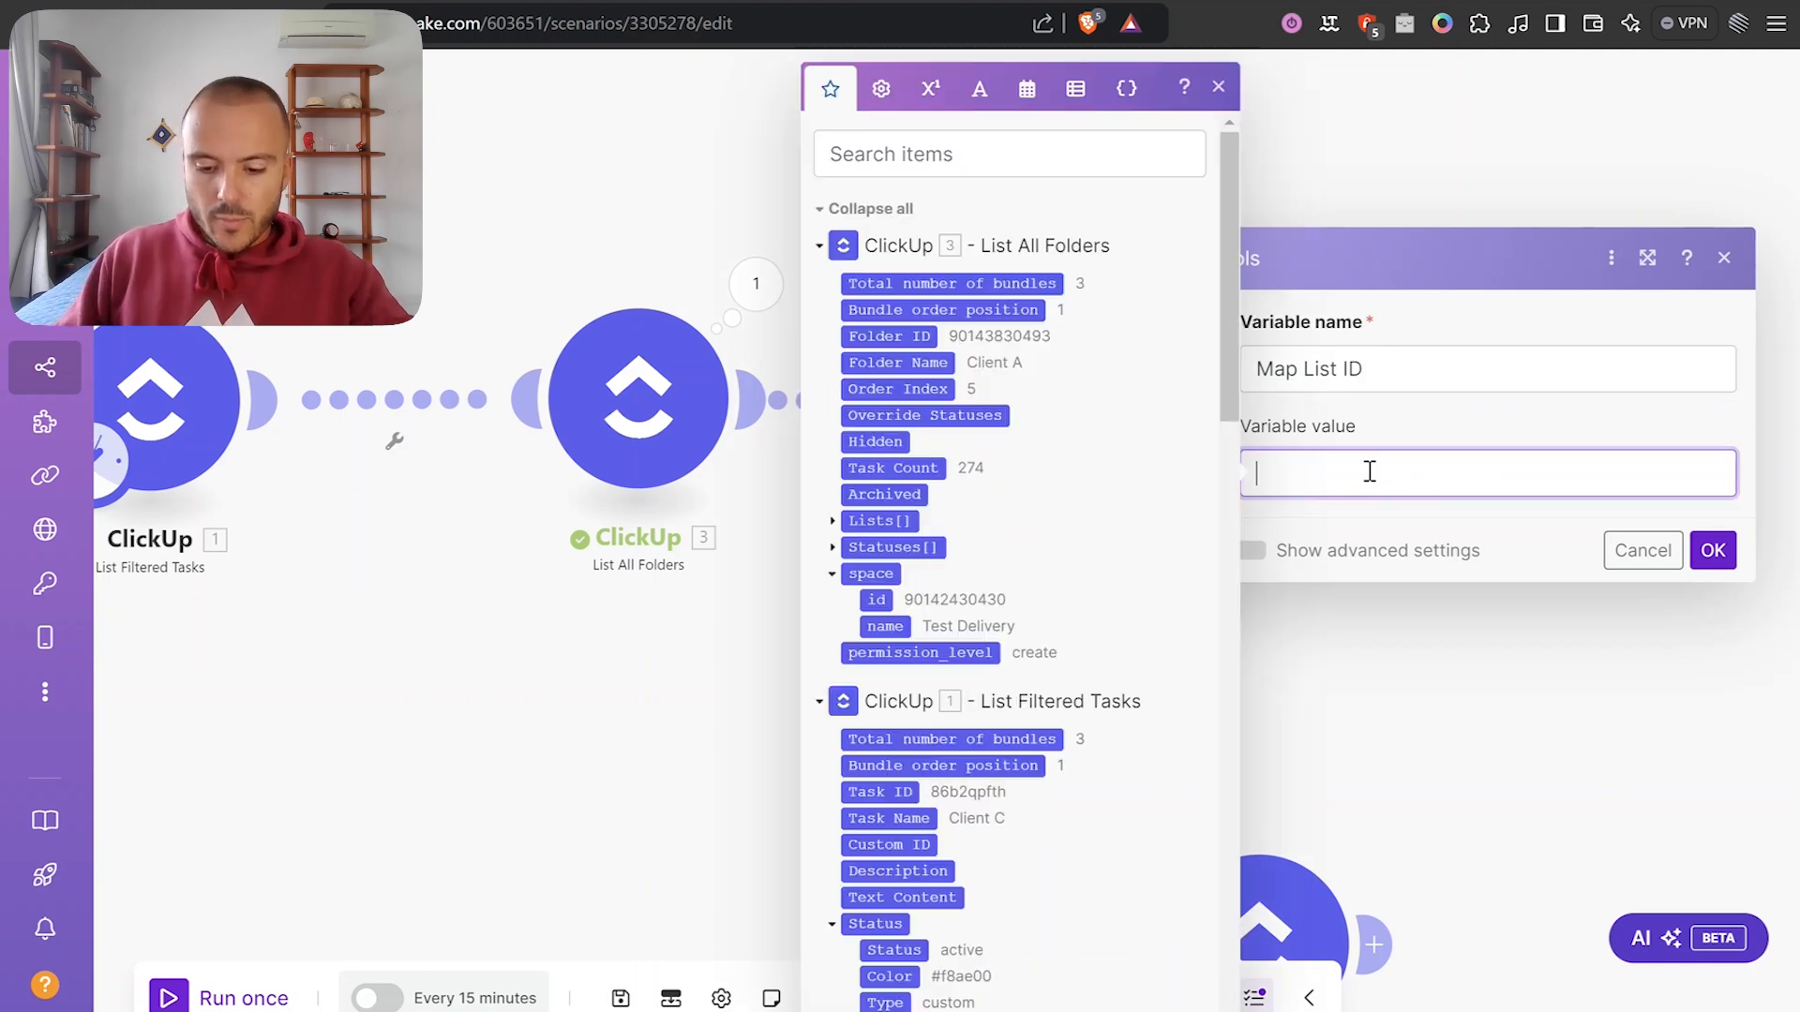
# Set its value to map(3. Lists[]; id; name; Bugs & Tasks), confirm, and reopen the formula.
pyautogui.write('map(')
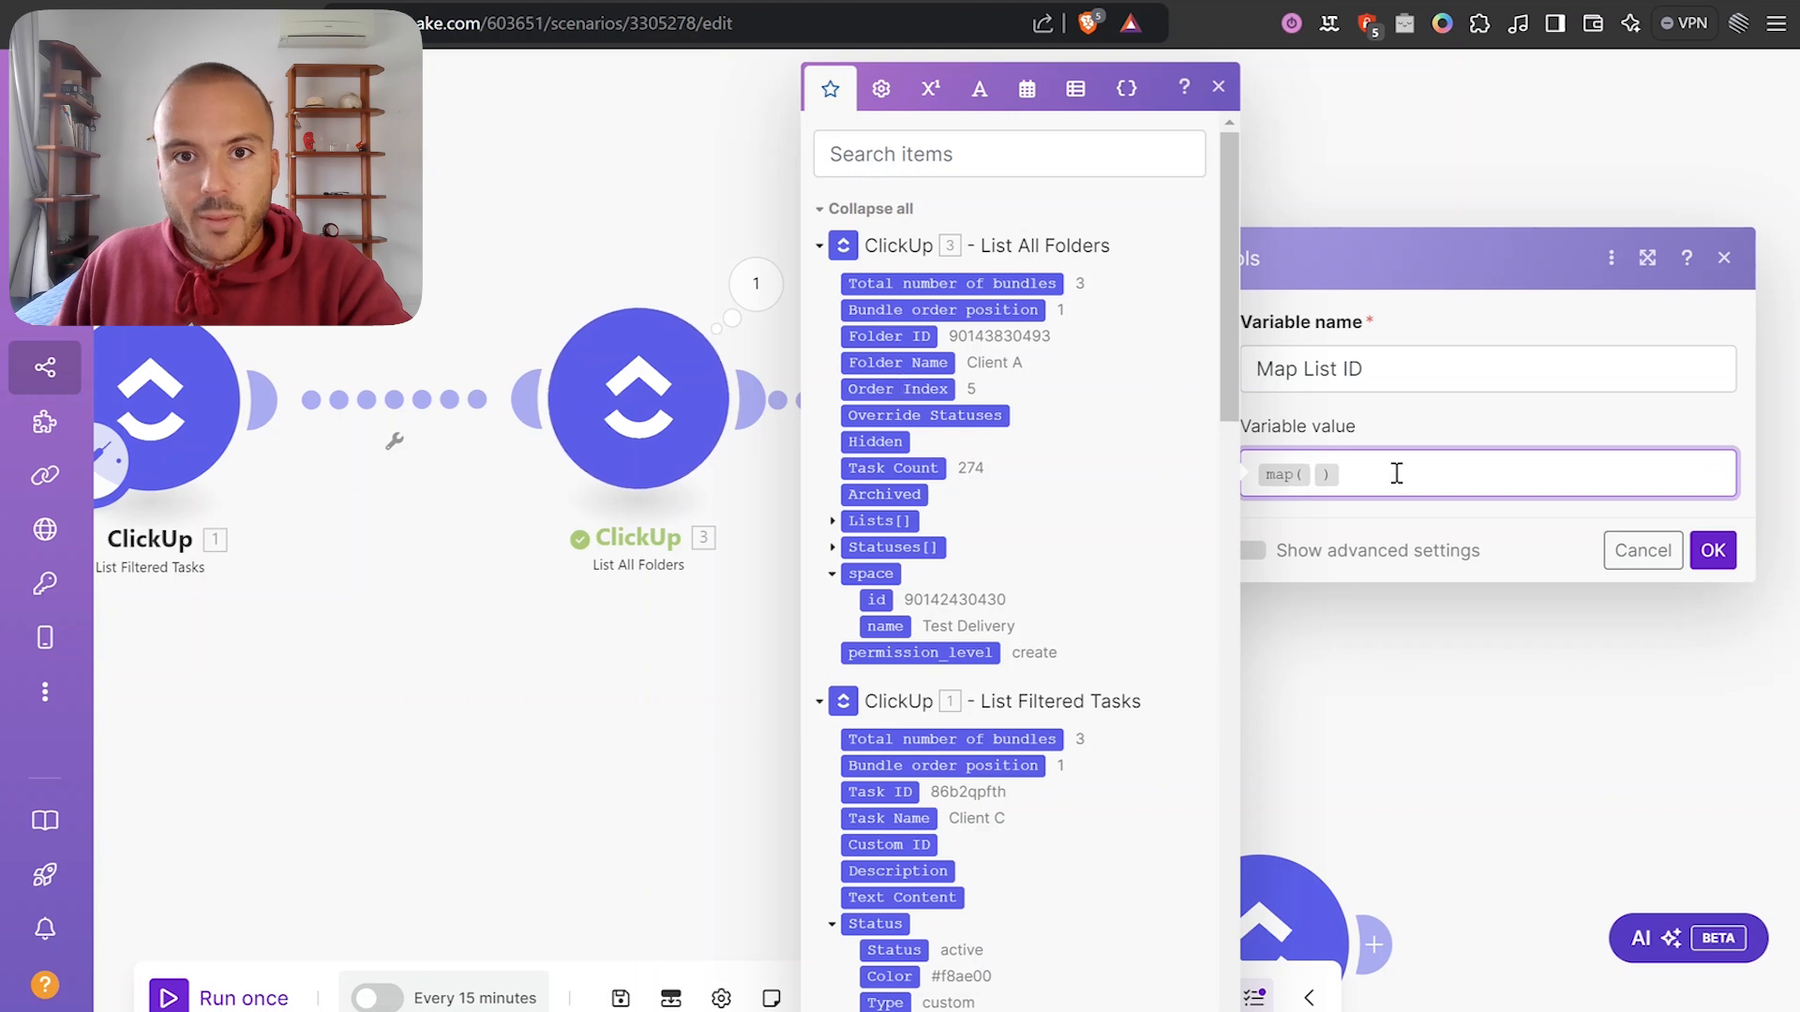
pyautogui.click(857, 522)
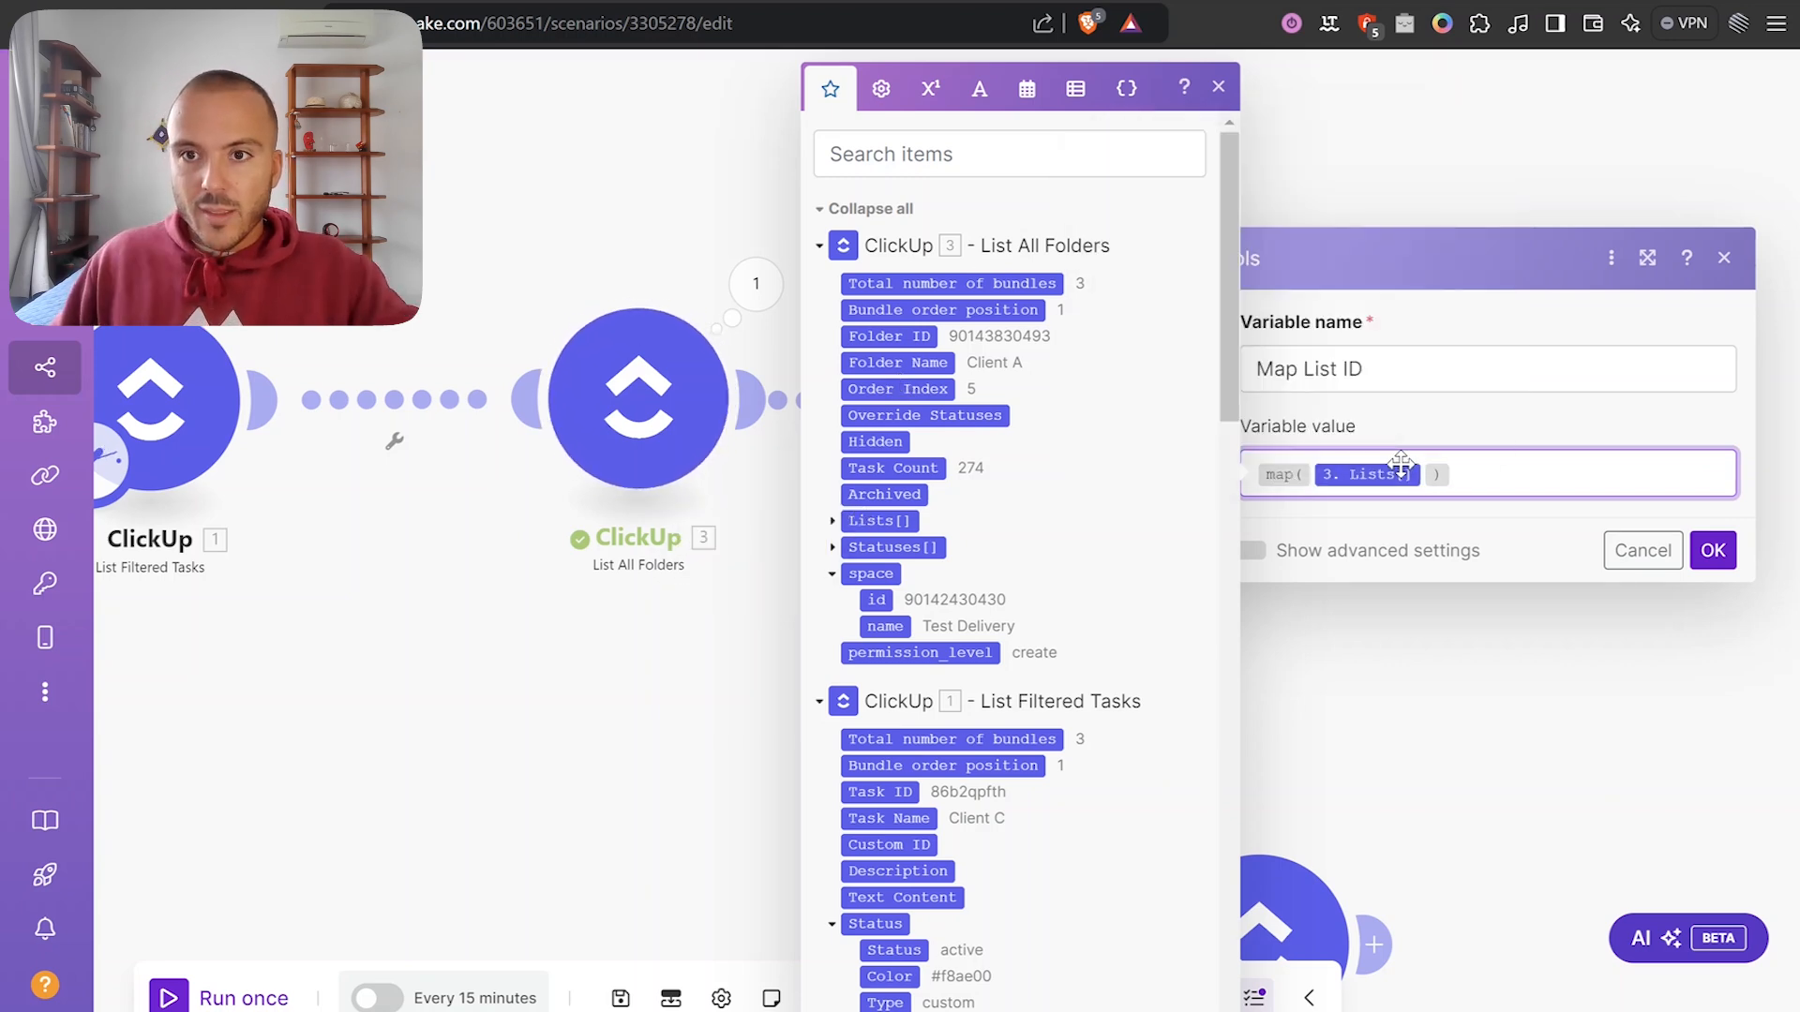
pyautogui.write(';')
pyautogui.click(831, 521)
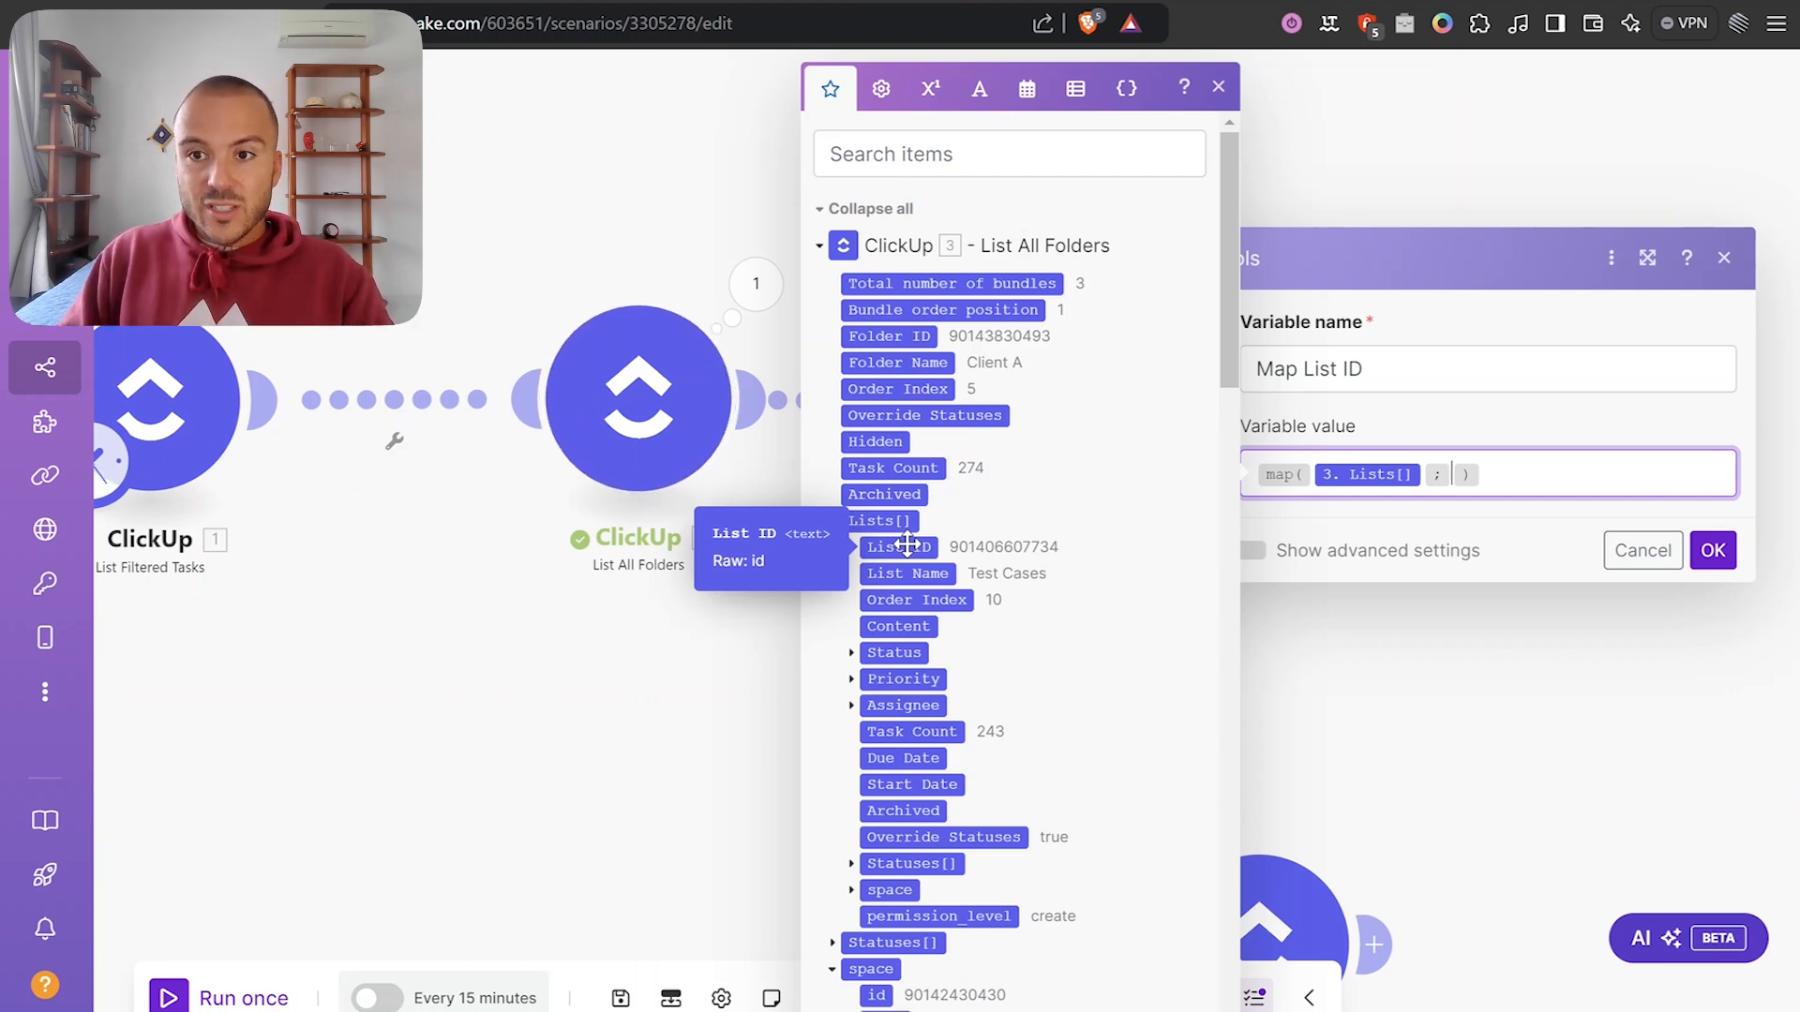
pyautogui.write('id ')
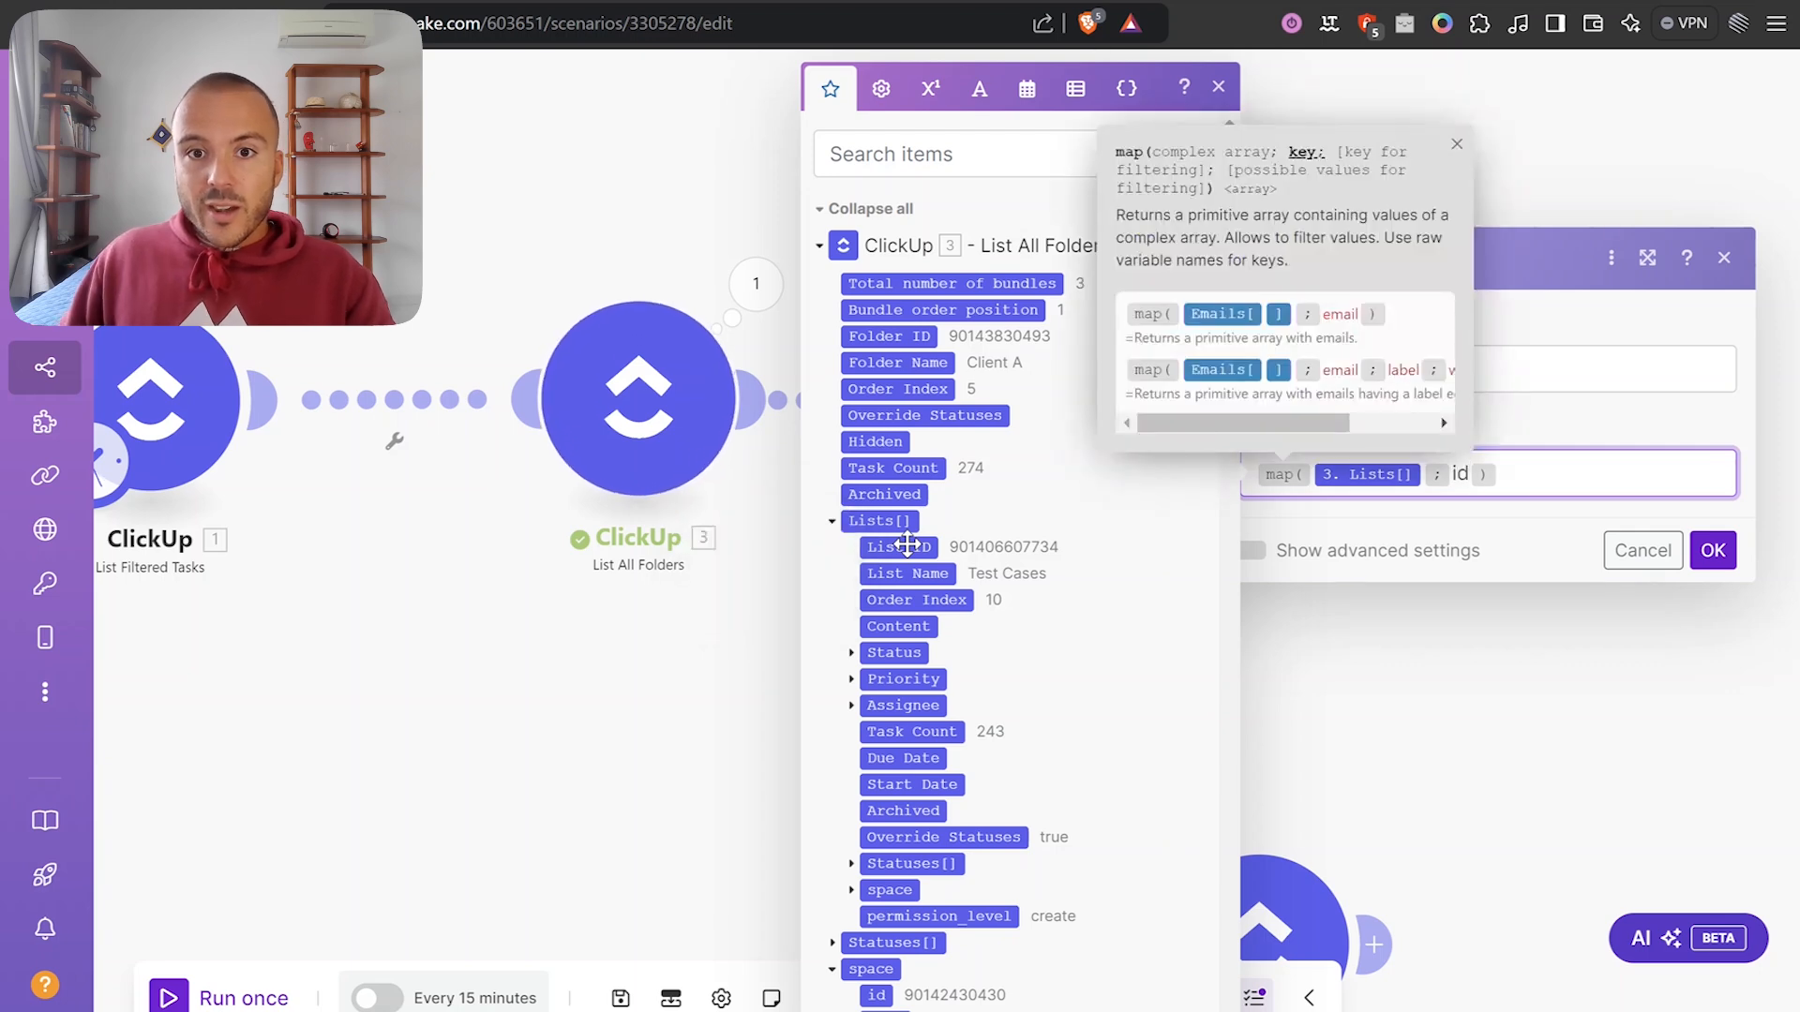
pyautogui.write(';')
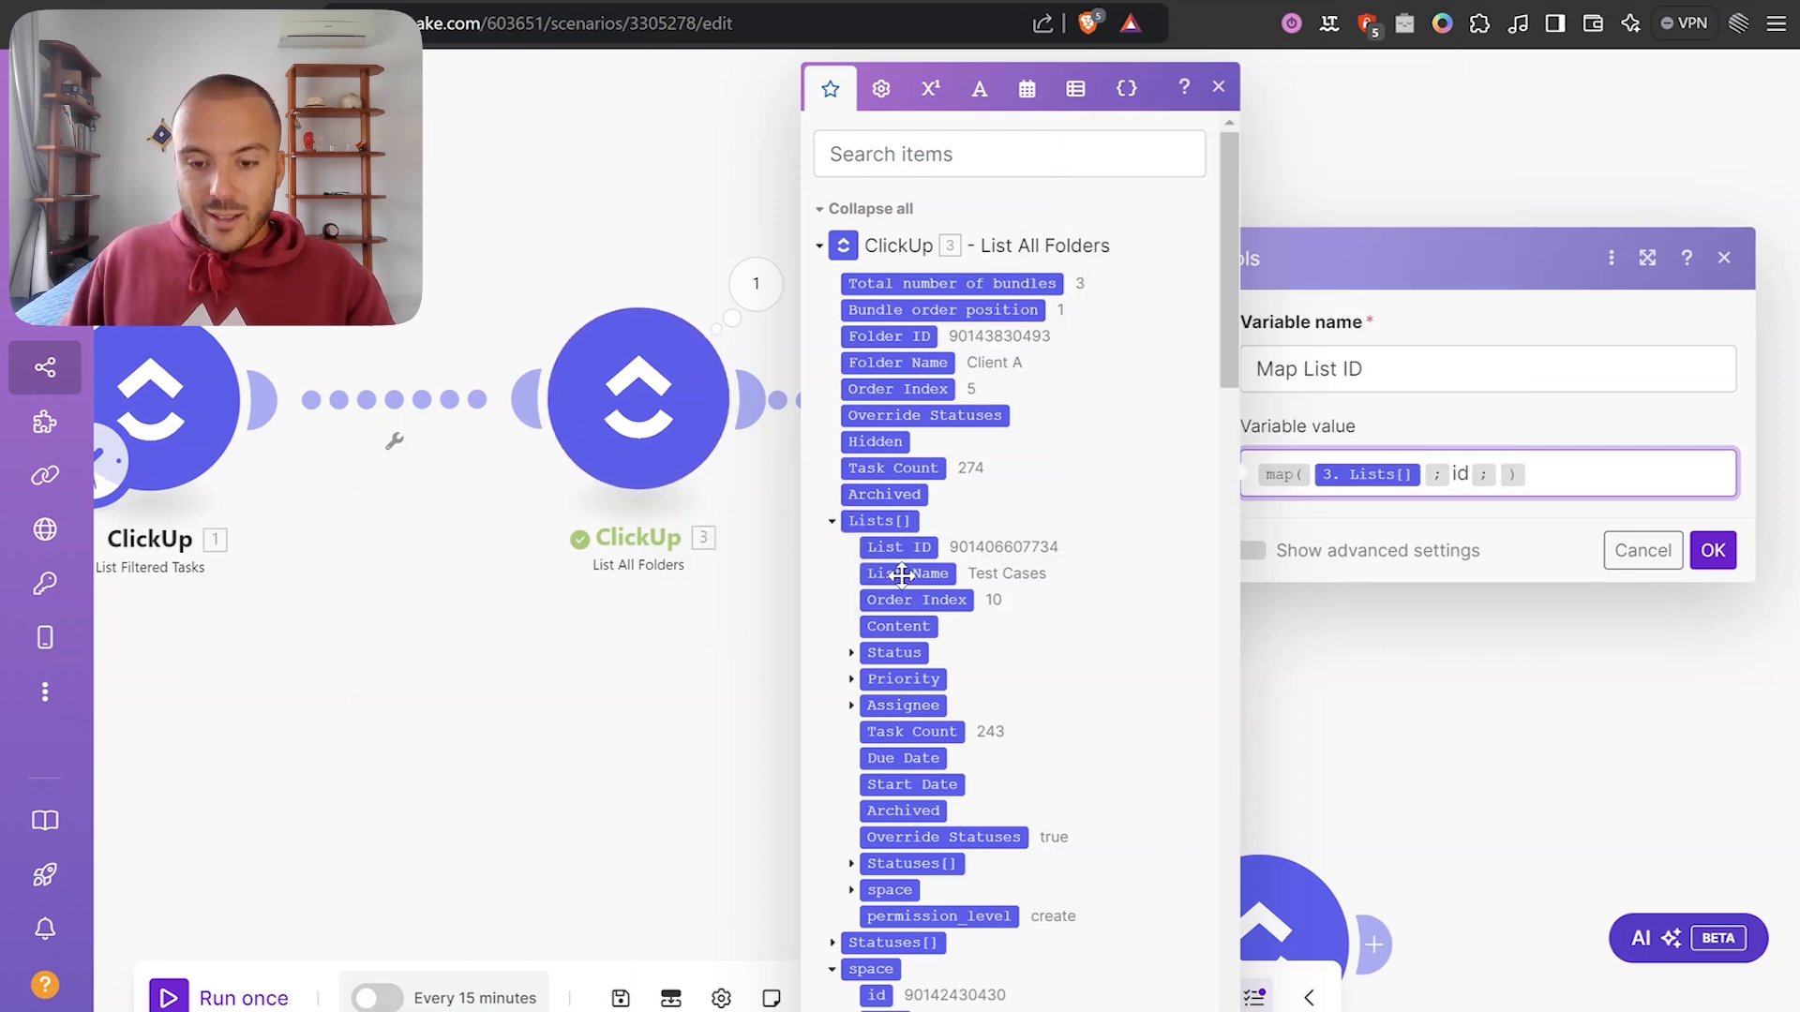
pyautogui.moveTo(901, 575)
pyautogui.write('name;B')
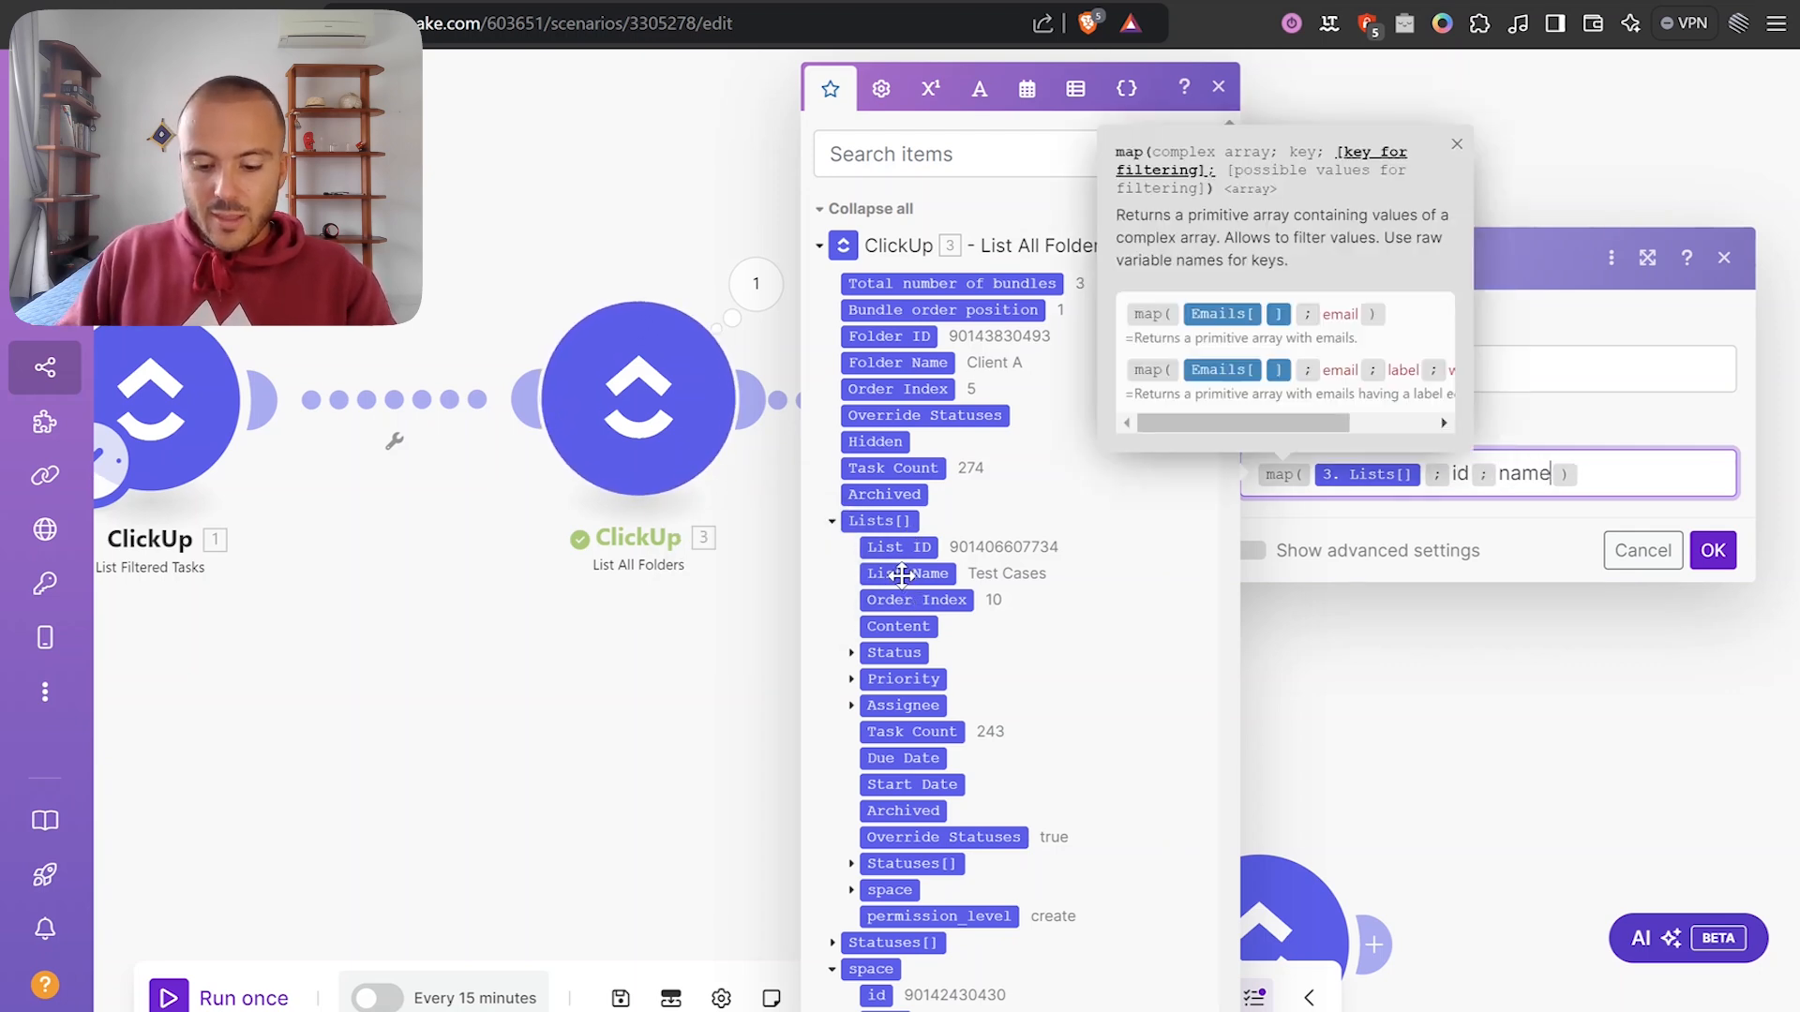
pyautogui.write('ugs & Tasks')
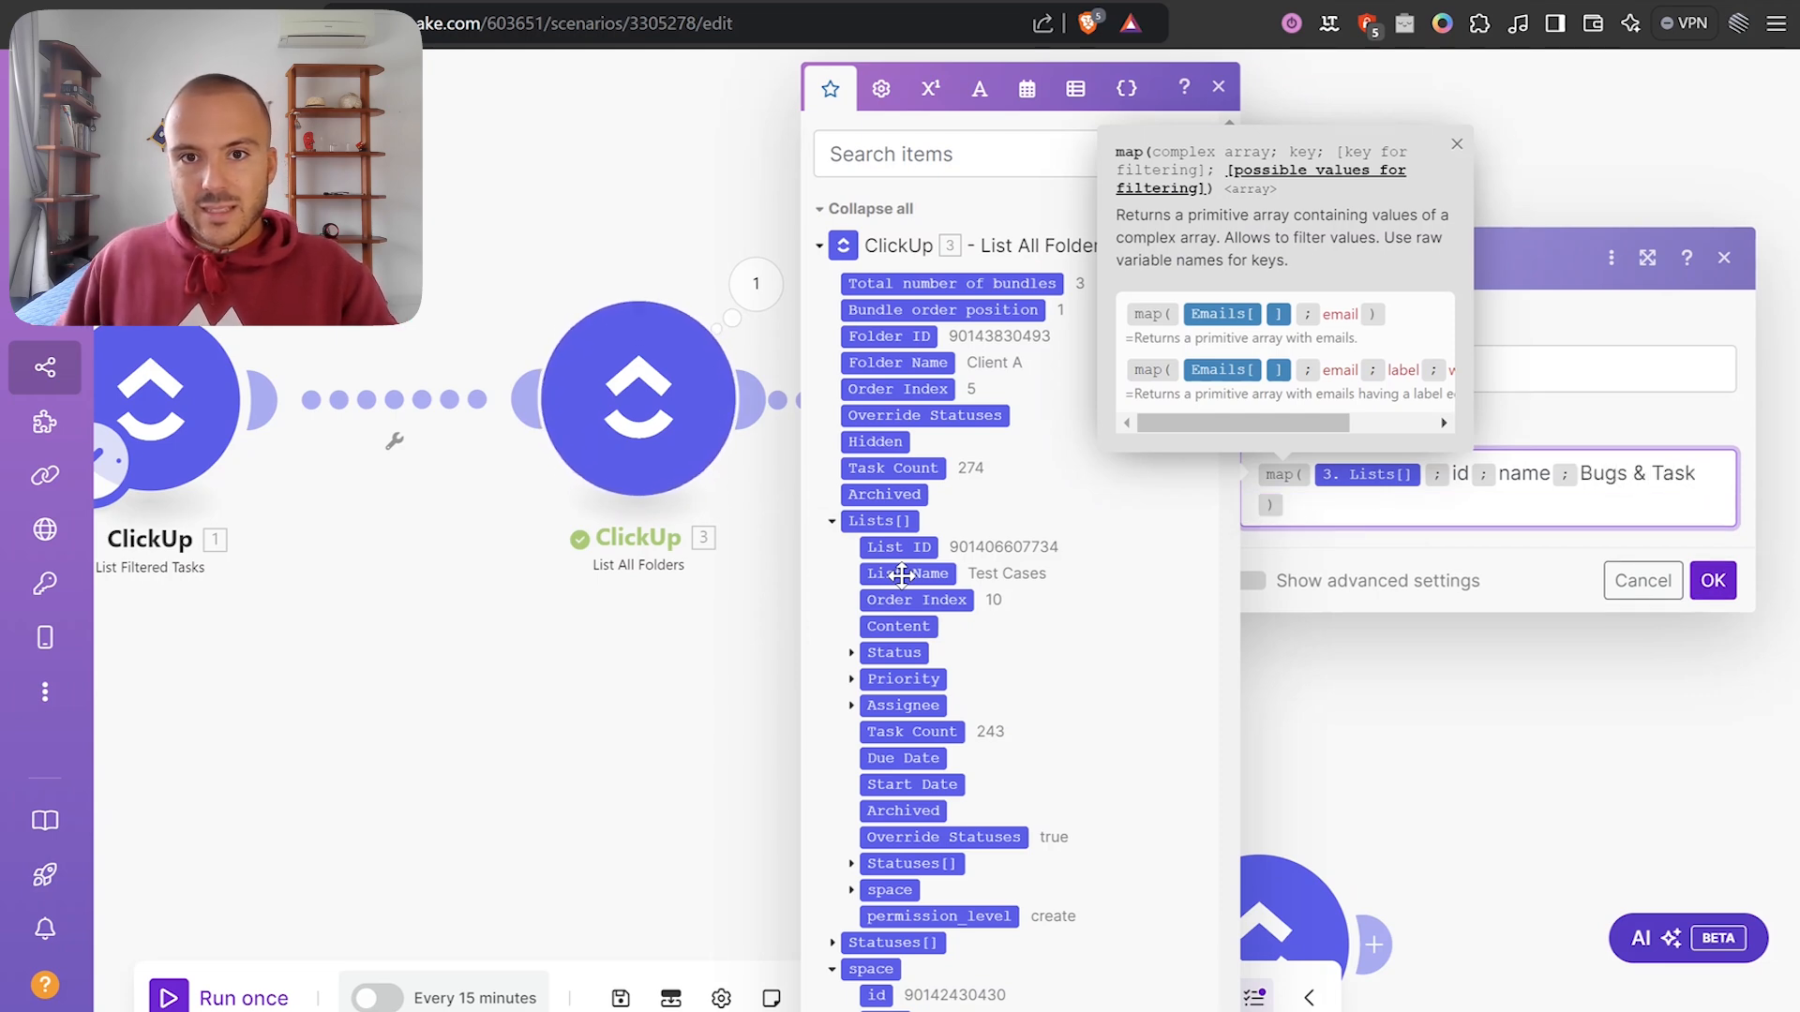
pyautogui.click(1711, 578)
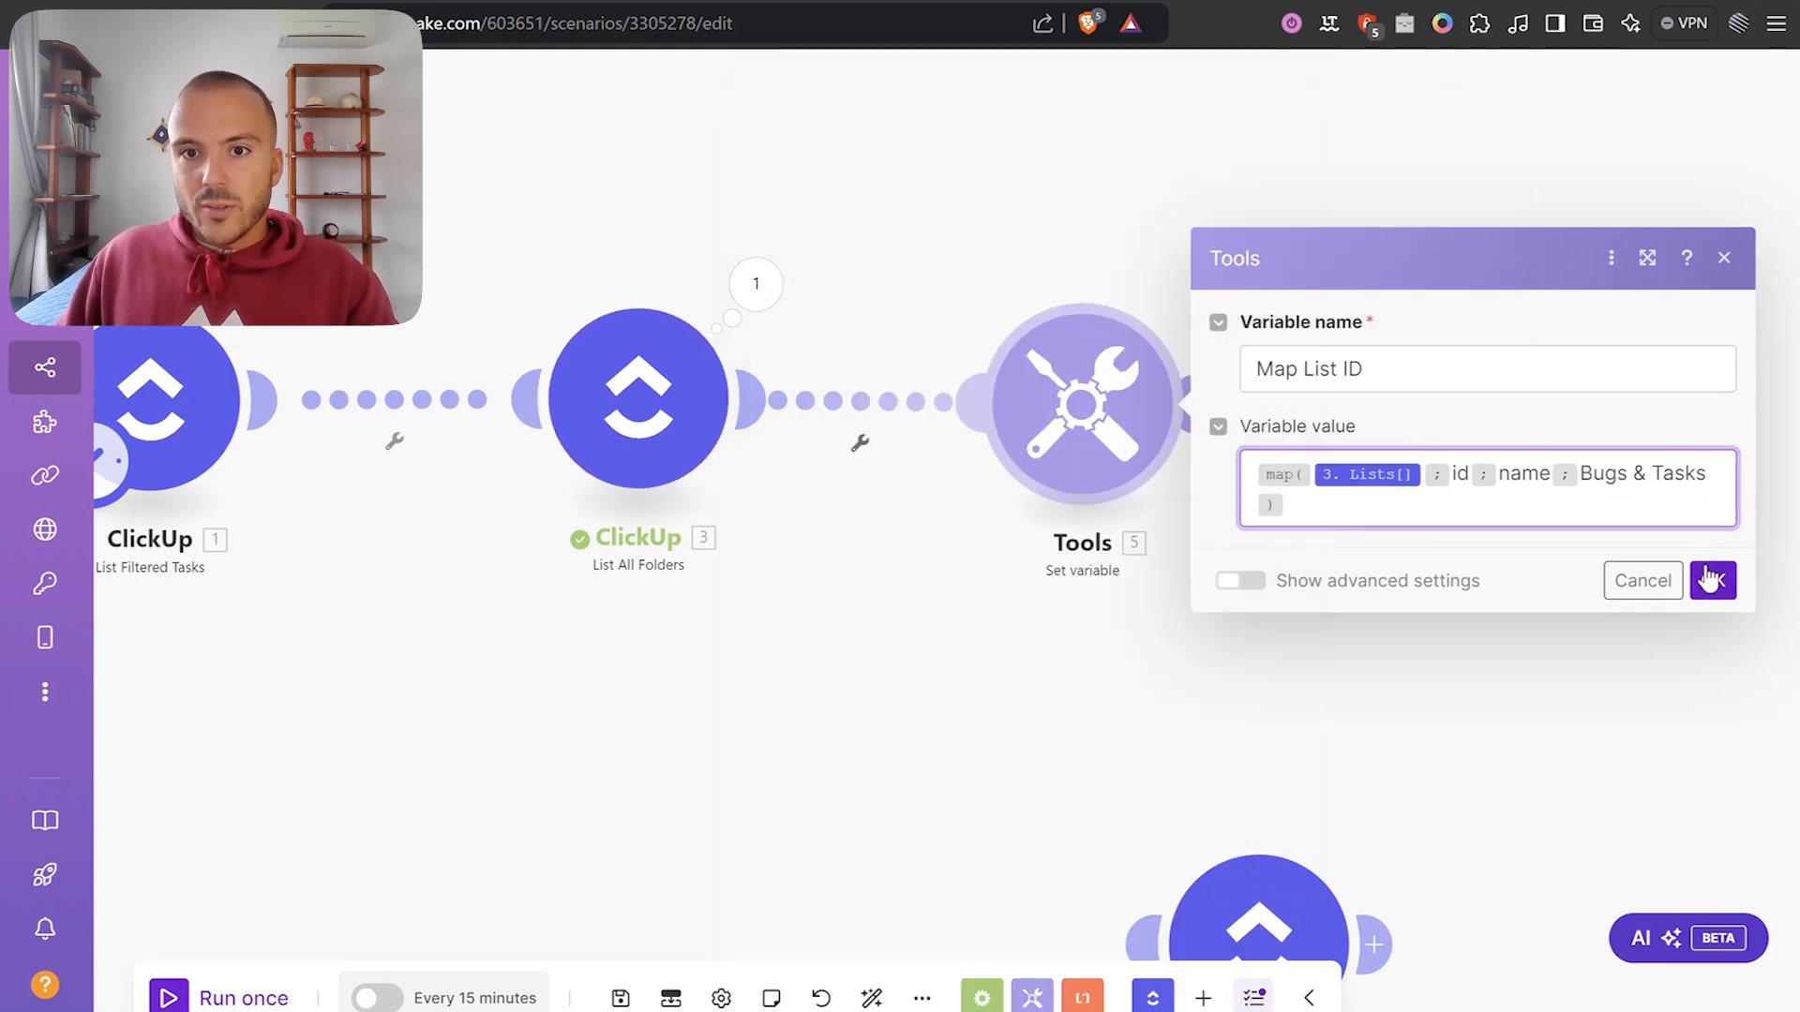
pyautogui.click(978, 417)
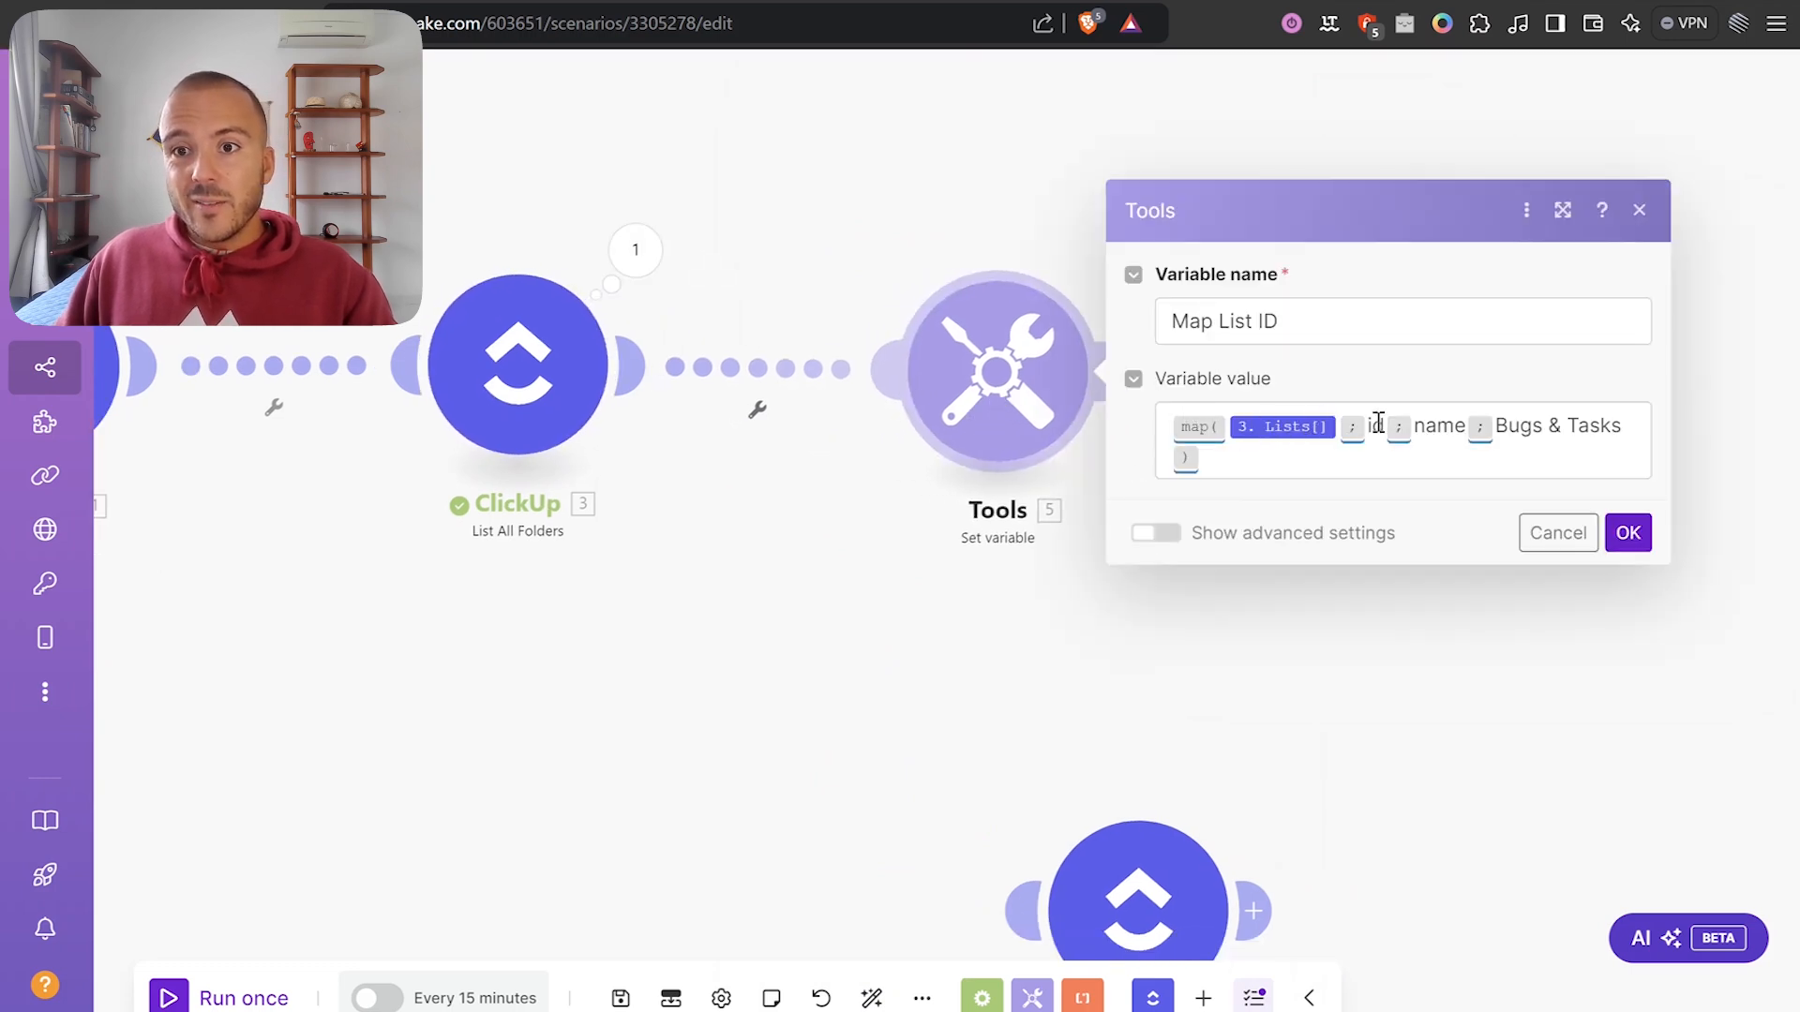
pyautogui.click(1394, 459)
# Close the Set variable settings and reposition the Tools module on the canvas.
pyautogui.click(1520, 424)
pyautogui.doubleClick(1524, 425)
pyautogui.click(1163, 622)
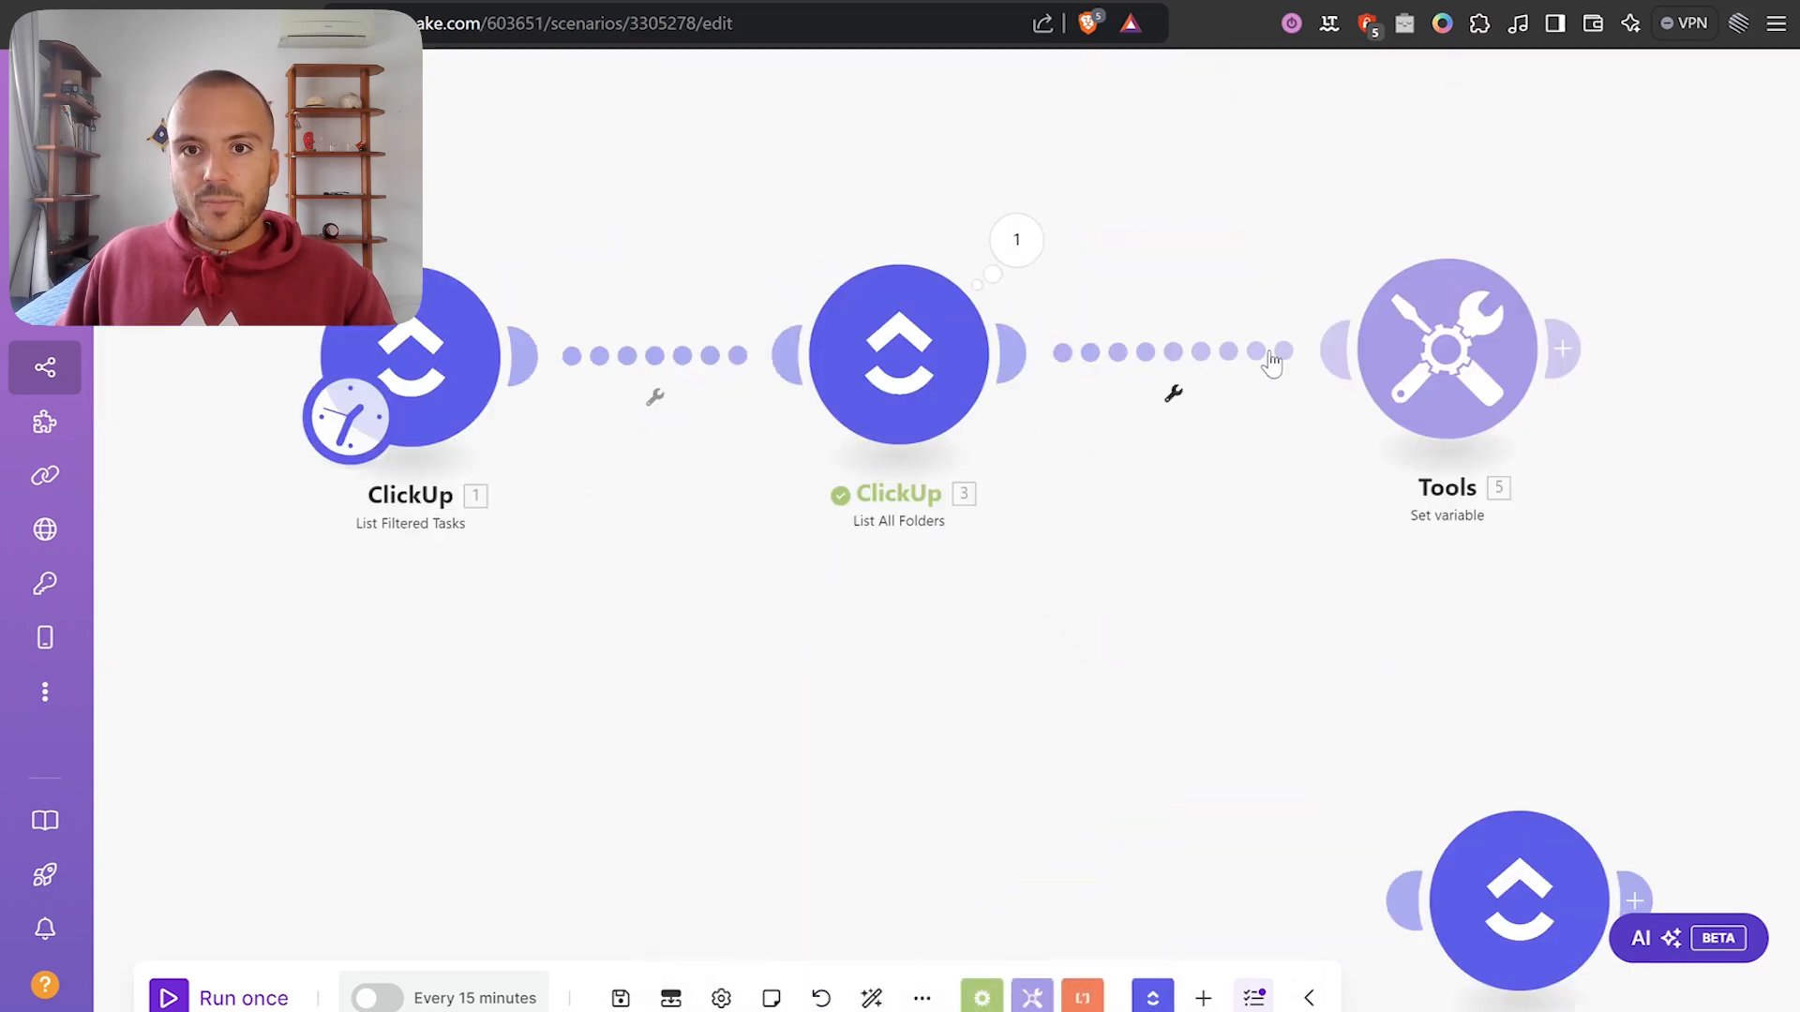
pyautogui.moveTo(1426, 360); pyautogui.dragTo(1456, 364)
pyautogui.moveTo(1097, 534); pyautogui.dragTo(1068, 613)
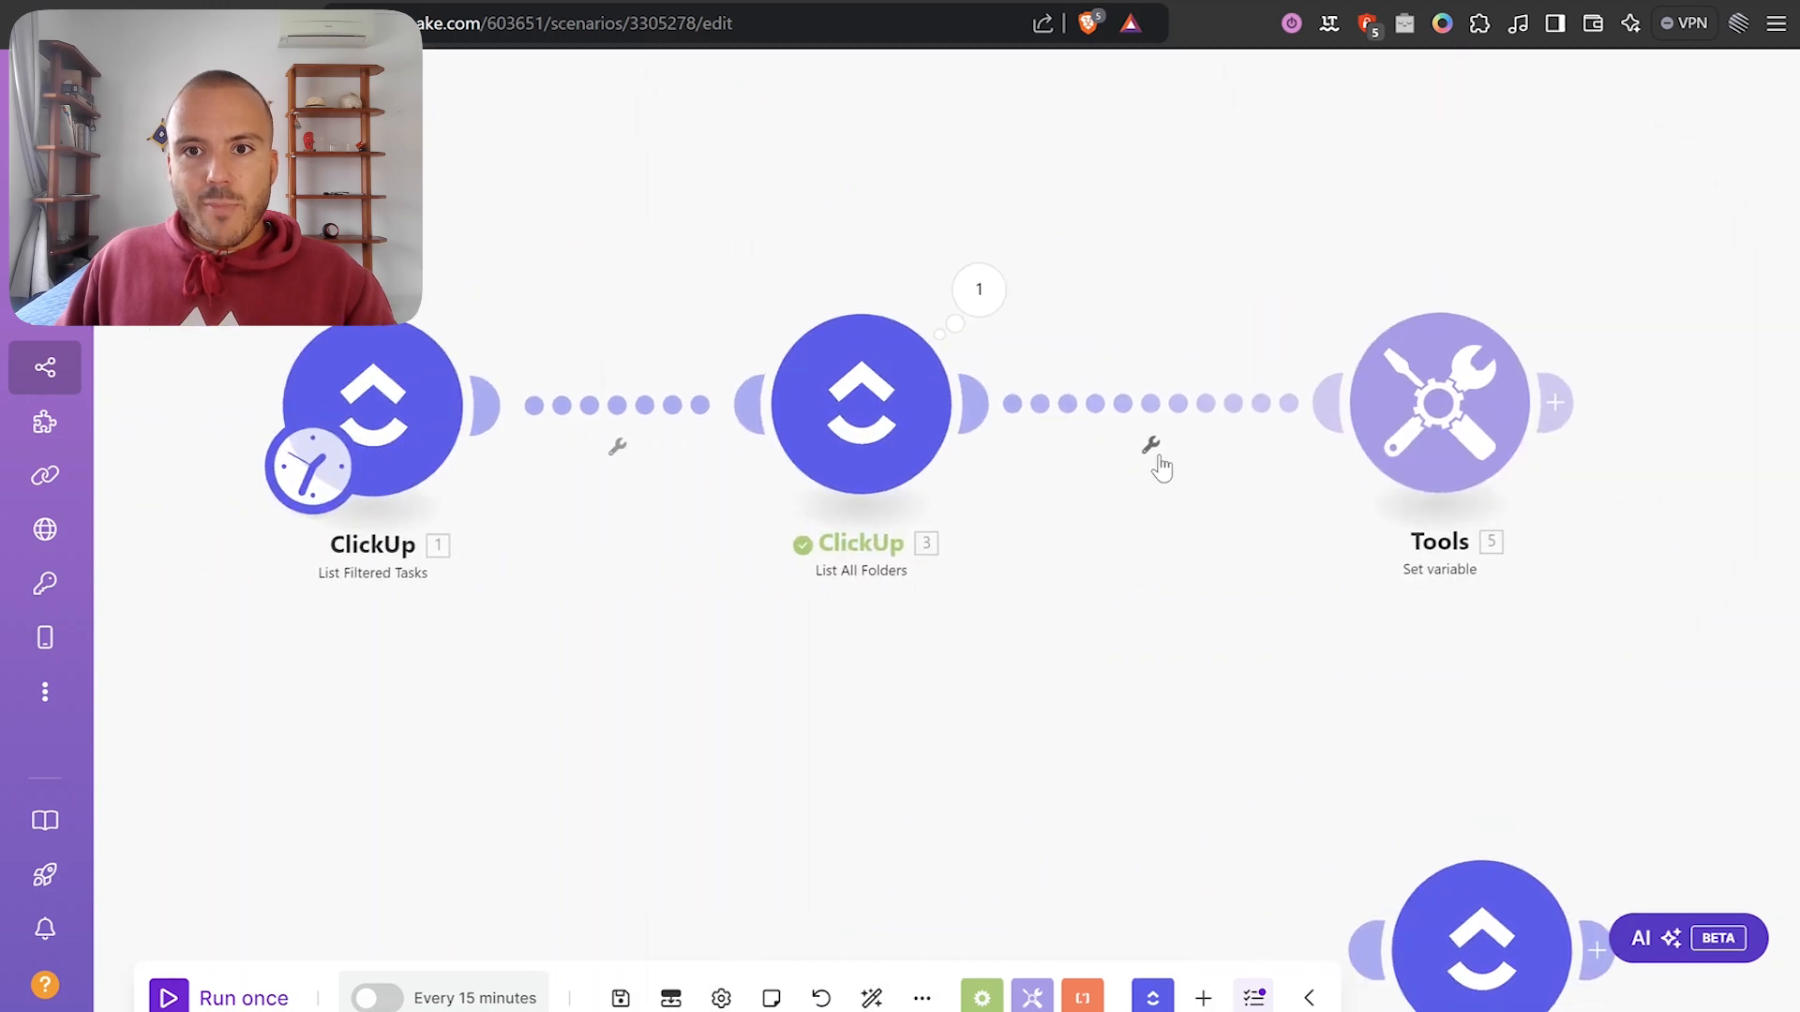
# Add a filter labelled Match Folder Names on the link into Tools.
pyautogui.click(1151, 446)
pyautogui.click(1163, 469)
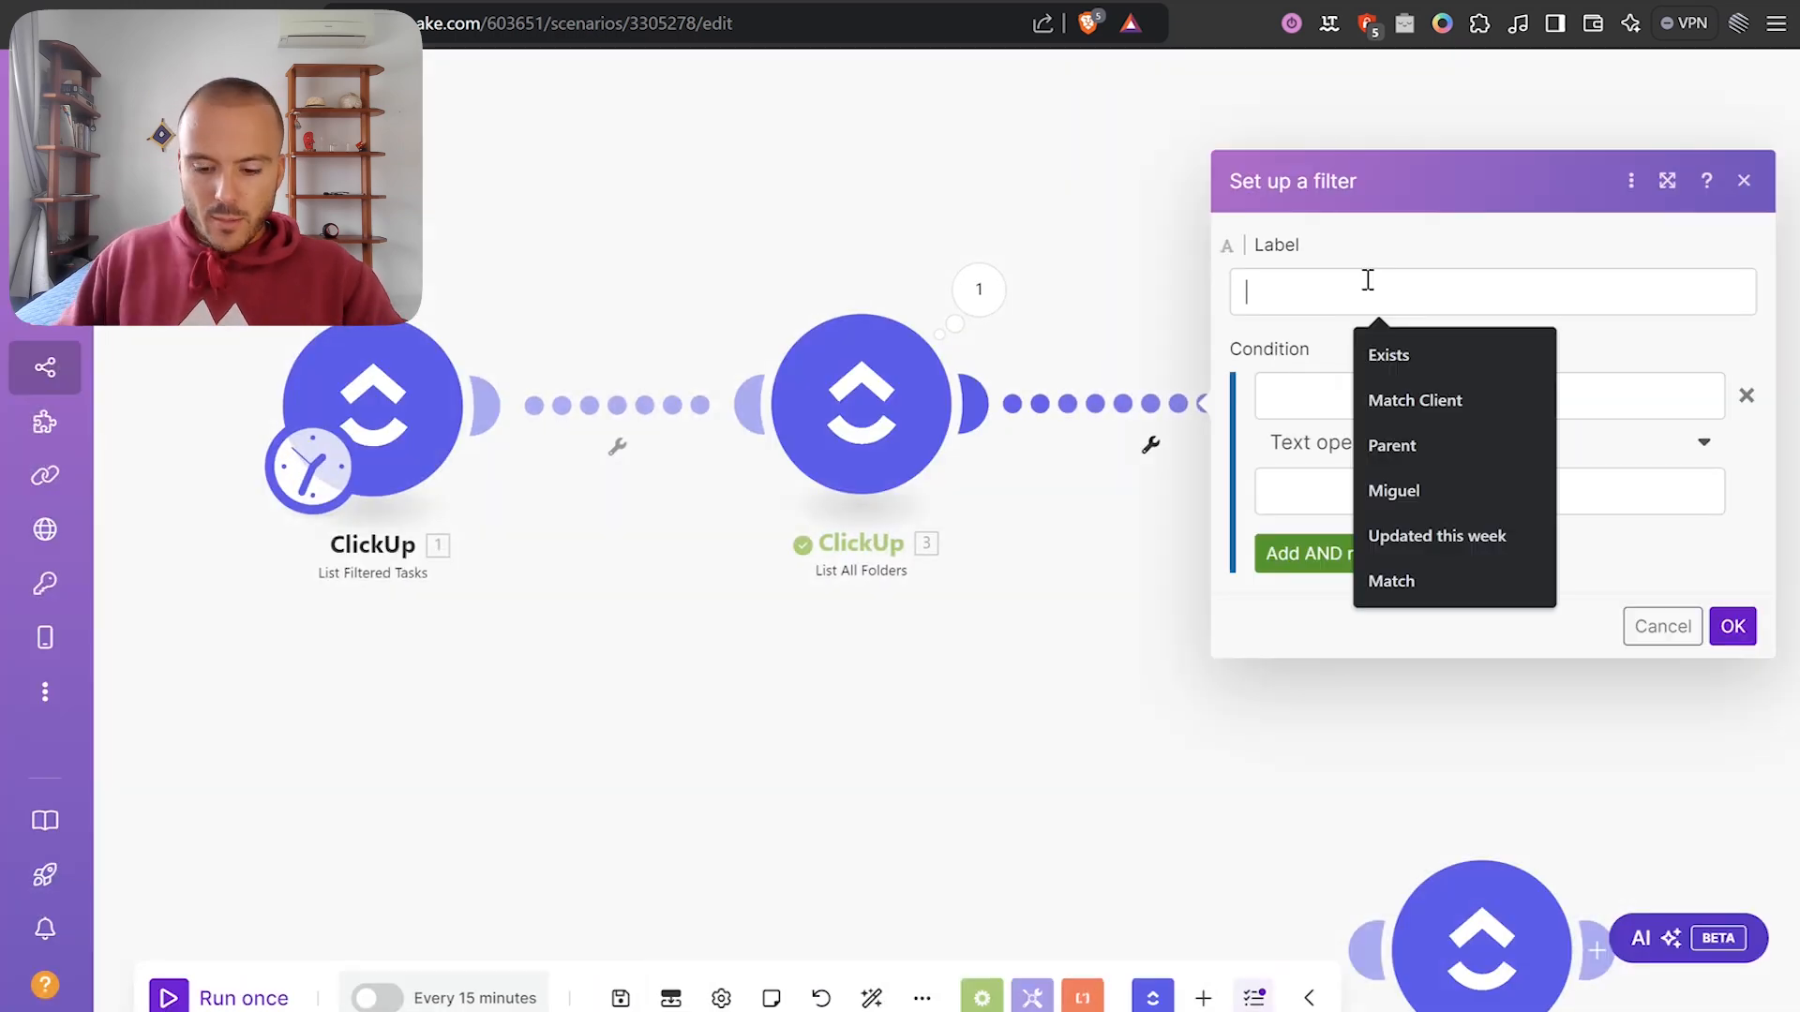
pyautogui.write('Map')
pyautogui.press('BackSpace')
pyautogui.press('BackSpace')
pyautogui.press('BackSpace')
pyautogui.press('BackSpace')
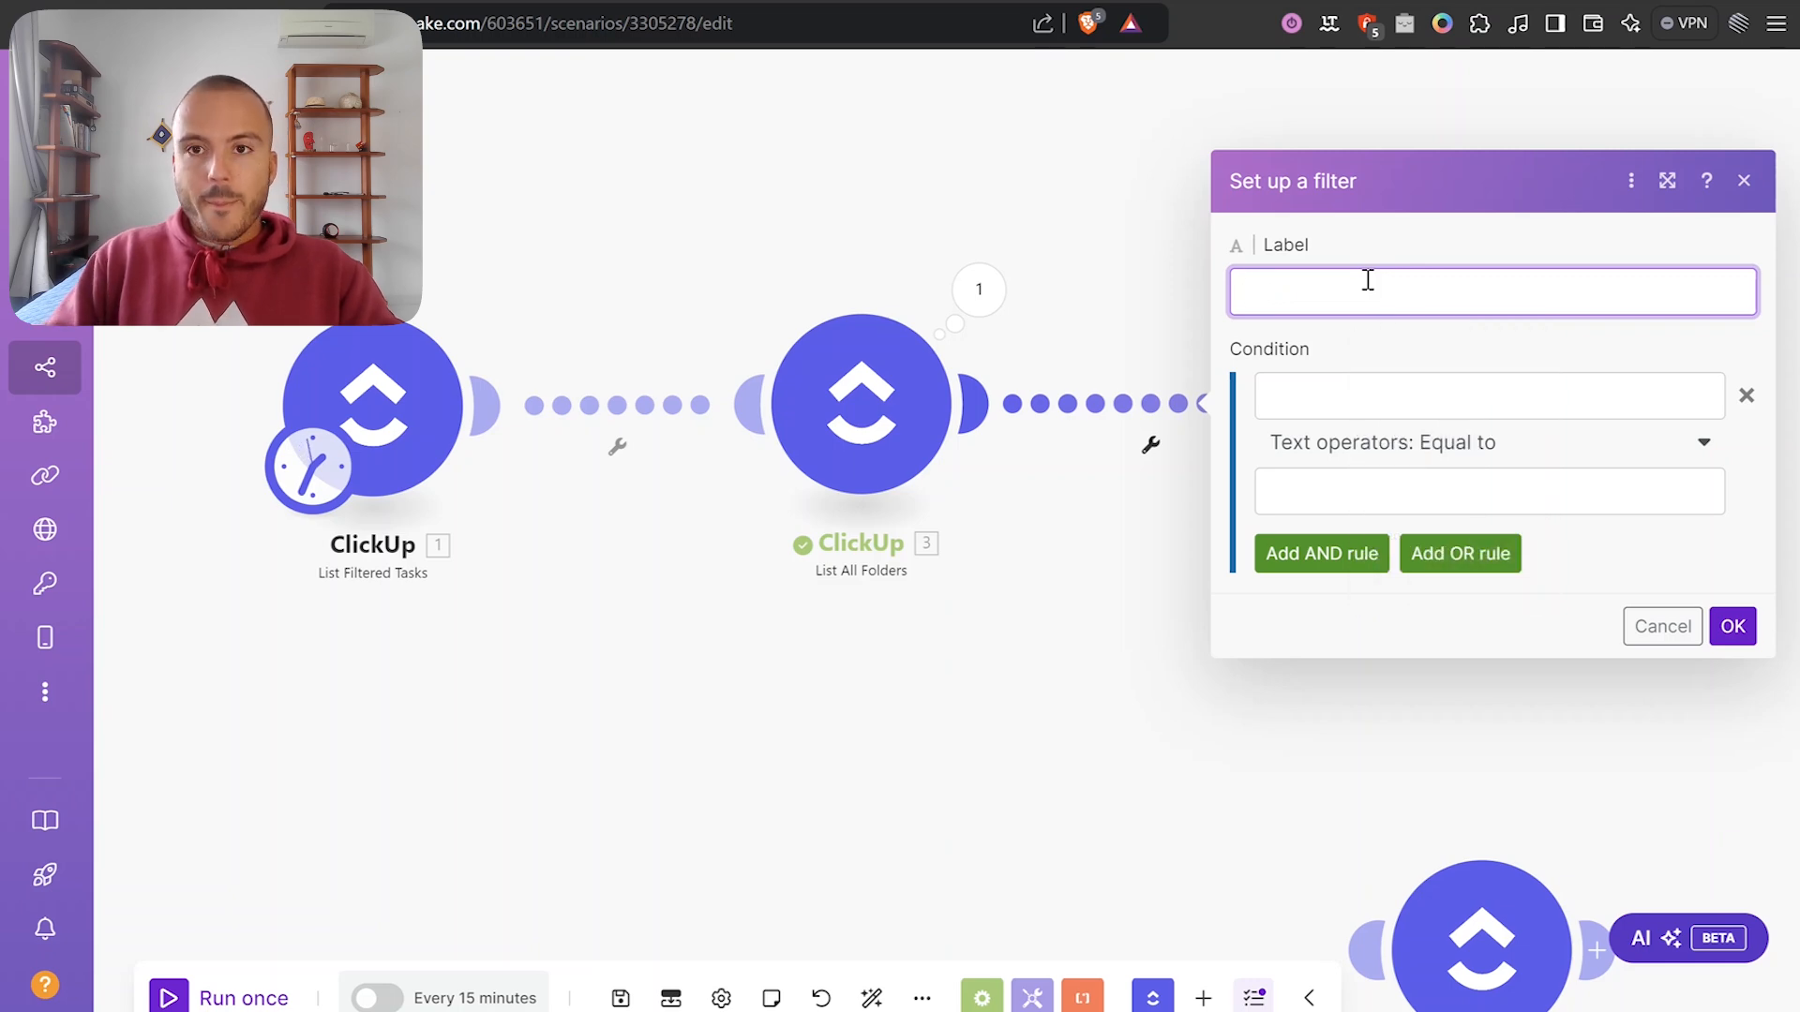
pyautogui.write('Match')
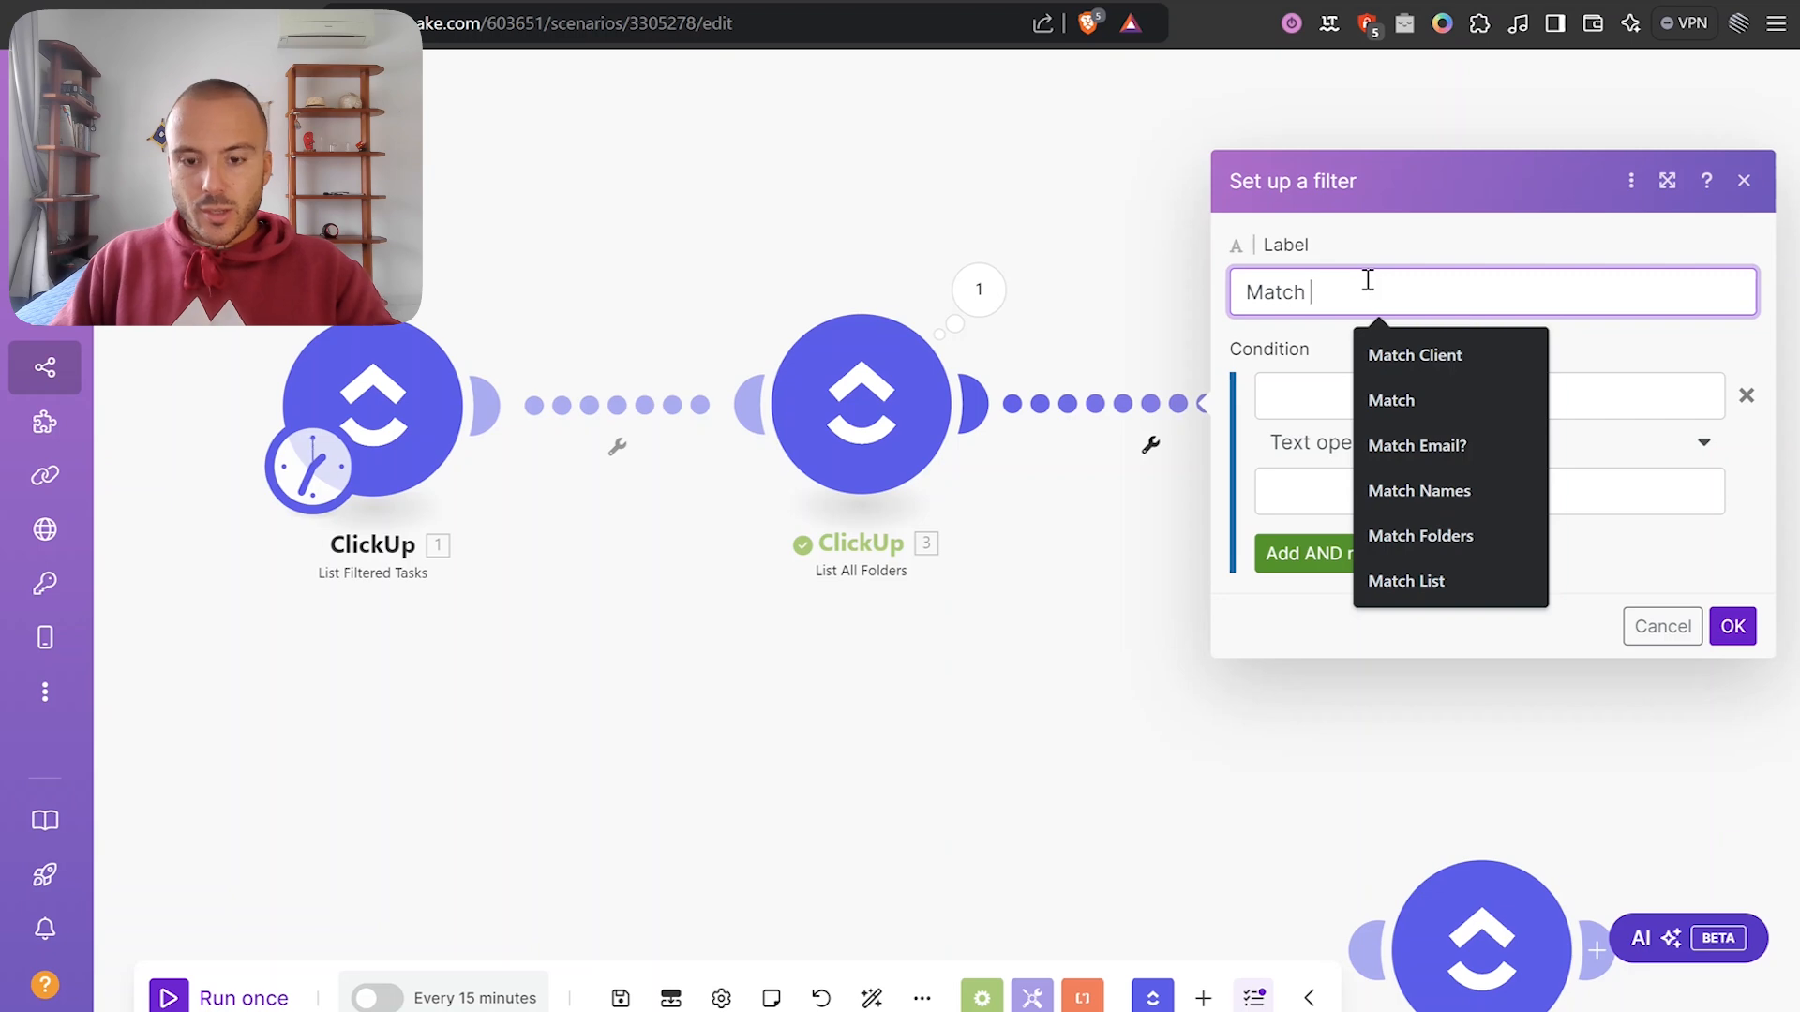
pyautogui.write(' Folder Names')
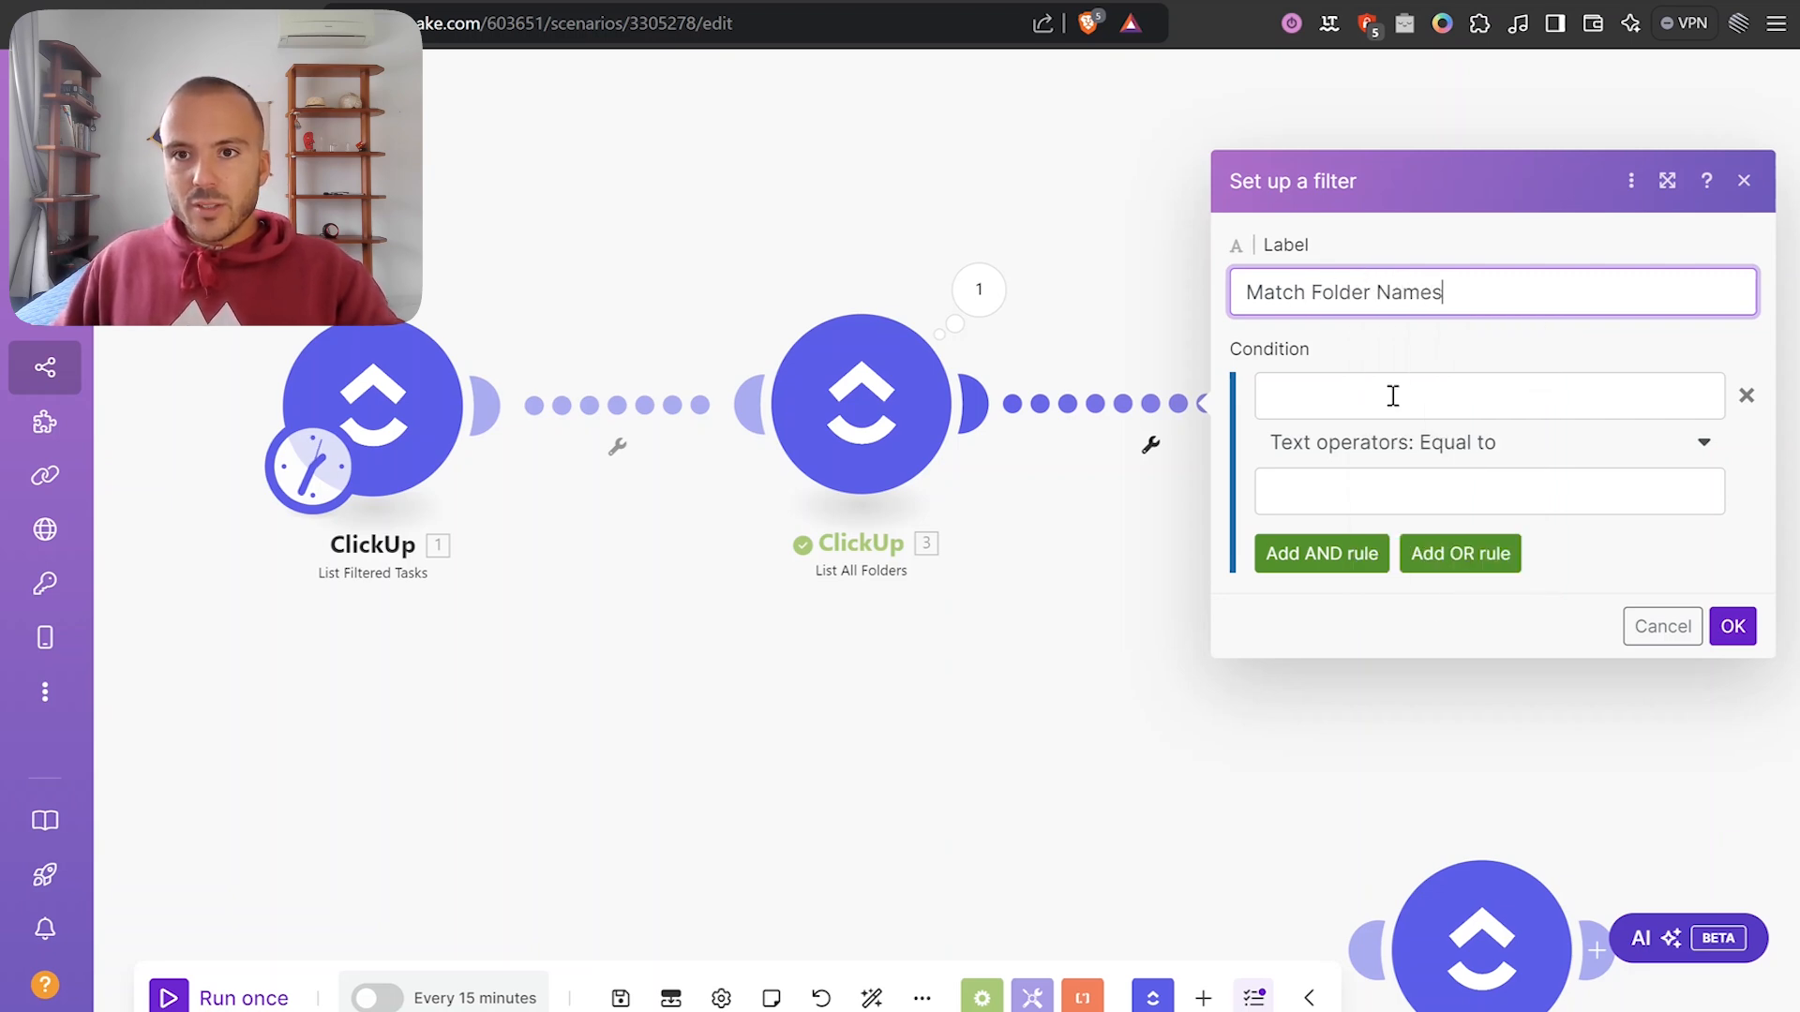
# Make the filter pass when 1. Task Name equals (case insensitive) 3. Folder Name.
pyautogui.click(1393, 396)
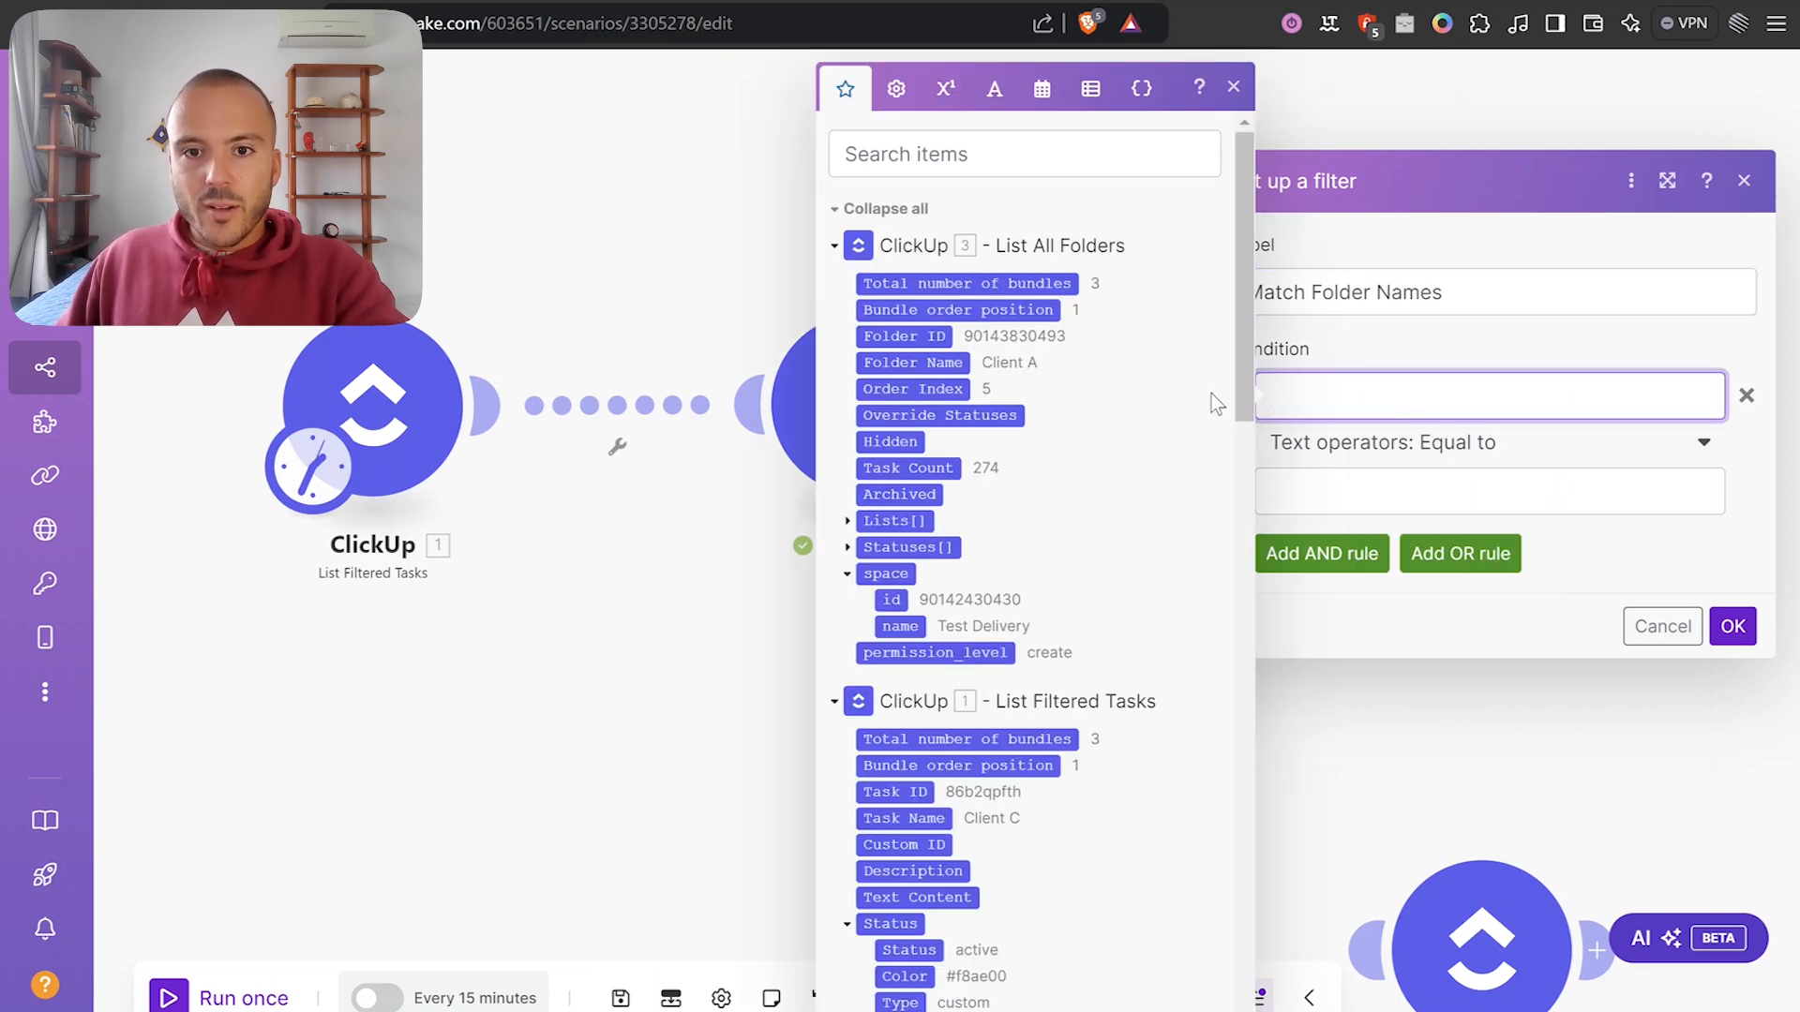
pyautogui.scroll(-3, 1050, 403)
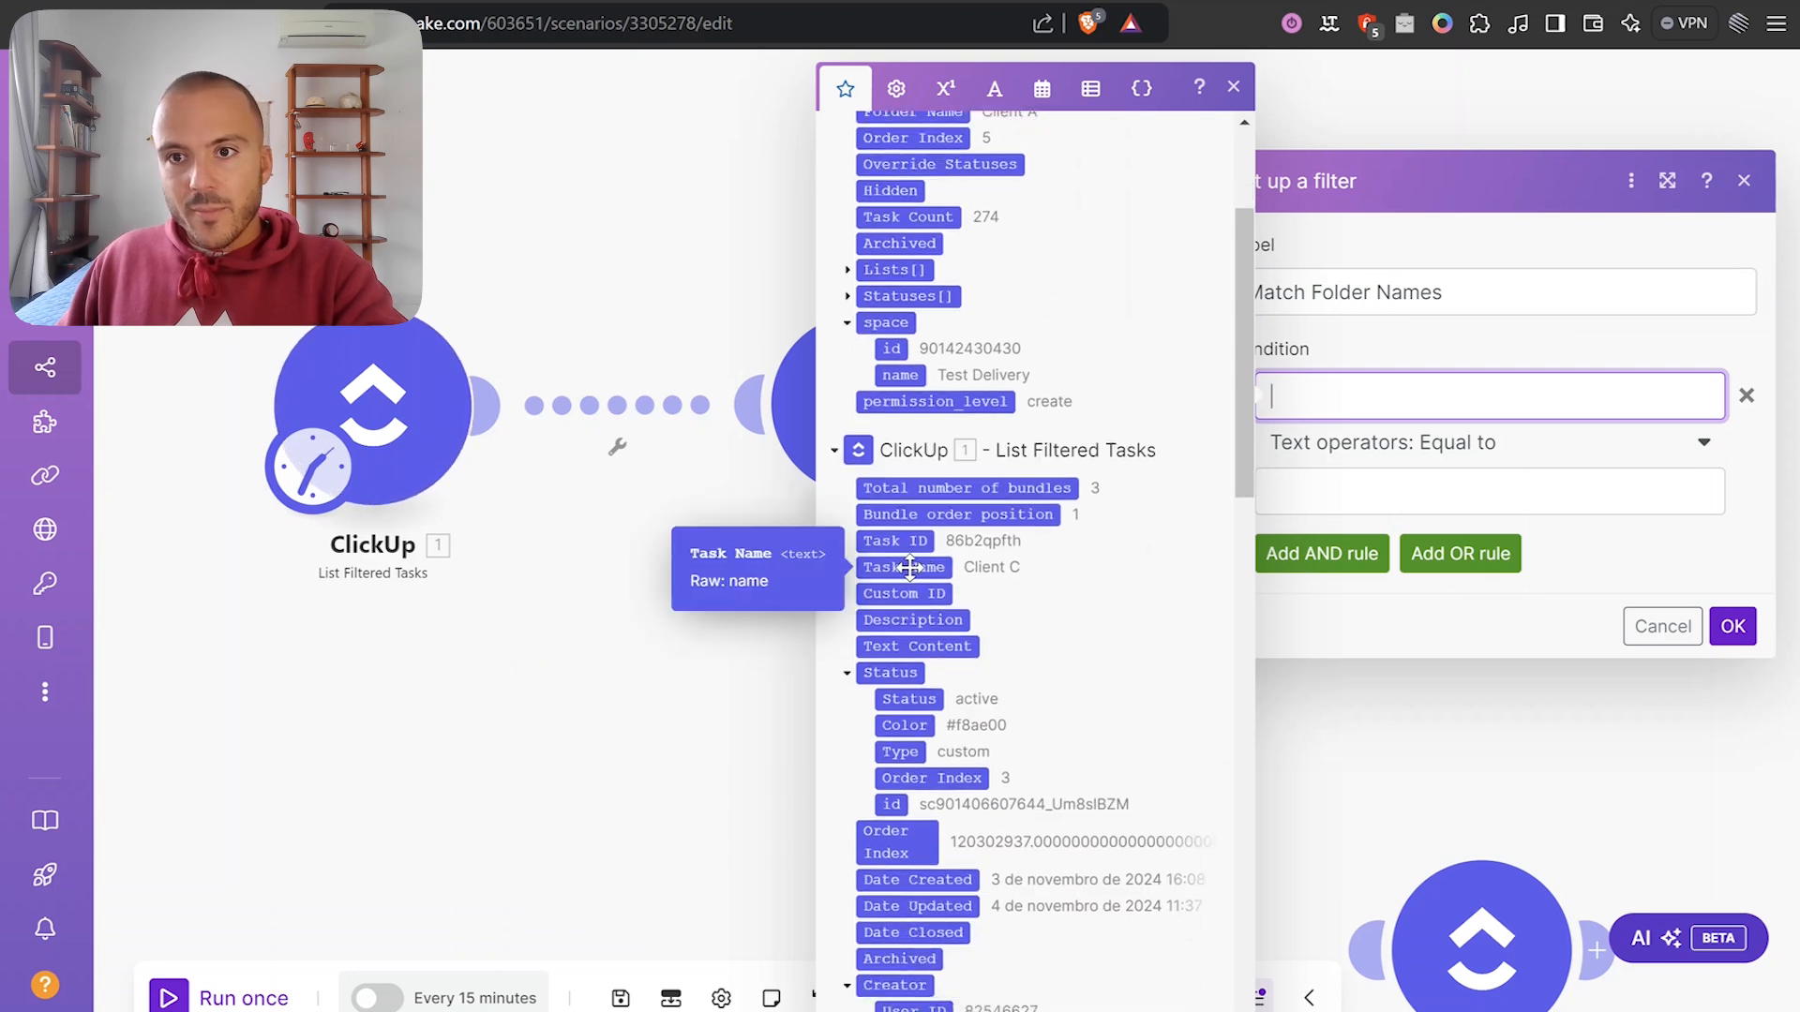
pyautogui.click(904, 567)
pyautogui.click(1462, 454)
pyautogui.click(1397, 727)
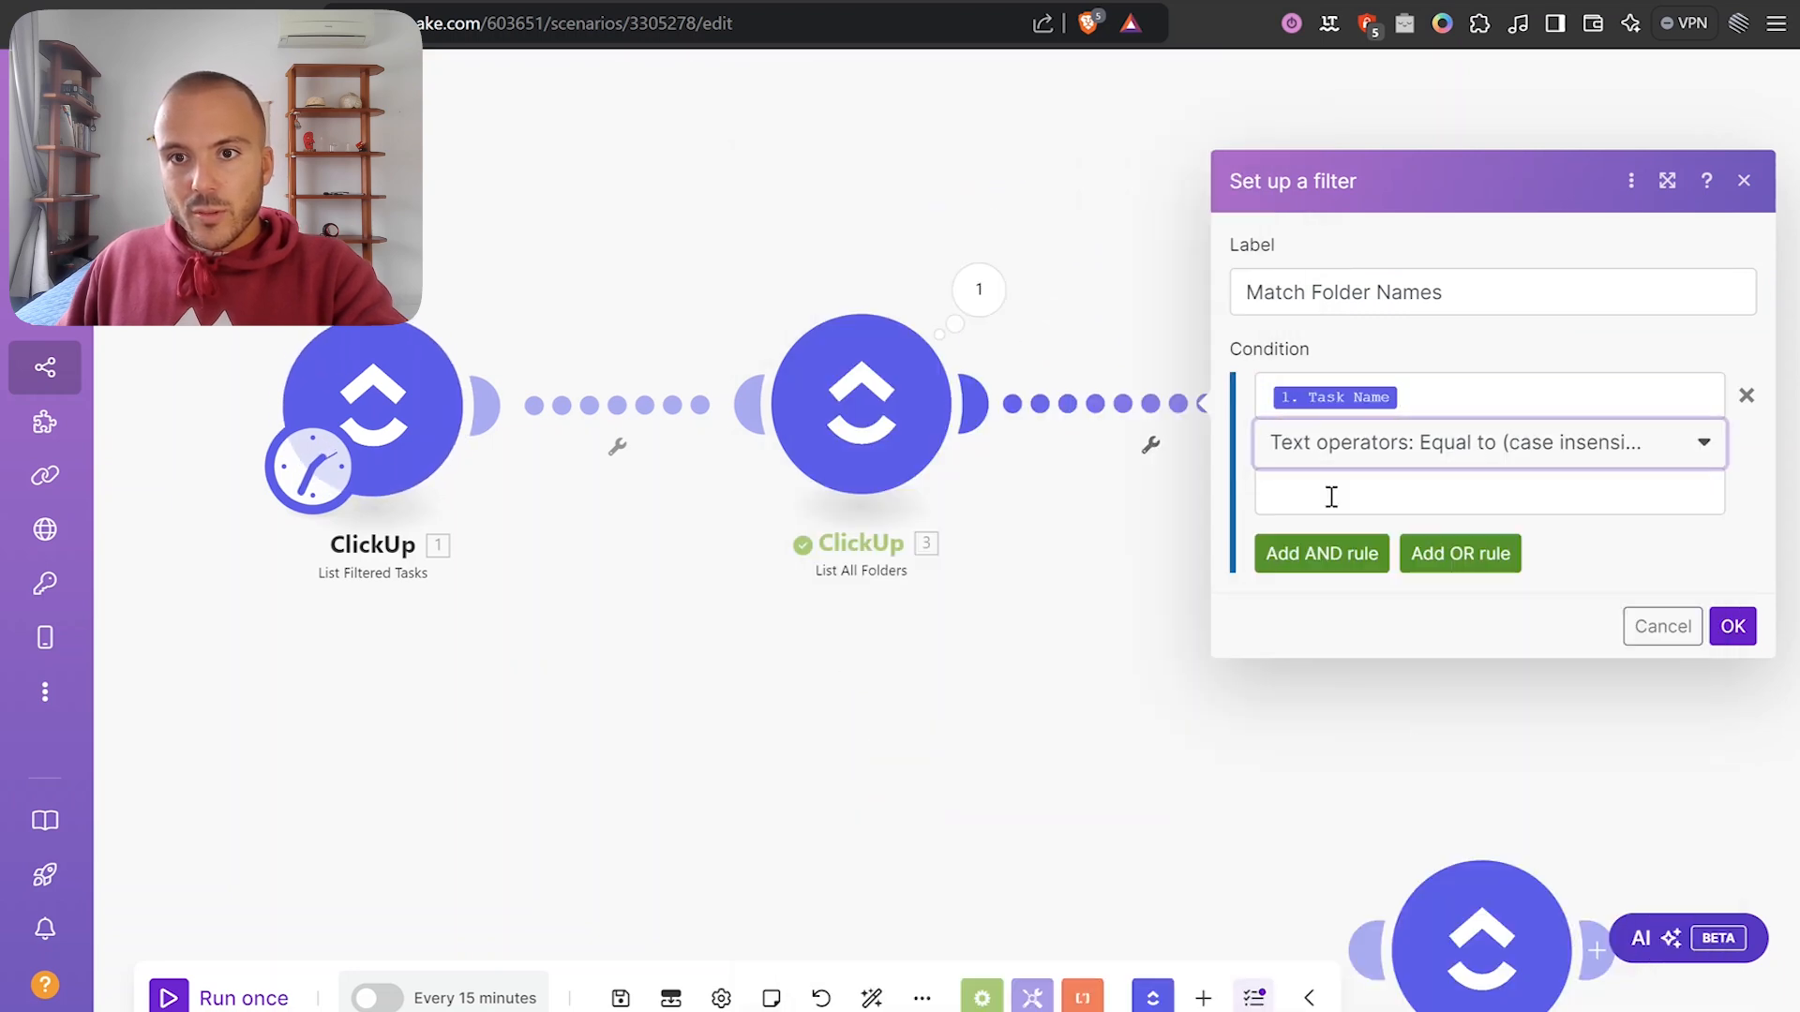
pyautogui.click(1237, 495)
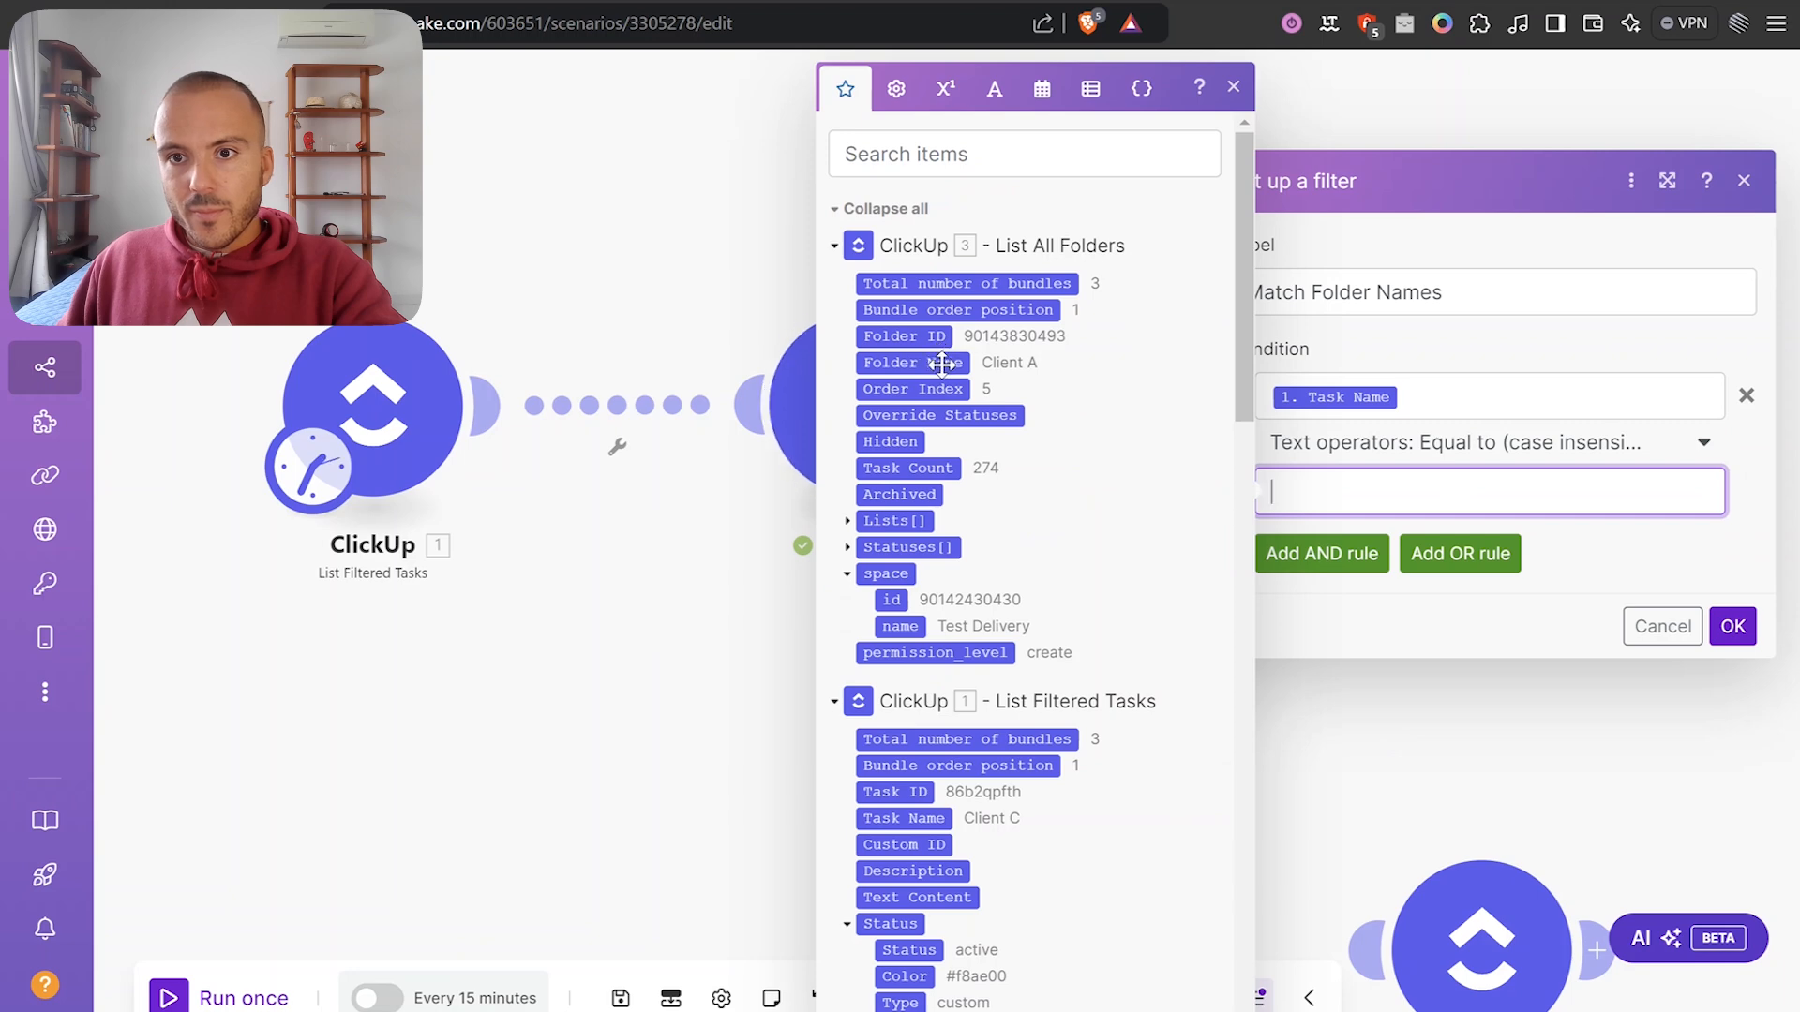
pyautogui.click(913, 363)
pyautogui.click(1732, 626)
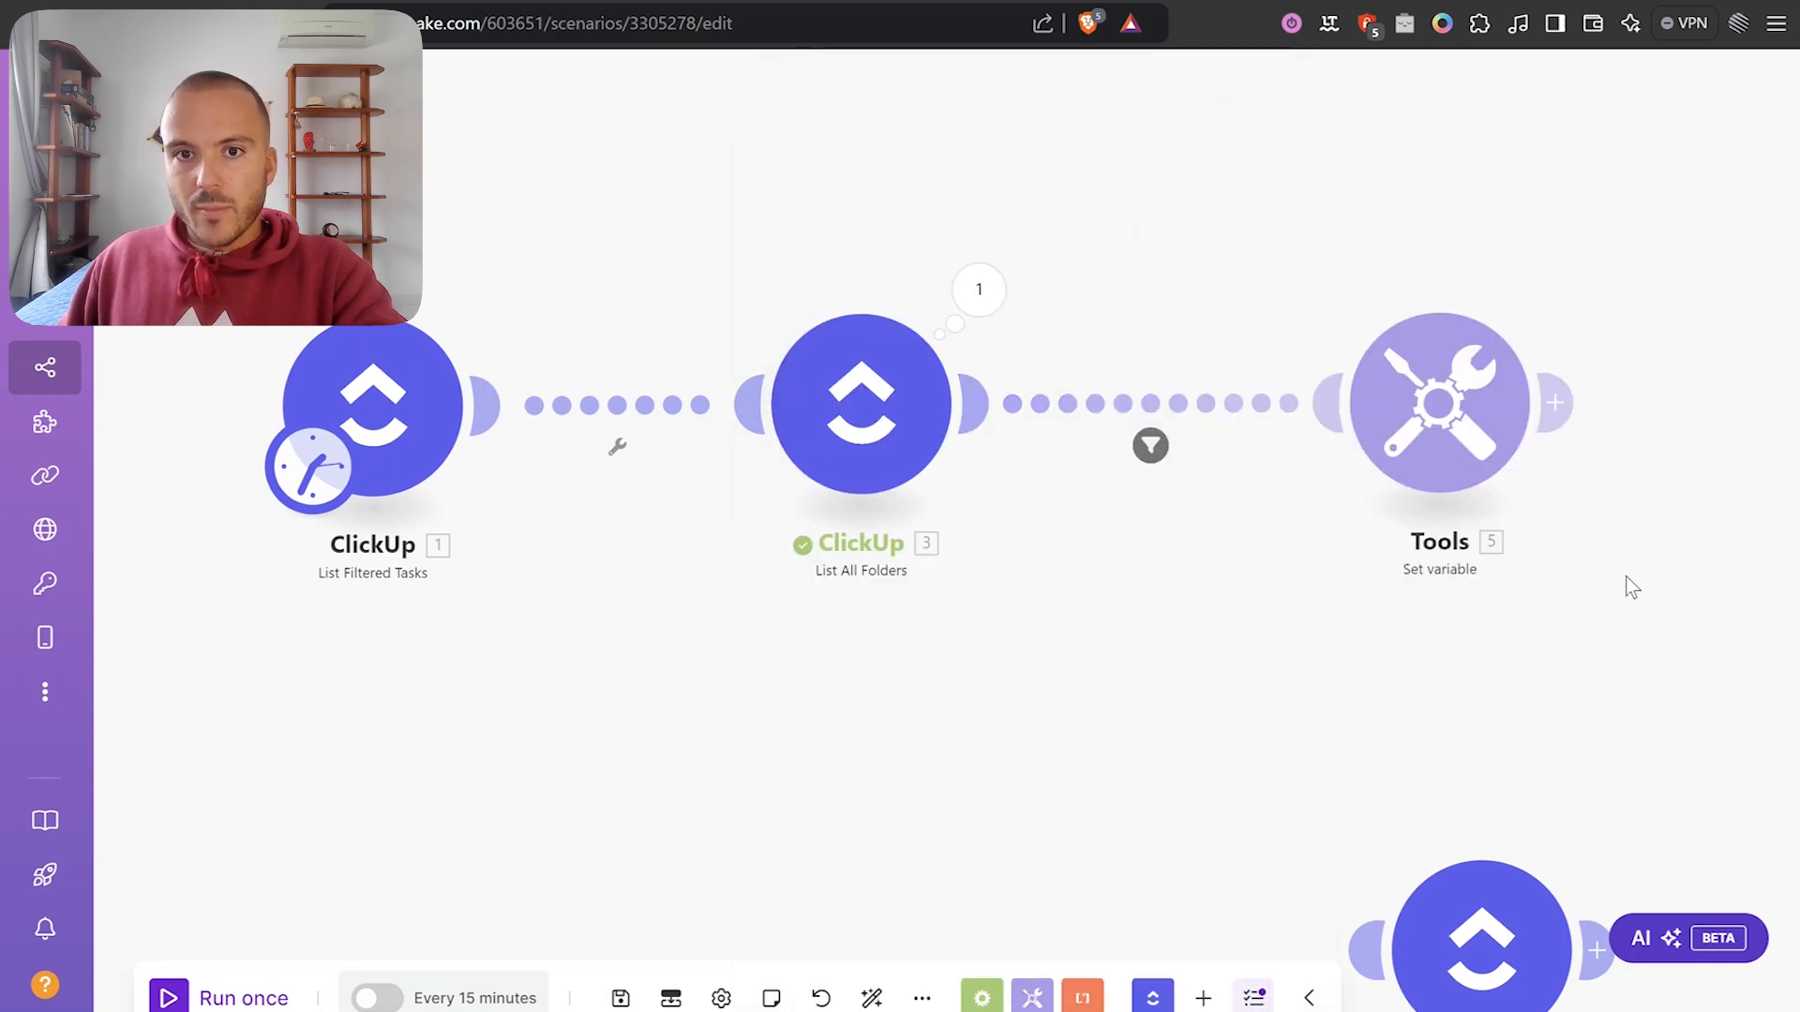
# Tidy the canvas layout and run the scenario once.
pyautogui.moveTo(1627, 587); pyautogui.dragTo(1387, 596)
pyautogui.moveTo(1098, 428); pyautogui.dragTo(1087, 436)
pyautogui.moveTo(521, 767); pyautogui.dragTo(767, 723)
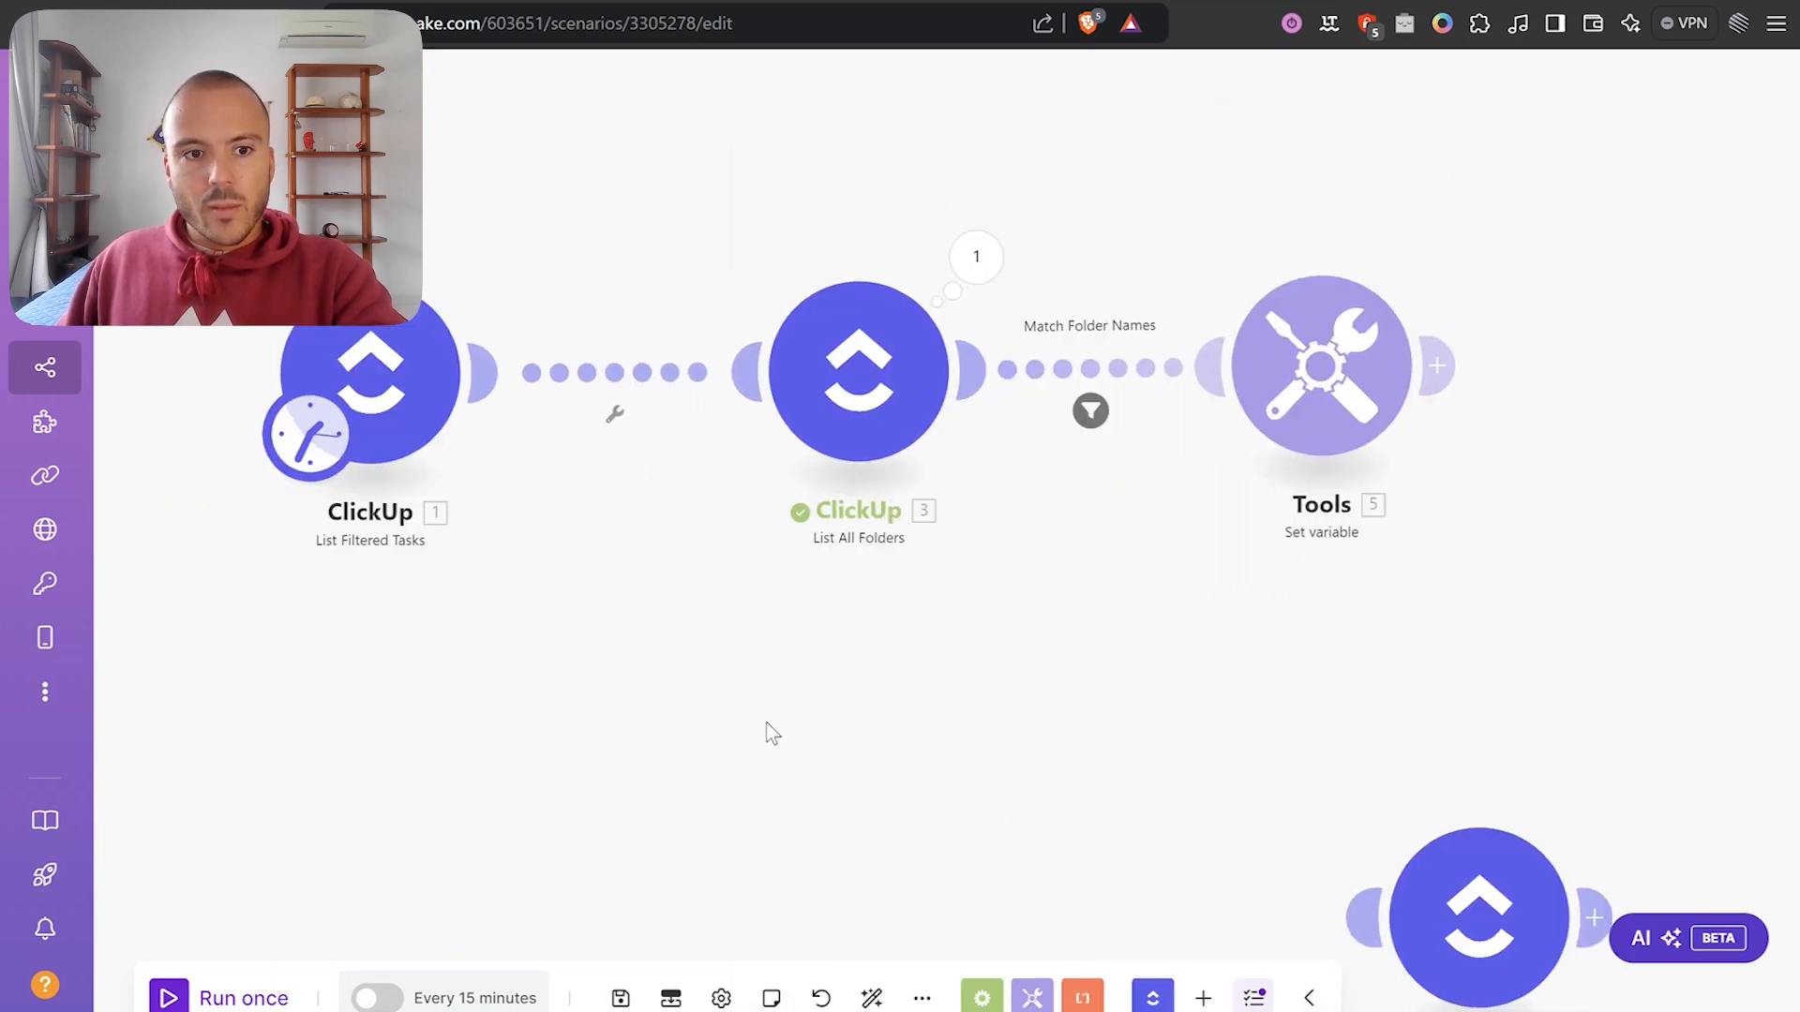
pyautogui.click(204, 999)
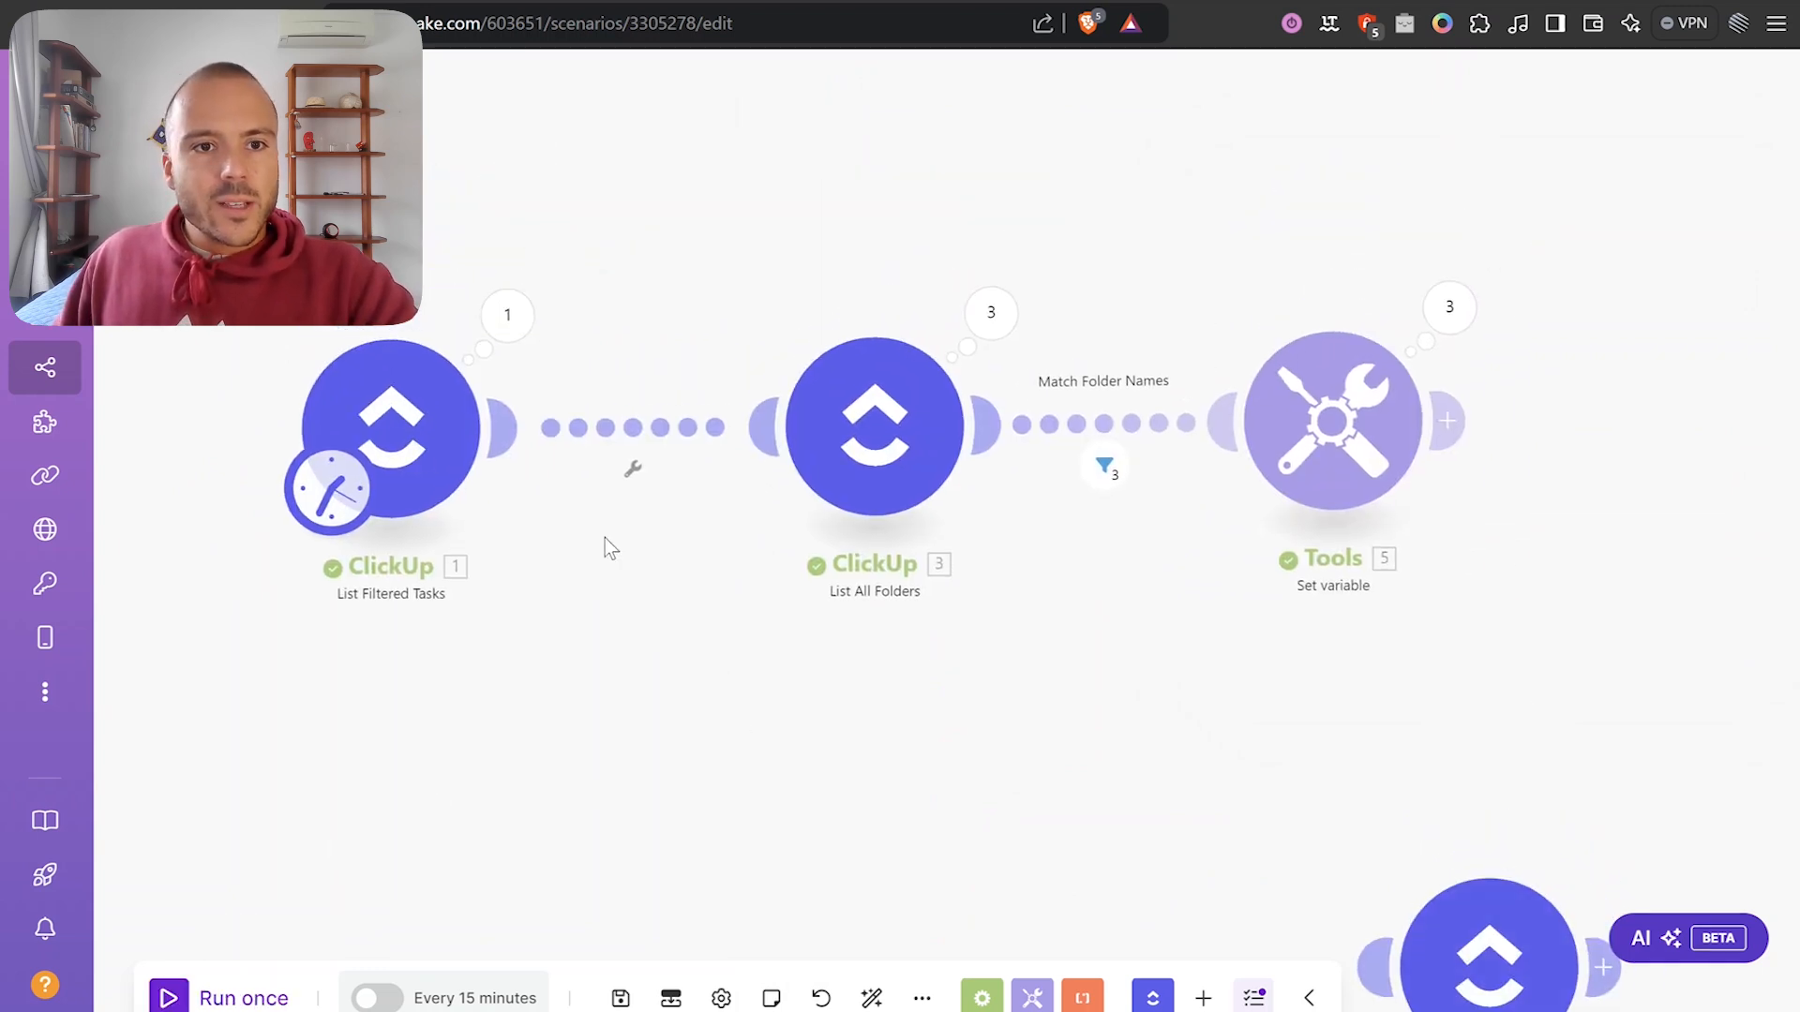
# Rename the first ClickUp module to Clients without Delivery ID.
pyautogui.click(504, 330)
pyautogui.rightClick(393, 492)
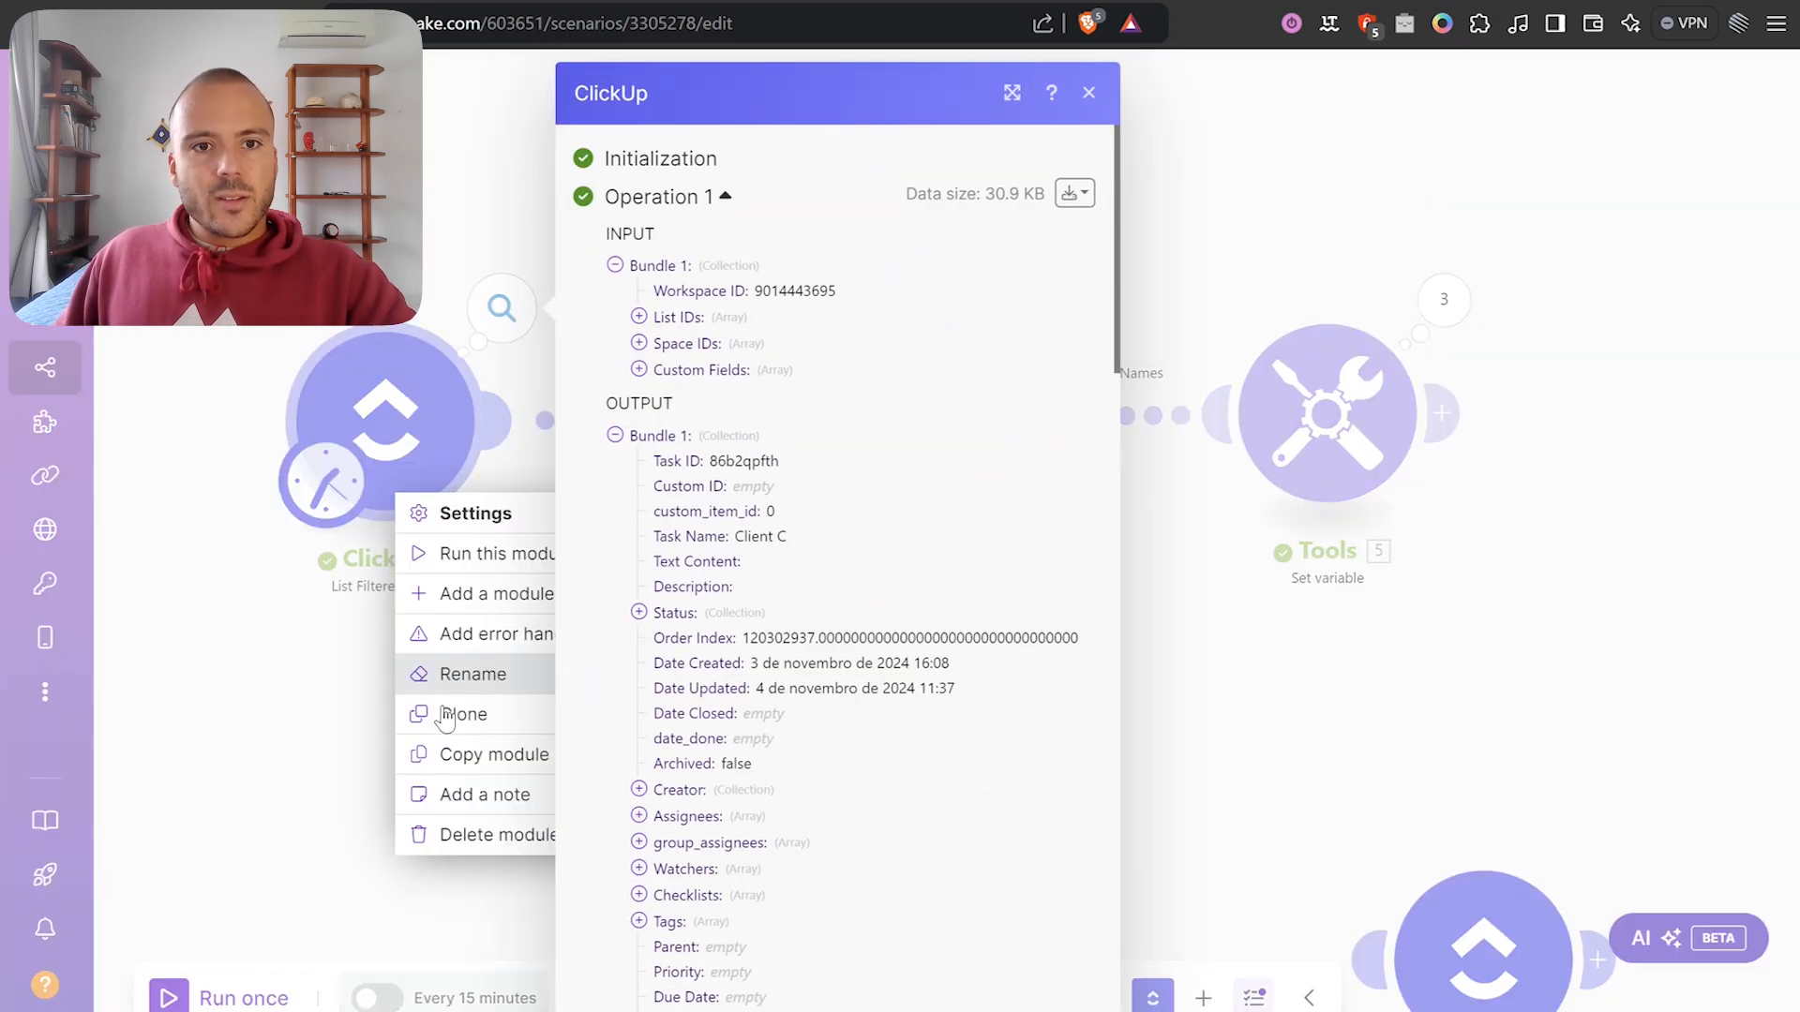
pyautogui.click(275, 754)
pyautogui.click(474, 511)
pyautogui.rightClick(395, 439)
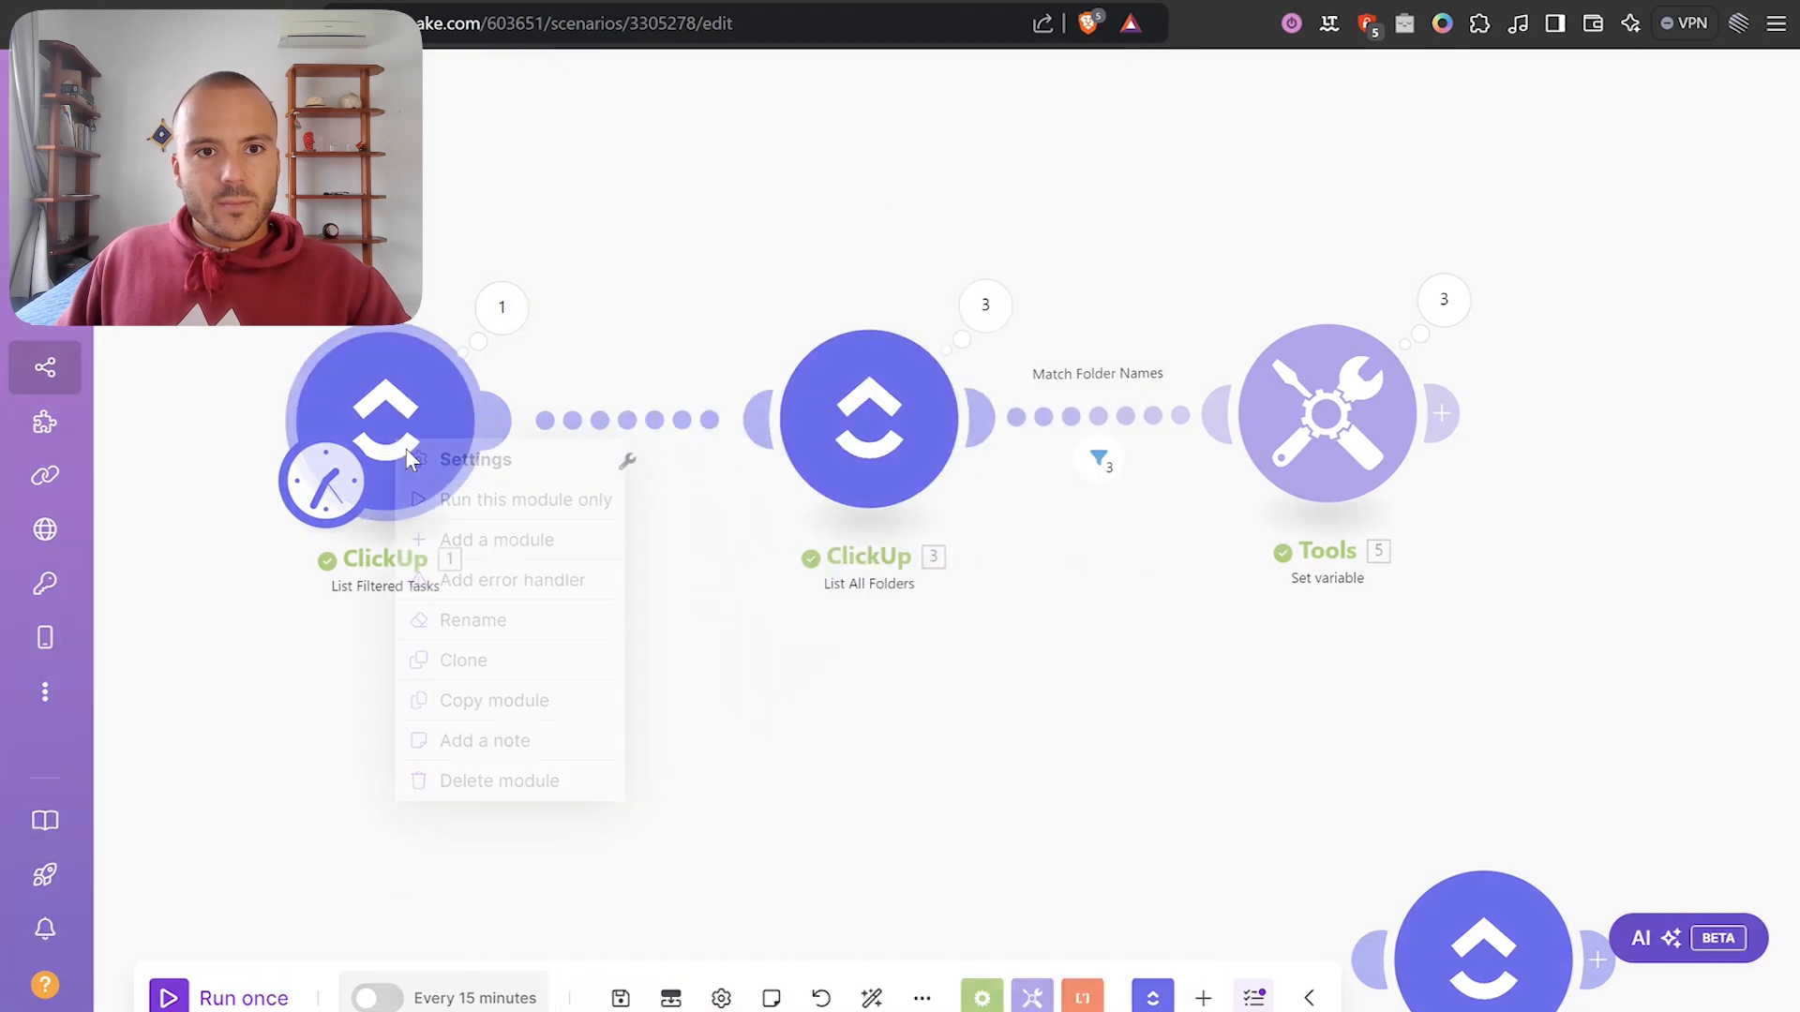
pyautogui.click(509, 634)
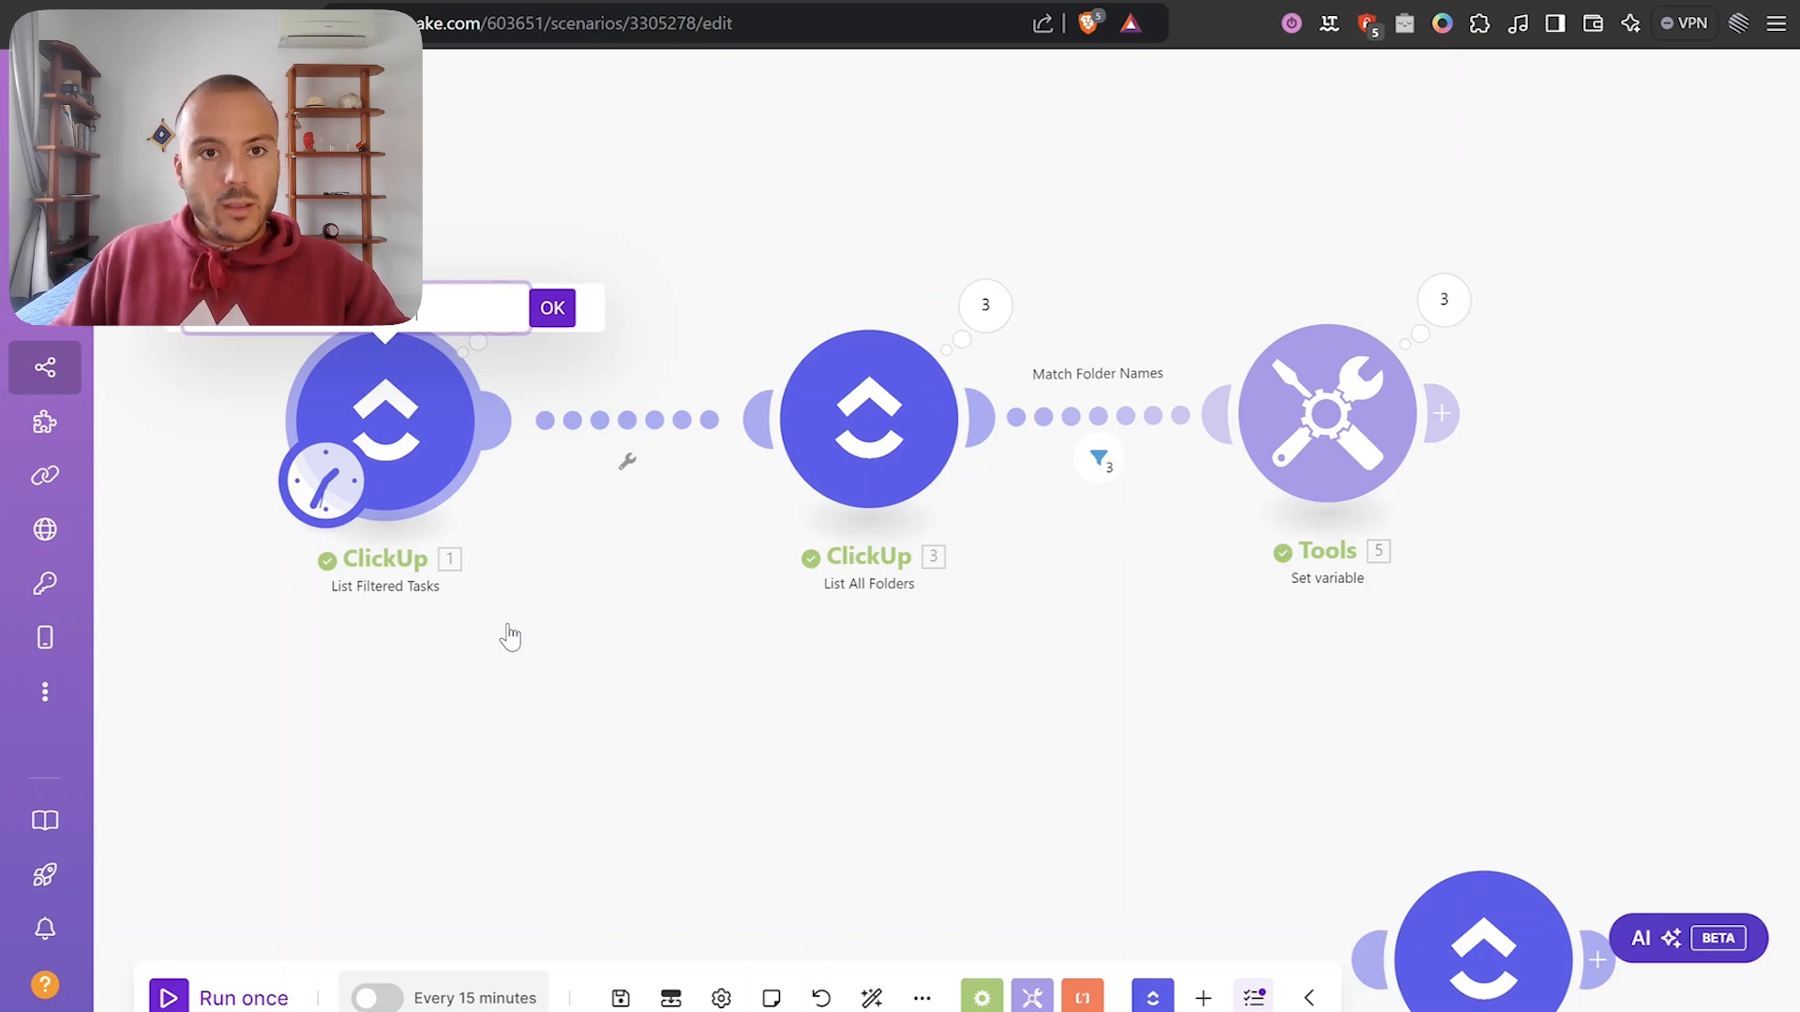
pyautogui.press('Return')
# Rename the second ClickUp module to Delivery folders.
pyautogui.rightClick(914, 478)
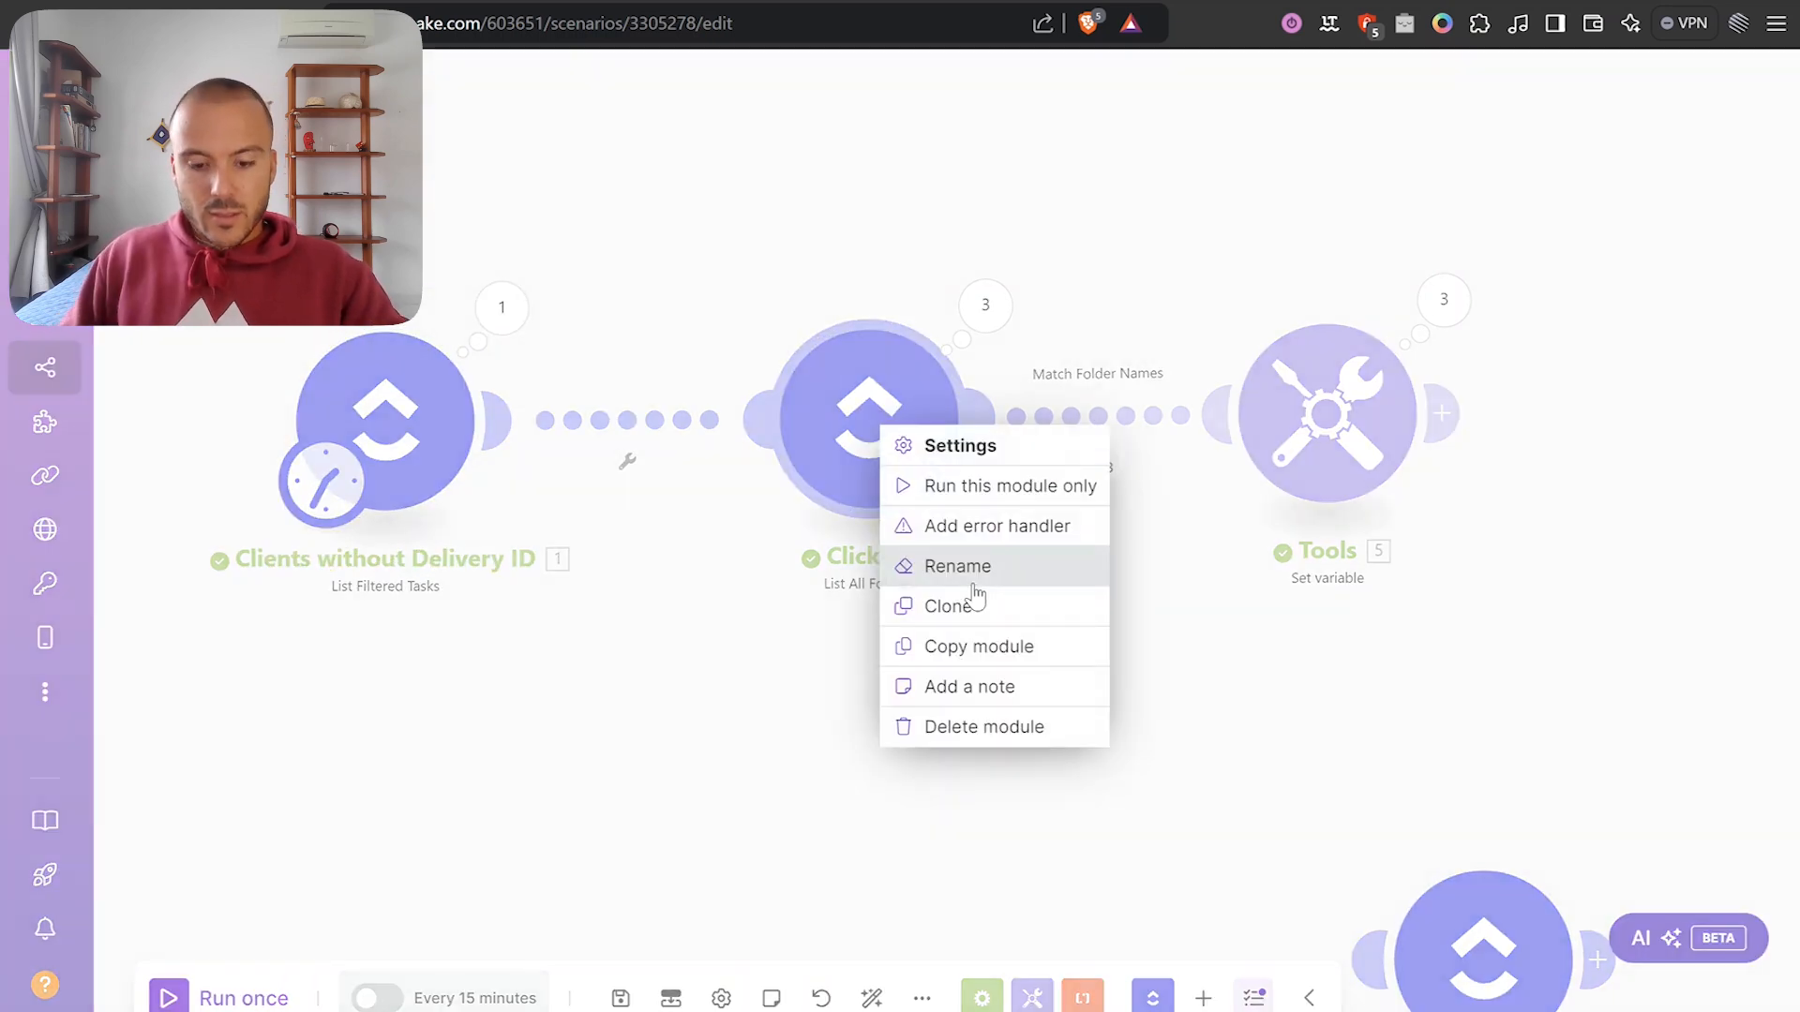
pyautogui.click(975, 589)
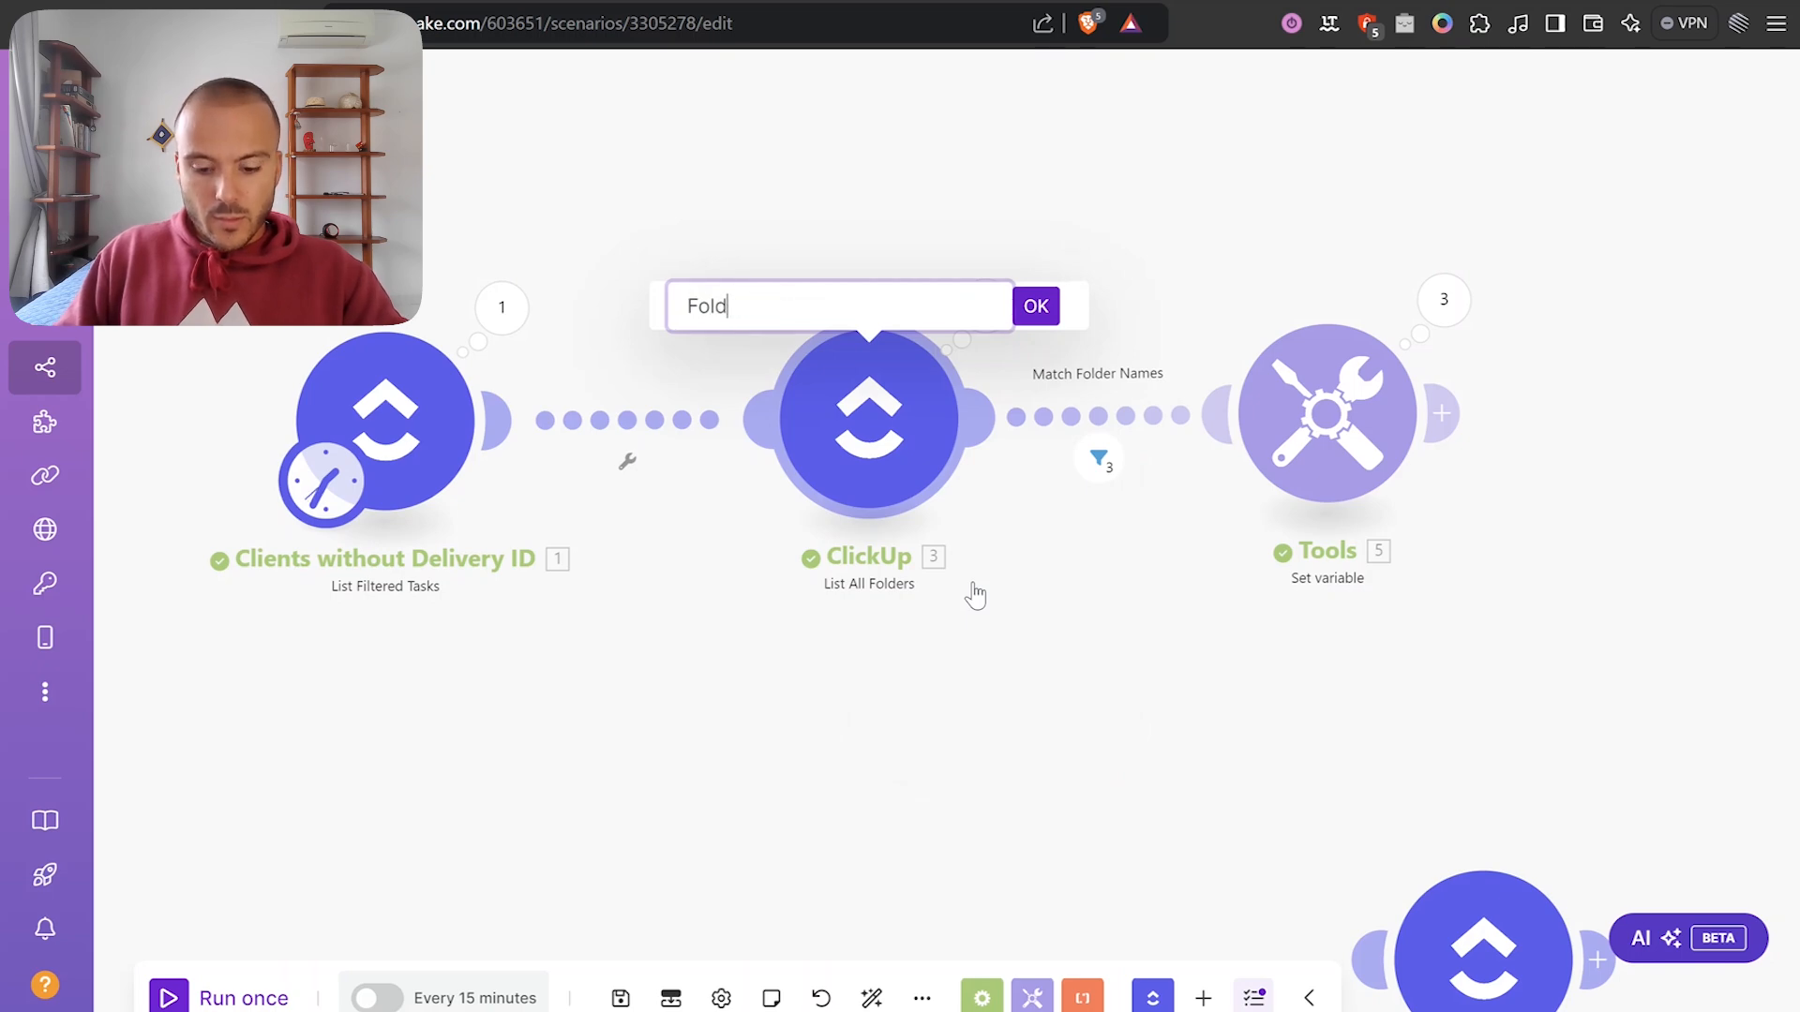
pyautogui.write('Delivery folde')
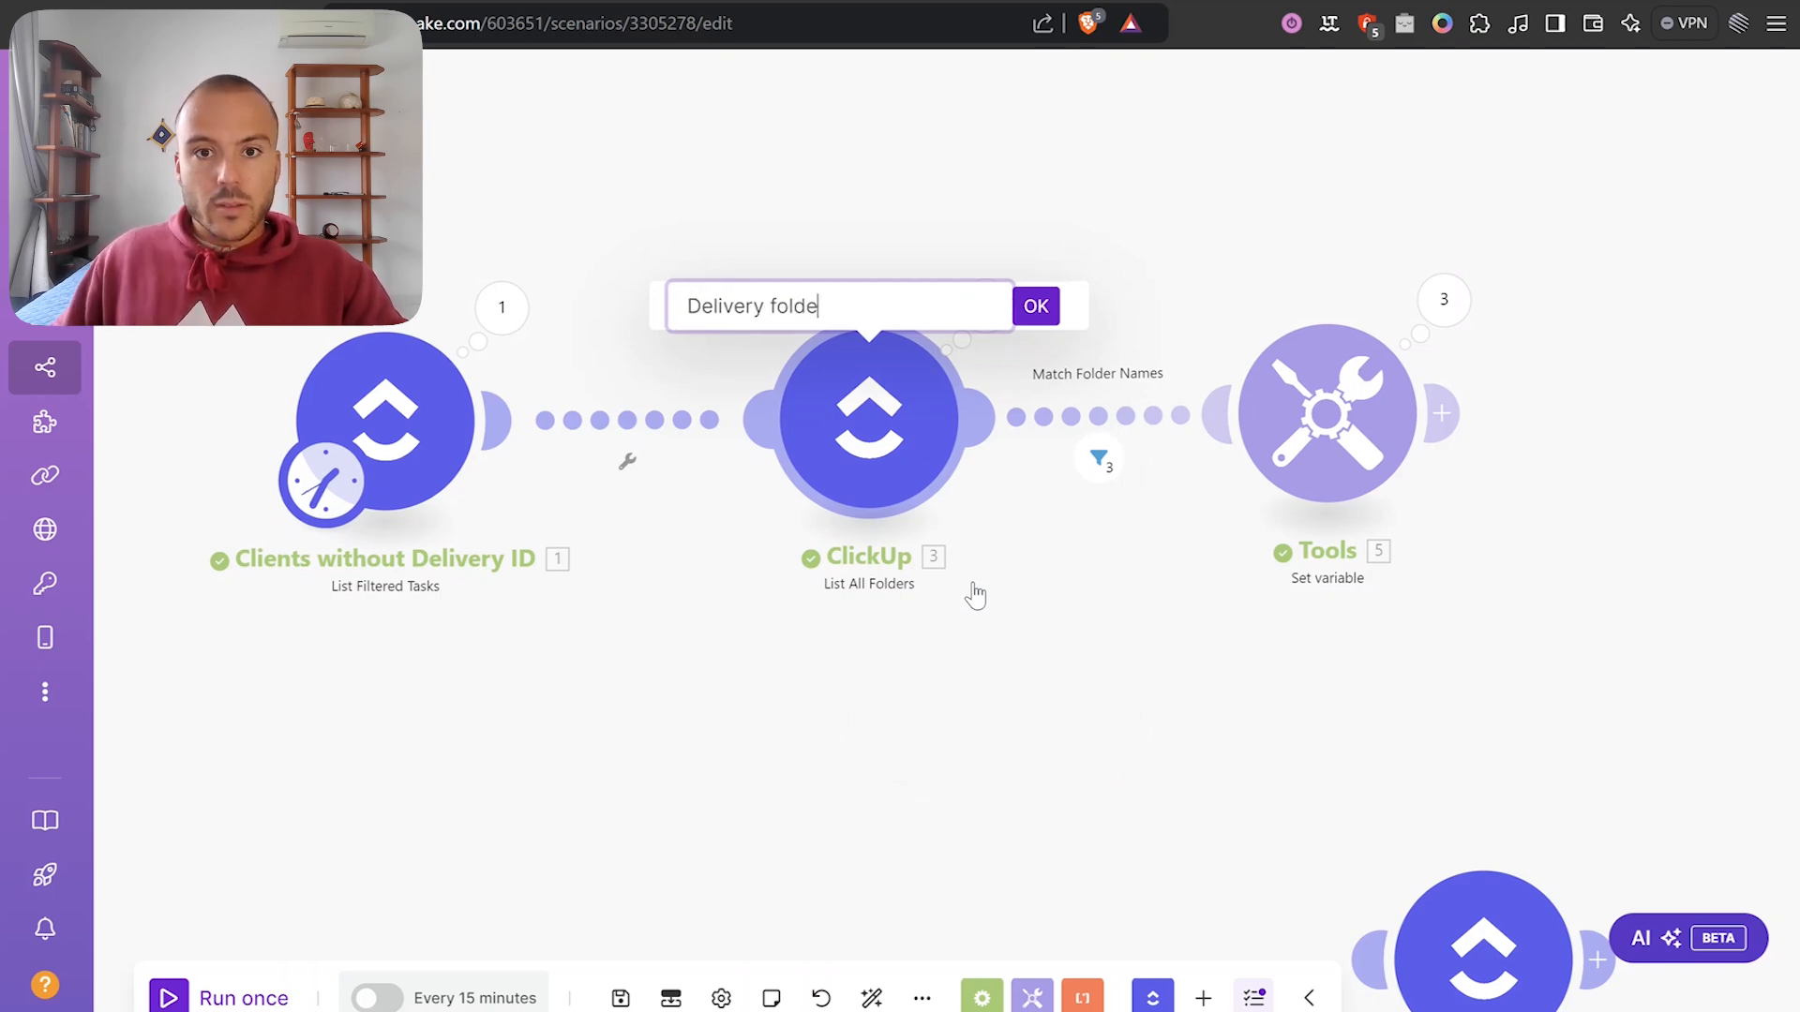
pyautogui.write('rs')
pyautogui.press('Return')
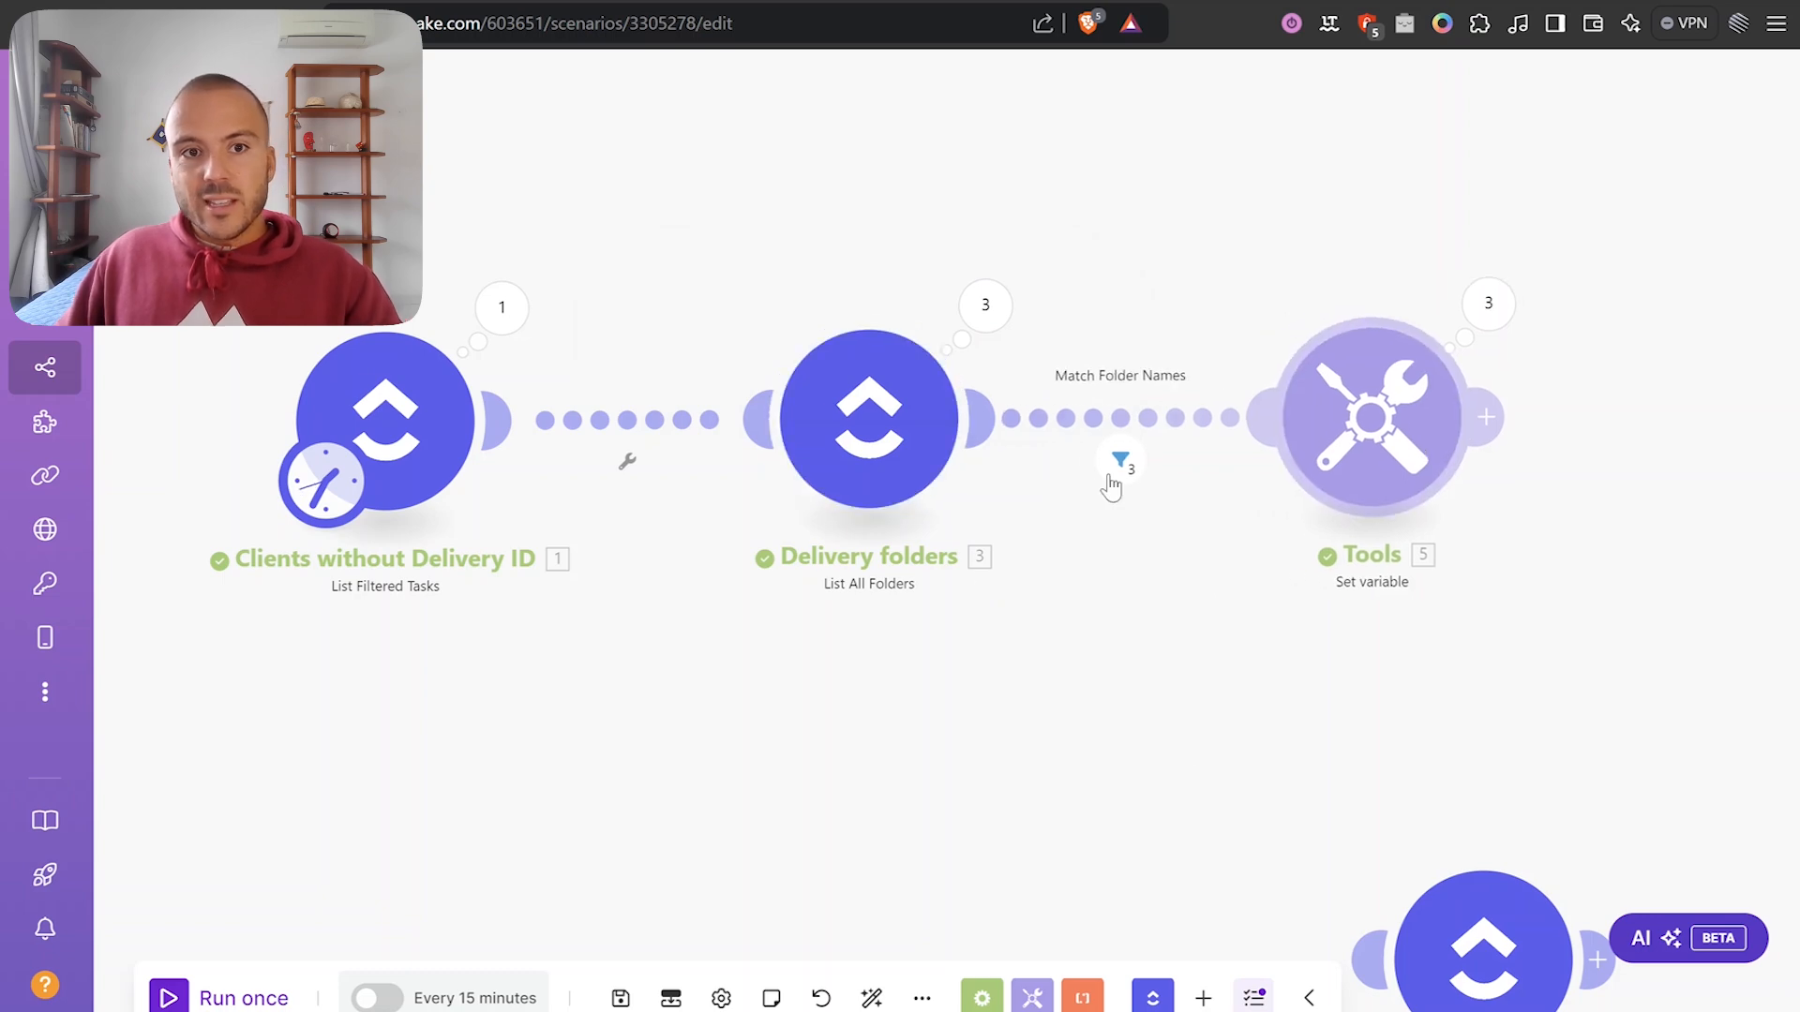
pyautogui.moveTo(743, 740); pyautogui.dragTo(687, 713)
pyautogui.scroll(1, 761, 427)
pyautogui.moveTo(951, 659); pyautogui.dragTo(1015, 651)
pyautogui.moveTo(1189, 545); pyautogui.dragTo(968, 504)
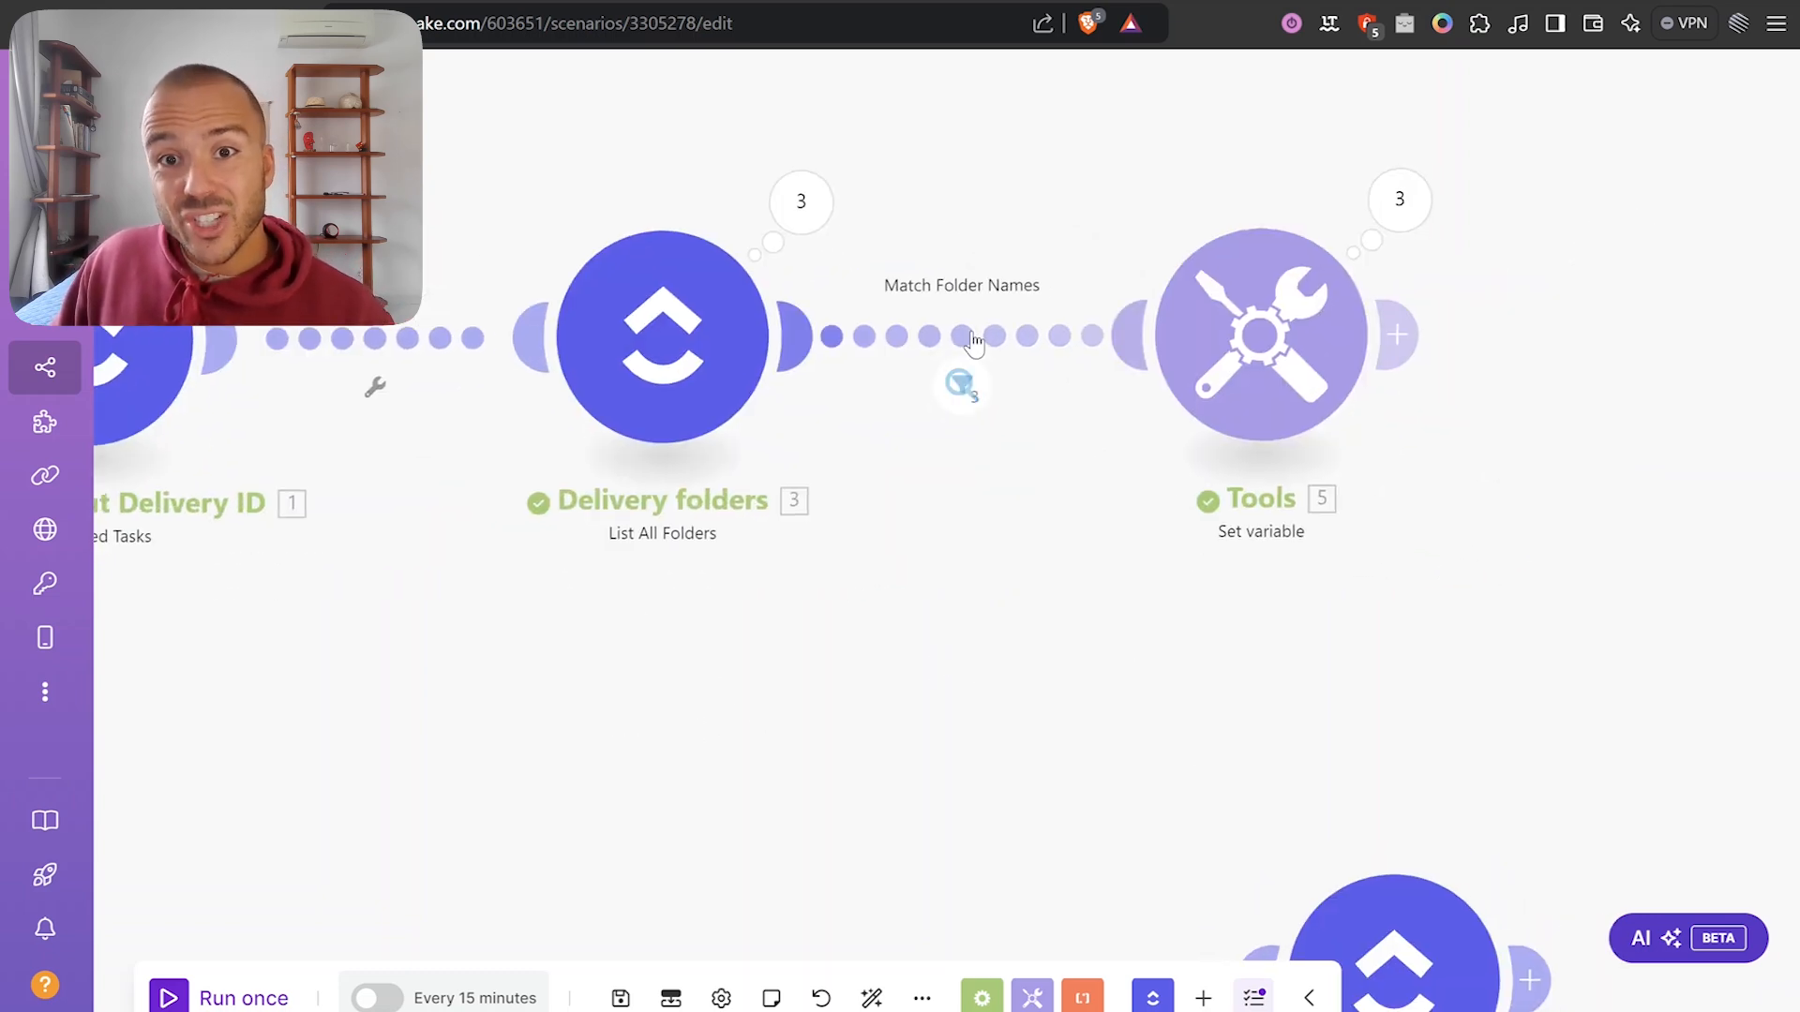
pyautogui.click(972, 341)
pyautogui.click(975, 514)
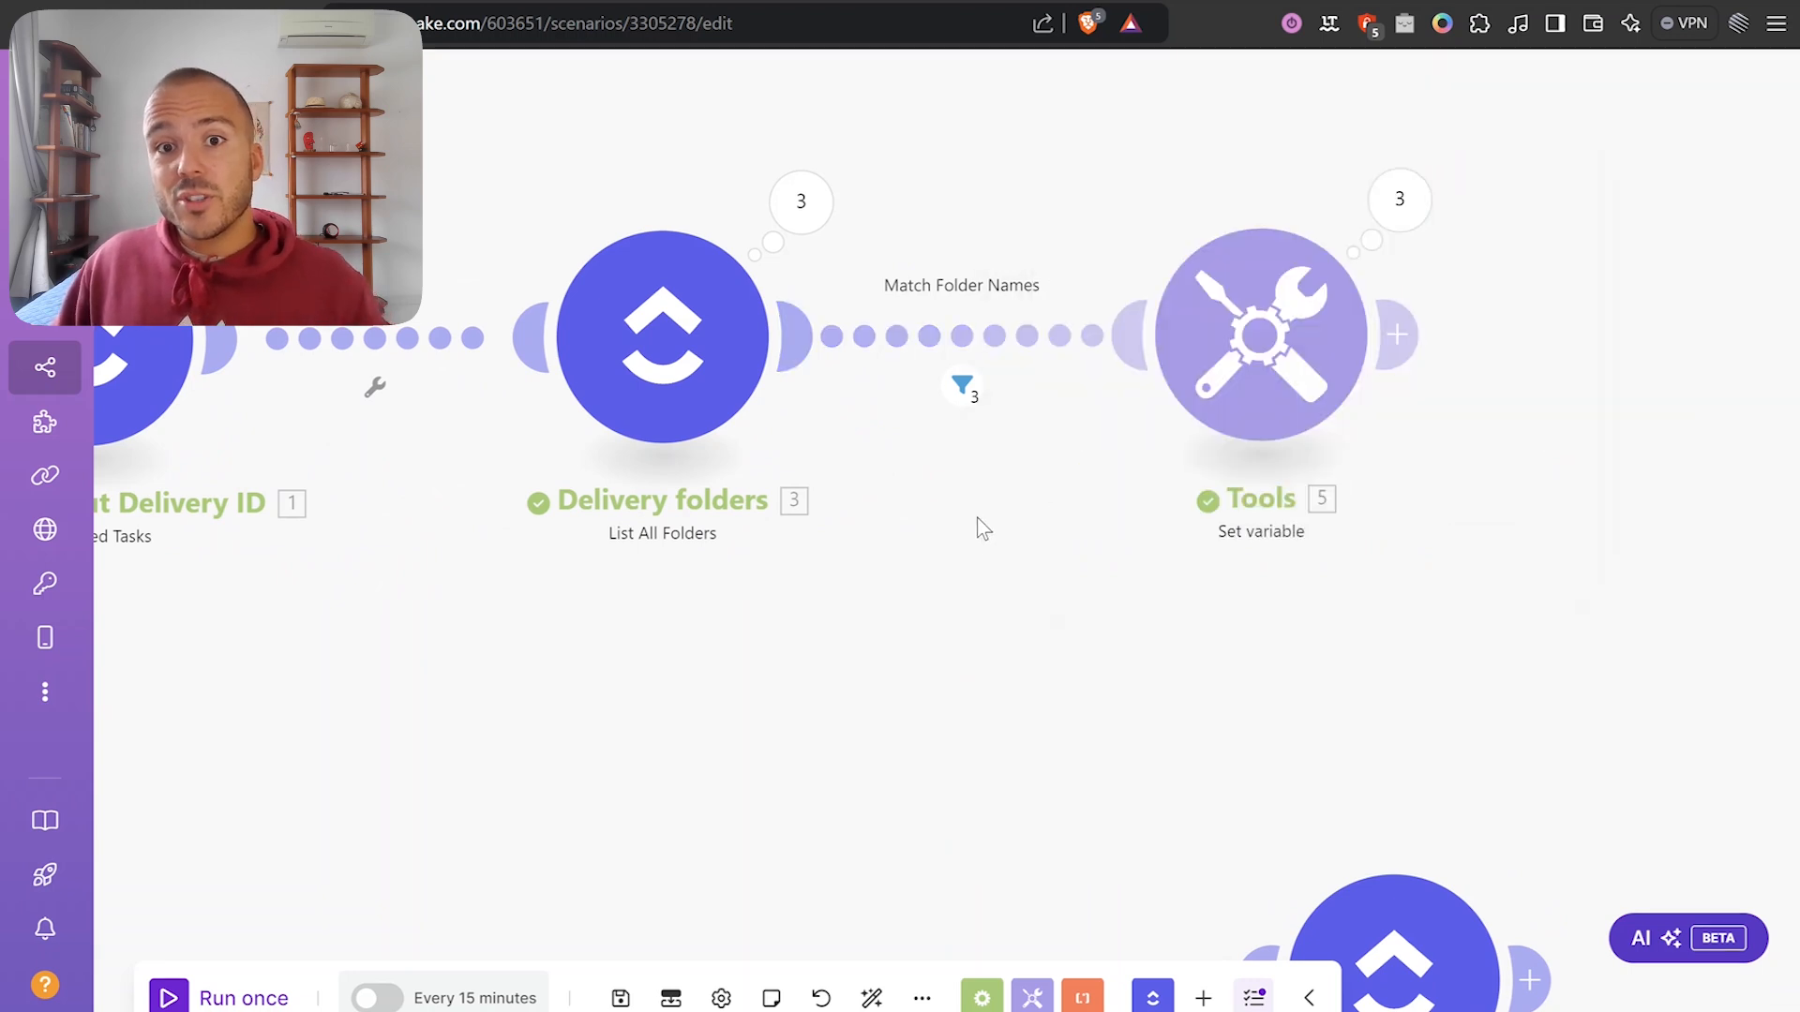
pyautogui.moveTo(975, 525); pyautogui.dragTo(879, 525)
pyautogui.moveTo(1157, 323); pyautogui.dragTo(1232, 320)
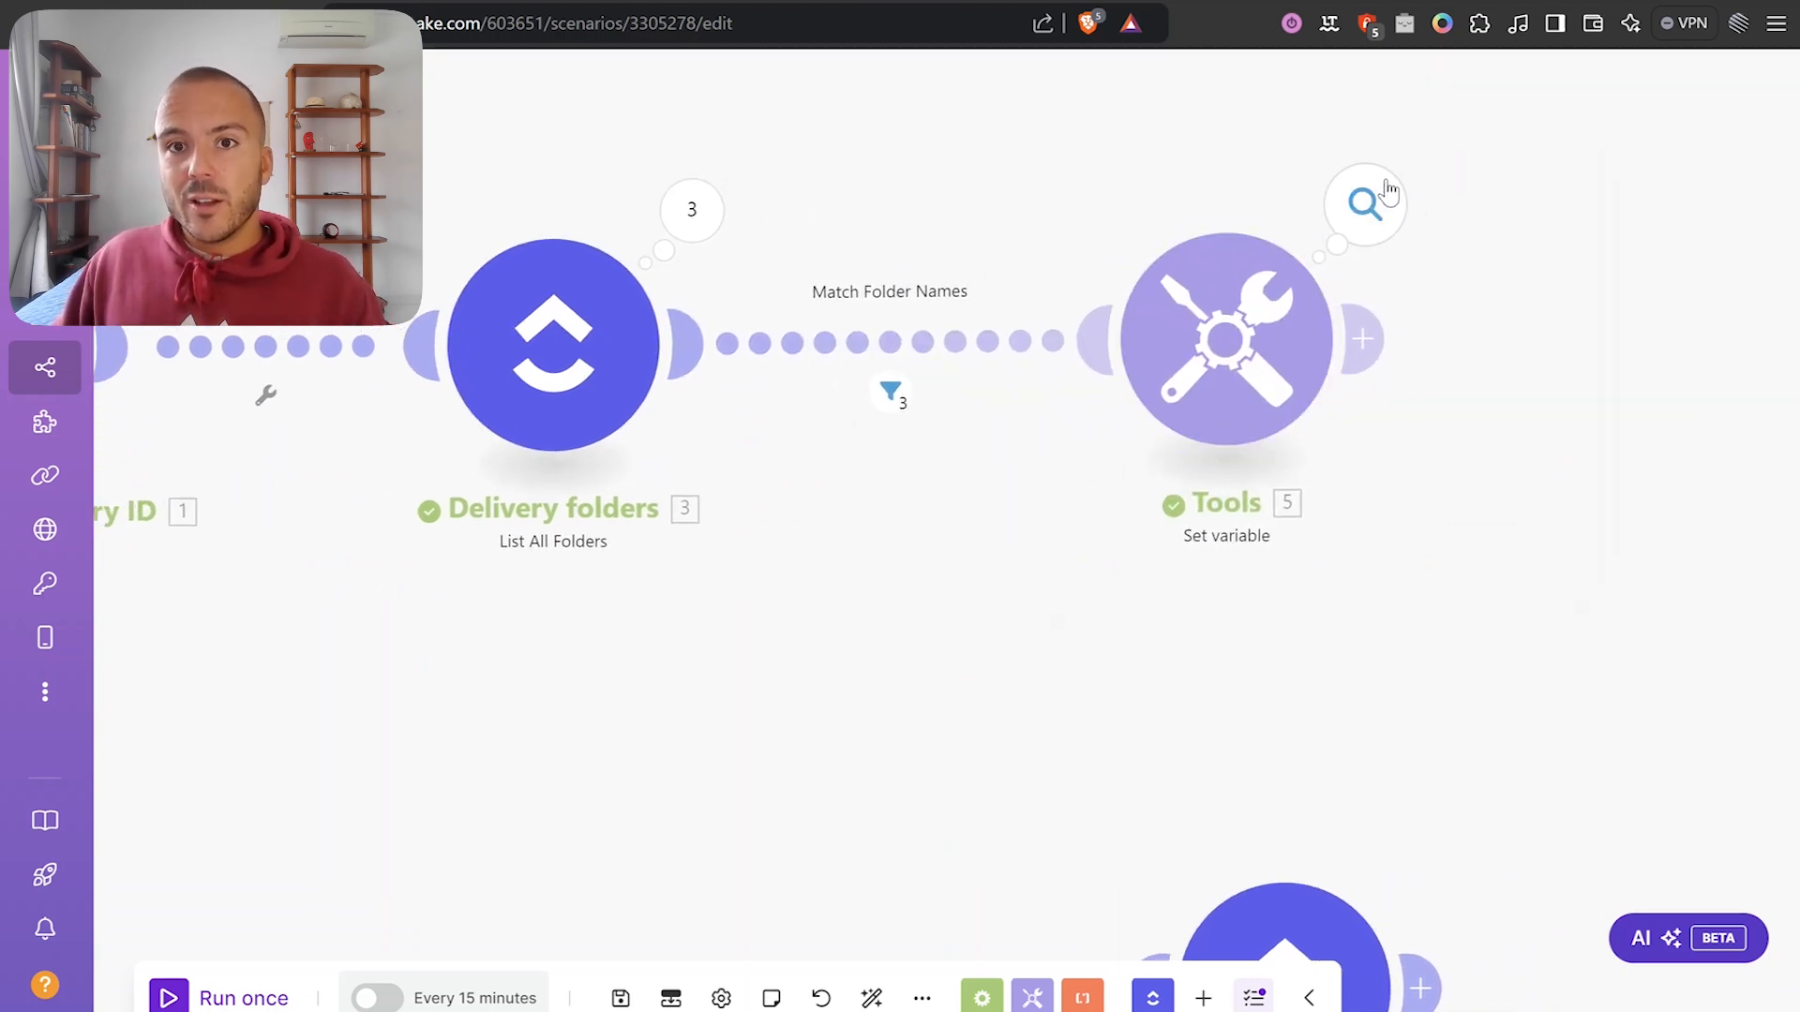
pyautogui.click(1384, 194)
pyautogui.click(908, 198)
pyautogui.click(893, 436)
pyautogui.doubleClick(920, 459)
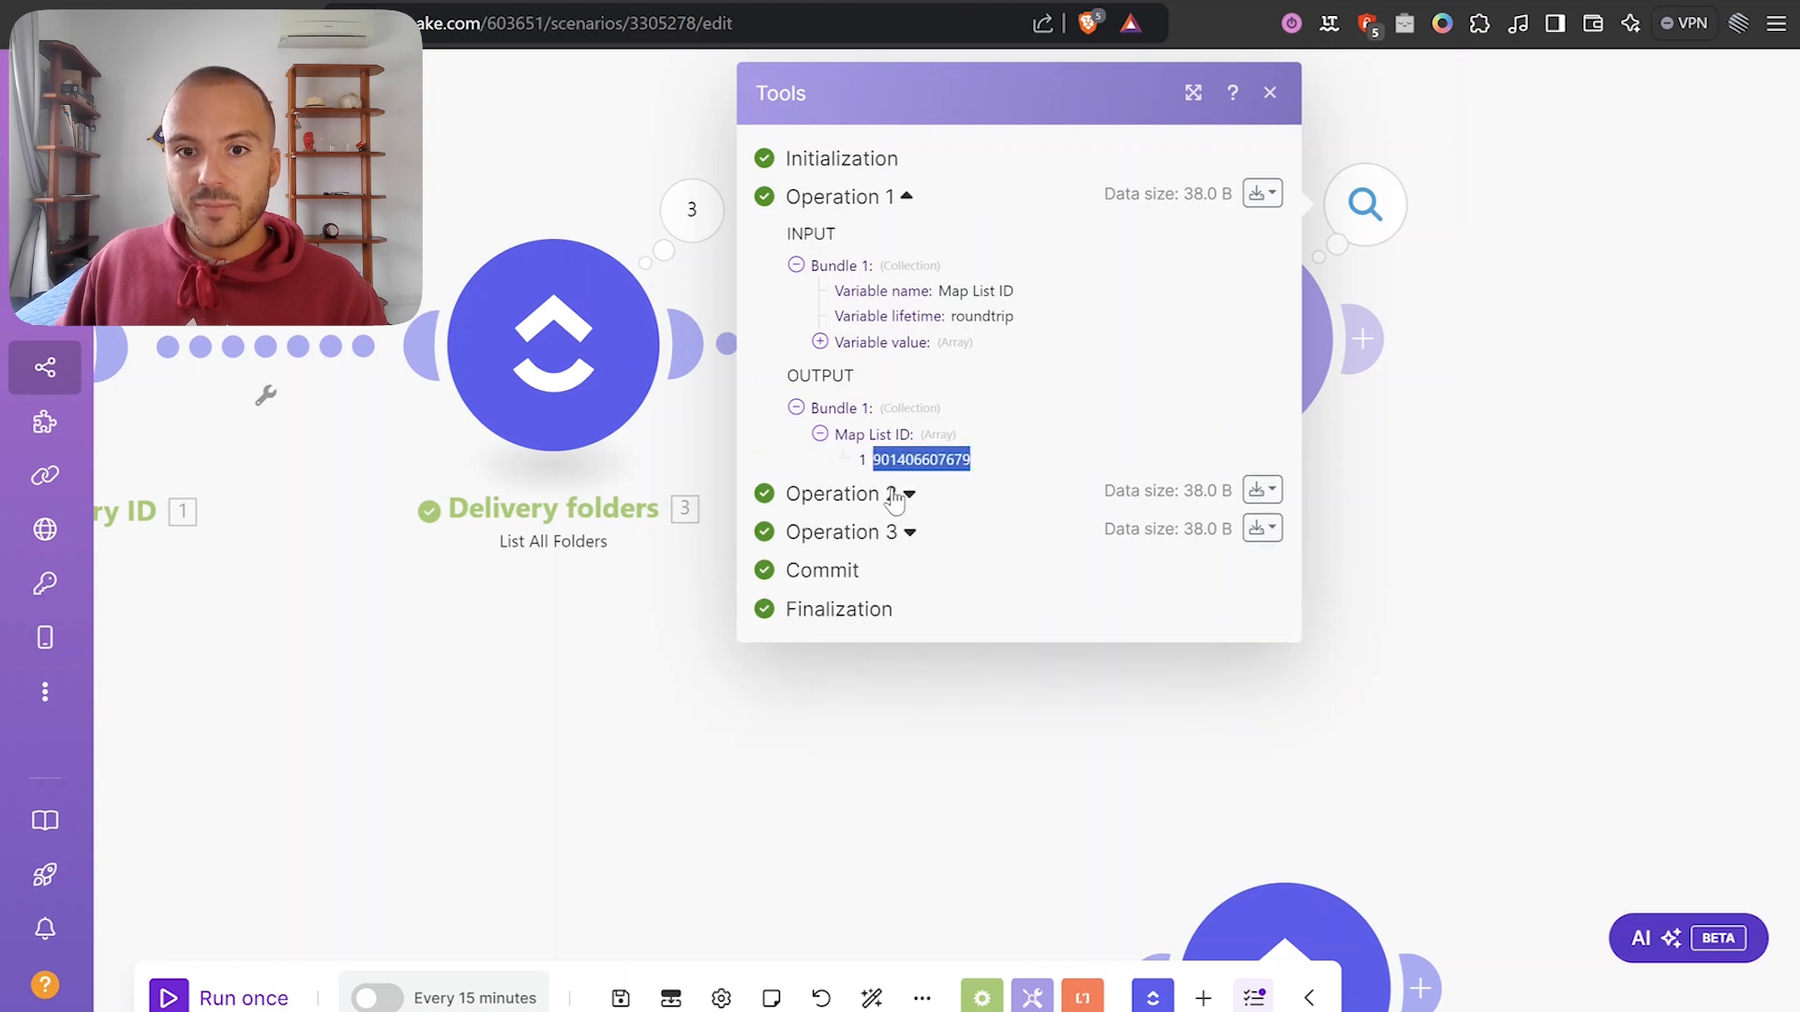
pyautogui.click(897, 497)
pyautogui.click(874, 731)
pyautogui.click(901, 792)
pyautogui.click(1406, 576)
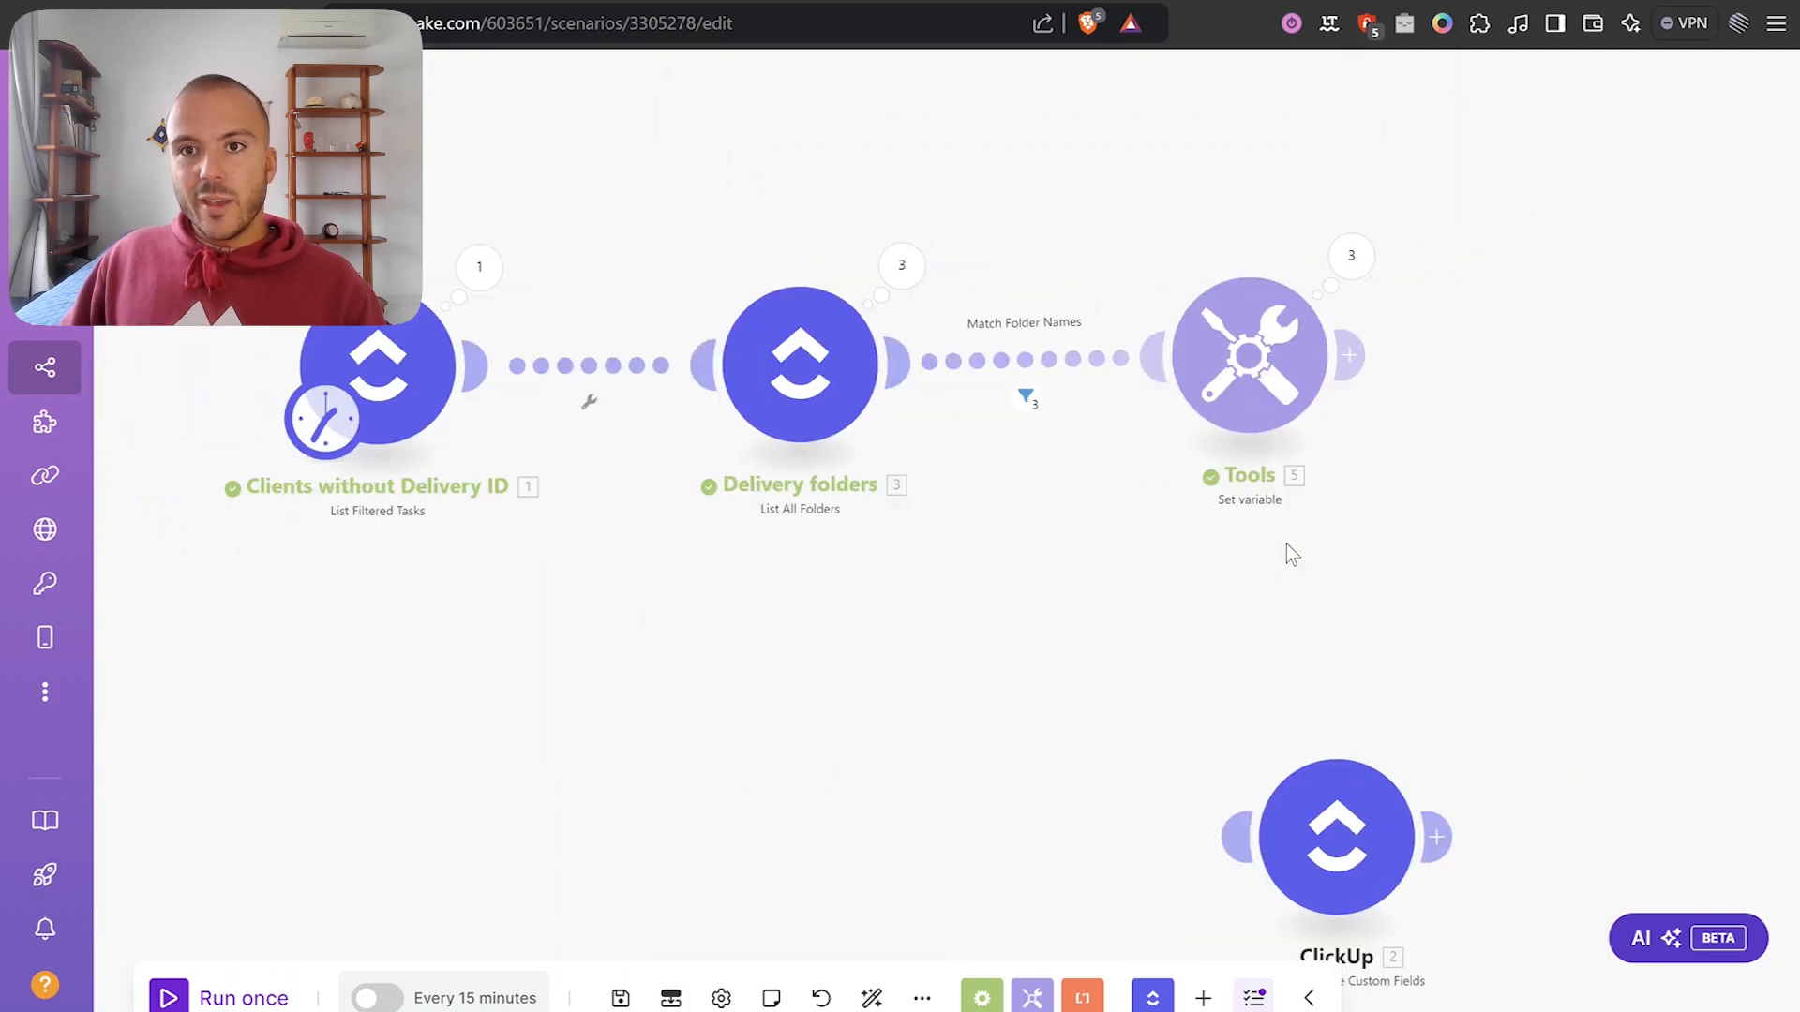
# Add a ClickUp Edit a Task with Custom Fields module after Tools.
pyautogui.moveTo(1465, 601); pyautogui.dragTo(1328, 577)
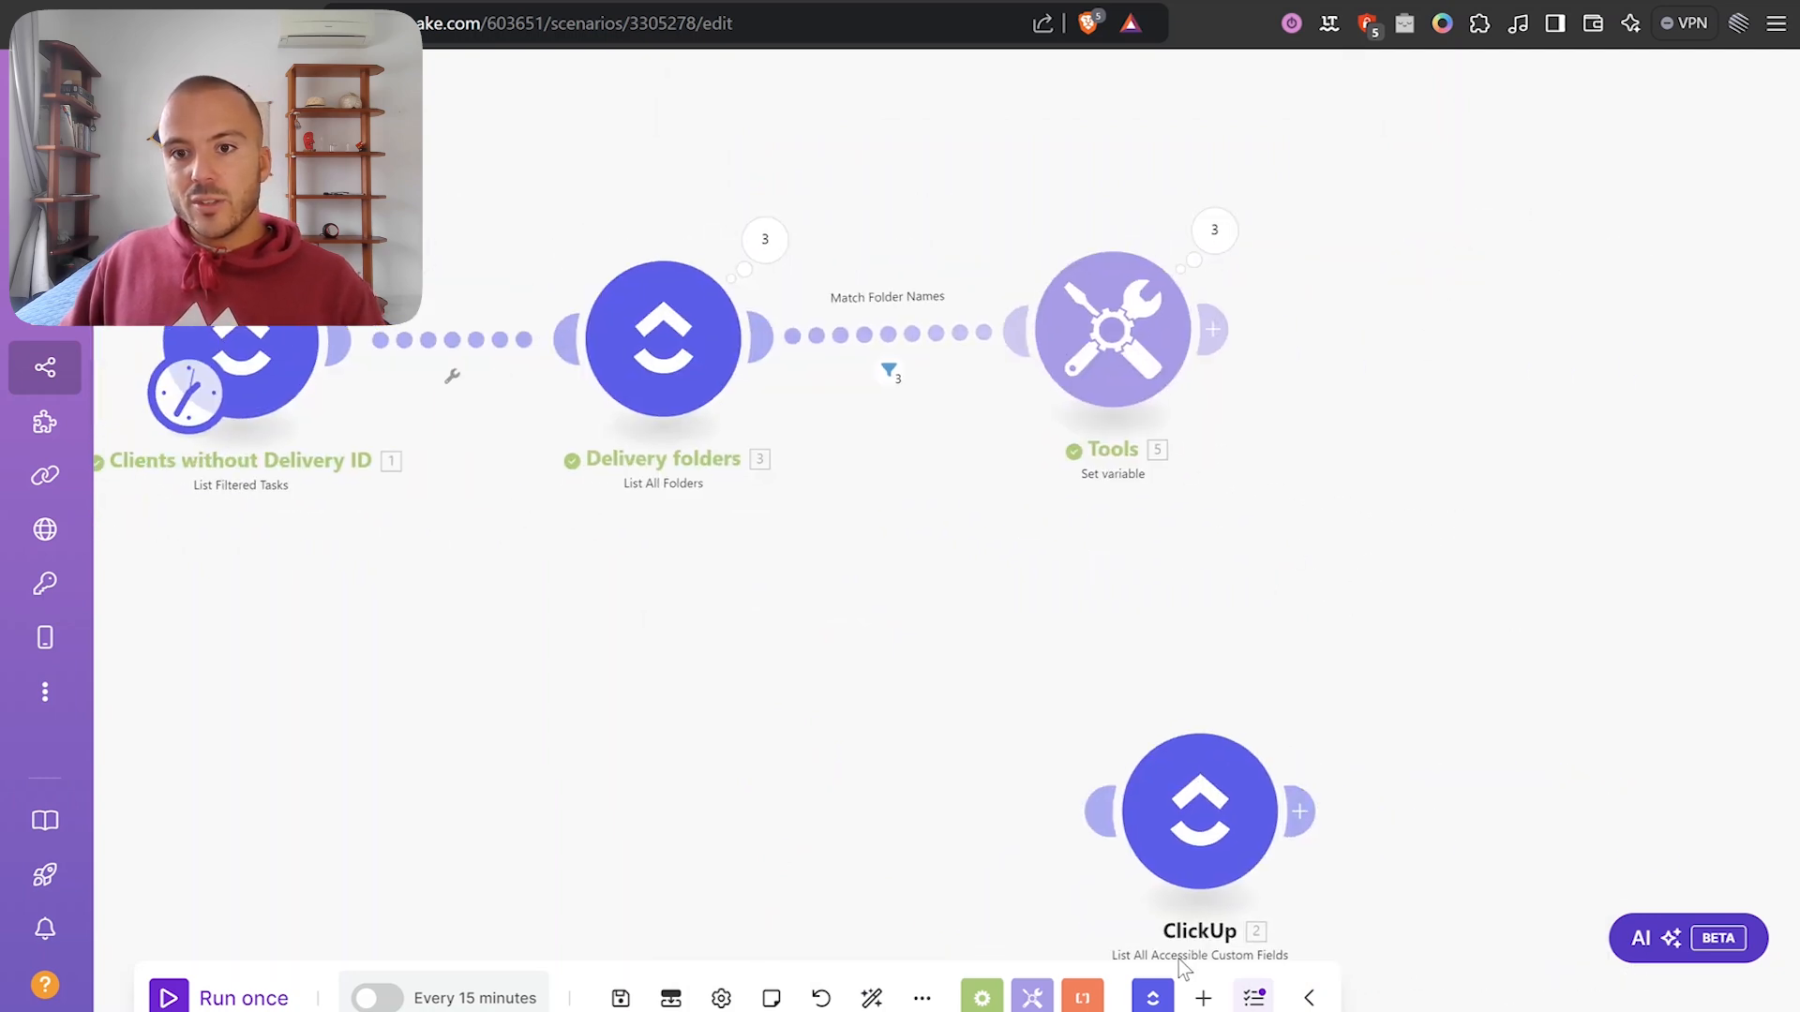
pyautogui.click(1153, 997)
pyautogui.scroll(-4, 1338, 562)
pyautogui.scroll(-5, 1270, 584)
pyautogui.scroll(2, 1195, 586)
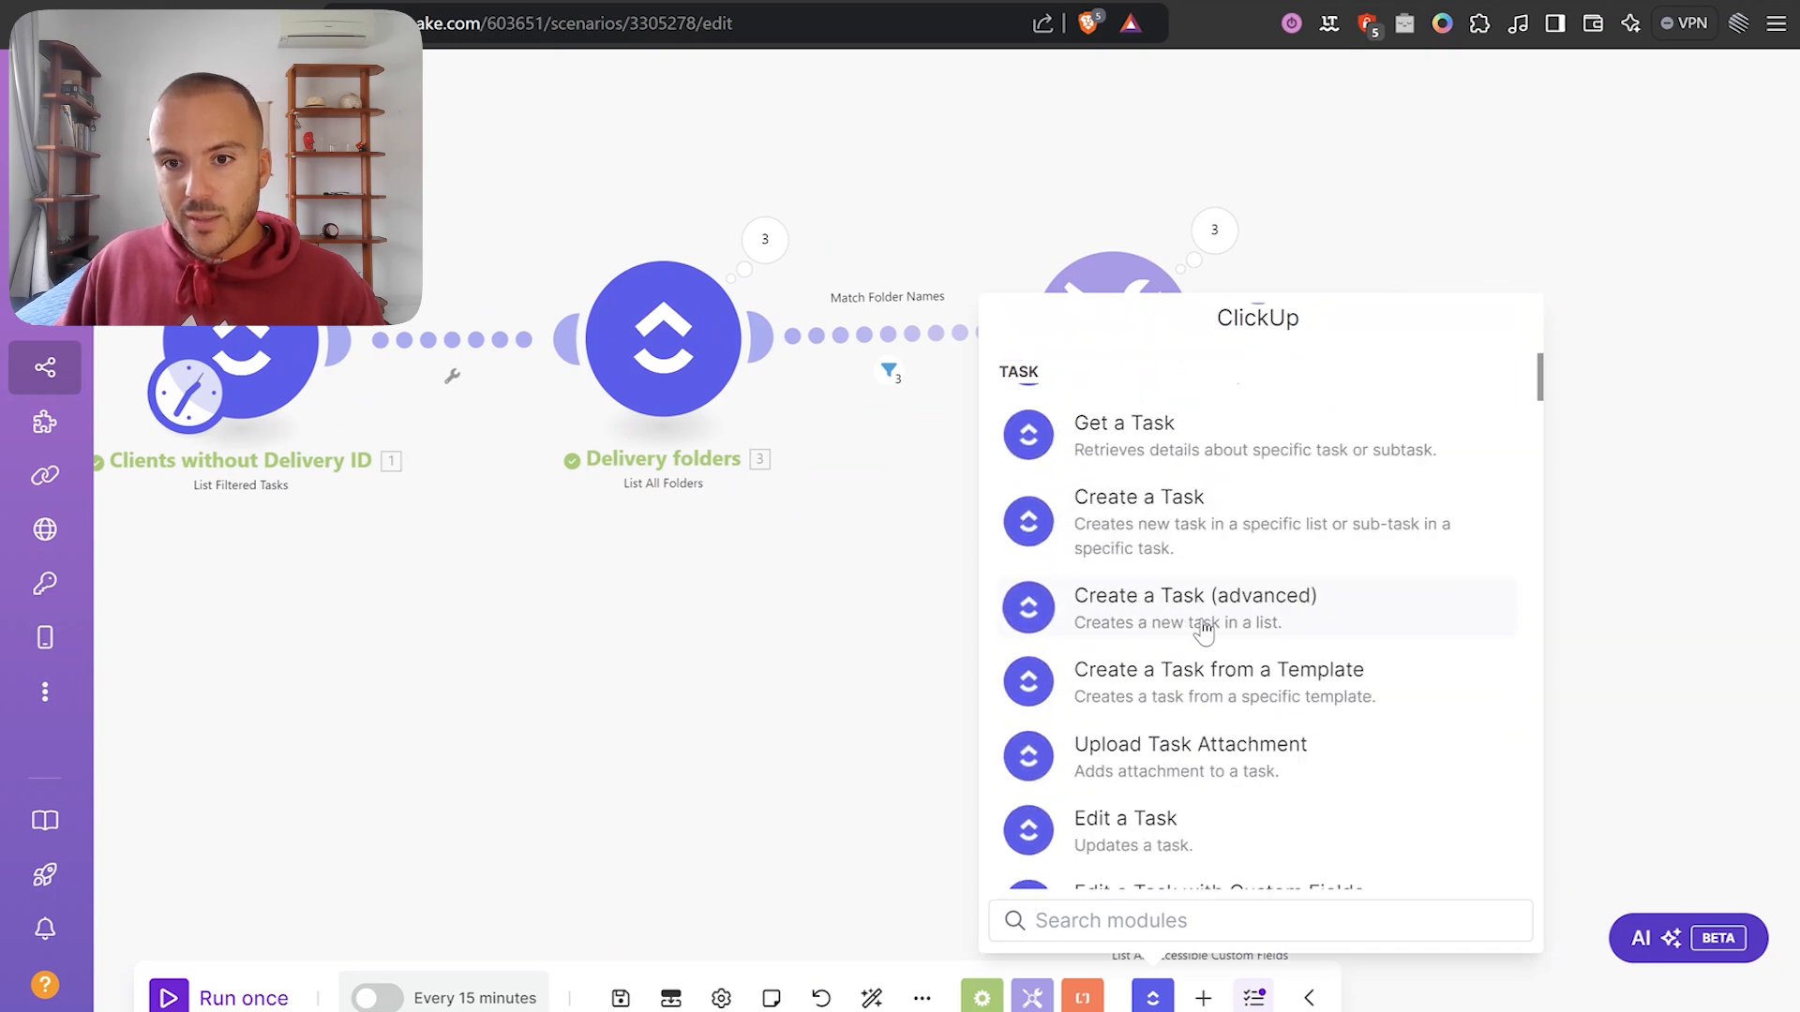
pyautogui.scroll(-2, 1204, 632)
pyautogui.click(1224, 777)
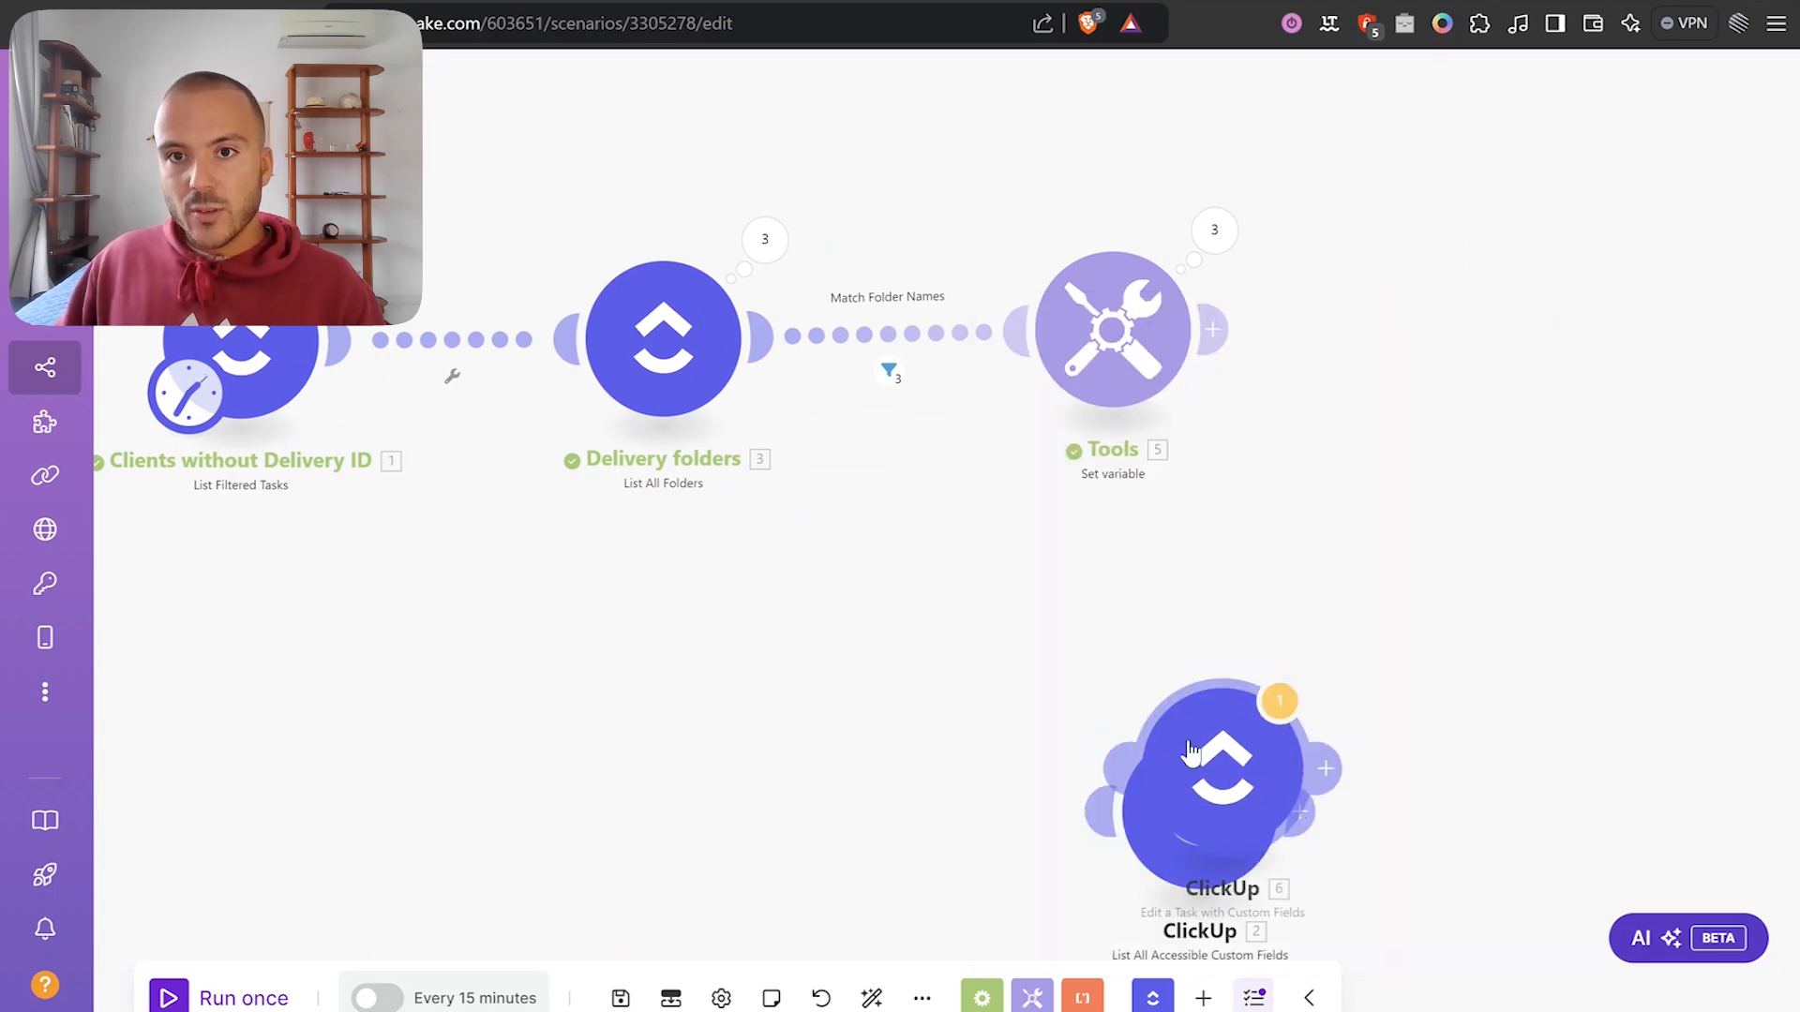
# Point it at workspace Mightybyte, space Test Management, <Folderless Lists>, list Projects Overview.
pyautogui.click(1277, 451)
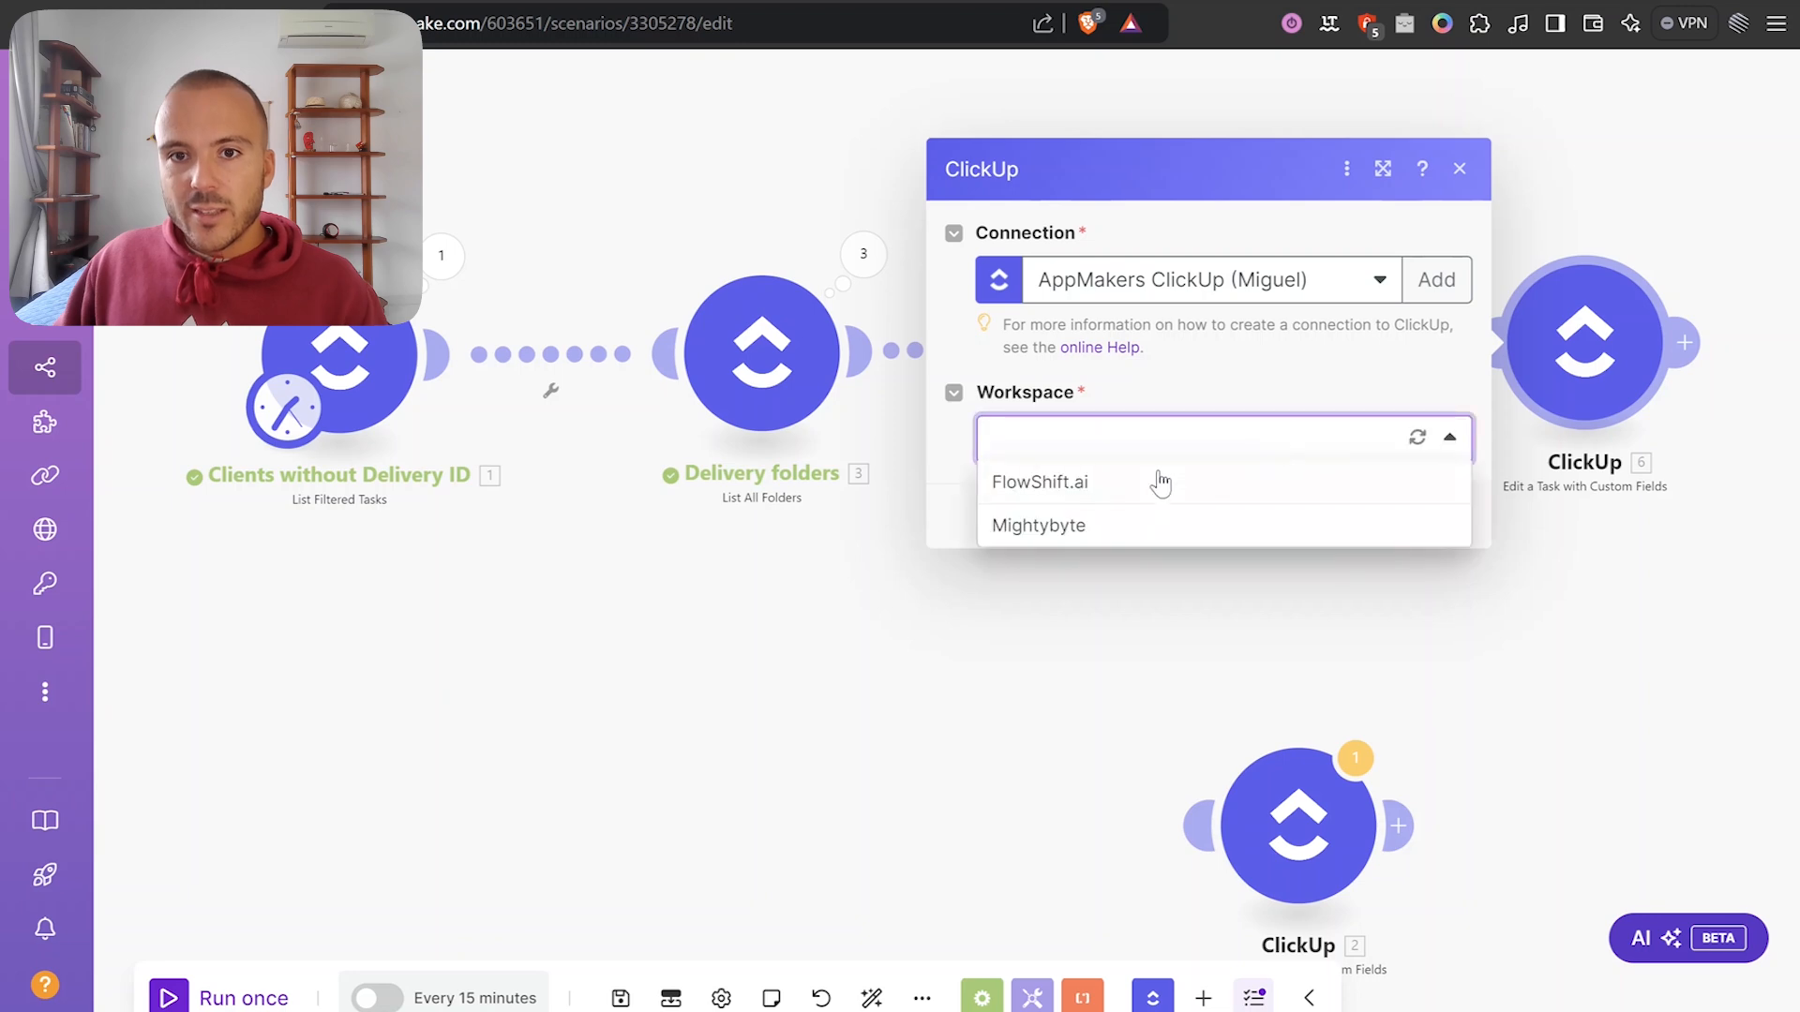
pyautogui.click(1053, 525)
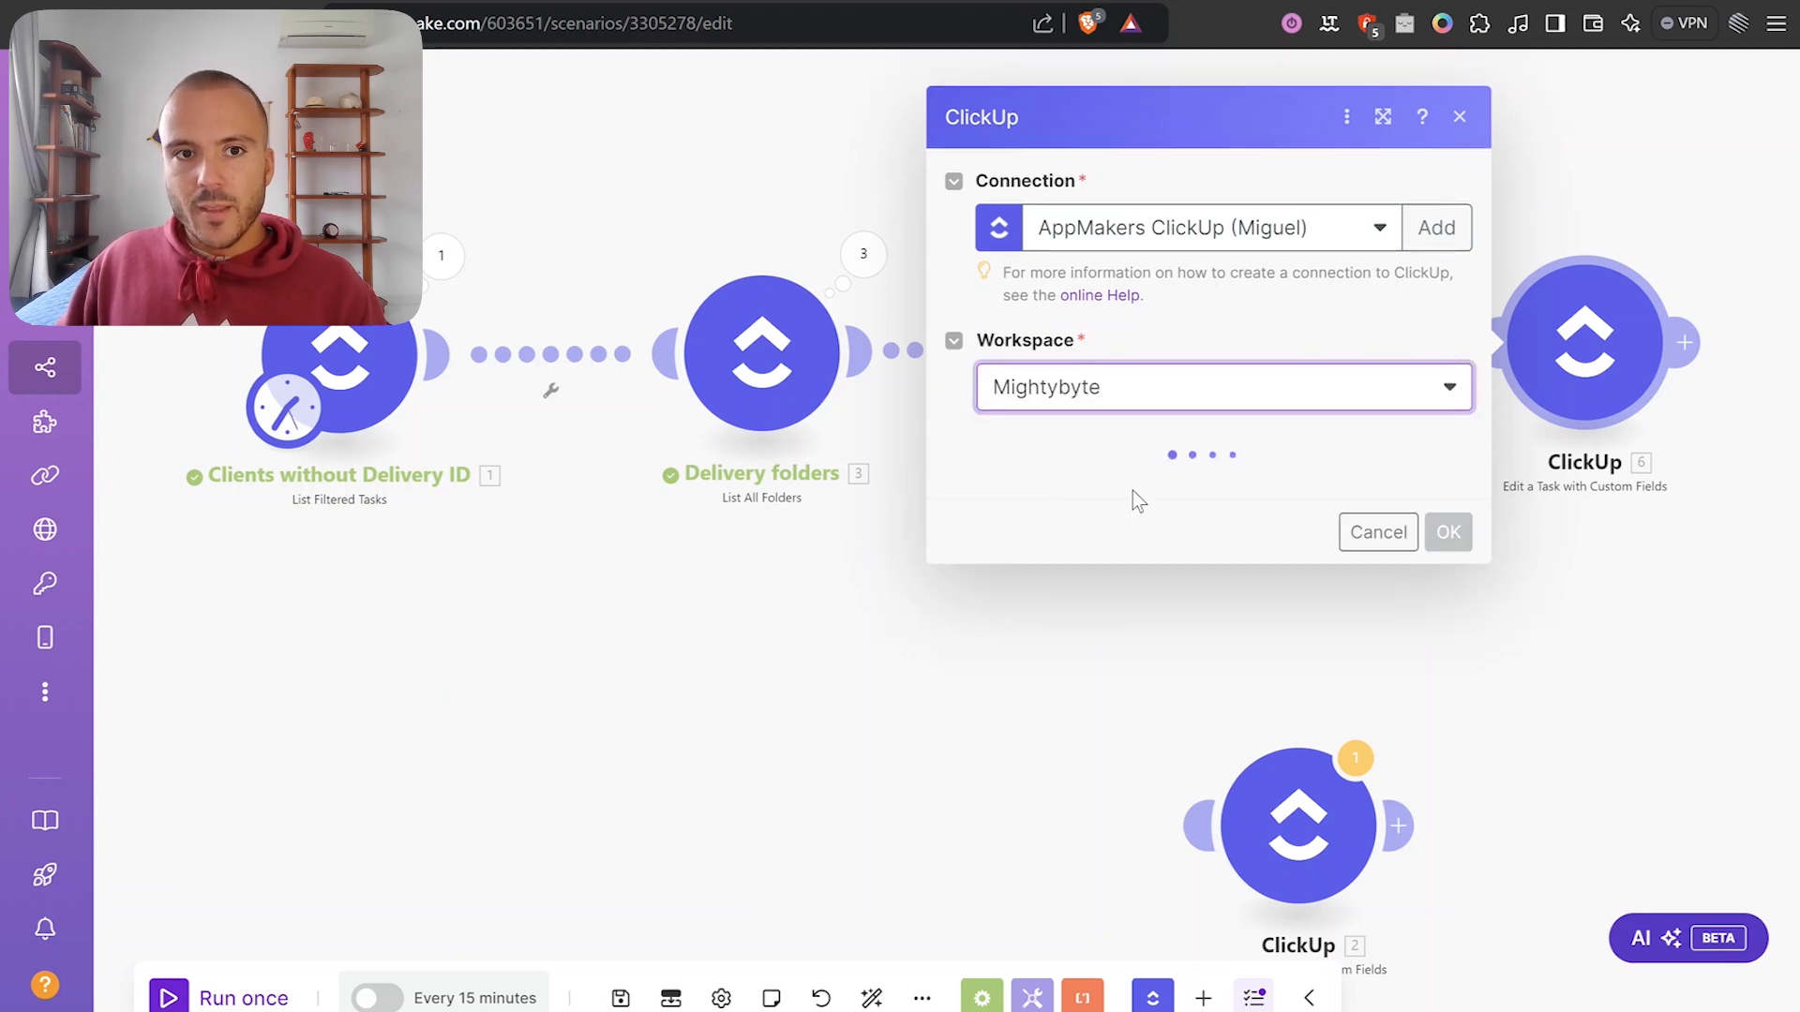
pyautogui.click(1204, 494)
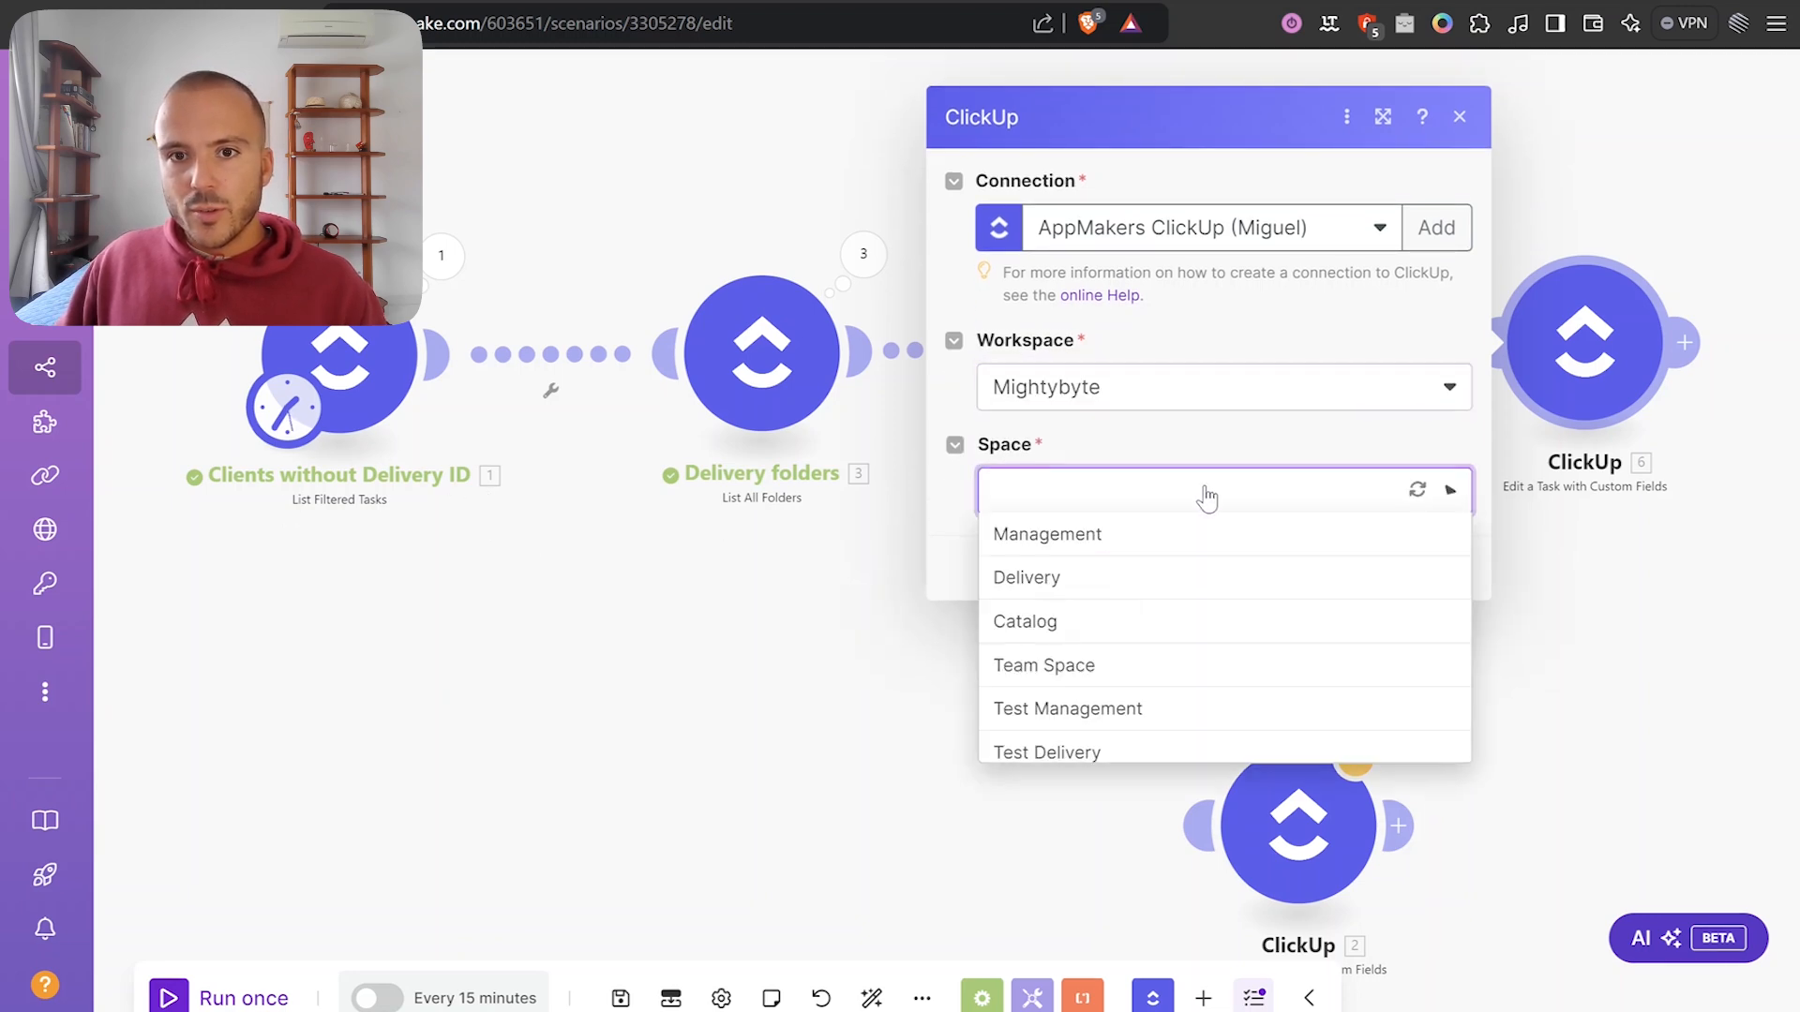
pyautogui.click(1088, 710)
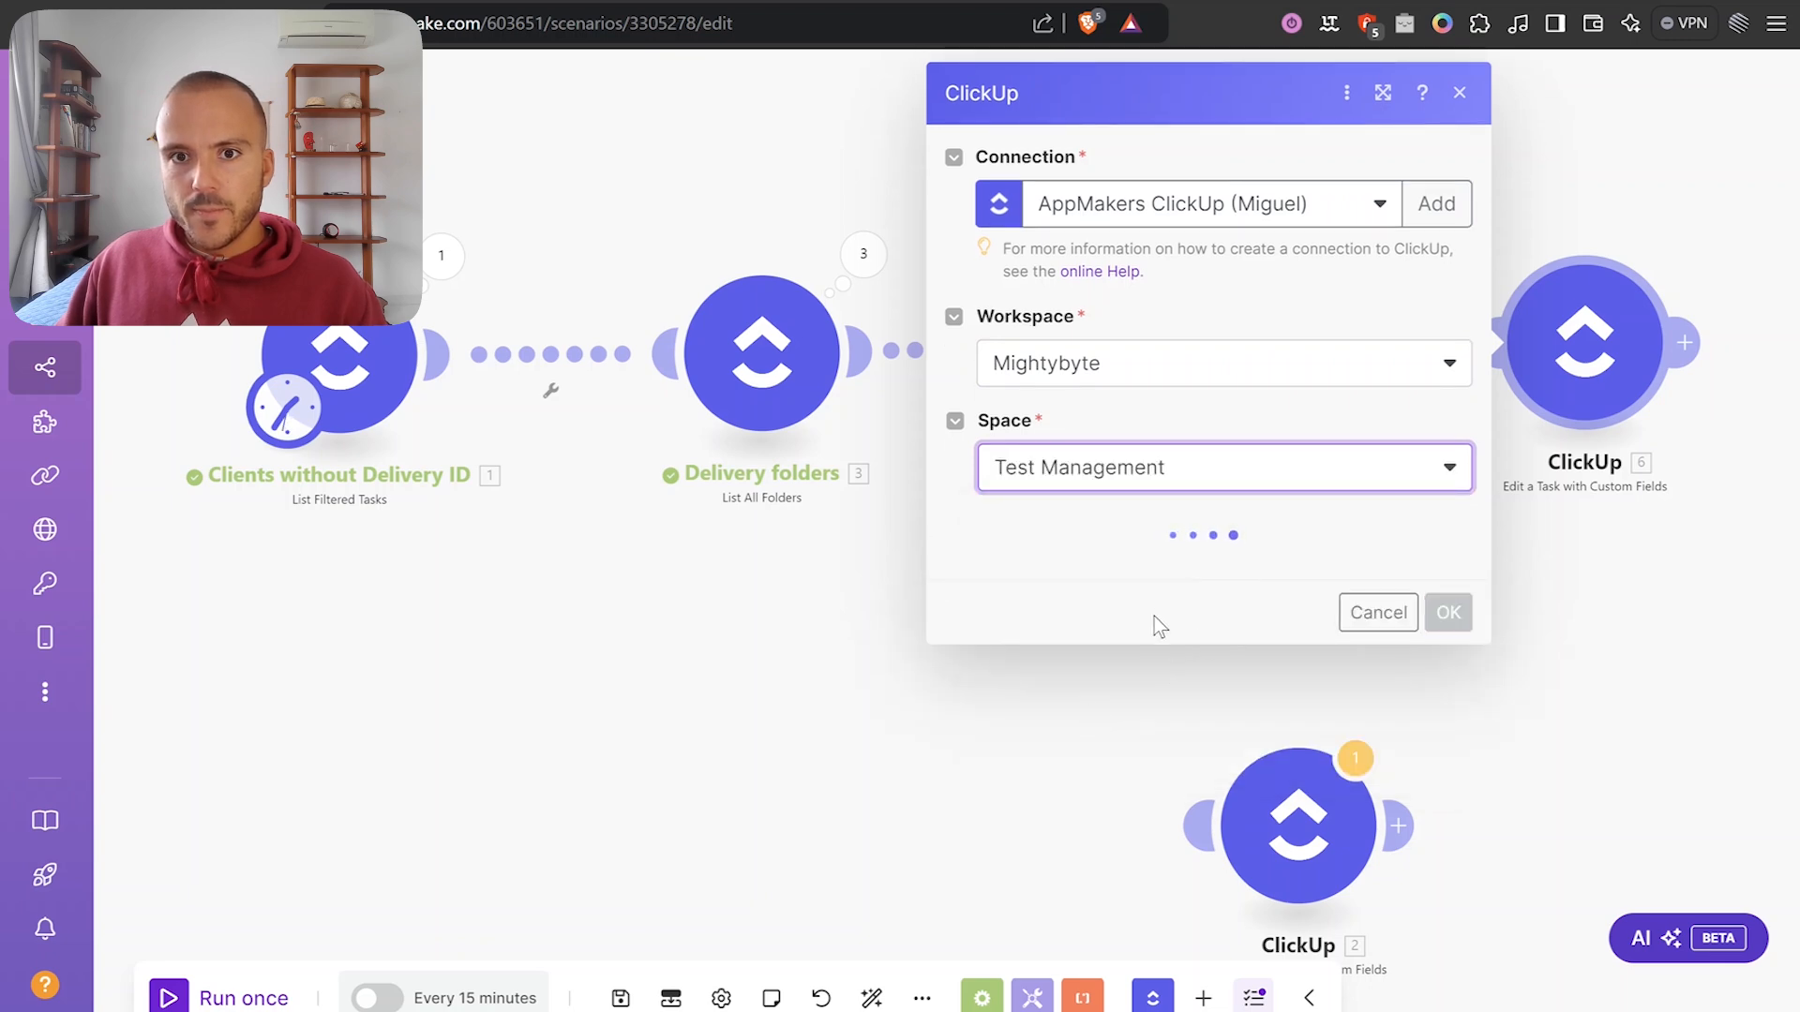
pyautogui.click(1128, 586)
pyautogui.click(1112, 615)
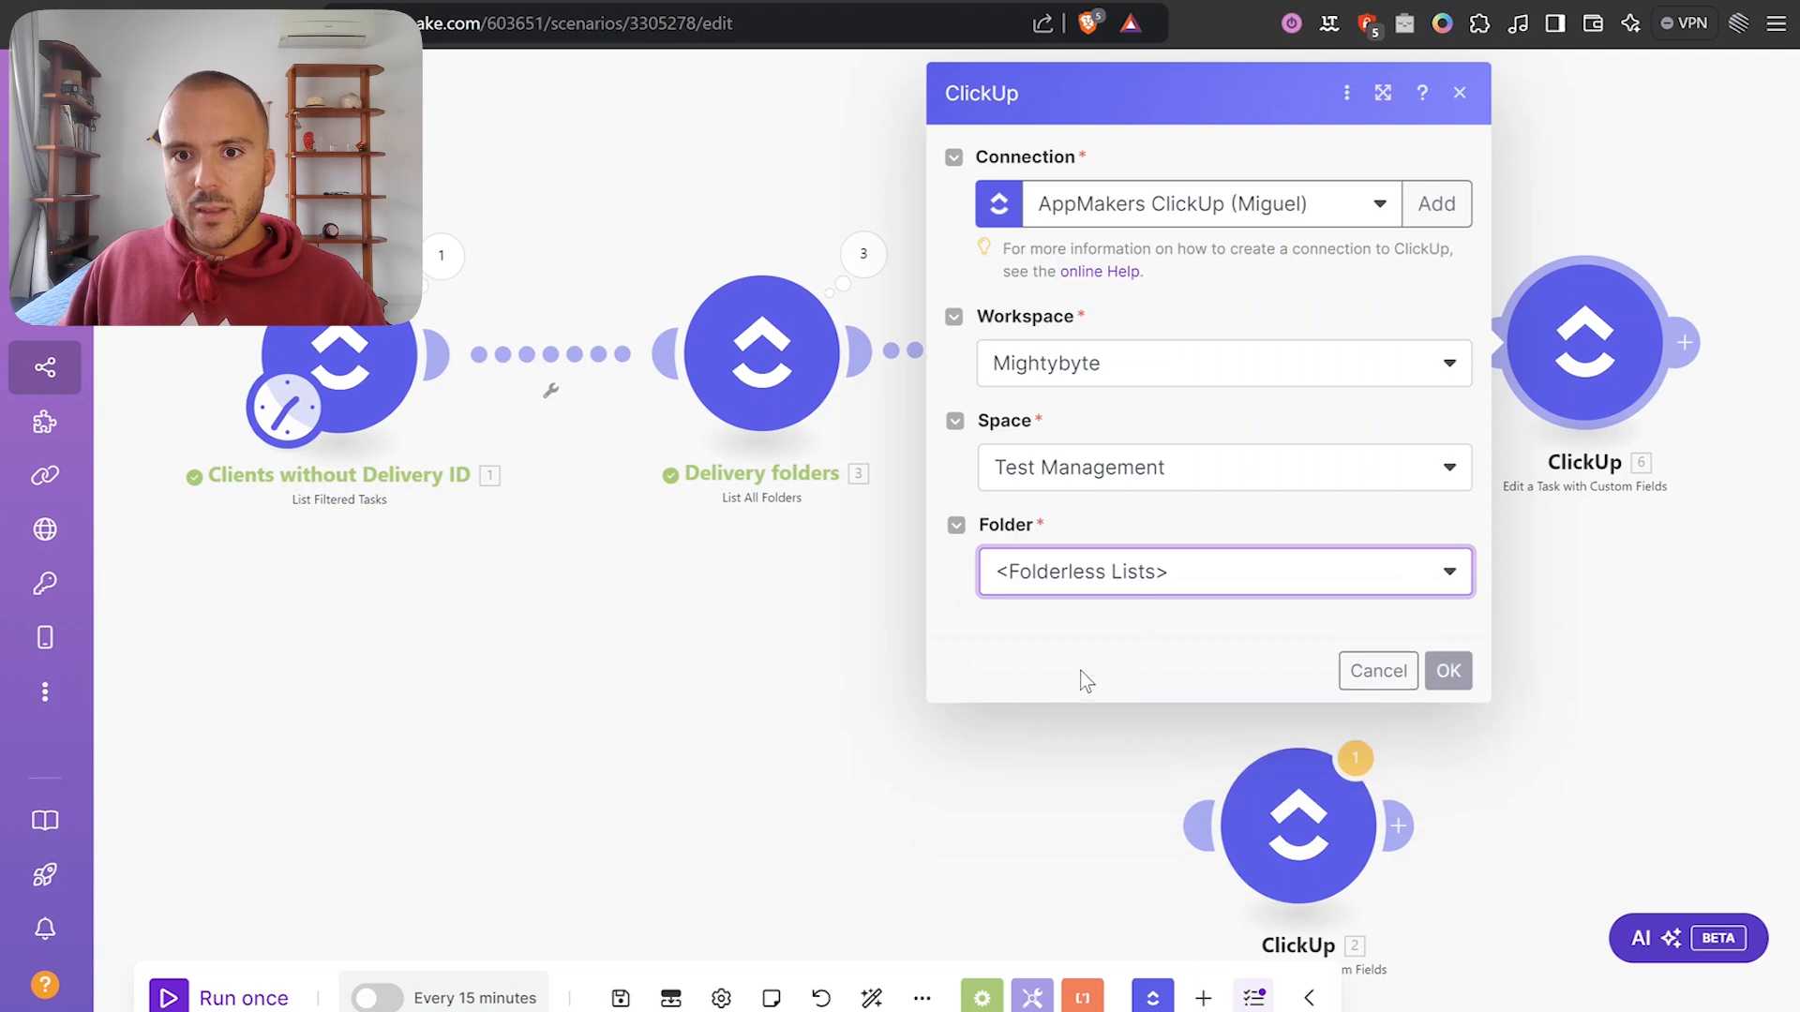
pyautogui.click(1075, 694)
pyautogui.click(1090, 720)
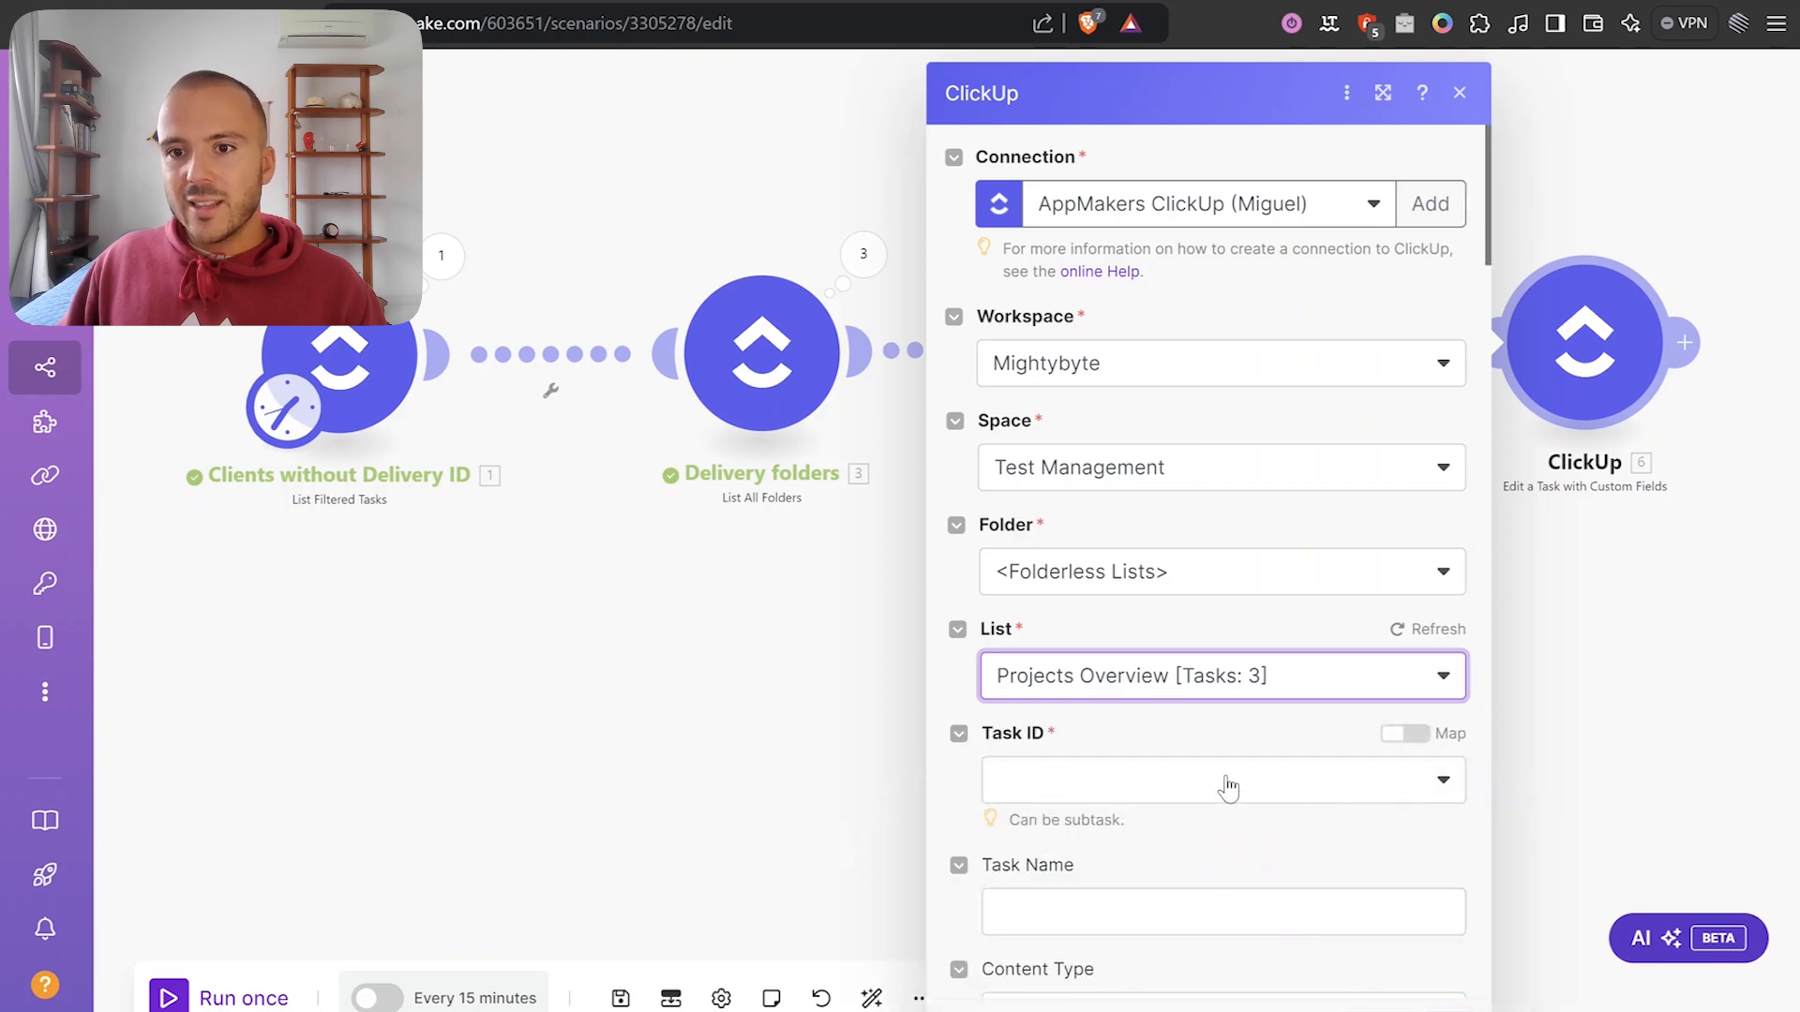
pyautogui.click(1404, 733)
# Map the trigger's 1. Task ID into the Task ID field.
pyautogui.click(1231, 782)
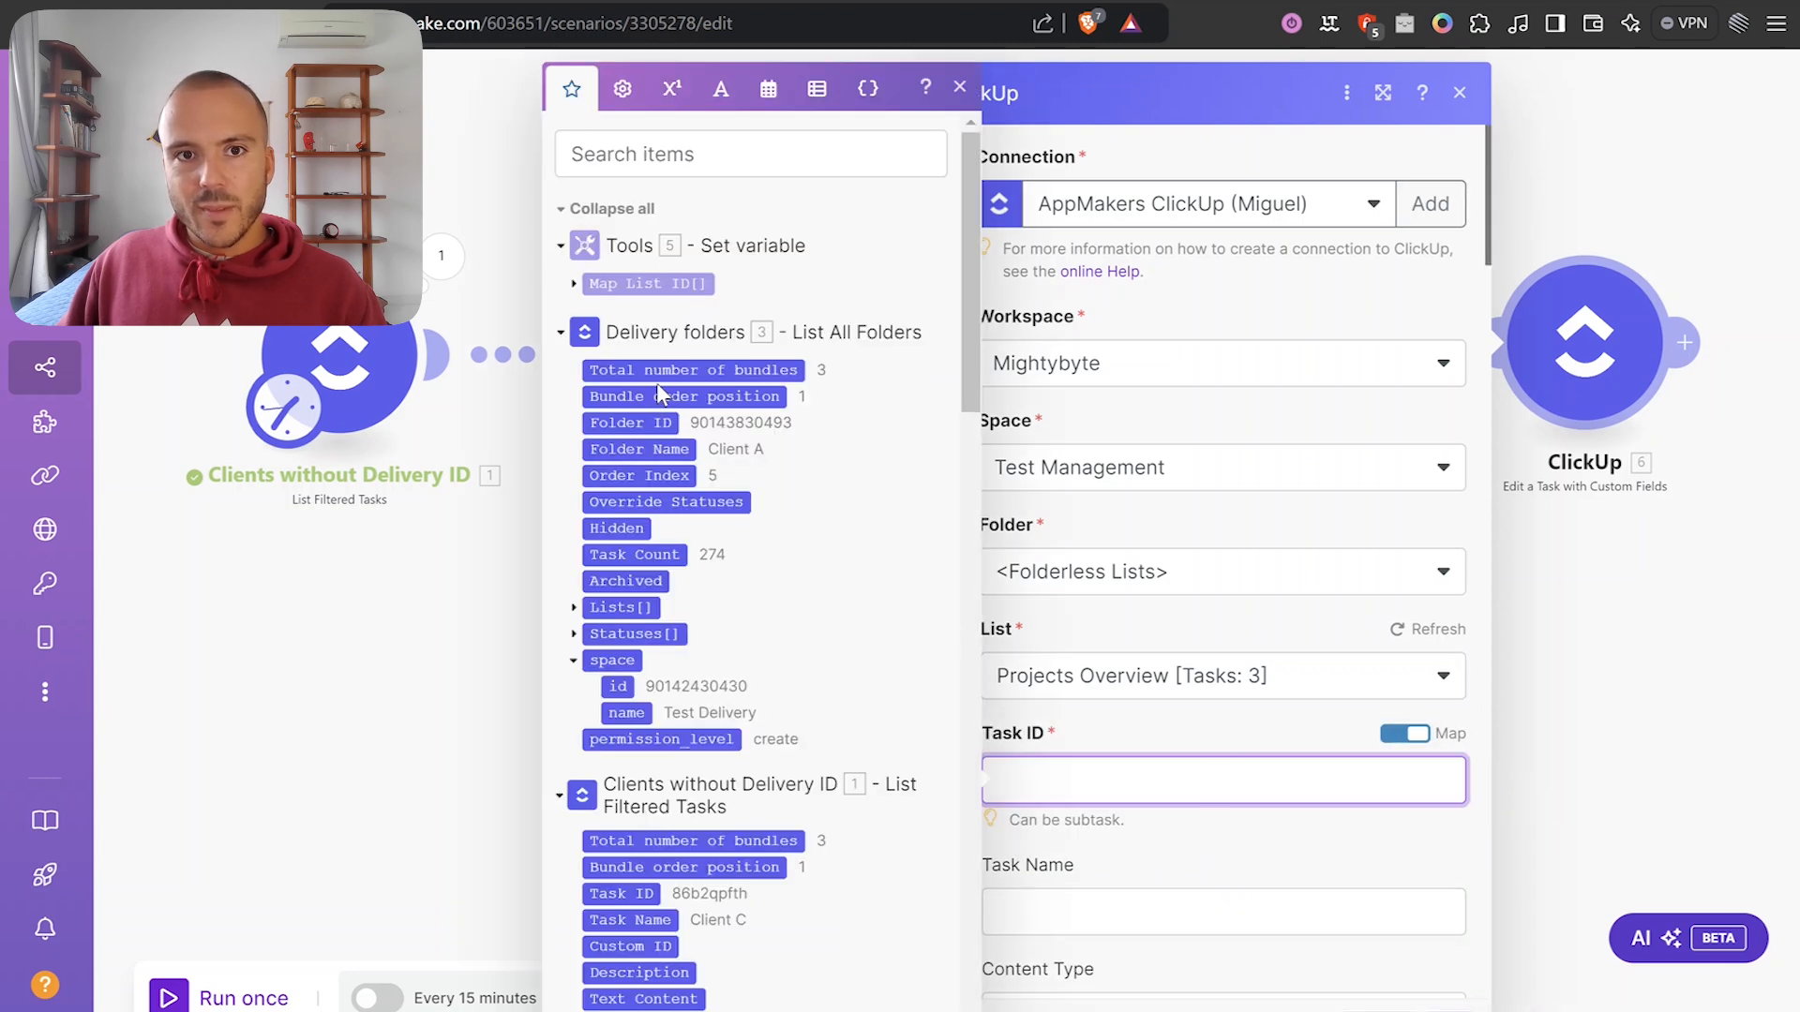
pyautogui.click(691, 335)
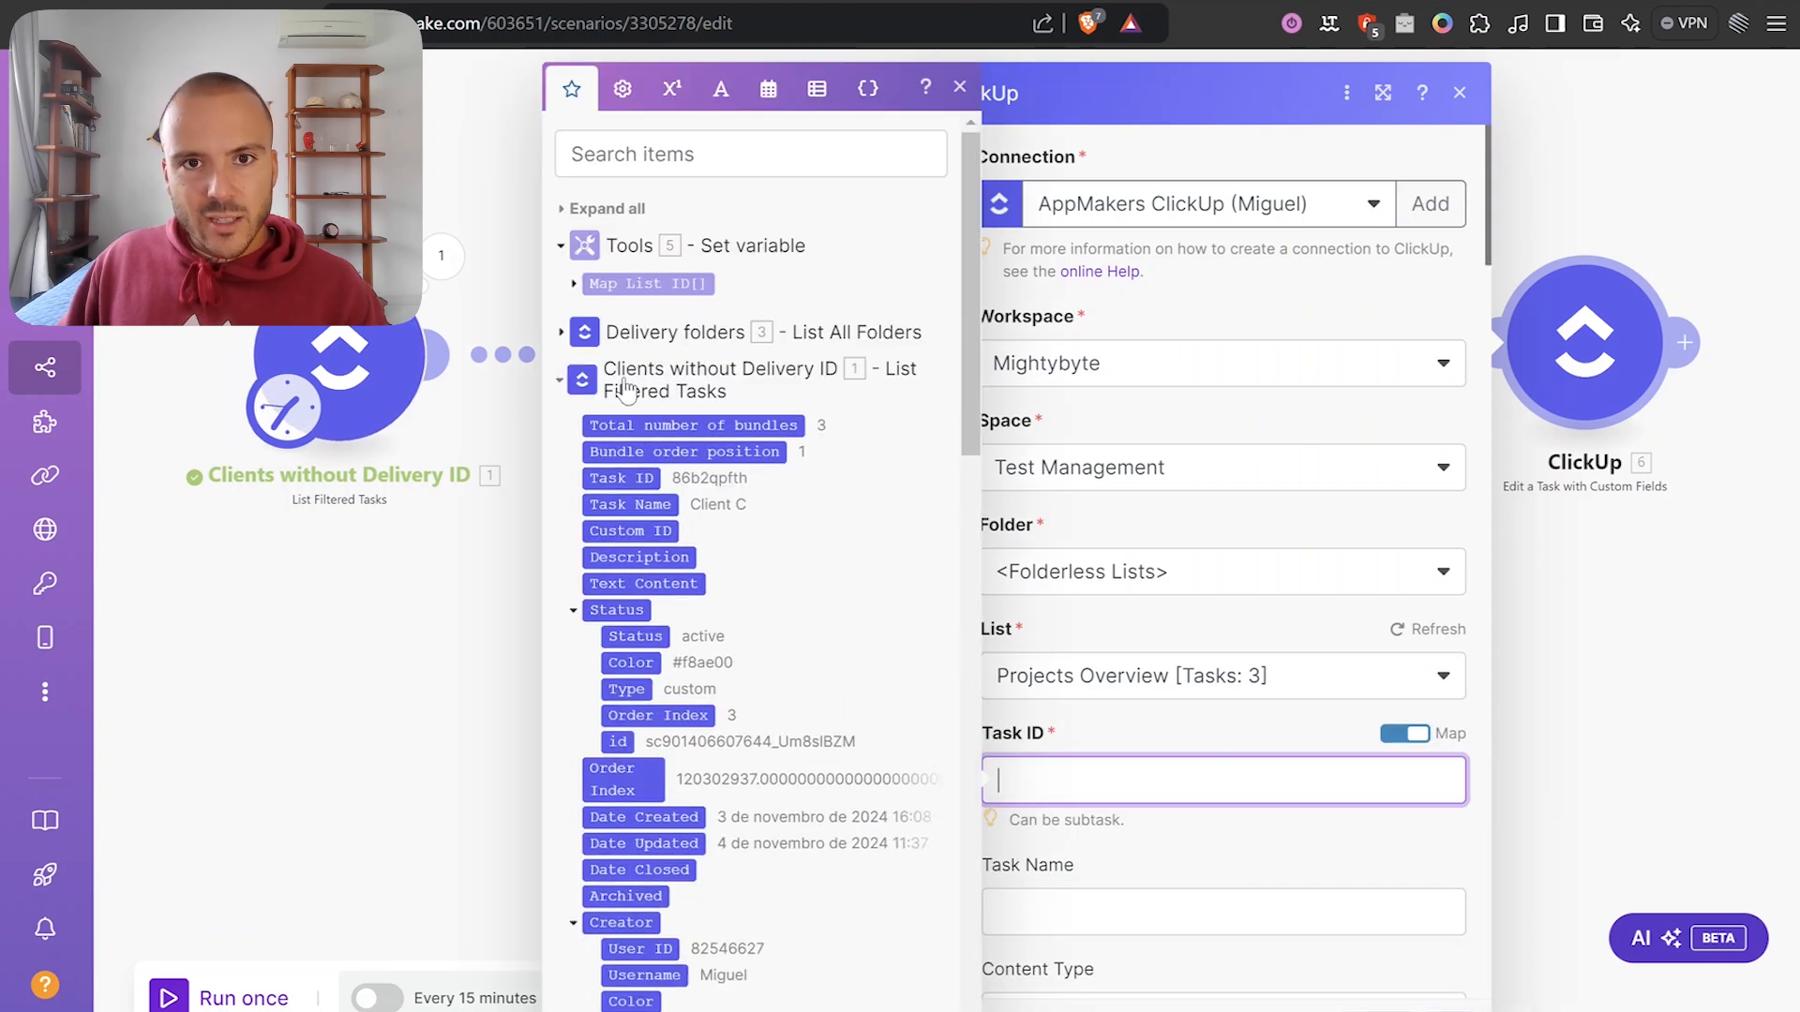
pyautogui.click(628, 478)
pyautogui.click(1313, 842)
# Map 5. Map List ID[1] into DeliveryTaskListID and save the module.
pyautogui.scroll(-3, 1230, 700)
pyautogui.scroll(-2, 1138, 647)
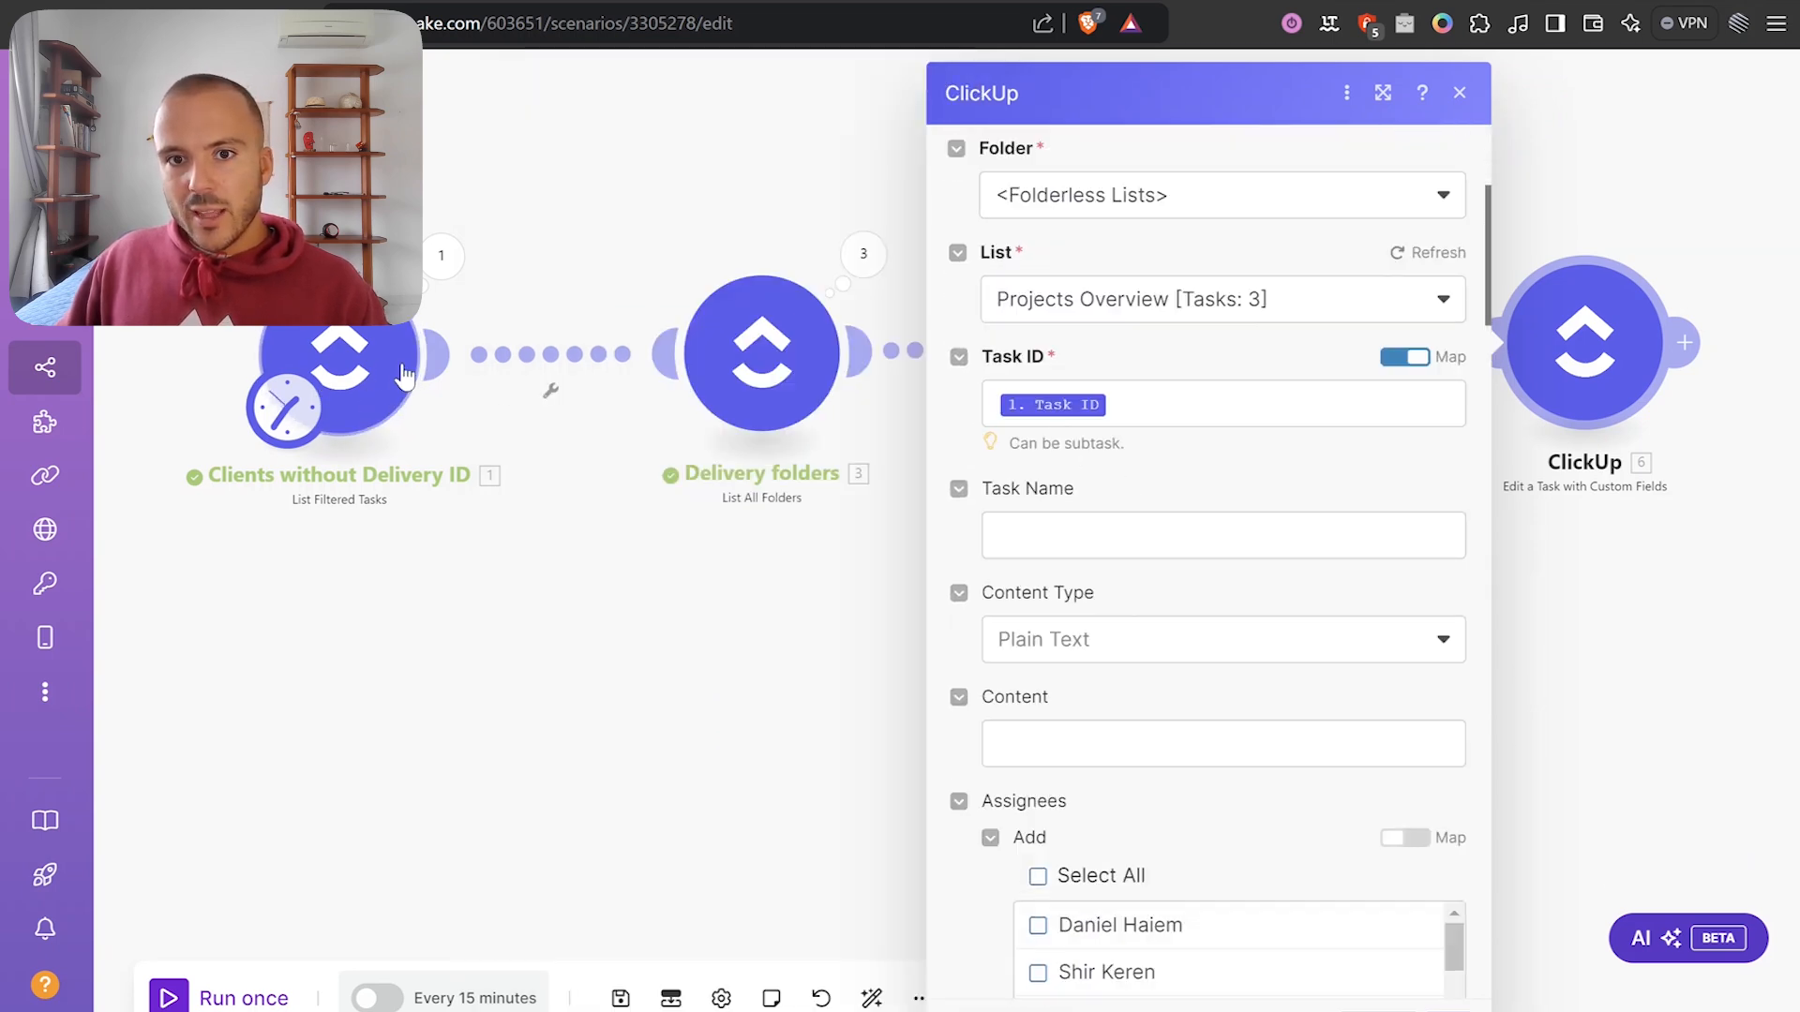
pyautogui.scroll(-10, 1262, 492)
pyautogui.scroll(-20, 1203, 727)
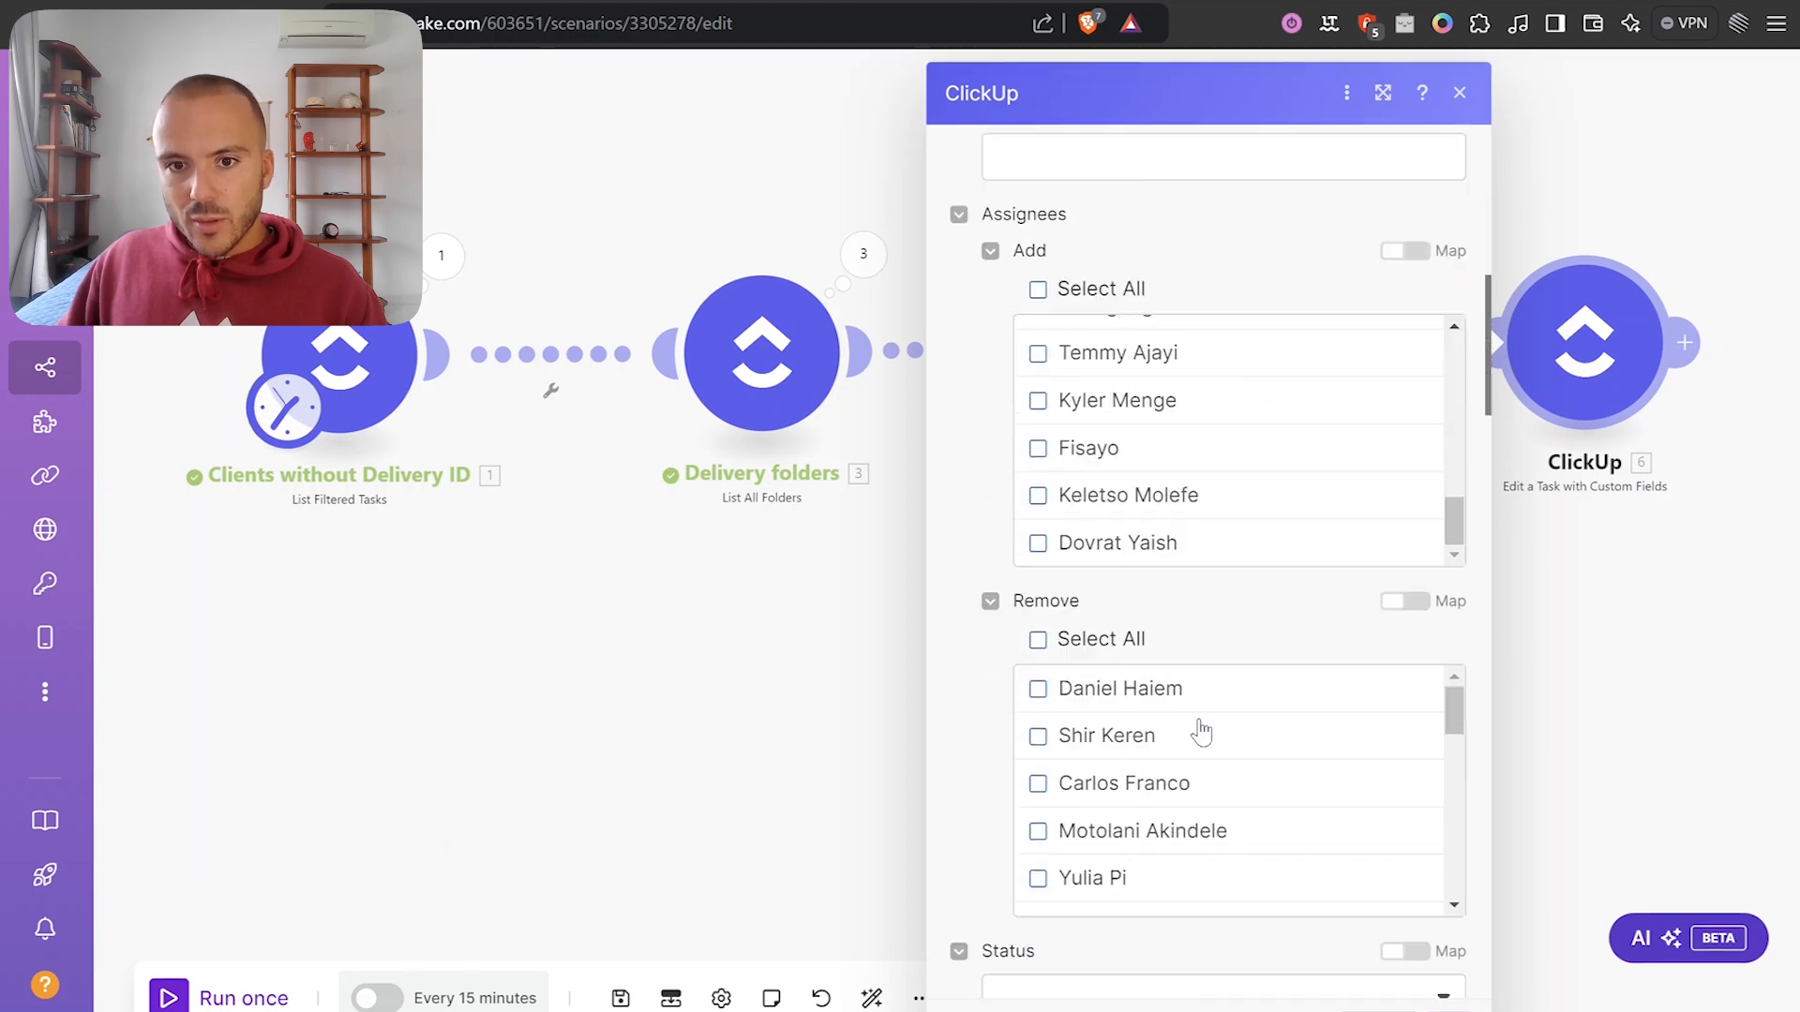
pyautogui.scroll(-7, 1027, 718)
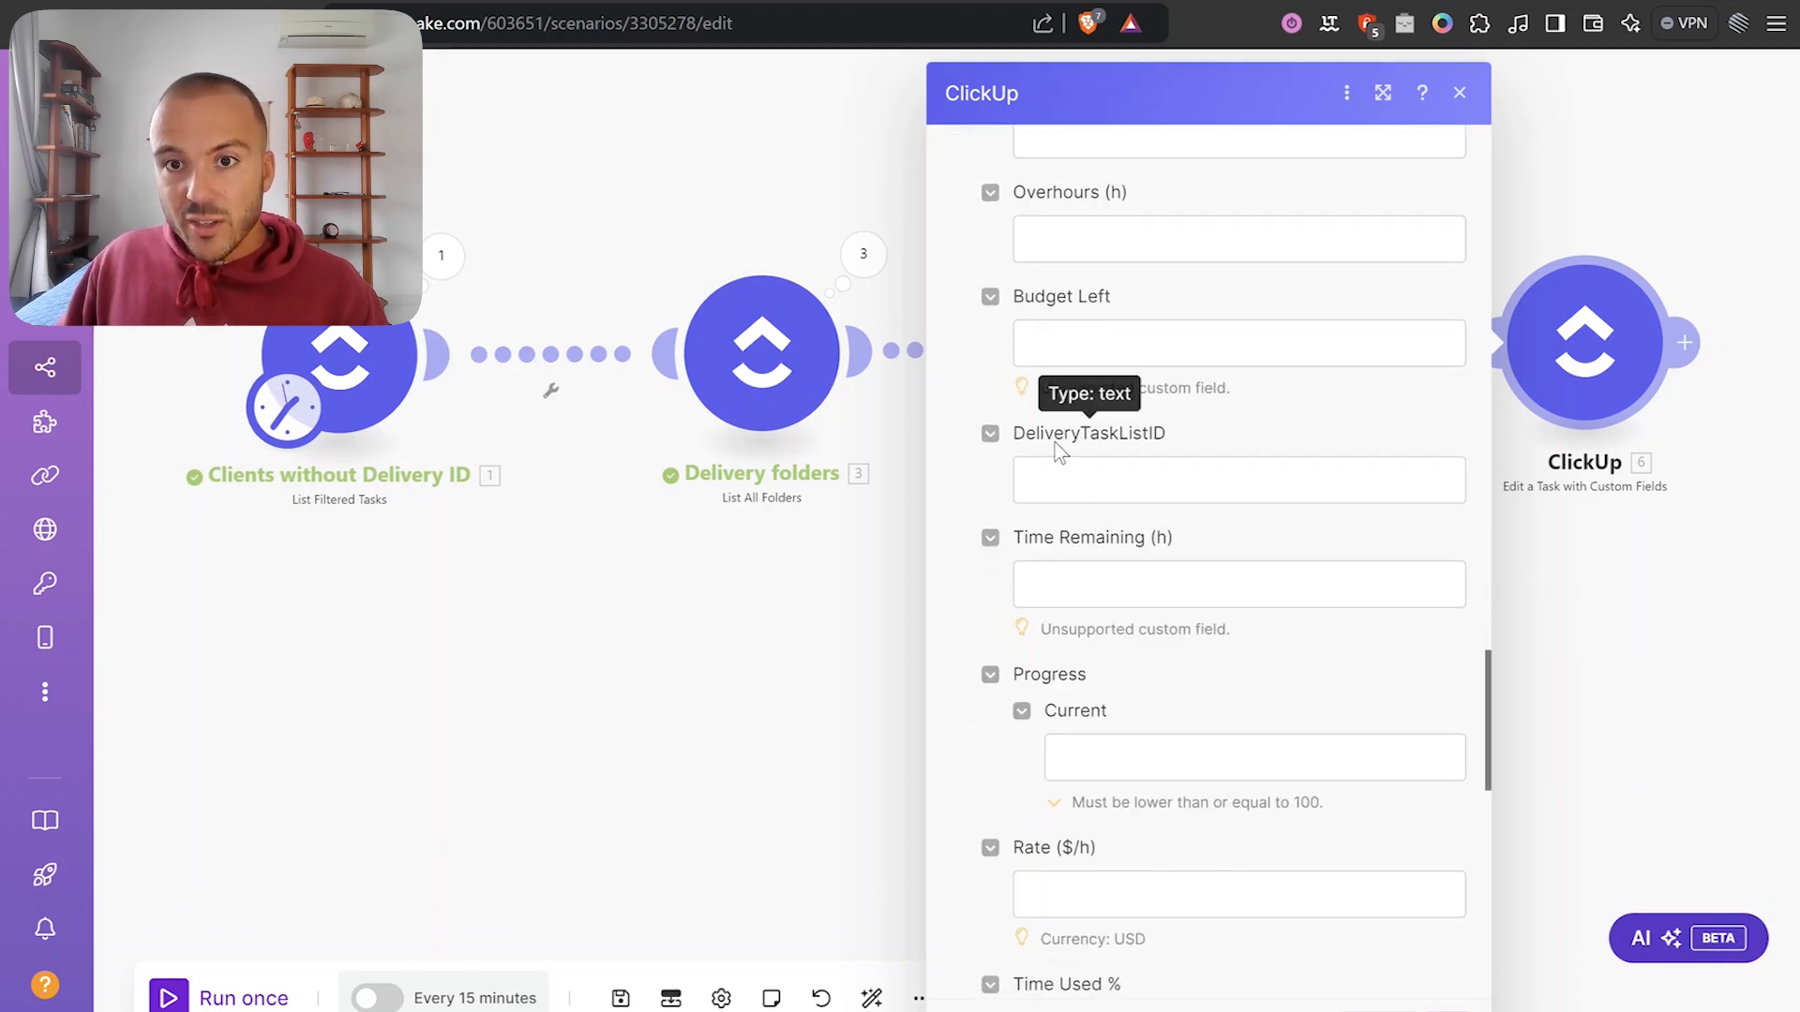
pyautogui.doubleClick(1078, 435)
pyautogui.click(1129, 479)
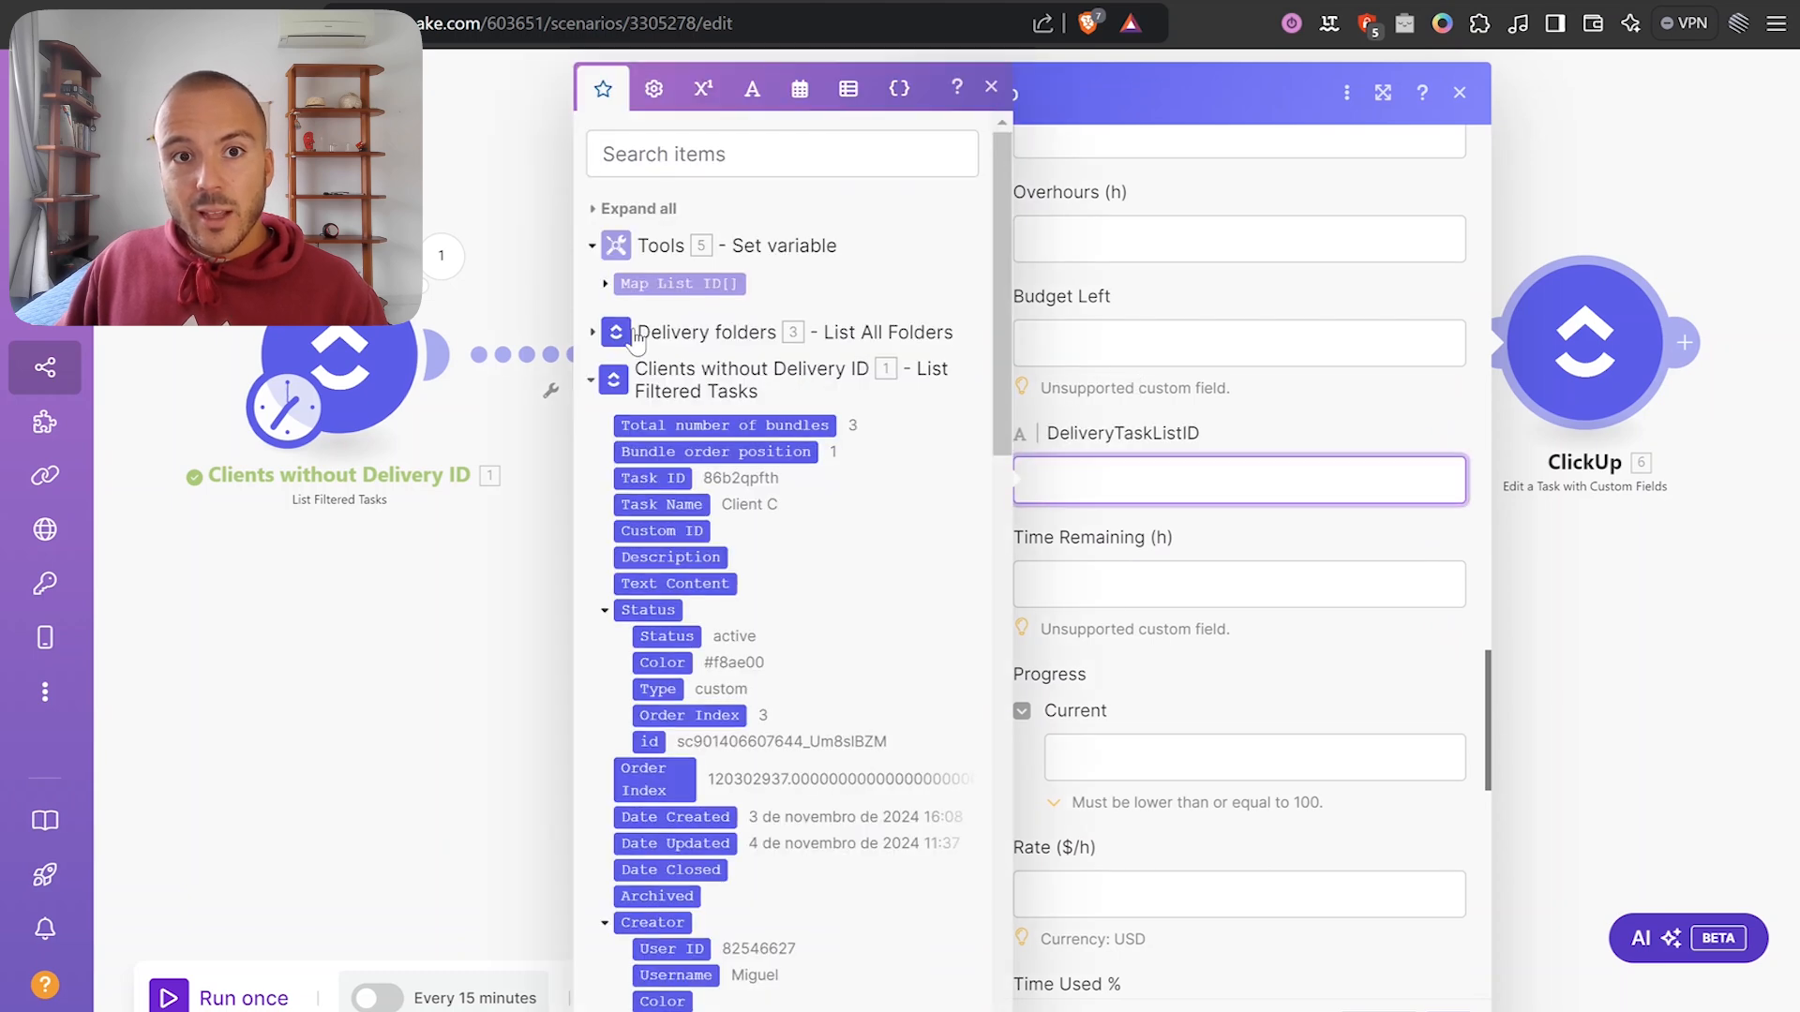
pyautogui.click(603, 285)
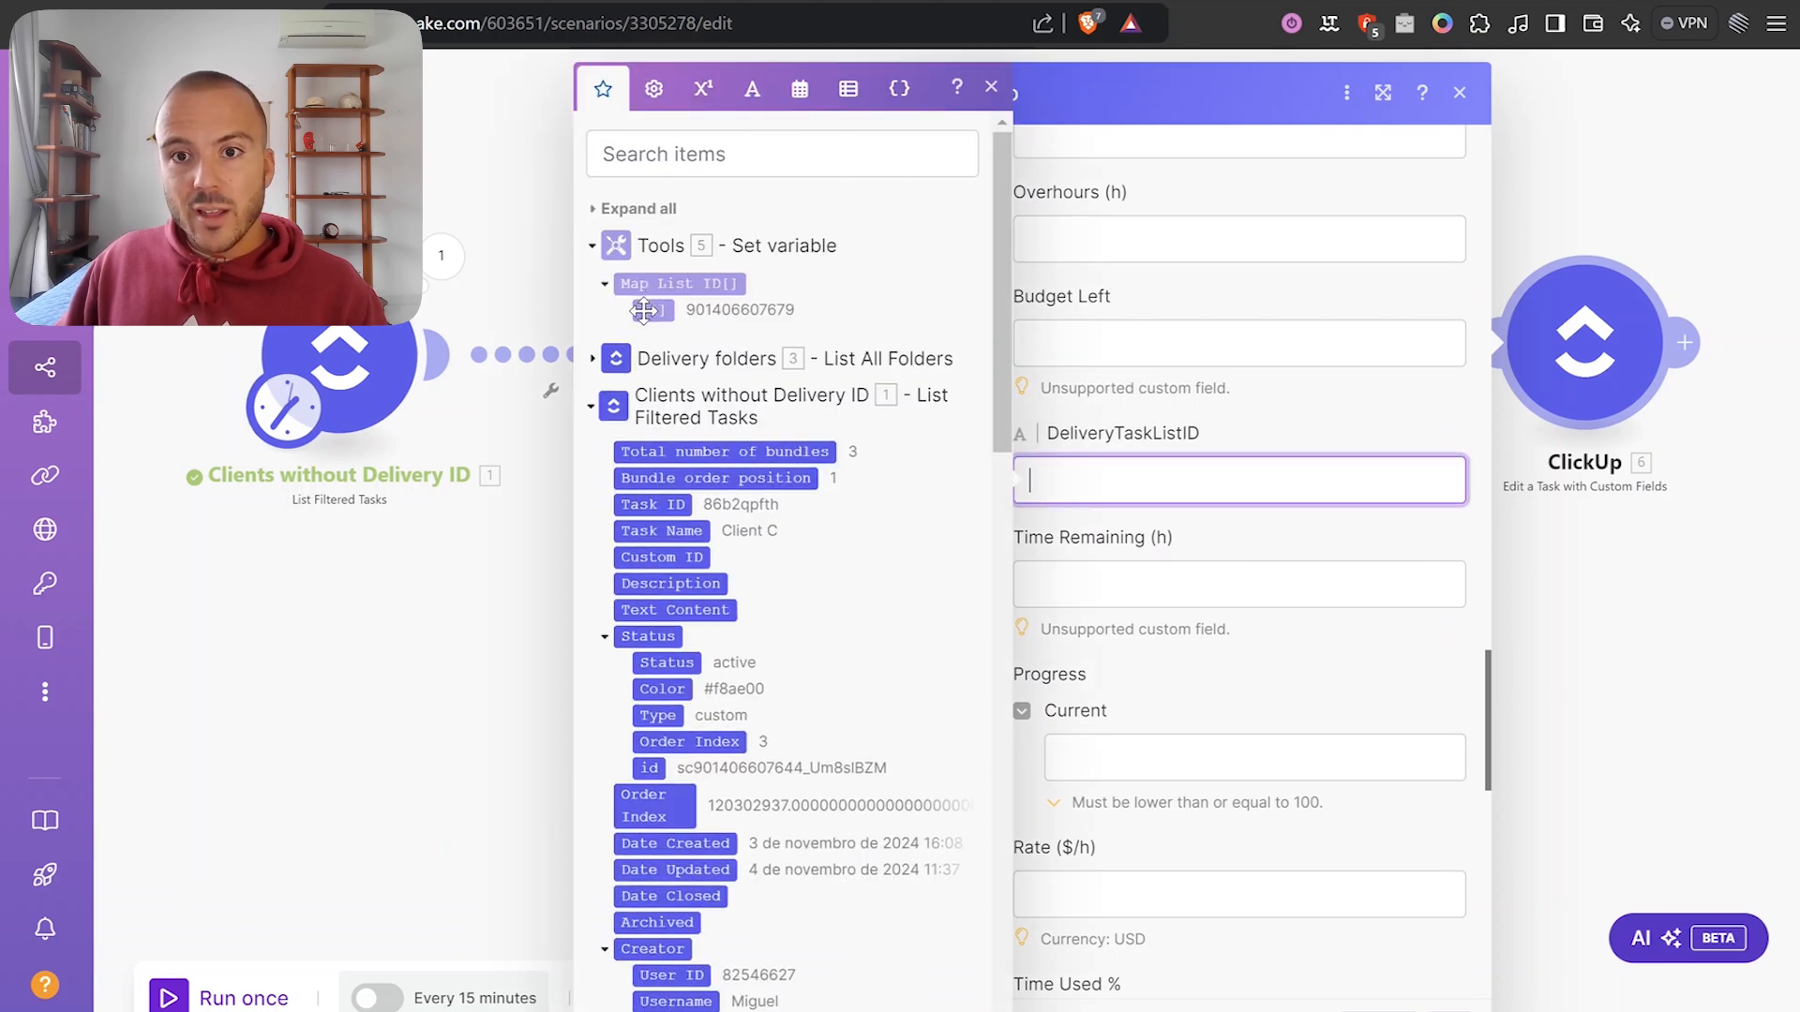
pyautogui.click(647, 310)
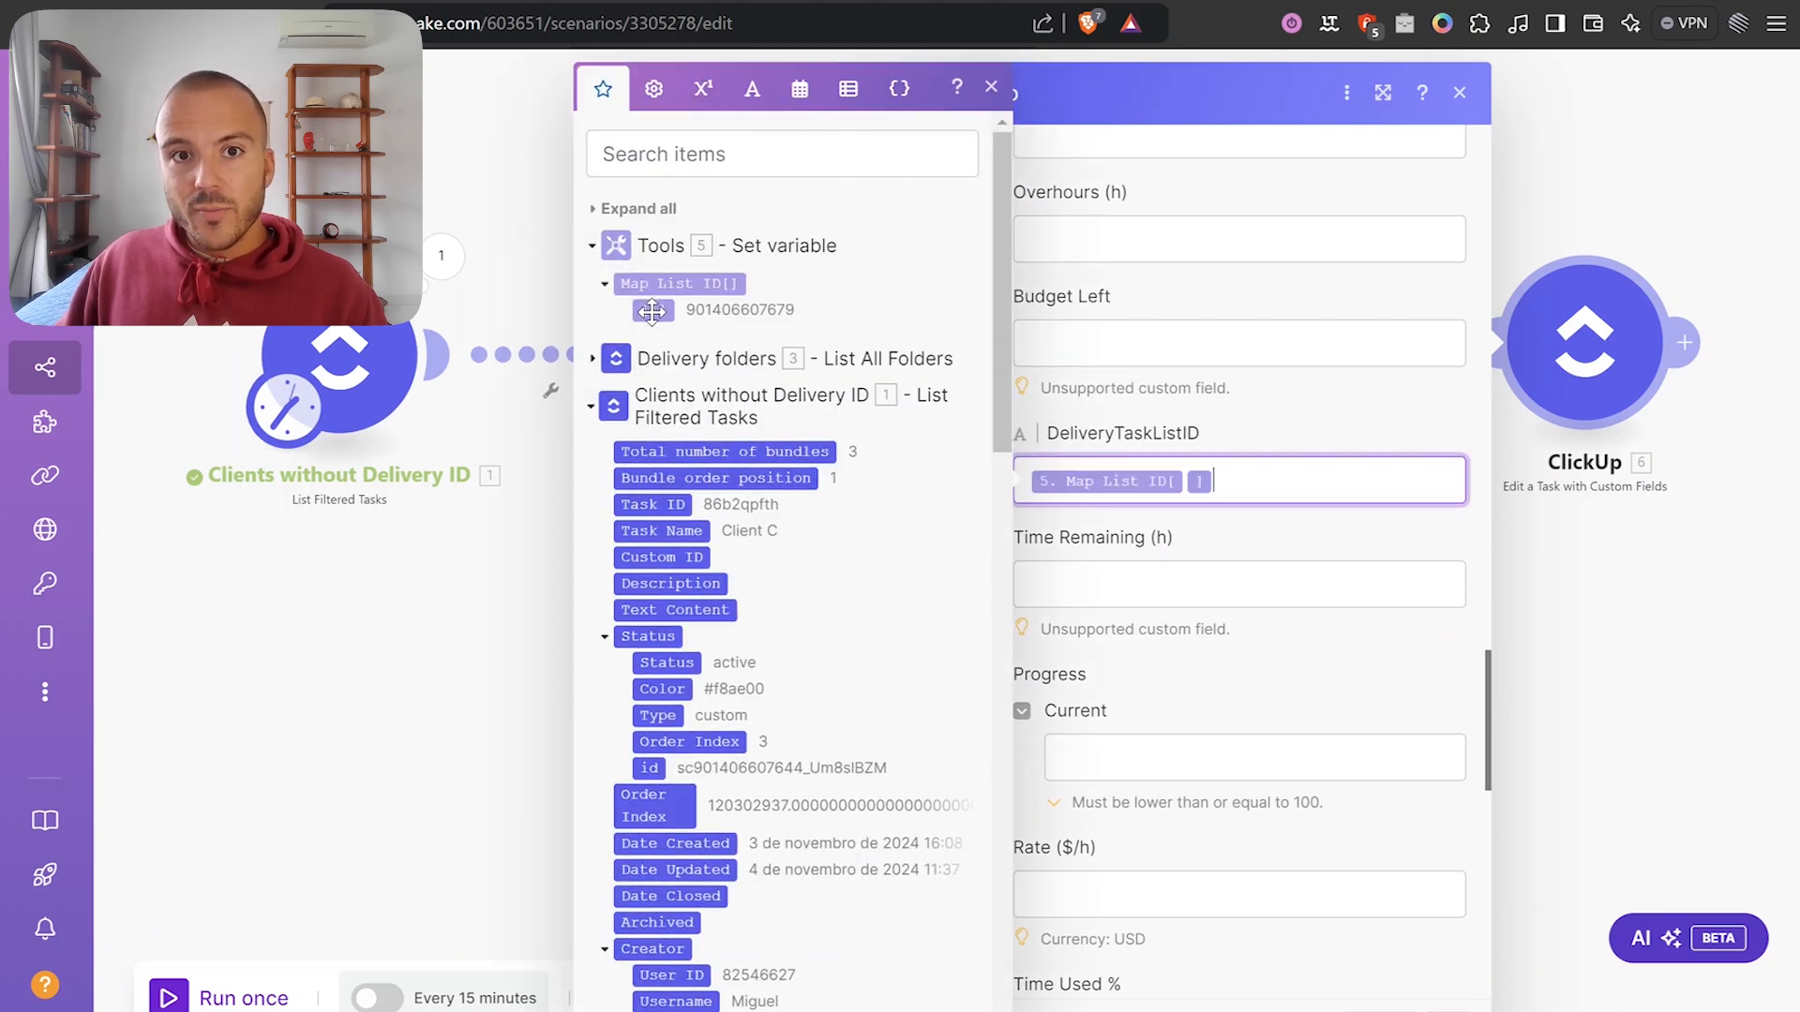
pyautogui.click(1334, 424)
pyautogui.click(1449, 1010)
pyautogui.scroll(-3, 1322, 527)
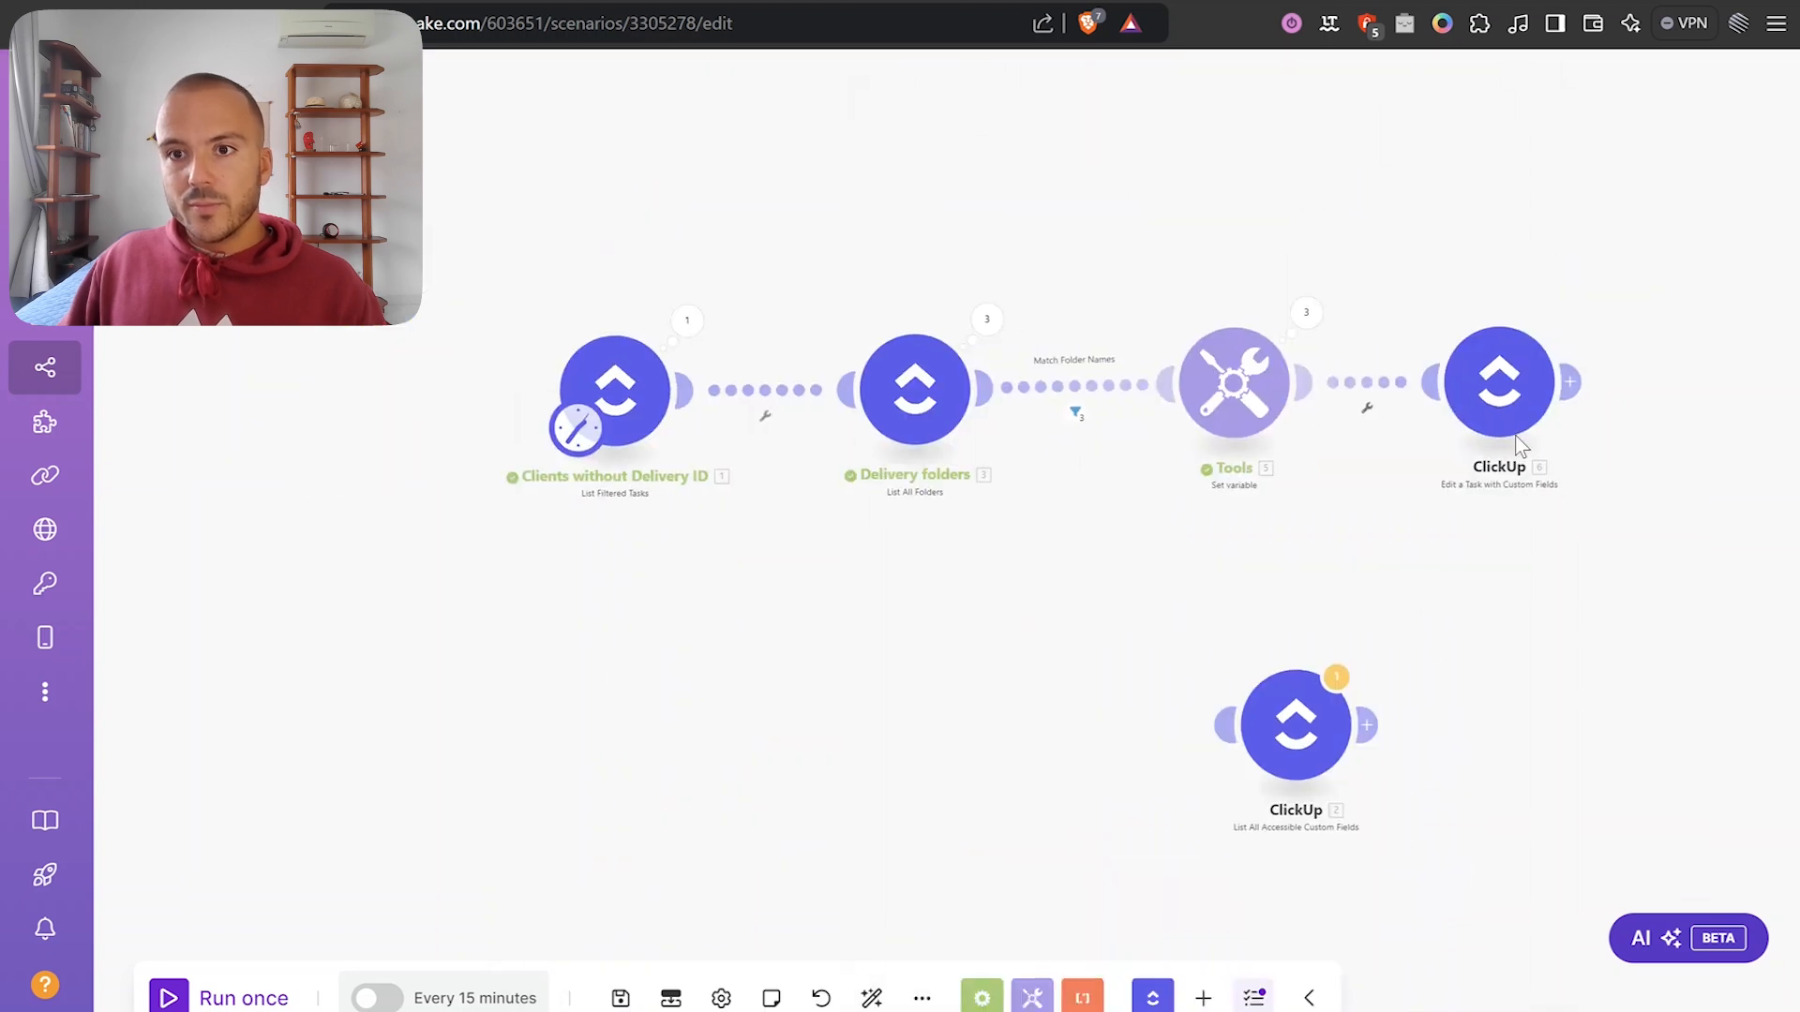
# Line up the new edit step with the chain and run the scenario once.
pyautogui.moveTo(1533, 423); pyautogui.dragTo(1557, 422)
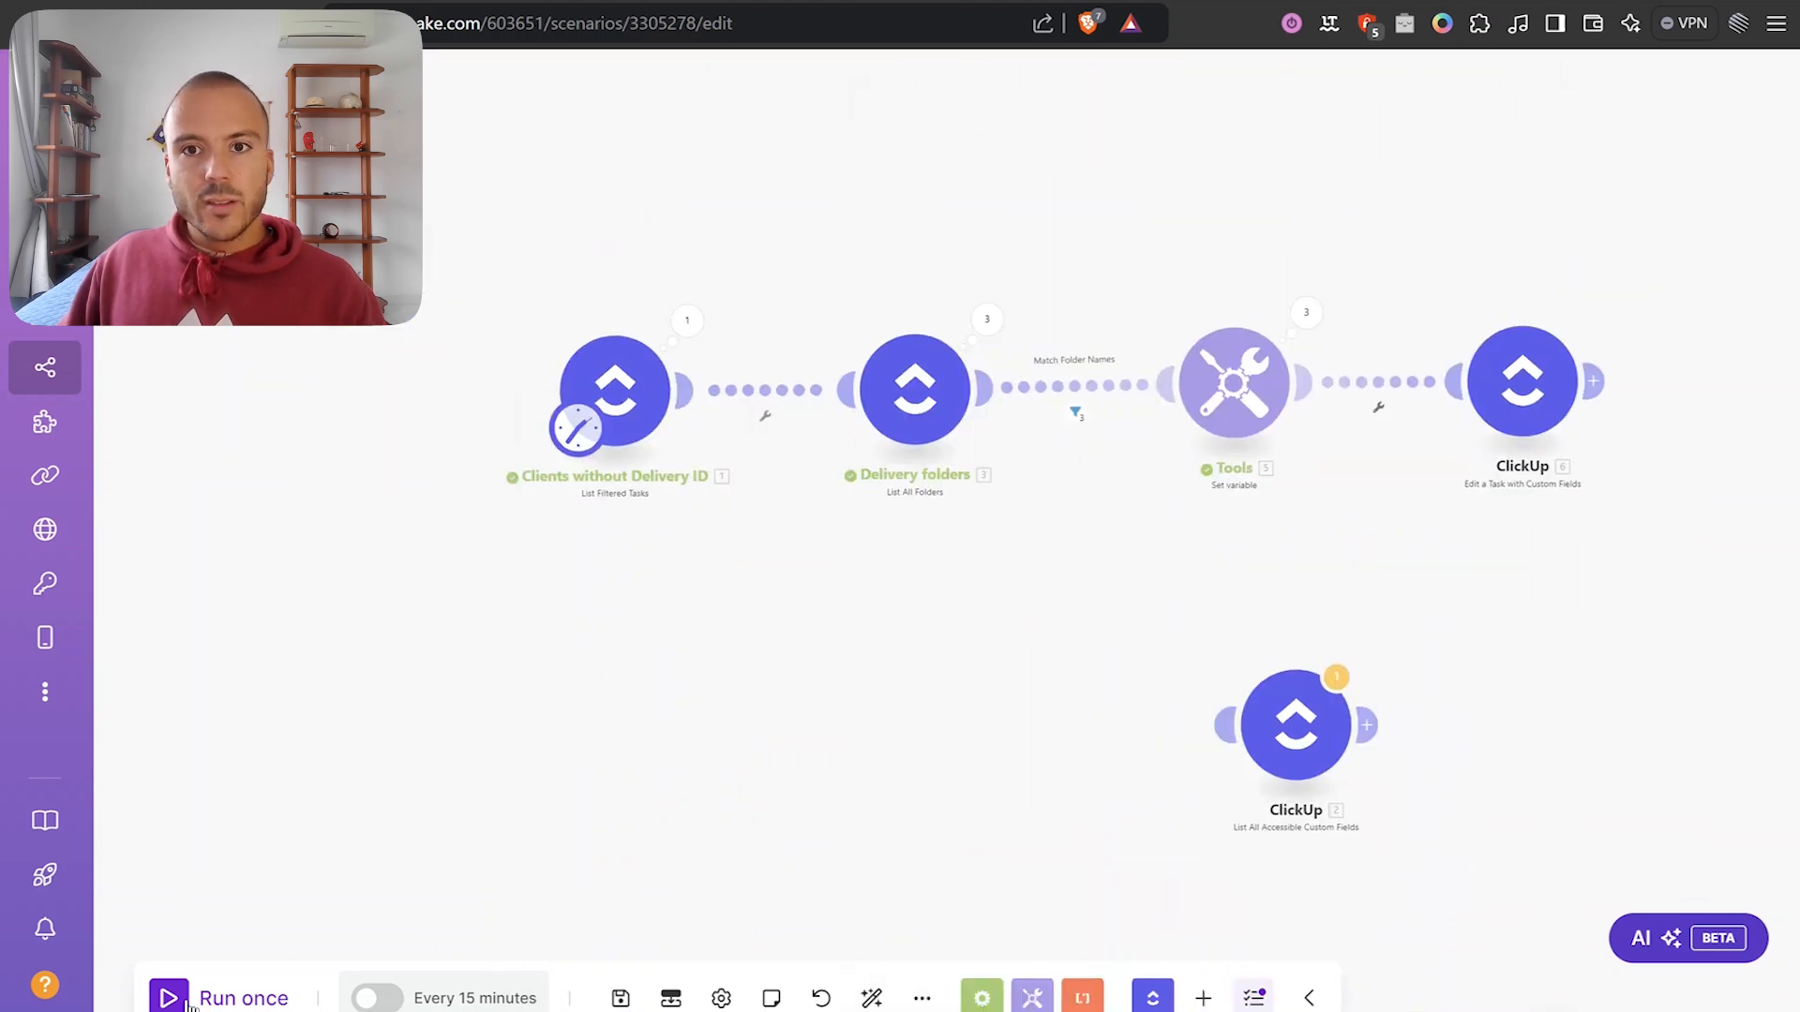
pyautogui.click(221, 994)
pyautogui.scroll(3, 1232, 634)
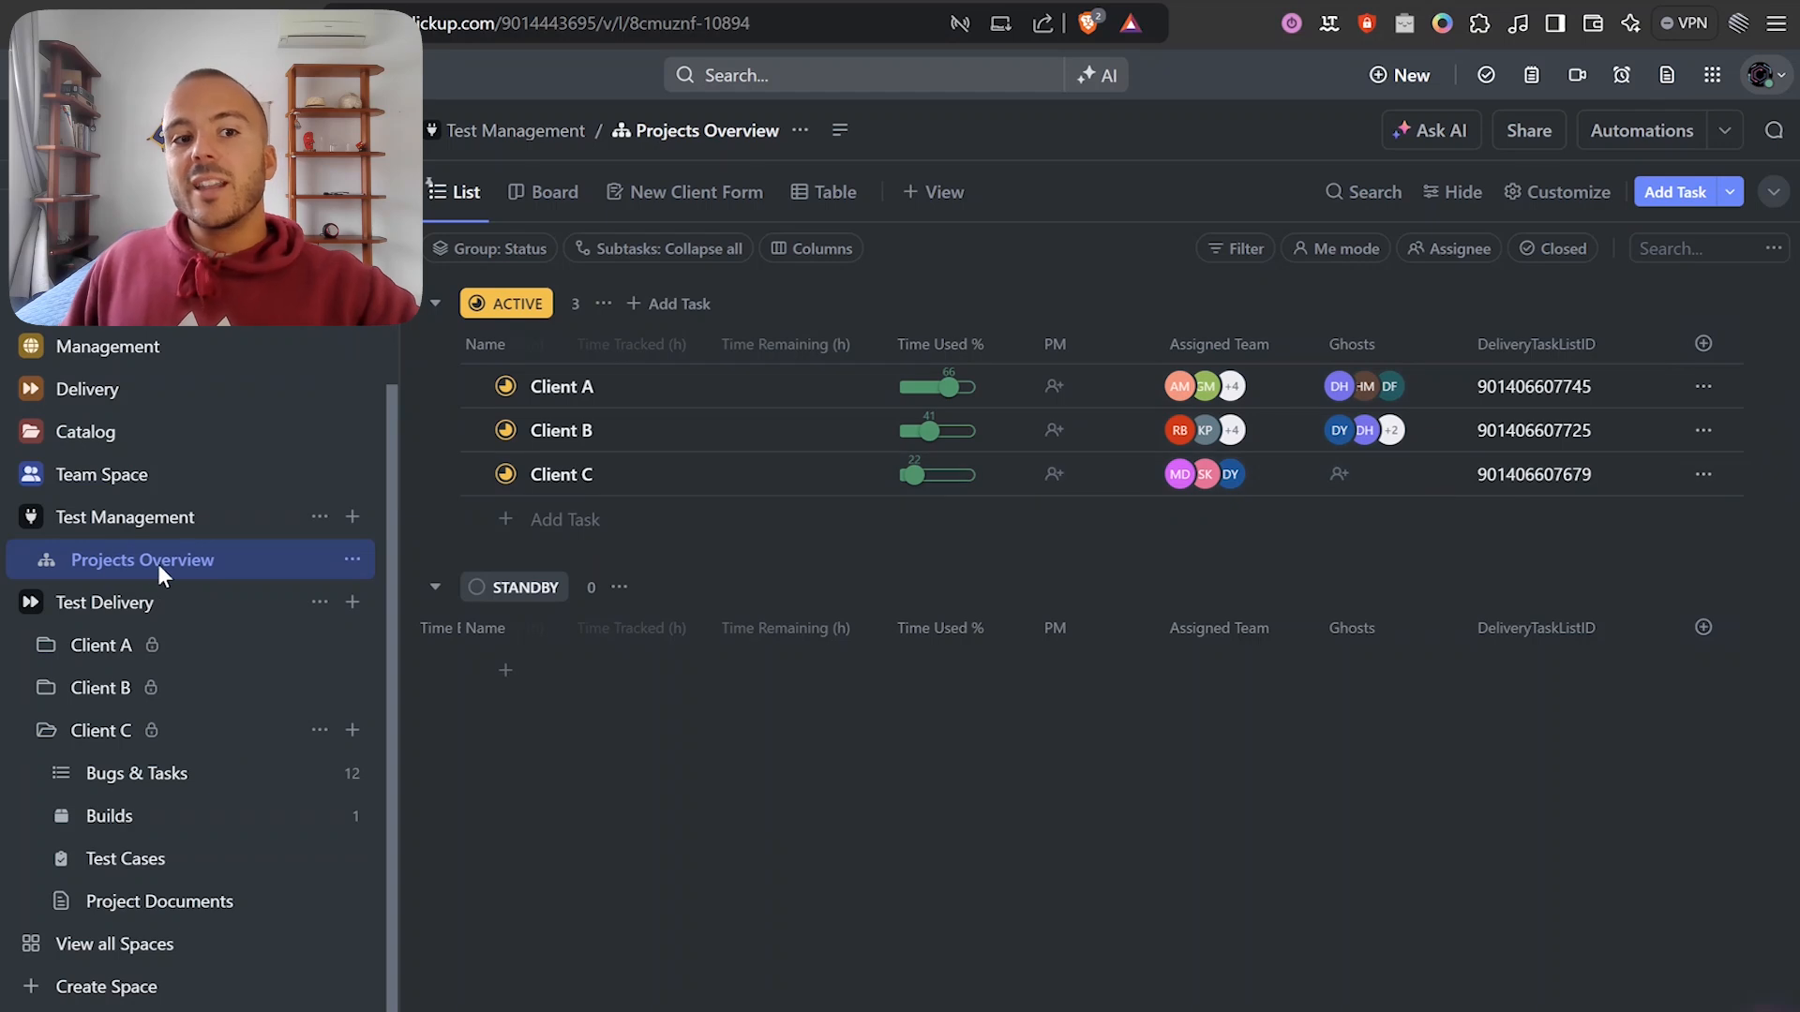
# Collapse the Client C folder after checking the DeliveryTaskListID values.
pyautogui.click(46, 731)
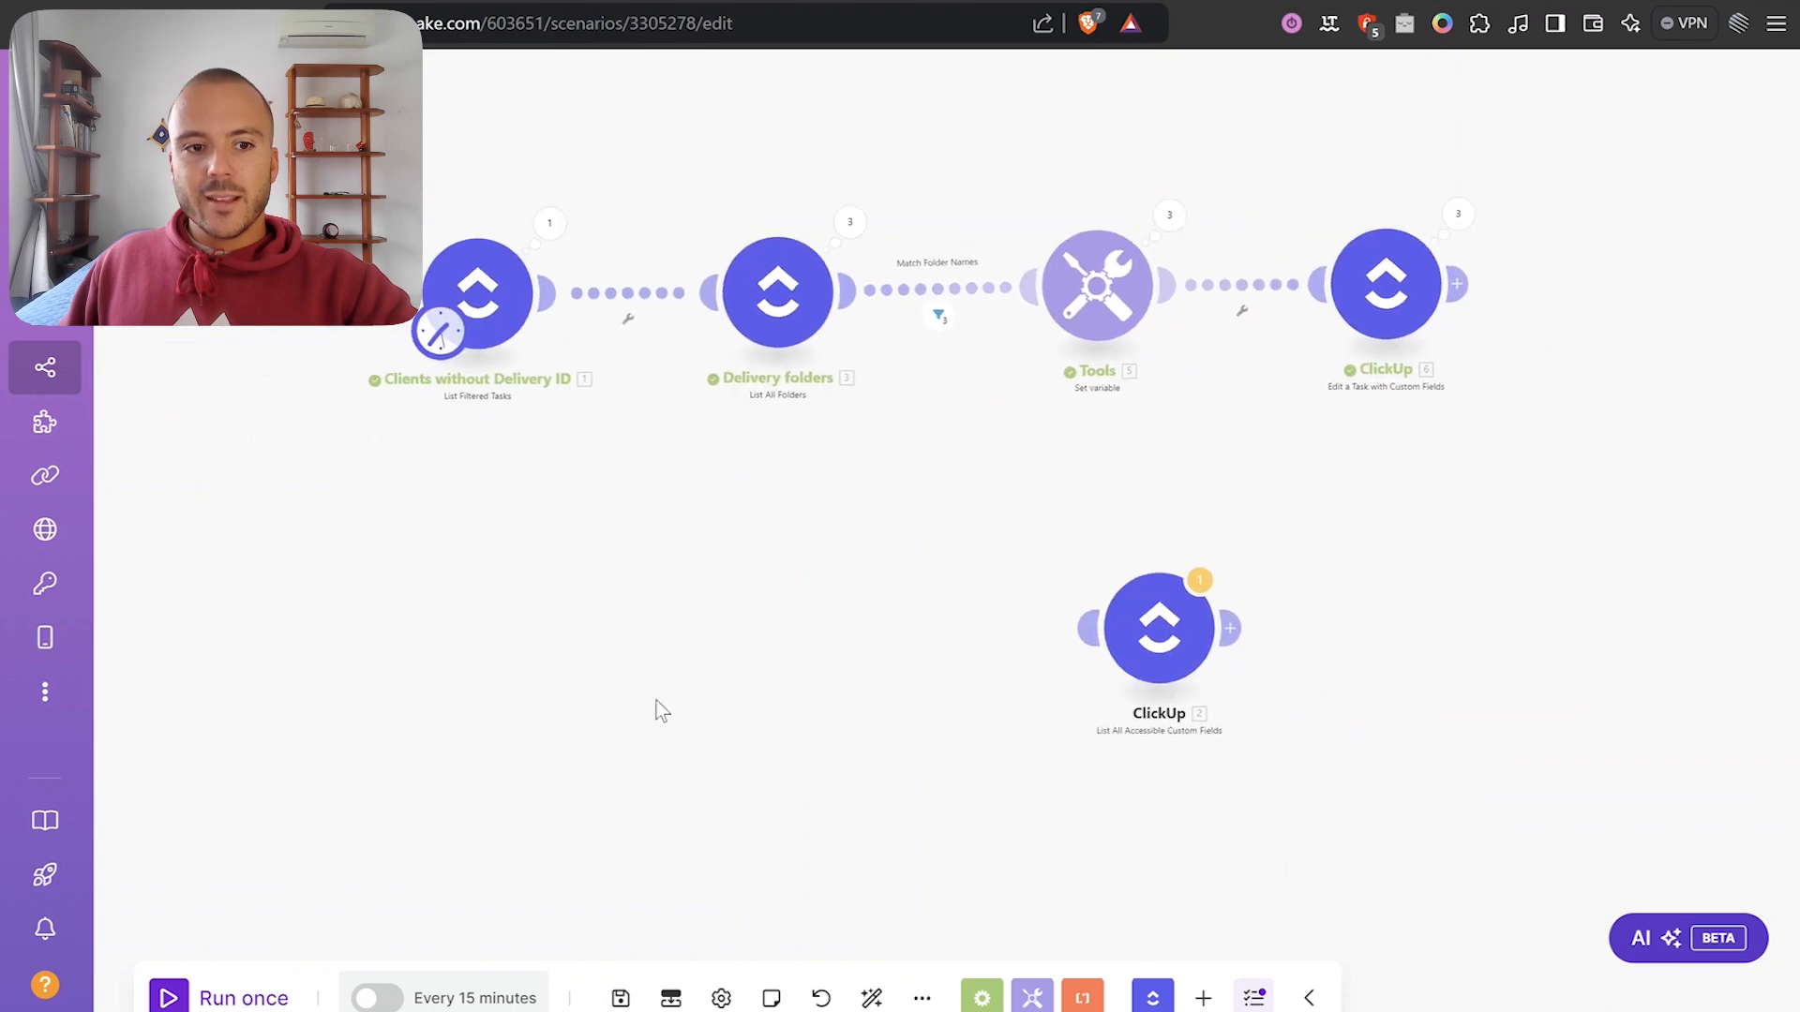
# Save the scenario and move the loose ClickUp module away from the four-module chain.
pyautogui.click(620, 998)
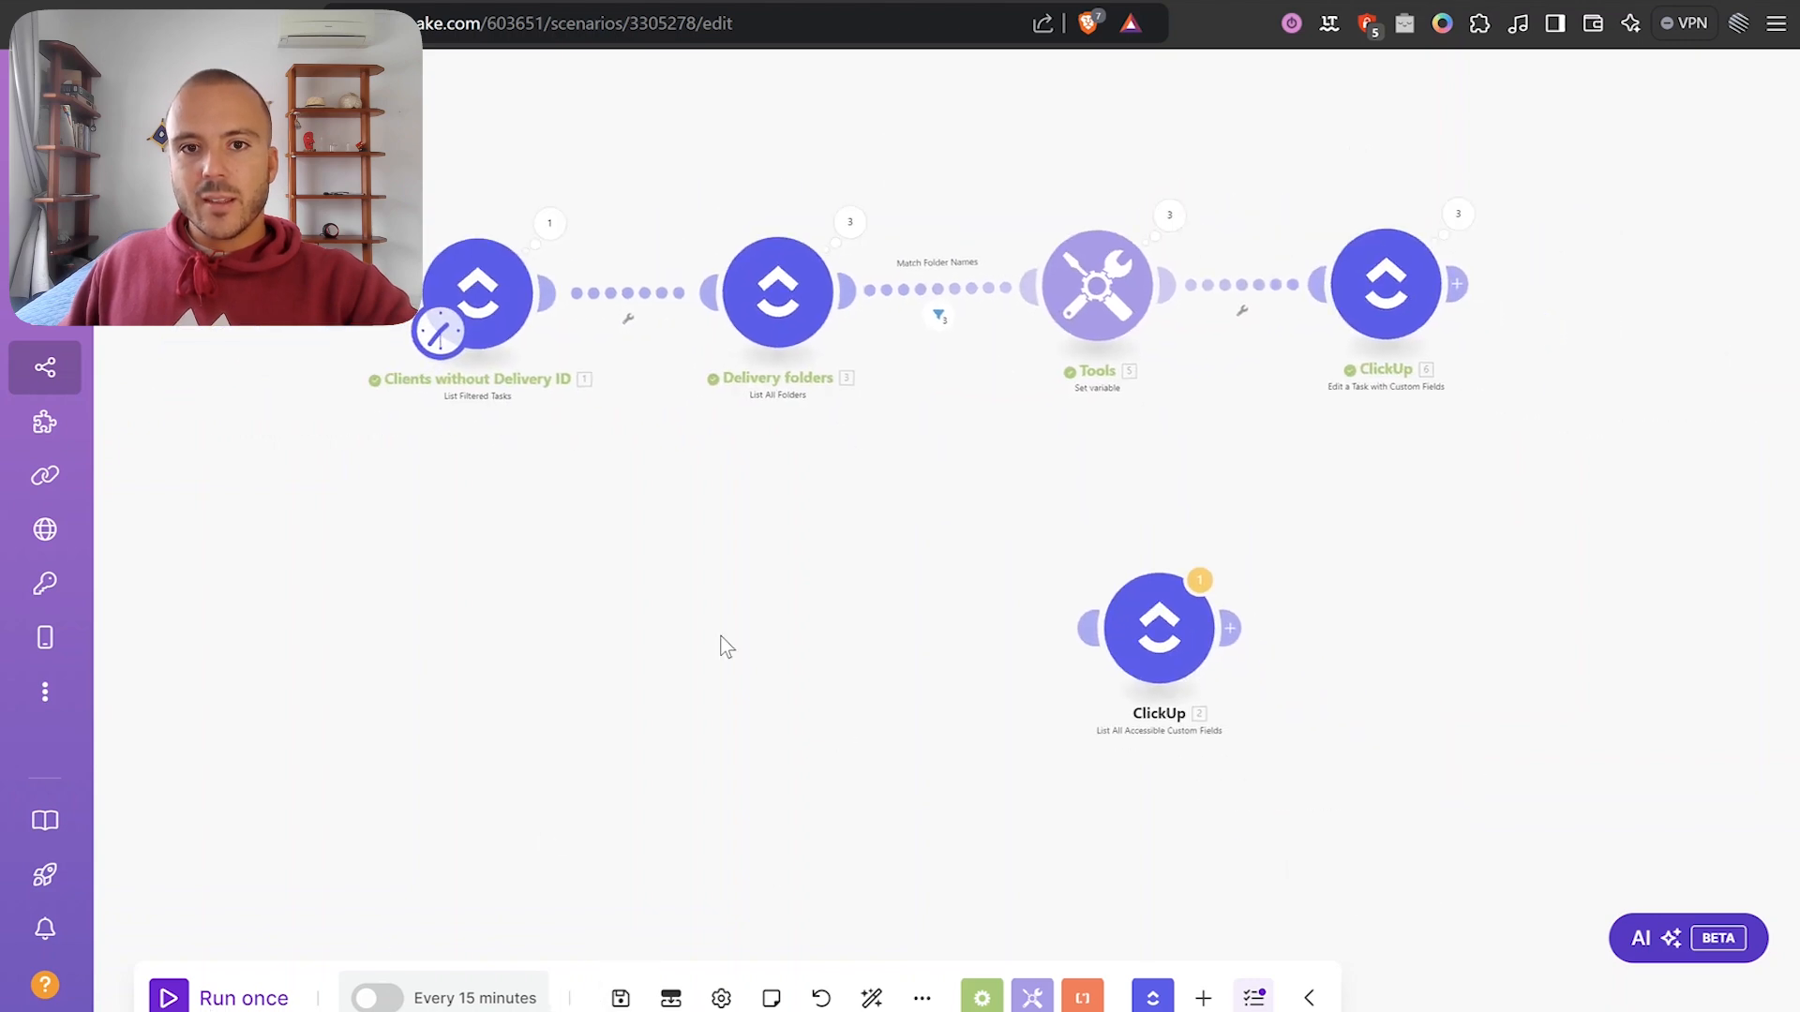
pyautogui.scroll(-4, 905, 570)
pyautogui.moveTo(835, 544); pyautogui.dragTo(1317, 246)
pyautogui.scroll(5, 757, 562)
pyautogui.moveTo(758, 563); pyautogui.dragTo(999, 508)
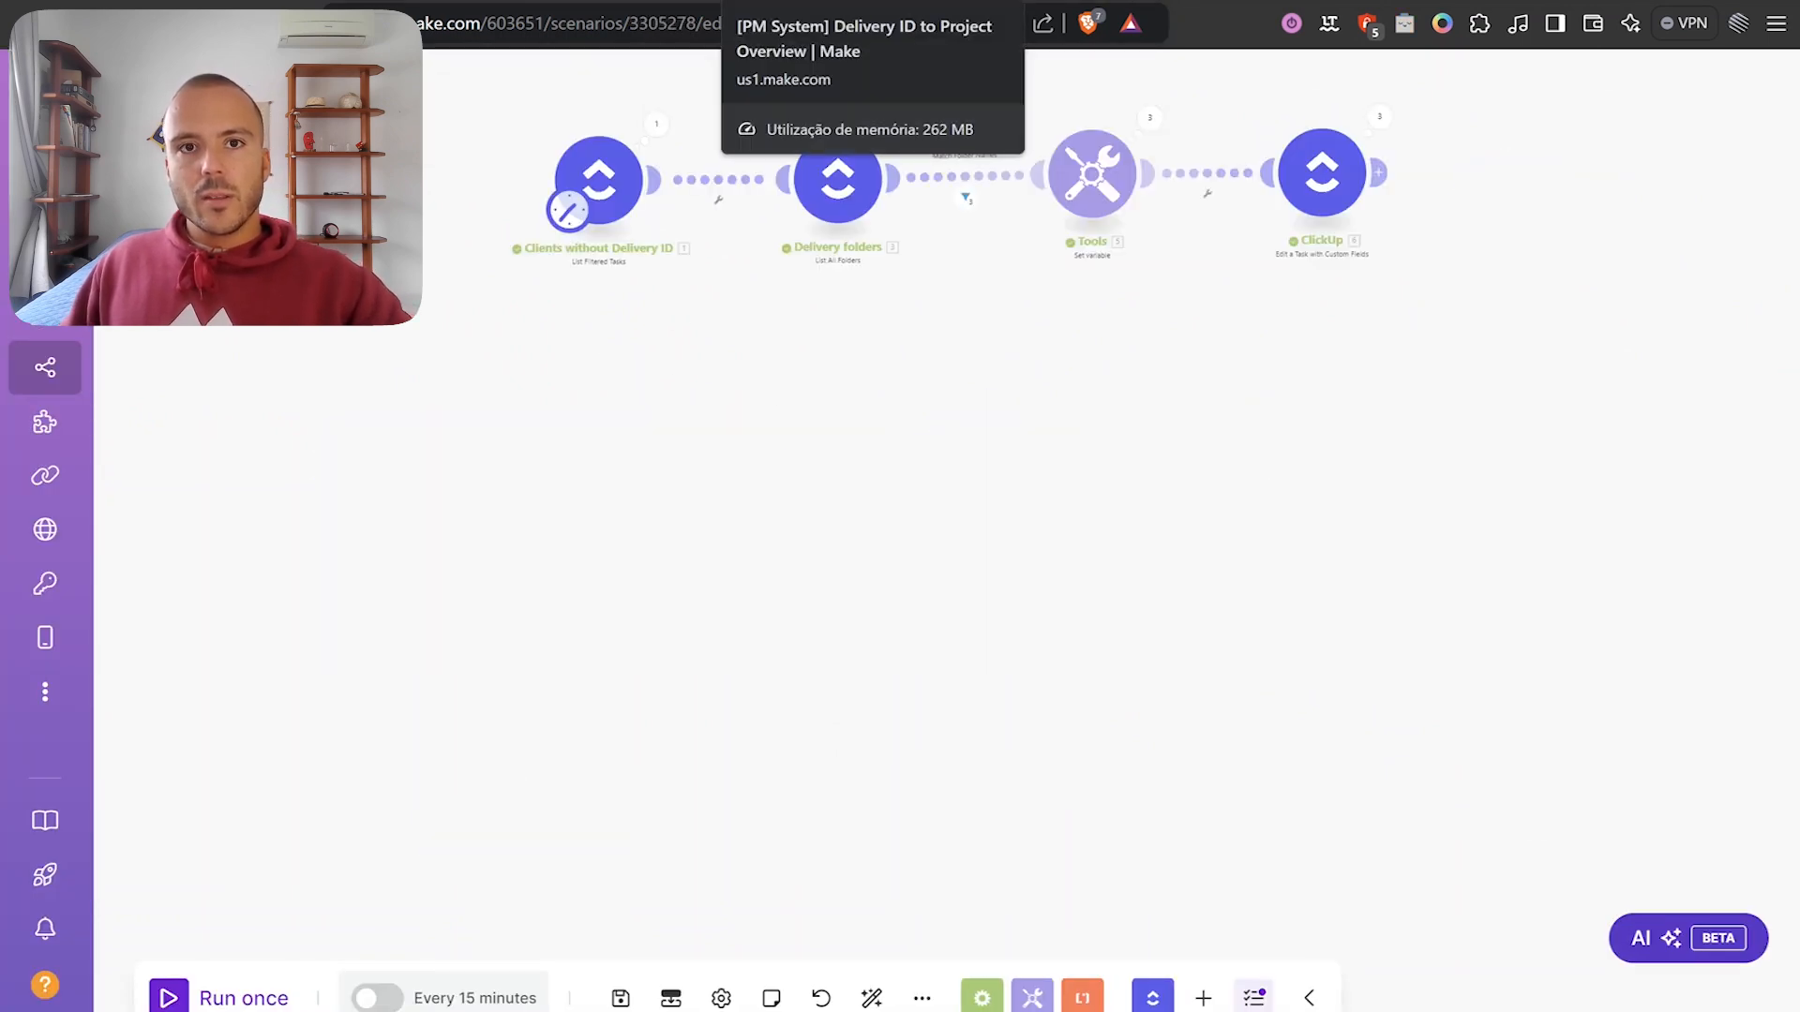
pyautogui.scroll(-3, 927, 515)
pyautogui.scroll(2, 881, 483)
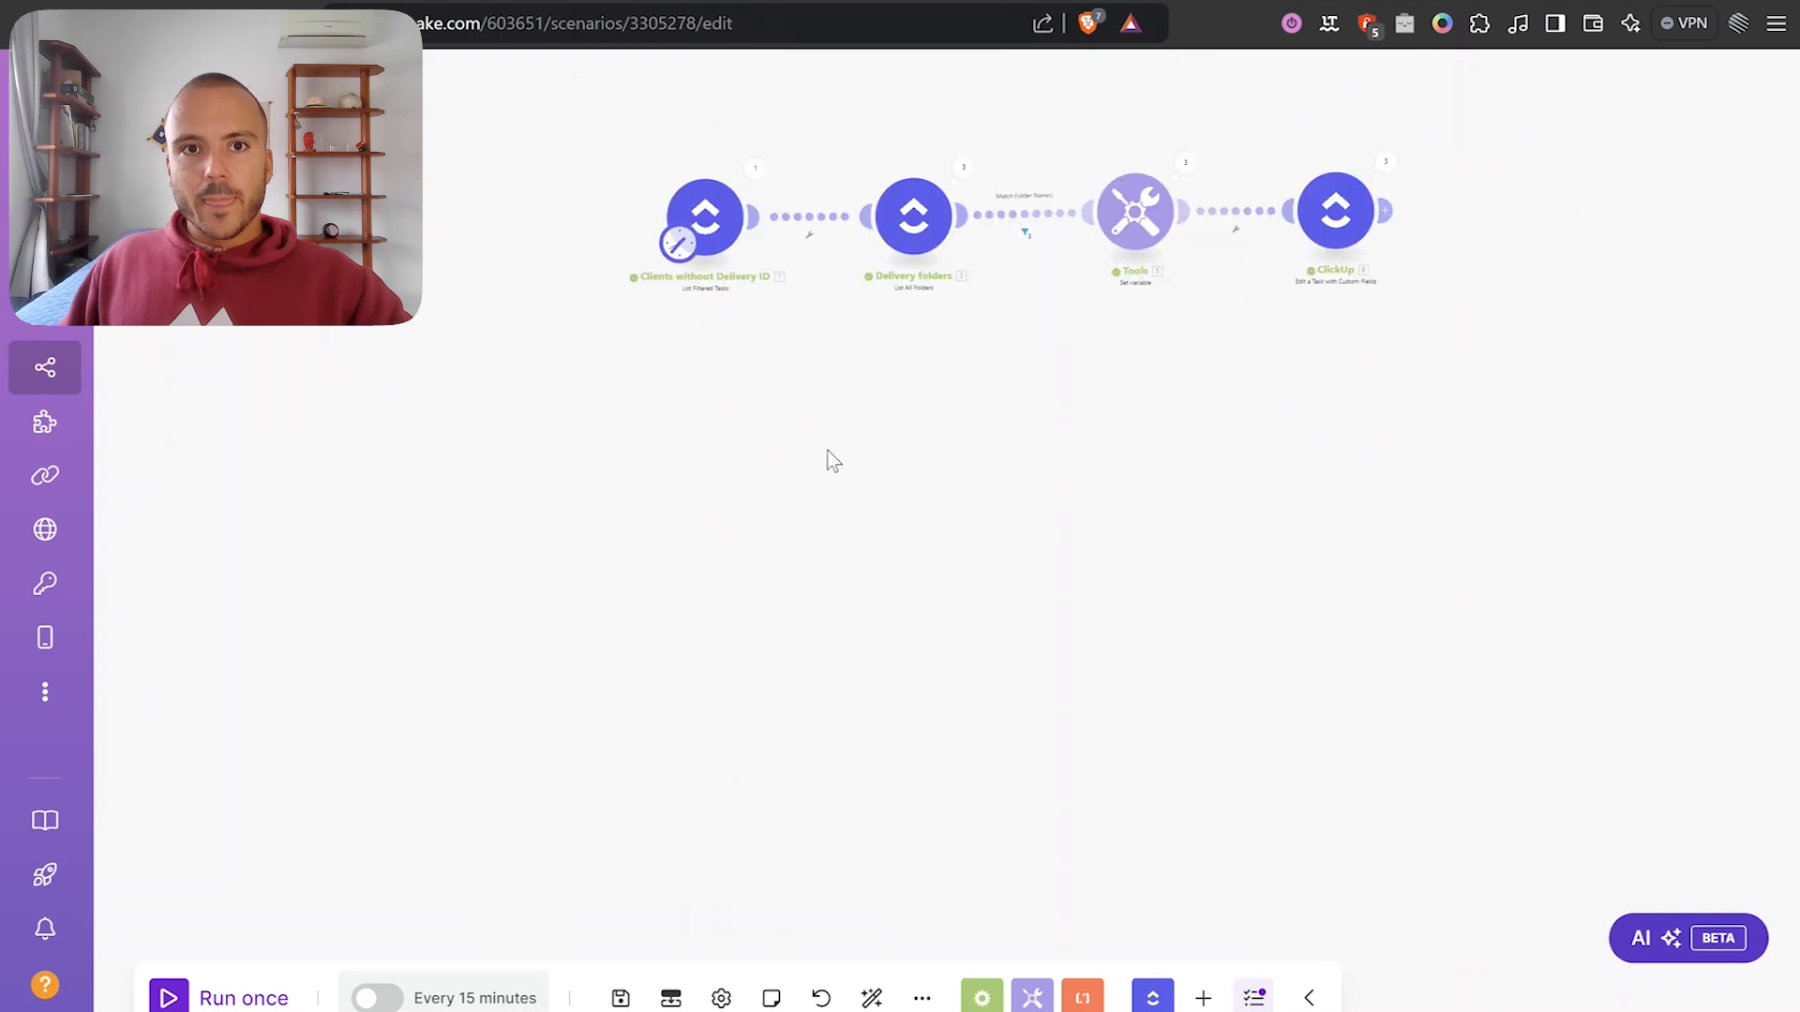
# Clone the first ClickUp module and move the schedule trigger onto the clone as the starting module.
pyautogui.rightClick(733, 216)
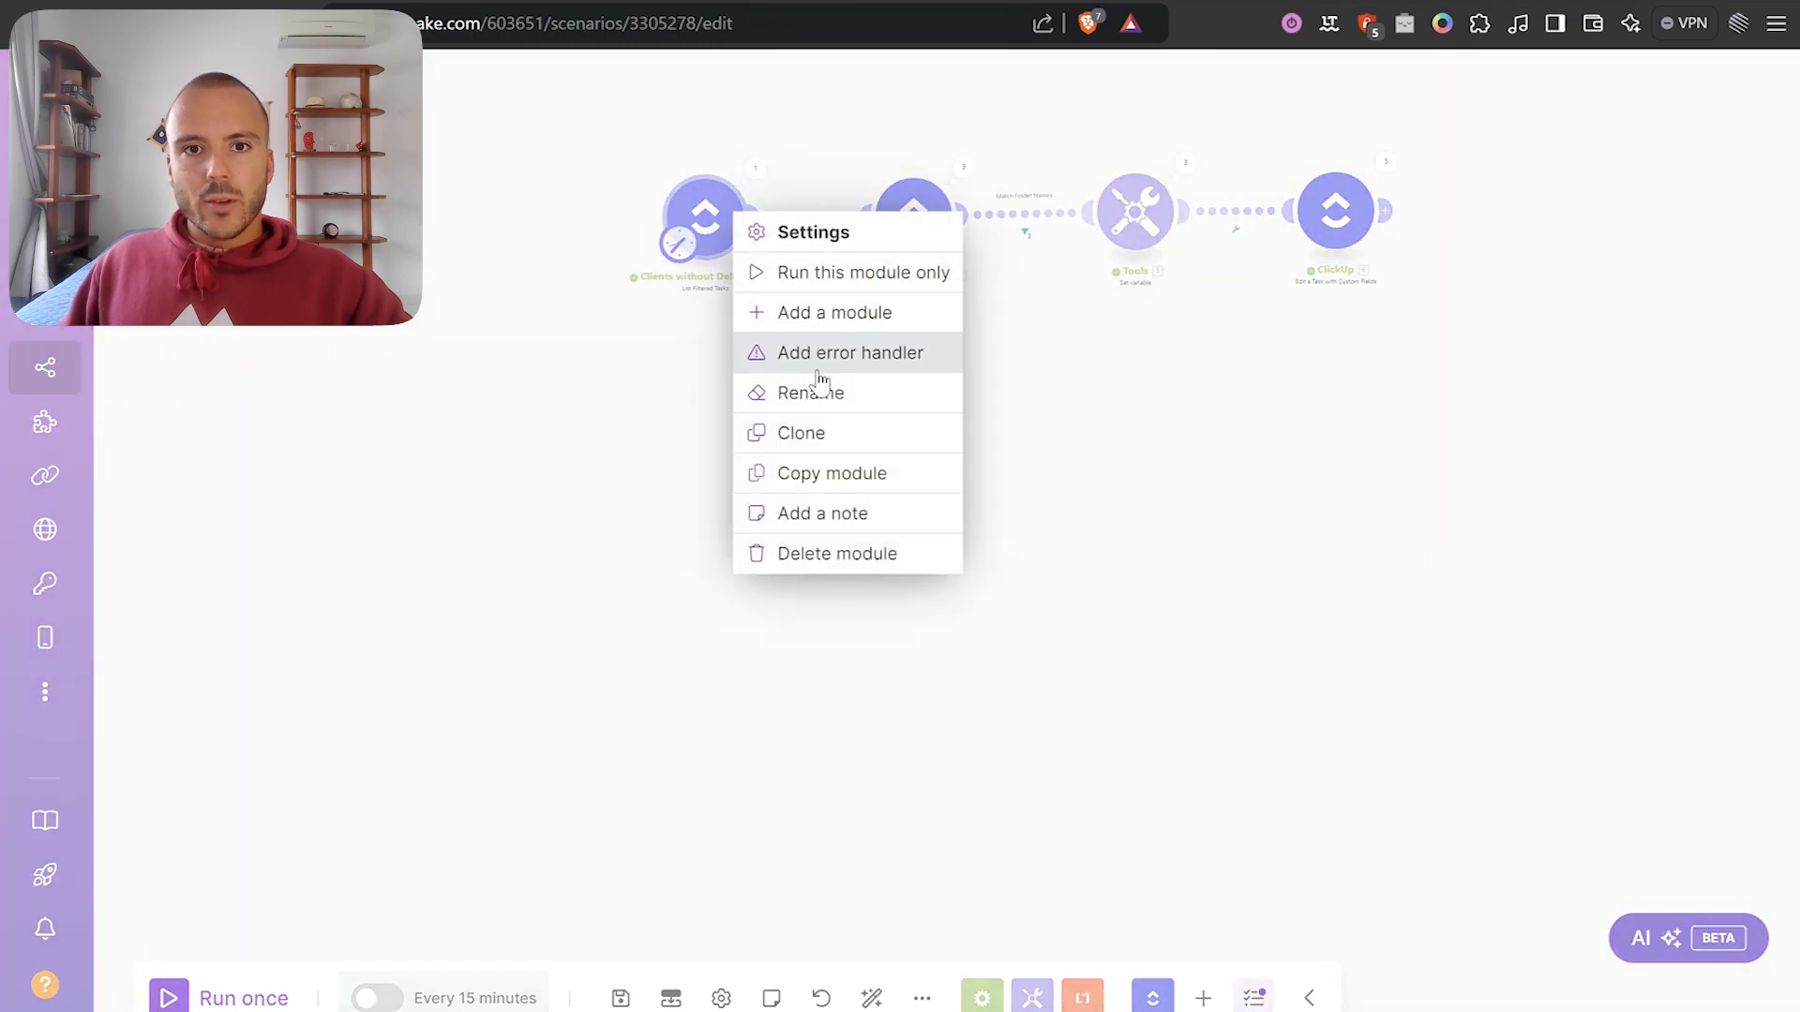
pyautogui.click(799, 433)
pyautogui.moveTo(716, 583); pyautogui.dragTo(708, 581)
pyautogui.moveTo(679, 243)
pyautogui.mouseDown()
pyautogui.moveTo(719, 518)
pyautogui.moveTo(708, 574)
pyautogui.mouseUp()
pyautogui.moveTo(856, 361); pyautogui.dragTo(783, 475)
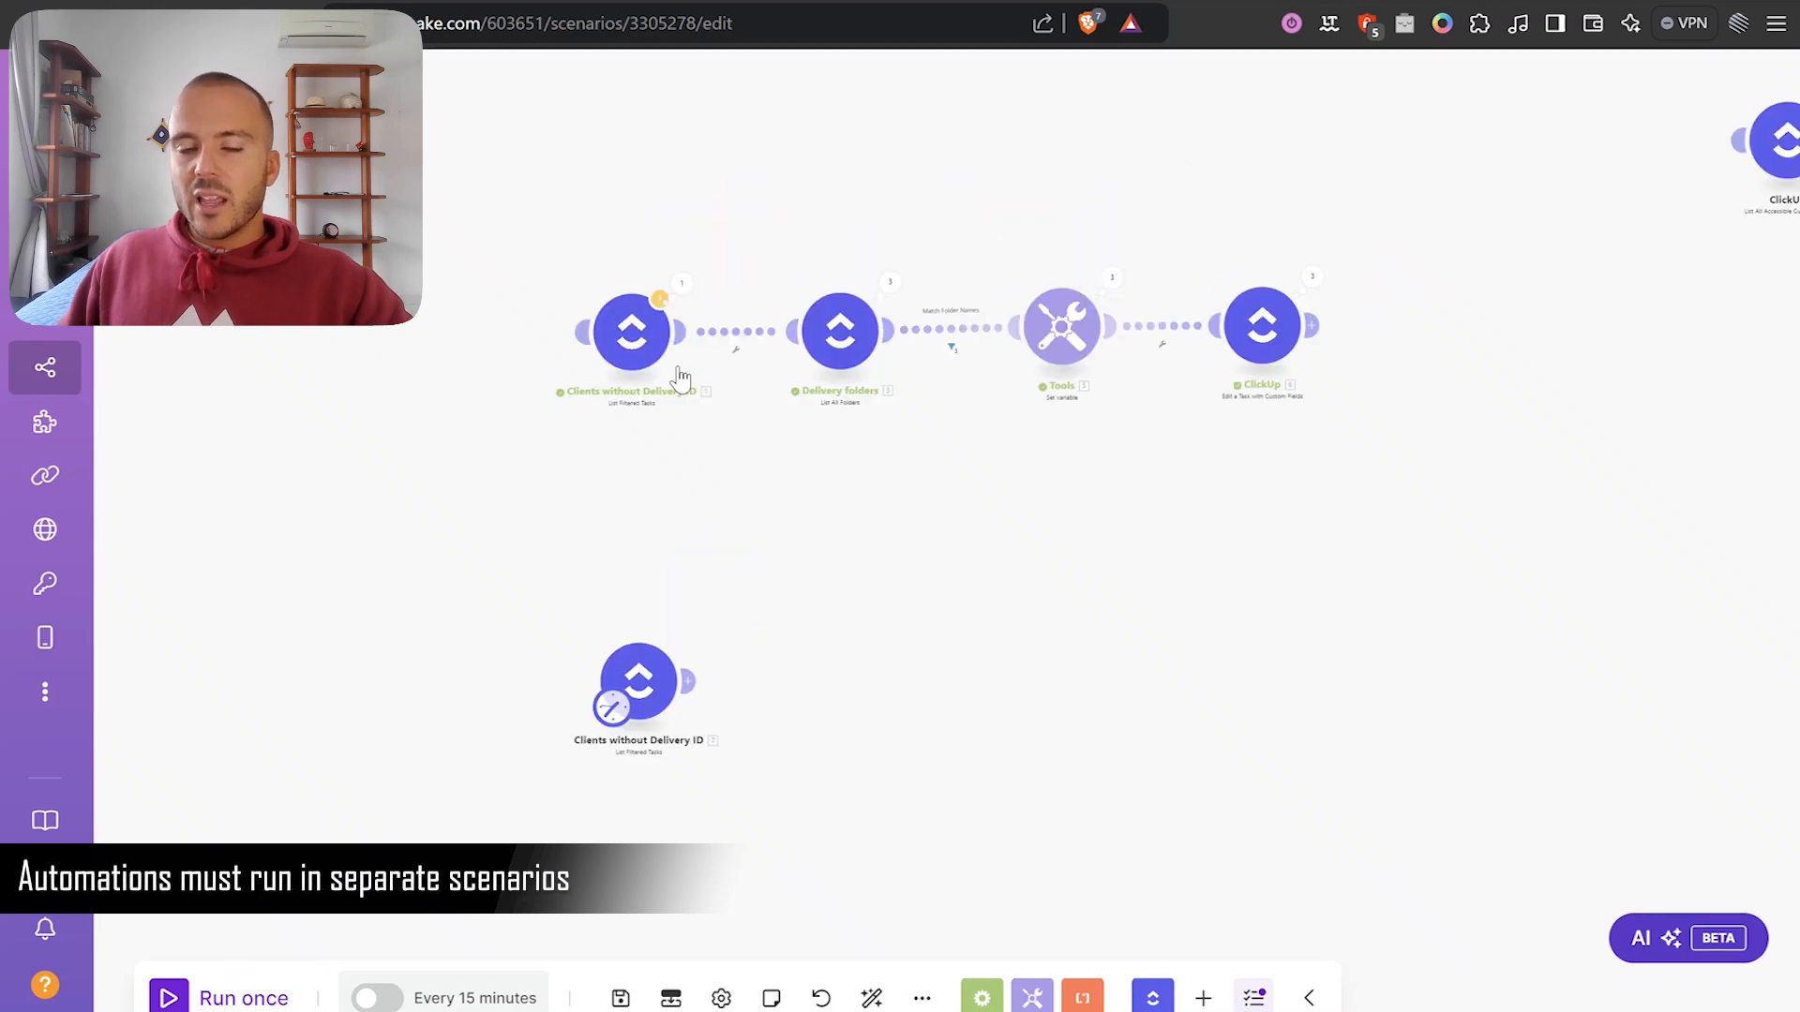
pyautogui.moveTo(1037, 486); pyautogui.dragTo(1159, 328)
pyautogui.scroll(2, 885, 446)
pyautogui.moveTo(767, 619); pyautogui.dragTo(900, 431)
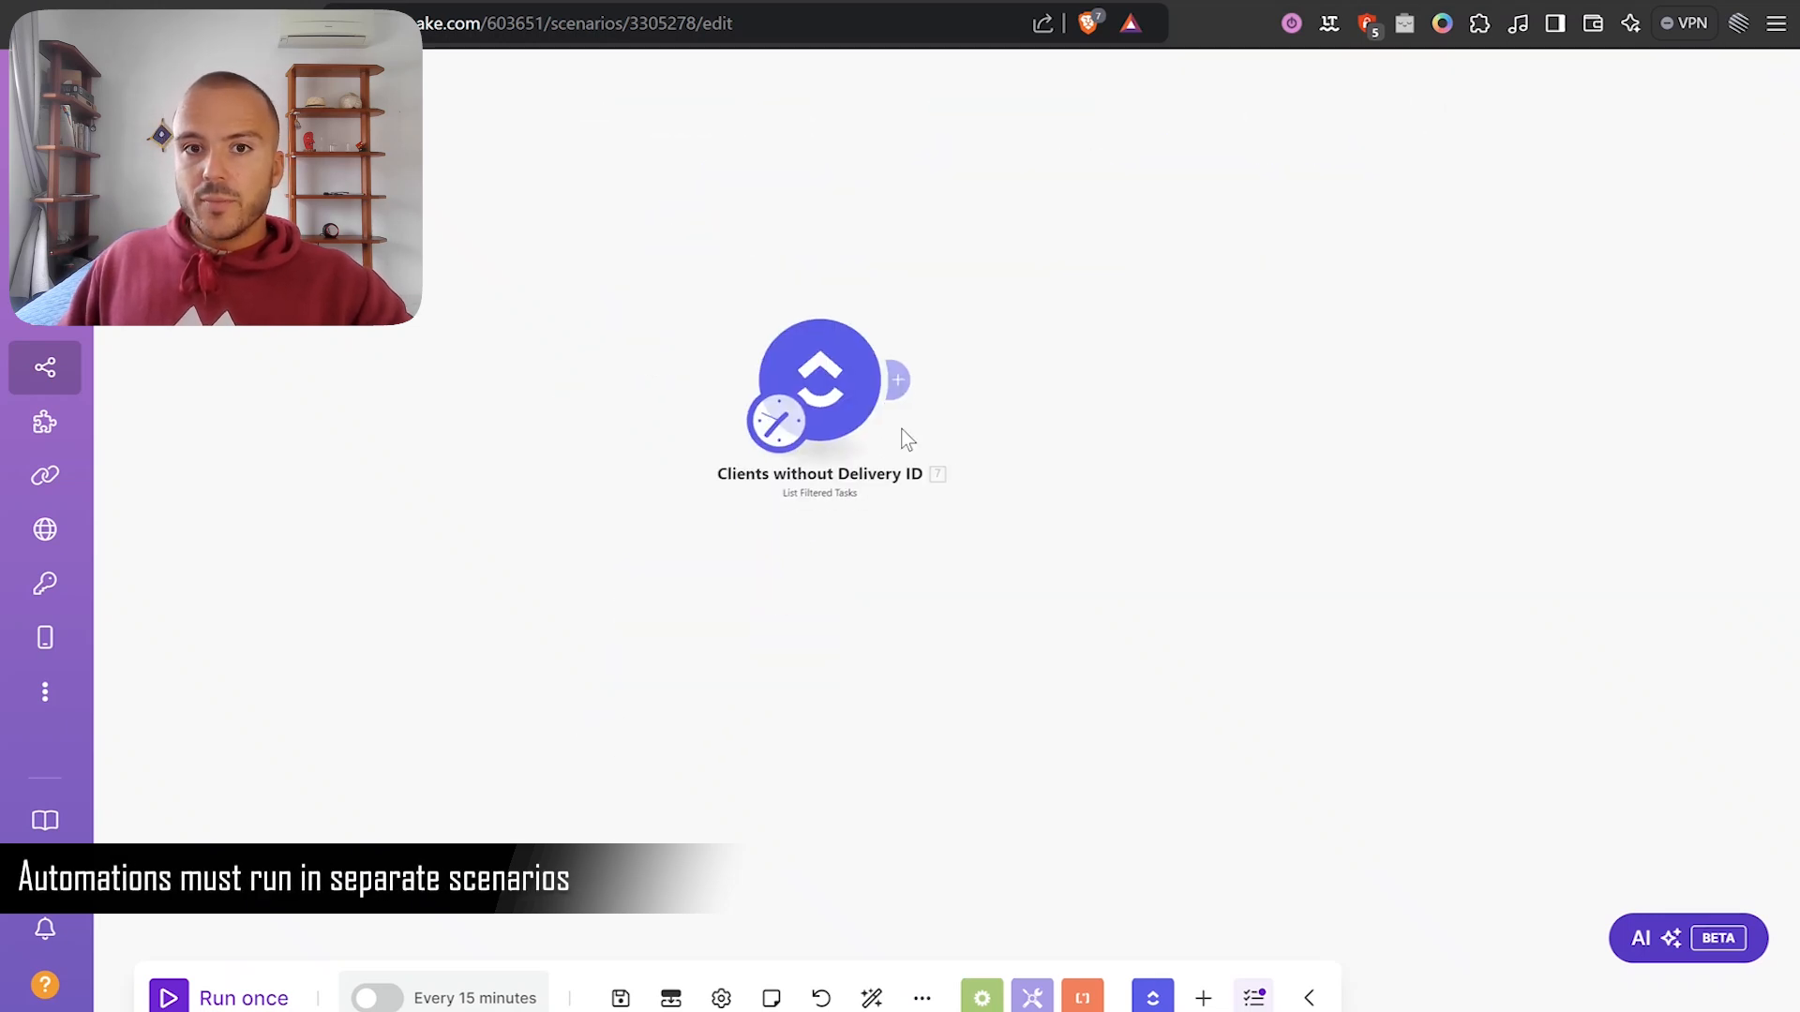
# Rename the cloned module to 'List Projects Overview'.
pyautogui.rightClick(830, 428)
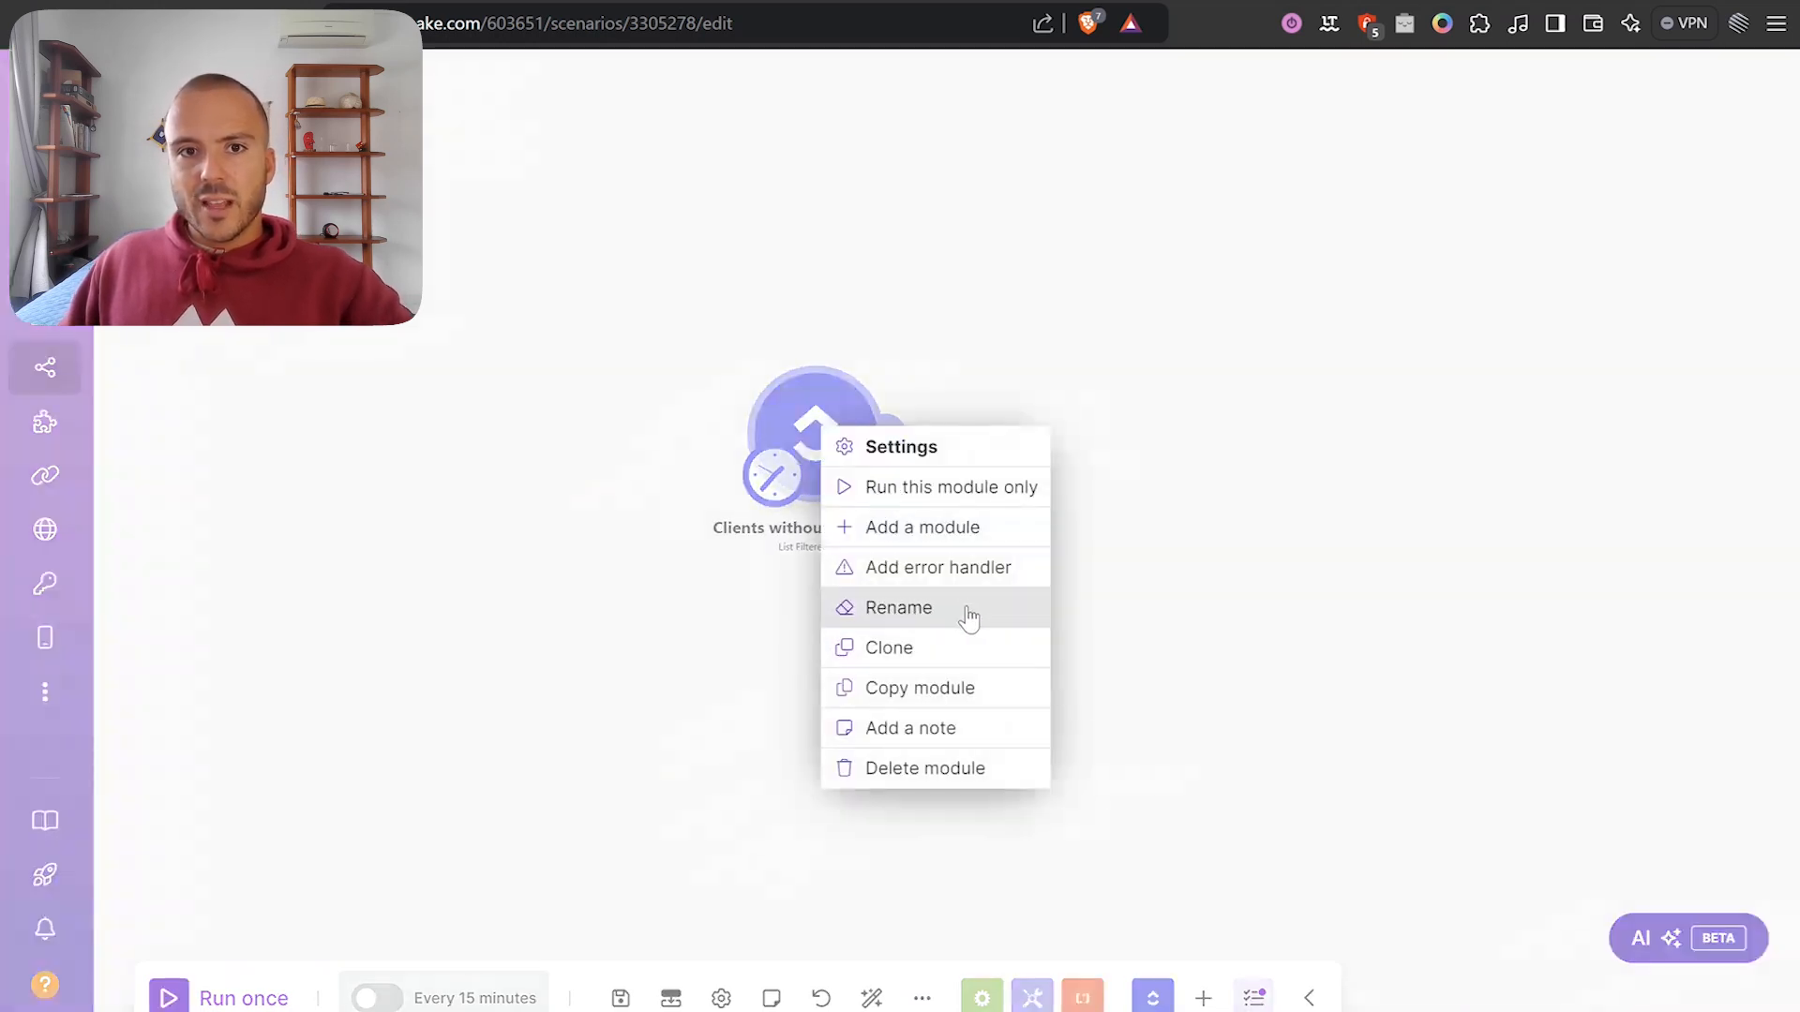
pyautogui.click(963, 614)
pyautogui.tripleClick(703, 356)
pyautogui.write('List P')
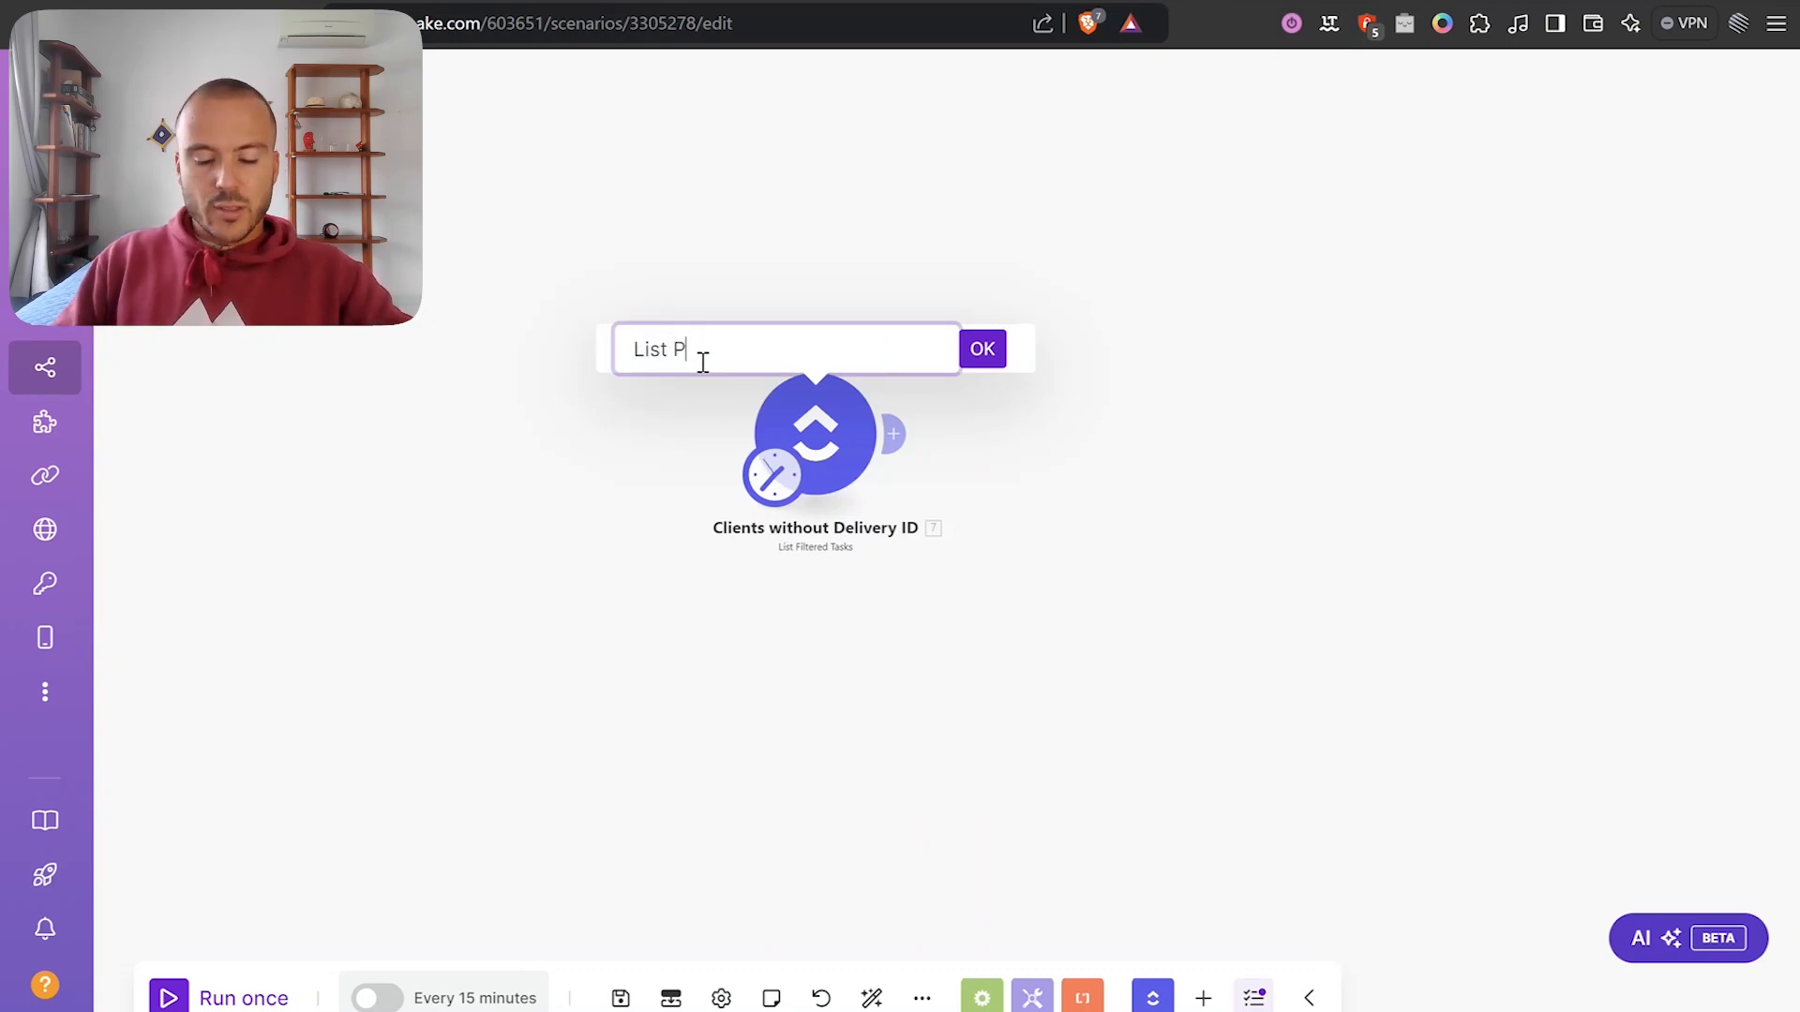
pyautogui.write('rojects Overview')
pyautogui.press('Return')
pyautogui.scroll(-2, 1143, 277)
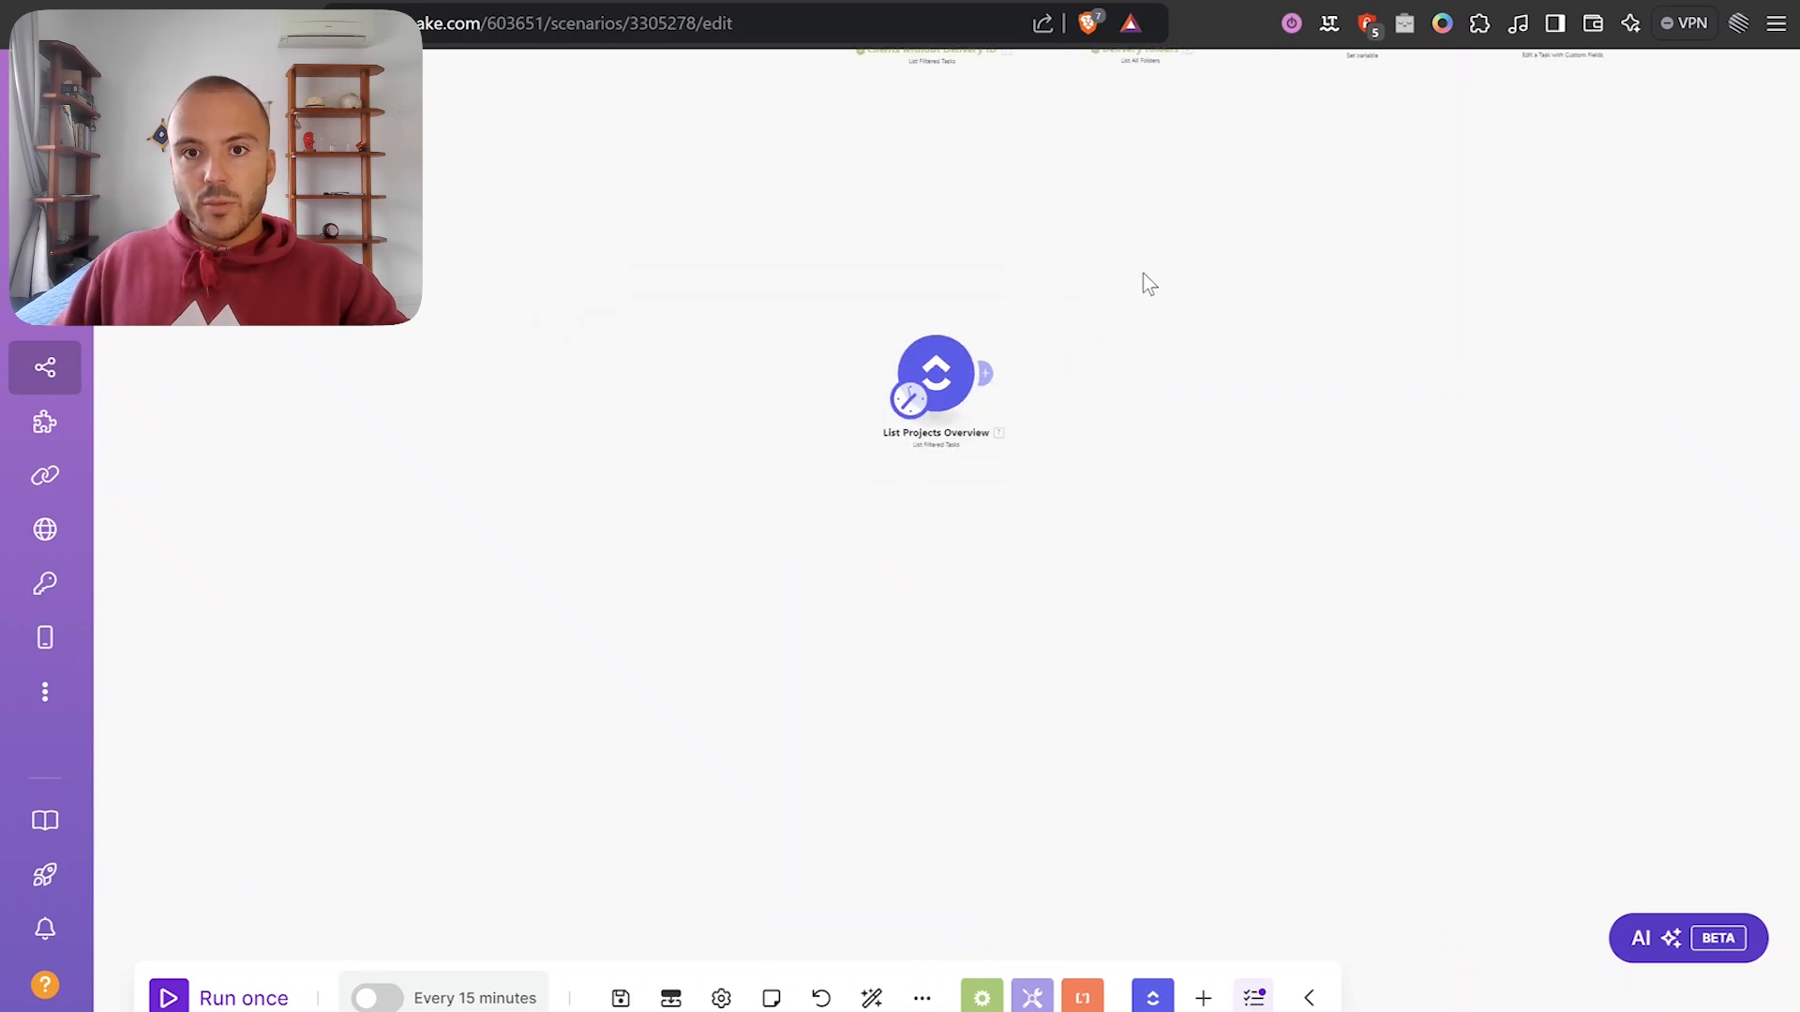
# Replace List Projects Overview's custom-field filter with a status filter for 'activ' and save.
pyautogui.scroll(-2, 1001, 413)
pyautogui.click(961, 434)
pyautogui.scroll(-15, 1256, 618)
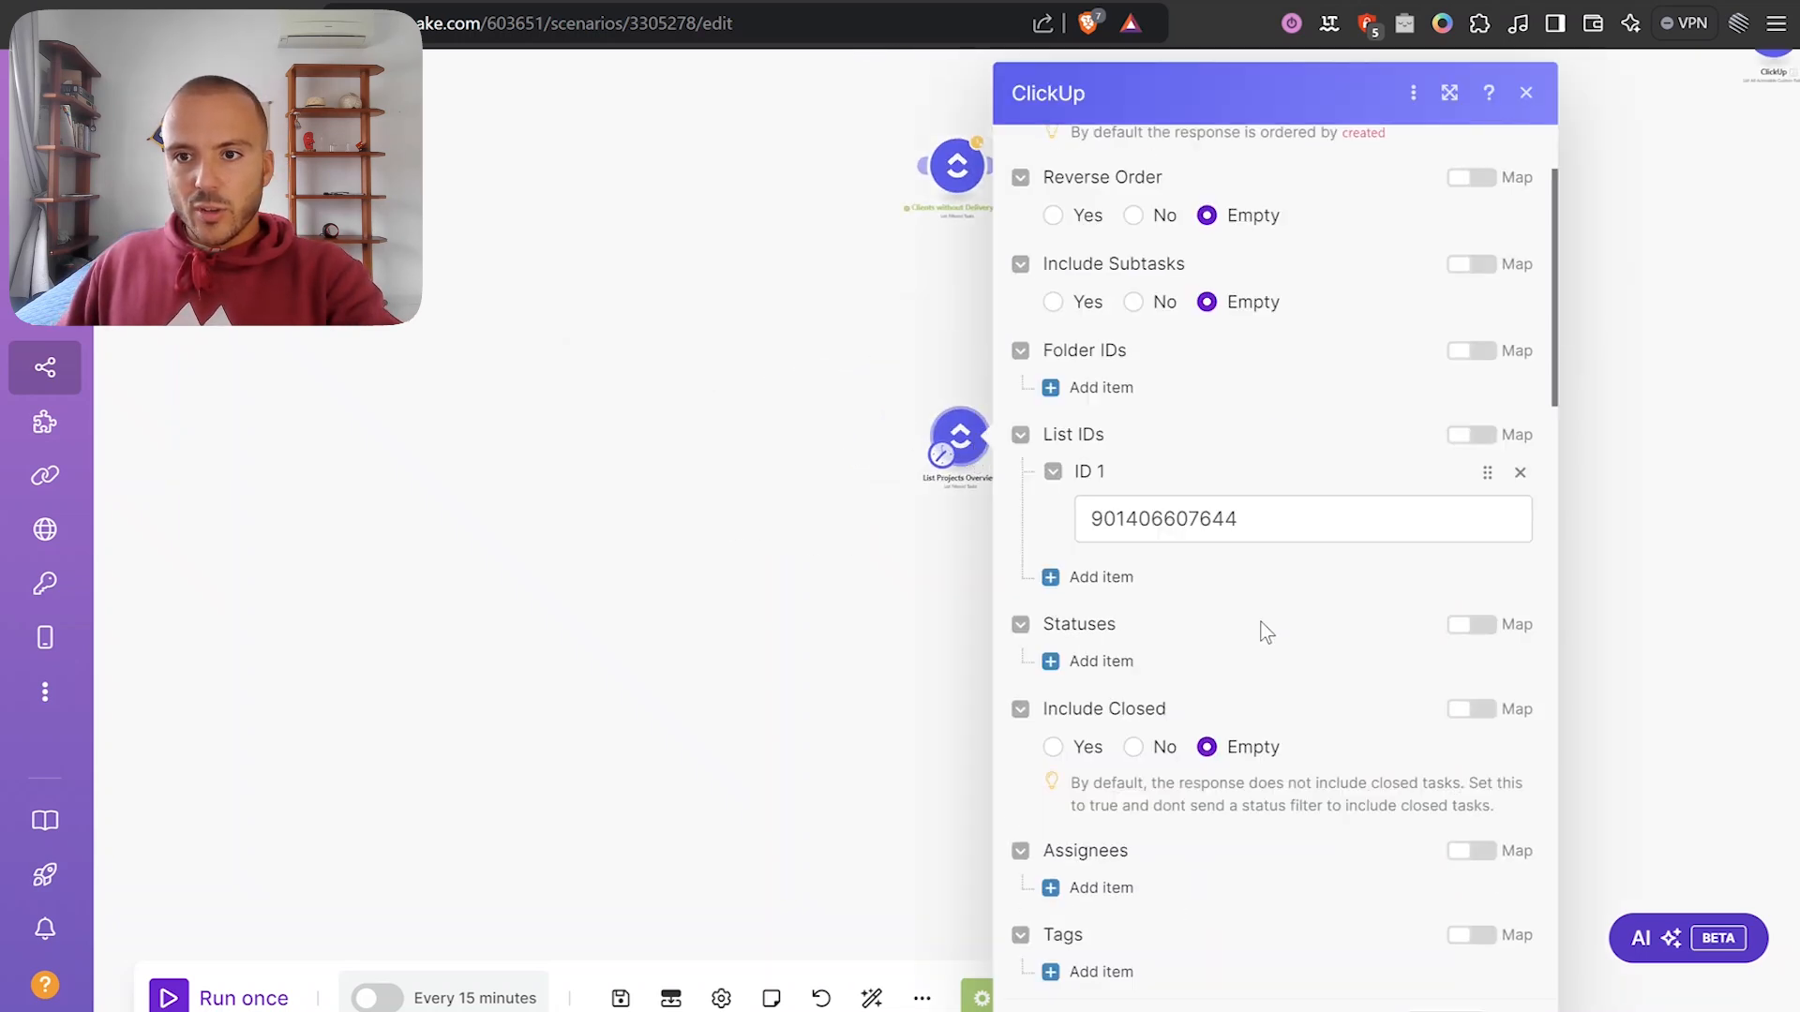
pyautogui.scroll(2, 1362, 450)
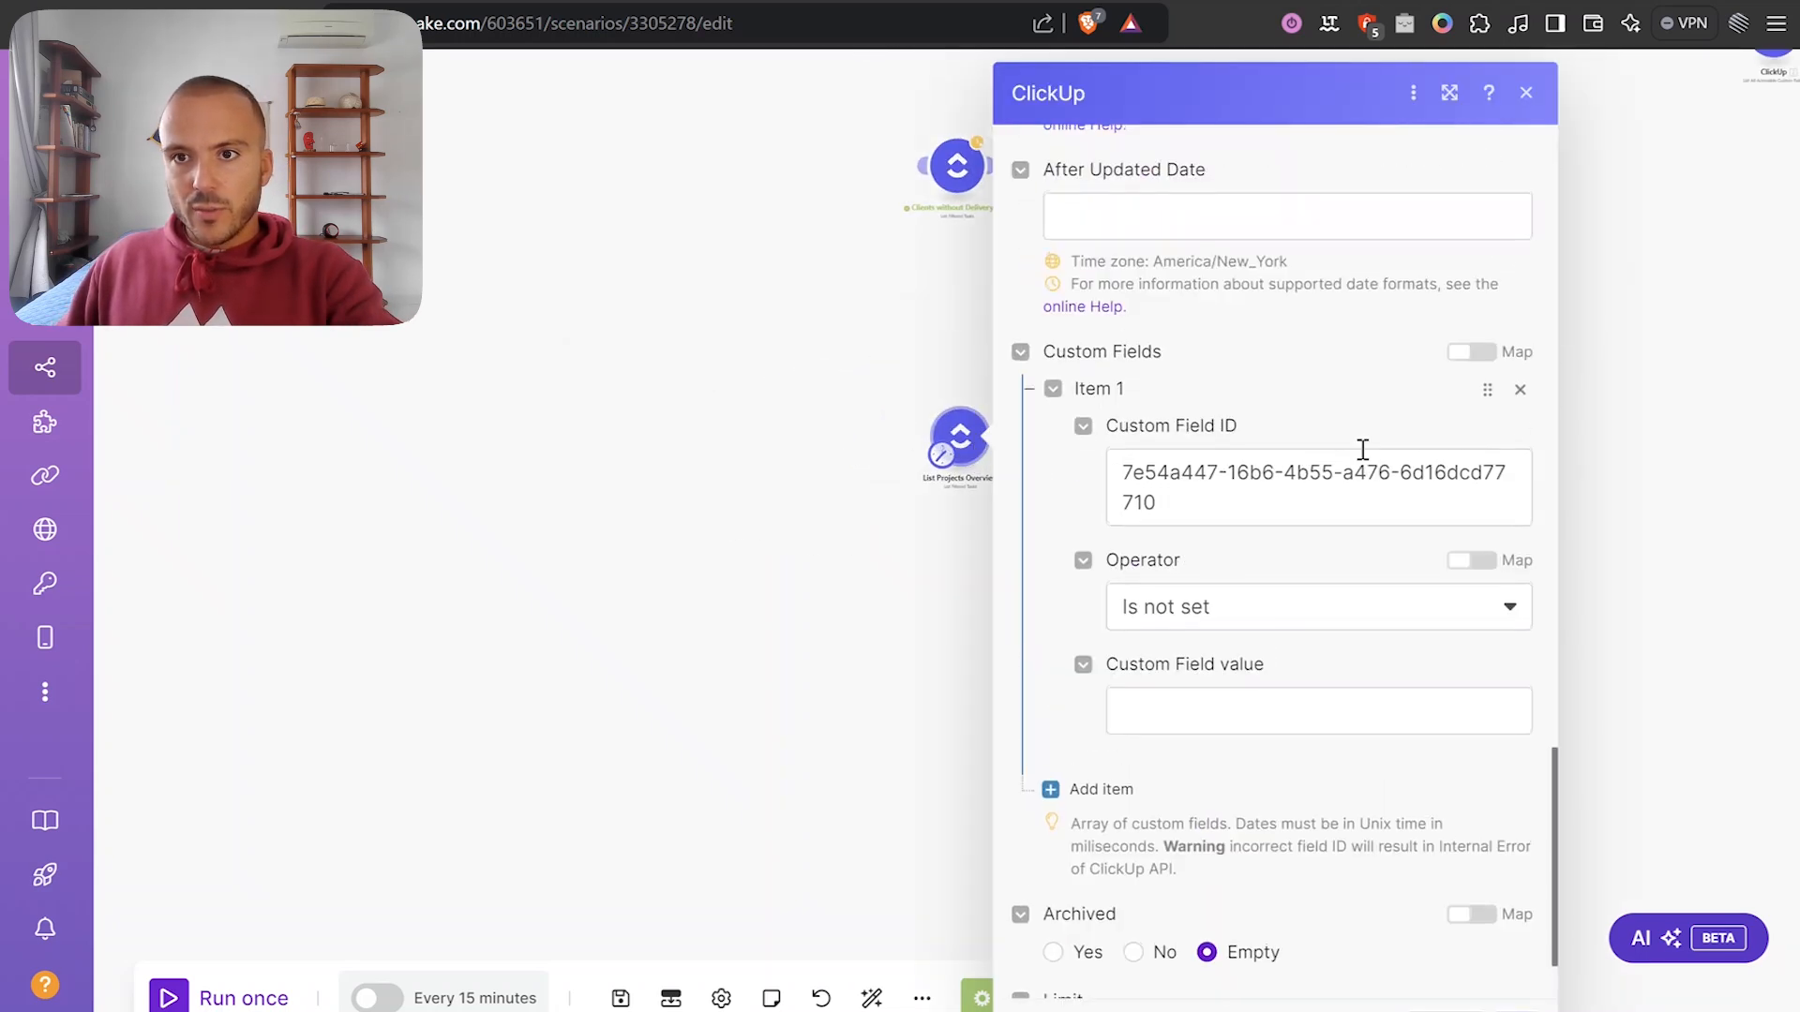
pyautogui.click(1520, 390)
pyautogui.scroll(15, 1370, 712)
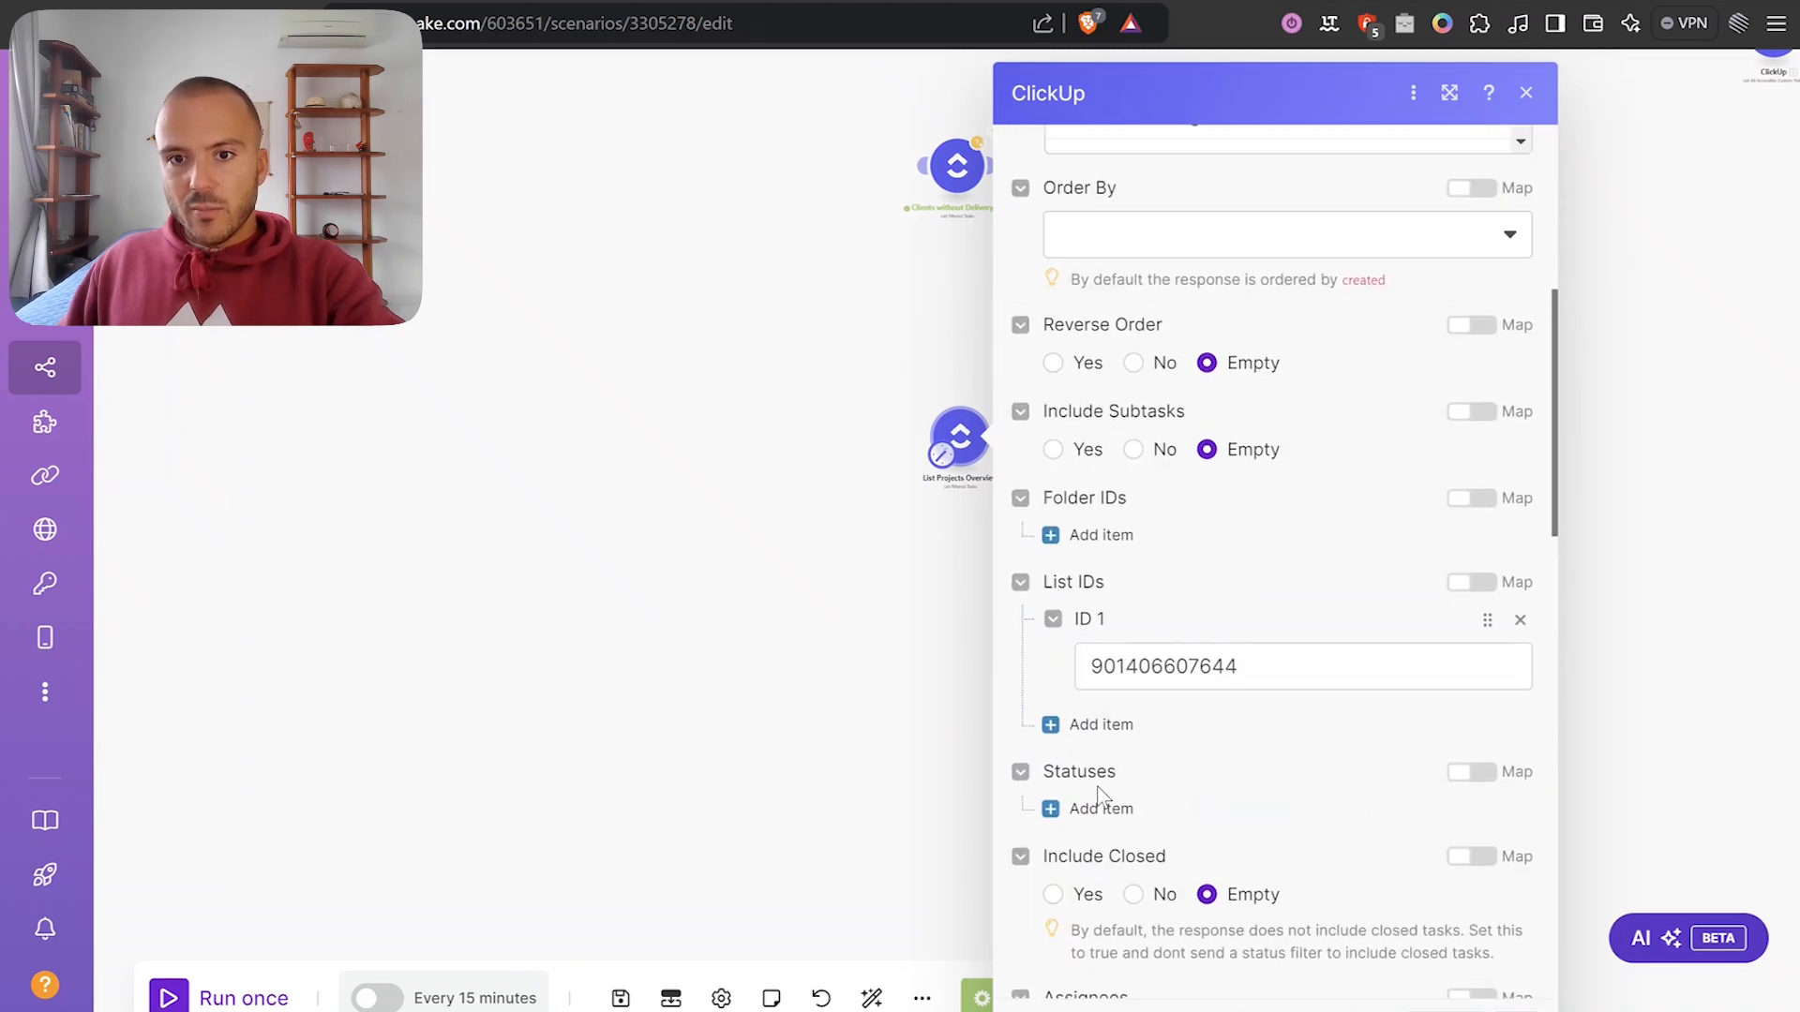
pyautogui.click(1101, 806)
pyautogui.scroll(-3, 1153, 755)
pyautogui.click(1219, 610)
pyautogui.write('activ')
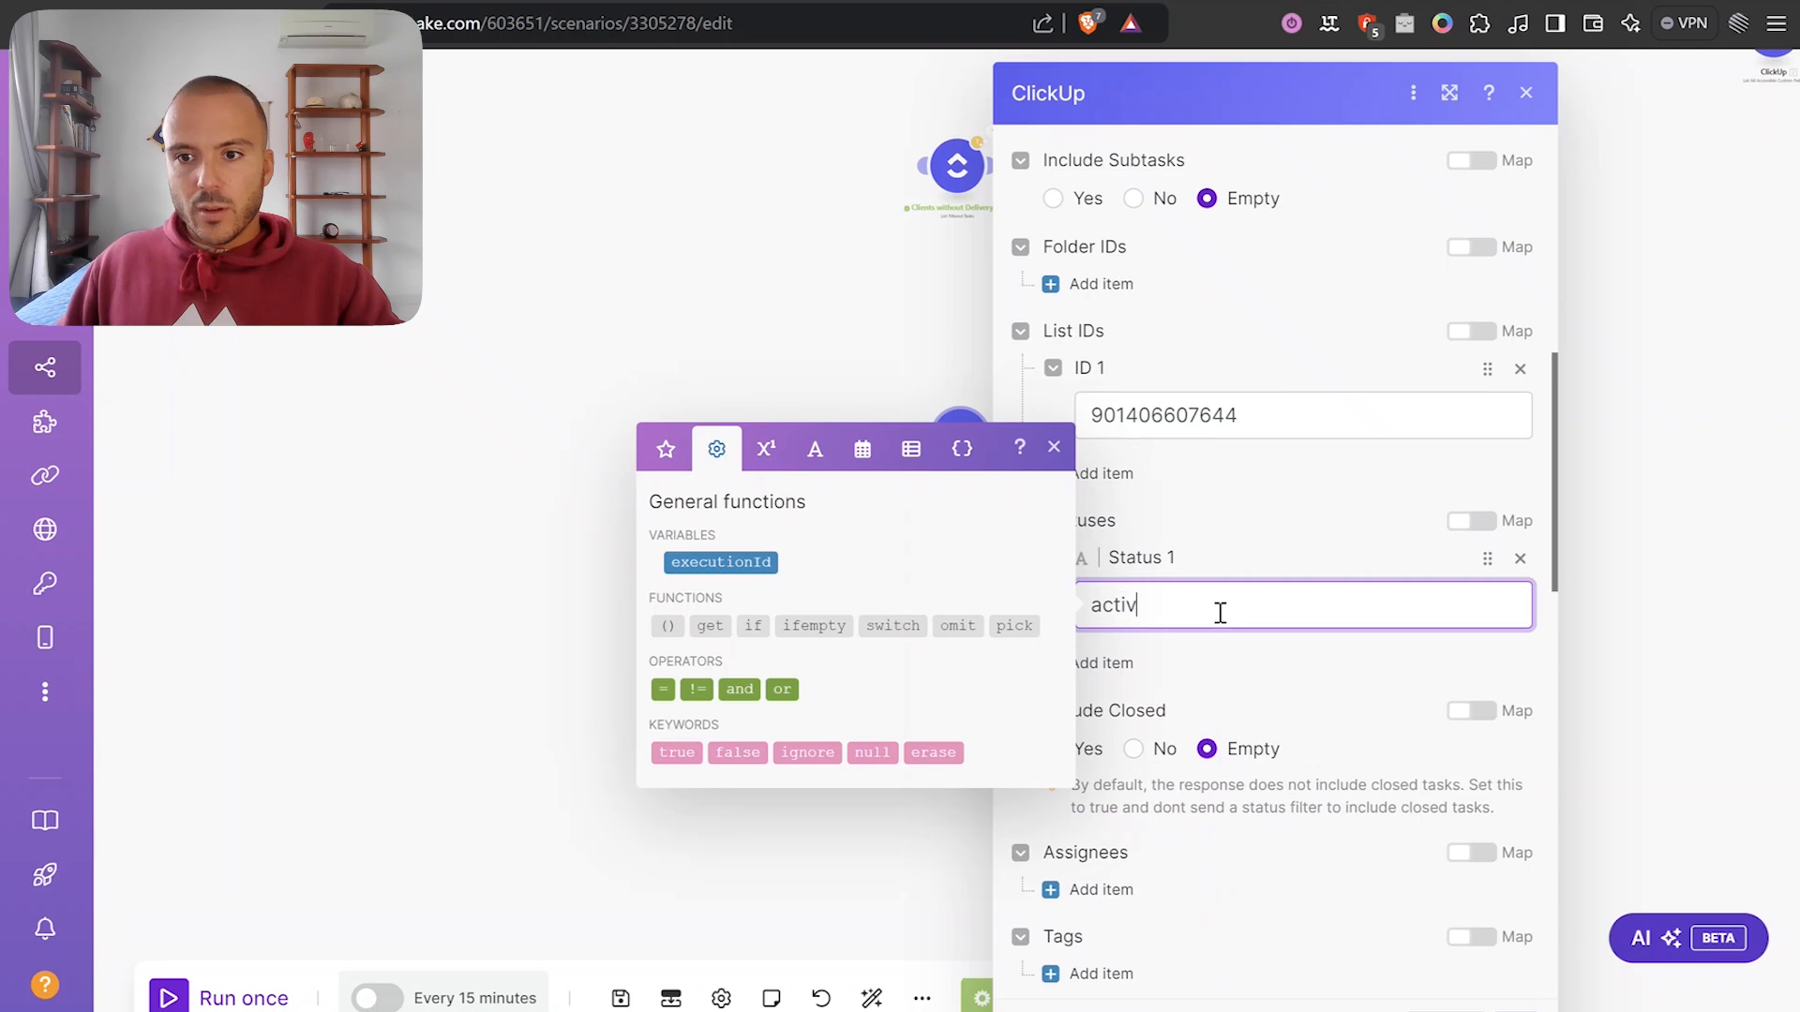
pyautogui.click(1500, 1008)
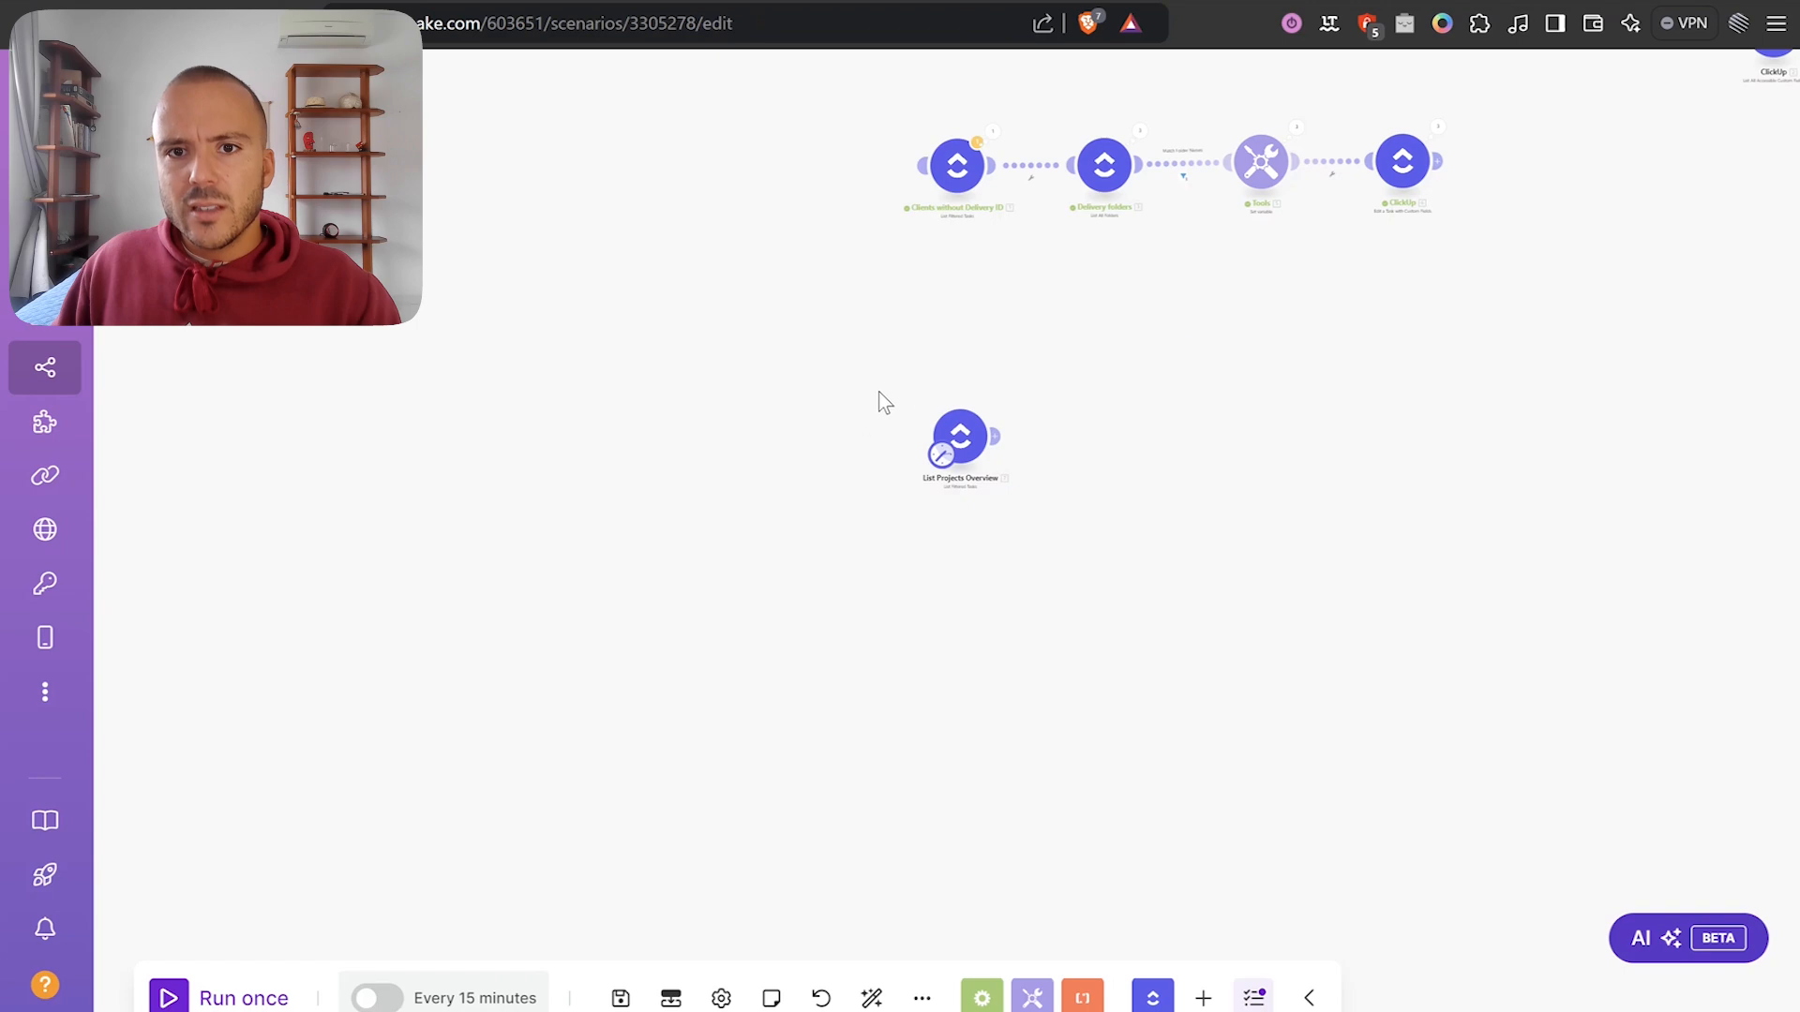
# Run only the List Projects Overview module.
pyautogui.scroll(3, 881, 401)
pyautogui.rightClick(998, 464)
pyautogui.click(1162, 529)
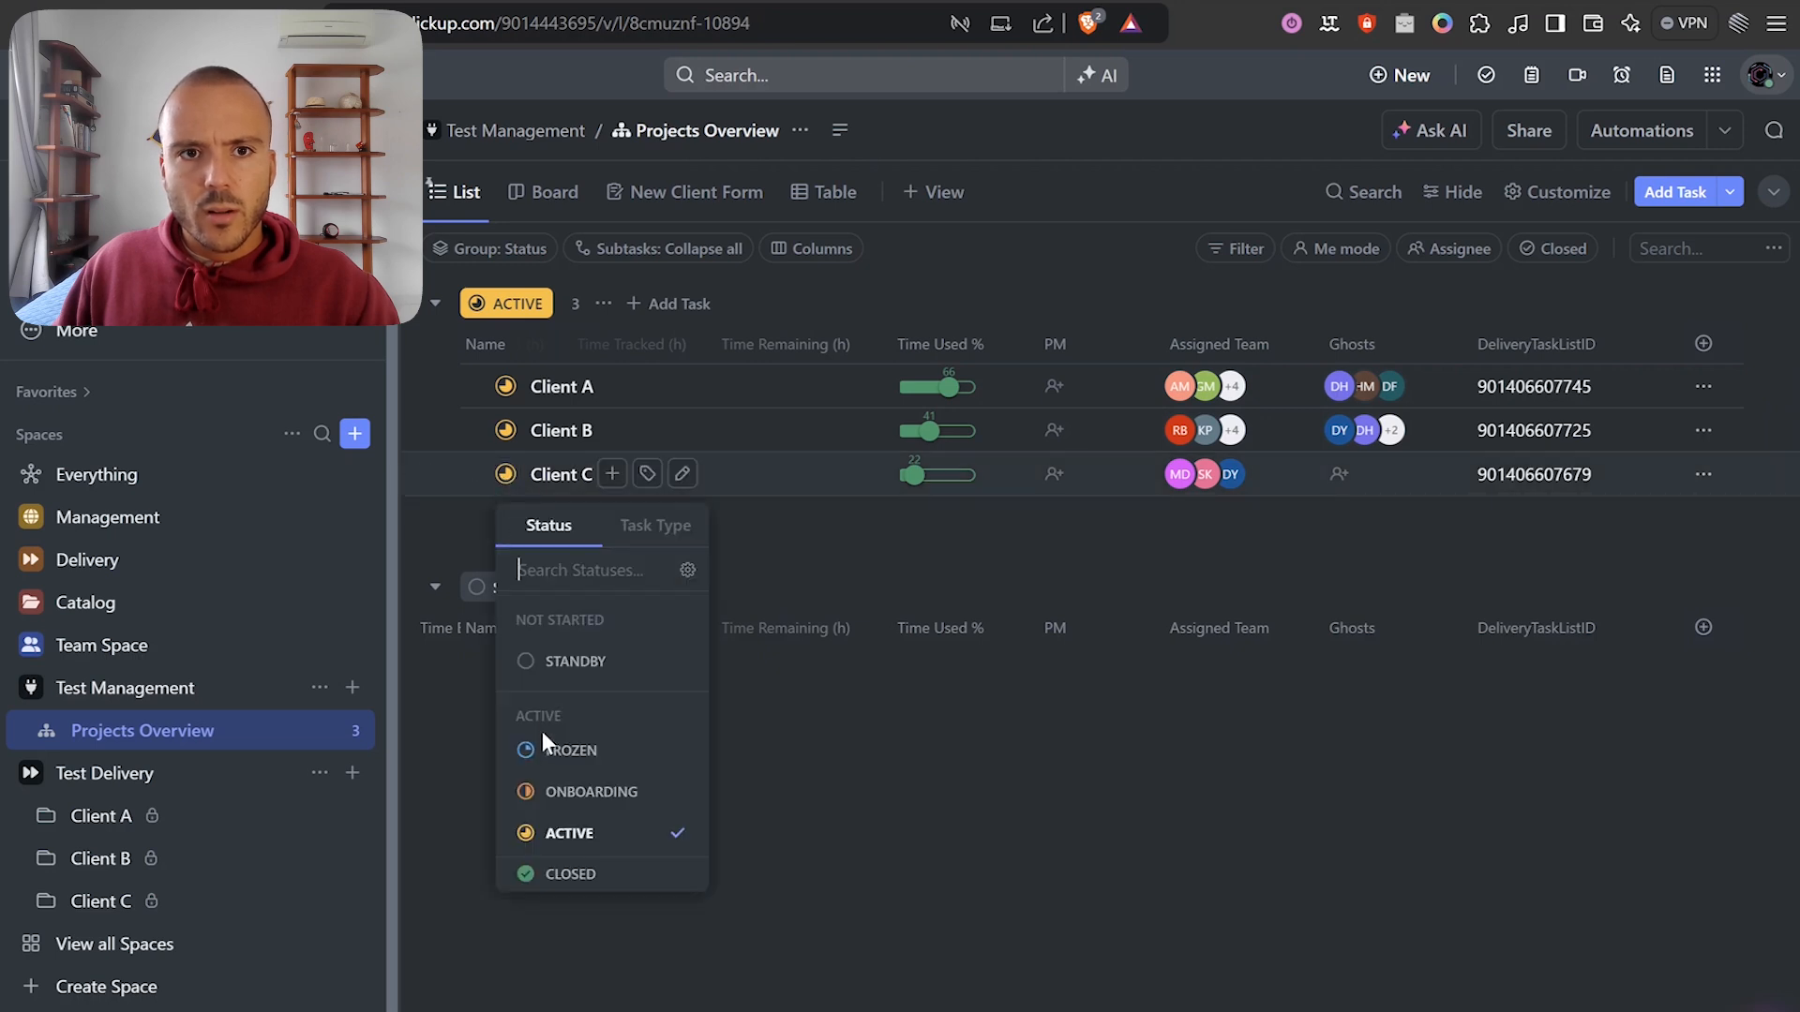
# Switch Client C's status to FROZEN from its status menu in the Projects Overview list.
pyautogui.click(550, 825)
pyautogui.click(505, 476)
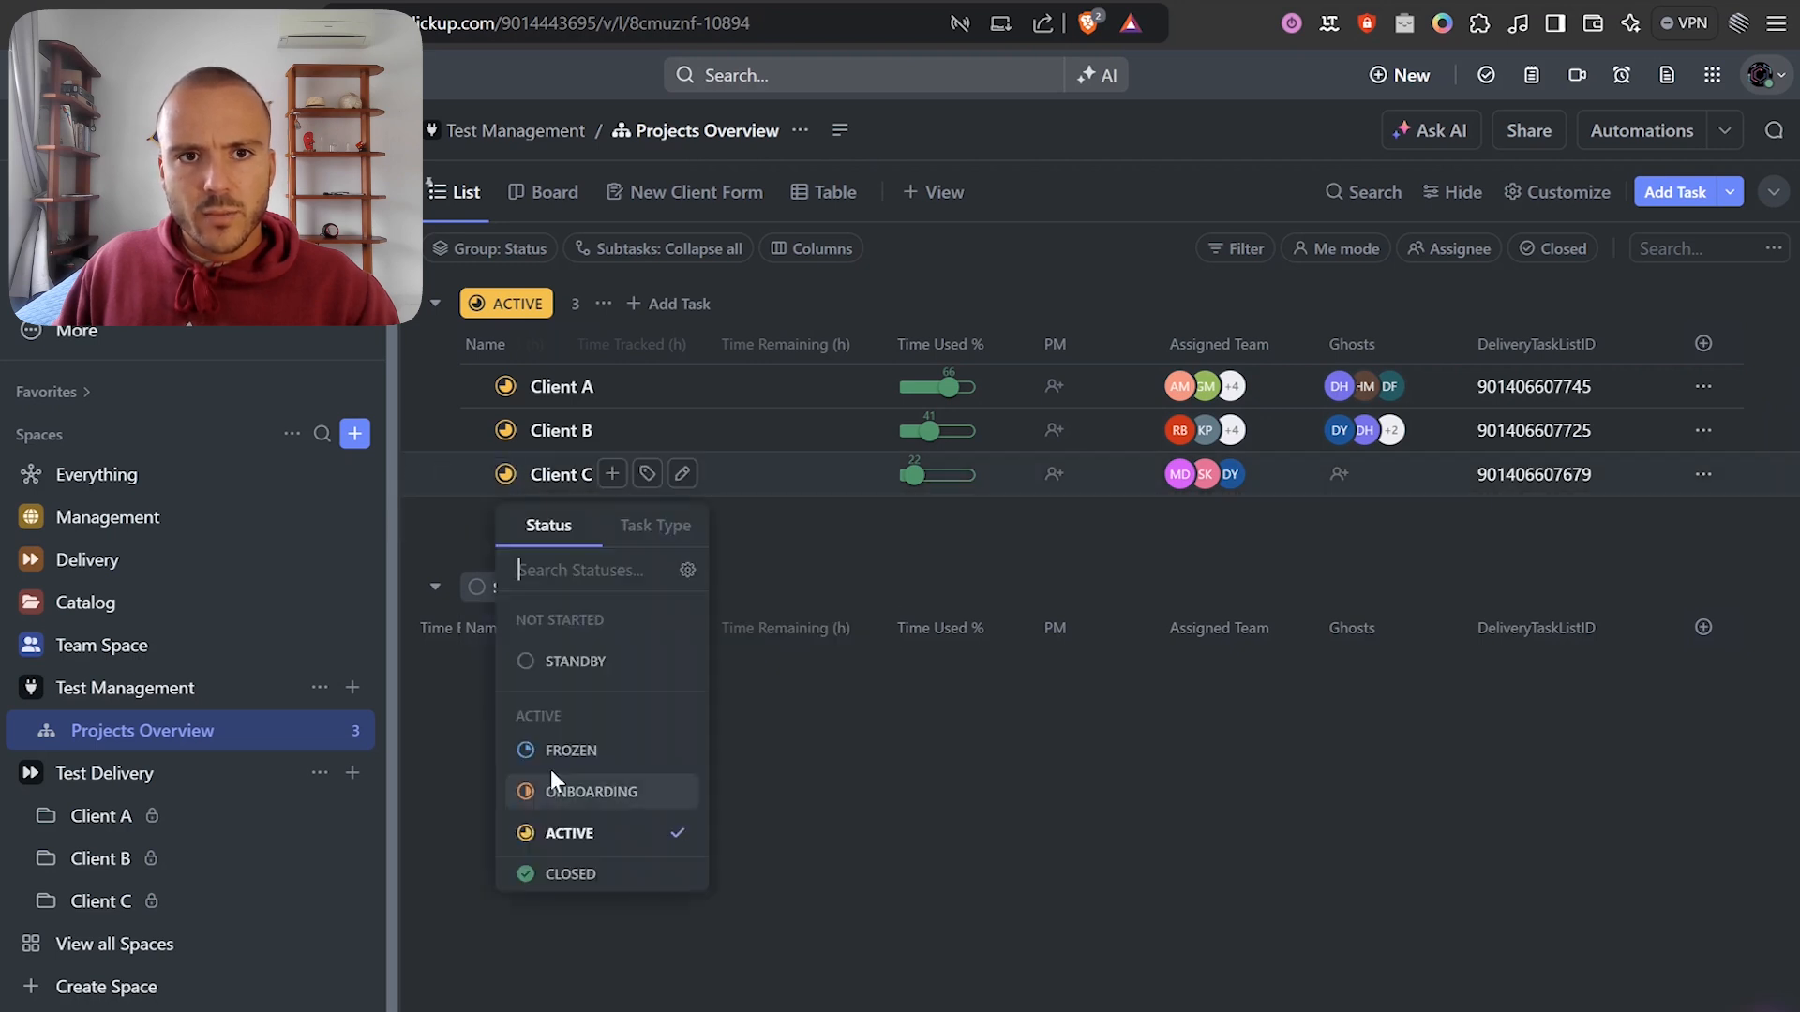
pyautogui.click(877, 785)
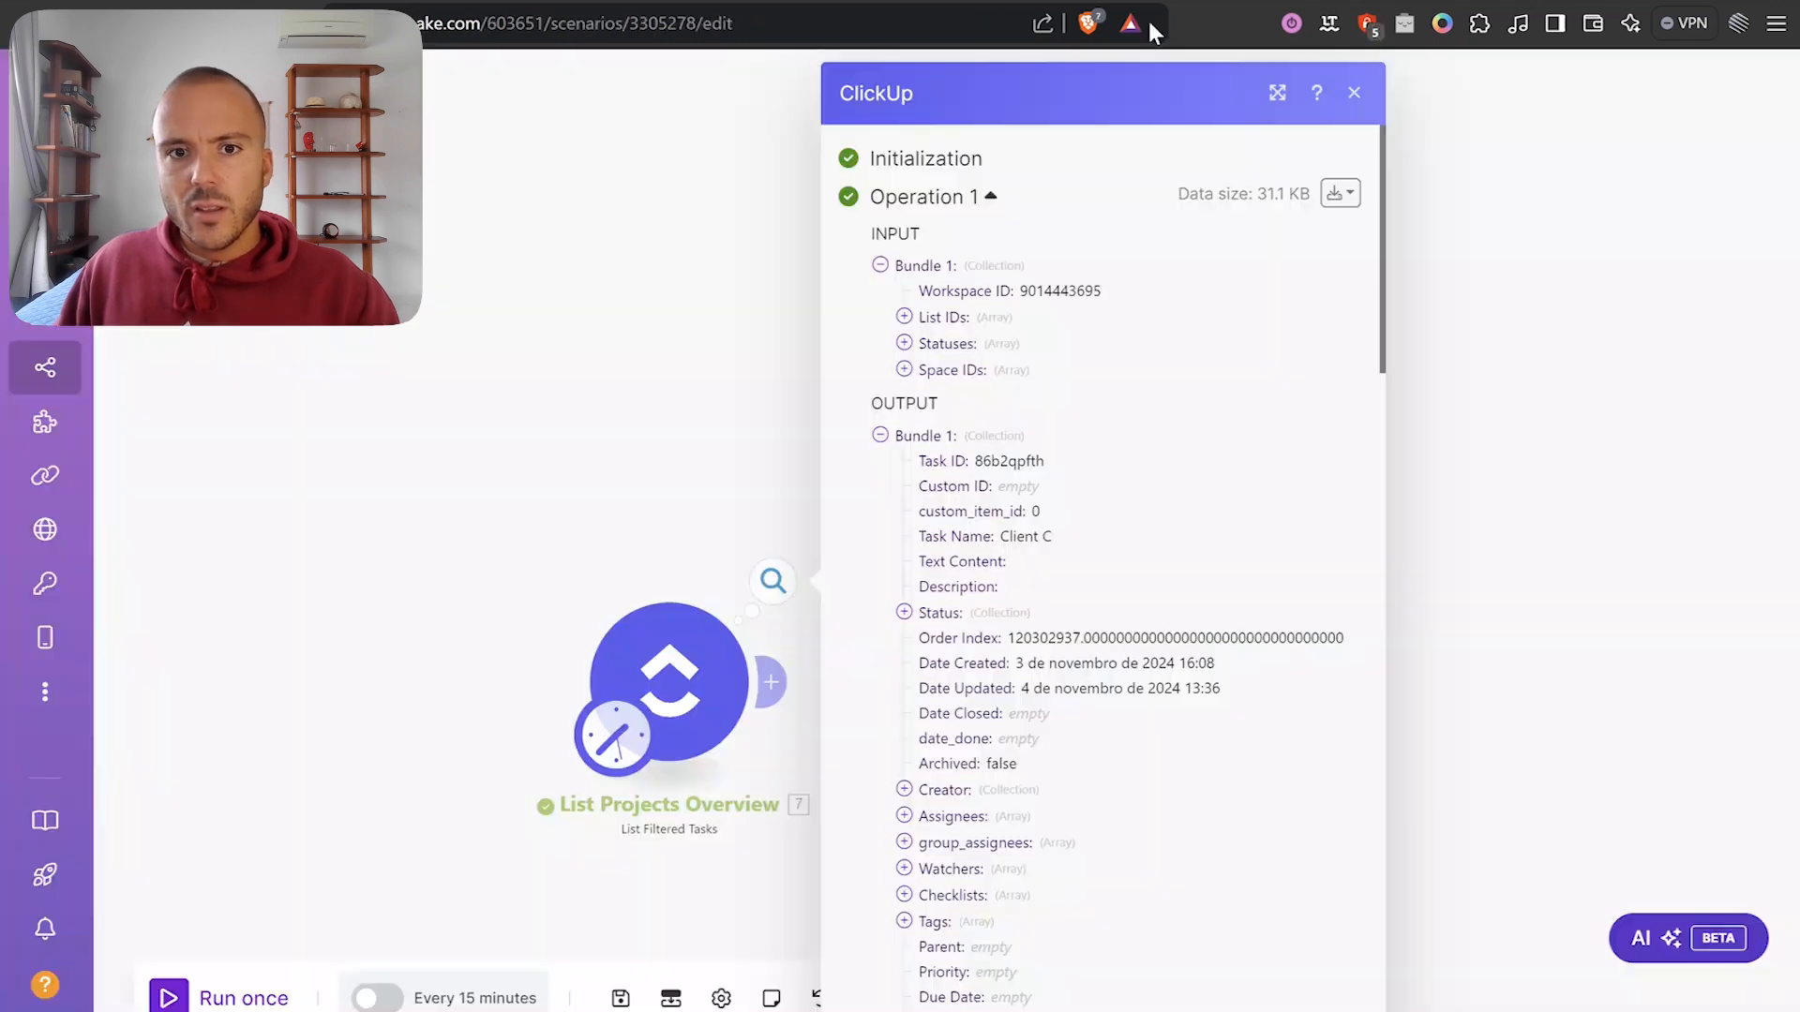
# Rerun List Projects Overview alone and check its two output bundles, Client B and Client A.
pyautogui.click(678, 497)
pyautogui.rightClick(737, 556)
pyautogui.click(830, 611)
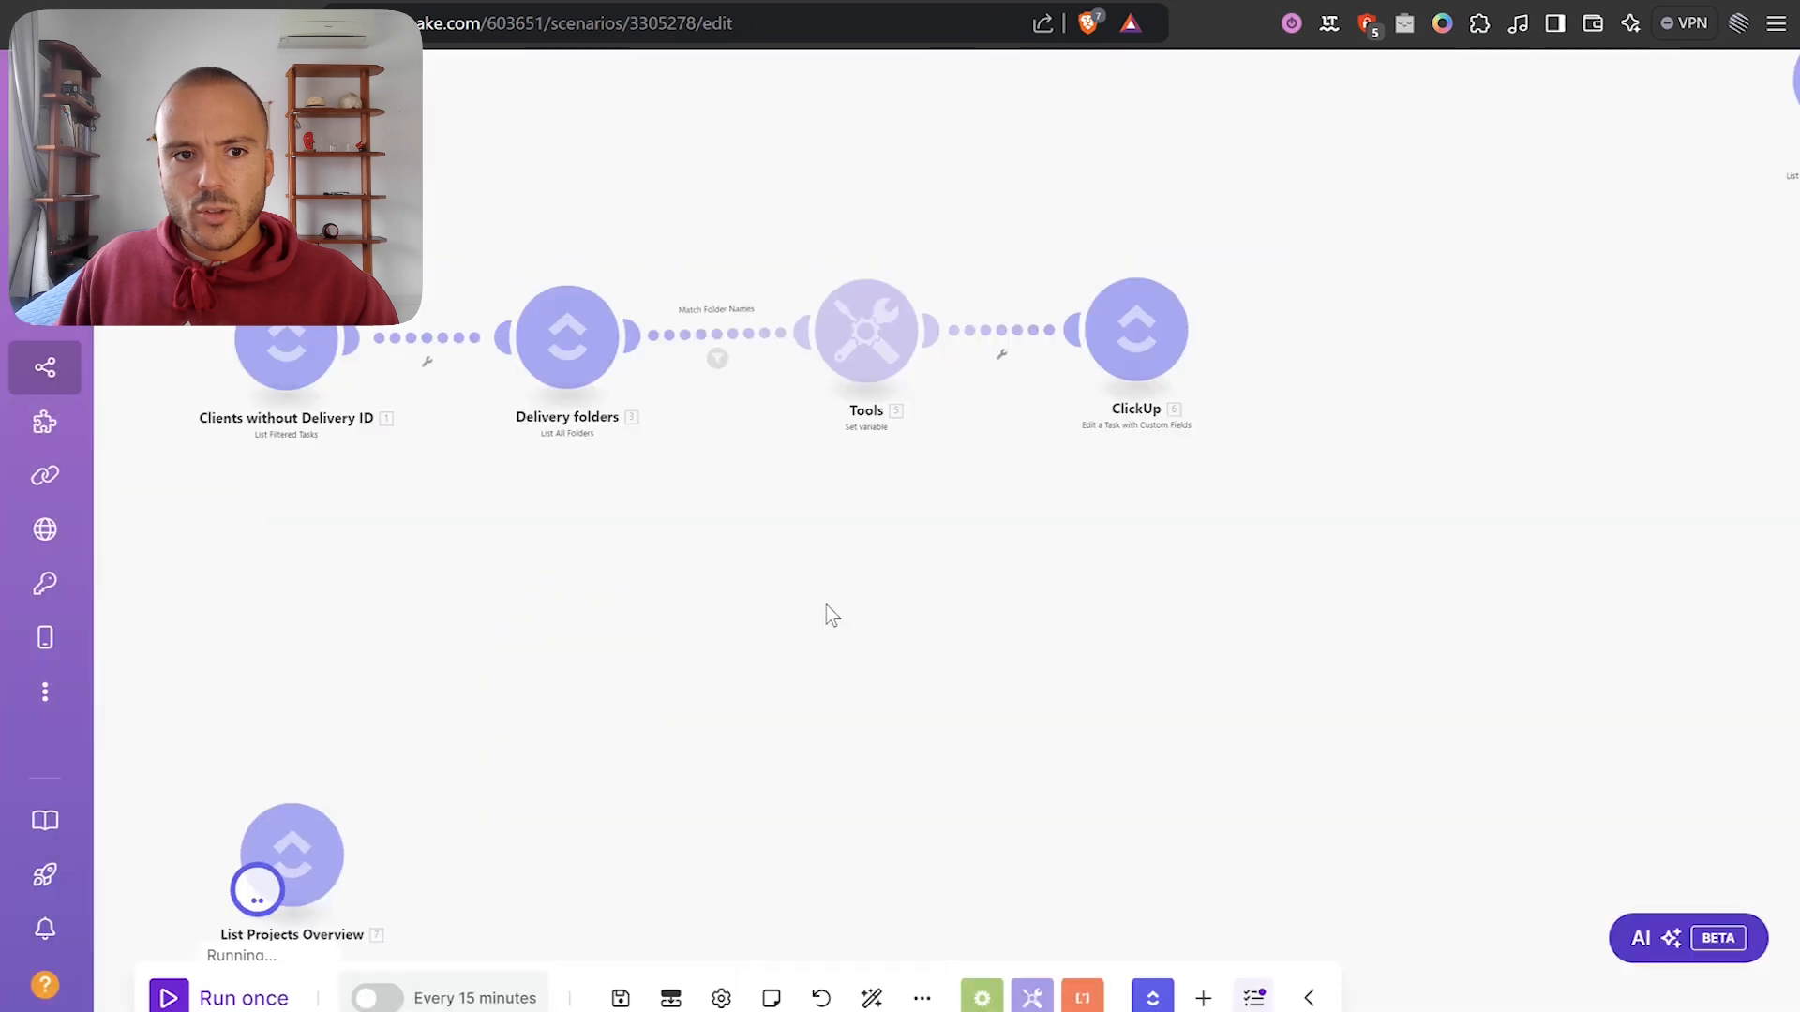
pyautogui.click(735, 538)
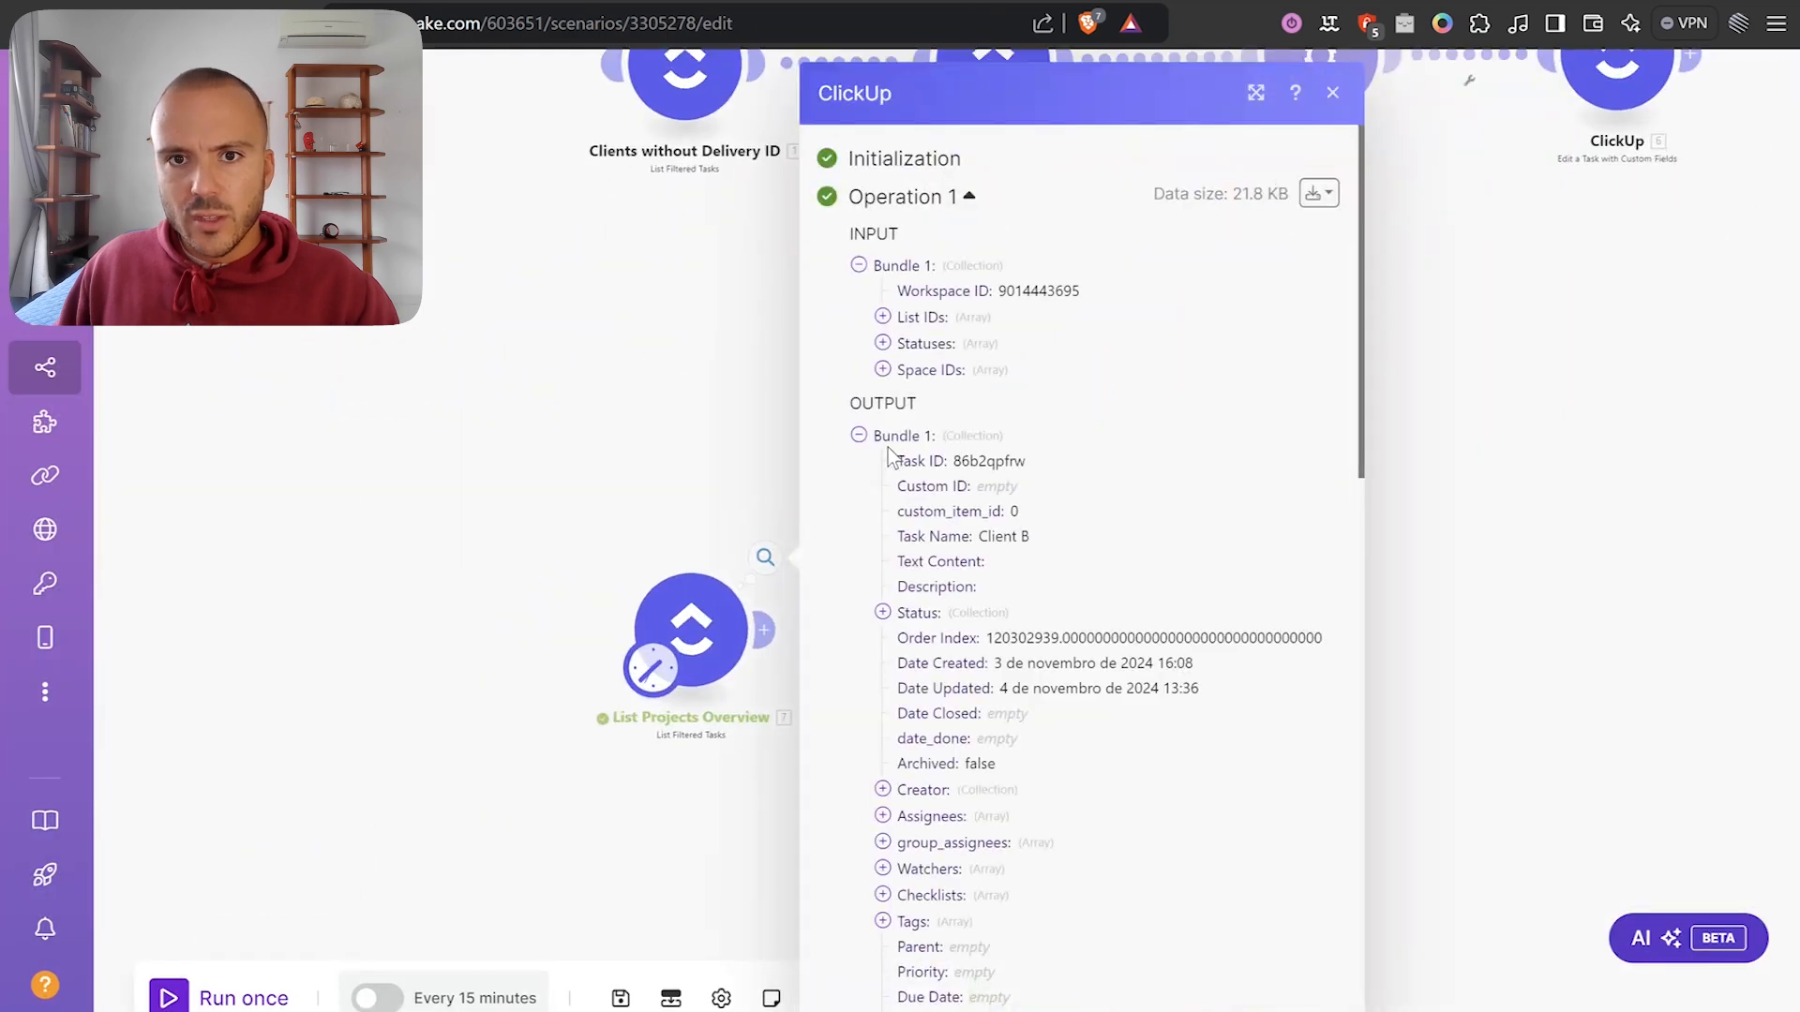
pyautogui.click(890, 441)
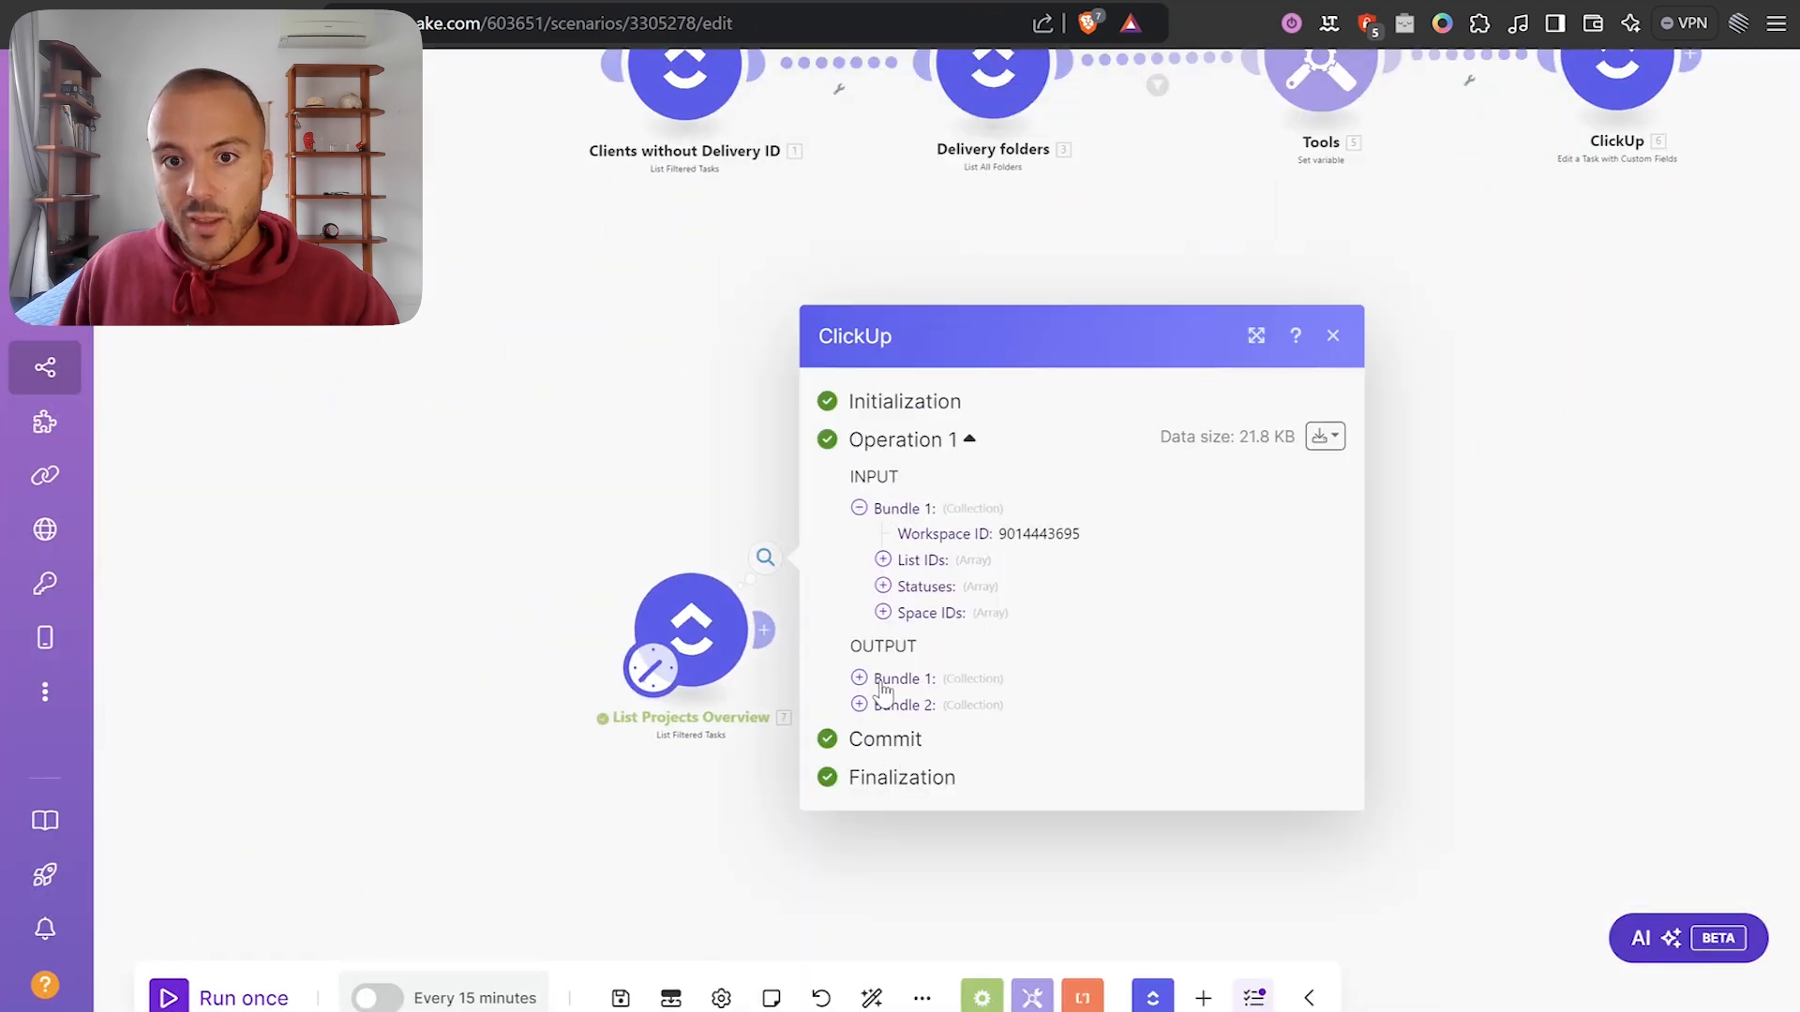
pyautogui.click(881, 682)
pyautogui.click(890, 441)
pyautogui.click(876, 701)
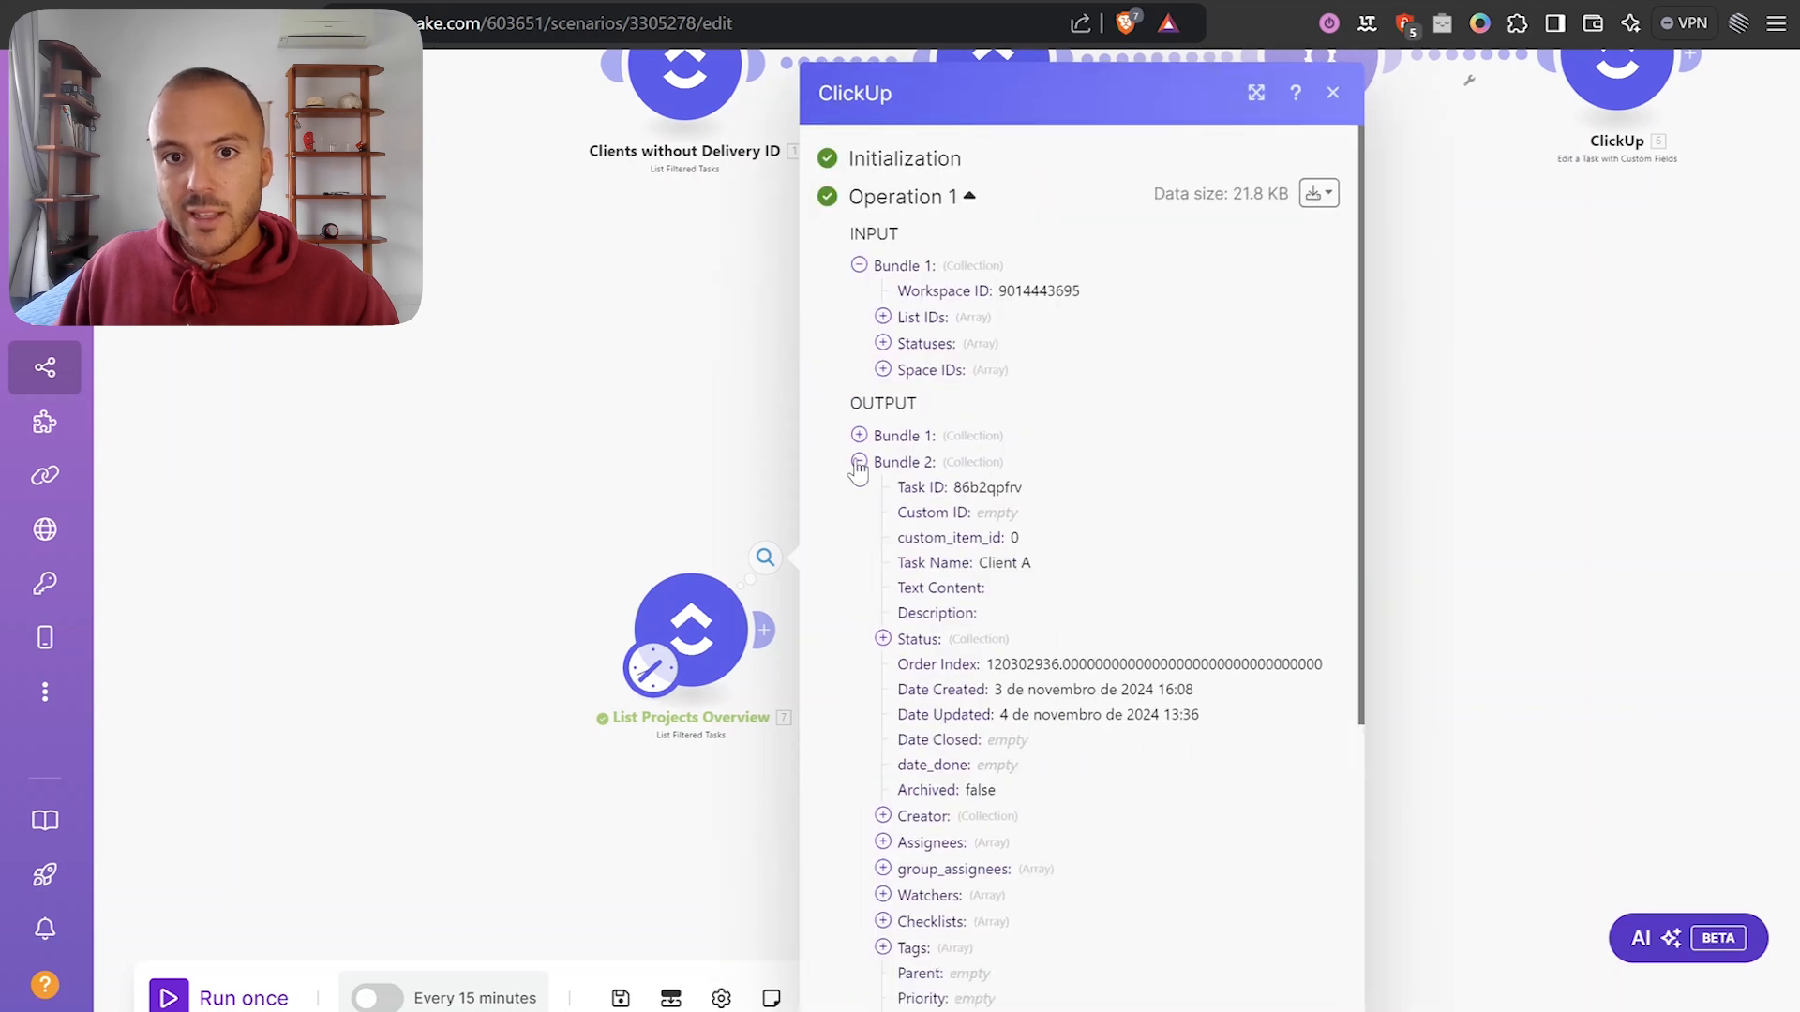
pyautogui.click(858, 462)
pyautogui.click(631, 459)
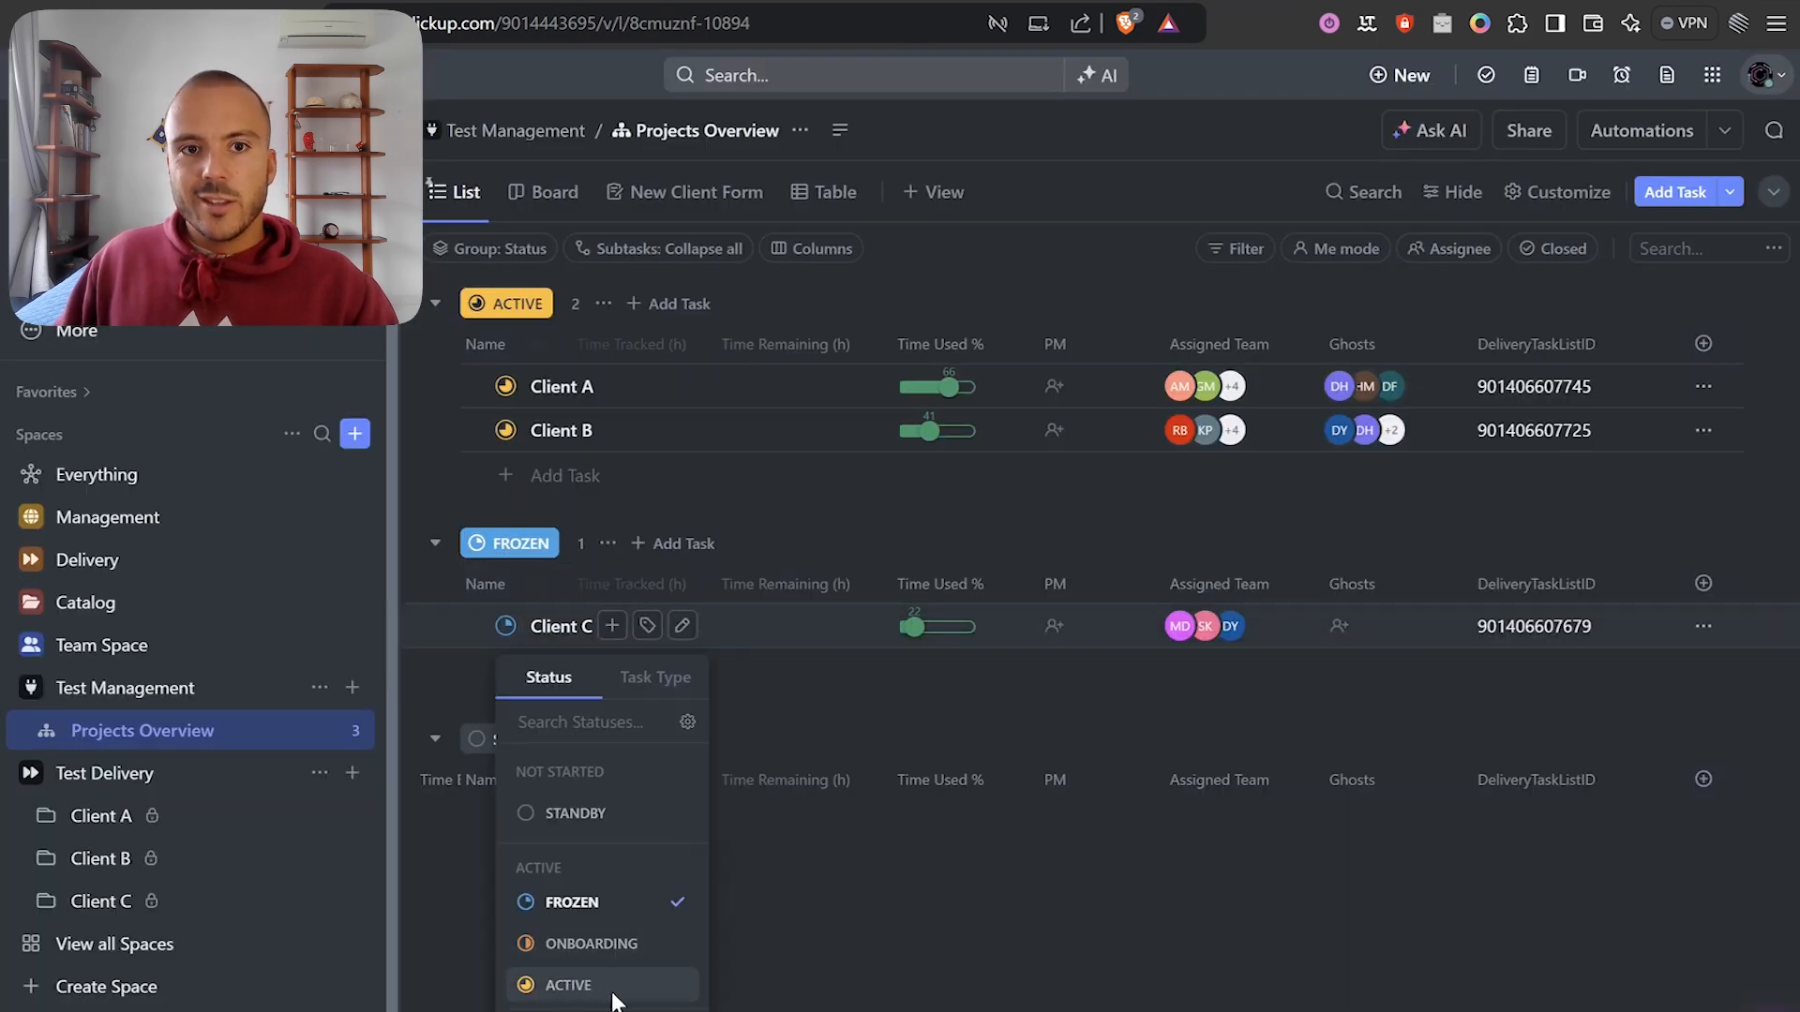
# Return Client C's status to ACTIVE, then reposition List Projects Overview on the Make canvas.
pyautogui.click(613, 992)
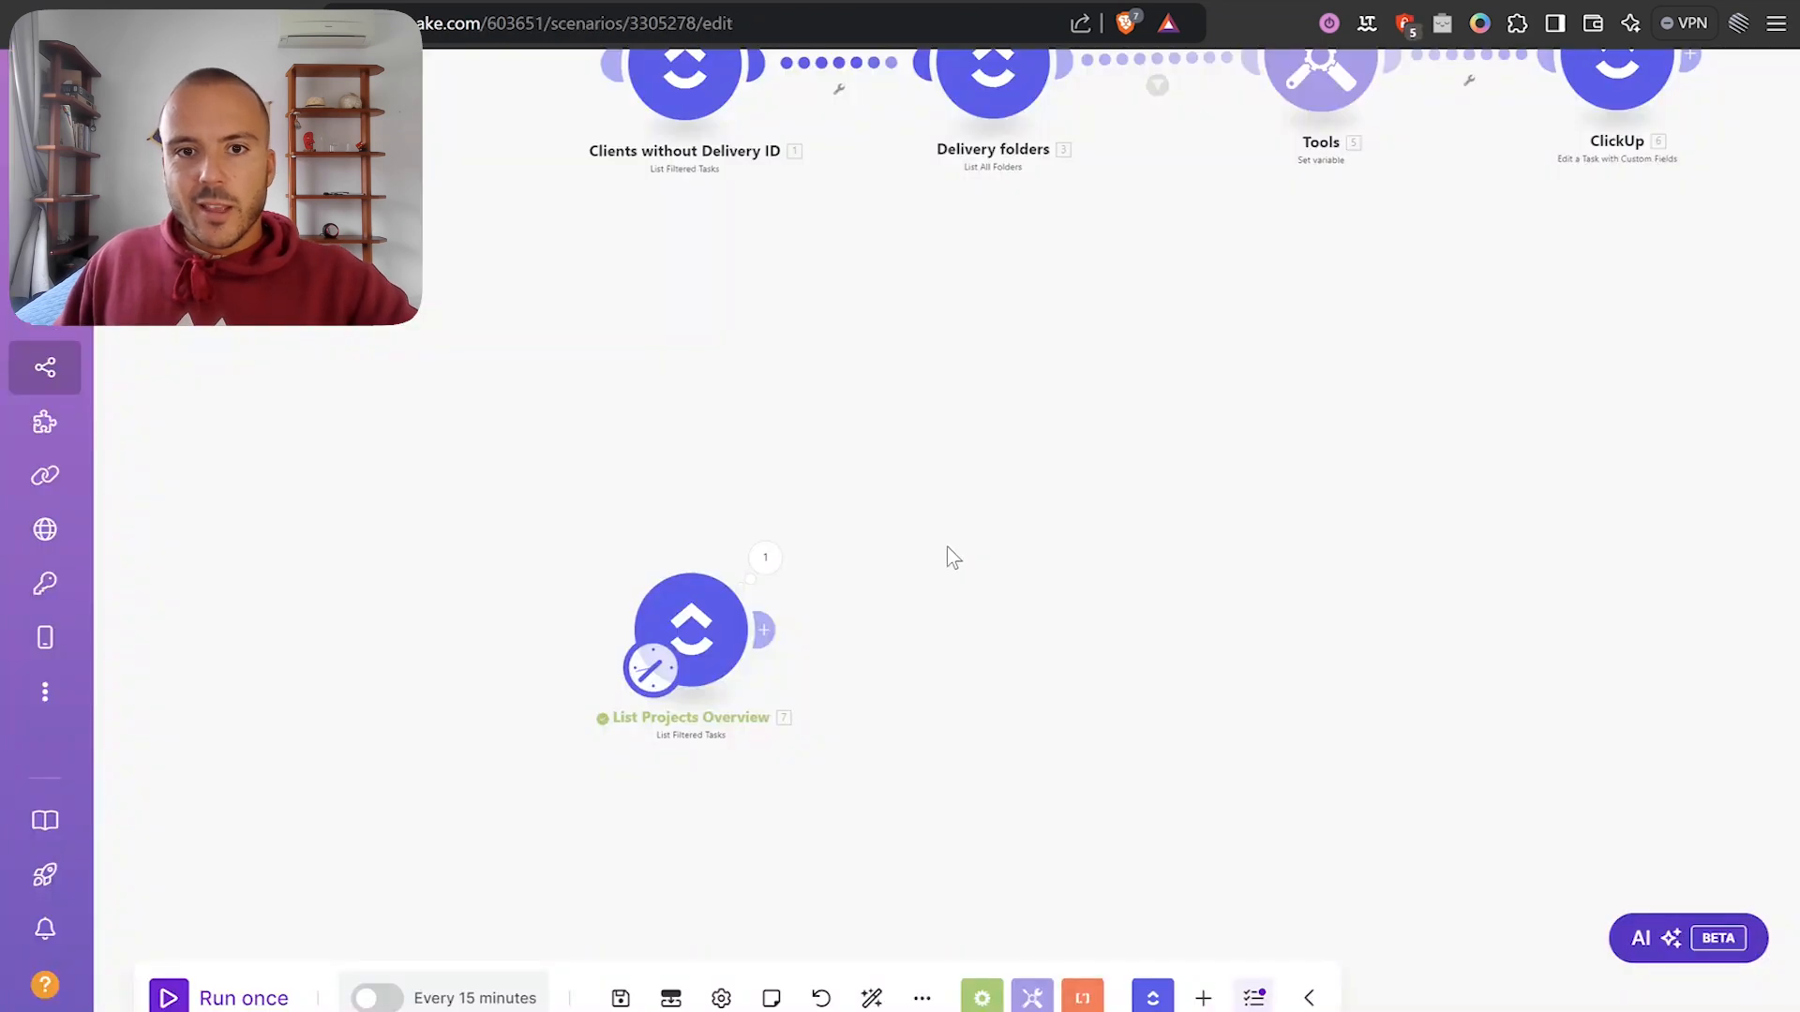
pyautogui.moveTo(947, 548); pyautogui.dragTo(987, 443)
pyautogui.scroll(-1, 739, 554)
pyautogui.moveTo(726, 543); pyautogui.dragTo(890, 554)
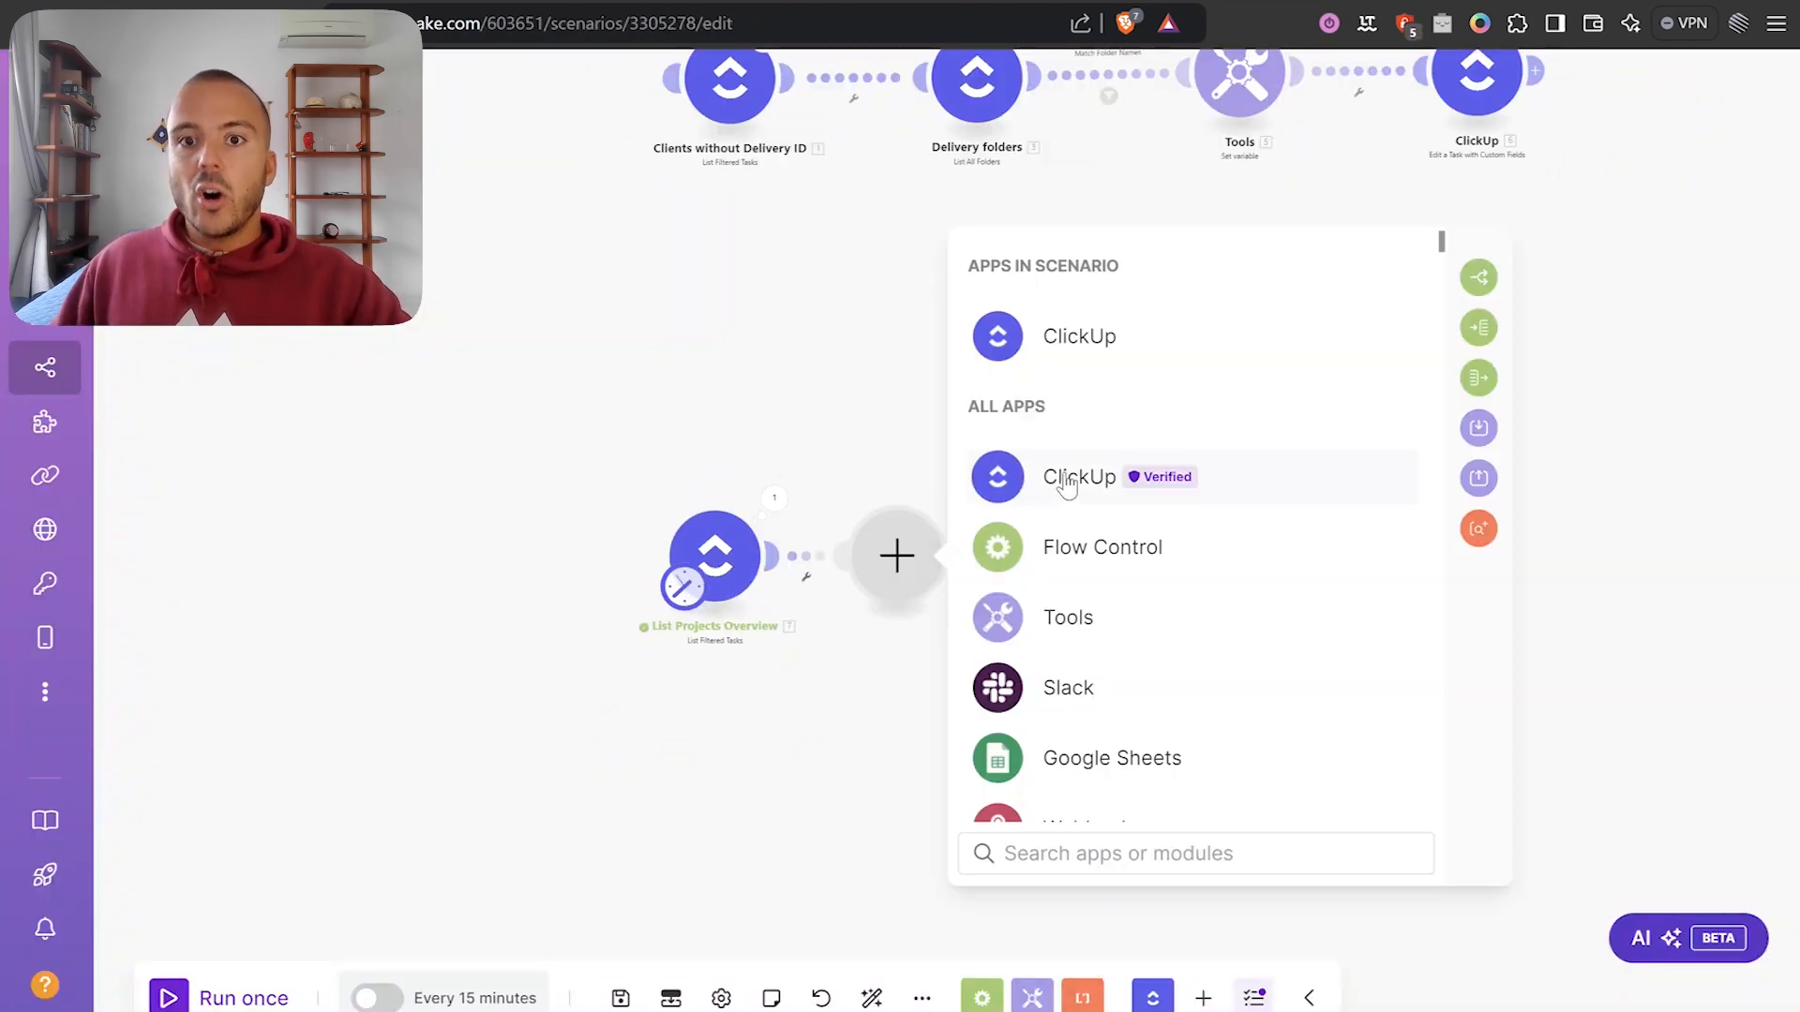
# Attach a ClickUp List All Tasks module in the empty slot after List Projects Overview.
pyautogui.click(1067, 484)
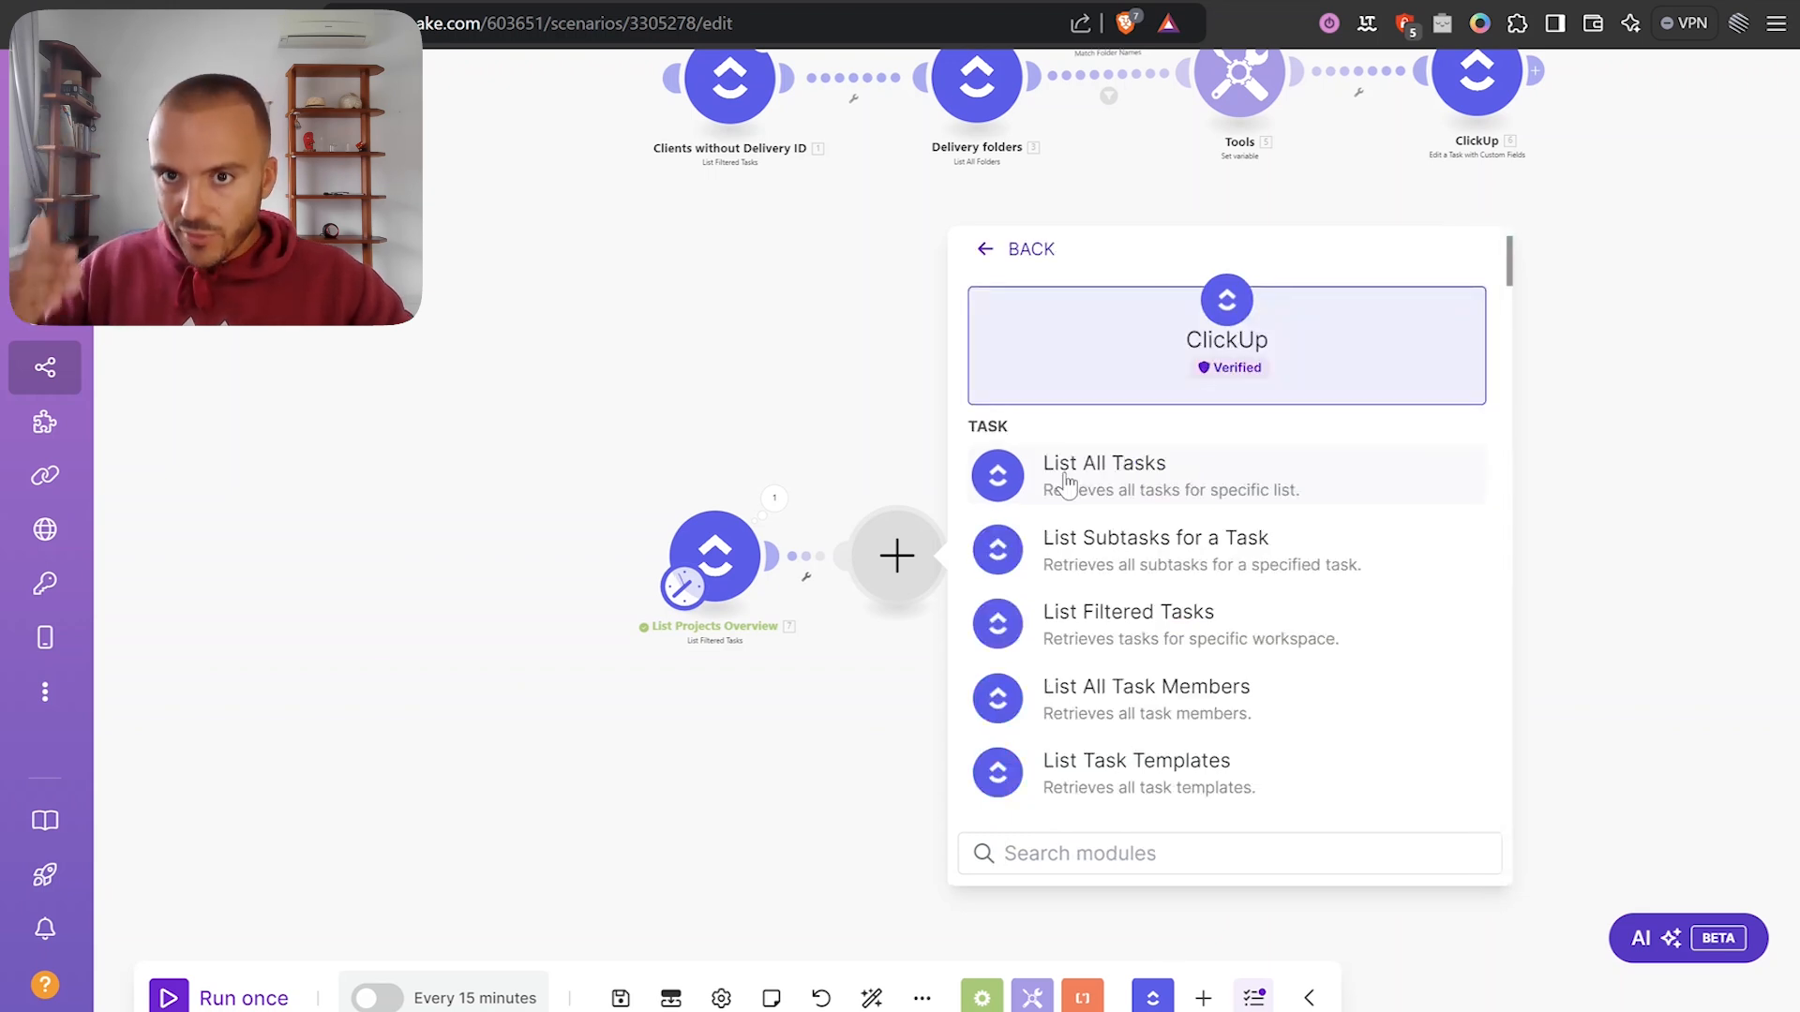
pyautogui.scroll(-3, 1186, 525)
pyautogui.scroll(3, 1188, 517)
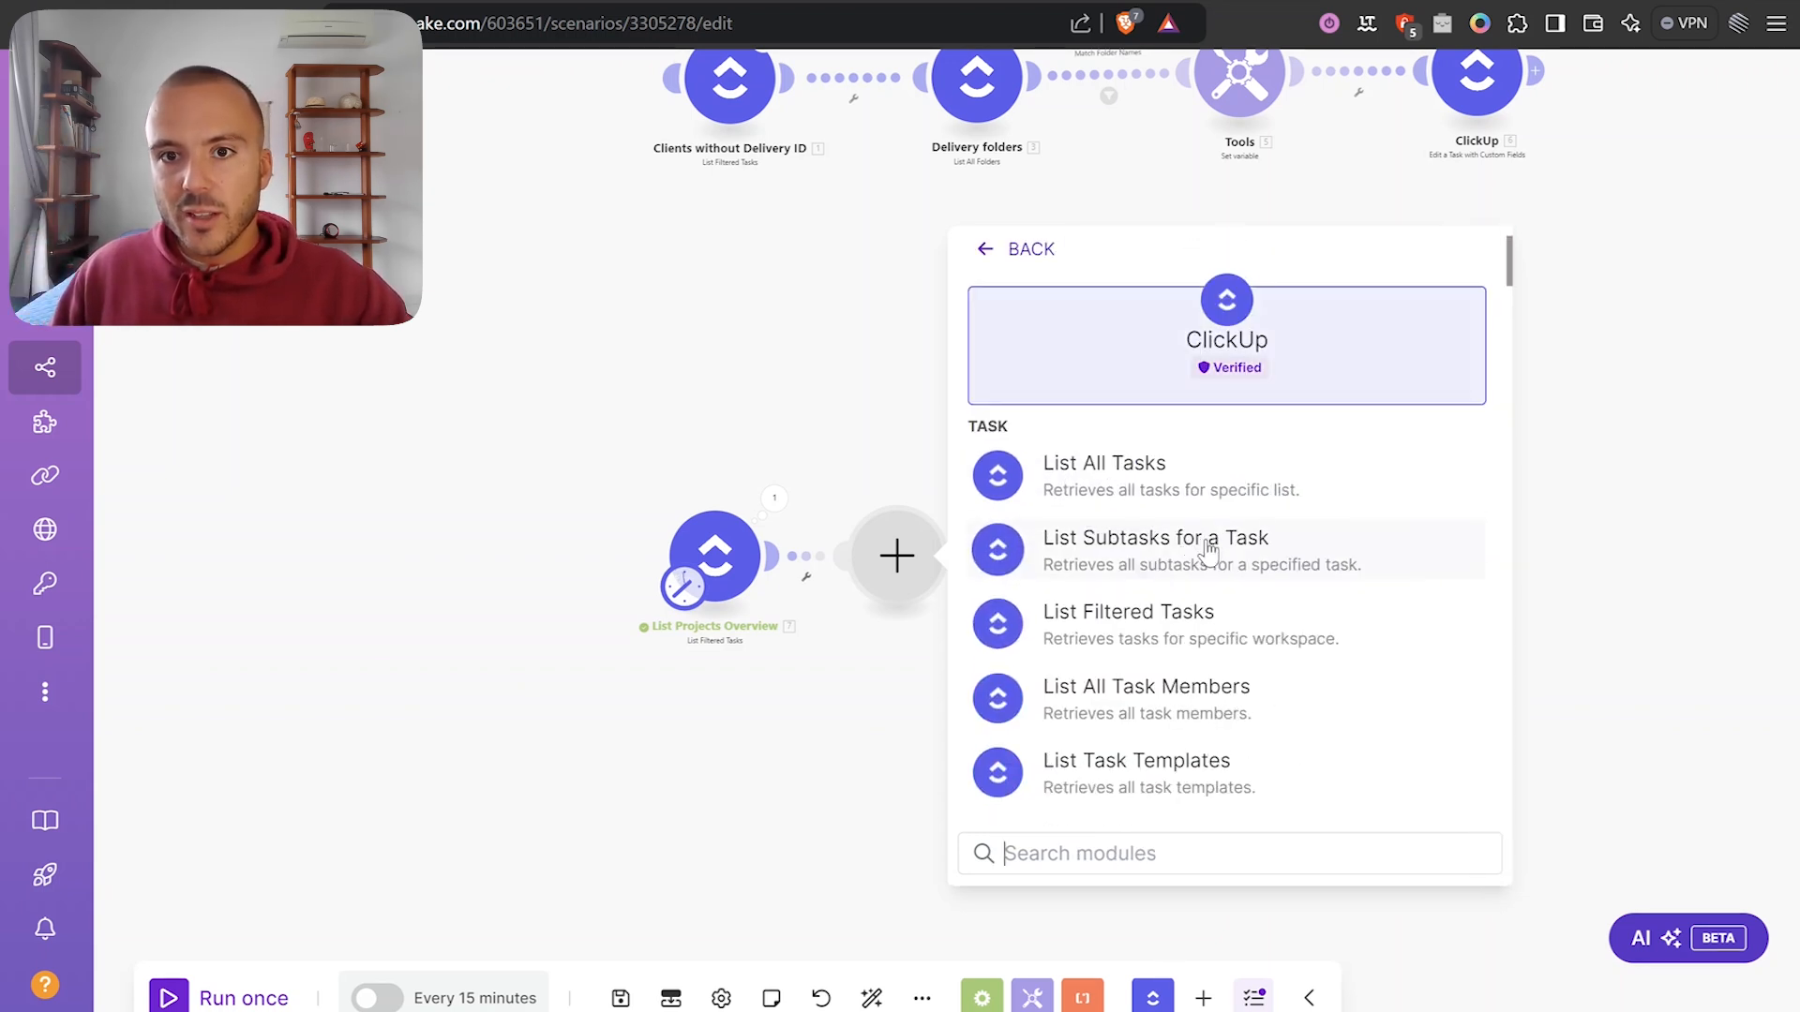
pyautogui.click(1126, 483)
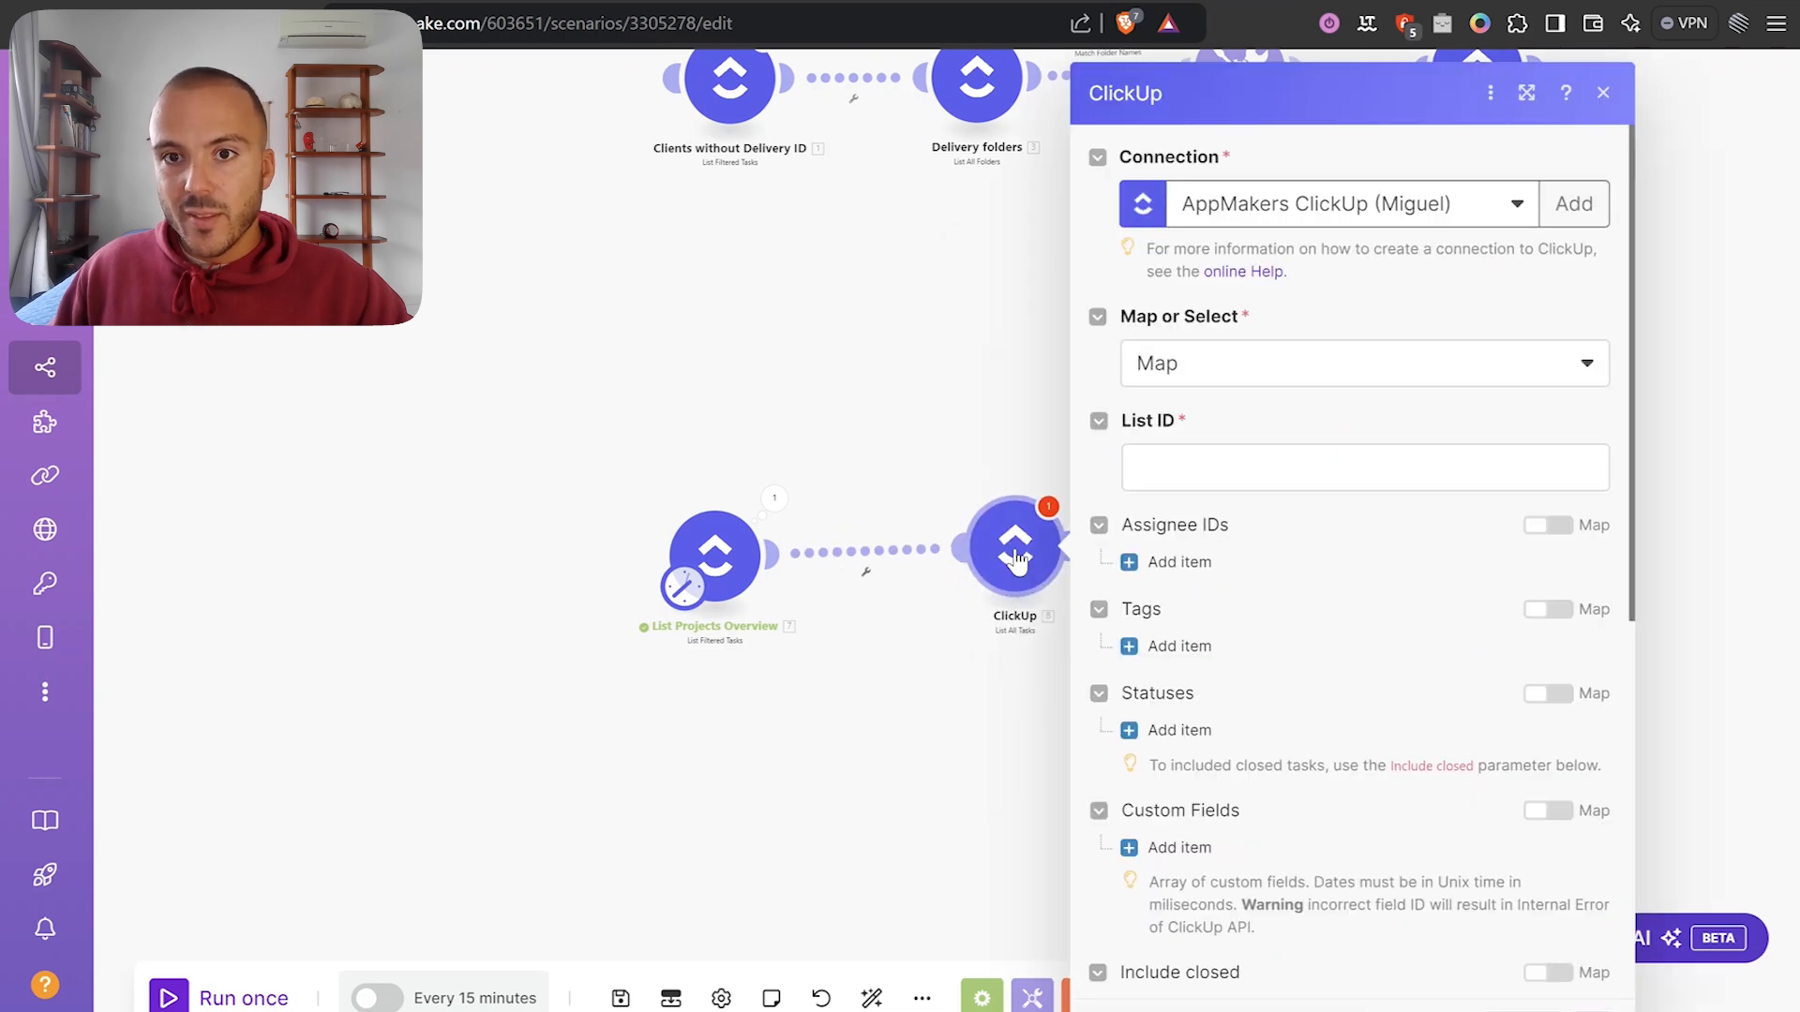
# Map the DeliveryTaskListID custom field into List All Tasks' List ID.
pyautogui.click(1183, 474)
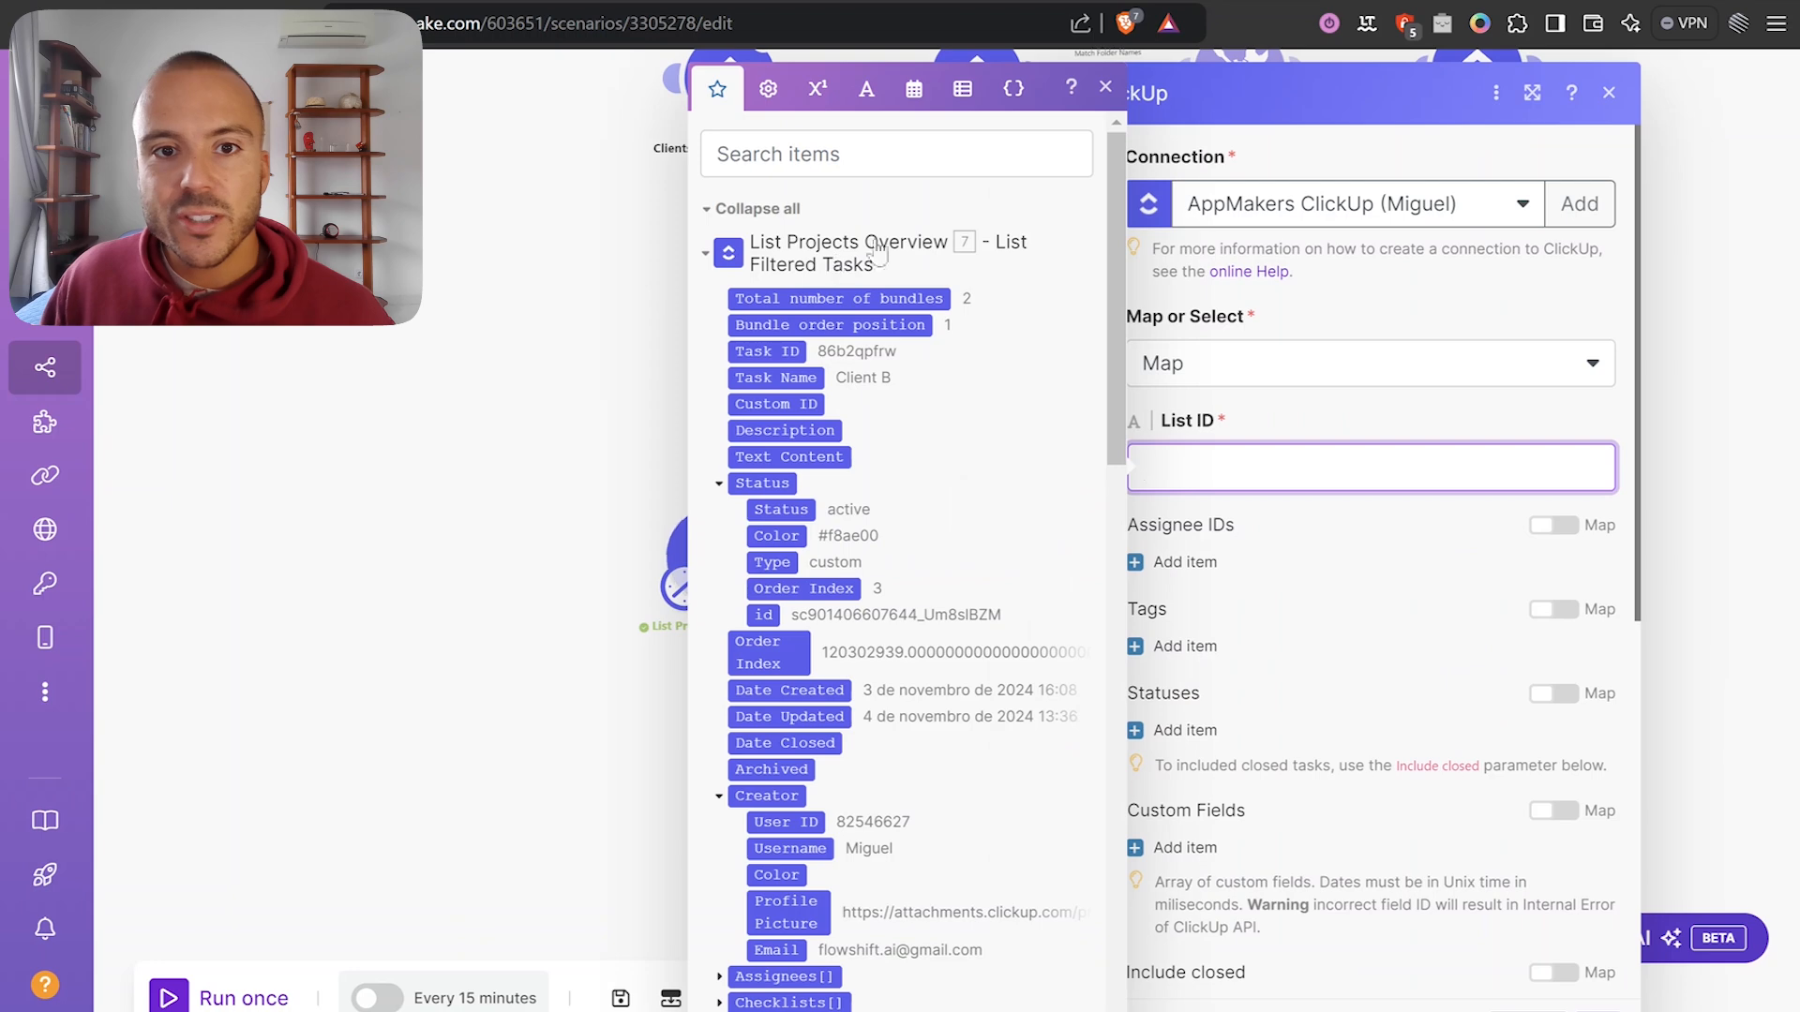
pyautogui.scroll(-10, 852, 493)
pyautogui.scroll(-7, 852, 493)
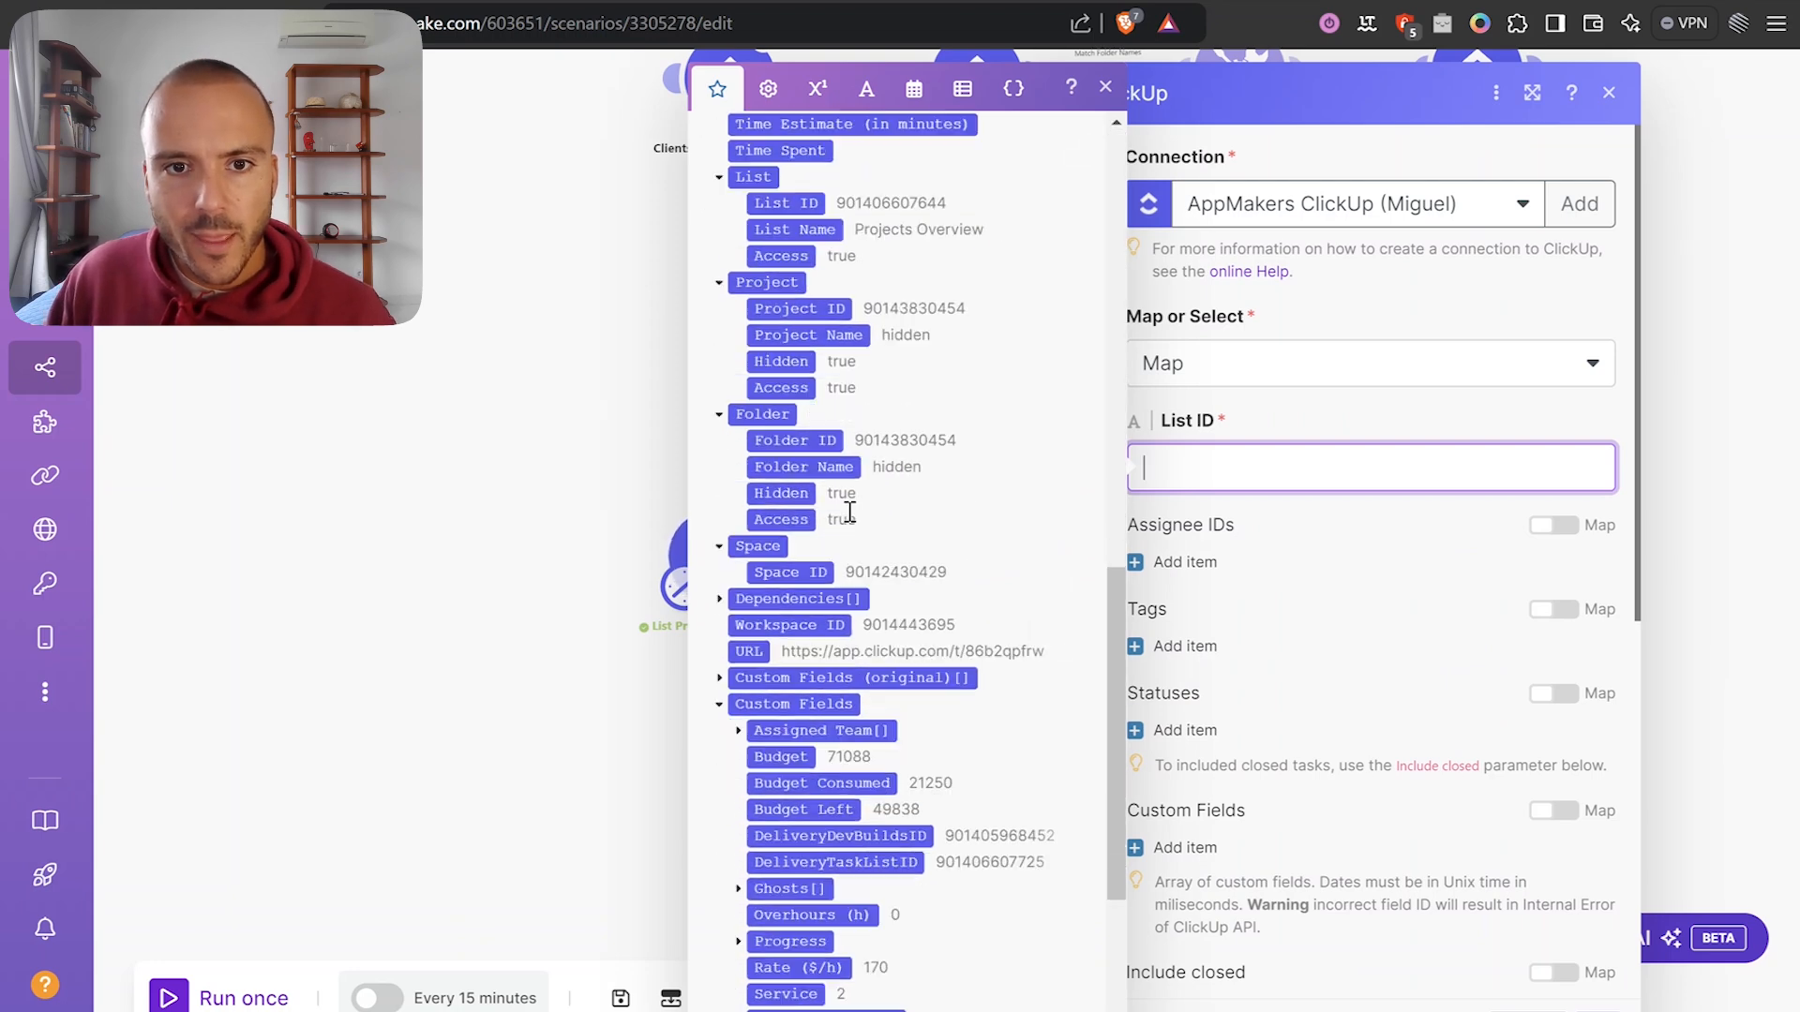
pyautogui.scroll(-2, 815, 525)
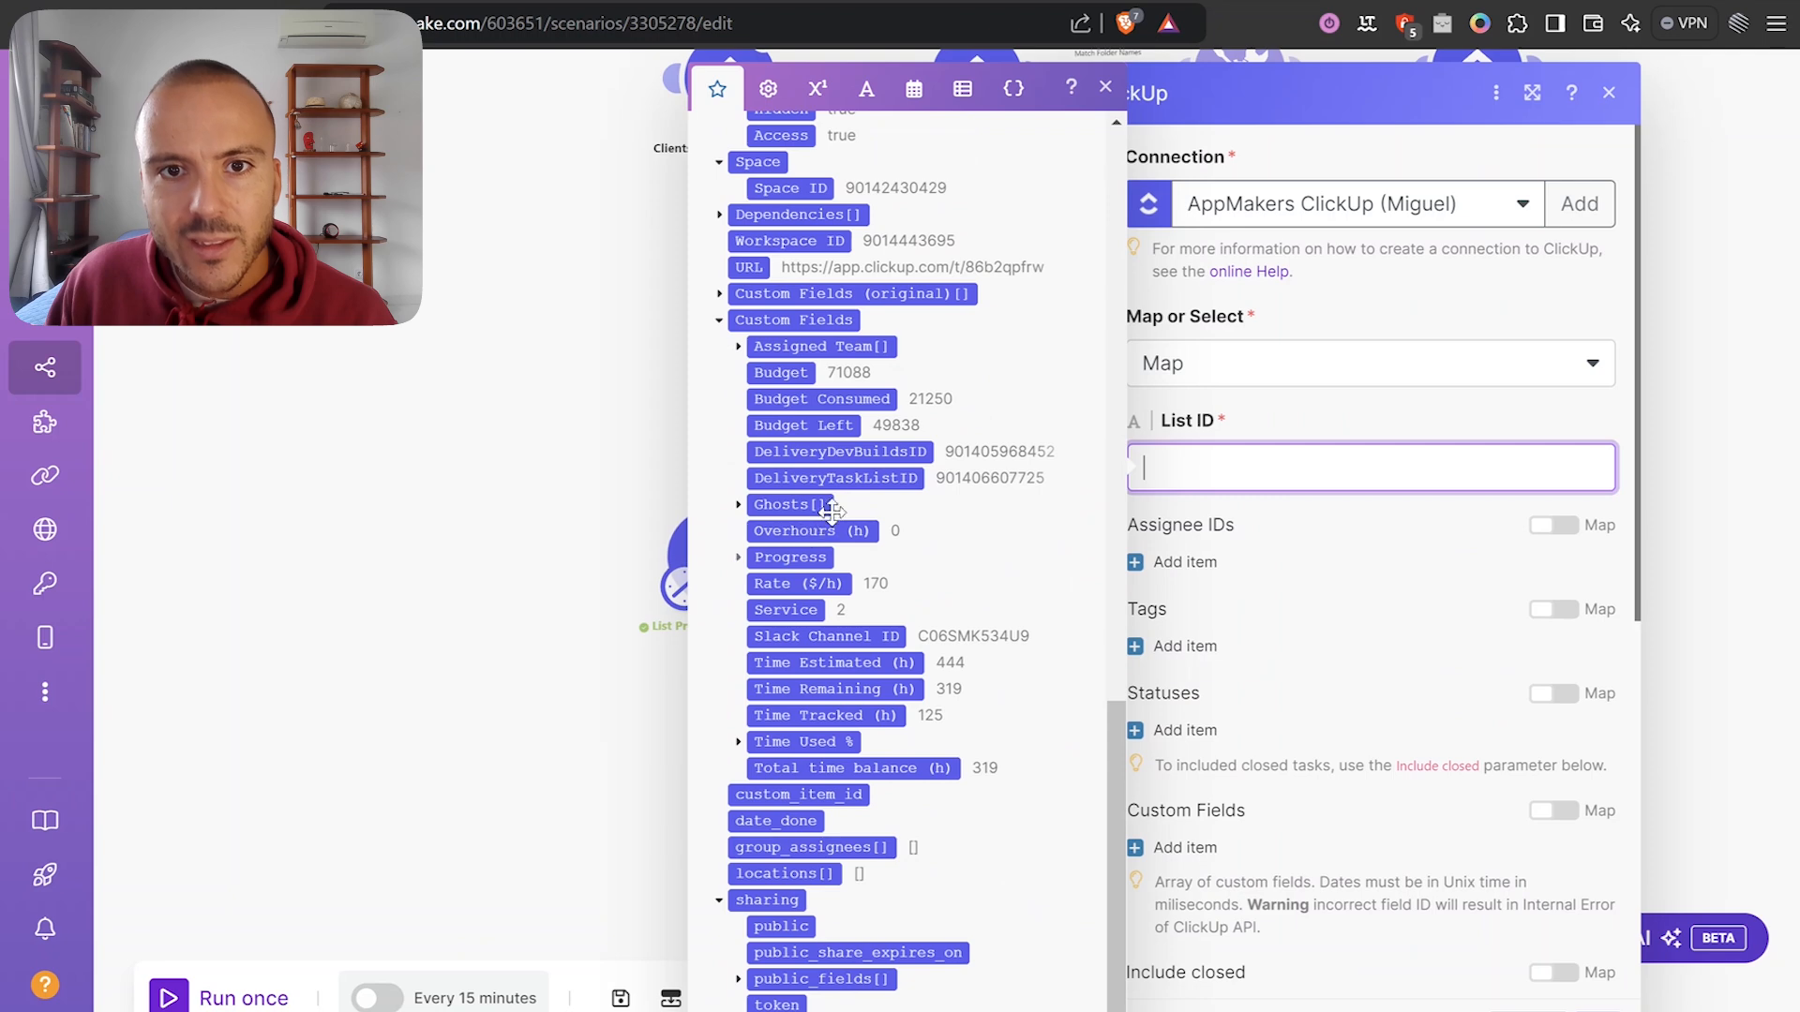
pyautogui.click(837, 477)
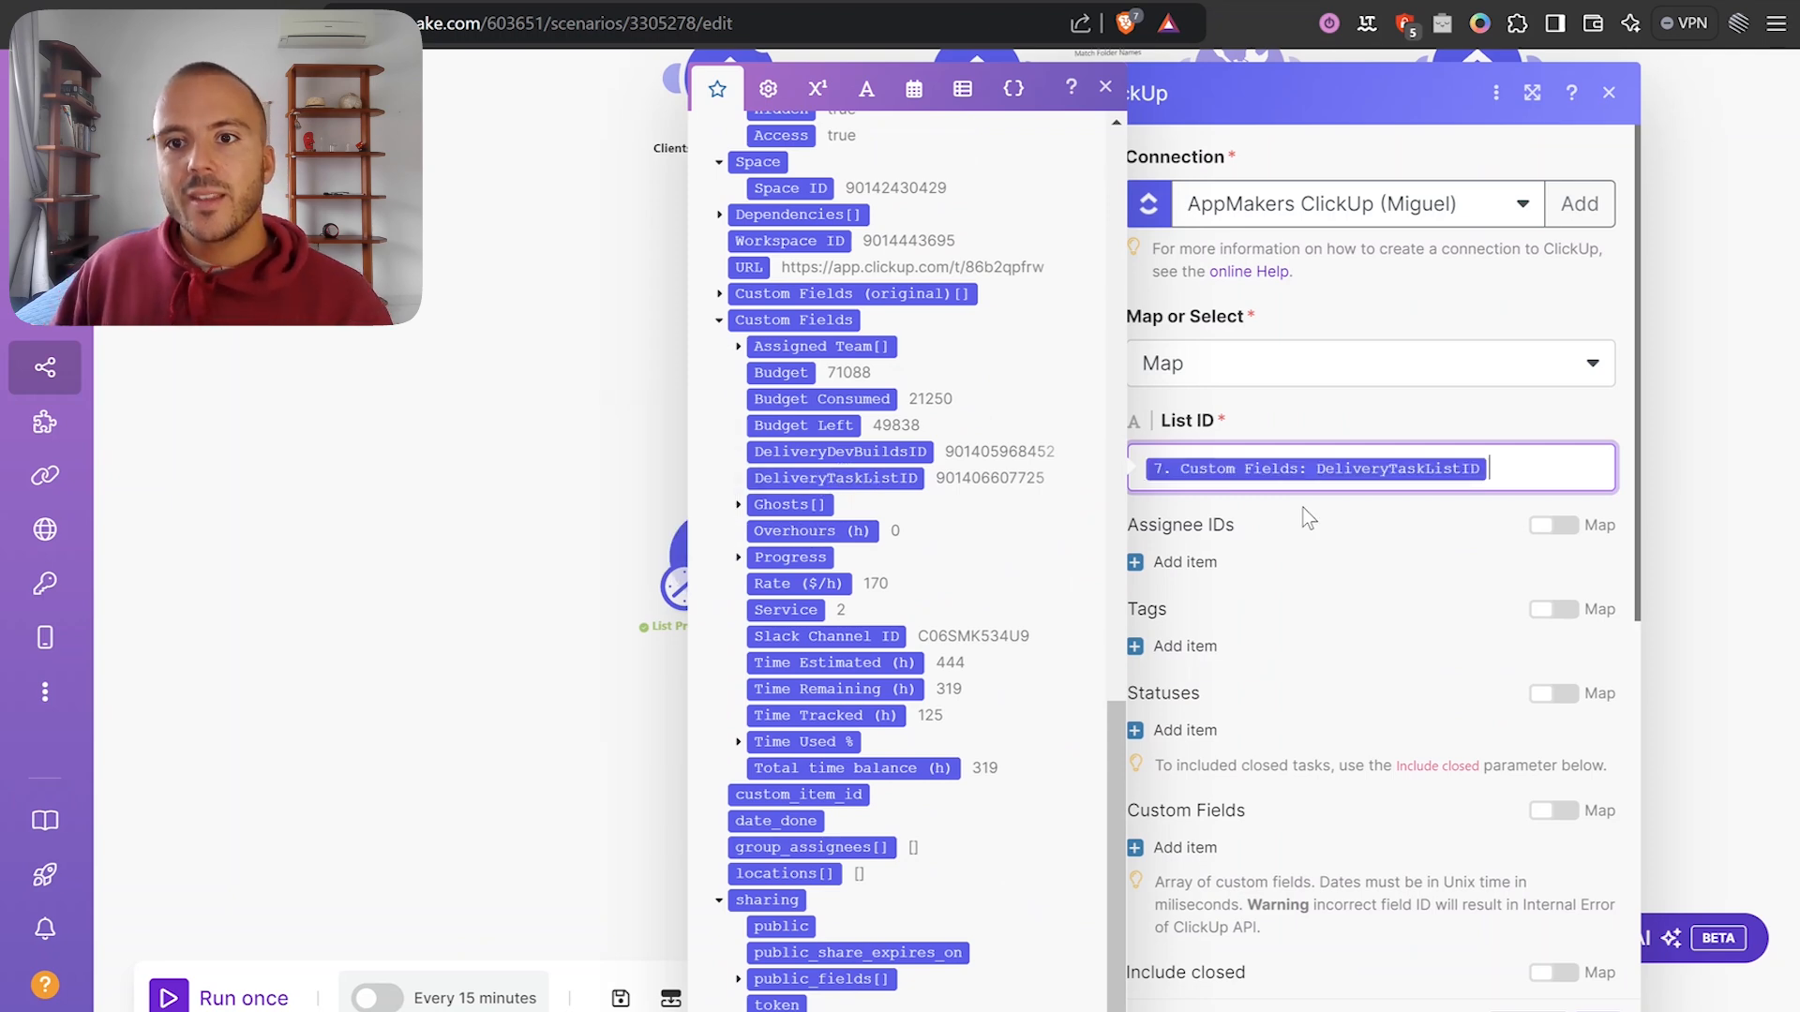
pyautogui.click(1309, 517)
# Set Include closed and Include Subtasks to Yes, clear the Limit, and save the module.
pyautogui.scroll(-5, 1312, 521)
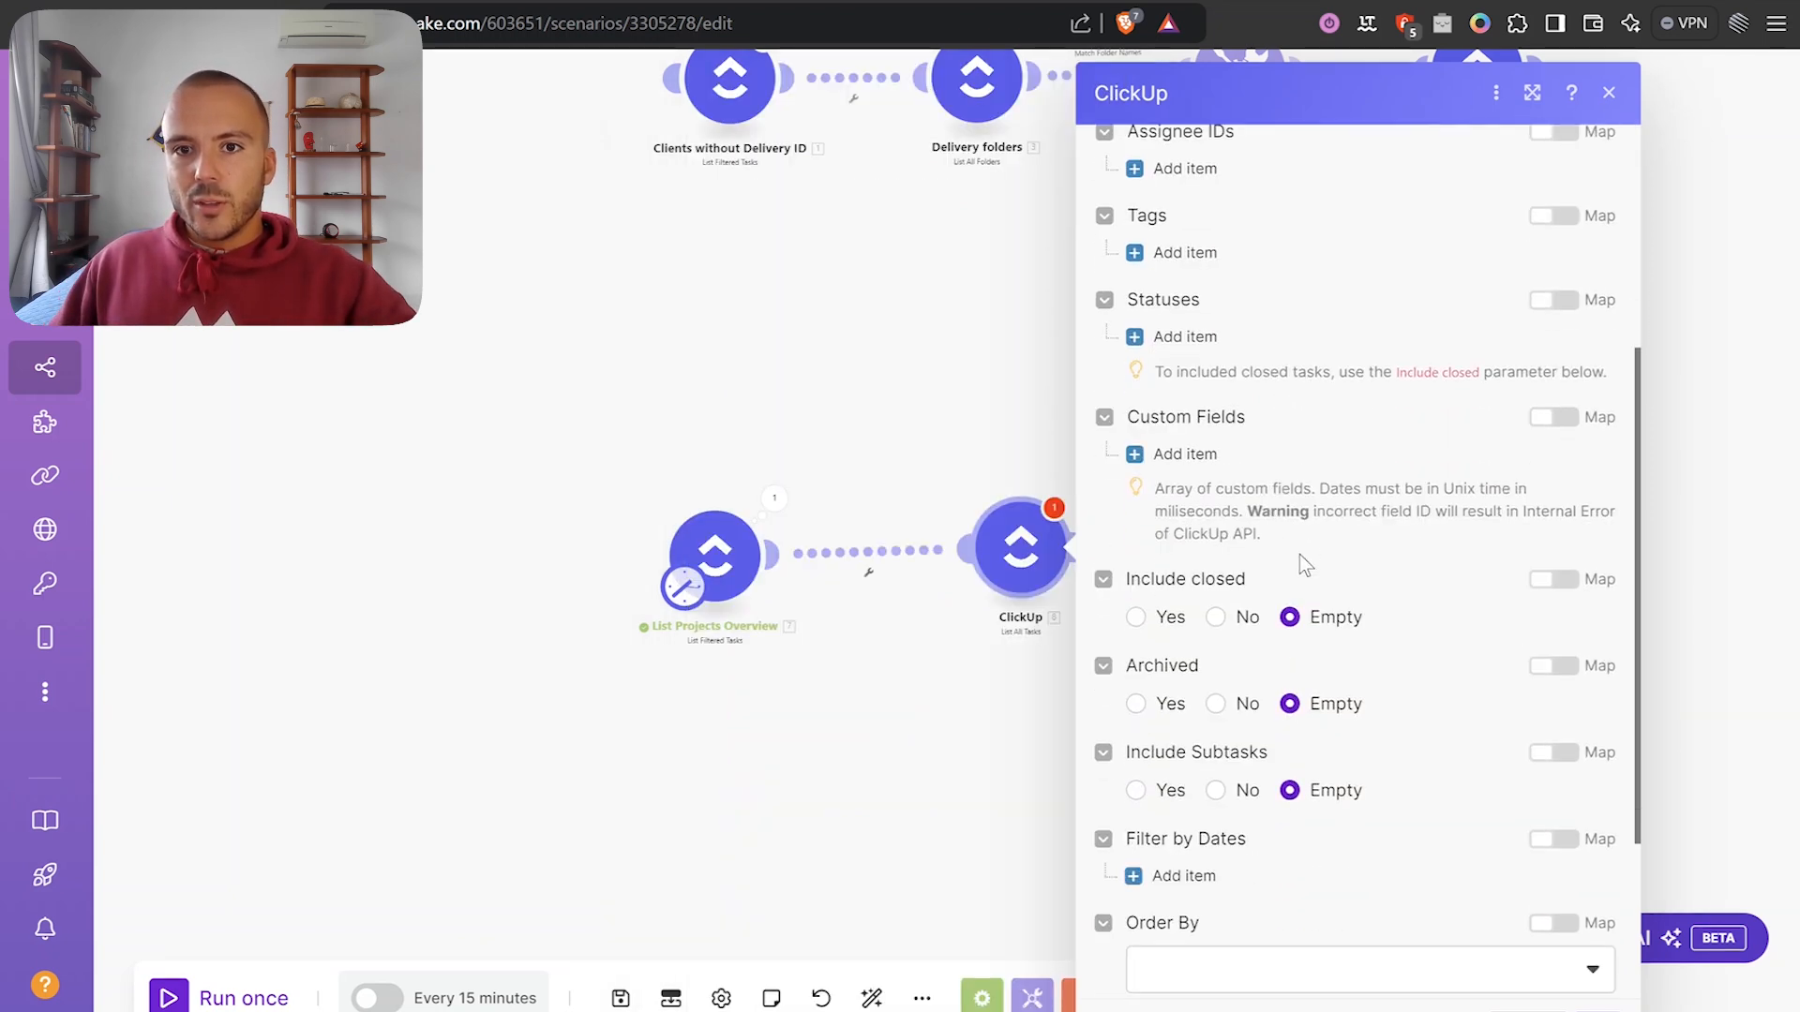
pyautogui.click(1137, 509)
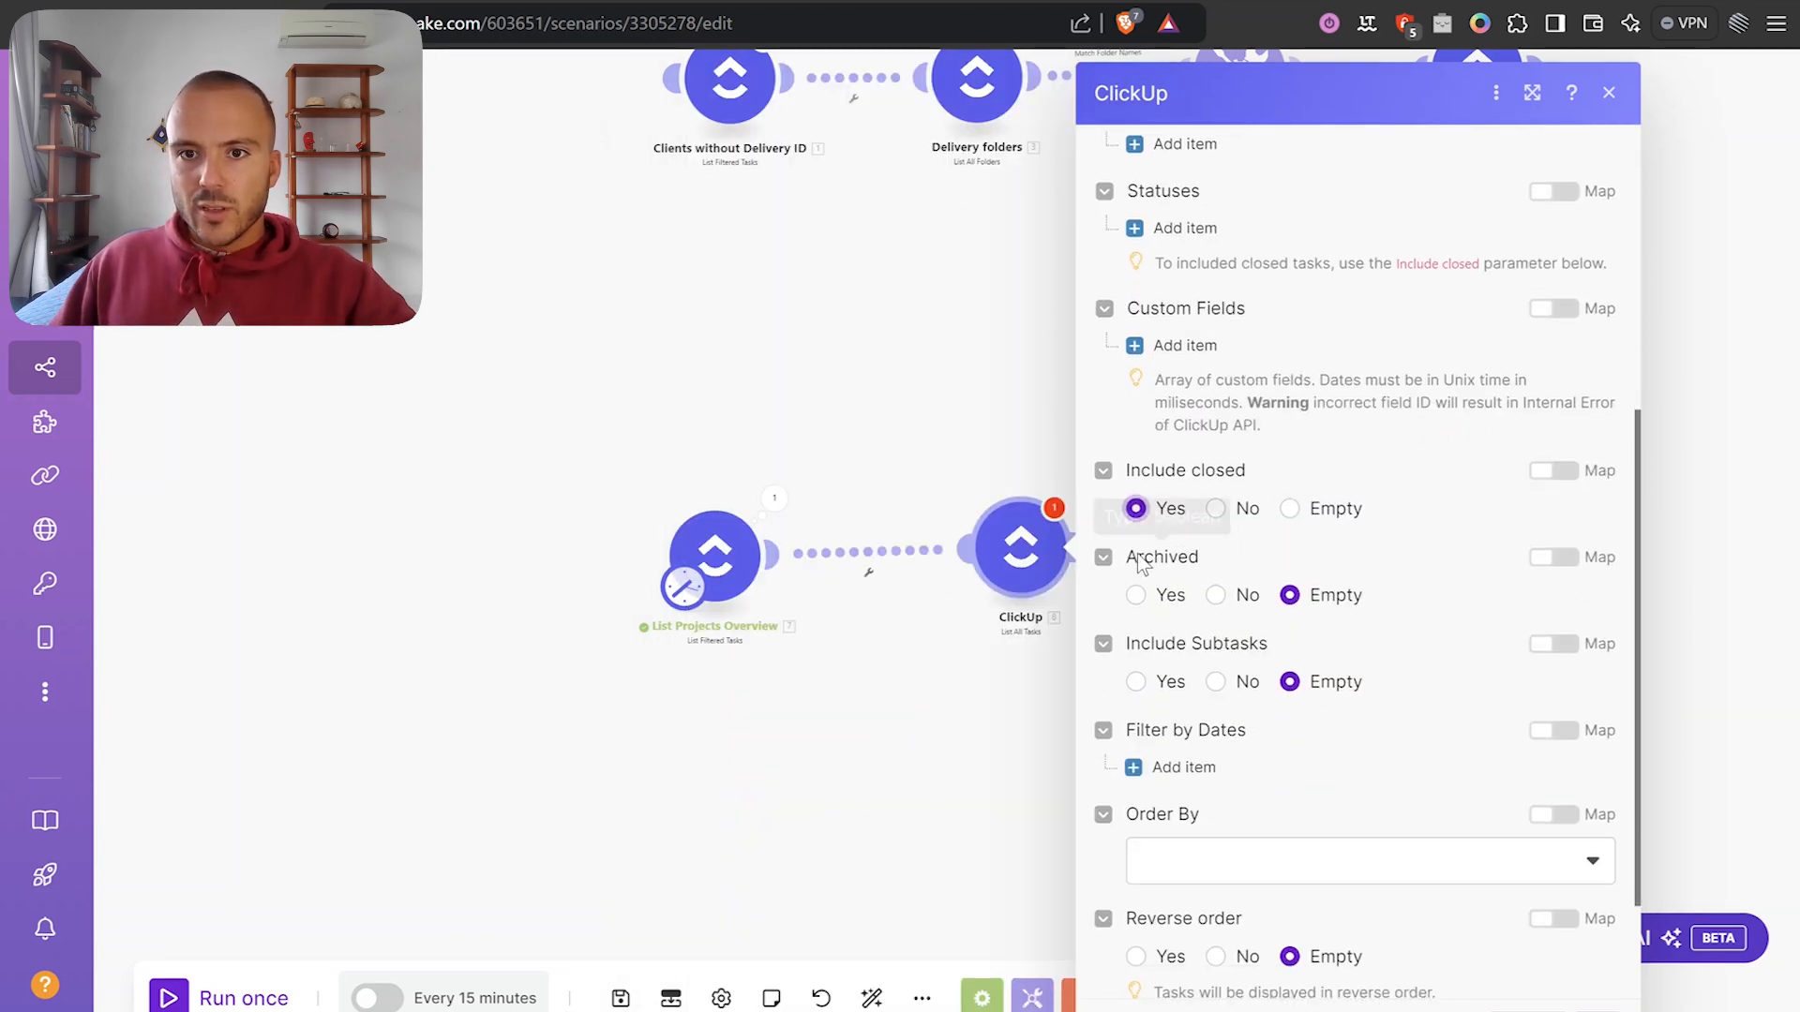
pyautogui.click(1136, 681)
pyautogui.scroll(-2, 1237, 701)
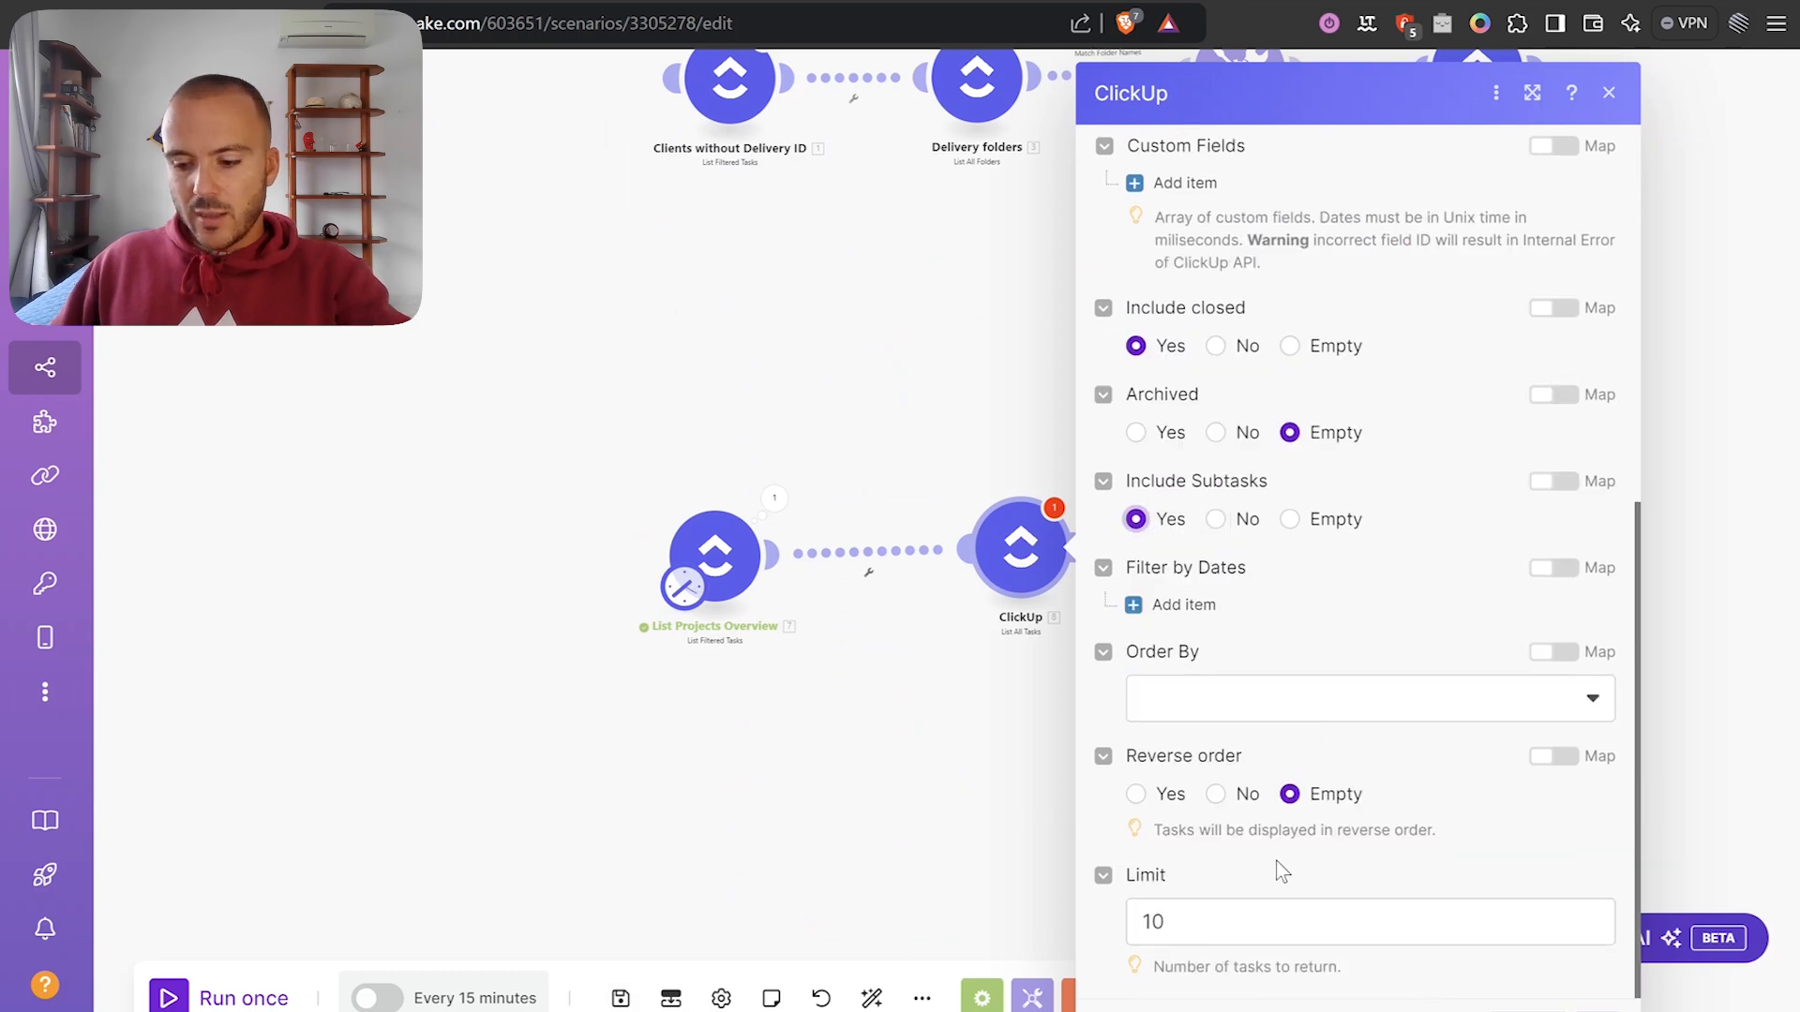
pyautogui.click(1235, 916)
pyautogui.press('BackSpace')
pyautogui.click(1558, 984)
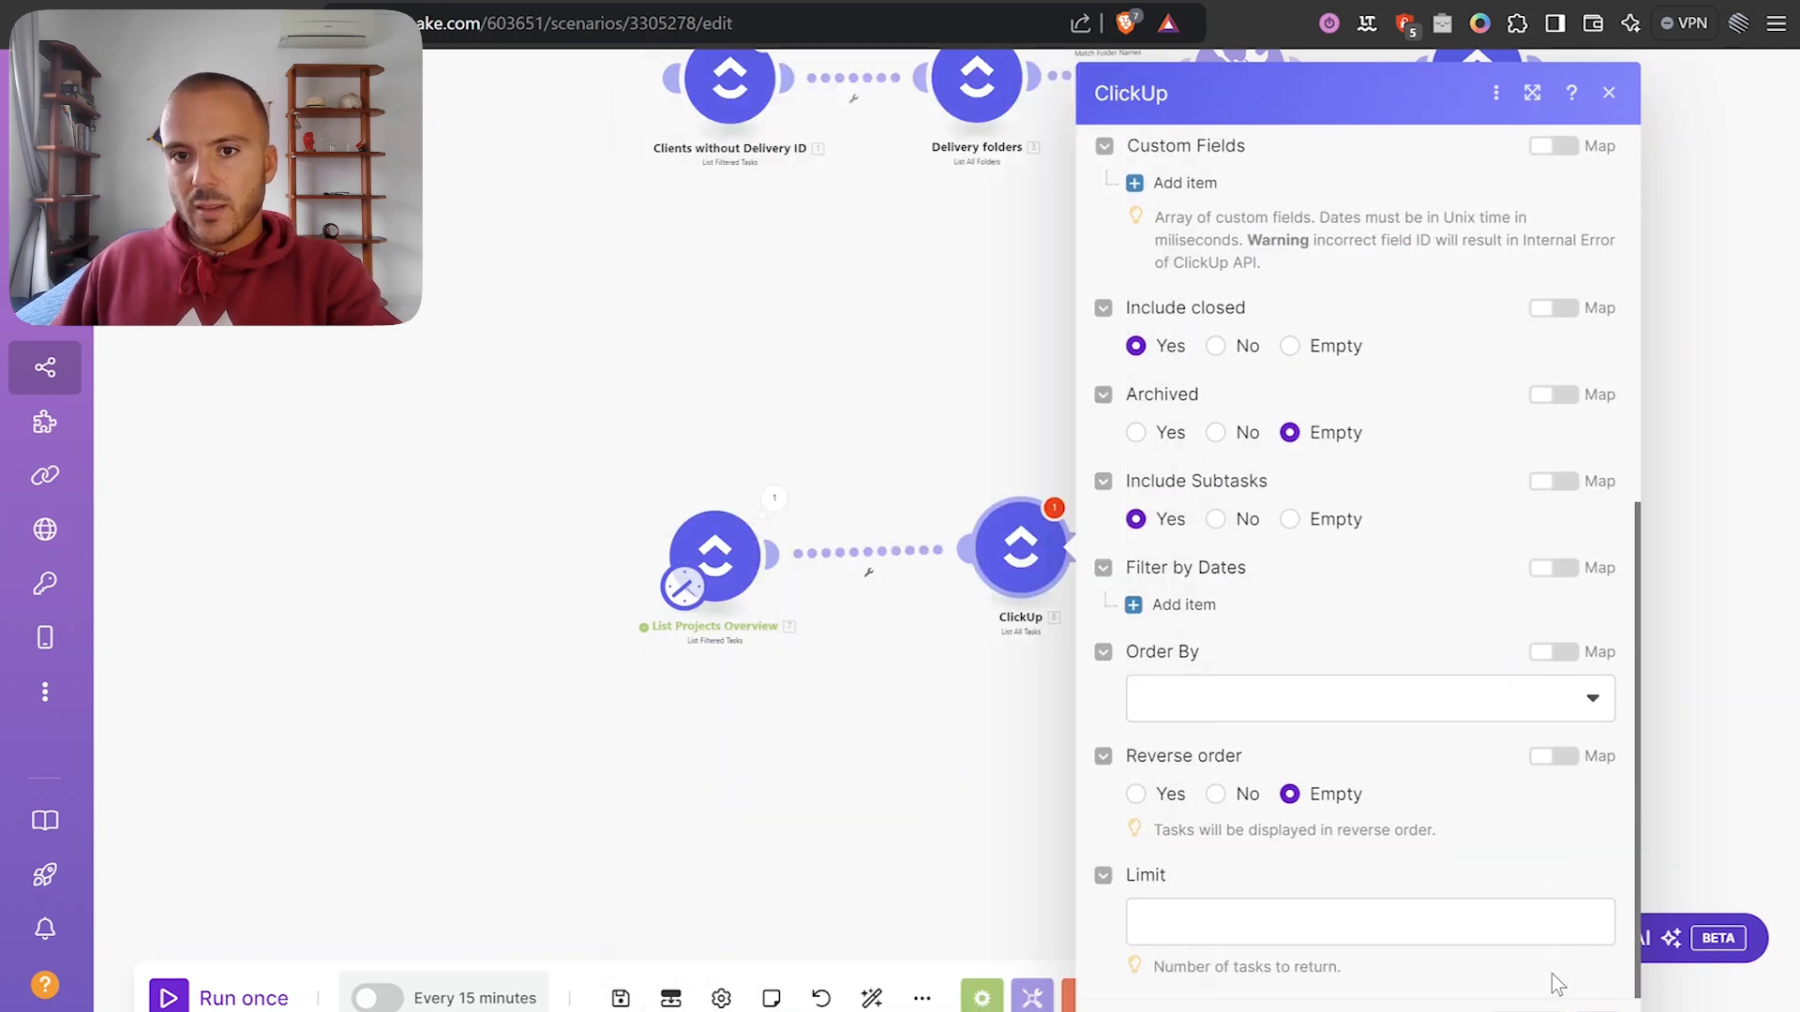
pyautogui.click(1580, 1008)
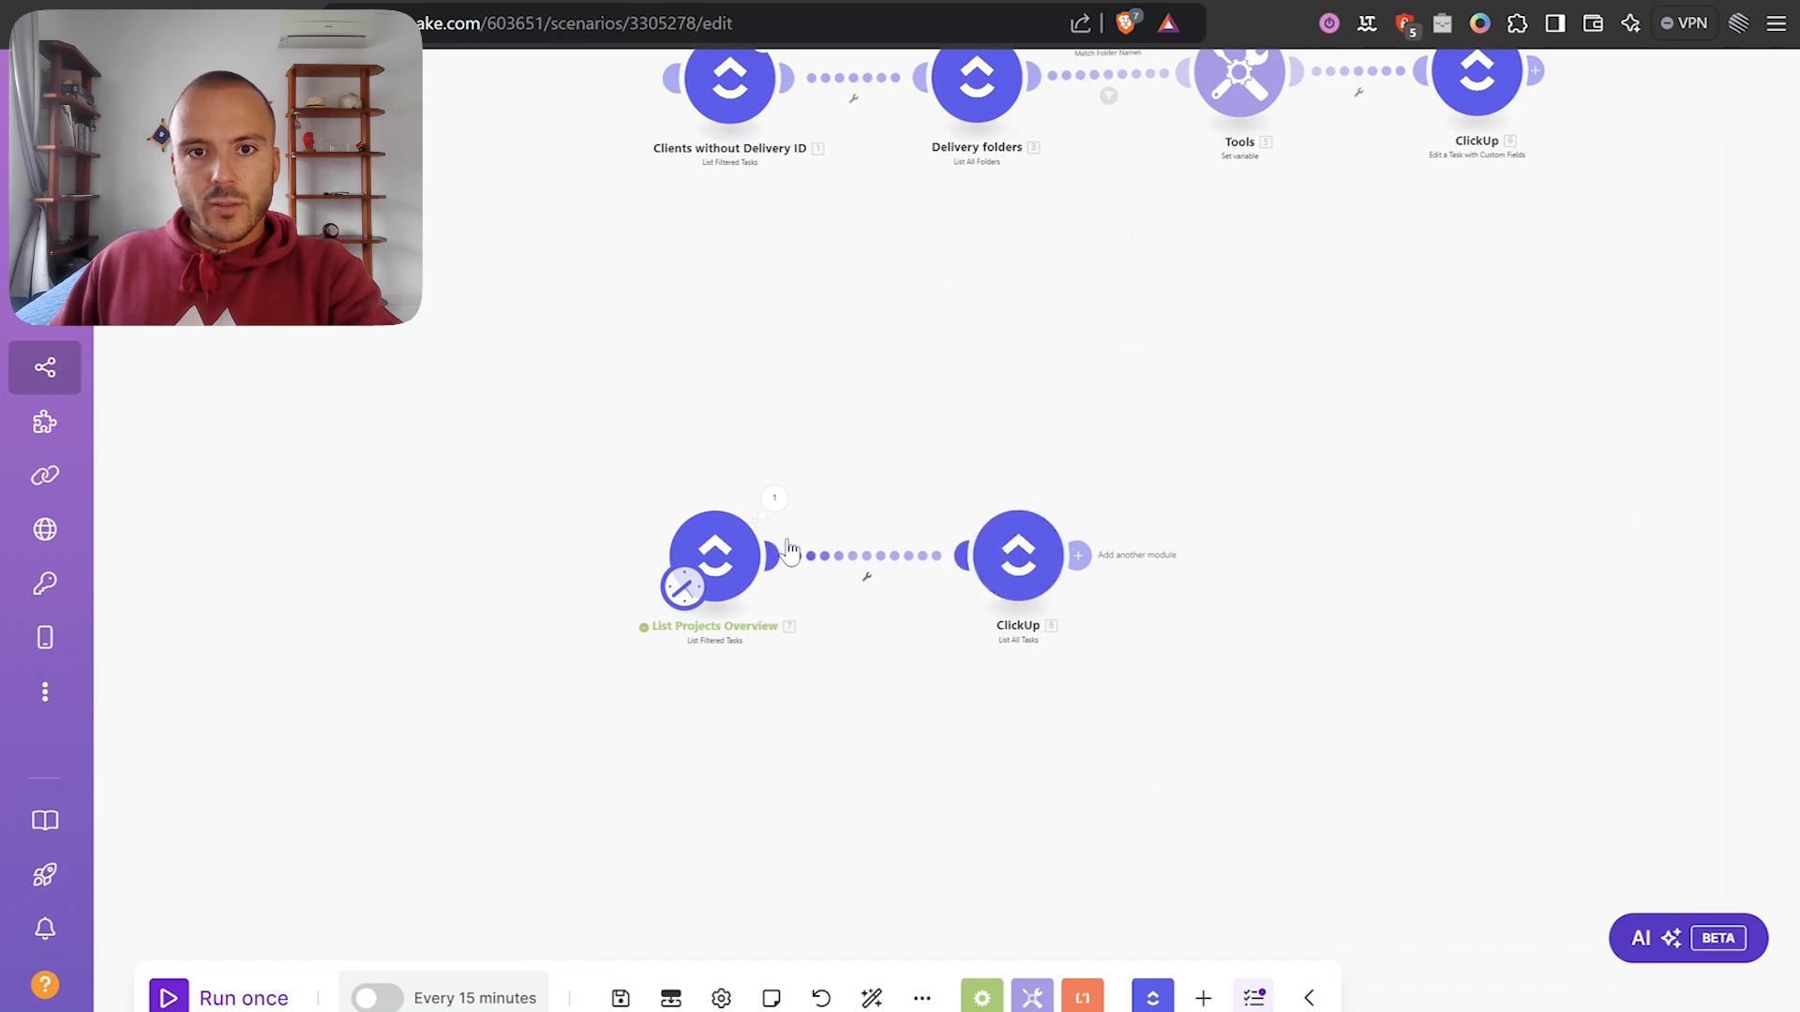
# Set List Projects Overview's Limit to 1.
pyautogui.click(738, 551)
pyautogui.scroll(-10, 1004, 871)
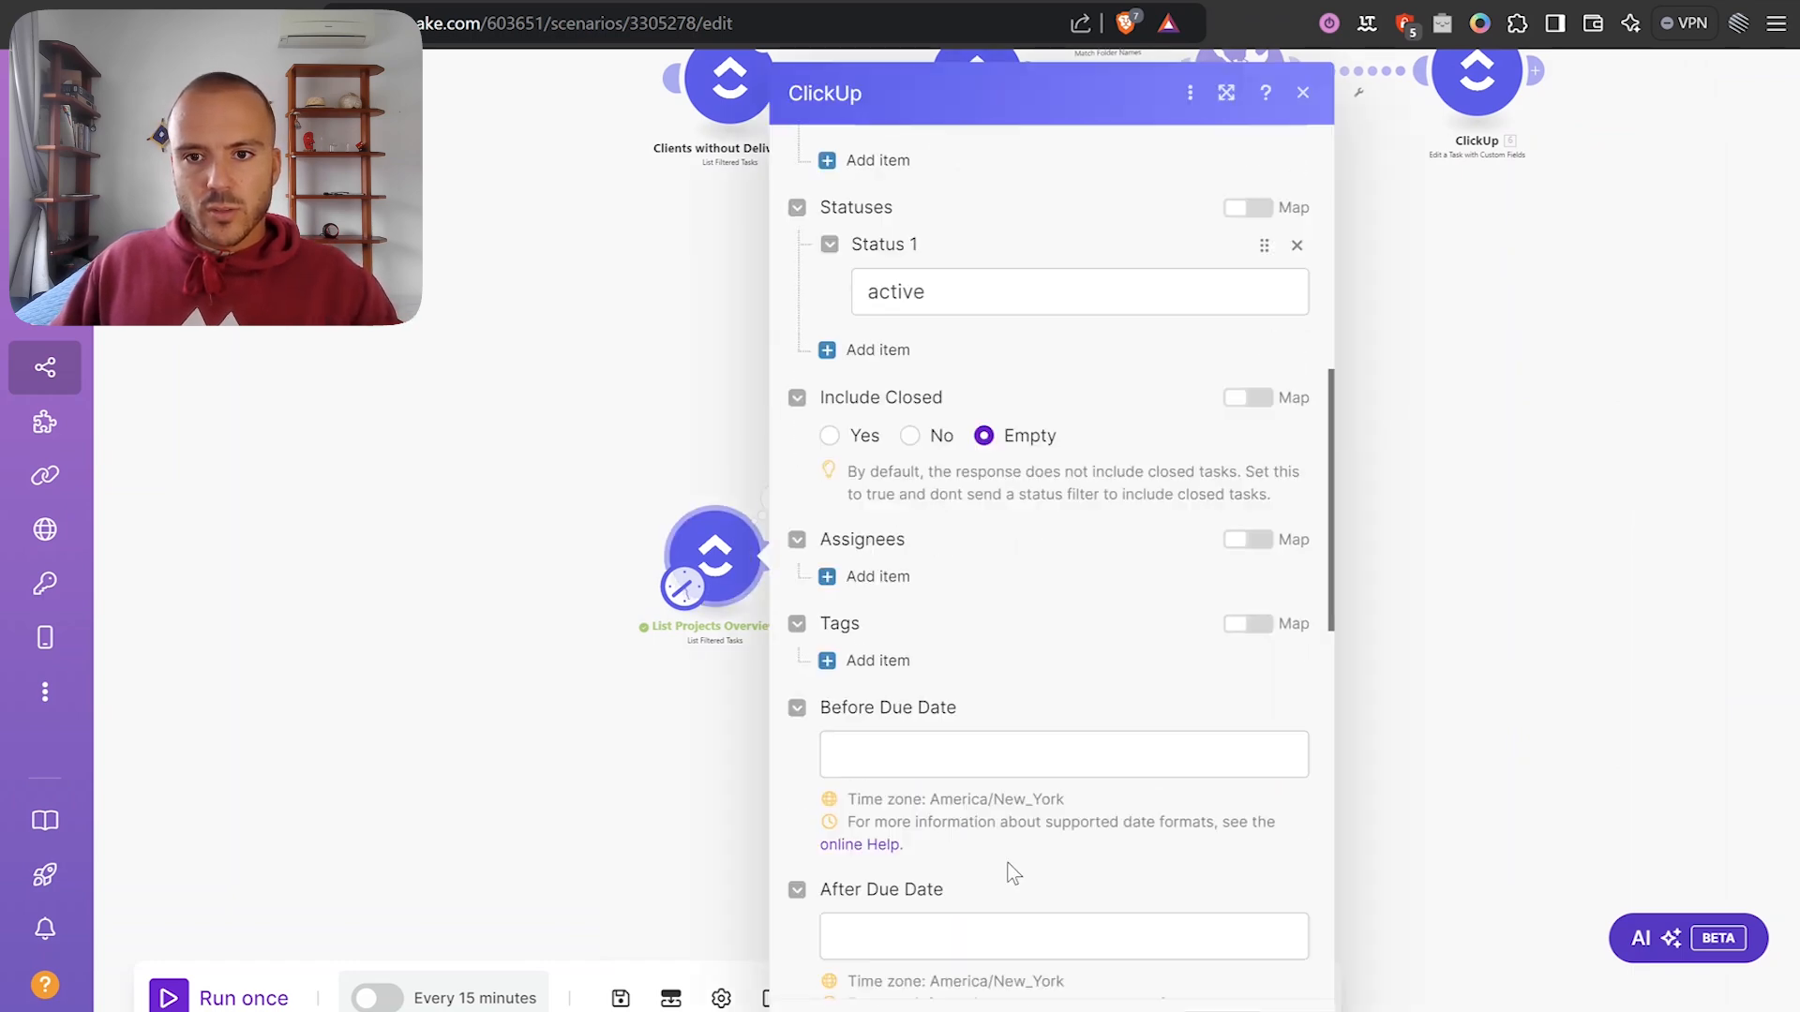
pyautogui.scroll(-4, 1035, 859)
pyautogui.click(948, 914)
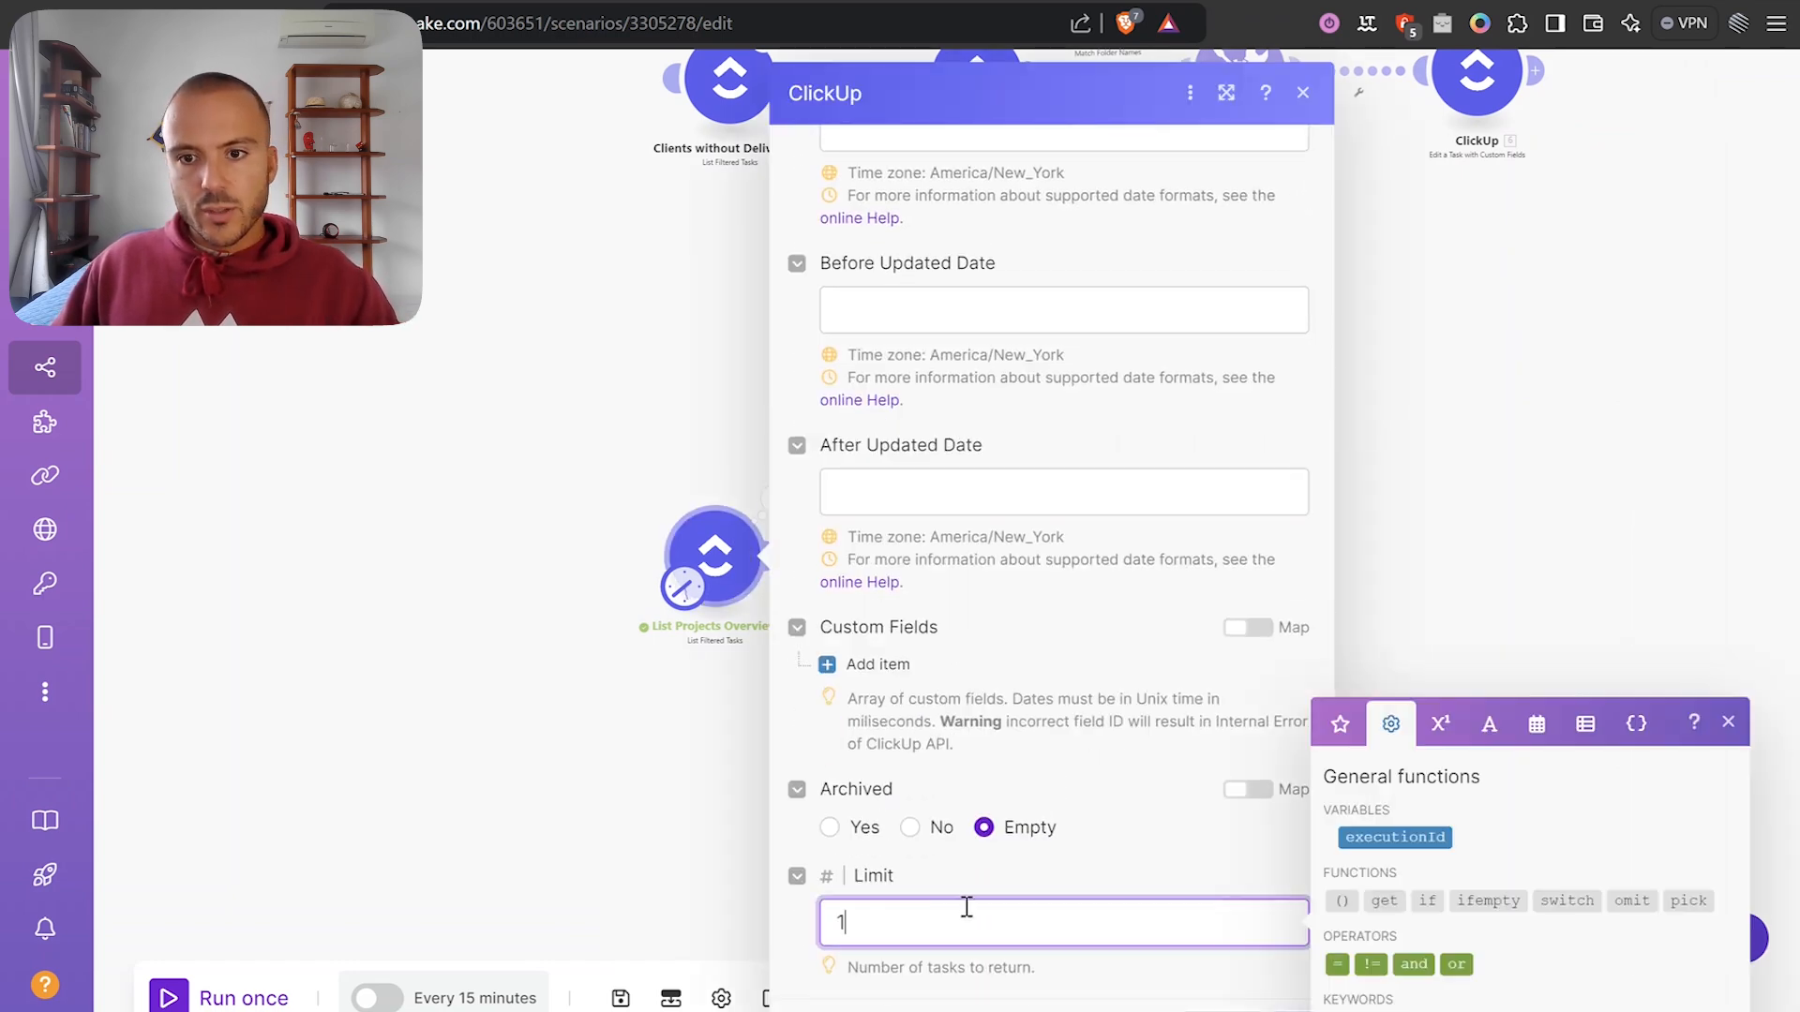
pyautogui.click(1178, 885)
pyautogui.click(1290, 1009)
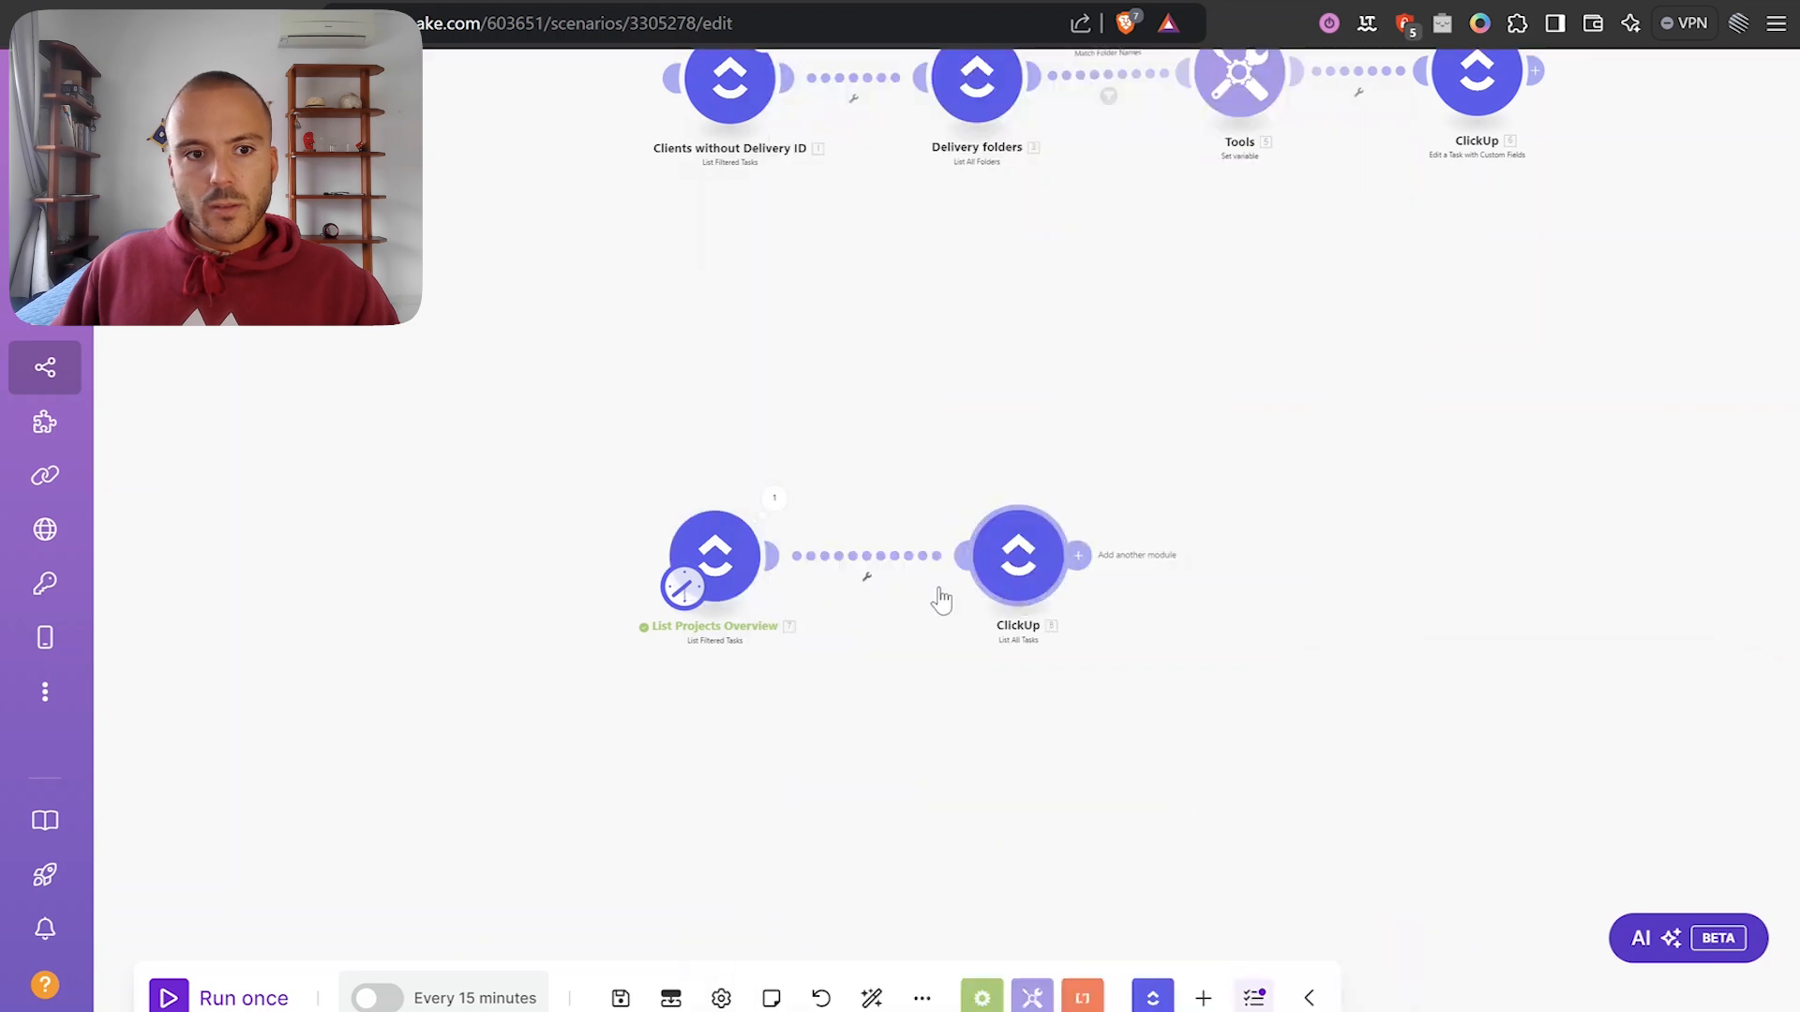
# Run the scenario once, check the Client C result, and open Client C's task list in ClickUp.
pyautogui.click(160, 1002)
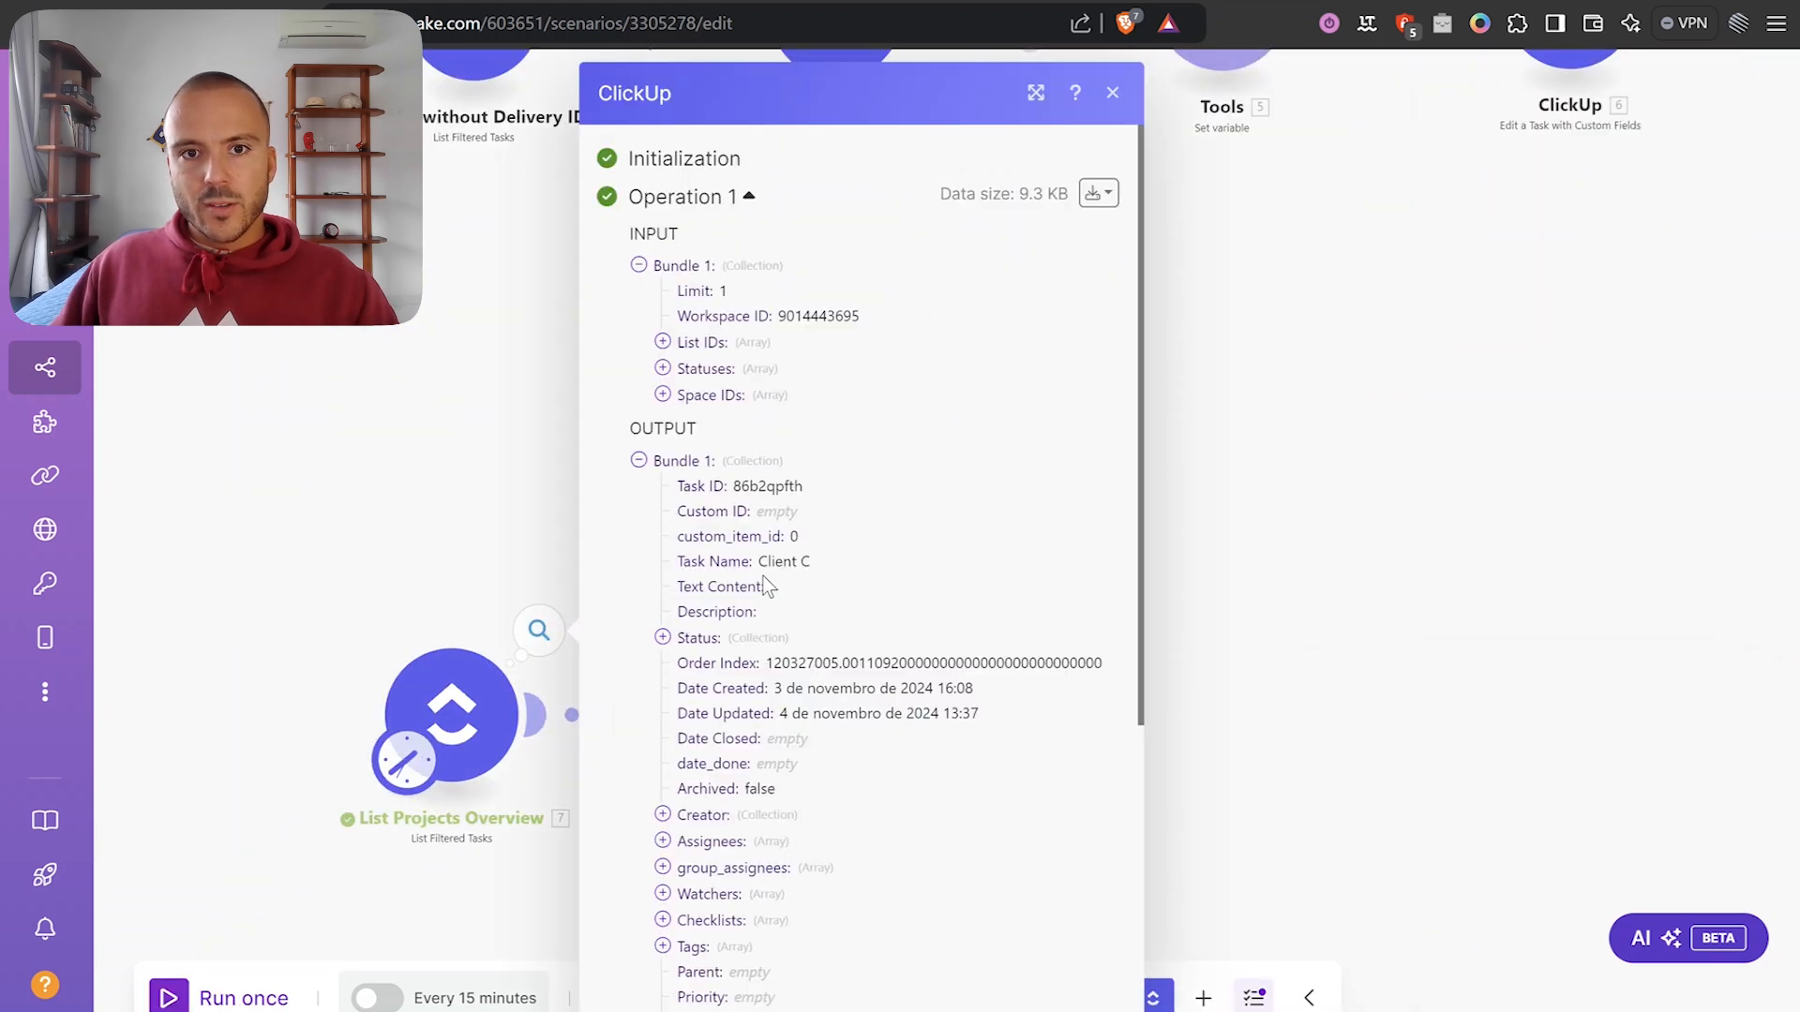
pyautogui.tripleClick(790, 566)
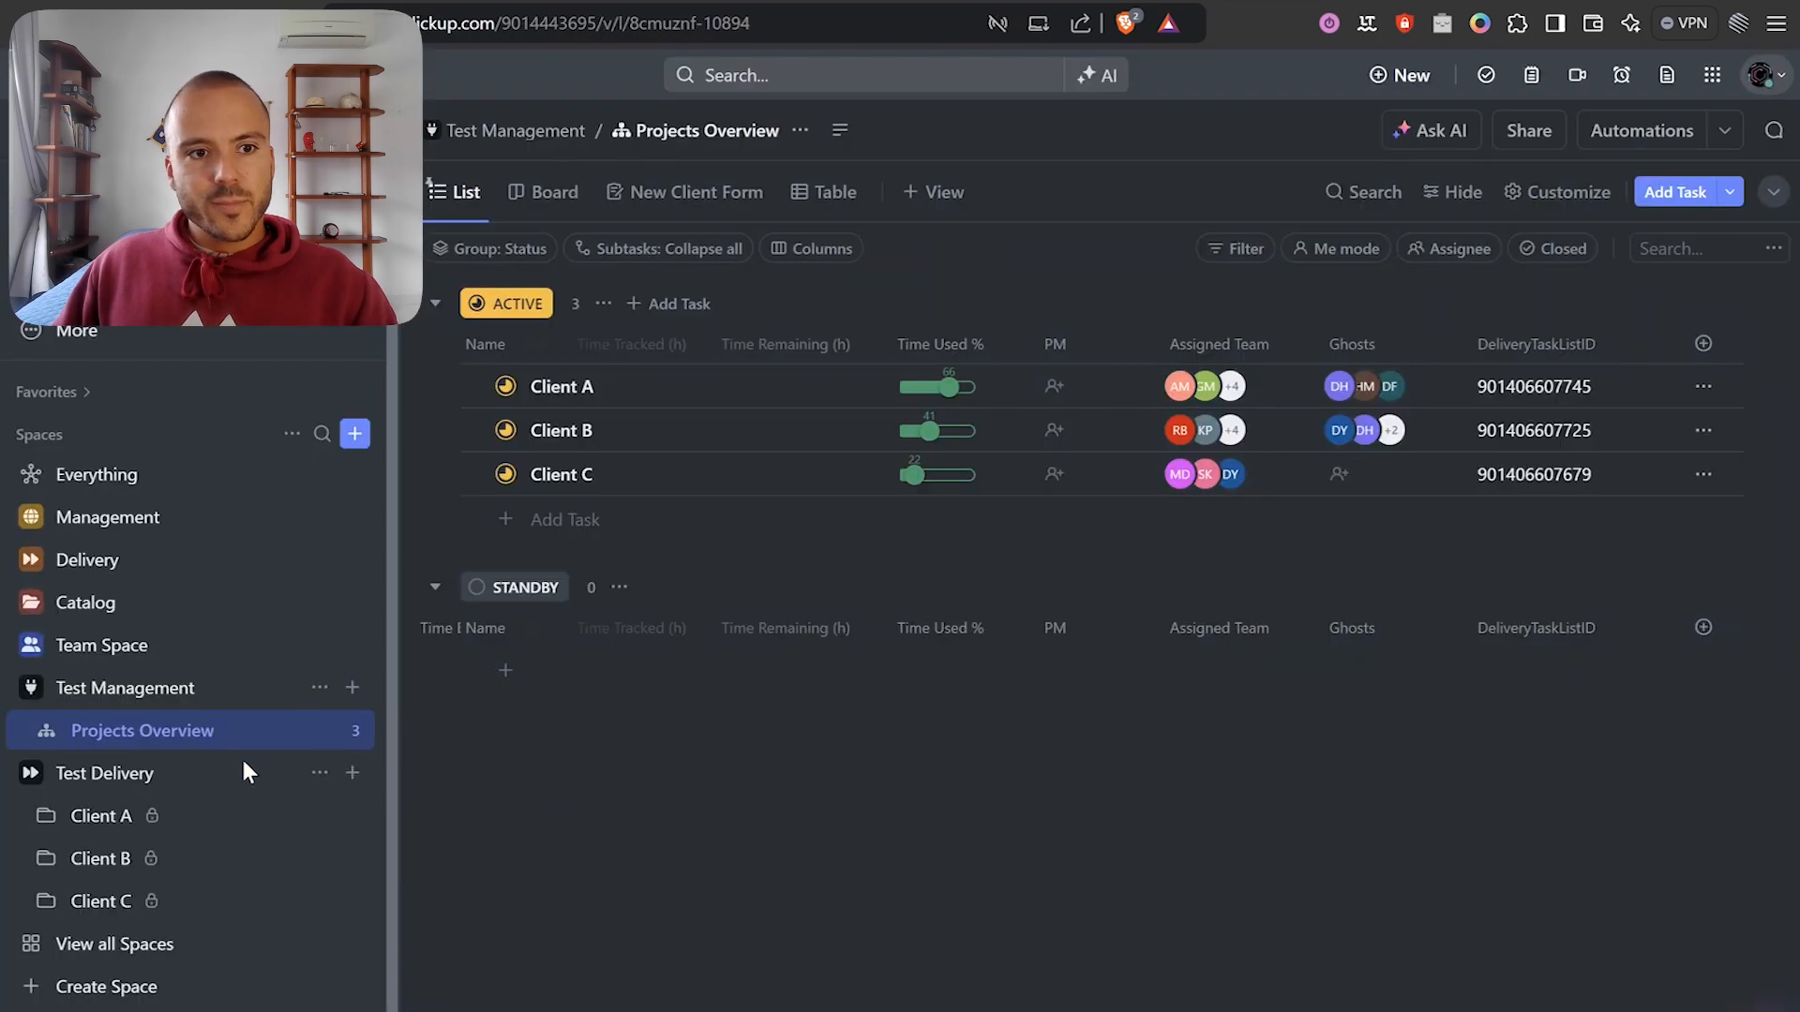
pyautogui.click(44, 904)
pyautogui.click(133, 948)
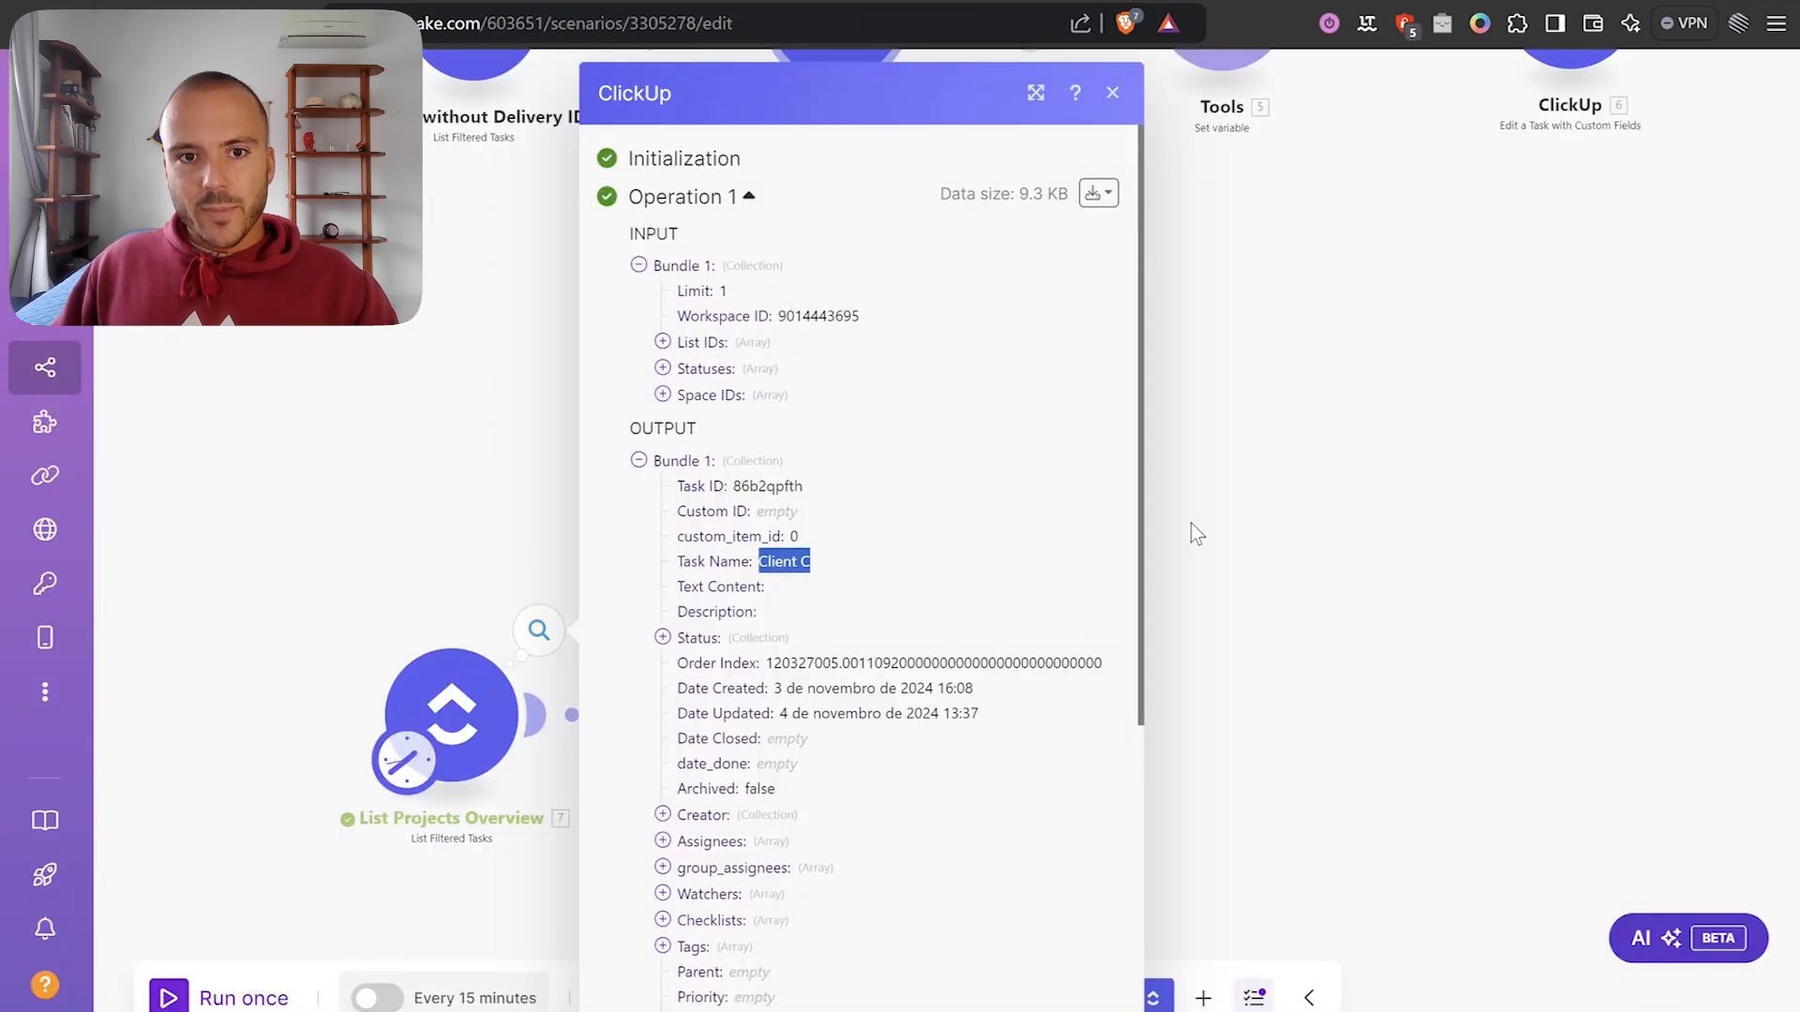
# Open the List All Tasks output and collapse its first seven bundles.
pyautogui.click(1192, 525)
pyautogui.moveTo(1246, 521); pyautogui.dragTo(1347, 368)
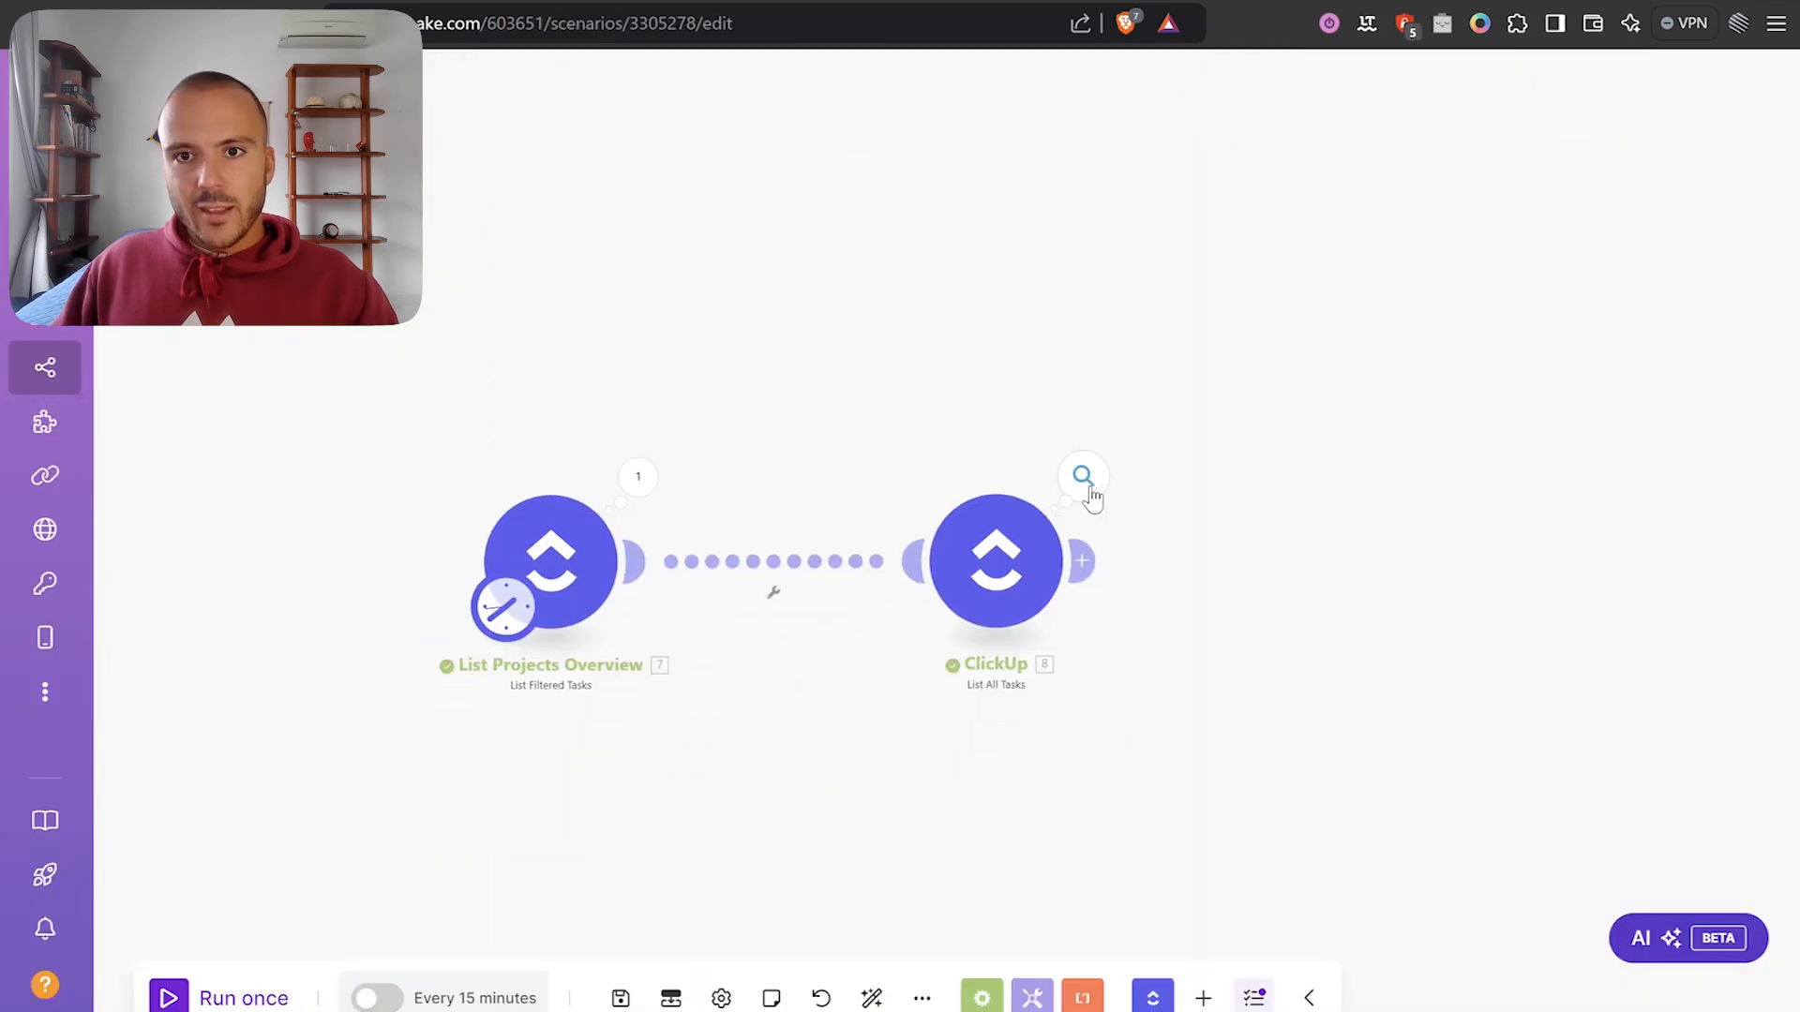
pyautogui.scroll(1, 1089, 492)
pyautogui.click(1084, 476)
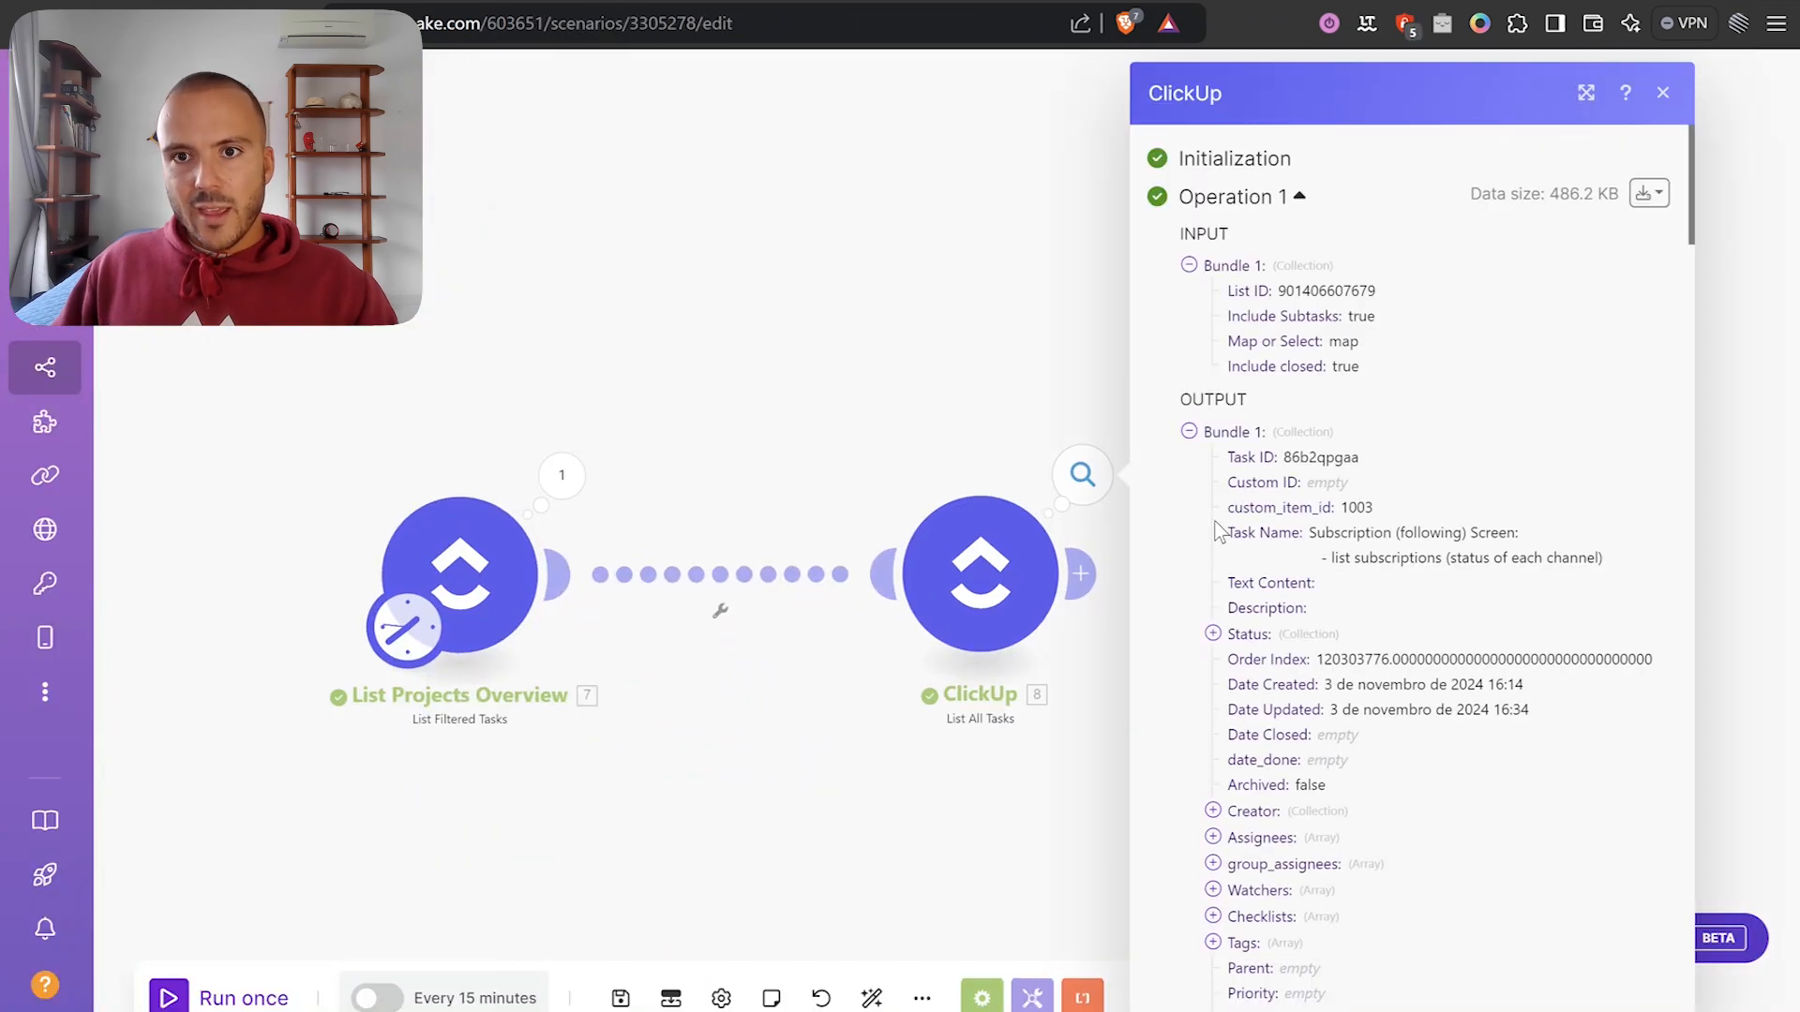
pyautogui.click(1205, 433)
pyautogui.click(1205, 459)
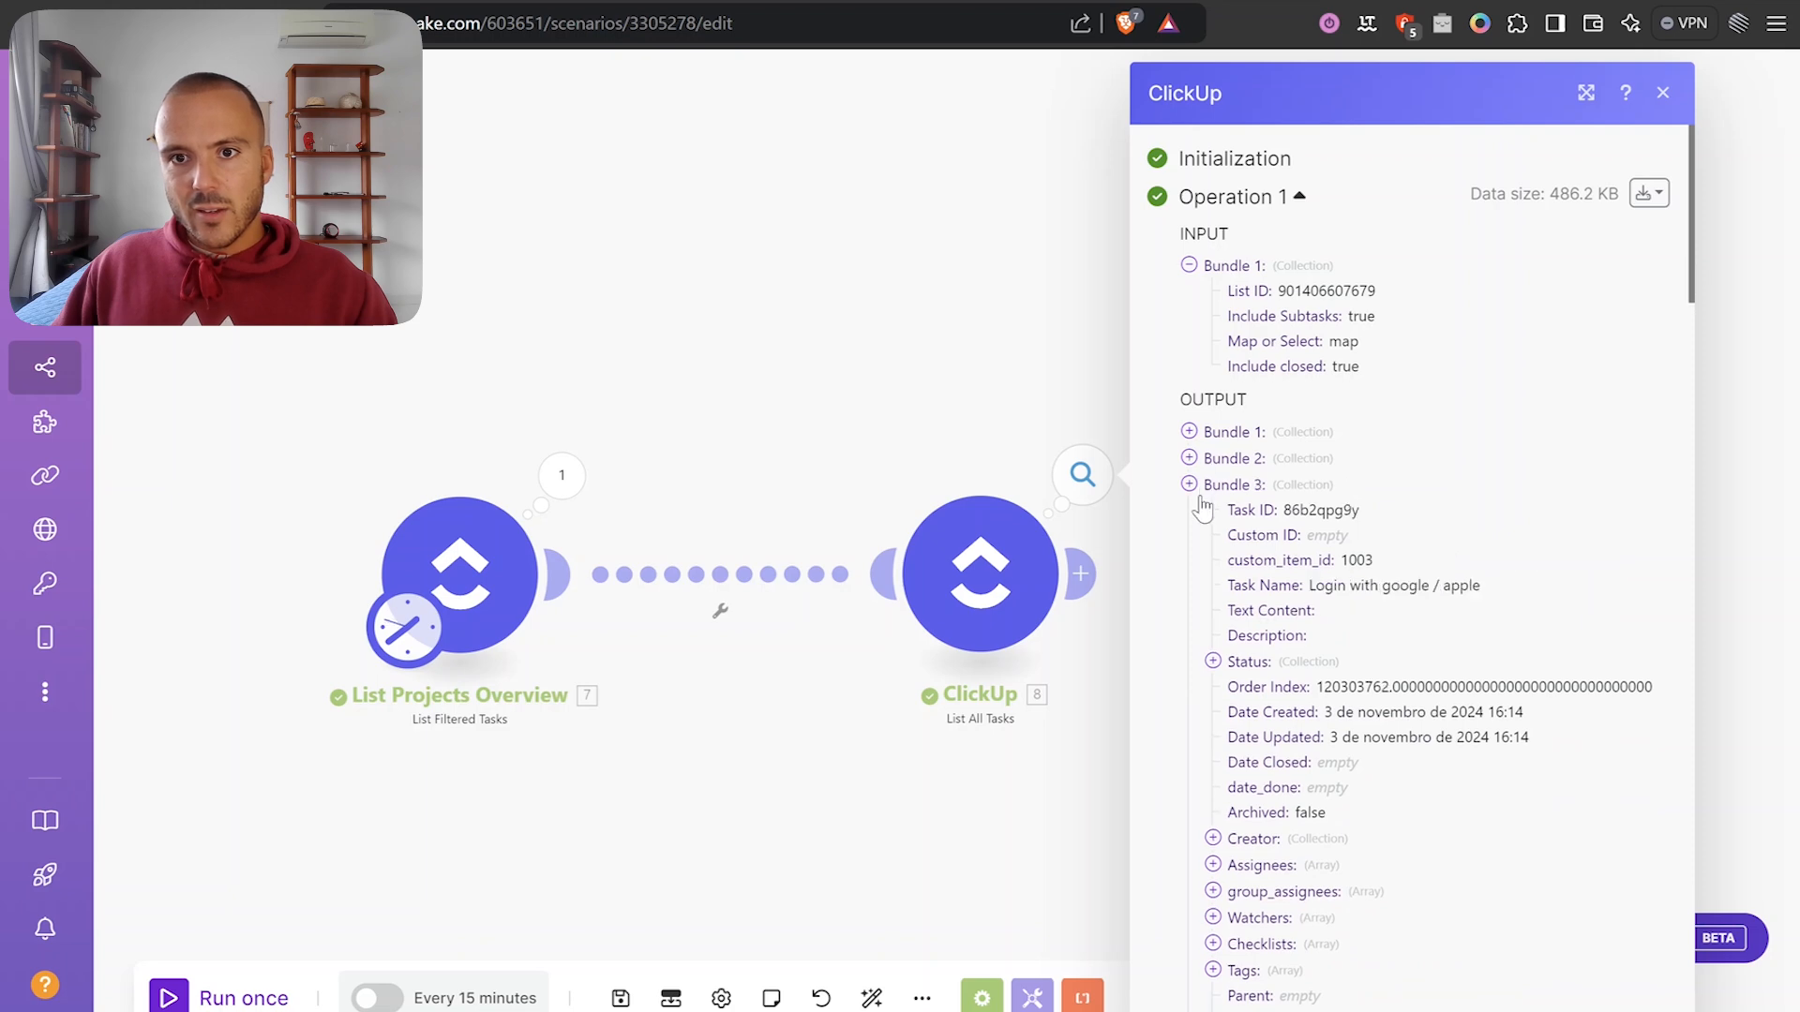
pyautogui.click(1200, 486)
pyautogui.click(1202, 512)
pyautogui.click(1202, 539)
pyautogui.click(1205, 564)
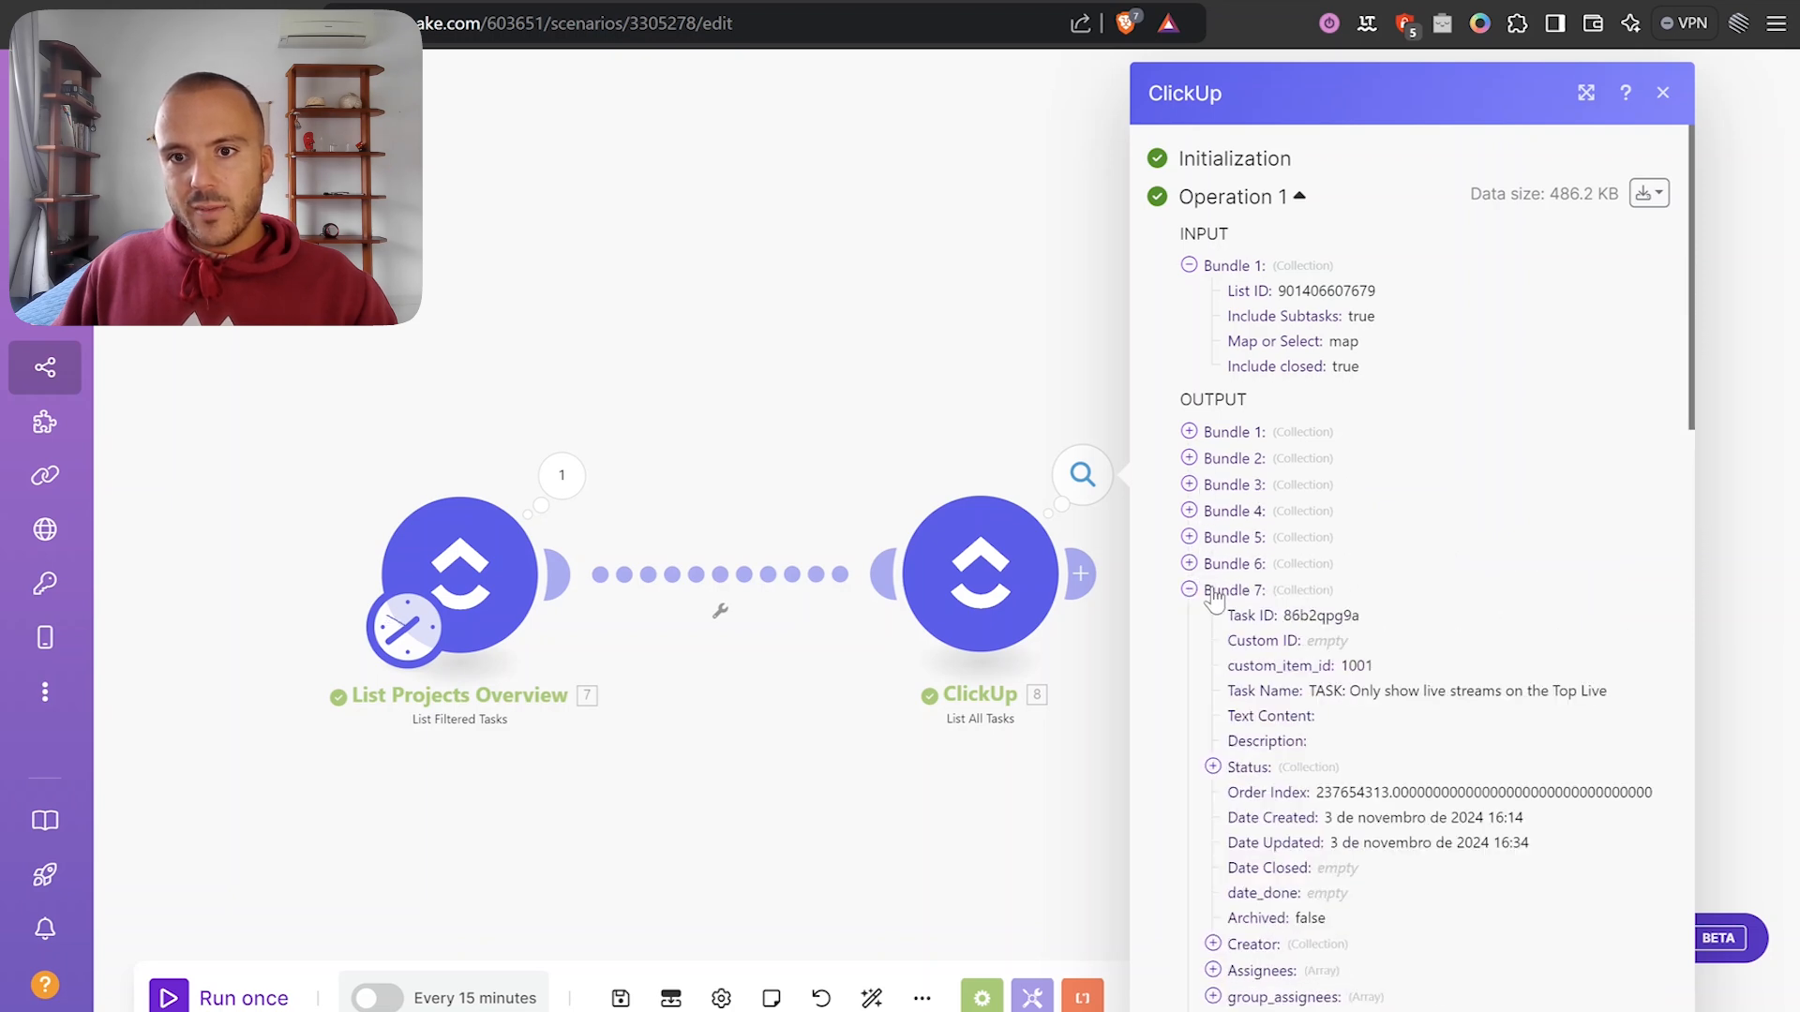
pyautogui.click(1189, 590)
# Scroll the output to Bundle 56, then switch to ClickUp's Bugs & Tasks list.
pyautogui.scroll(-8, 1256, 614)
pyautogui.scroll(7, 1273, 823)
pyautogui.scroll(-7, 1294, 807)
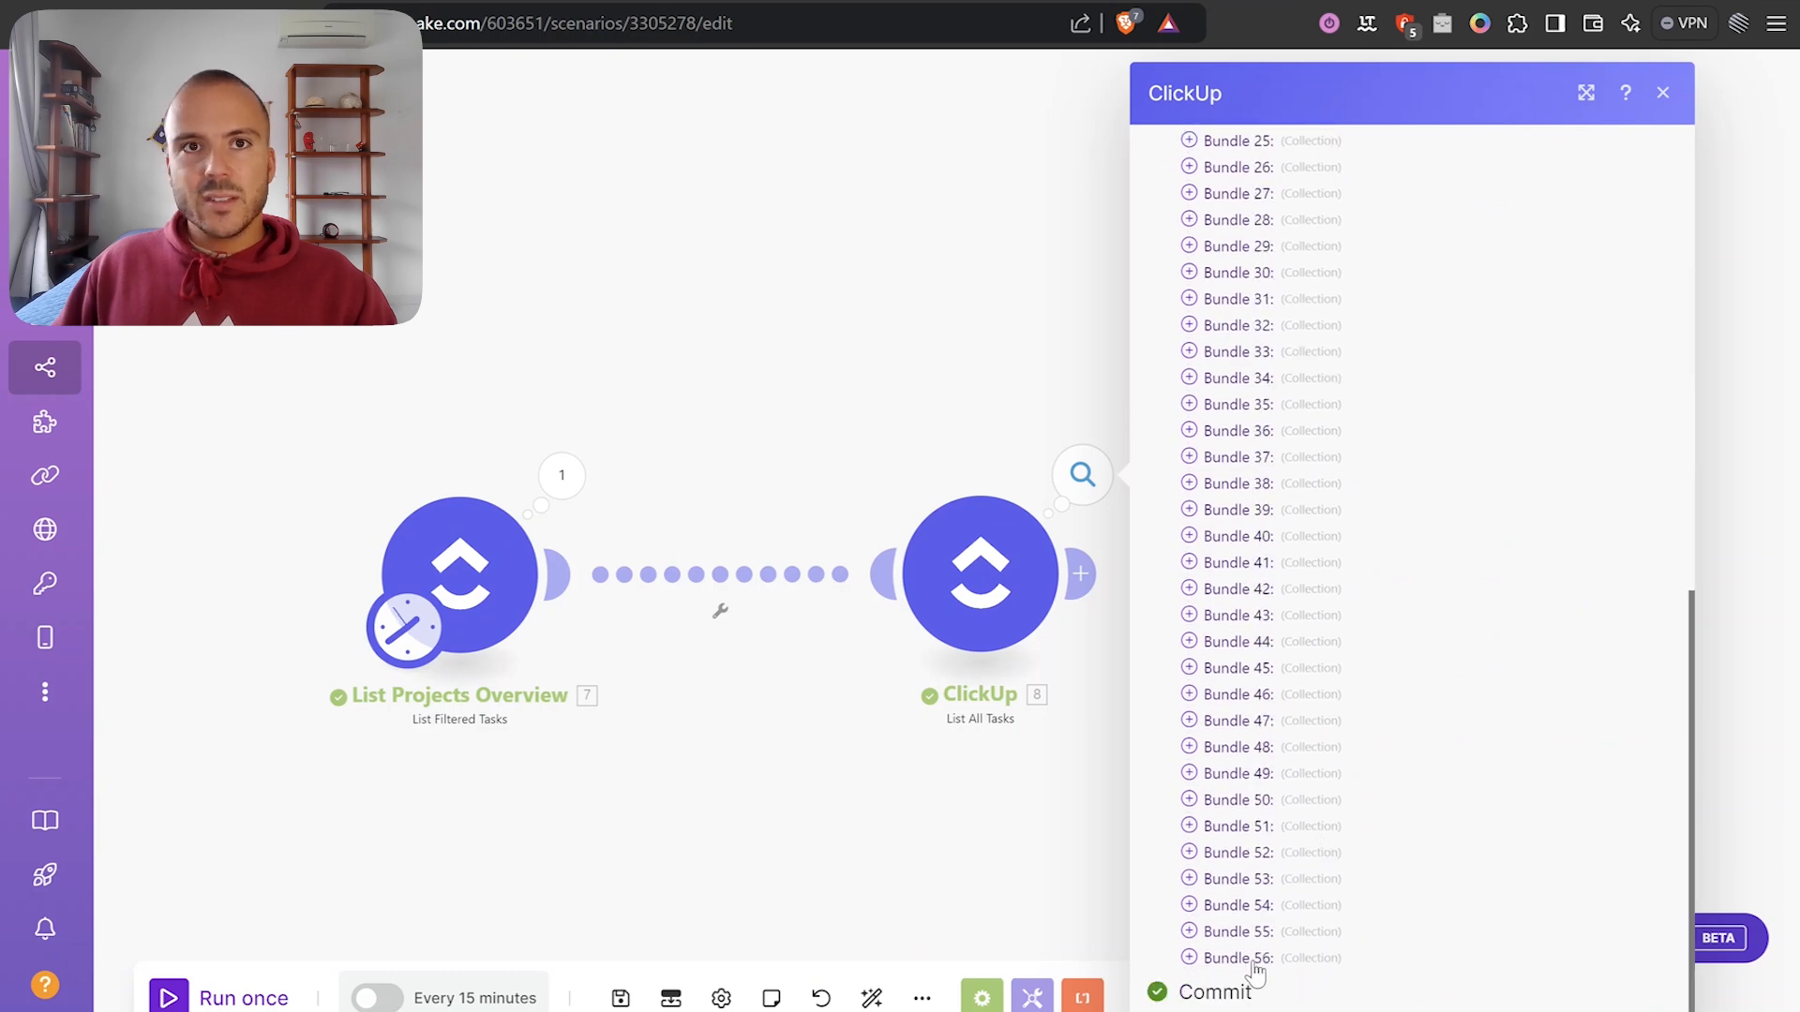
pyautogui.click(707, 2)
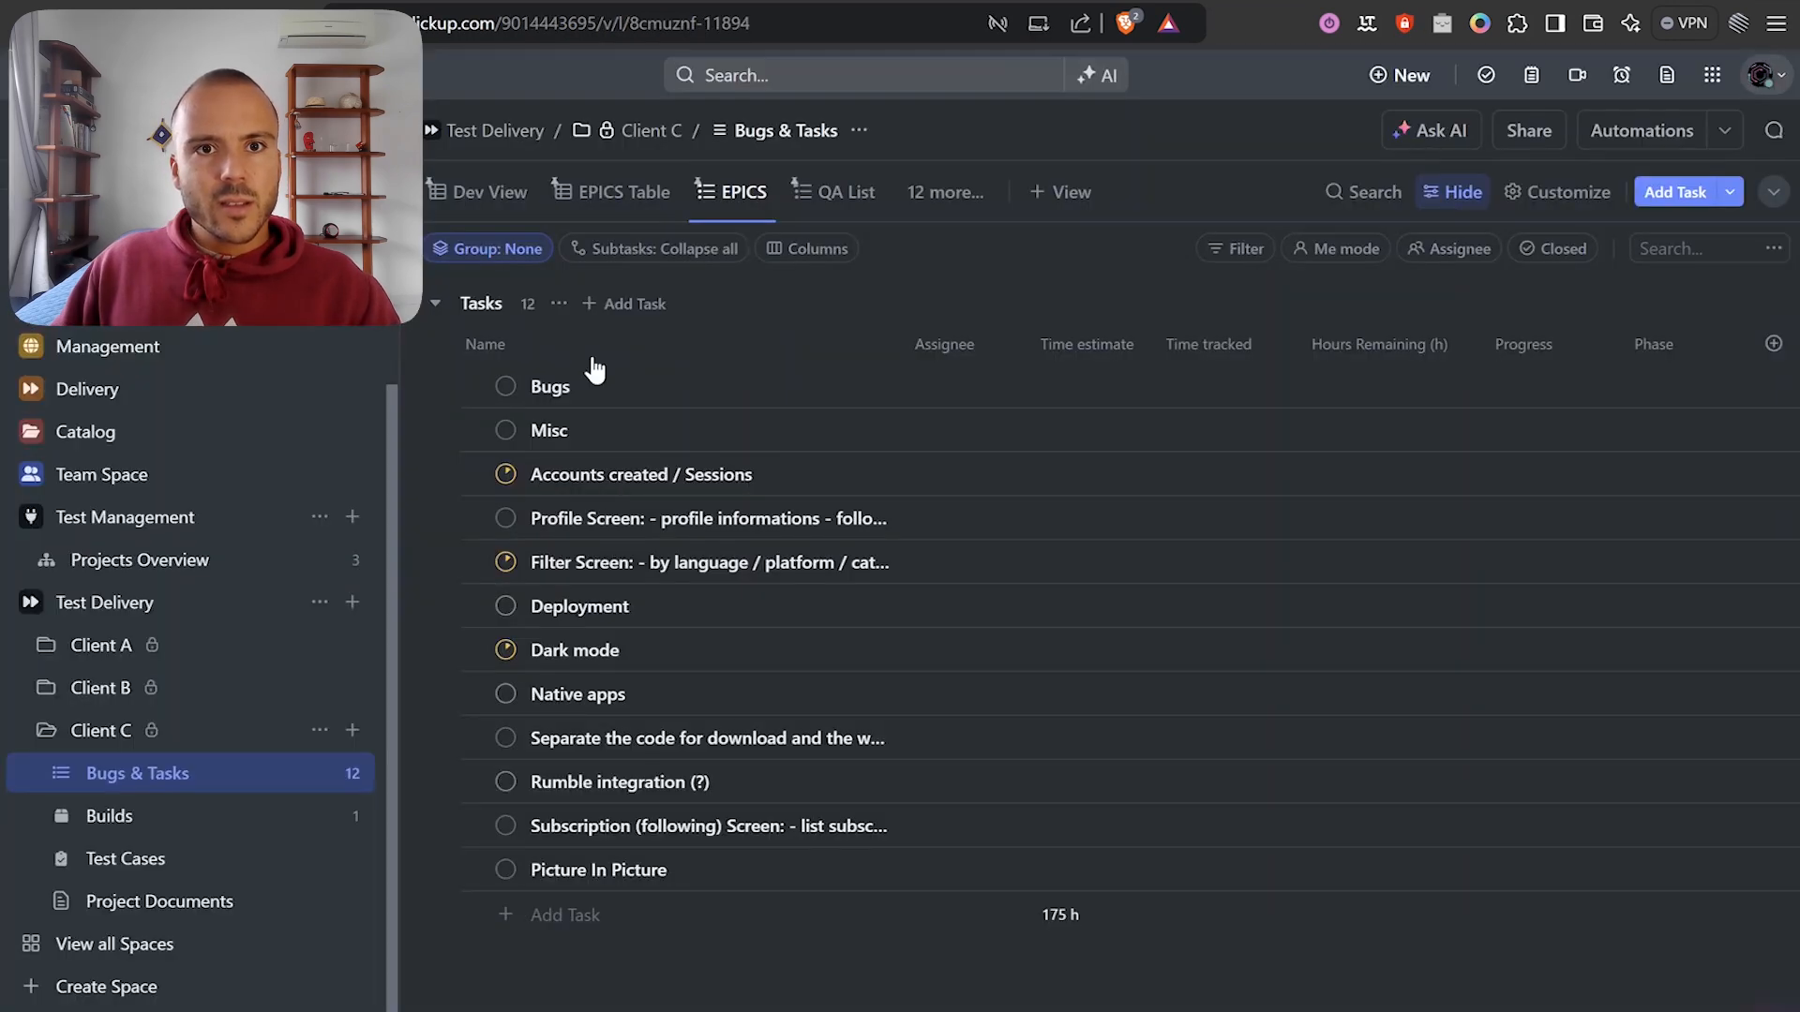
# Show subtasks as separate tasks and include closed subtasks so the list counts 56, then return to Make.
pyautogui.click(656, 425)
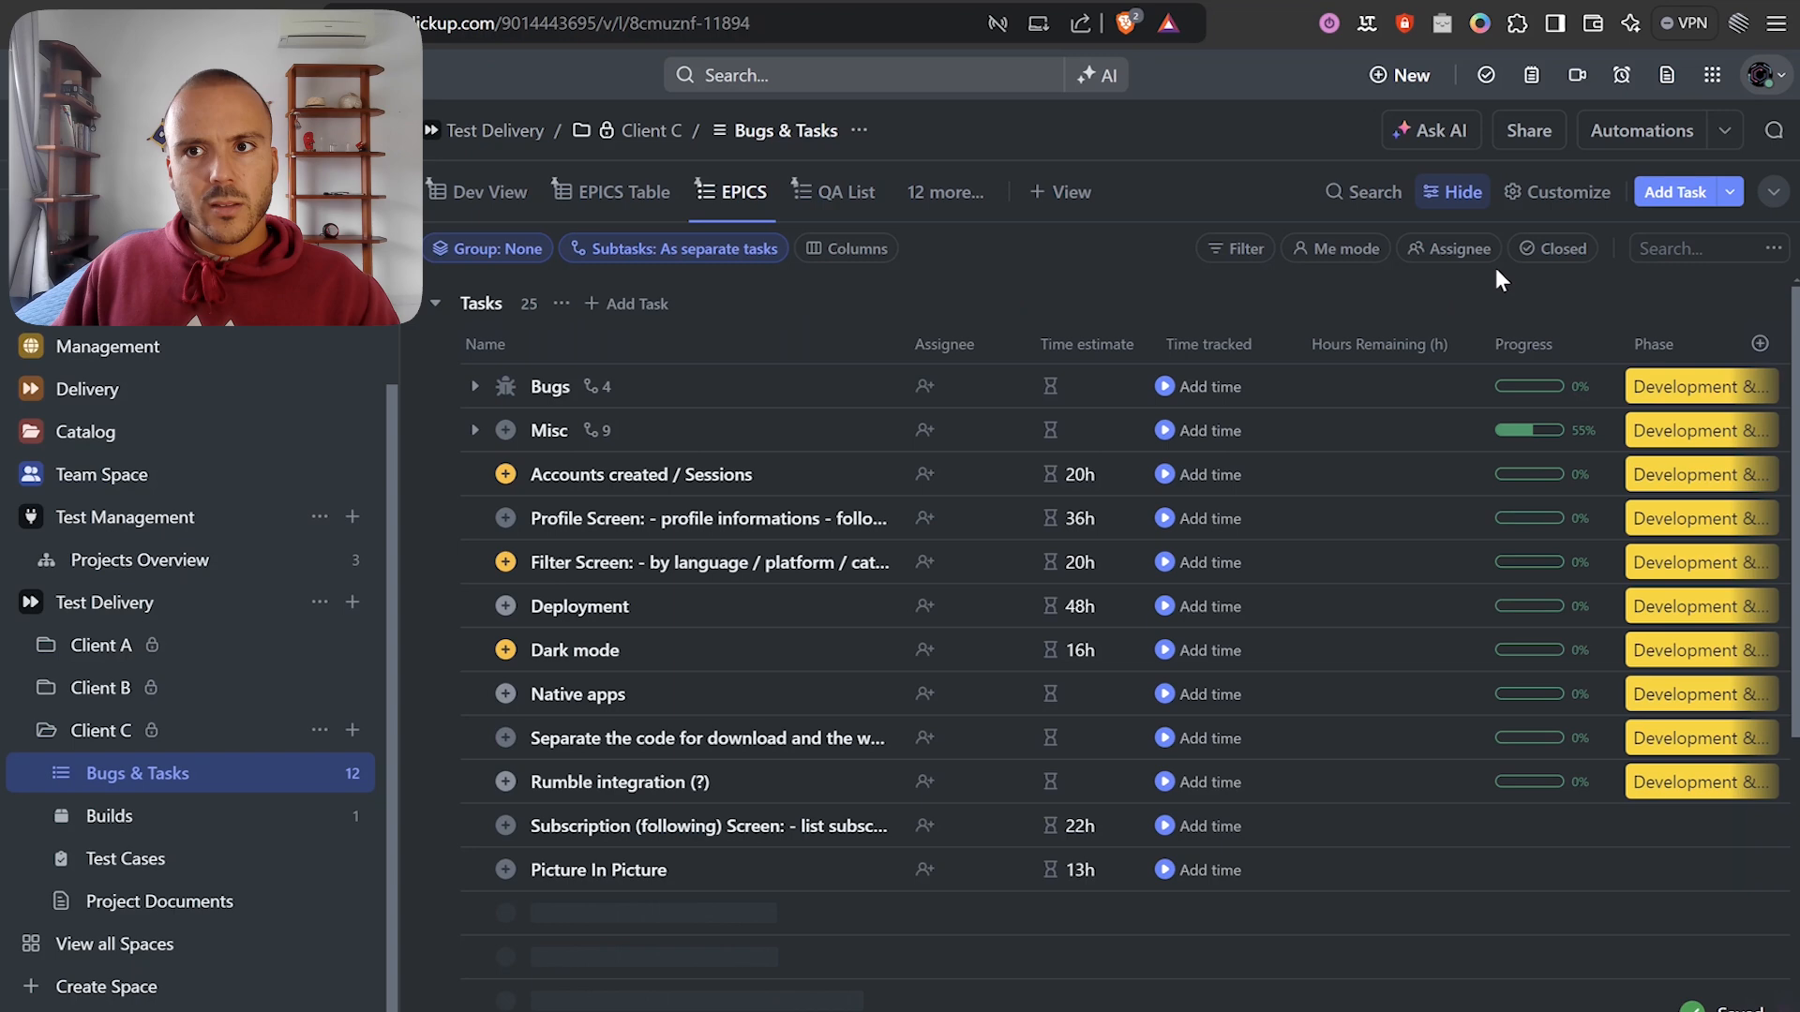
pyautogui.click(1538, 258)
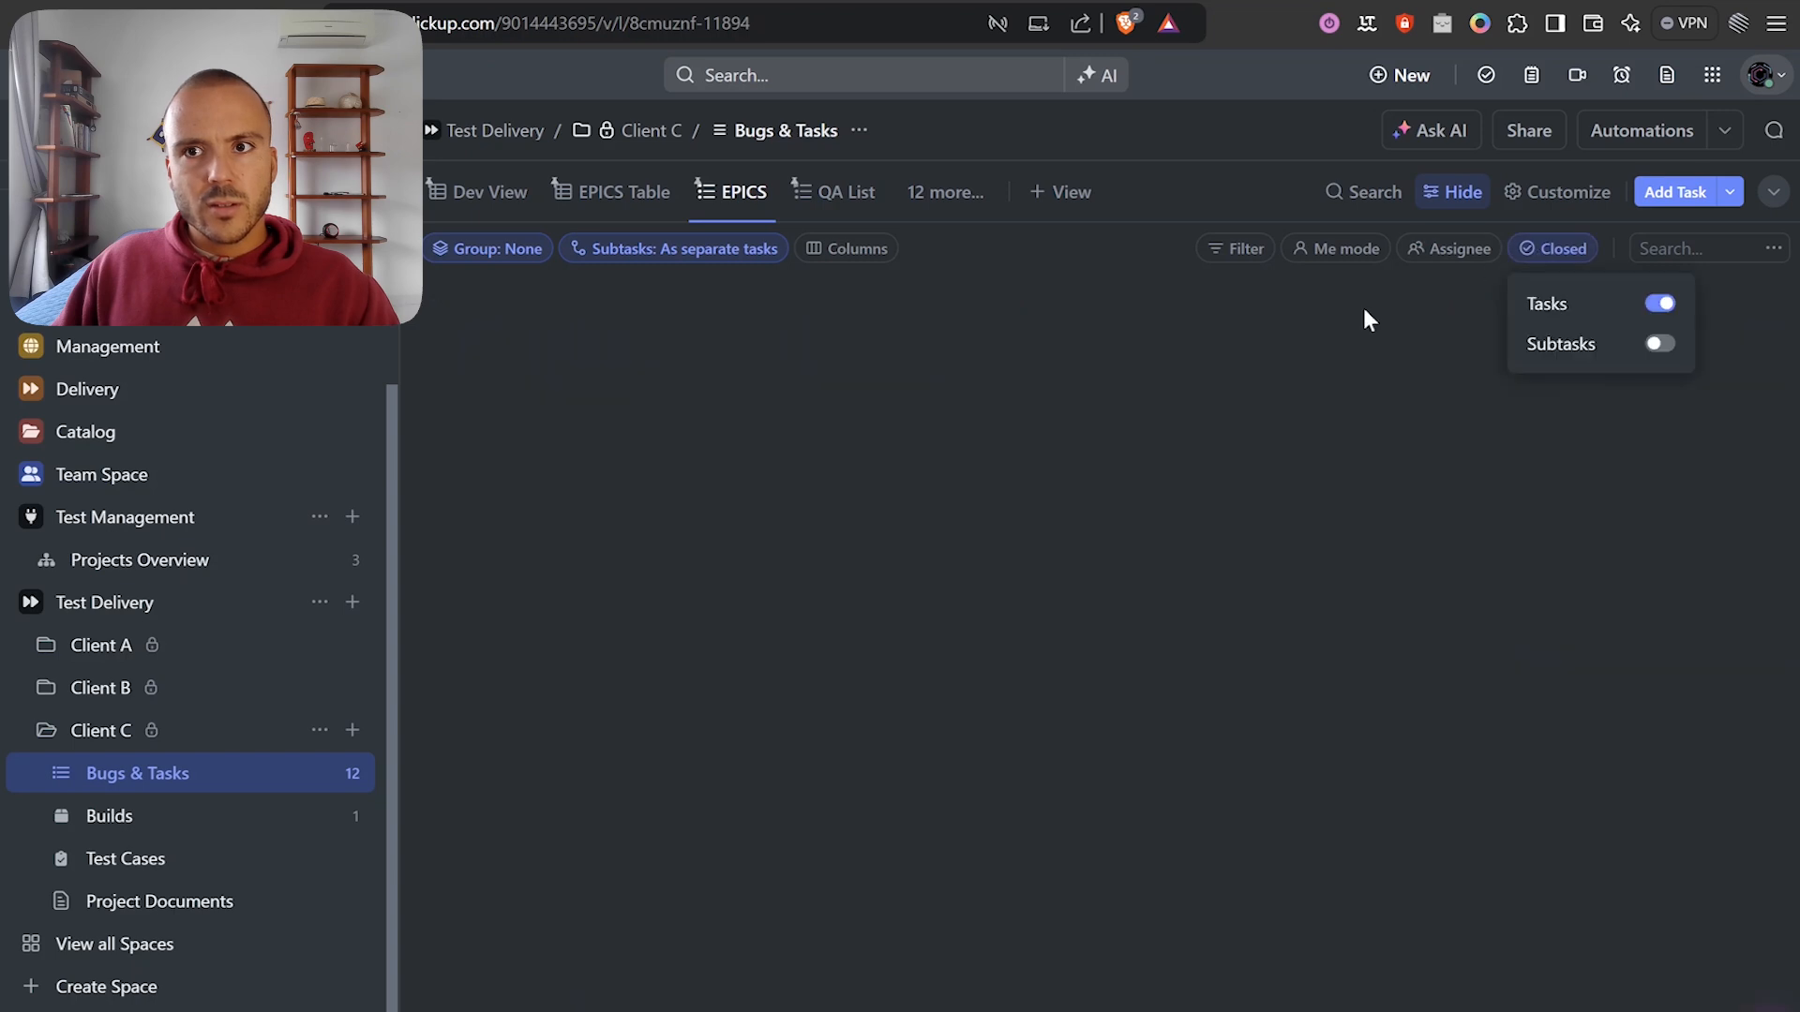
pyautogui.click(1651, 344)
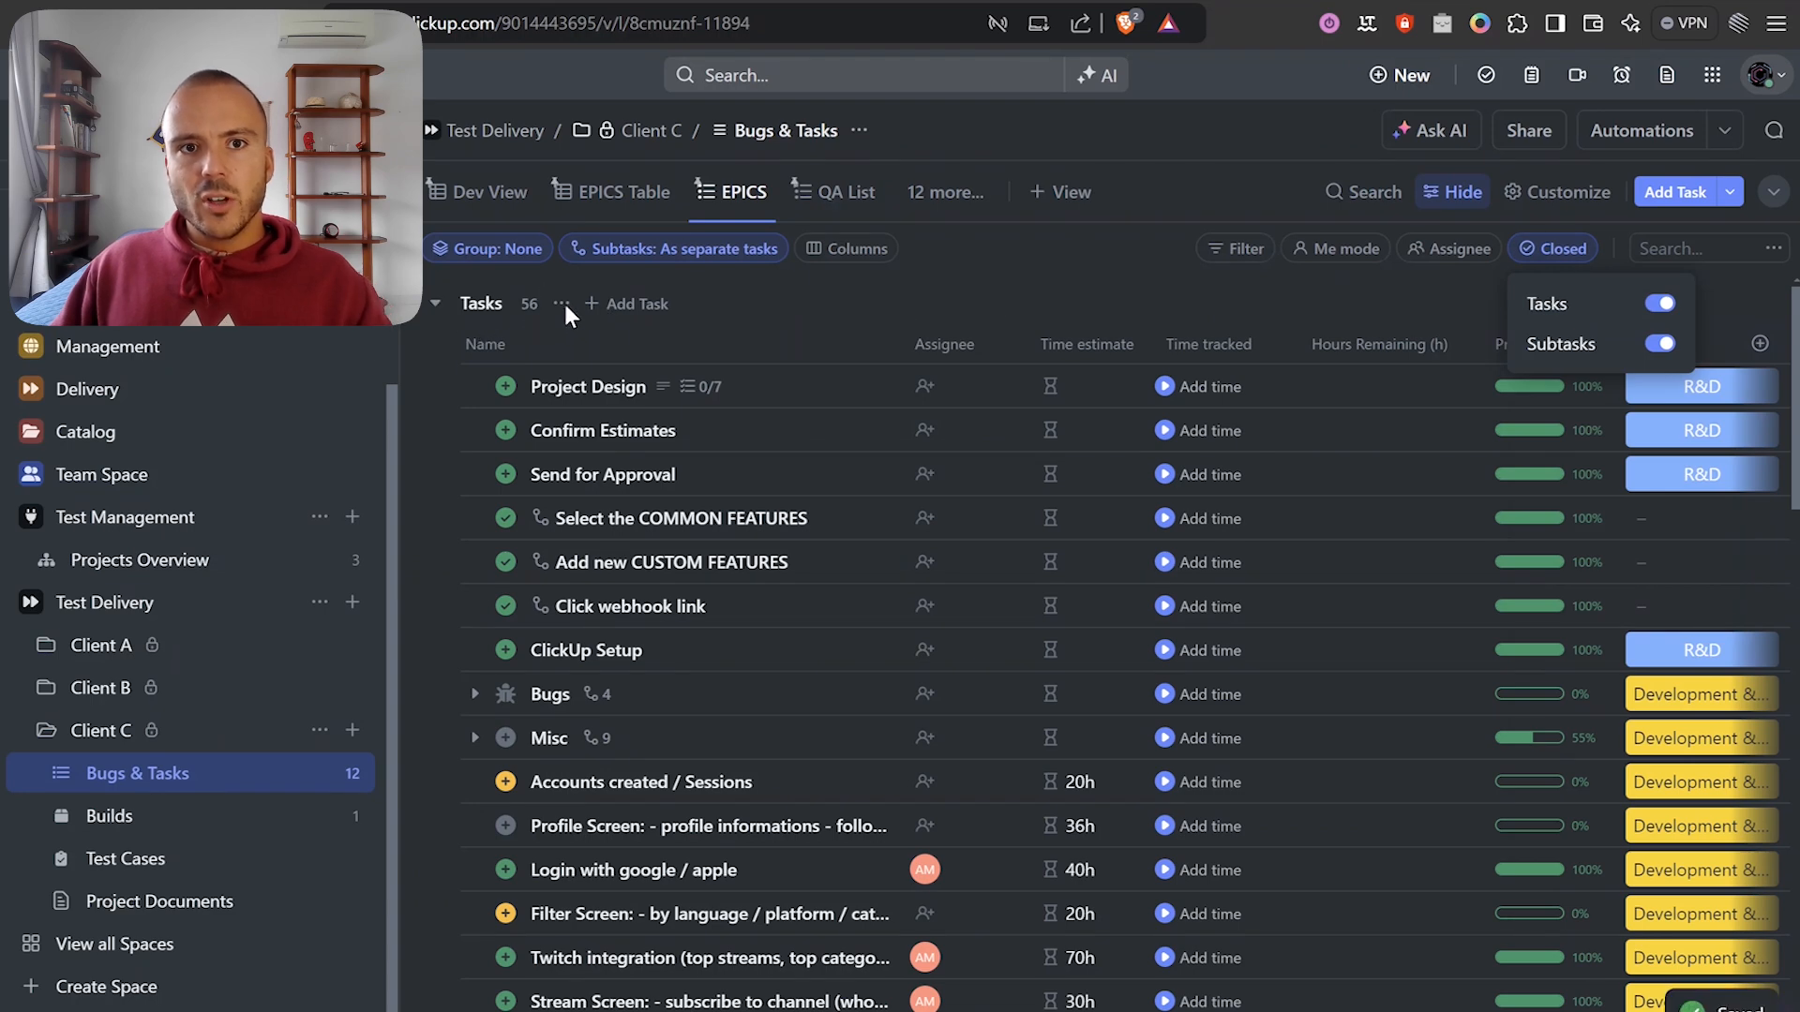
pyautogui.click(558, 307)
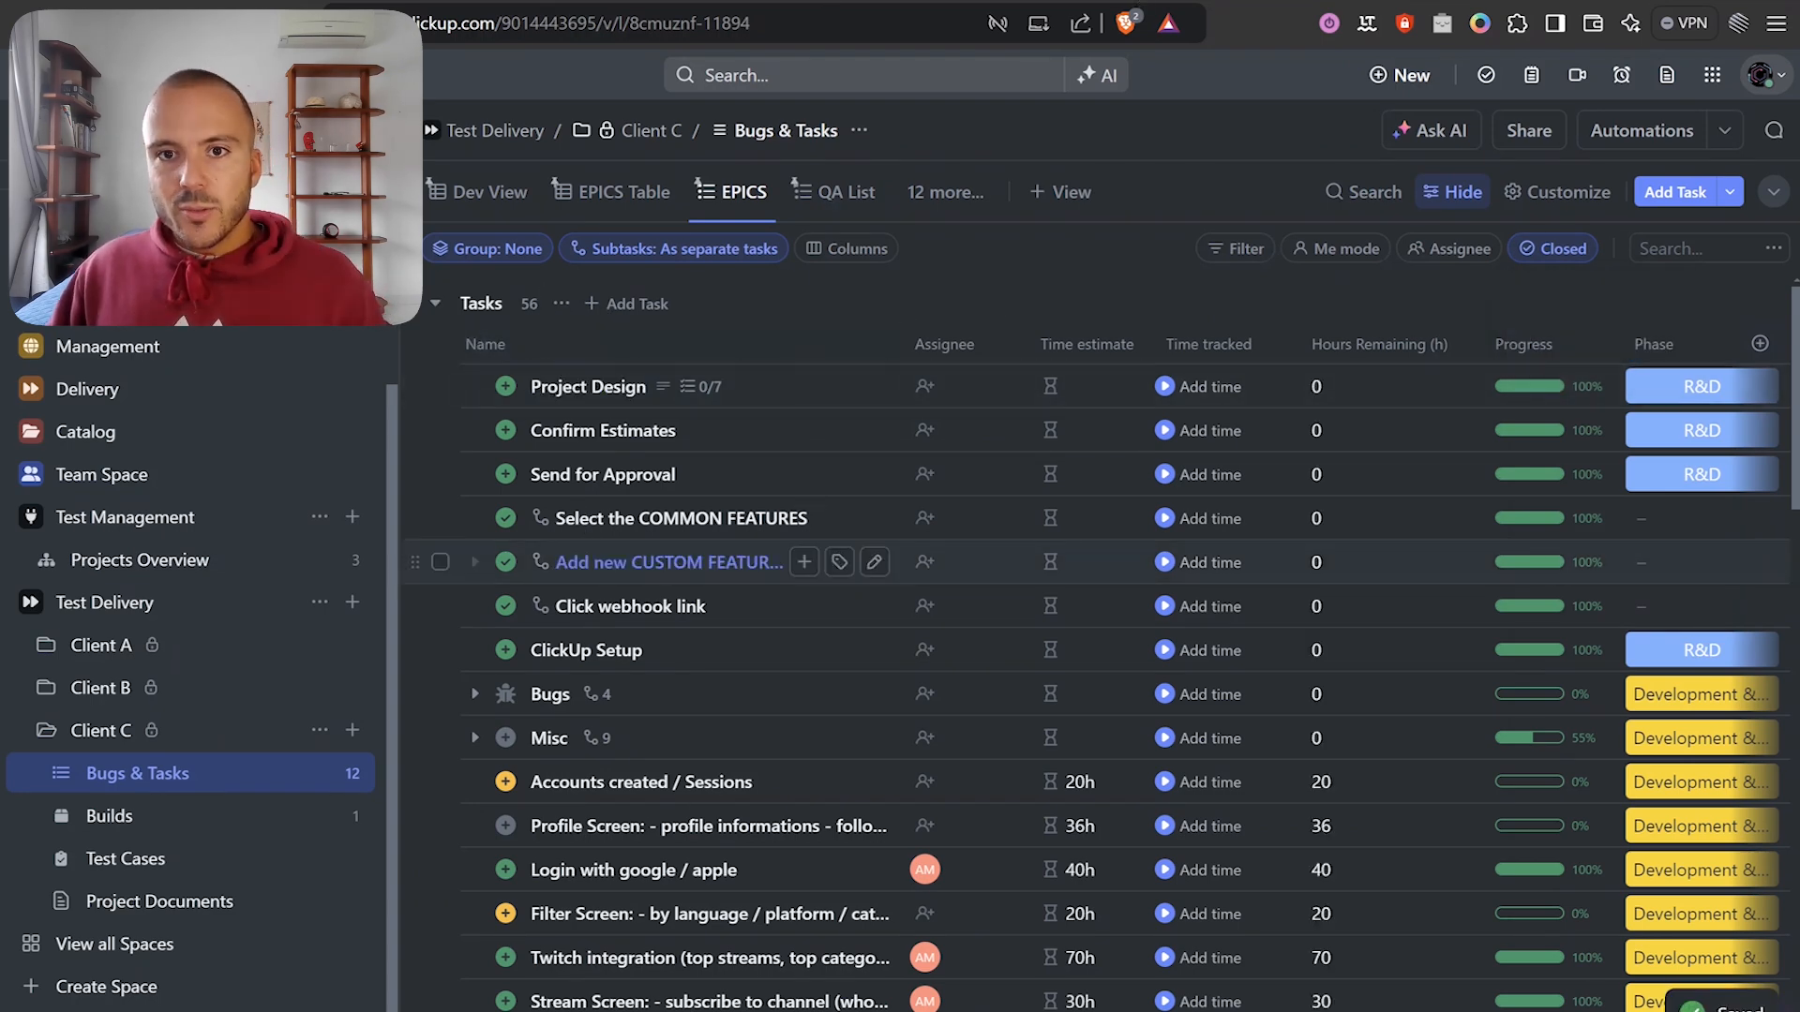
pyautogui.click(1125, 2)
pyautogui.moveTo(993, 334); pyautogui.dragTo(892, 312)
pyautogui.scroll(-3, 893, 312)
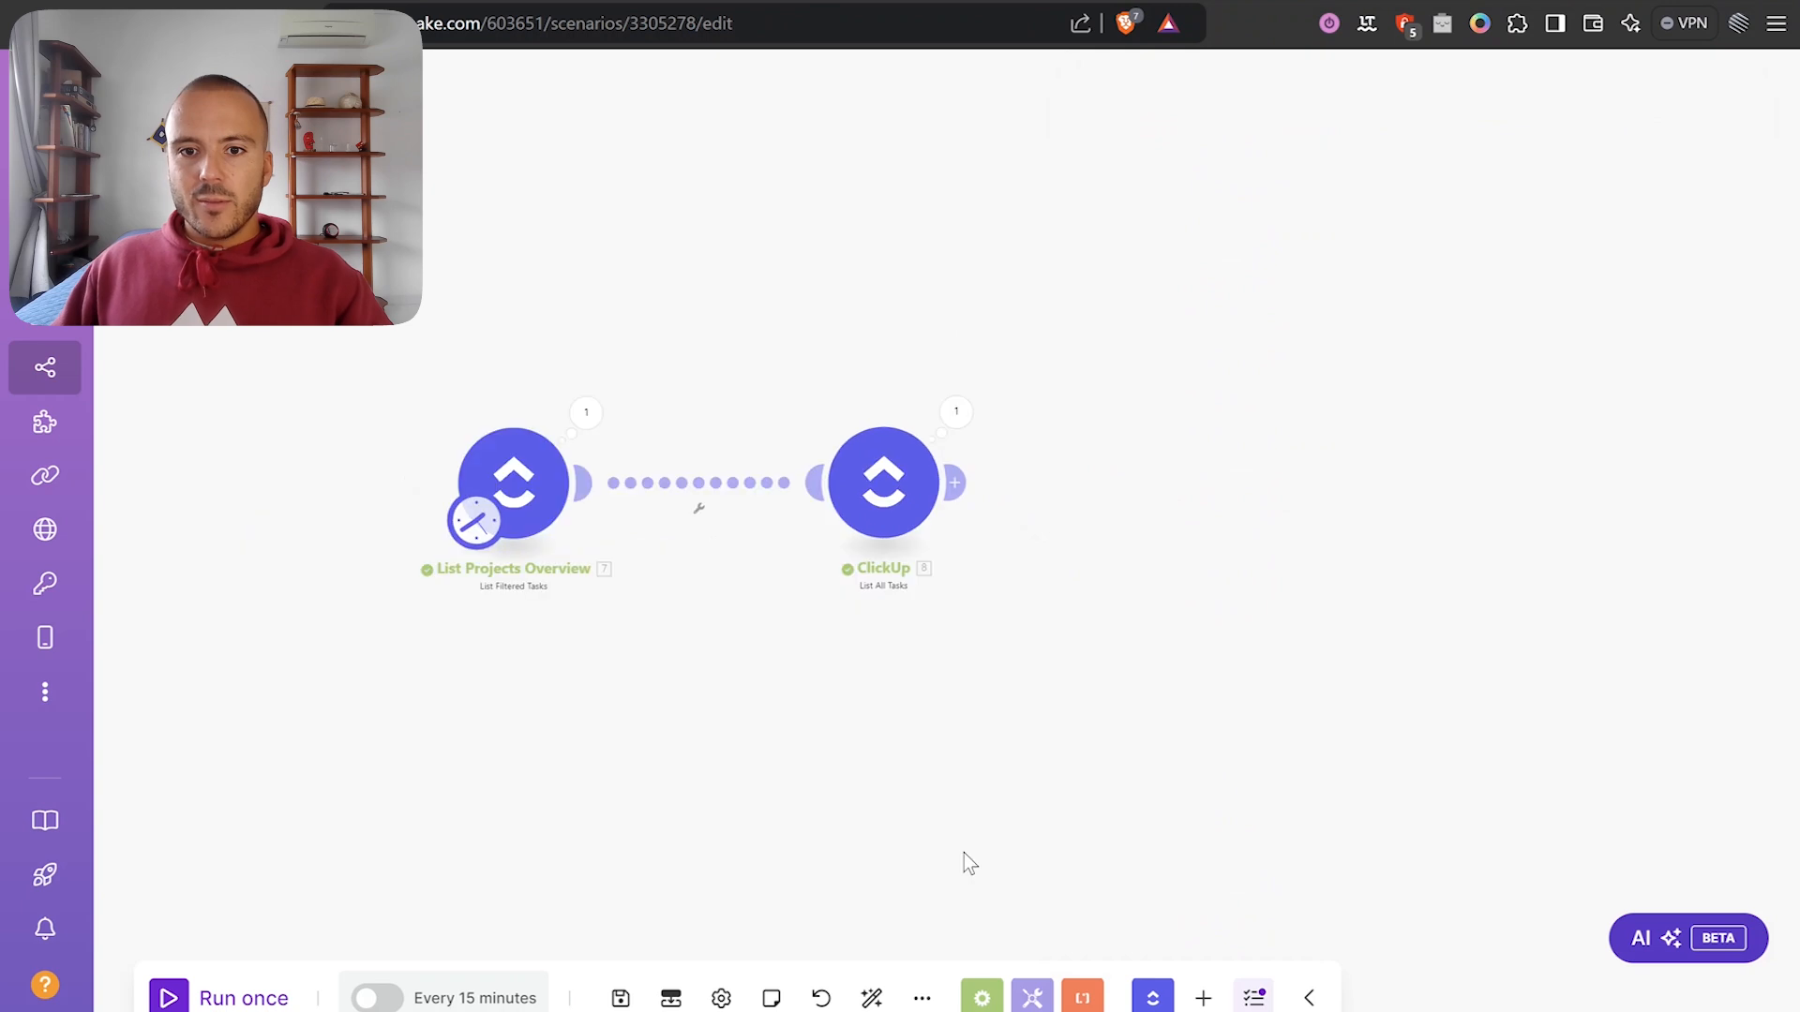
# Add a Router after the ClickUp List All Tasks module and move its first branch upward.
pyautogui.click(981, 998)
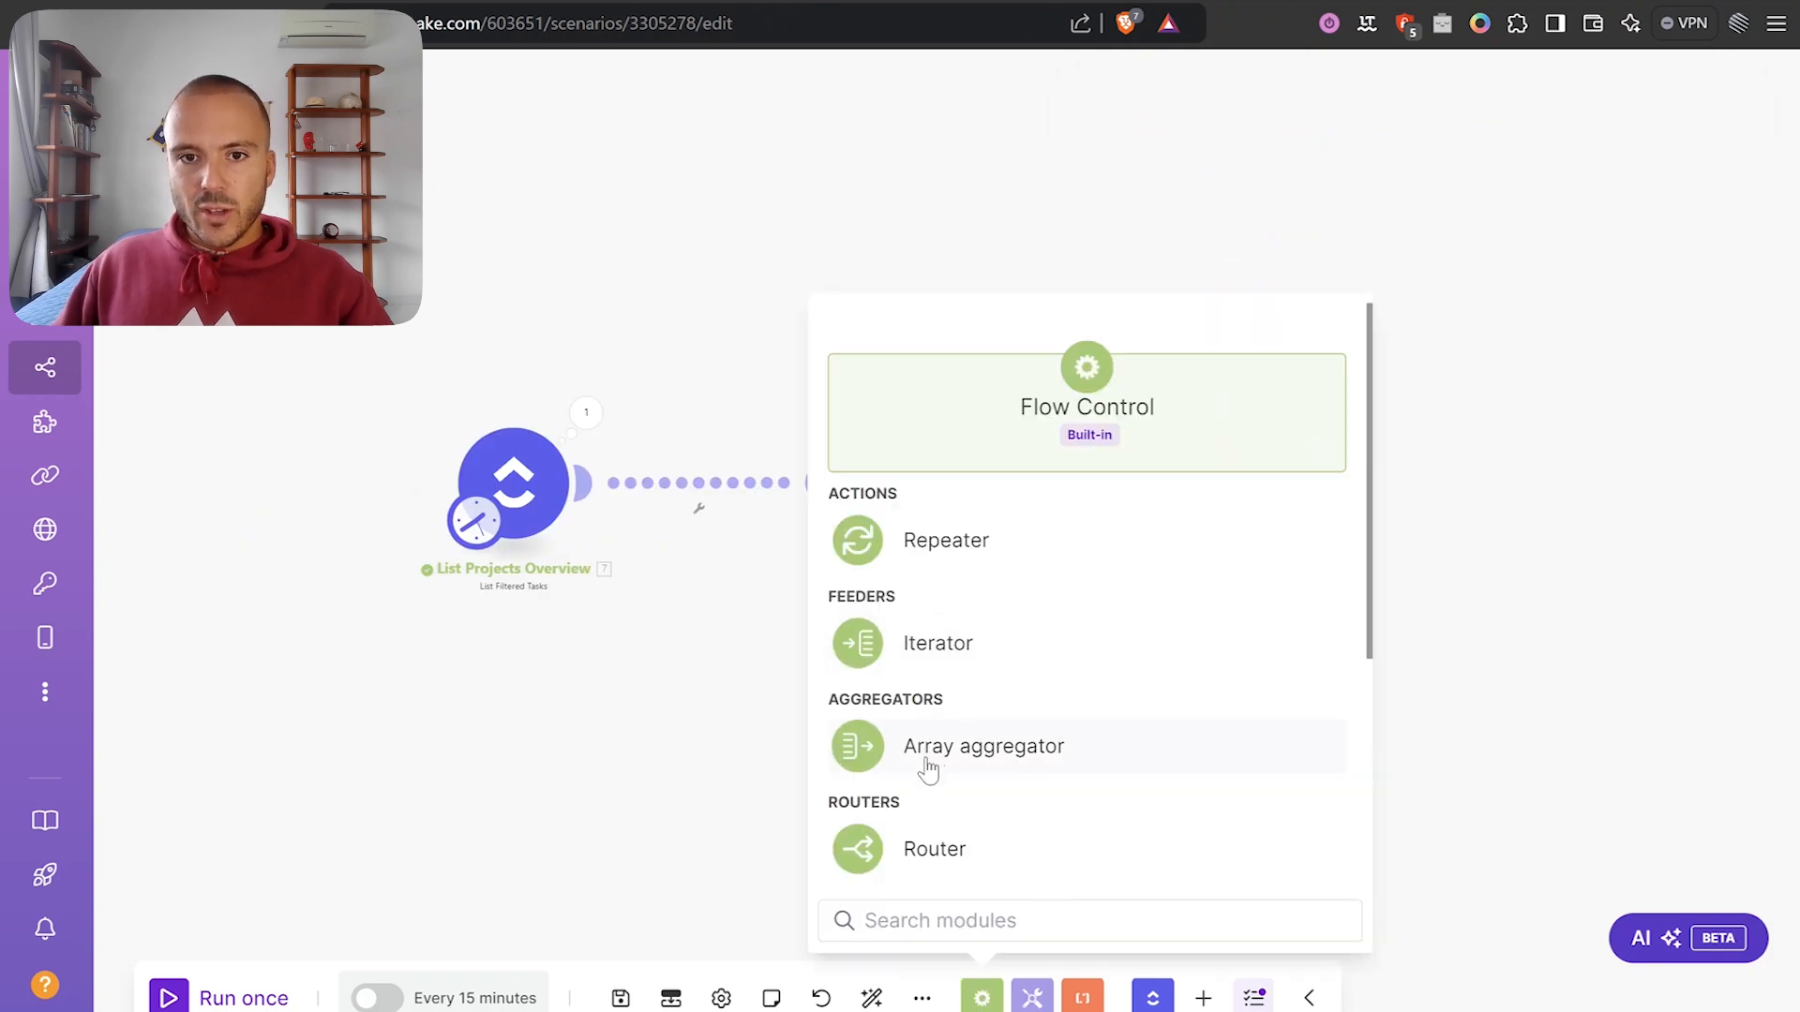
pyautogui.click(899, 849)
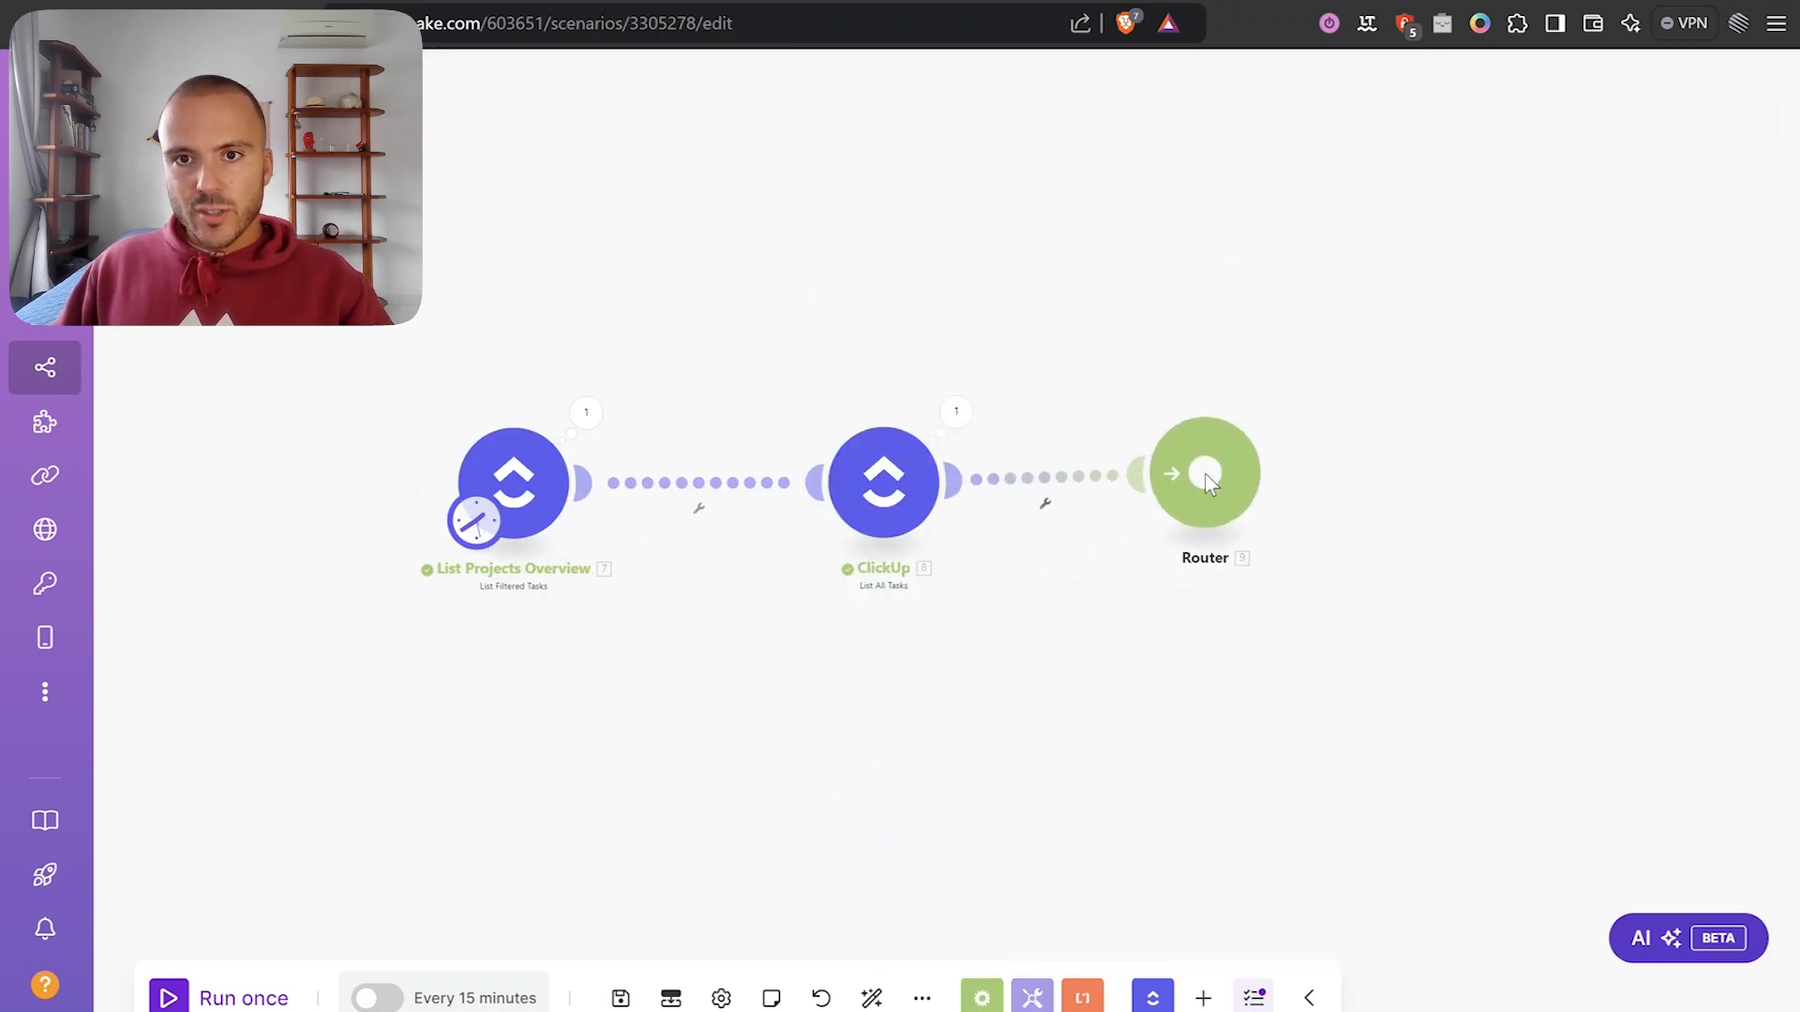
pyautogui.click(1212, 486)
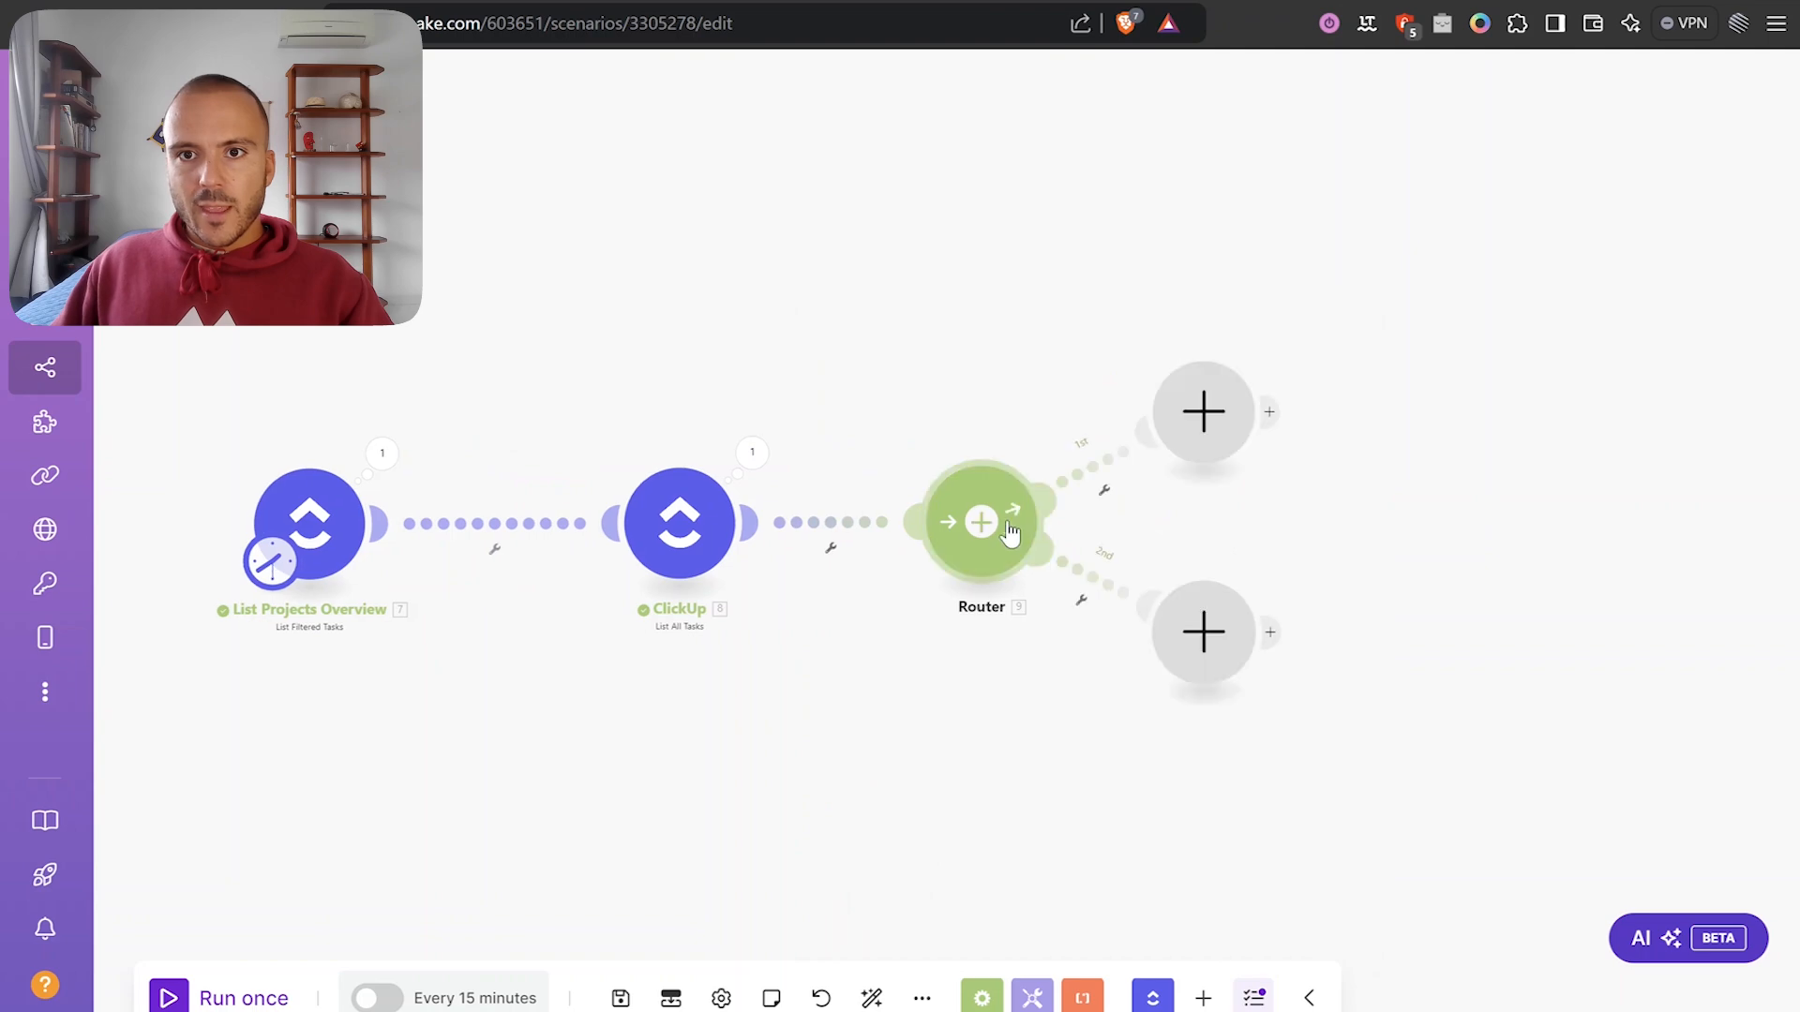
pyautogui.moveTo(1234, 409); pyautogui.dragTo(1281, 218)
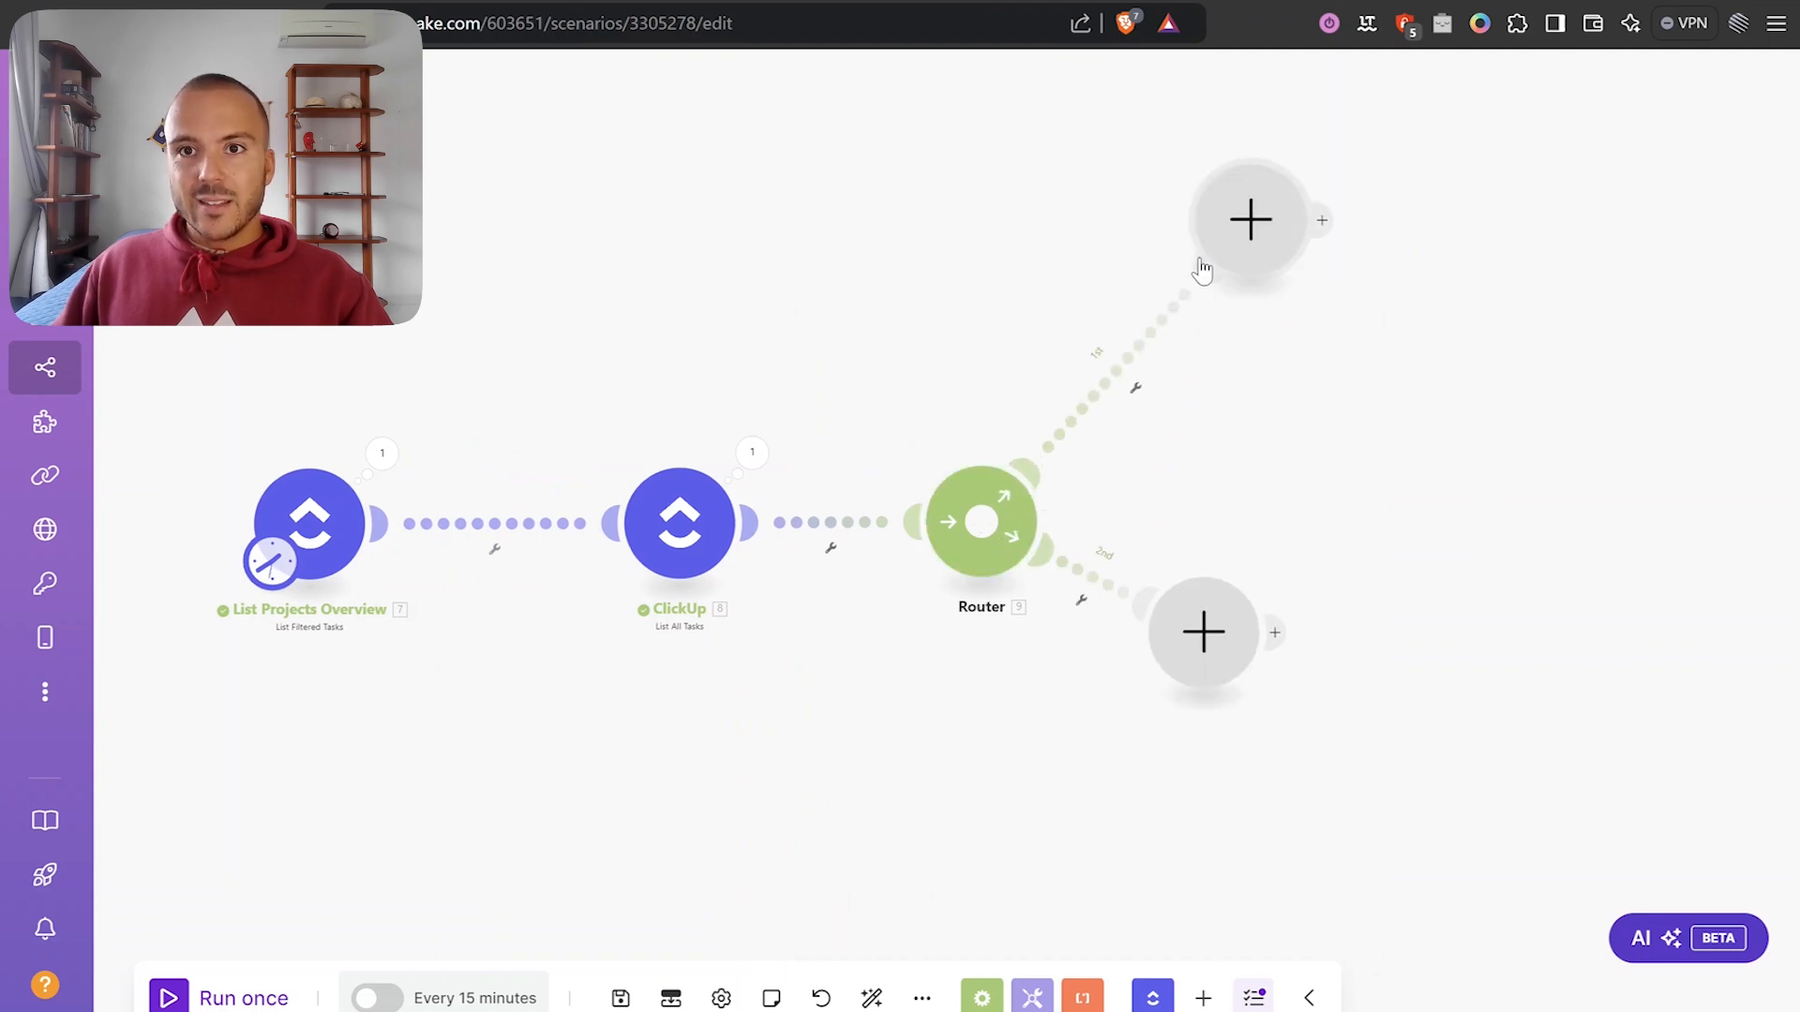
# Open the ClickUp module's output and check the first bundle's Time Estimate of 1320 minutes.
pyautogui.click(752, 453)
pyautogui.scroll(-5, 894, 515)
pyautogui.scroll(3, 964, 554)
pyautogui.scroll(-4, 964, 554)
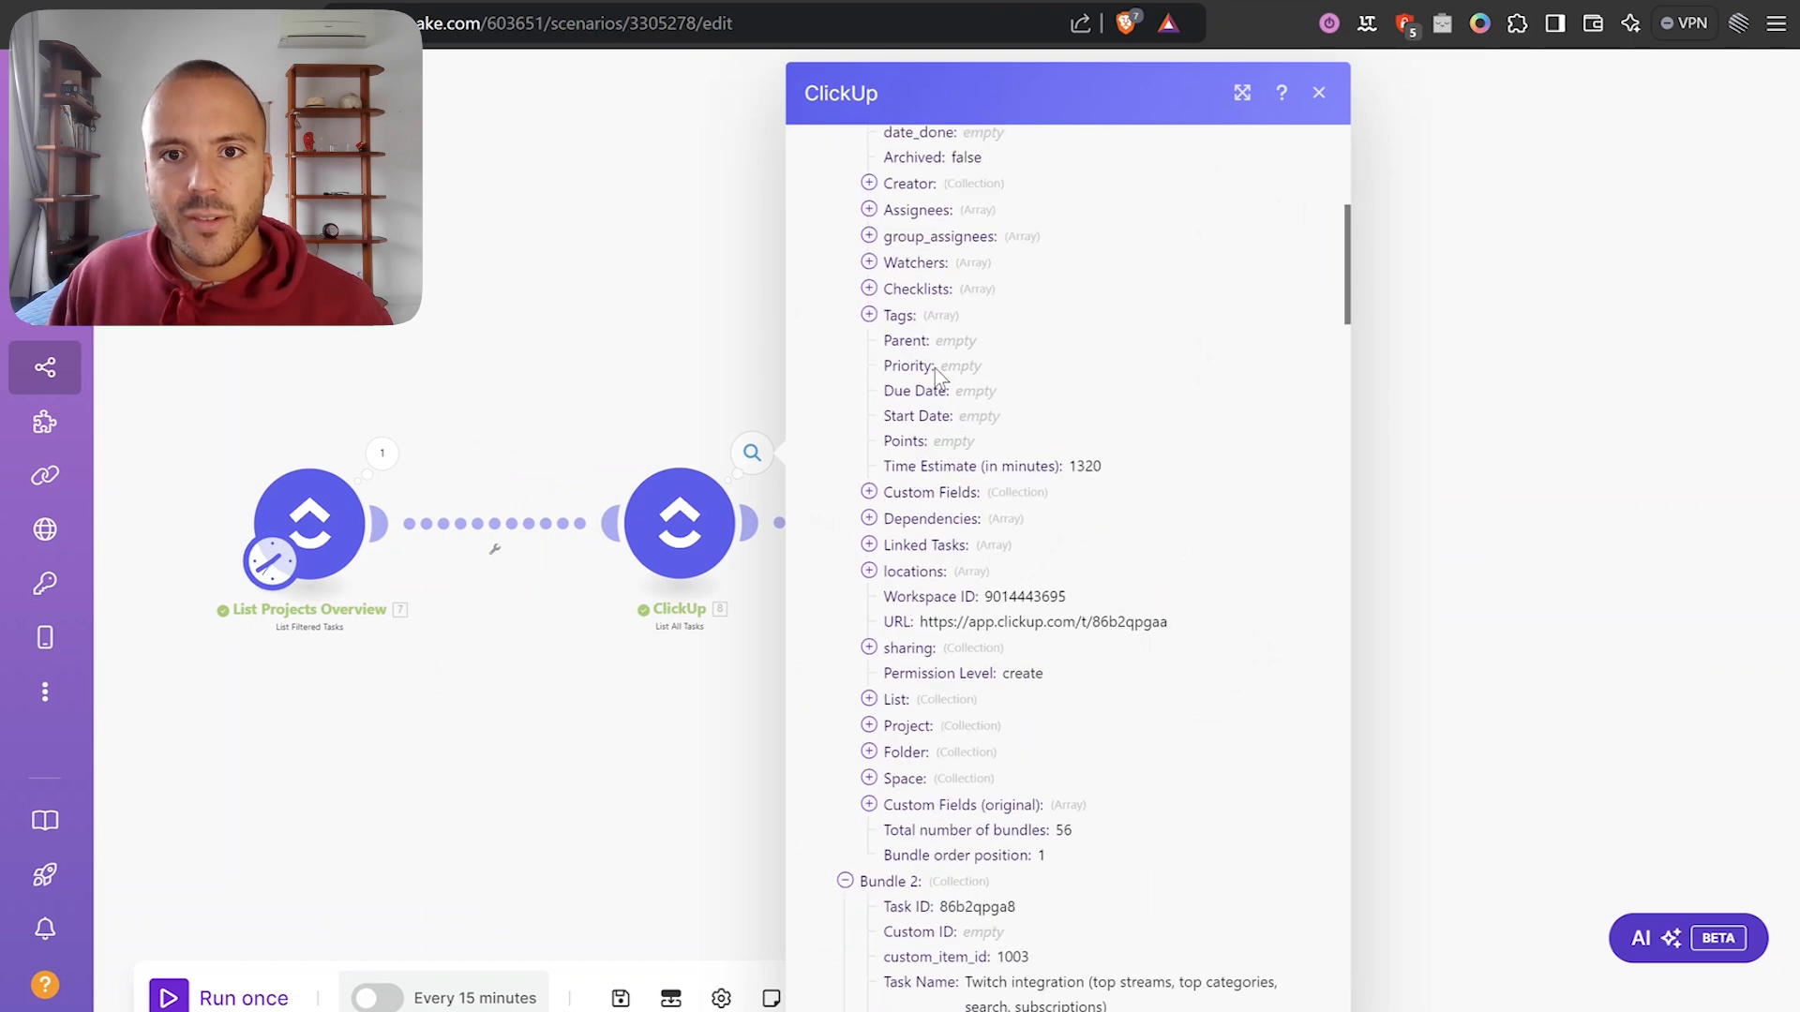
pyautogui.scroll(3, 936, 368)
pyautogui.tripleClick(1026, 718)
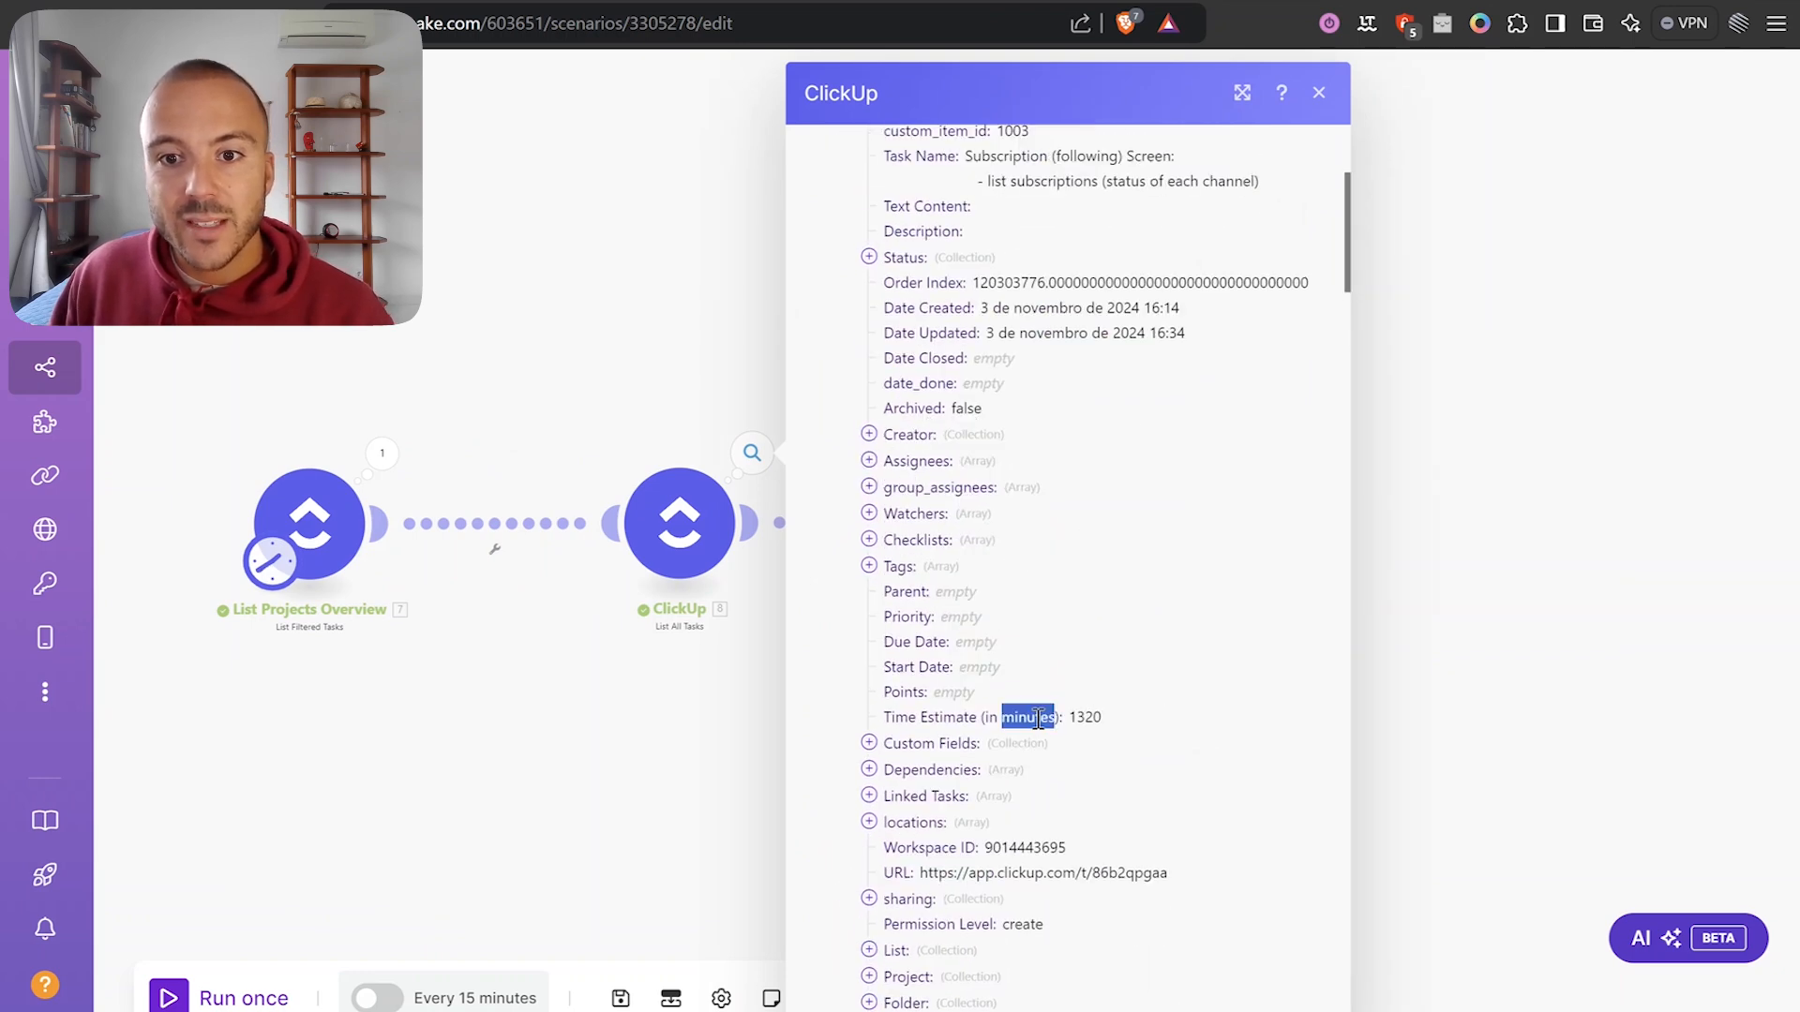
pyautogui.doubleClick(1087, 718)
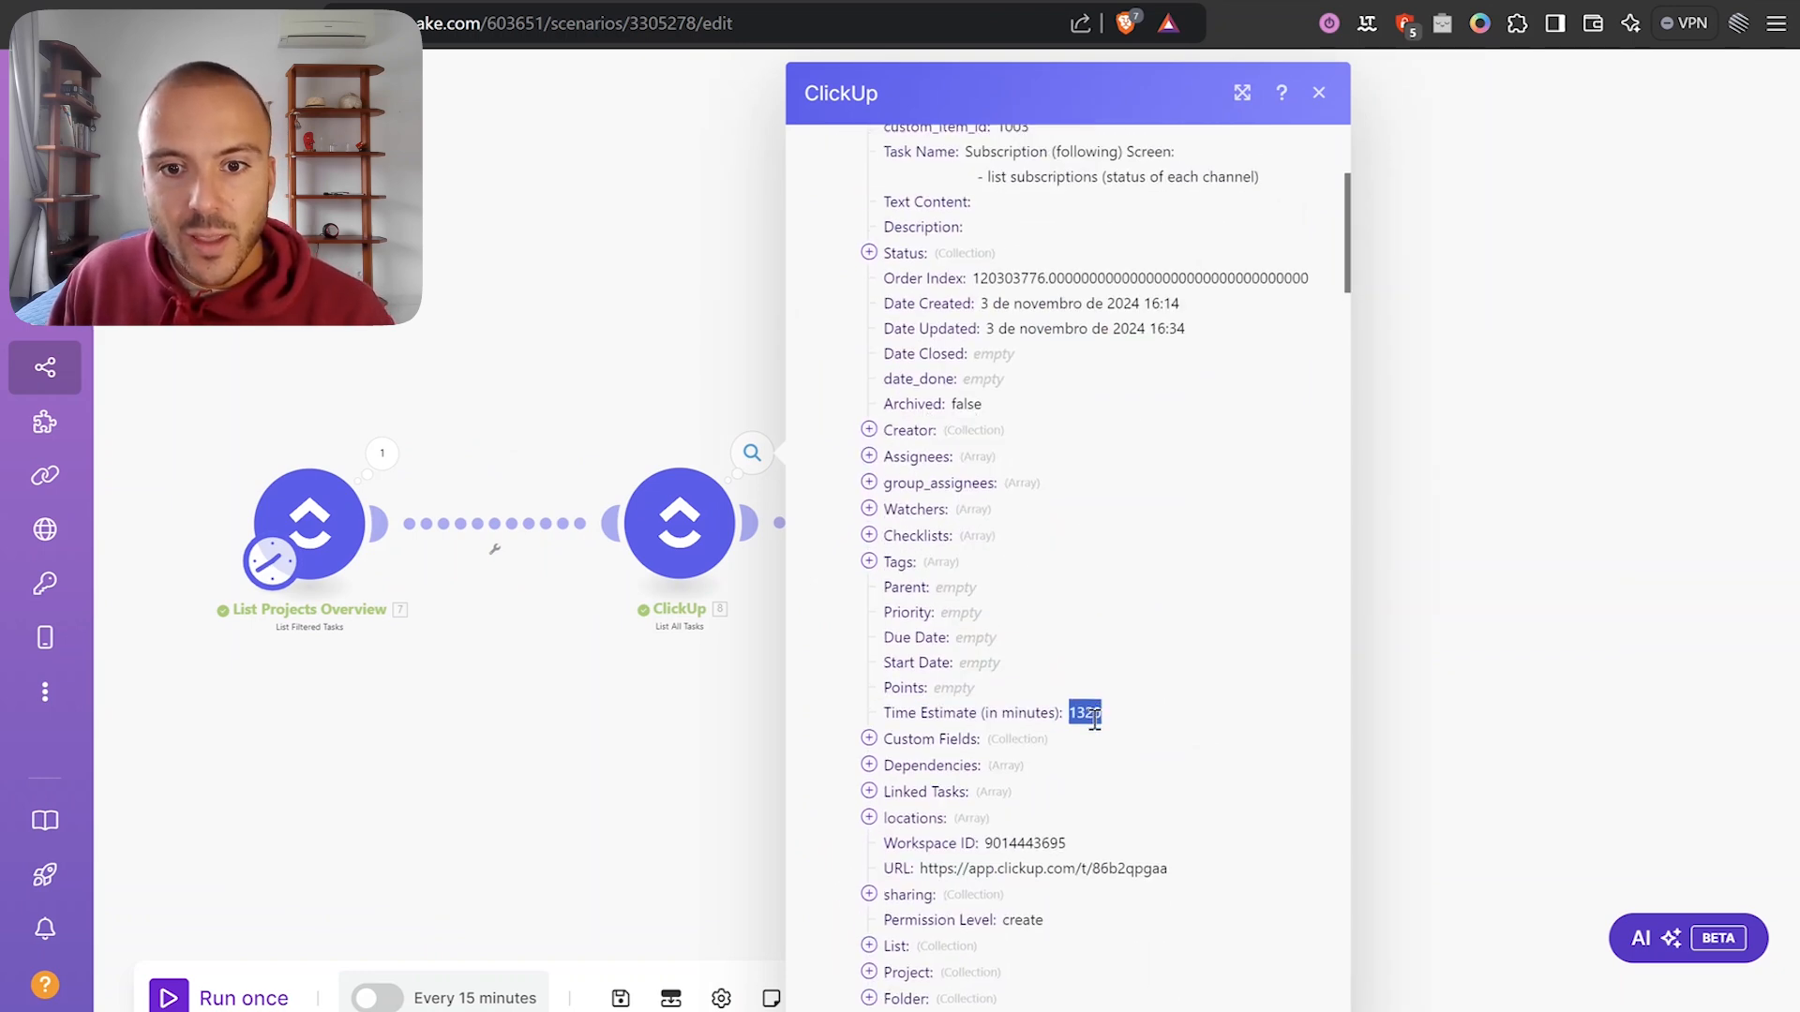
# Expand the bundle's Status and original custom fields (items 27–29) to review their contents.
pyautogui.scroll(-2, 1088, 722)
pyautogui.click(932, 930)
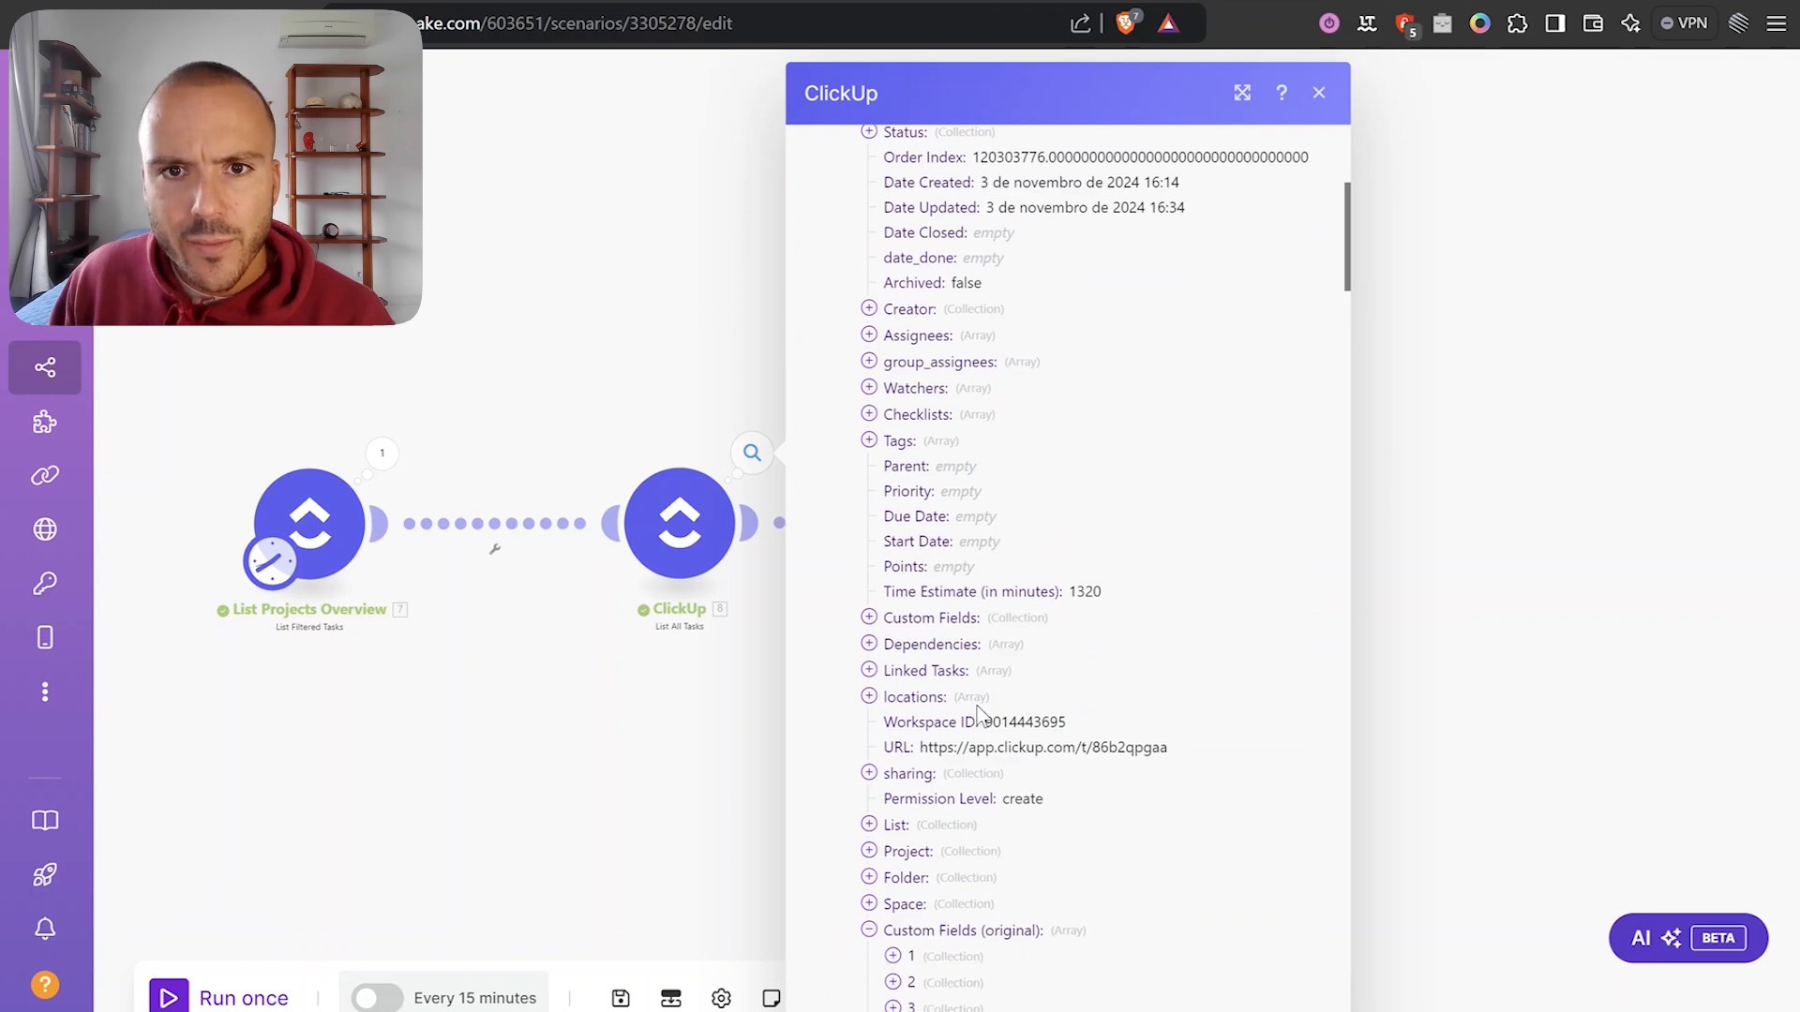
pyautogui.scroll(2, 940, 555)
pyautogui.scroll(2, 984, 291)
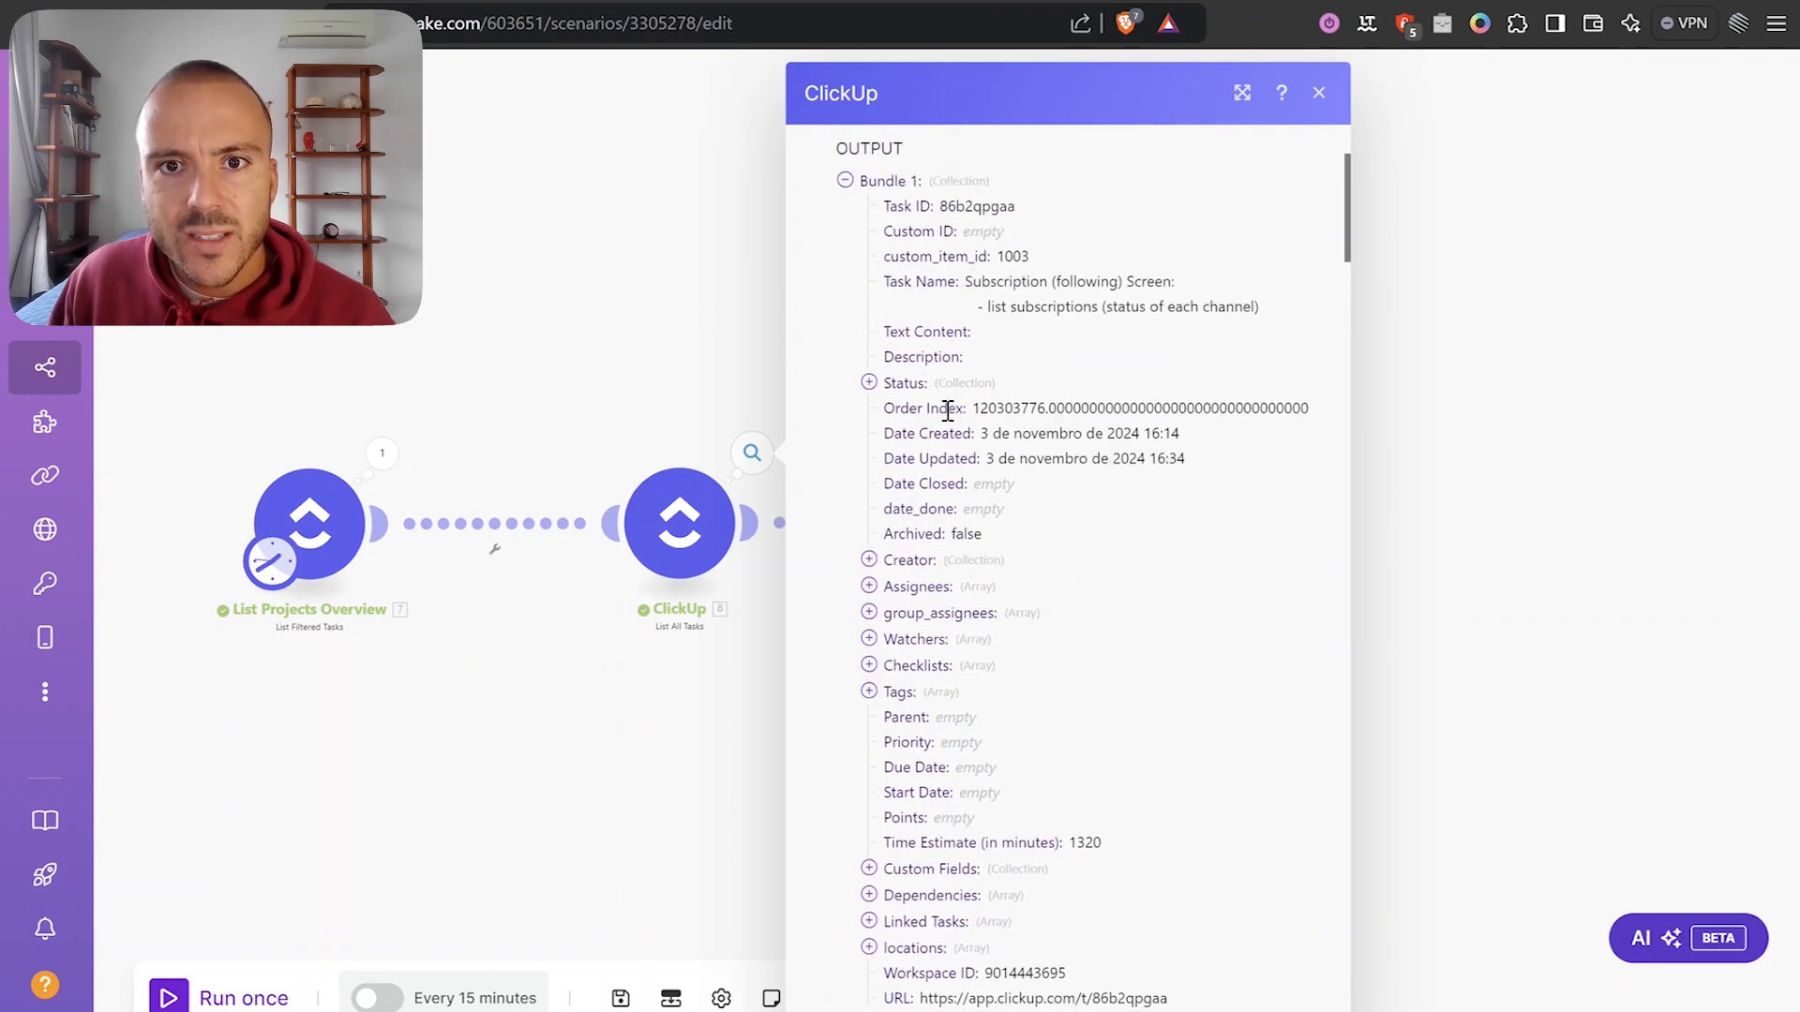
pyautogui.click(902, 384)
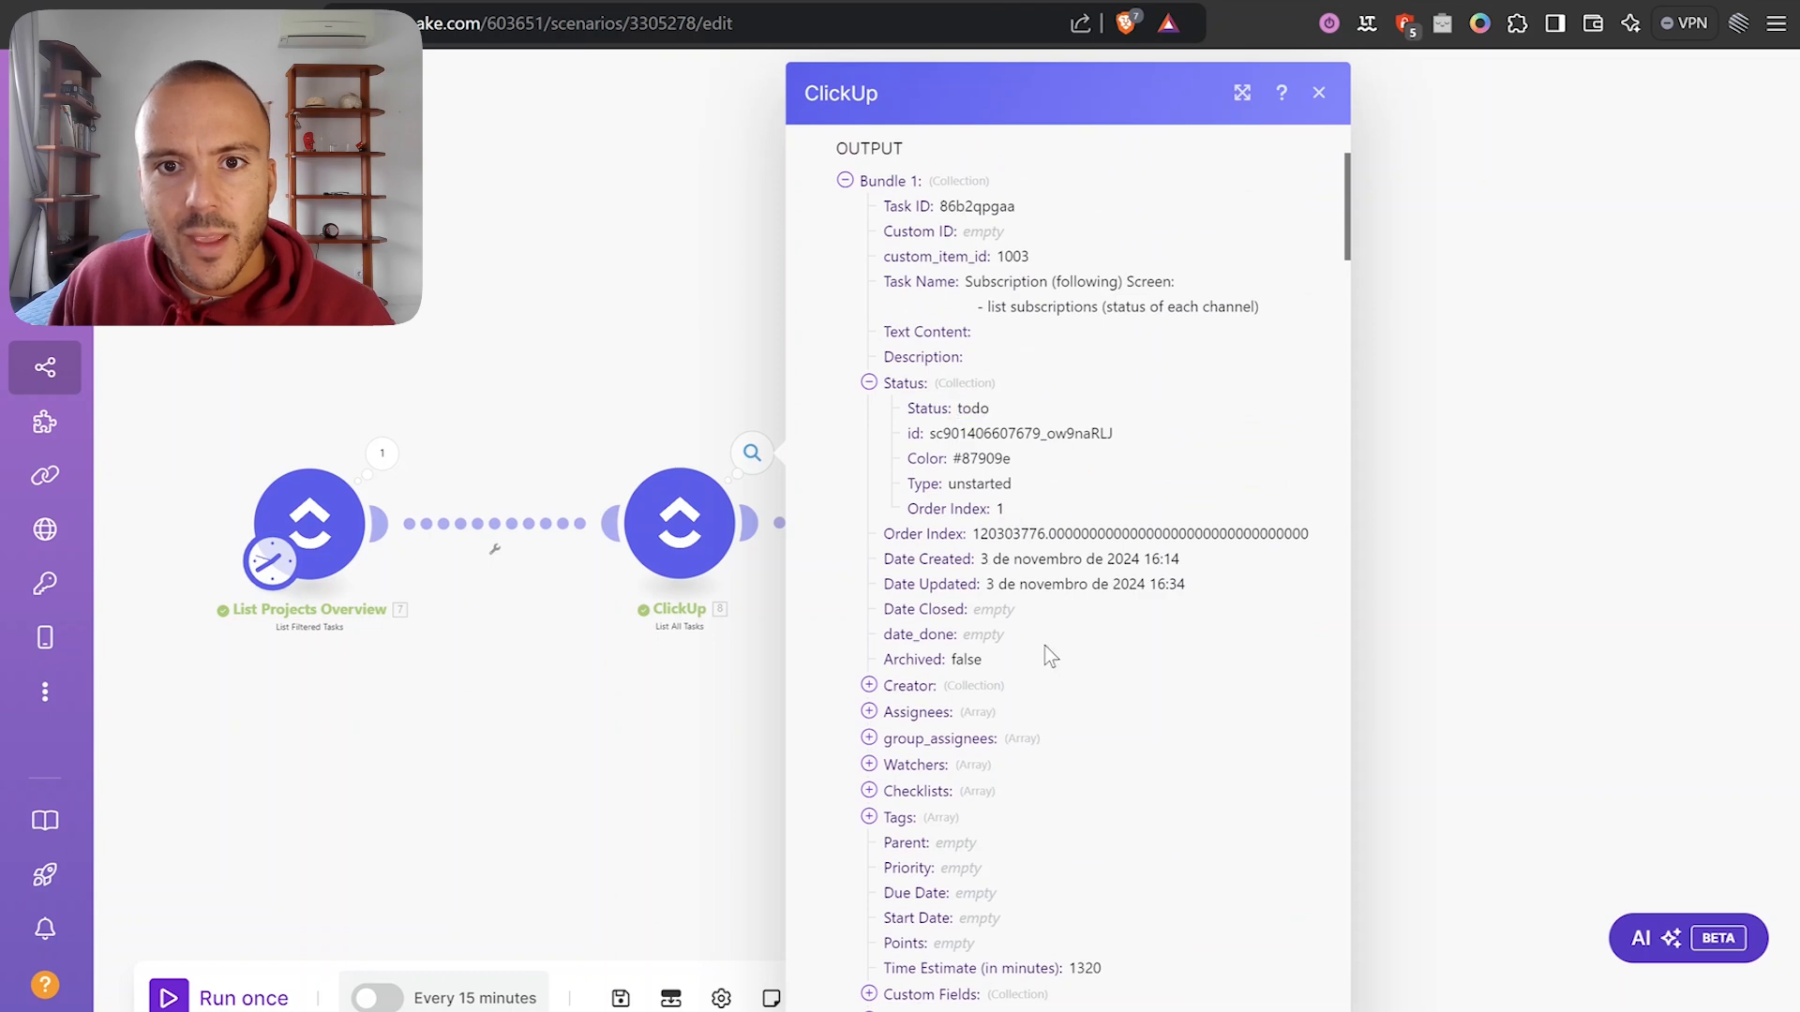
pyautogui.scroll(-3, 1048, 653)
pyautogui.scroll(-3, 946, 506)
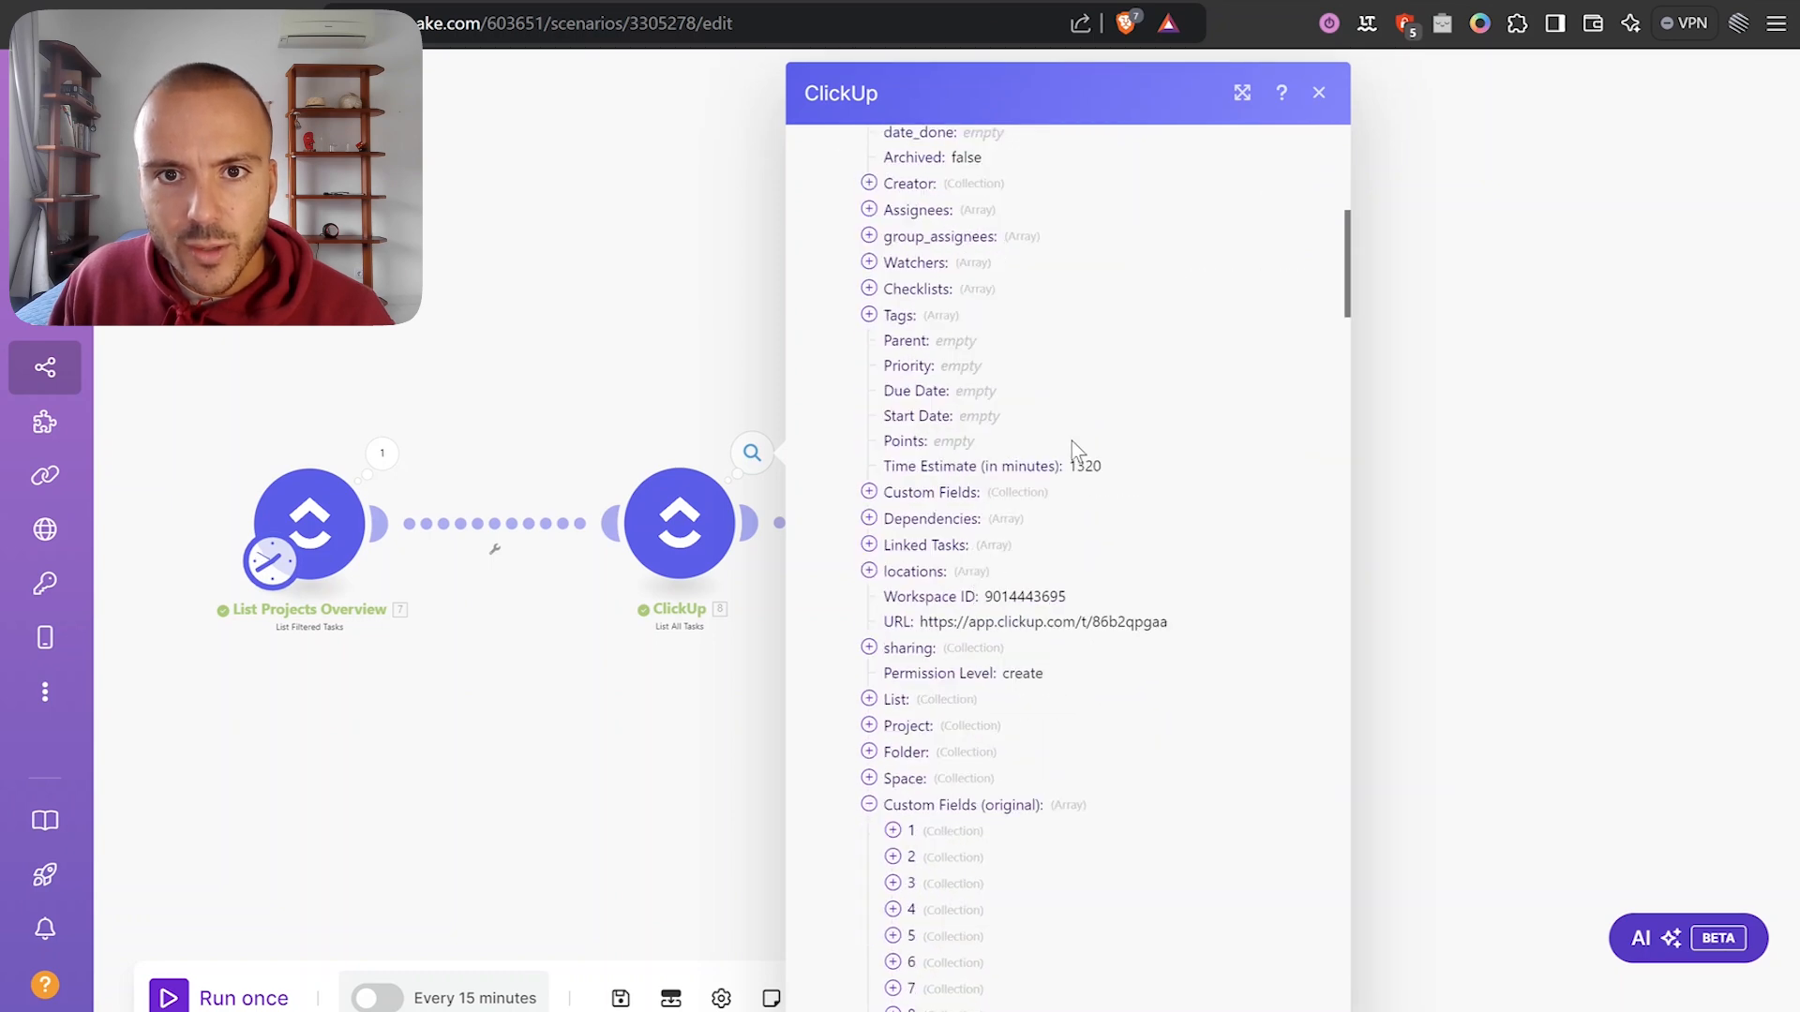
pyautogui.scroll(-3, 1078, 544)
pyautogui.scroll(1, 1011, 405)
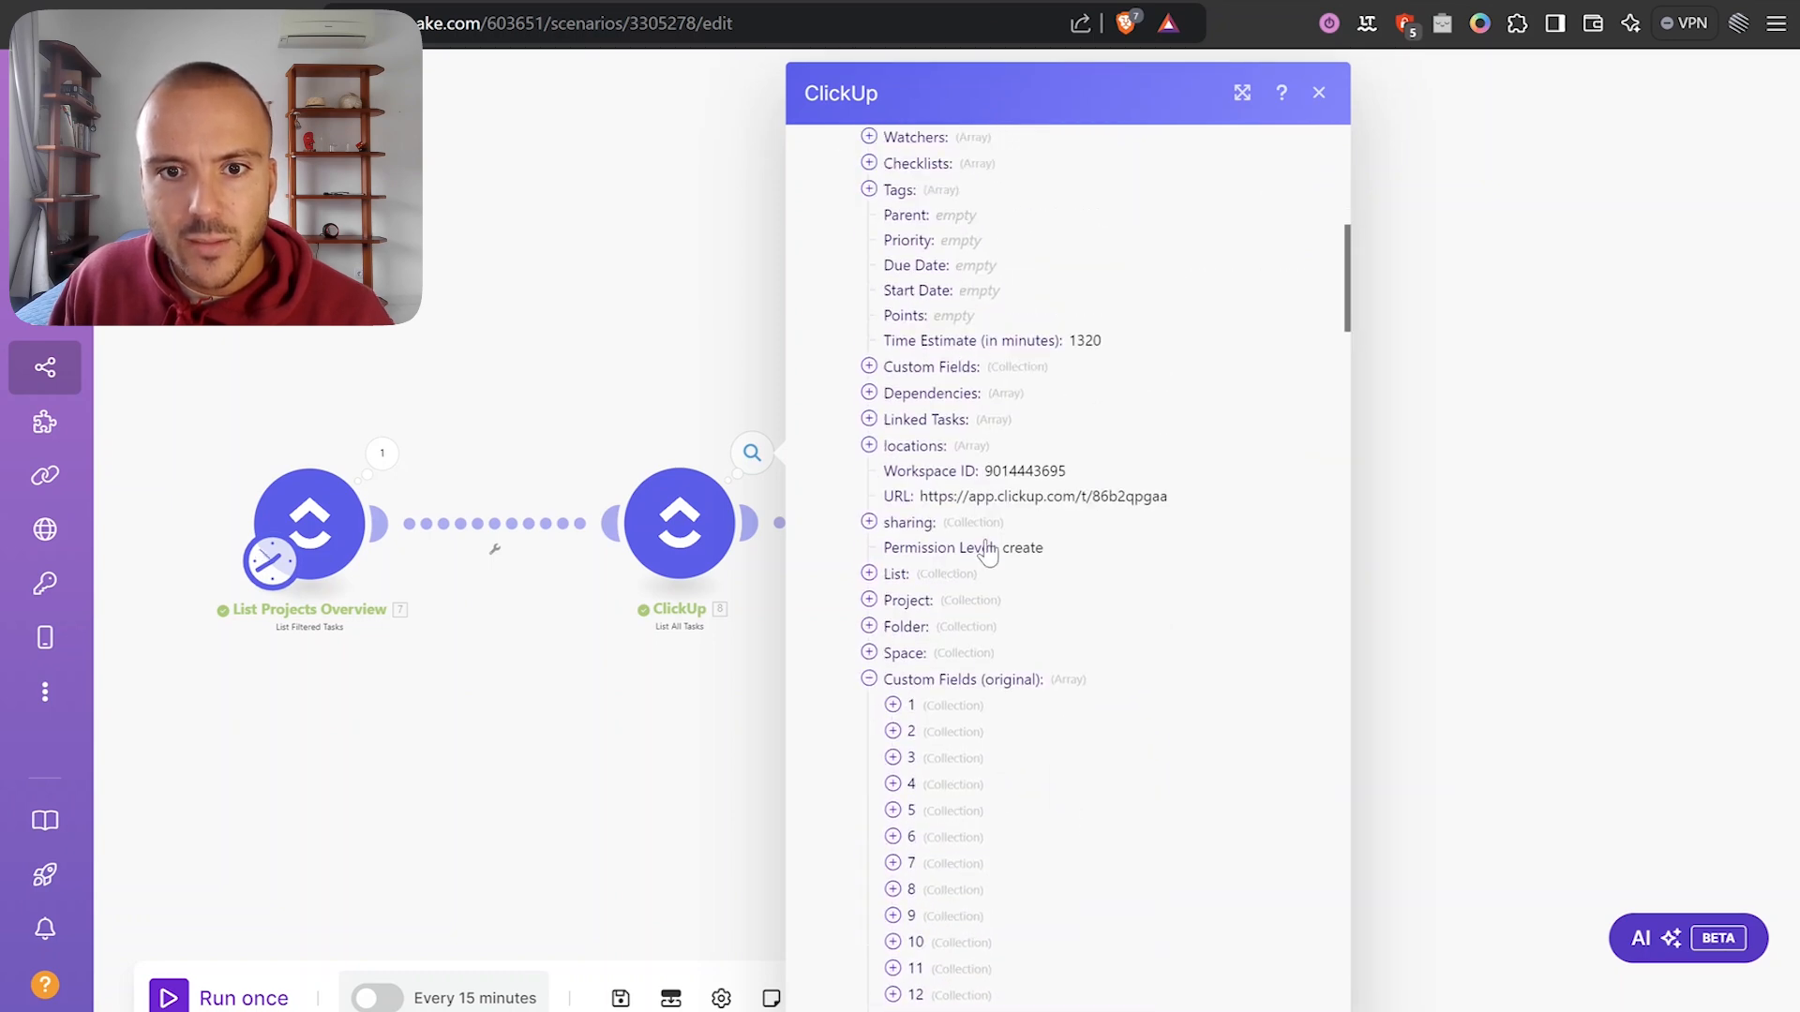
pyautogui.scroll(-4, 935, 711)
pyautogui.click(918, 943)
pyautogui.click(924, 914)
pyautogui.click(923, 889)
pyautogui.scroll(4, 934, 802)
pyautogui.click(900, 675)
pyautogui.scroll(2, 937, 675)
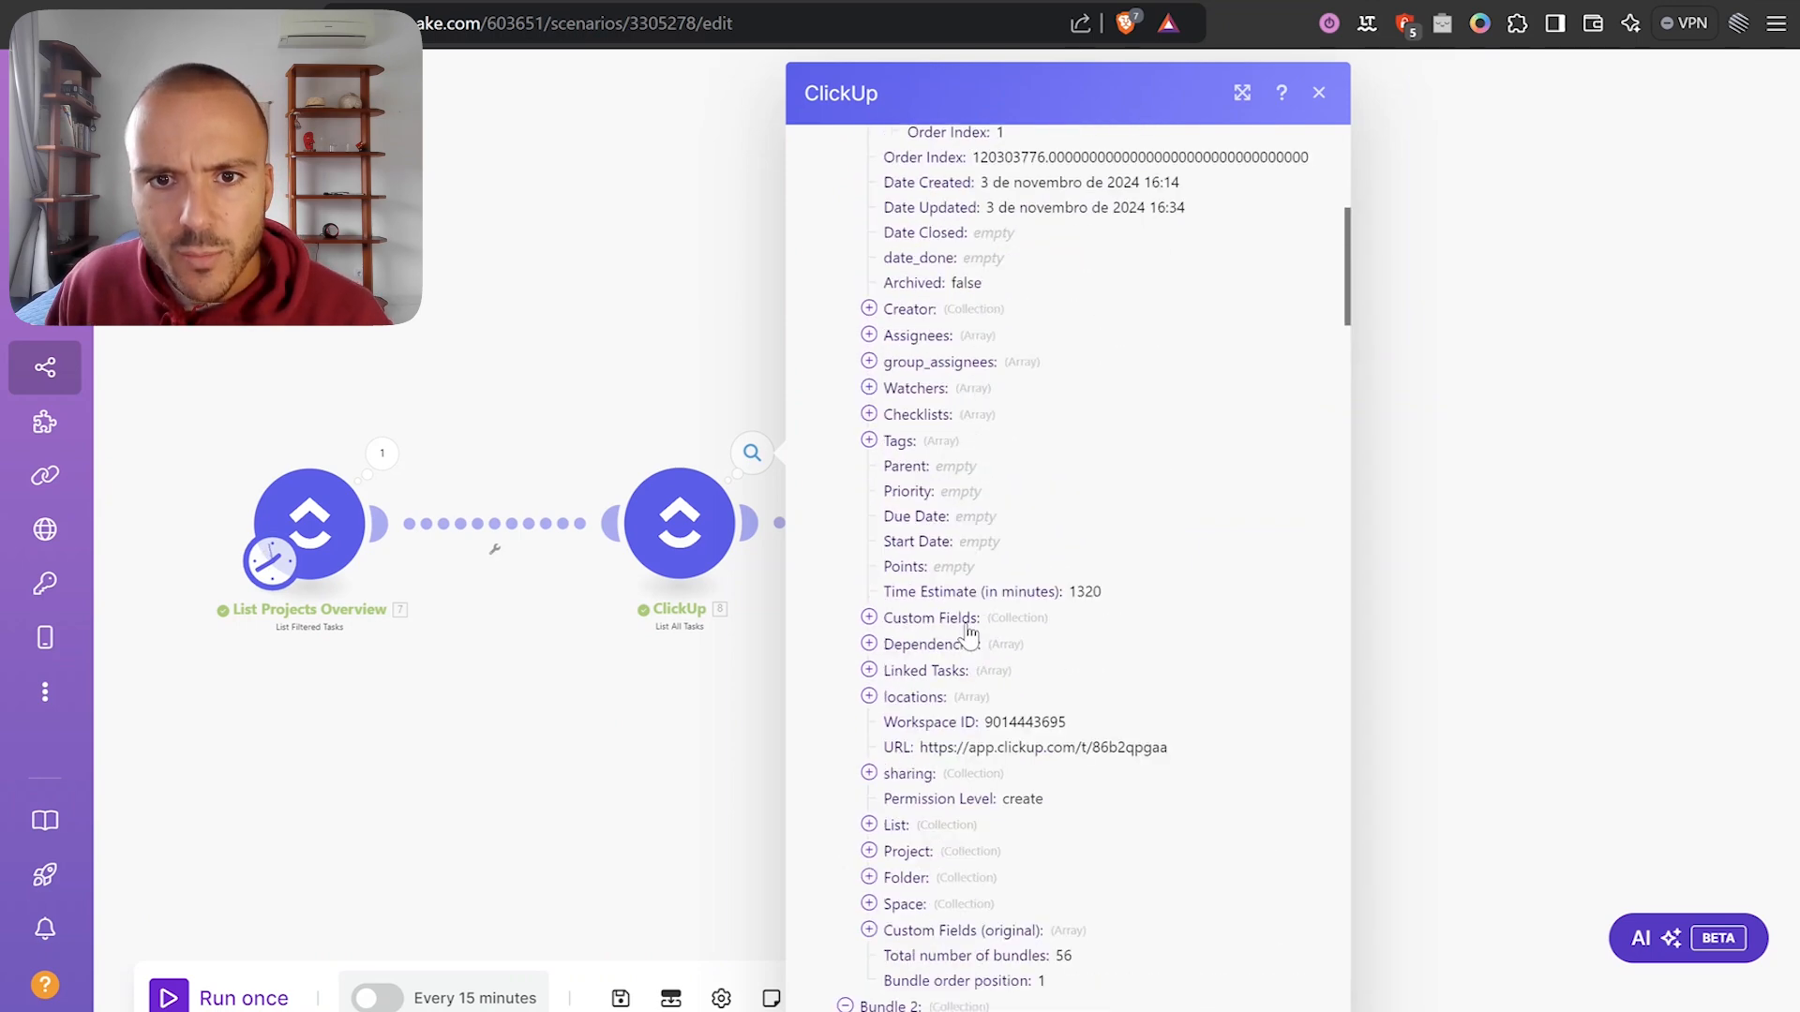
pyautogui.scroll(1, 949, 698)
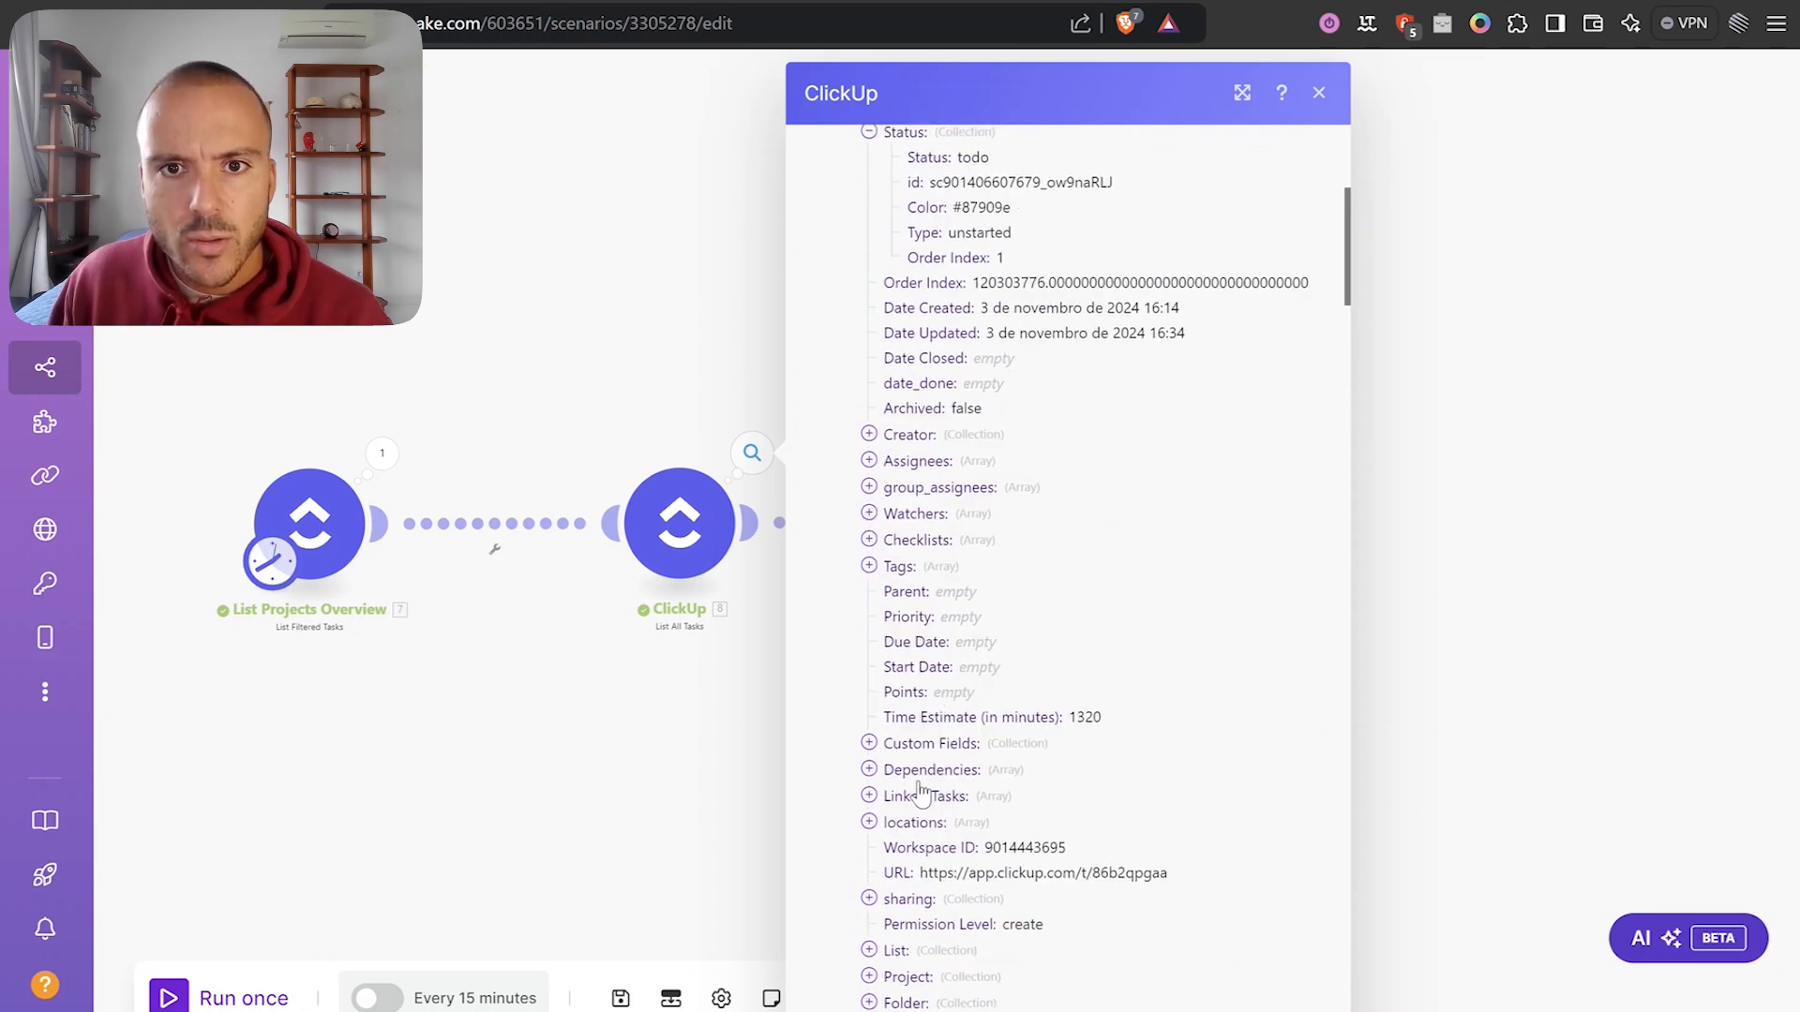
pyautogui.scroll(1, 931, 763)
pyautogui.scroll(-3, 935, 778)
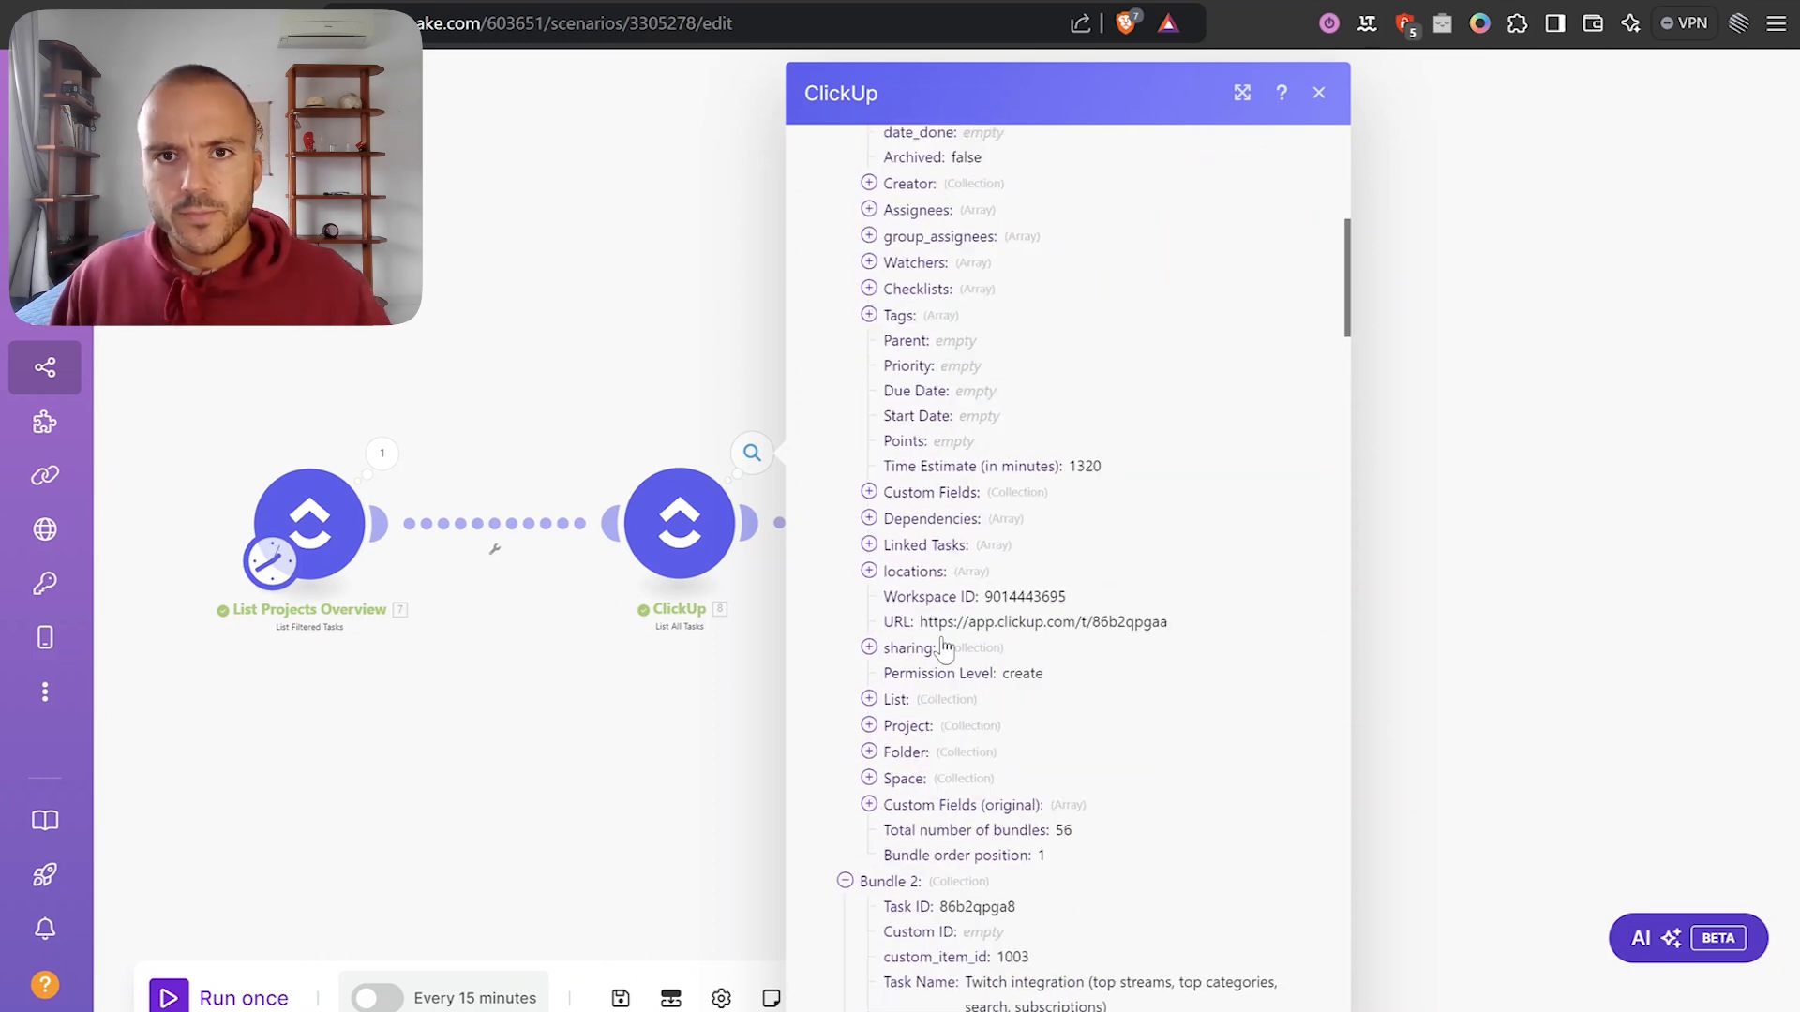
pyautogui.scroll(6, 973, 593)
pyautogui.scroll(-2, 1038, 365)
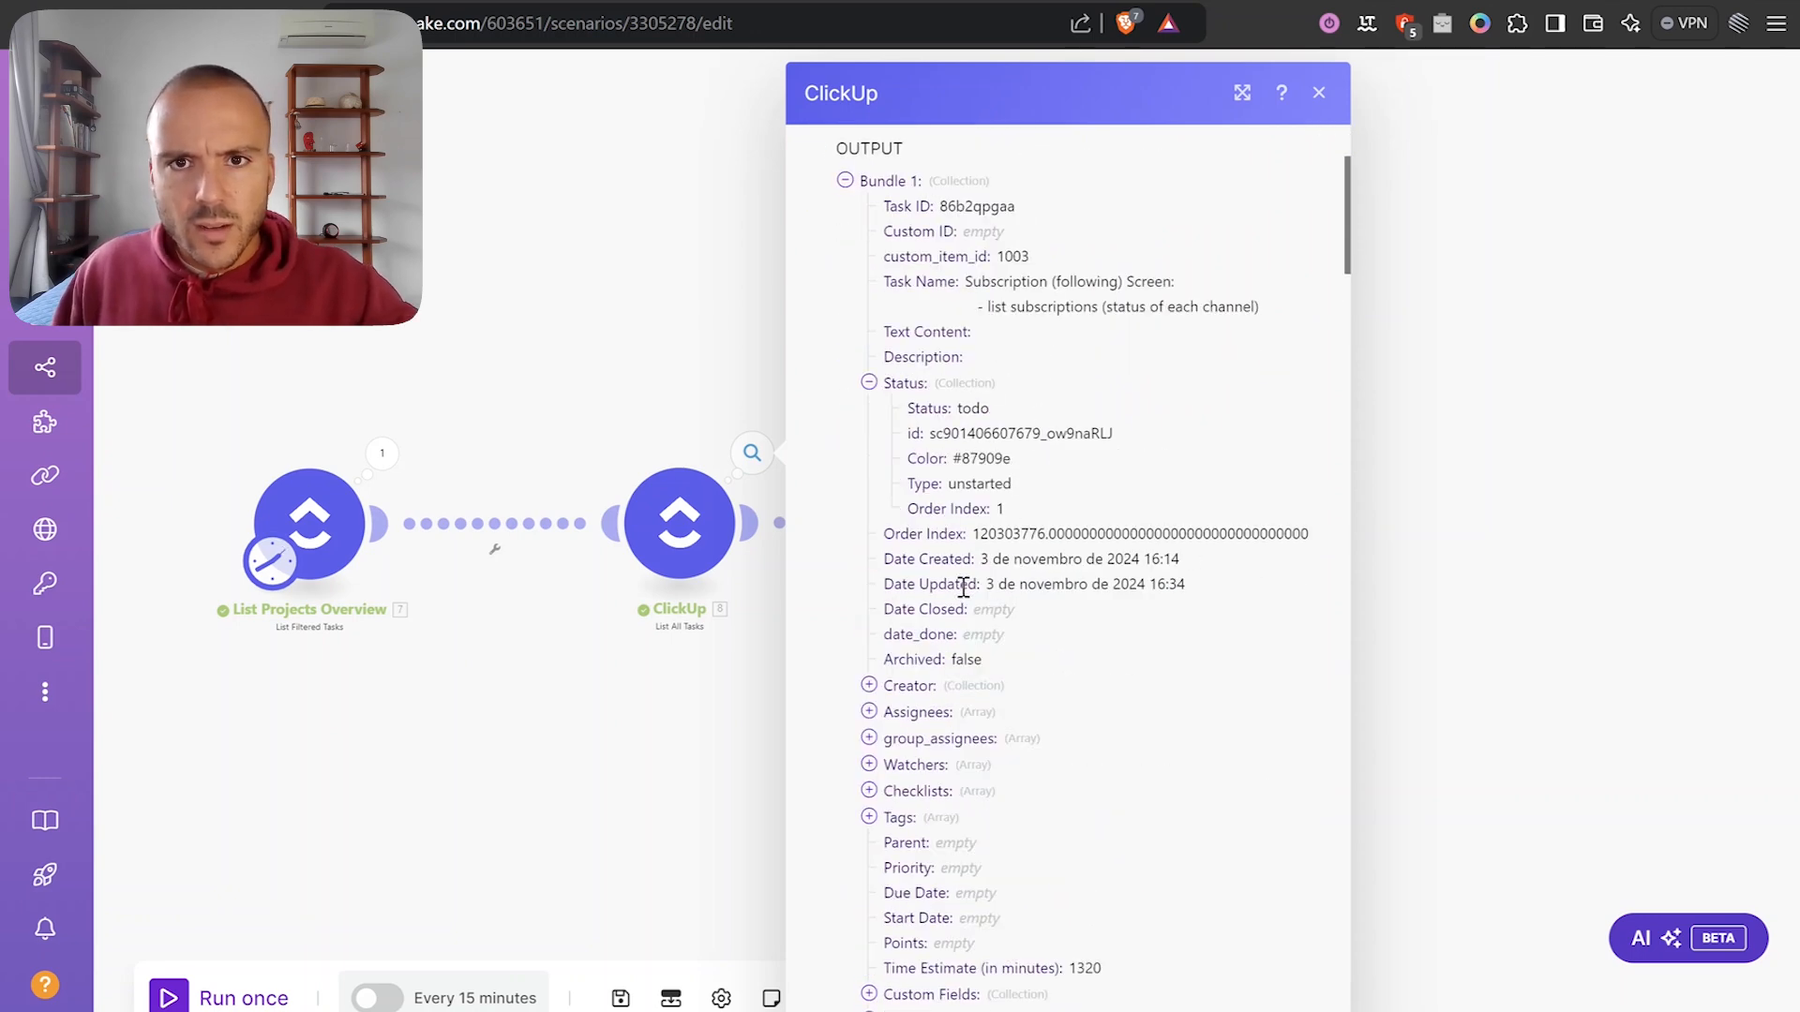
# Copy the word 'Subscription' from the task name and return to the ClickUp task list.
pyautogui.tripleClick(1032, 283)
pyautogui.click(1024, 281)
pyautogui.doubleClick(1005, 283)
pyautogui.hotkey('ctrl', 'c')
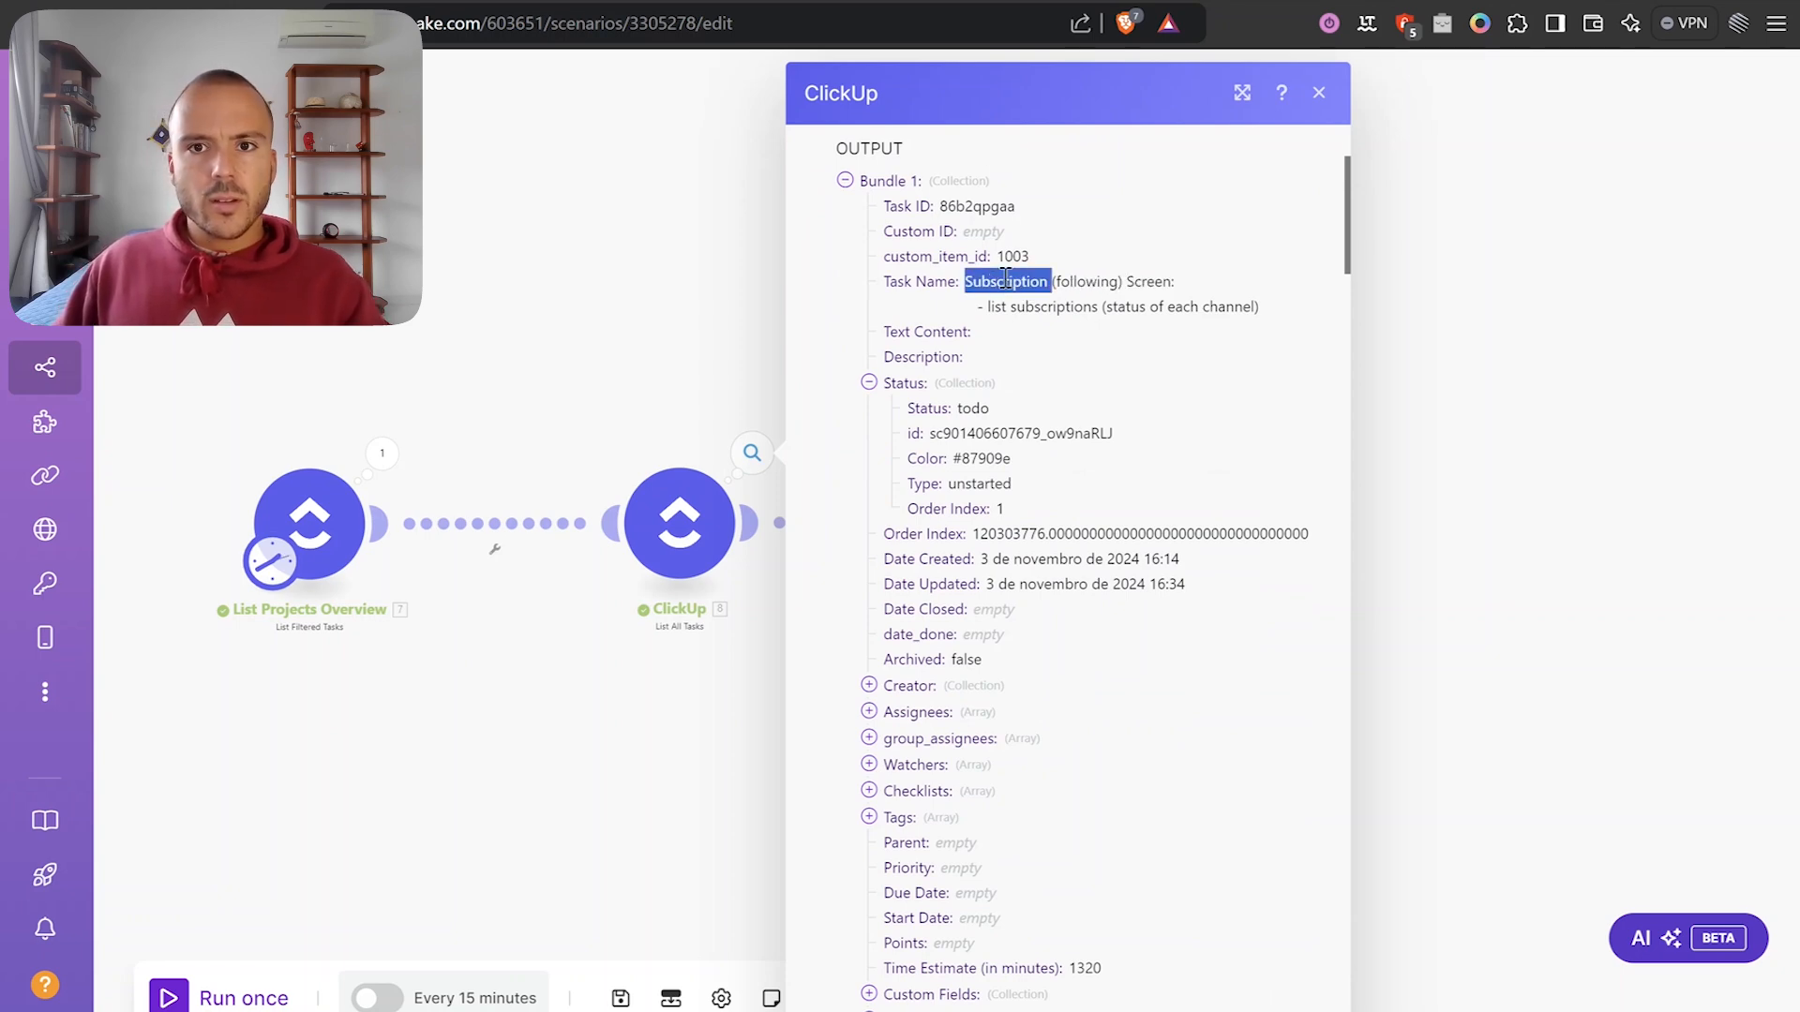
pyautogui.hotkey('ctrl', 'Tab')
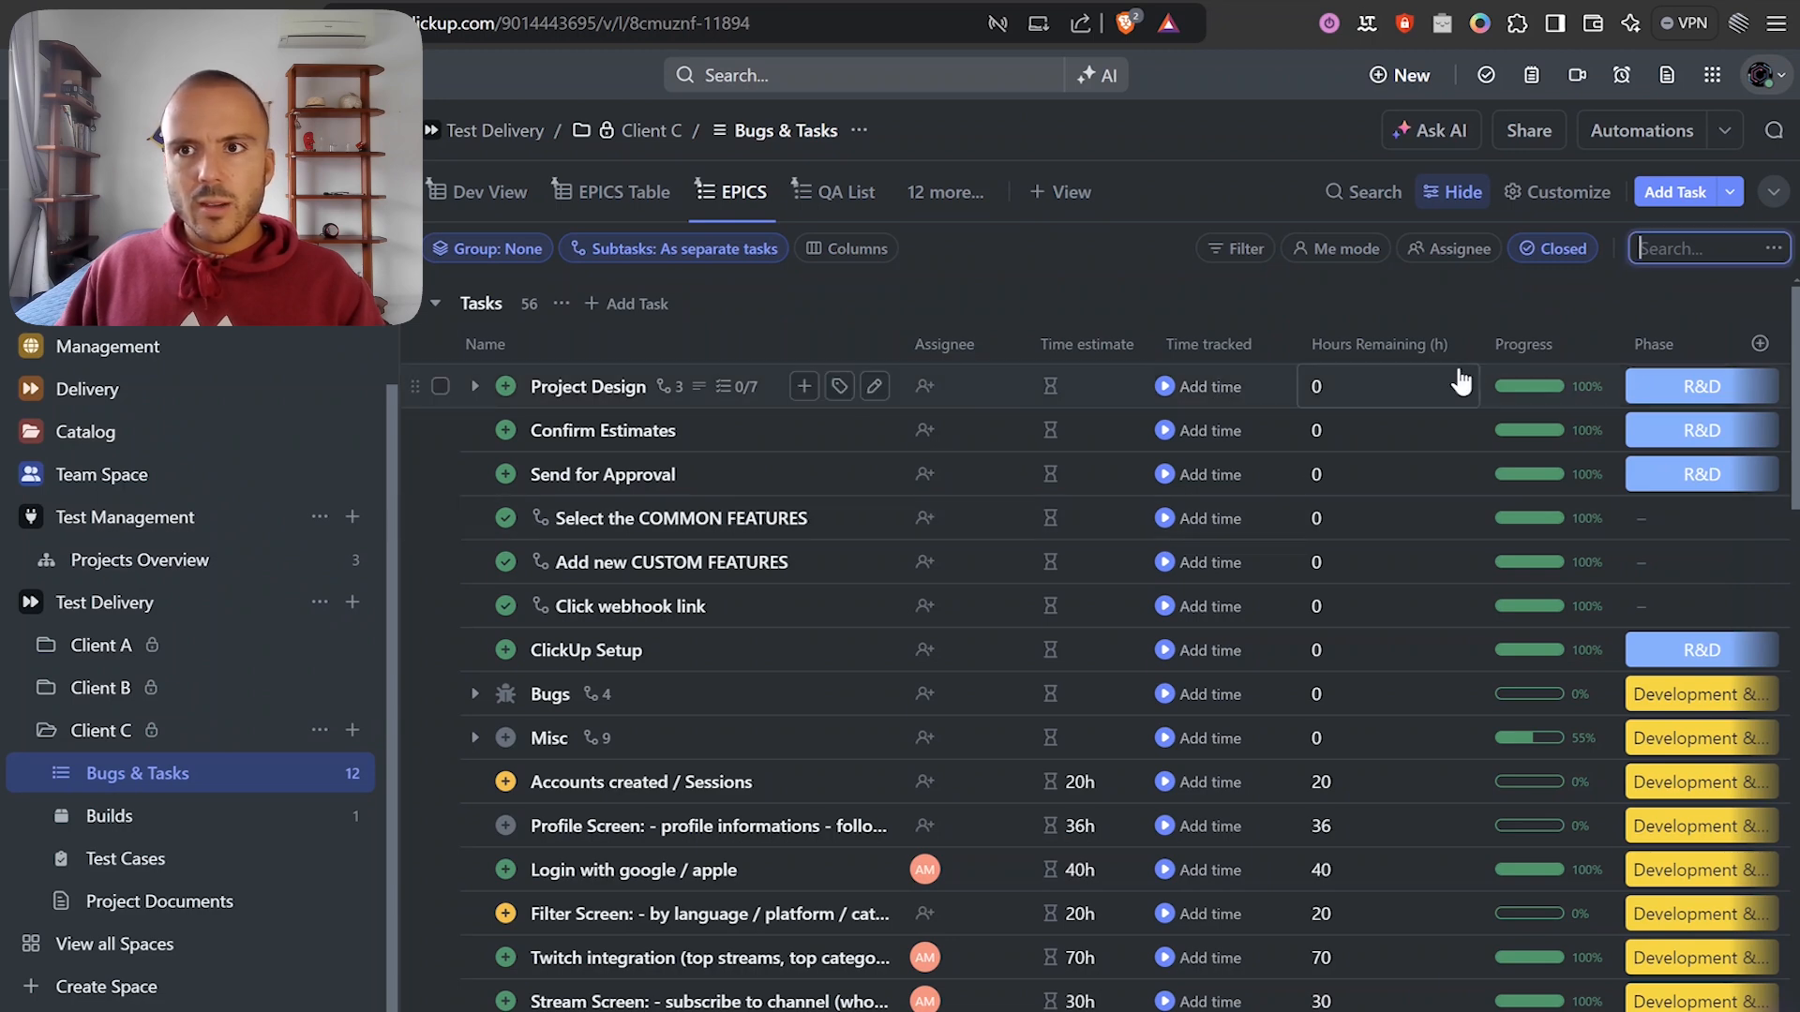
# Find the Subscription task in ClickUp, log 6h of tracked time on it, and go back to Make.
pyautogui.hotkey('ctrl', 'v')
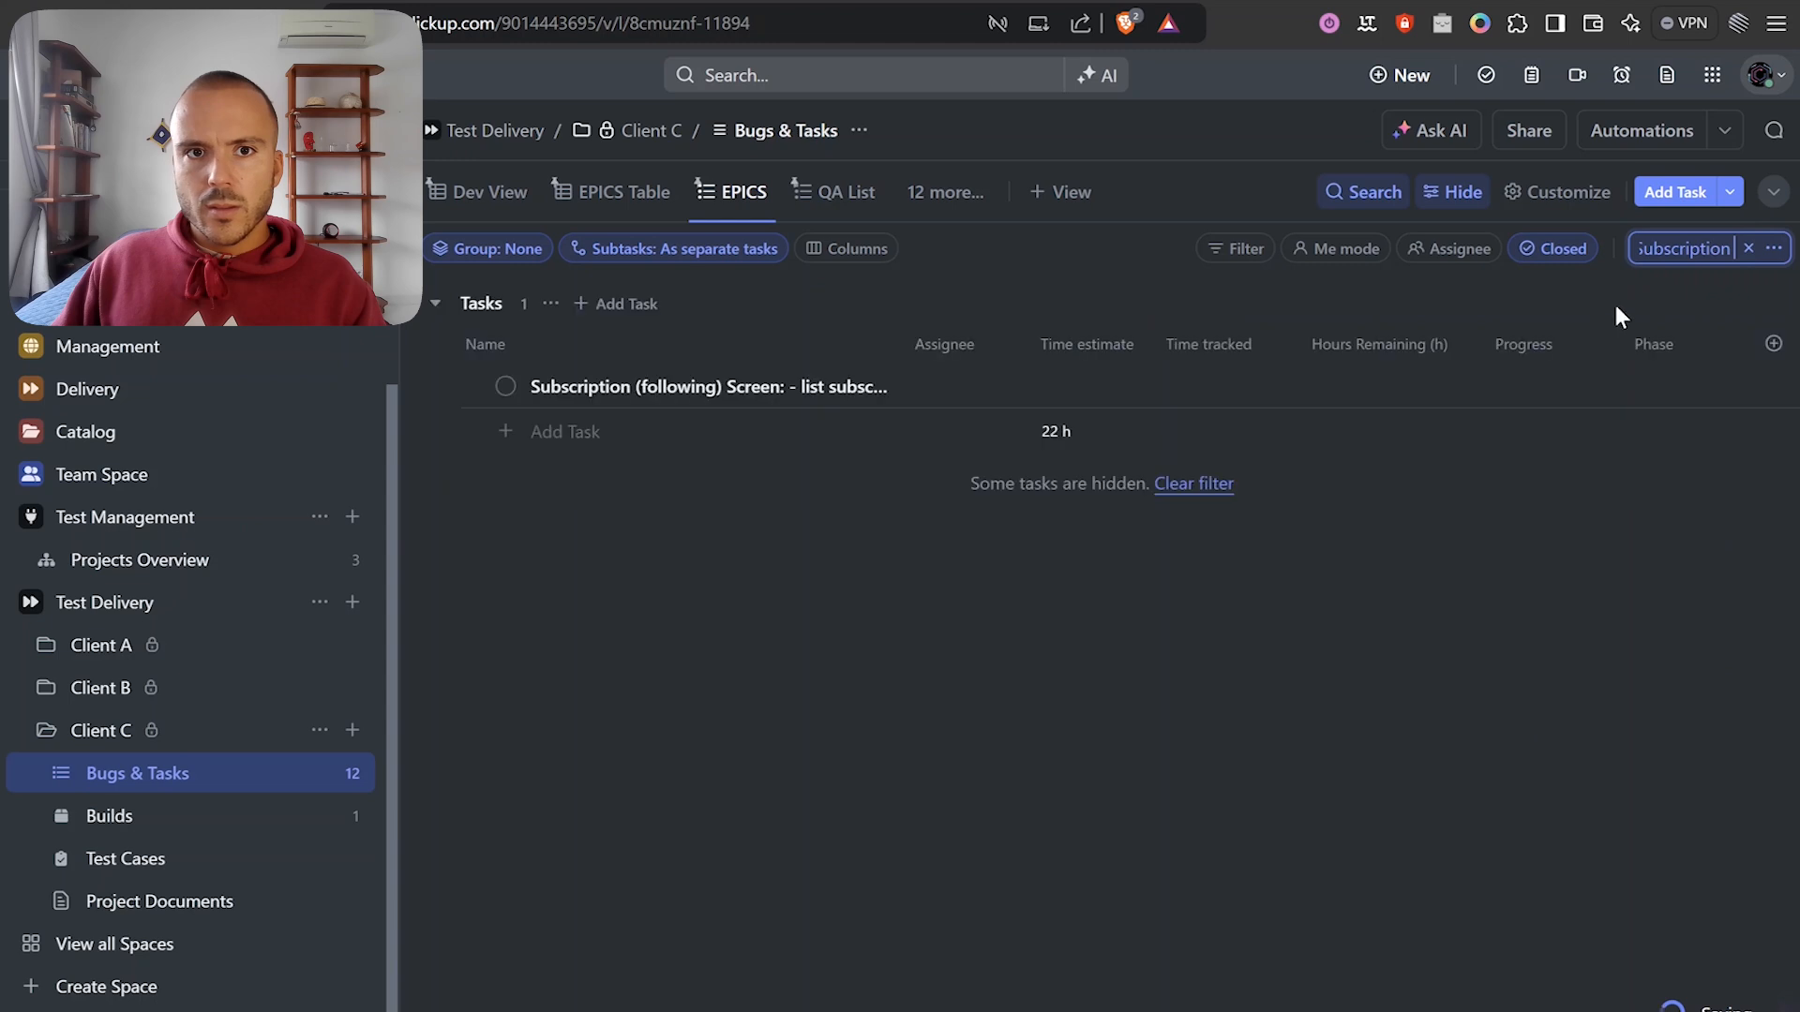
pyautogui.click(1197, 384)
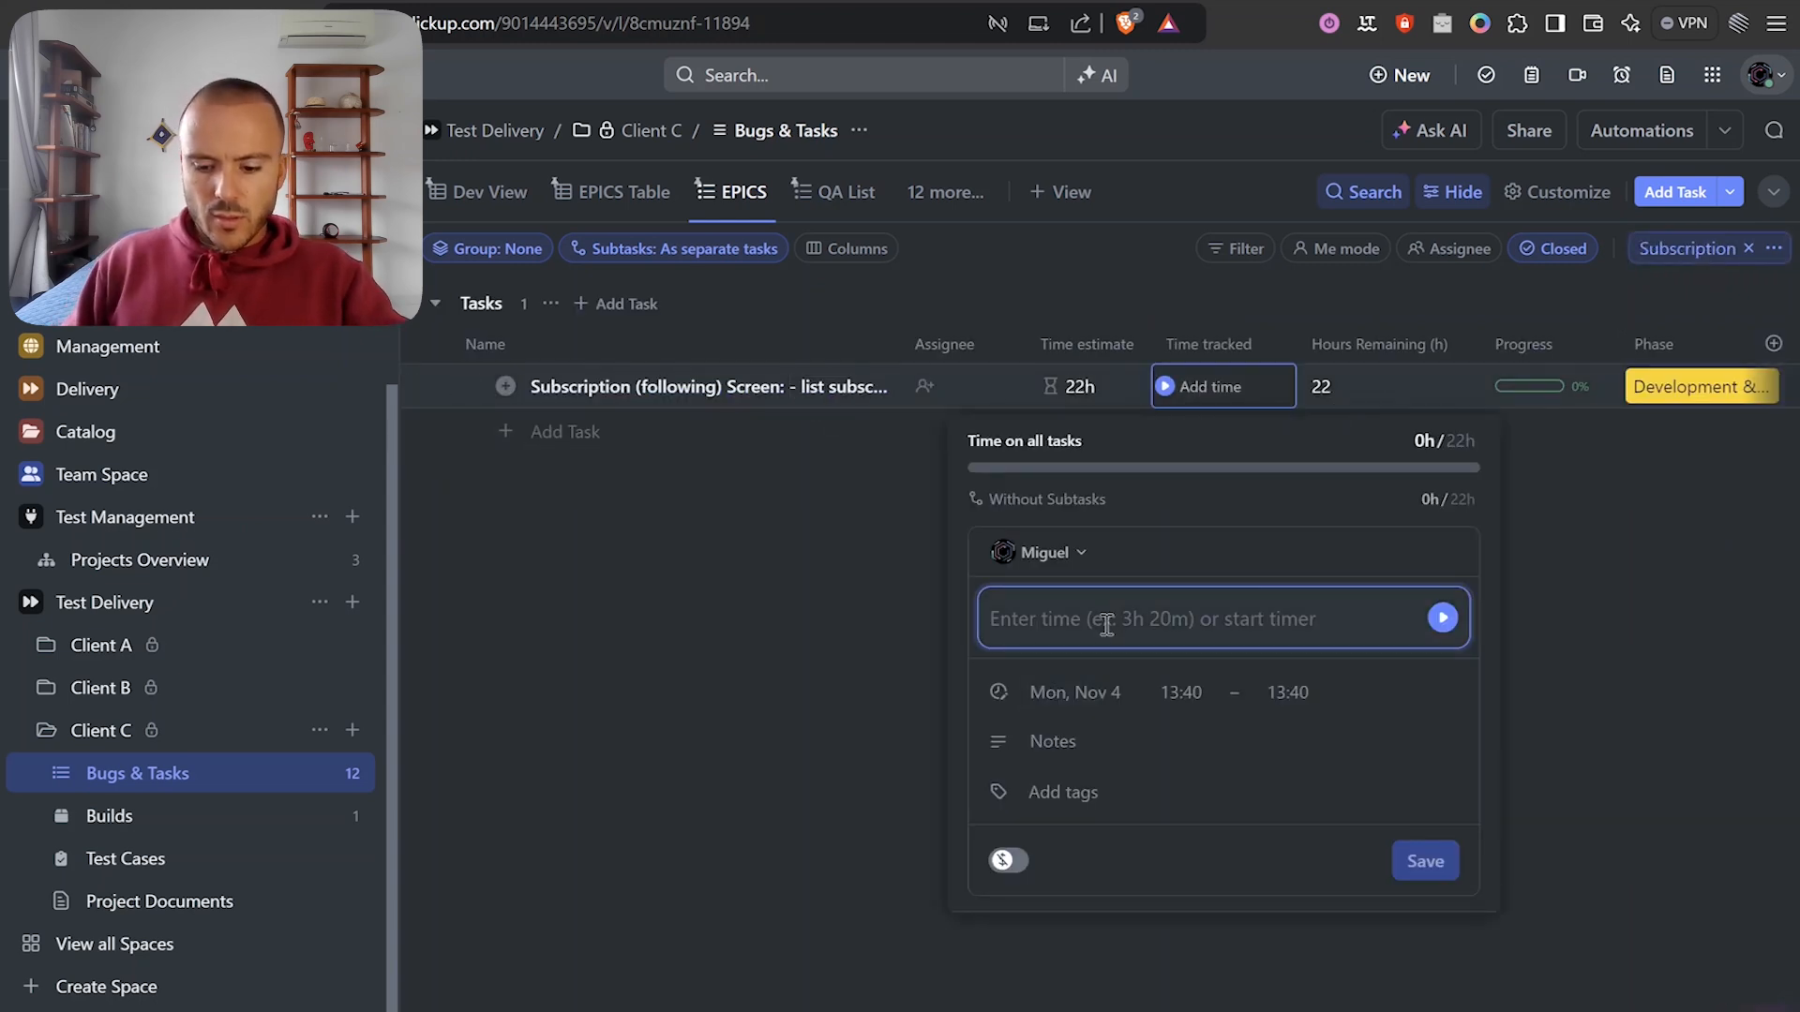
pyautogui.write('6h')
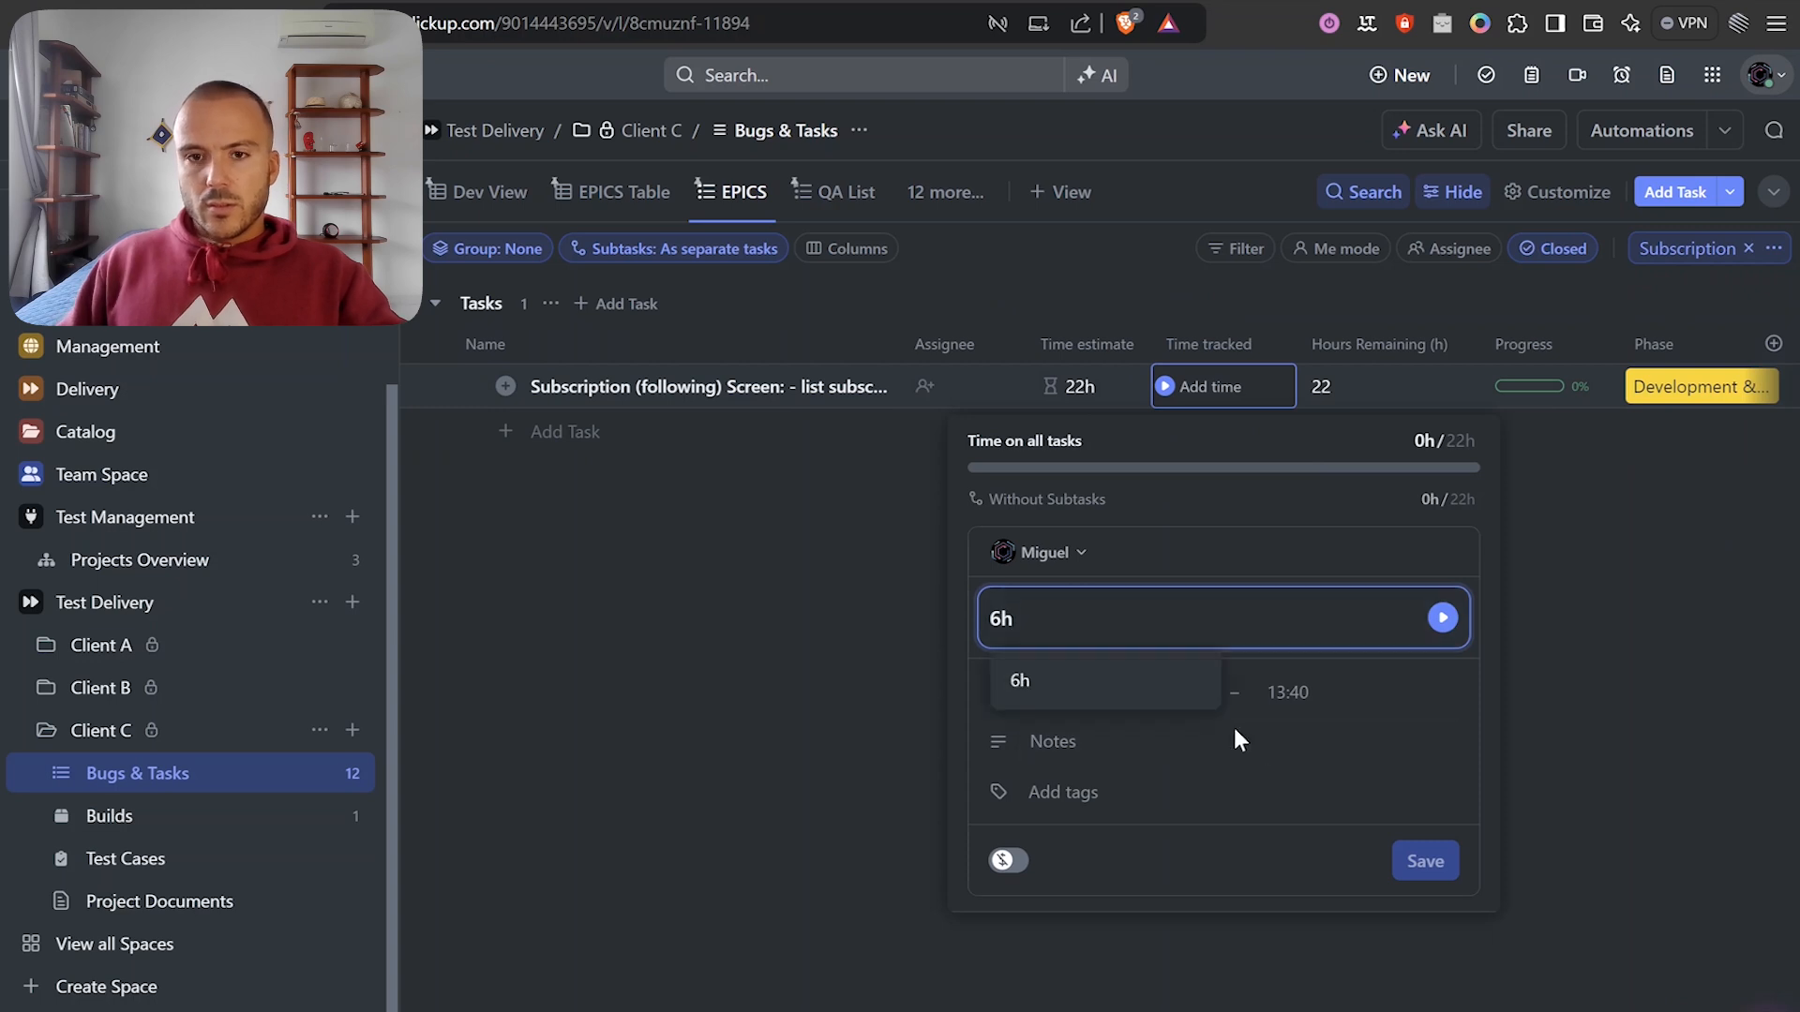
pyautogui.click(1526, 874)
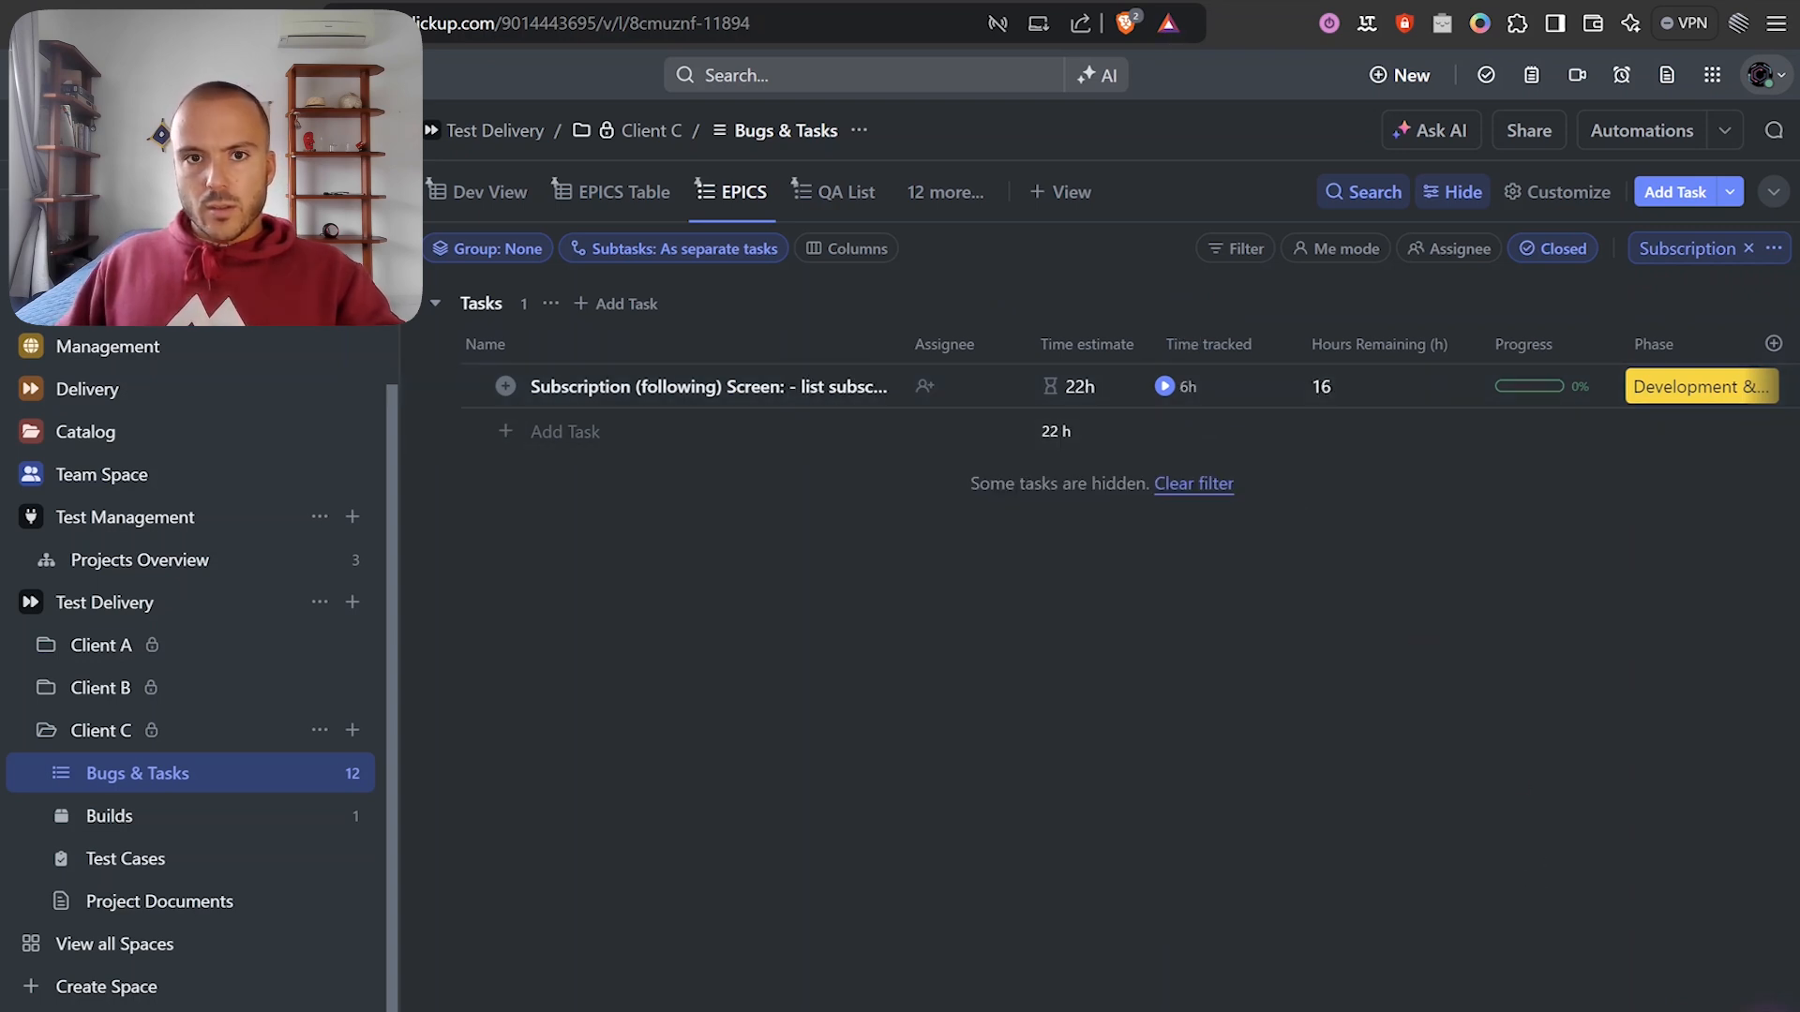
pyautogui.click(1068, 1)
# Run the scenario once and pan the canvas to bring the Router into view.
pyautogui.click(626, 593)
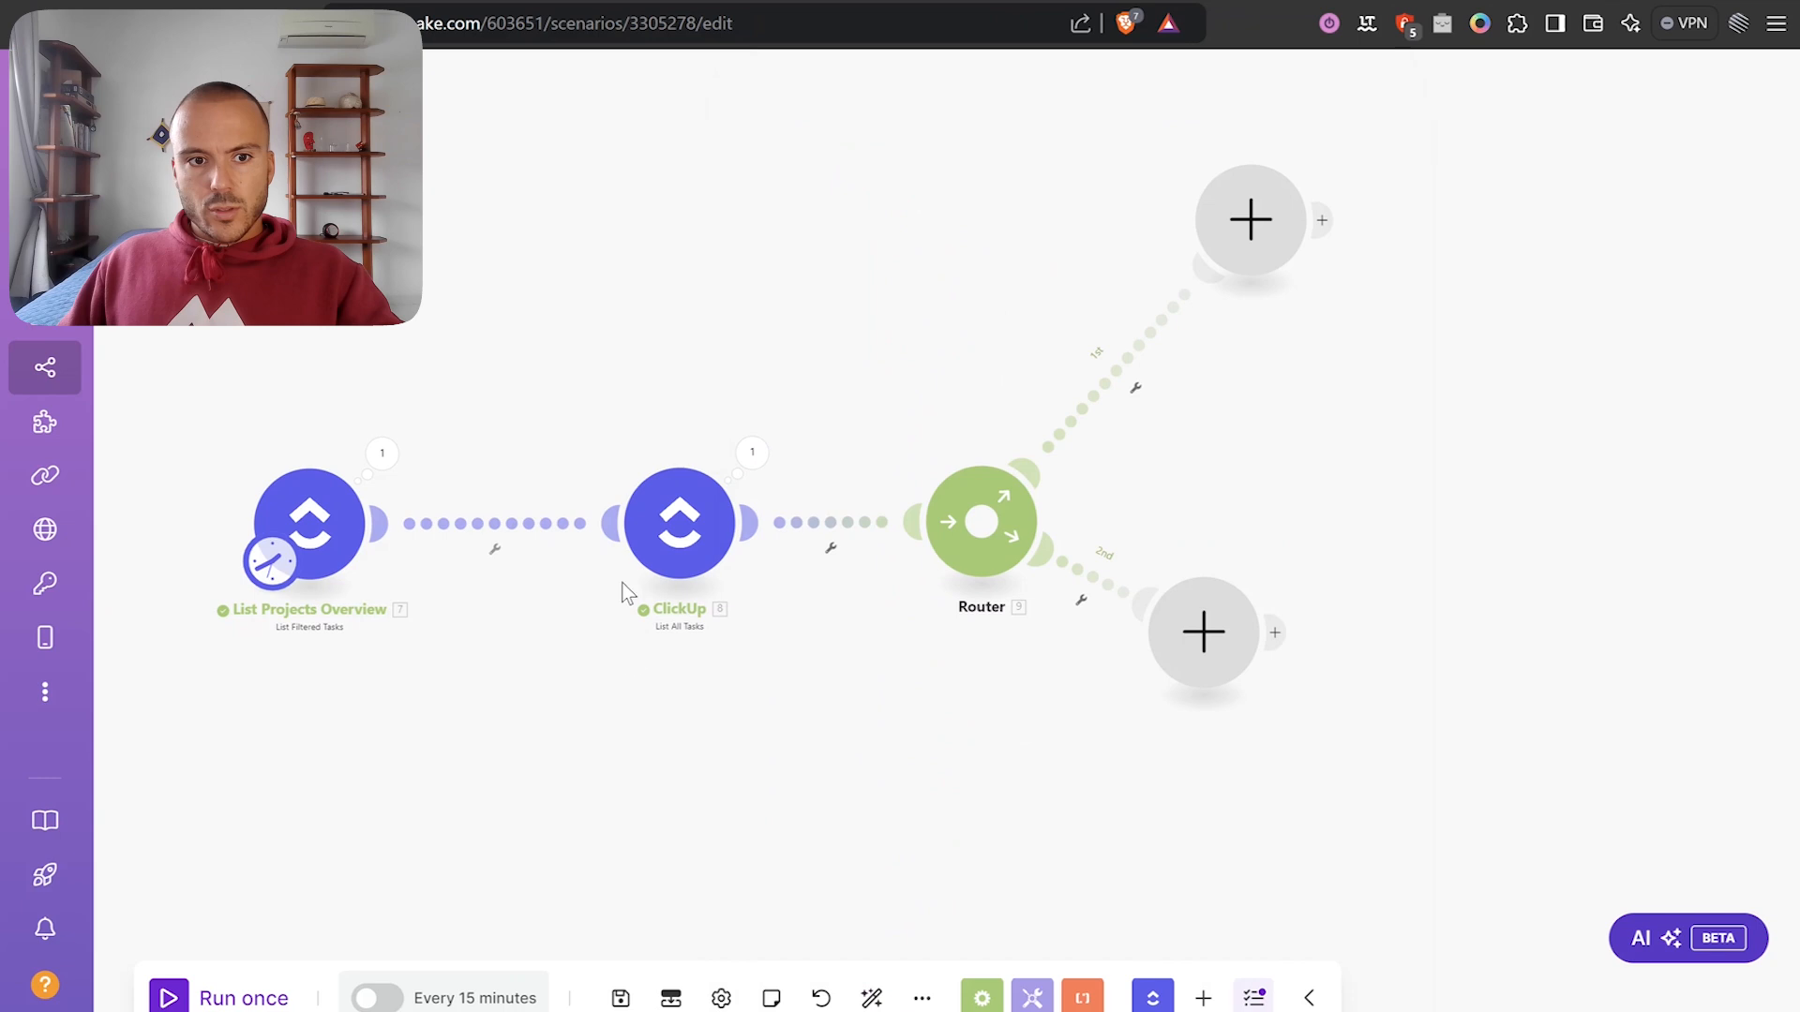
pyautogui.click(212, 996)
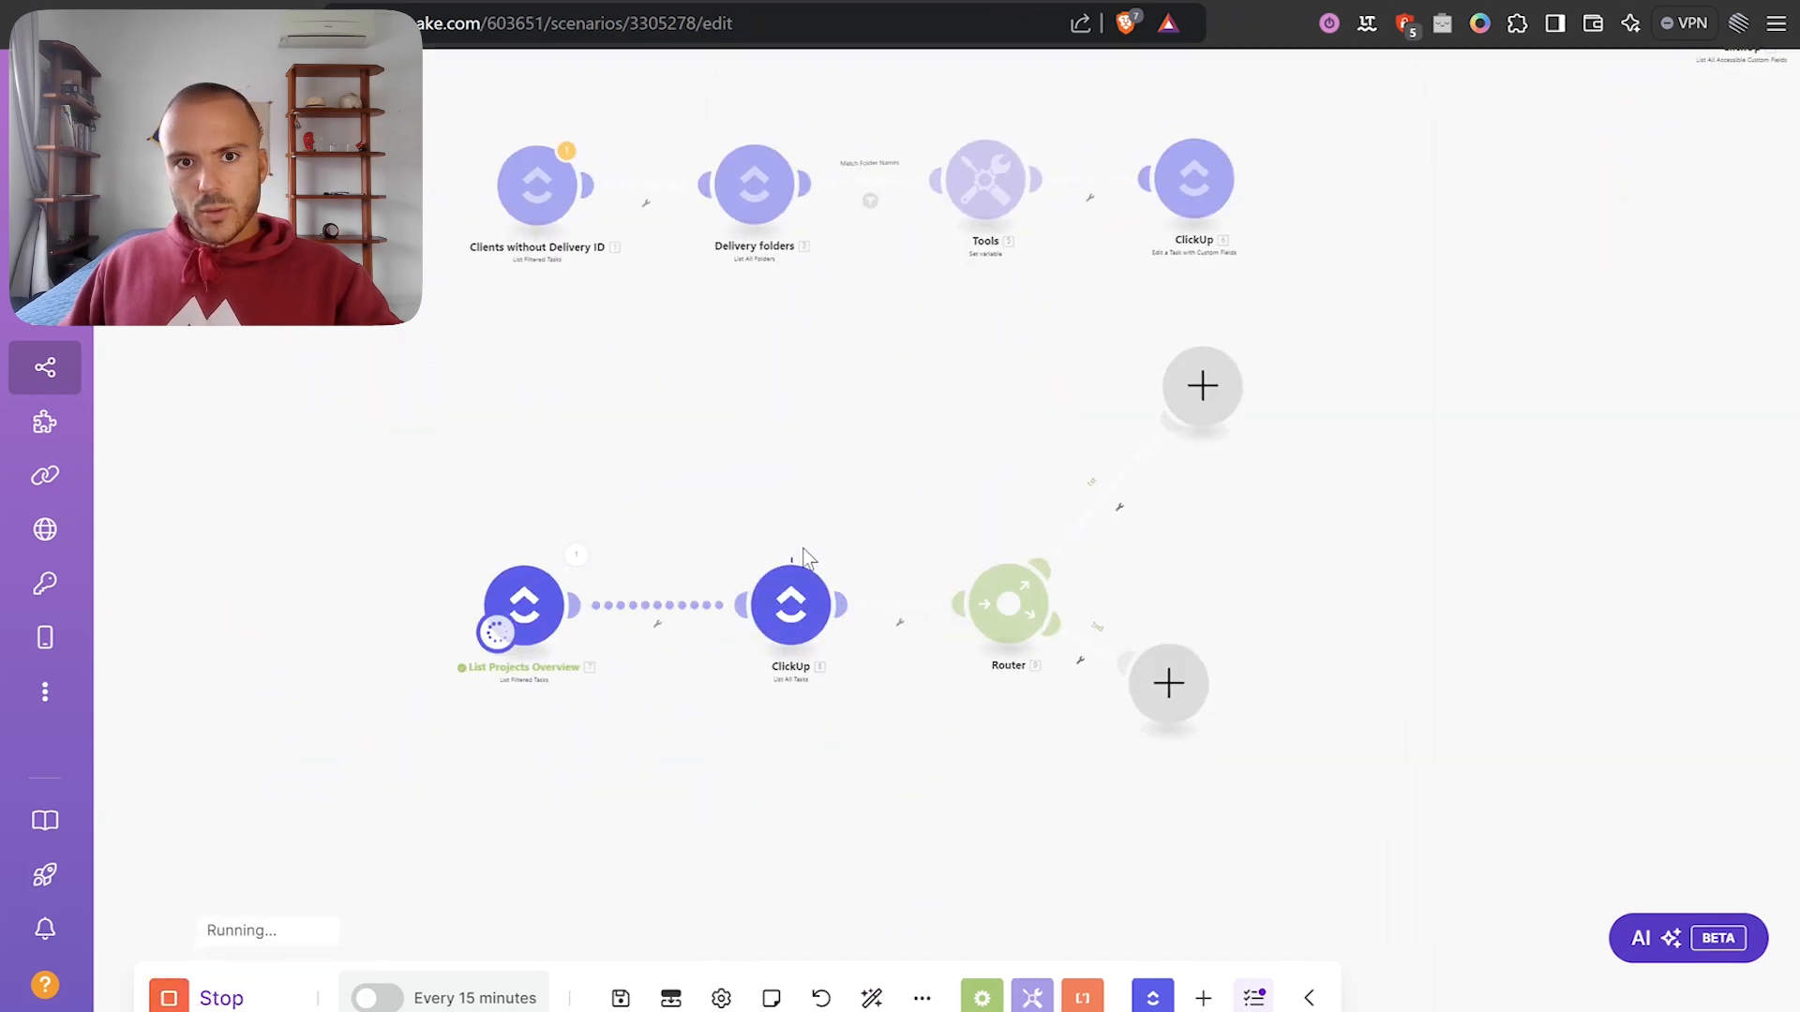
pyautogui.scroll(3, 727, 573)
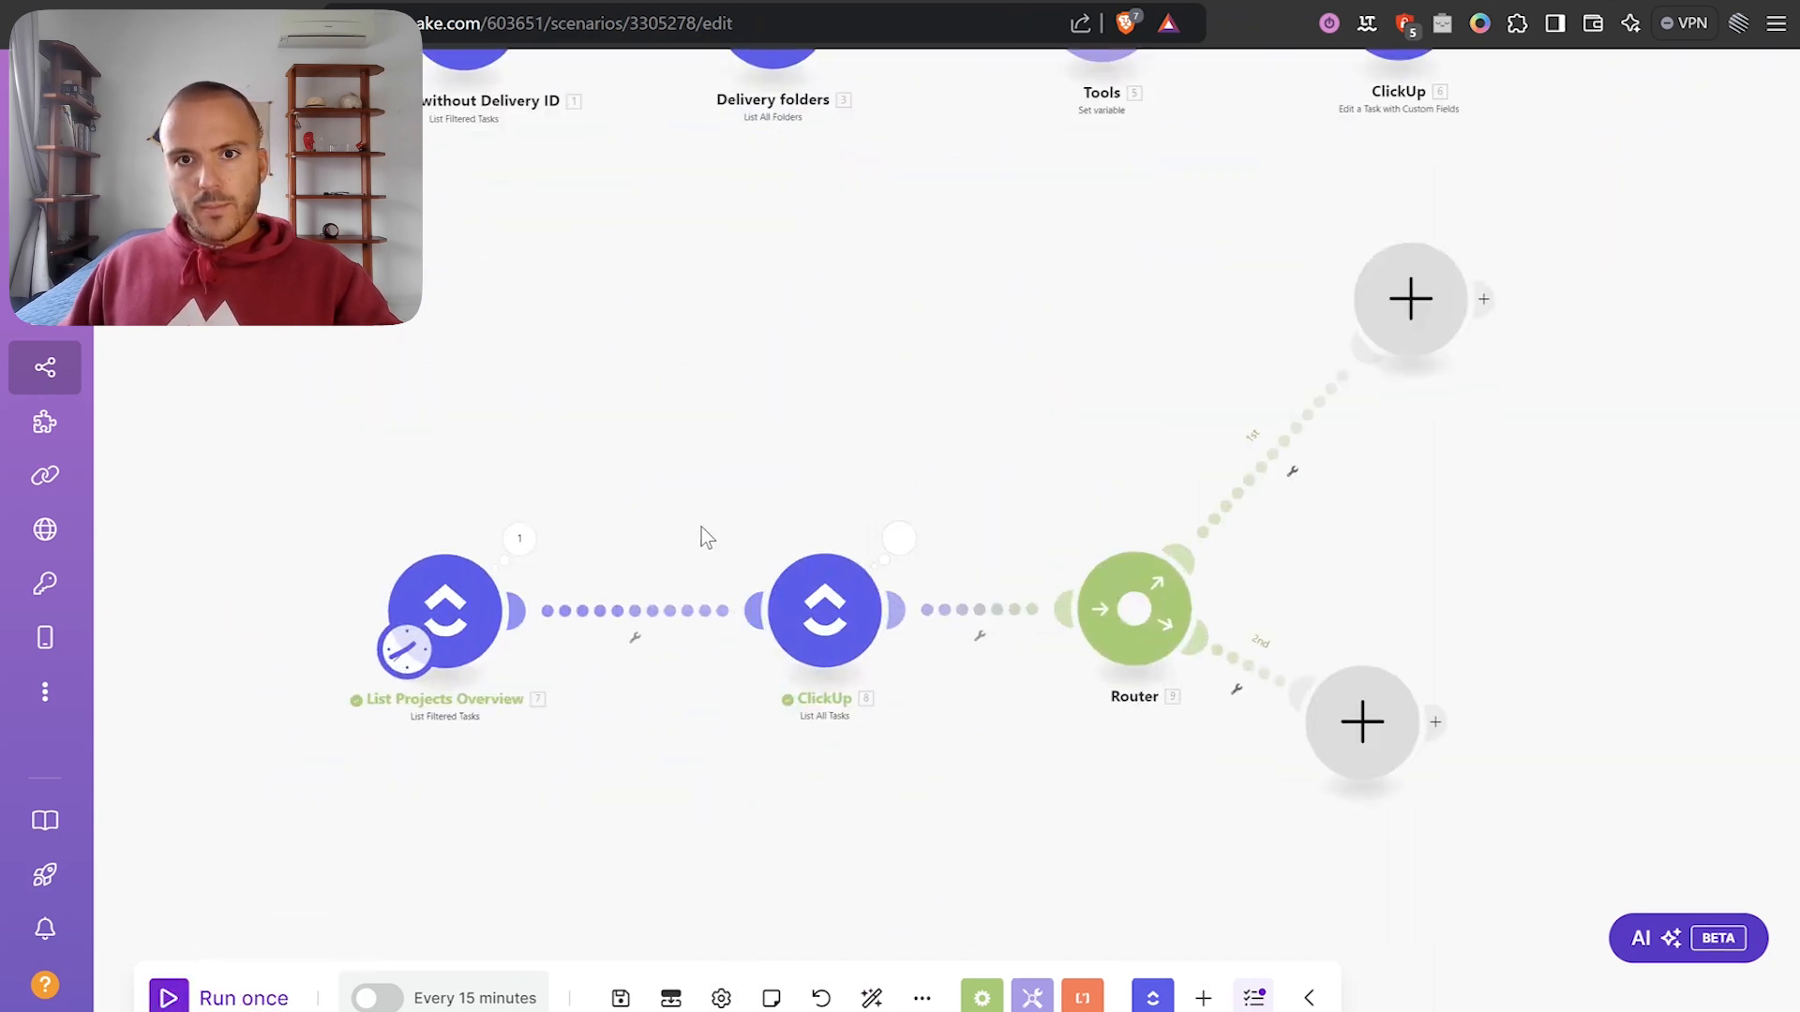
pyautogui.moveTo(701, 527); pyautogui.dragTo(792, 445)
pyautogui.scroll(-3, 1274, 548)
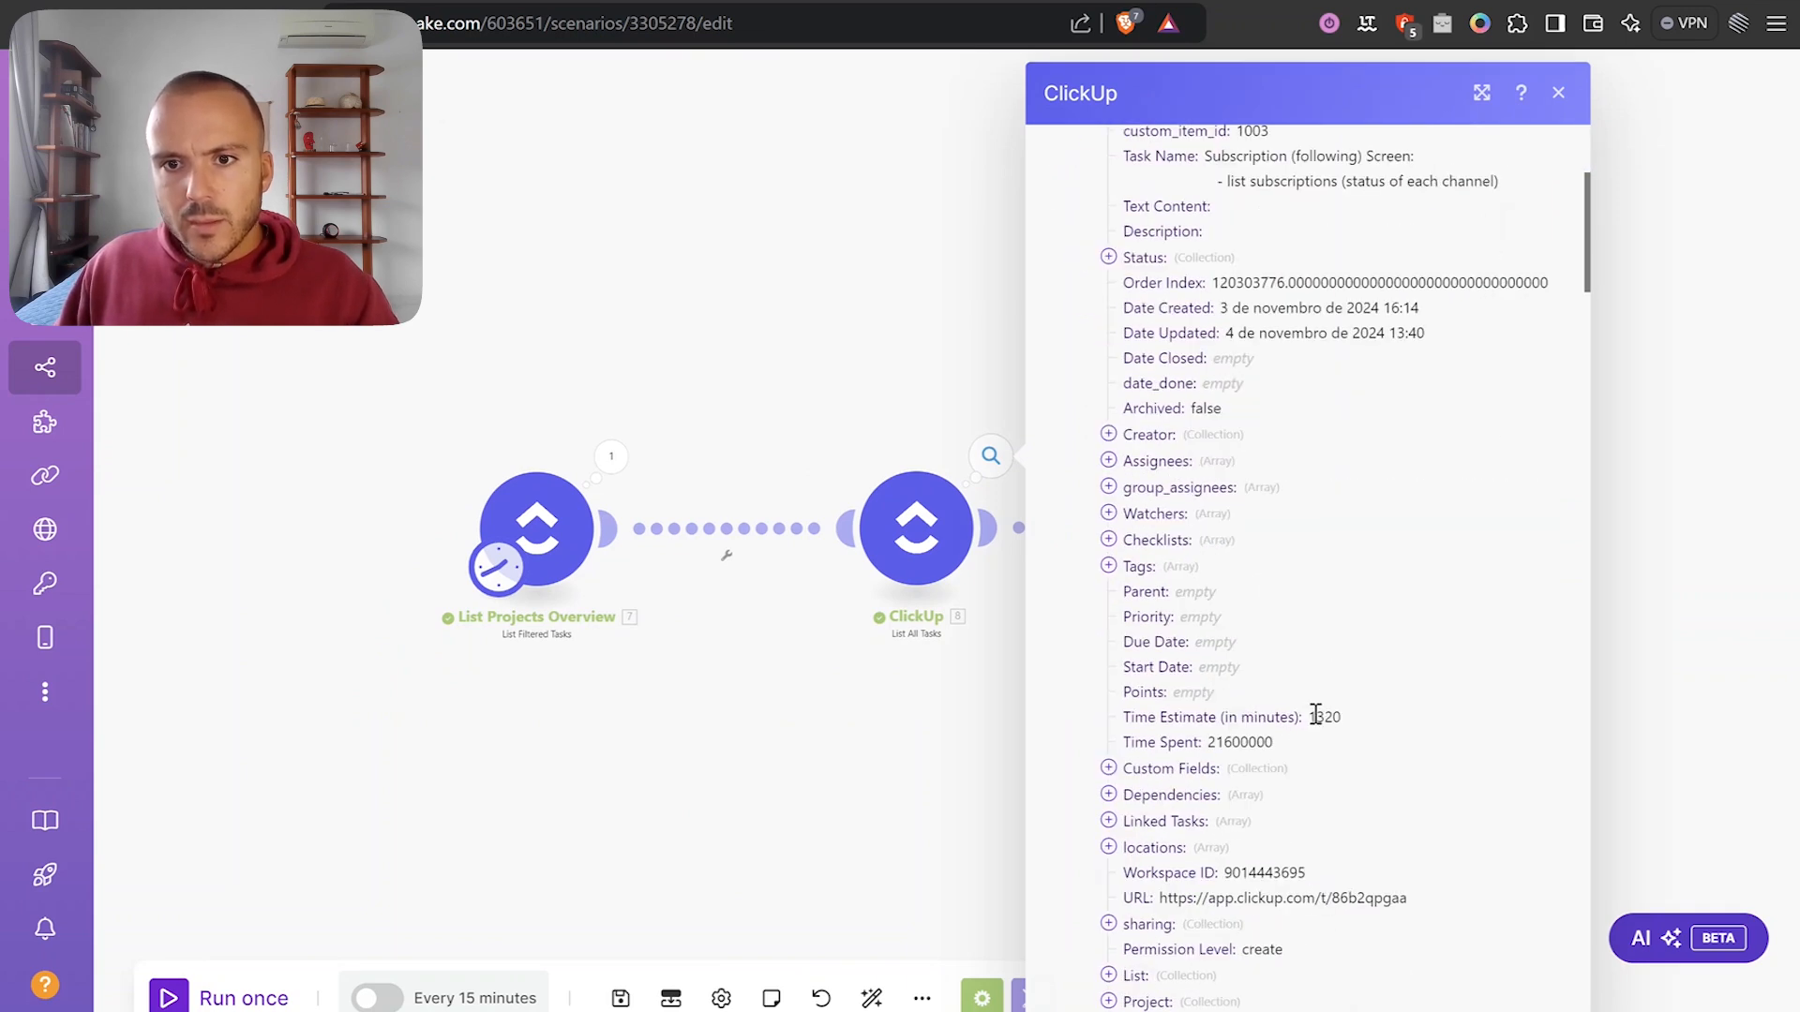
# Check the Subscription task's Time Spent of 21600000 in the ClickUp module's output.
pyautogui.doubleClick(1239, 742)
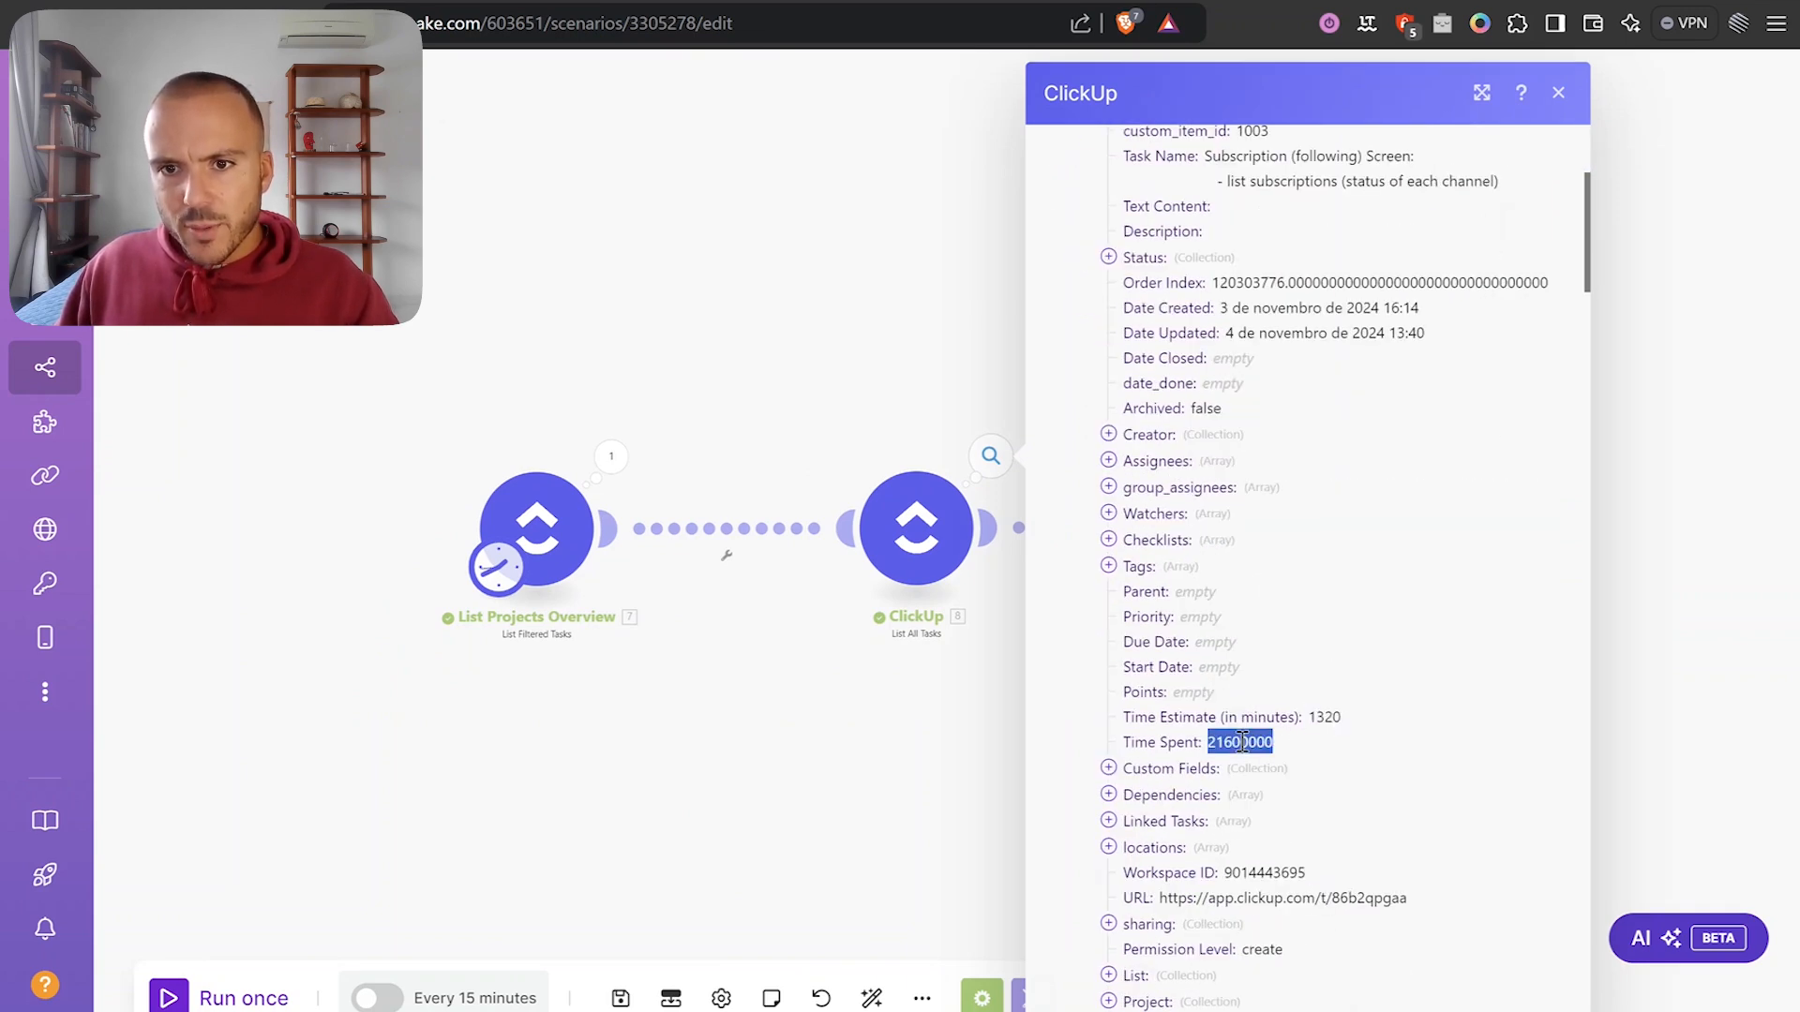
pyautogui.scroll(-2, 1256, 657)
pyautogui.hotkey('ctrl', '+')
pyautogui.hotkey('ctrl', '+')
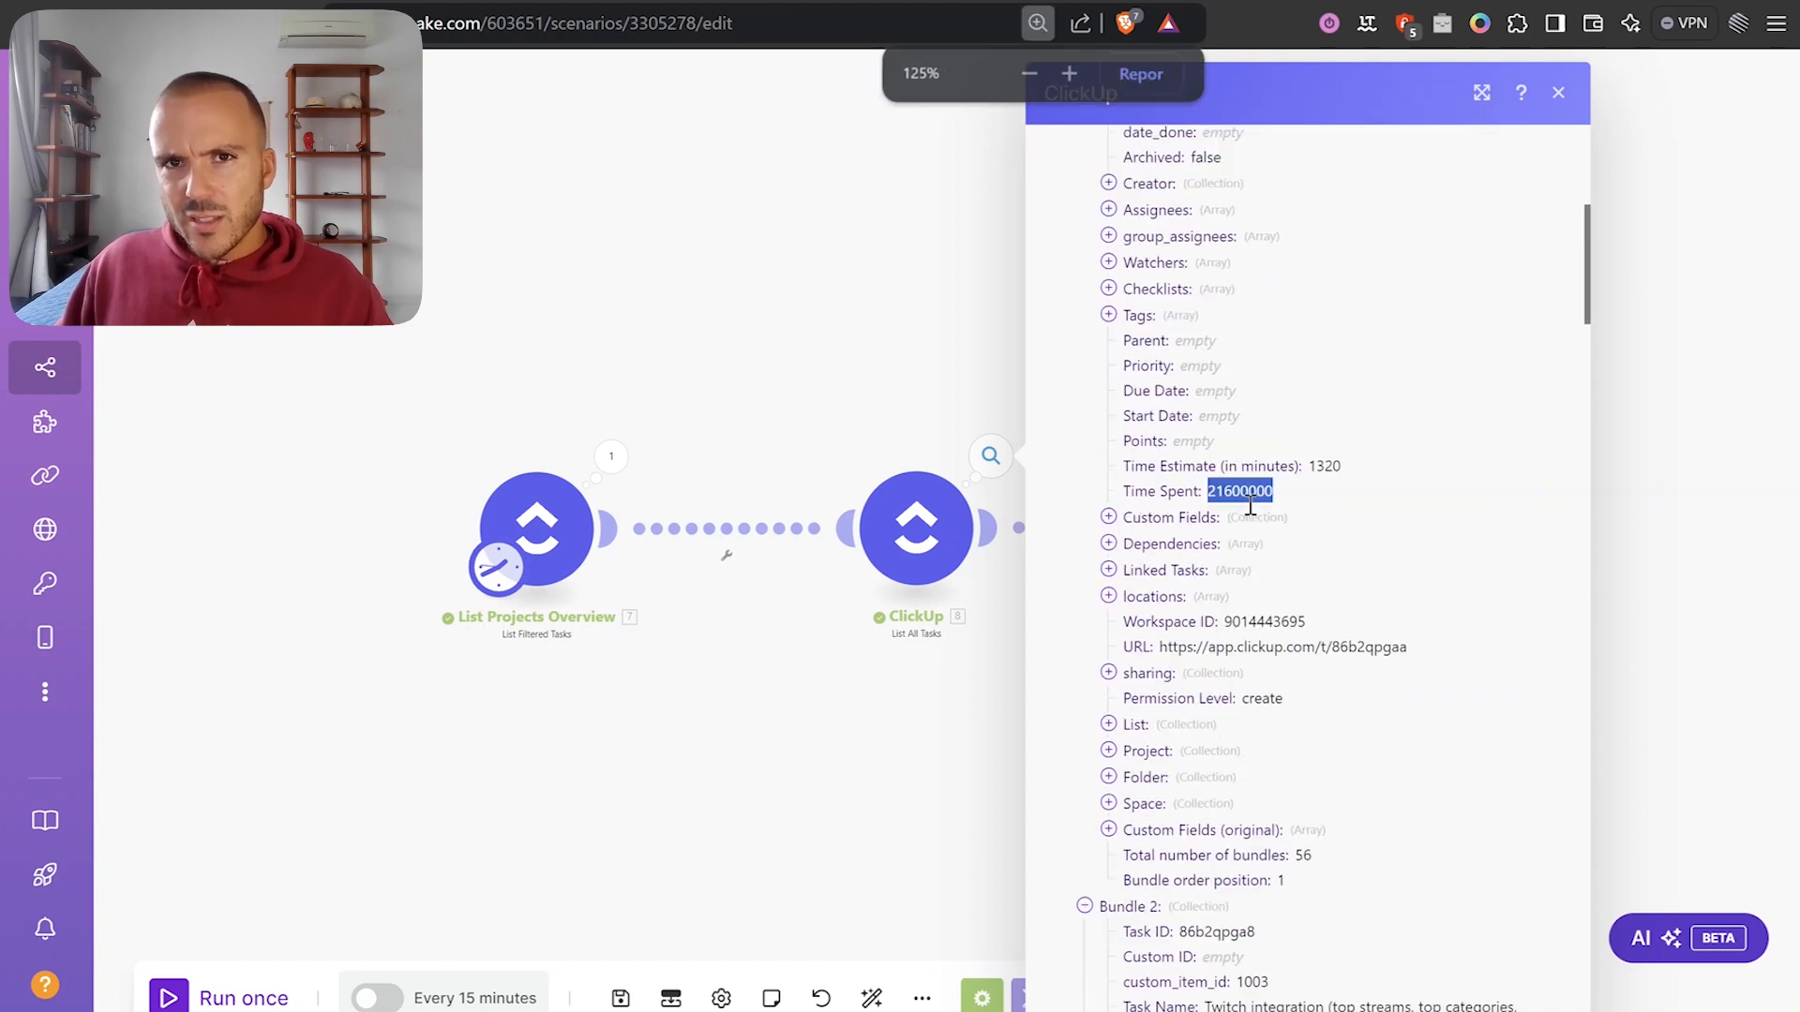
pyautogui.hotkey('ctrl', '-')
pyautogui.hotkey('ctrl', '-')
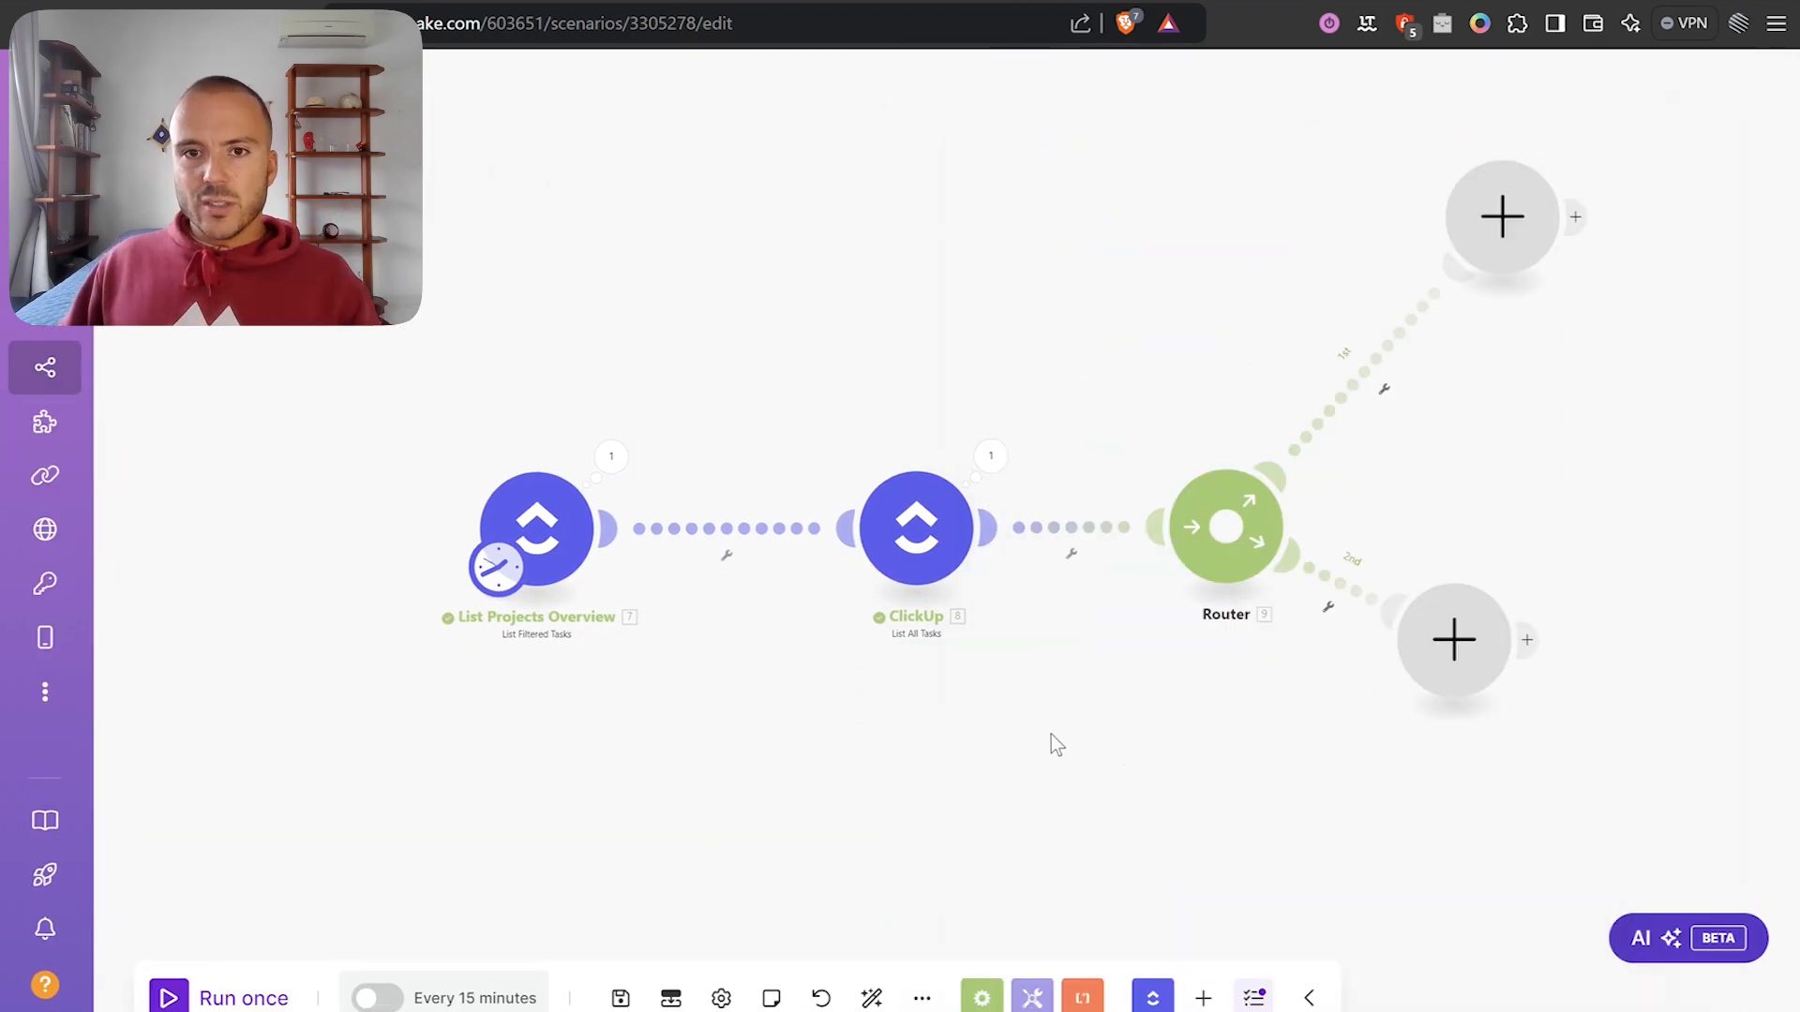
pyautogui.moveTo(1051, 735); pyautogui.dragTo(853, 734)
pyautogui.click(793, 455)
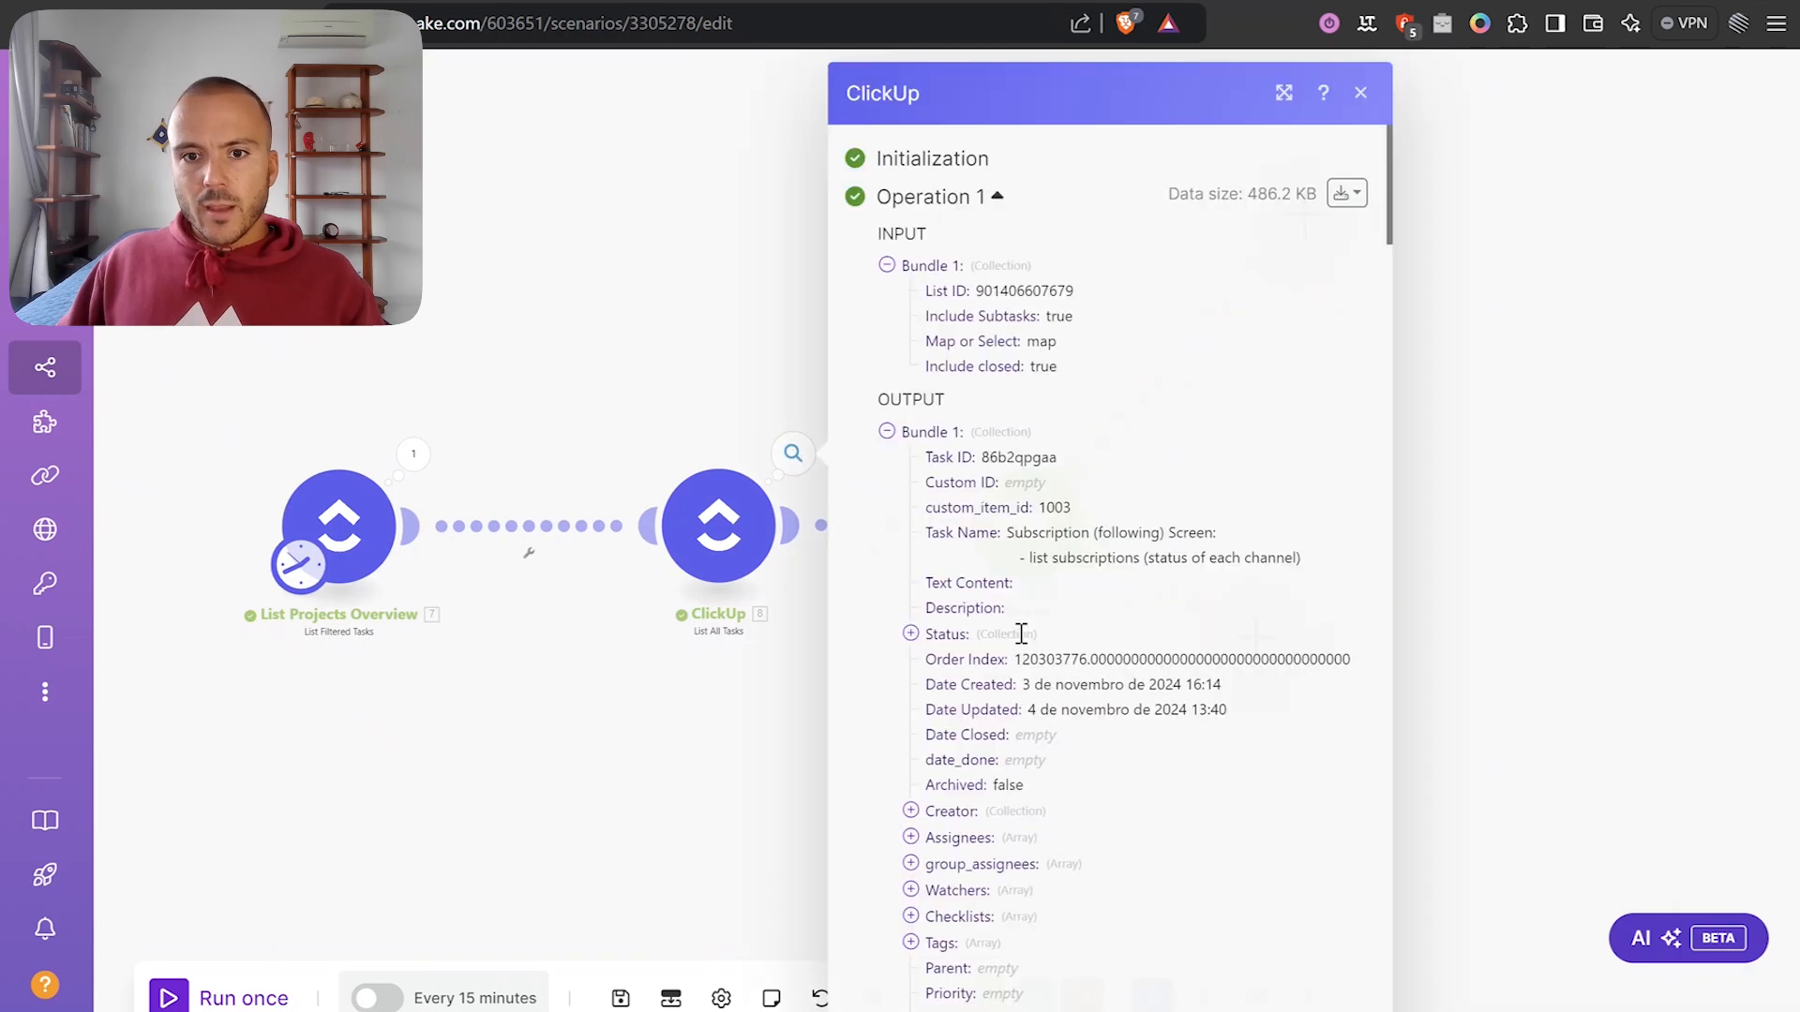
pyautogui.scroll(-5, 1090, 808)
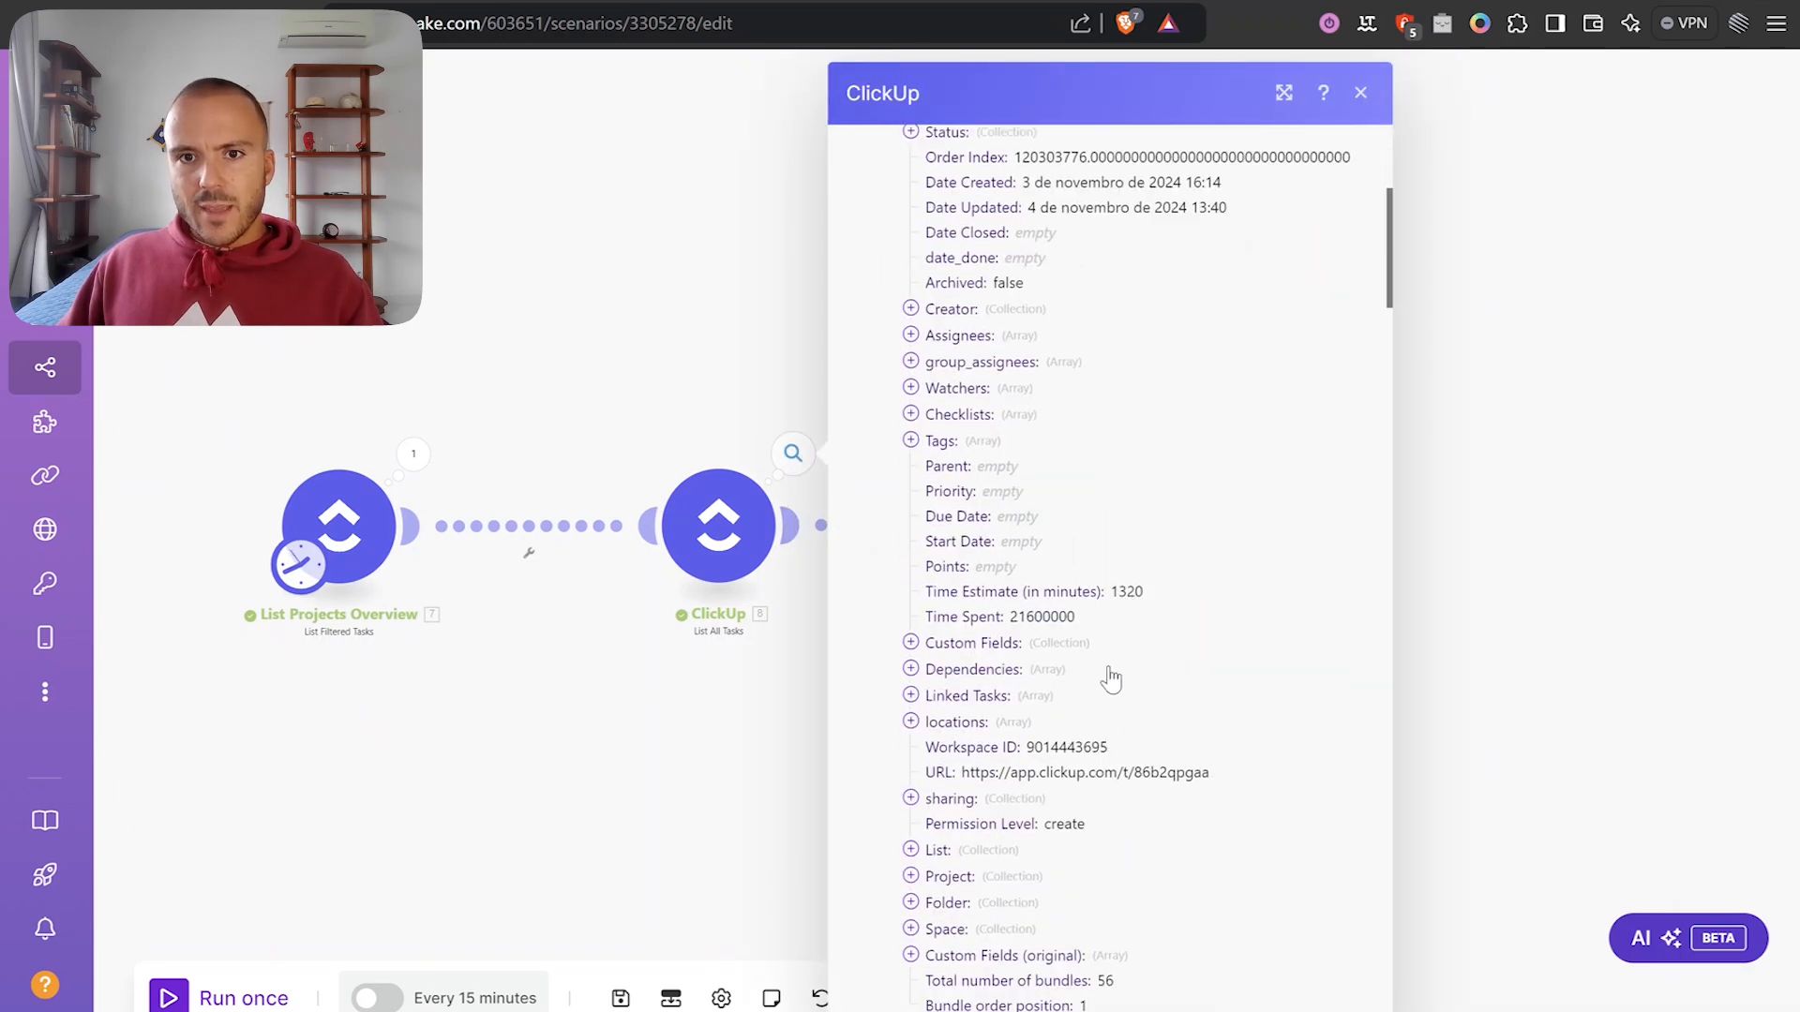
# Add a Numeric aggregator on route 1 that sums over the List All Tasks module.
pyautogui.click(1475, 448)
pyautogui.click(1302, 213)
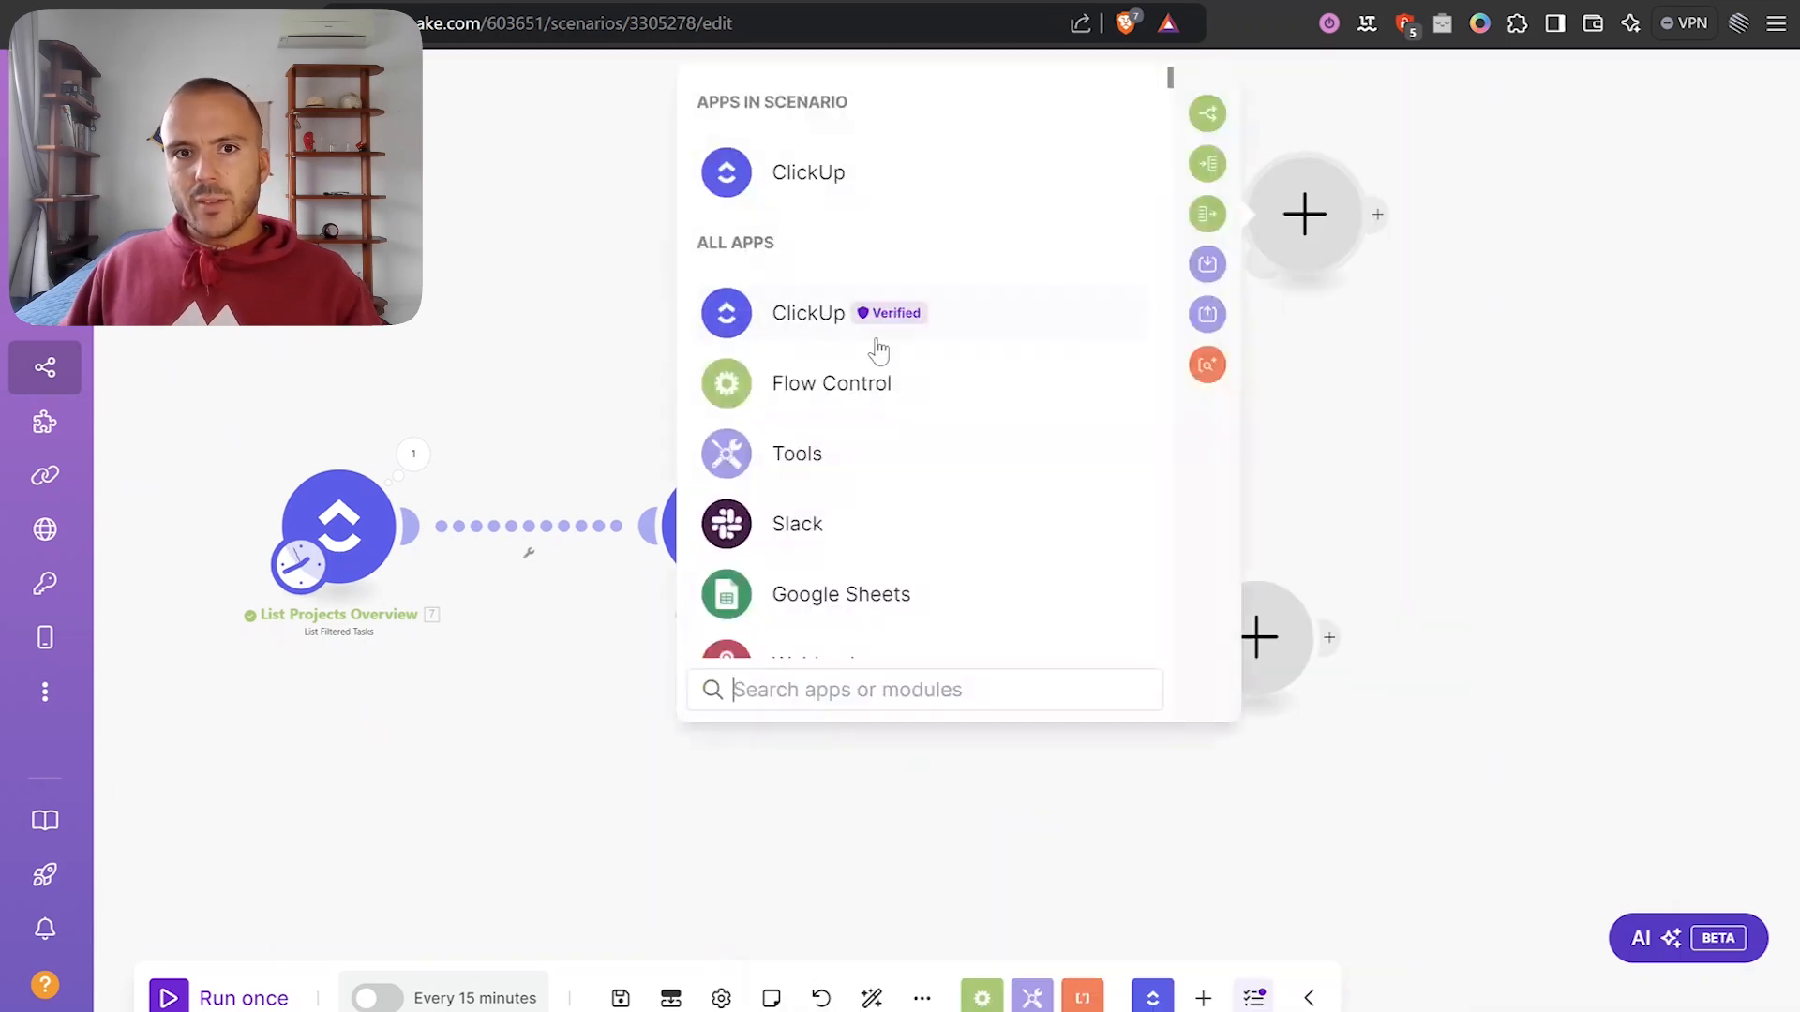
pyautogui.click(743, 454)
pyautogui.scroll(-5, 963, 469)
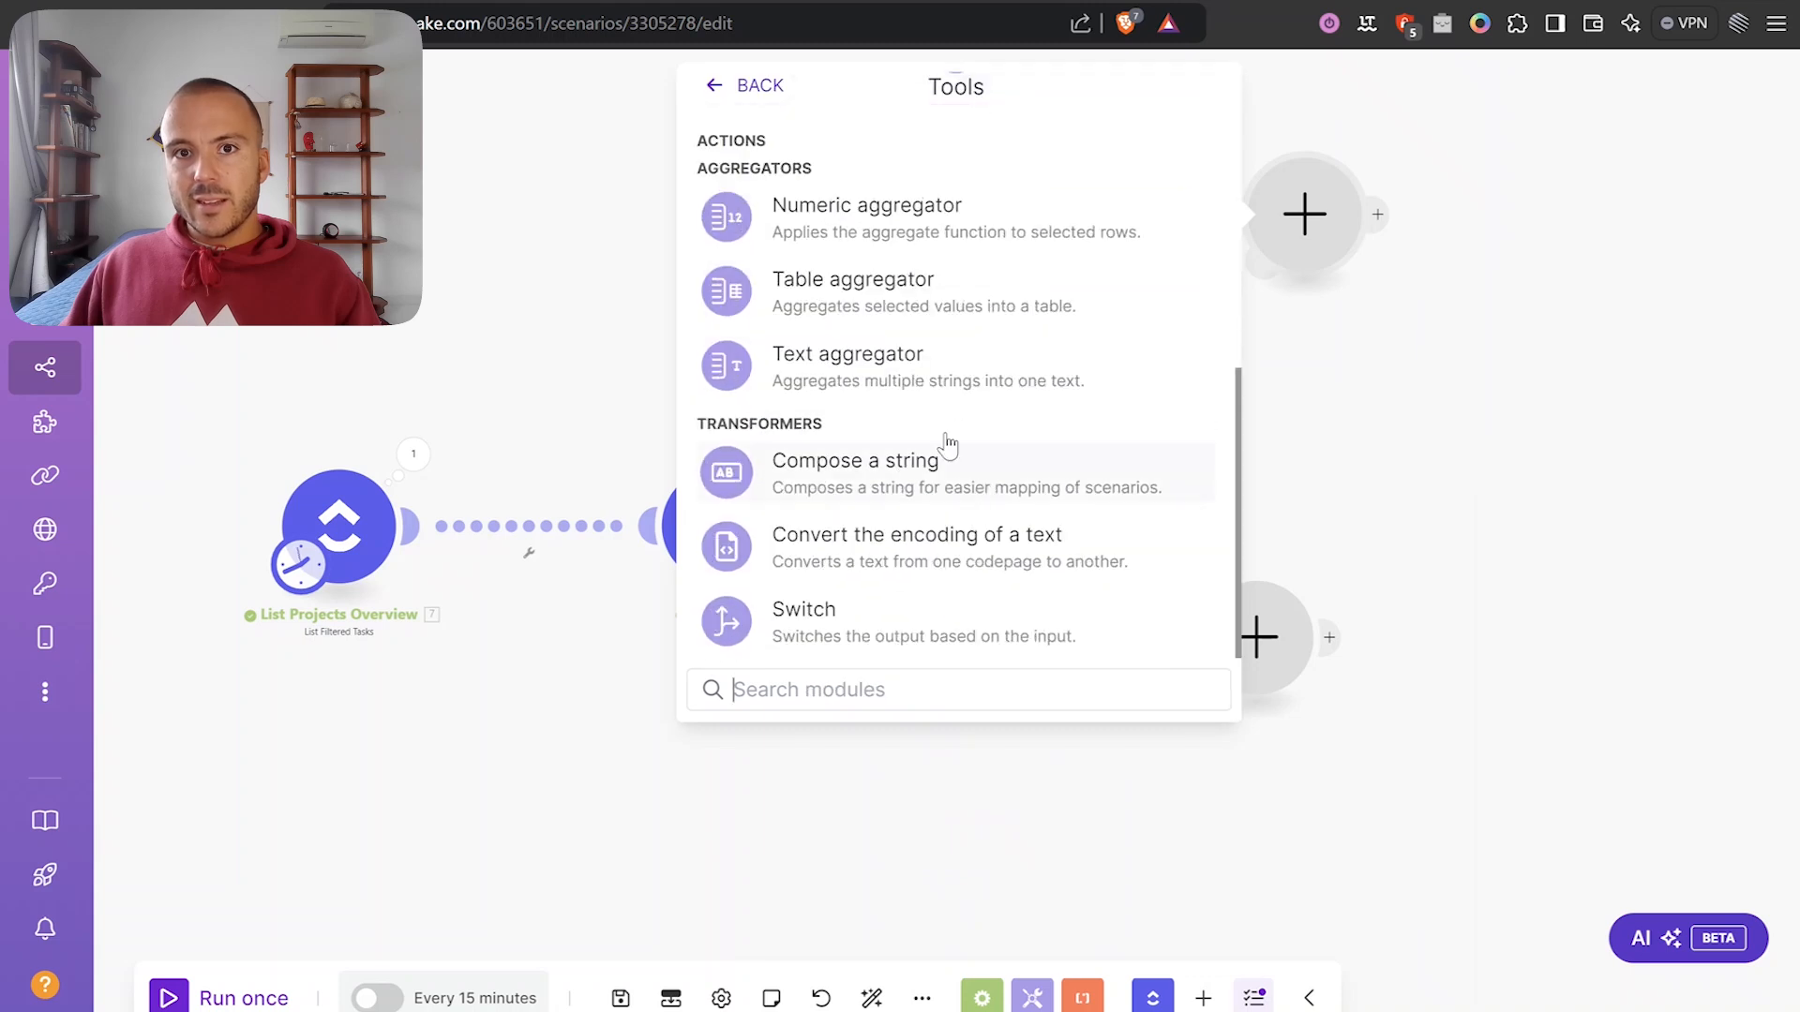
pyautogui.click(891, 224)
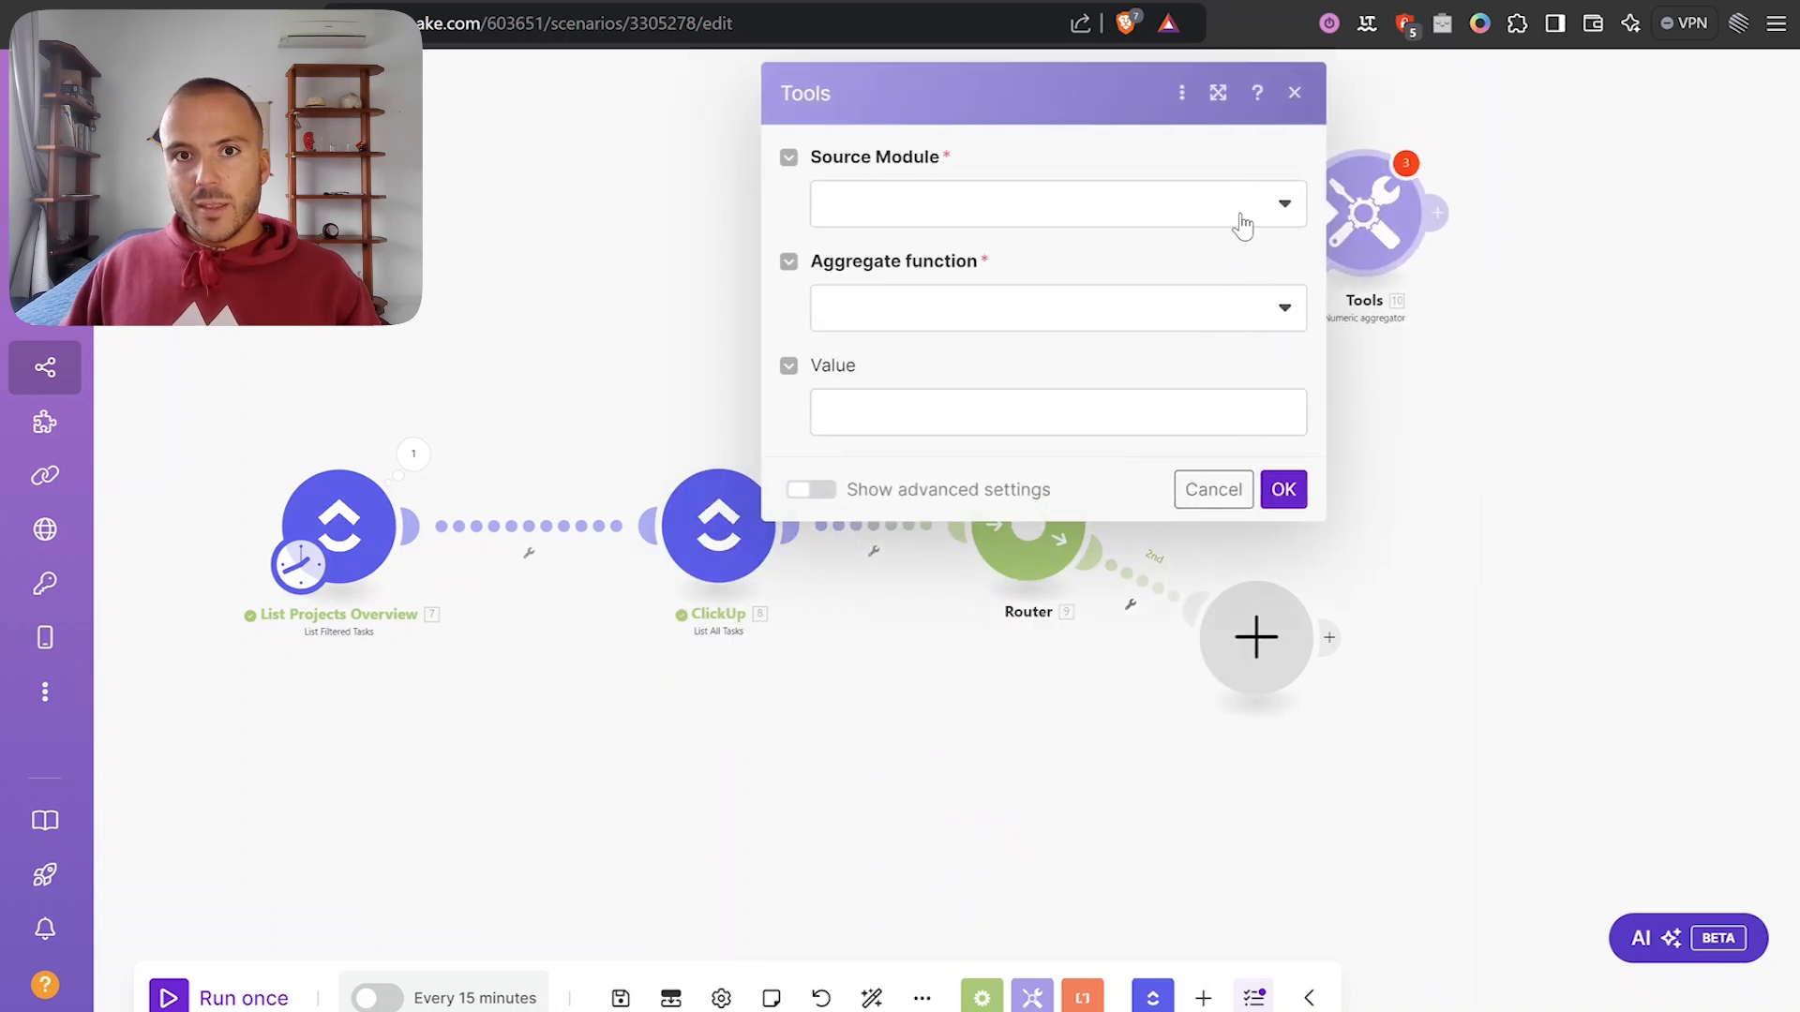
pyautogui.click(941, 208)
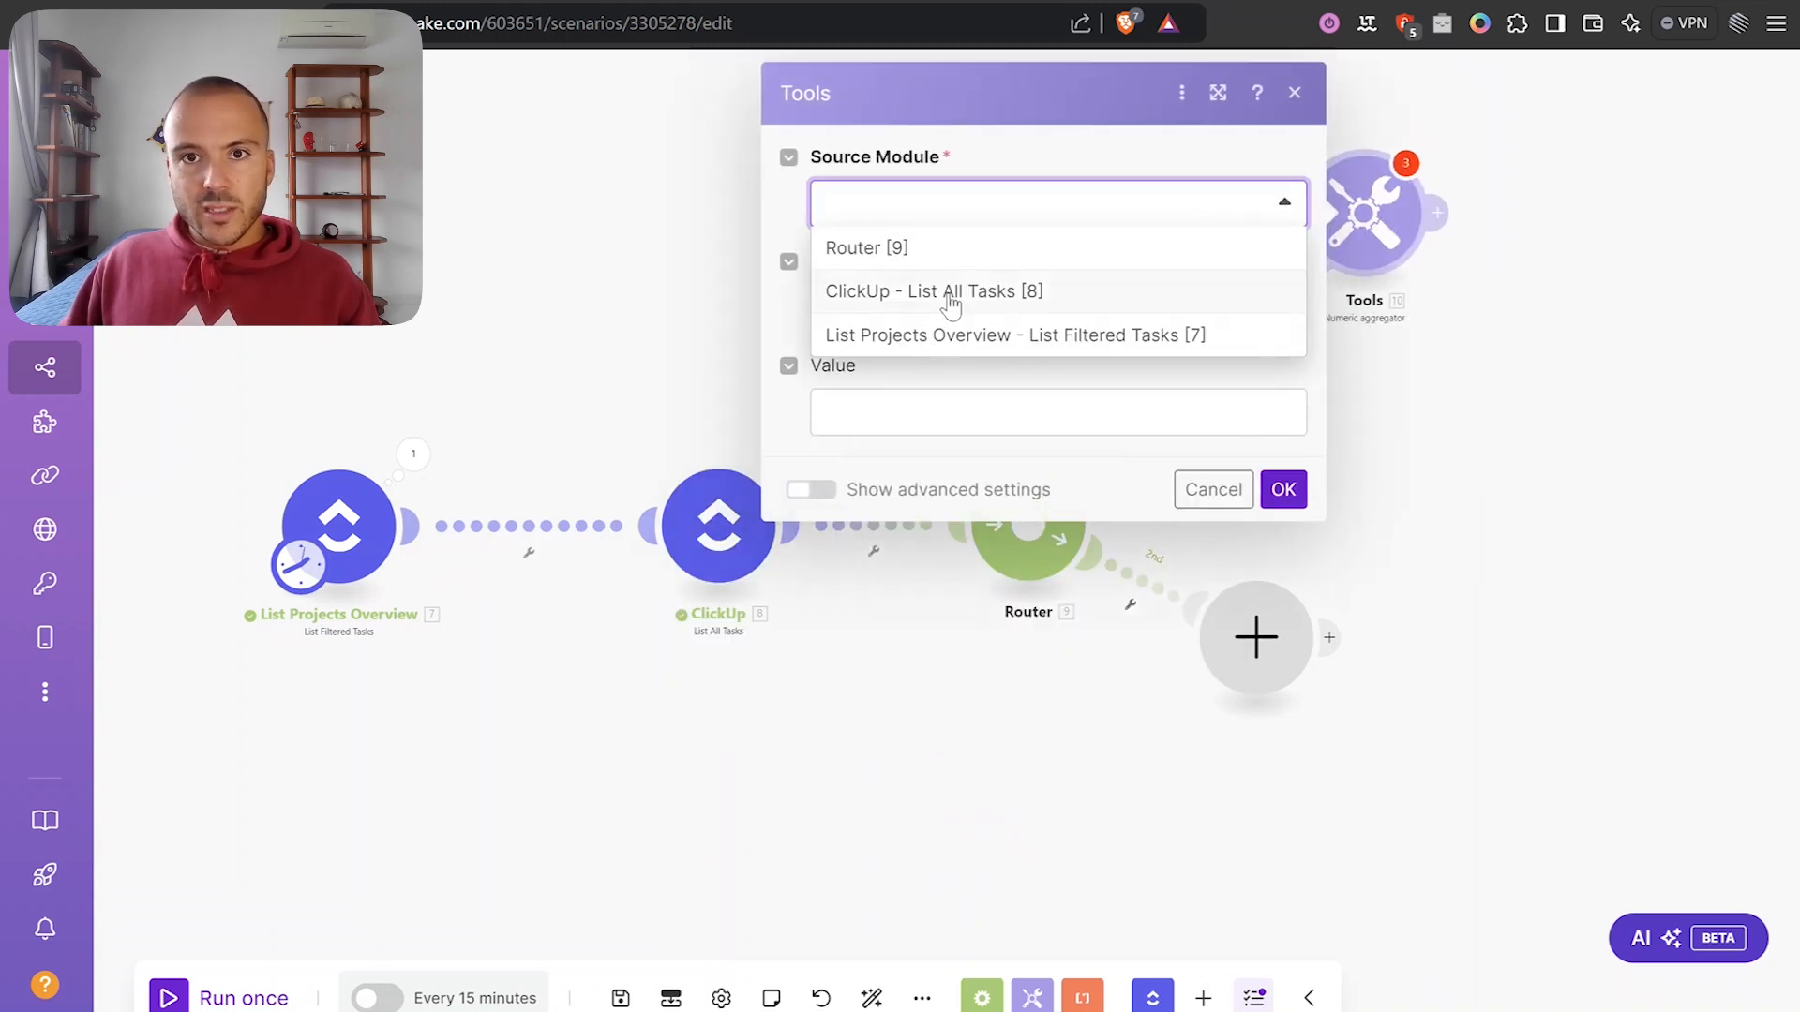
pyautogui.click(951, 291)
pyautogui.click(1031, 314)
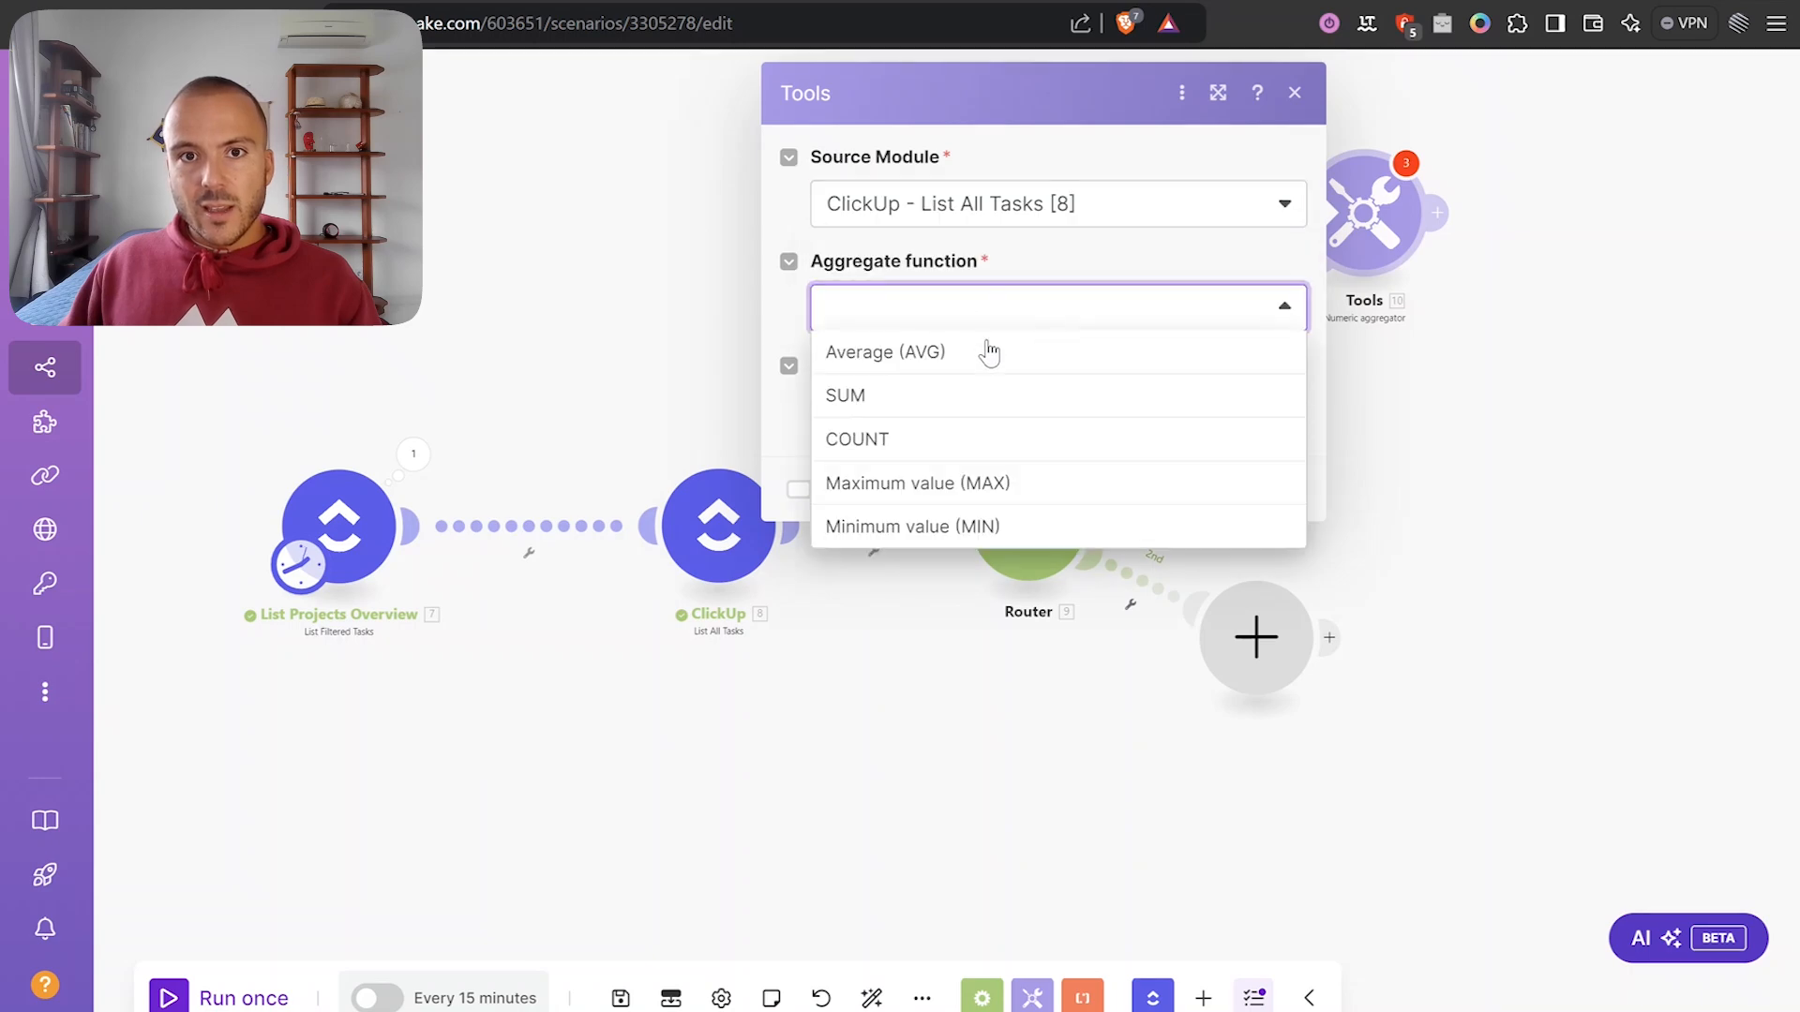
pyautogui.click(886, 394)
# Set the aggregator's value to Time Estimate divided by 60 and save it.
pyautogui.click(923, 414)
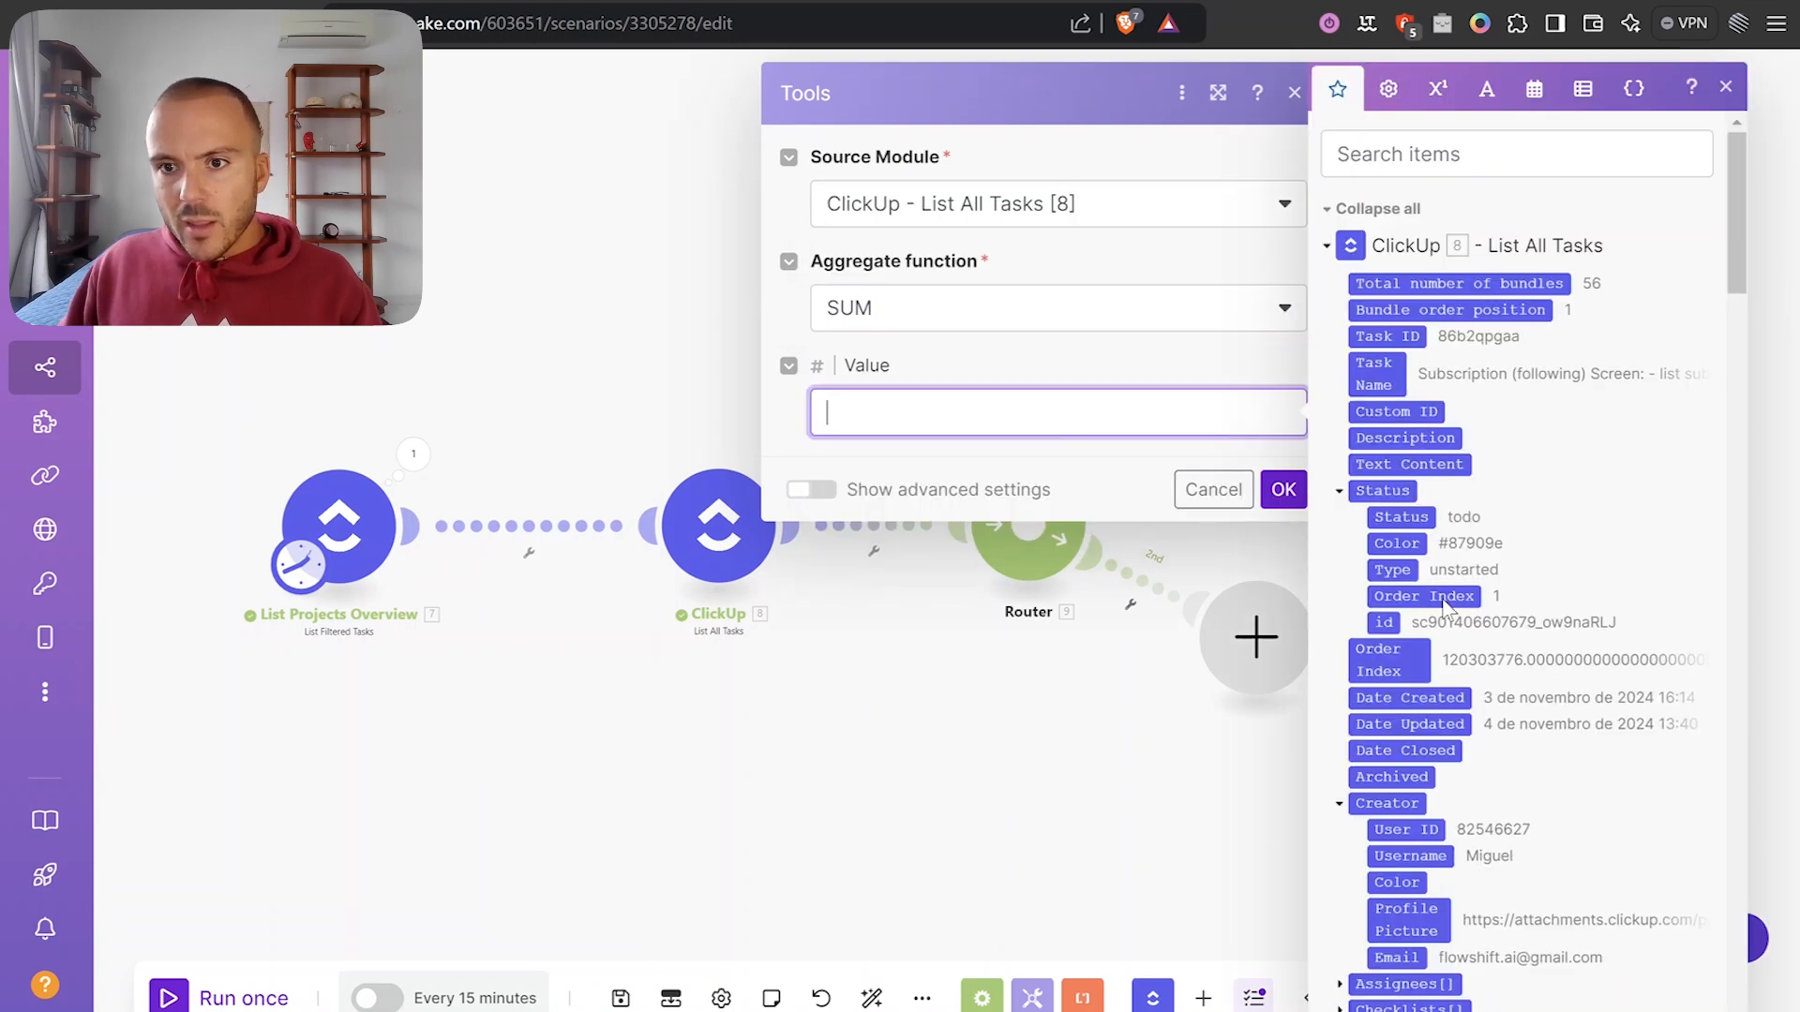
pyautogui.scroll(-3, 1510, 541)
pyautogui.scroll(-5, 1509, 542)
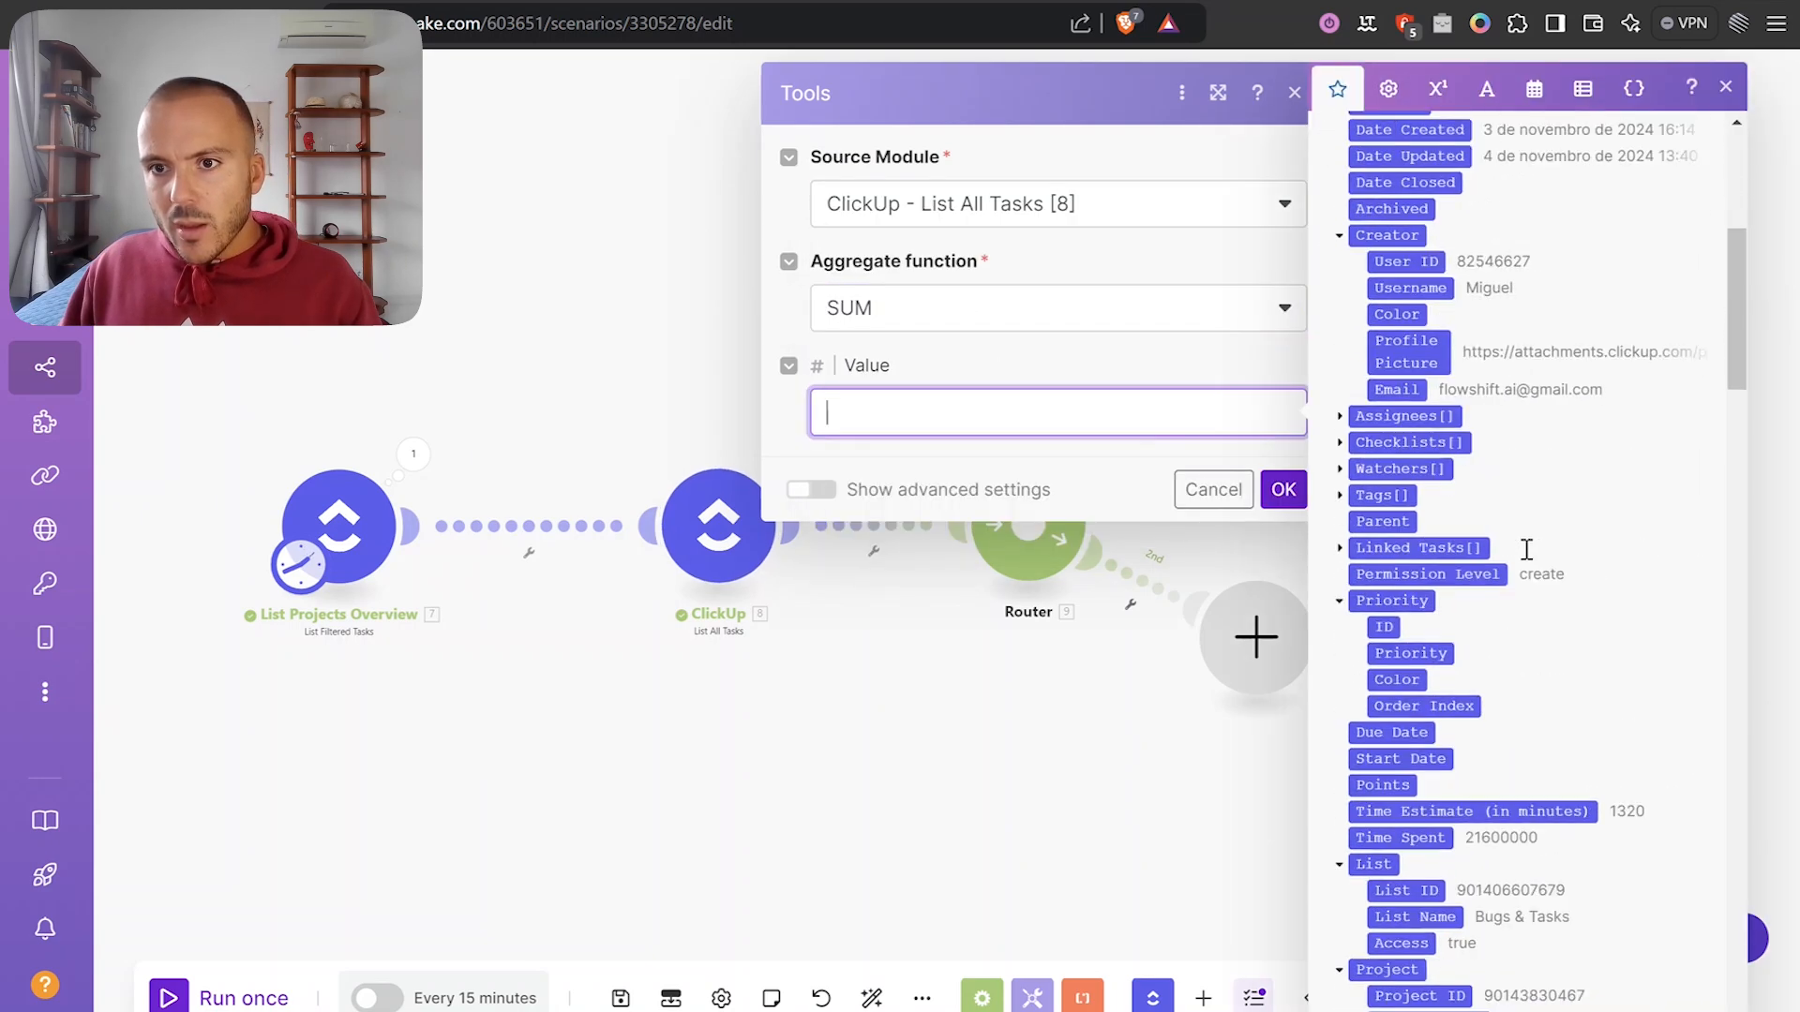
pyautogui.moveTo(1546, 626); pyautogui.dragTo(1022, 417)
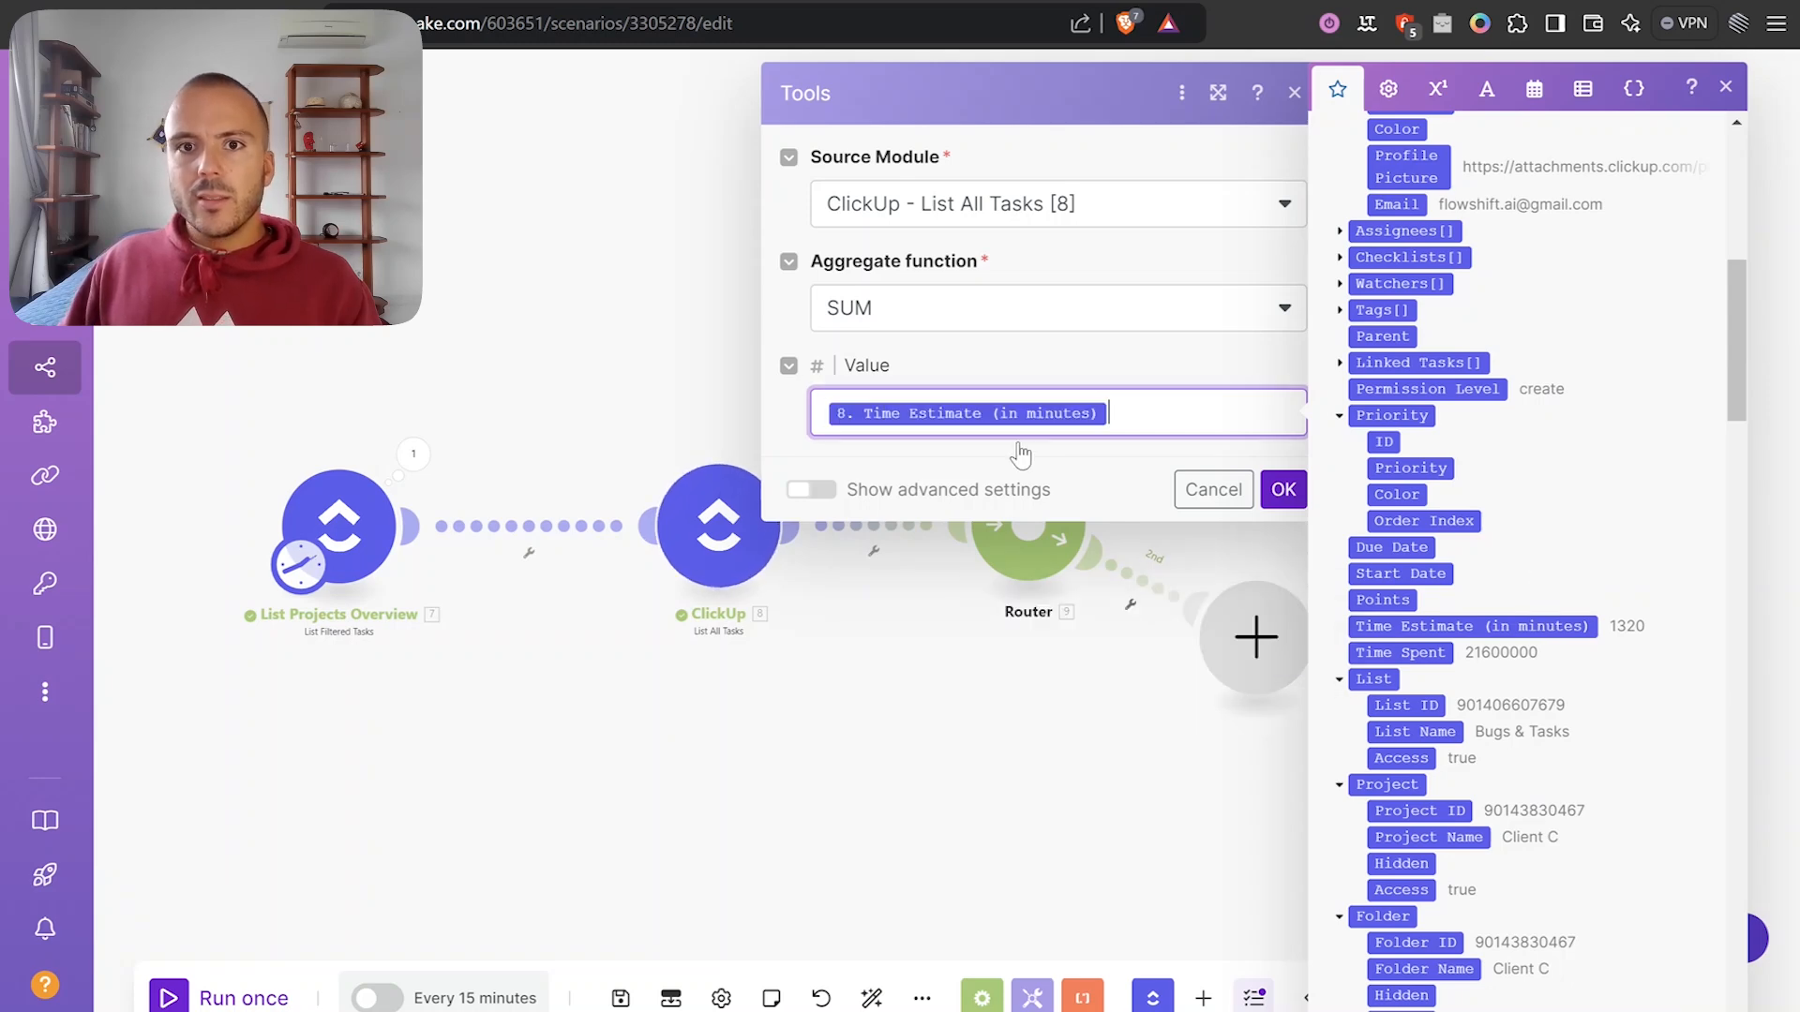
pyautogui.click(1144, 412)
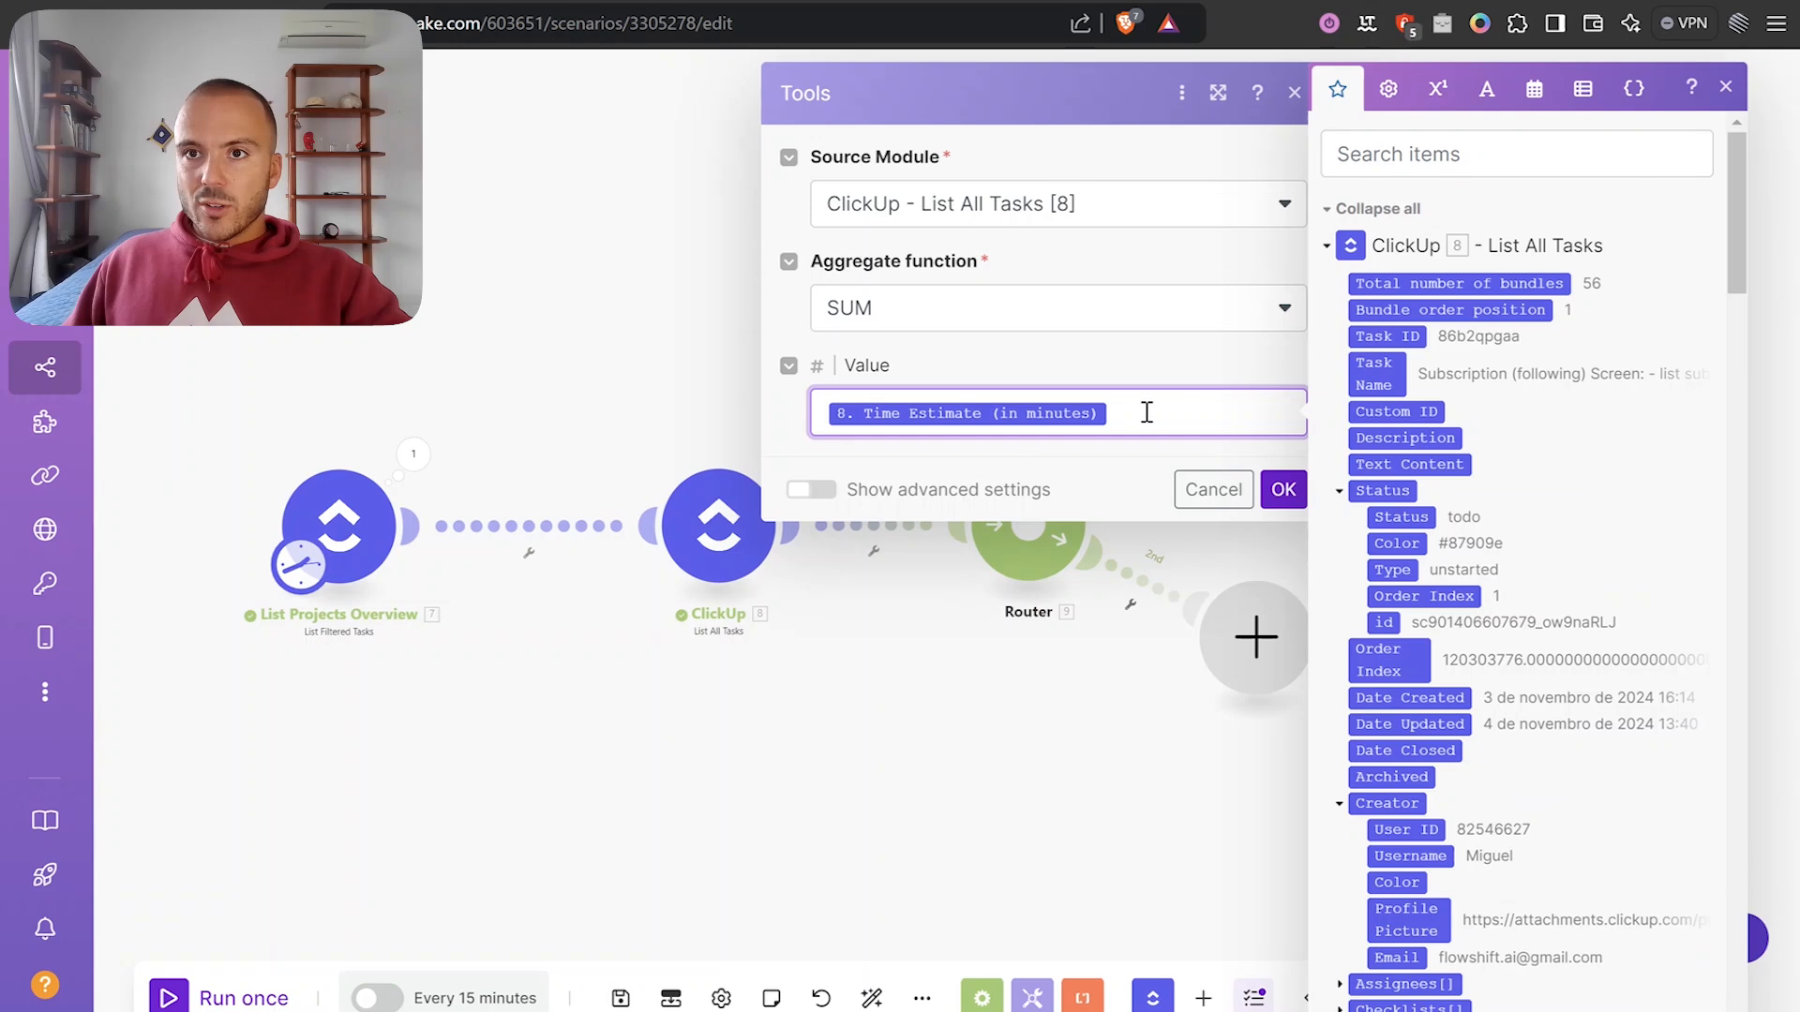
pyautogui.click(1431, 91)
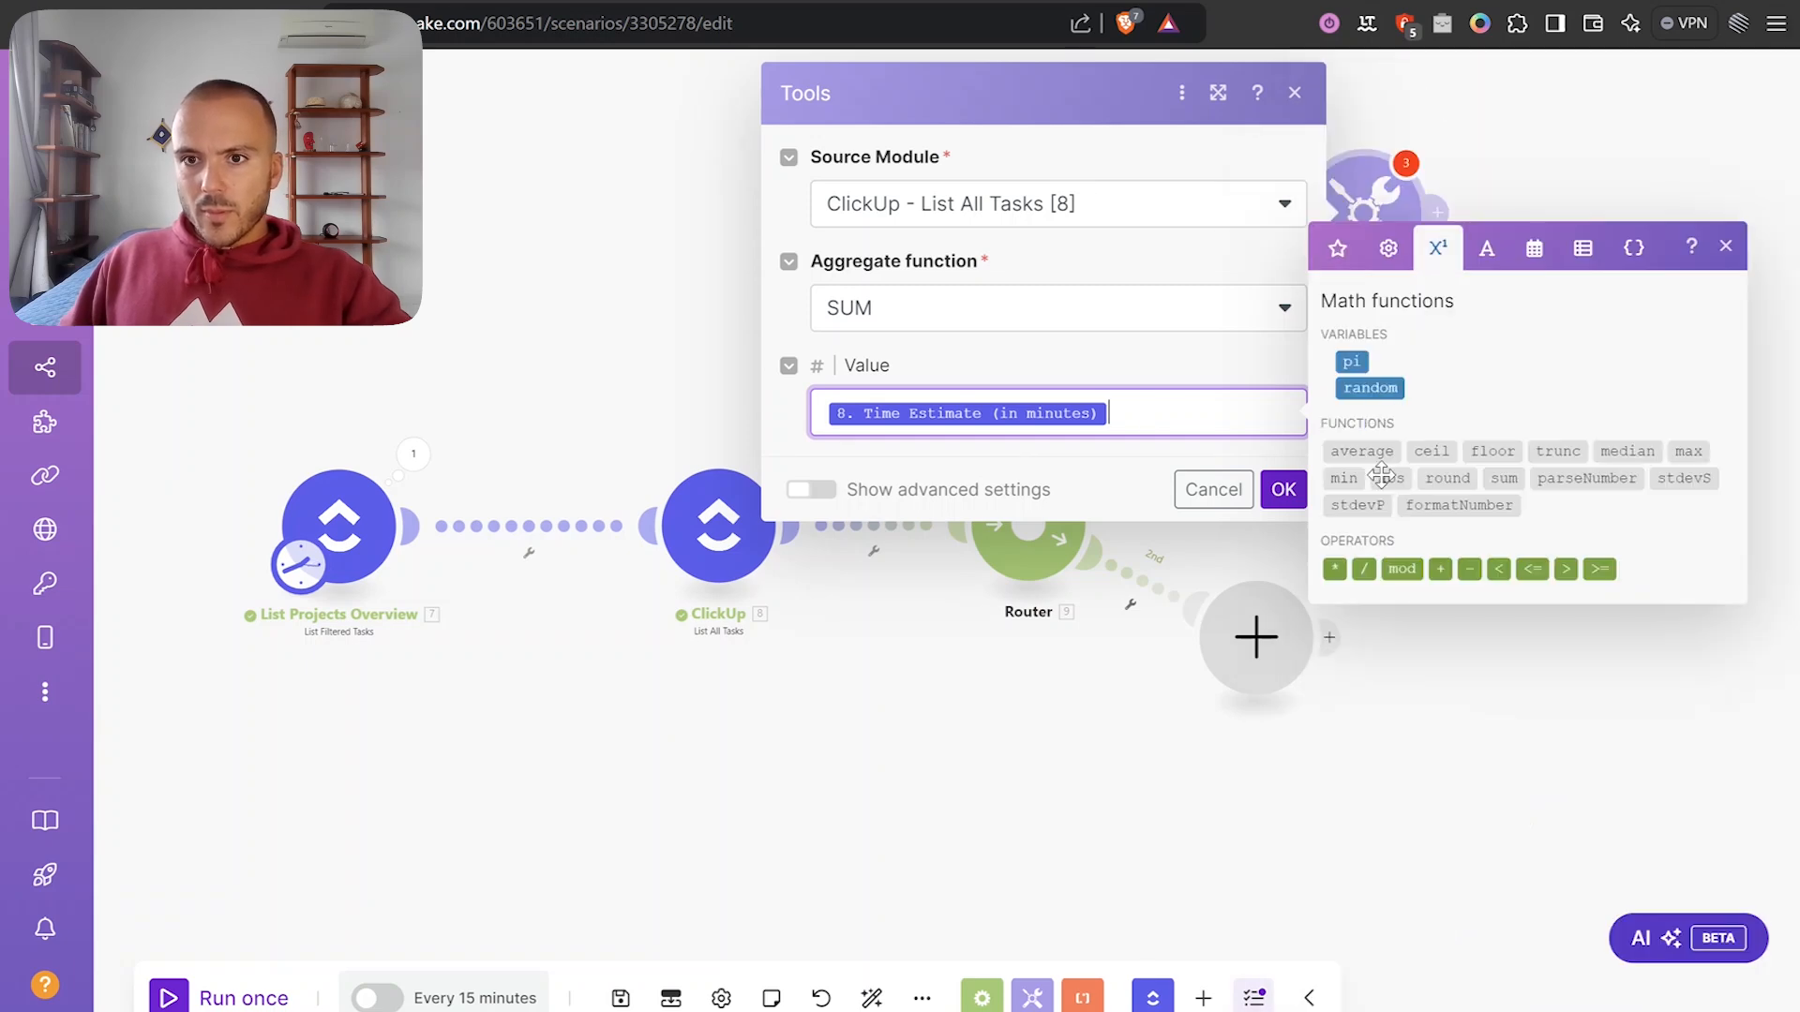
pyautogui.moveTo(1362, 569); pyautogui.dragTo(1142, 430)
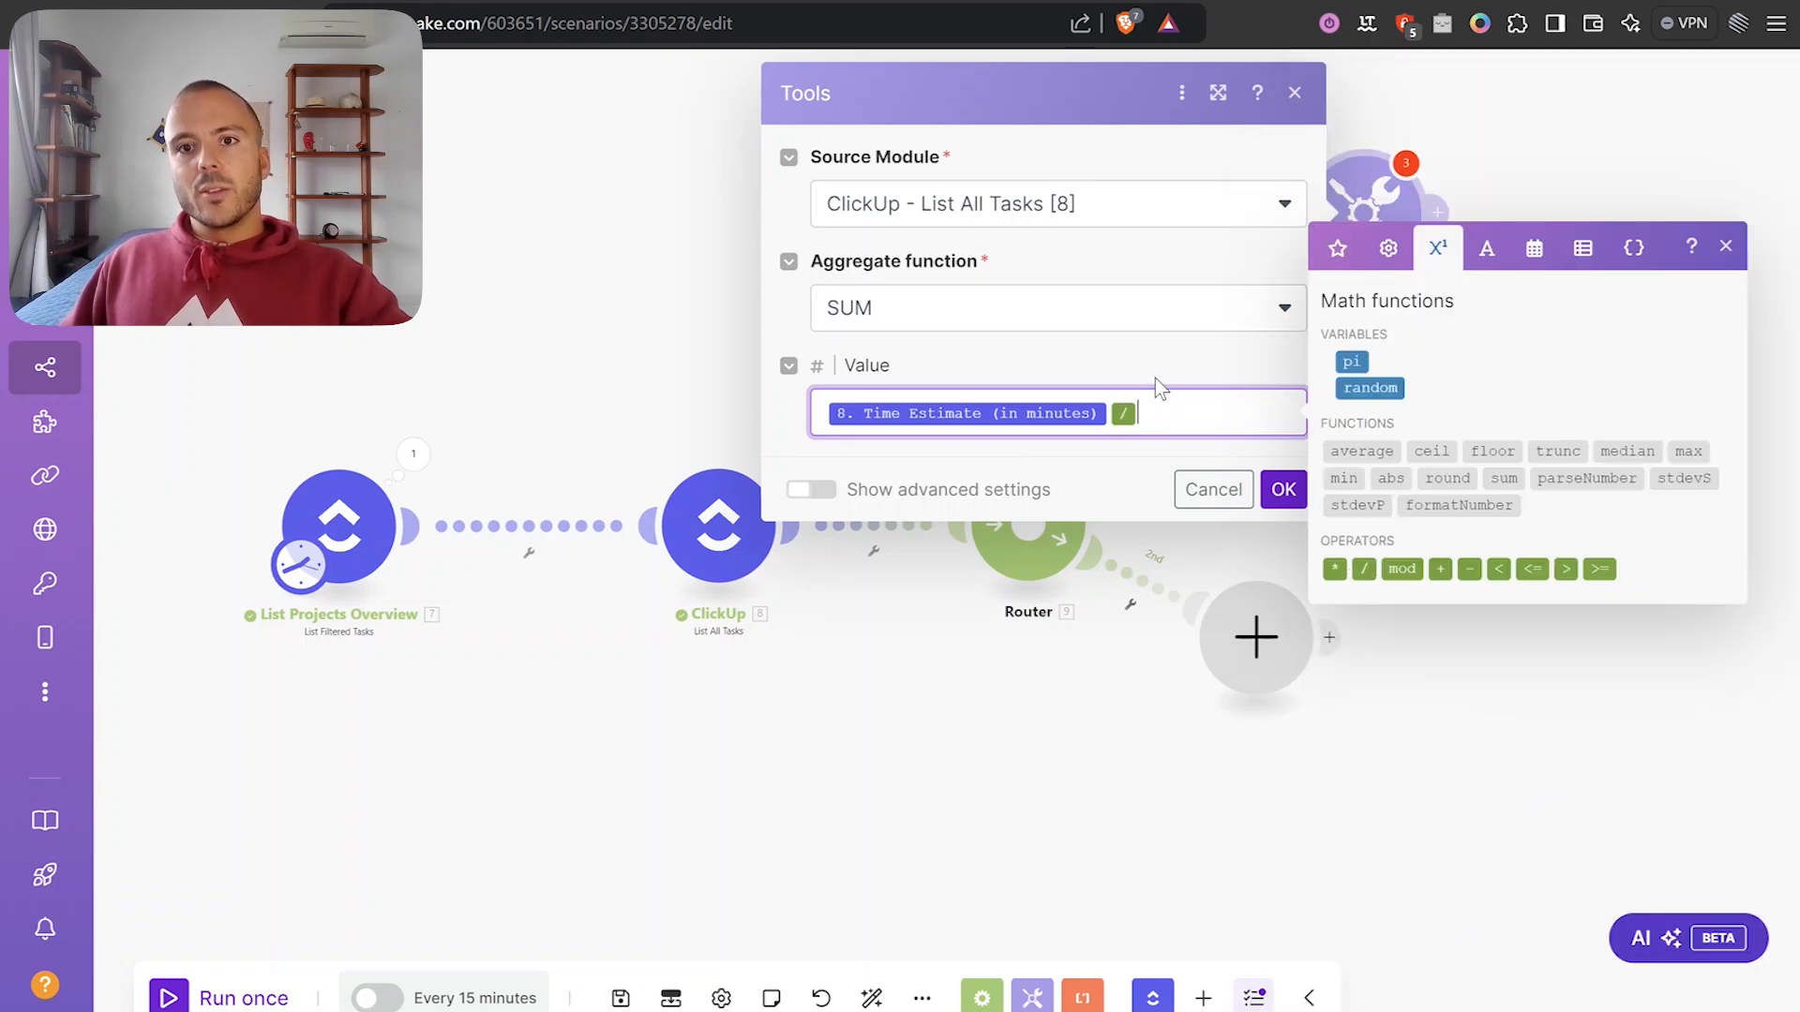
pyautogui.click(1157, 410)
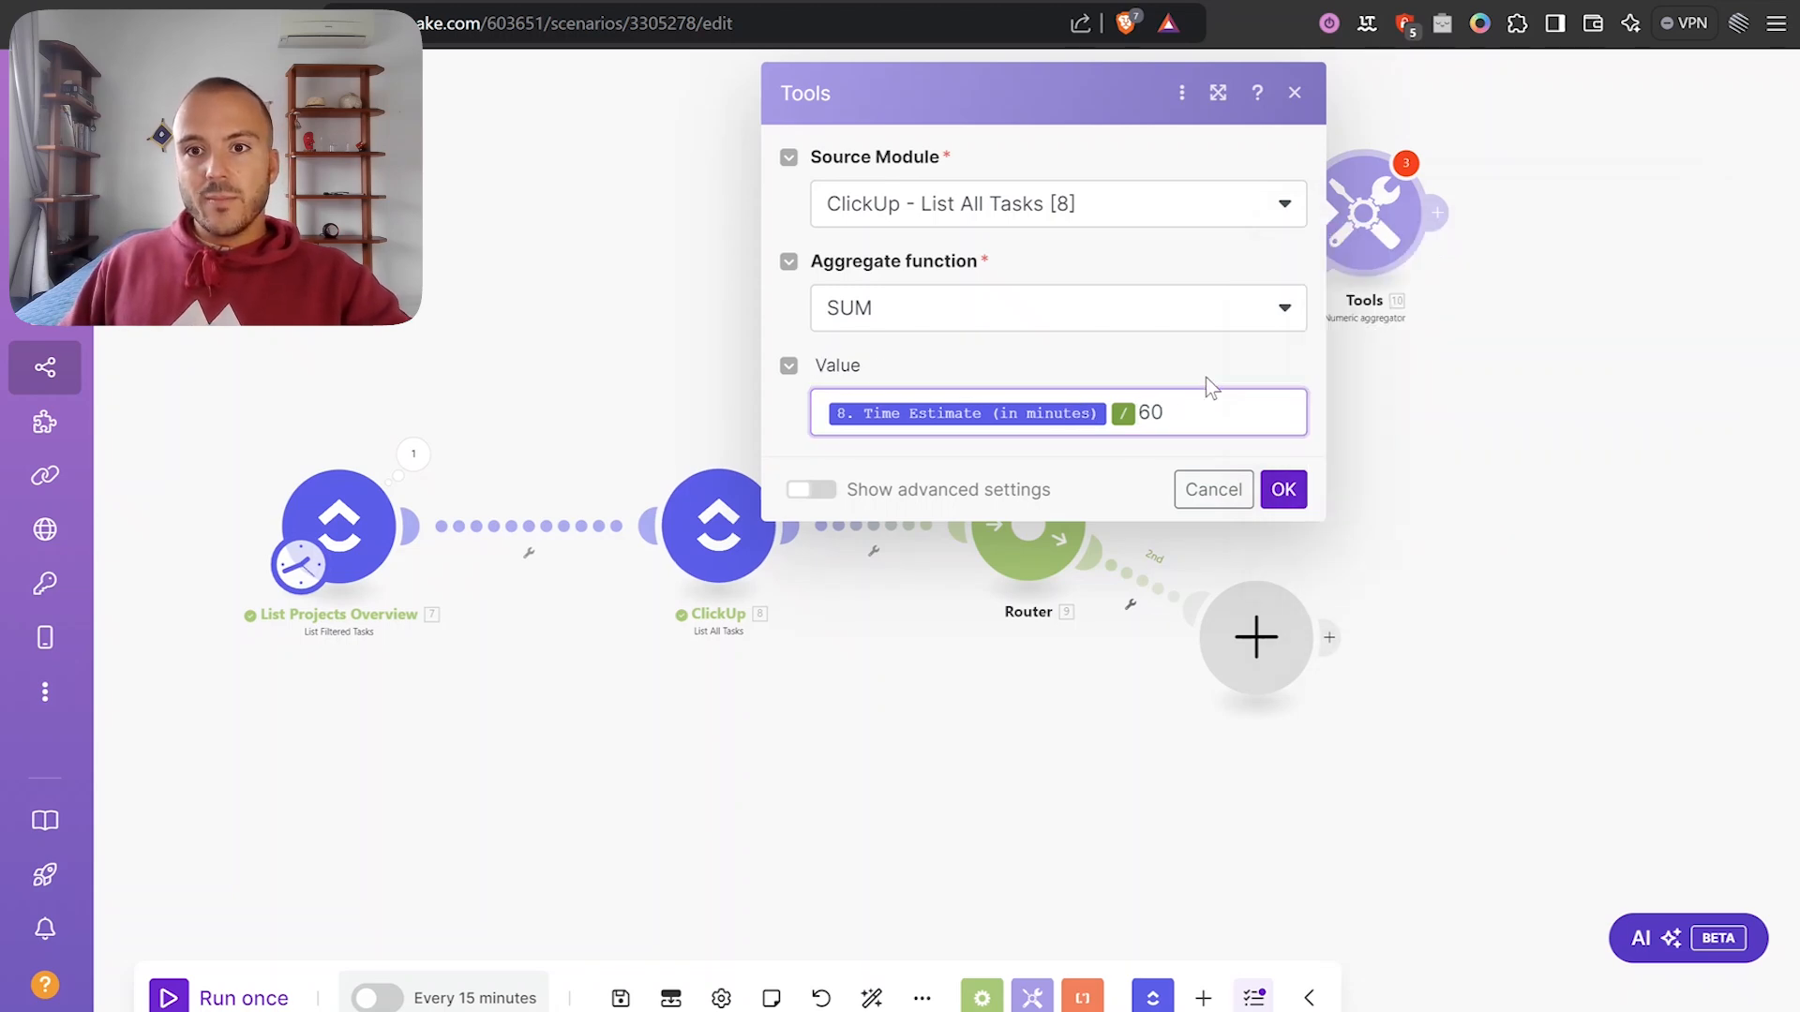
pyautogui.click(1282, 489)
# Rename the ClickUp task-list module to 'List Delivery Tasks'.
pyautogui.moveTo(1459, 498); pyautogui.dragTo(1357, 471)
pyautogui.moveTo(1134, 631); pyautogui.dragTo(1279, 615)
pyautogui.rightClick(601, 509)
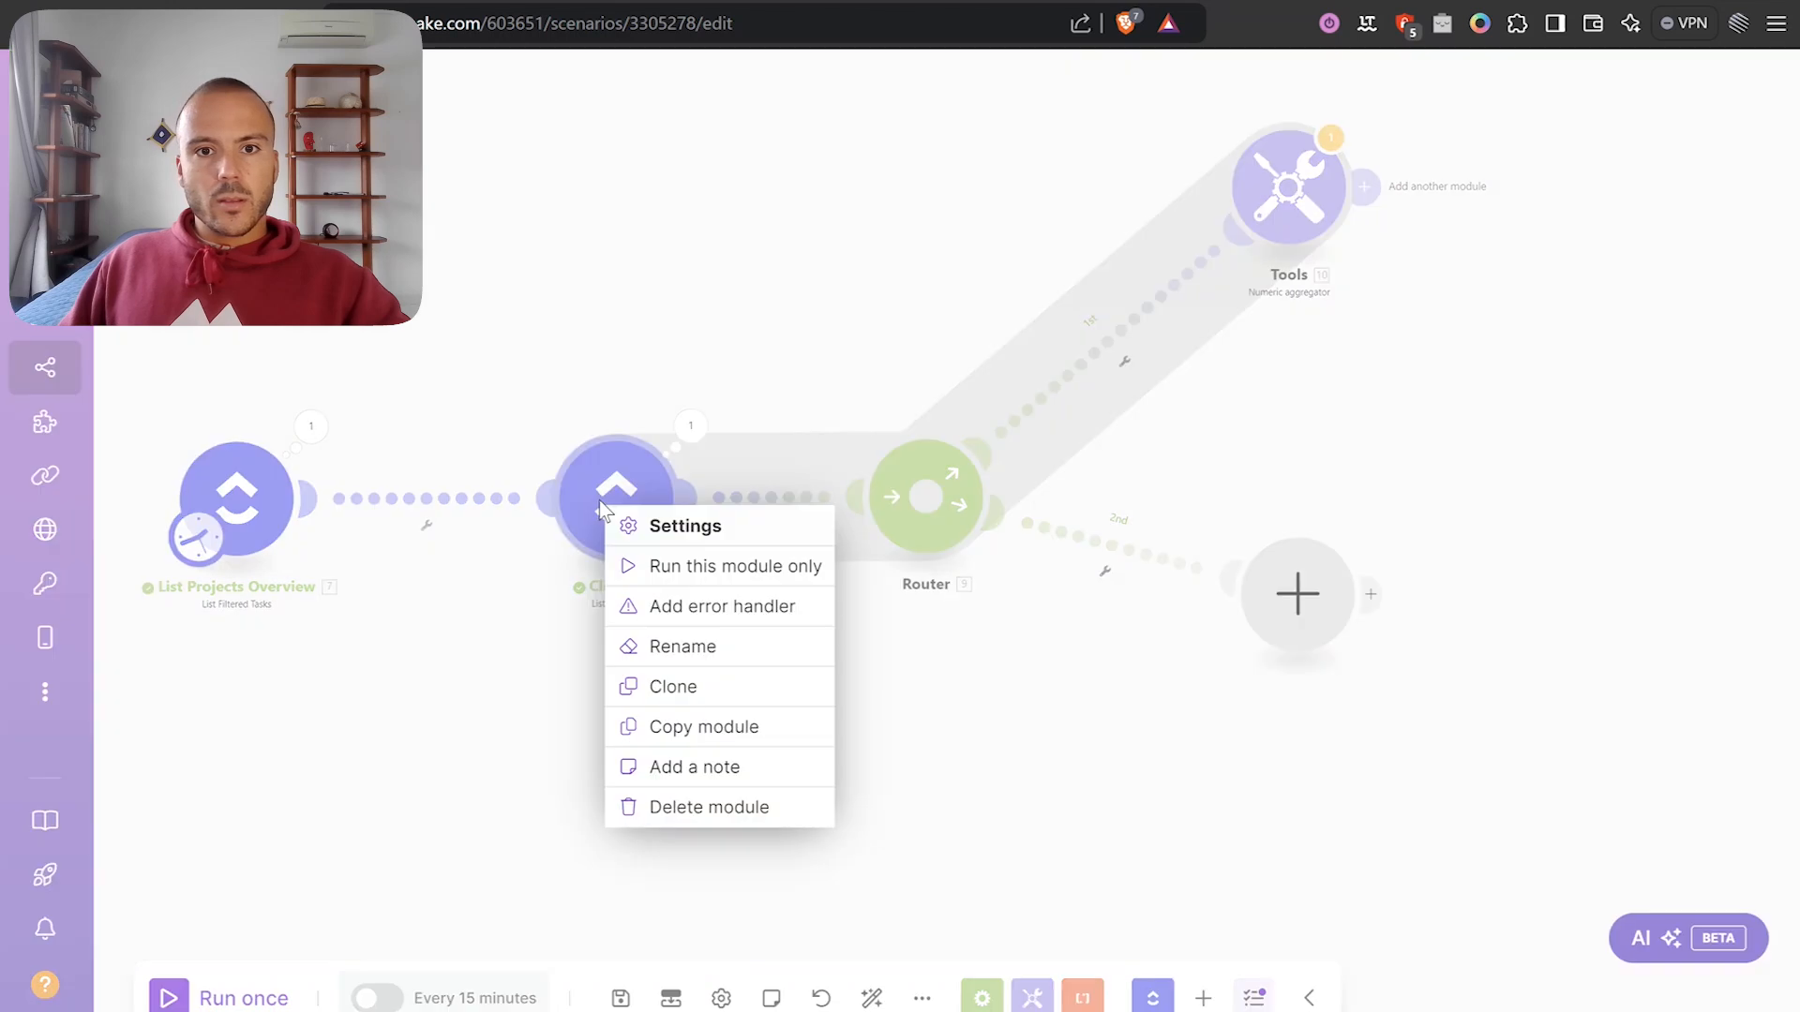
pyautogui.click(741, 639)
pyautogui.write('List Delivery Tasks')
pyautogui.press('Return')
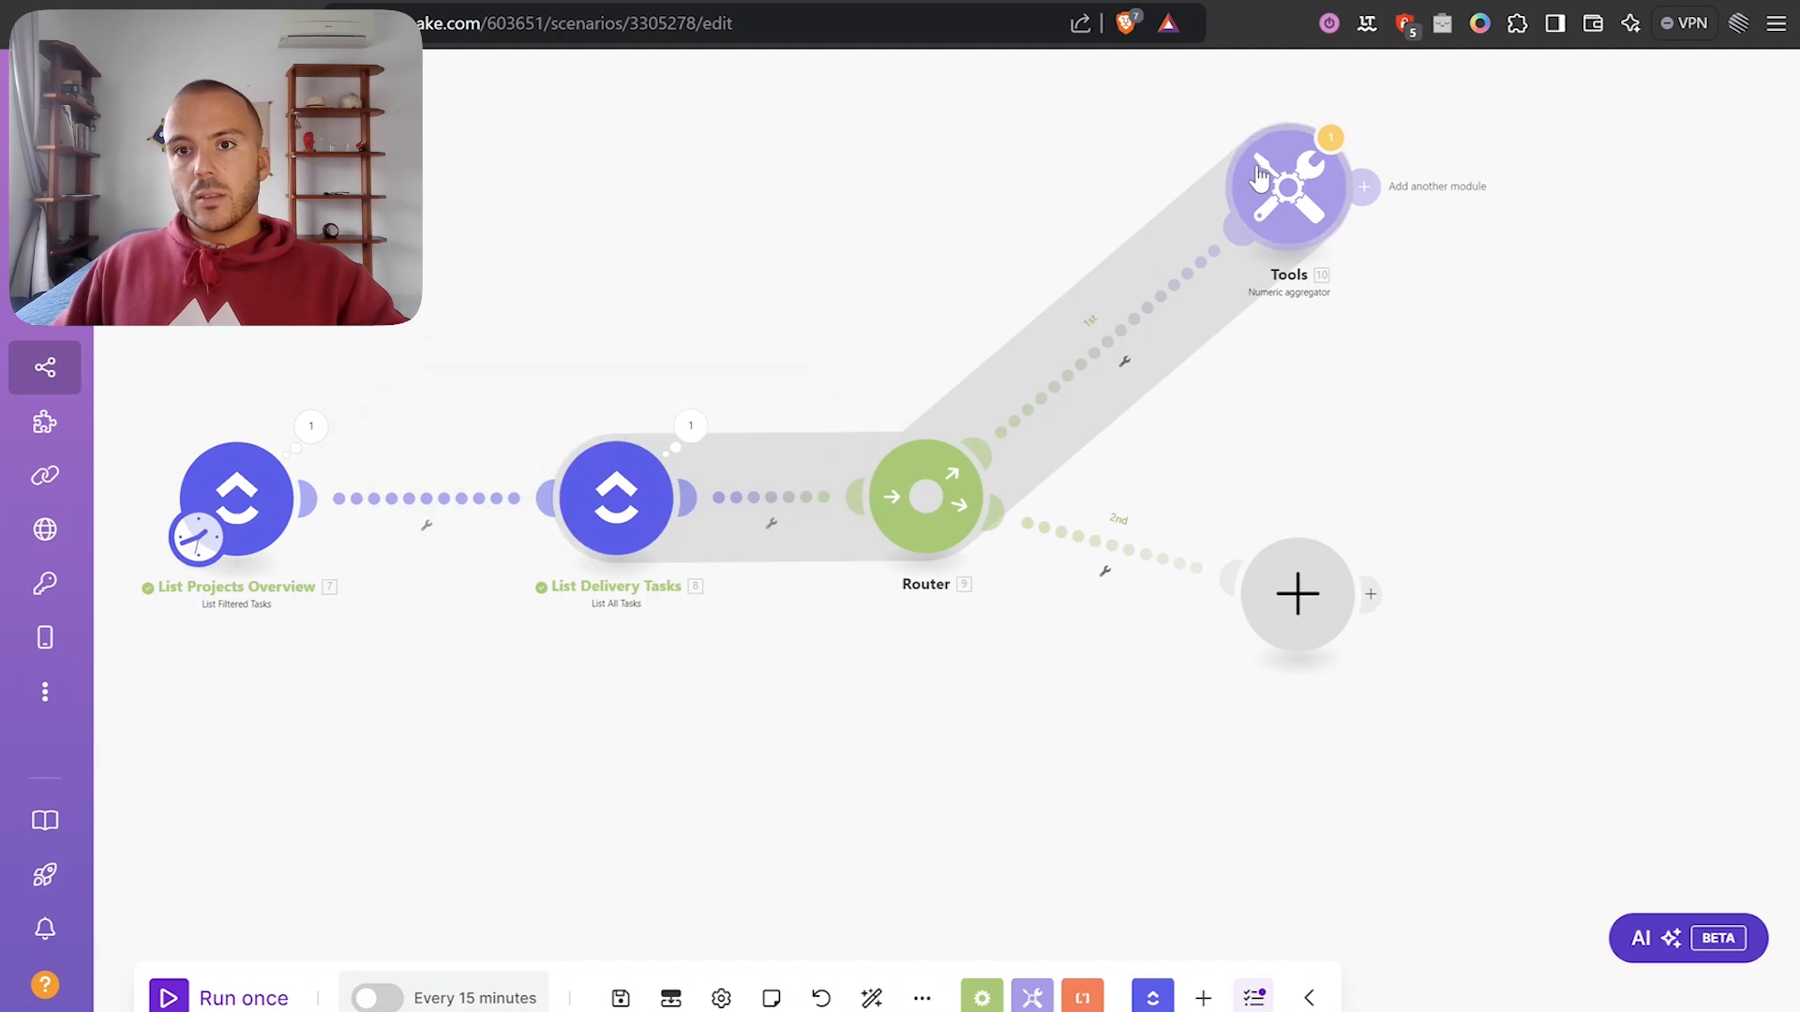
# Rename the route 1 aggregator to 'Sum Time Estimates'.
pyautogui.rightClick(1318, 171)
pyautogui.click(1390, 291)
pyautogui.write('Sum Time Es')
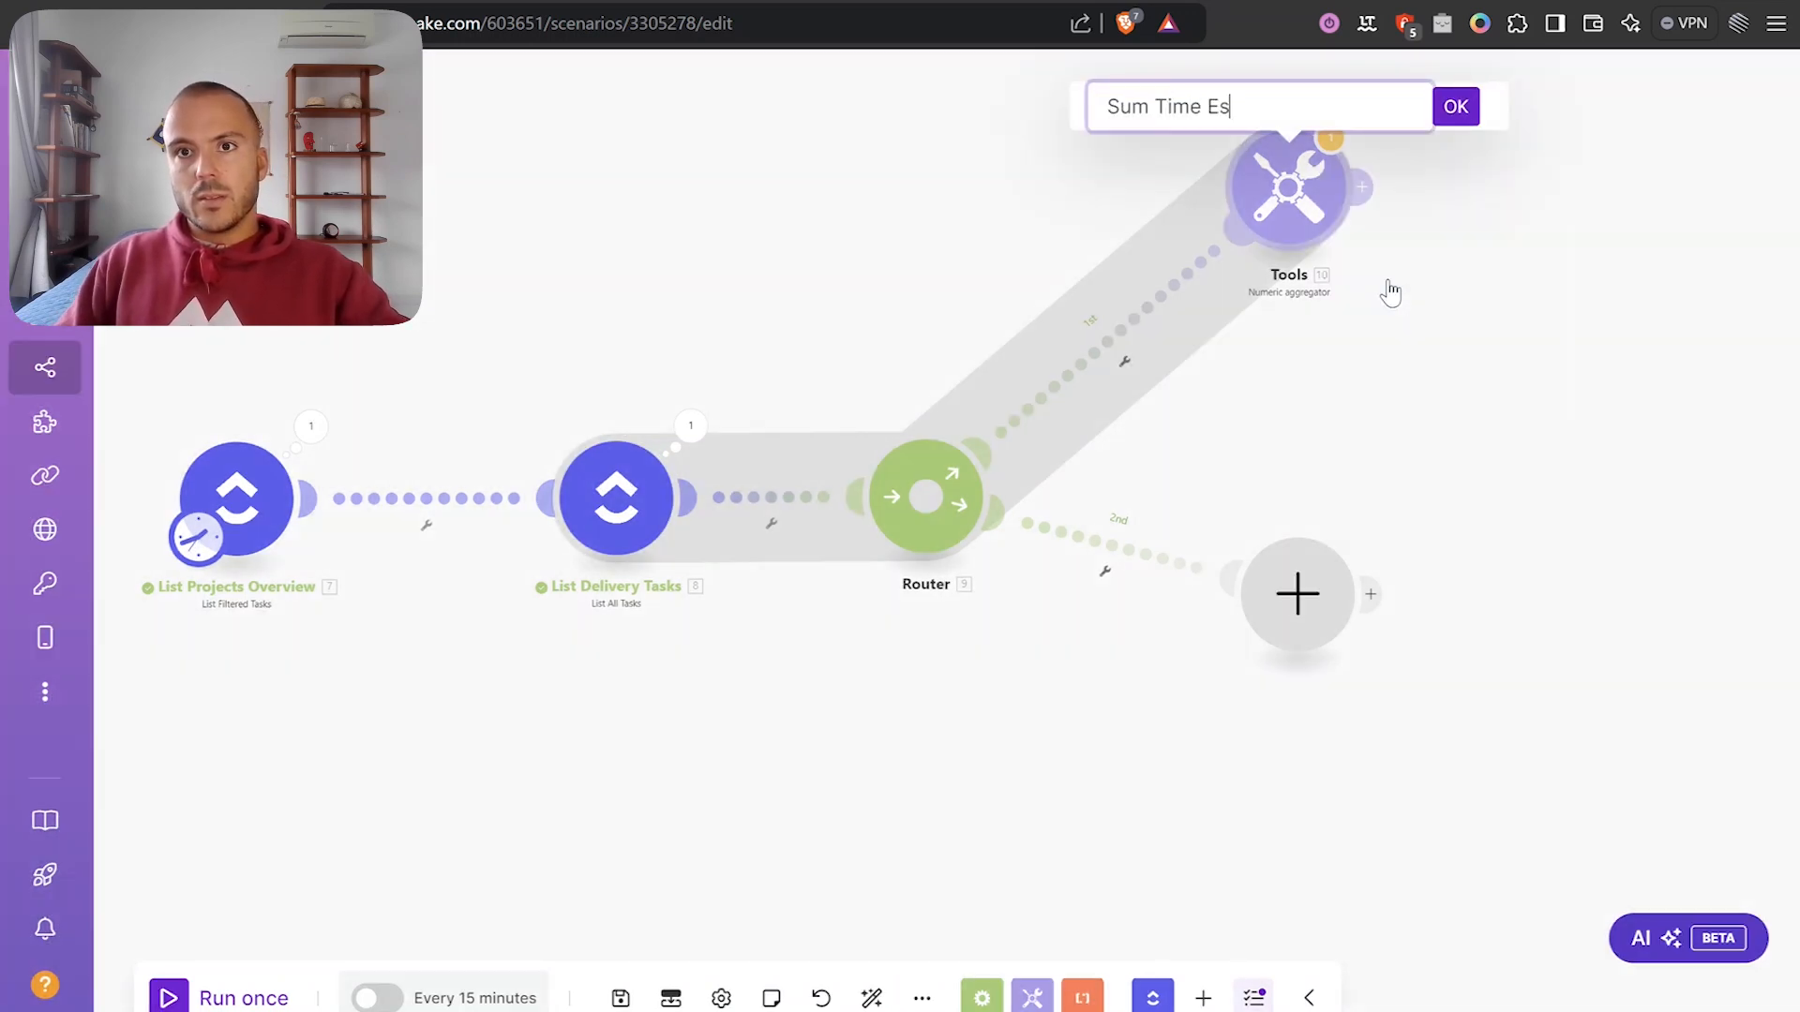
pyautogui.write('timates')
pyautogui.press('Return')
pyautogui.scroll(-1, 1347, 306)
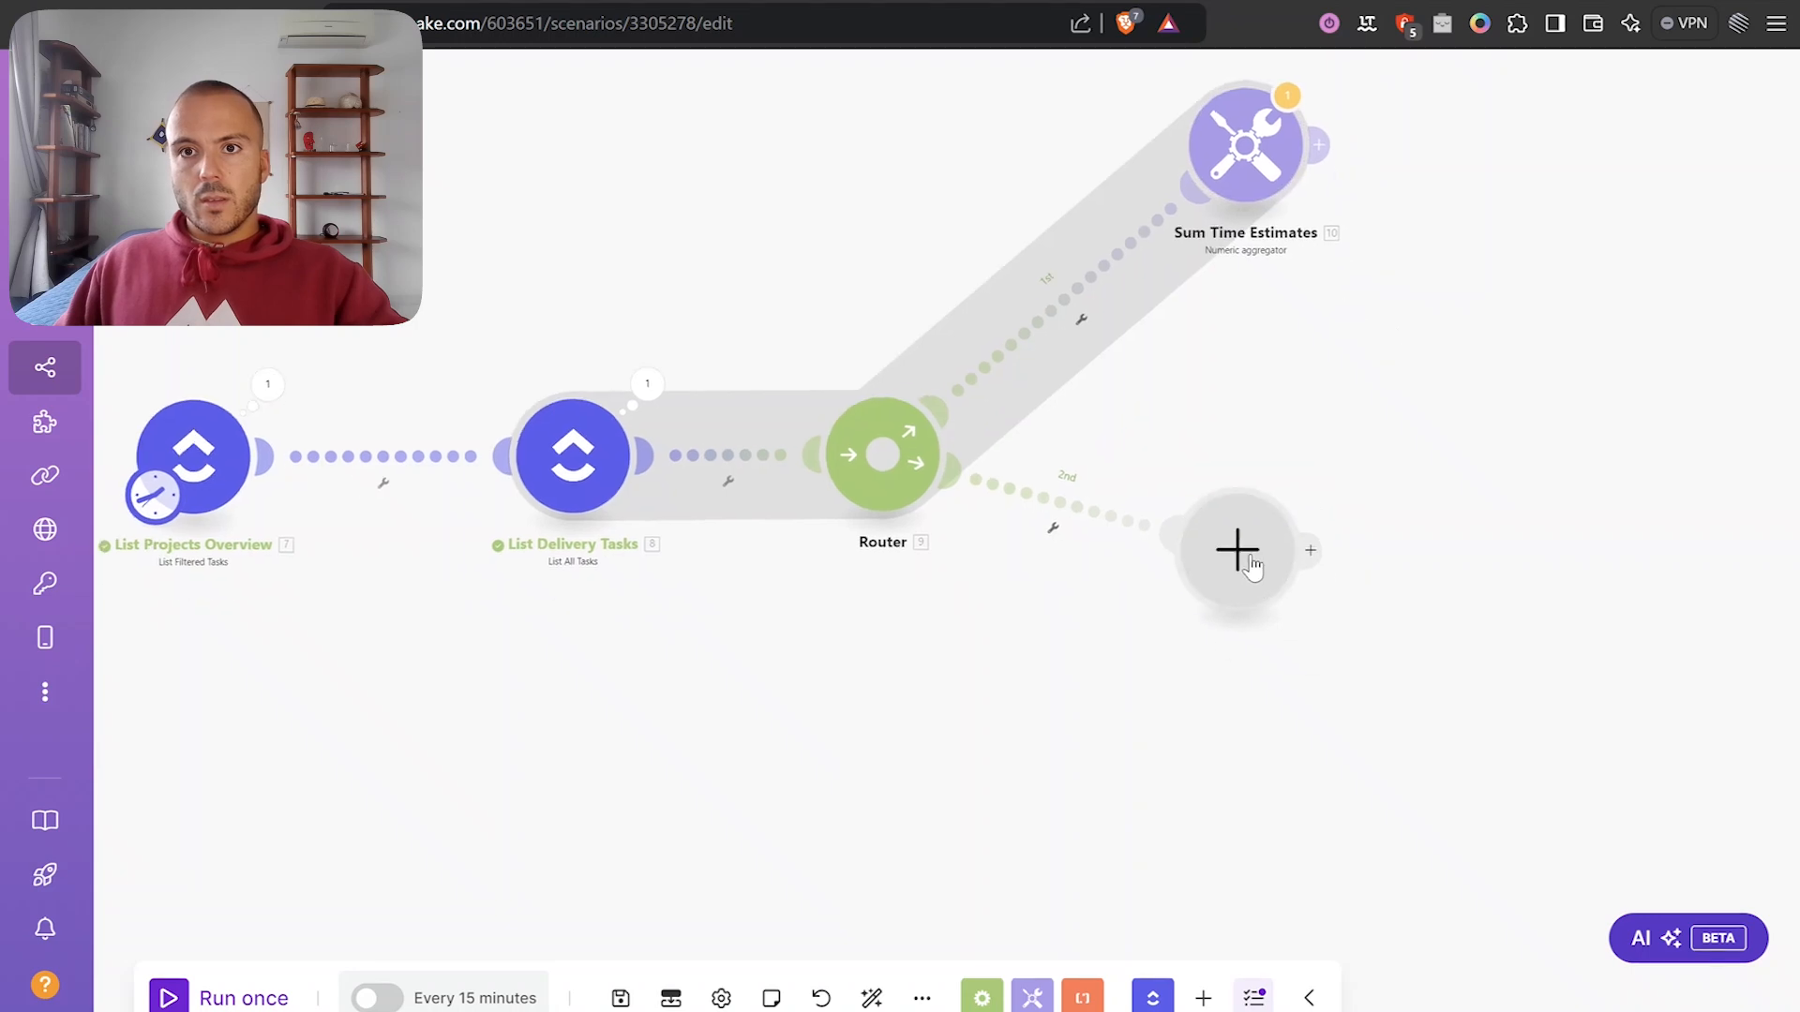
# Add a Numeric aggregator on route 2 summing over the List Delivery Tasks module.
pyautogui.scroll(-3, 1309, 333)
pyautogui.click(1237, 459)
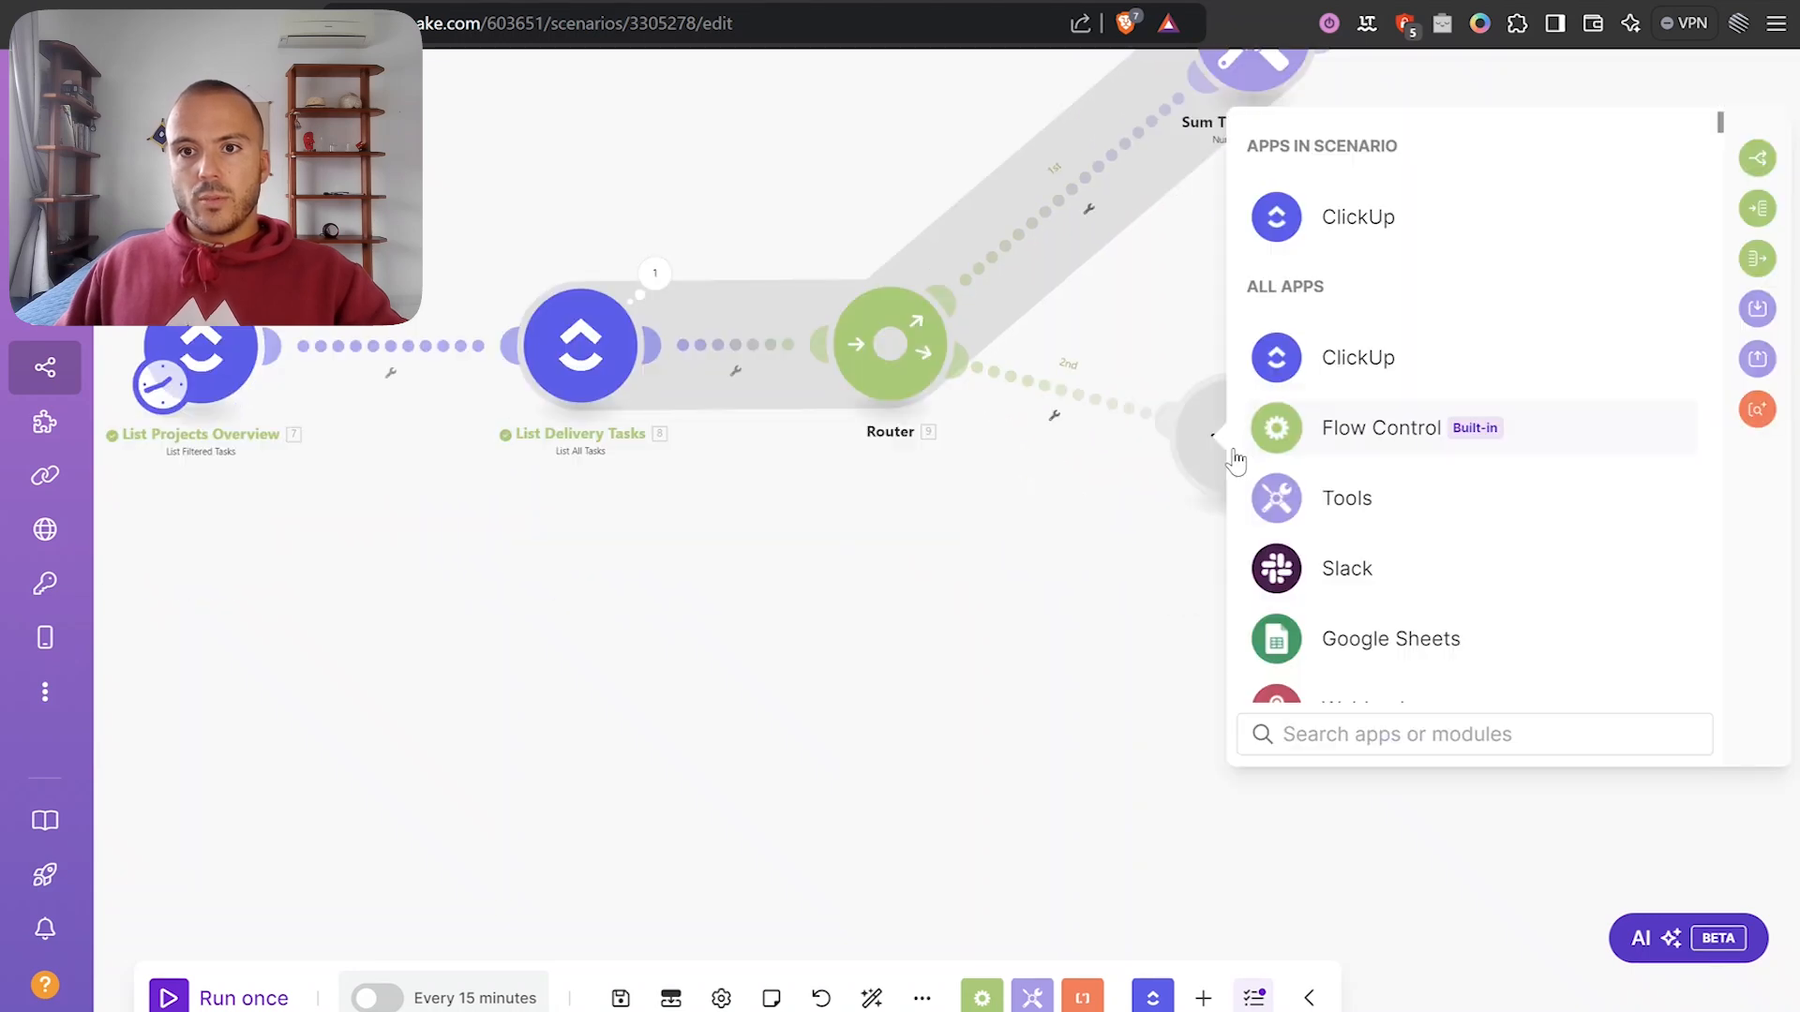
pyautogui.click(1329, 501)
pyautogui.scroll(-5, 1378, 506)
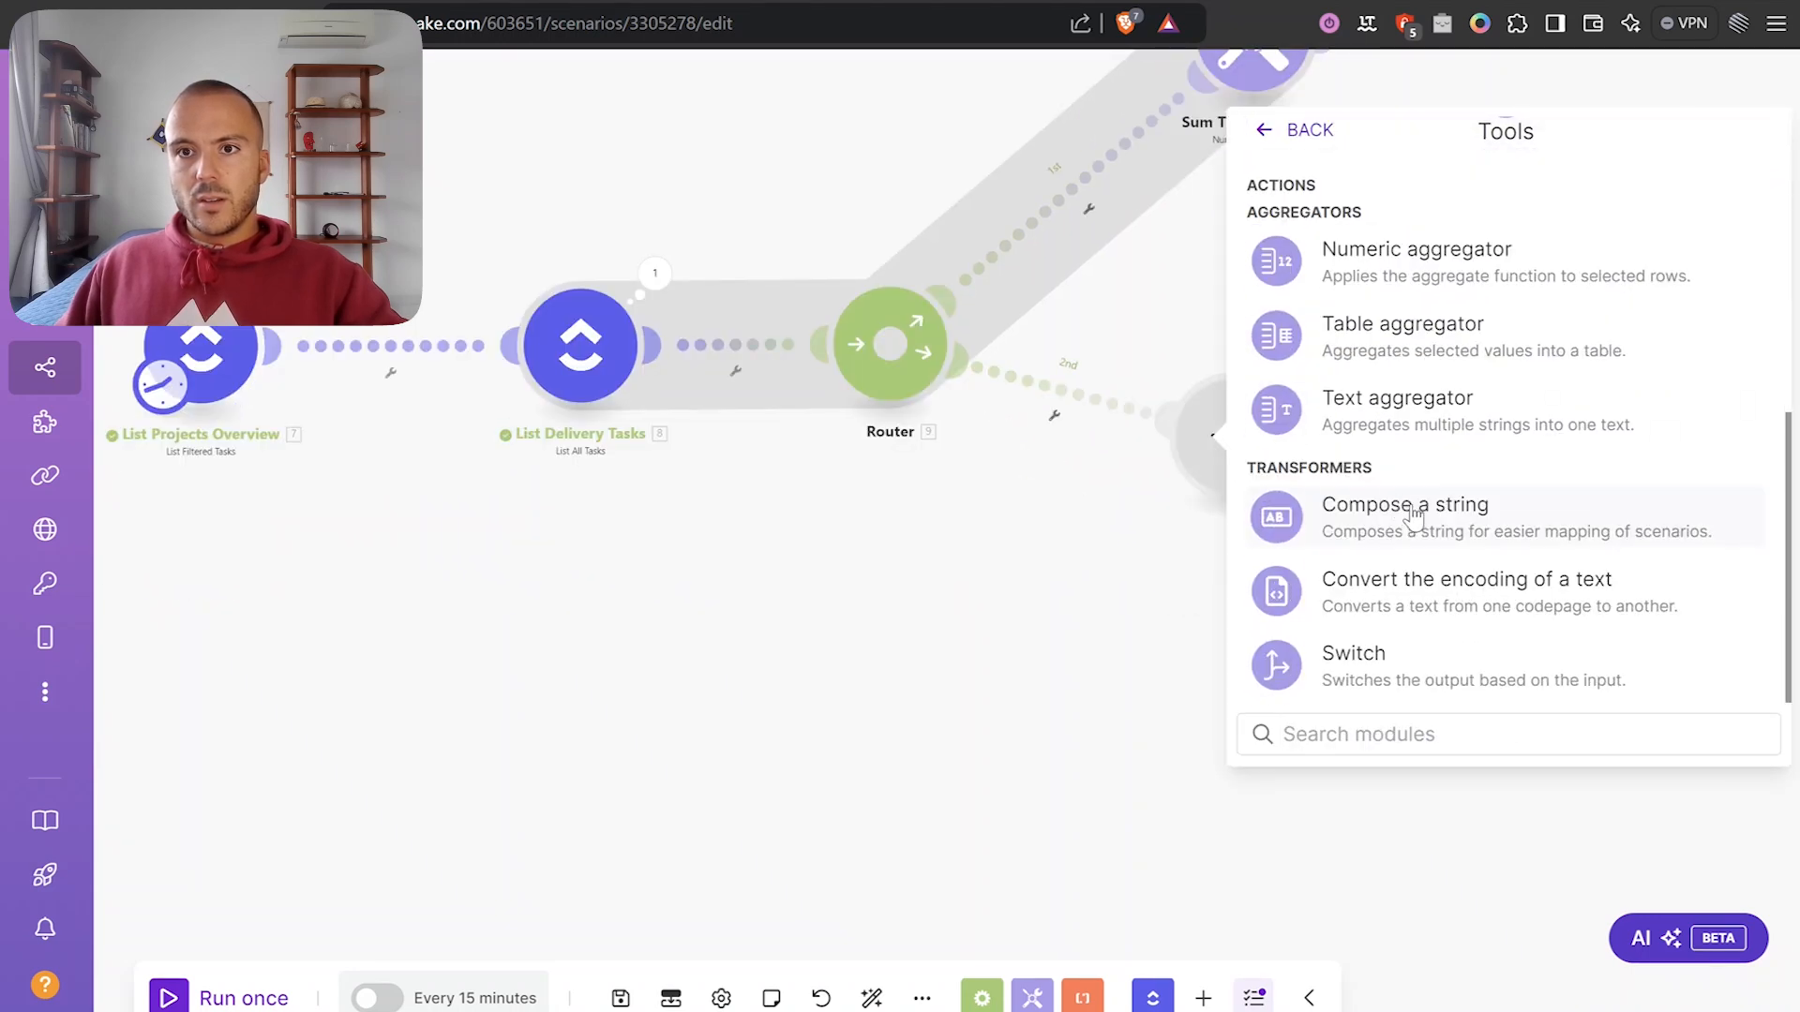
pyautogui.click(1411, 260)
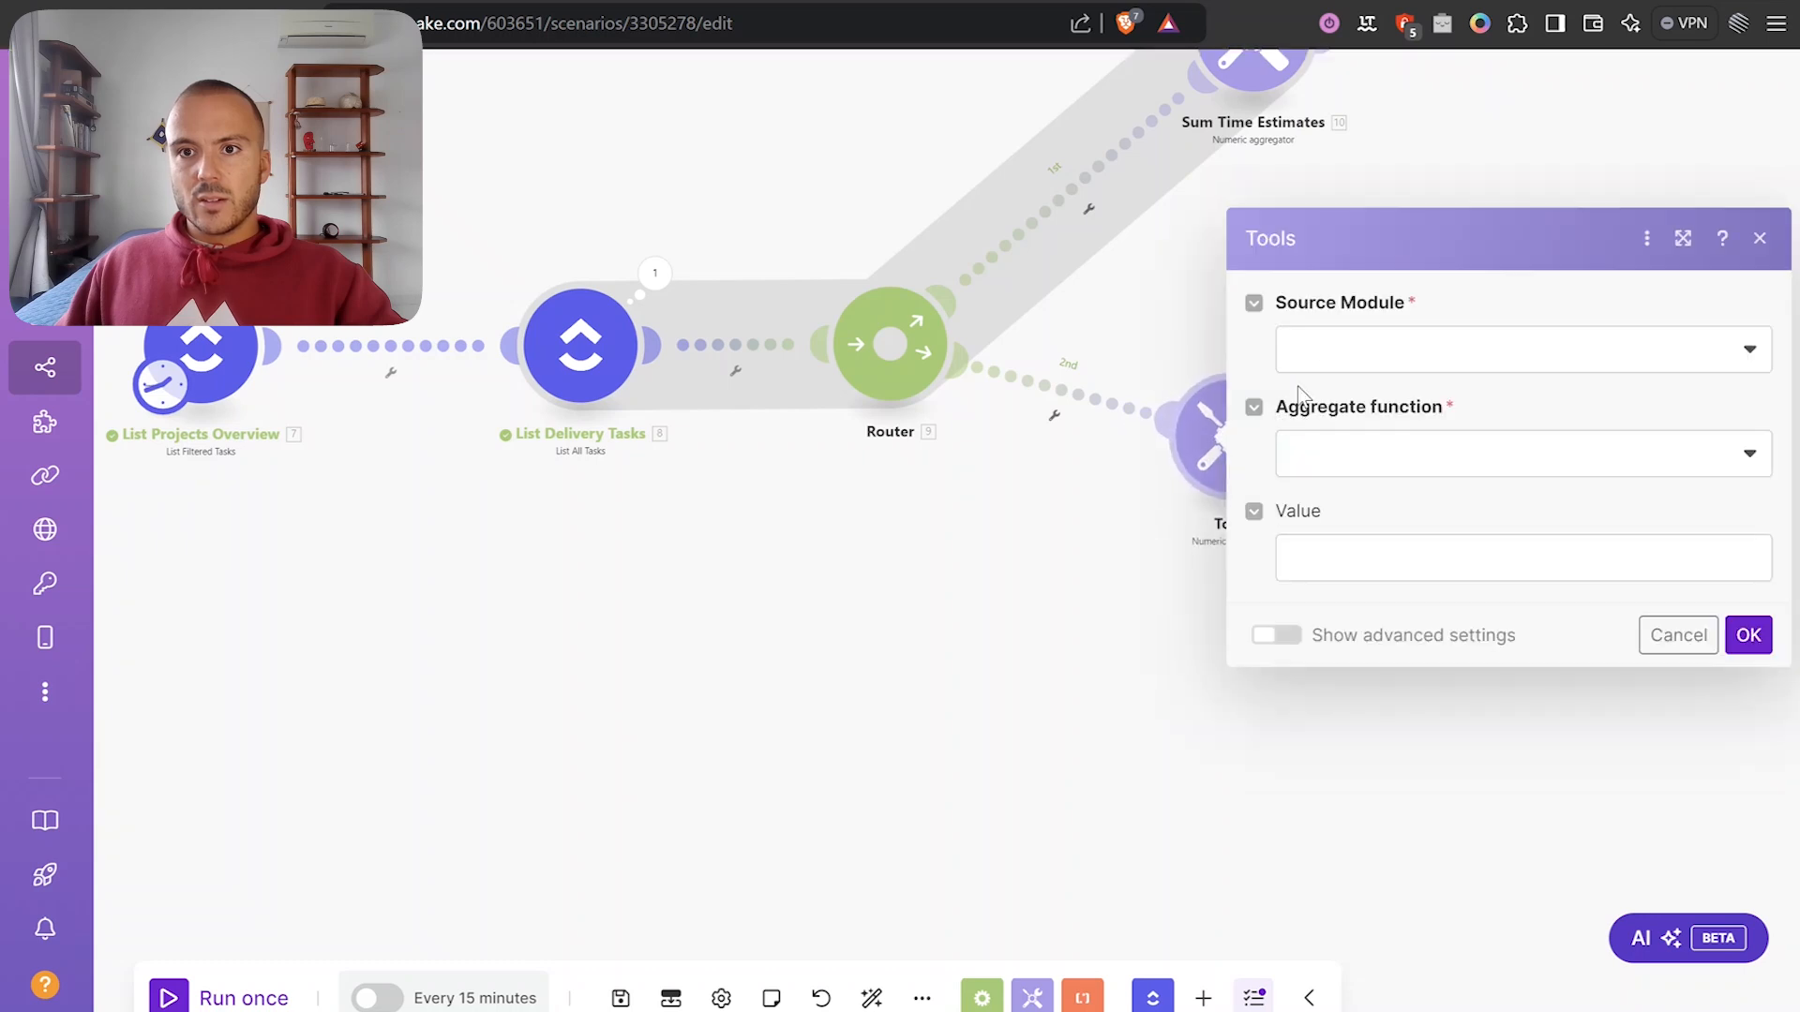
pyautogui.click(1335, 356)
pyautogui.click(1476, 453)
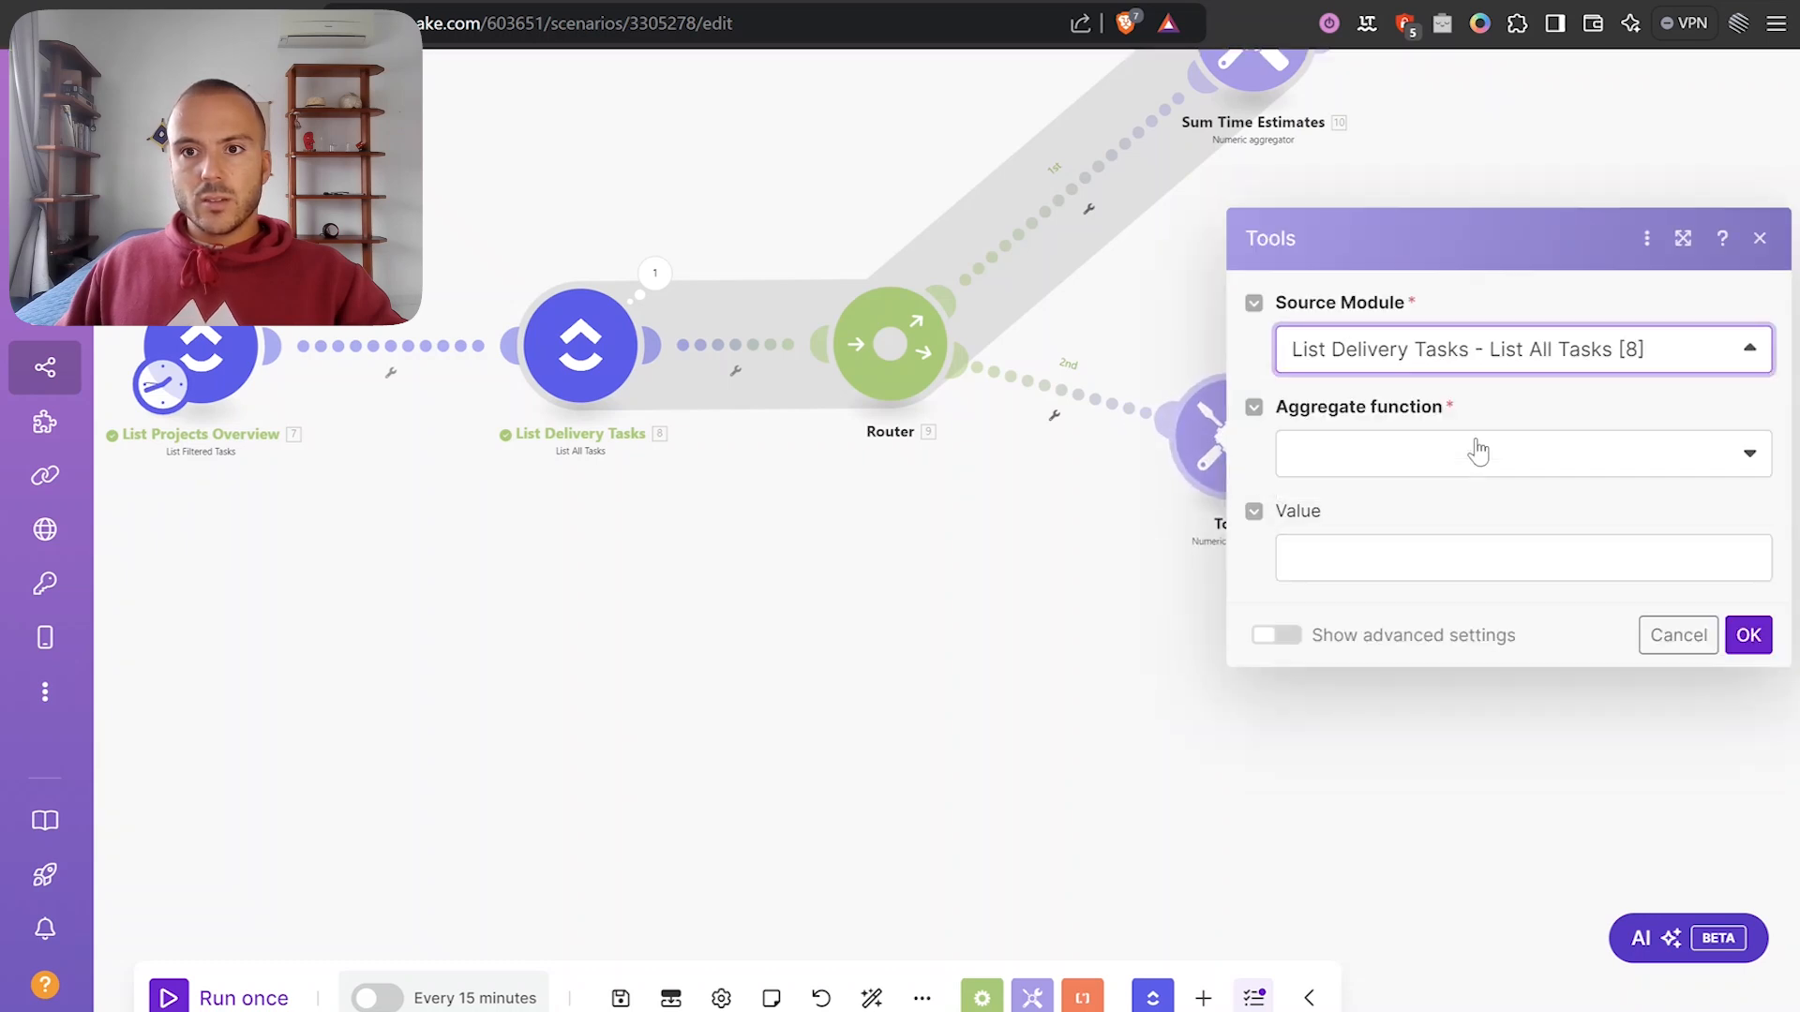
pyautogui.click(1490, 473)
pyautogui.click(1356, 540)
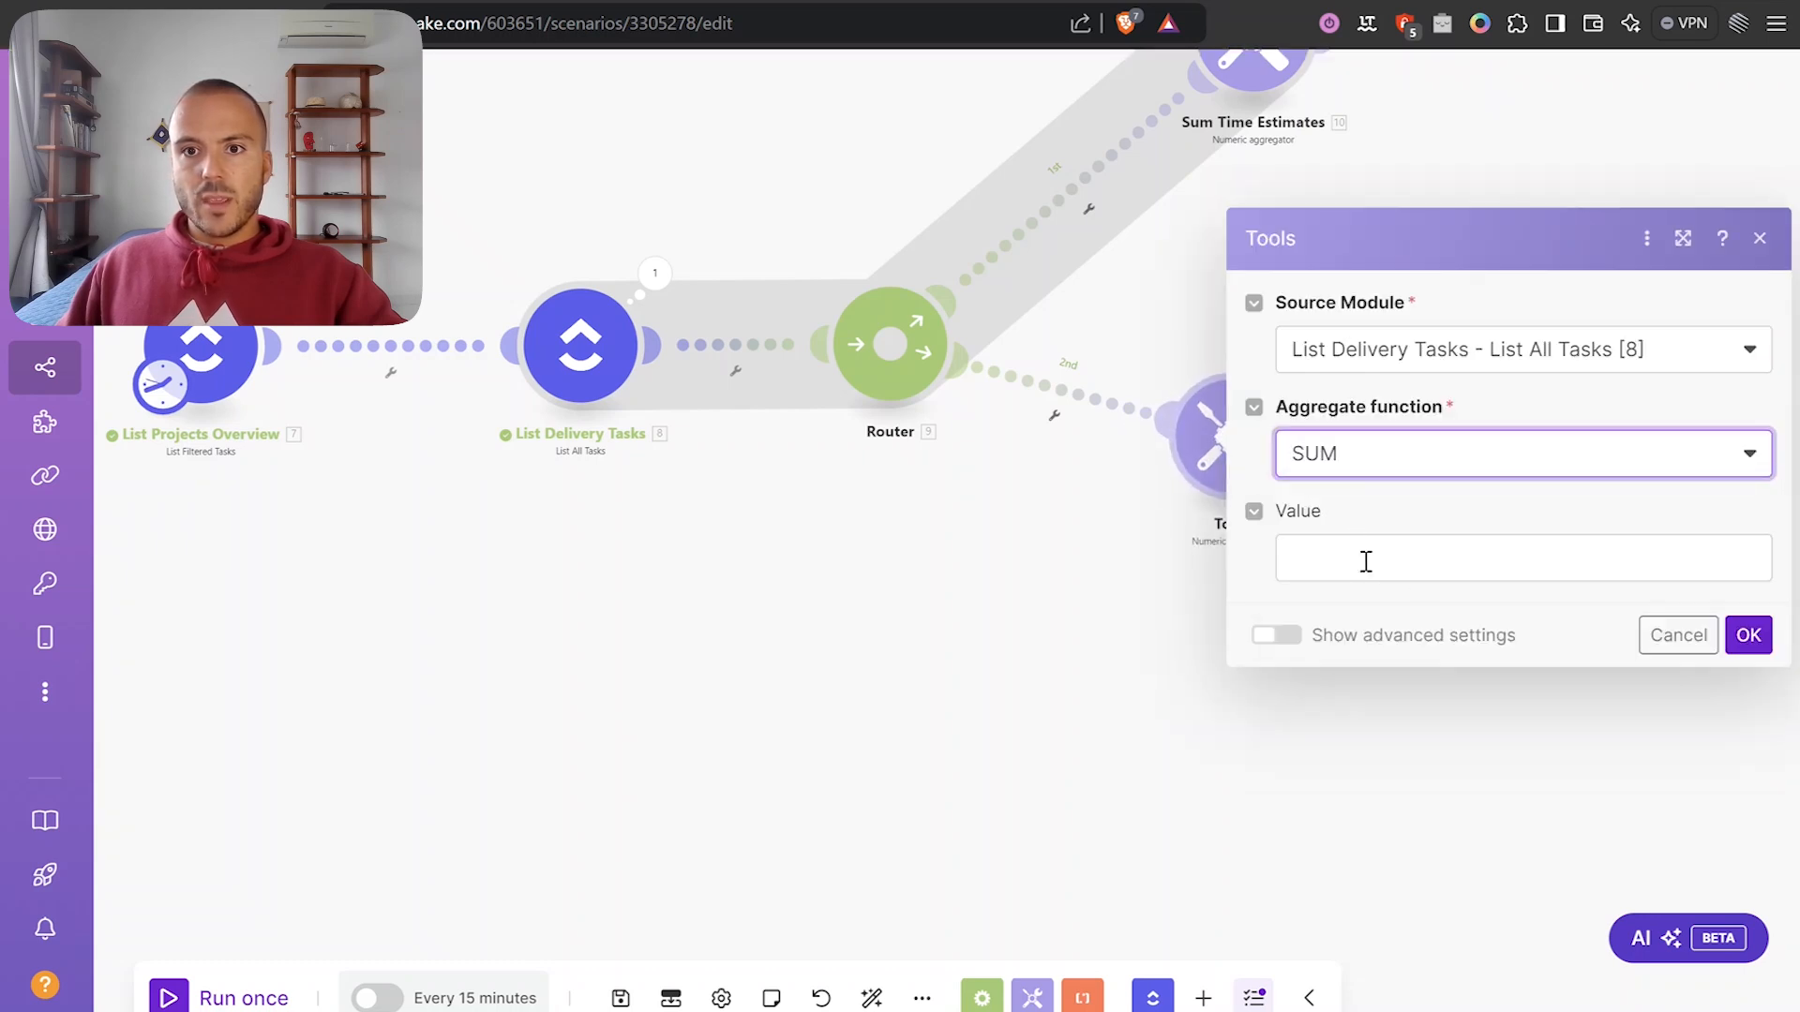
# Set the value to Time Spent followed by a division operator.
pyautogui.click(1366, 559)
pyautogui.scroll(-3, 1077, 569)
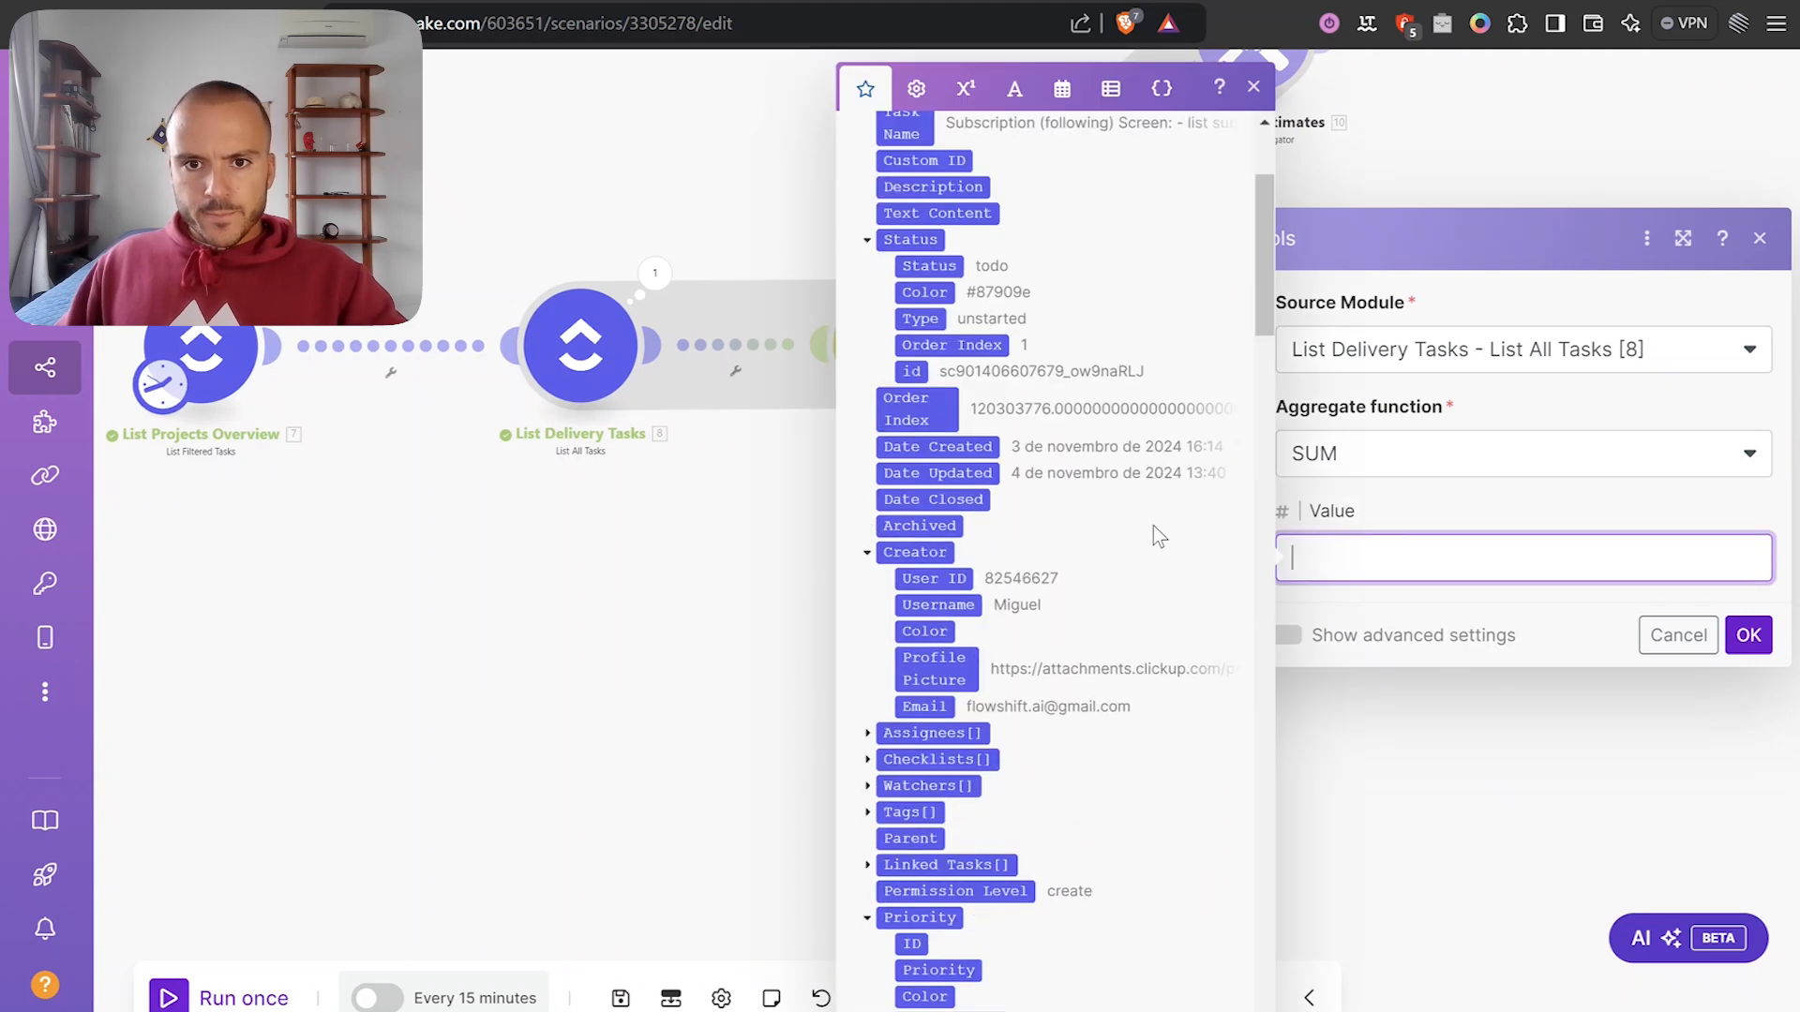
pyautogui.scroll(-7, 1153, 532)
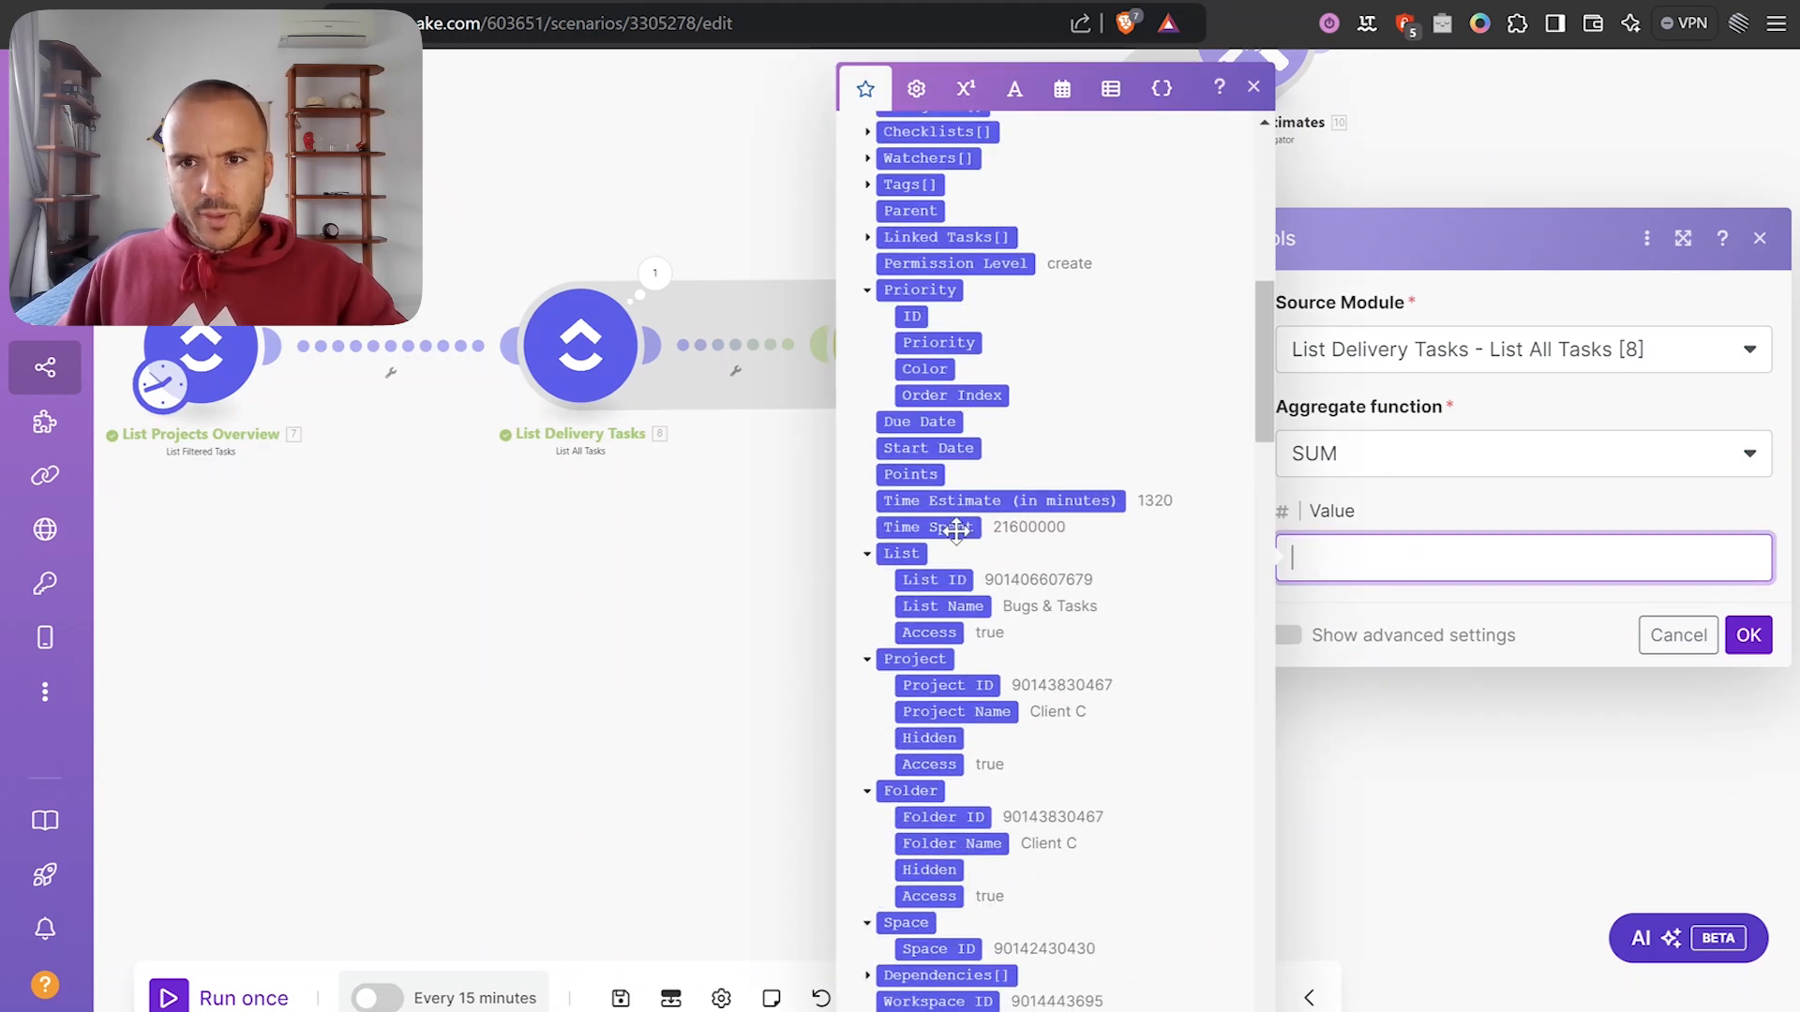
pyautogui.click(955, 530)
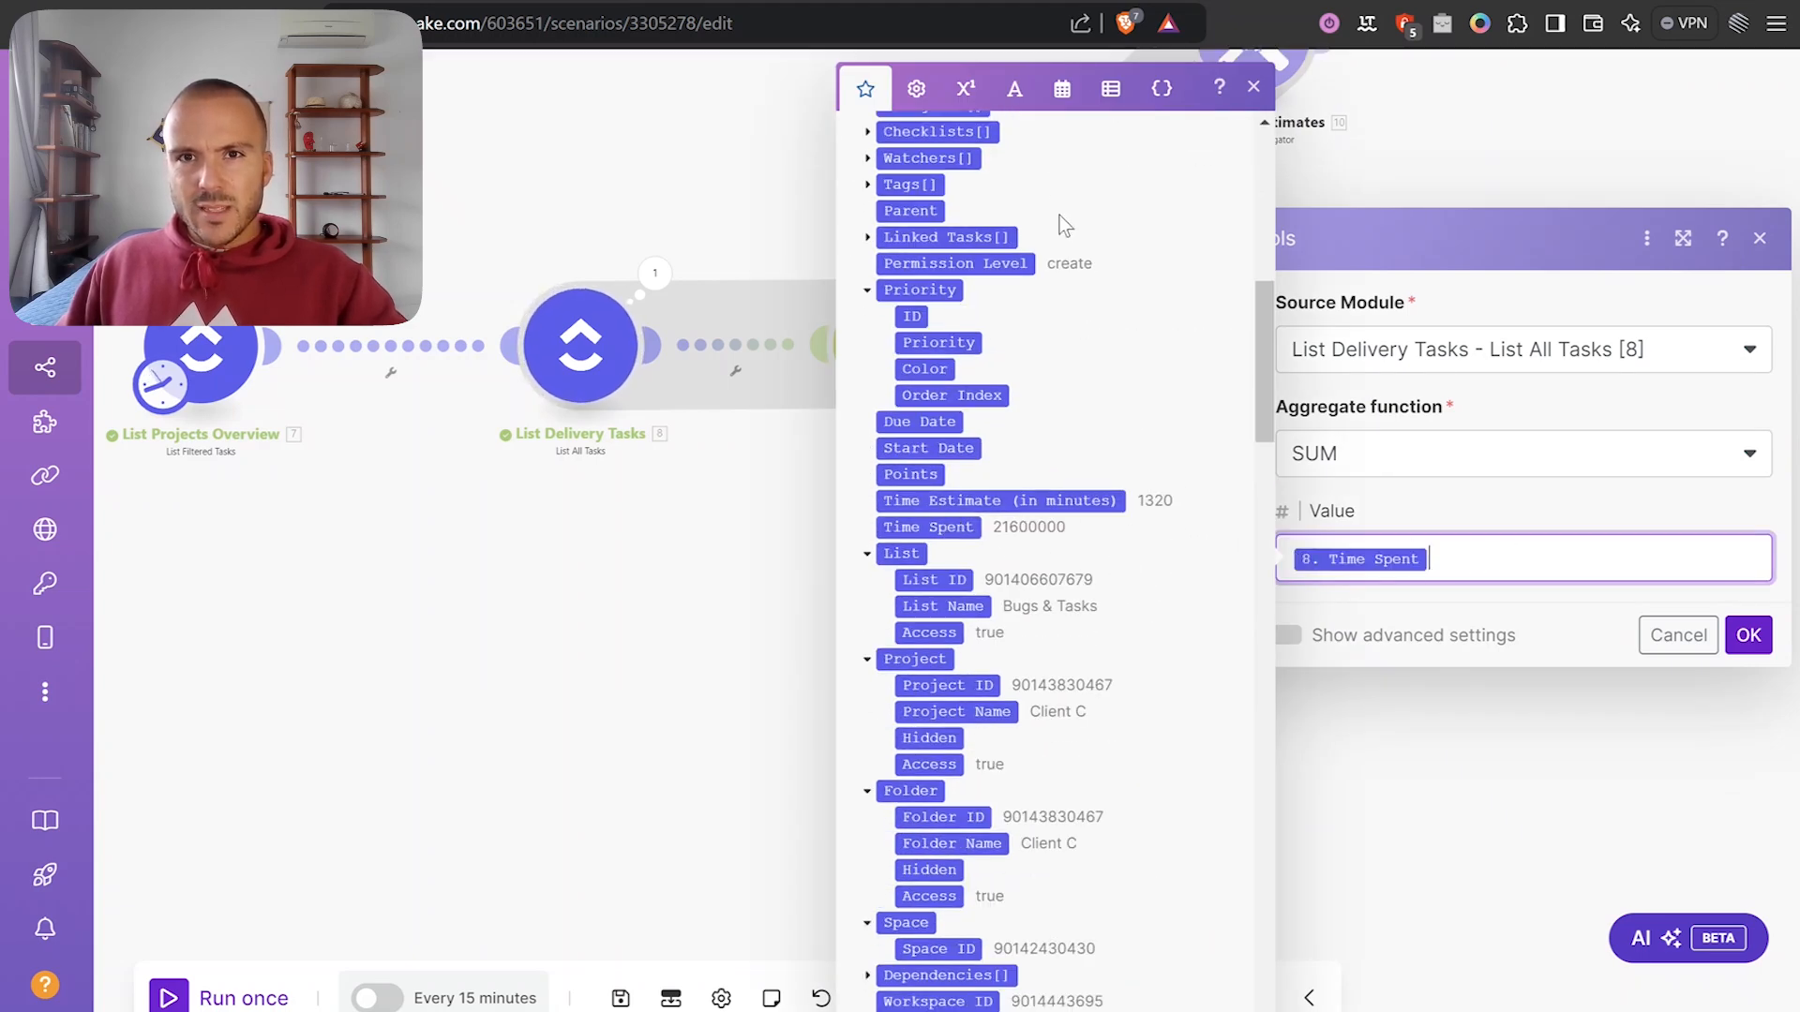
pyautogui.click(979, 94)
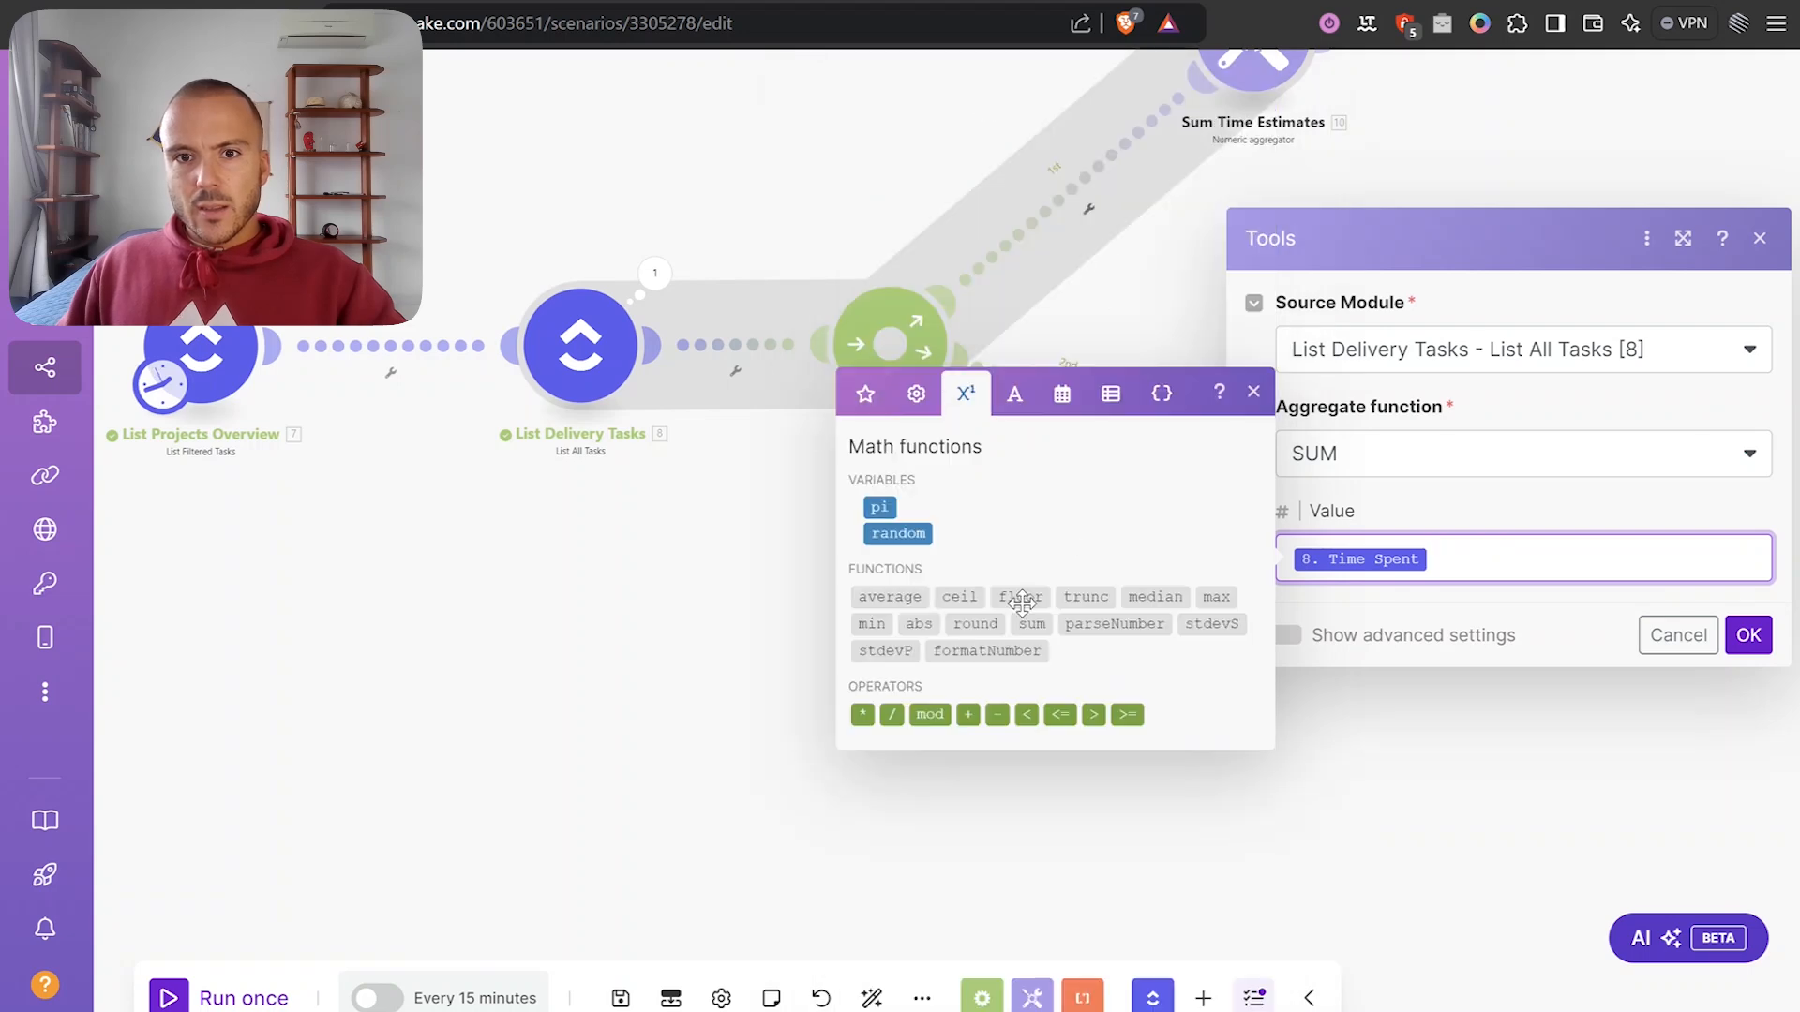
pyautogui.click(890, 714)
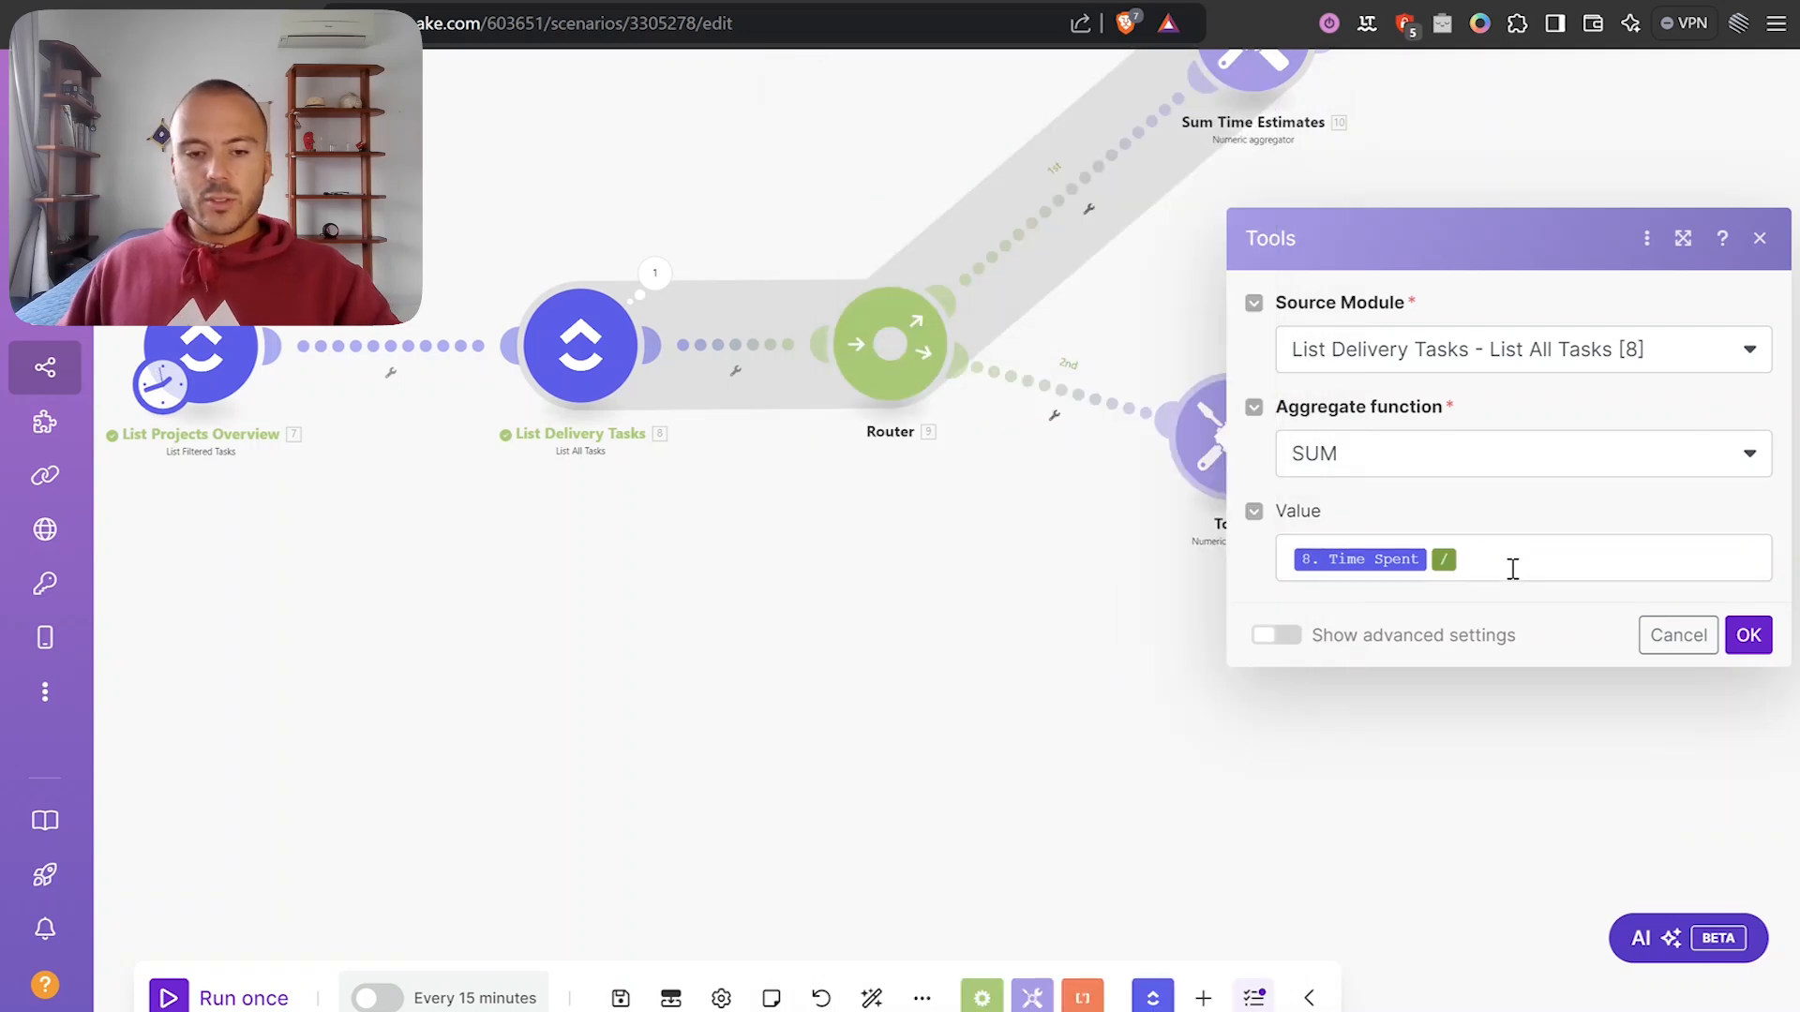
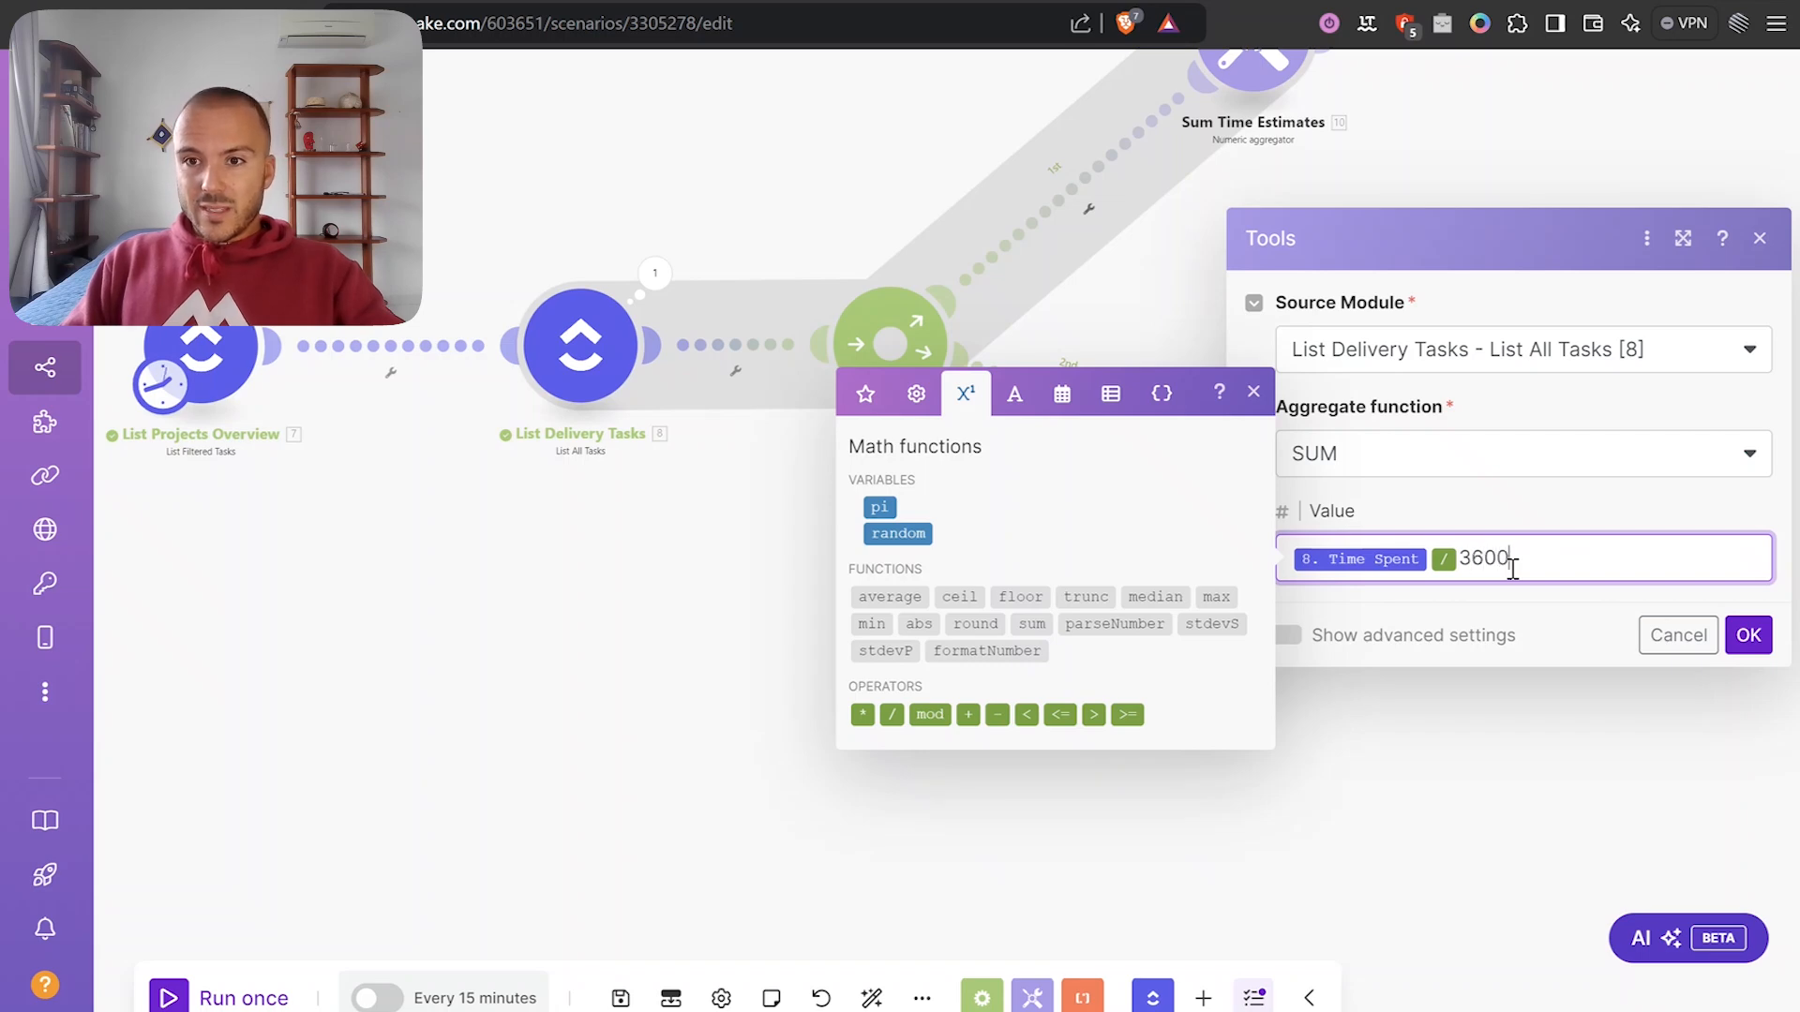
# Complete the second aggregator's value as Time Spent / 3600000 and save its settings.
pyautogui.click(1628, 514)
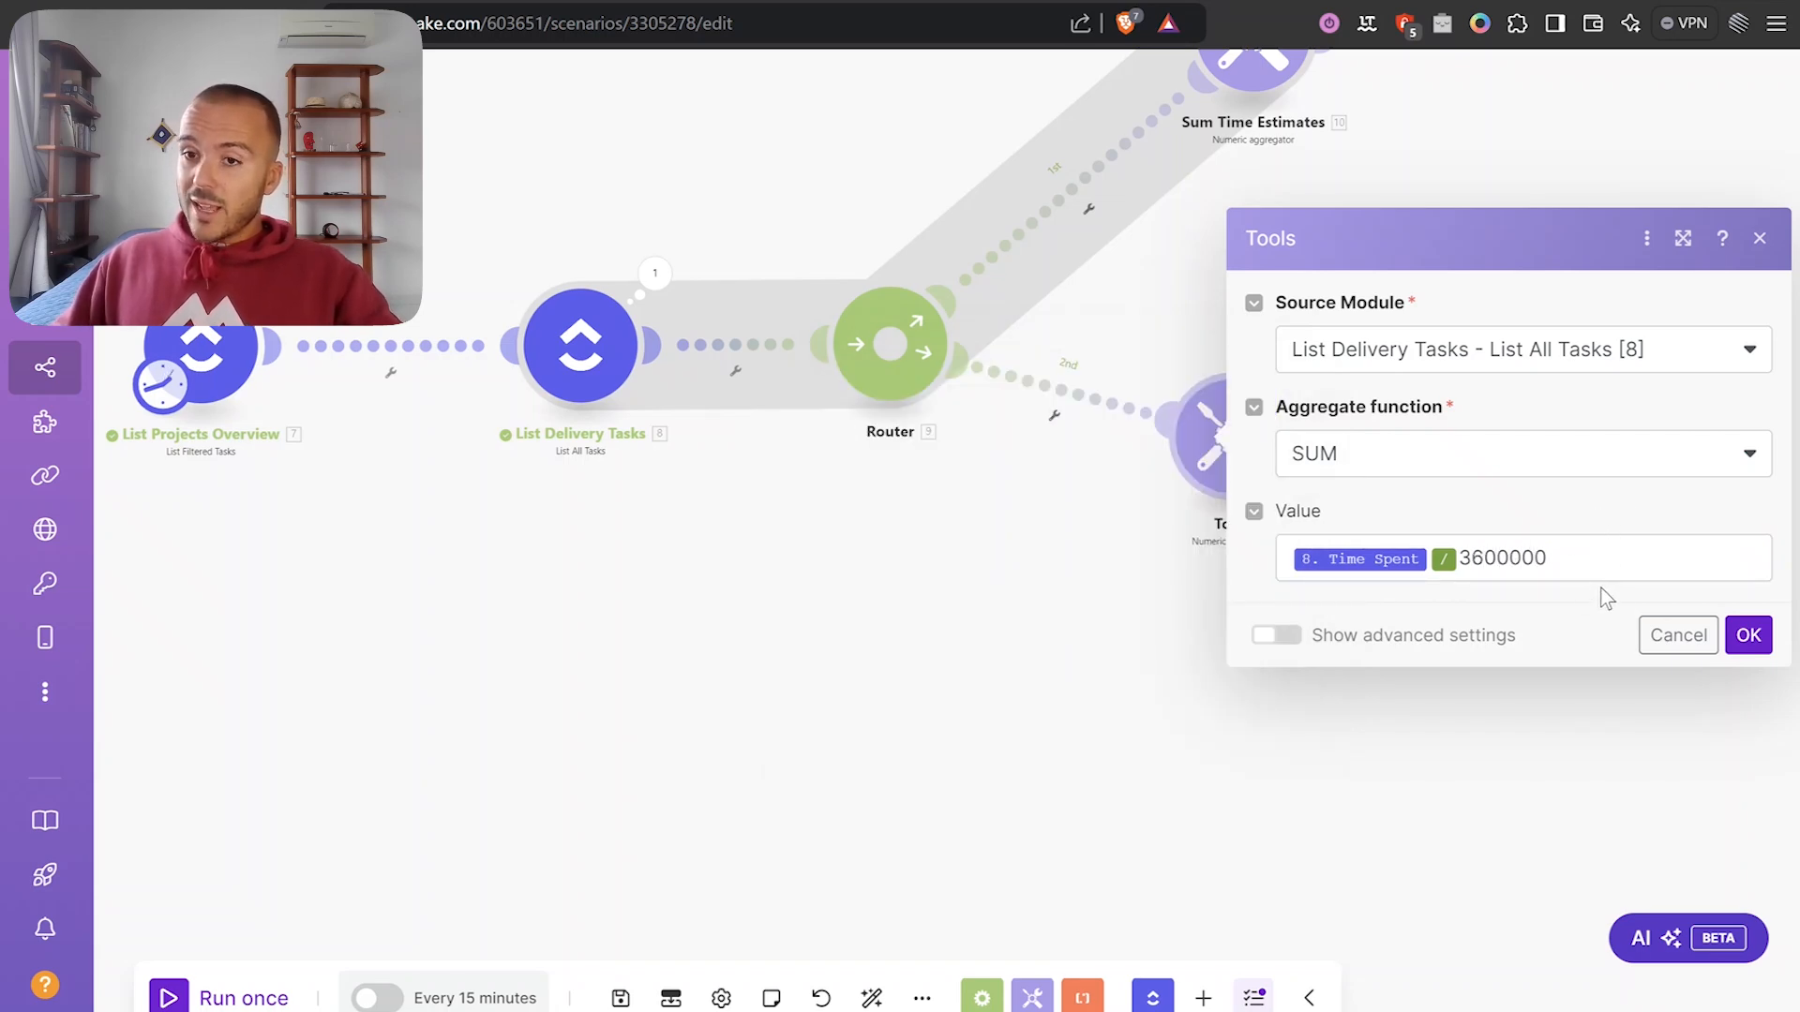
pyautogui.click(1748, 635)
pyautogui.scroll(-2, 1441, 295)
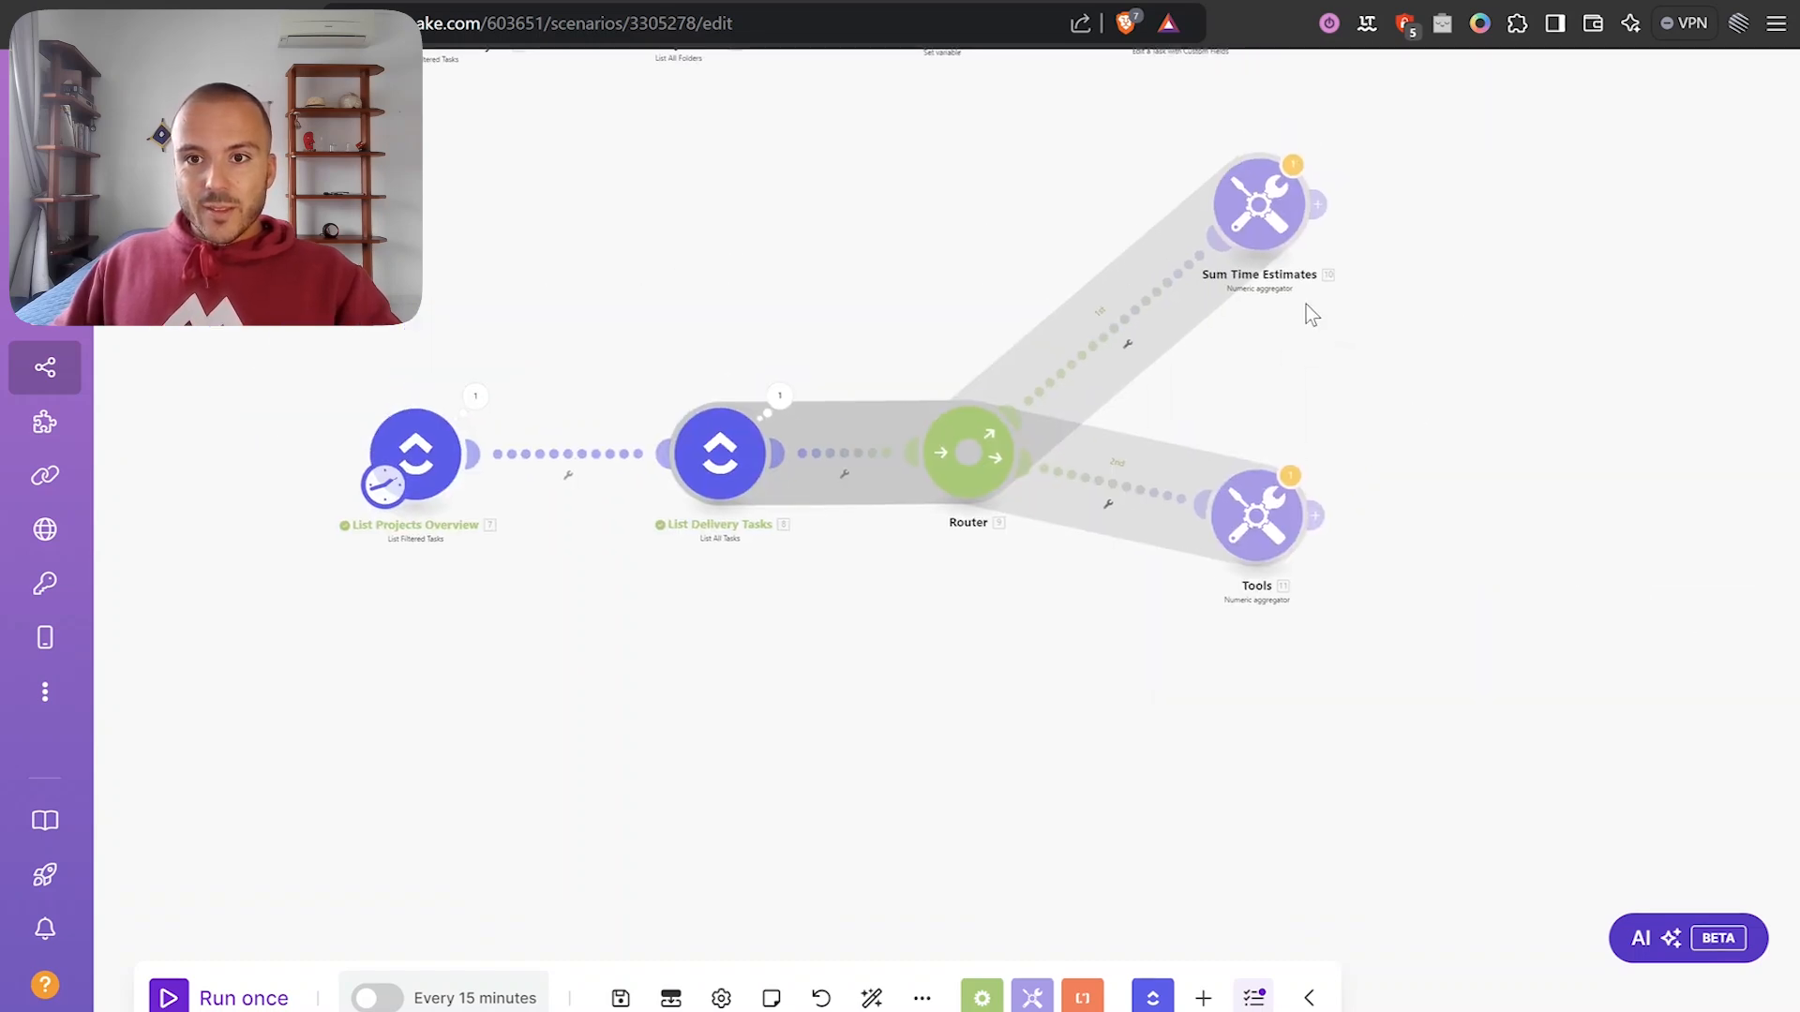
# Rename the second numeric aggregator module to 'Sum Time Tracked'.
pyautogui.rightClick(1268, 548)
pyautogui.click(1302, 621)
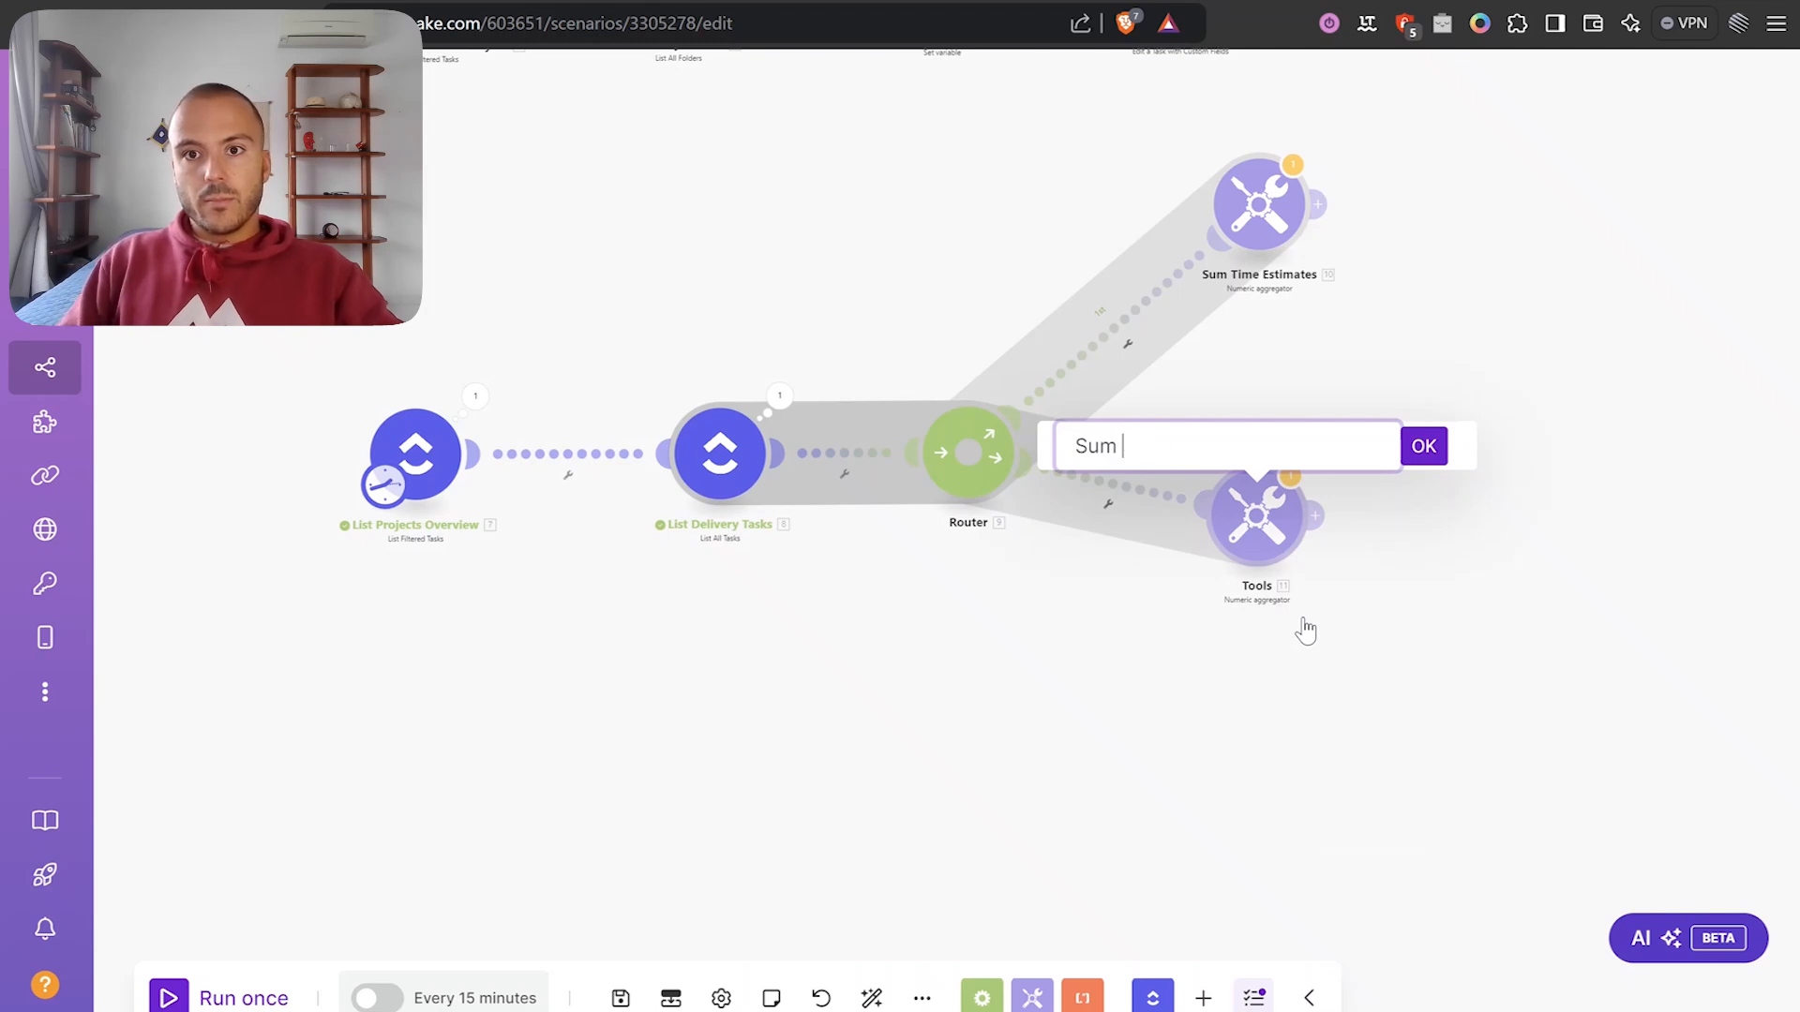
pyautogui.write('Sum Time Tracked')
pyautogui.press('Return')
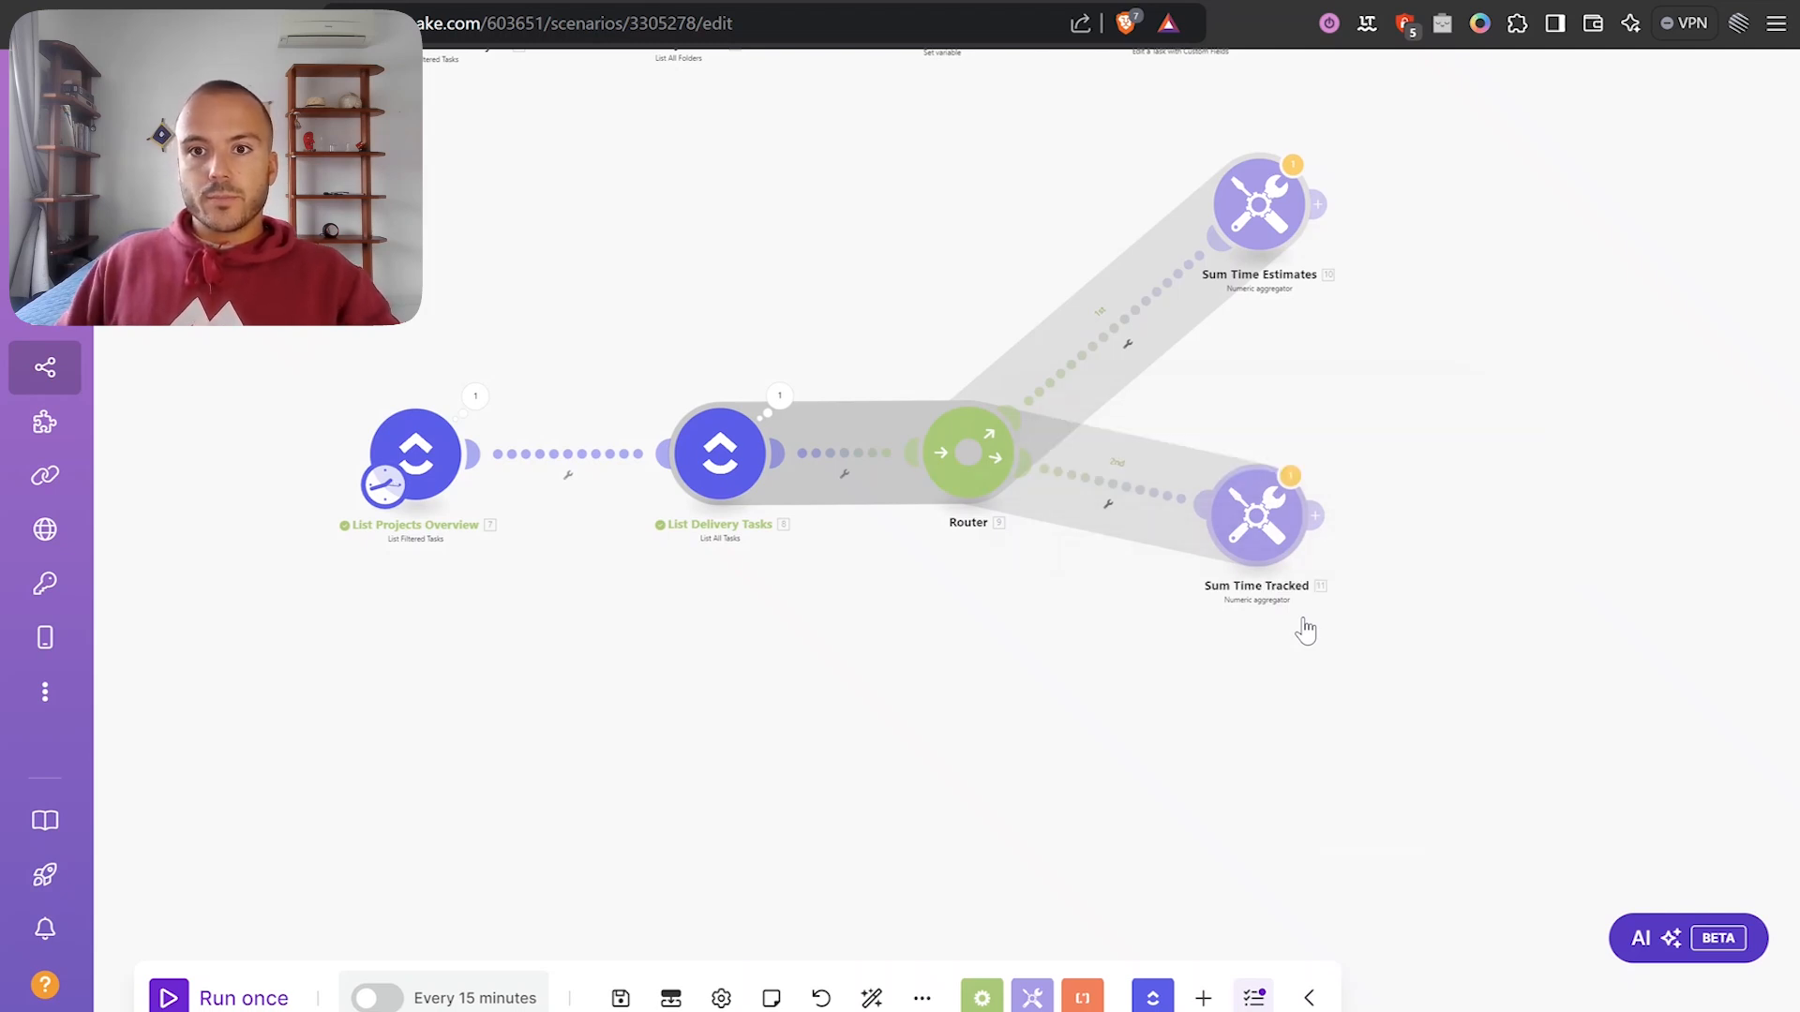
pyautogui.scroll(-3, 1165, 631)
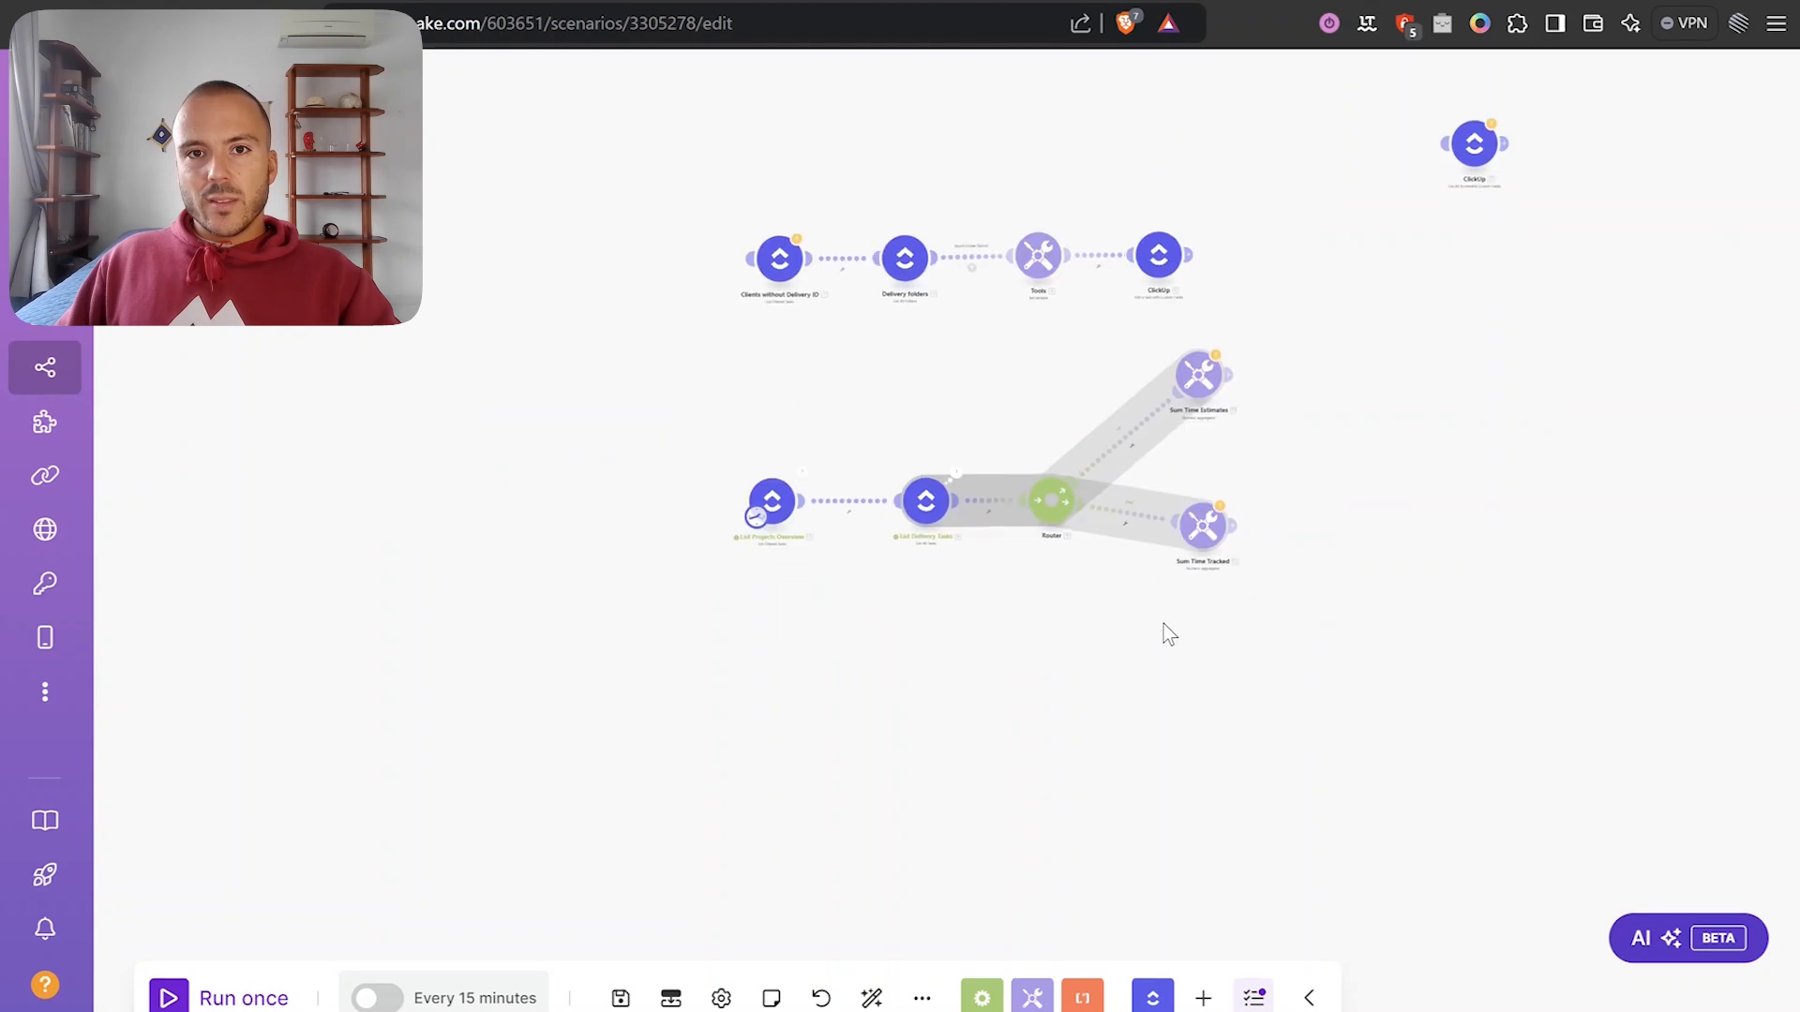
pyautogui.scroll(3, 913, 470)
# Inspect the List Delivery Tasks output, including a task's Status details.
pyautogui.click(887, 352)
pyautogui.scroll(-3, 1120, 572)
pyautogui.scroll(3, 1132, 551)
pyautogui.scroll(-3, 1015, 659)
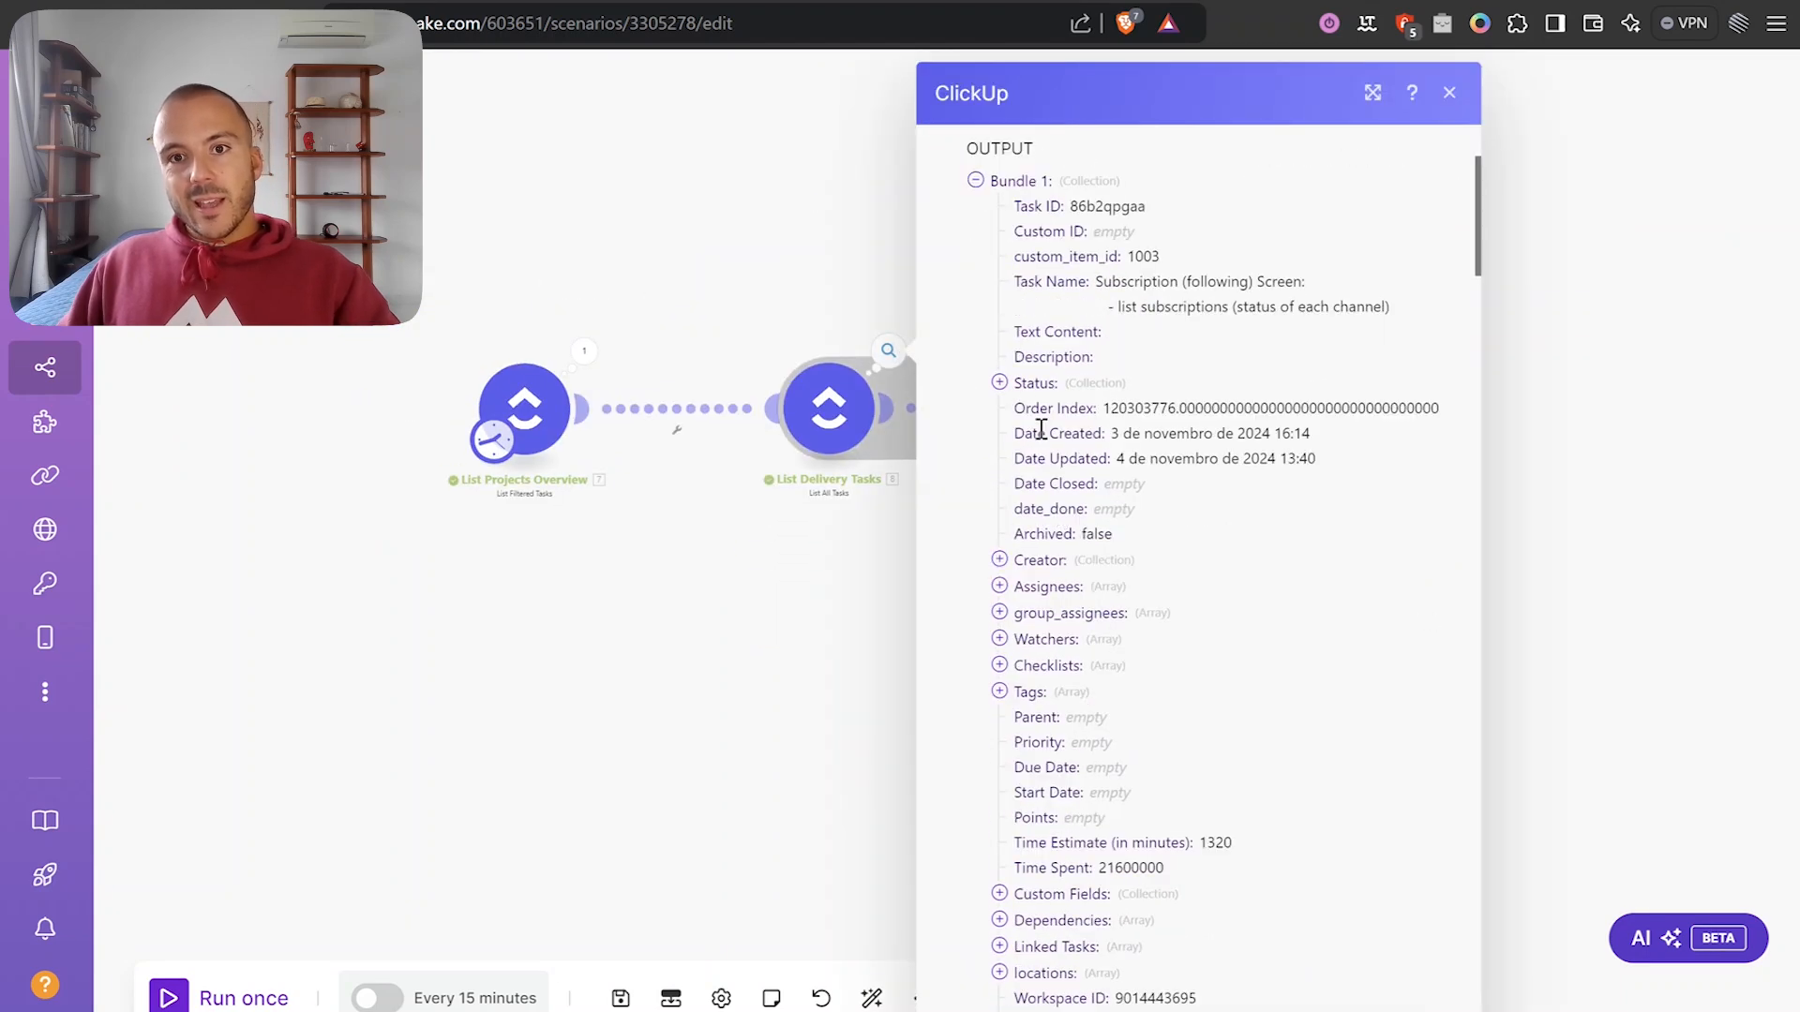
pyautogui.click(1035, 383)
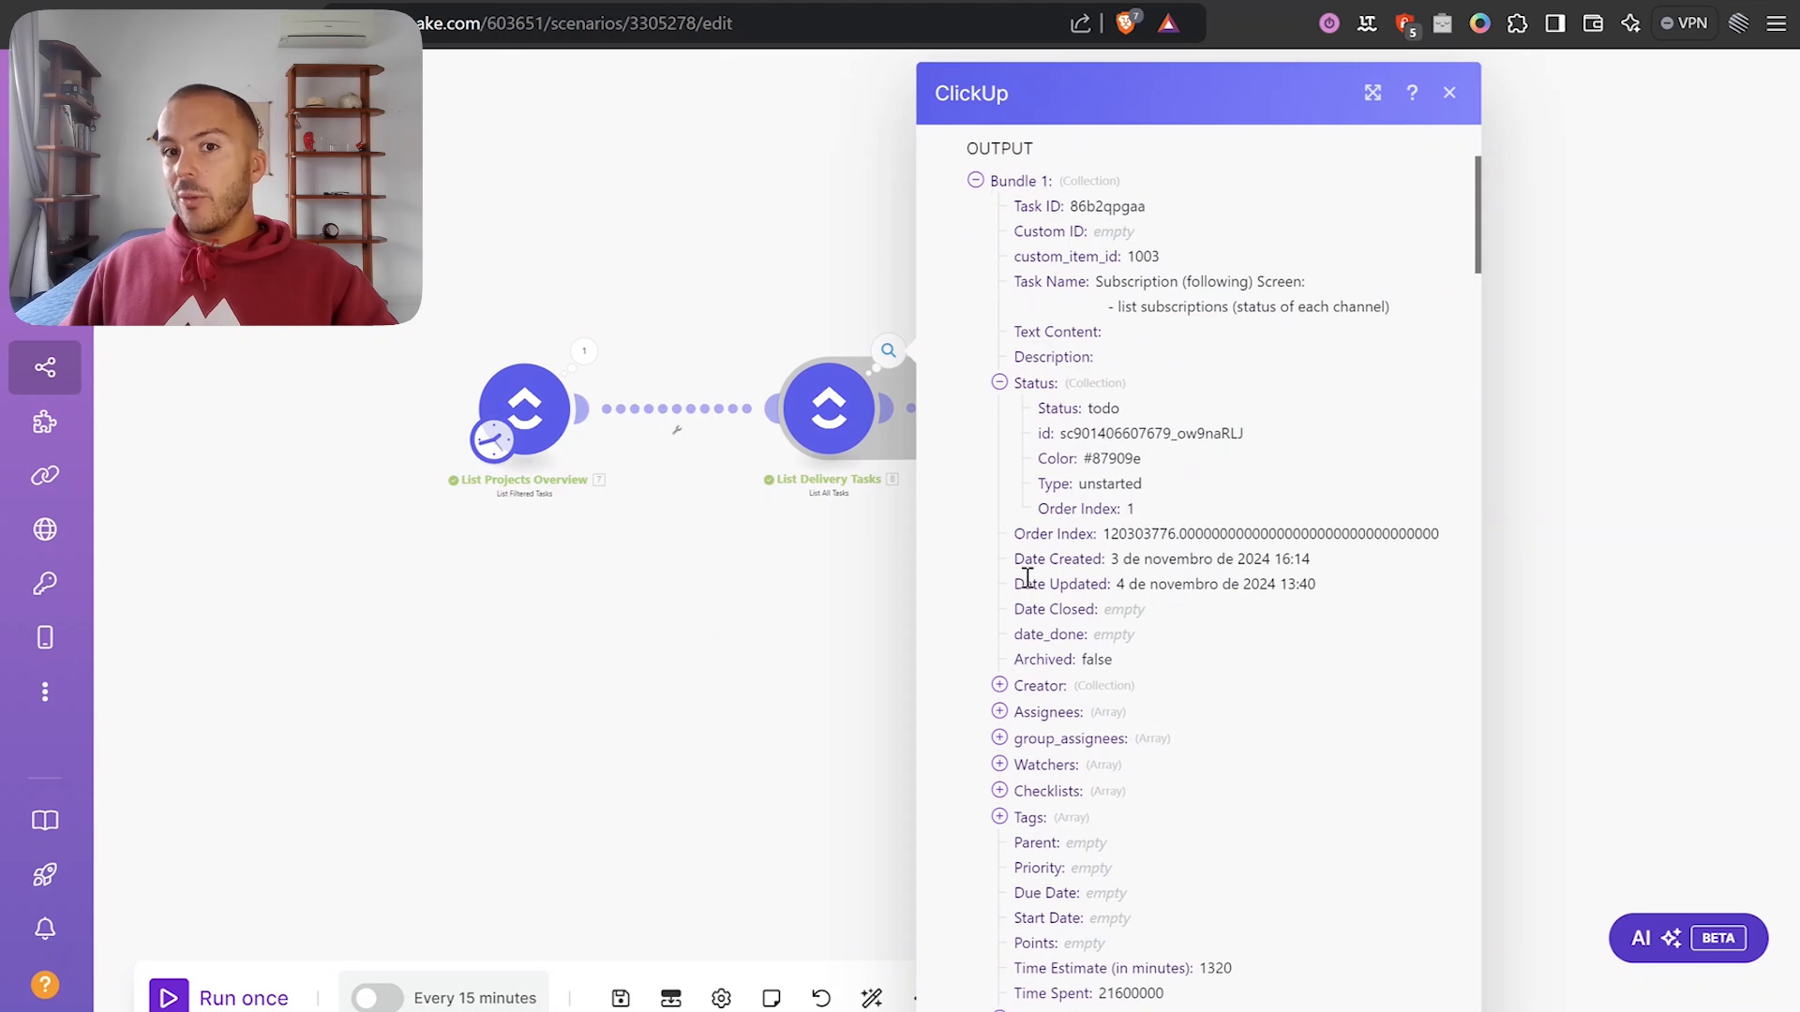
pyautogui.press('Escape')
pyautogui.moveTo(1018, 631); pyautogui.dragTo(975, 621)
pyautogui.scroll(-3, 975, 610)
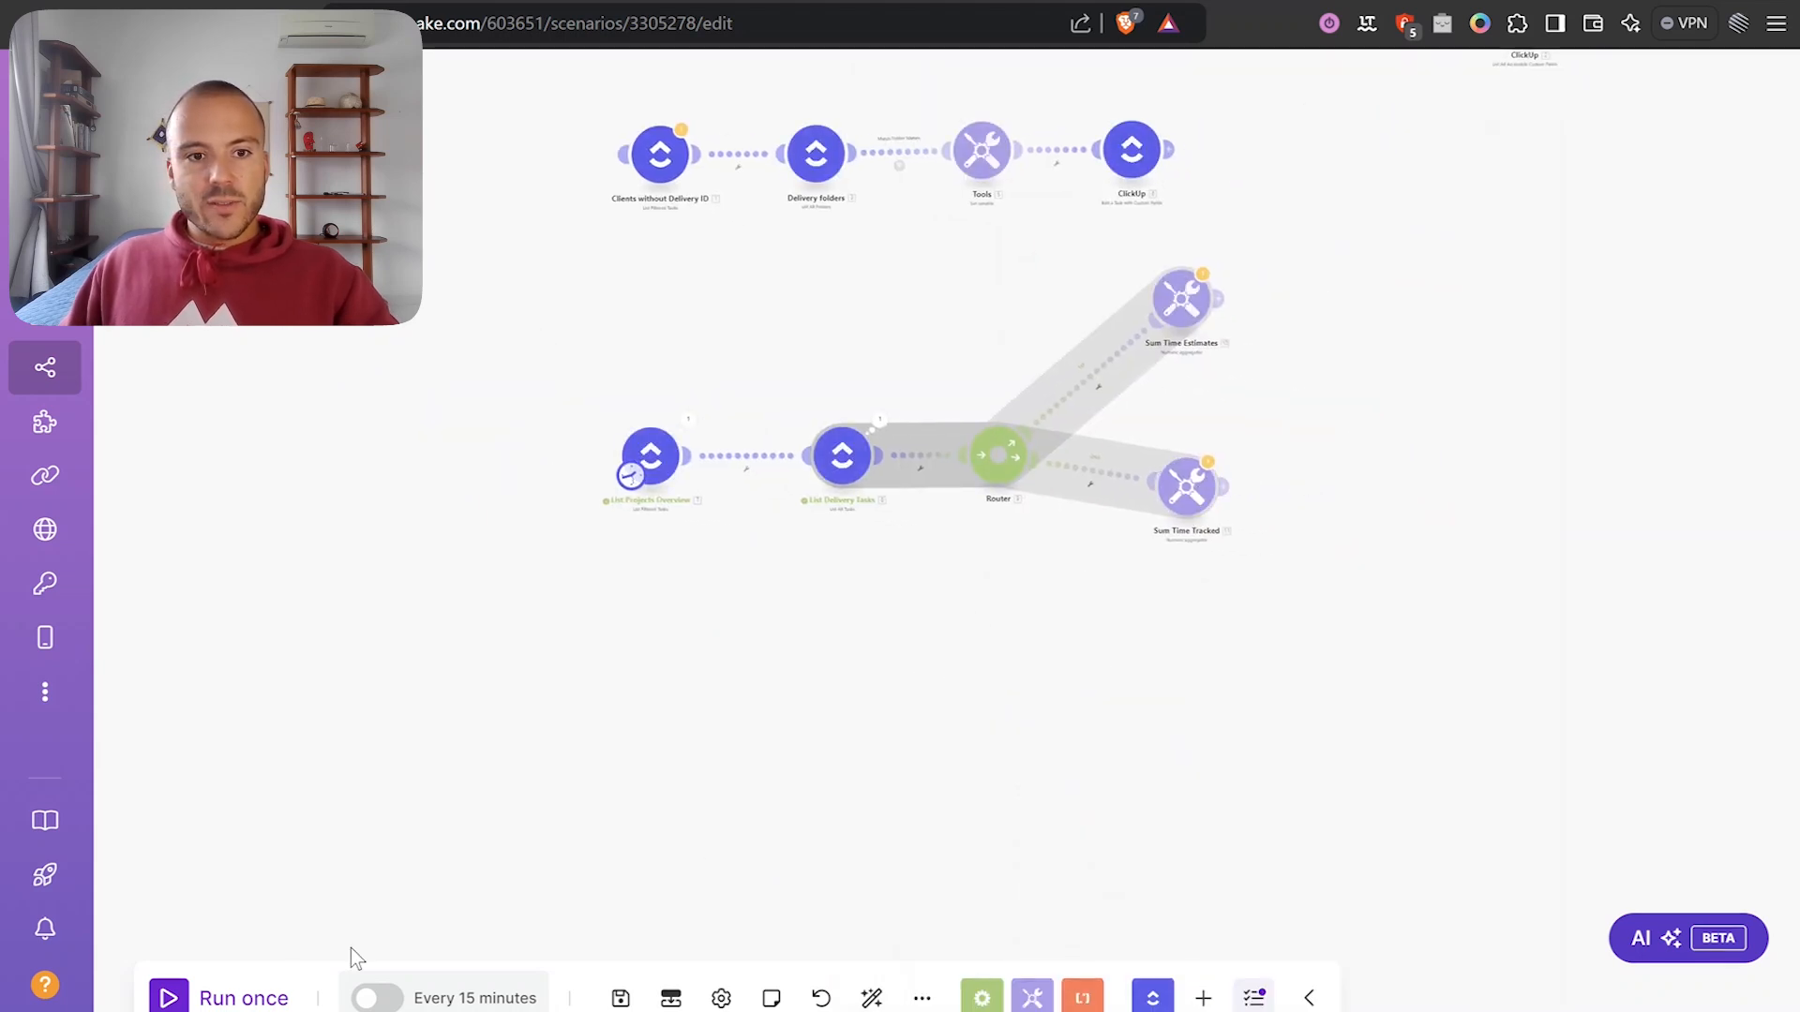
pyautogui.click(229, 999)
# Run the scenario despite the warning and check List Projects Overview's operation output.
pyautogui.click(1070, 726)
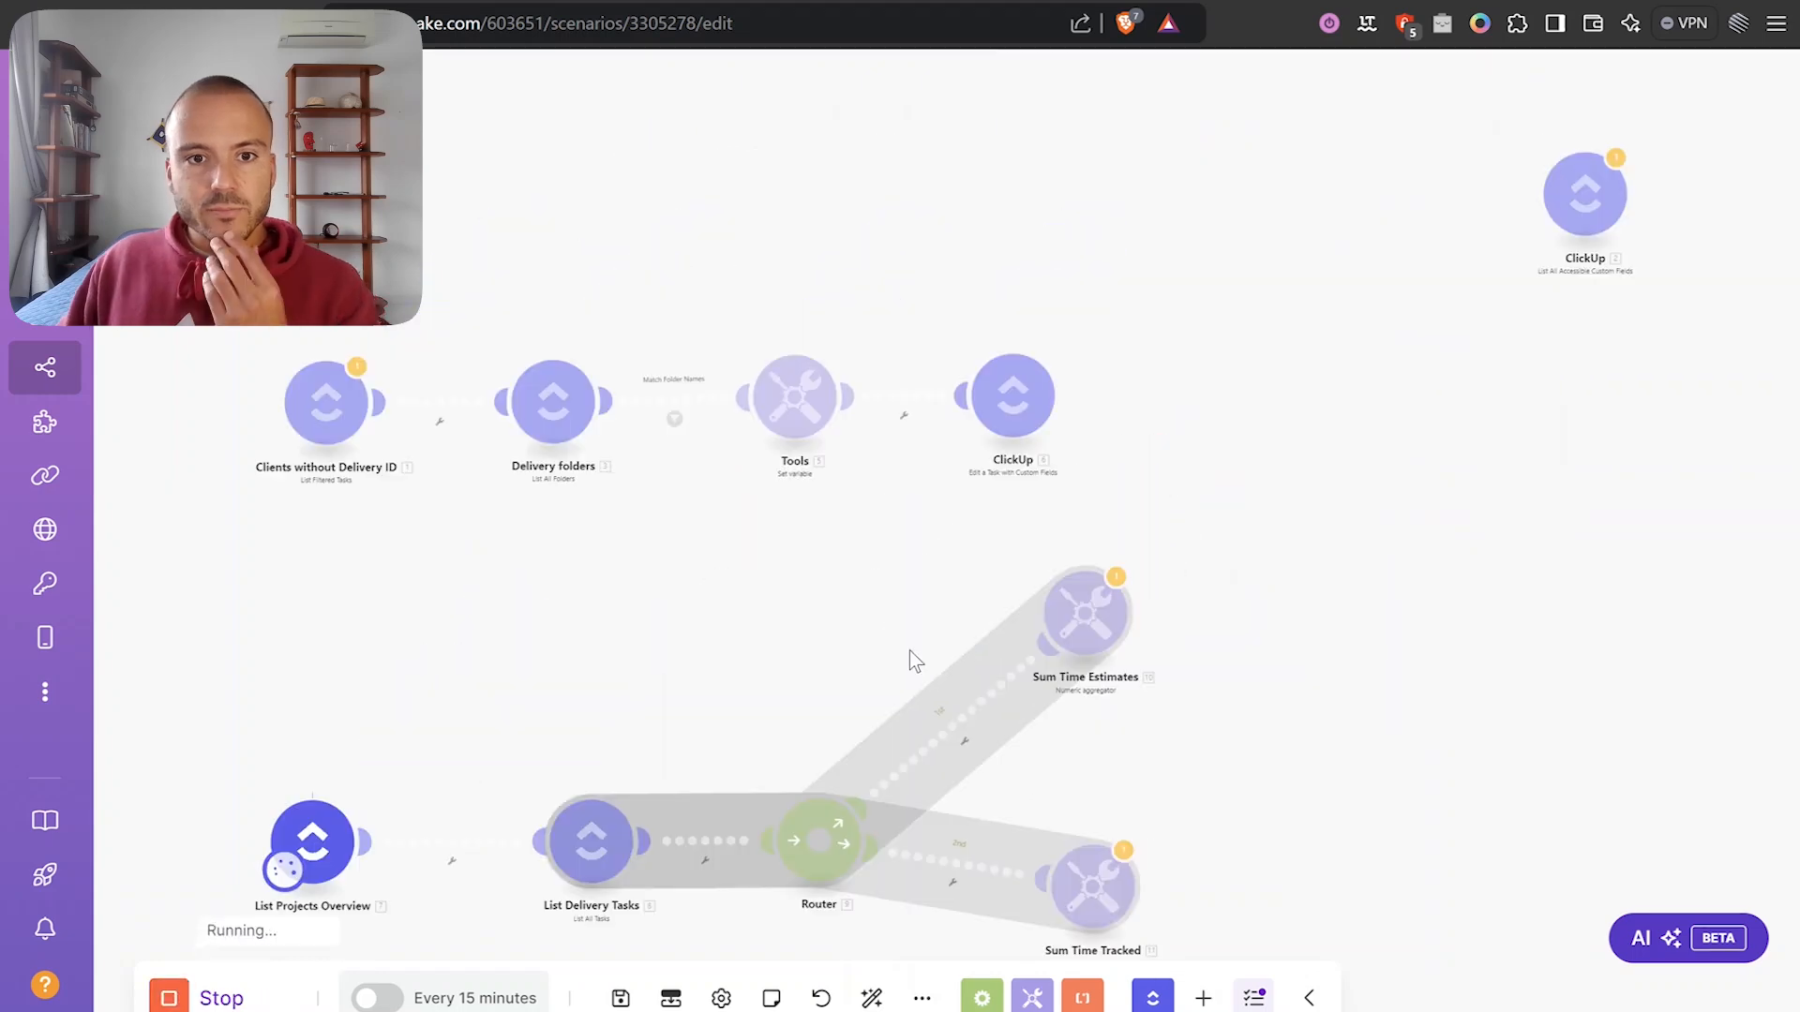
pyautogui.moveTo(801, 493); pyautogui.dragTo(857, 389)
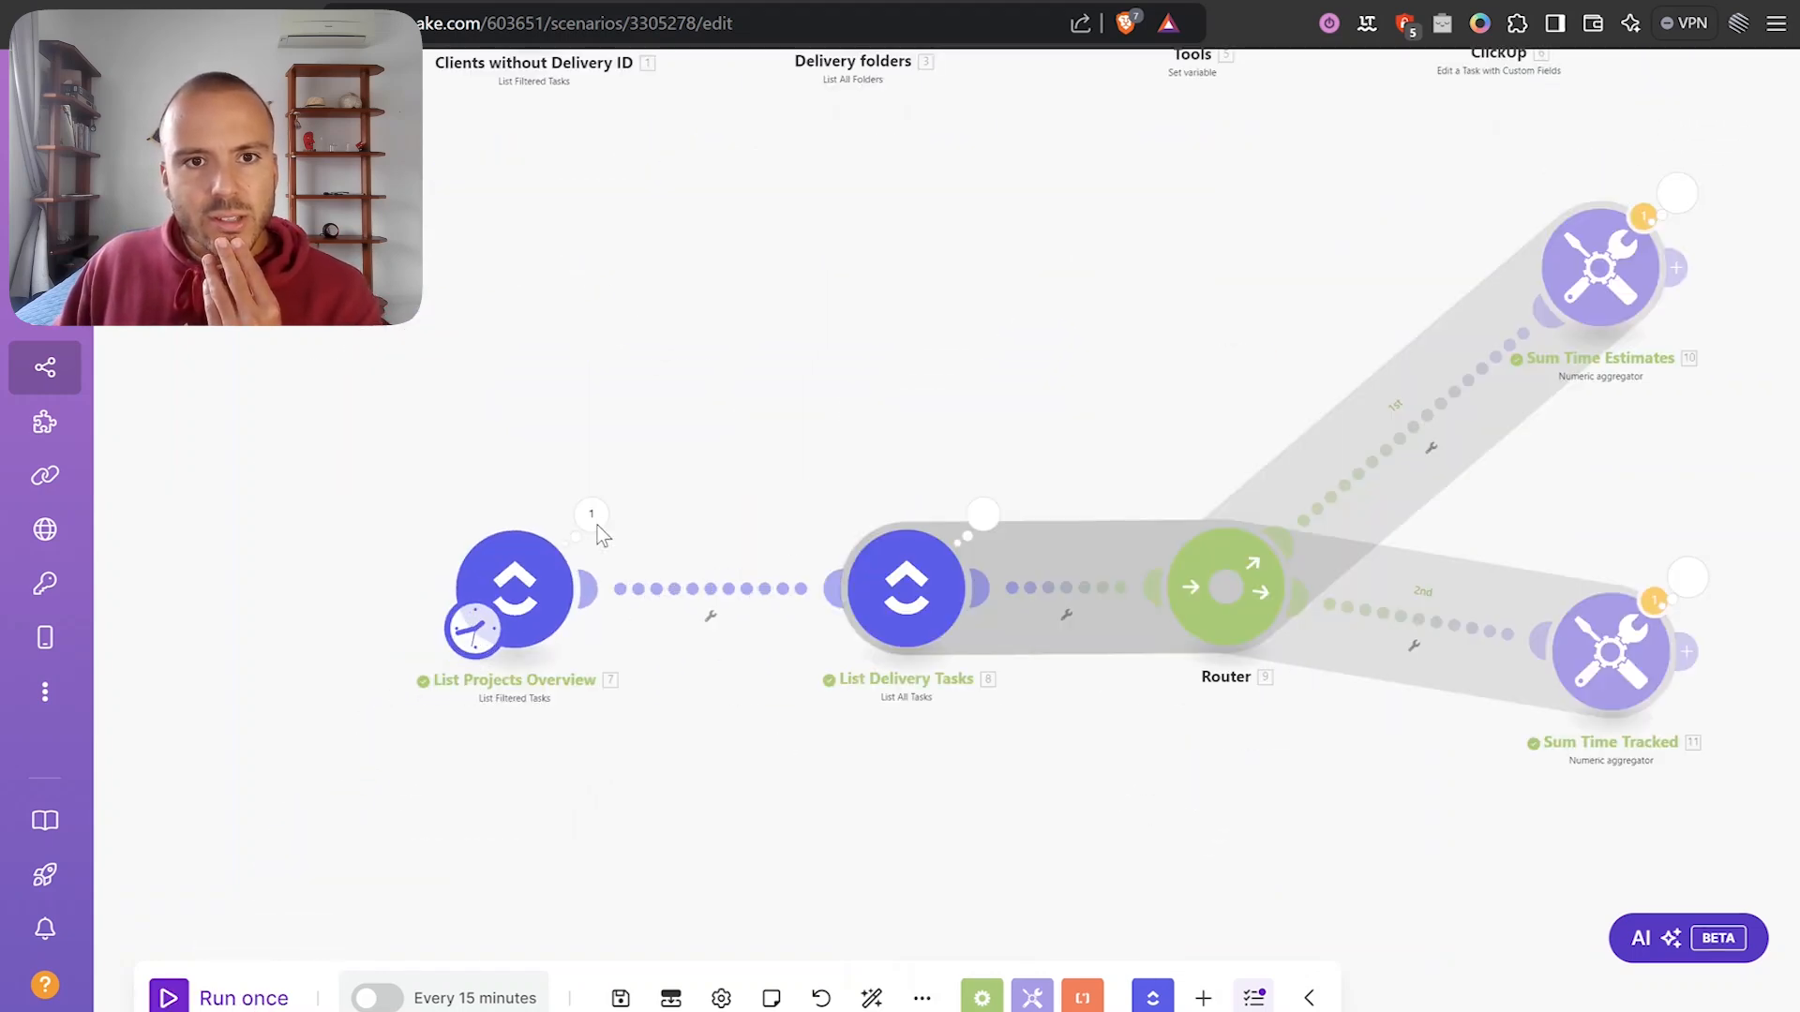
pyautogui.click(592, 519)
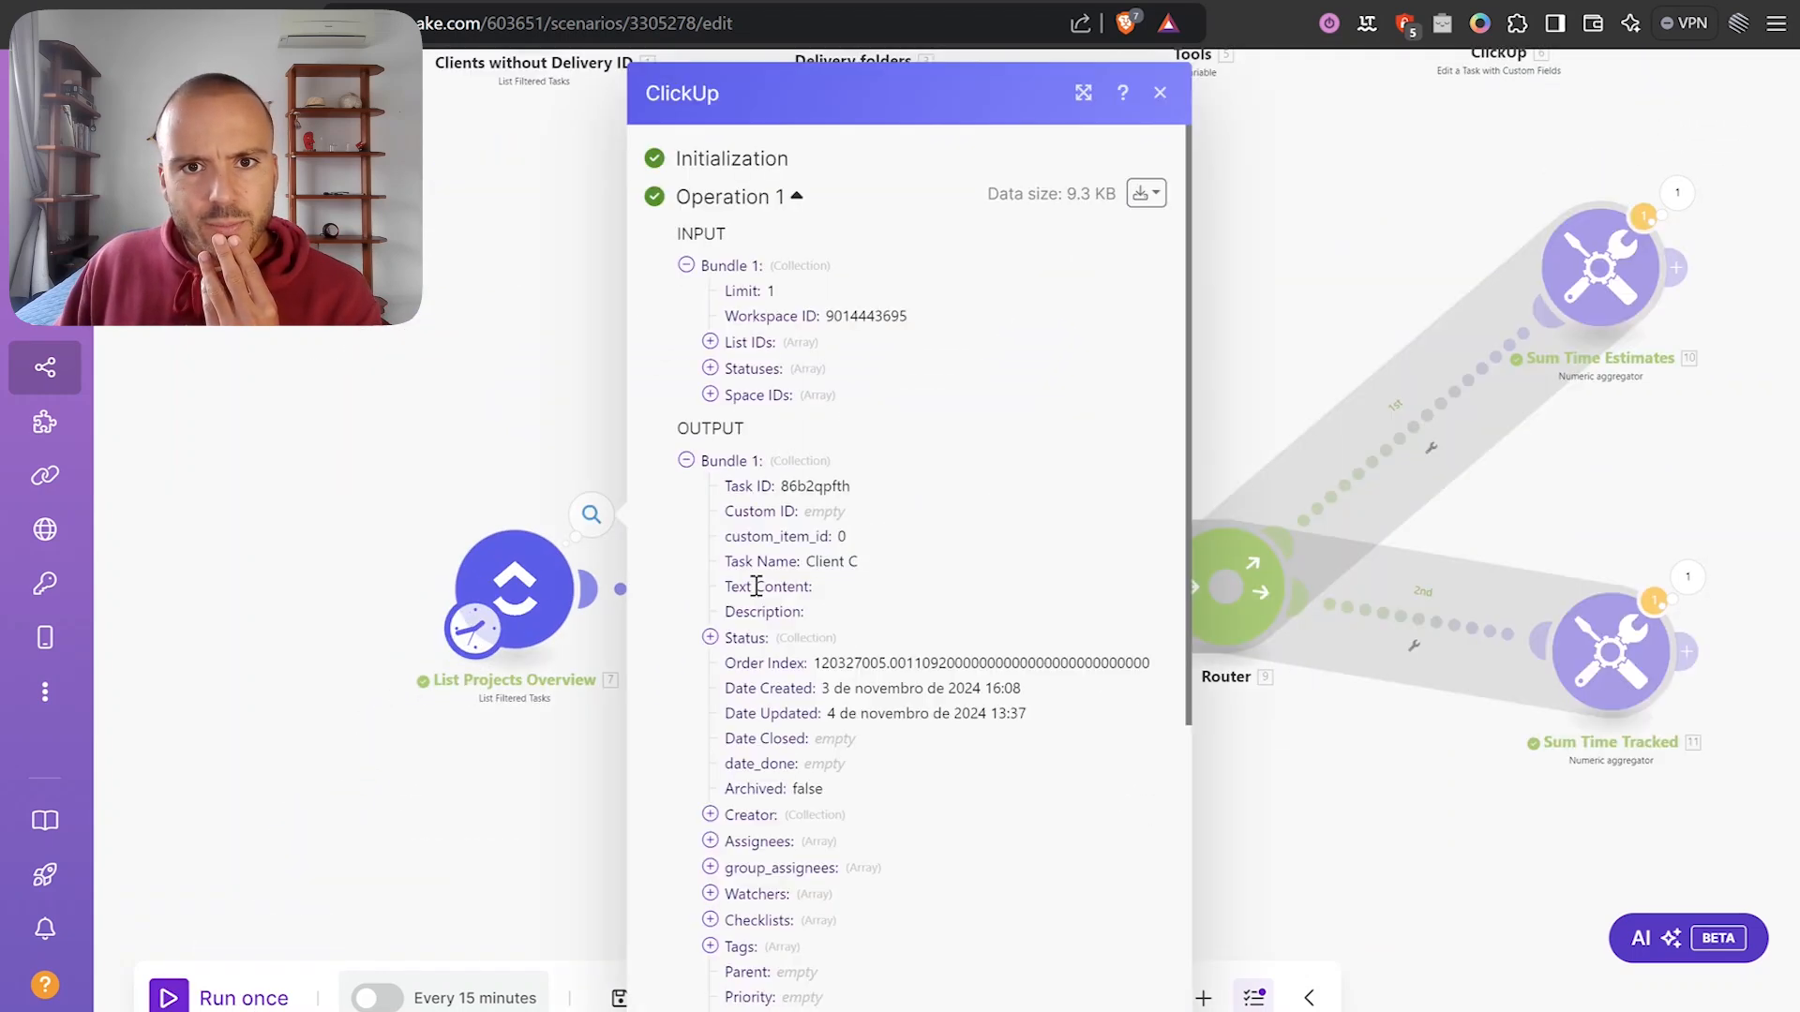
pyautogui.click(506, 379)
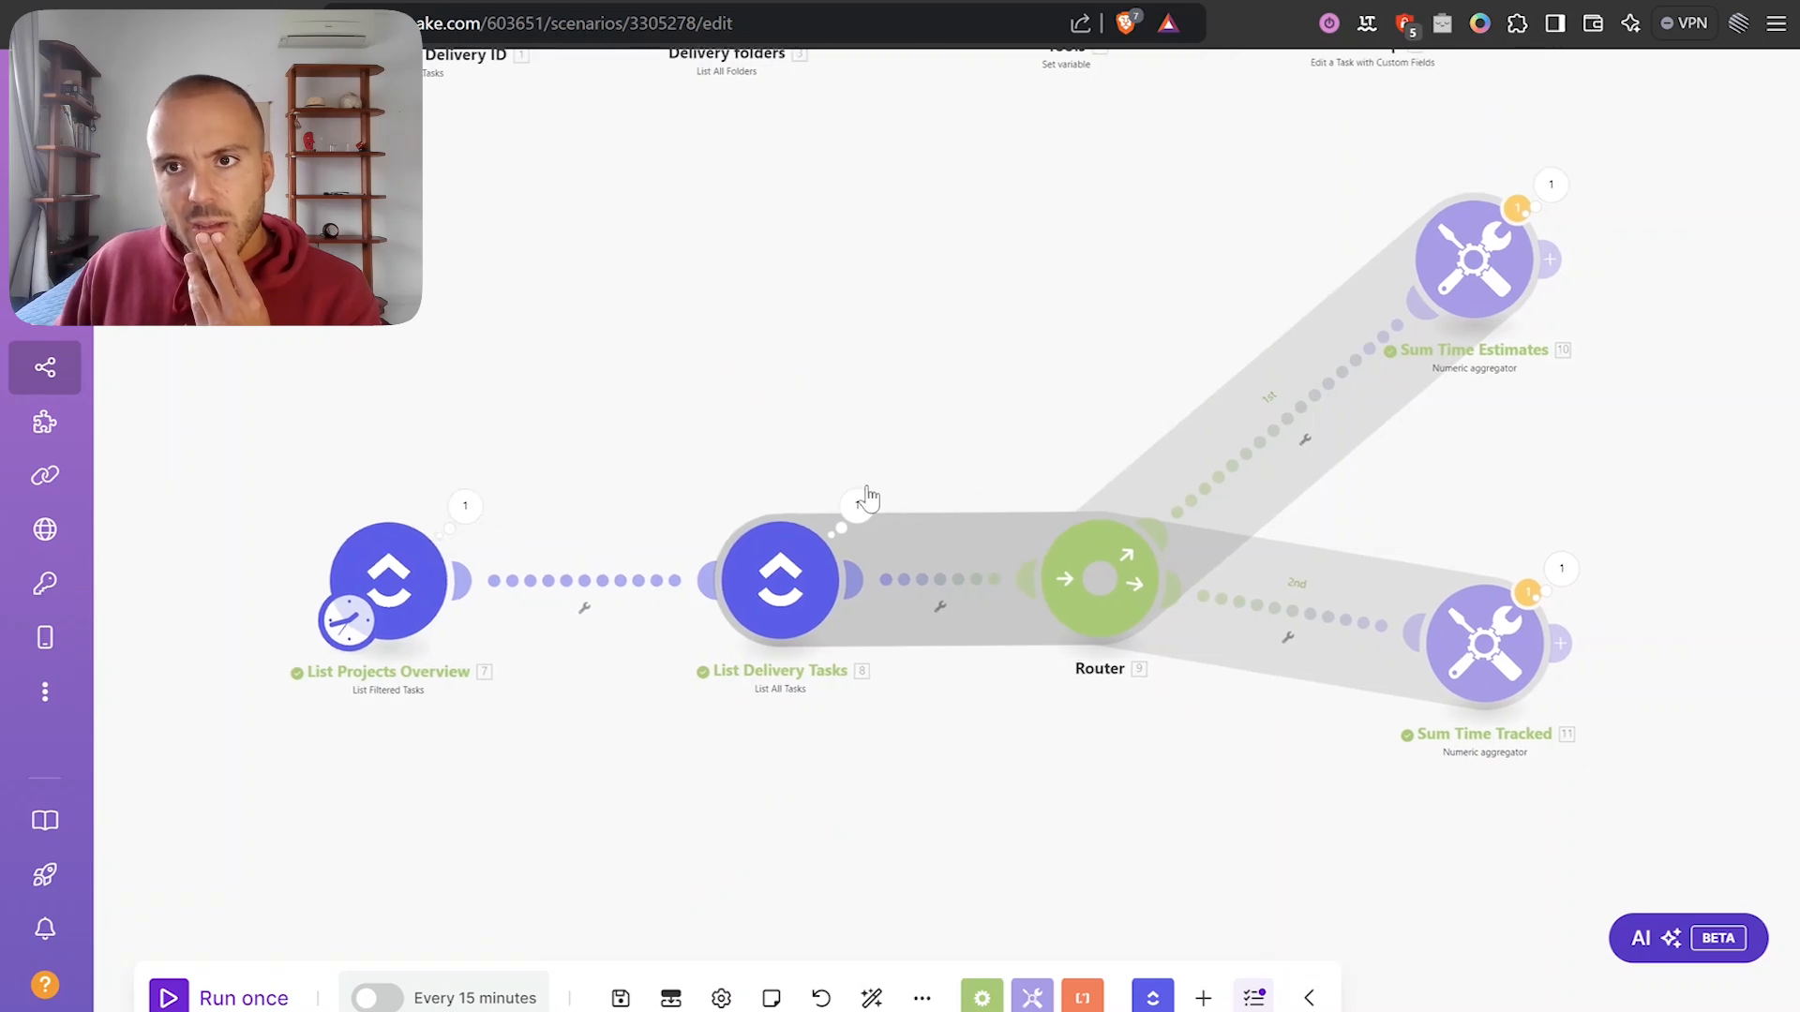
# Inspect the Sum Time Estimates bundles and confirm its total of 585.
pyautogui.moveTo(1498, 227); pyautogui.dragTo(1258, 283)
pyautogui.click(1311, 244)
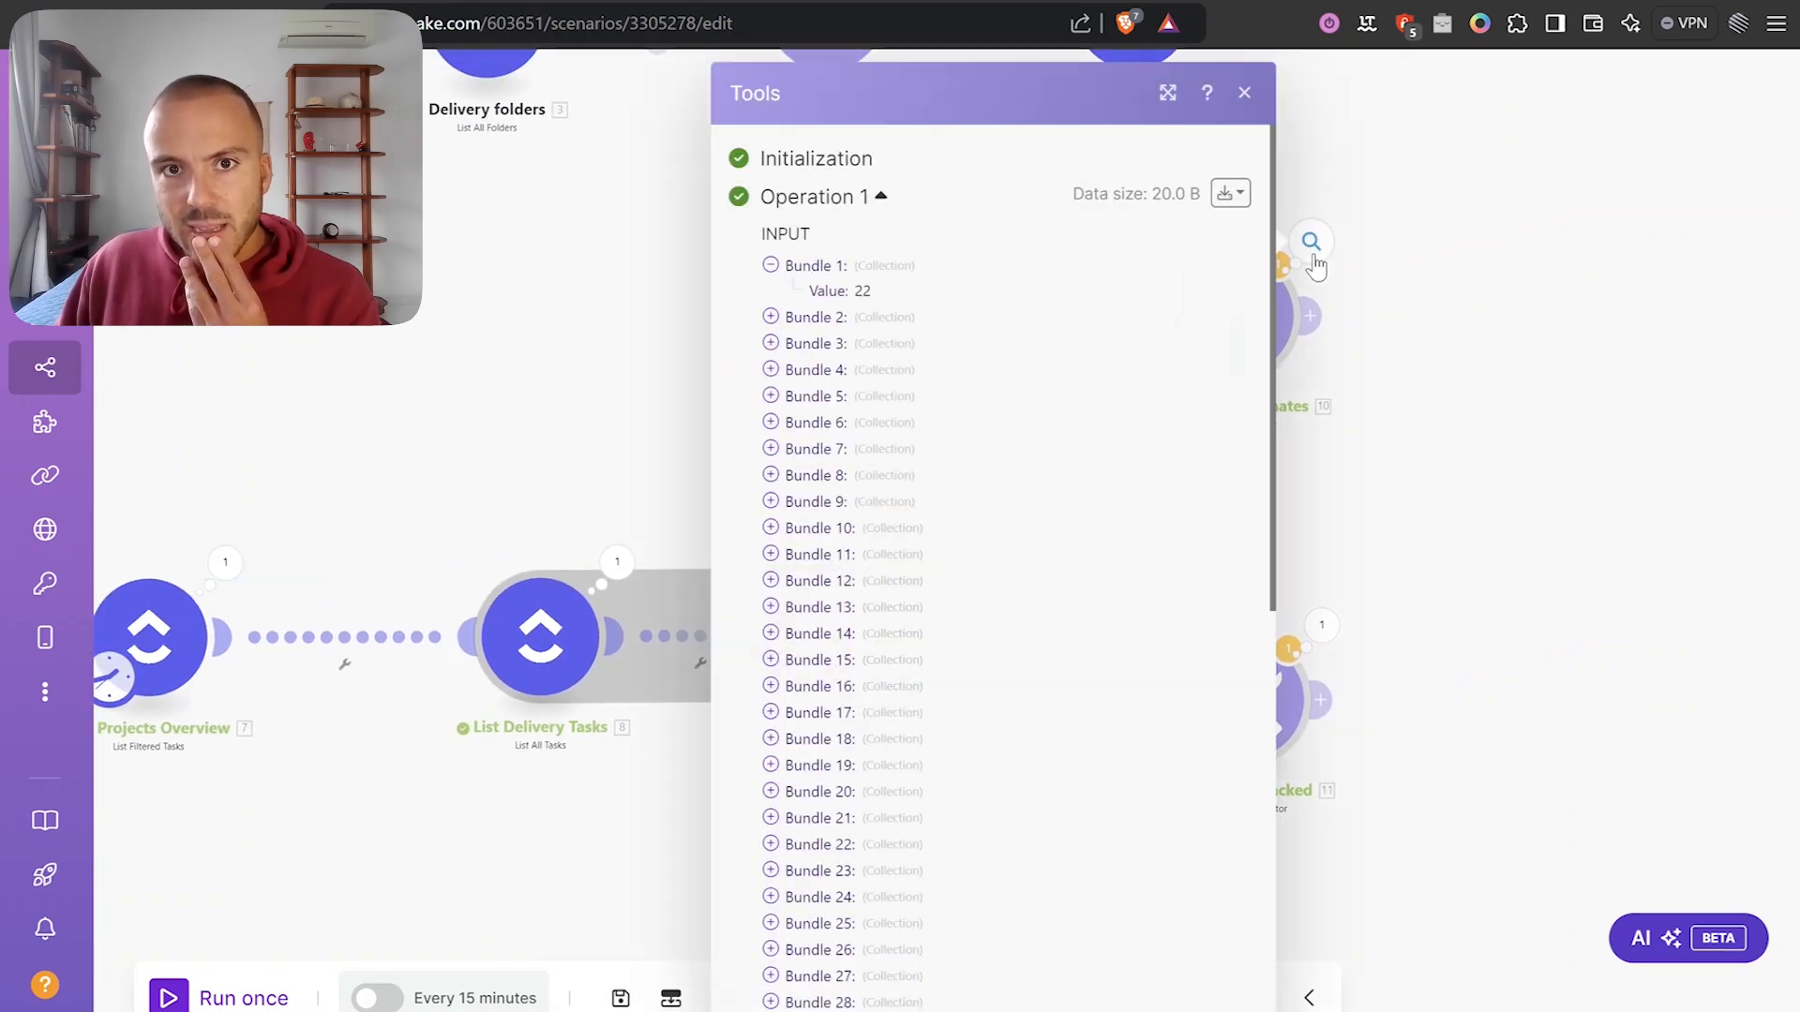
pyautogui.scroll(-3, 893, 303)
pyautogui.scroll(5, 893, 303)
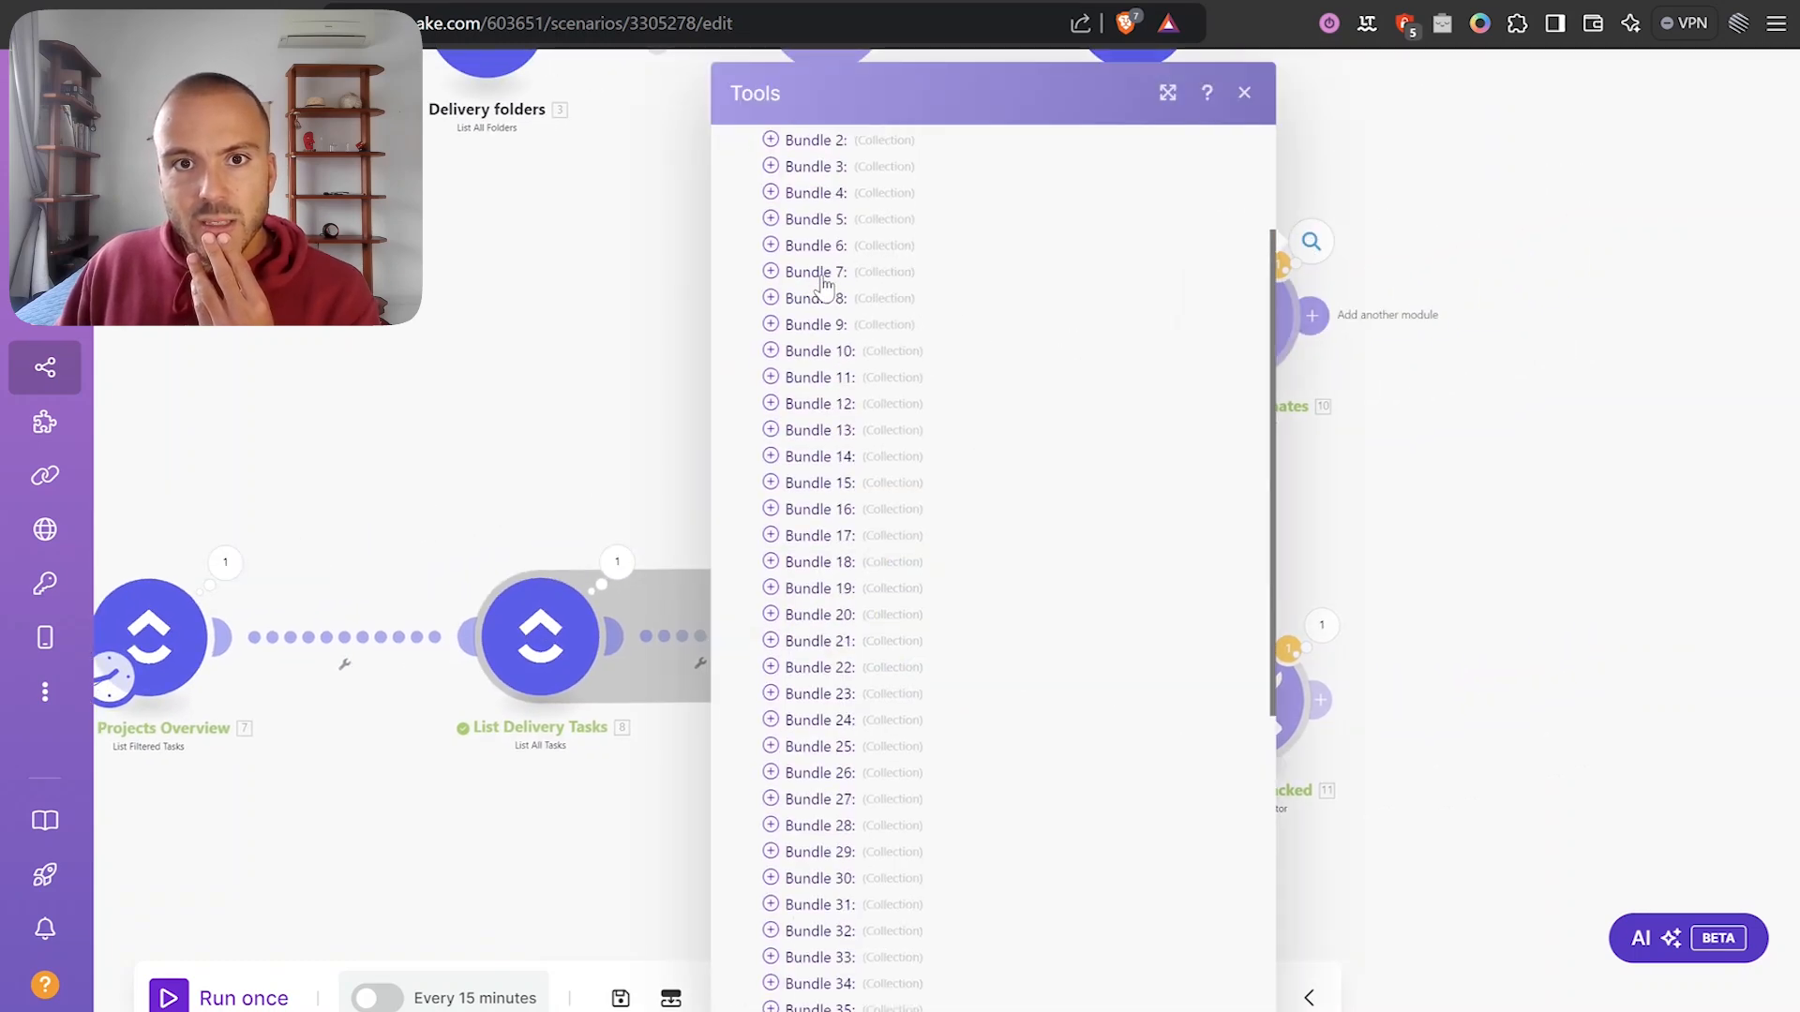
pyautogui.click(815, 265)
pyautogui.click(829, 317)
pyautogui.click(844, 394)
pyautogui.click(849, 521)
pyautogui.click(847, 609)
pyautogui.scroll(-8, 870, 623)
pyautogui.scroll(-2, 866, 892)
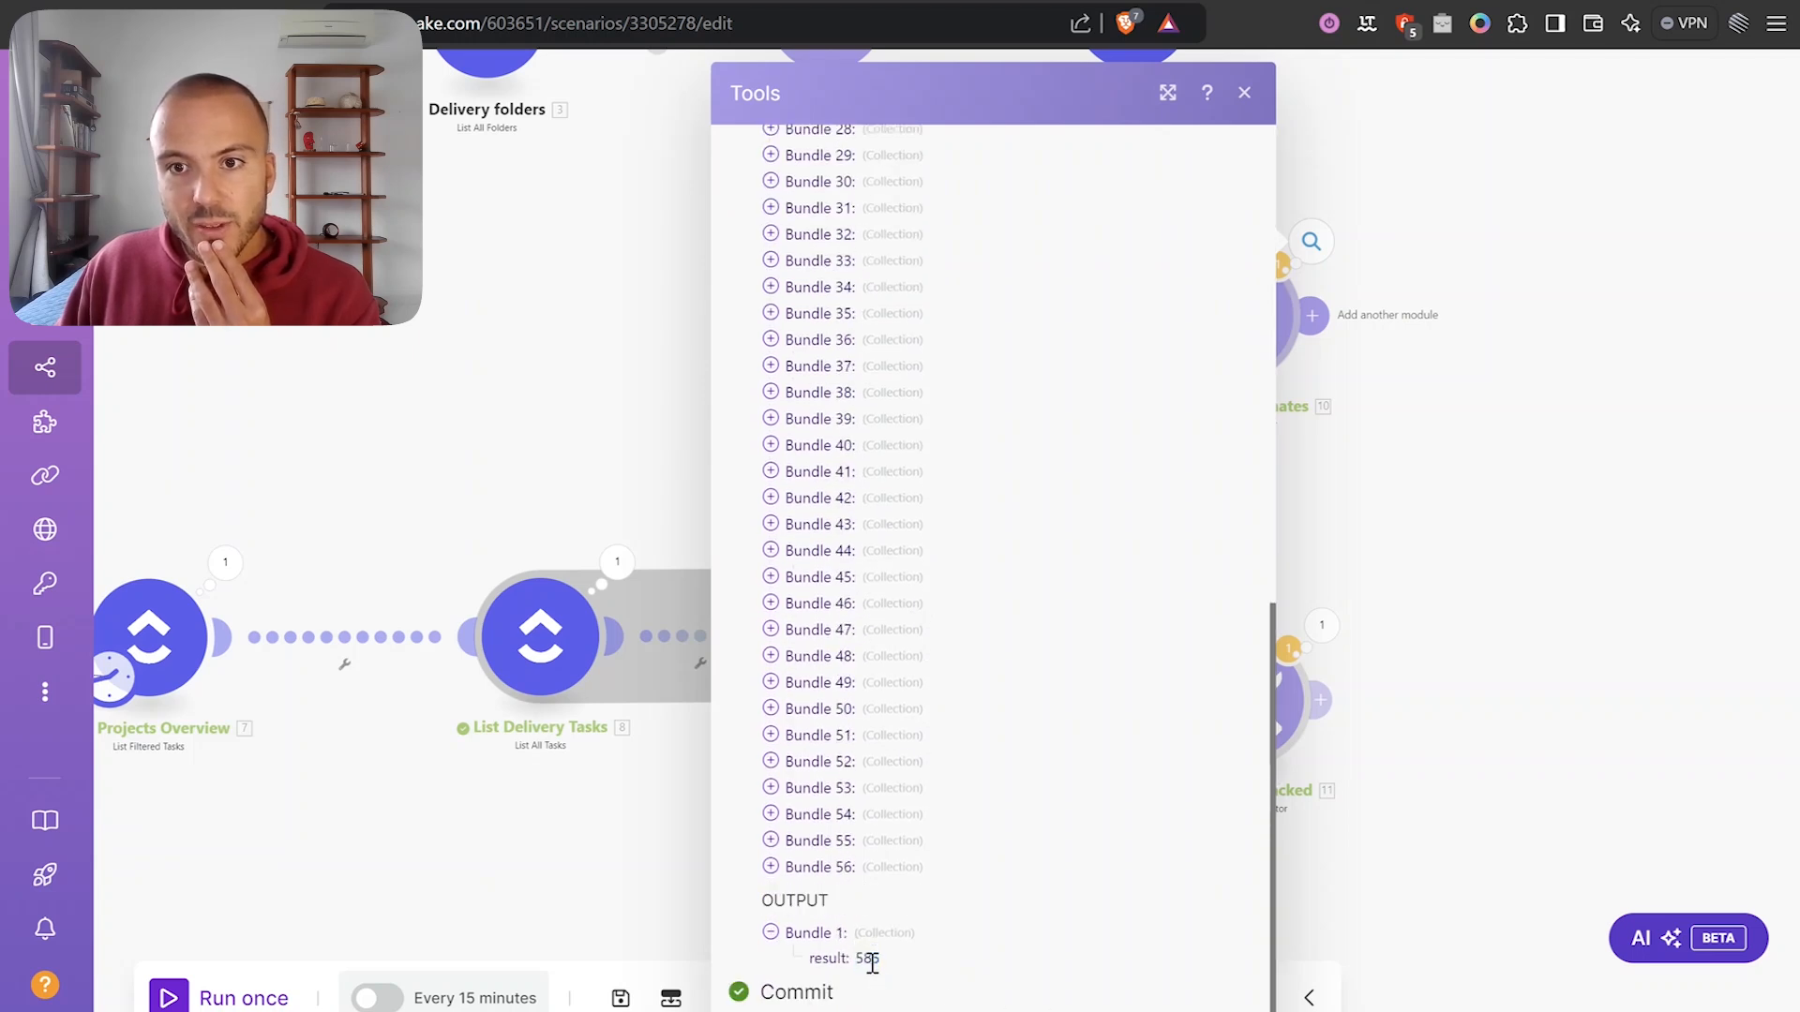
# Inspect the Sum Time Tracked bundles and confirm its result of 6.
pyautogui.moveTo(1454, 631); pyautogui.dragTo(1434, 406)
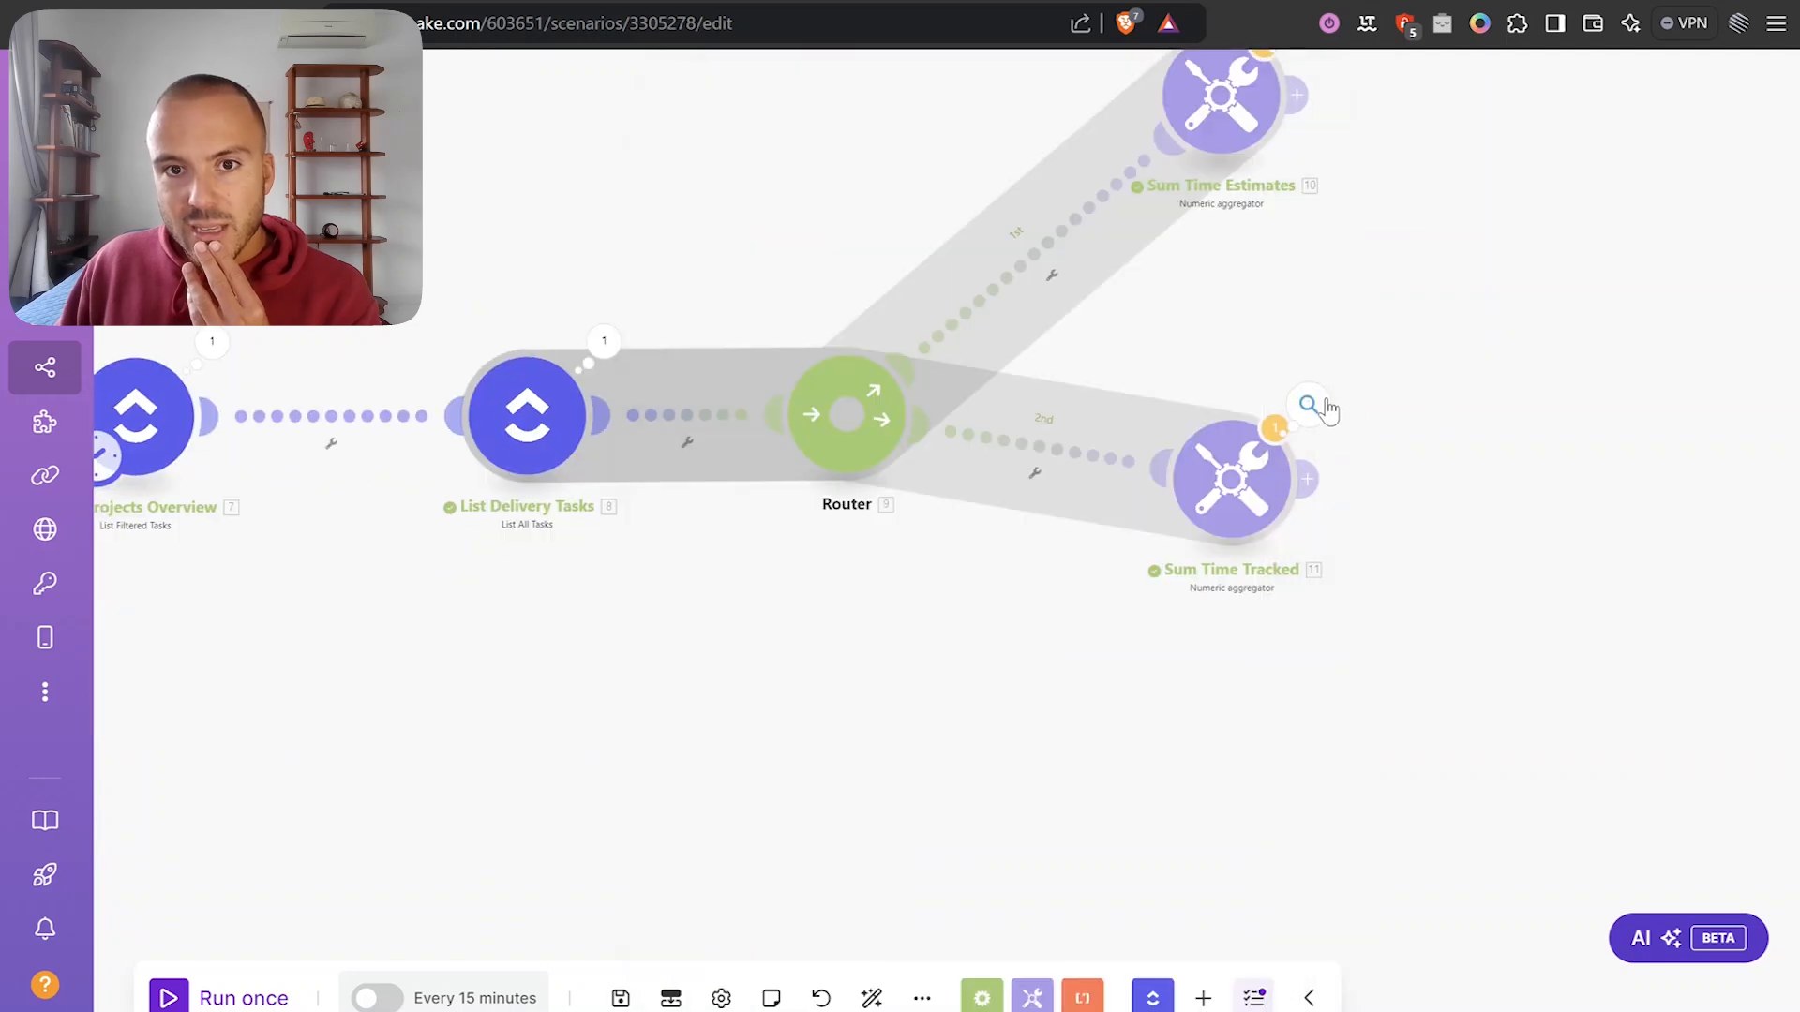
pyautogui.click(1328, 407)
pyautogui.scroll(-9, 1056, 453)
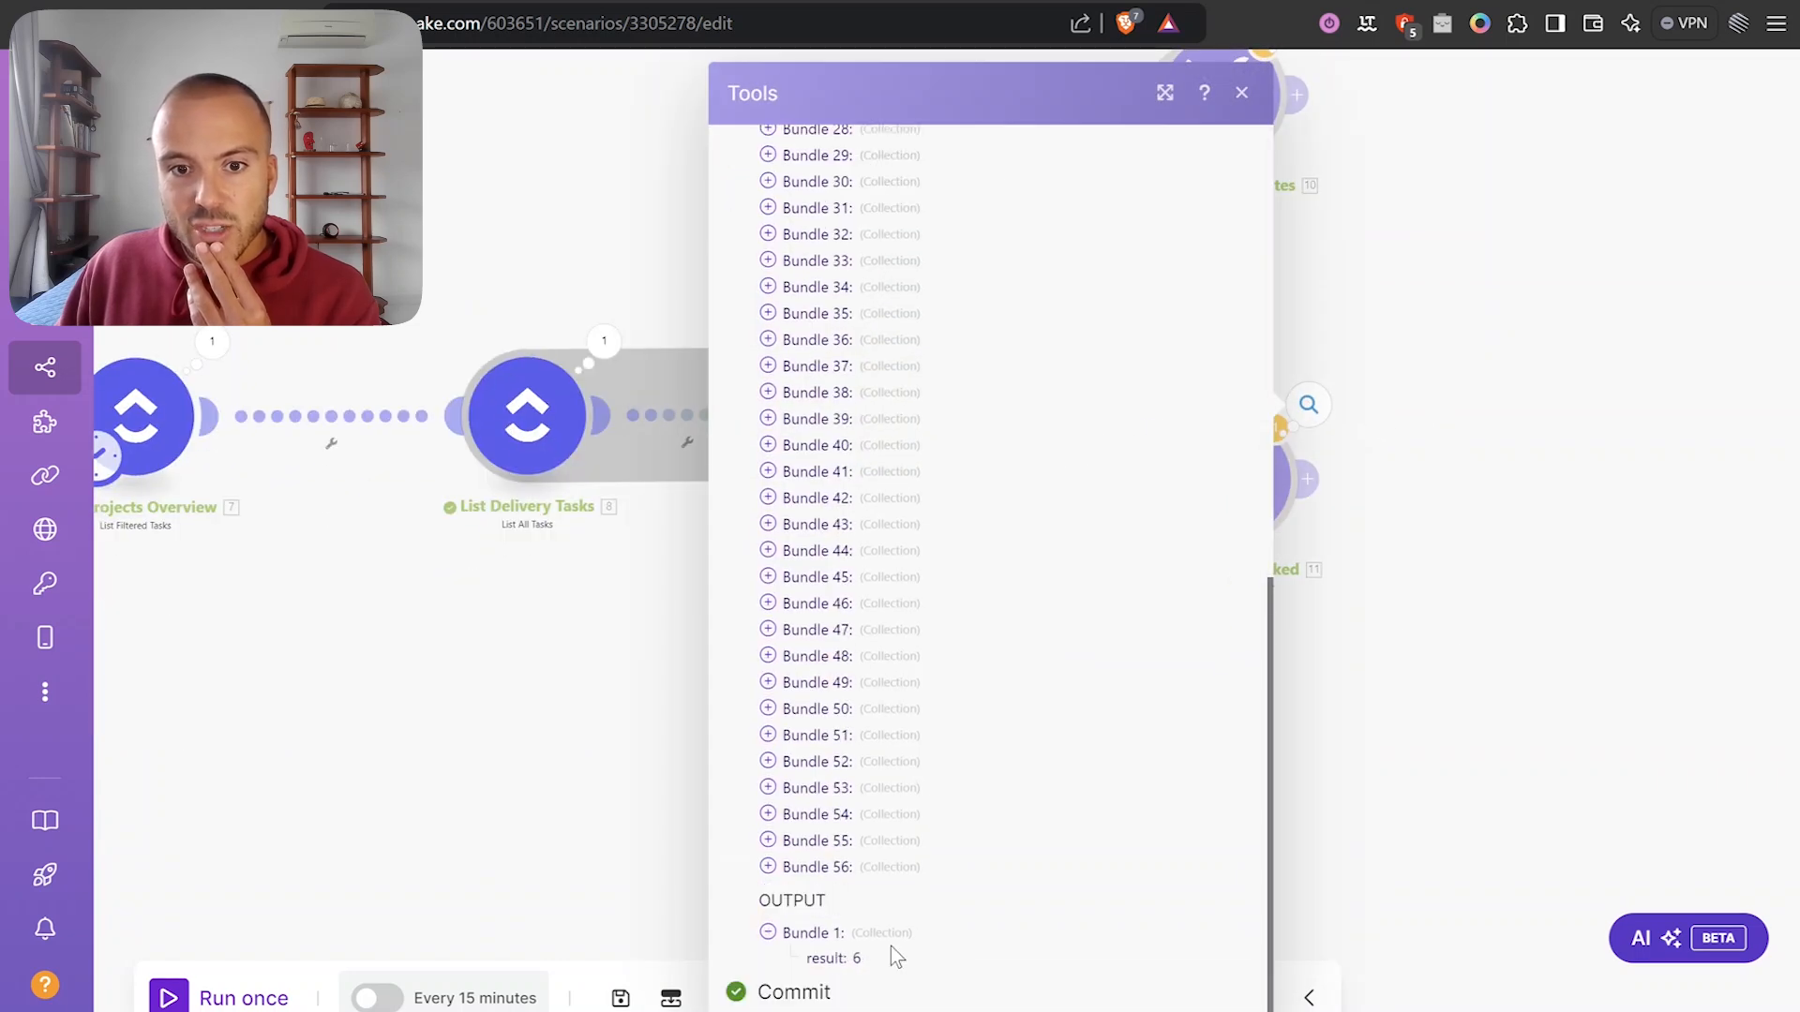
pyautogui.moveTo(885, 946); pyautogui.dragTo(883, 950)
pyautogui.click(883, 965)
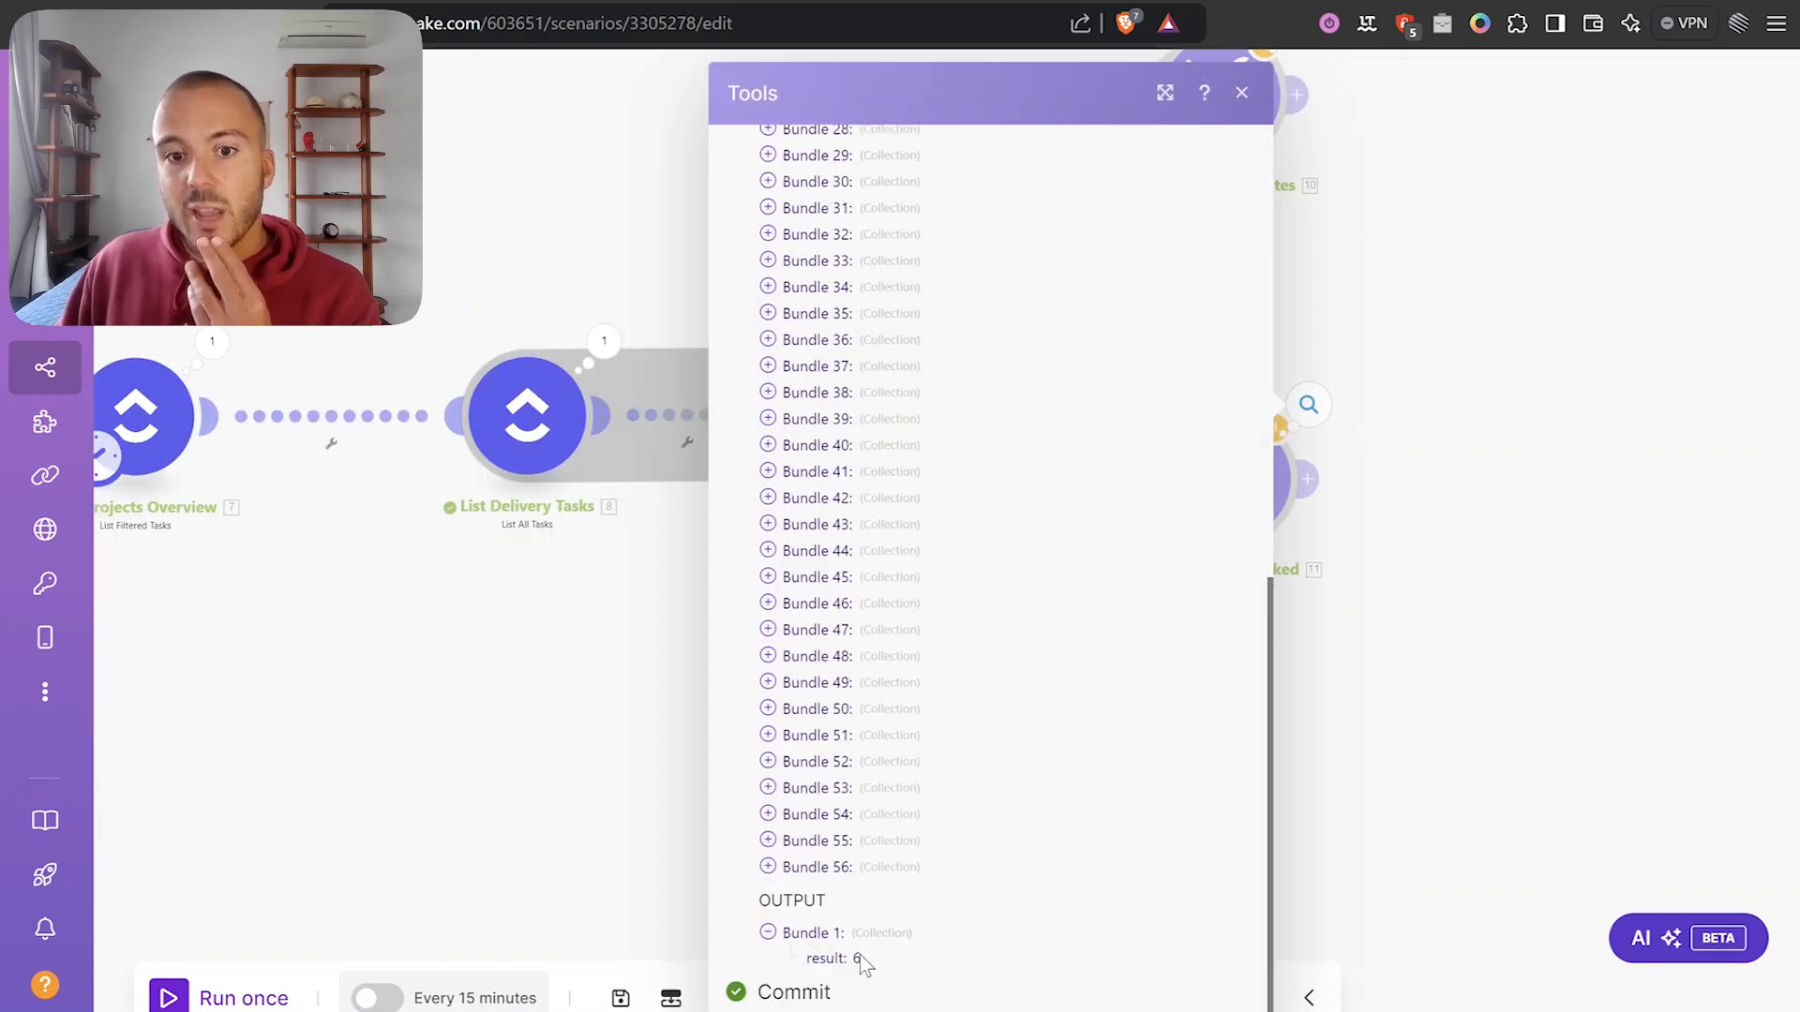
pyautogui.click(981, 933)
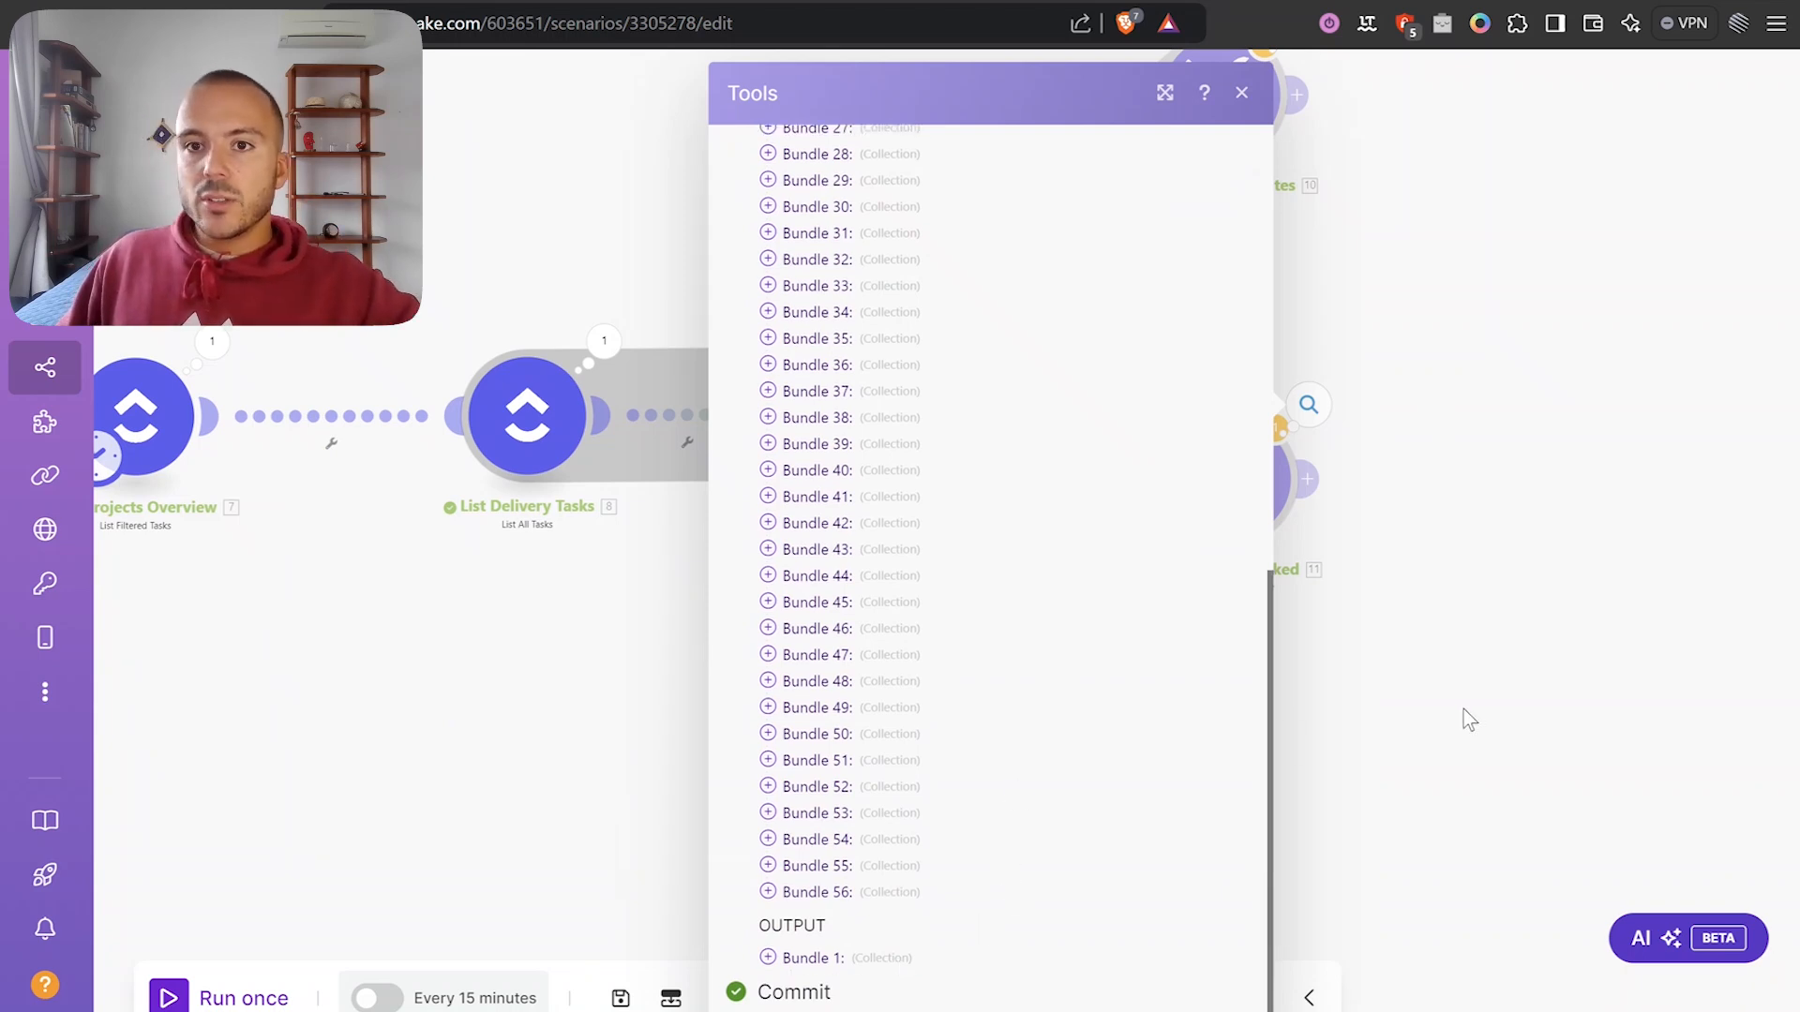
pyautogui.click(1468, 720)
pyautogui.scroll(-3, 1486, 572)
pyautogui.scroll(-2, 1406, 488)
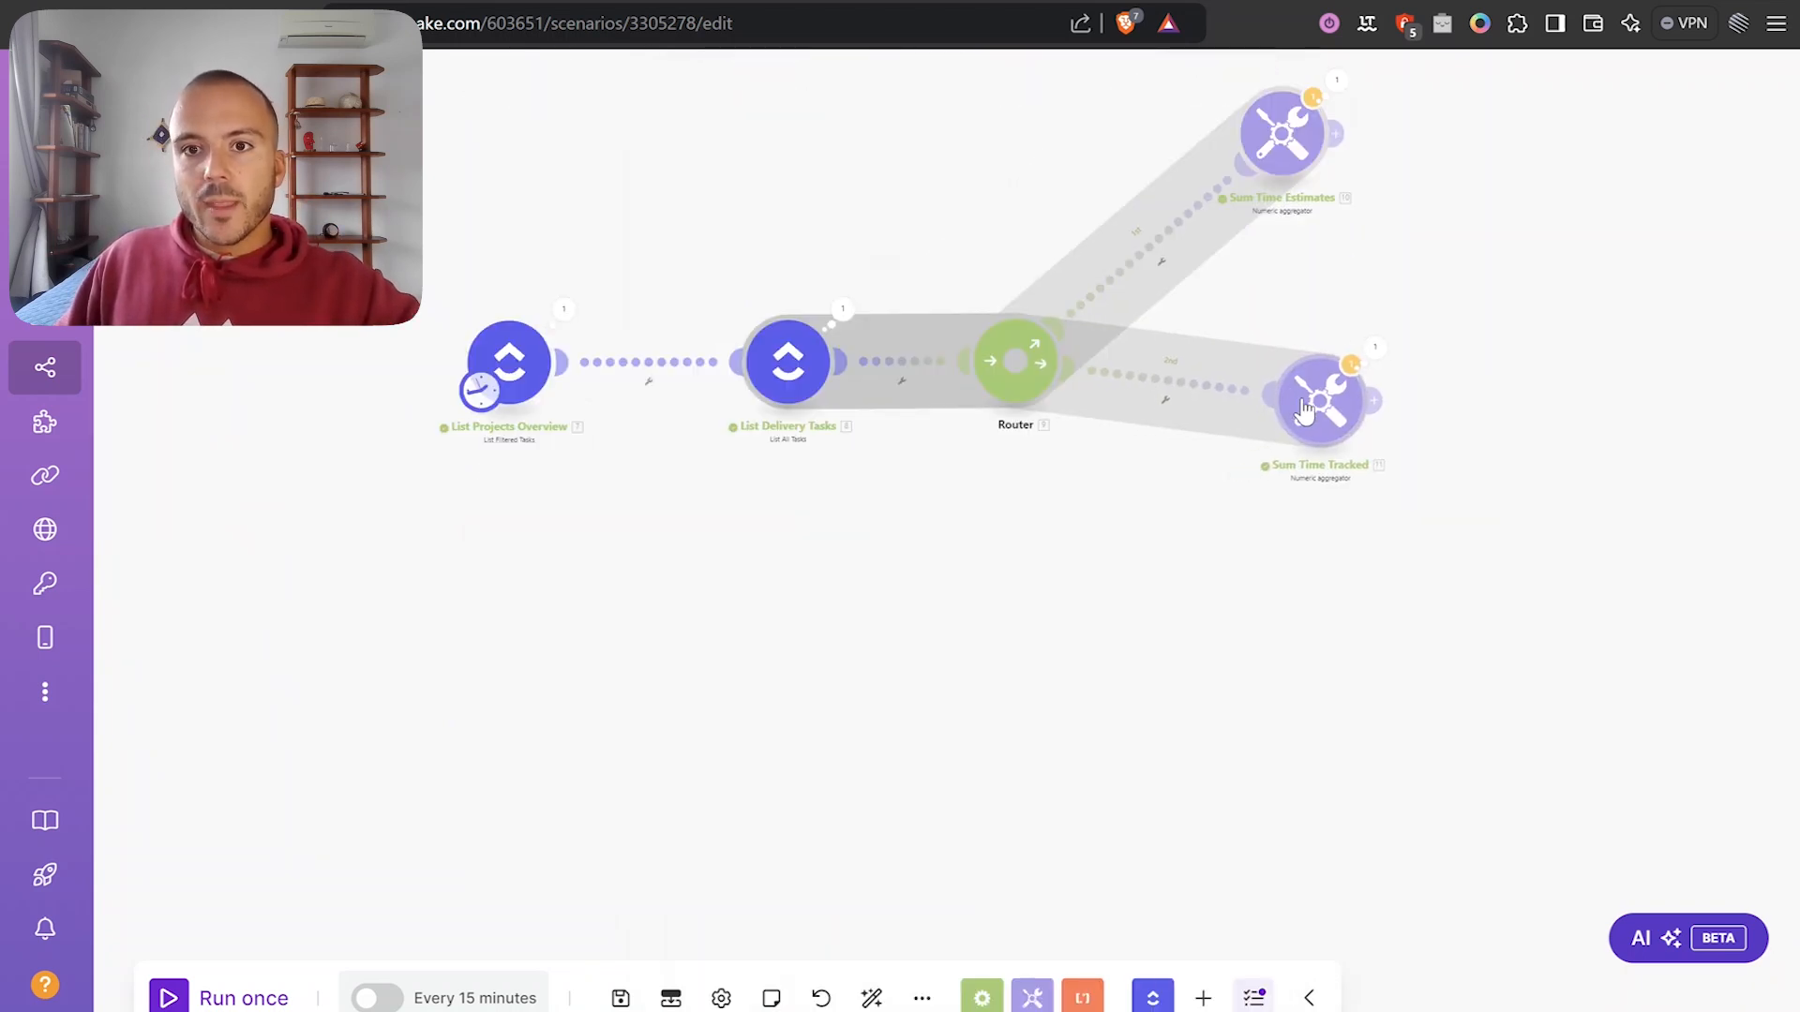
pyautogui.scroll(-2, 1331, 525)
pyautogui.scroll(3, 1331, 562)
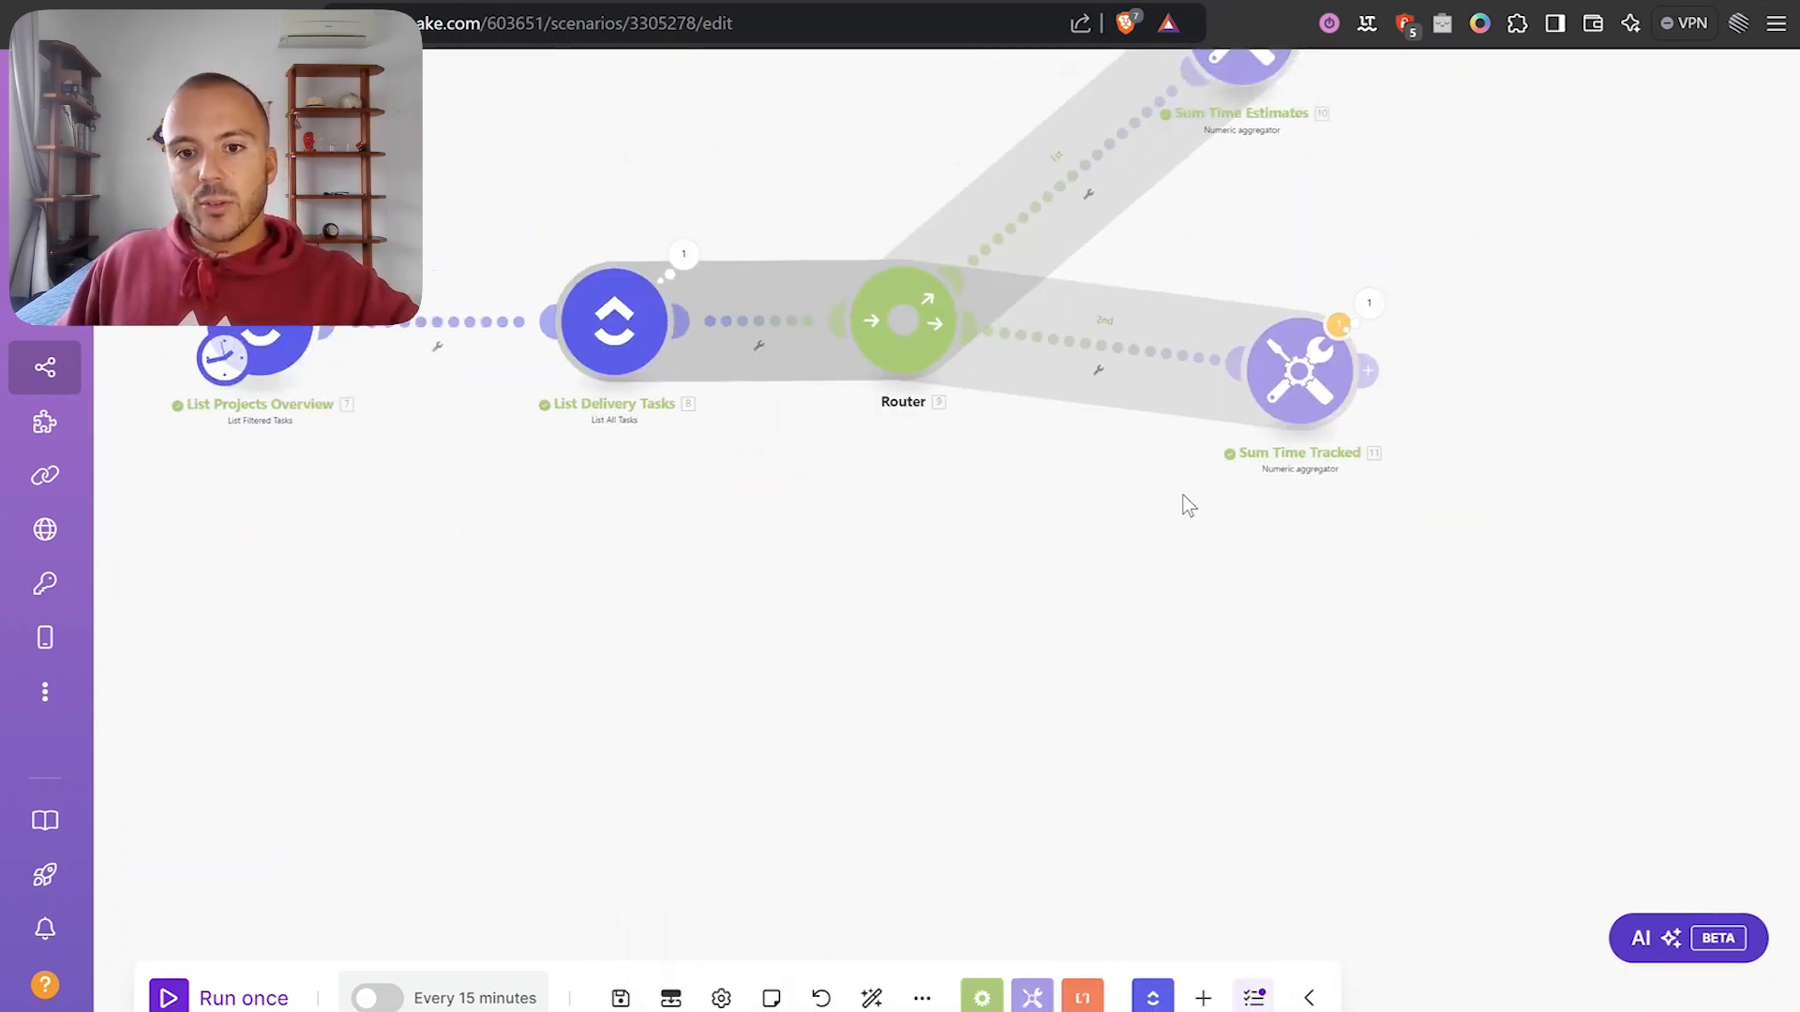
# Add a Flow Control Array aggregator and connect it to the Router as a third route.
pyautogui.click(981, 995)
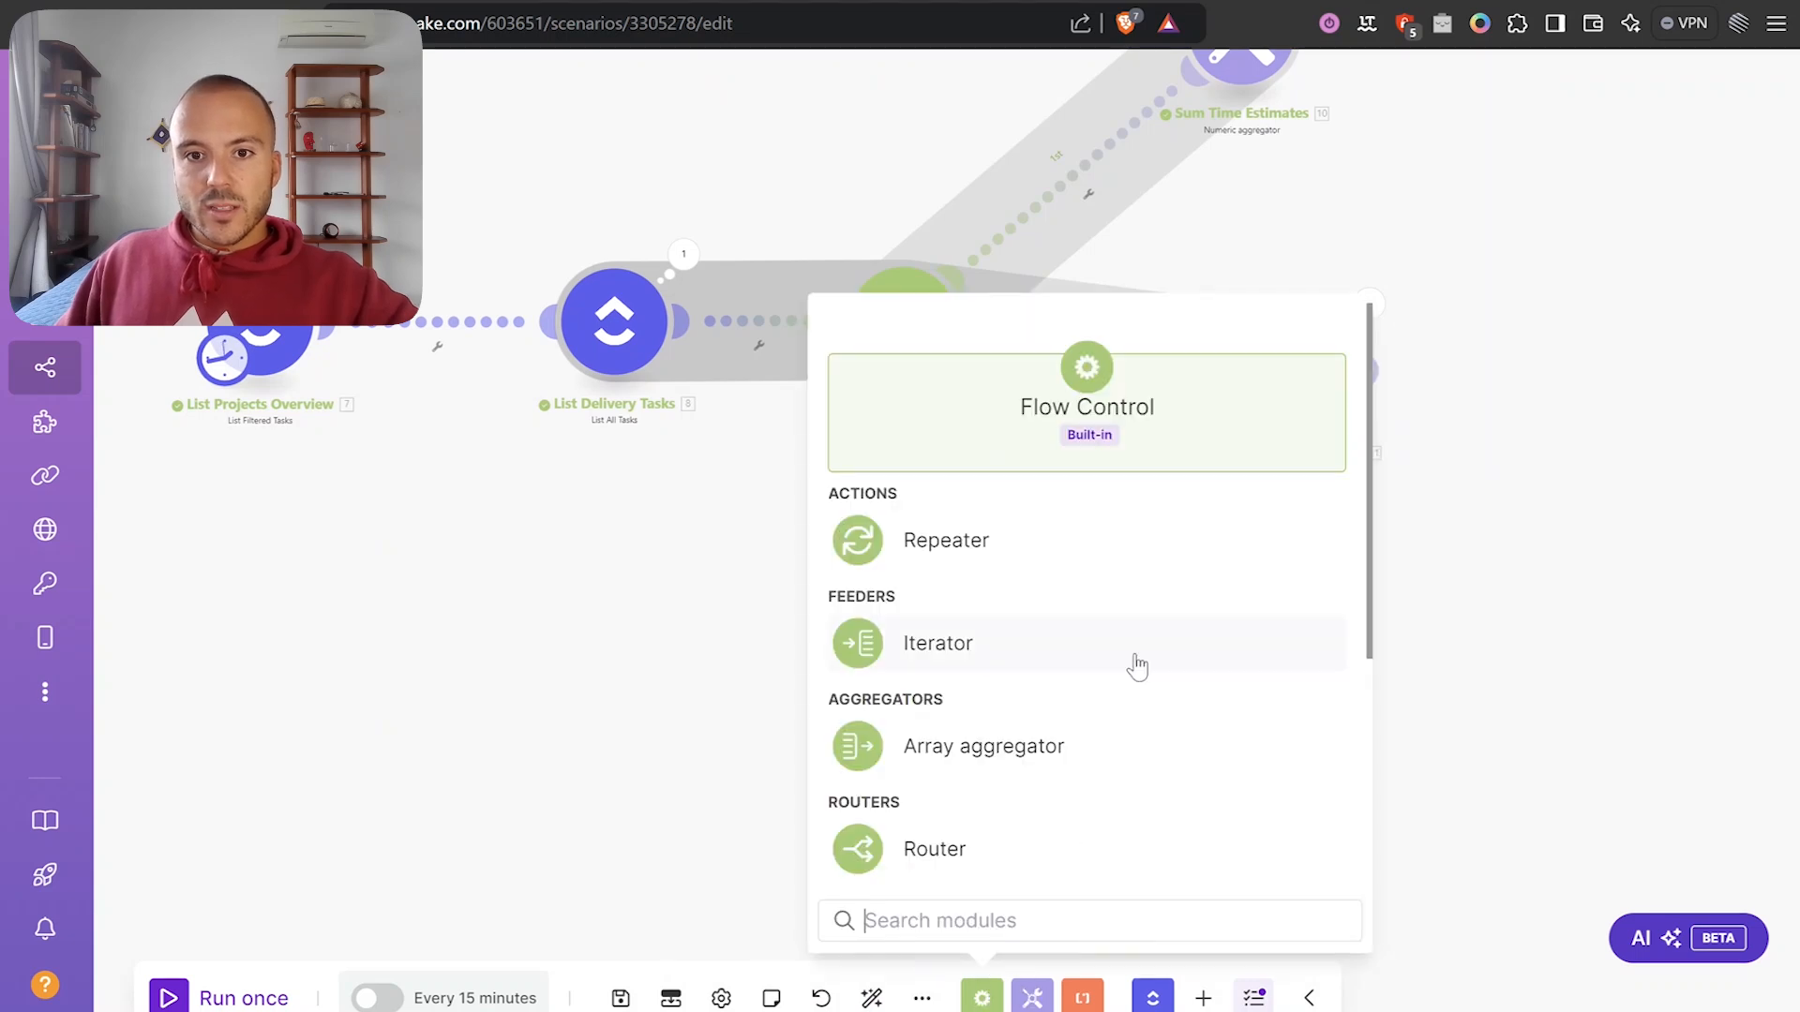
pyautogui.click(1003, 761)
pyautogui.click(1291, 747)
pyautogui.moveTo(1221, 729); pyautogui.dragTo(911, 362)
pyautogui.scroll(-3, 1012, 613)
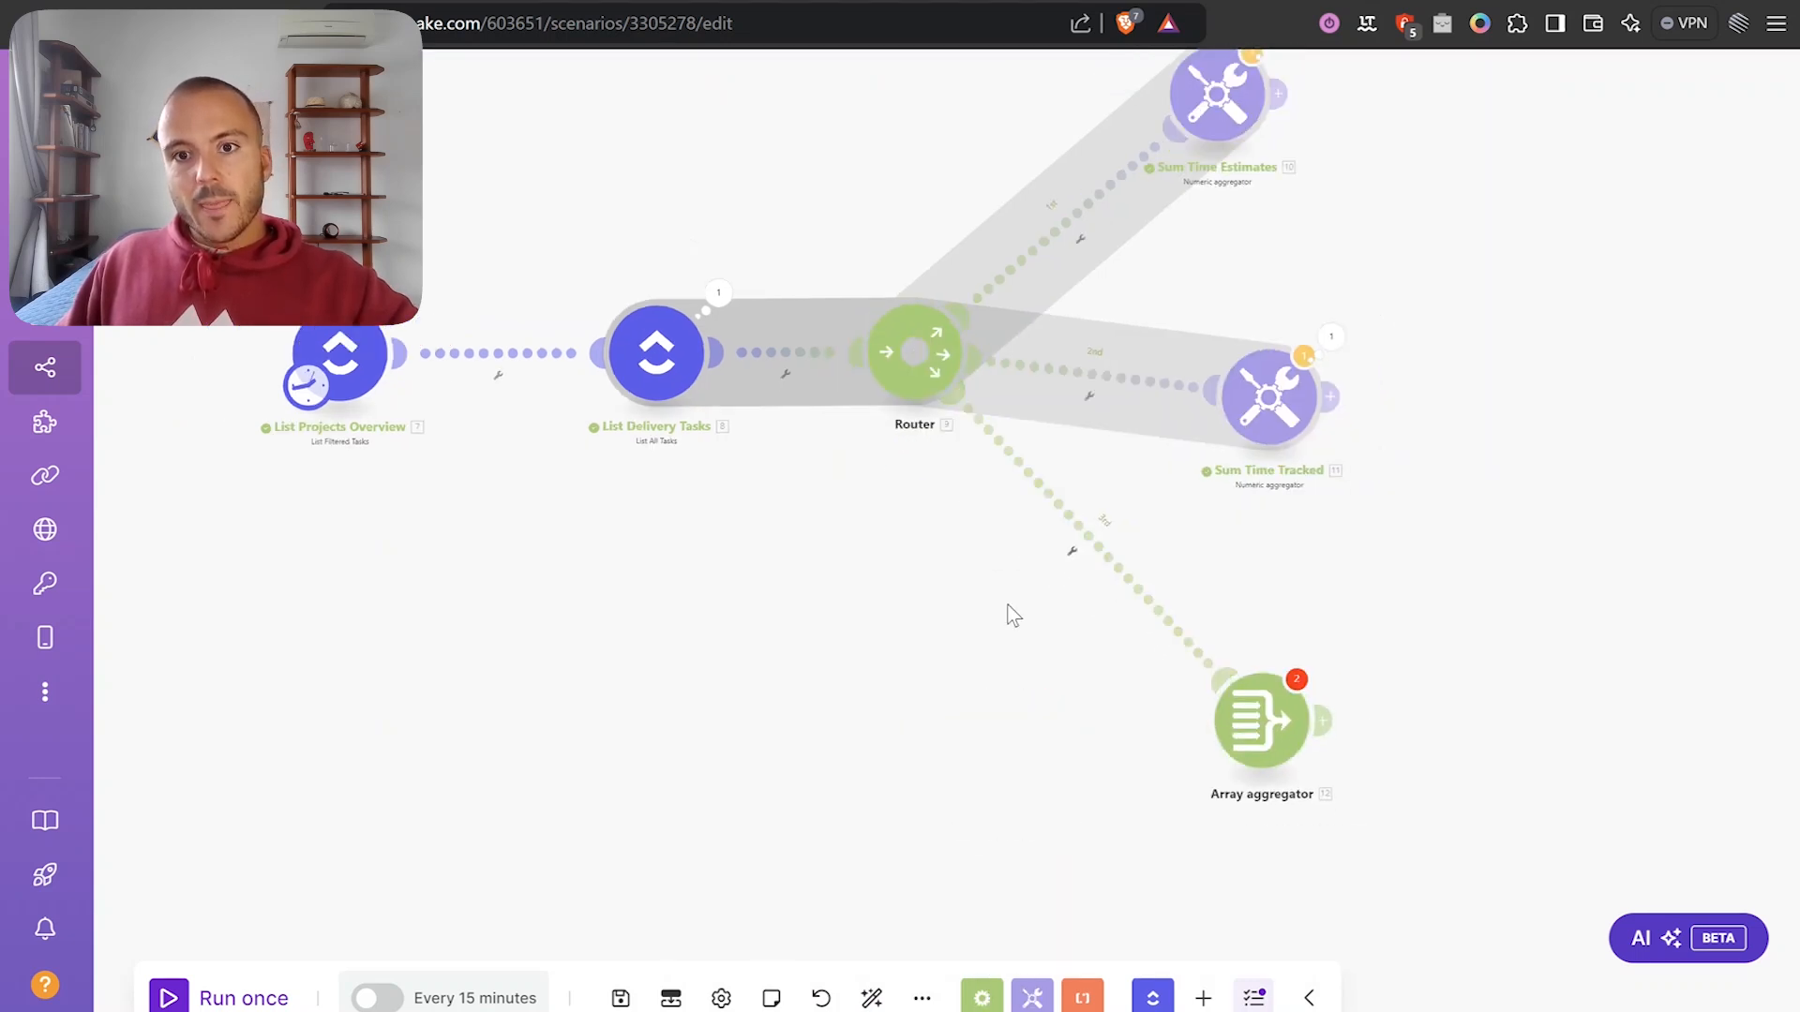
pyautogui.moveTo(1006, 611); pyautogui.dragTo(912, 495)
pyautogui.scroll(3, 916, 504)
# Set the Array aggregator's source to List Delivery Tasks with Total number of bundles ticked.
pyautogui.click(1167, 657)
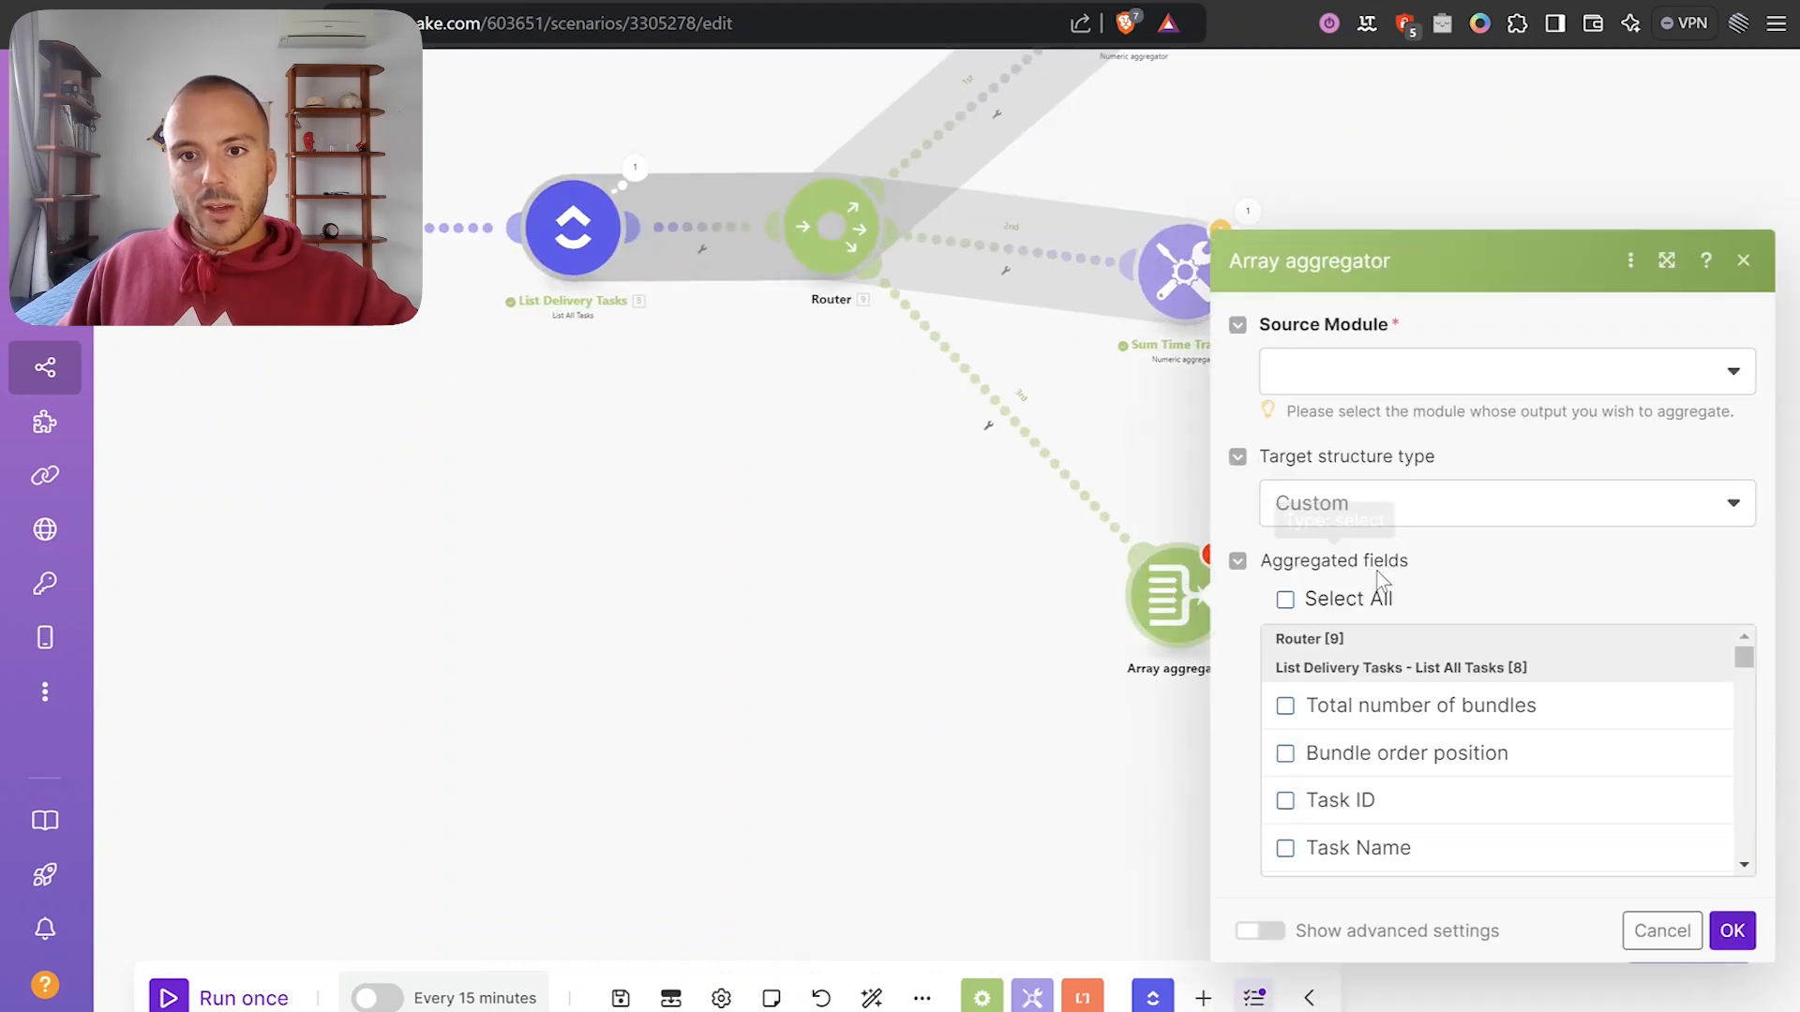
pyautogui.click(1335, 371)
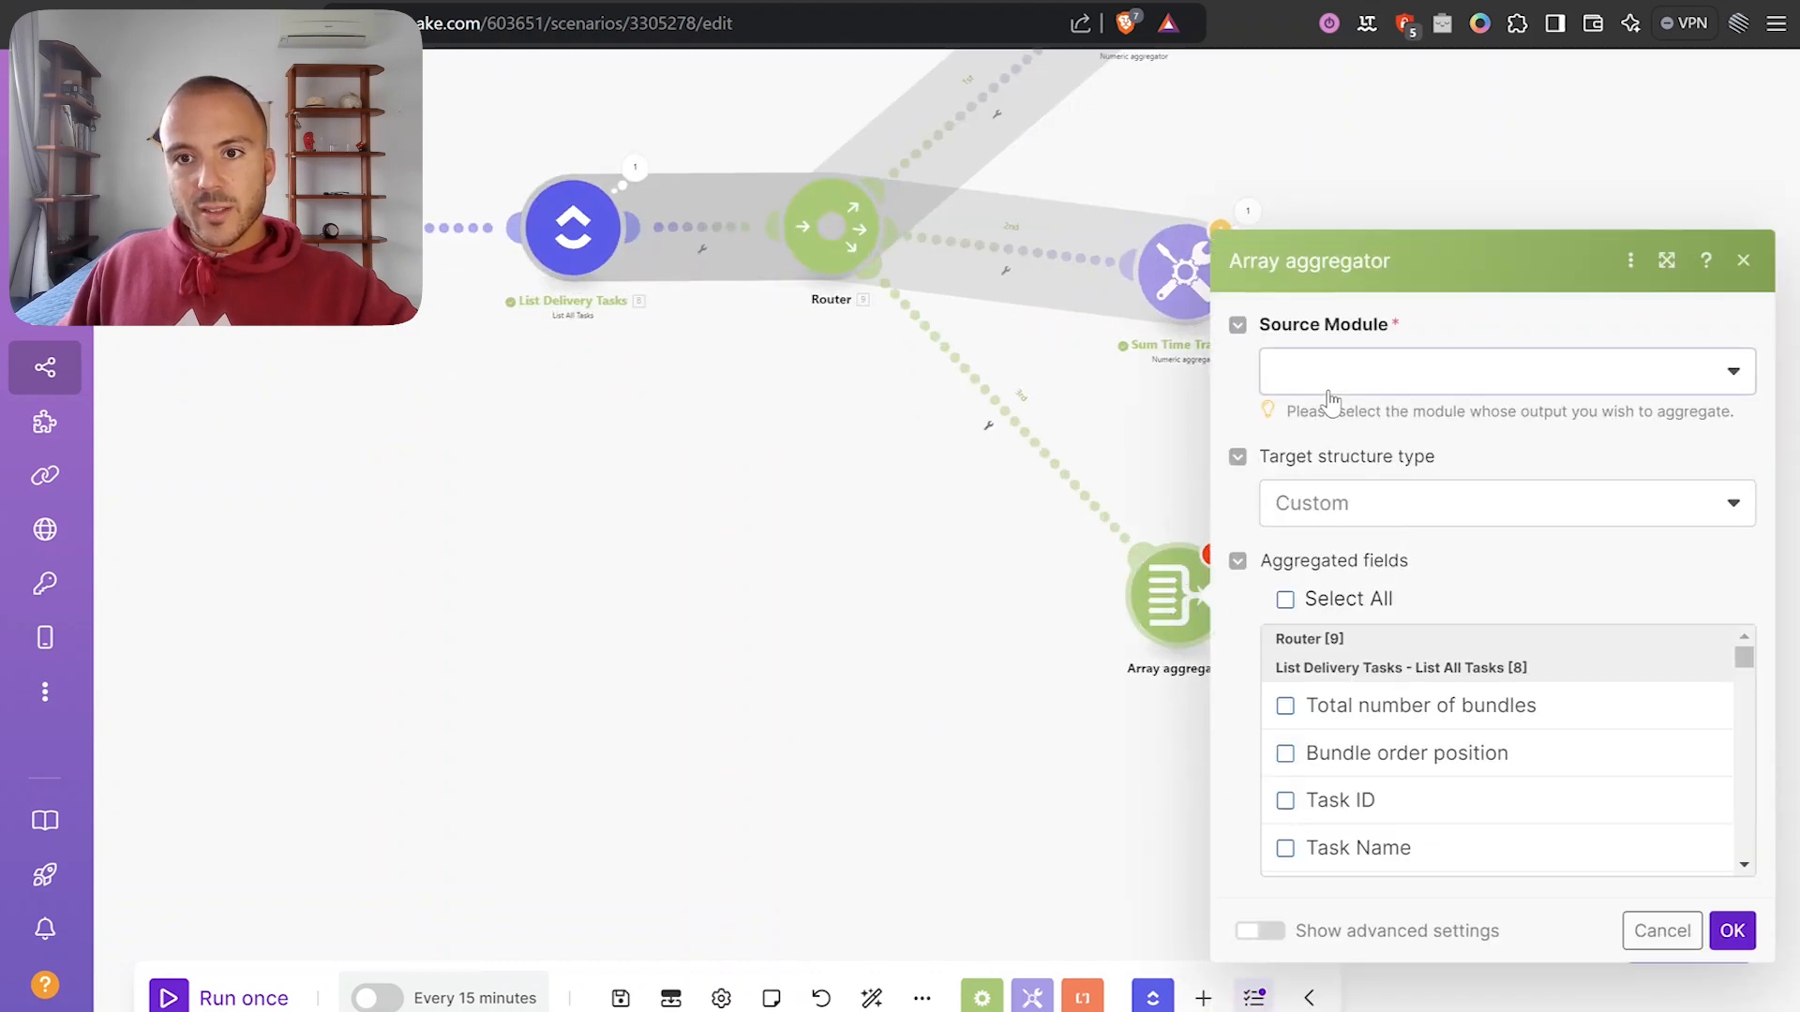
pyautogui.click(1401, 461)
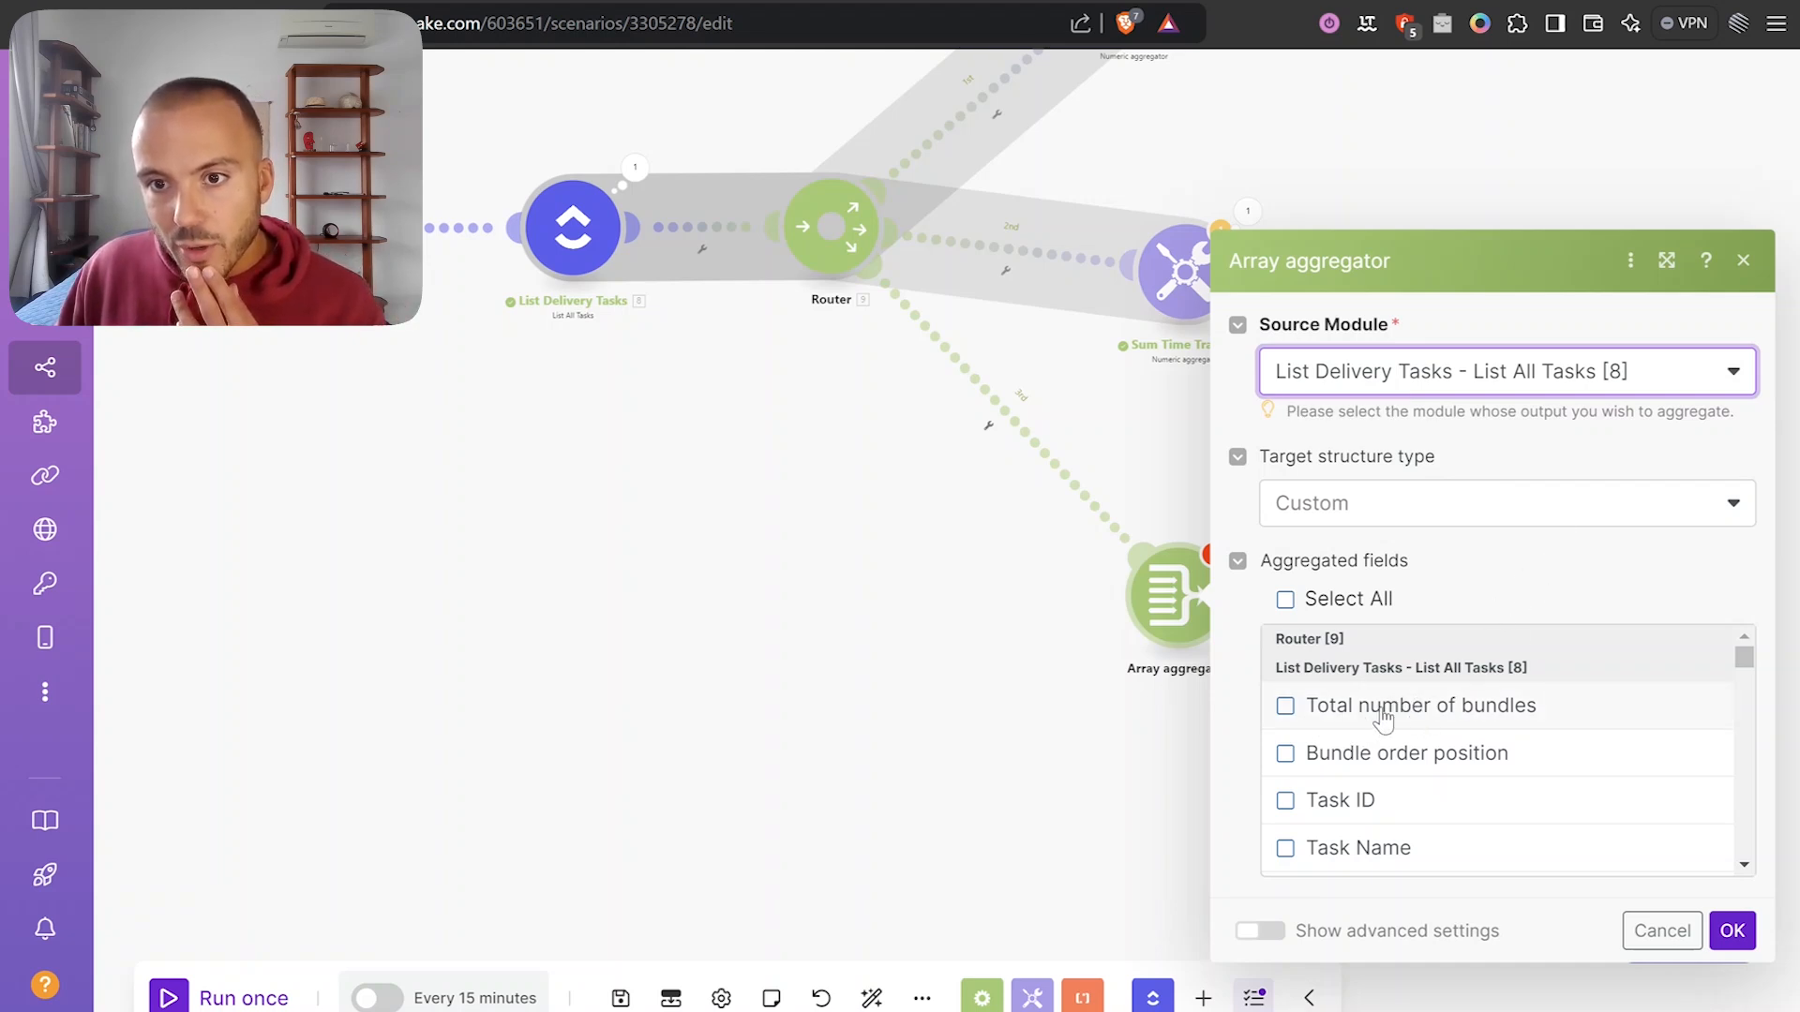
pyautogui.click(1342, 710)
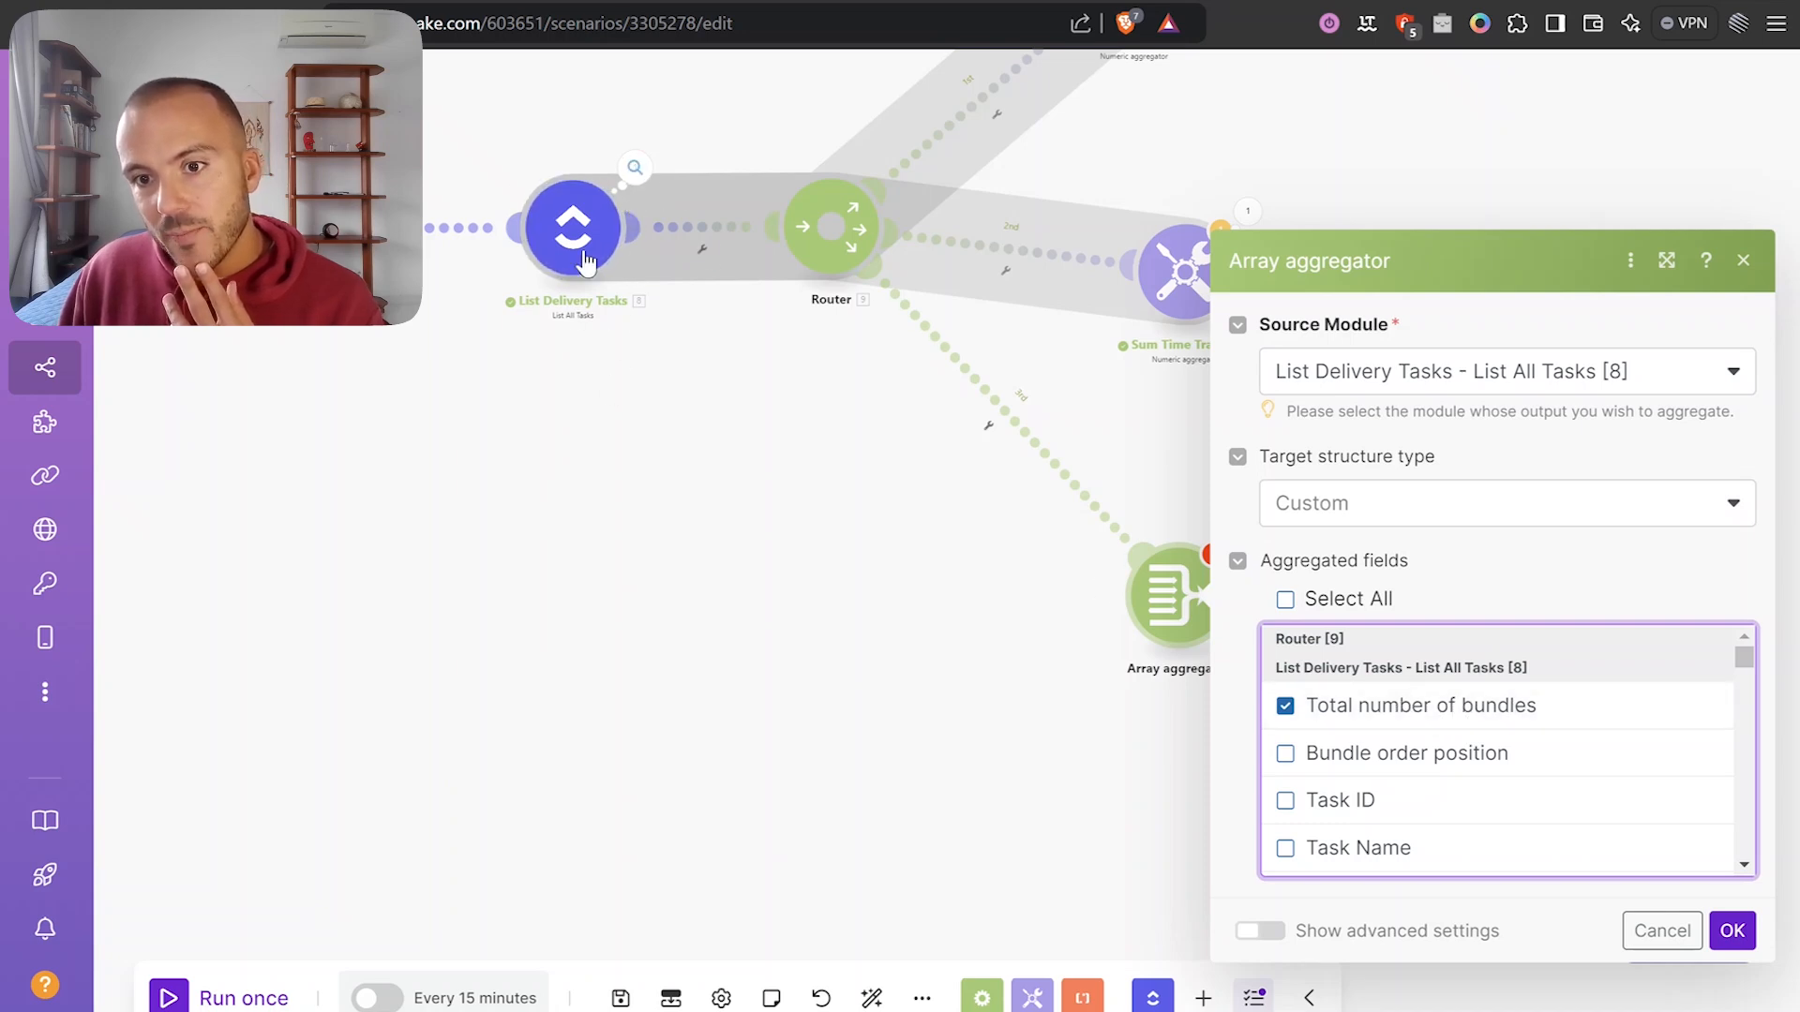
pyautogui.scroll(-2, 1453, 747)
pyautogui.scroll(-1, 1473, 768)
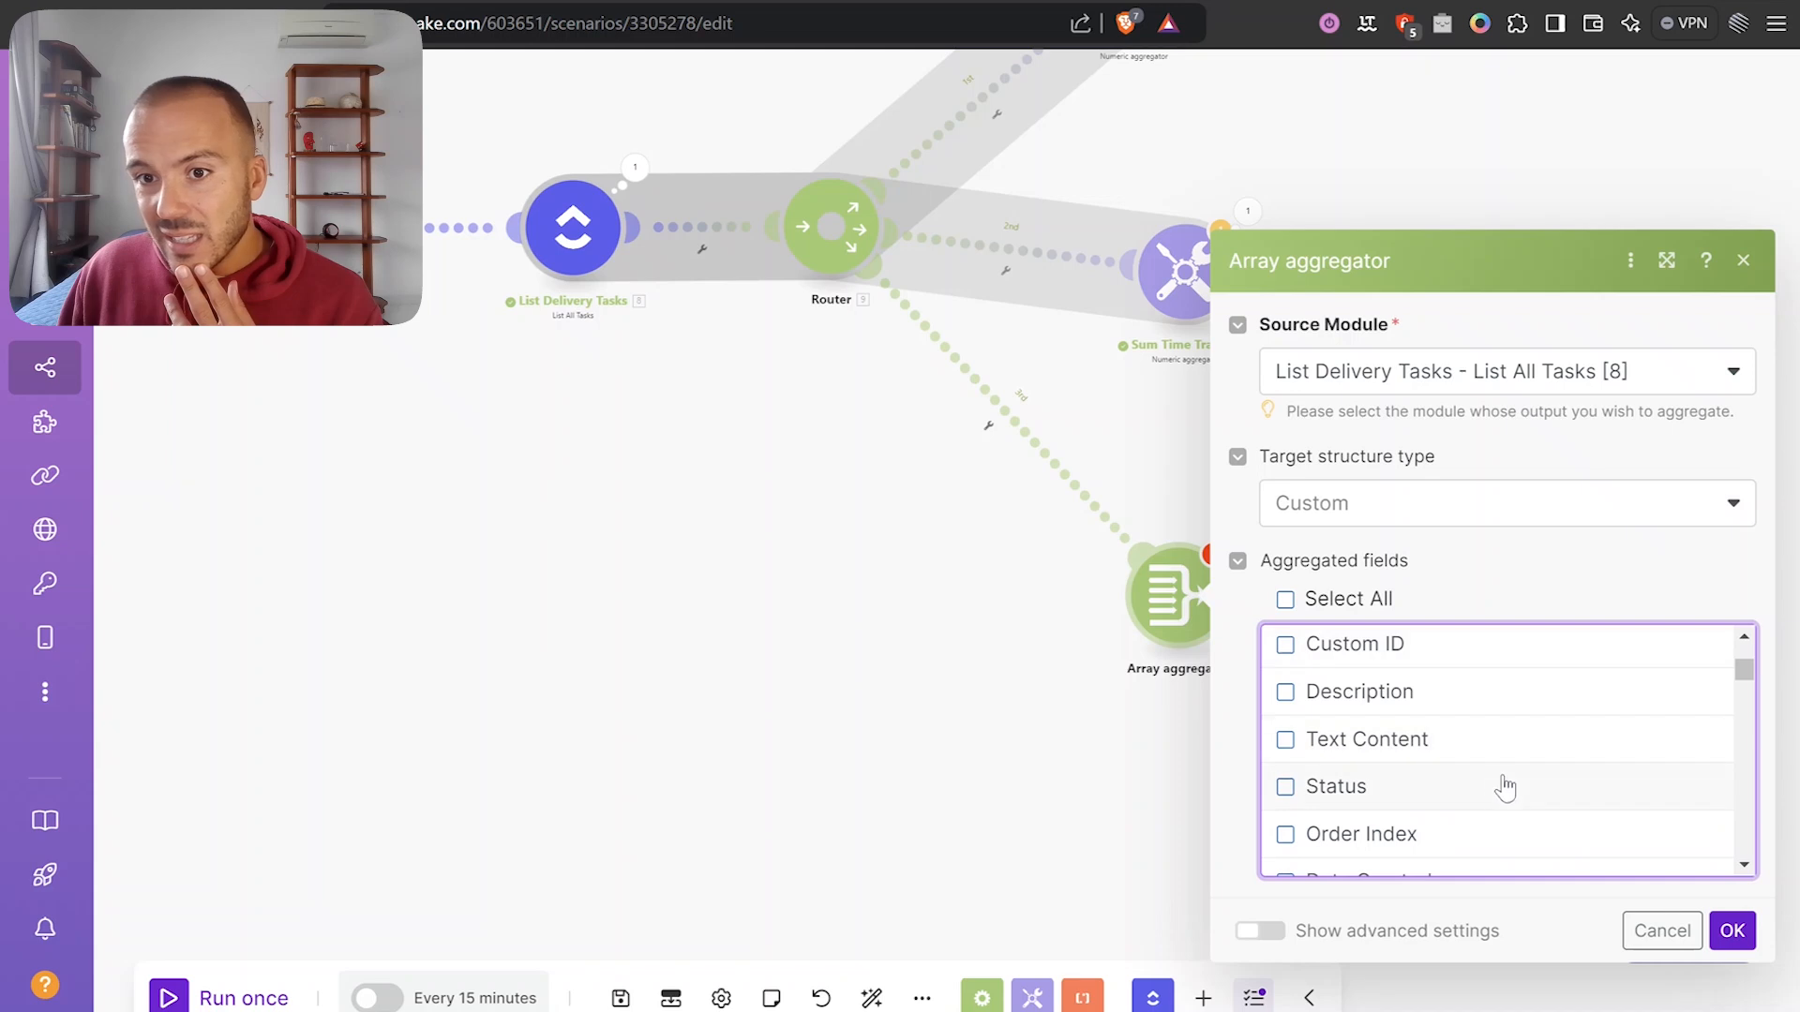
pyautogui.scroll(3, 1502, 787)
pyautogui.click(1731, 930)
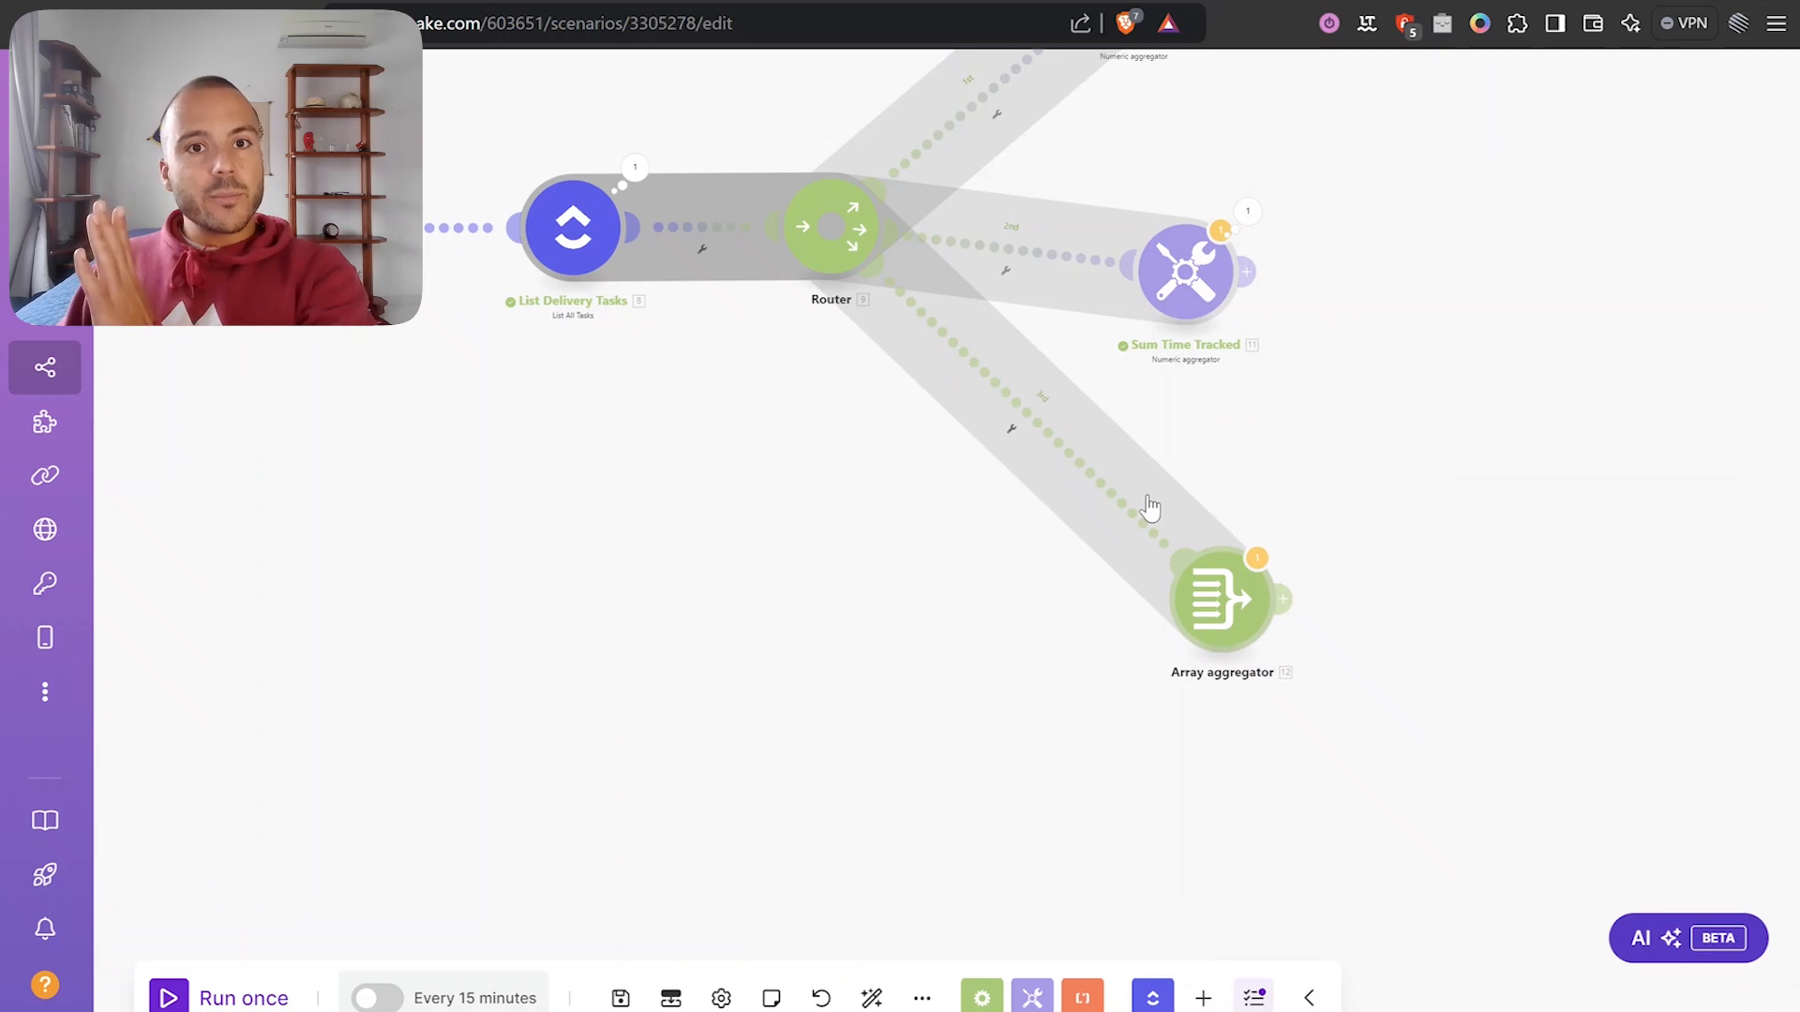
# Add a filter labelled 'Done' on the third route, checking the tasks' status names.
pyautogui.click(1027, 428)
pyautogui.click(1087, 455)
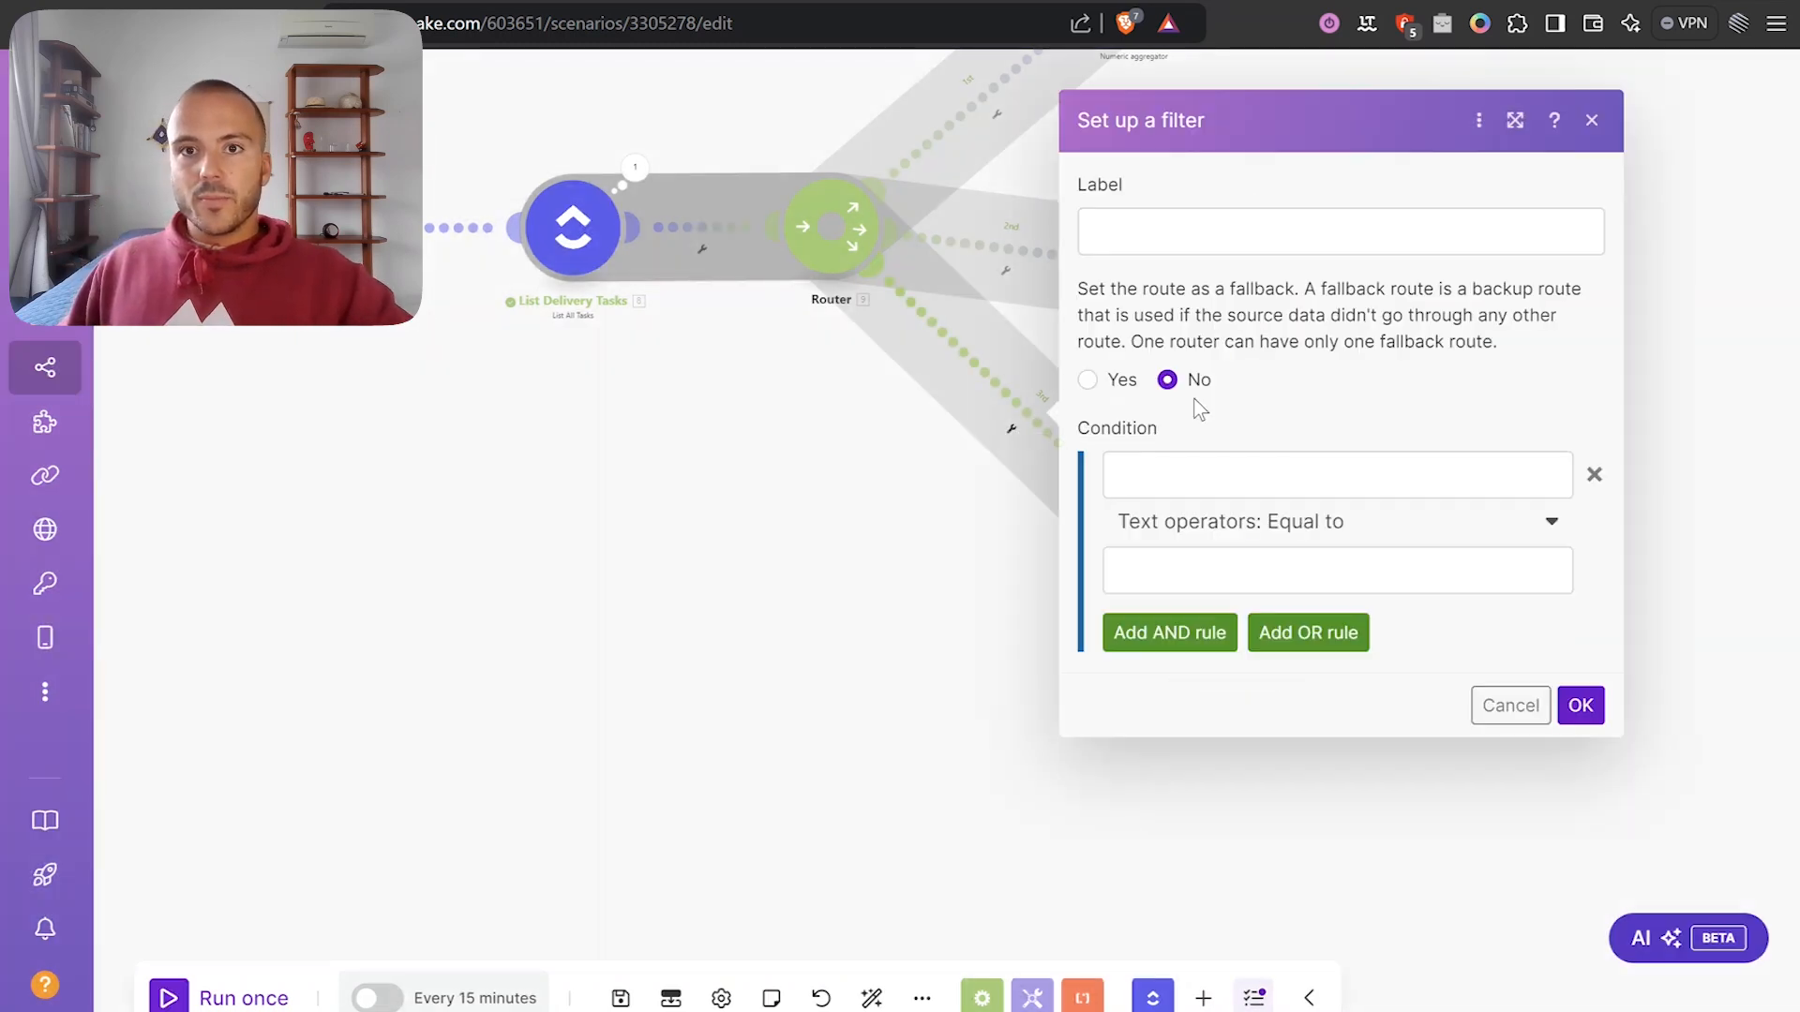
pyautogui.click(1275, 244)
pyautogui.write('CD')
pyautogui.press('BackSpace')
pyautogui.press('BackSpace')
pyautogui.write('Done')
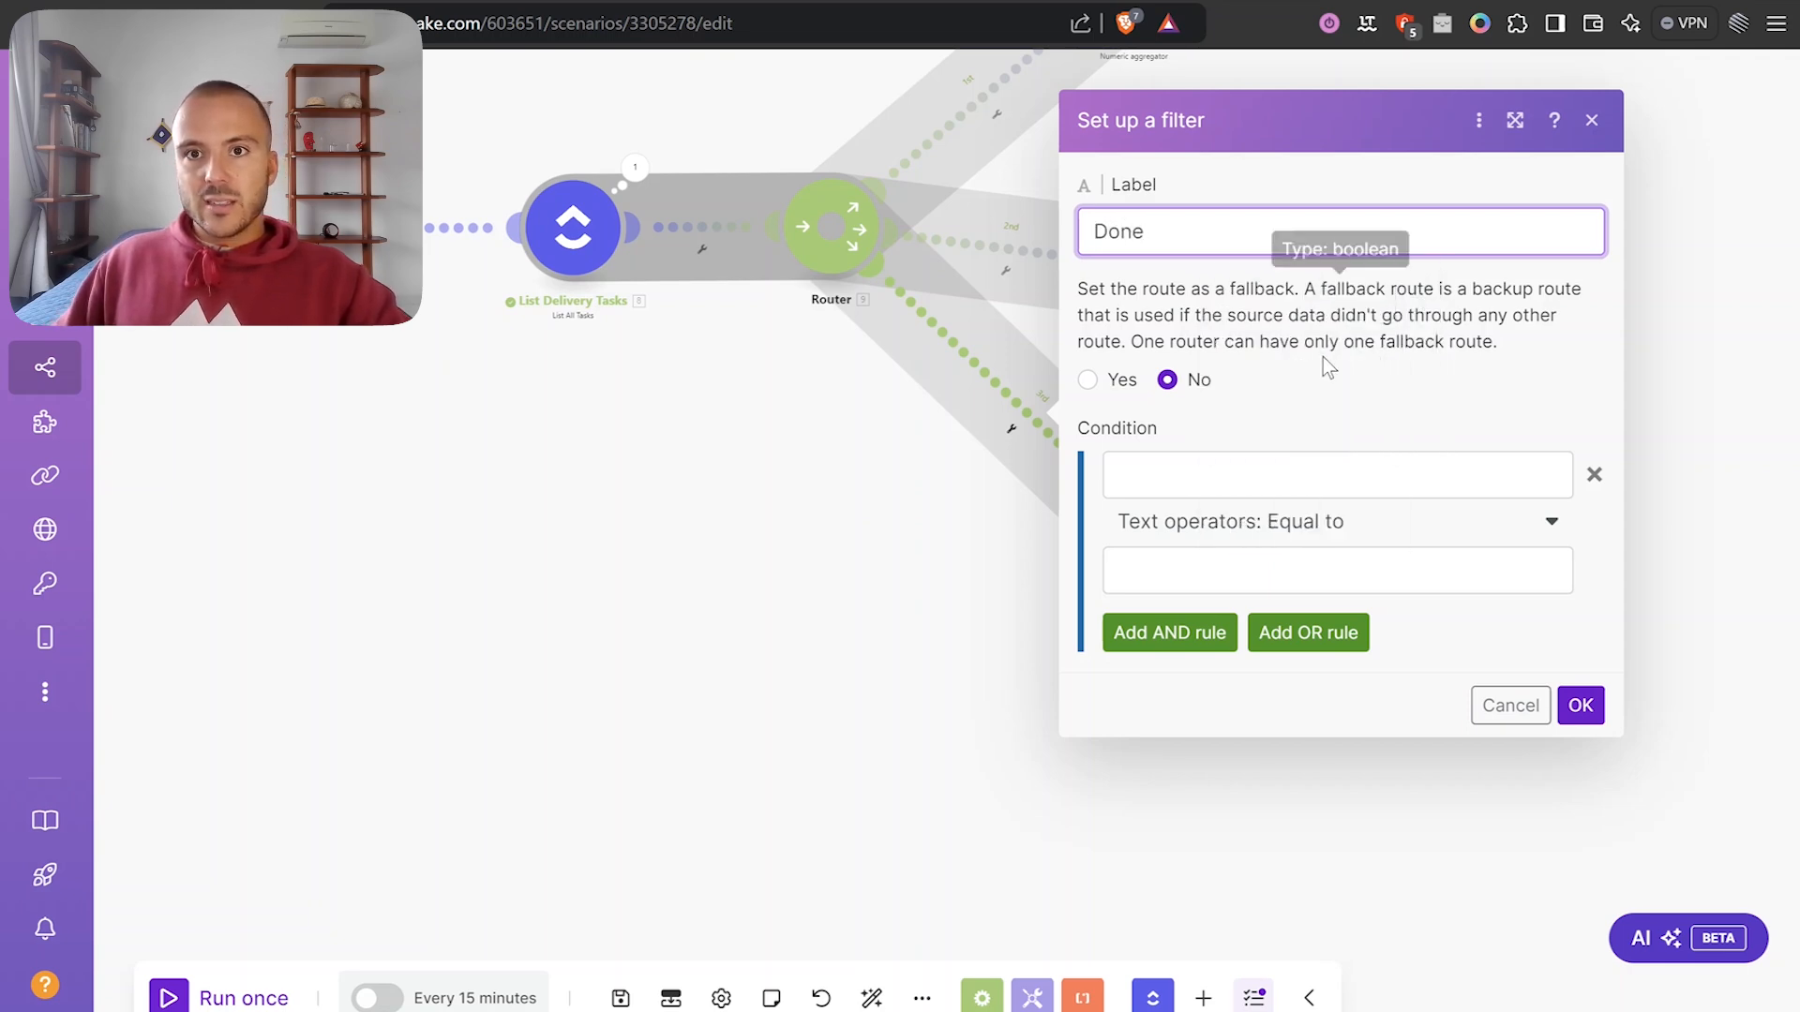
pyautogui.click(1394, 475)
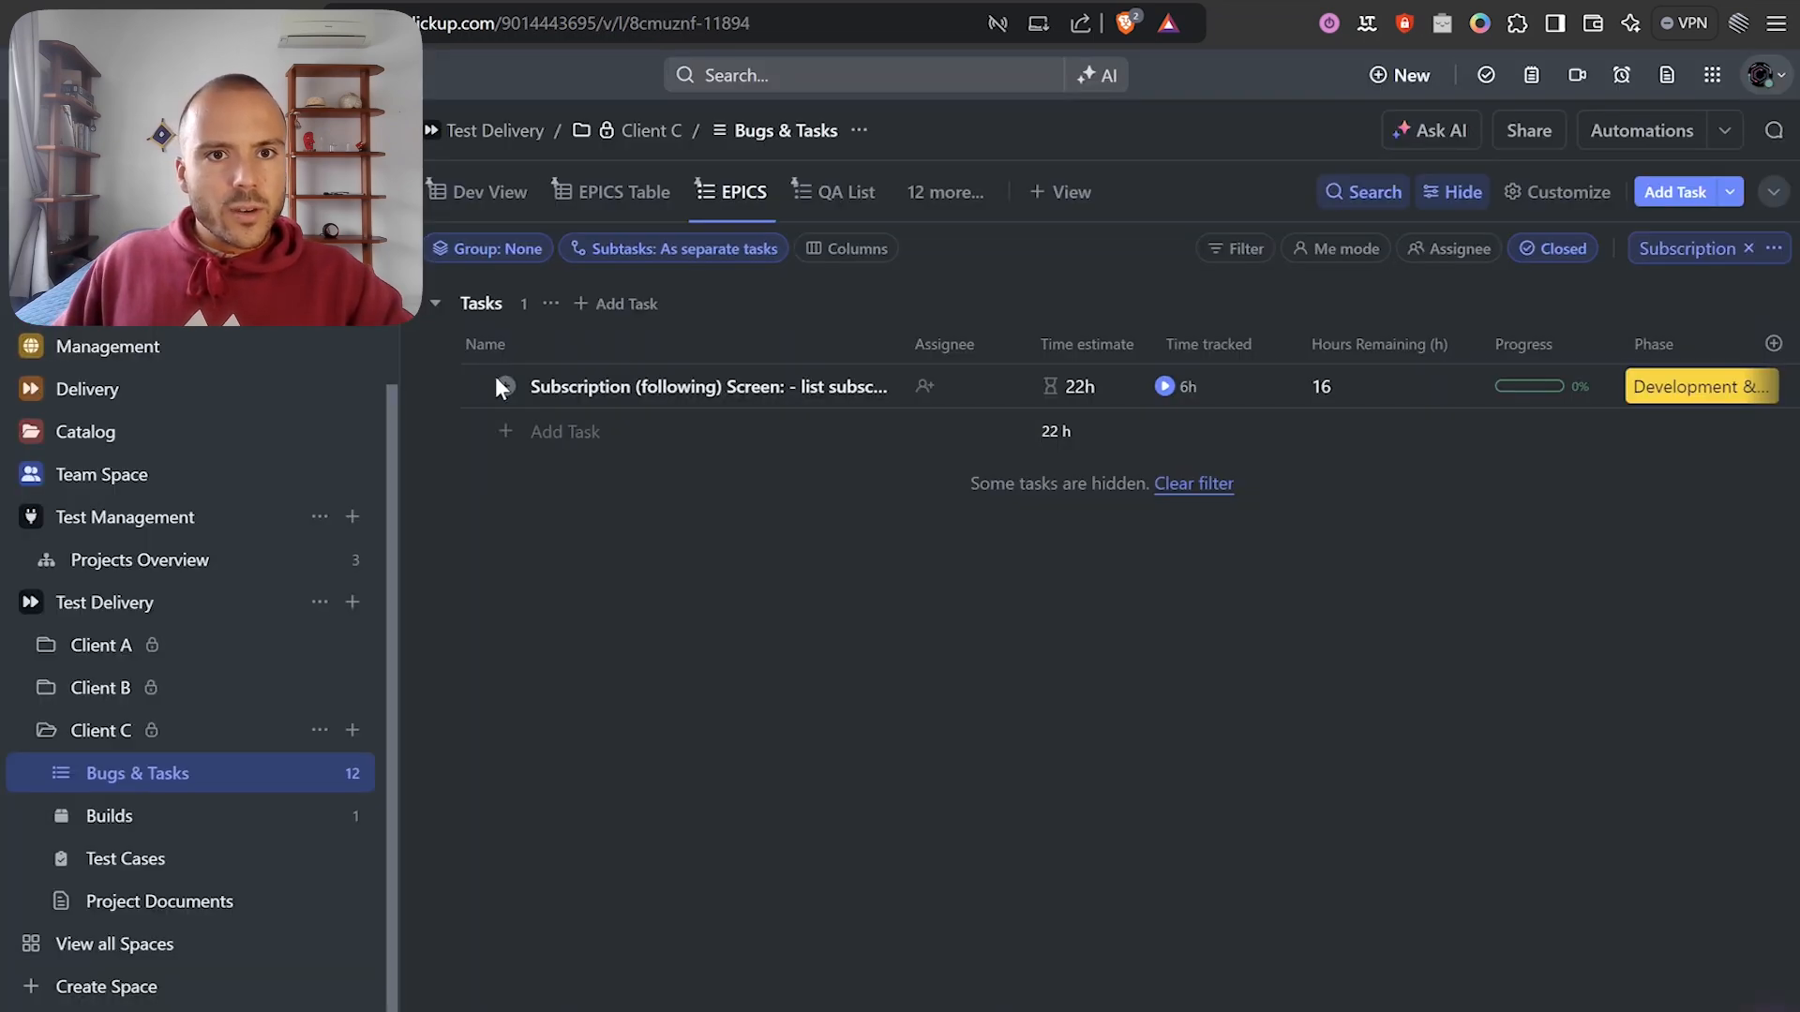
pyautogui.click(504, 386)
pyautogui.press('Escape')
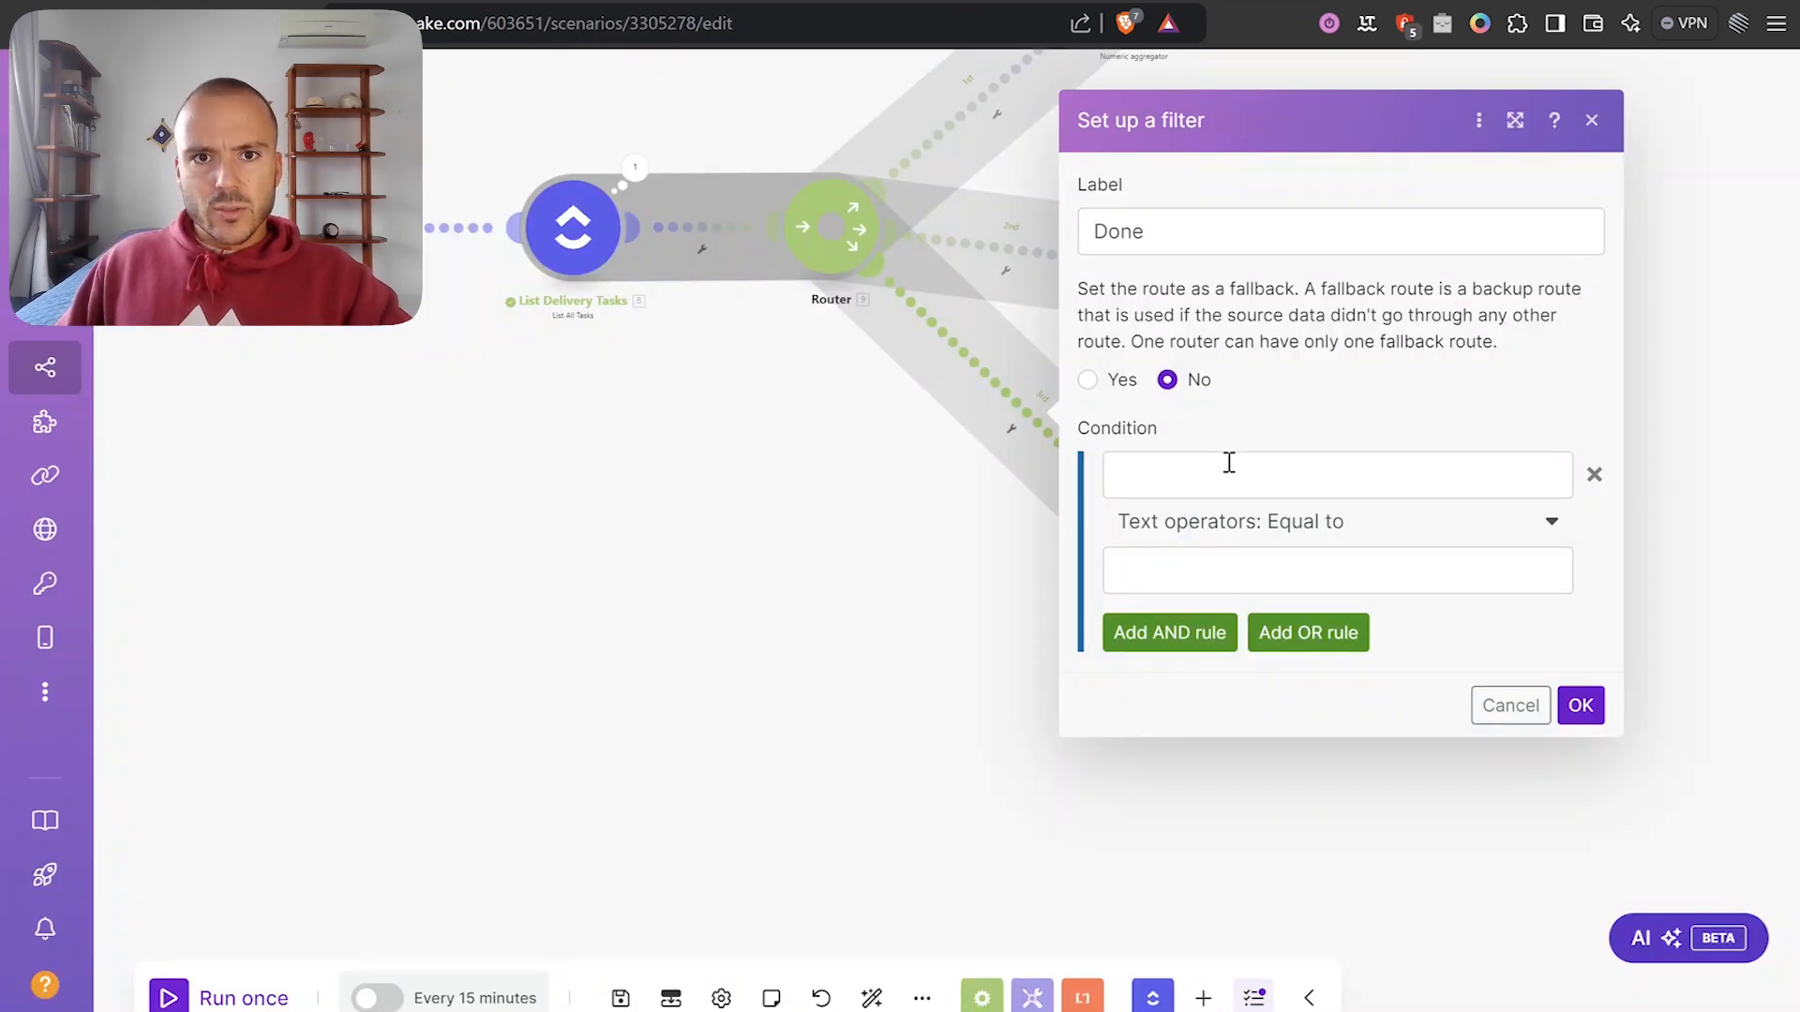
# Set the filter condition to Status Equal to (case insensitive) 'done' and save it.
pyautogui.click(1229, 462)
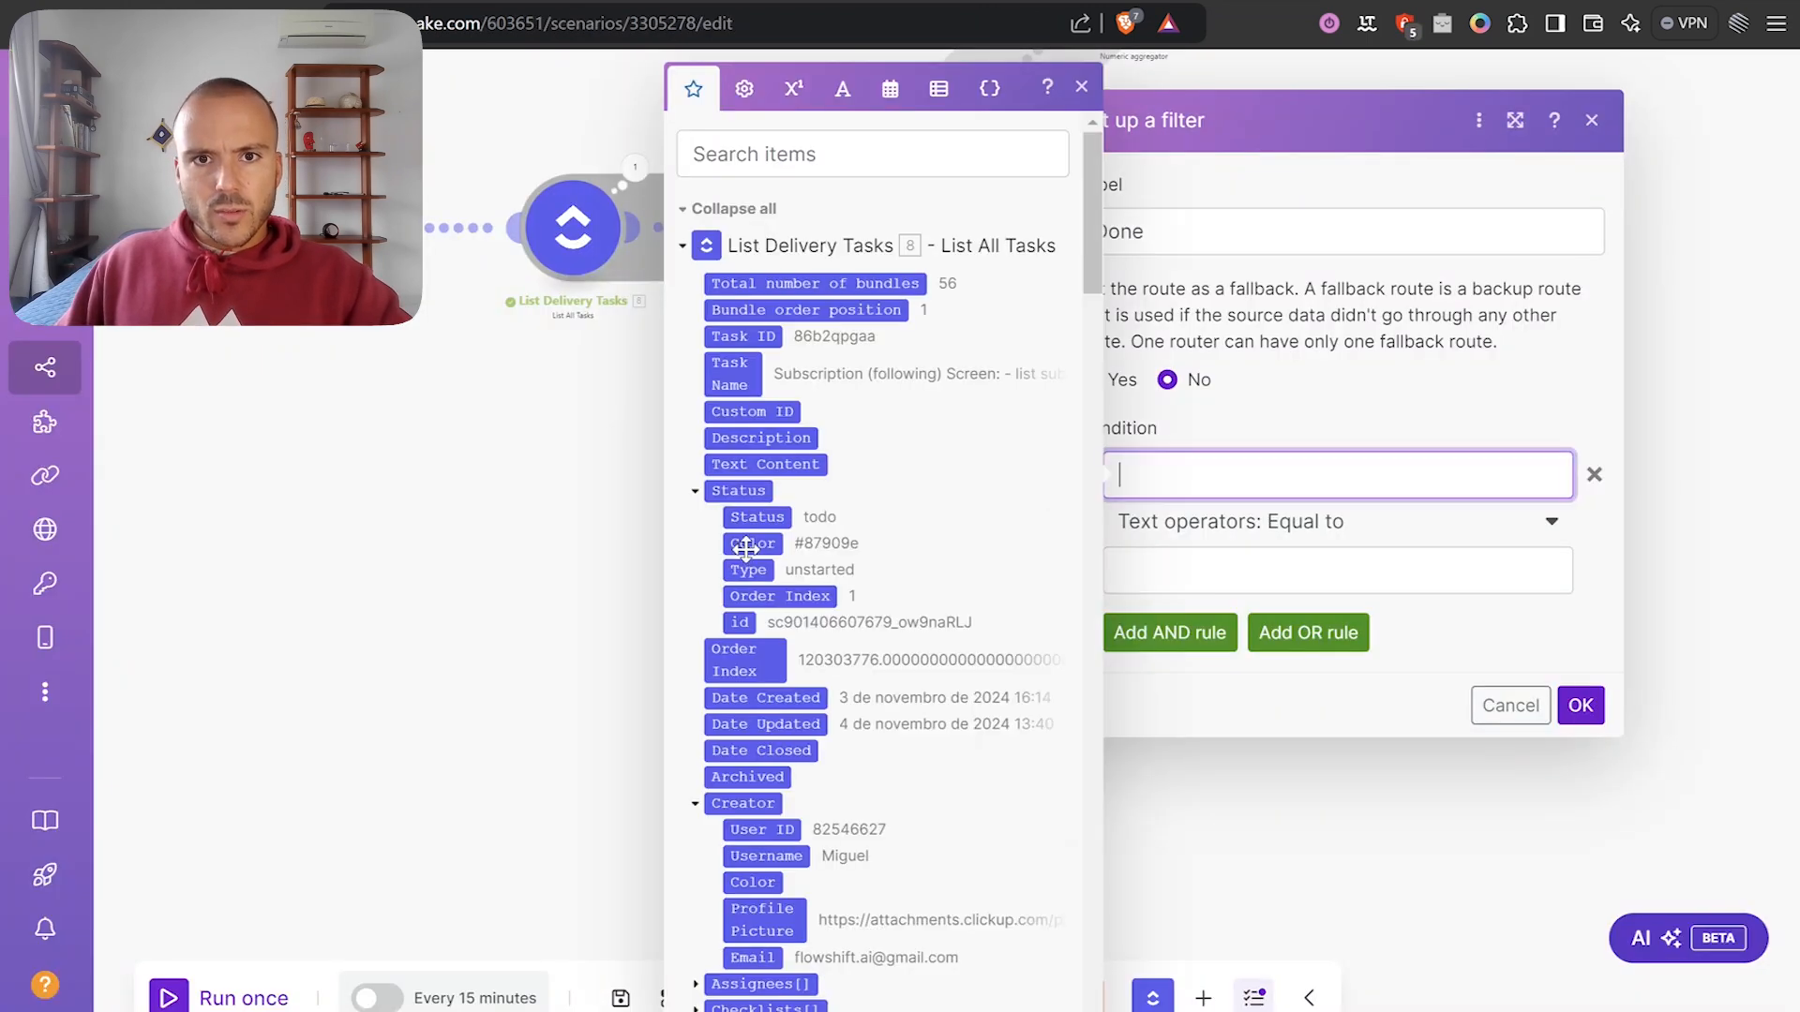
pyautogui.click(757, 517)
pyautogui.click(1298, 529)
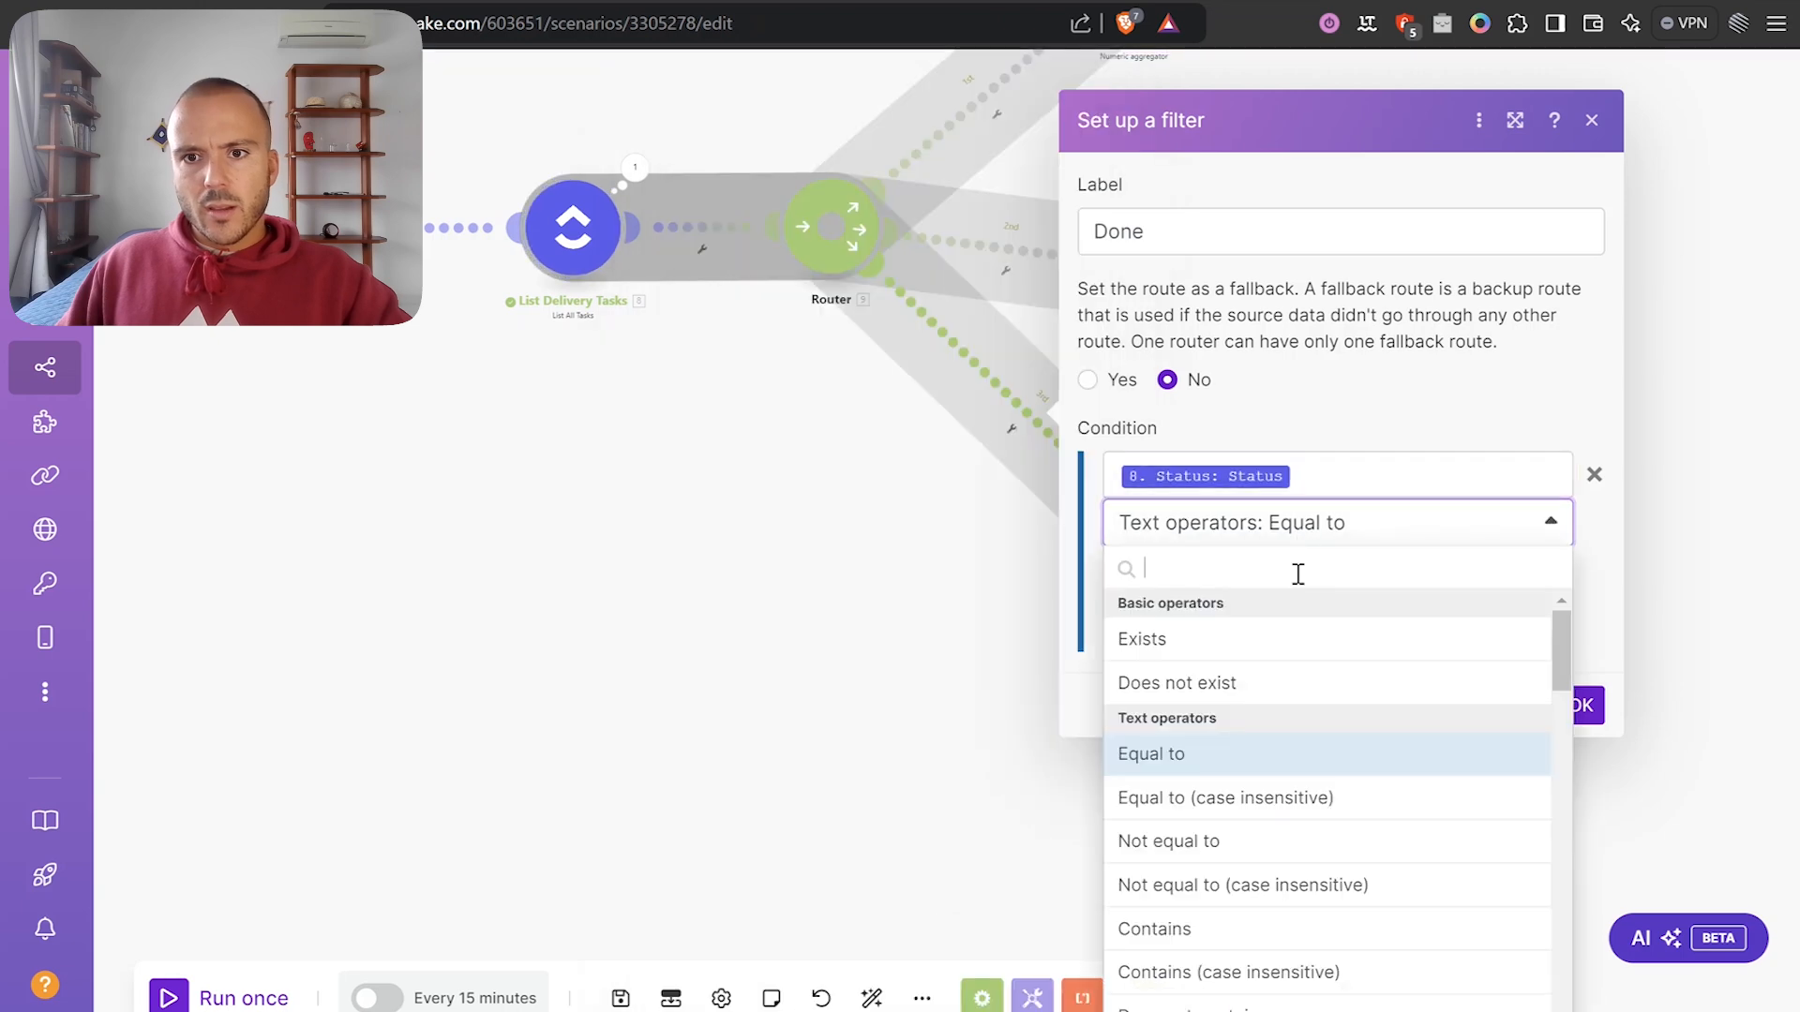
pyautogui.click(1209, 825)
pyautogui.click(1303, 534)
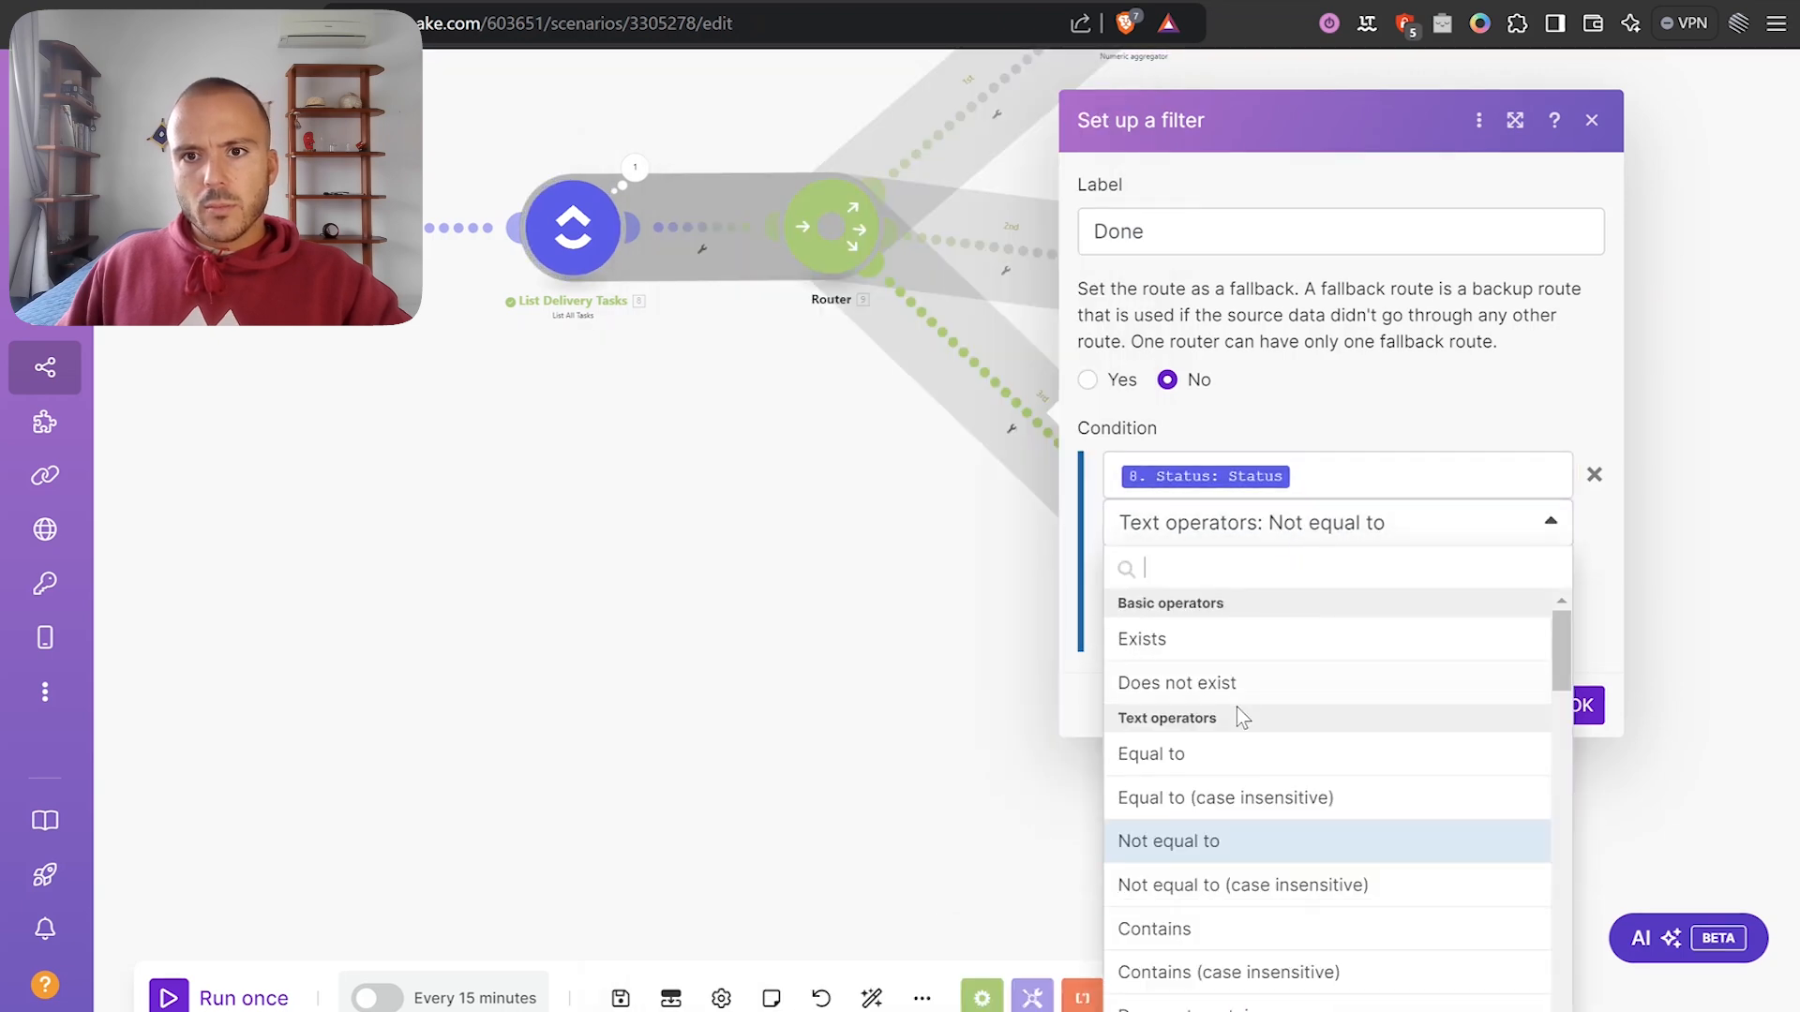
pyautogui.click(1211, 792)
pyautogui.click(1200, 562)
pyautogui.write('done')
pyautogui.click(1580, 705)
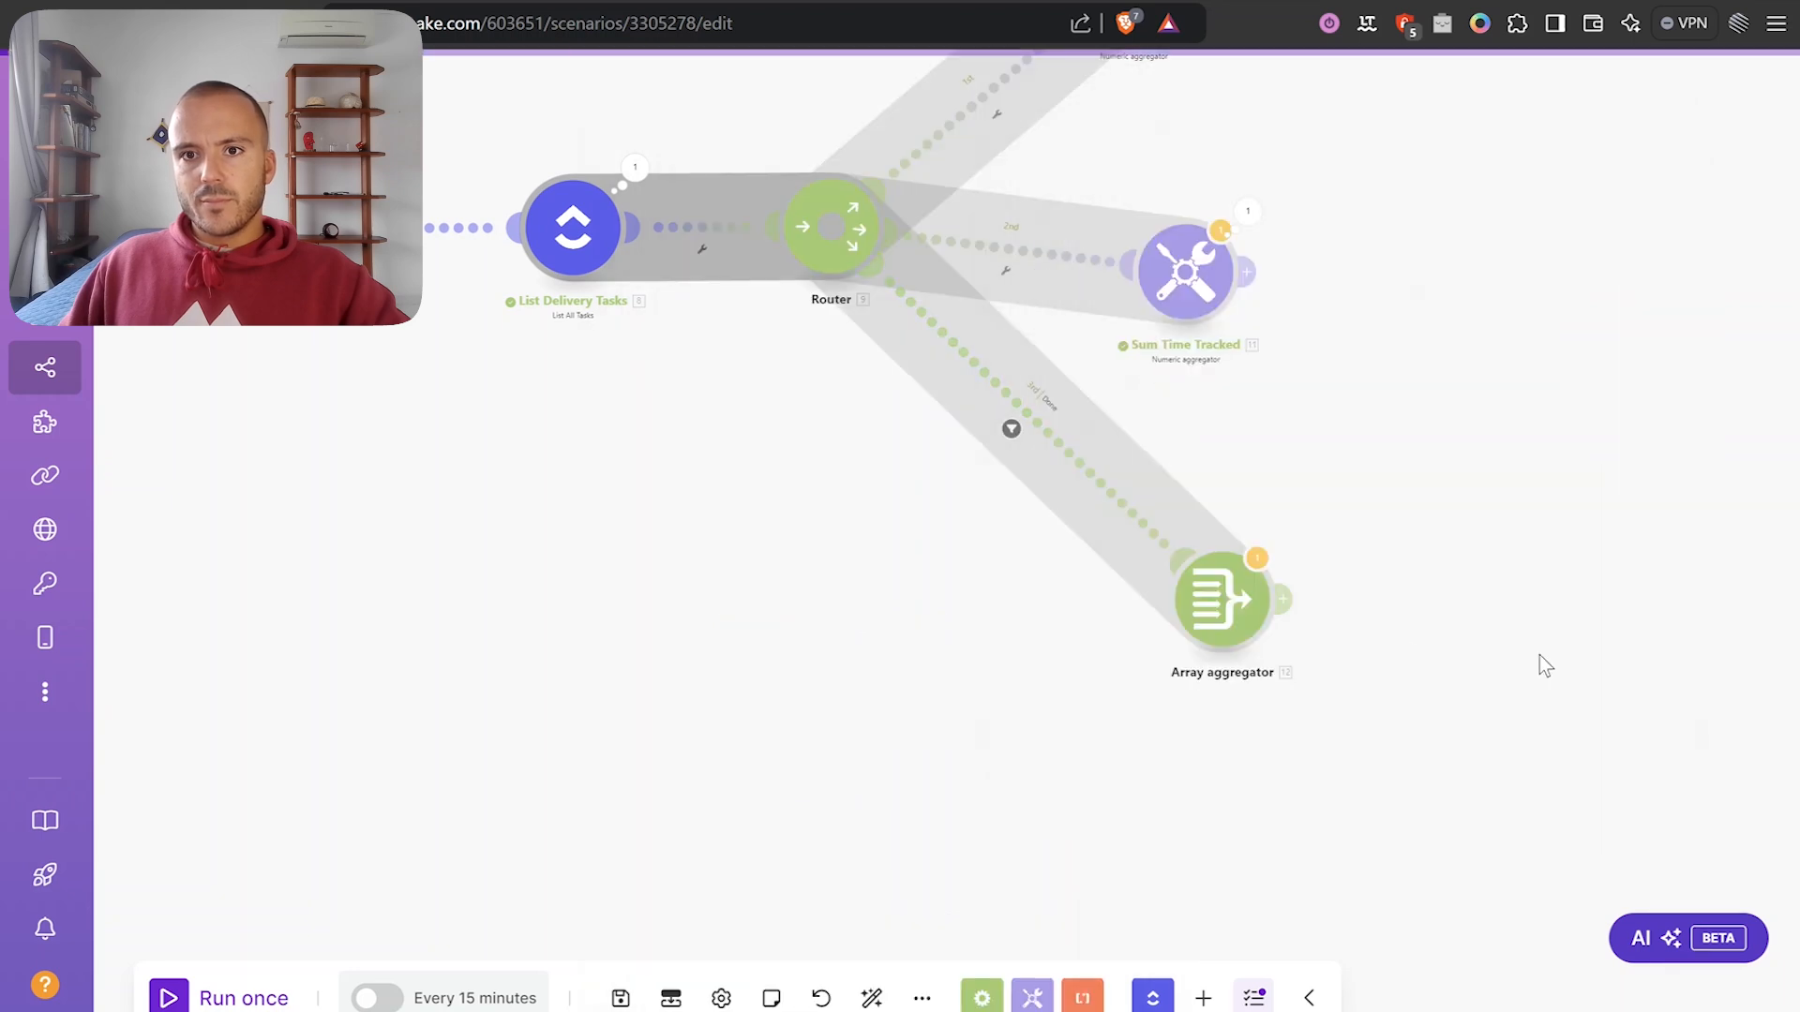
# Run the scenario despite warnings and check the Sum Time Estimates and Sum Time Tracked results.
pyautogui.click(208, 996)
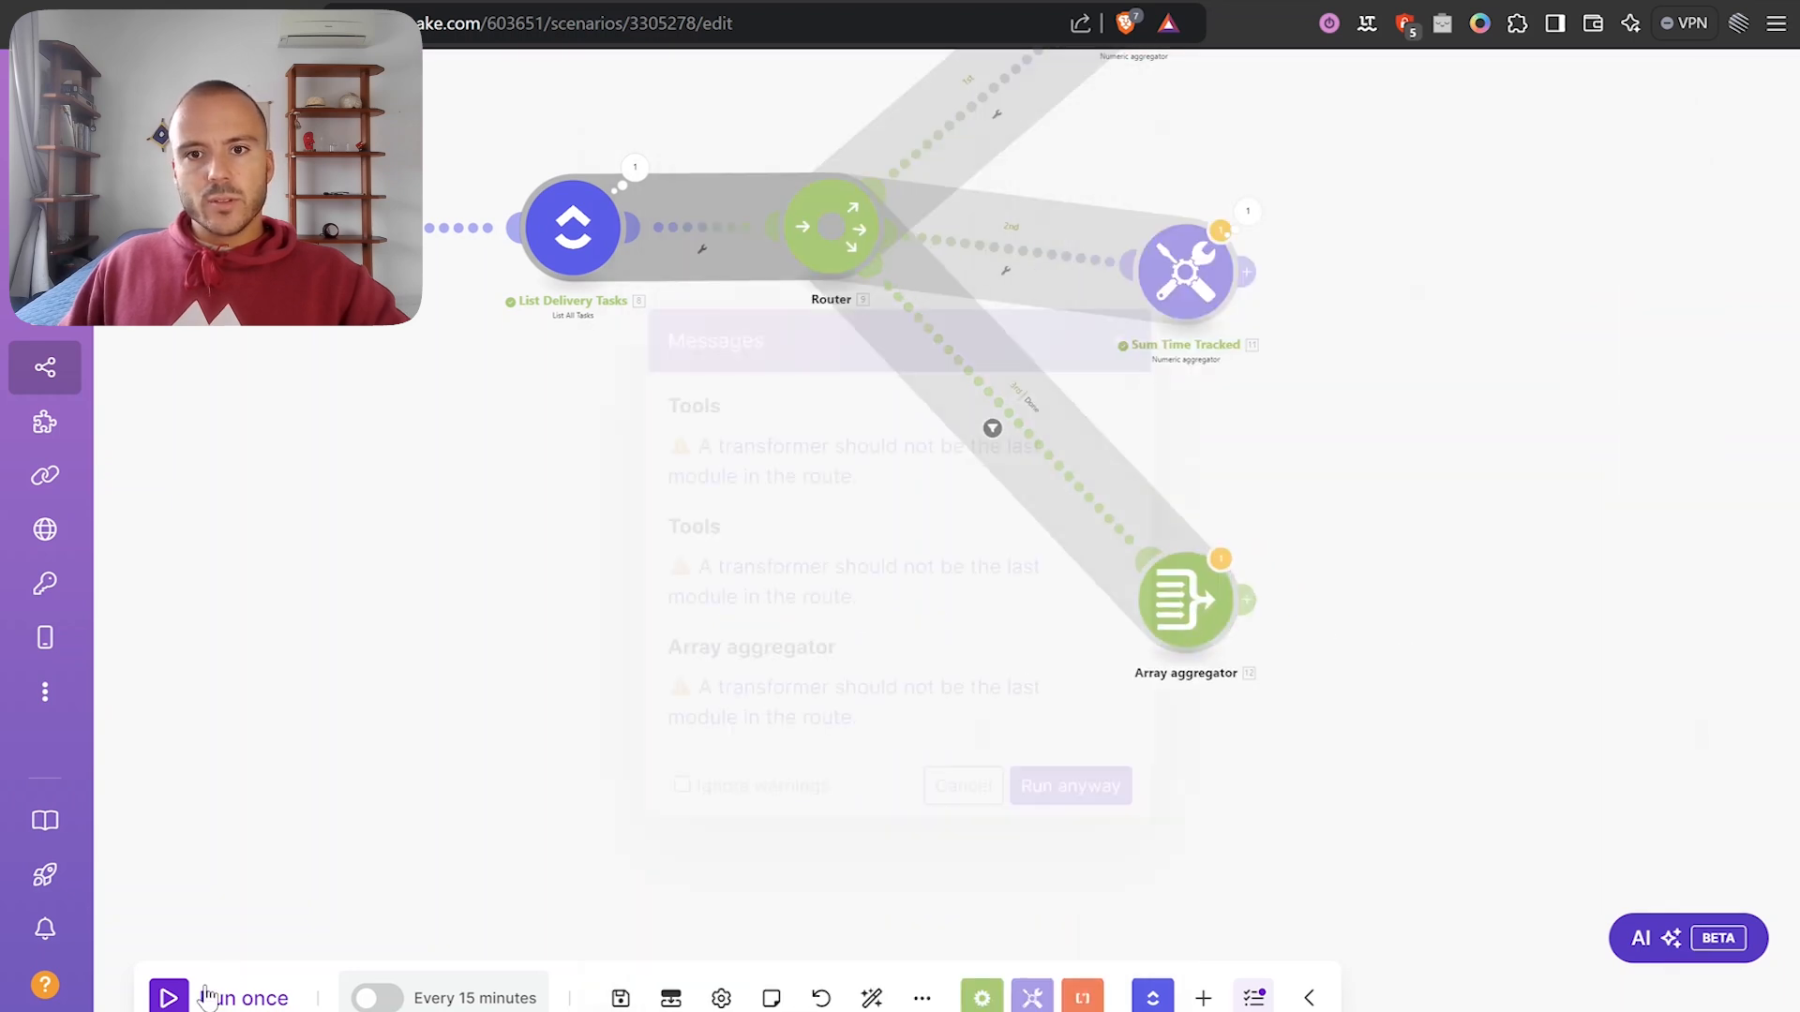
pyautogui.click(1070, 787)
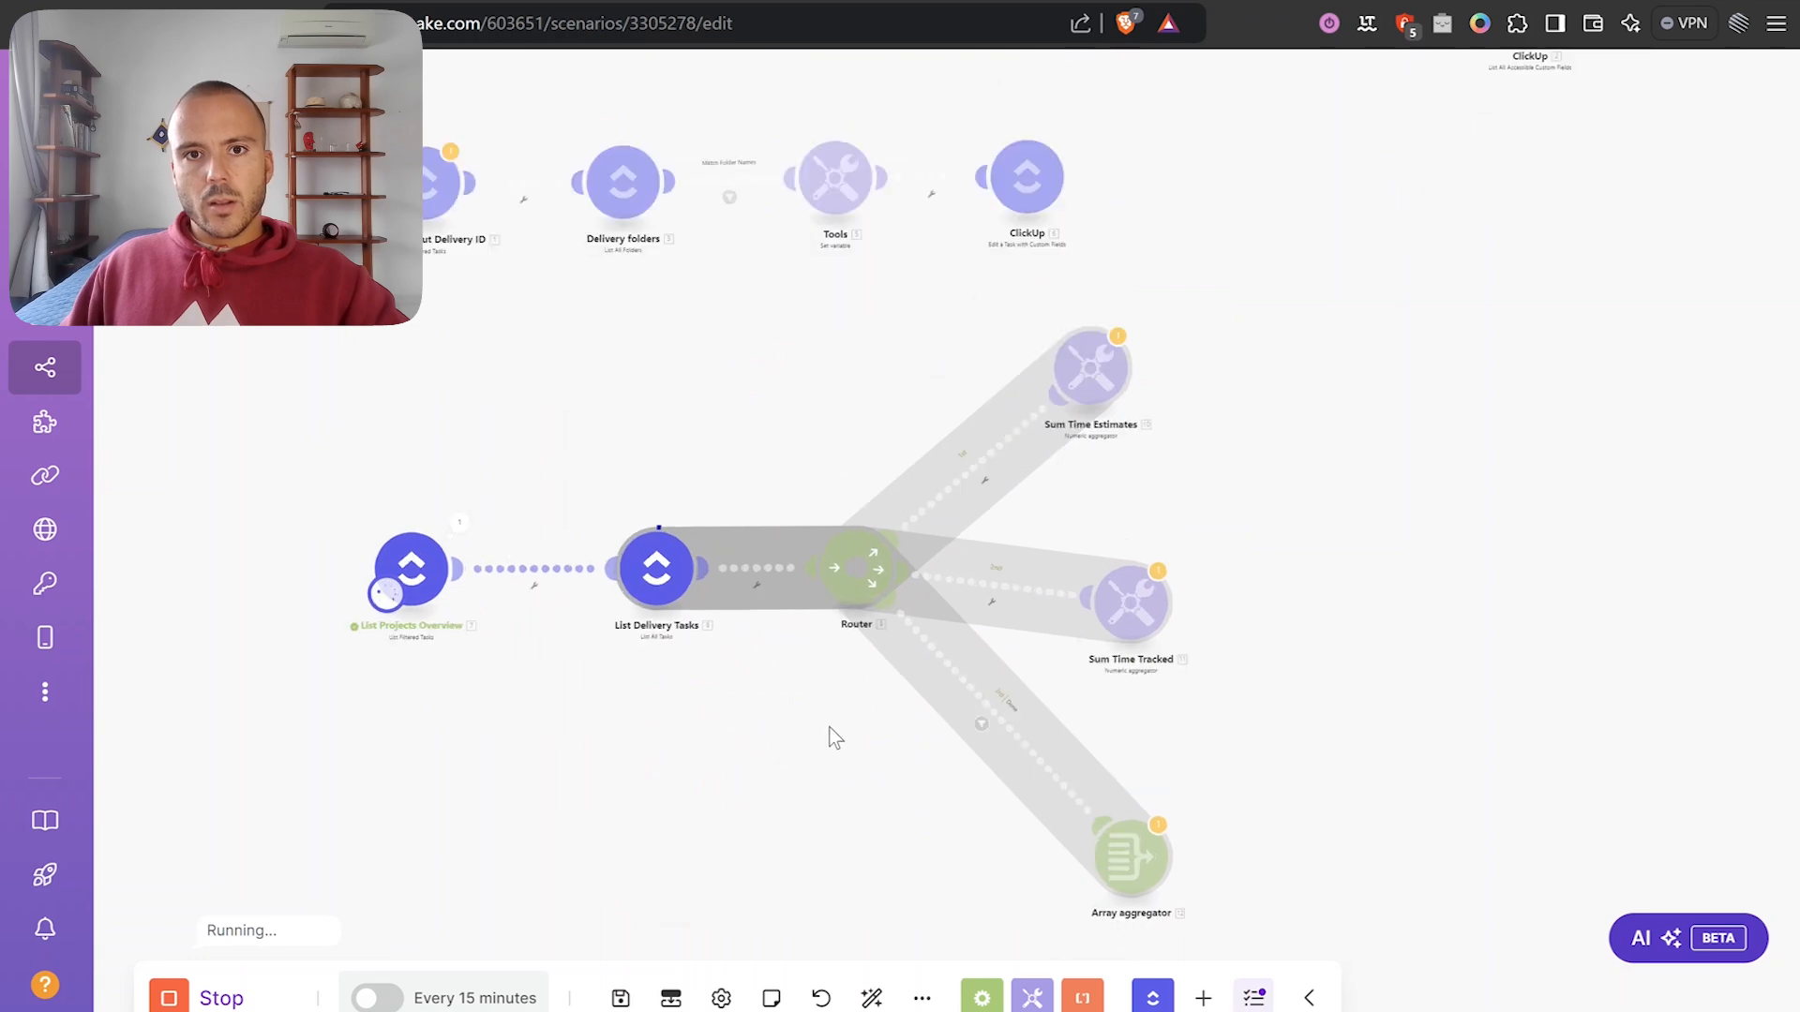
pyautogui.scroll(3, 831, 735)
pyautogui.click(1185, 265)
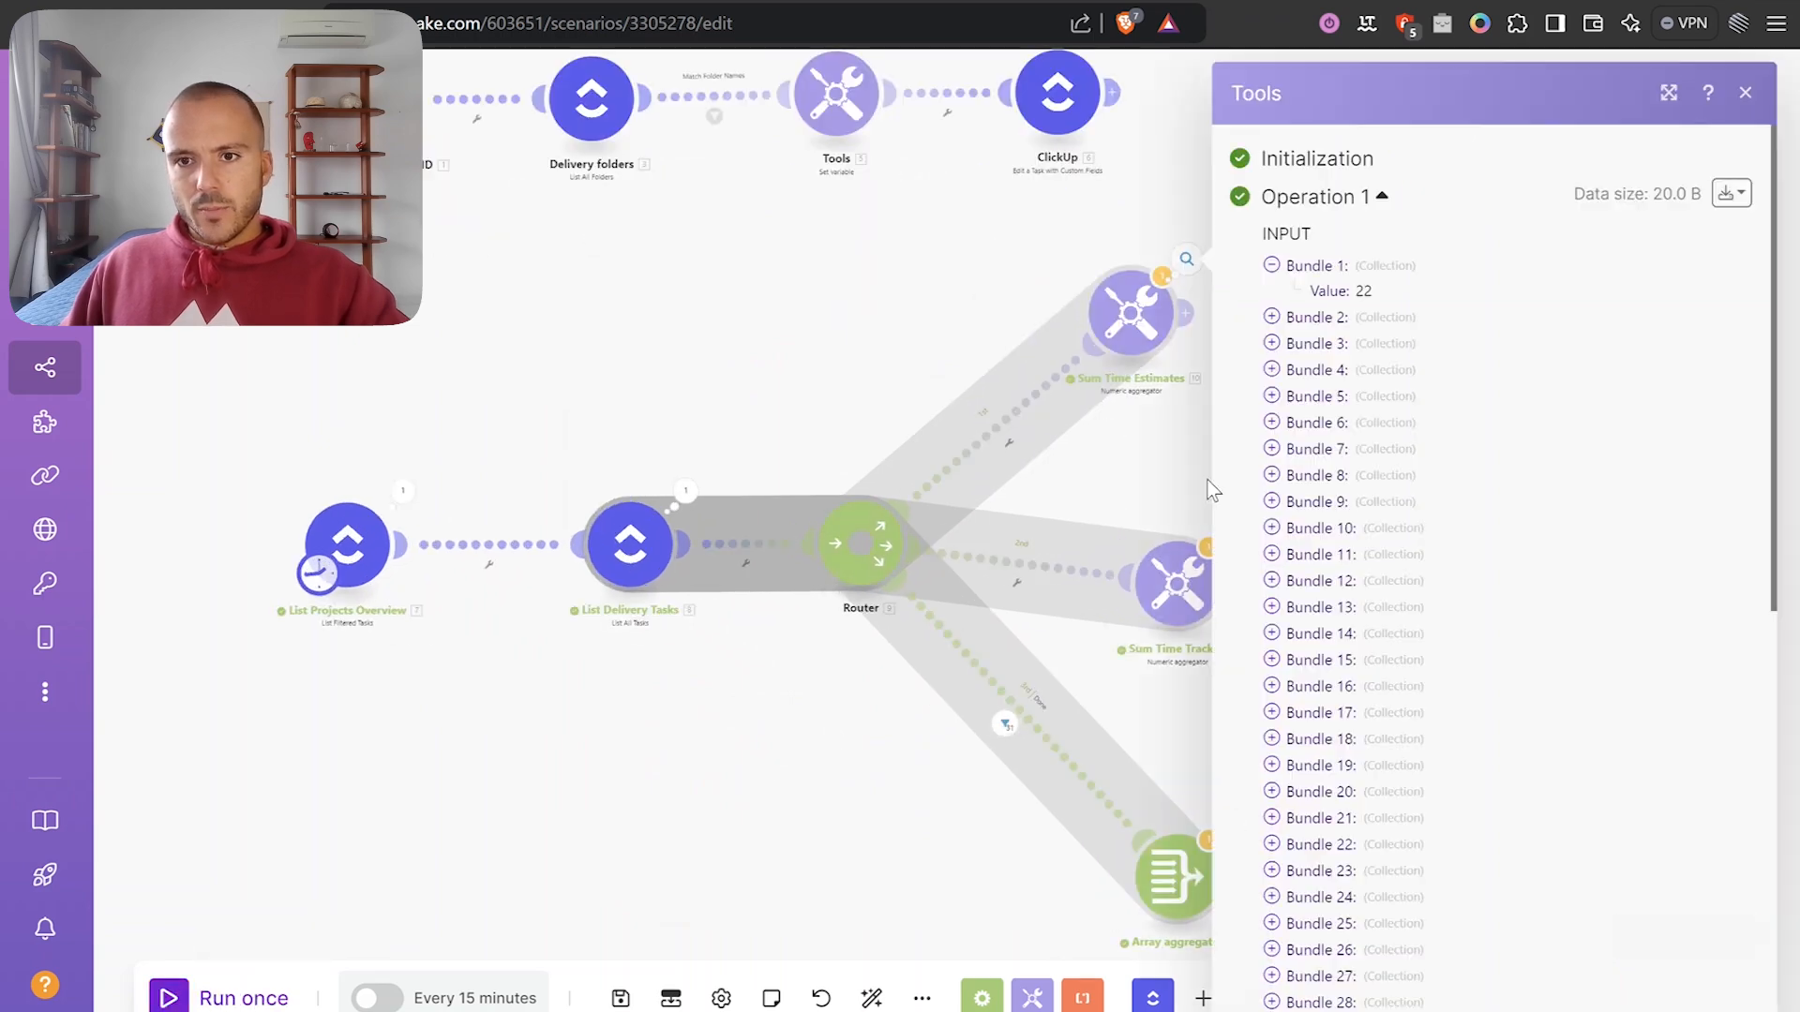
pyautogui.scroll(-10, 1326, 623)
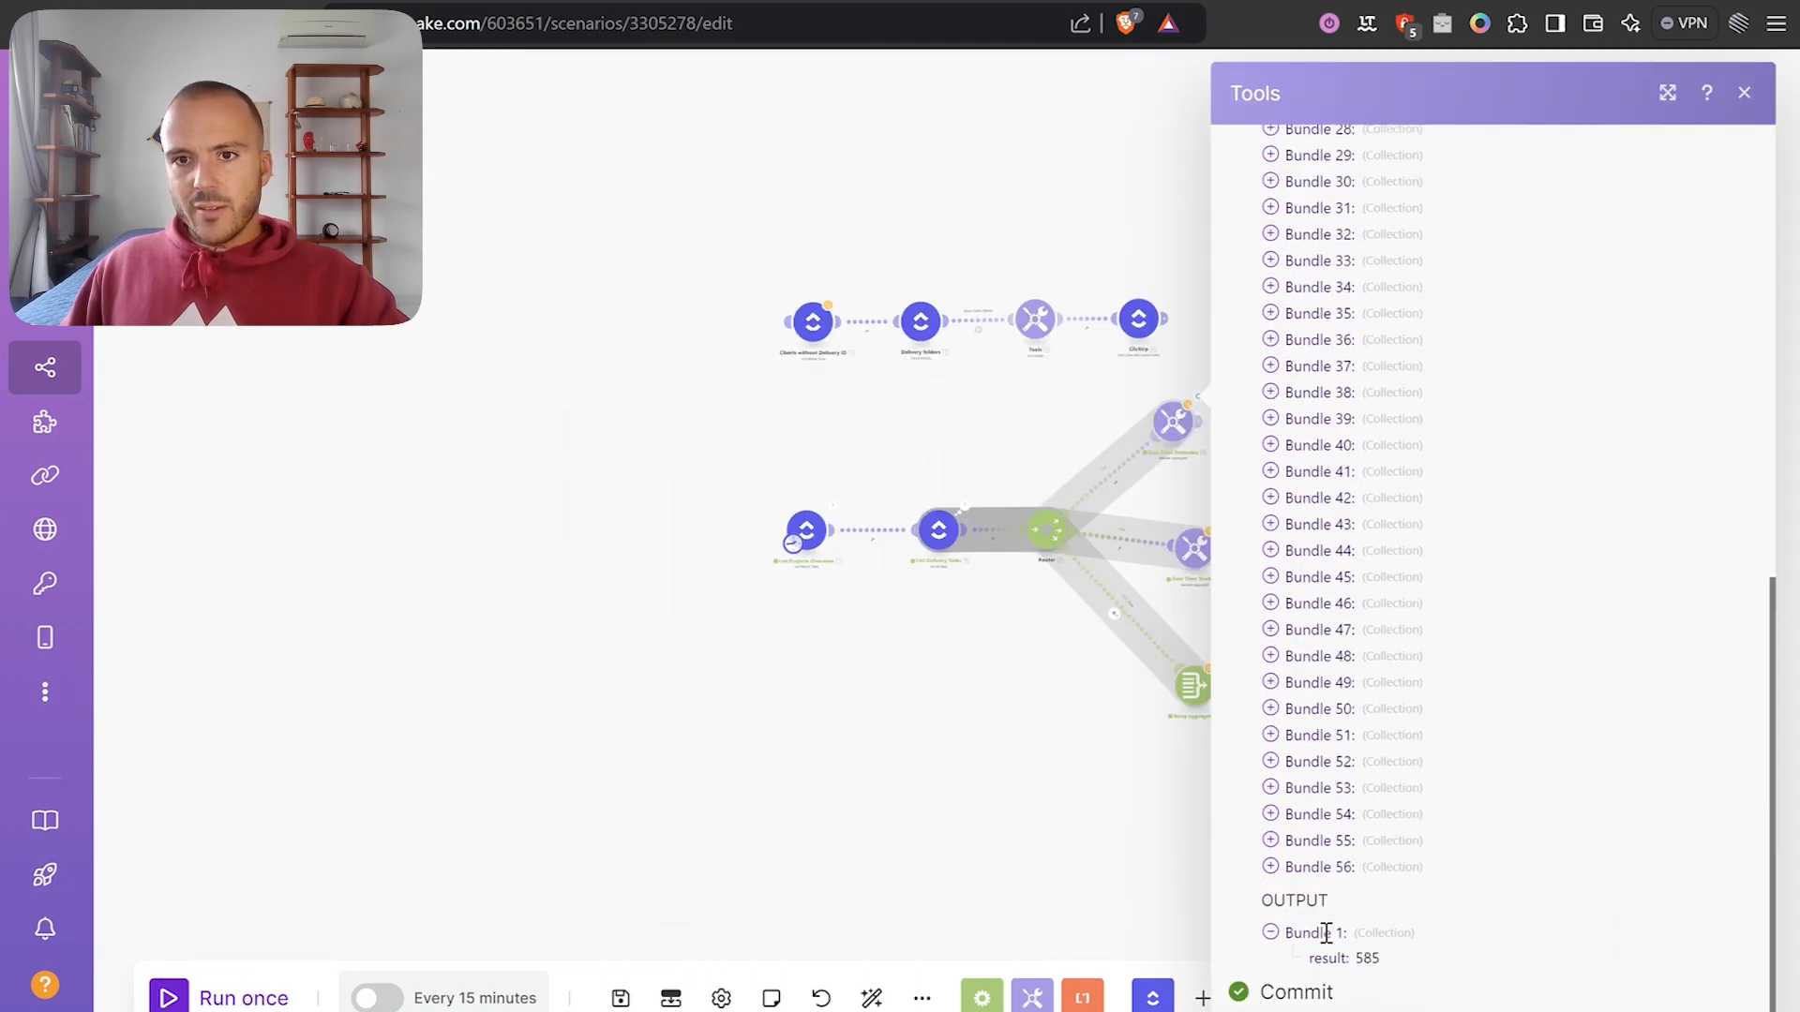
pyautogui.scroll(5, 727, 610)
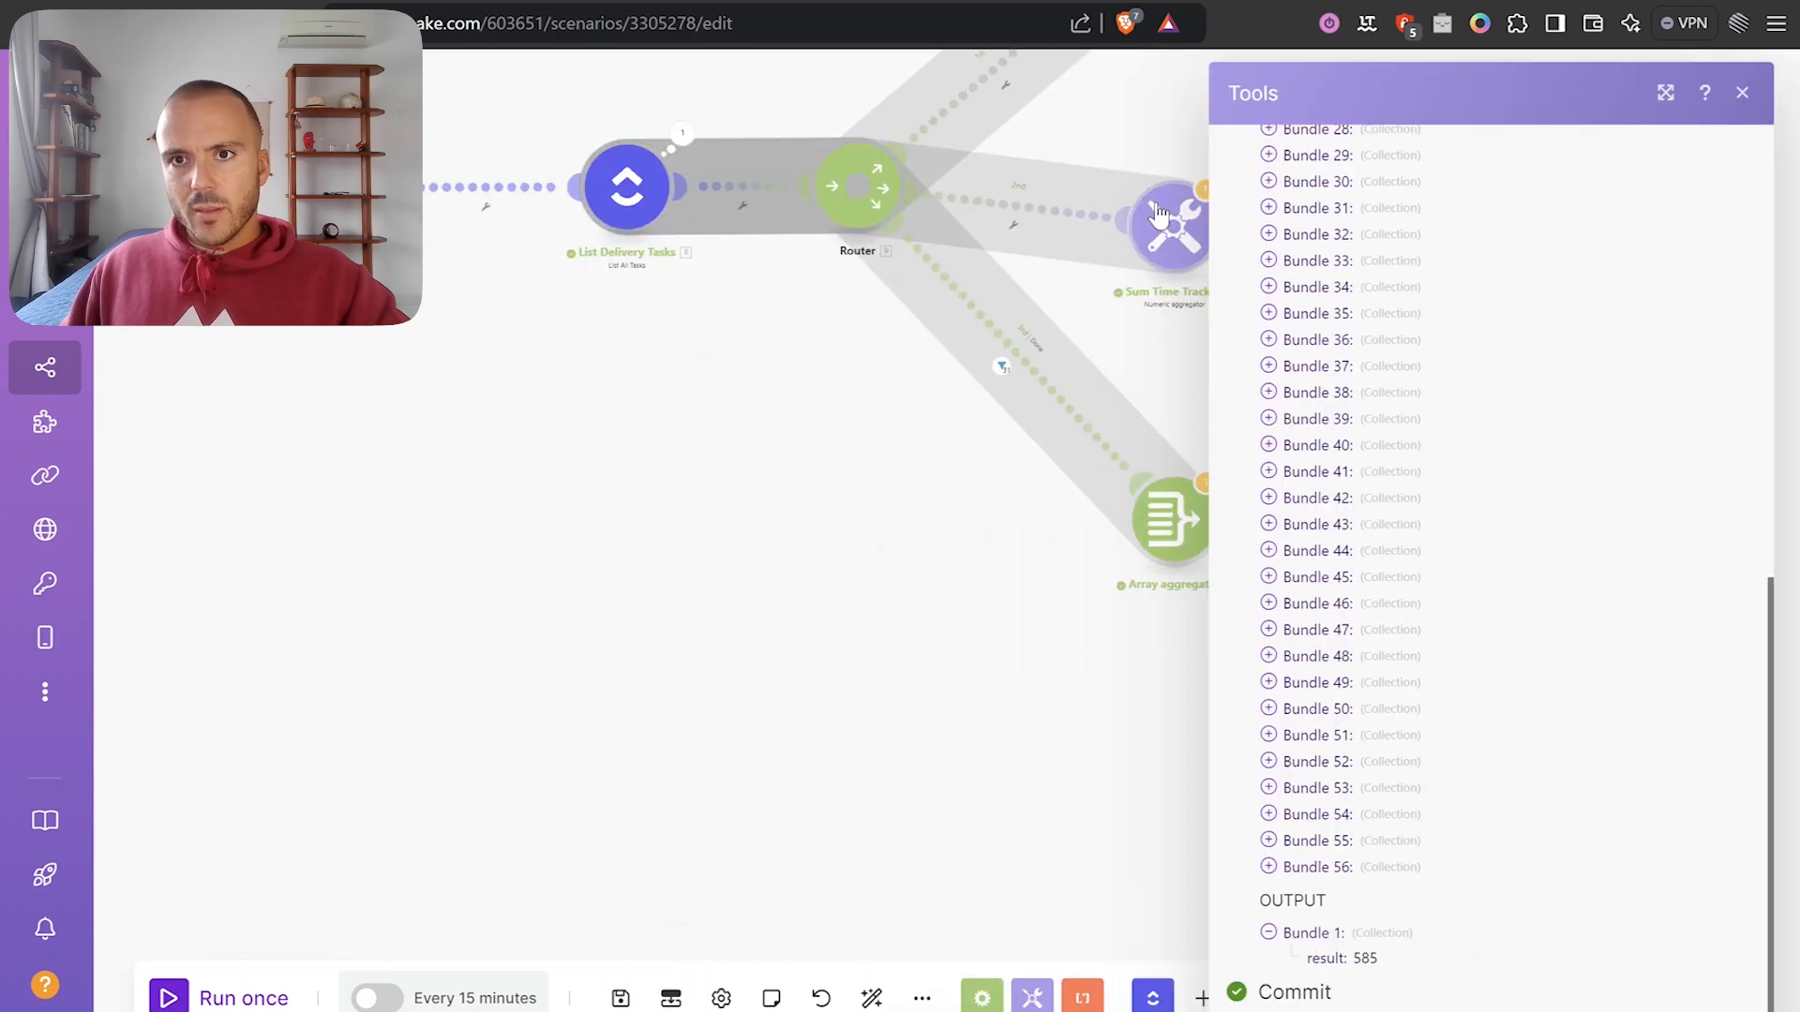
pyautogui.click(1160, 213)
pyautogui.click(1158, 319)
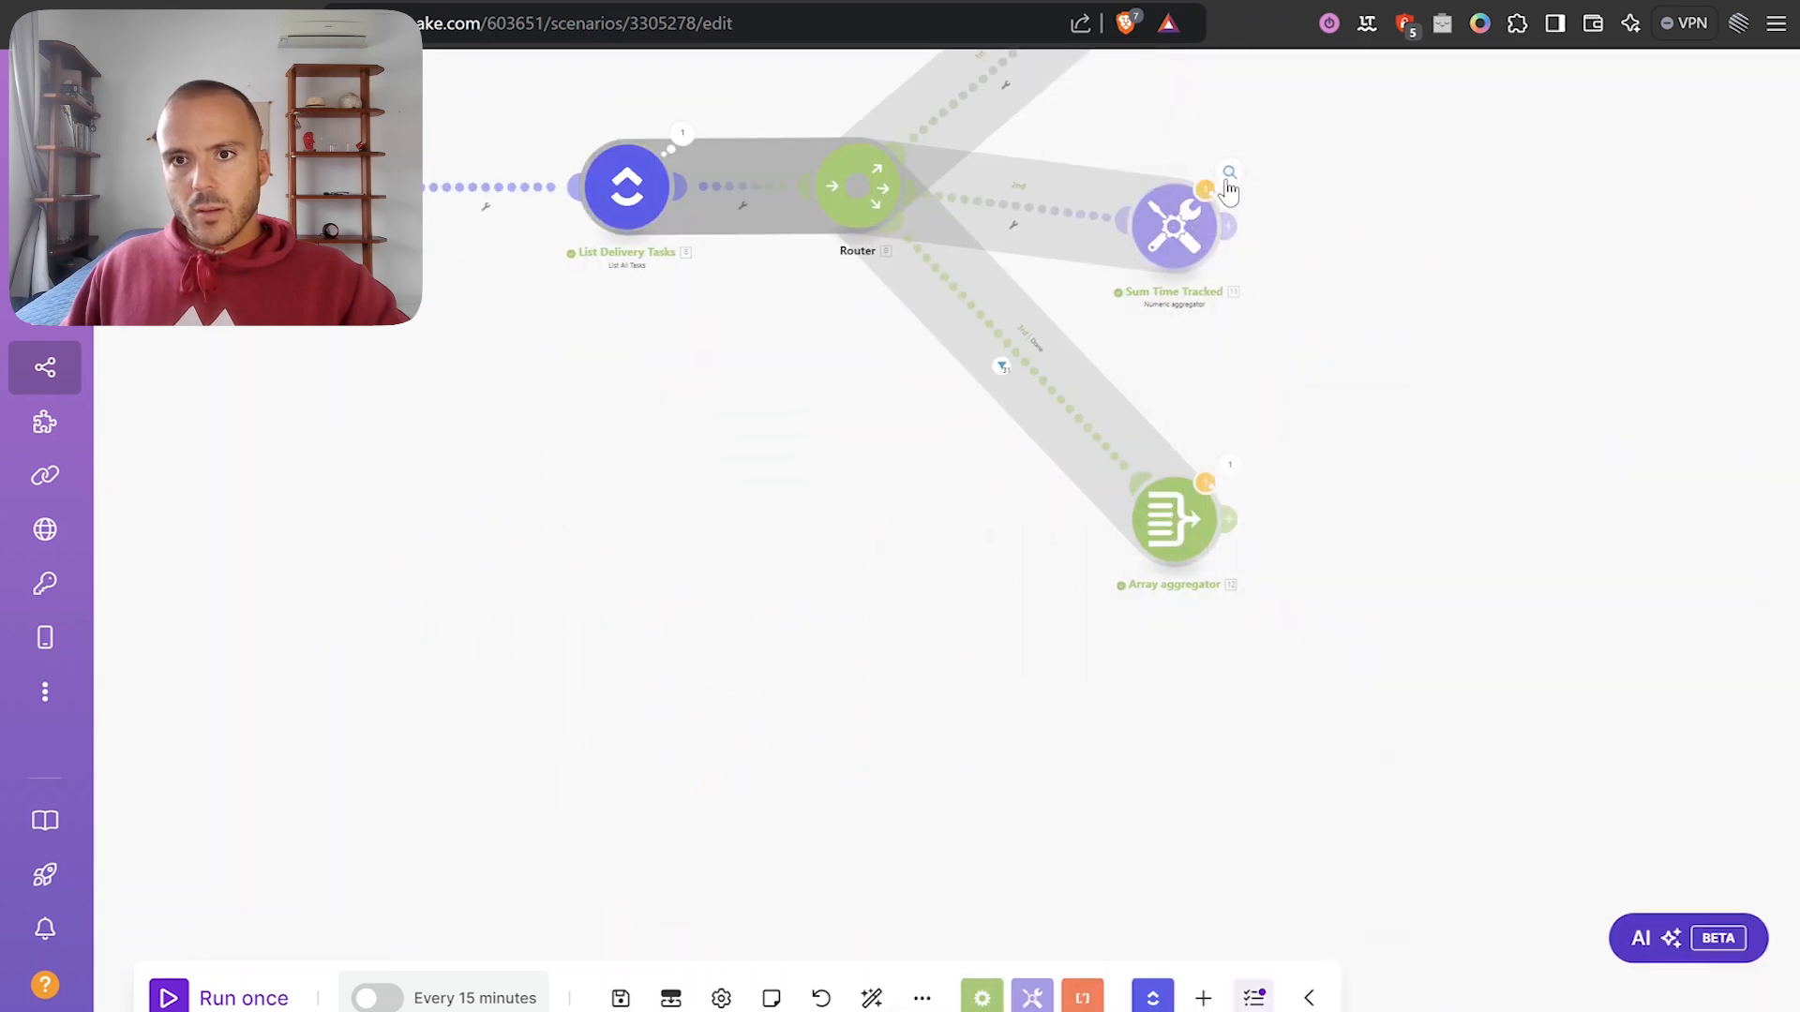
pyautogui.click(1229, 178)
pyautogui.scroll(-10, 1391, 570)
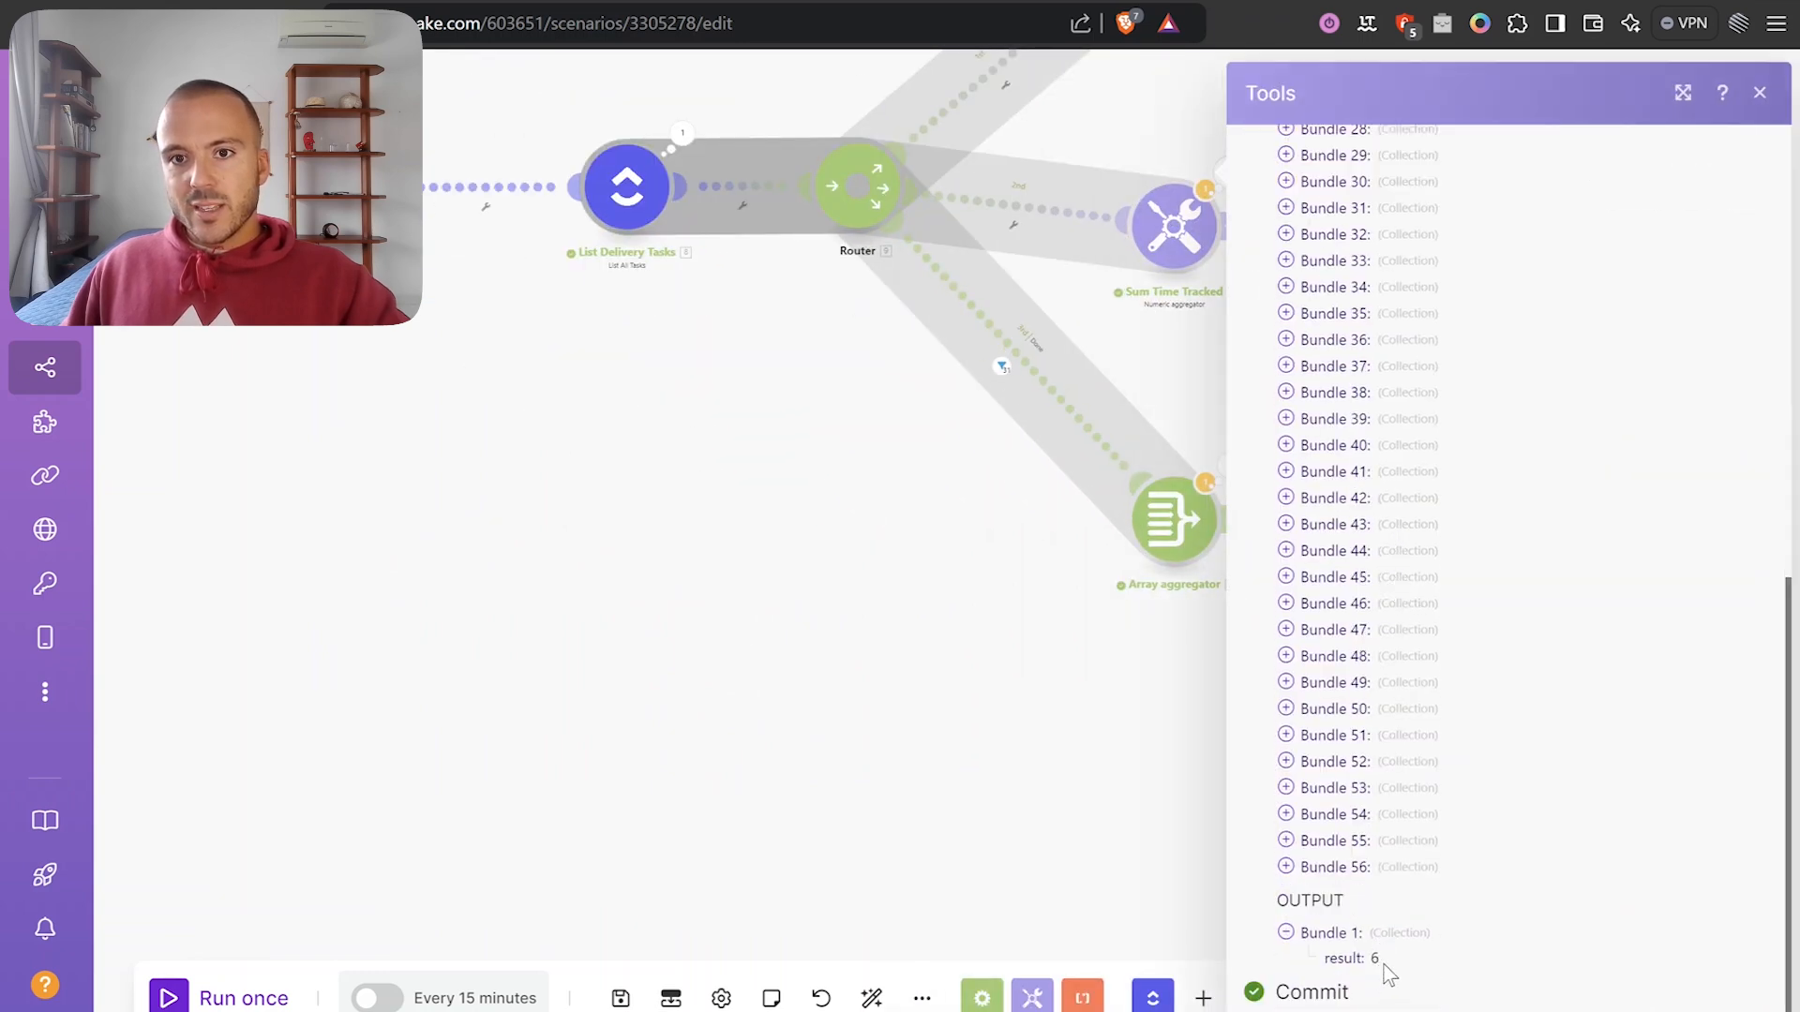
pyautogui.click(1133, 848)
# Inspect the Array aggregator's output, expanding its 31-item array of done tasks.
pyautogui.moveTo(1195, 681); pyautogui.dragTo(1137, 682)
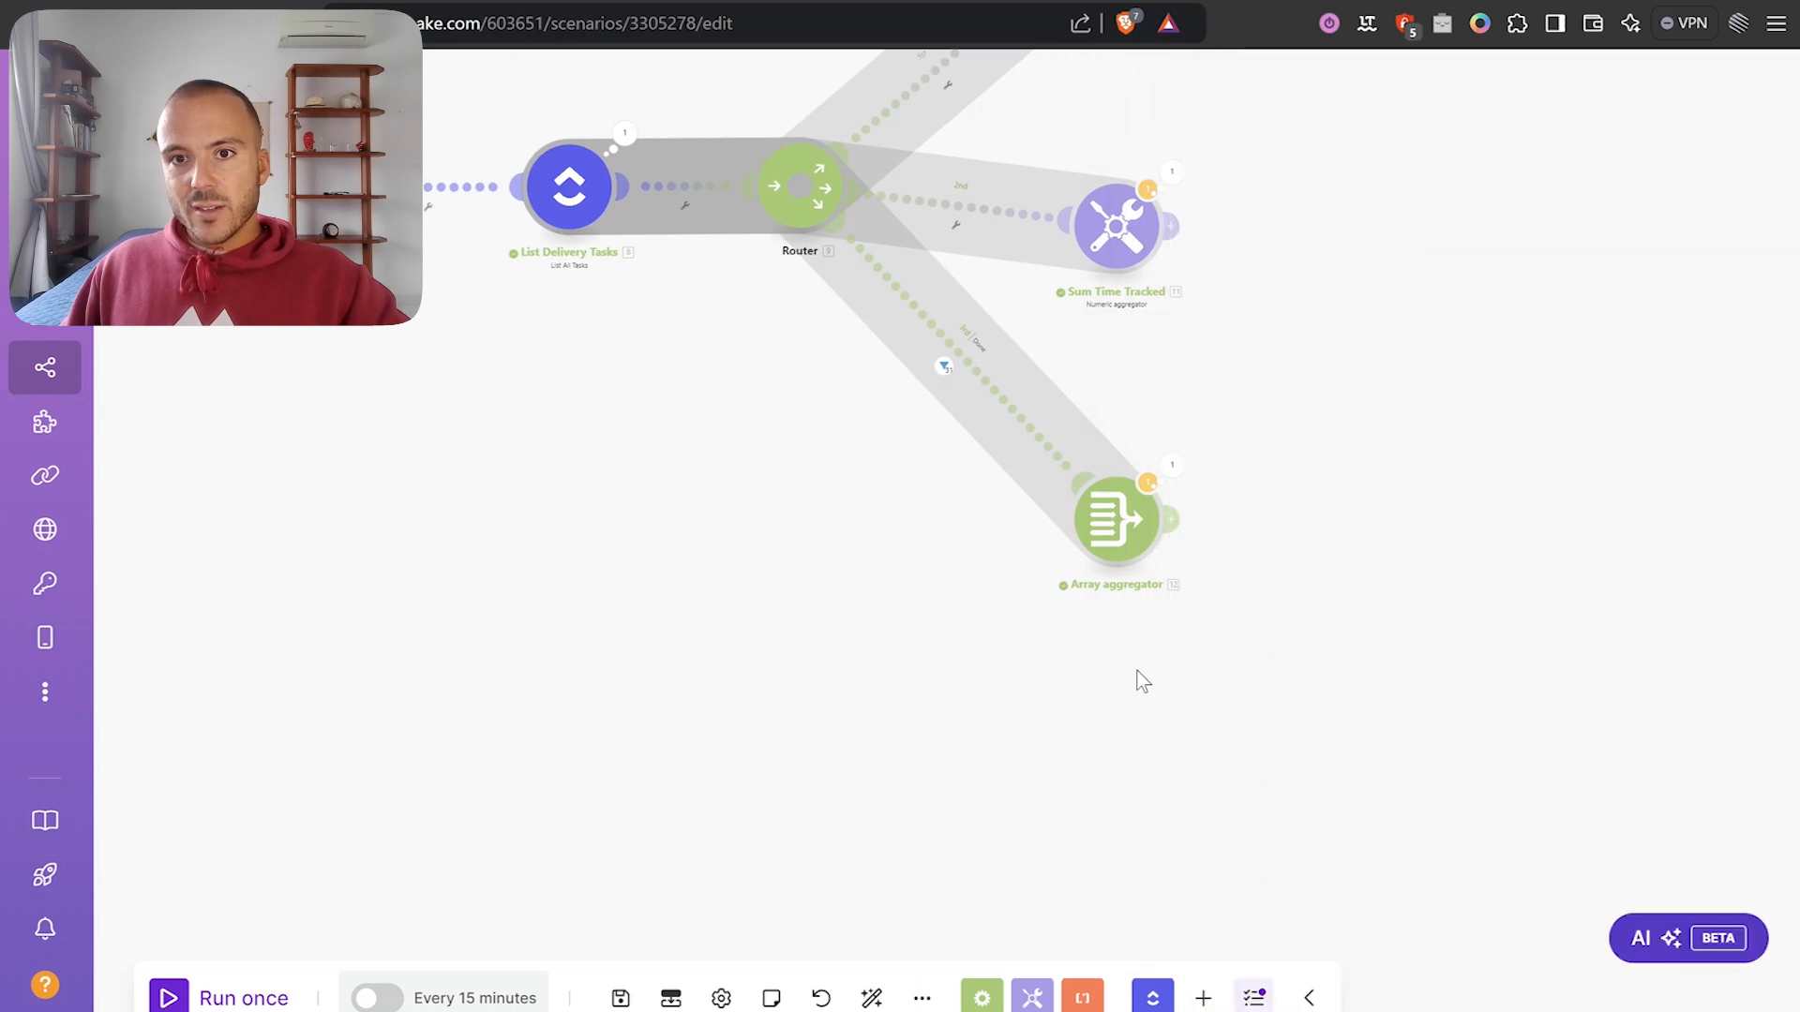
pyautogui.click(1191, 461)
pyautogui.scroll(-3, 1416, 549)
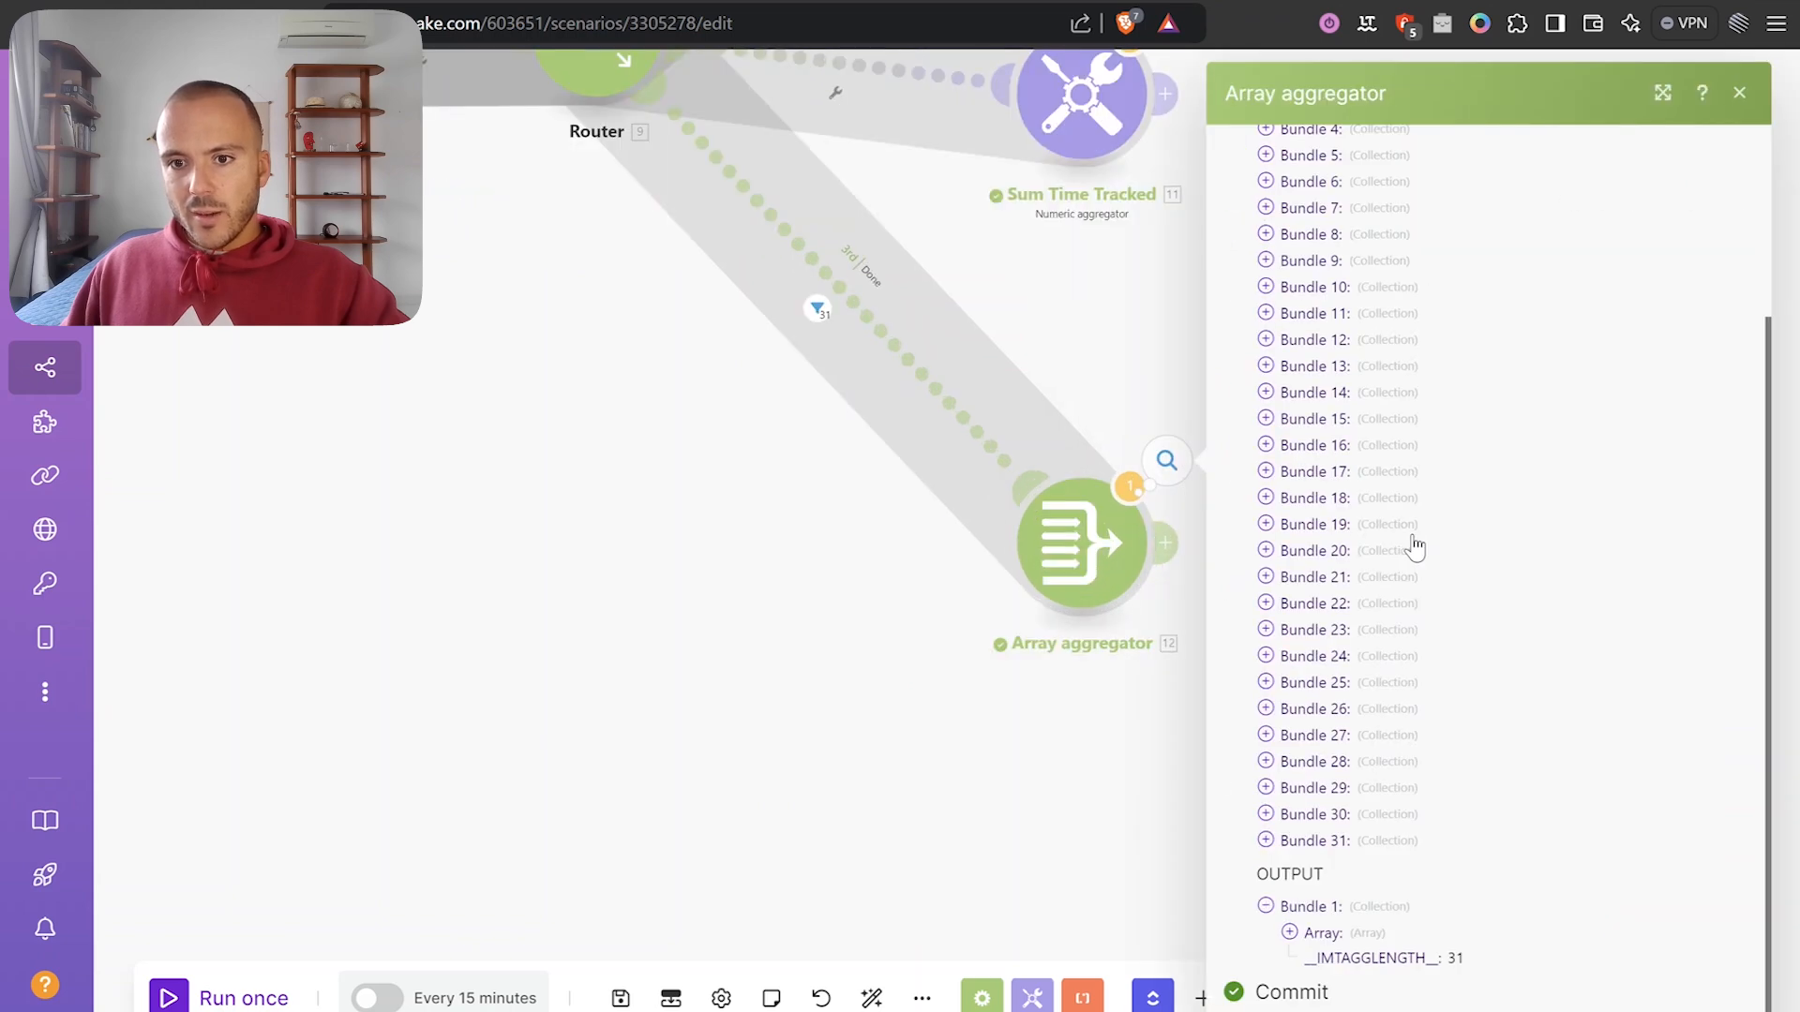
pyautogui.click(1331, 931)
pyautogui.scroll(-10, 1340, 918)
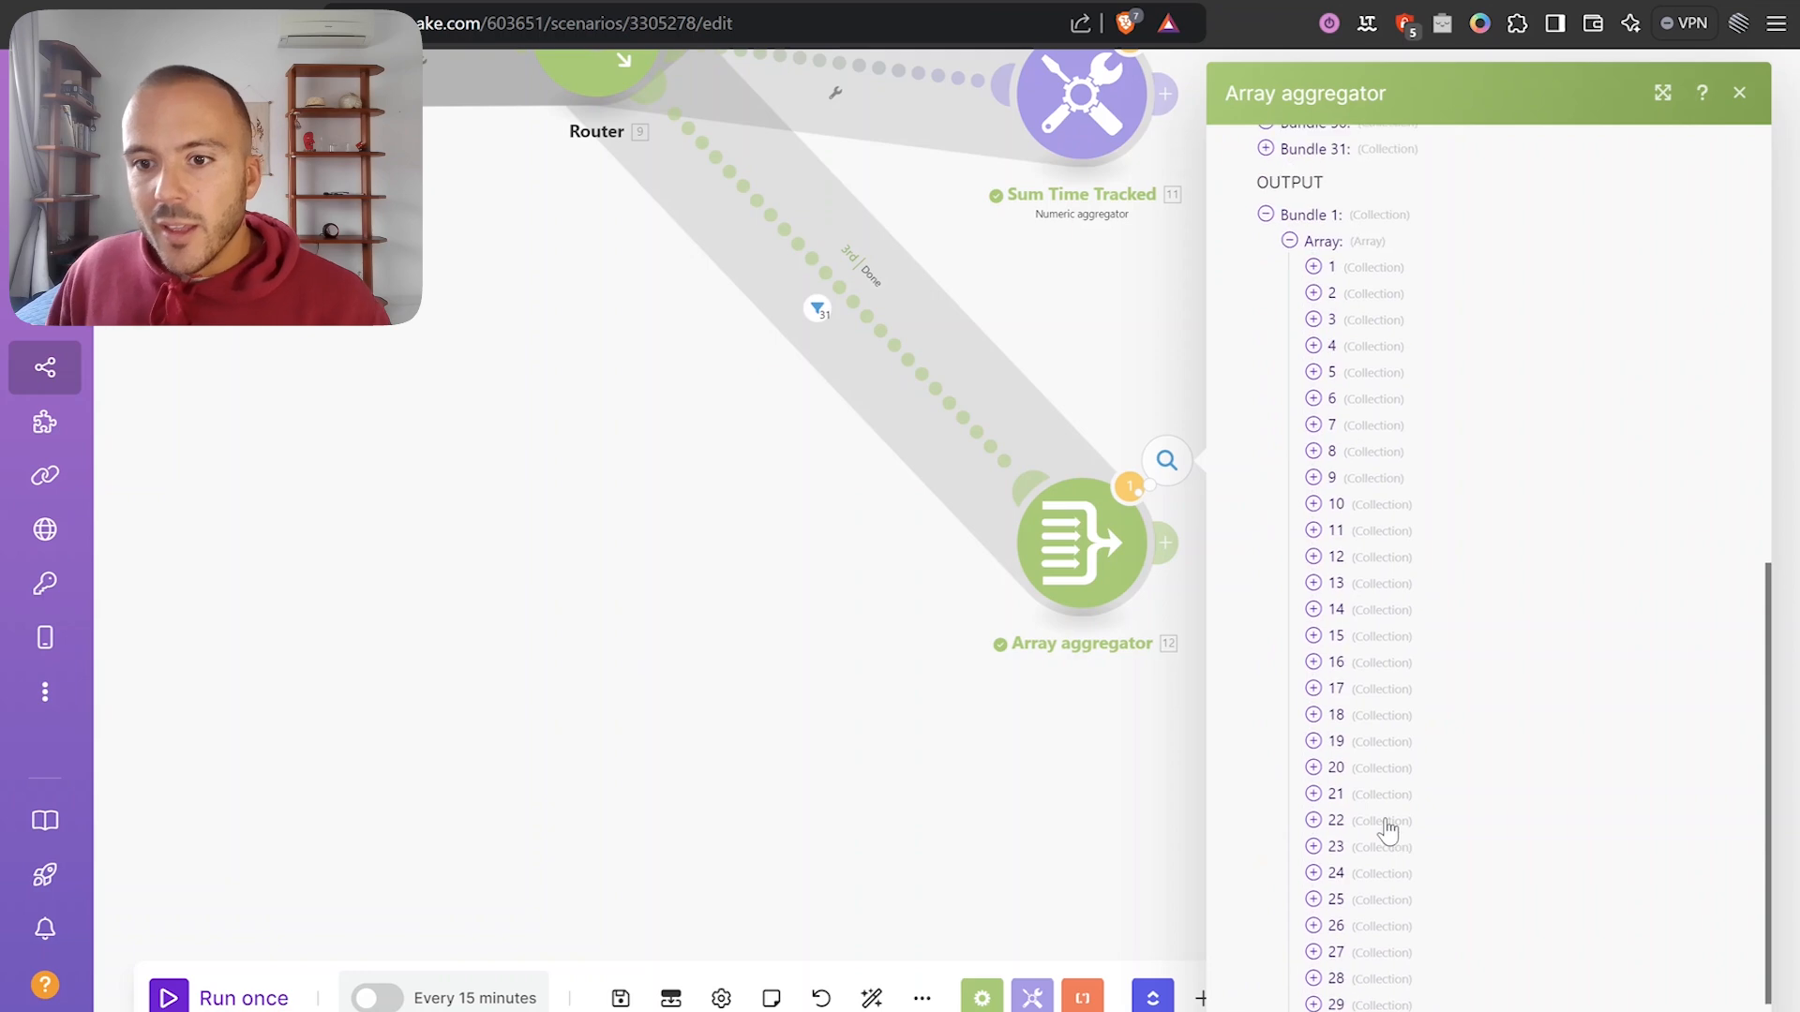
pyautogui.scroll(5, 1455, 960)
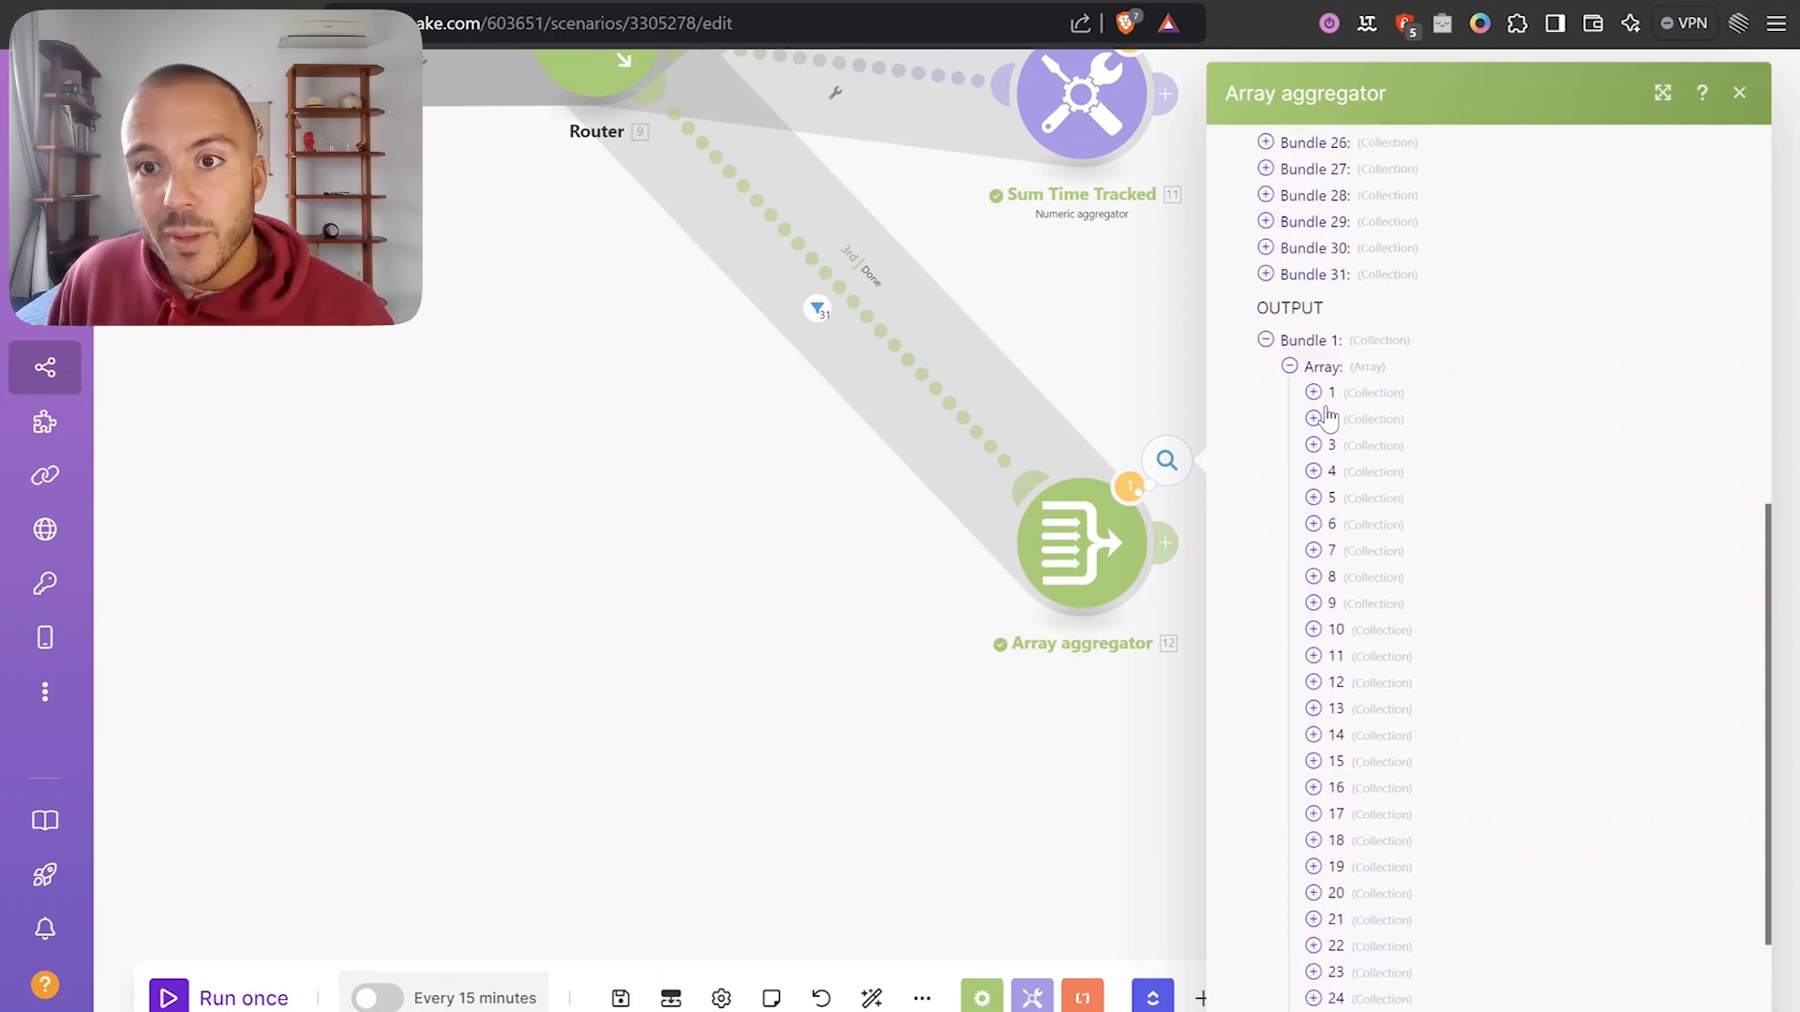
pyautogui.click(1319, 393)
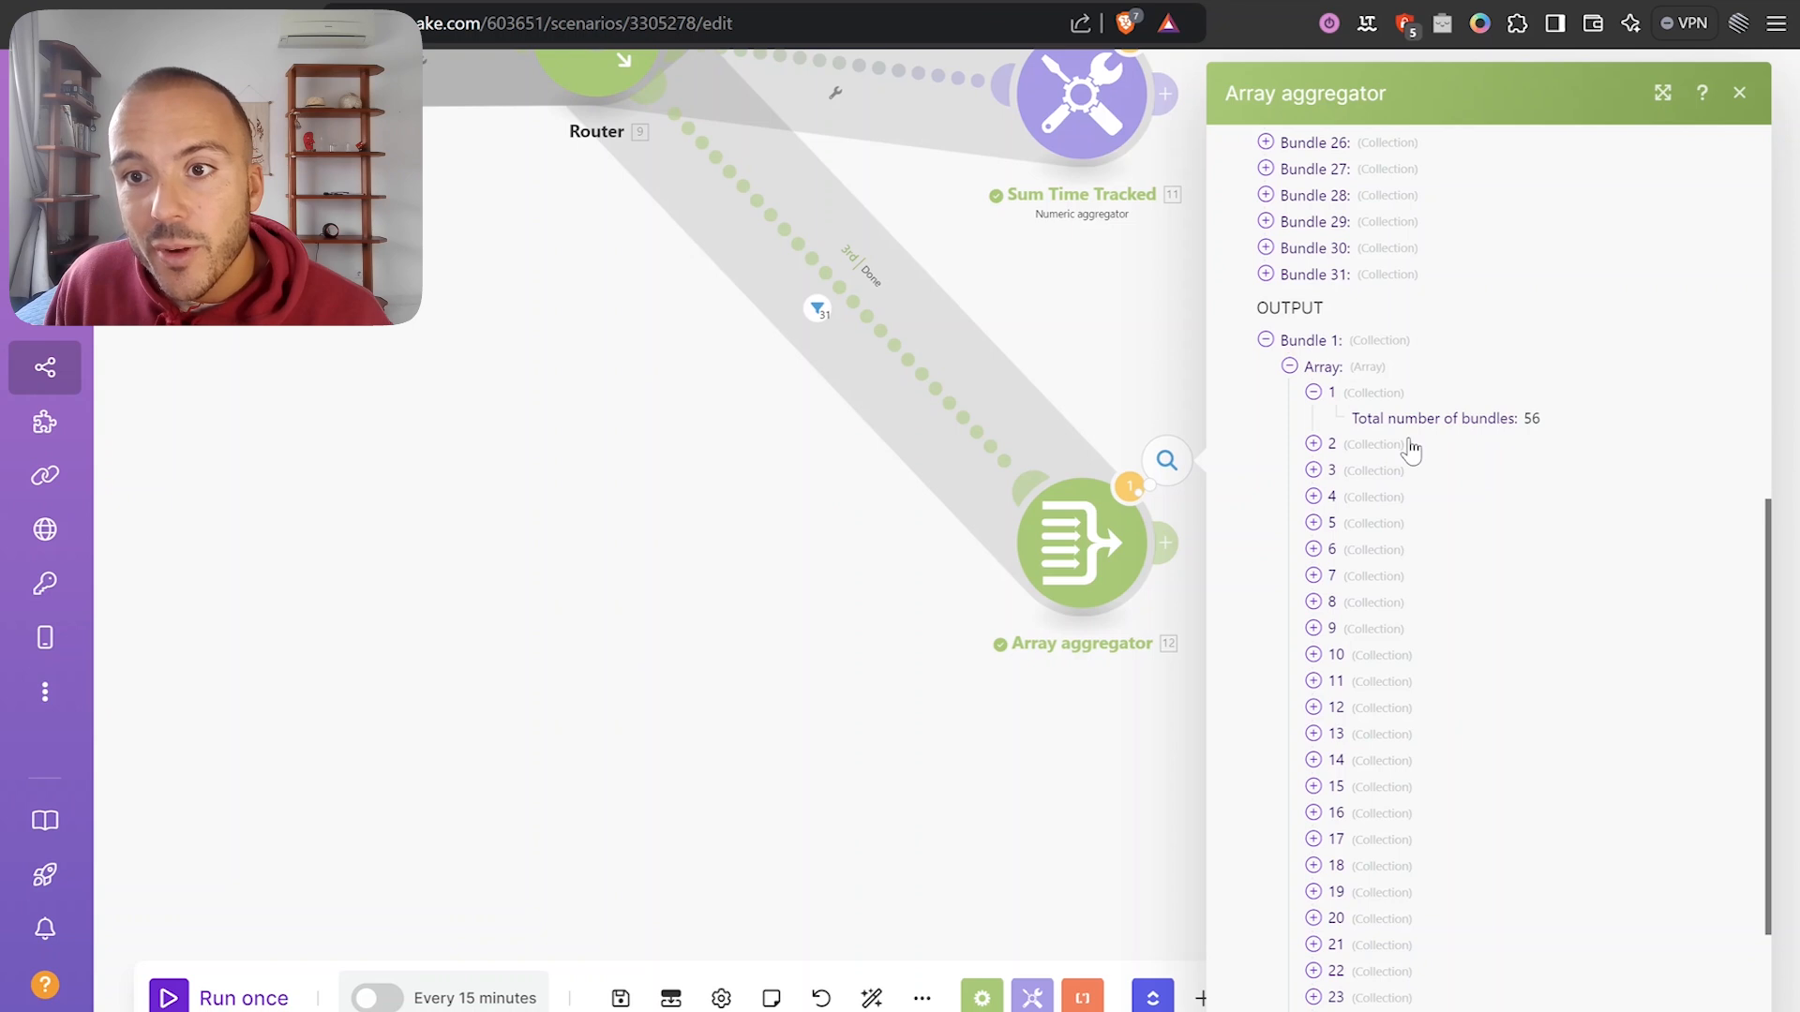
pyautogui.click(1347, 448)
pyautogui.scroll(-3, 1500, 591)
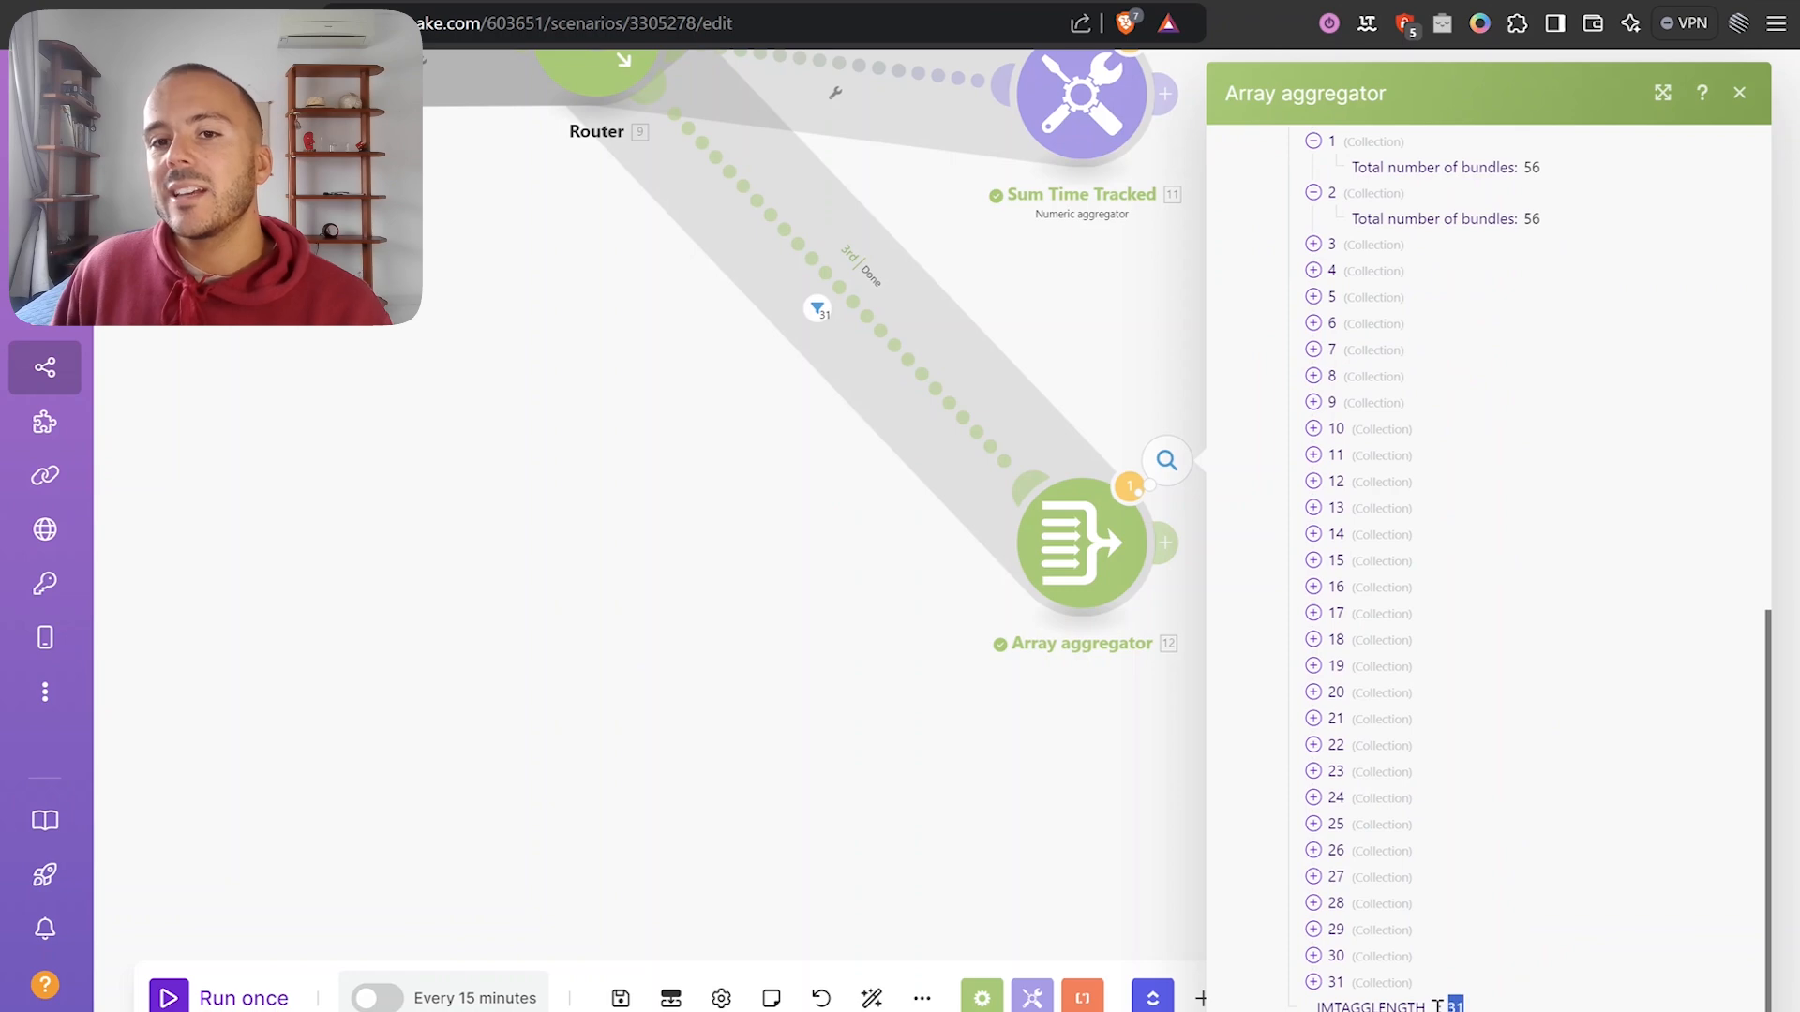
pyautogui.click(993, 824)
pyautogui.scroll(-3, 924, 747)
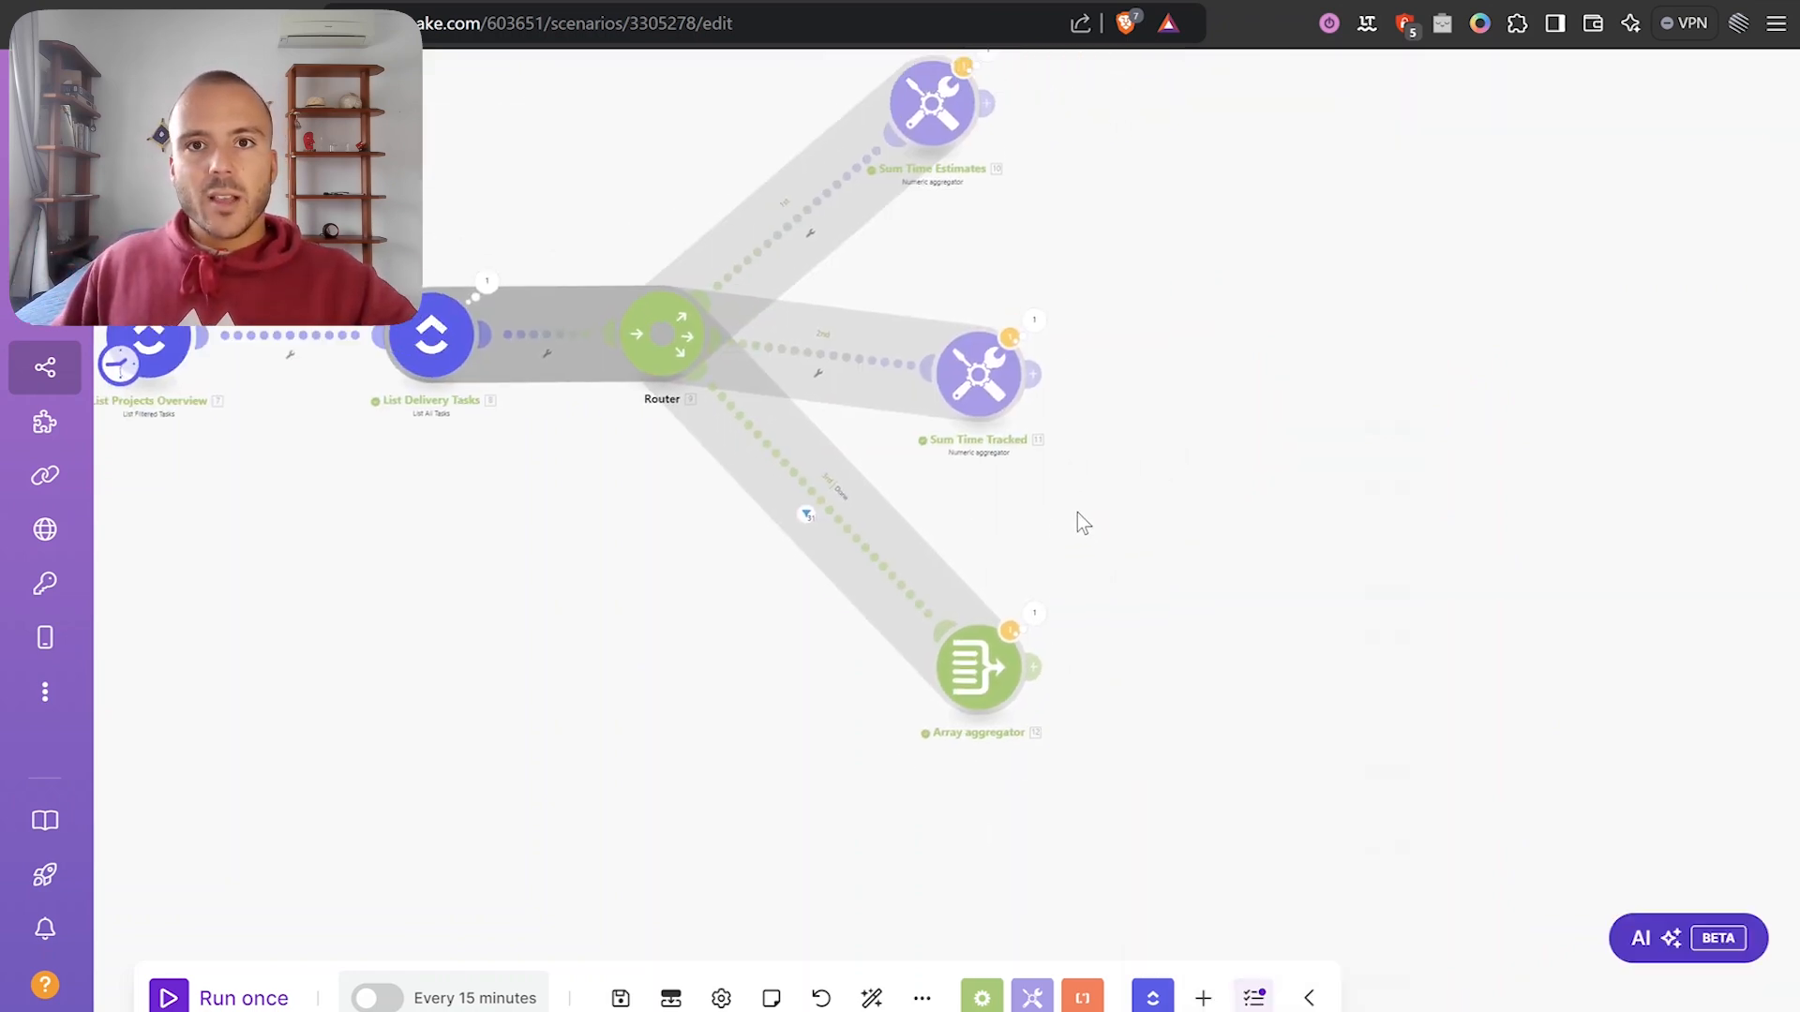
# Add a ClickUp 'Edit a Task with Custom Fields' module after Sum Time Estimates.
pyautogui.scroll(3, 1108, 258)
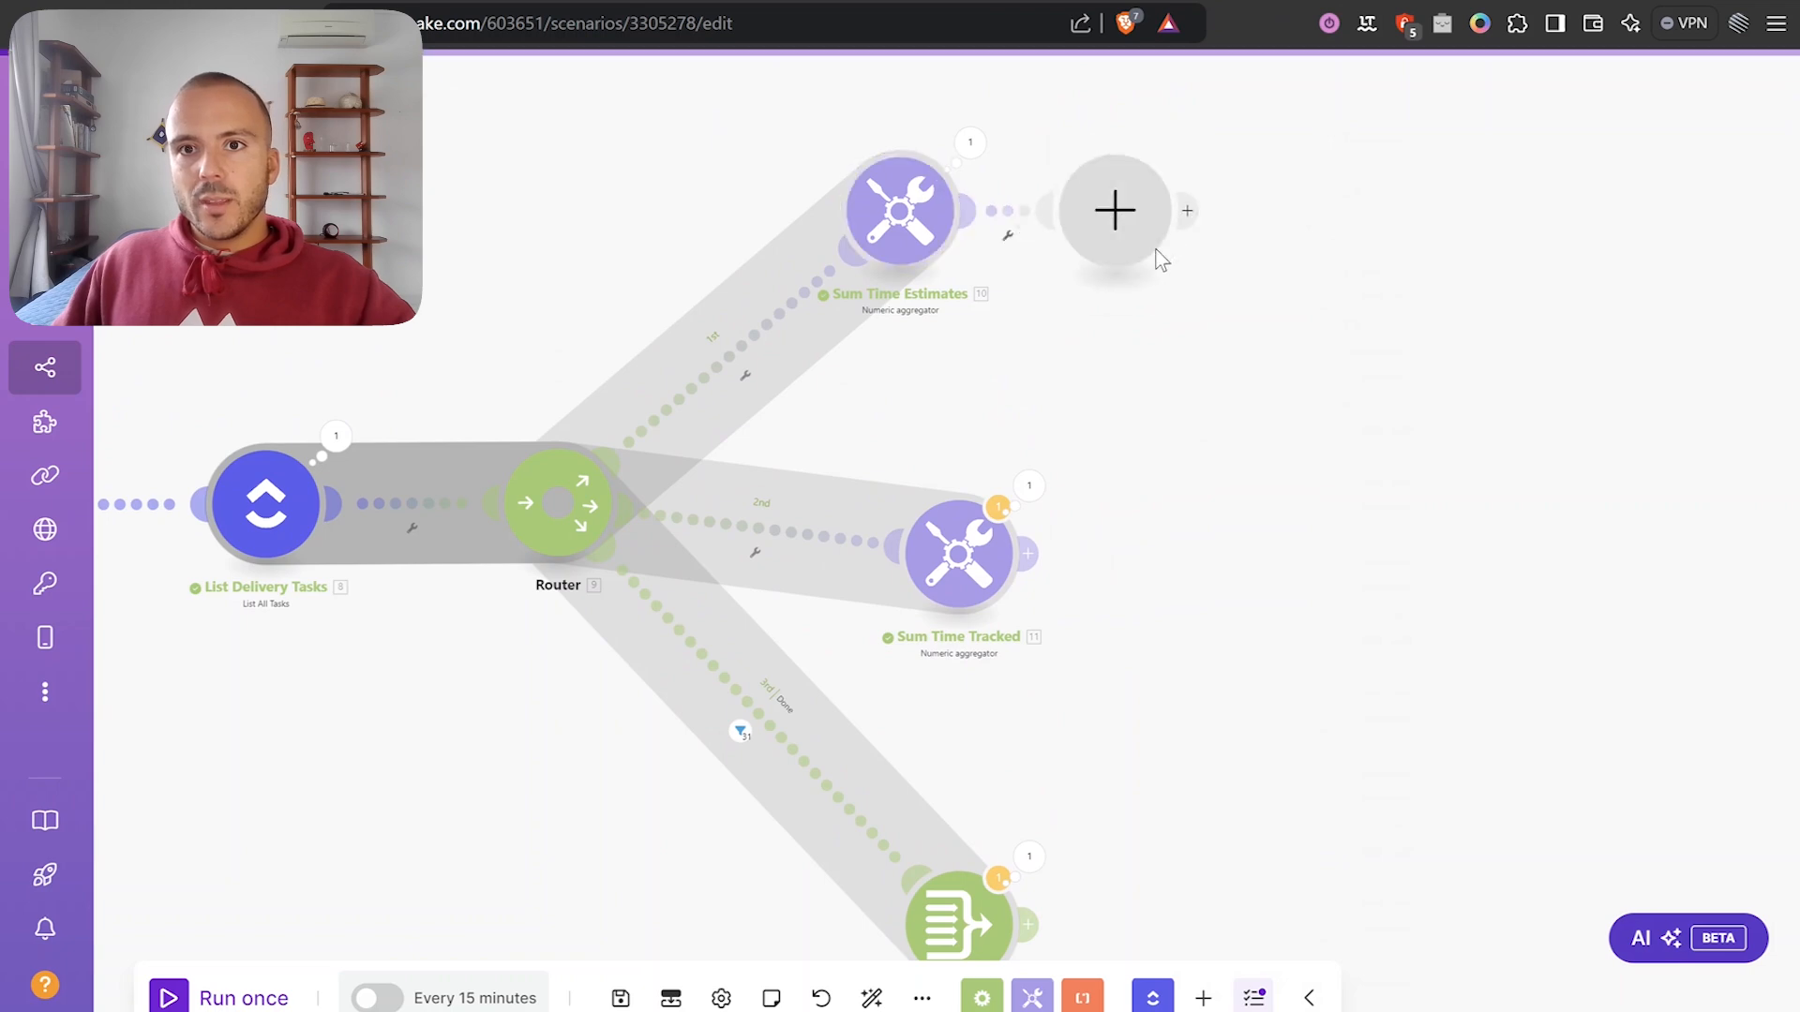
pyautogui.click(1124, 239)
pyautogui.click(1275, 312)
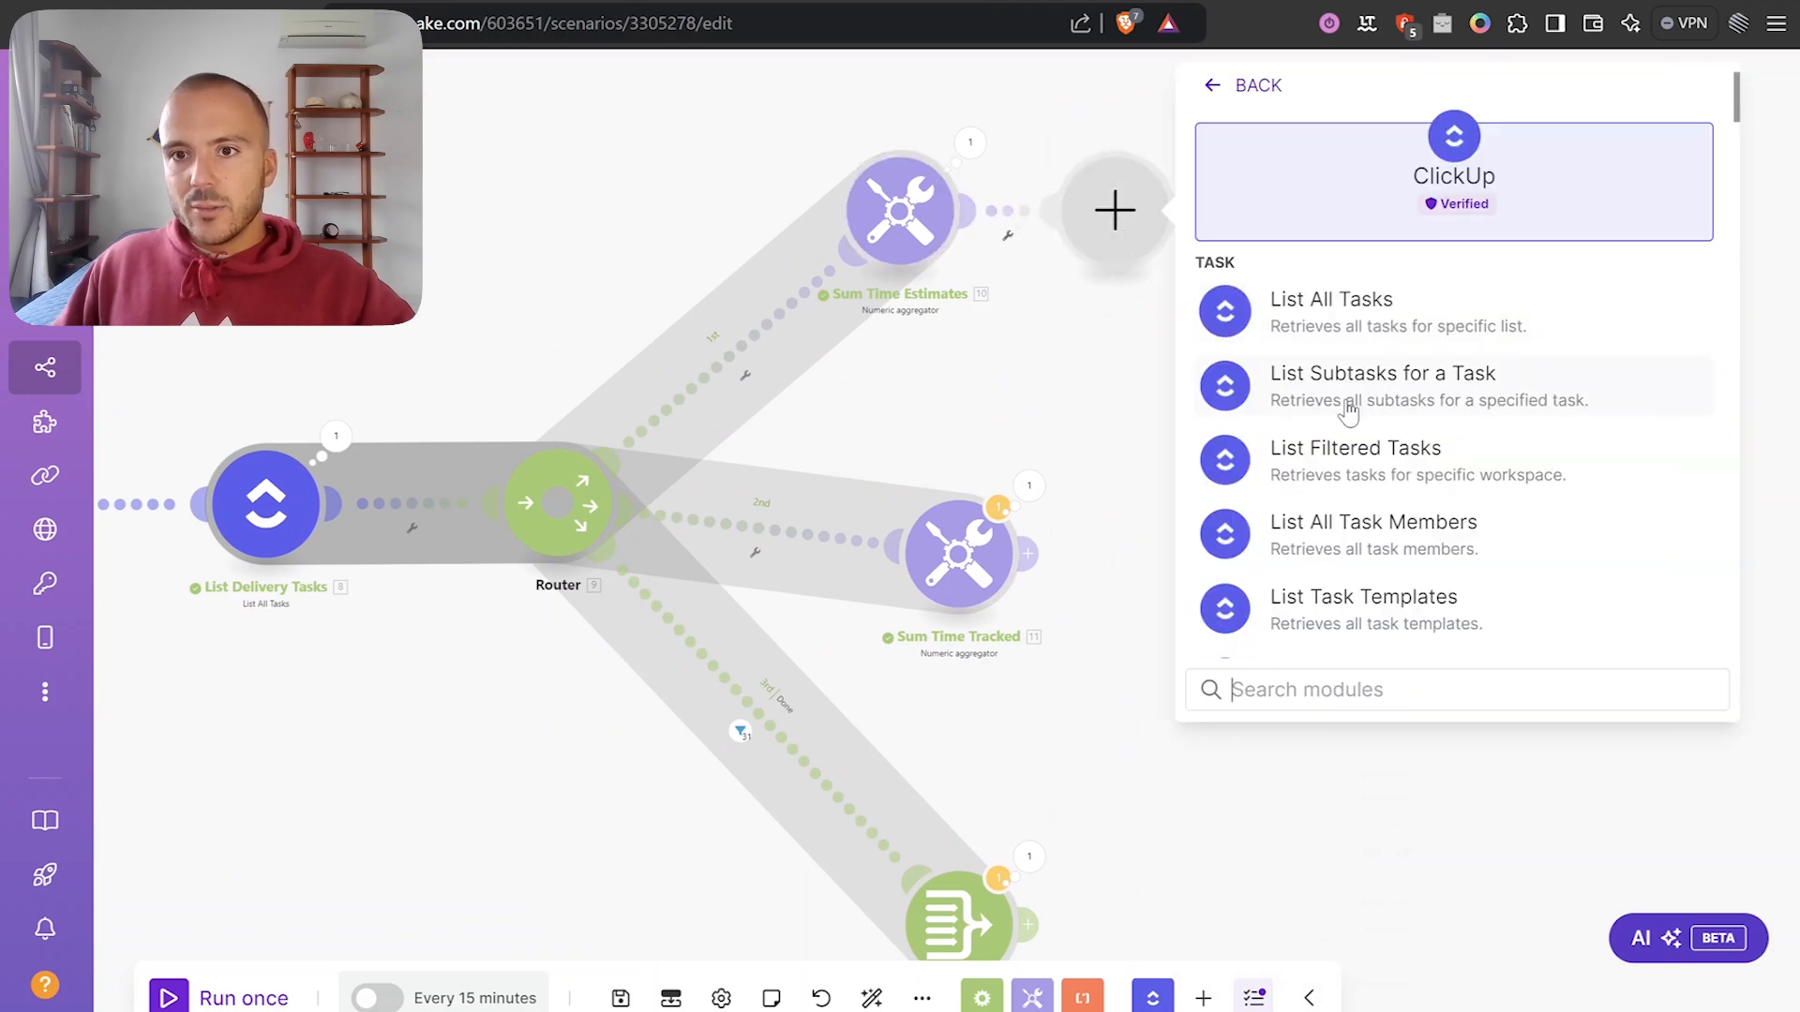
pyautogui.scroll(-8, 1359, 413)
pyautogui.scroll(4, 1397, 375)
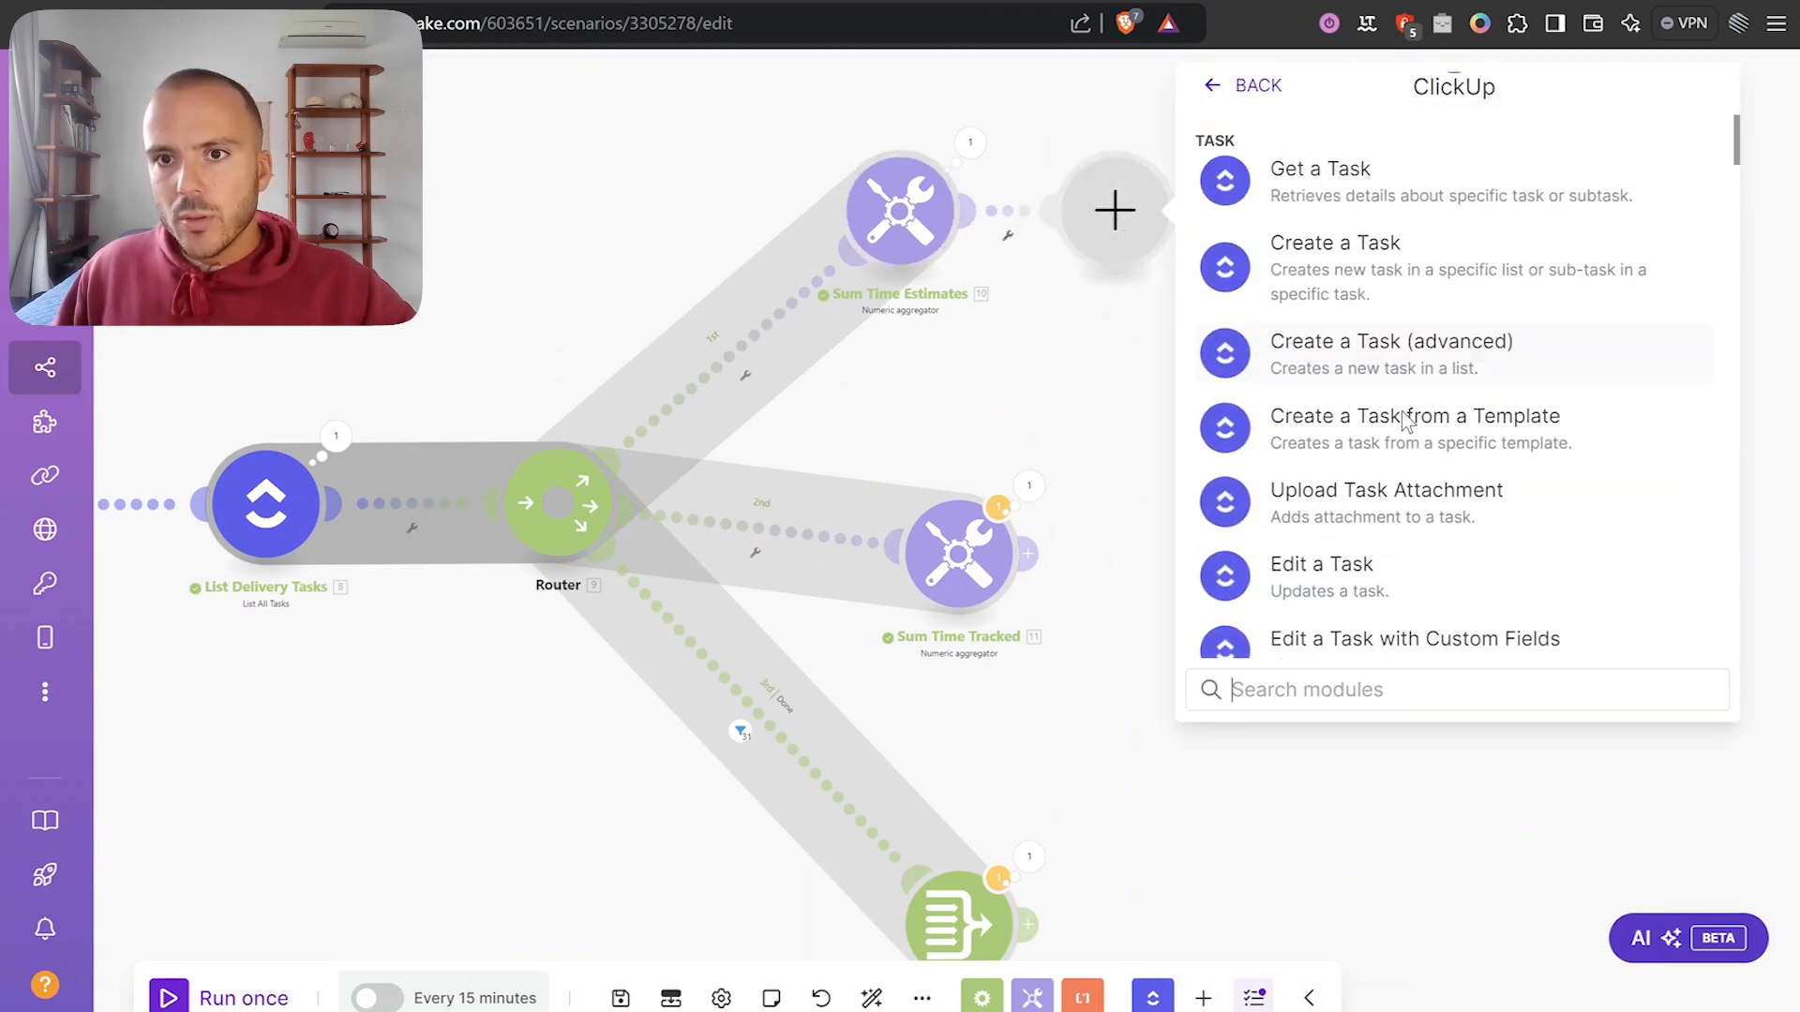
pyautogui.scroll(-2, 1386, 470)
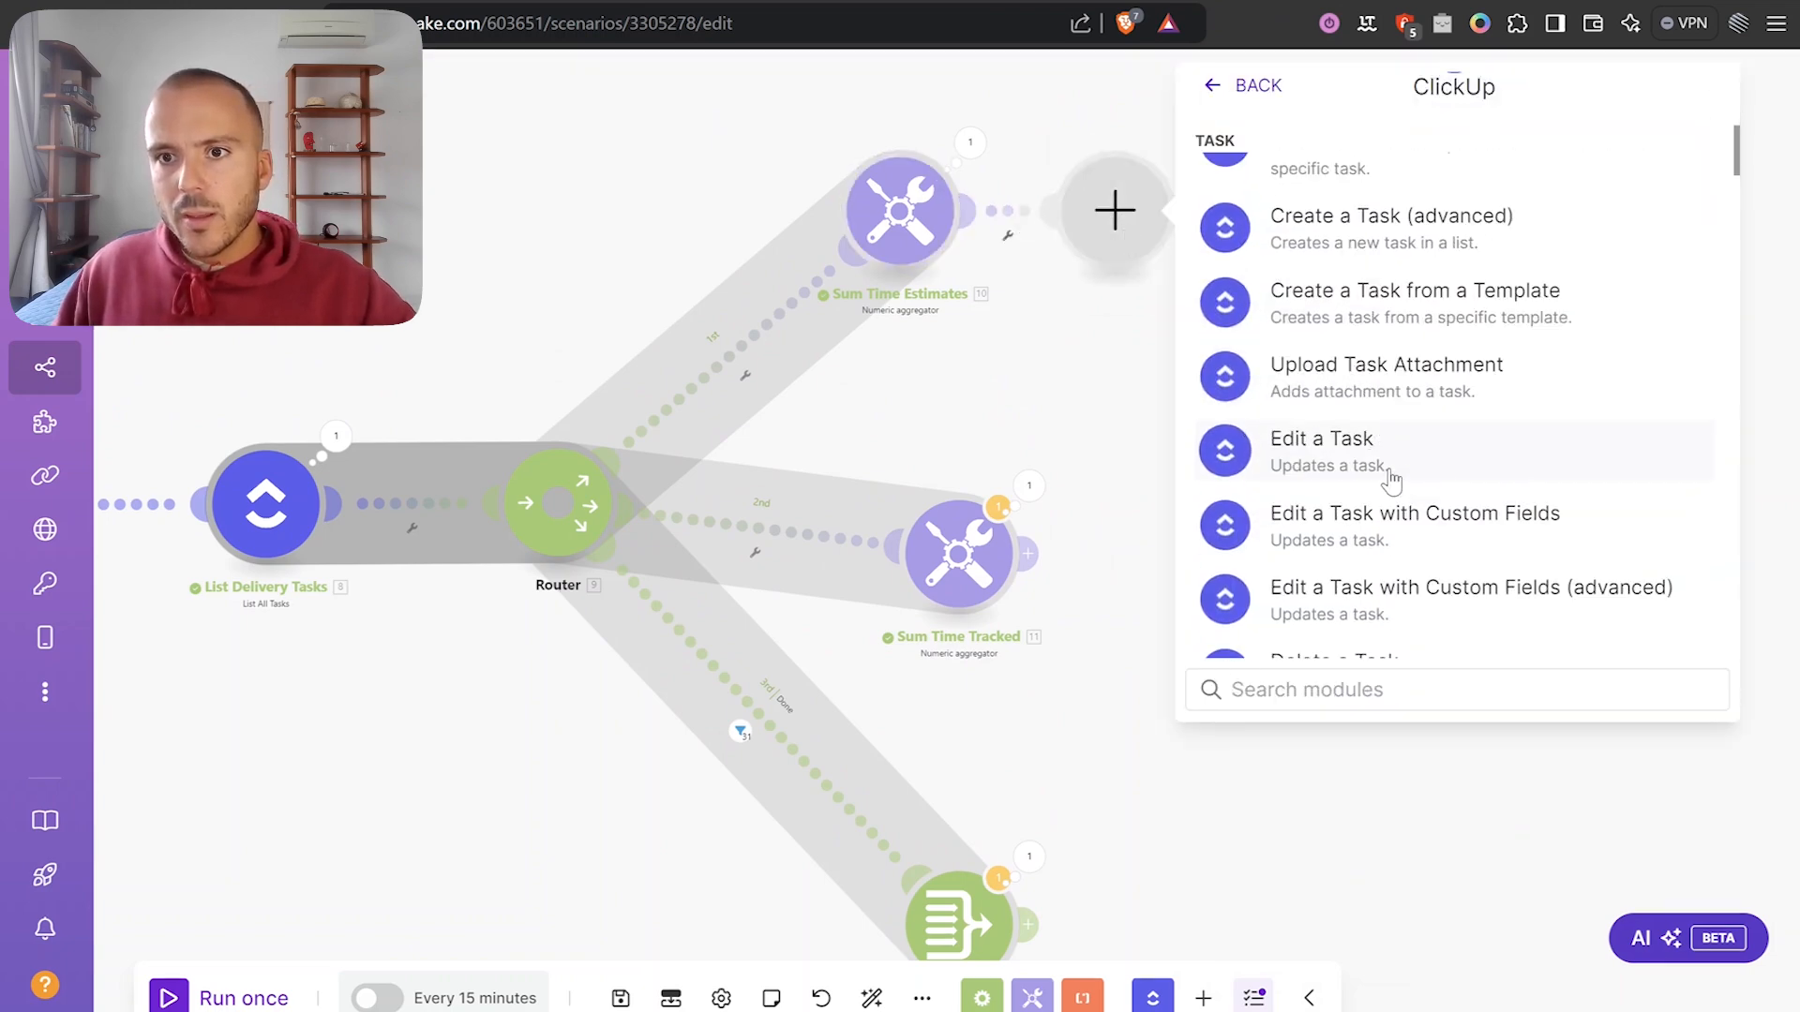
pyautogui.click(1411, 521)
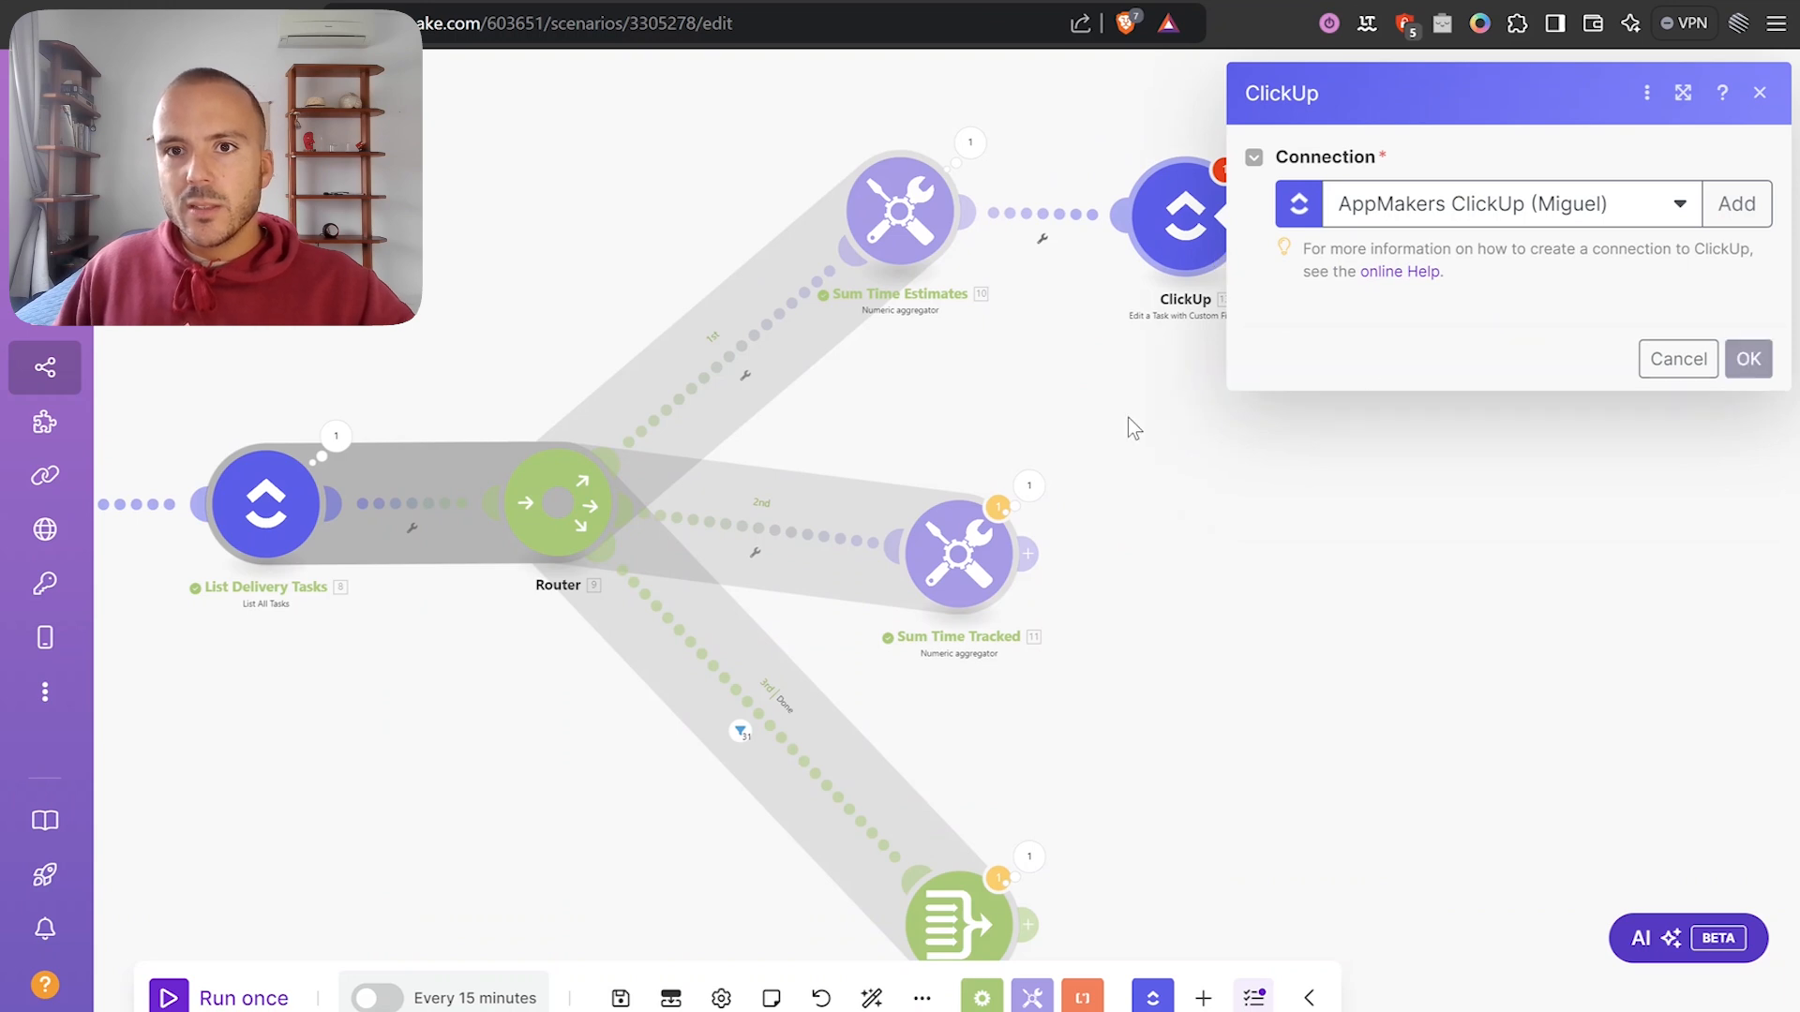
# Point it at Mightybyte, Test Management, <Folderless Lists>, Projects Overview and switch Task ID to Map.
pyautogui.click(1360, 370)
pyautogui.click(1329, 451)
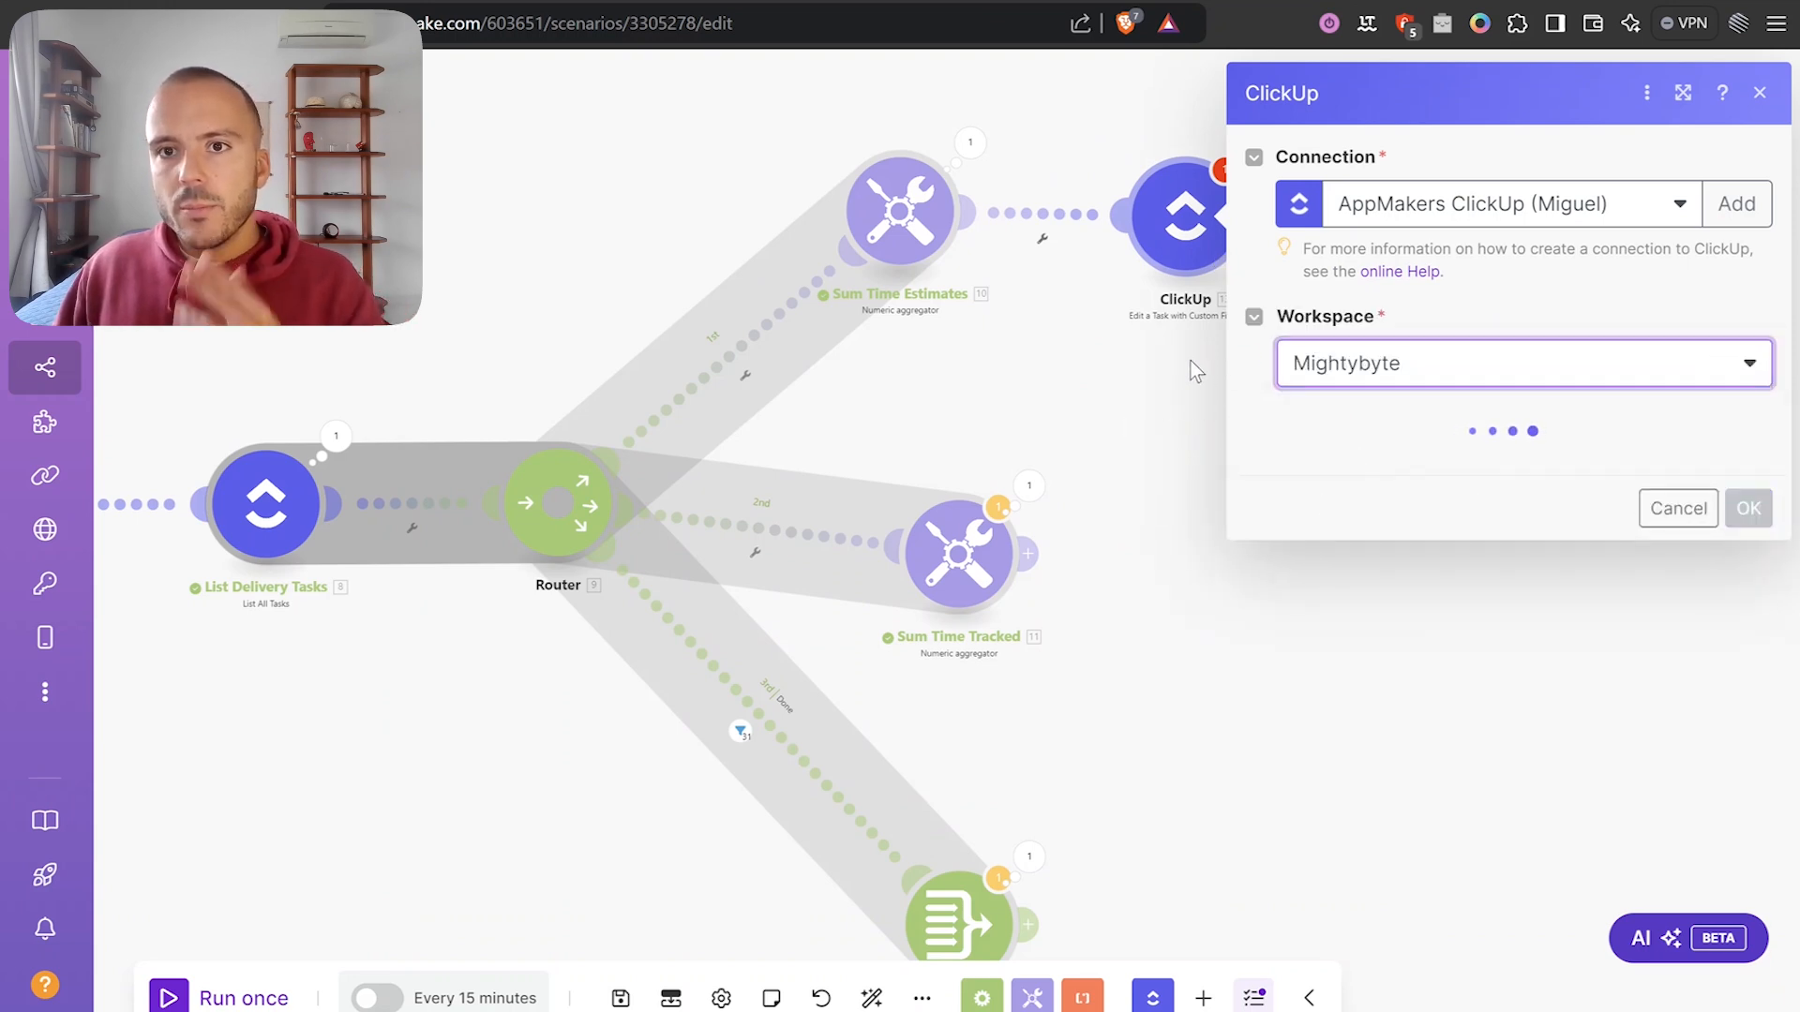
pyautogui.click(1499, 480)
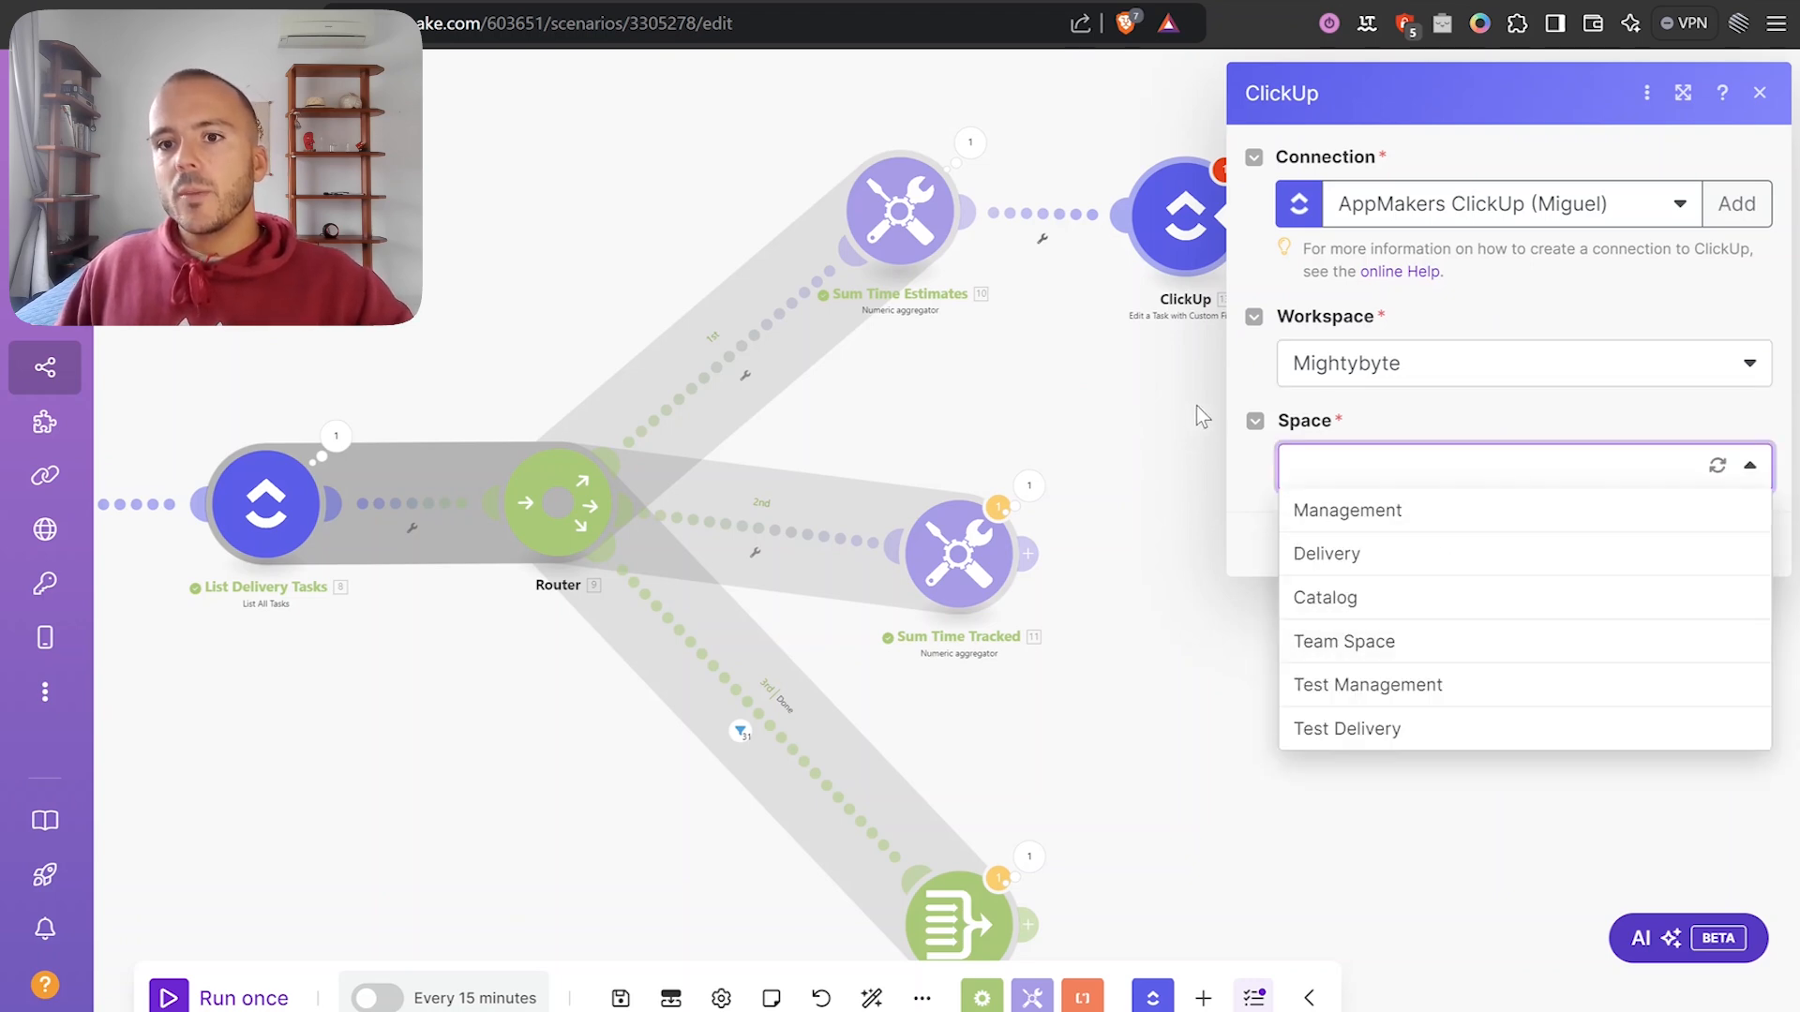
pyautogui.click(1408, 689)
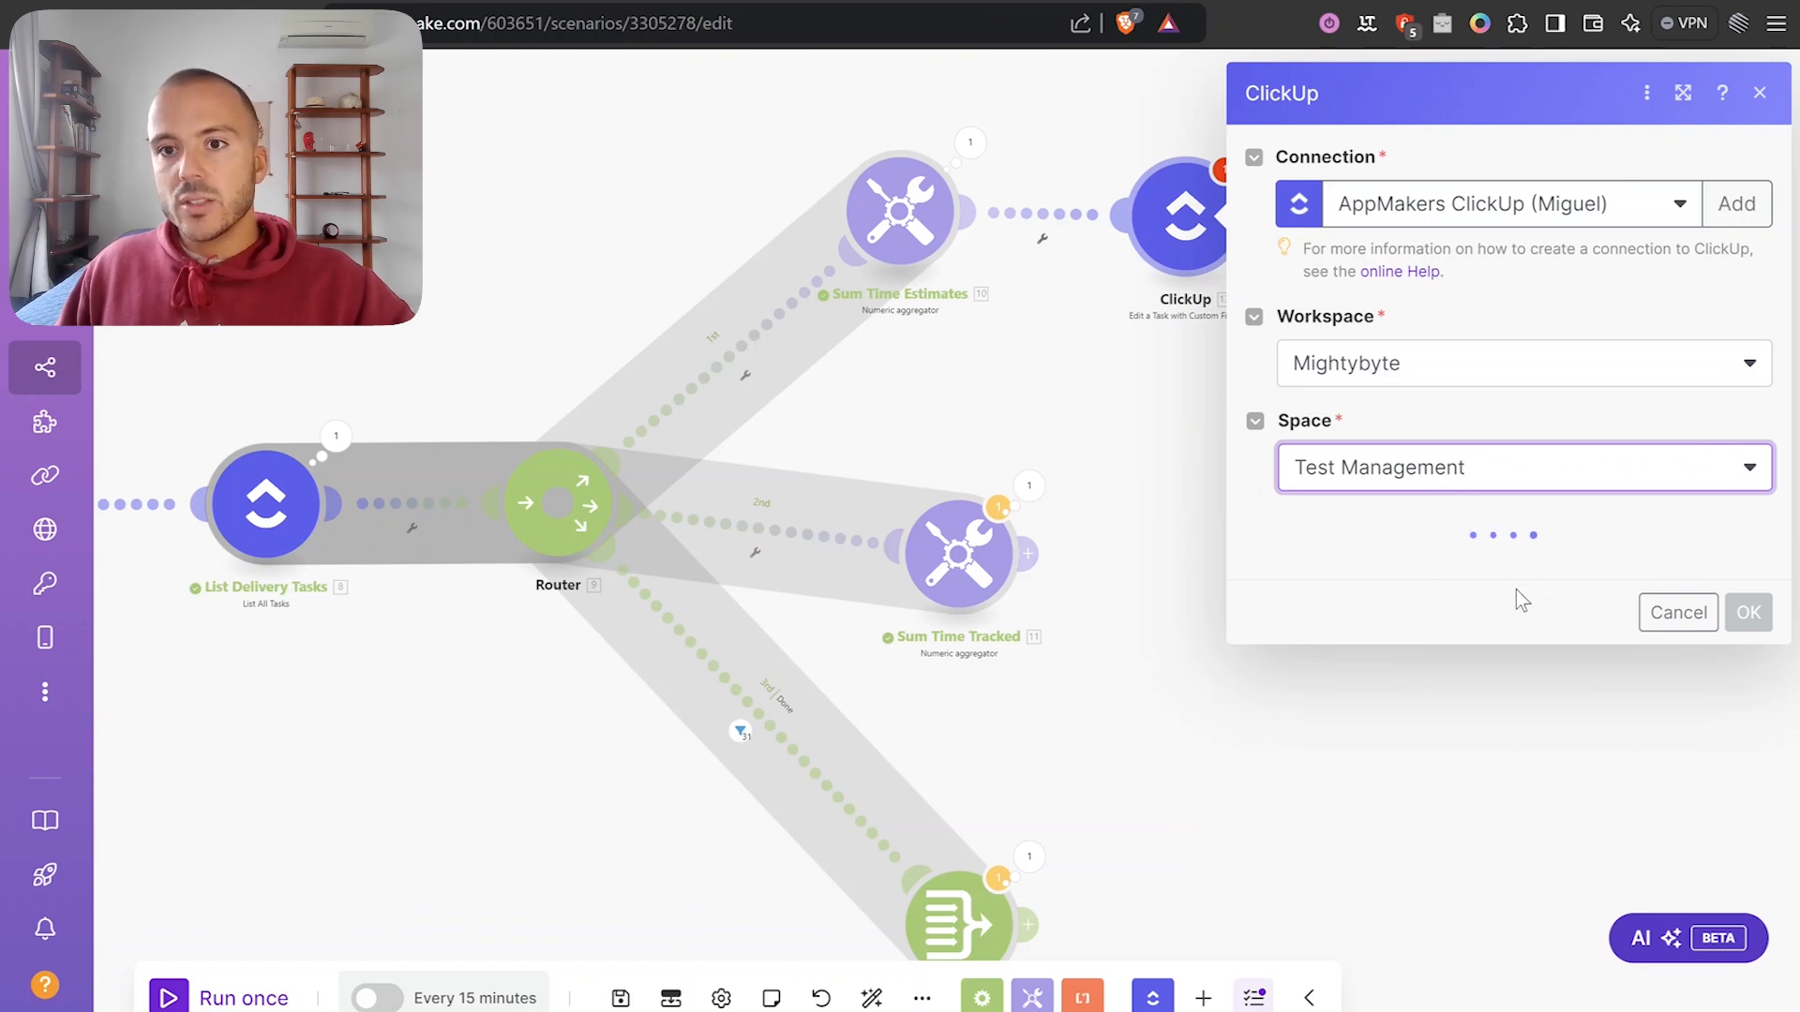
pyautogui.click(1515, 583)
pyautogui.click(1449, 629)
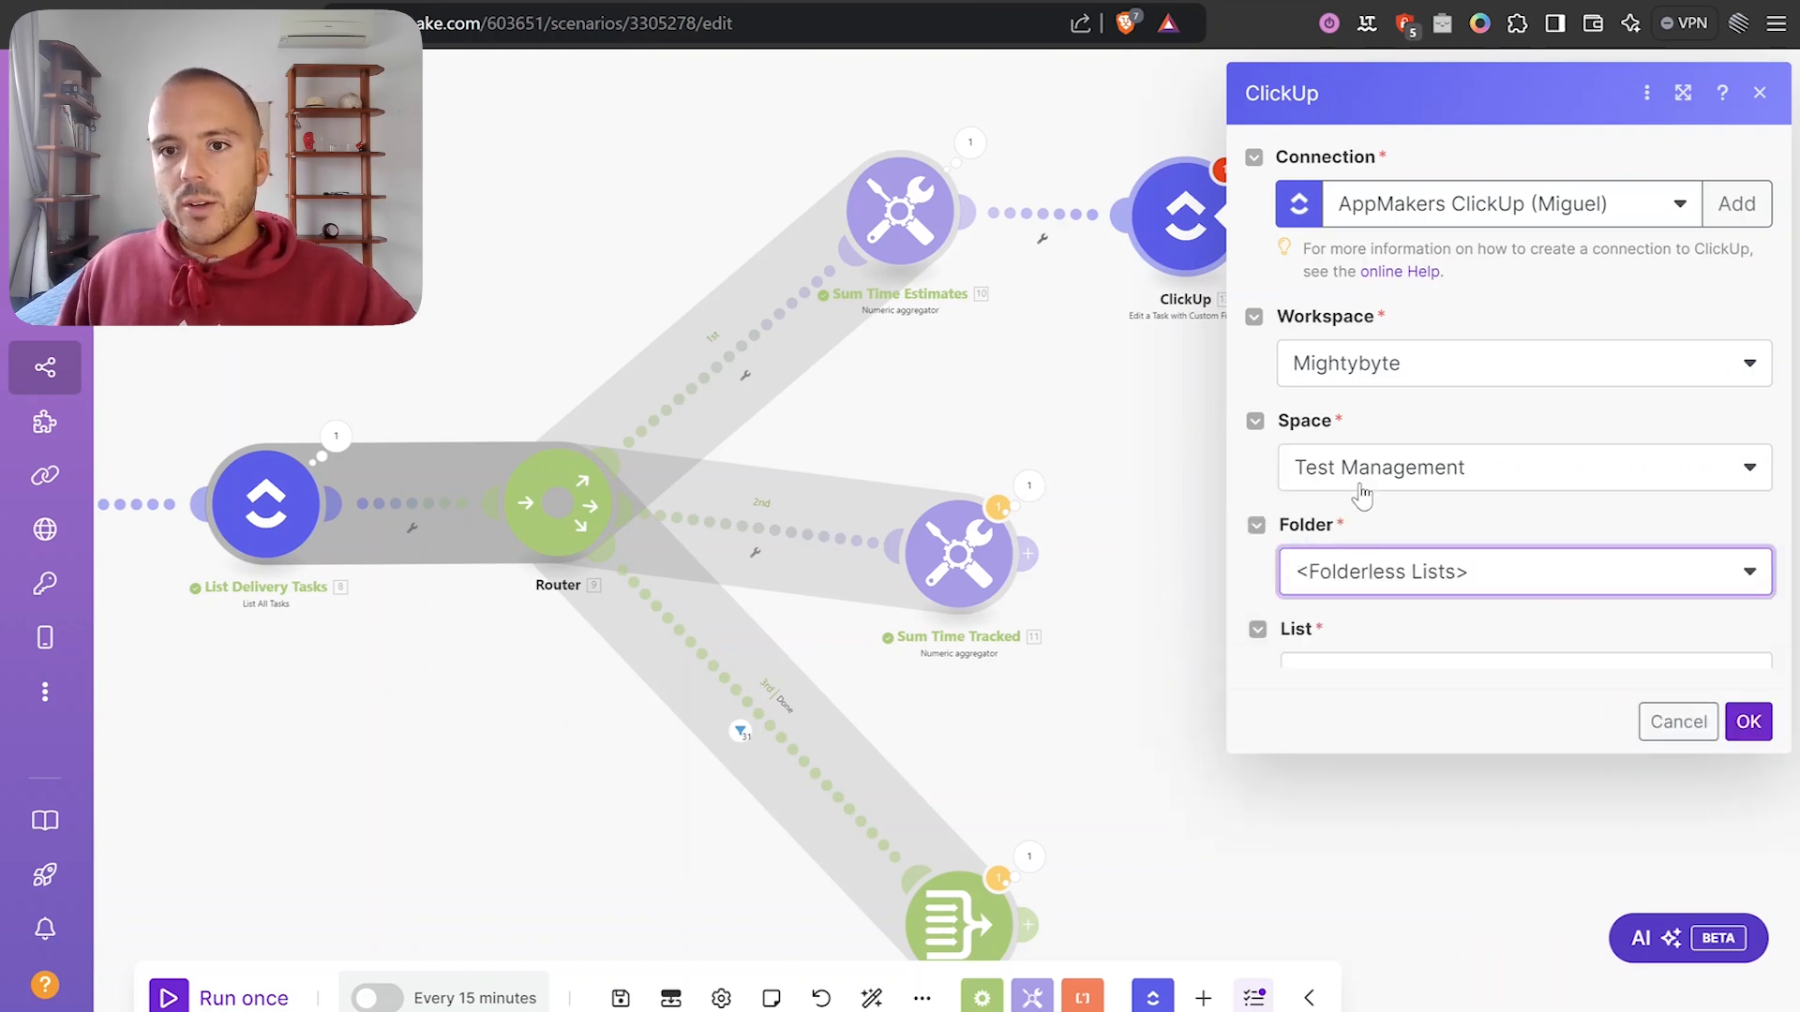
pyautogui.click(1376, 675)
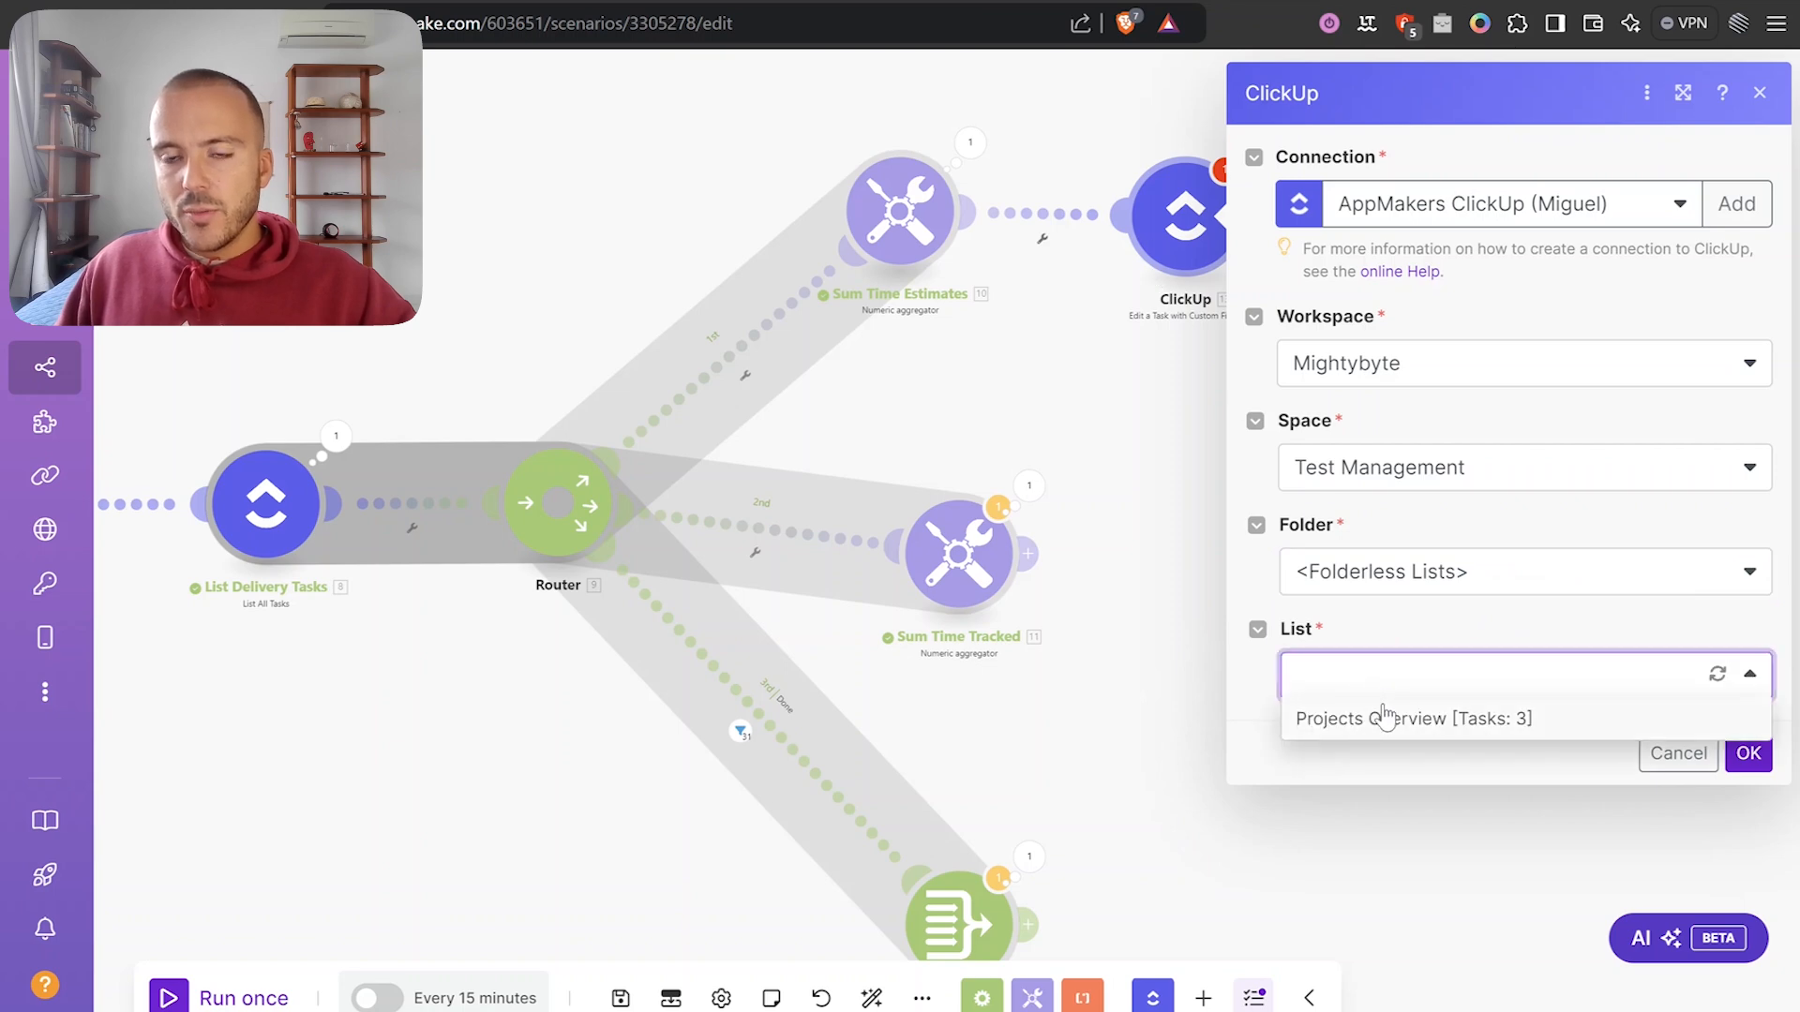
pyautogui.click(1384, 718)
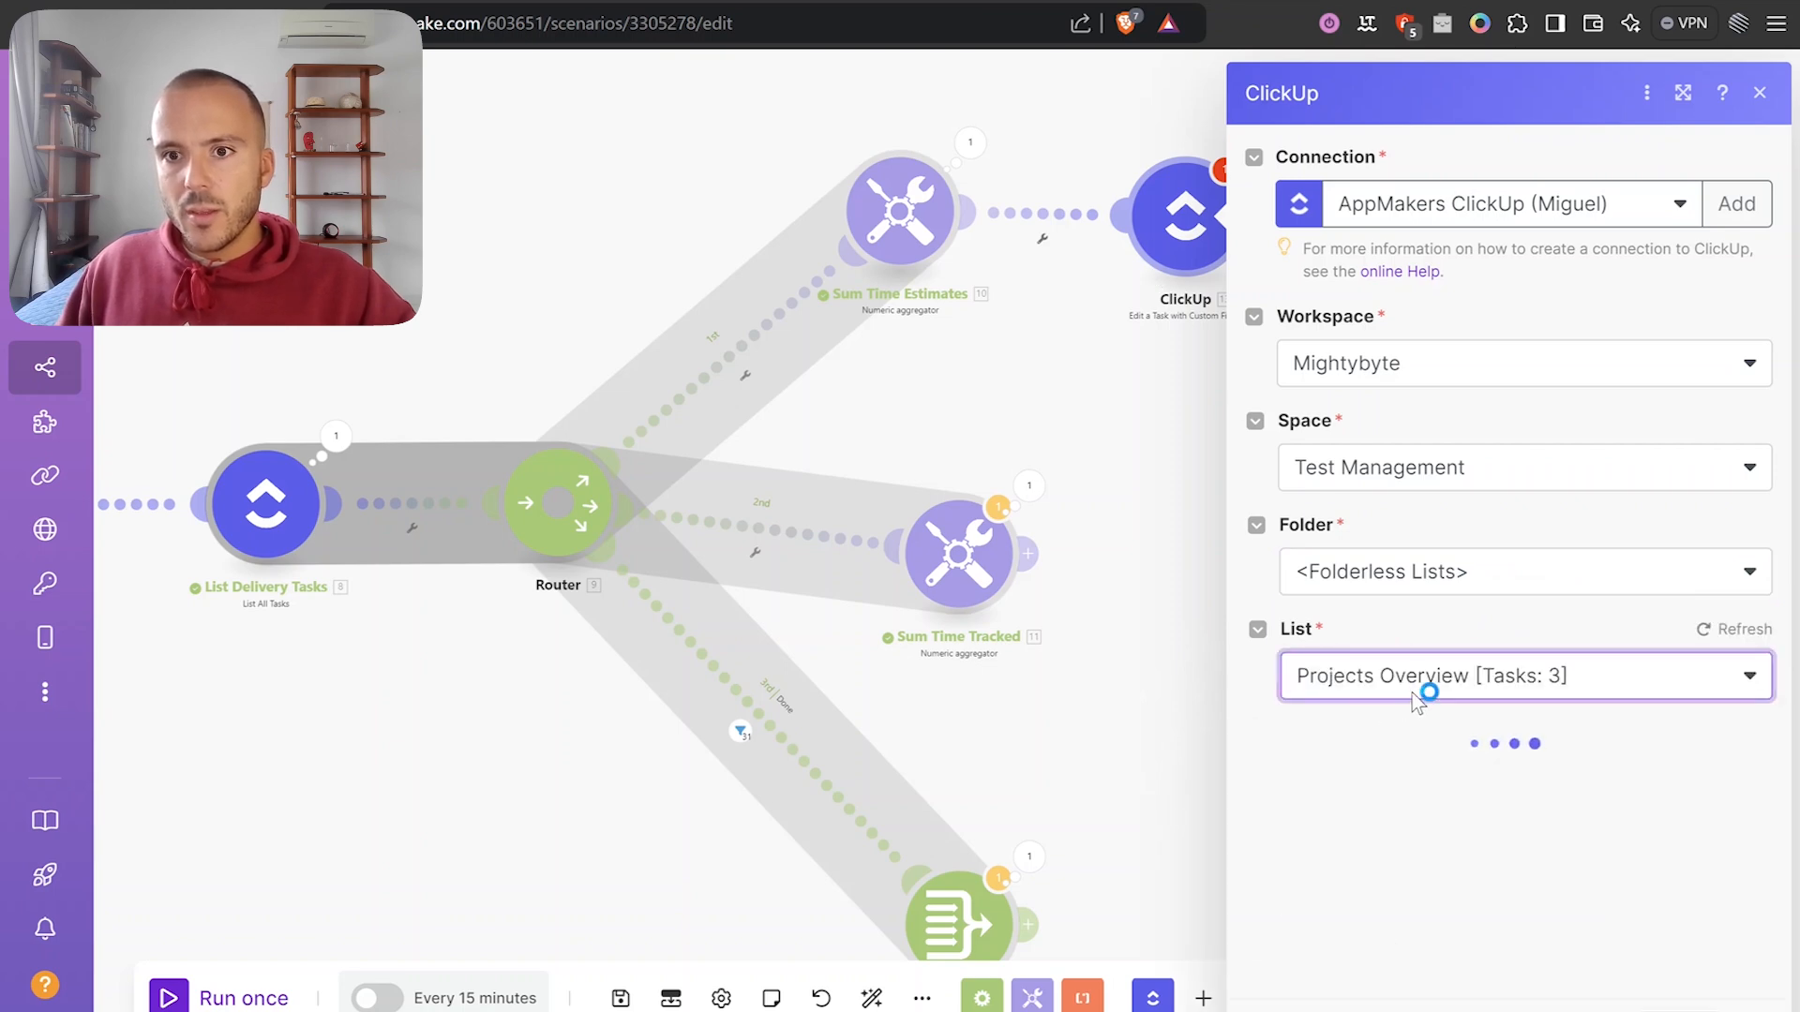
pyautogui.click(1386, 796)
pyautogui.click(1704, 735)
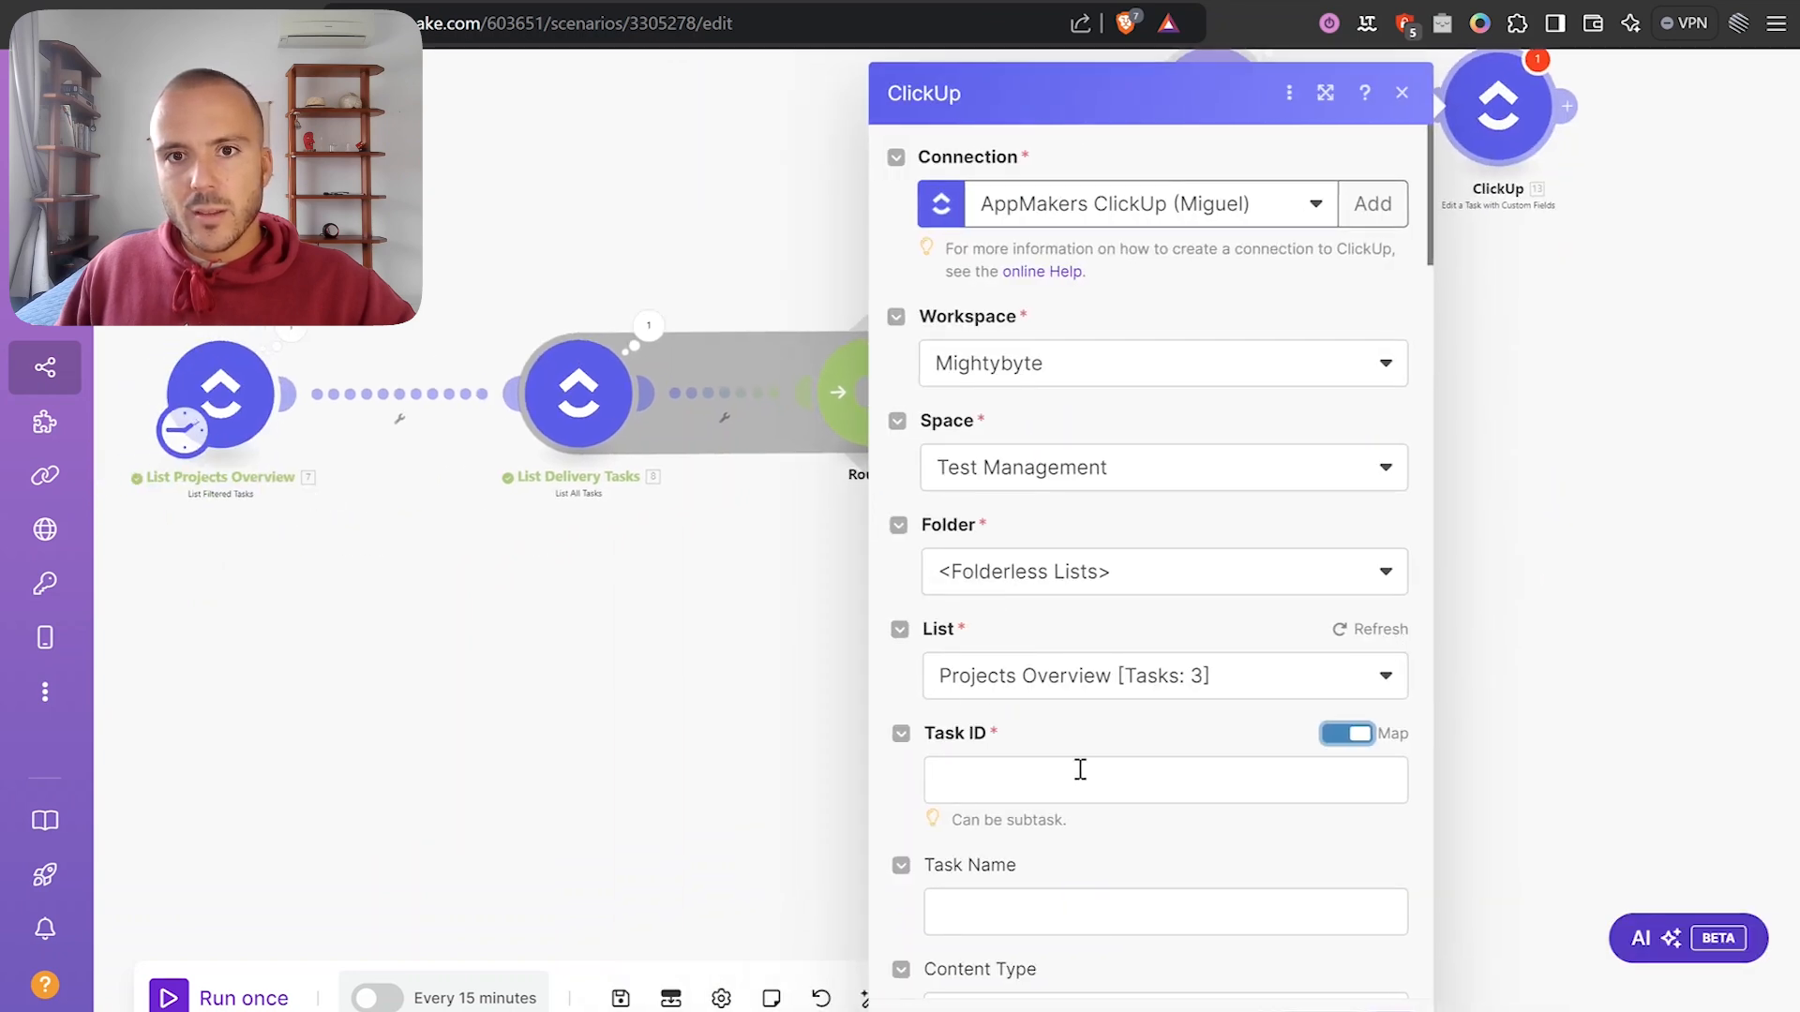
# Map List Projects Overview's '7. Task ID' into the Task ID field.
pyautogui.click(1120, 780)
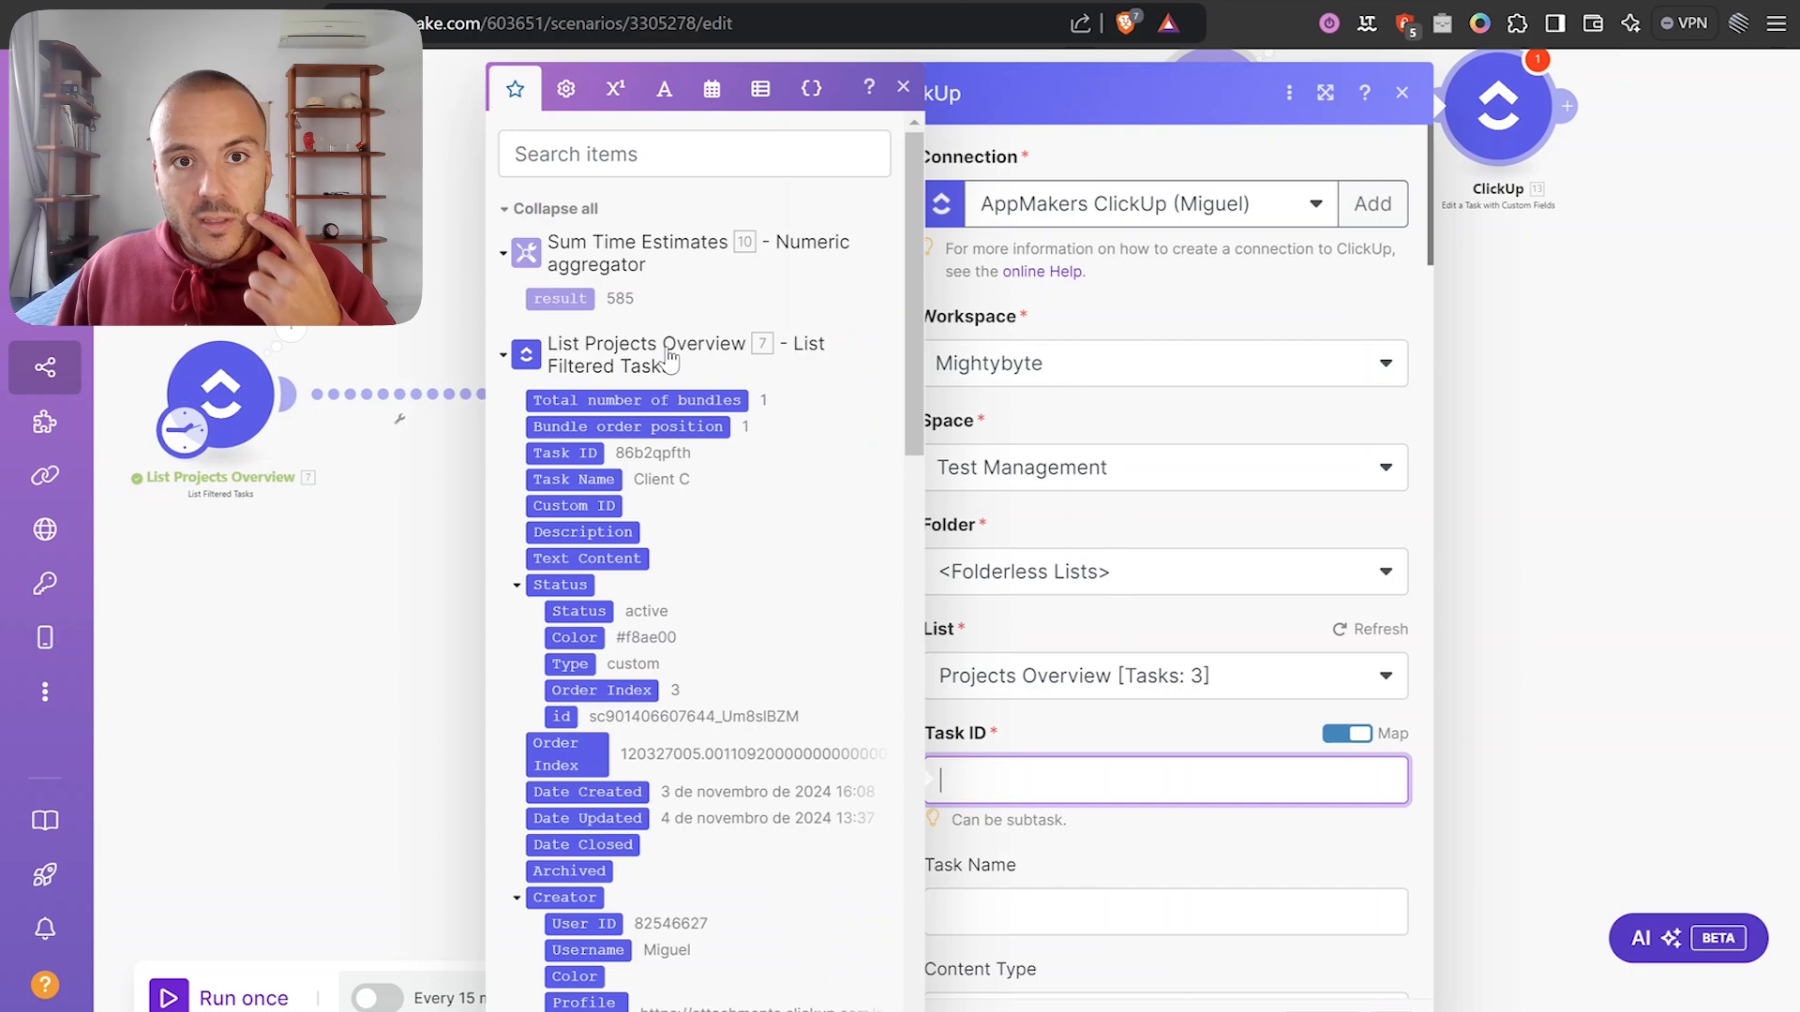
pyautogui.click(624, 891)
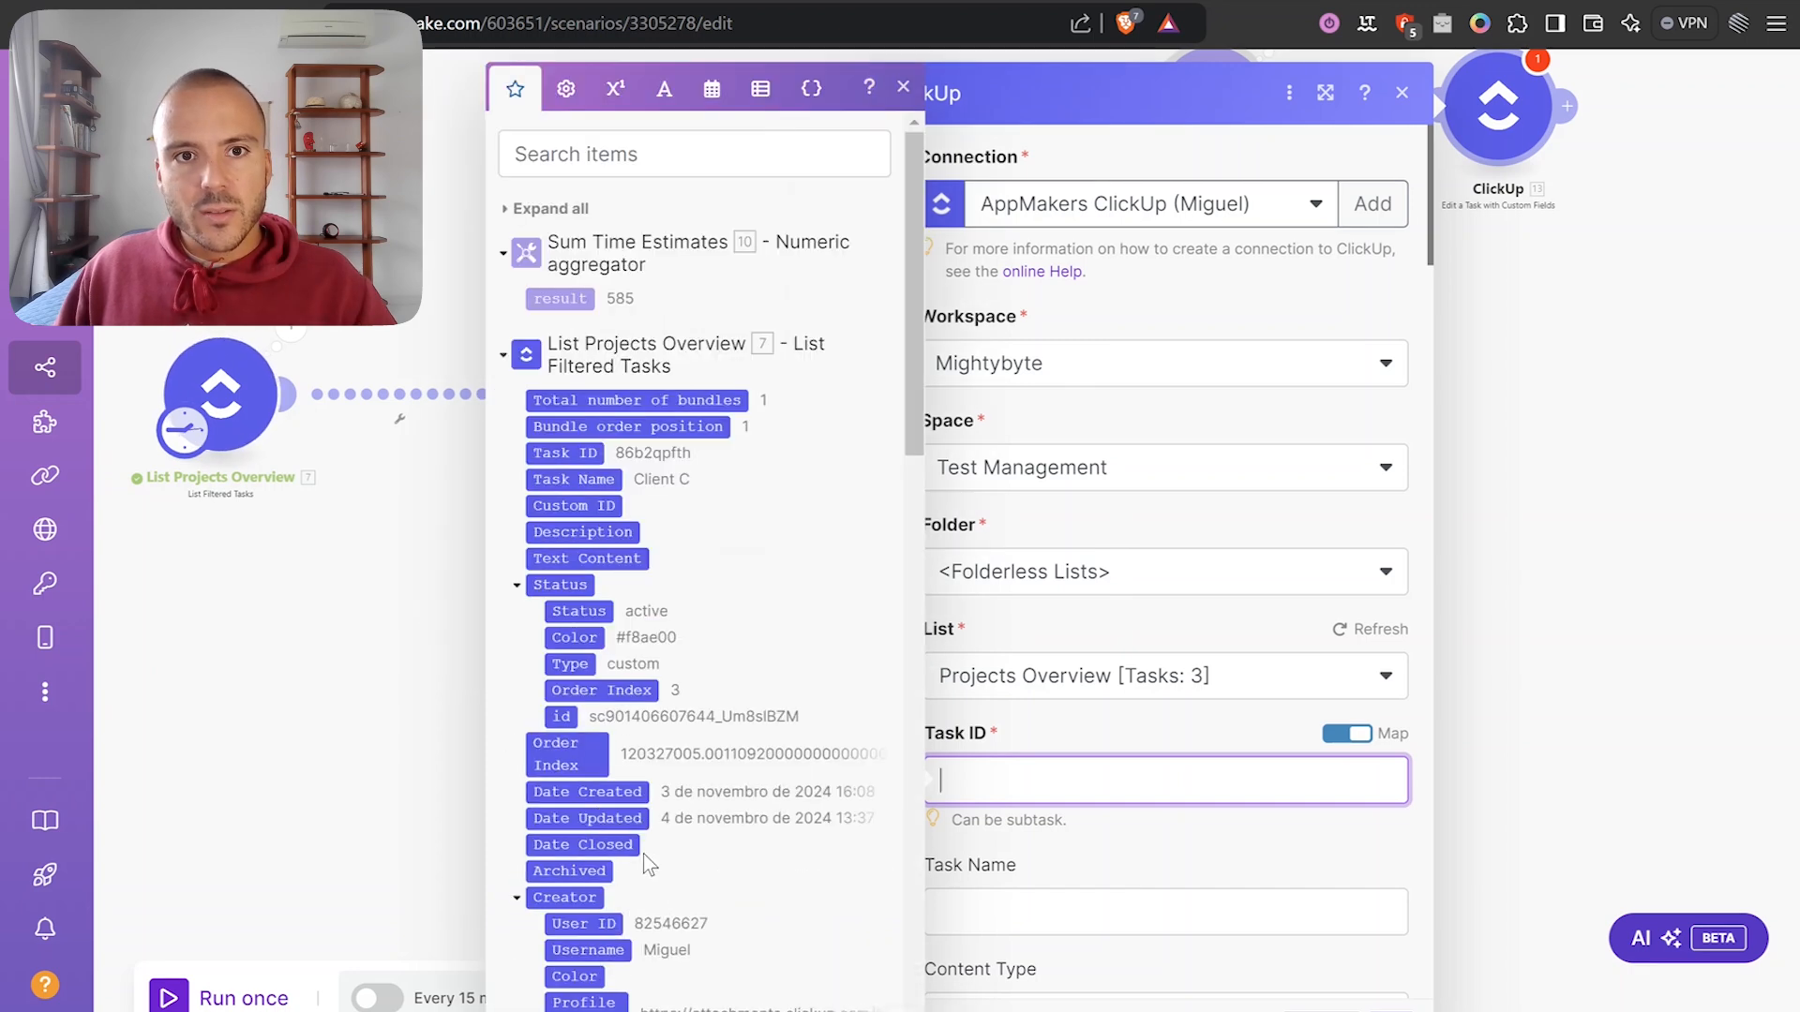
pyautogui.click(572, 454)
pyautogui.click(1093, 731)
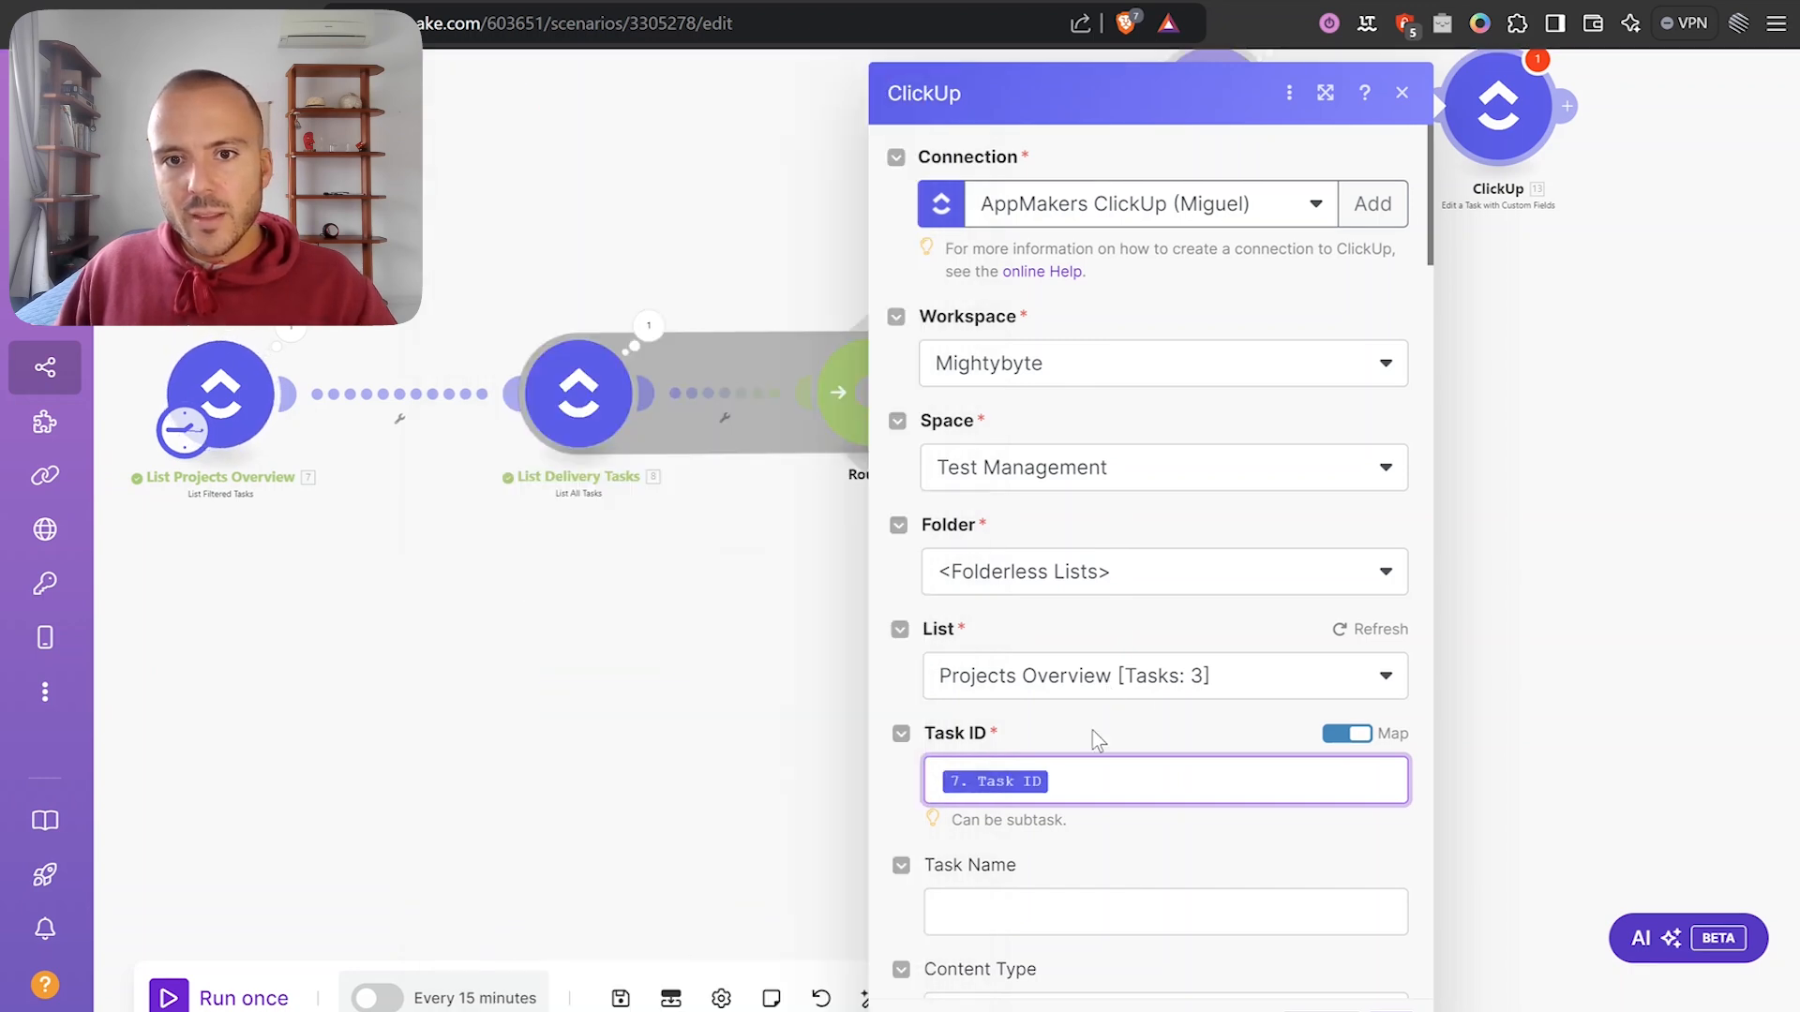
pyautogui.scroll(-15, 1104, 749)
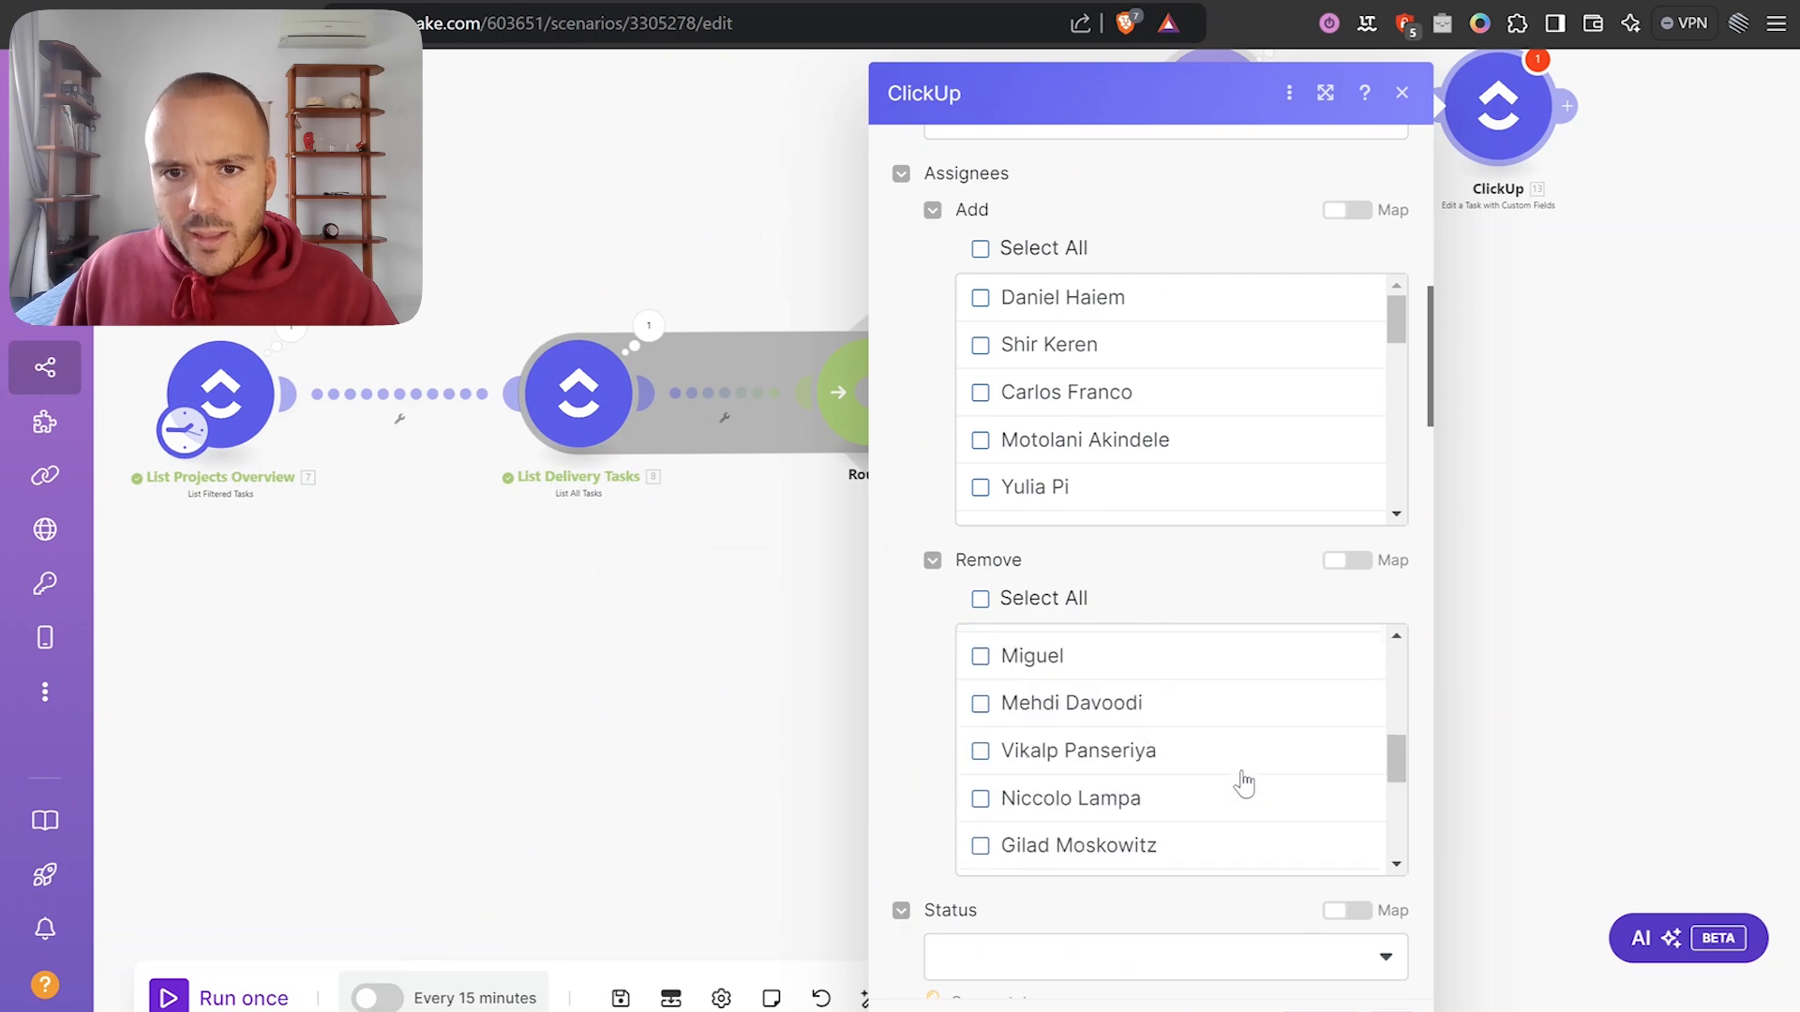
pyautogui.scroll(-15, 1161, 883)
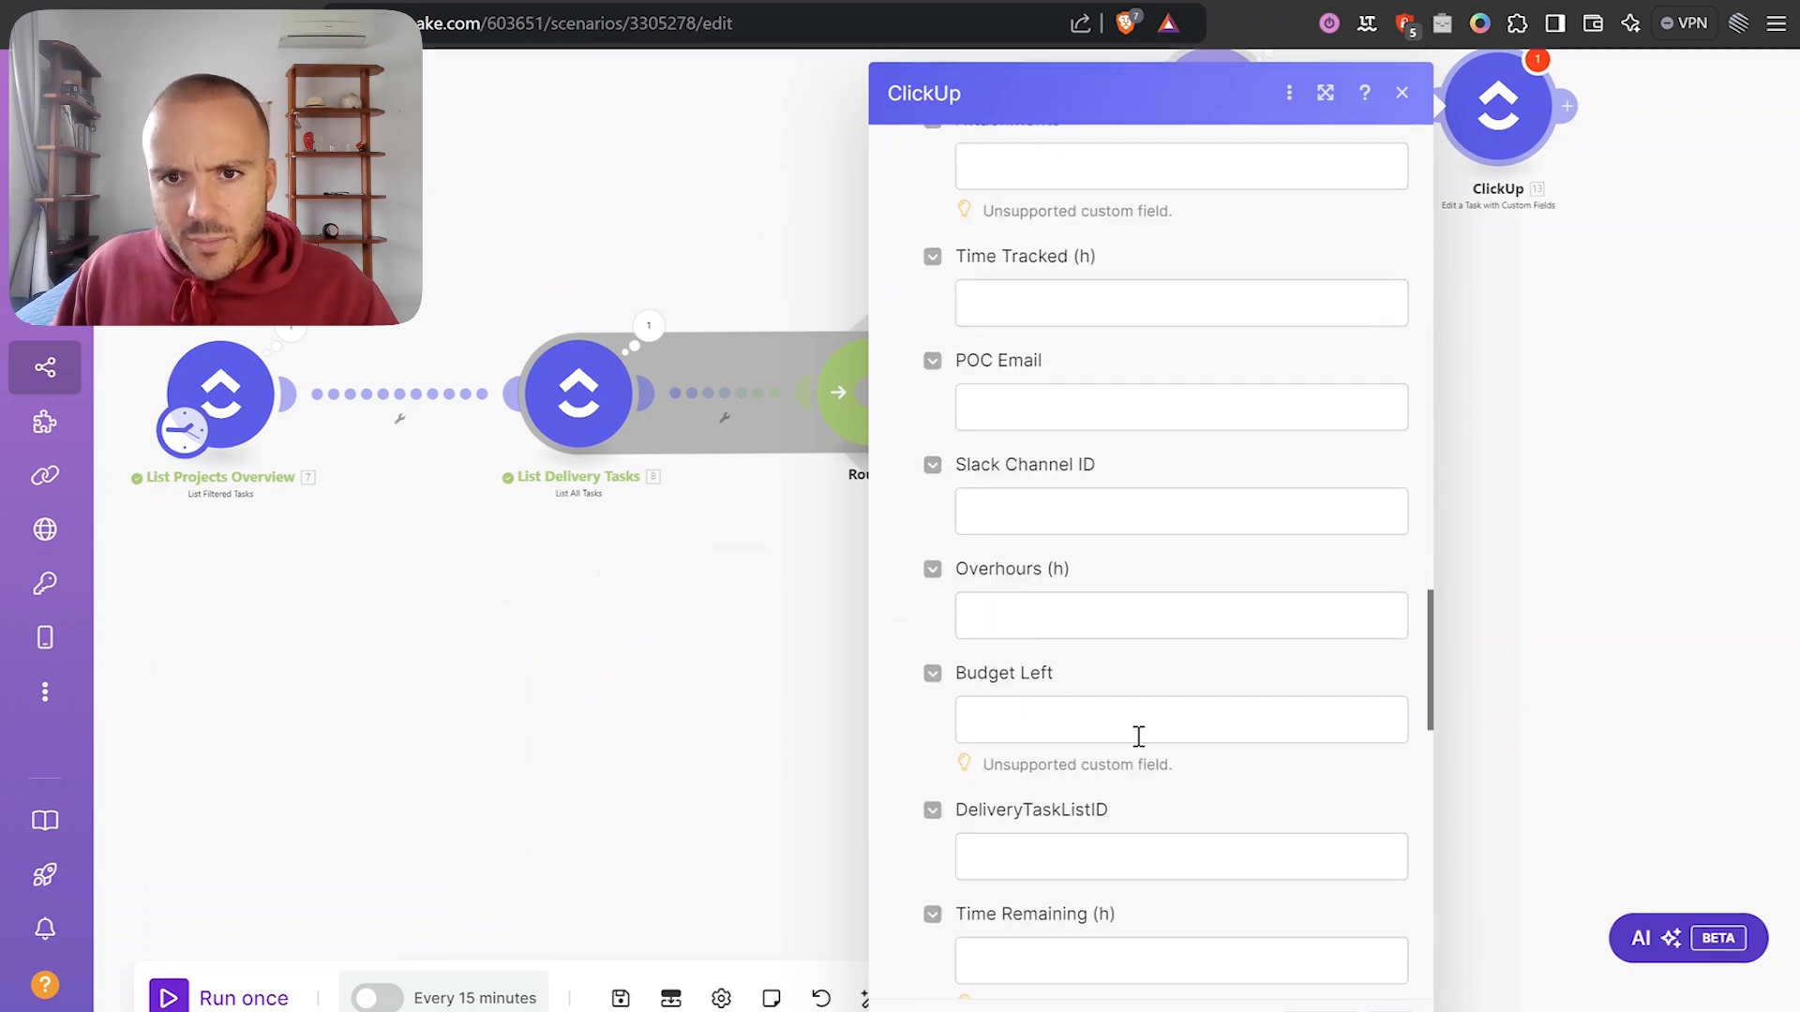
pyautogui.scroll(-10, 1117, 600)
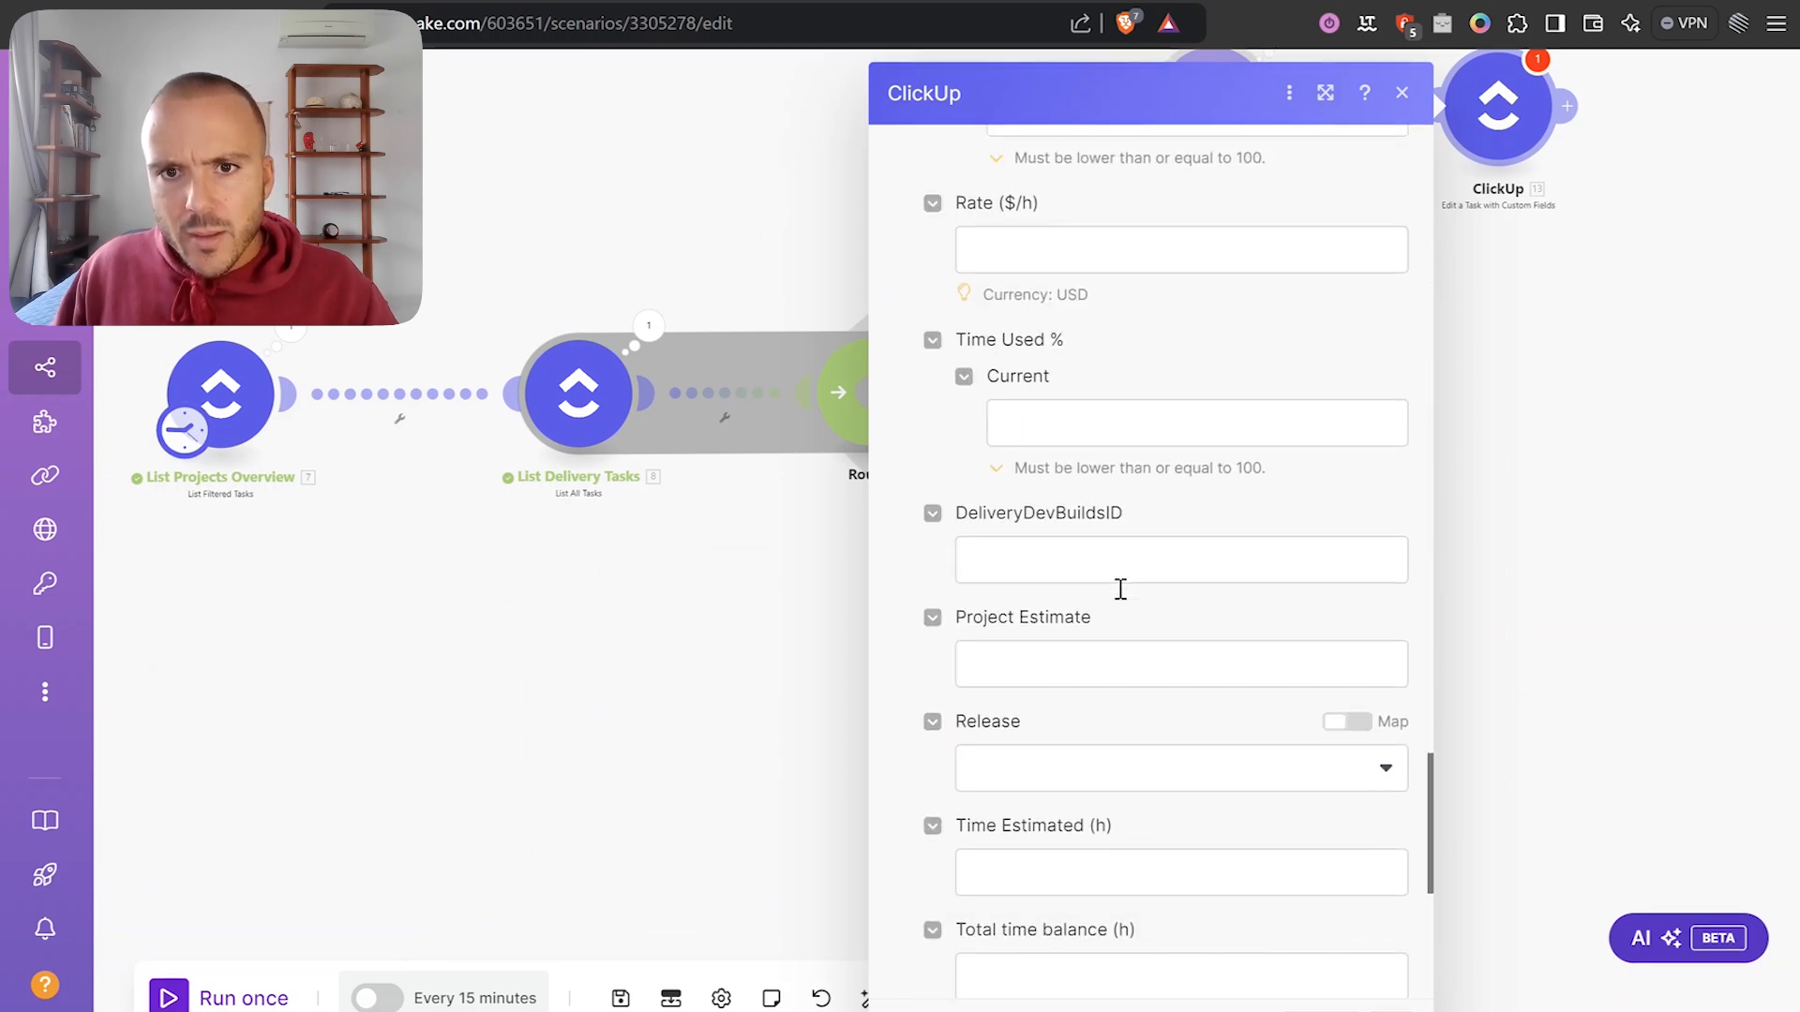
pyautogui.scroll(-2, 1076, 574)
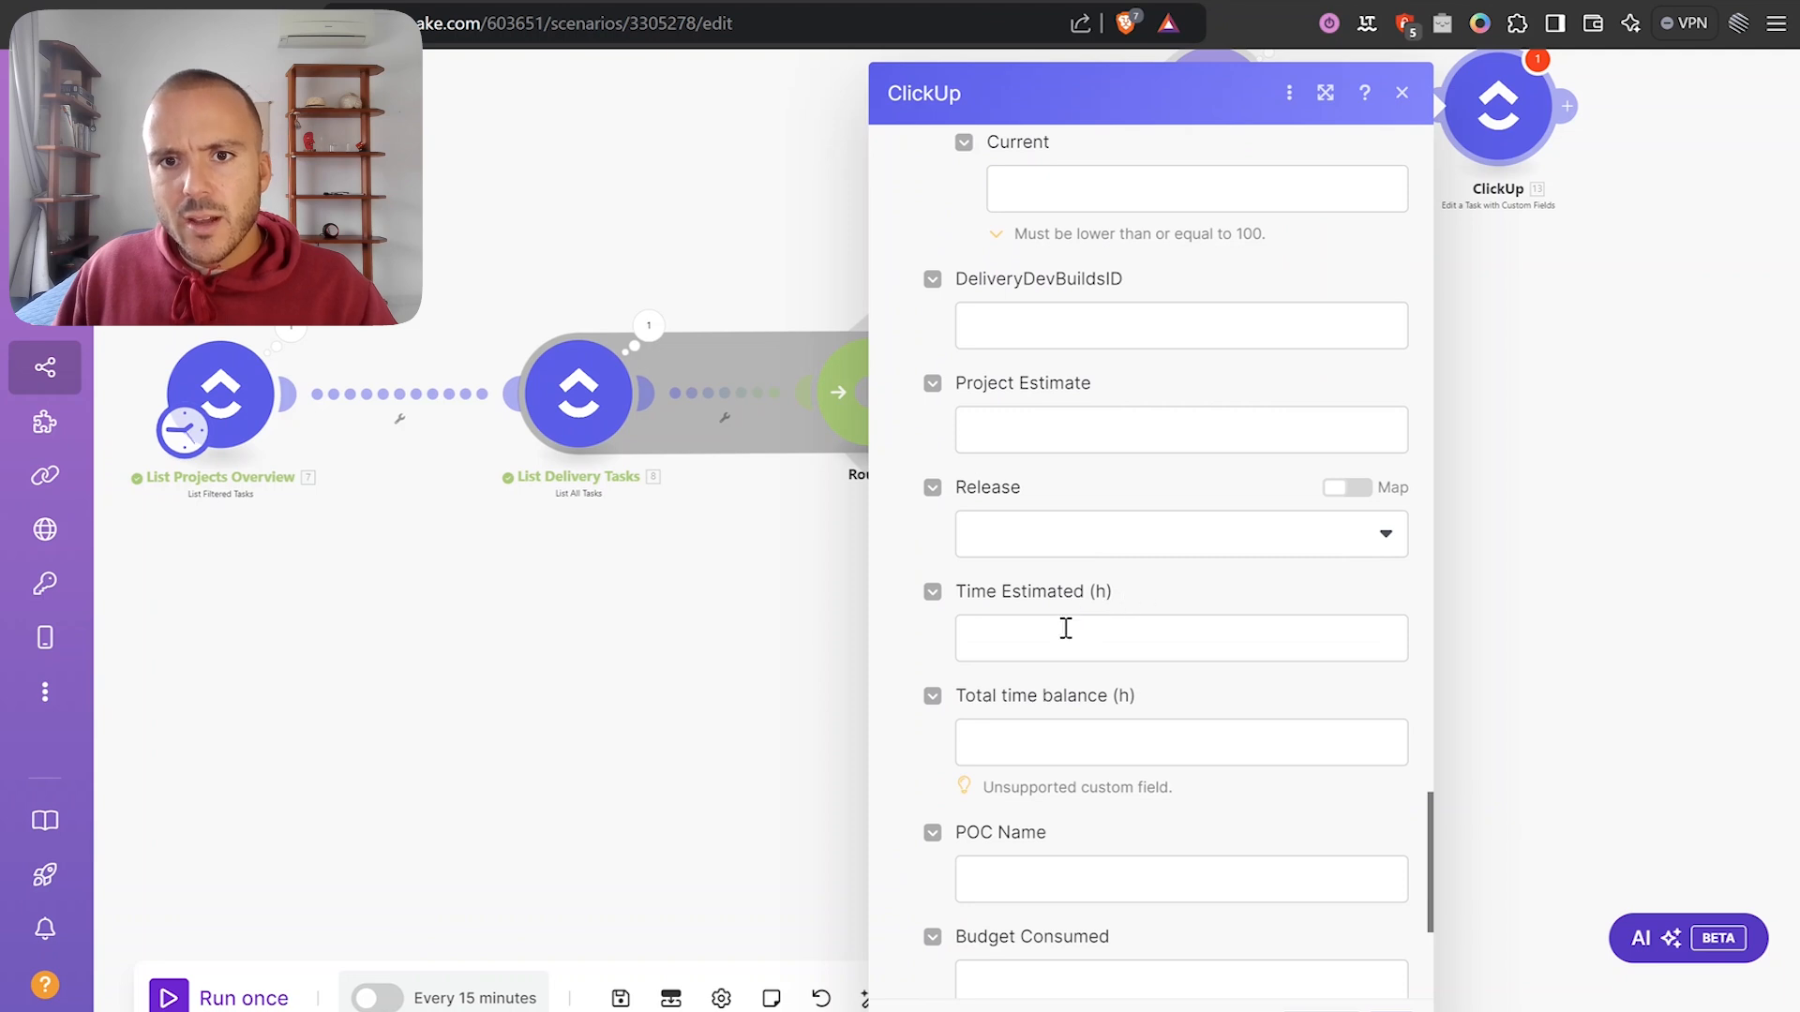
# Set Time Estimated (h) to round(10. result) from Sum Time Estimates and close the settings.
pyautogui.click(1051, 641)
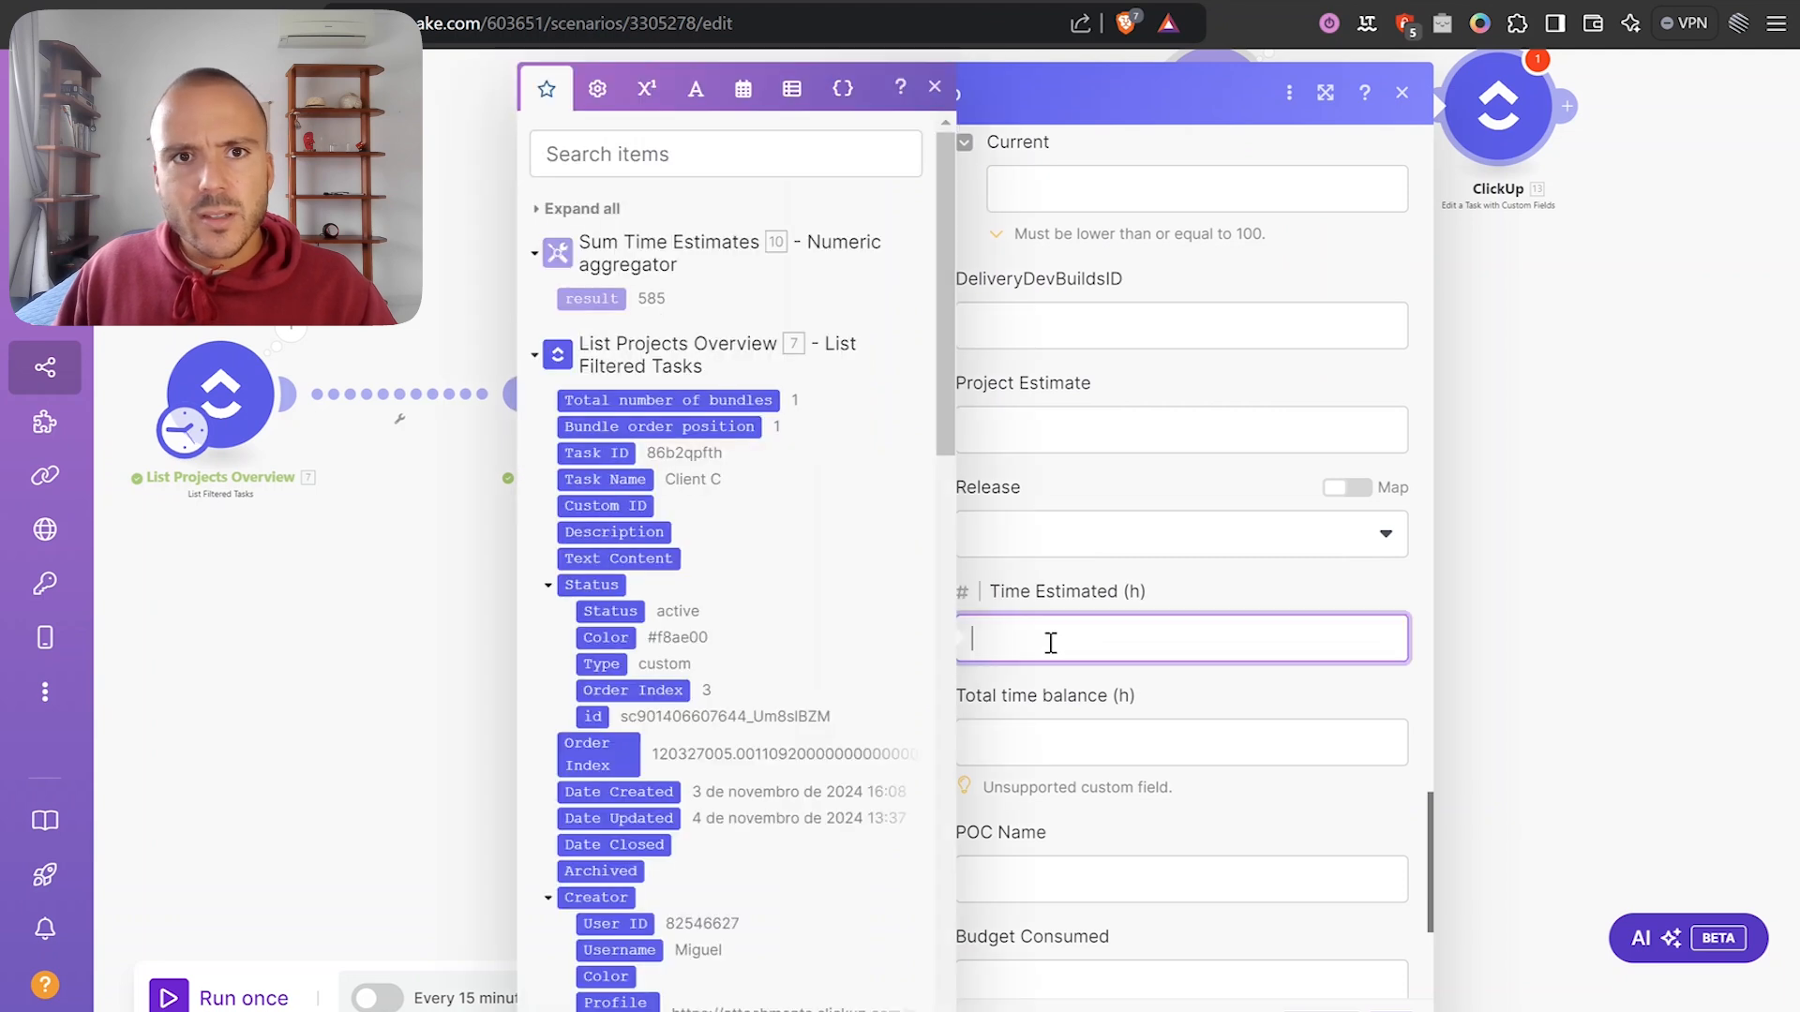
pyautogui.click(603, 299)
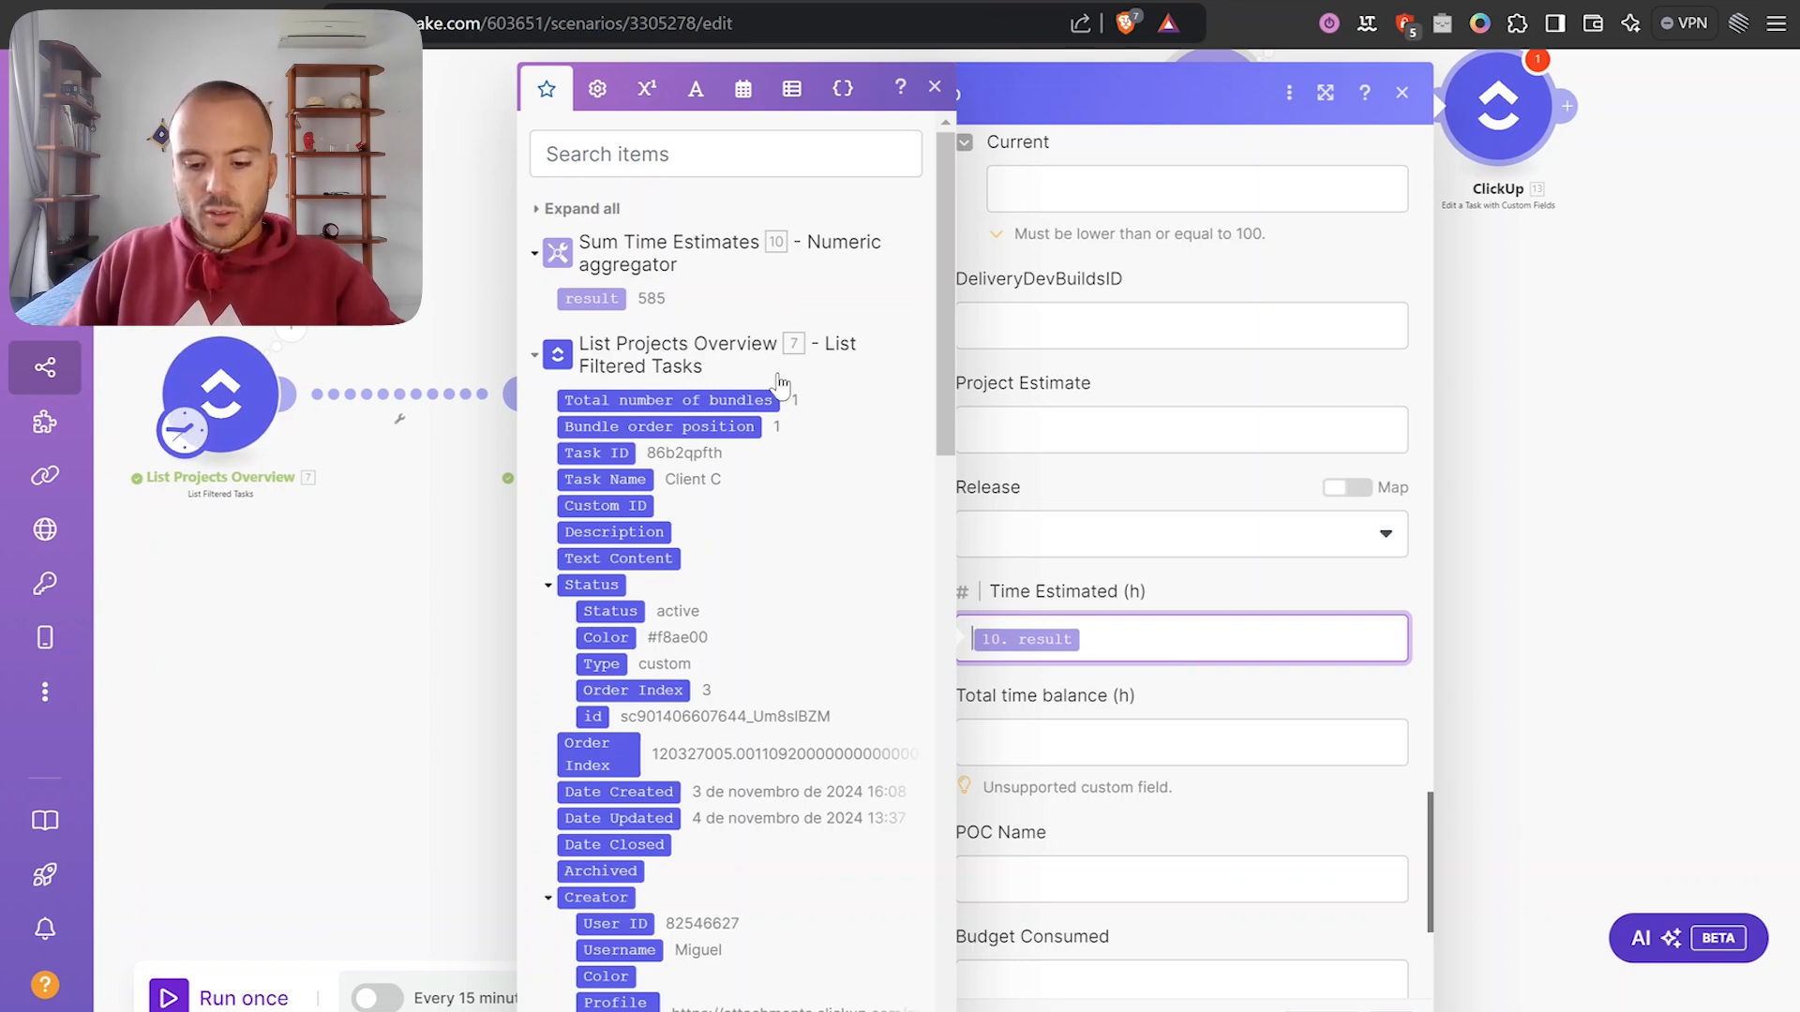
pyautogui.write('round(')
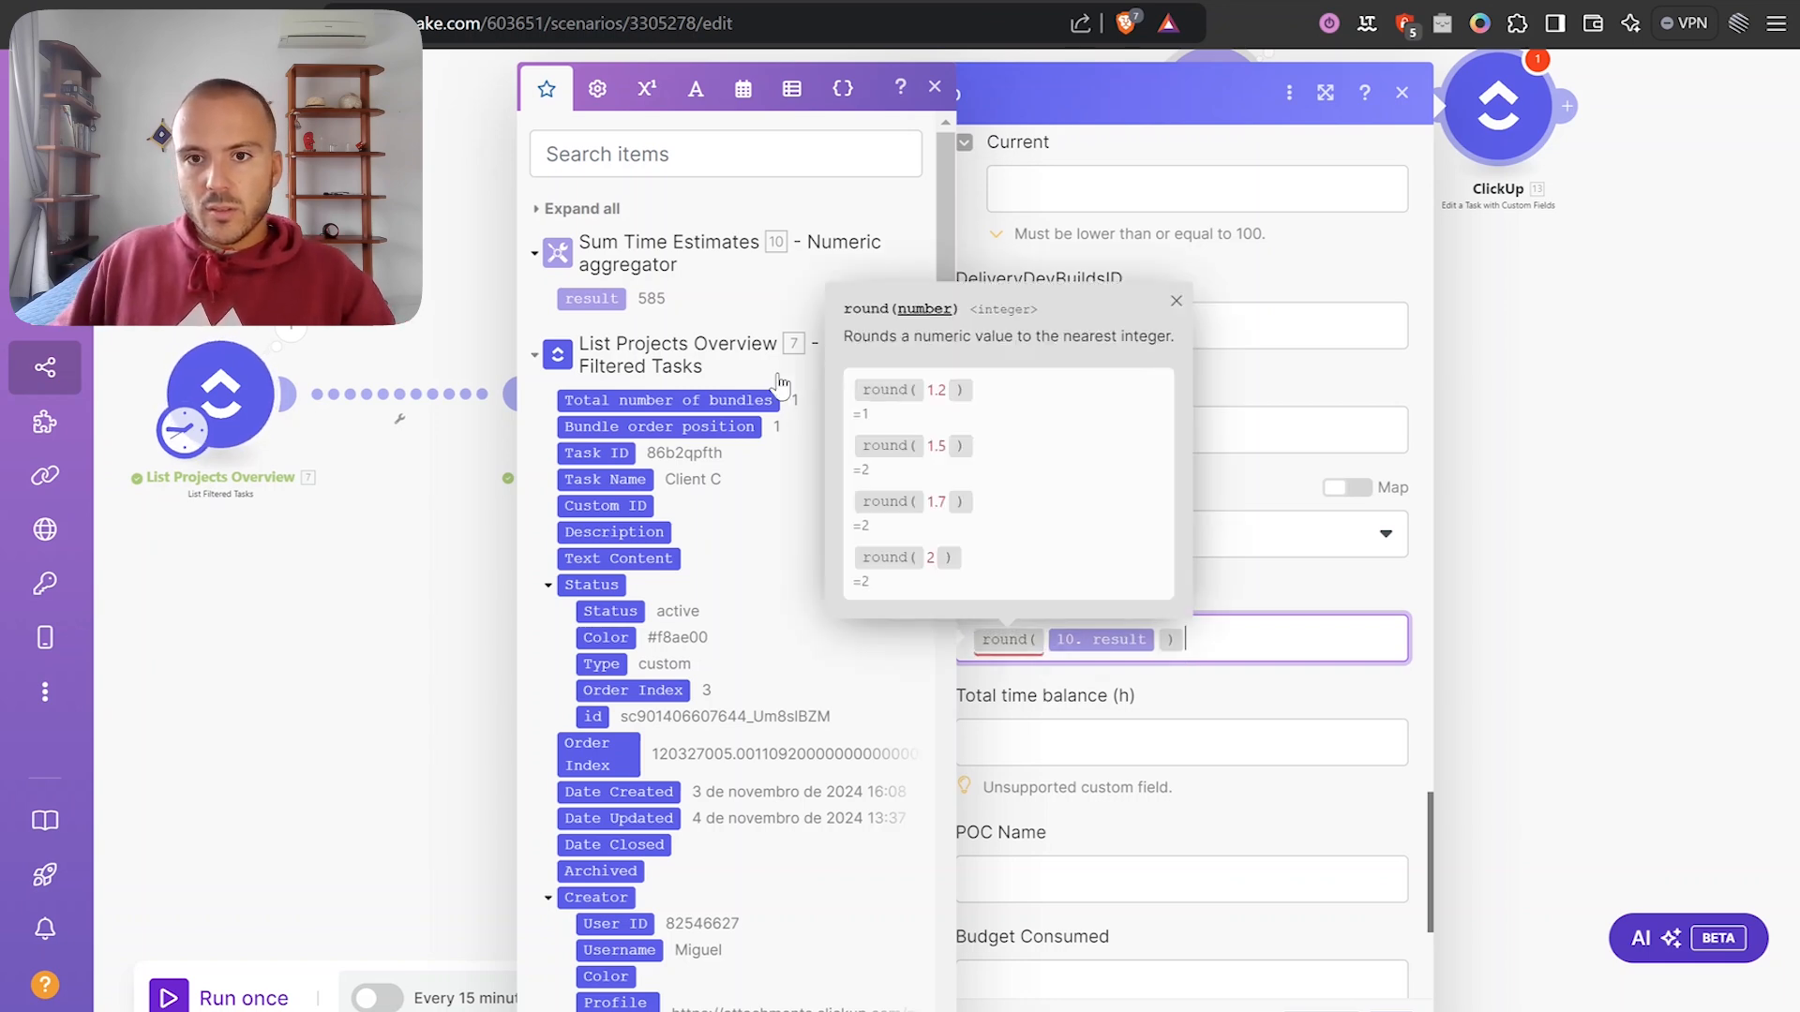
pyautogui.press('End')
pyautogui.write(')')
pyautogui.click(1220, 609)
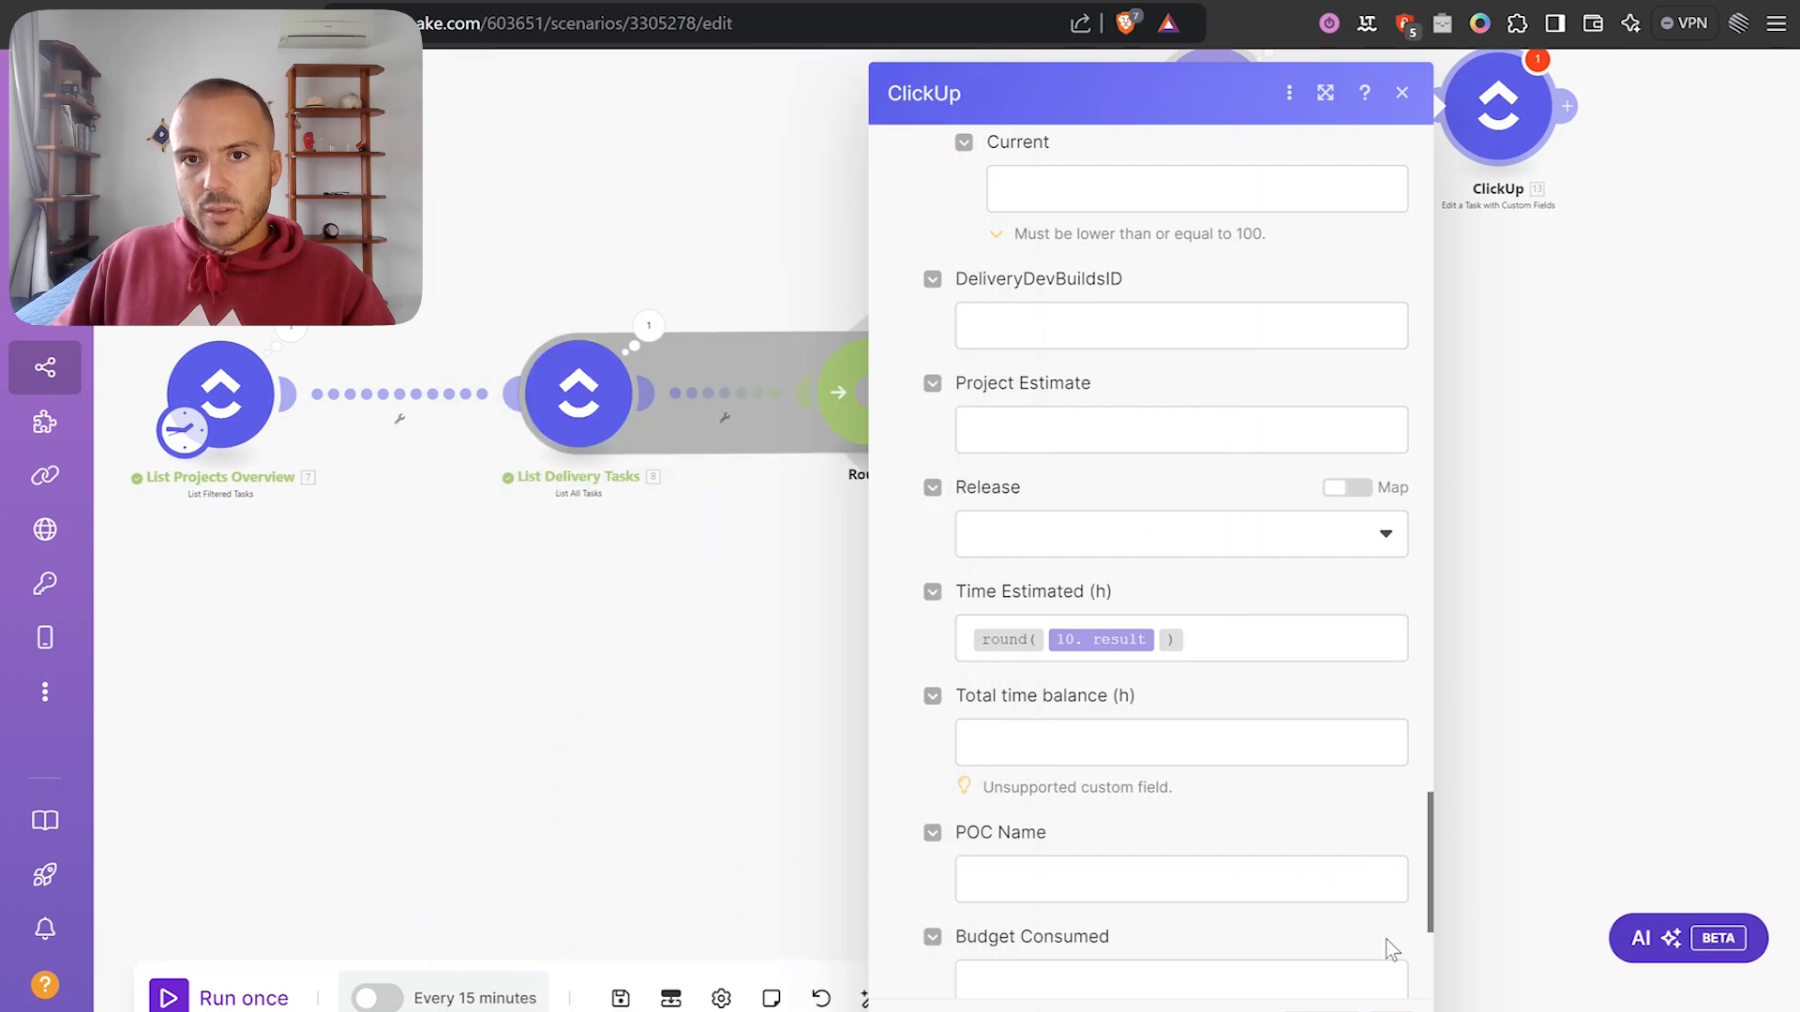
pyautogui.click(1392, 1010)
# Clone the ClickUp update module and place the copy after Sum Time Tracked.
pyautogui.moveTo(1557, 486); pyautogui.dragTo(1394, 484)
pyautogui.rightClick(1360, 137)
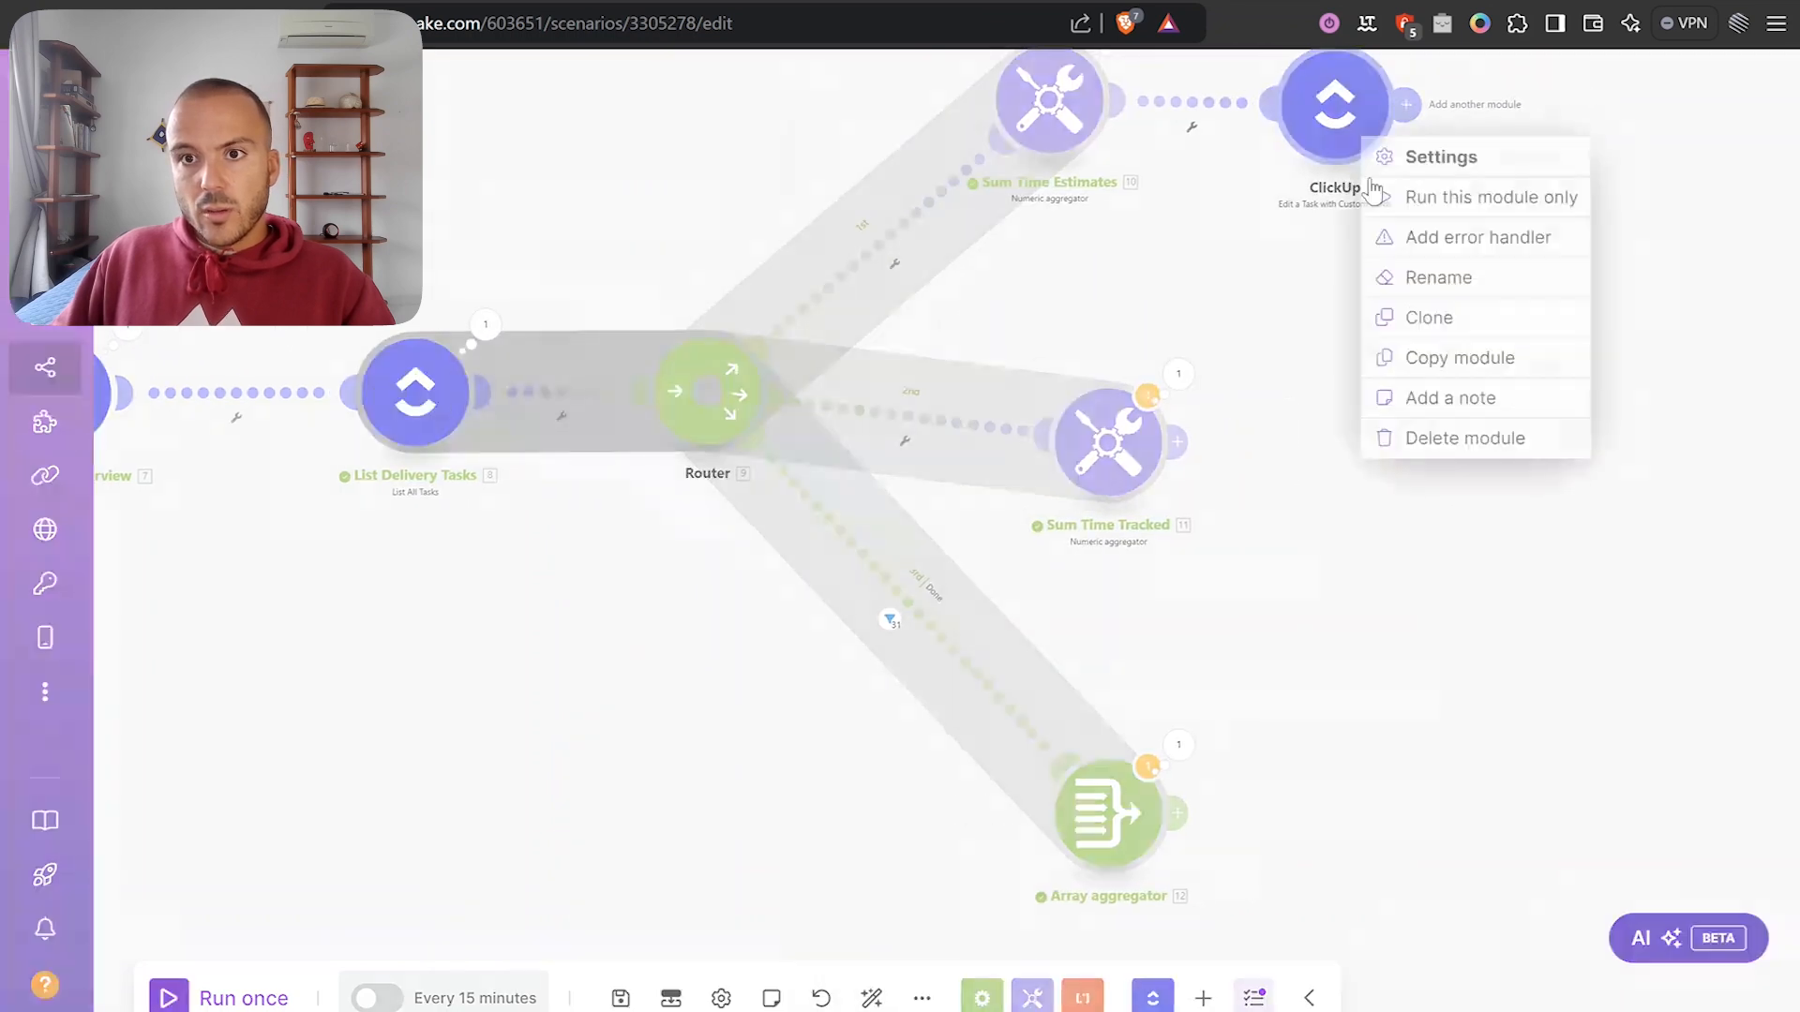
pyautogui.click(1426, 319)
pyautogui.click(1378, 472)
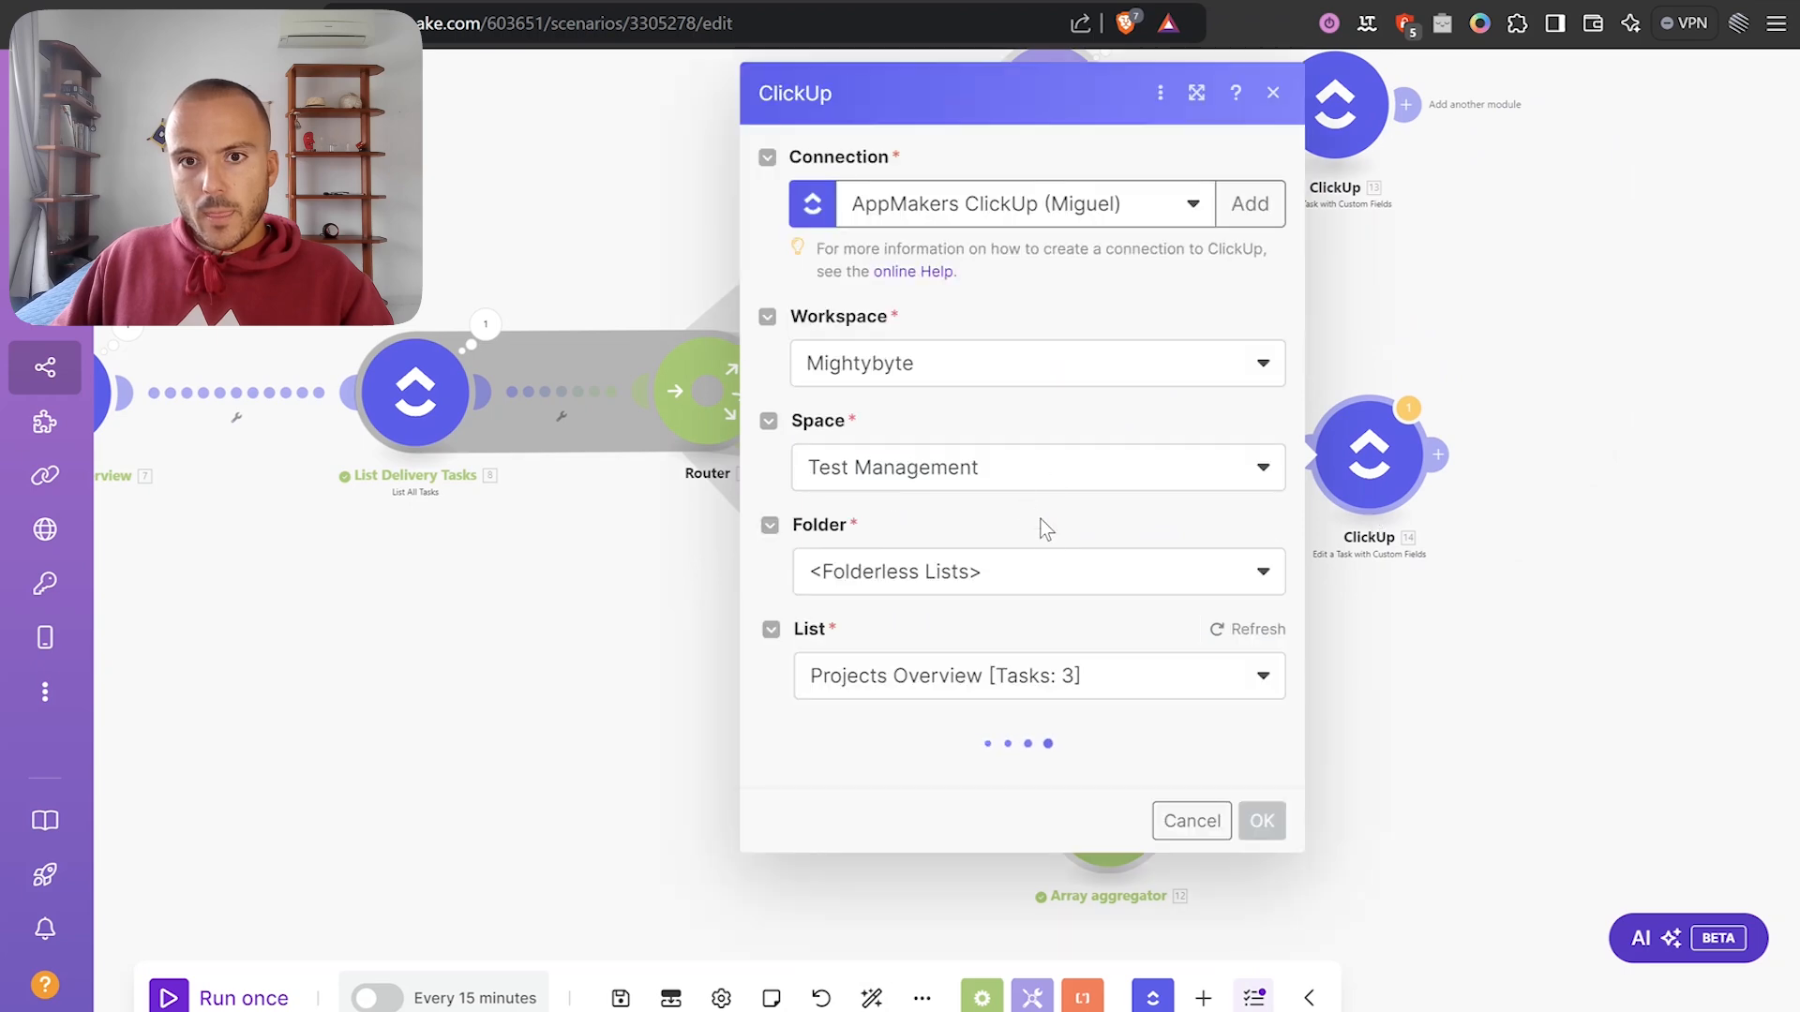
# Clear the copied Time Estimated (h) formula in the cloned module.
pyautogui.scroll(-4, 1053, 569)
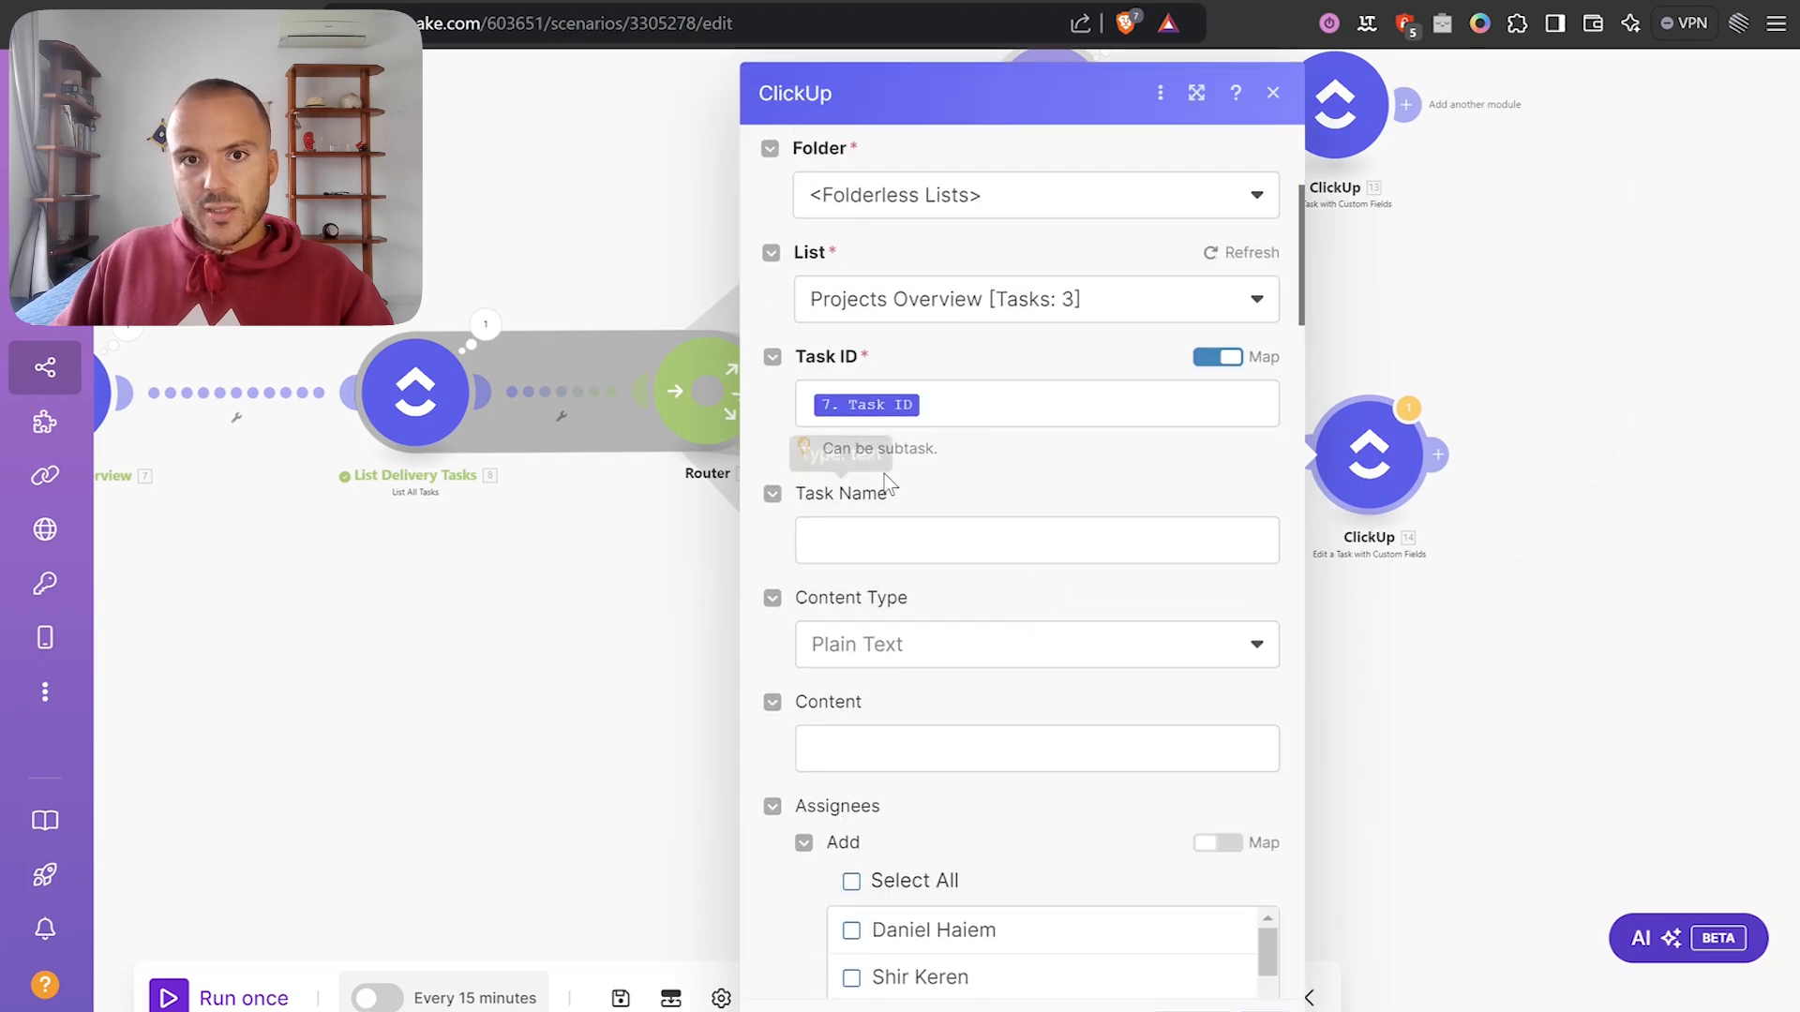
pyautogui.scroll(-4, 956, 406)
pyautogui.scroll(2, 884, 369)
pyautogui.scroll(-12, 883, 390)
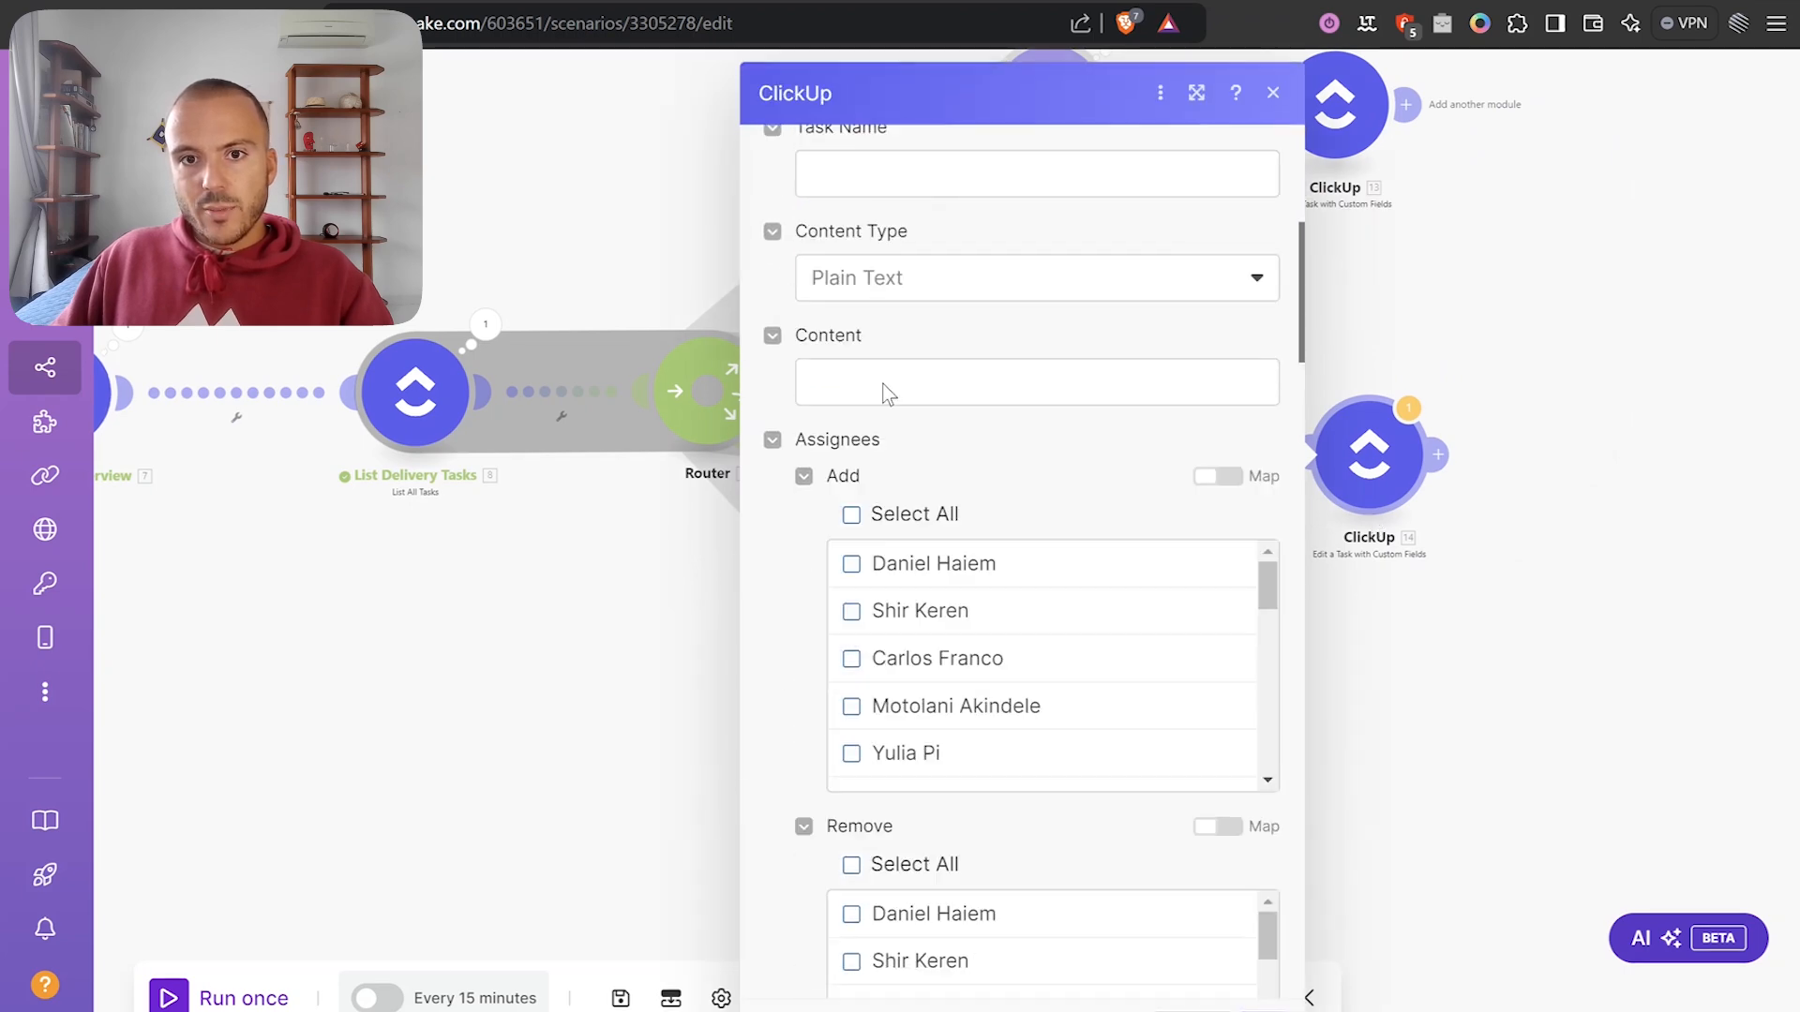
pyautogui.scroll(-15, 827, 689)
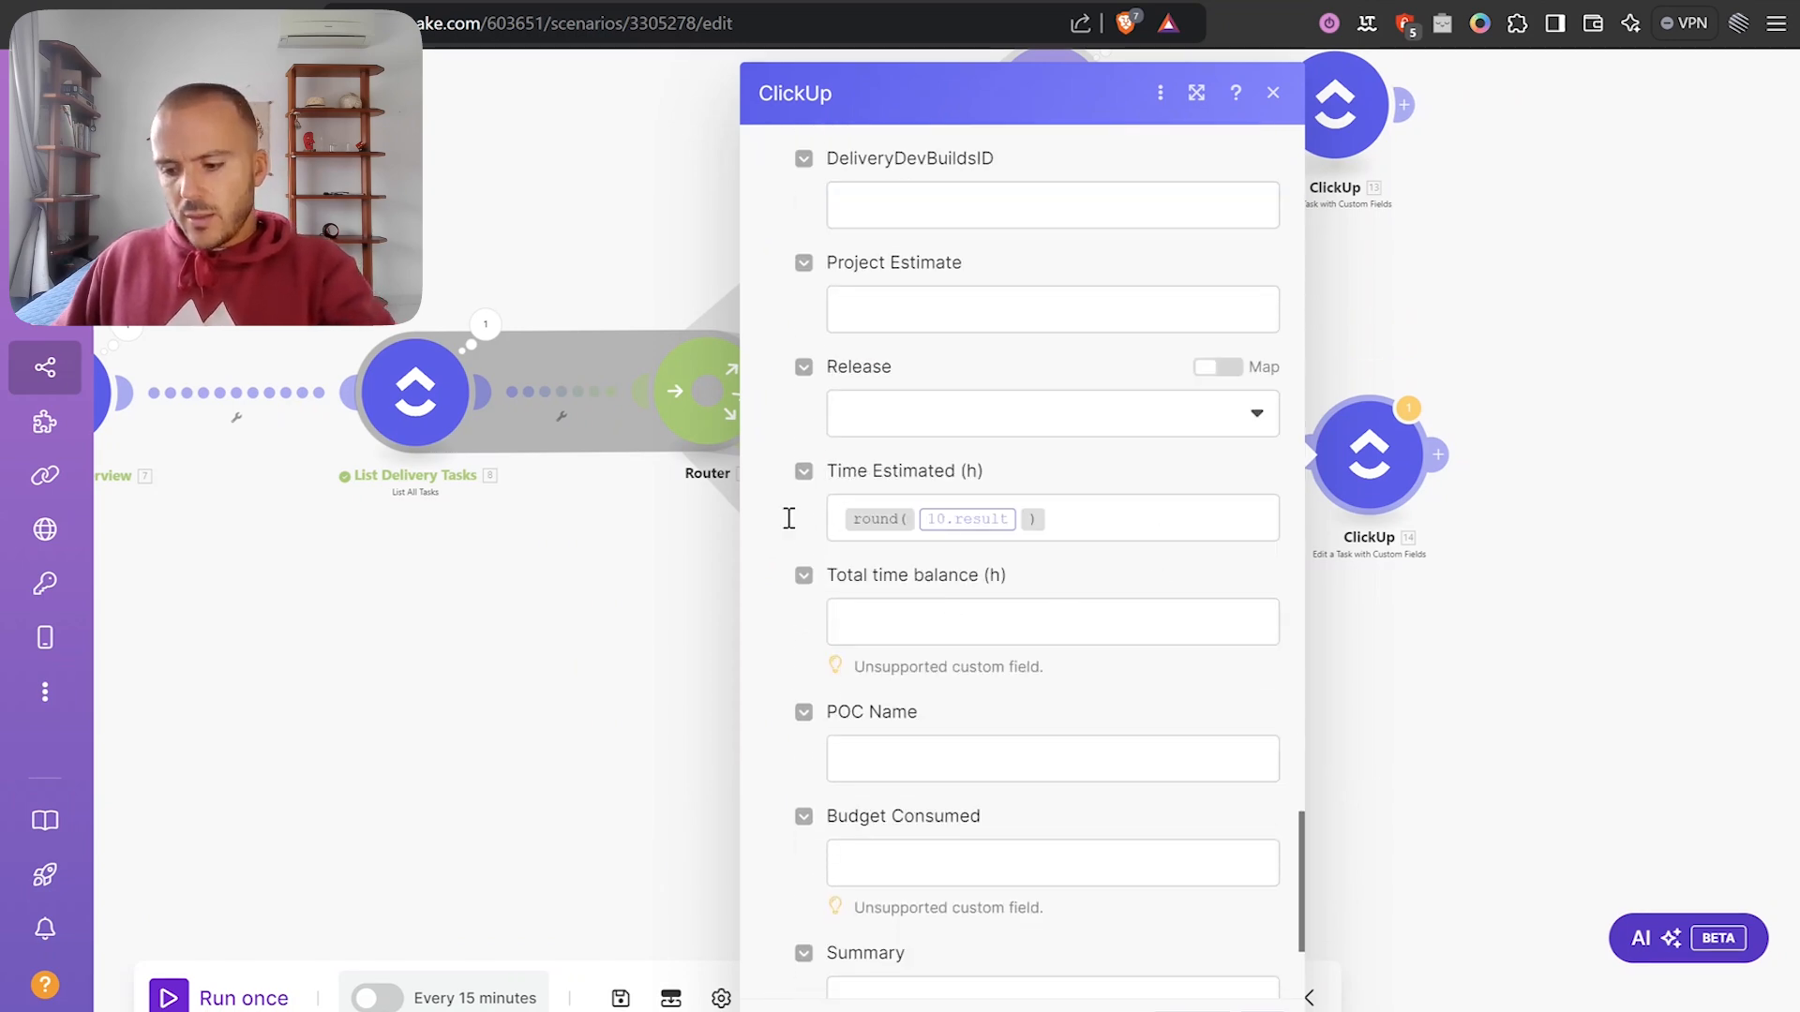
pyautogui.click(1113, 519)
pyautogui.press('BackSpace')
pyautogui.click(1069, 558)
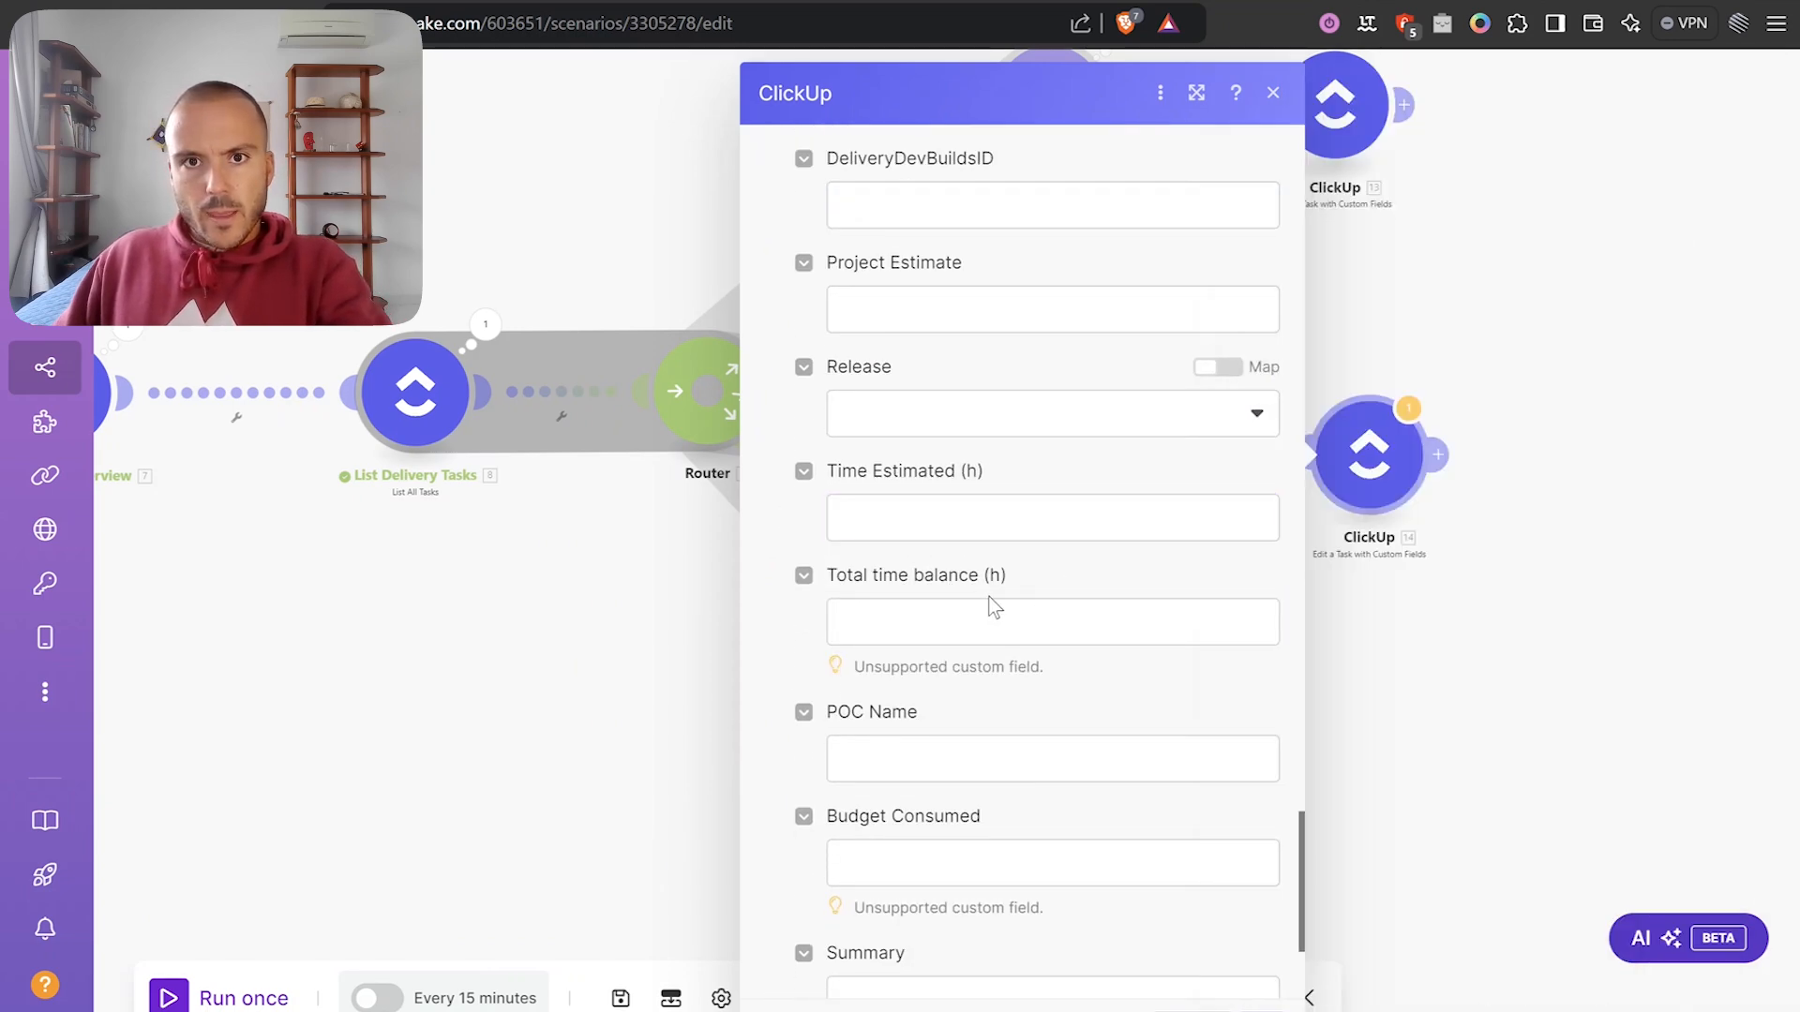
# Set Time Tracked (h) to round(11. result) and close the module settings.
pyautogui.scroll(3, 998, 563)
pyautogui.scroll(-2, 1011, 450)
pyautogui.scroll(-3, 1010, 445)
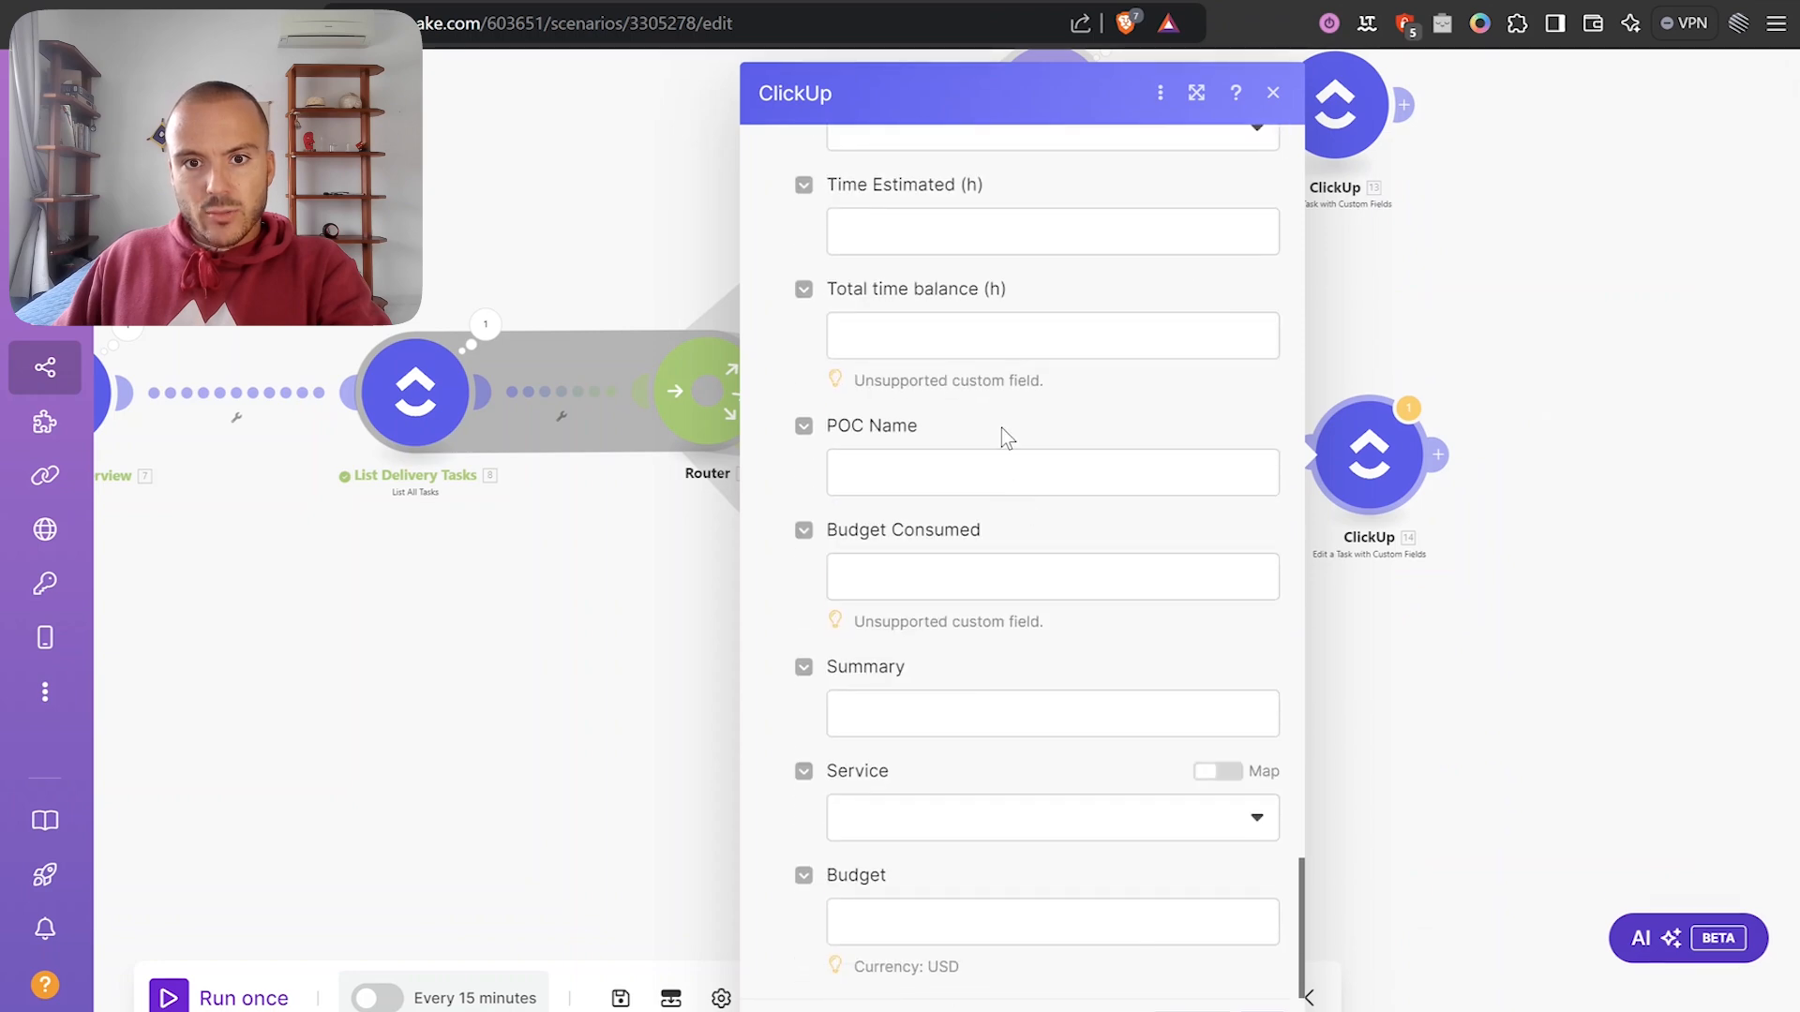
pyautogui.scroll(10, 1093, 673)
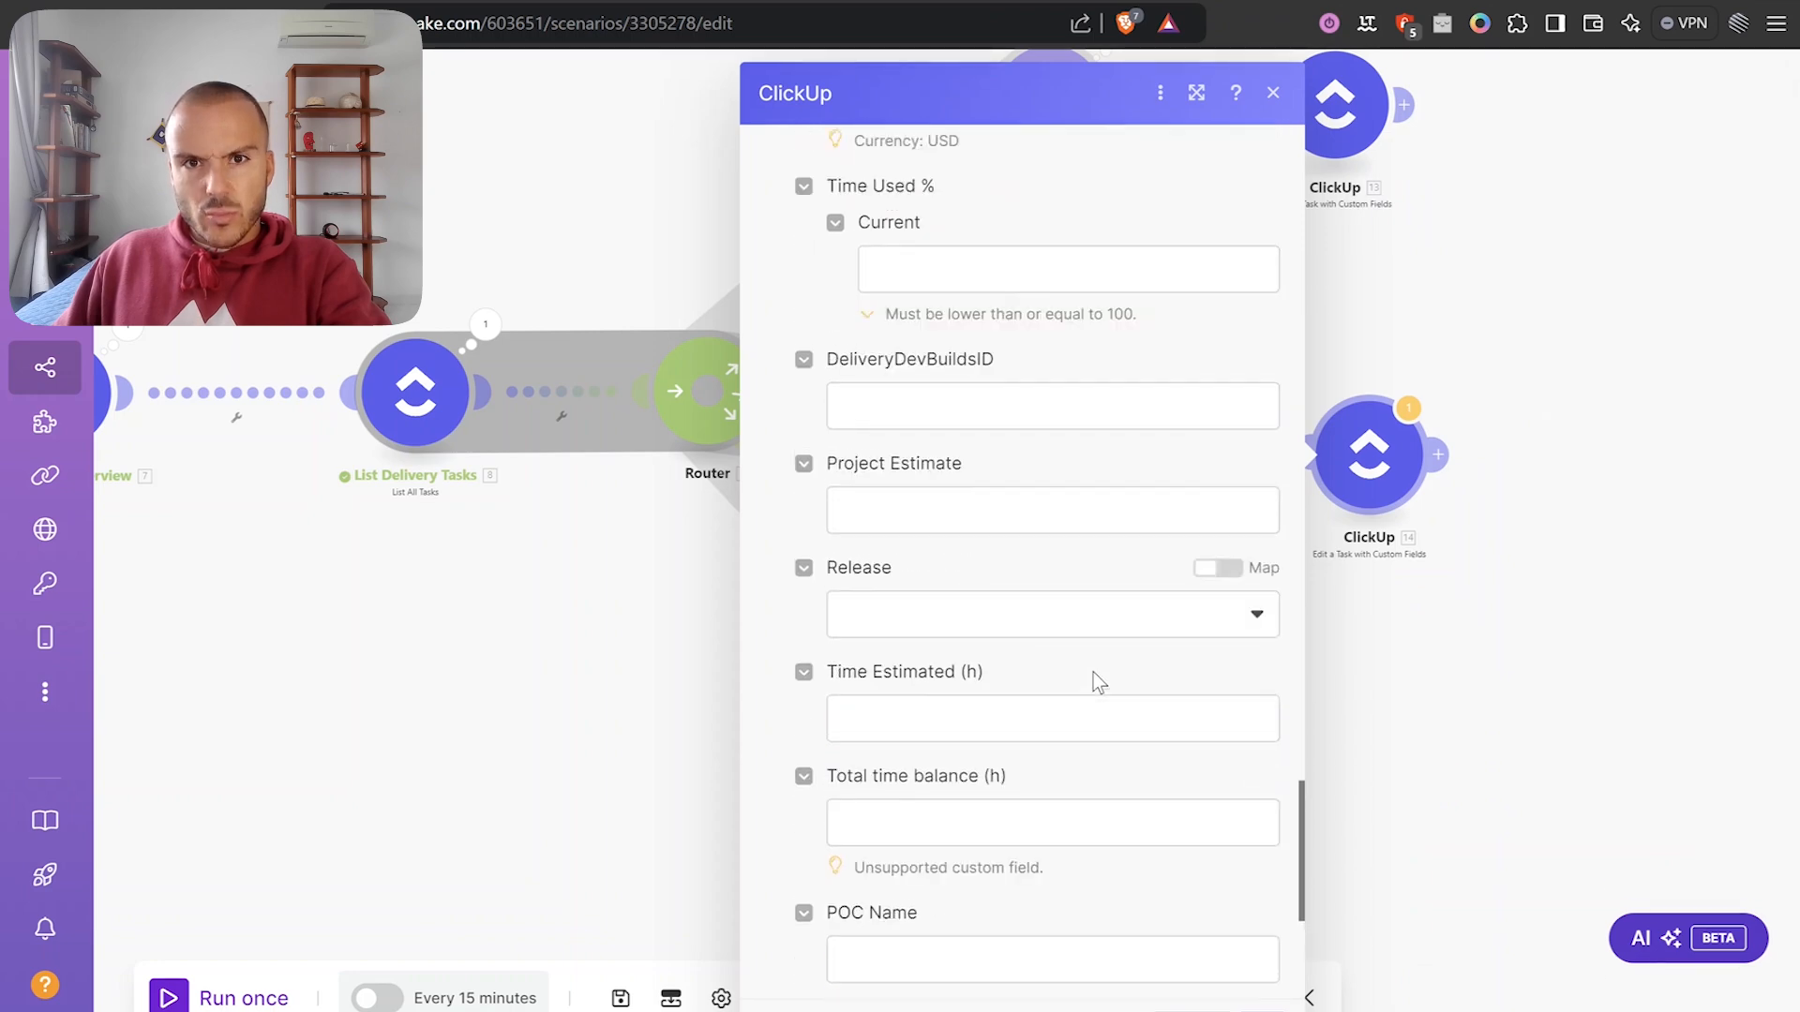
pyautogui.scroll(8, 1069, 671)
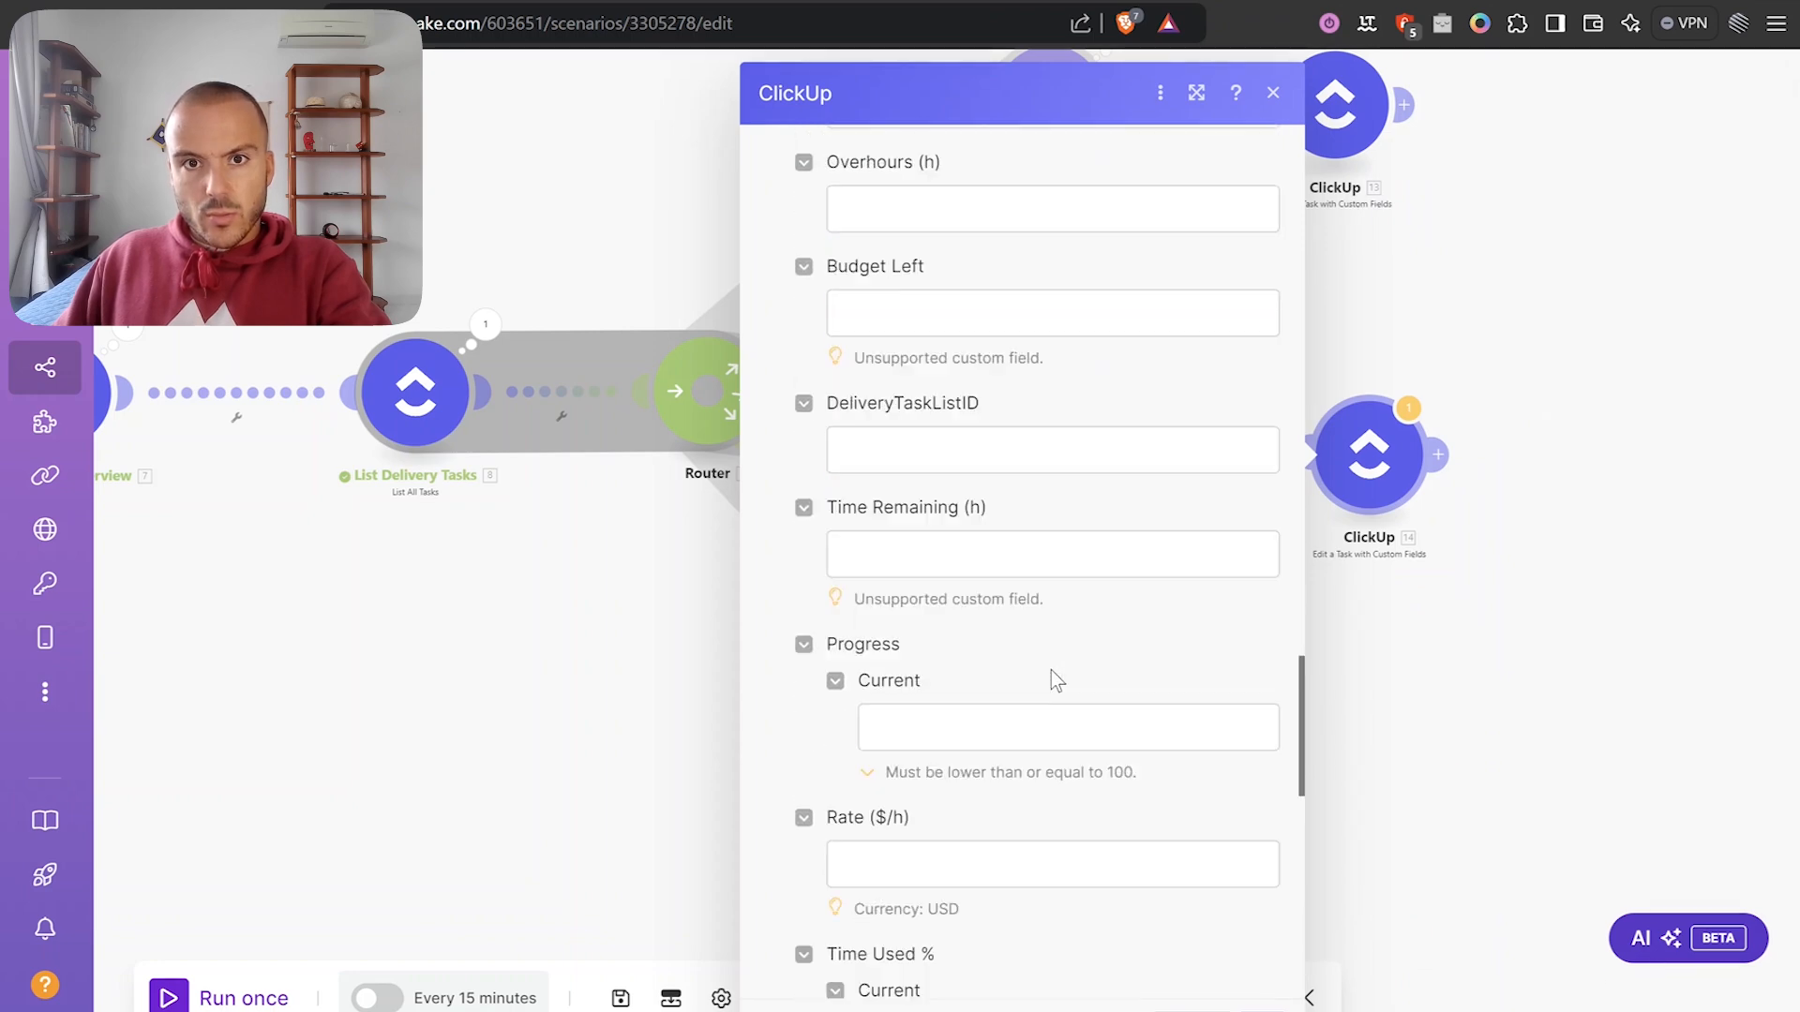
pyautogui.scroll(2, 1013, 665)
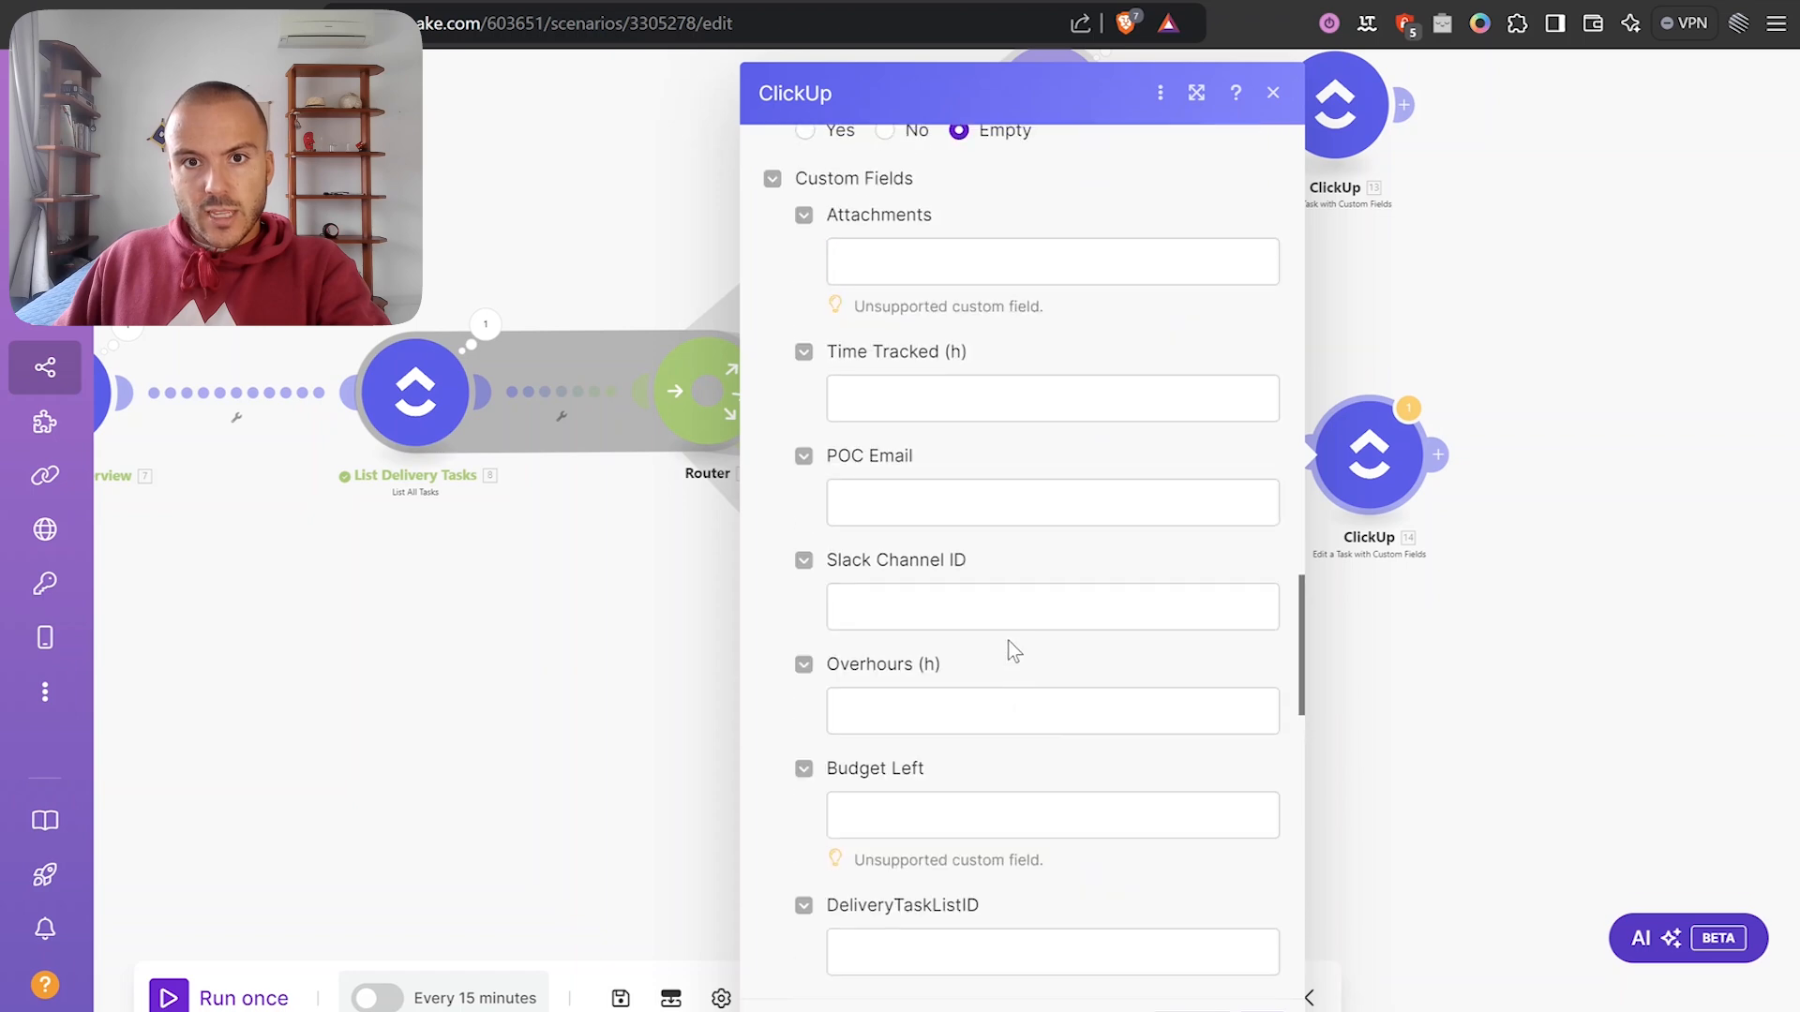
pyautogui.click(943, 421)
pyautogui.write('ro')
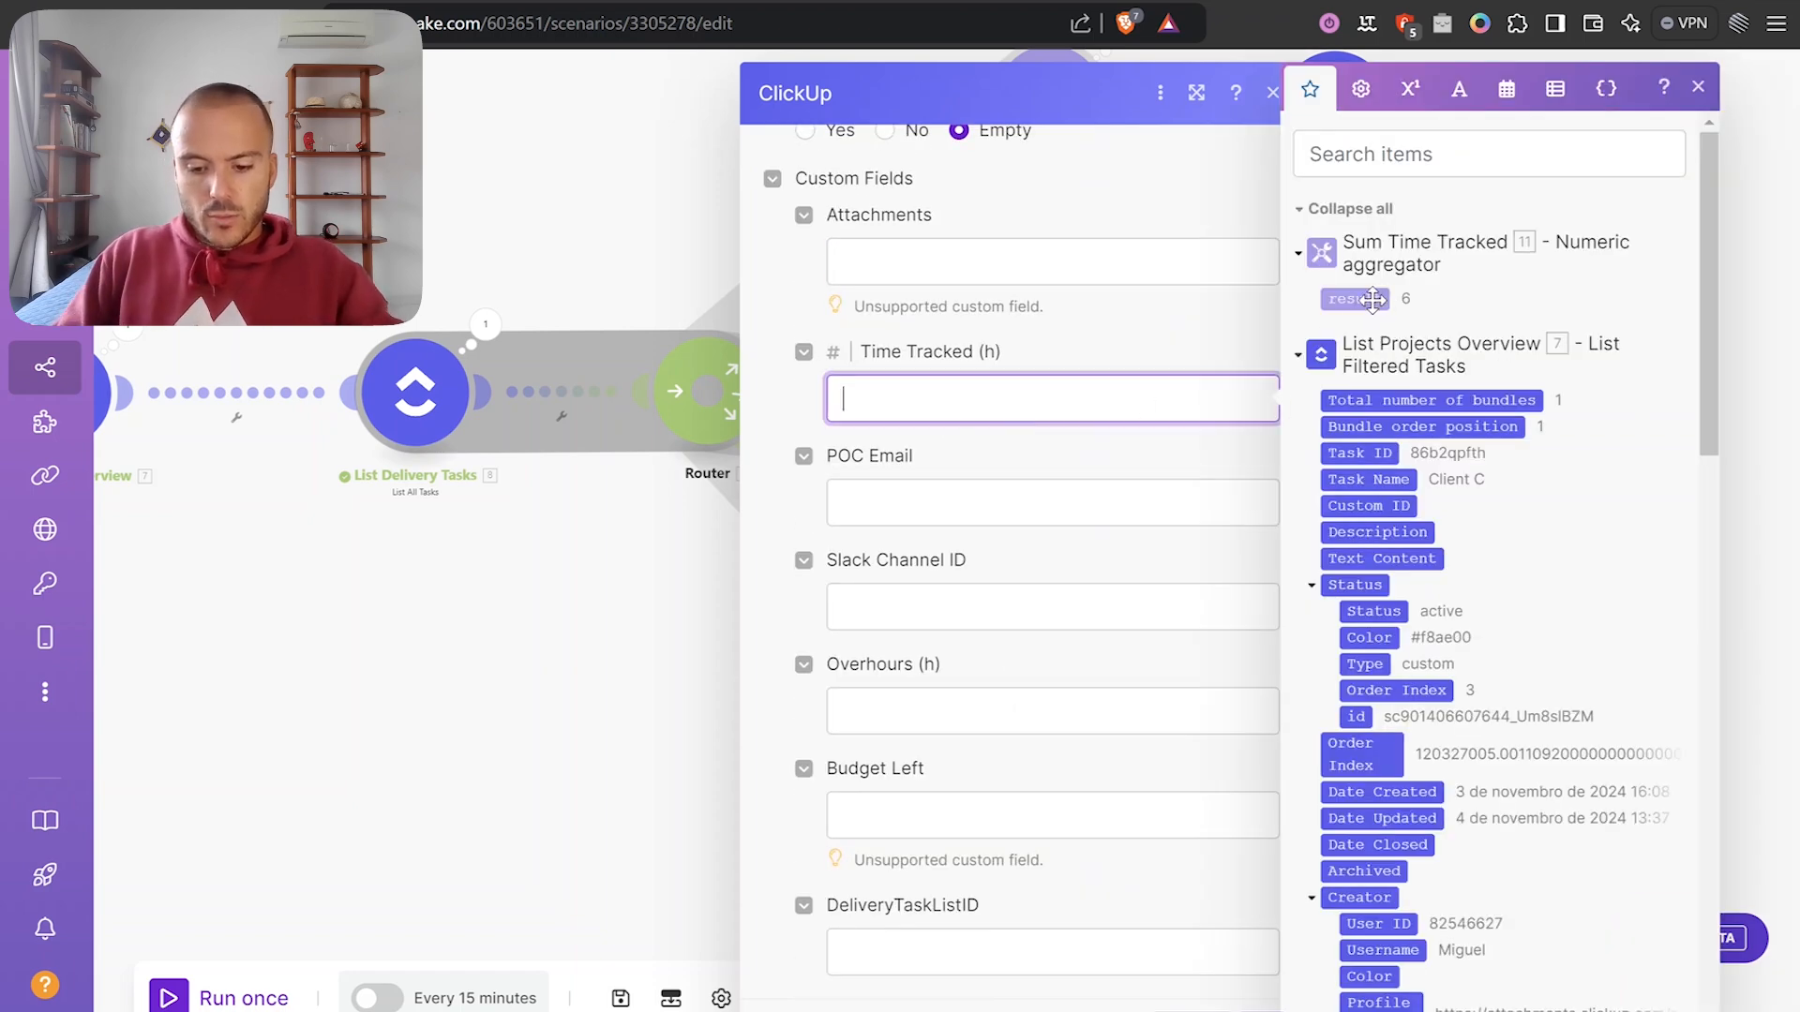
pyautogui.write('und(')
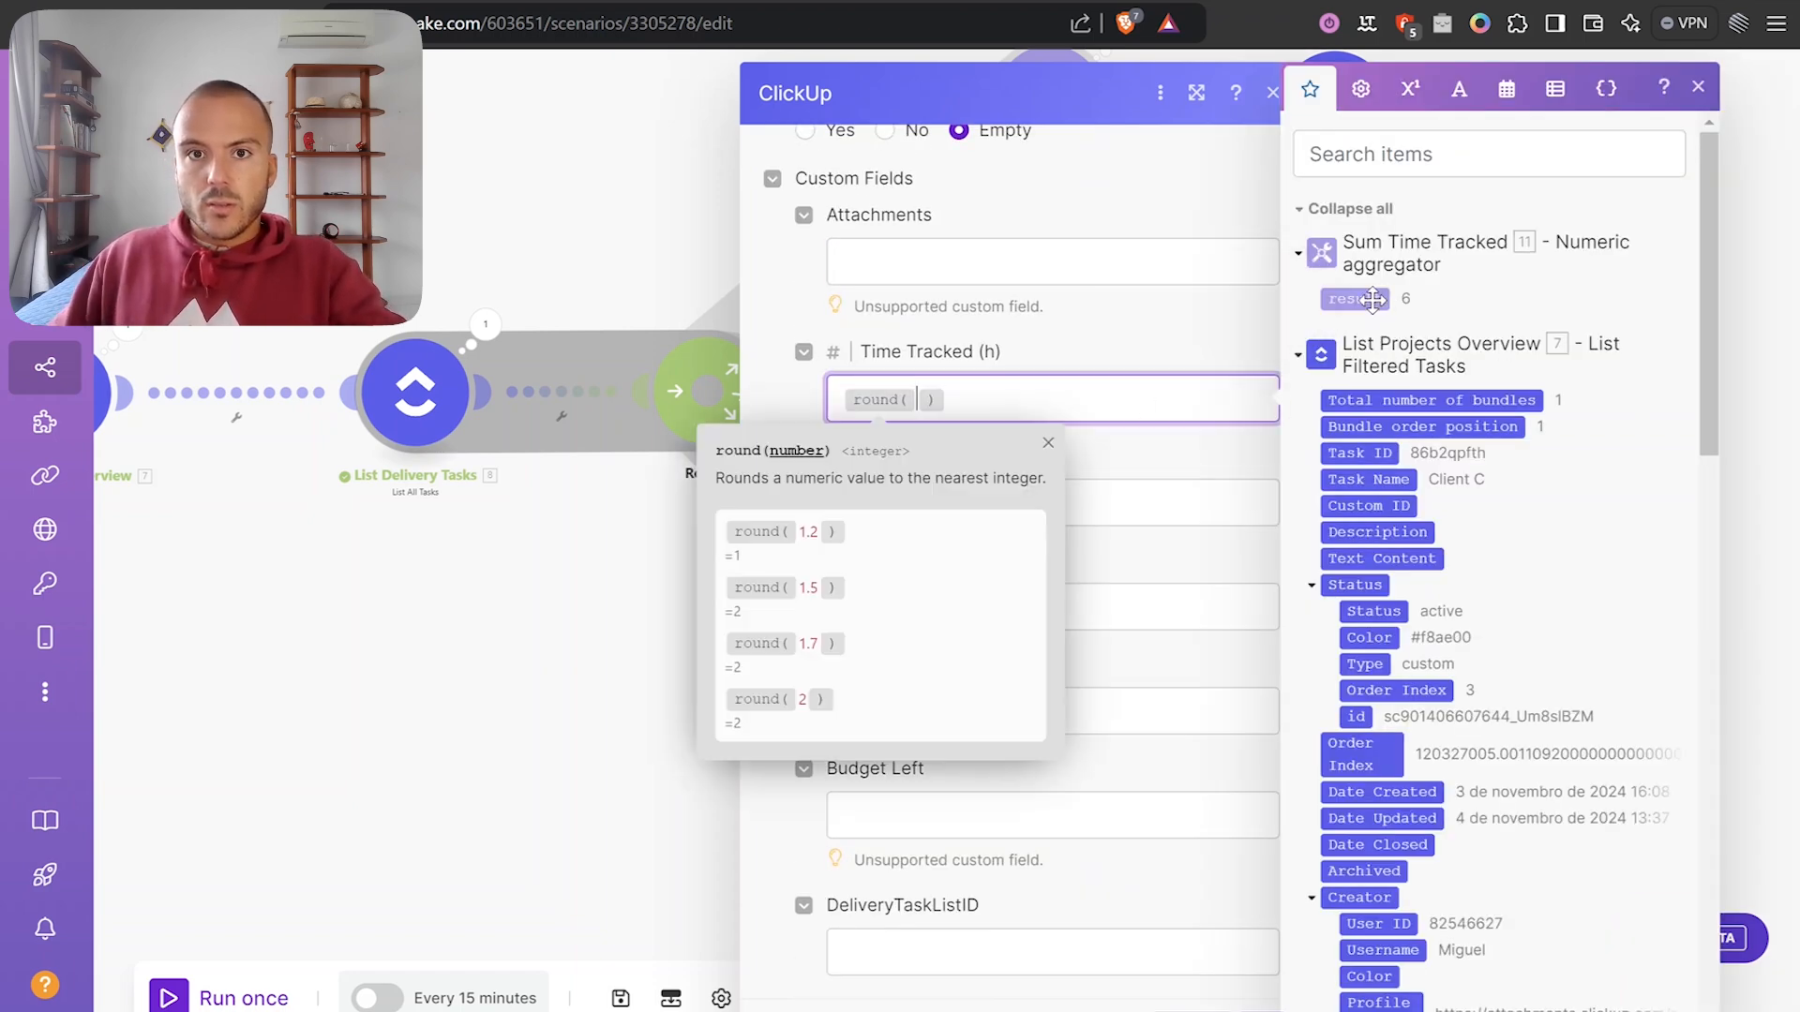
pyautogui.click(1373, 300)
pyautogui.click(1097, 364)
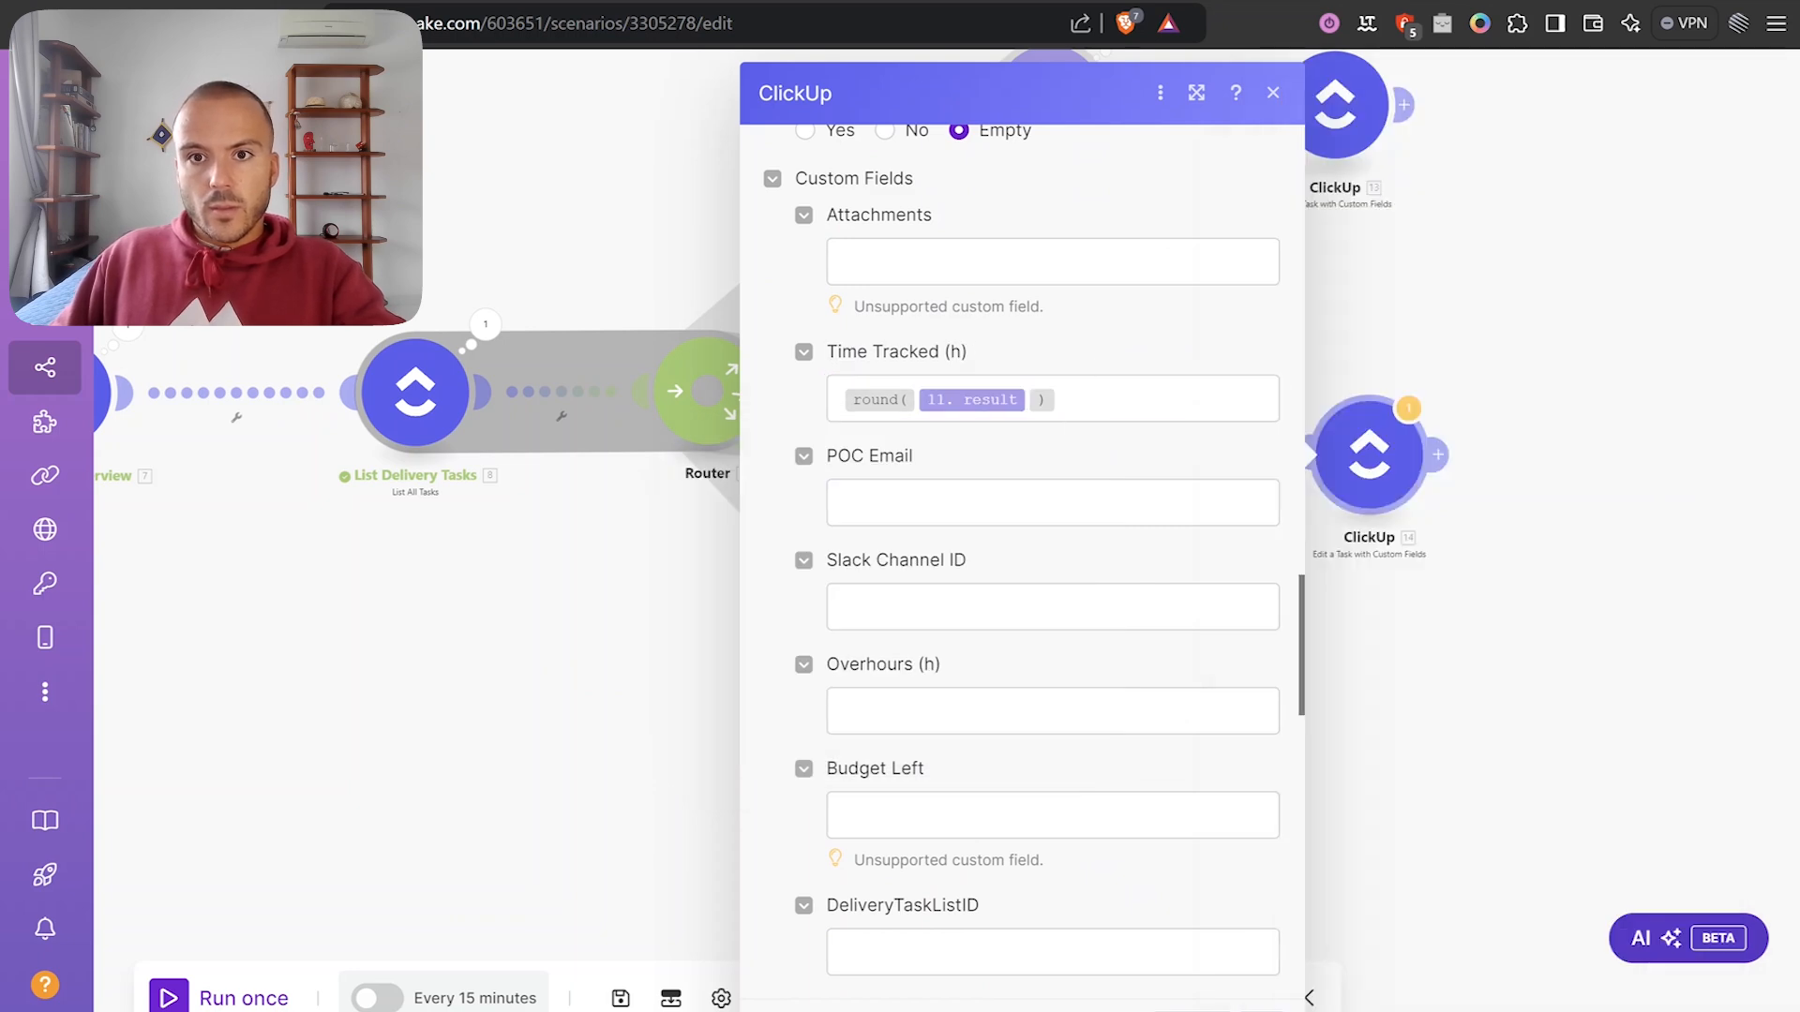
pyautogui.click(1271, 1010)
pyautogui.moveTo(1374, 652); pyautogui.dragTo(1243, 450)
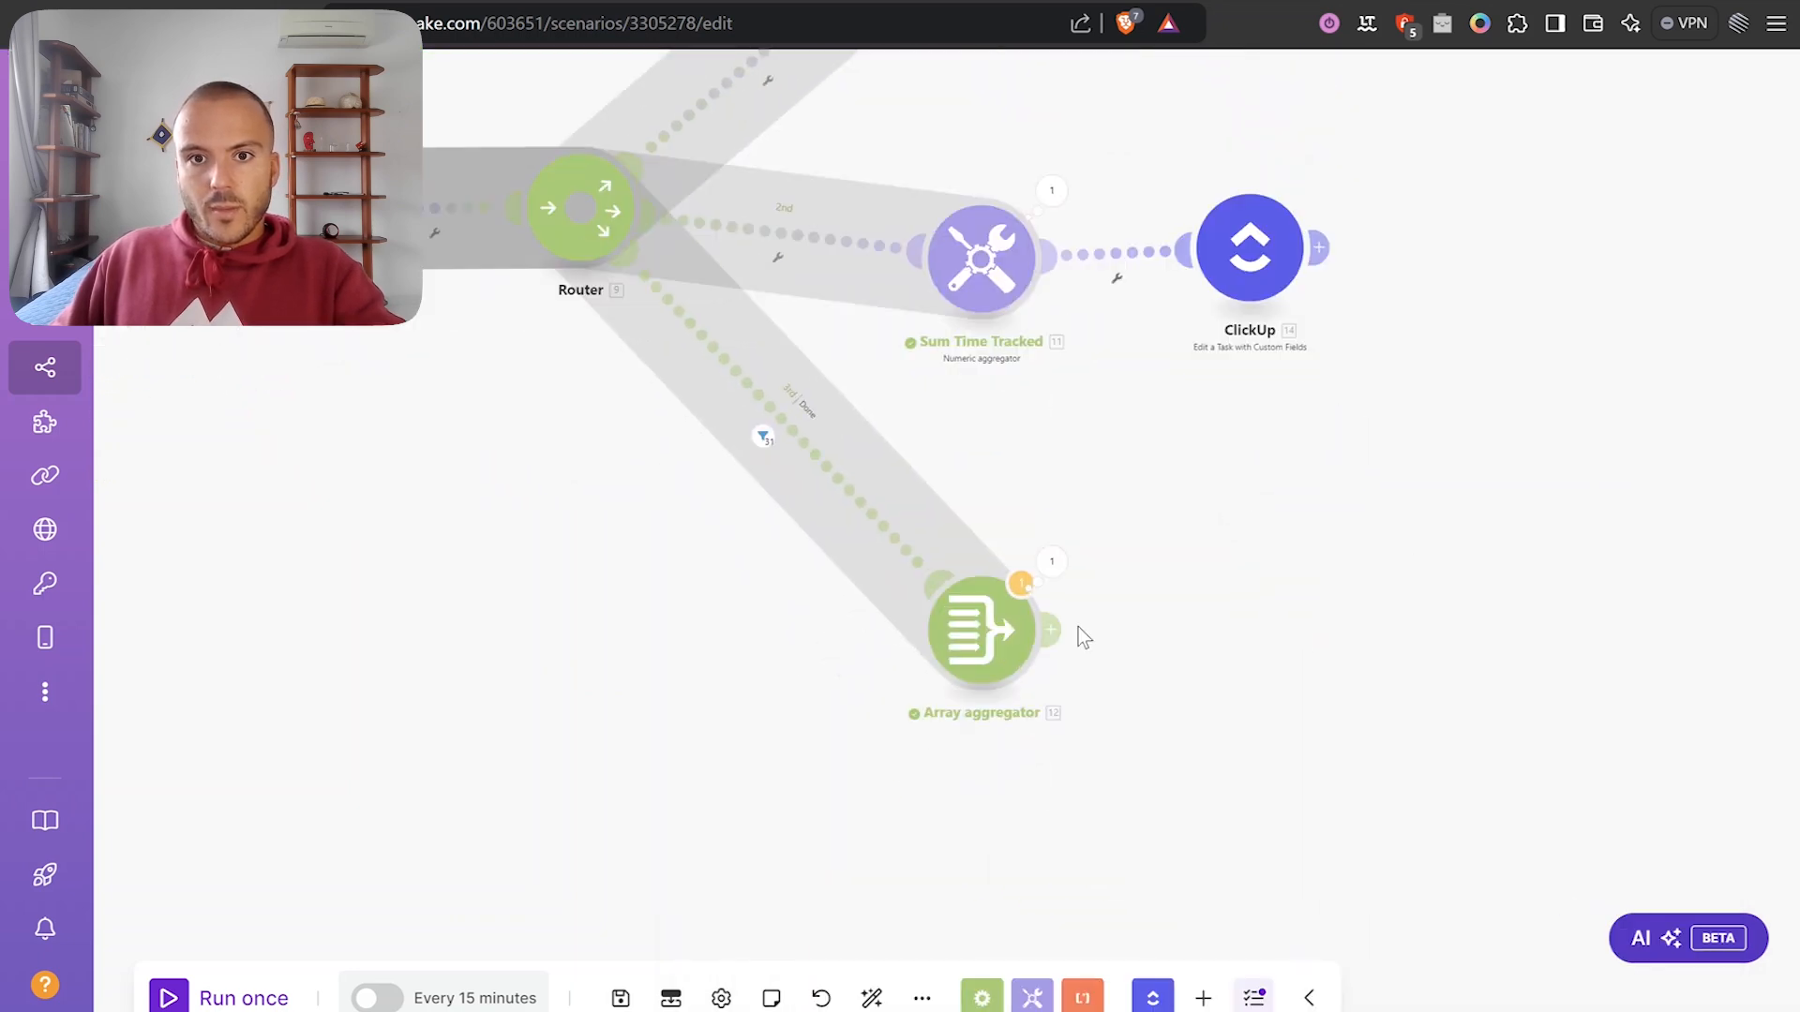
# Confirm the Array aggregator unchanged, then clone the ClickUp update module after it.
pyautogui.click(1026, 640)
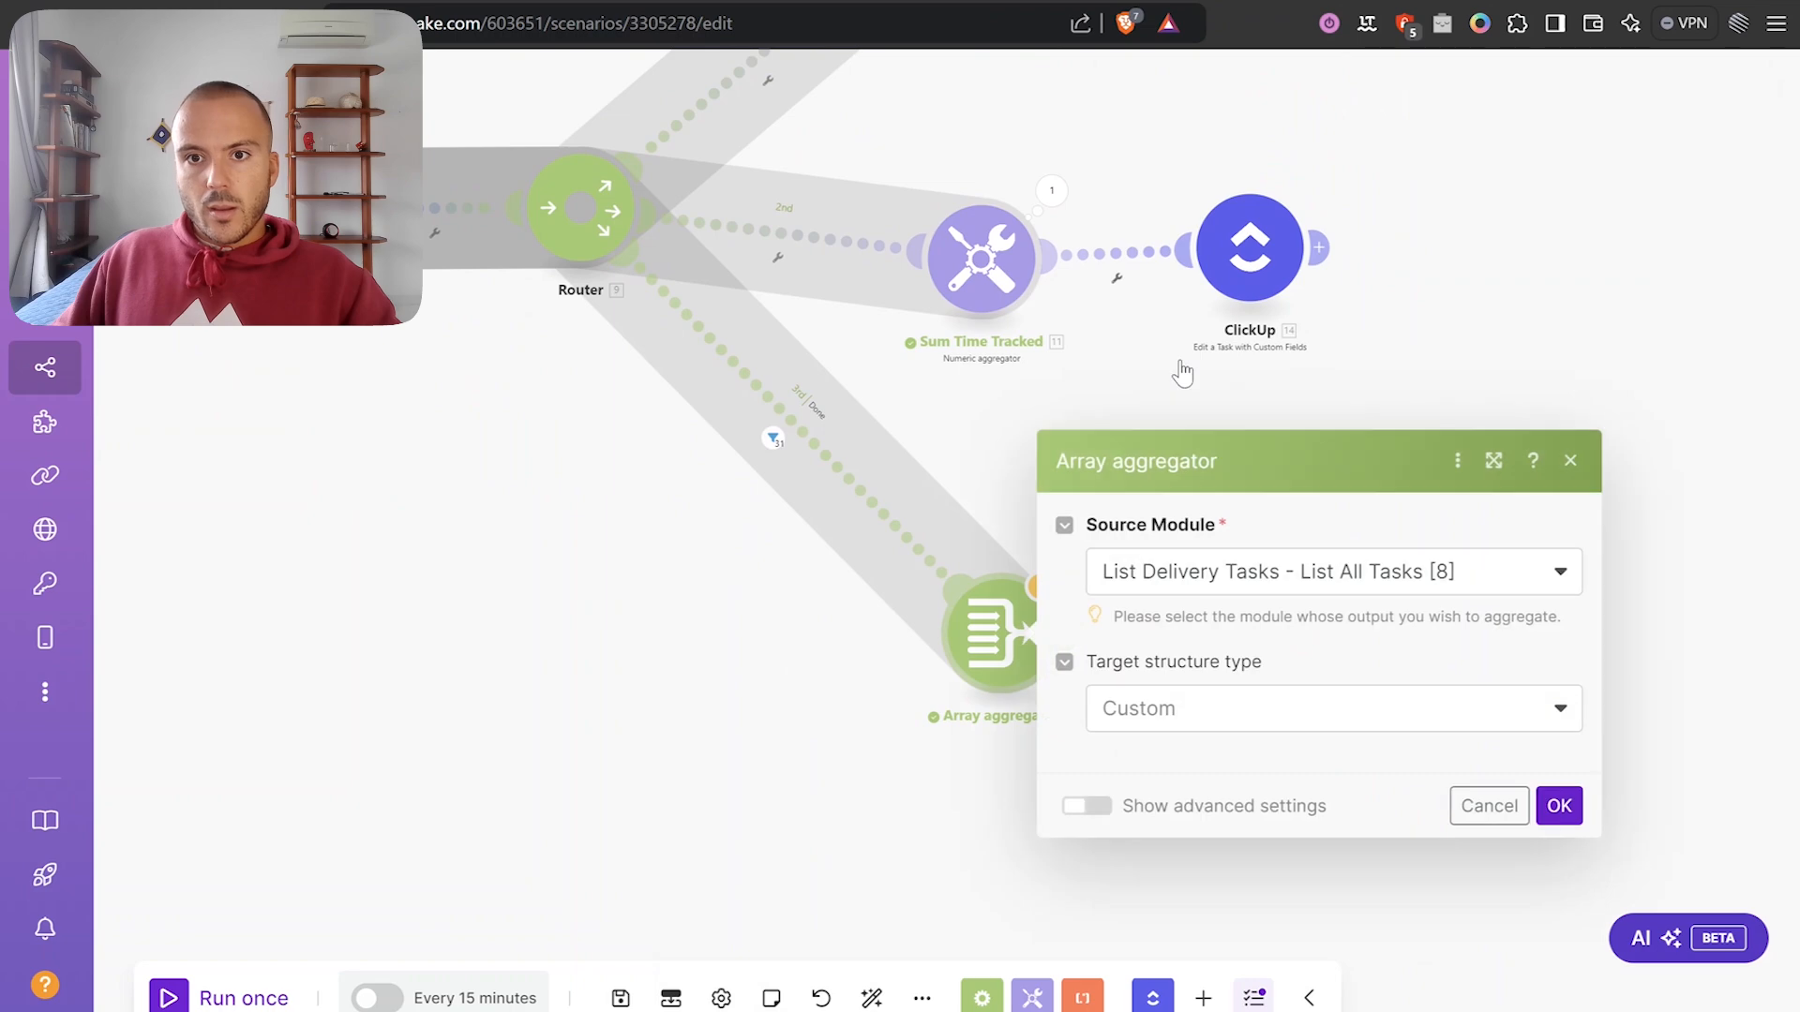
pyautogui.click(1559, 970)
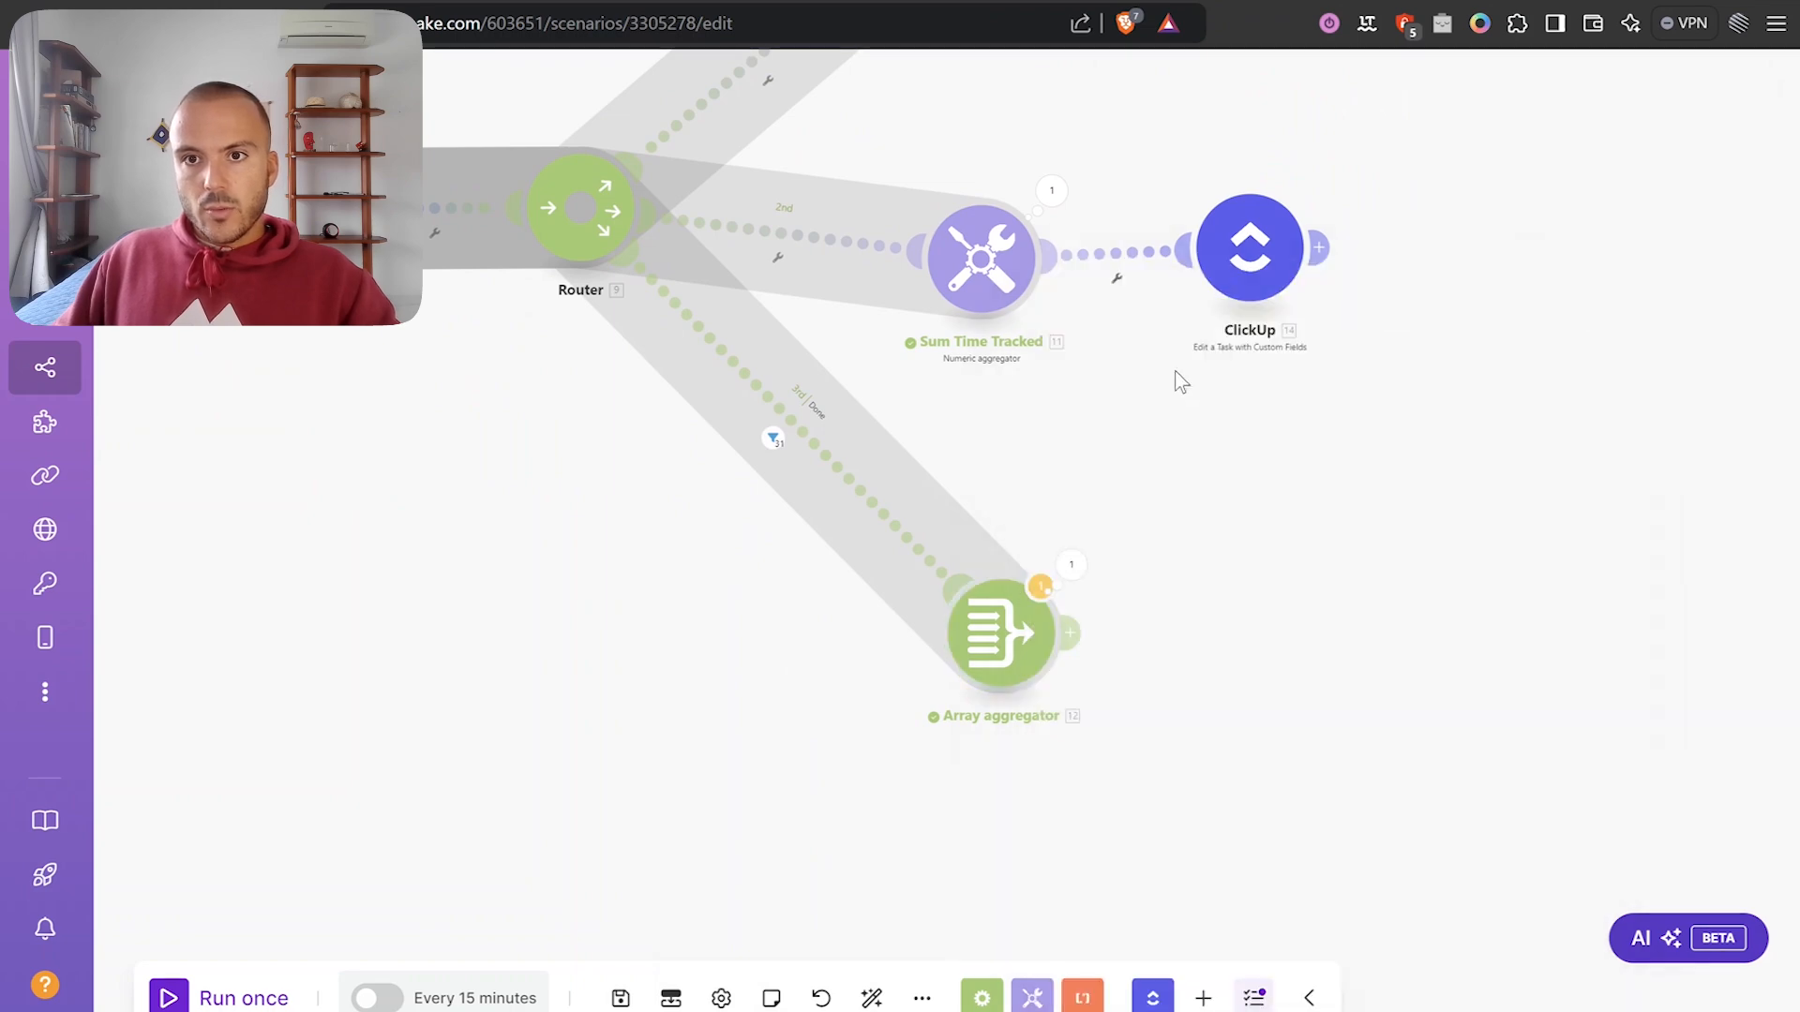
pyautogui.rightClick(1258, 251)
pyautogui.click(1312, 437)
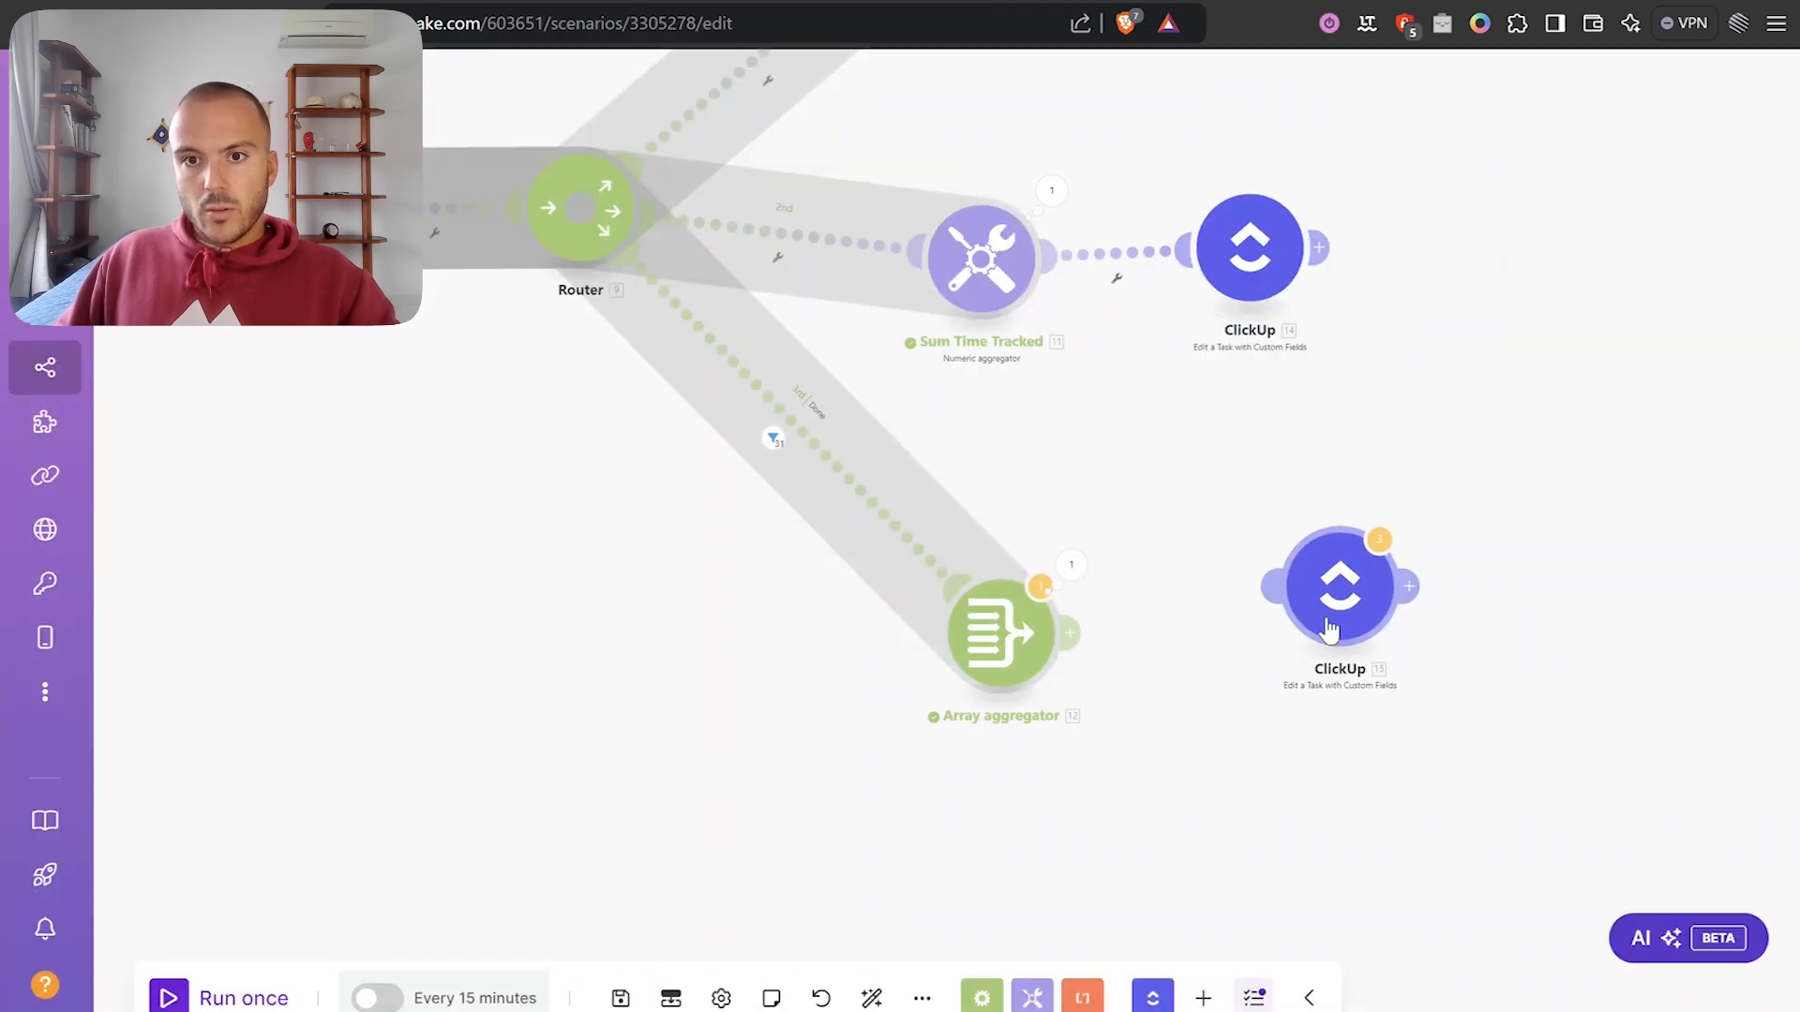
pyautogui.click(1281, 672)
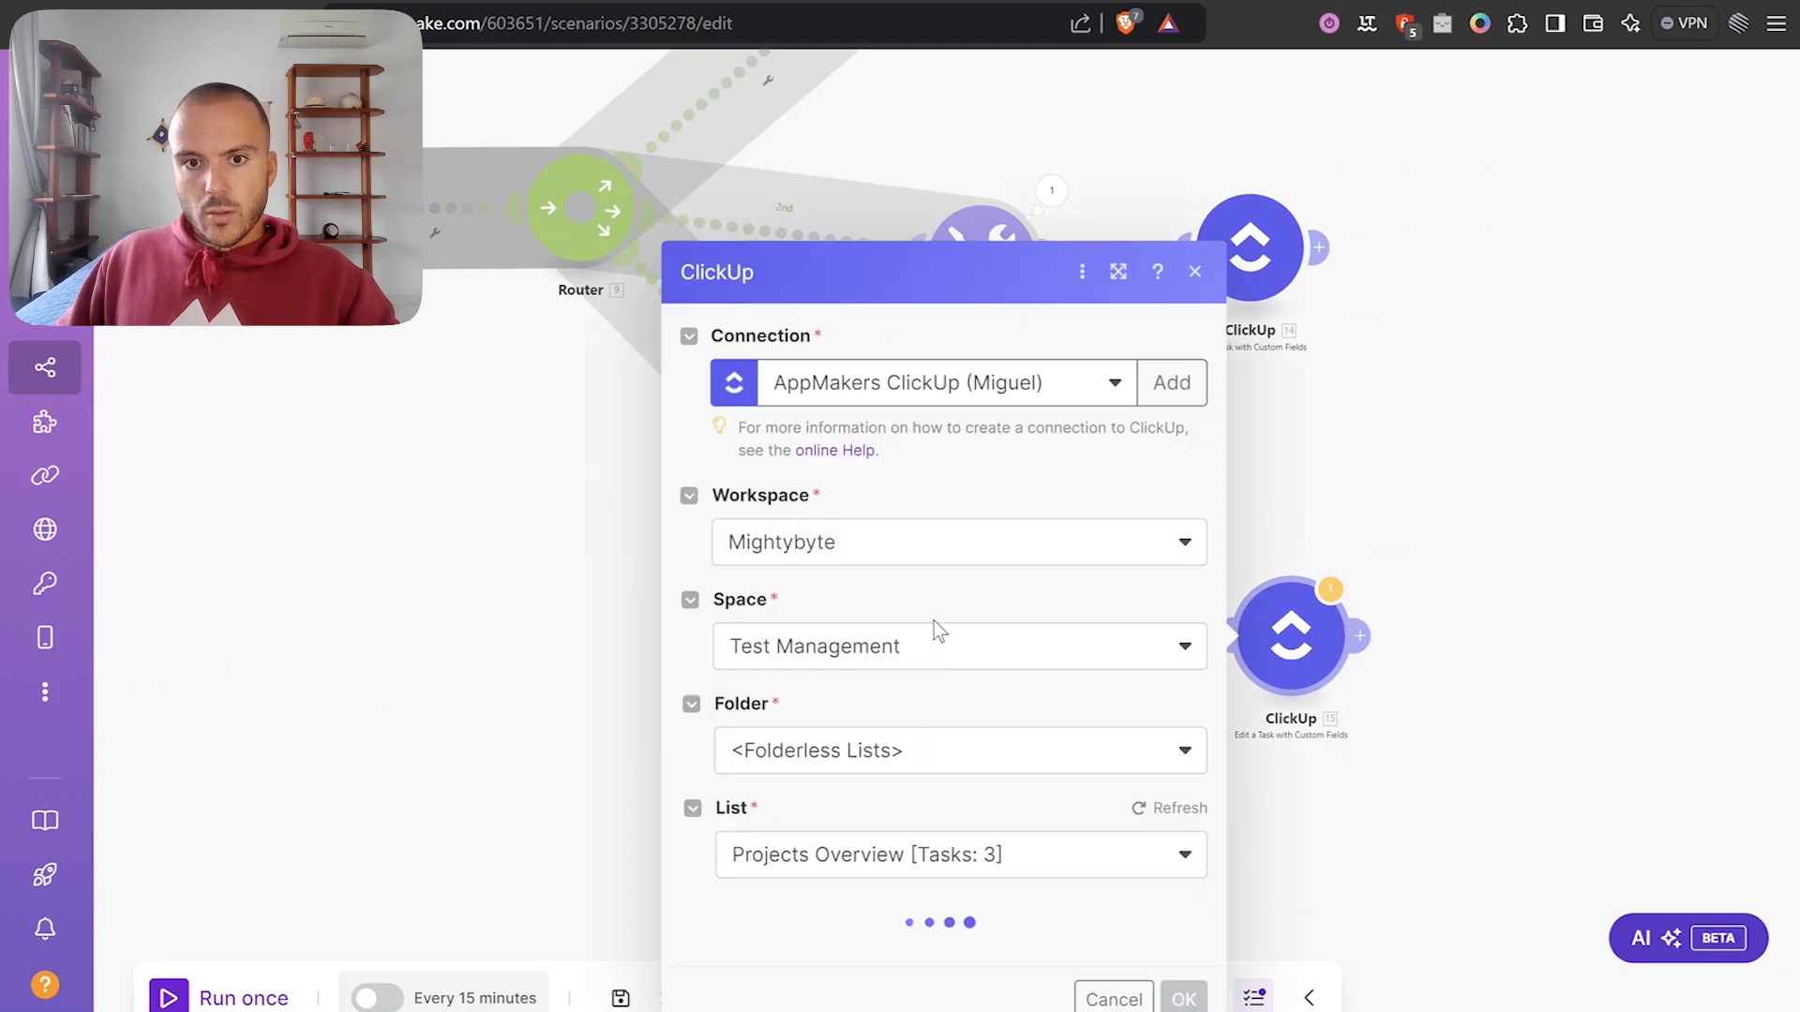
pyautogui.scroll(-4, 949, 631)
pyautogui.scroll(-20, 986, 611)
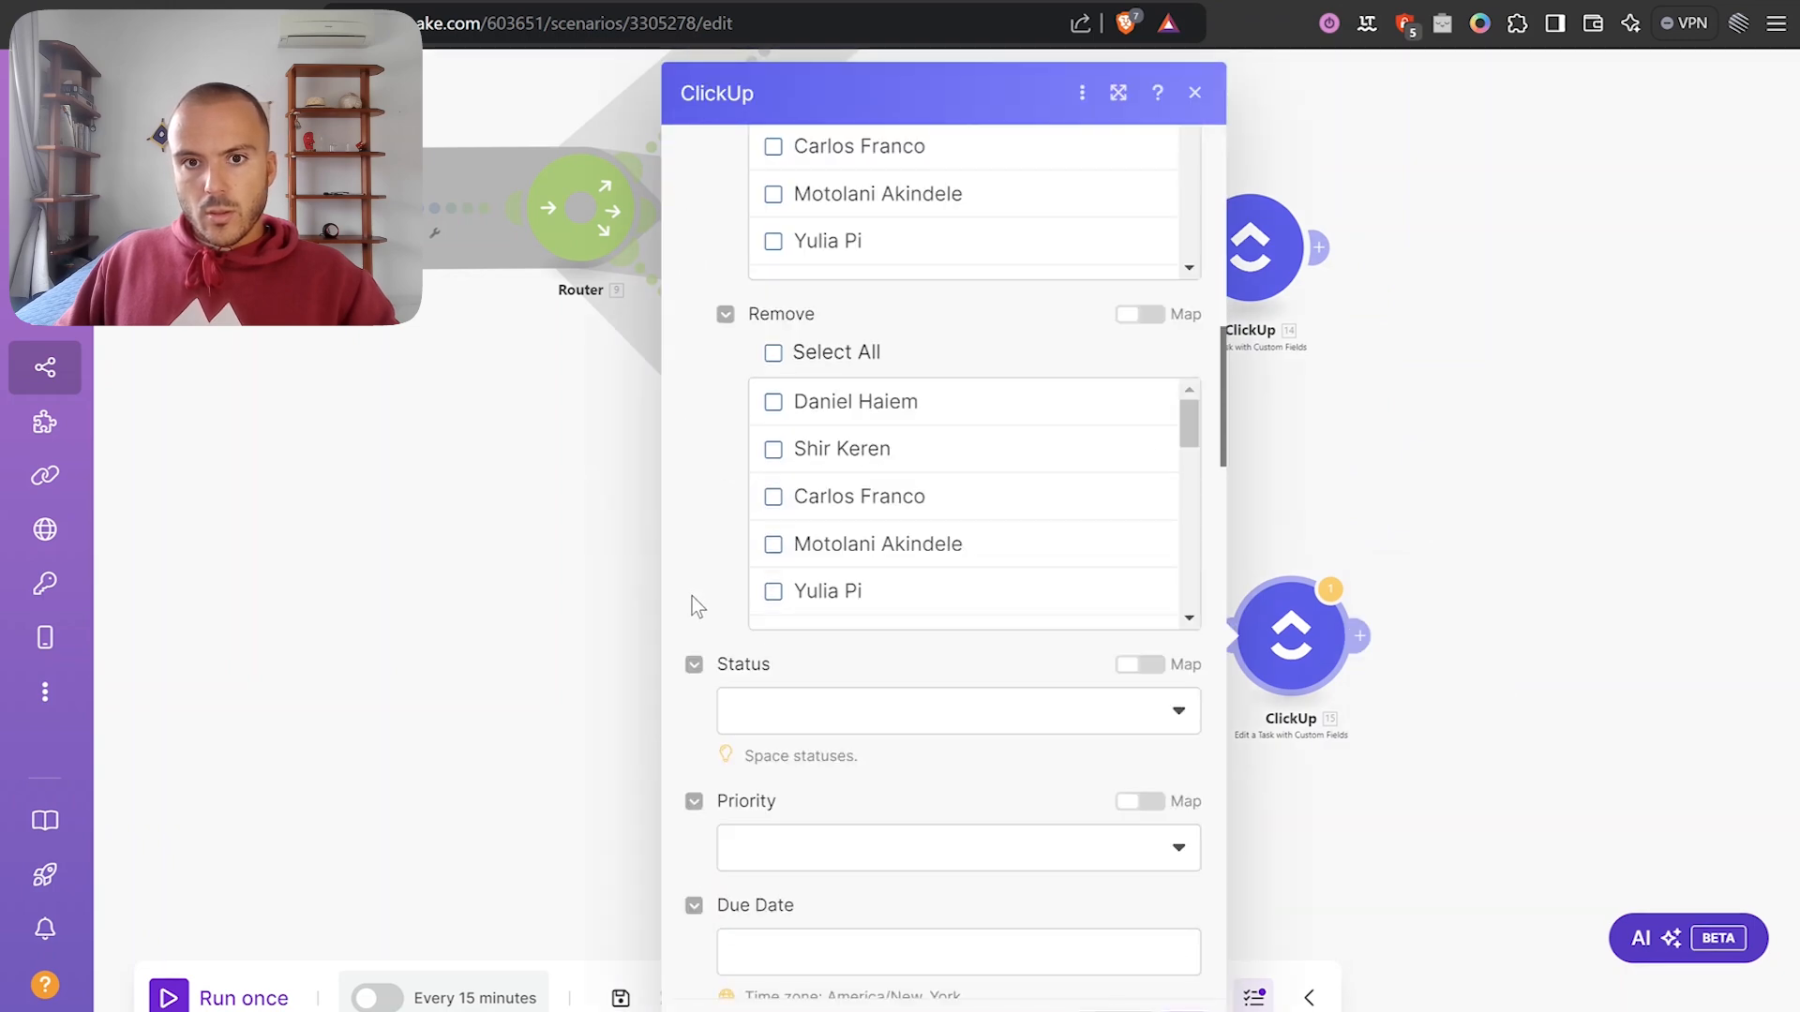
# Delete the copied tracked-time result from the third module's Time Tracked (h) mapping.
pyautogui.scroll(-4, 699, 610)
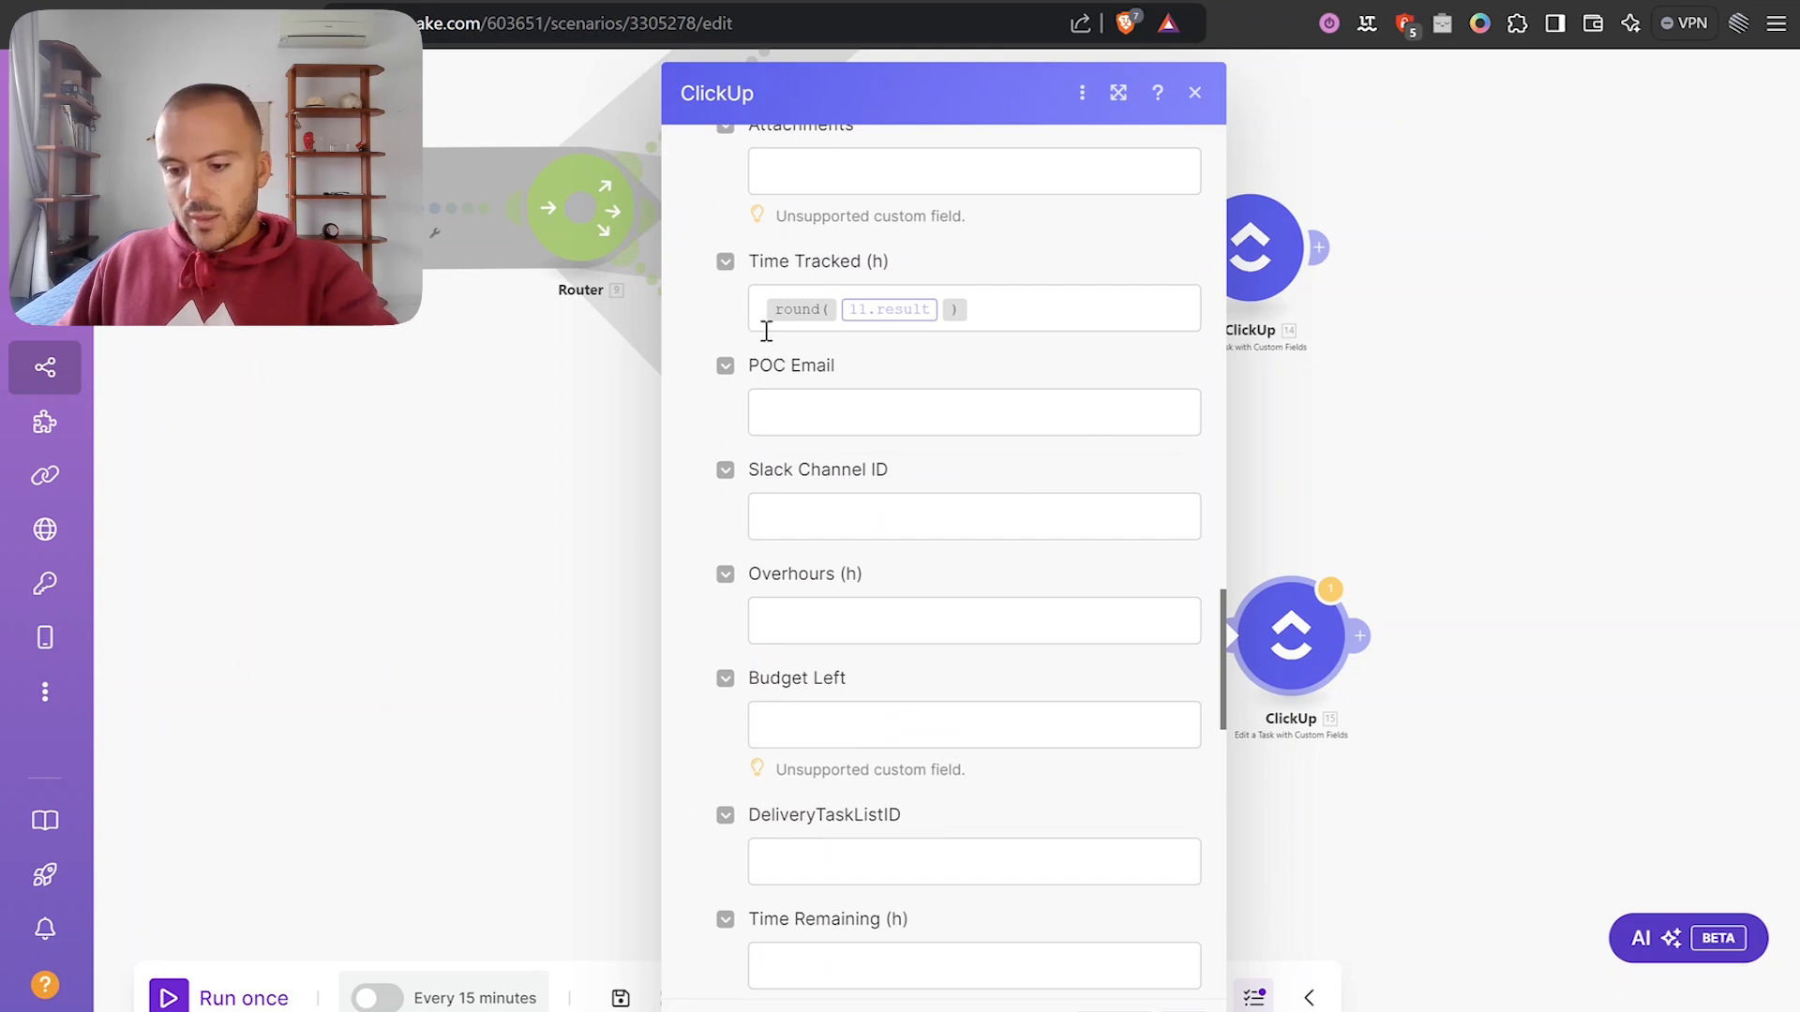
pyautogui.click(878, 308)
pyautogui.press('BackSpace')
pyautogui.click(891, 309)
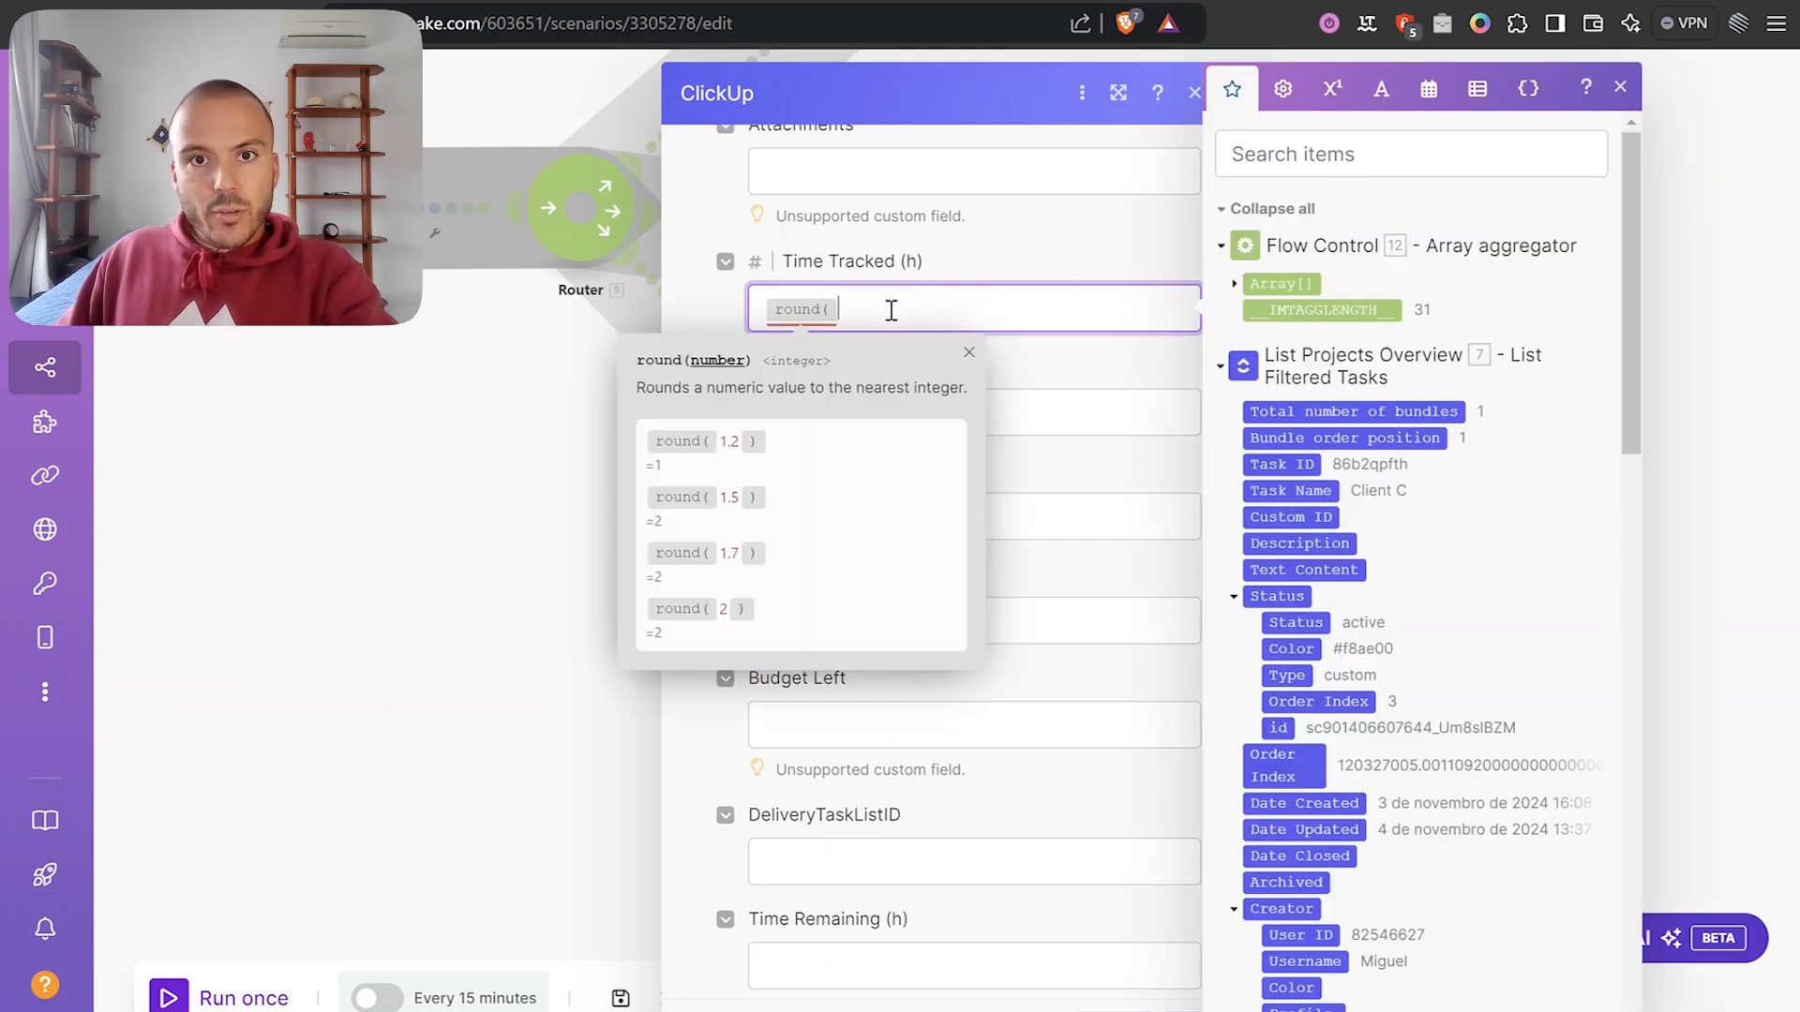
pyautogui.press('BackSpace')
pyautogui.click(1048, 272)
pyautogui.scroll(3, 1048, 272)
pyautogui.scroll(-10, 881, 366)
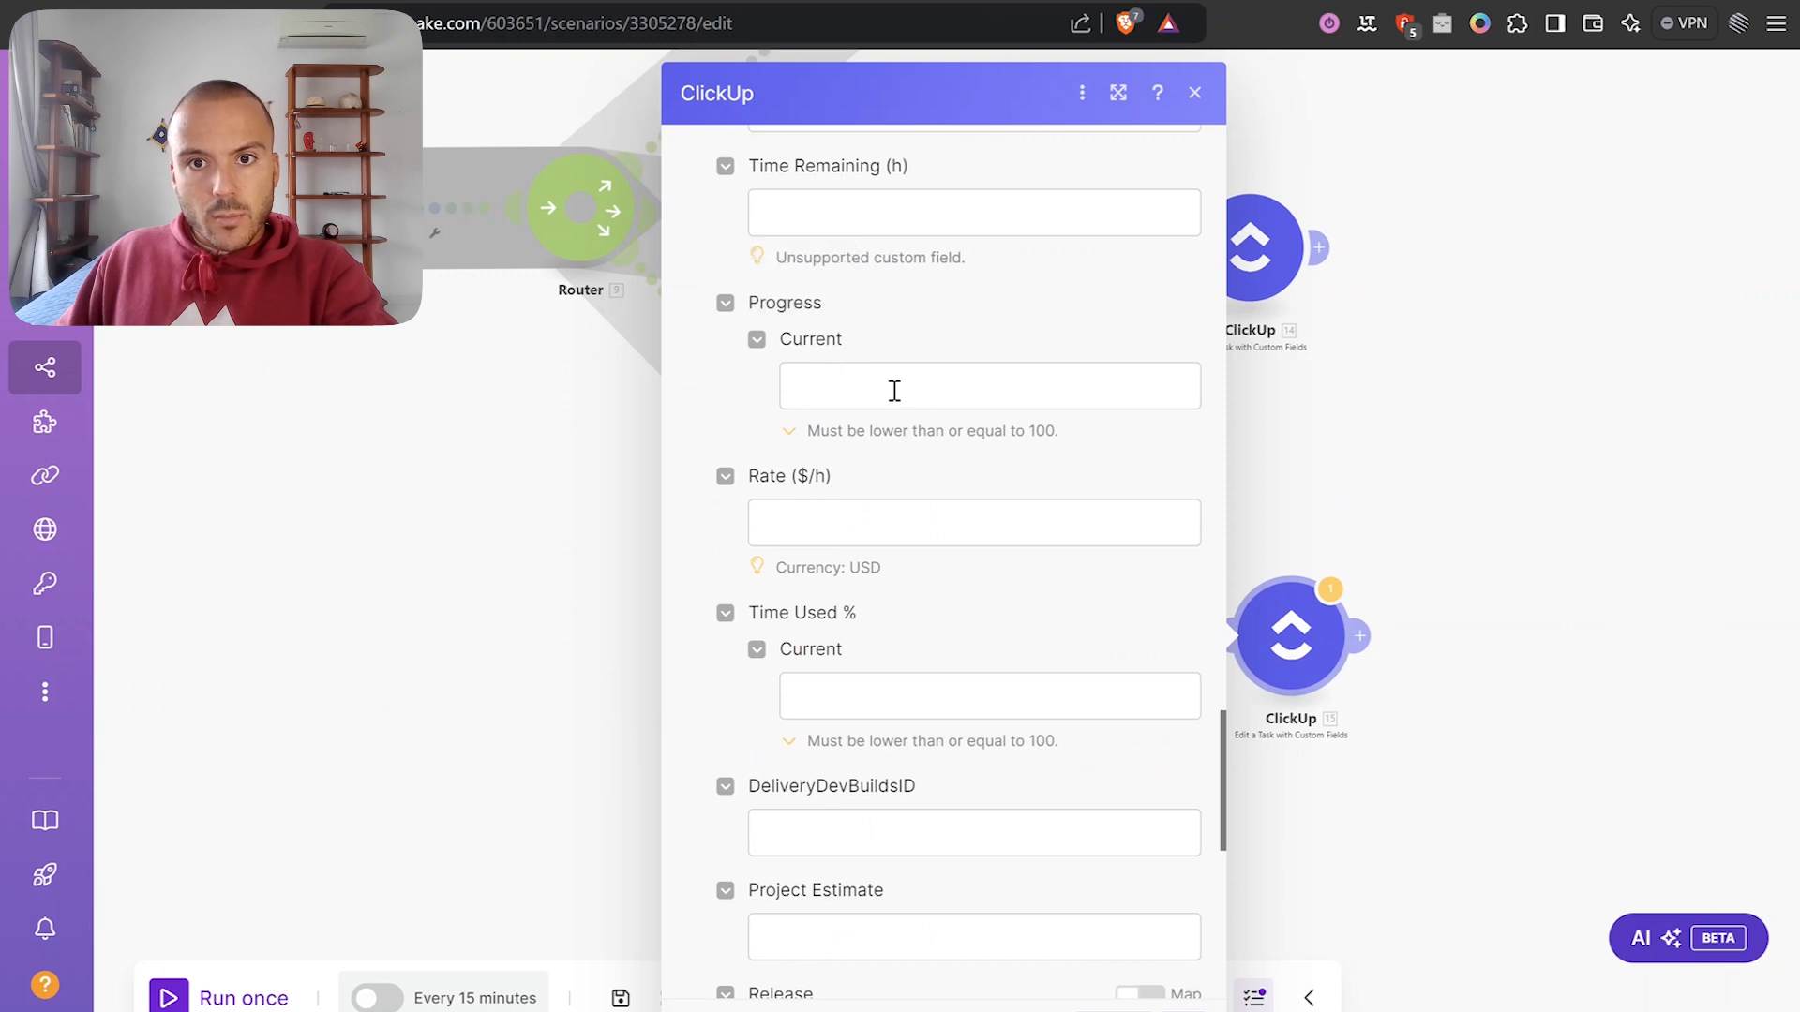
# Map Progress Current to 12. IMTAGGLENGTH divided by Array[]: Total number of bundles.
pyautogui.click(857, 382)
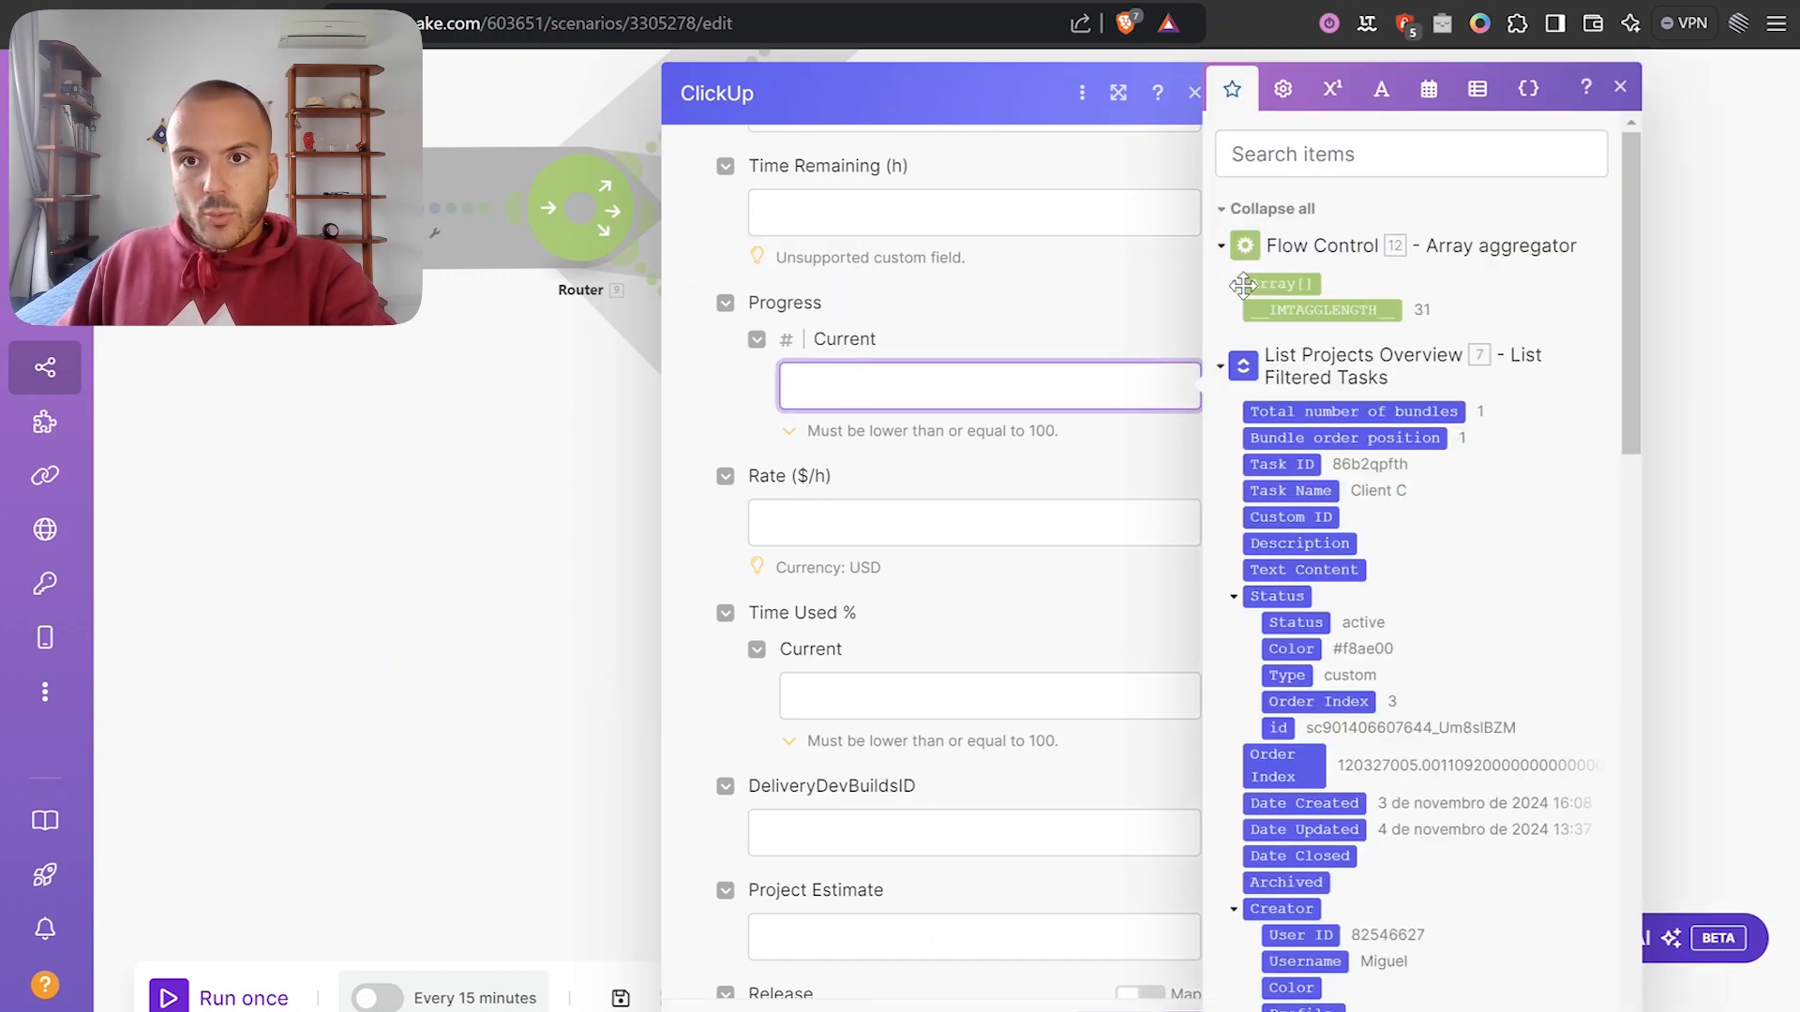
pyautogui.click(1295, 310)
pyautogui.click(1329, 94)
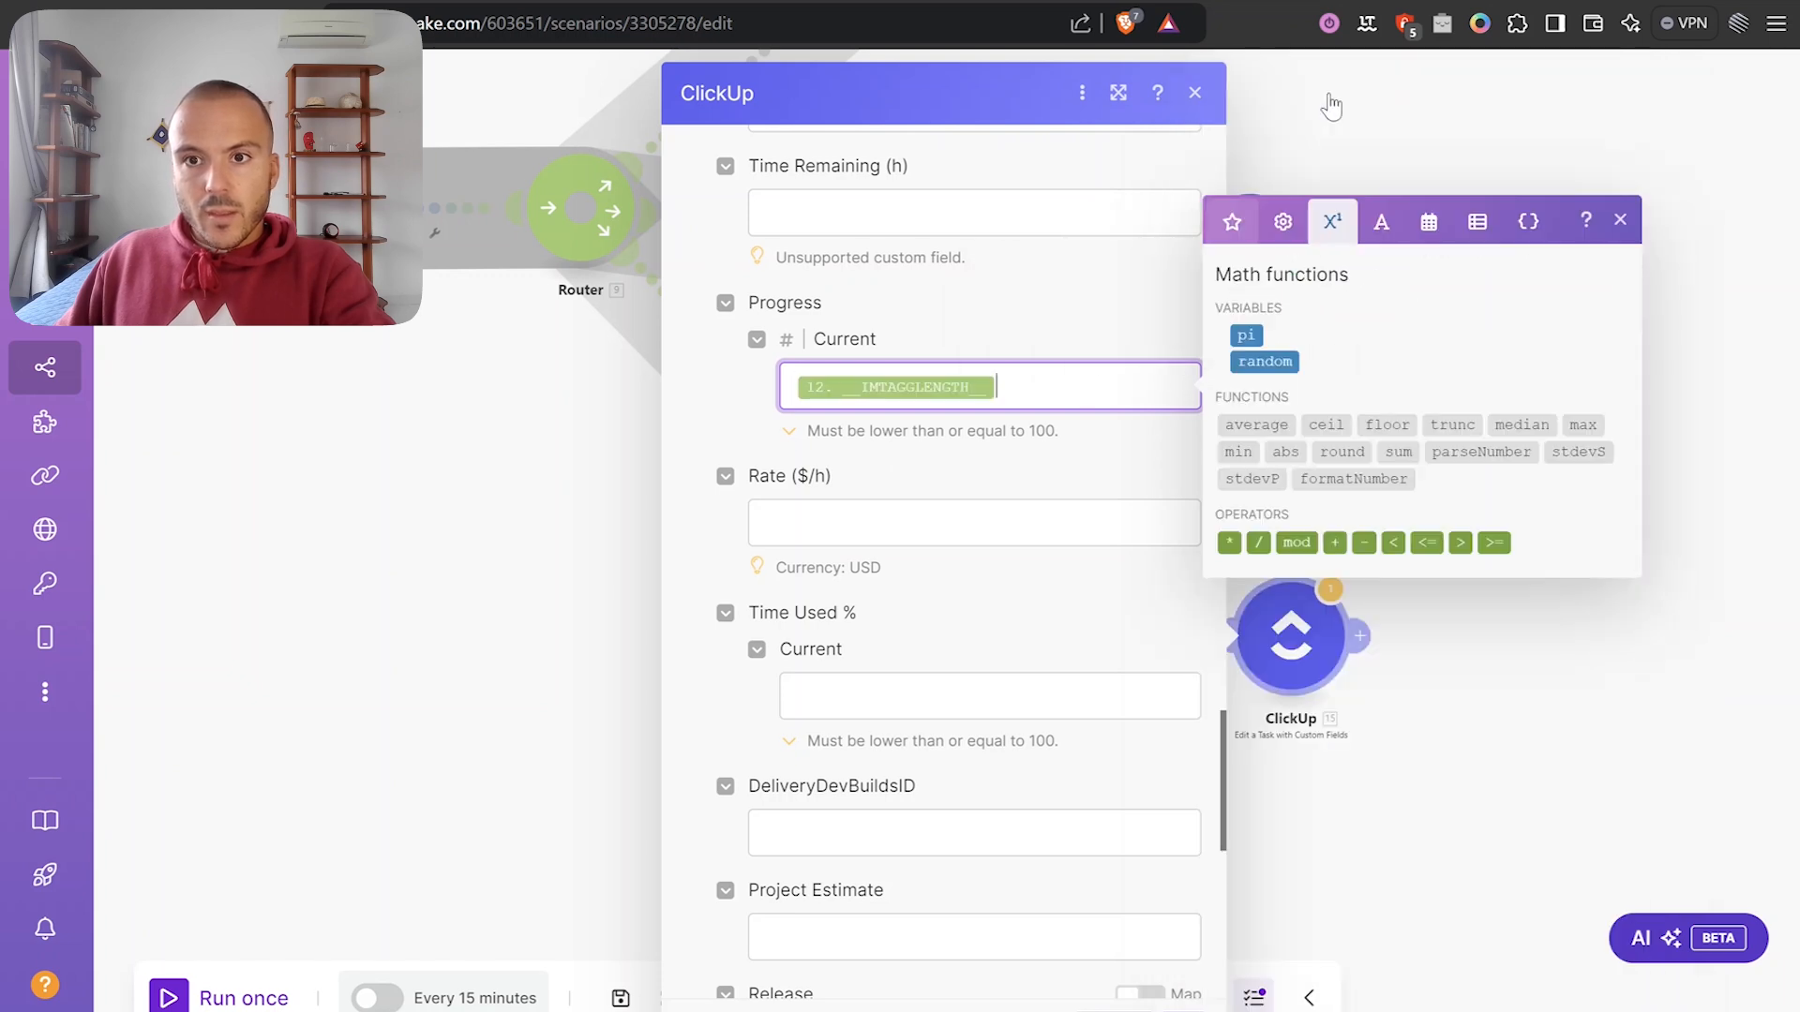
pyautogui.click(1258, 540)
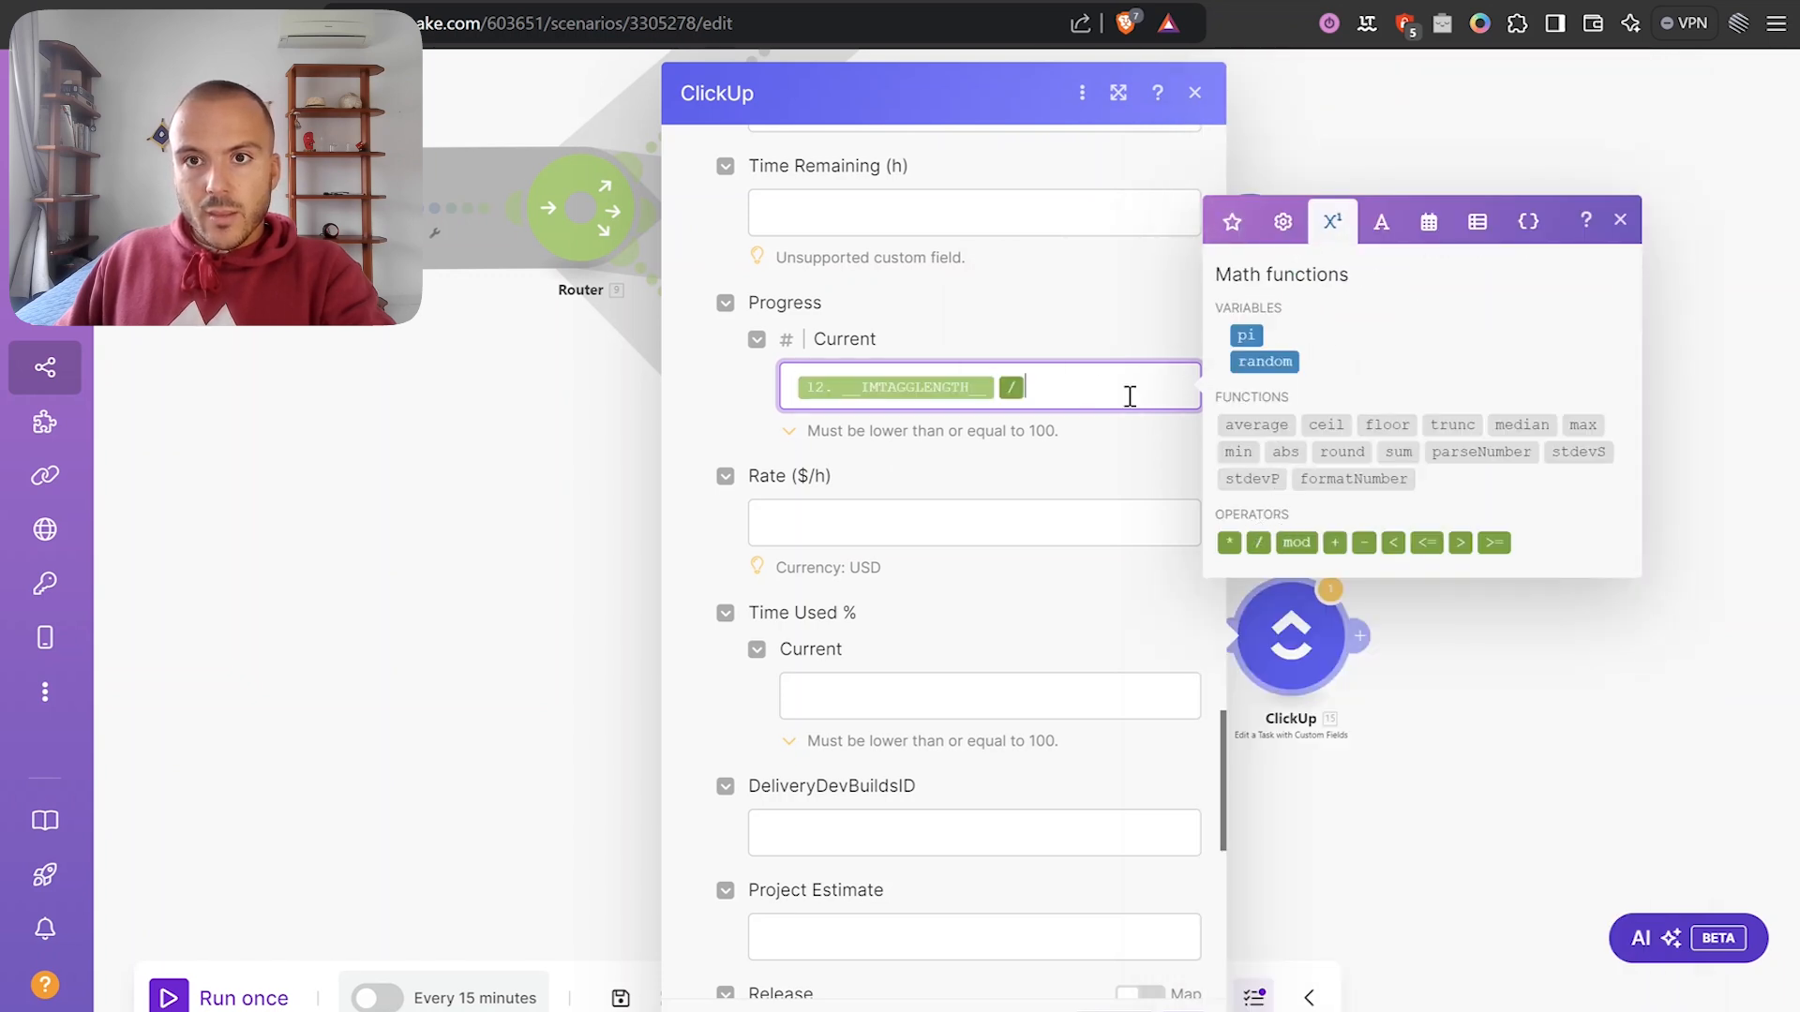
pyautogui.click(1231, 221)
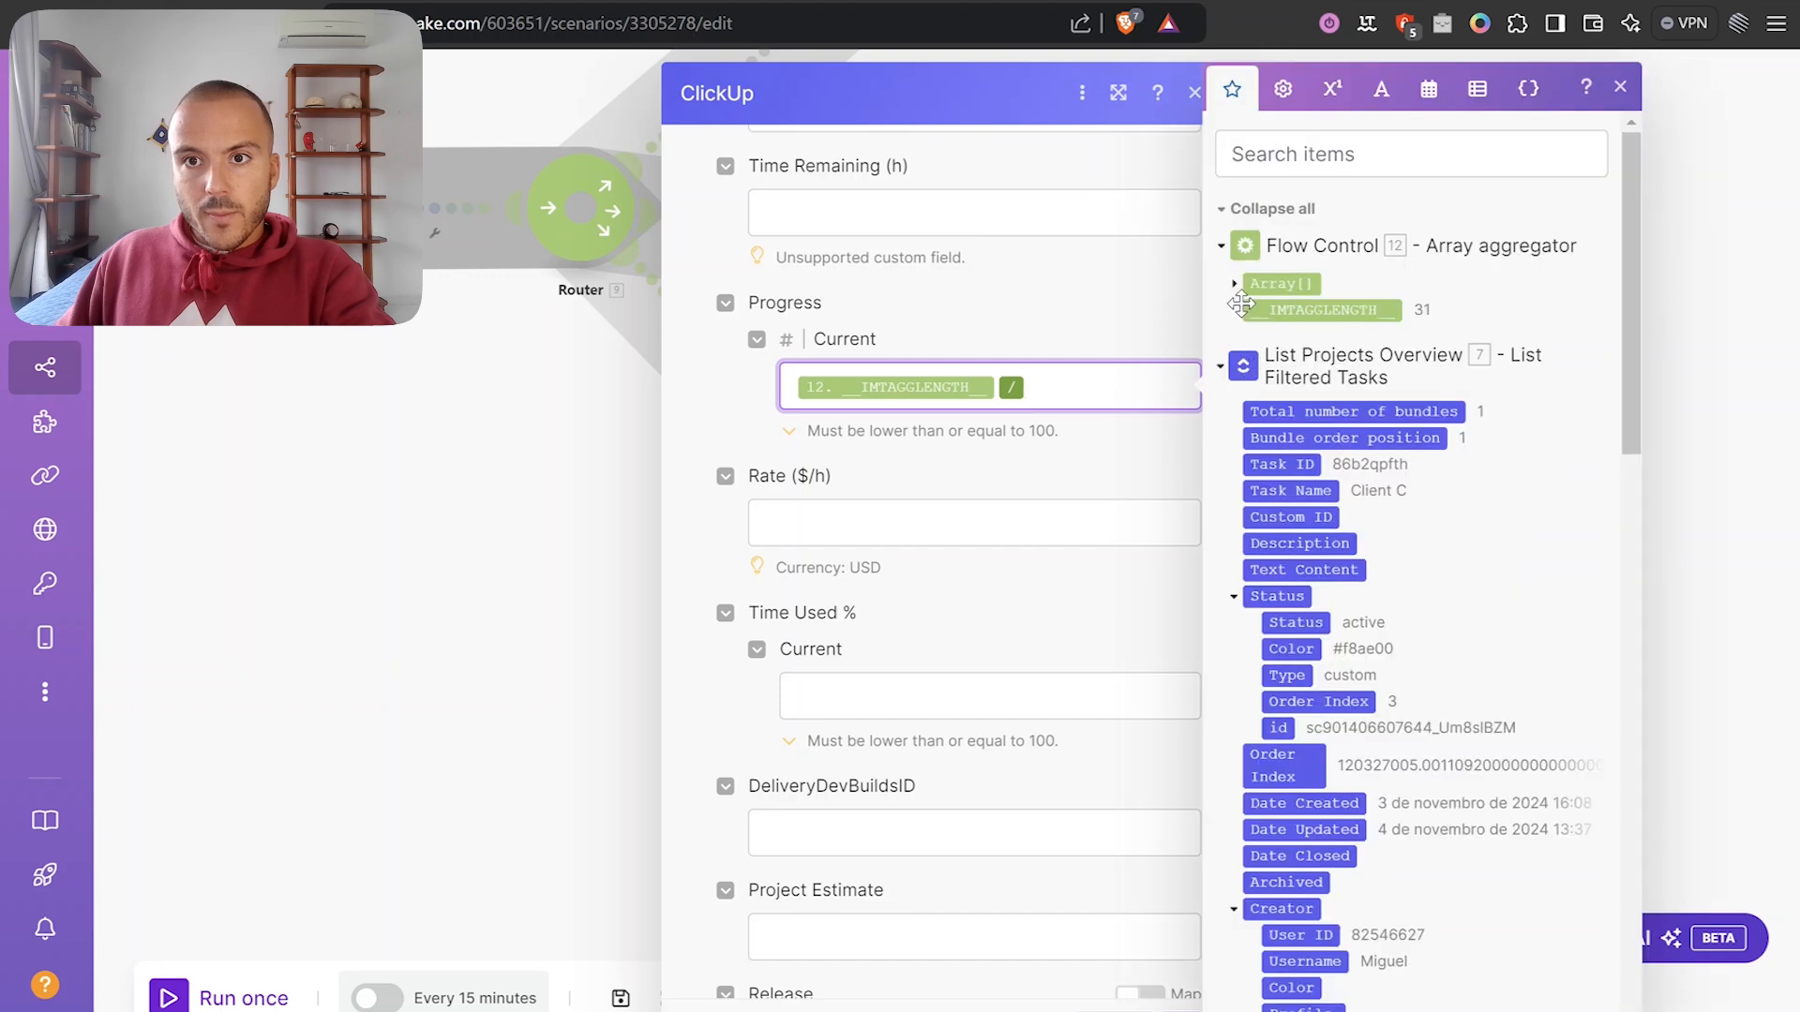
pyautogui.click(1235, 283)
pyautogui.moveTo(1311, 316); pyautogui.dragTo(1188, 387)
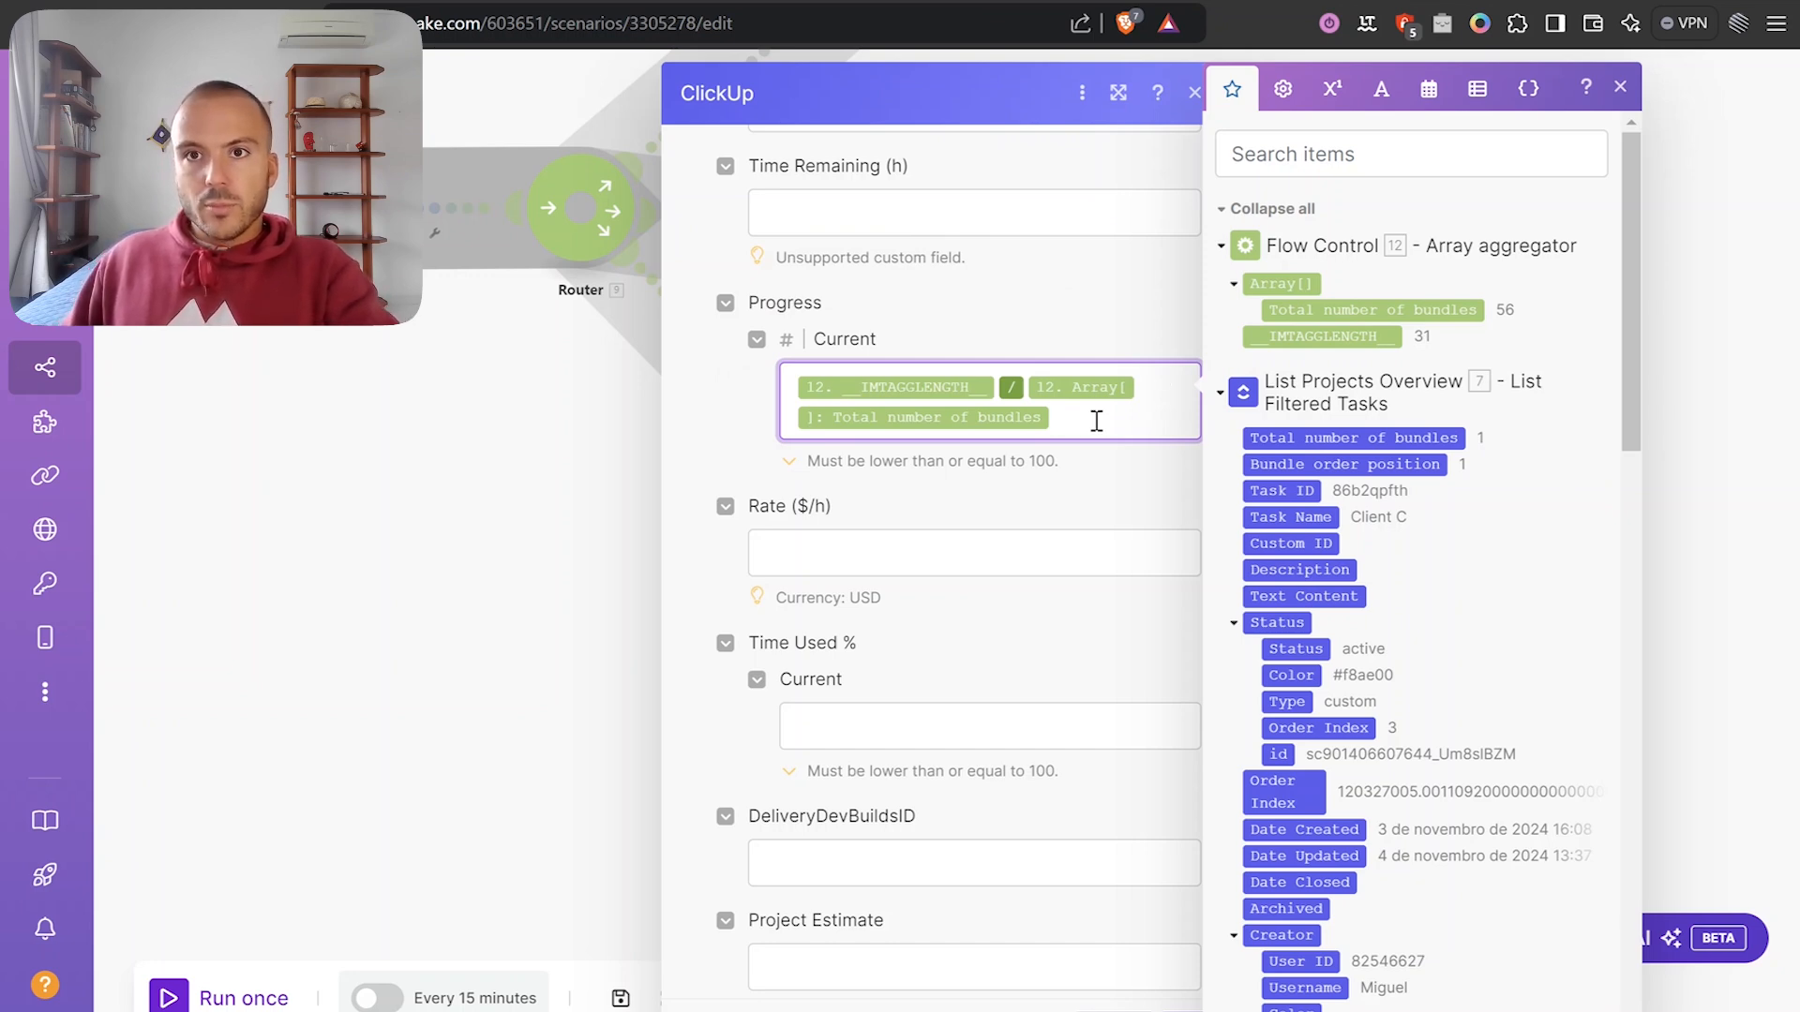
# Append '* 100' to the Progress formula and close the module settings.
pyautogui.click(1331, 89)
pyautogui.click(1229, 557)
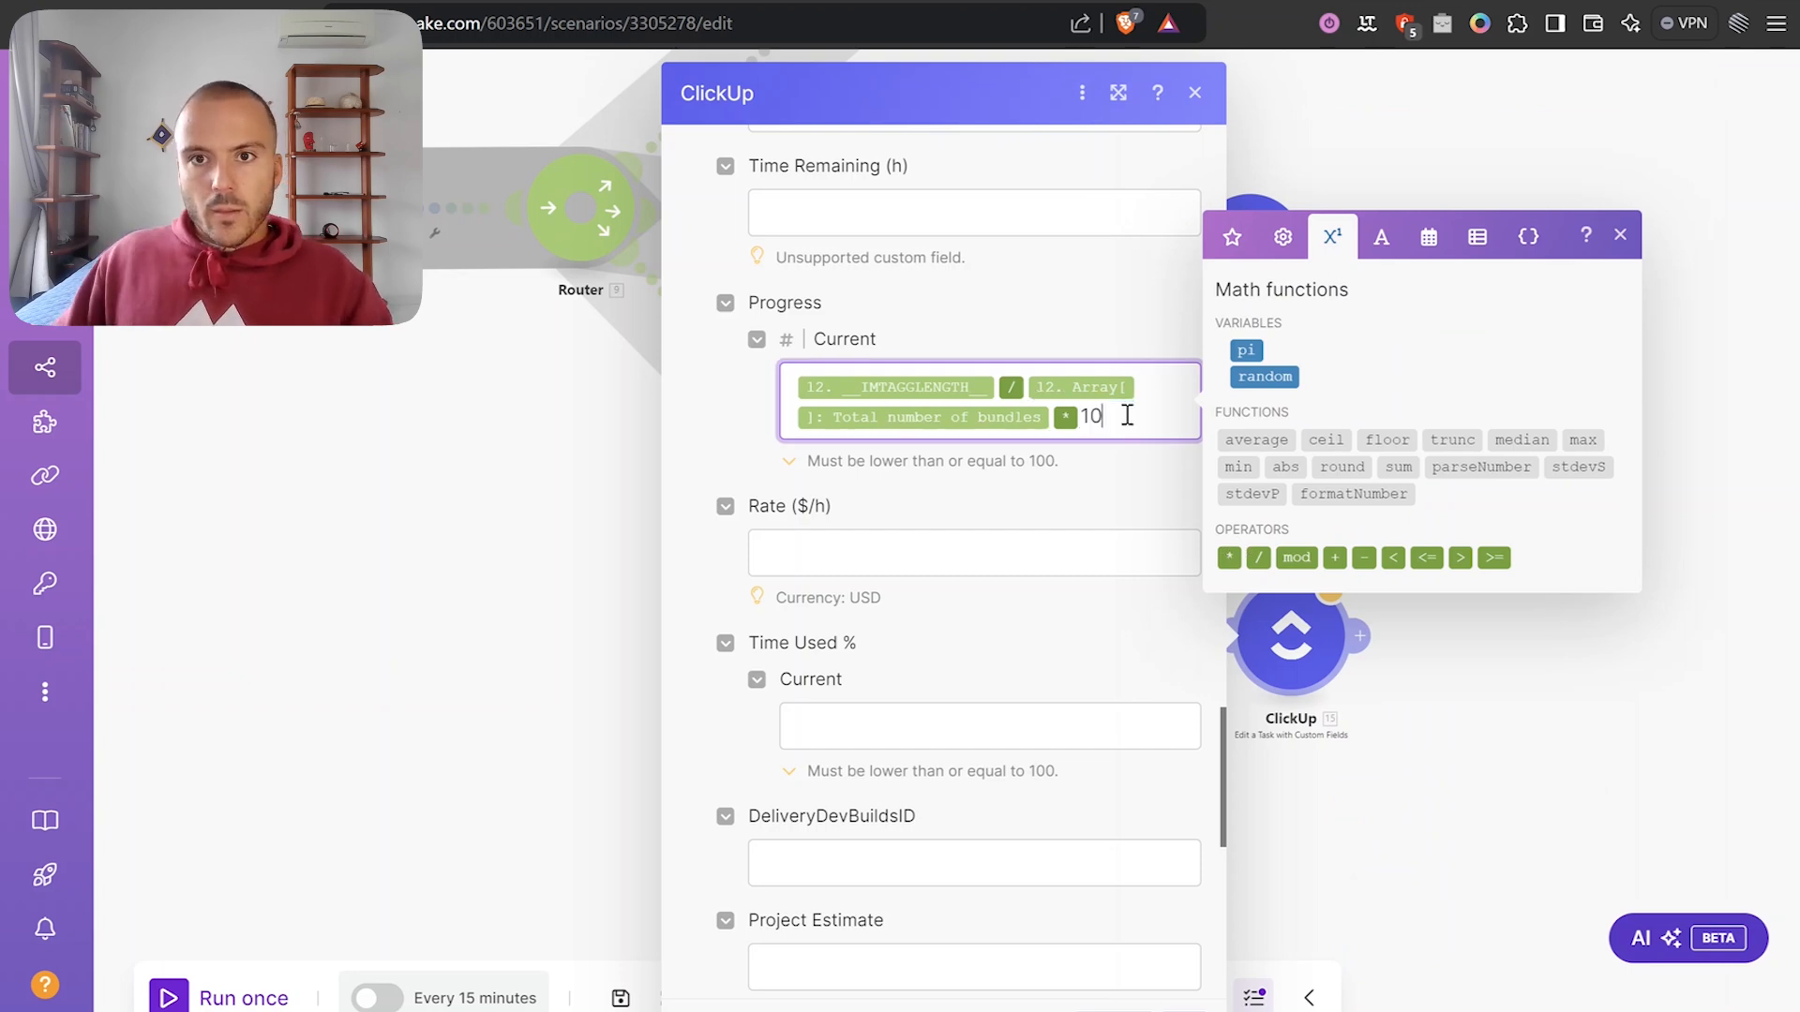
pyautogui.click(1158, 466)
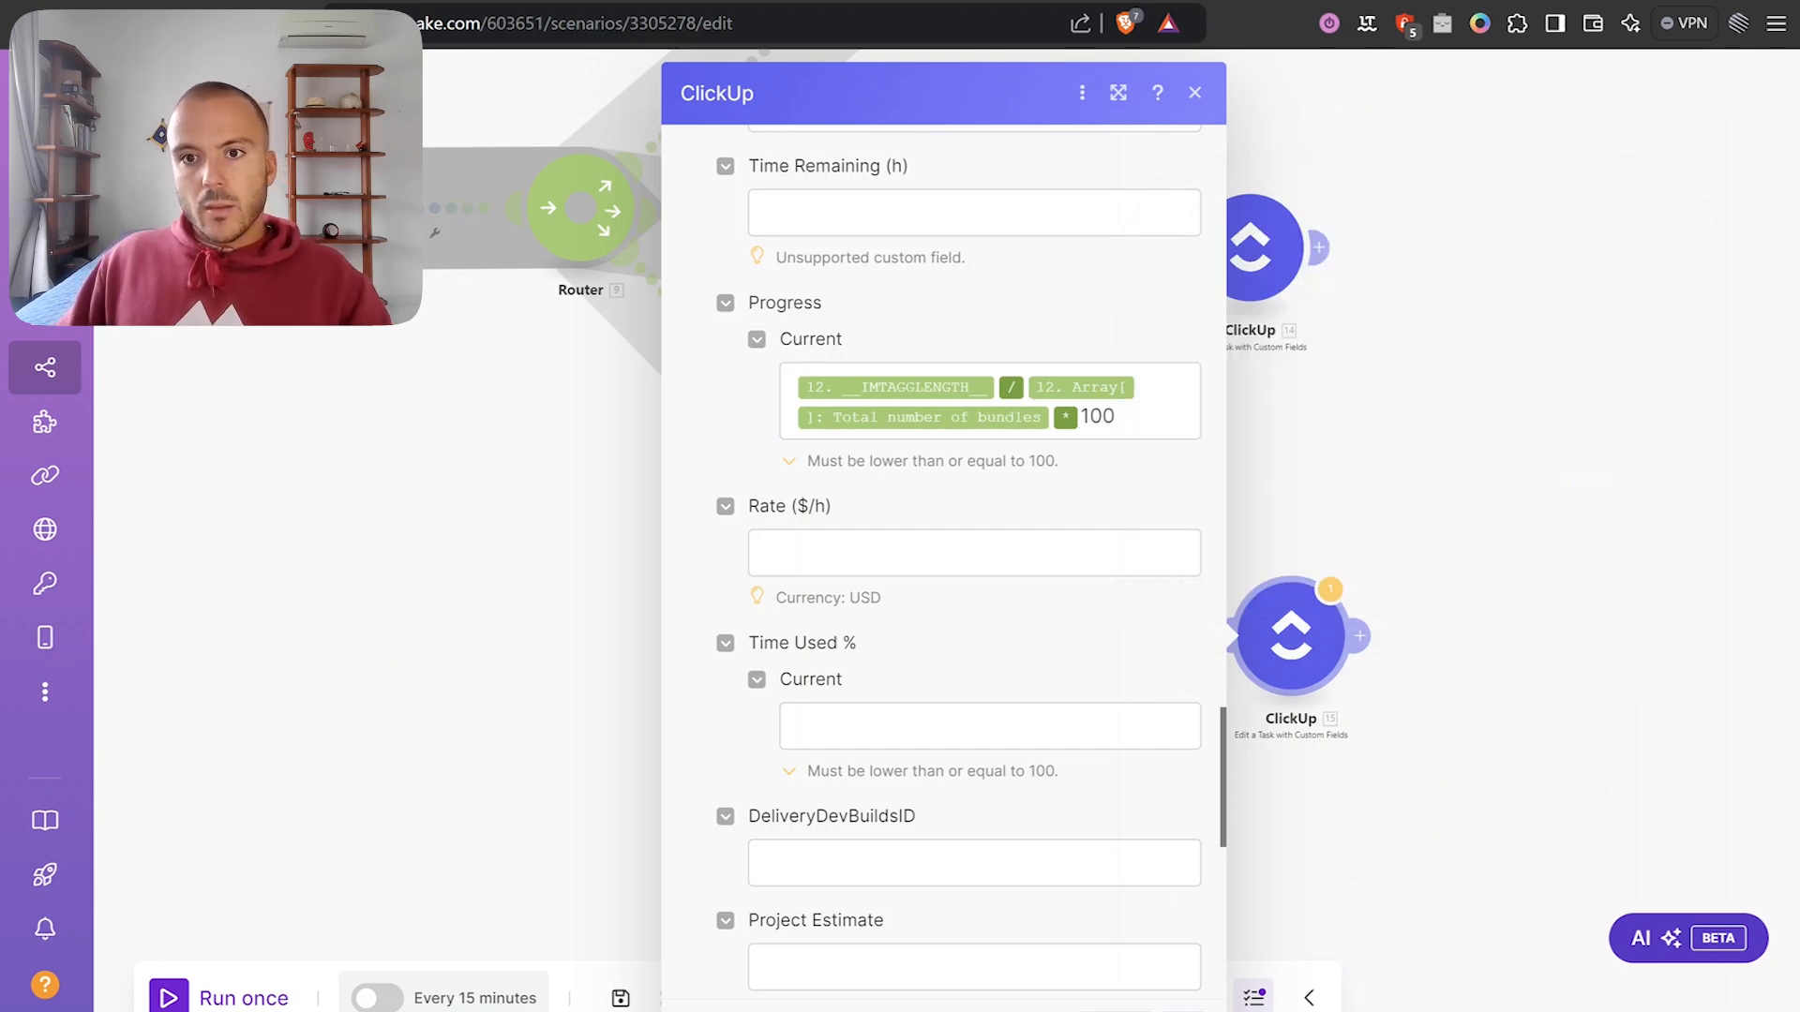
pyautogui.click(1189, 1006)
pyautogui.moveTo(1294, 654)
pyautogui.mouseDown()
pyautogui.moveTo(1326, 658)
pyautogui.moveTo(1304, 639)
pyautogui.mouseUp()
pyautogui.moveTo(1358, 520); pyautogui.dragTo(1439, 488)
pyautogui.scroll(-3, 1440, 487)
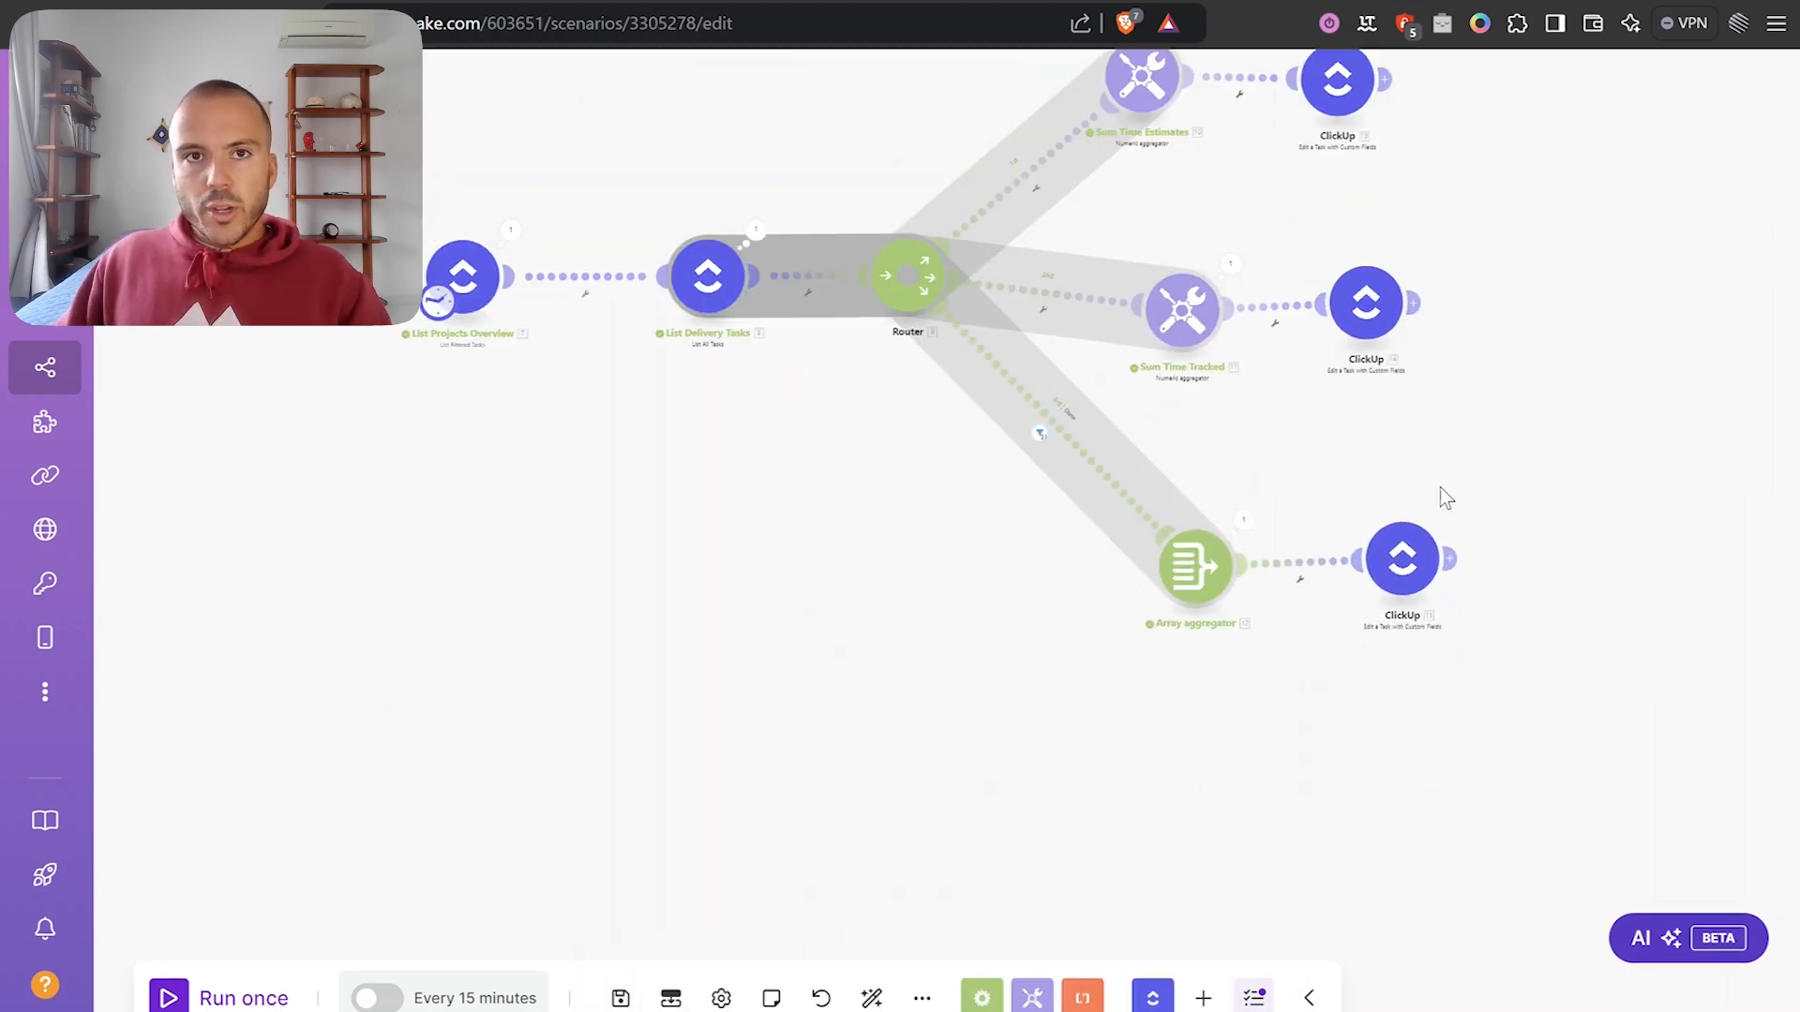
# In Projects Overview, clear Client C's Time Estimated value.
pyautogui.scroll(-3, 1440, 487)
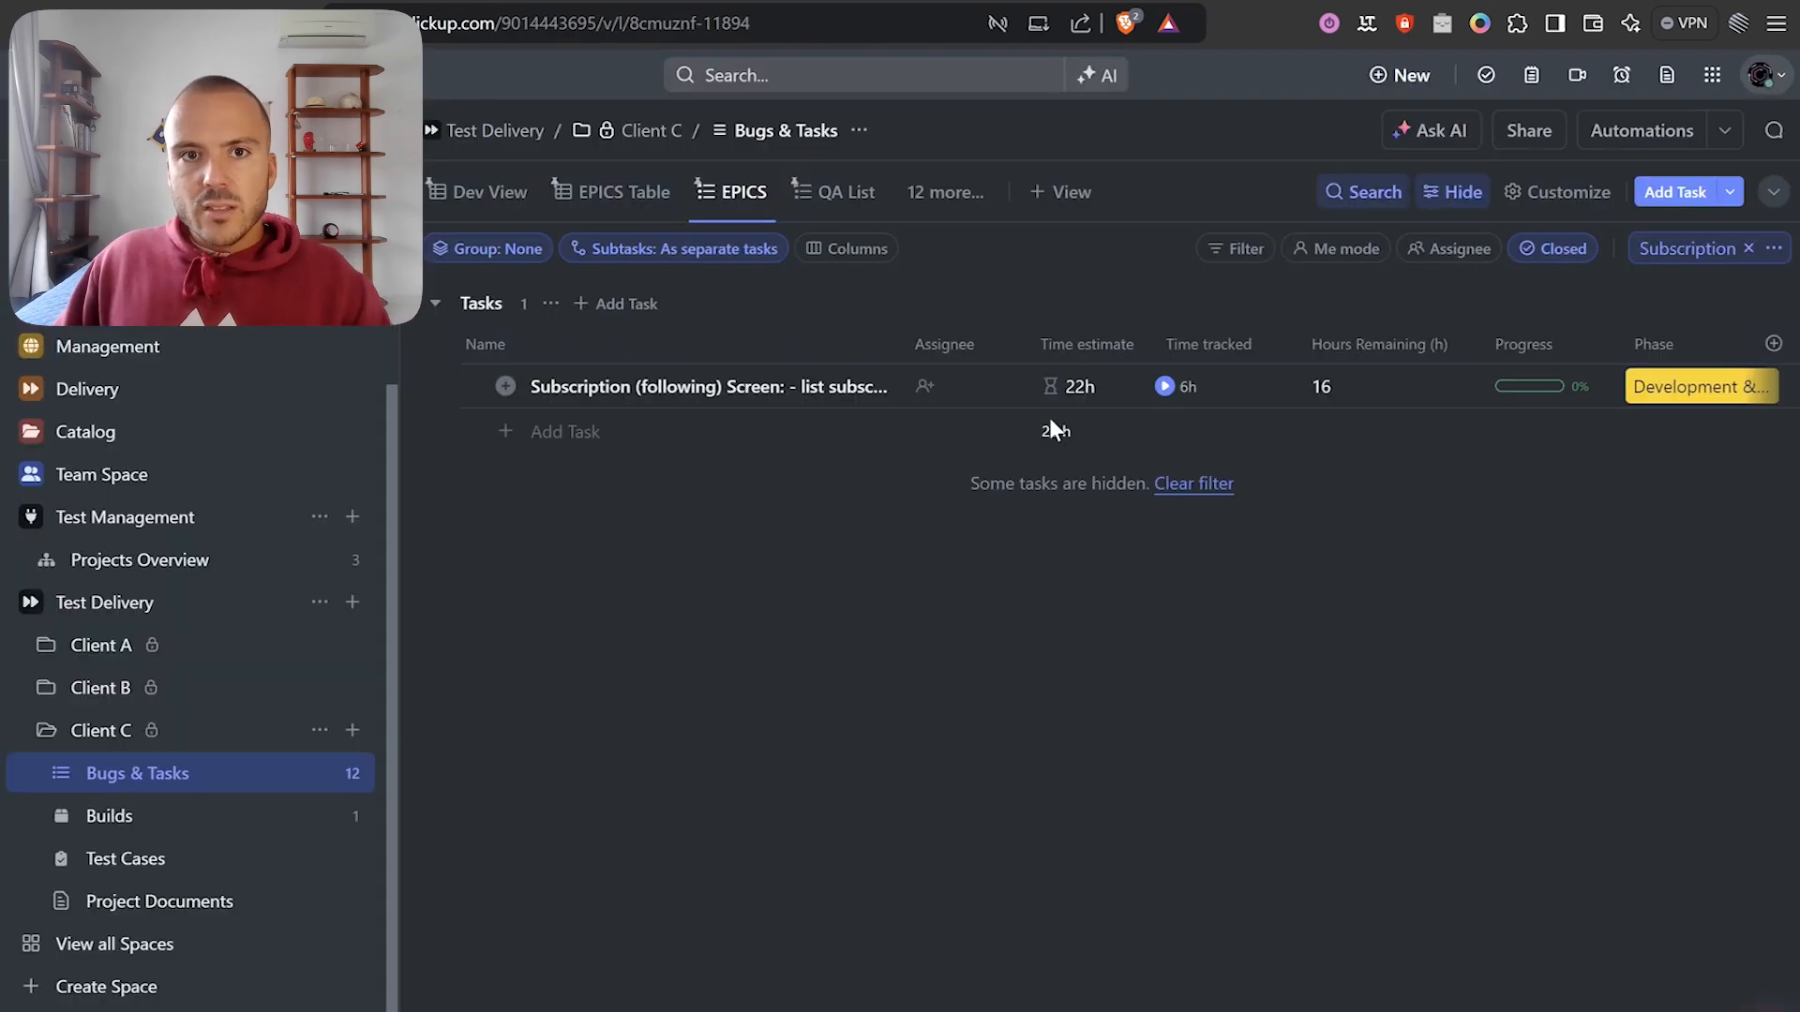
pyautogui.click(145, 558)
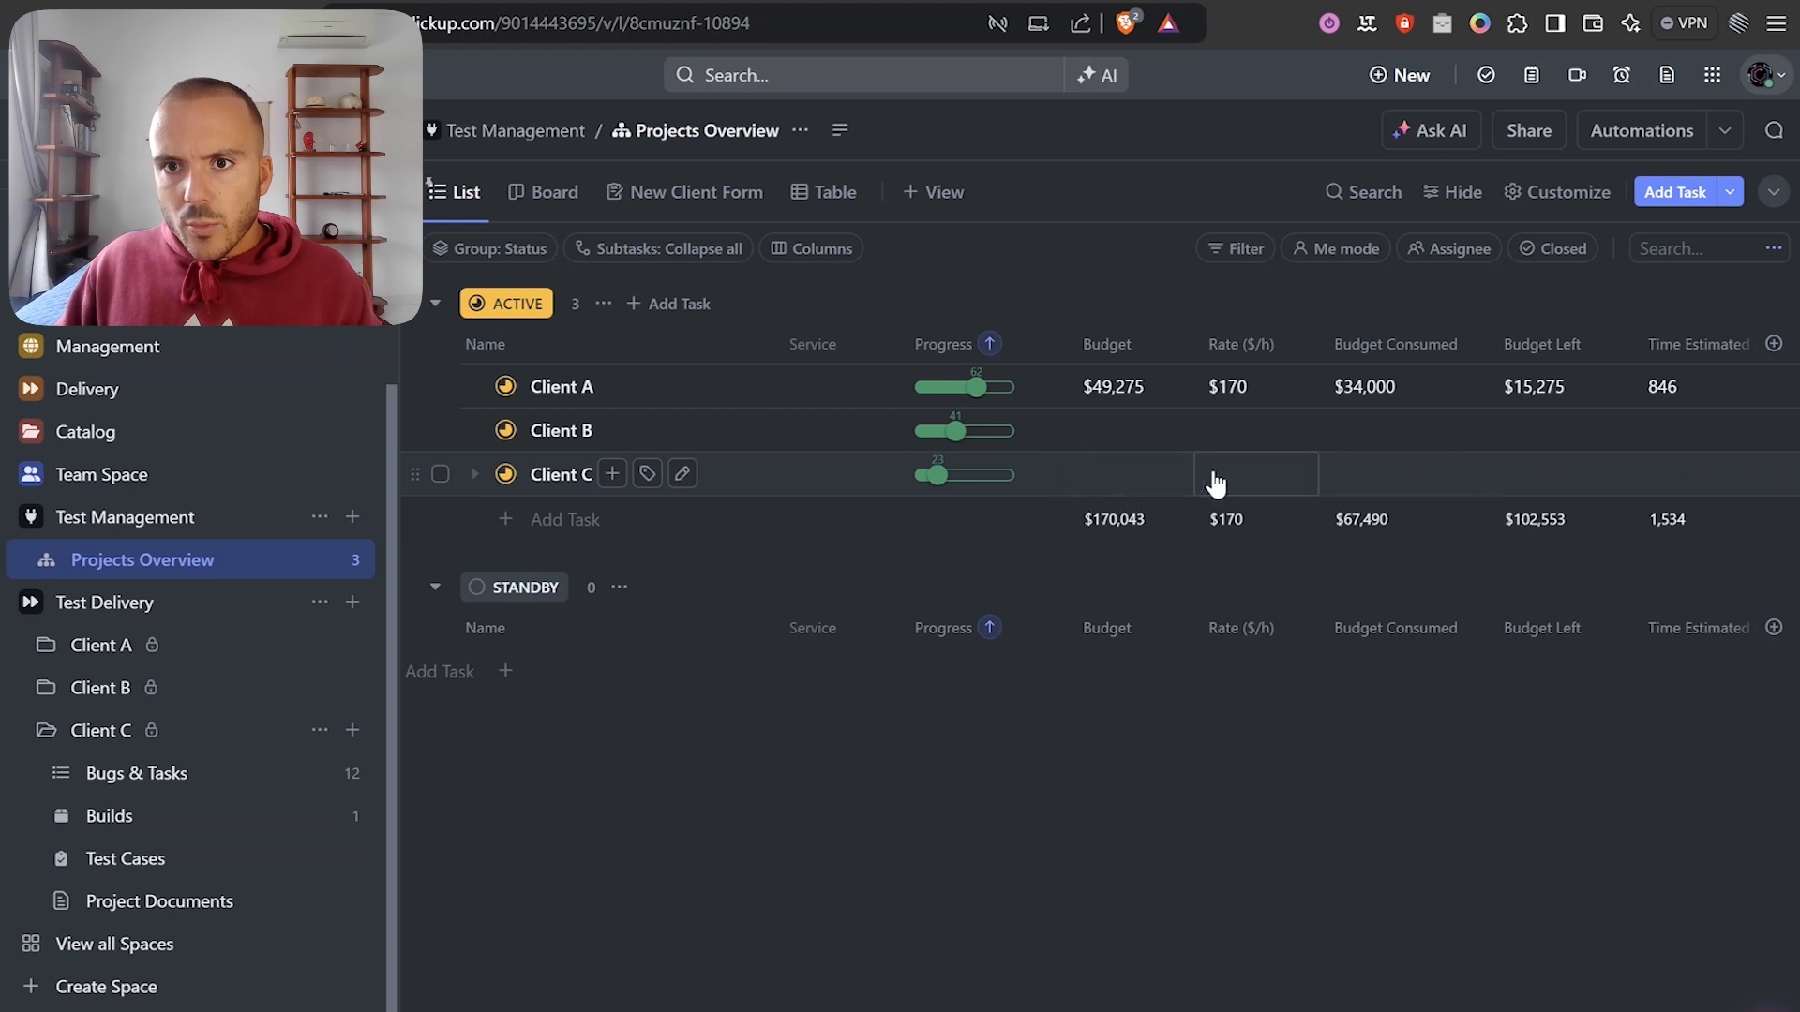
pyautogui.hscroll(5, 1237, 479)
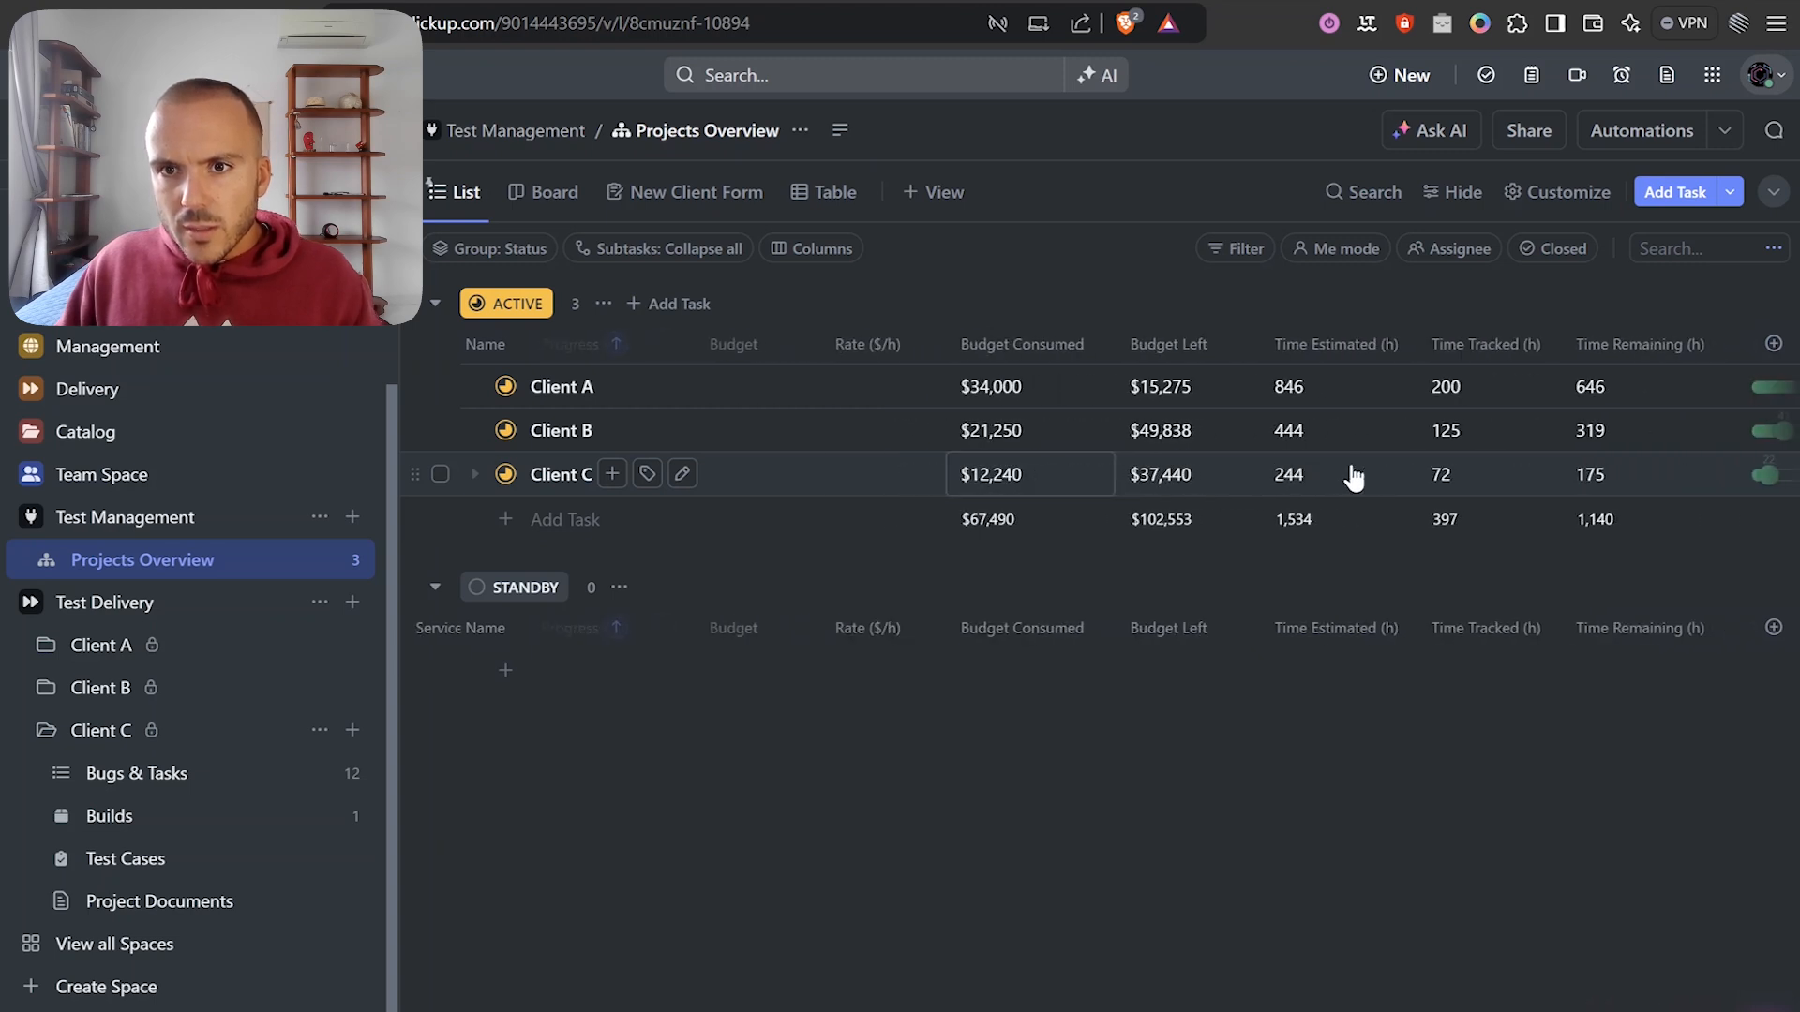
pyautogui.click(1317, 473)
pyautogui.press('BackSpace')
pyautogui.press('BackSpace')
pyautogui.press('BackSpace')
pyautogui.click(1306, 865)
# Clear Client C's Time Tracked value and set its Progress to 0.
pyautogui.click(1458, 473)
pyautogui.press('BackSpace')
pyautogui.press('BackSpace')
pyautogui.click(1417, 740)
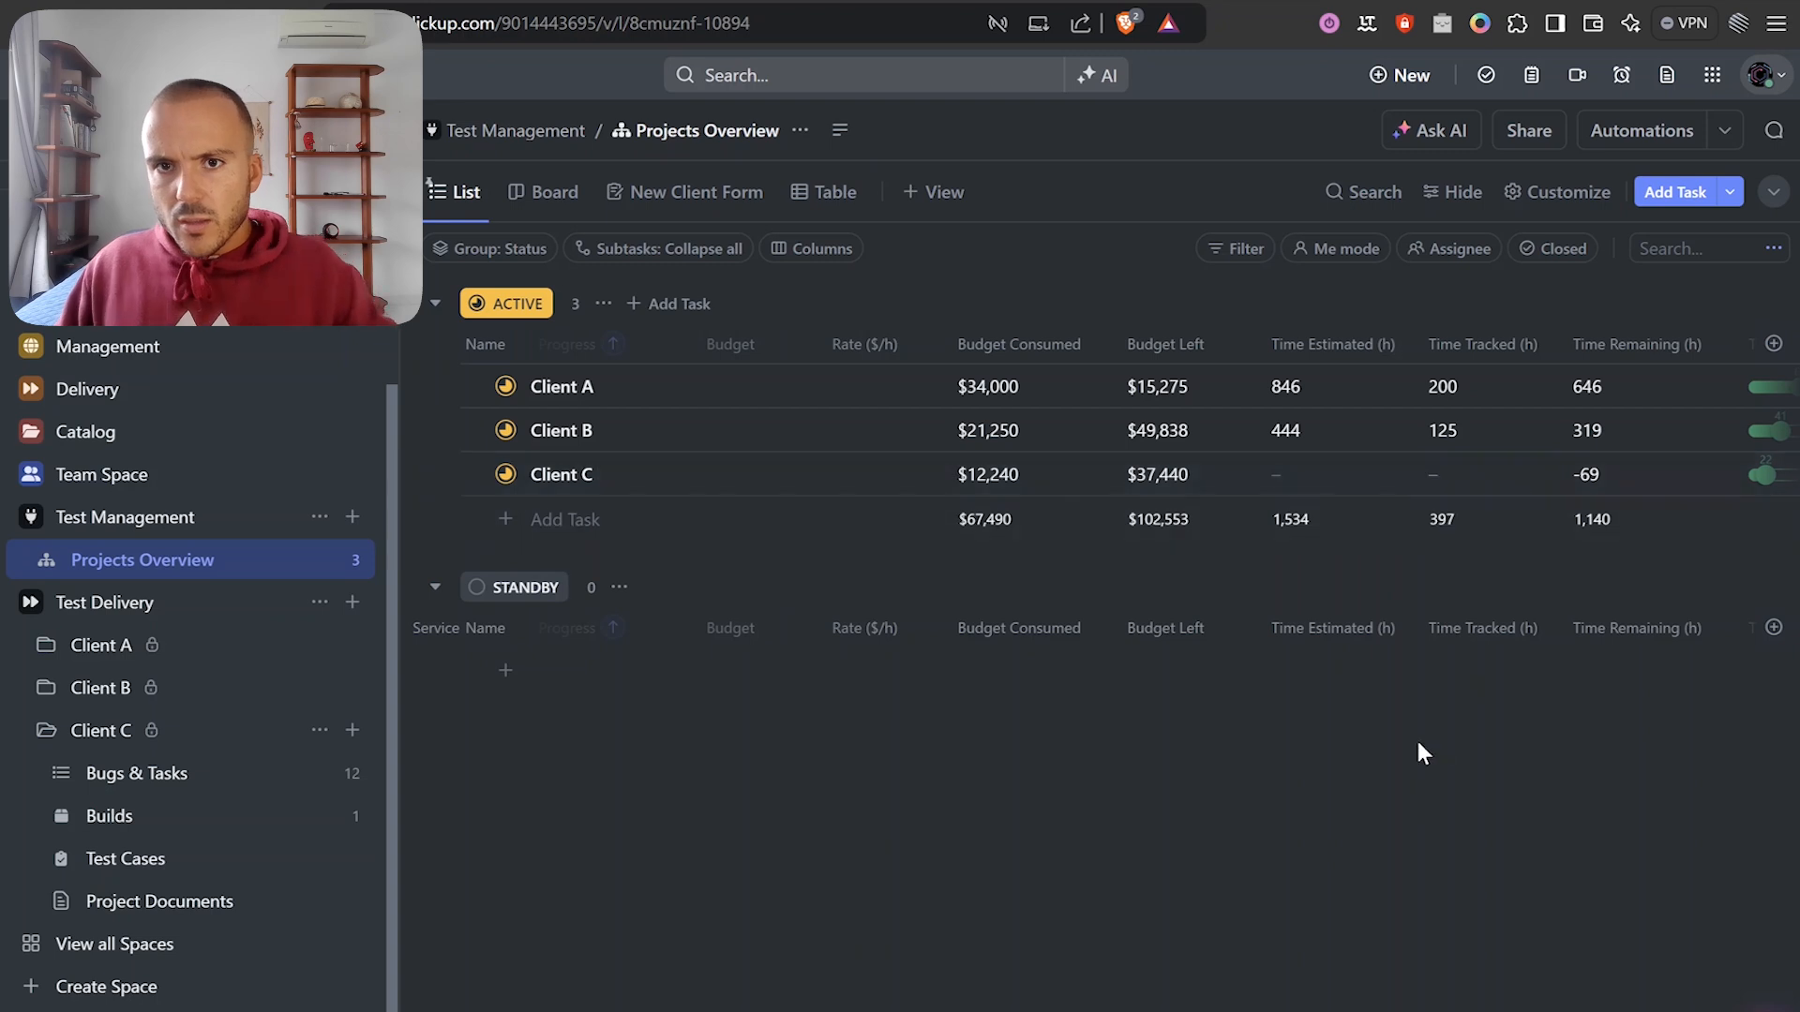
pyautogui.hscroll(-5, 1290, 487)
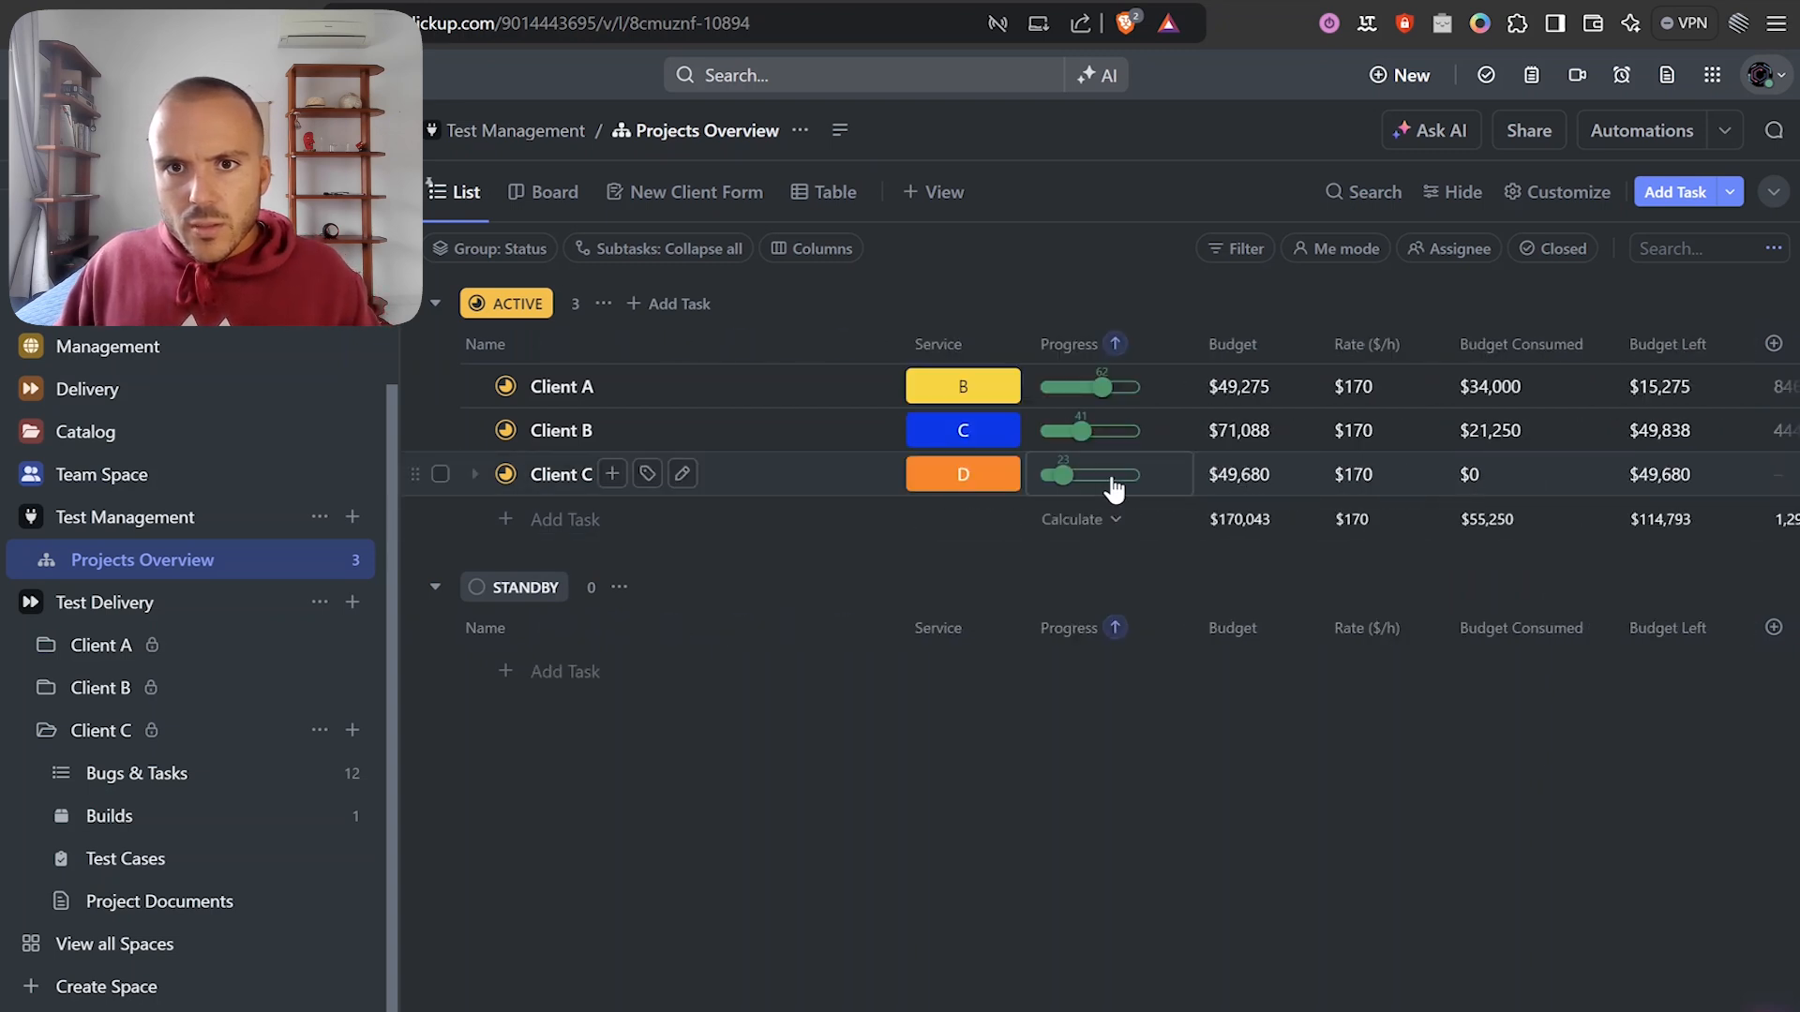
pyautogui.moveTo(1065, 480); pyautogui.dragTo(1040, 476)
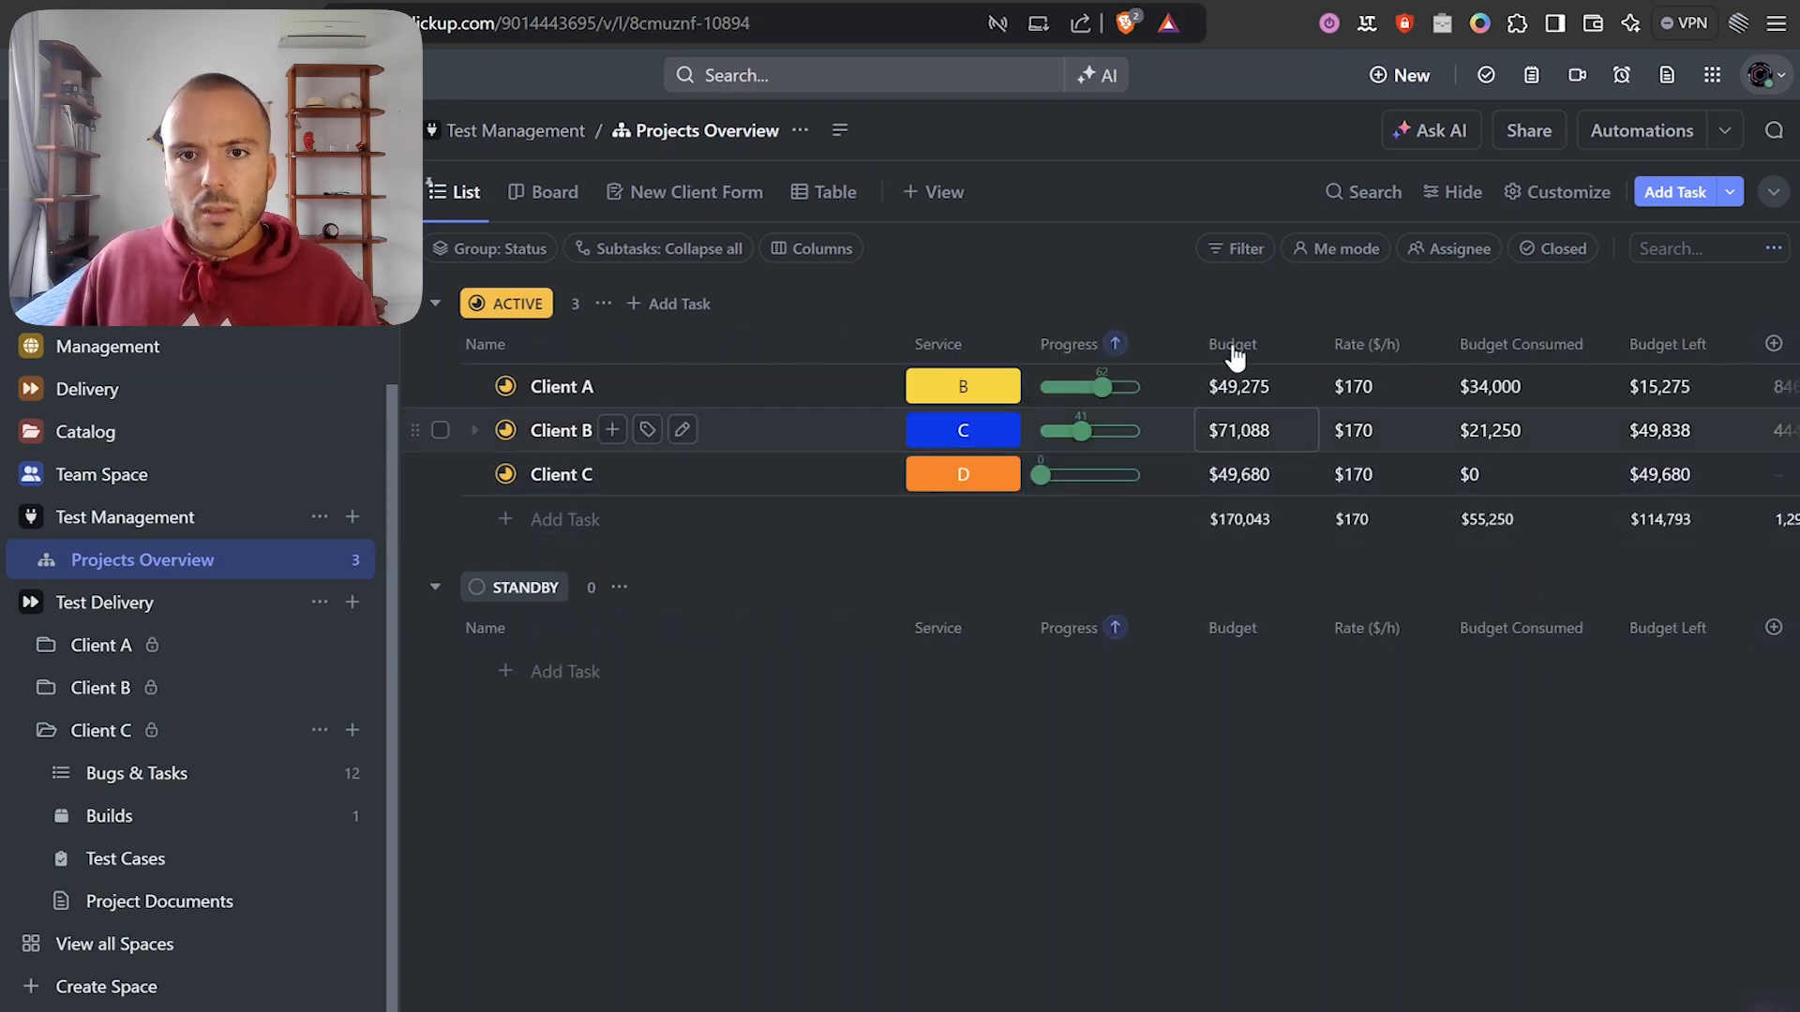
pyautogui.click(1106, 1)
pyautogui.moveTo(914, 692); pyautogui.dragTo(865, 682)
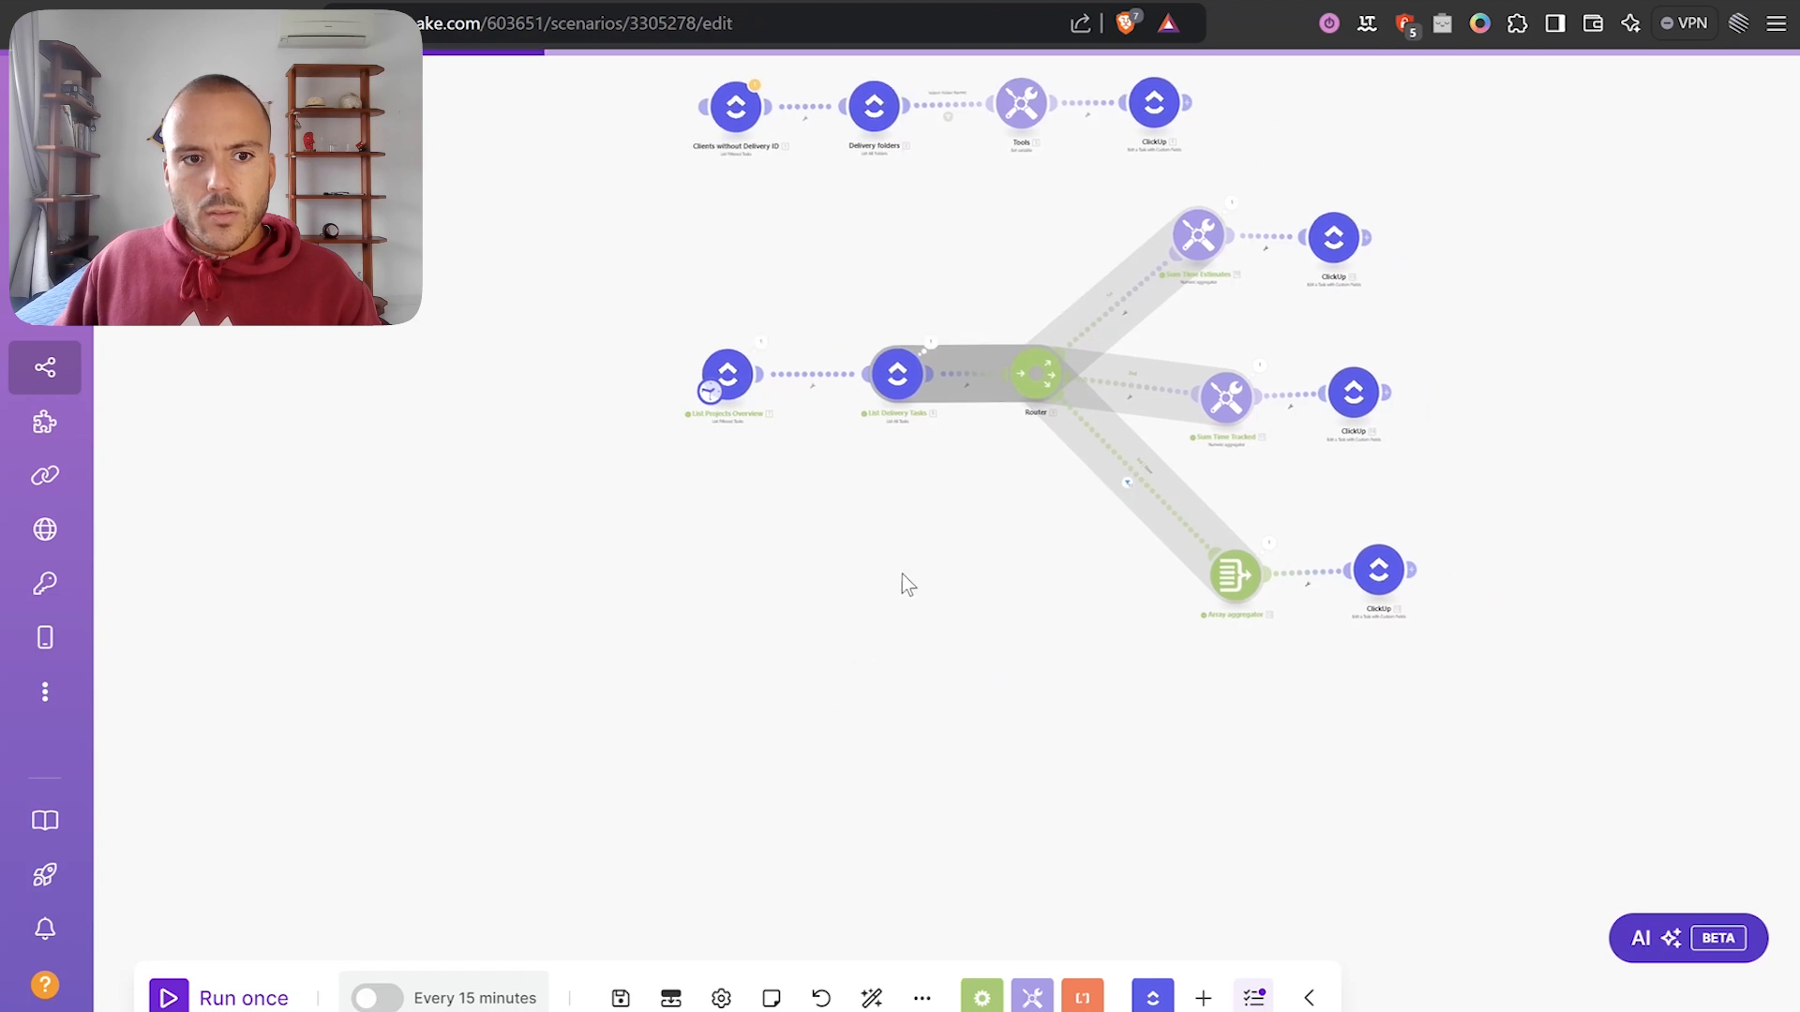
# Run the Make scenario once, then go back to the ClickUp Projects Overview.
pyautogui.click(188, 998)
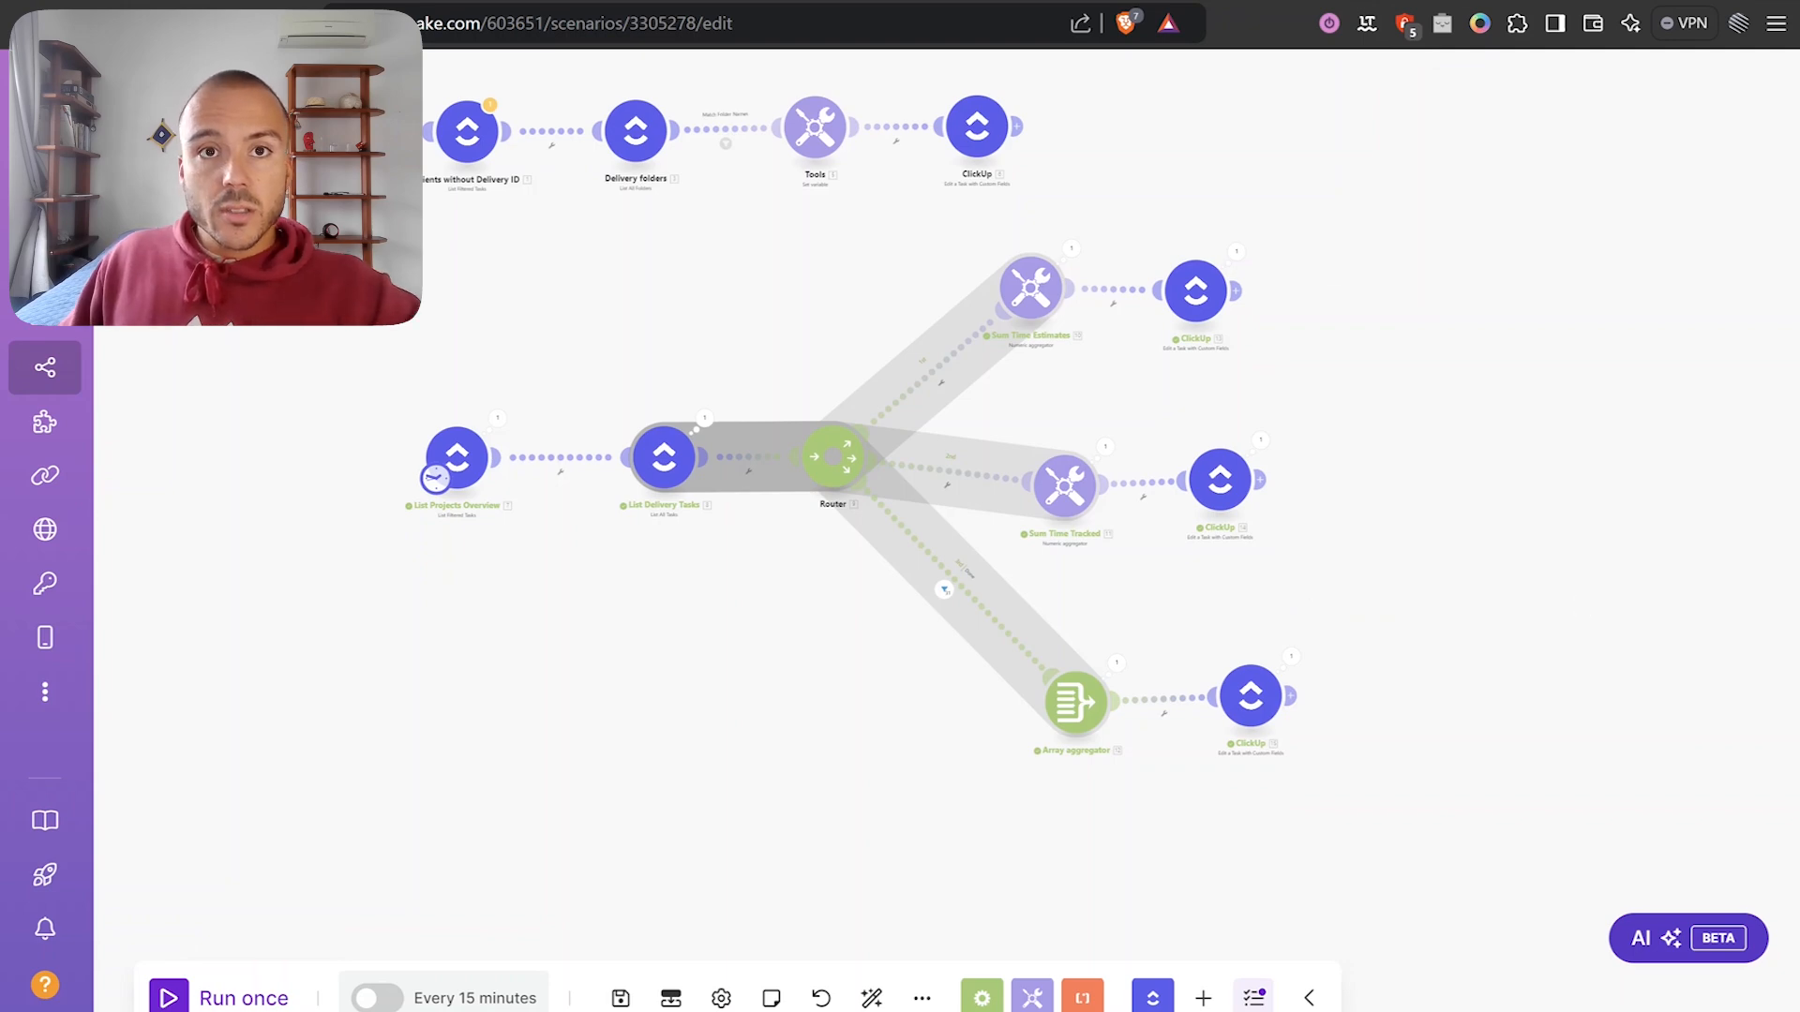
pyautogui.hotkey('ctrl', 'Tab')
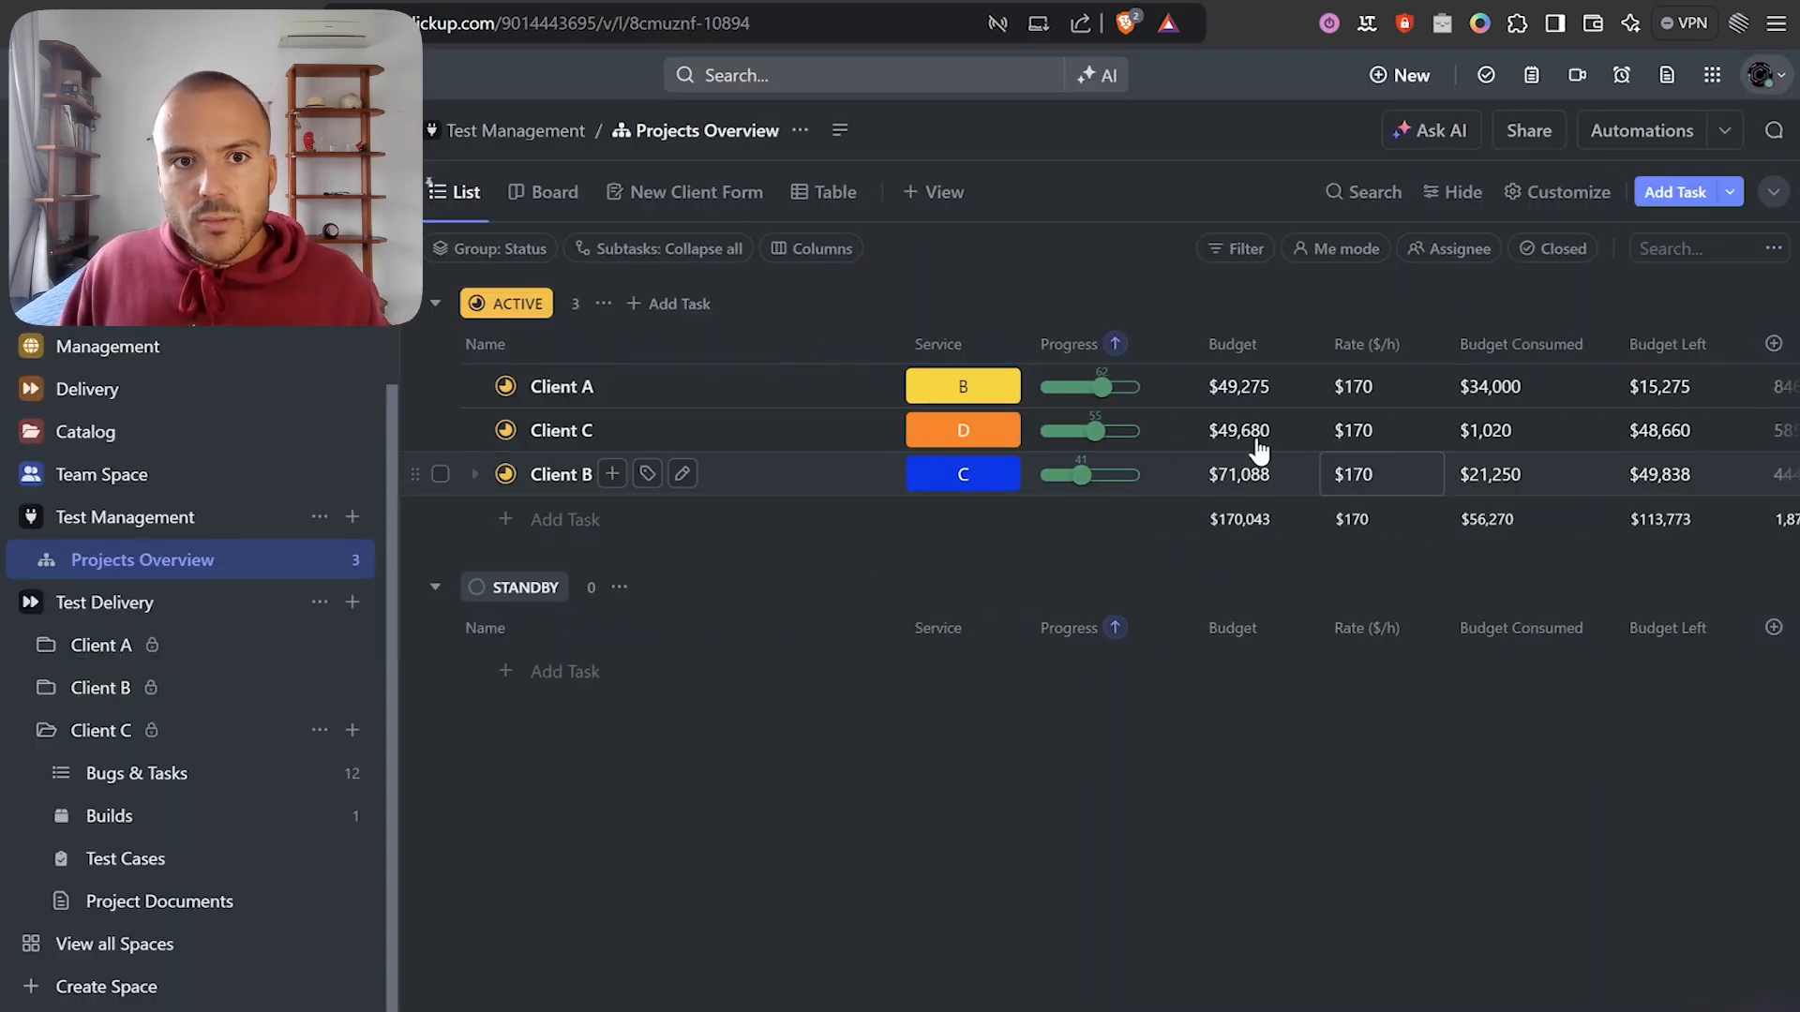
# Scroll Projects Overview sideways to check Client C: progress 55, 585 hours estimated, 6 tracked.
pyautogui.hscroll(3, 1257, 434)
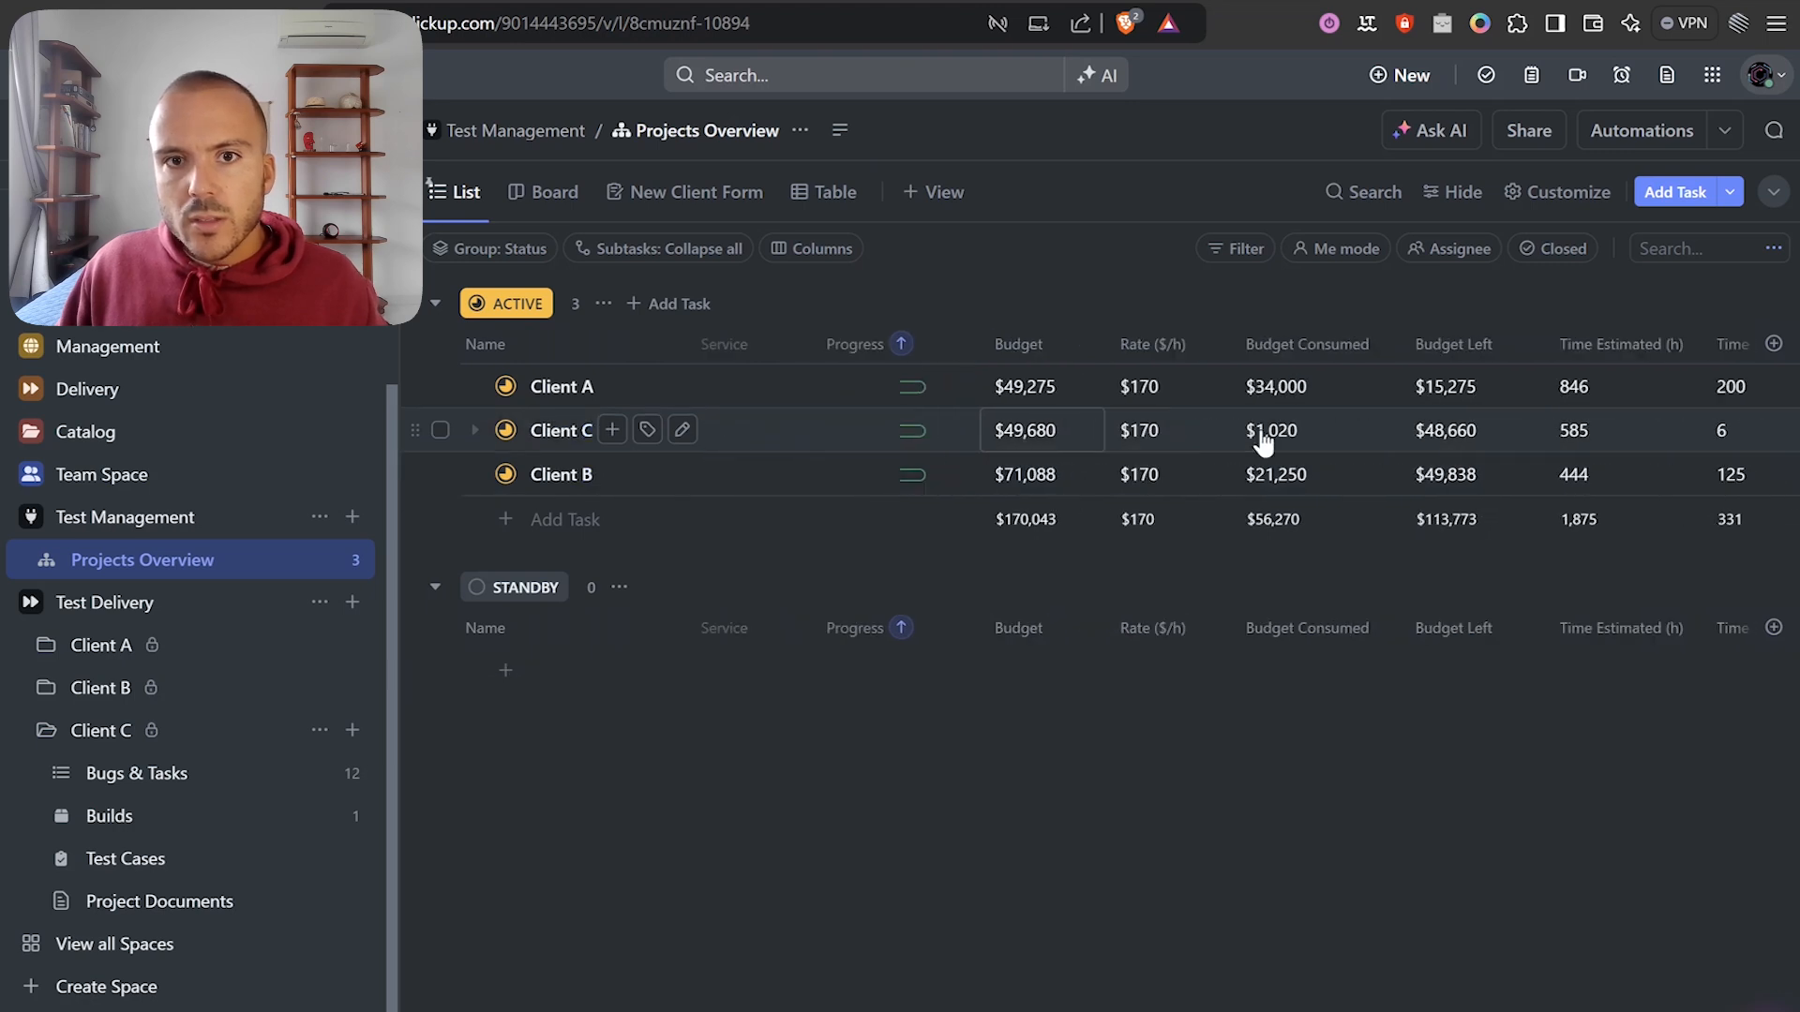
pyautogui.hscroll(3, 1354, 444)
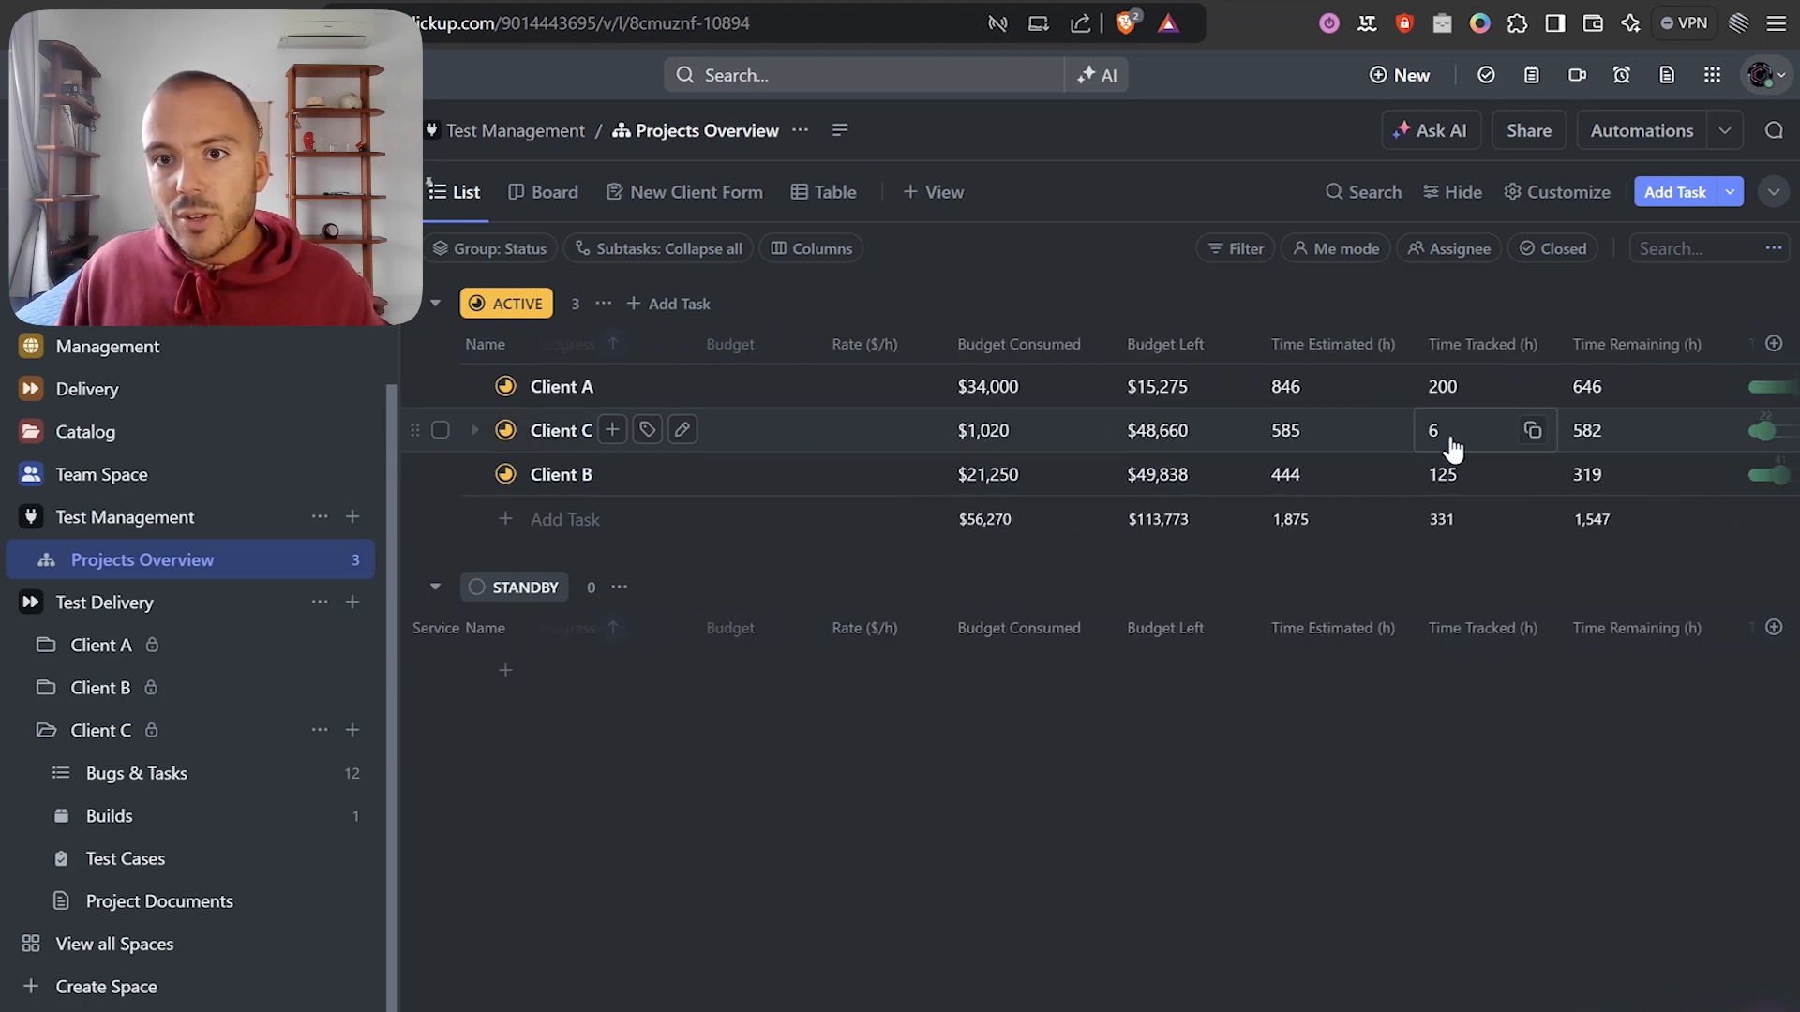
pyautogui.hscroll(-5, 1447, 441)
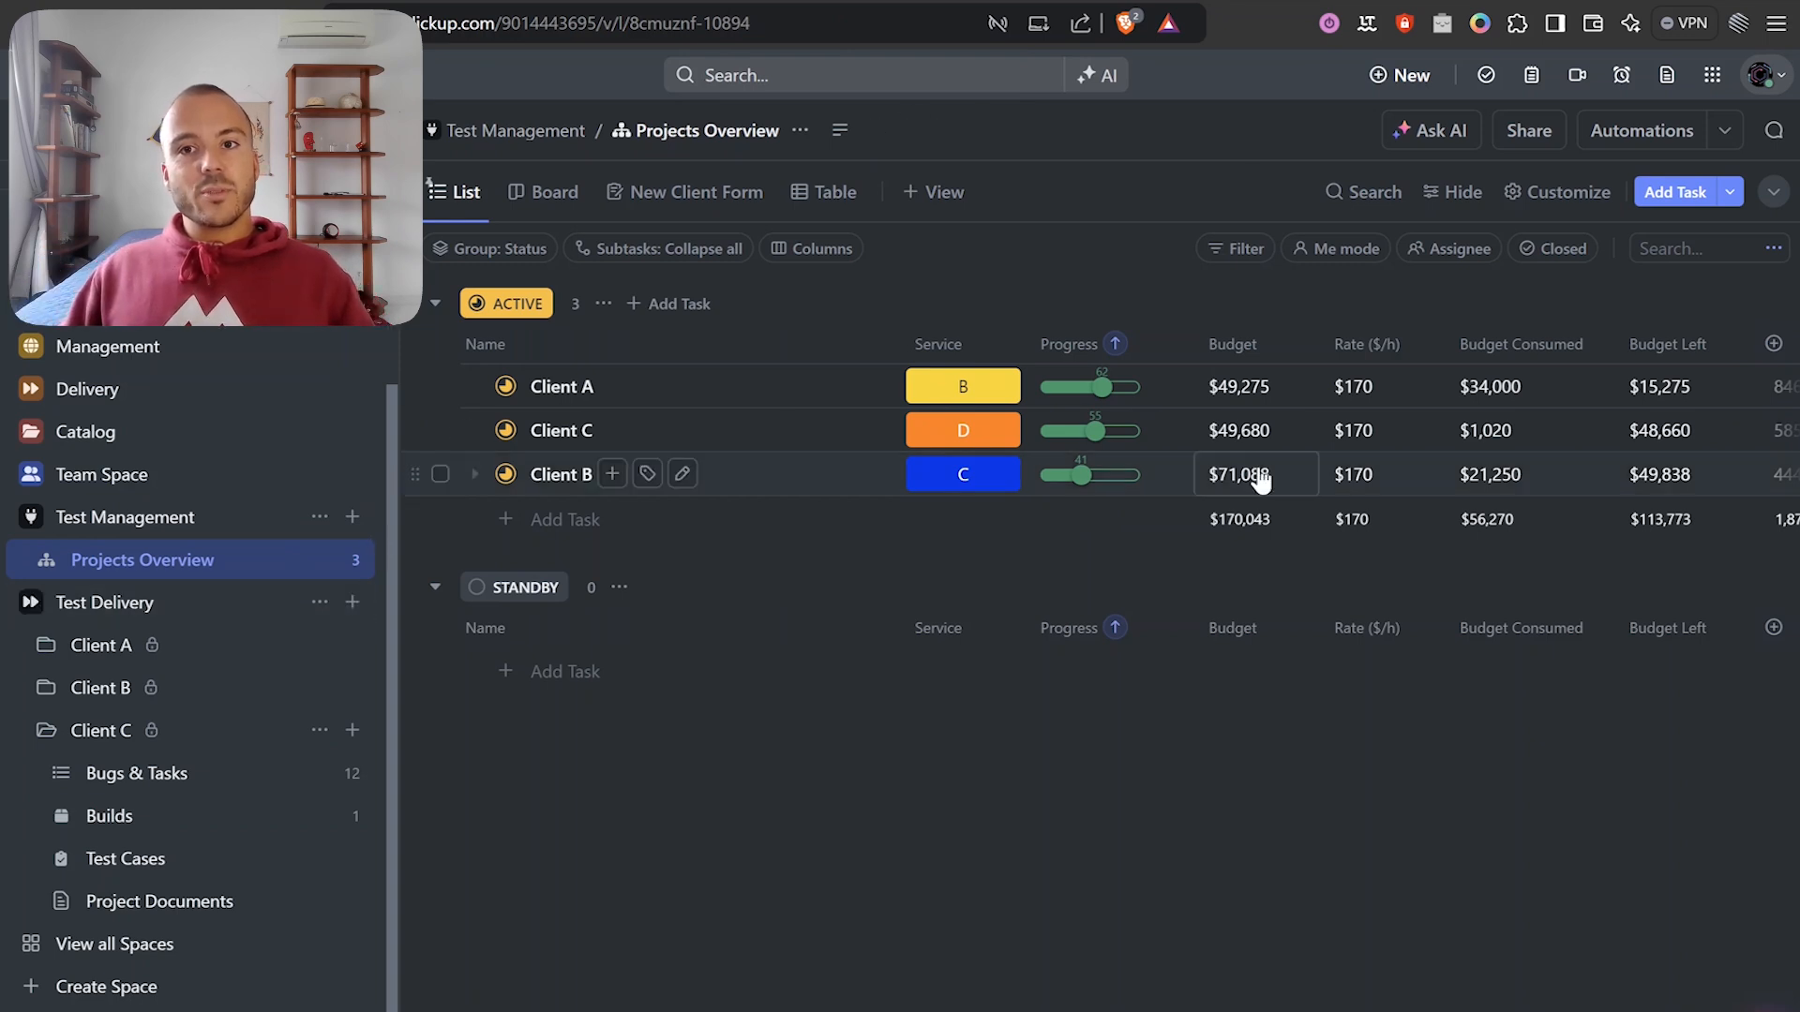
pyautogui.hscroll(8, 1339, 476)
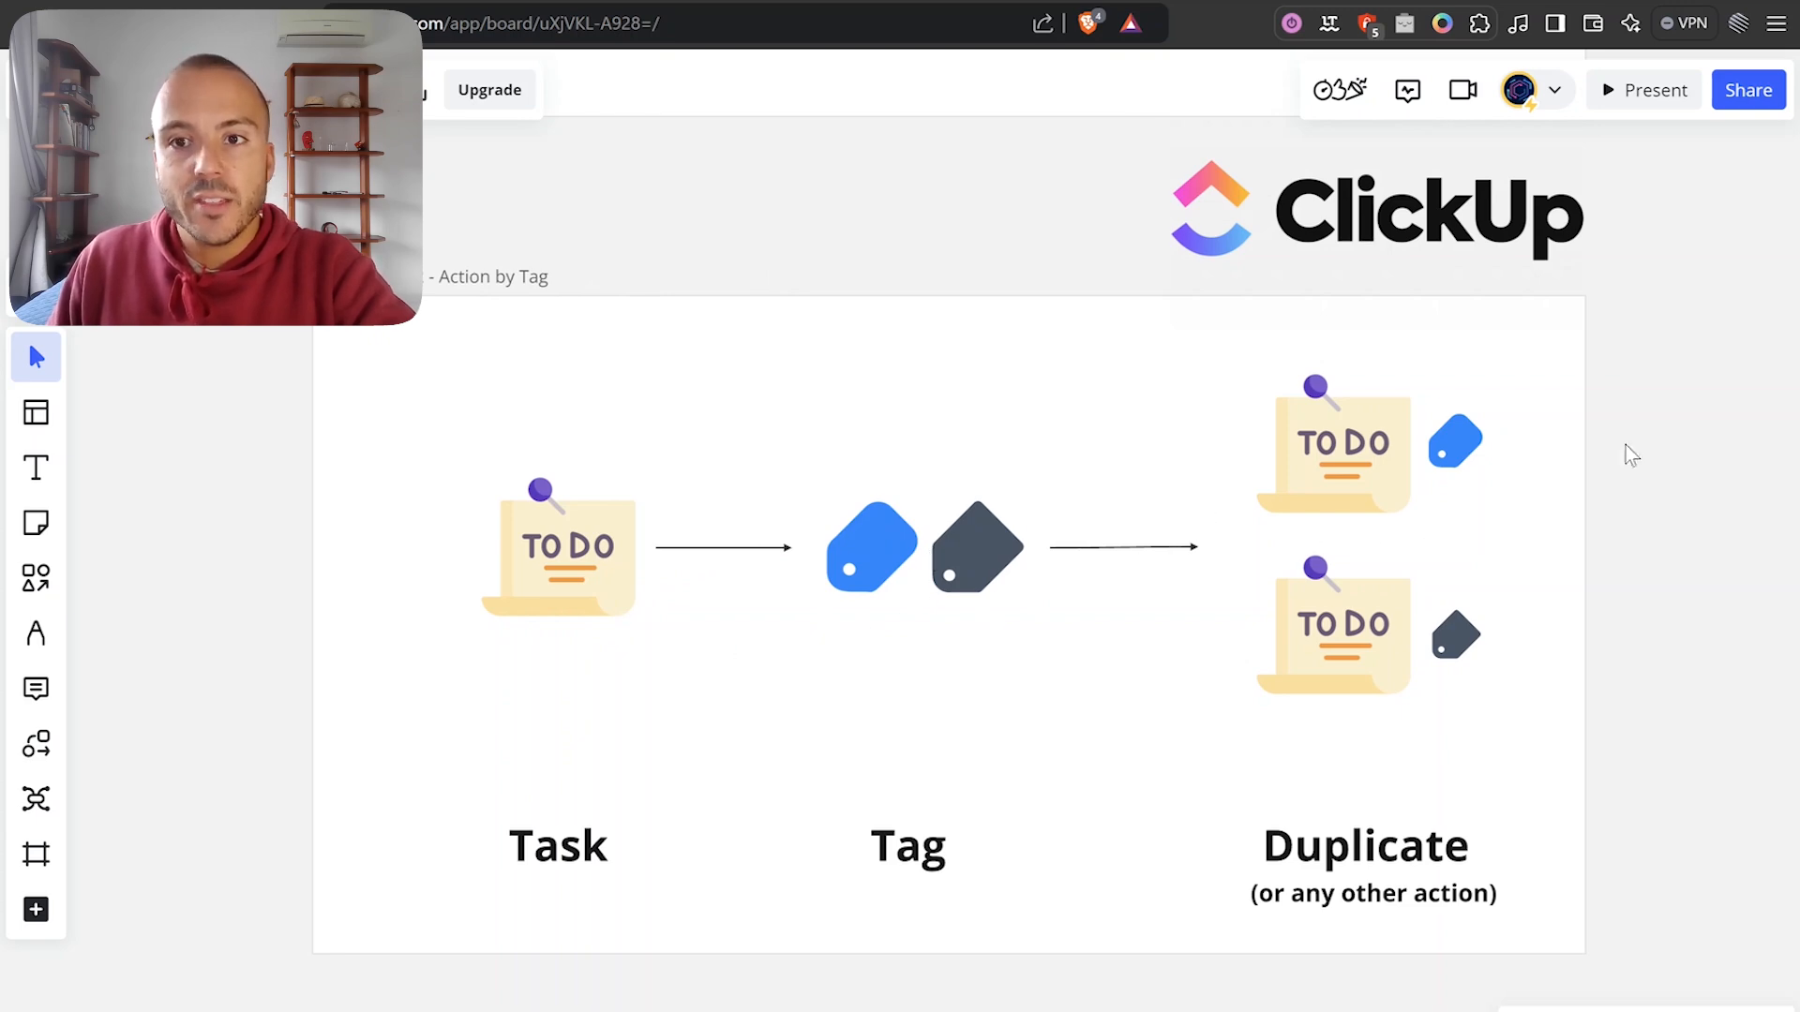
# Pan the Task–Tag–Duplicate whiteboard diagram, then go to Client B's Bugs & Tasks list.
pyautogui.scroll(1, 1632, 436)
pyautogui.moveTo(1646, 551); pyautogui.dragTo(1727, 470)
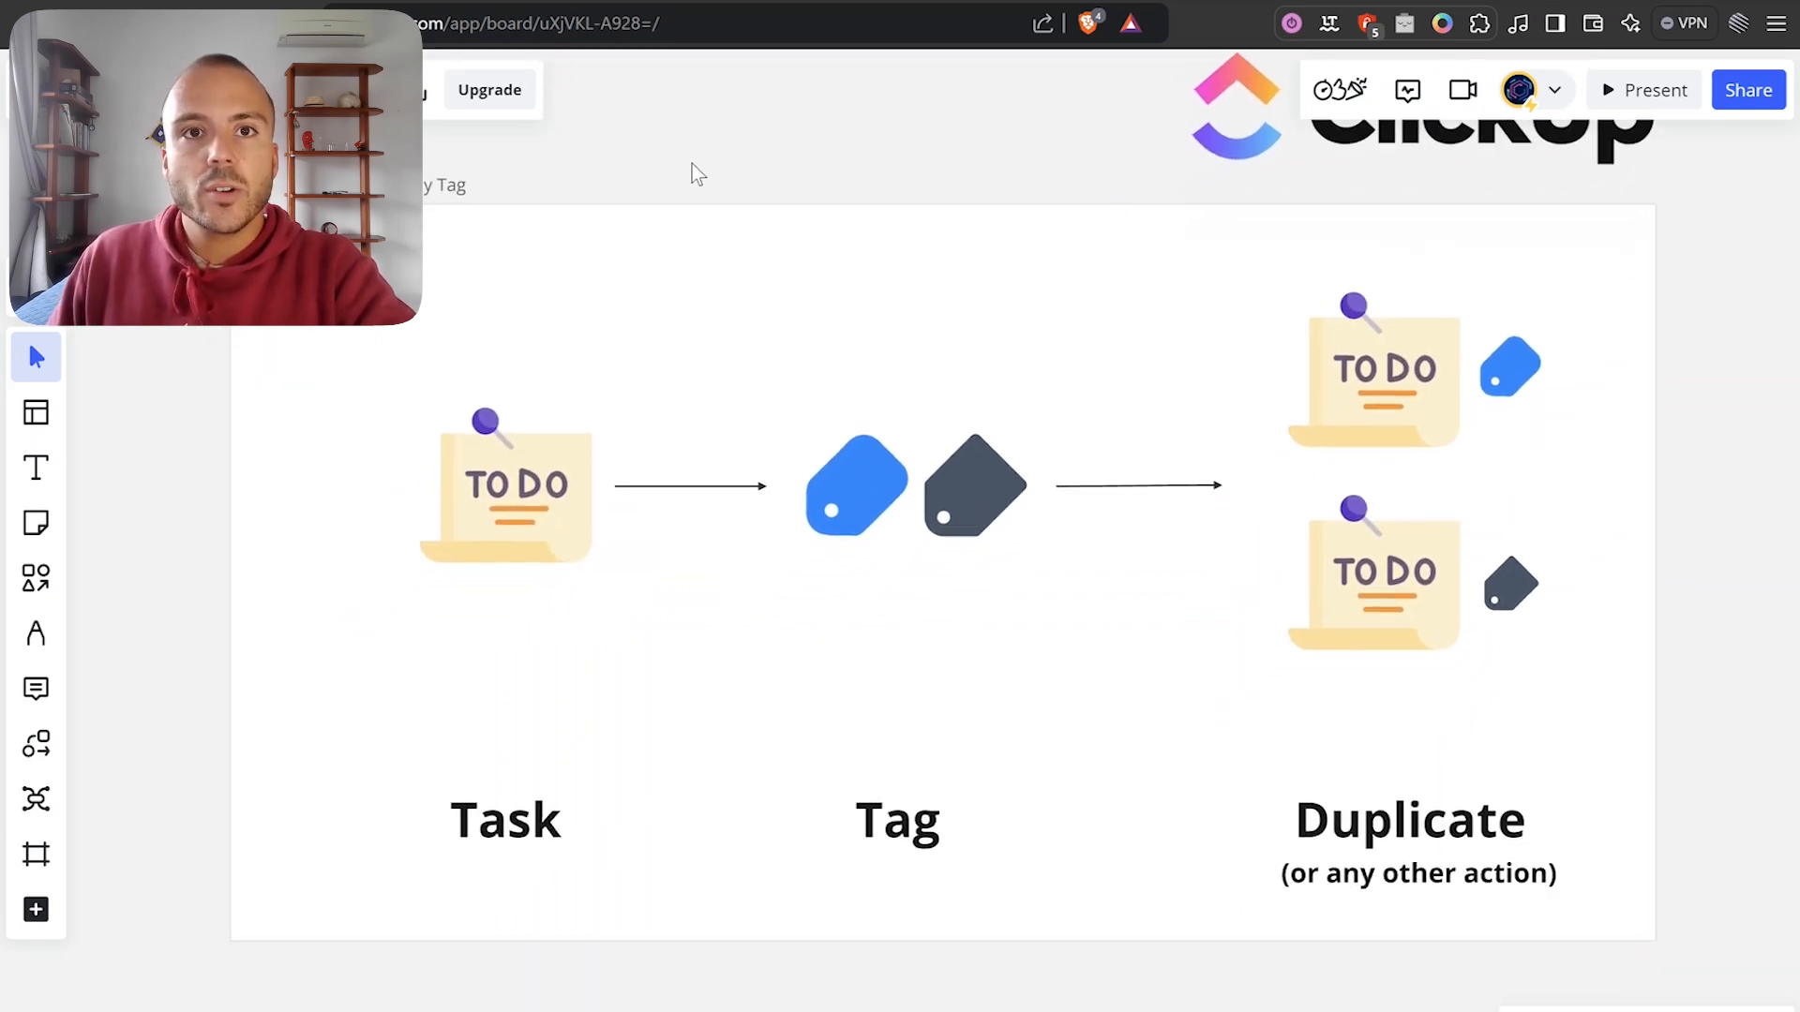
pyautogui.click(750, 2)
pyautogui.scroll(-3, 695, 583)
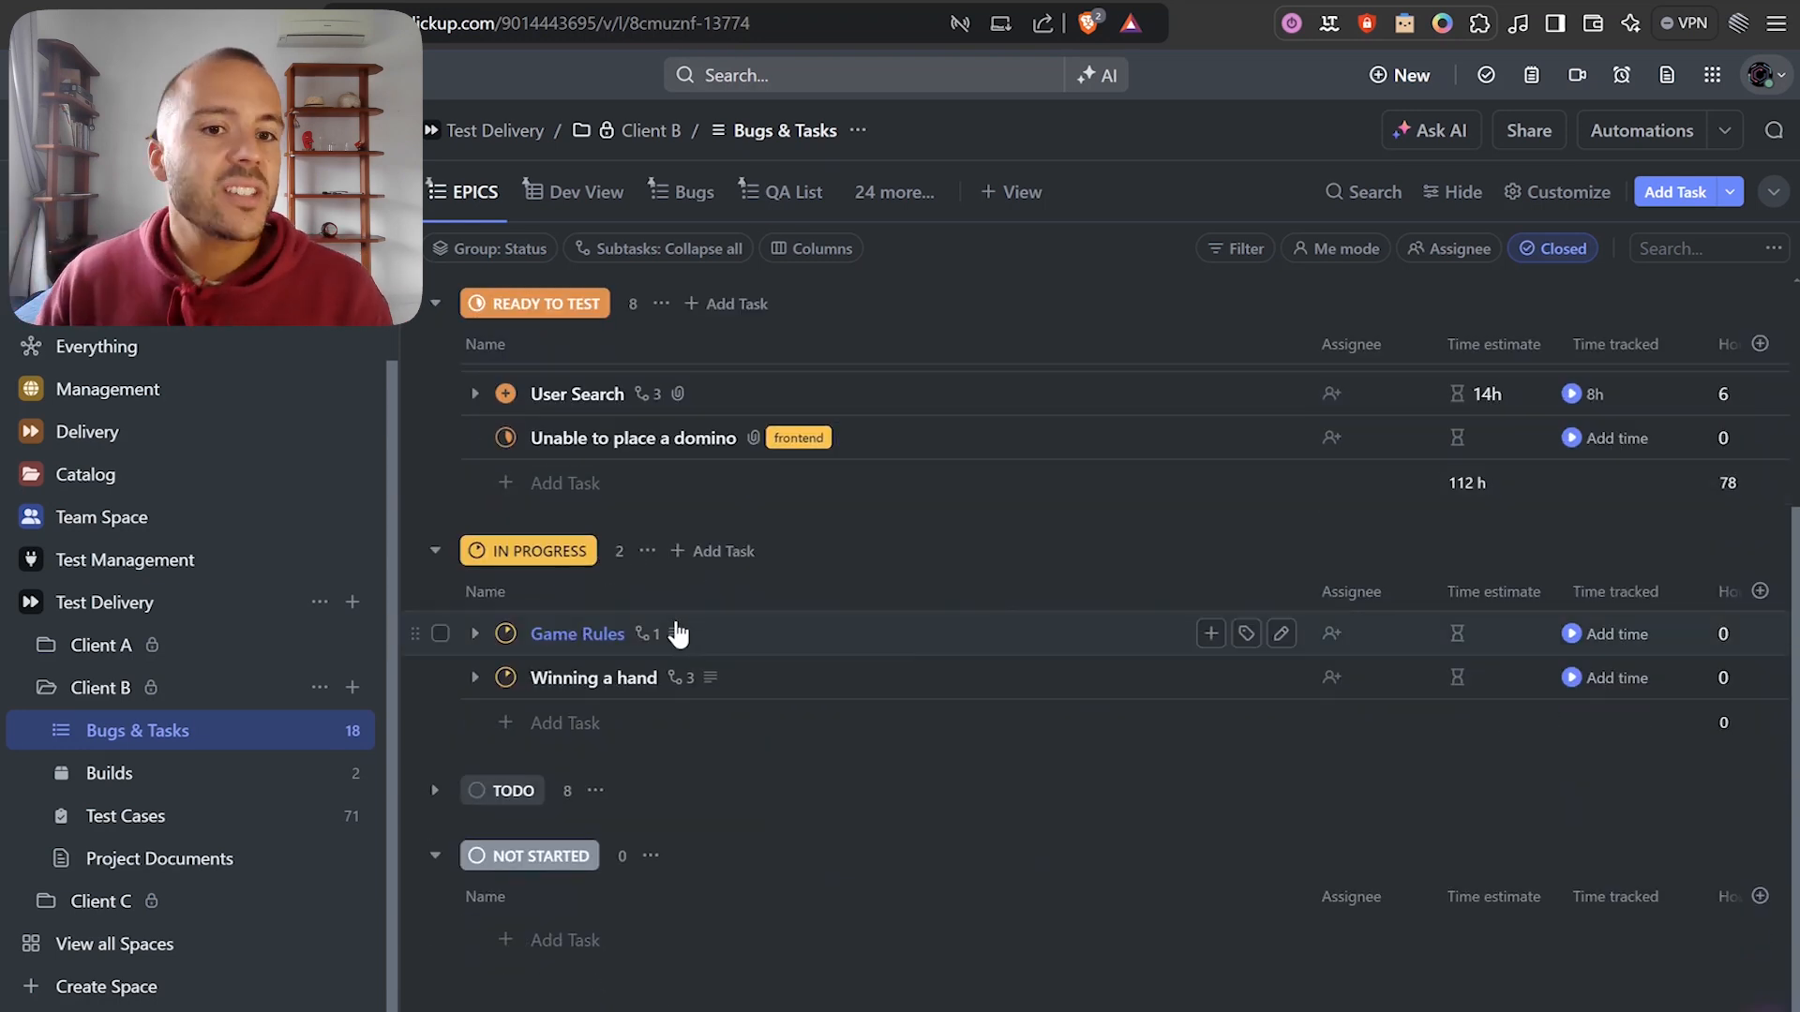
# Create a Test task under Not Started, tag it backend, and save it.
pyautogui.scroll(3, 619, 761)
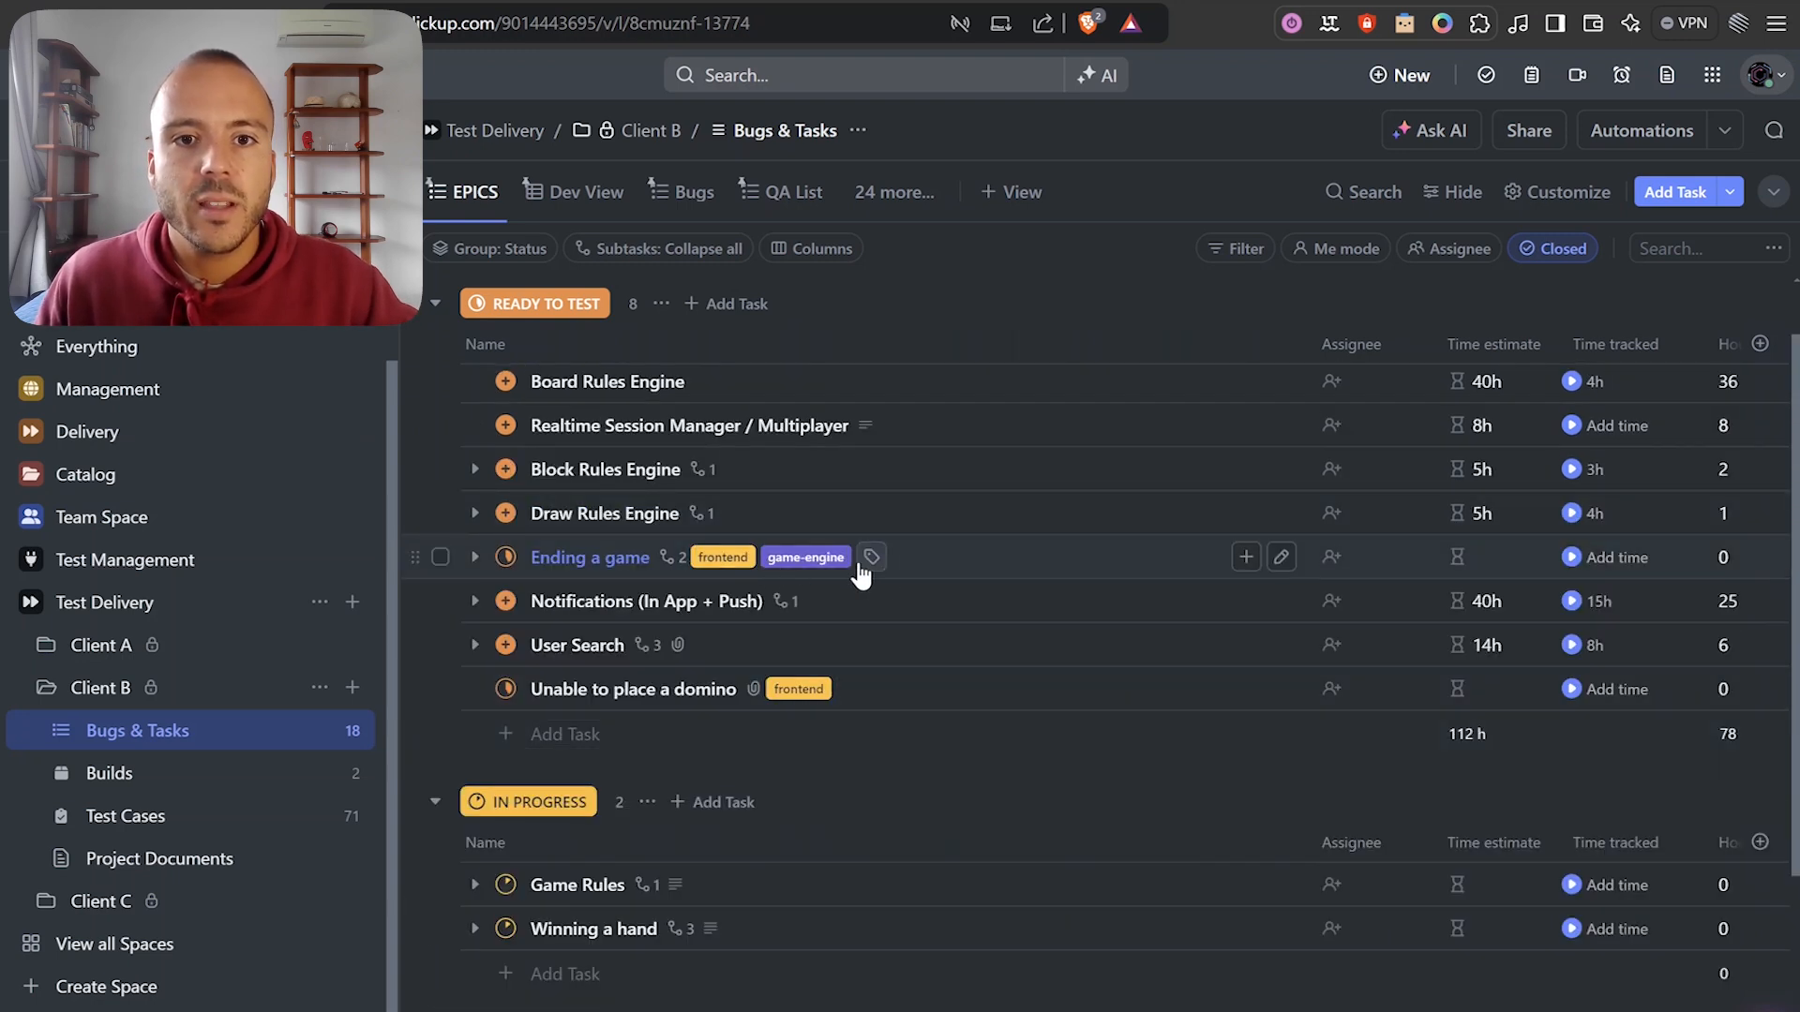
pyautogui.click(871, 559)
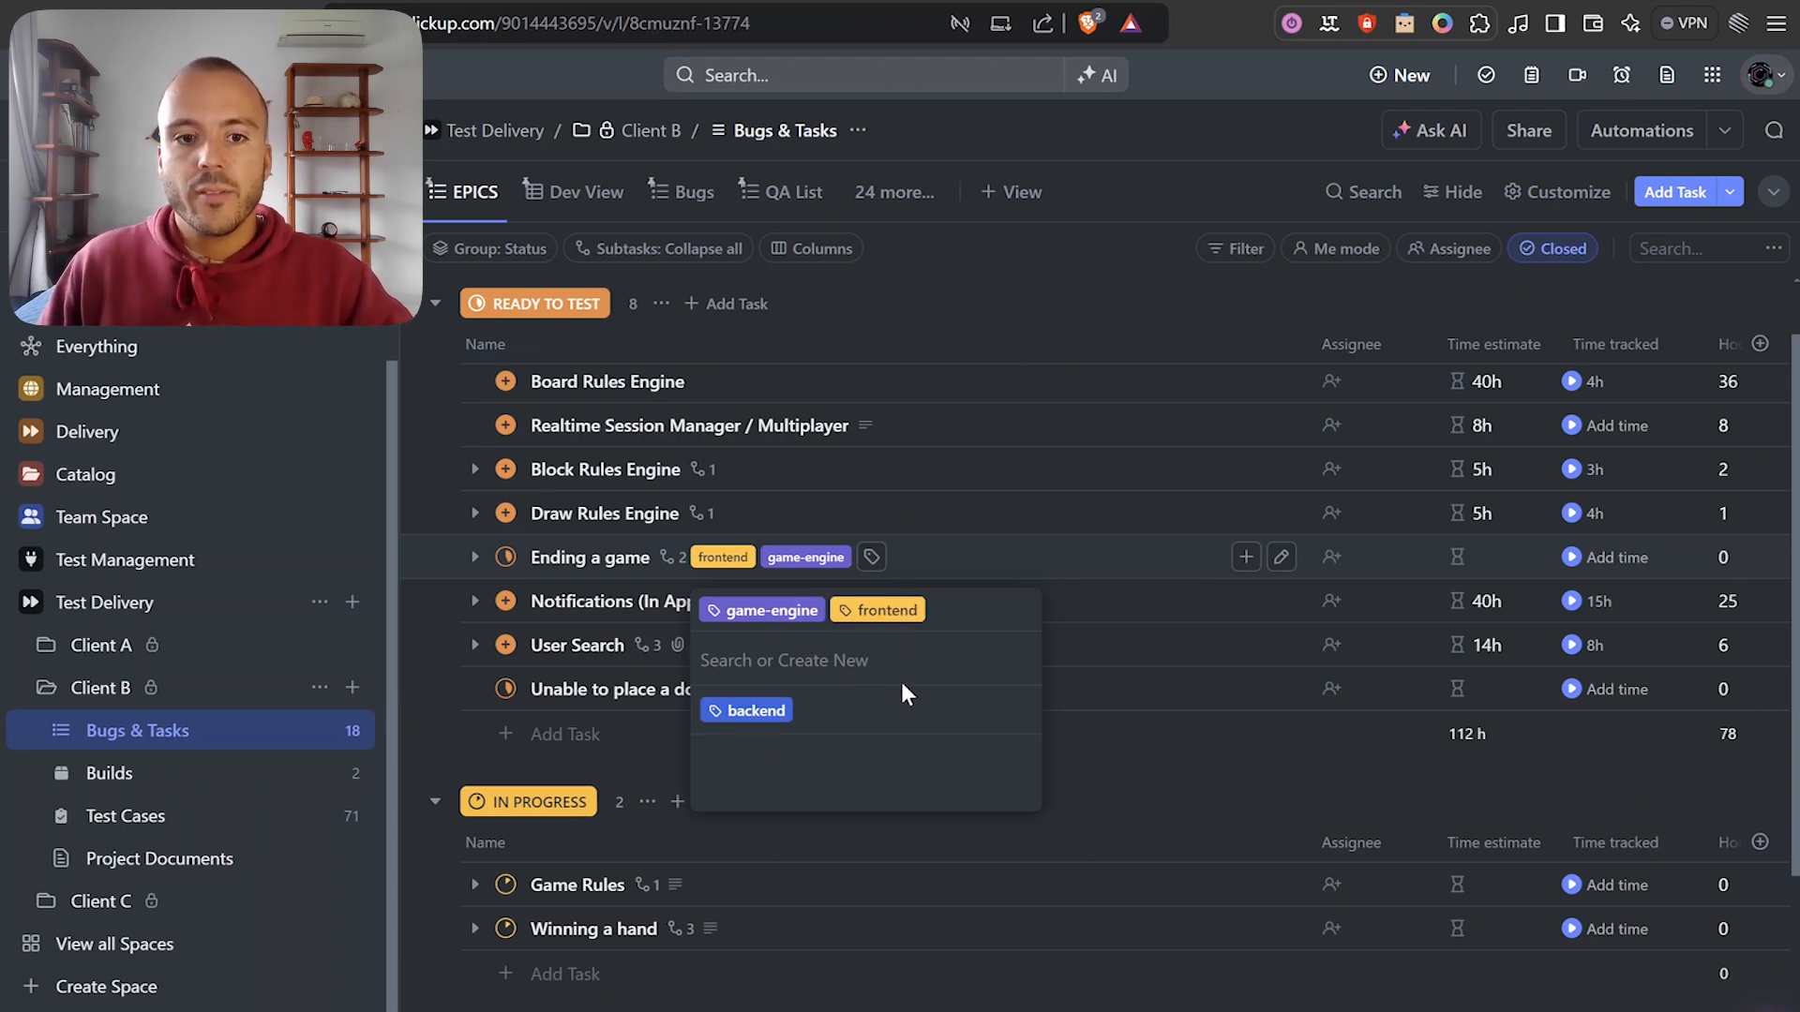
pyautogui.scroll(-4, 1076, 875)
pyautogui.click(600, 937)
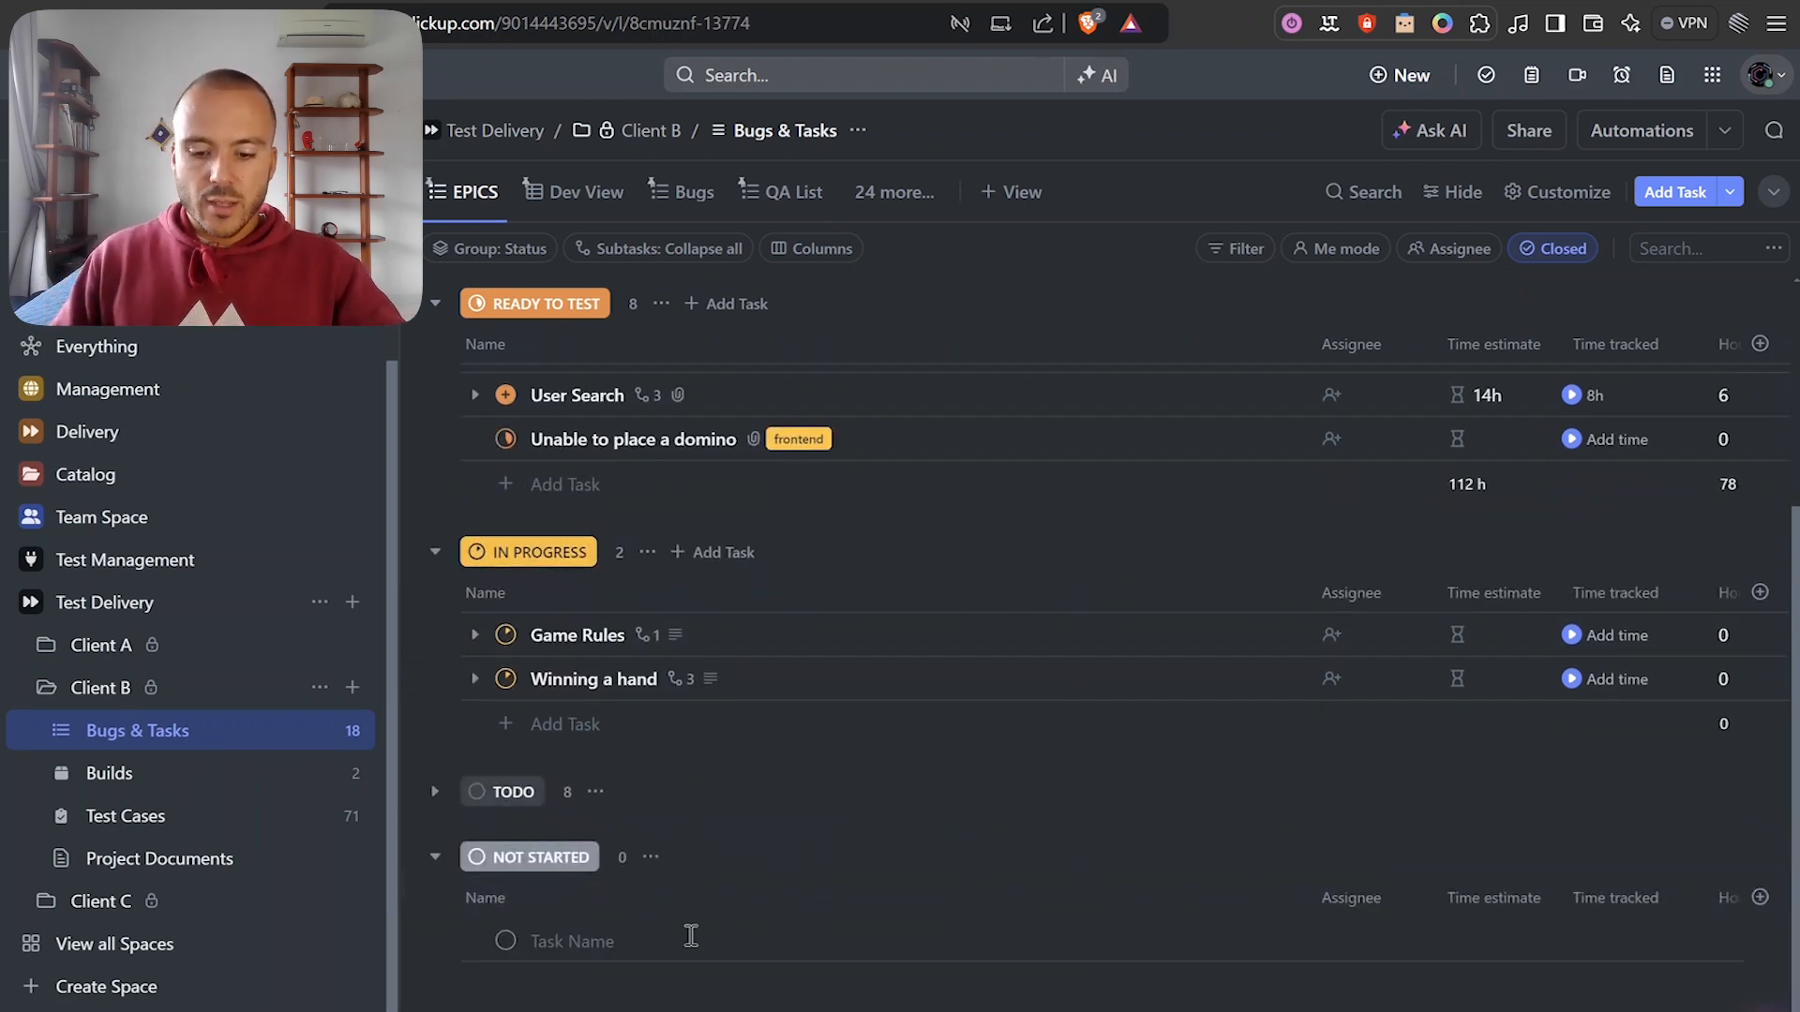
pyautogui.write('Test')
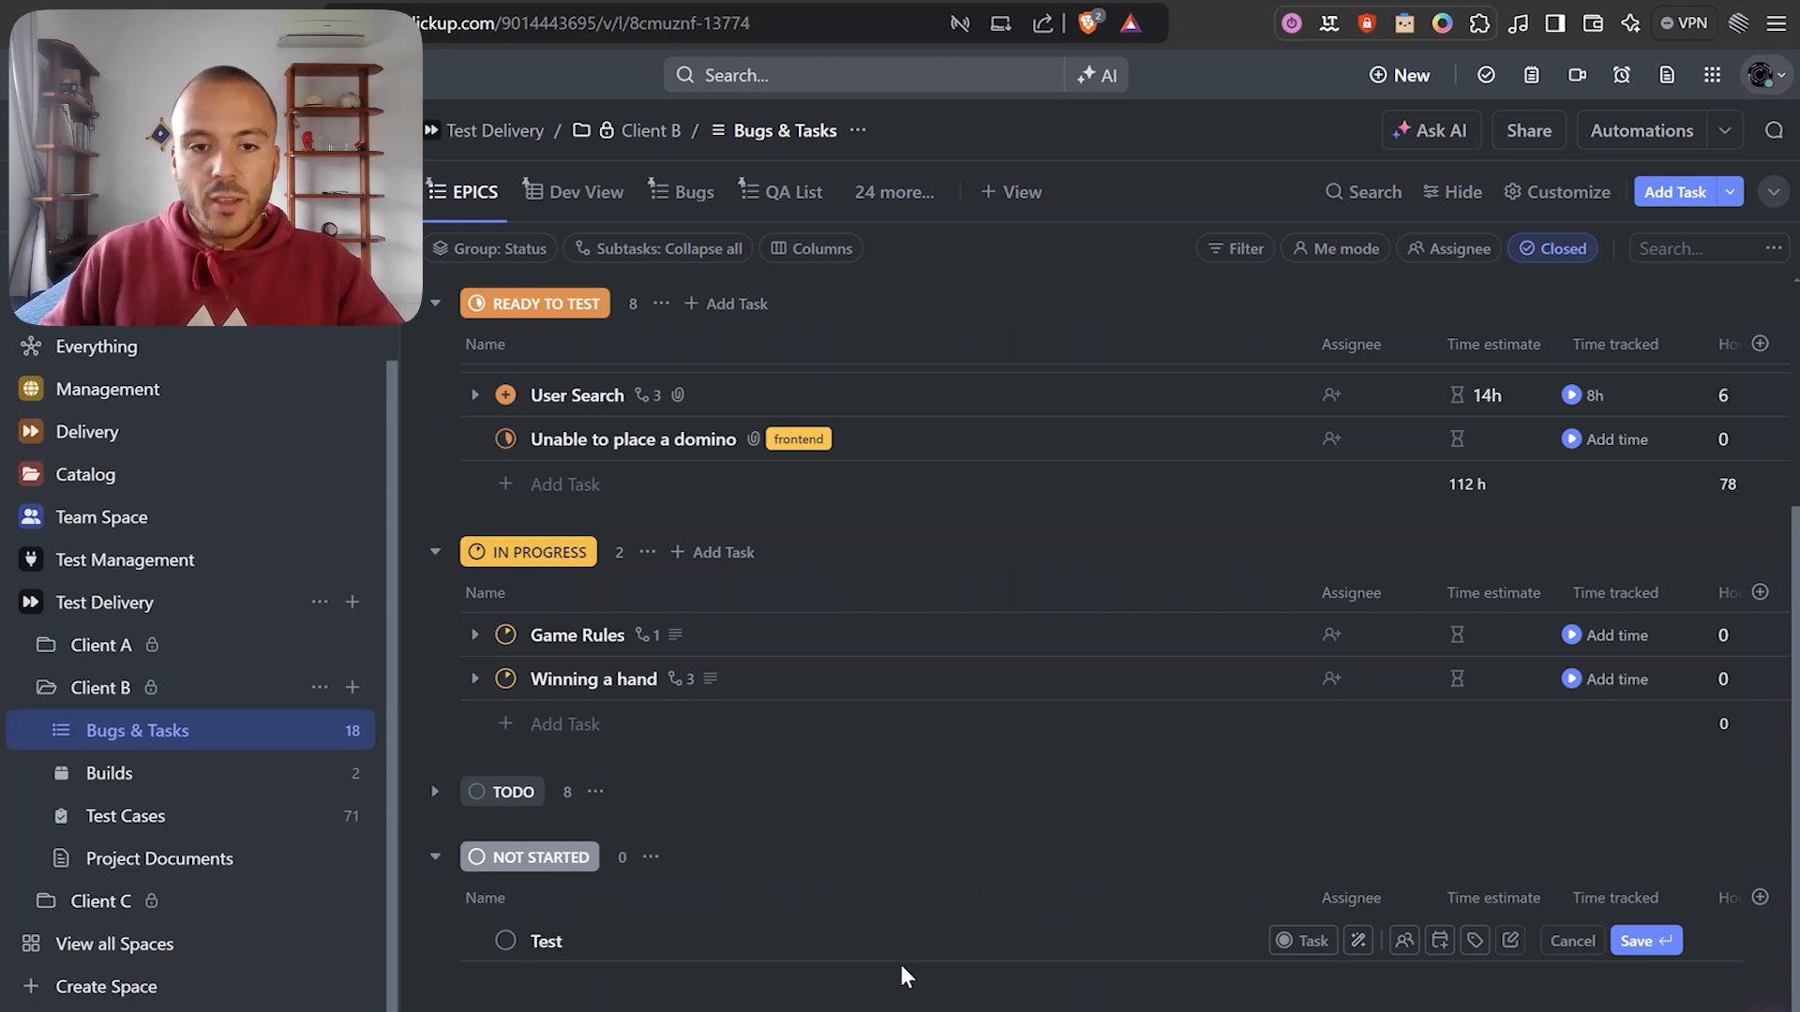
pyautogui.press('Return')
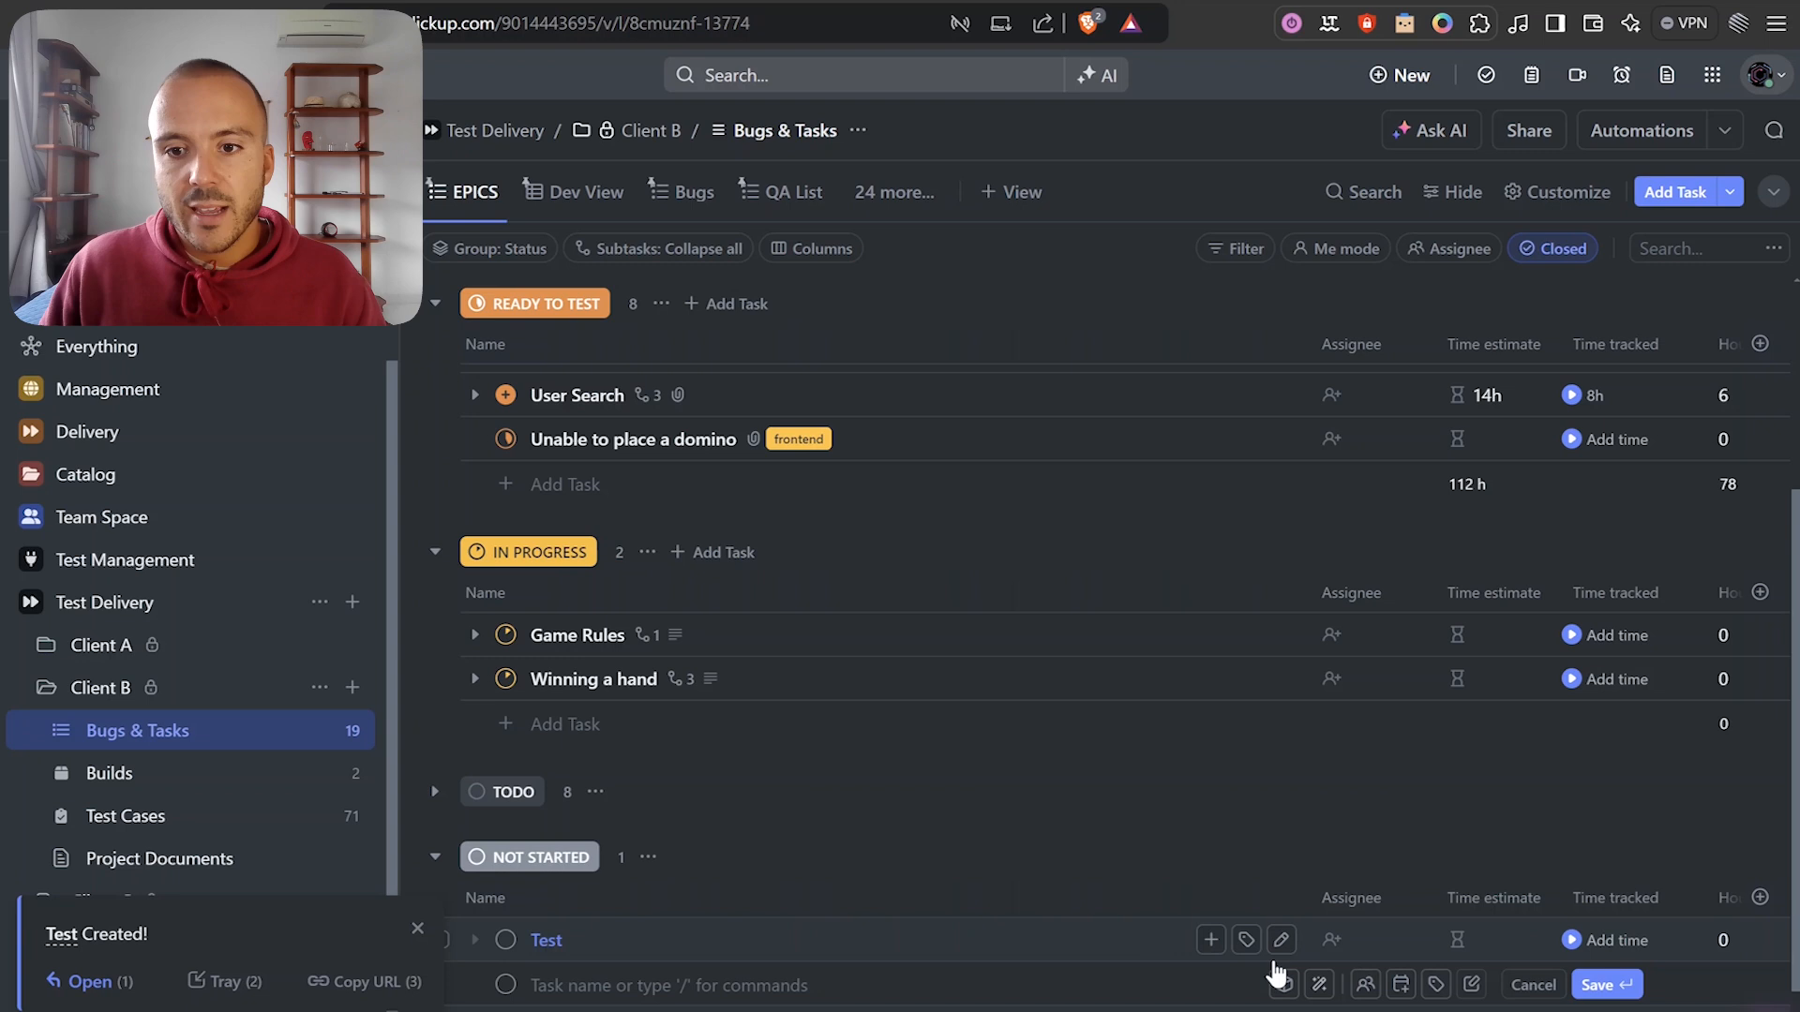
pyautogui.click(1247, 942)
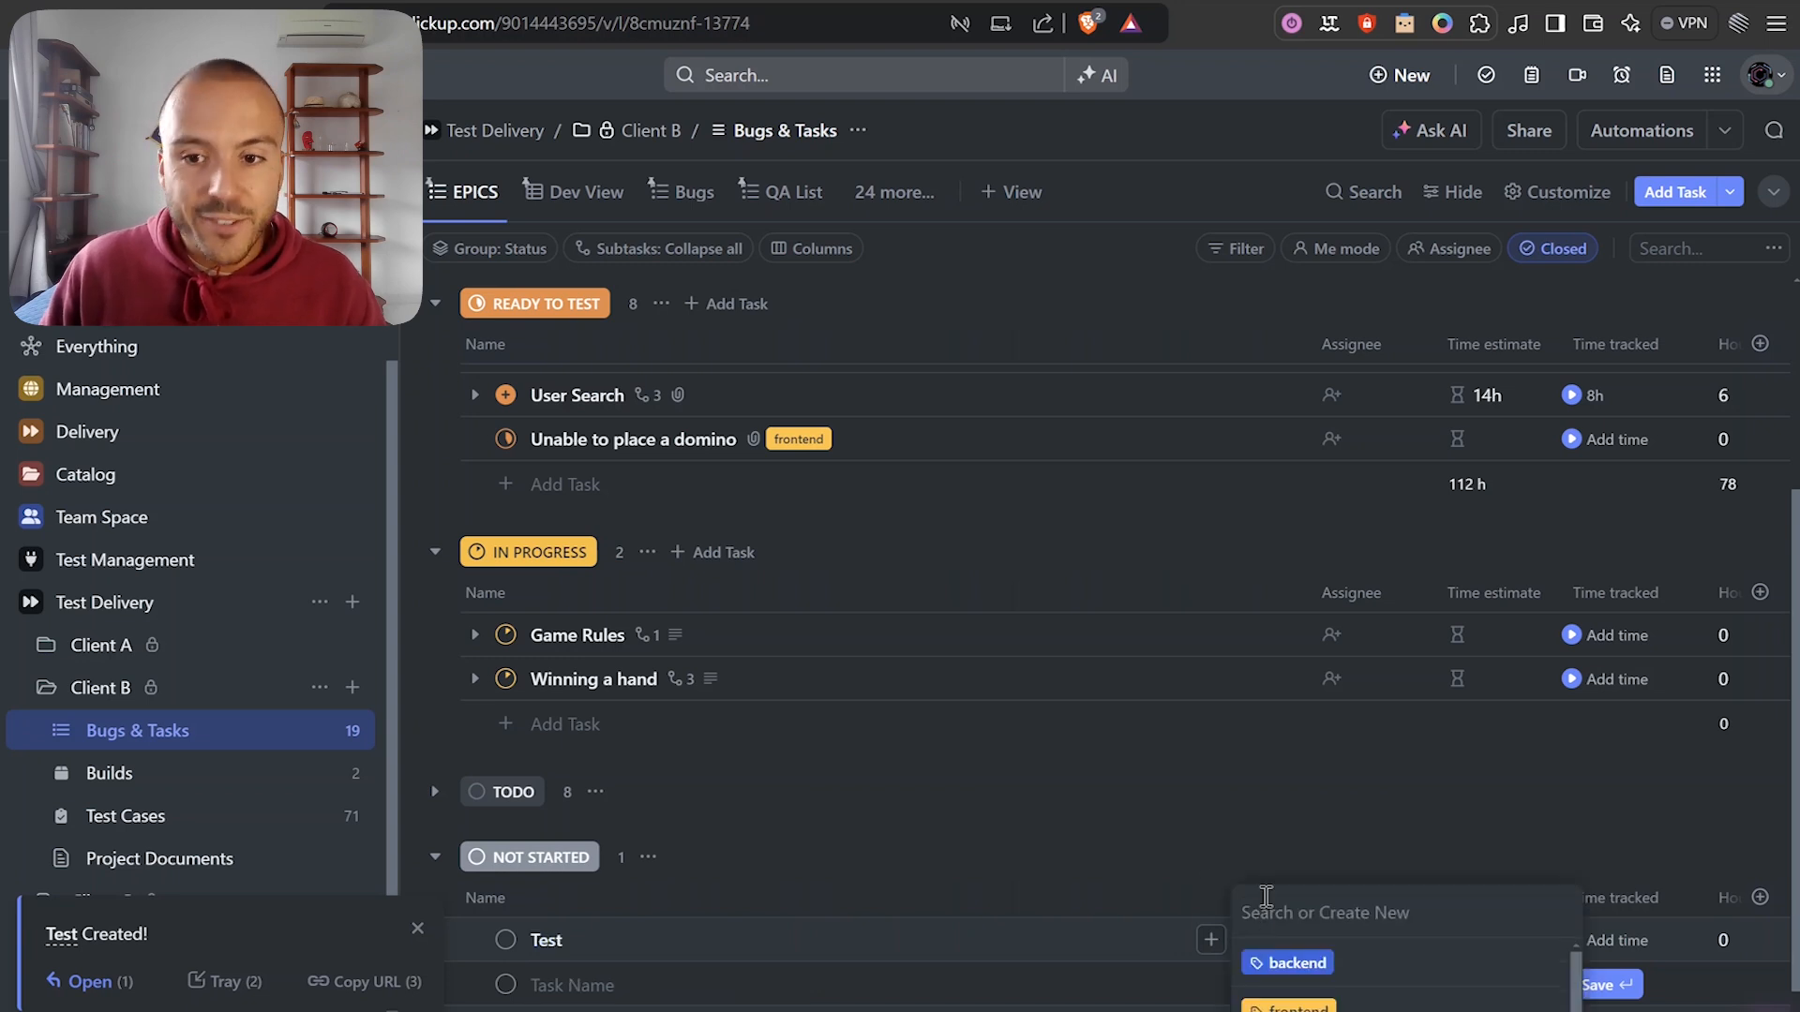
pyautogui.click(1316, 969)
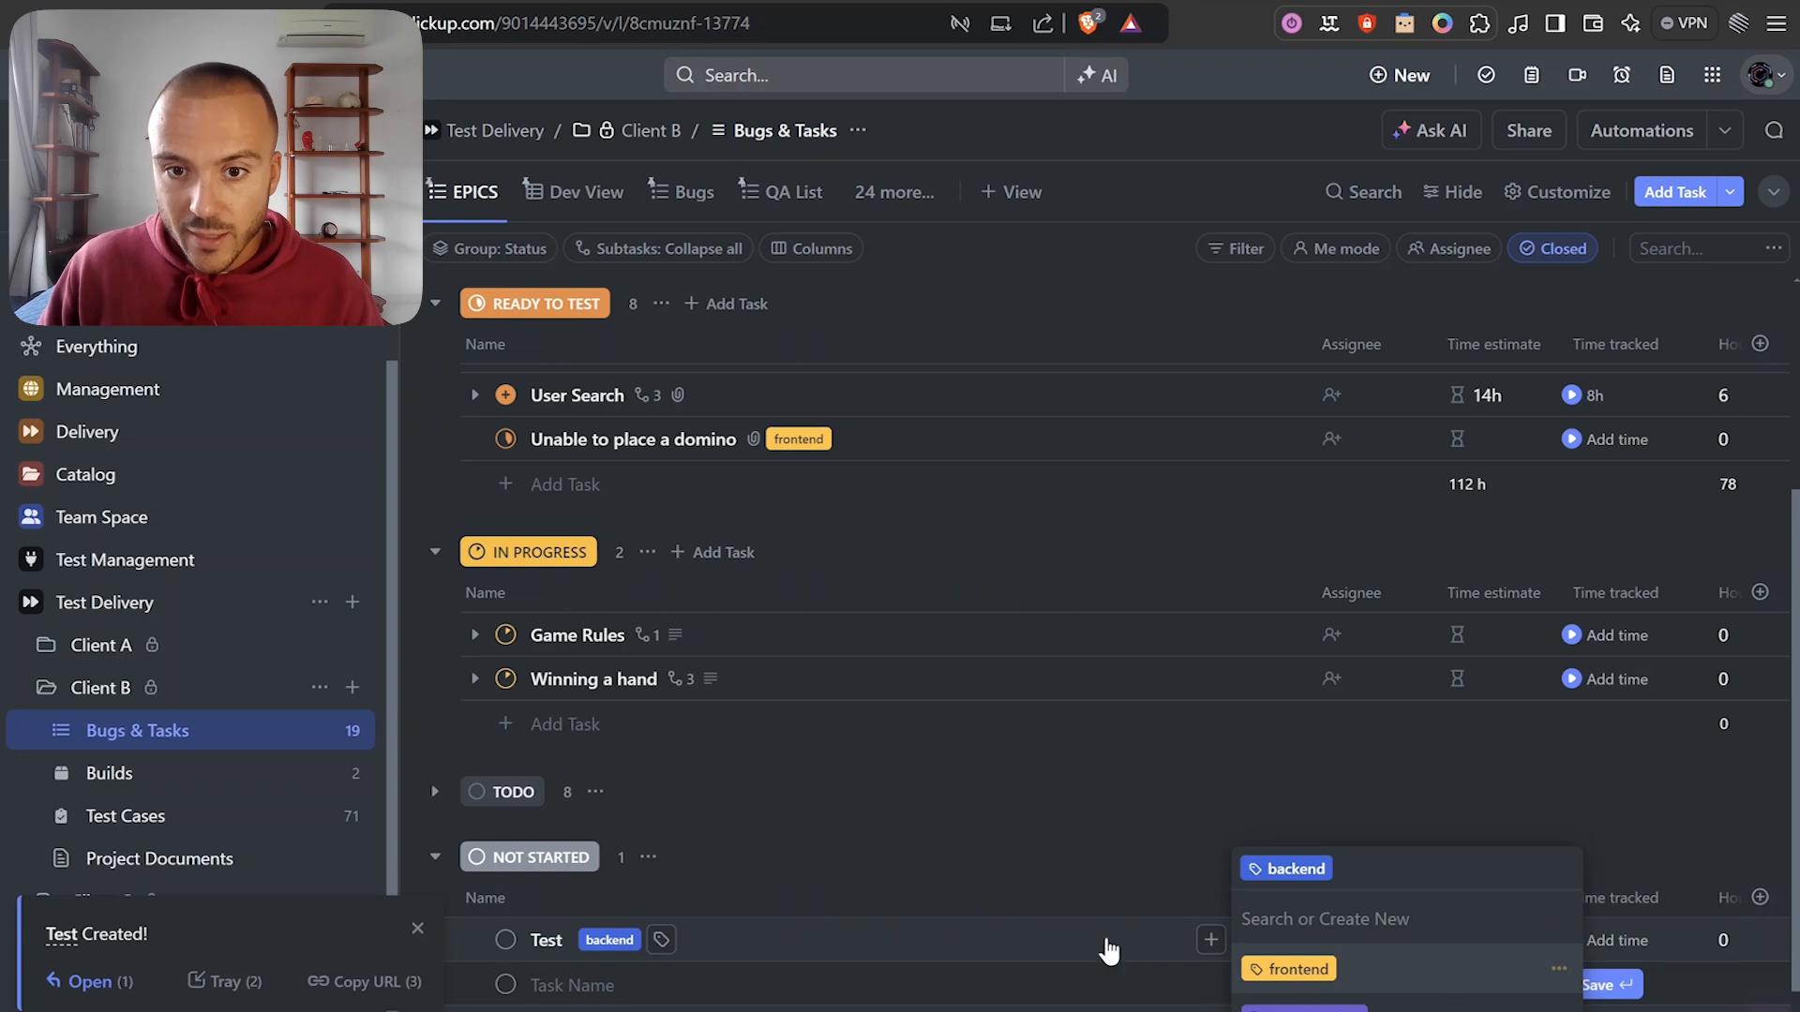
pyautogui.click(1032, 881)
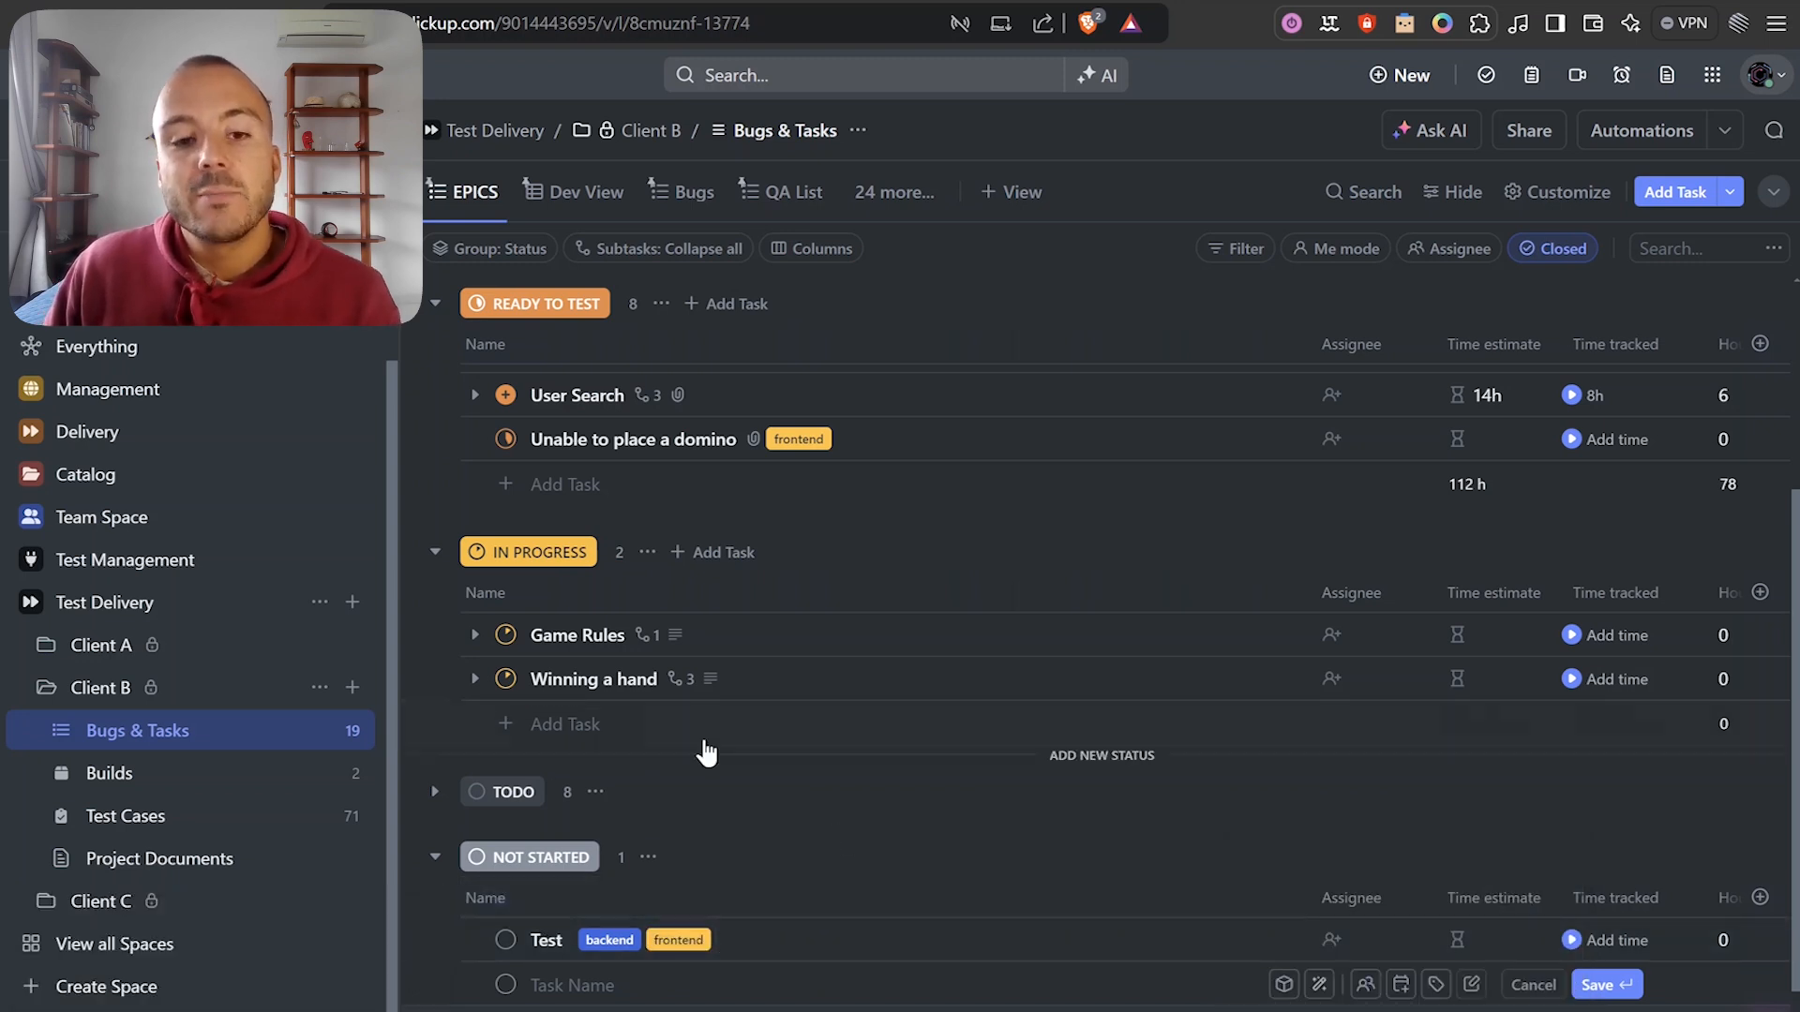
pyautogui.scroll(-1, 731, 745)
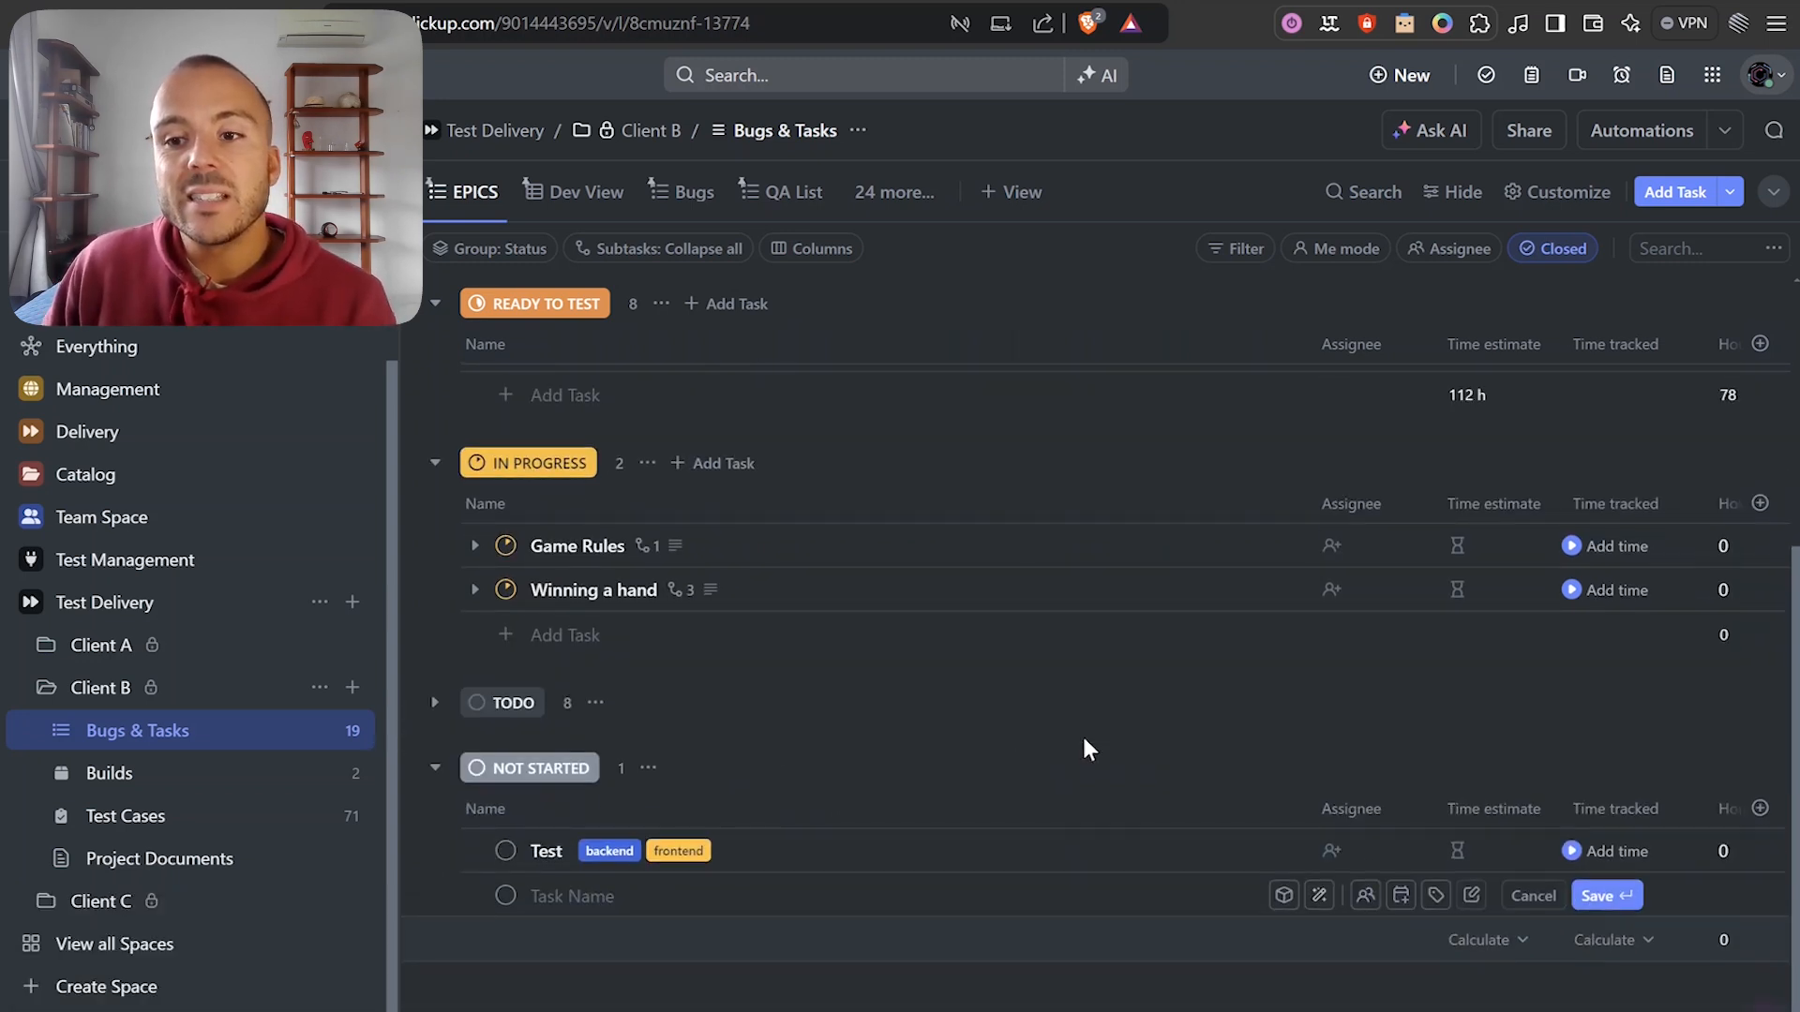
pyautogui.click(1497, 892)
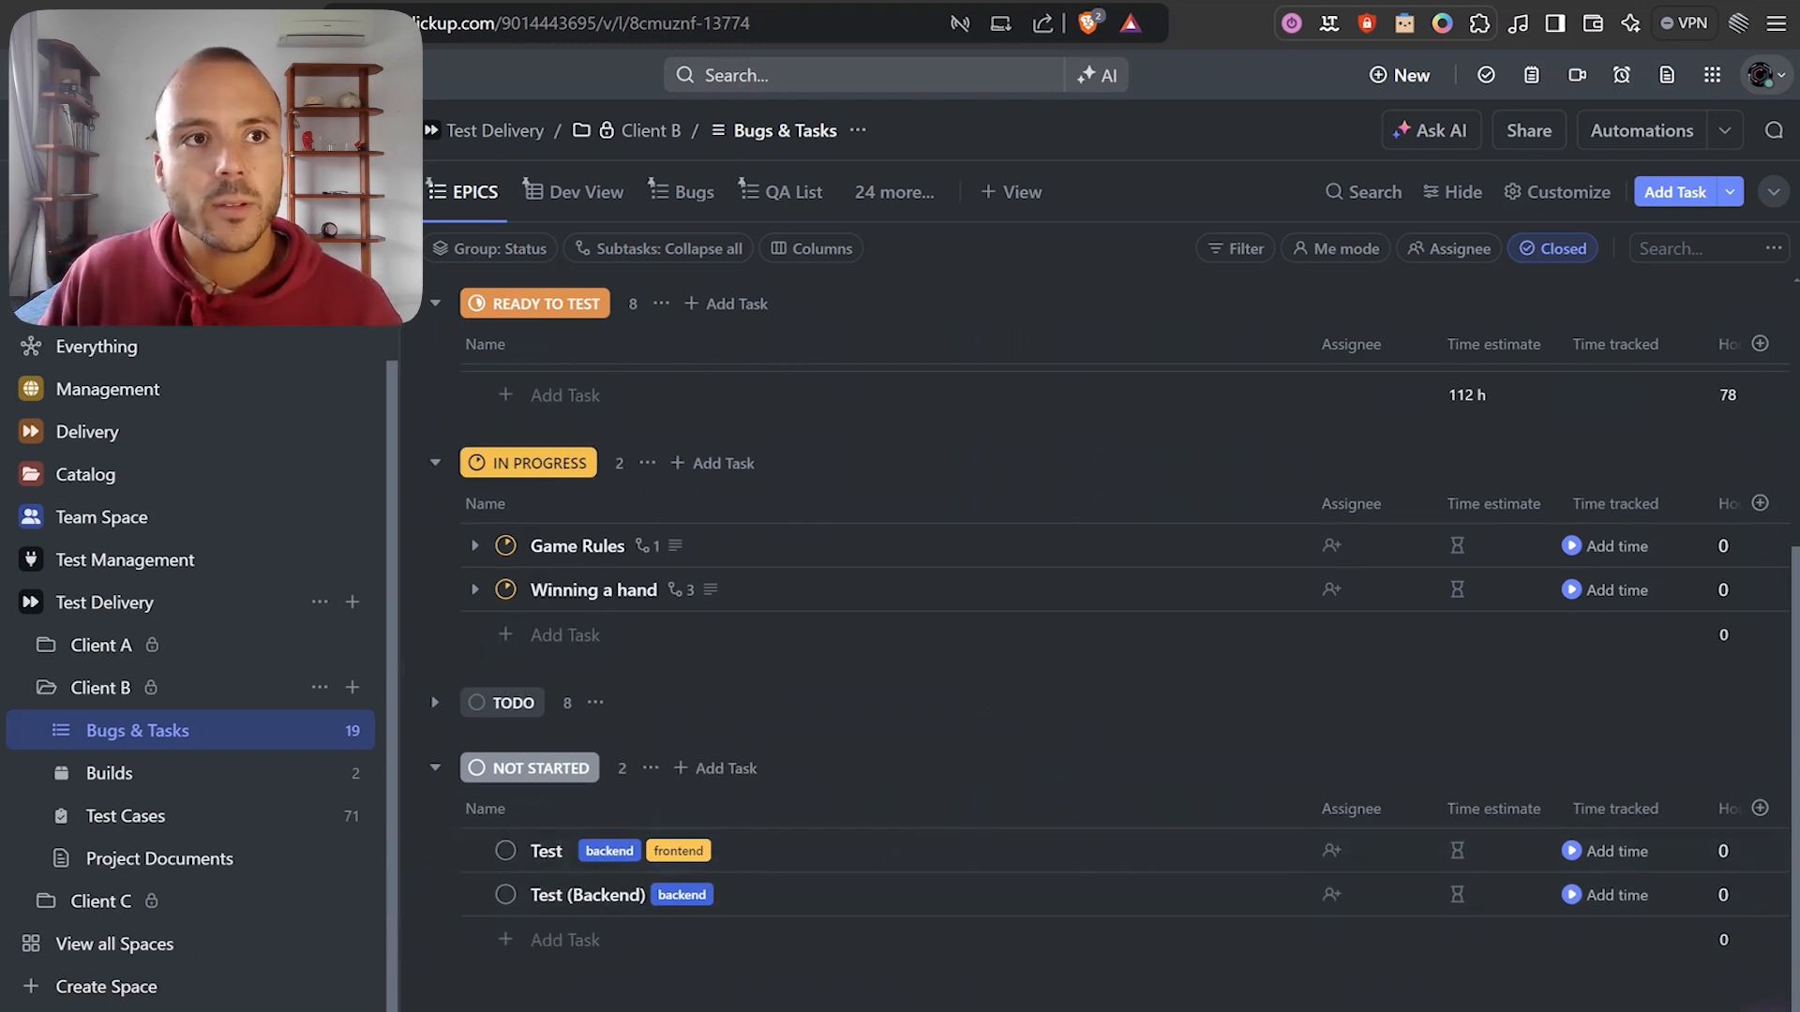
# Reload the Bugs & Tasks list and open its Automations.
pyautogui.press('F5')
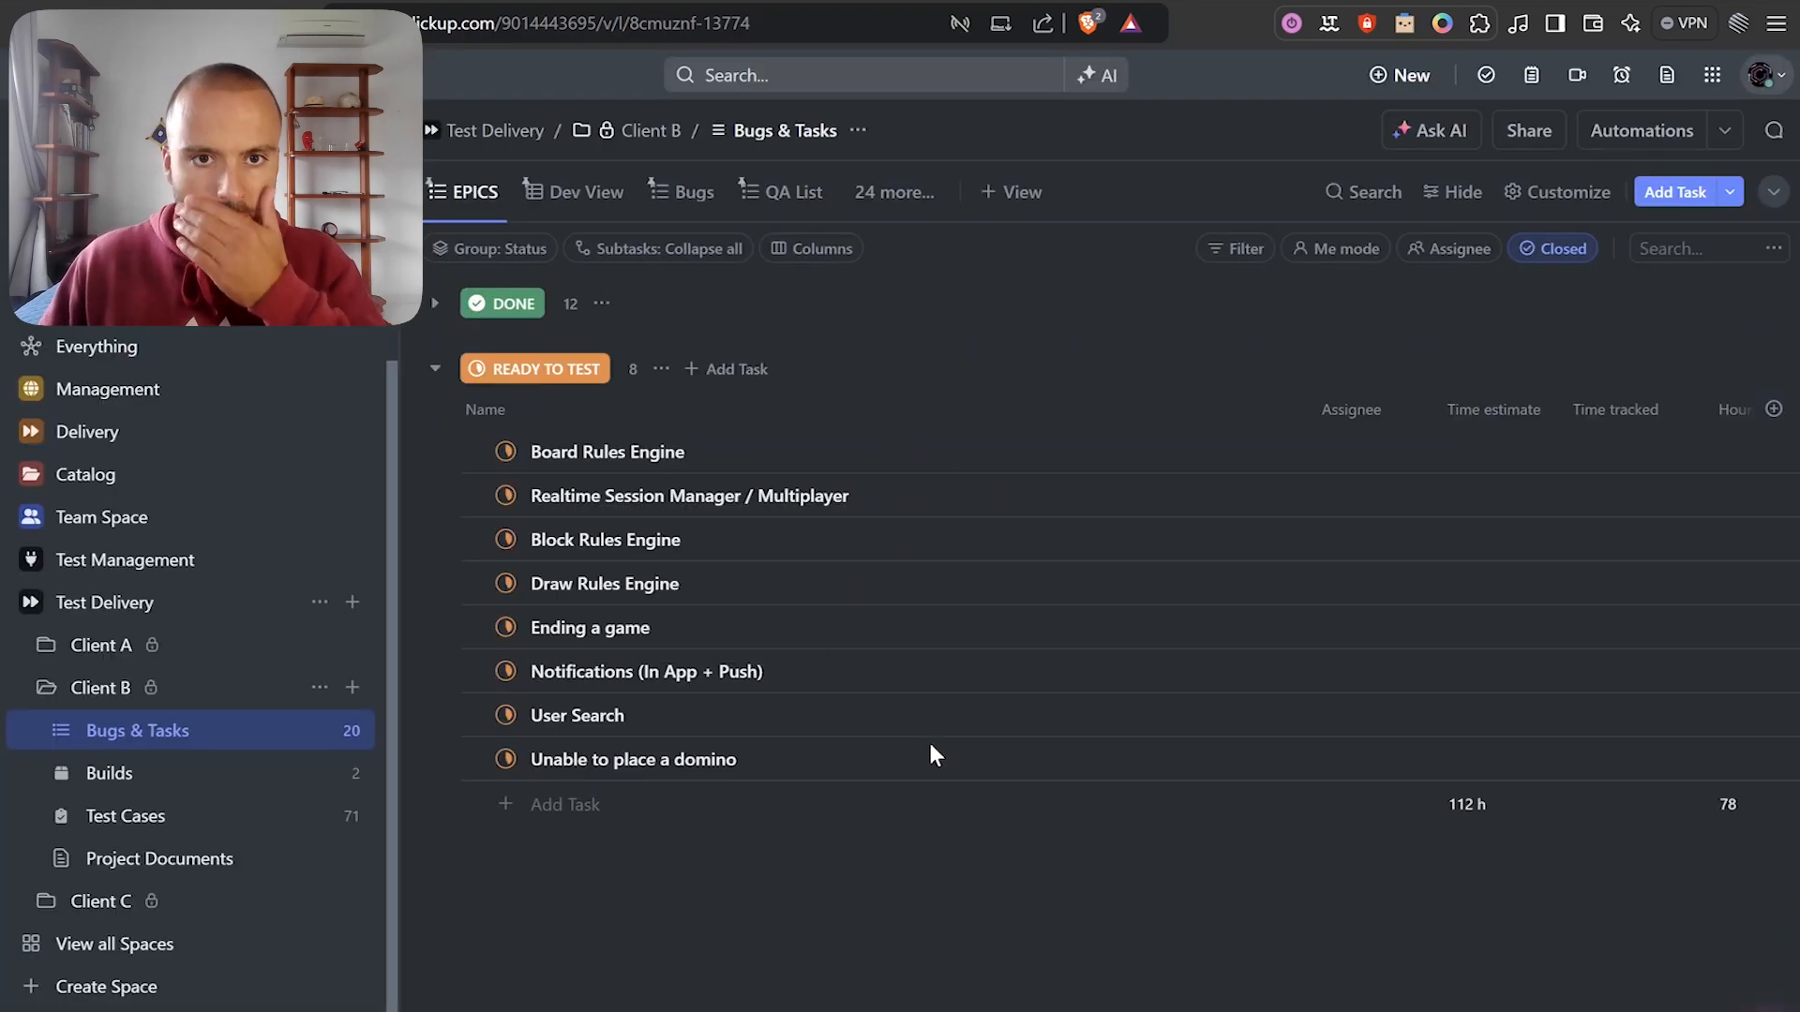
pyautogui.scroll(-2, 881, 754)
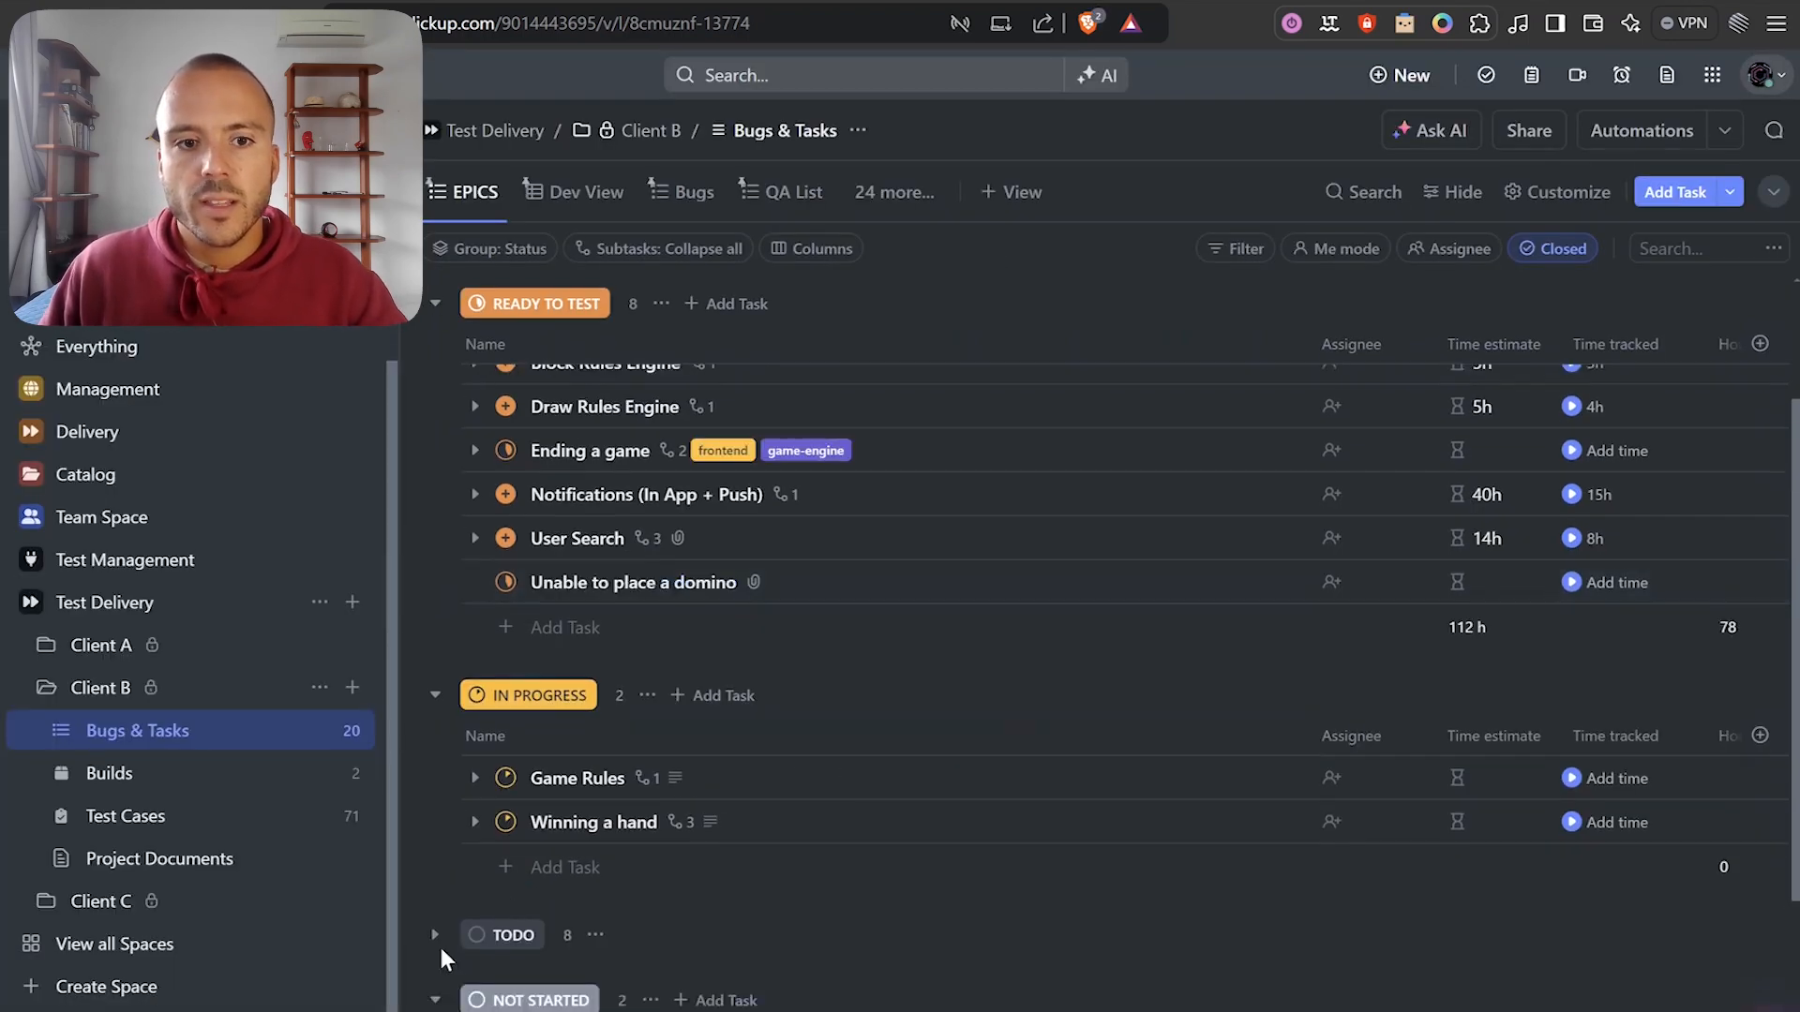
pyautogui.scroll(-3, 441, 900)
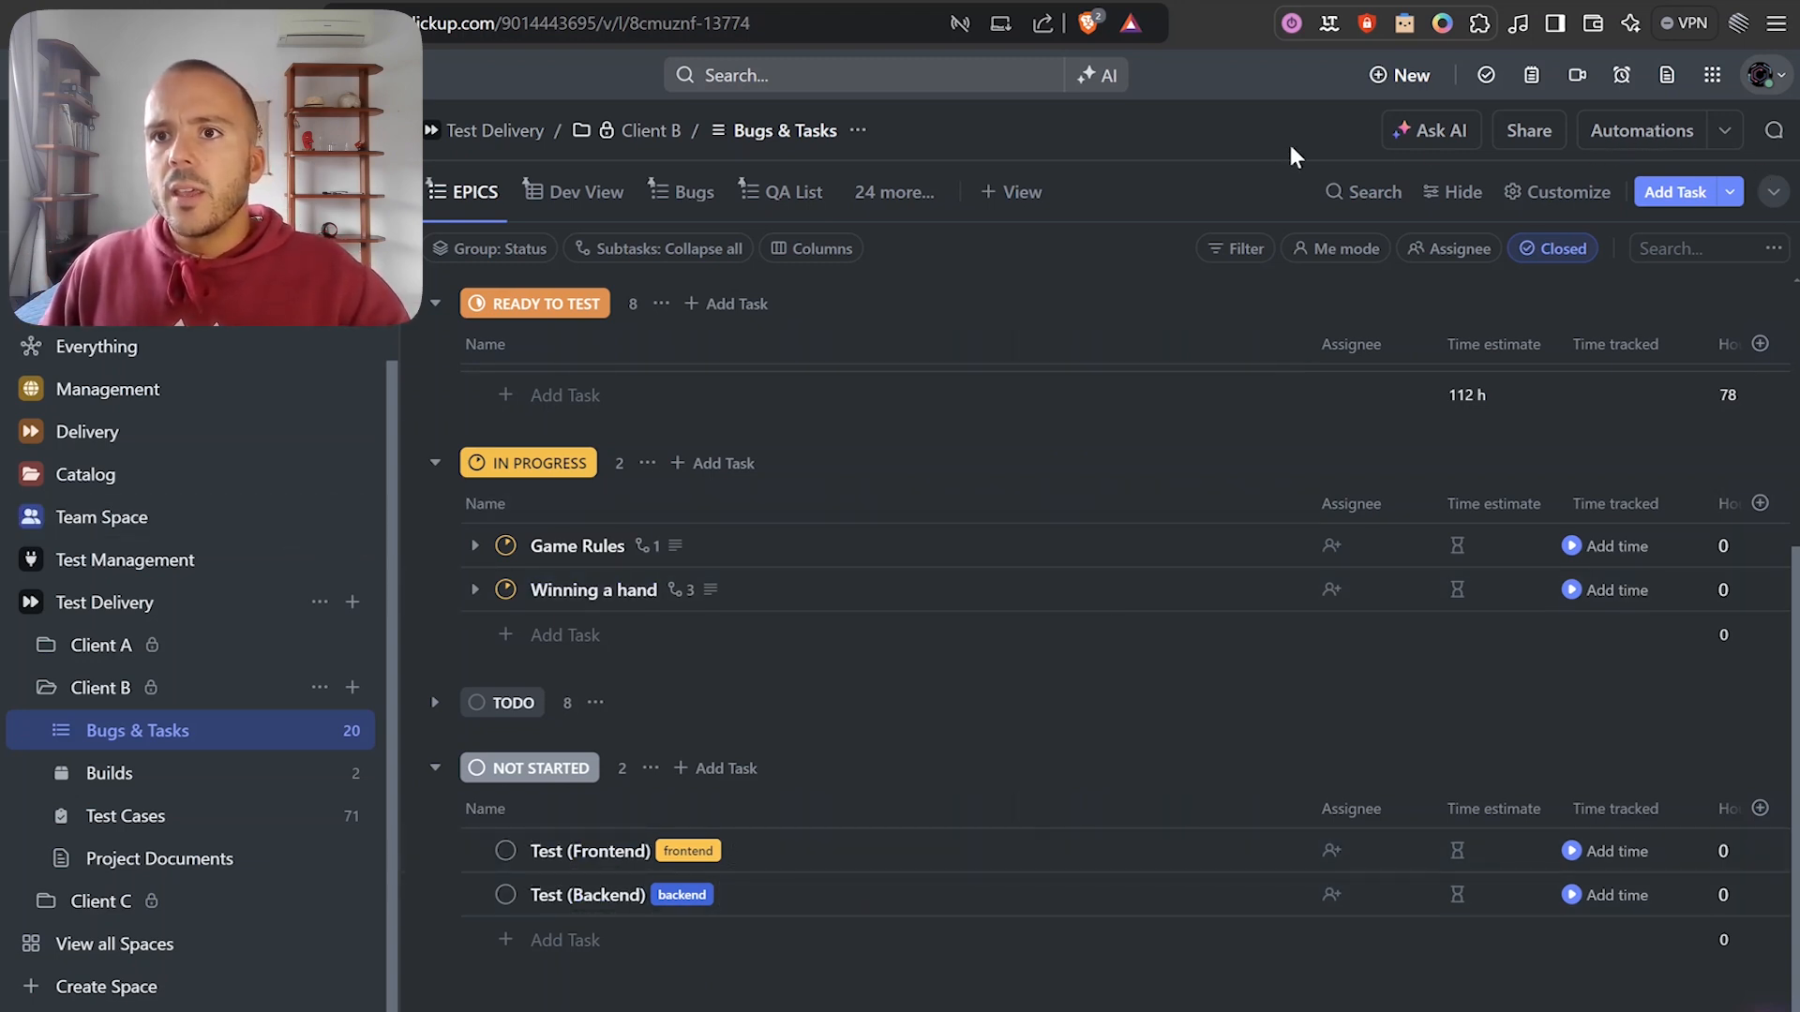
pyautogui.click(1645, 136)
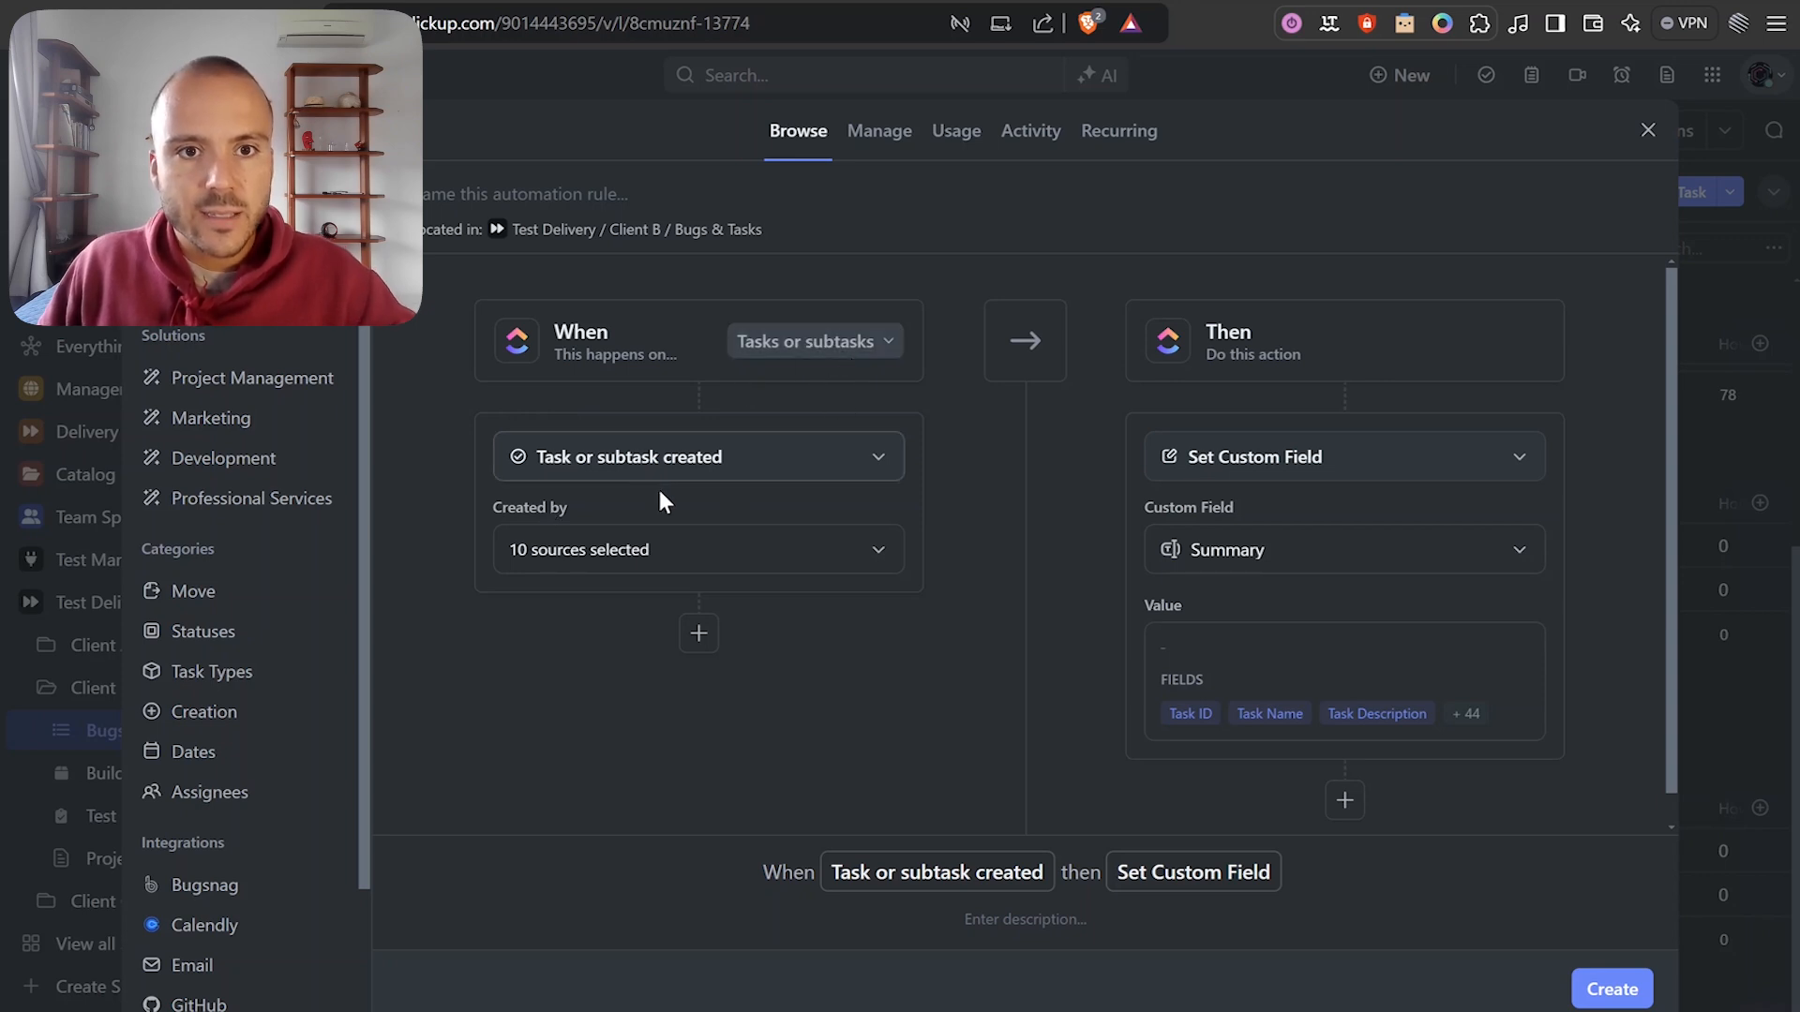
# Set the automation trigger to Tag added with backend and frontend tags.
pyautogui.click(647, 457)
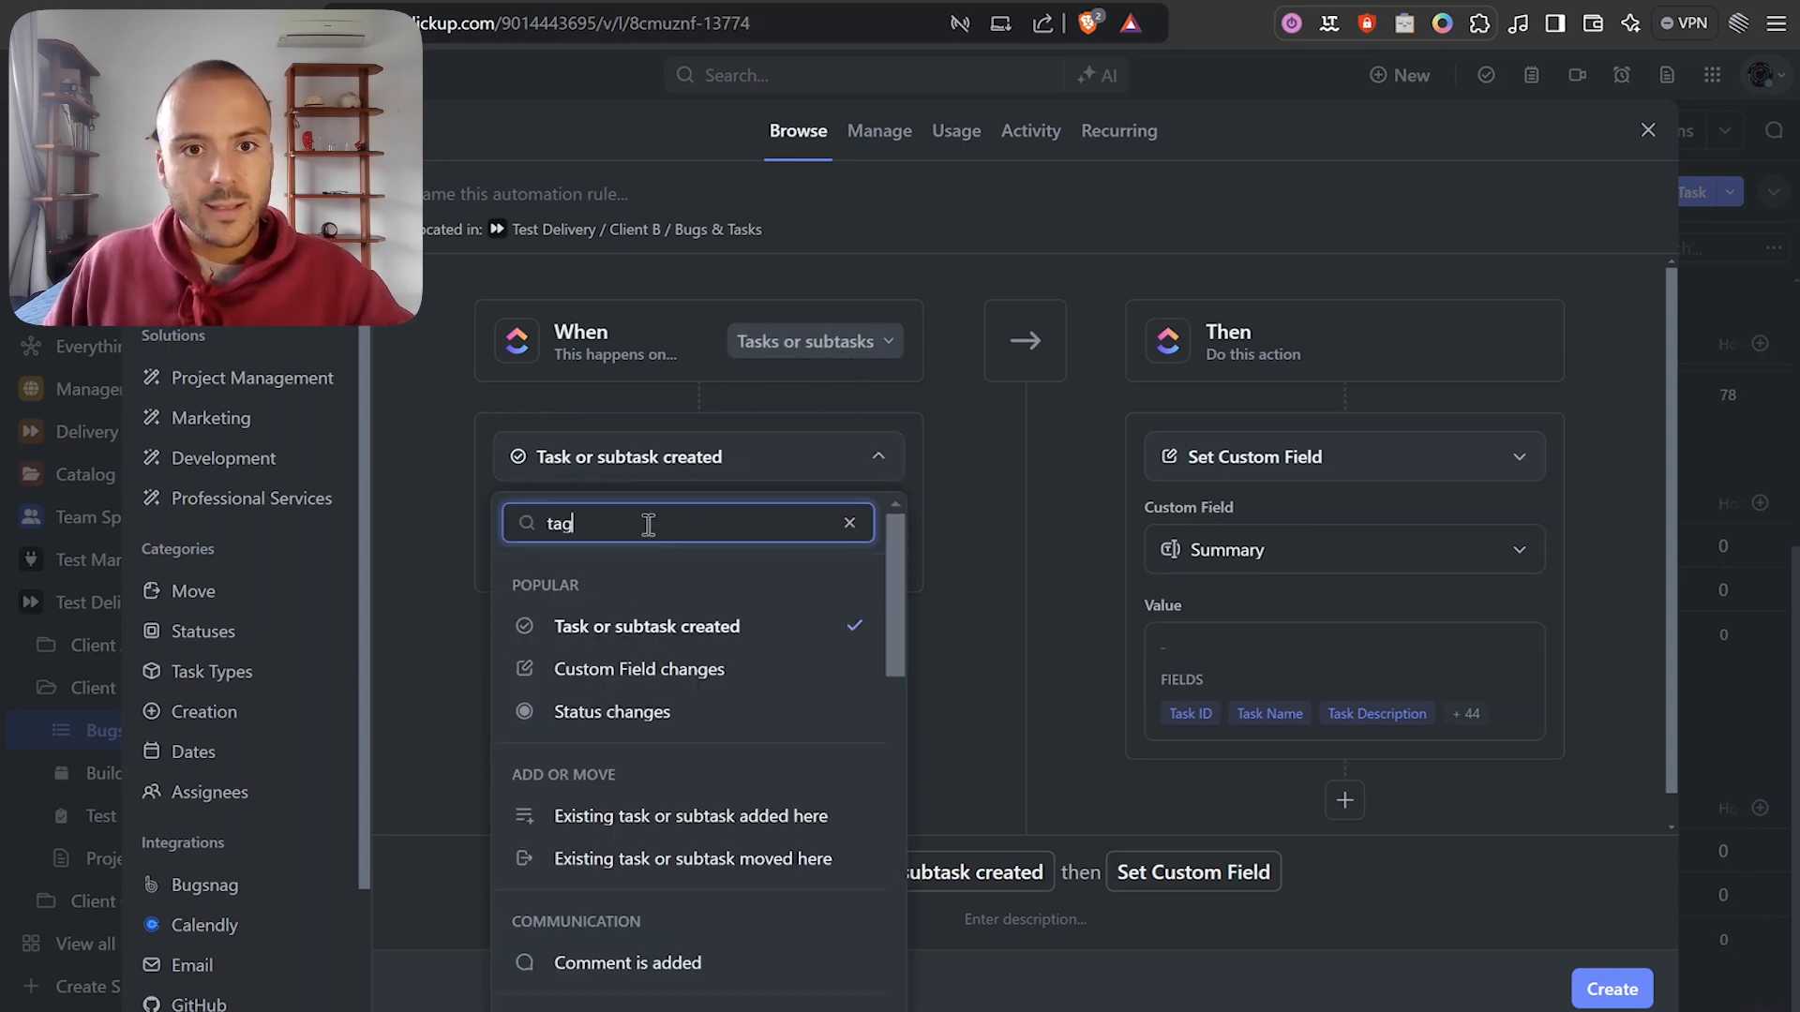
pyautogui.click(631, 591)
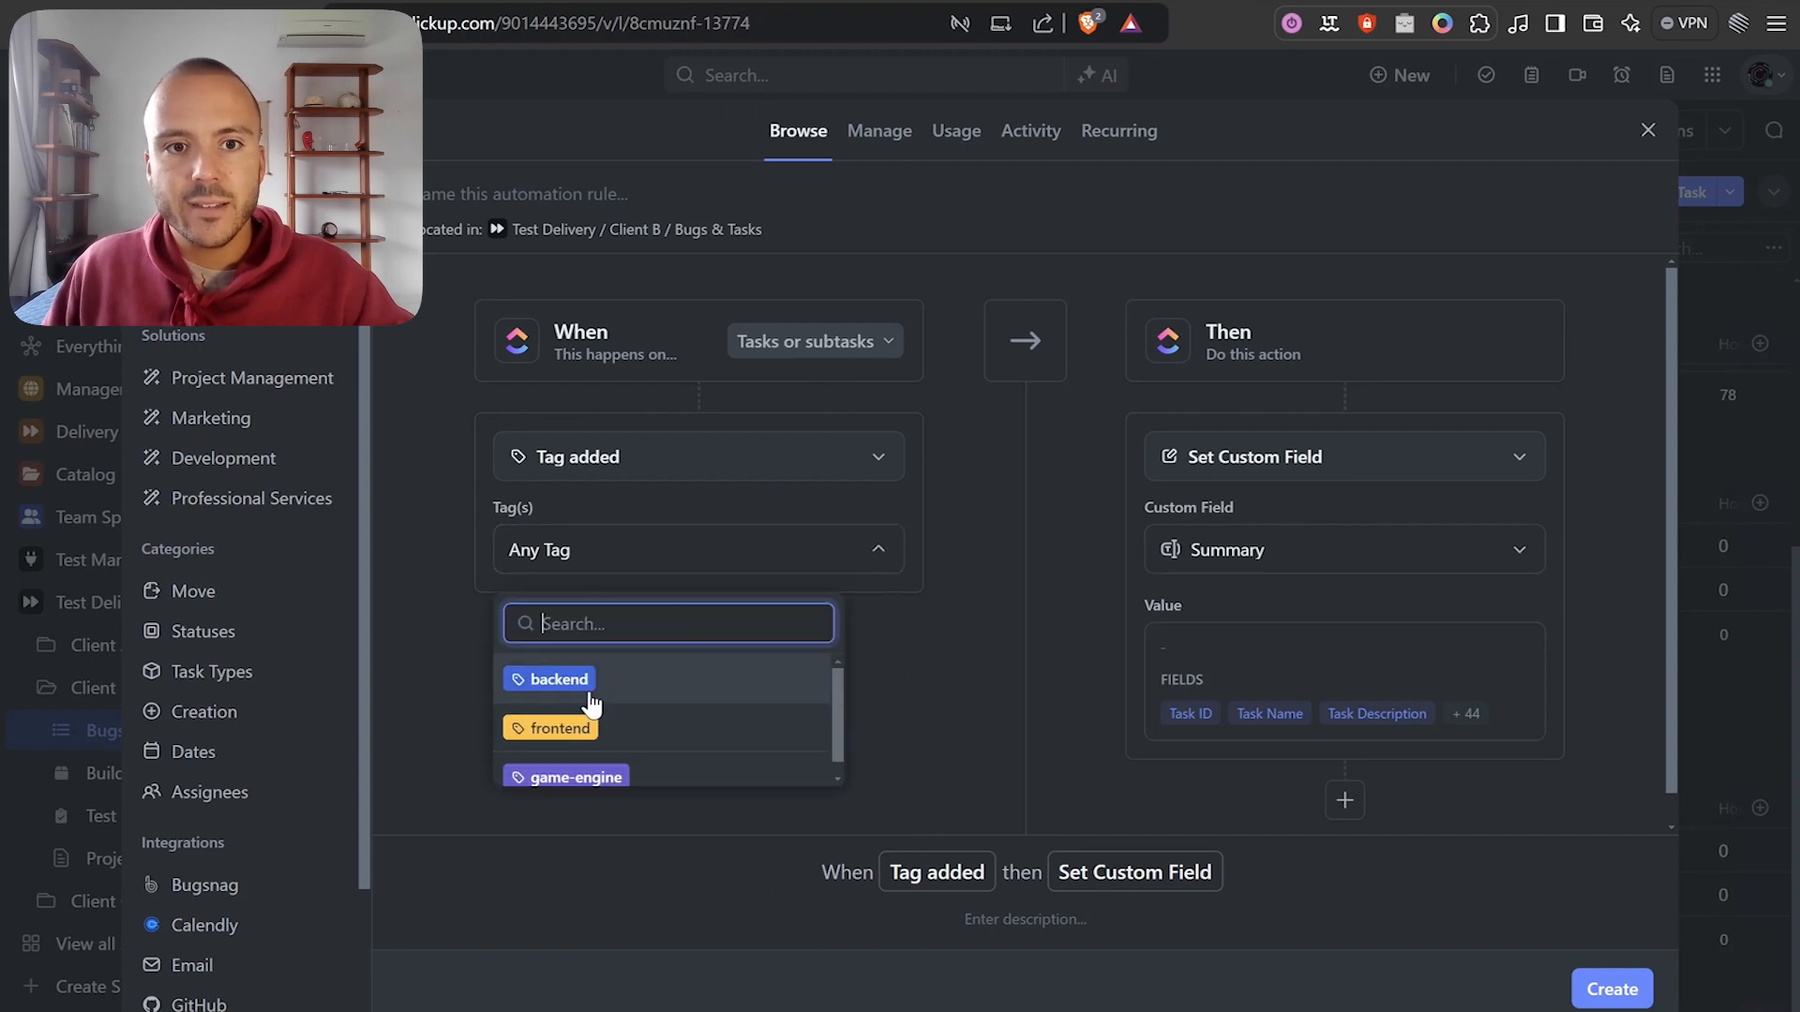
pyautogui.click(635, 683)
pyautogui.click(782, 698)
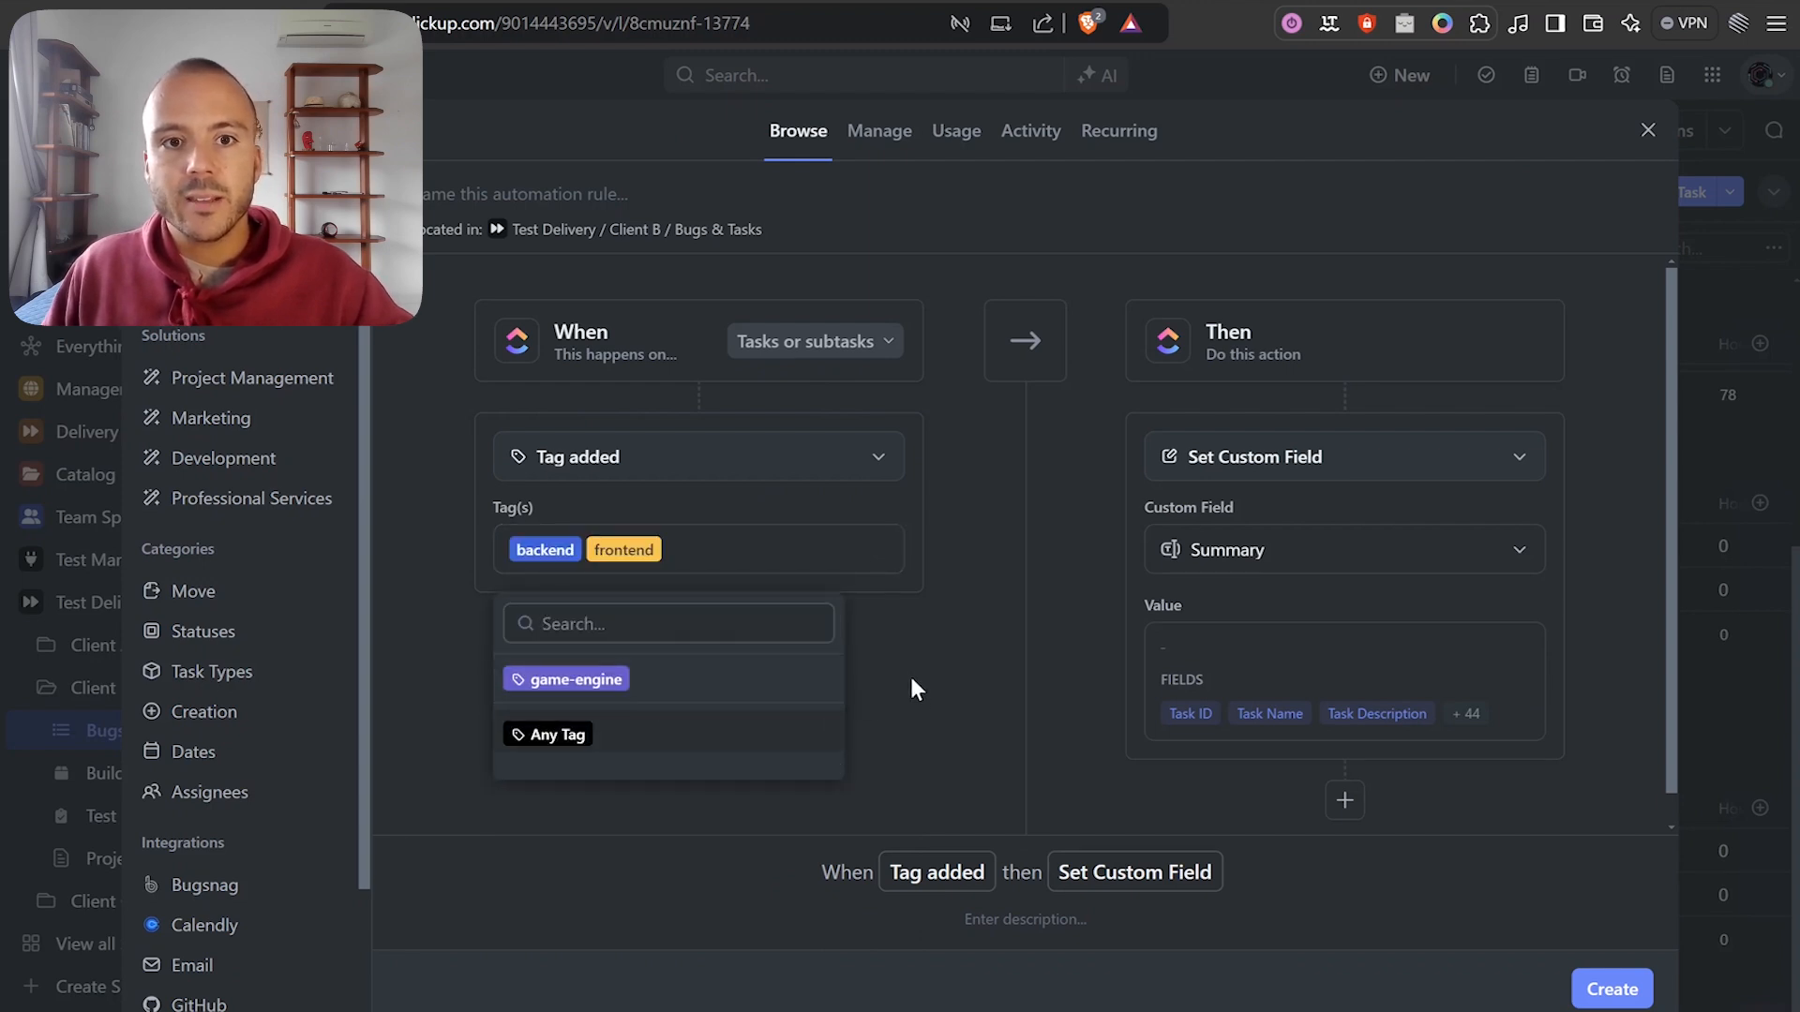
pyautogui.click(952, 589)
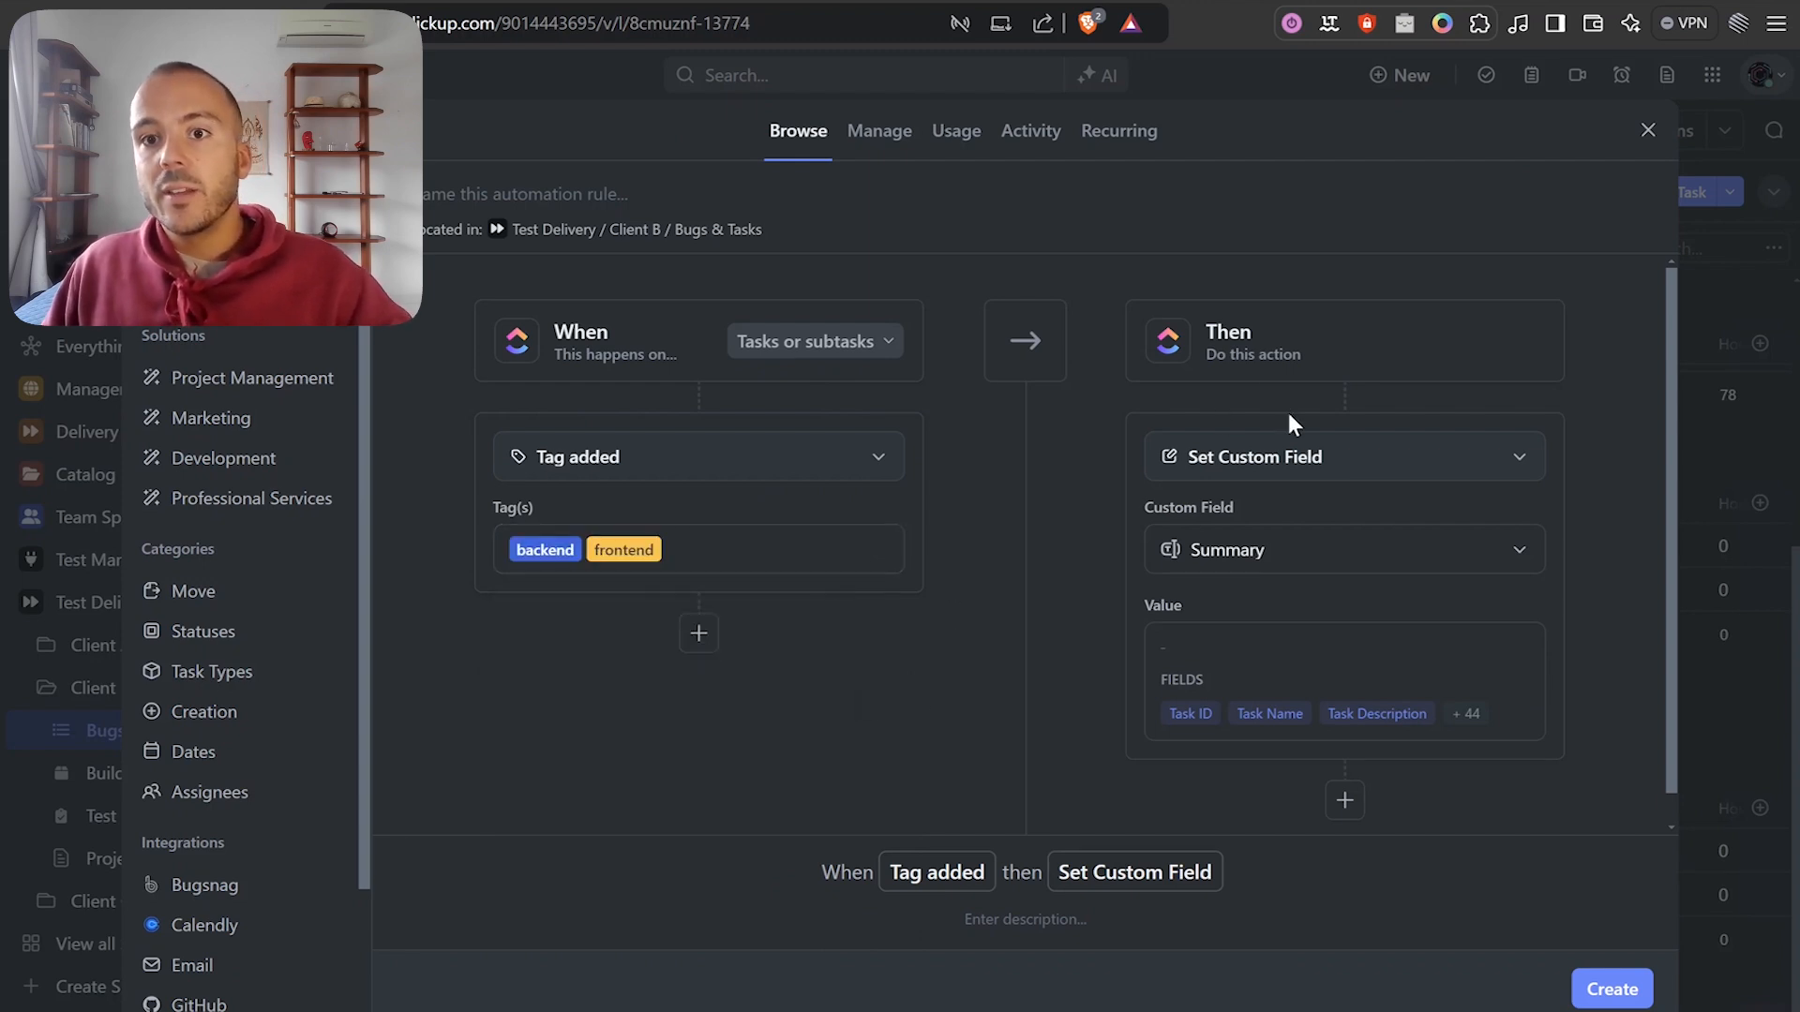
# Change the automation action to Call webhook.
pyautogui.click(1325, 459)
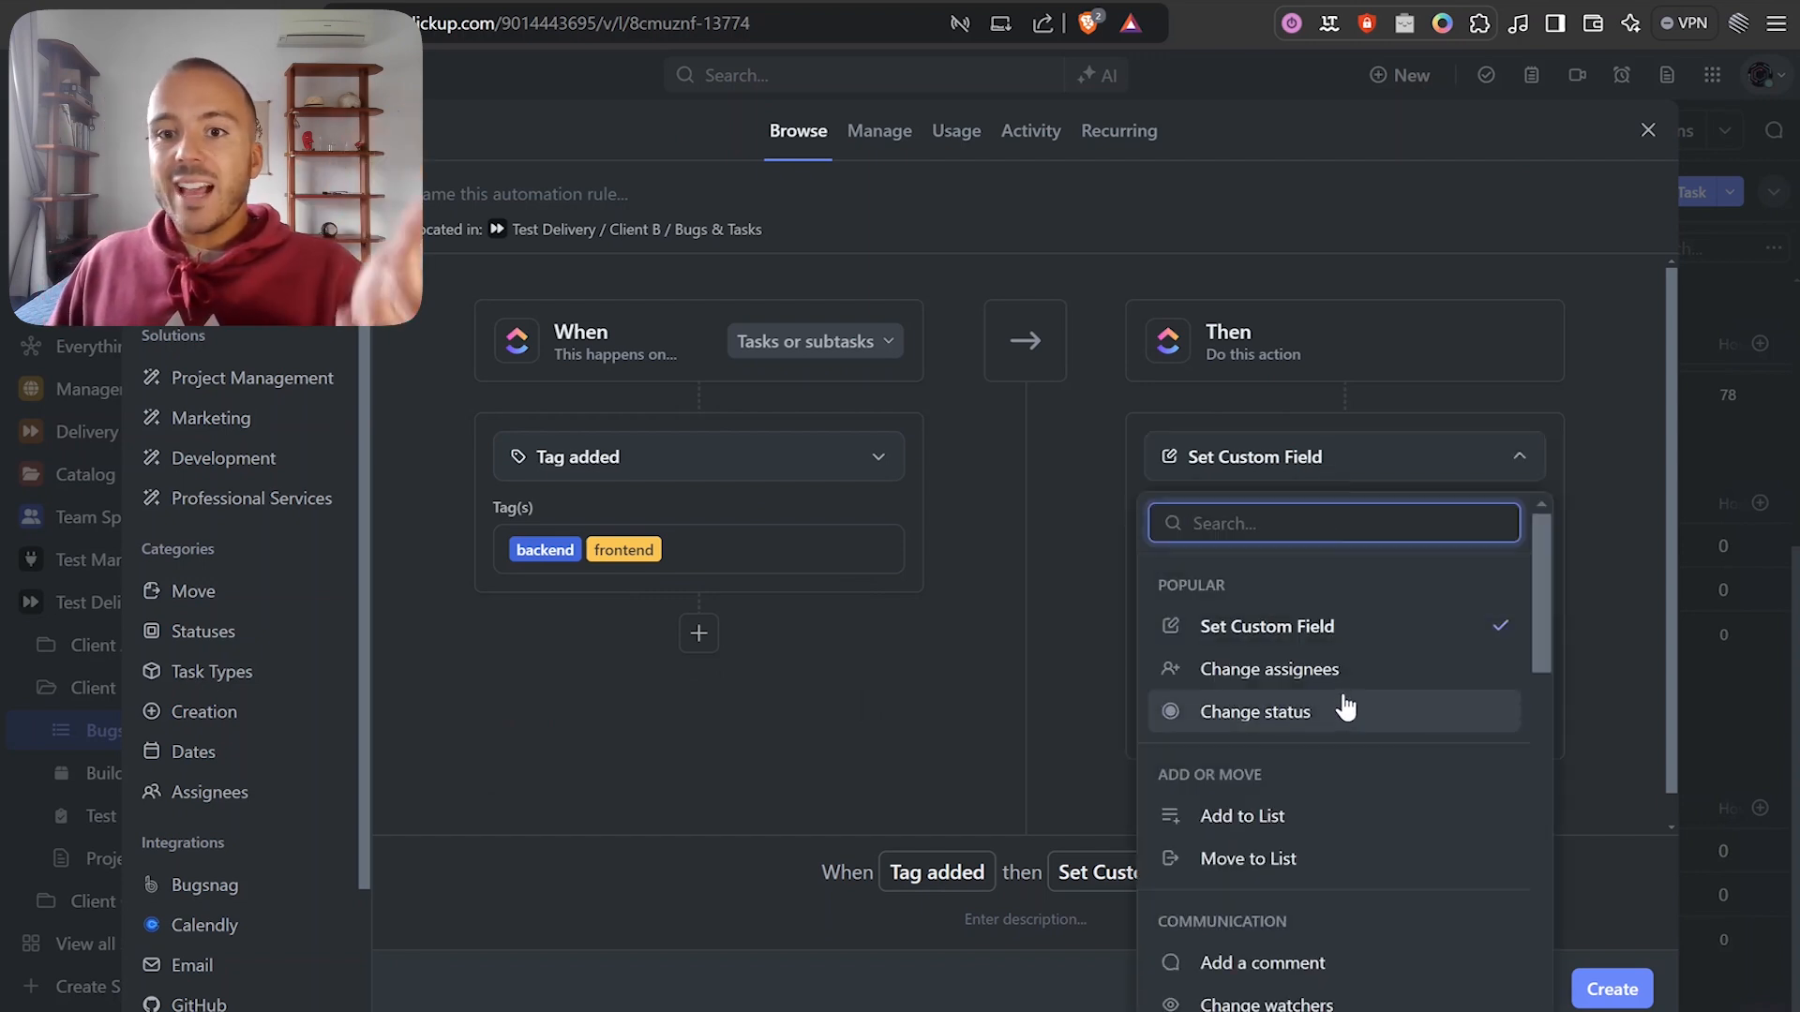
pyautogui.scroll(-10, 1345, 710)
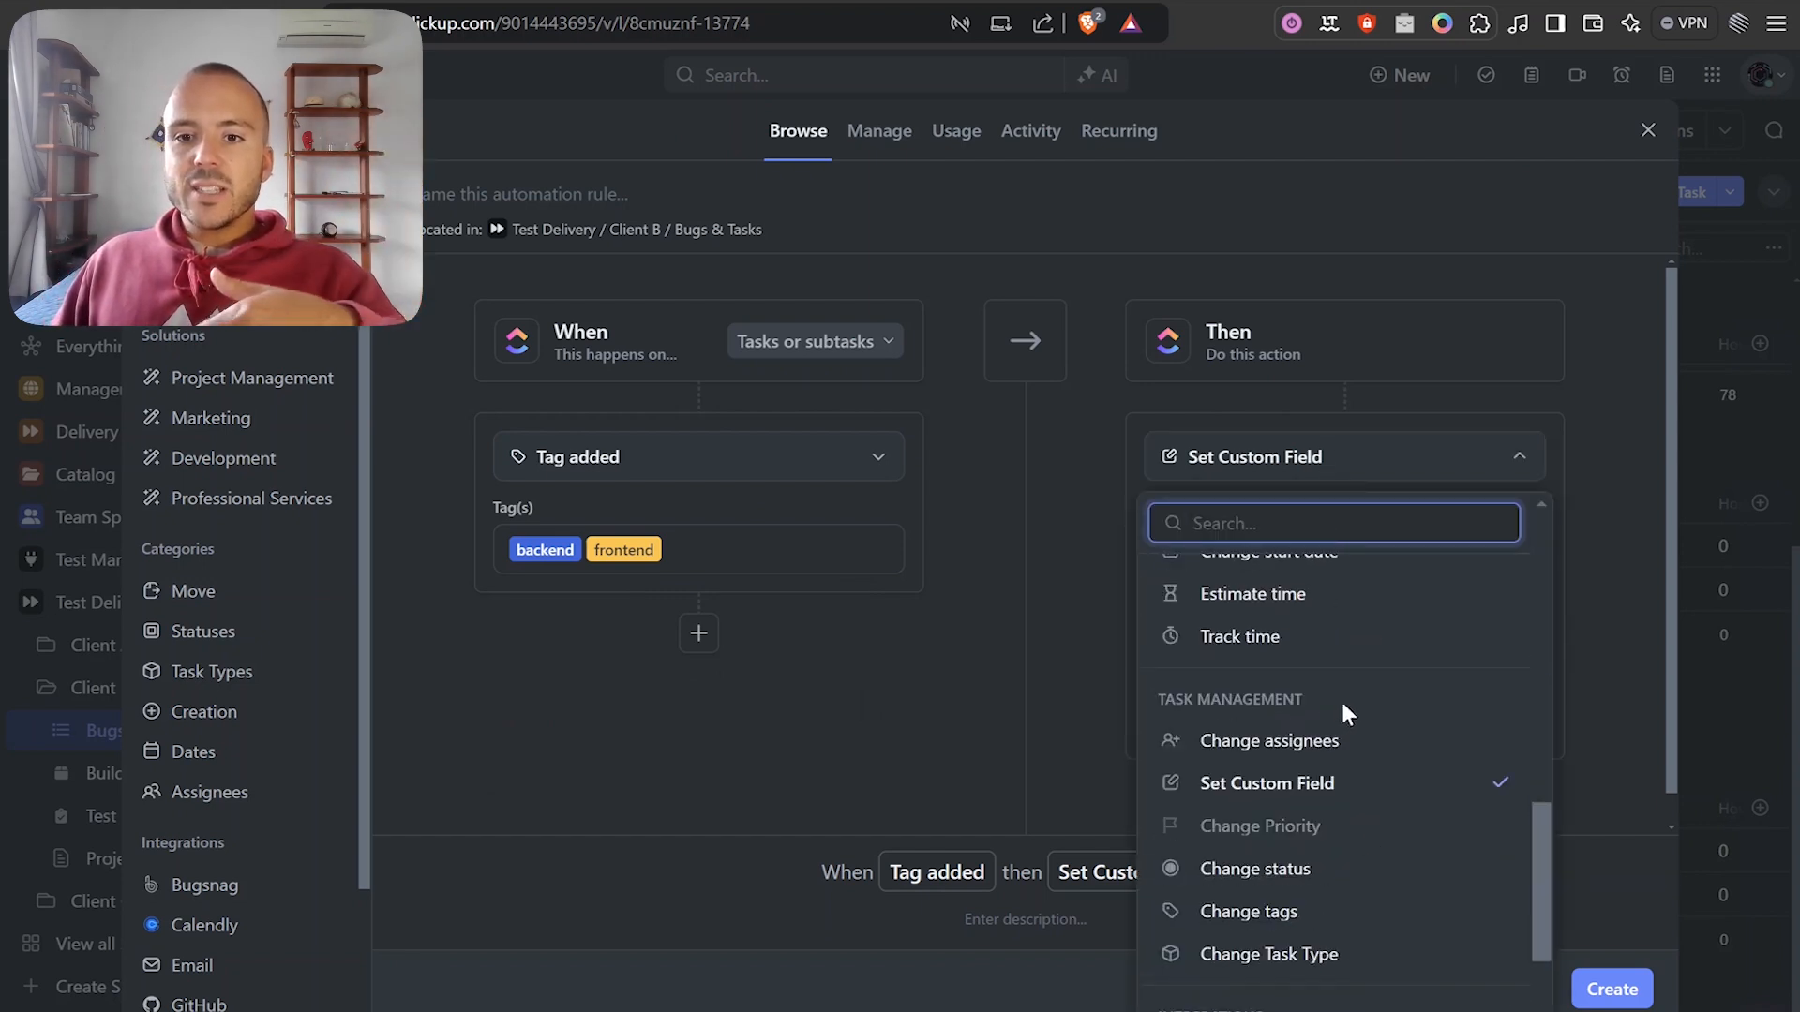
pyautogui.scroll(-2, 1349, 750)
pyautogui.scroll(4, 1357, 806)
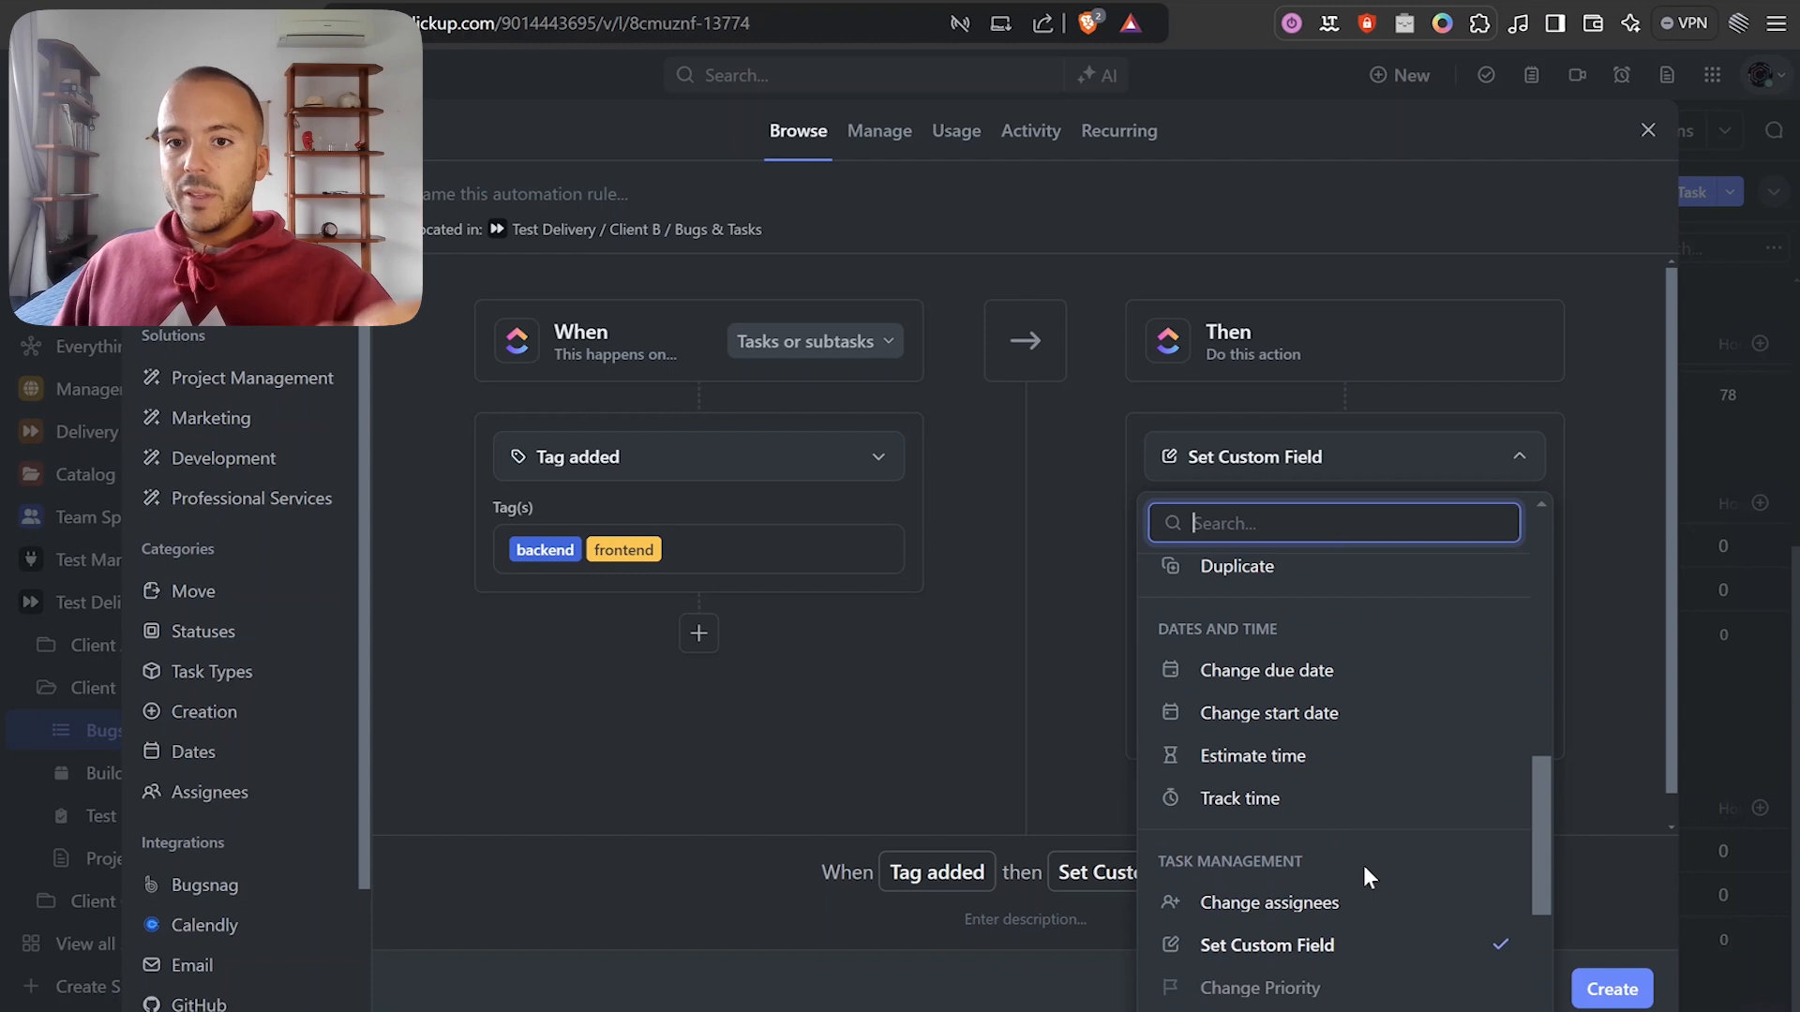
pyautogui.scroll(4, 1359, 868)
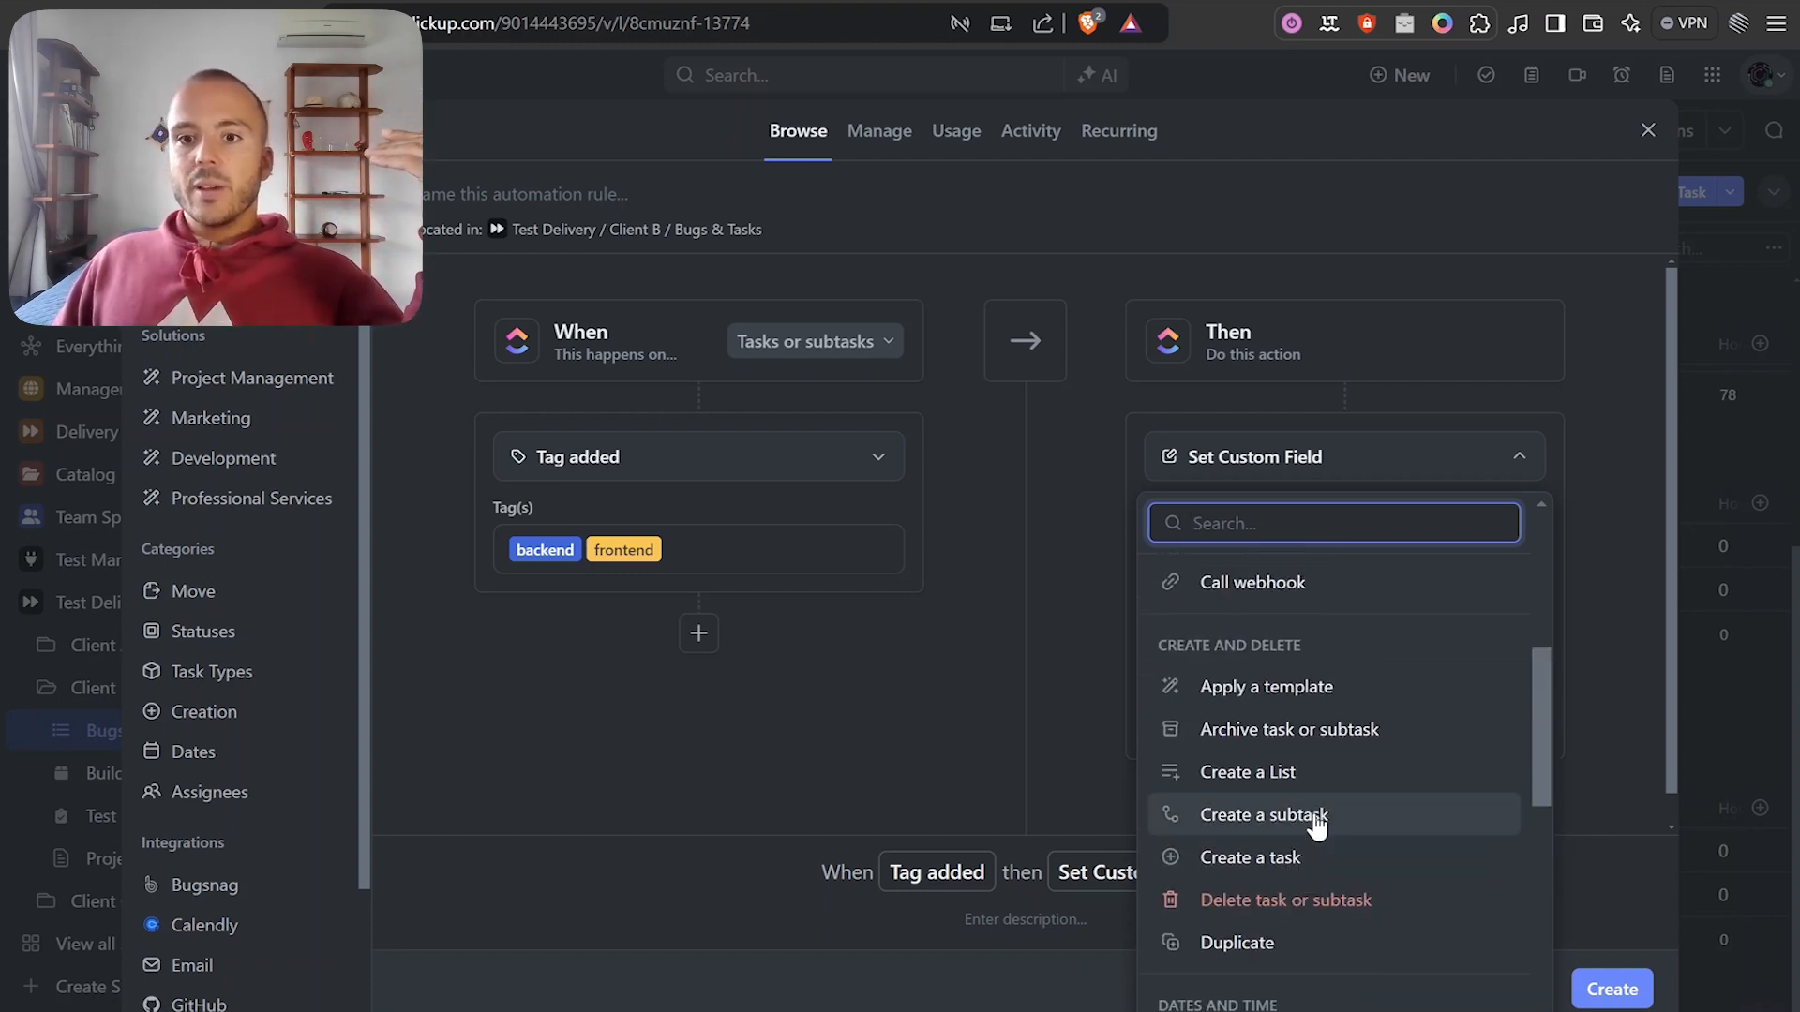
pyautogui.scroll(5, 1317, 823)
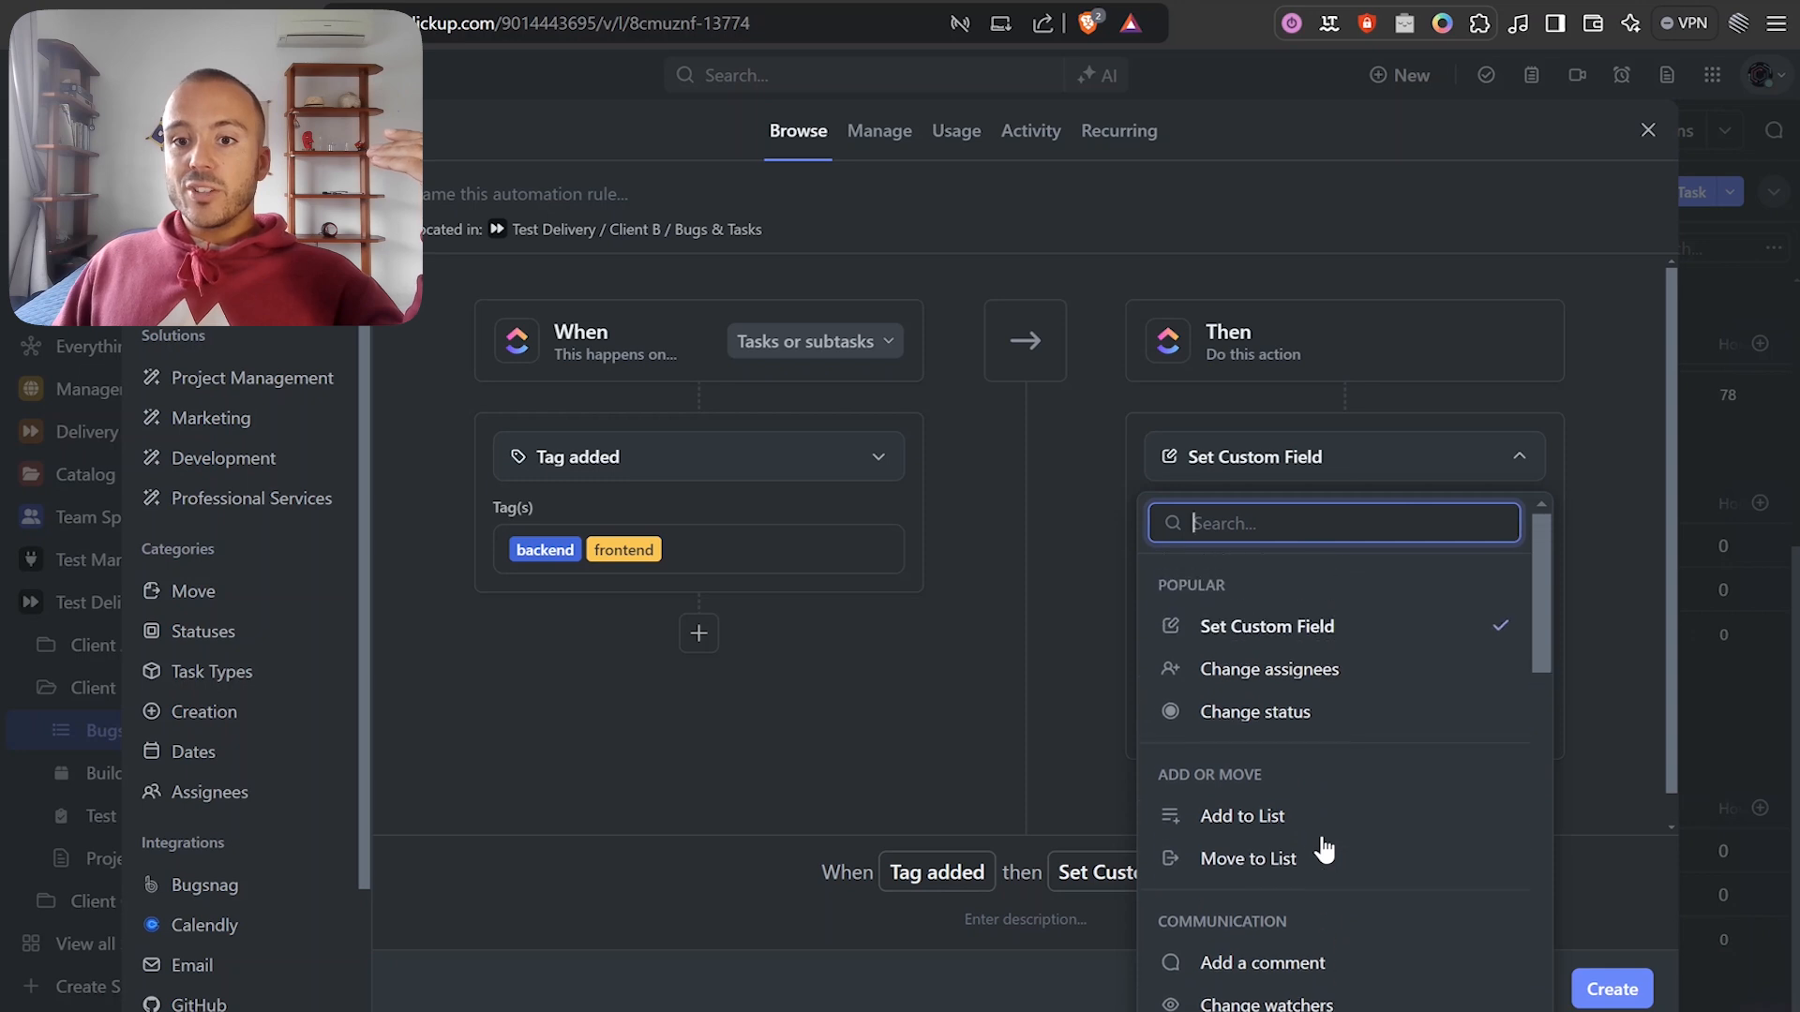
pyautogui.scroll(-5, 1369, 715)
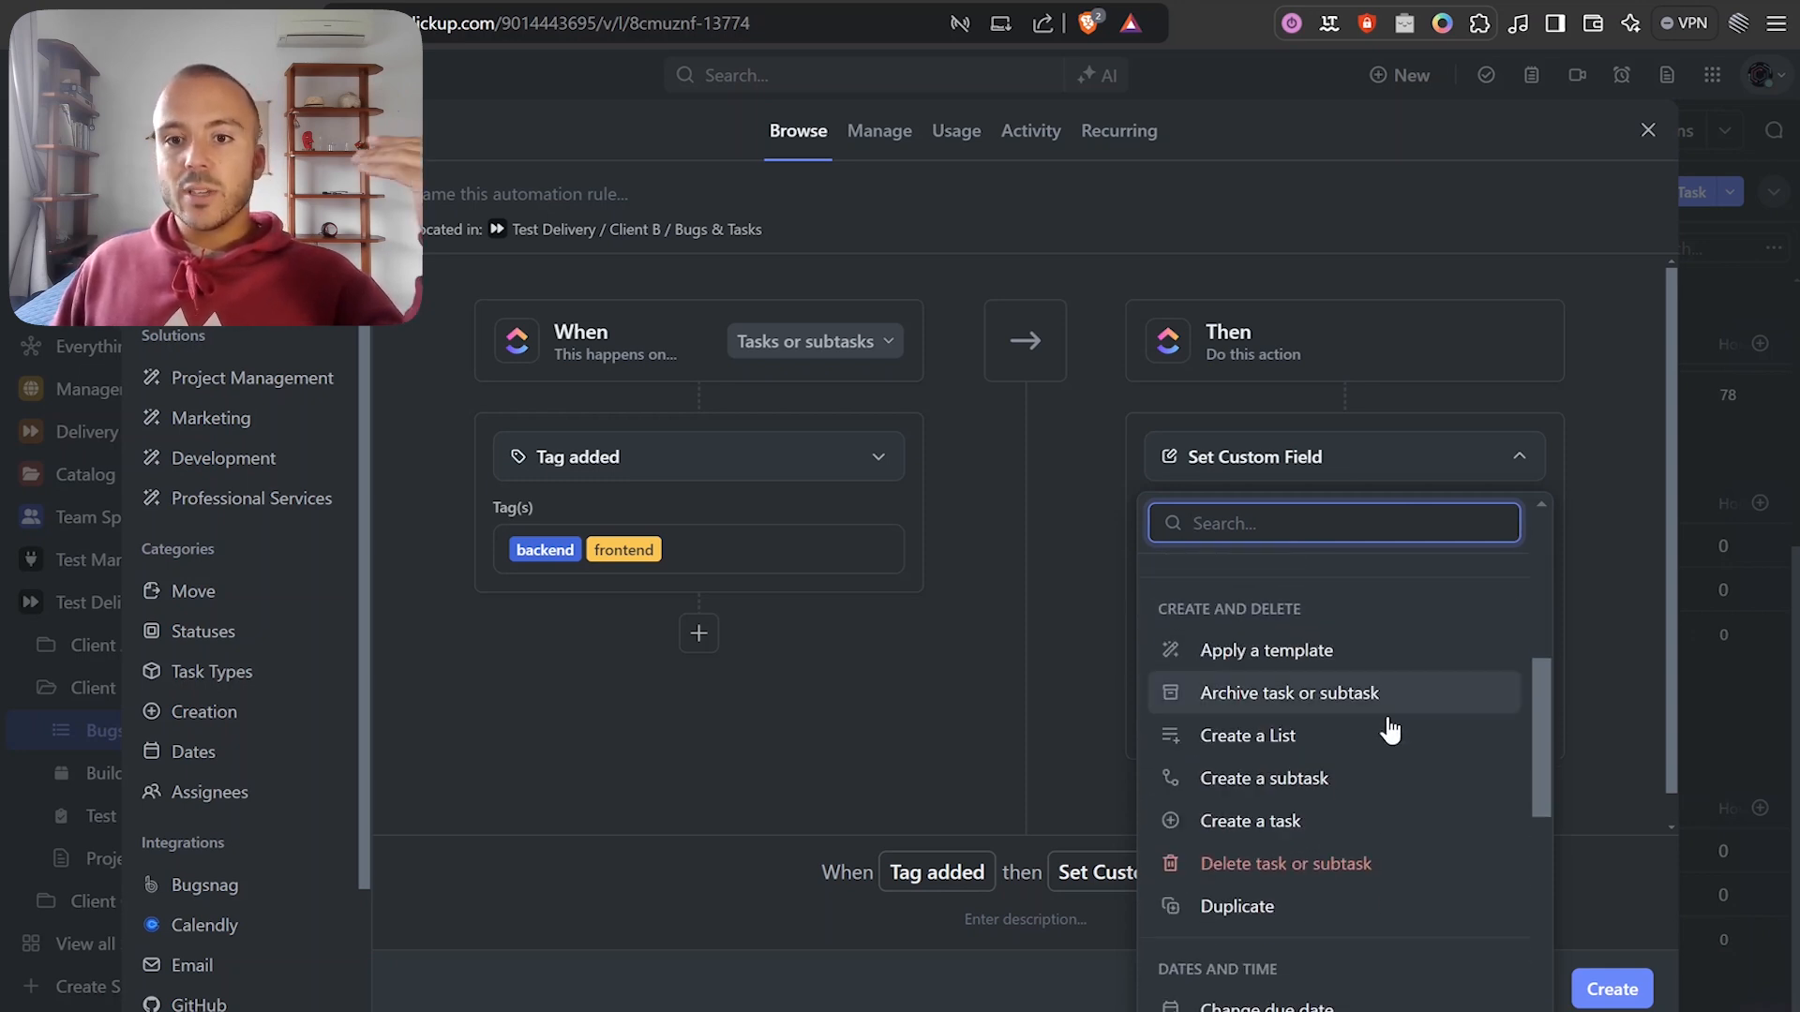
pyautogui.scroll(-4, 1385, 759)
pyautogui.scroll(3, 1385, 766)
pyautogui.scroll(-5, 1385, 771)
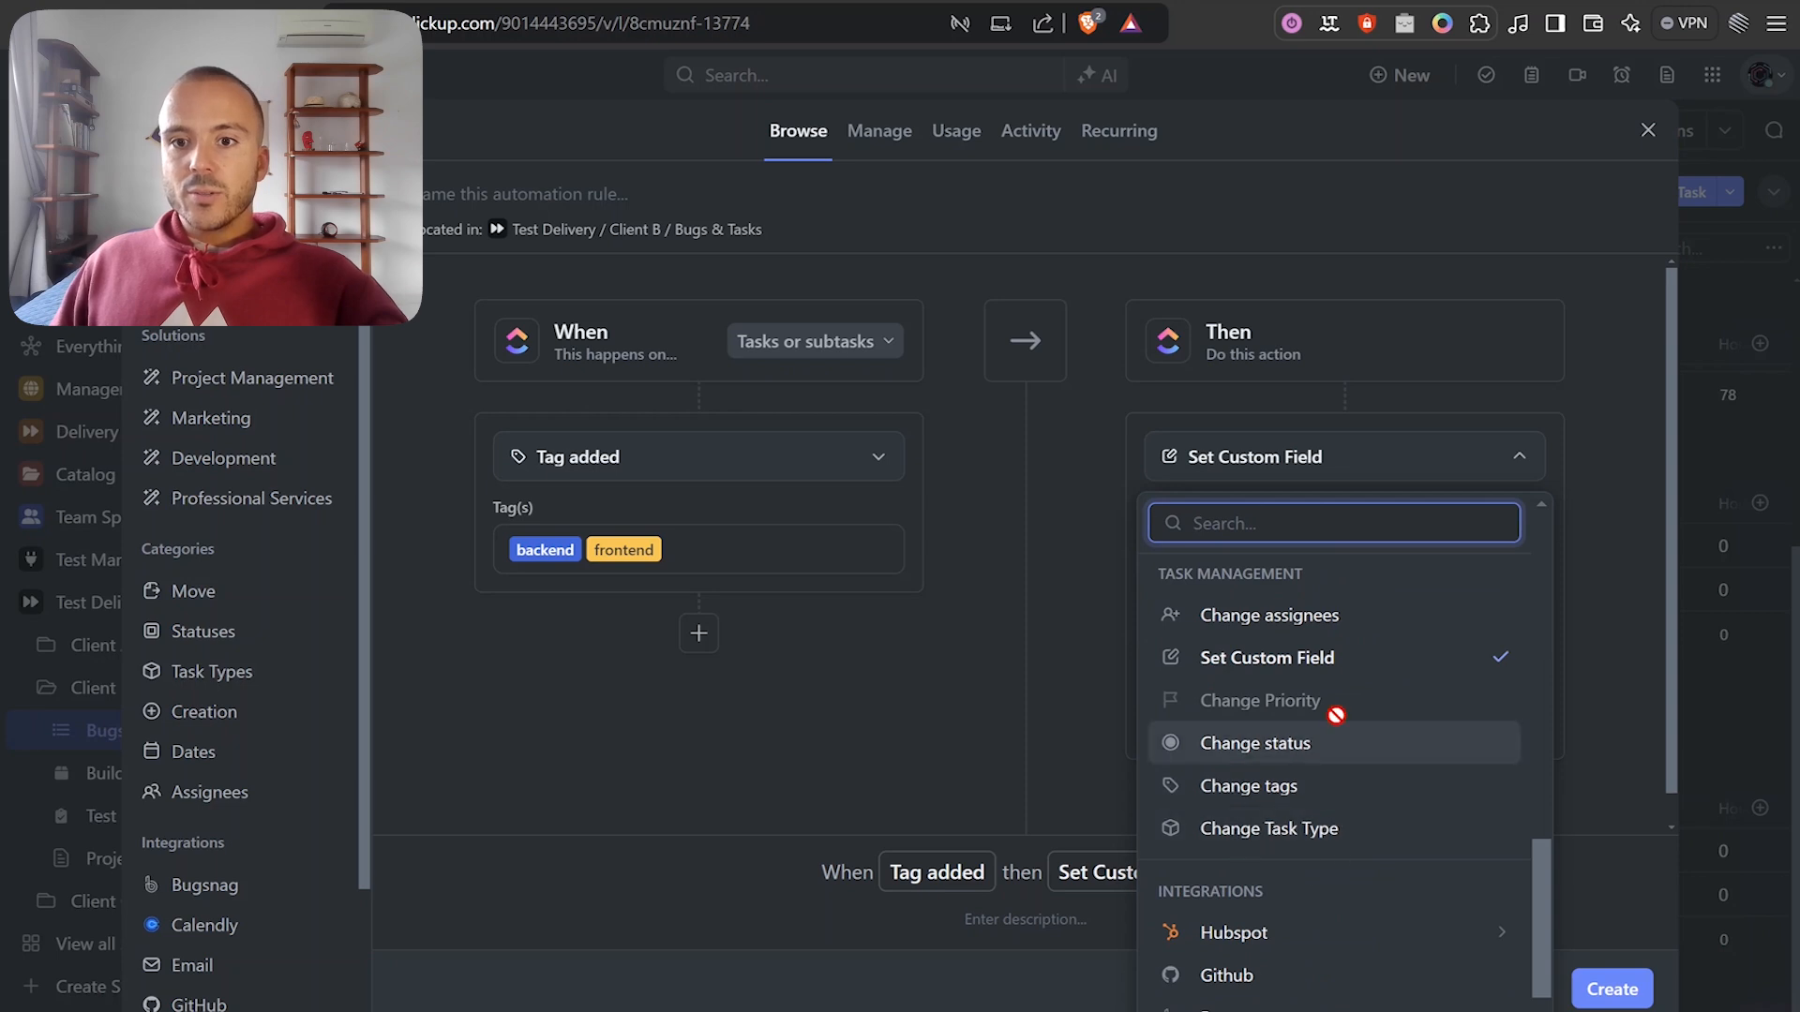
pyautogui.scroll(2, 1312, 713)
pyautogui.scroll(6, 1317, 924)
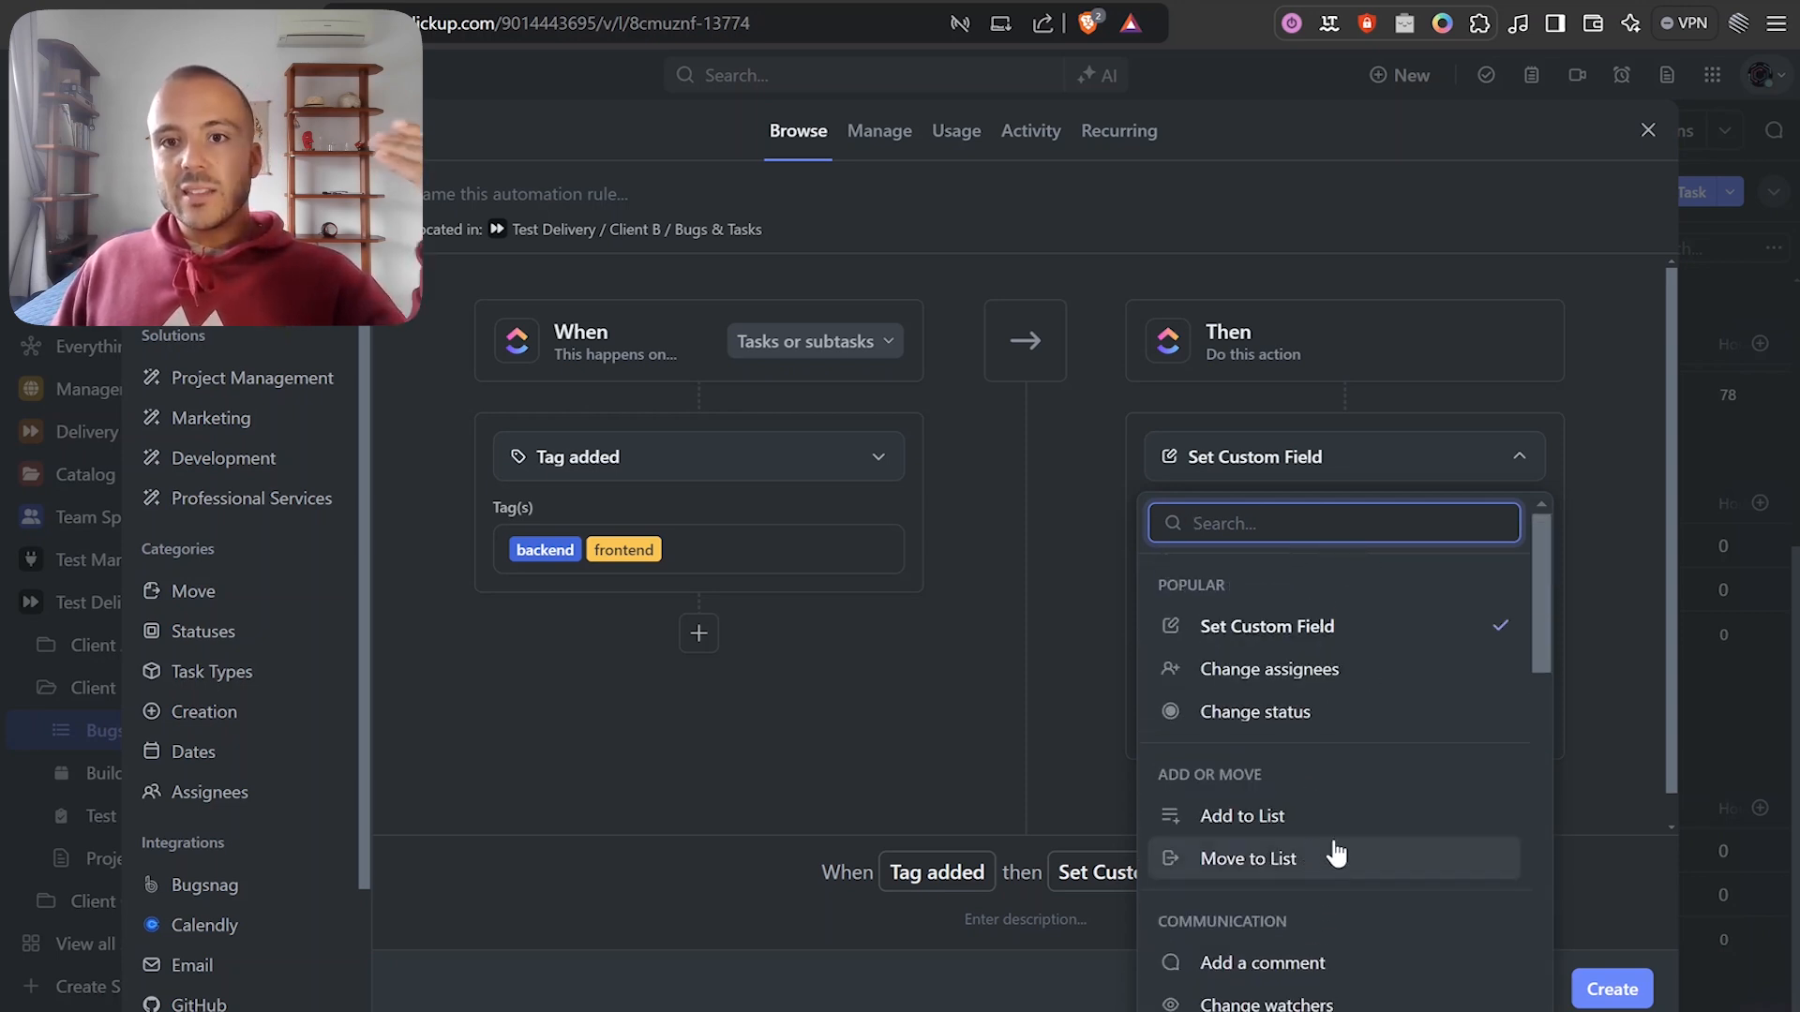
pyautogui.click(1099, 643)
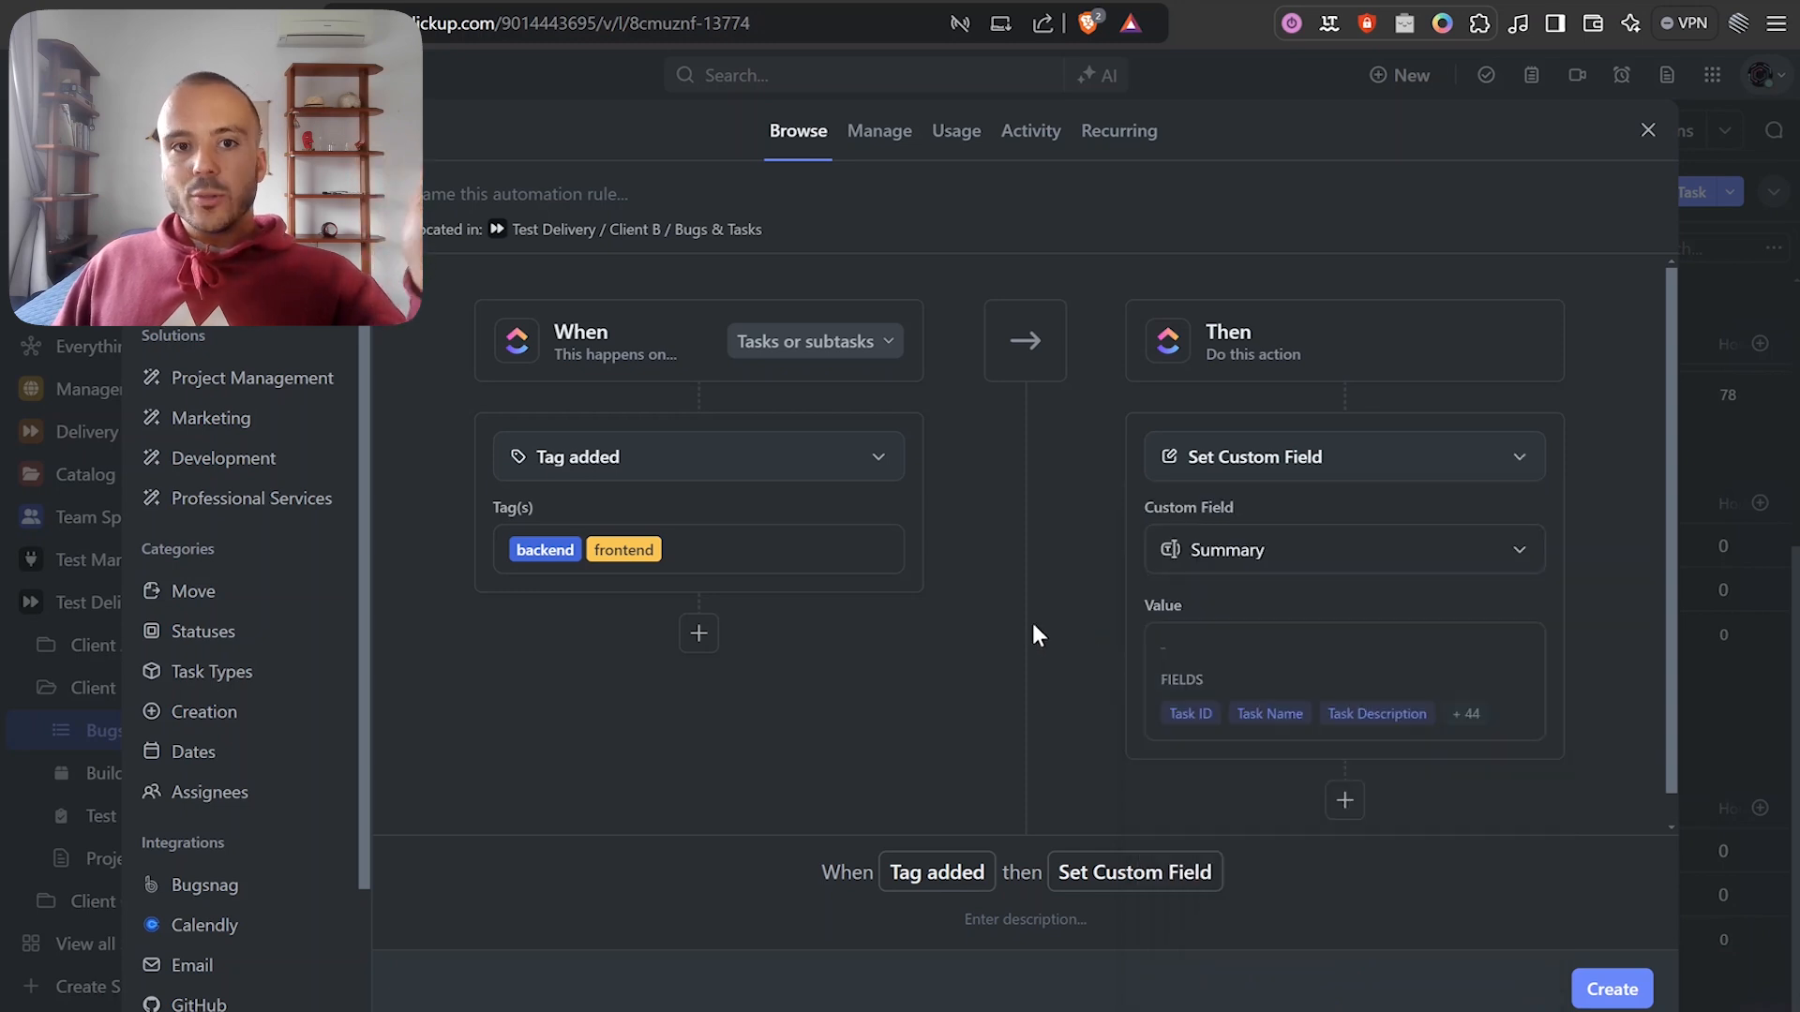
pyautogui.click(1325, 452)
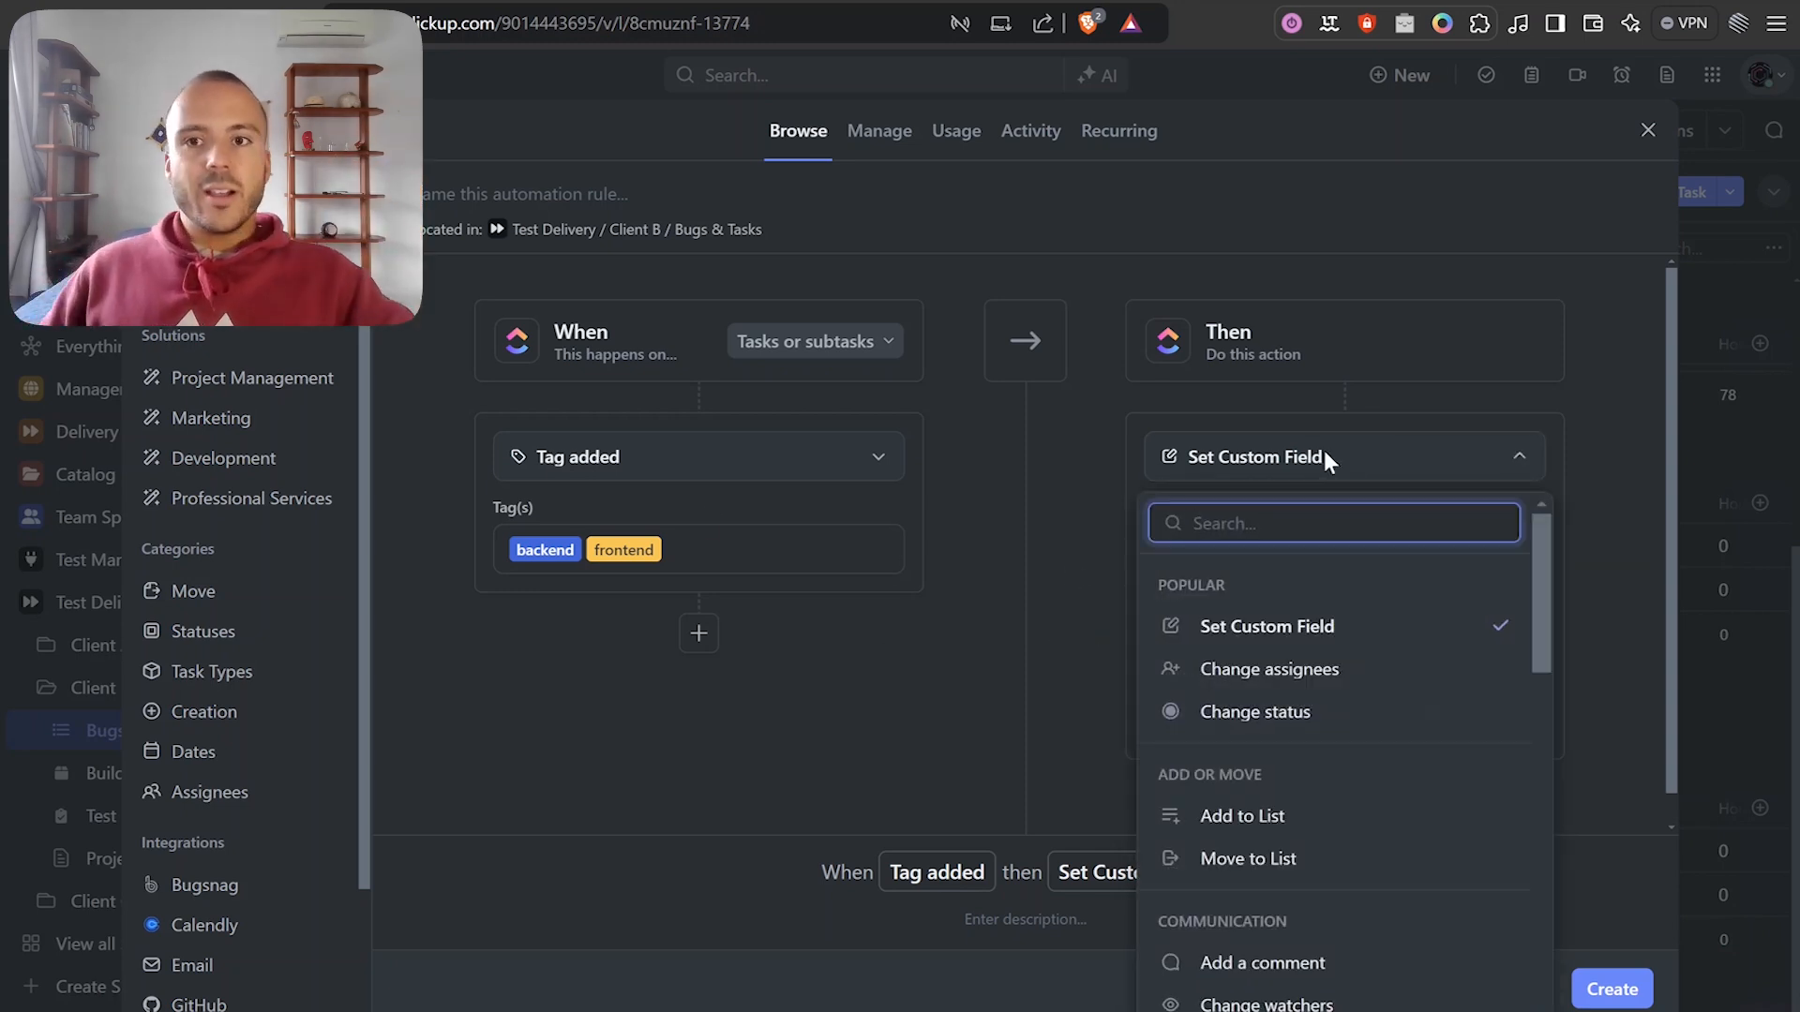
pyautogui.scroll(-5, 1387, 656)
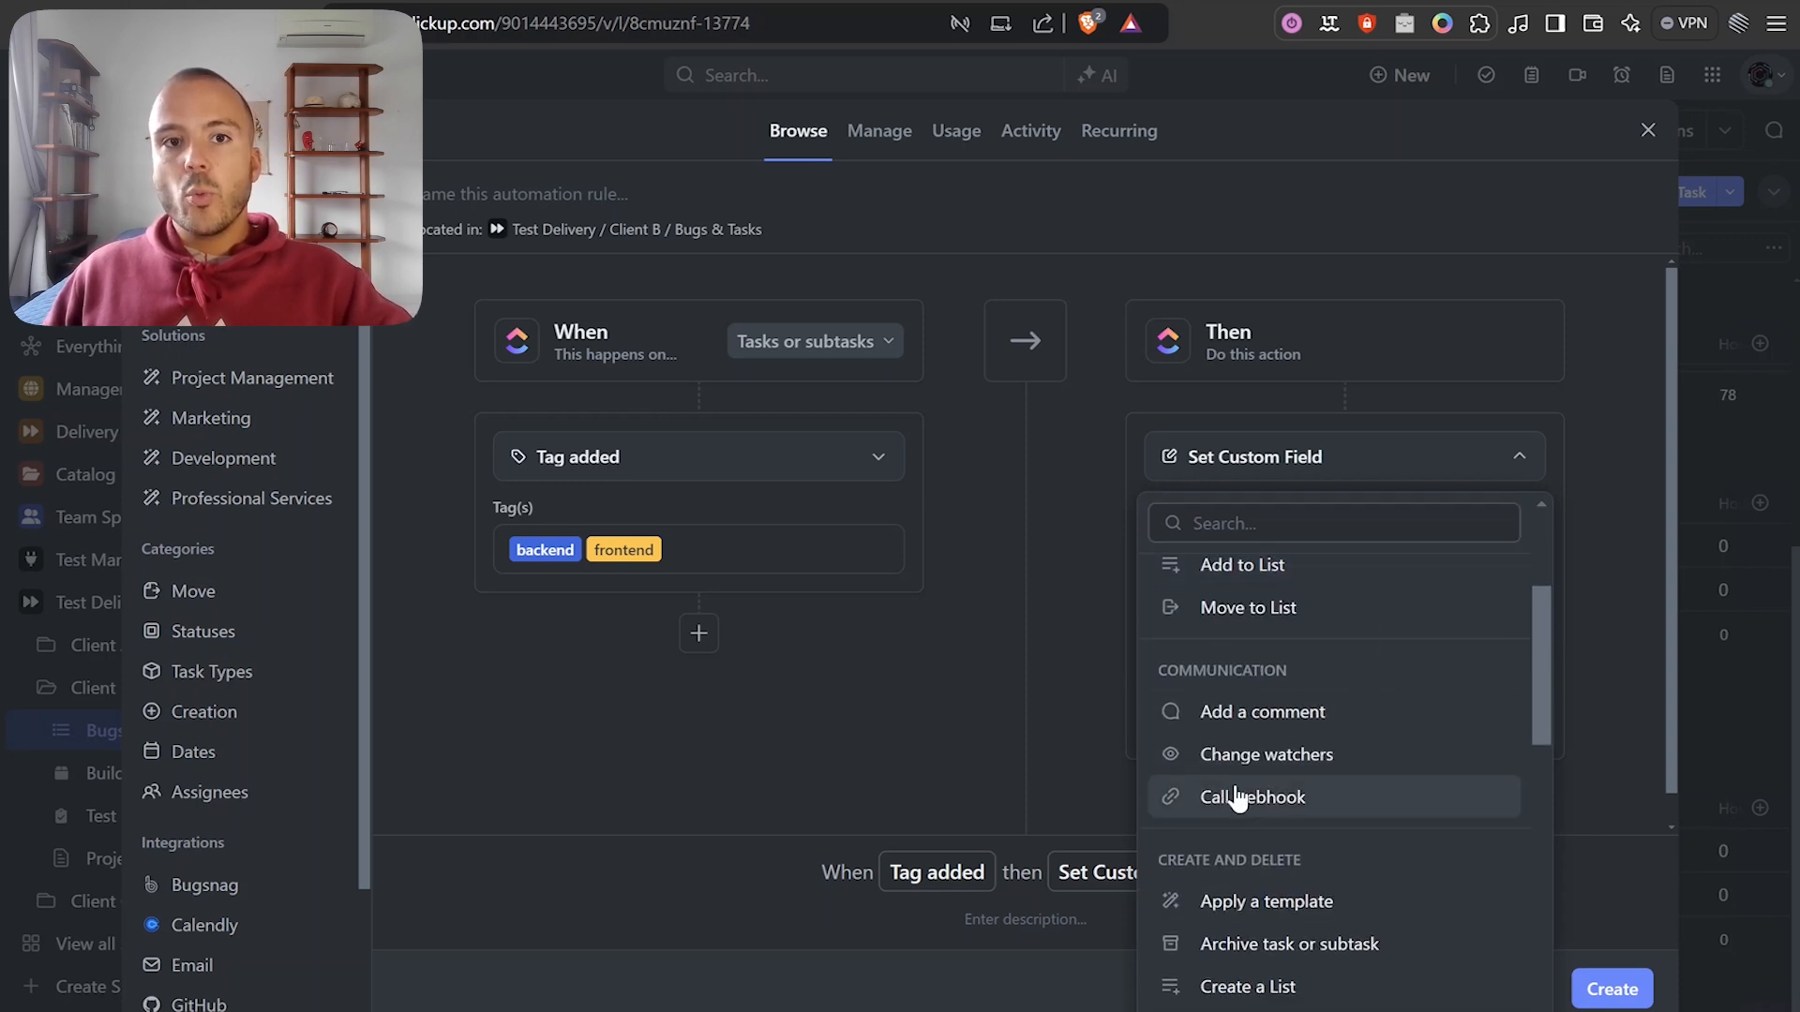
pyautogui.click(1247, 794)
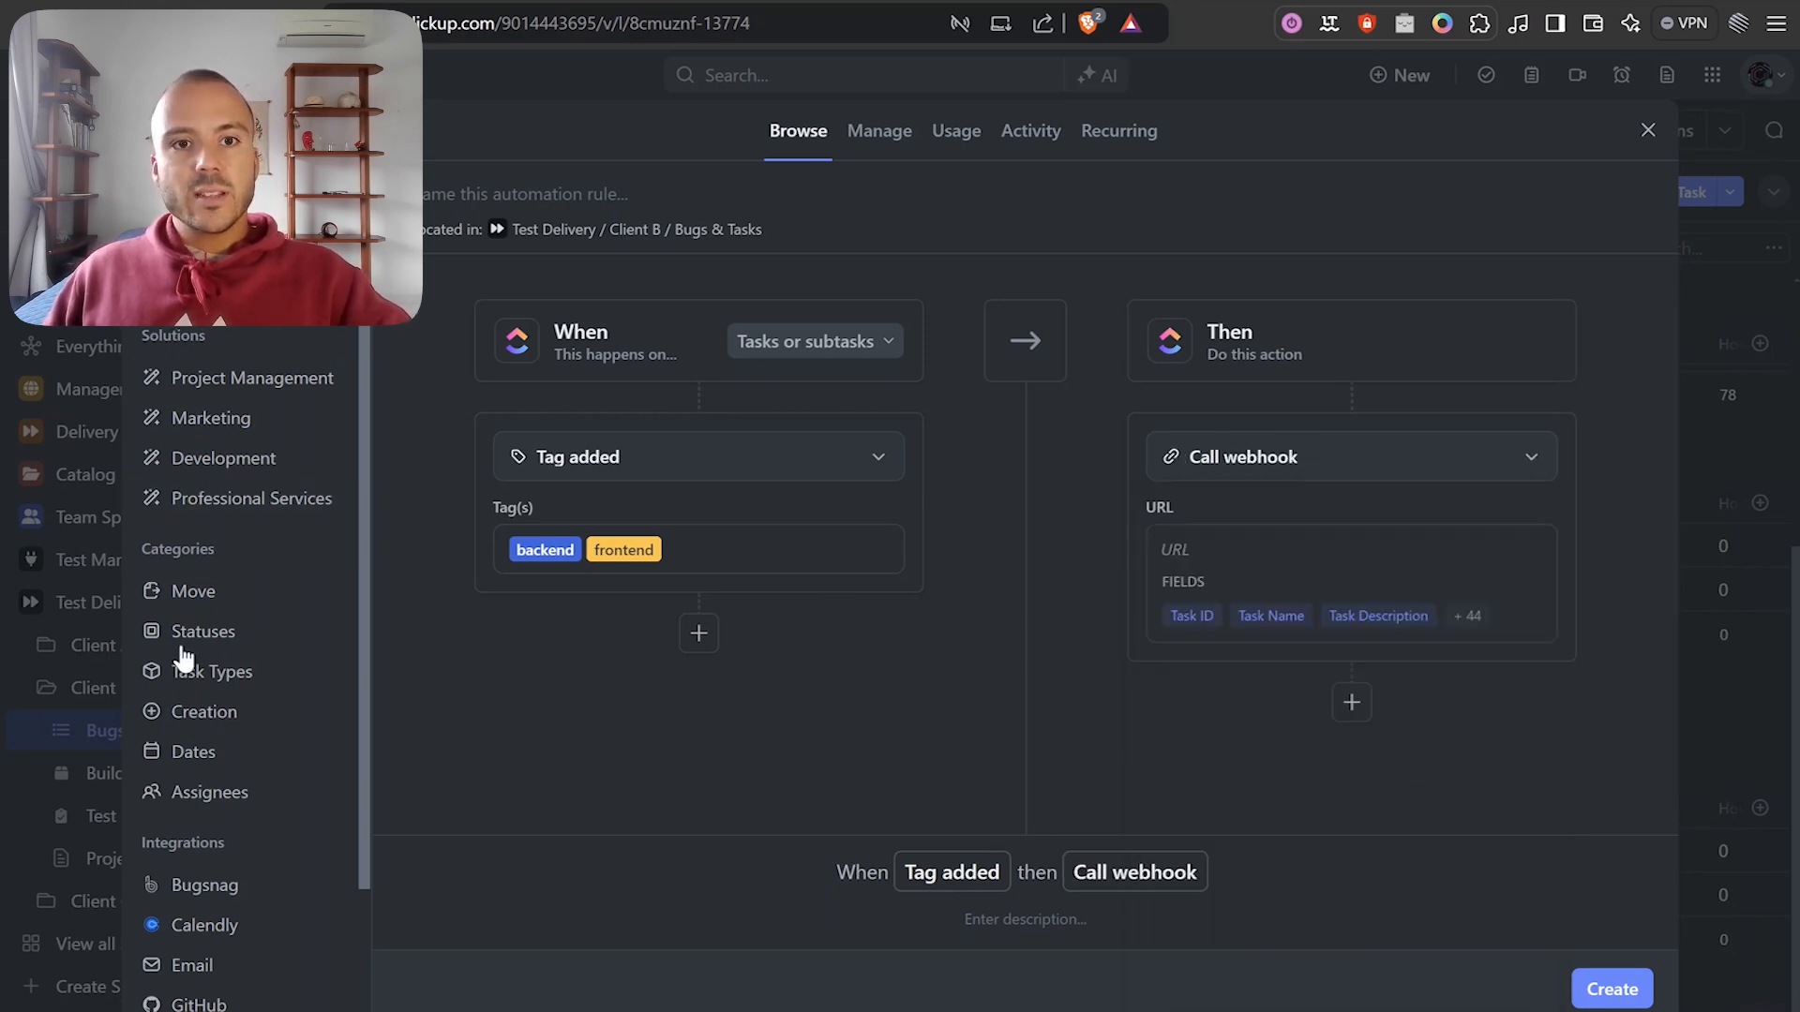
# Name the automation rule 'Backend Frontend'.
pyautogui.click(492, 188)
pyautogui.write('Ta')
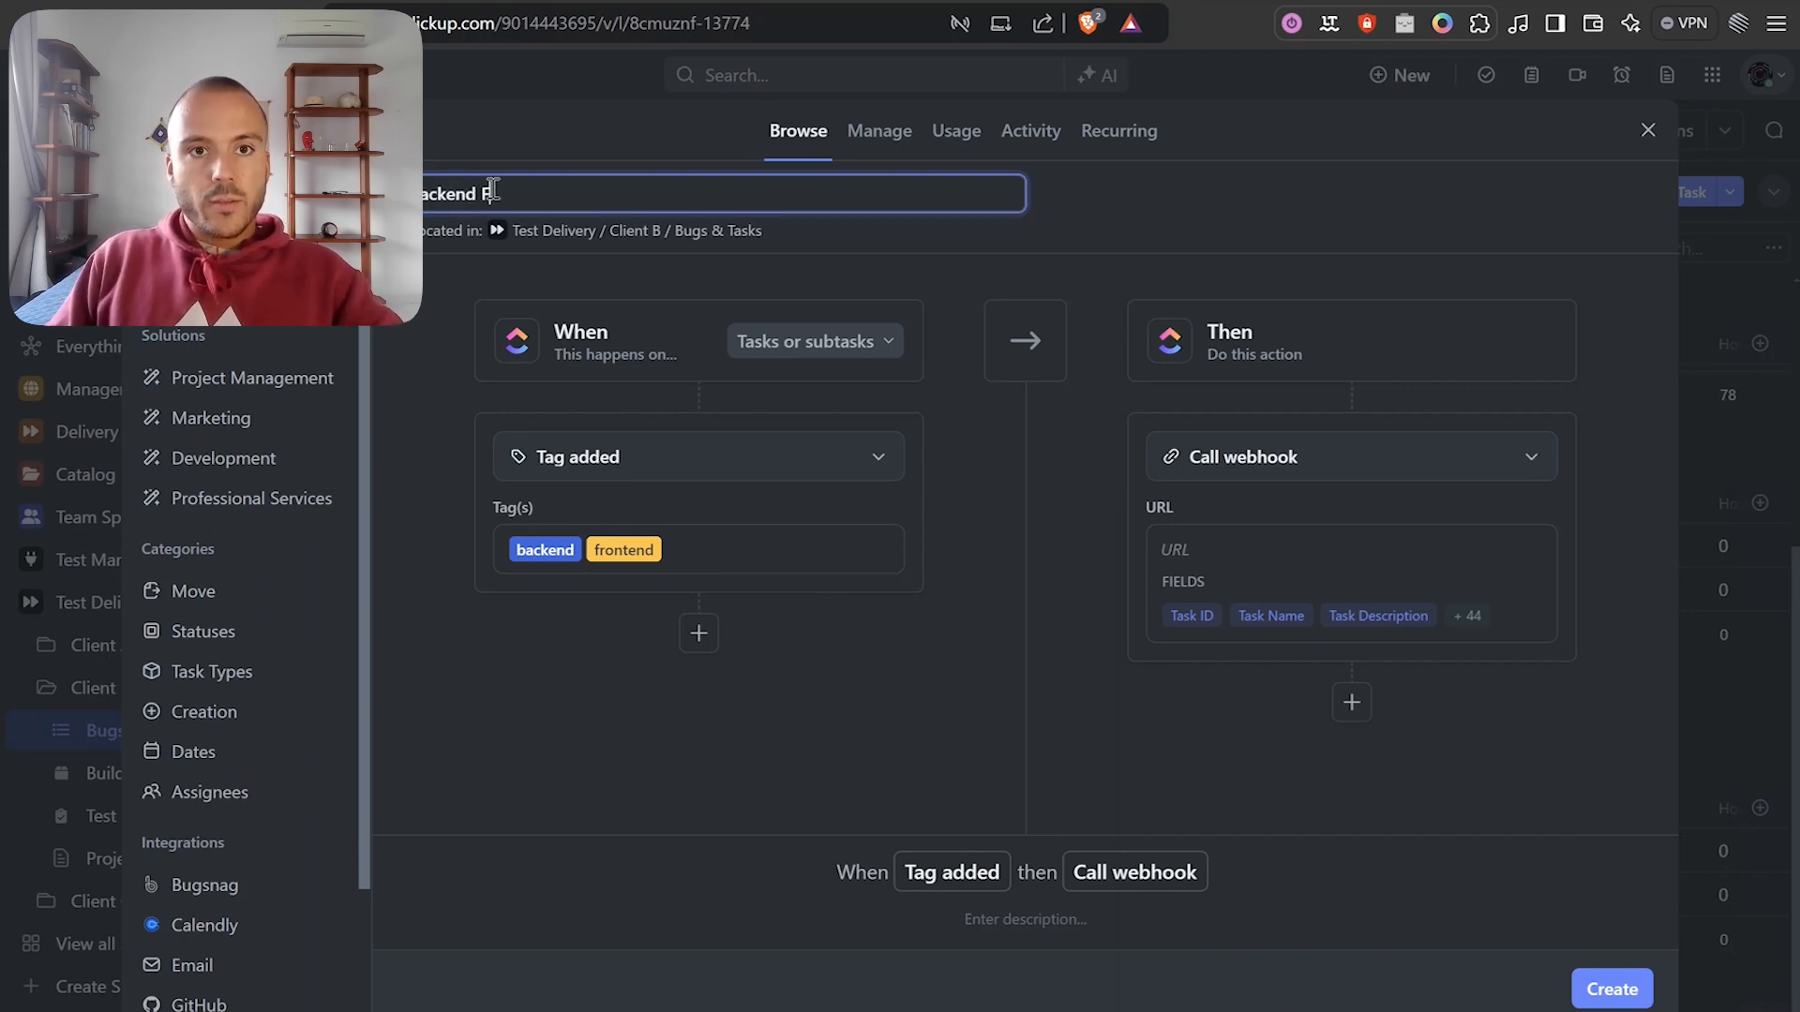
pyautogui.write('ckend Frontend')
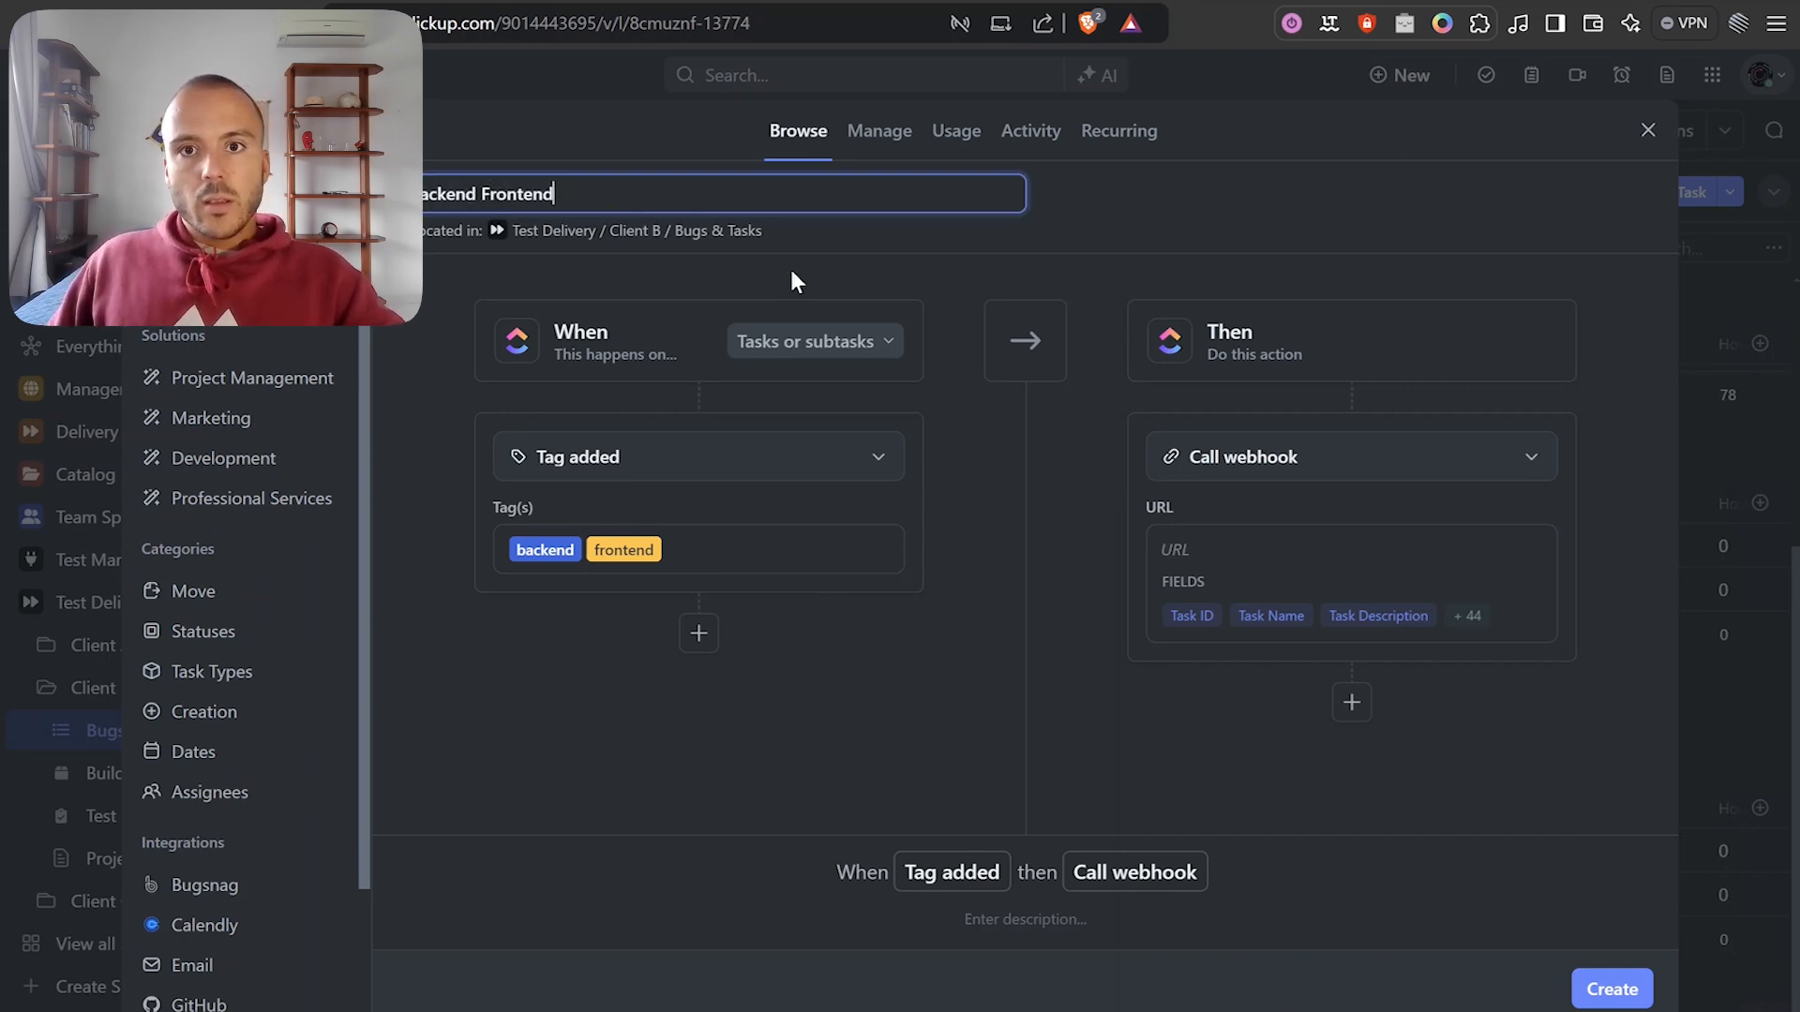
pyautogui.click(1187, 250)
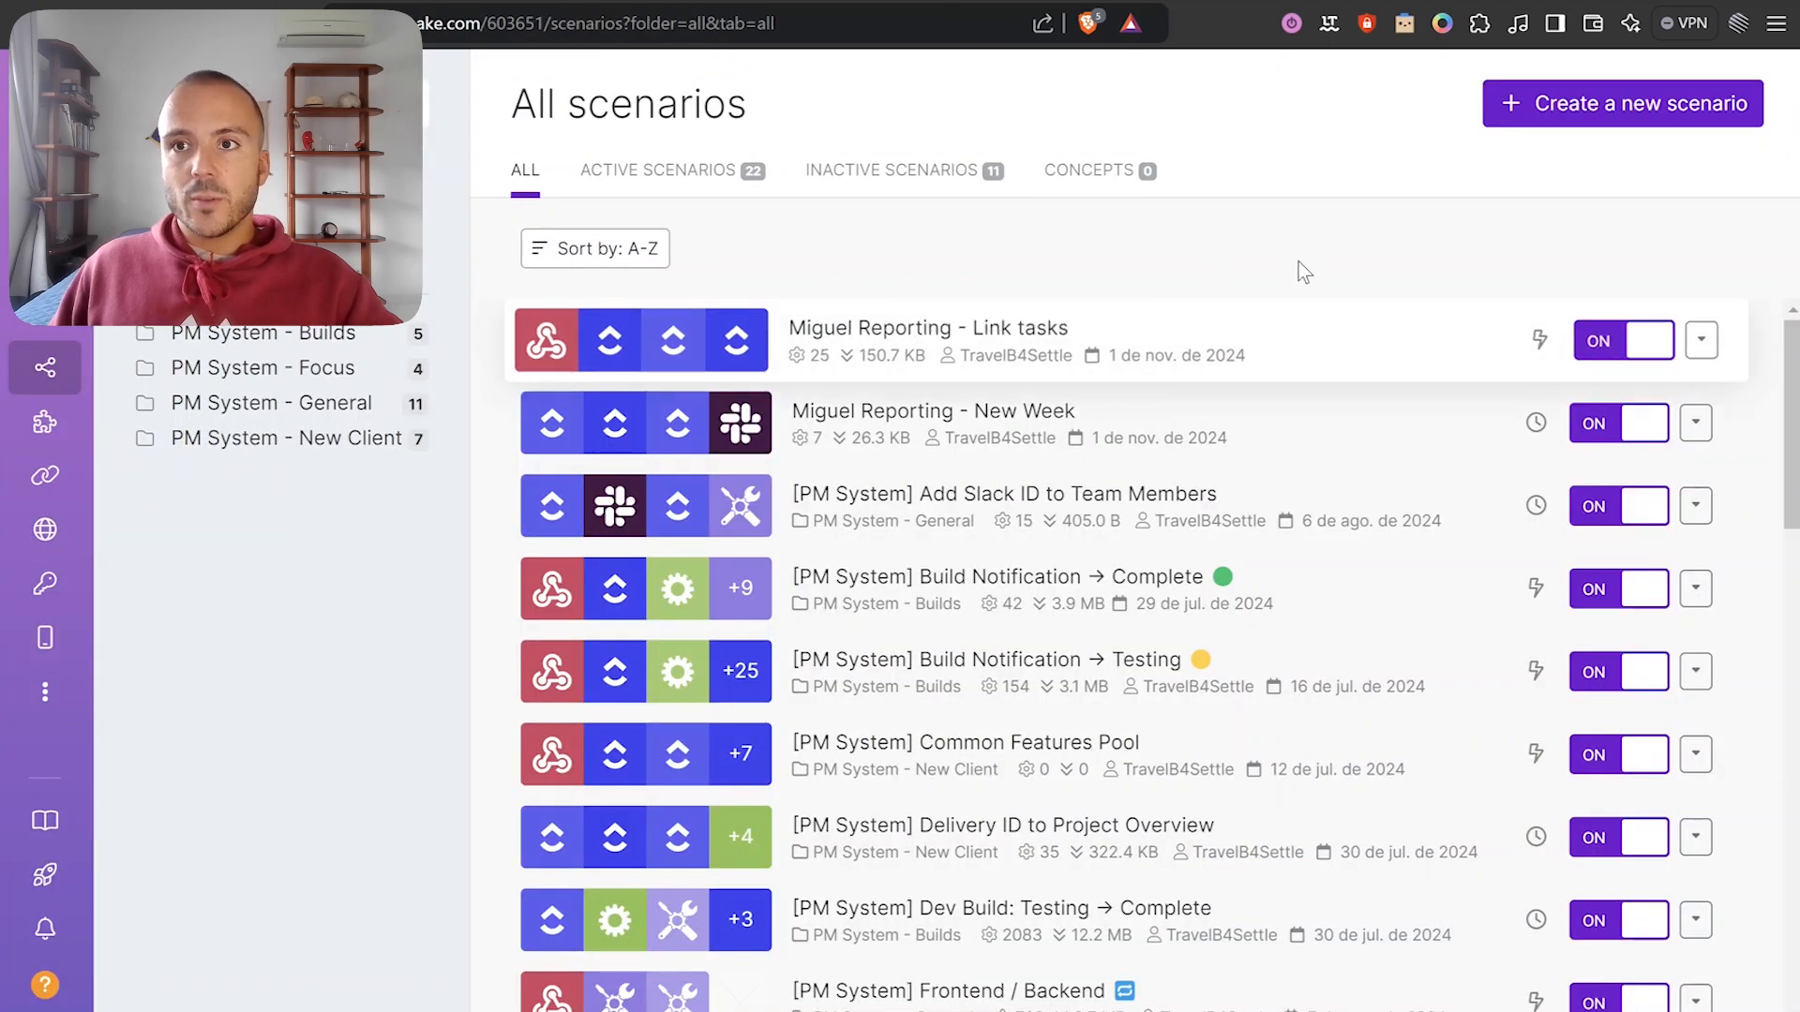
# Start a new scenario with a custom webhook trigger named 'Test example'.
pyautogui.click(1509, 105)
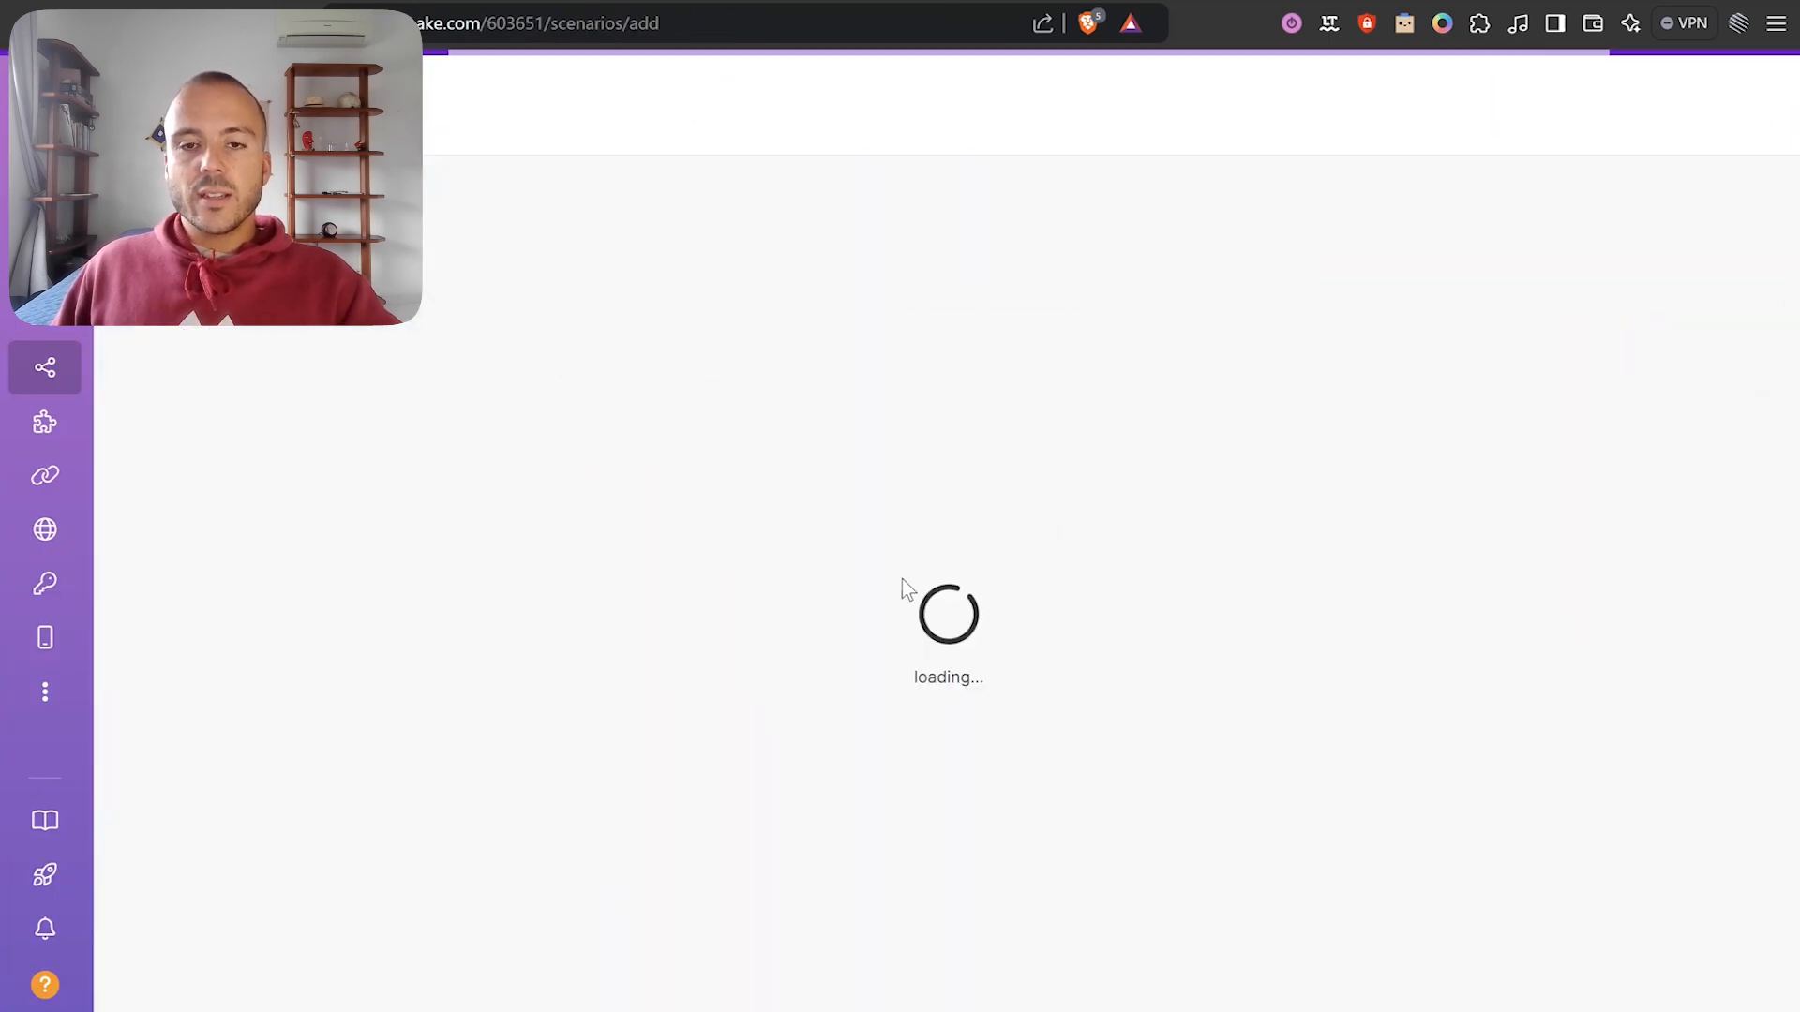
pyautogui.click(620, 613)
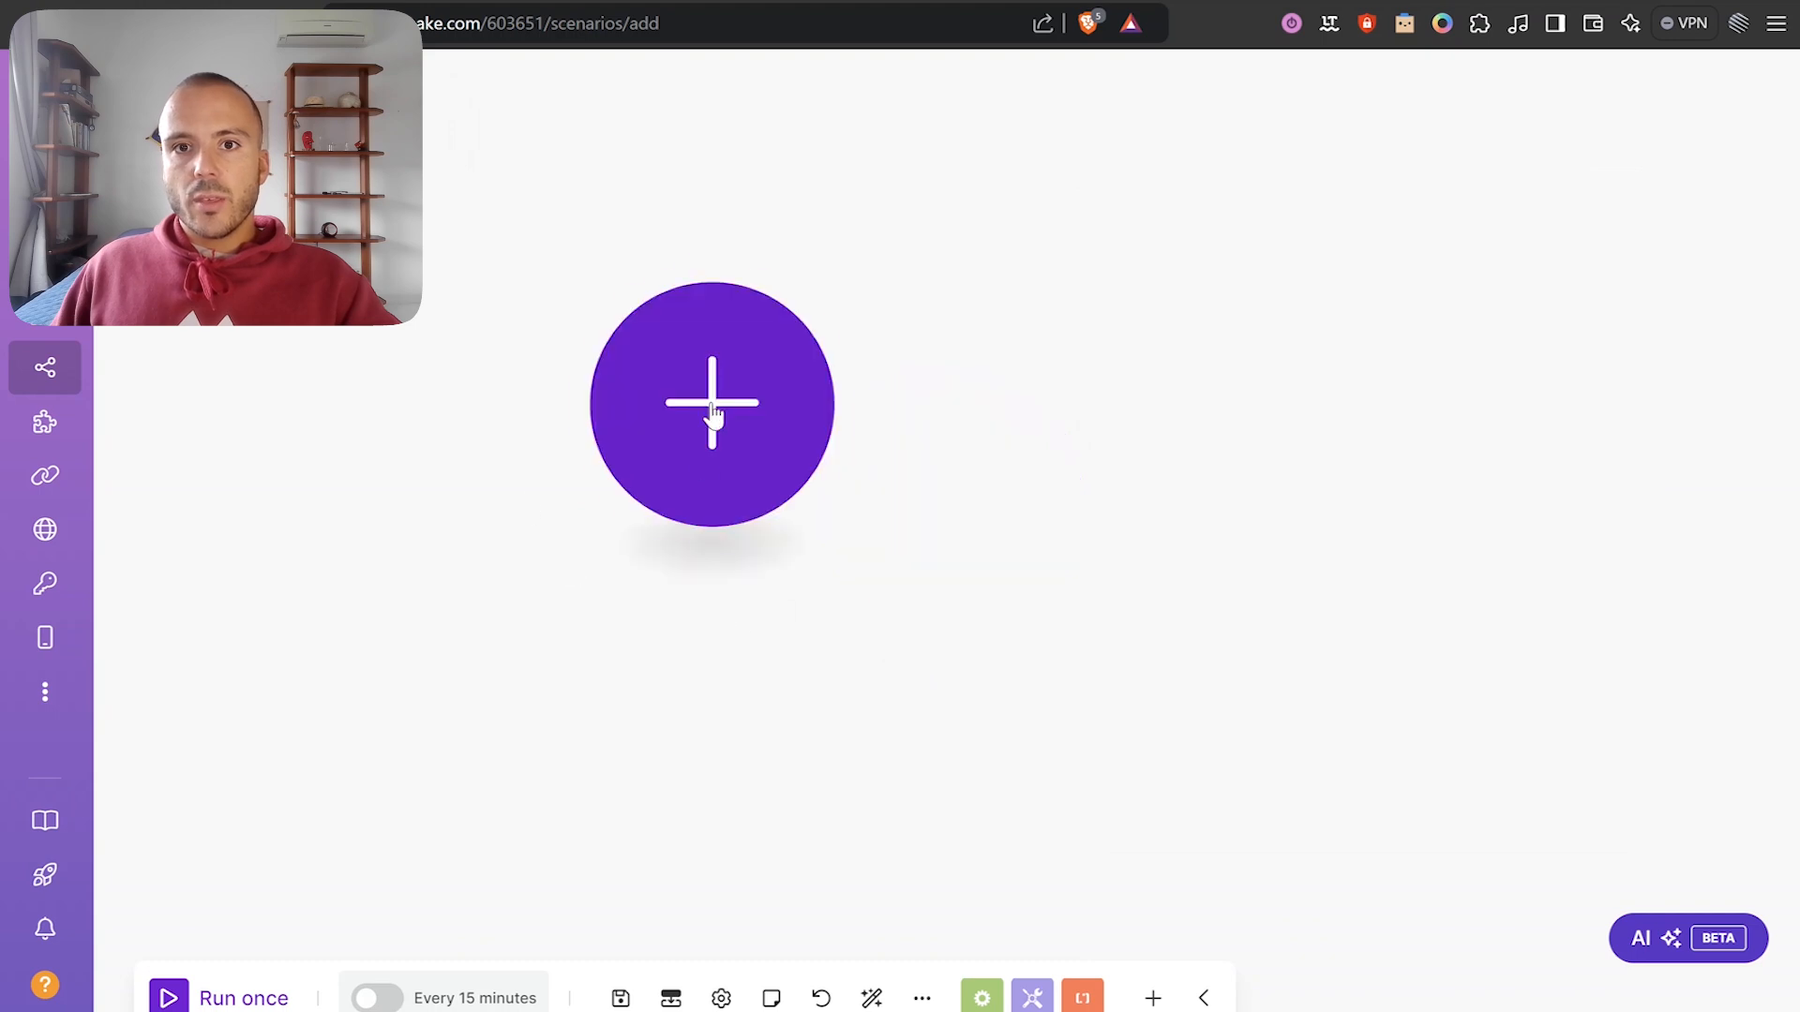
pyautogui.click(713, 412)
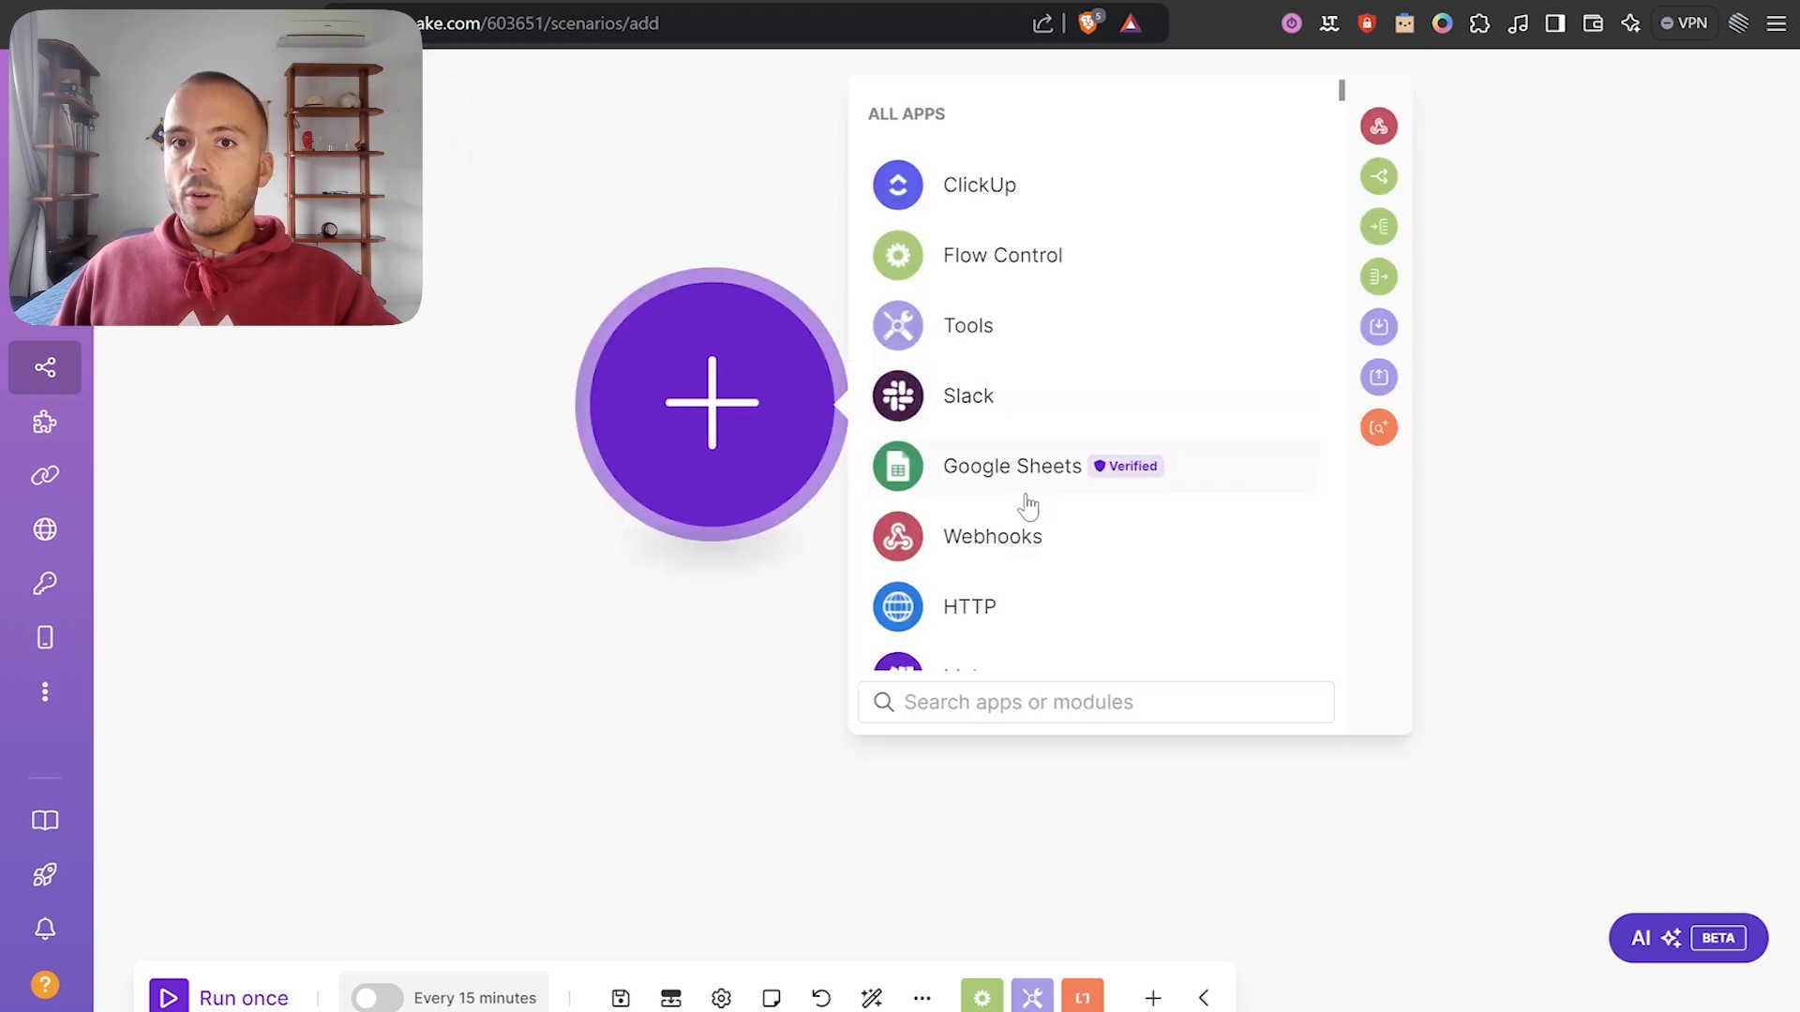
pyautogui.click(1022, 530)
pyautogui.click(1037, 408)
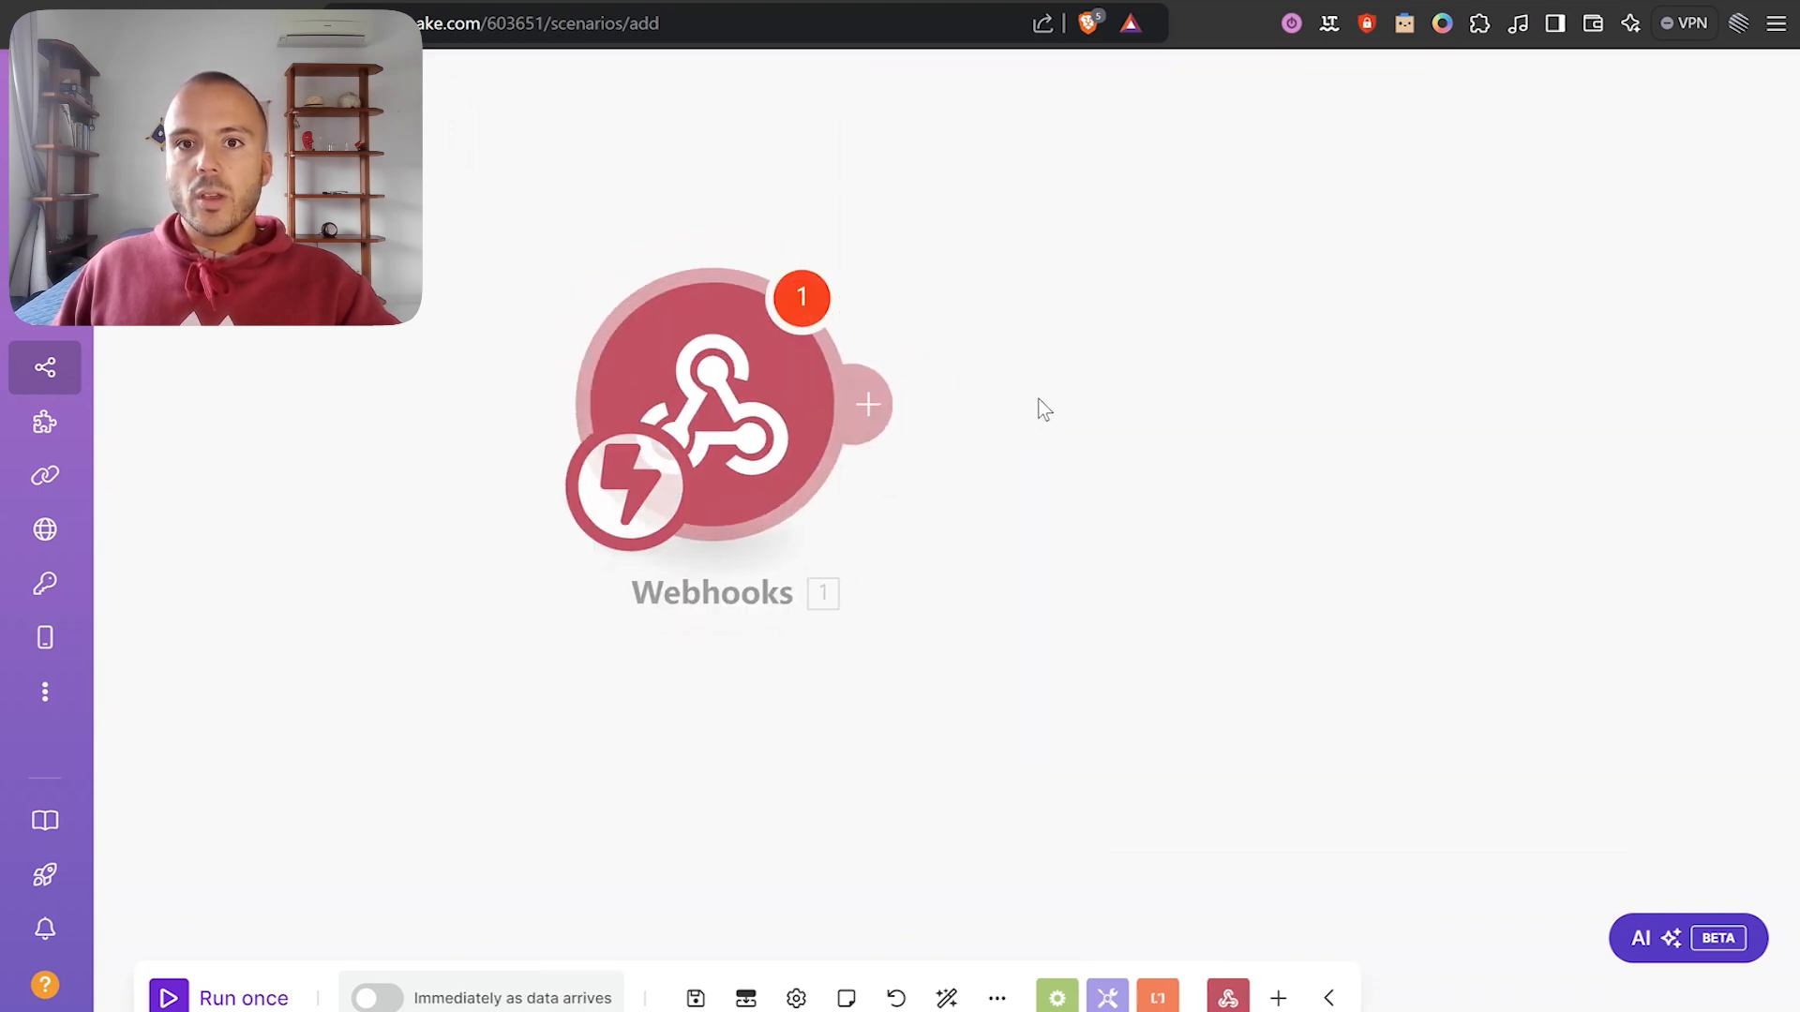
pyautogui.click(1369, 397)
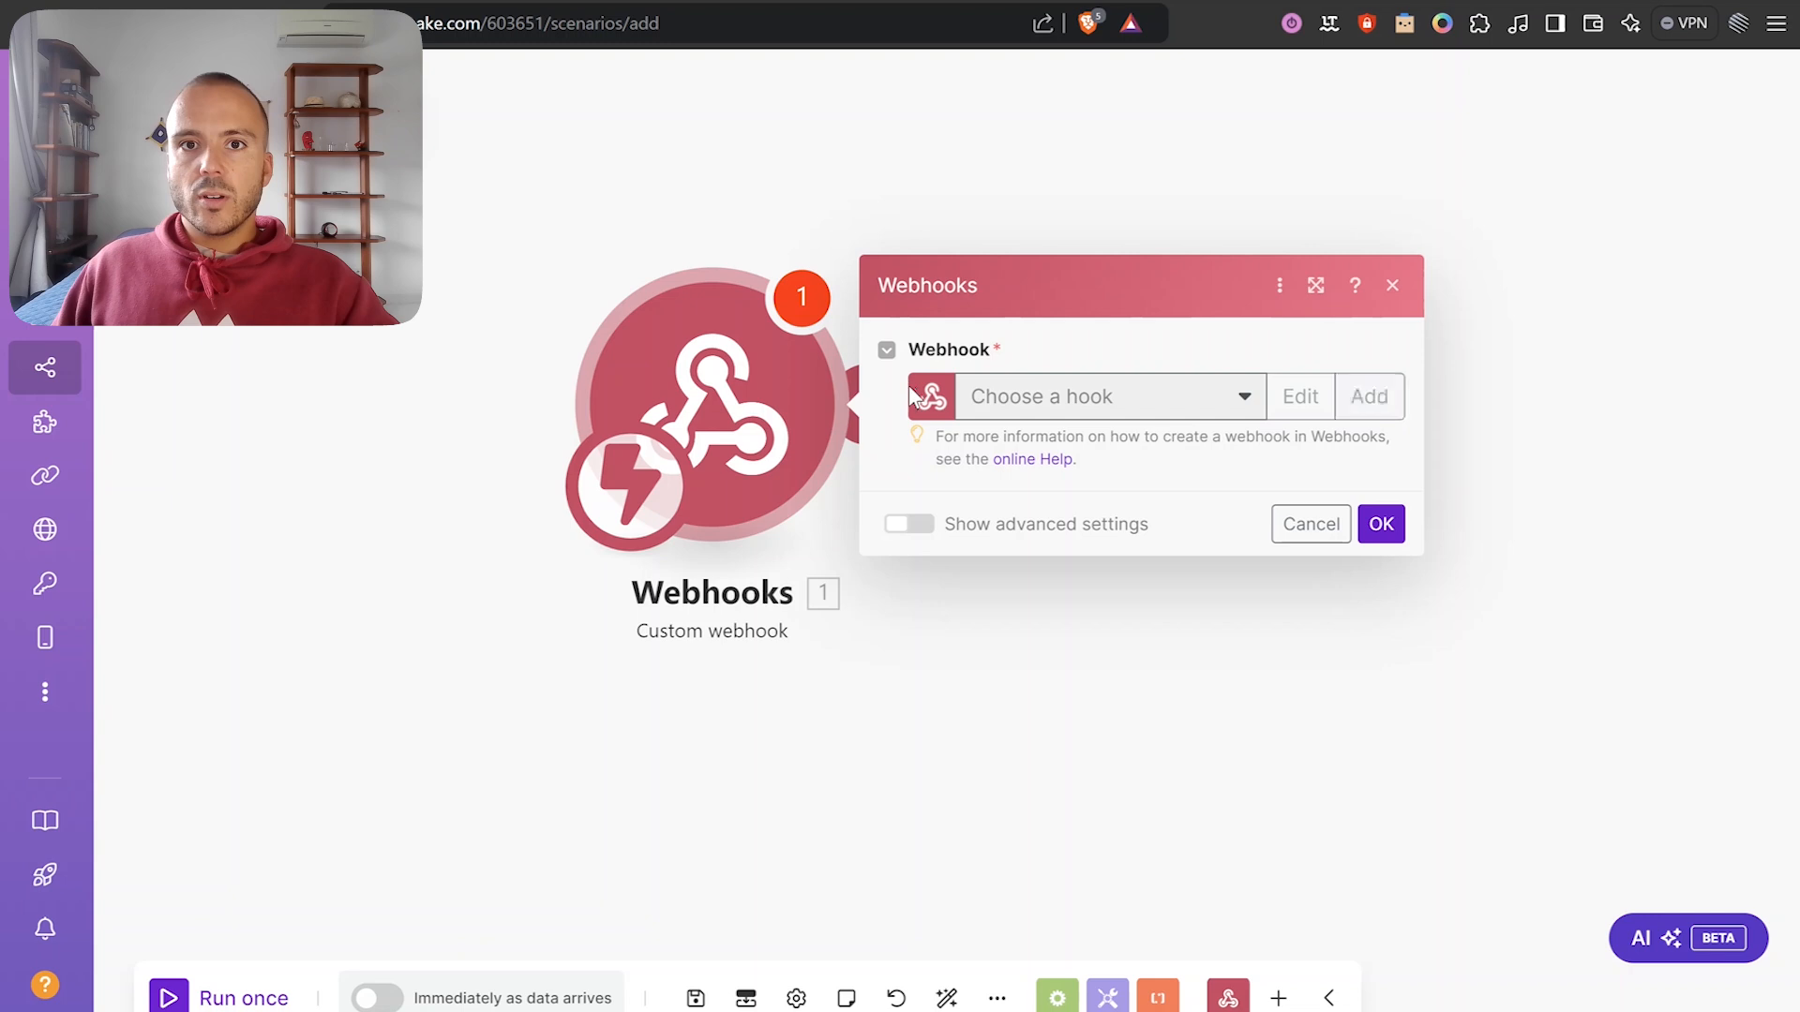
pyautogui.doubleClick(997, 296)
pyautogui.hotkey('ctrl', 'a')
pyautogui.write('Test ')
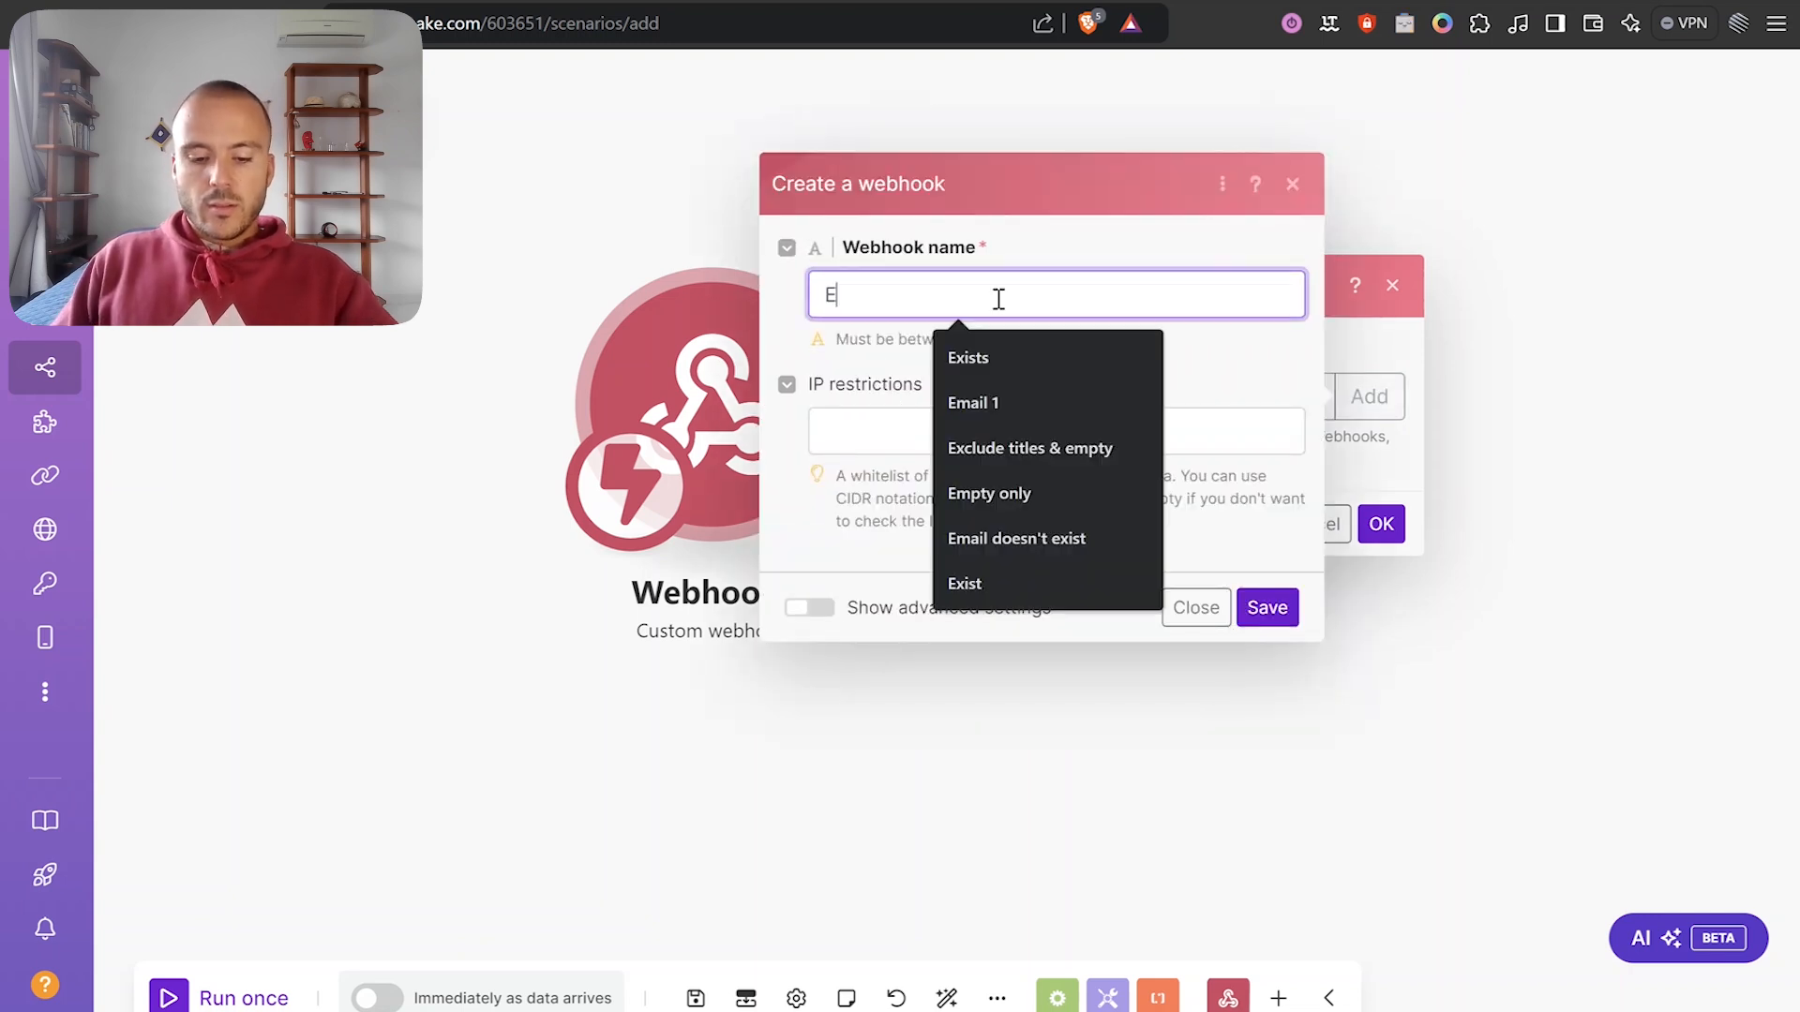
pyautogui.write('example')
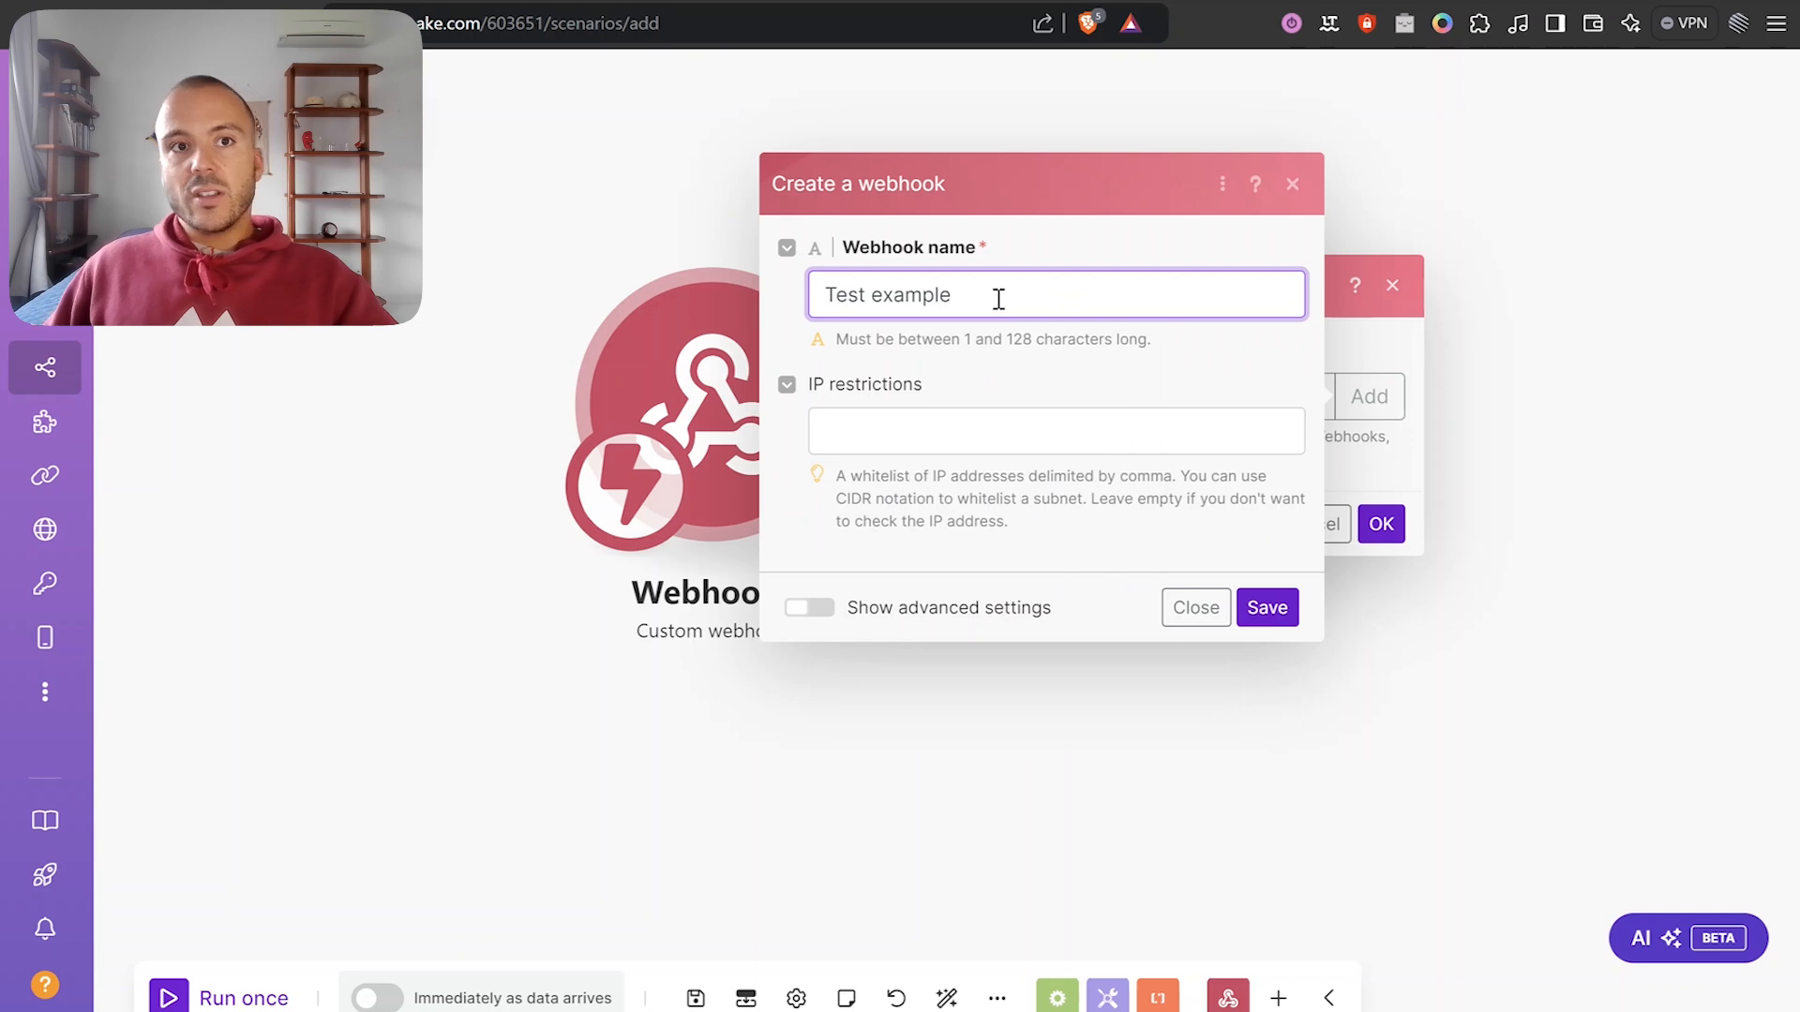
pyautogui.click(1269, 623)
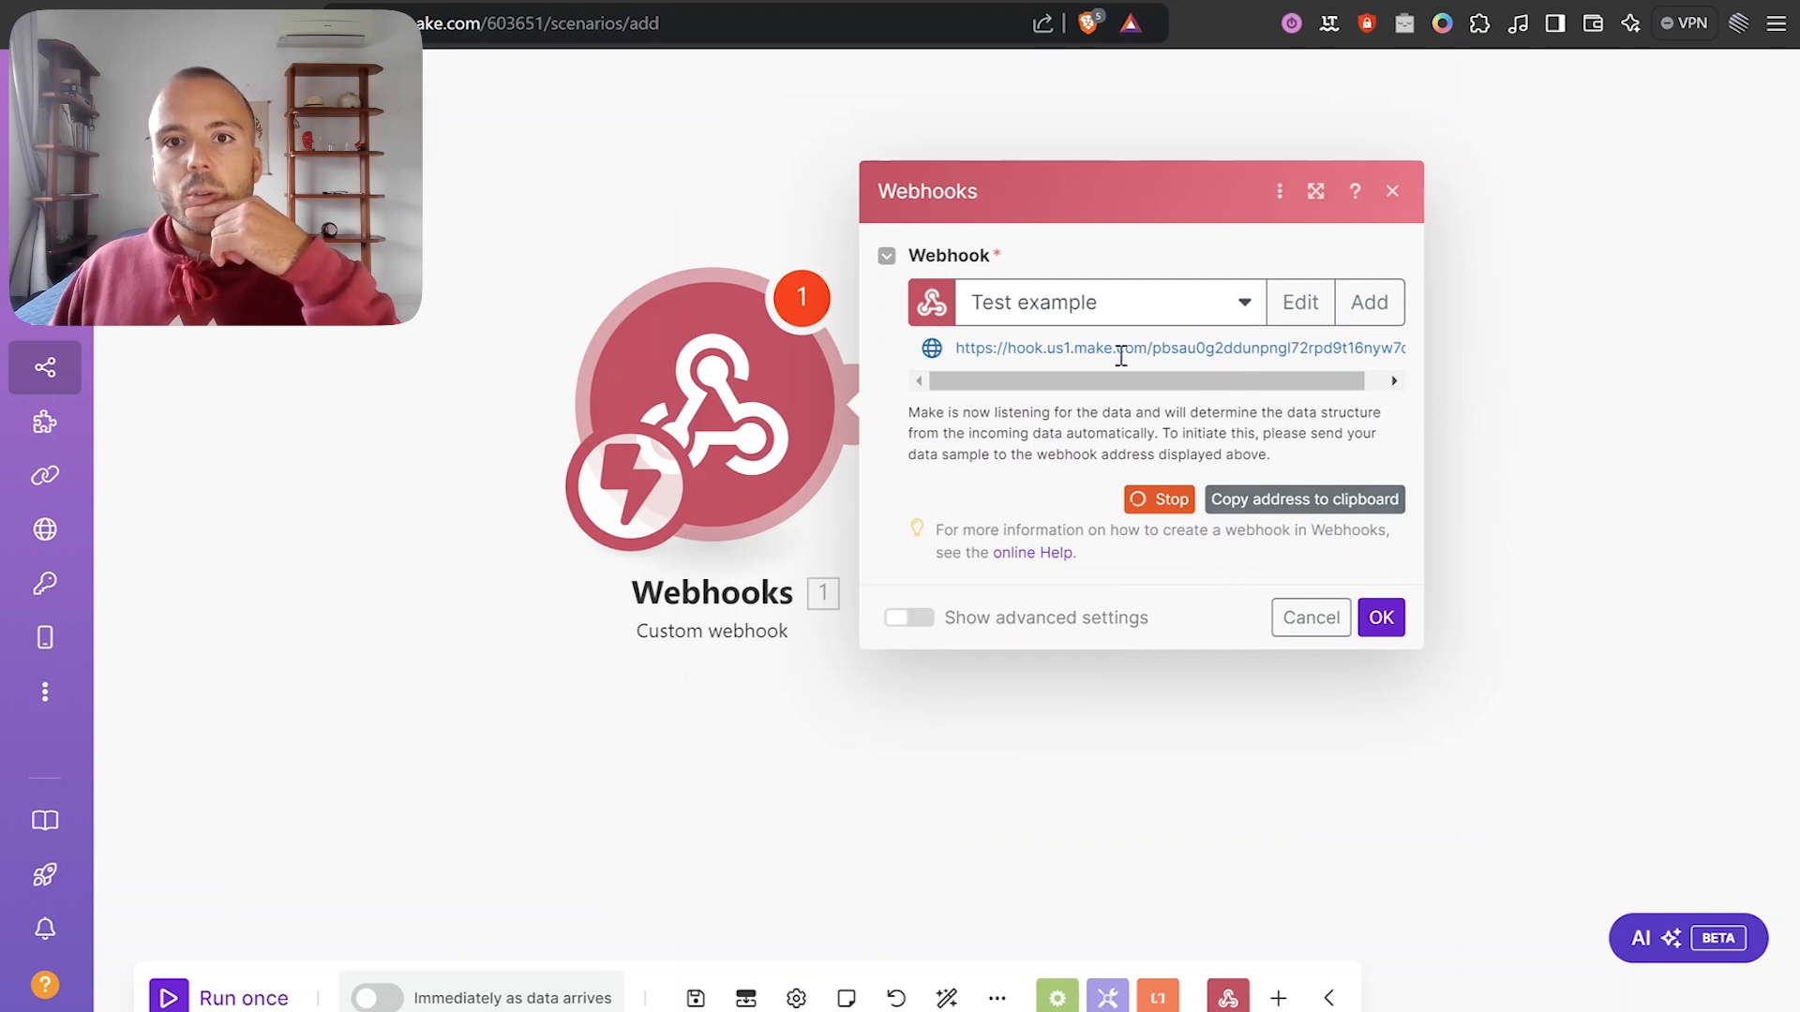
# Copy the webhook address and return to the ClickUp automation.
pyautogui.tripleClick(1033, 349)
pyautogui.click(1267, 357)
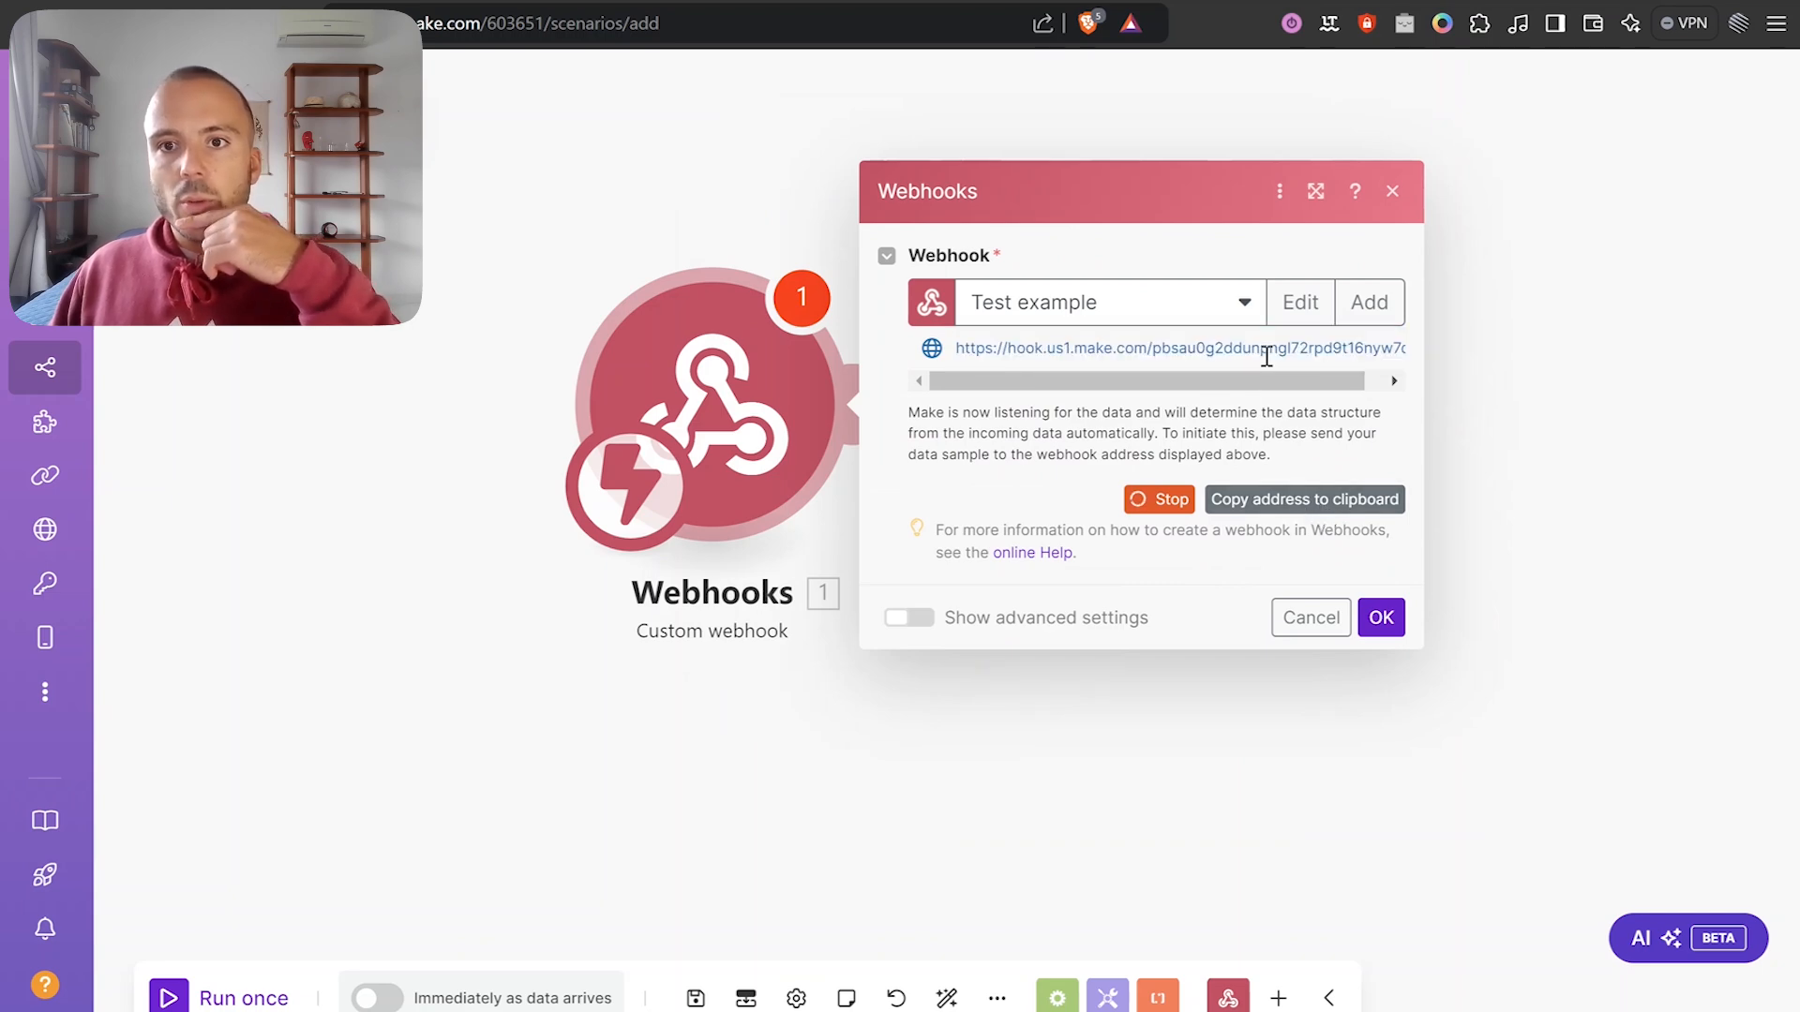
pyautogui.doubleClick(1267, 357)
pyautogui.click(1264, 506)
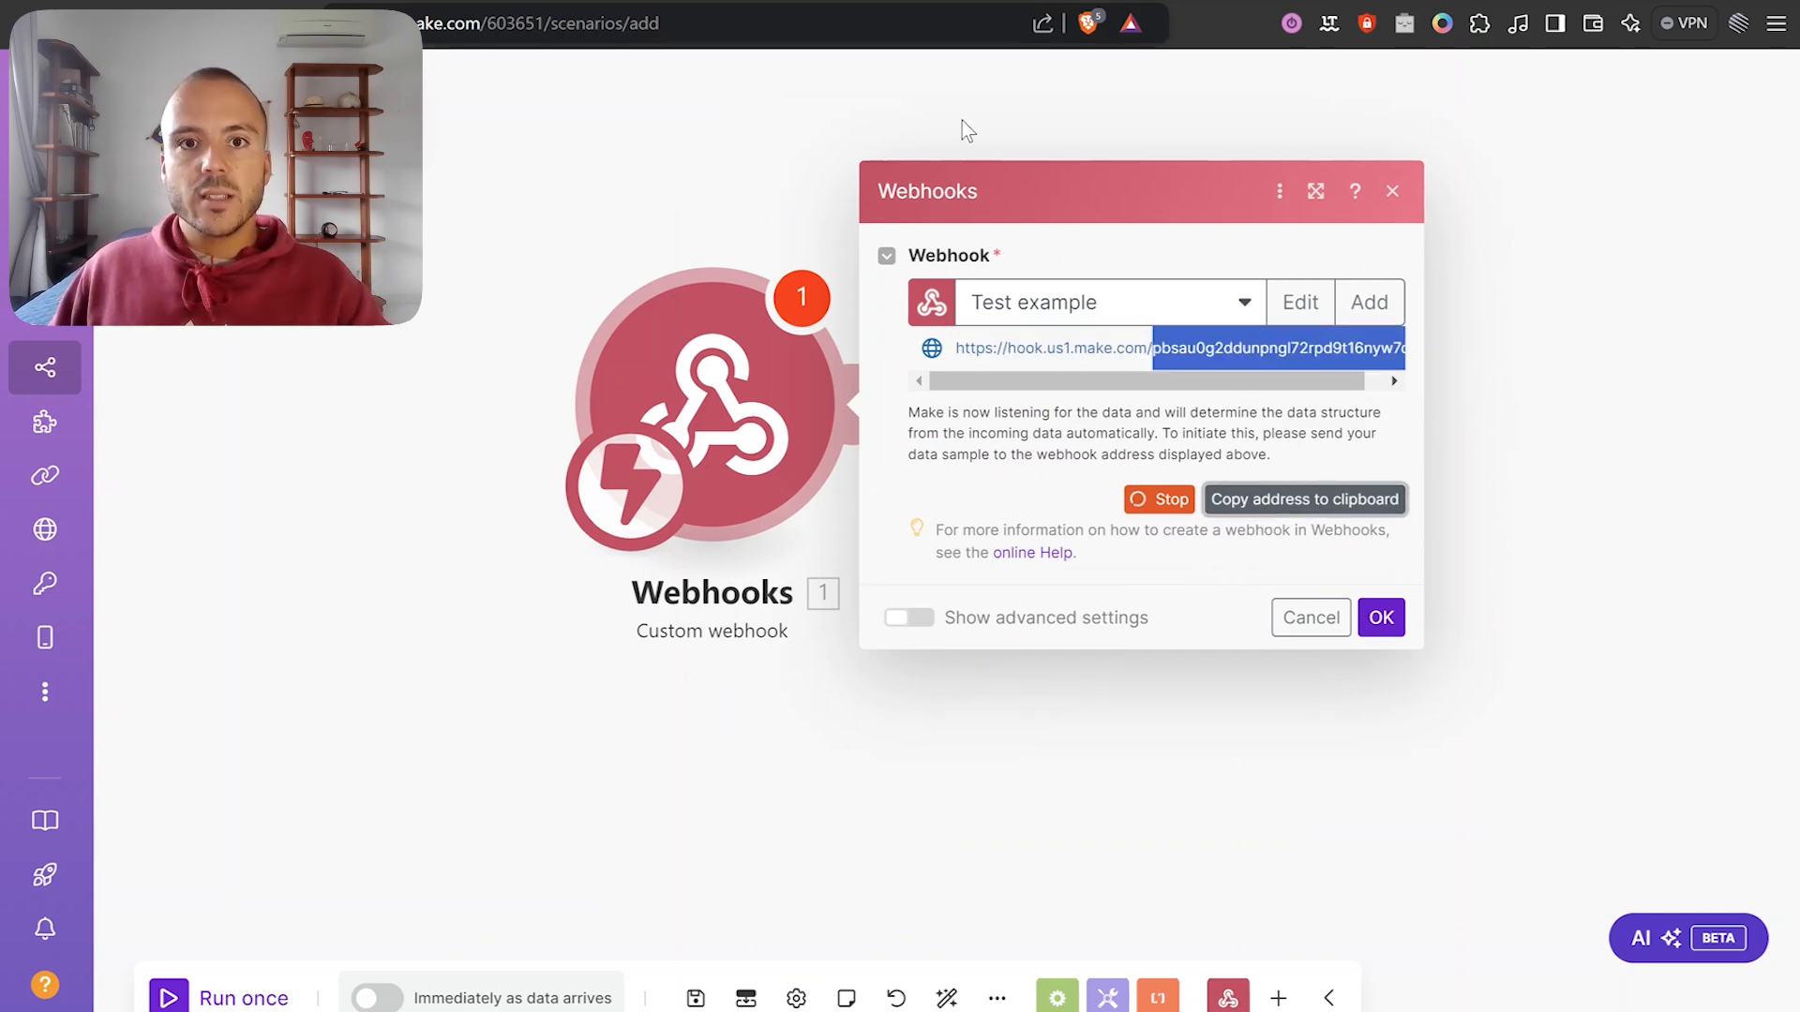
pyautogui.click(1078, 2)
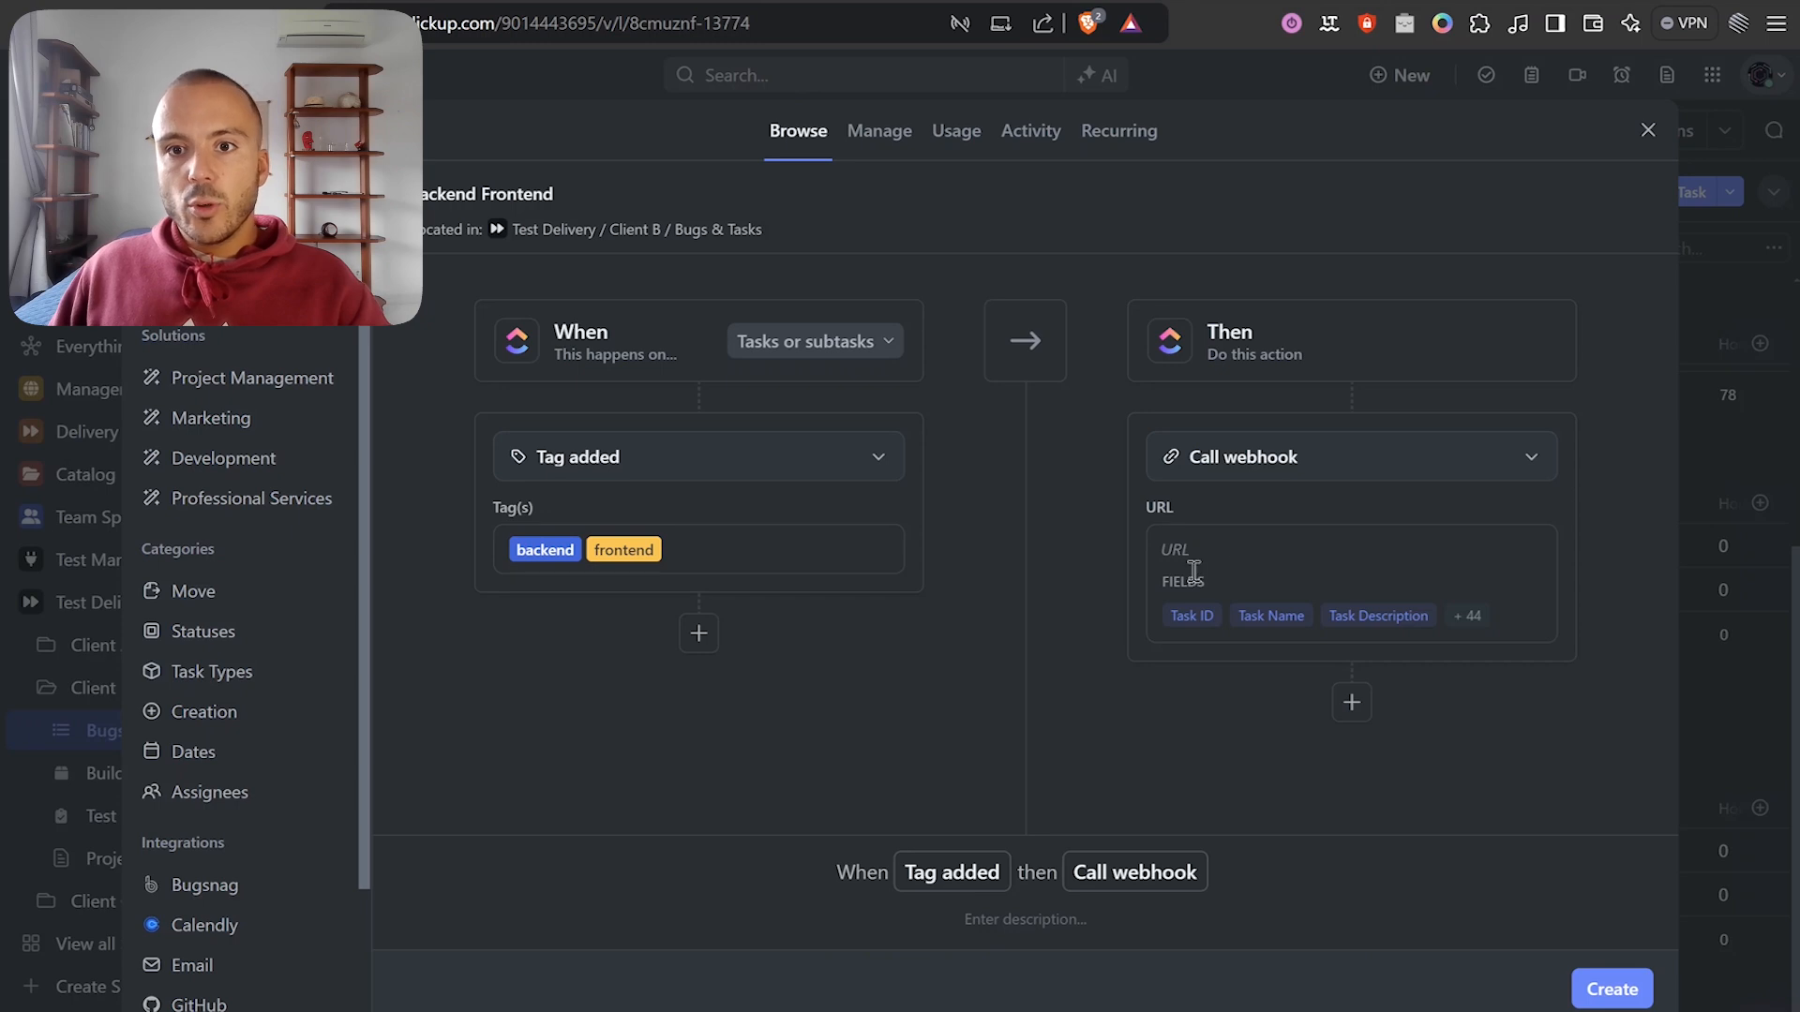
# Paste the Make webhook URL into Call webhook, create the Backend Frontend automation, and return to the list.
pyautogui.click(1198, 563)
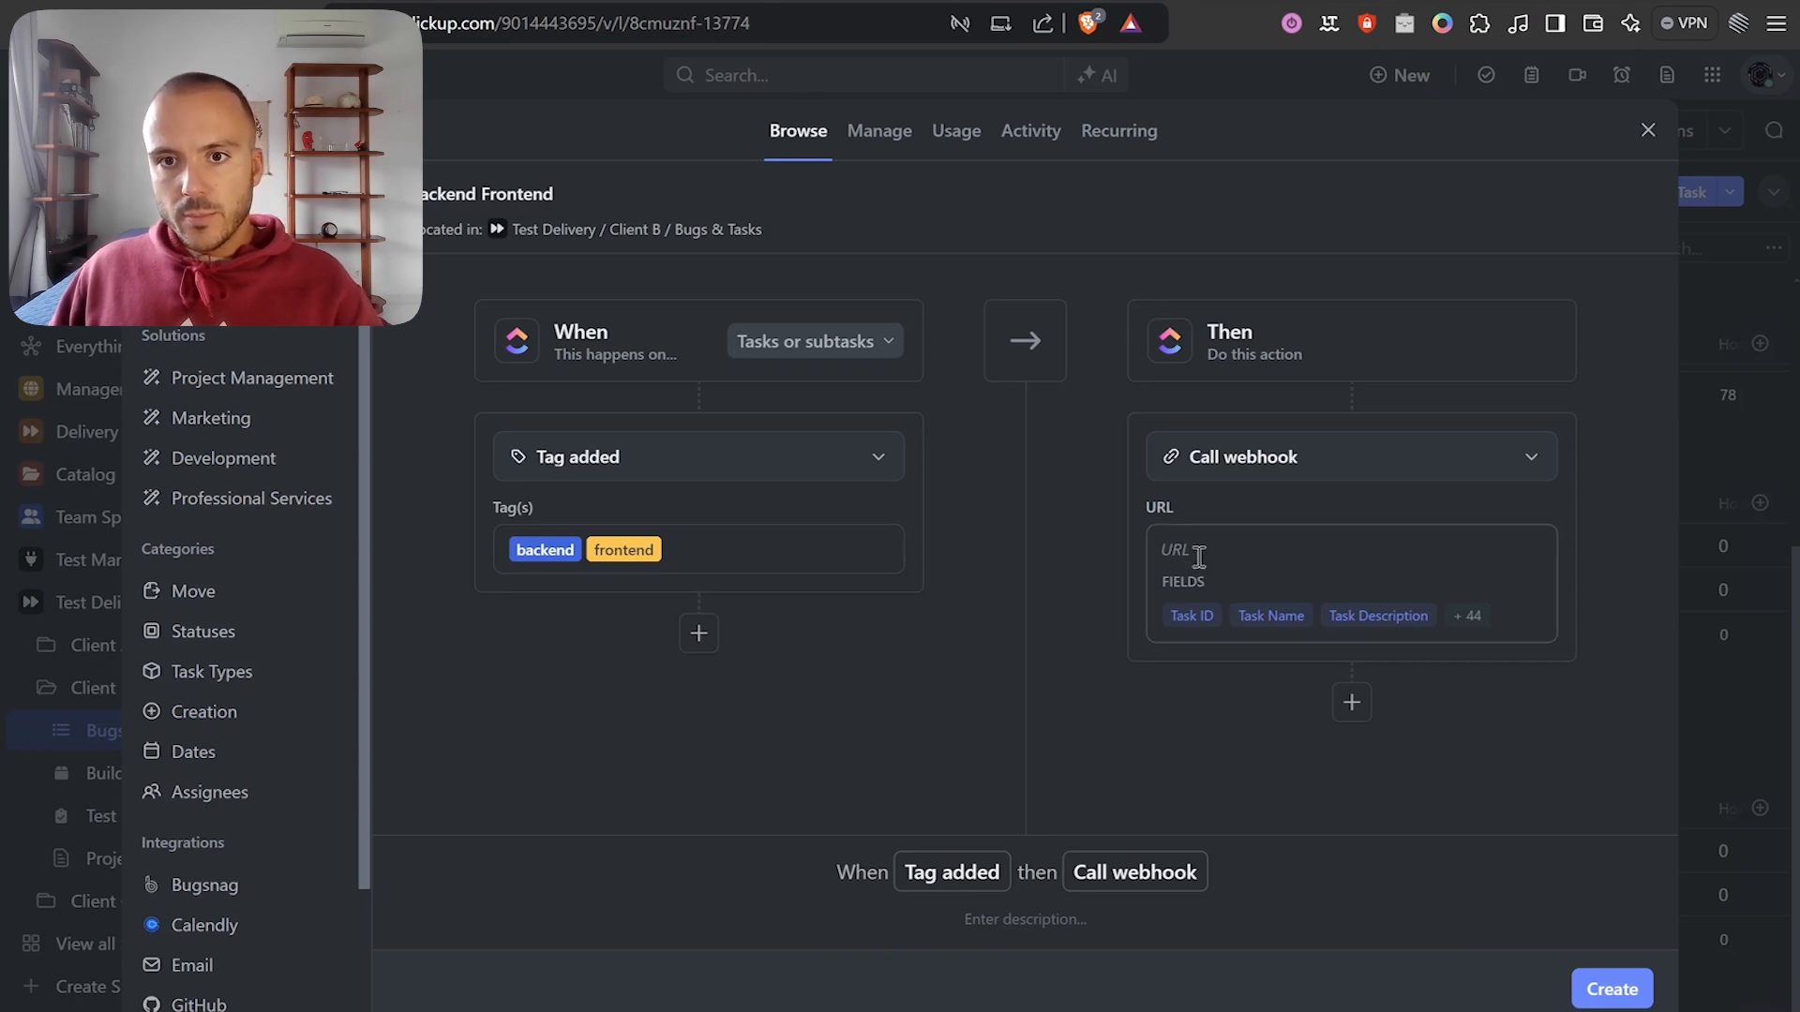
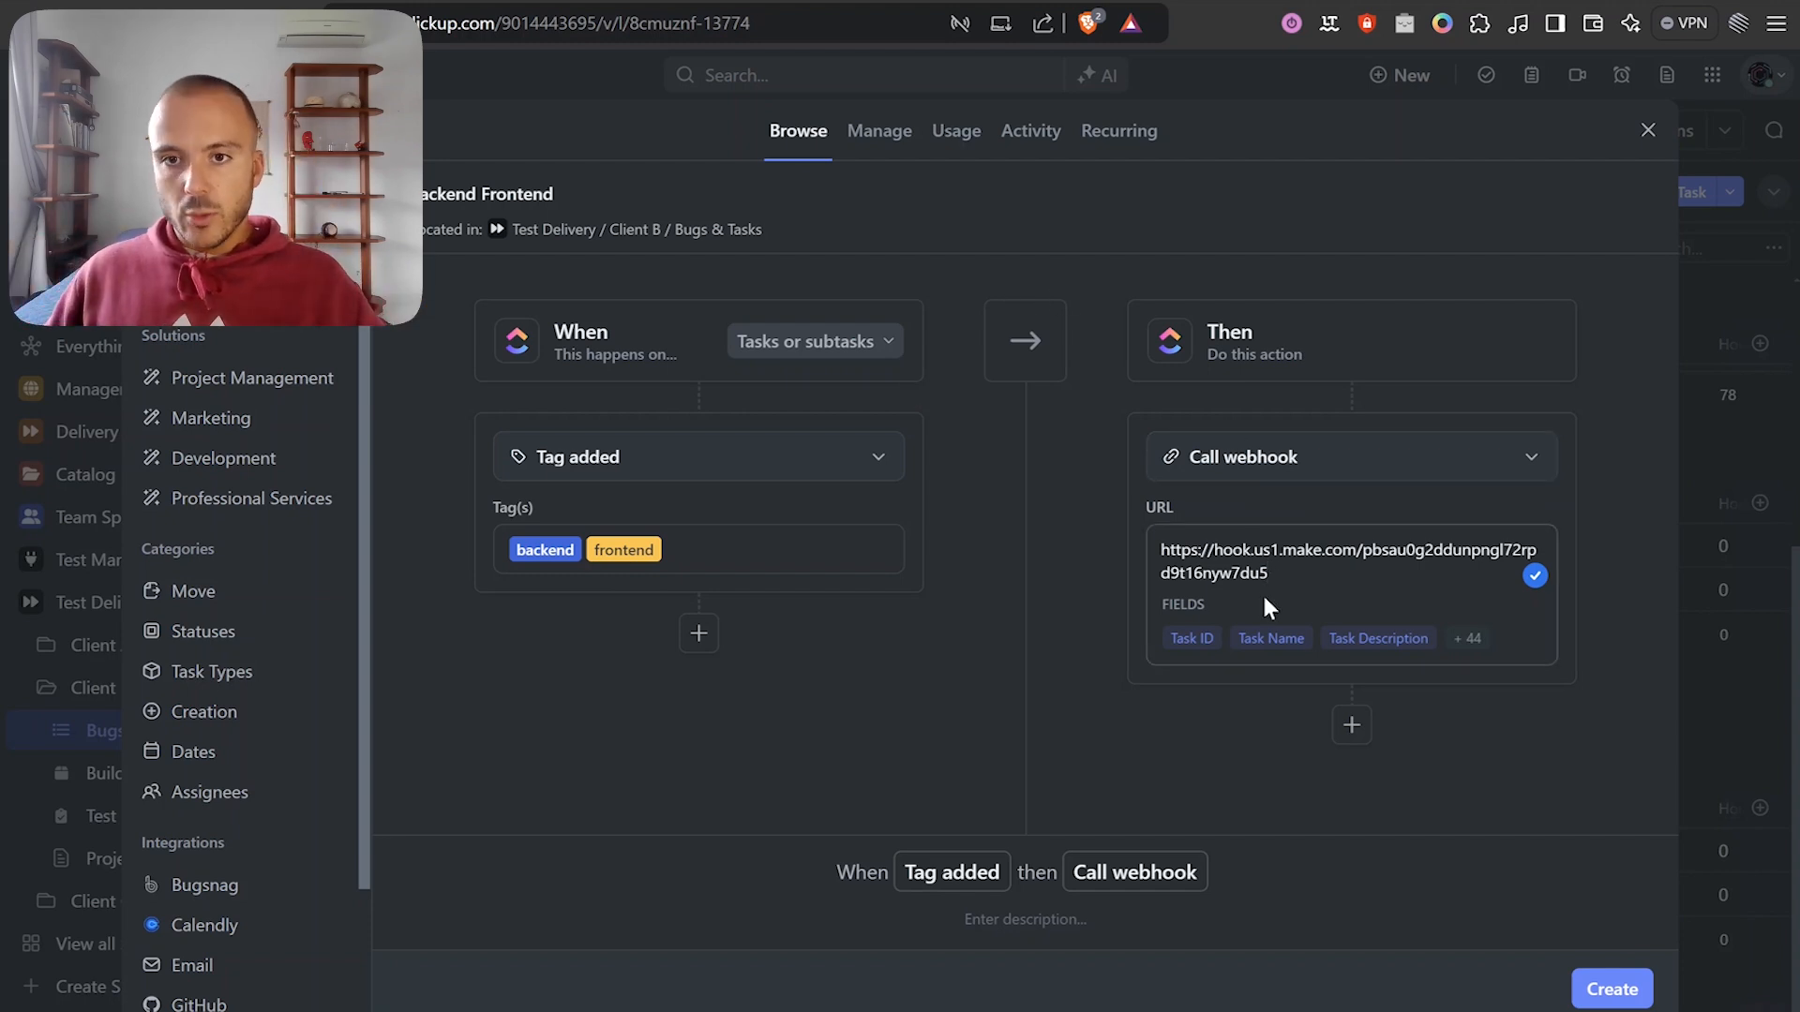
pyautogui.click(1611, 992)
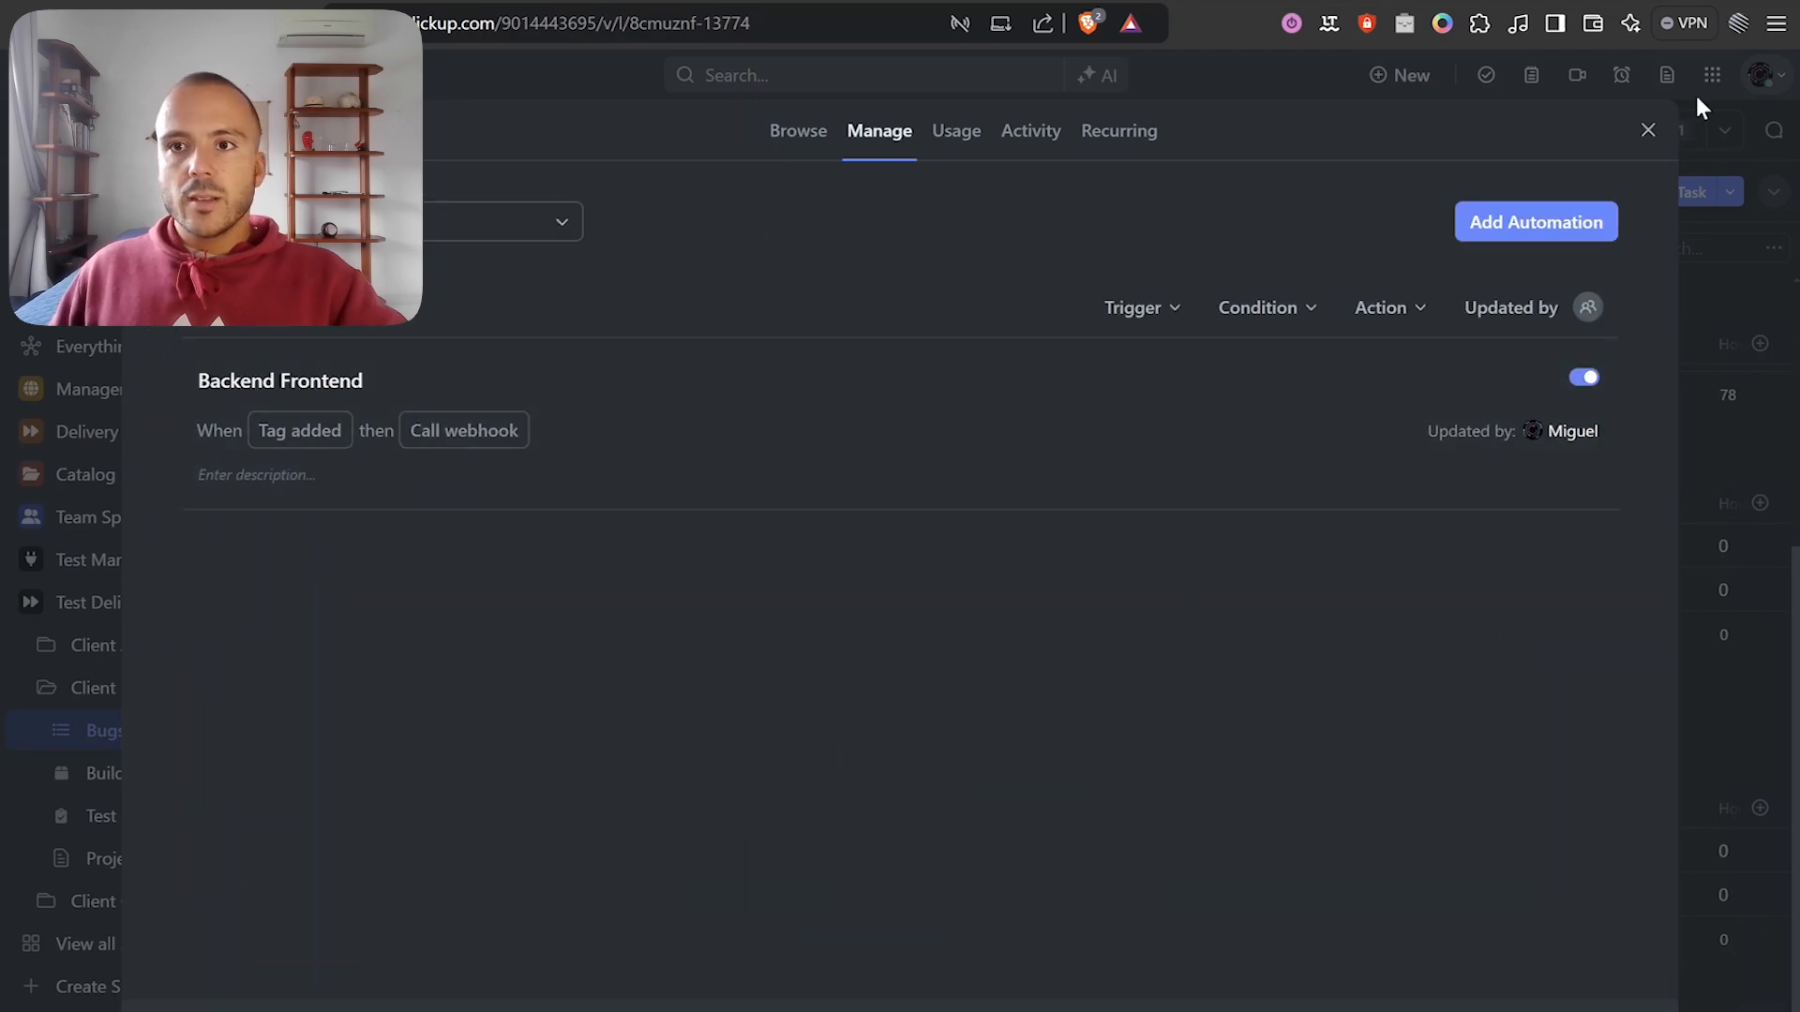
pyautogui.click(1648, 131)
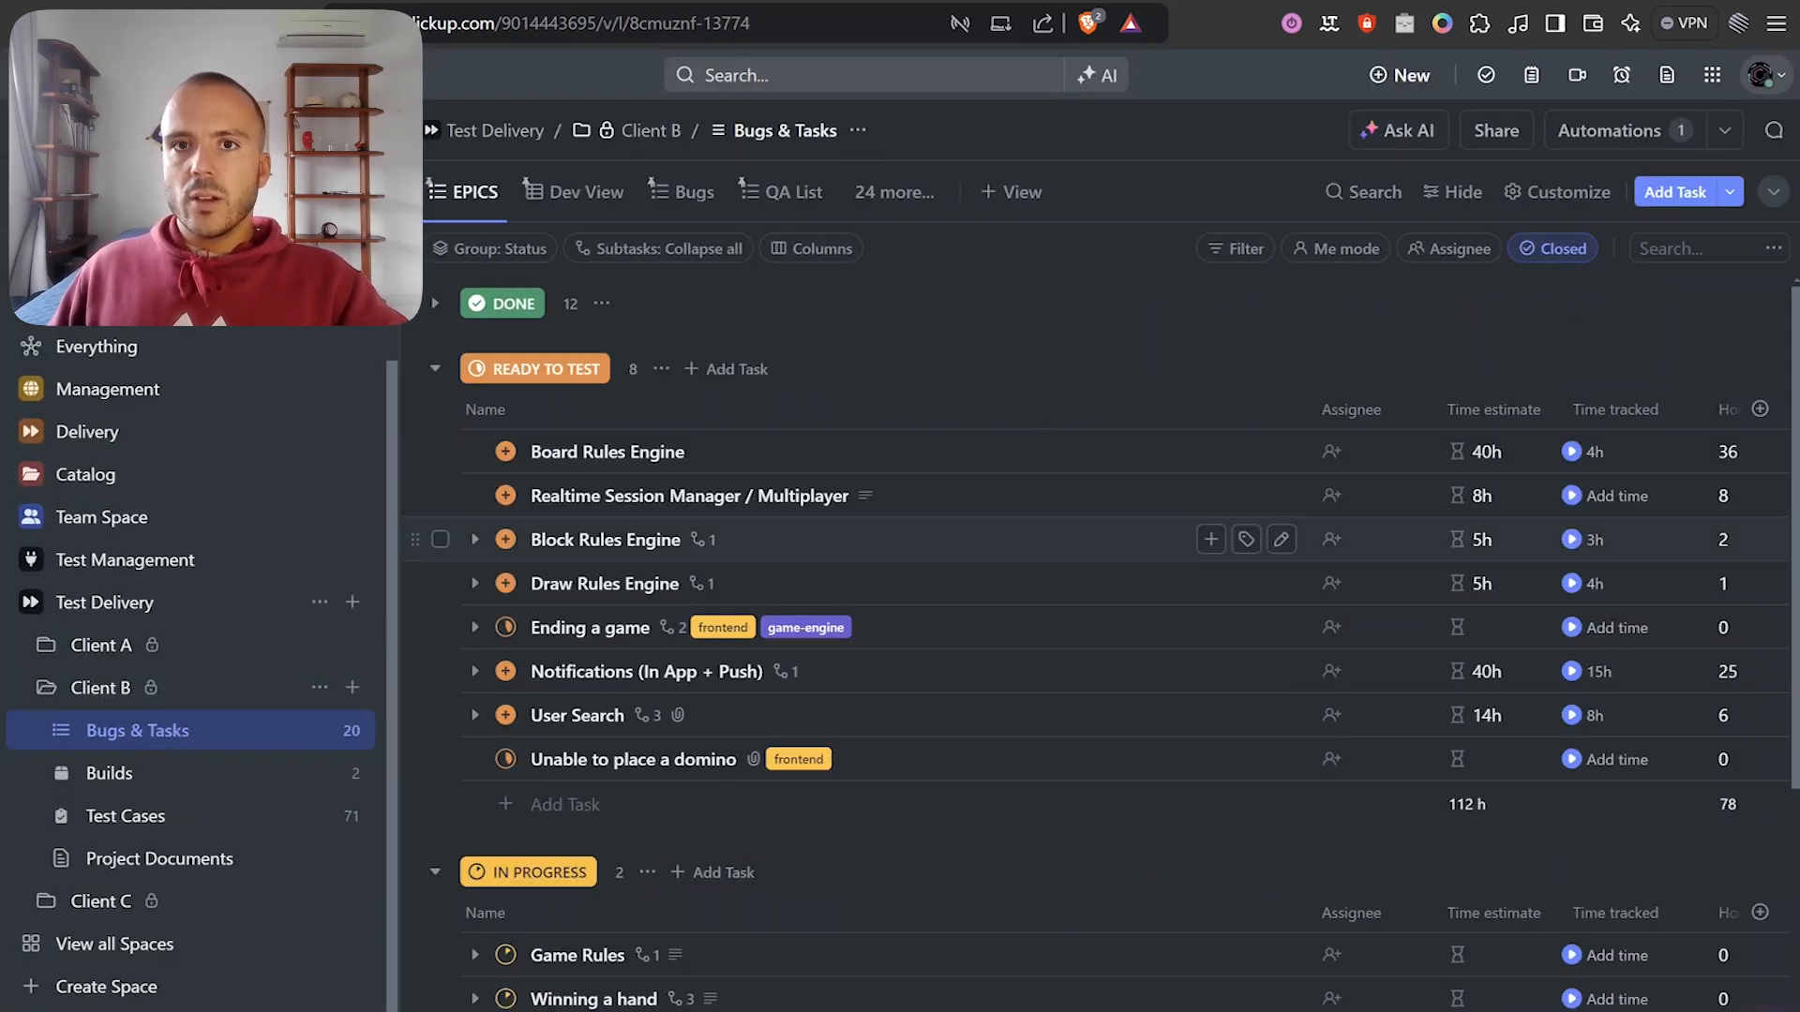
# Look over the existing scenario's modules for comparison, then return to the new webhook scenario.
pyautogui.hotkey('ctrl', 'Tab')
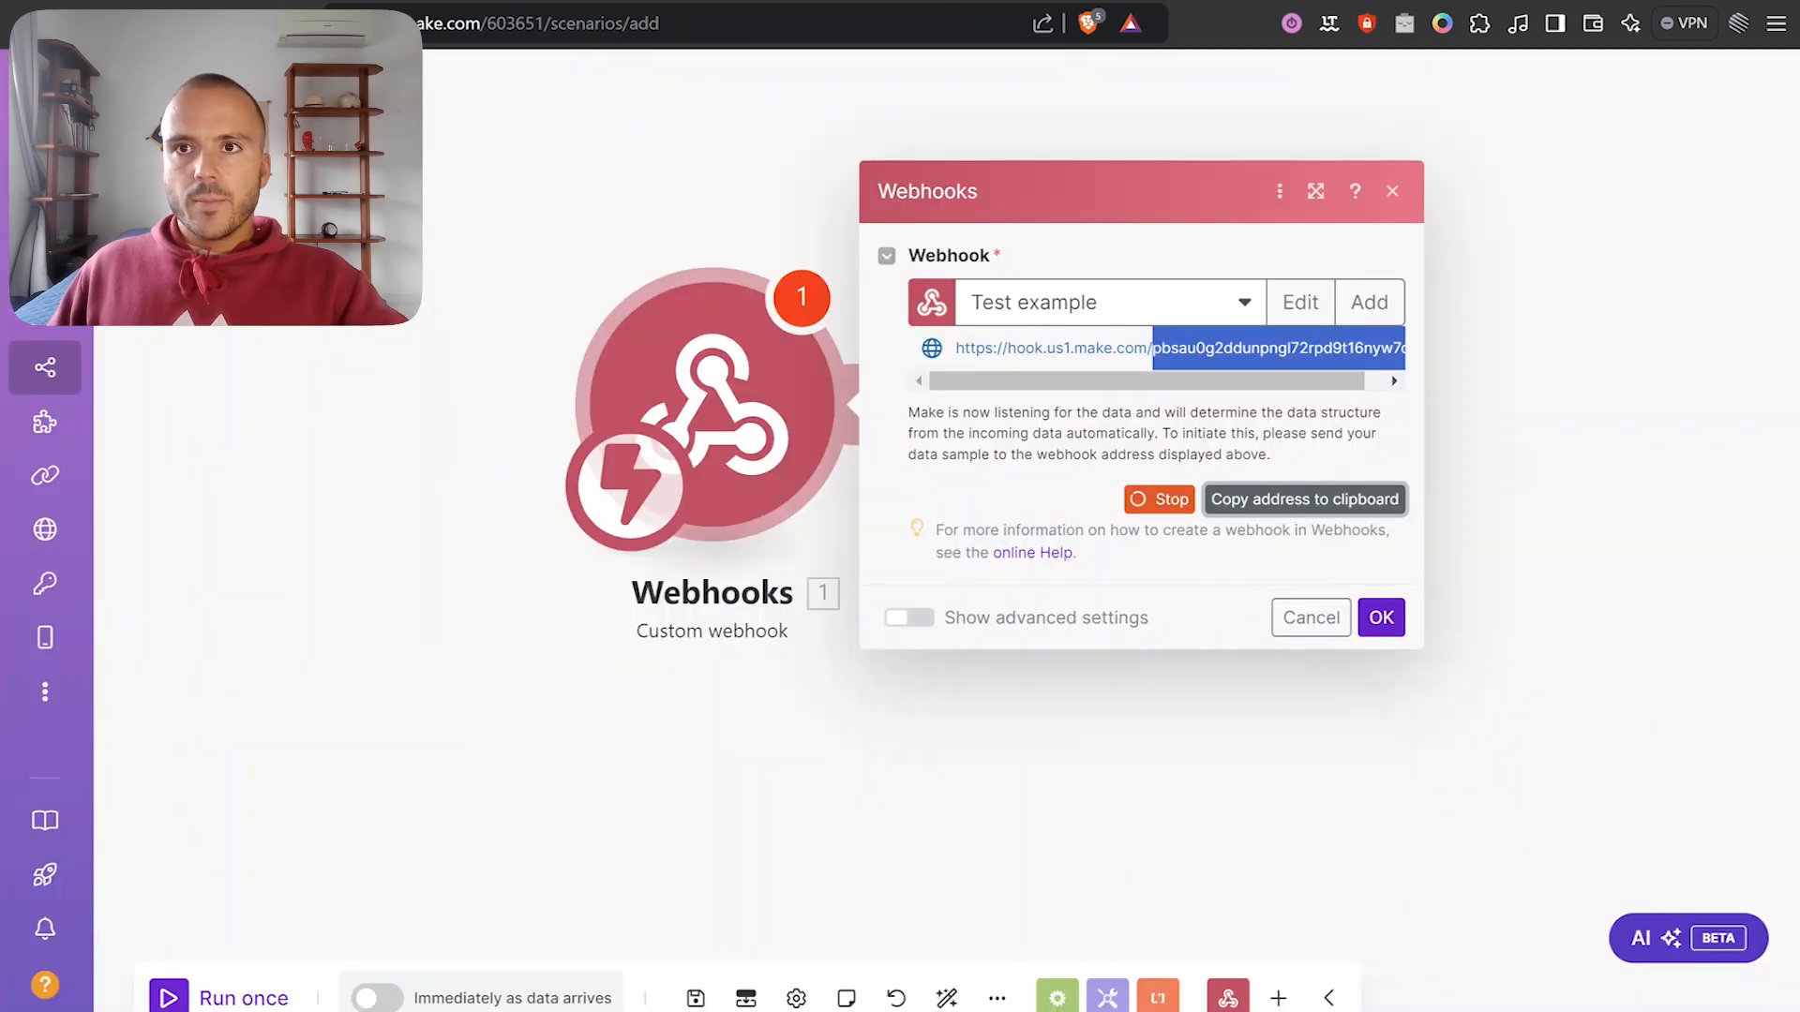
pyautogui.hotkey('ctrl', 'Tab')
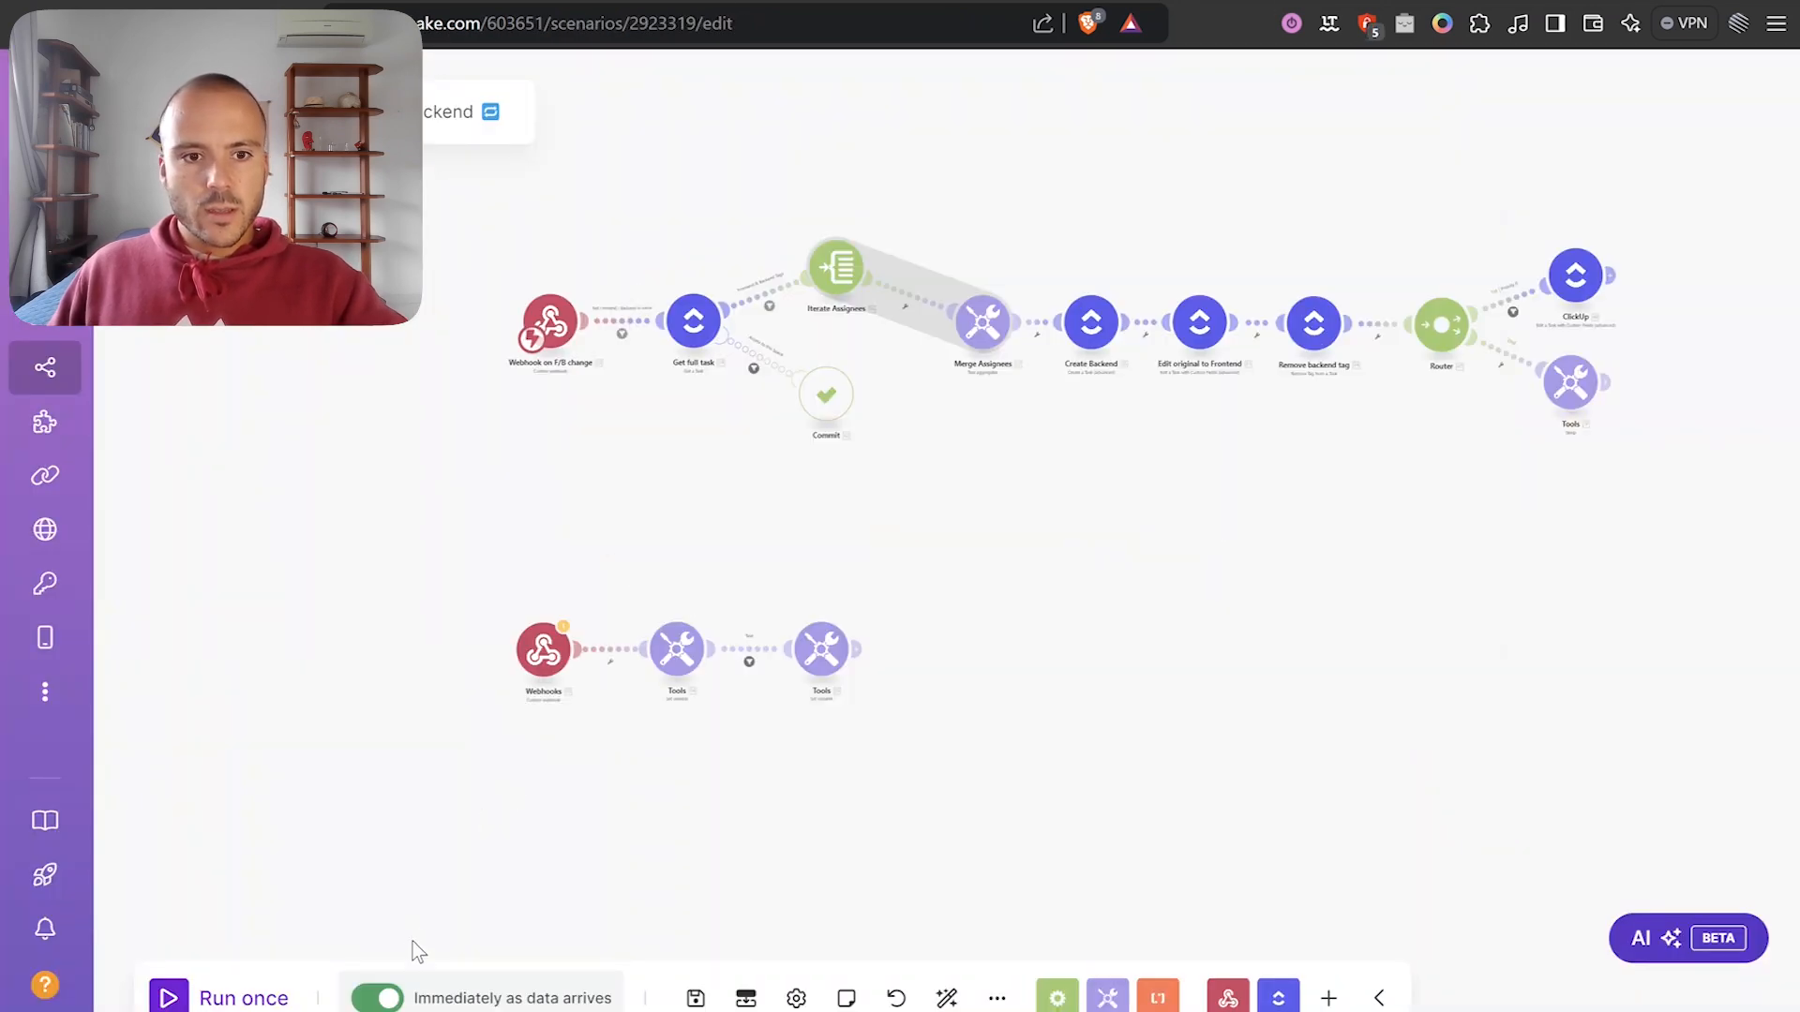
pyautogui.scroll(4, 1152, 503)
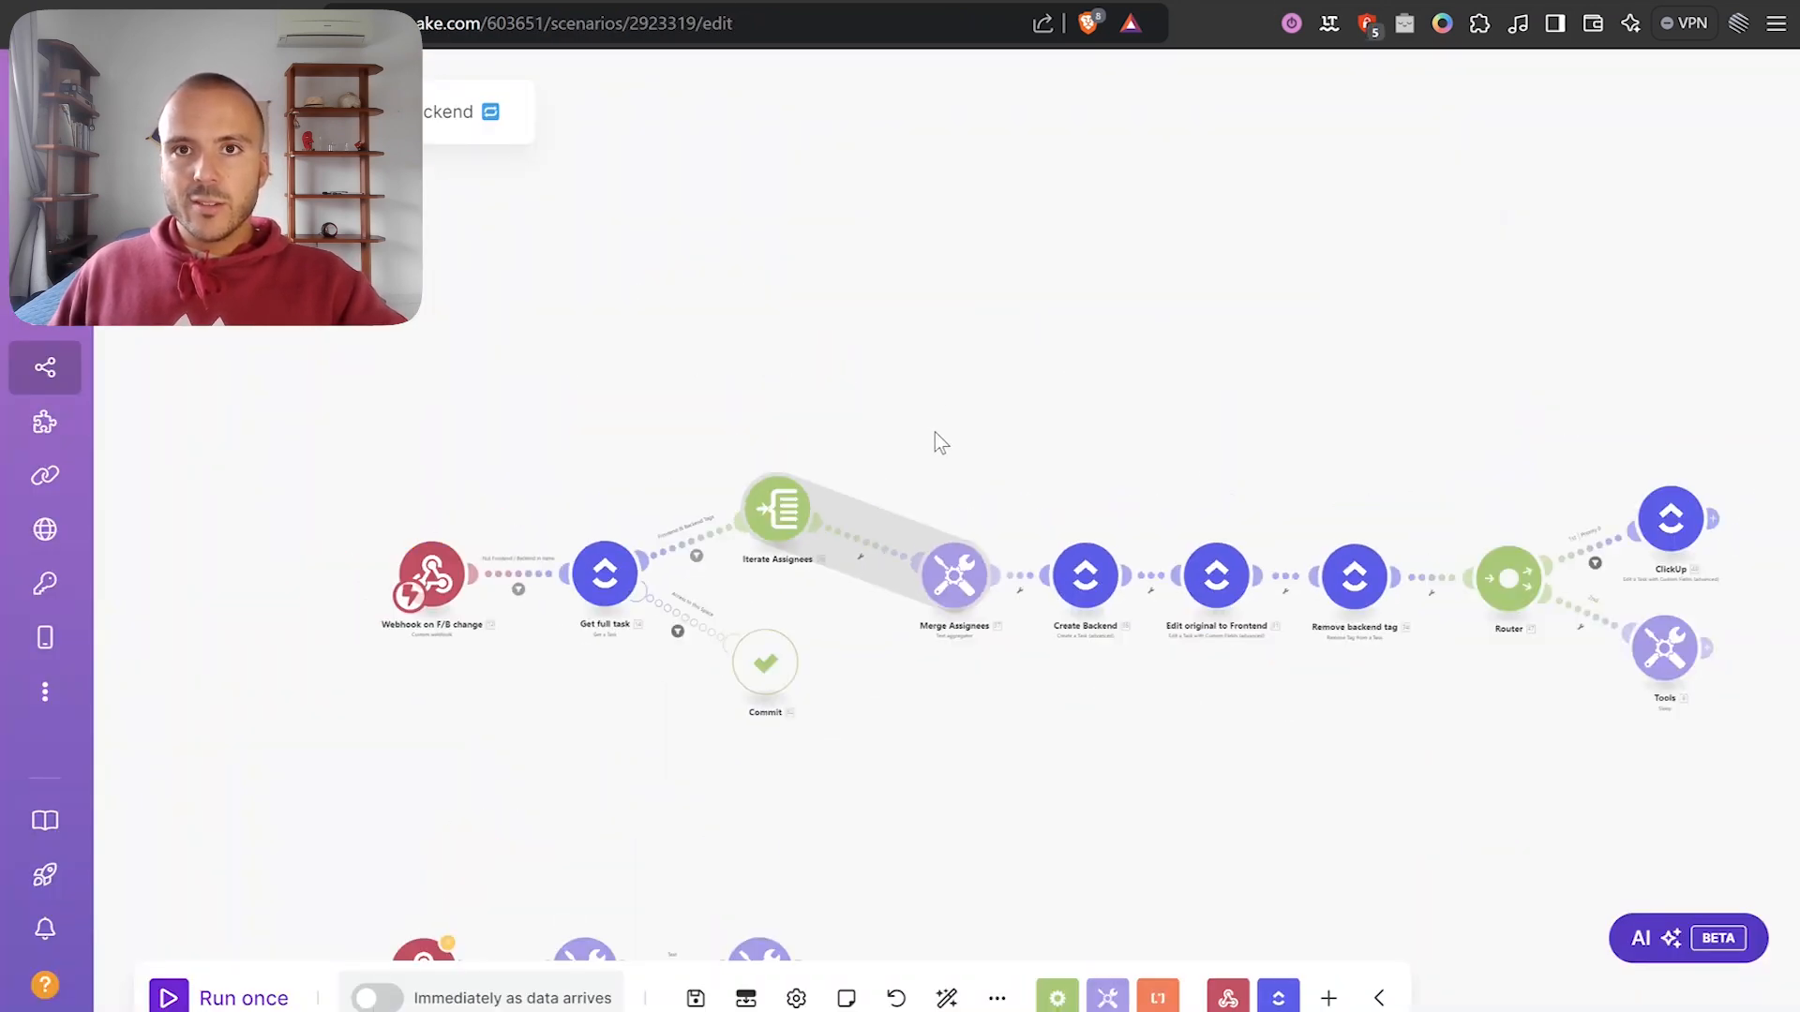
pyautogui.moveTo(1084, 83); pyautogui.dragTo(969, 227)
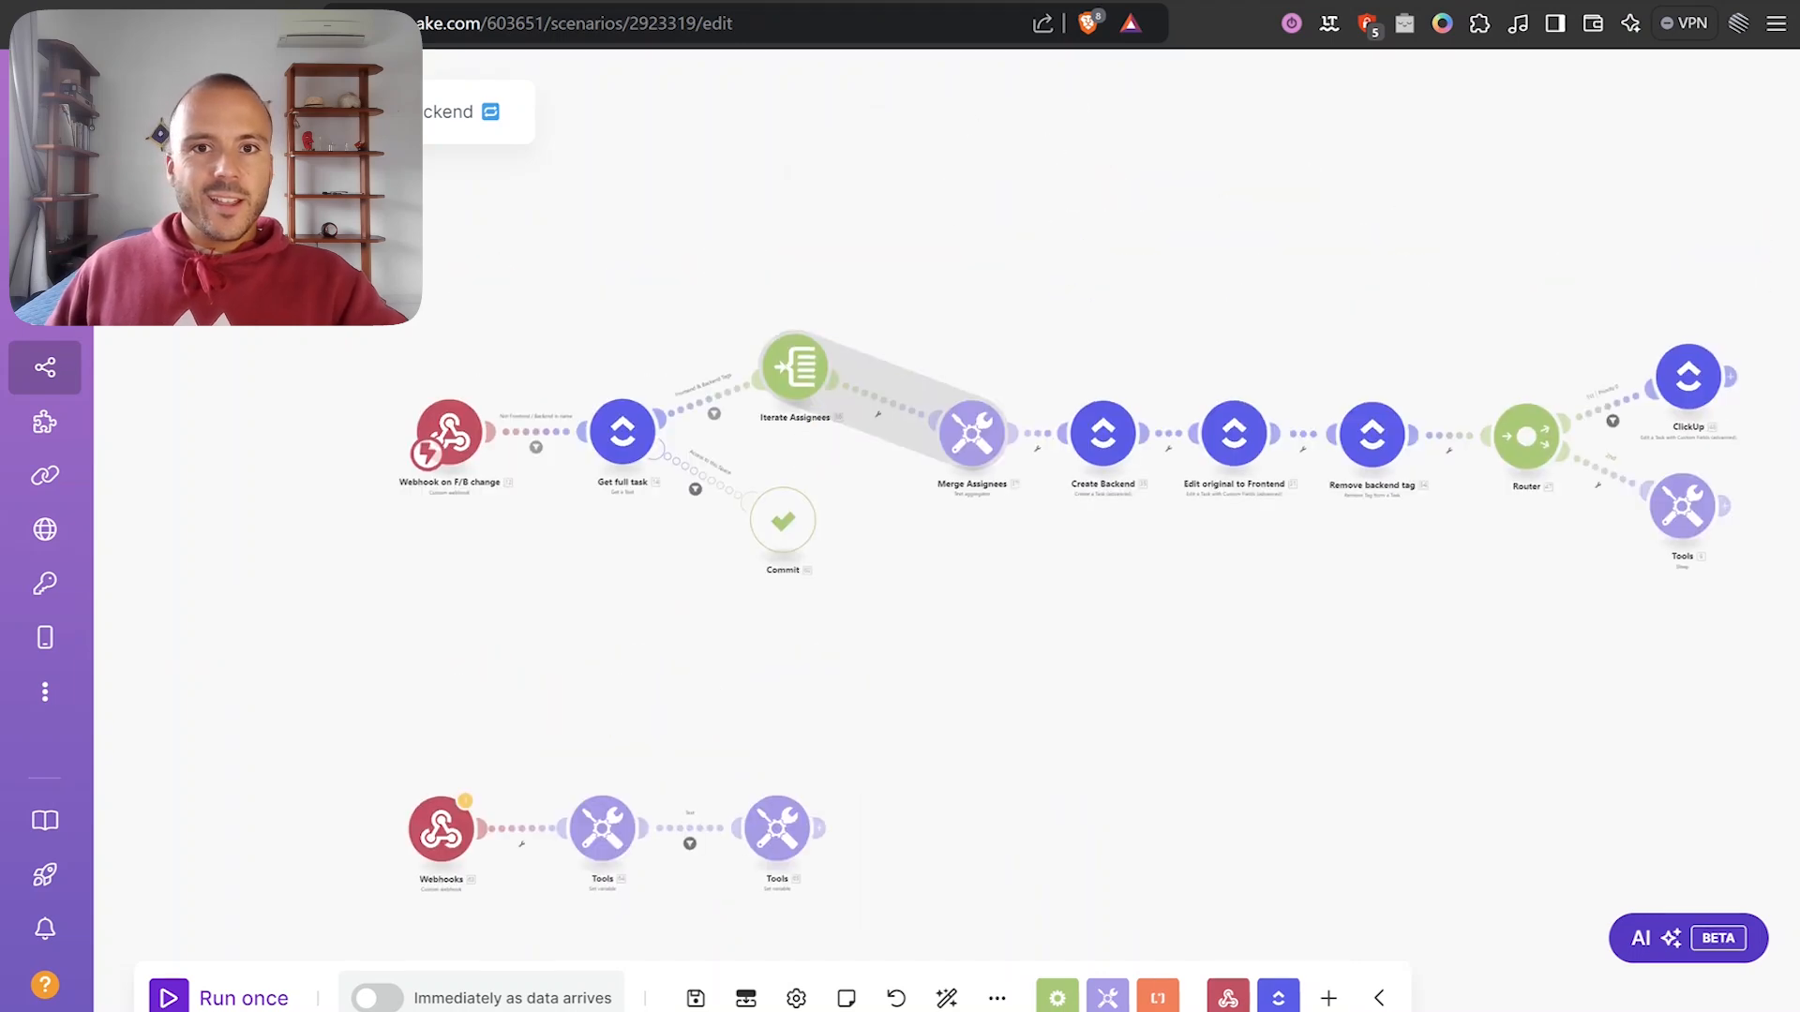
pyautogui.hotkey('ctrl', 'shift', 'Tab')
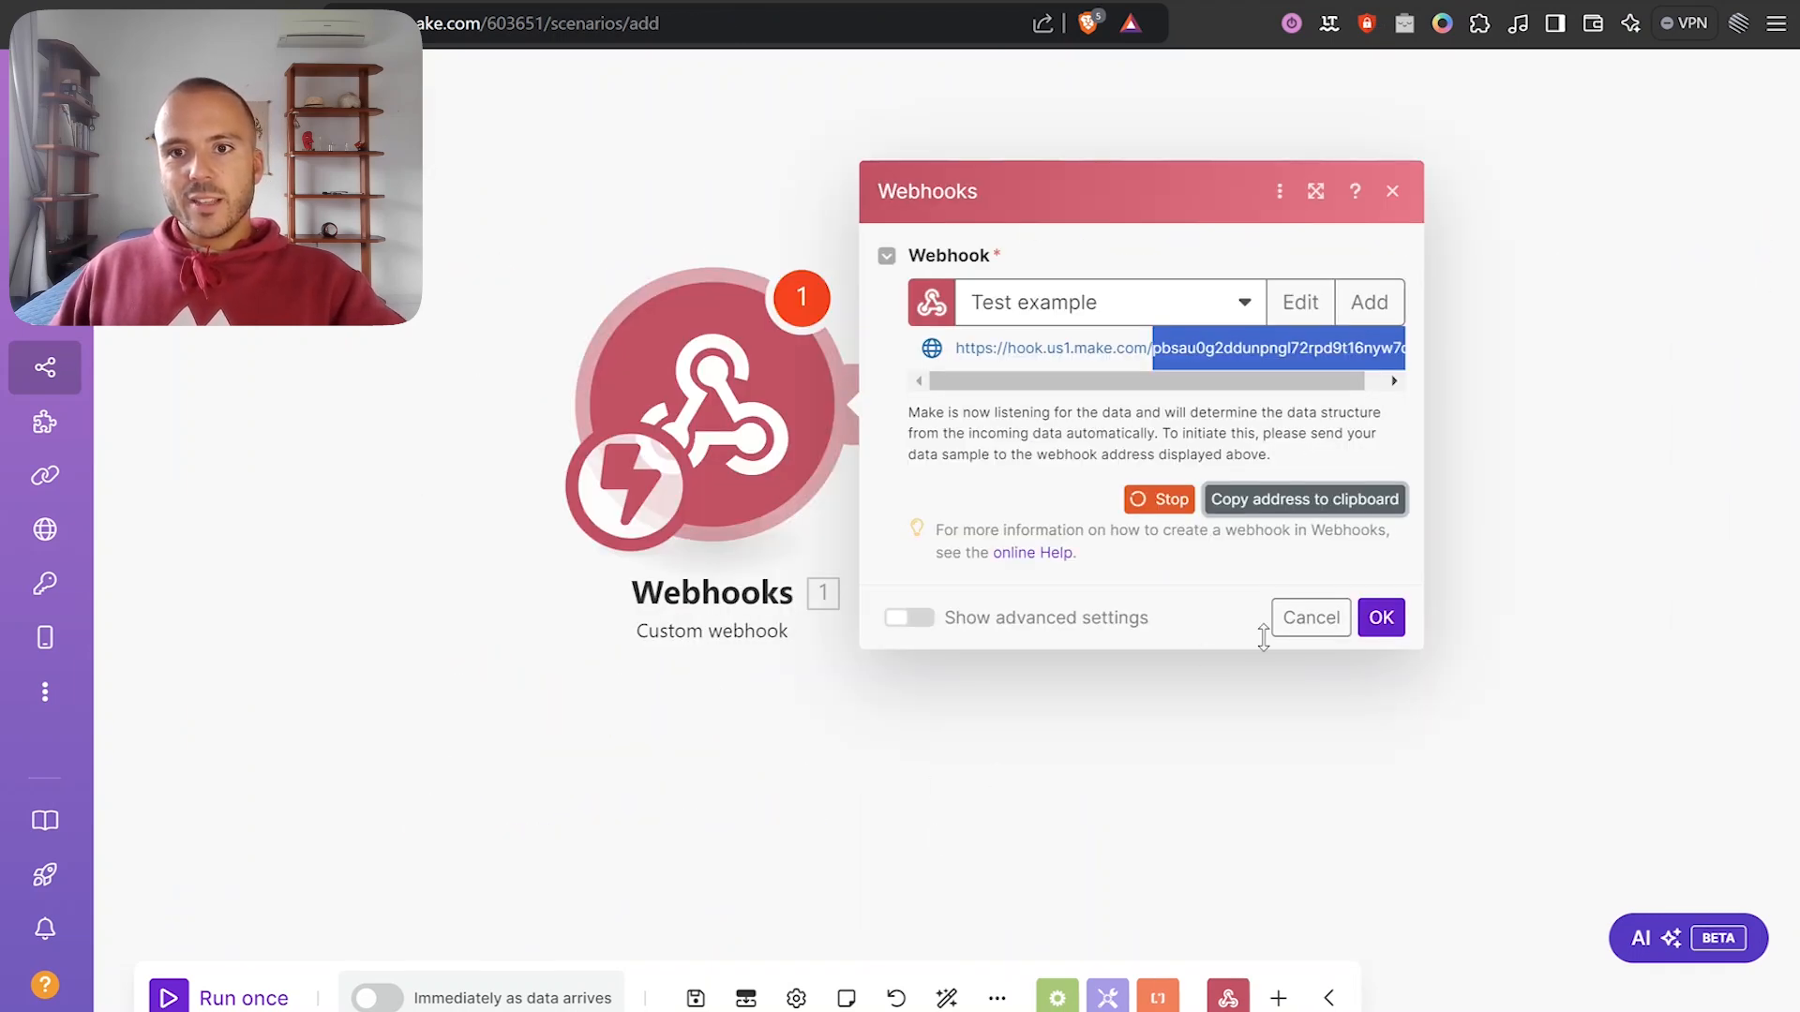
# Confirm the webhook settings and start a single run so it waits for incoming data.
pyautogui.click(1403, 618)
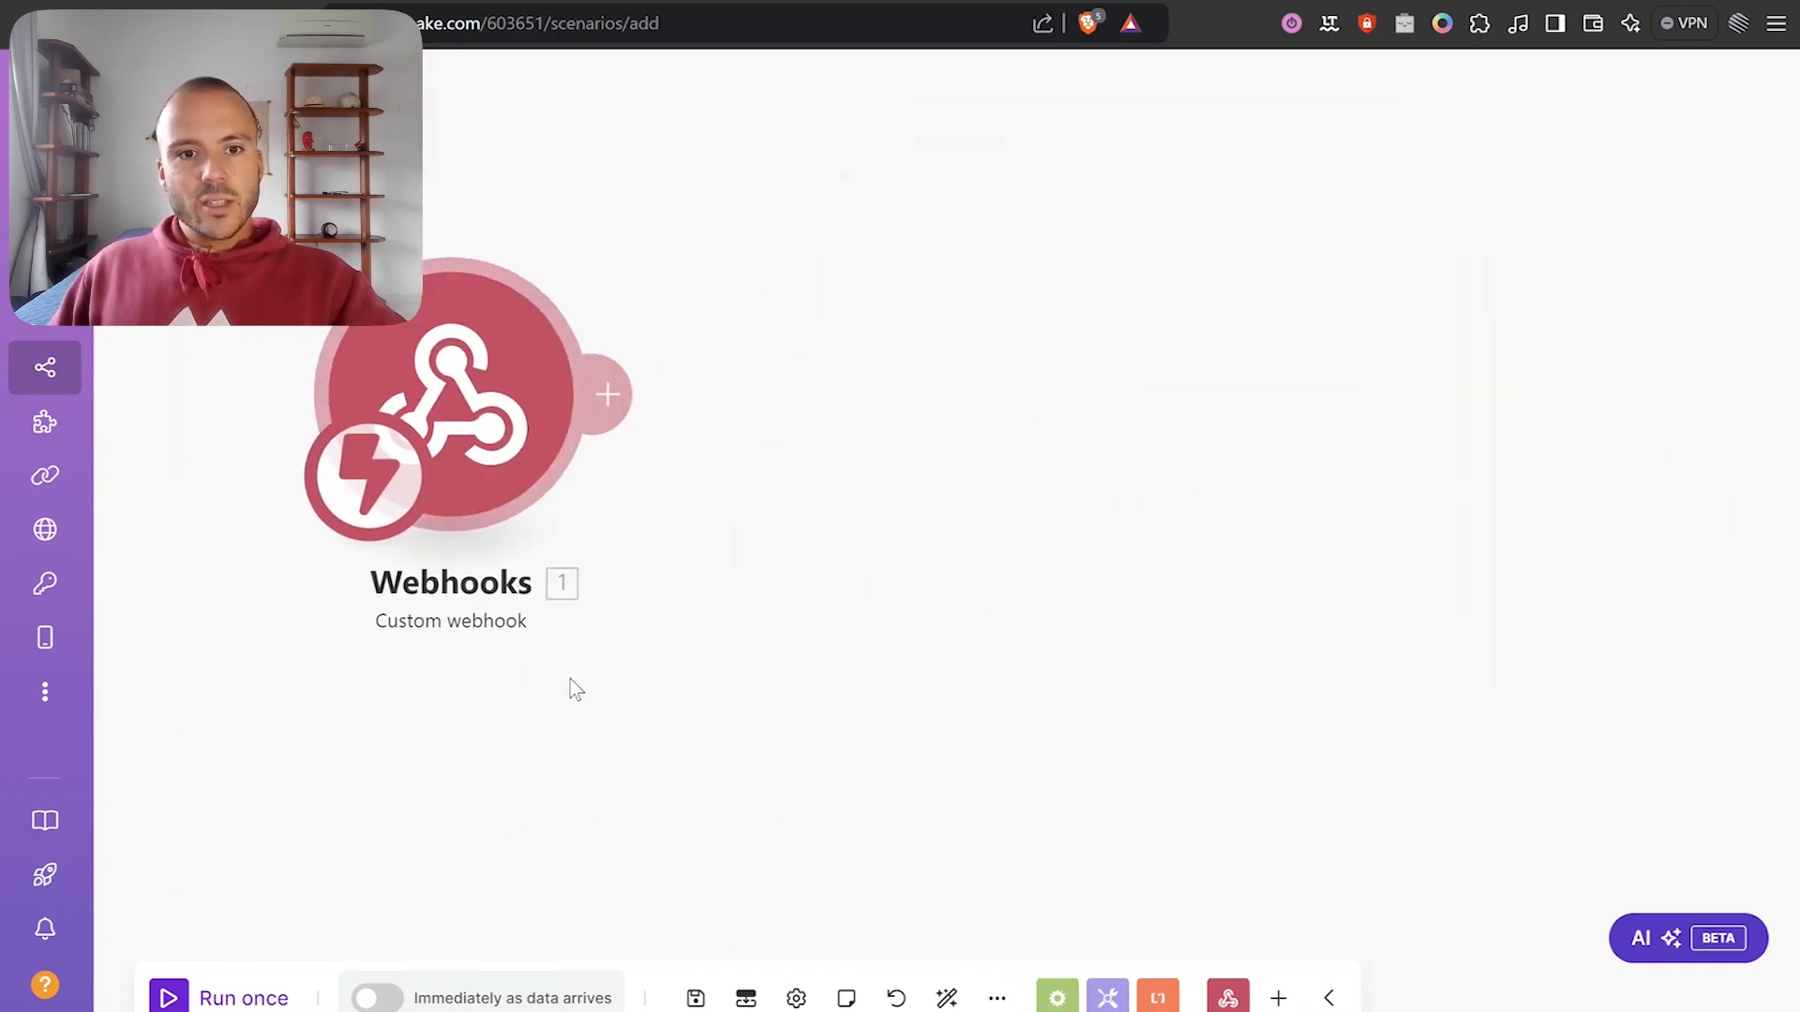
pyautogui.click(192, 999)
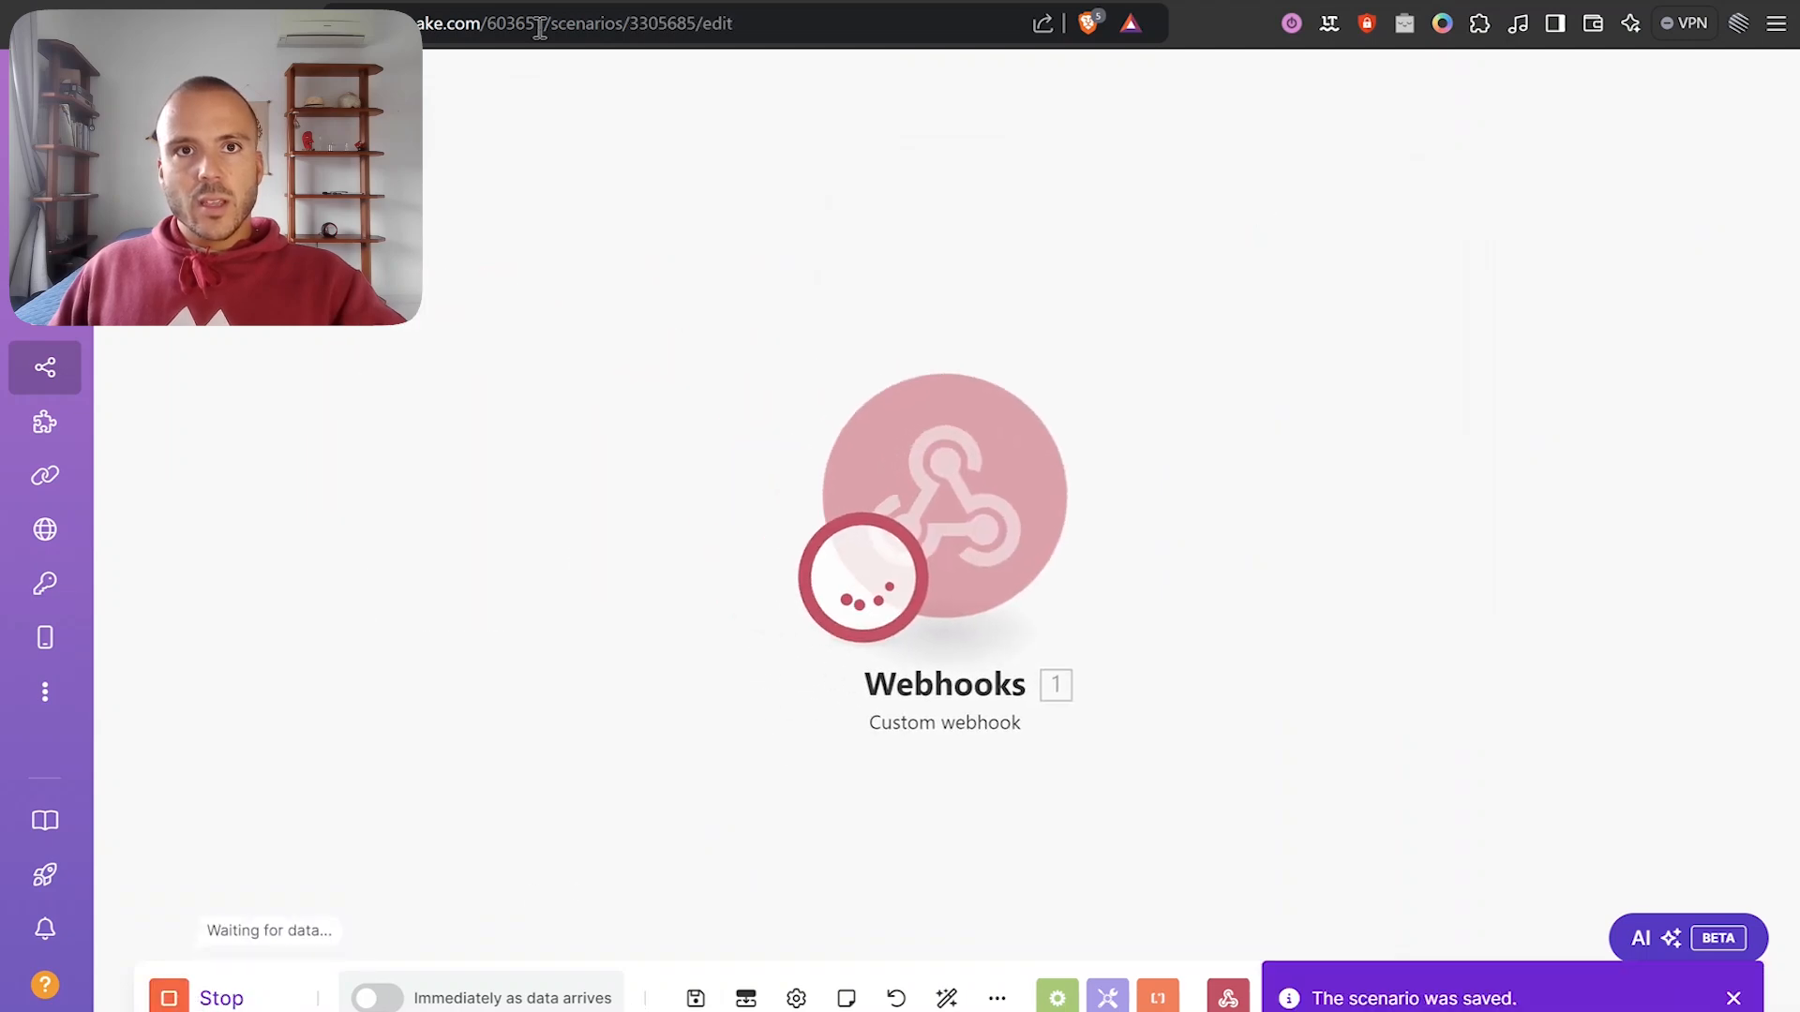
pyautogui.hotkey('ctrl', 'Tab')
pyautogui.scroll(-5, 830, 814)
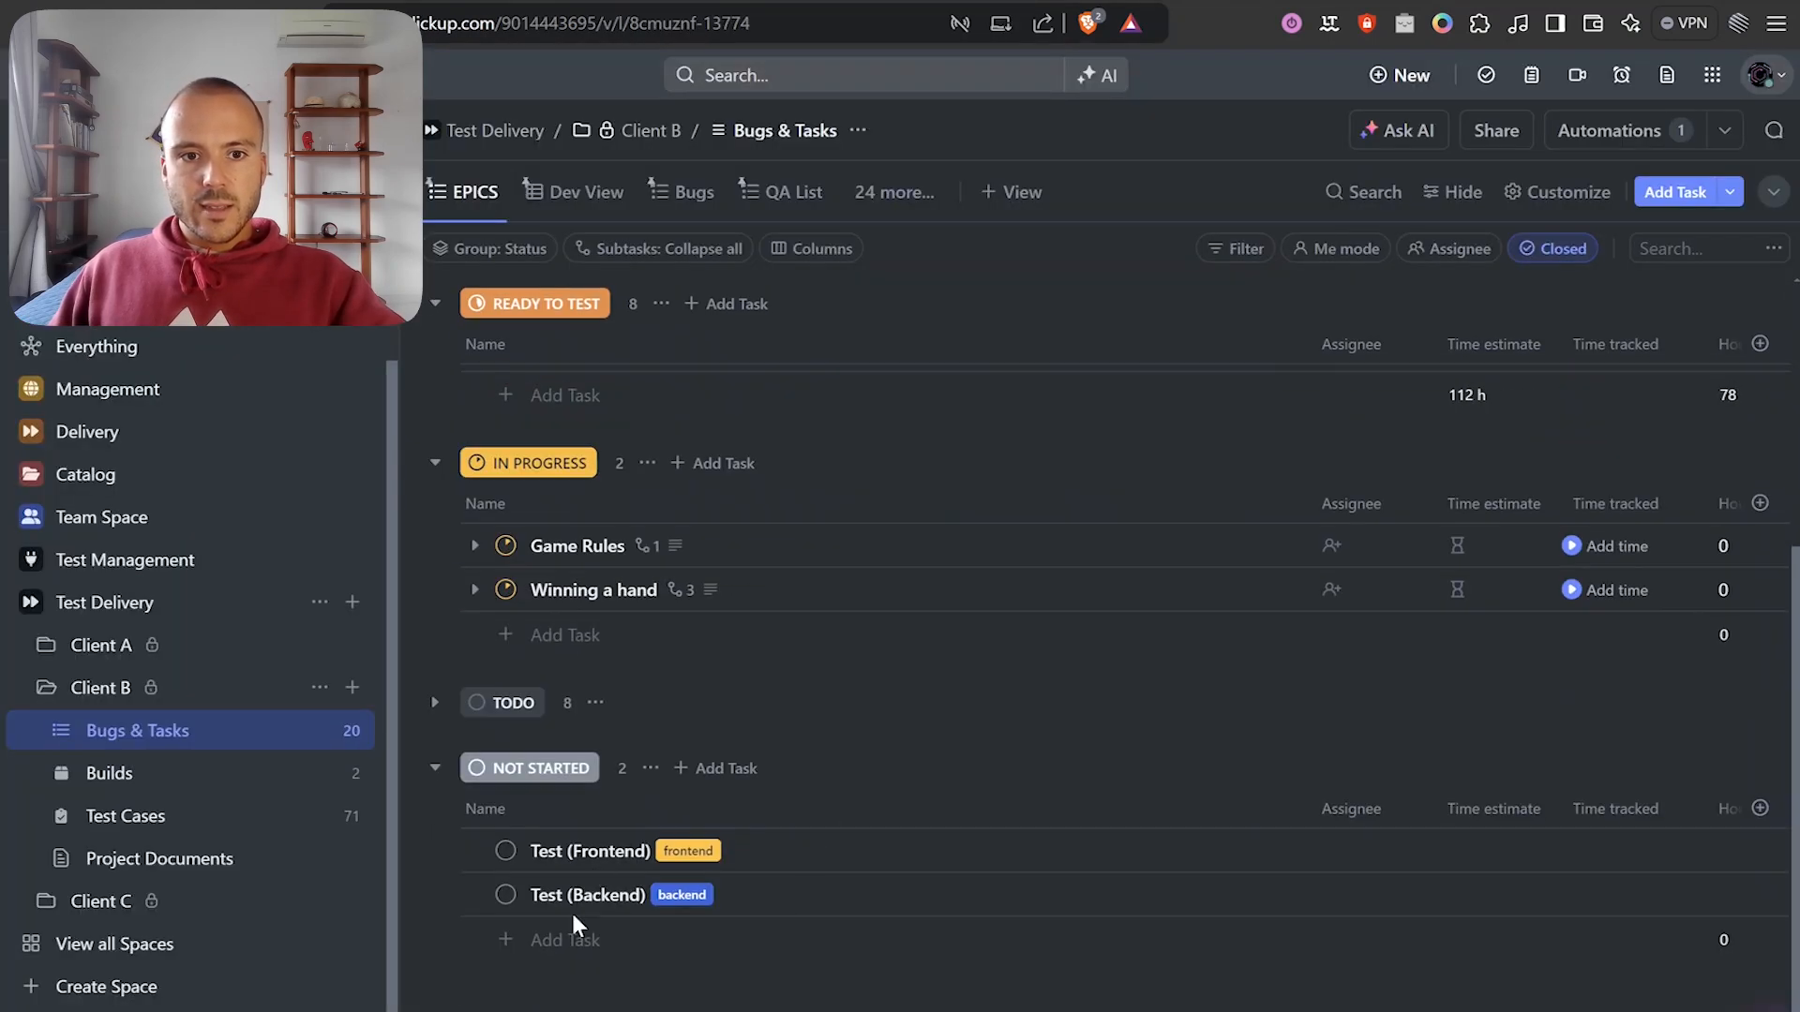
# Create a task named 'TEst' under NOT STARTED.
pyautogui.click(531, 941)
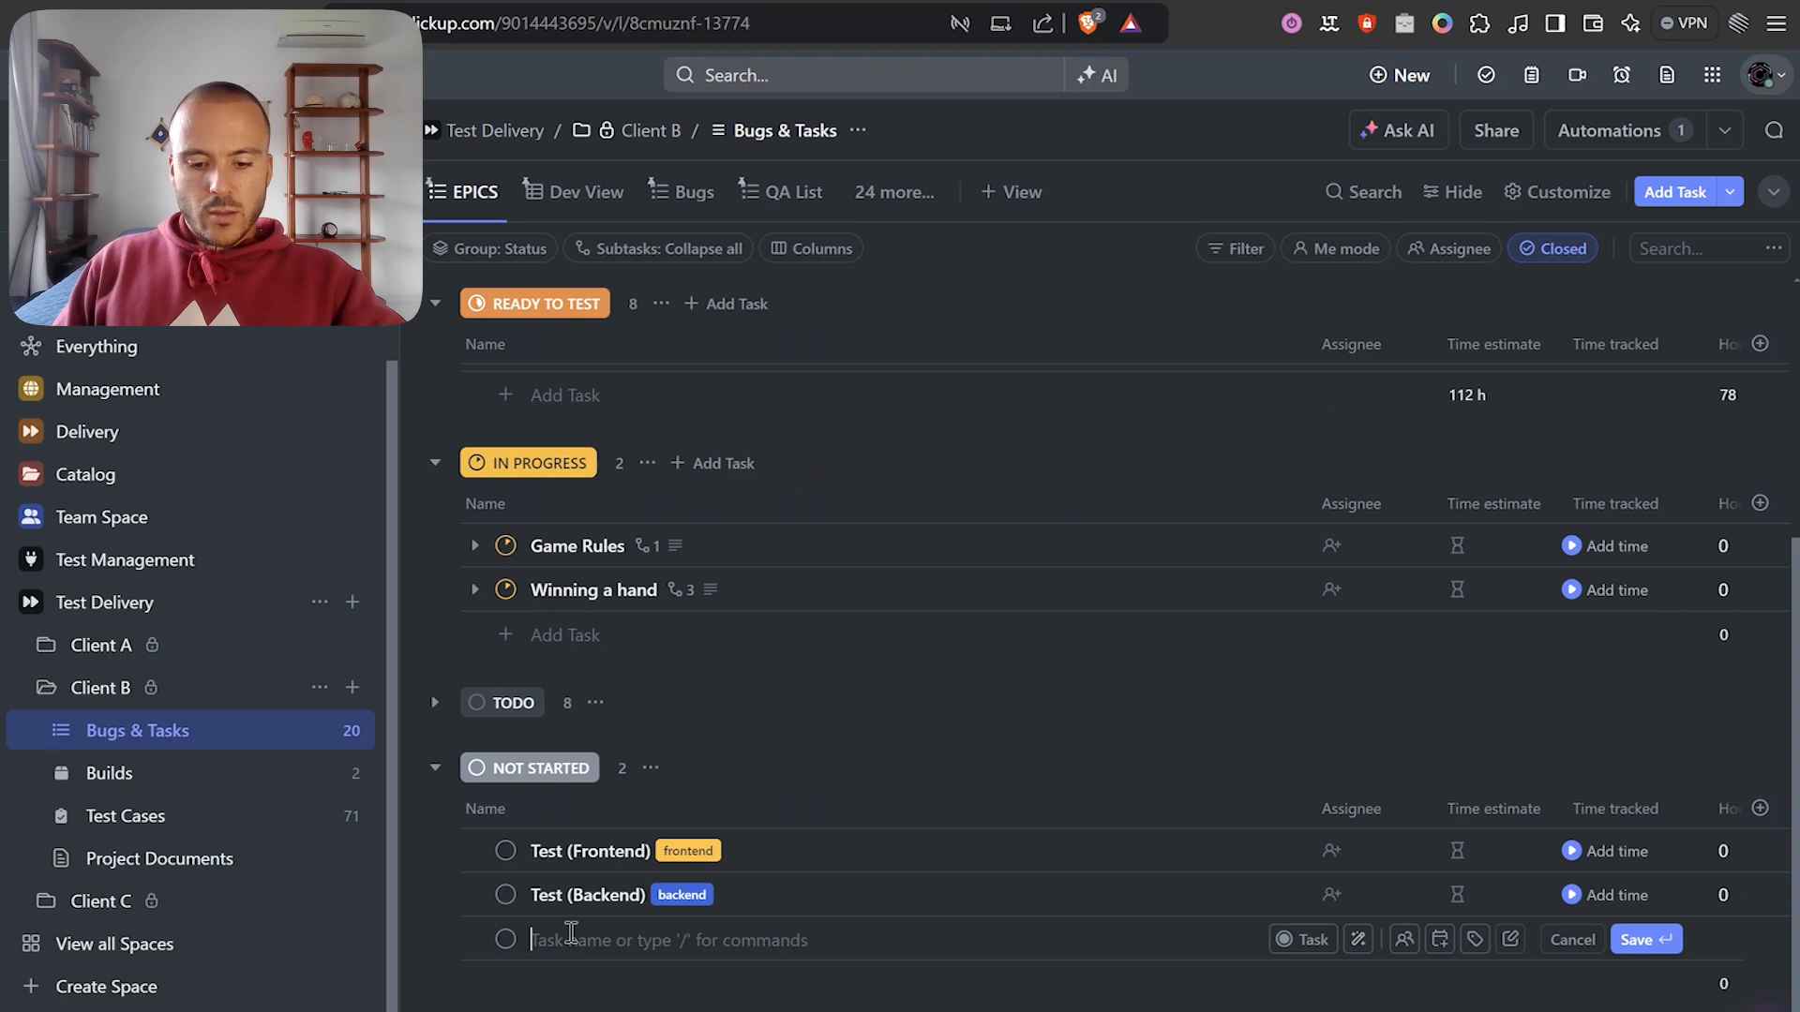
pyautogui.write('TEst')
pyautogui.press('Return')
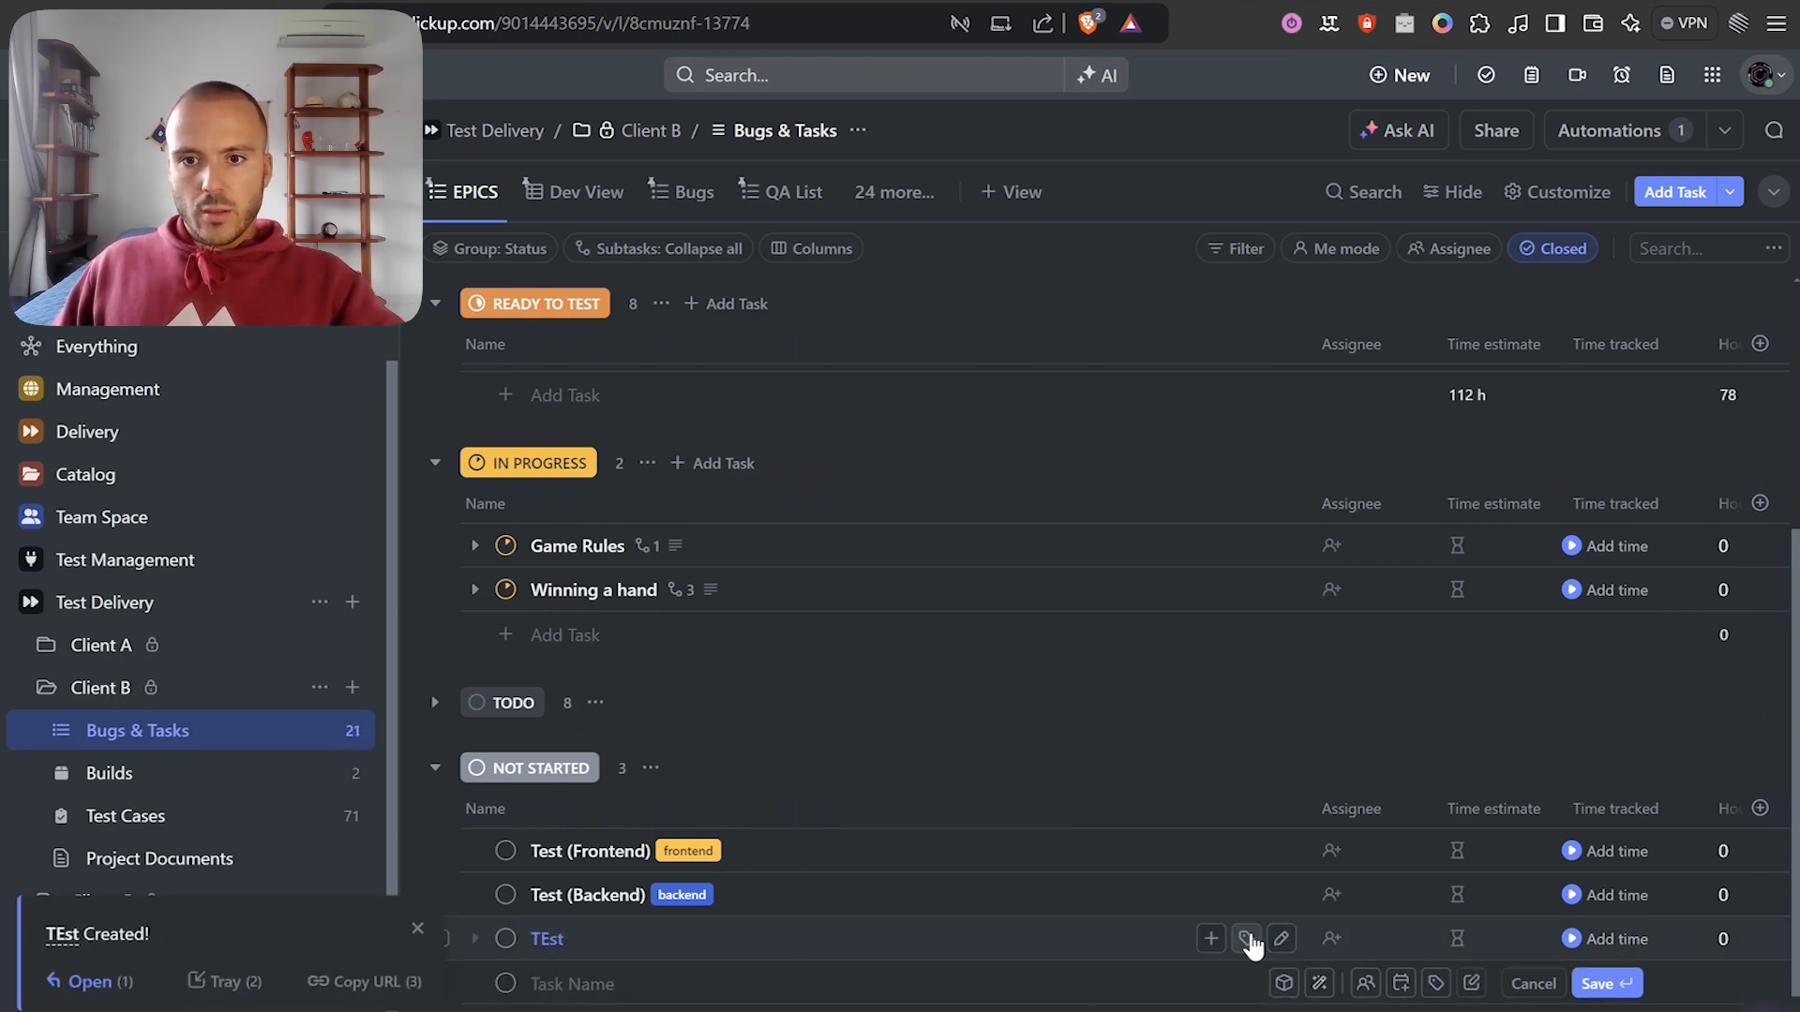
# Tag the TEst task with frontend and backend.
pyautogui.click(1210, 935)
pyautogui.click(1289, 1005)
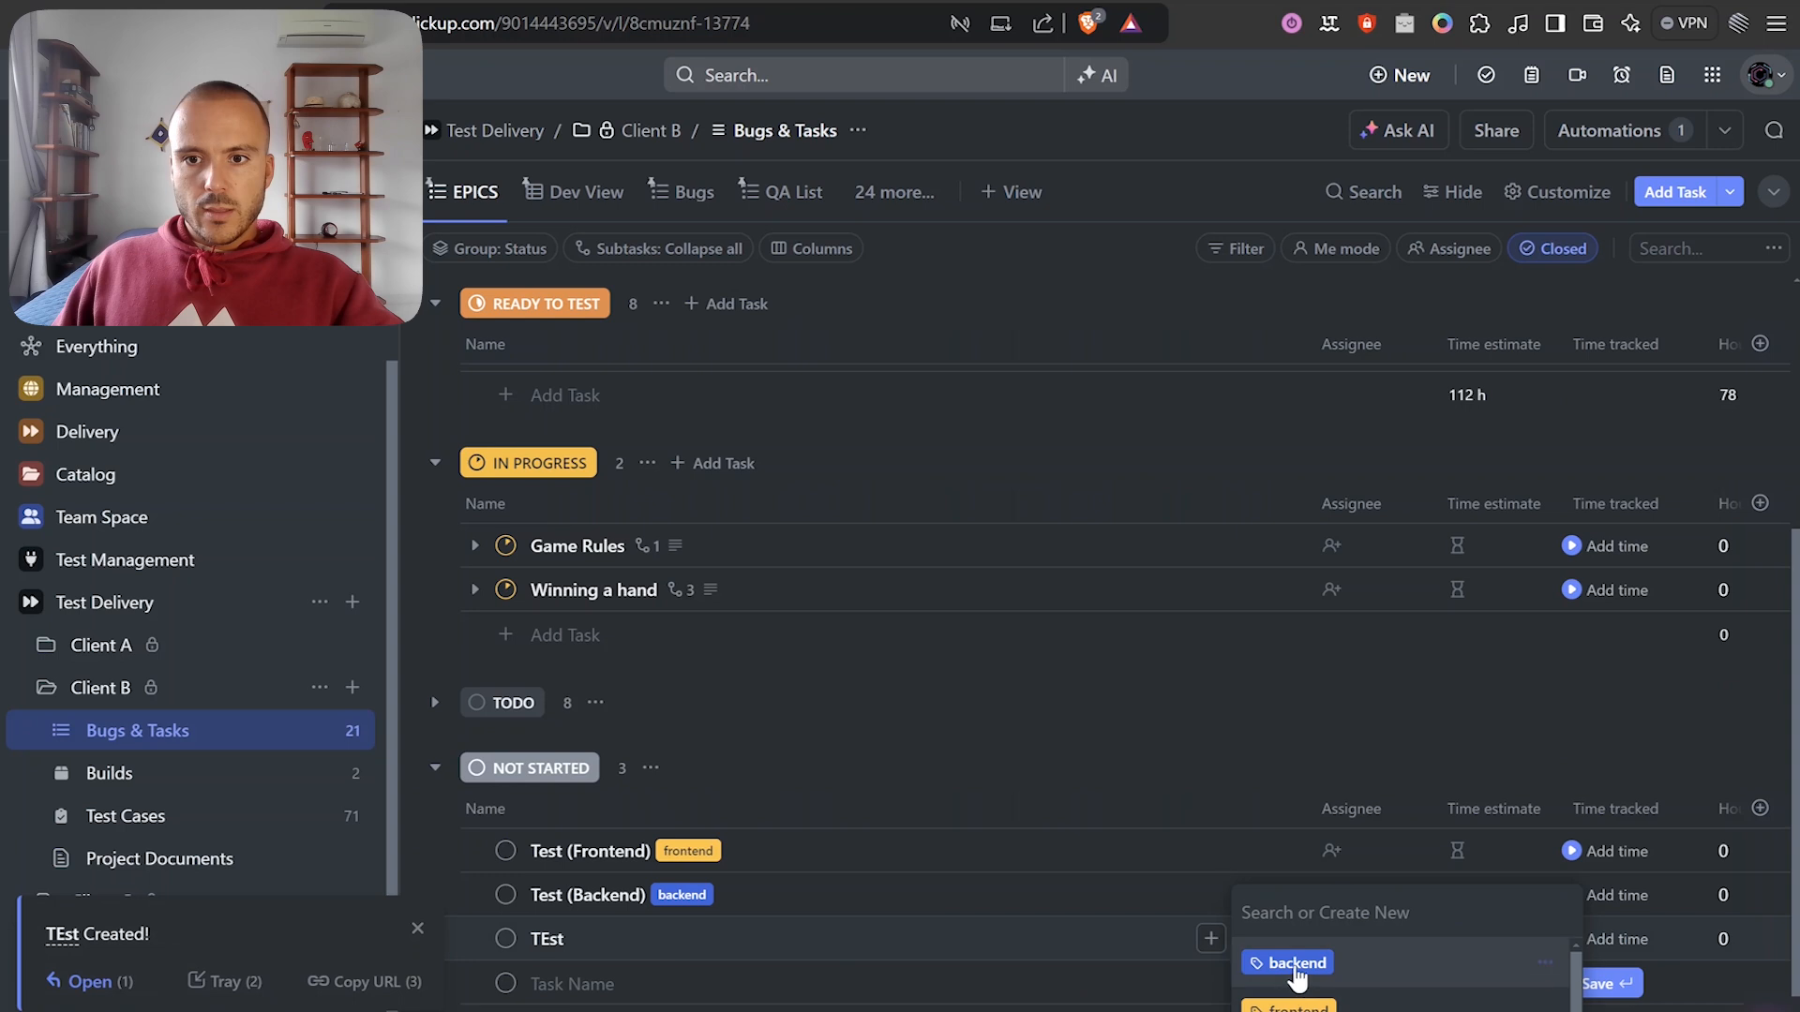
pyautogui.click(1298, 965)
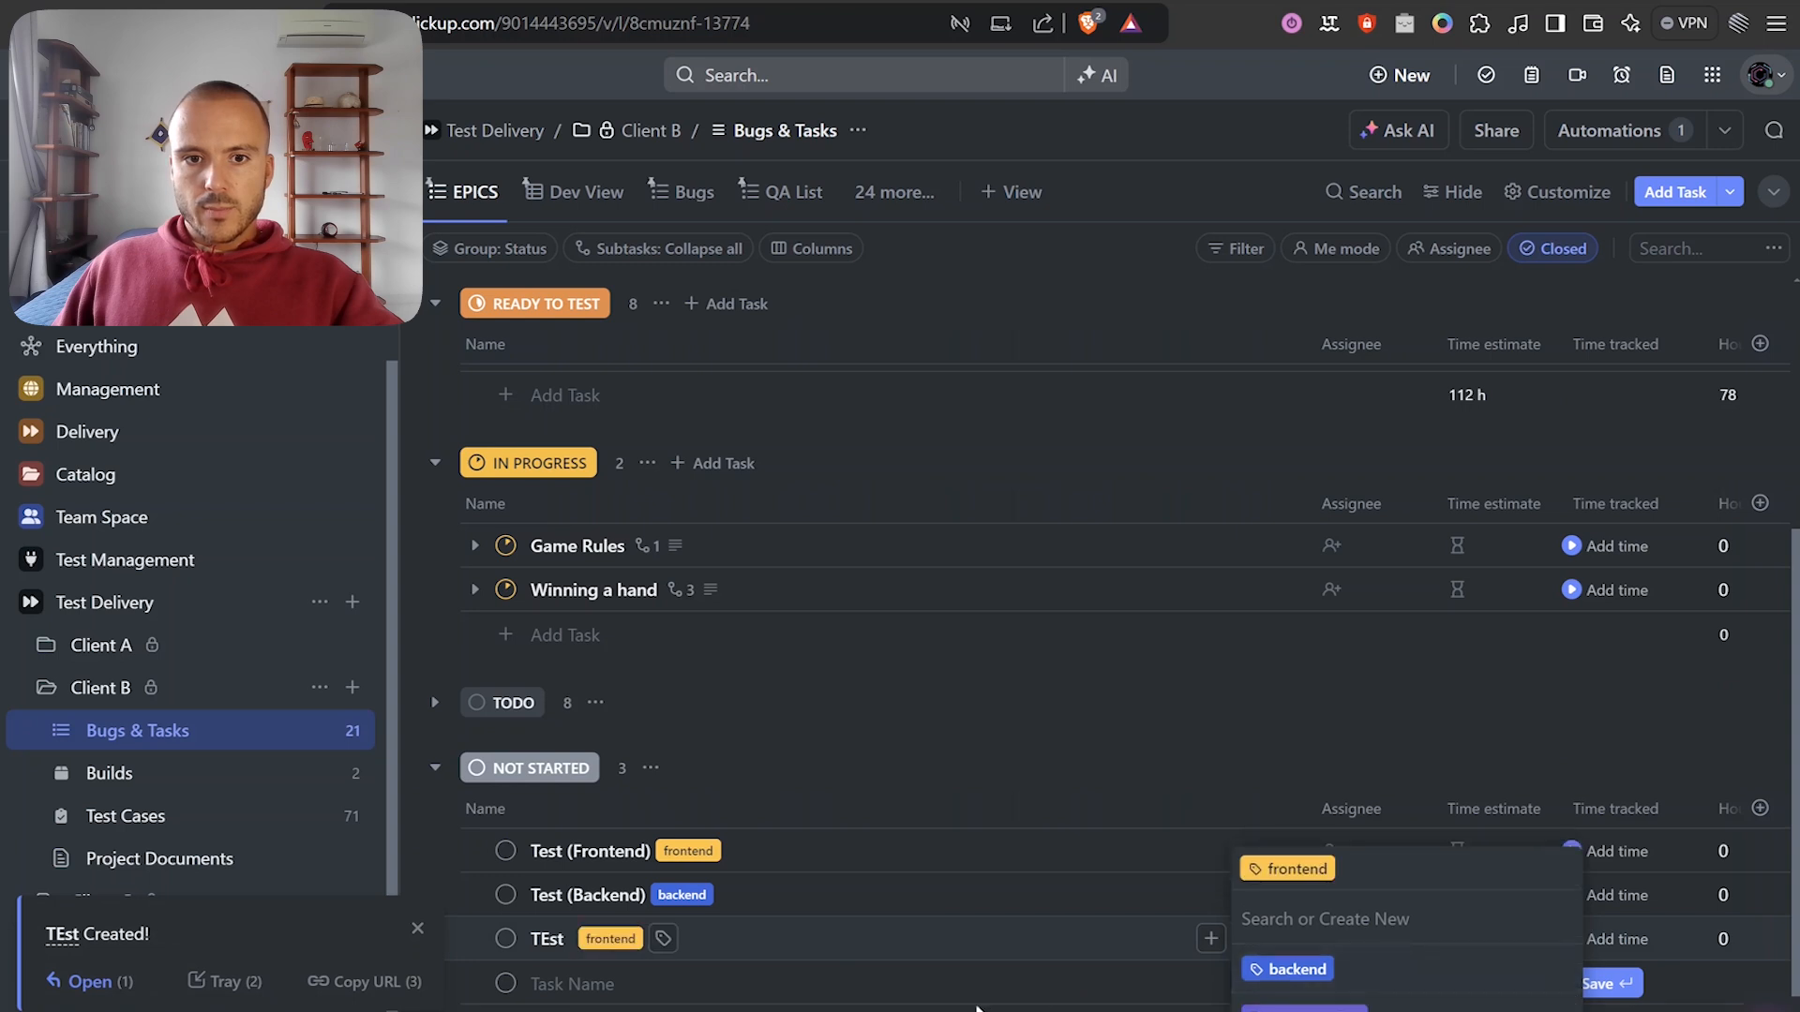
pyautogui.click(1029, 716)
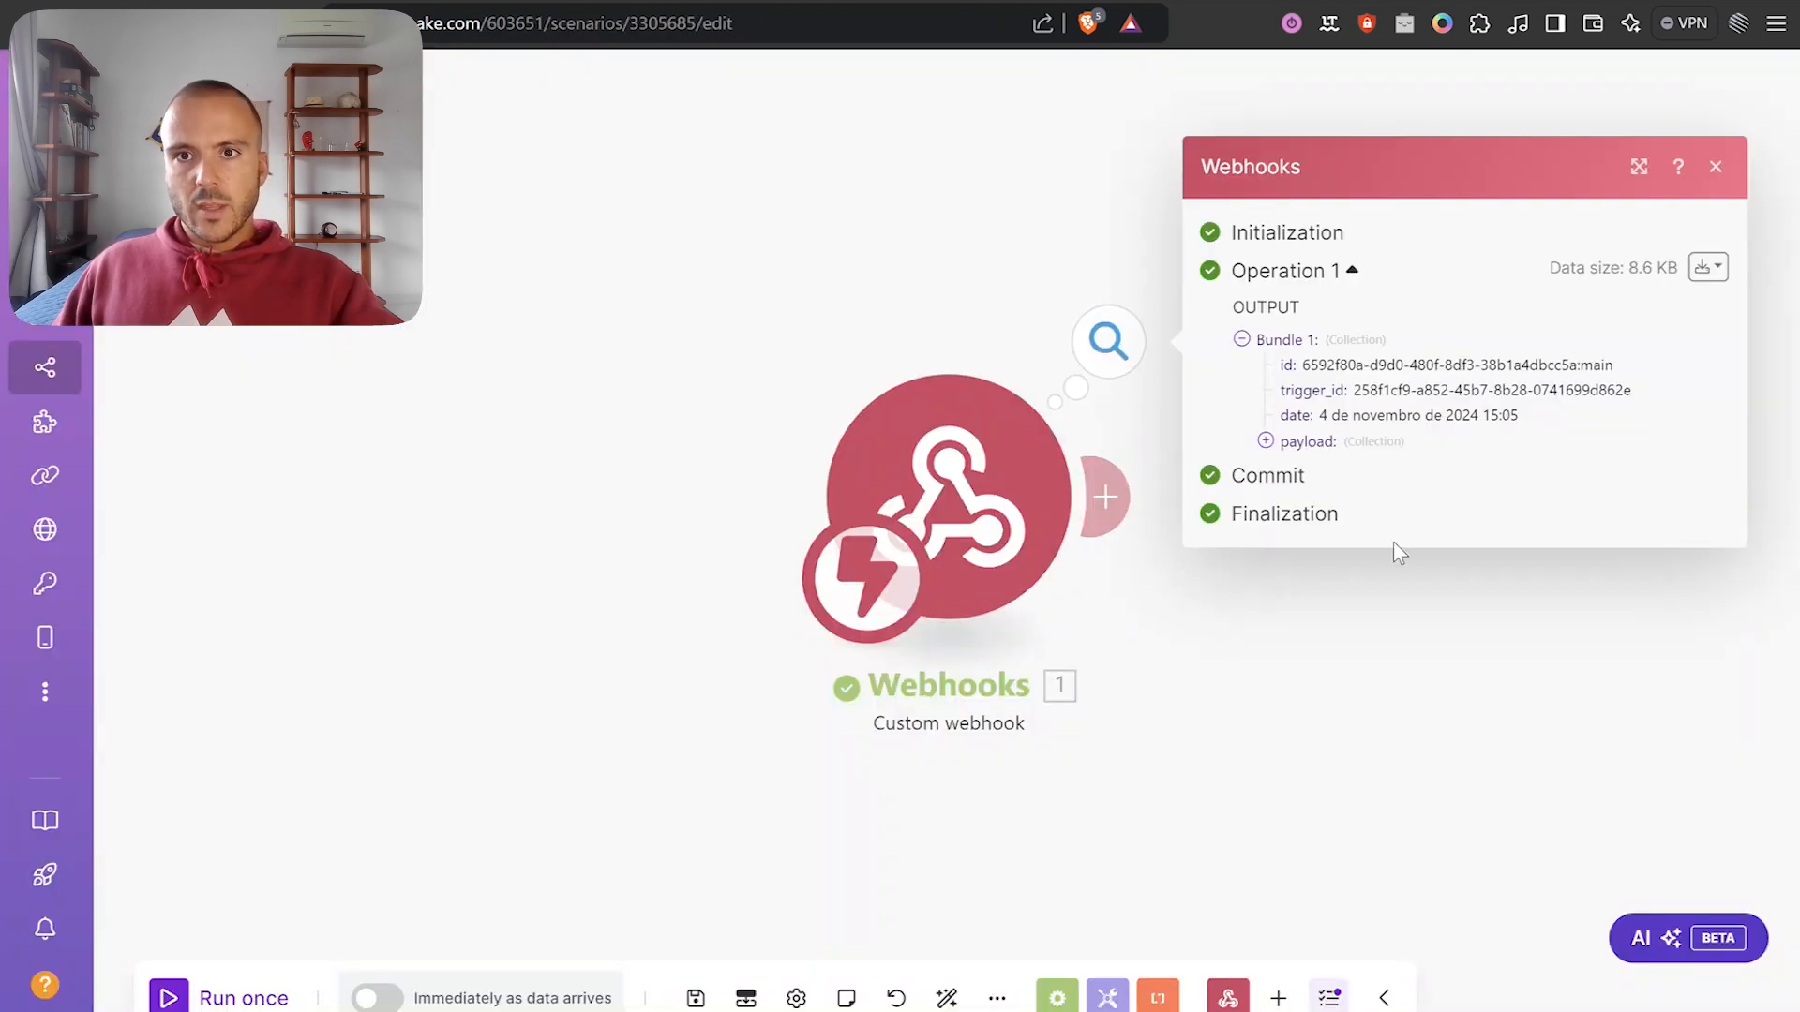
pyautogui.moveTo(1348, 674); pyautogui.dragTo(1176, 654)
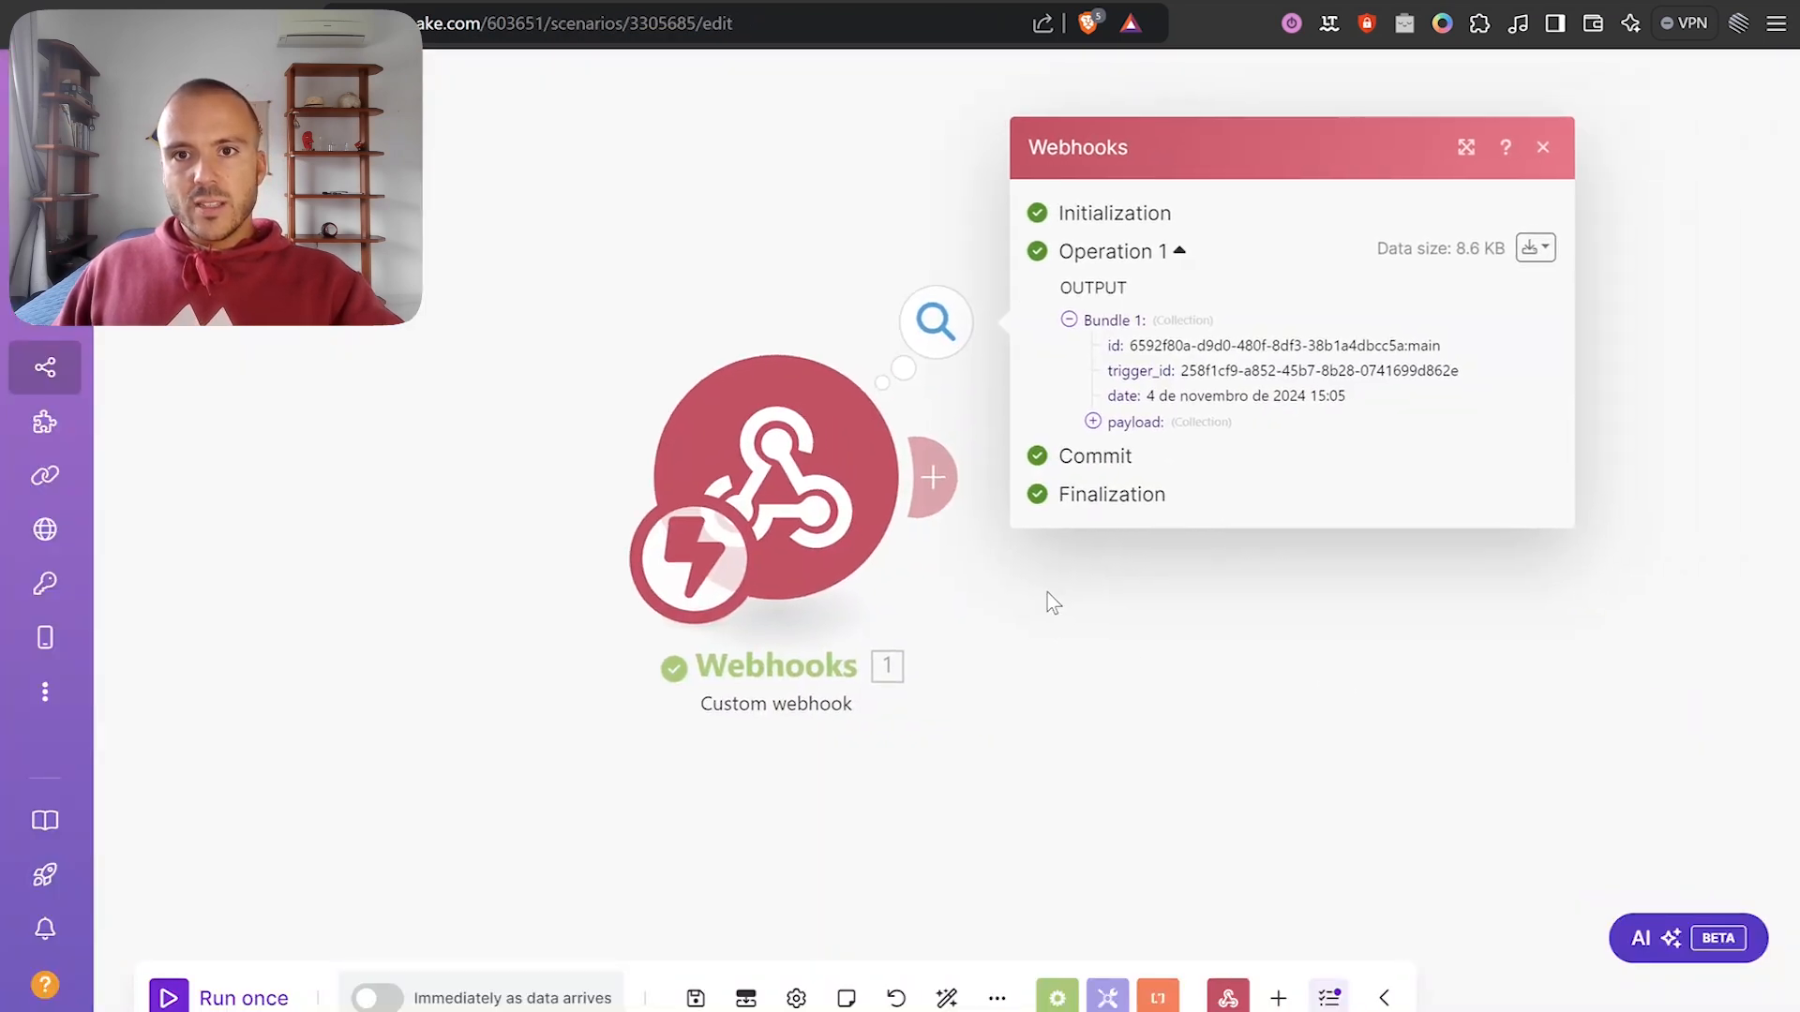
# Expand the webhook bundle's payload fields to view the TEst task data.
pyautogui.click(1124, 424)
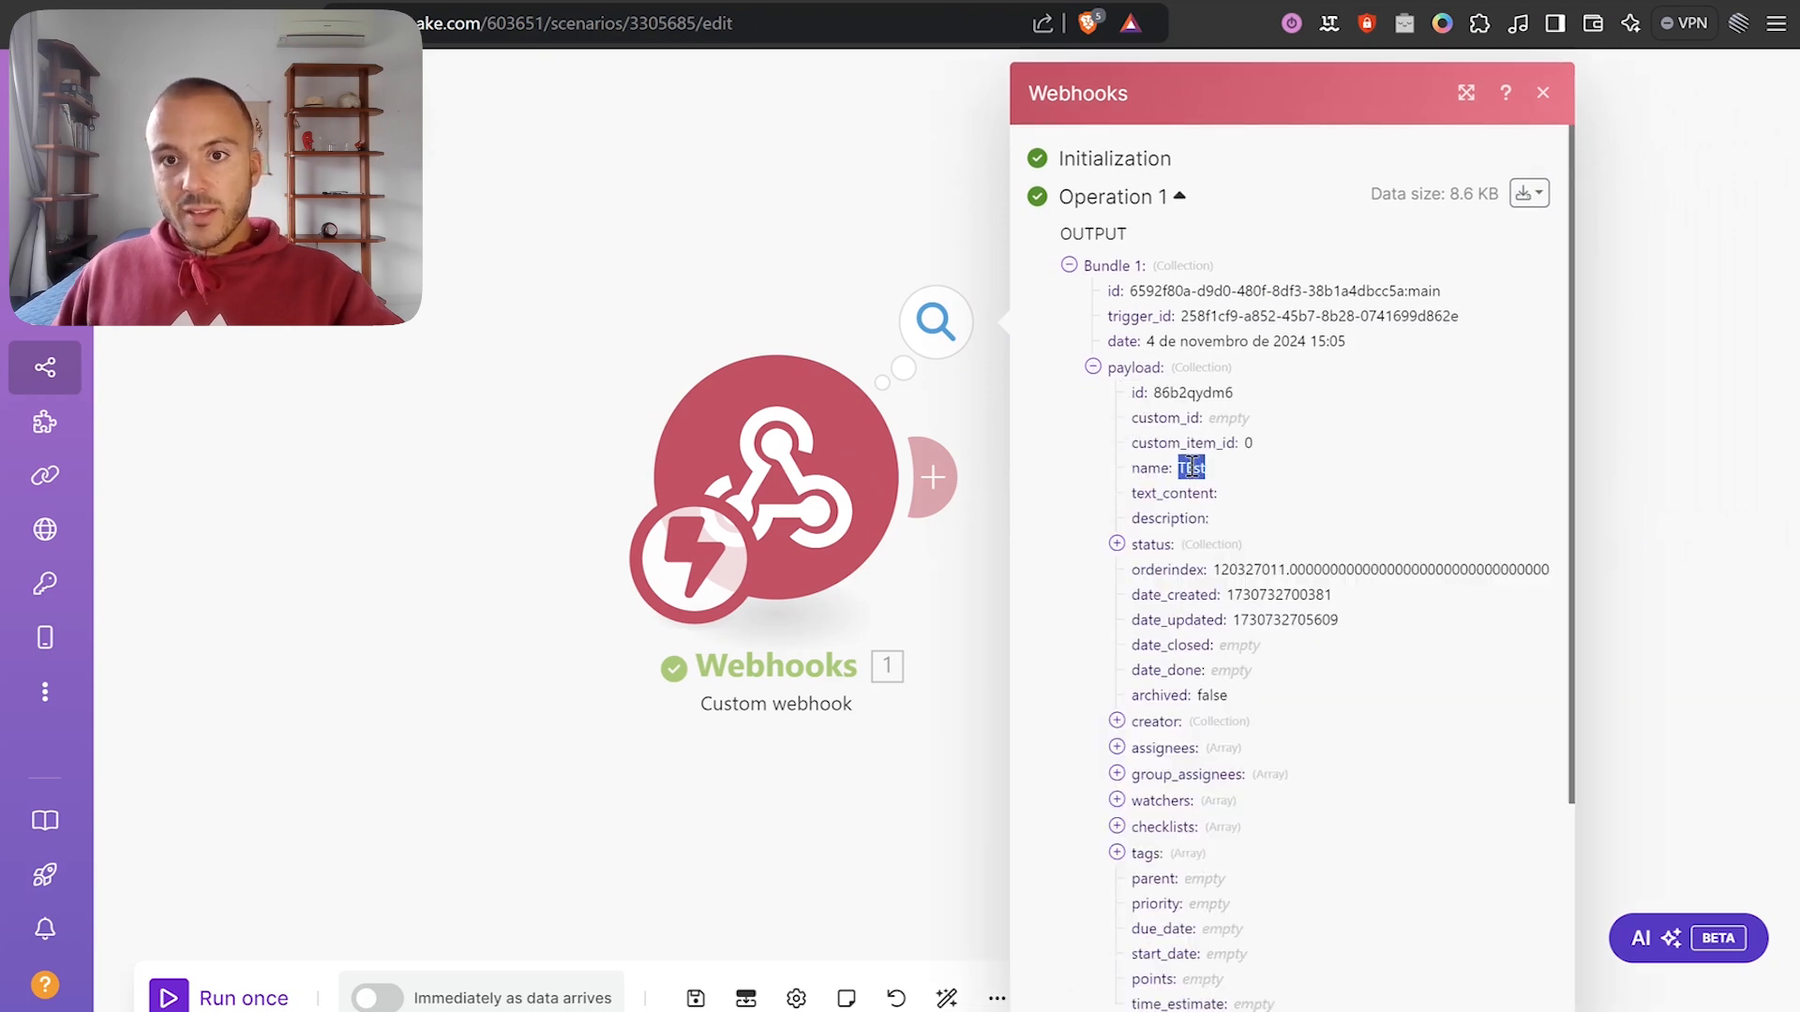
pyautogui.scroll(-3, 1235, 542)
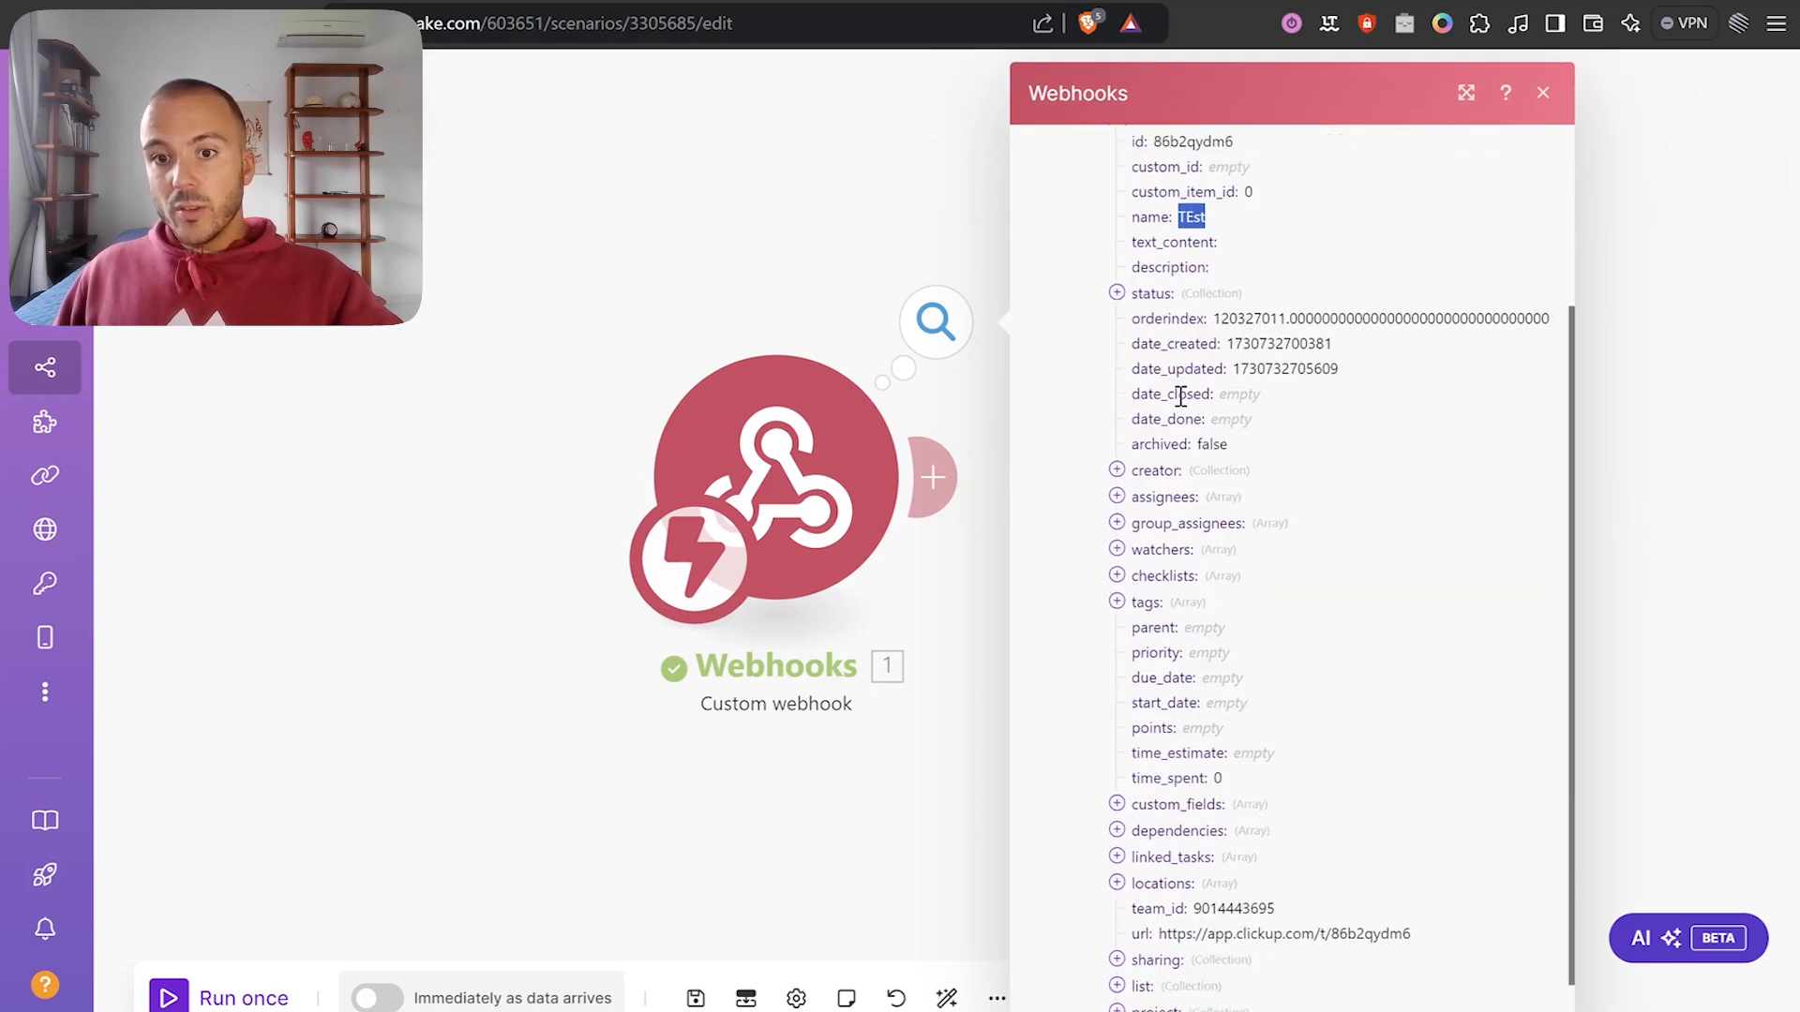
pyautogui.scroll(-1, 1167, 562)
pyautogui.scroll(5, 1245, 594)
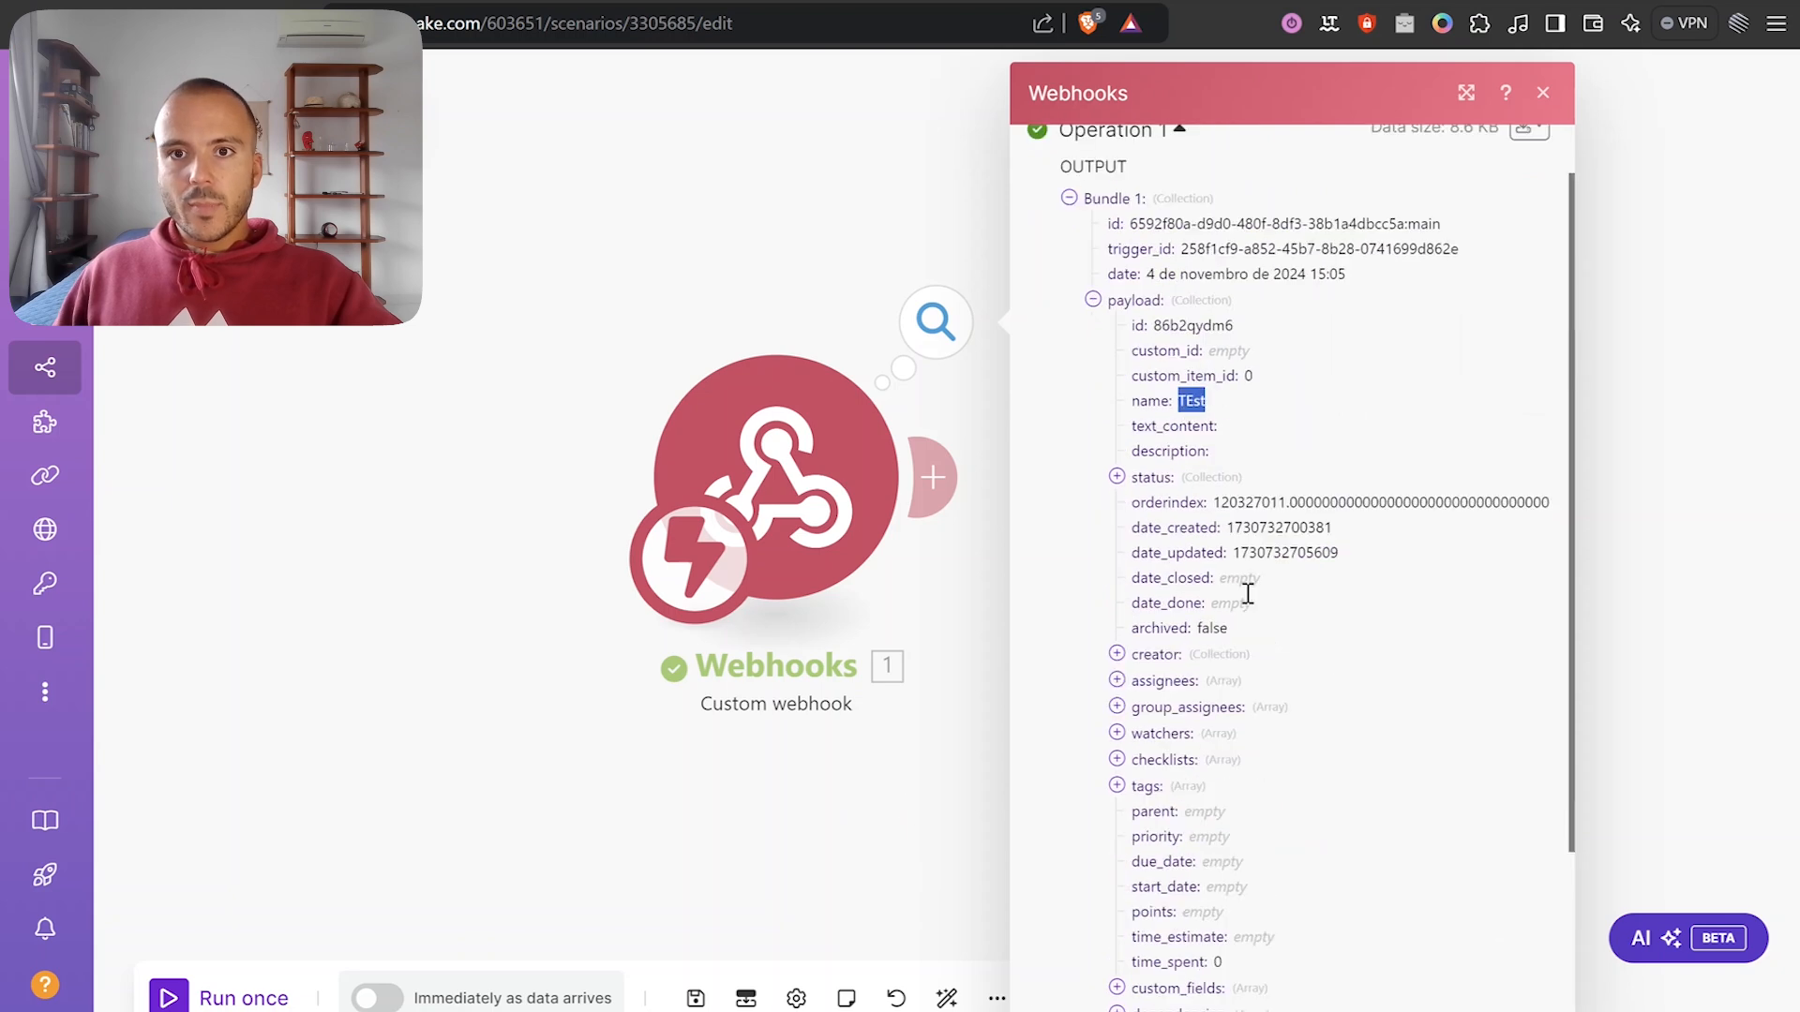
pyautogui.moveTo(783, 244); pyautogui.dragTo(594, 221)
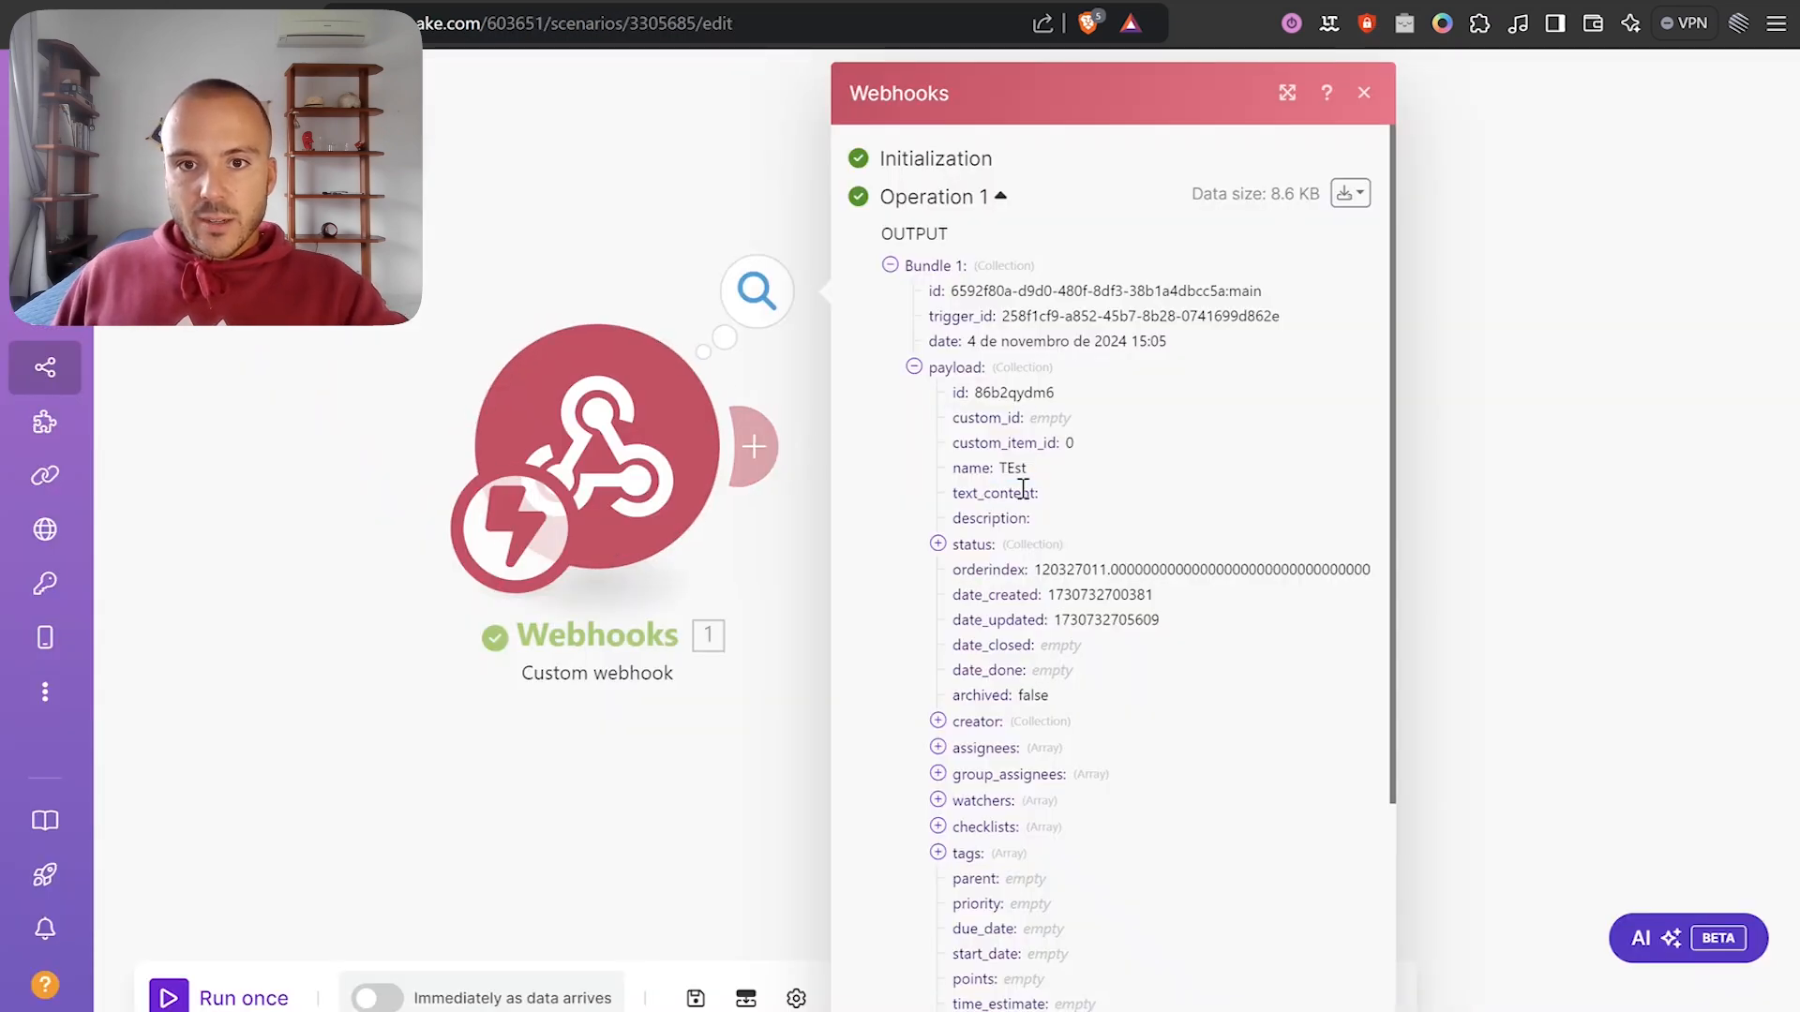
pyautogui.scroll(-3, 1054, 627)
# Expand the payload tags array and both of its tag entries.
pyautogui.click(975, 605)
pyautogui.scroll(-2, 994, 563)
pyautogui.hotkey('ctrl', '+')
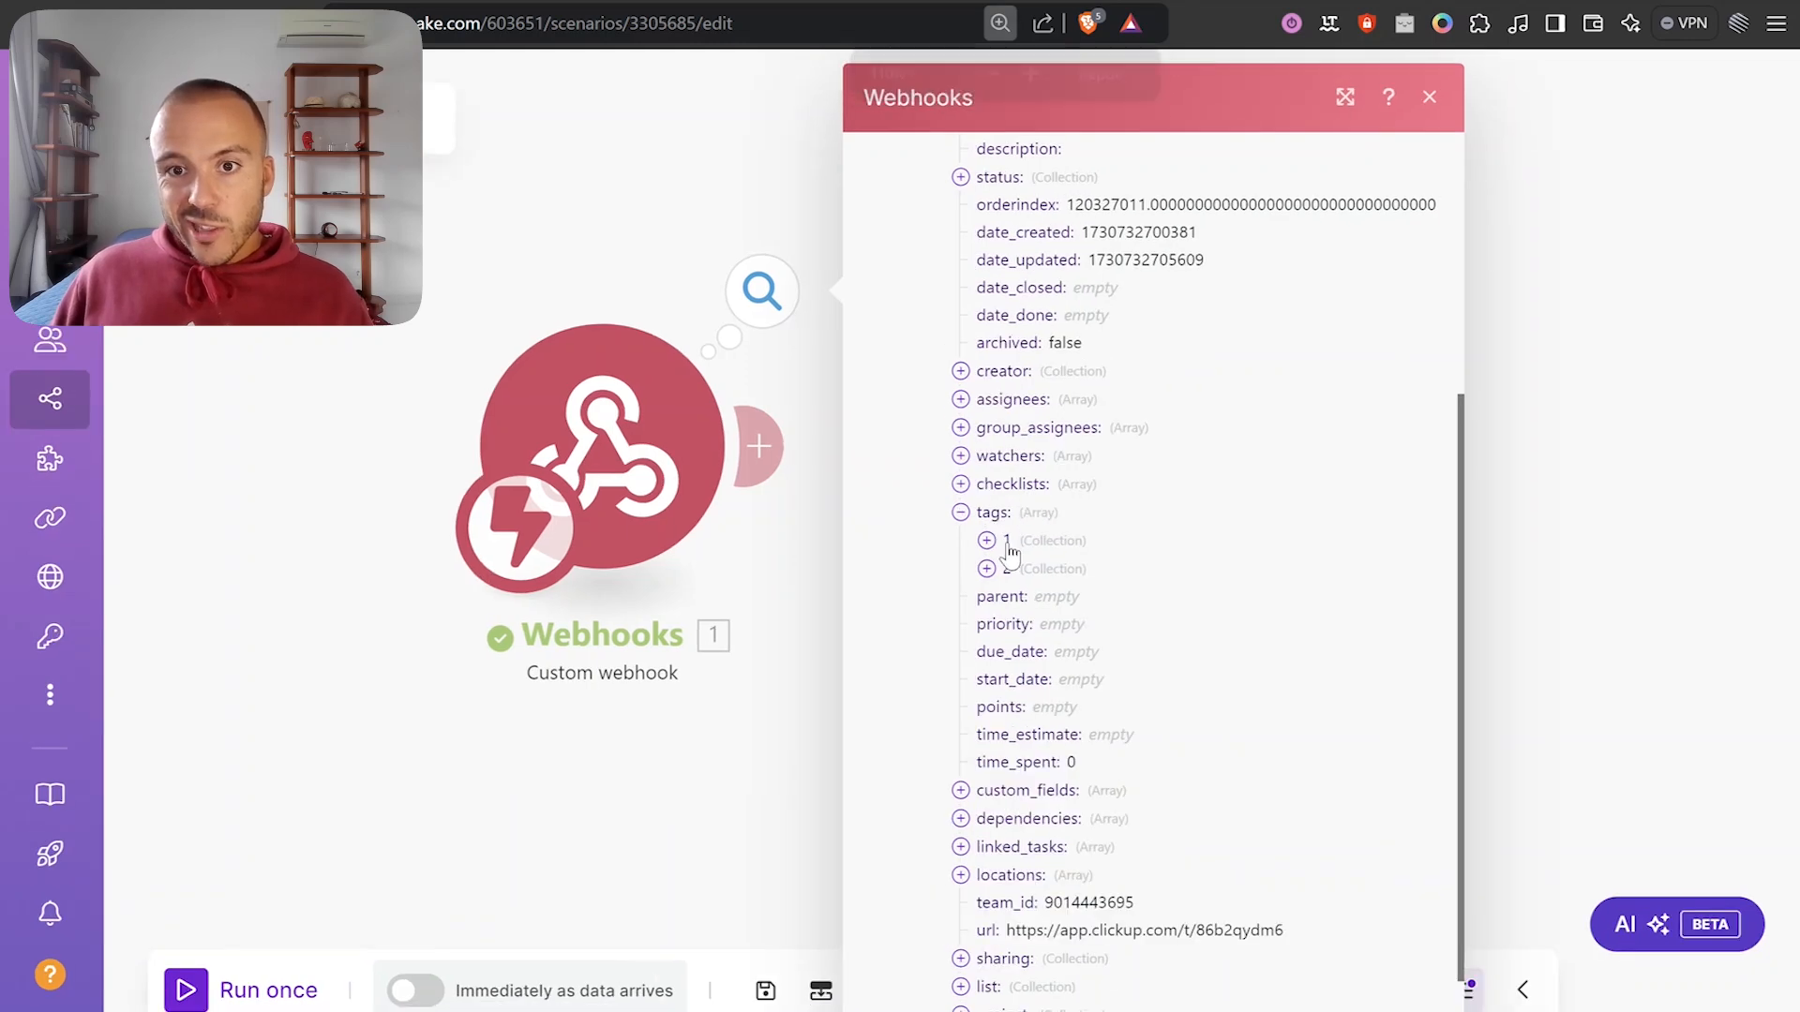
pyautogui.click(1007, 541)
pyautogui.click(987, 680)
pyautogui.scroll(-4, 1148, 638)
pyautogui.scroll(2, 1089, 514)
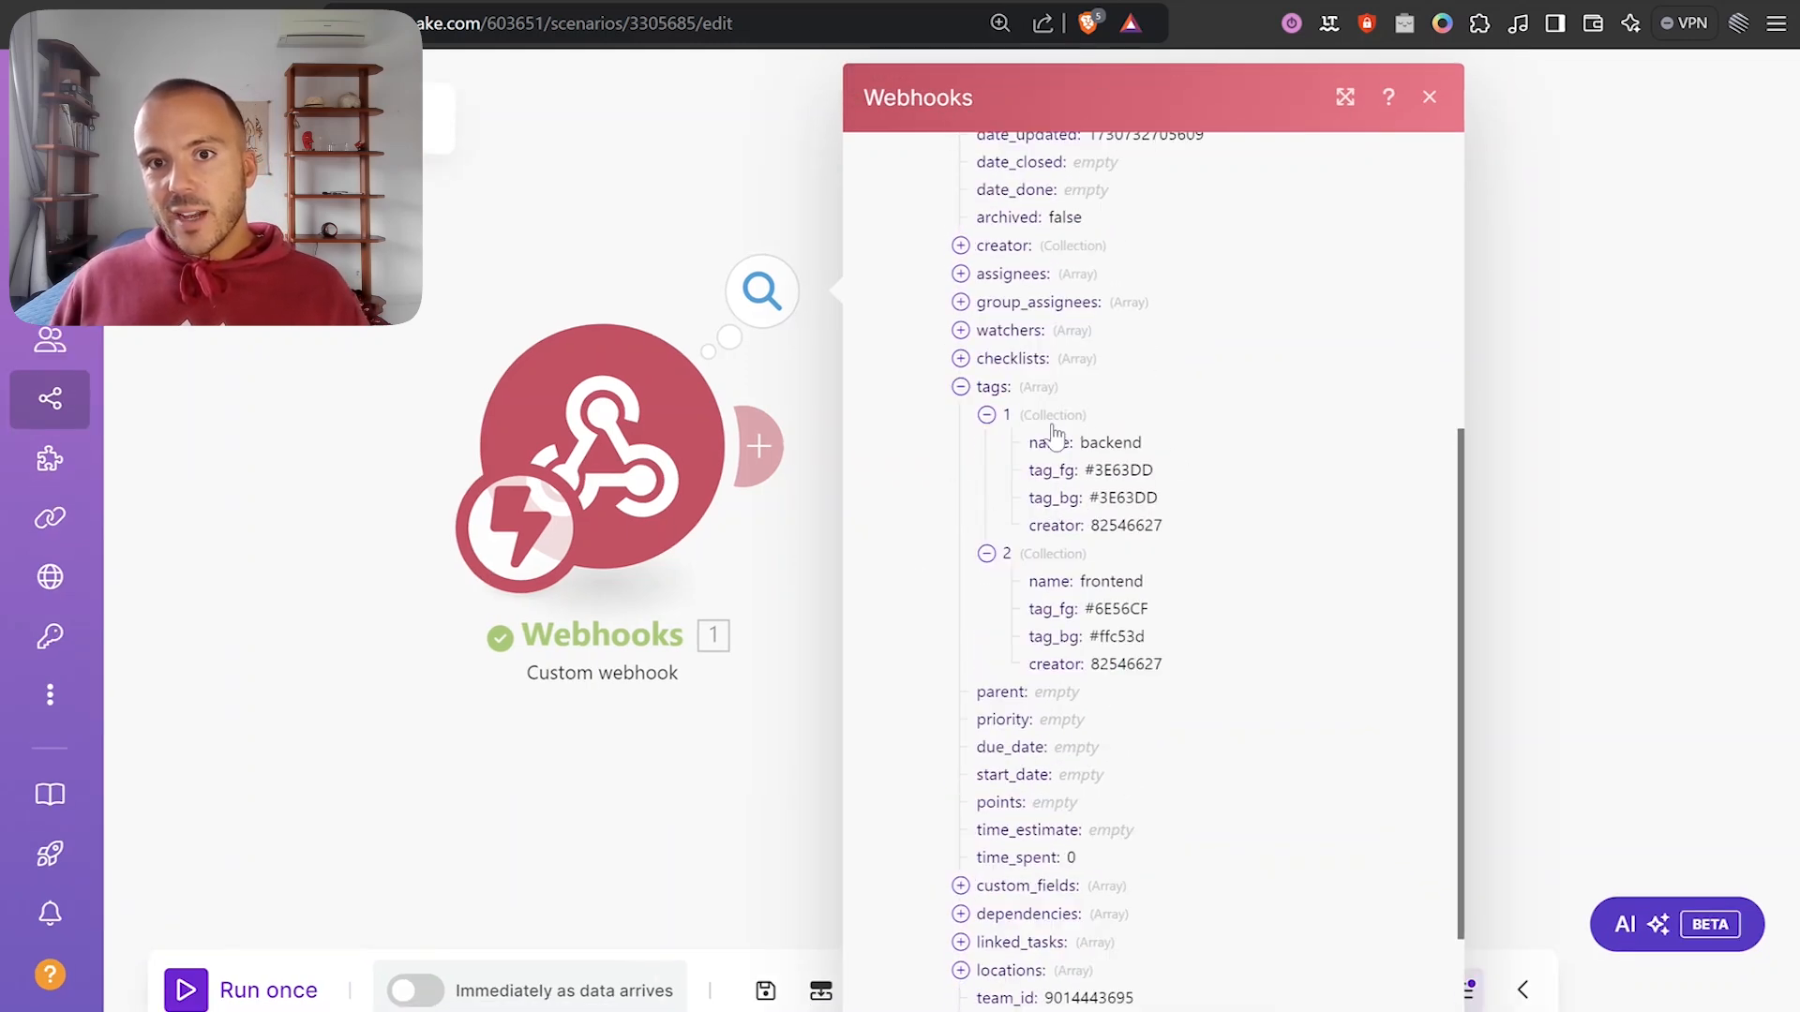
# Confirm the tag names are backend and frontend, collapse the tags, and close the output.
pyautogui.doubleClick(1109, 447)
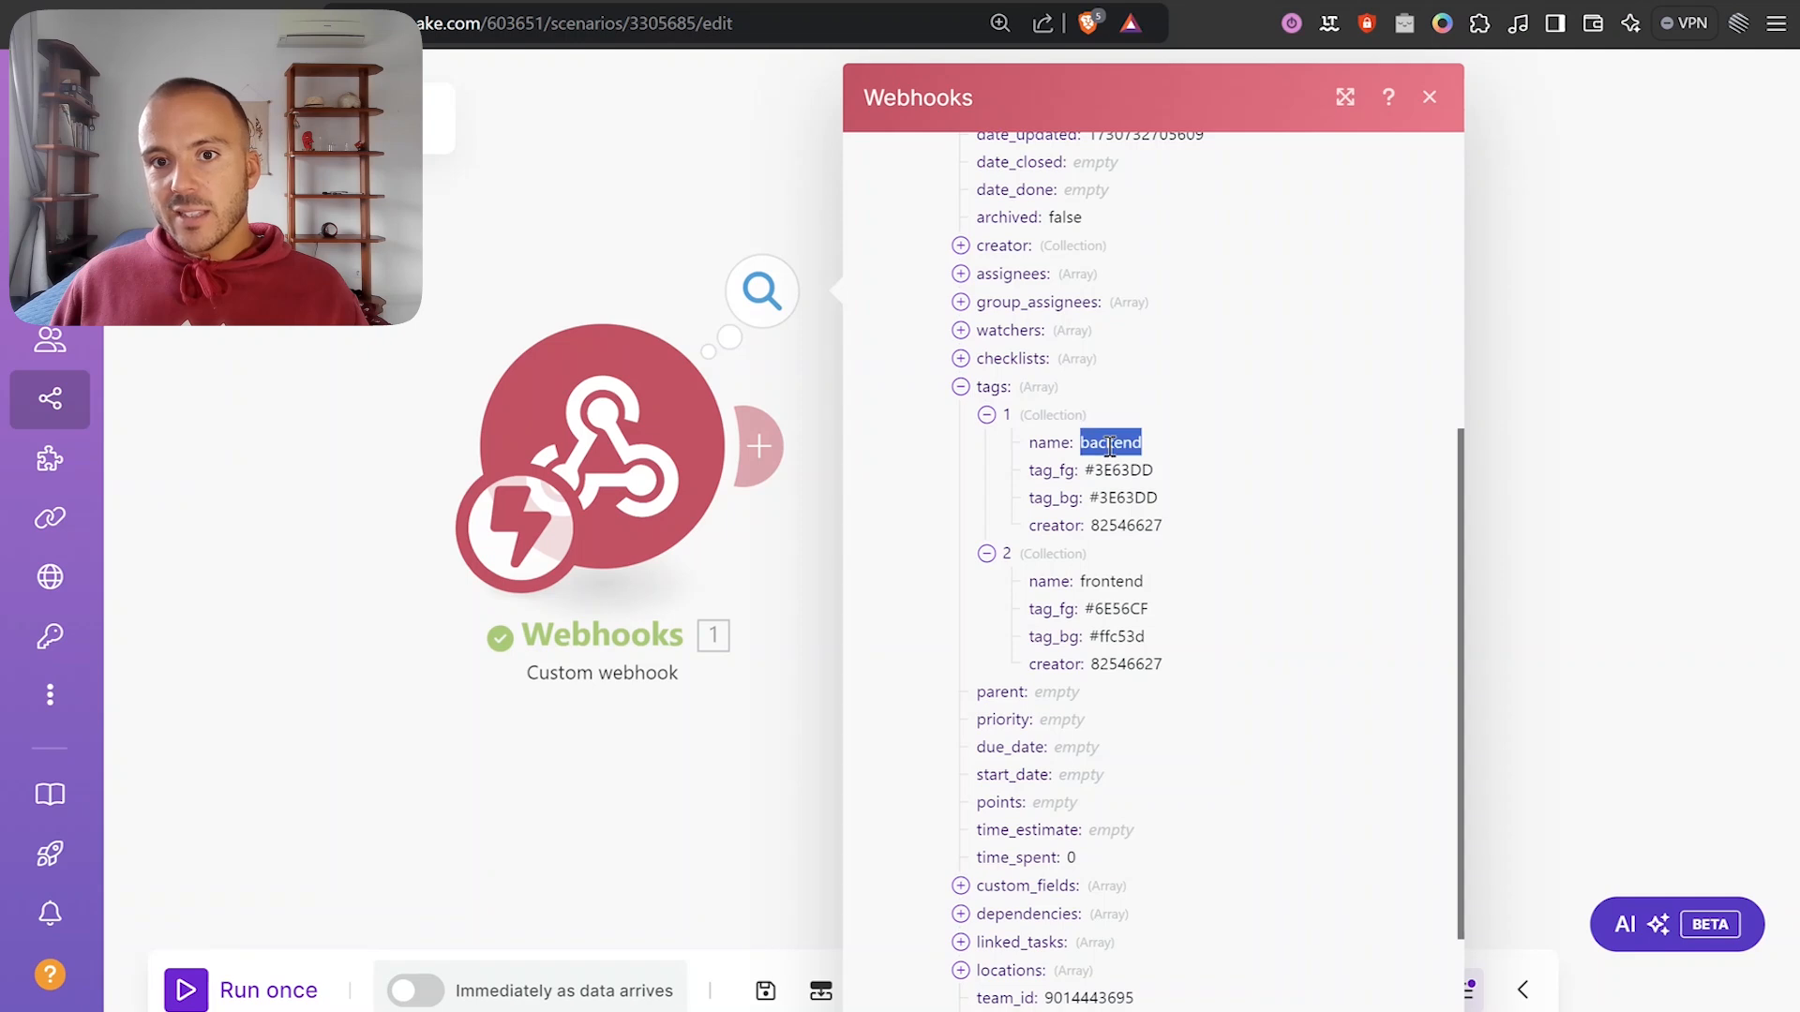
pyautogui.doubleClick(1110, 581)
pyautogui.click(987, 554)
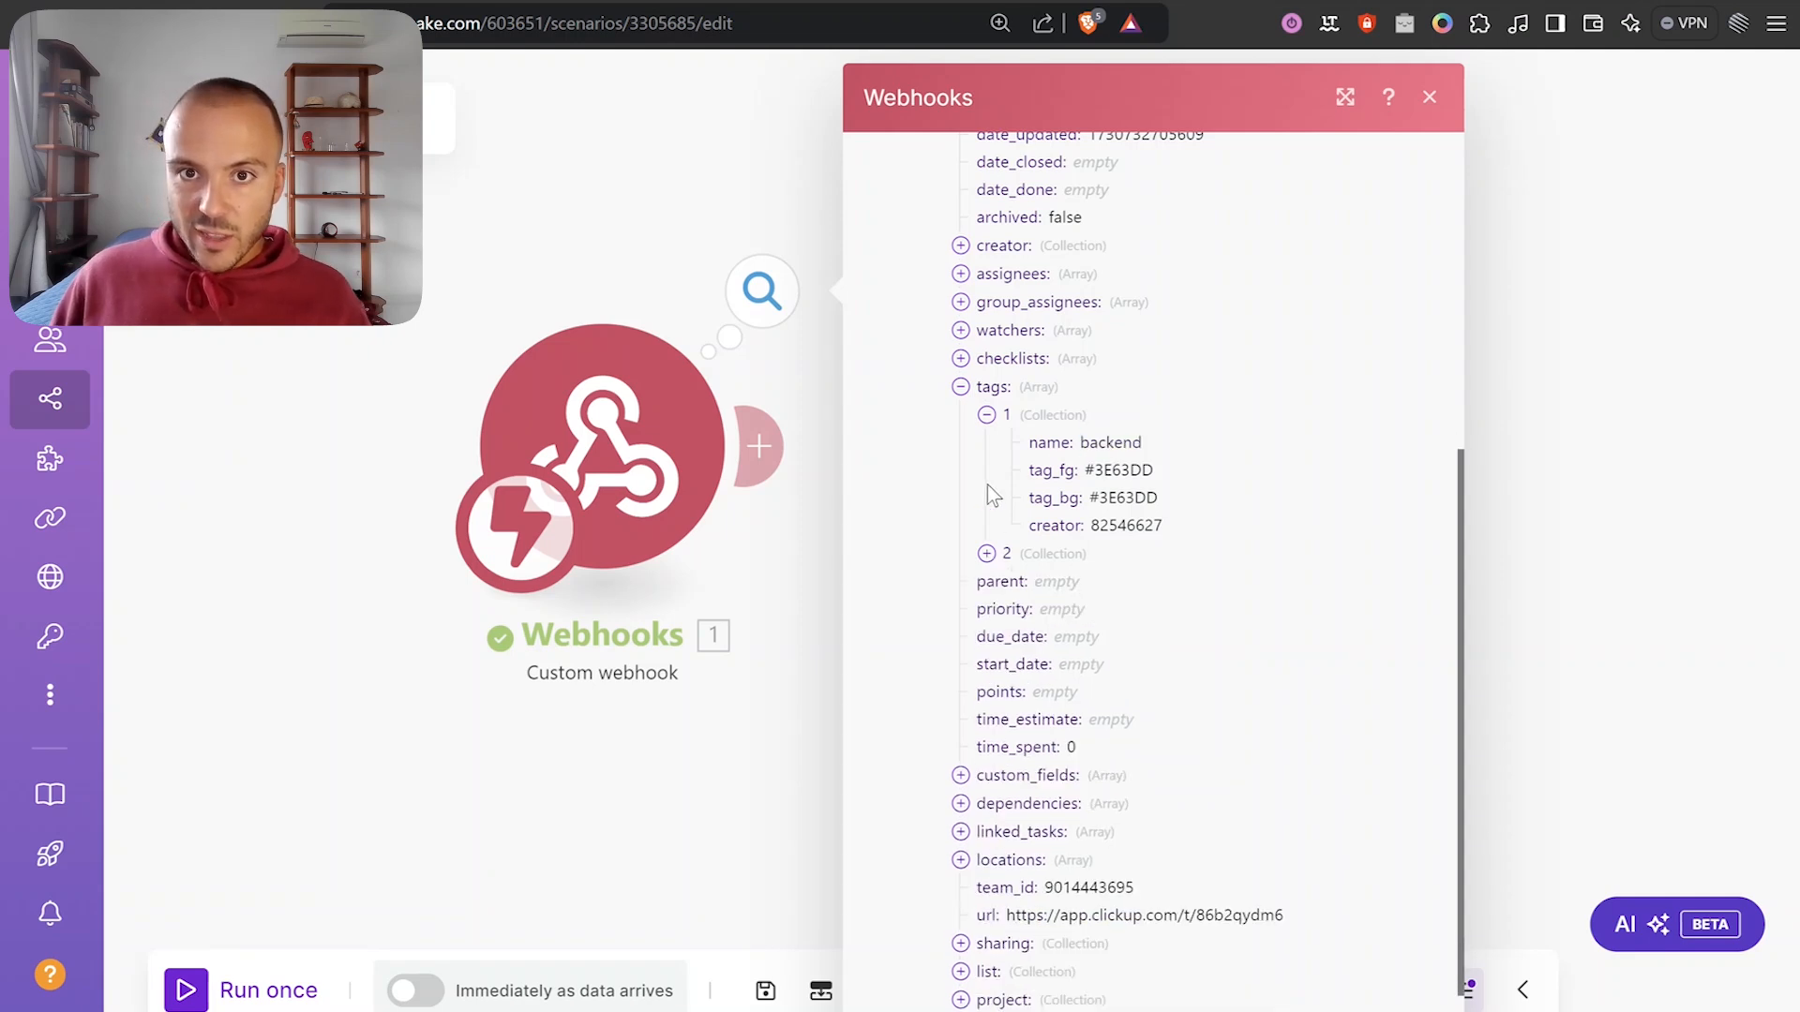
pyautogui.click(988, 415)
pyautogui.click(994, 390)
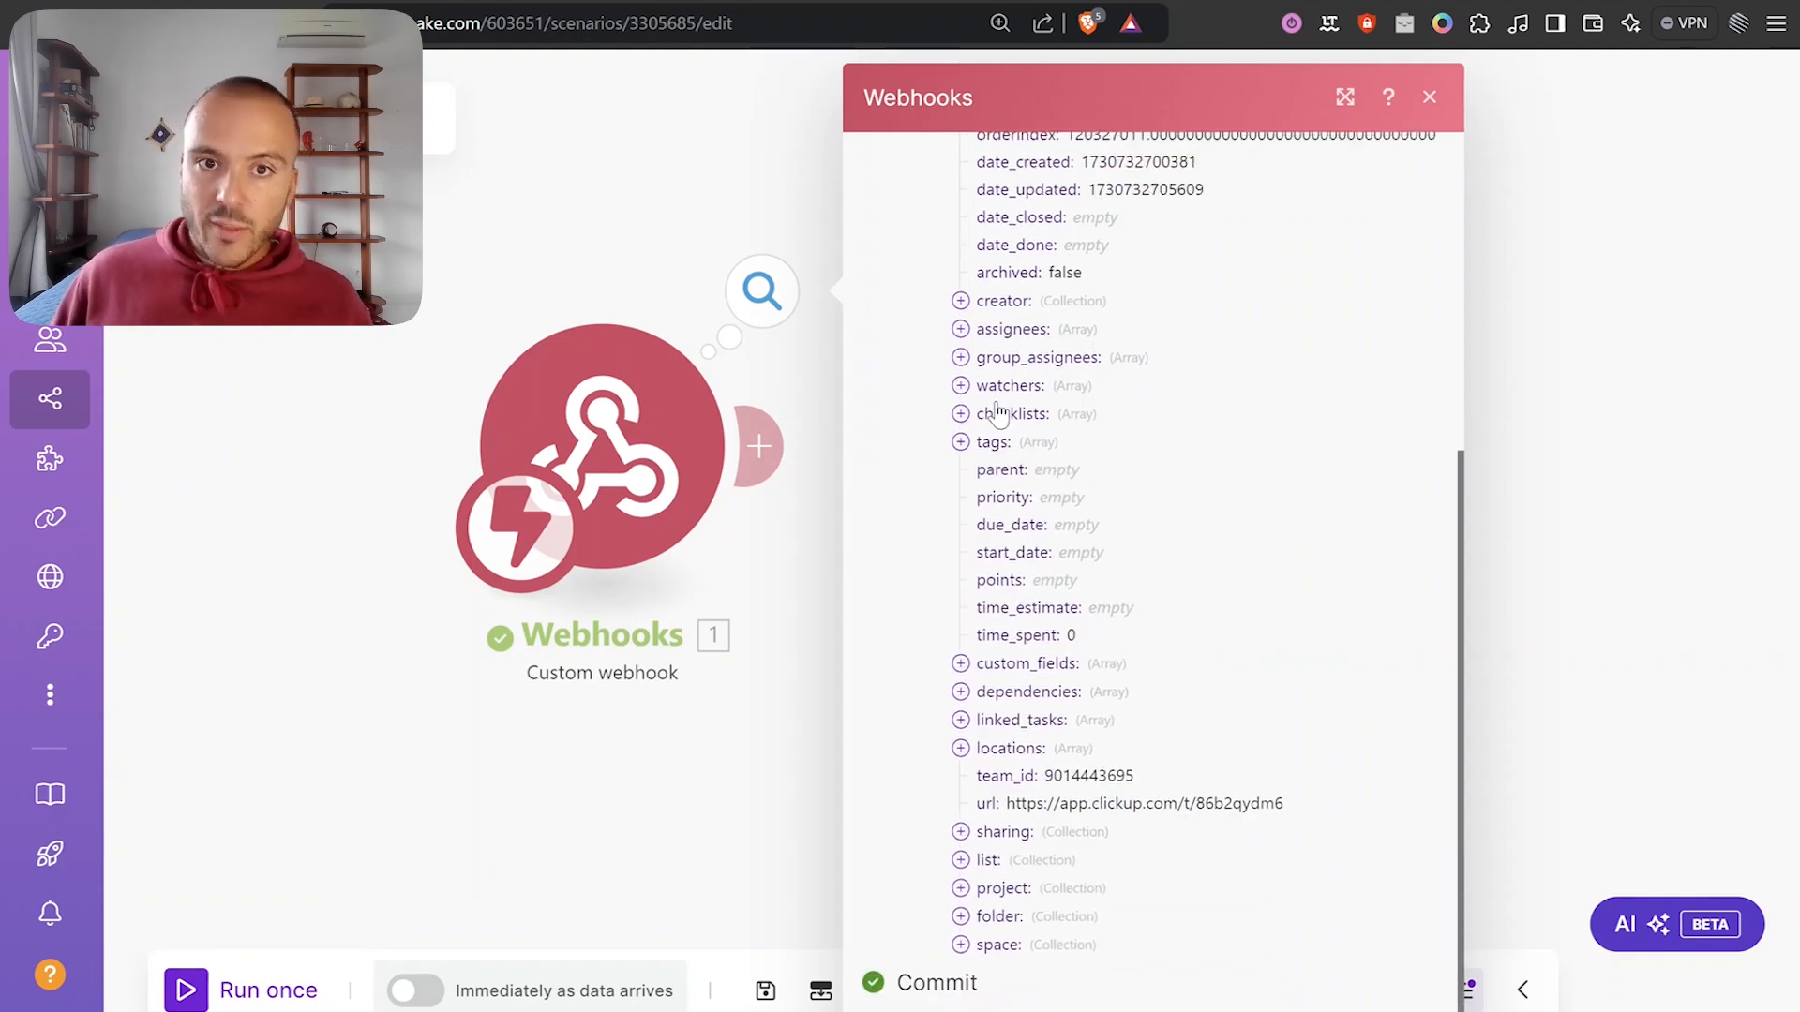
pyautogui.click(800, 588)
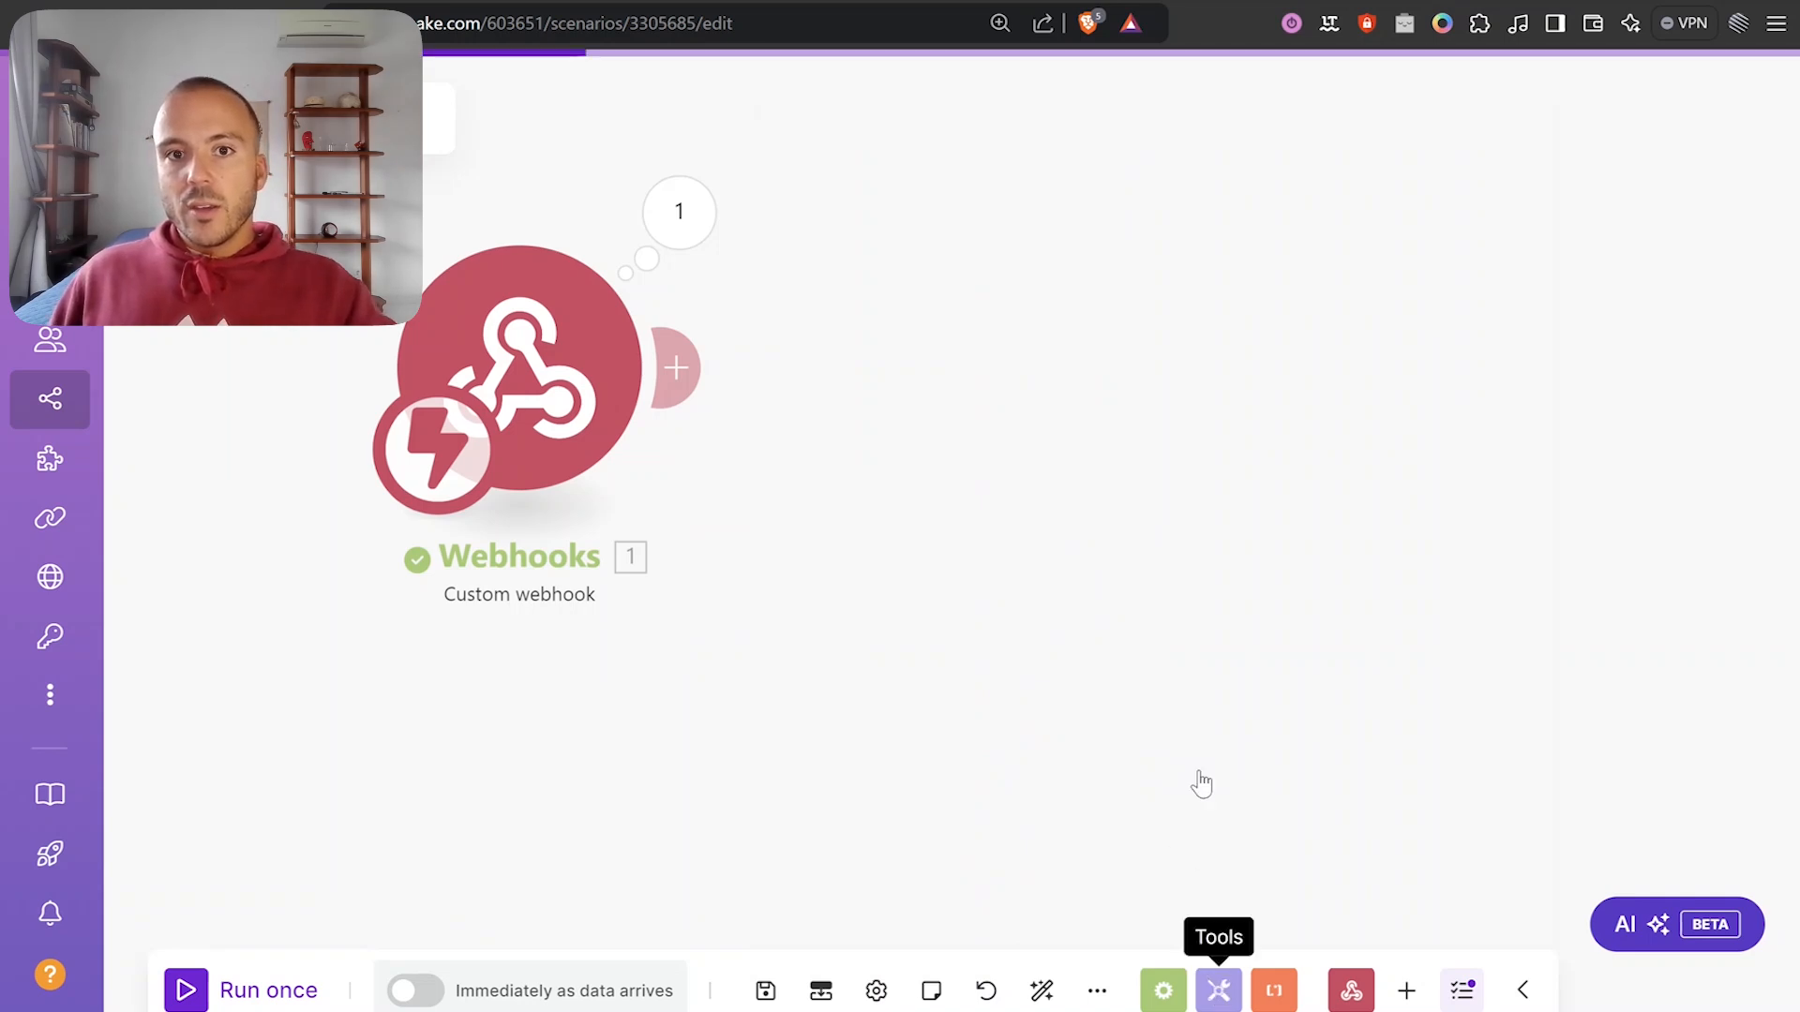
# Add a Set variable module after the webhook and name the variable Tag Array.
pyautogui.scroll(-5, 1287, 609)
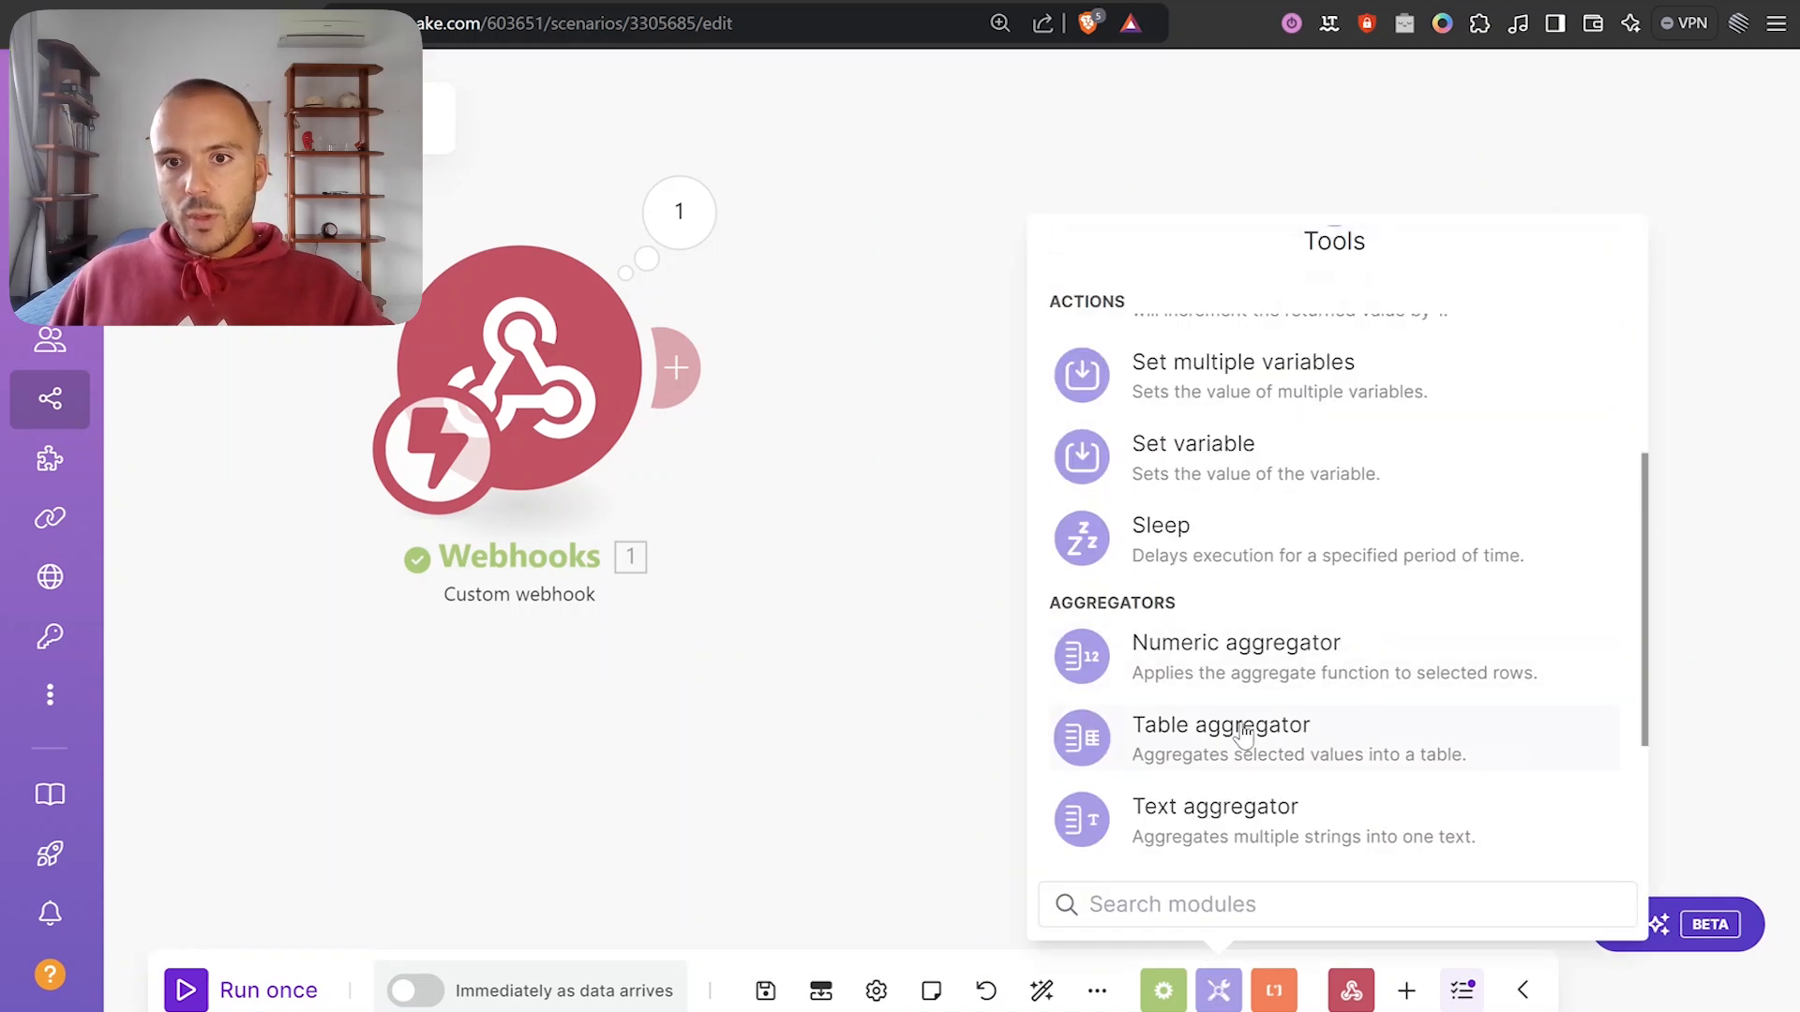
pyautogui.scroll(-1, 1229, 754)
pyautogui.scroll(3, 1229, 675)
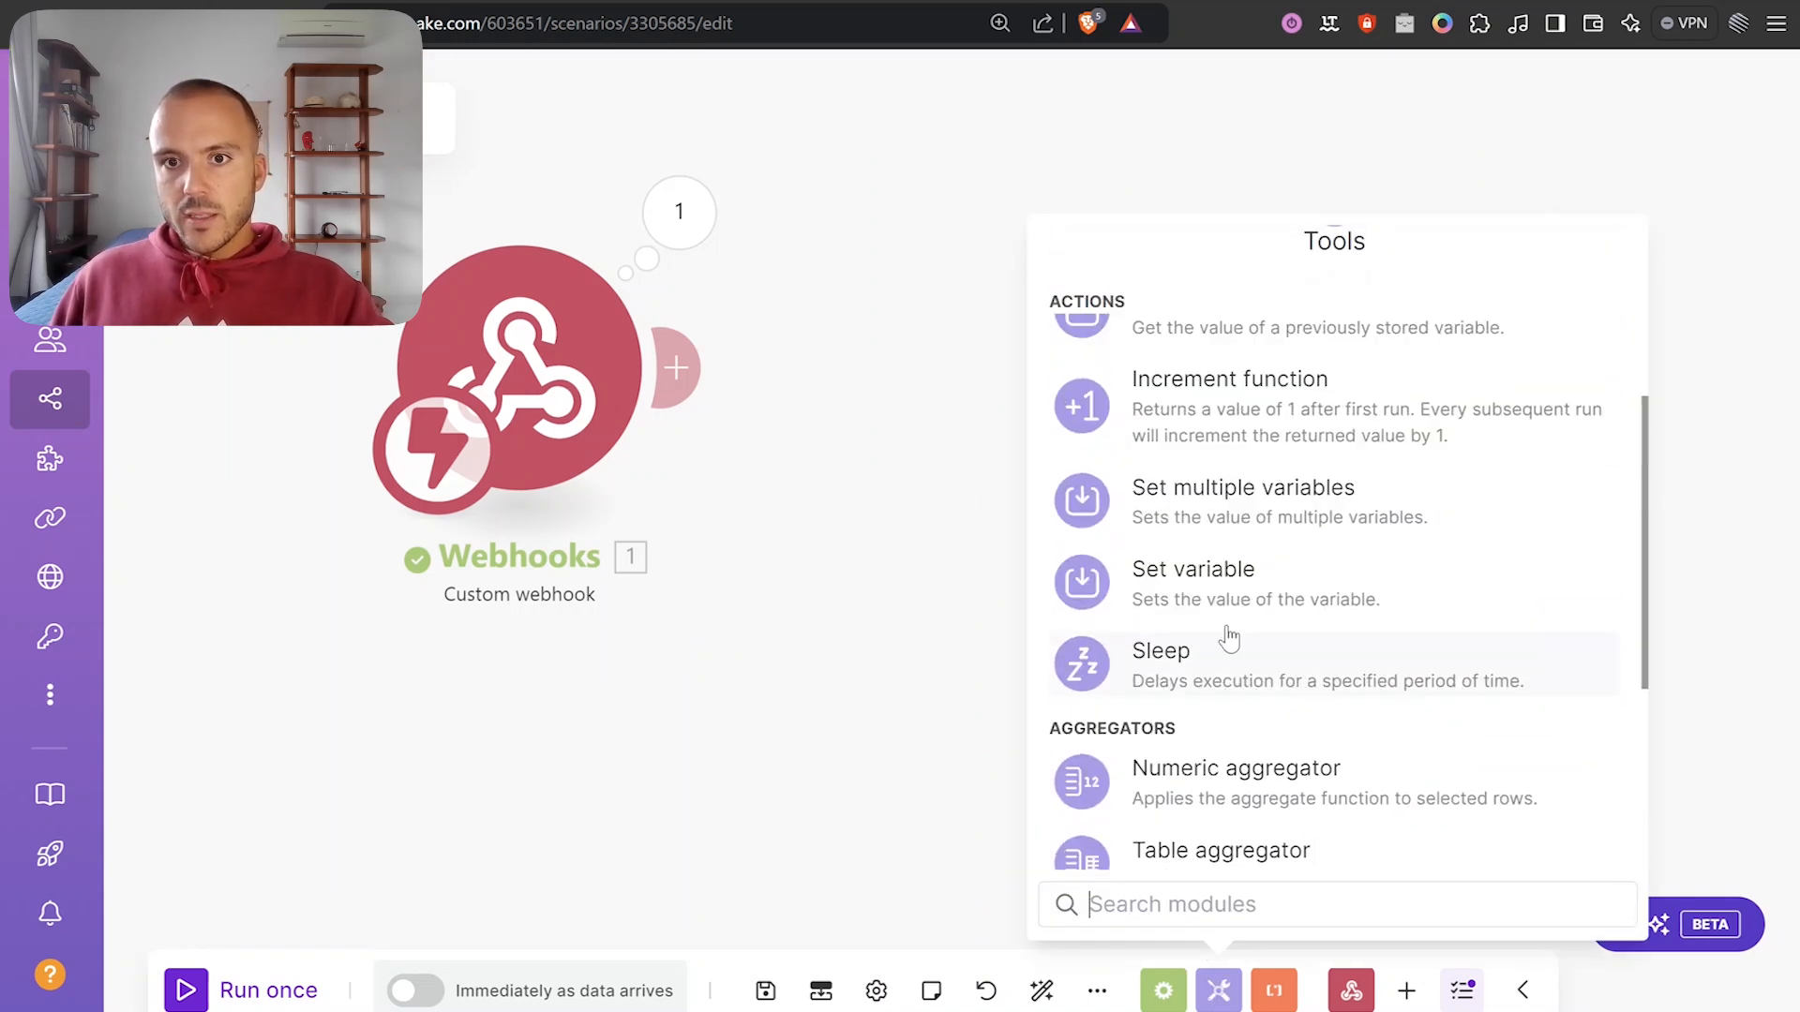
pyautogui.click(1240, 583)
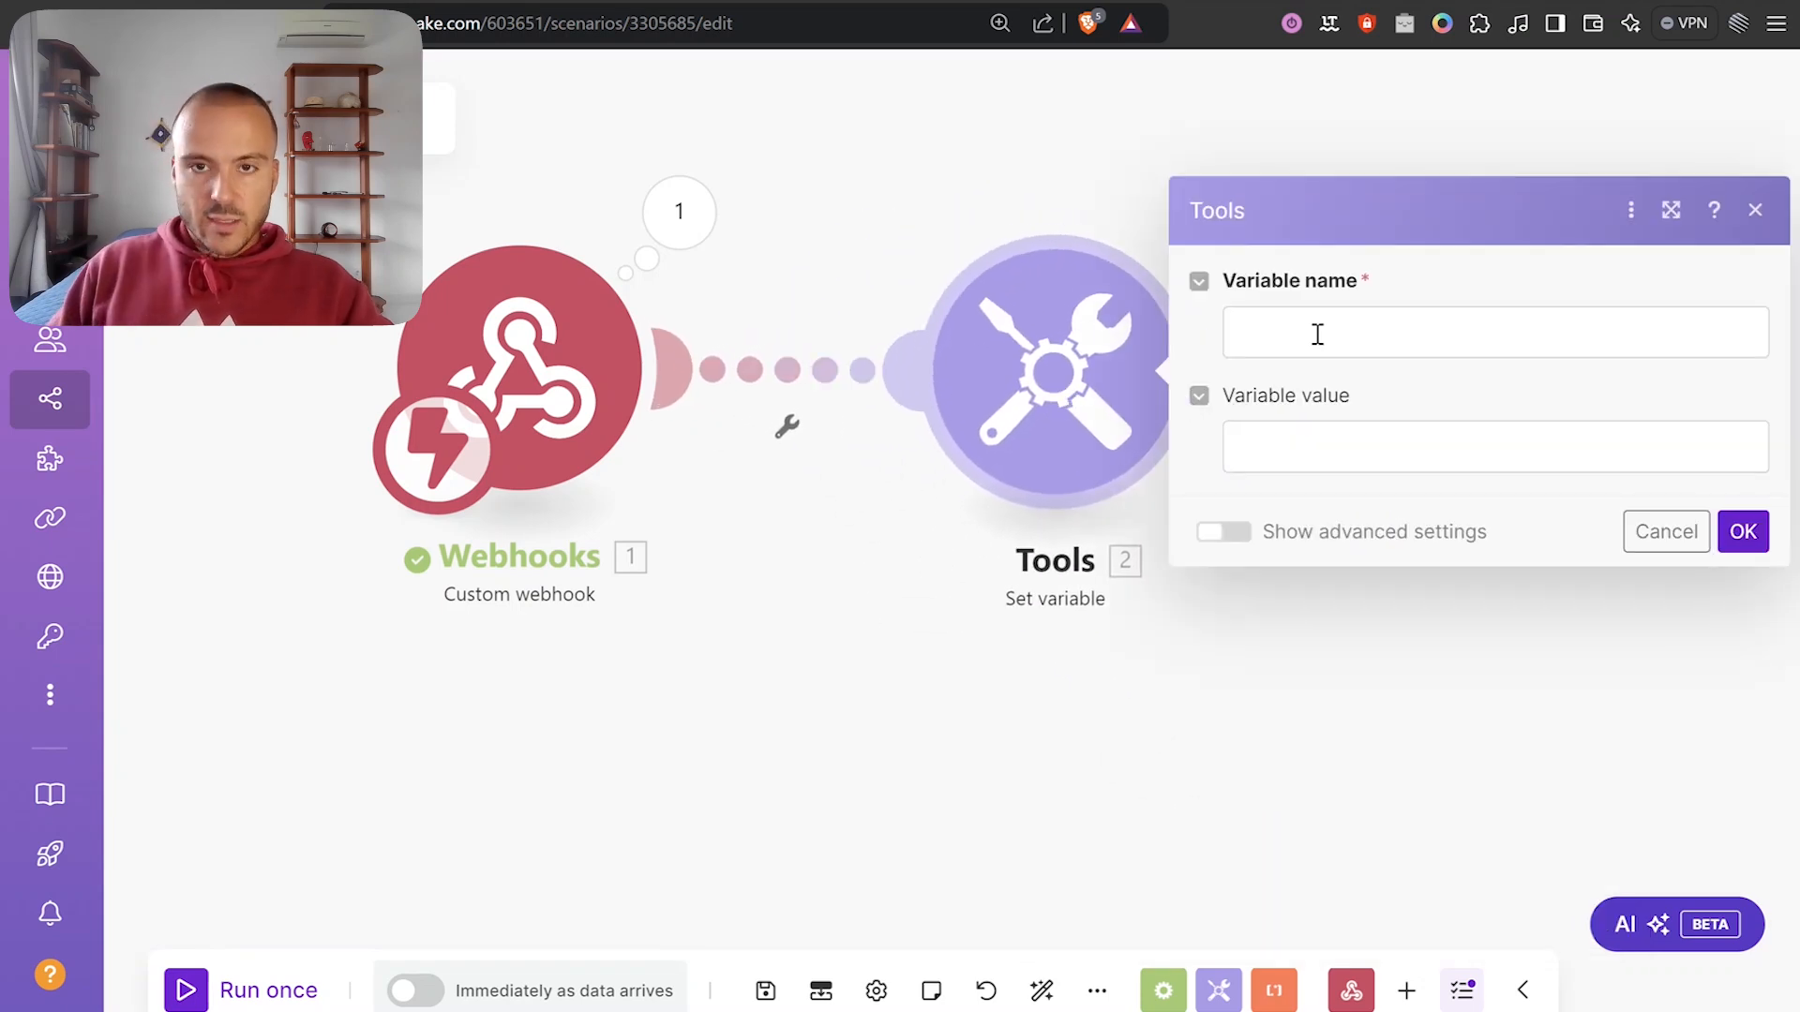
pyautogui.click(1317, 334)
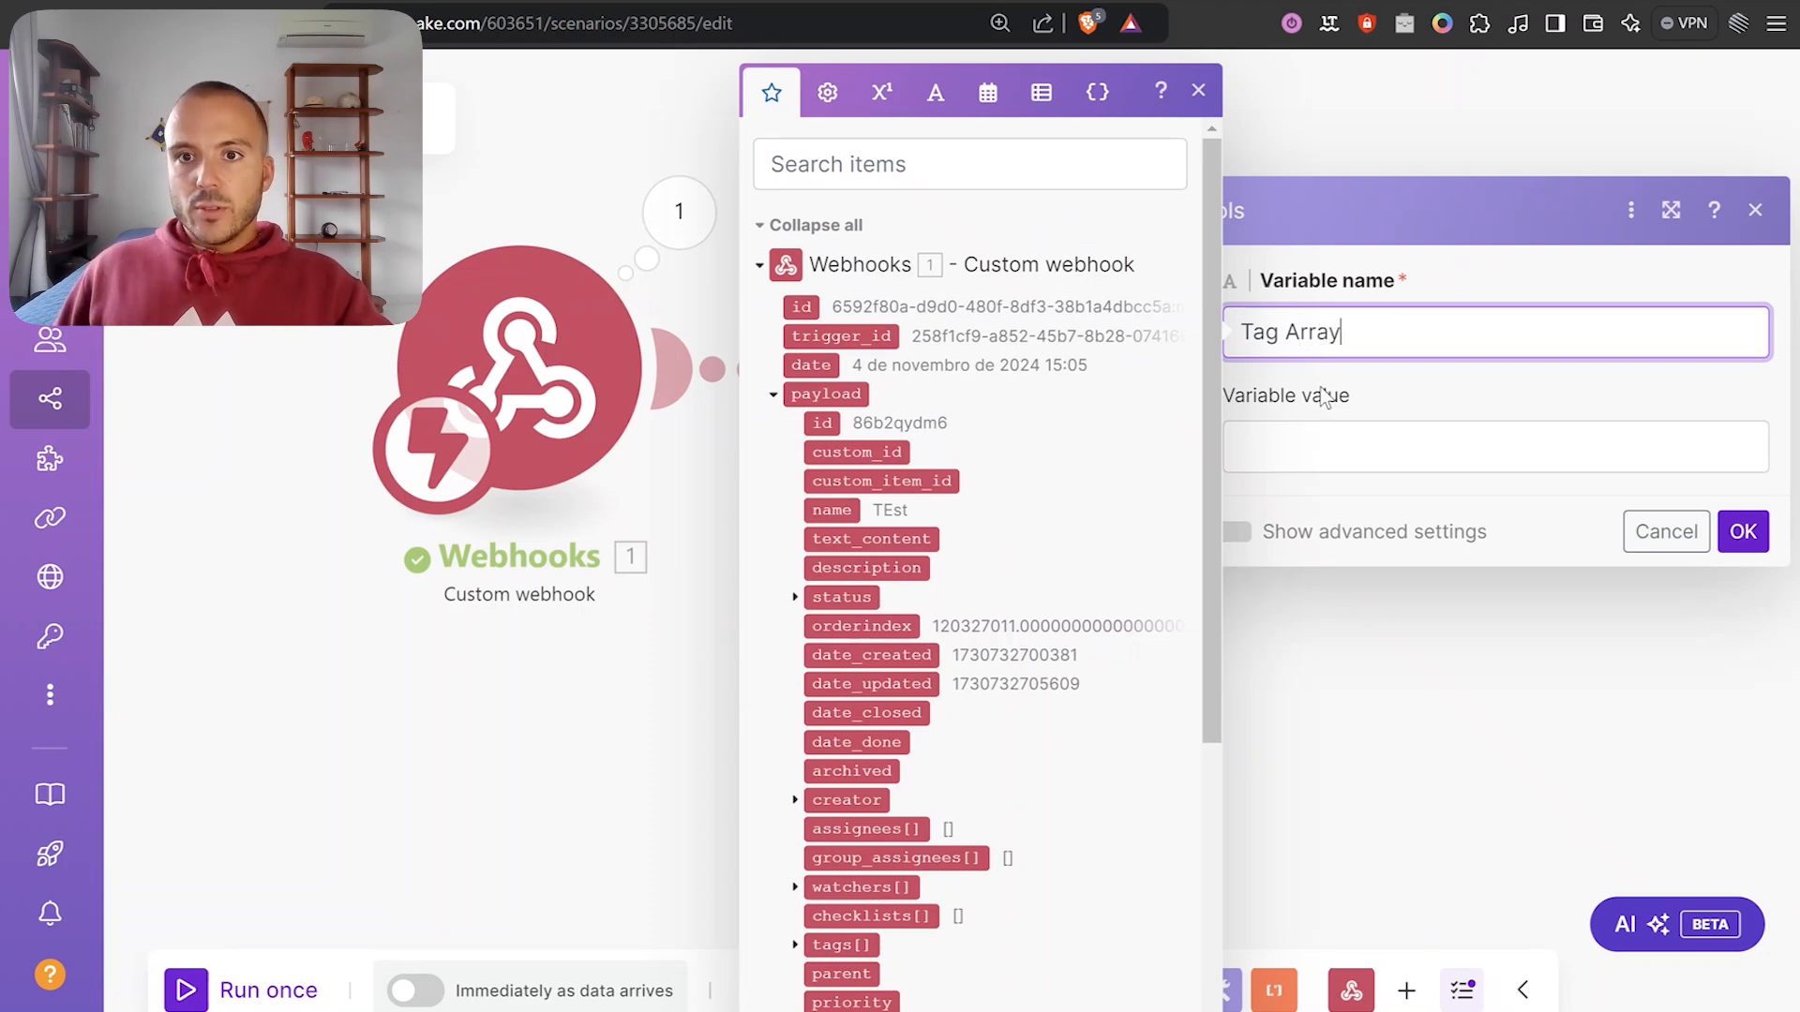
# Set Tag Array's value to map(1. payload: tags[]; name) and save the module.
pyautogui.click(1316, 434)
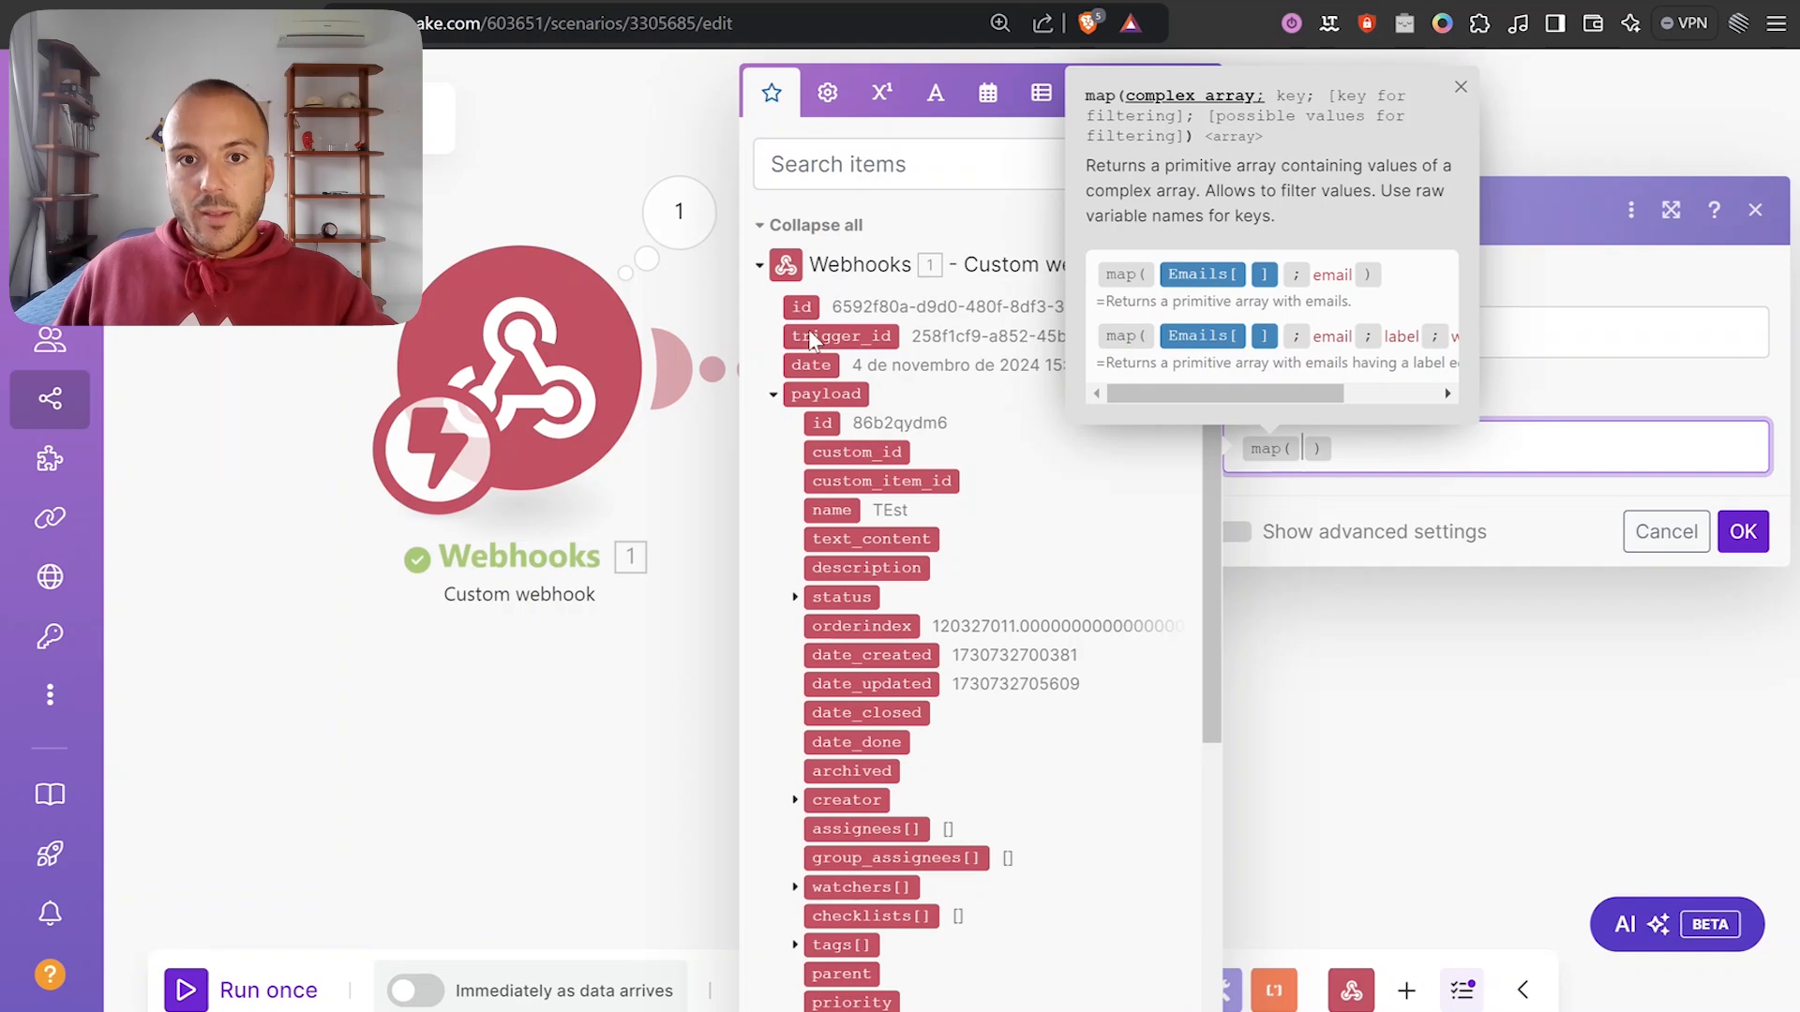
pyautogui.scroll(-3, 798, 711)
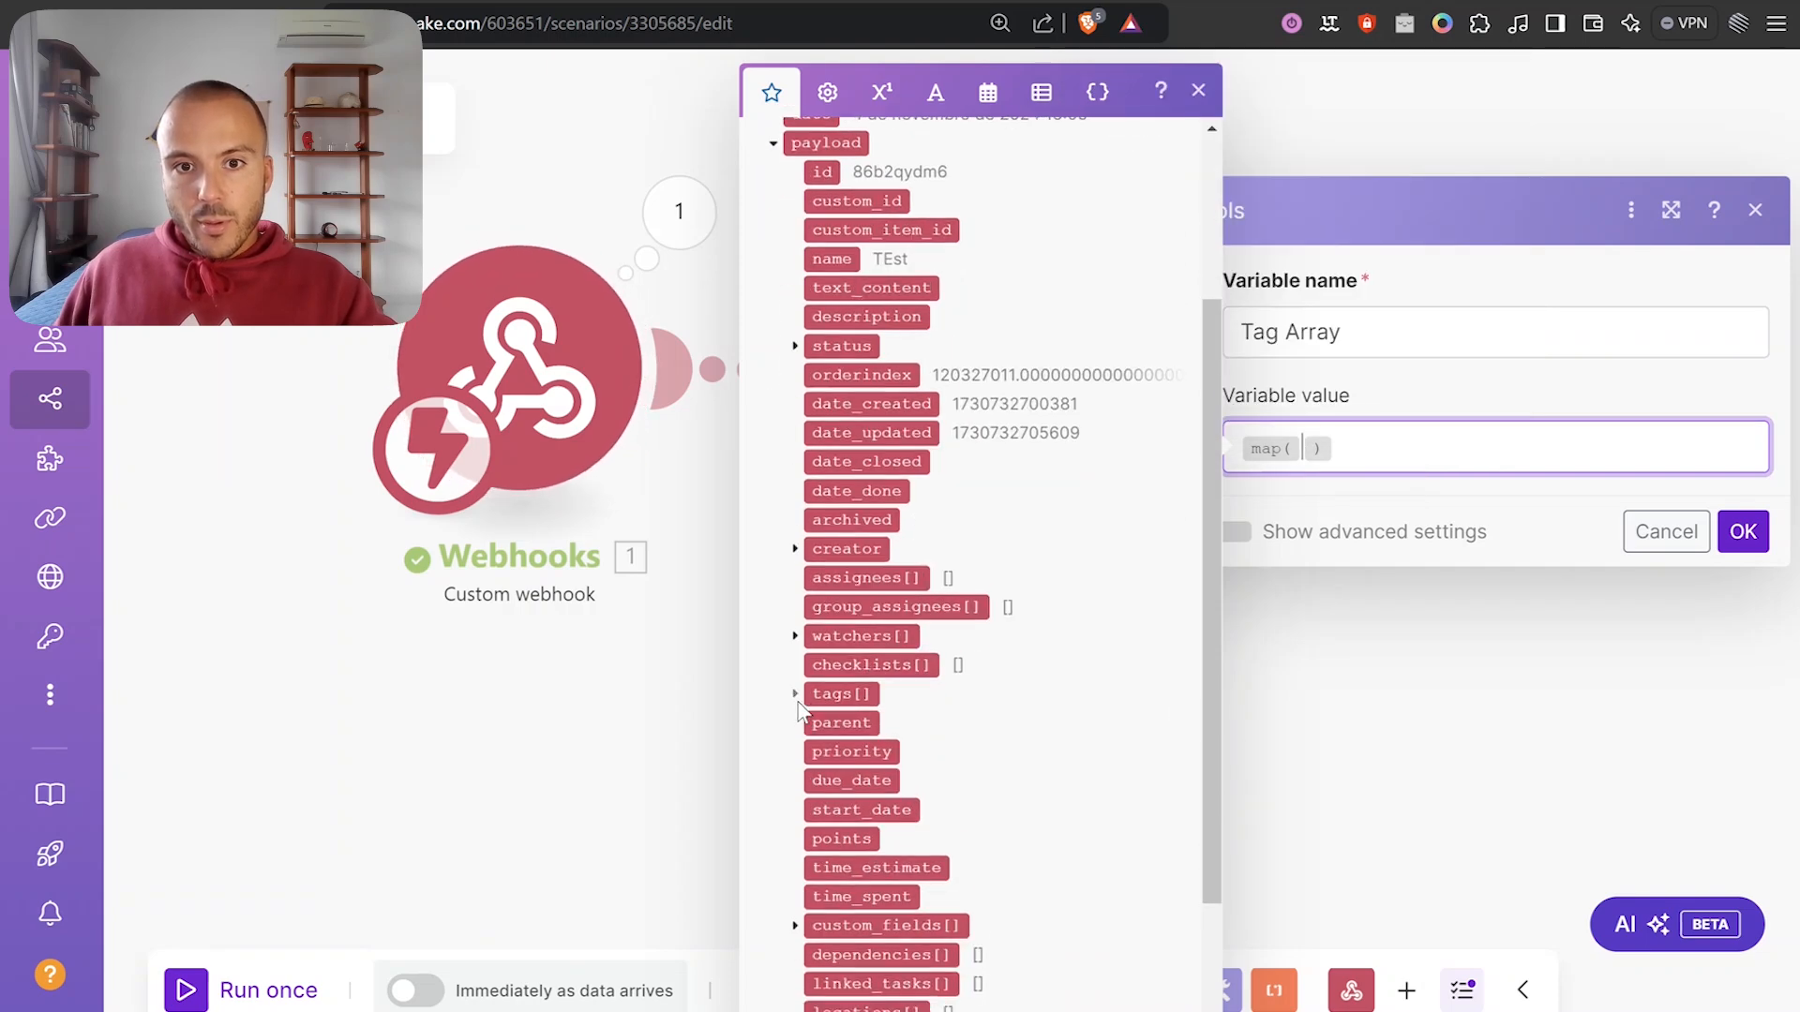
pyautogui.click(795, 694)
pyautogui.click(859, 693)
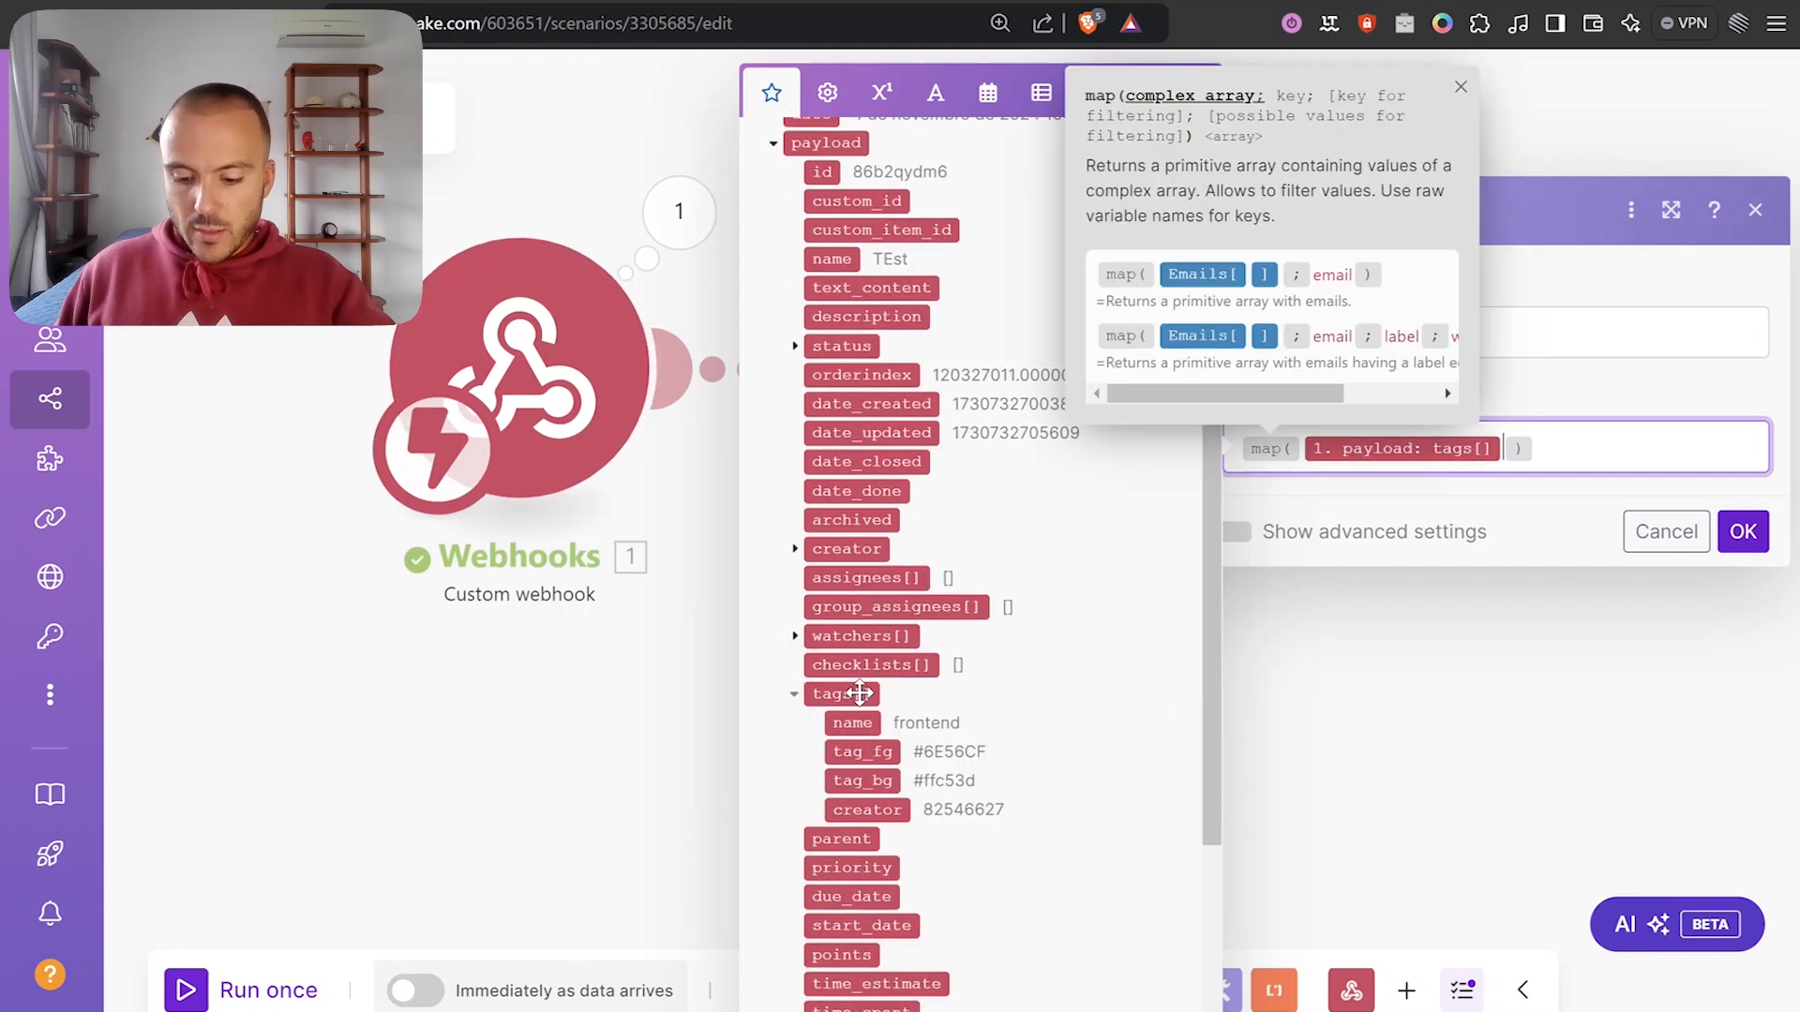
pyautogui.write('; ')
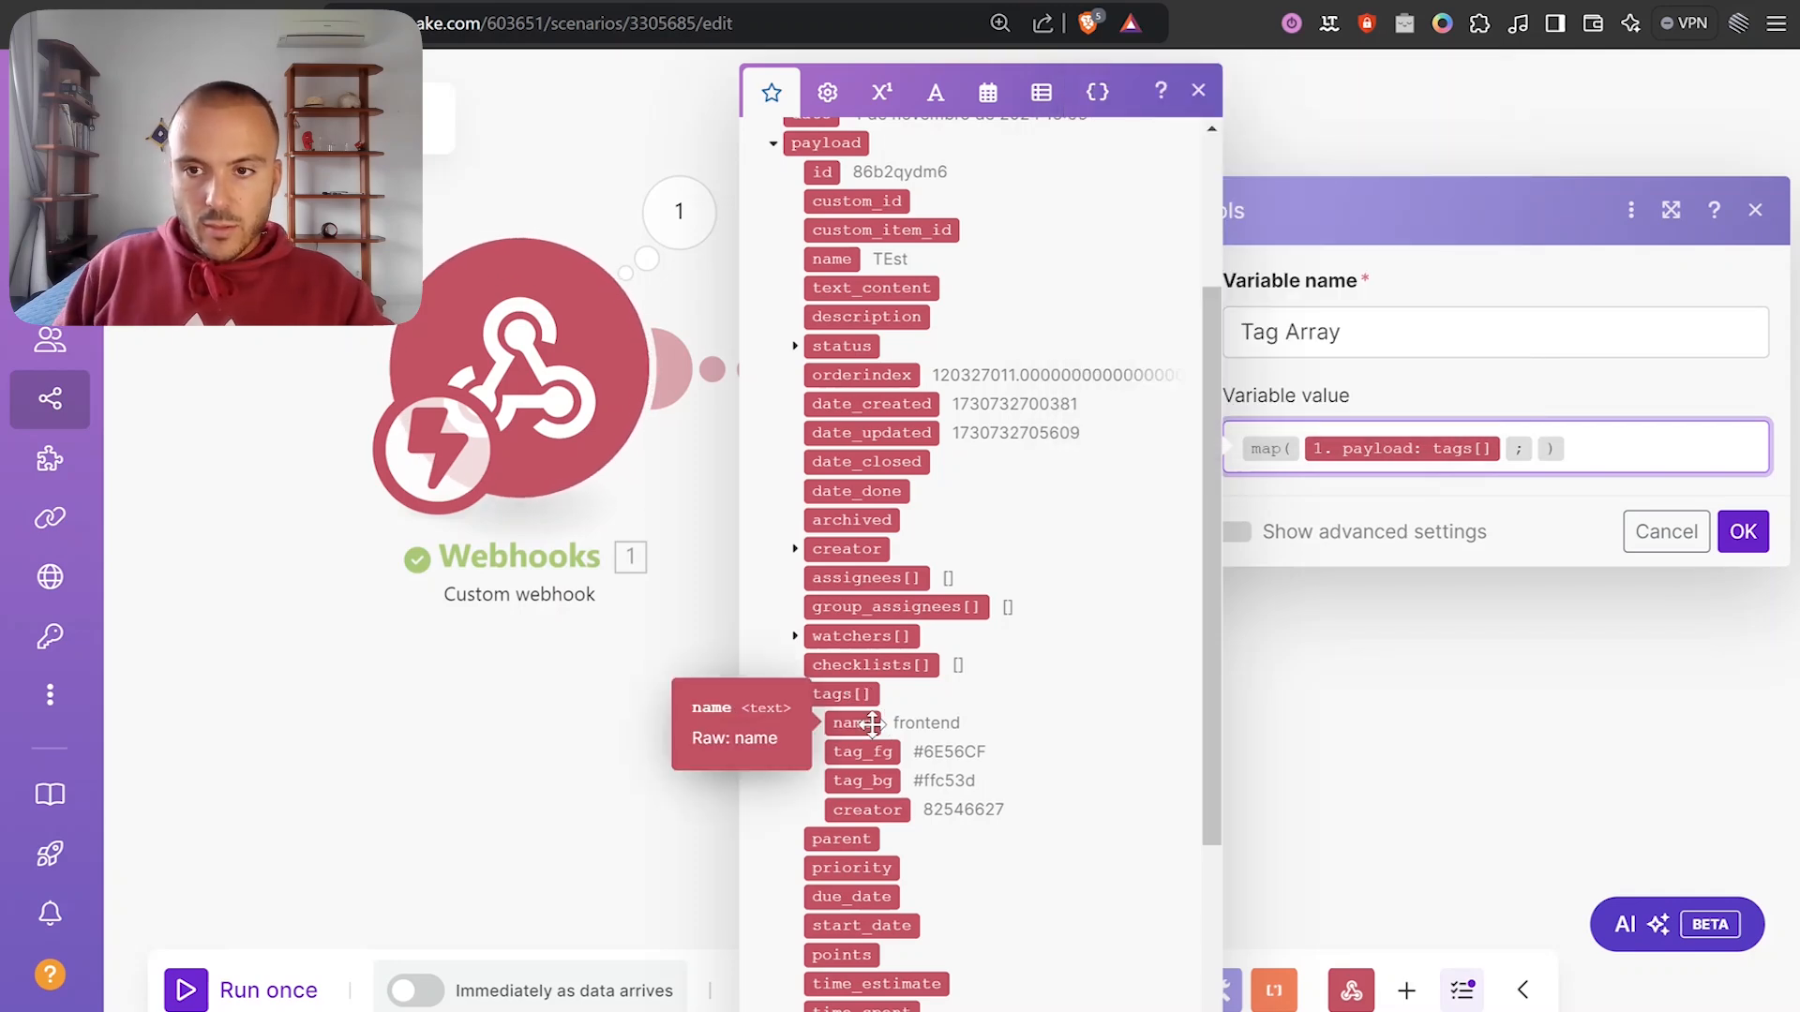
pyautogui.write('name')
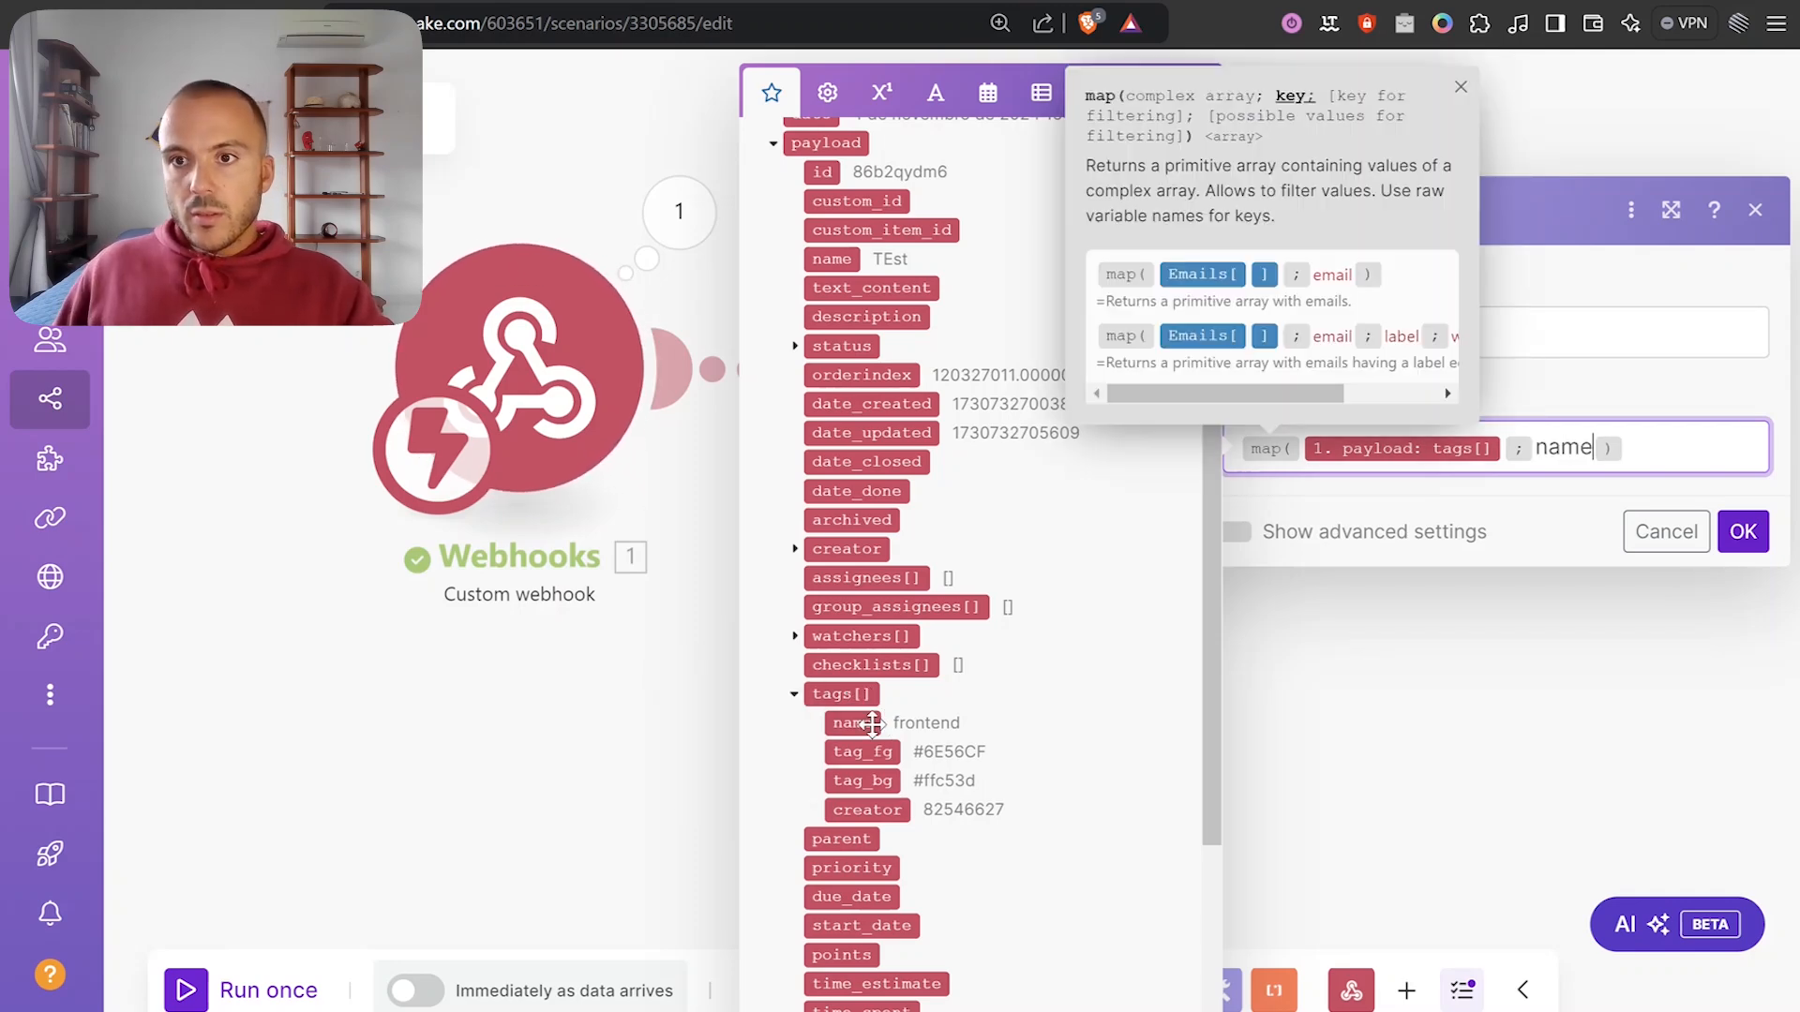
pyautogui.click(1592, 386)
pyautogui.click(1742, 535)
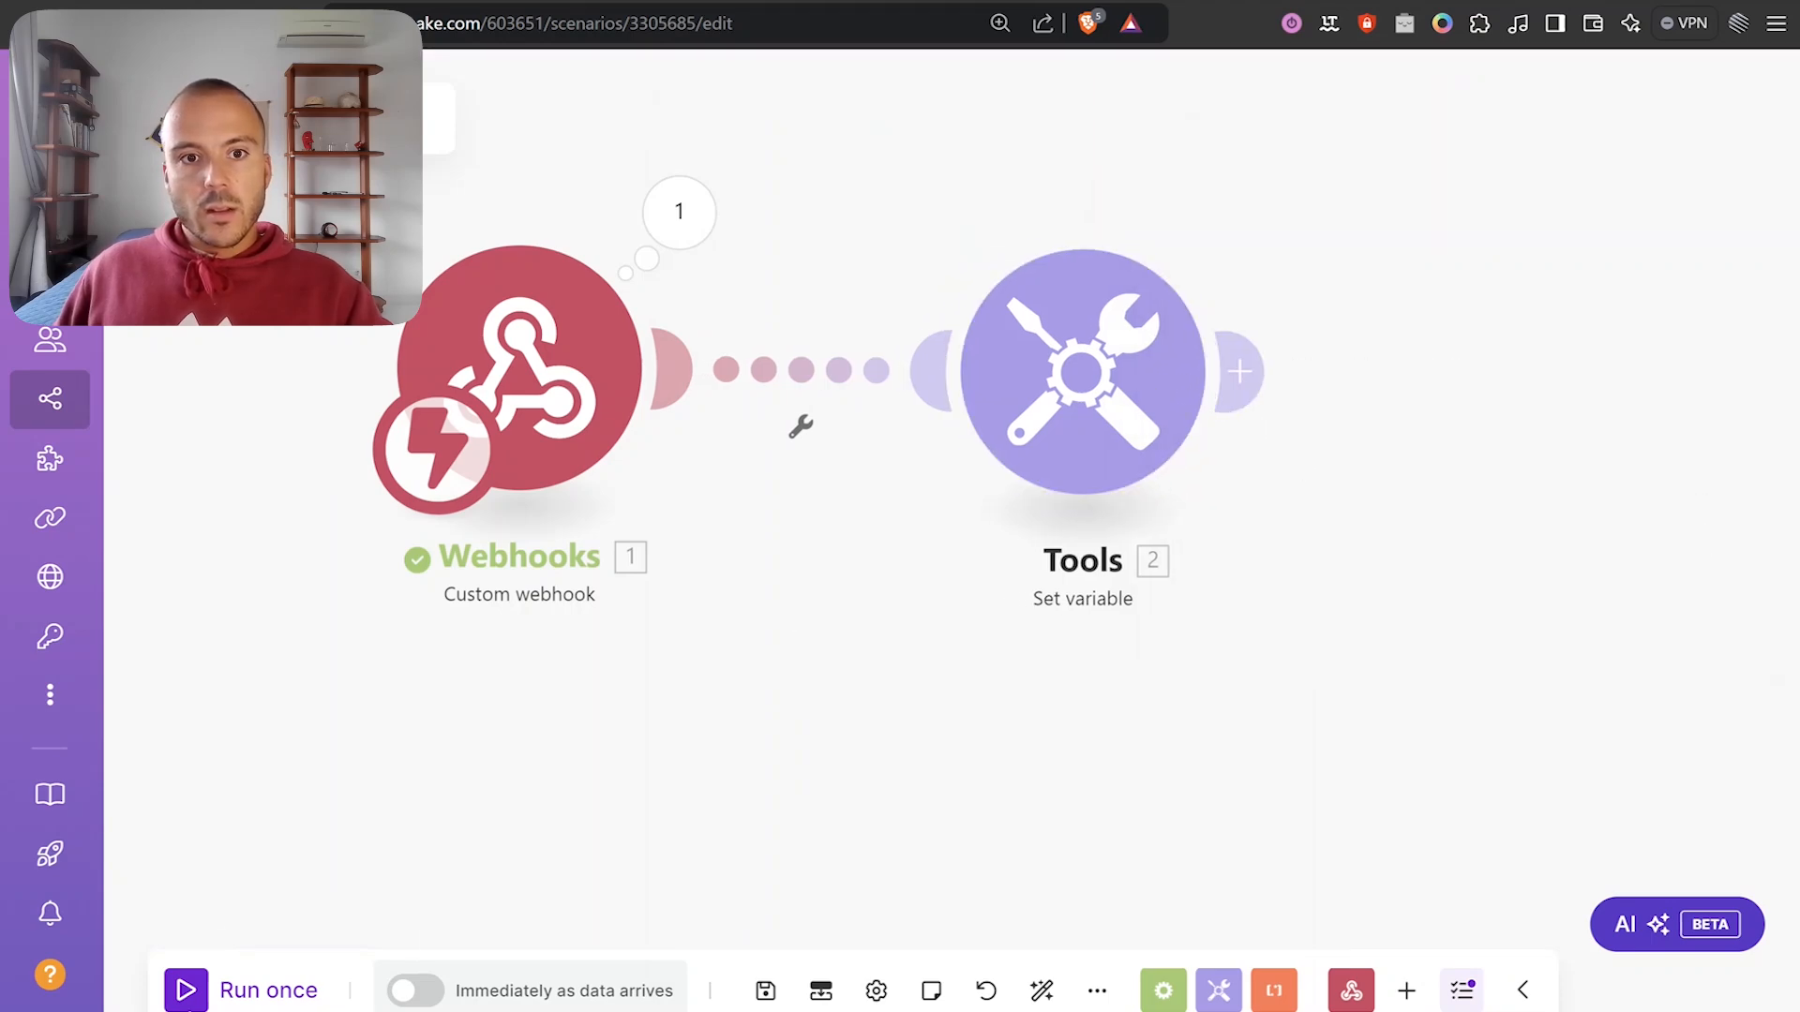
# Run the scenario once and check the webhook output shows task TEst with two tags.
pyautogui.click(185, 990)
pyautogui.click(786, 1009)
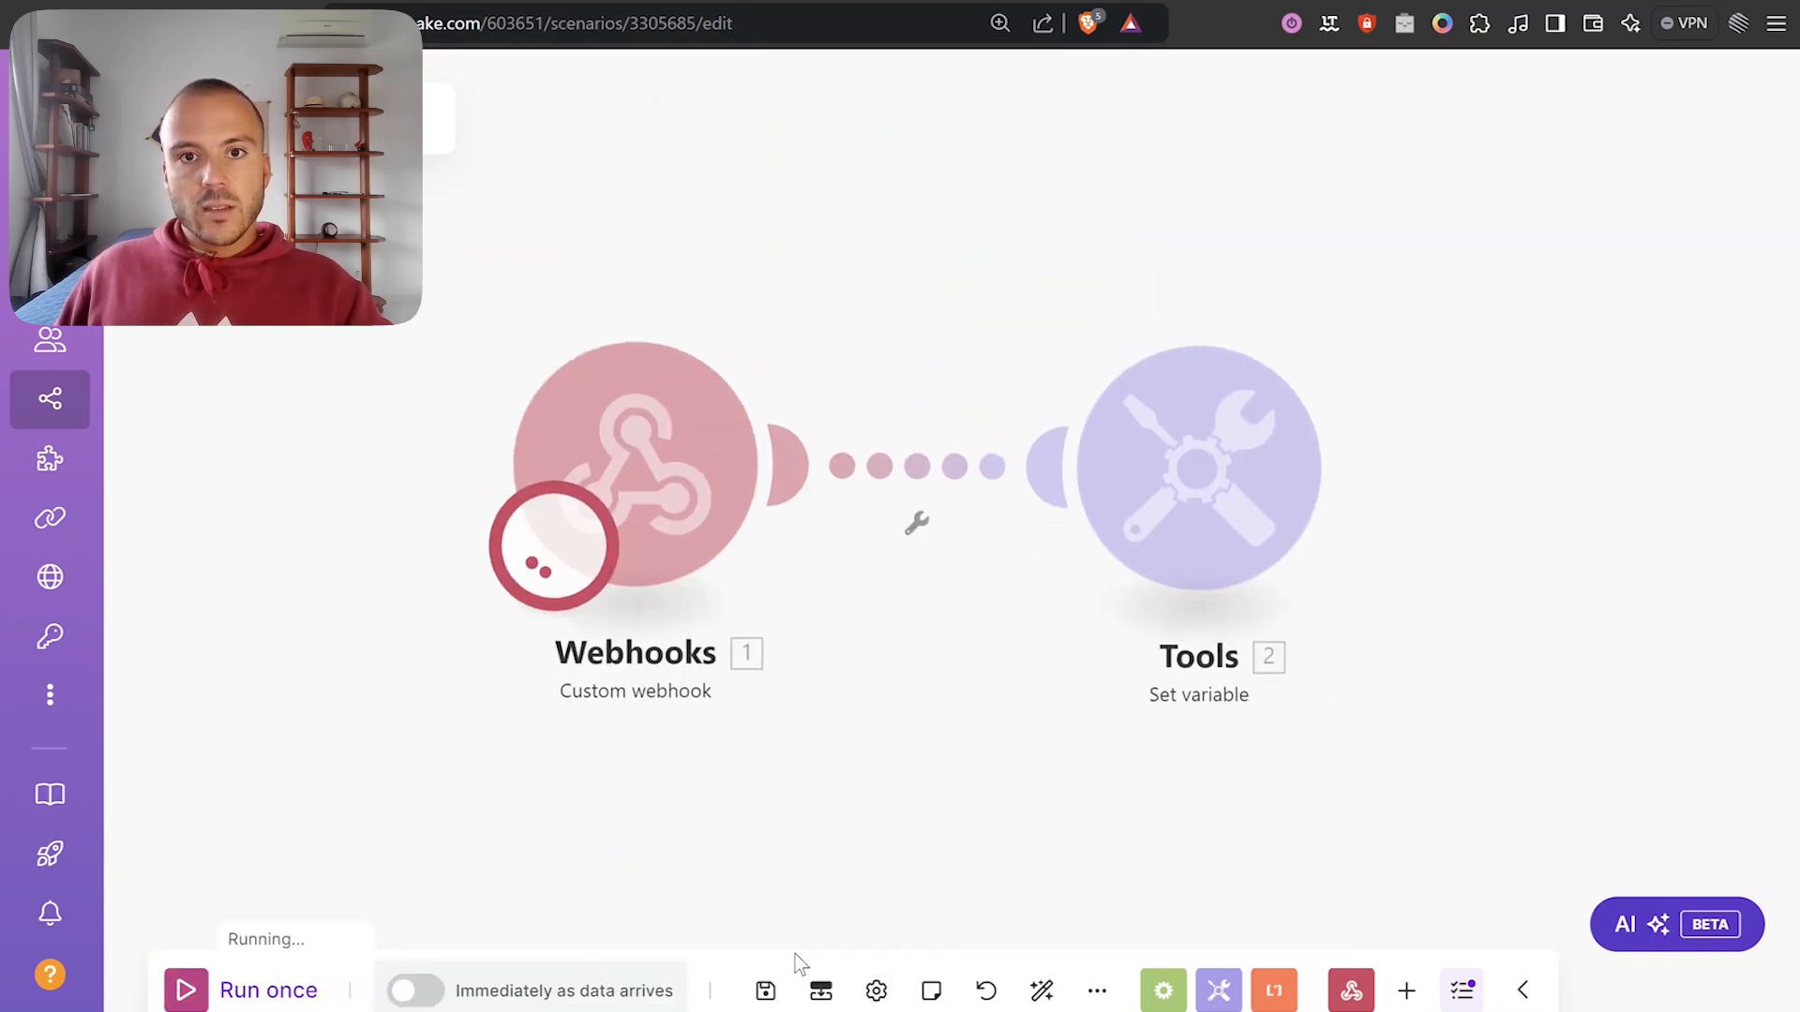
pyautogui.click(692, 307)
pyautogui.click(872, 409)
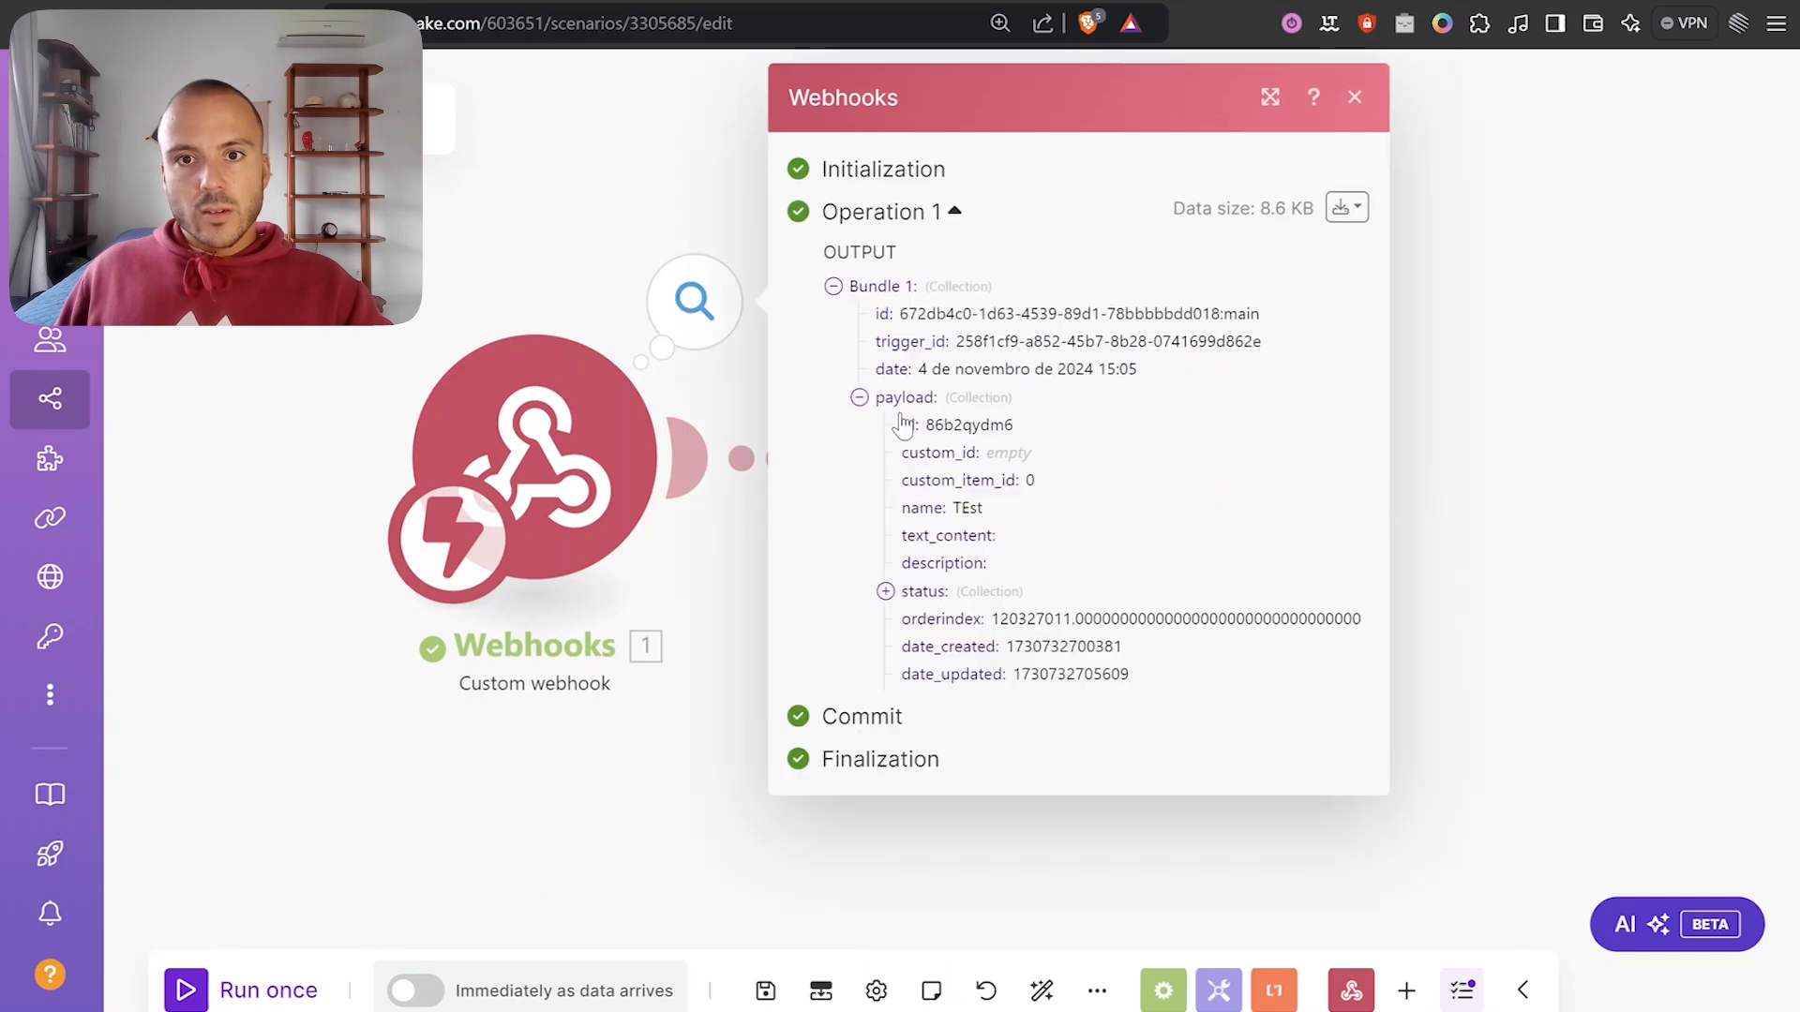
pyautogui.doubleClick(965, 508)
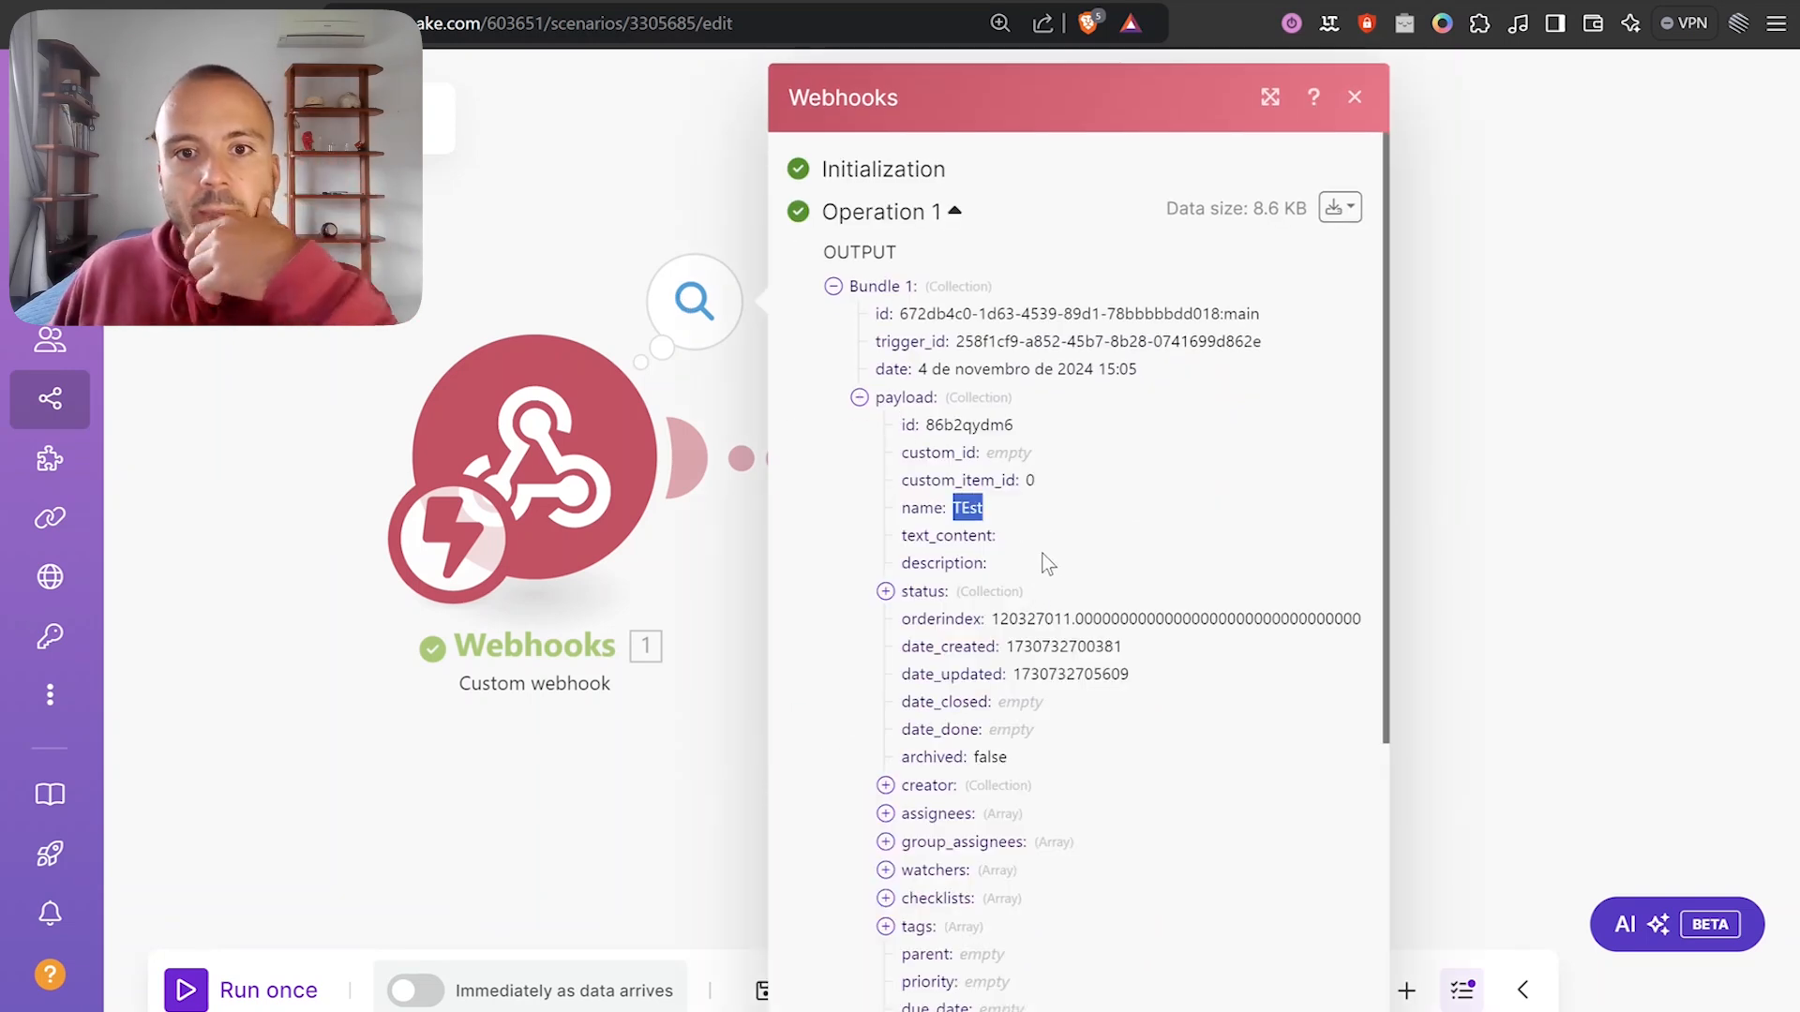
pyautogui.scroll(-4, 1047, 563)
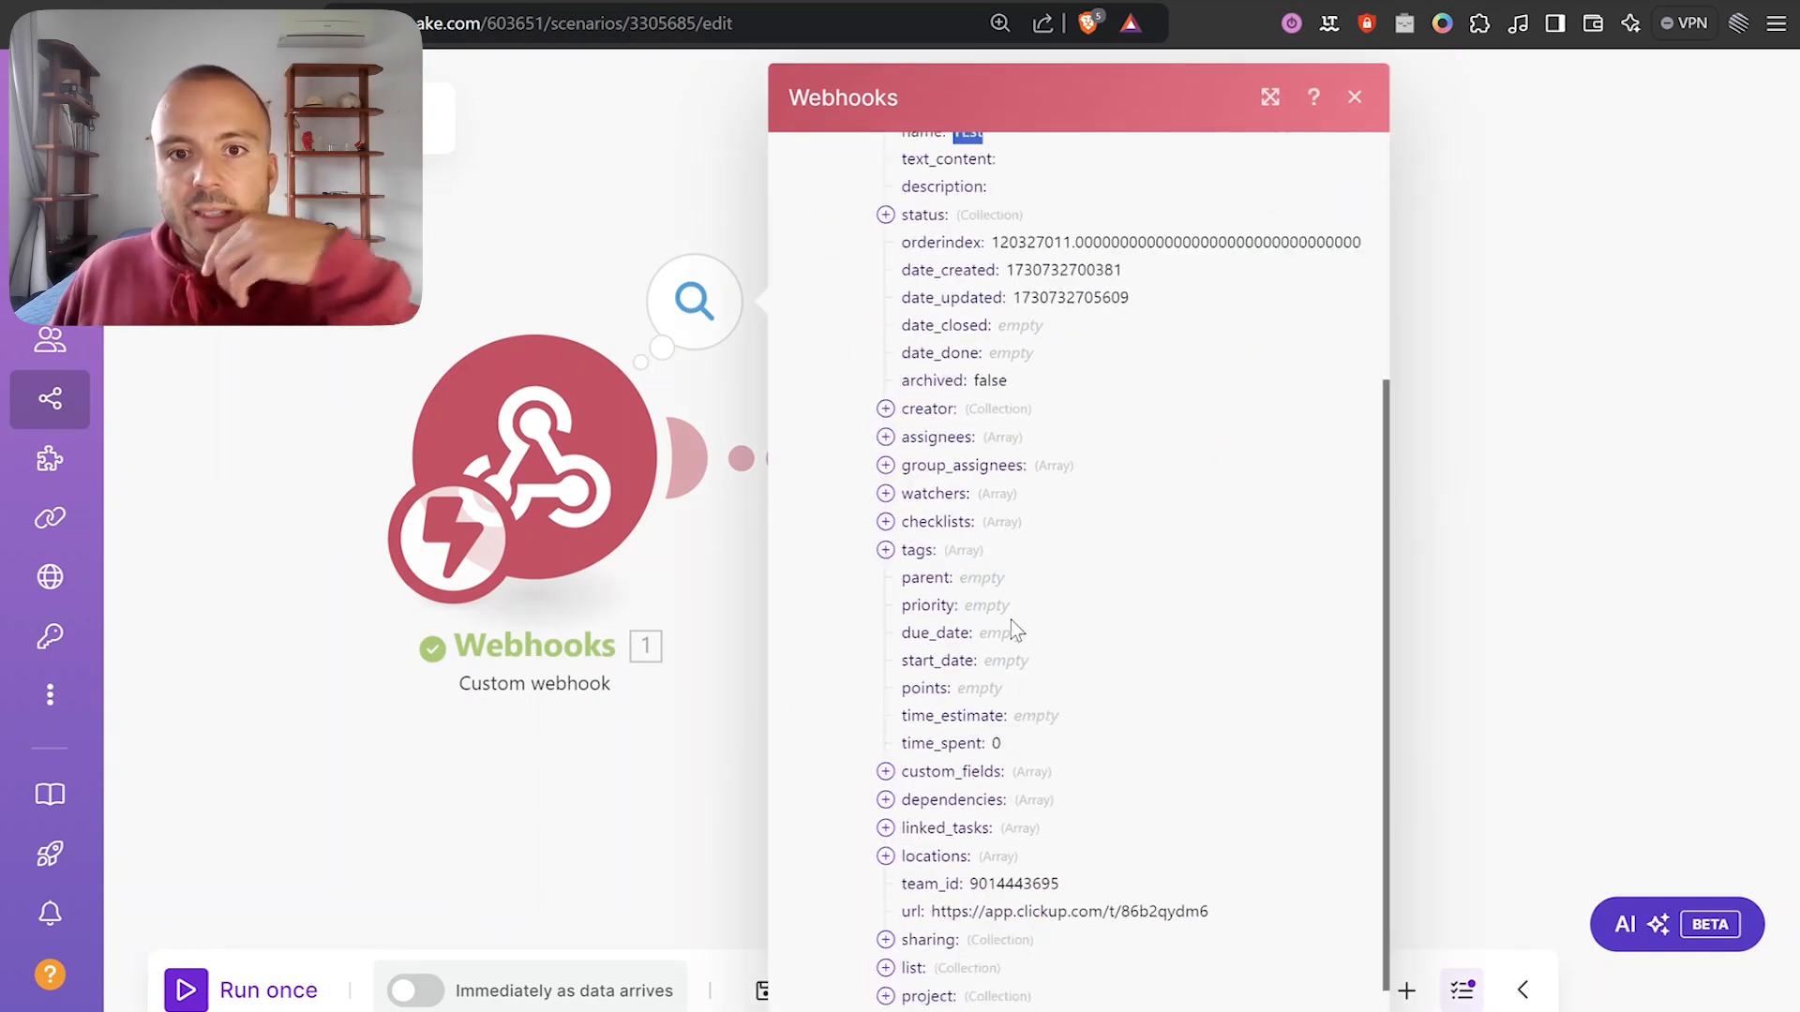
pyautogui.click(914, 555)
pyautogui.click(938, 577)
pyautogui.click(937, 716)
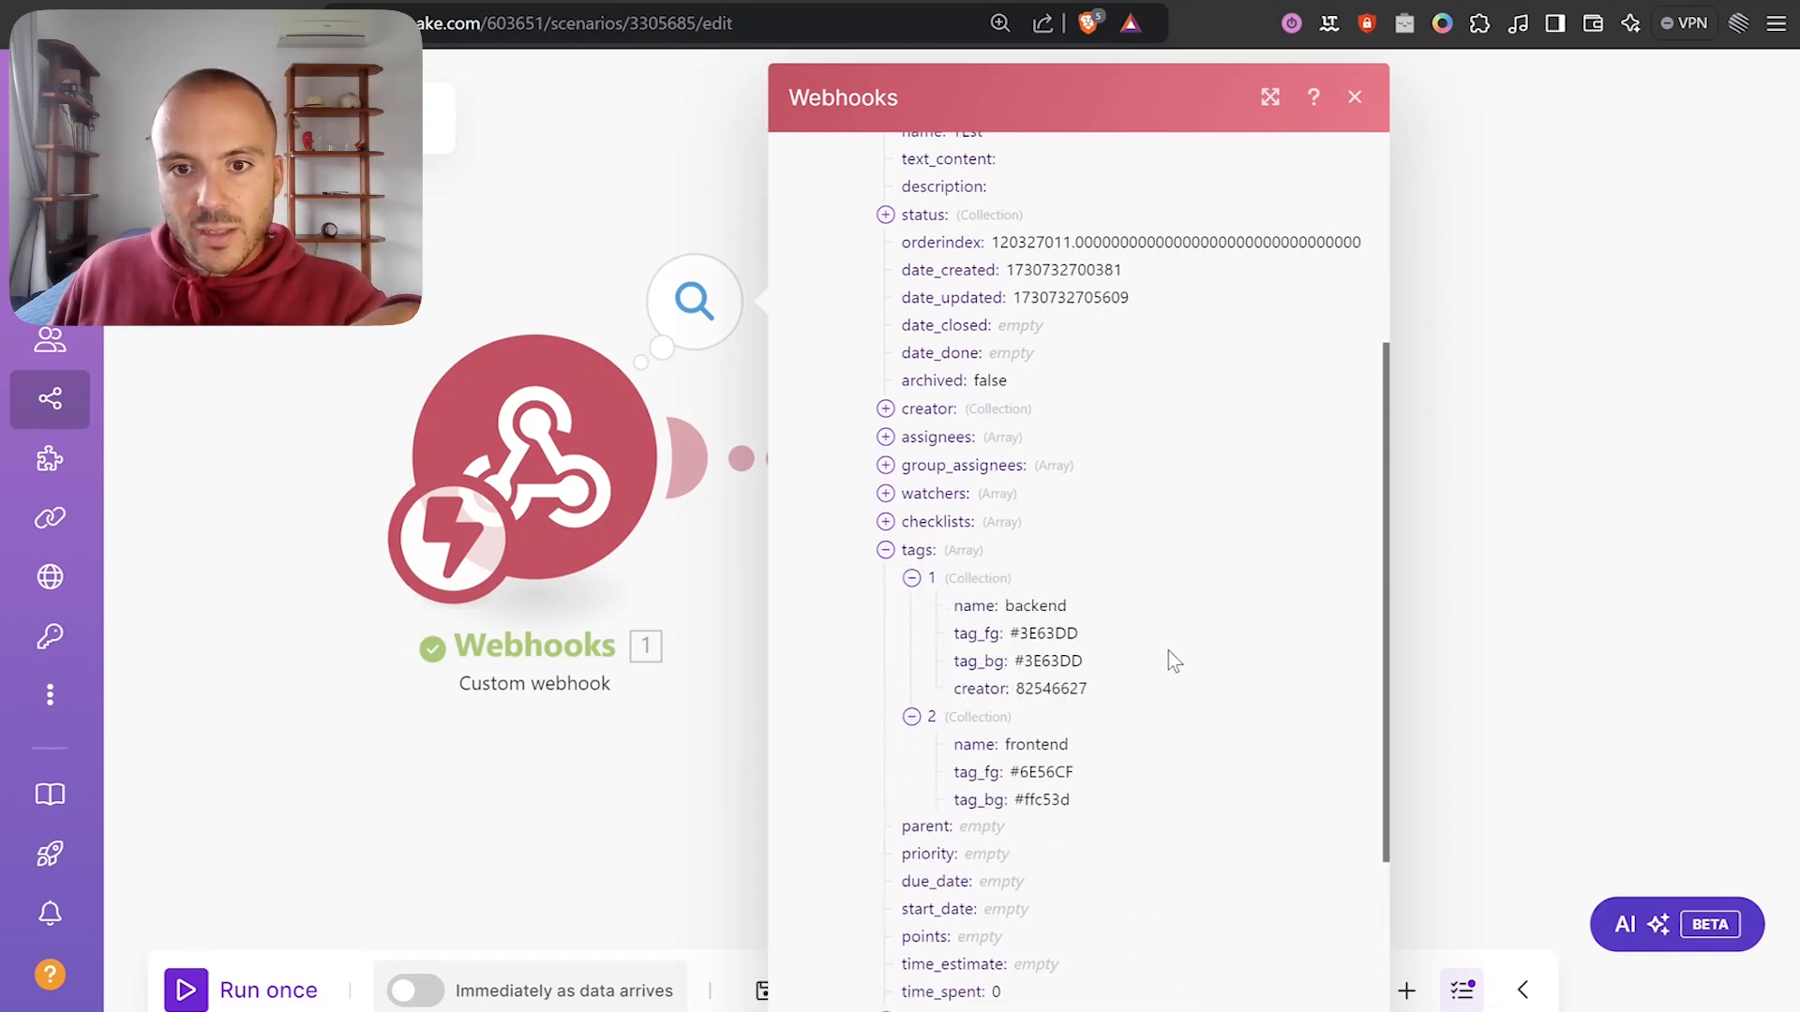
pyautogui.click(1516, 446)
# Check the Tools output's Tag Array holds backend and frontend, then recentre the scenario.
pyautogui.click(1254, 301)
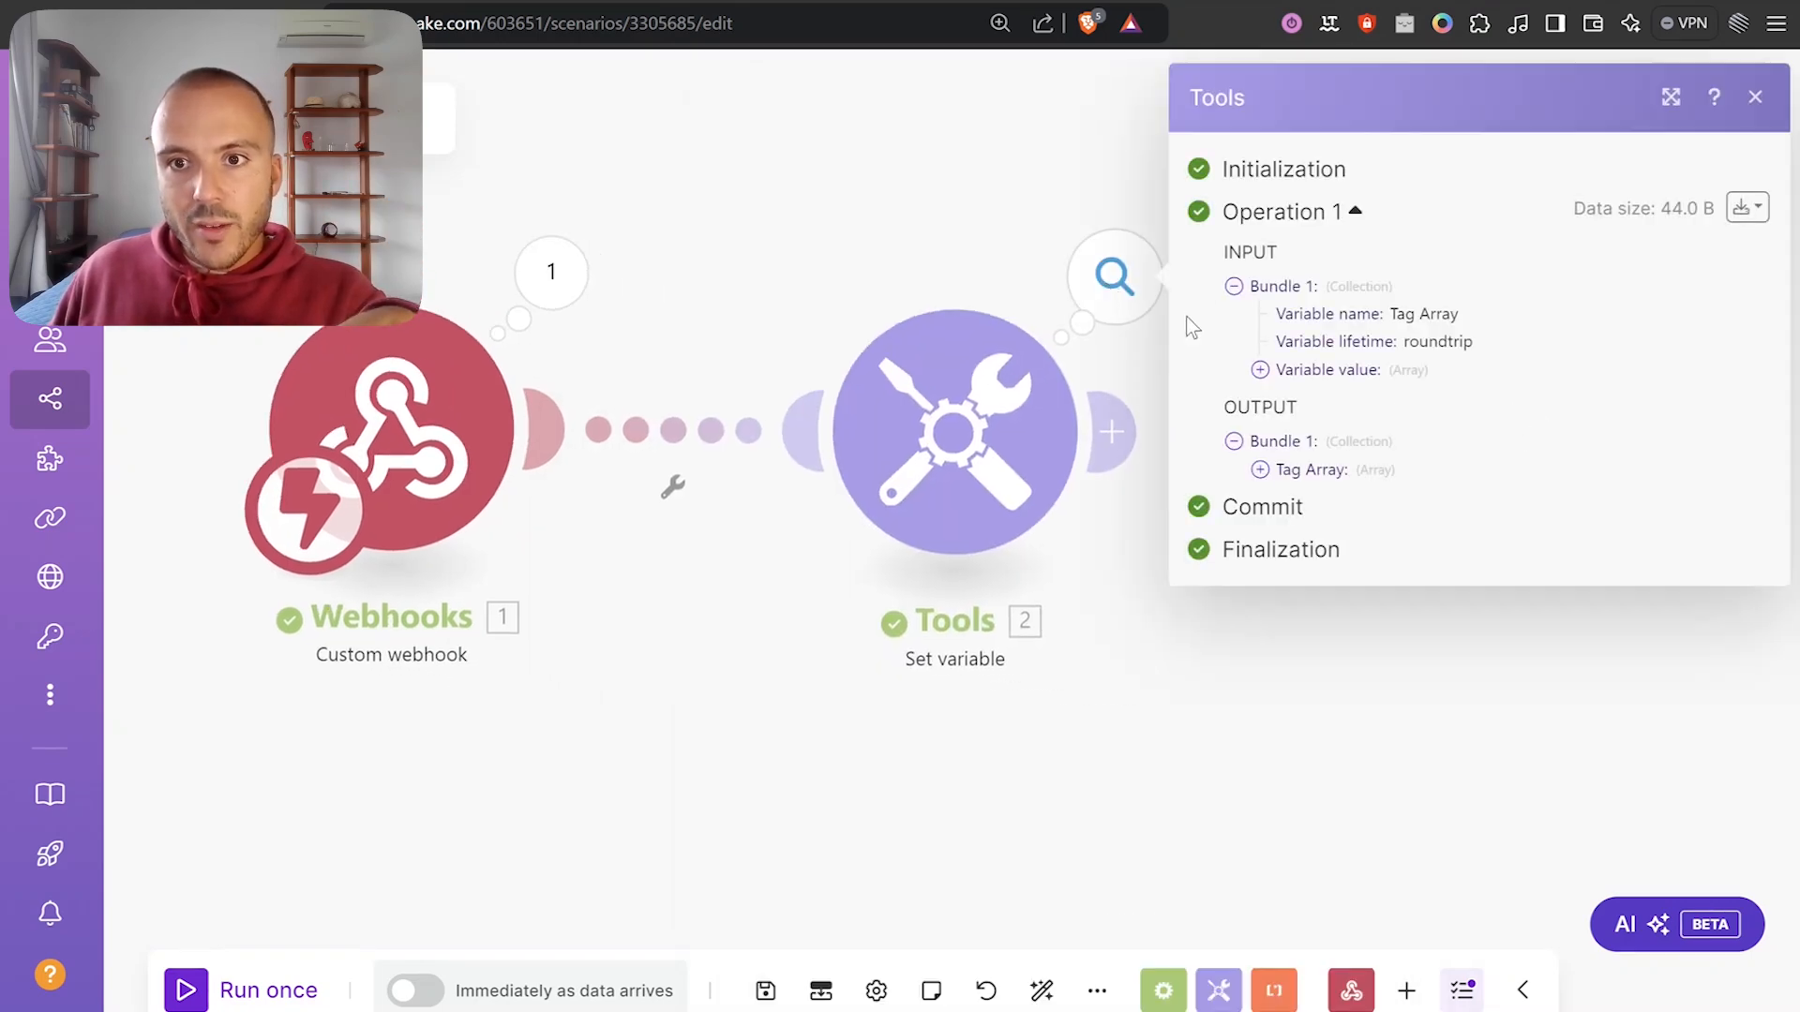
pyautogui.click(1298, 471)
pyautogui.moveTo(1322, 506)
pyautogui.mouseDown()
pyautogui.moveTo(1390, 532)
pyautogui.moveTo(1306, 526)
pyautogui.moveTo(1308, 501)
pyautogui.mouseUp()
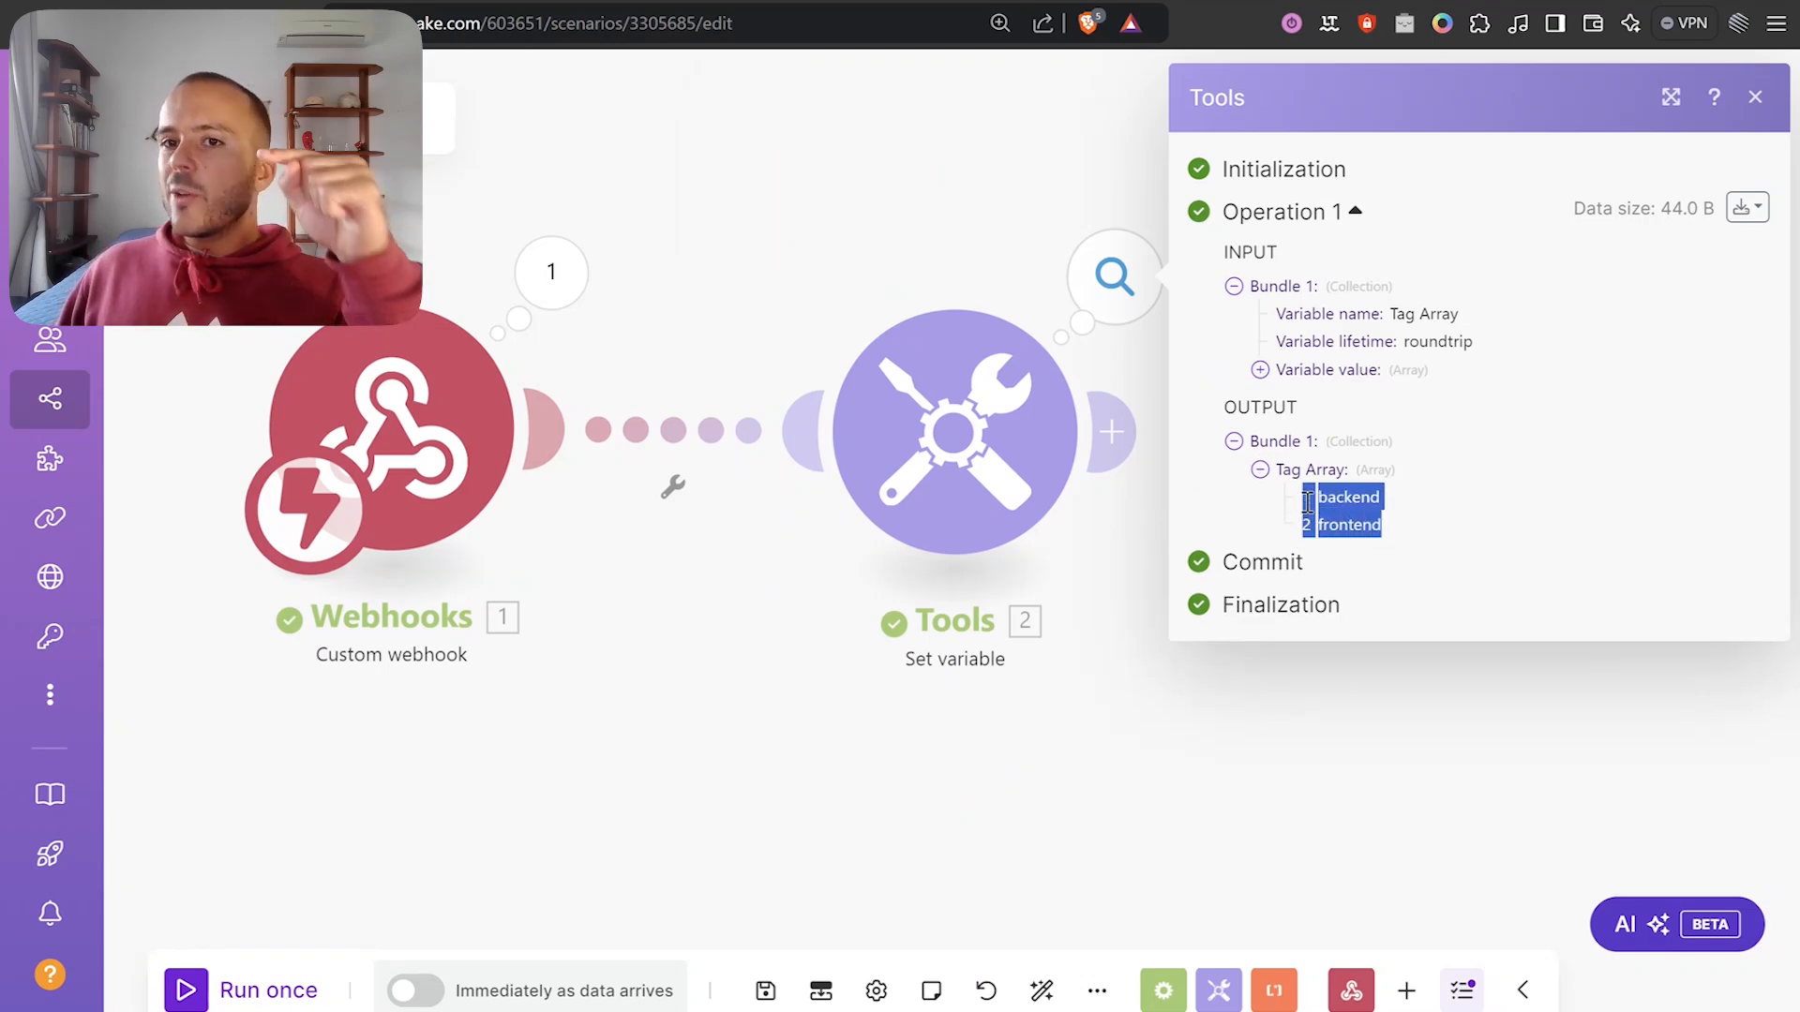
pyautogui.click(1223, 713)
pyautogui.scroll(-3, 1293, 650)
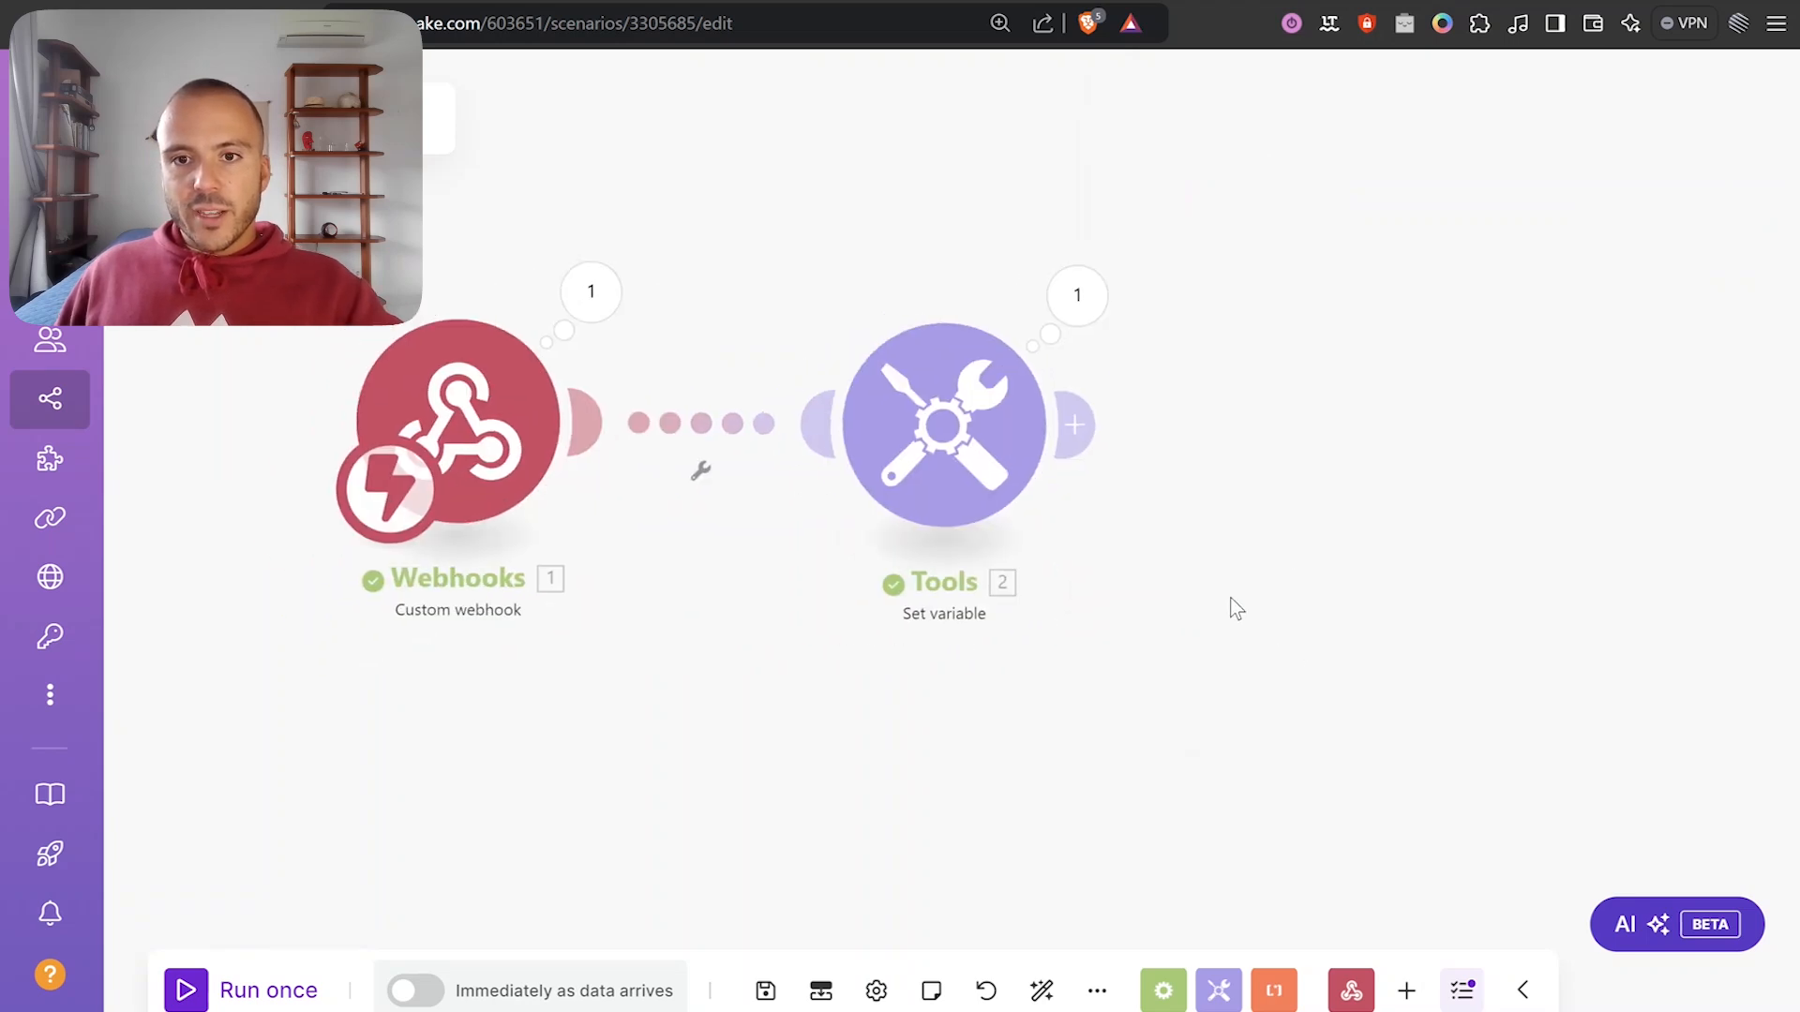
pyautogui.moveTo(1237, 581); pyautogui.dragTo(1197, 568)
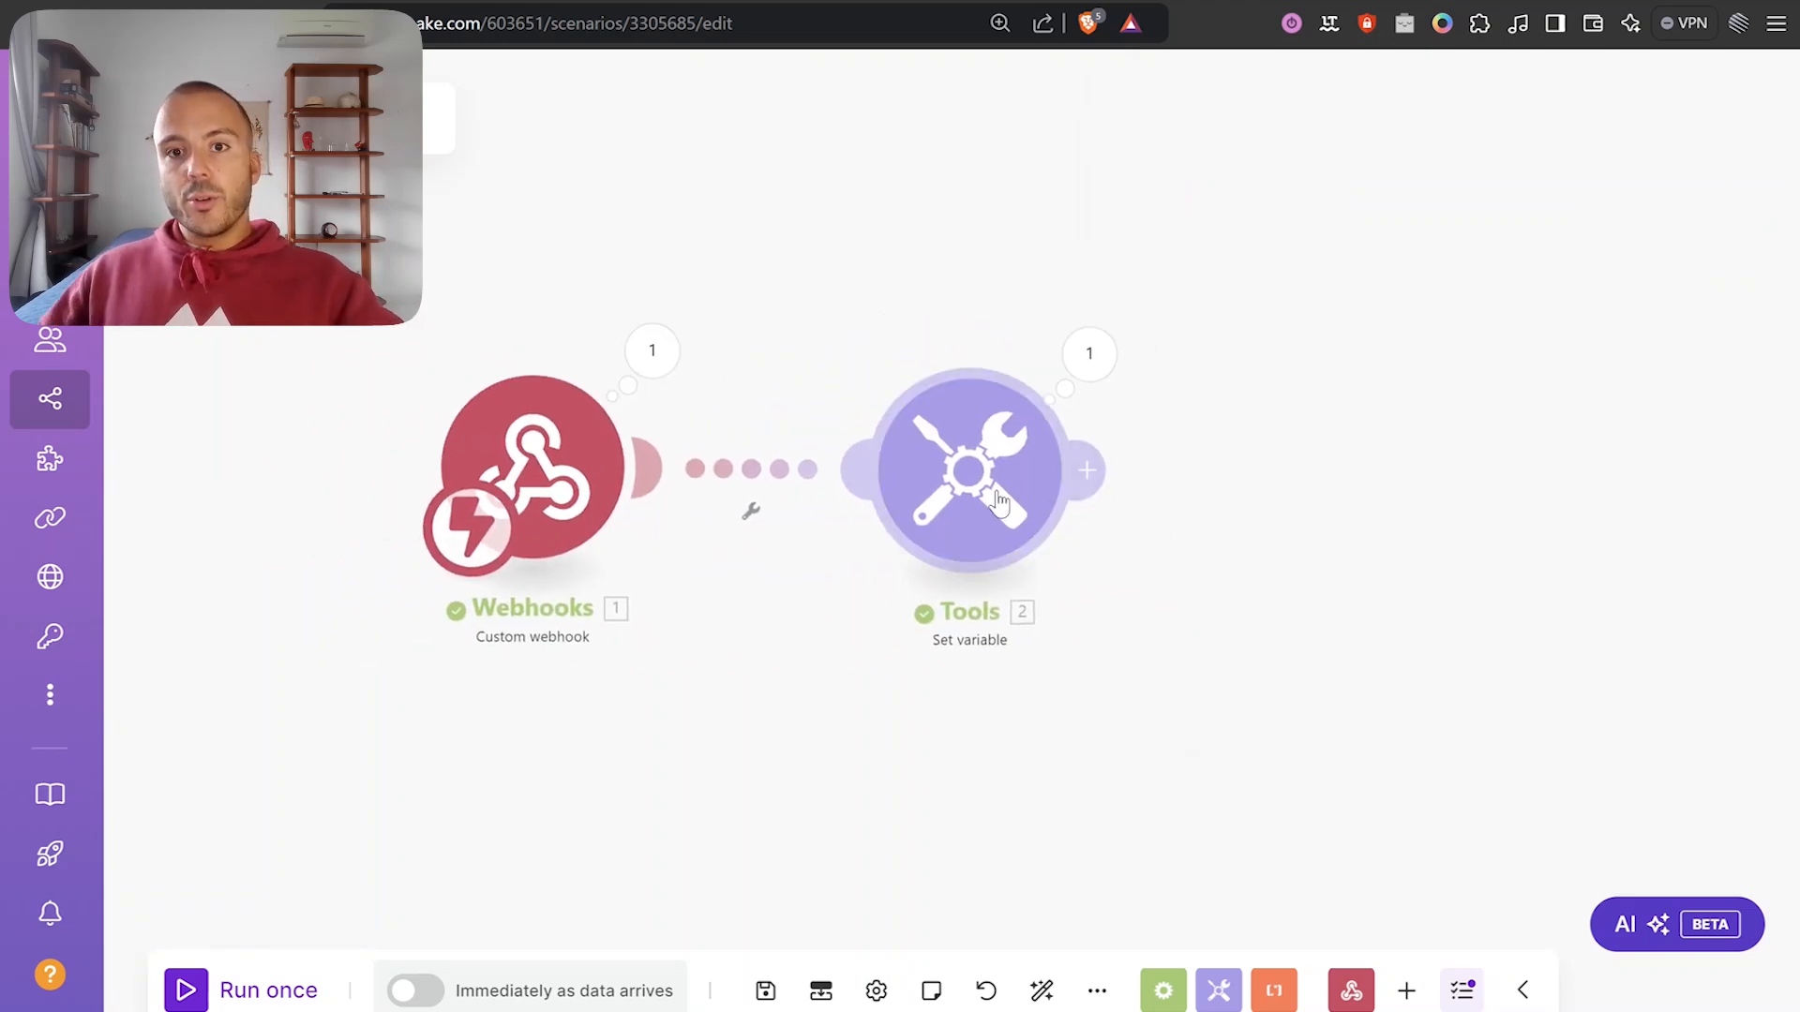
pyautogui.scroll(-1, 1574, 466)
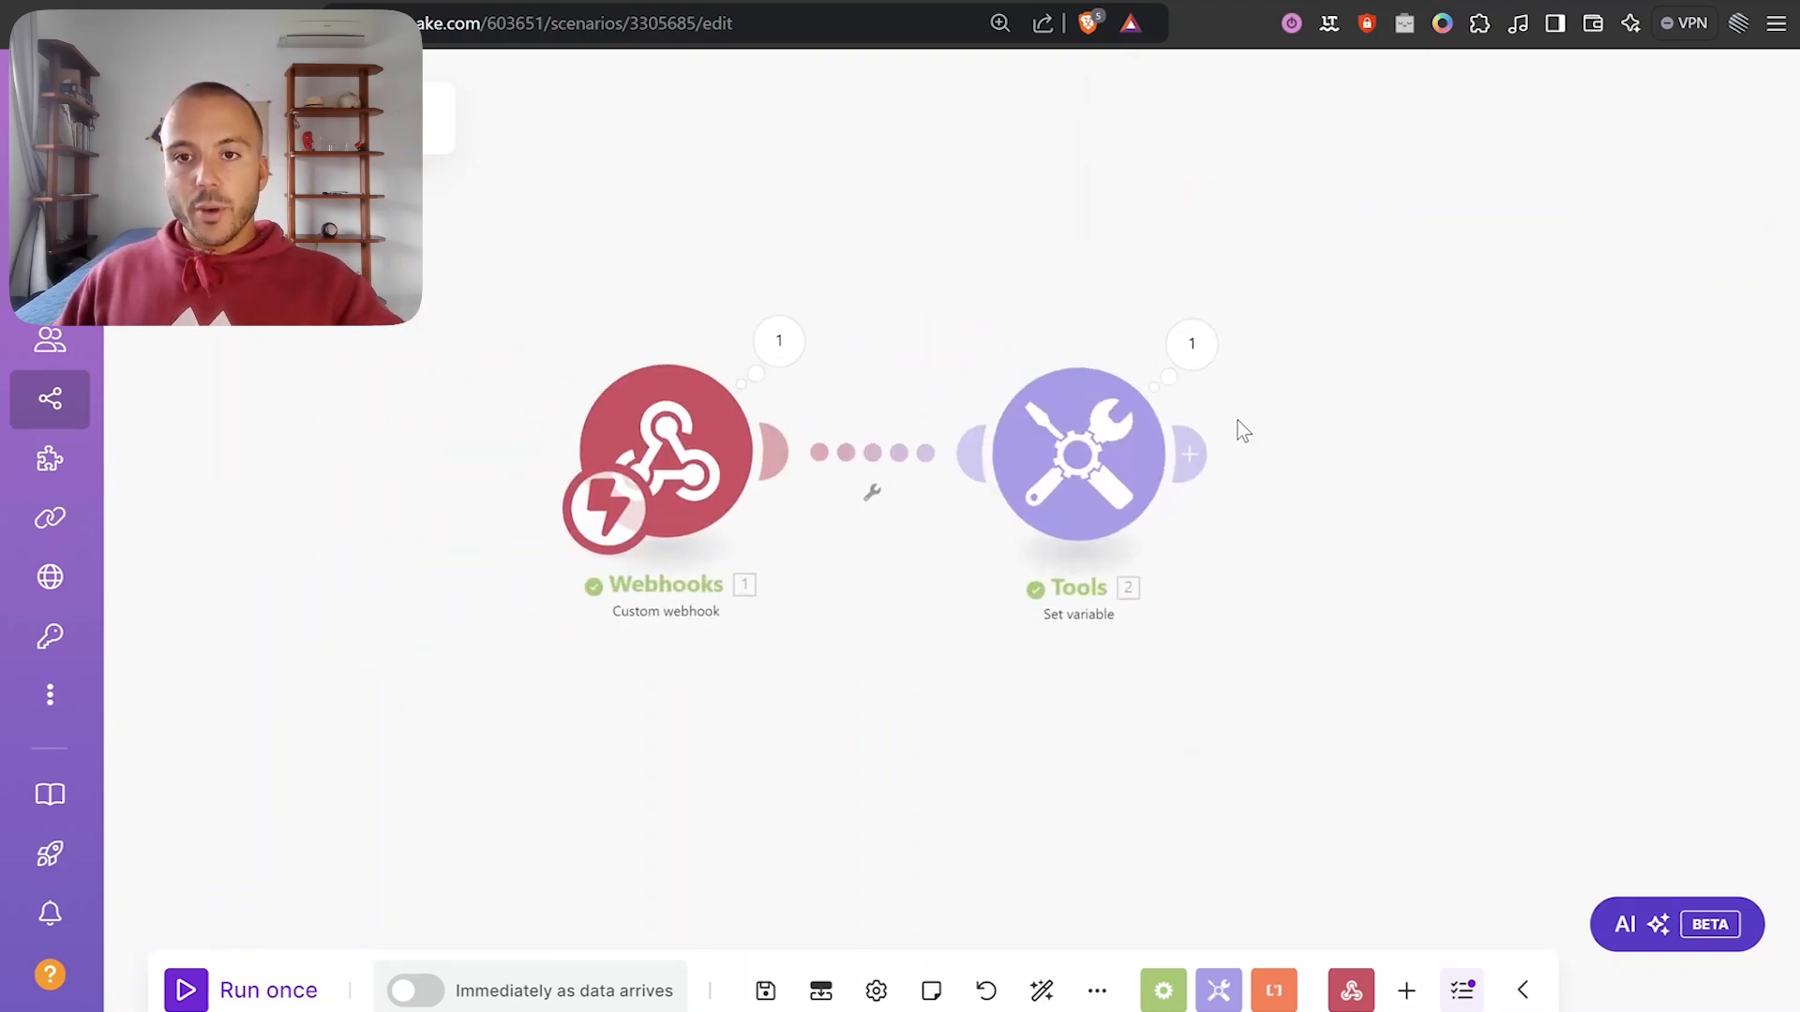
pyautogui.scroll(-2, 1261, 502)
pyautogui.moveTo(1268, 503); pyautogui.dragTo(1174, 568)
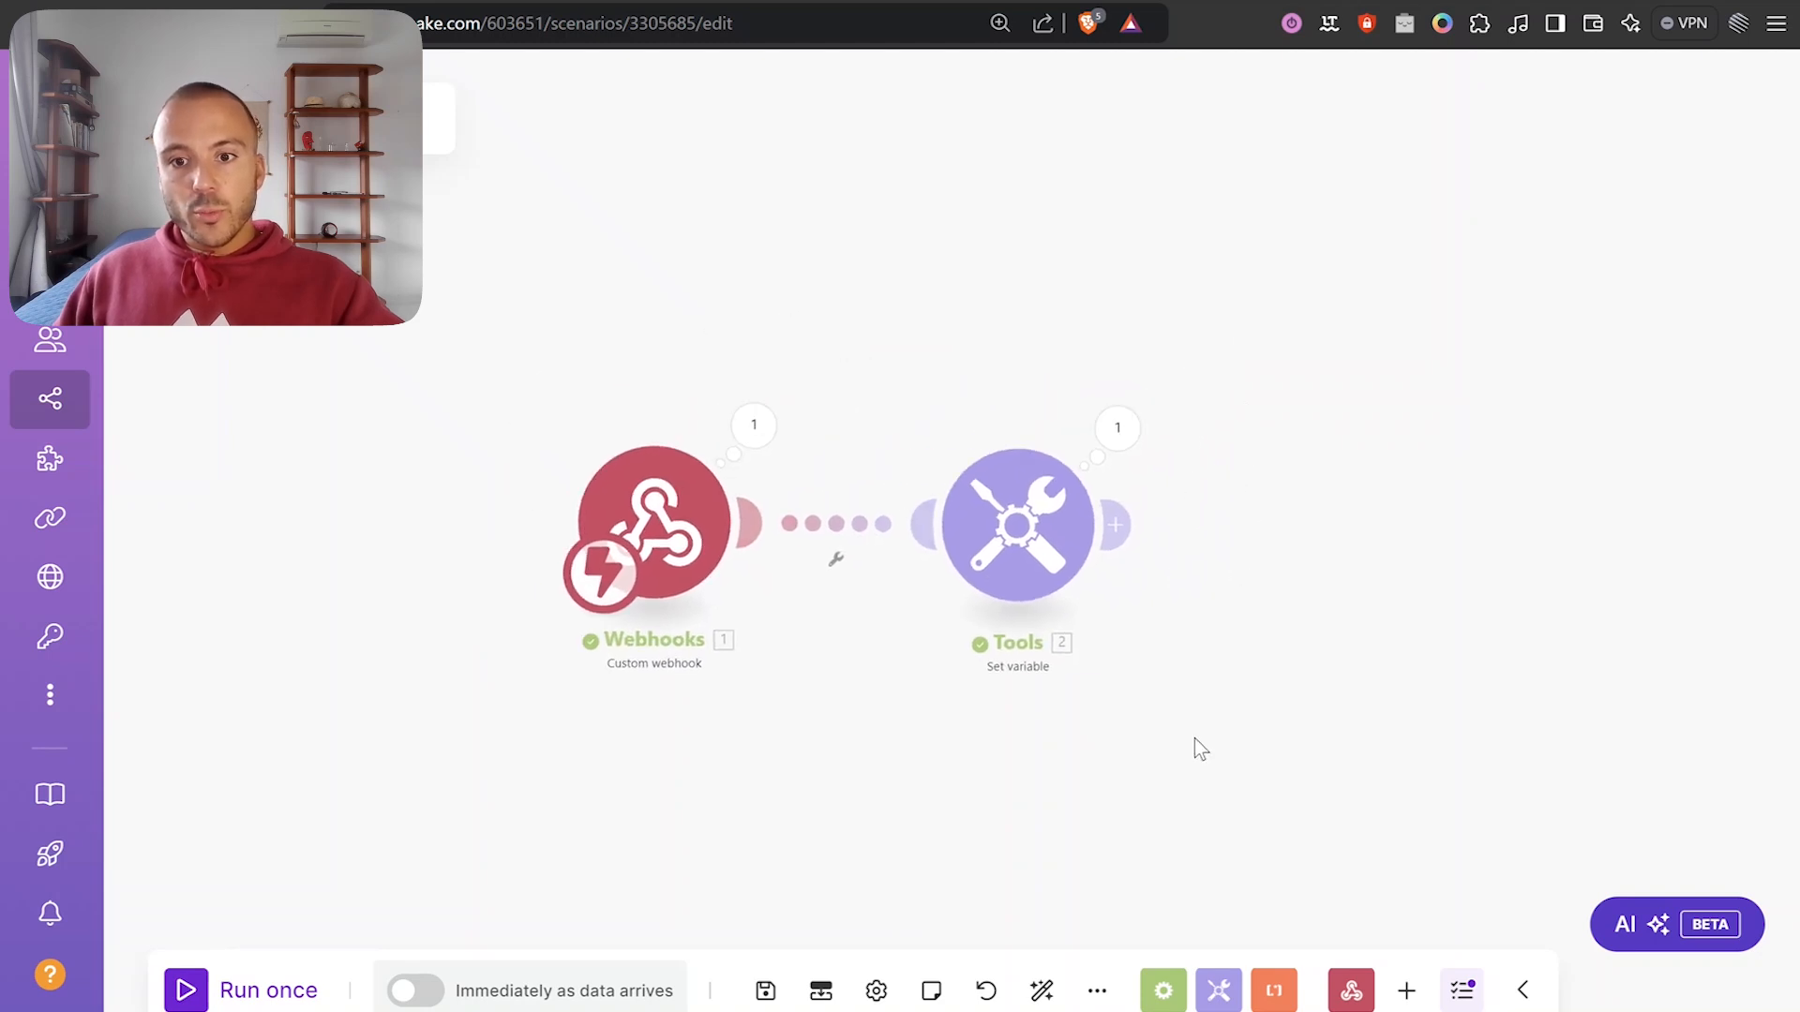
# Add a ClickUp Create a Task module with Mightybyte workspace and Test Delivery space.
pyautogui.click(1115, 524)
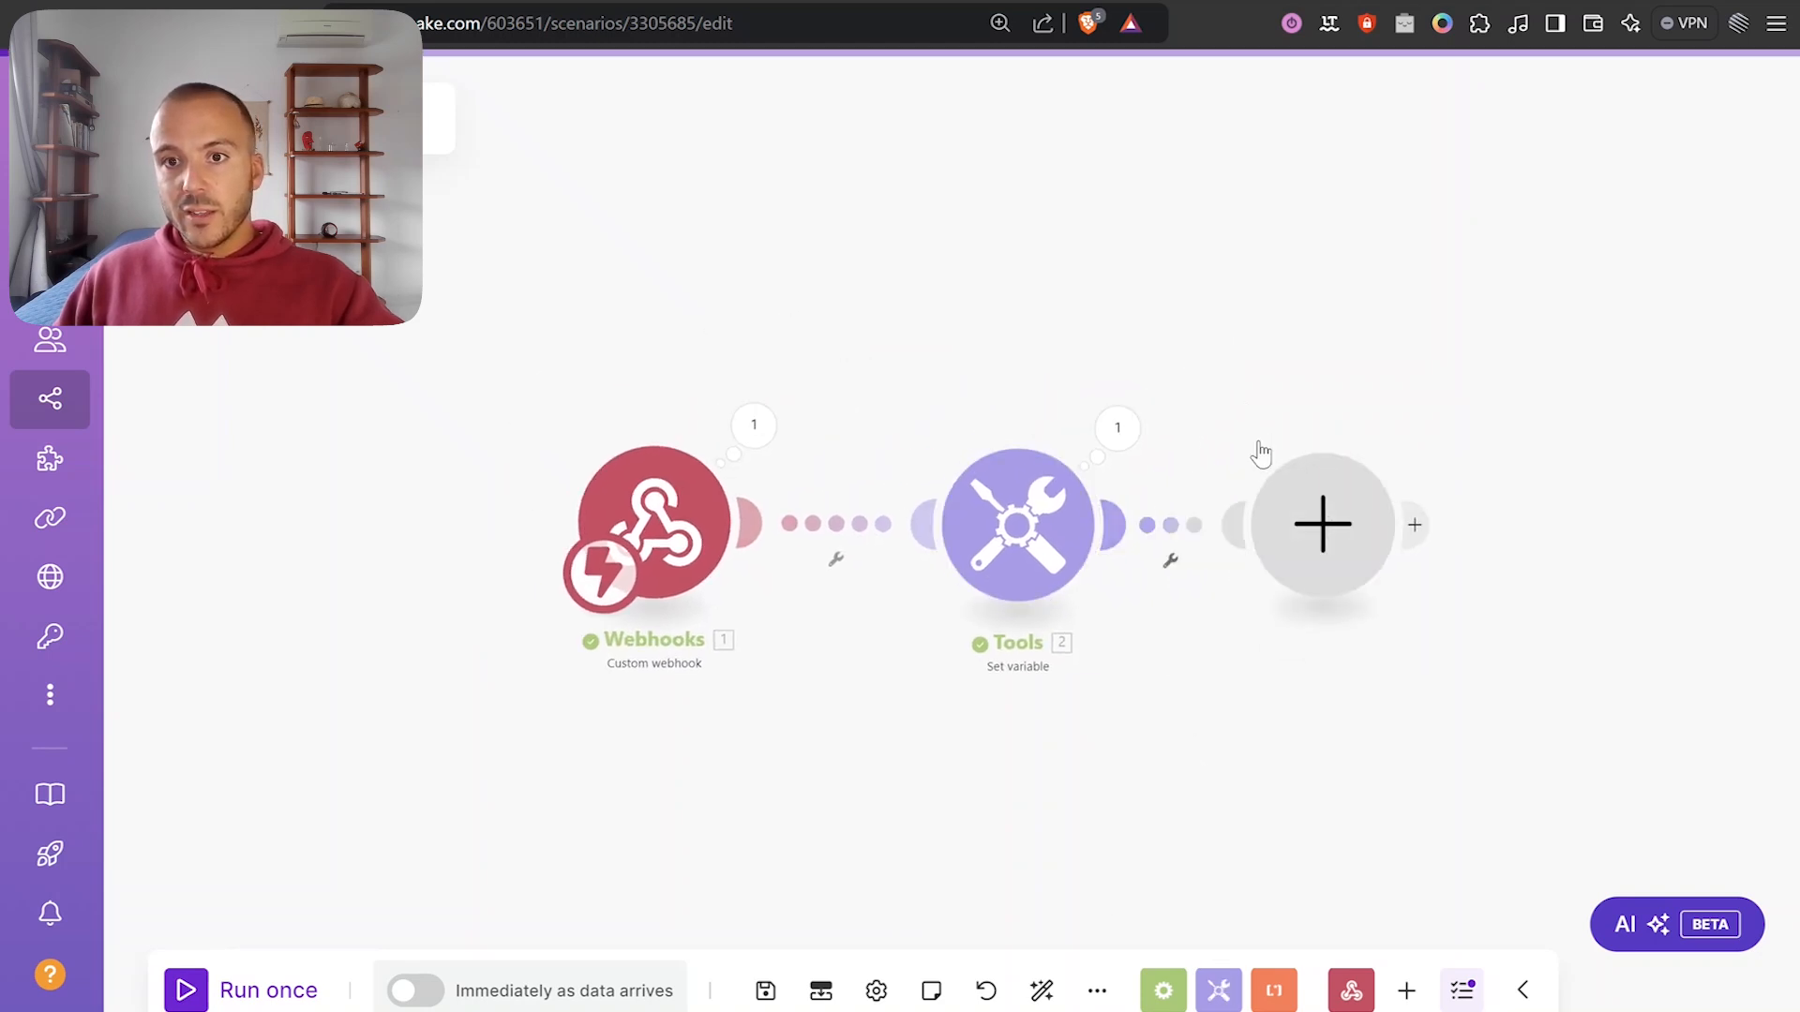
pyautogui.click(736, 436)
pyautogui.scroll(-5, 924, 445)
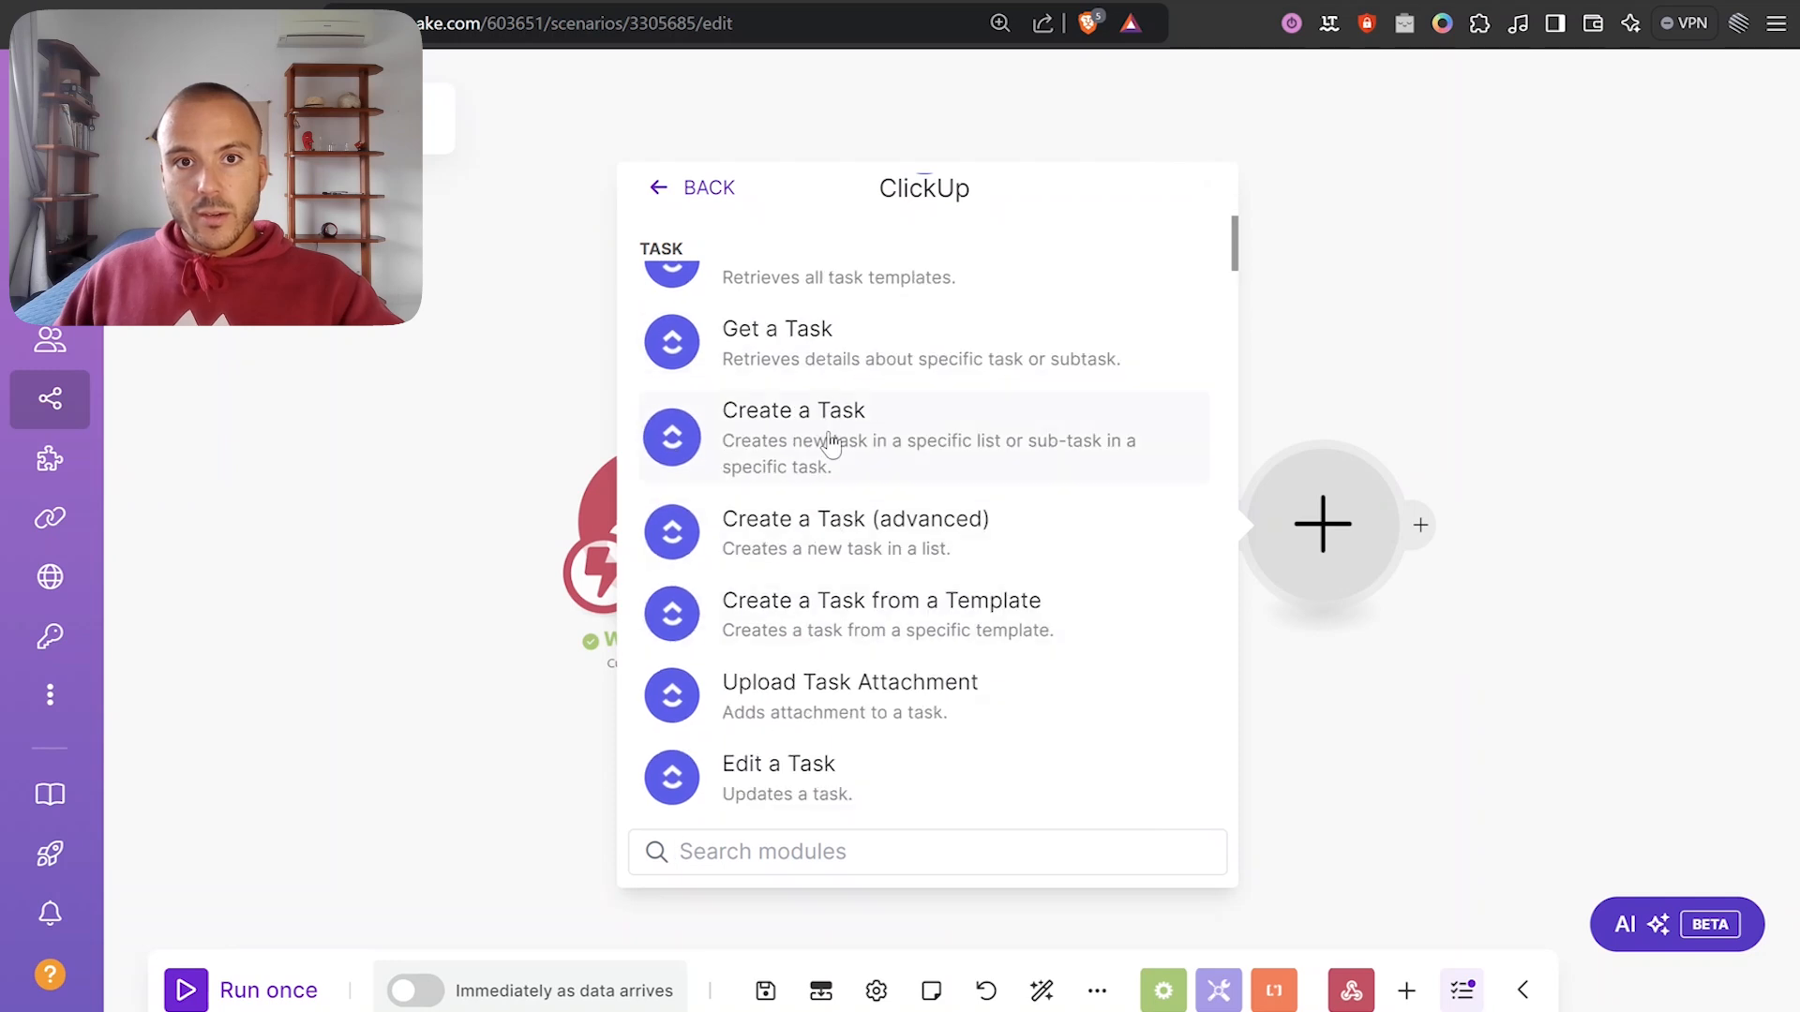
pyautogui.click(830, 444)
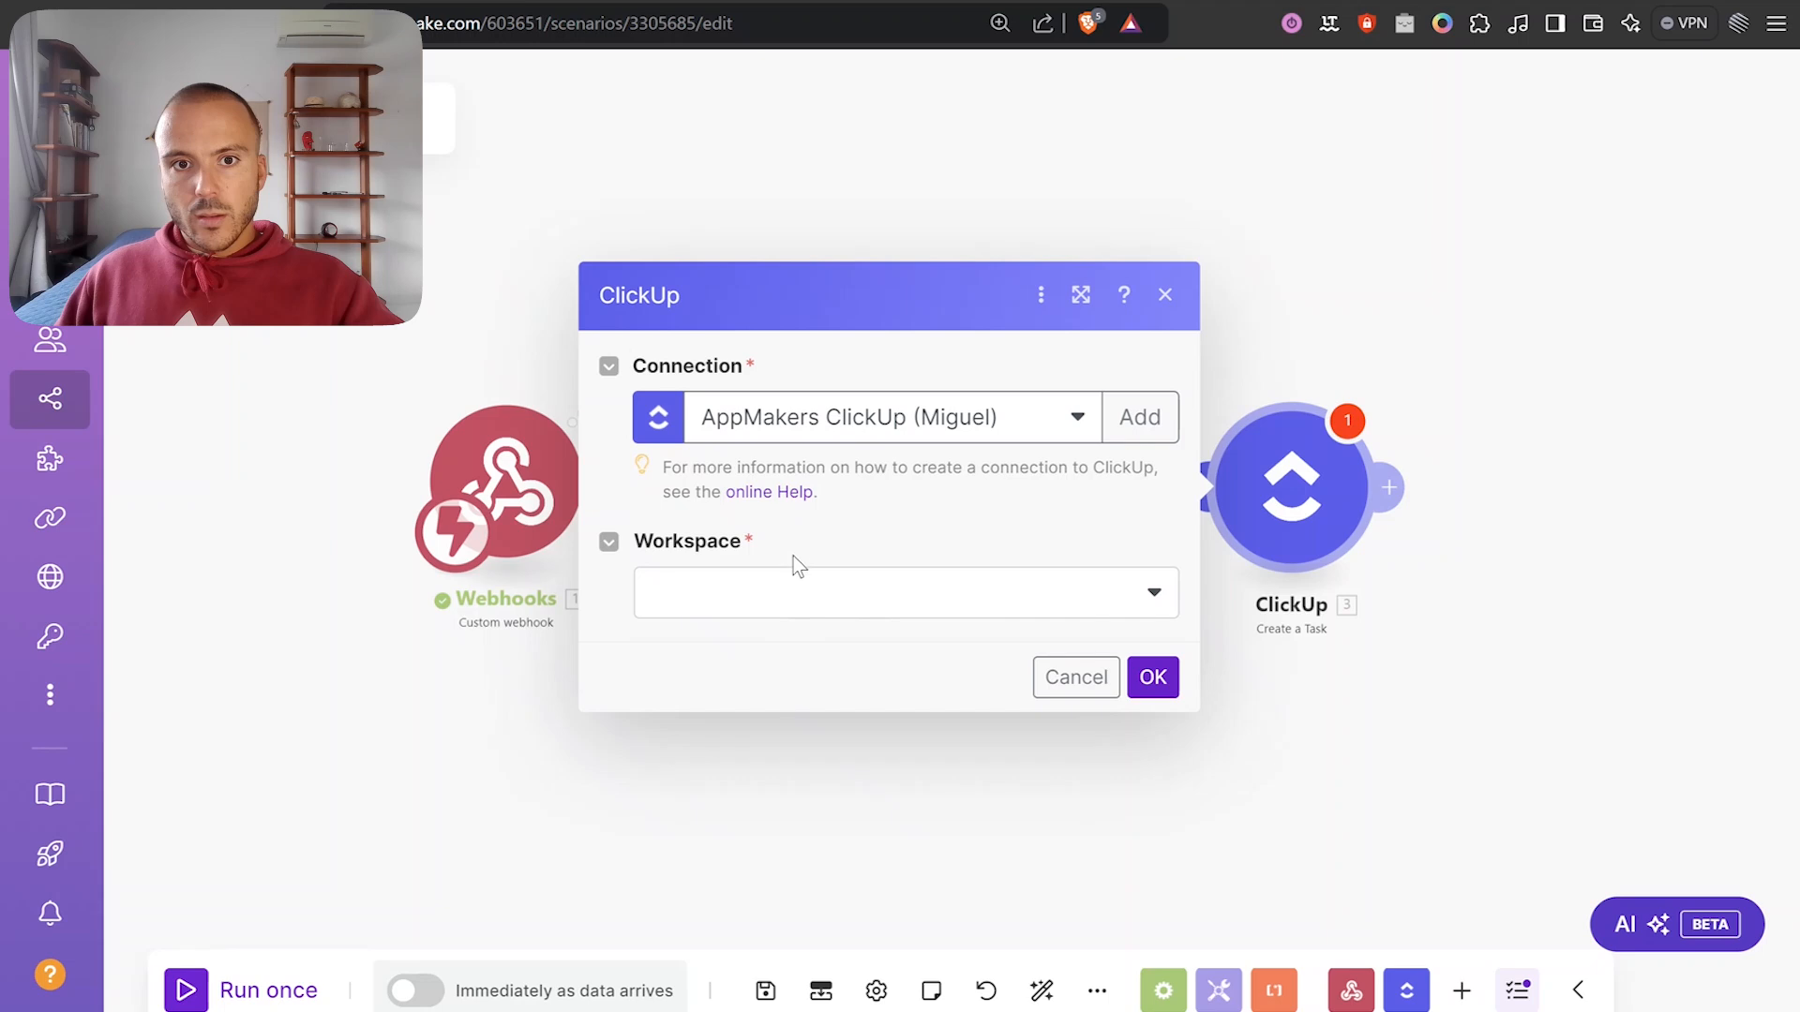
pyautogui.click(794, 591)
pyautogui.click(745, 685)
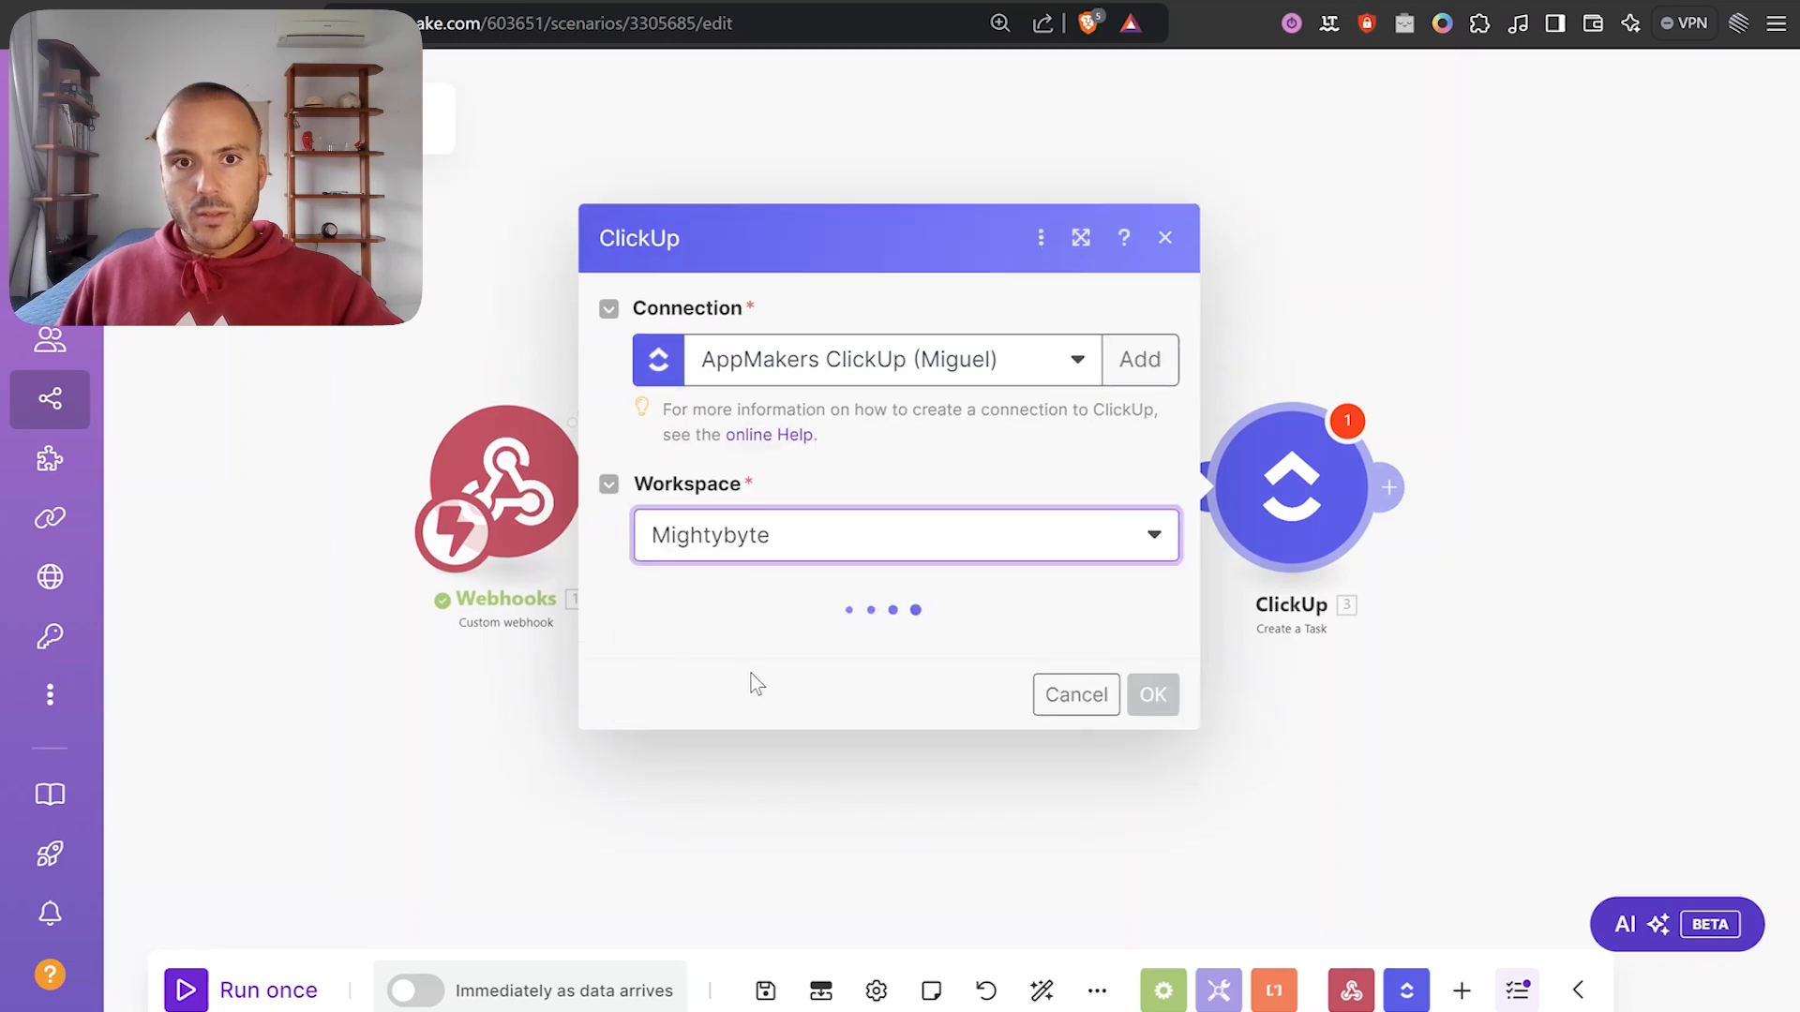
pyautogui.click(753, 650)
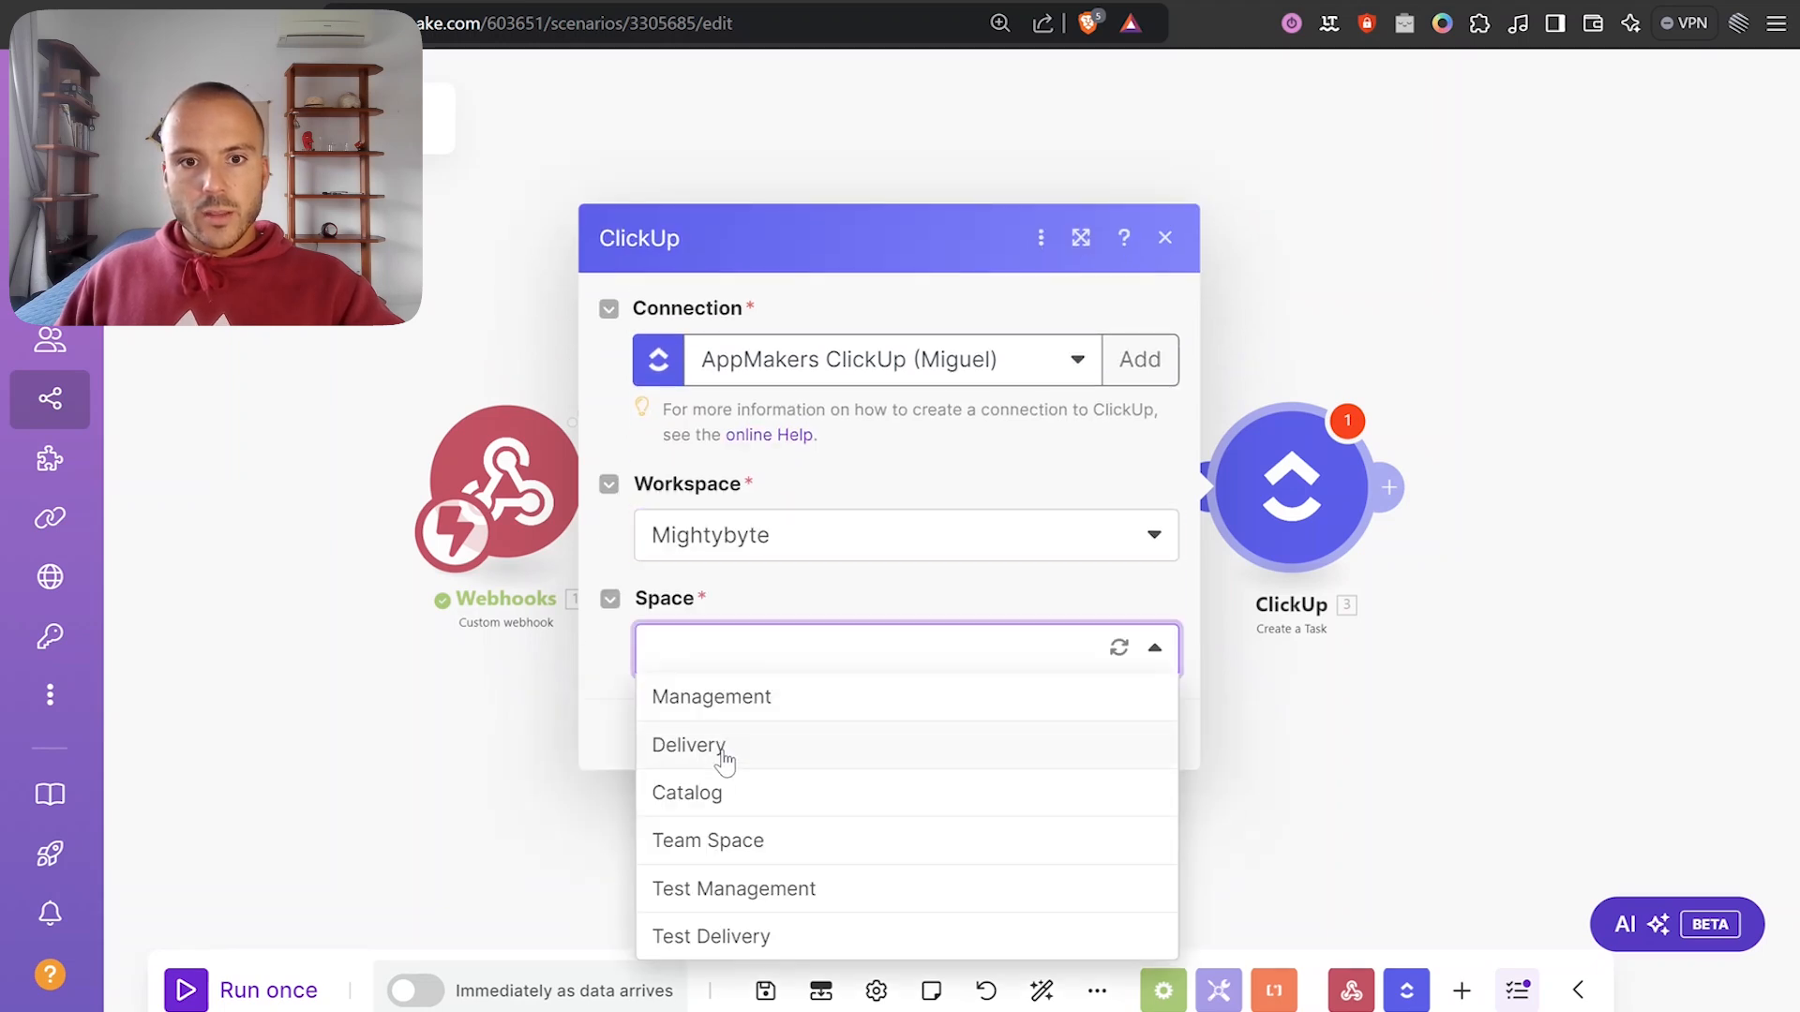
pyautogui.click(759, 936)
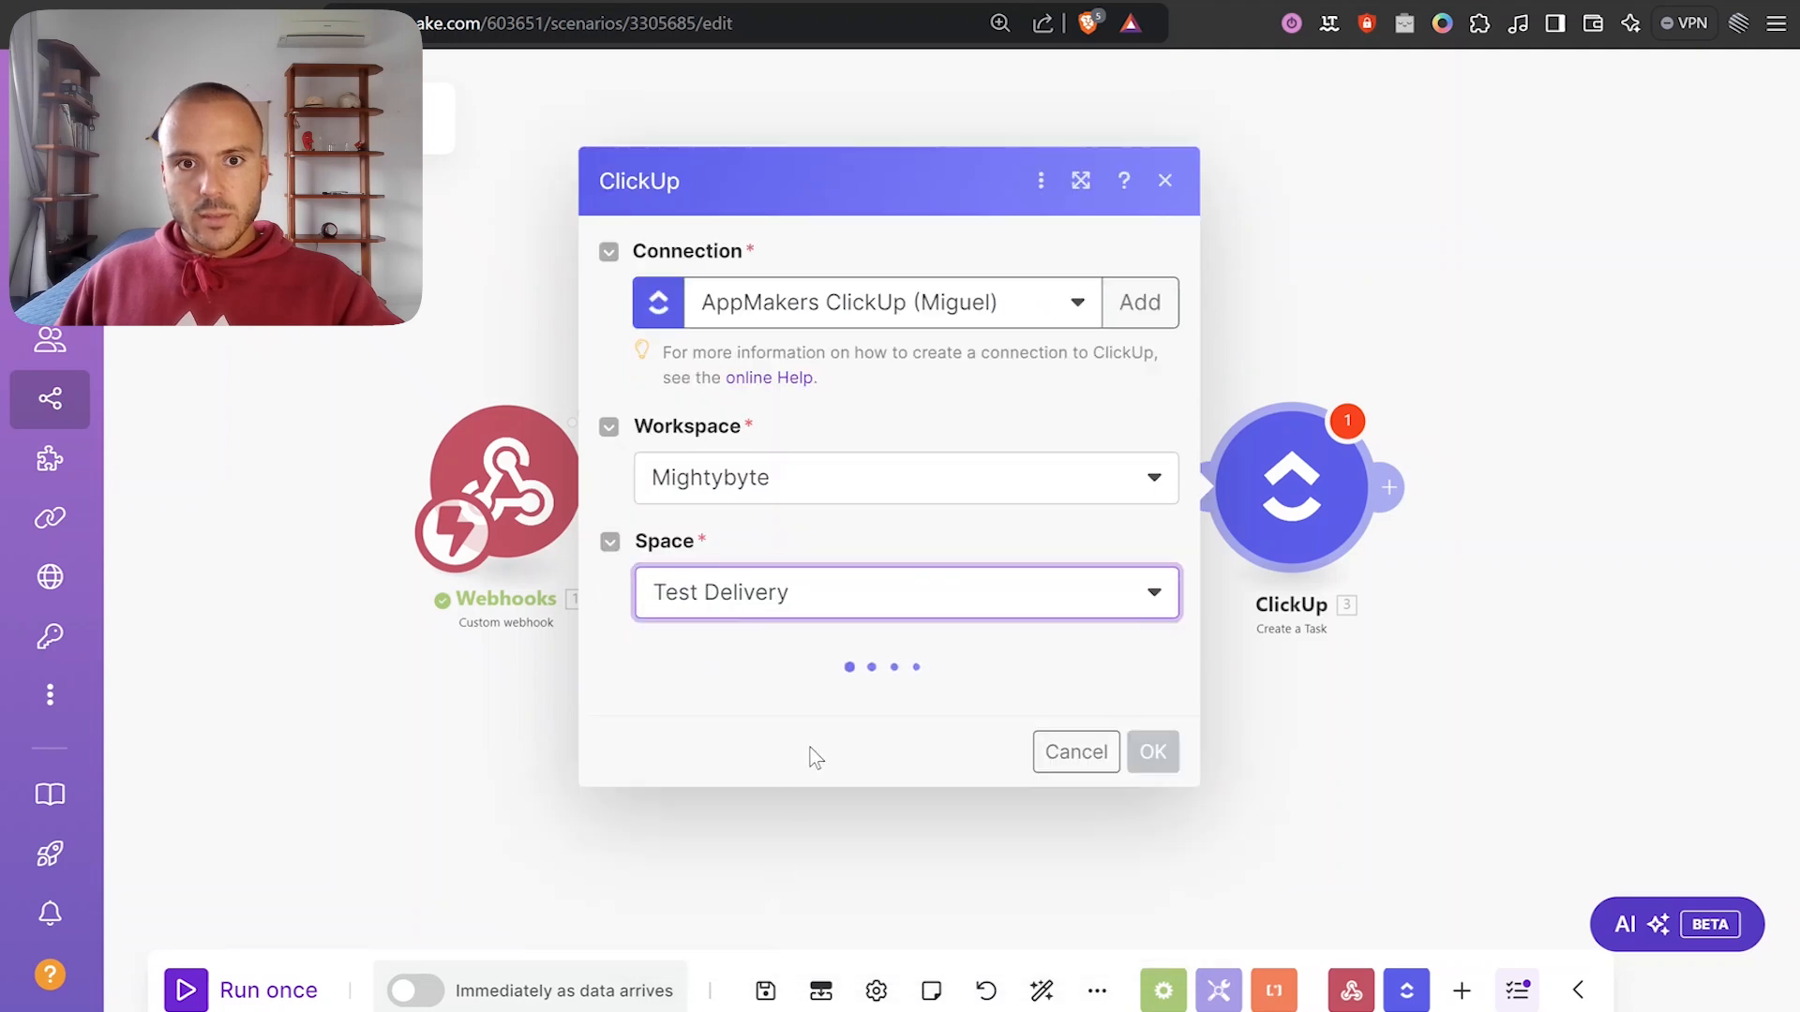
pyautogui.click(870, 720)
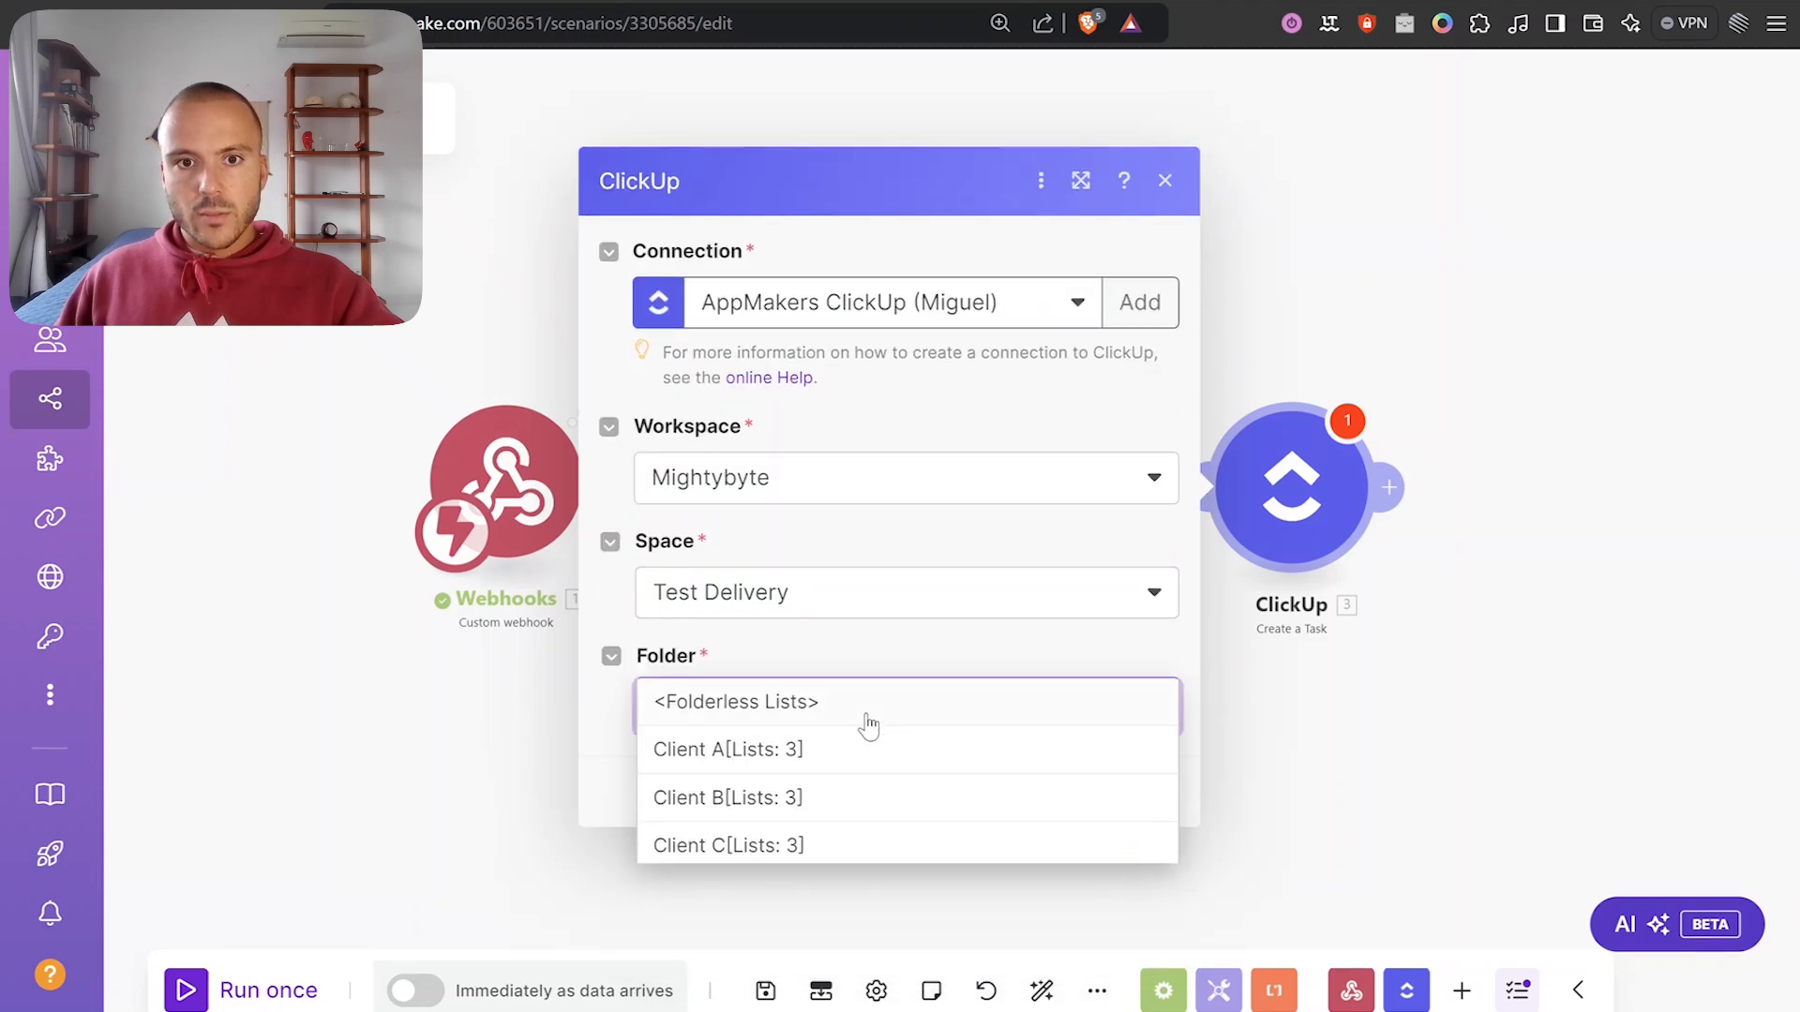
# Delete that ClickUp module and start adding a new module after Tools.
pyautogui.click(1165, 181)
pyautogui.rightClick(1311, 478)
pyautogui.click(1326, 800)
pyautogui.click(965, 486)
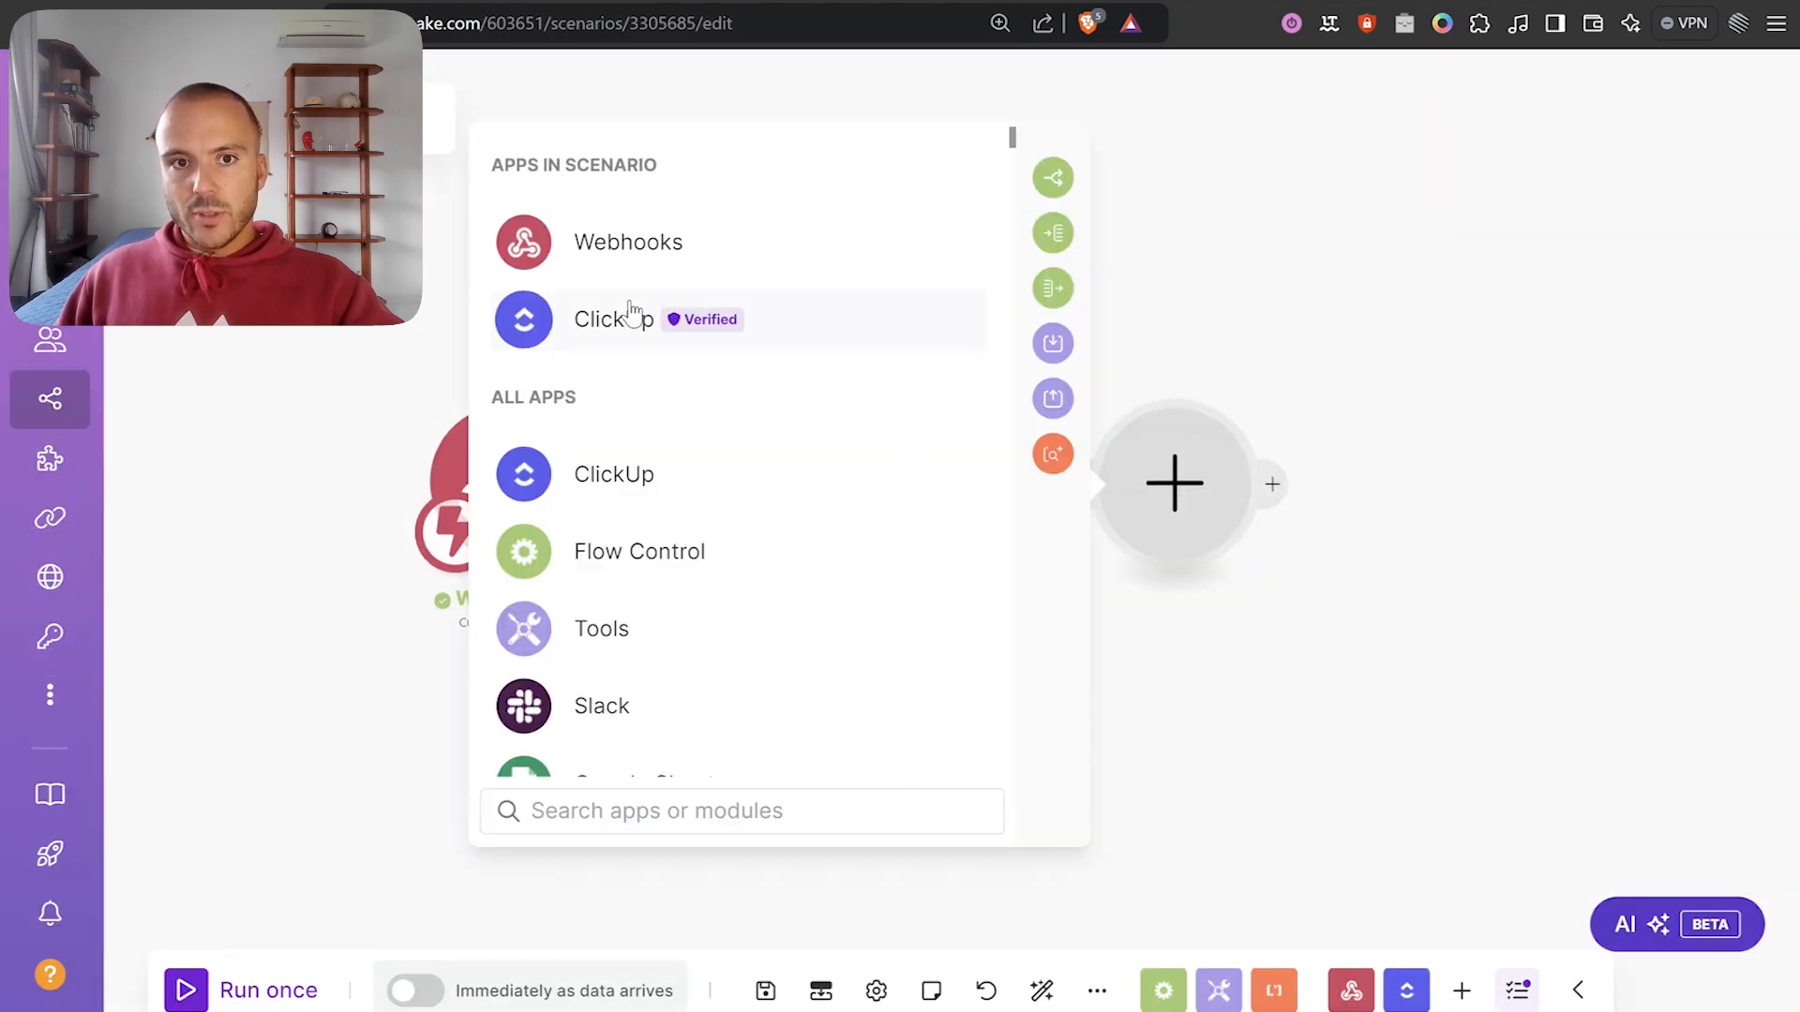
# Add ClickUp's advanced Create a Task module, mapping the webhook's list id into List ID.
pyautogui.click(630, 314)
pyautogui.scroll(-3, 868, 442)
pyautogui.scroll(2, 844, 413)
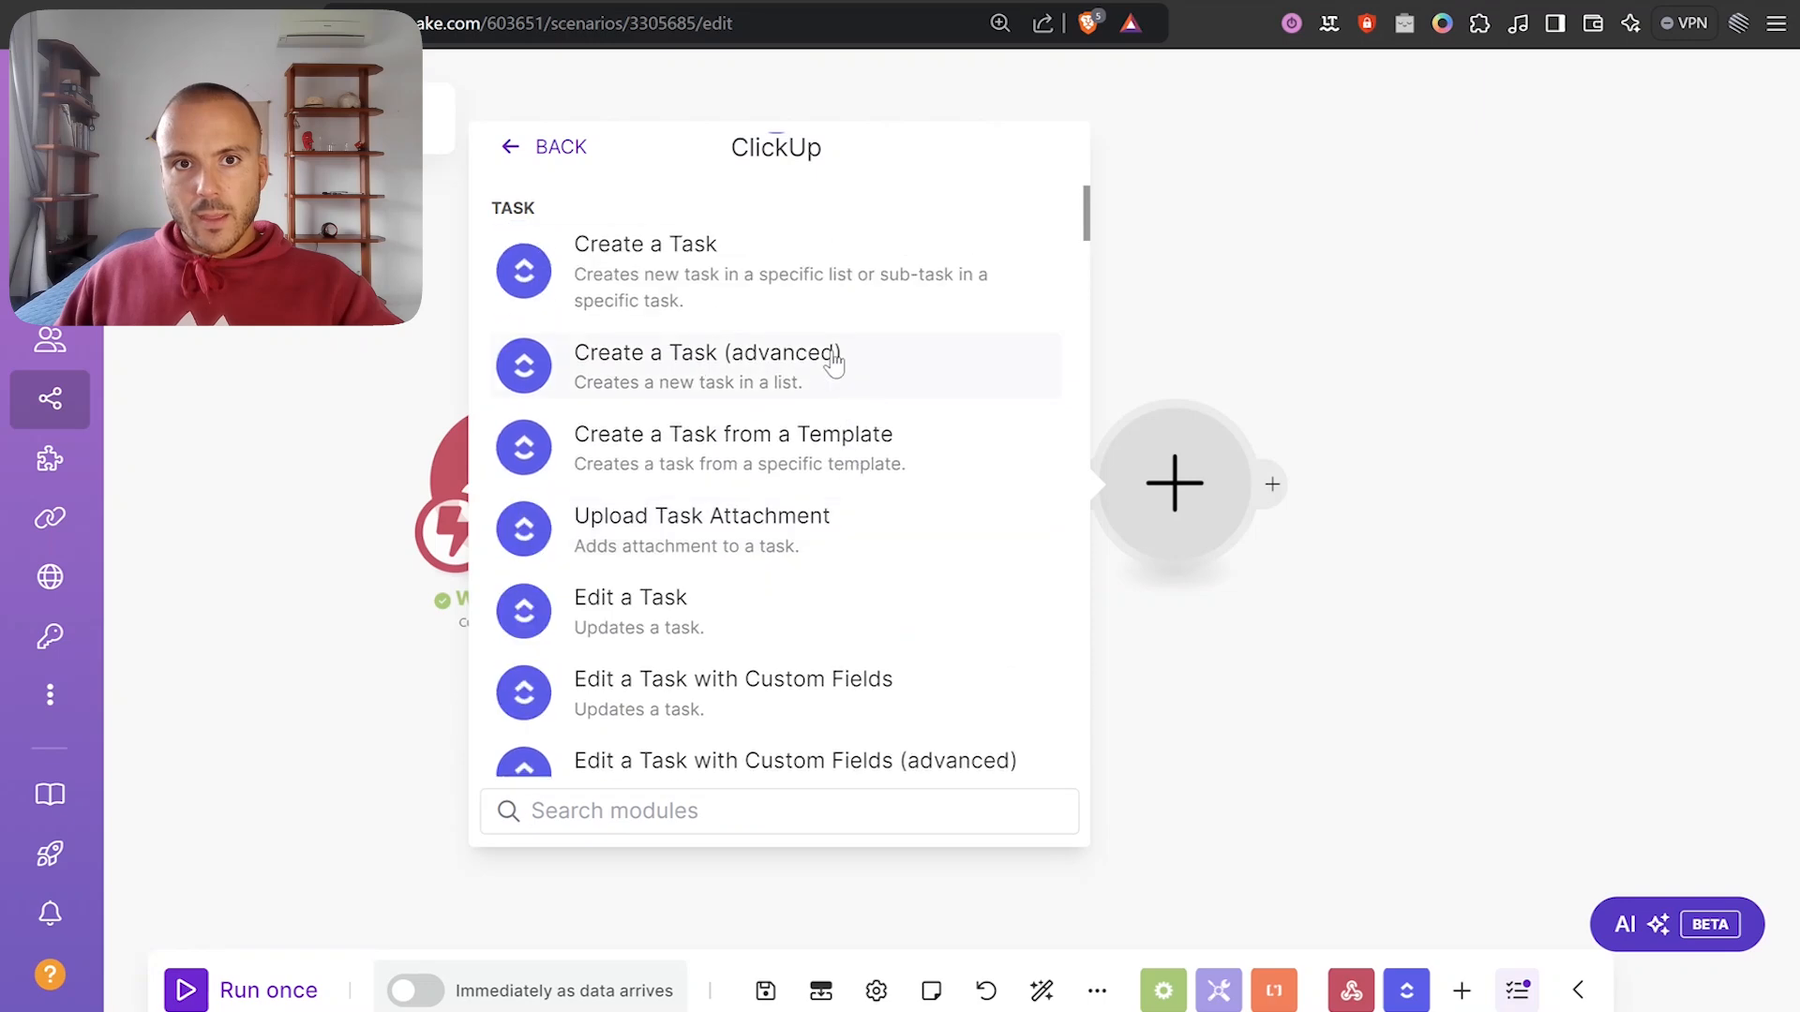
pyautogui.click(689, 372)
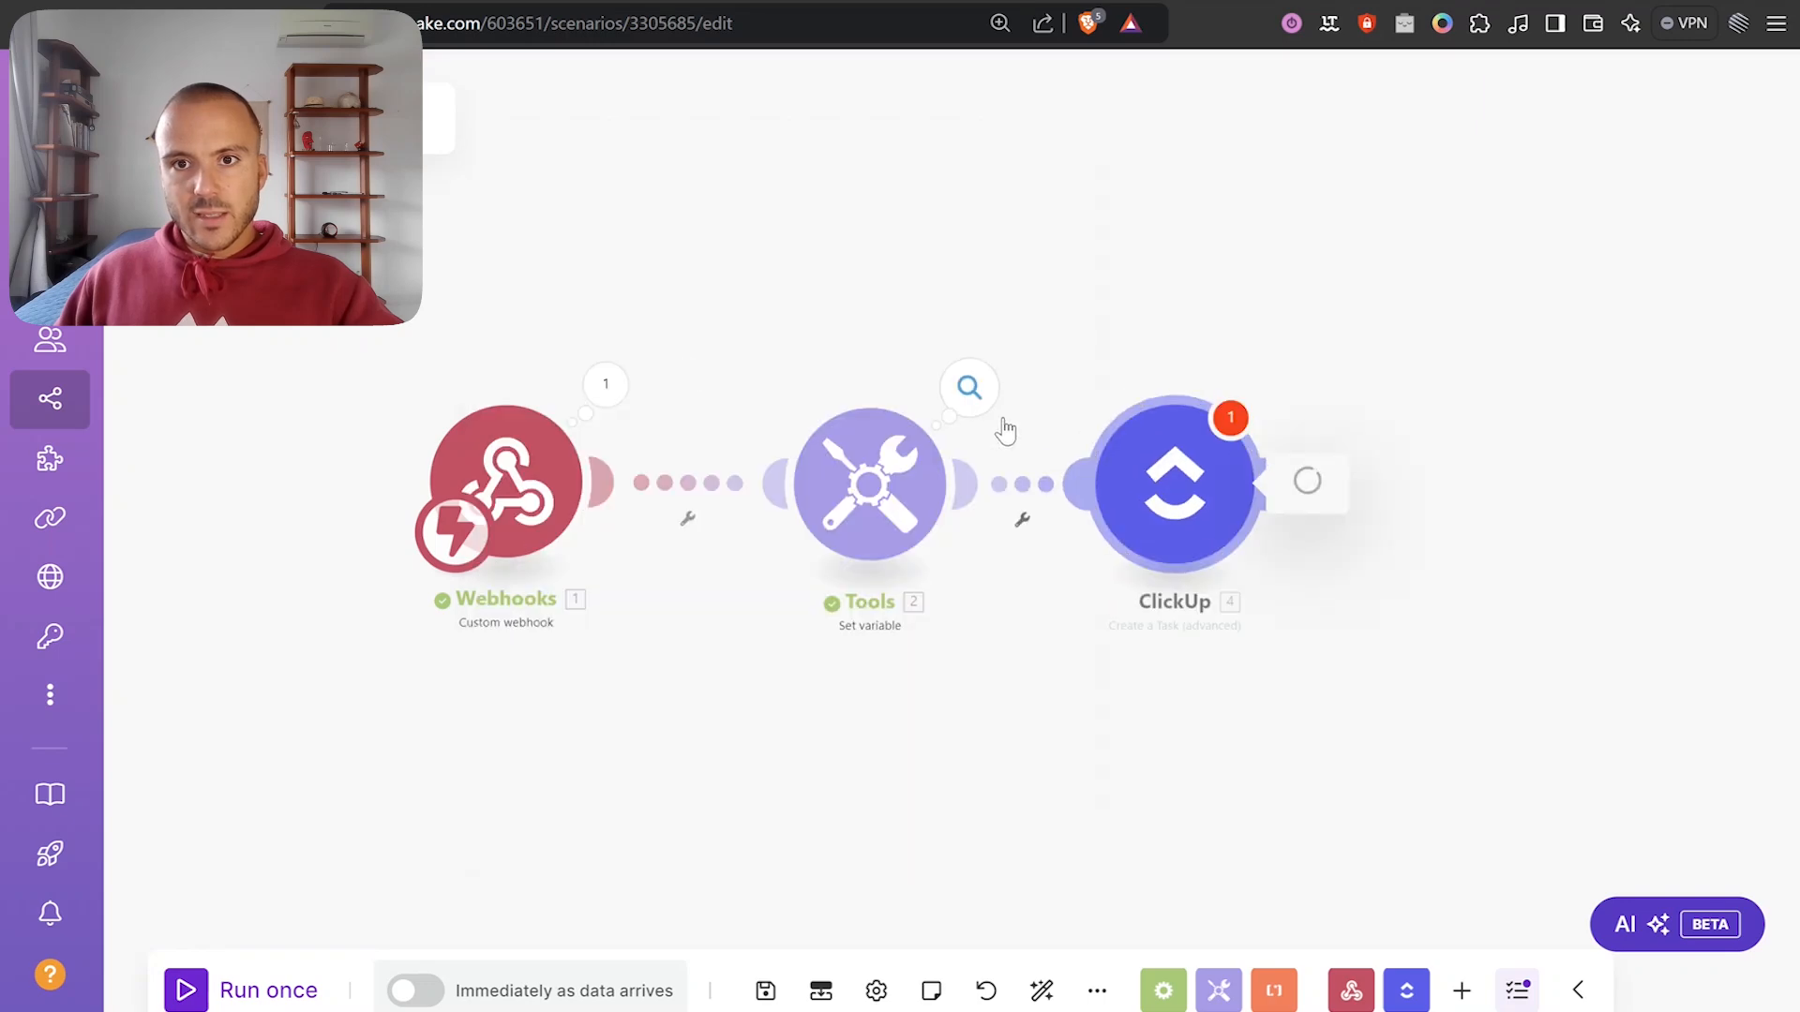
pyautogui.click(614, 380)
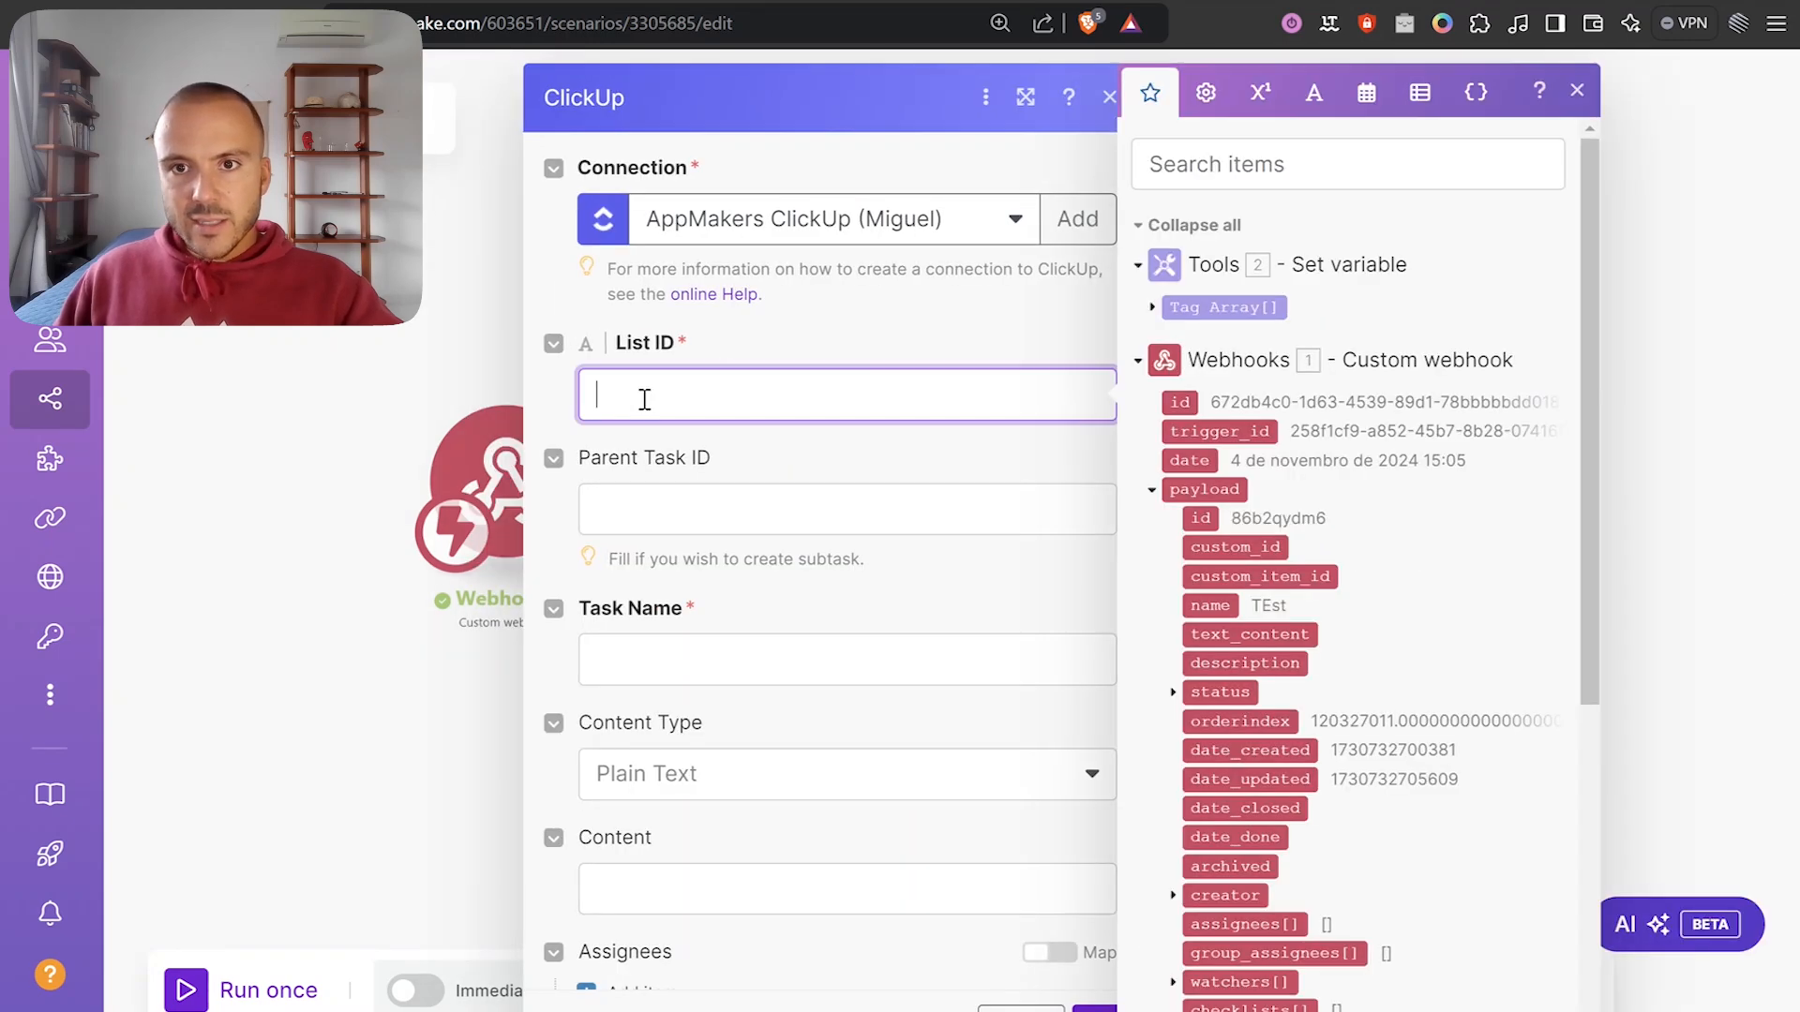
pyautogui.scroll(-3, 1273, 420)
pyautogui.scroll(-4, 1273, 420)
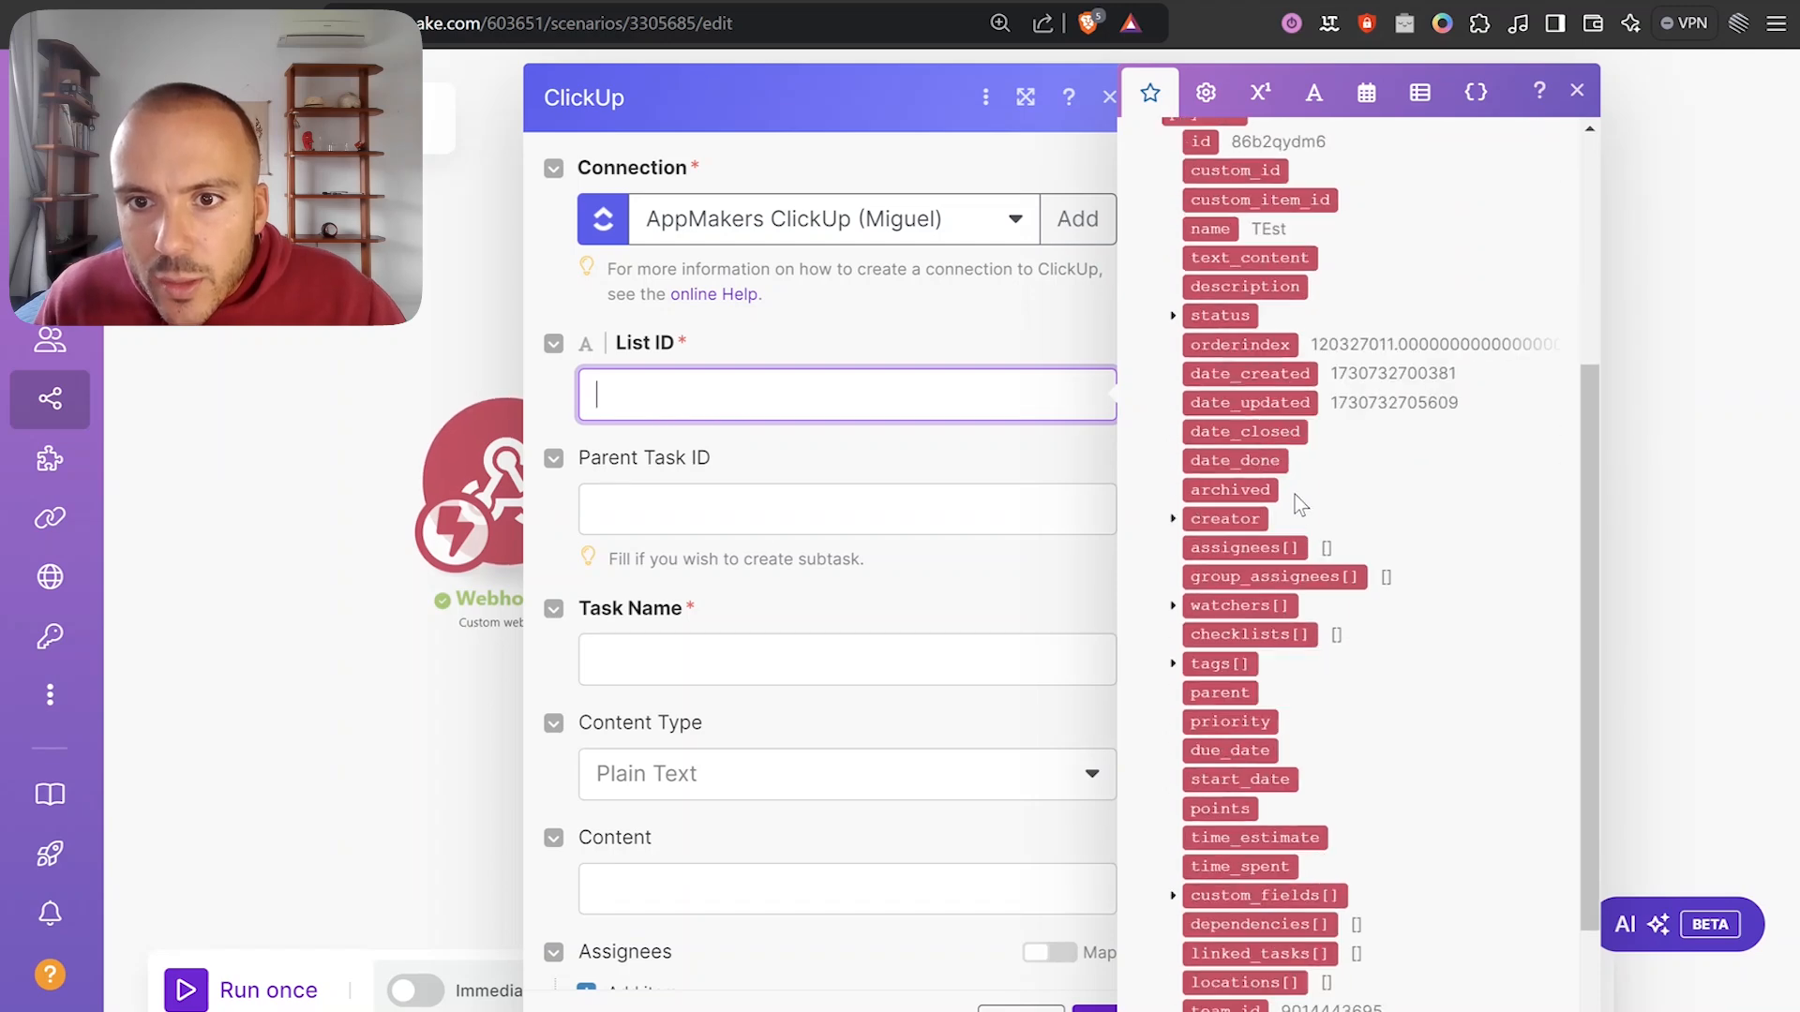
pyautogui.click(1173, 915)
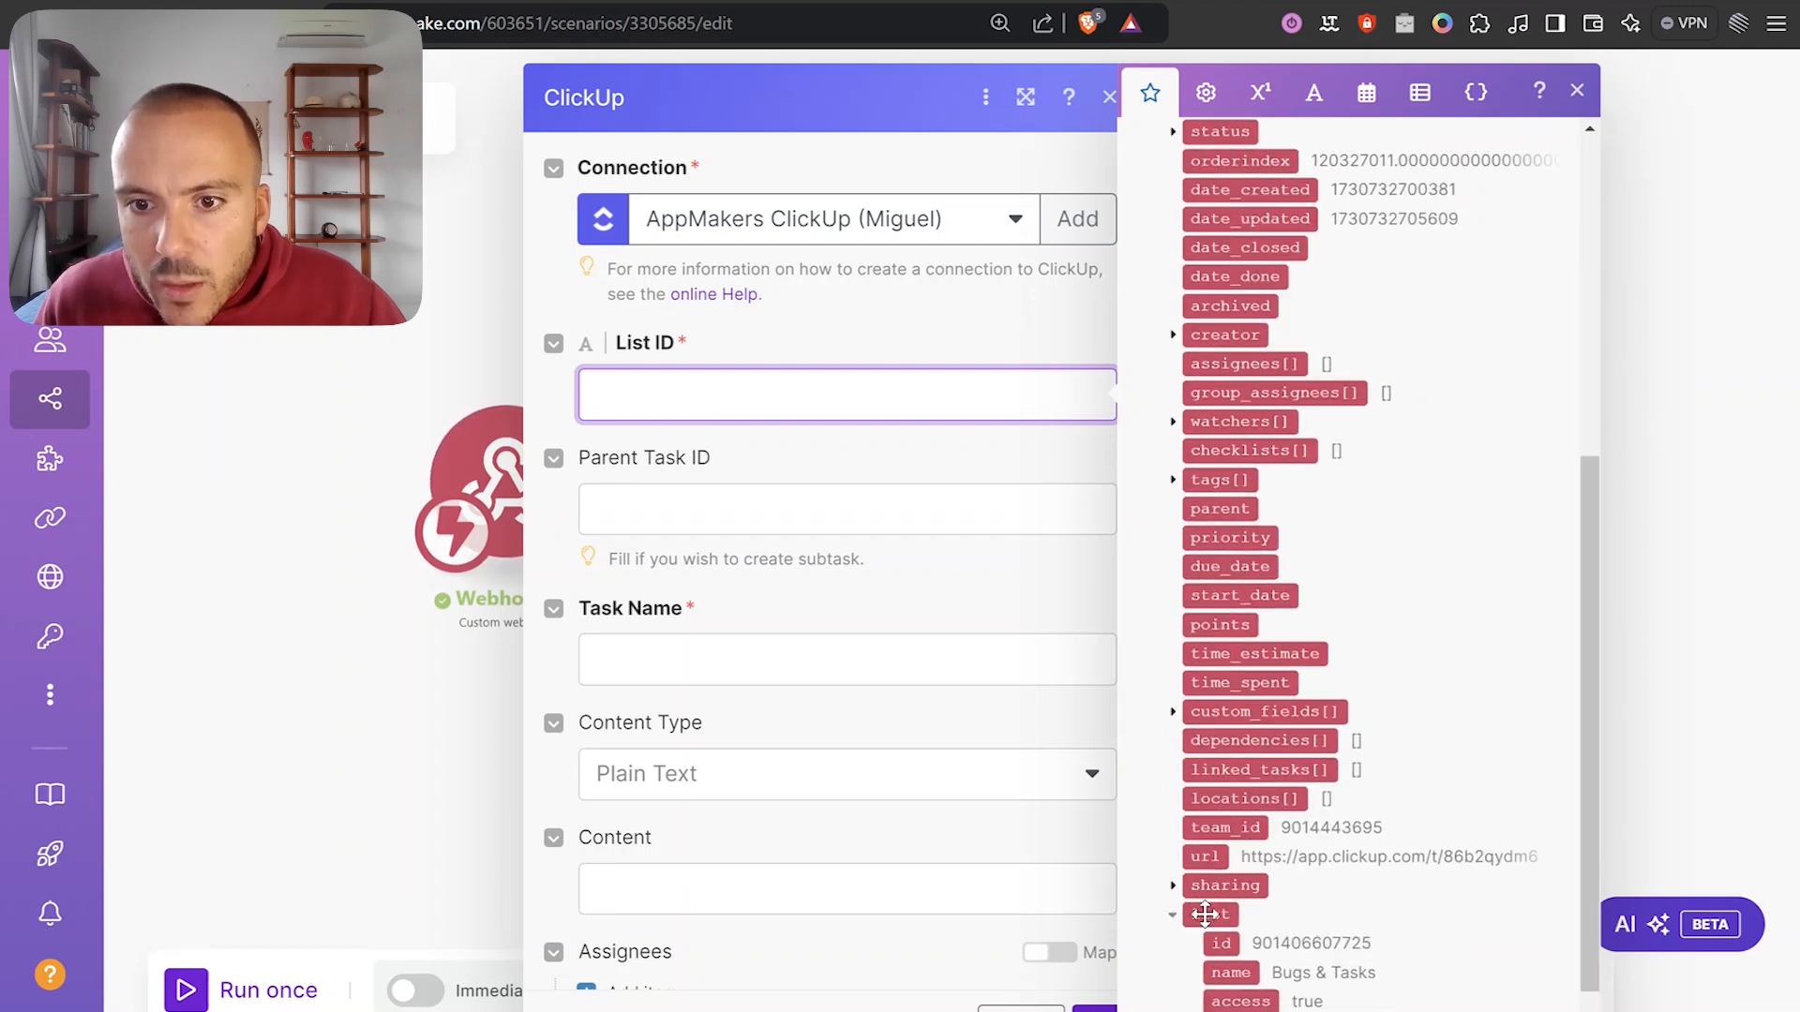
pyautogui.click(1220, 943)
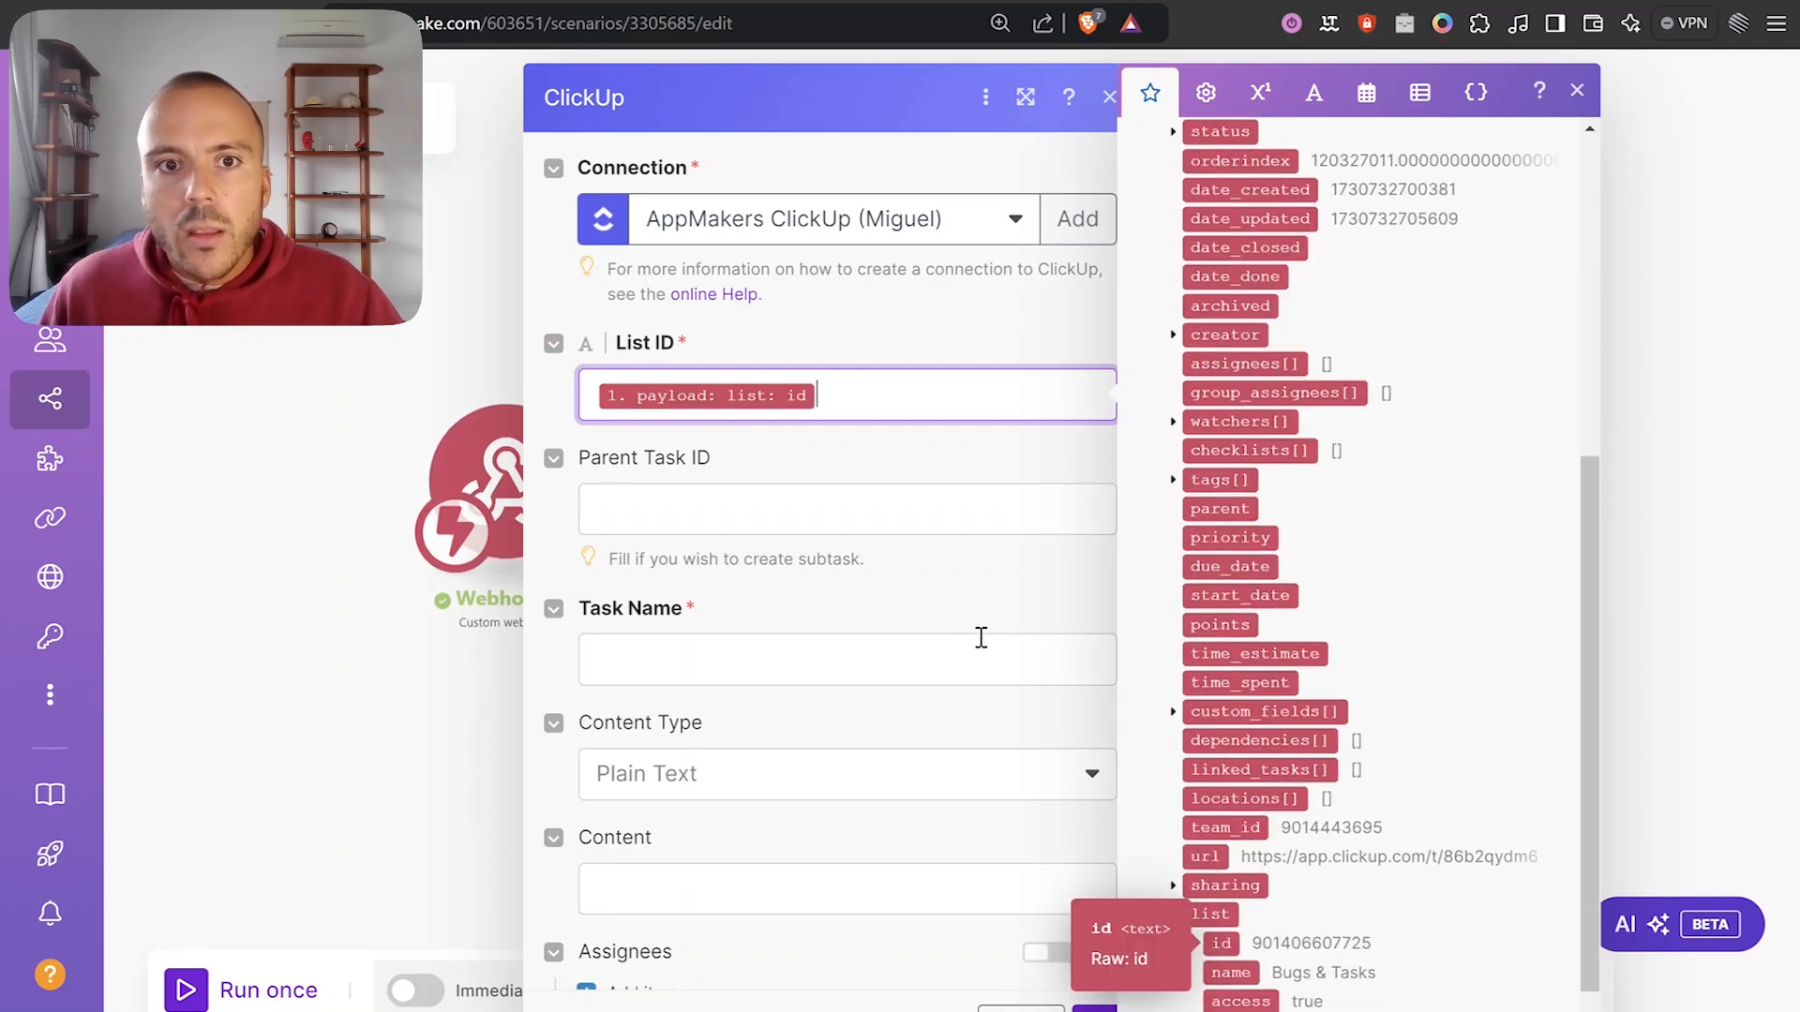
# Set Task Name to the webhook's payload name followed by (Backend).
pyautogui.click(841, 469)
pyautogui.scroll(-2, 802, 486)
pyautogui.click(644, 539)
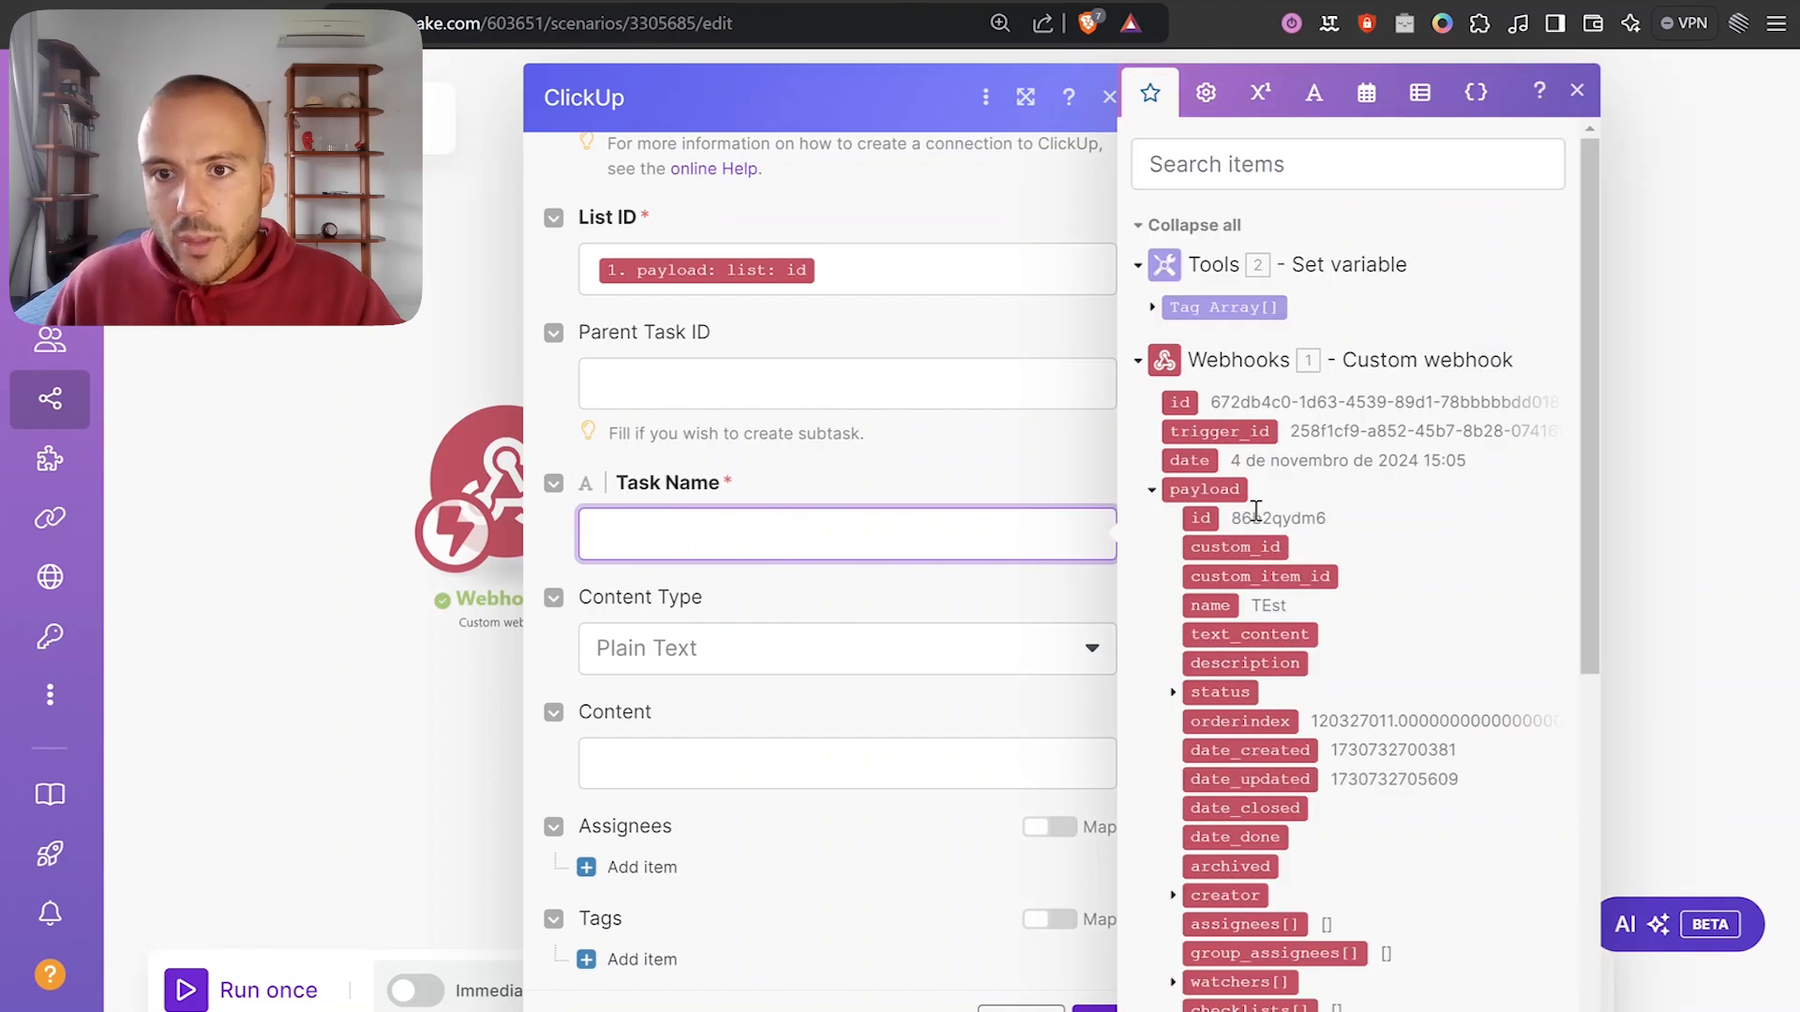
pyautogui.scroll(-3, 1256, 509)
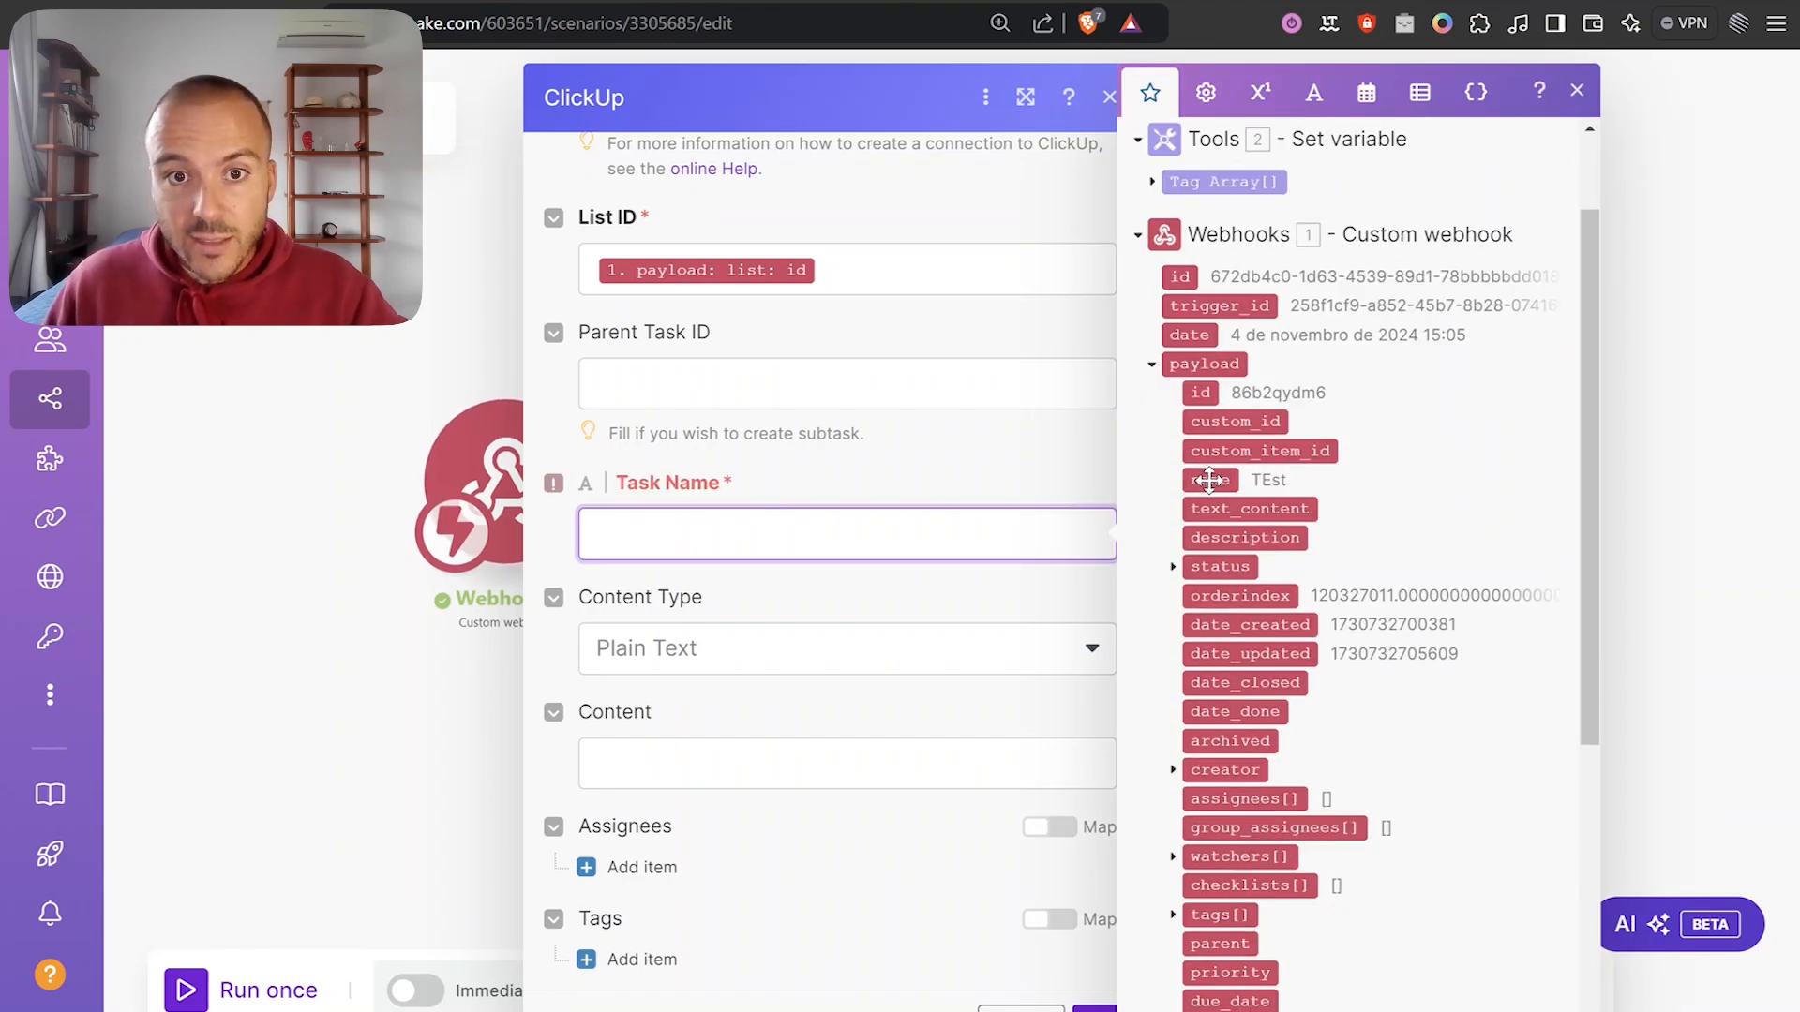
pyautogui.click(1209, 480)
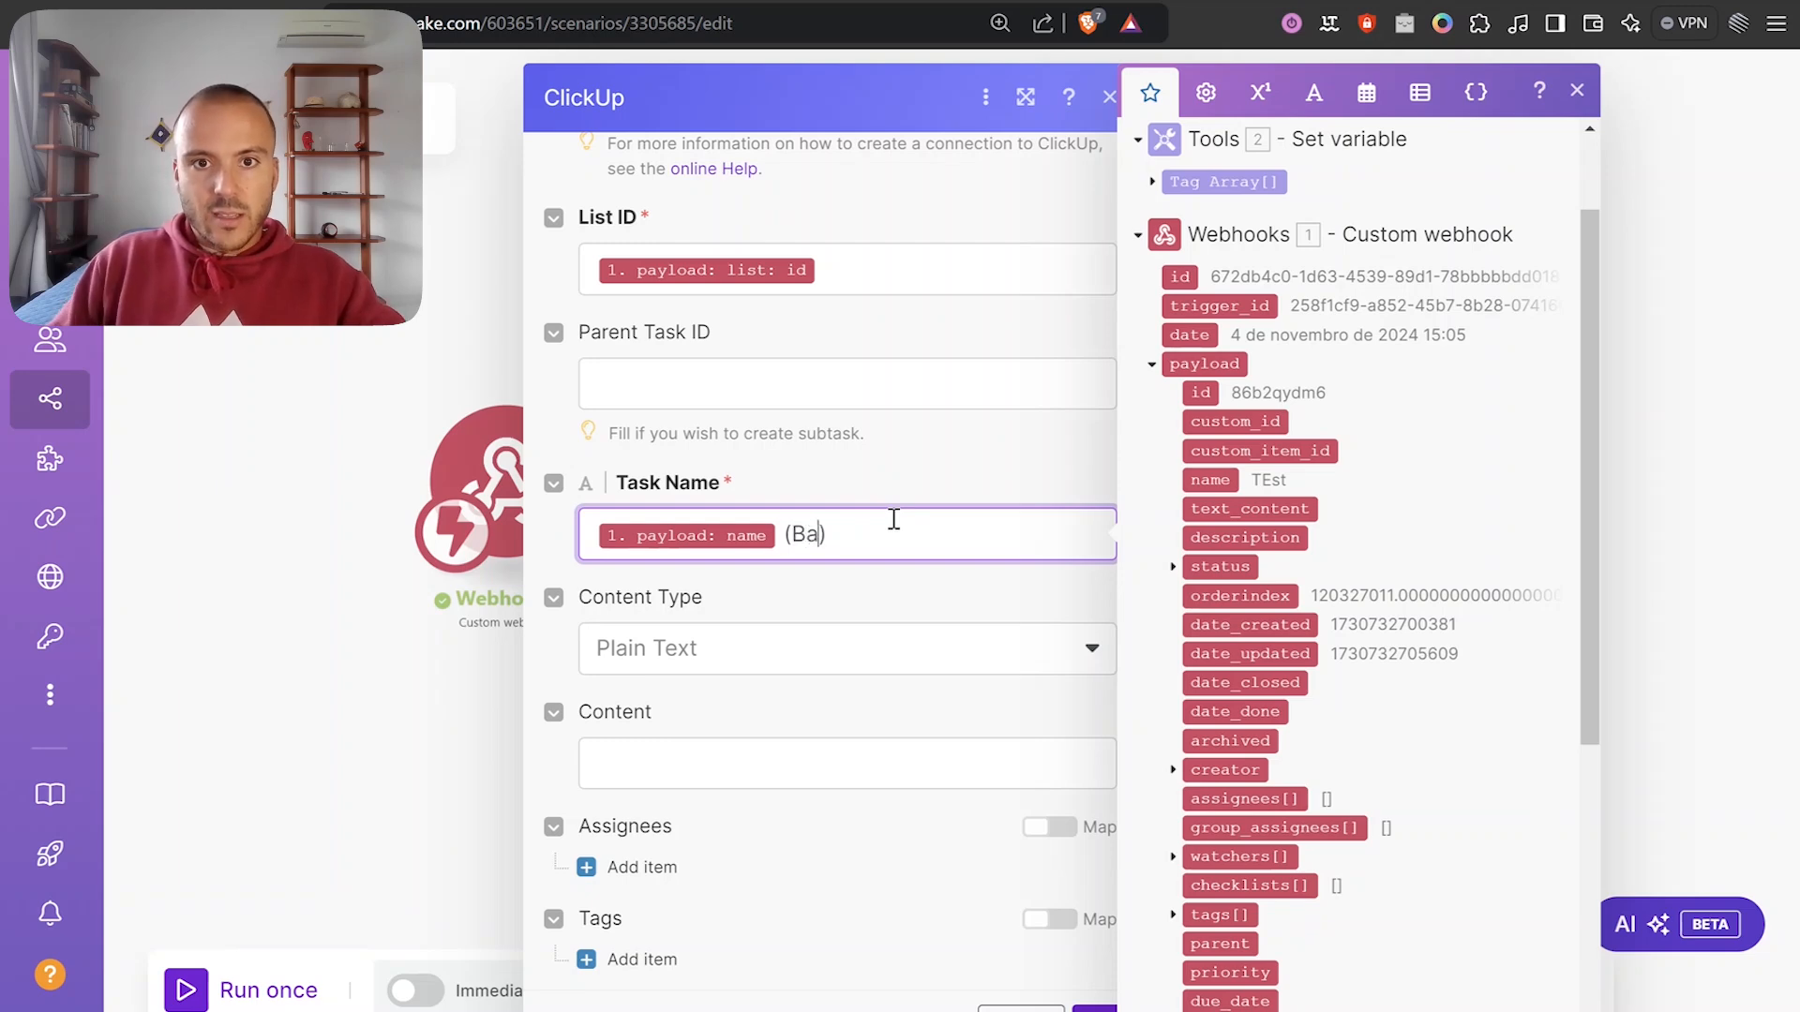
pyautogui.click(895, 494)
pyautogui.scroll(-4, 941, 536)
pyautogui.scroll(4, 928, 553)
pyautogui.scroll(-4, 788, 558)
pyautogui.scroll(3, 858, 567)
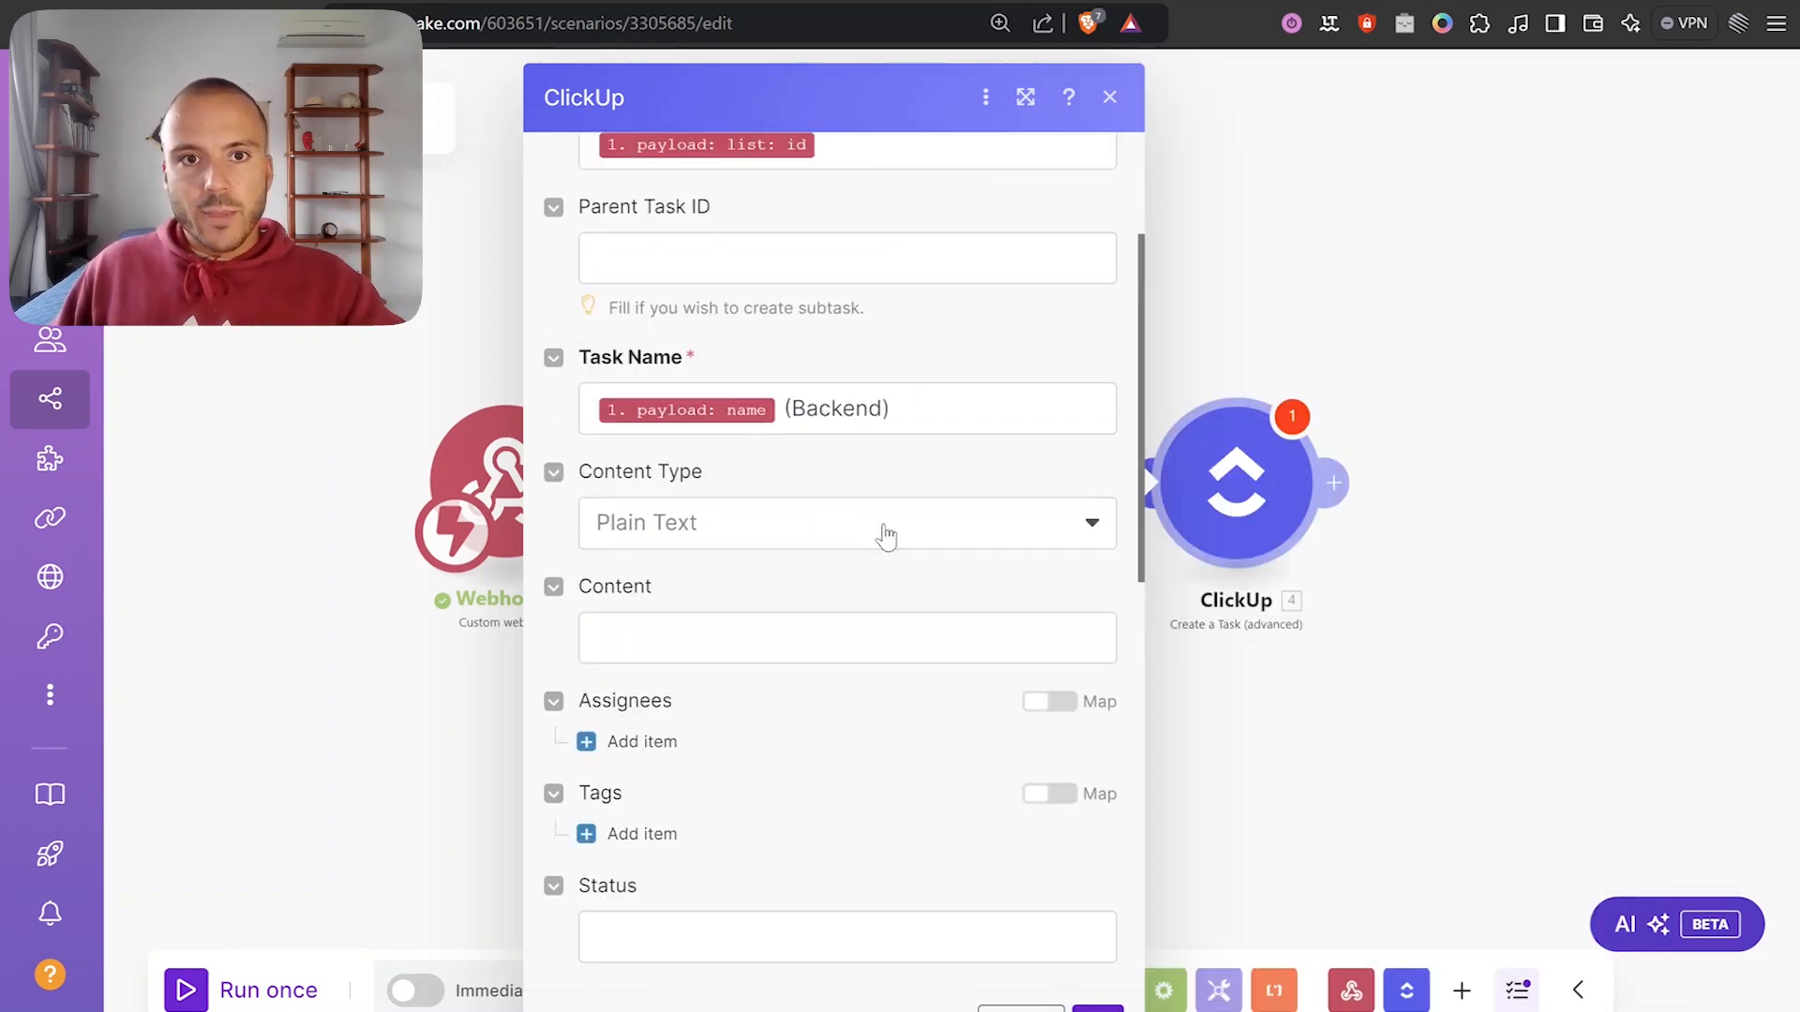
pyautogui.scroll(-3, 853, 469)
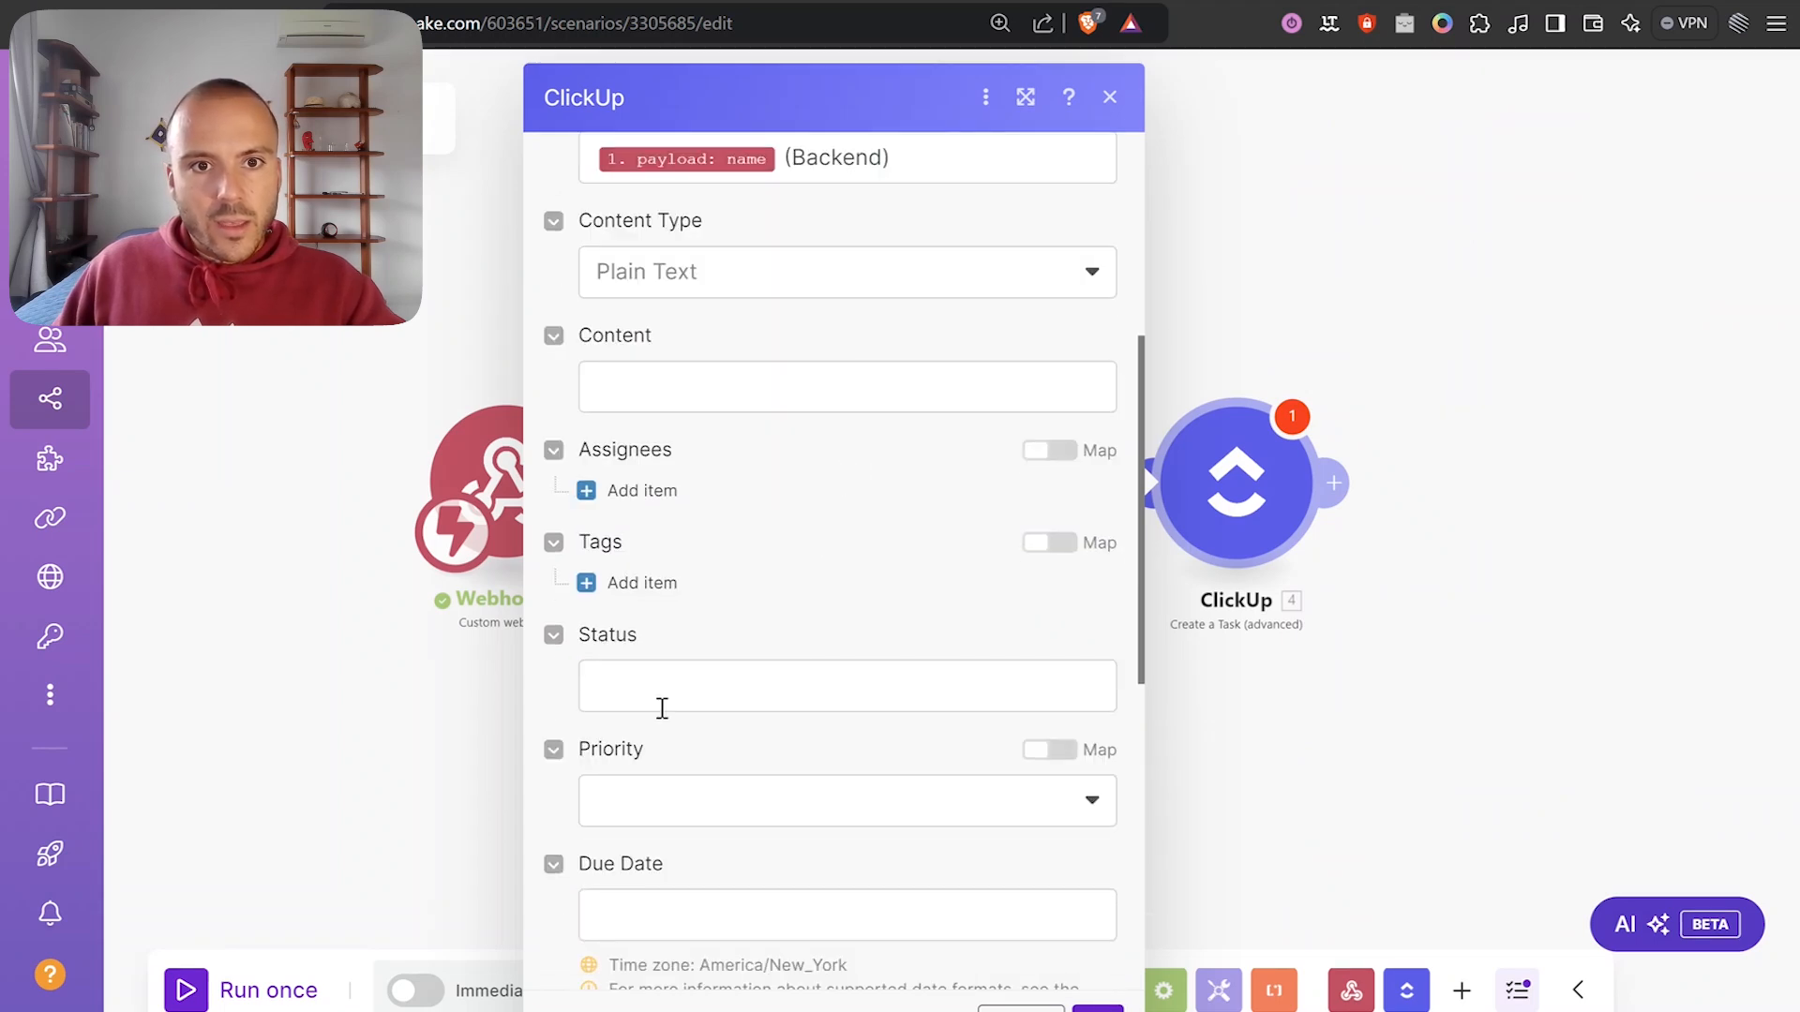
# Add a 'backend' tag to the task and save the ClickUp module.
pyautogui.click(630, 582)
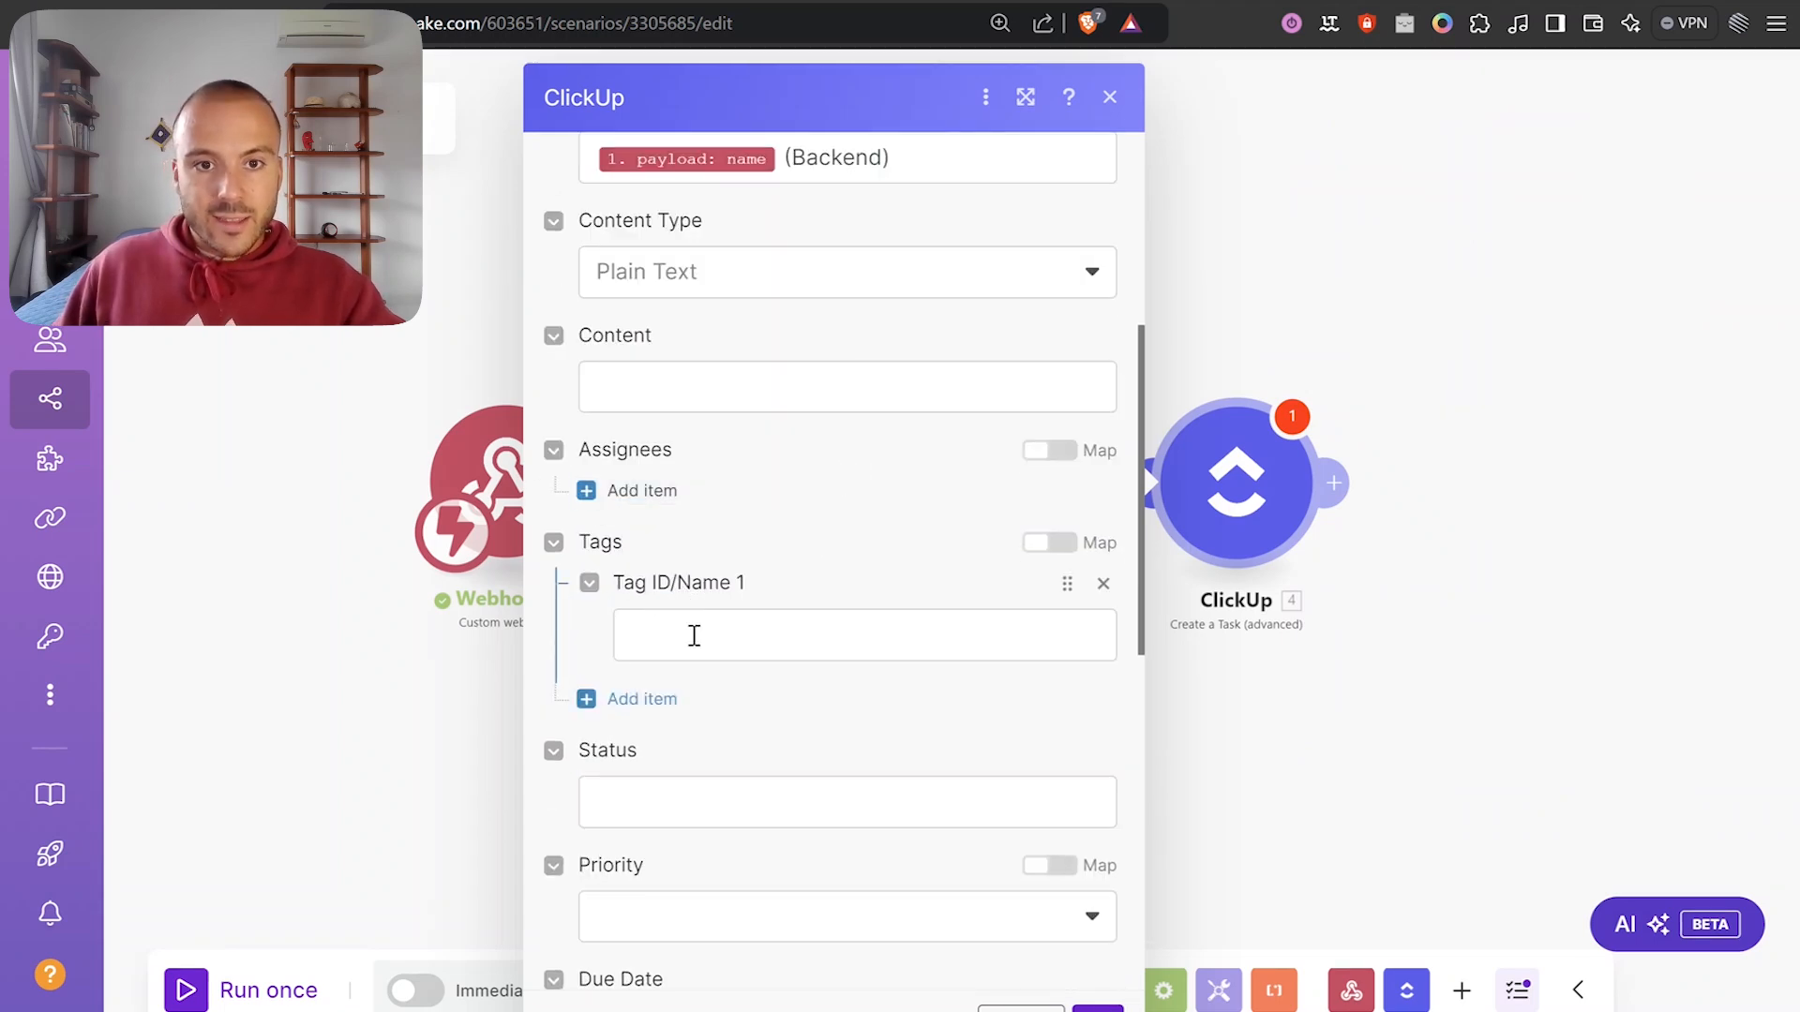
pyautogui.click(693, 635)
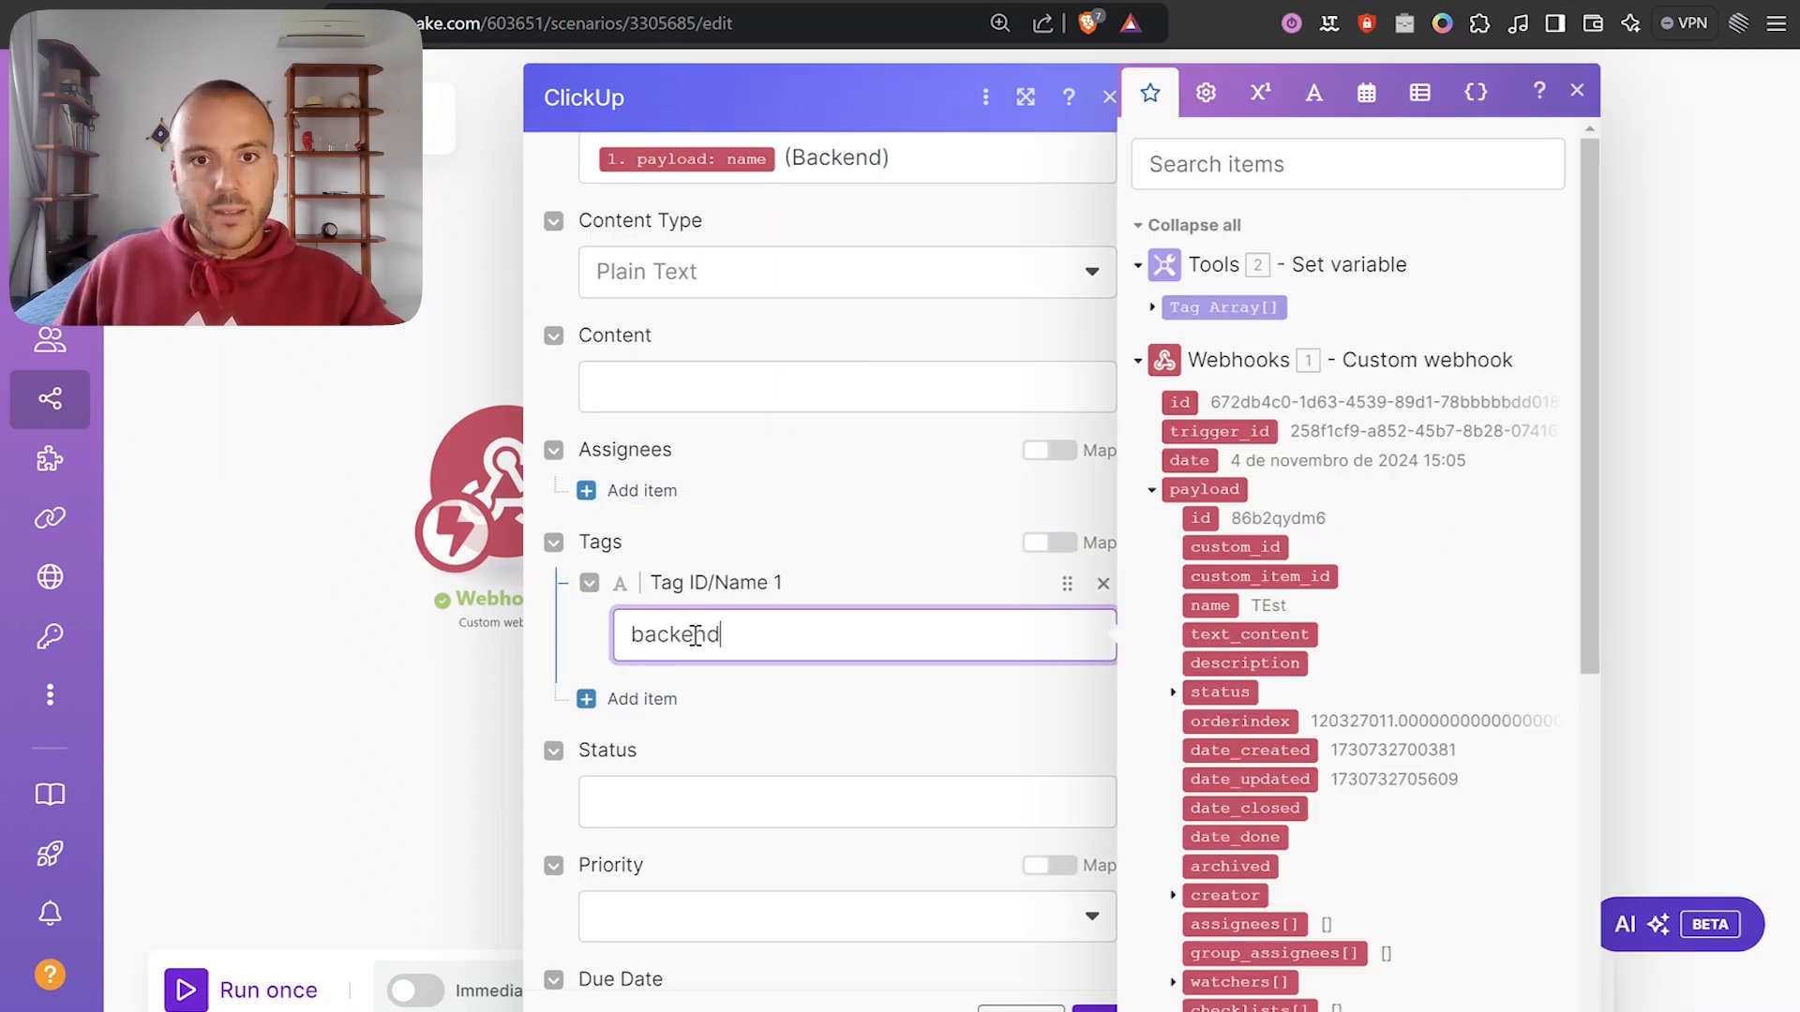
pyautogui.click(726, 684)
pyautogui.scroll(3, 689, 635)
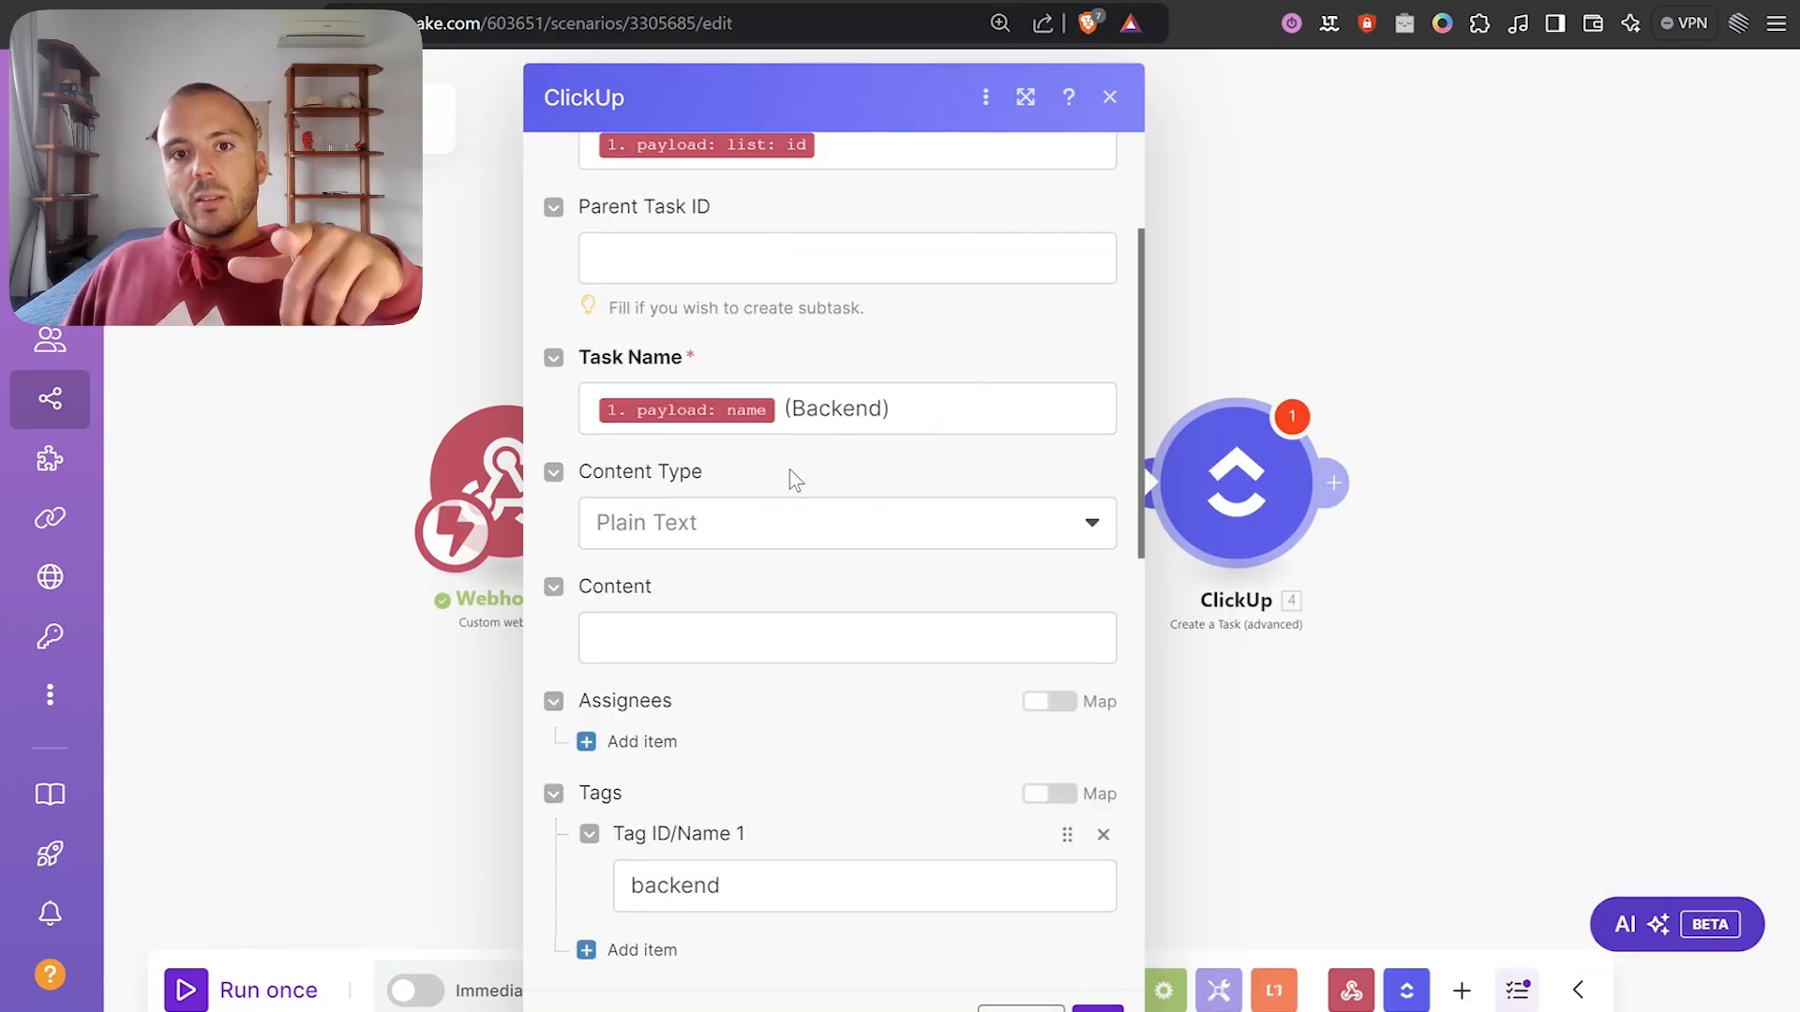
pyautogui.moveTo(783, 408); pyautogui.dragTo(896, 408)
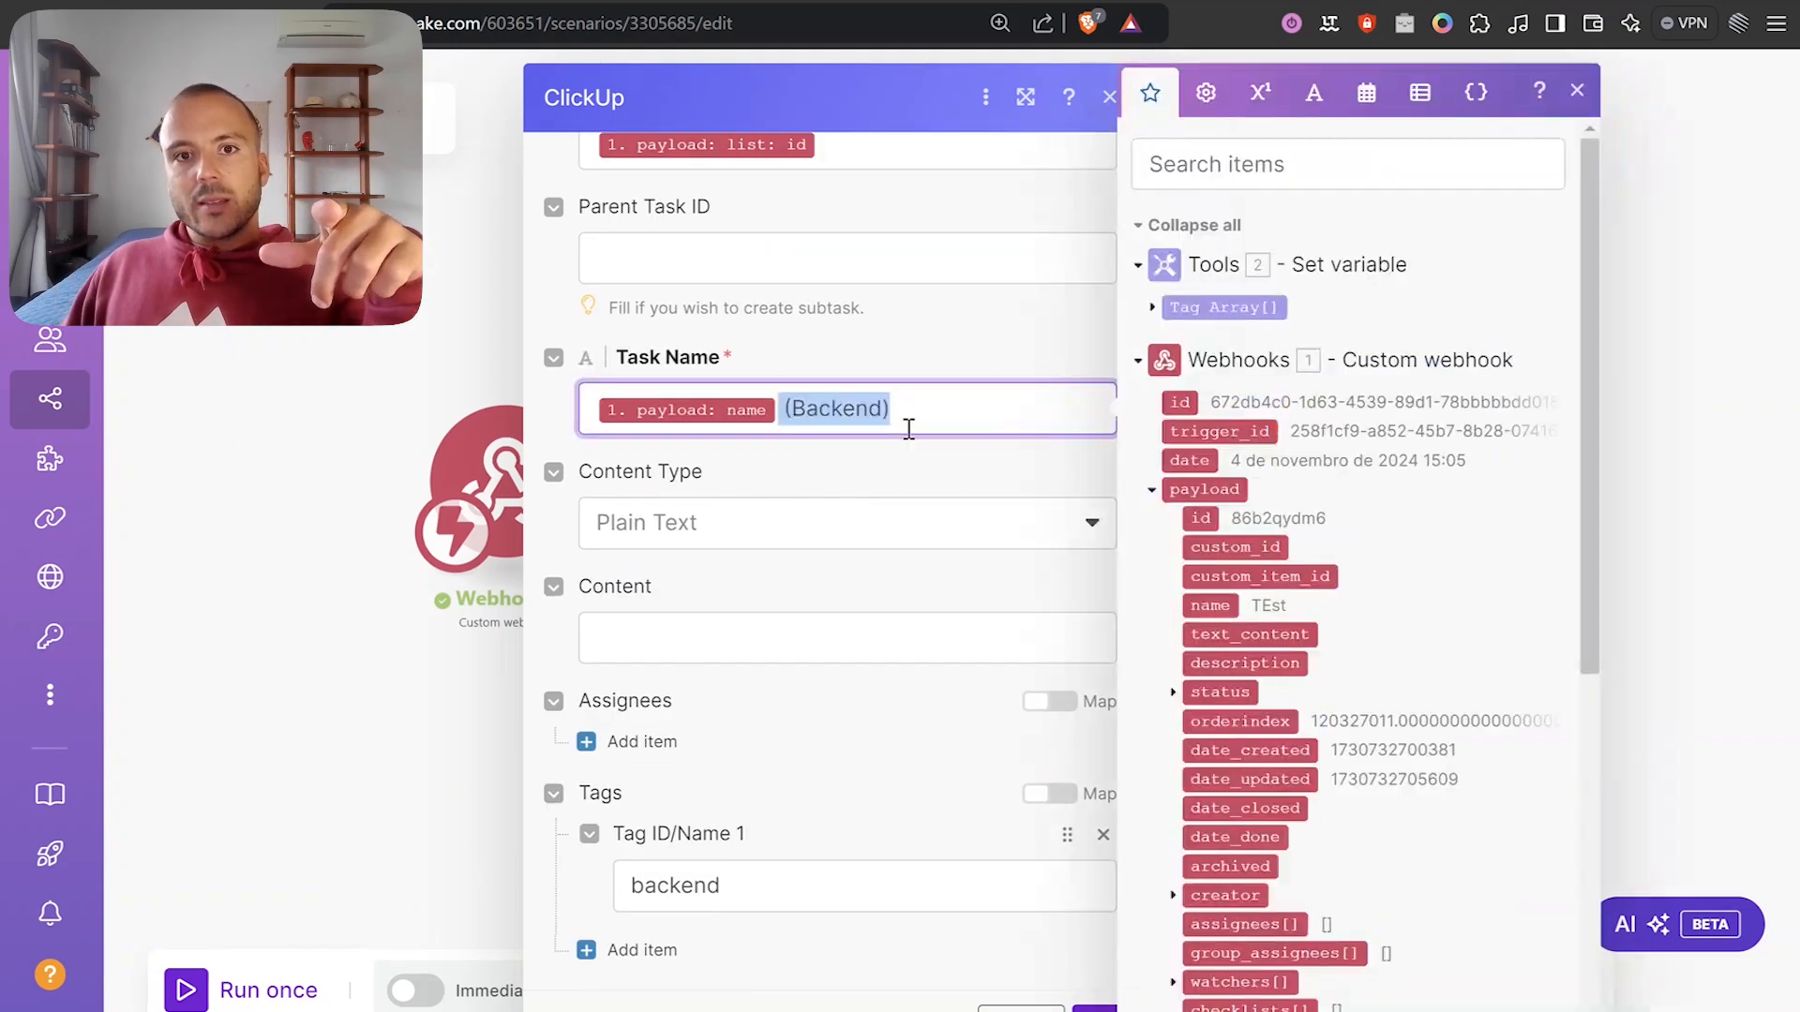
pyautogui.scroll(-2, 907, 422)
pyautogui.scroll(-2, 772, 756)
pyautogui.click(698, 635)
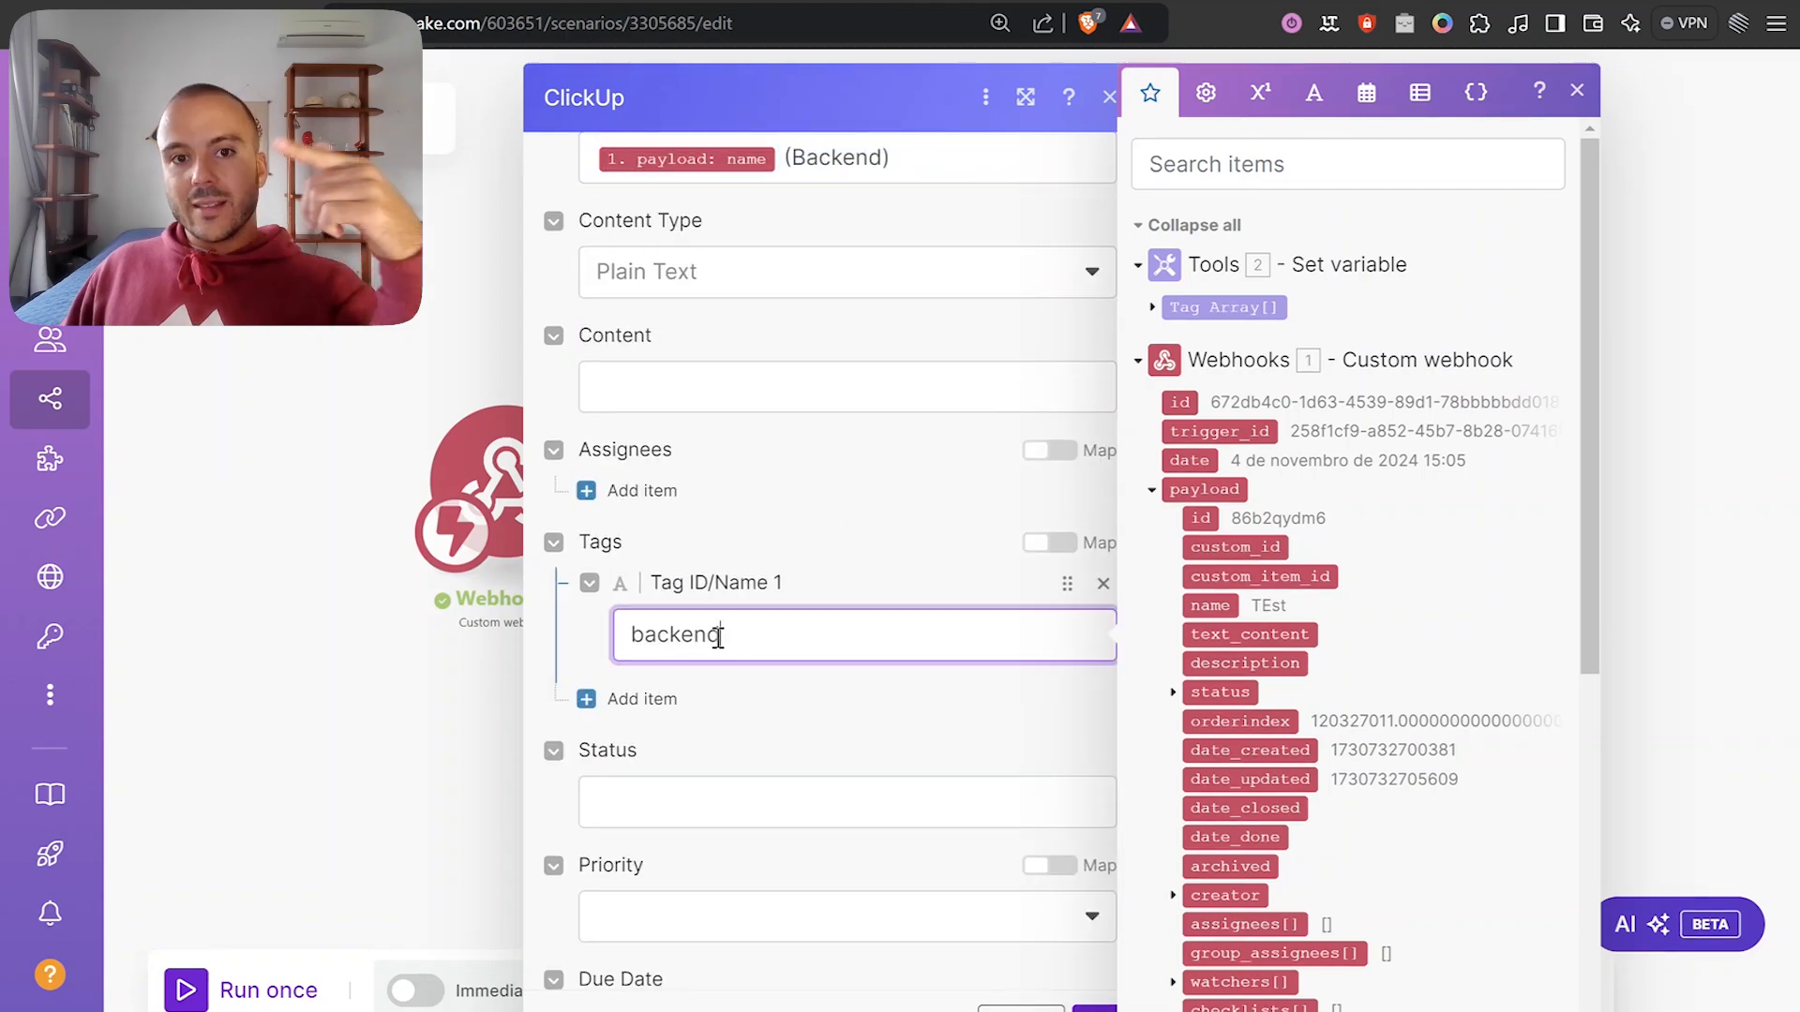
pyautogui.click(830, 734)
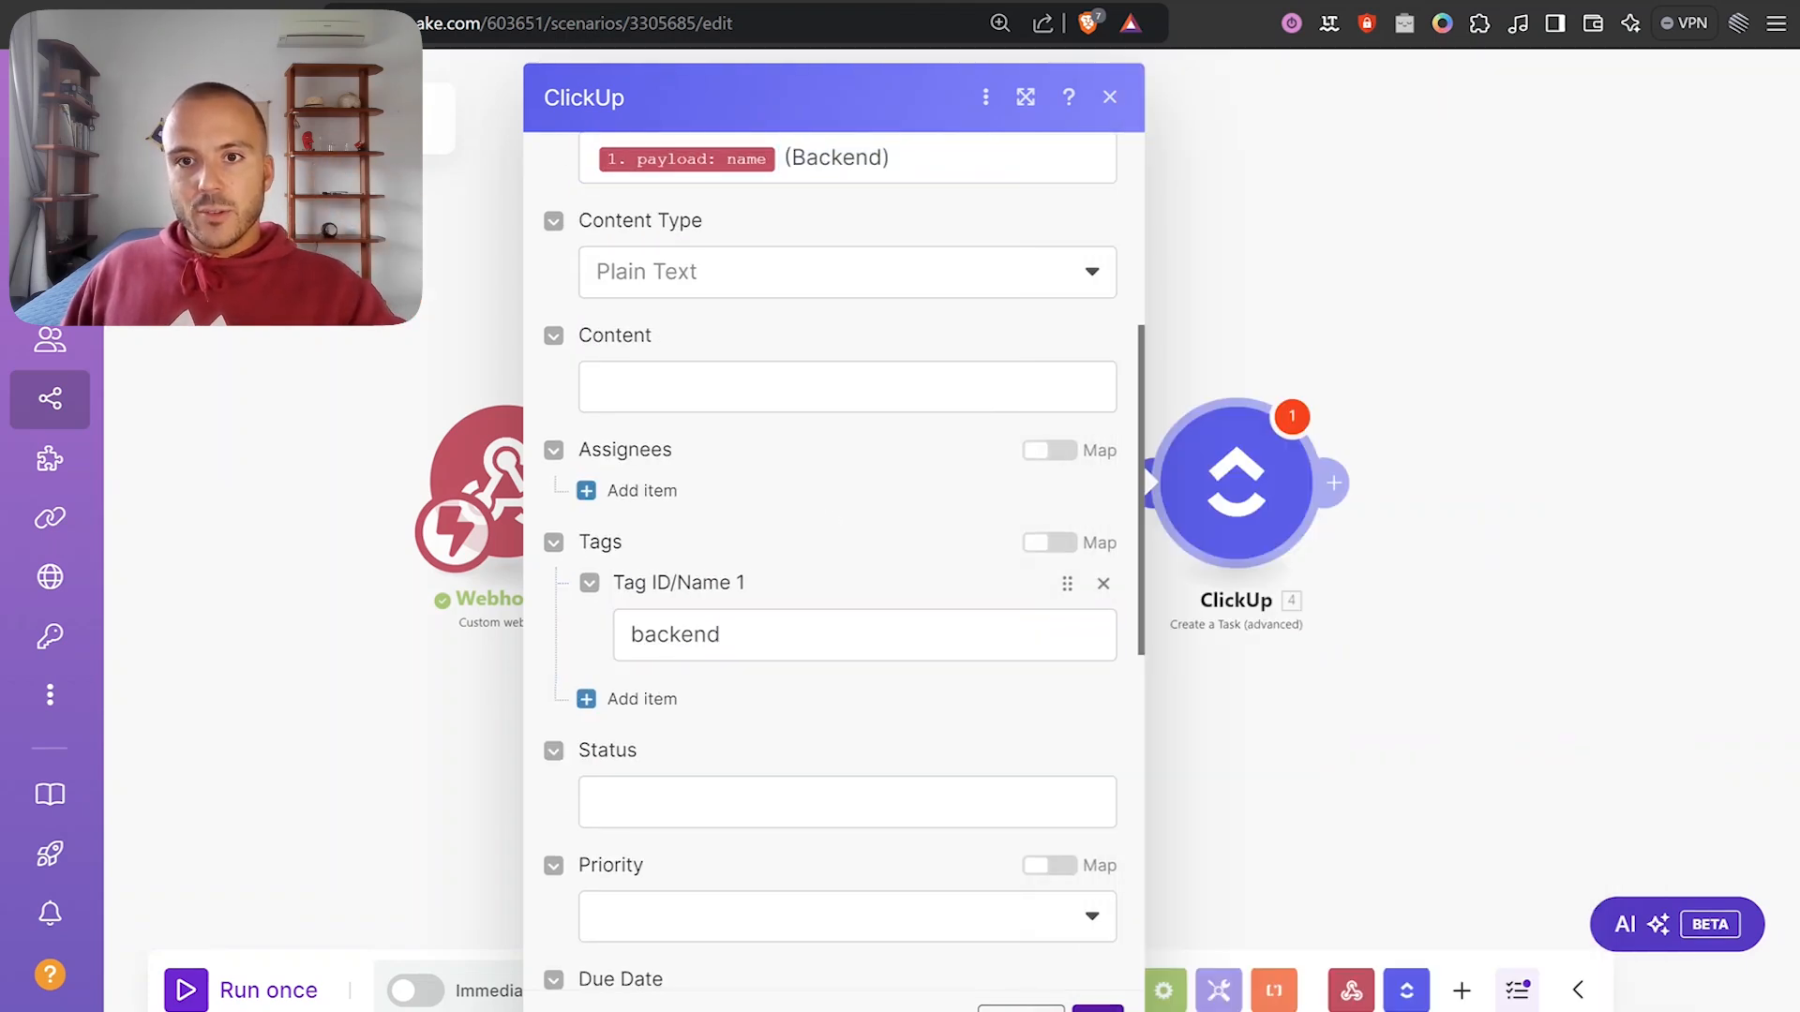
pyautogui.click(1233, 494)
# Move the ClickUp module right and bring up the Tools–ClickUp connection's options.
pyautogui.moveTo(1233, 494); pyautogui.dragTo(1478, 492)
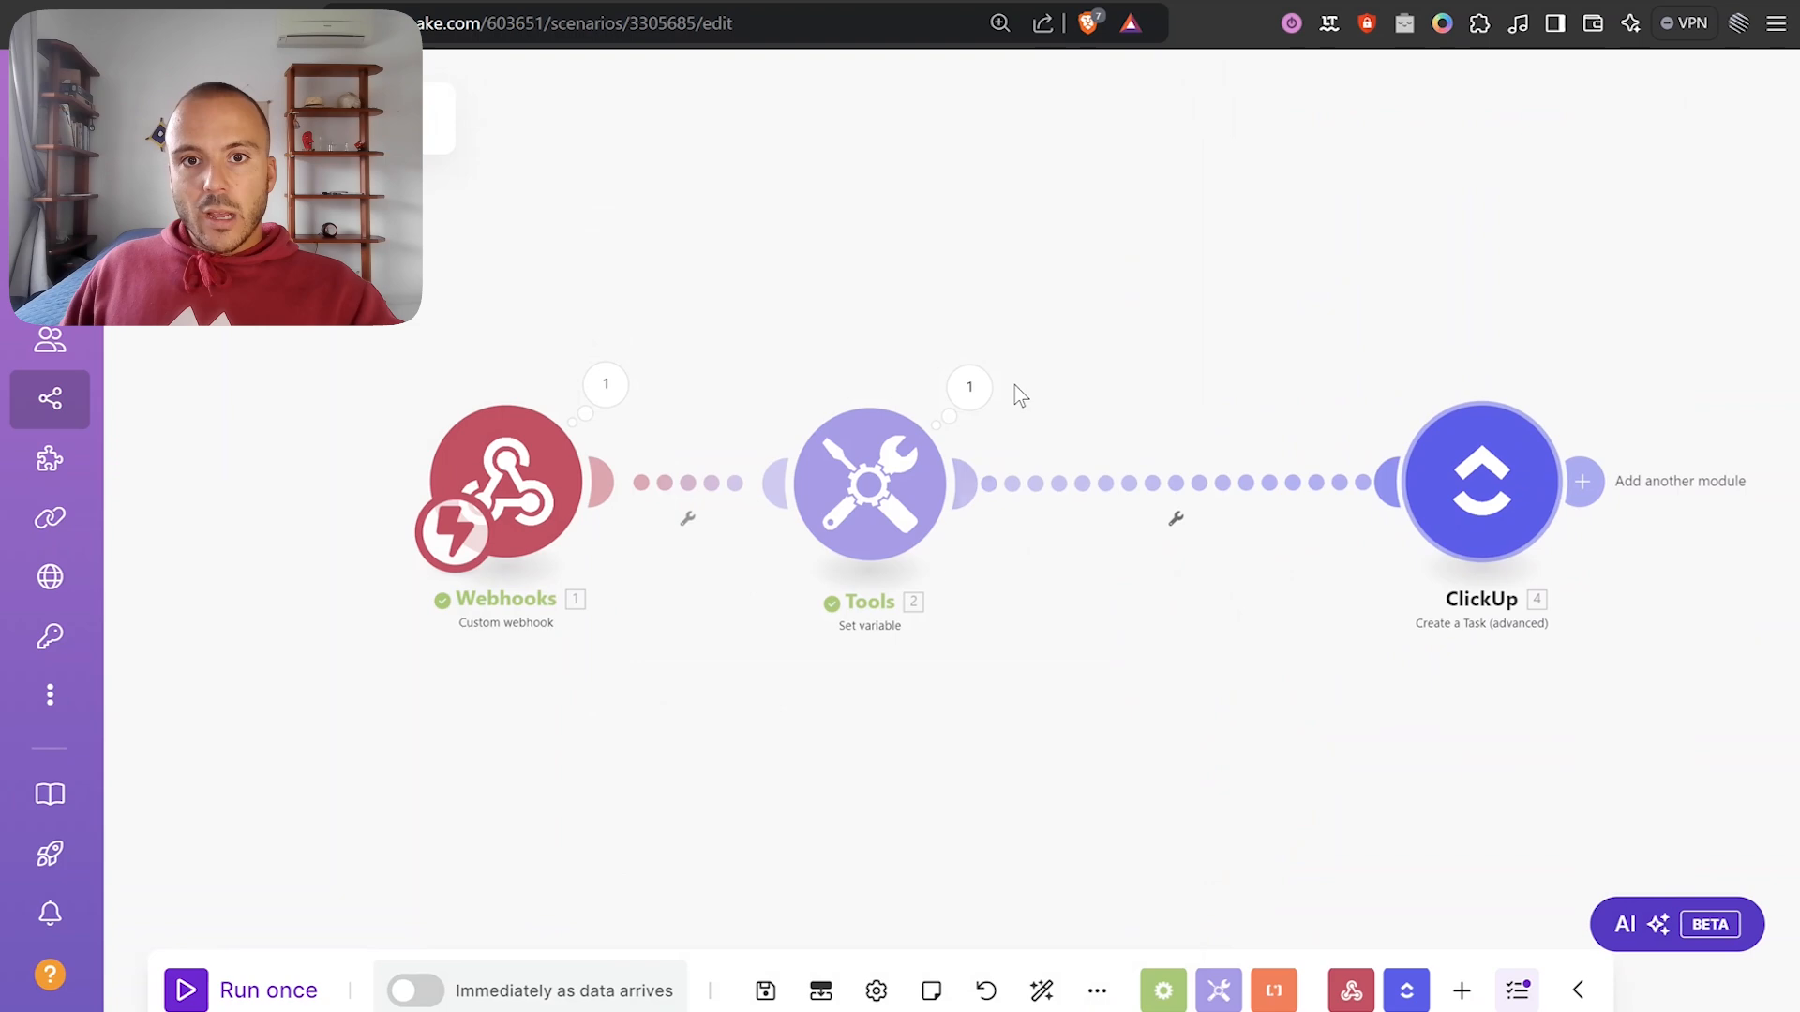
pyautogui.click(869, 488)
pyautogui.click(832, 307)
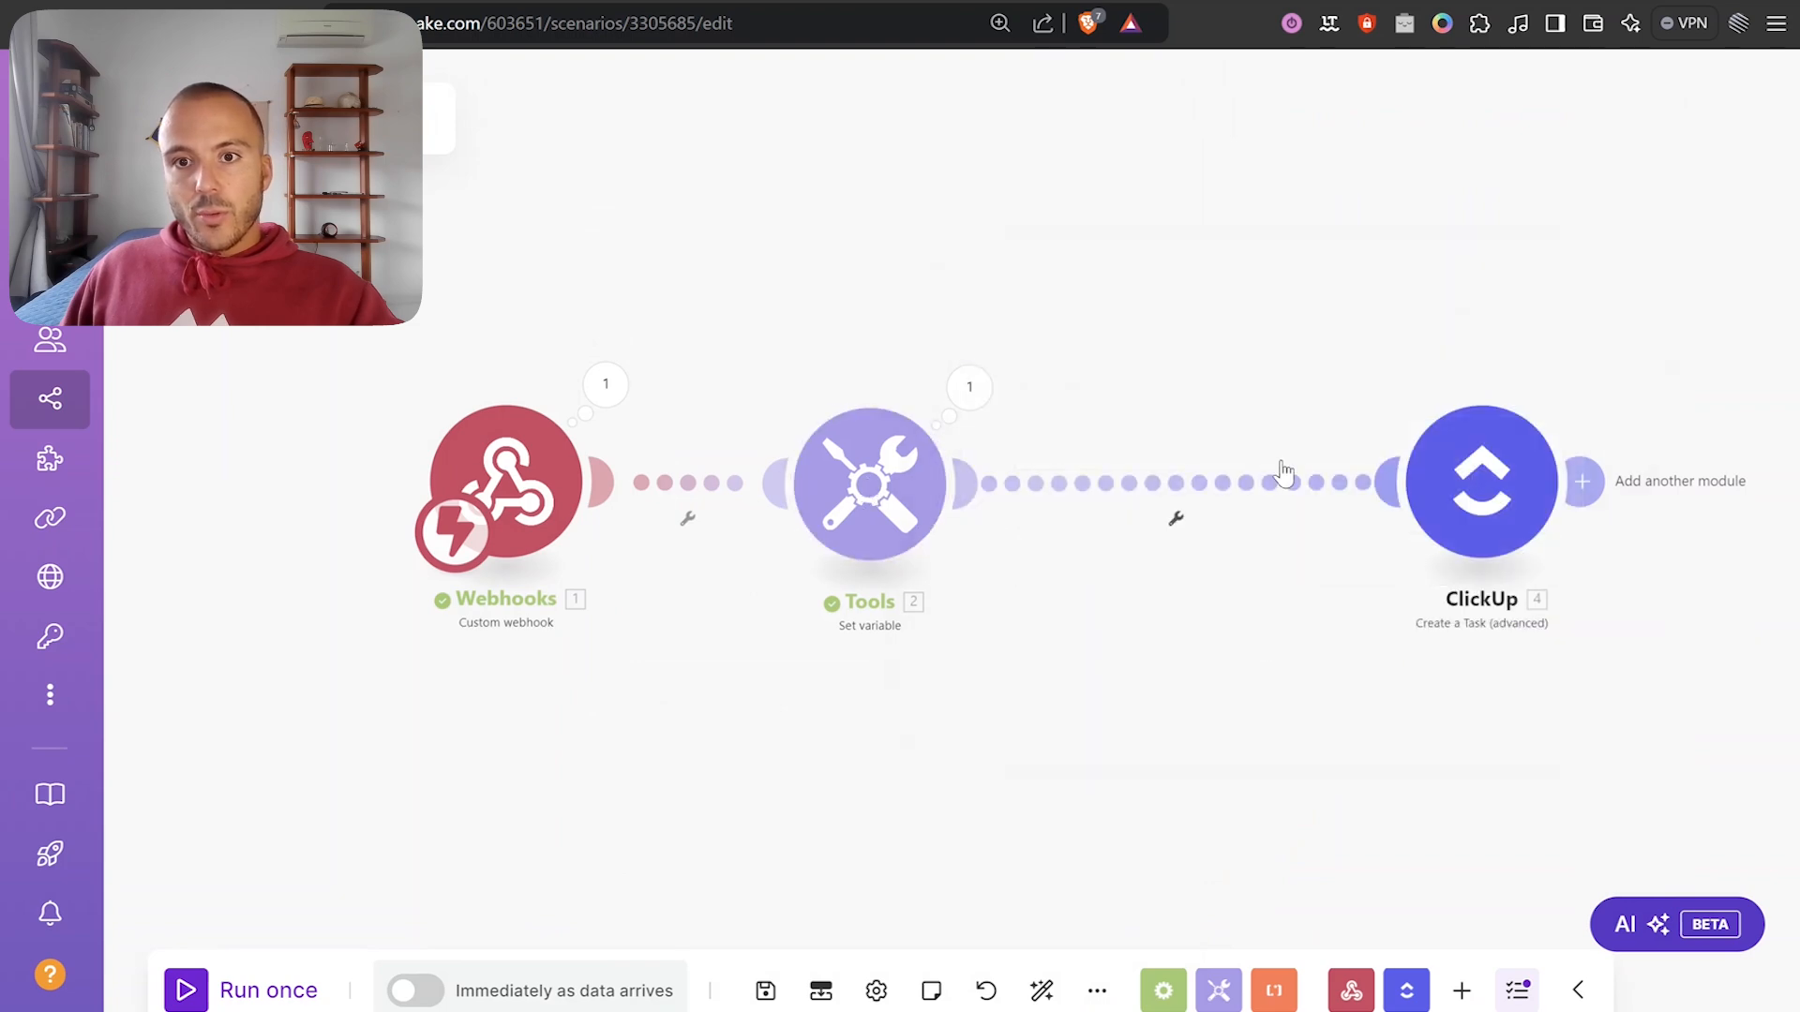
pyautogui.click(1176, 518)
# Label the link's new filter 'Both Tags' with a first condition: Tag Array contains (case insensitive) backend.
pyautogui.click(1183, 548)
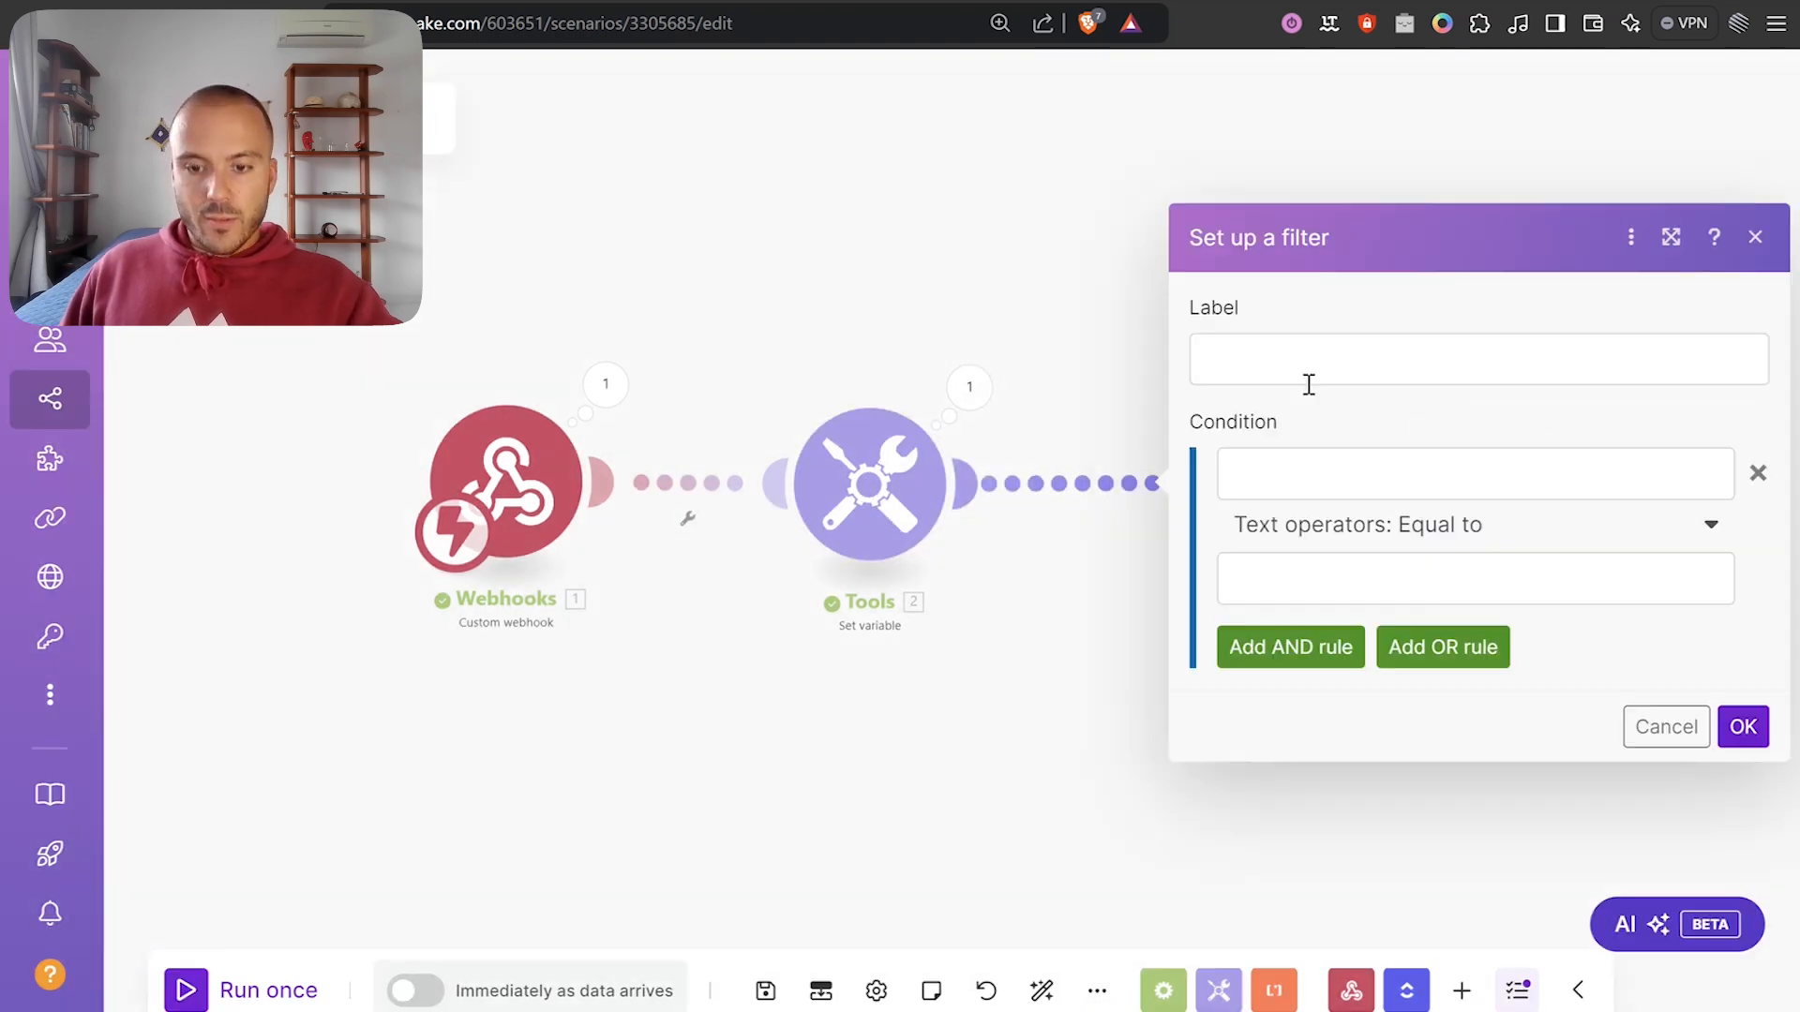
pyautogui.click(1311, 375)
pyautogui.write('Both Tags')
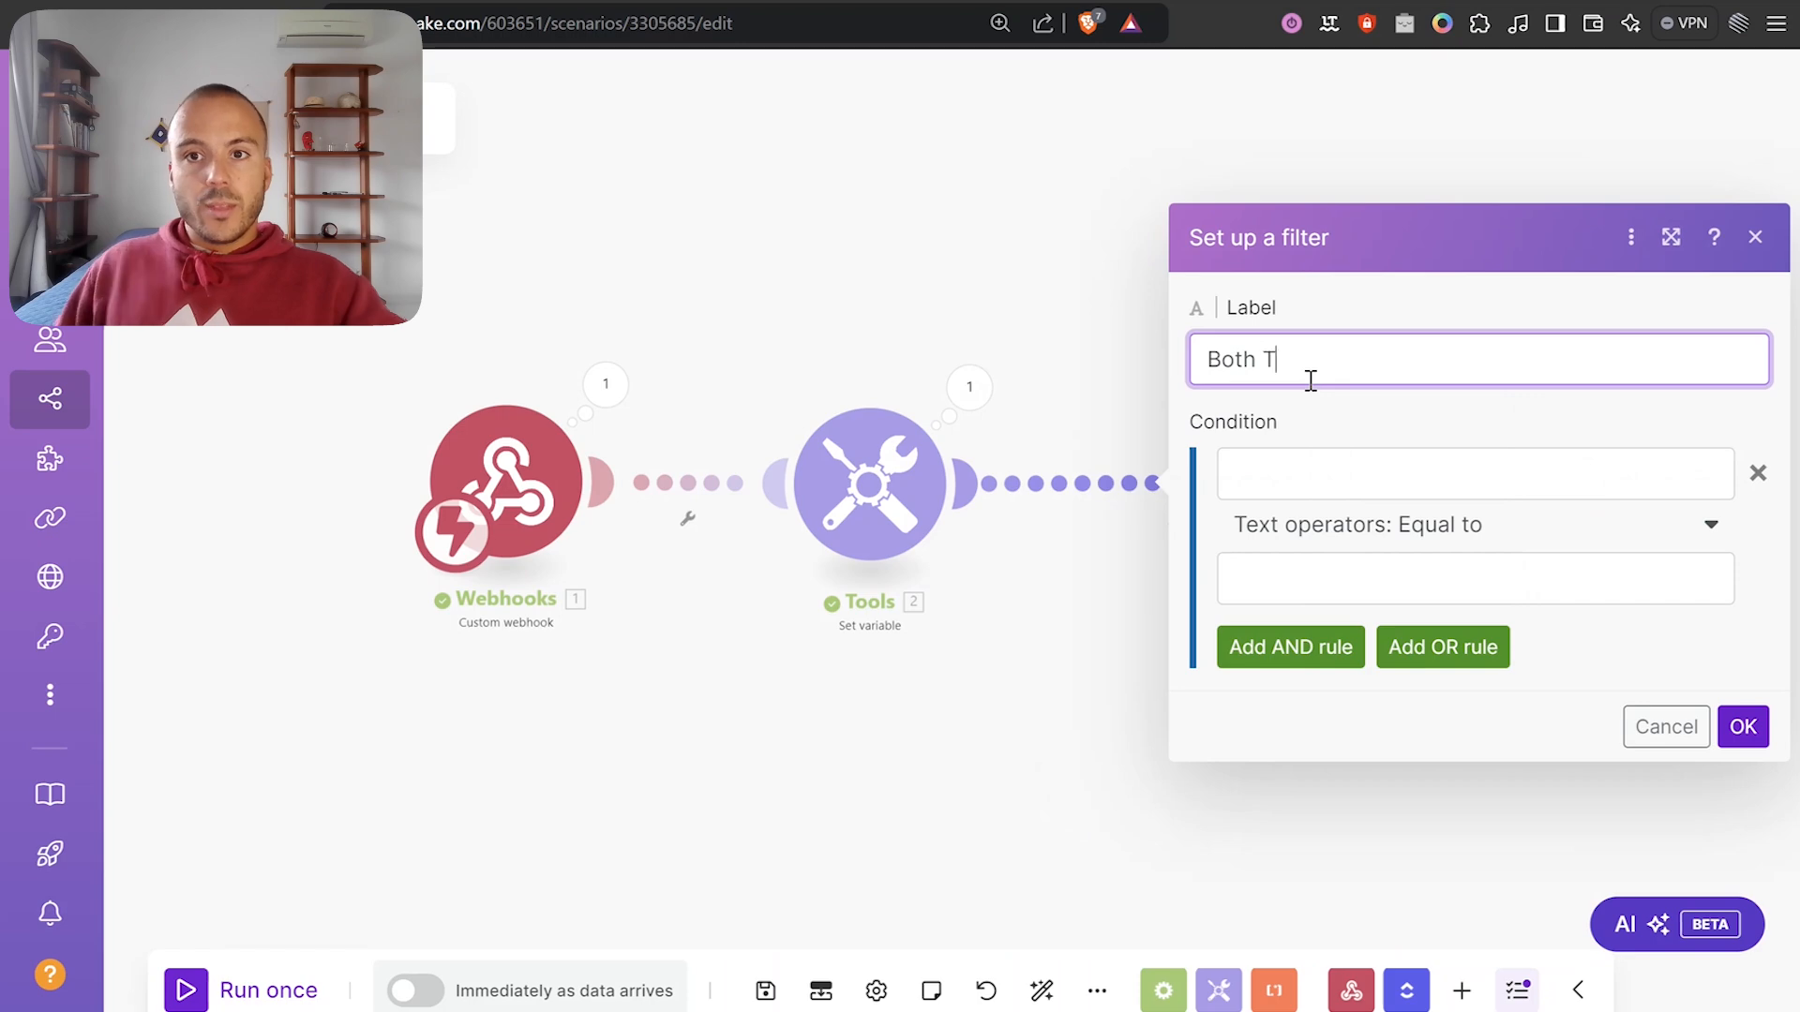
pyautogui.click(1316, 458)
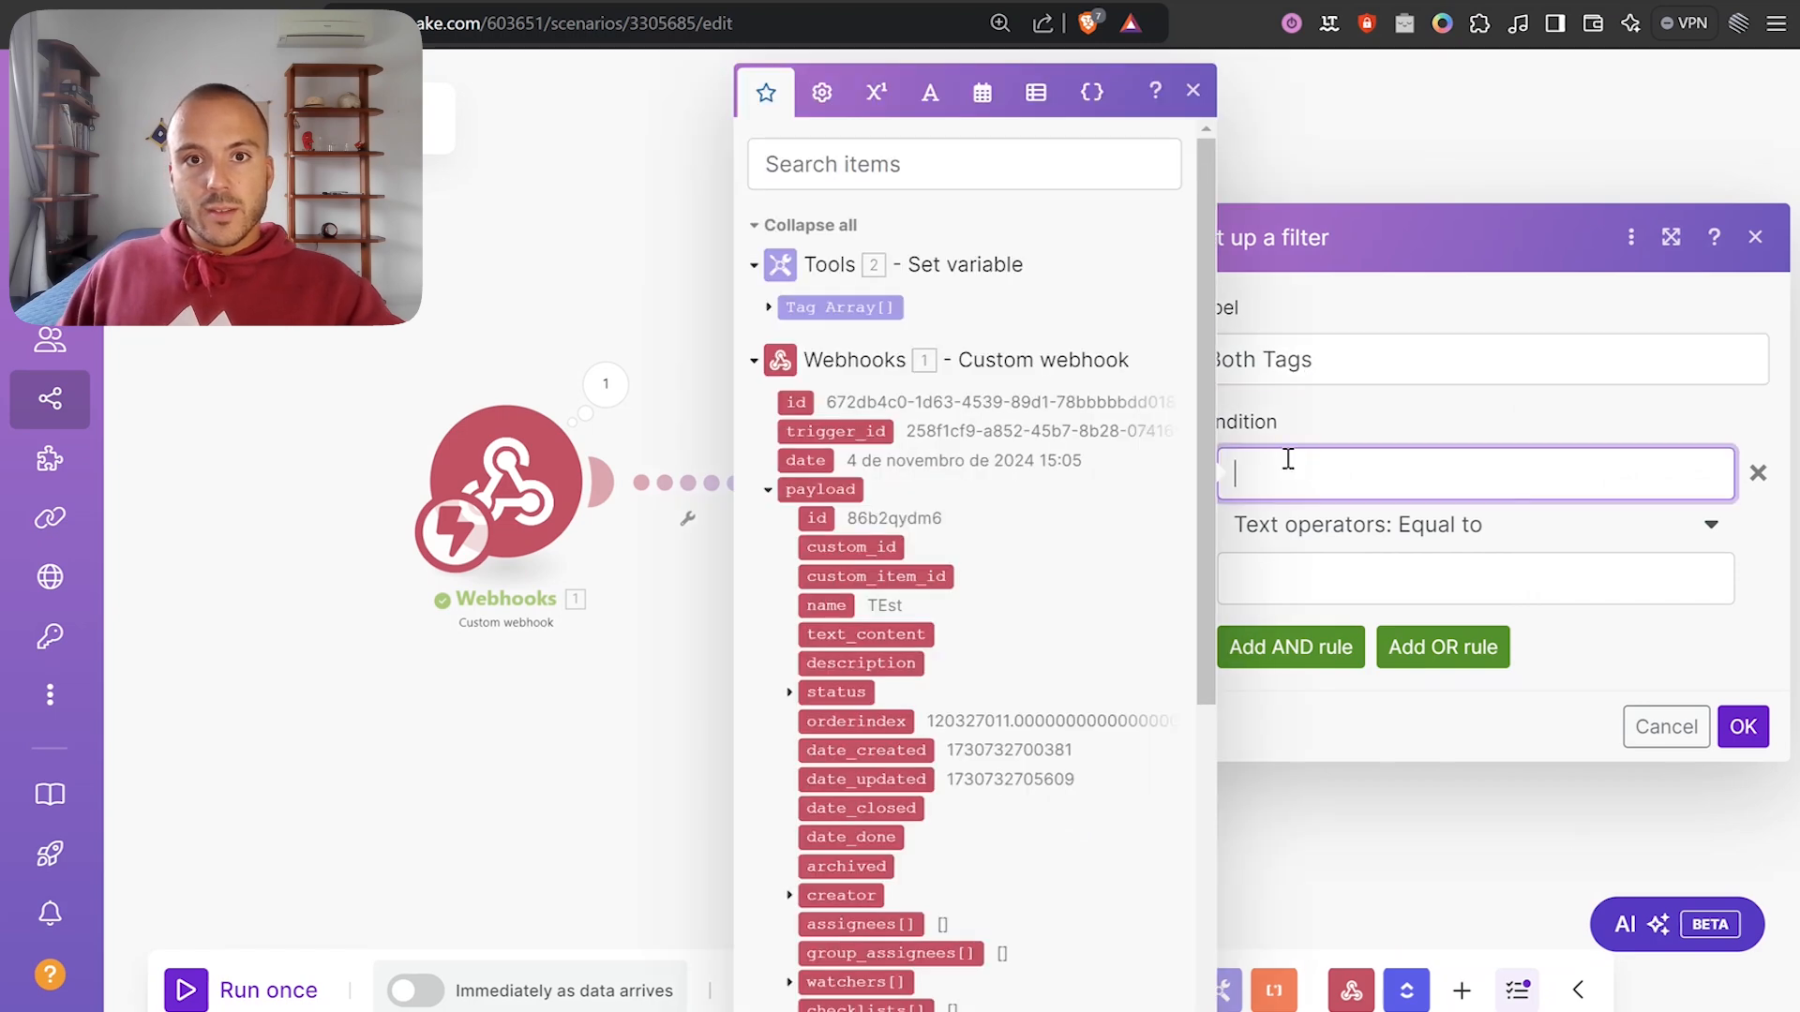
pyautogui.click(765, 308)
pyautogui.click(822, 307)
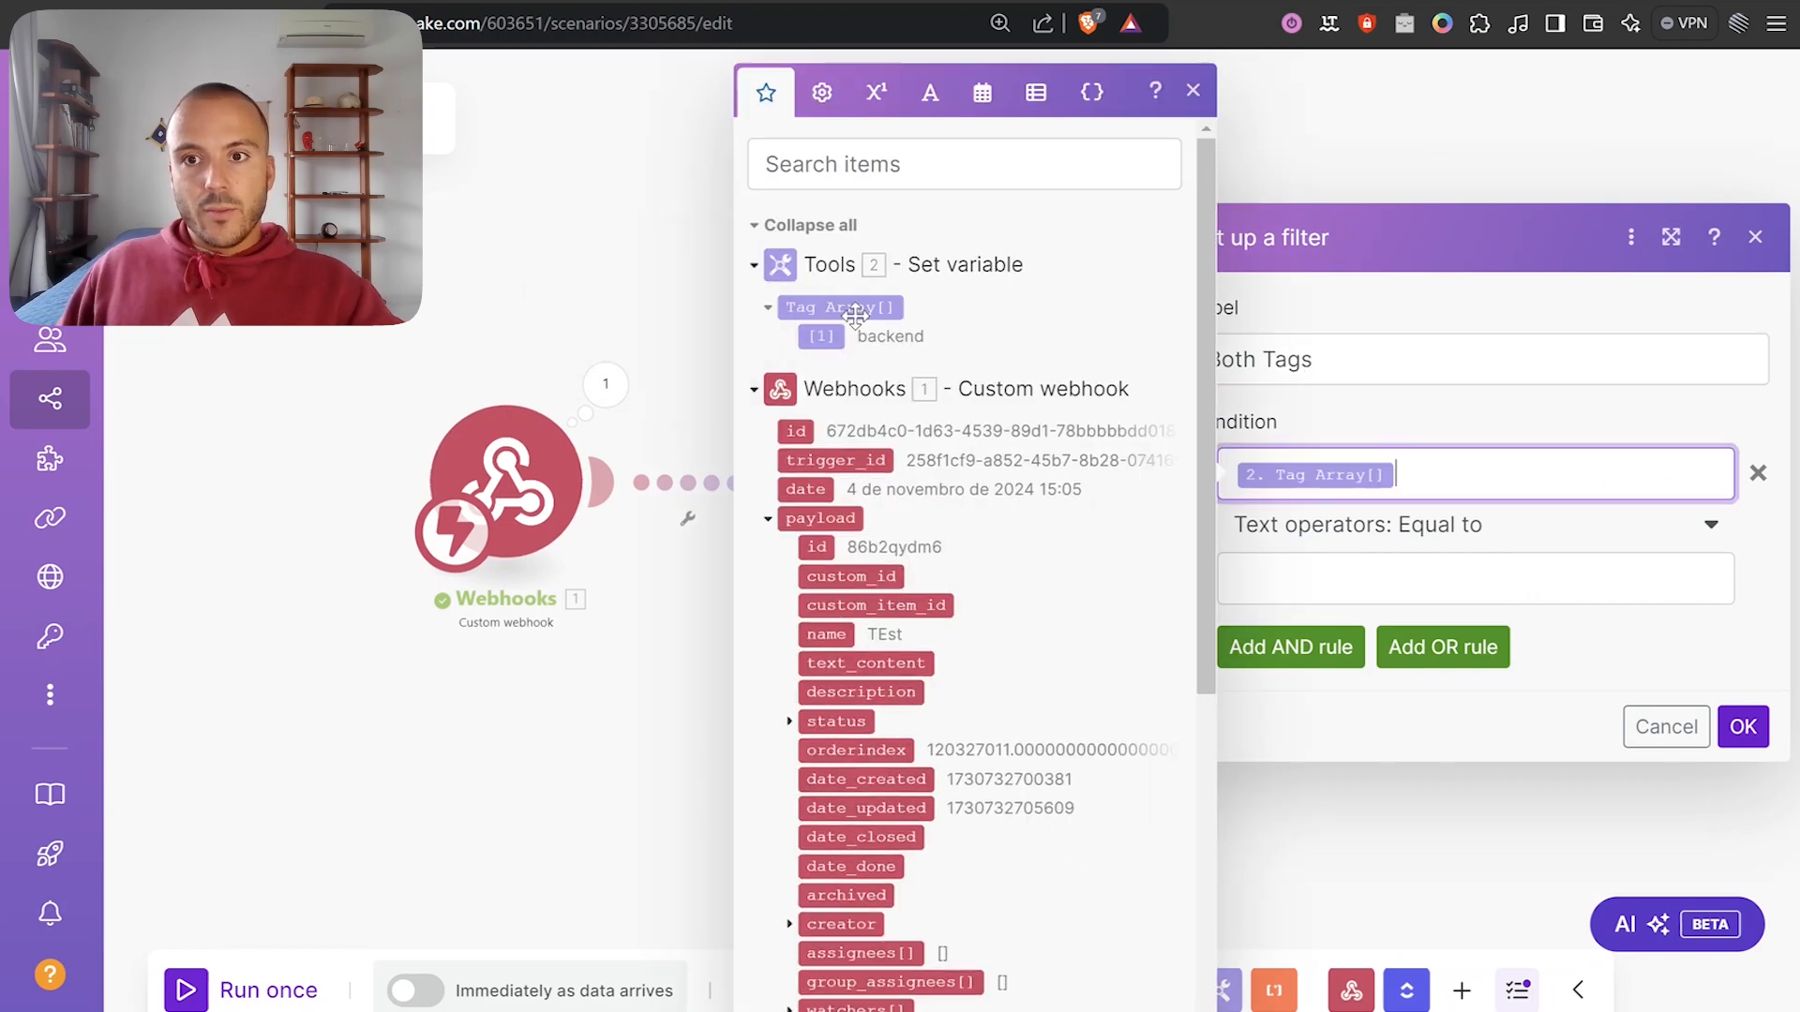
pyautogui.click(1404, 530)
pyautogui.scroll(-3, 1330, 795)
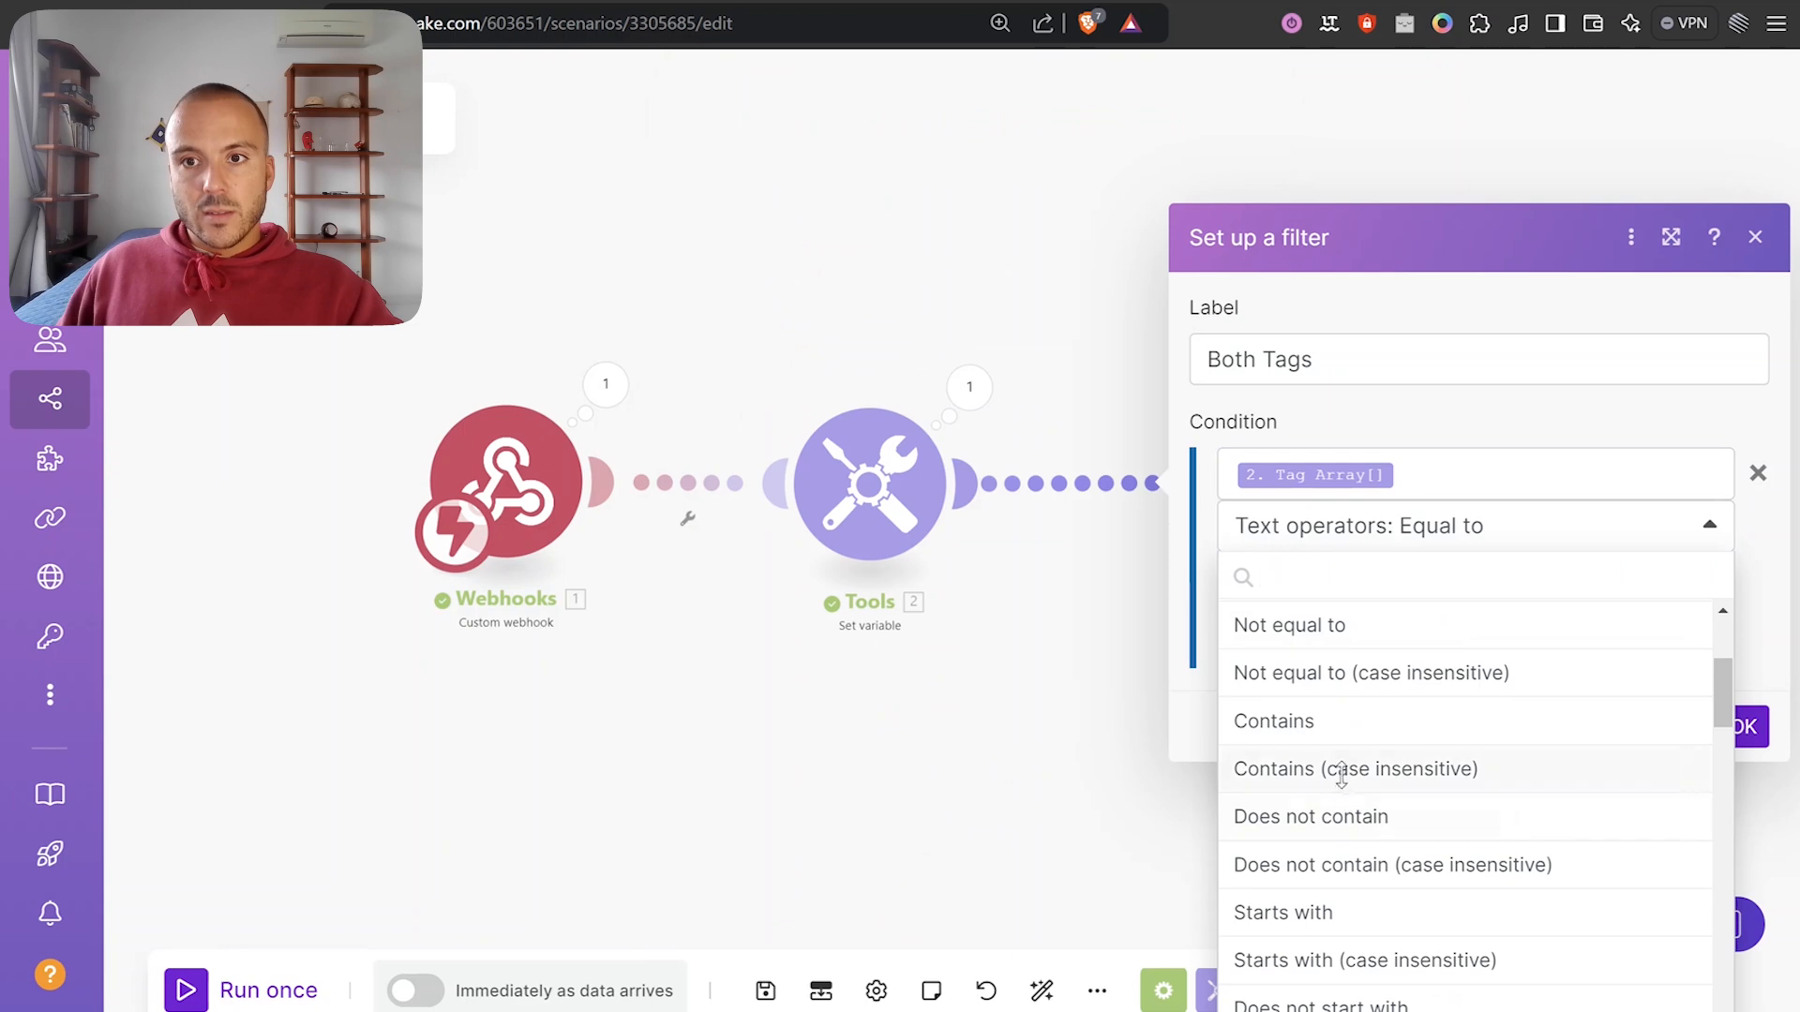
pyautogui.click(1344, 769)
pyautogui.click(1418, 578)
pyautogui.write('backend')
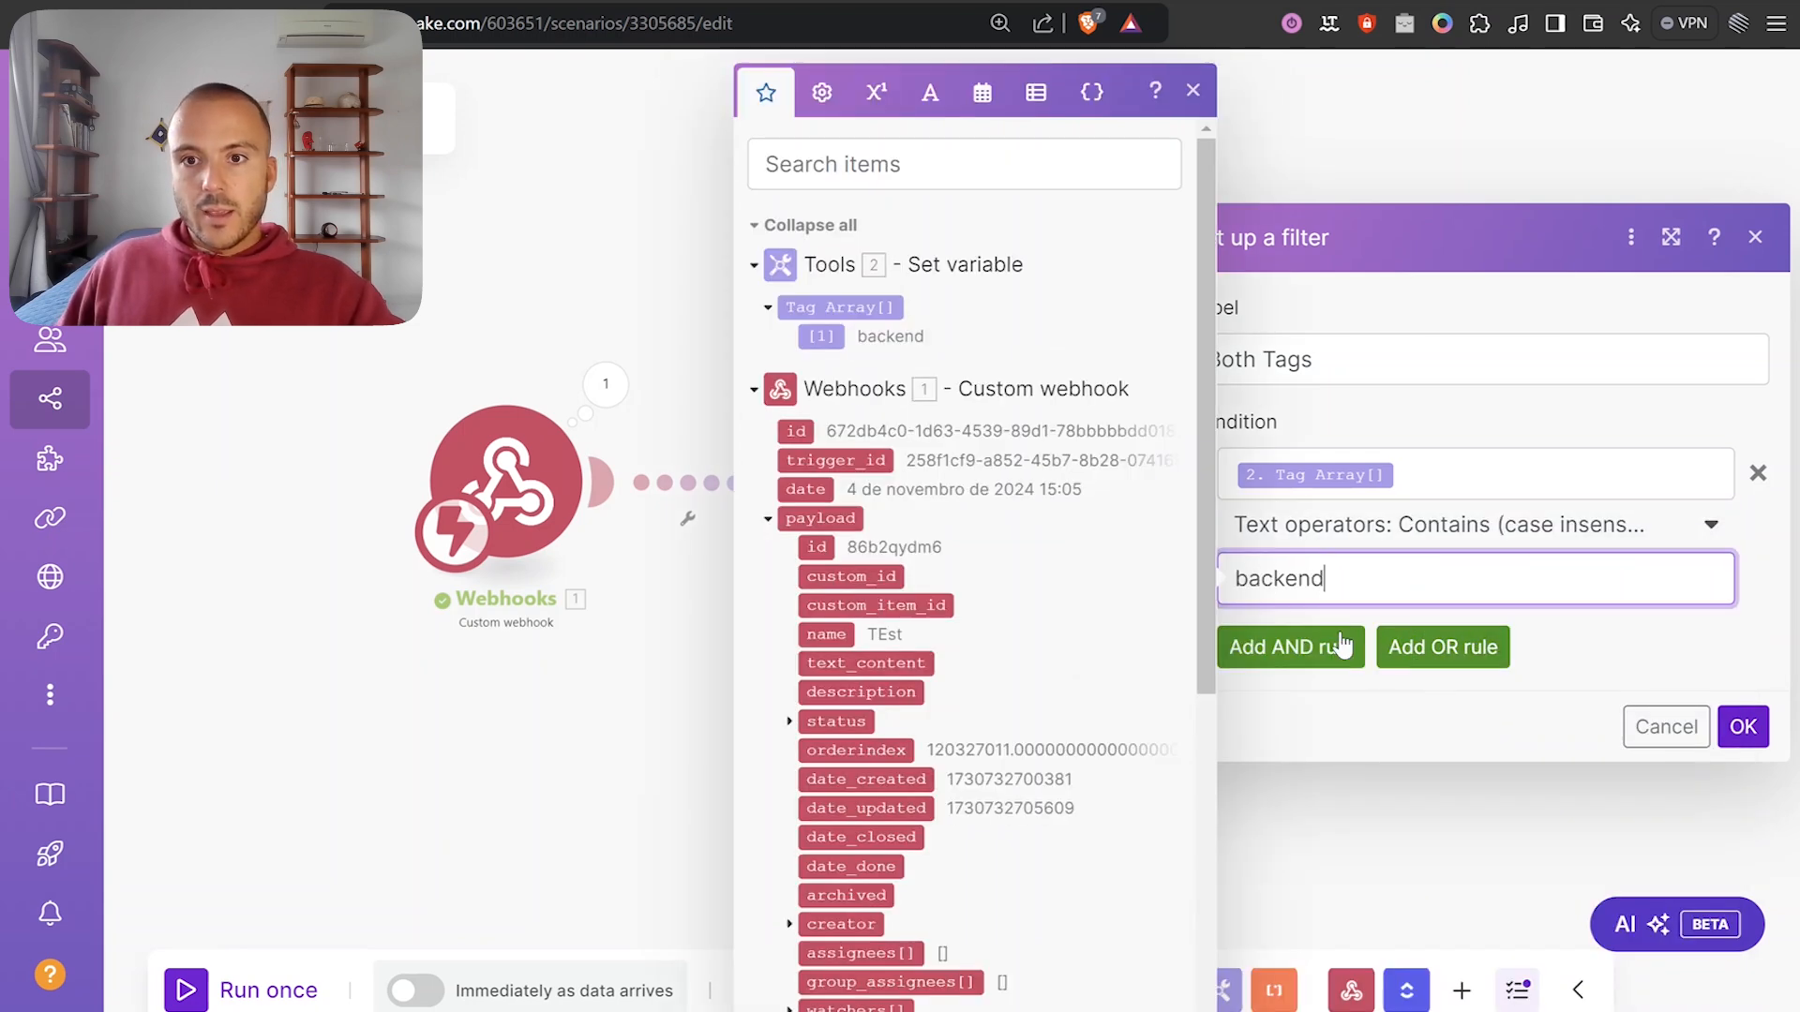
# Add an AND condition requiring Tag Array to contain (case insensitive) frontend, and save the filter.
pyautogui.click(1342, 645)
pyautogui.click(1311, 588)
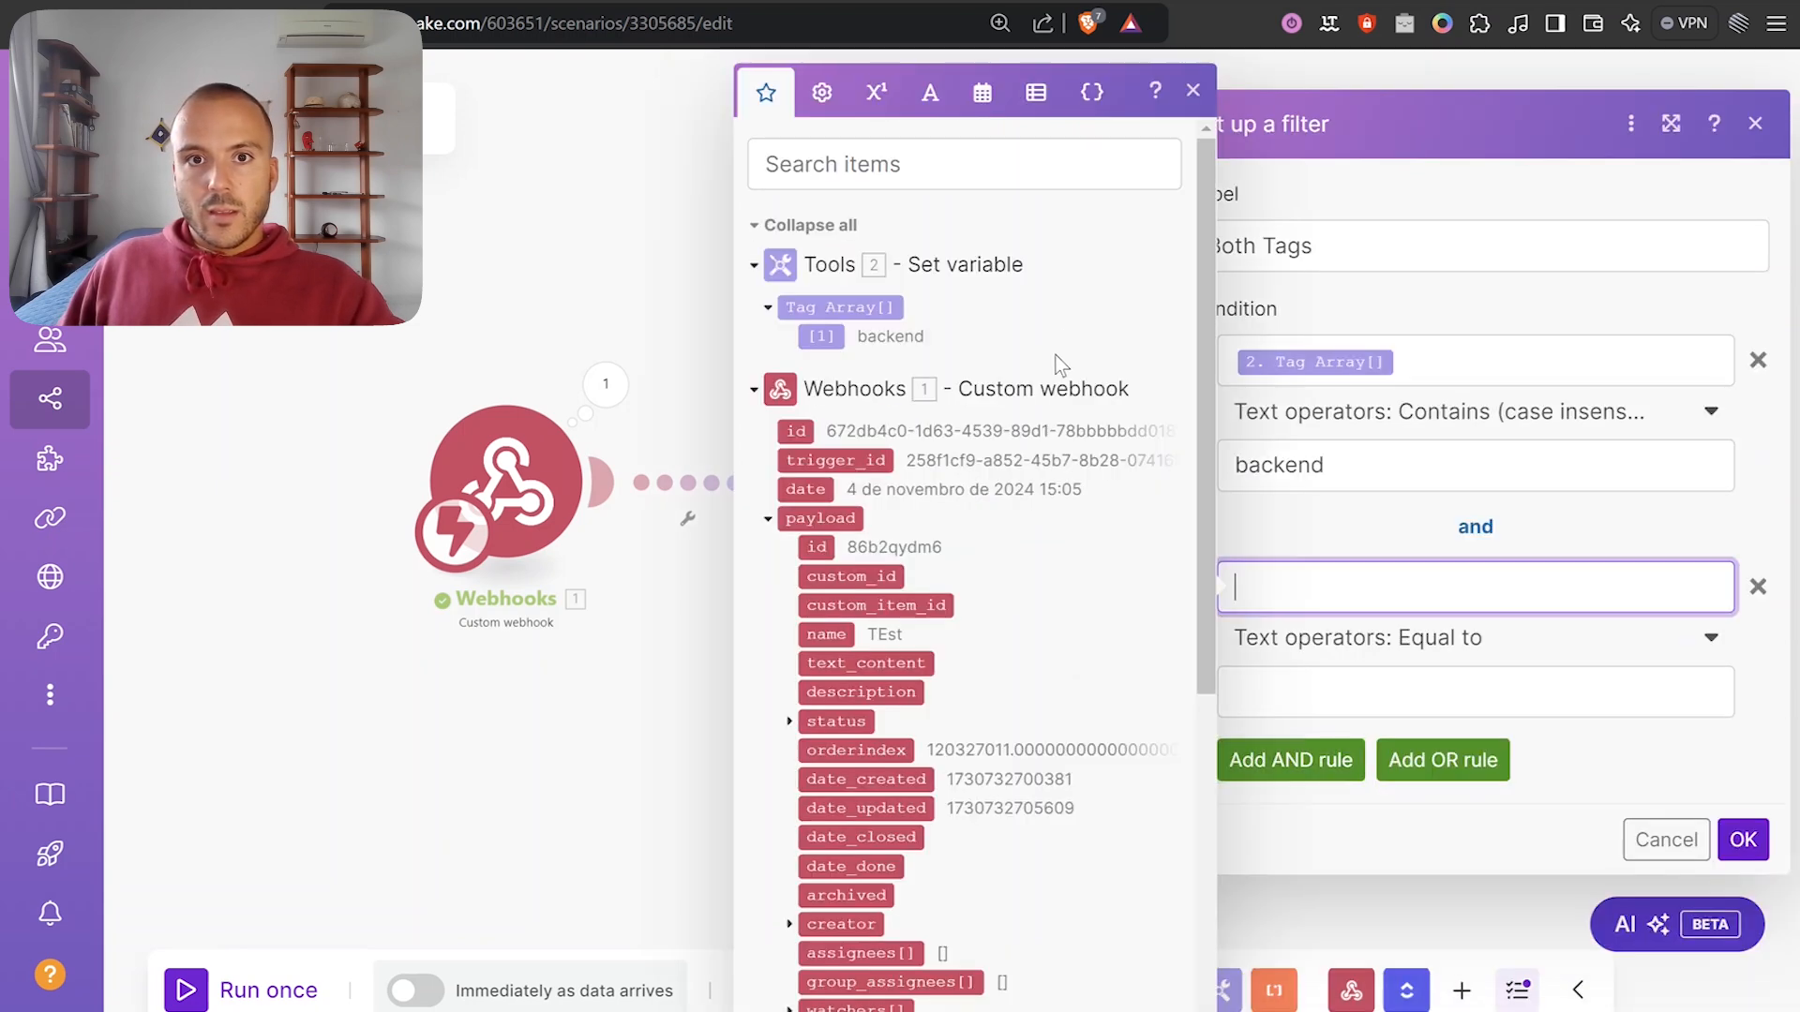
pyautogui.click(847, 307)
pyautogui.click(1411, 646)
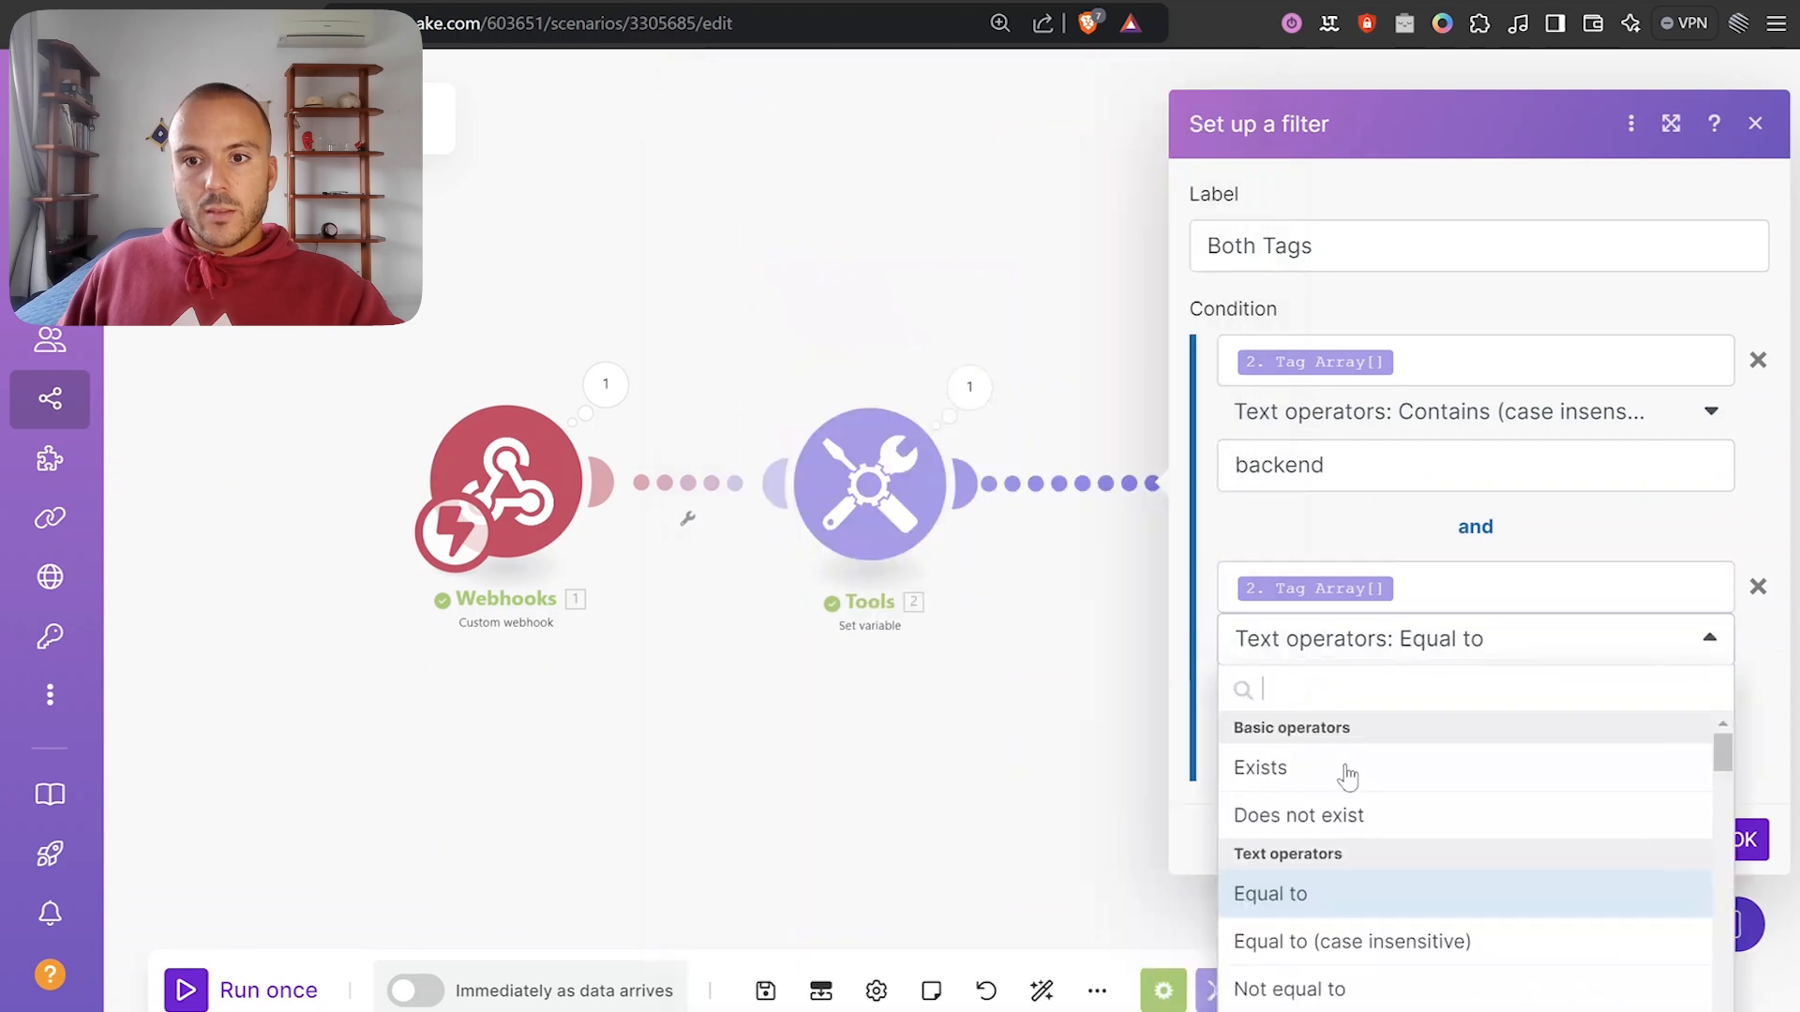
pyautogui.scroll(-3, 1378, 956)
pyautogui.click(1393, 884)
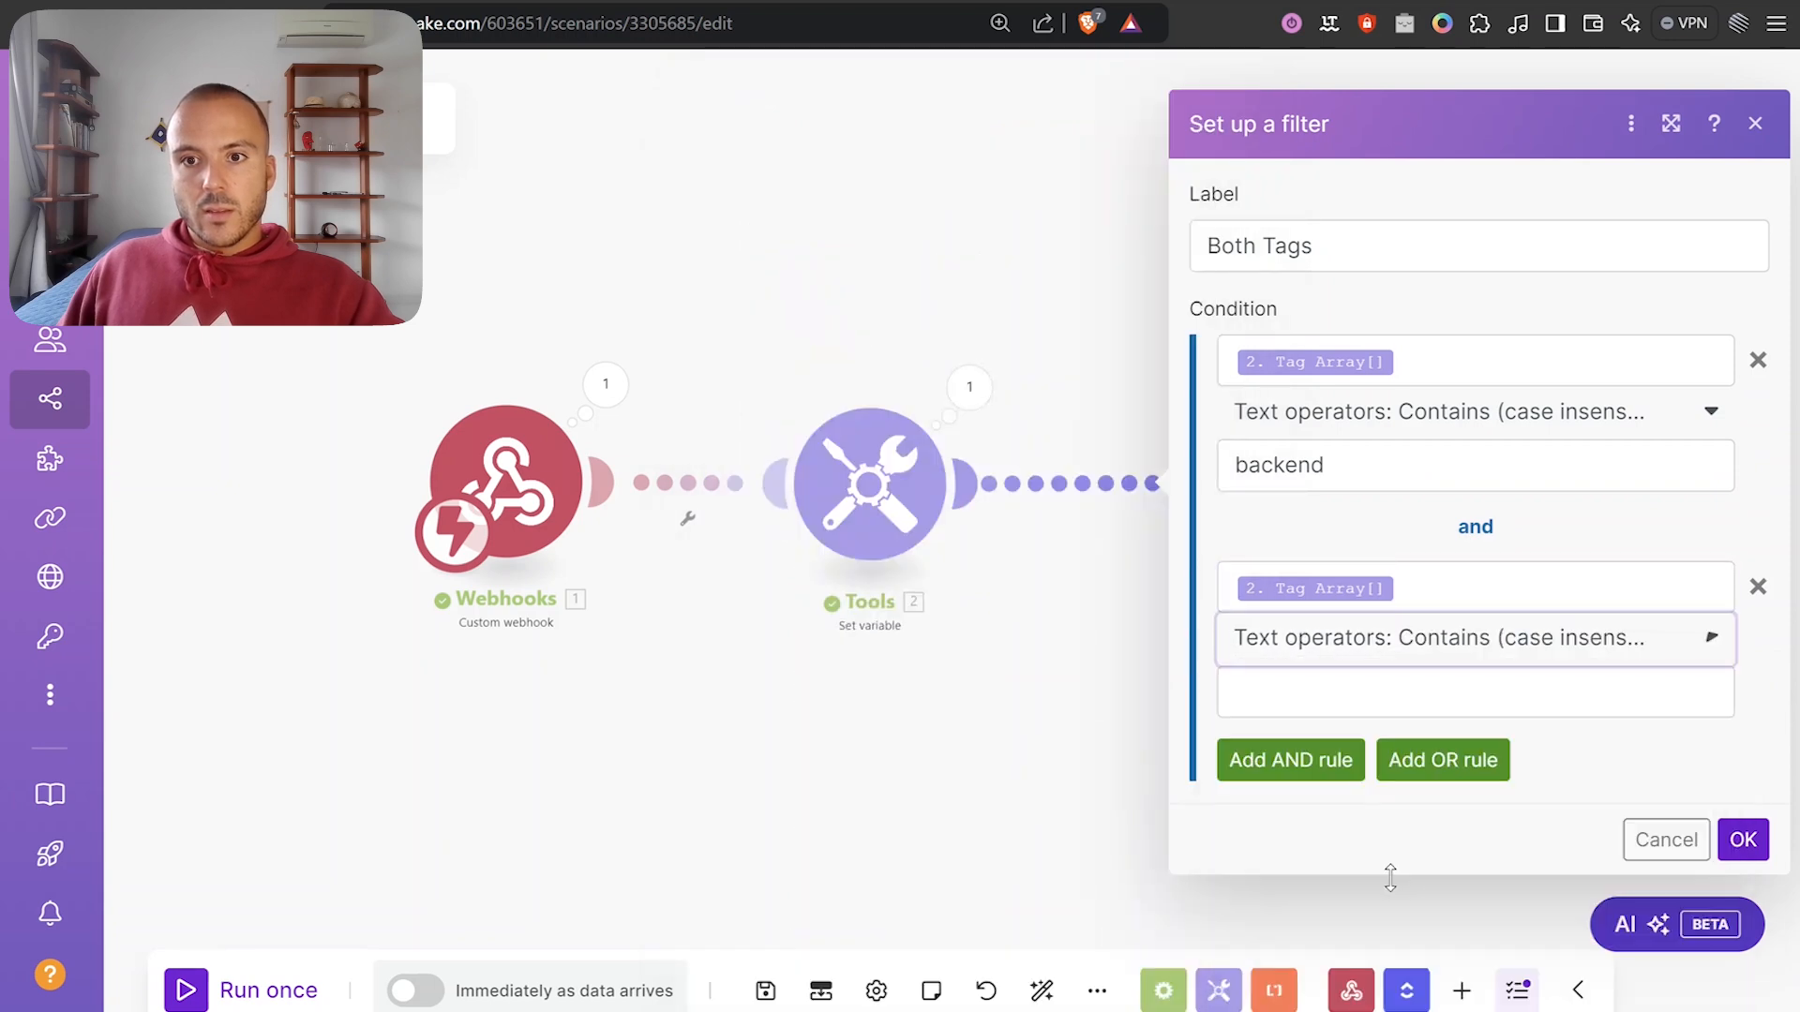
pyautogui.click(1371, 692)
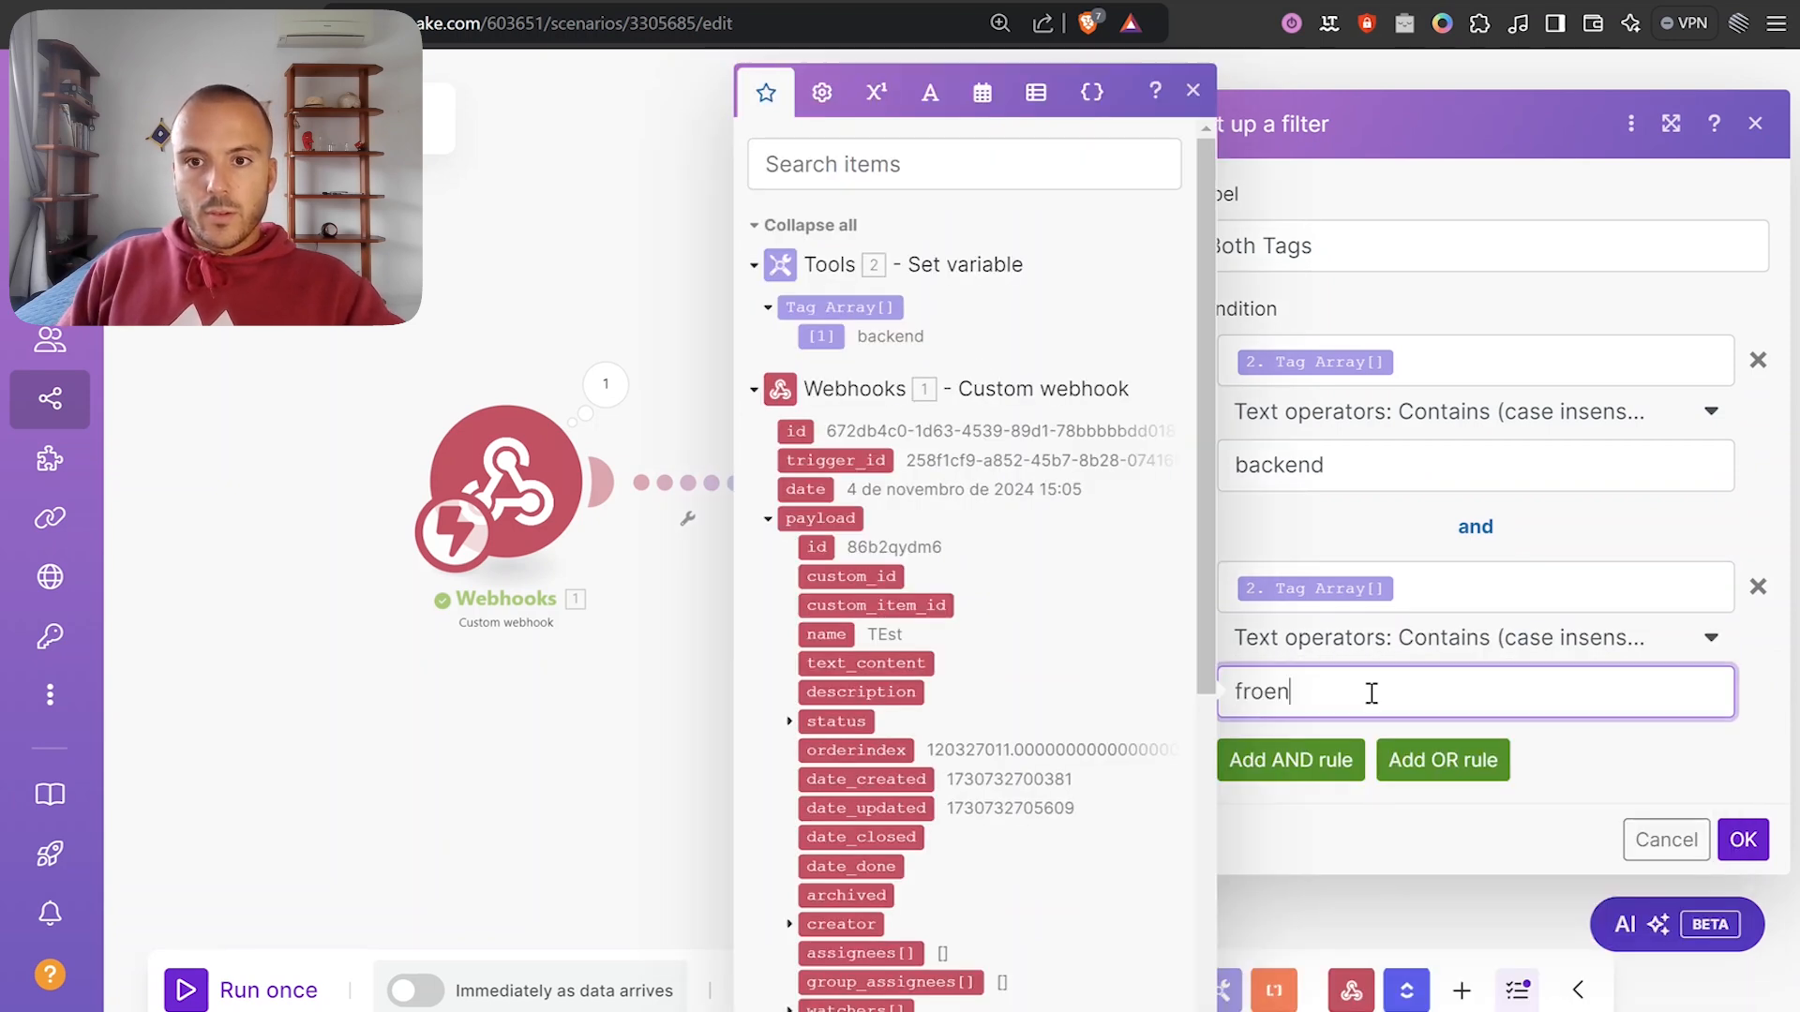
pyautogui.write('frone')
pyautogui.press('BackSpace')
pyautogui.write('tend')
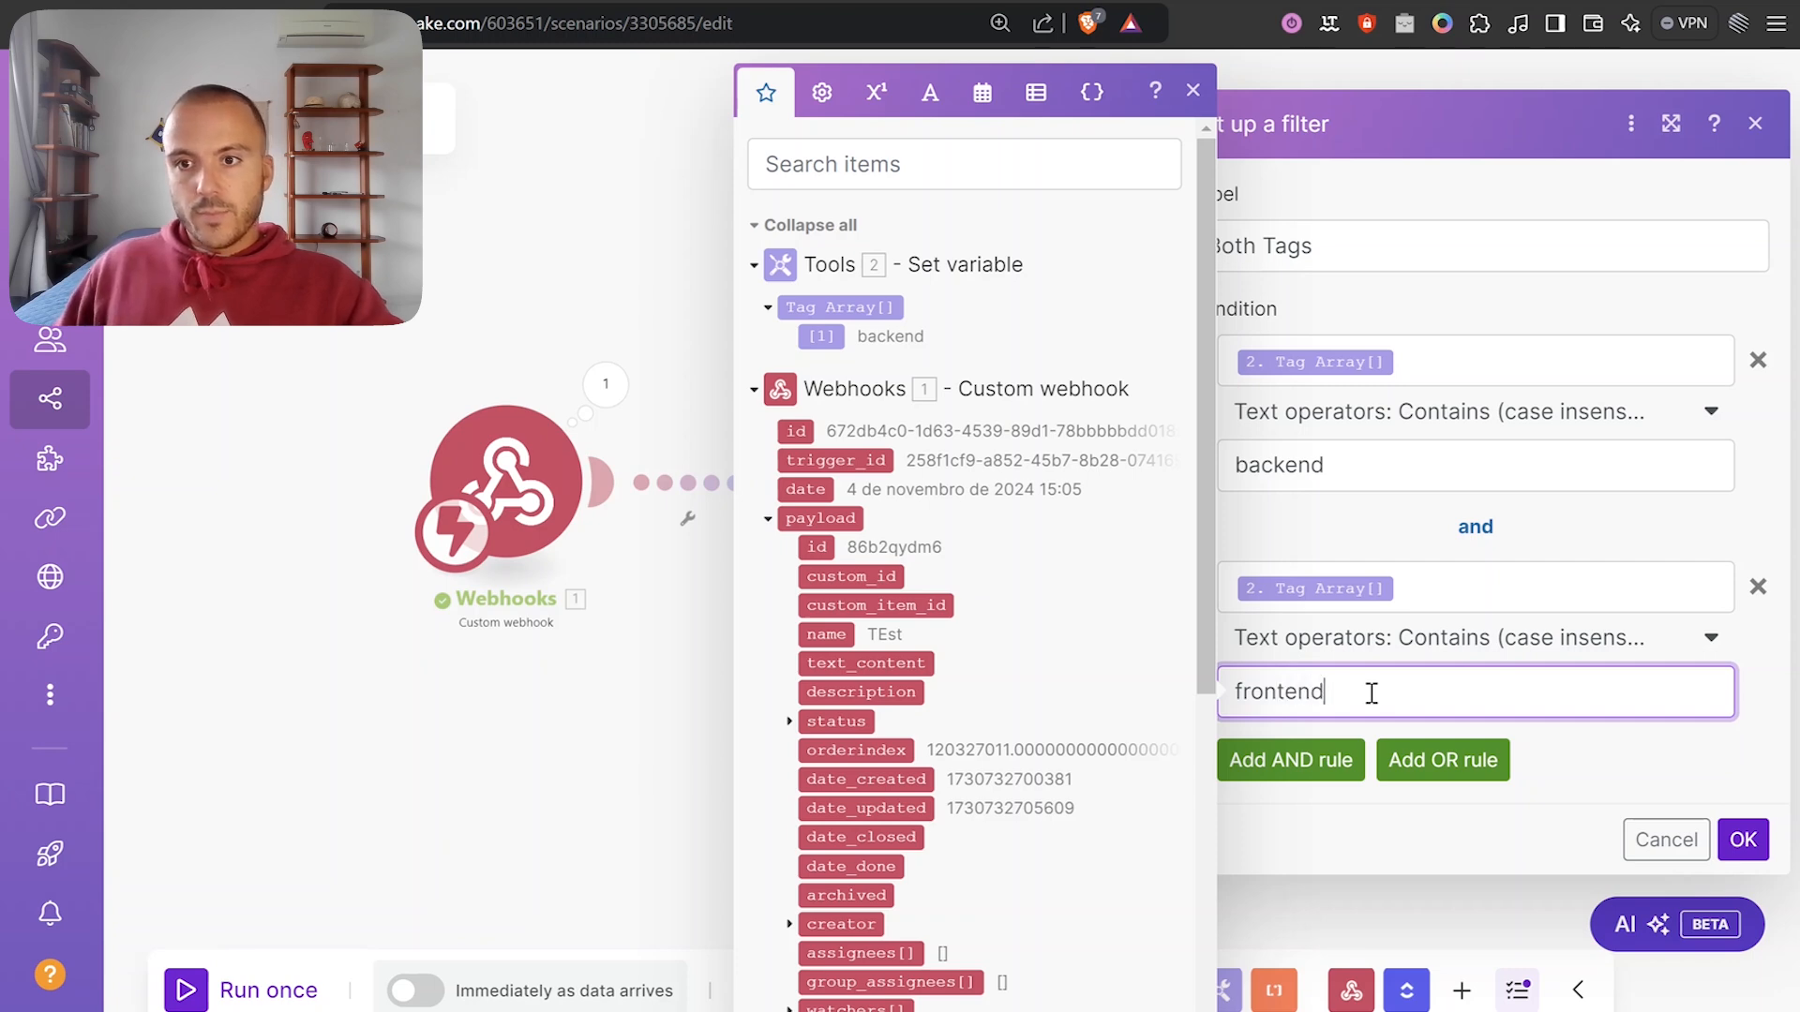
pyautogui.click(1648, 747)
pyautogui.click(1742, 839)
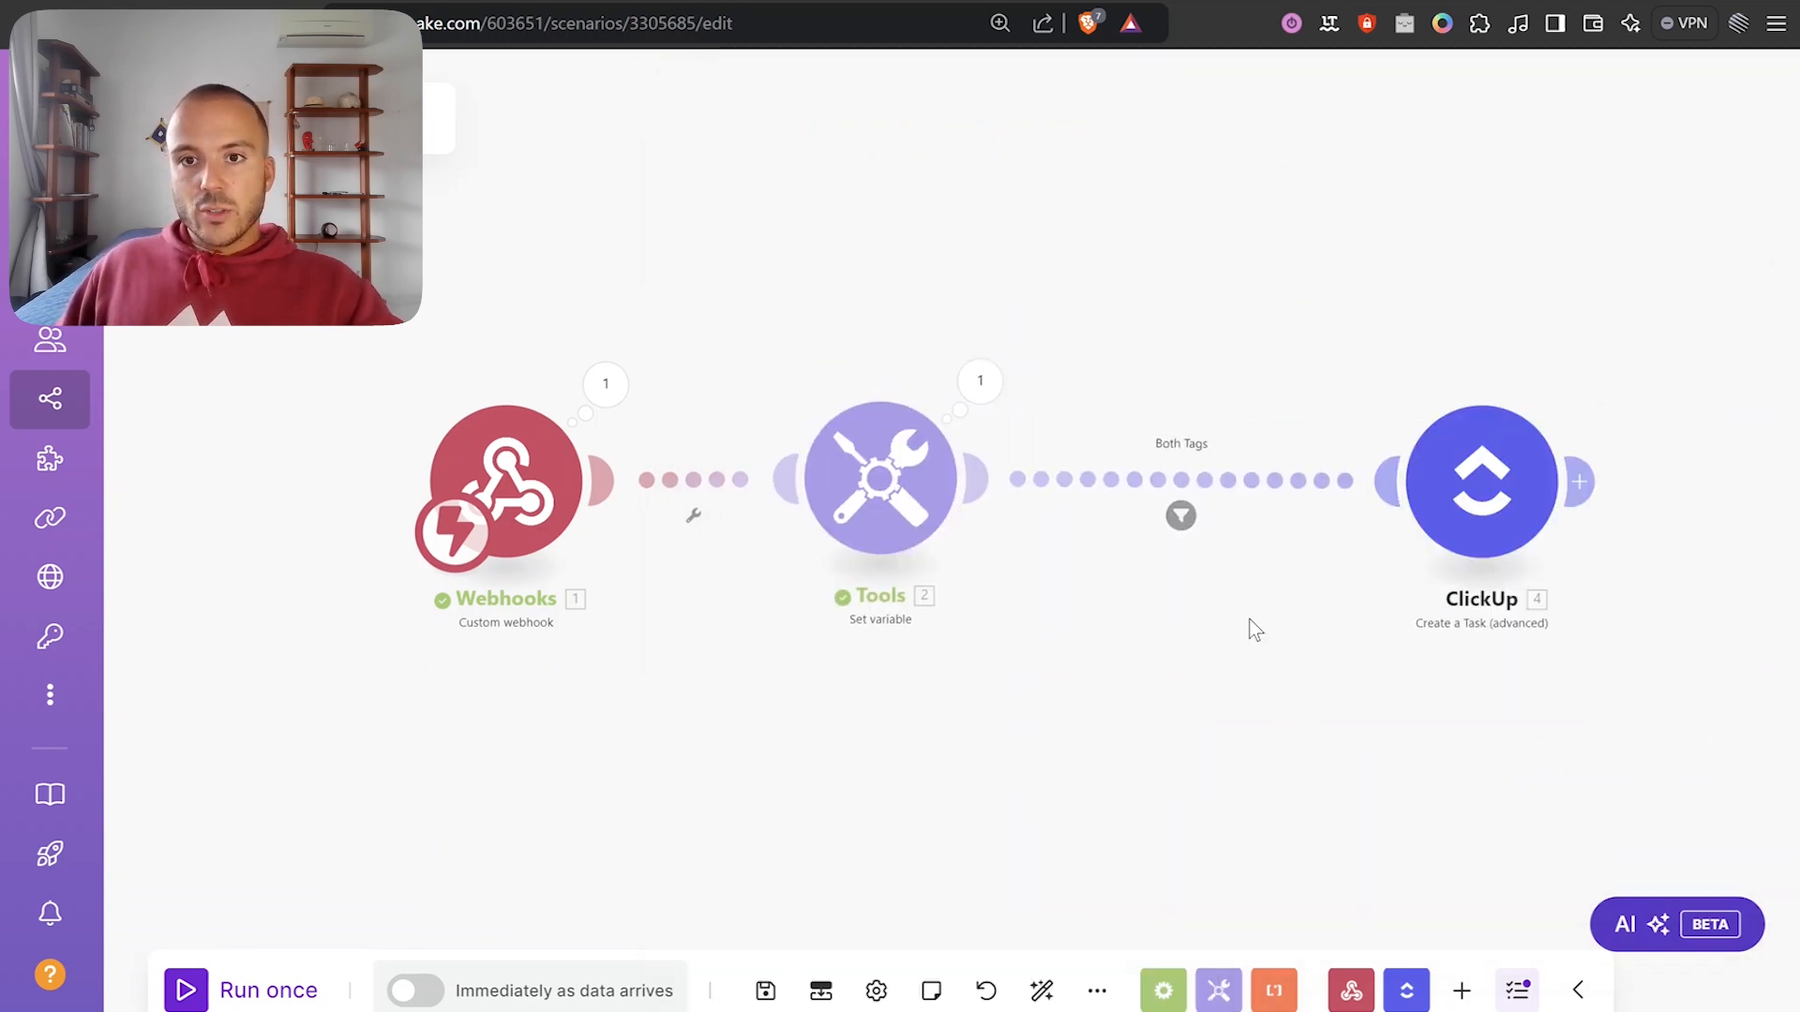
# Run the scenario once so it waits for data, and go to ClickUp's Bugs & Tasks list.
pyautogui.click(212, 993)
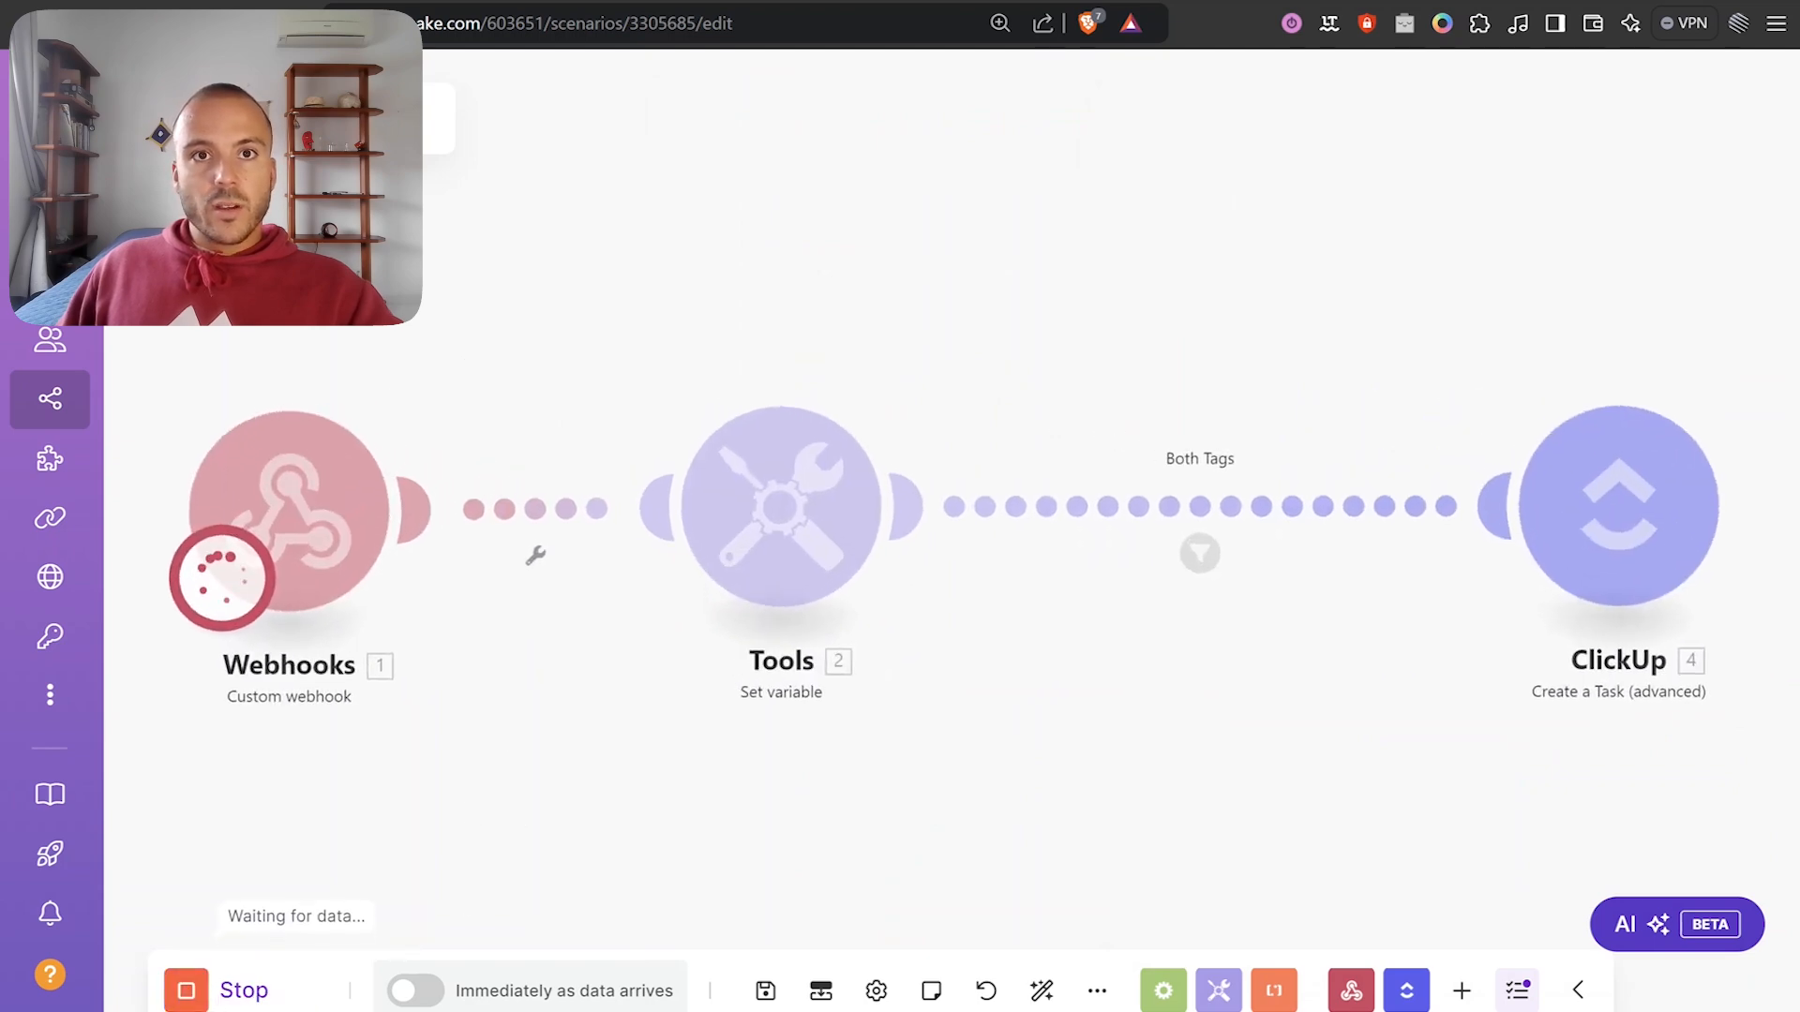
pyautogui.hotkey('ctrl', 'Tab')
pyautogui.scroll(-1, 734, 497)
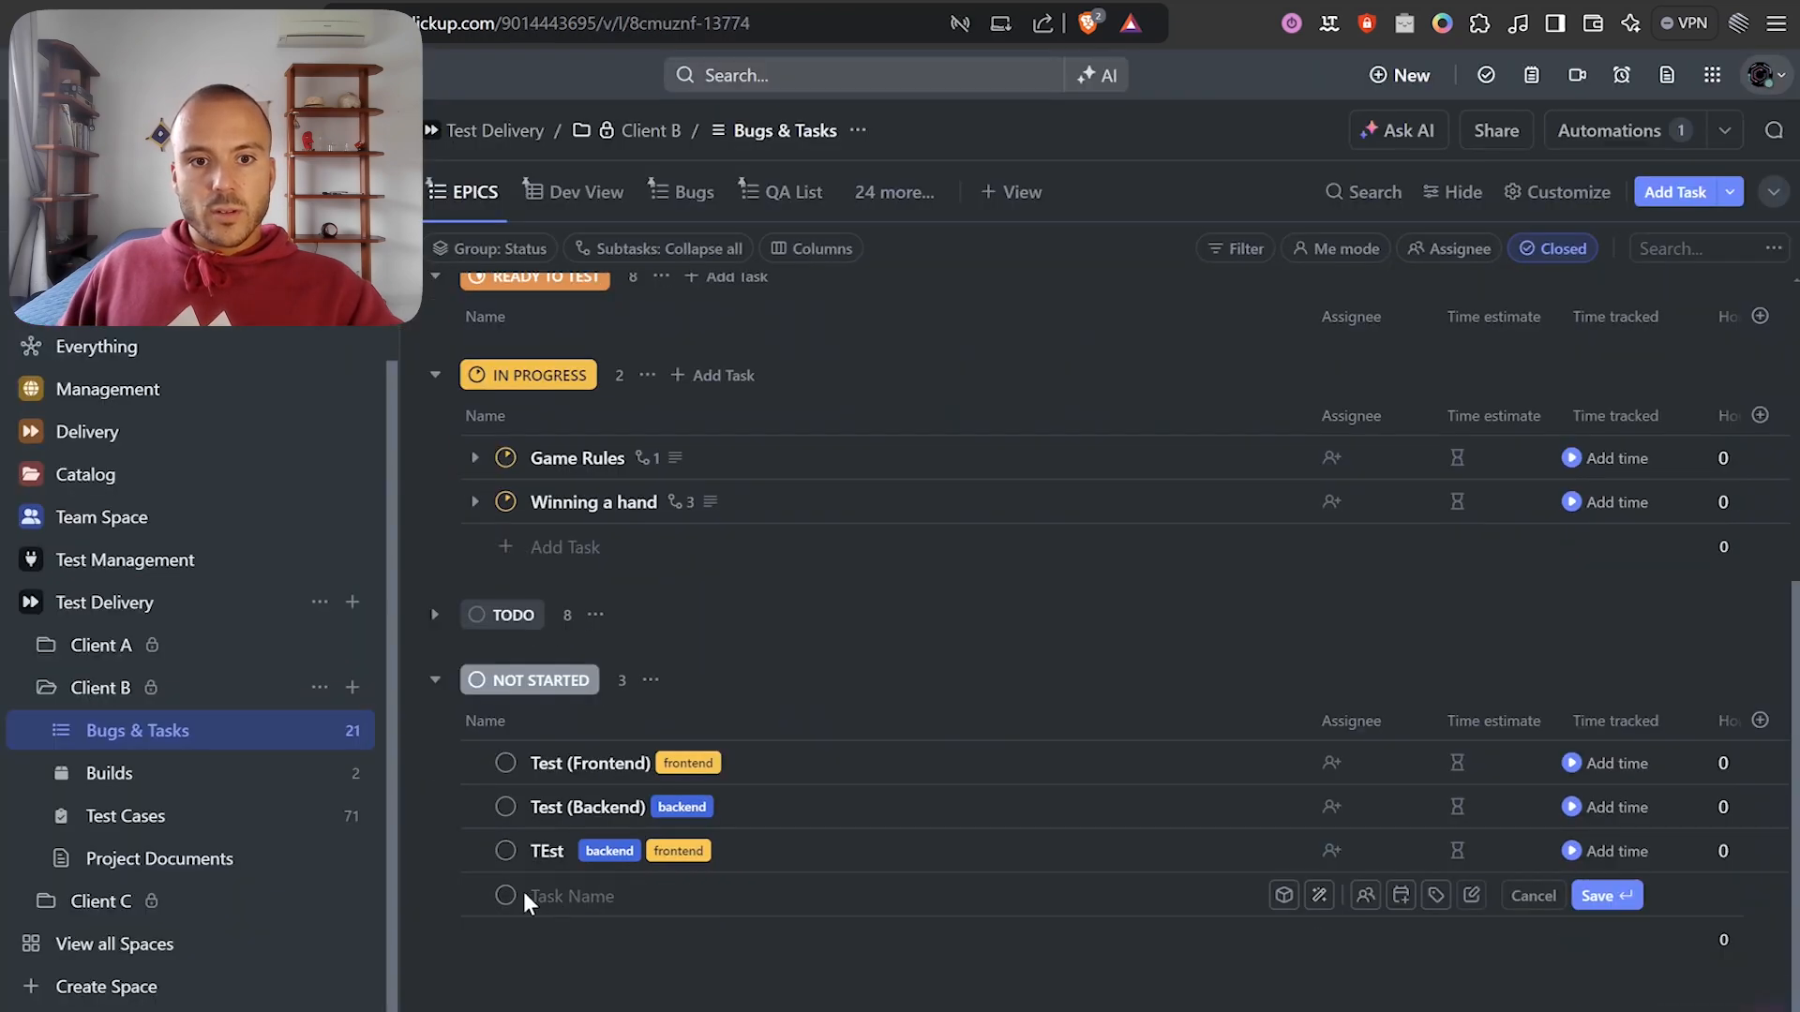
pyautogui.press('Escape')
# Add a task named 'Blabla' under Not Started and tag it backend.
pyautogui.click(514, 949)
pyautogui.write('Blabla')
pyautogui.press('Return')
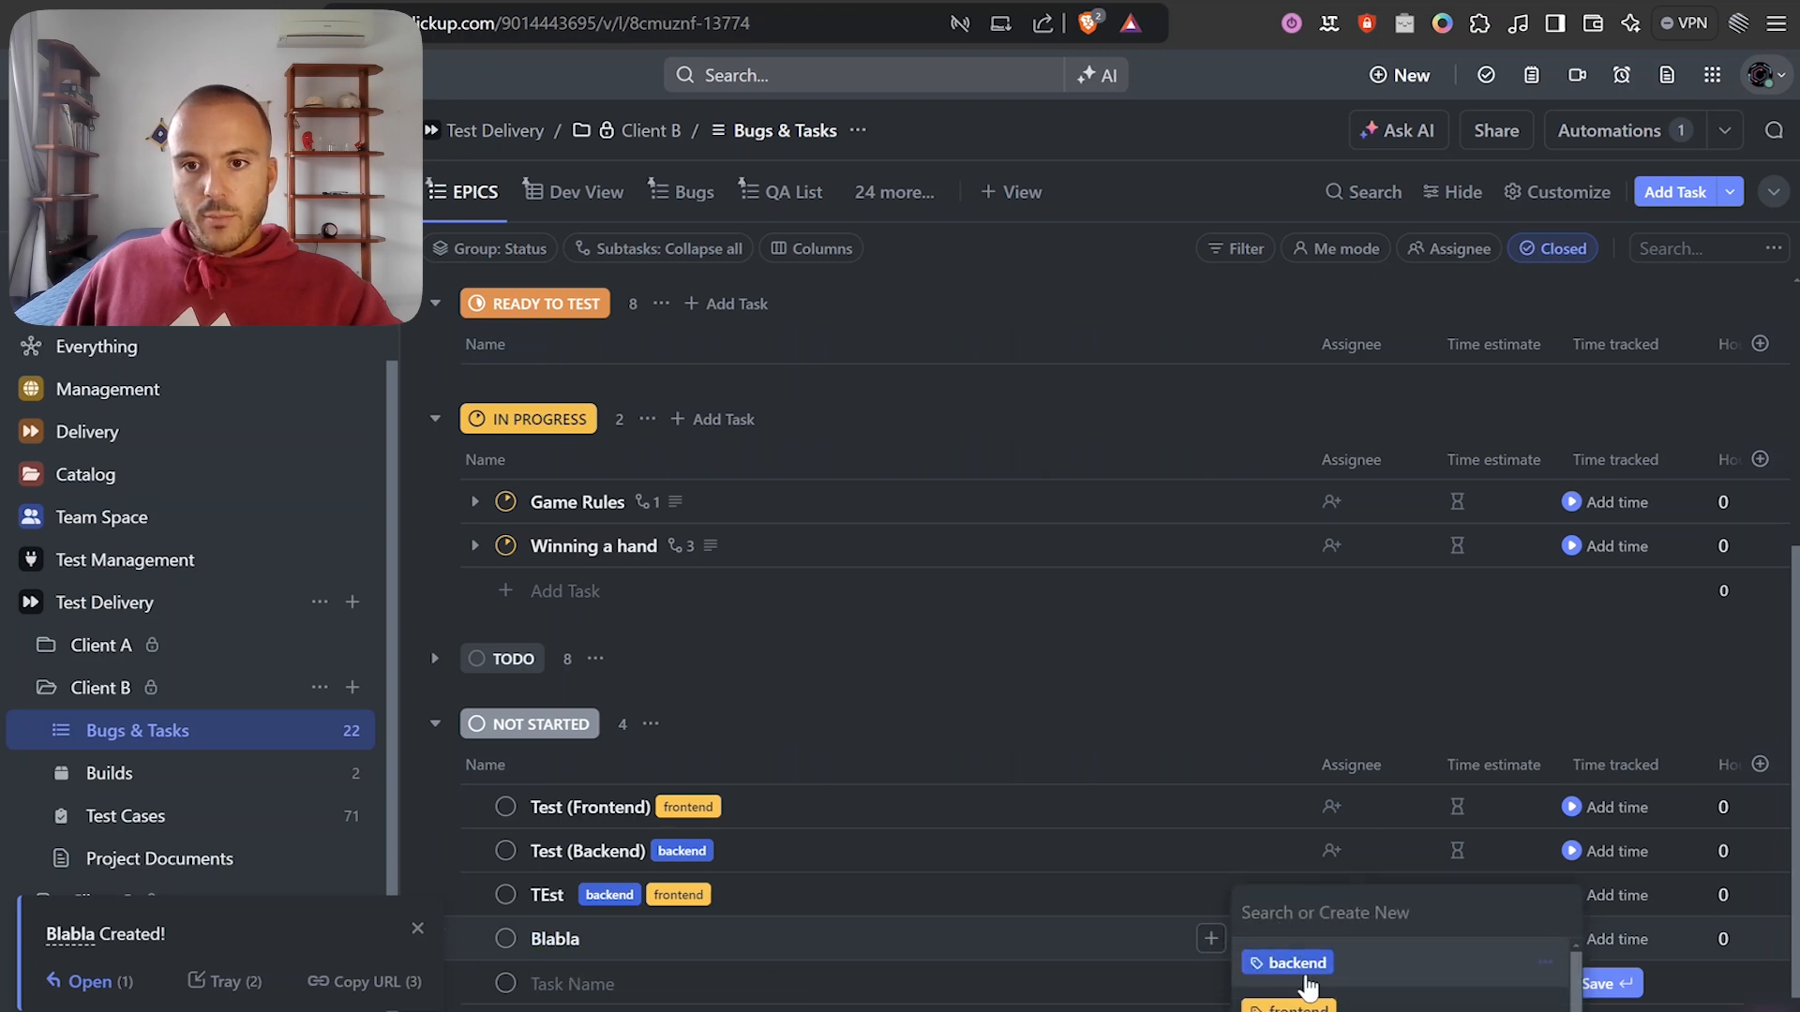
pyautogui.press('Return')
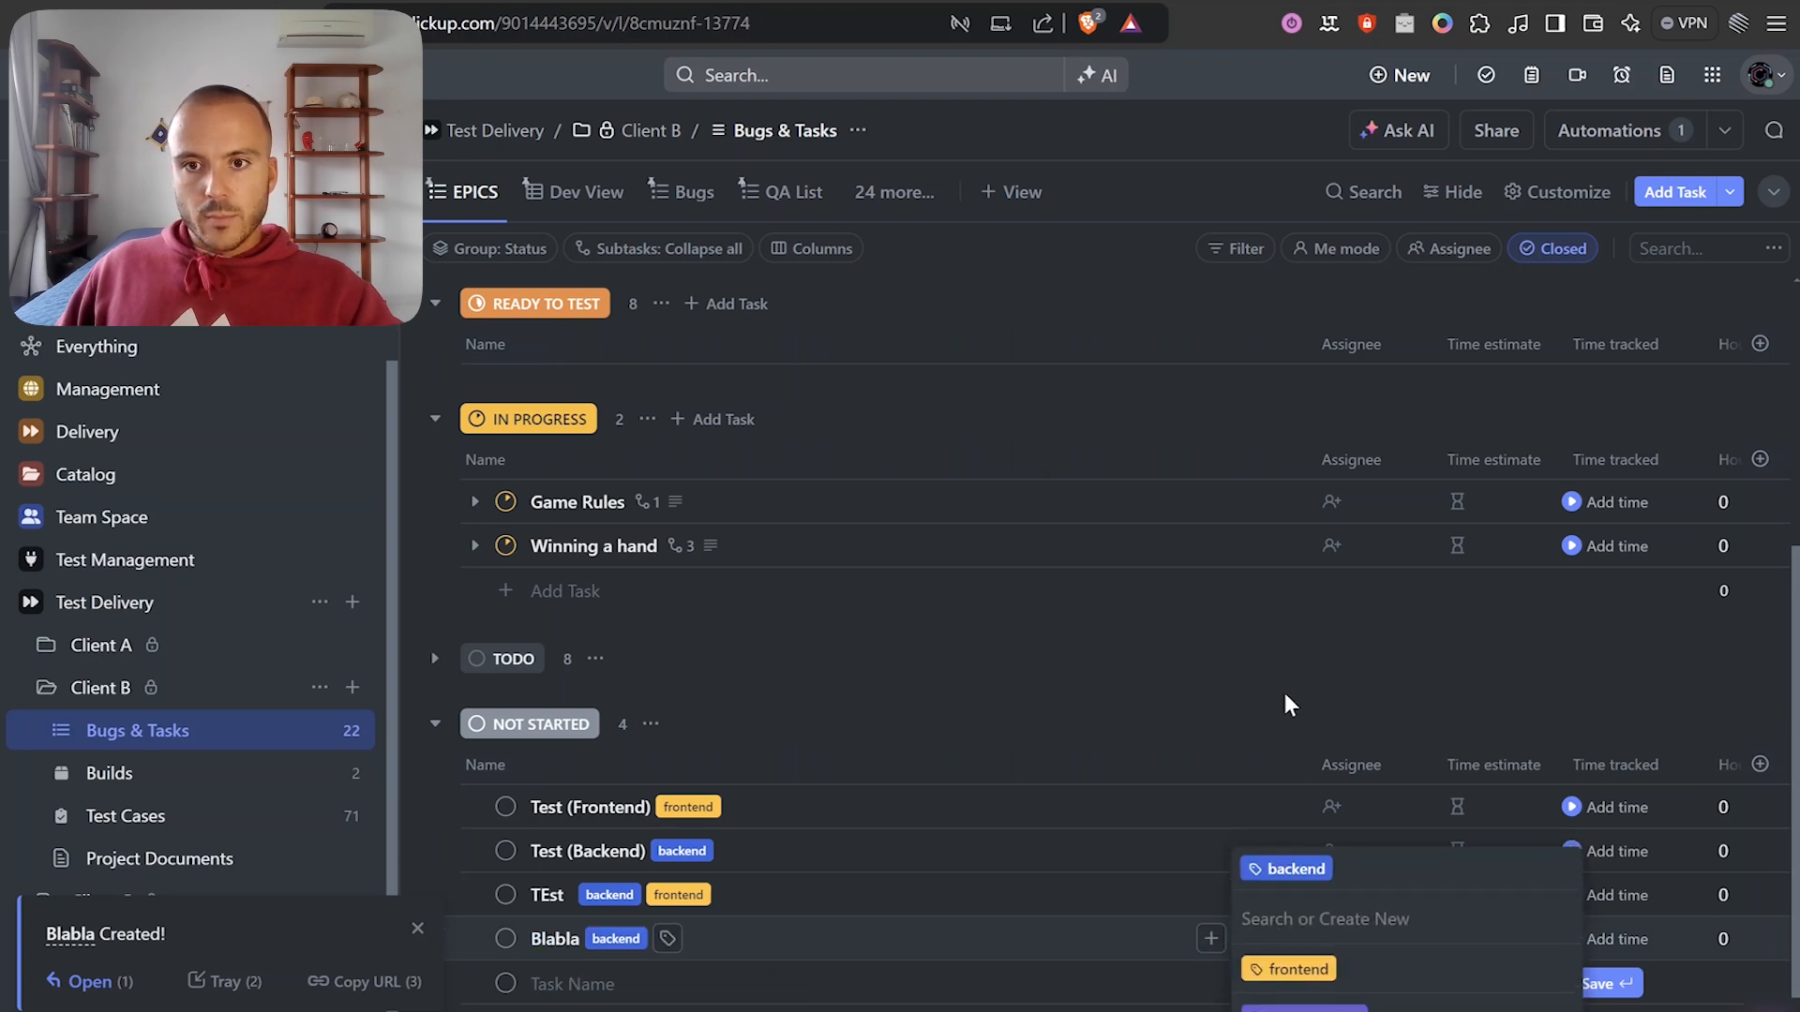
pyautogui.click(1343, 694)
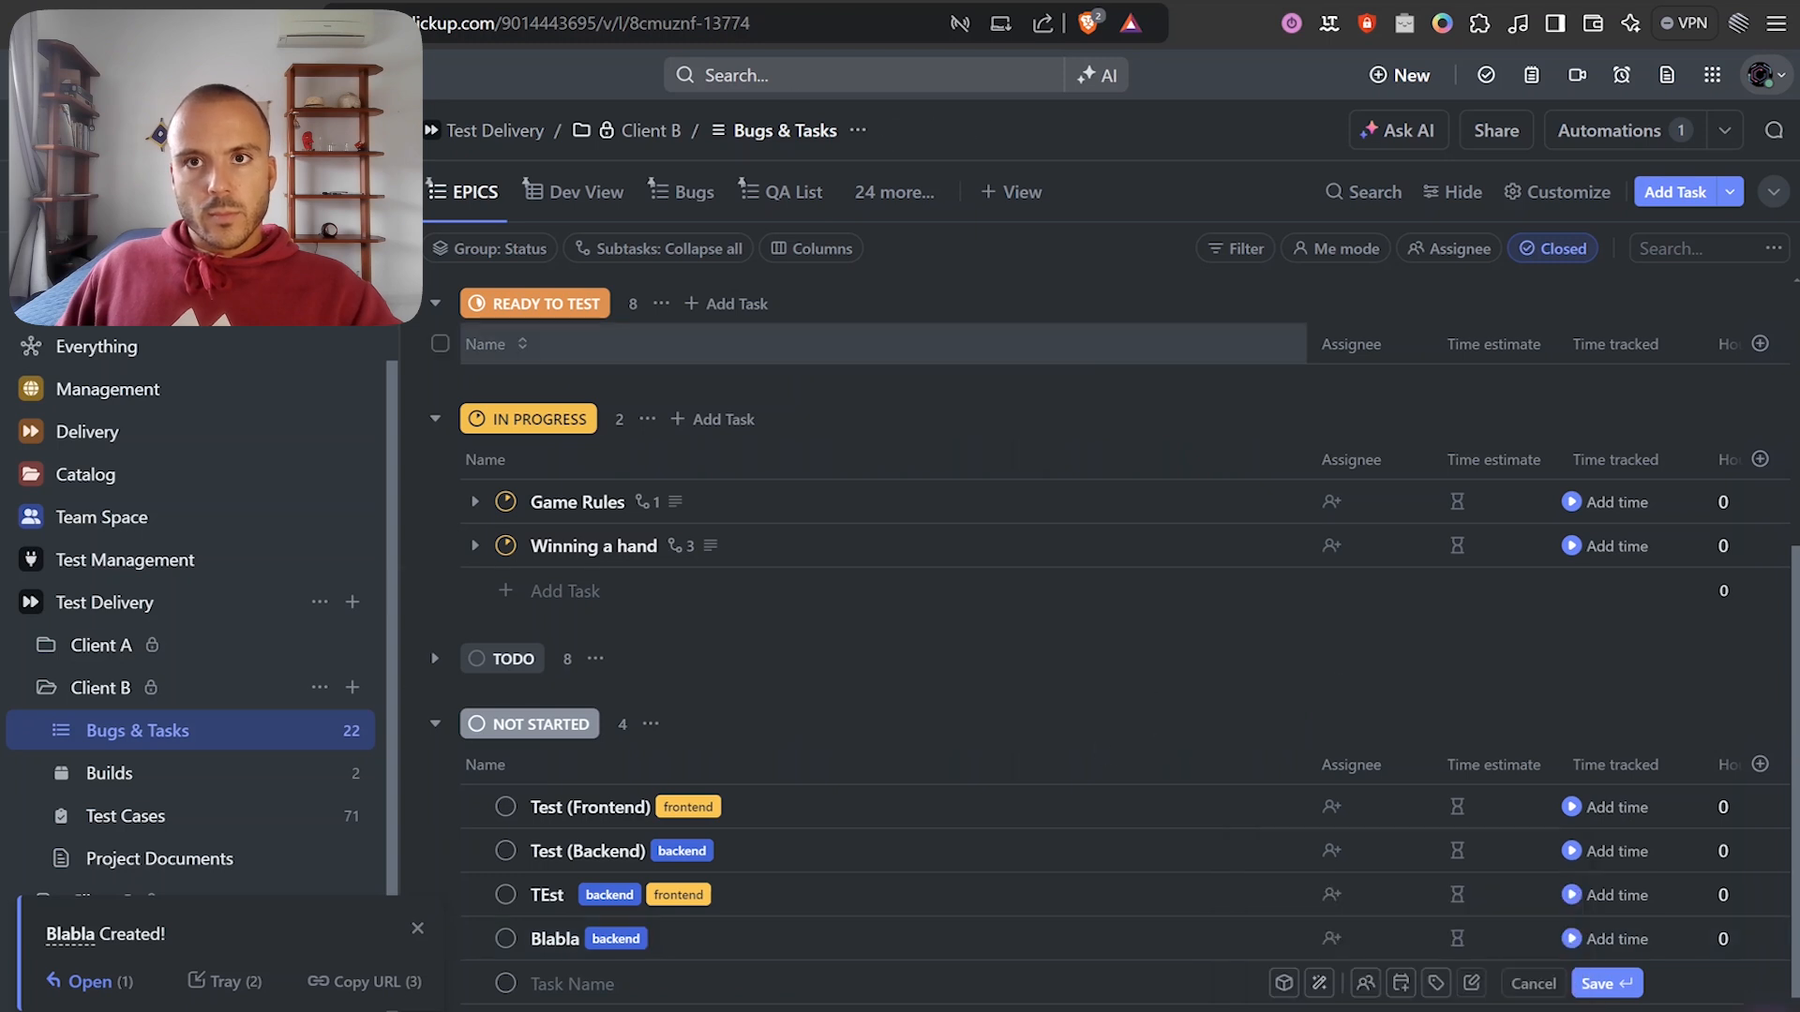
# Return to the Make scenario and recenter the modules on the canvas.
pyautogui.hotkey('ctrl', 'Tab')
pyautogui.moveTo(544, 709); pyautogui.dragTo(779, 732)
pyautogui.scroll(-1, 717, 689)
pyautogui.scroll(-1, 779, 732)
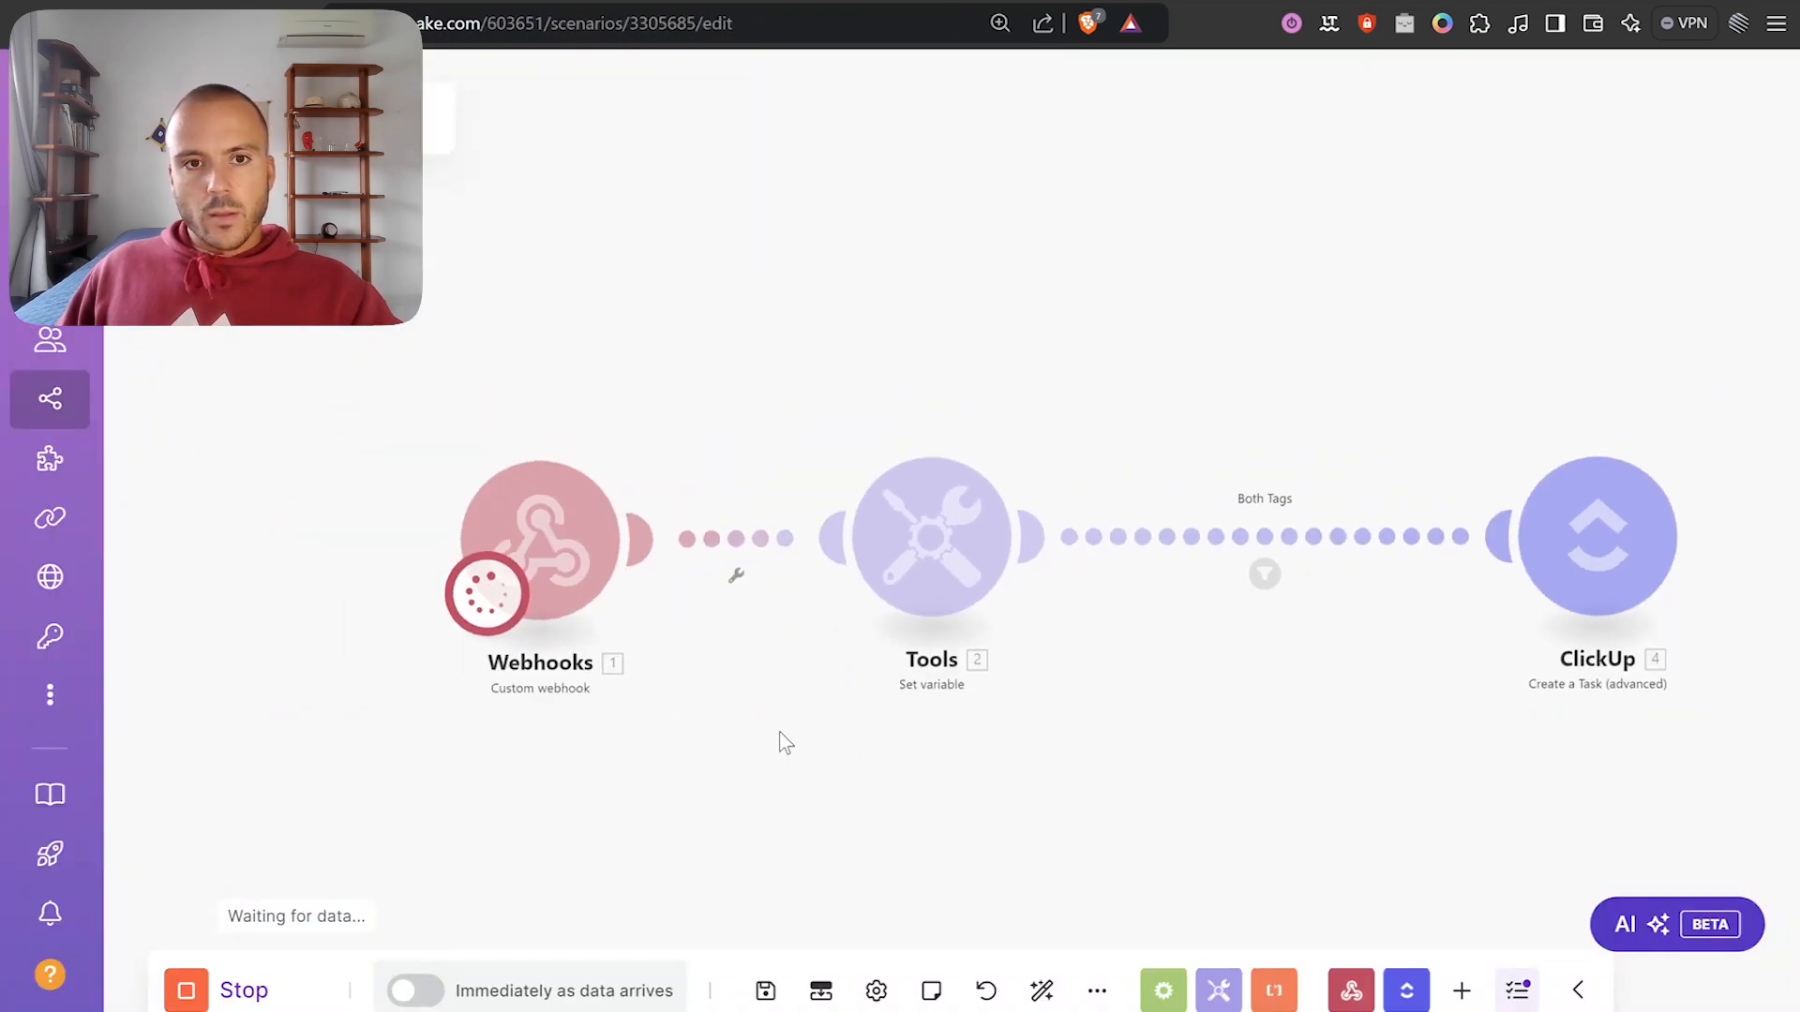
# Review the webhook payload and the Tools module's Tag Array output from the last run.
pyautogui.scroll(2, 615, 728)
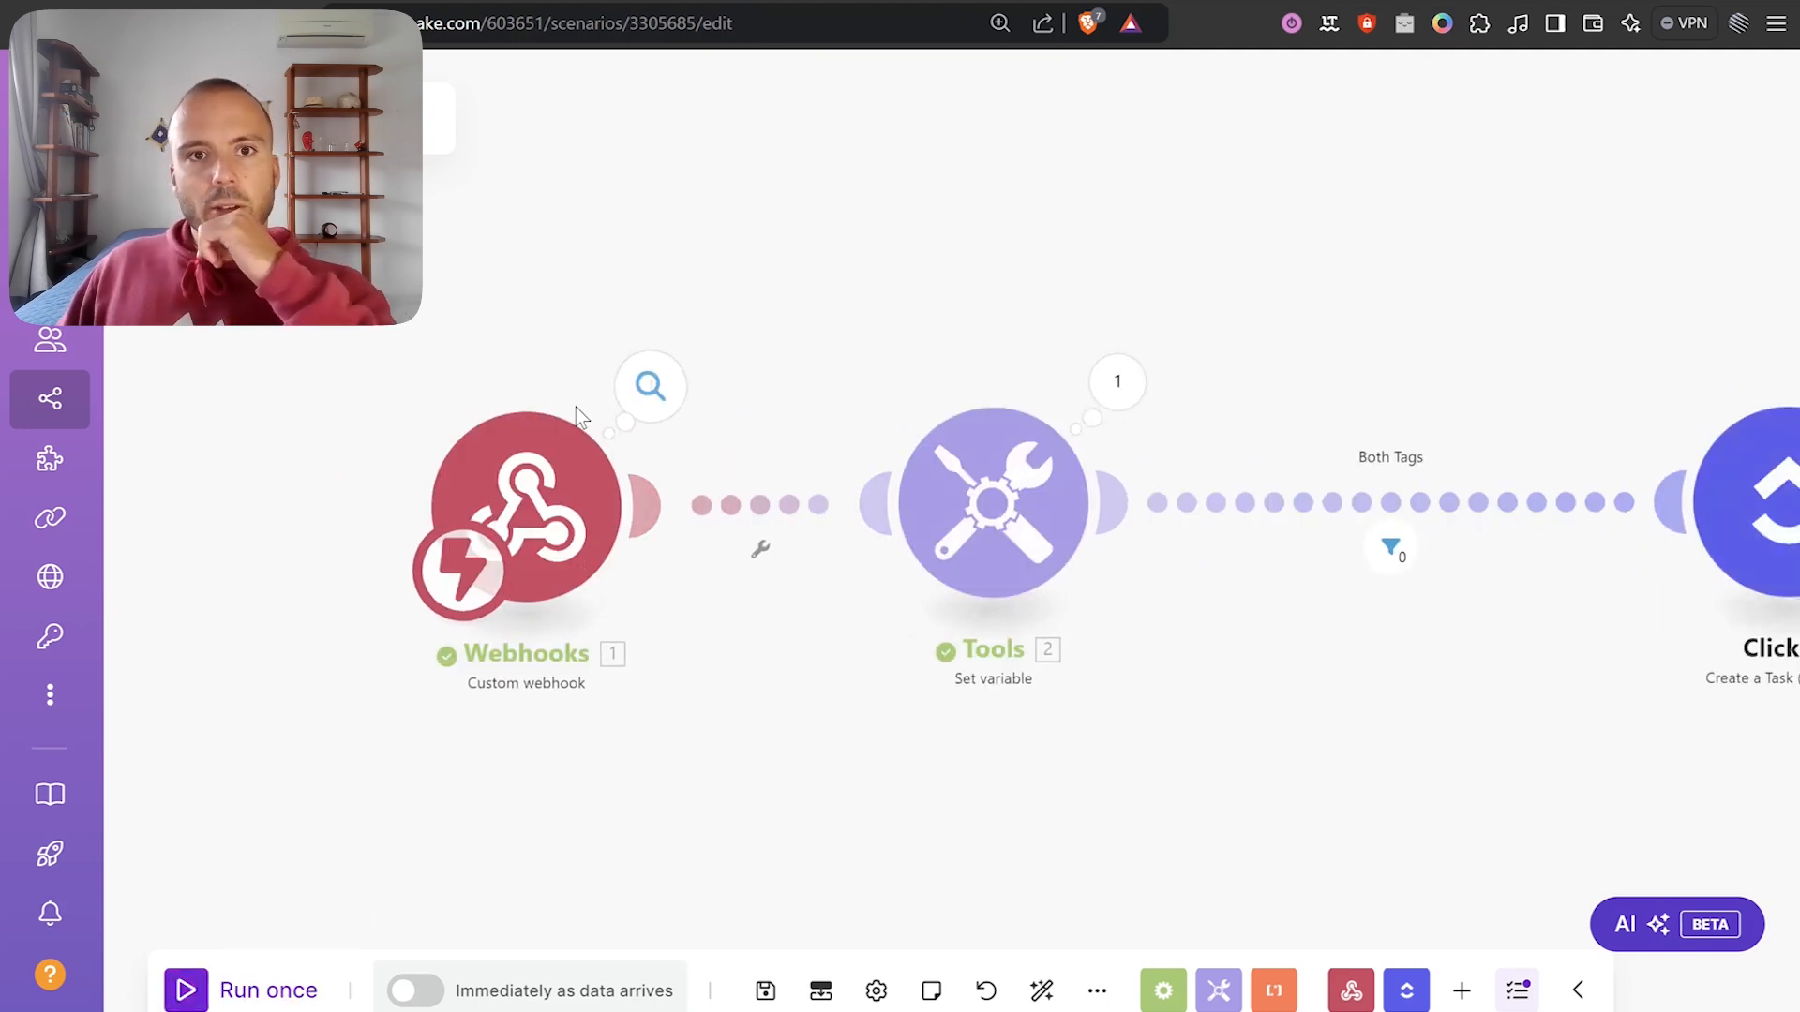
pyautogui.click(658, 354)
pyautogui.click(824, 464)
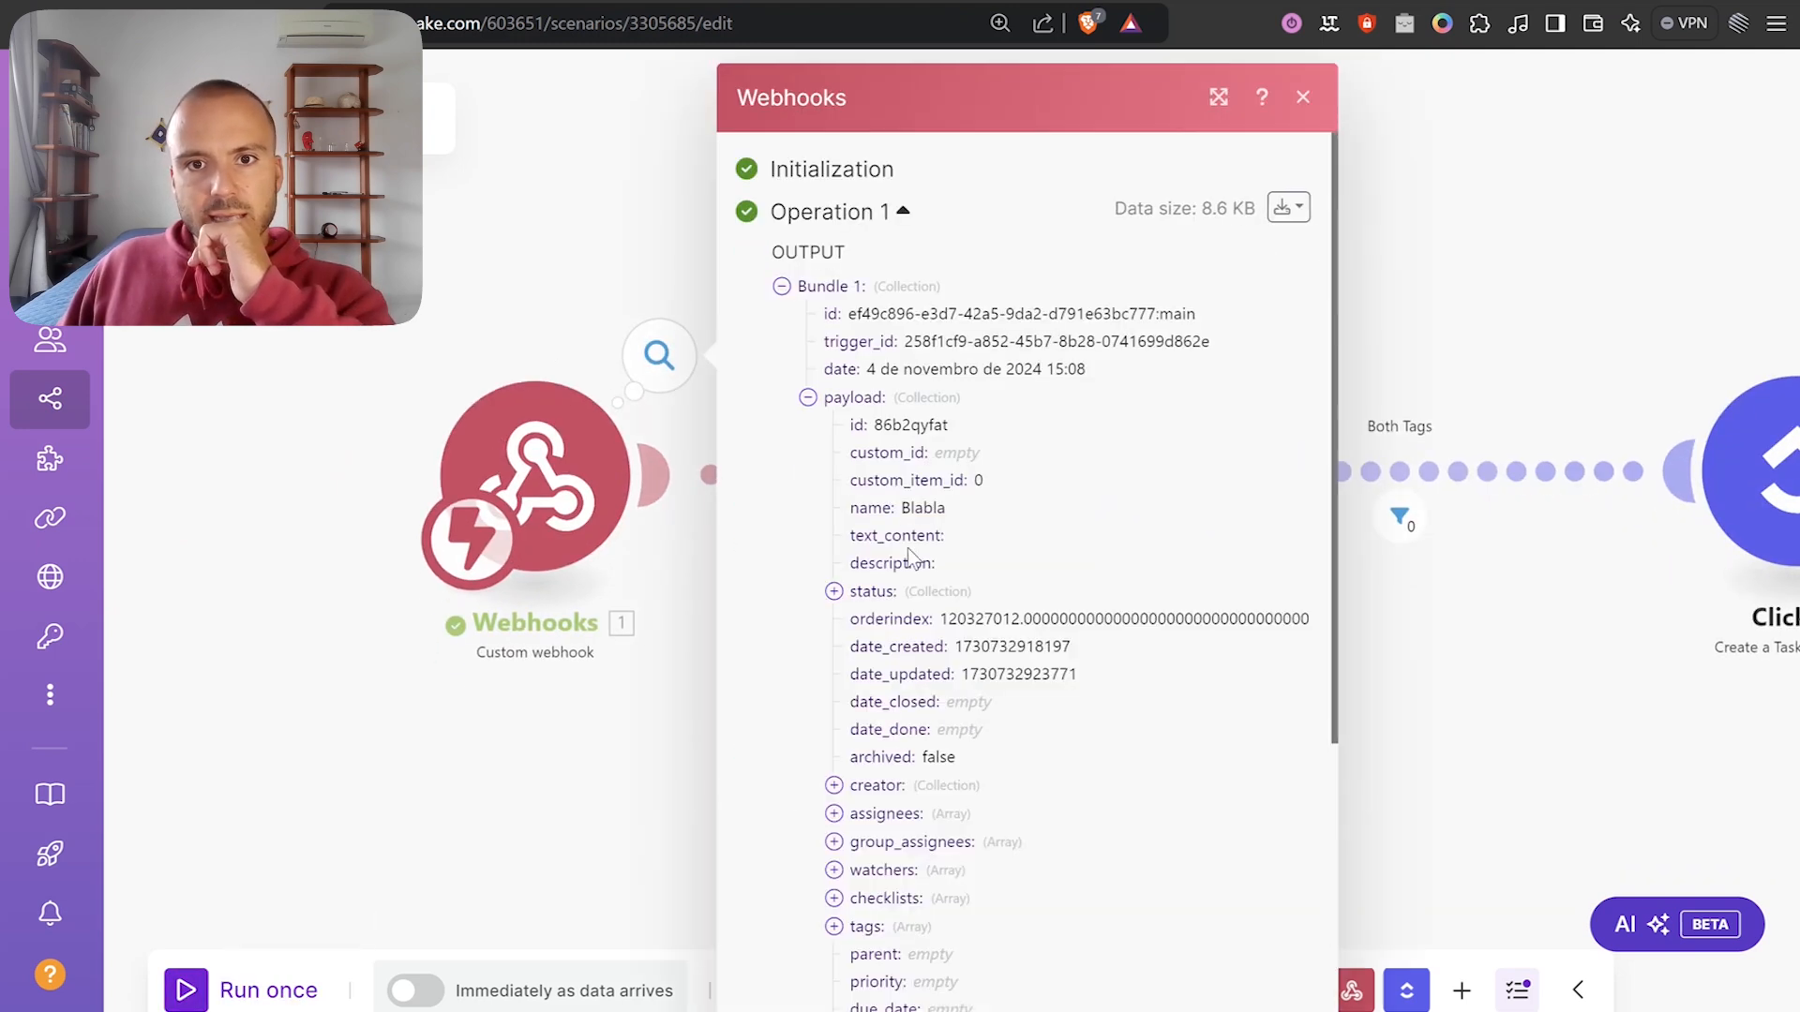
pyautogui.scroll(-3, 983, 649)
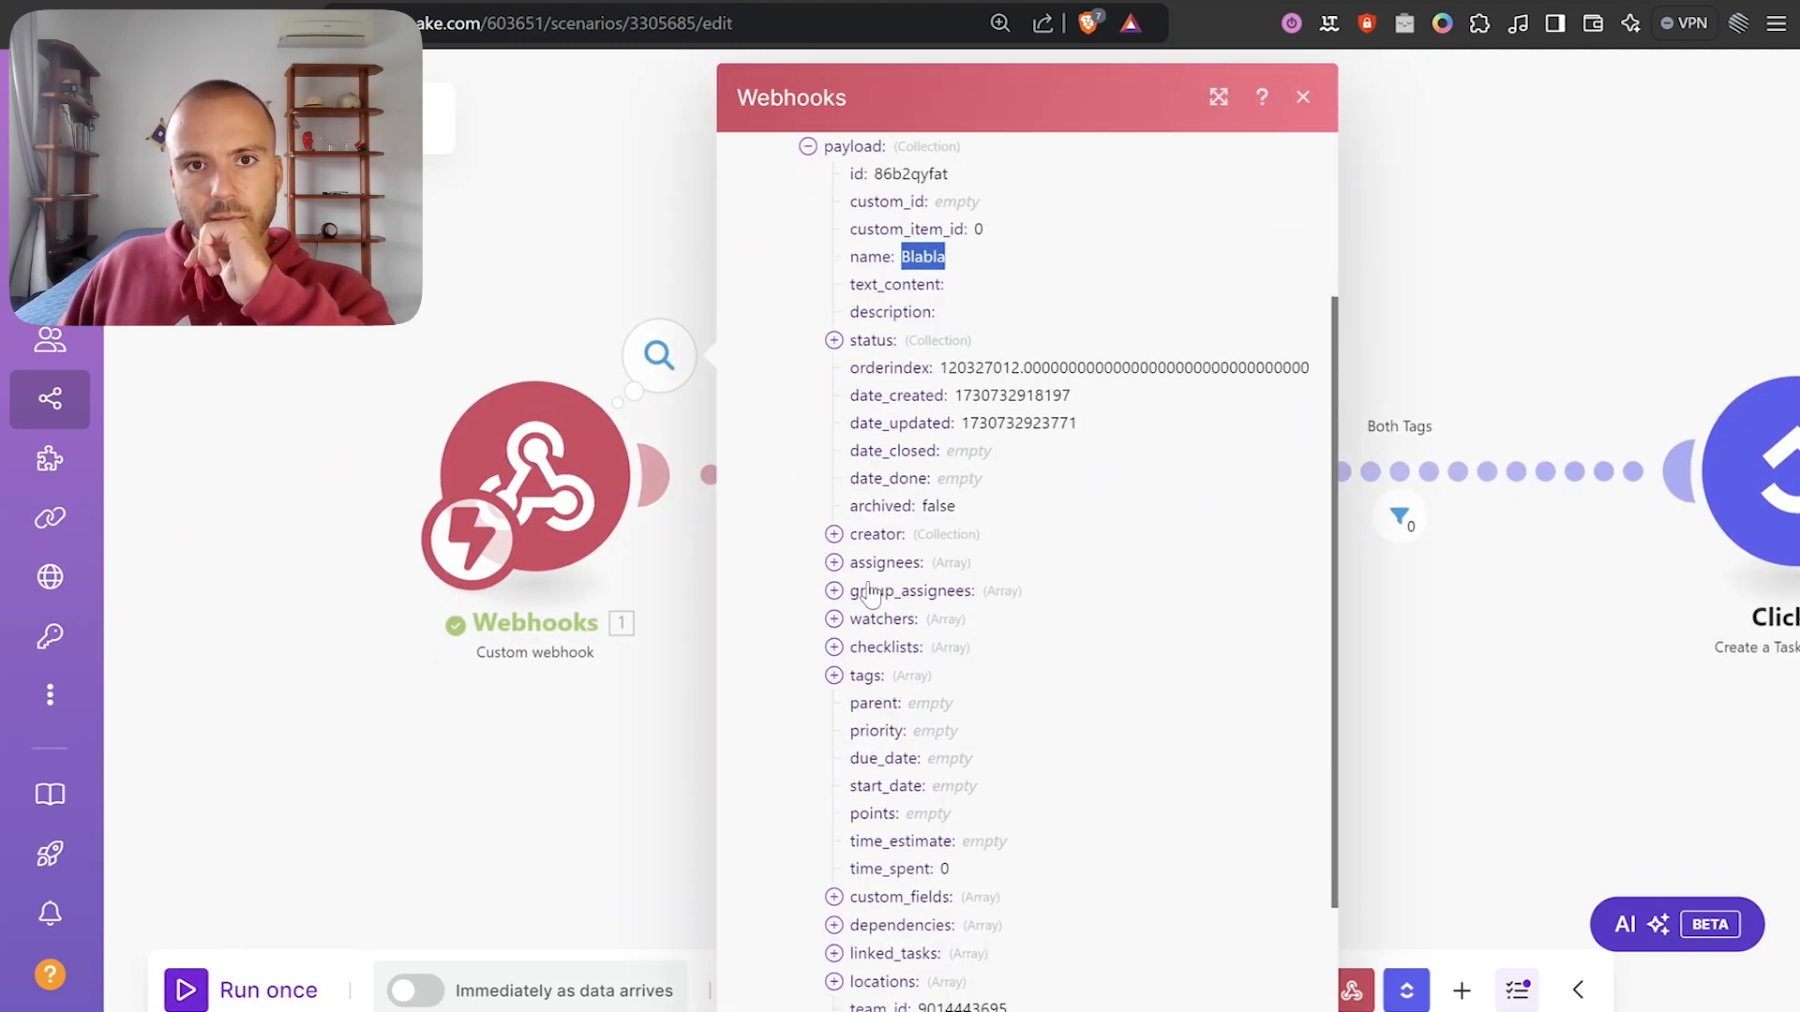
pyautogui.click(659, 354)
pyautogui.click(1125, 351)
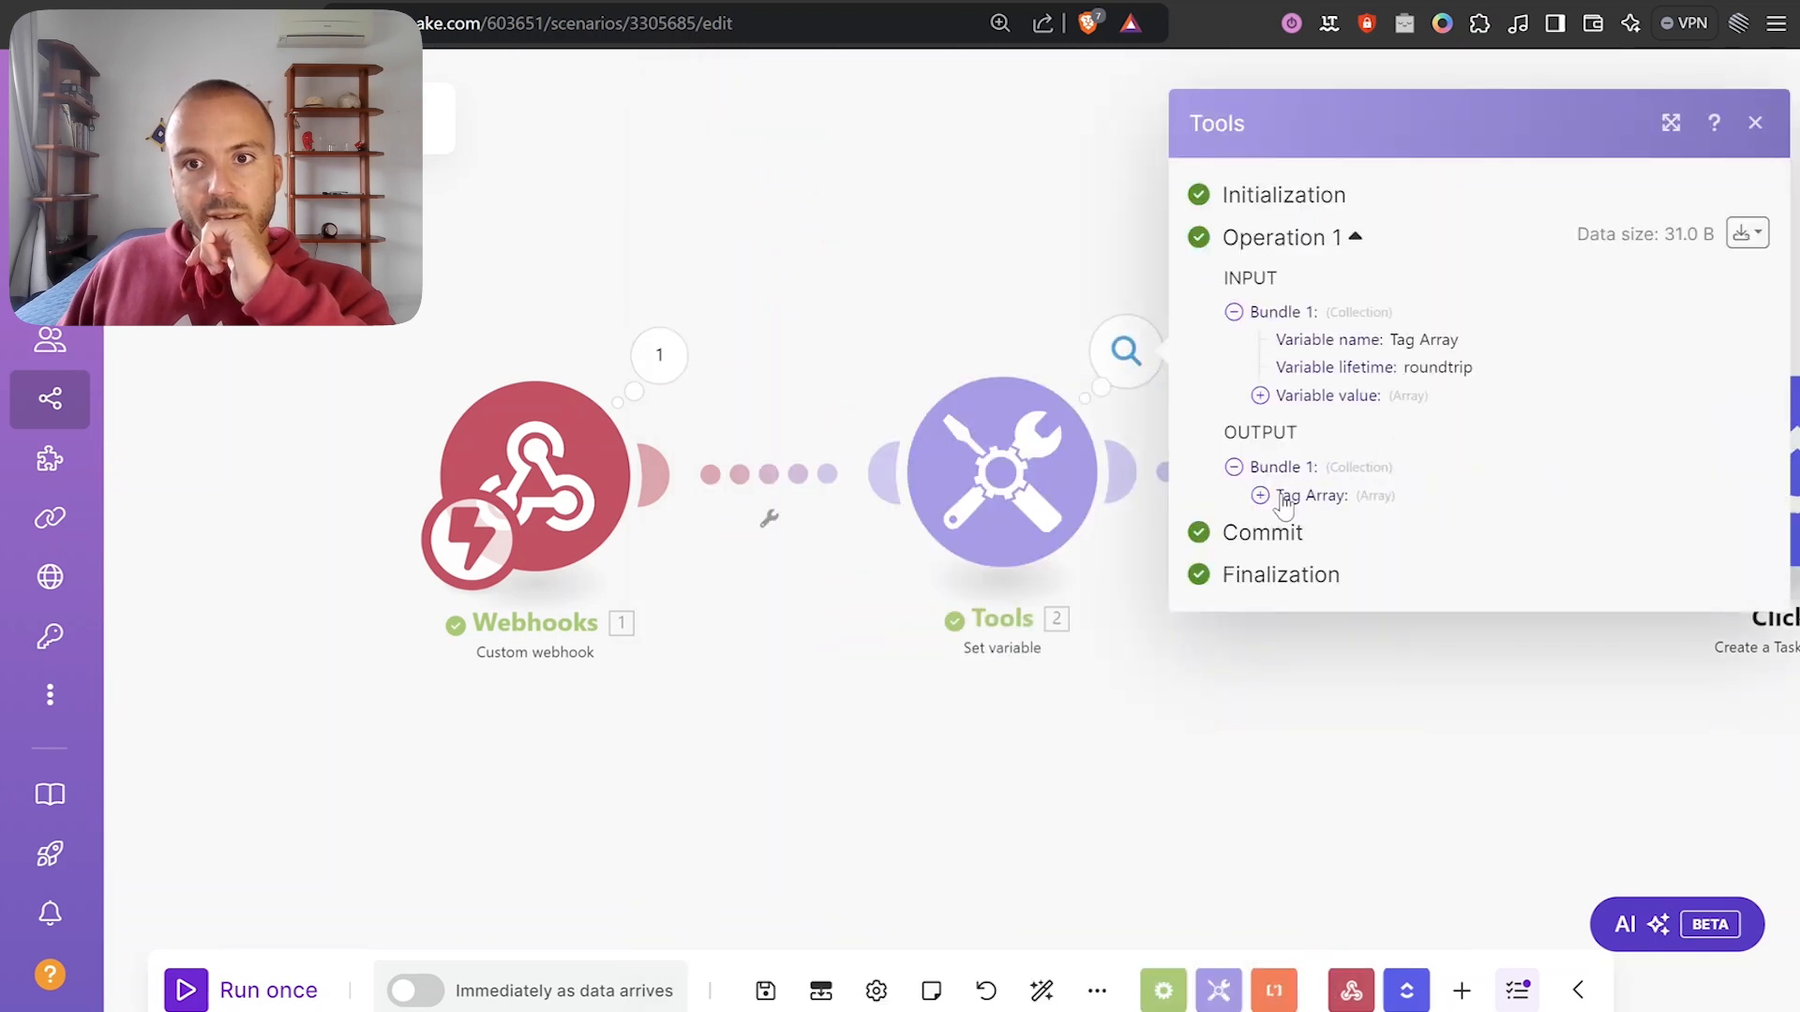
pyautogui.click(1282, 499)
pyautogui.doubleClick(1350, 514)
pyautogui.click(909, 262)
# Inspect the Both Tags filter results showing Blabla was blocked for lacking frontend.
pyautogui.moveTo(1108, 291); pyautogui.dragTo(620, 283)
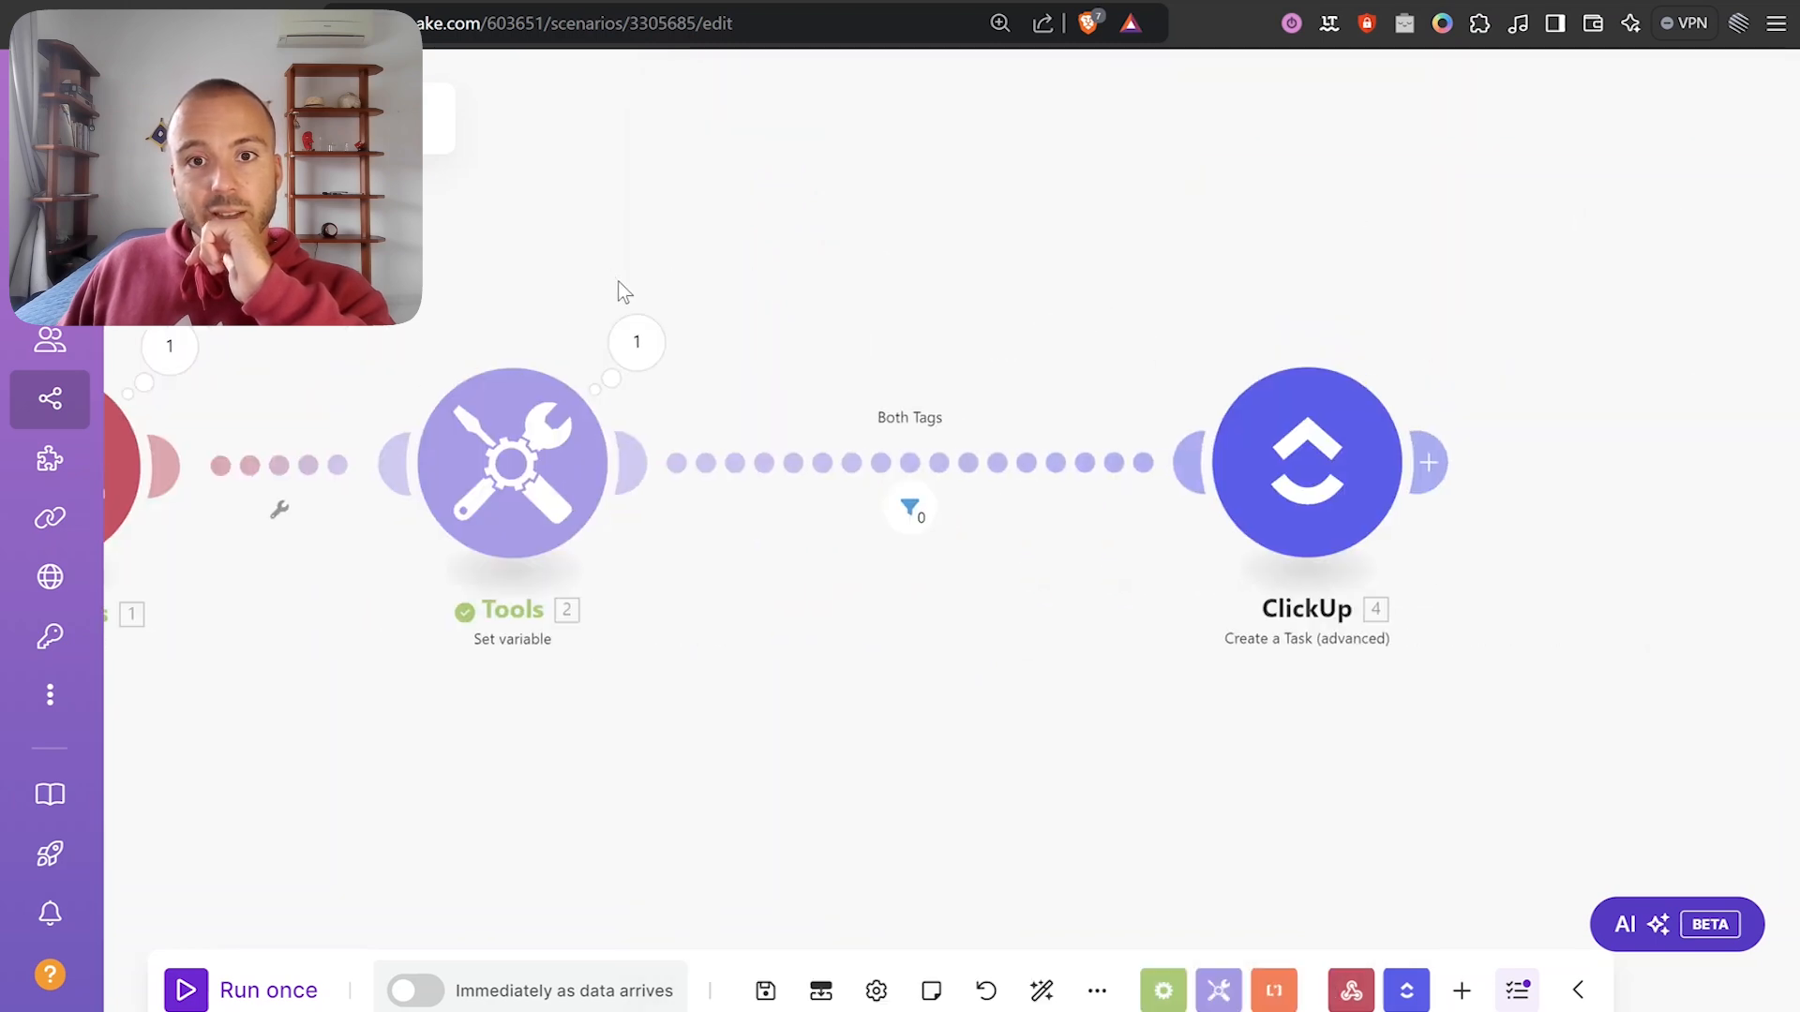
pyautogui.scroll(1, 699, 334)
pyautogui.click(940, 534)
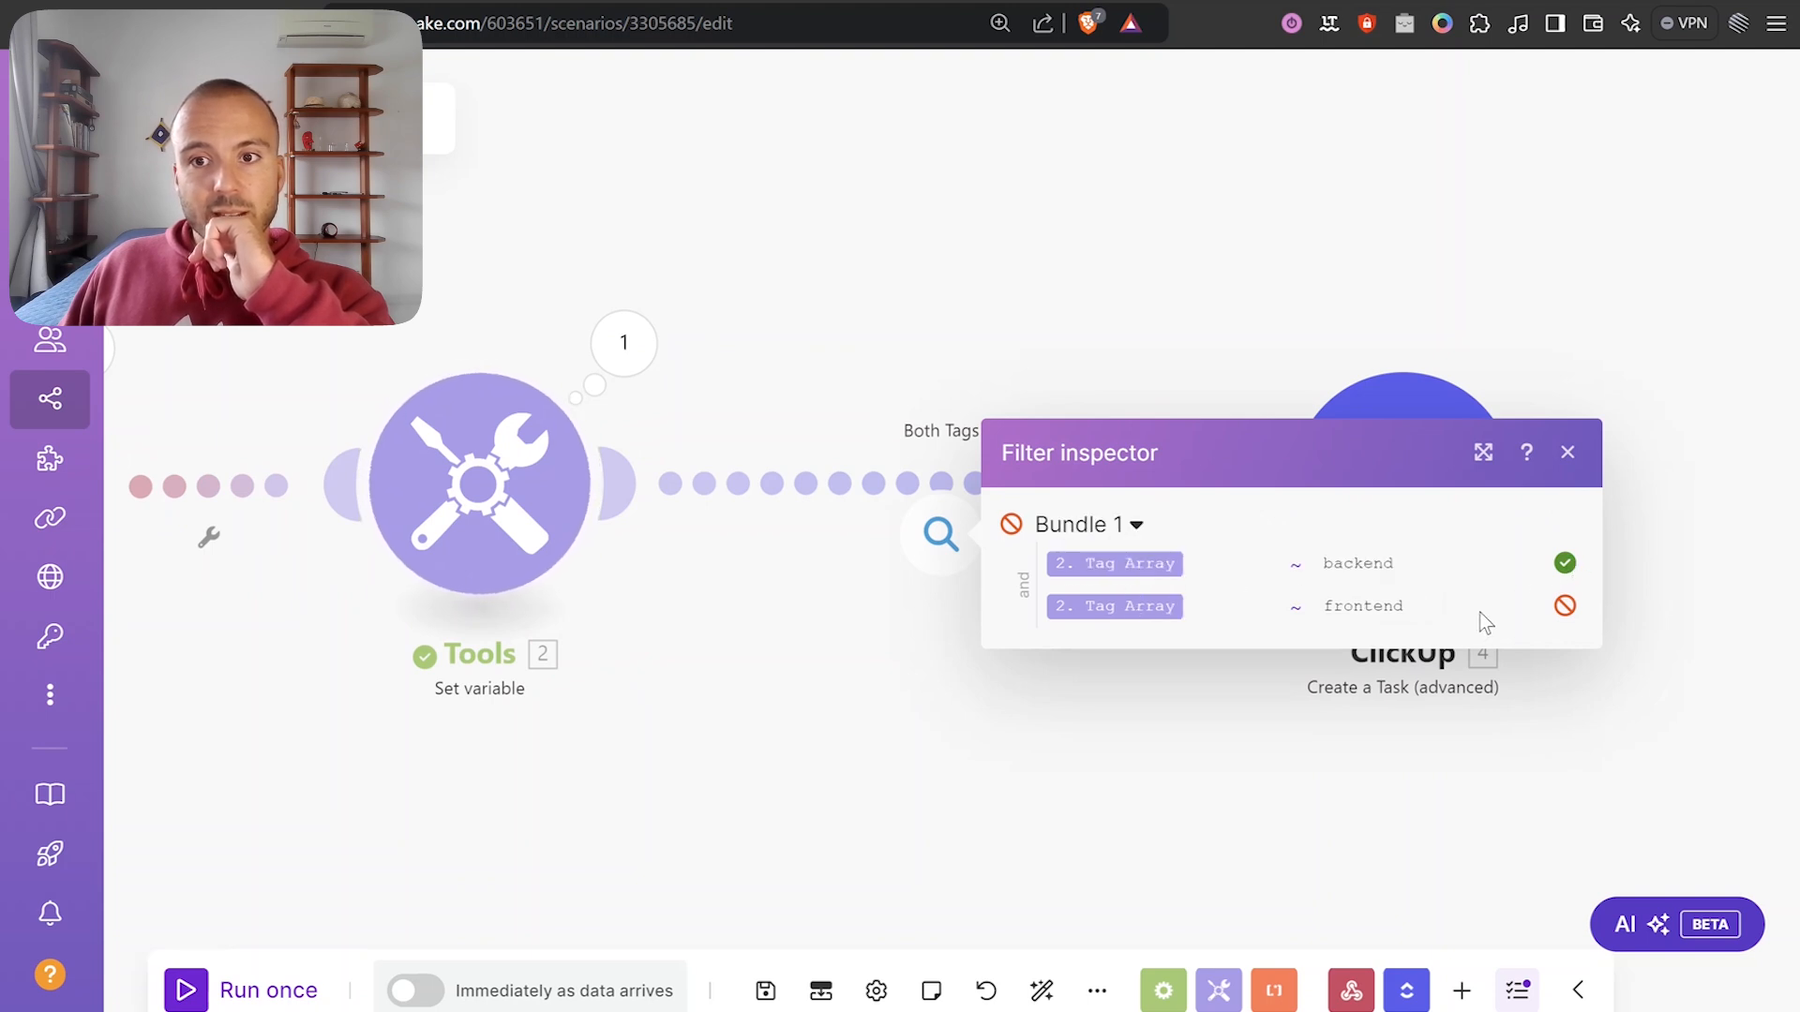
pyautogui.click(1567, 451)
# Reposition the canvas and Tools module, then run the scenario once more.
pyautogui.scroll(-1, 1362, 251)
pyautogui.moveTo(1258, 246); pyautogui.dragTo(1413, 254)
pyautogui.scroll(-1, 1450, 474)
pyautogui.moveTo(1263, 639); pyautogui.dragTo(1102, 620)
pyautogui.moveTo(698, 453); pyautogui.dragTo(726, 454)
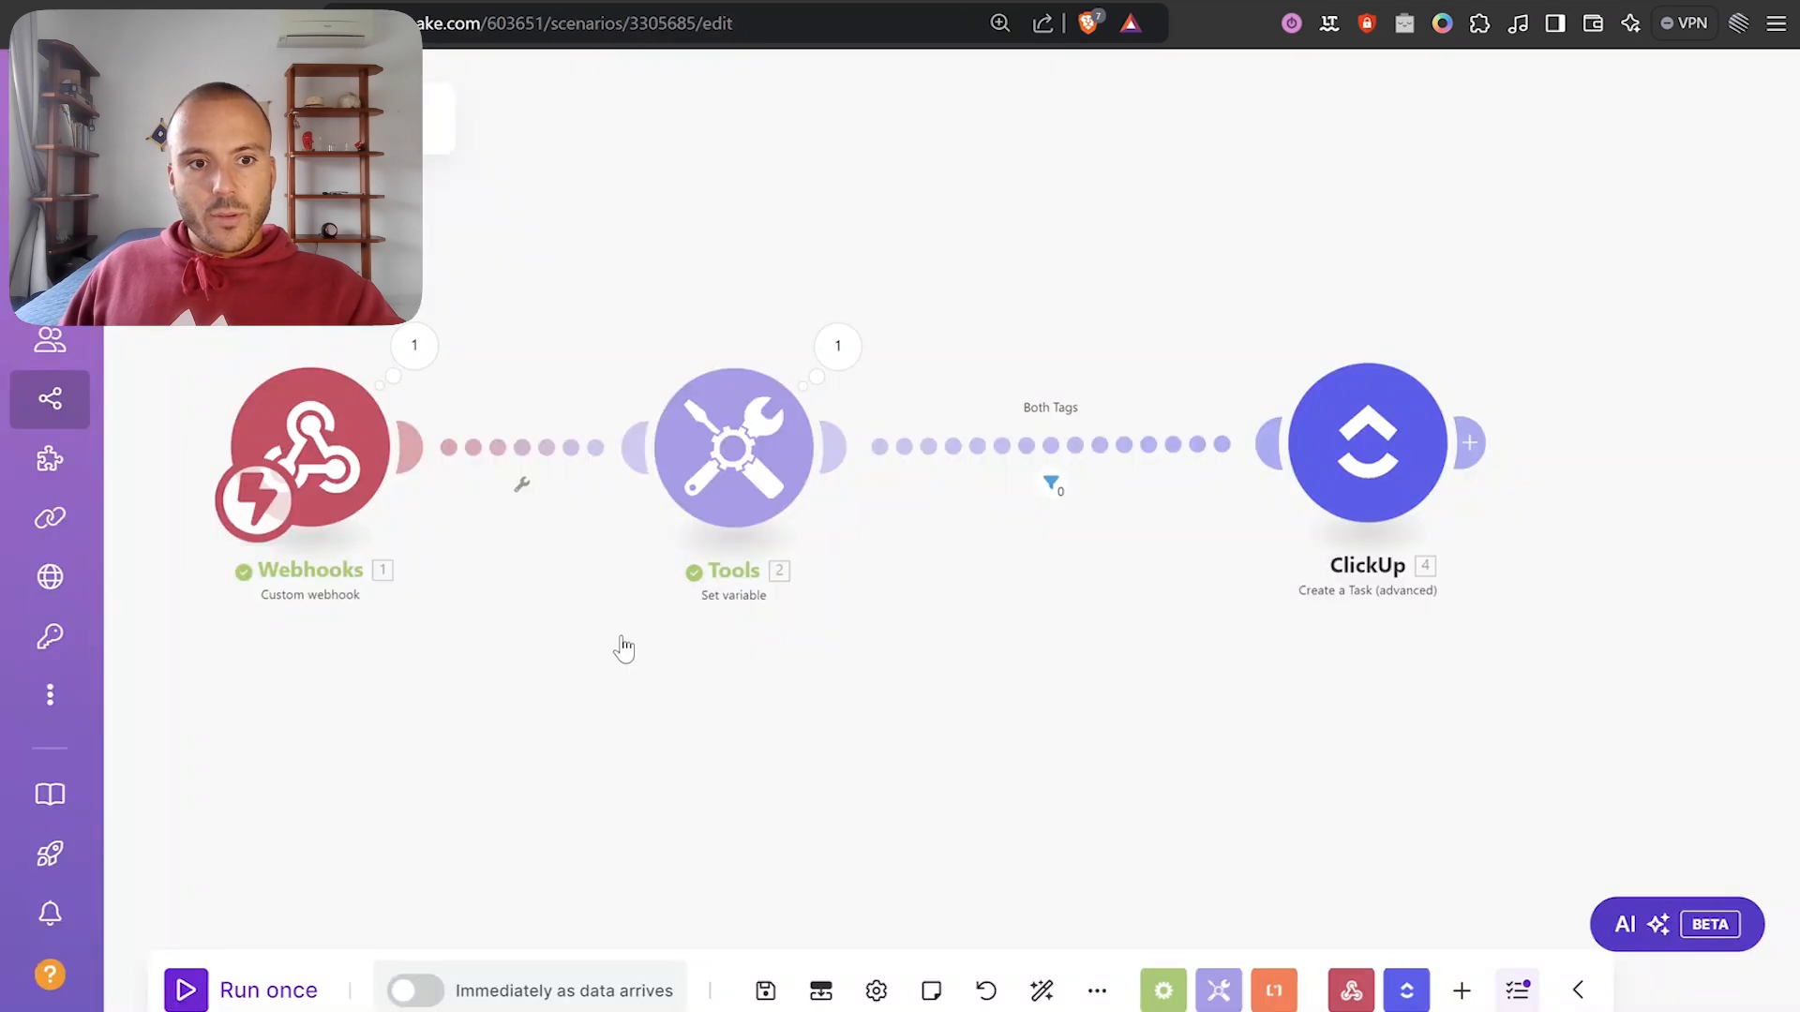
pyautogui.click(225, 979)
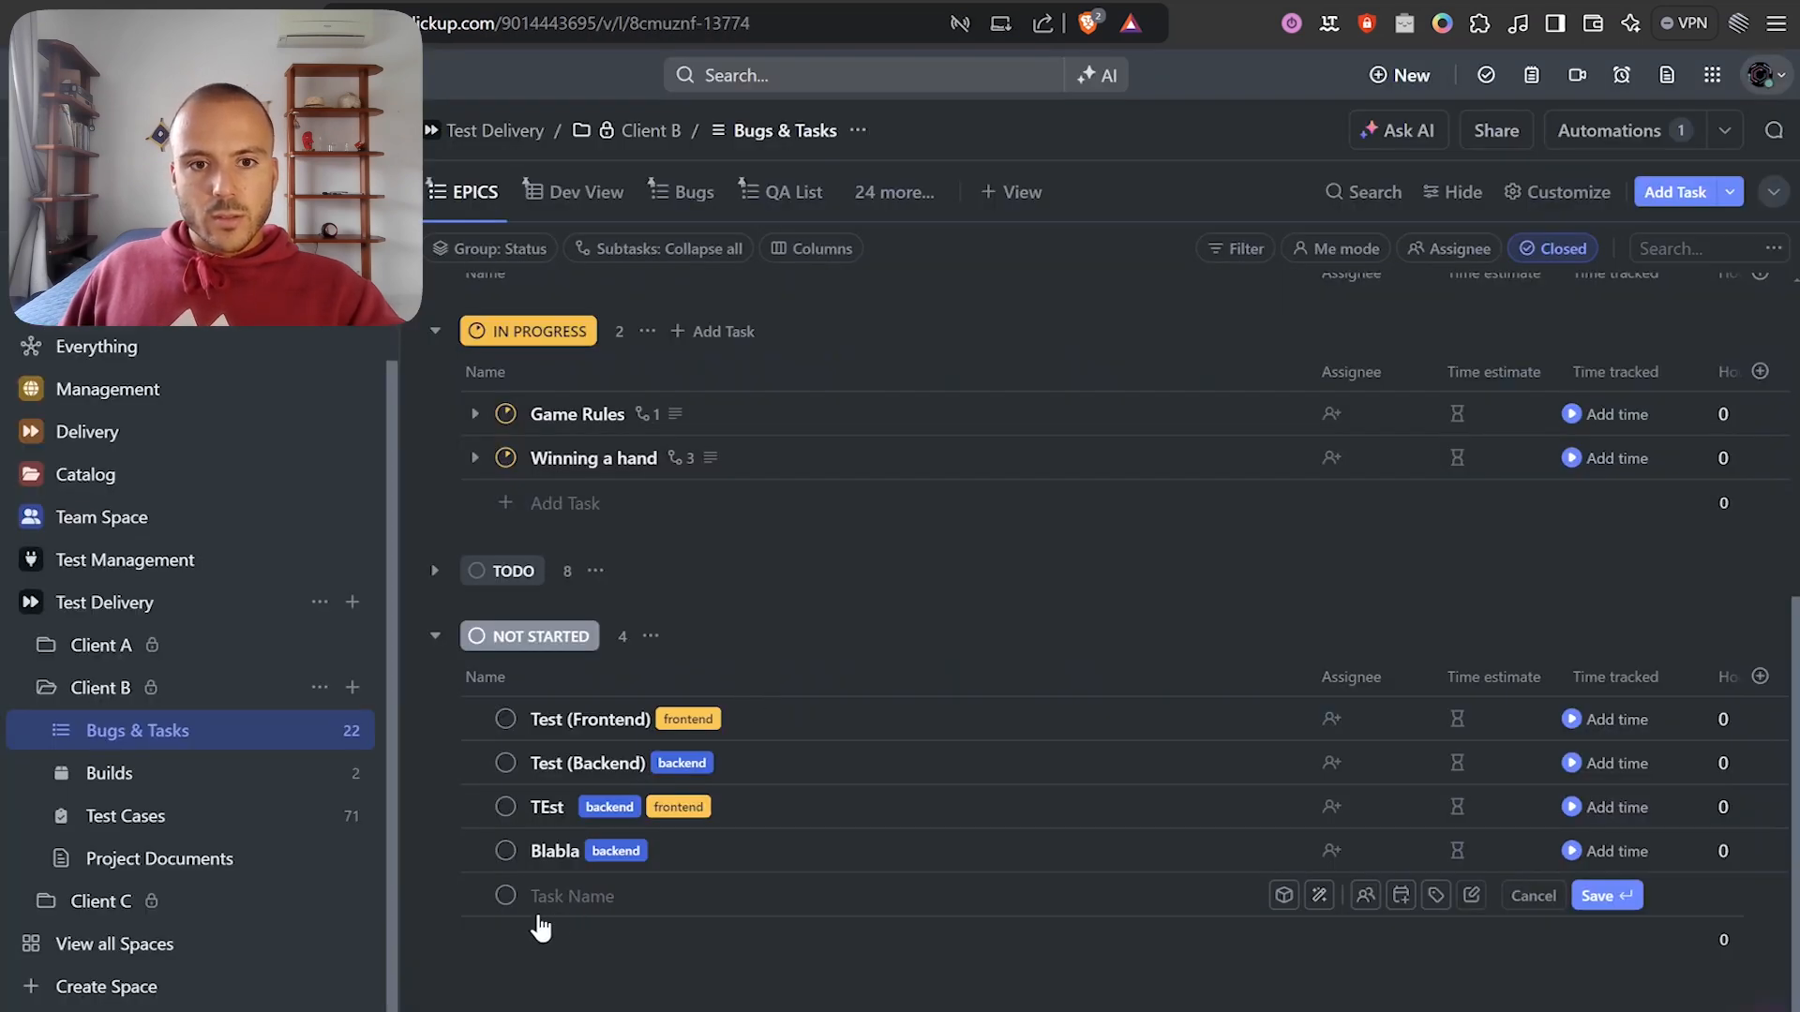
# Create the task 'Blabla with both' under Not Started, tagged frontend and backend.
pyautogui.click(556, 890)
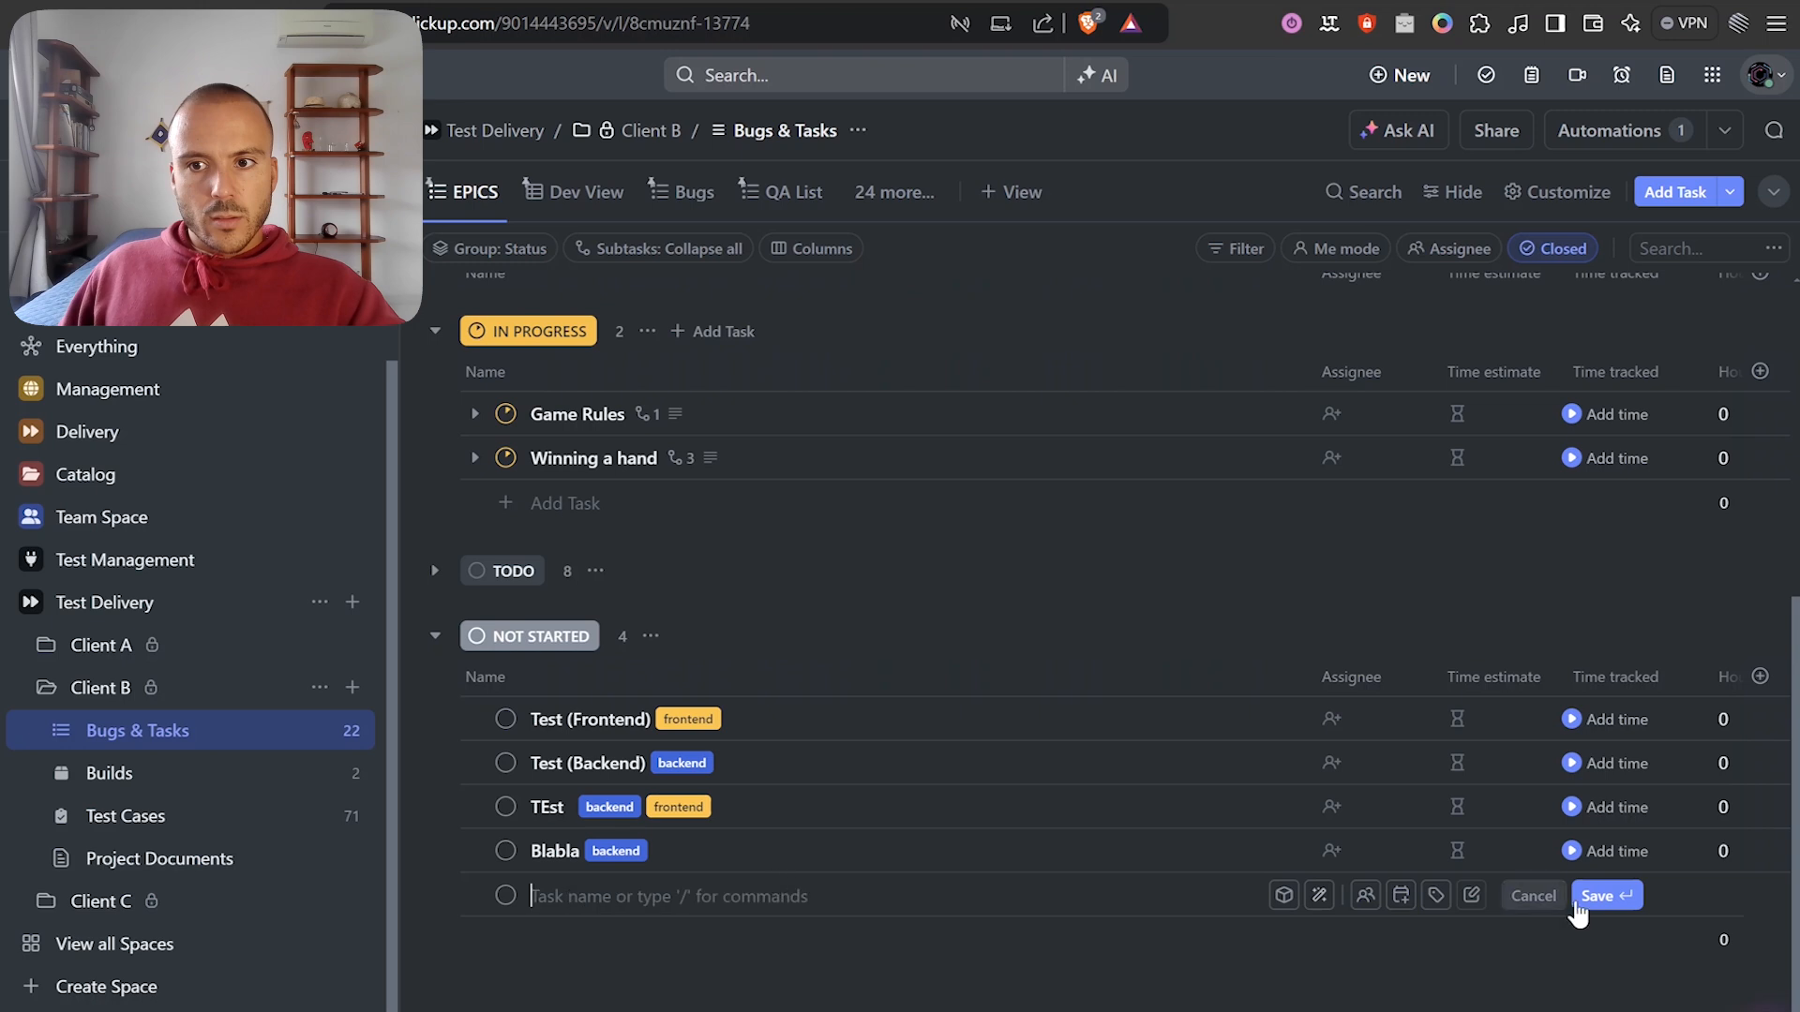
pyautogui.write('Blabla with both')
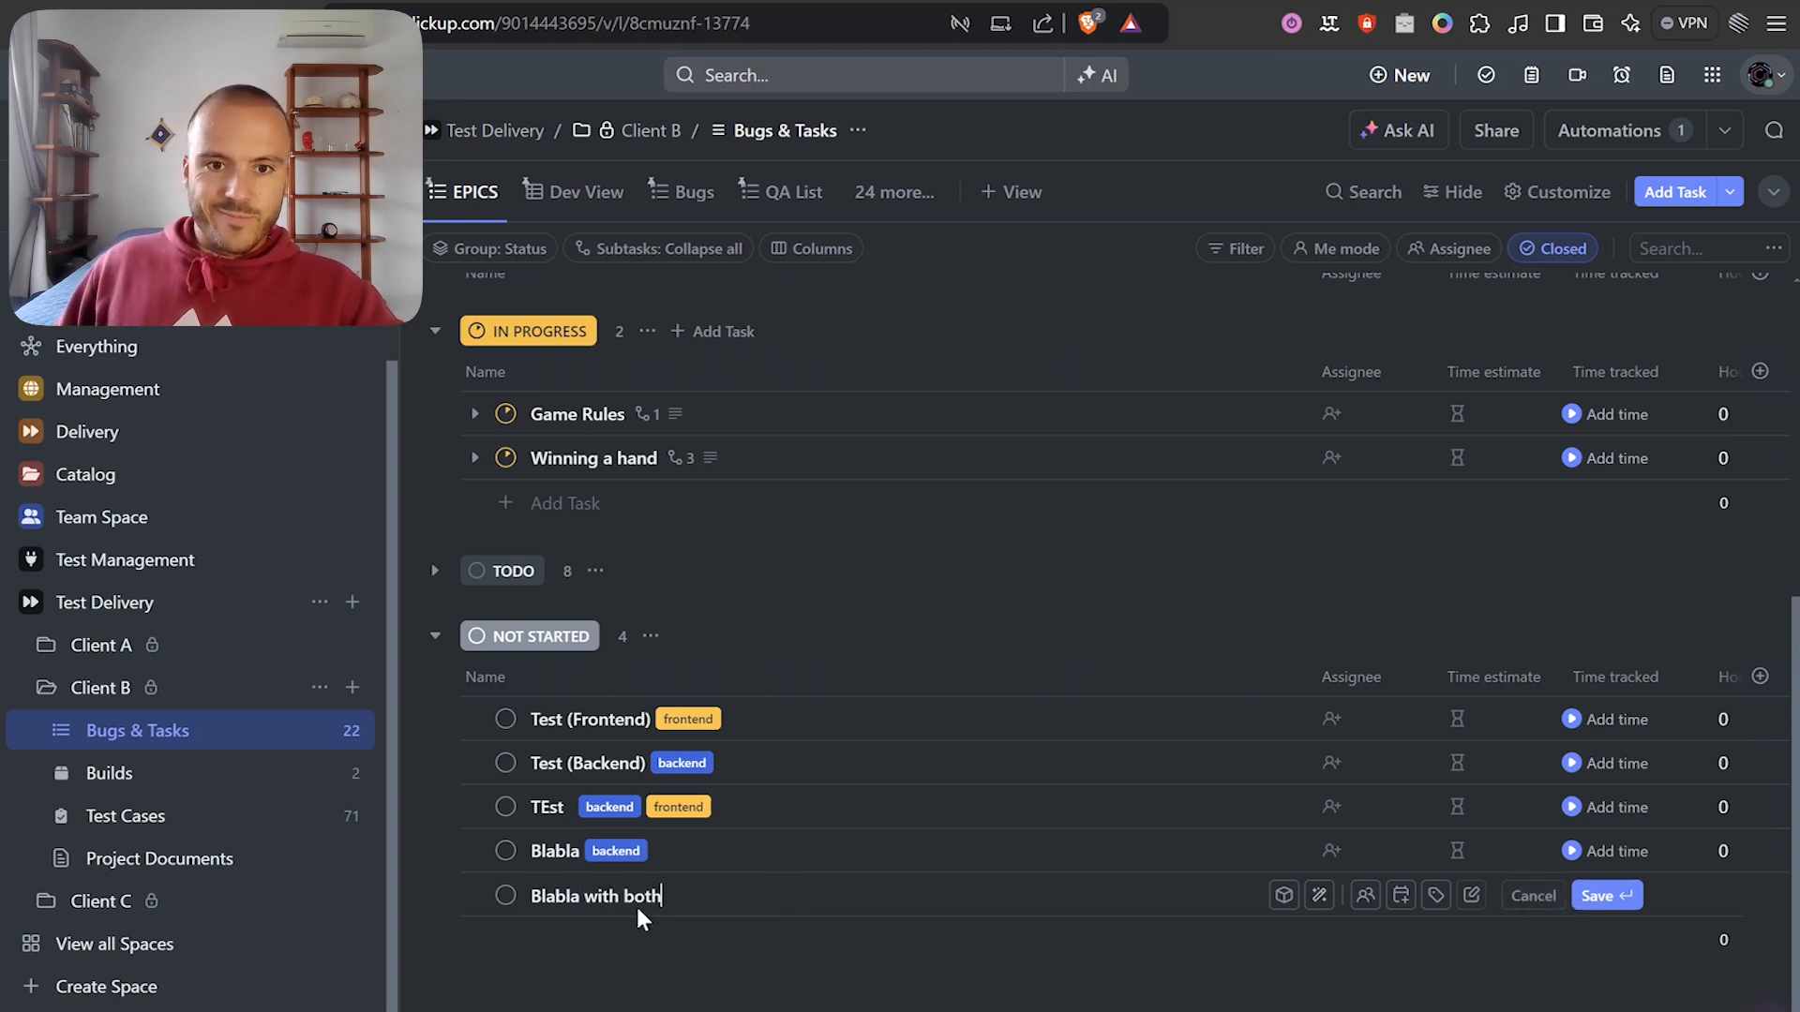
pyautogui.press('Return')
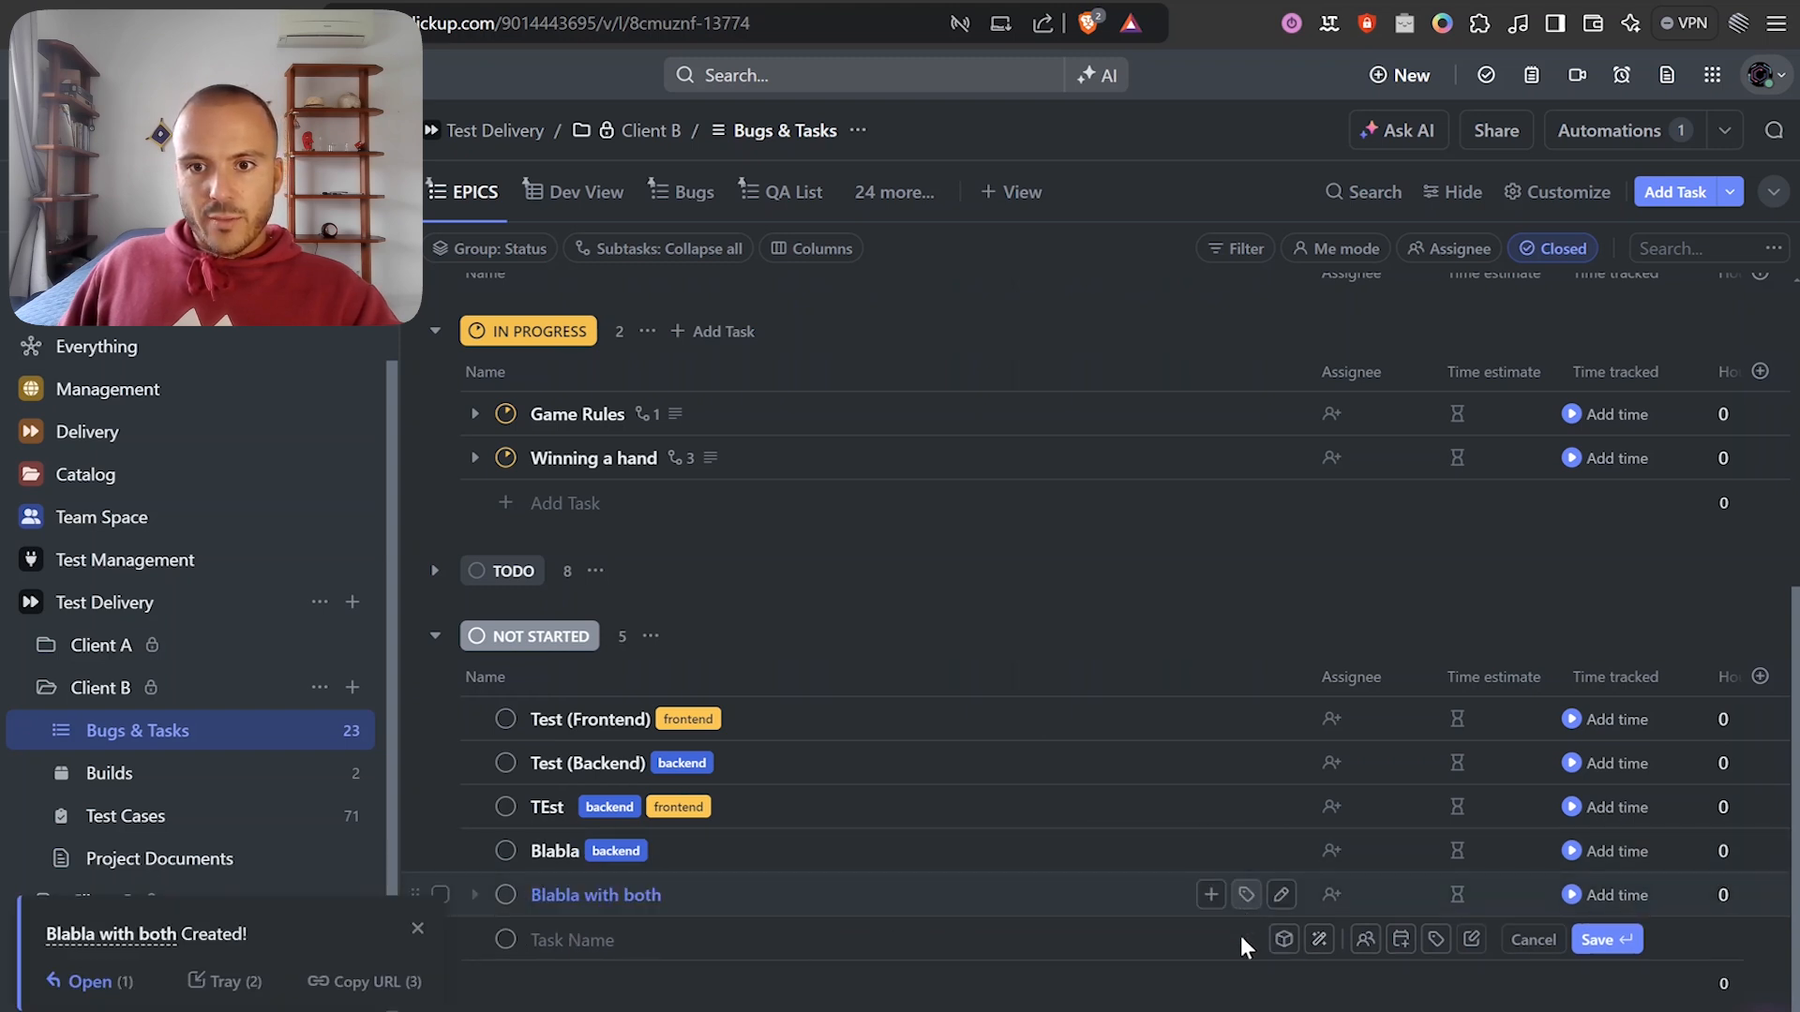
pyautogui.click(1245, 894)
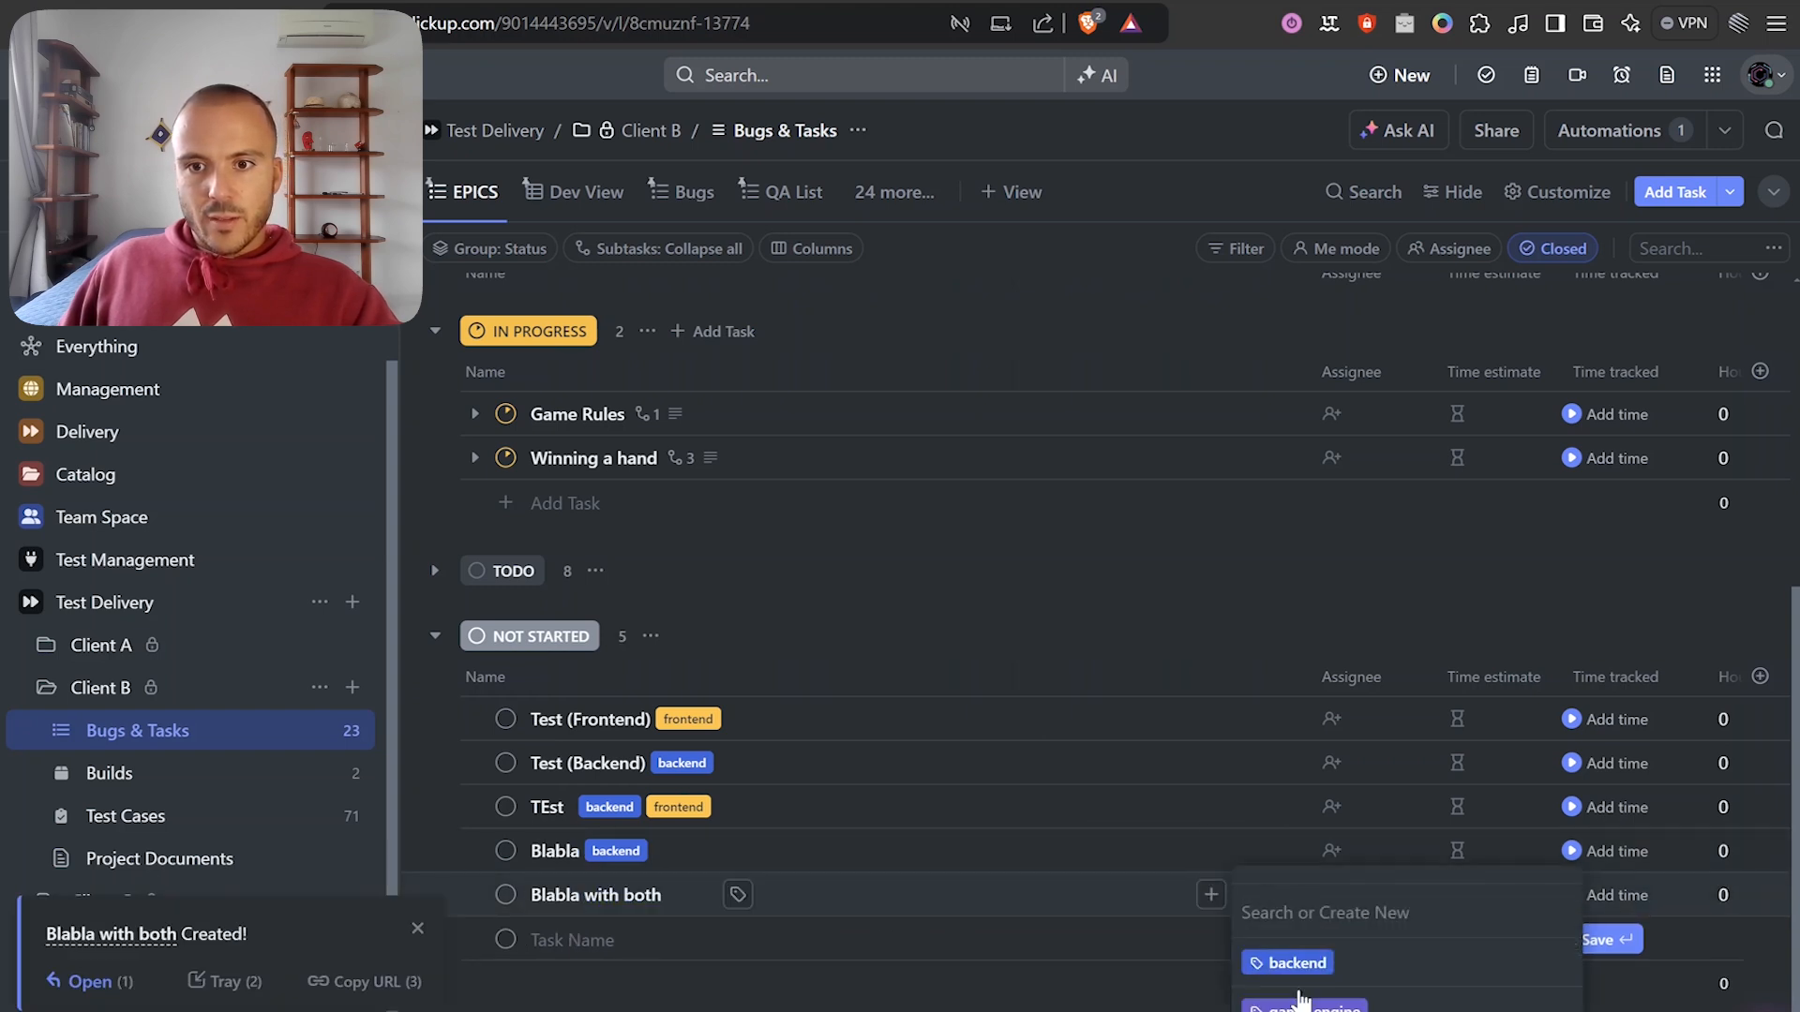
pyautogui.click(1290, 1005)
pyautogui.click(1286, 970)
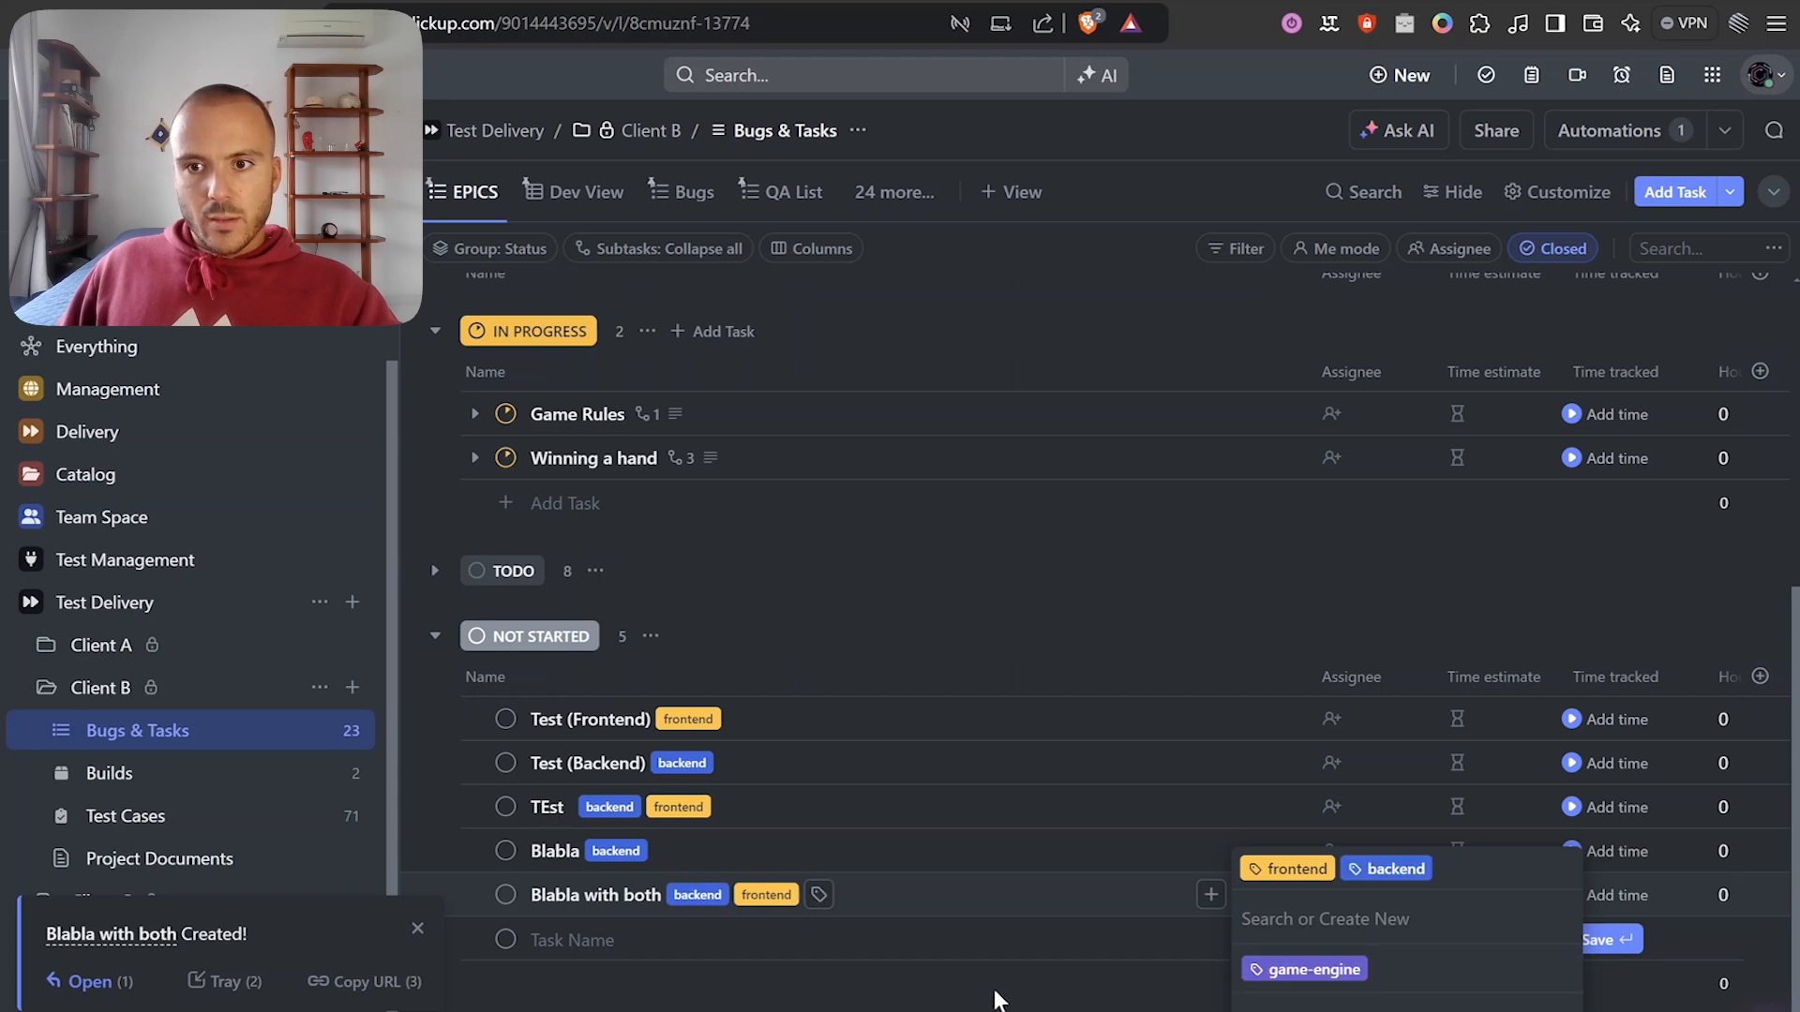
pyautogui.click(1032, 999)
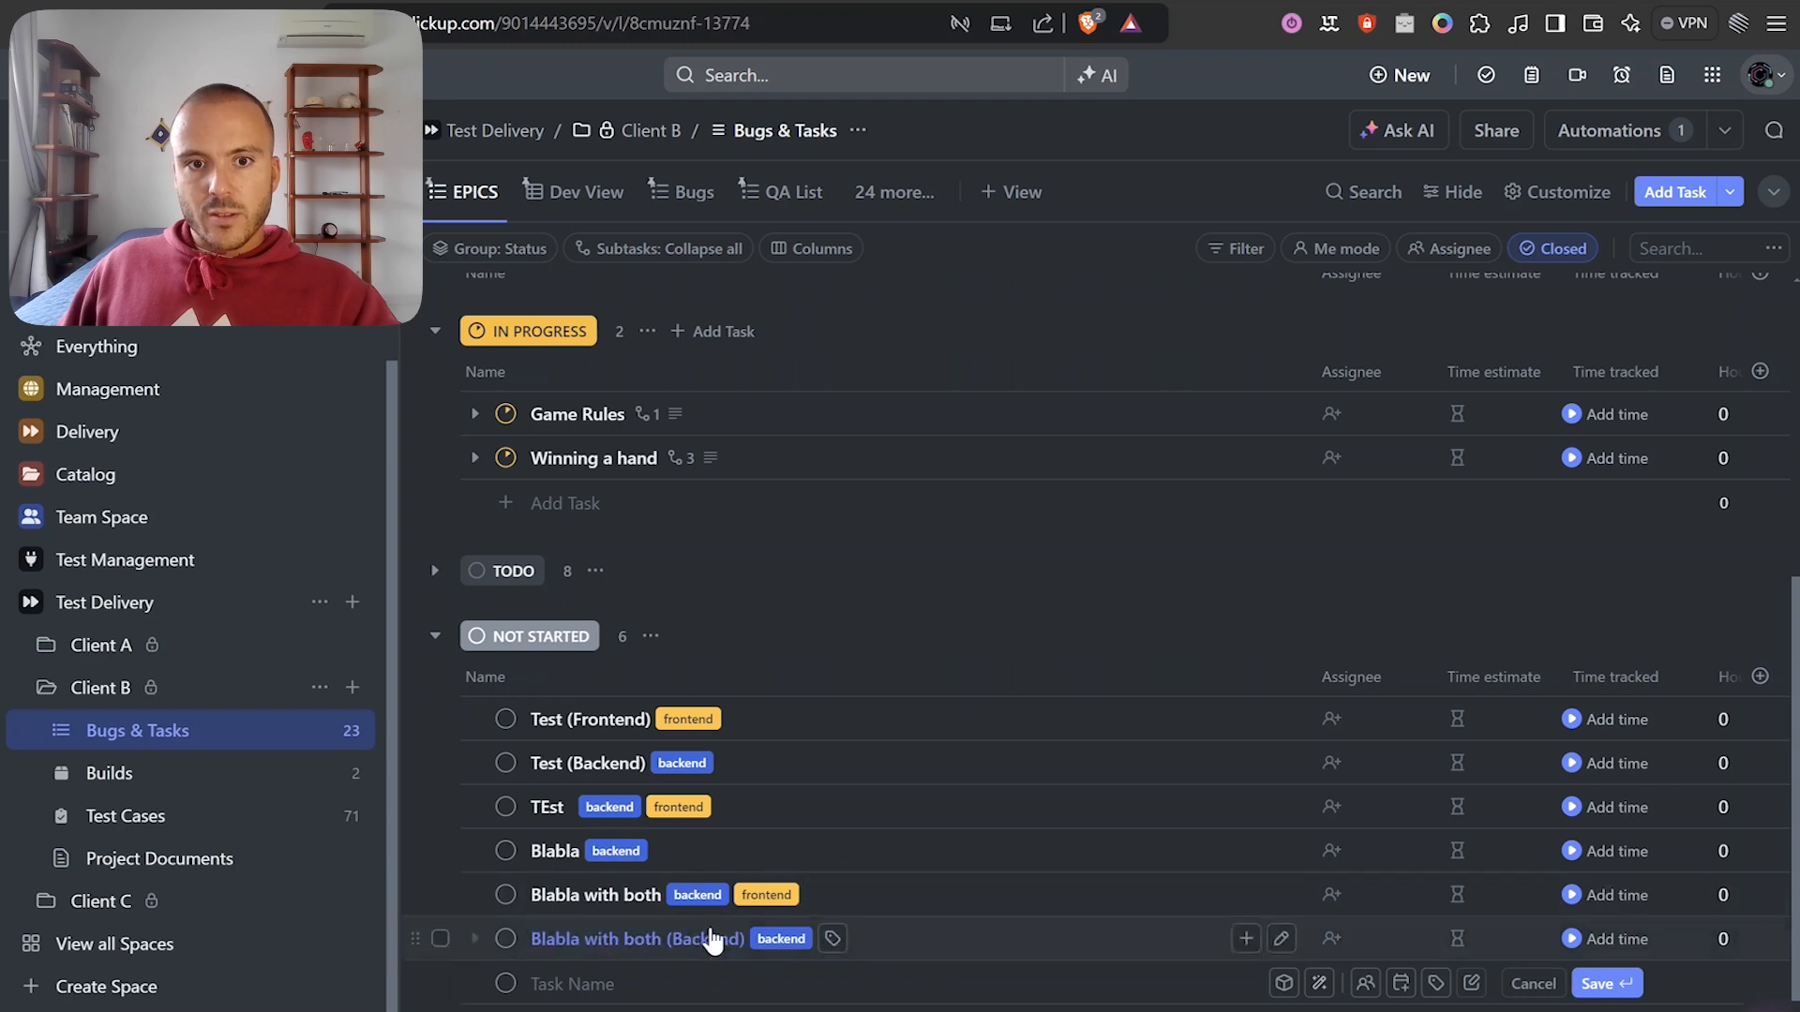
pyautogui.click(1035, 1)
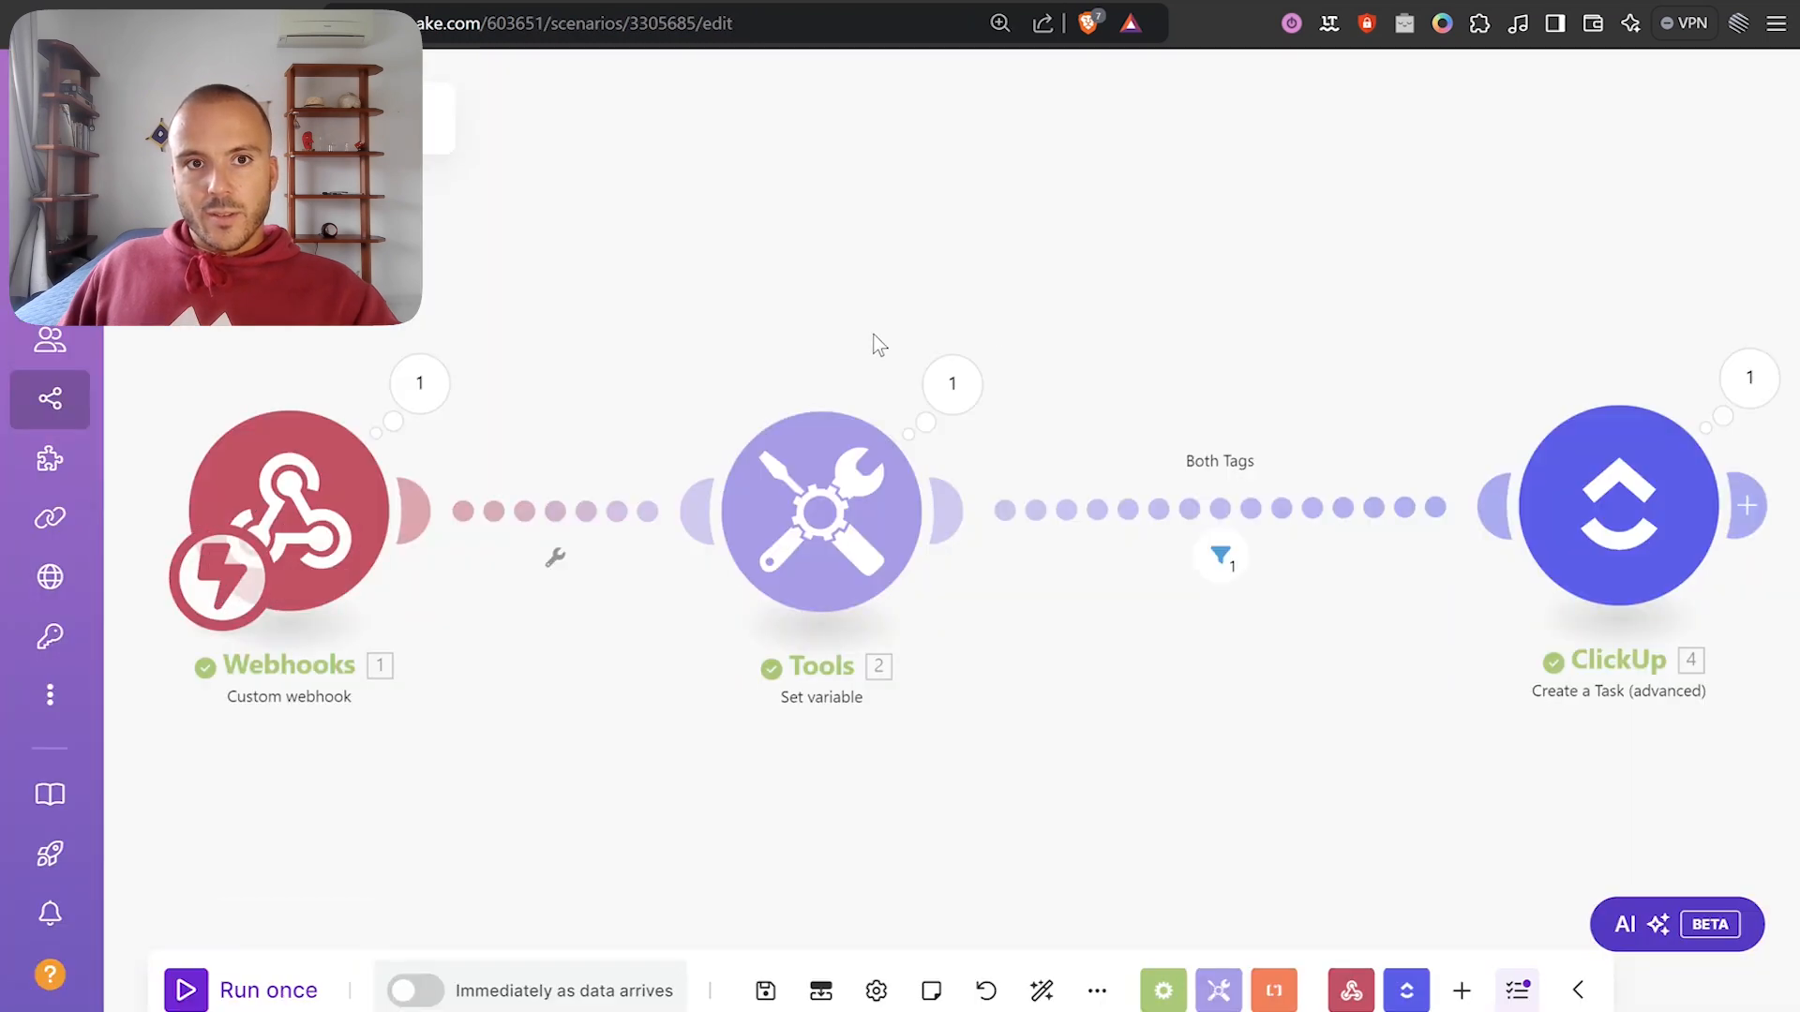
# Review the received task name and the Tag Array values backend and frontend from the latest run.
pyautogui.click(503, 321)
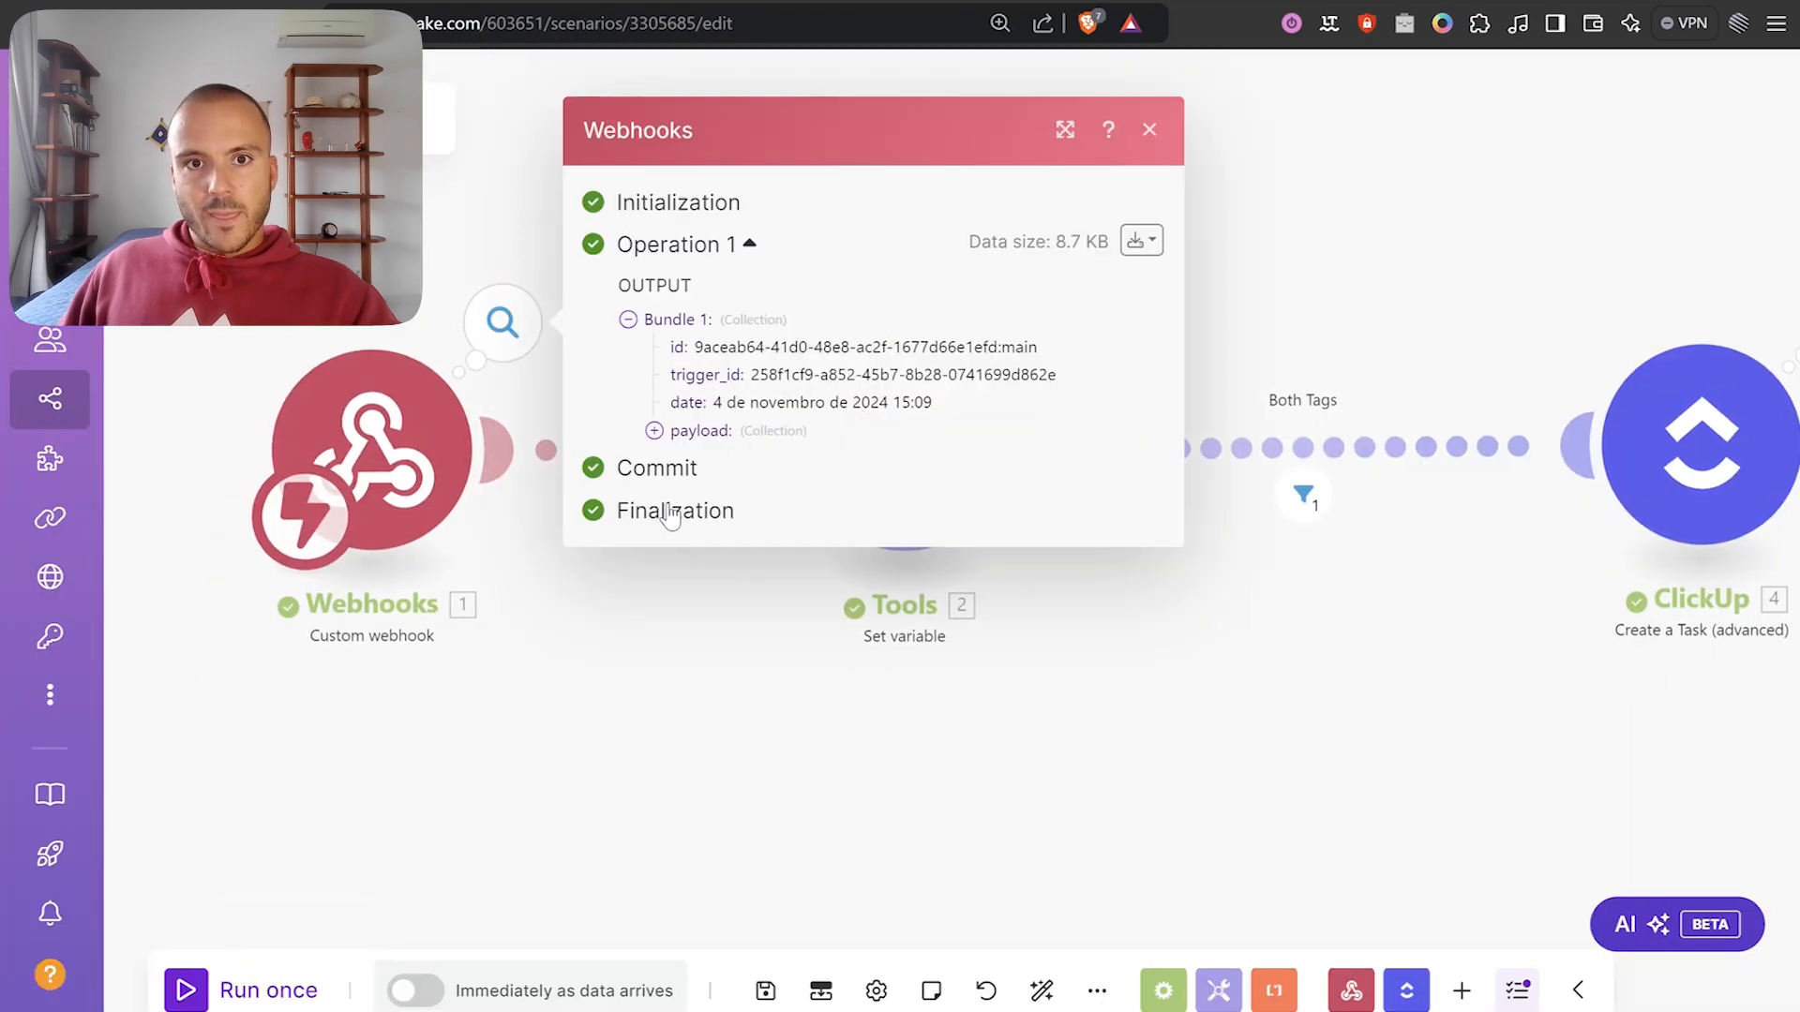
pyautogui.click(710, 426)
pyautogui.tripleClick(793, 505)
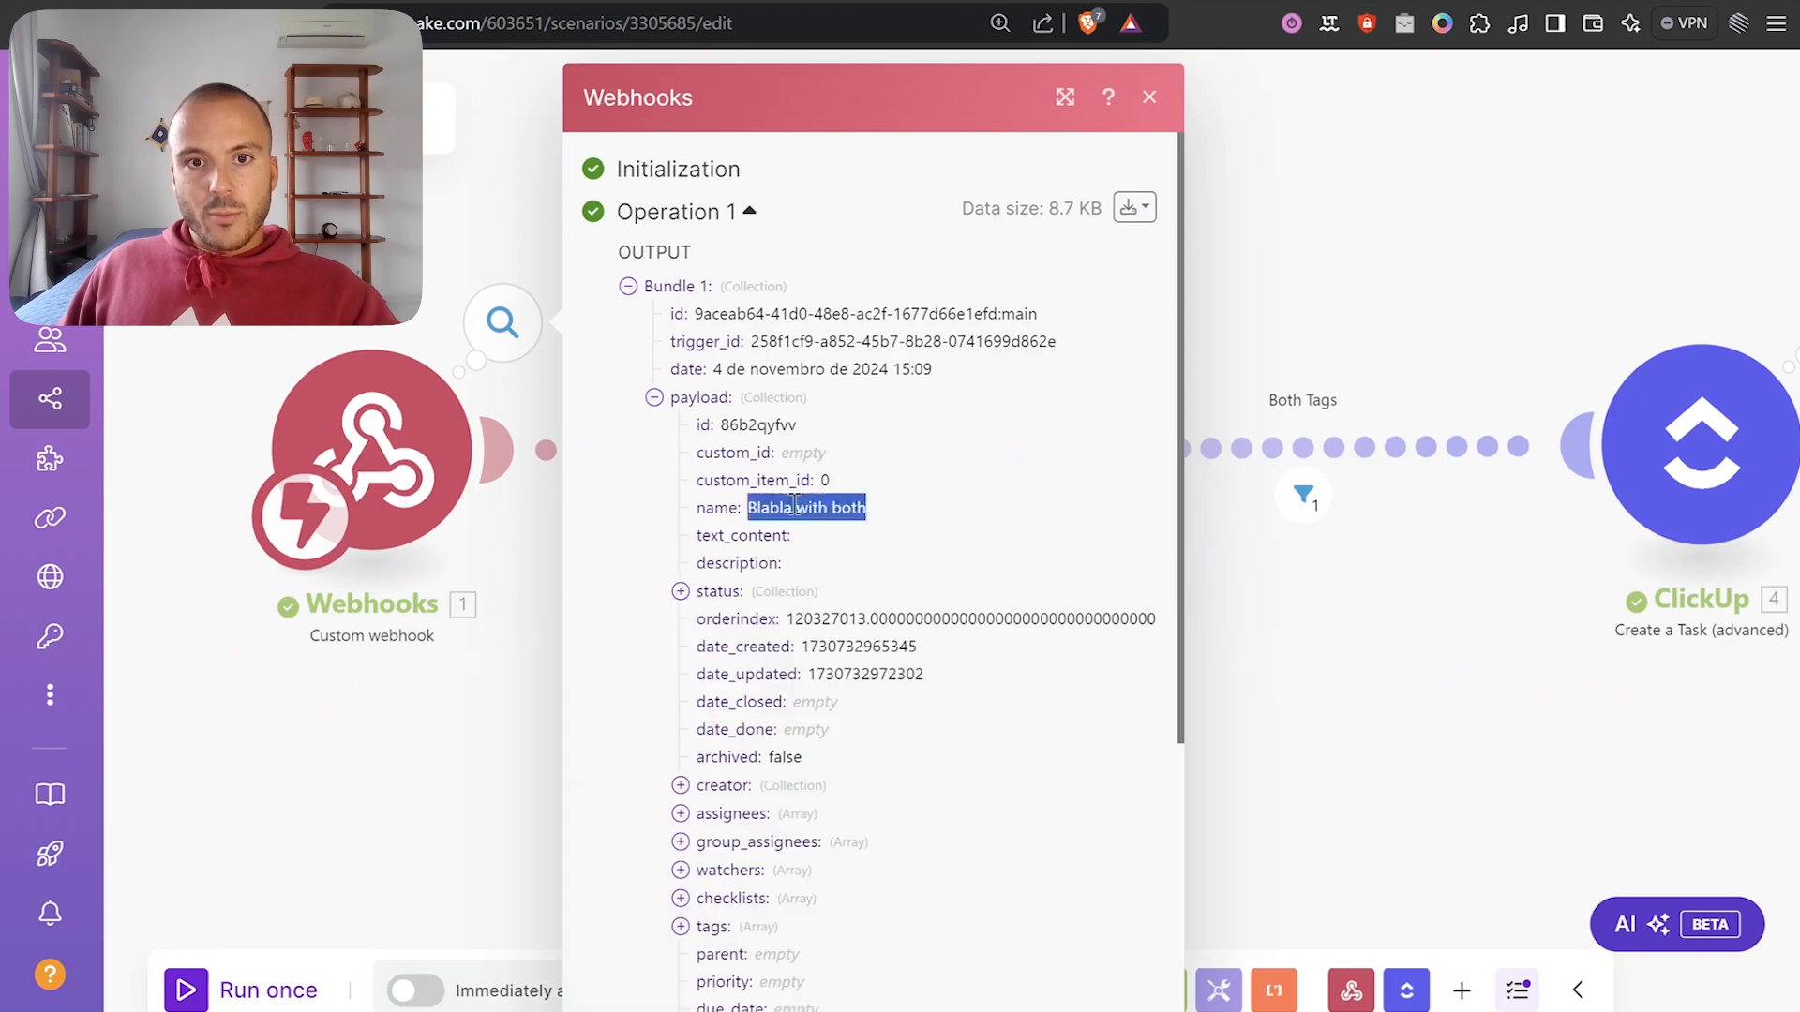
pyautogui.click(1398, 302)
pyautogui.click(879, 319)
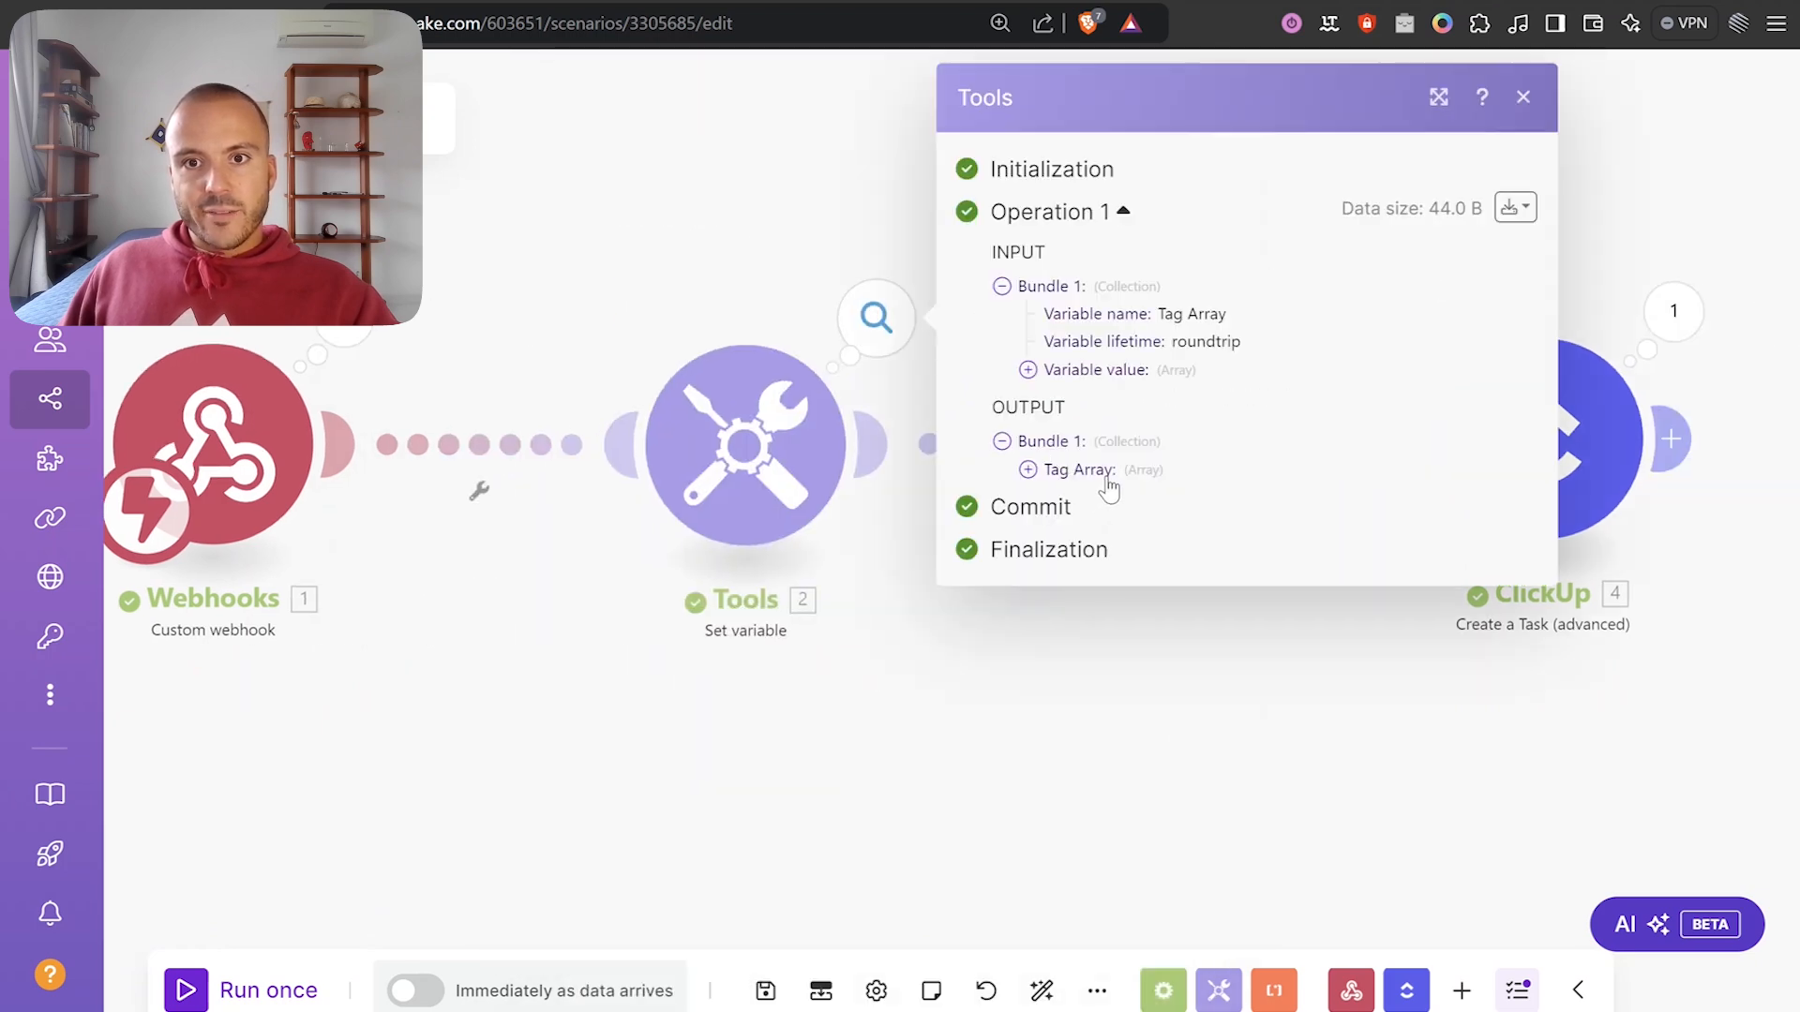
pyautogui.click(1108, 484)
pyautogui.moveTo(1086, 497); pyautogui.dragTo(1162, 539)
pyautogui.click(750, 216)
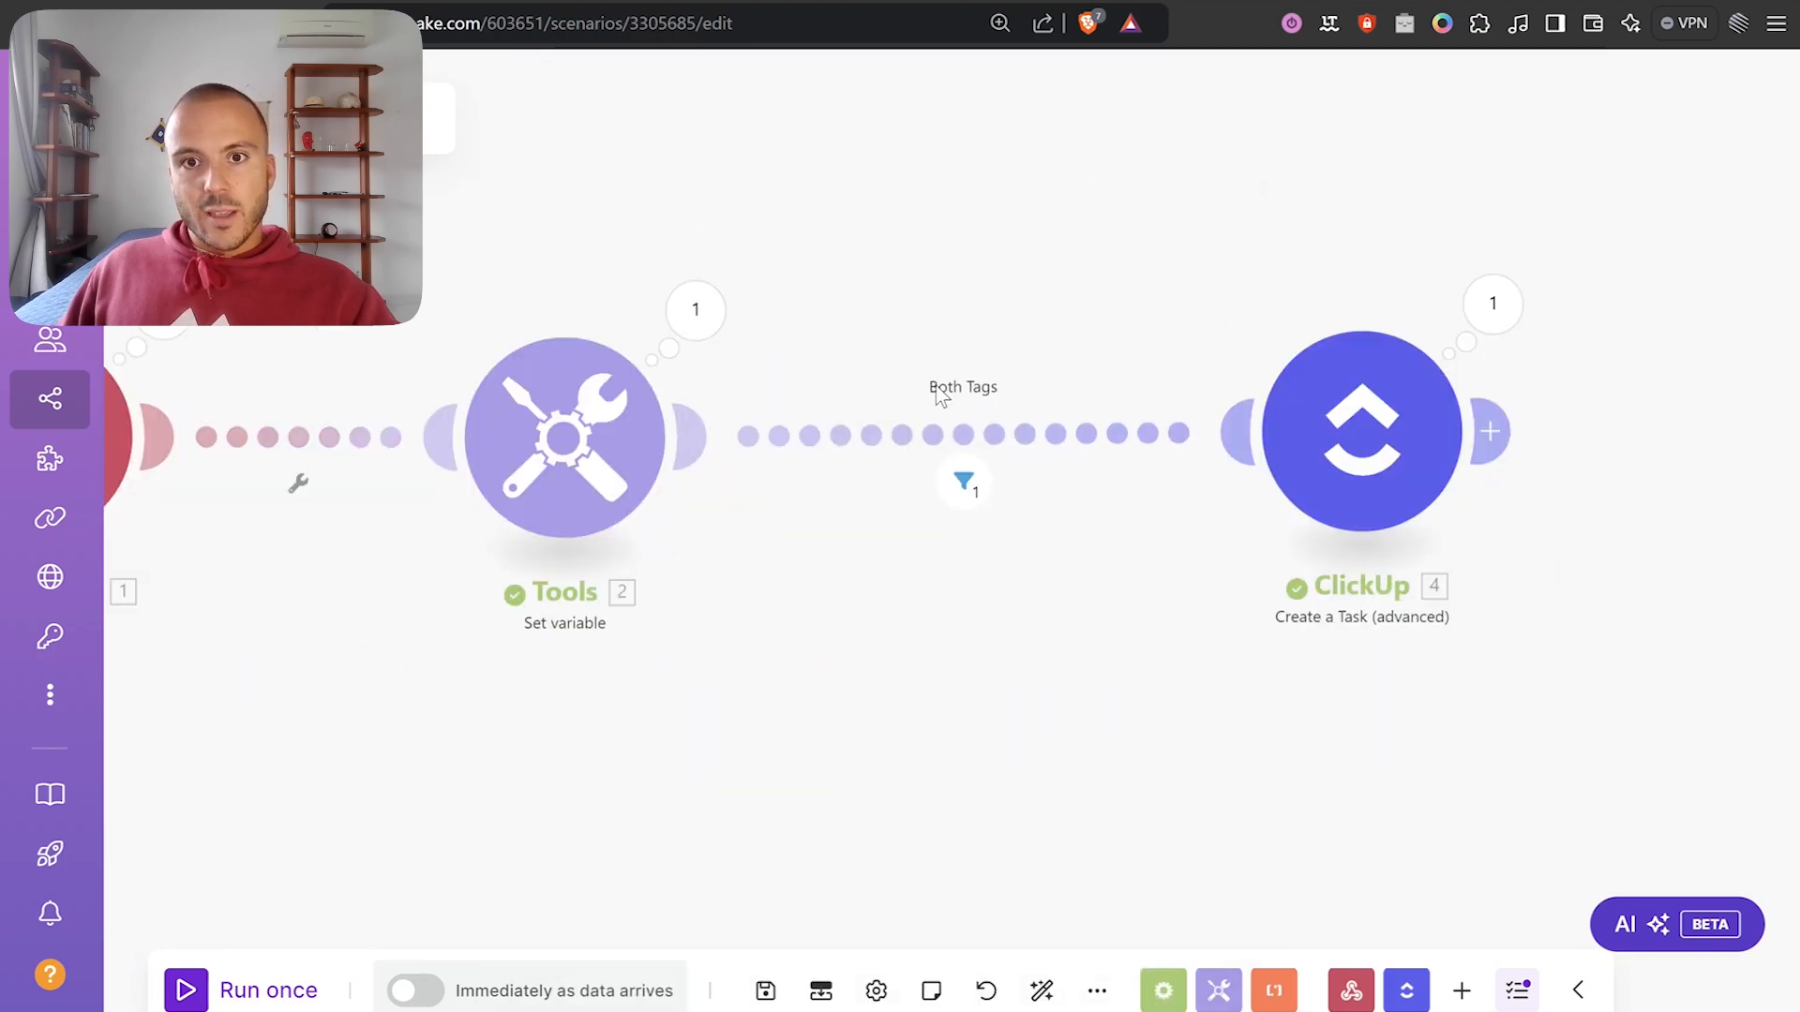
# Confirm the Both Tags filter passed and ClickUp created 'Blabla with both (Backend)', then view the list.
pyautogui.click(965, 497)
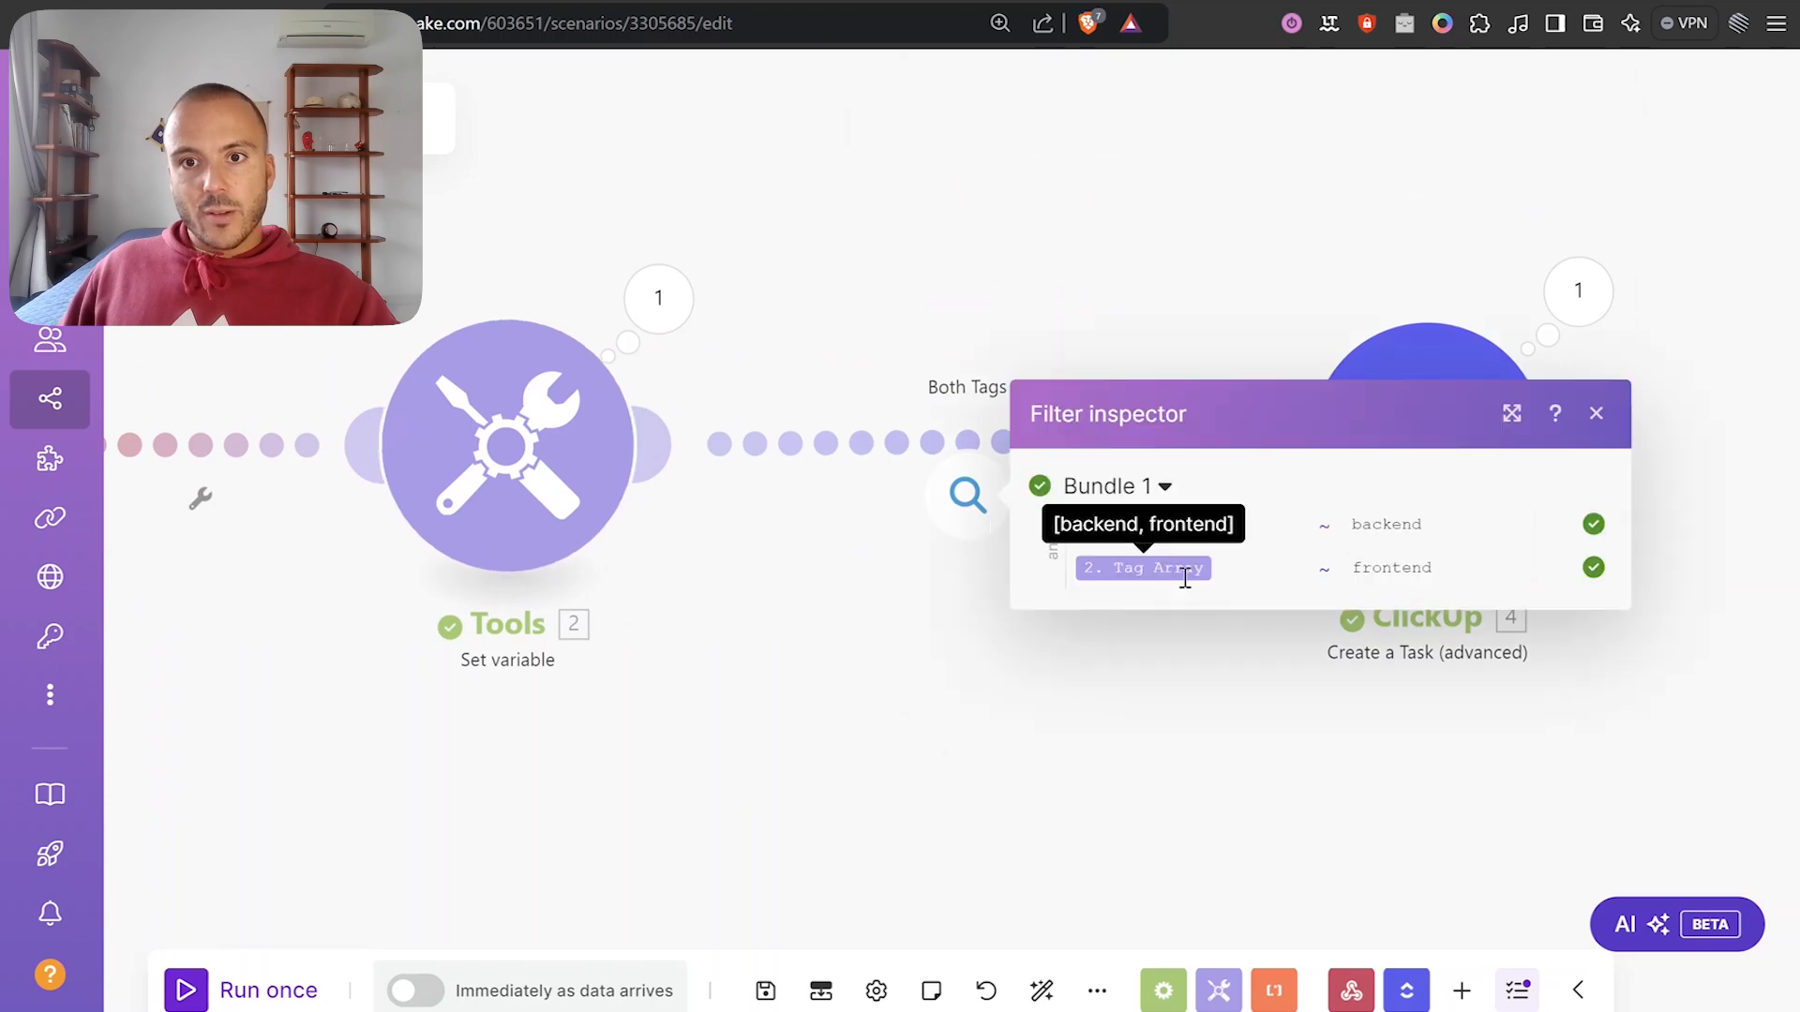
pyautogui.click(1325, 292)
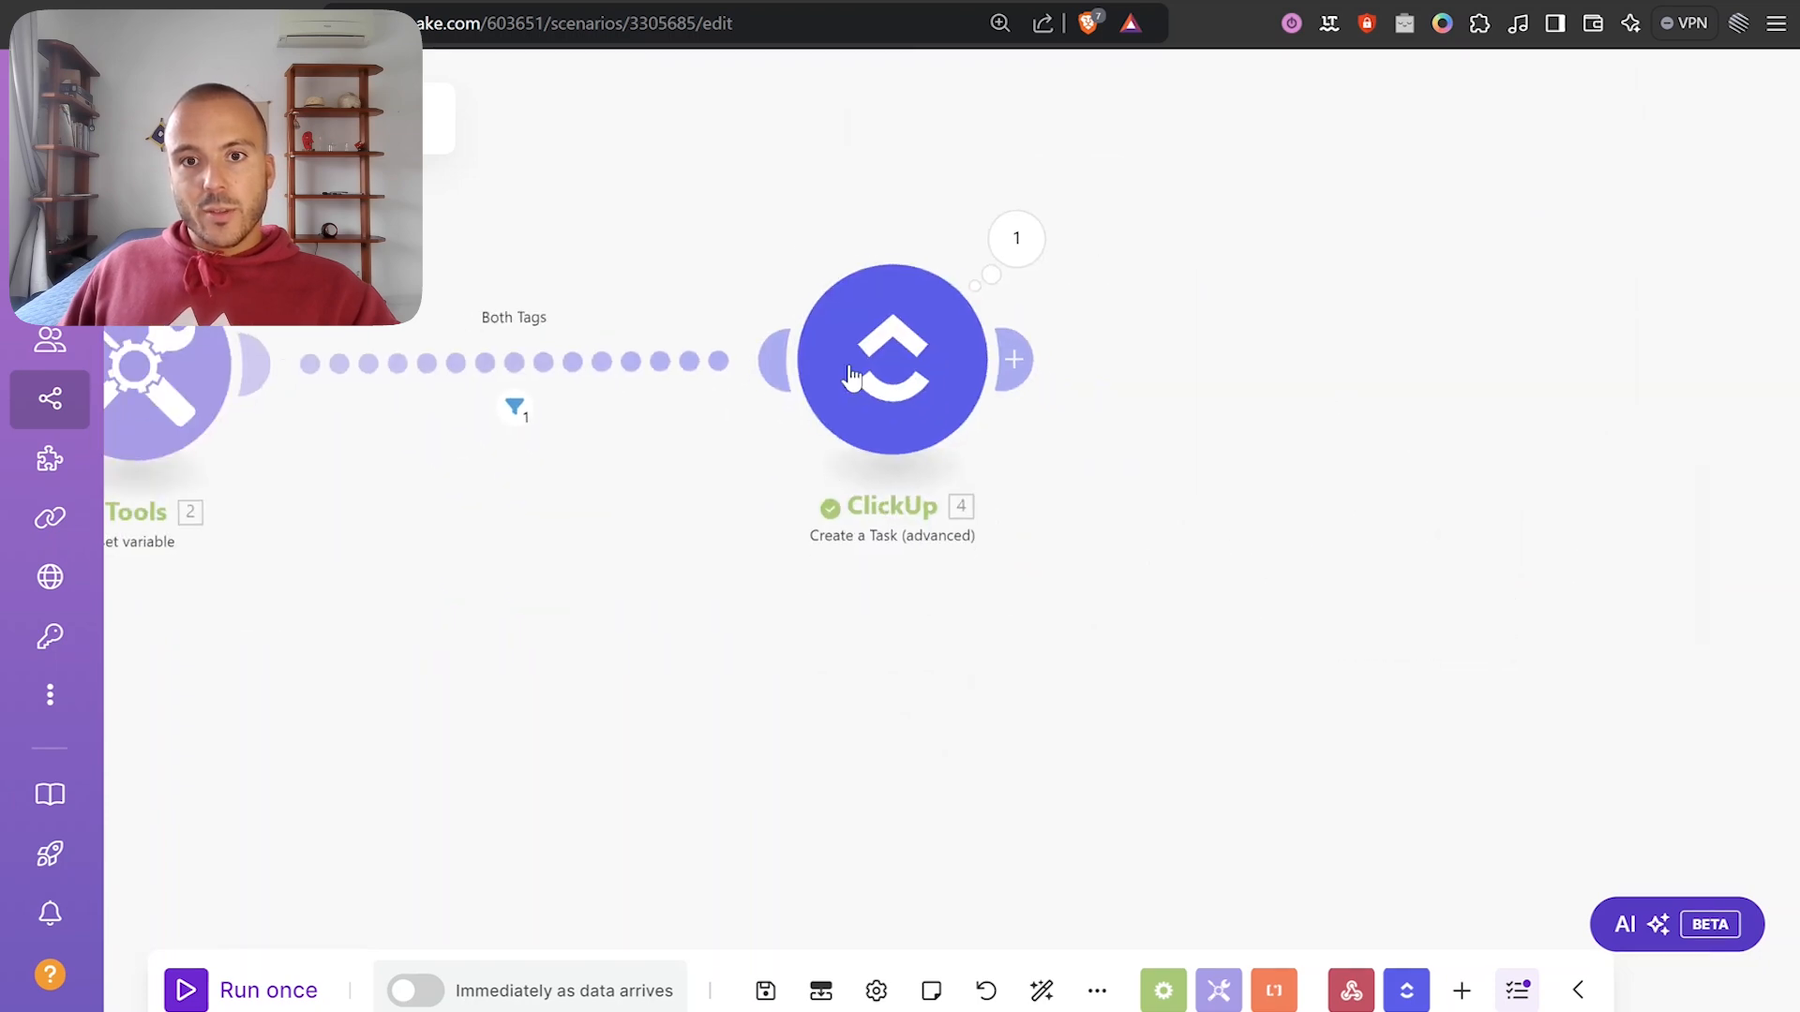
pyautogui.click(1477, 298)
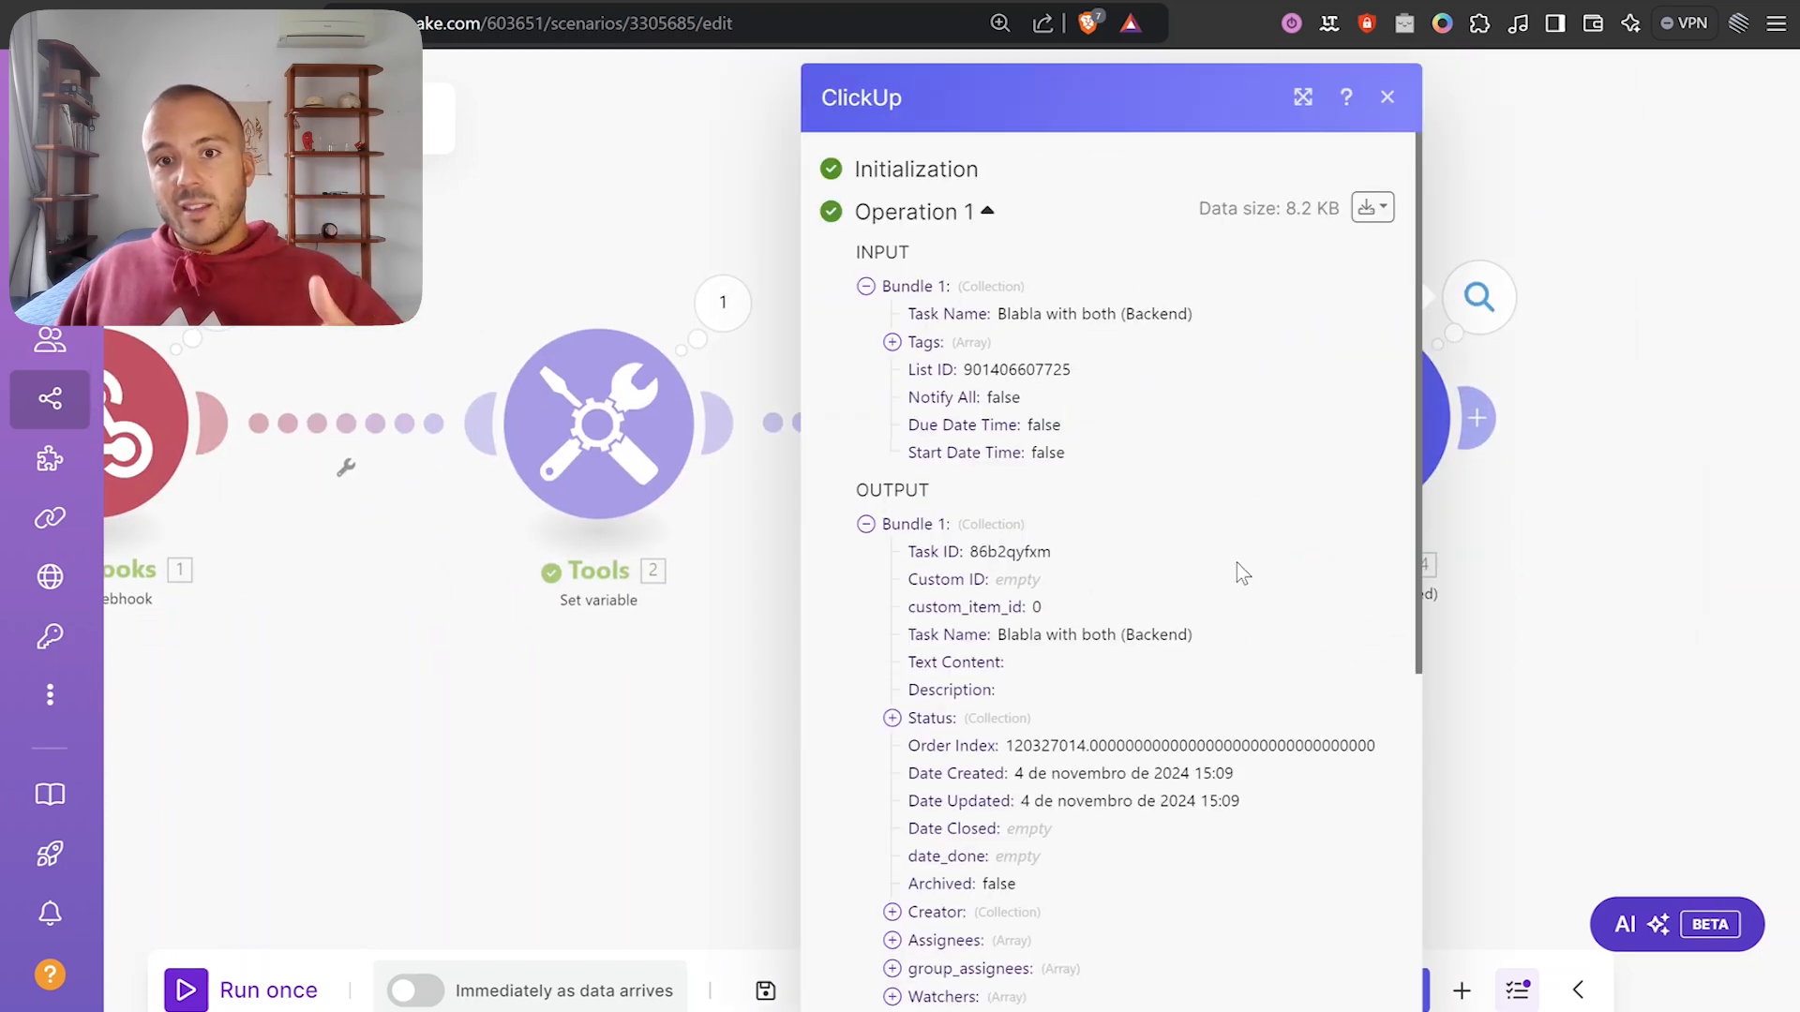
pyautogui.moveTo(1024, 633); pyautogui.dragTo(1217, 628)
pyautogui.click(1230, 640)
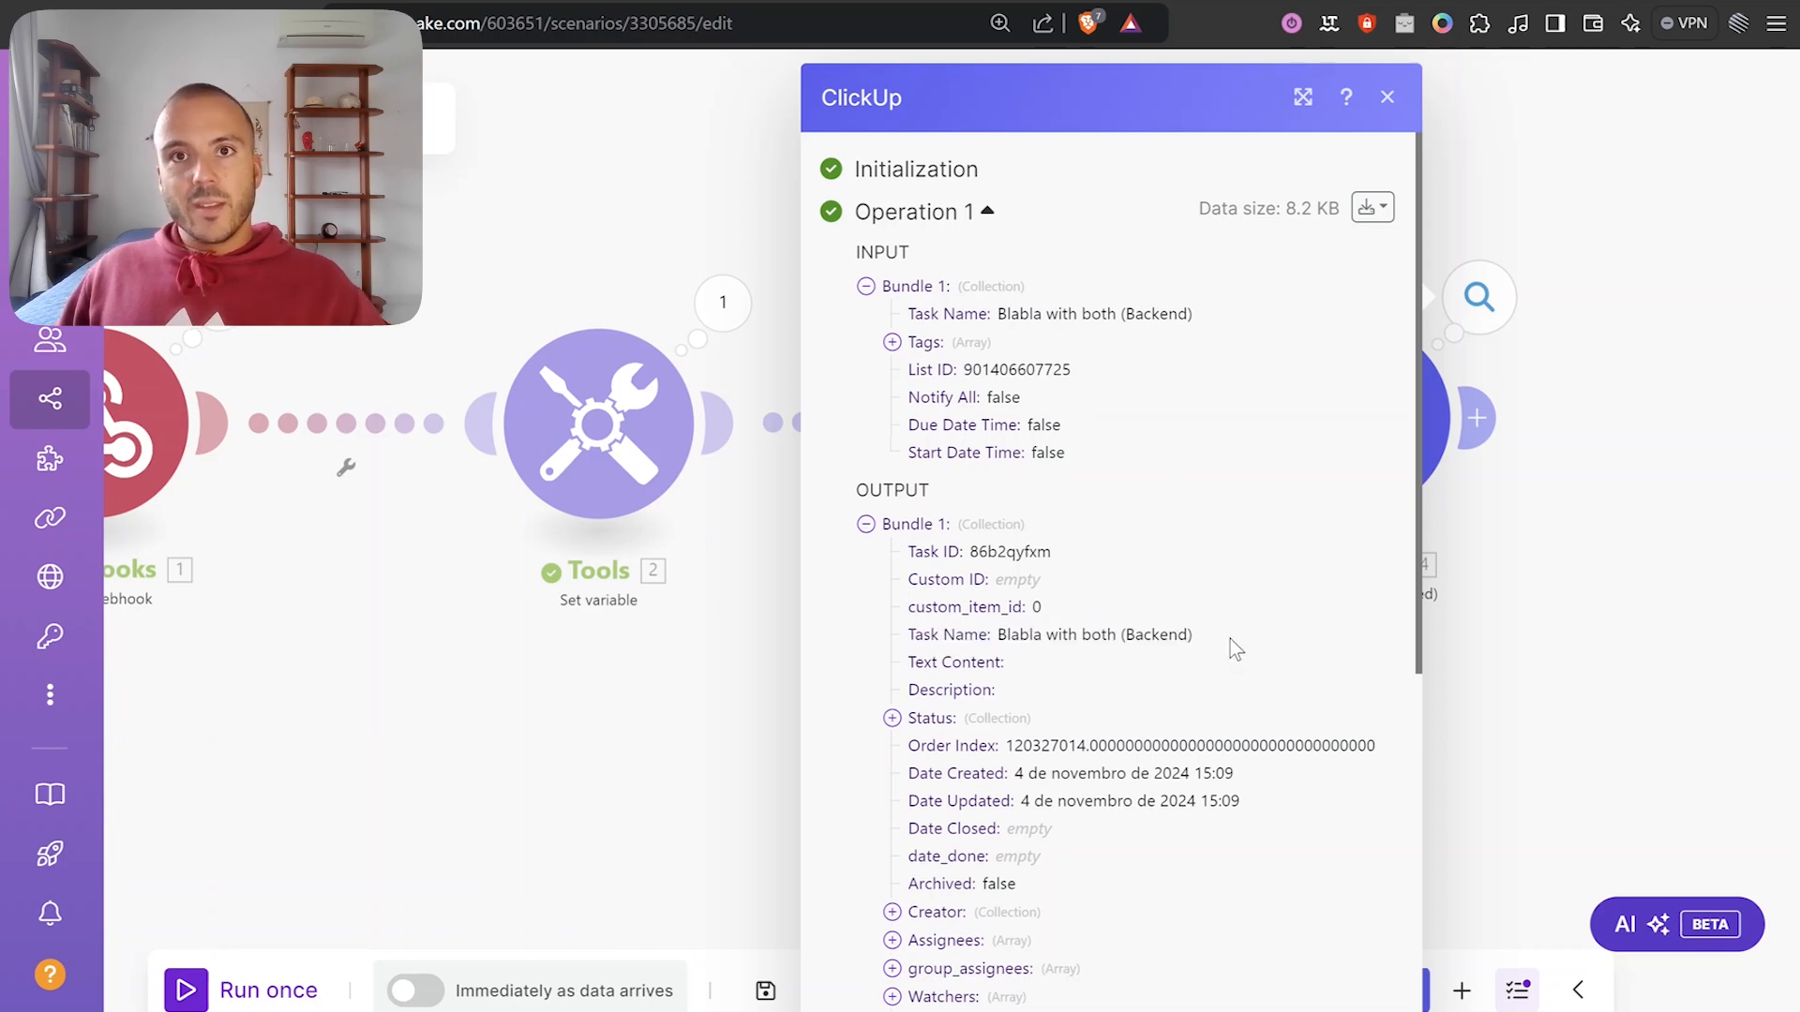
pyautogui.click(881, 2)
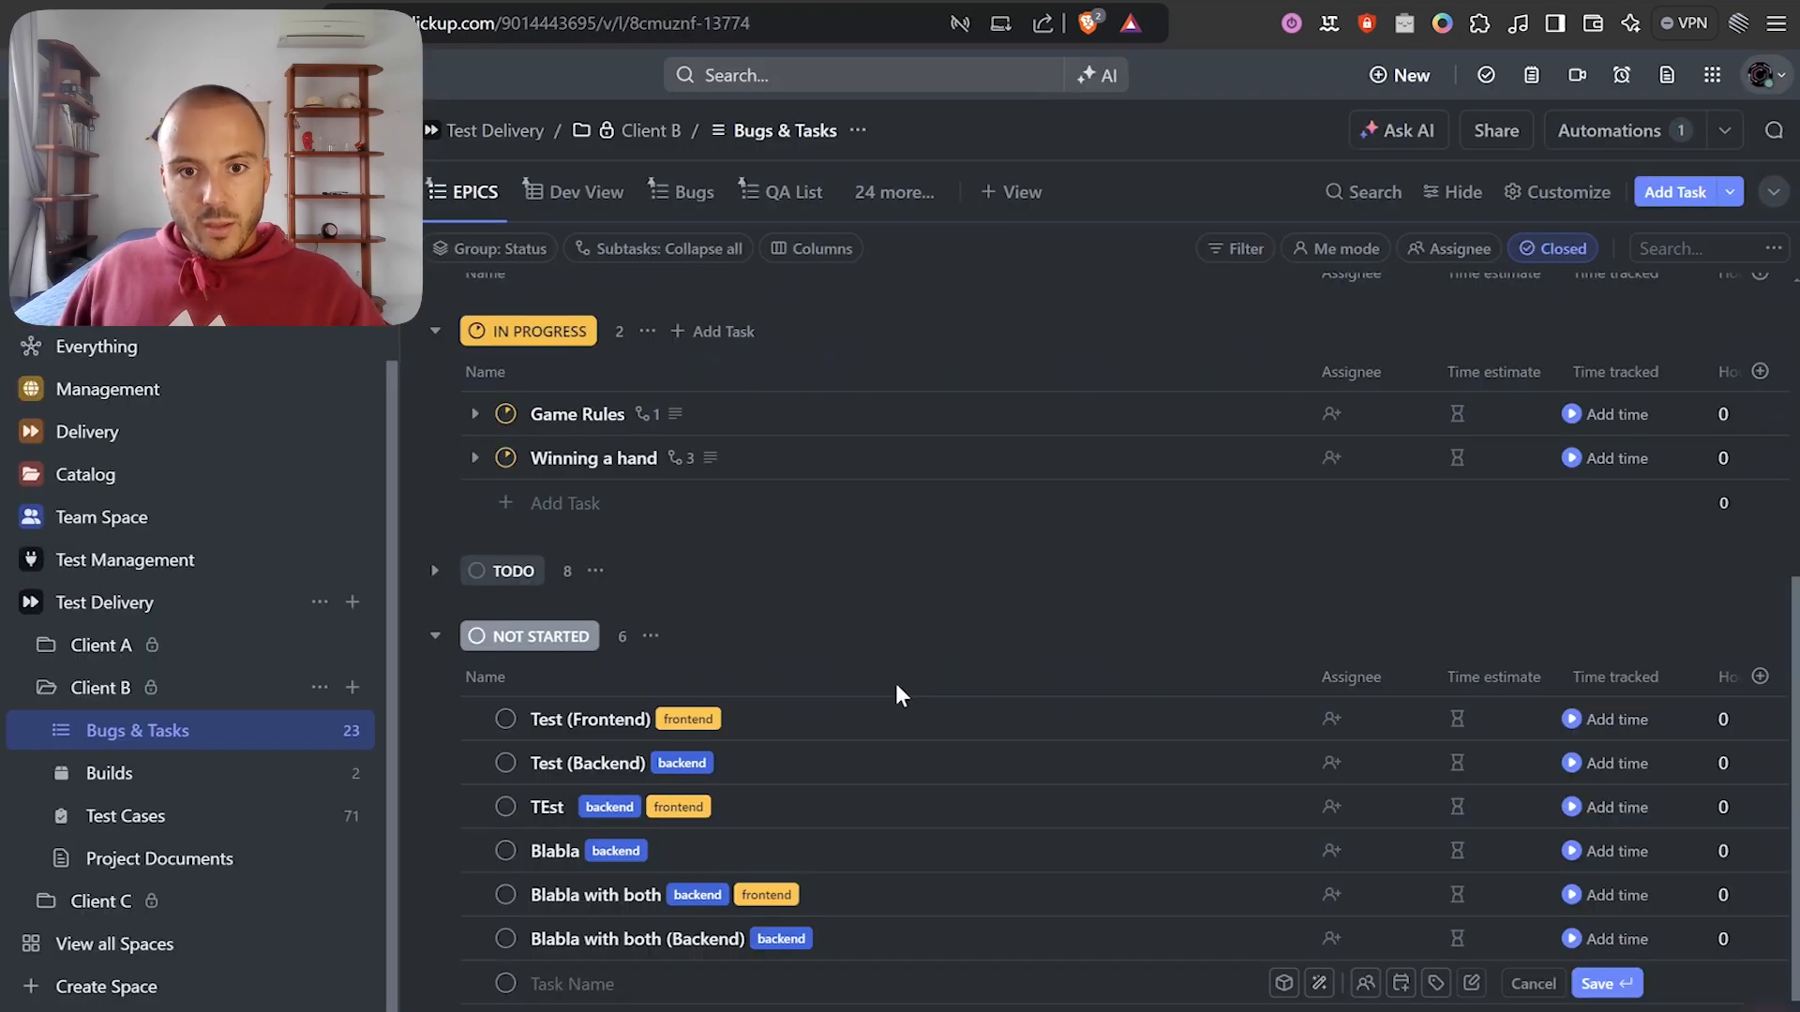
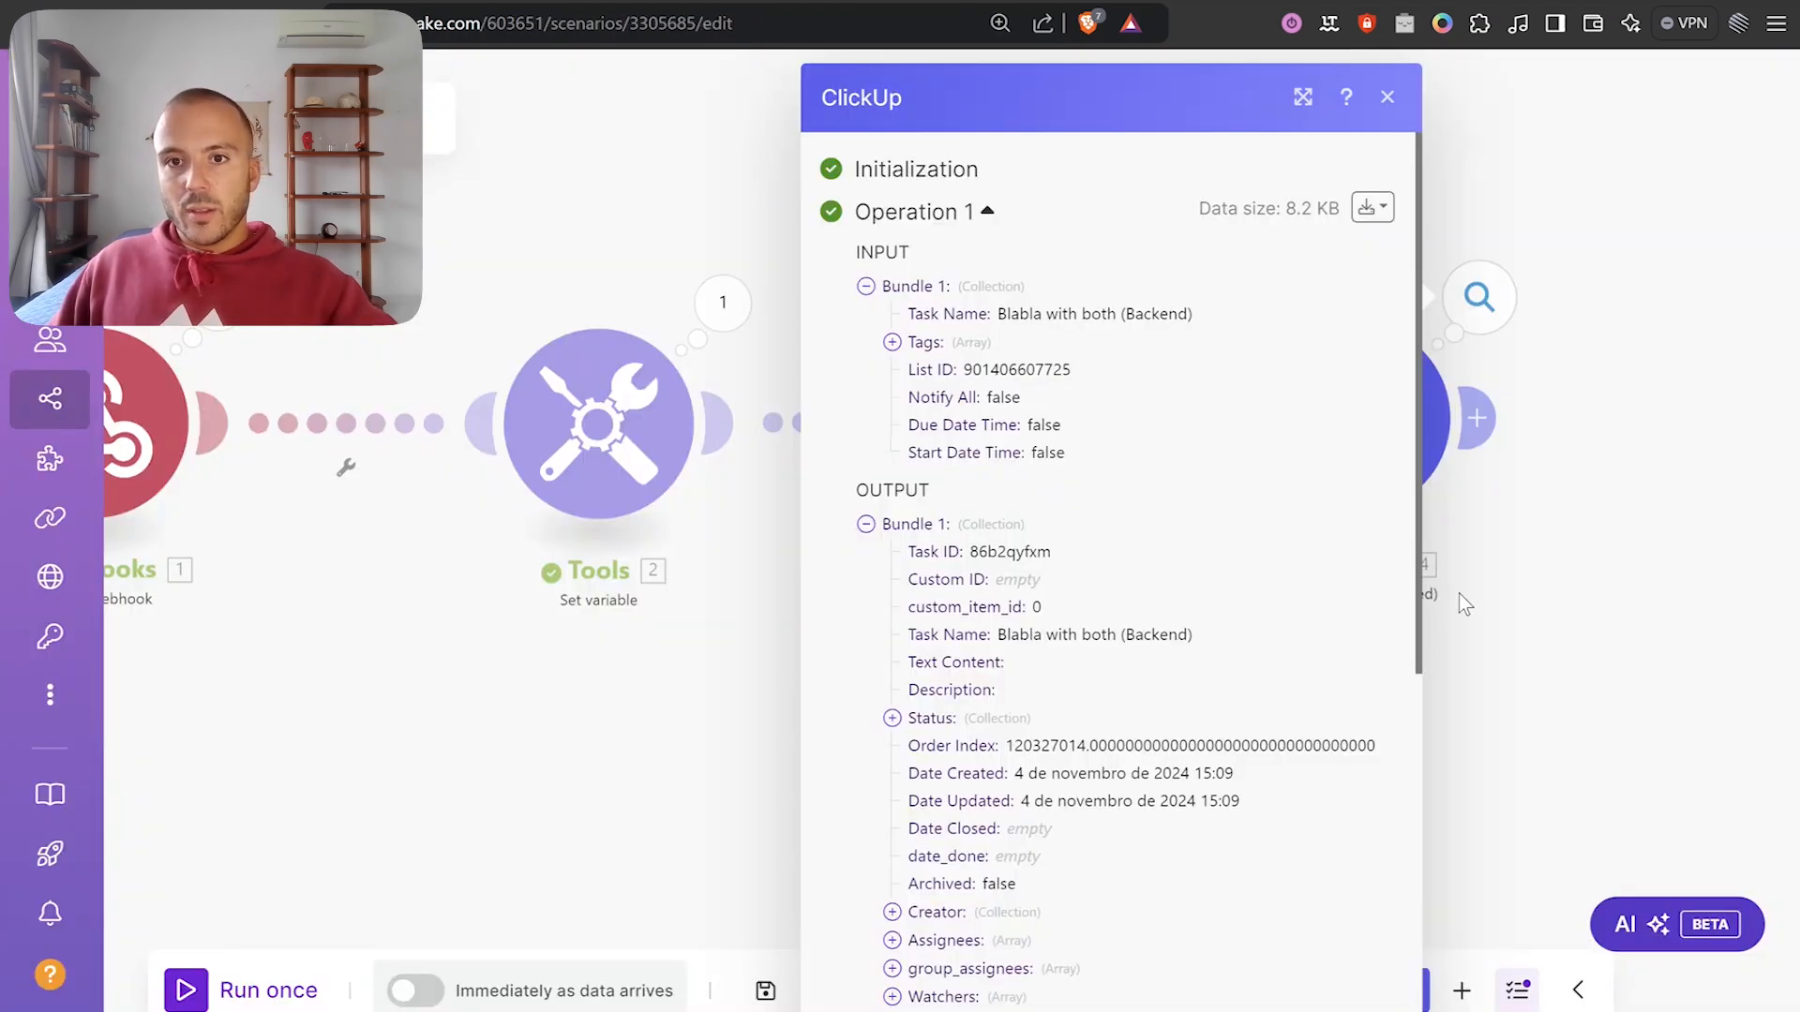
# Close the ClickUp output, shift Create a Task left, and add an empty module after it.
pyautogui.click(1462, 596)
pyautogui.scroll(-3, 1550, 634)
pyautogui.moveTo(1550, 633); pyautogui.dragTo(1142, 578)
pyautogui.moveTo(1038, 405); pyautogui.dragTo(924, 407)
pyautogui.click(975, 419)
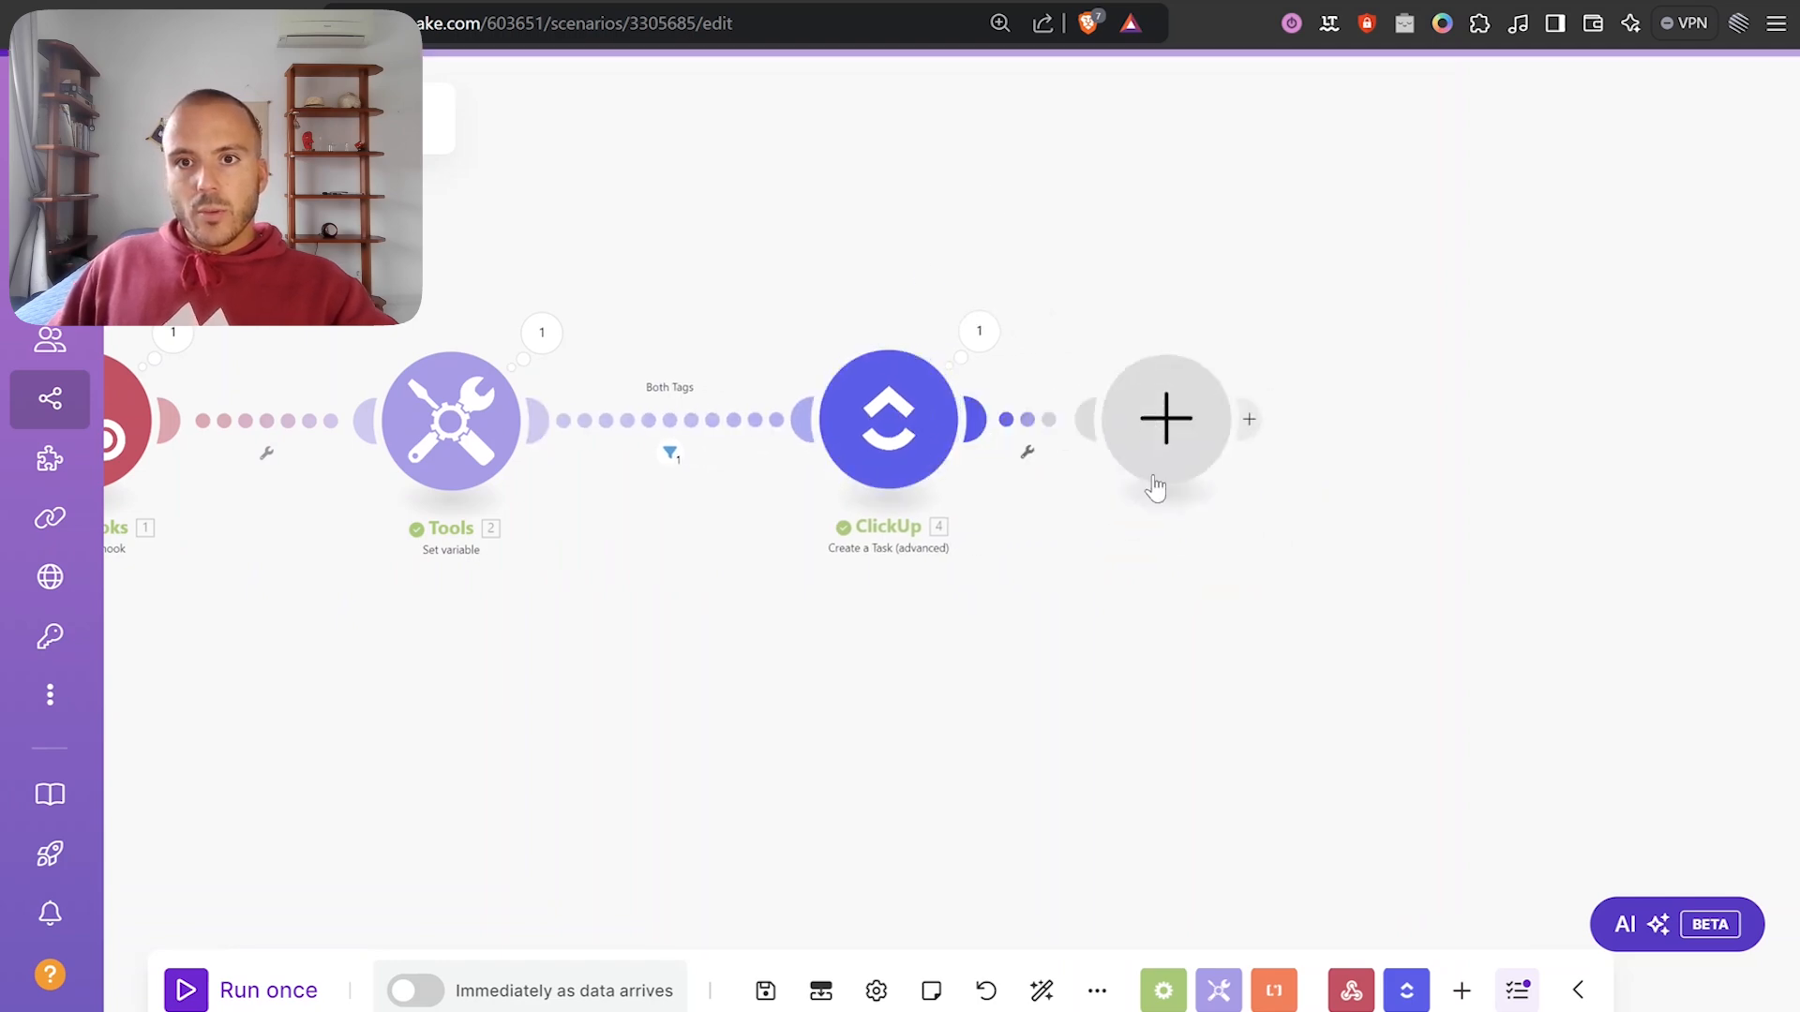
# Add a ClickUp Edit a Task module with the webhook payload id as Task ID.
pyautogui.click(1154, 487)
pyautogui.click(1285, 261)
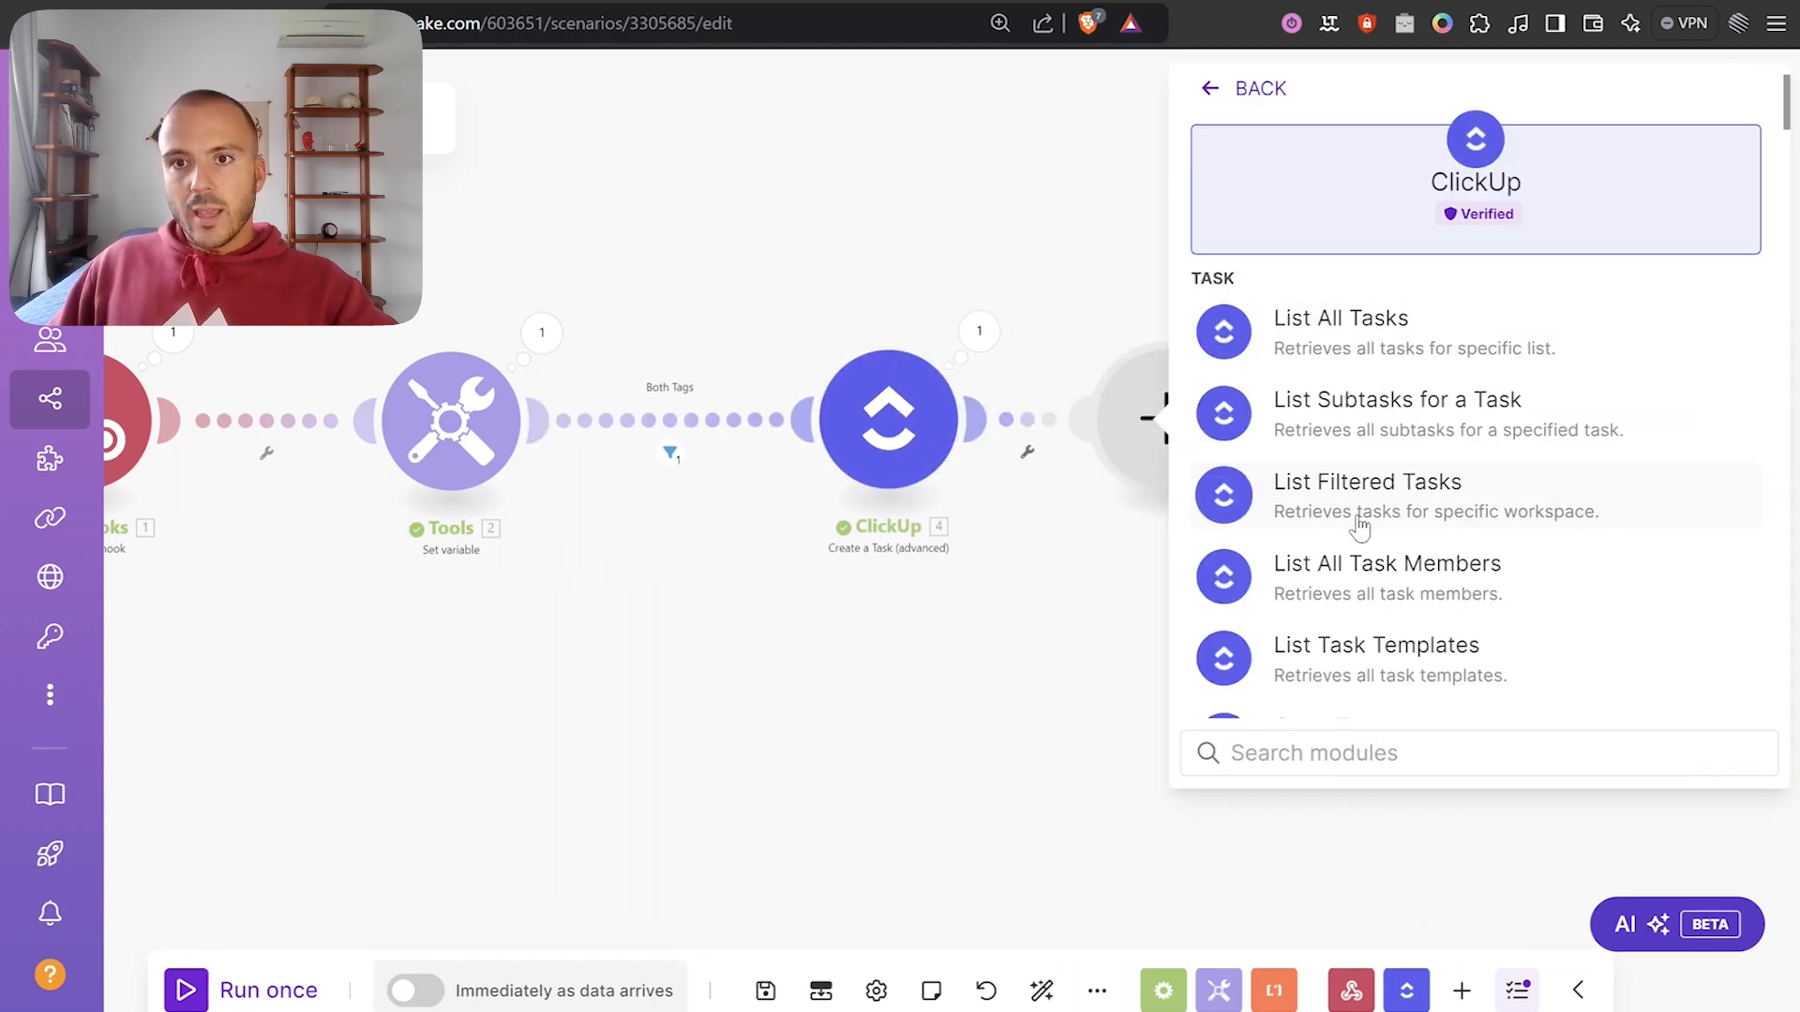
pyautogui.scroll(-5, 1359, 526)
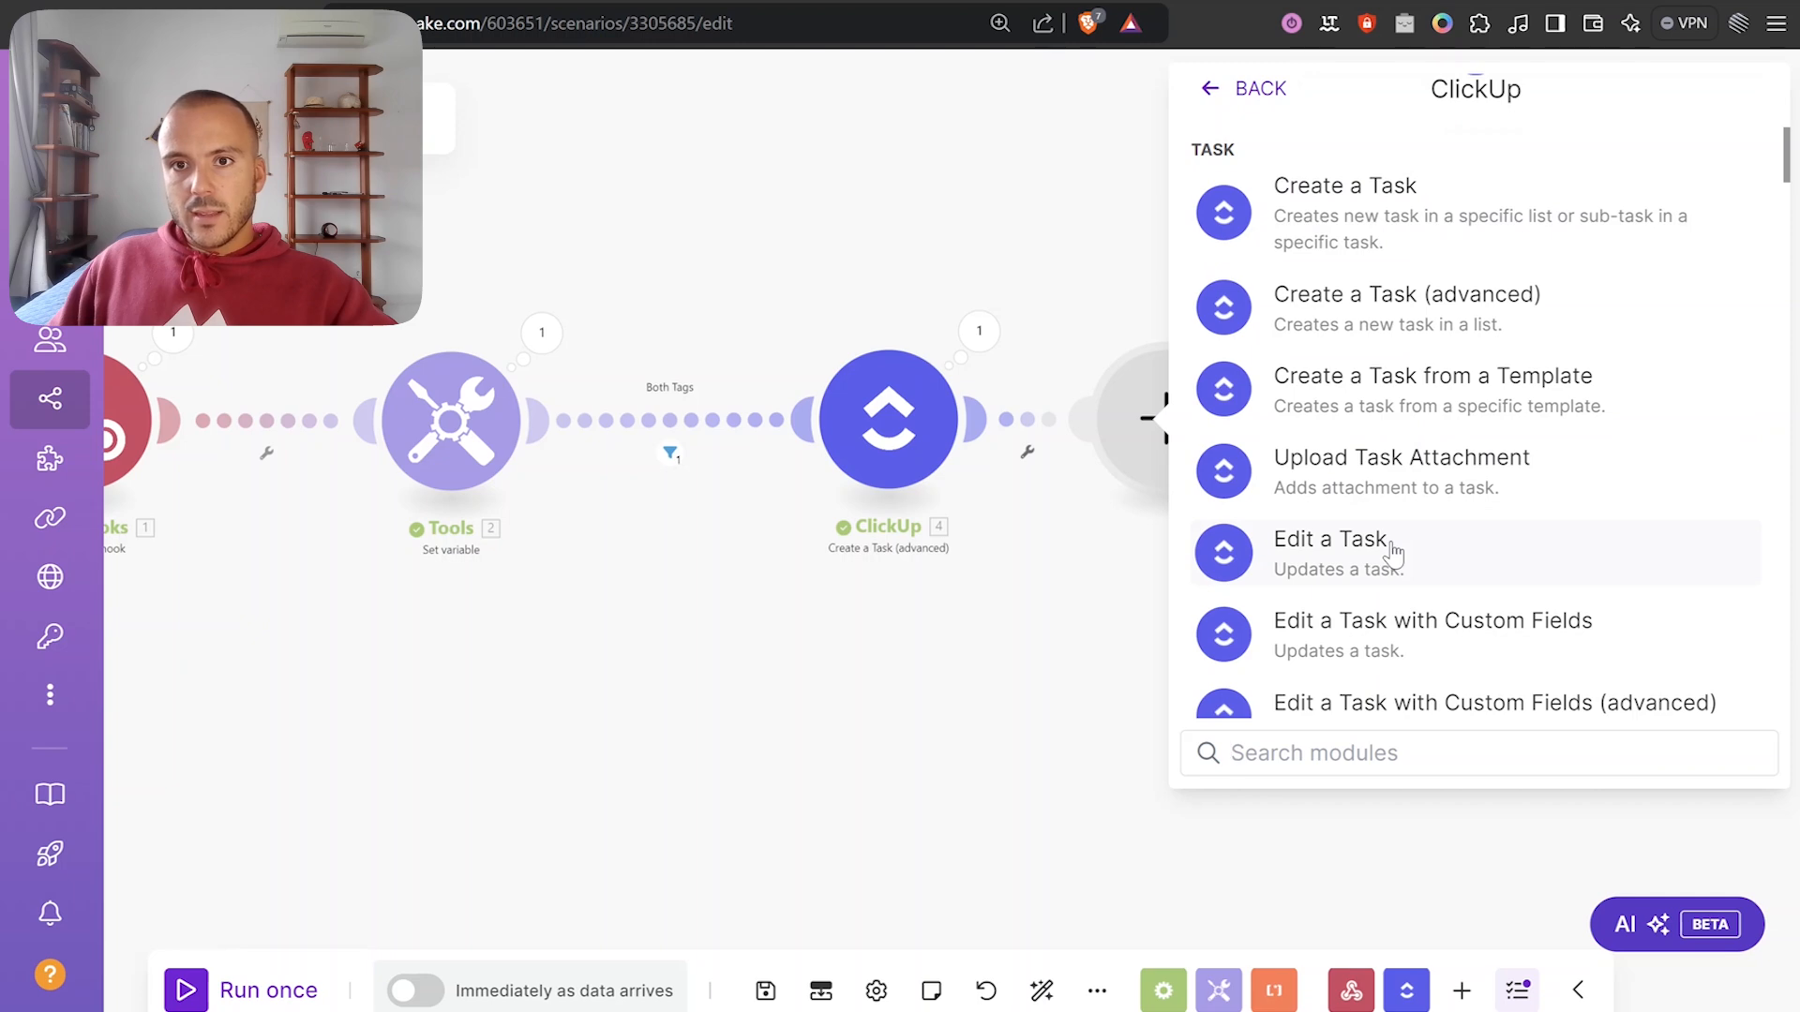
pyautogui.click(1394, 555)
pyautogui.moveTo(1215, 451); pyautogui.dragTo(1330, 393)
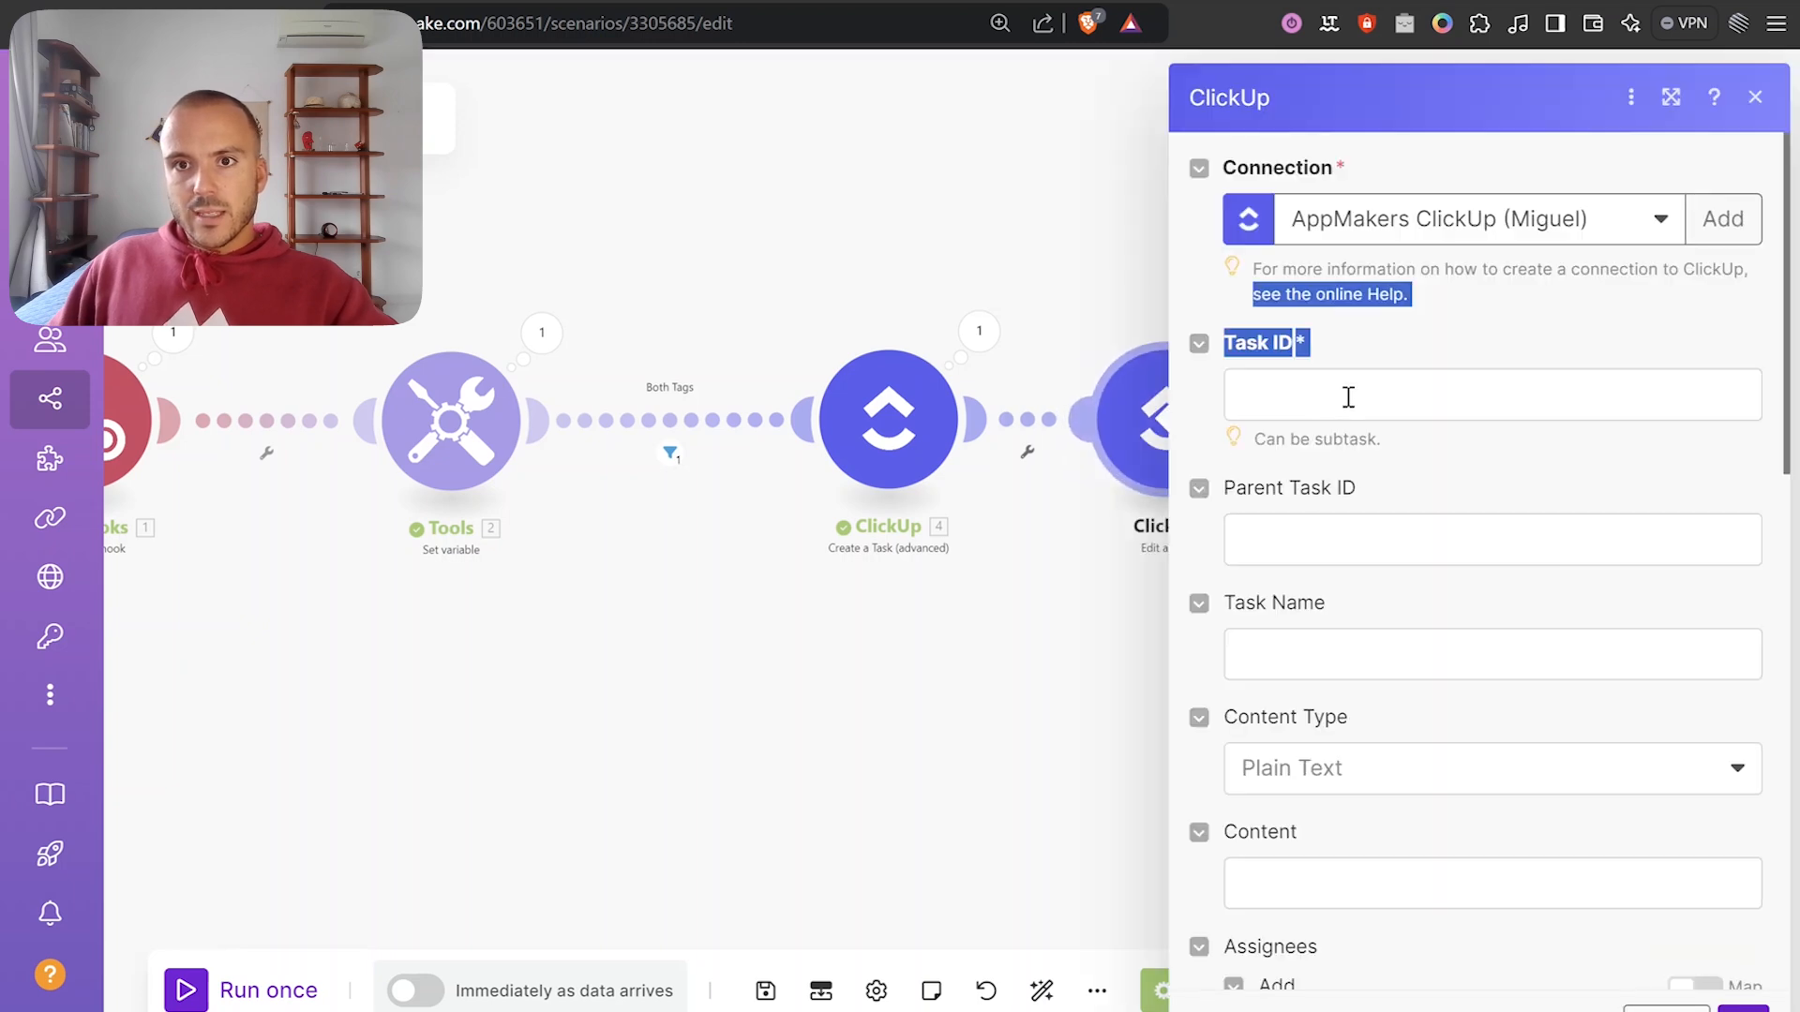
pyautogui.click(1348, 397)
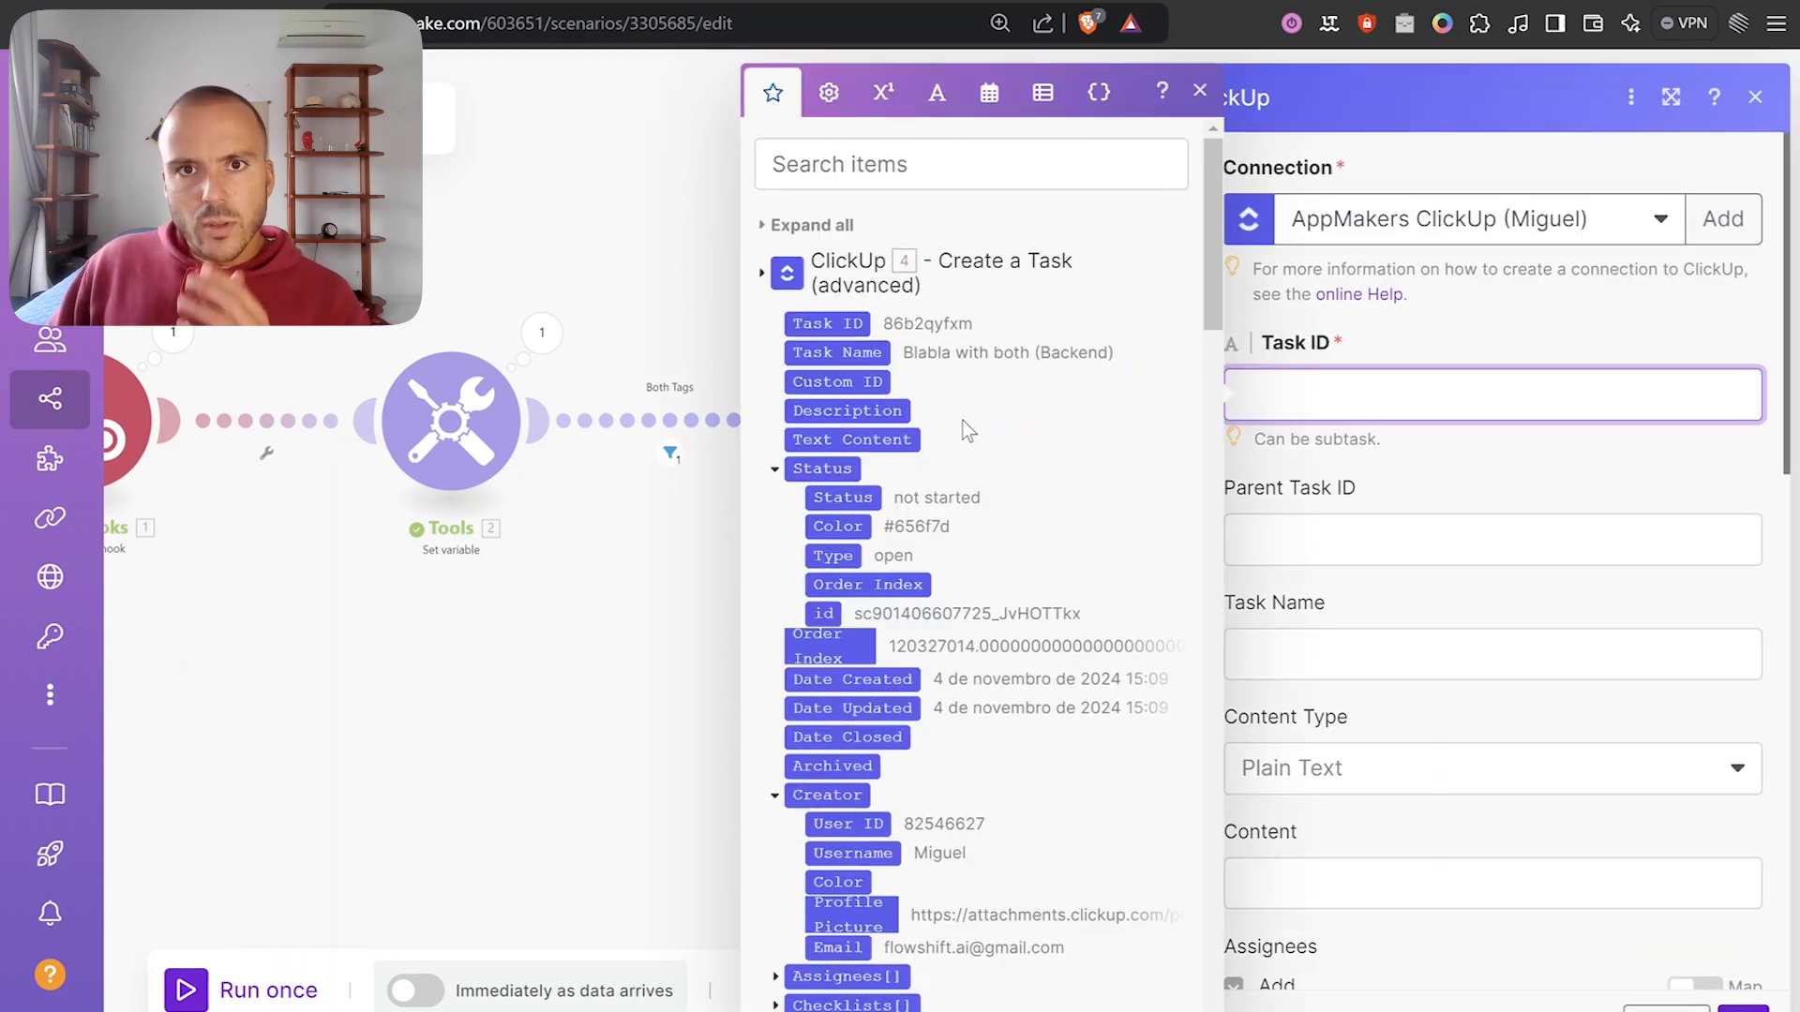
pyautogui.scroll(-10, 963, 511)
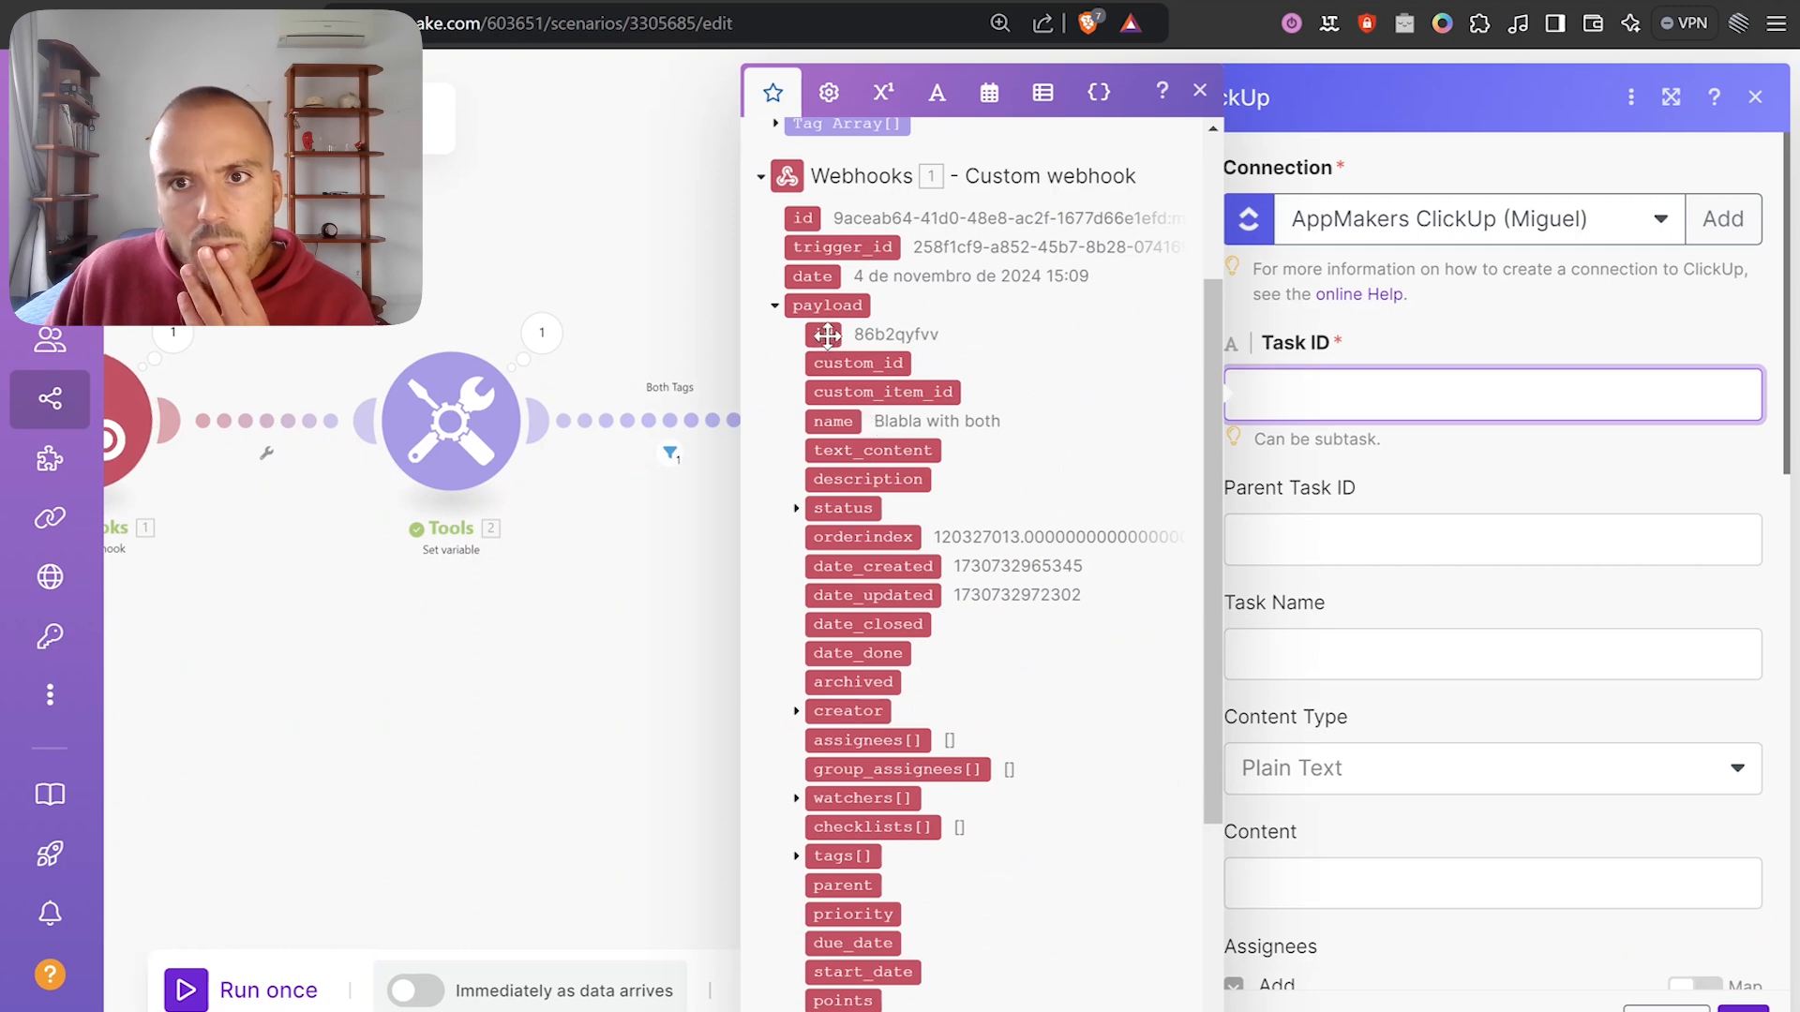
pyautogui.click(827, 335)
# Set Task Name to the payload name plus ' (Frontend)' and close the module settings.
pyautogui.click(1442, 493)
pyautogui.click(1381, 669)
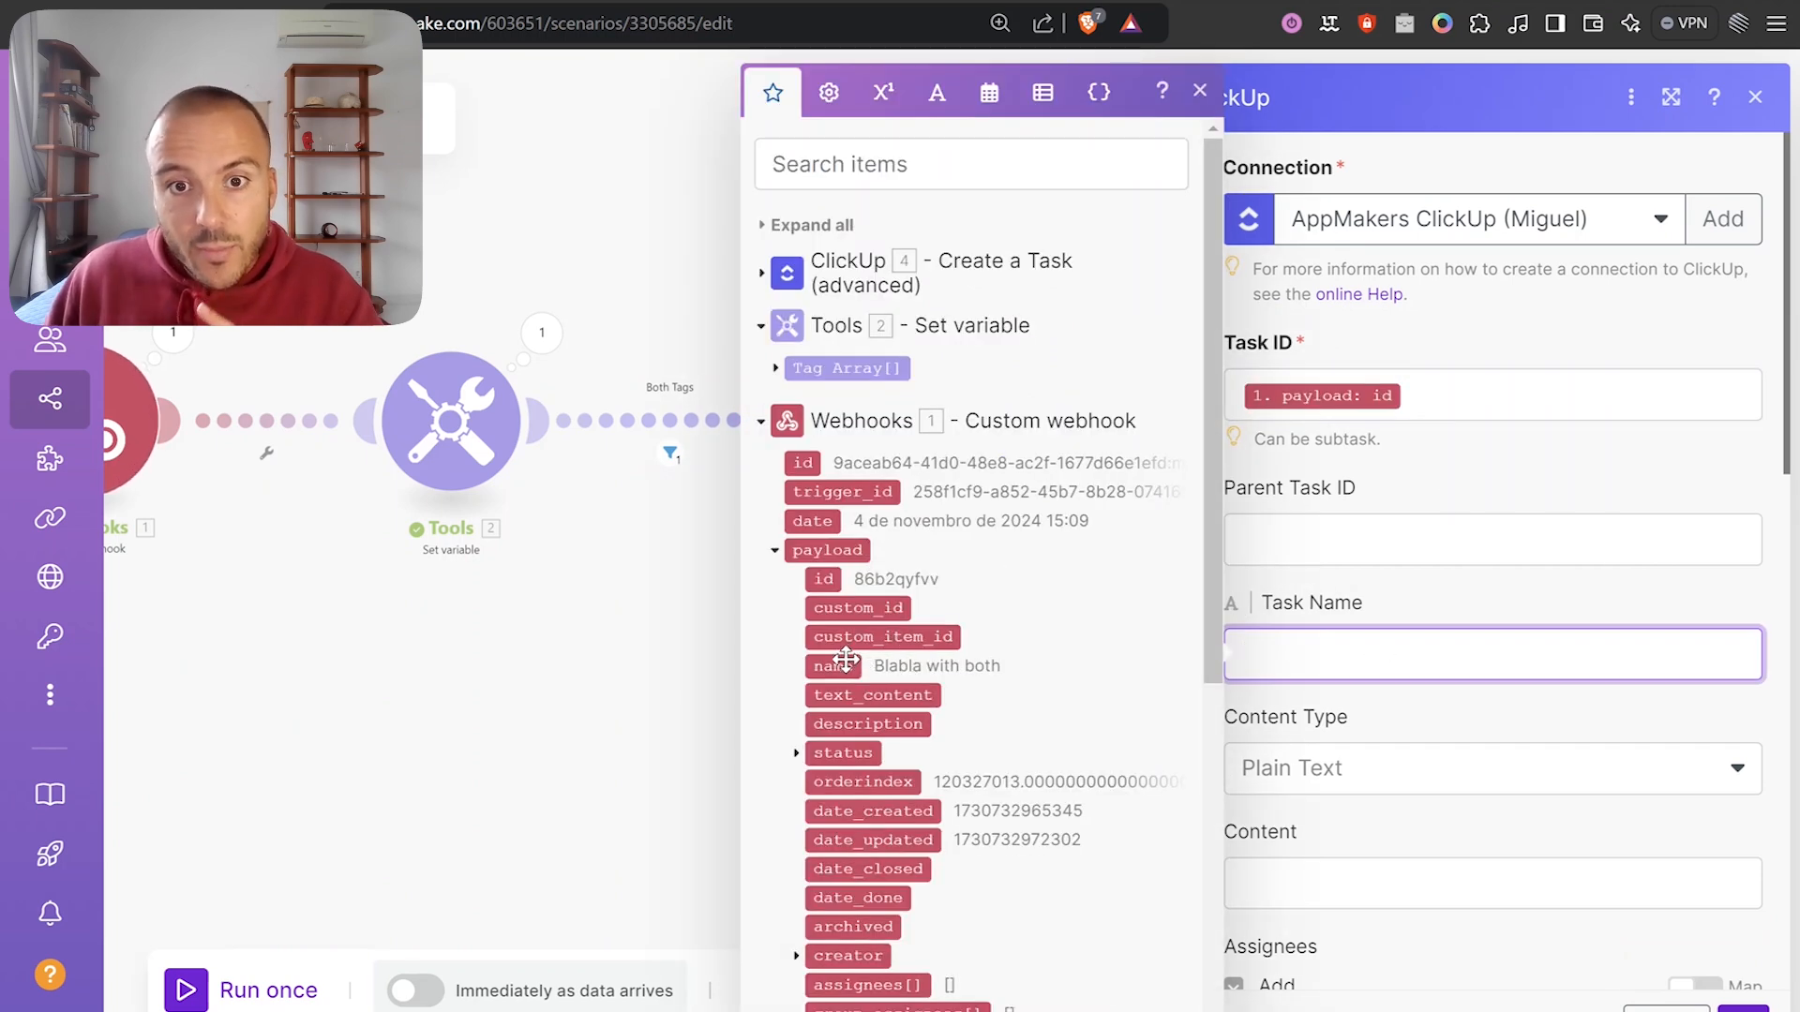
pyautogui.moveTo(845, 664); pyautogui.dragTo(1300, 656)
pyautogui.write('(')
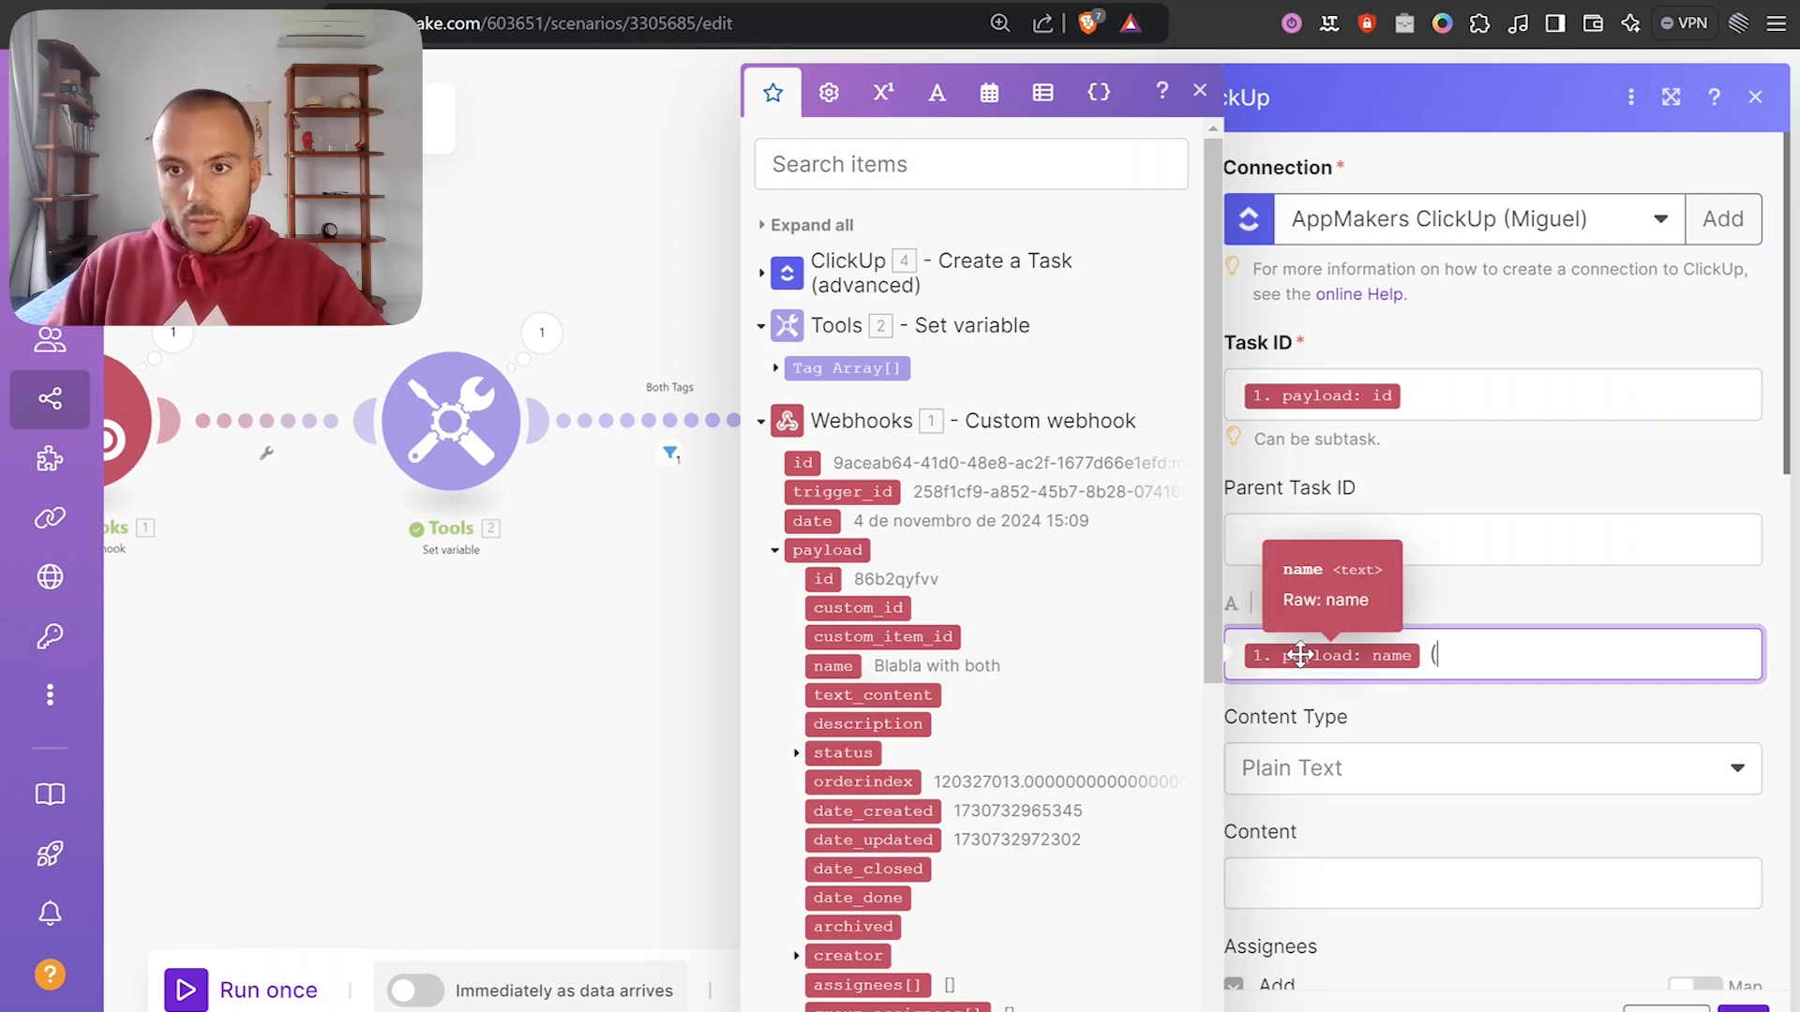
pyautogui.write('Frontend)')
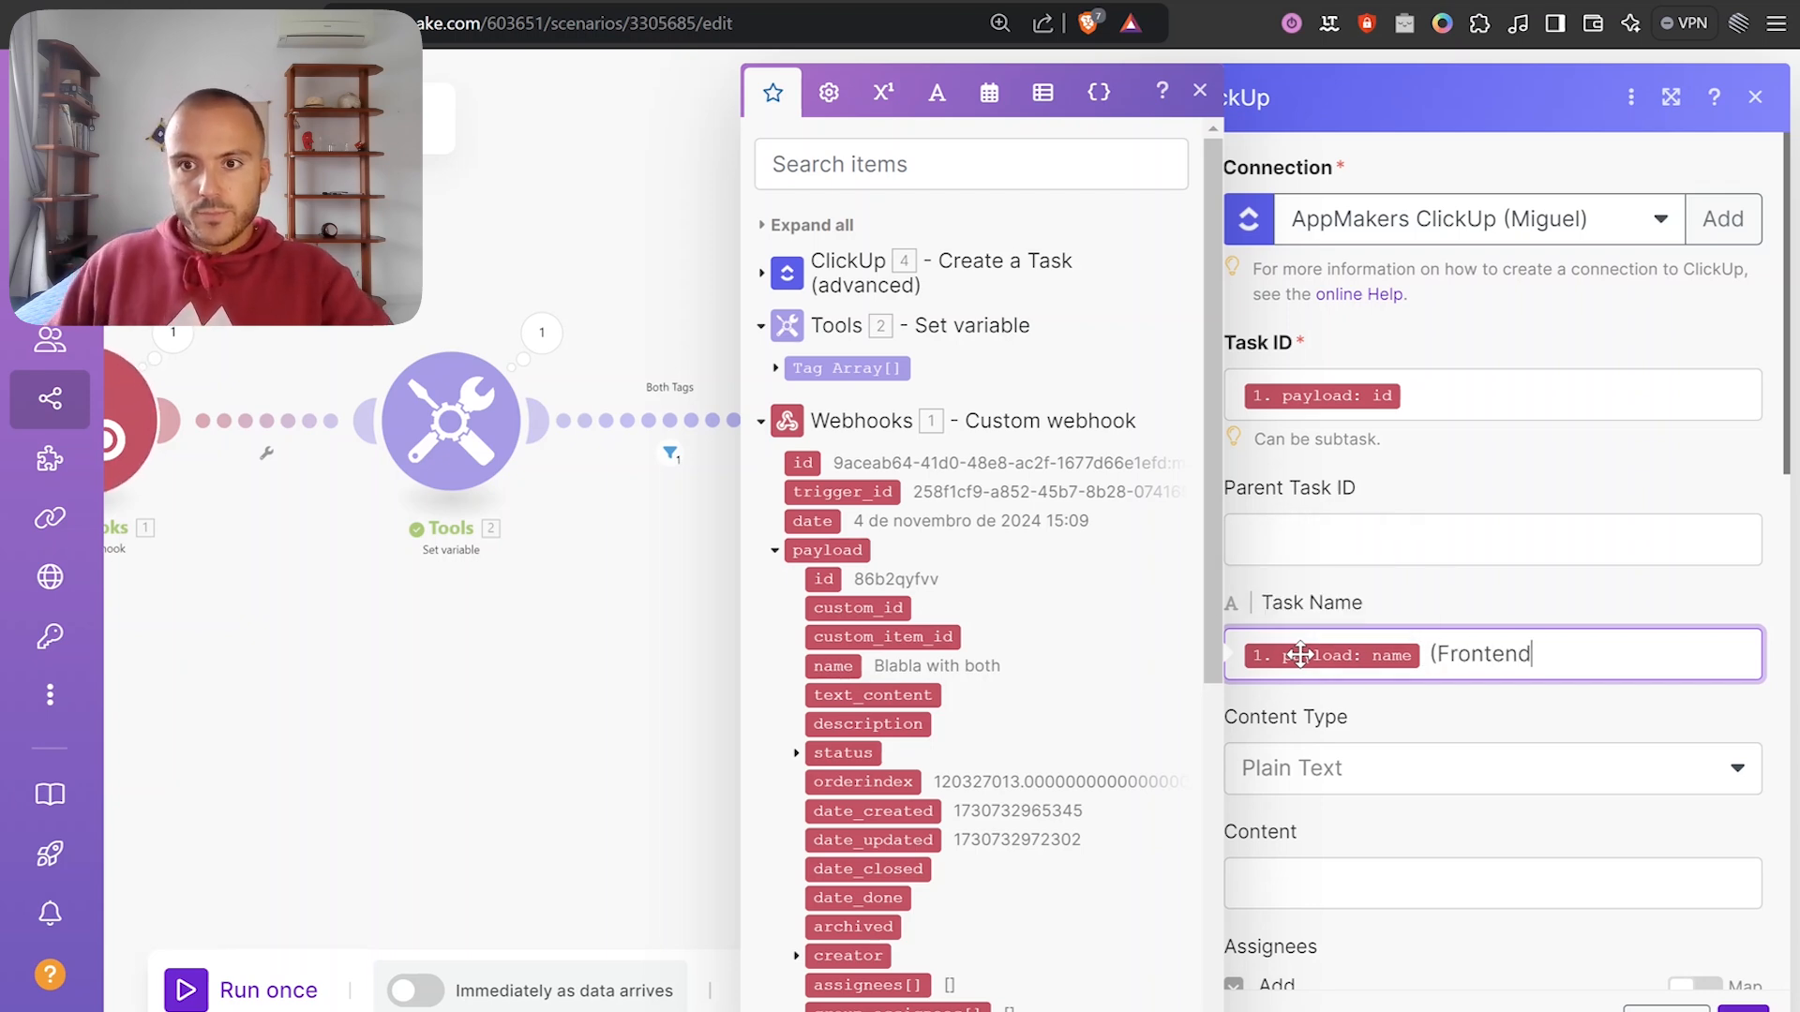
pyautogui.click(1459, 598)
pyautogui.scroll(-8, 1595, 686)
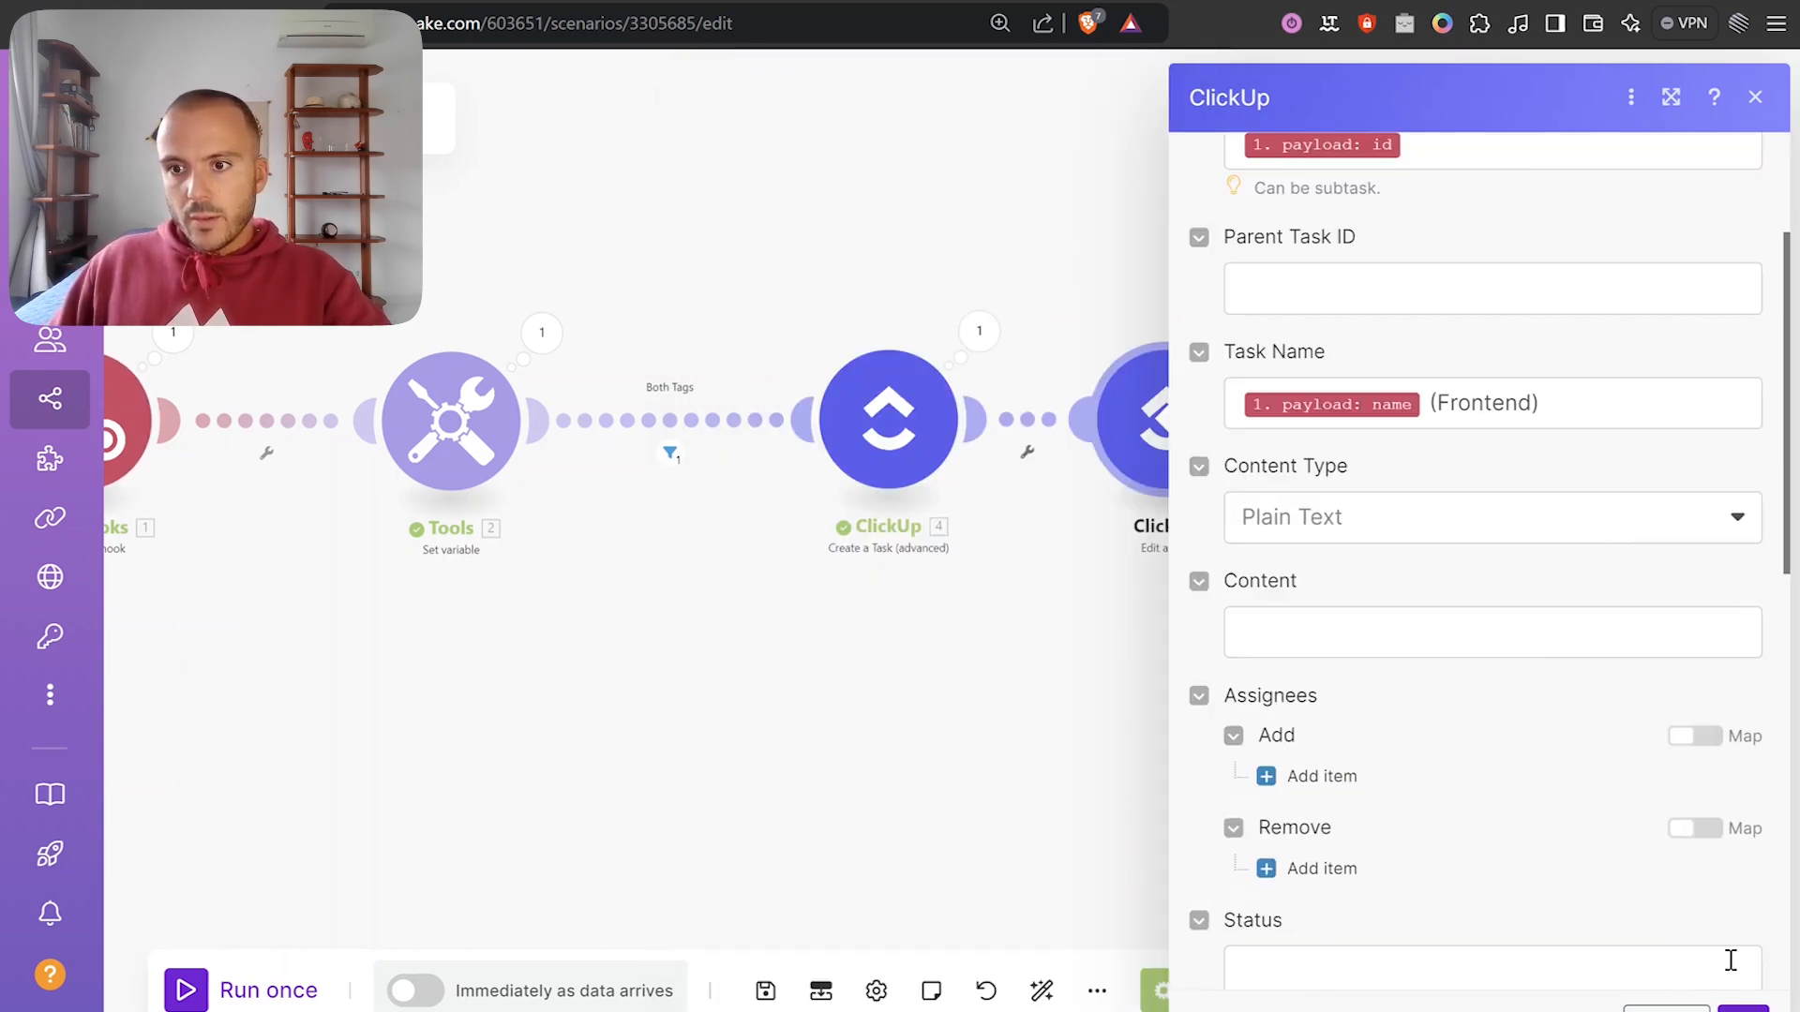
pyautogui.click(1743, 1008)
pyautogui.moveTo(1500, 701); pyautogui.dragTo(1329, 673)
pyautogui.moveTo(1013, 448); pyautogui.dragTo(1086, 453)
pyautogui.moveTo(848, 743); pyautogui.dragTo(1104, 699)
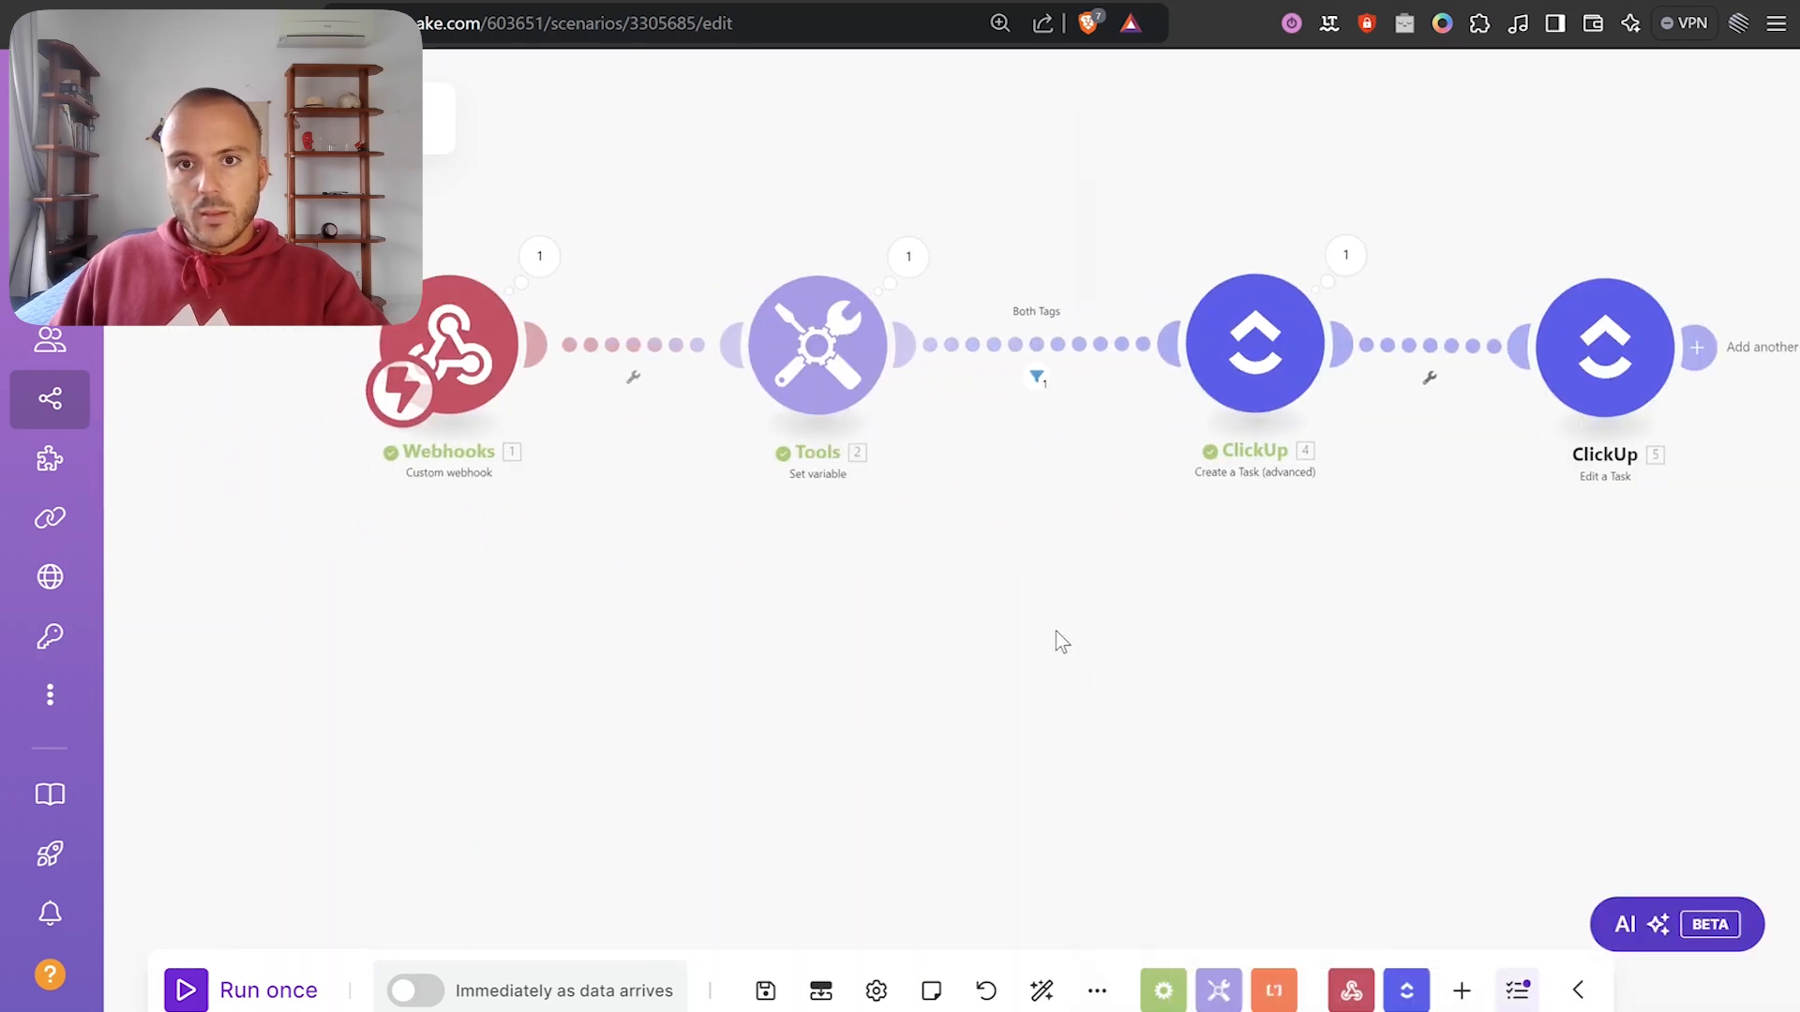
# Rename the Create a Task module to 'Create Backend duplciate'.
pyautogui.rightClick(949, 356)
pyautogui.click(1017, 513)
pyautogui.write('Create Backend duplcia')
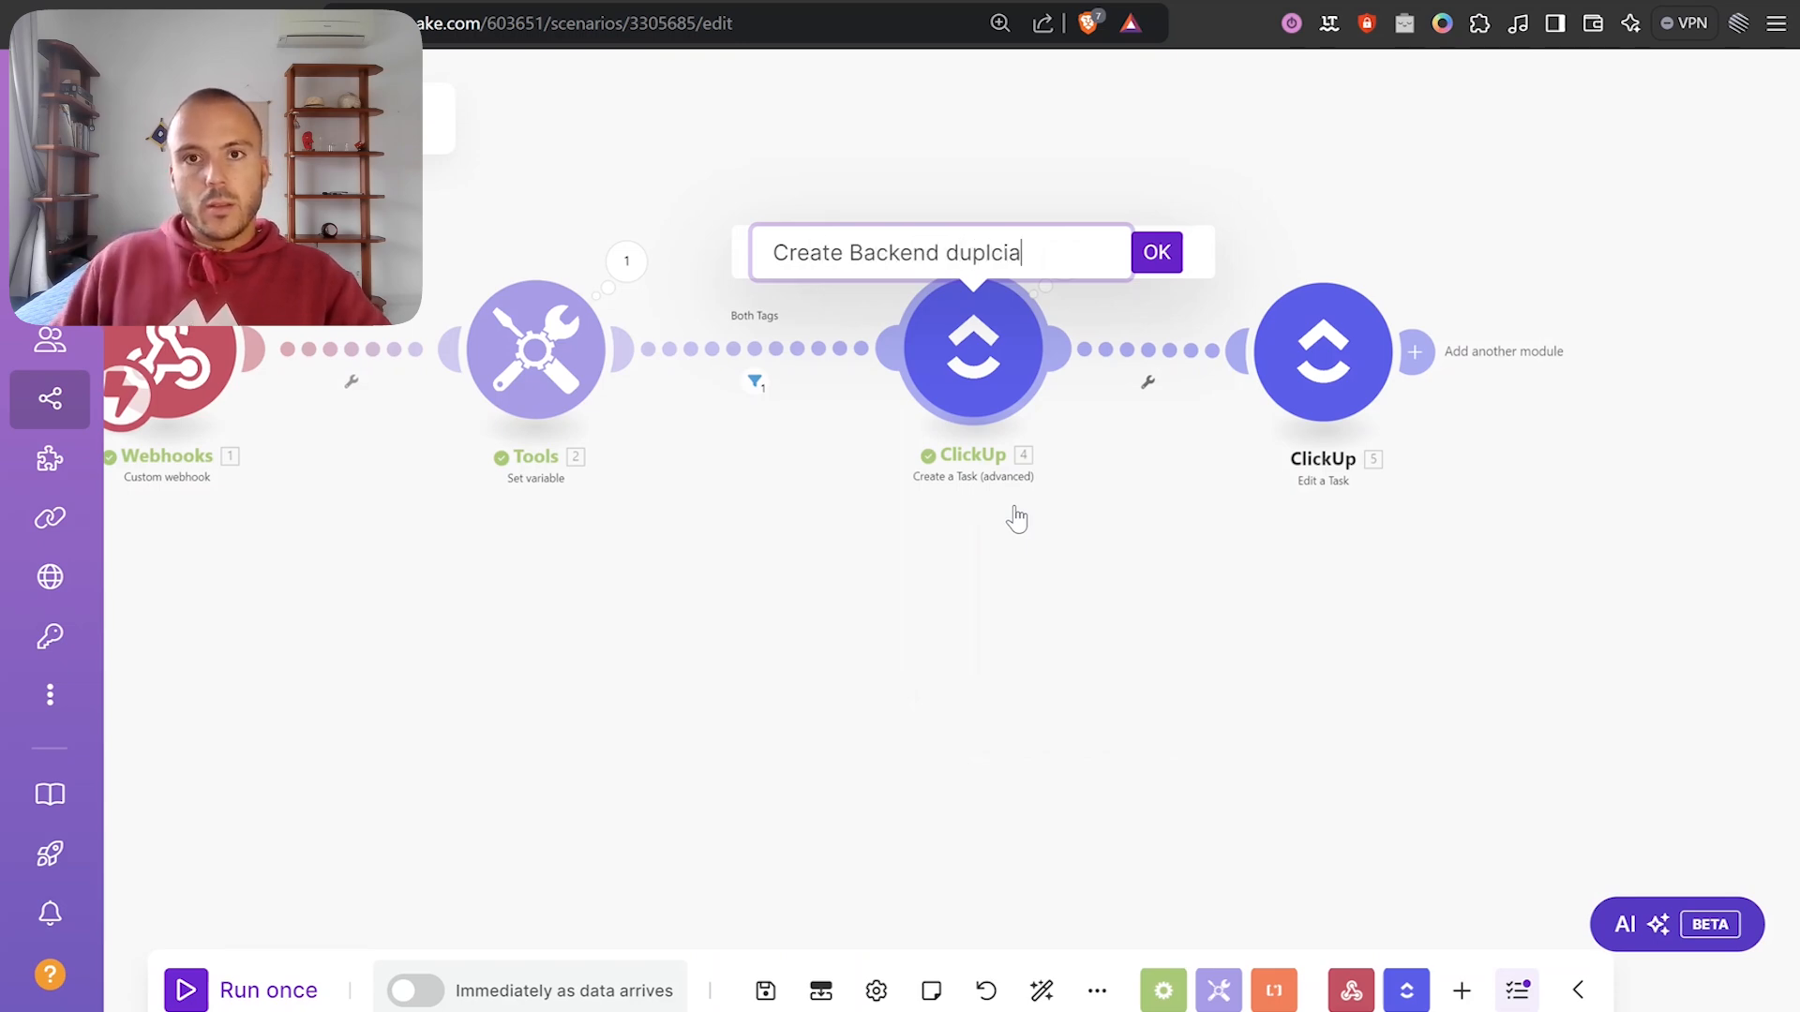
pyautogui.press('Return')
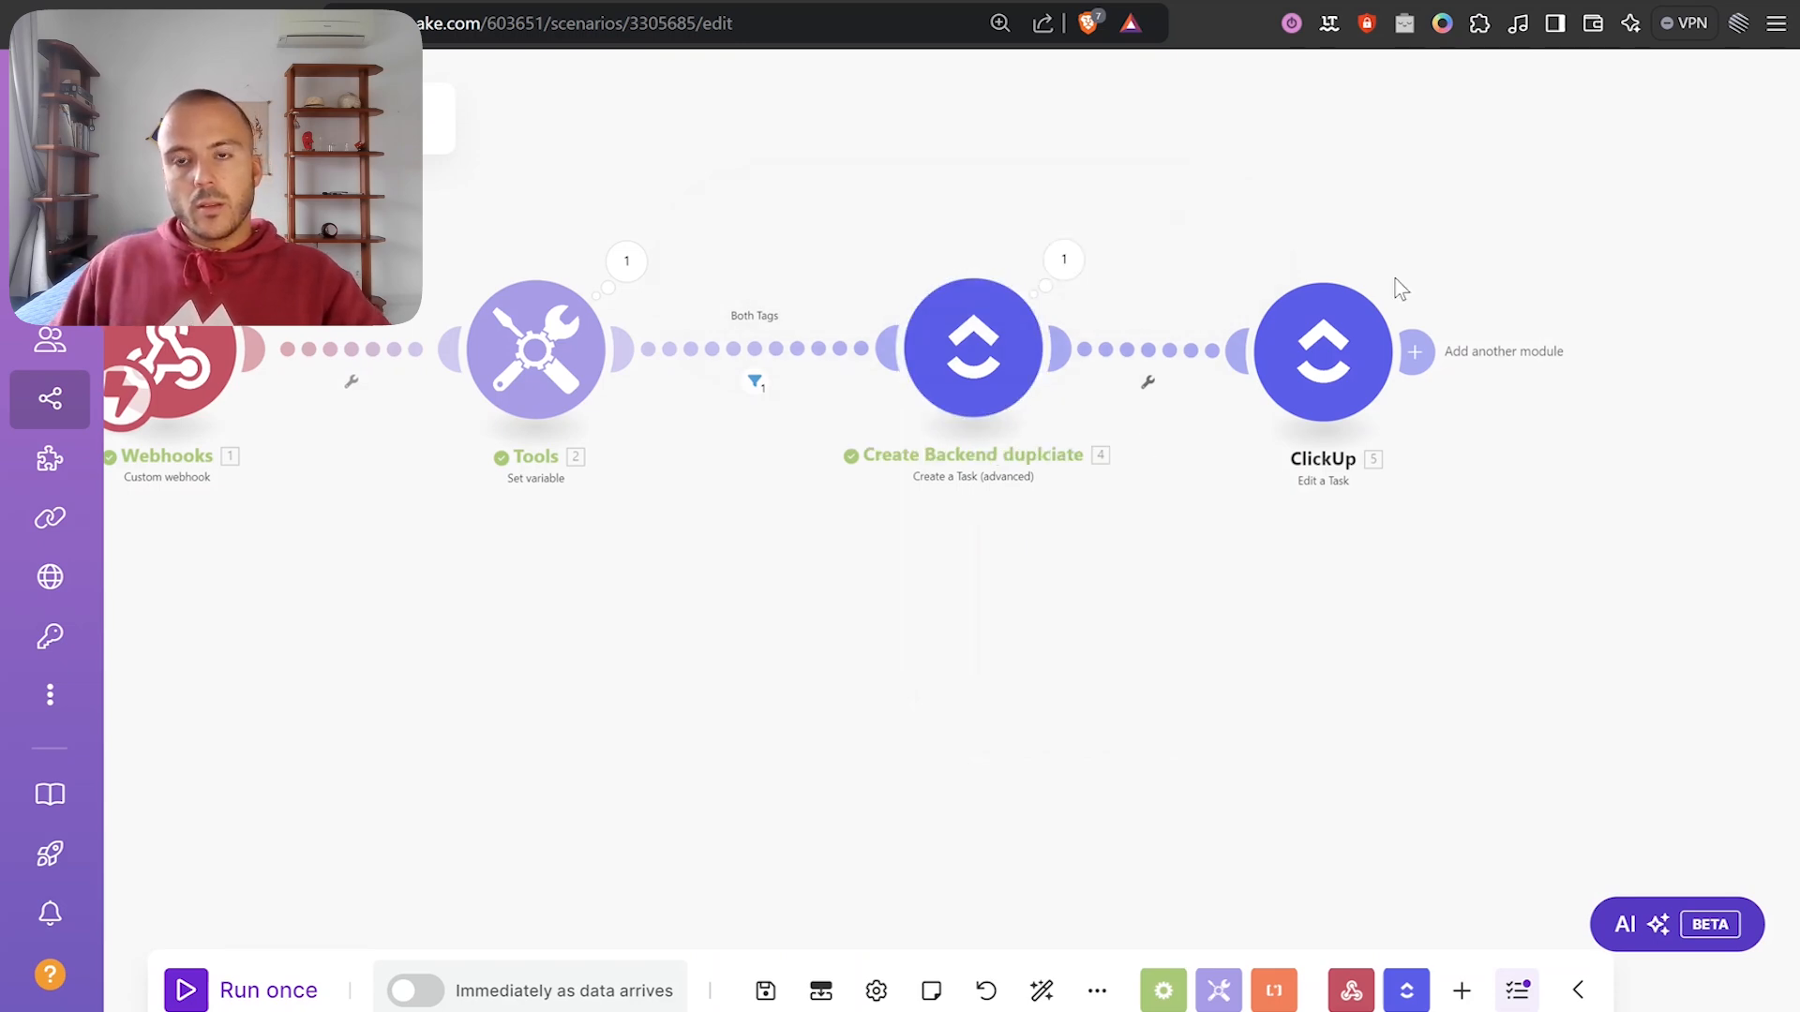
# Rename Edit a Task to 'Change original to Frontend' and add an empty module after it.
pyautogui.rightClick(1354, 341)
pyautogui.click(1432, 506)
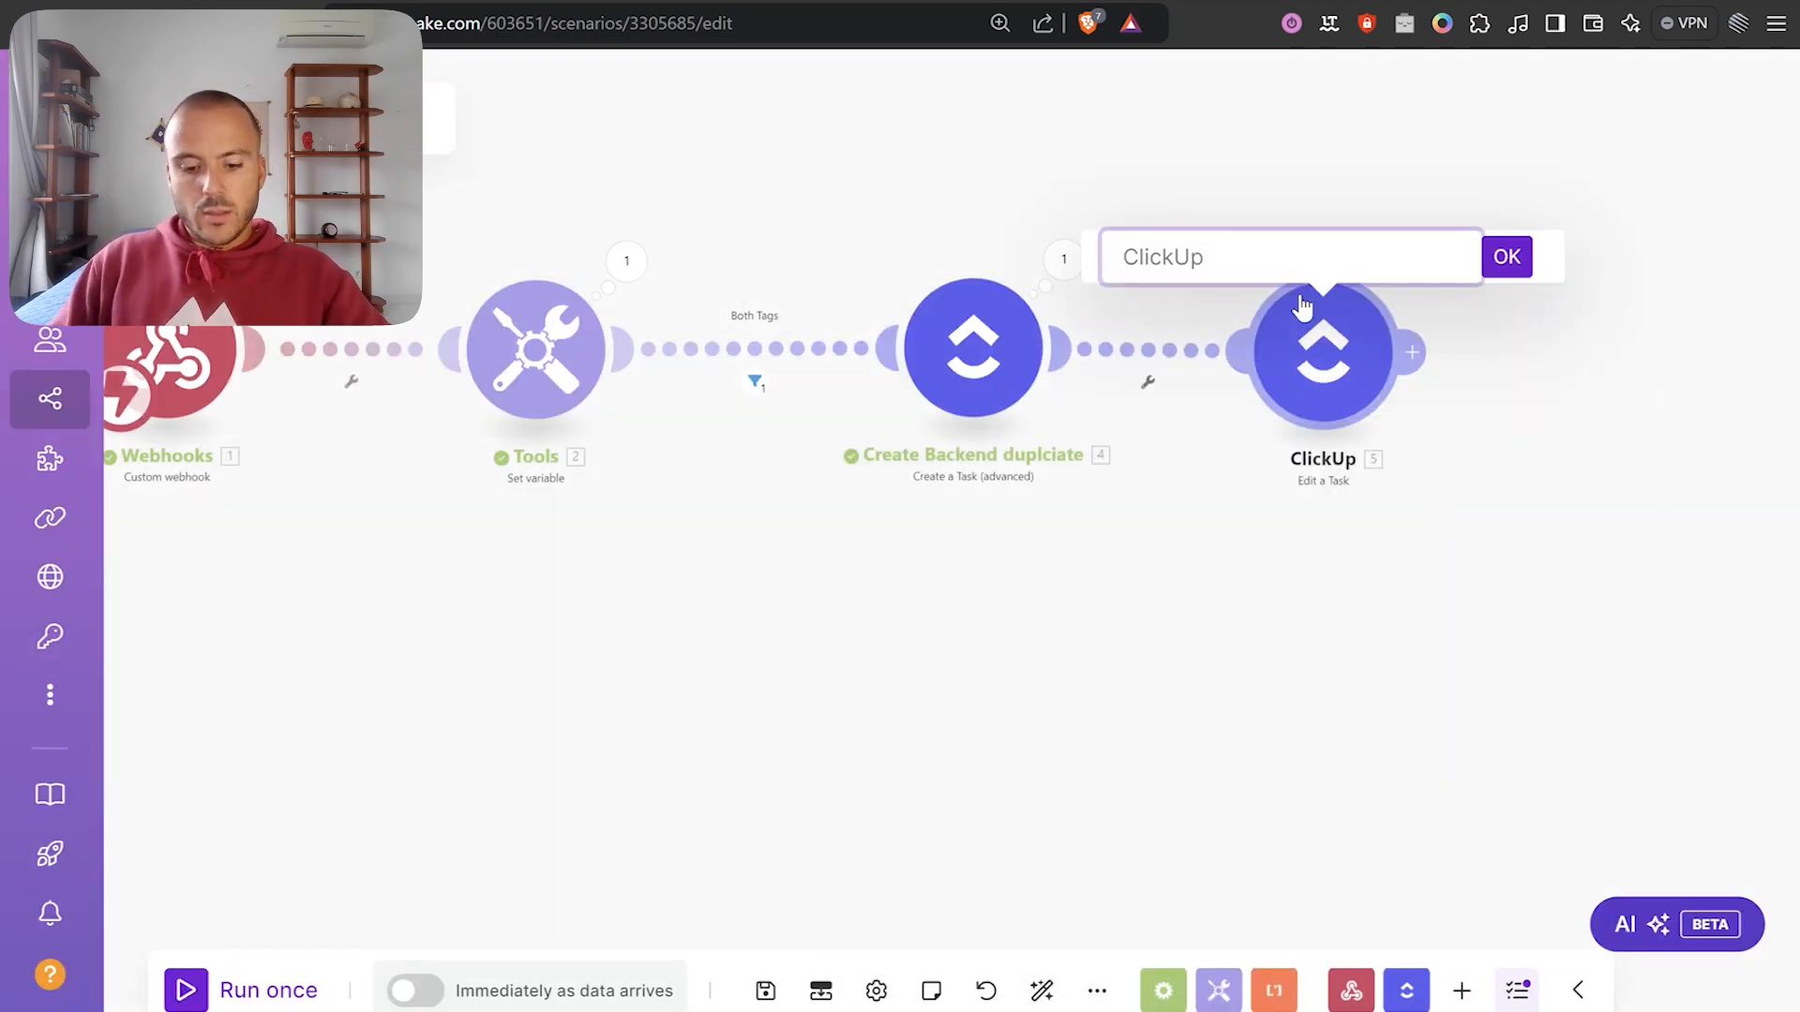
pyautogui.write('Change origi')
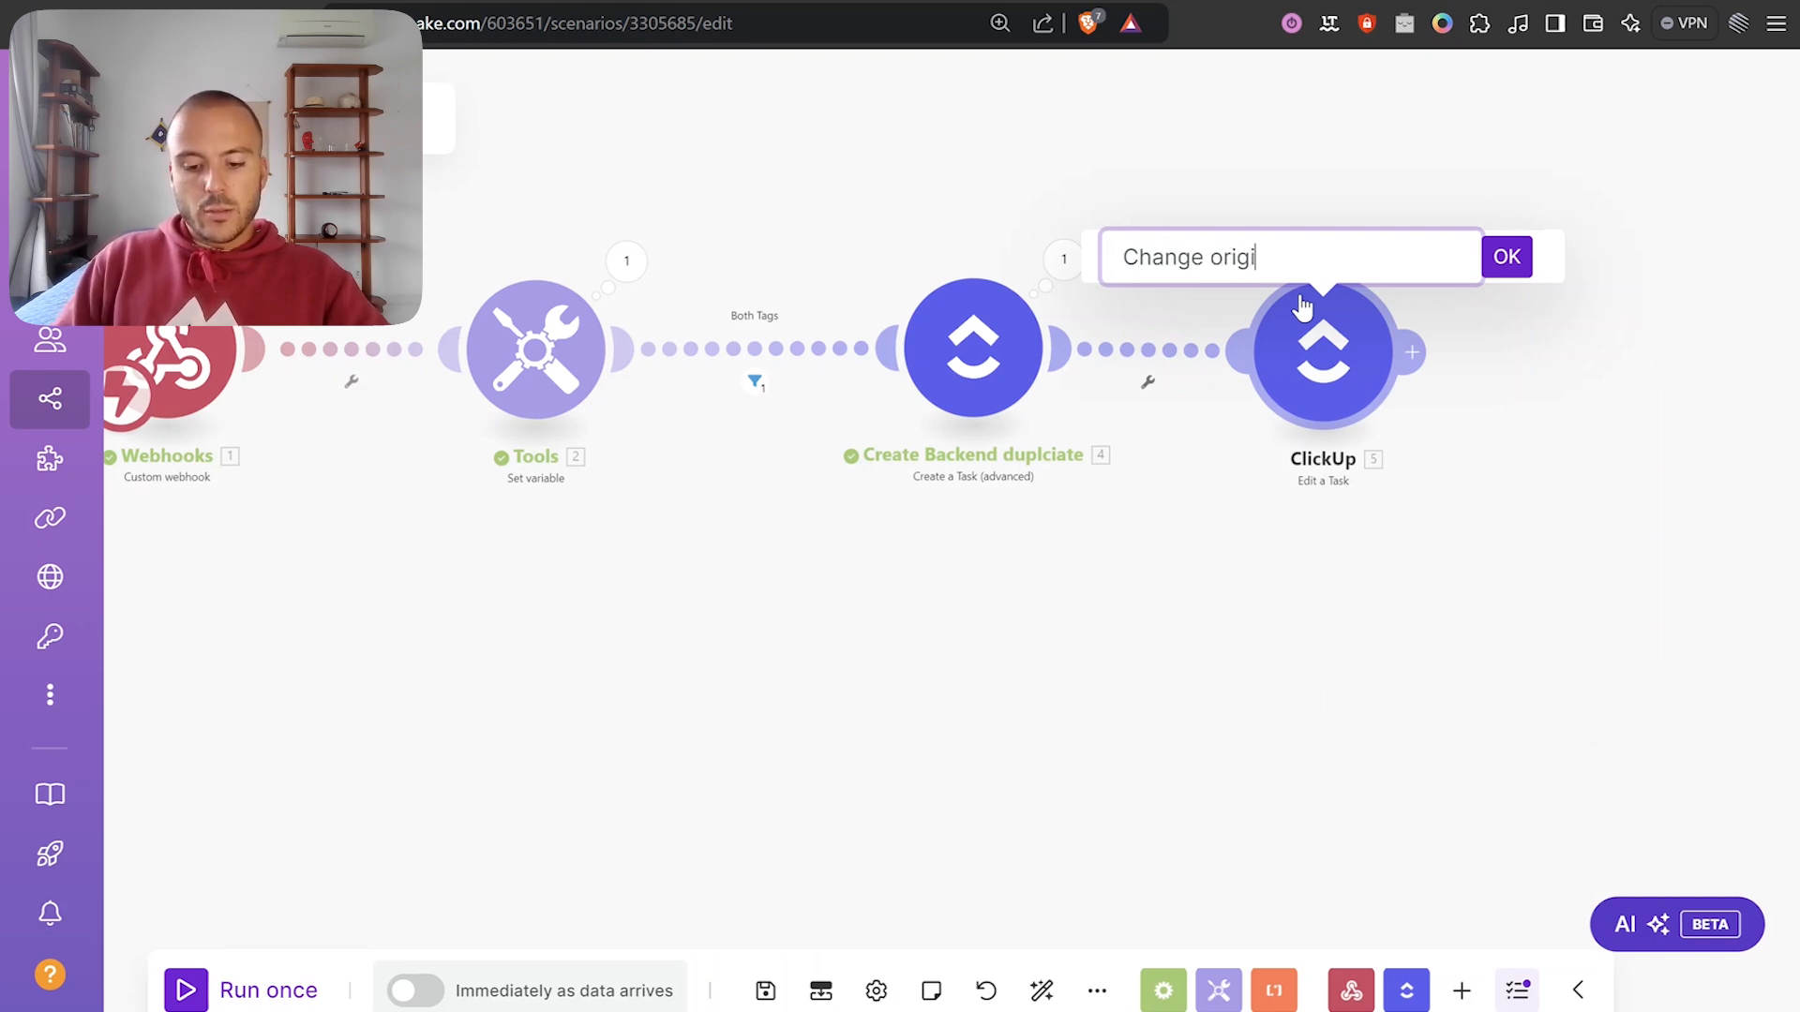
pyautogui.write('nal to Front')
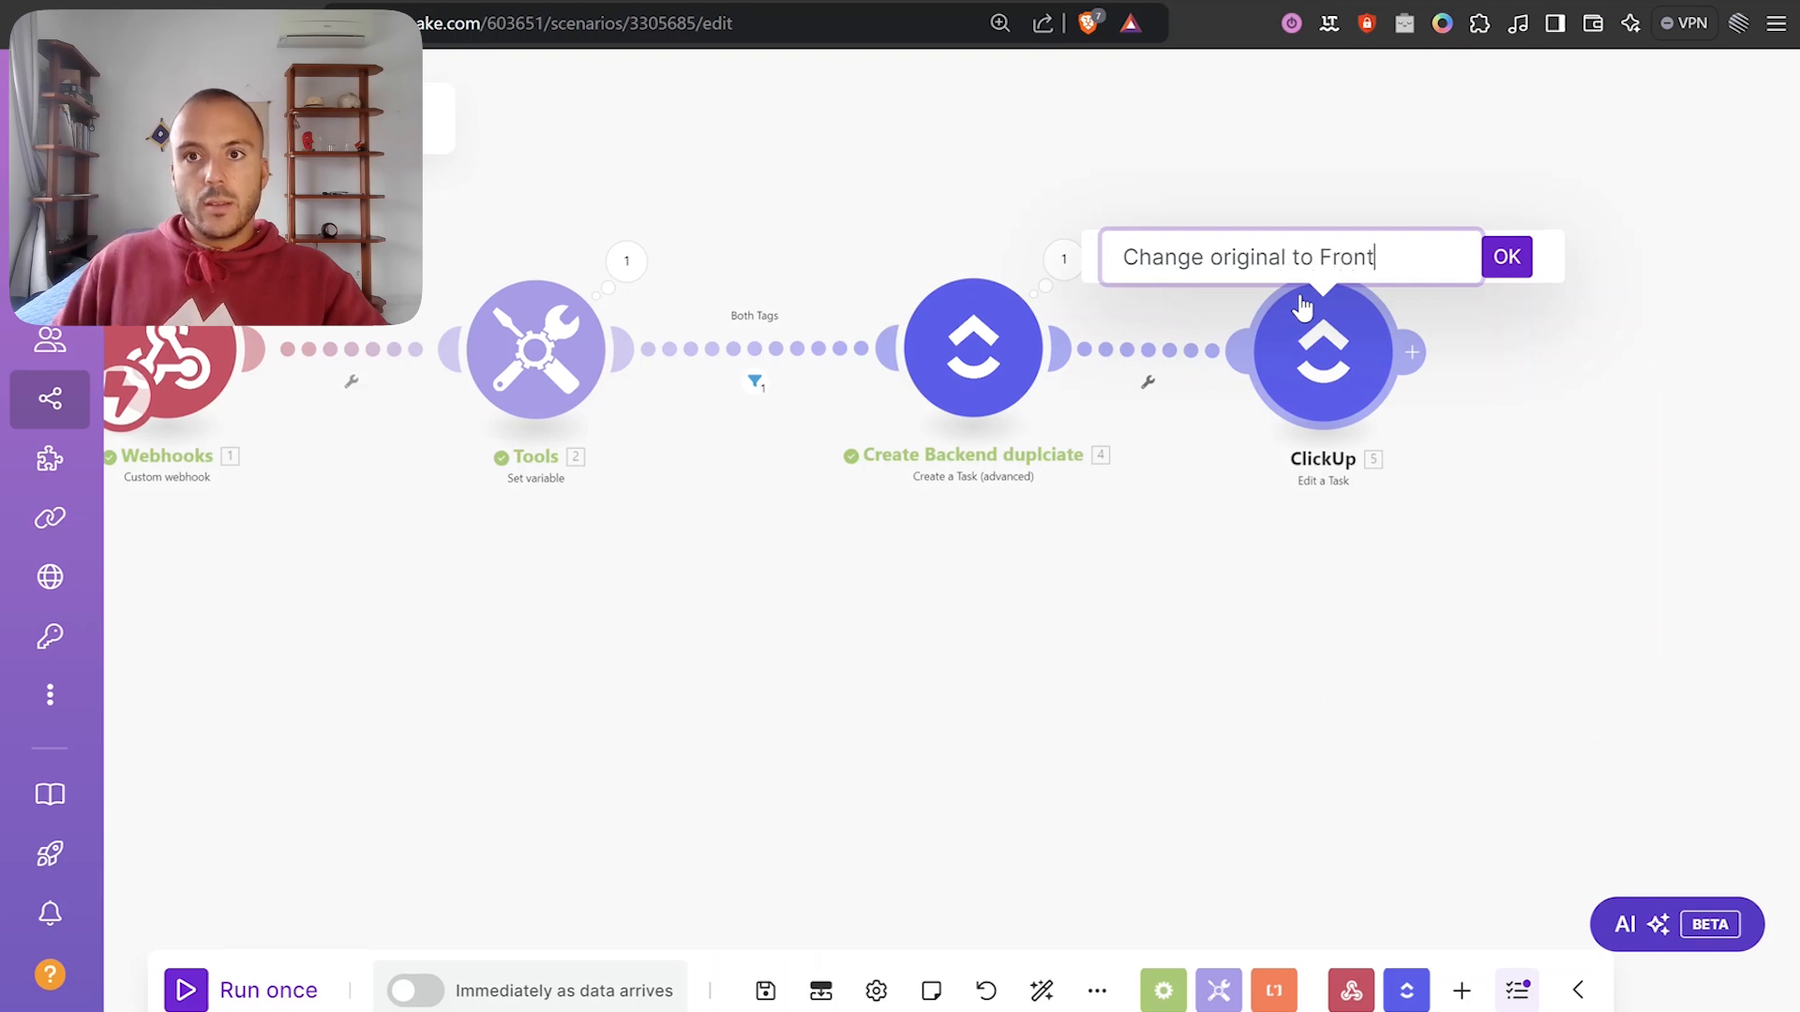
pyautogui.write('end')
pyautogui.press('Return')
pyautogui.moveTo(1209, 400); pyautogui.dragTo(1068, 393)
pyautogui.click(1009, 385)
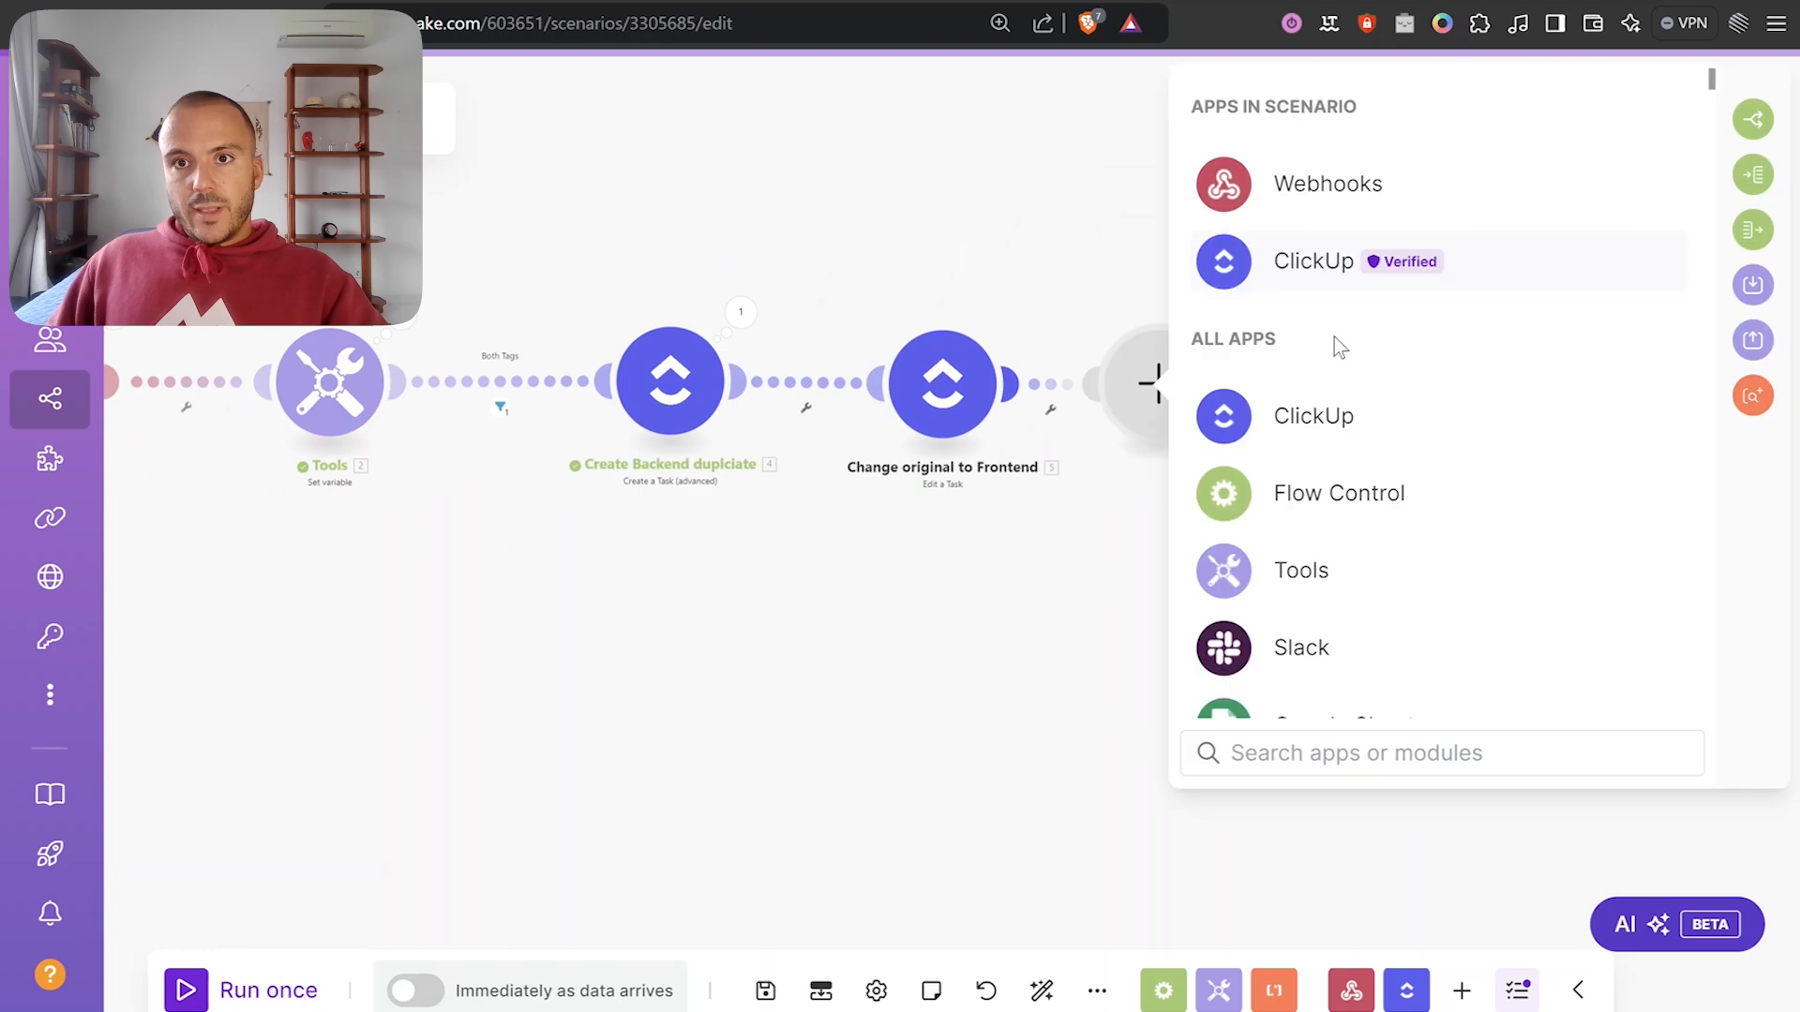
# Add a ClickUp Remove Tag from a Task module, found by searching 'tag'.
pyautogui.click(1294, 271)
pyautogui.click(1312, 750)
pyautogui.write('tag')
pyautogui.scroll(-8, 1406, 590)
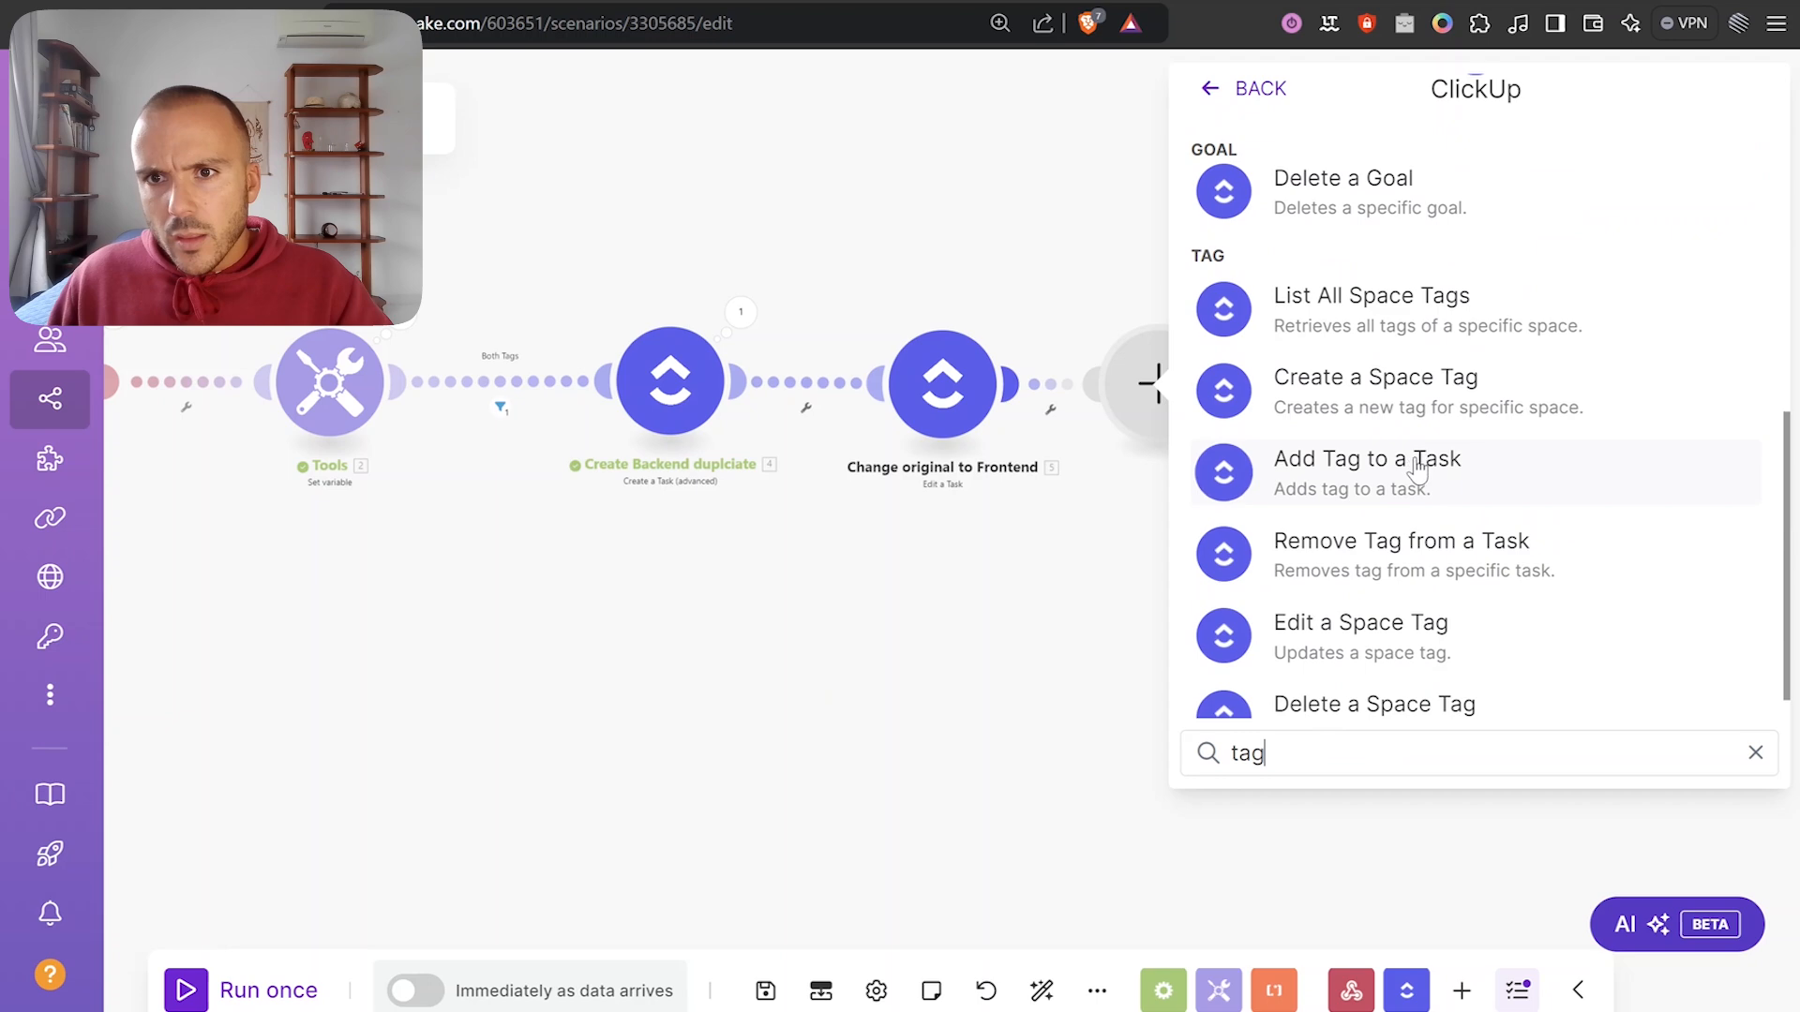
pyautogui.scroll(-1, 1418, 471)
pyautogui.click(1431, 517)
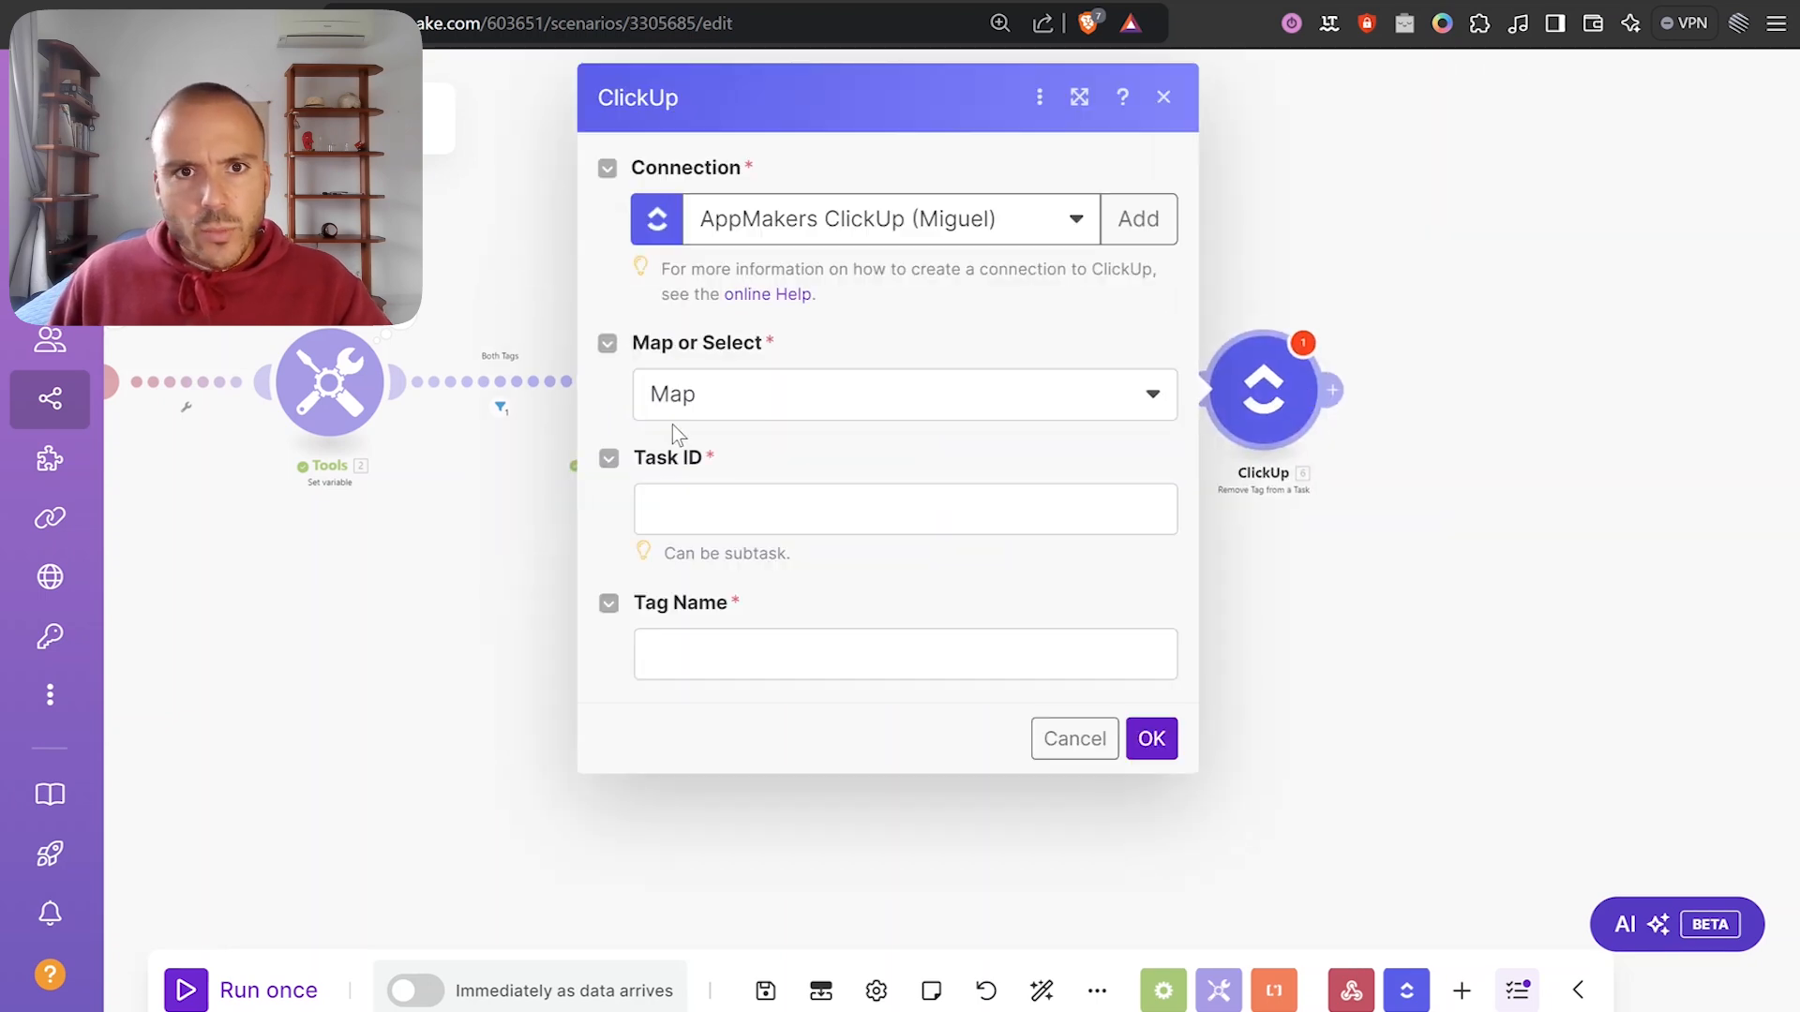
# Map the webhook payload id as Task ID and set the tag to remove to backend.
pyautogui.click(683, 525)
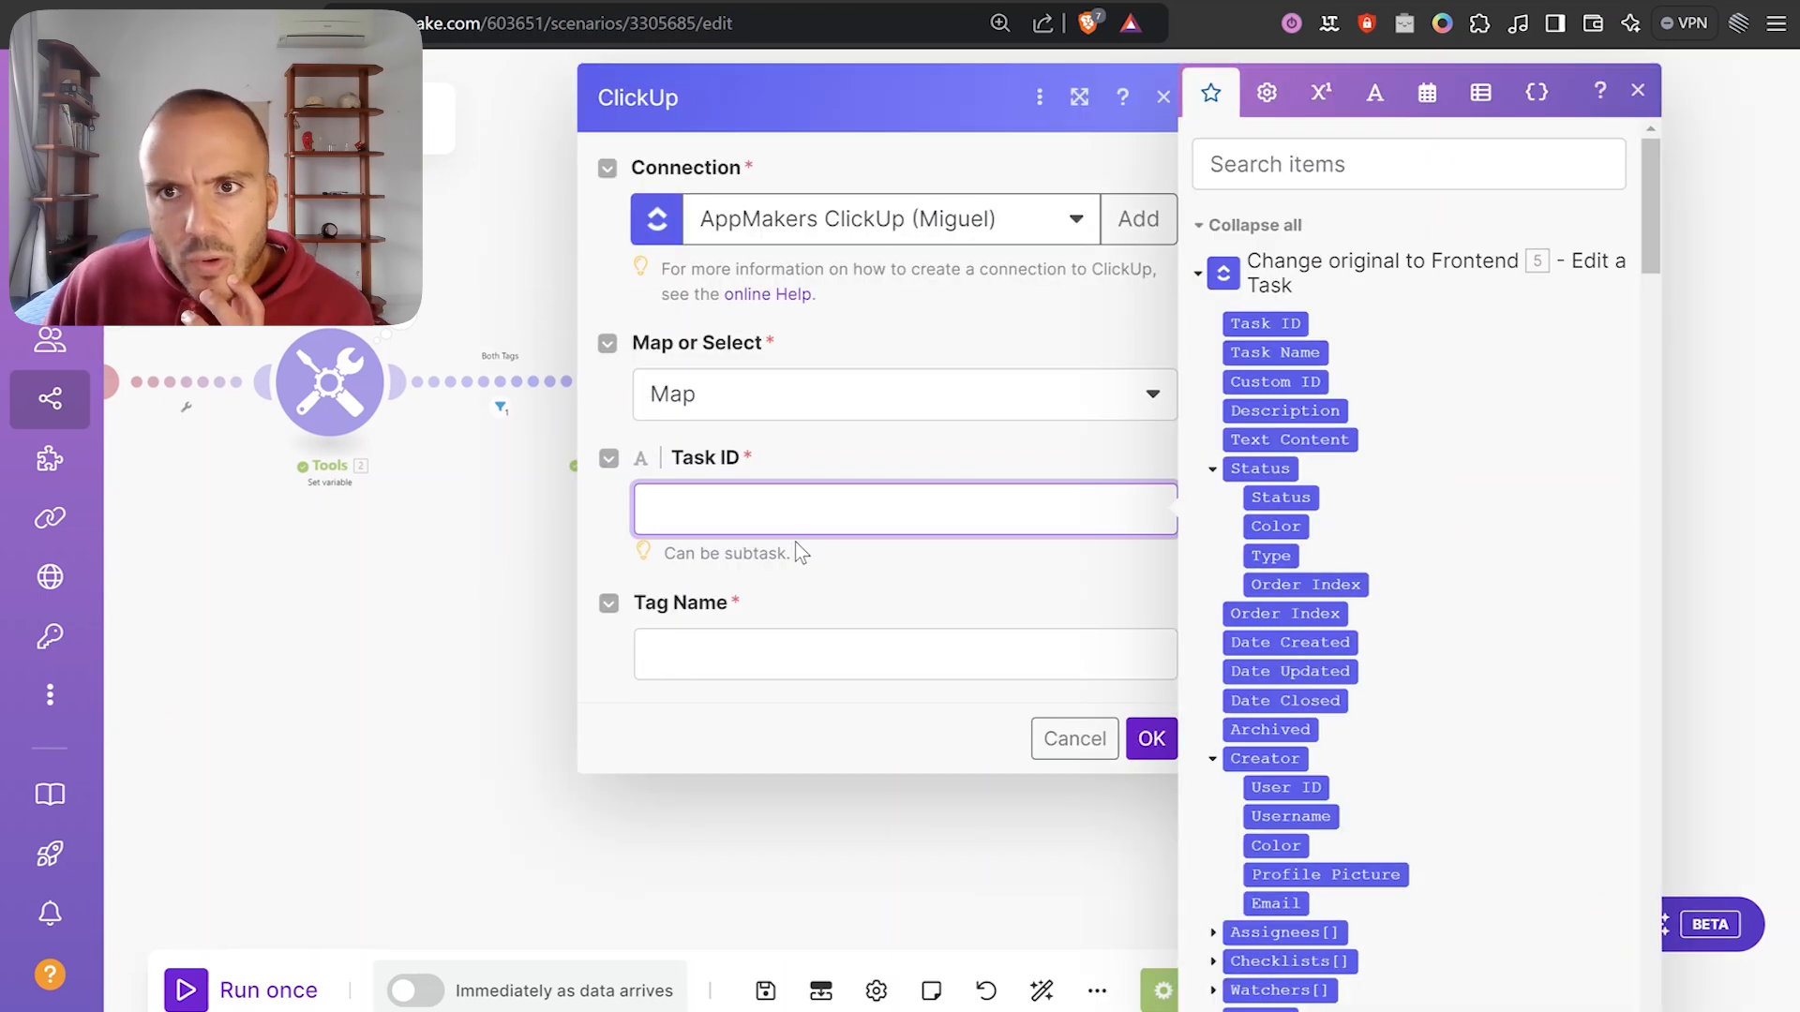
pyautogui.click(1358, 281)
pyautogui.click(1366, 346)
pyautogui.click(1358, 349)
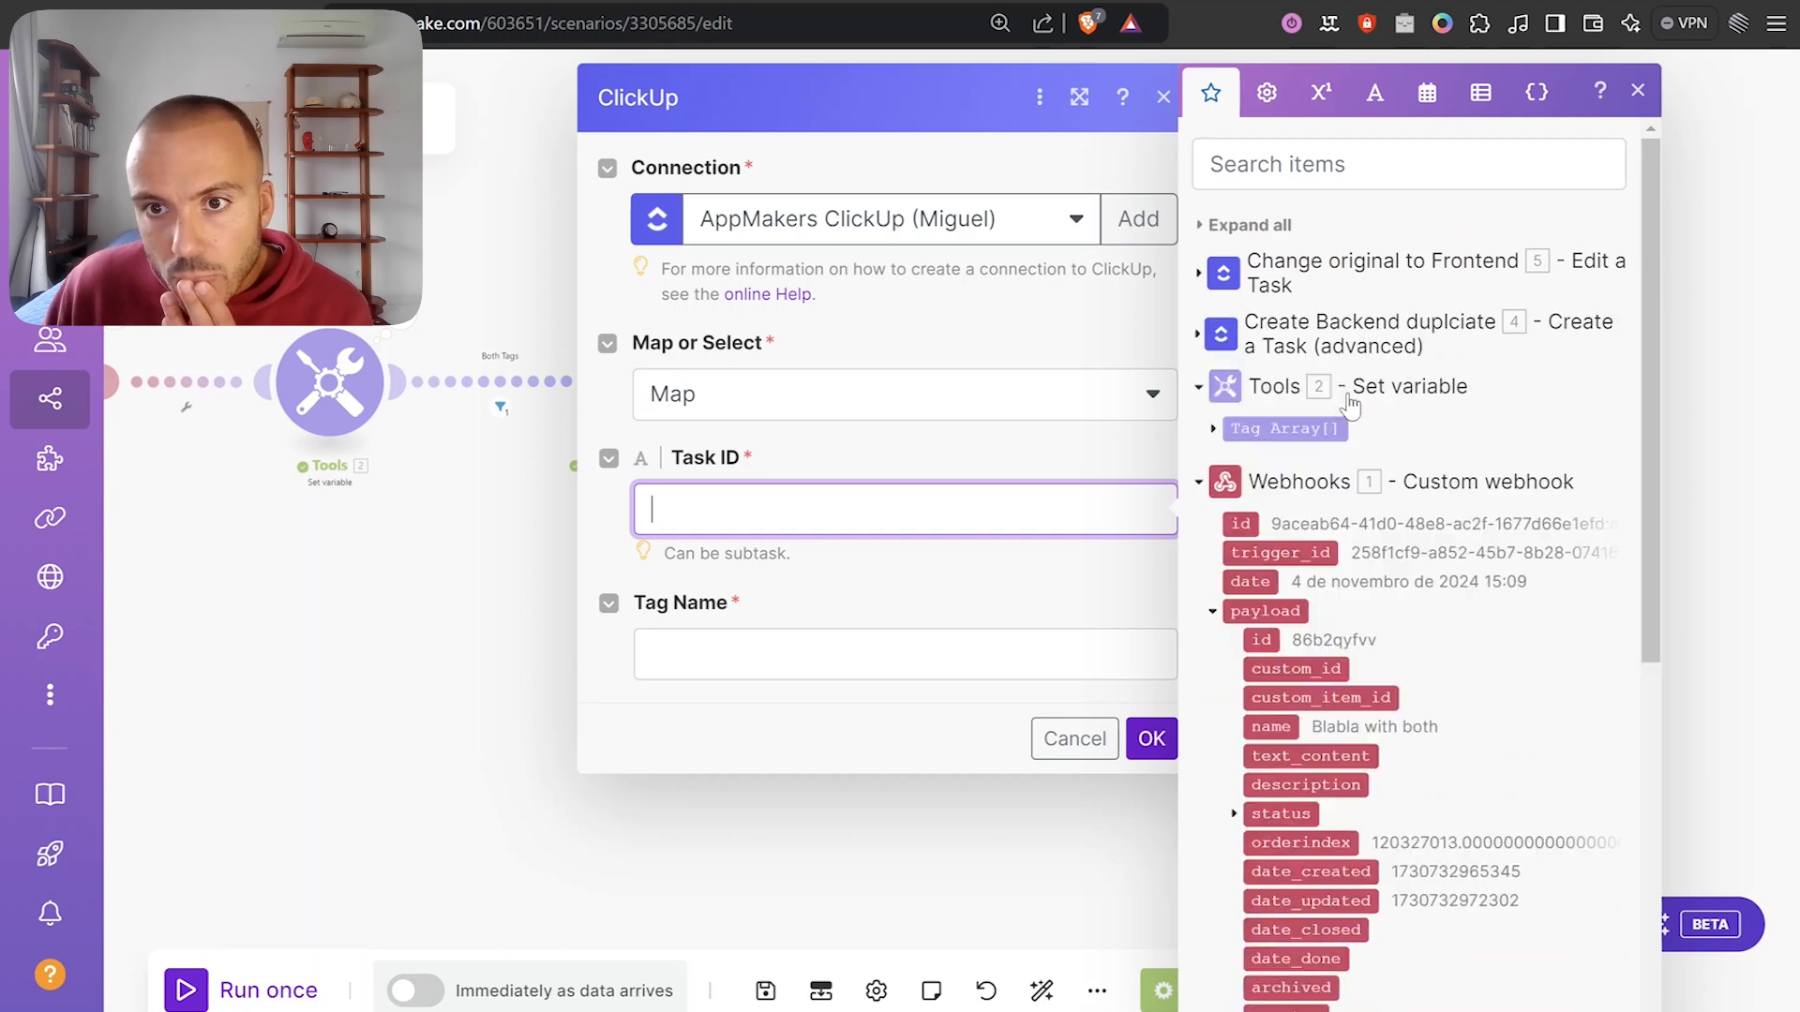
pyautogui.click(1258, 639)
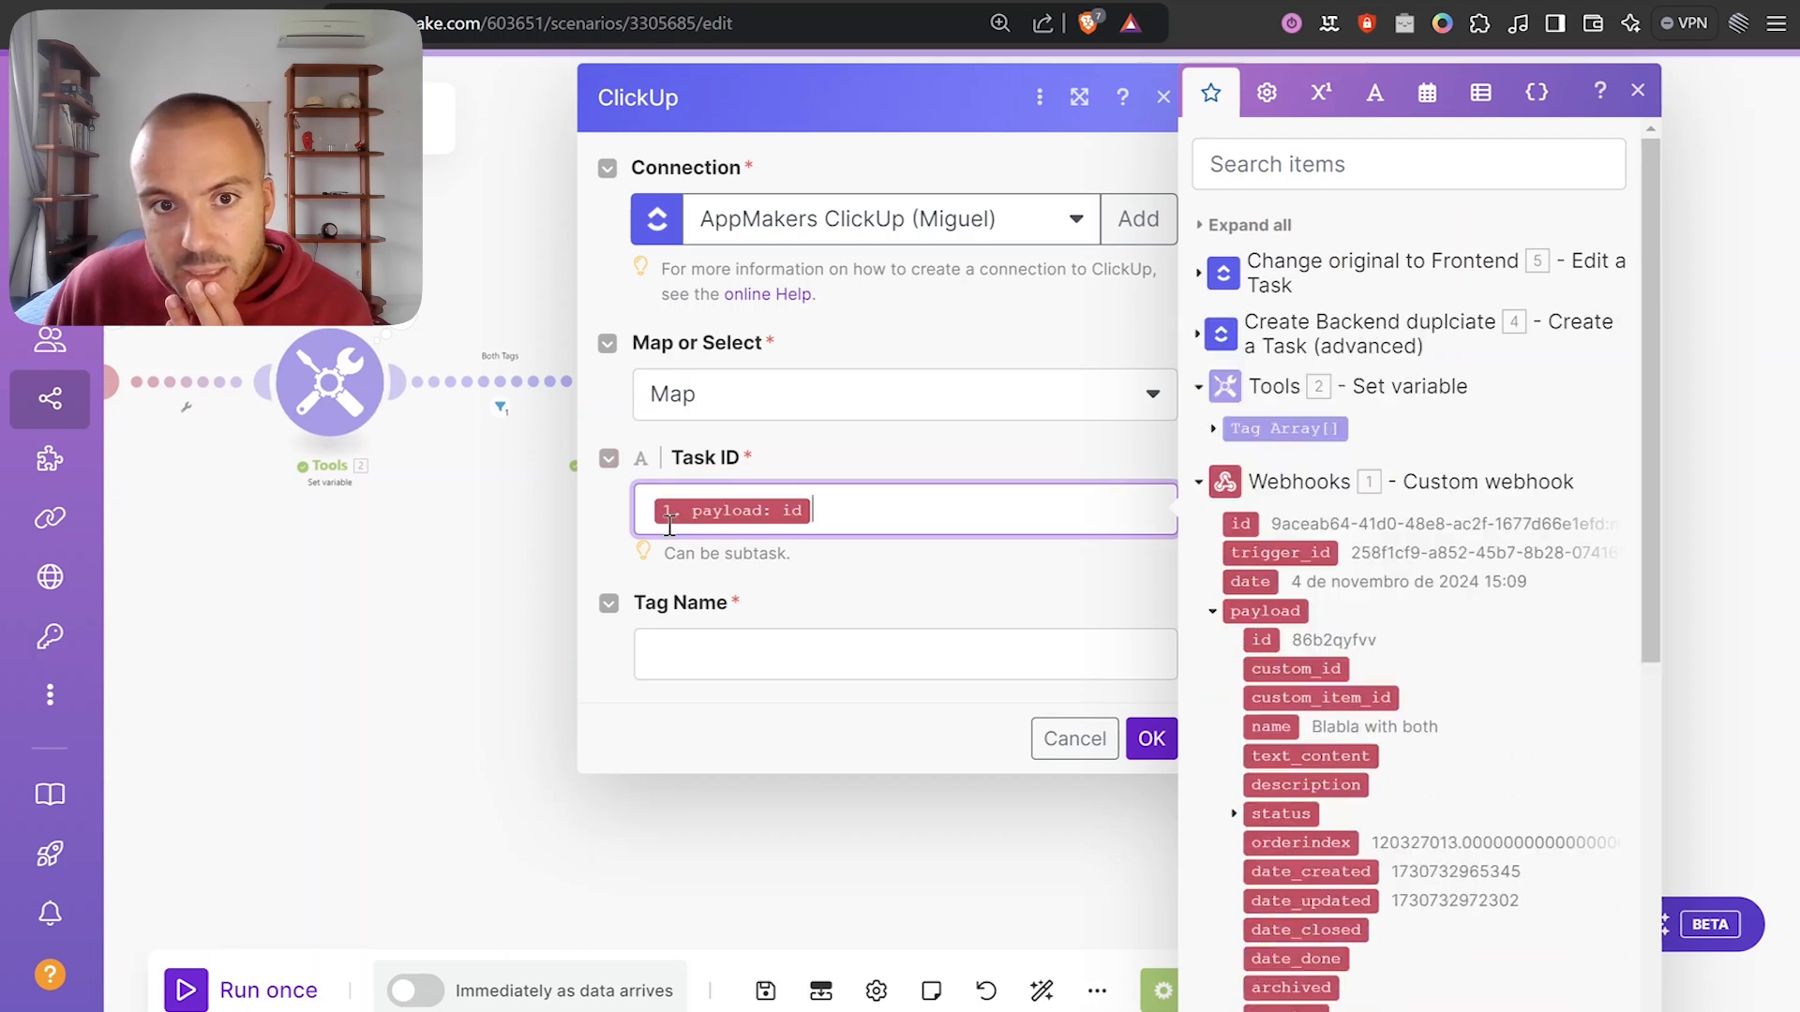
pyautogui.click(788, 638)
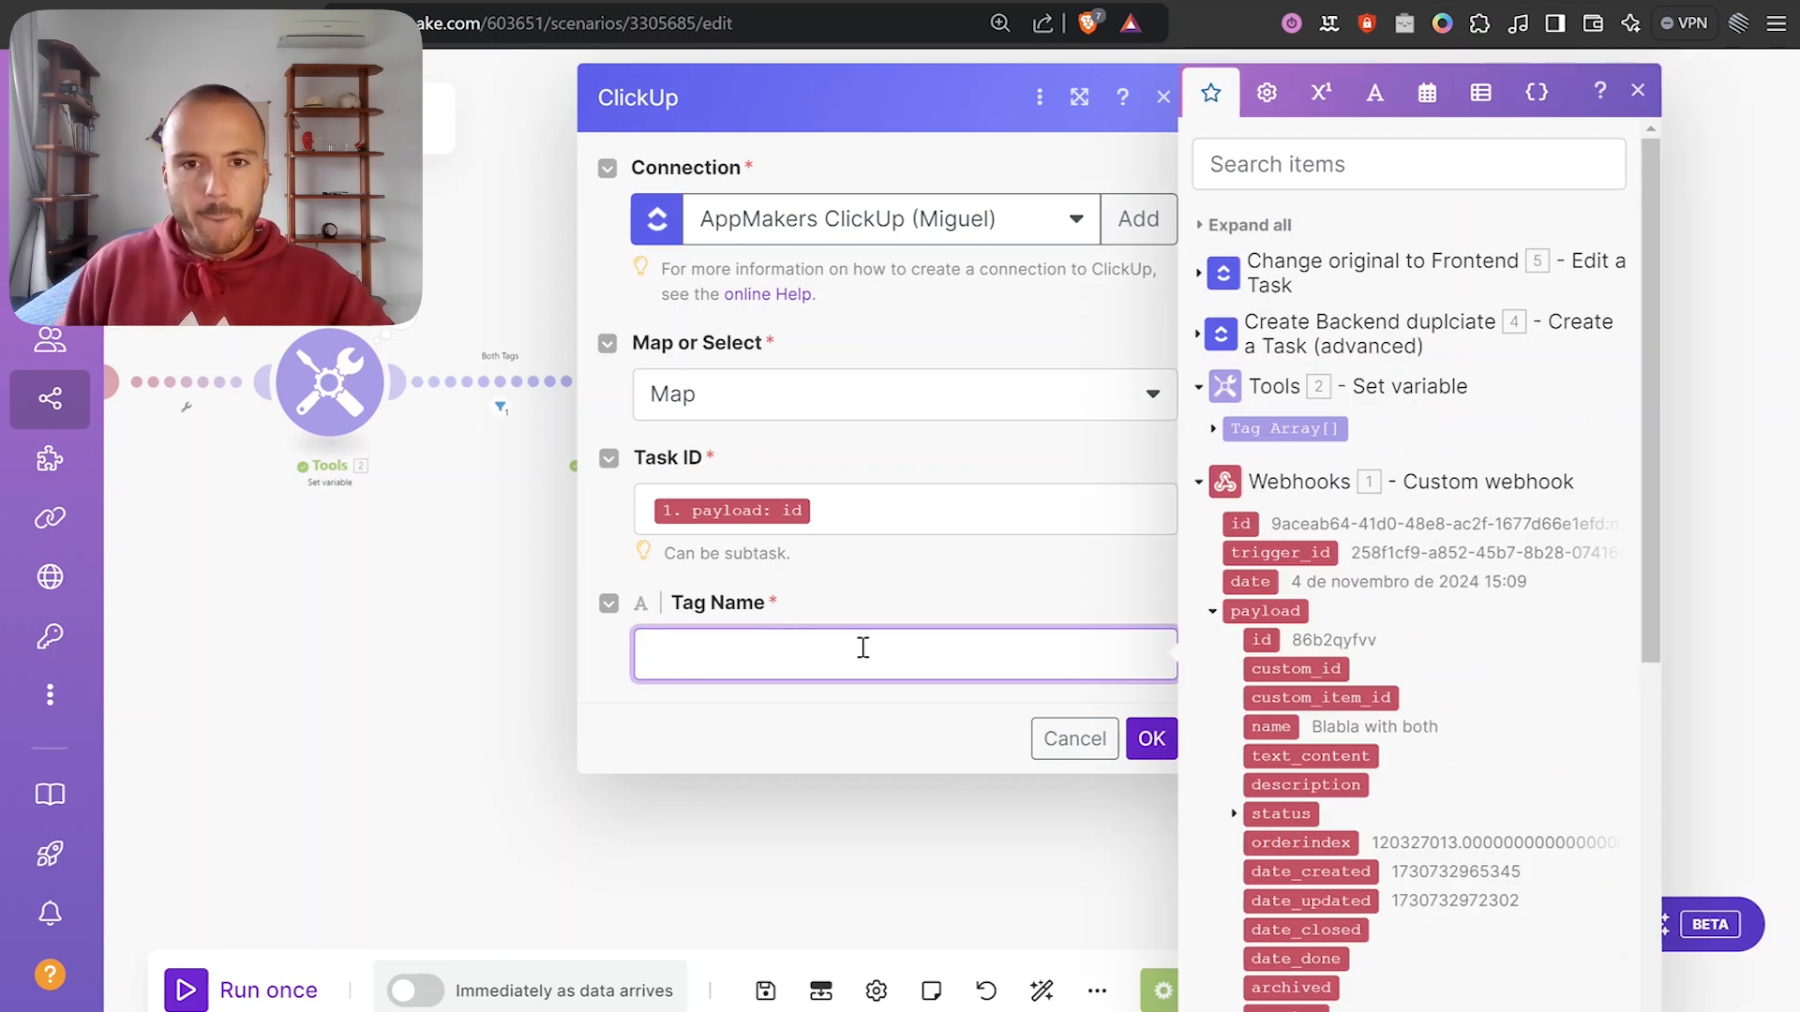
pyautogui.write('backend')
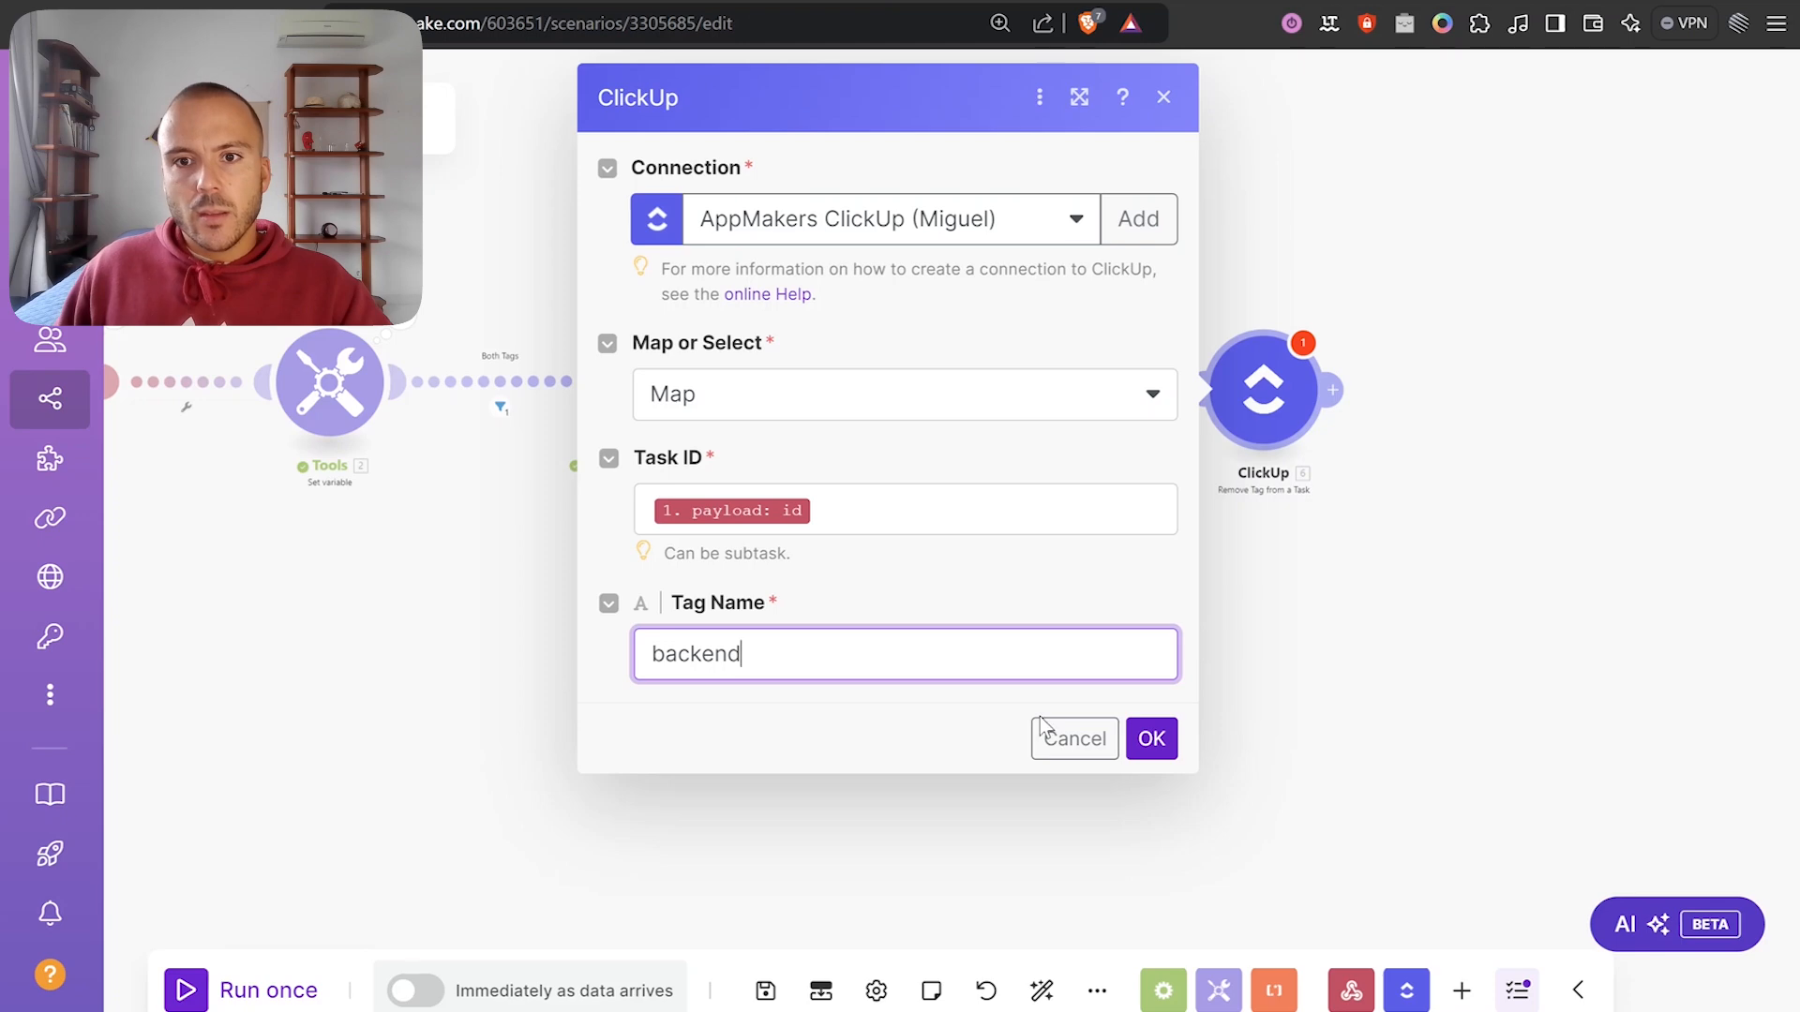
pyautogui.click(1151, 739)
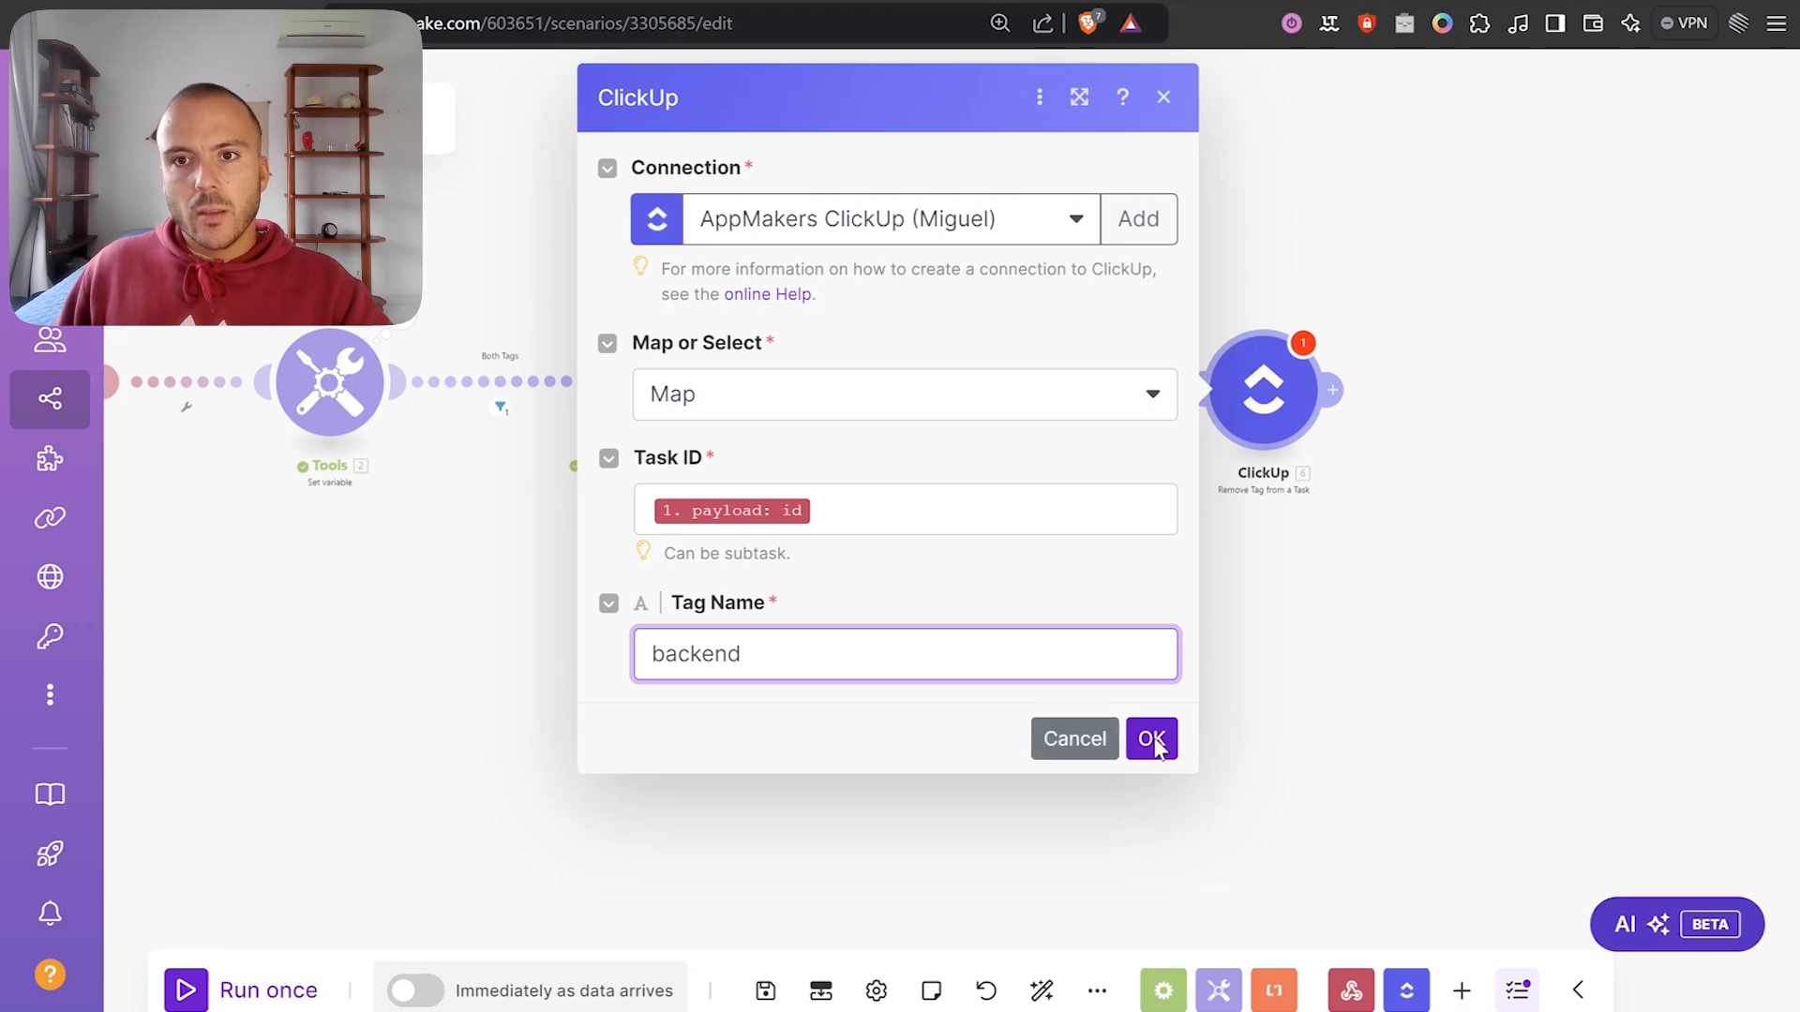
# Recentre the scenario on the canvas and save it.
pyautogui.scroll(-3, 1169, 666)
pyautogui.moveTo(1001, 677); pyautogui.dragTo(1153, 660)
pyautogui.scroll(3, 1071, 611)
pyautogui.moveTo(1028, 614); pyautogui.dragTo(906, 723)
pyautogui.click(767, 991)
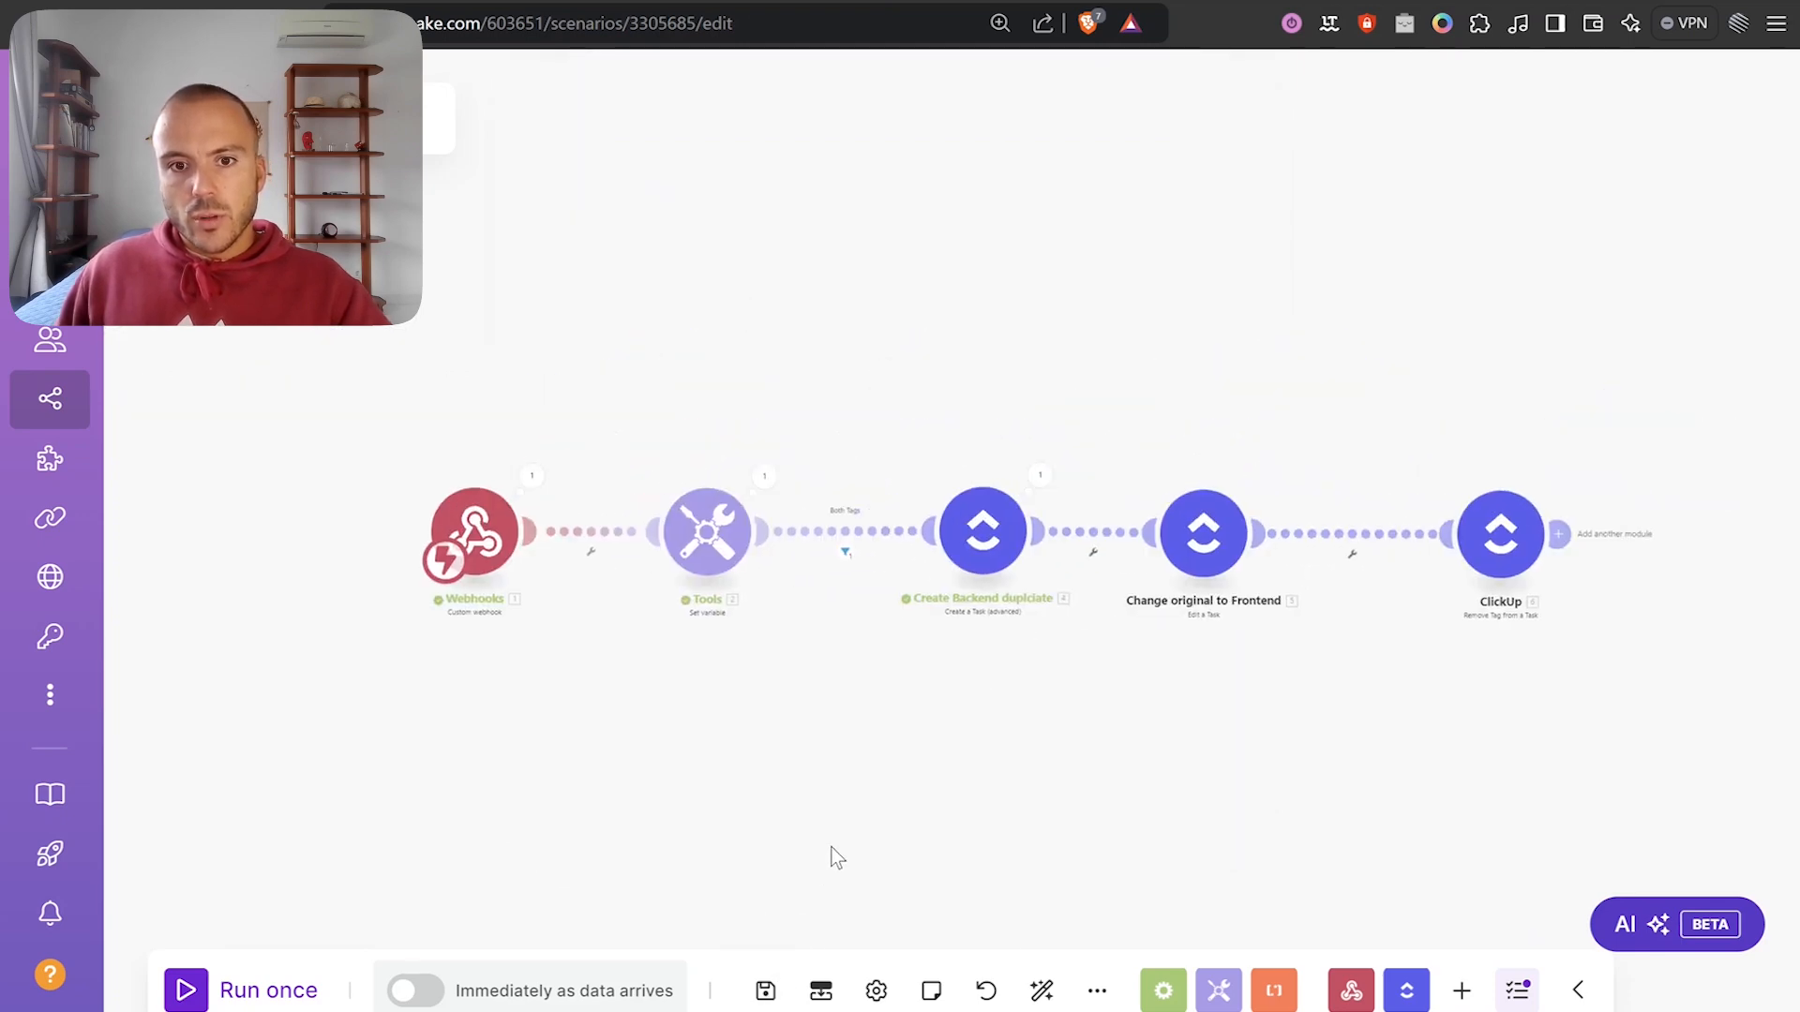
# Nudge Webhooks left and review the created task name in the Create Backend duplciate output.
pyautogui.moveTo(698, 677); pyautogui.dragTo(740, 745)
pyautogui.scroll(1, 724, 641)
pyautogui.moveTo(602, 735); pyautogui.dragTo(556, 768)
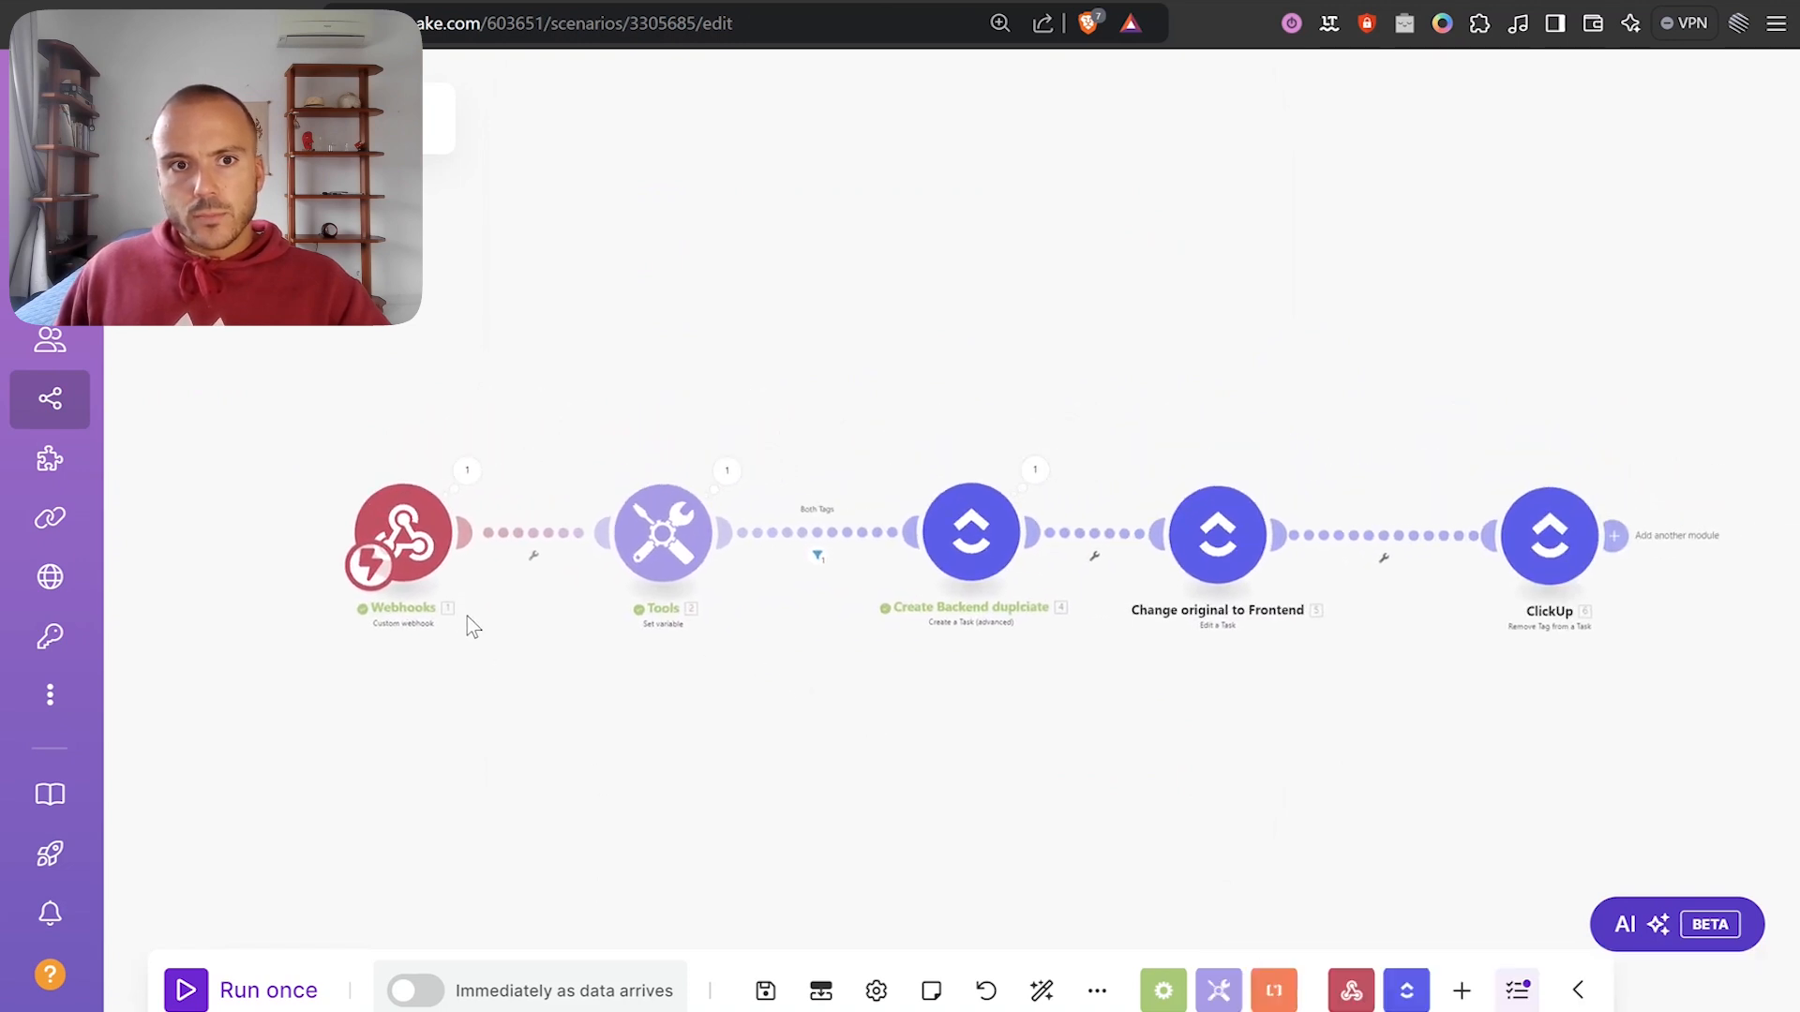
pyautogui.moveTo(410, 544); pyautogui.dragTo(363, 541)
pyautogui.moveTo(1122, 797); pyautogui.dragTo(1007, 796)
pyautogui.scroll(2, 1007, 797)
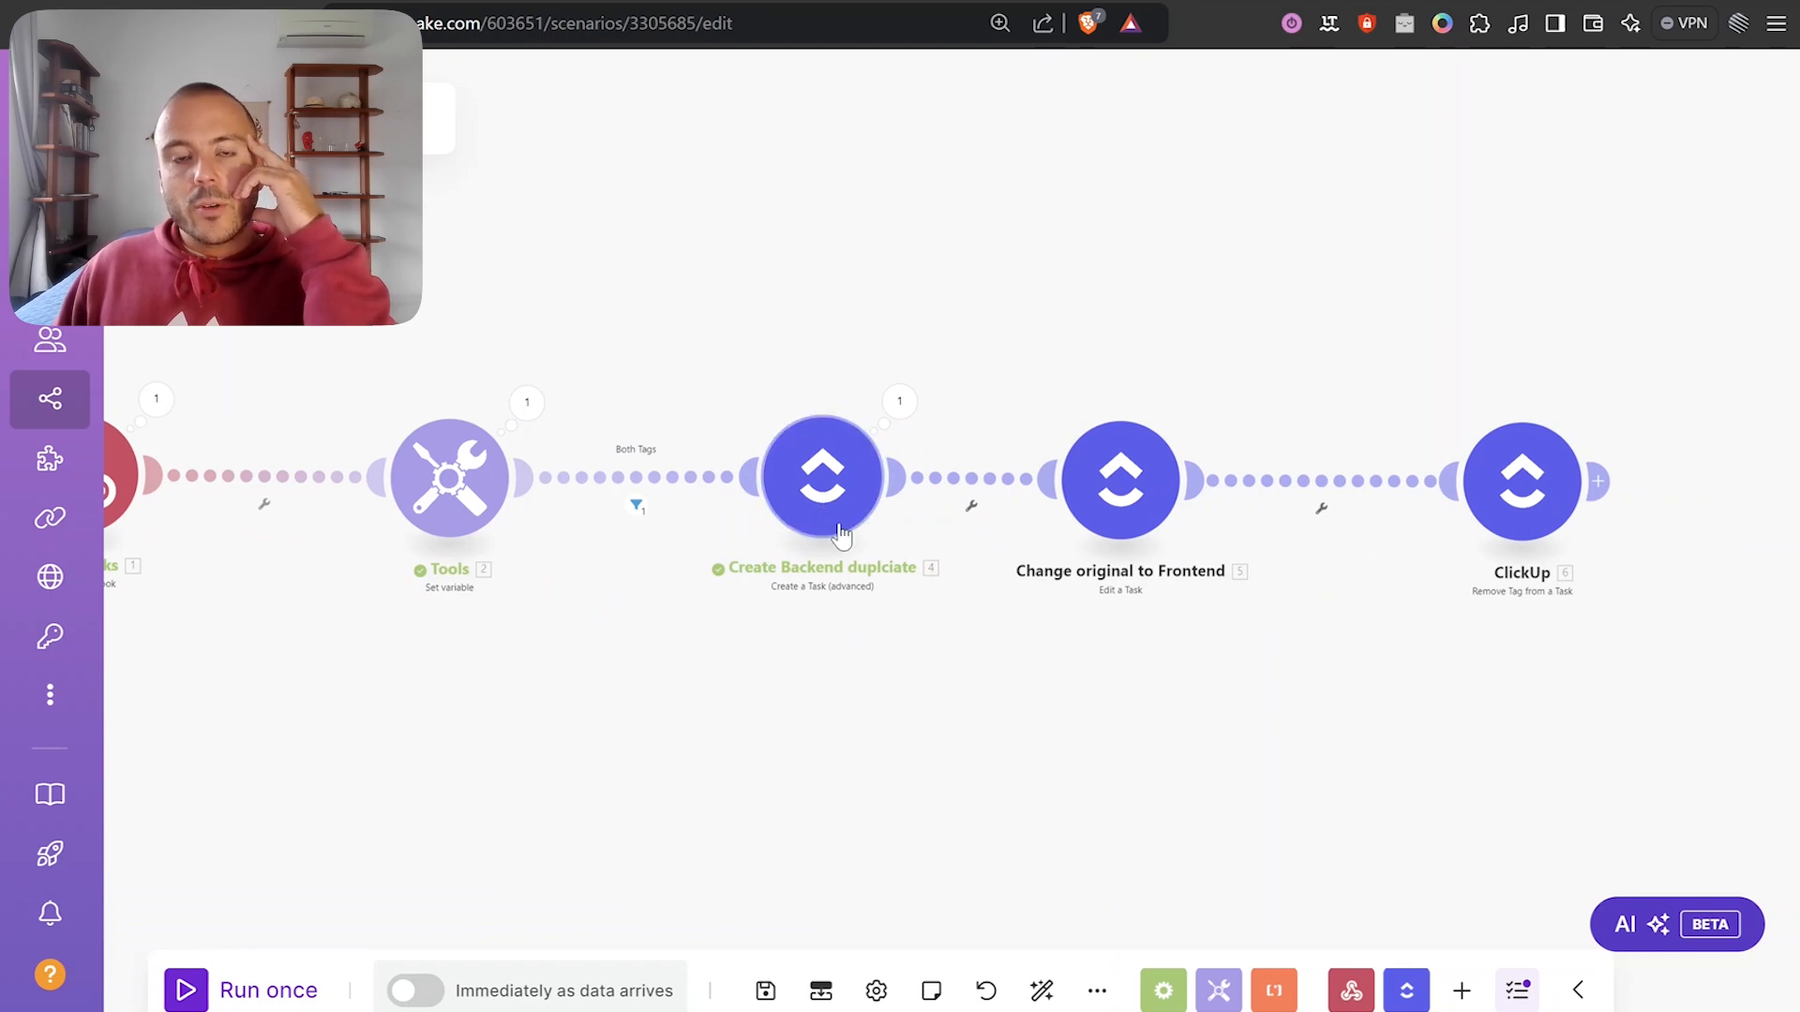
pyautogui.click(899, 401)
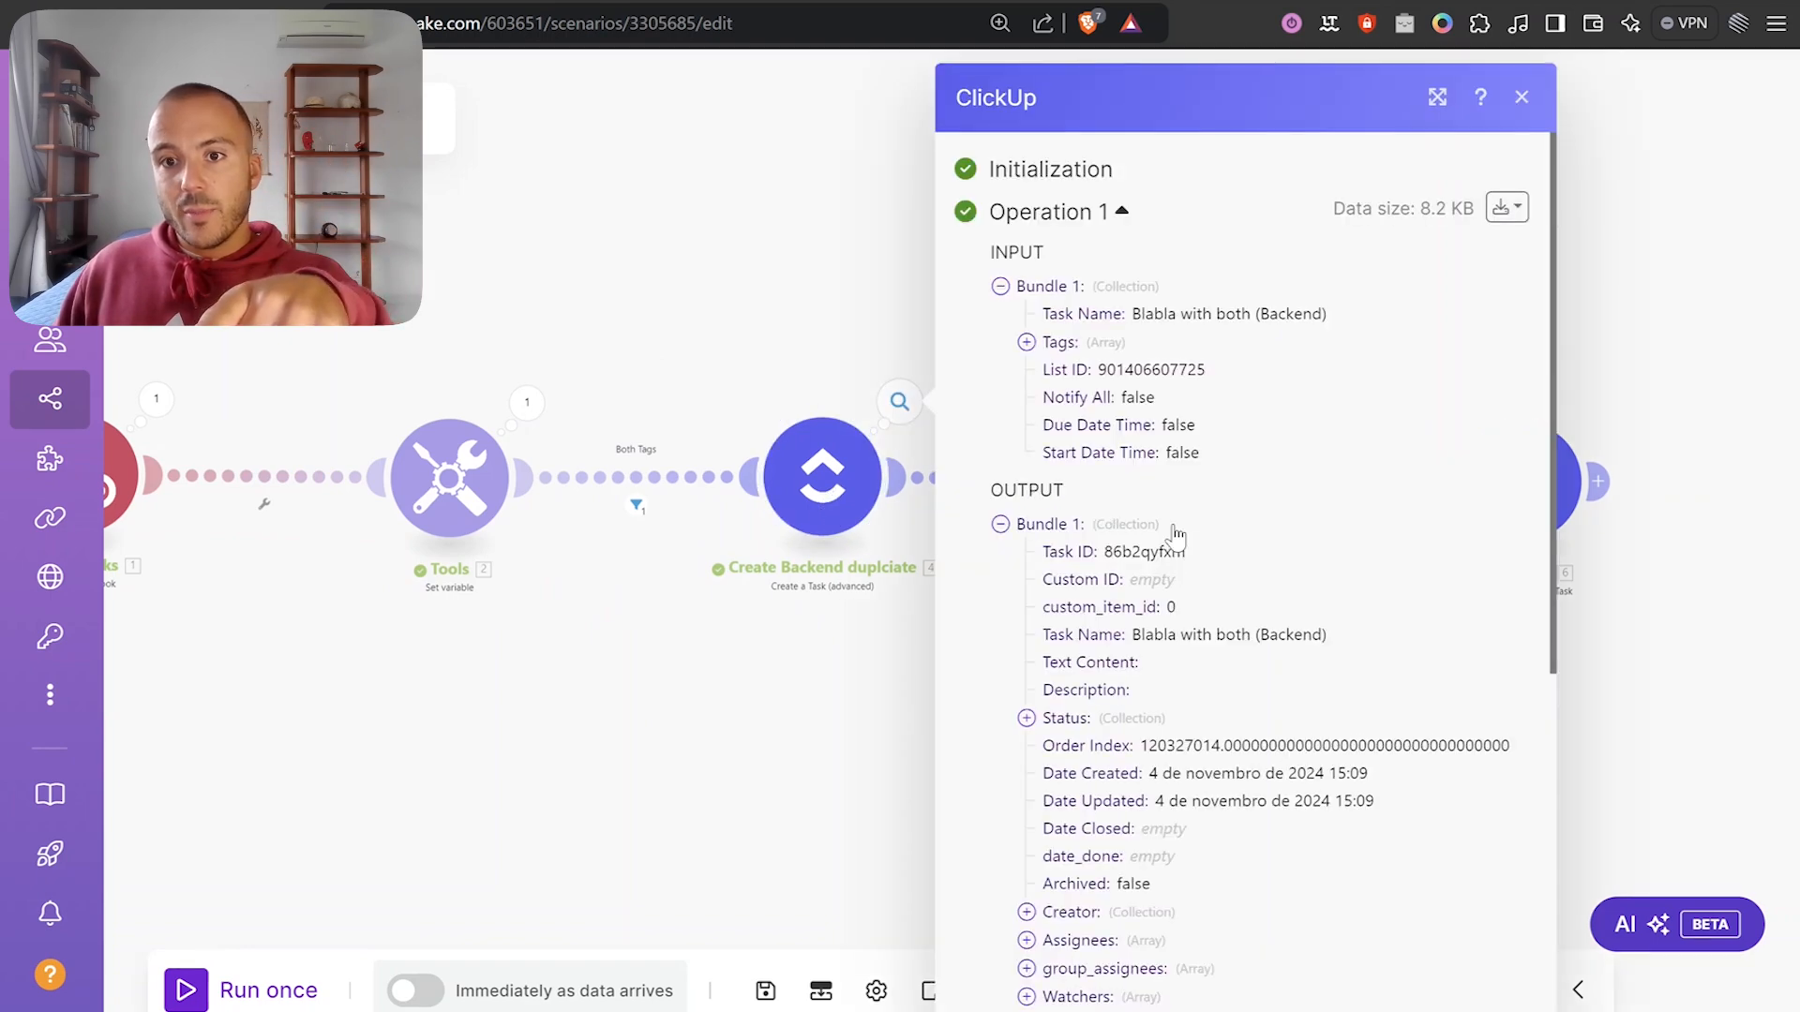
pyautogui.tripleClick(1265, 634)
pyautogui.click(827, 241)
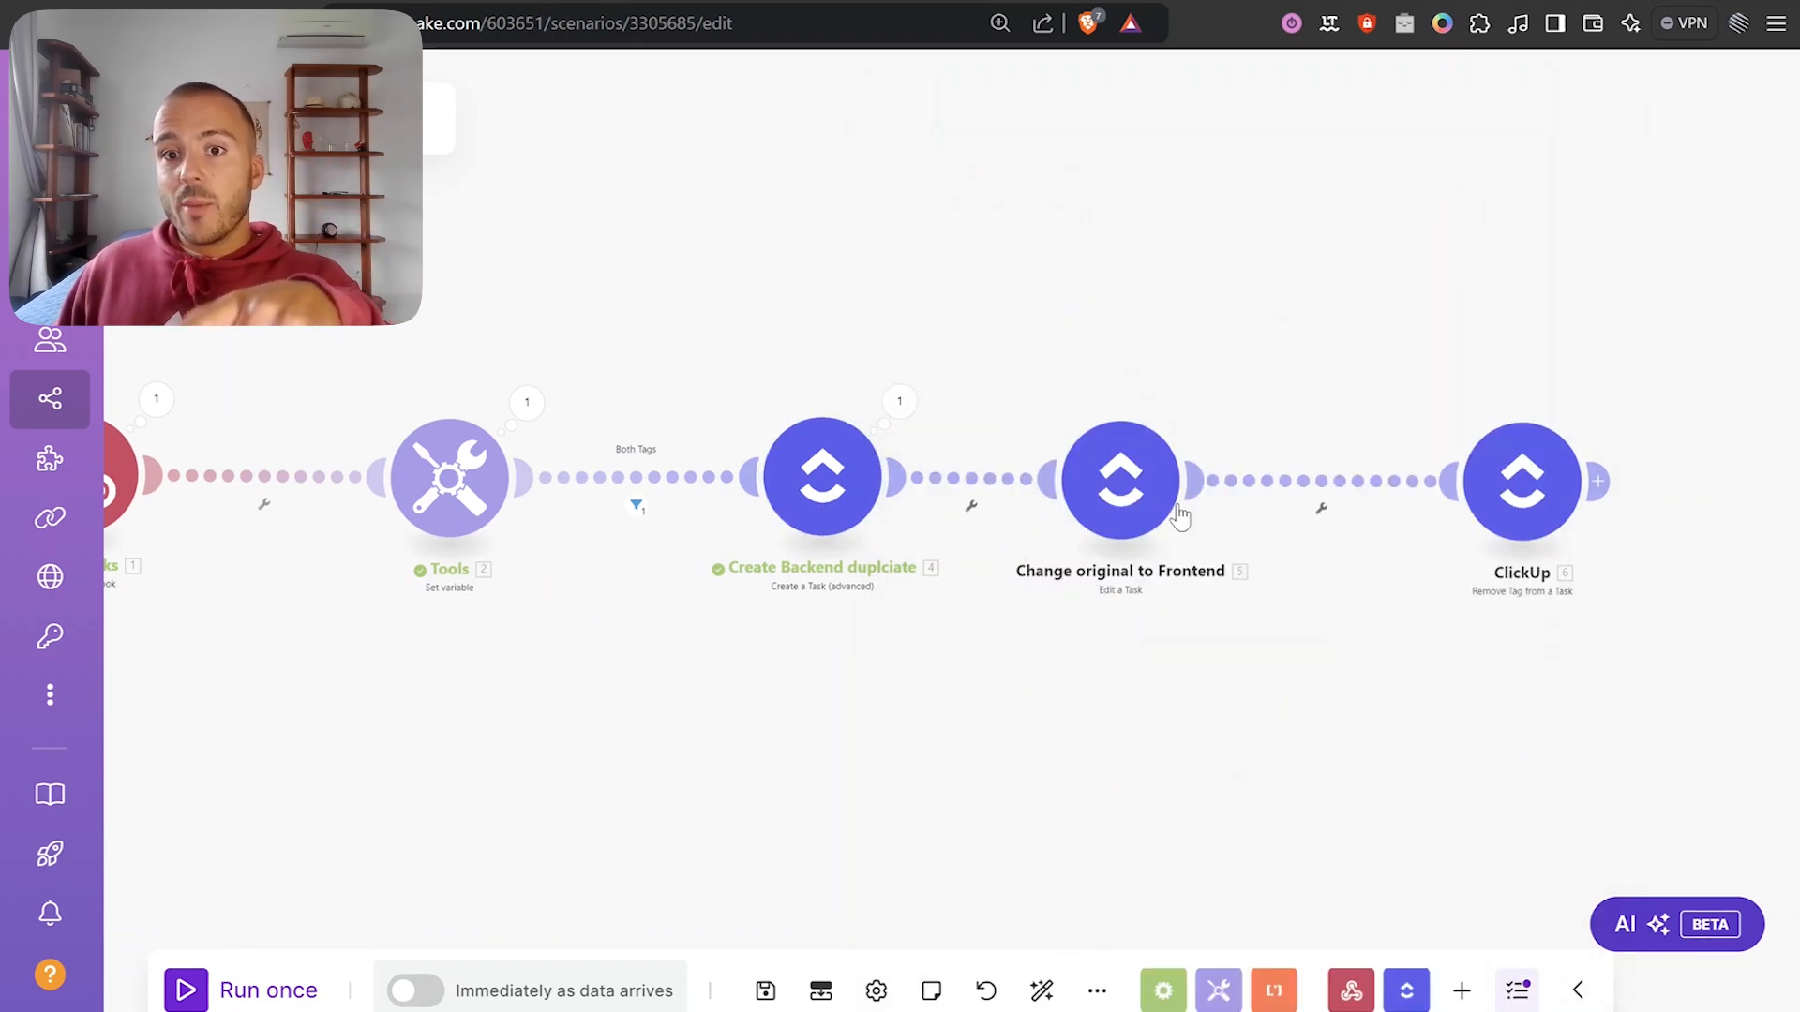
# Move Webhooks further left and start a filter on its link to Tools.
pyautogui.moveTo(879, 735); pyautogui.dragTo(1132, 731)
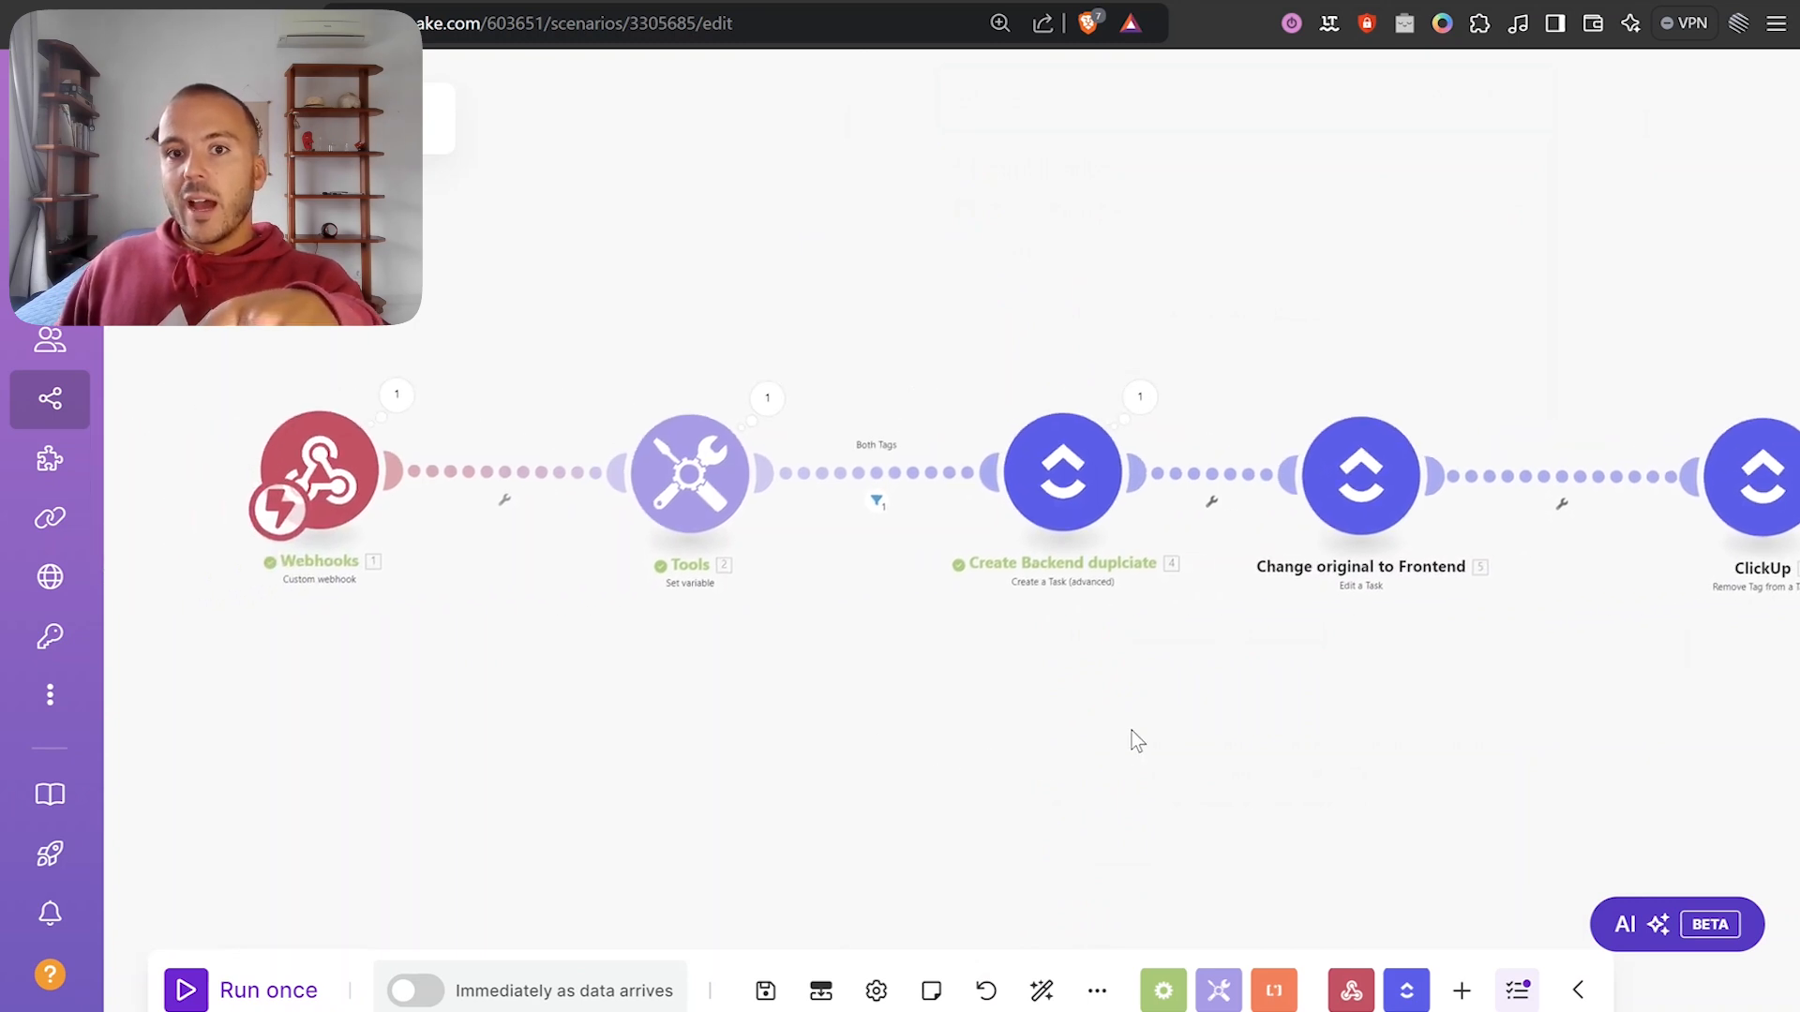
pyautogui.moveTo(329, 490); pyautogui.dragTo(275, 487)
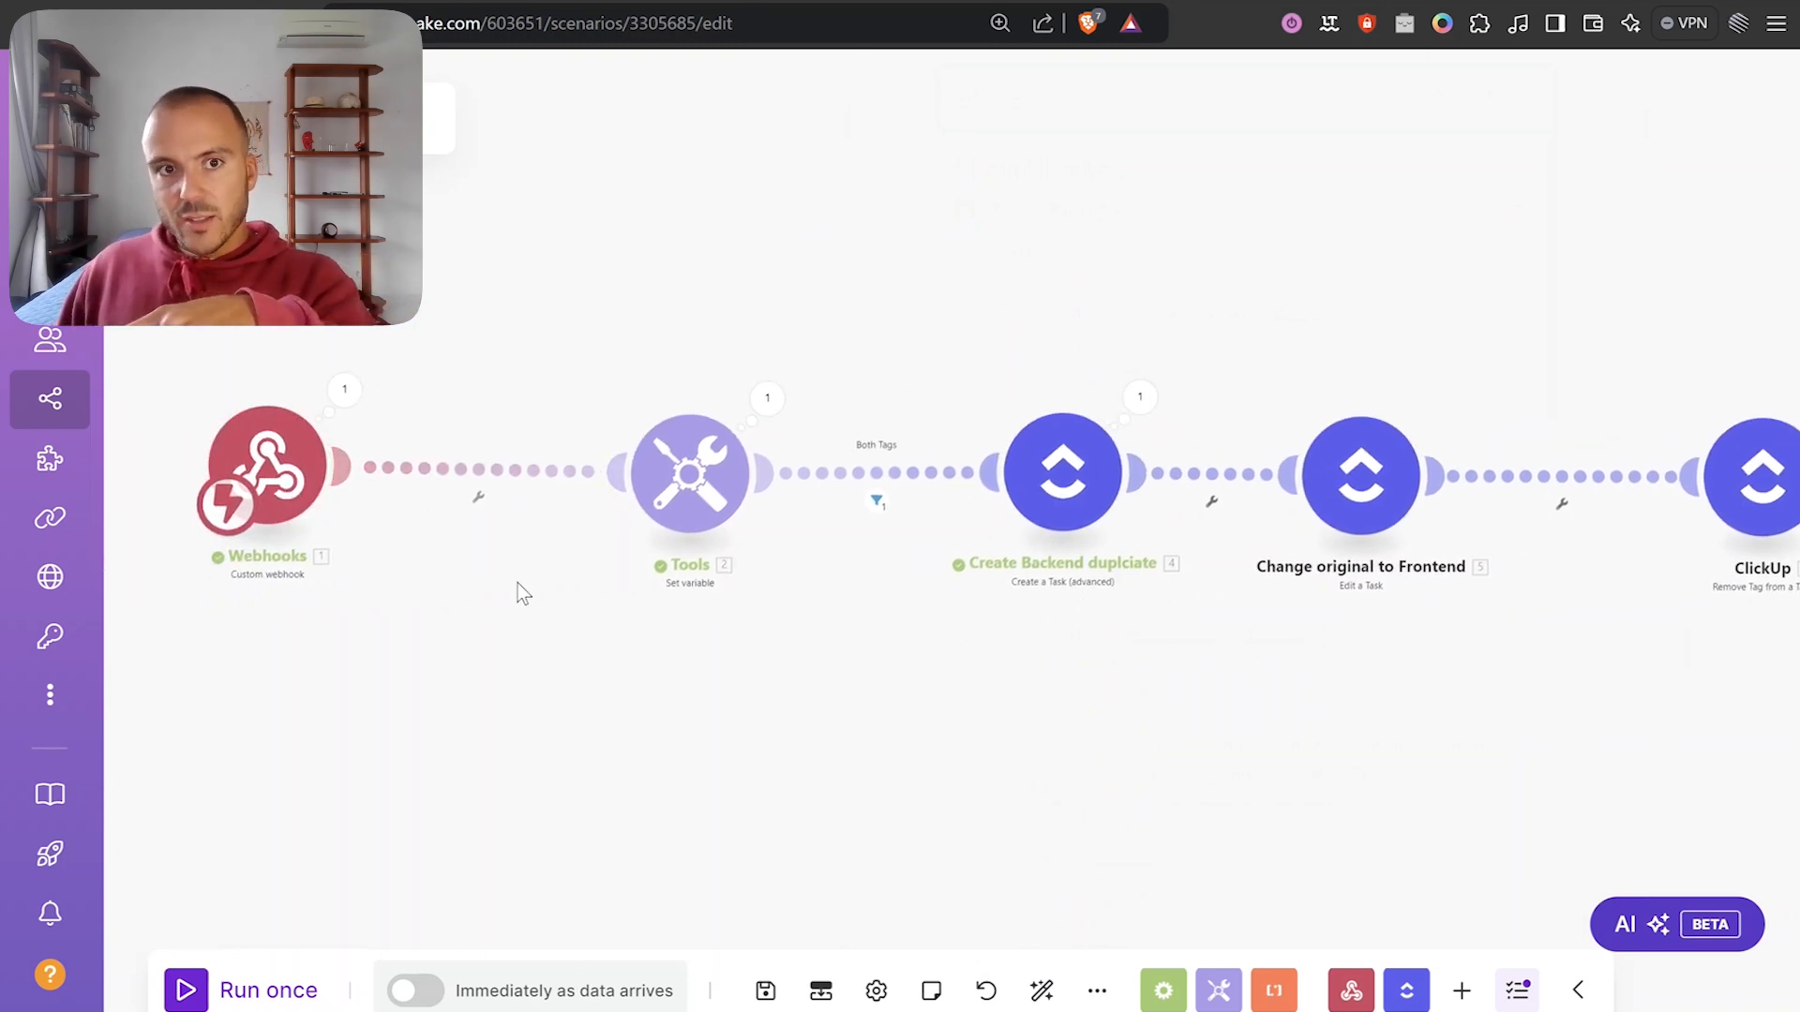
pyautogui.click(475, 484)
# Label the filter 'Exclude Frontend/Backend in names' and require payload name not contain 'frontend'.
pyautogui.click(653, 354)
pyautogui.write('Exlu')
pyautogui.press('BackSpace')
pyautogui.press('BackSpace')
pyautogui.write('clude')
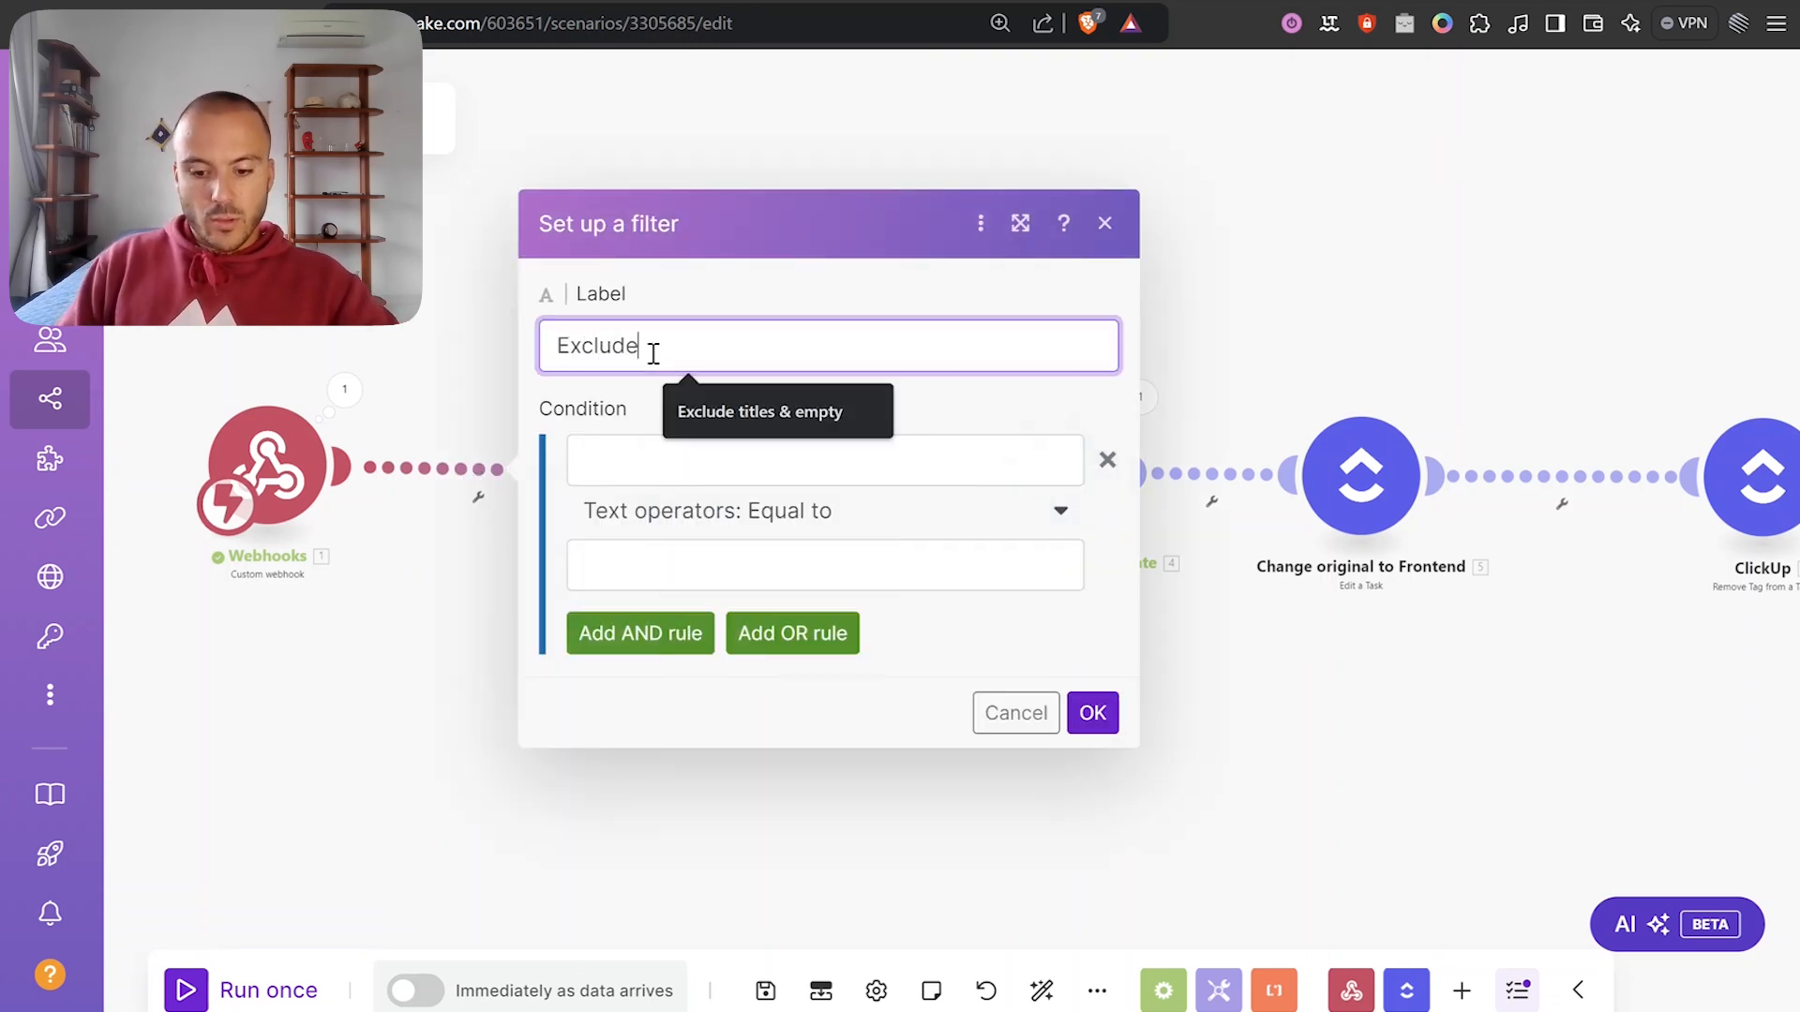
pyautogui.write(' Frontend/Backend in names')
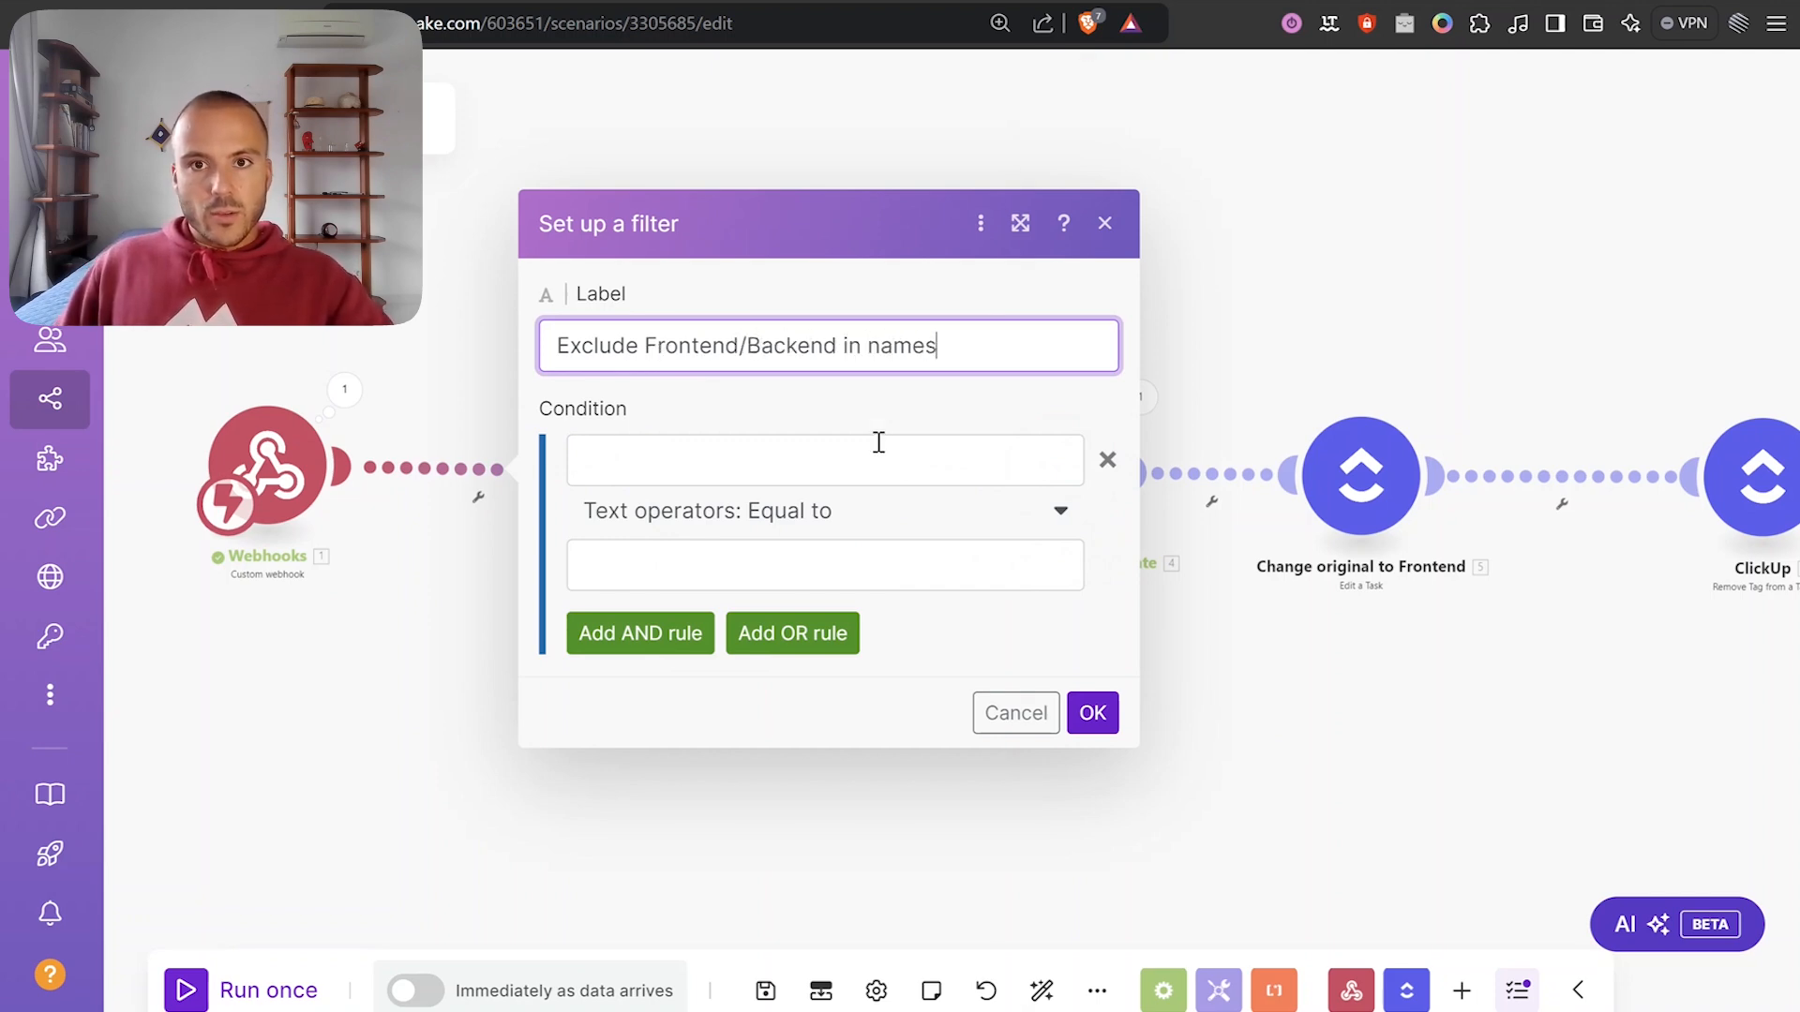
pyautogui.click(879, 442)
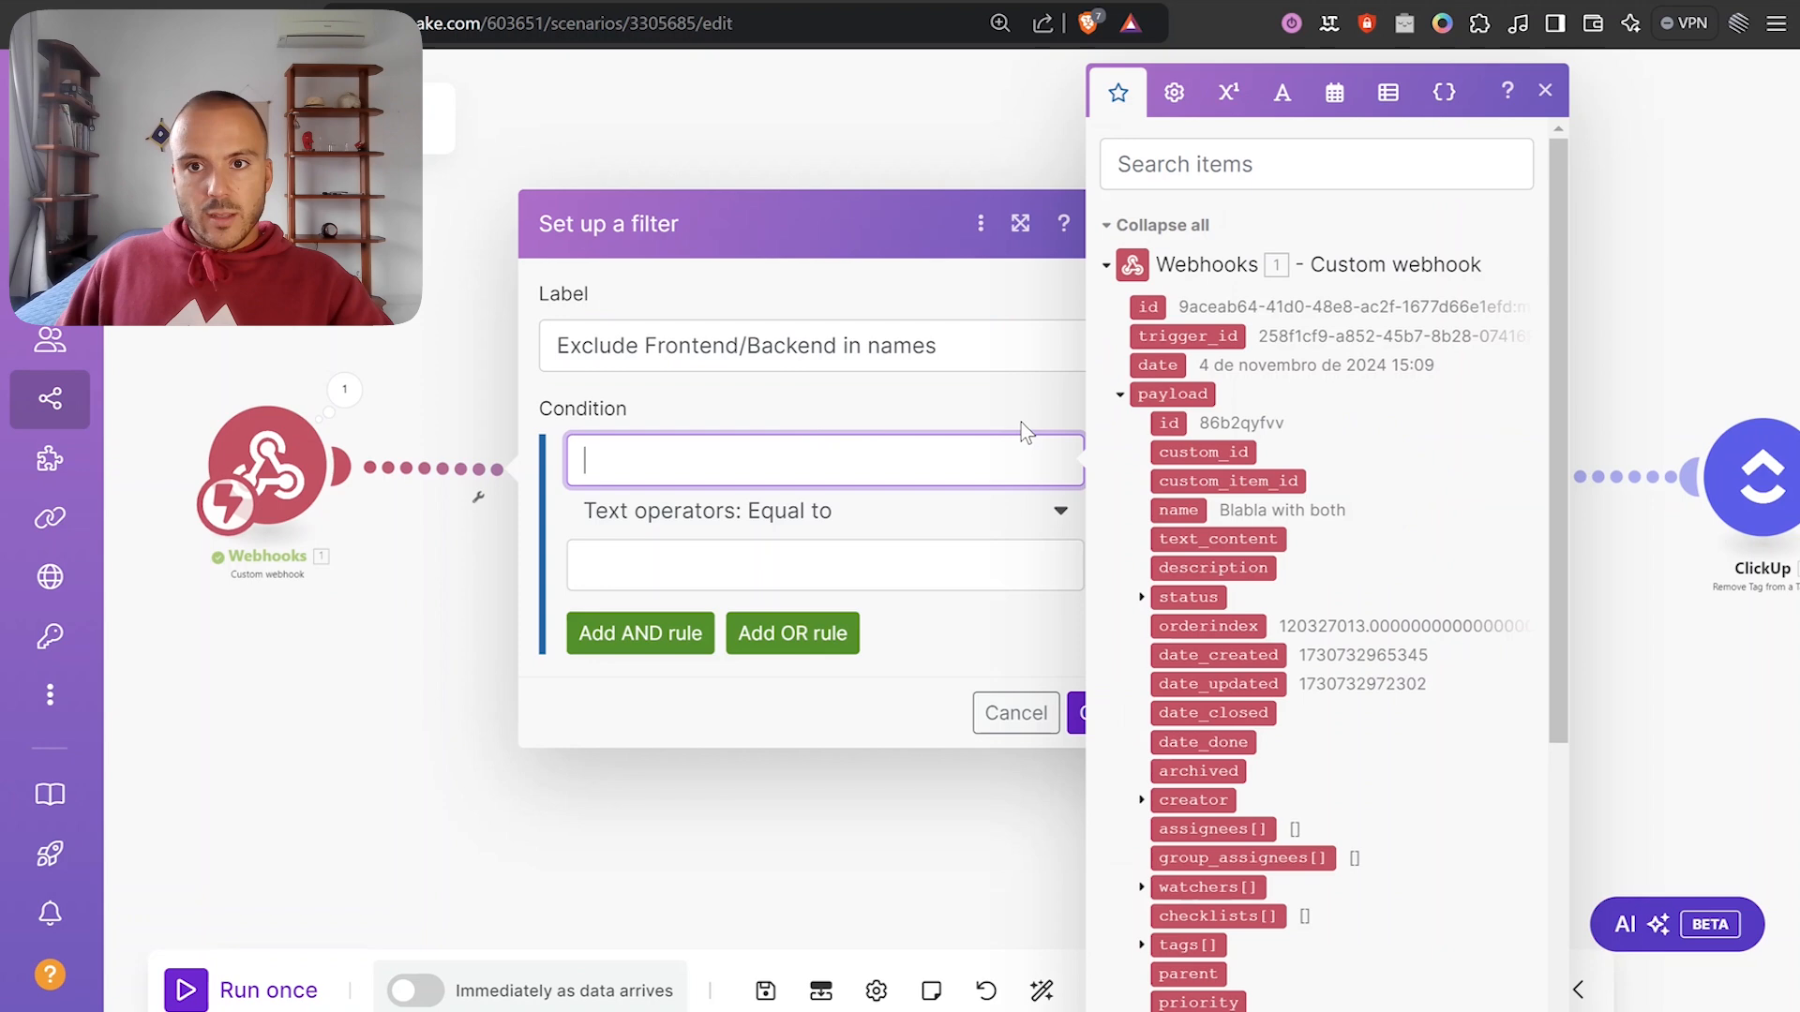
pyautogui.click(1189, 510)
pyautogui.click(803, 510)
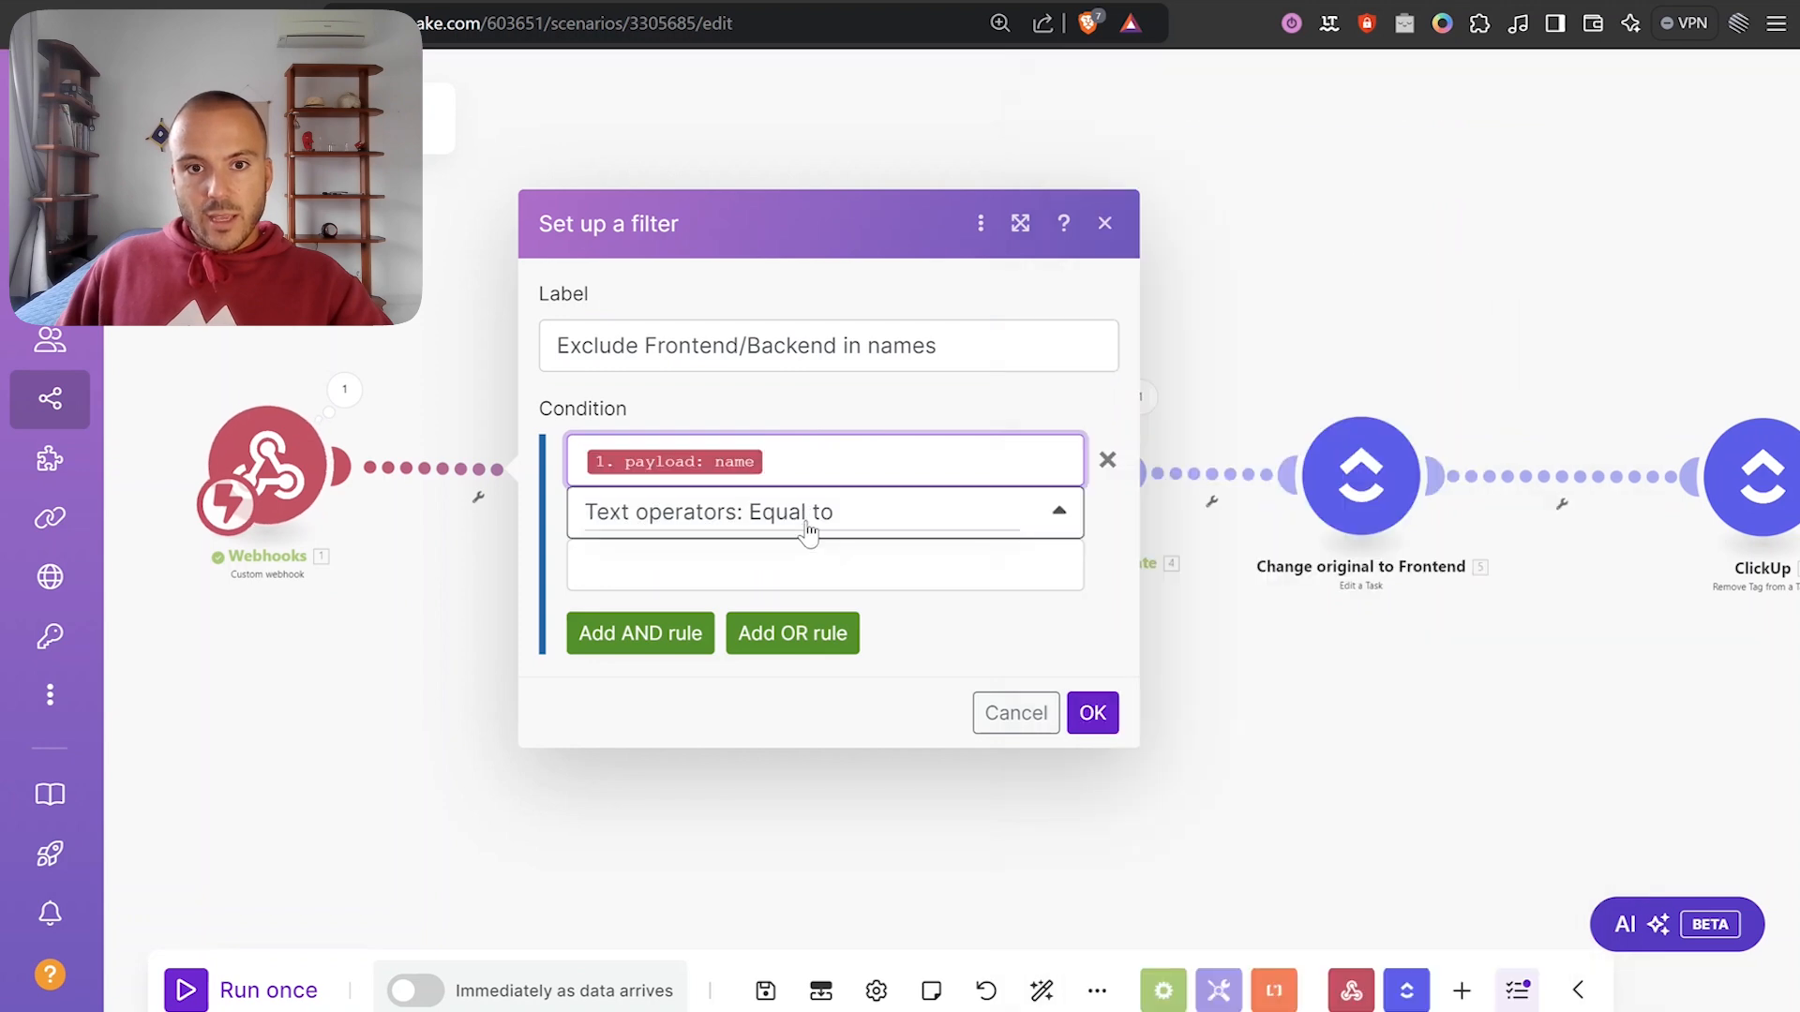
pyautogui.scroll(-1, 792, 717)
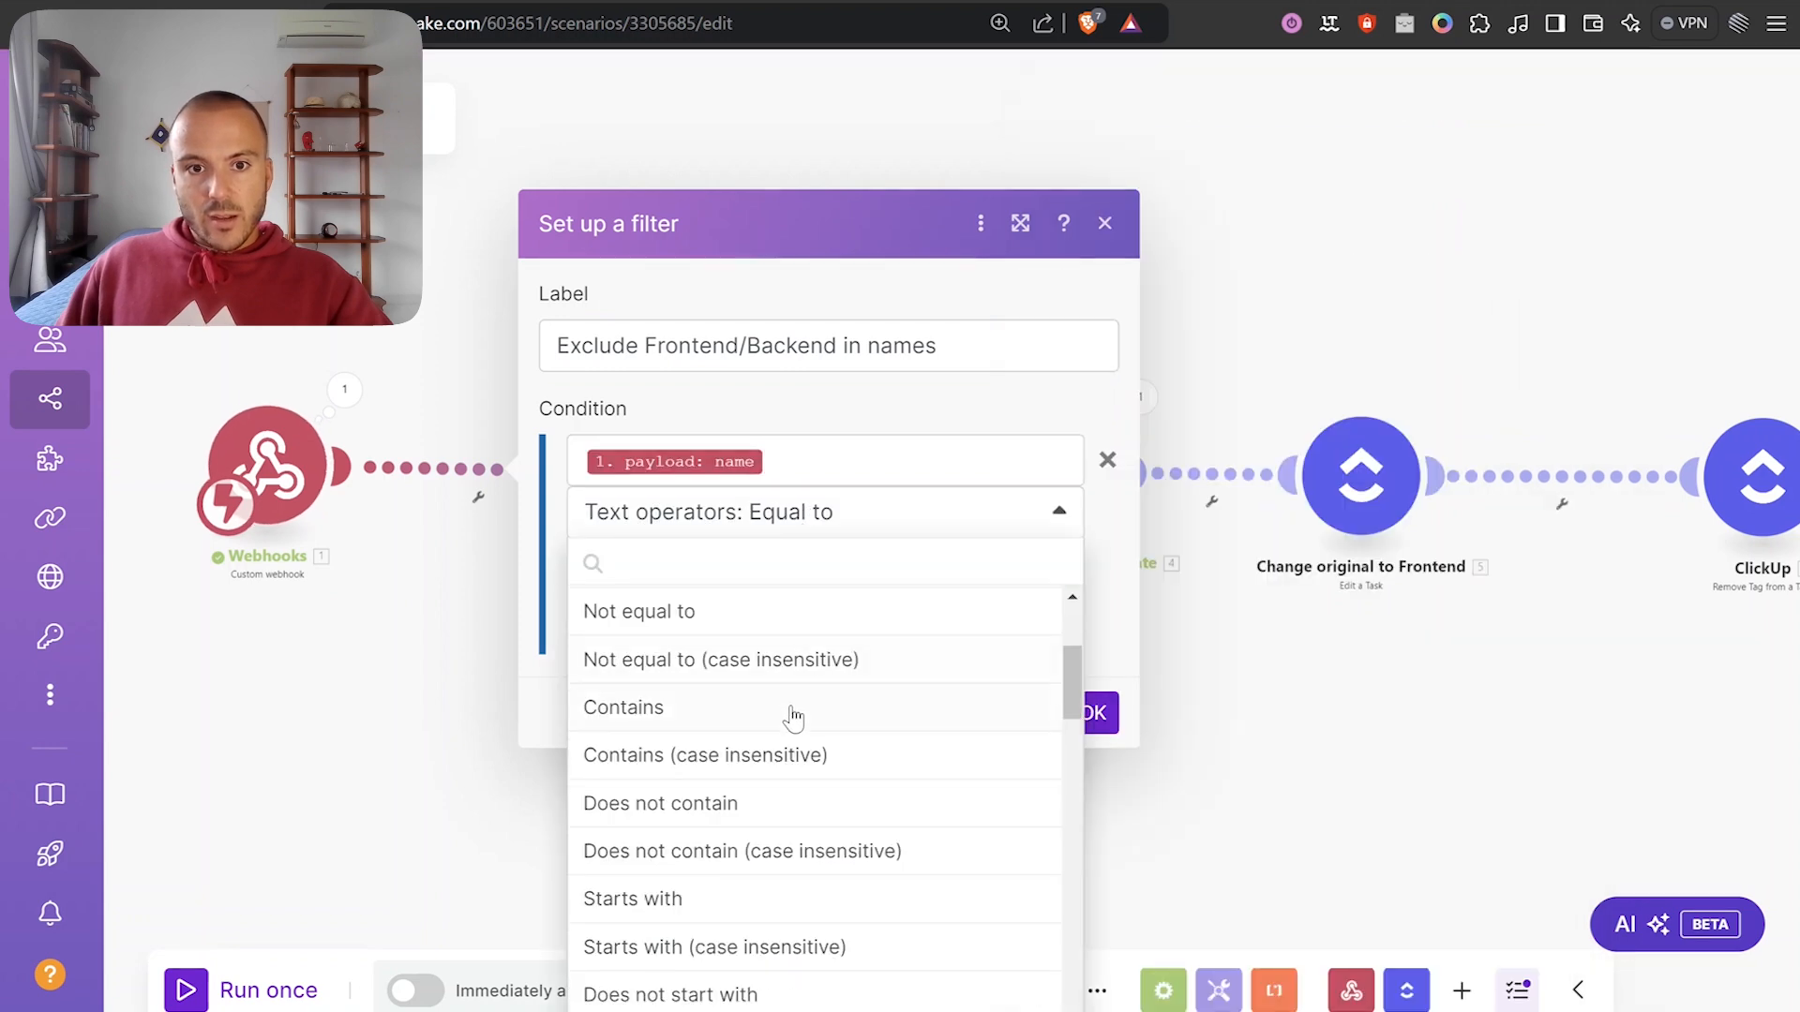
pyautogui.click(715, 851)
pyautogui.click(675, 567)
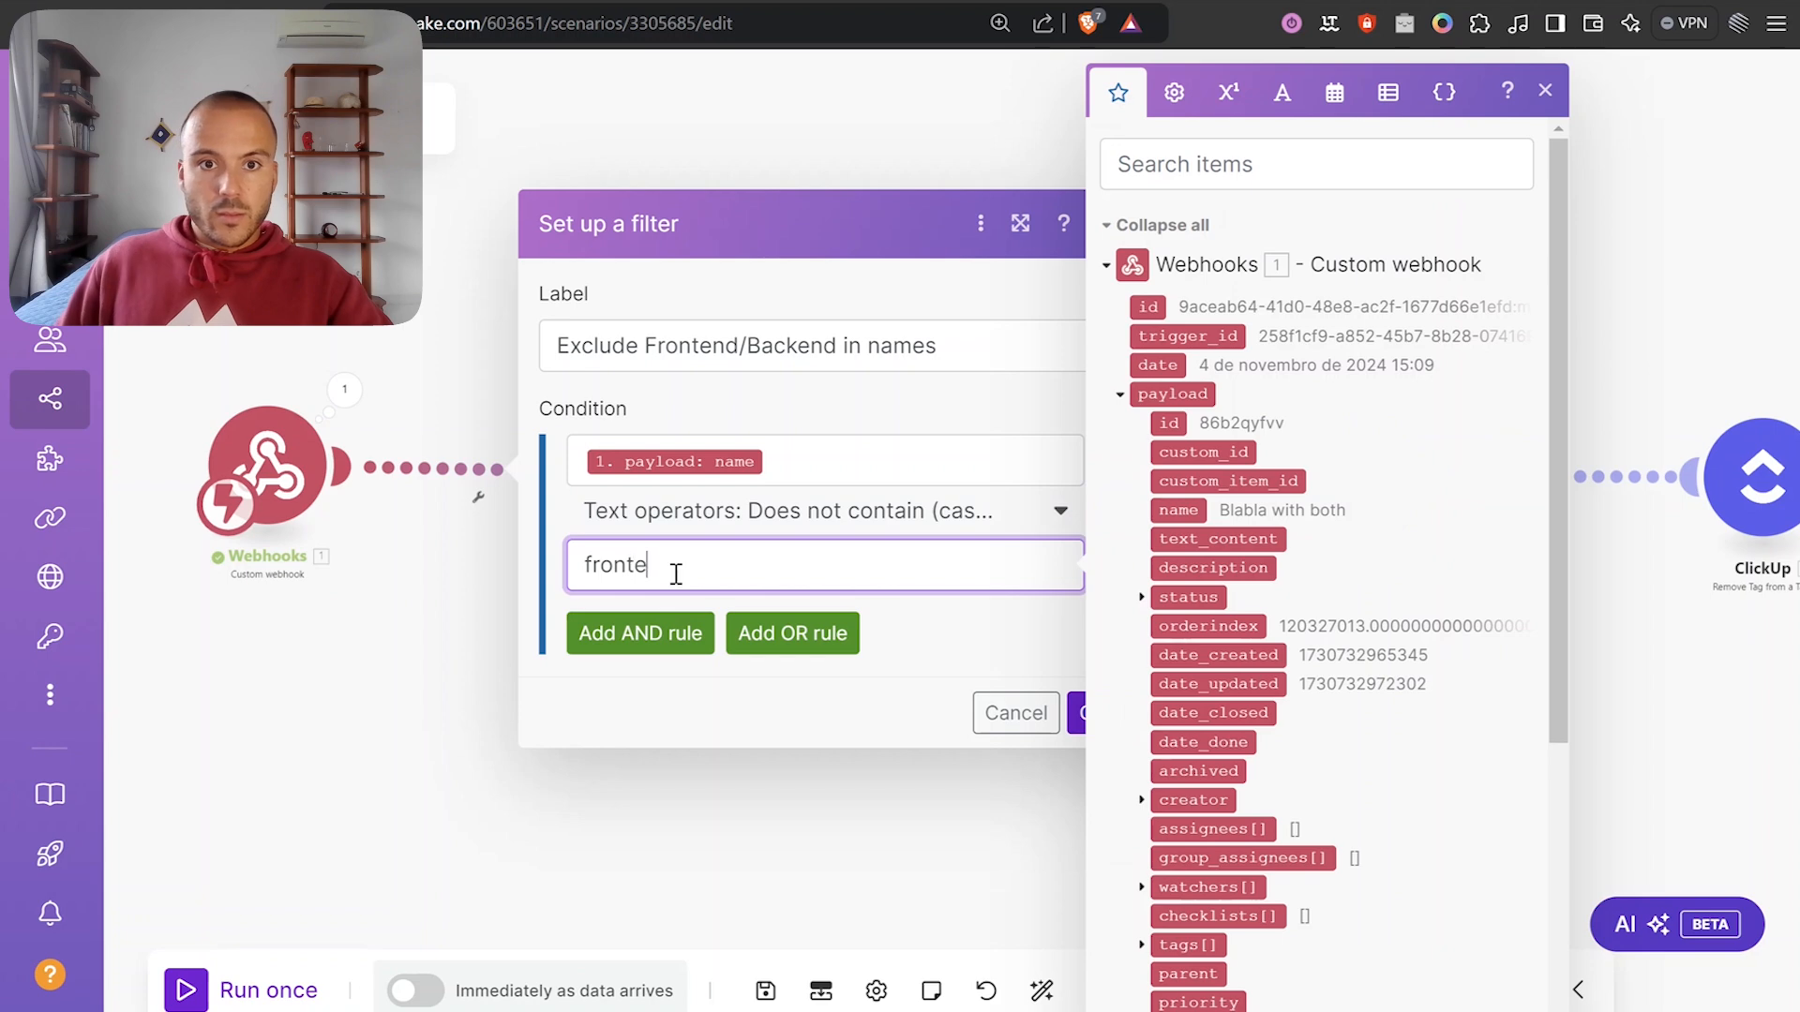
pyautogui.write('frontend')
# Add an AND condition that payload name does not contain 'backend', then save the filter.
pyautogui.click(674, 630)
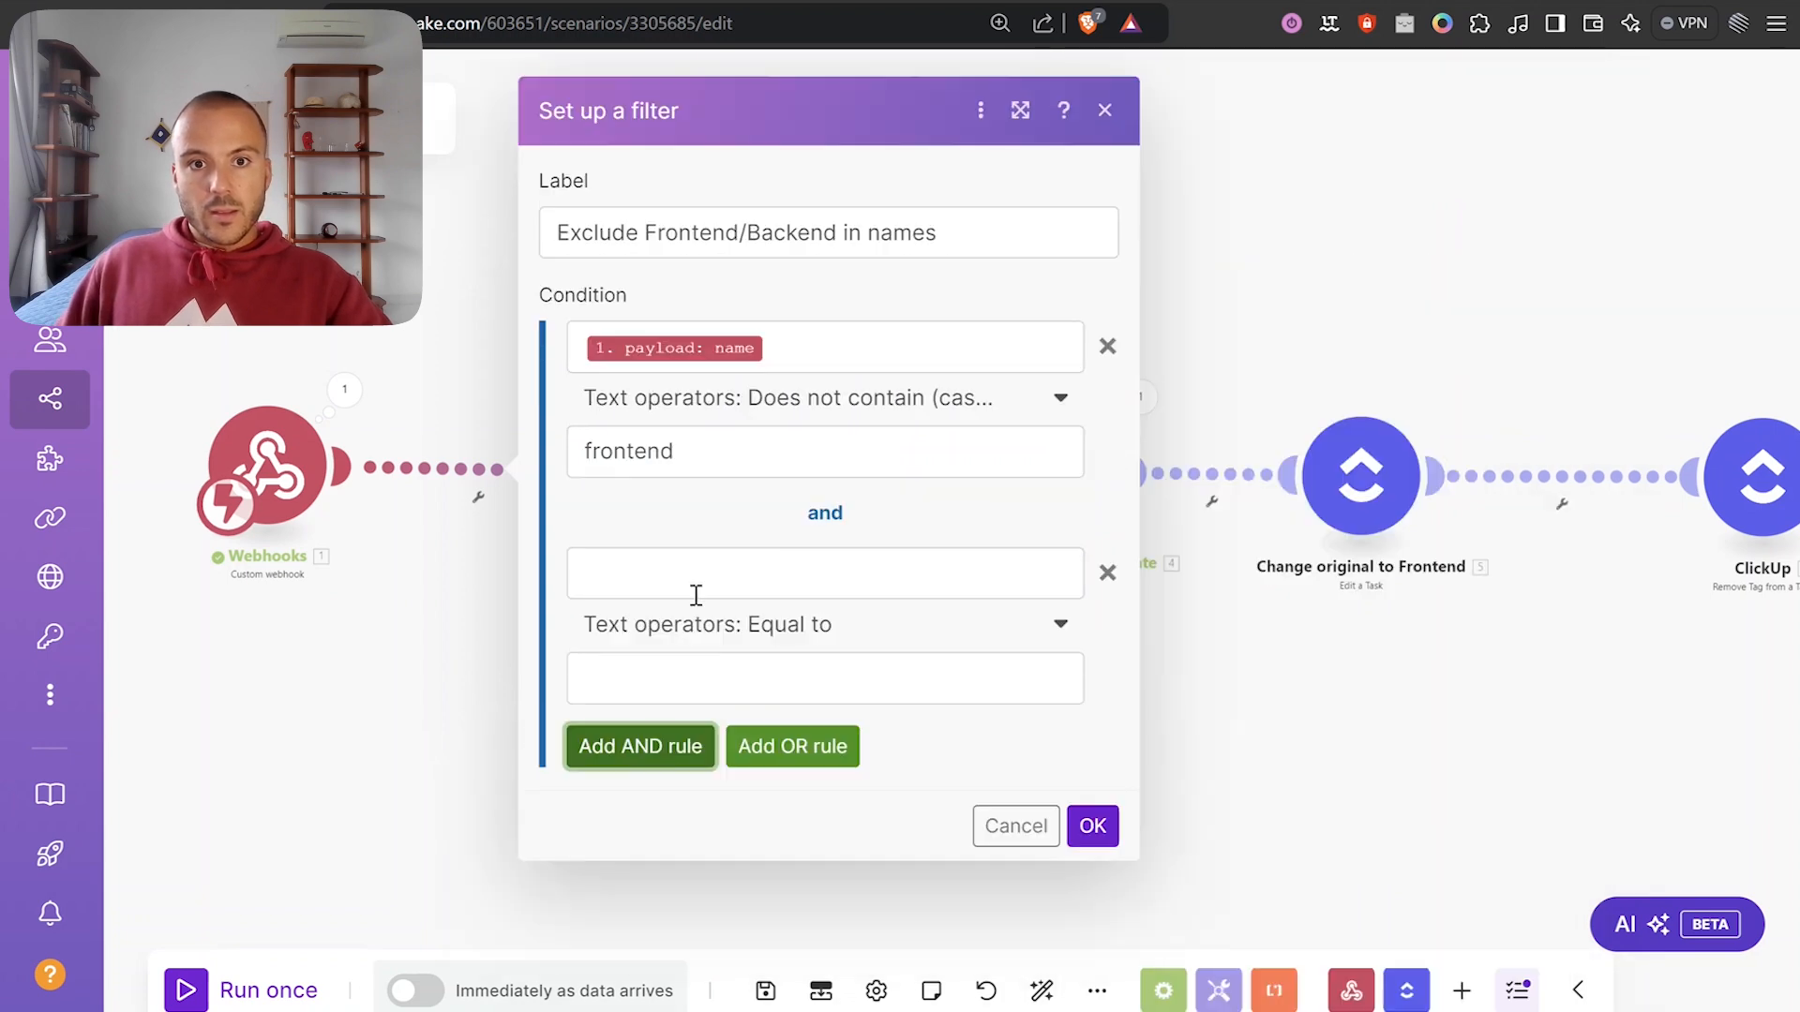
pyautogui.click(1179, 510)
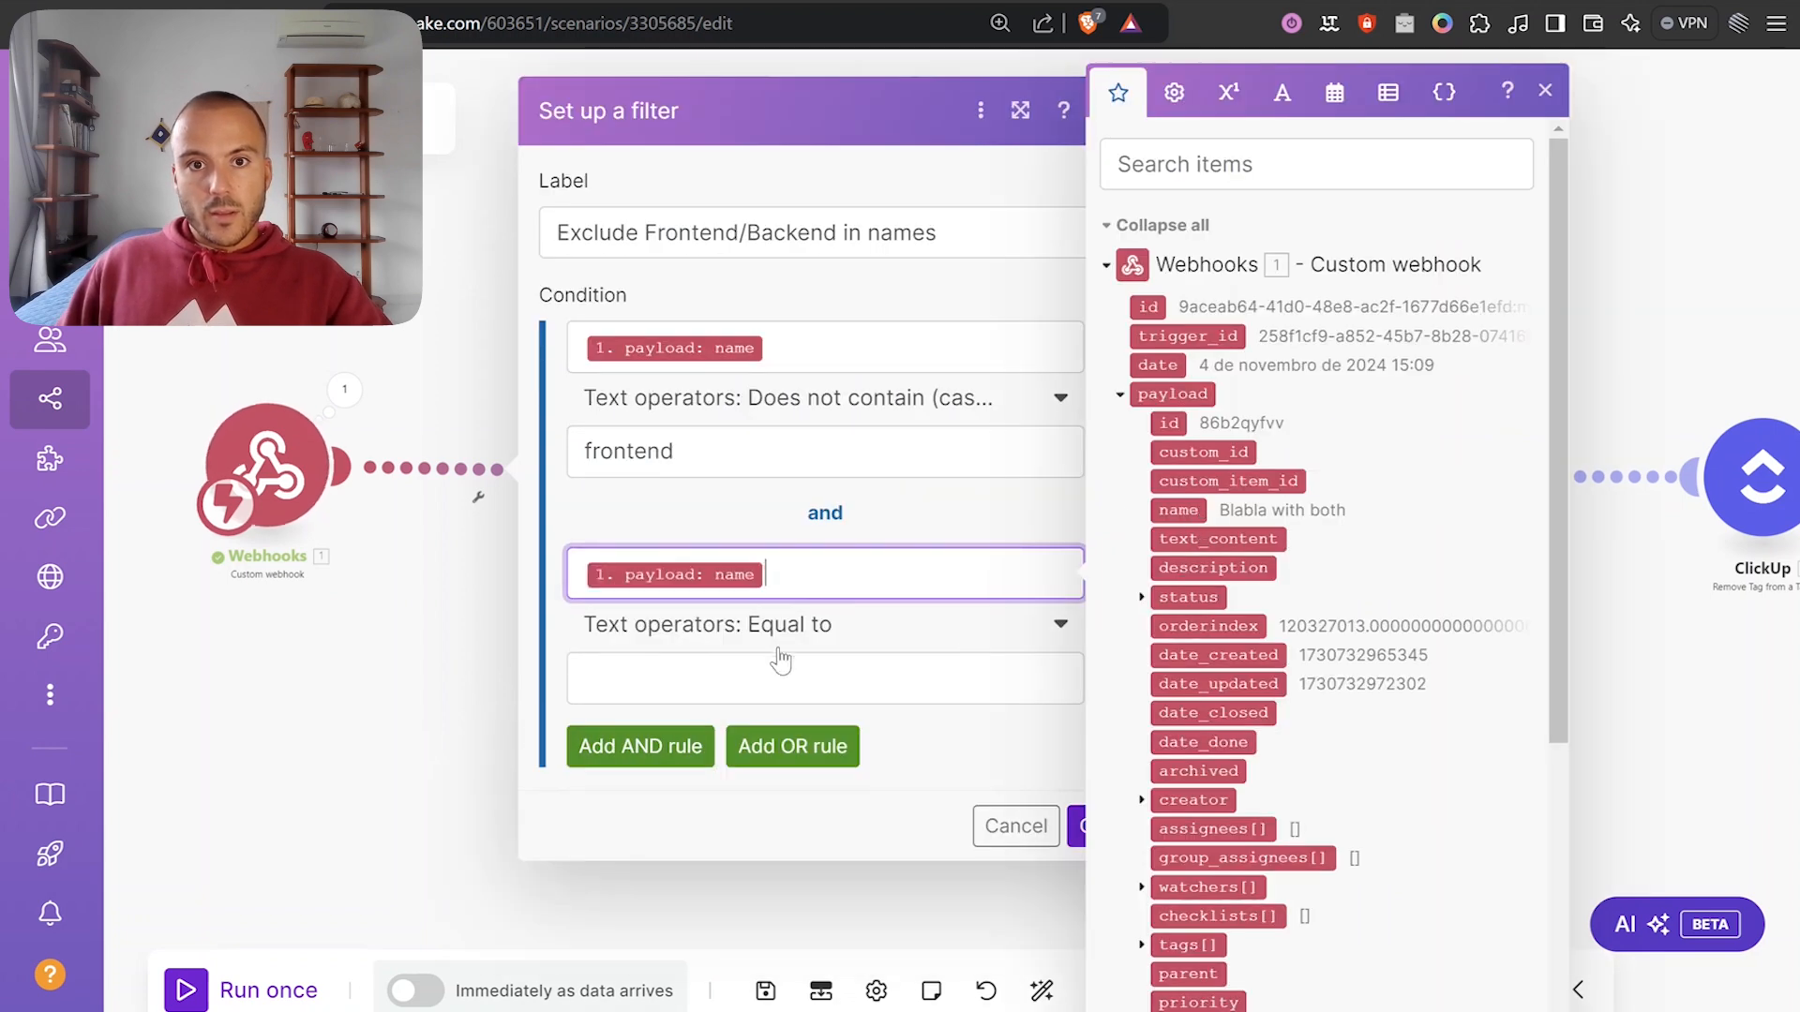
pyautogui.click(825, 626)
pyautogui.scroll(-1, 832, 812)
pyautogui.scroll(-2, 743, 805)
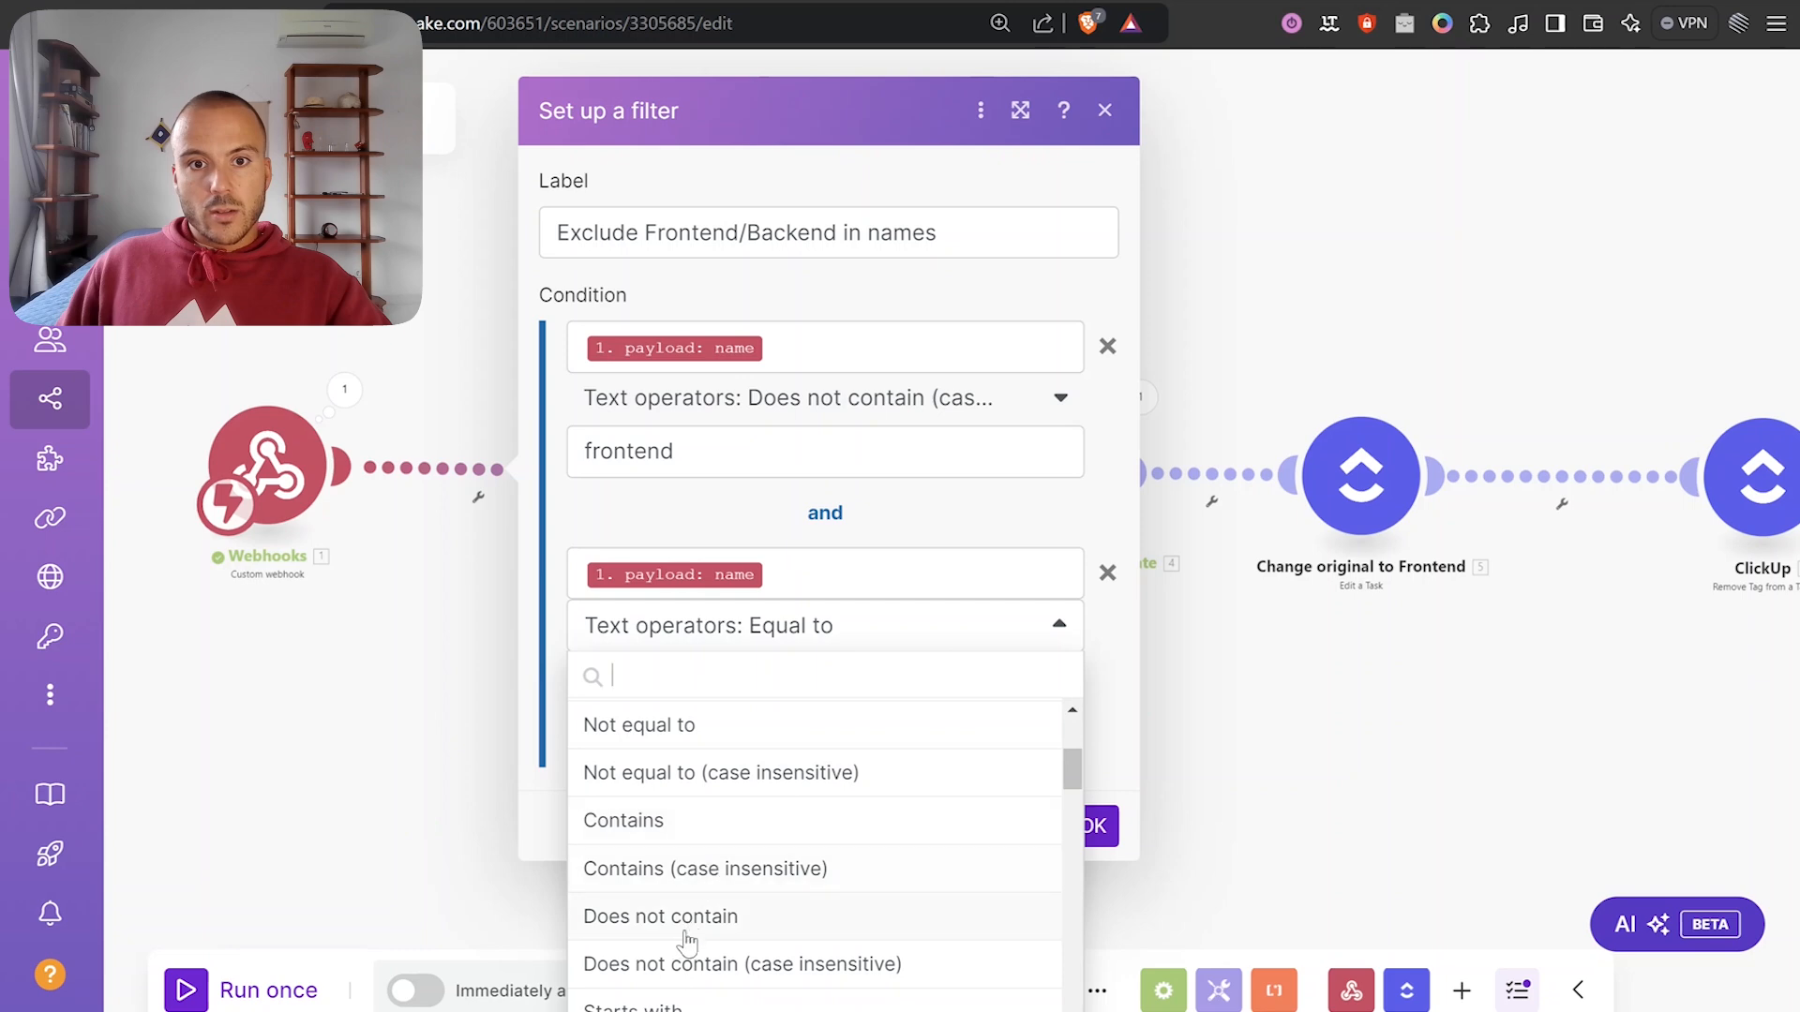
pyautogui.click(675, 965)
pyautogui.click(674, 680)
pyautogui.write('back')
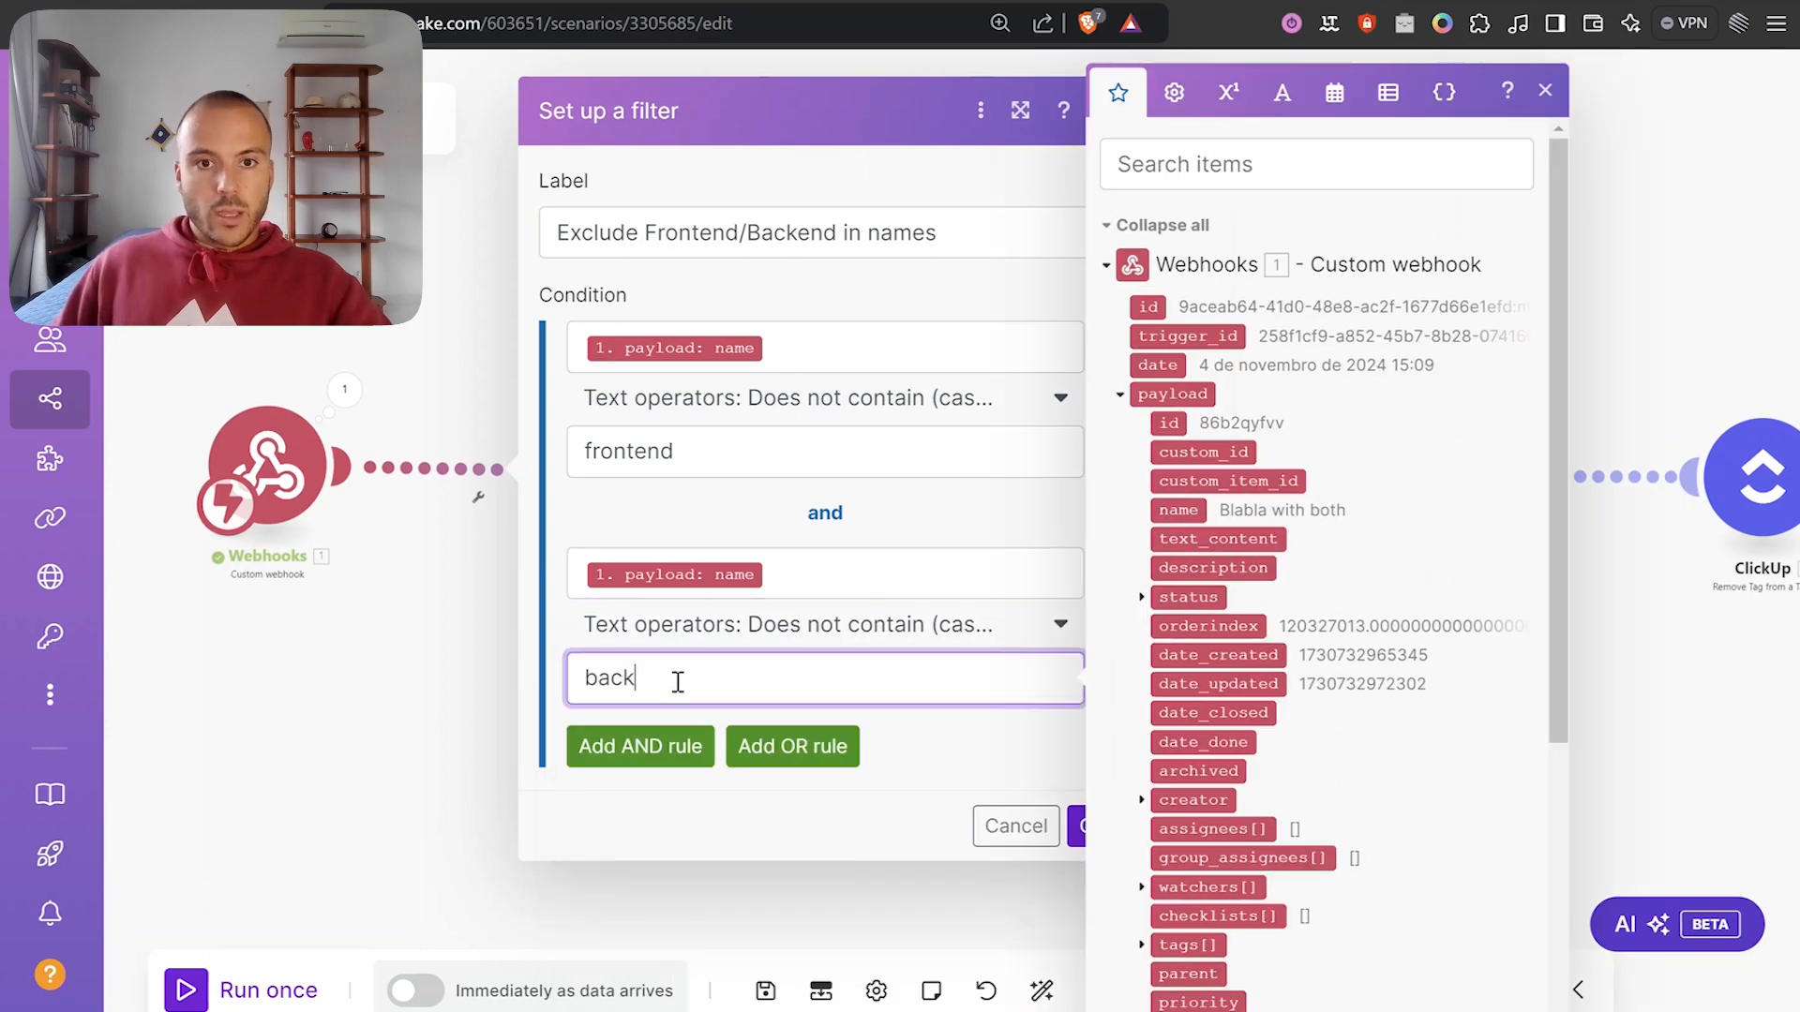
pyautogui.write('end')
pyautogui.click(1041, 788)
pyautogui.click(1089, 826)
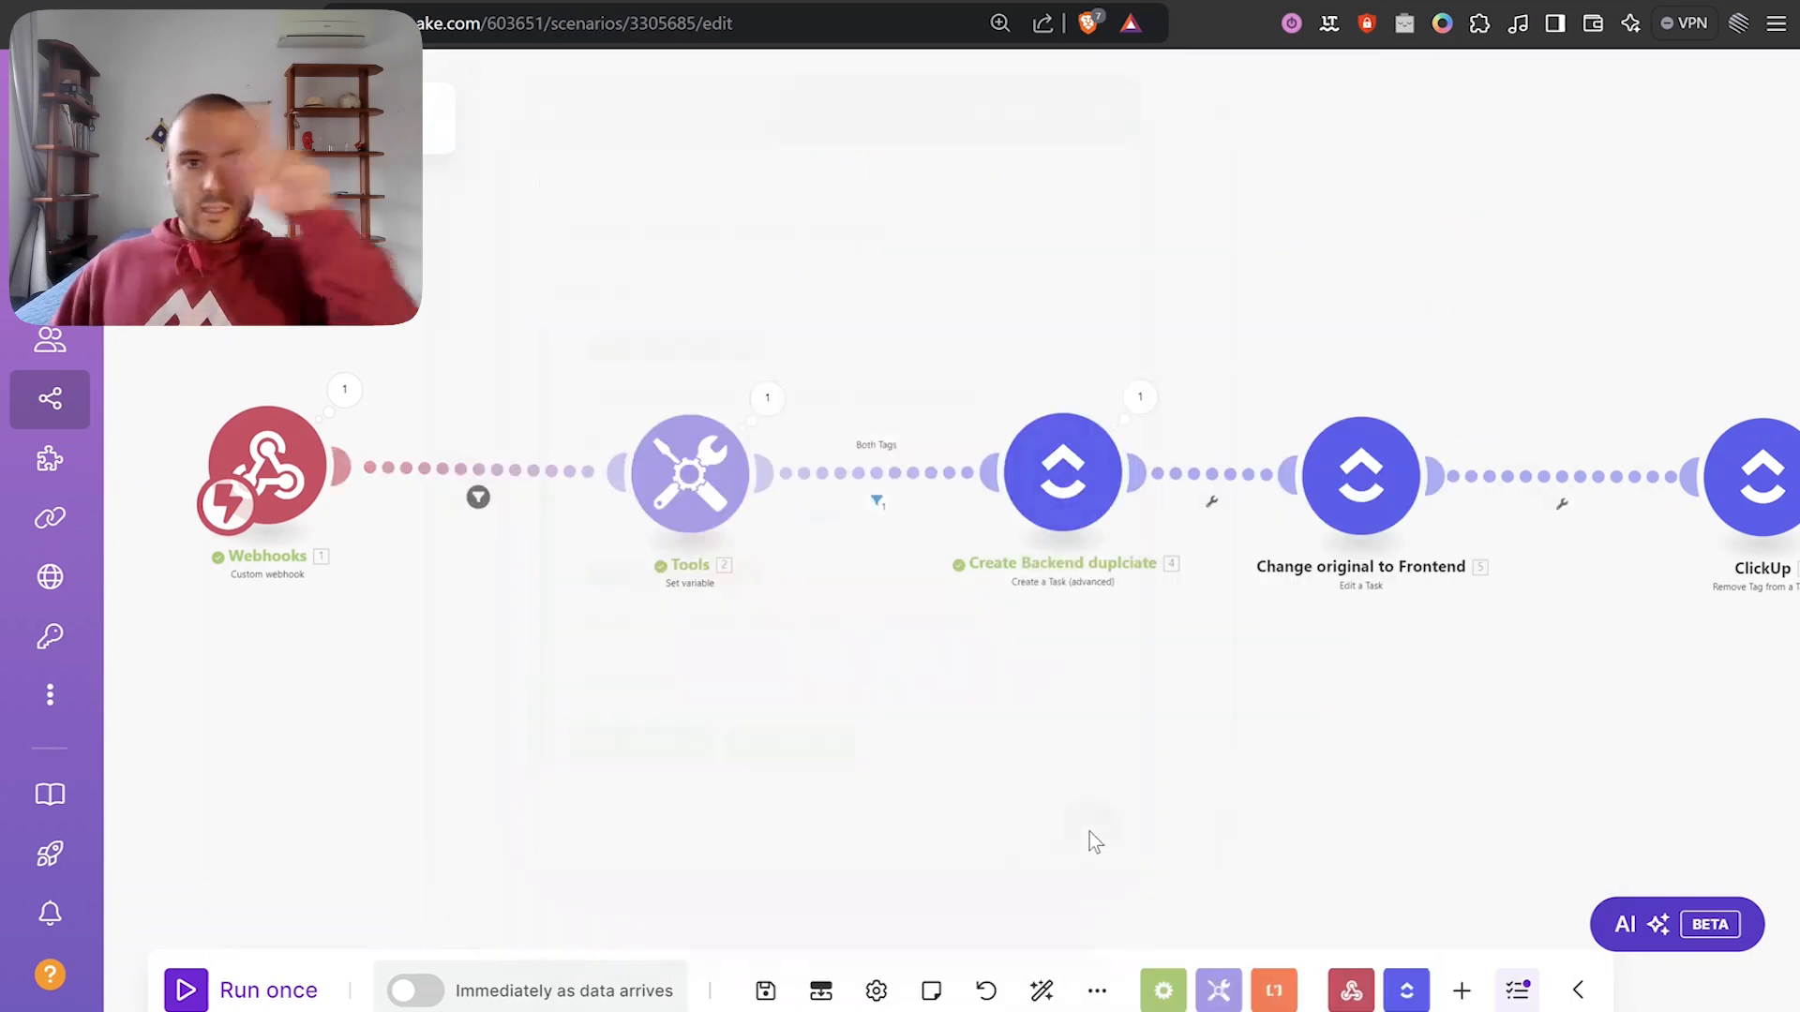
pyautogui.moveTo(269, 466)
pyautogui.mouseDown()
pyautogui.moveTo(303, 471)
pyautogui.moveTo(280, 471)
pyautogui.mouseUp()
# Save the Make scenario.
pyautogui.moveTo(1044, 808); pyautogui.dragTo(932, 718)
pyautogui.scroll(-2, 914, 714)
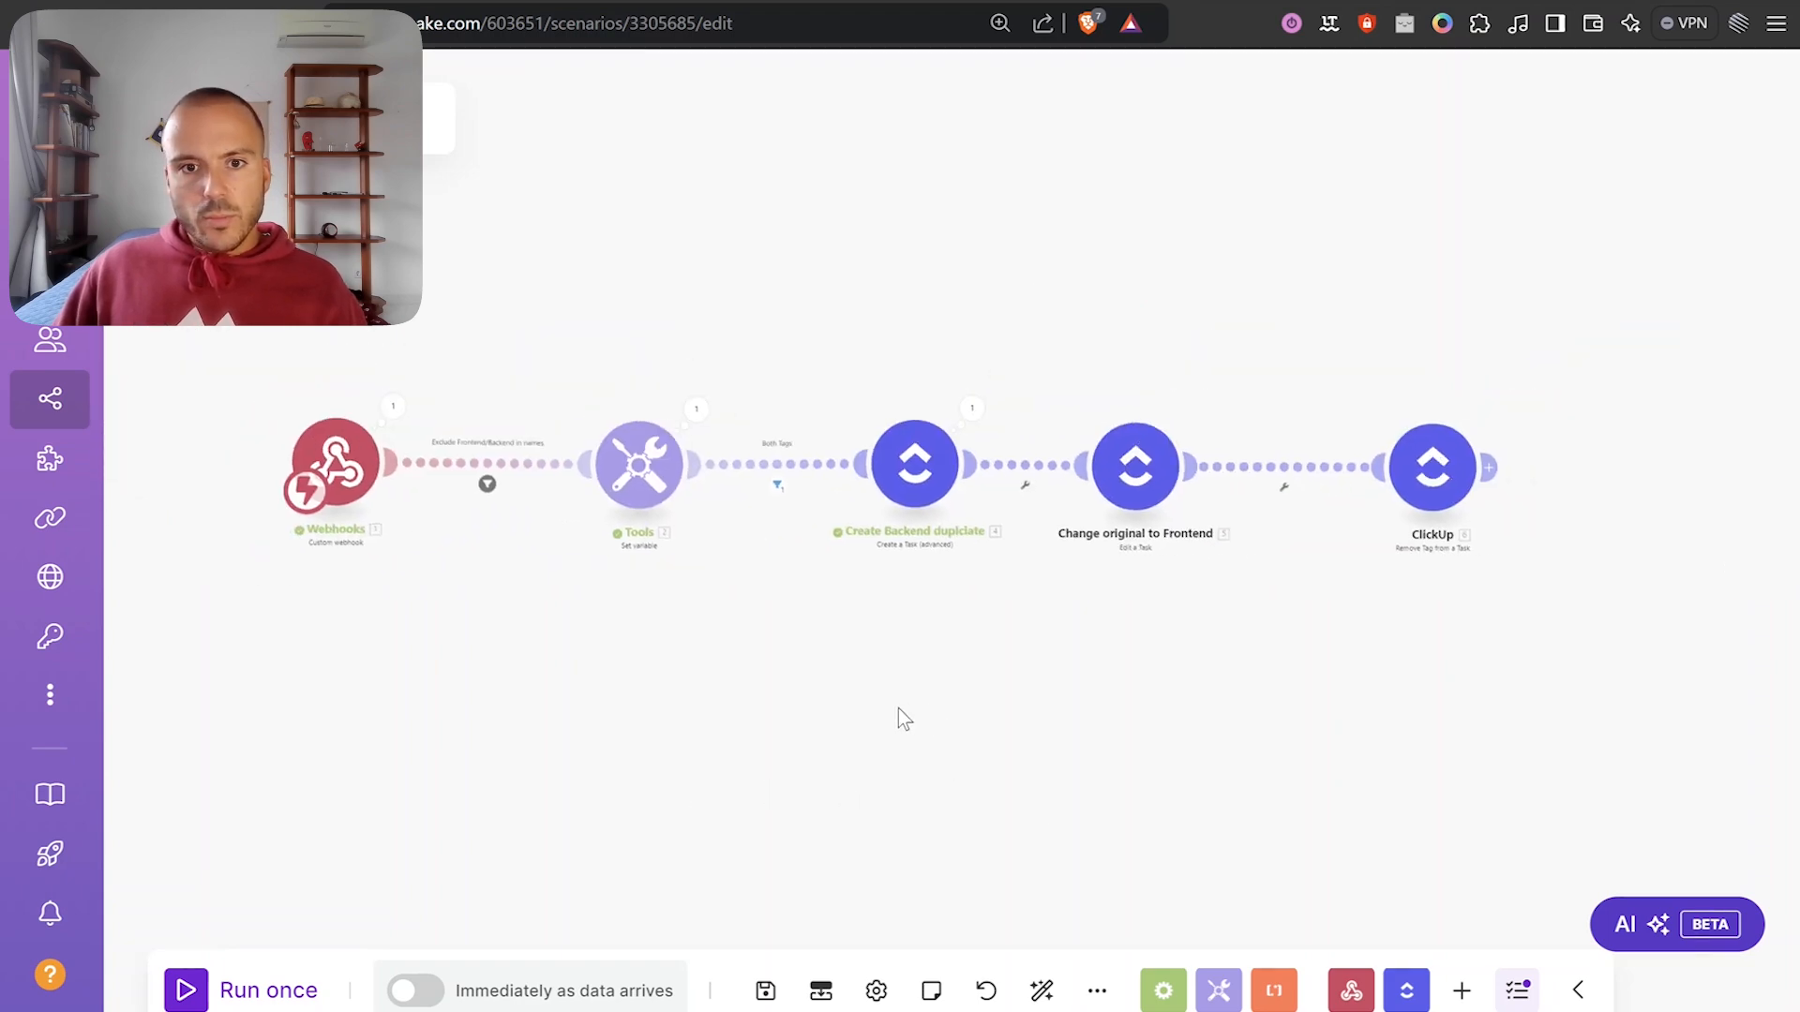
pyautogui.click(766, 992)
# Create the task 'final test' under Not Started in ClickUp's Bugs & Tasks list.
pyautogui.hotkey('ctrl', 'Tab')
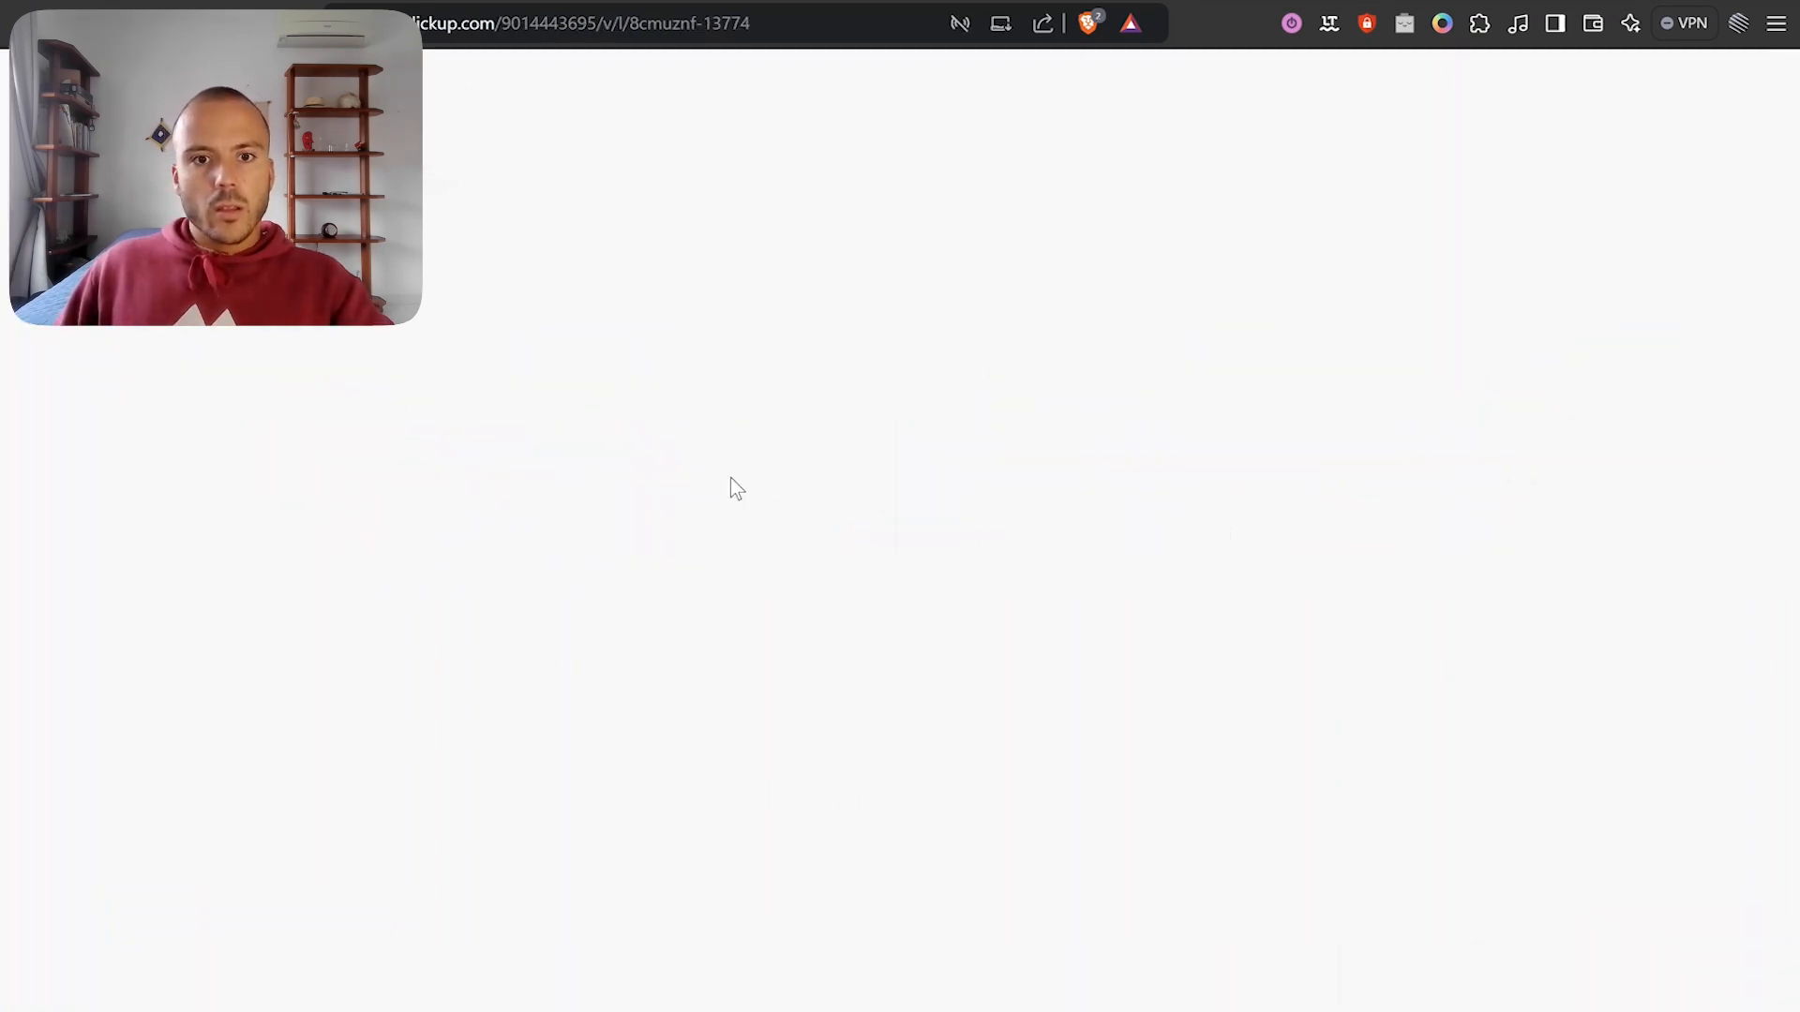
pyautogui.click(559, 982)
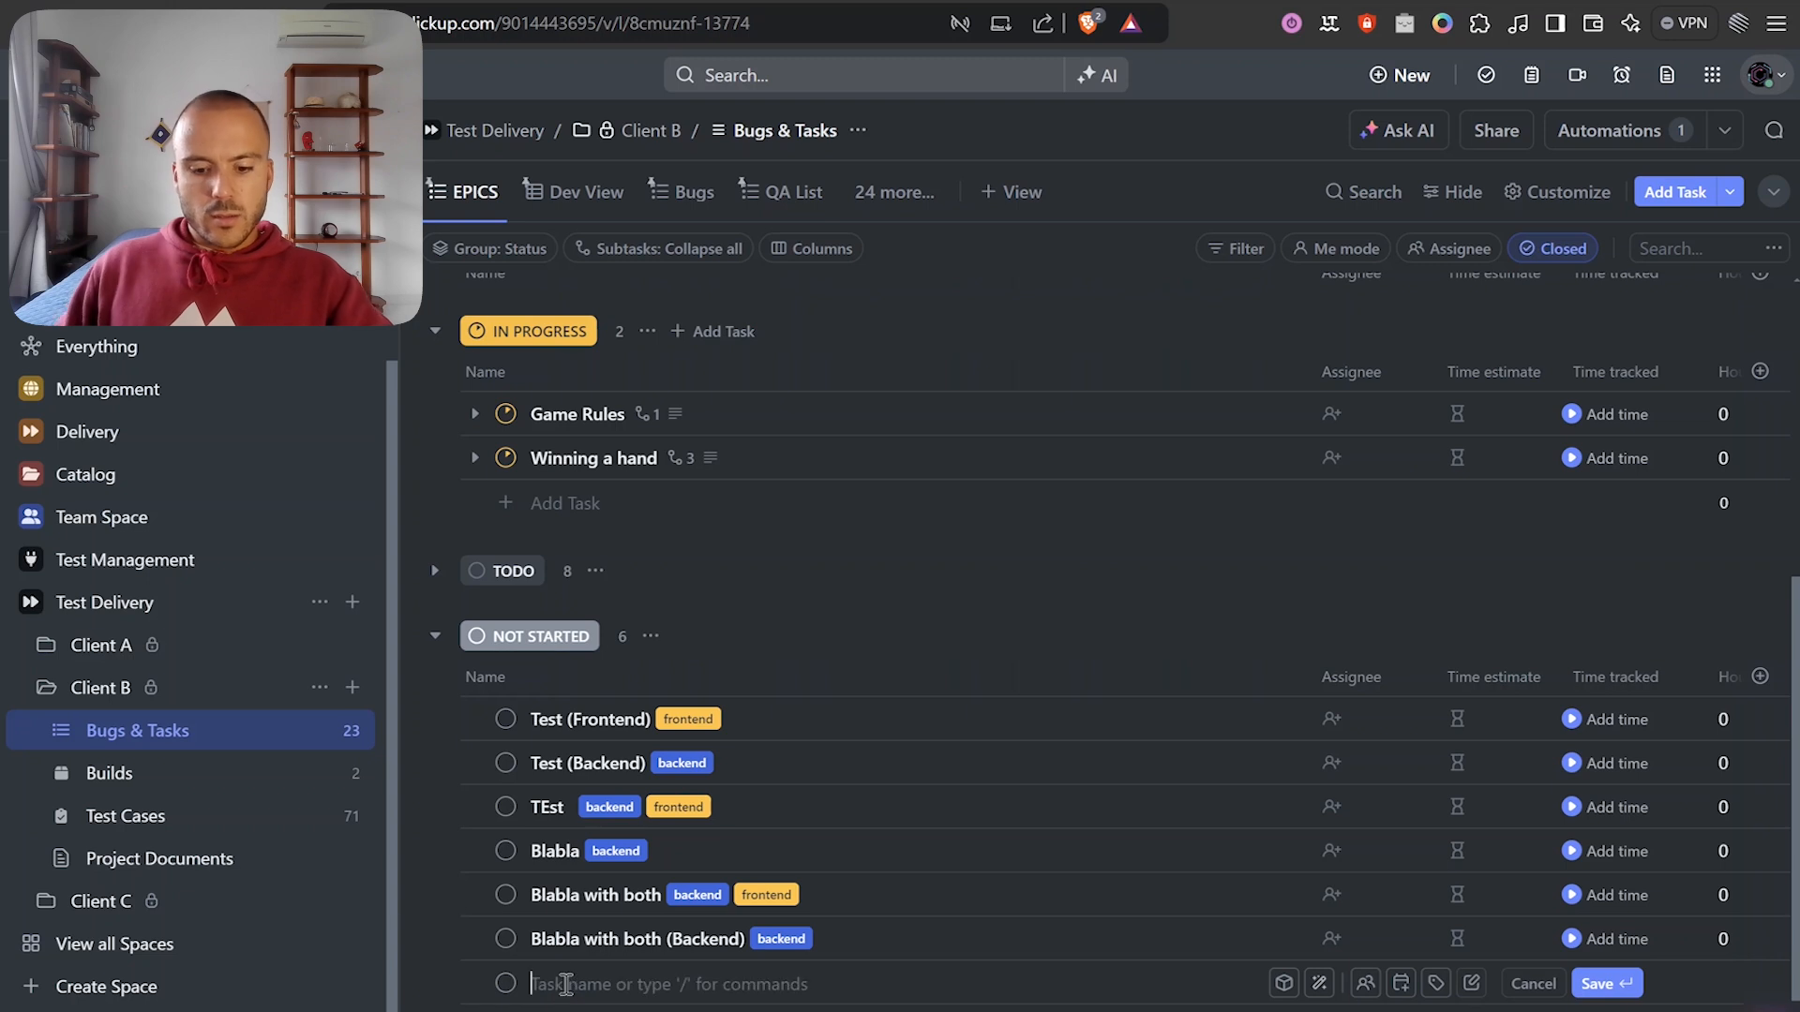
pyautogui.write('final test')
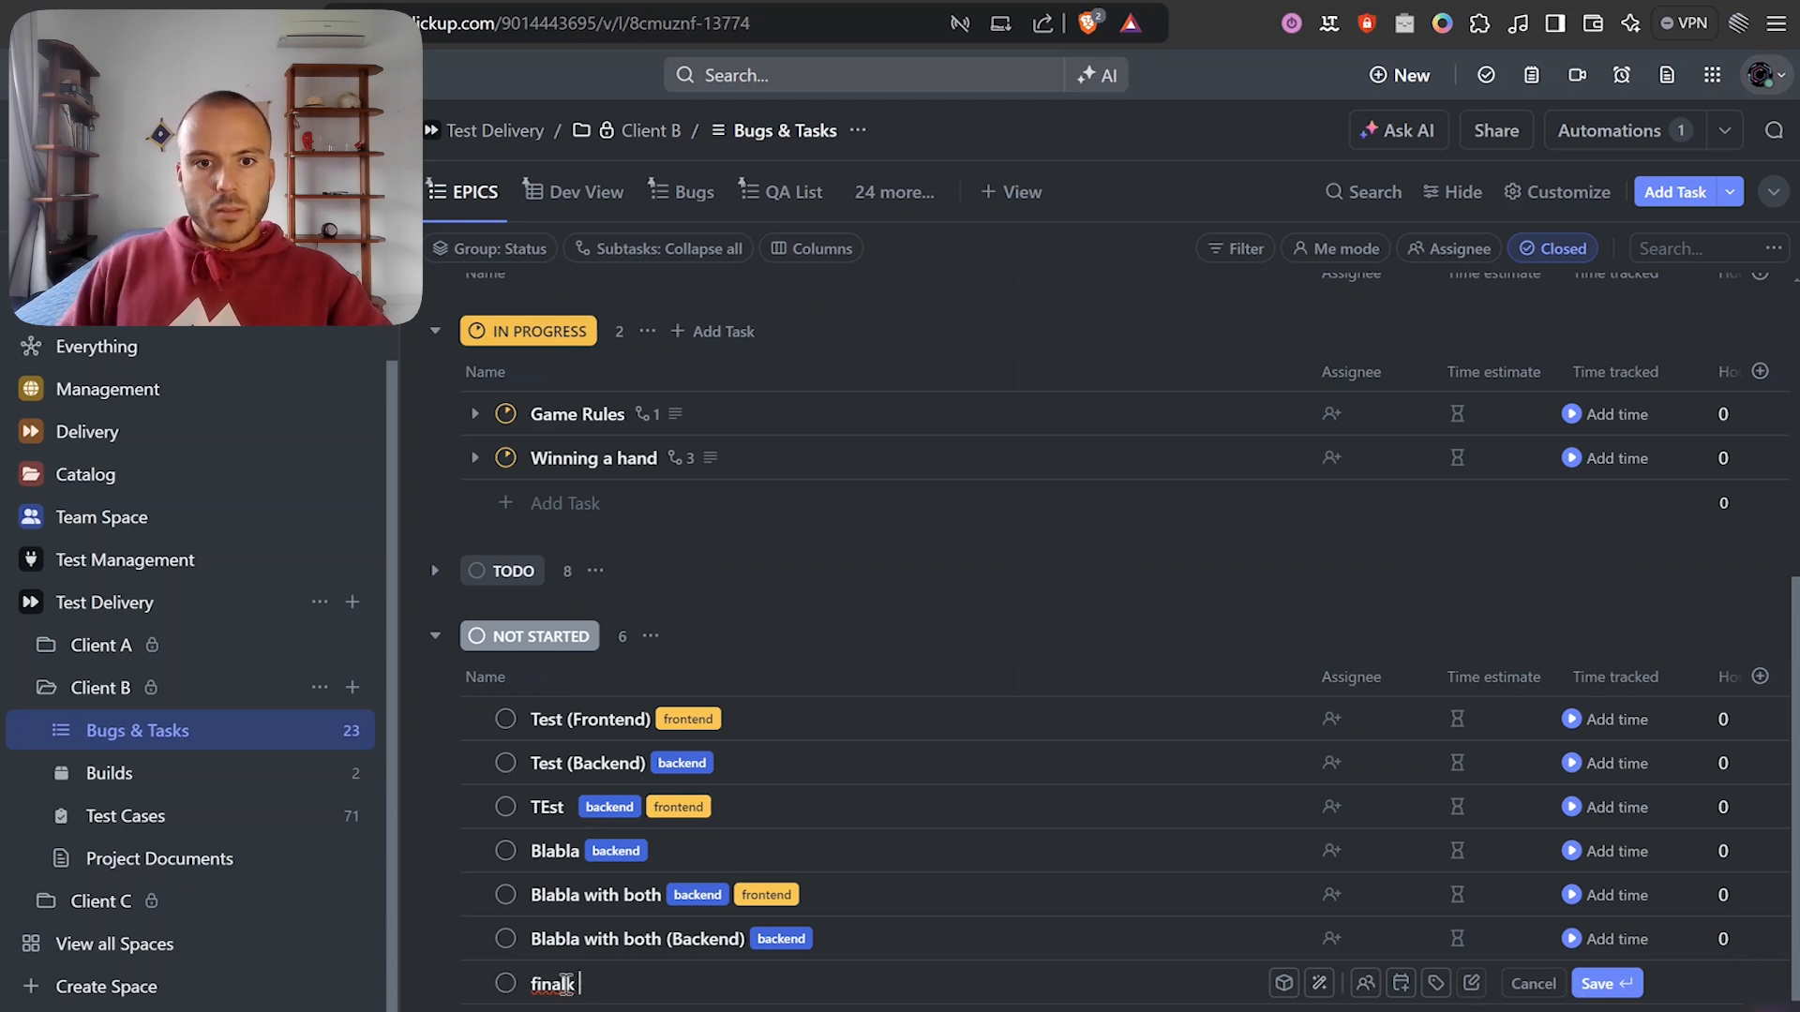
pyautogui.click(1599, 982)
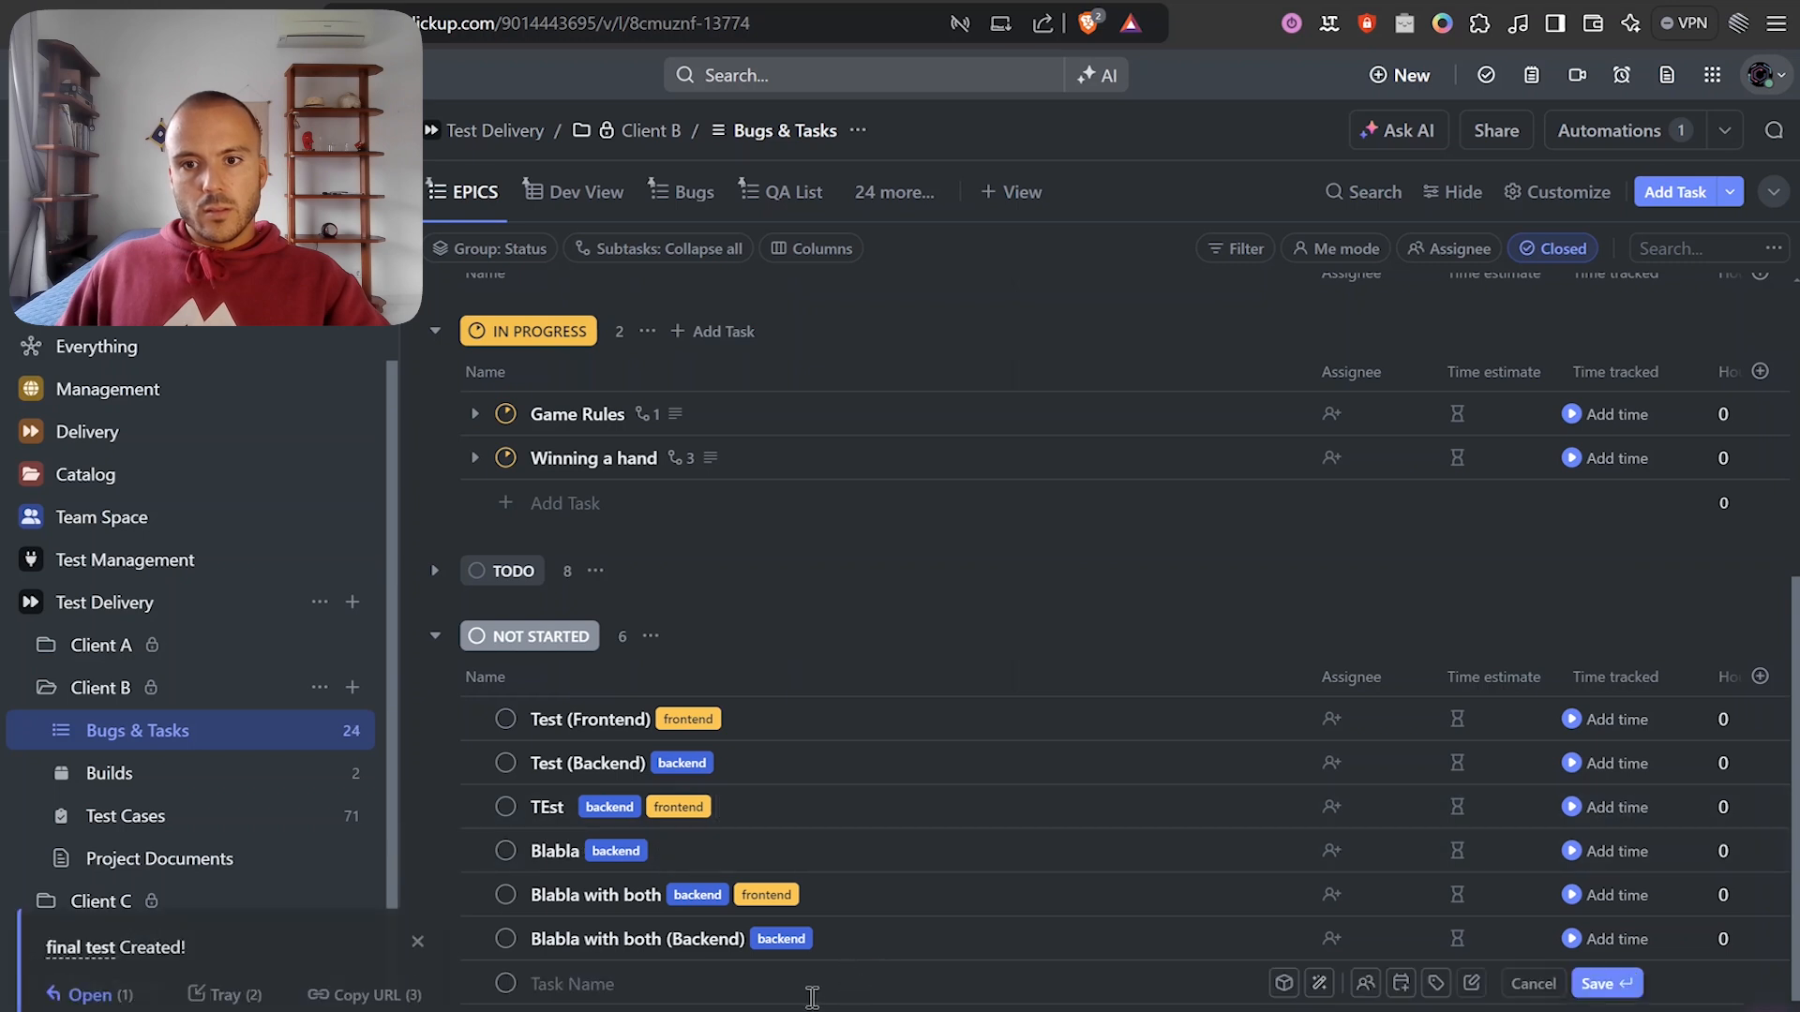
pyautogui.hotkey('ctrl', 'Tab')
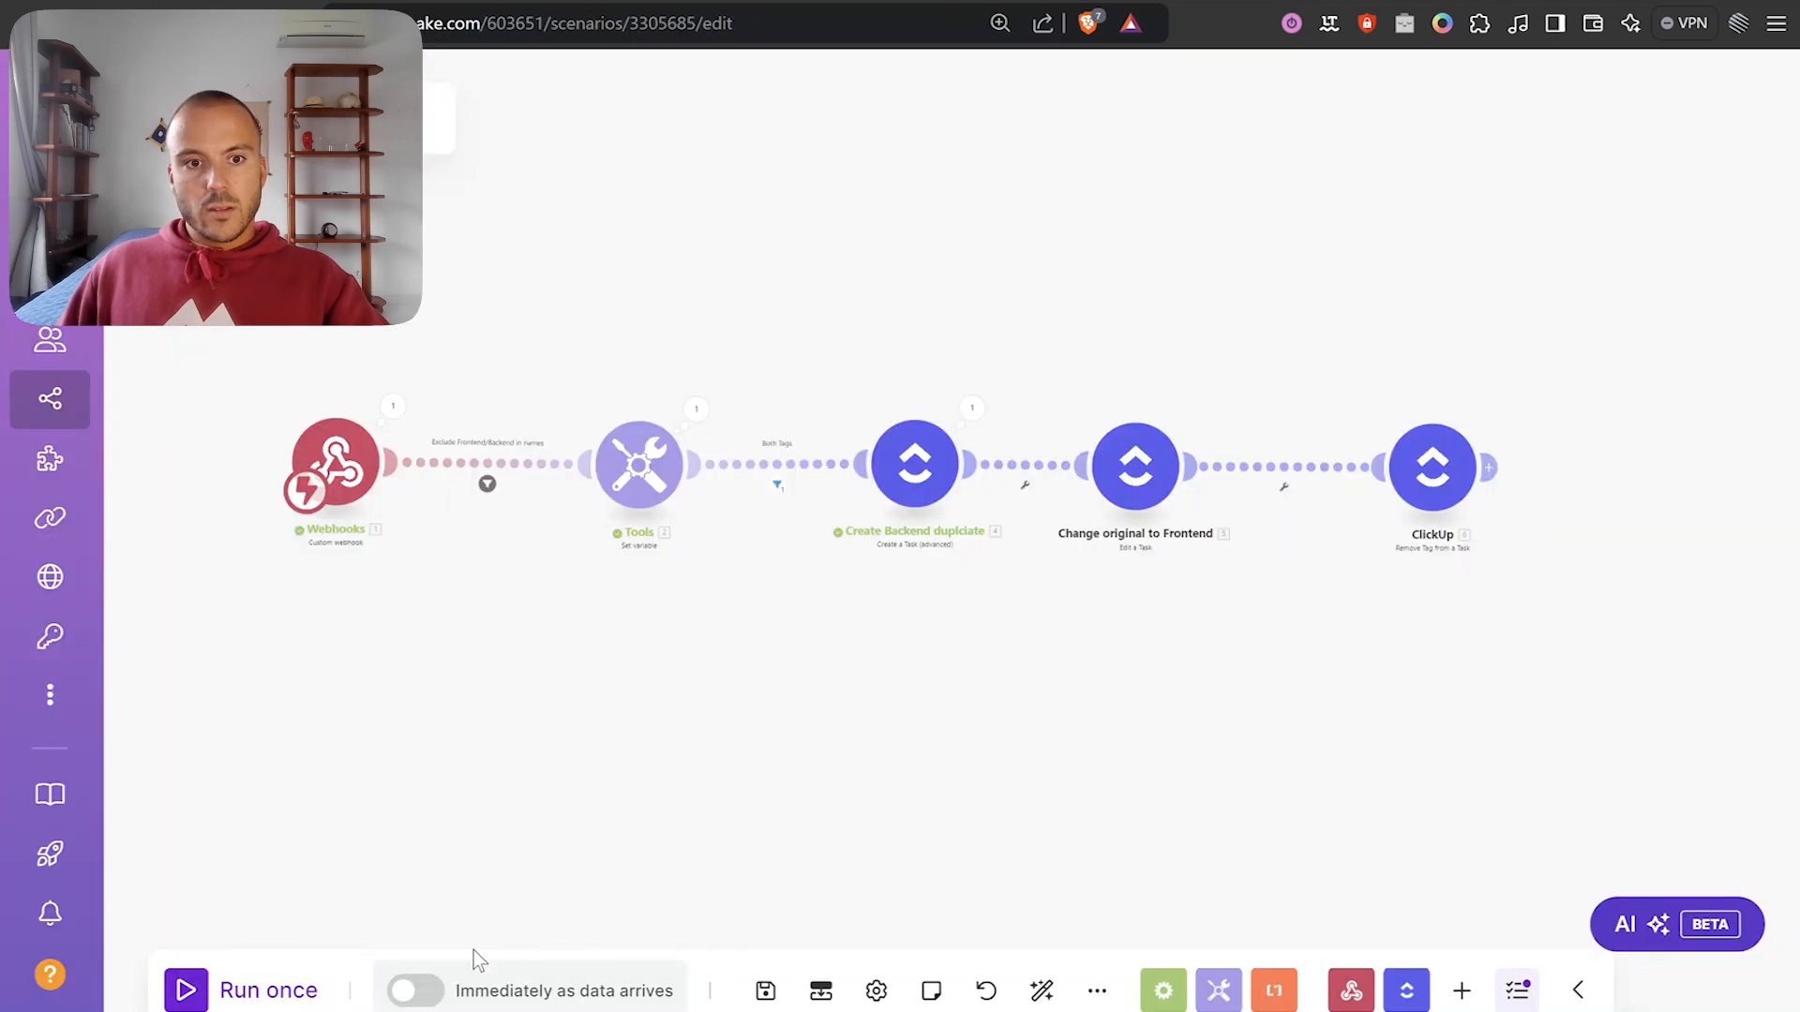
# Run the scenario once, waiting for new webhook data, and switch back to ClickUp.
pyautogui.click(267, 997)
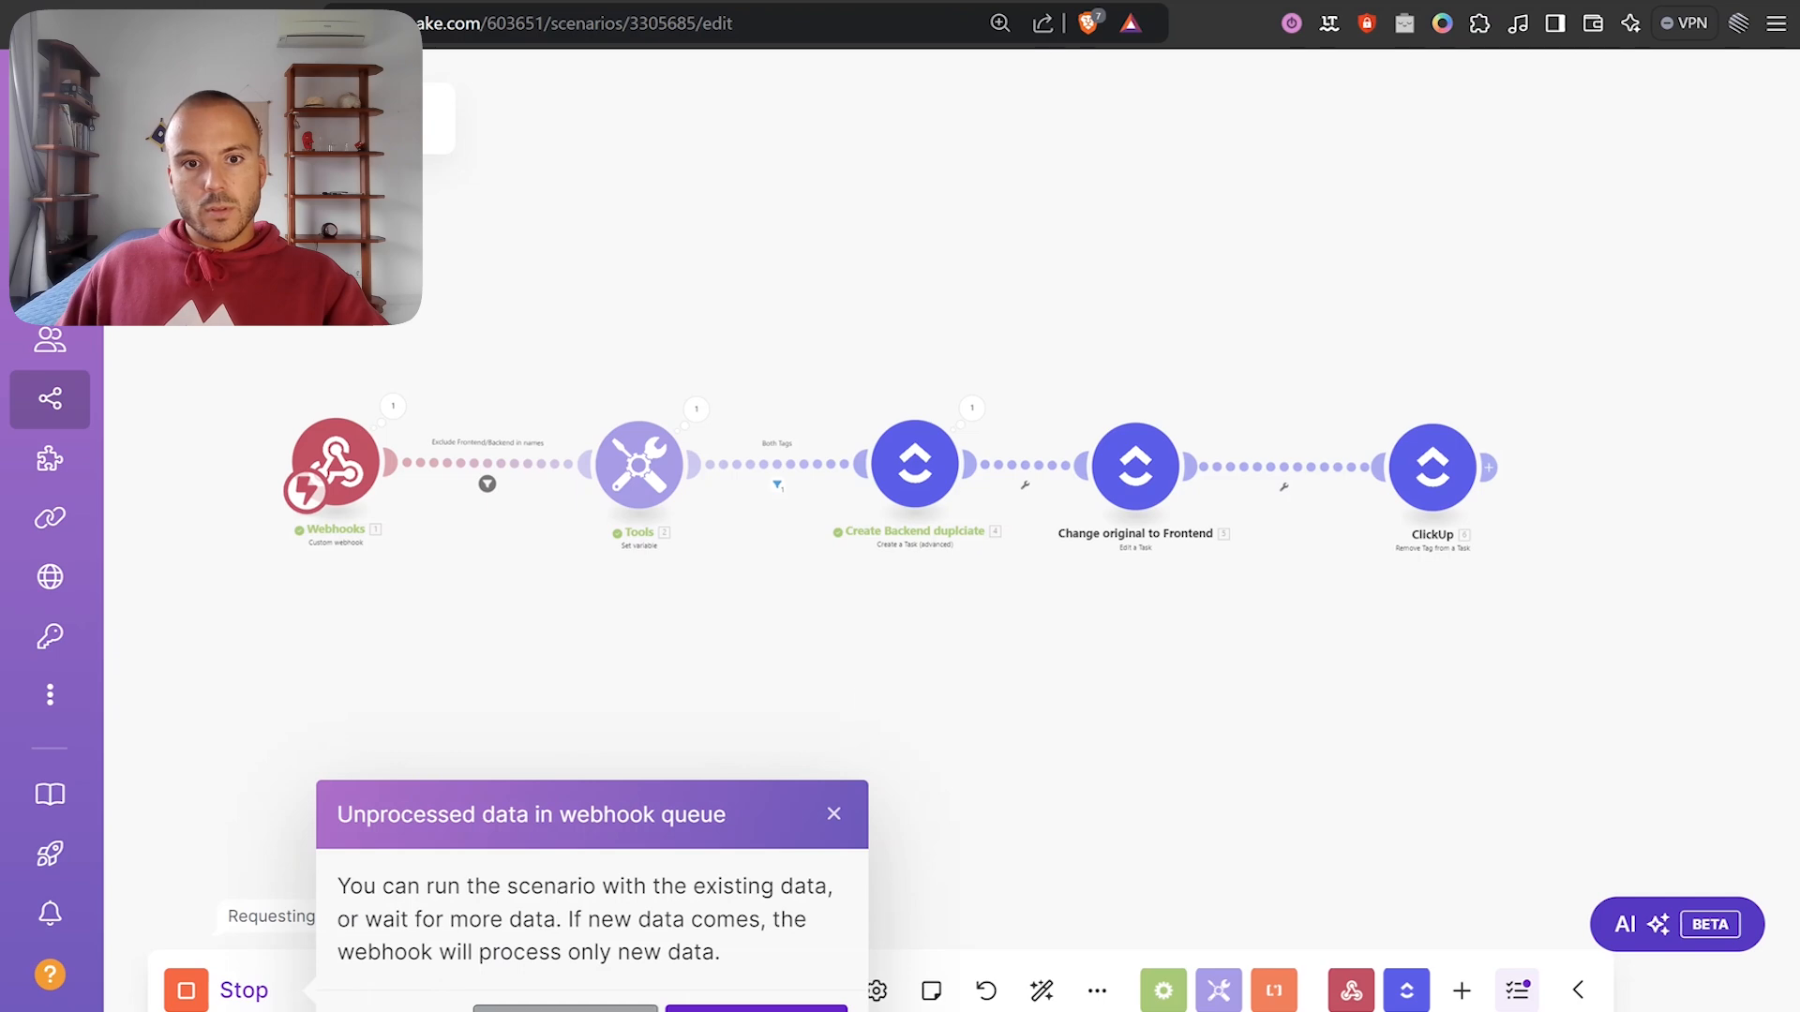
pyautogui.click(610, 1010)
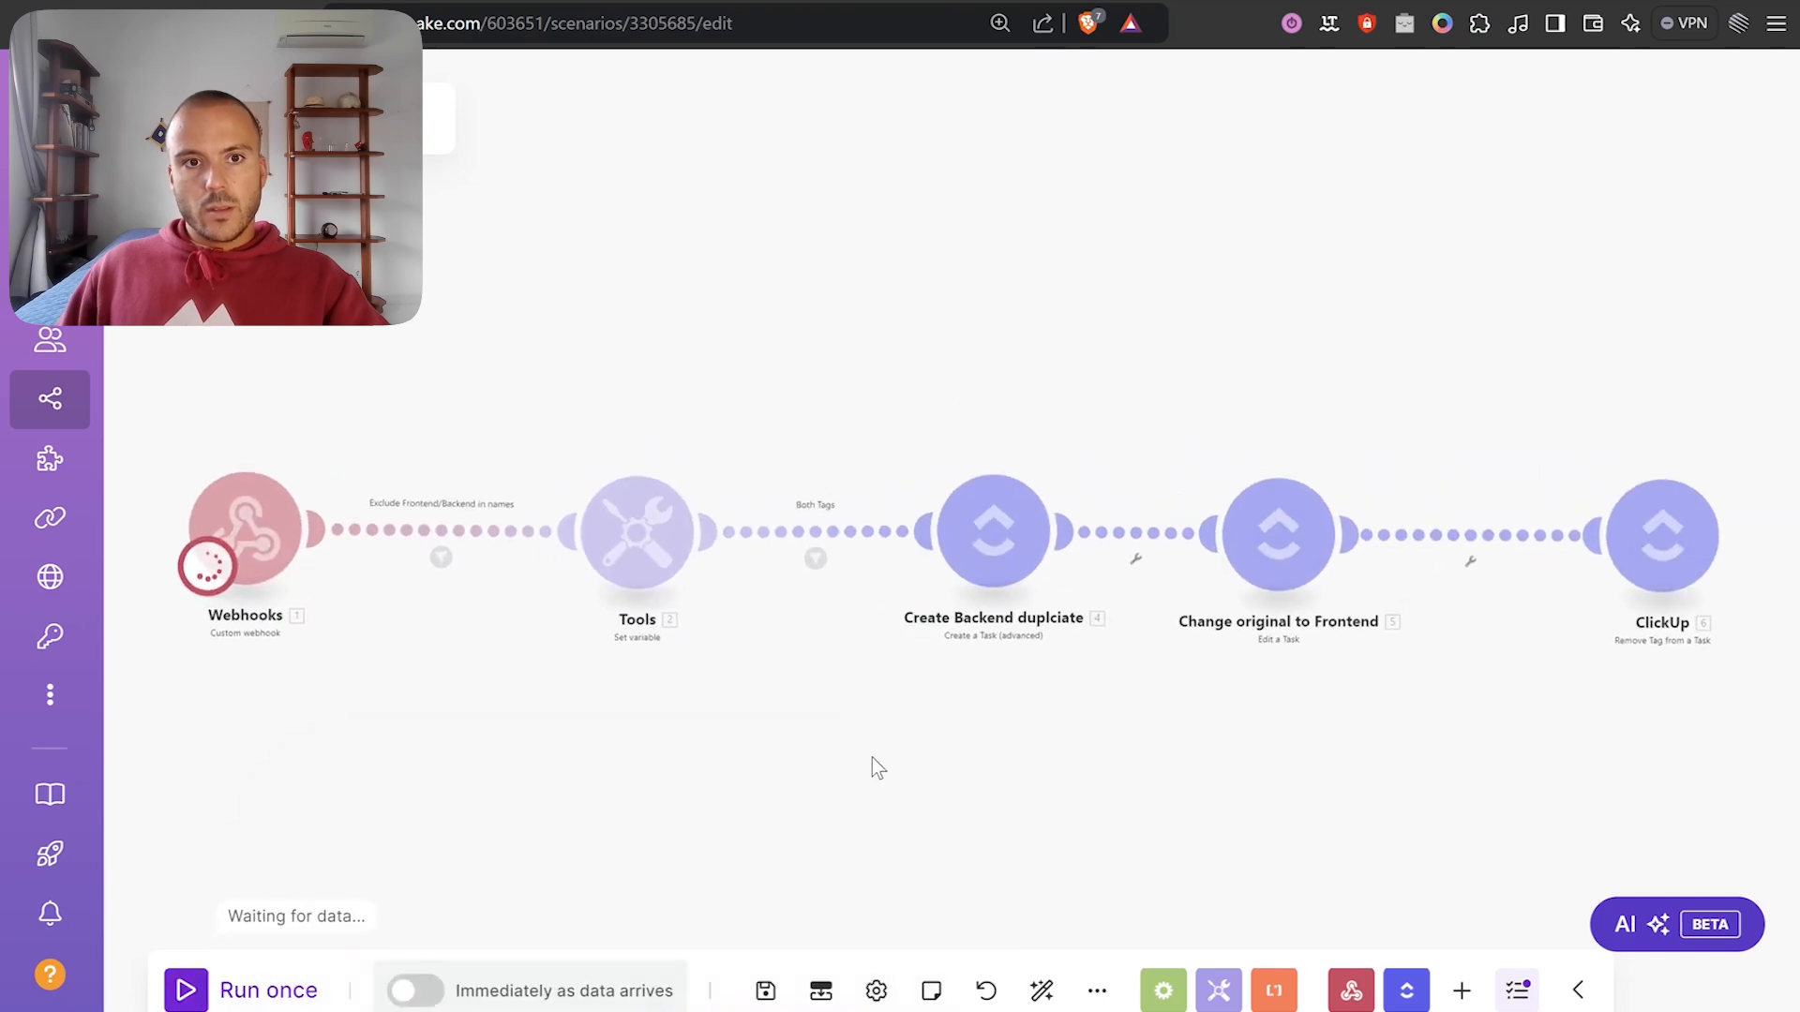
pyautogui.hotkey('ctrl', 'Tab')
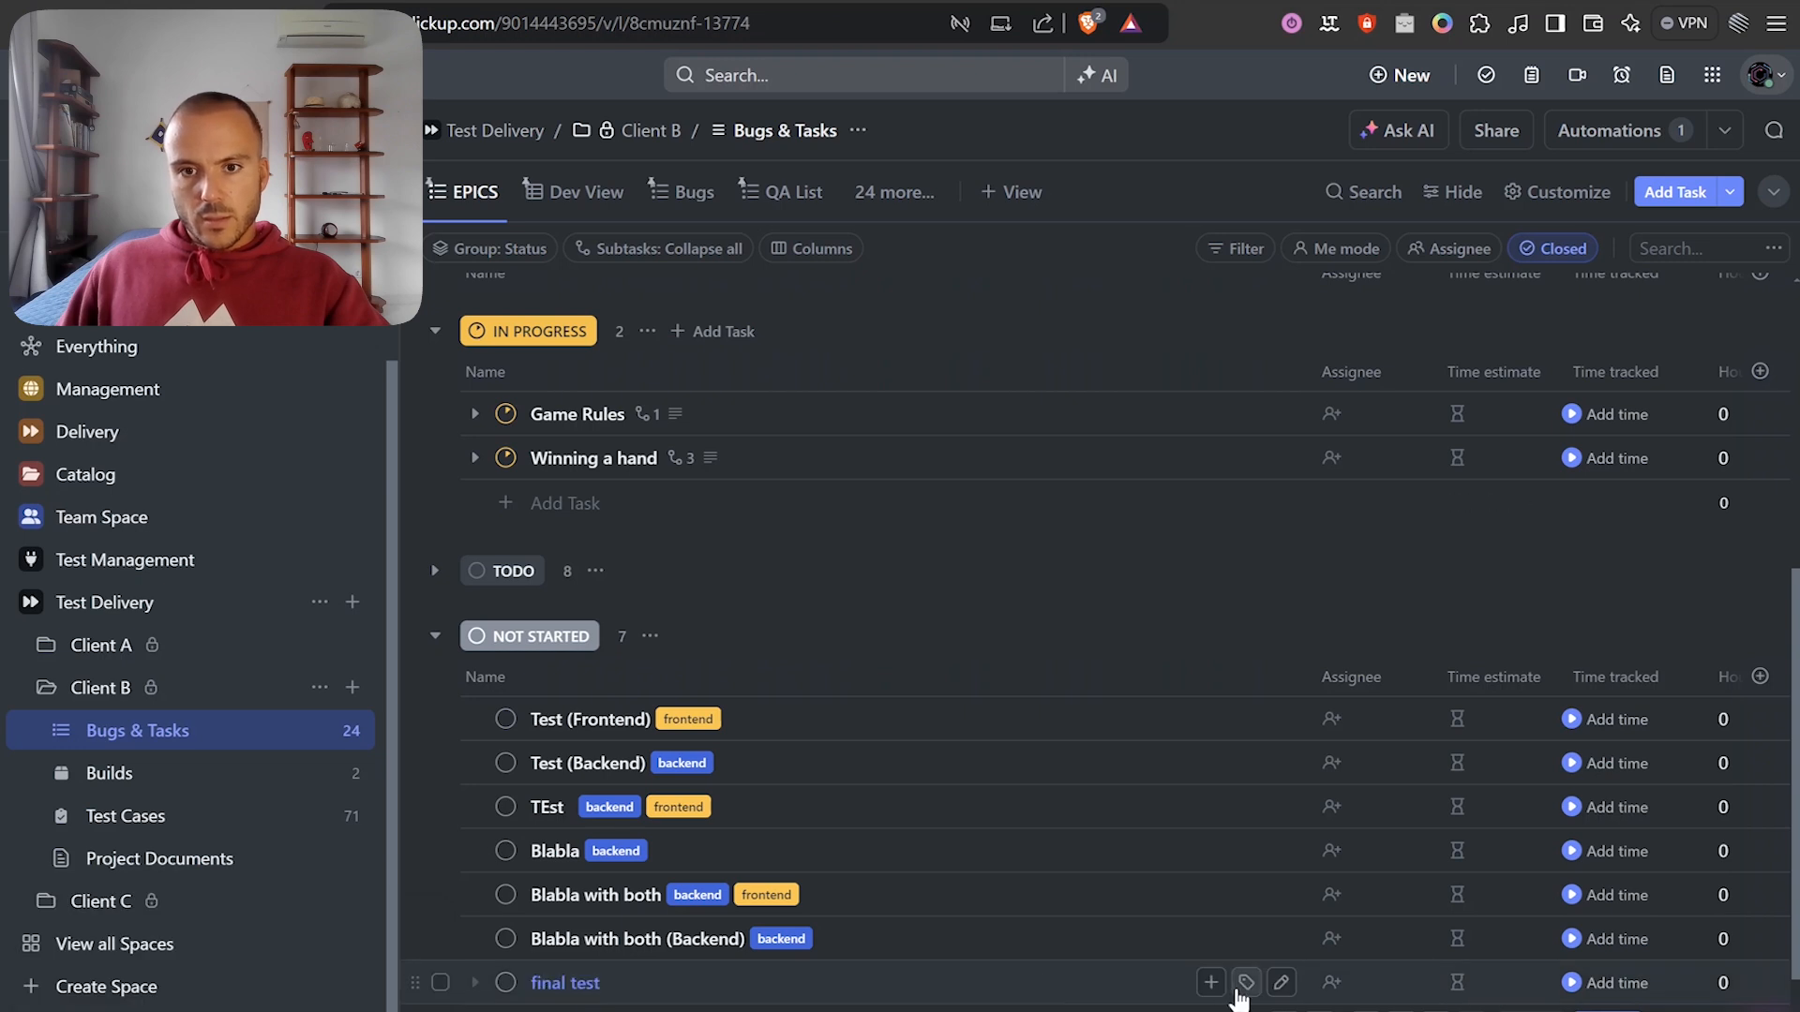
# Tag 'final test' with backend and frontend, then return to Make.
pyautogui.click(1245, 982)
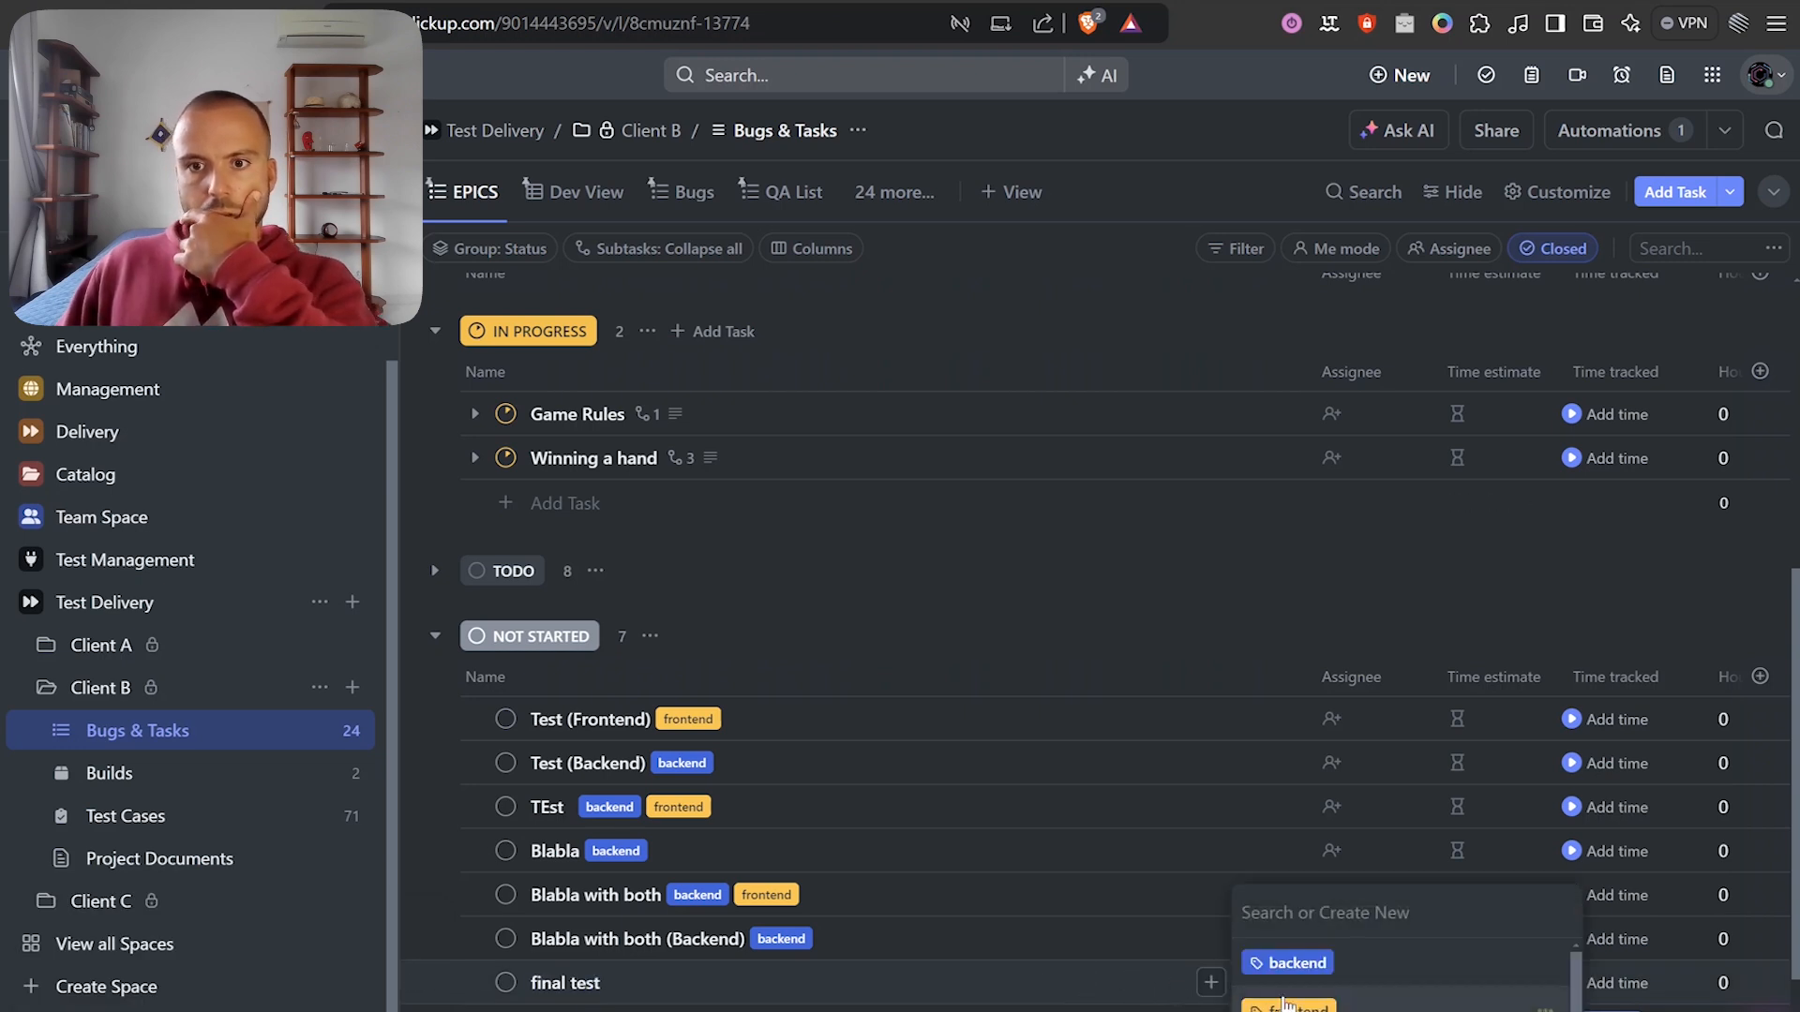
pyautogui.click(1296, 962)
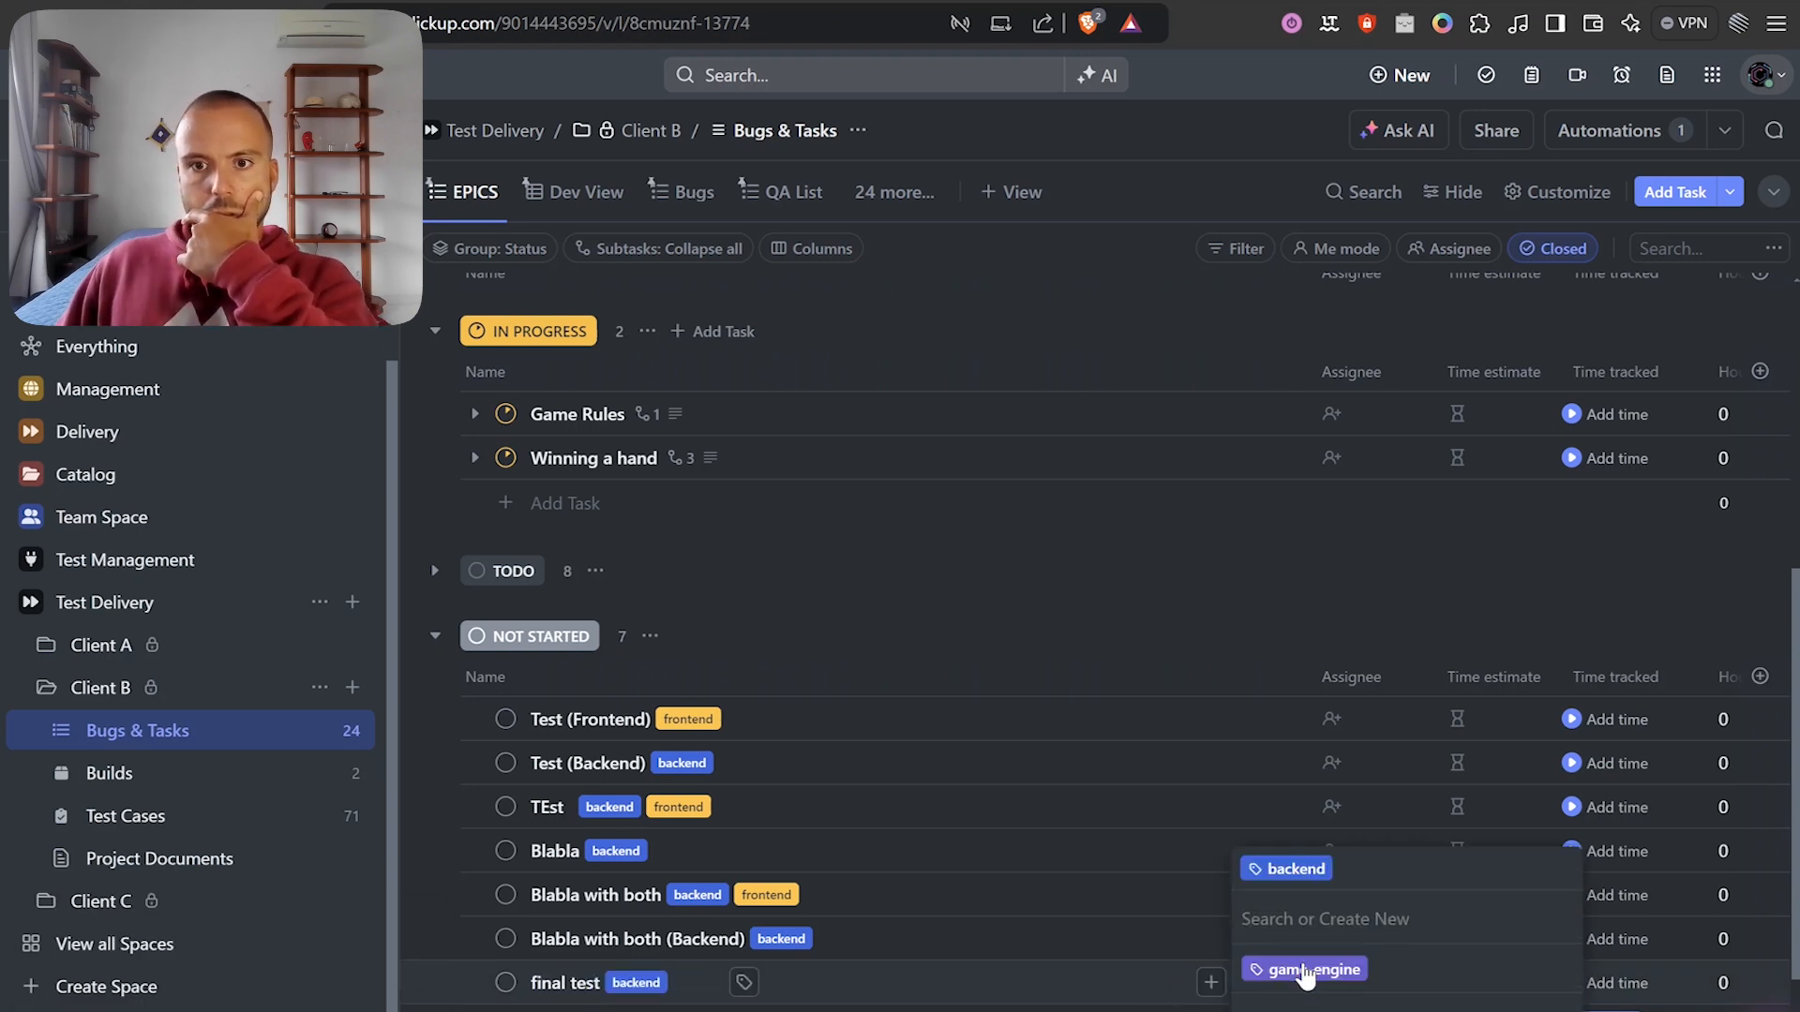
pyautogui.click(1303, 1001)
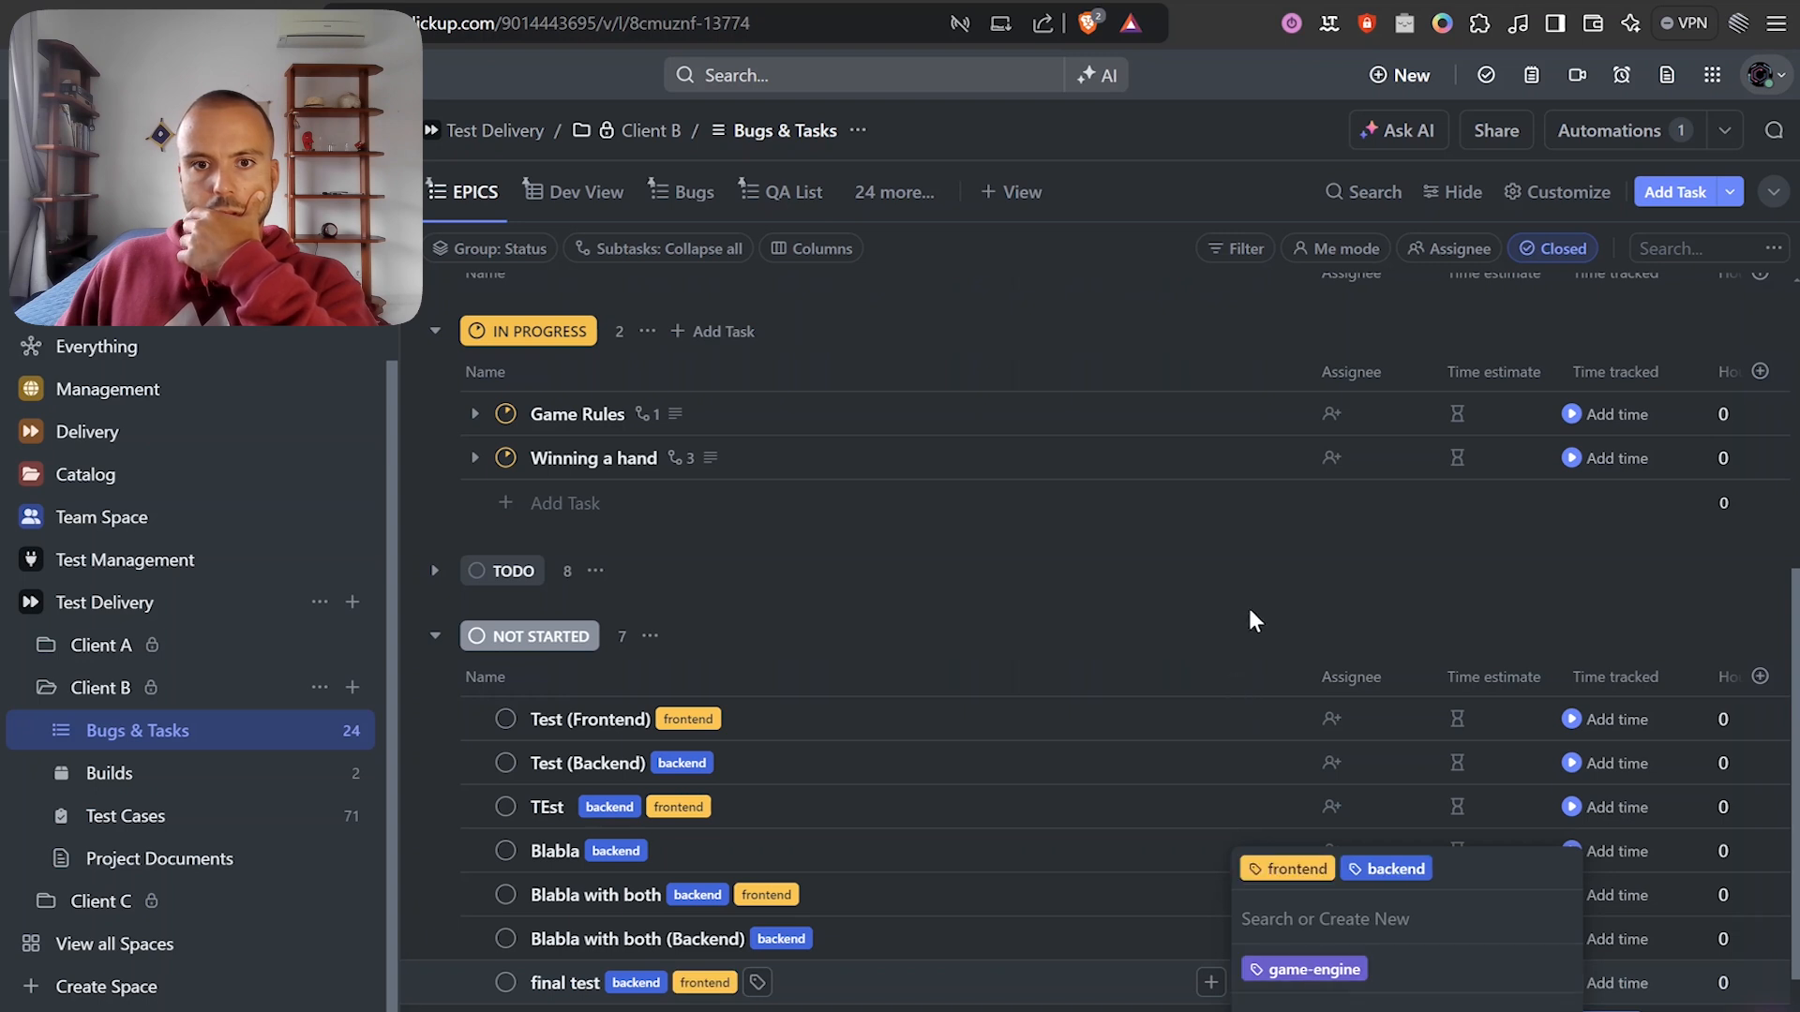
pyautogui.click(1248, 610)
pyautogui.hotkey('ctrl', 'Tab')
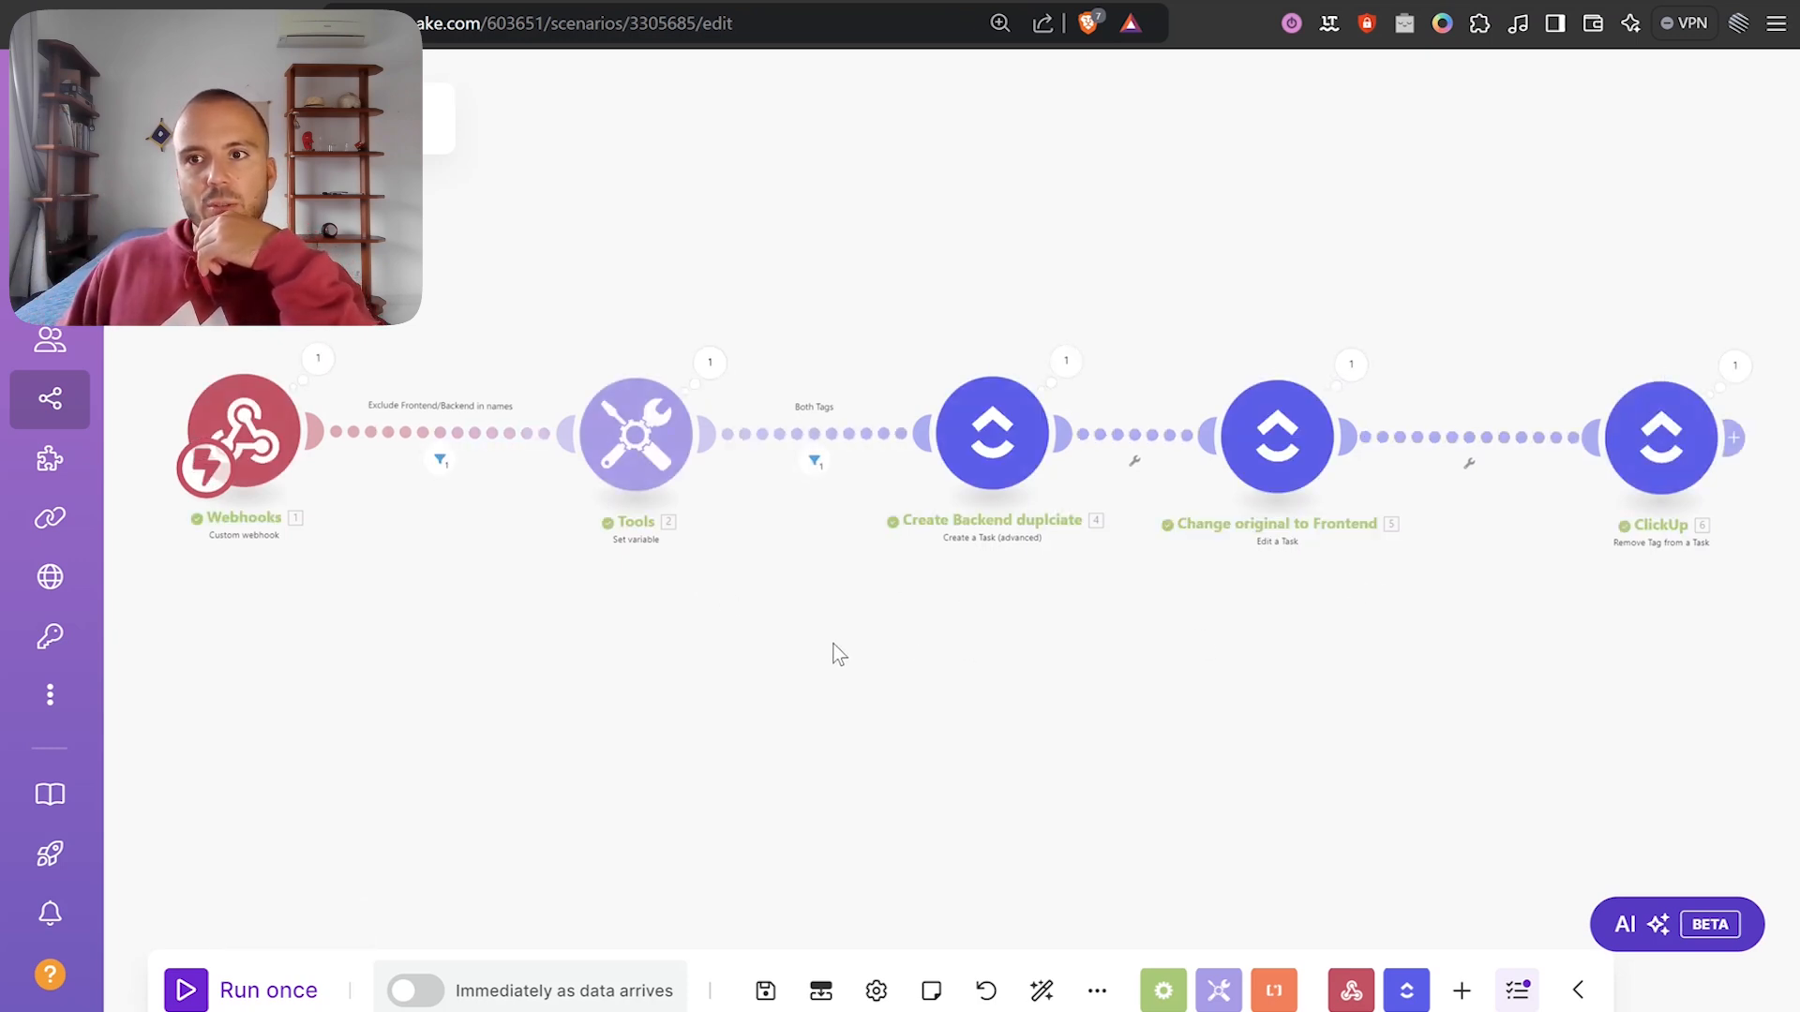
# Inspect the webhook output: the task name 'final test' and its two tags.
pyautogui.click(347, 368)
pyautogui.click(473, 475)
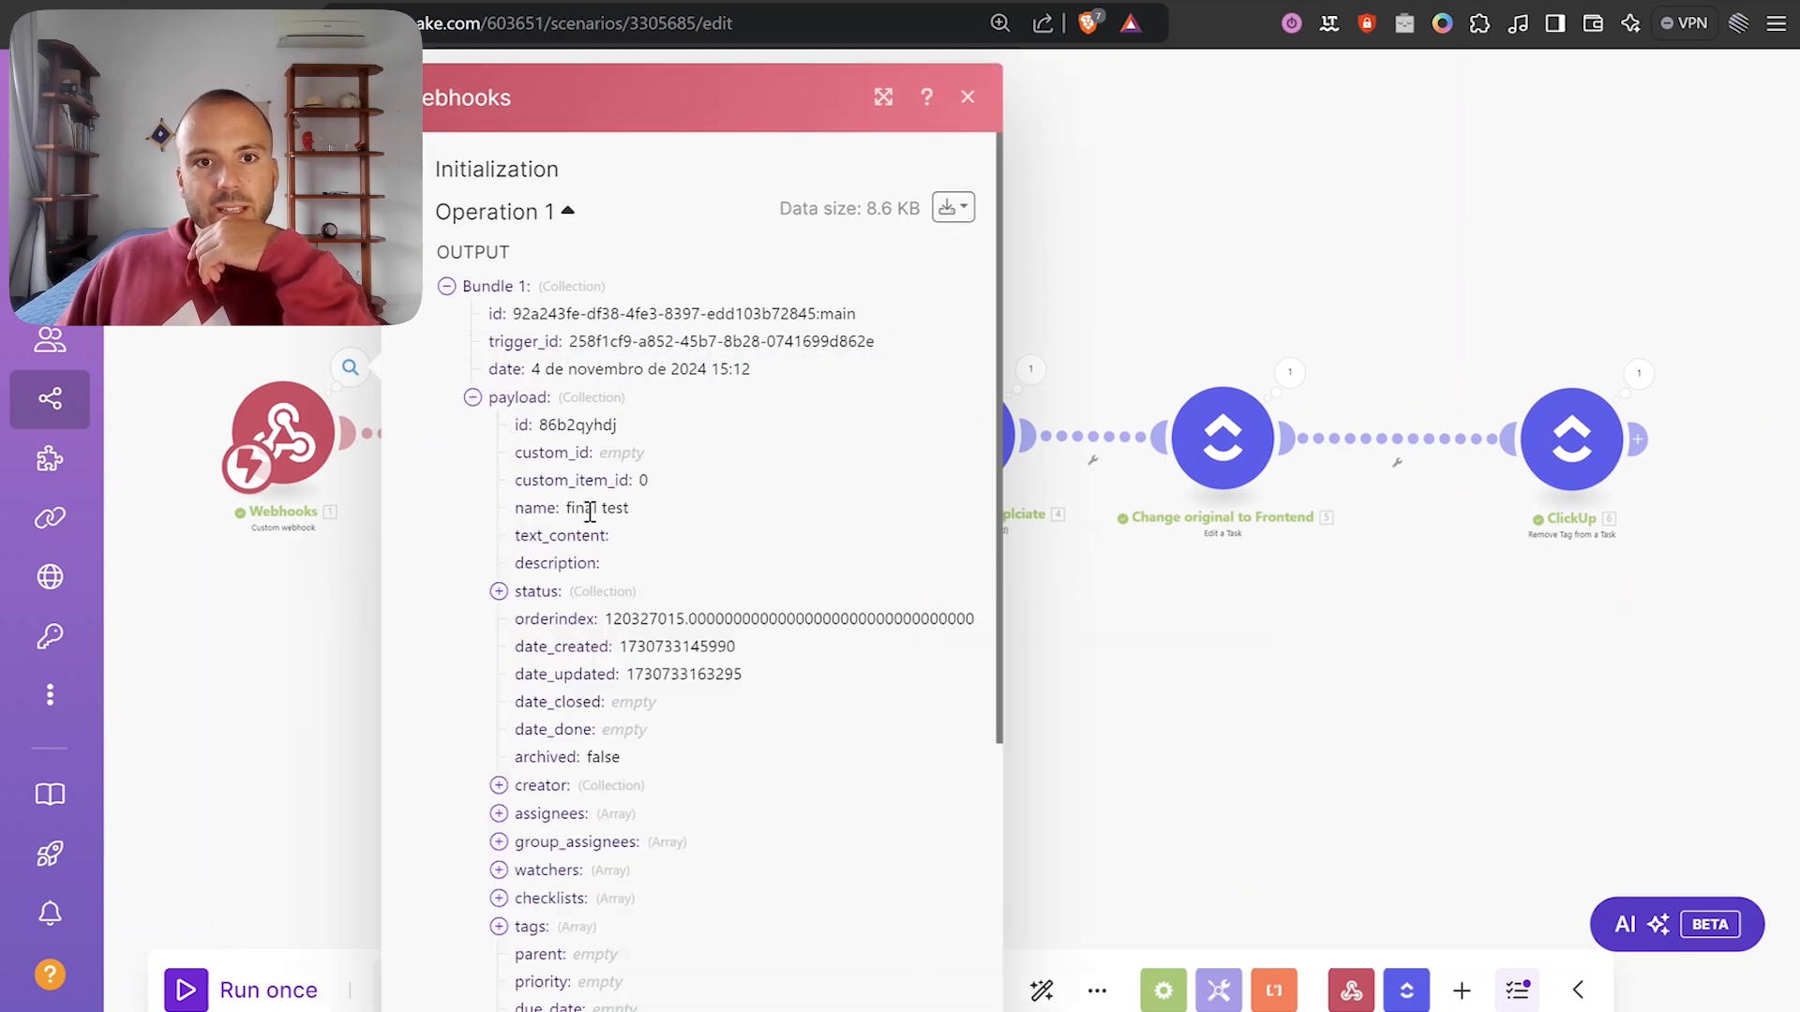
pyautogui.tripleClick(591, 507)
pyautogui.scroll(-4, 610, 702)
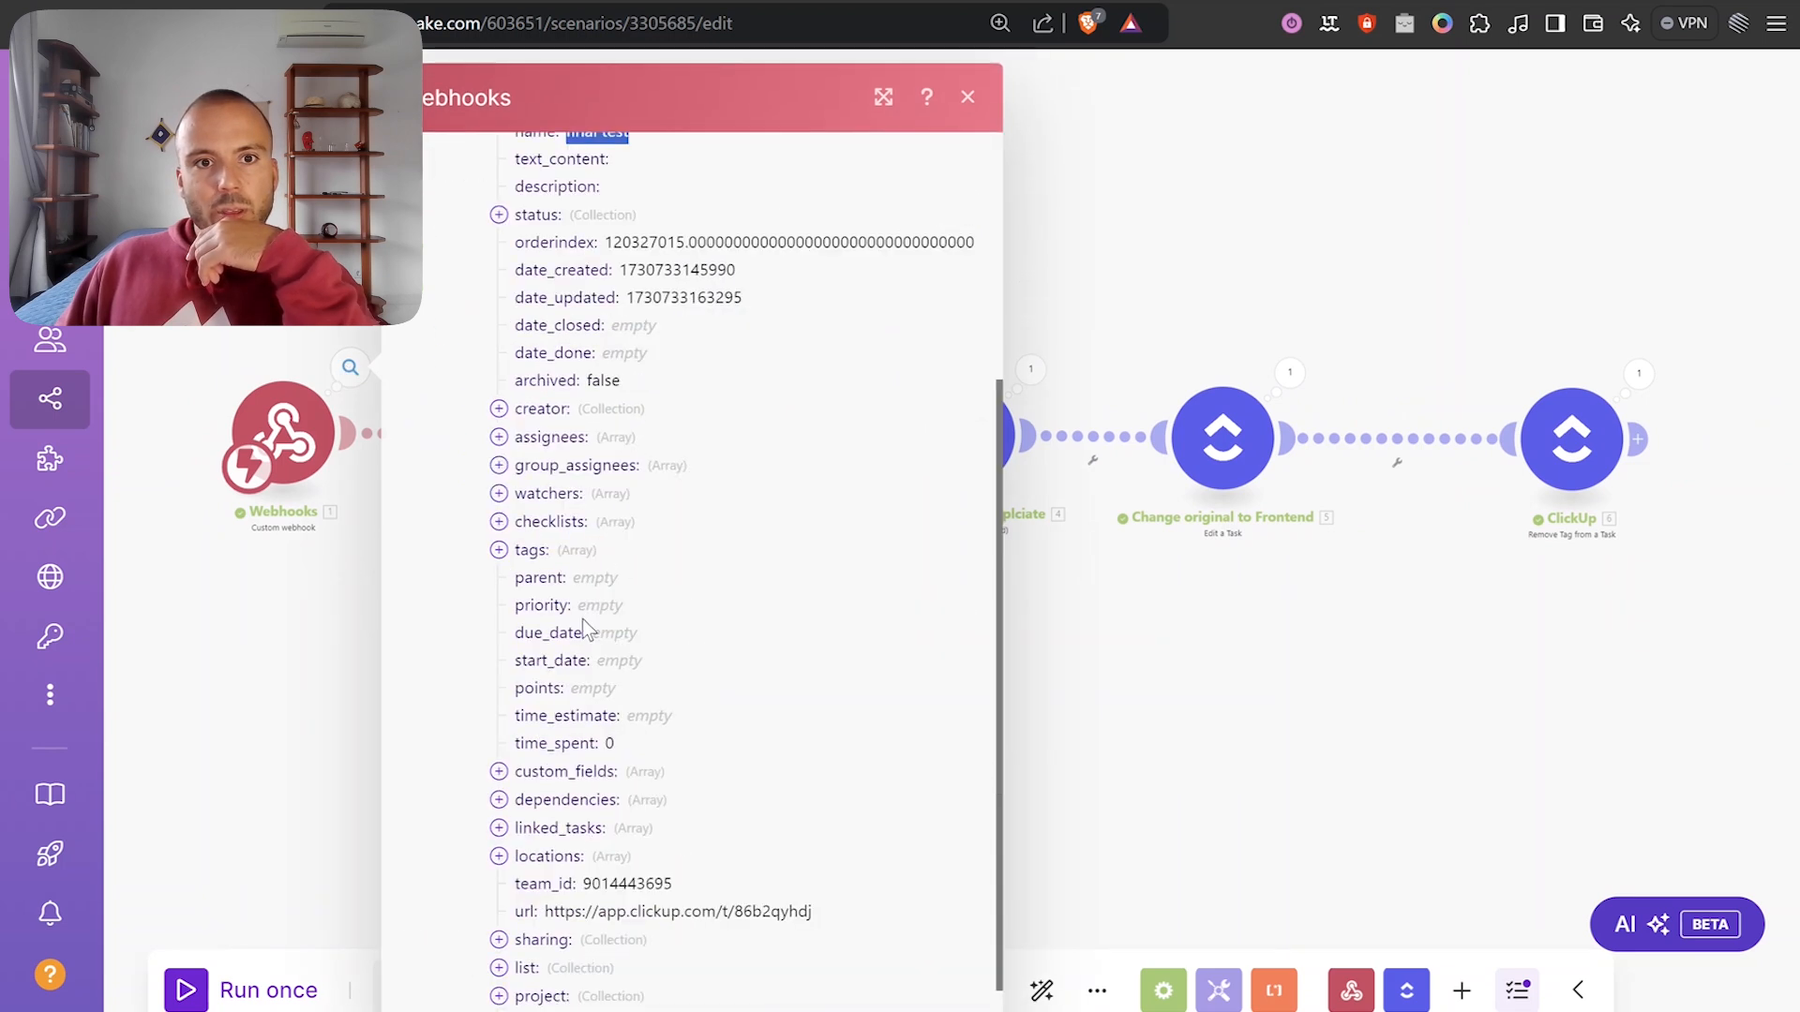
pyautogui.click(534, 551)
pyautogui.click(553, 580)
pyautogui.click(582, 720)
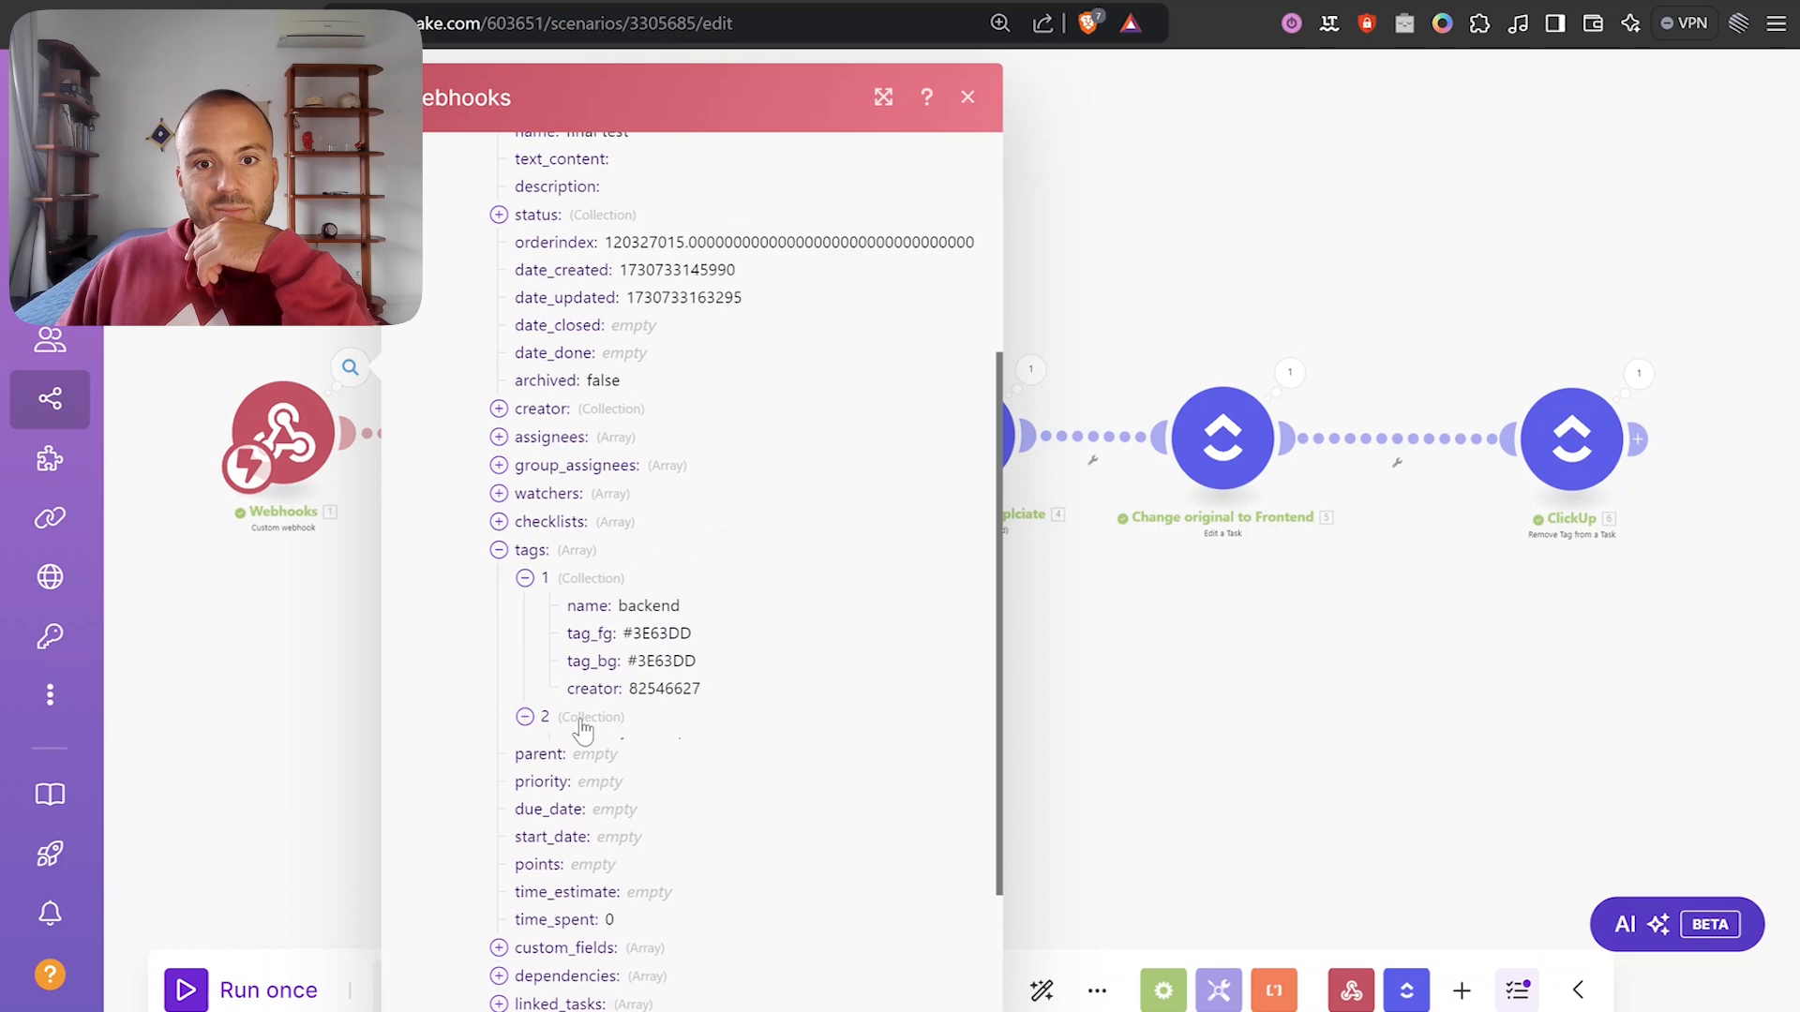
pyautogui.click(1091, 677)
pyautogui.scroll(3, 637, 431)
# Check that the Tools output's Tag Array holds backend and frontend.
pyautogui.click(737, 362)
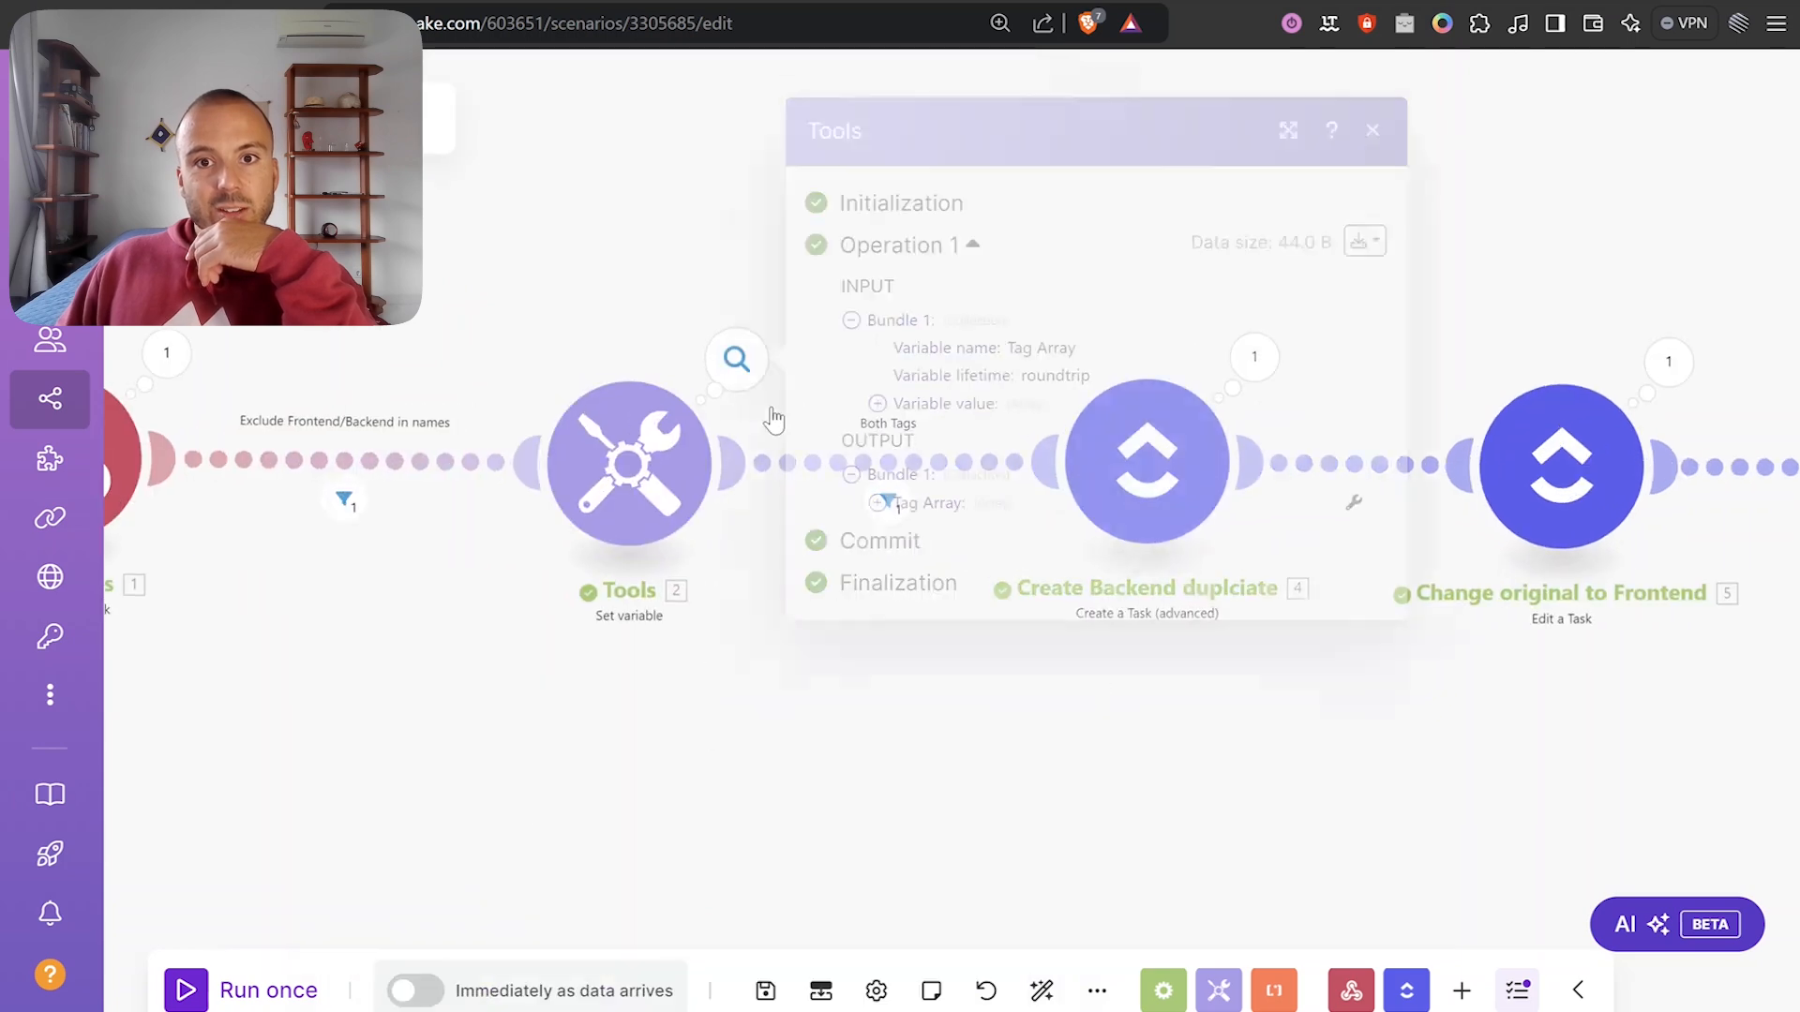
pyautogui.click(920, 512)
pyautogui.moveTo(959, 508); pyautogui.dragTo(980, 530)
pyautogui.click(1217, 738)
pyautogui.moveTo(1215, 734); pyautogui.dragTo(752, 782)
pyautogui.scroll(2, 689, 452)
pyautogui.scroll(2, 949, 731)
pyautogui.scroll(-2, 760, 778)
# Confirm 'final test (Backend)' was created and the original renamed 'final test (Frontend)'.
pyautogui.click(893, 372)
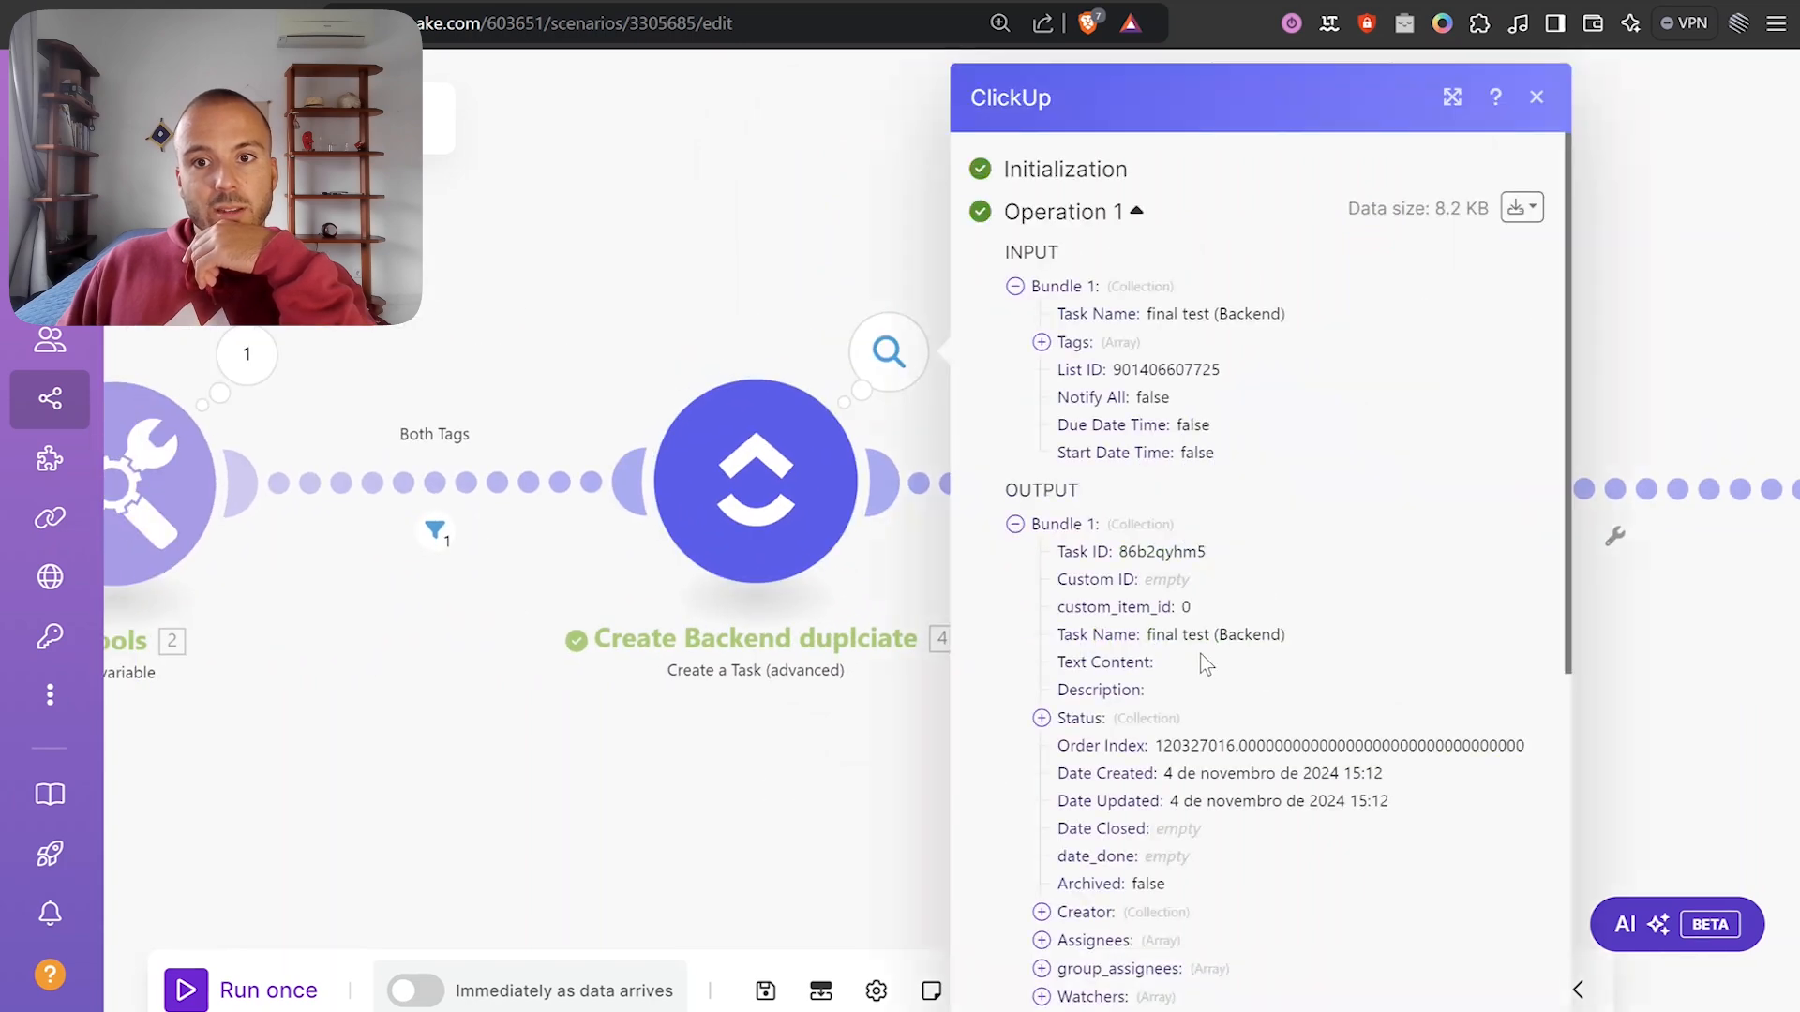
pyautogui.moveTo(1147, 634); pyautogui.dragTo(1300, 635)
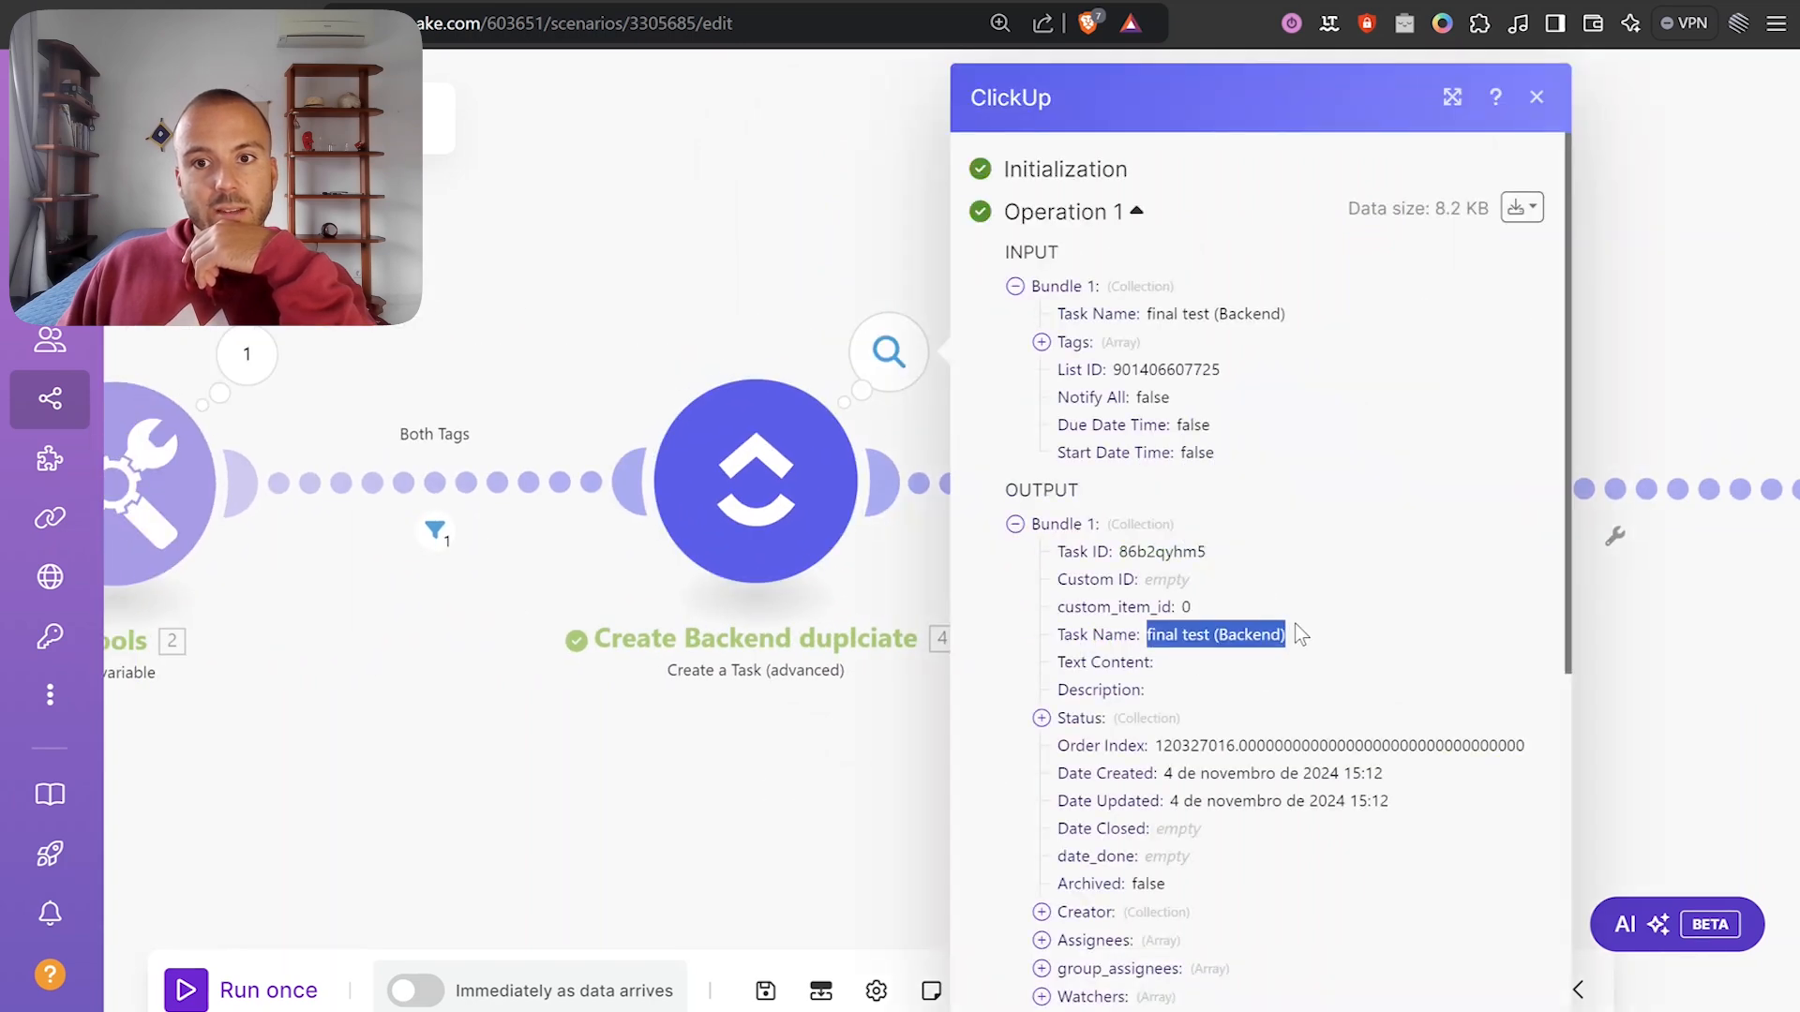
pyautogui.click(846, 749)
pyautogui.moveTo(1388, 695); pyautogui.dragTo(1032, 696)
pyautogui.scroll(2, 1036, 692)
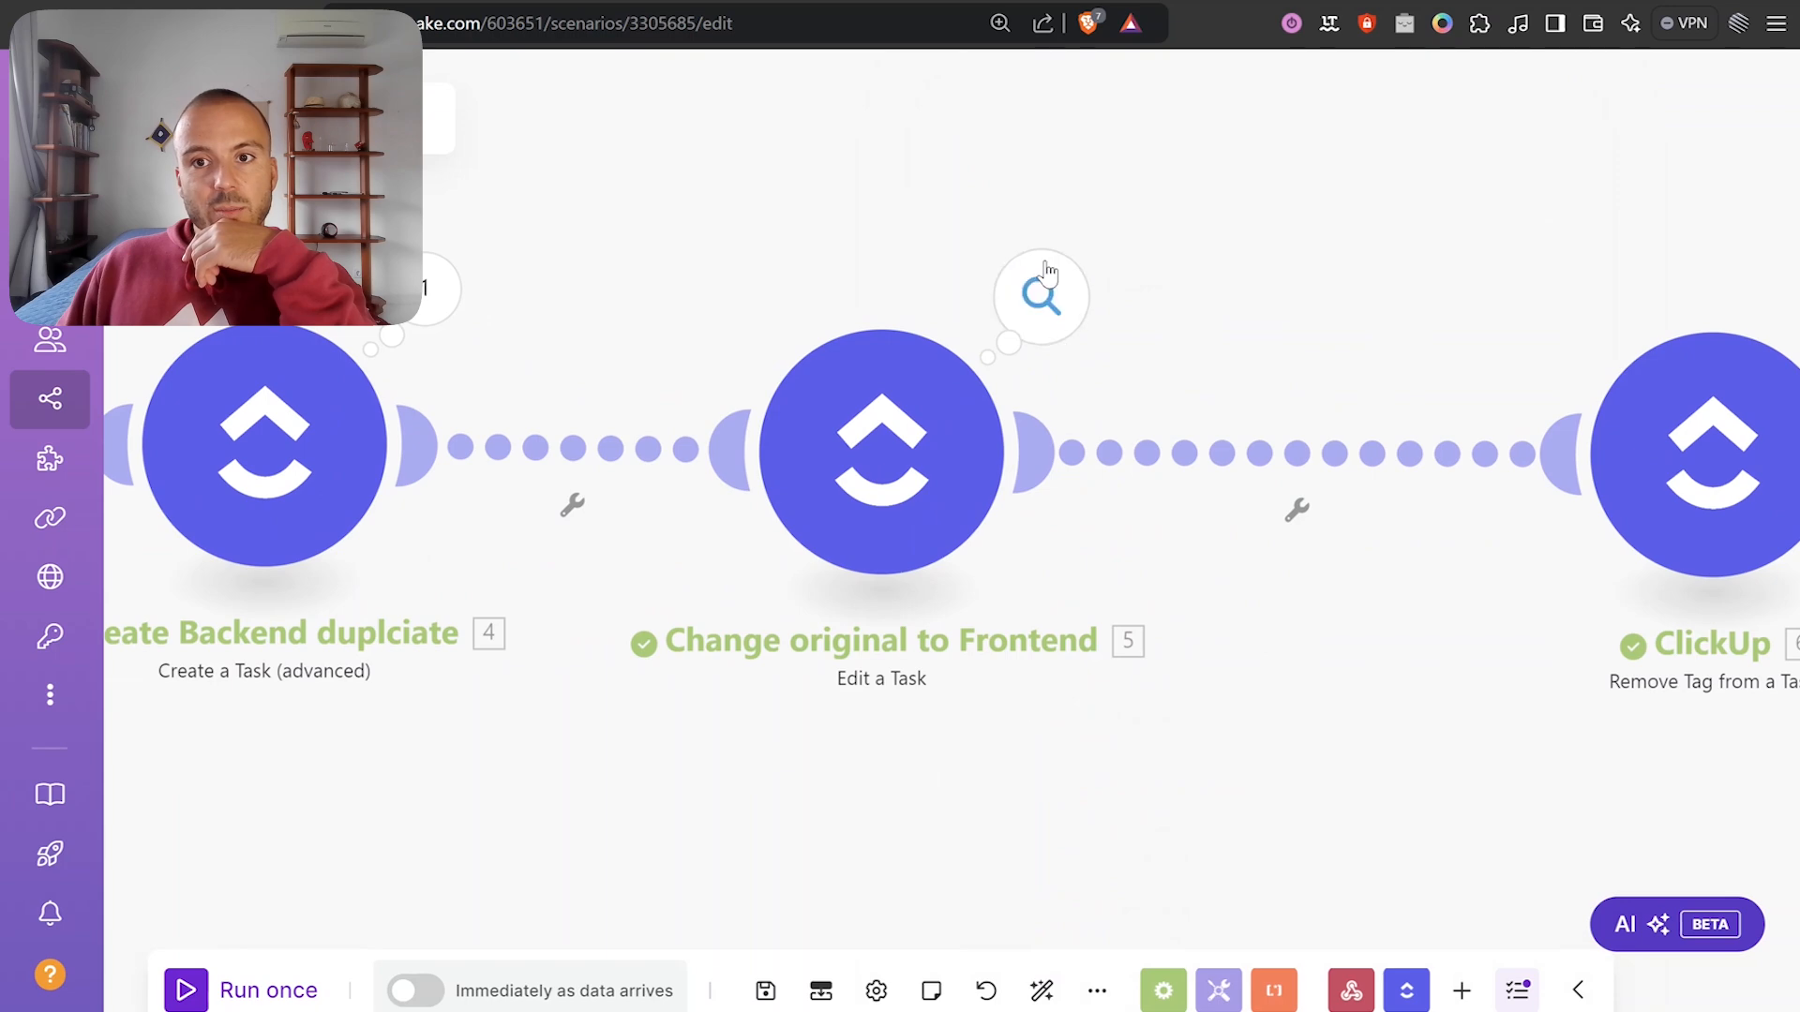
pyautogui.click(1047, 272)
pyautogui.moveTo(1313, 661); pyautogui.dragTo(1037, 740)
pyautogui.click(1037, 740)
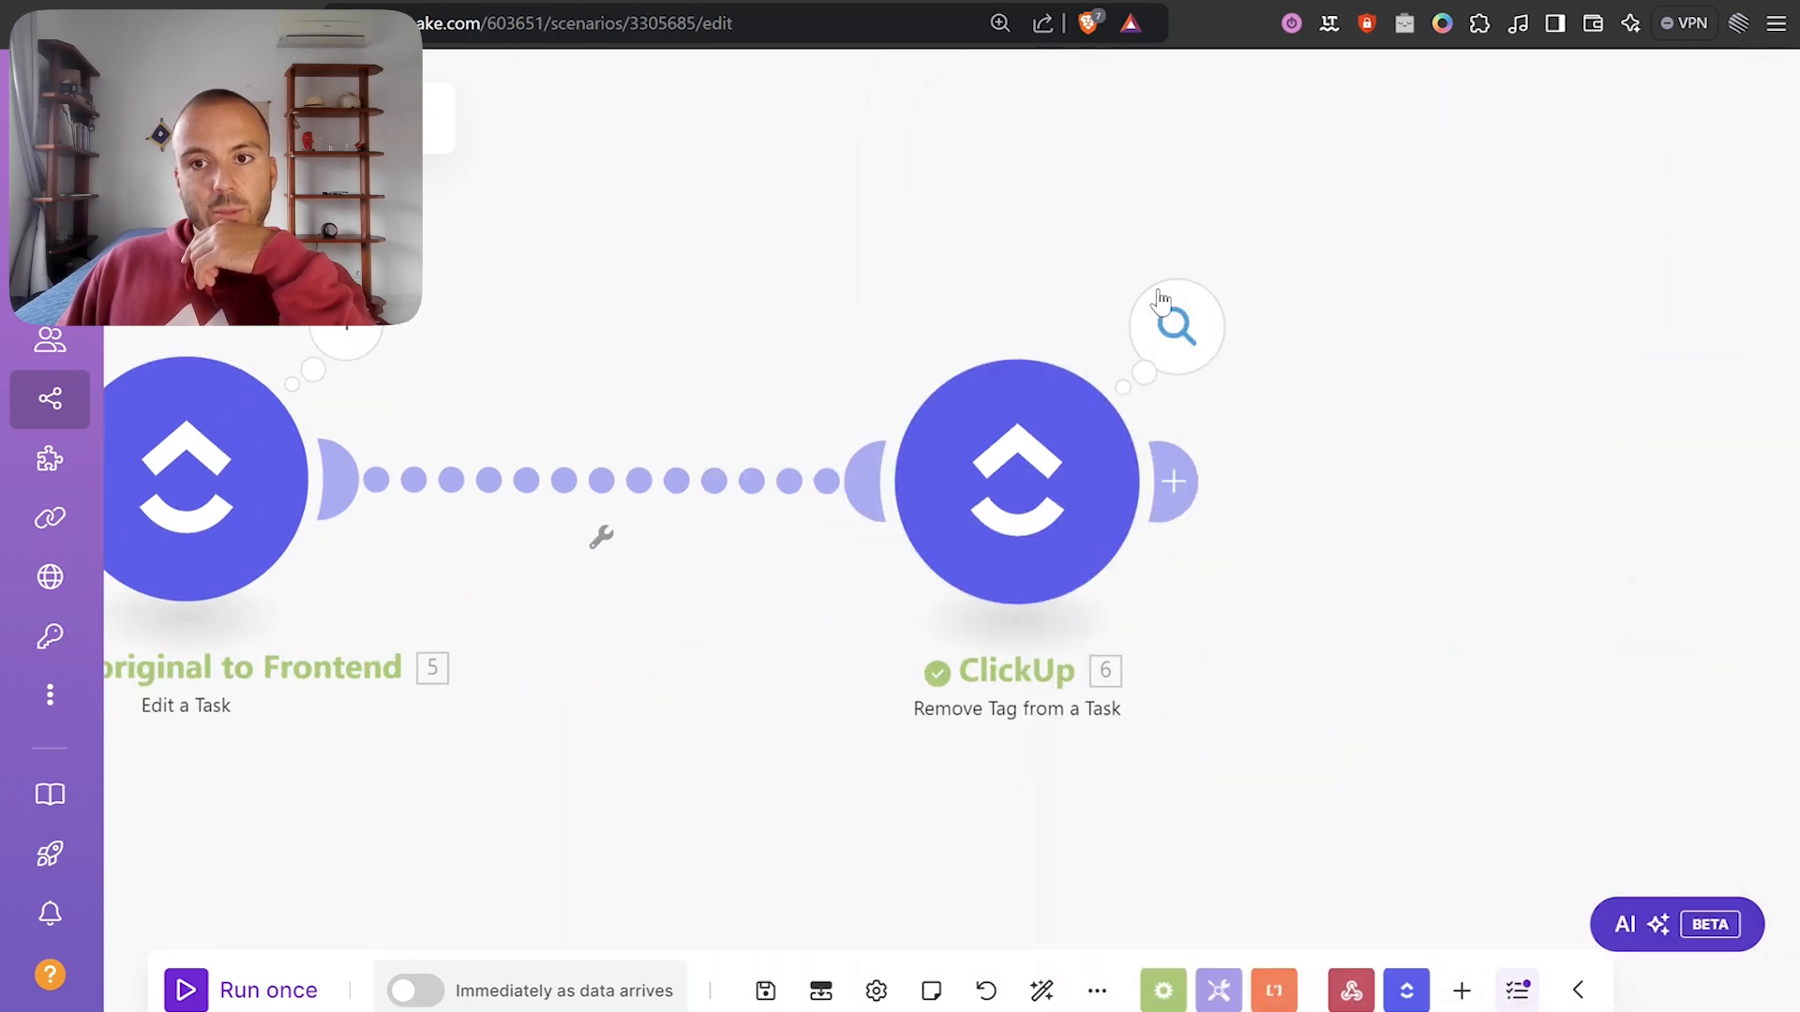
# Check the Remove Tag output, then pan back to the earlier modules.
pyautogui.click(1174, 324)
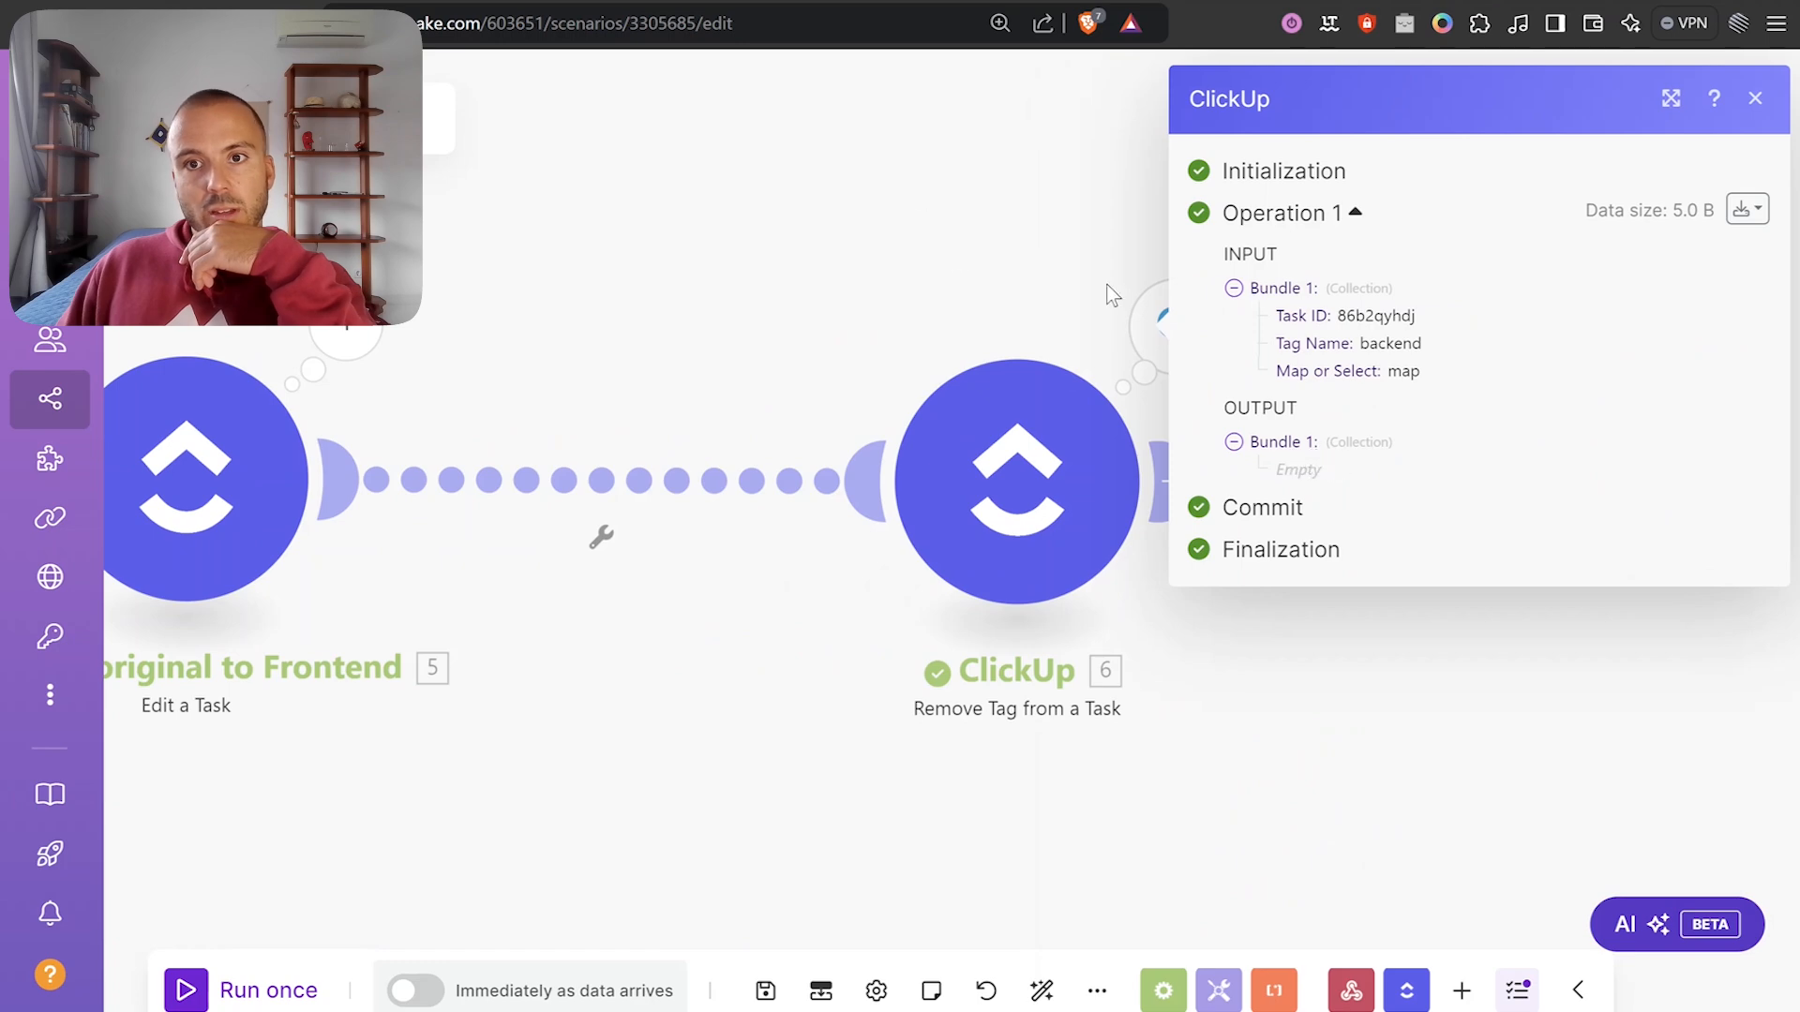
pyautogui.click(875, 257)
pyautogui.scroll(-1, 875, 258)
pyautogui.moveTo(626, 272); pyautogui.dragTo(1396, 261)
pyautogui.scroll(-1, 1397, 261)
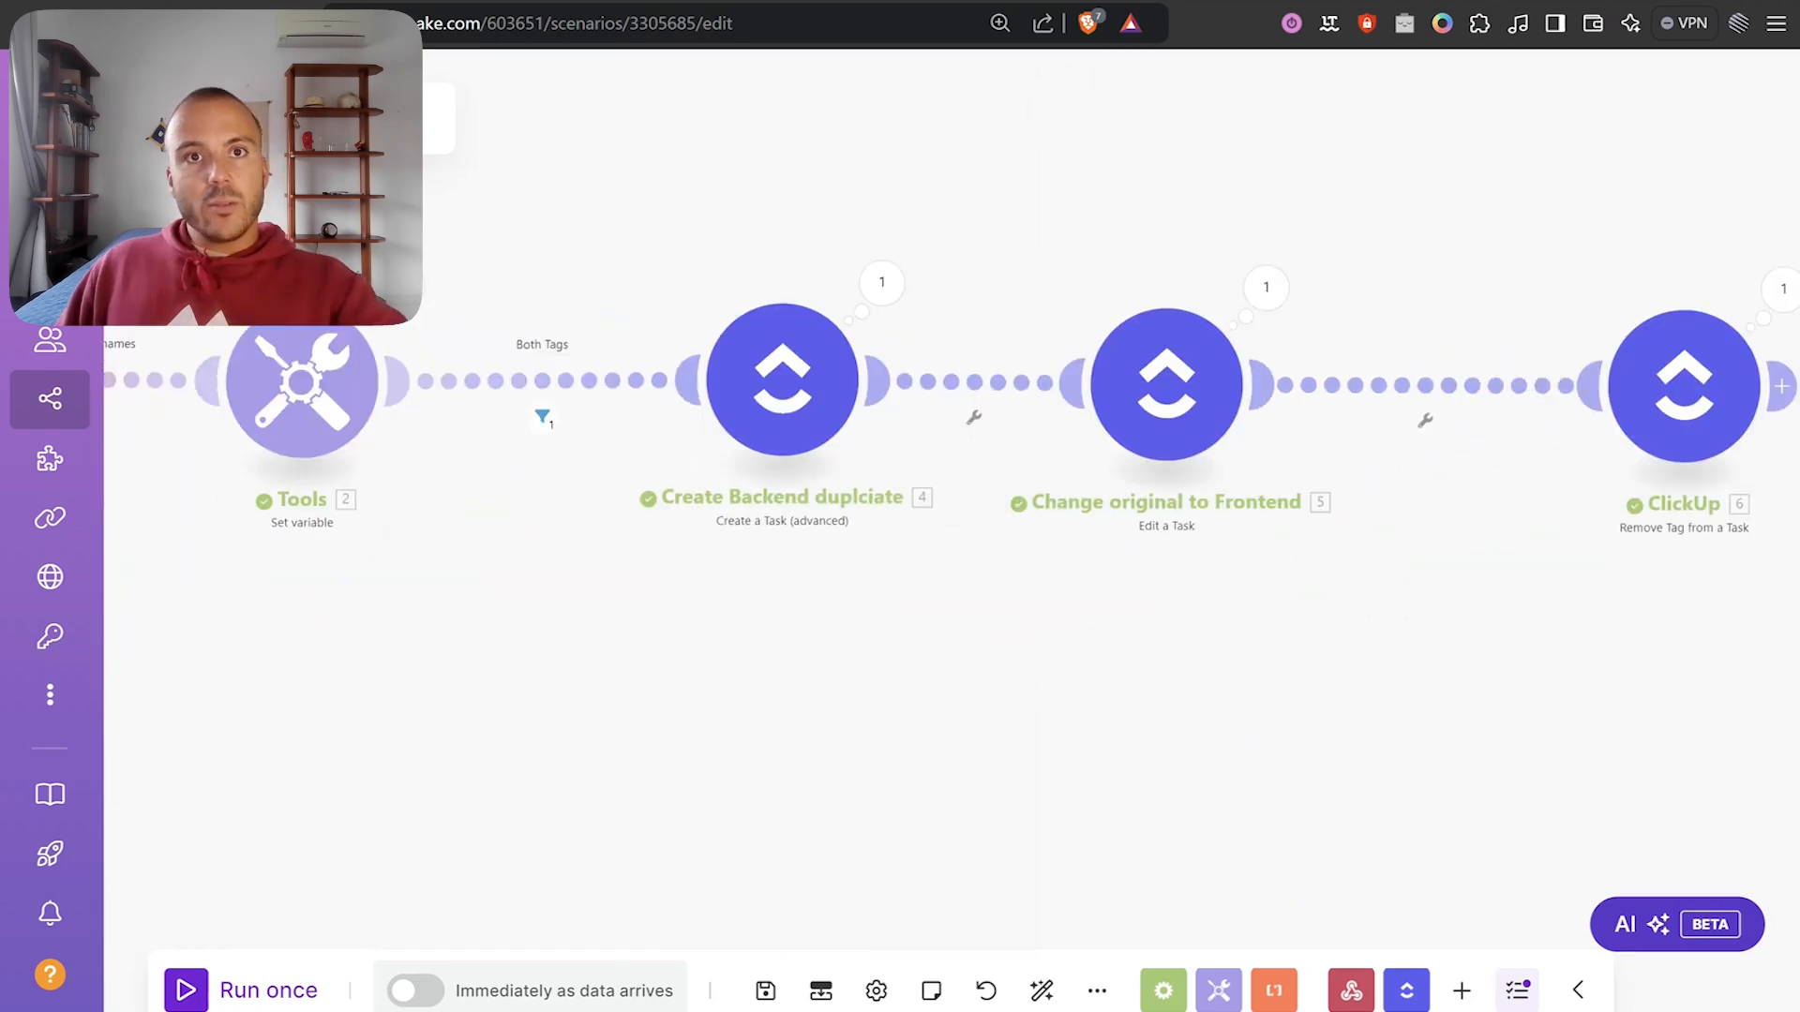
# Reload Client B's Bugs & Tasks list in ClickUp and scroll through its groups to see the updated tasks.
pyautogui.hotkey('ctrl', 'Tab')
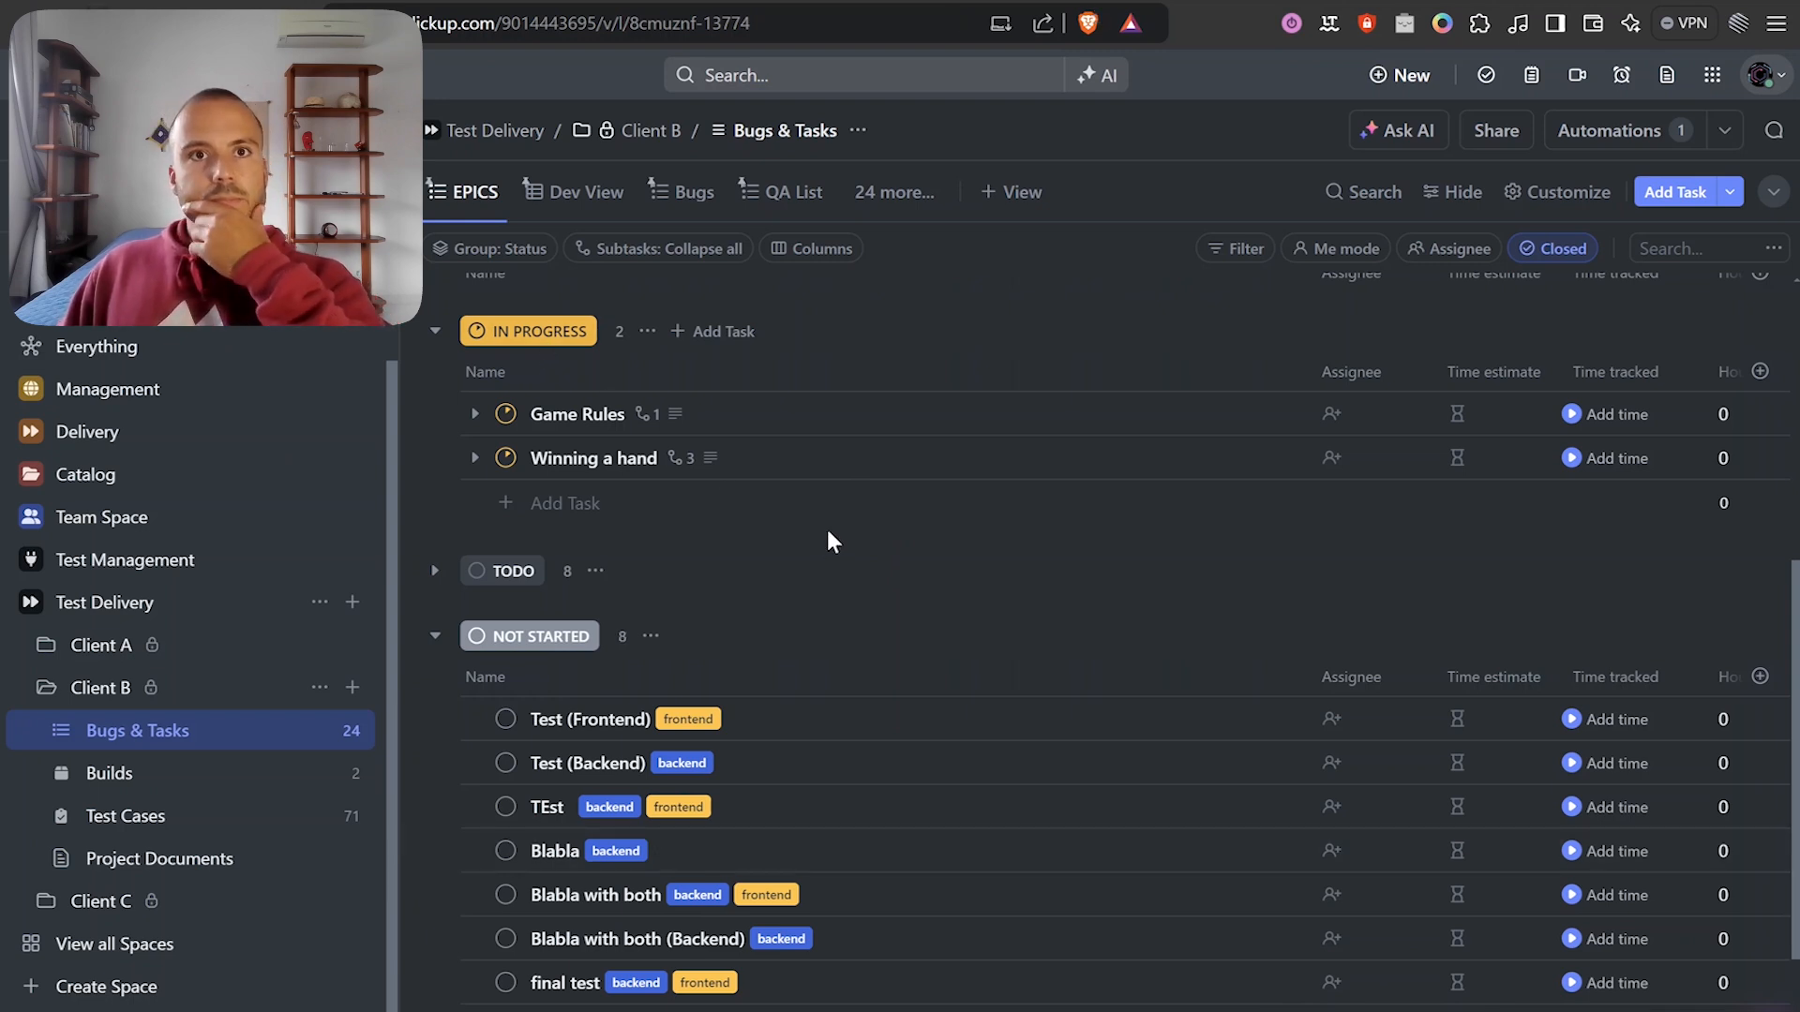
pyautogui.press('F5')
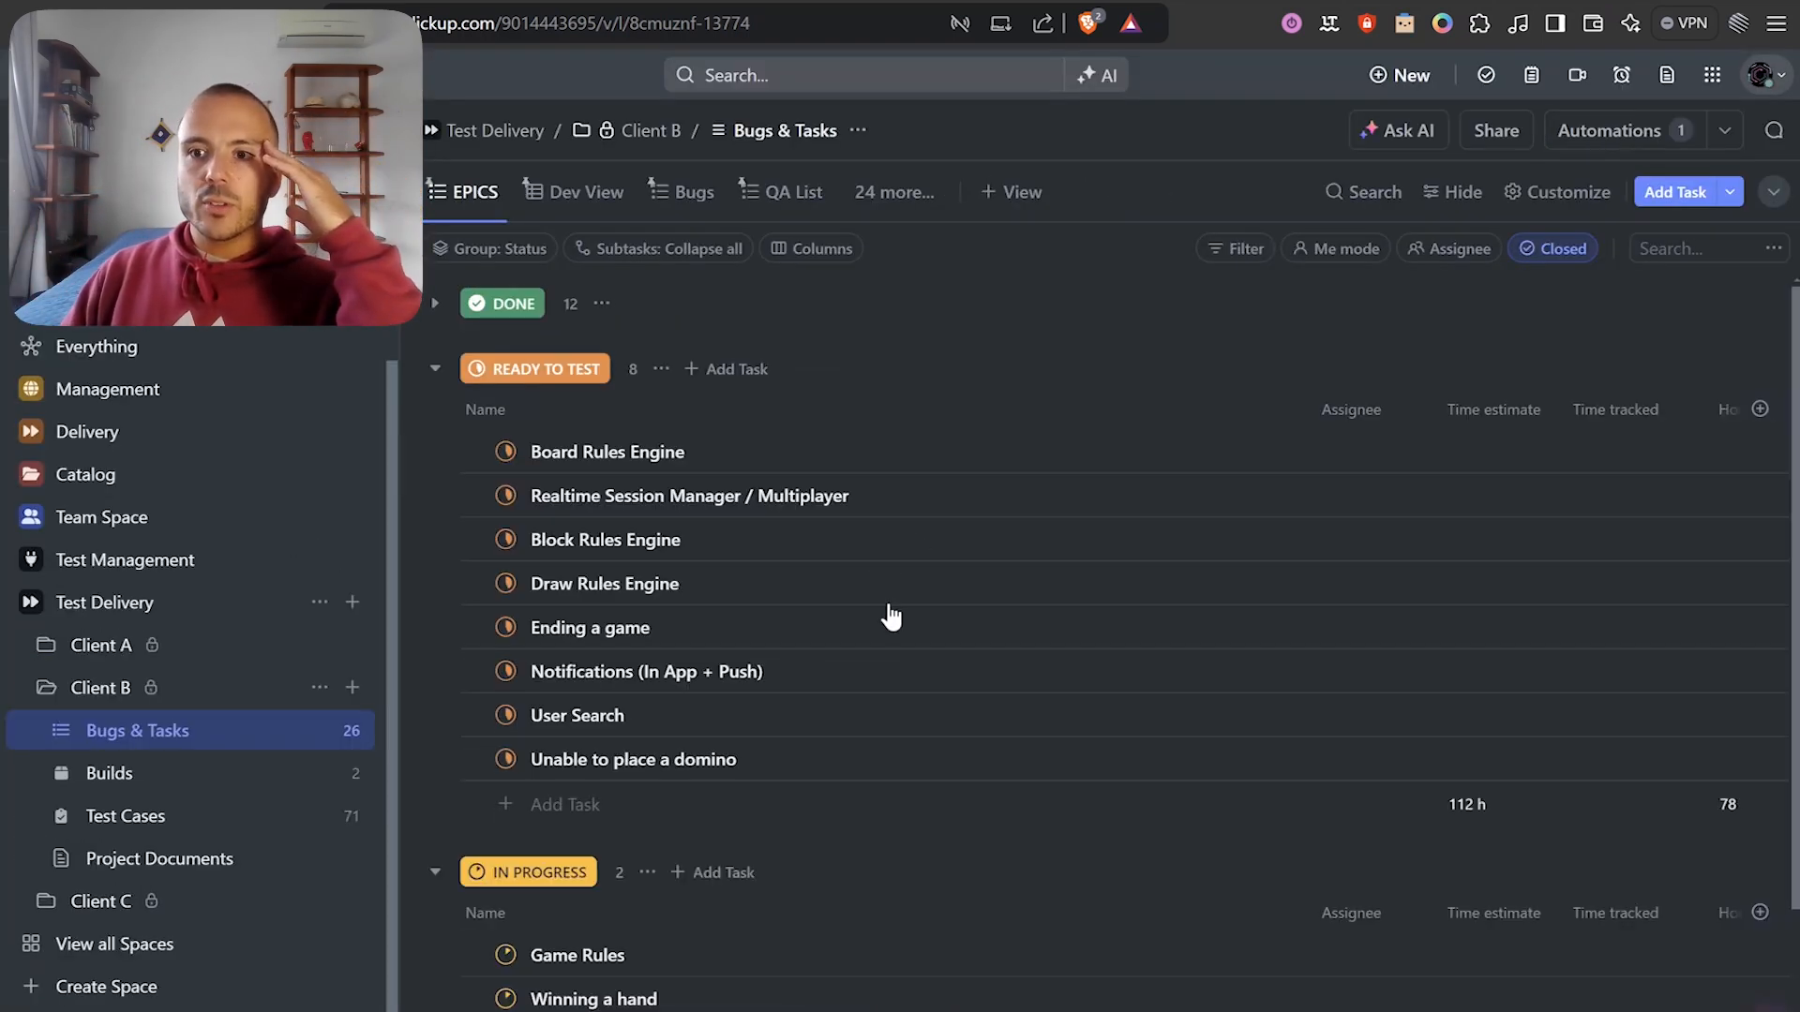
pyautogui.scroll(-3, 891, 616)
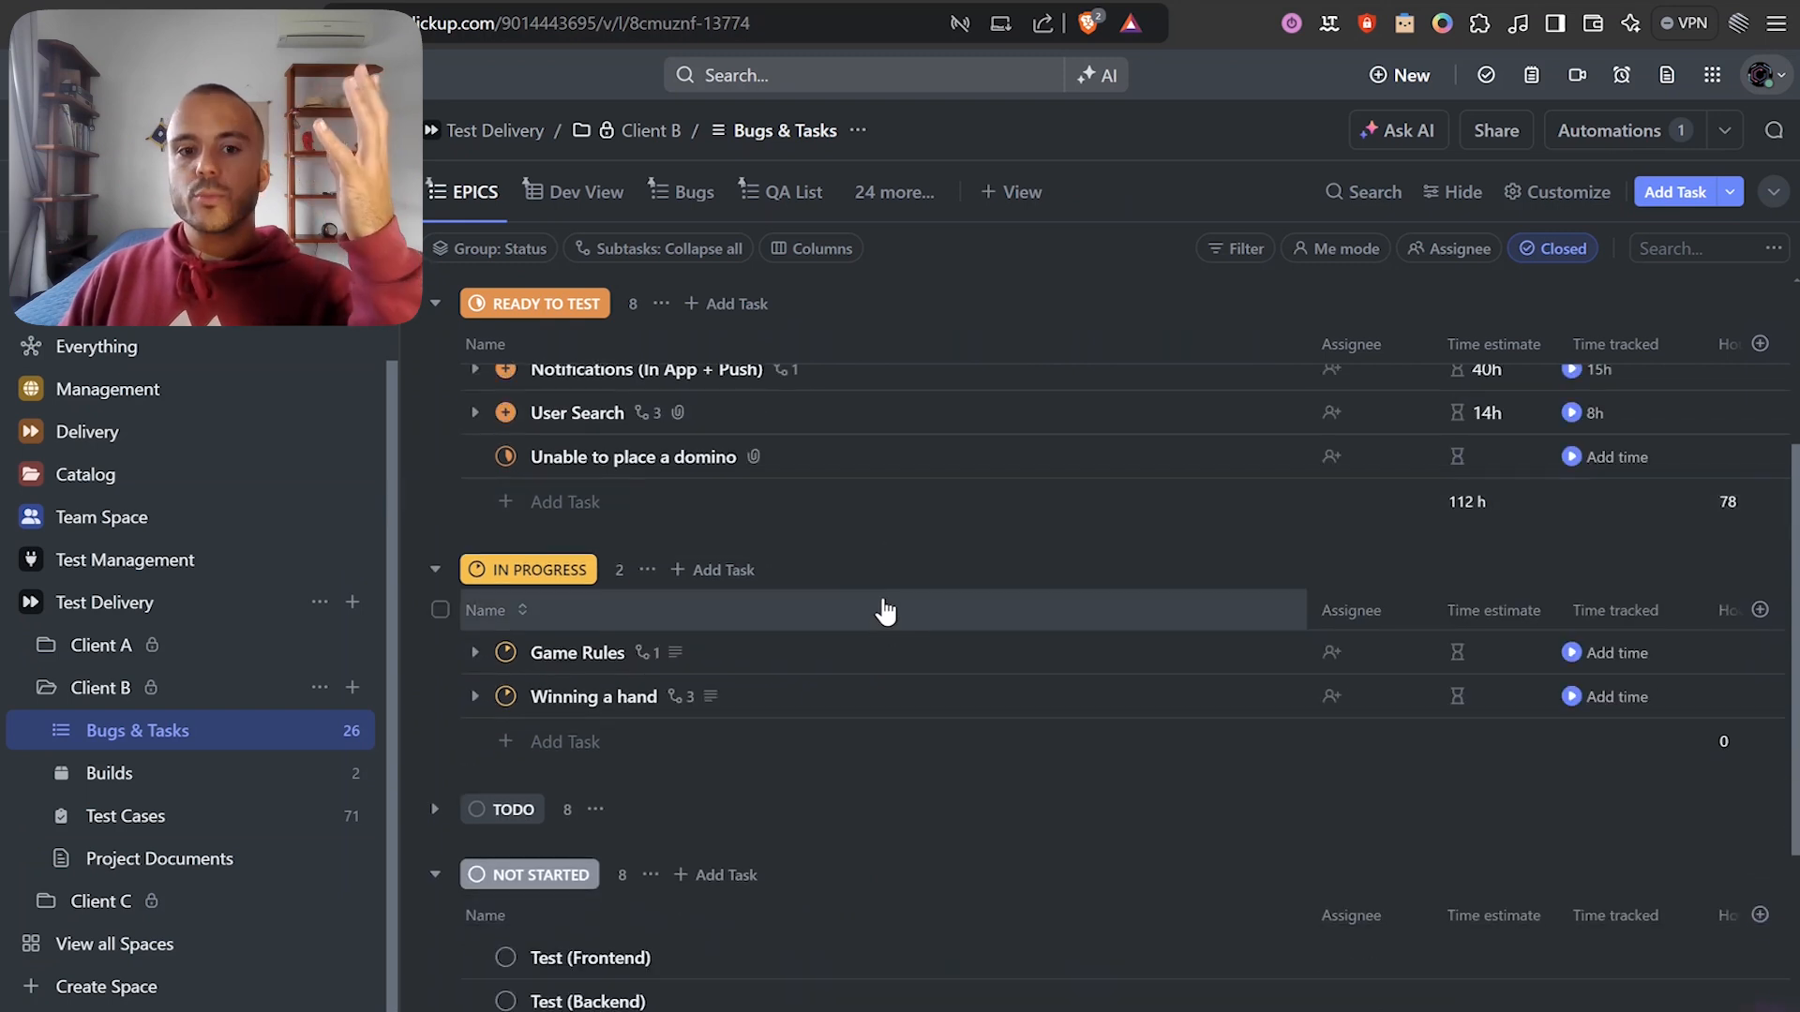
pyautogui.scroll(-4, 885, 611)
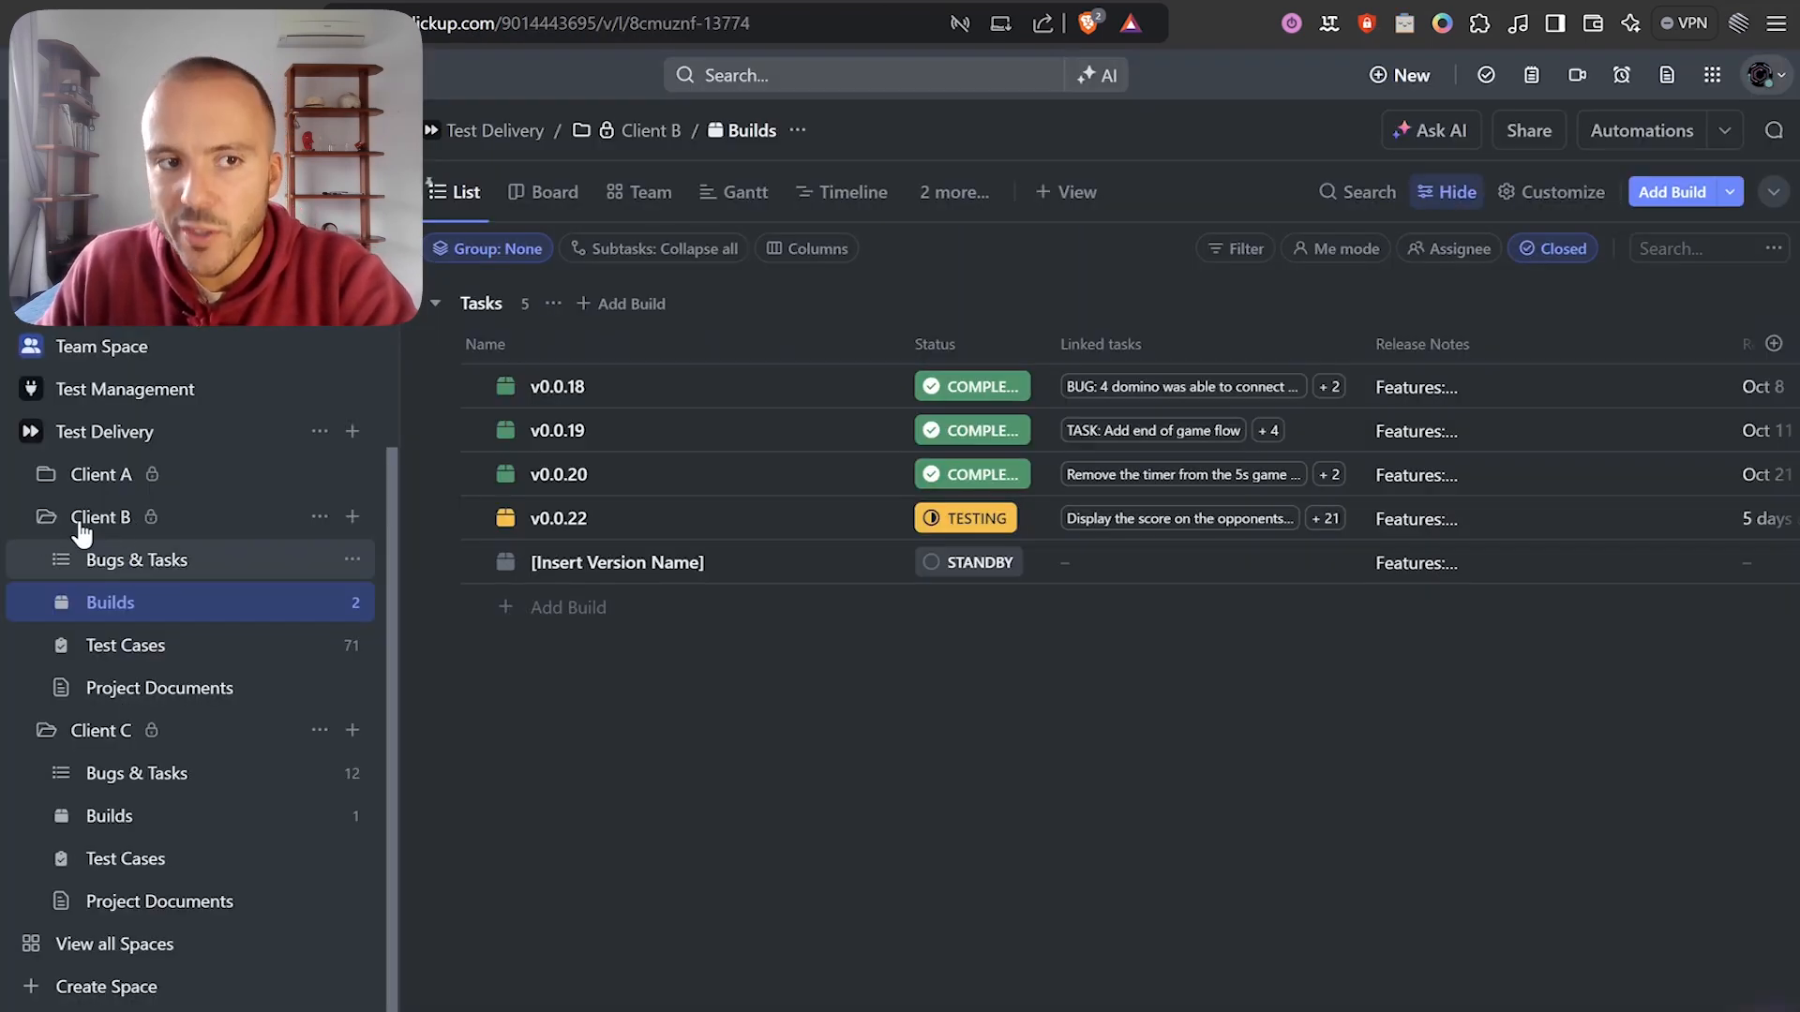
pyautogui.click(183, 539)
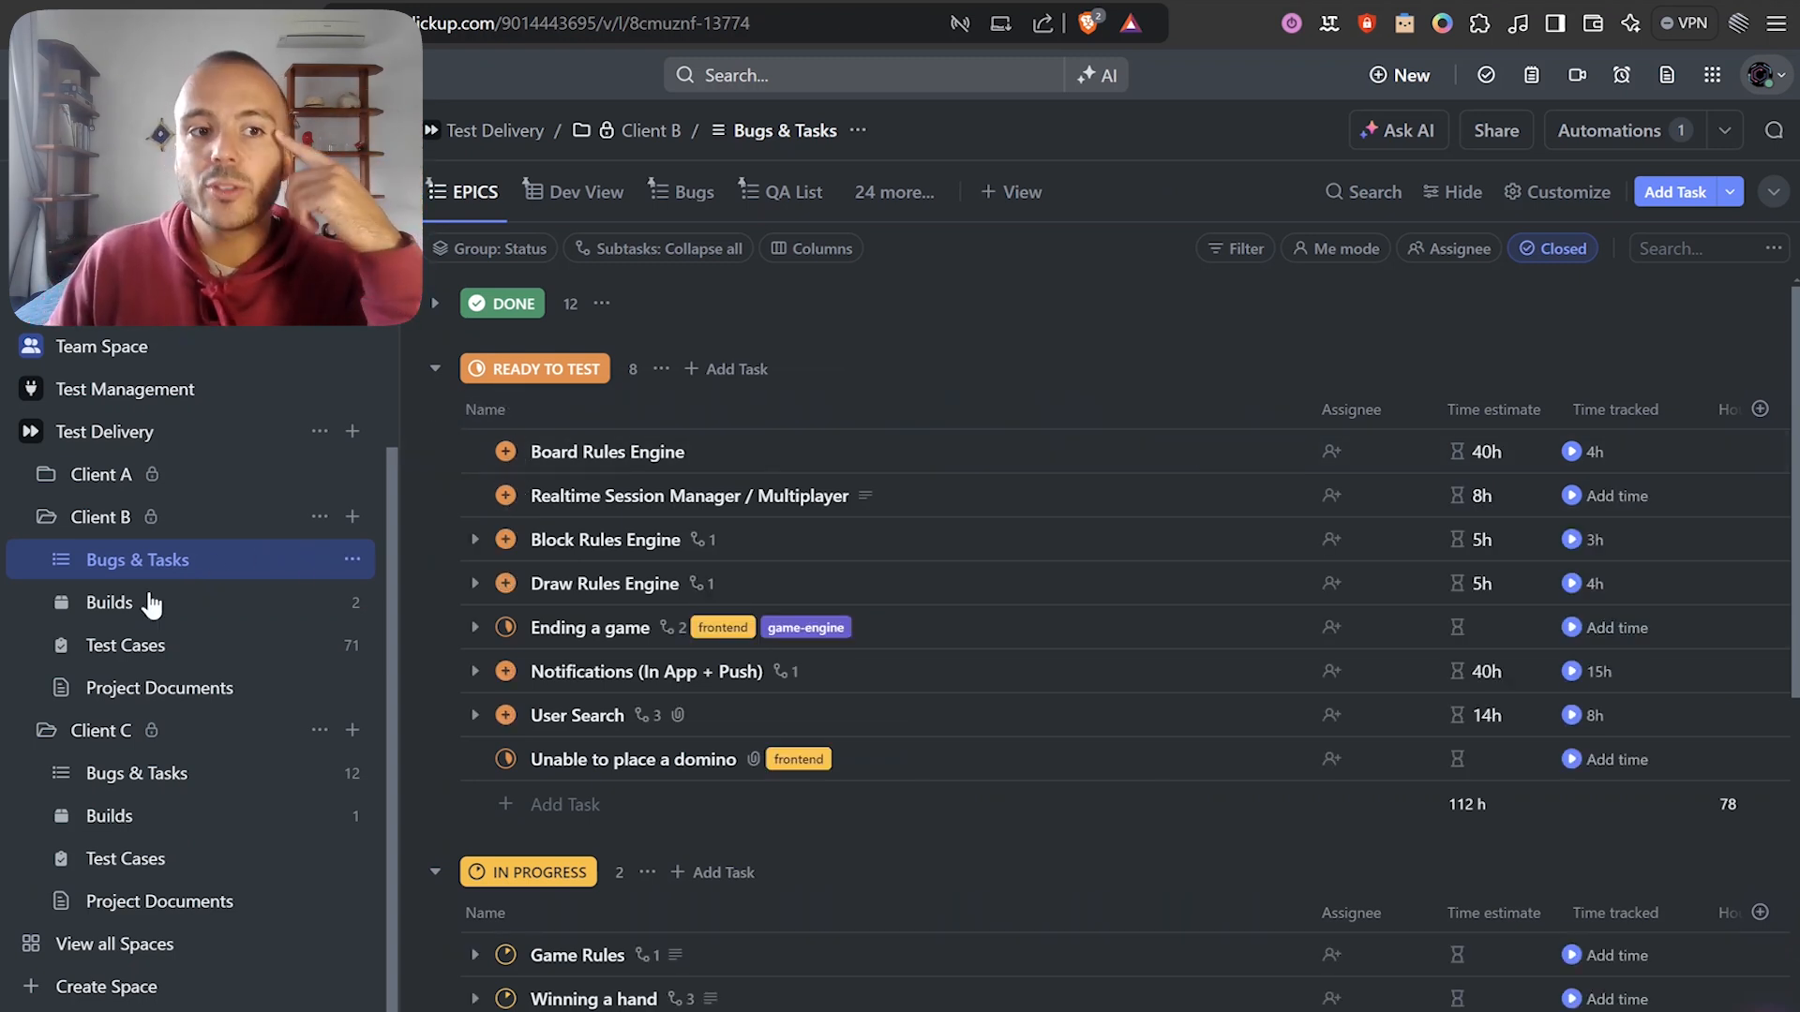
pyautogui.click(120, 605)
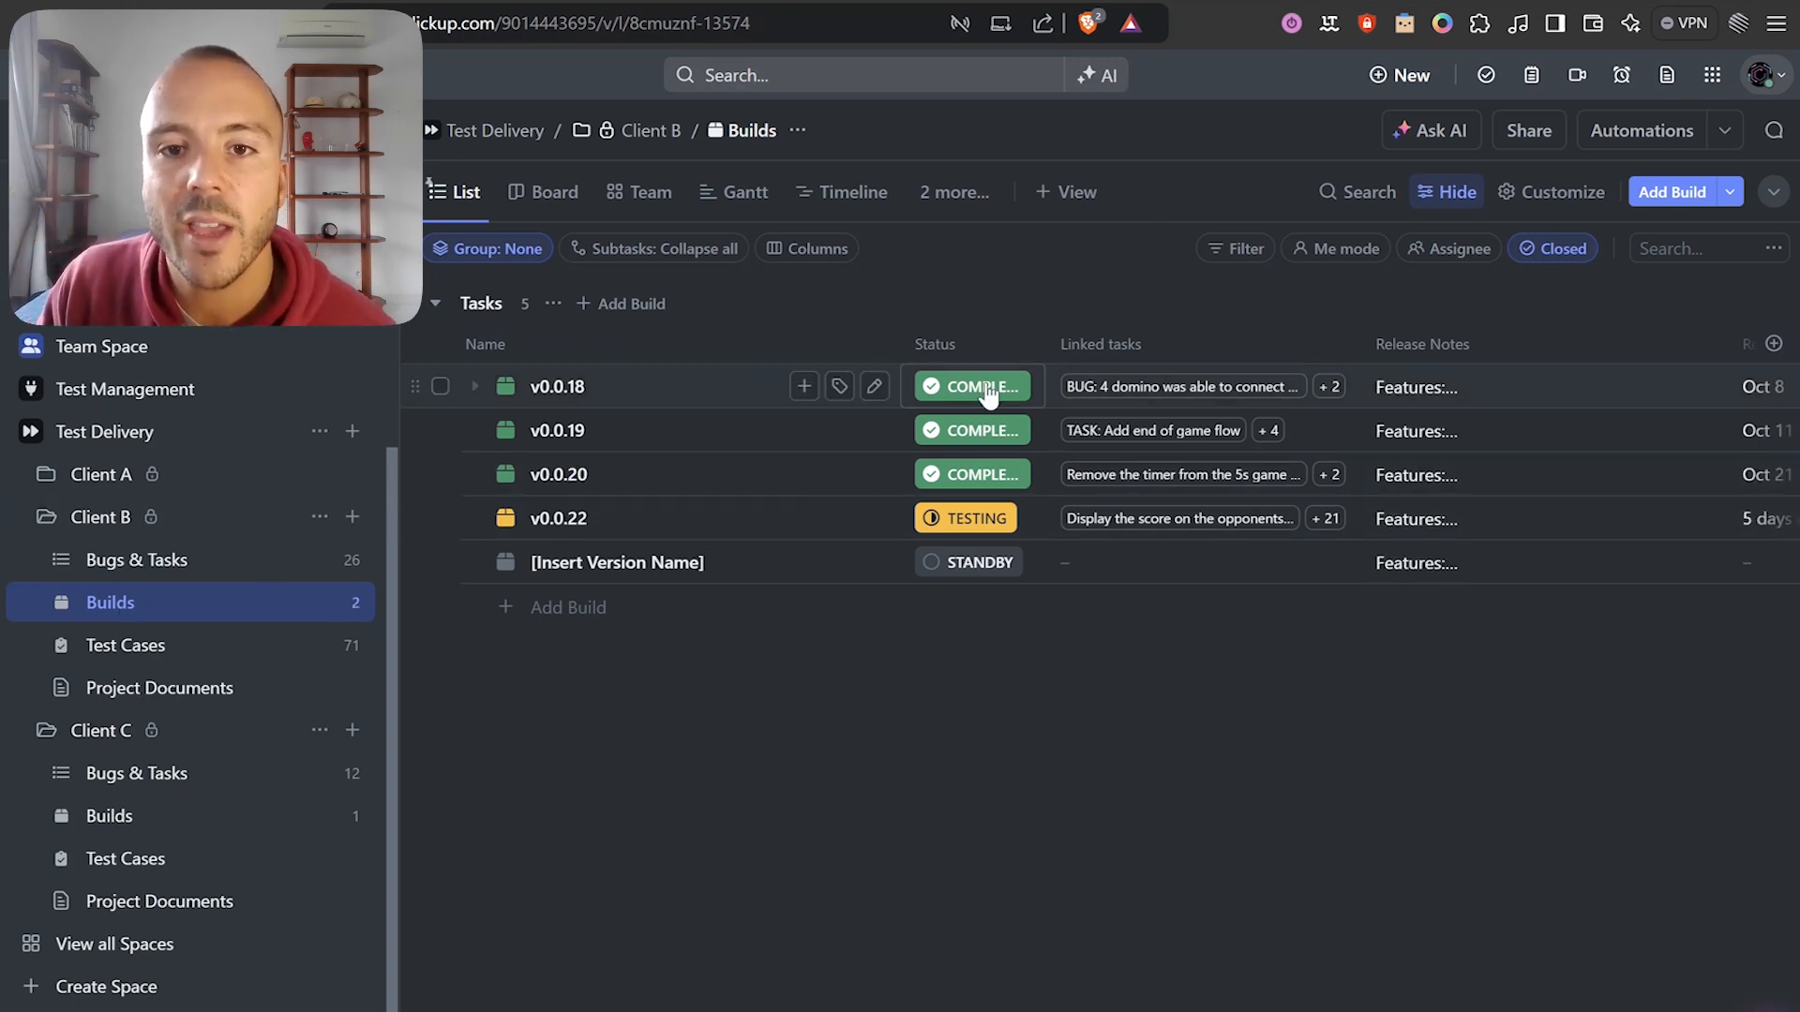
pyautogui.click(1195, 539)
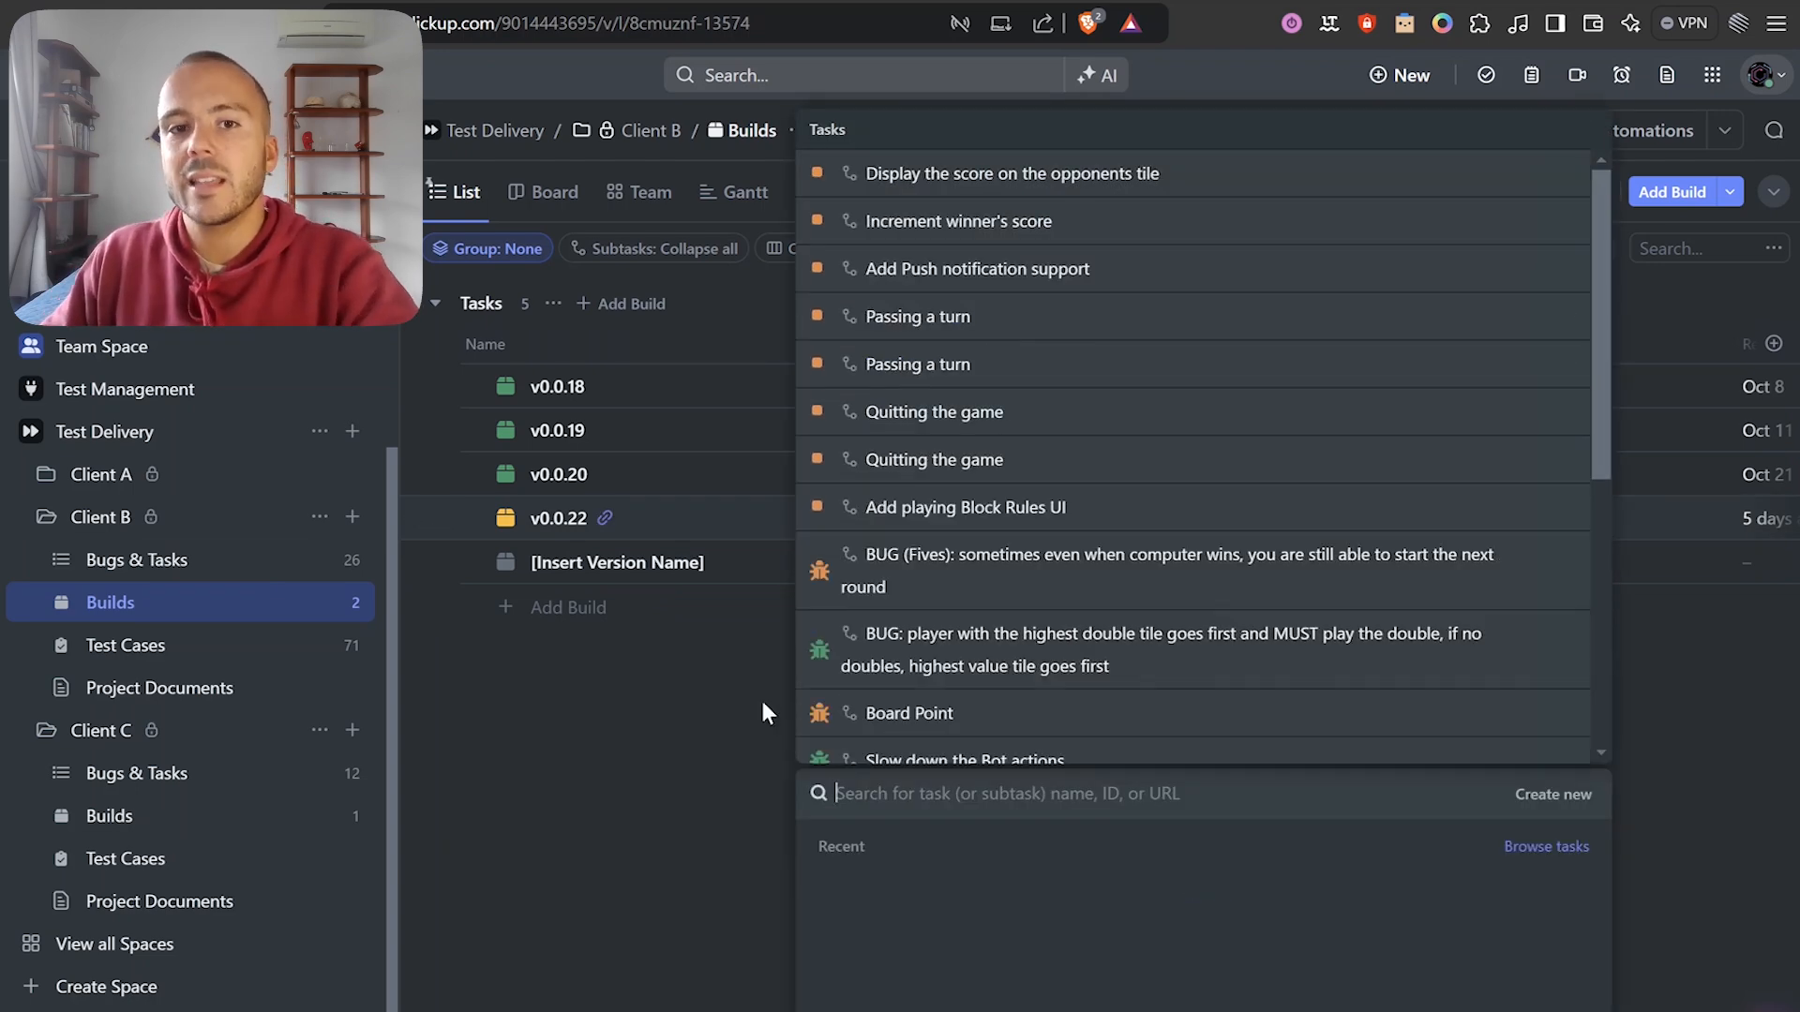
pyautogui.click(762, 703)
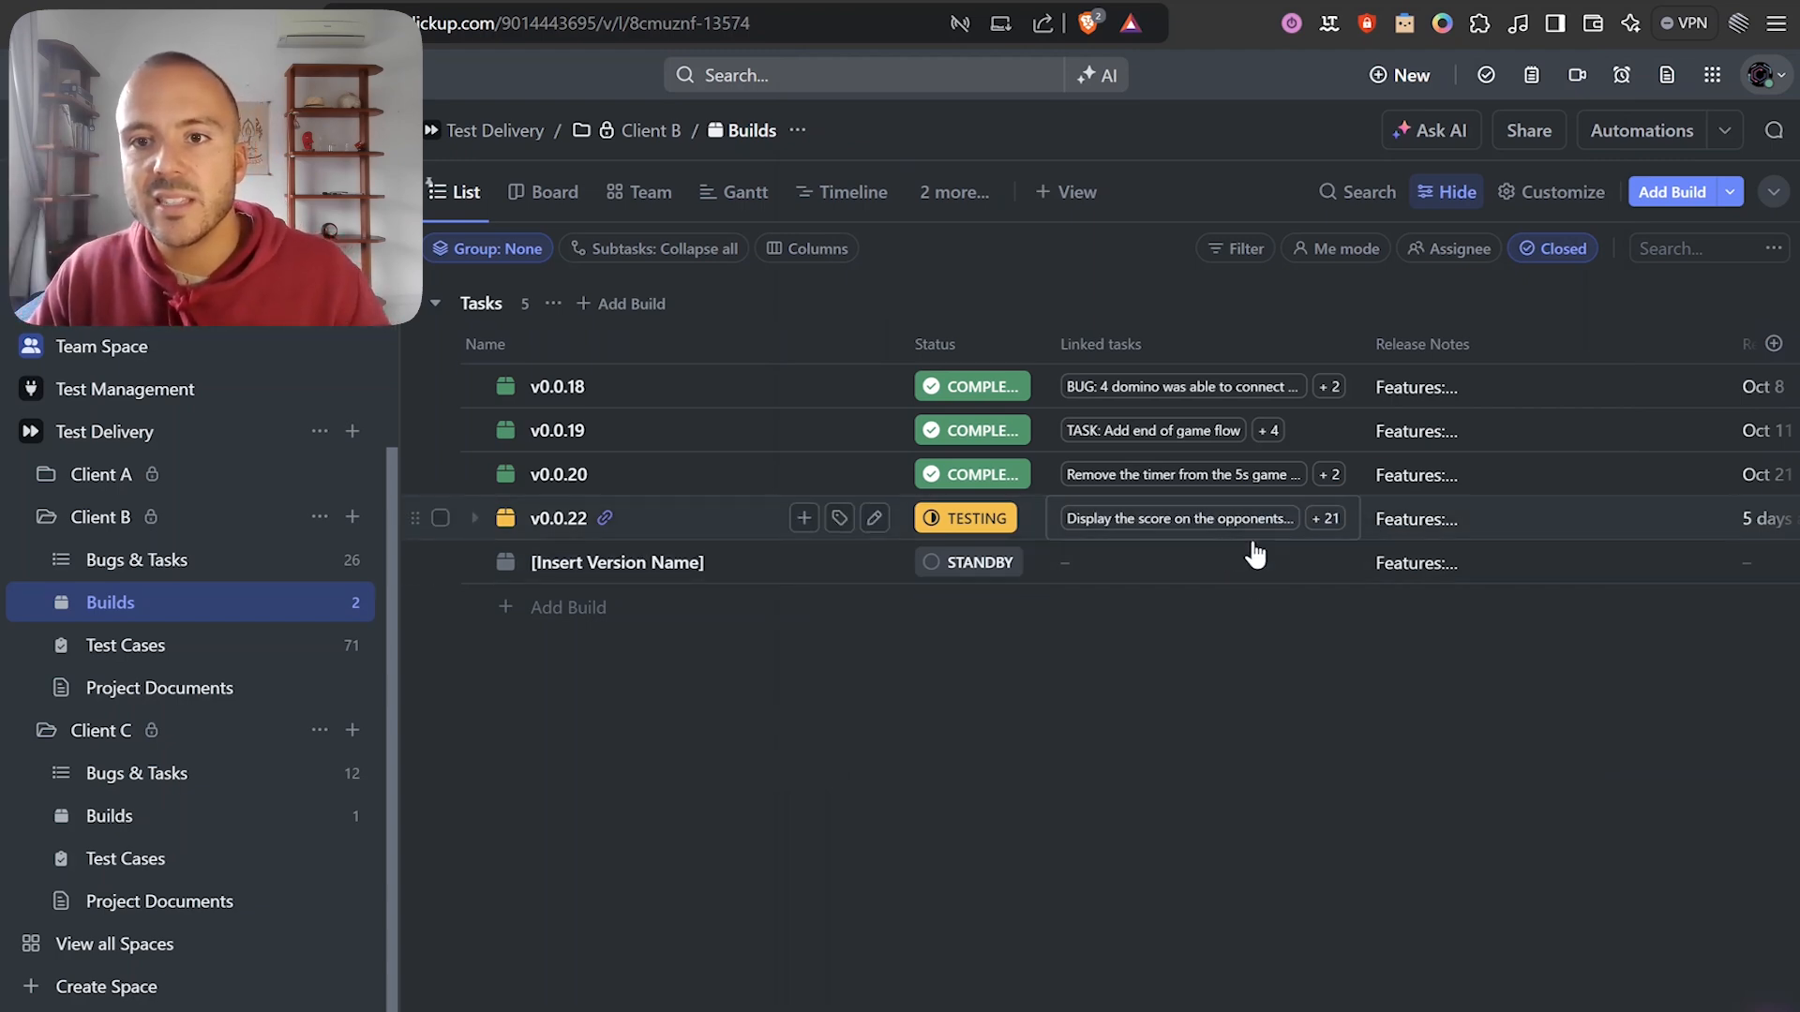
pyautogui.click(1442, 522)
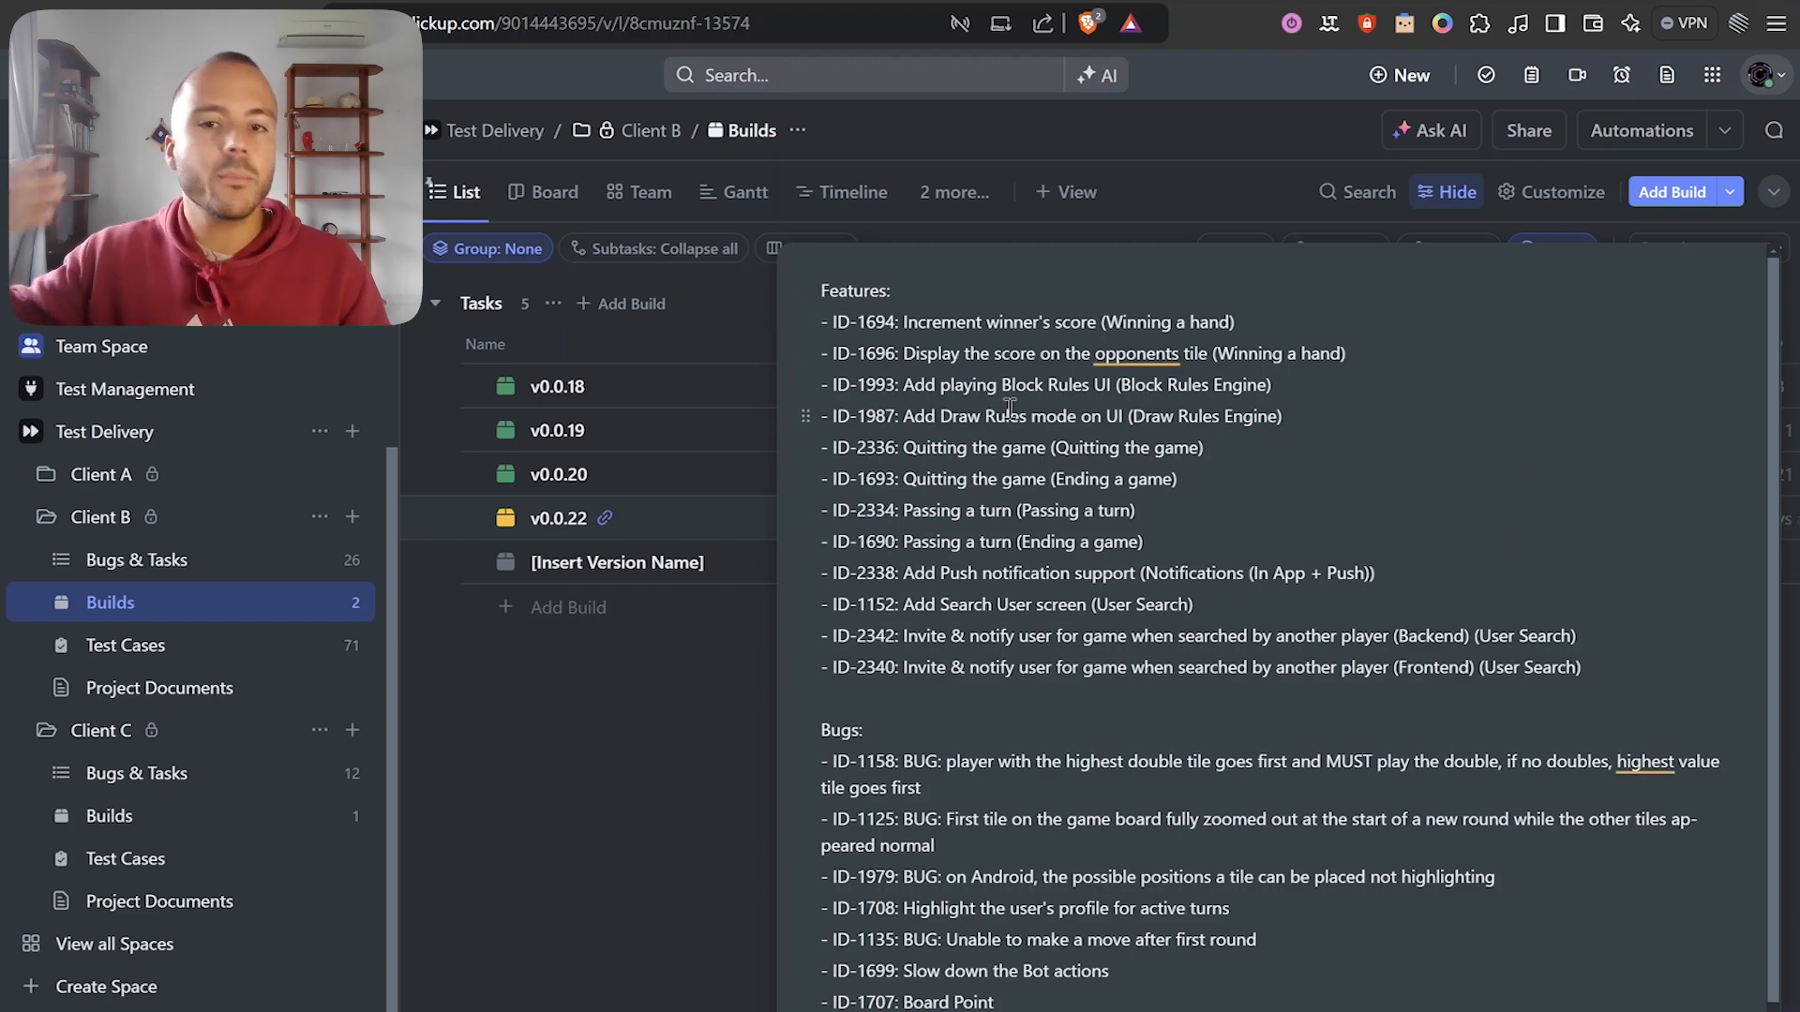
pyautogui.scroll(-1, 906, 668)
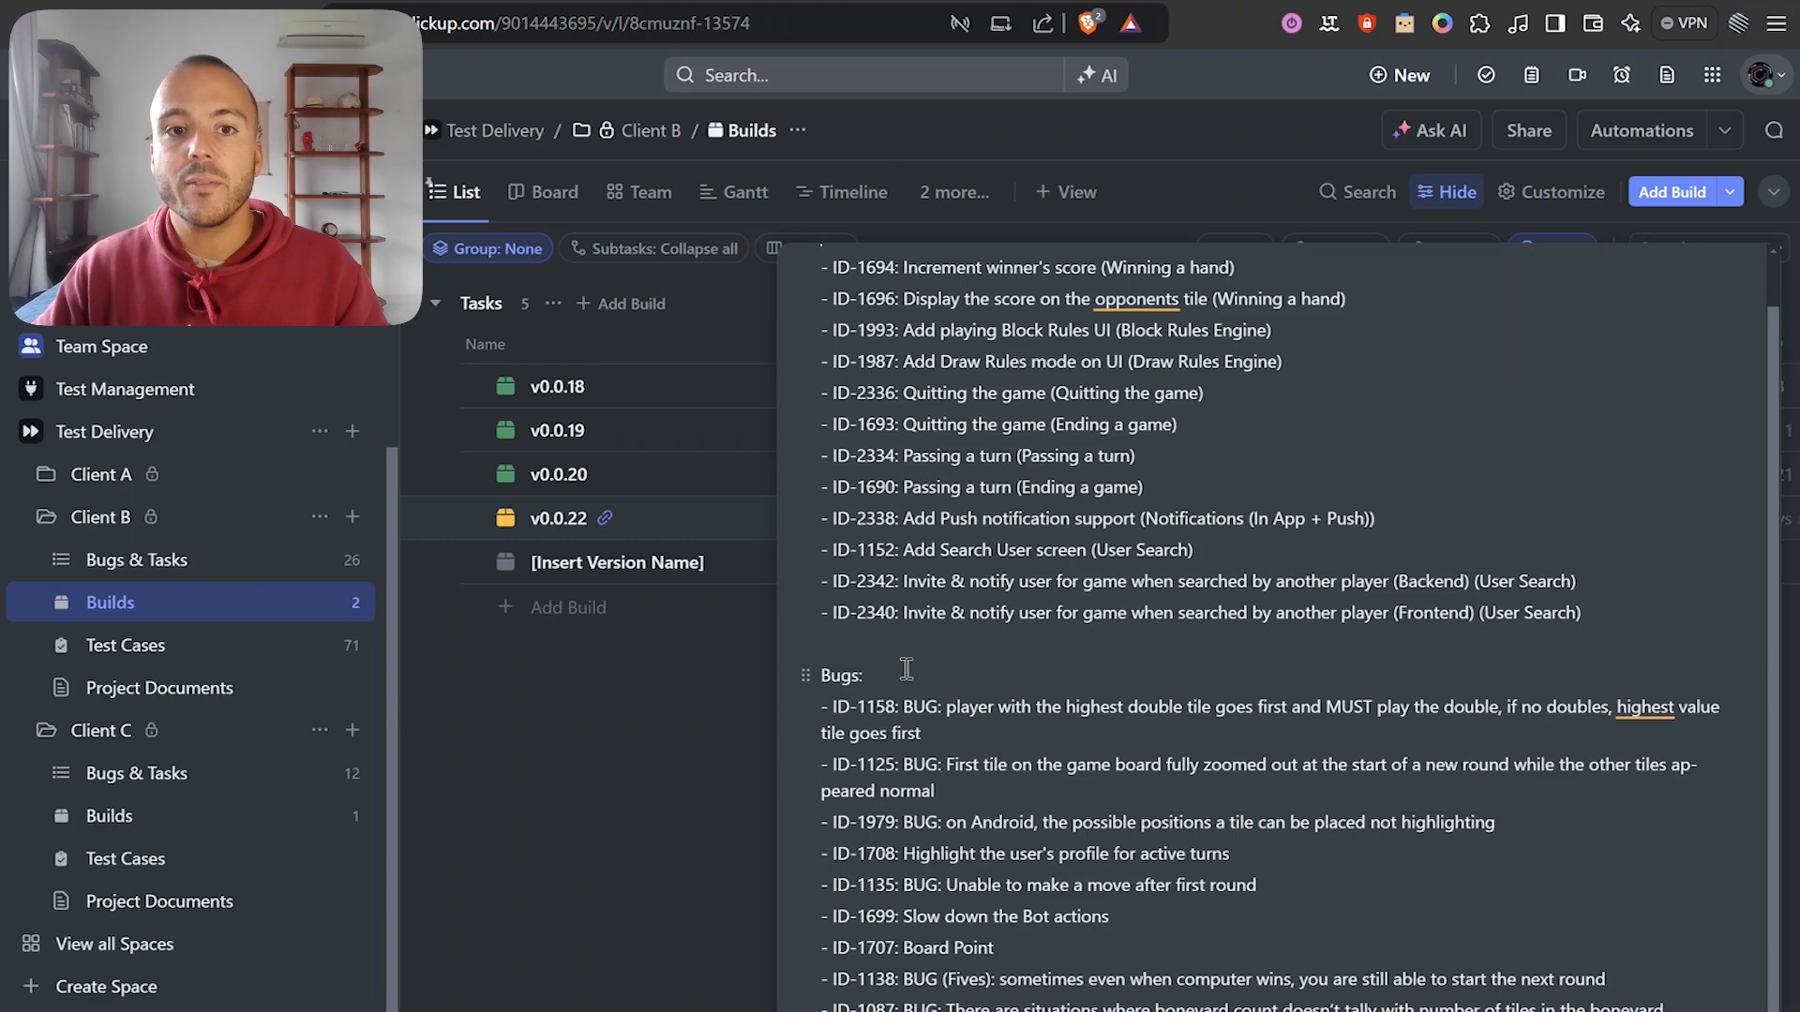
pyautogui.click(705, 746)
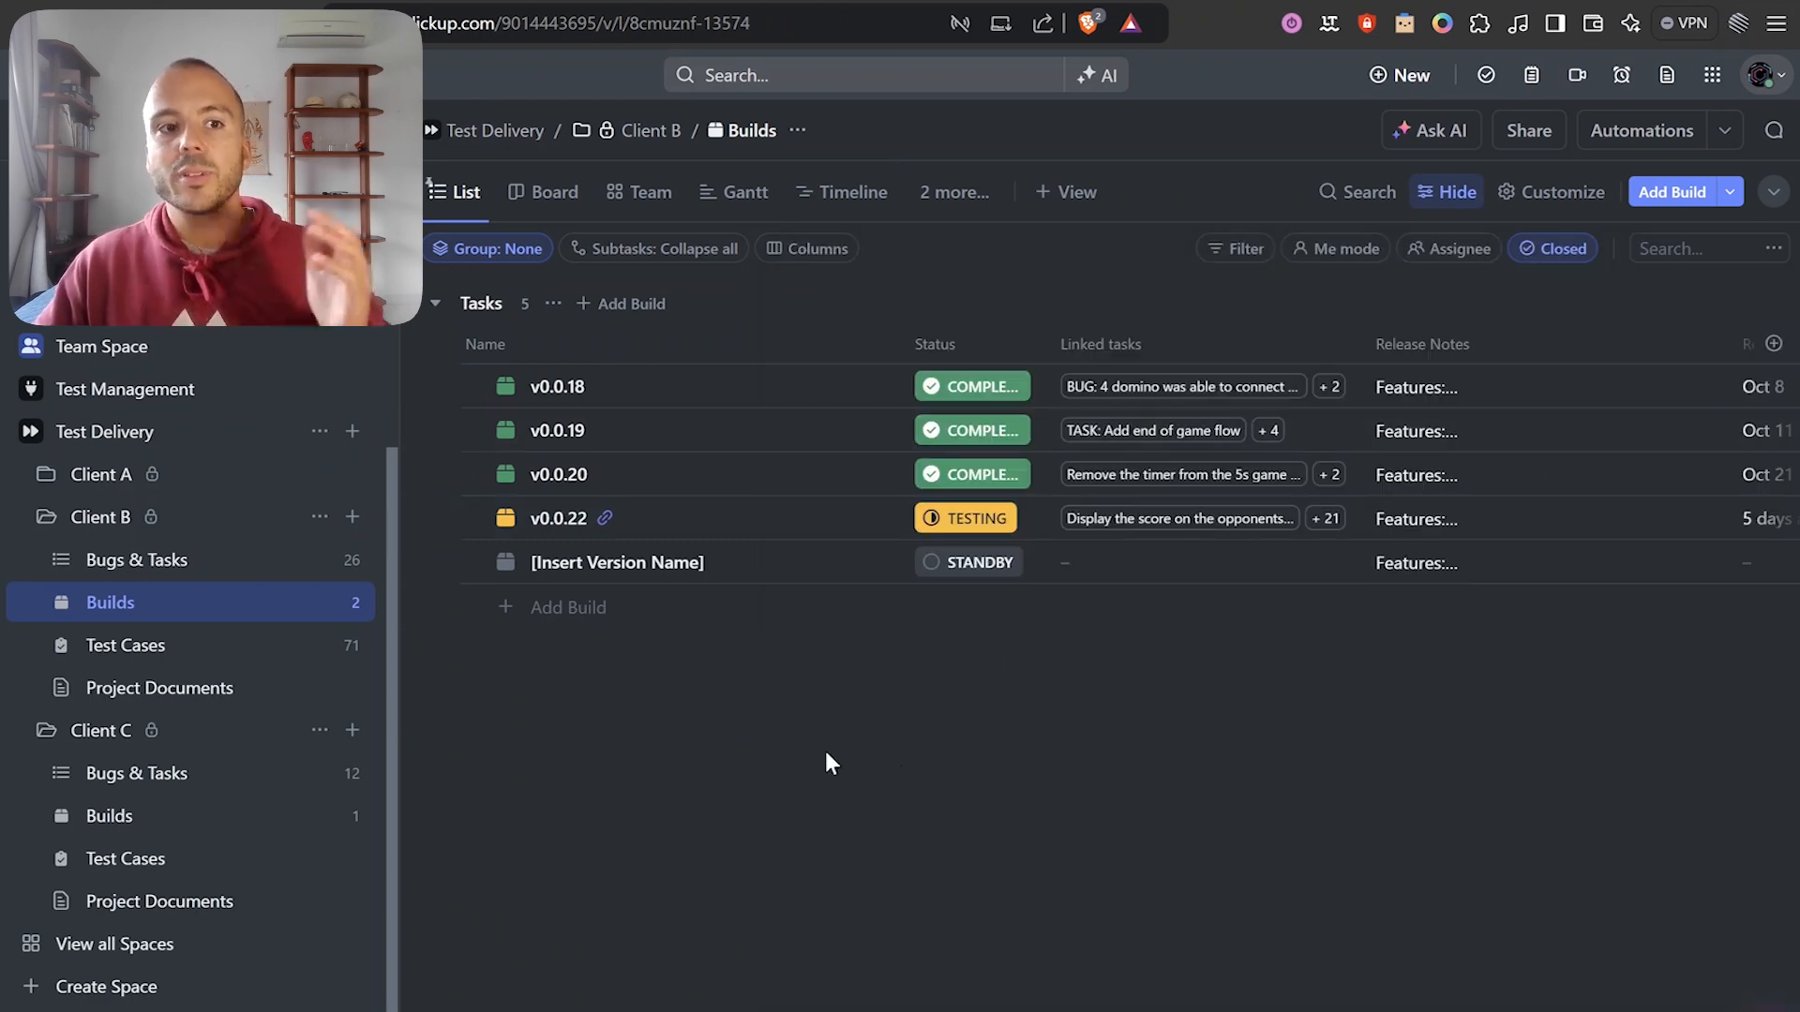
pyautogui.click(49, 518)
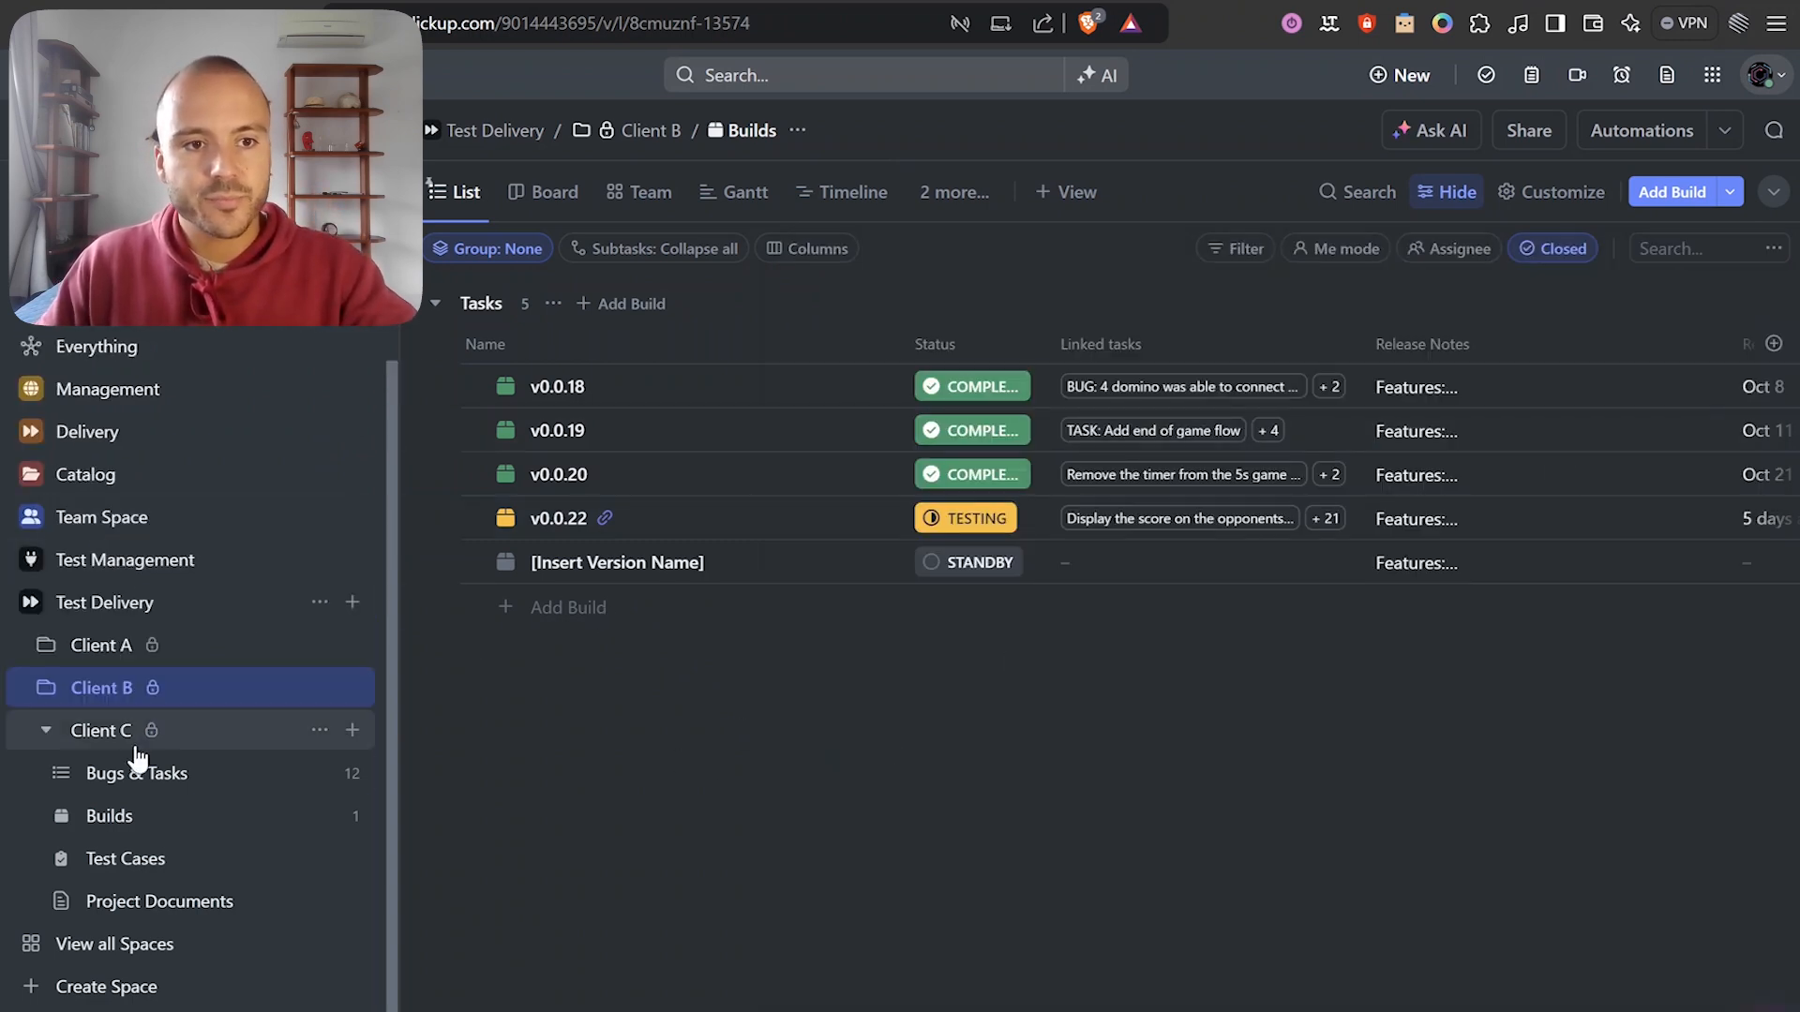
# View Client C's Bugs & Tasks list, then go to the Client C folder Overview page.
pyautogui.click(192, 784)
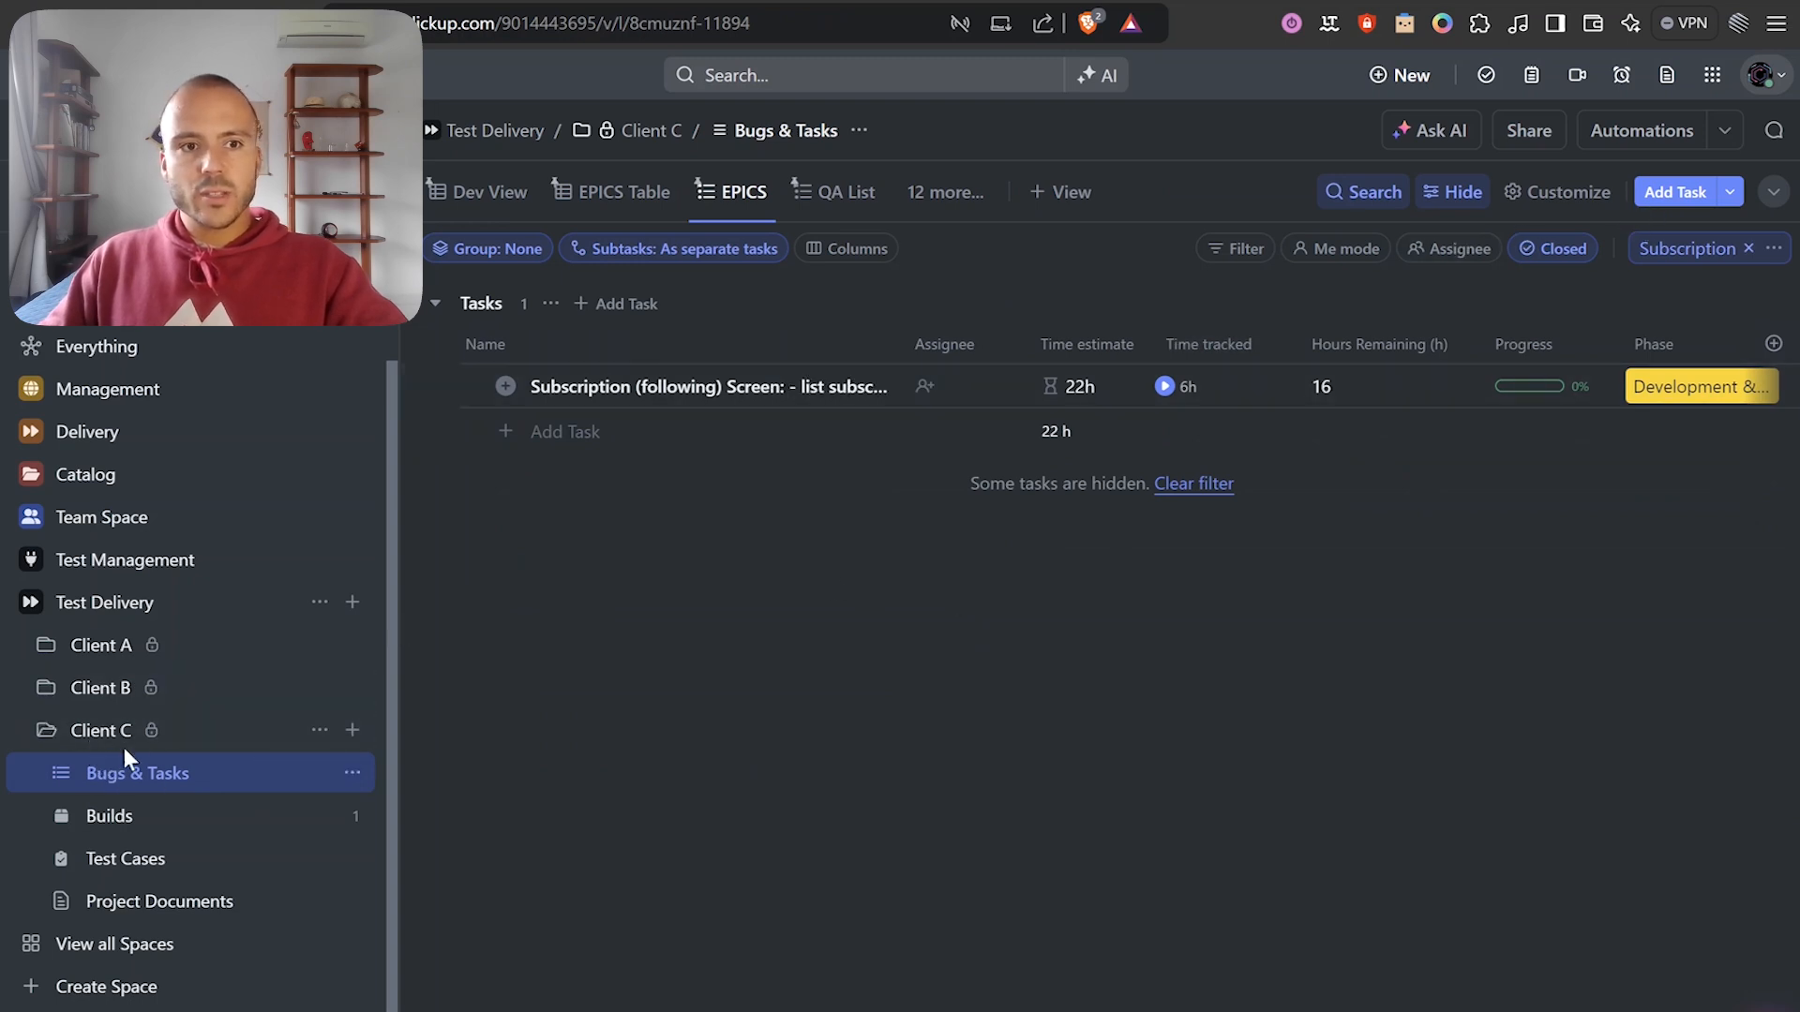
pyautogui.click(193, 737)
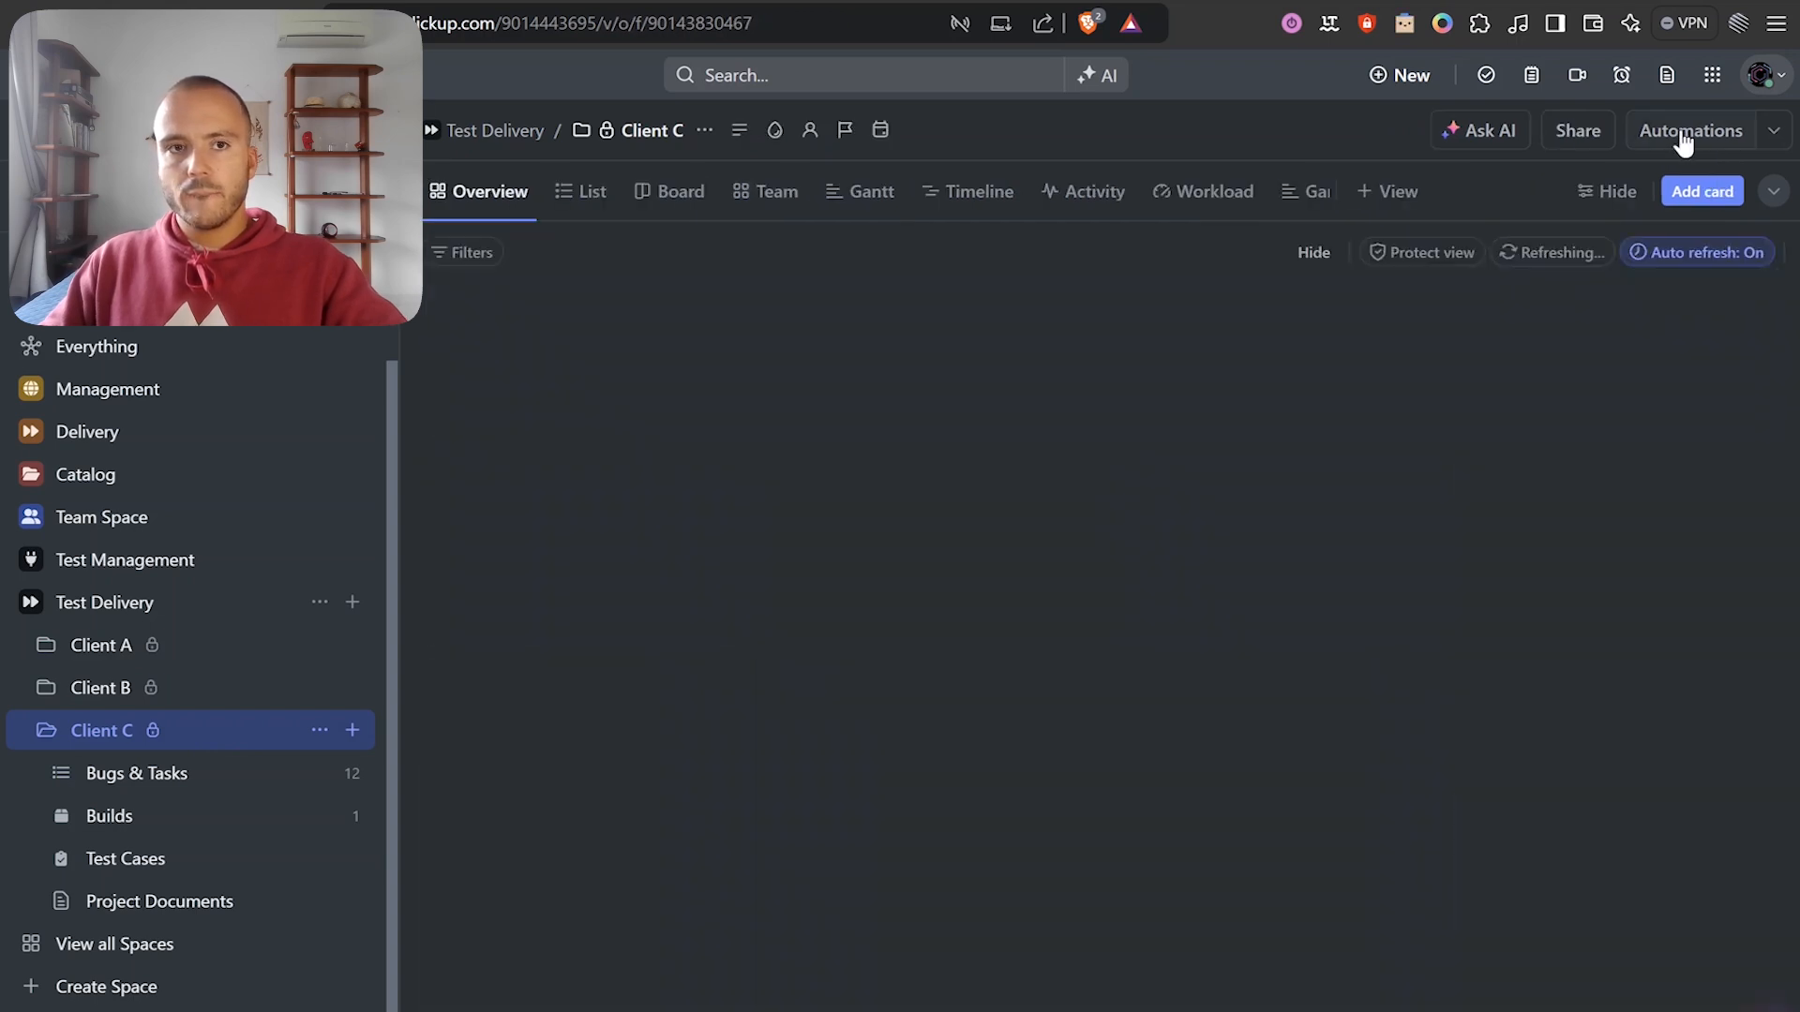
# Start a new Client C automation rule and name it 'Ready to test'.
pyautogui.click(1681, 141)
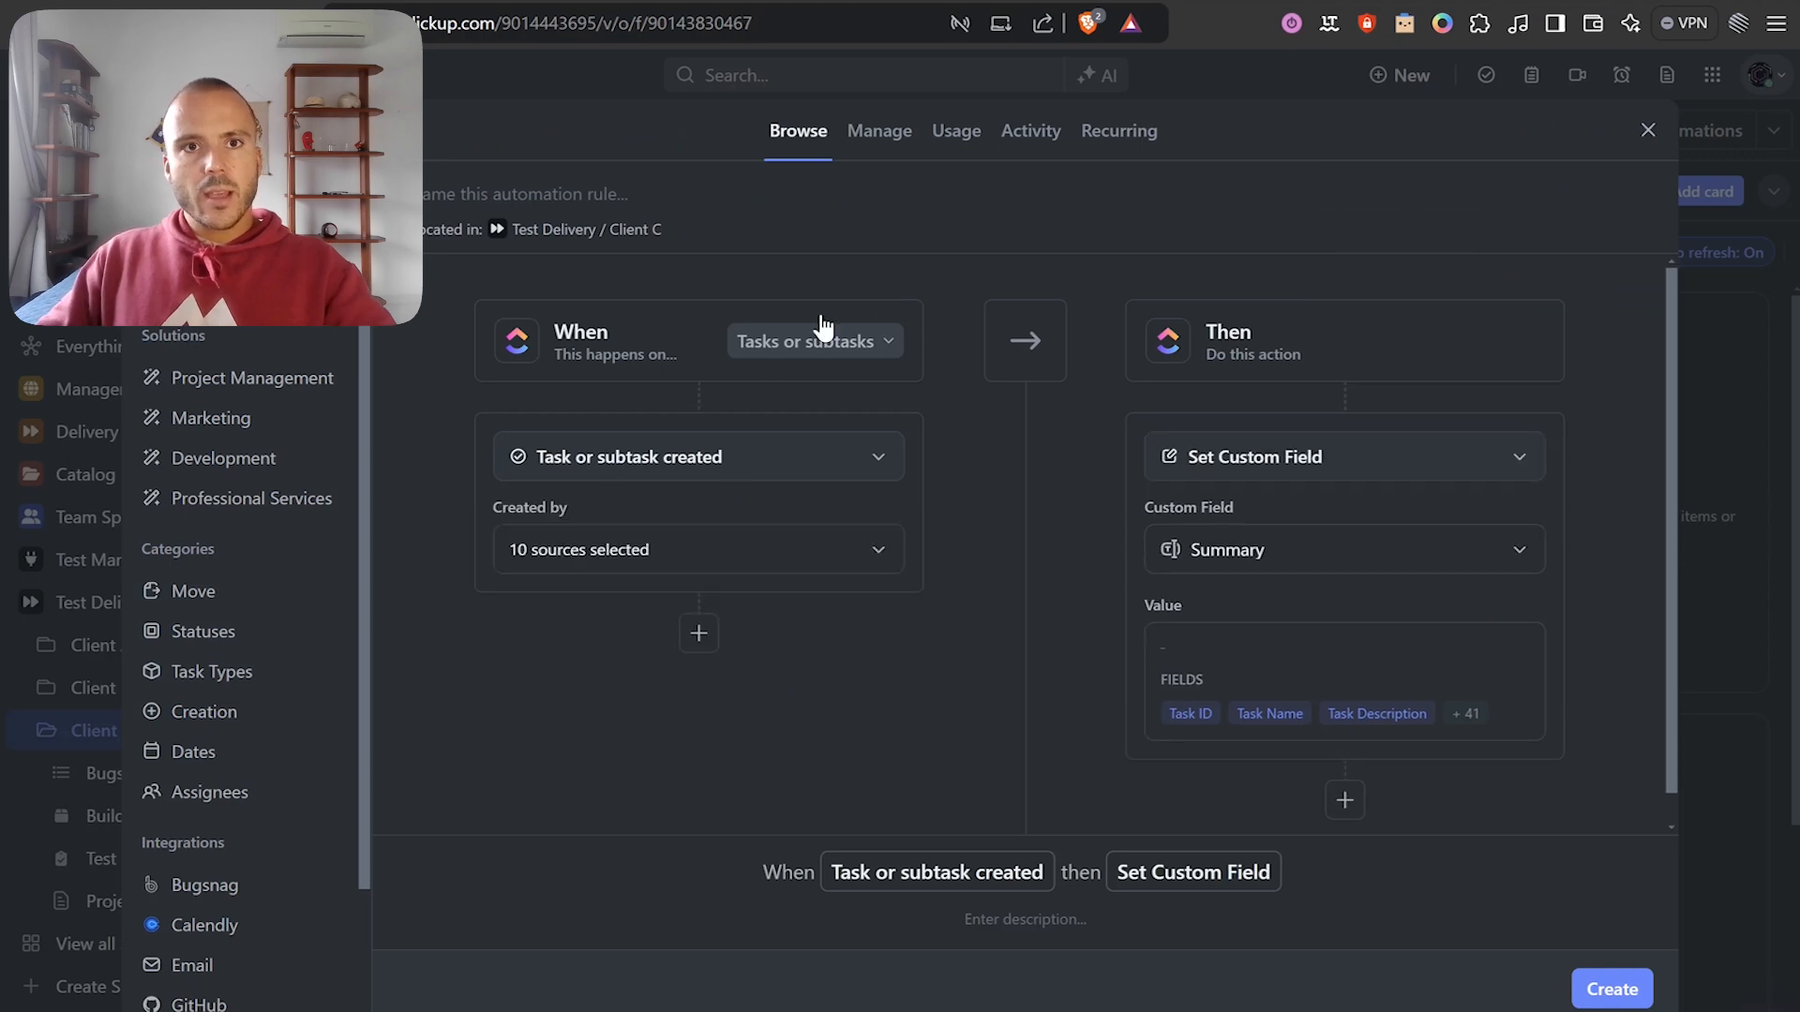
pyautogui.click(523, 193)
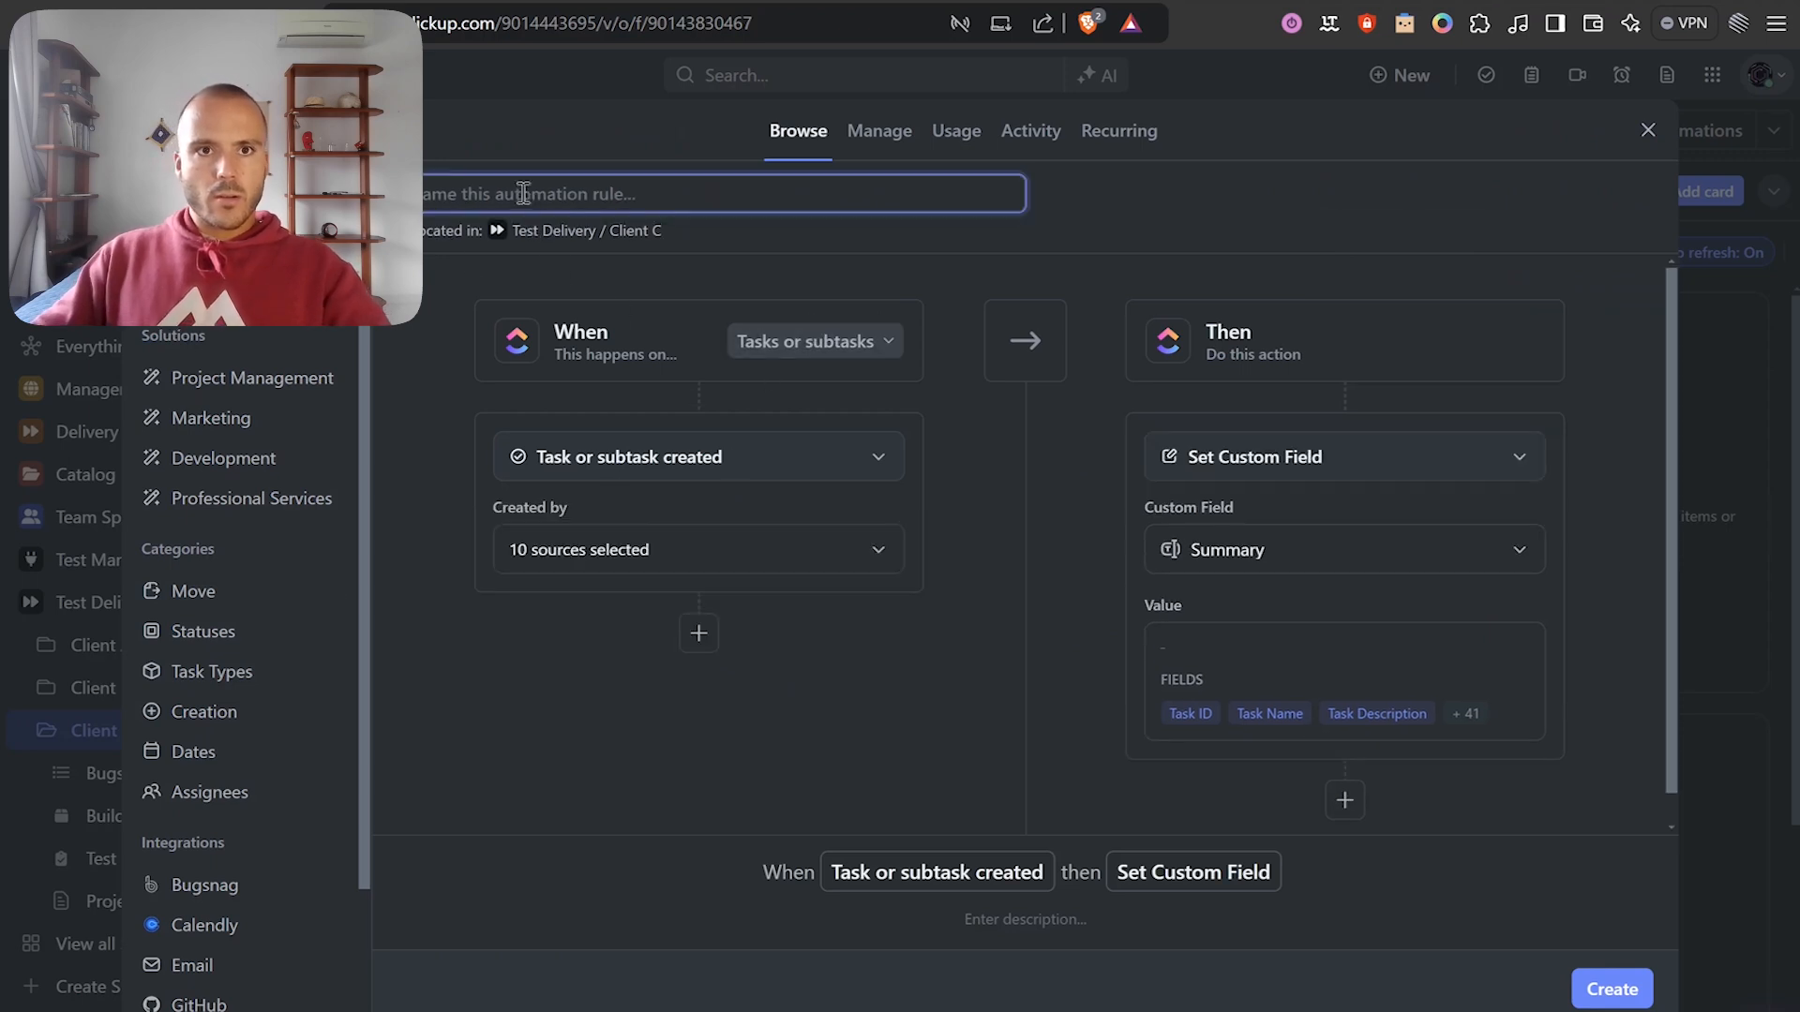
pyautogui.write('Leada')
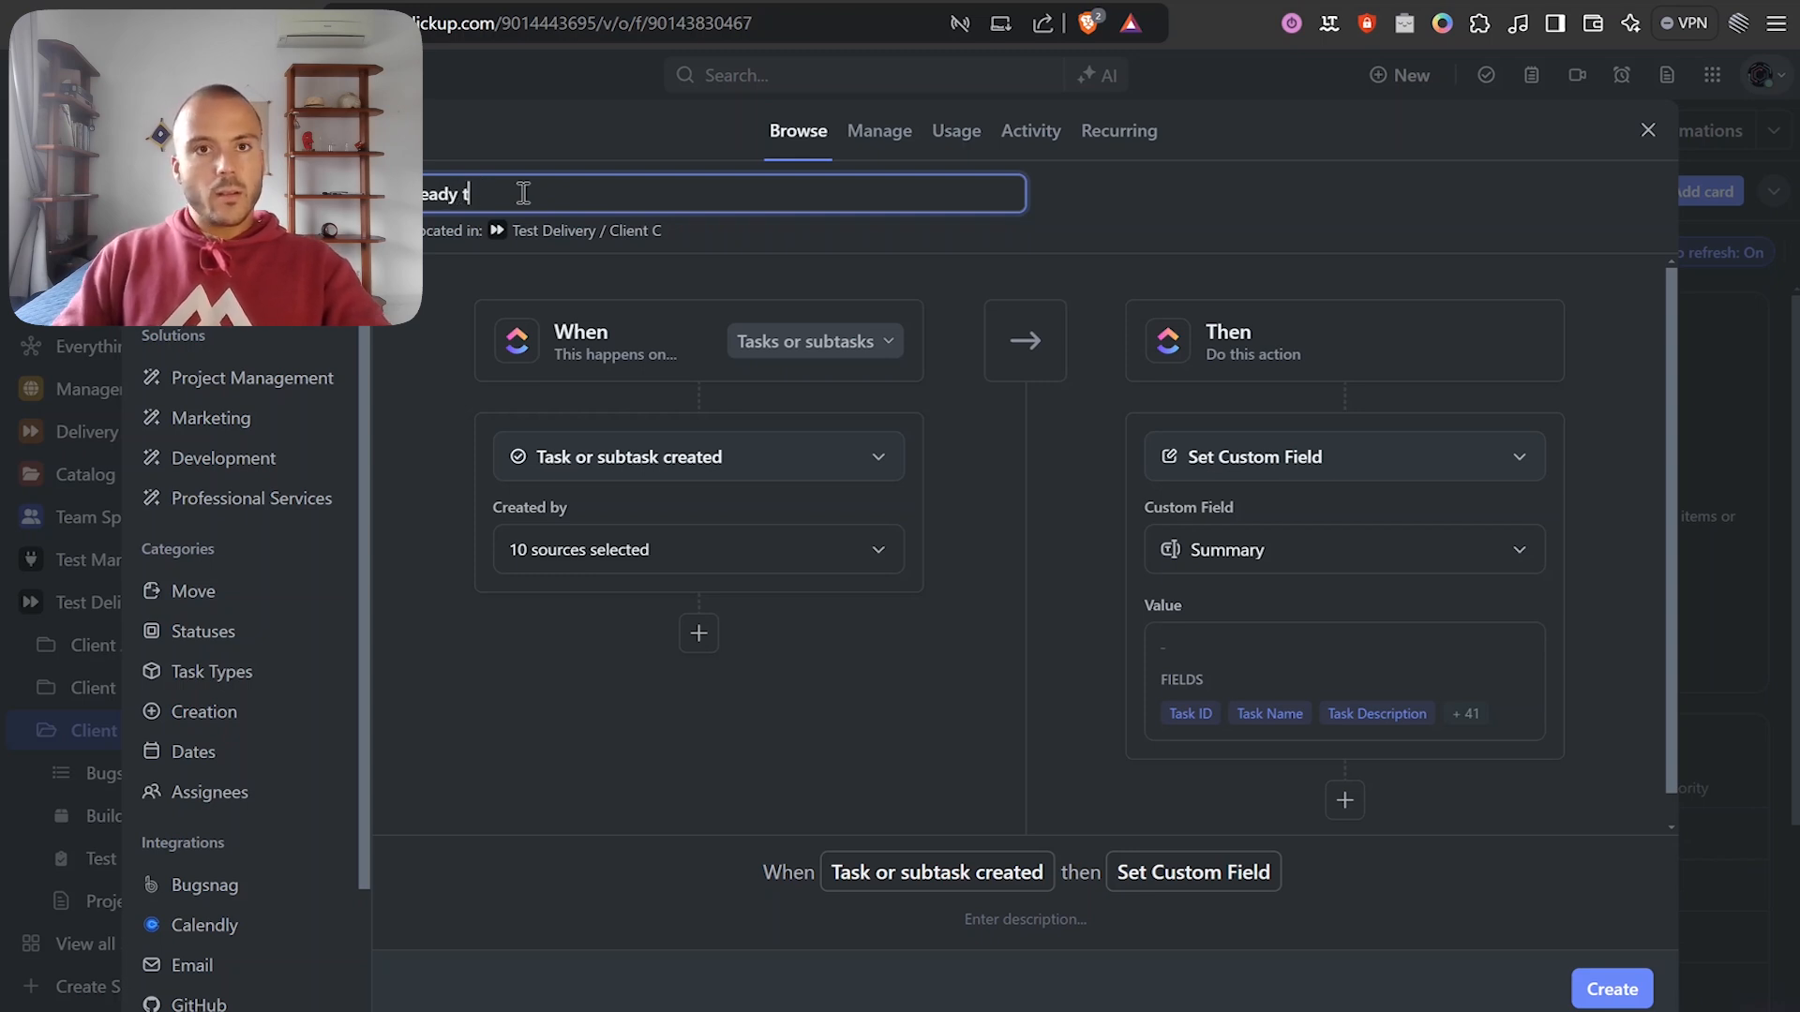
pyautogui.write(' to test')
pyautogui.click(937, 286)
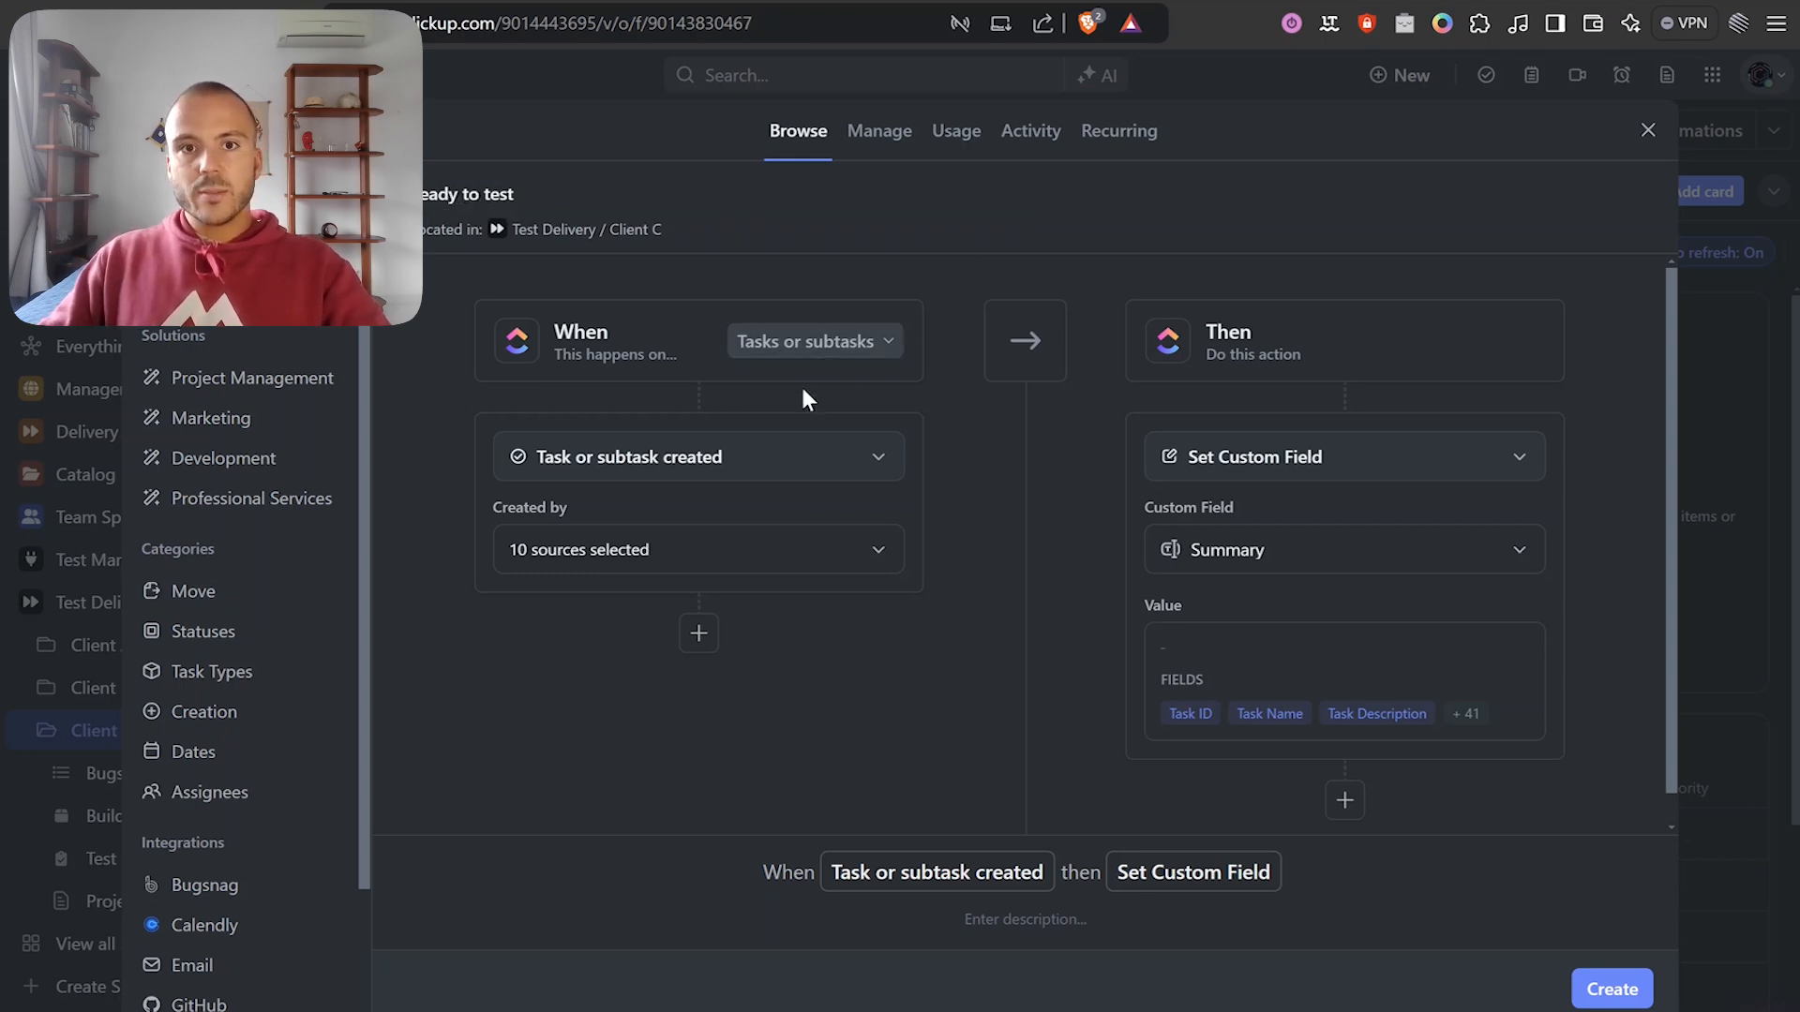
# Set the rule's trigger to a status change to READY TO TEST.
pyautogui.click(753, 469)
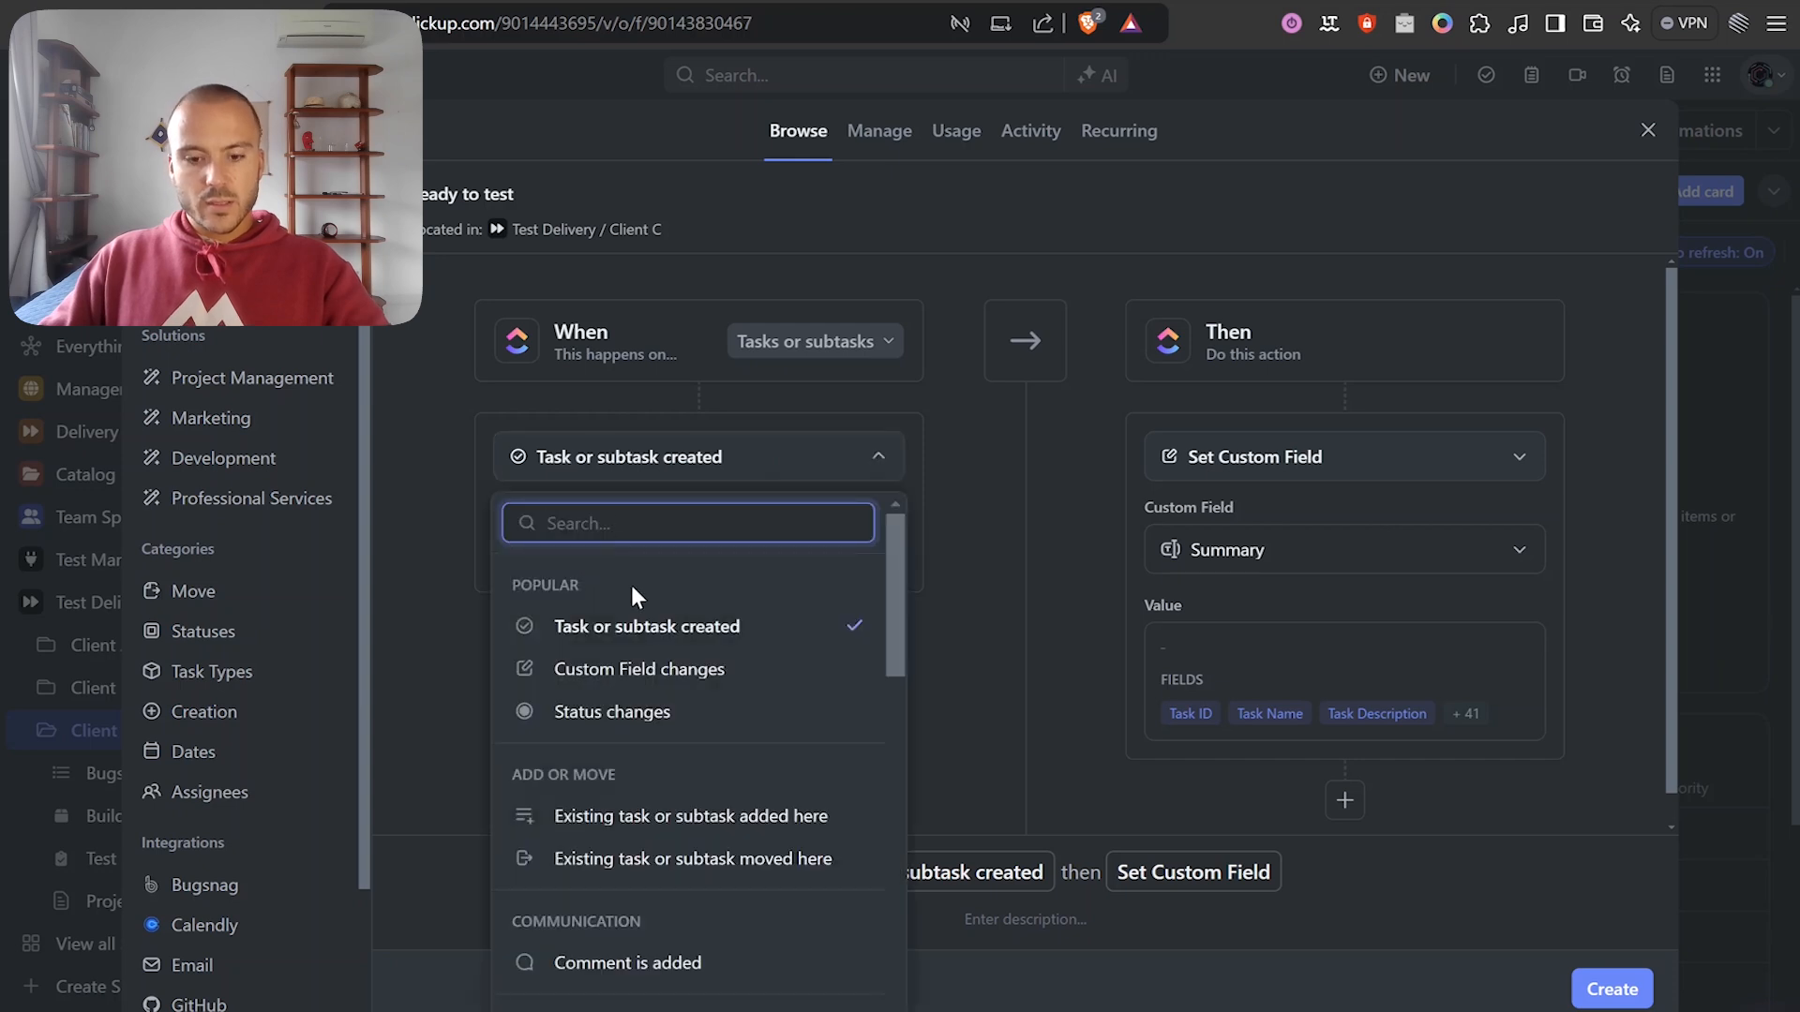
pyautogui.write('stat')
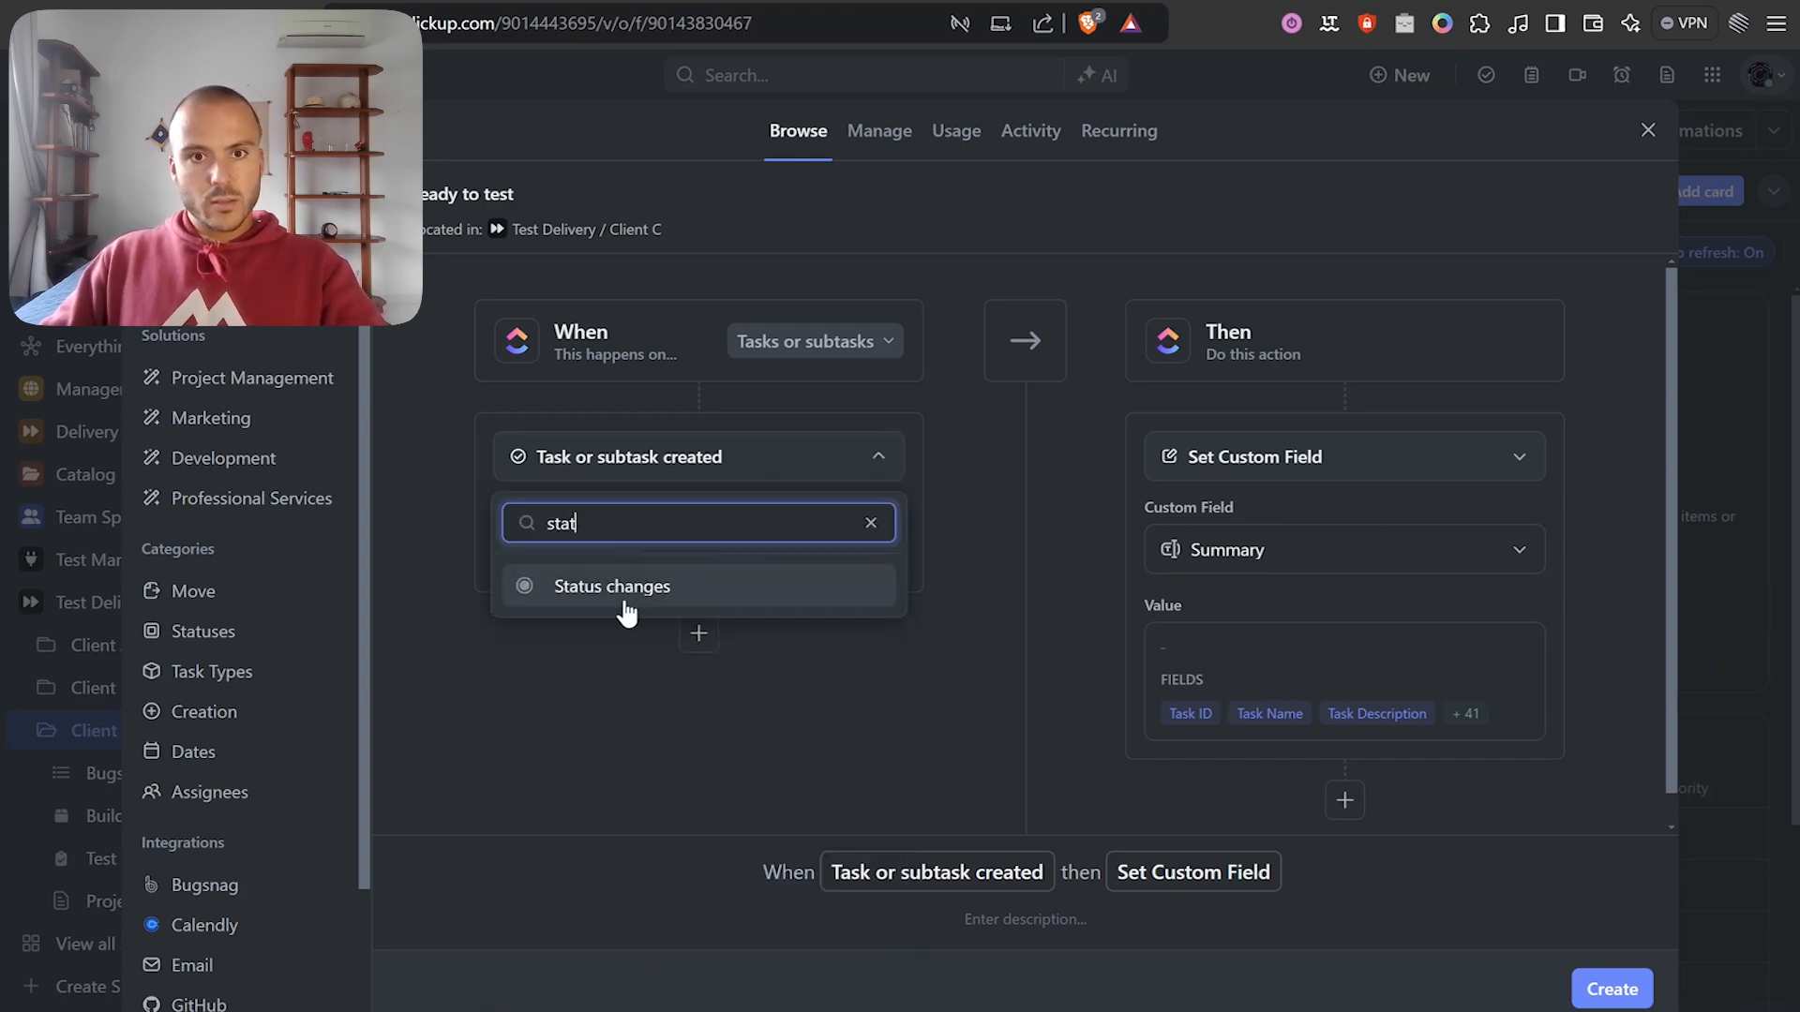
pyautogui.click(621, 589)
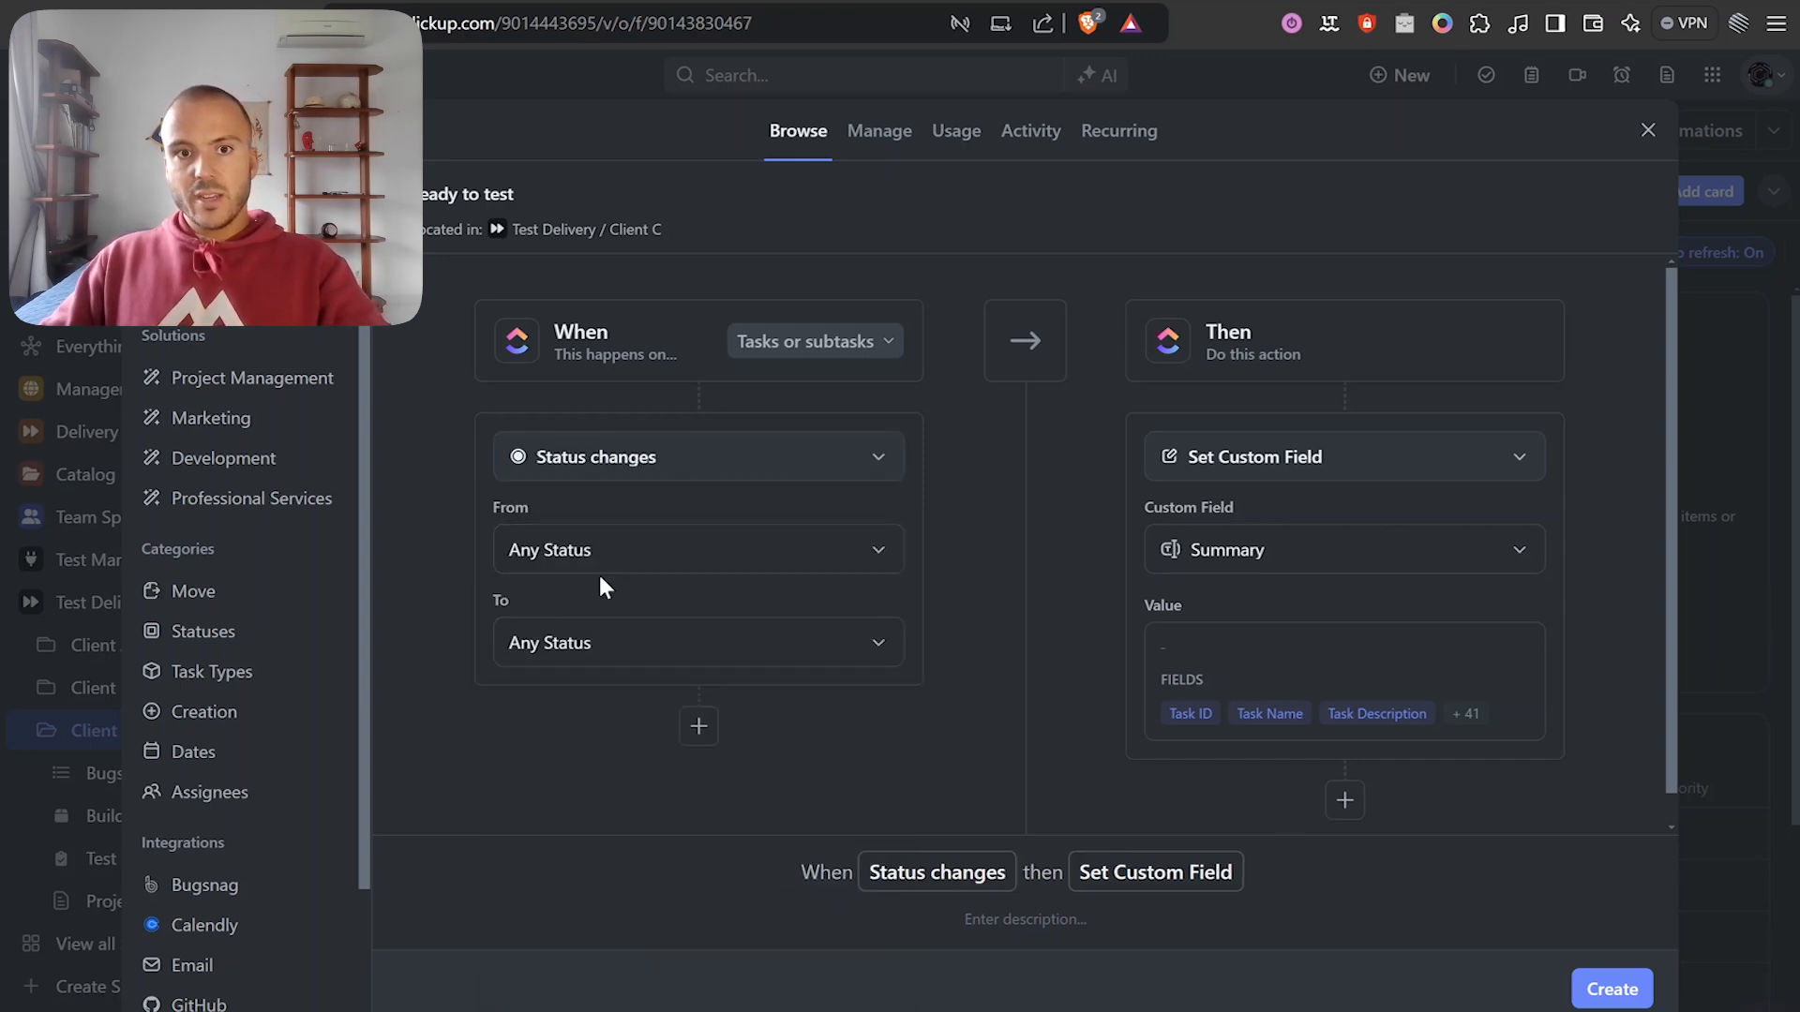
pyautogui.click(698, 644)
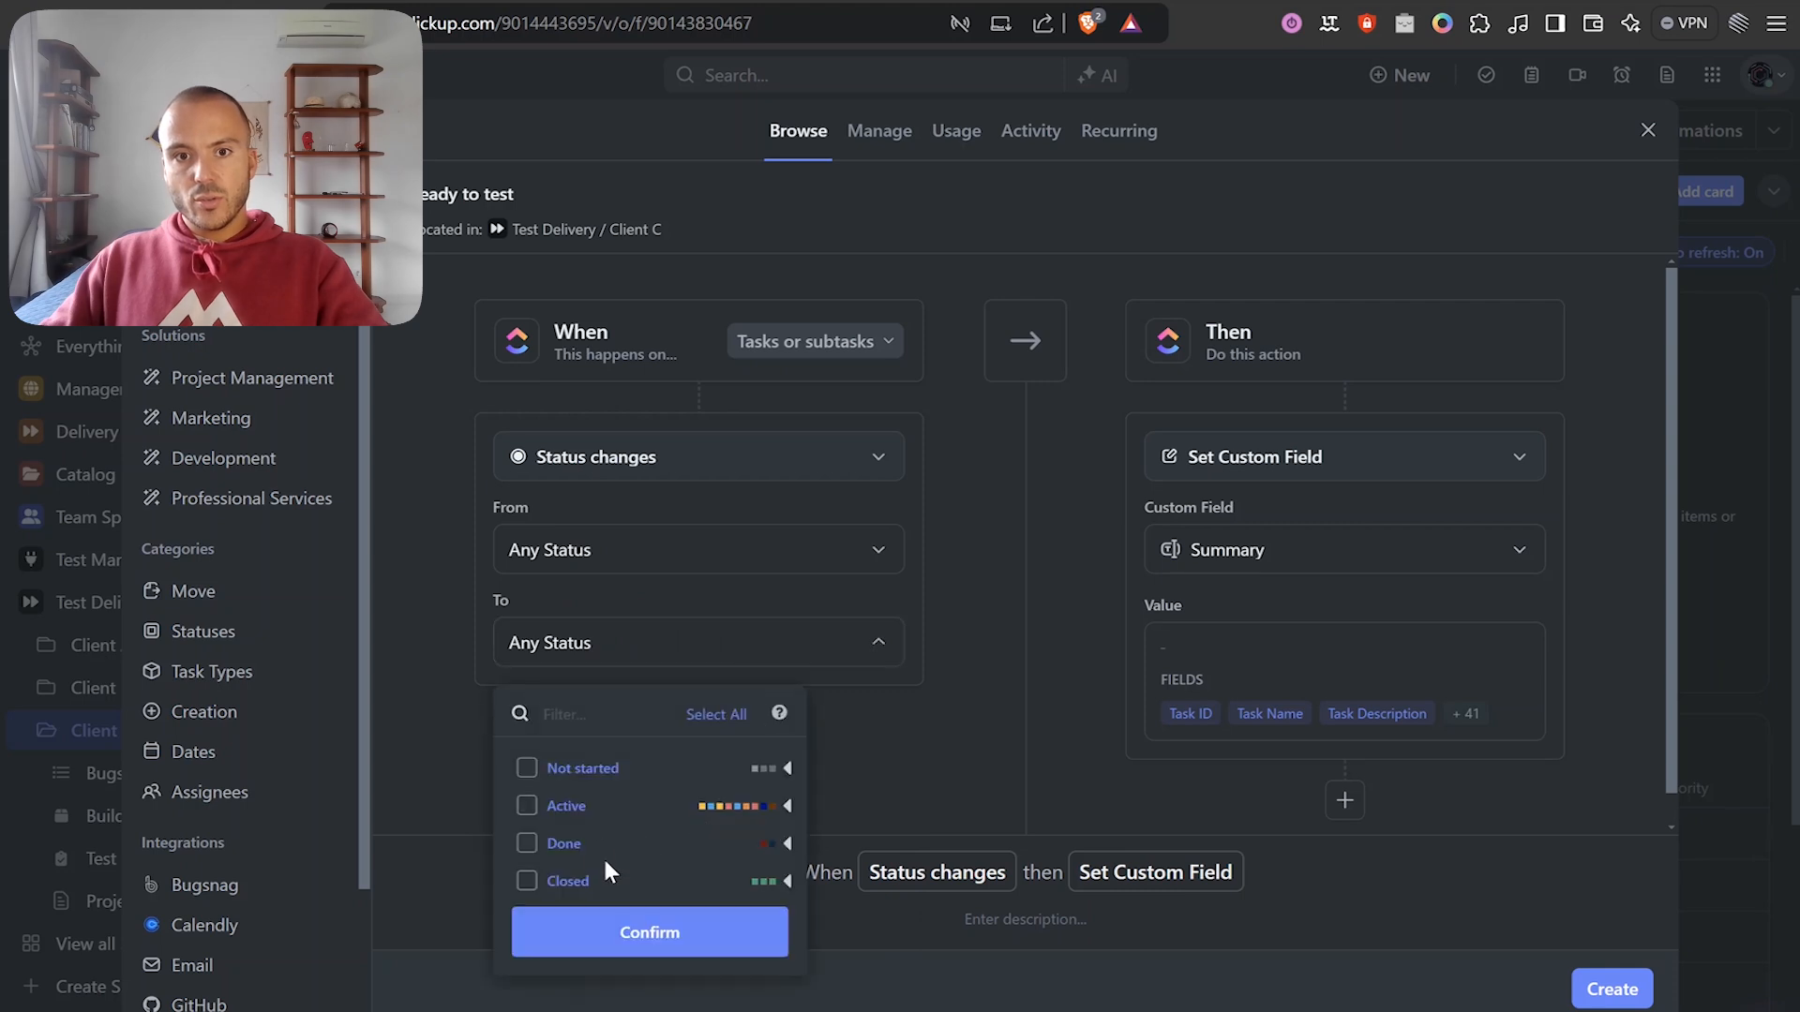
pyautogui.click(788, 808)
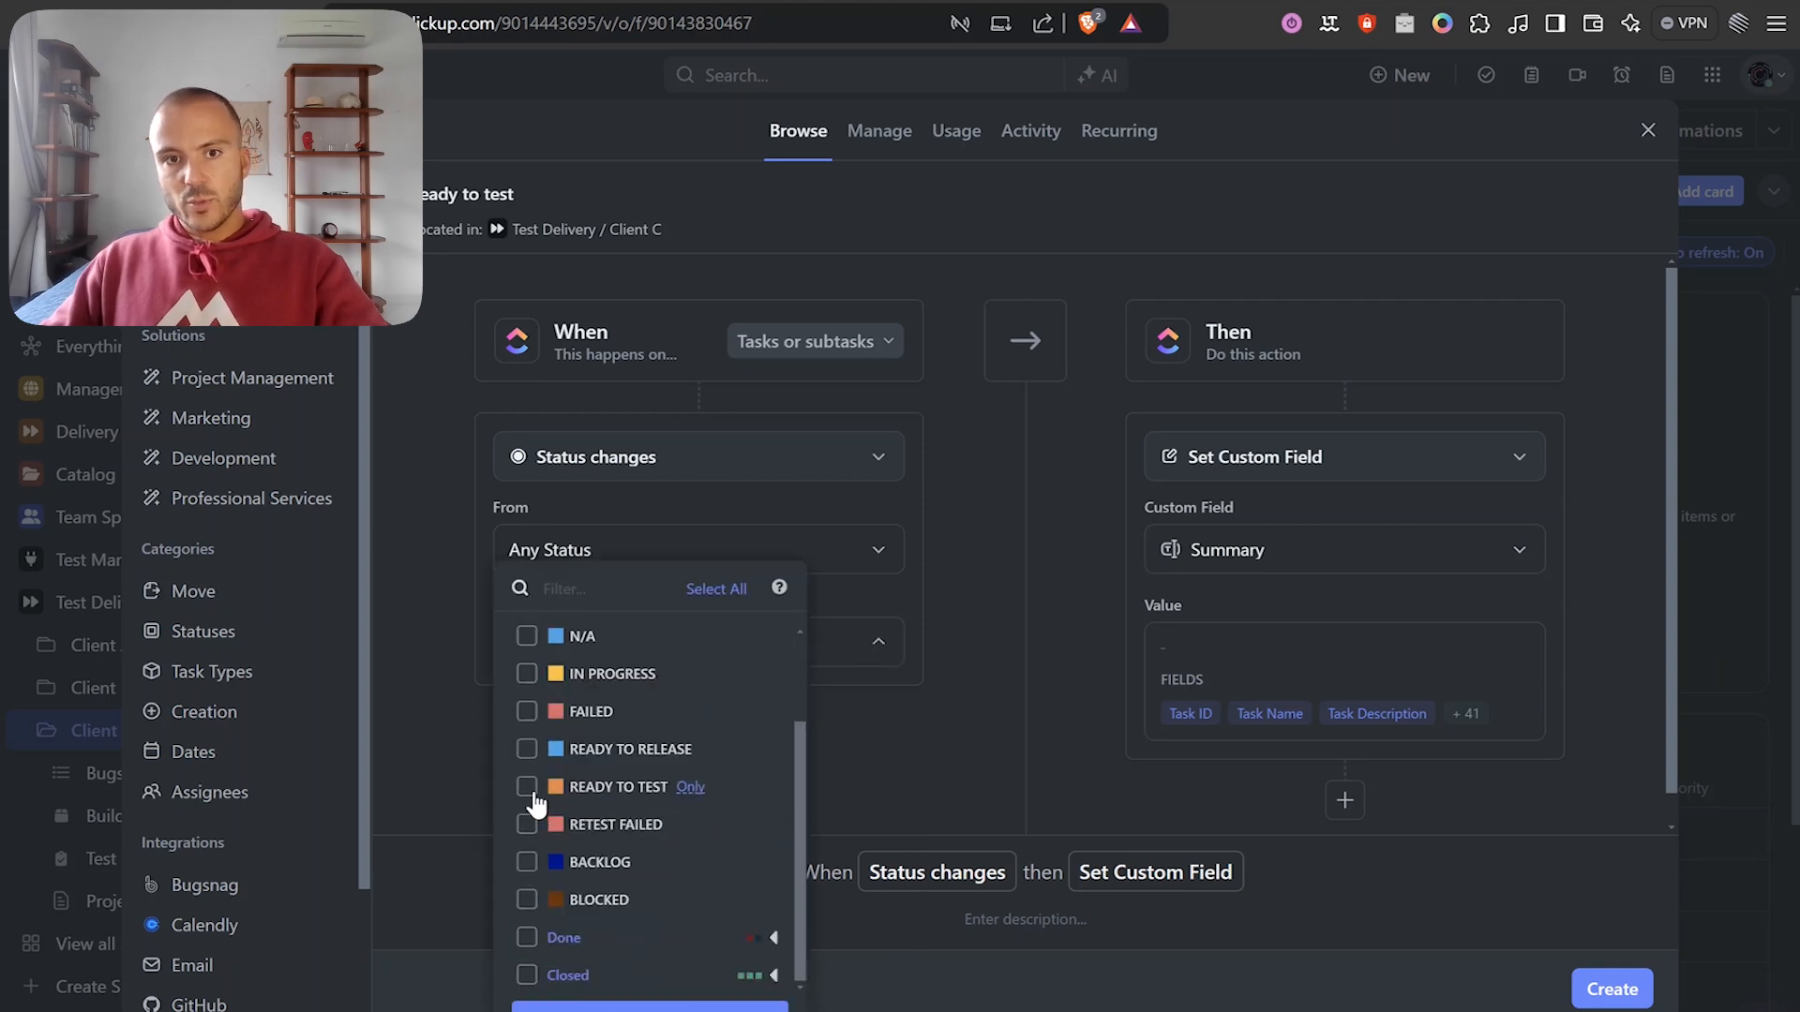
pyautogui.click(649, 1006)
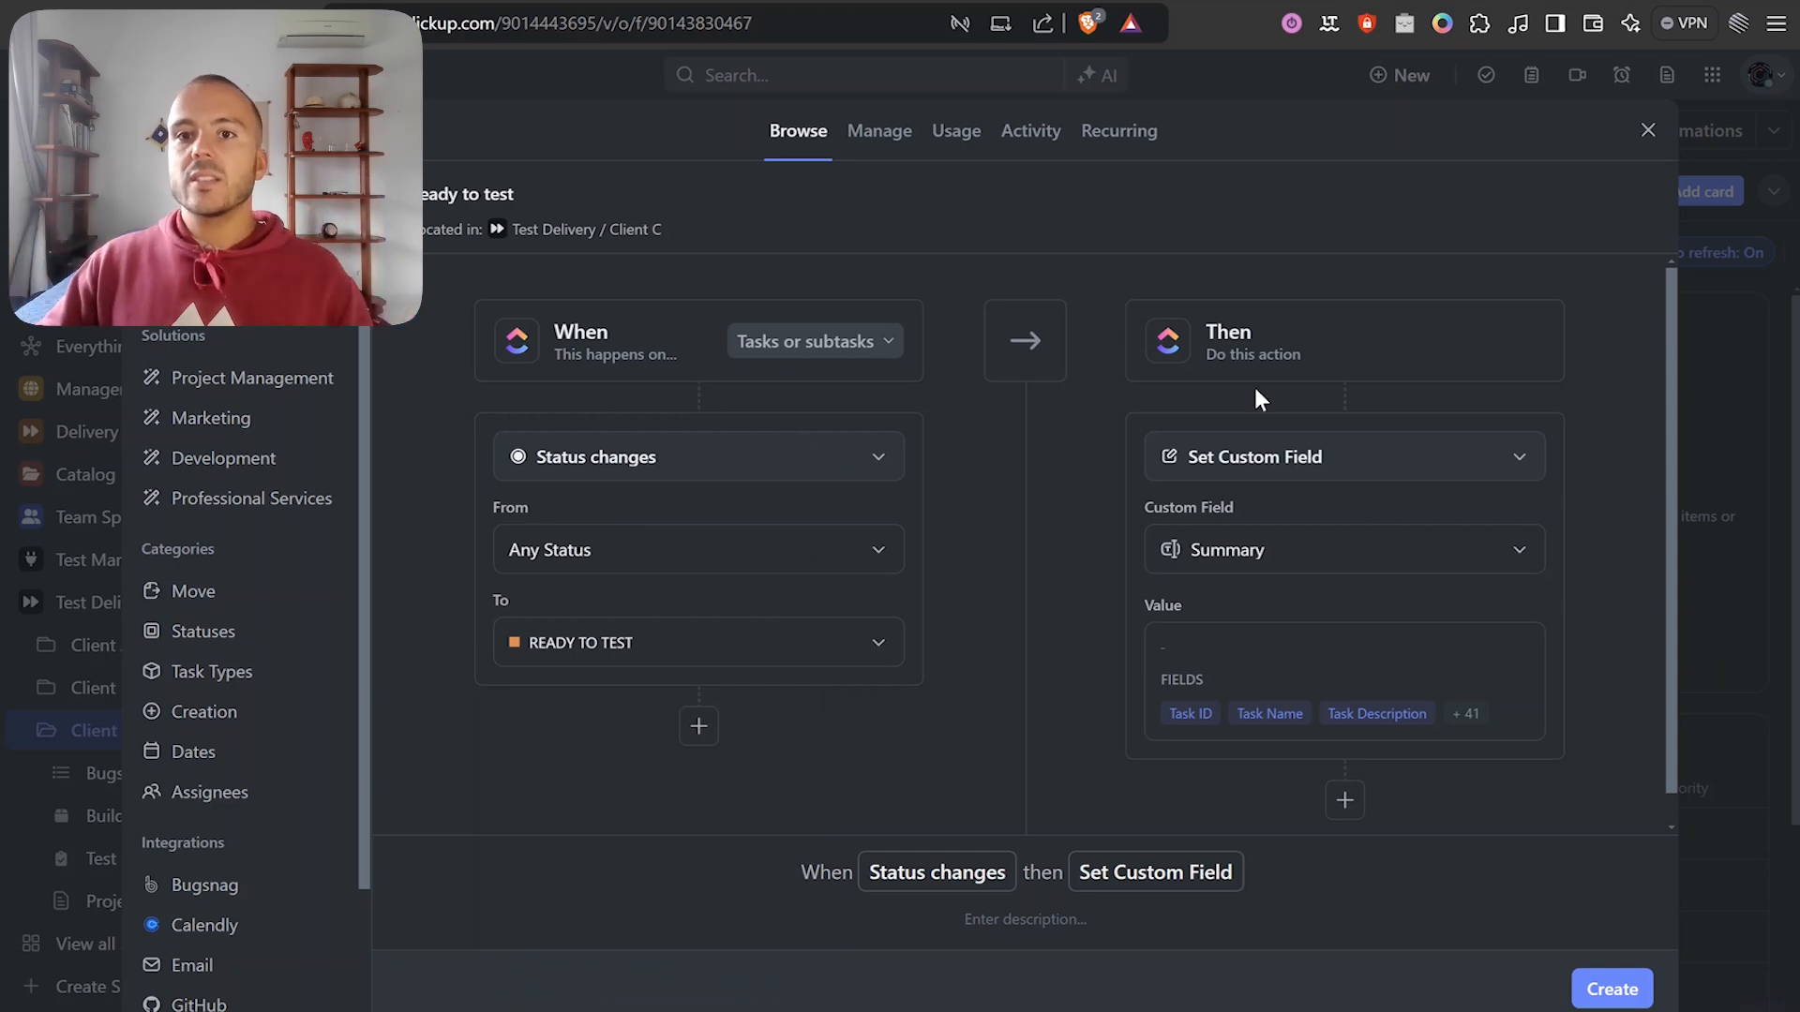
# Set the rule's action to Call webhook.
pyautogui.click(1293, 469)
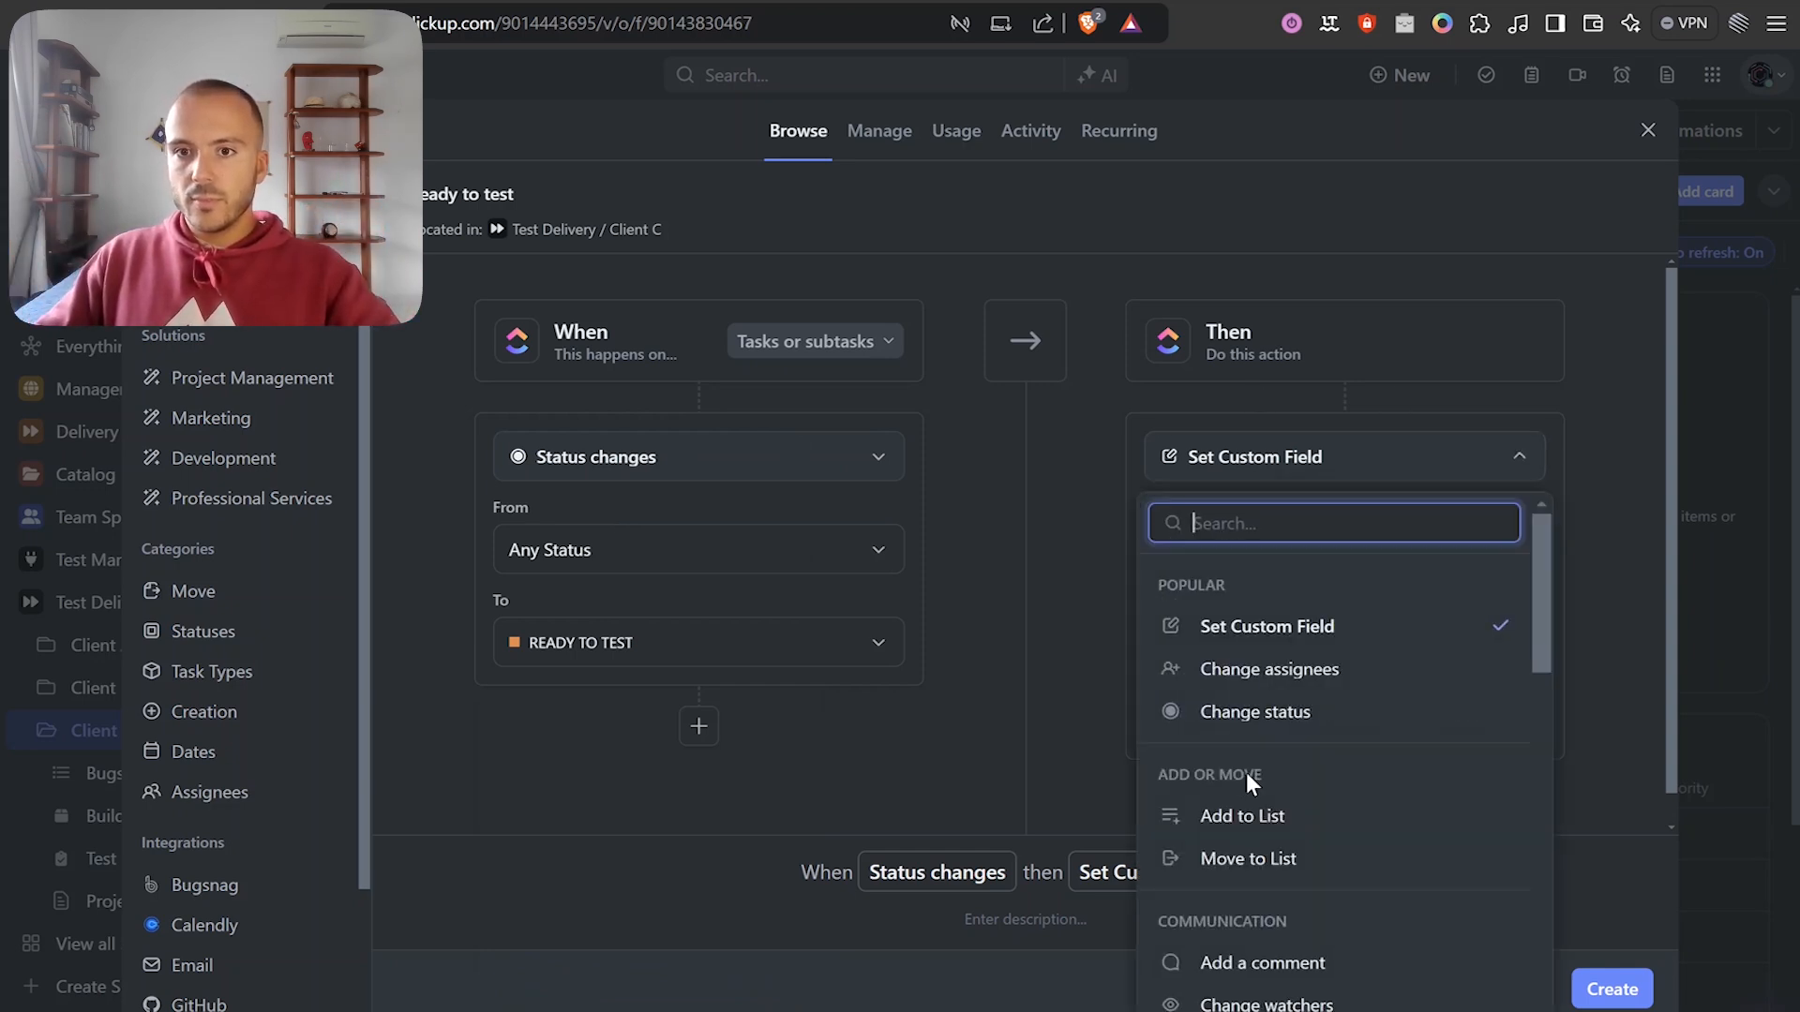
pyautogui.scroll(-3, 1246, 776)
pyautogui.click(1274, 677)
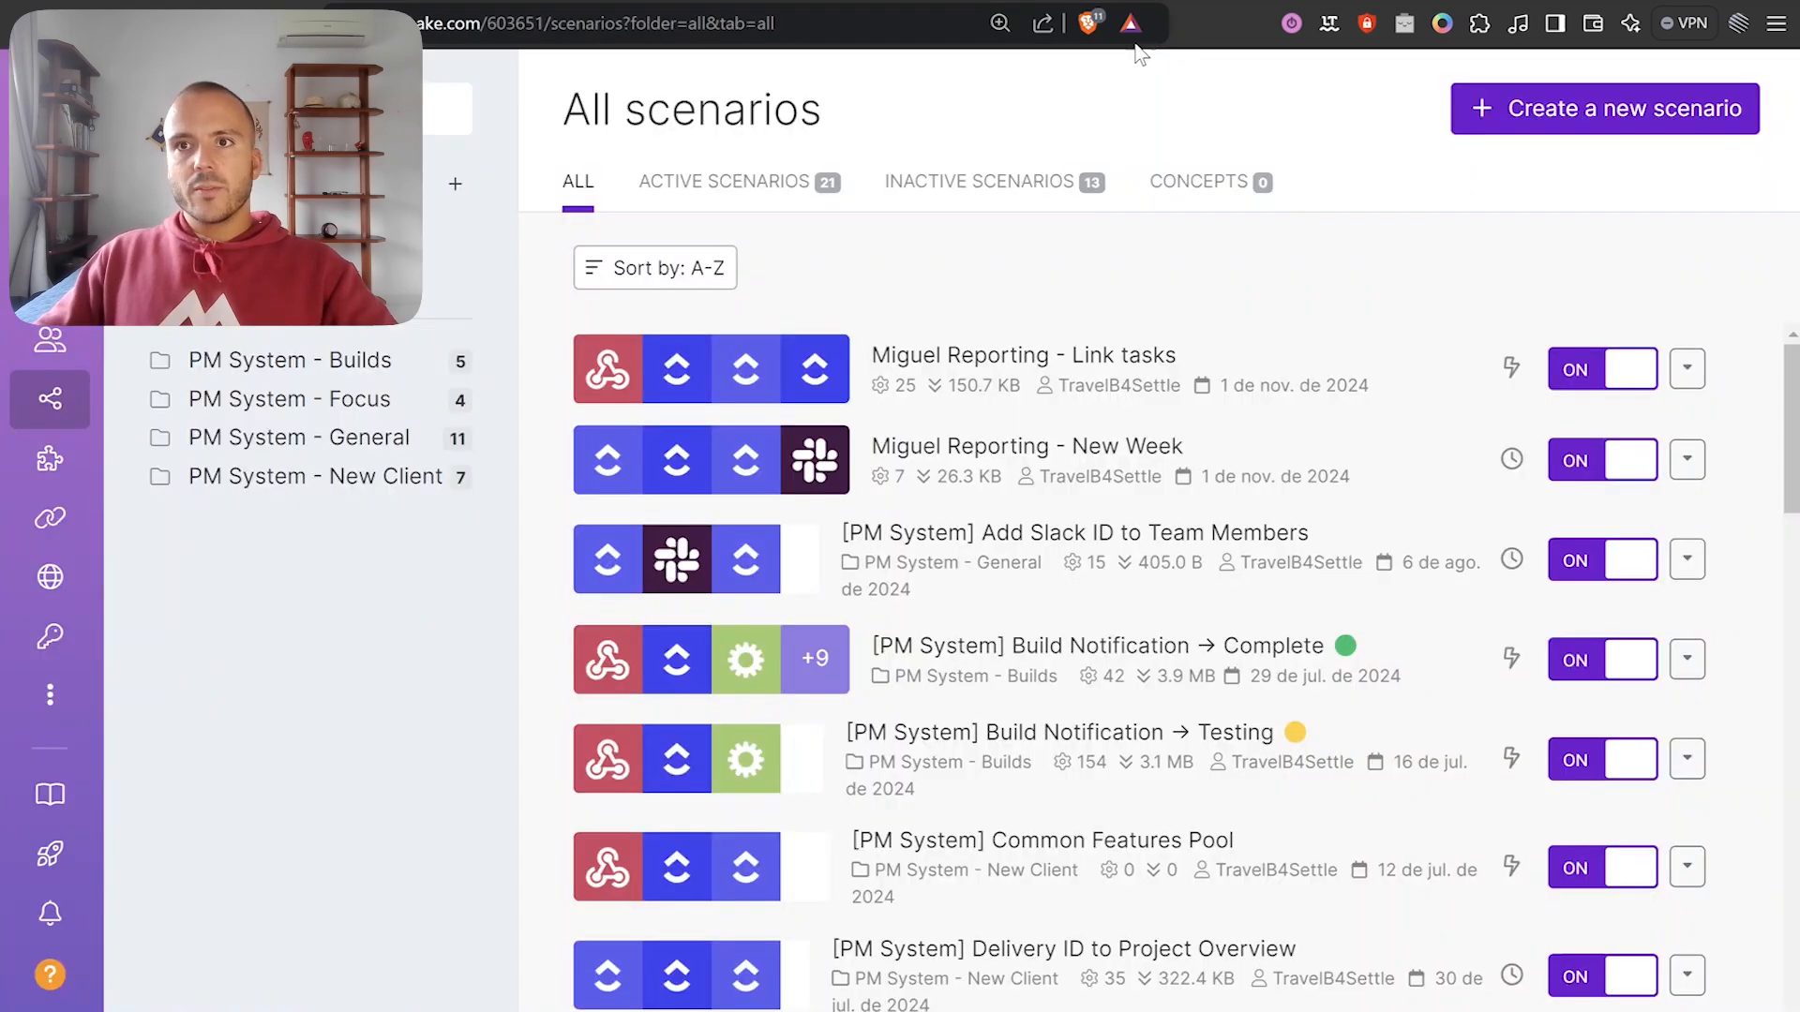
# Create a new Make scenario with a Webhooks Custom webhook trigger.
pyautogui.click(1532, 120)
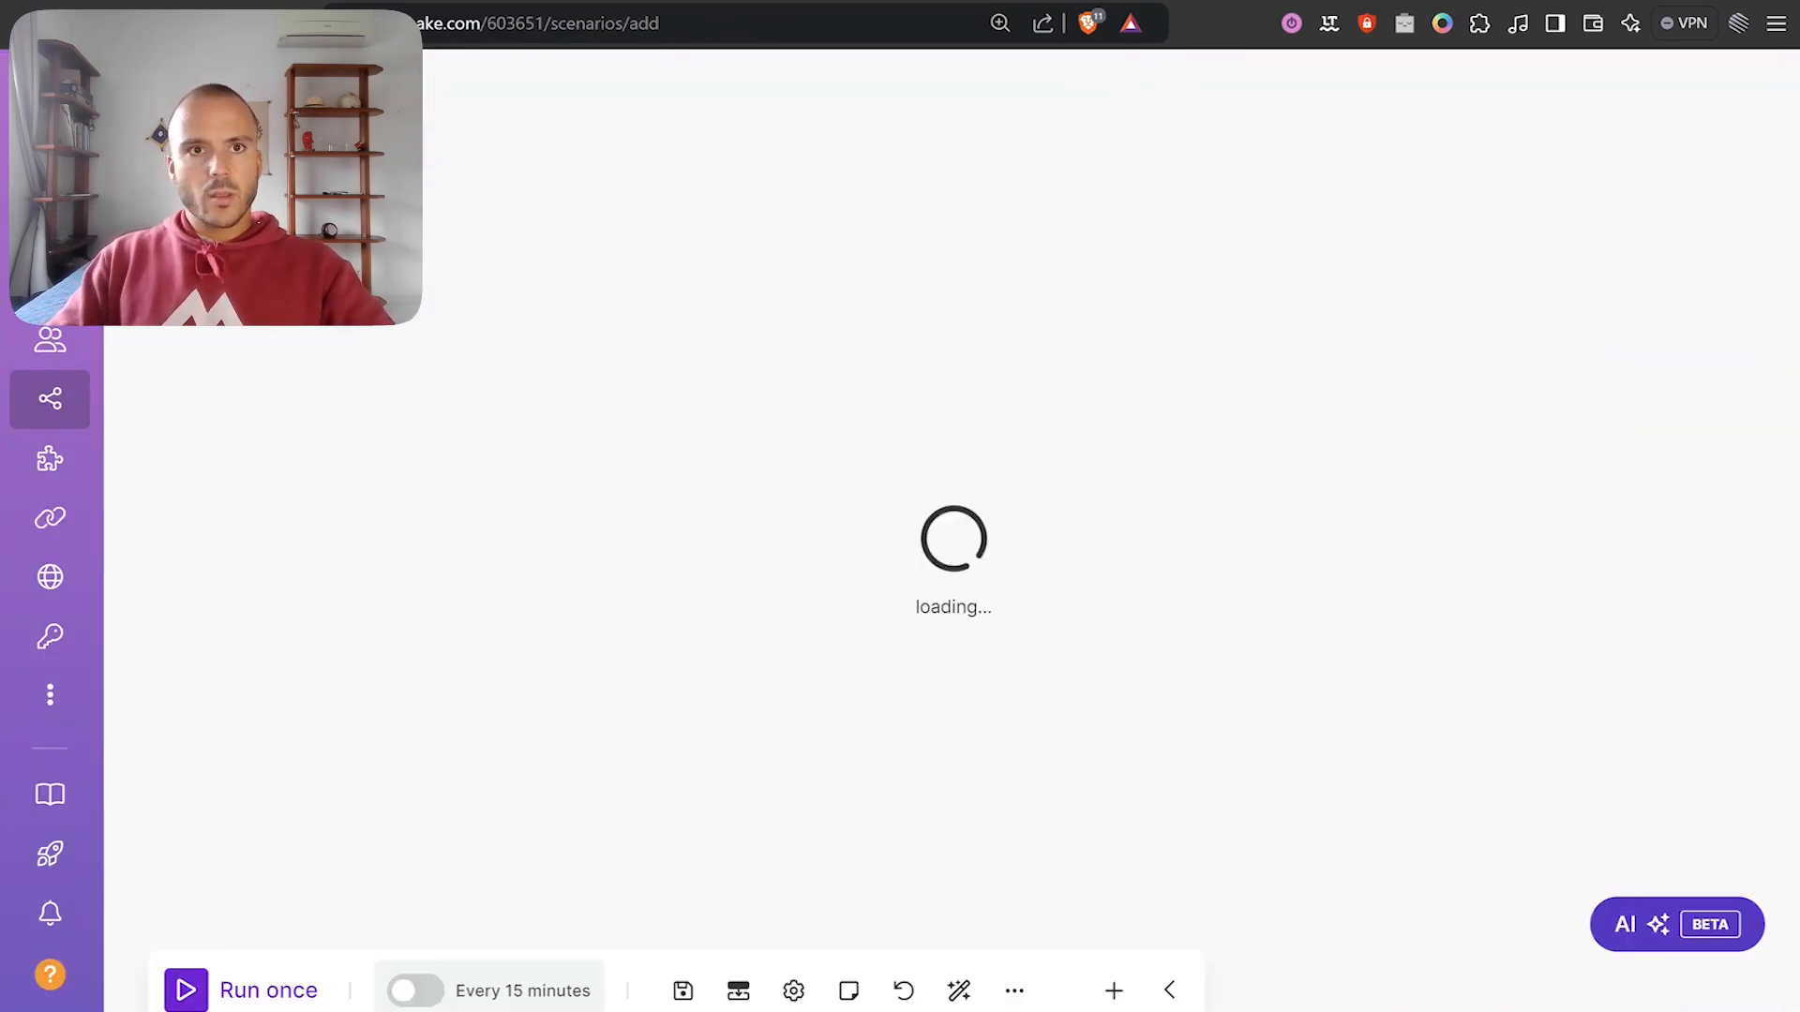
pyautogui.write('T')
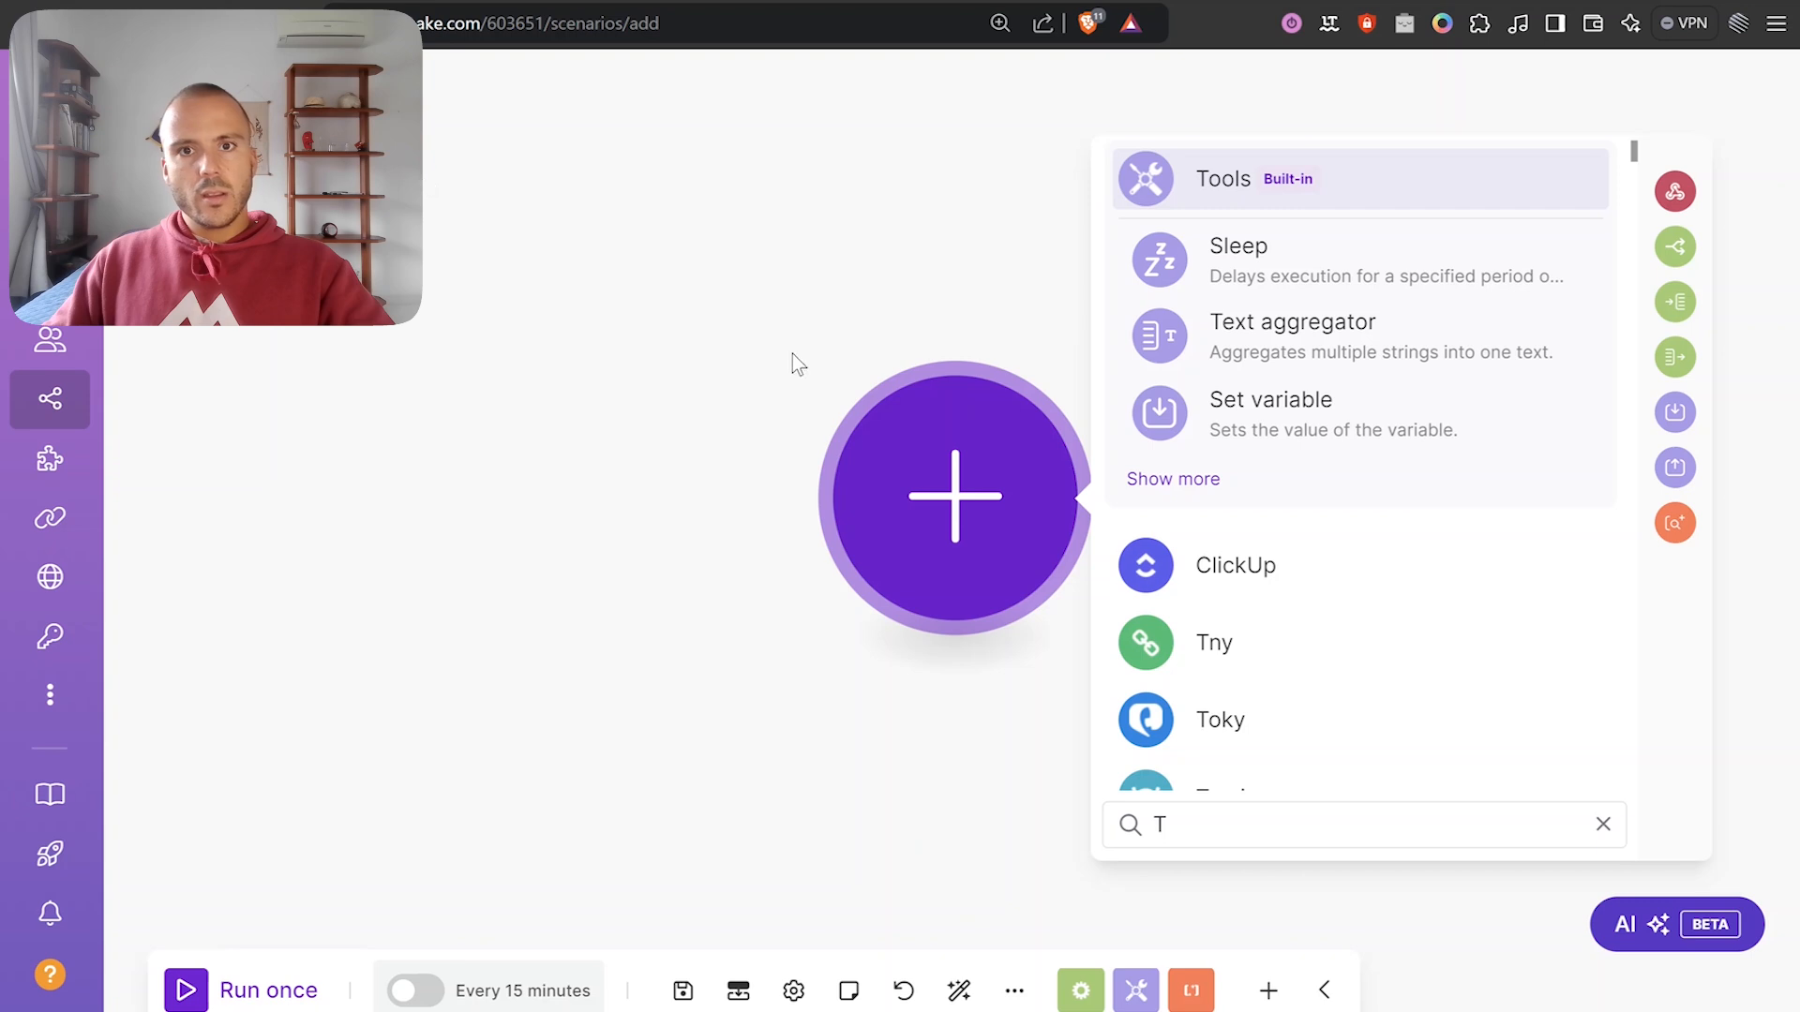
pyautogui.click(723, 431)
pyautogui.click(955, 497)
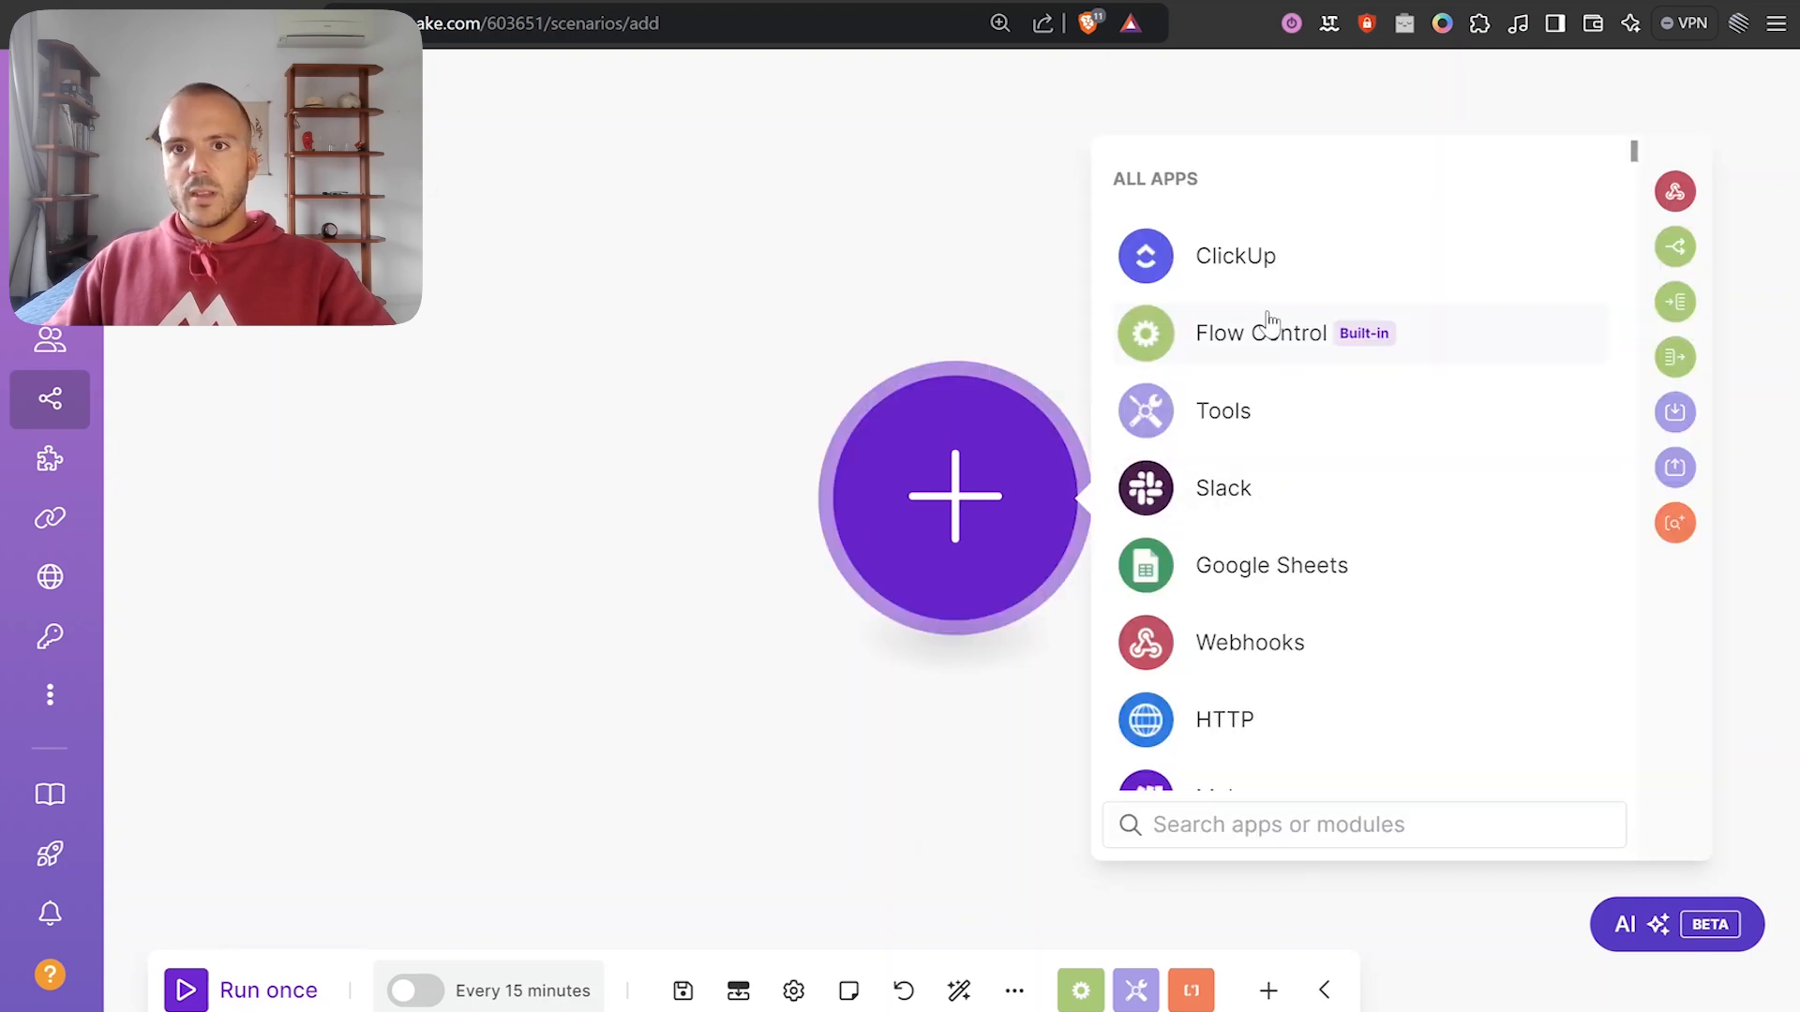
pyautogui.click(1247, 642)
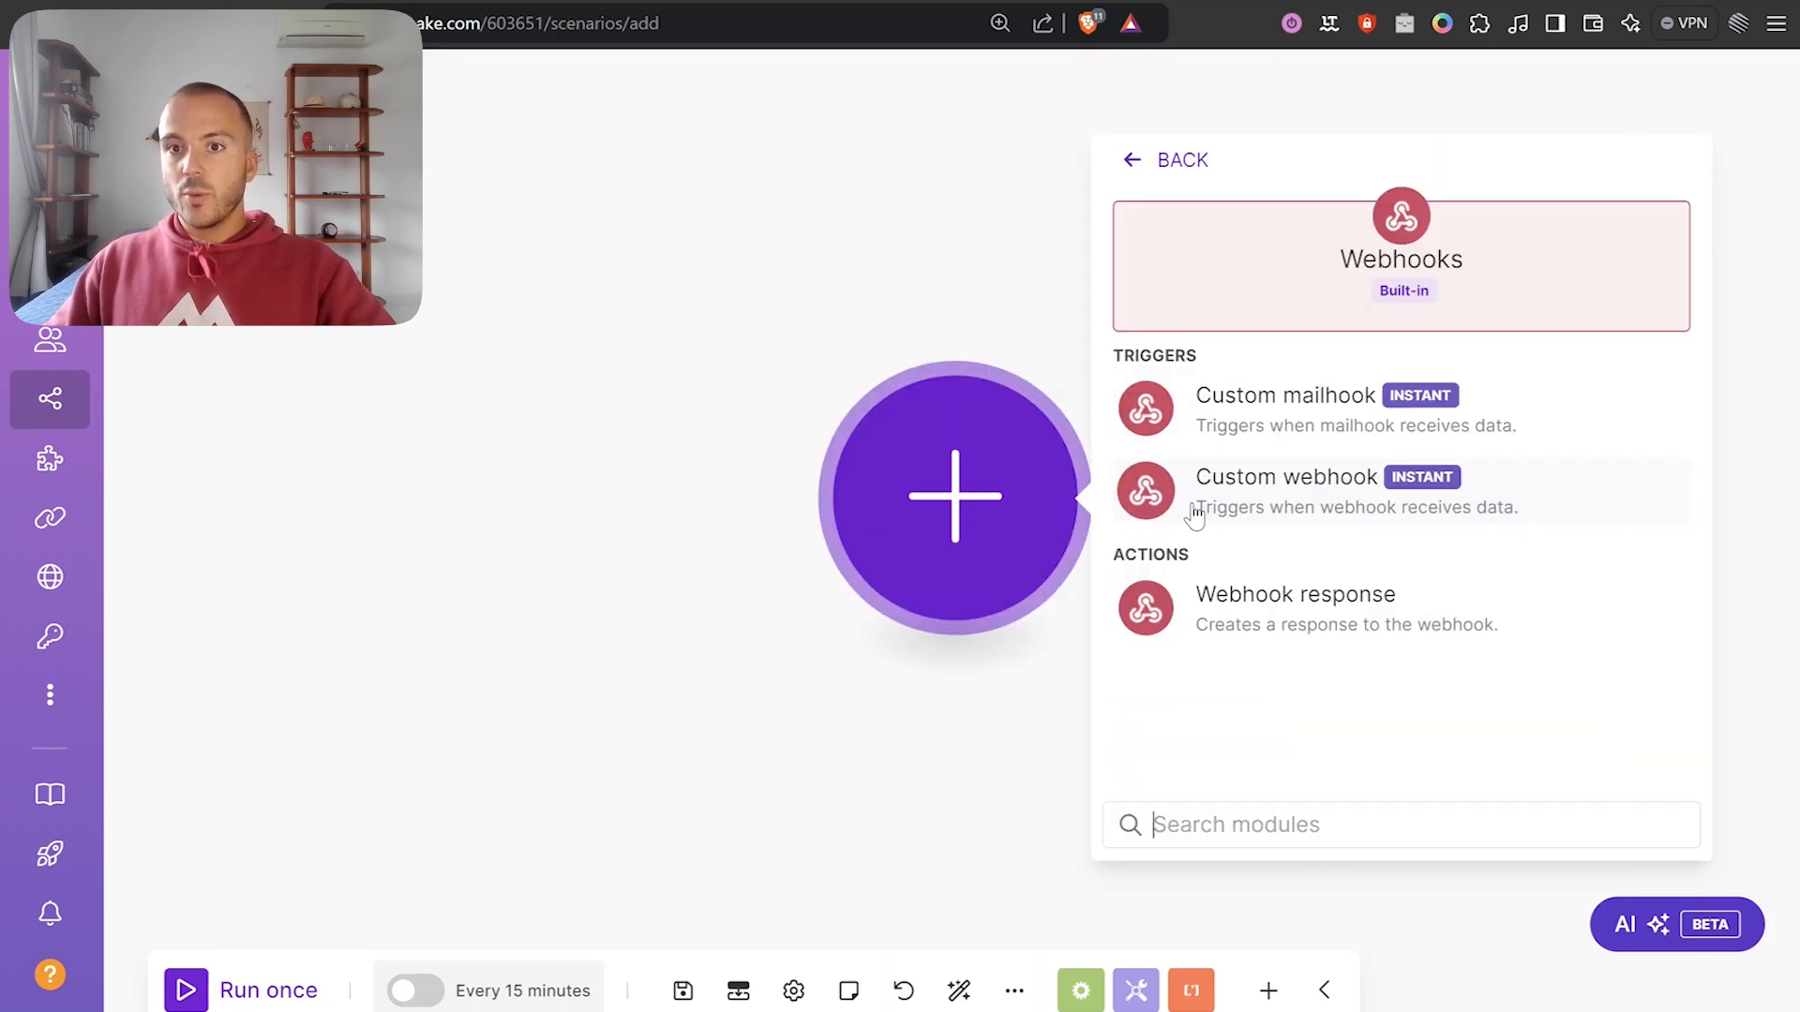
pyautogui.click(1286, 482)
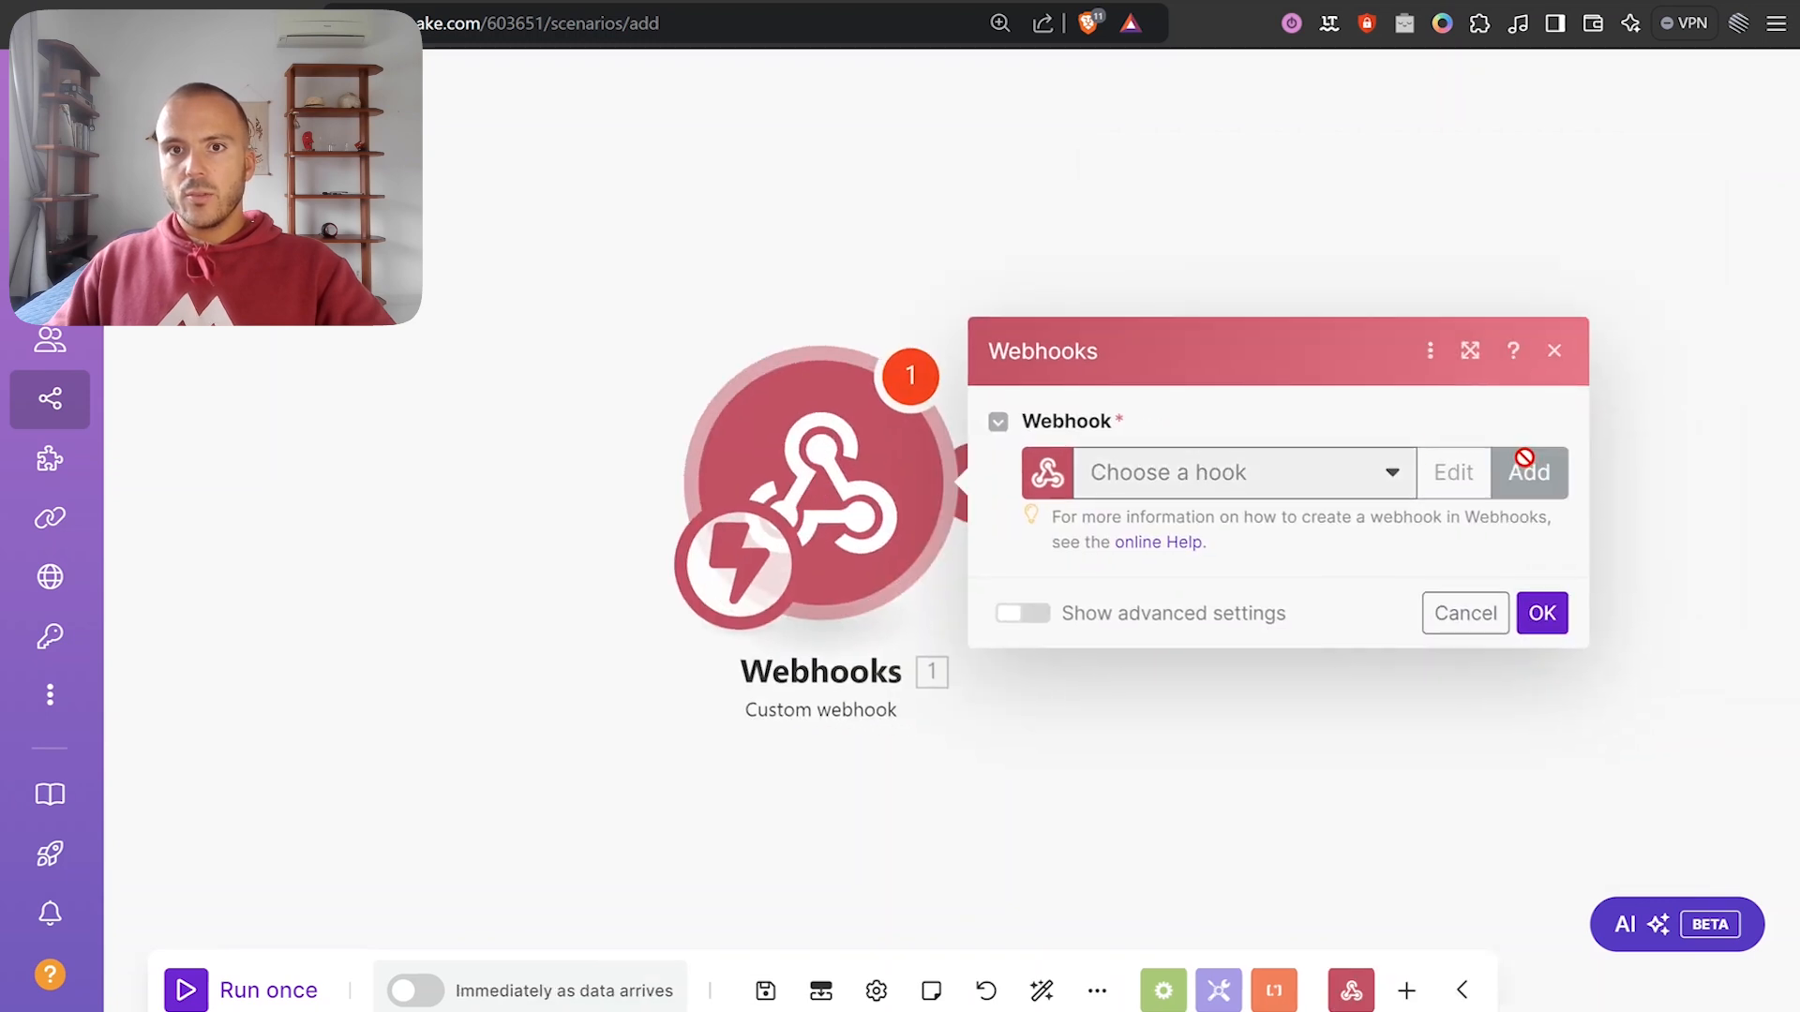
# Add a new hook named 'Test 3', save it, and copy its address.
pyautogui.click(1523, 472)
pyautogui.tripleClick(1085, 371)
pyautogui.write('Test 3')
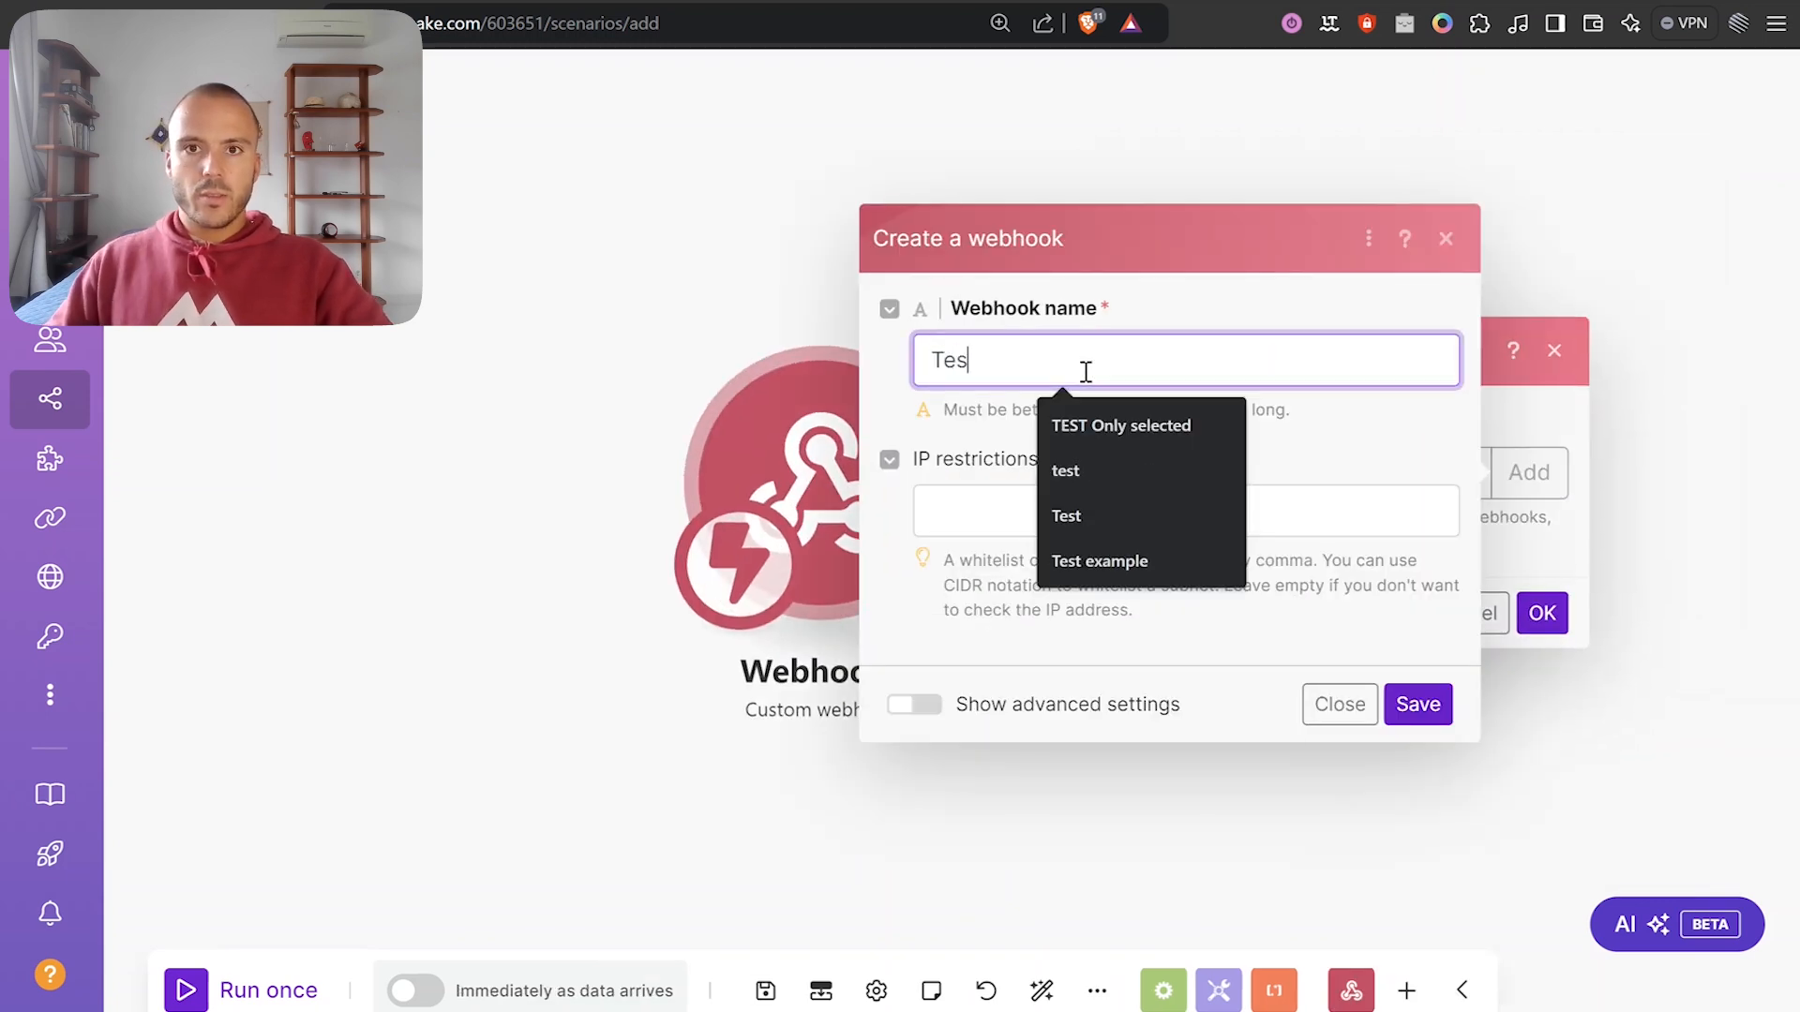
pyautogui.click(1415, 702)
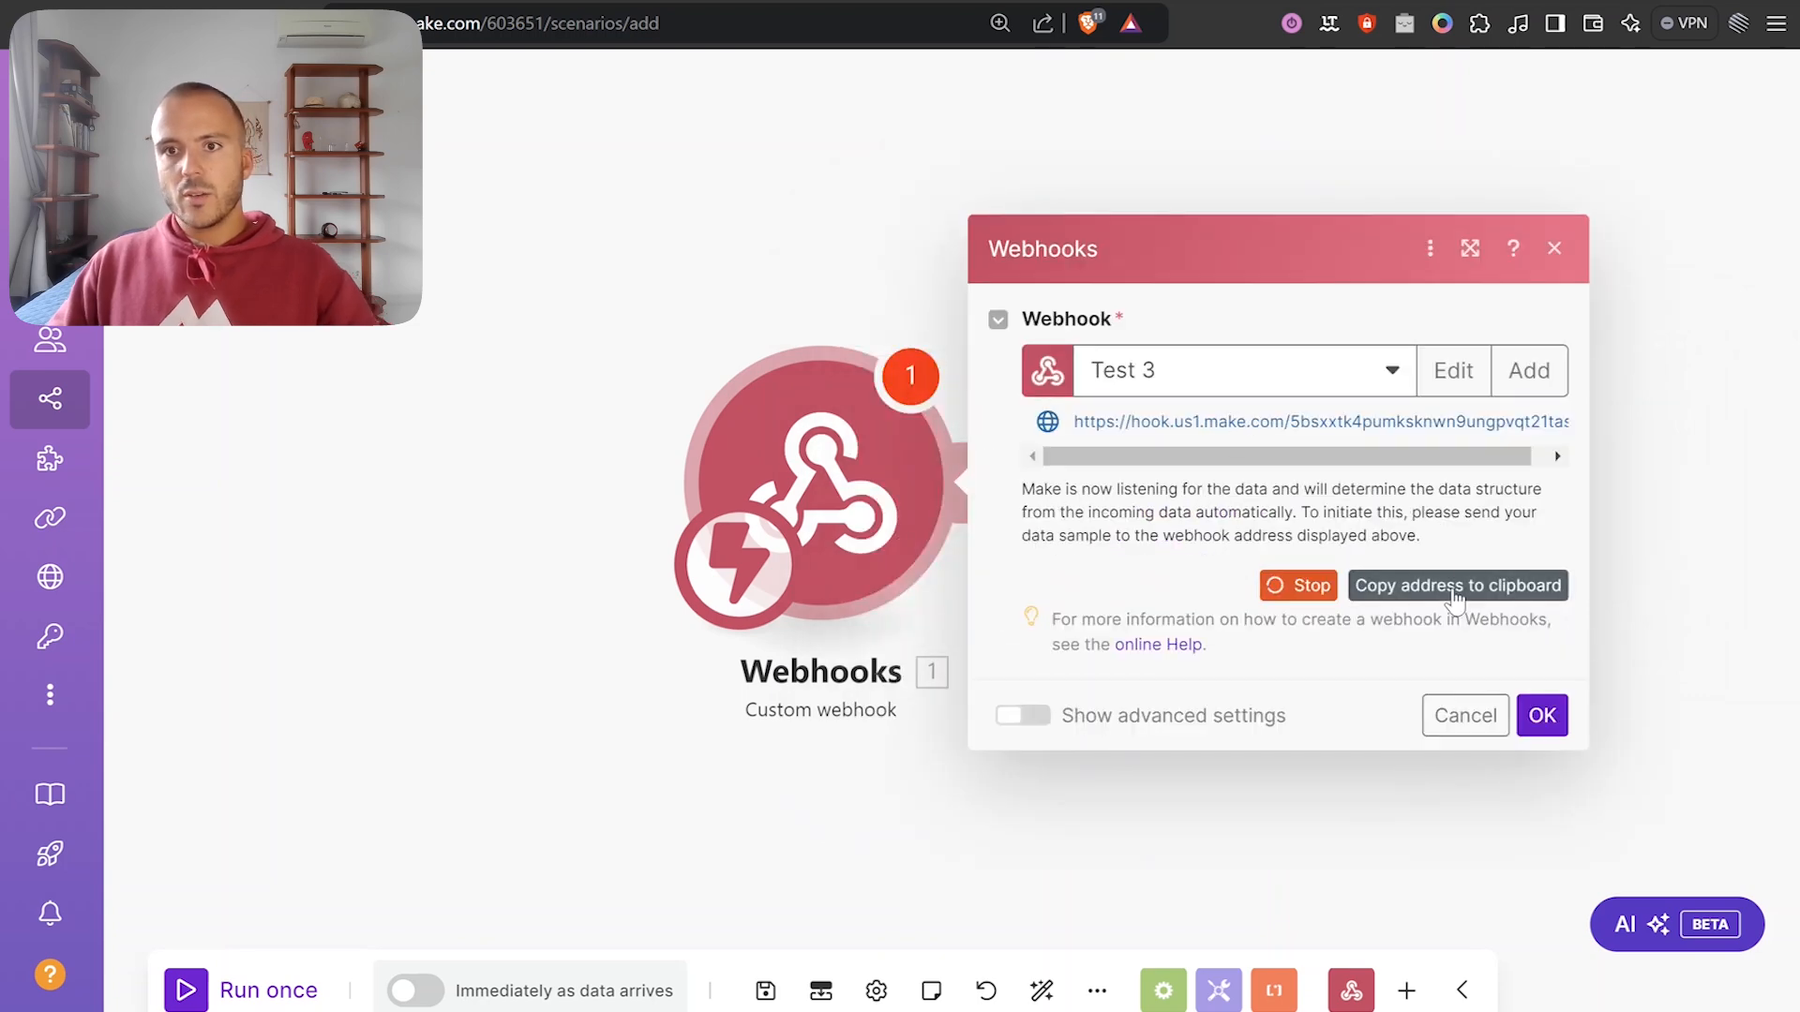
pyautogui.click(1401, 586)
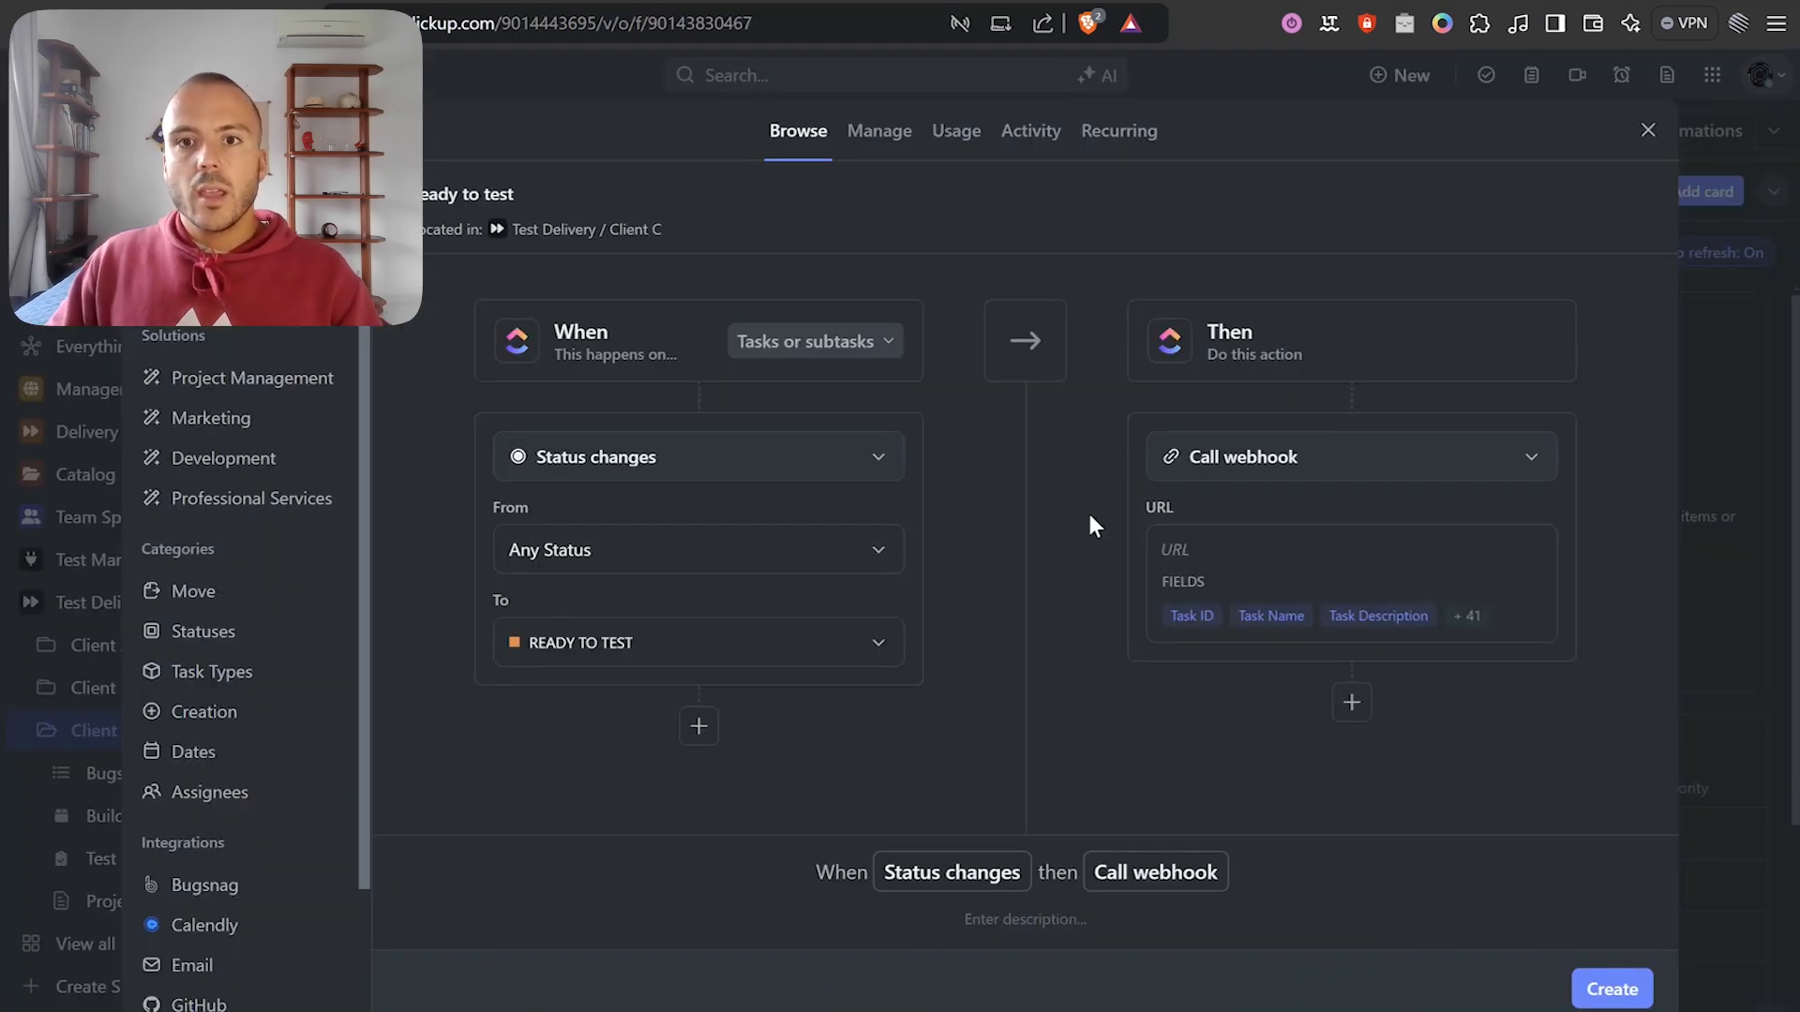
# Paste the Make webhook address into the Call webhook URL field and create the automation.
pyautogui.click(1215, 545)
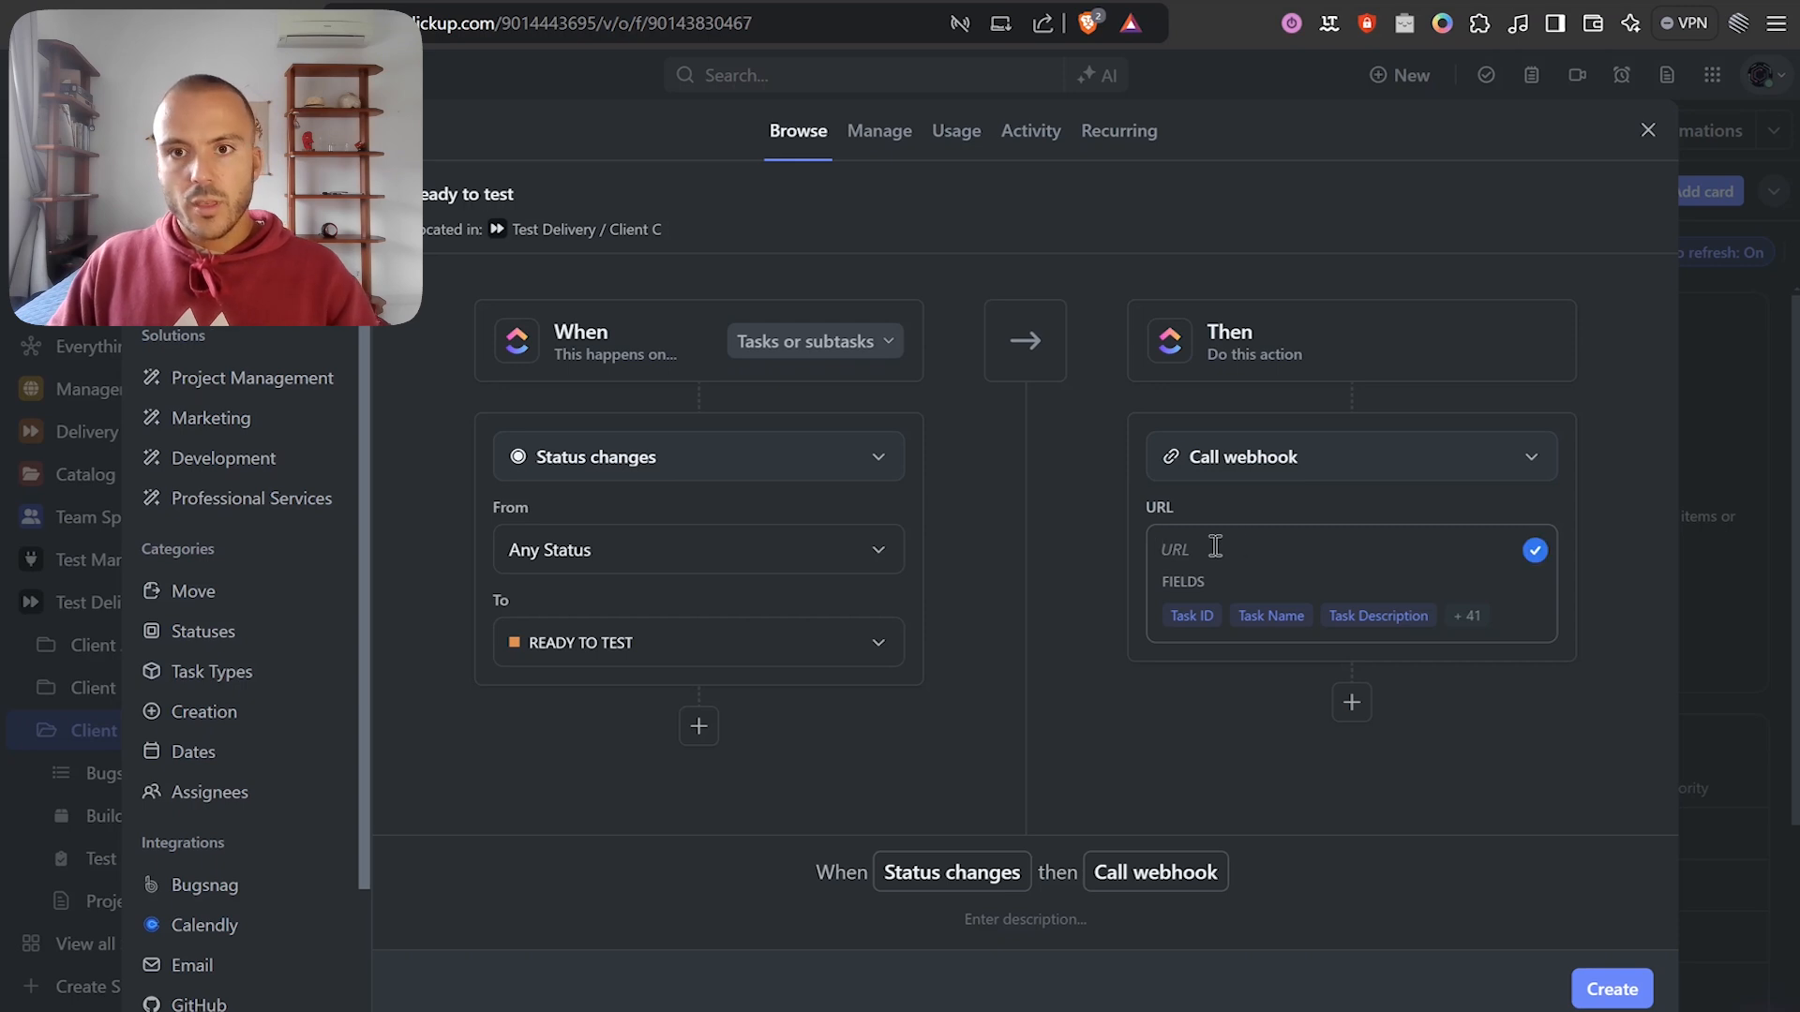
pyautogui.hotkey('ctrl', 'v')
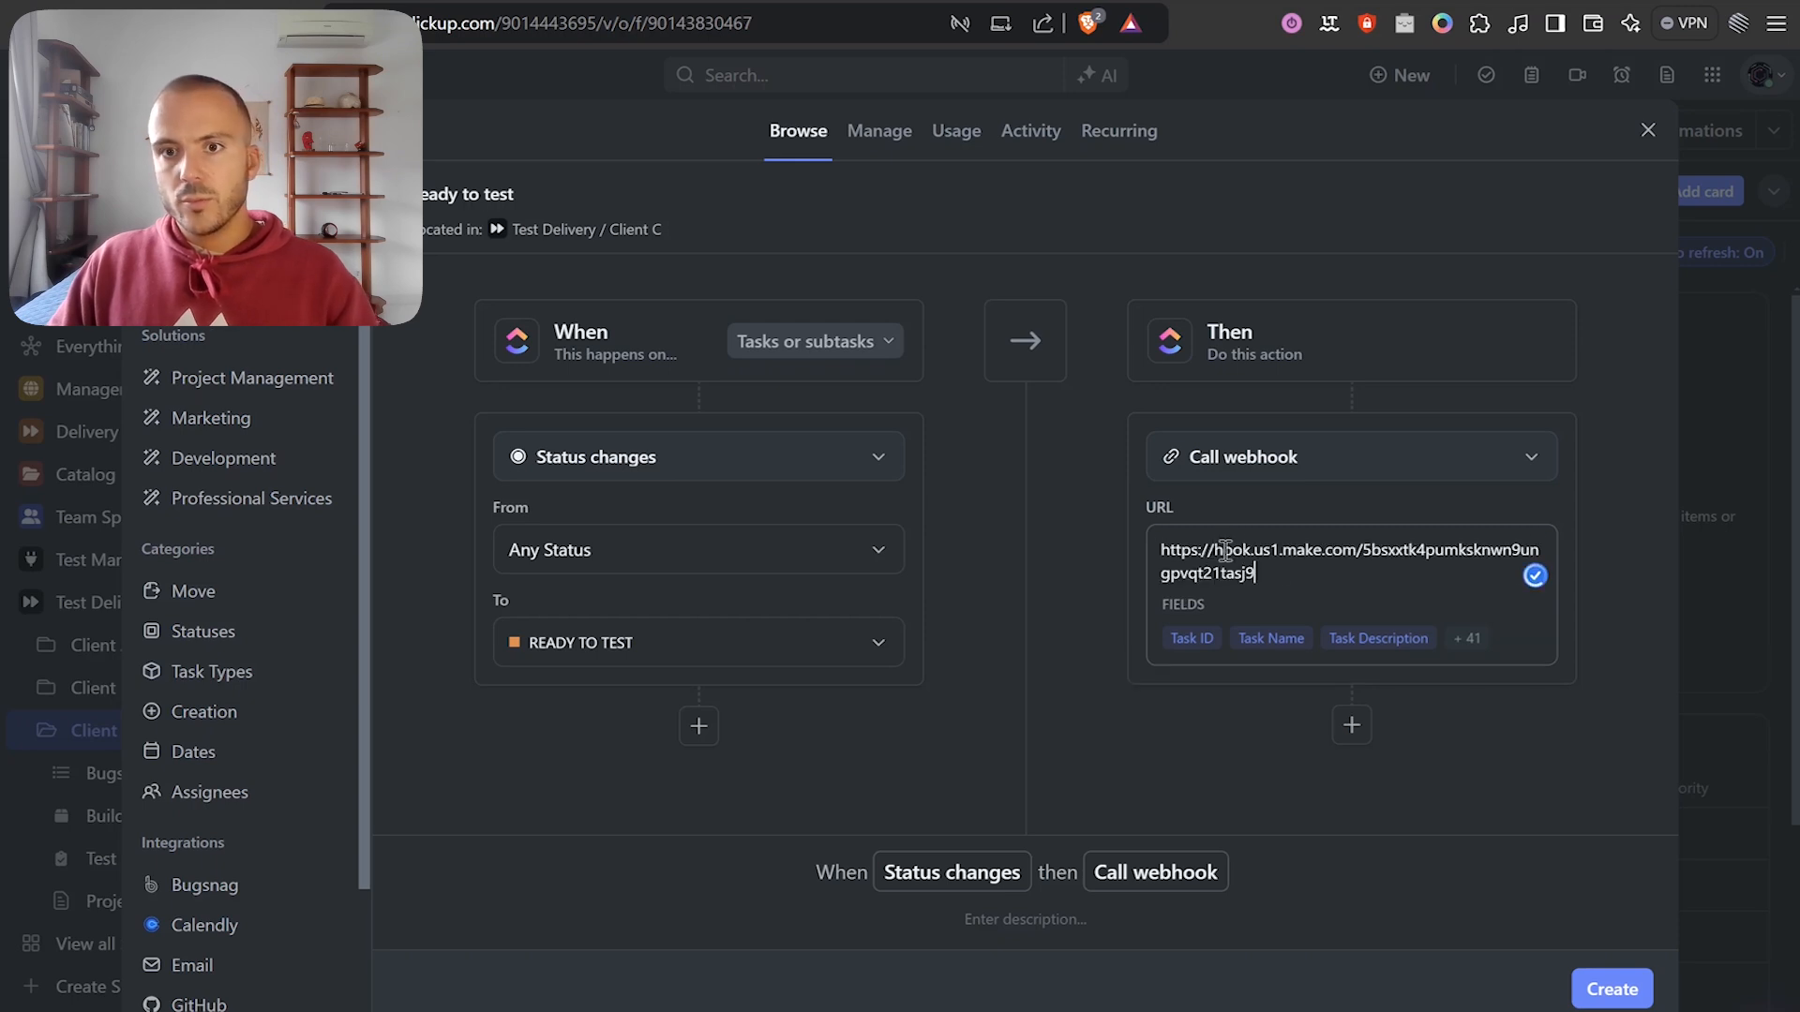
pyautogui.click(1610, 989)
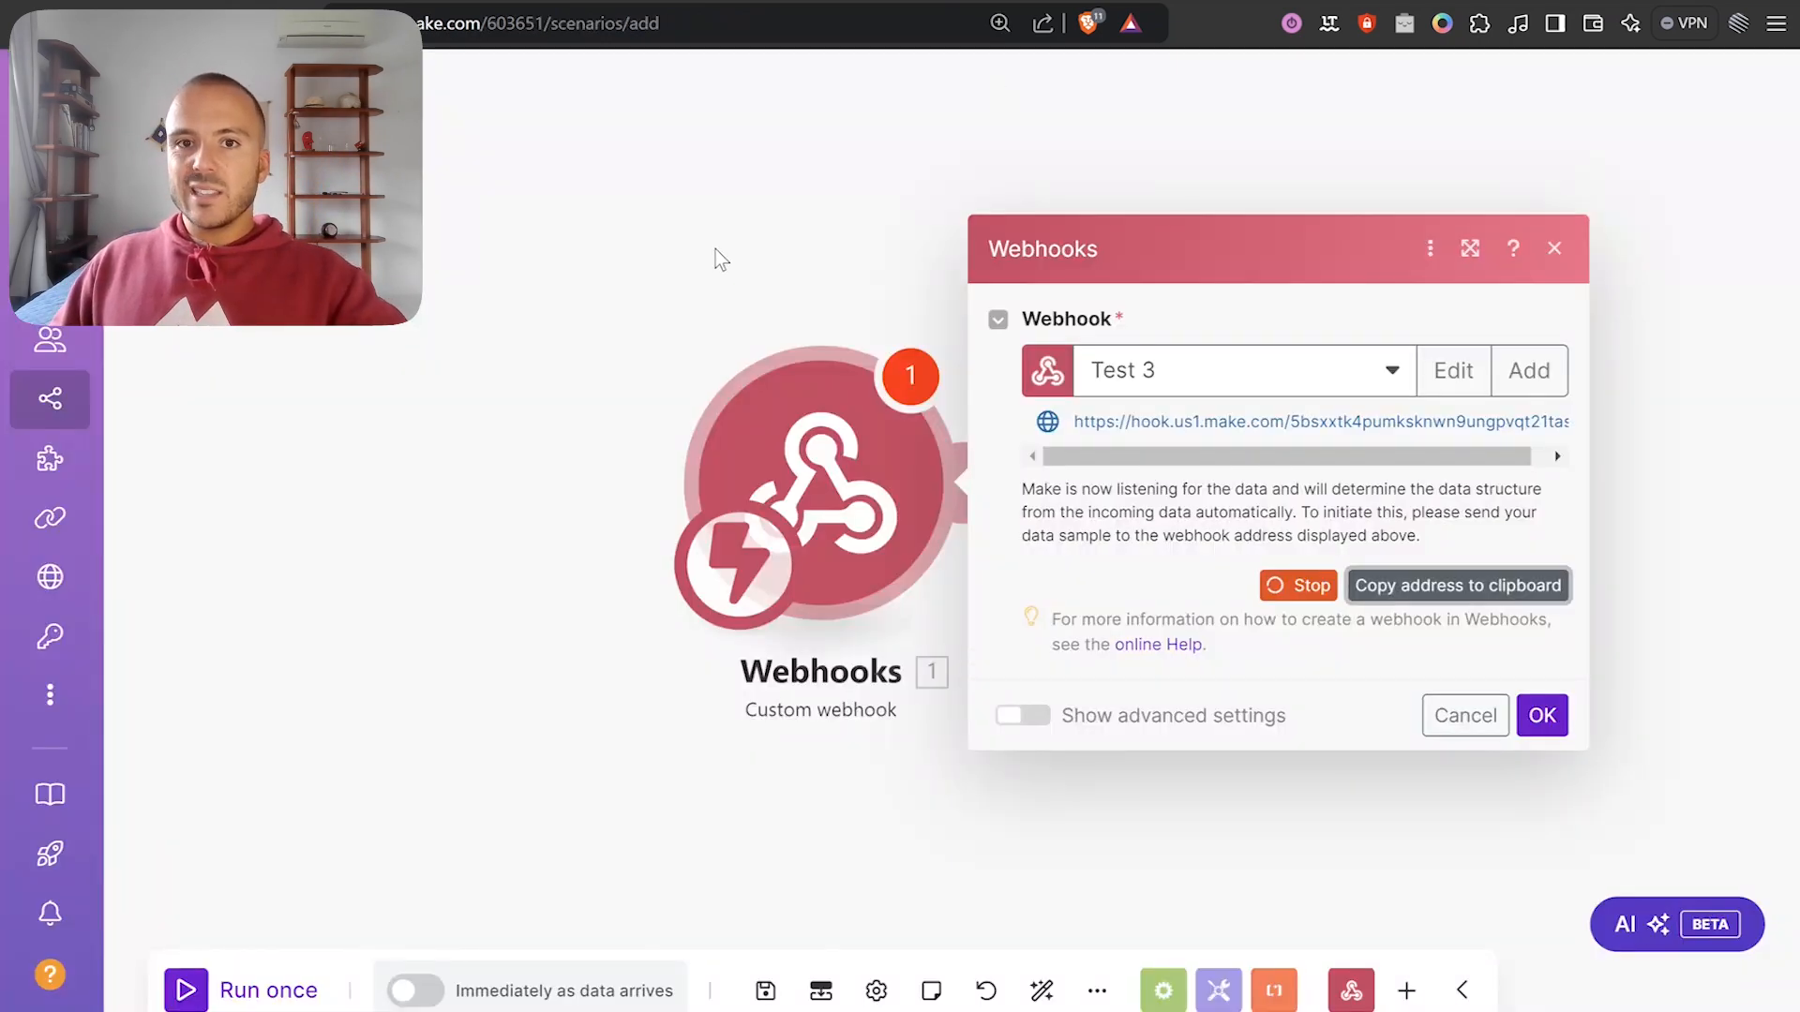
# Confirm the Test 3 webhook module settings and run the scenario once to await data.
pyautogui.click(937, 307)
pyautogui.moveTo(751, 448); pyautogui.dragTo(695, 399)
pyautogui.click(764, 440)
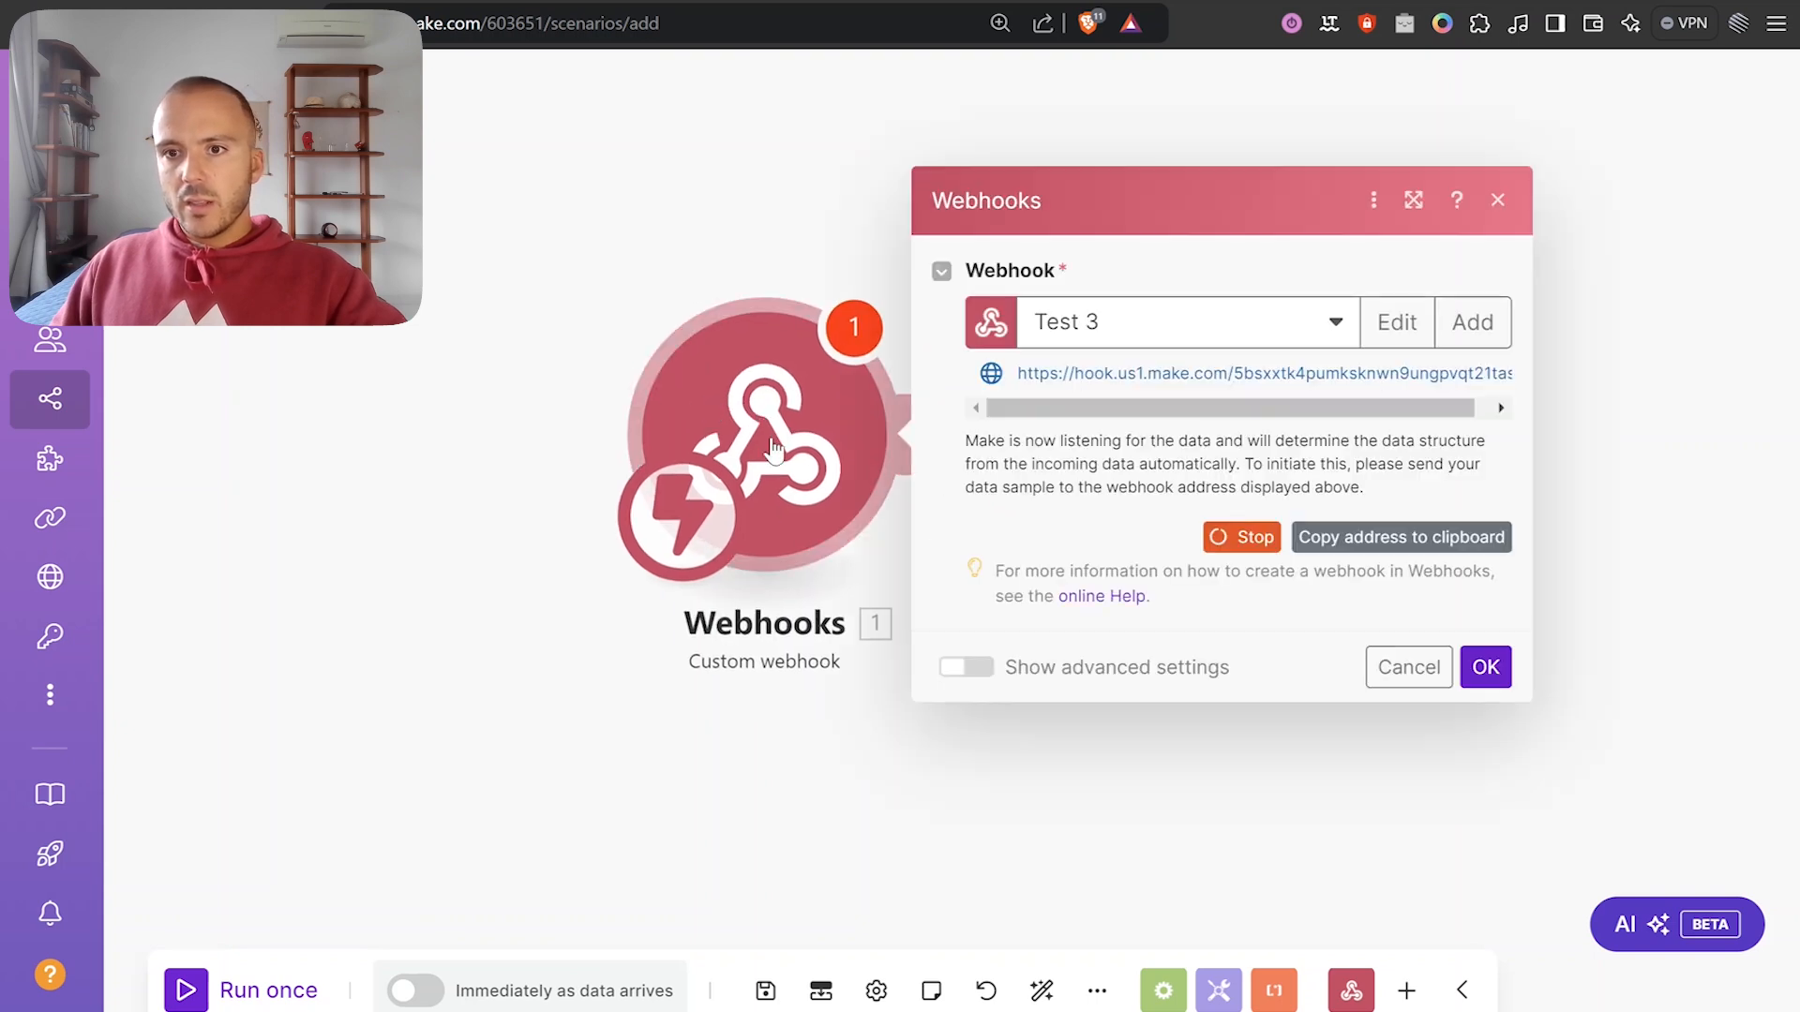
pyautogui.click(1483, 669)
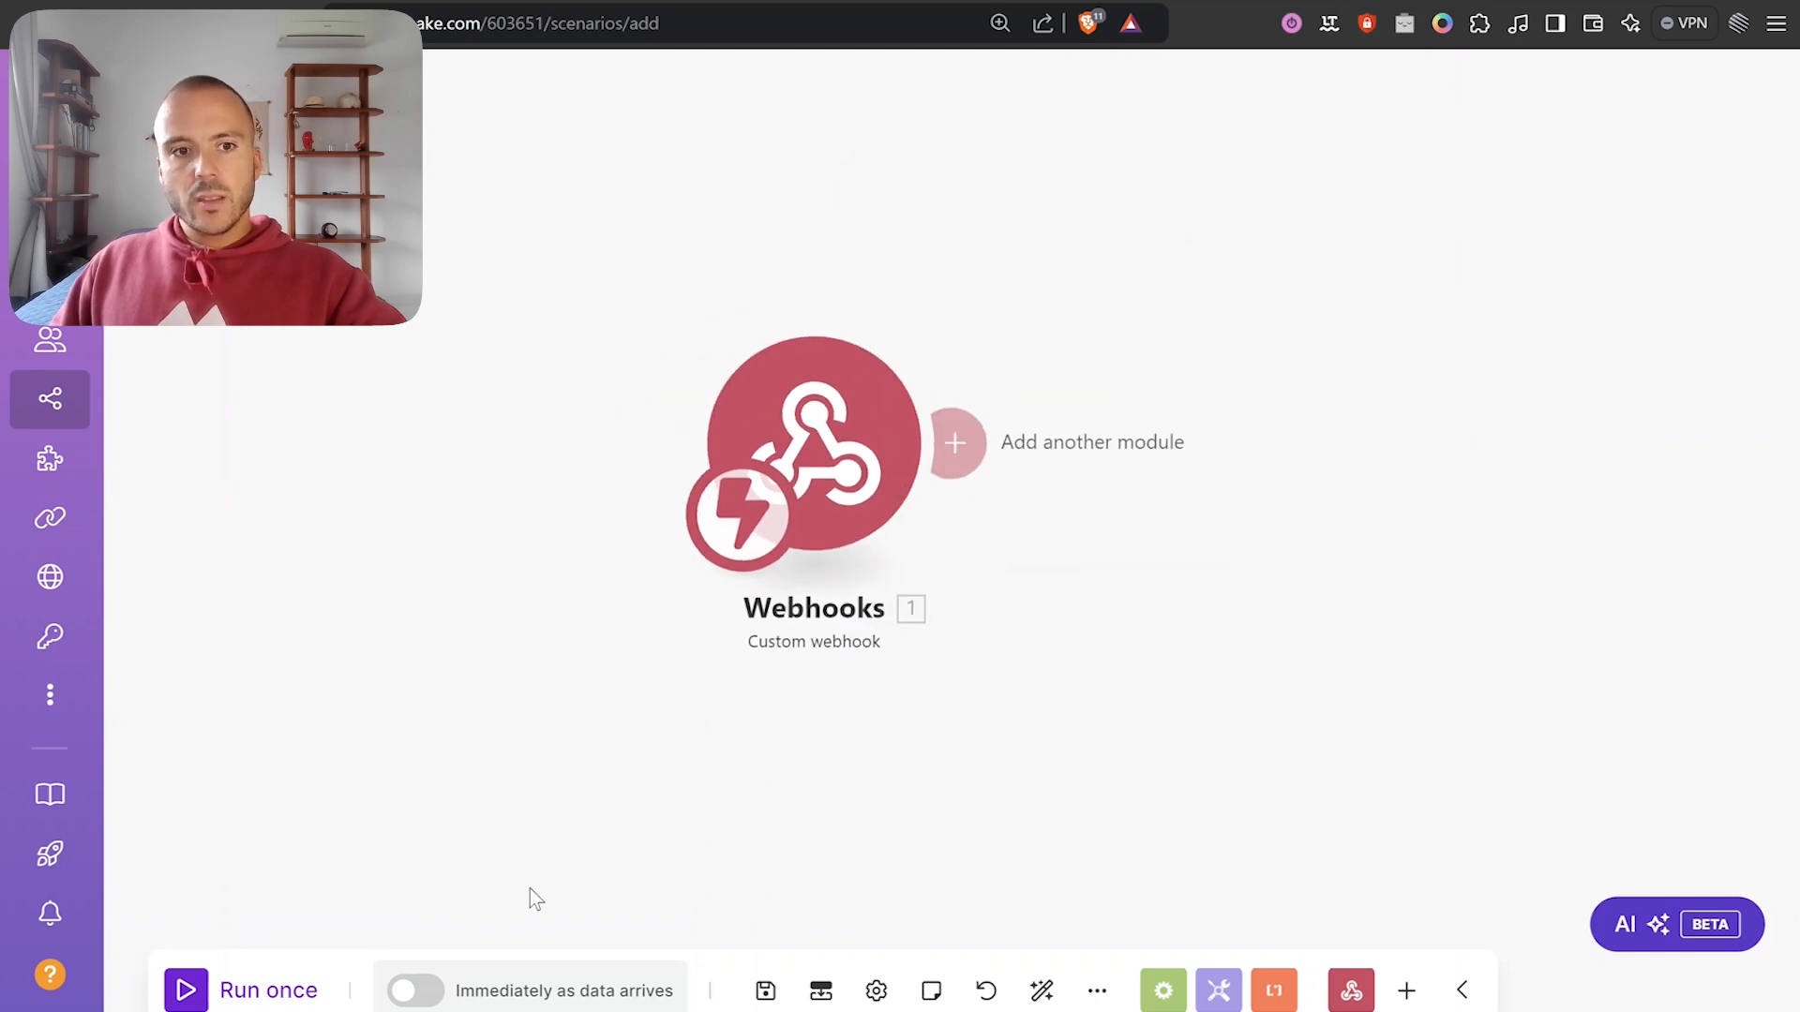
pyautogui.click(235, 985)
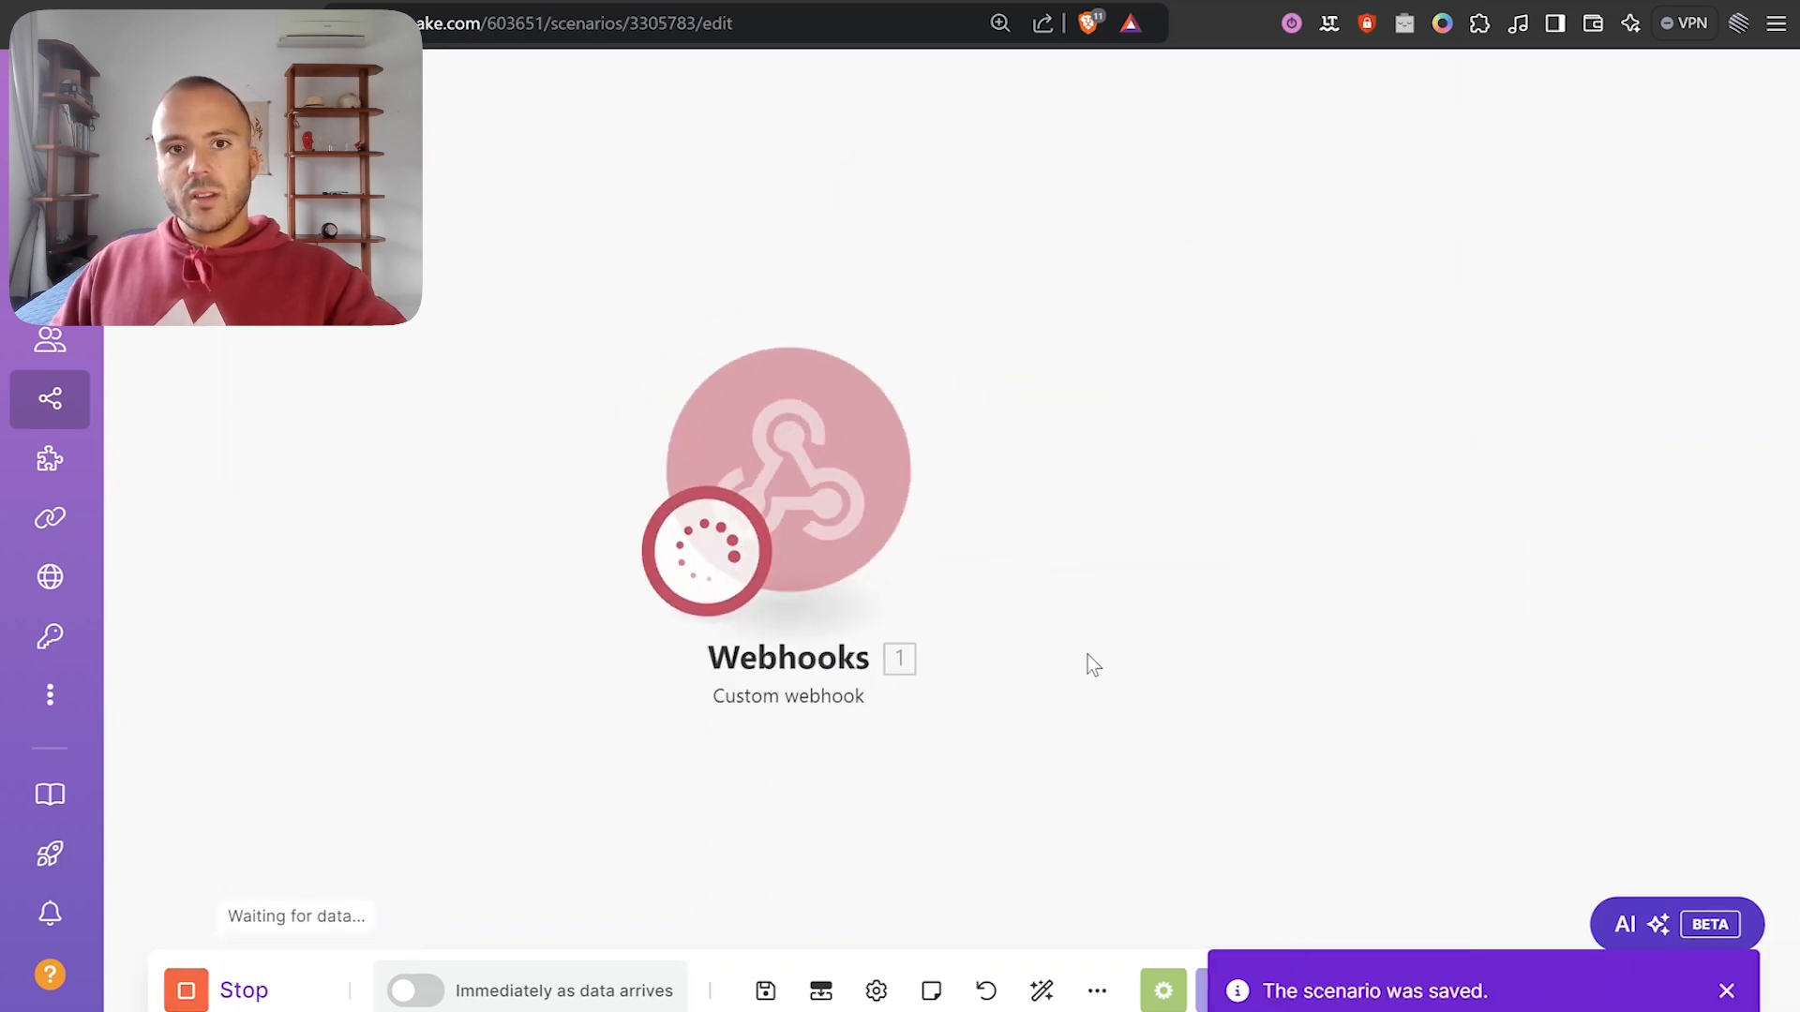
pyautogui.click(696, 2)
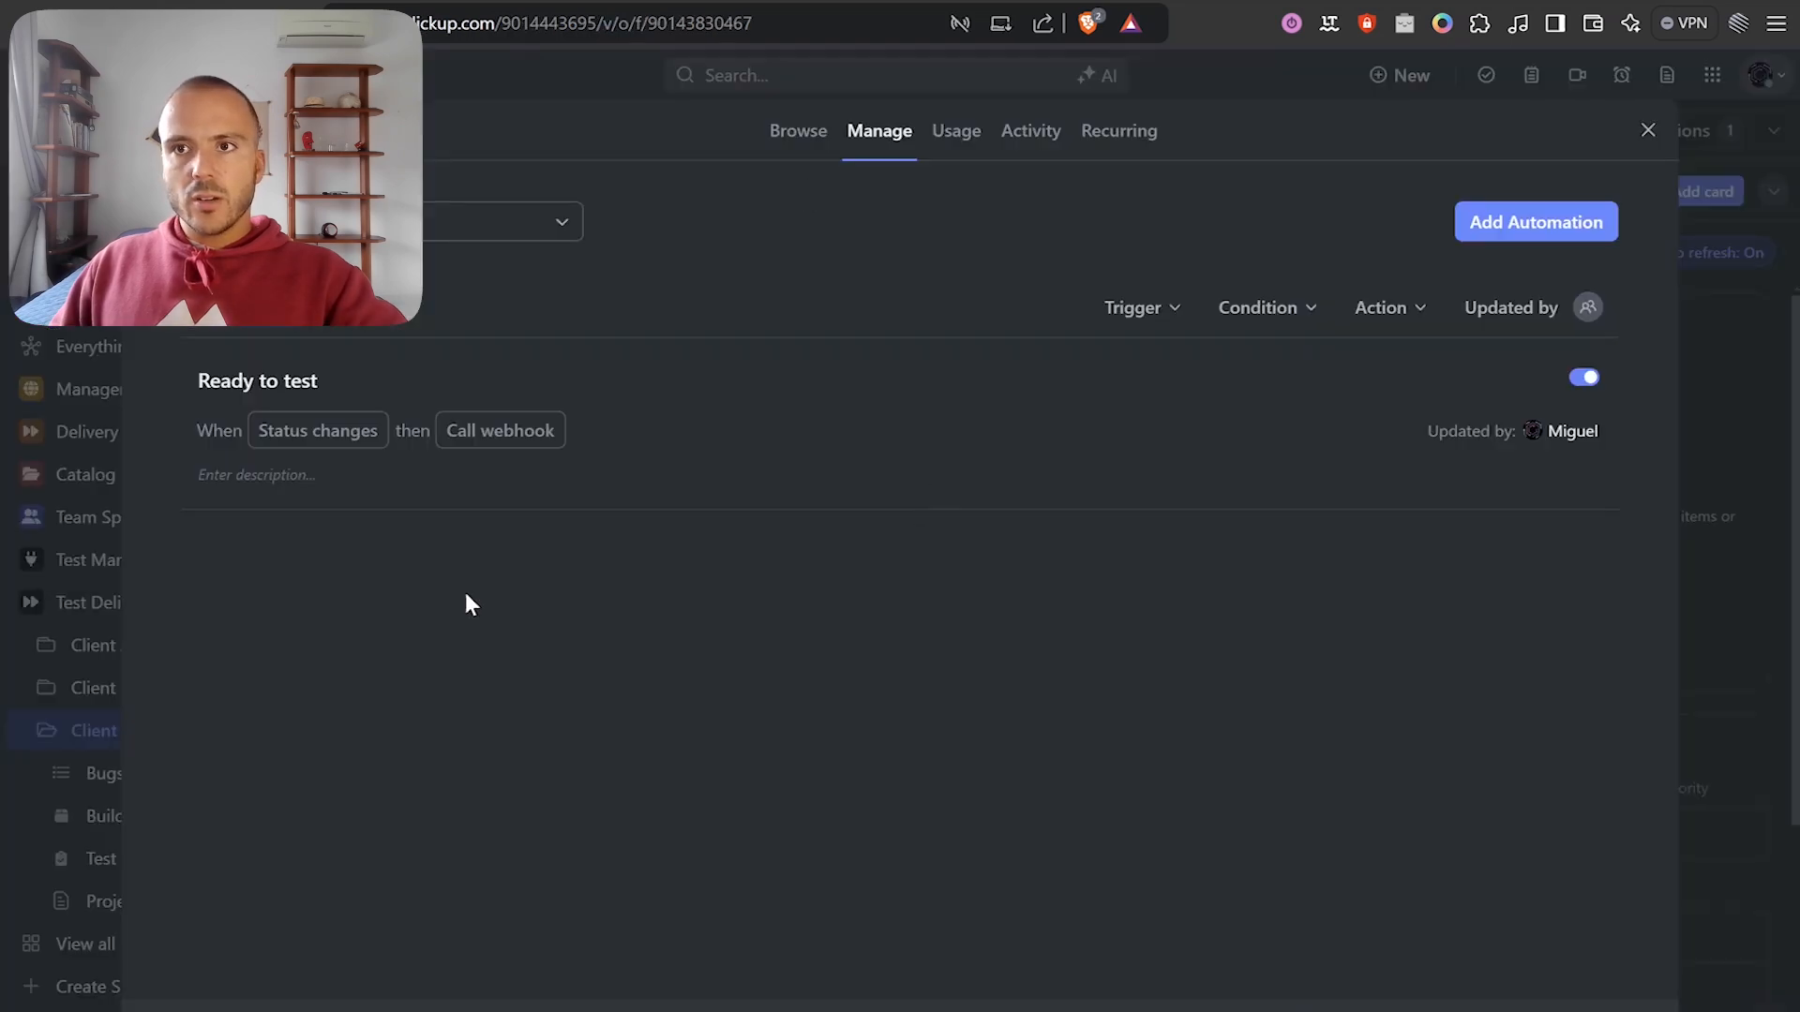
# Go to Client C's Bugs & Tasks list, clearing the Subscription search filter and hiding closed tasks.
pyautogui.click(1648, 131)
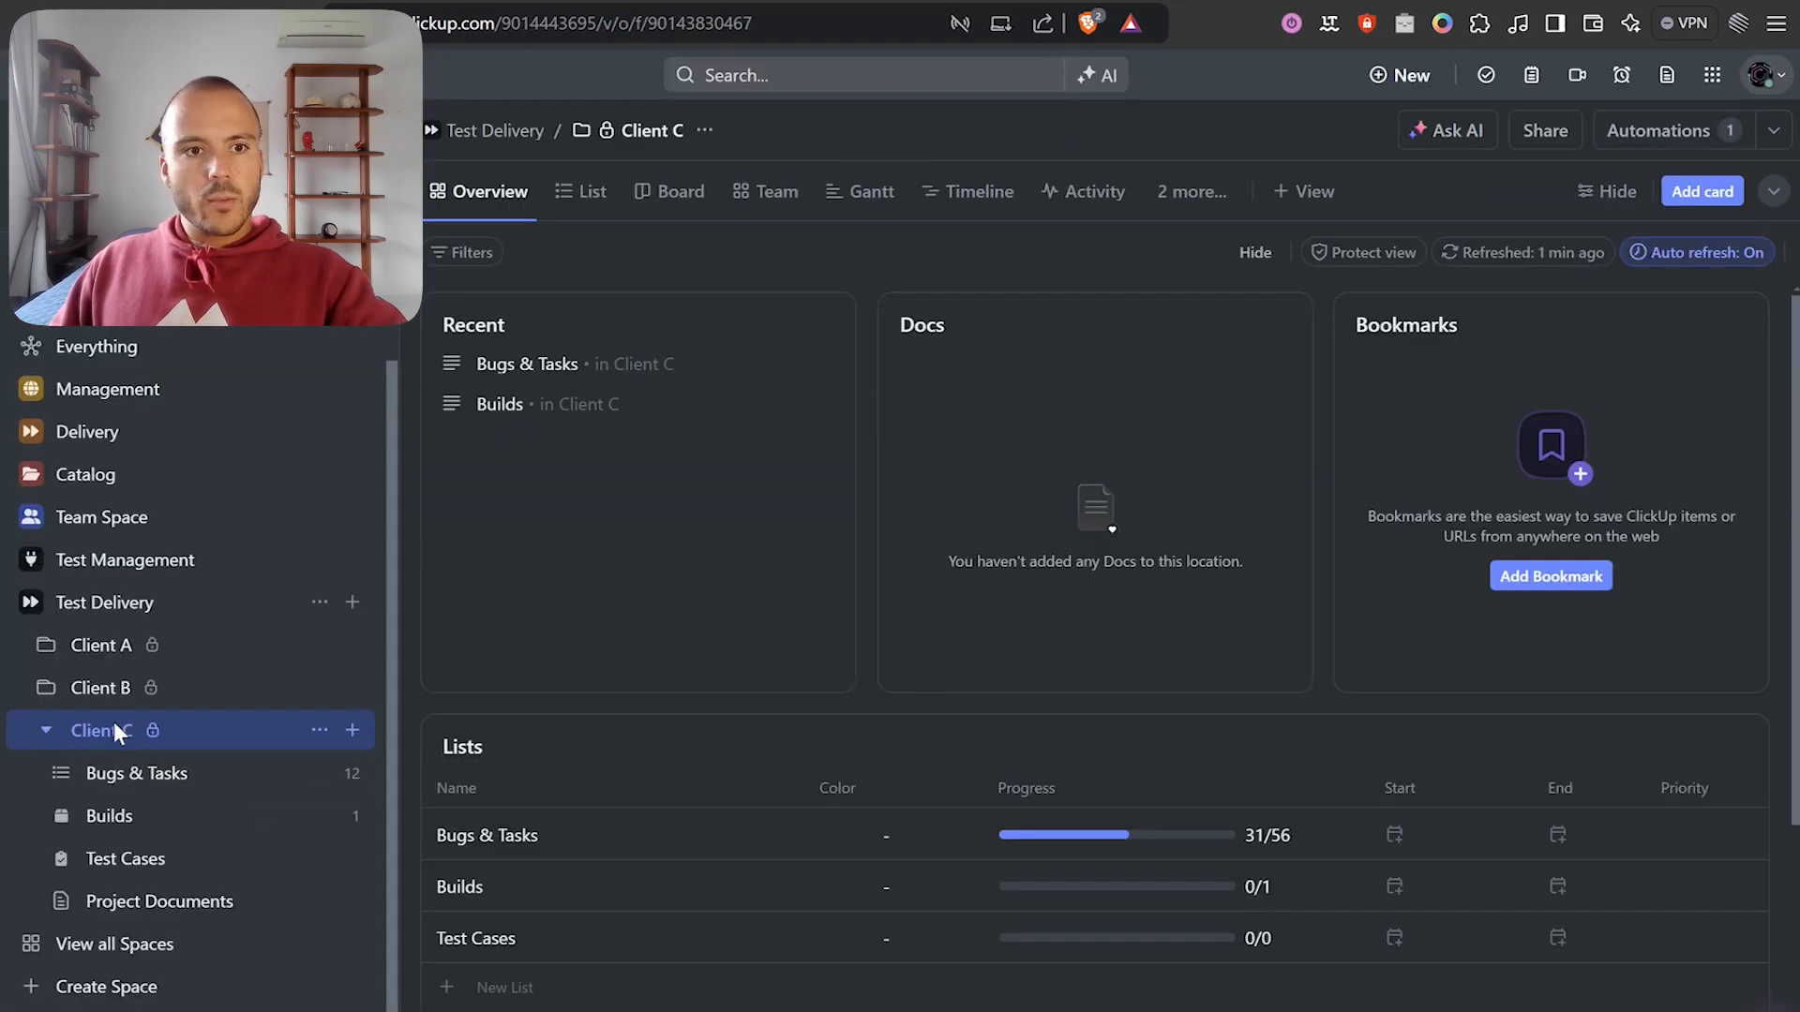
pyautogui.click(104, 759)
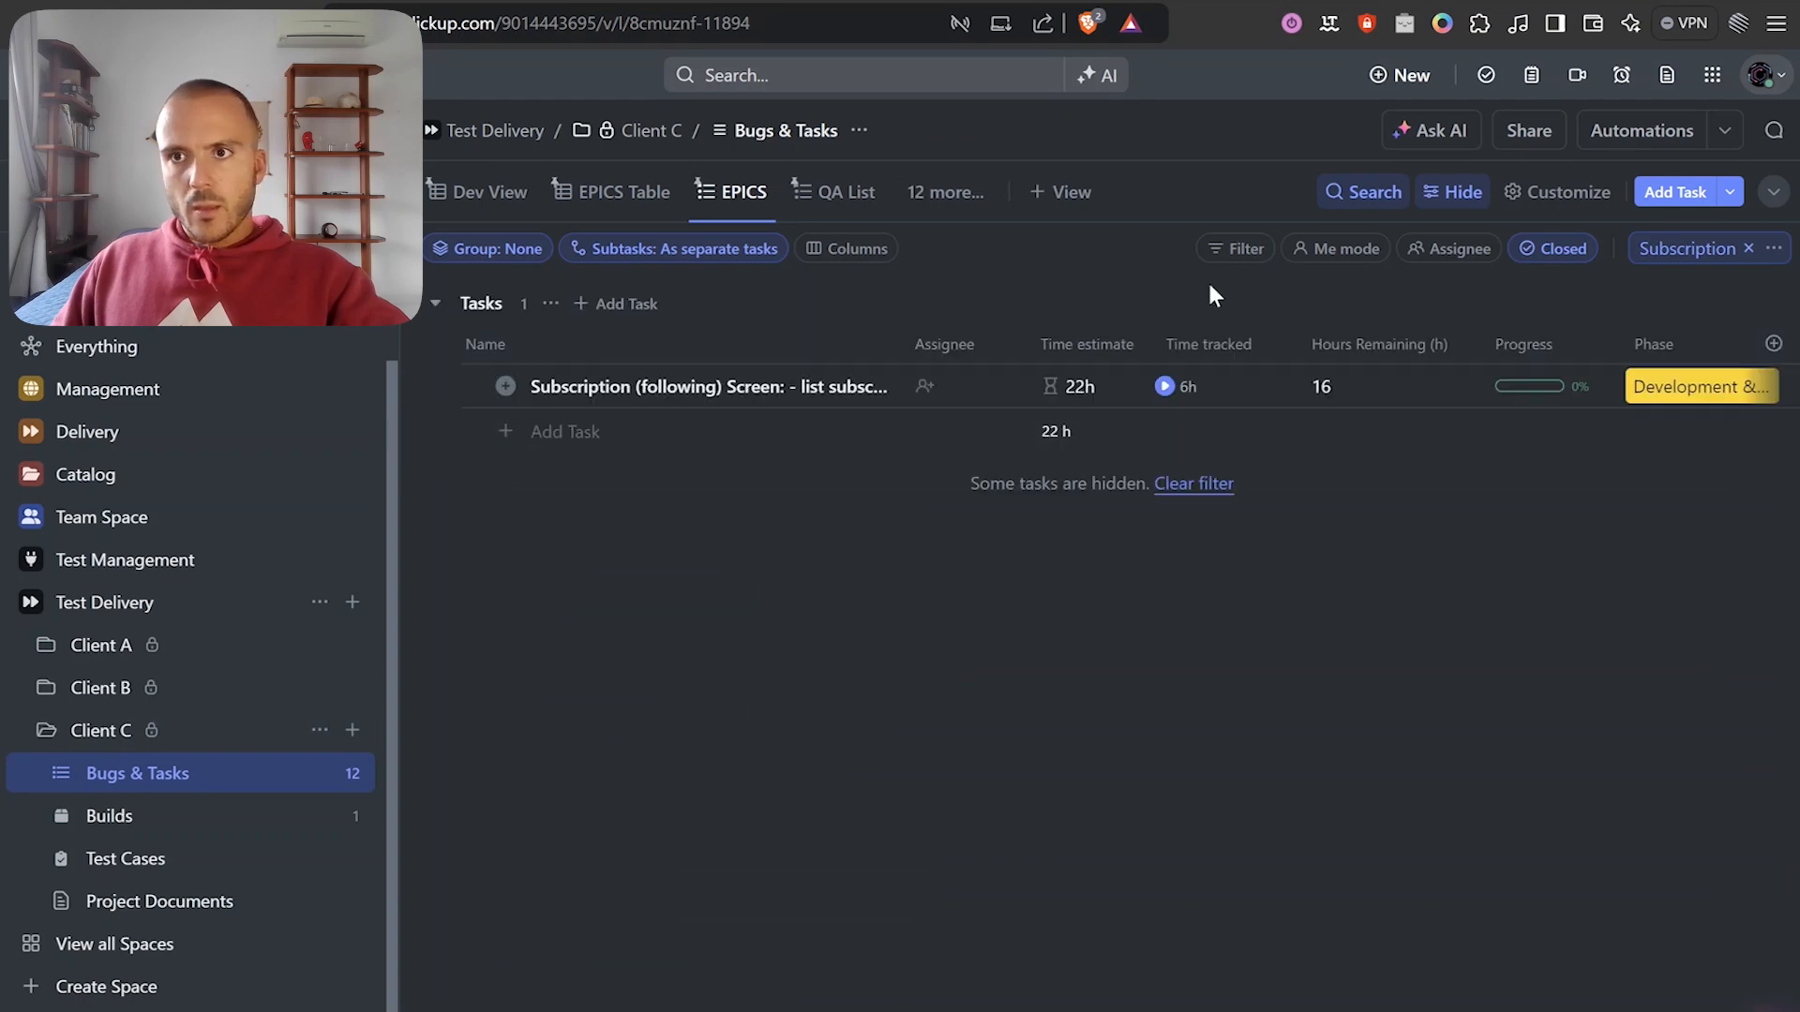
pyautogui.click(1747, 248)
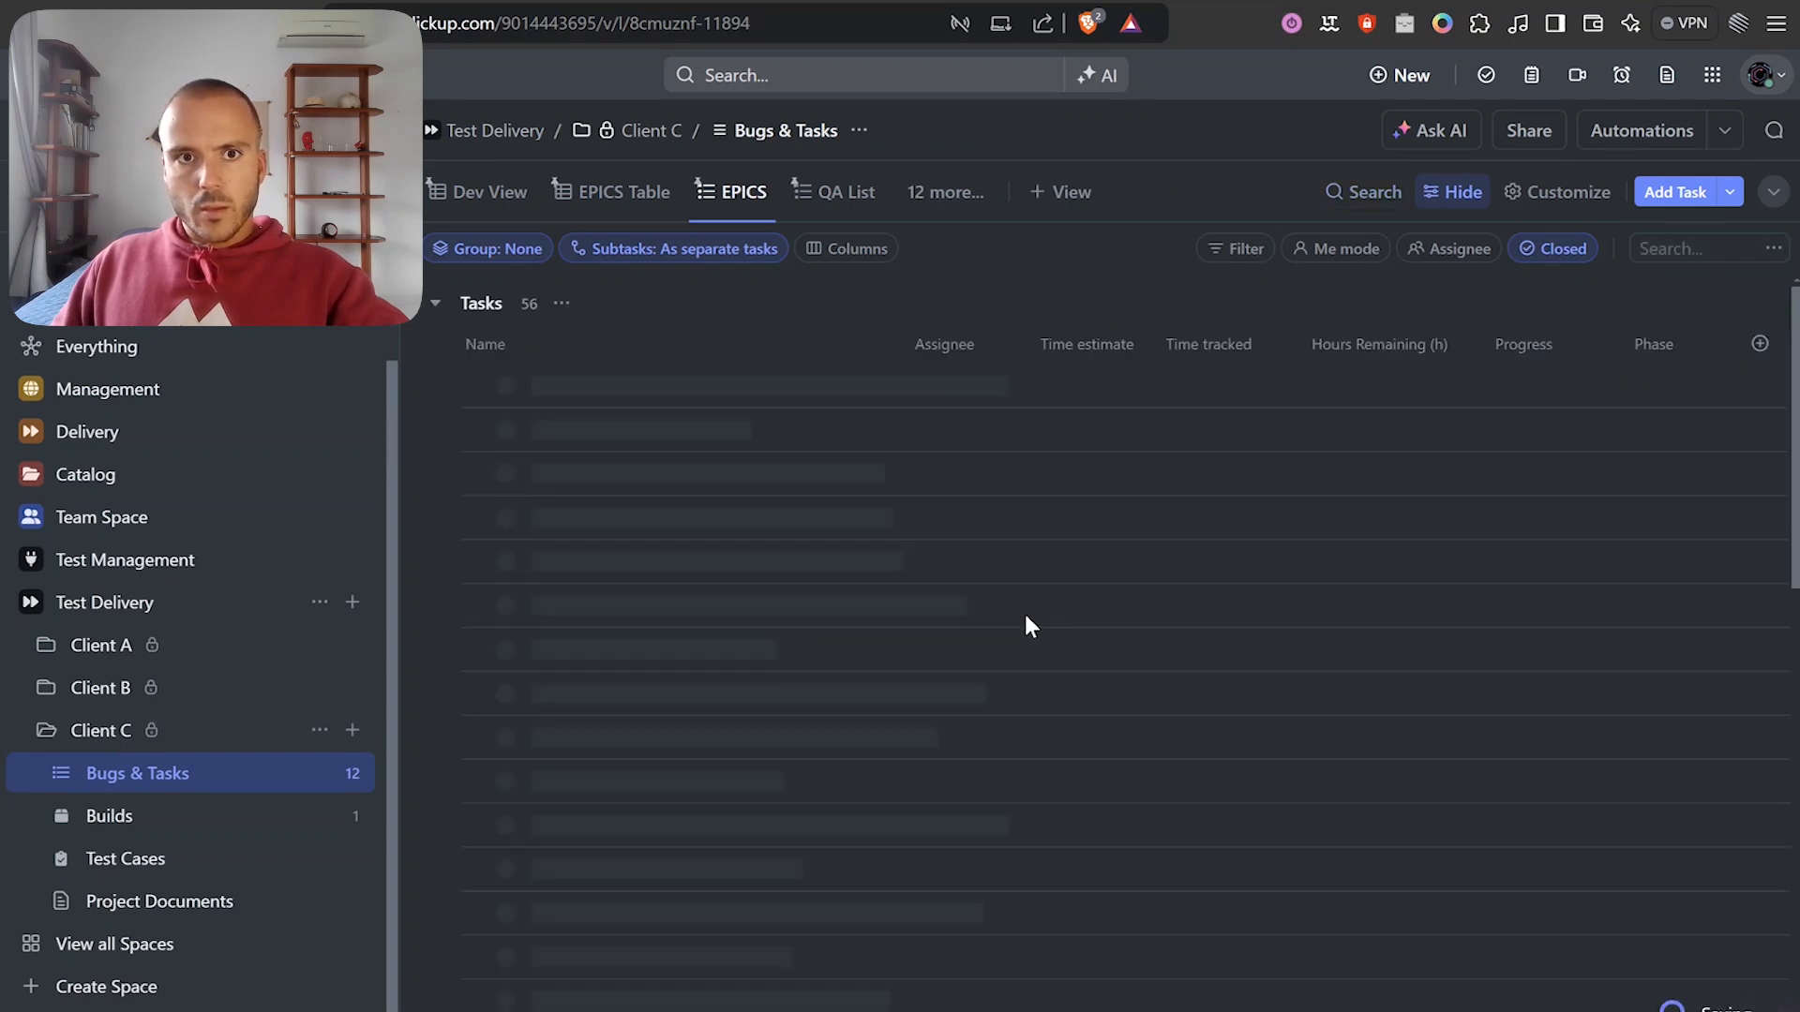
pyautogui.scroll(-5, 738, 452)
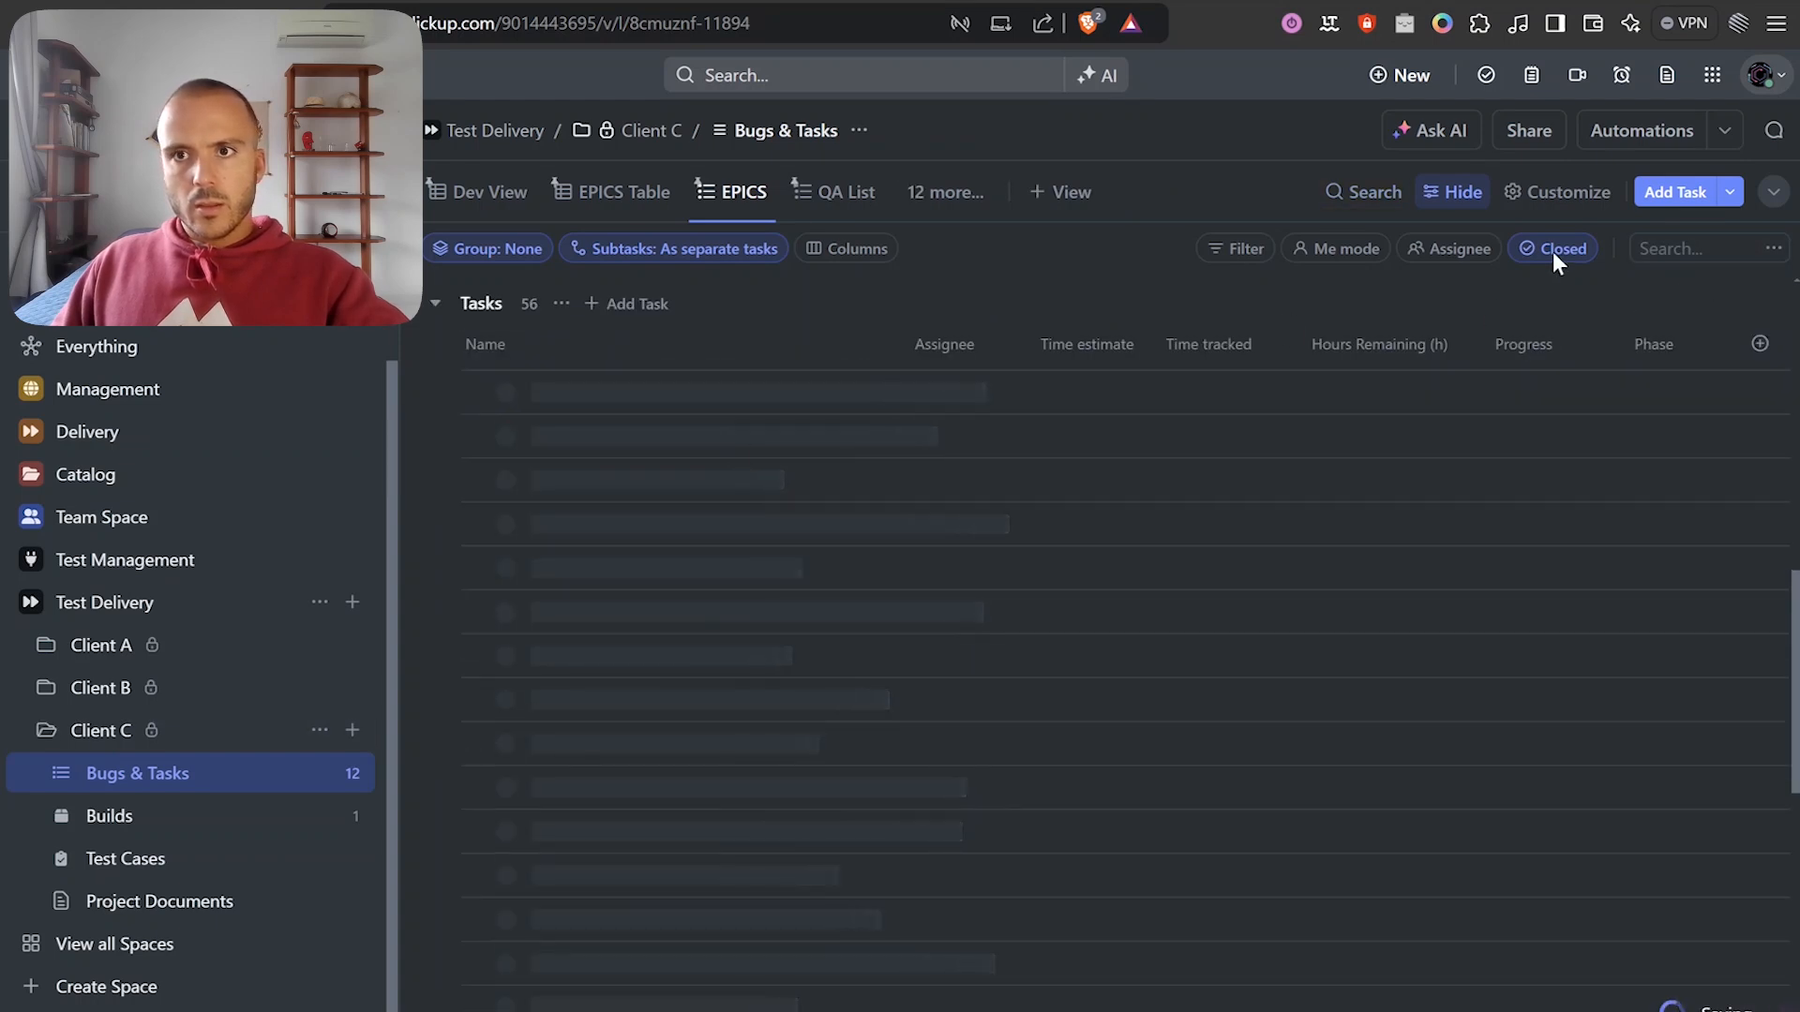
pyautogui.click(1581, 250)
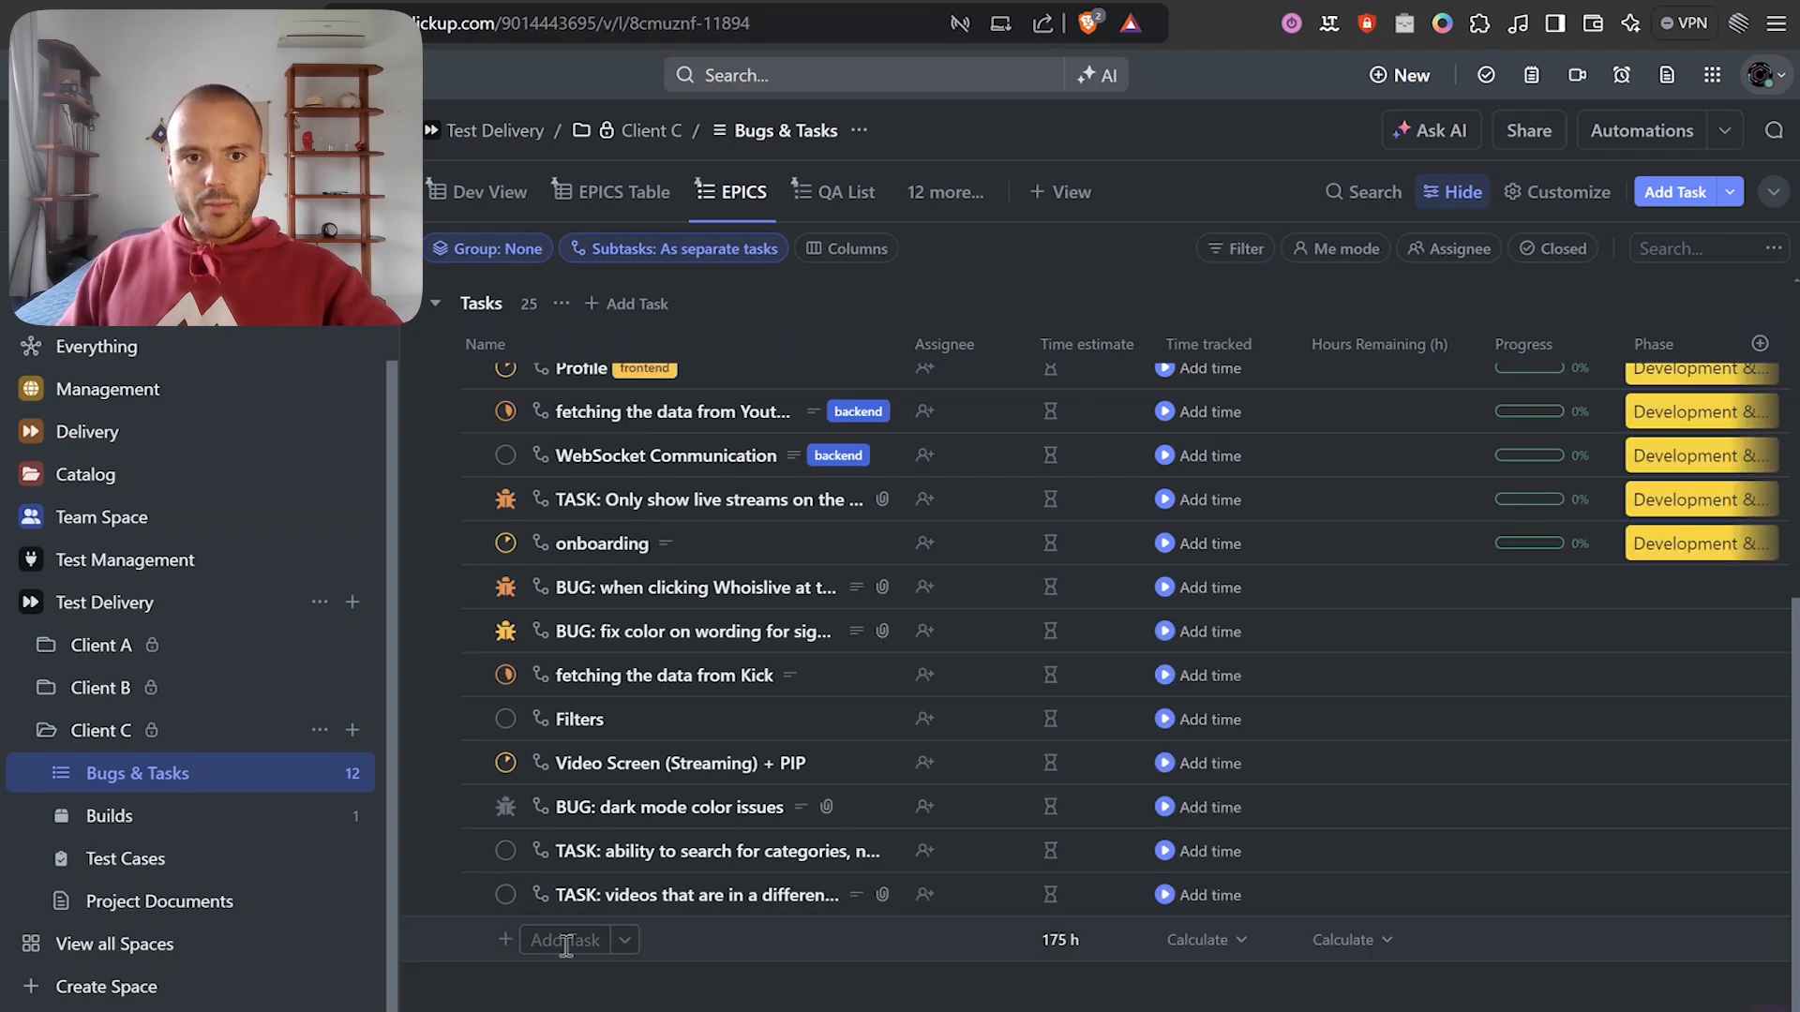
# Add a new task named 'Test' and set its status to READY TO TEST.
pyautogui.click(564, 945)
pyautogui.write('Test')
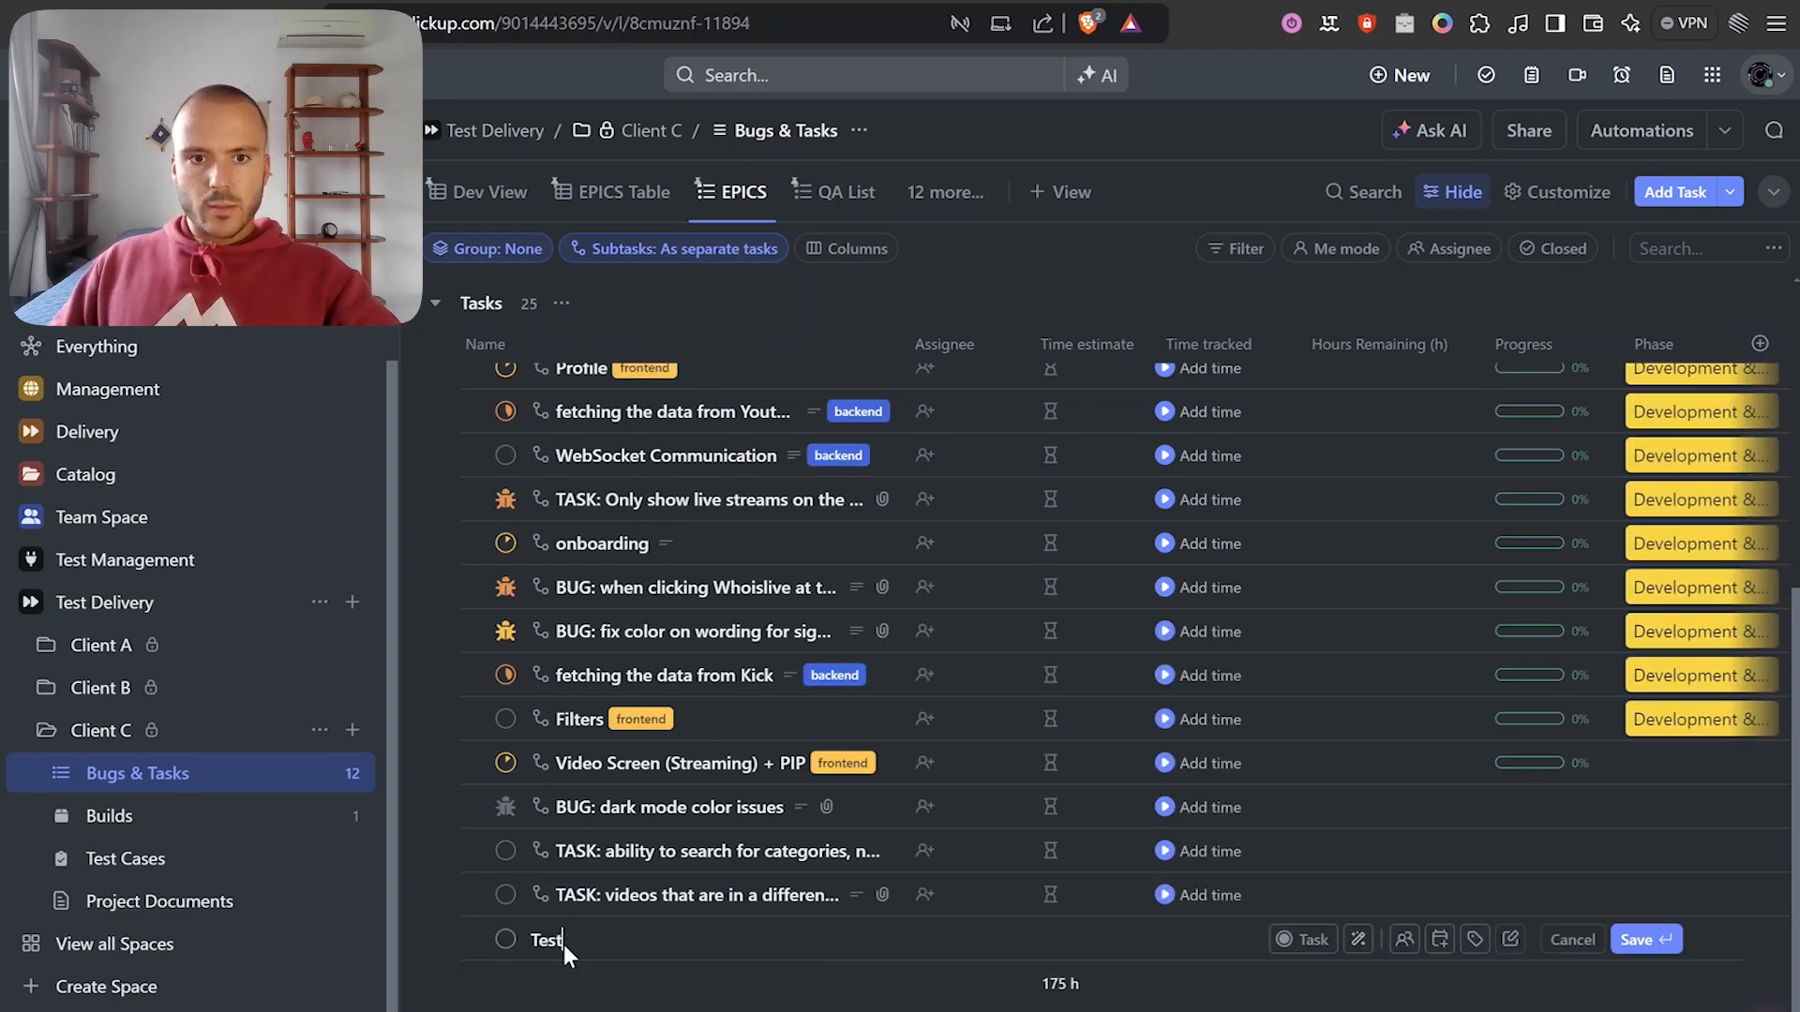
pyautogui.press('Return')
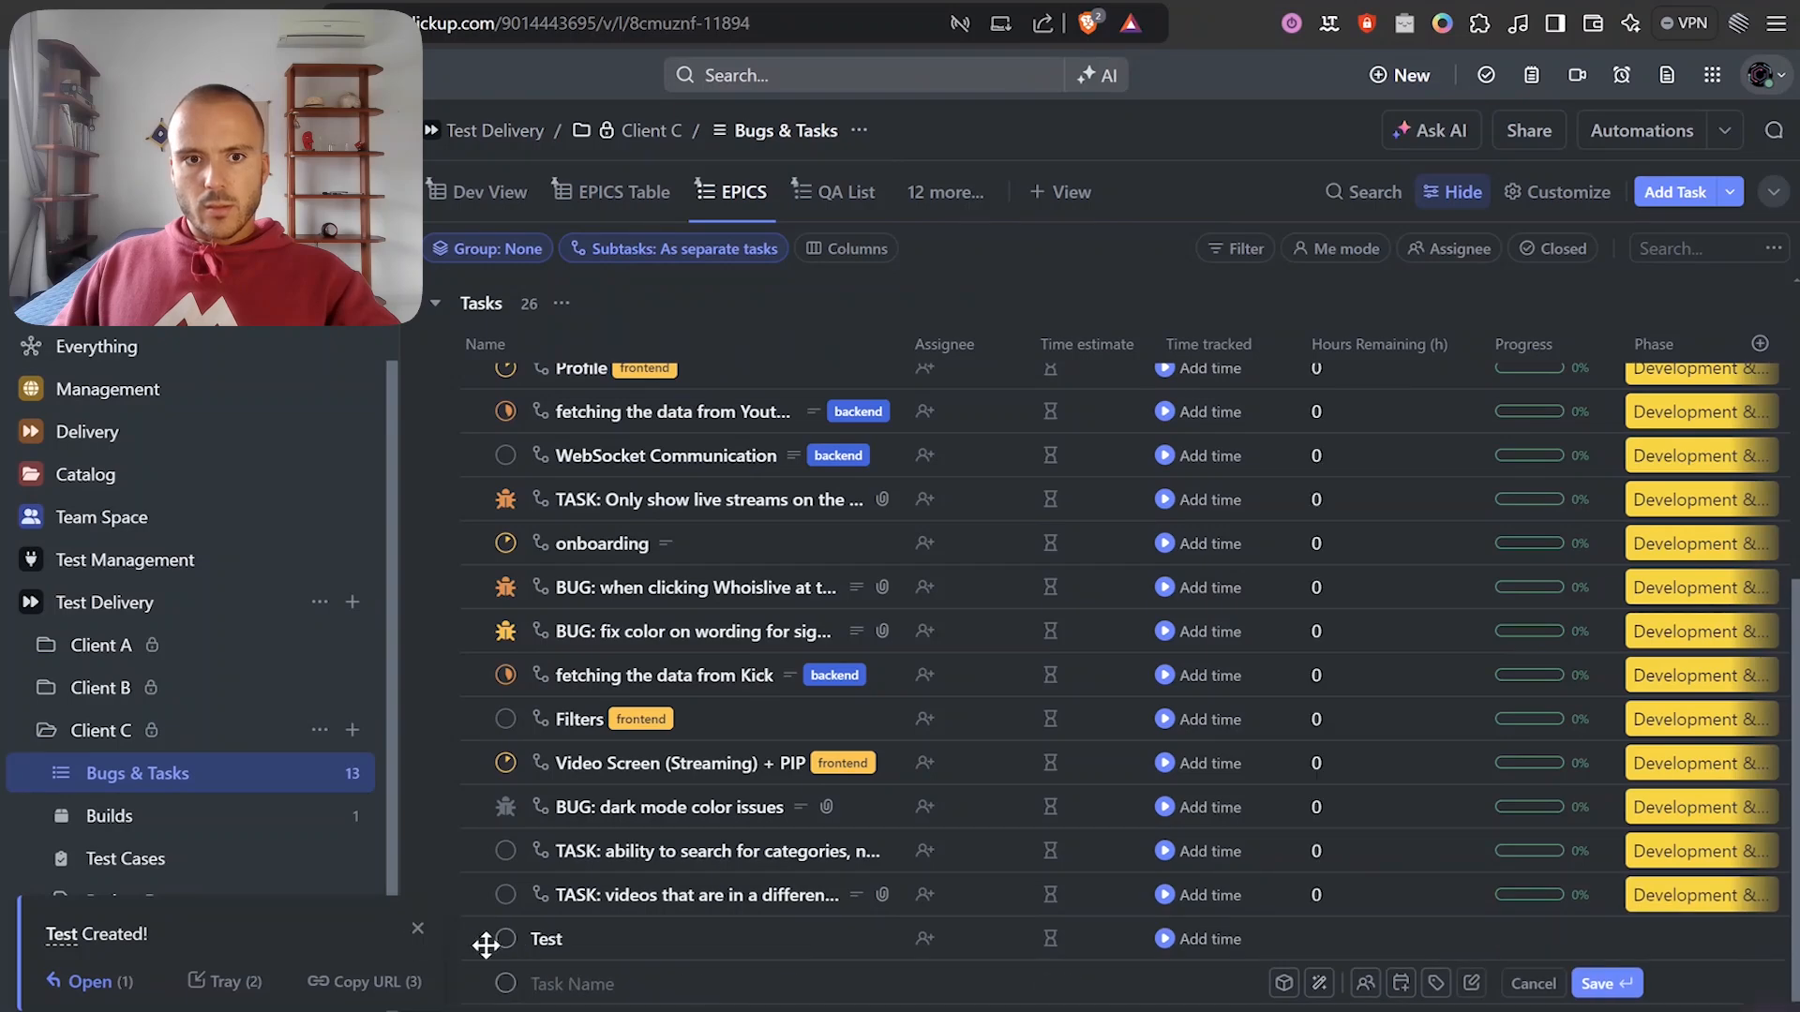
pyautogui.press('Escape')
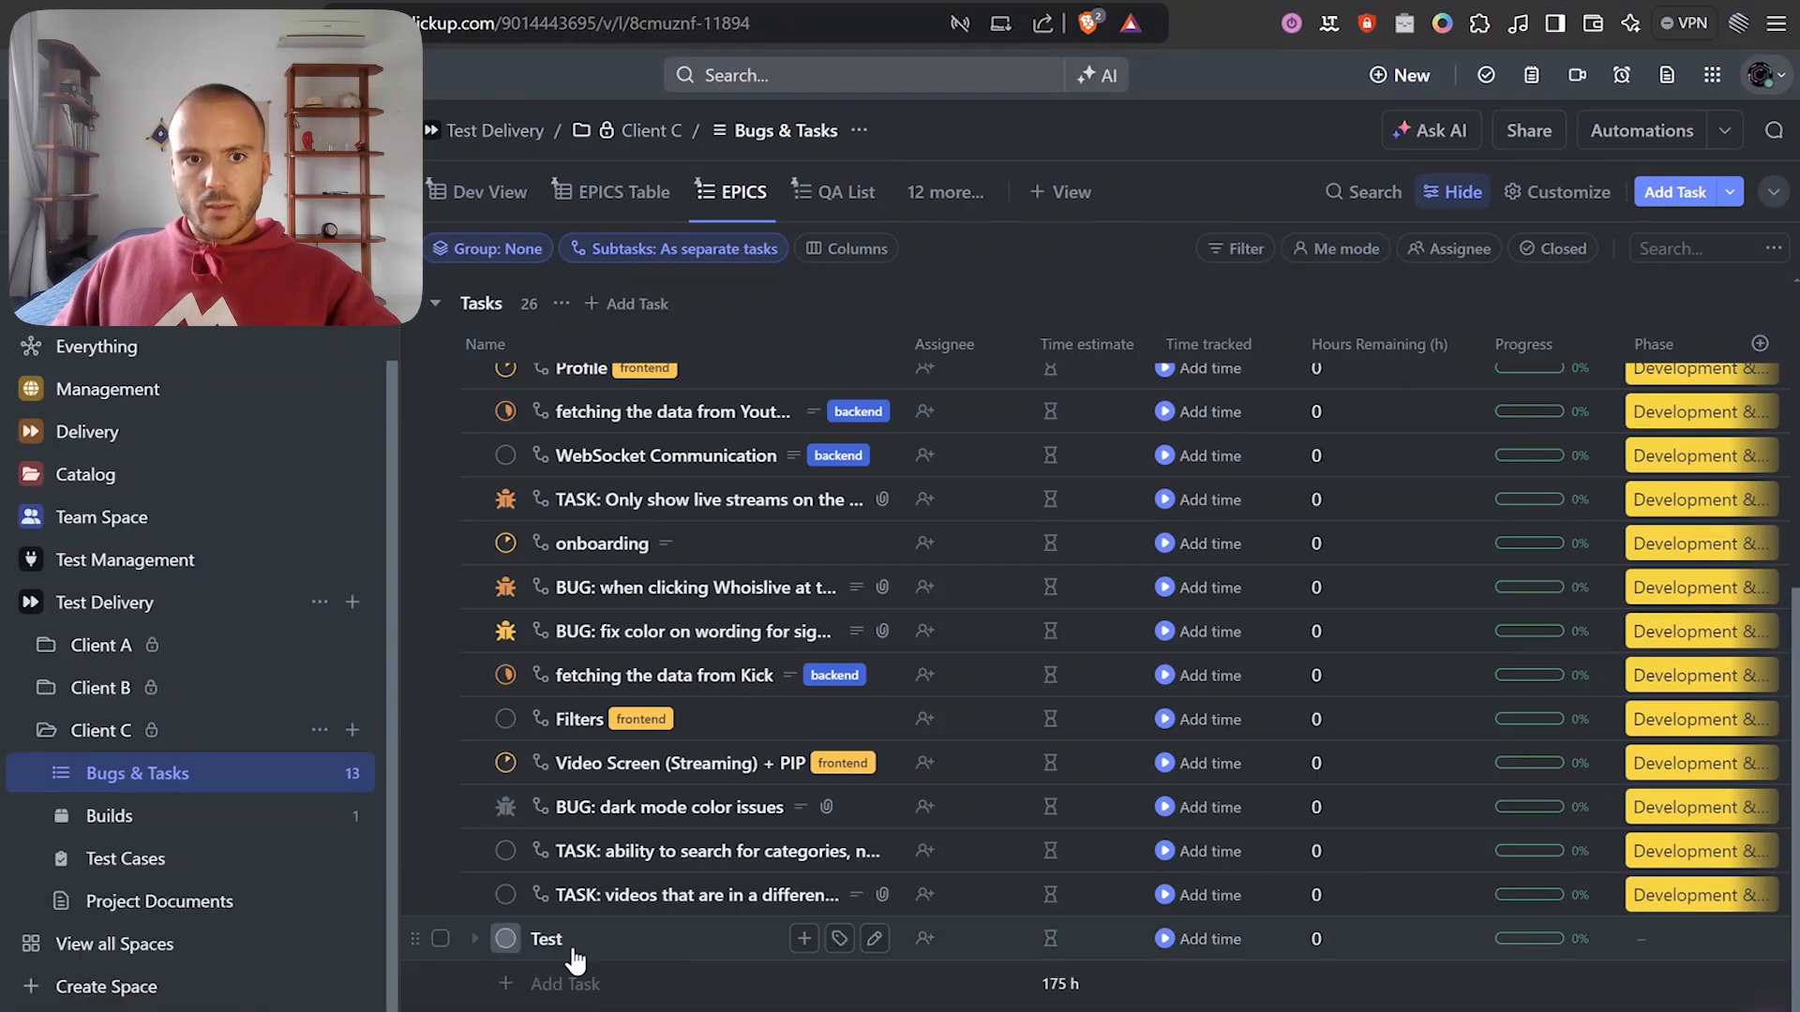
pyautogui.click(505, 938)
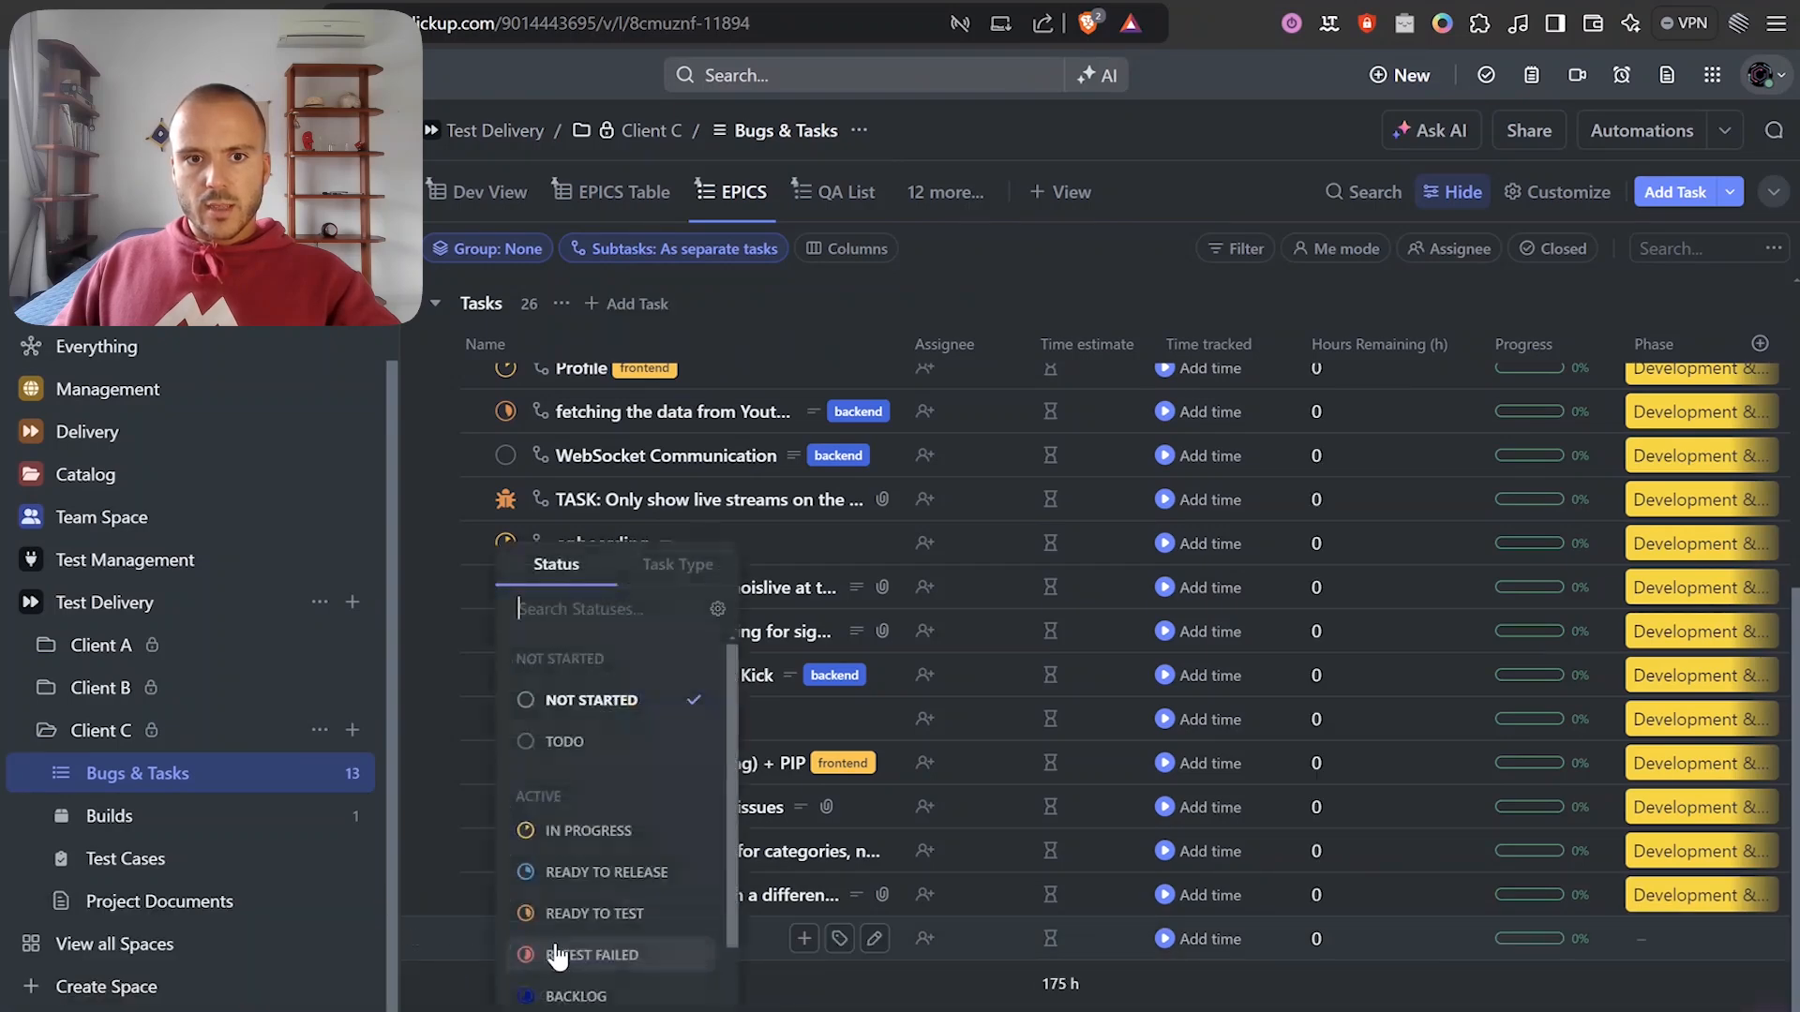
pyautogui.click(634, 917)
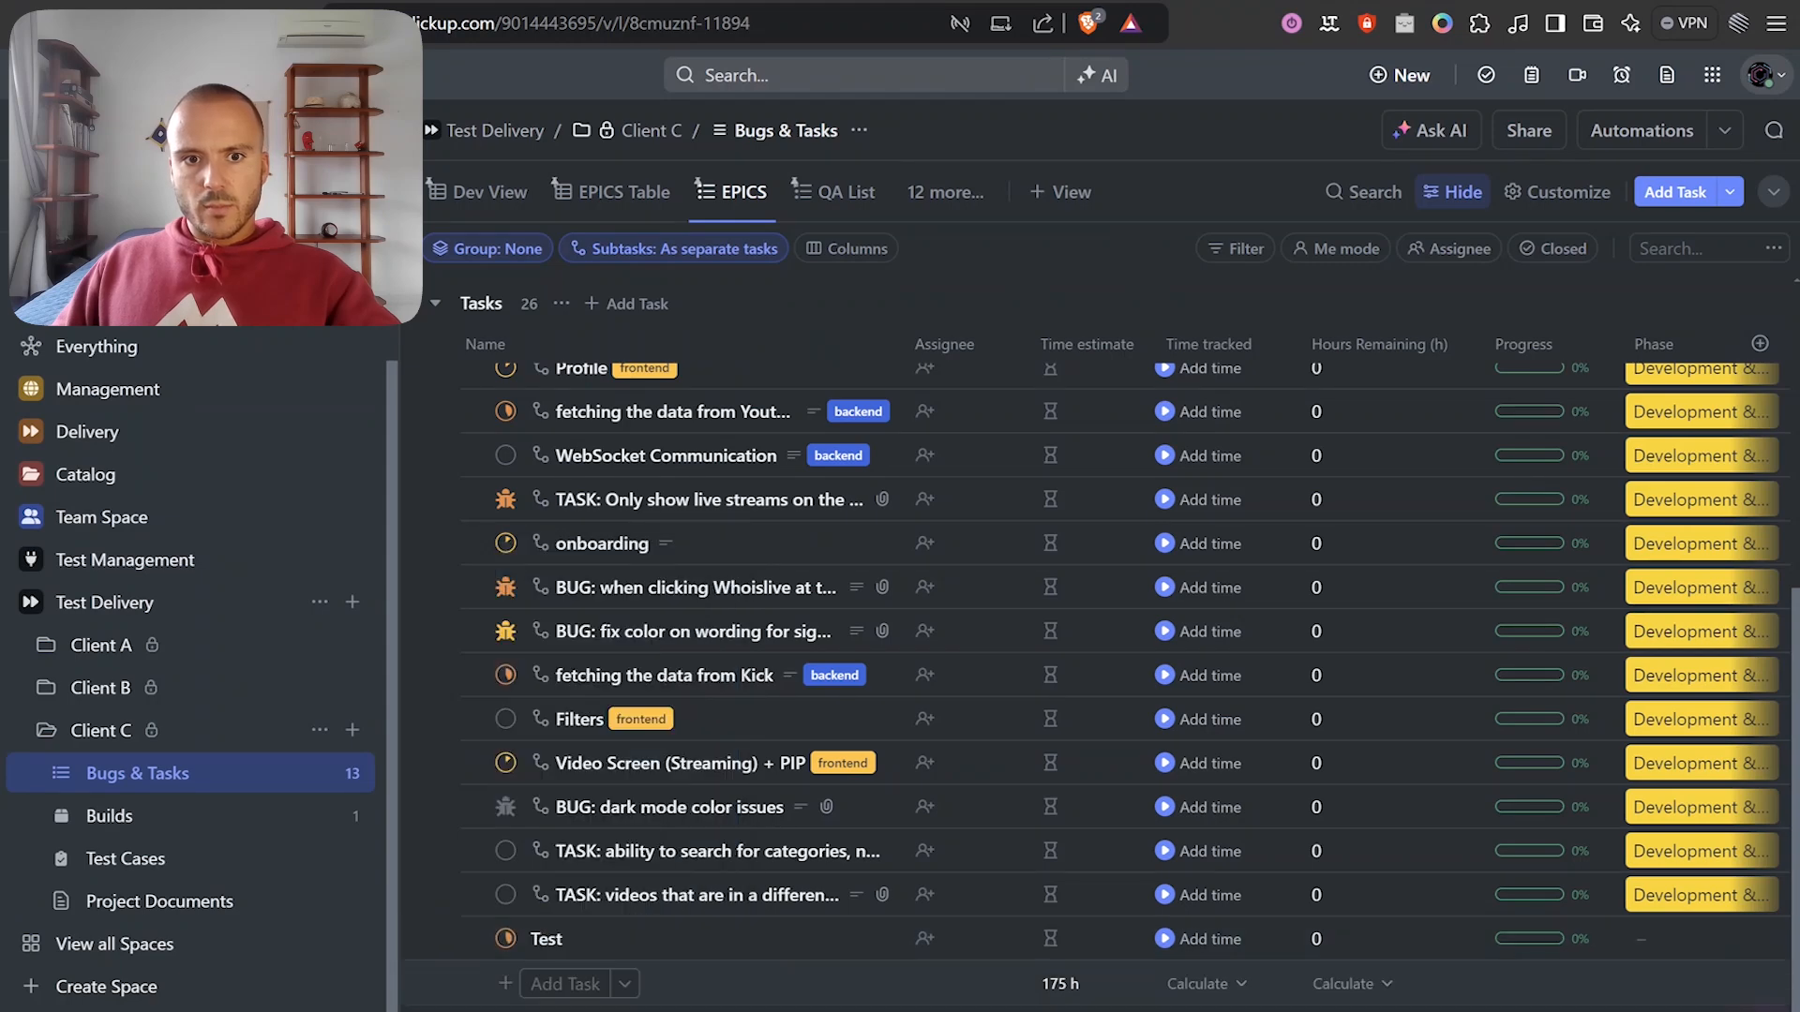
# Inspect the webhook output payload in Make, checking the task's ready to test status.
pyautogui.click(1162, 2)
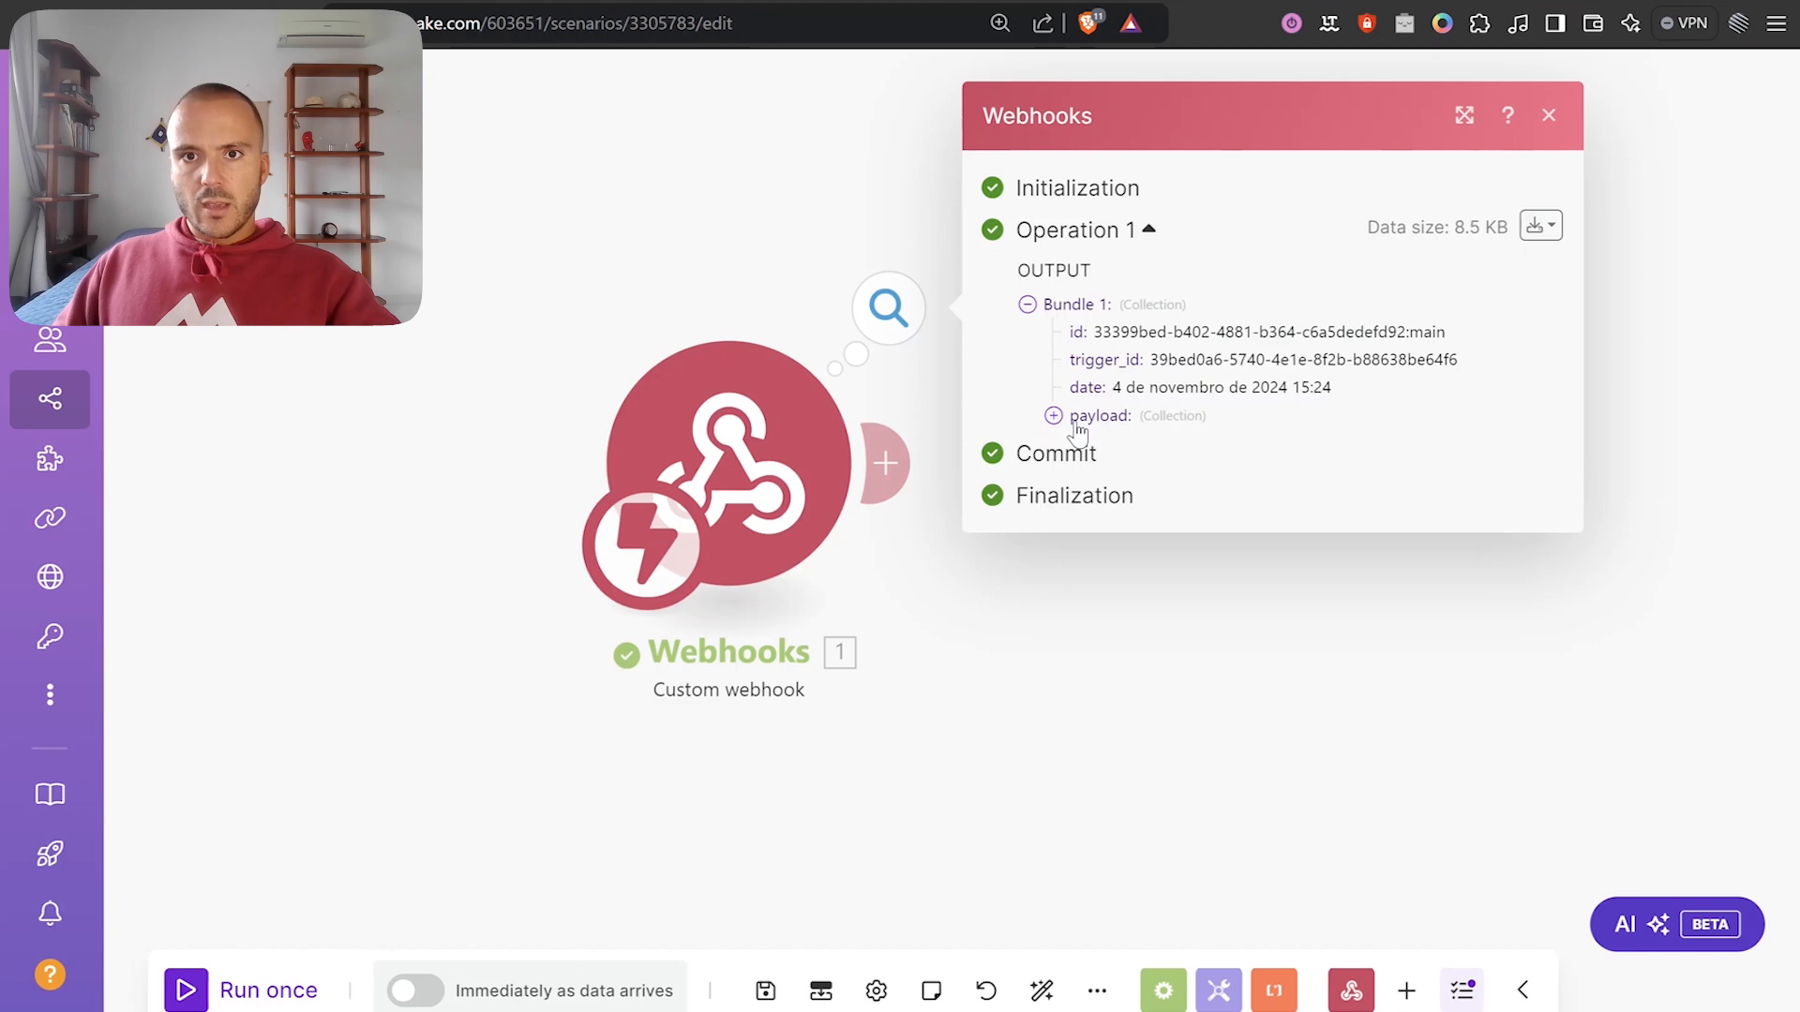
pyautogui.click(1088, 416)
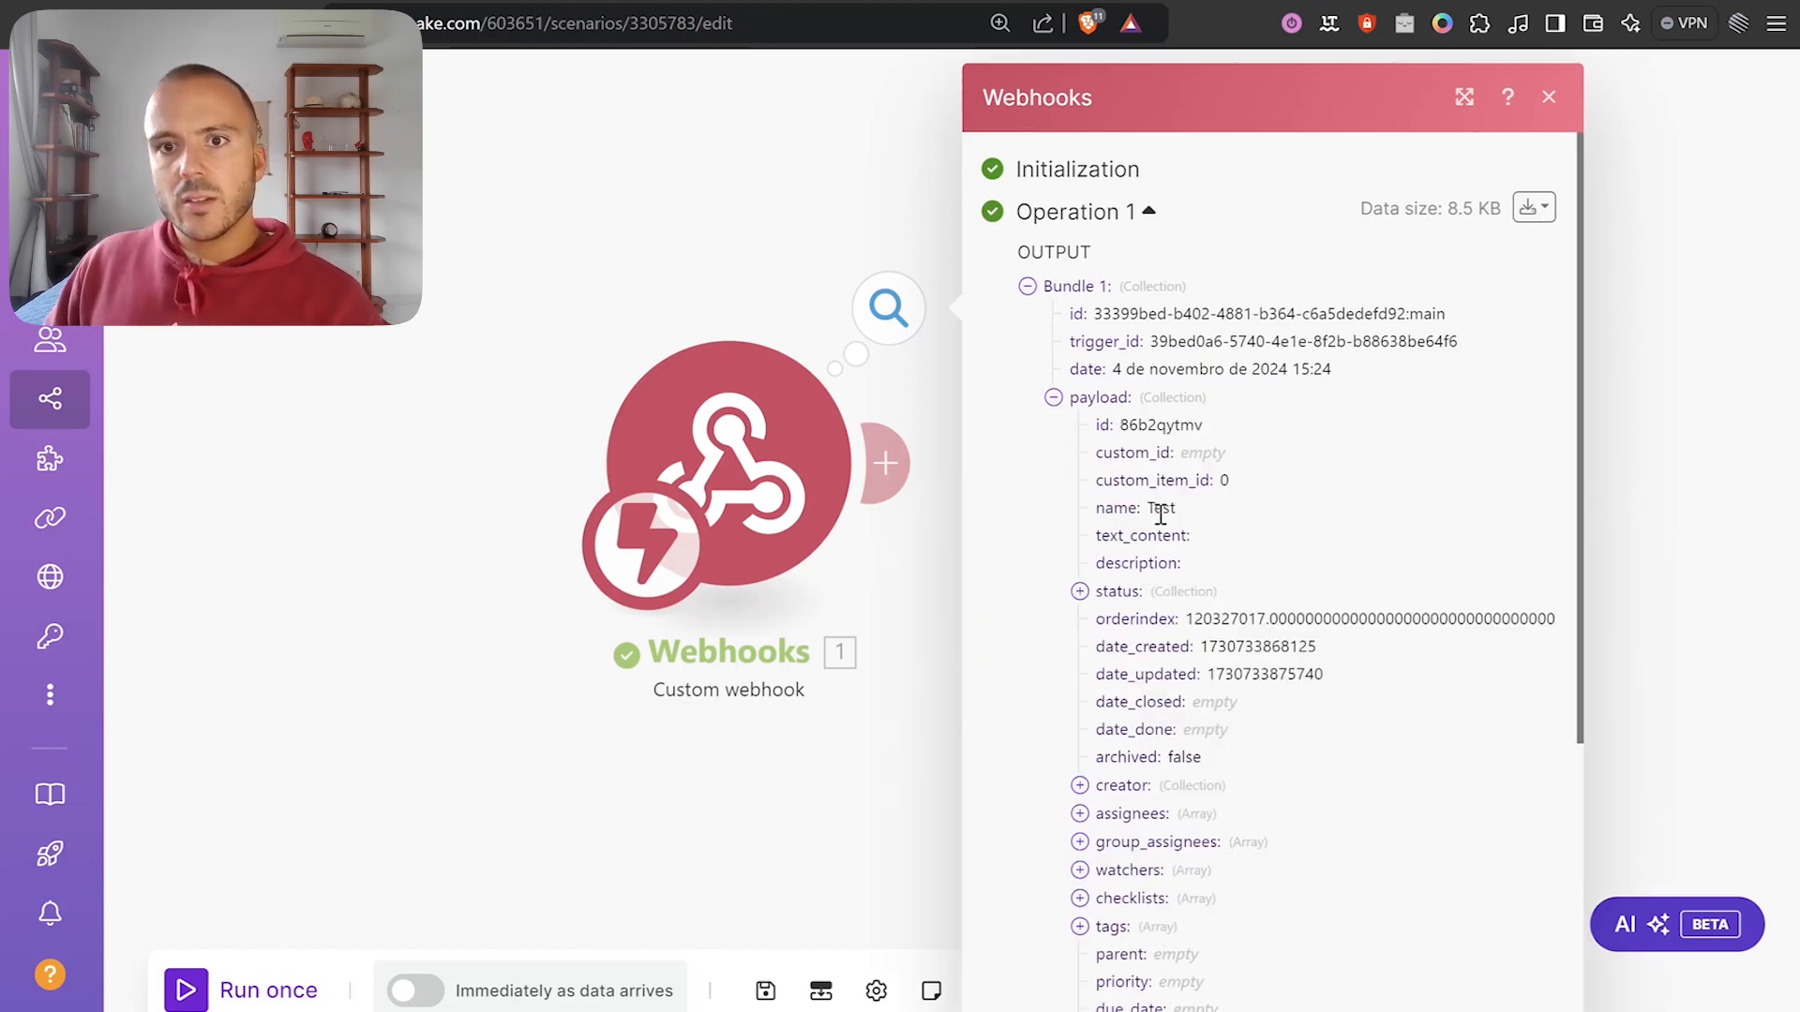
pyautogui.scroll(-2, 1192, 539)
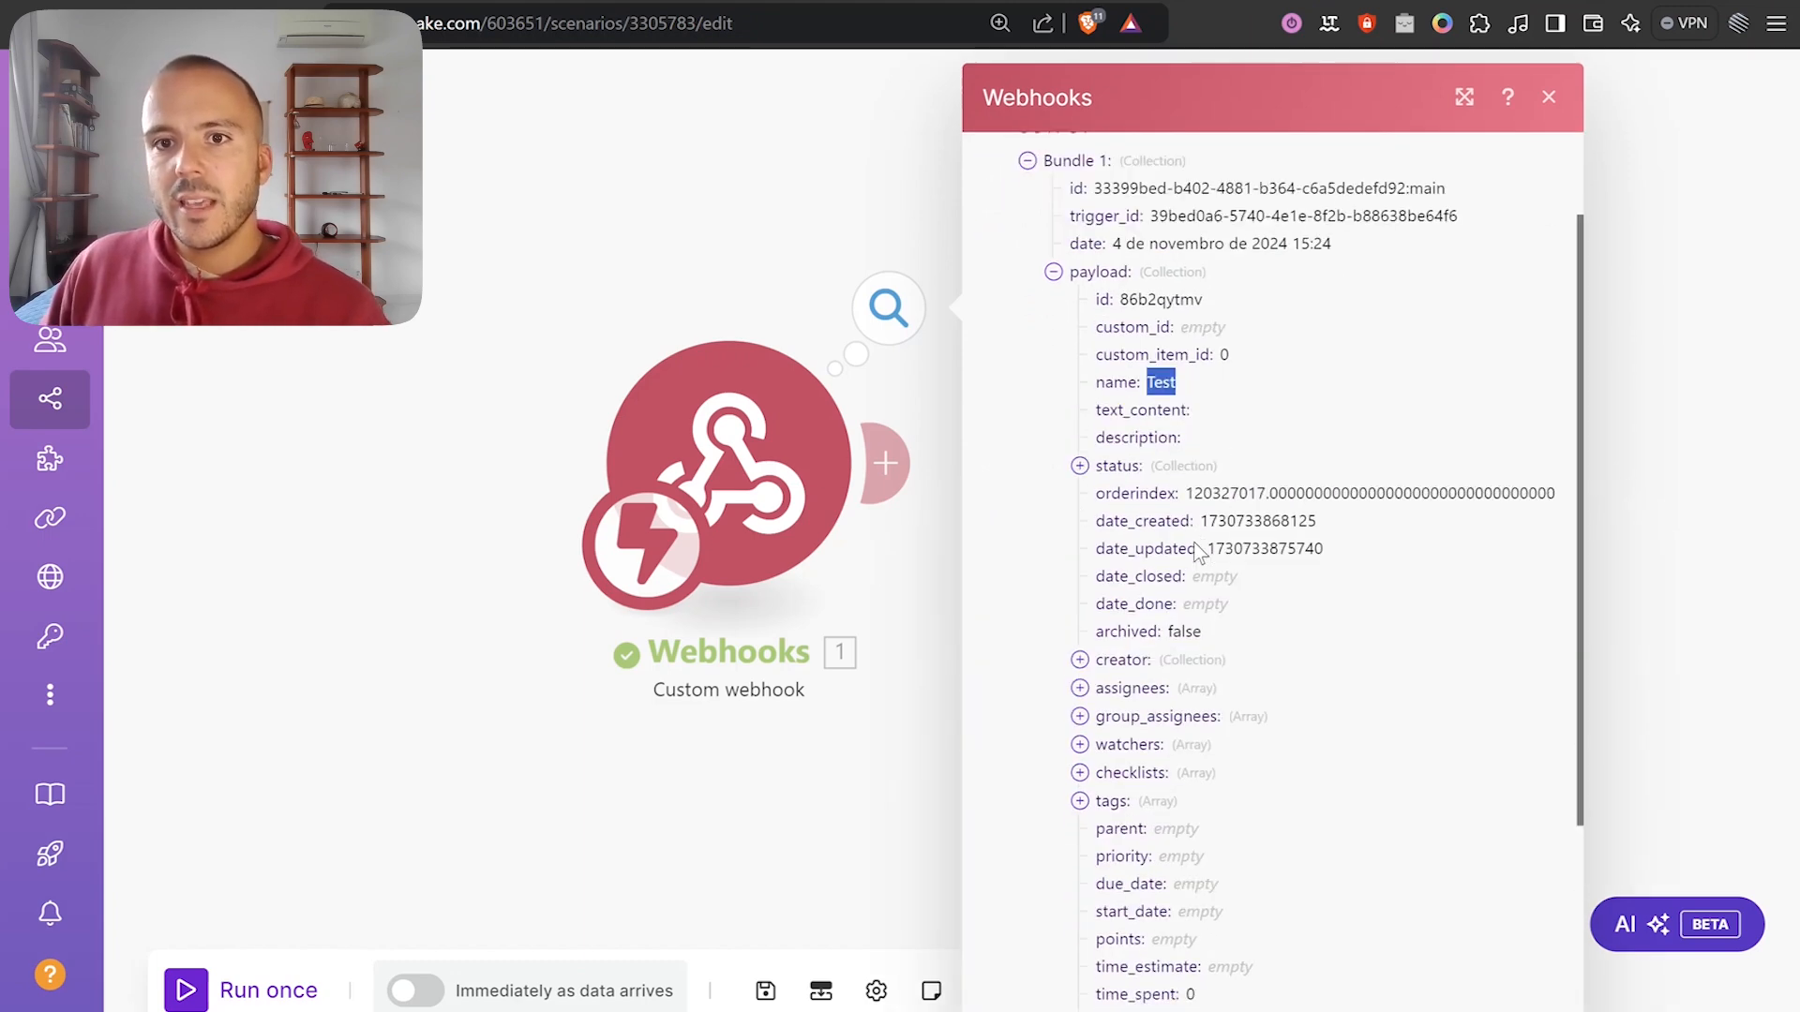
pyautogui.click(1106, 468)
pyautogui.moveTo(1175, 521); pyautogui.dragTo(1268, 521)
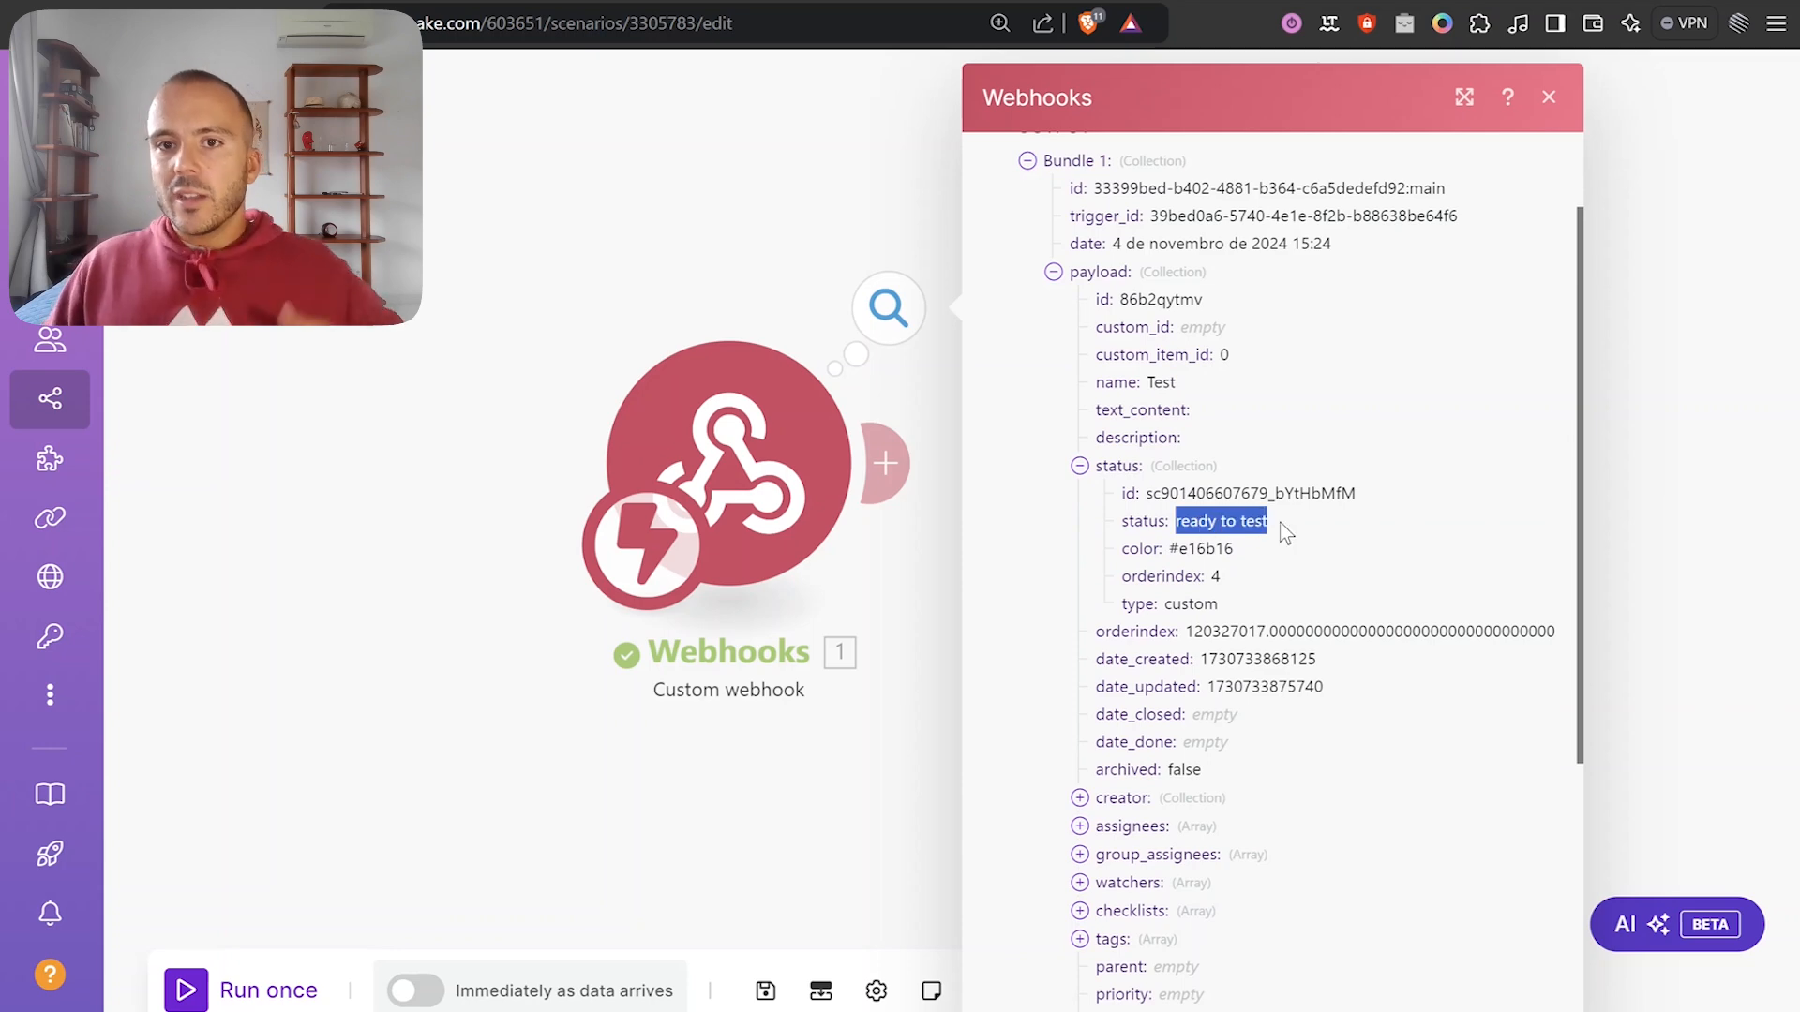
pyautogui.click(1080, 465)
pyautogui.hotkey('ctrl', 'Tab')
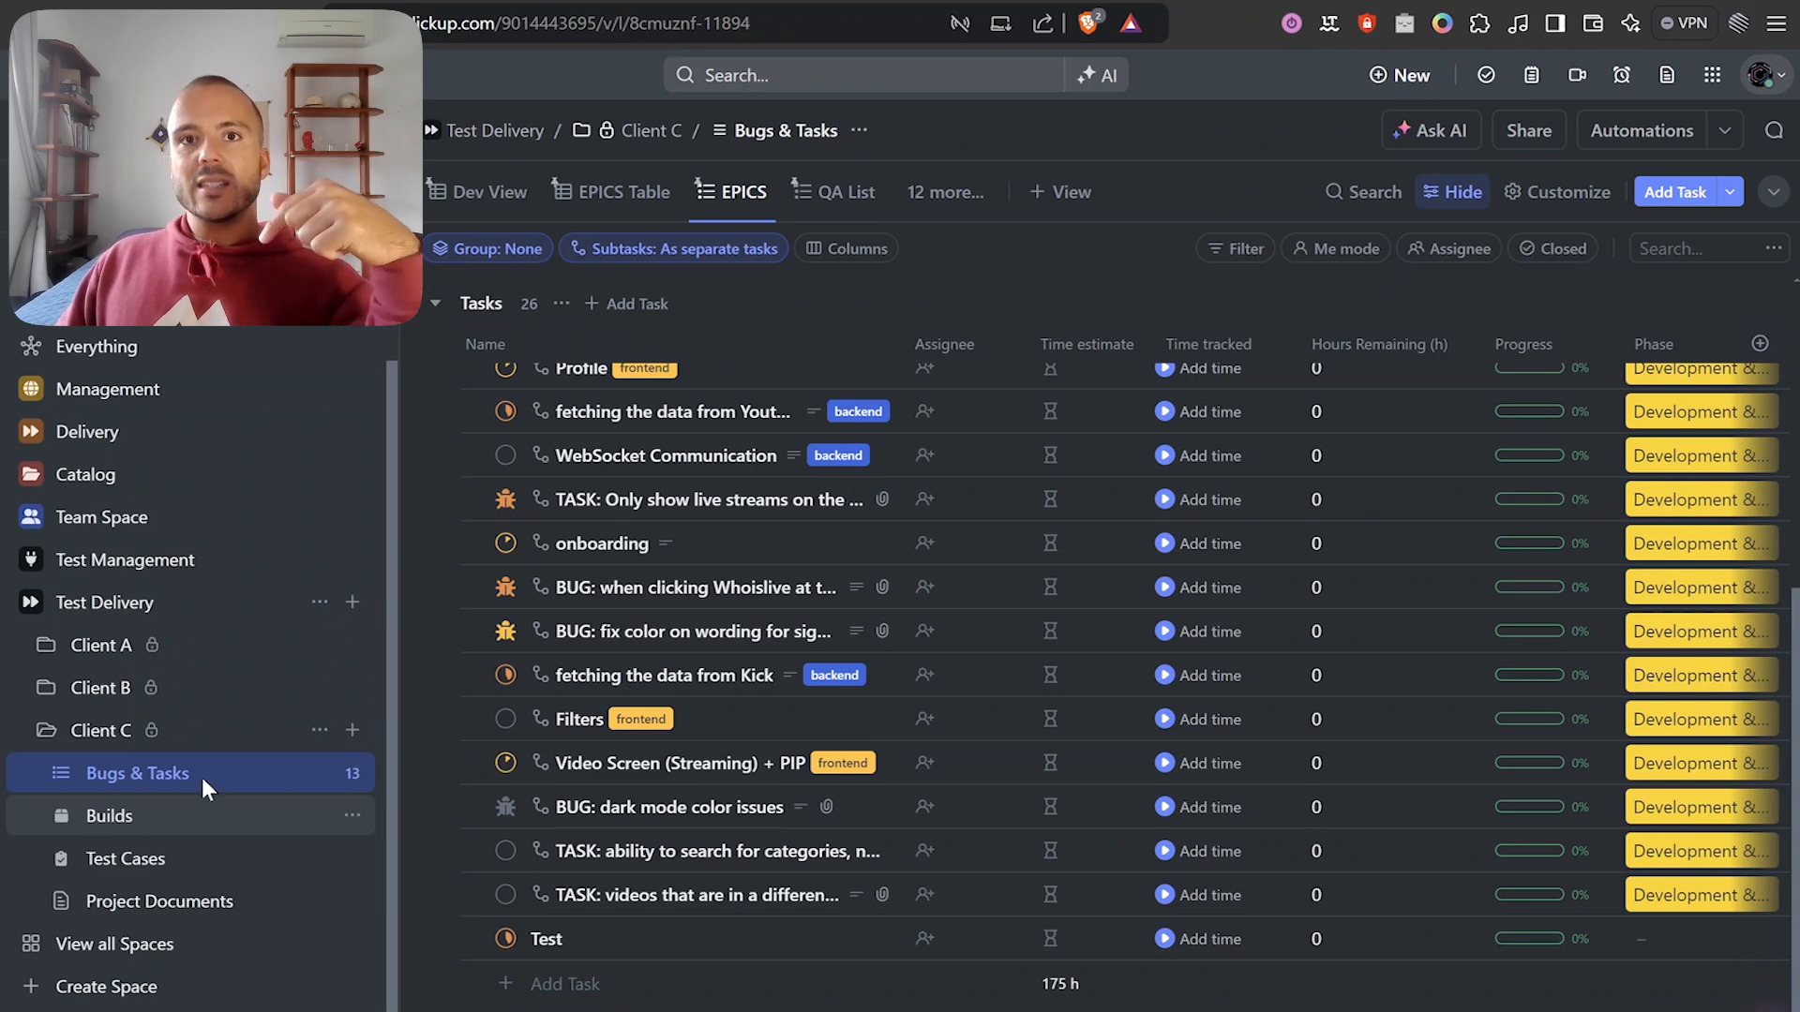
pyautogui.hotkey('ctrl', 'shift', 'Tab')
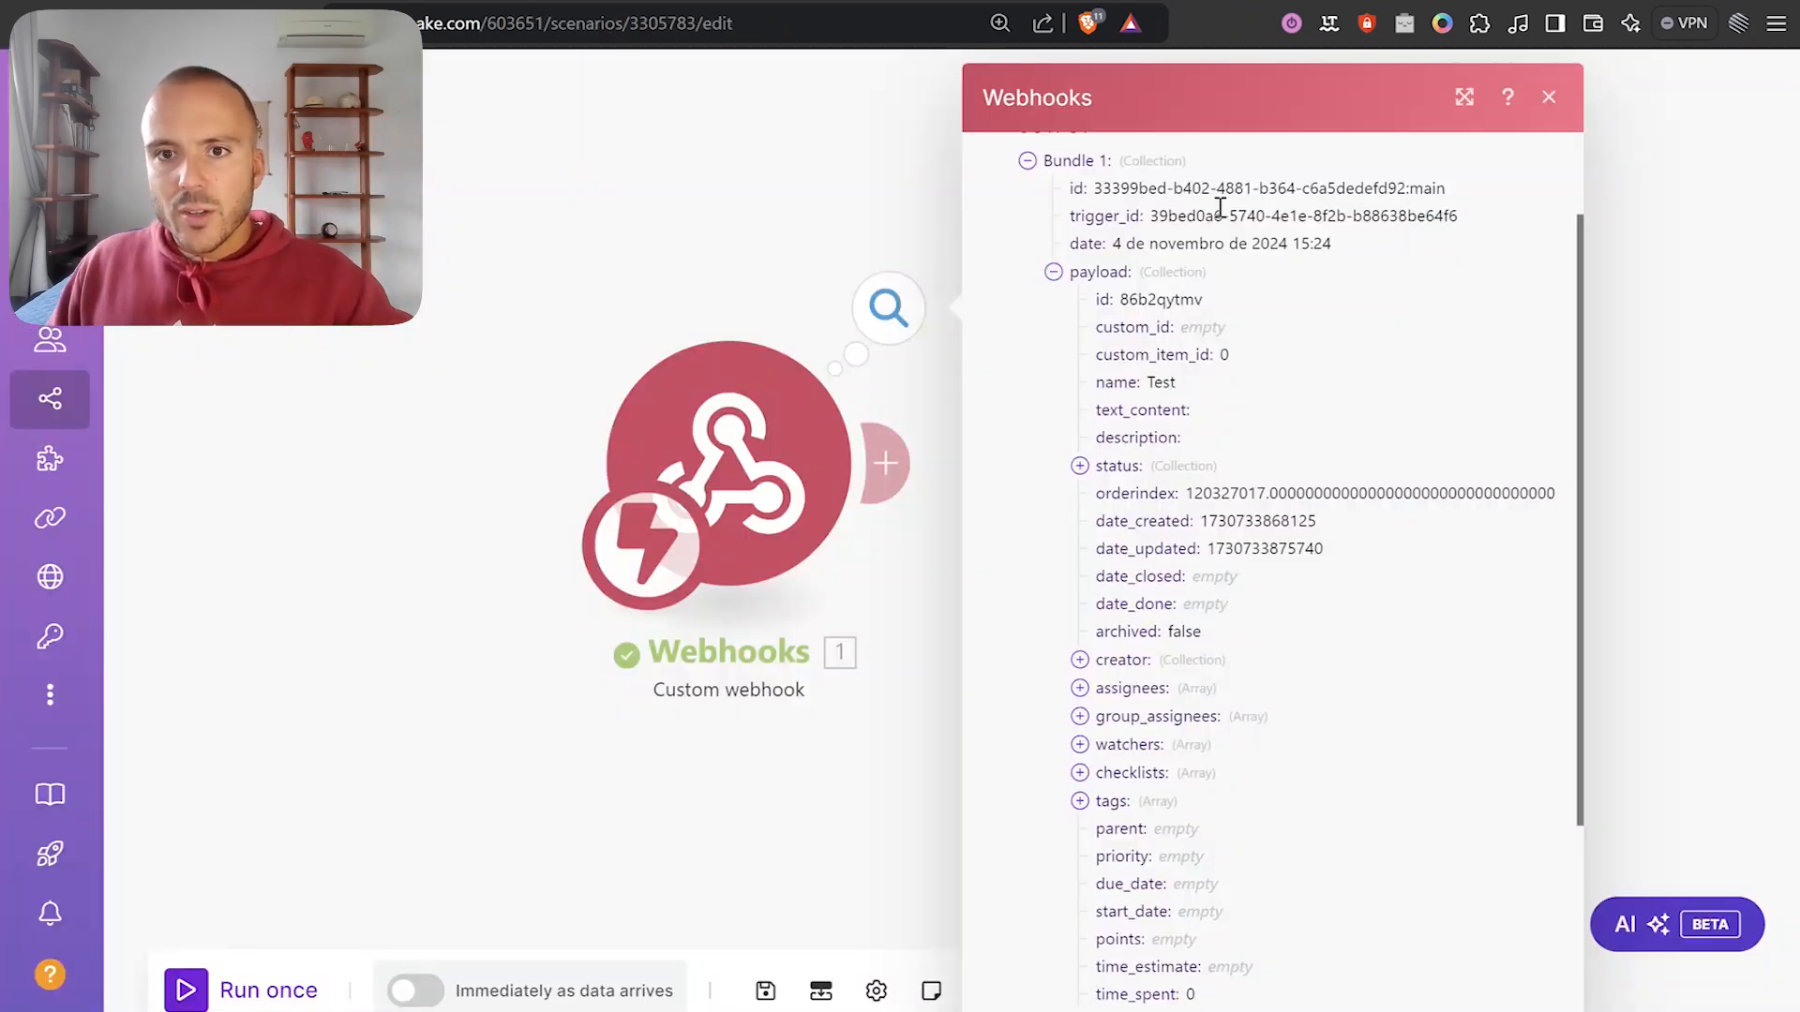
pyautogui.scroll(-4, 1138, 497)
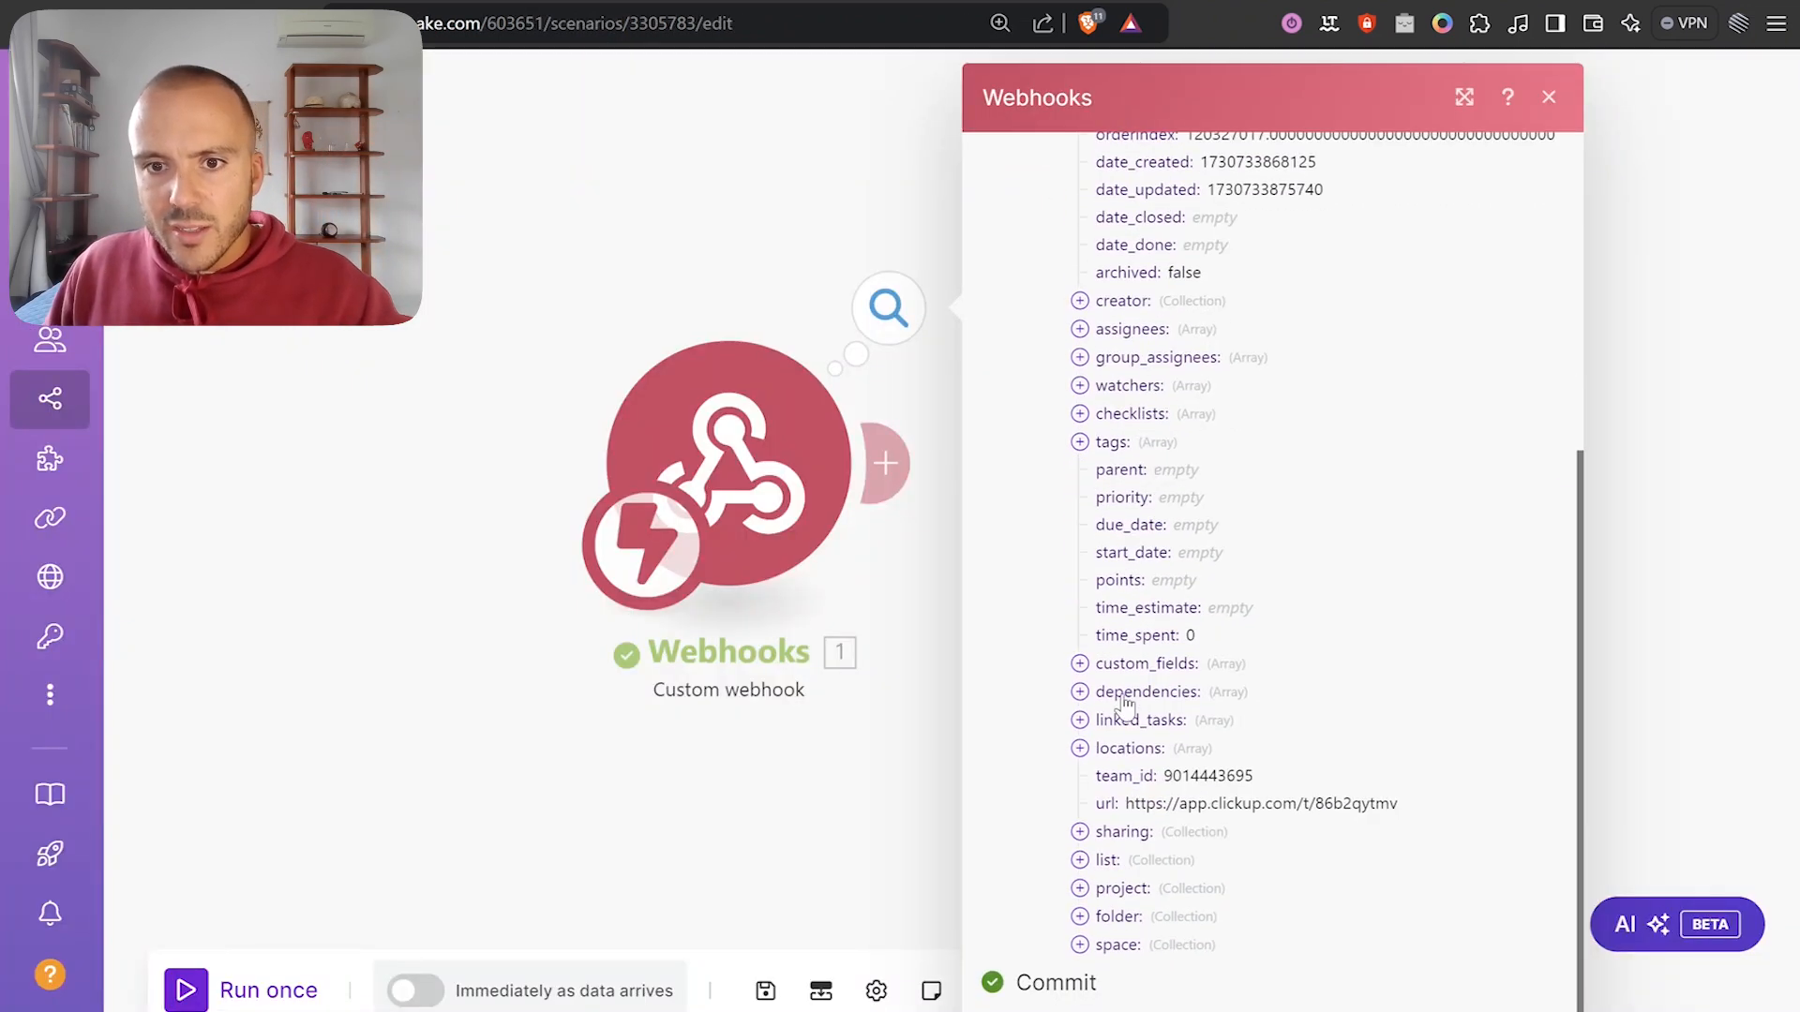
pyautogui.click(1118, 916)
pyautogui.scroll(-1, 1163, 872)
pyautogui.doubleClick(1199, 833)
pyautogui.click(1106, 754)
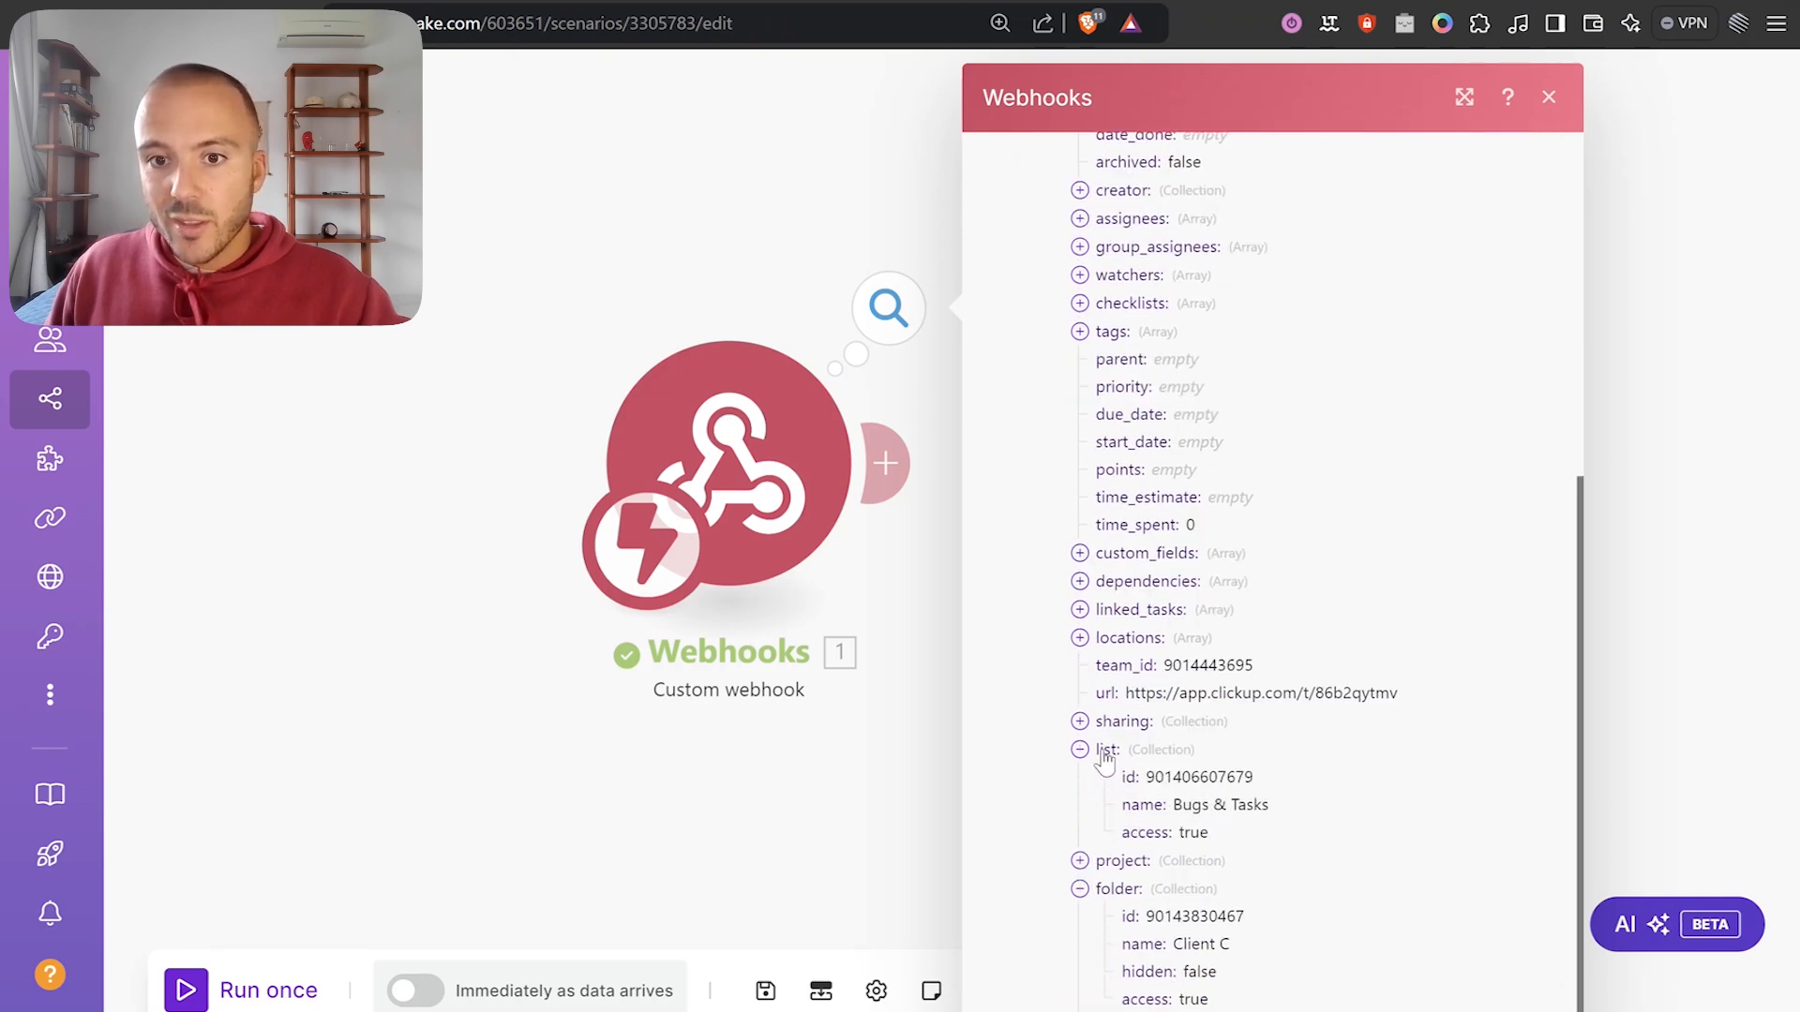
pyautogui.click(1108, 753)
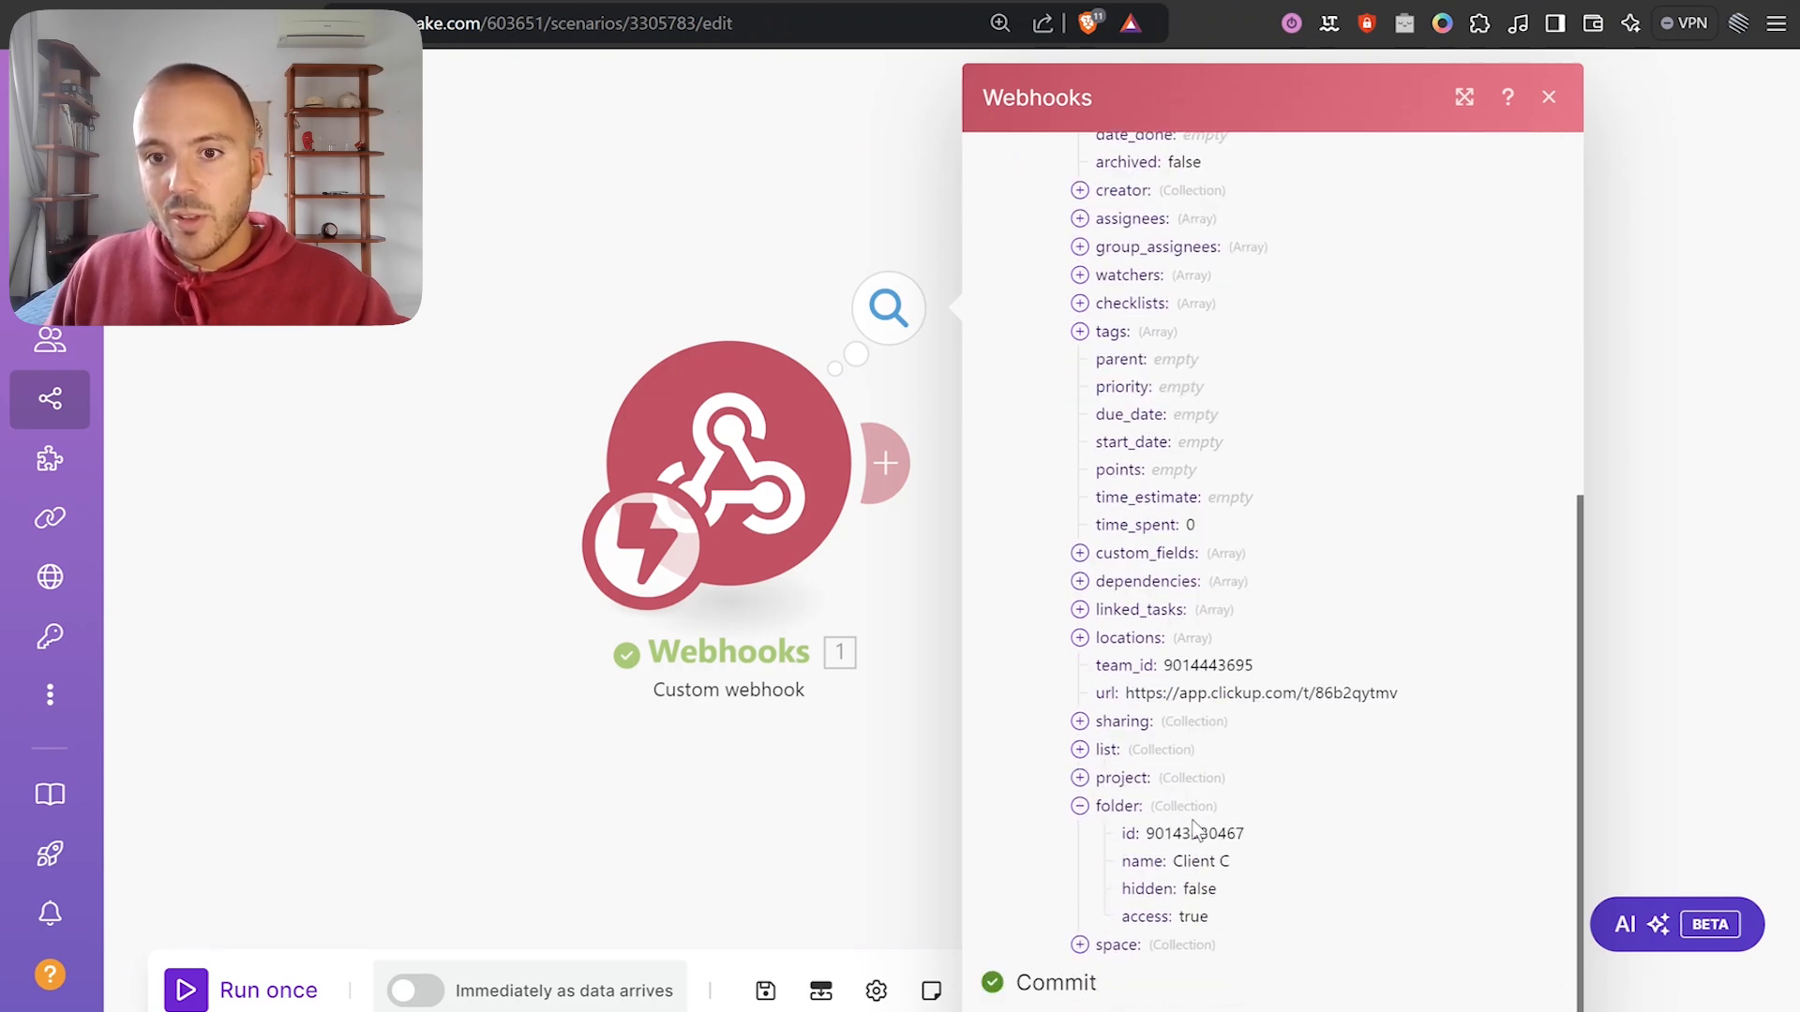
pyautogui.doubleClick(1194, 833)
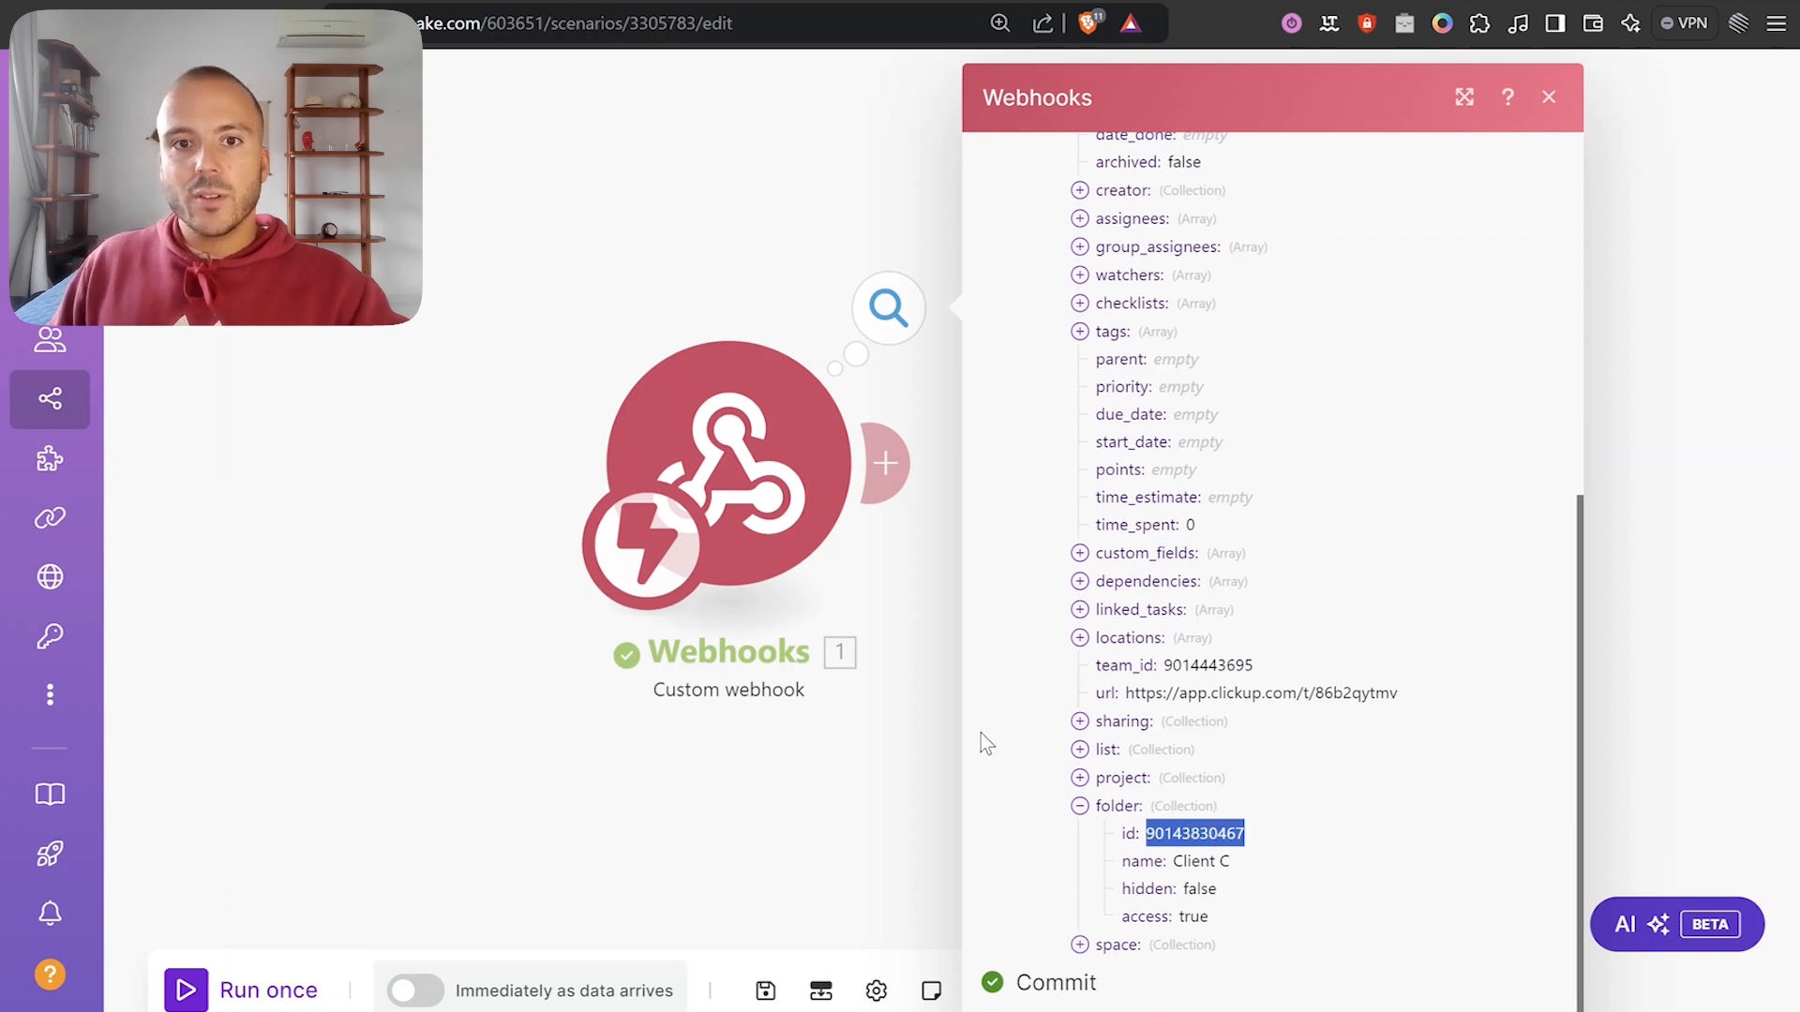
pyautogui.moveTo(934, 649); pyautogui.dragTo(746, 561)
pyautogui.click(705, 379)
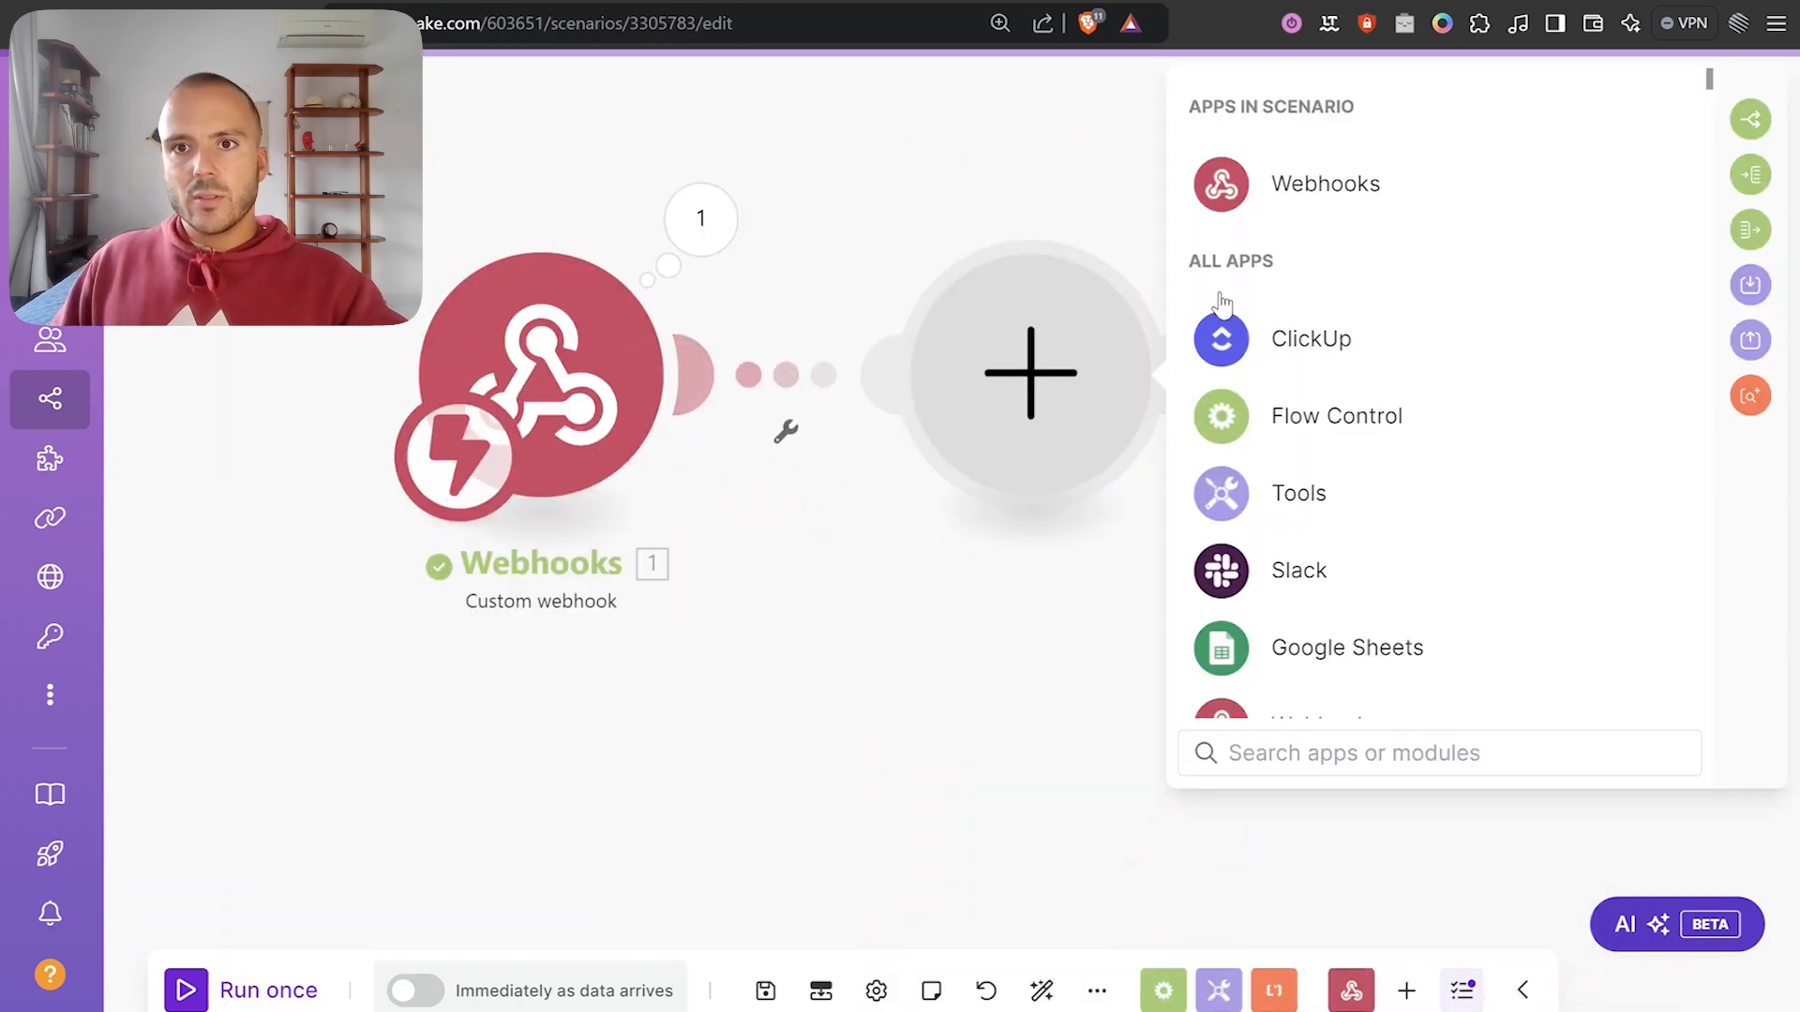
# Add a ClickUp List All Lists module after the webhook.
pyautogui.click(1247, 337)
pyautogui.click(1293, 743)
pyautogui.write('list')
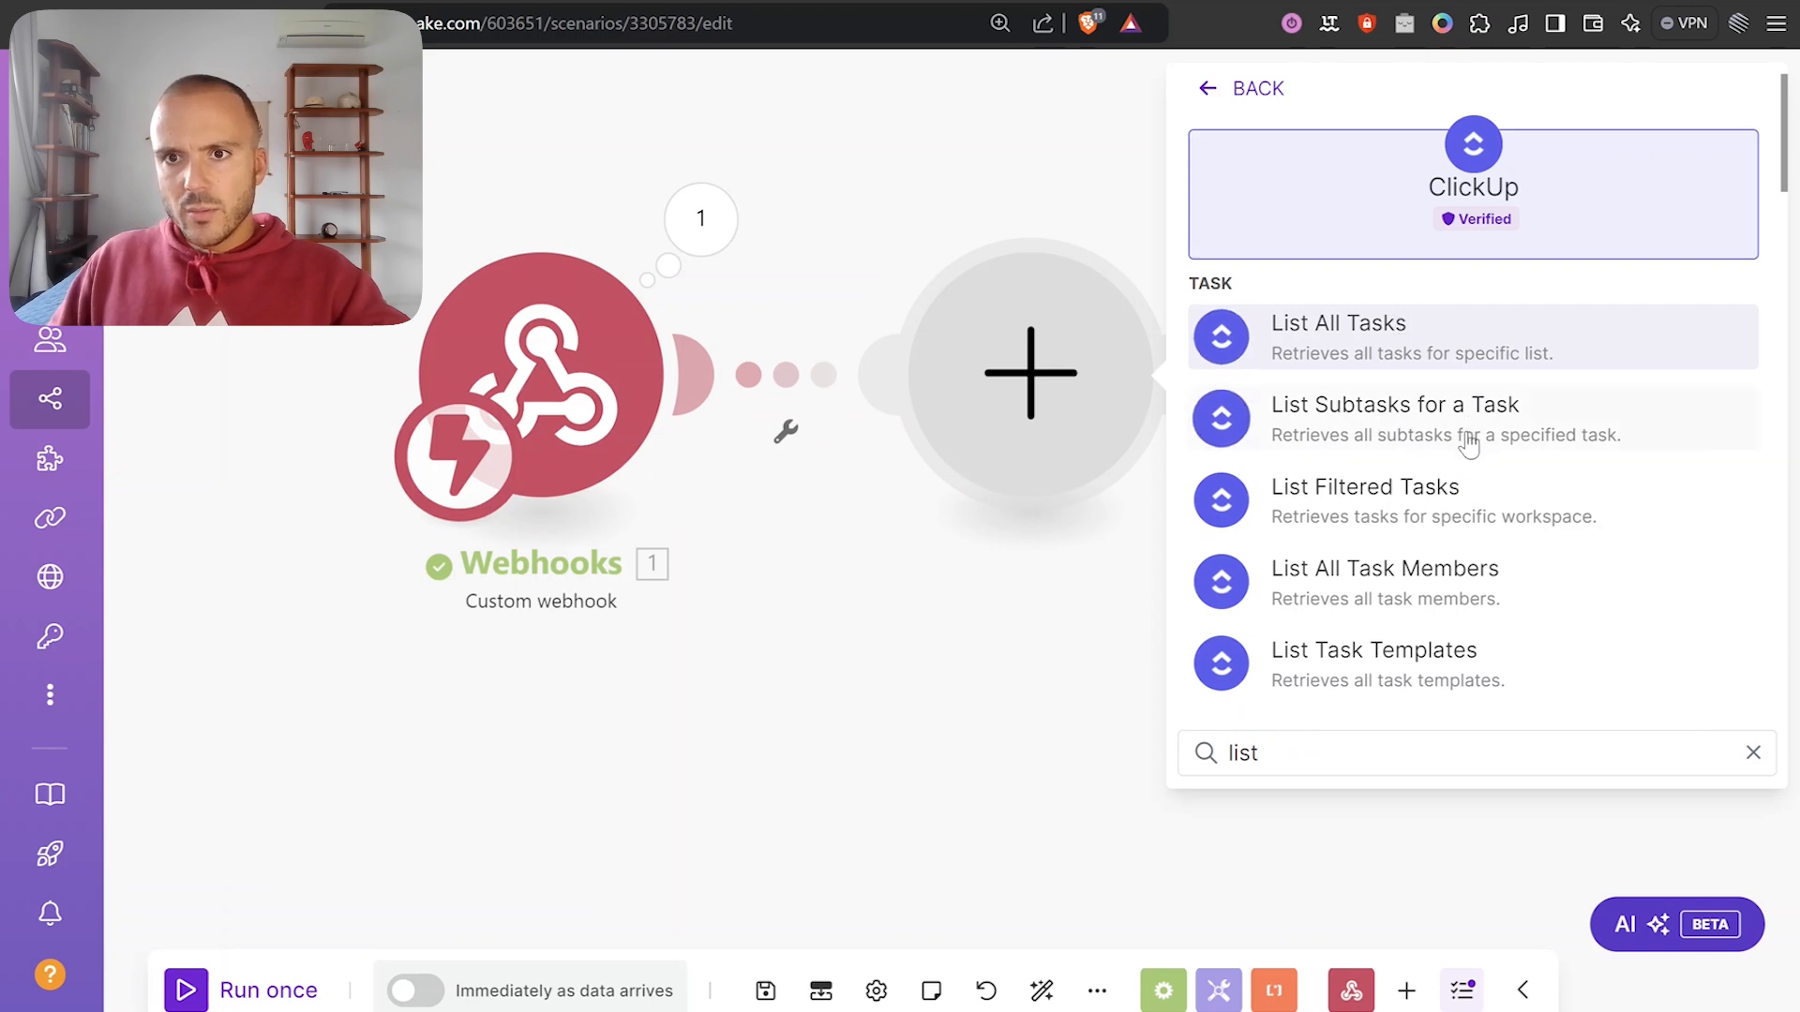
pyautogui.scroll(-4, 1468, 450)
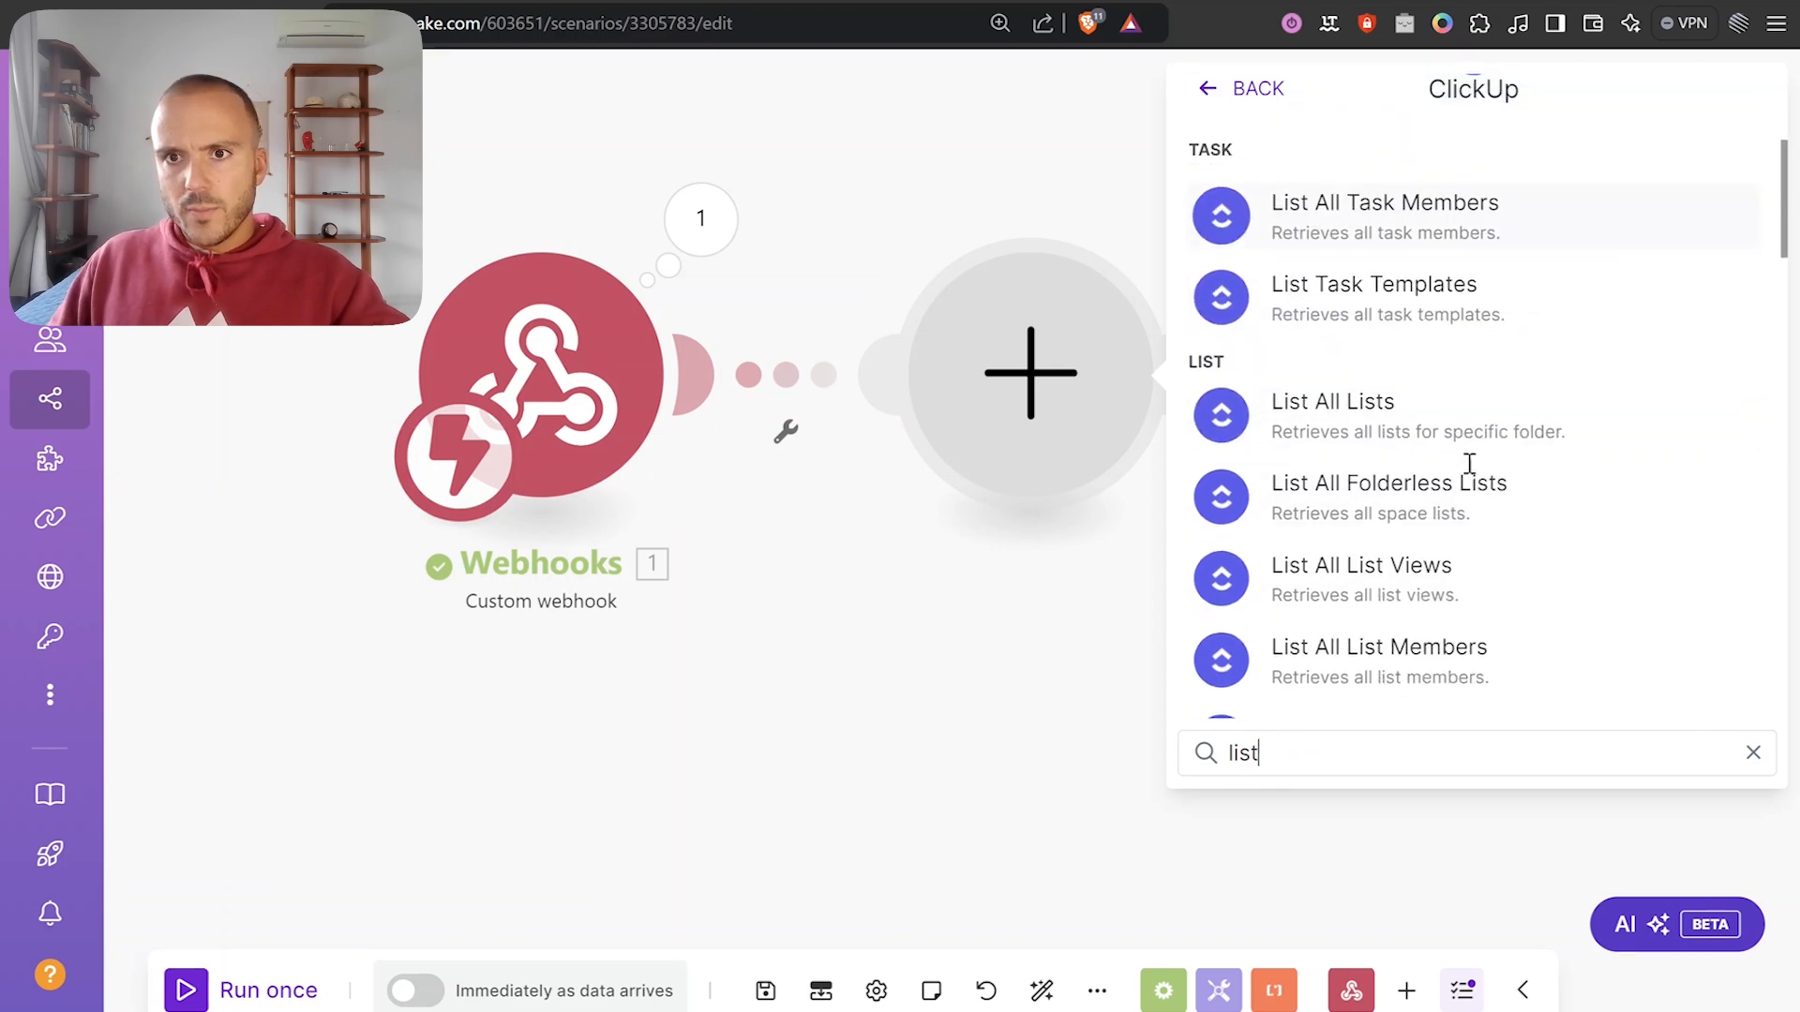
pyautogui.click(1372, 405)
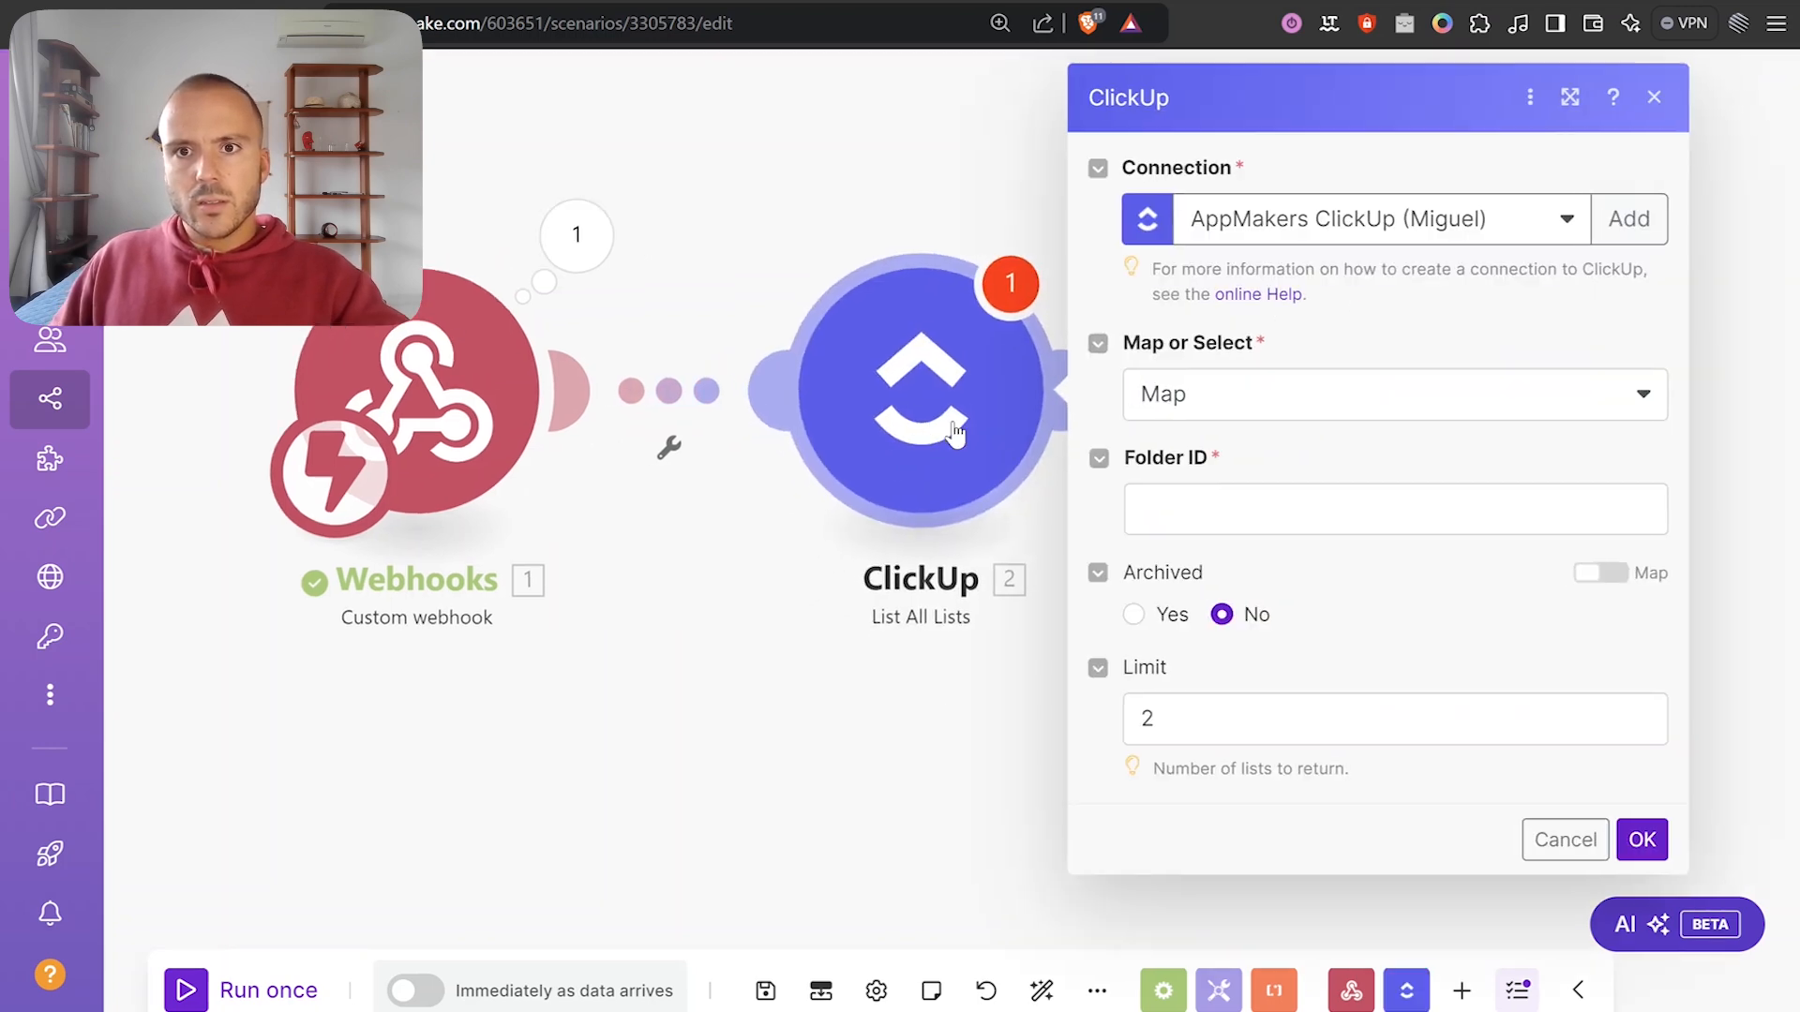
# Map the webhook's folder id into Folder ID, confirm, save the scenario and run once.
pyautogui.click(1331, 518)
pyautogui.scroll(-5, 983, 515)
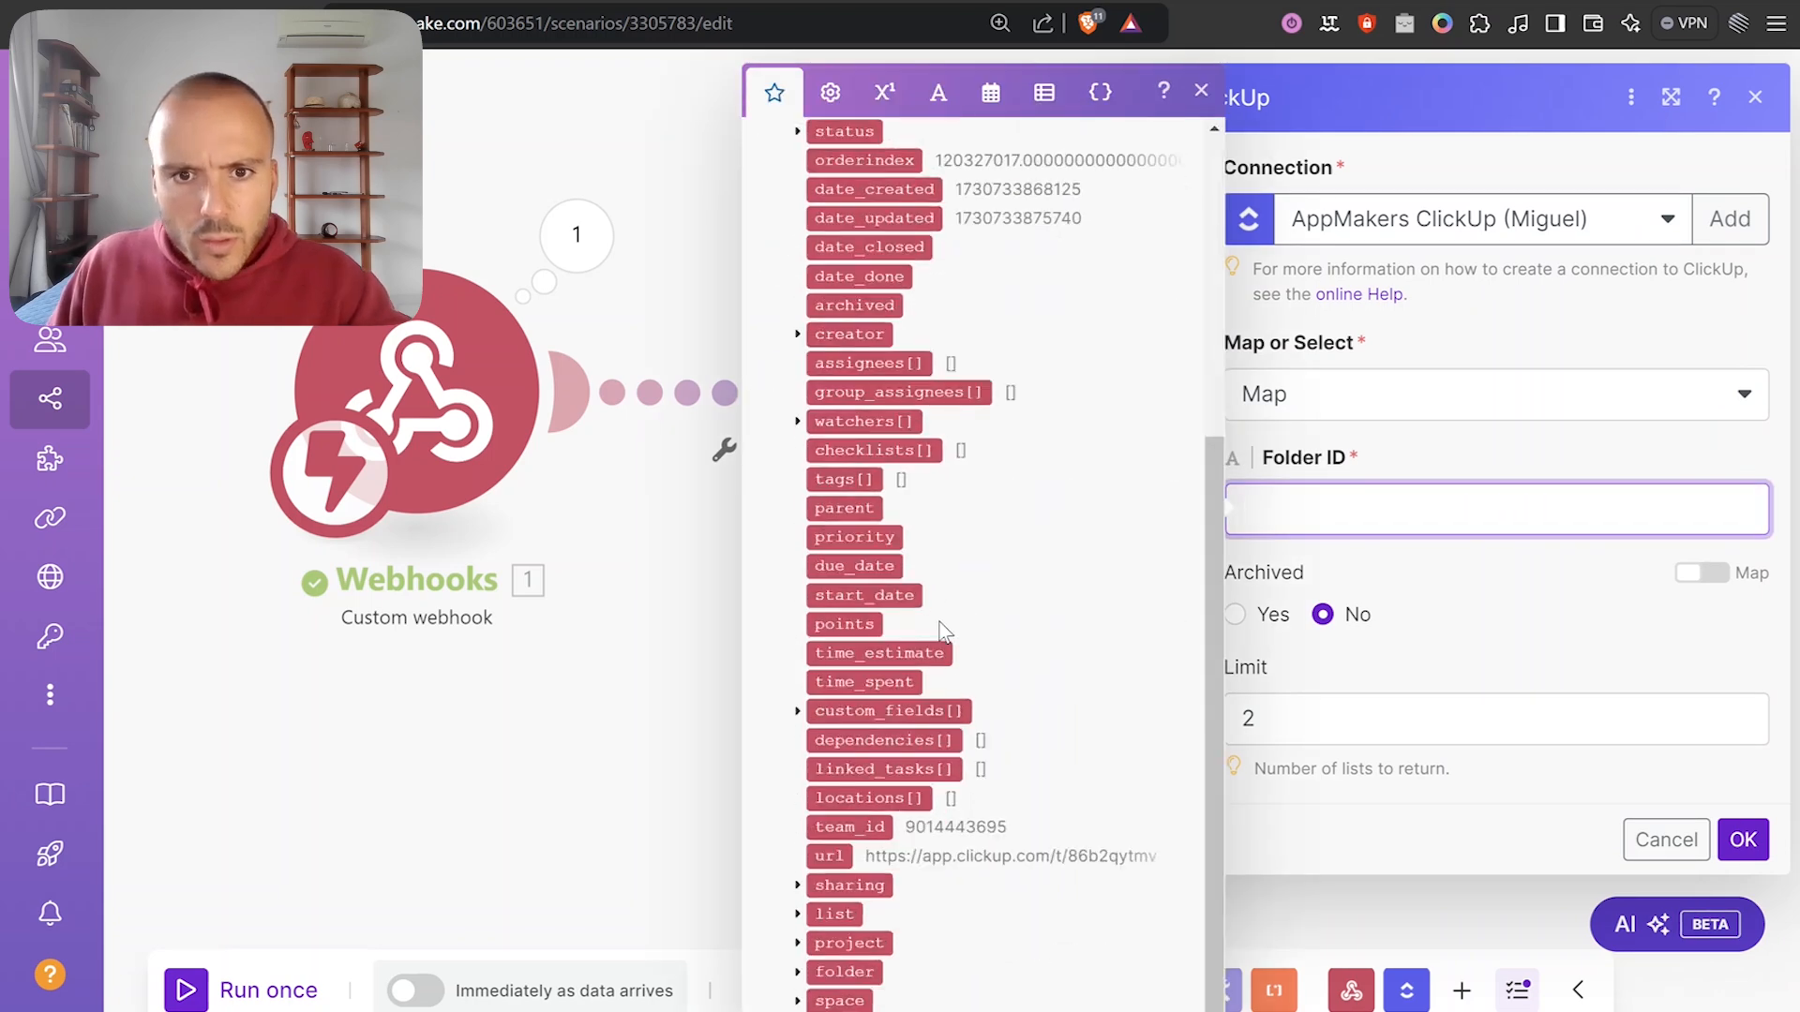
pyautogui.click(807, 968)
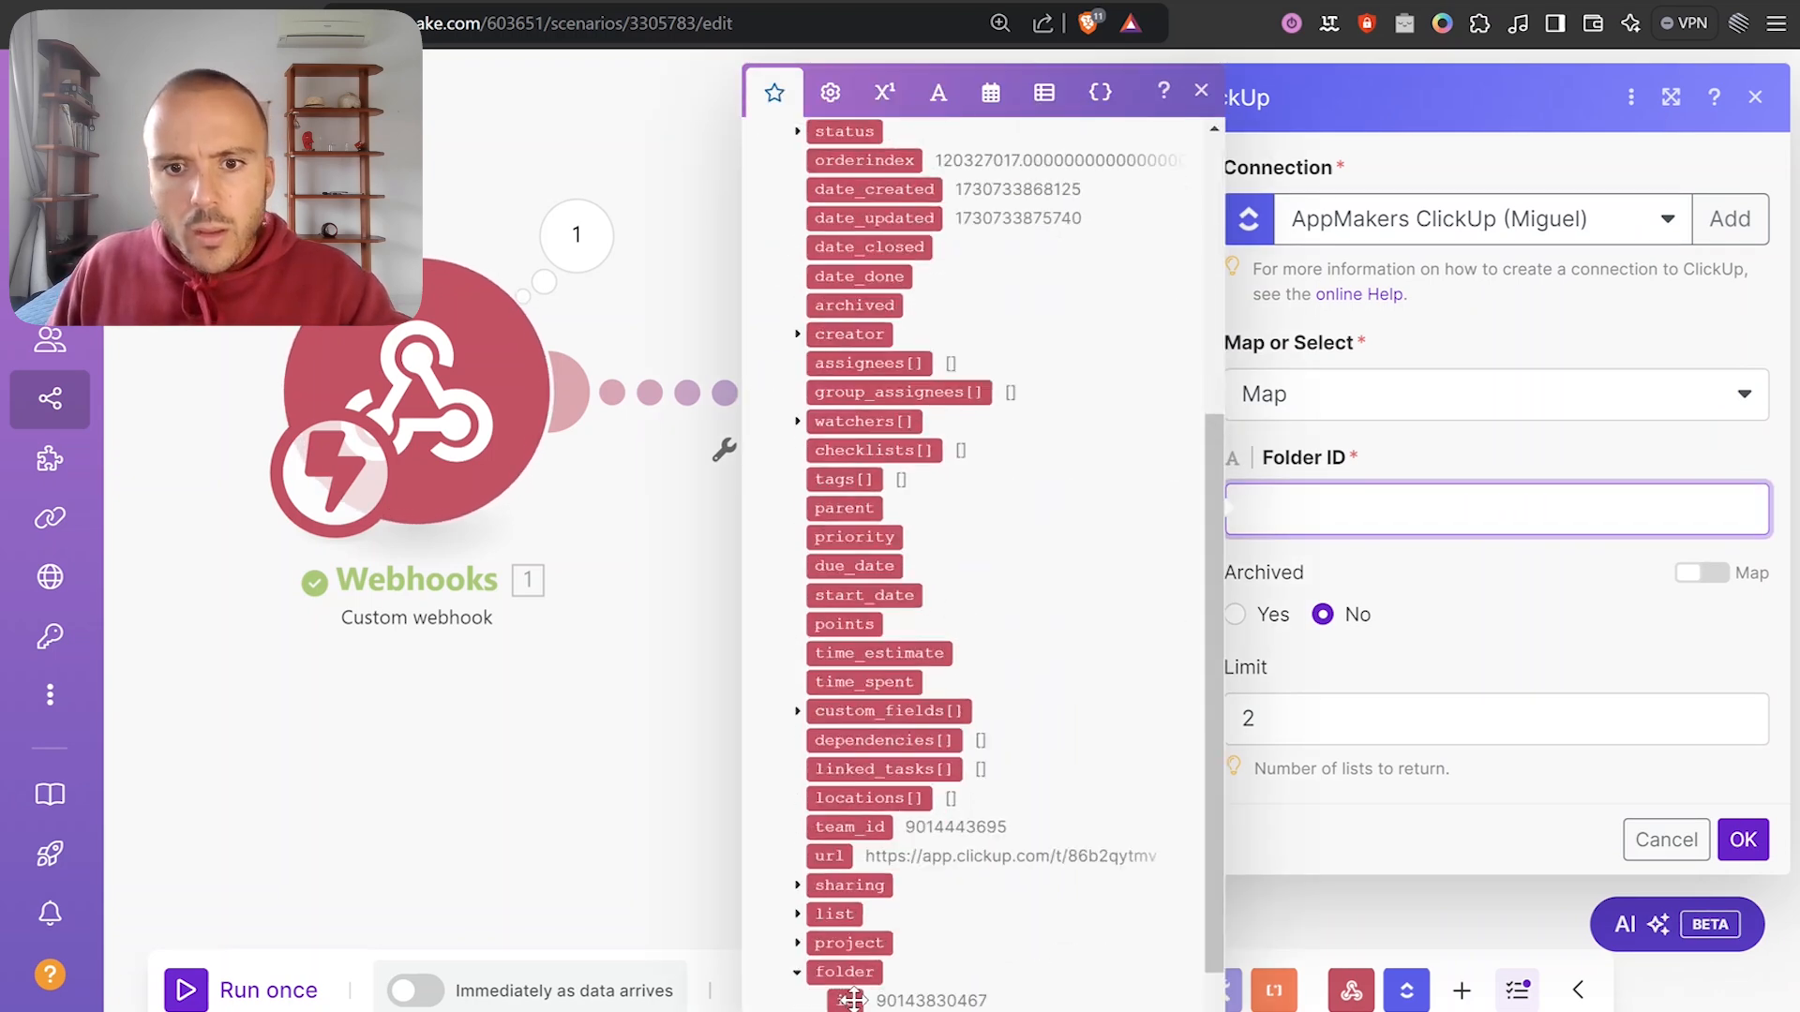
pyautogui.click(845, 1000)
pyautogui.click(1421, 743)
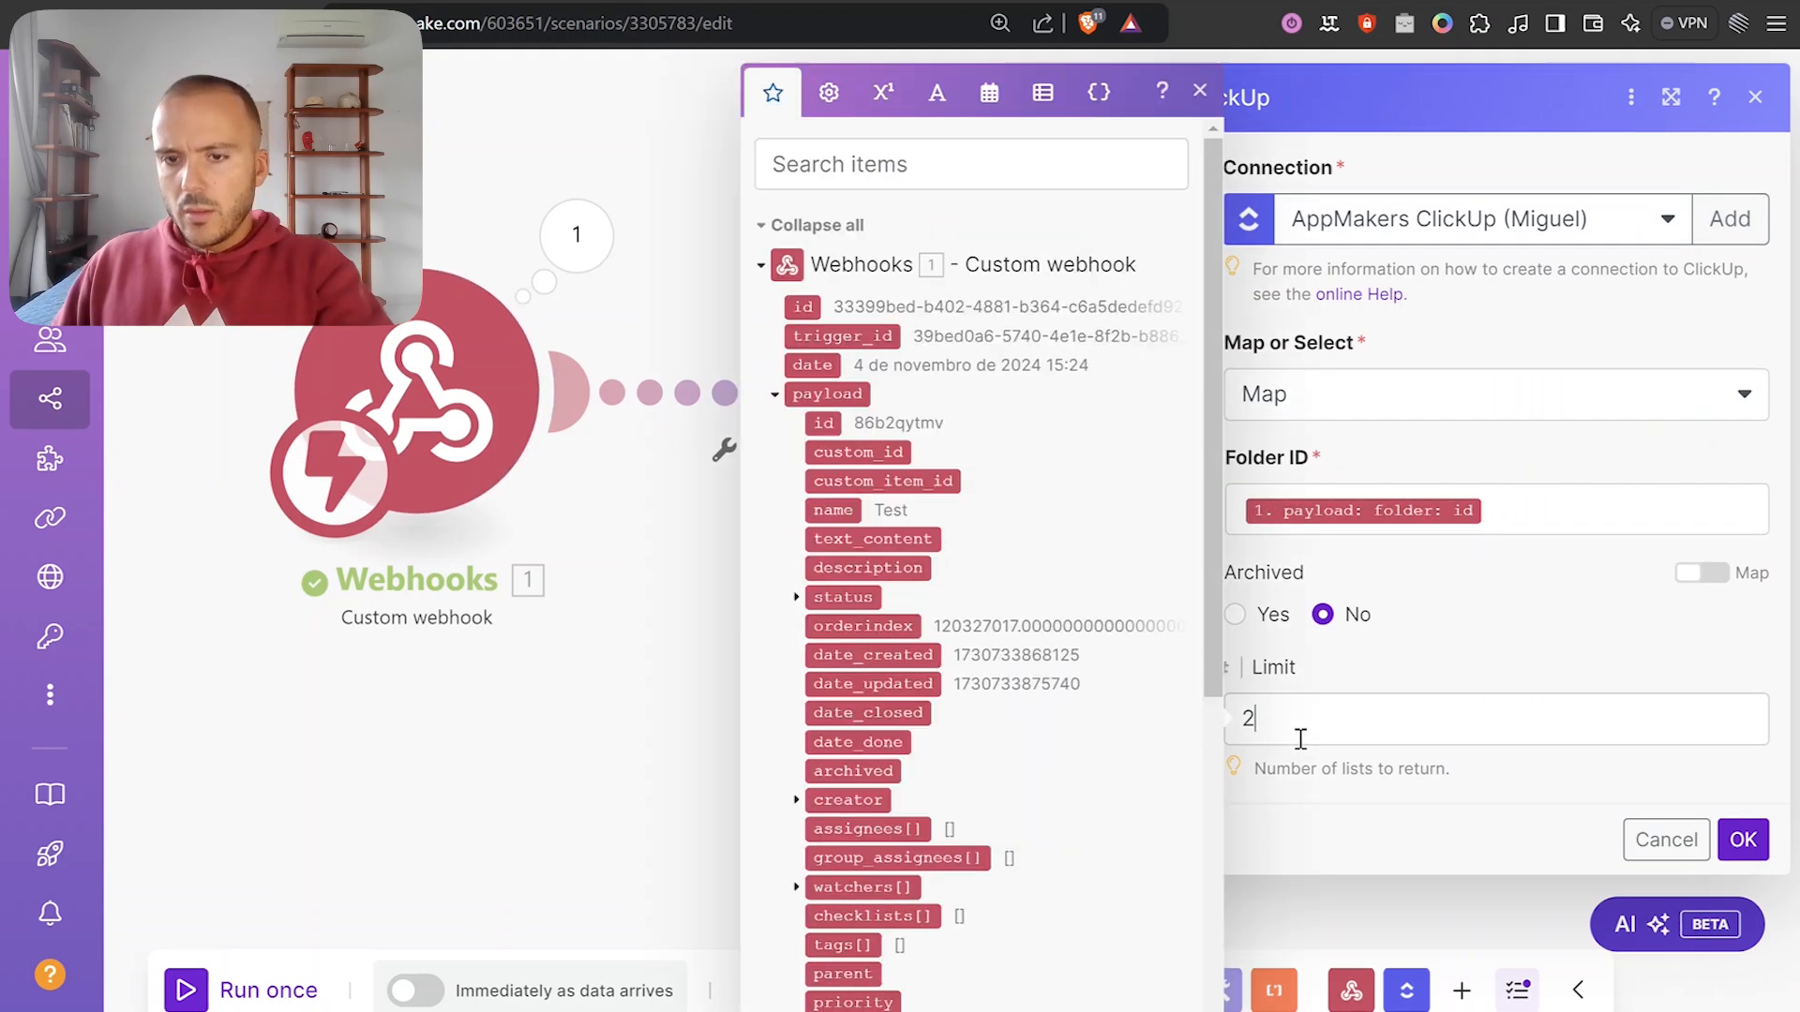
pyautogui.click(1741, 841)
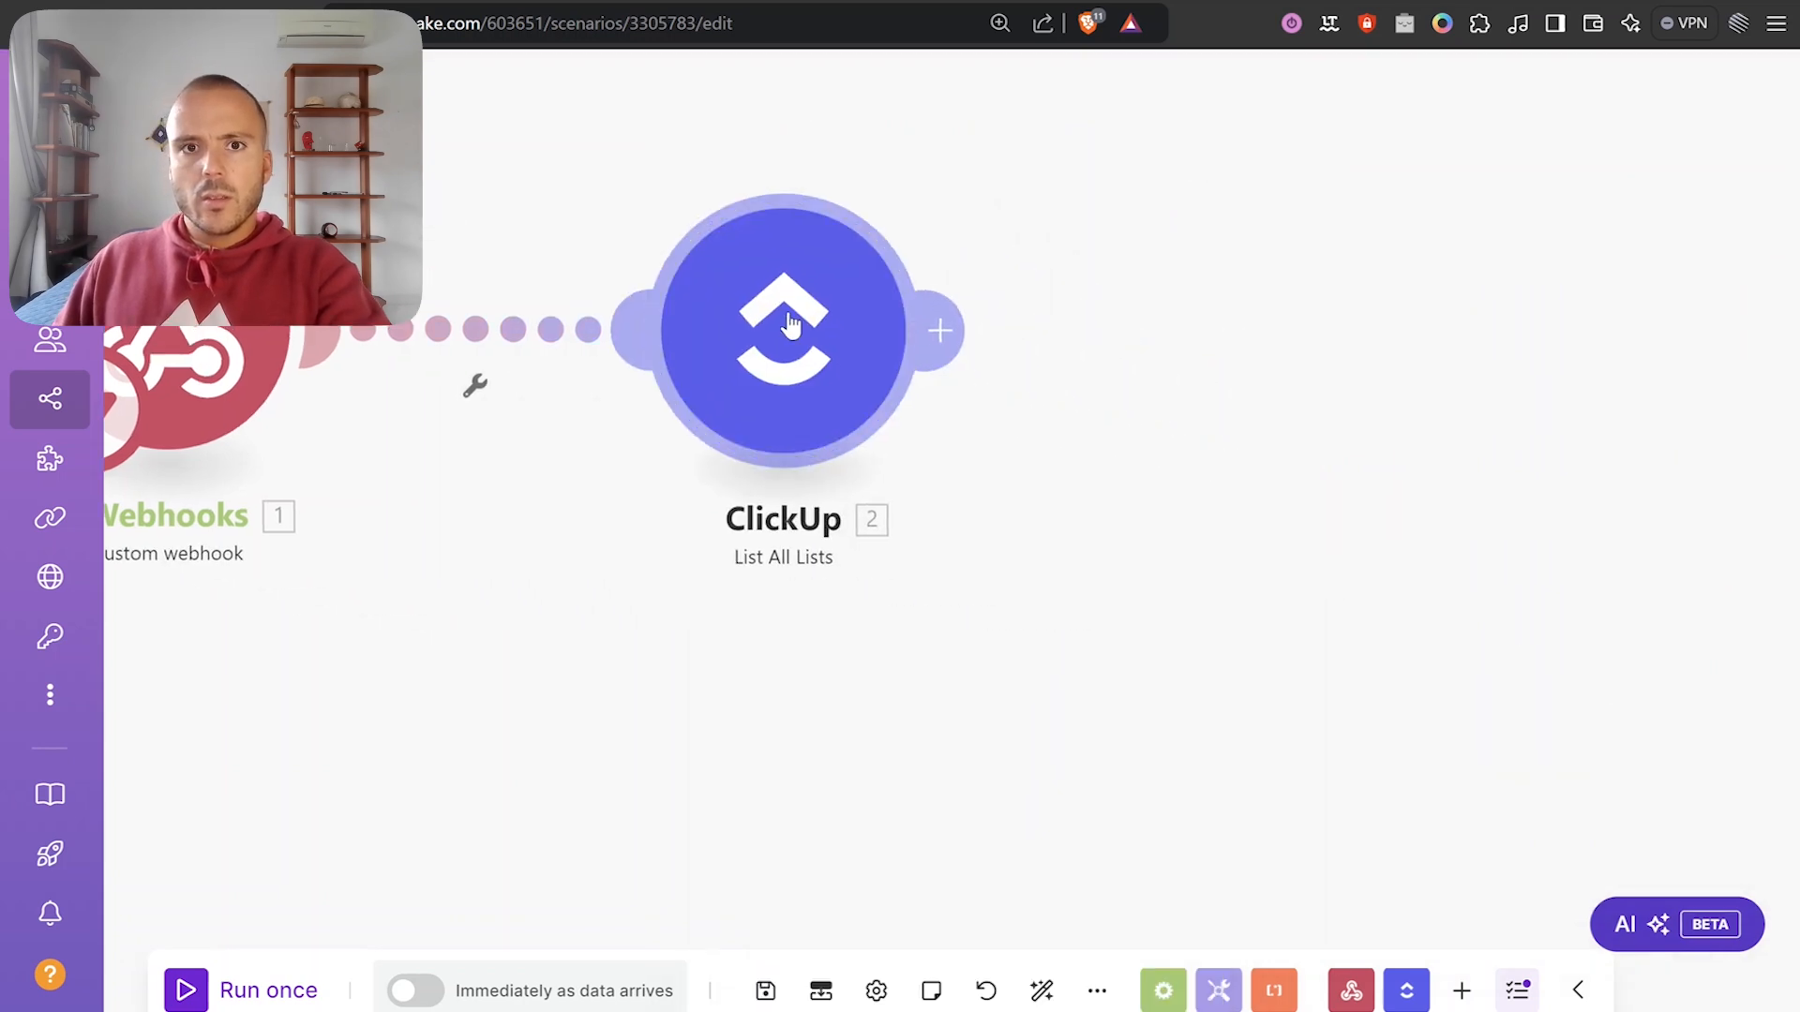
pyautogui.click(765, 989)
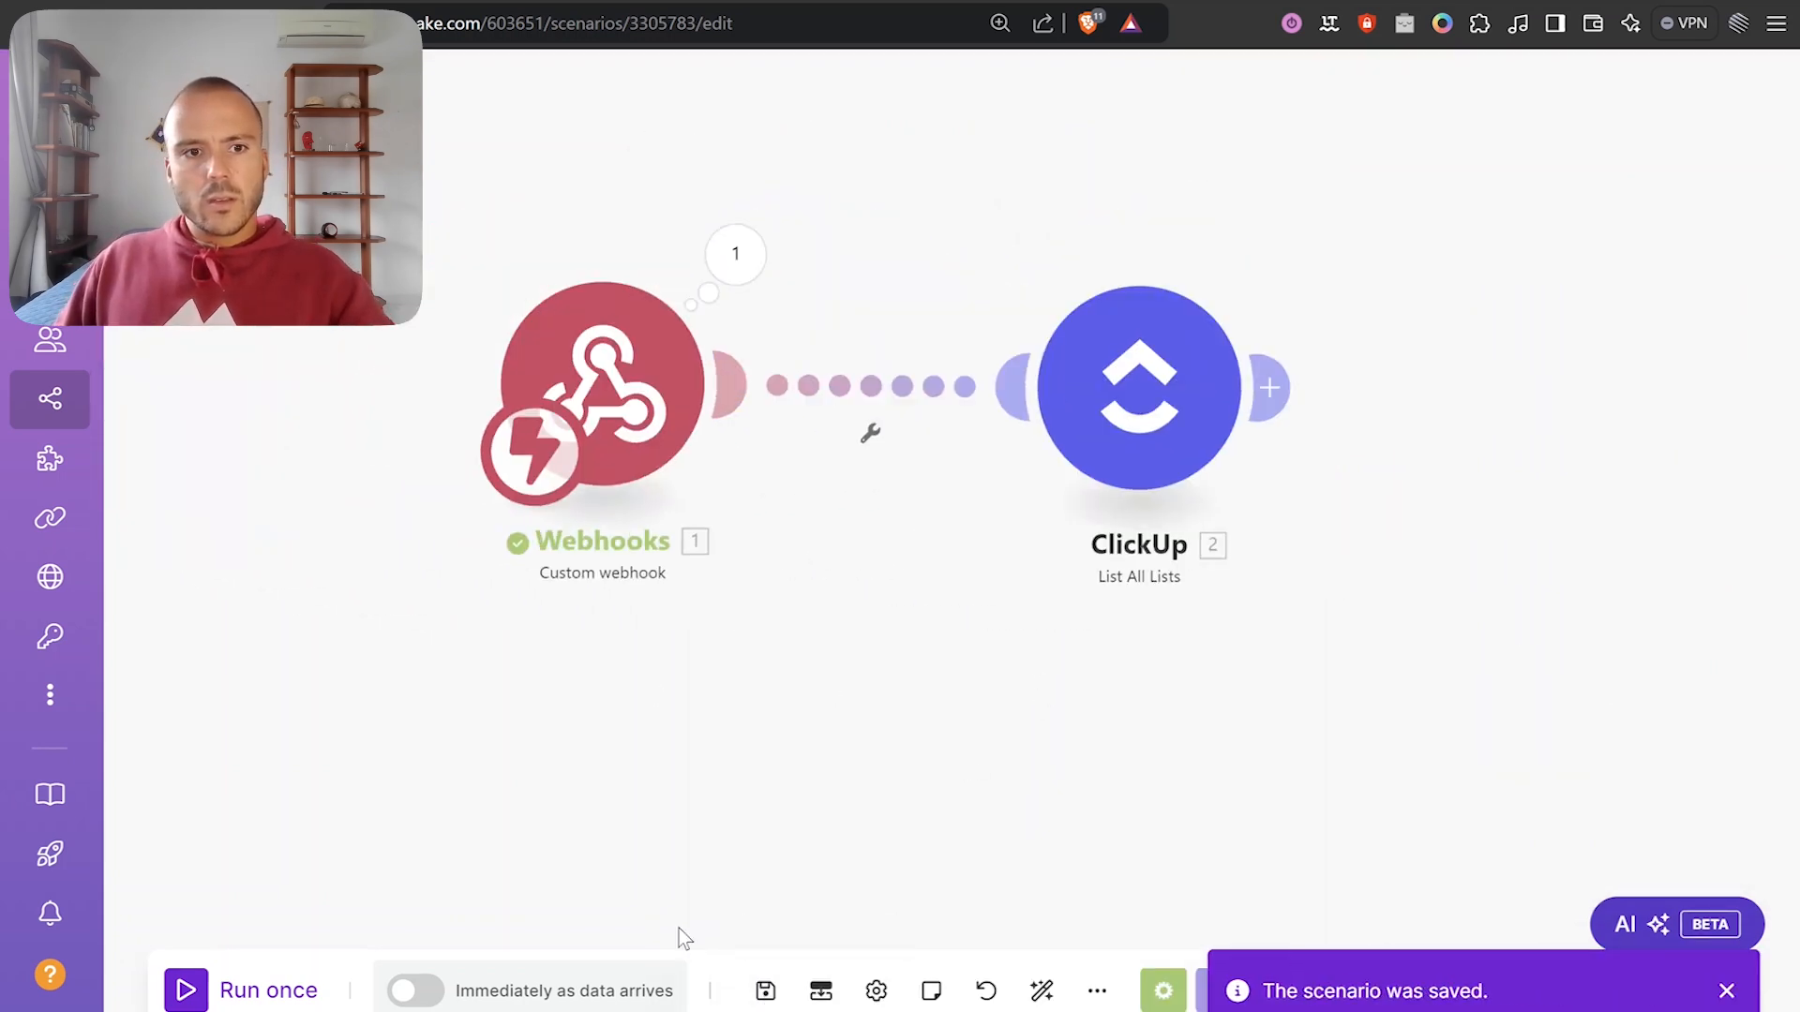
pyautogui.click(219, 990)
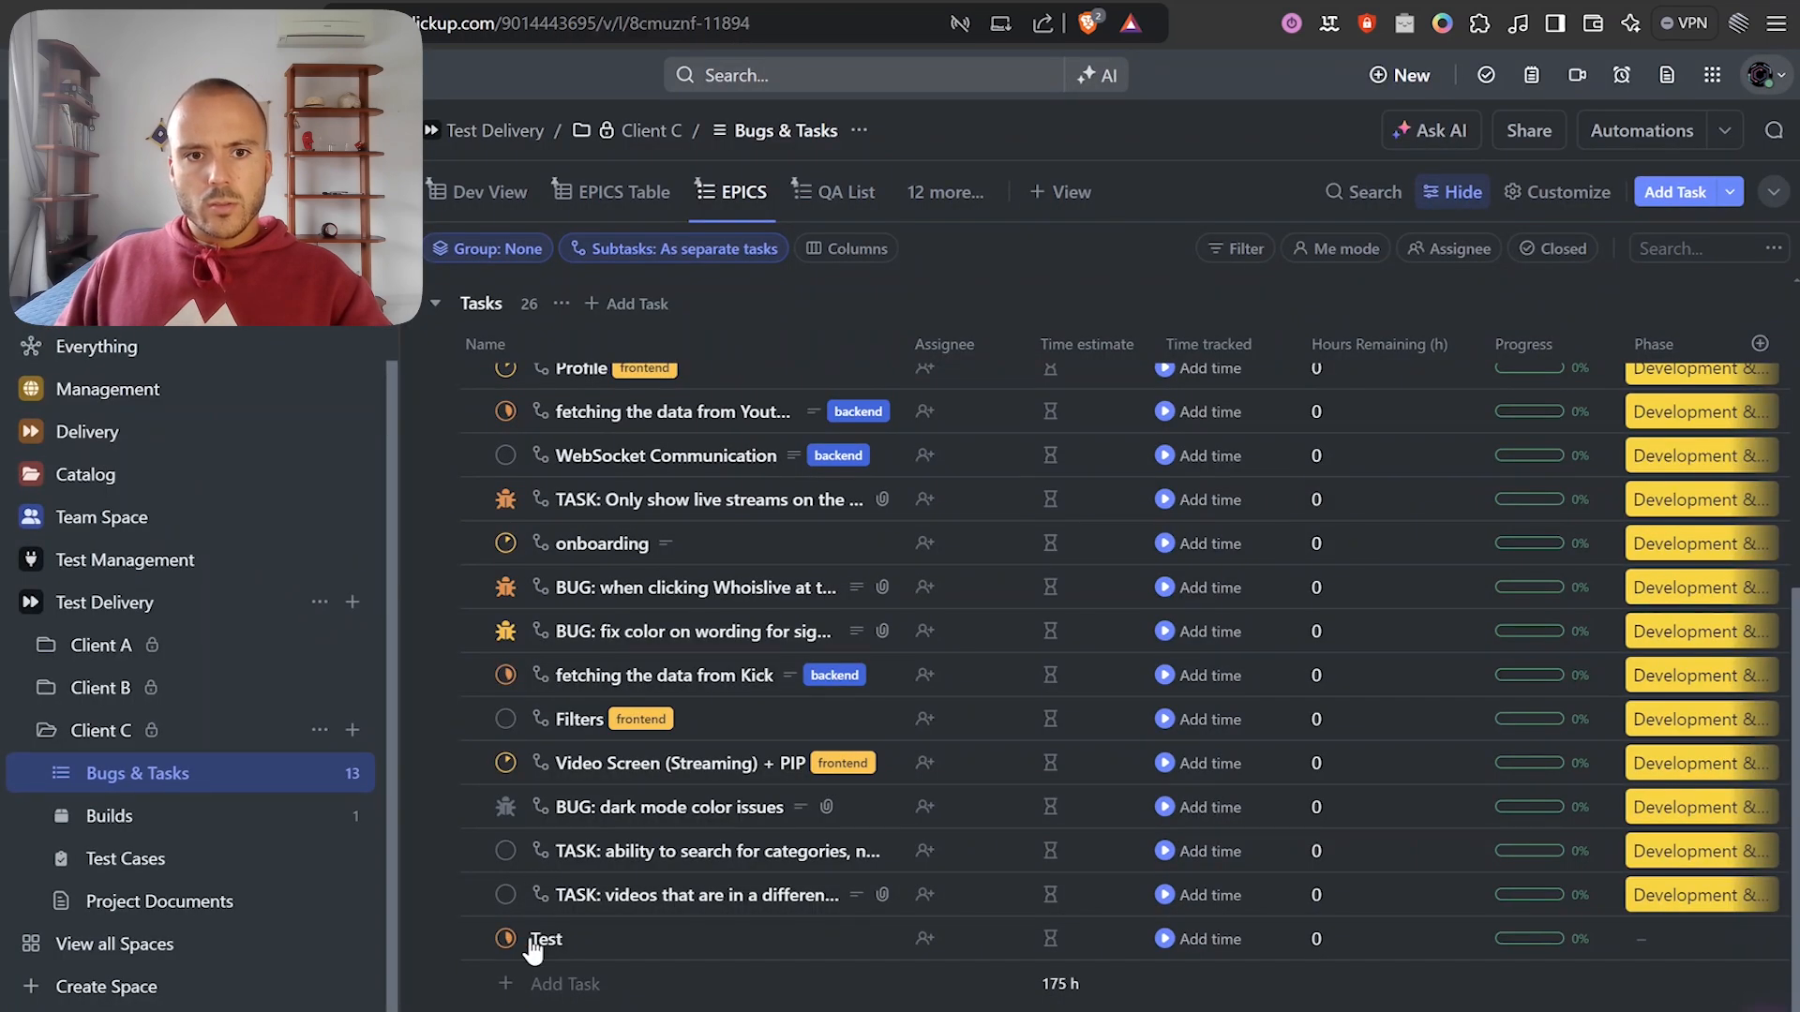
# Add task 'Tasst B' to Client C's Bugs & Tasks, set it READY TO TEST, and return to Make.
pyautogui.click(573, 940)
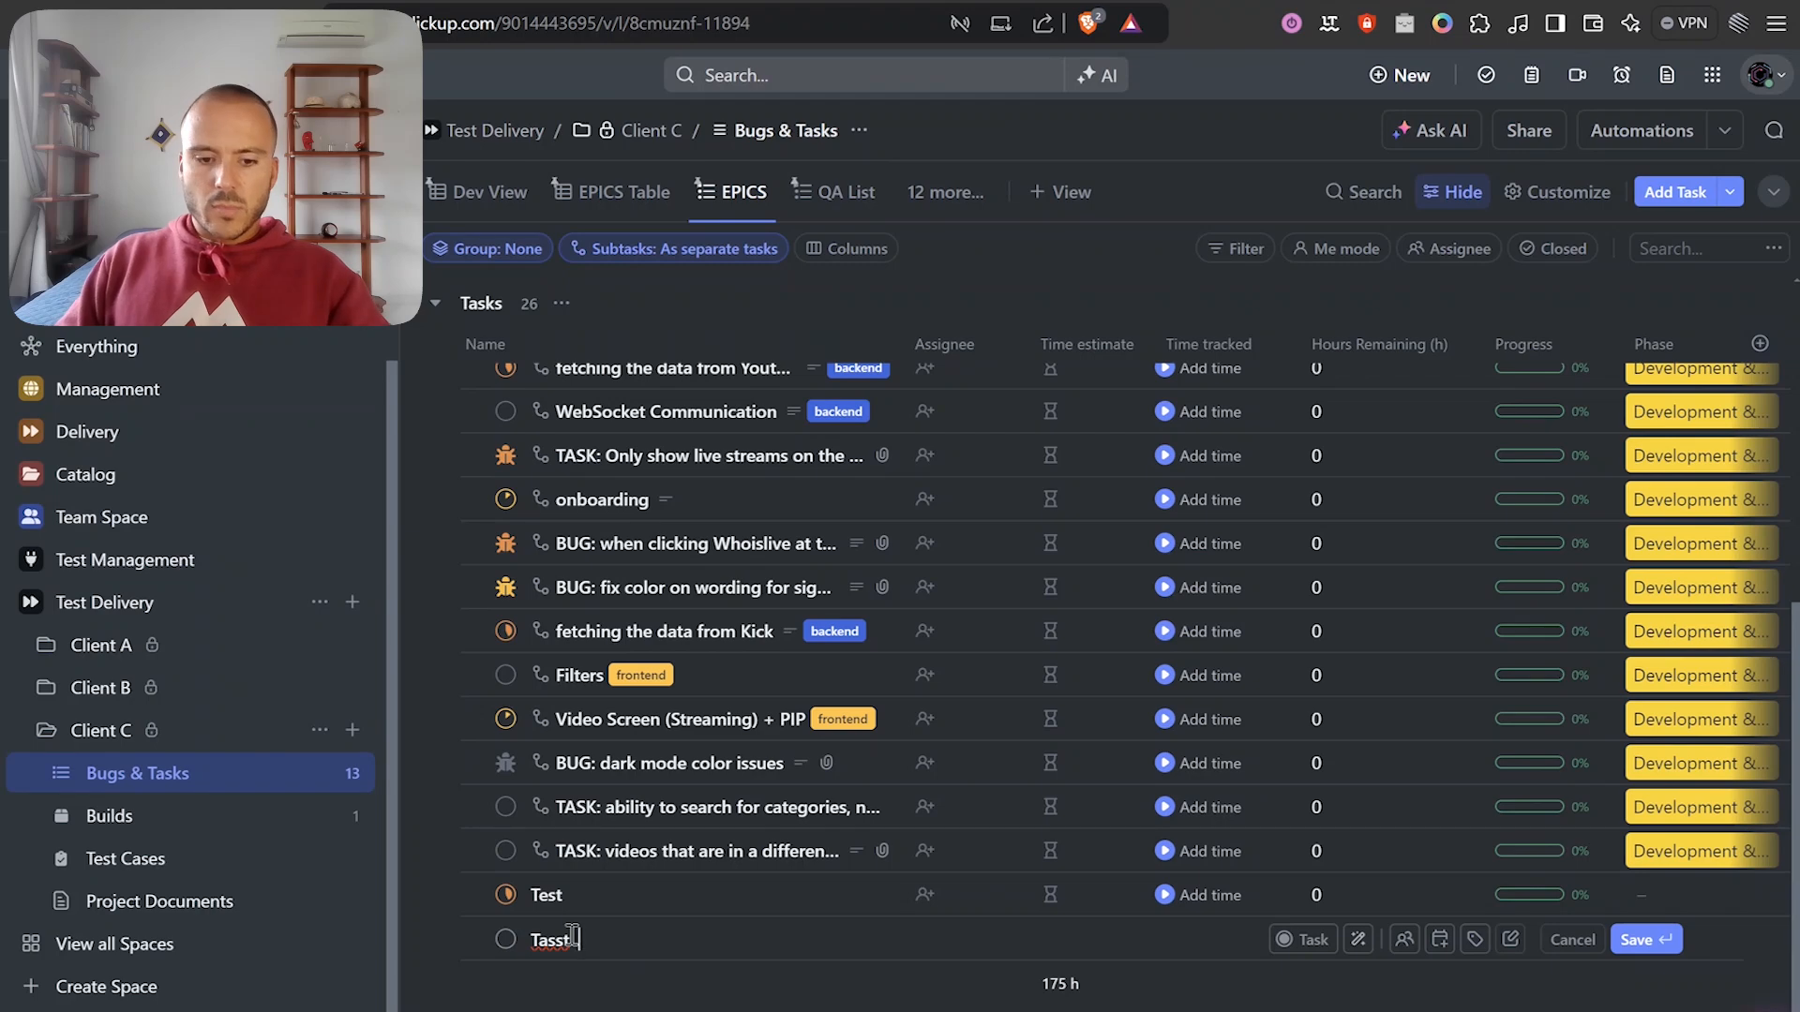
pyautogui.press('Return')
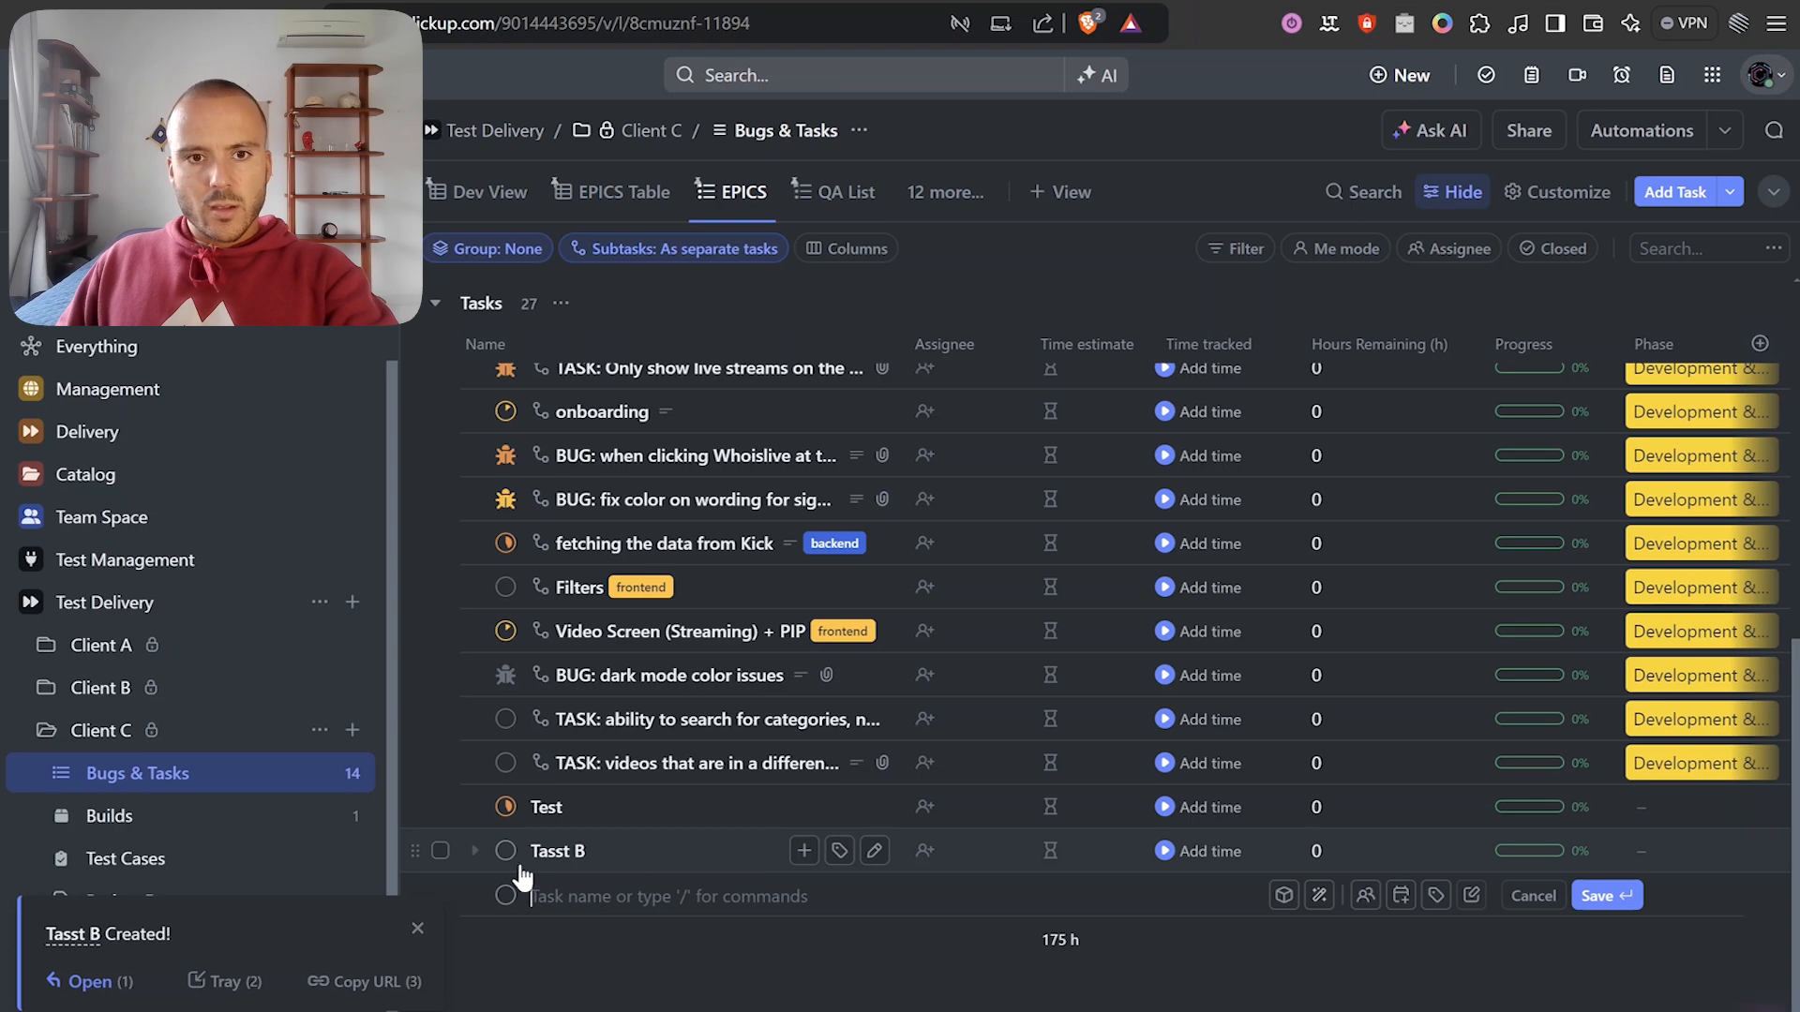
pyautogui.press('Escape')
pyautogui.click(505, 897)
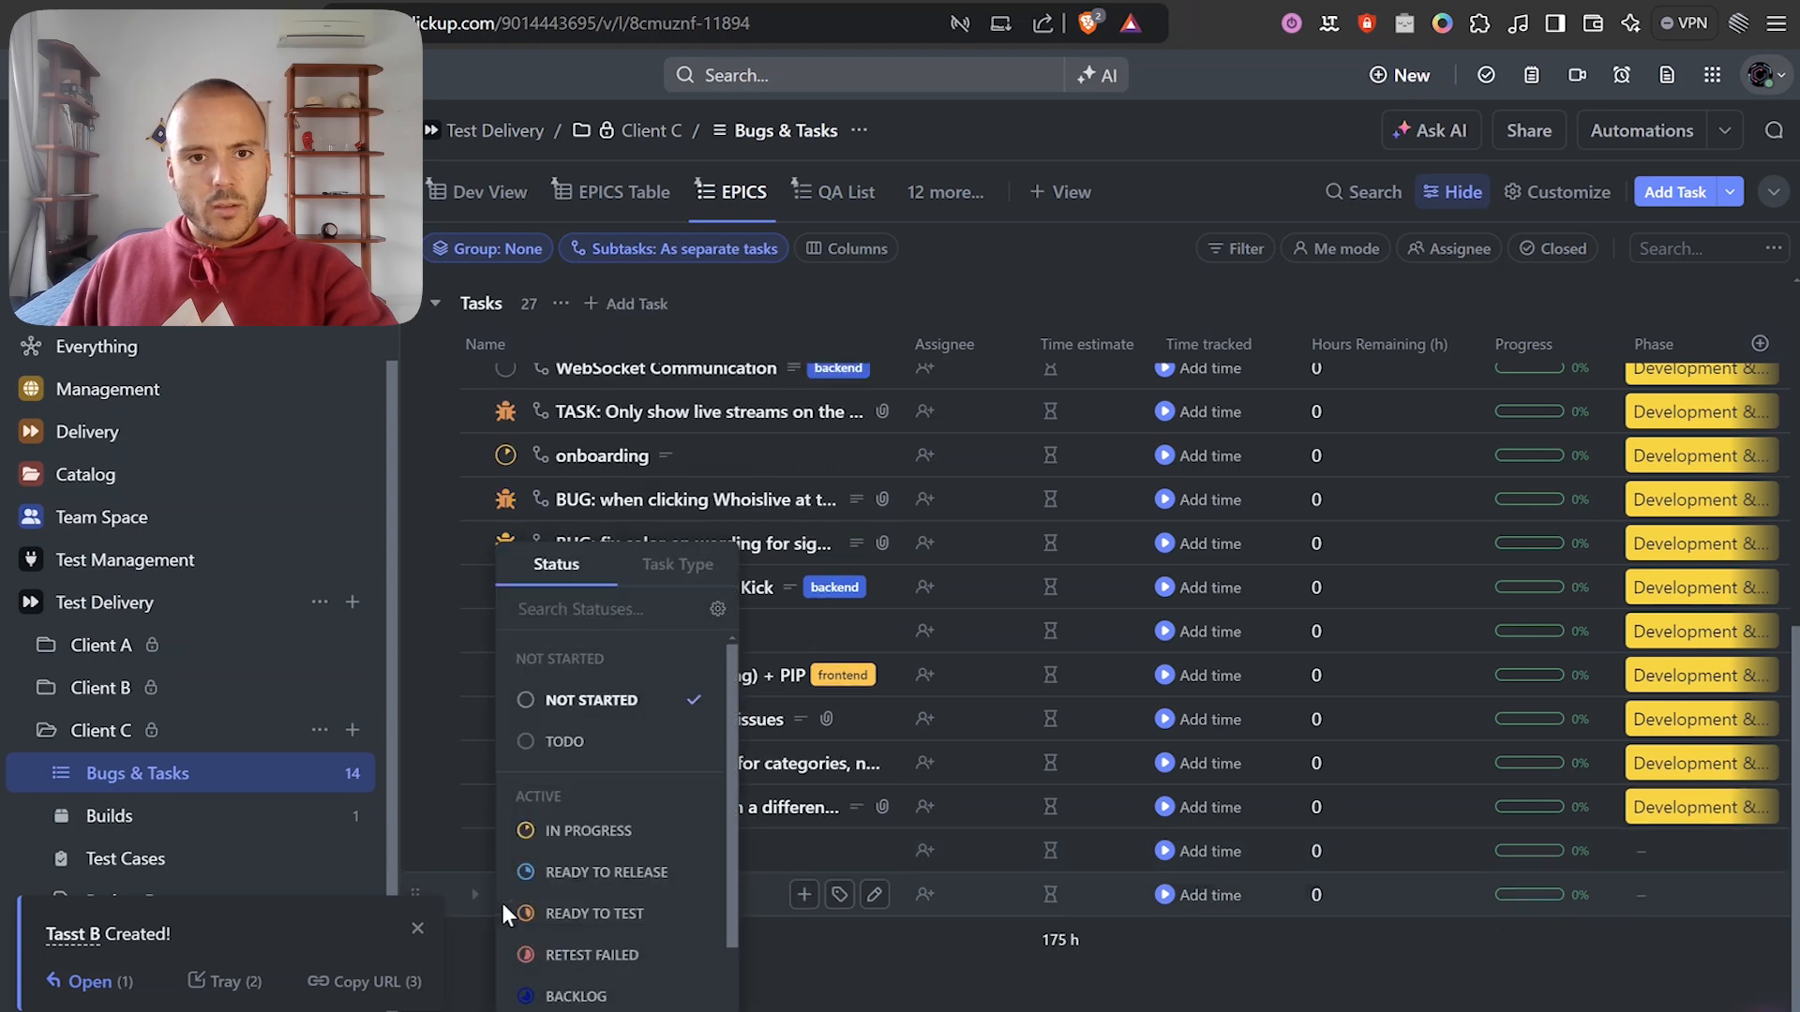
pyautogui.click(560, 913)
pyautogui.hotkey('ctrl', 'Tab')
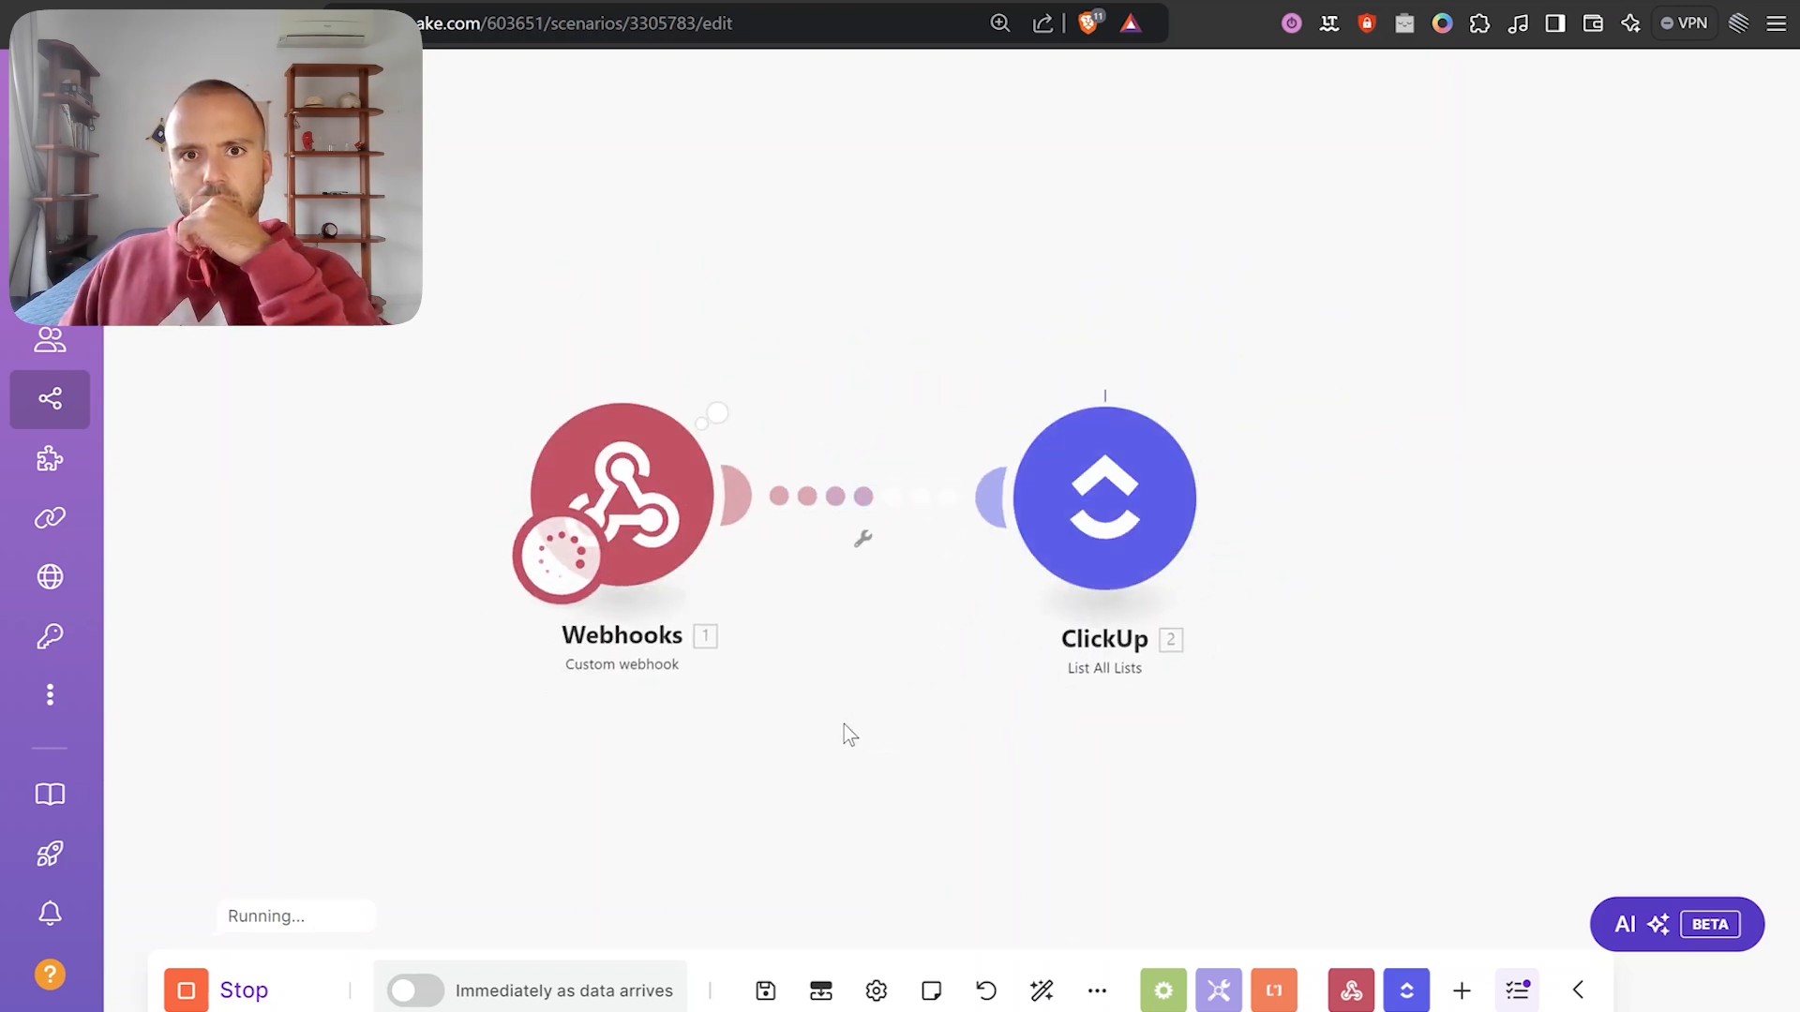
# Review the List All Lists output bundles (Bugs & Tasks, Builds, Test Cases) and close the inspector.
pyautogui.click(1224, 385)
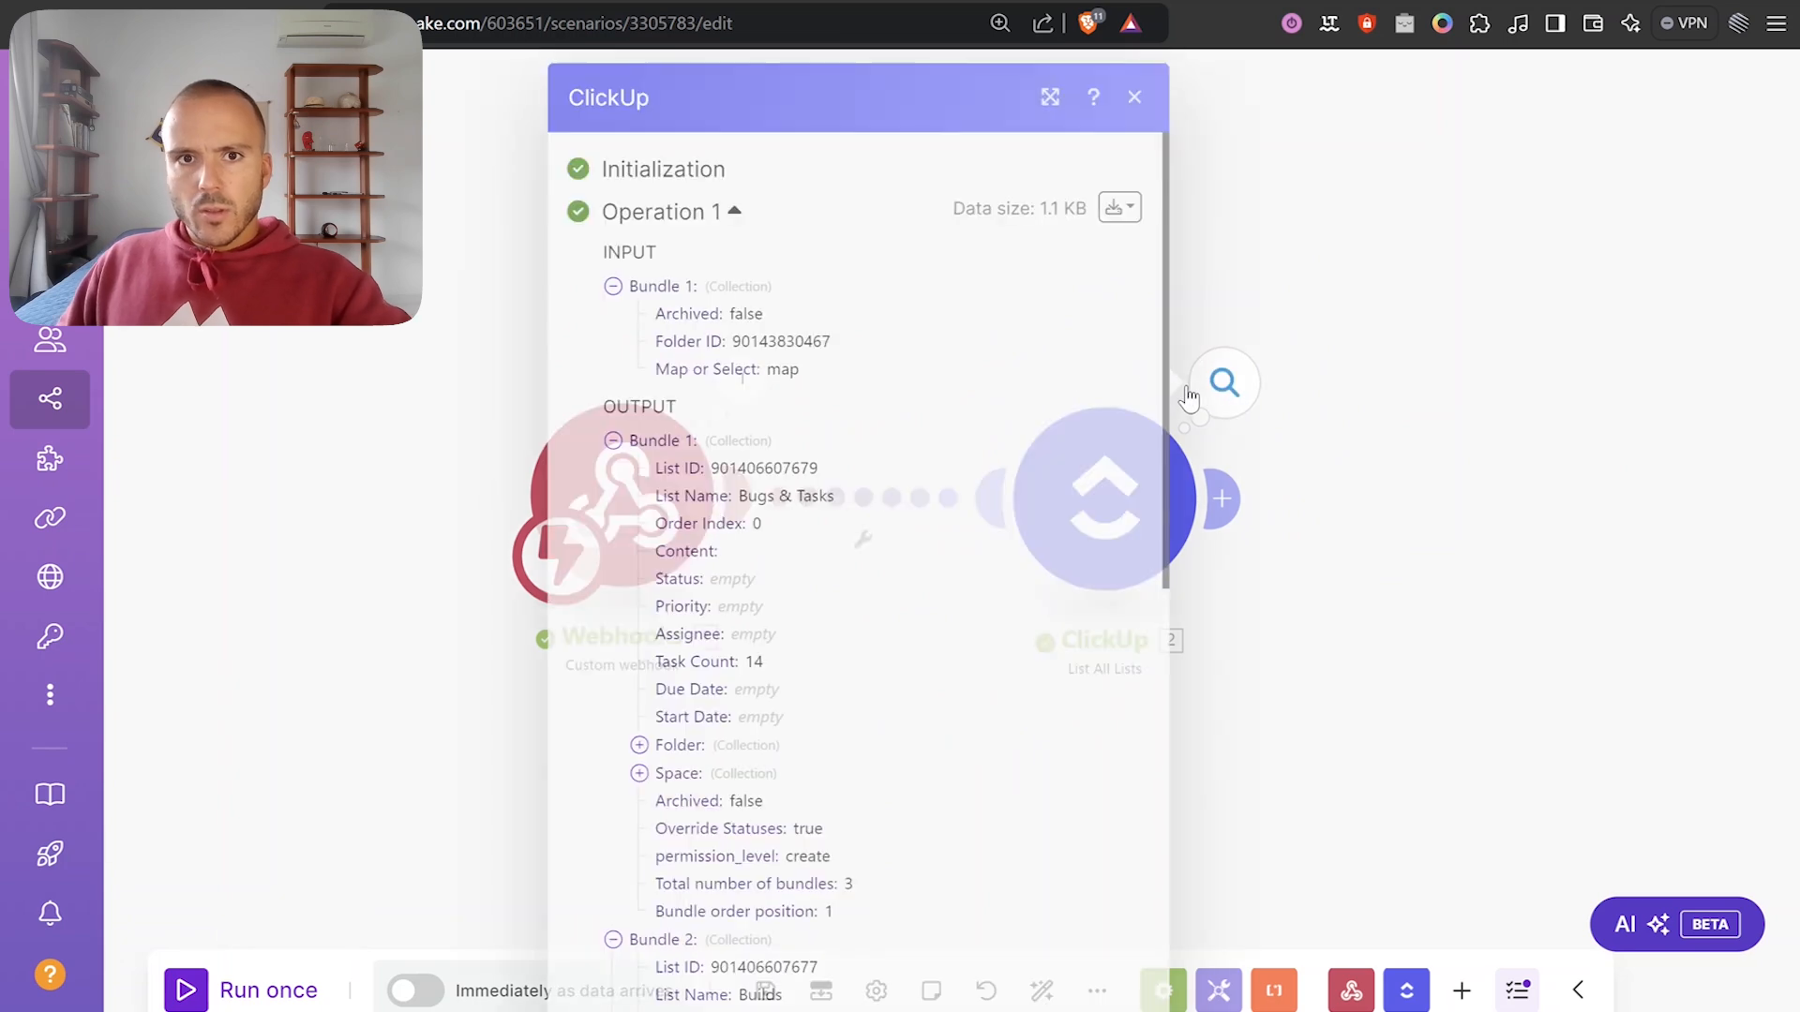
pyautogui.click(689, 443)
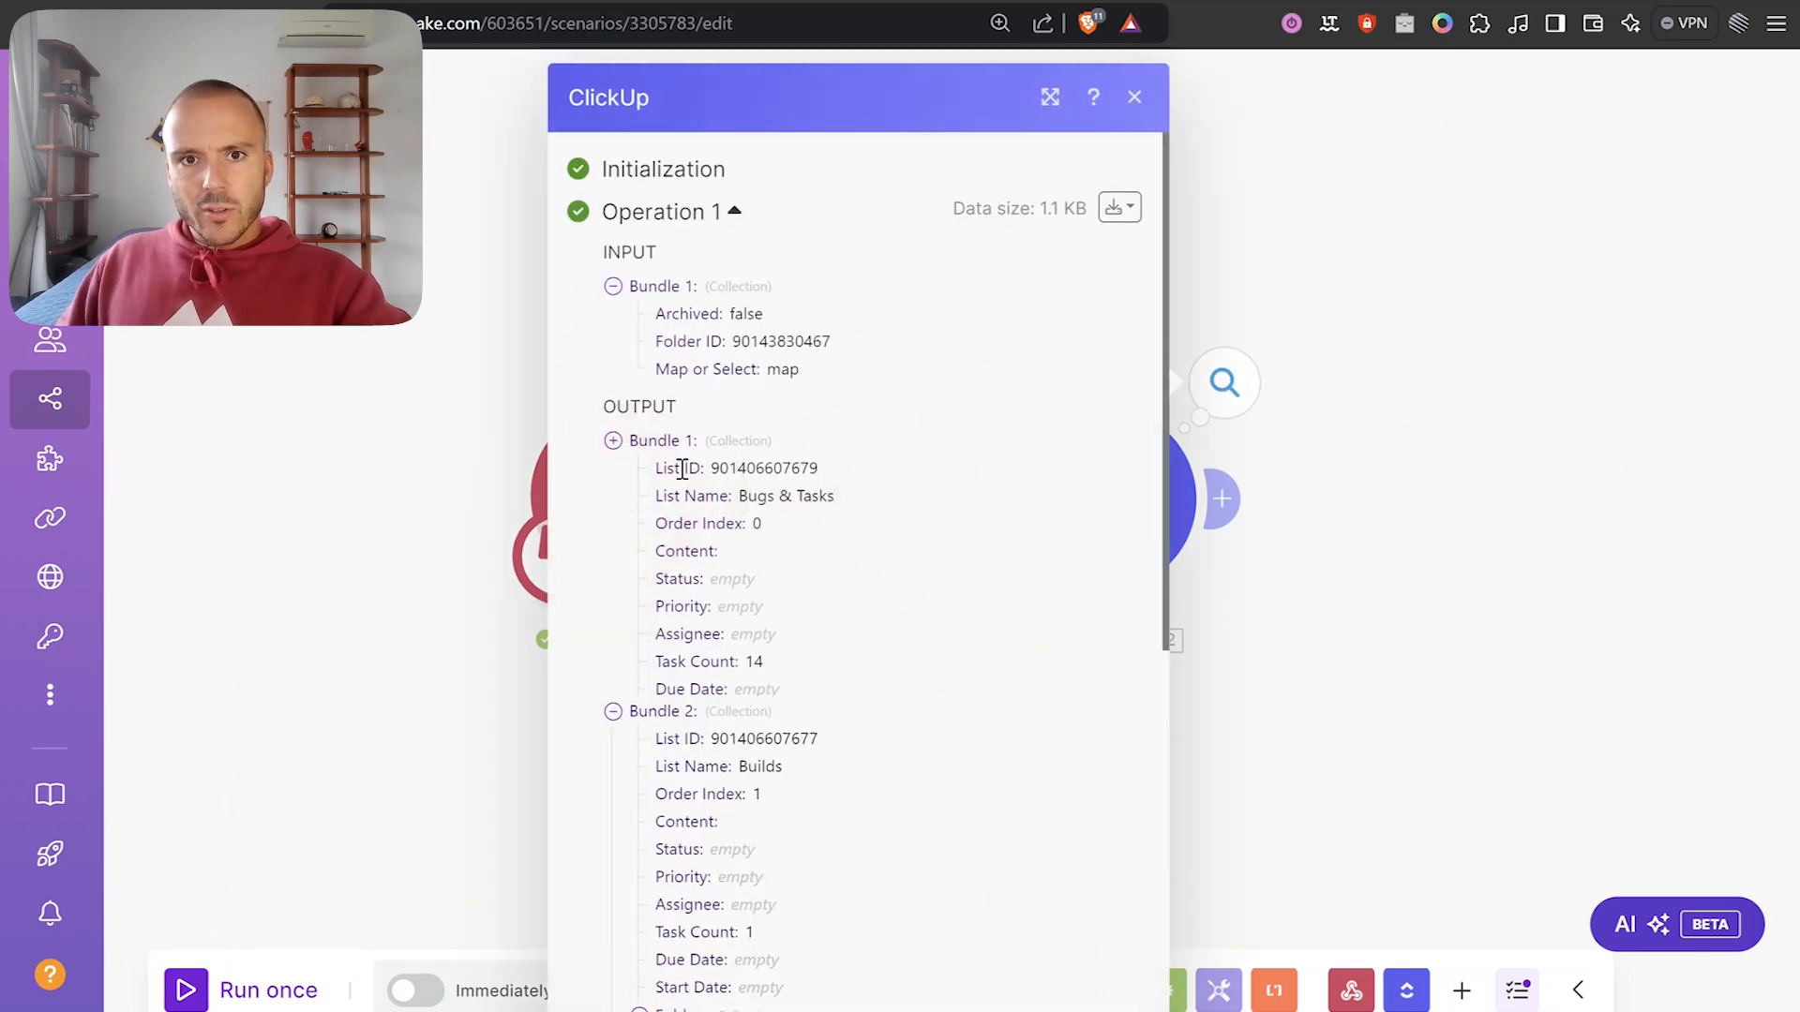
pyautogui.click(677, 471)
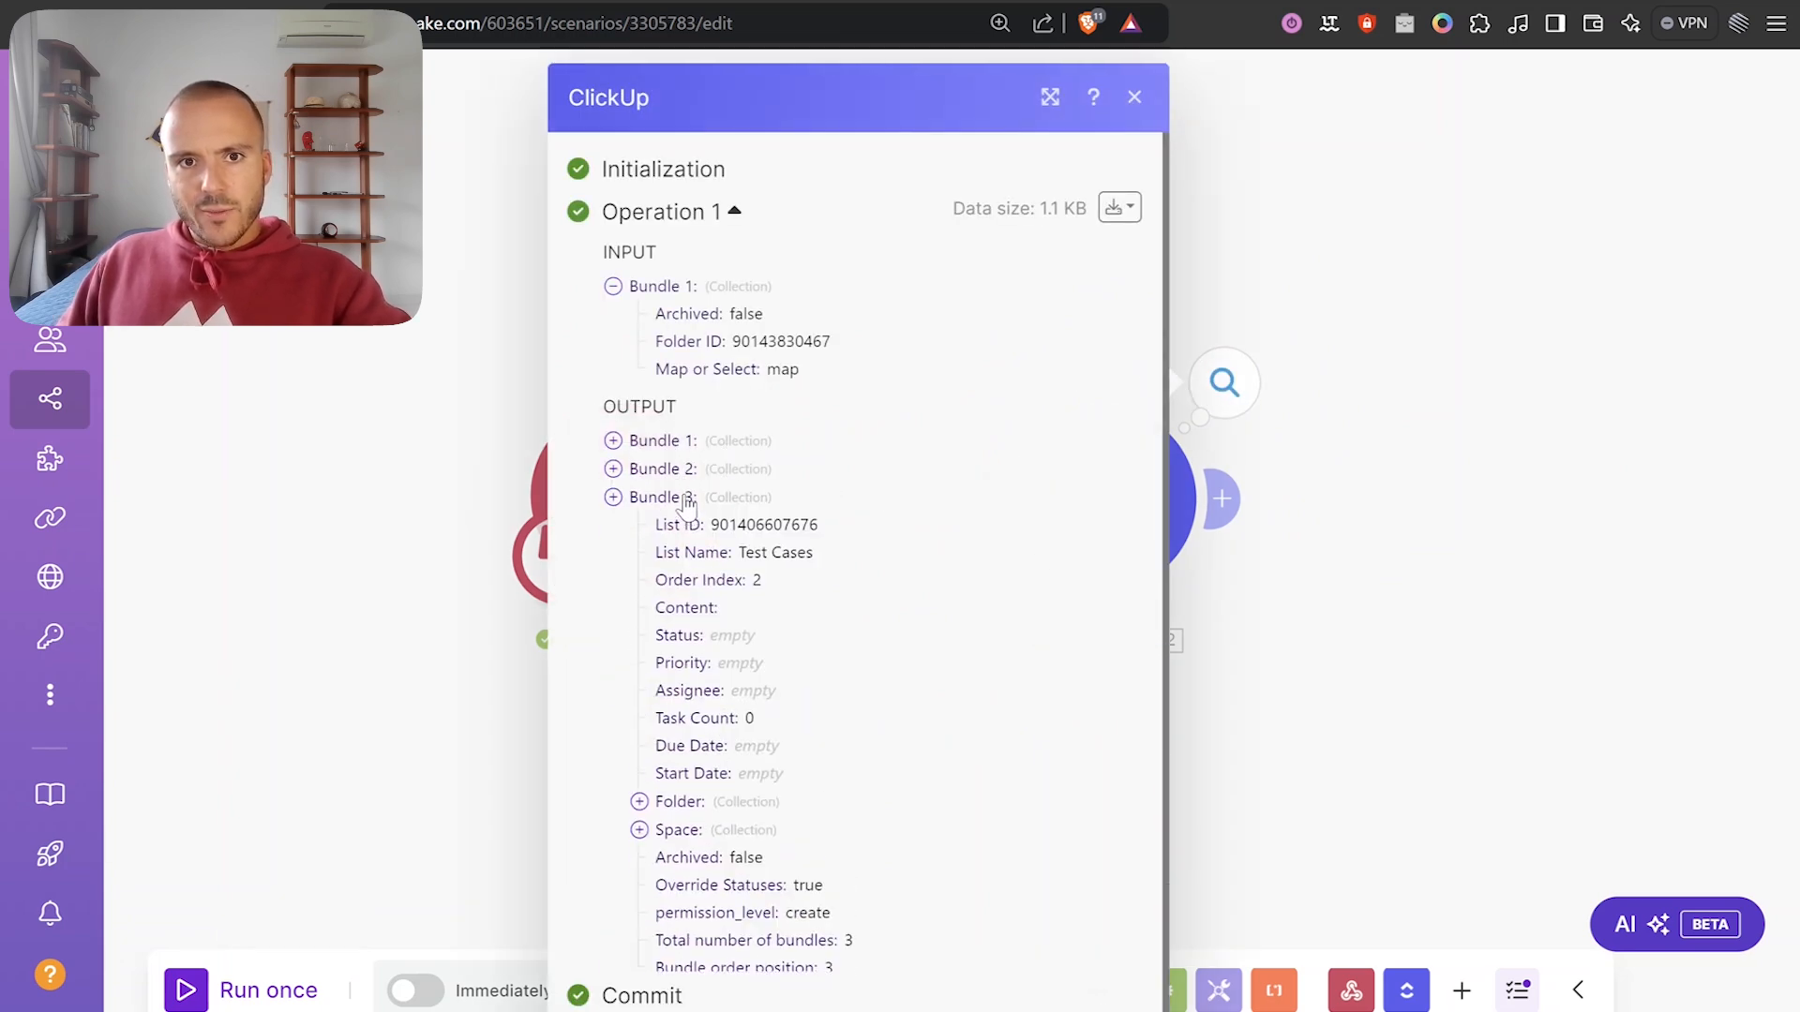
pyautogui.click(683, 498)
pyautogui.click(687, 540)
pyautogui.click(680, 469)
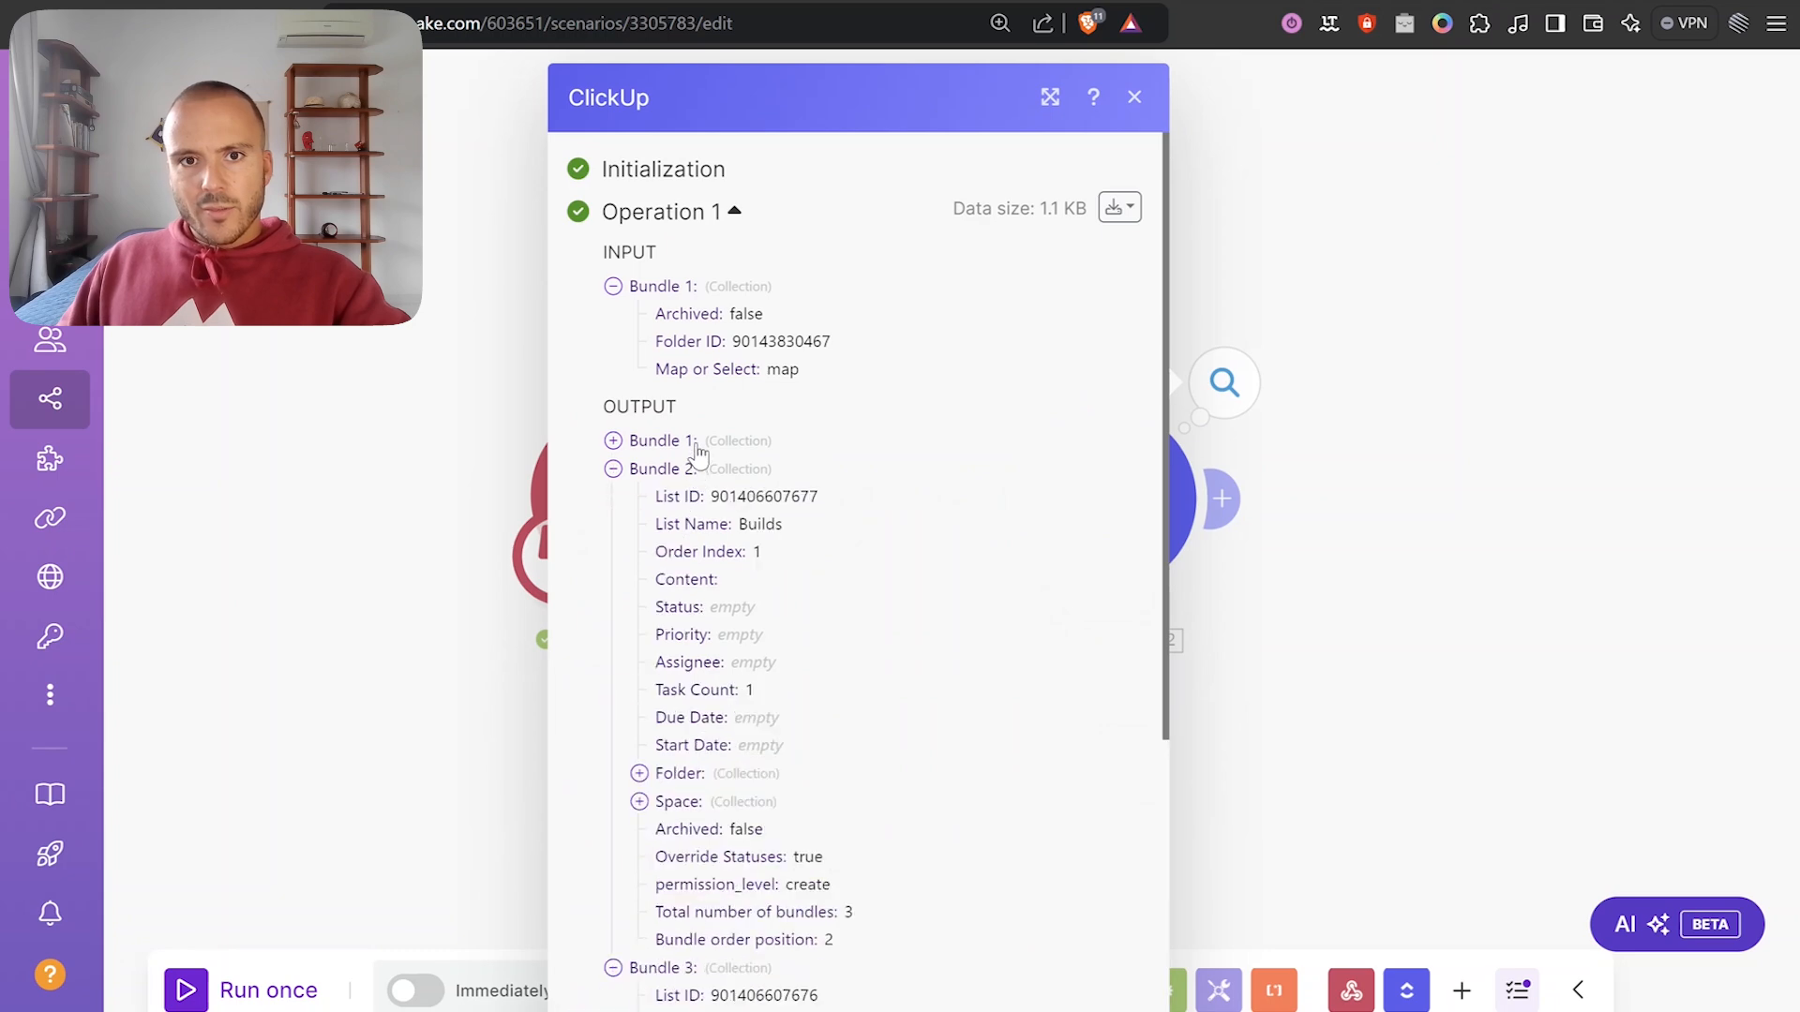
pyautogui.click(680, 441)
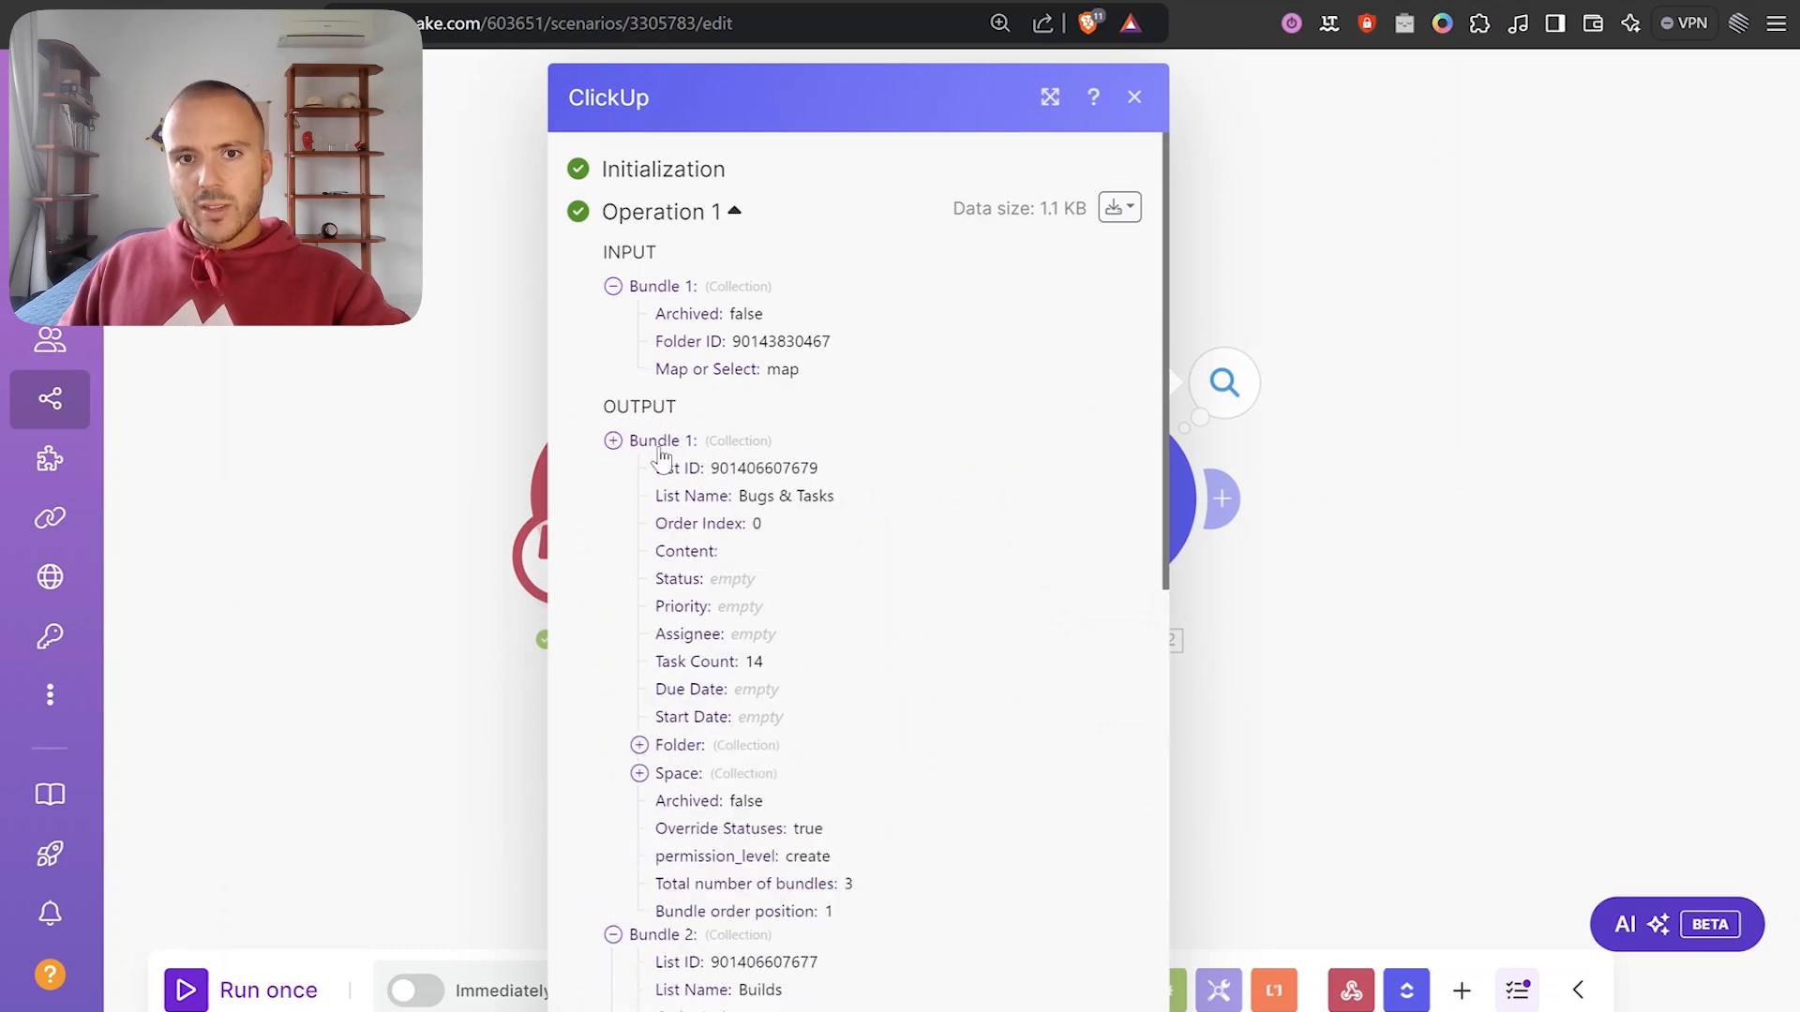
pyautogui.click(661, 442)
pyautogui.click(1447, 502)
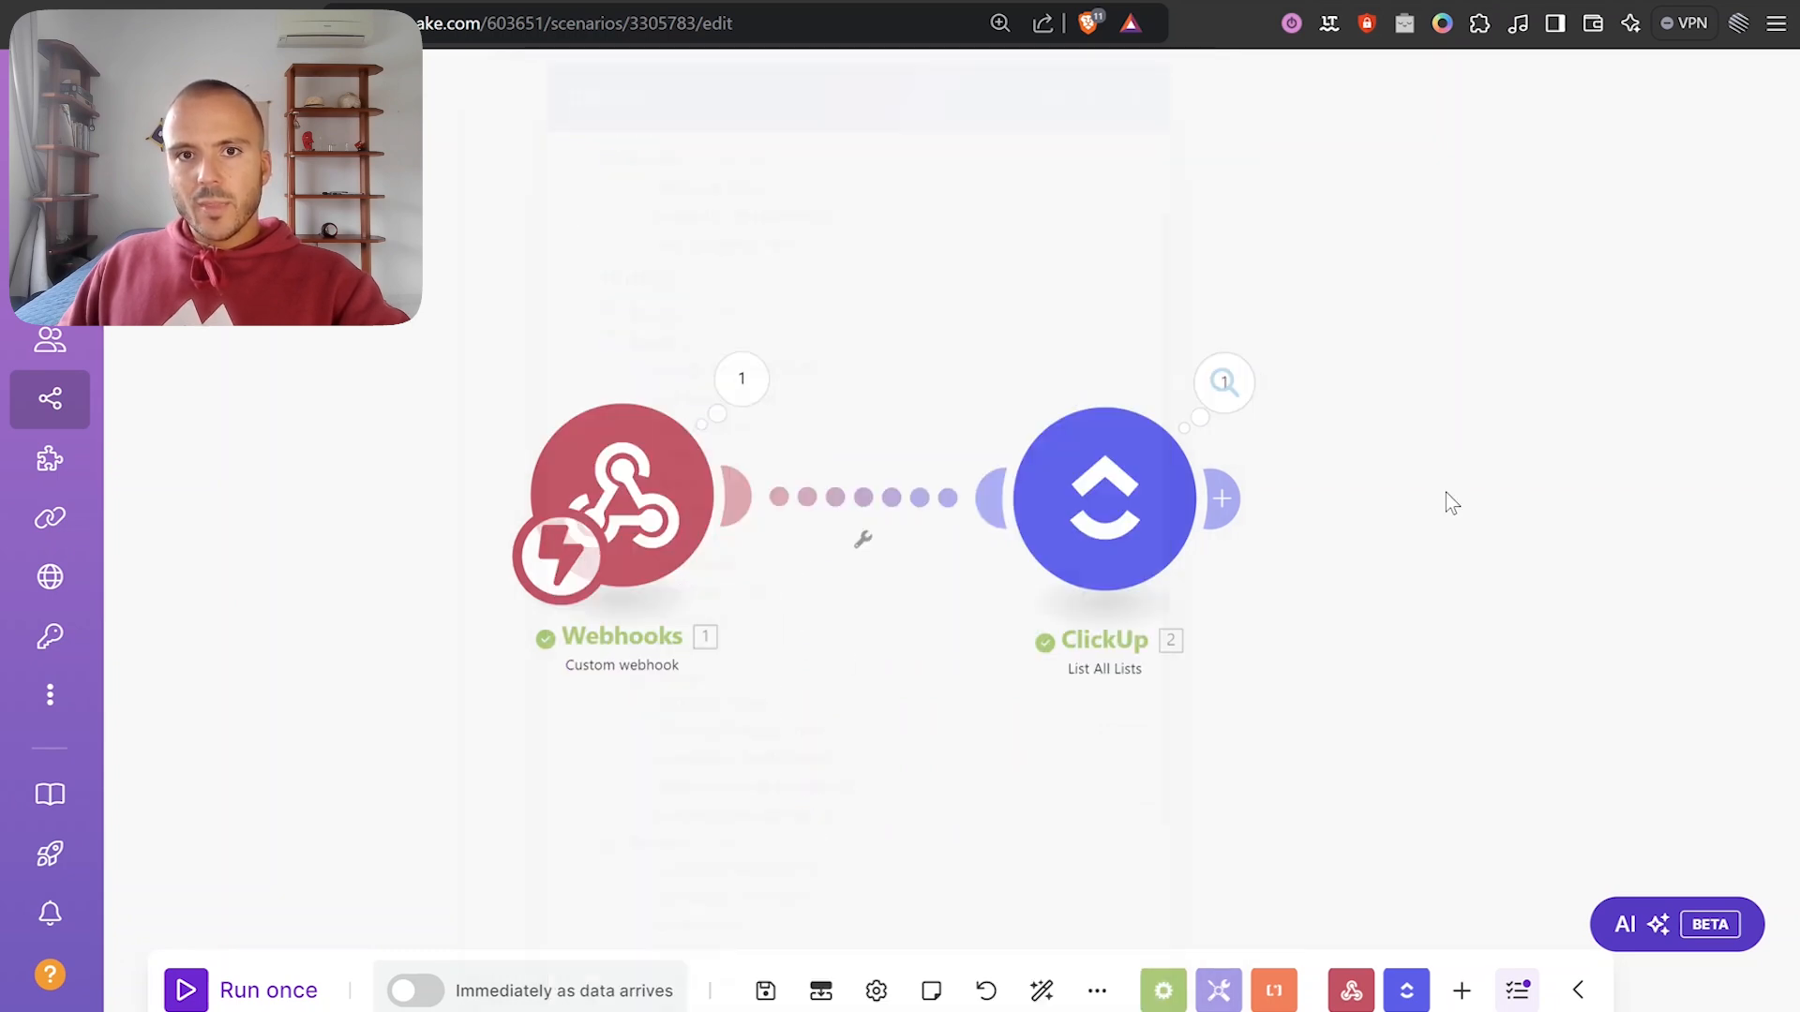
pyautogui.moveTo(1447, 502); pyautogui.dragTo(1234, 487)
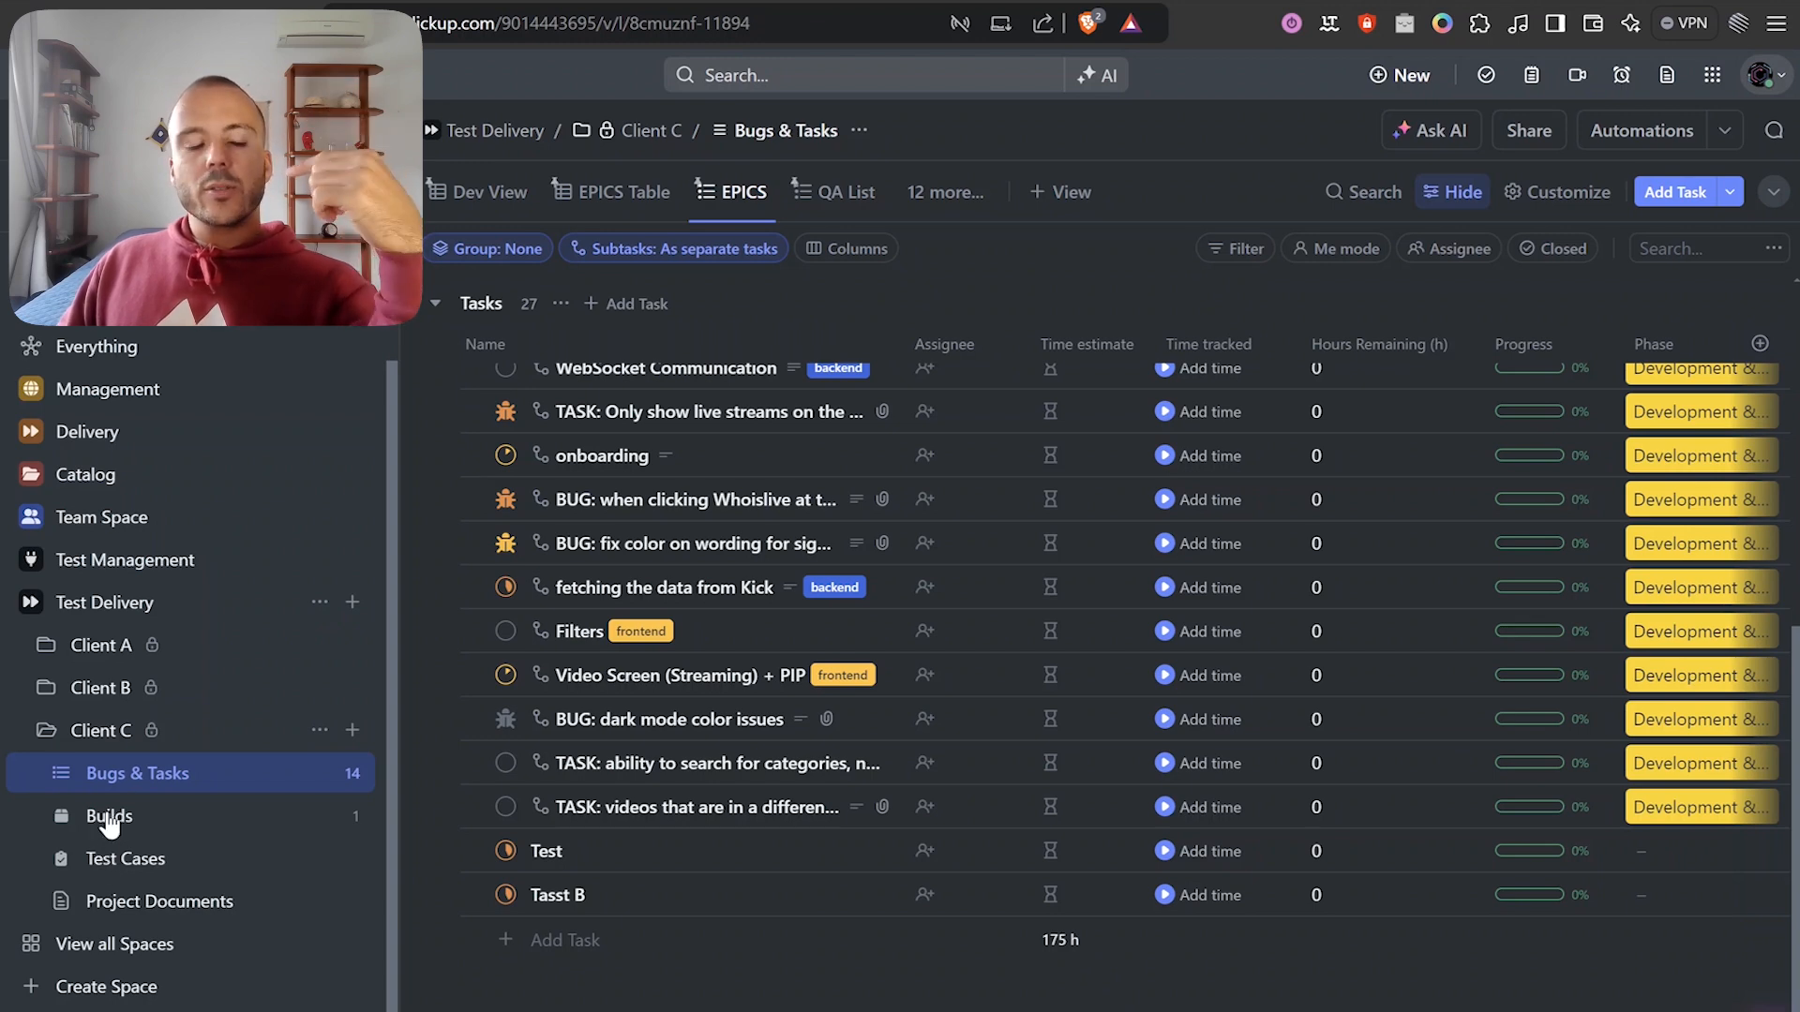
# In the Builds list, unlink all four linked tasks from the STANDBY build.
pyautogui.click(107, 813)
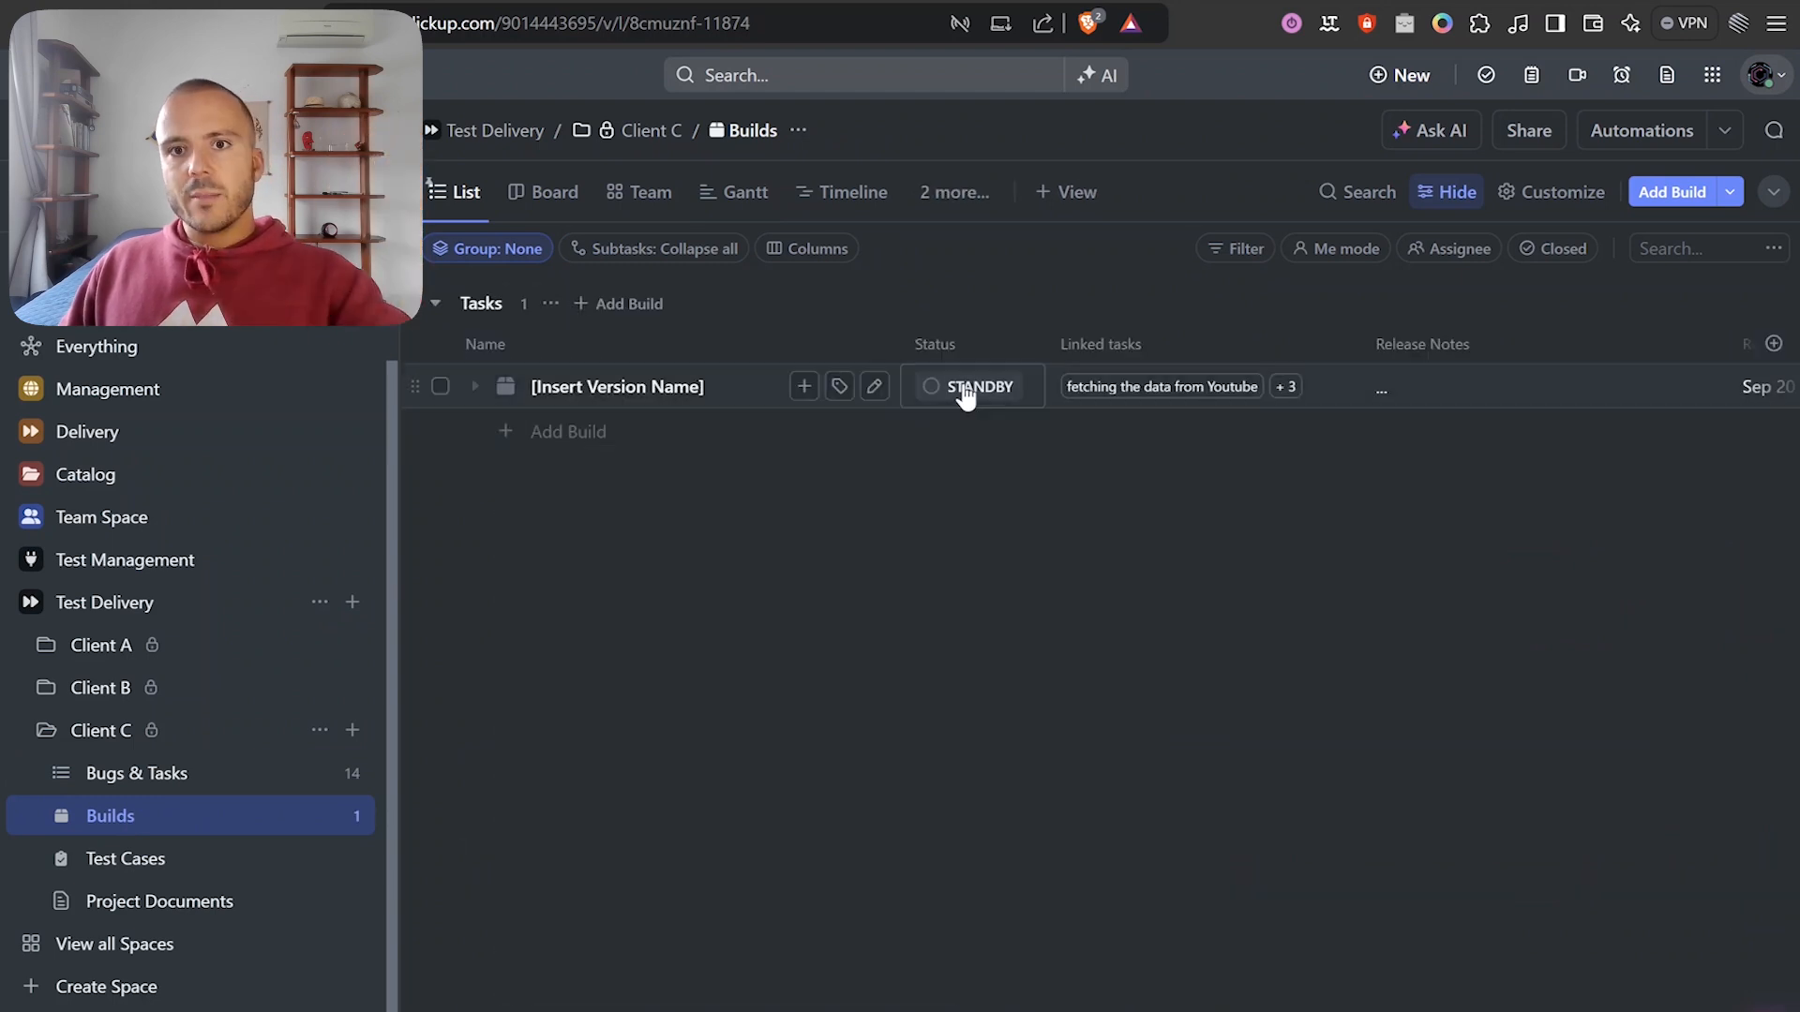
pyautogui.click(1219, 394)
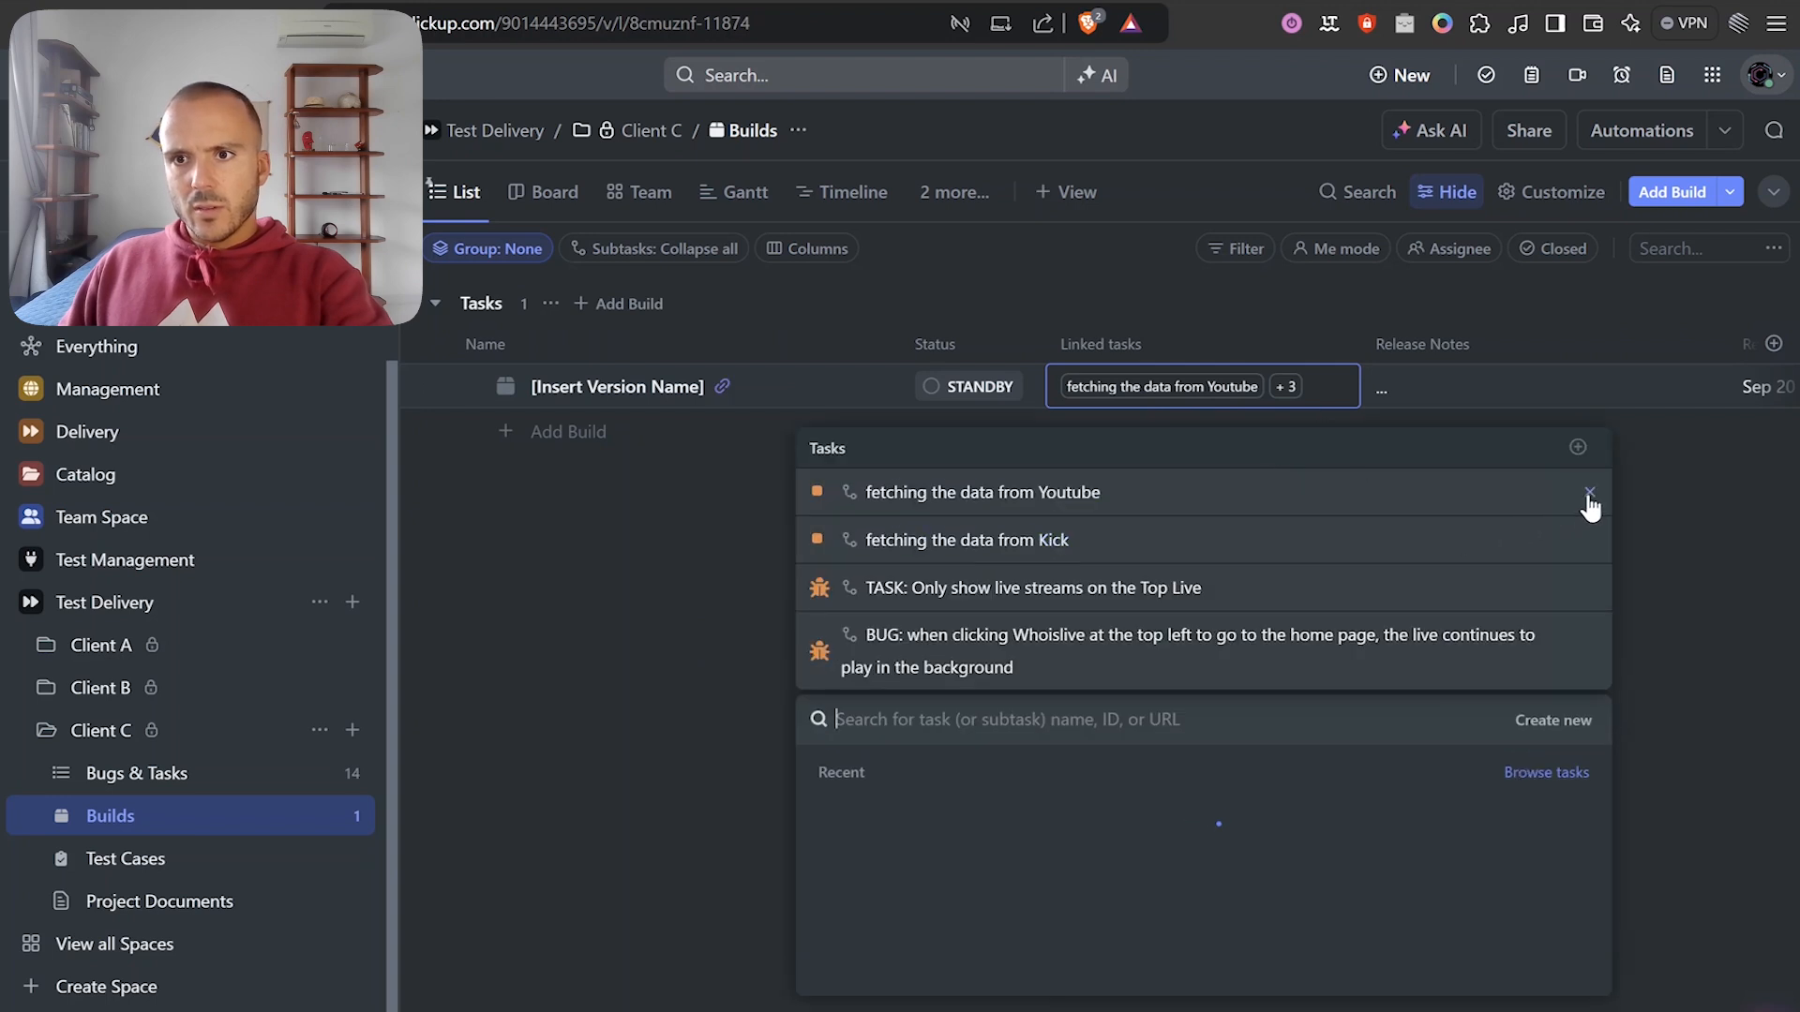
pyautogui.click(1590, 494)
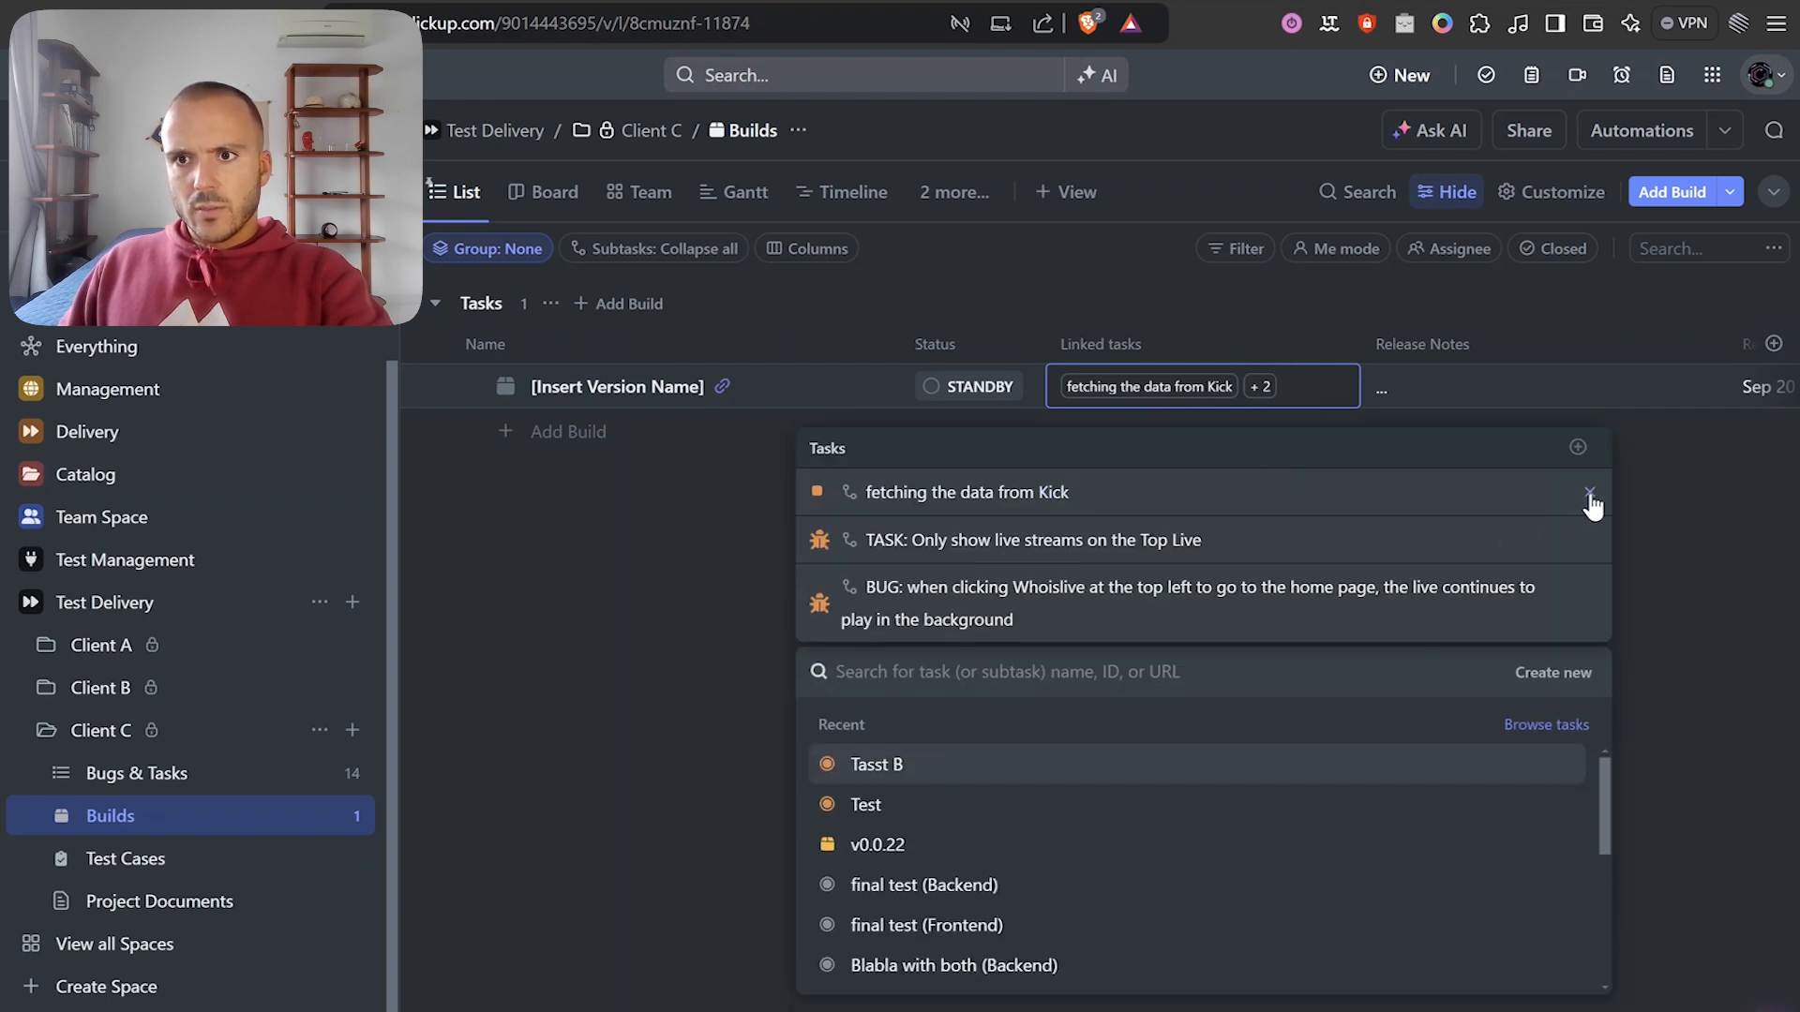
pyautogui.click(1591, 500)
pyautogui.click(1590, 502)
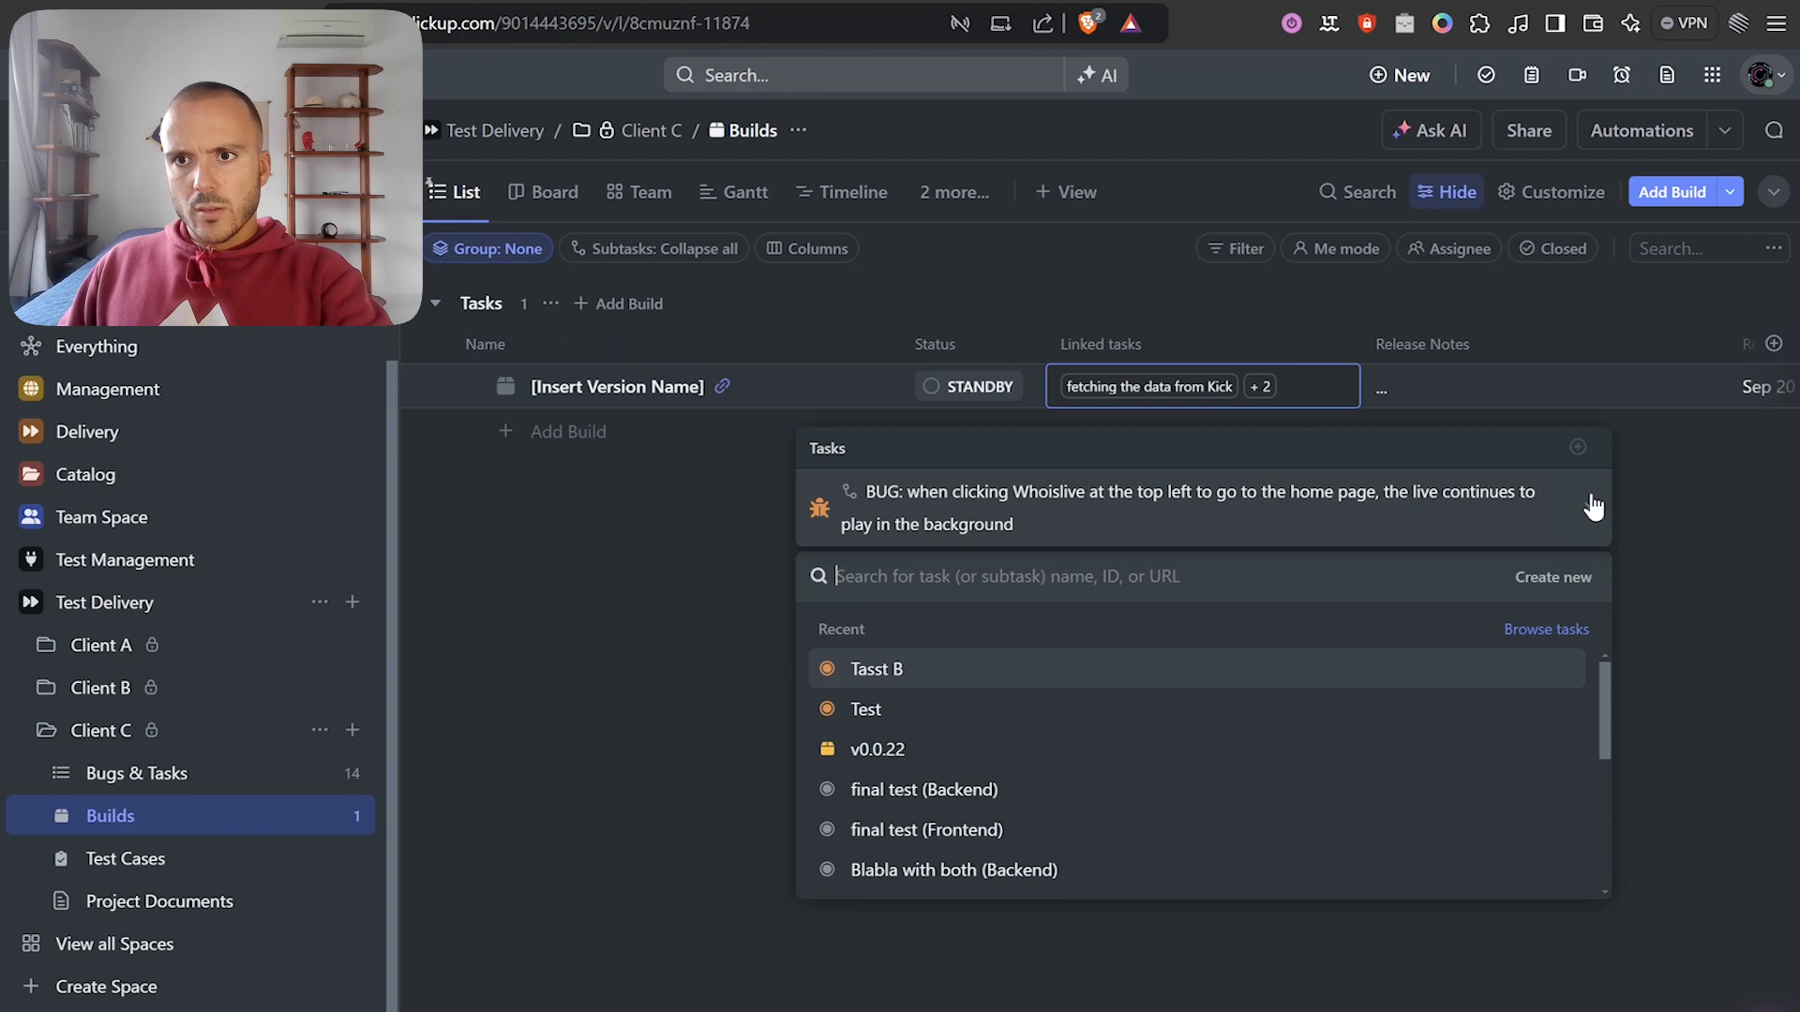
pyautogui.click(1590, 511)
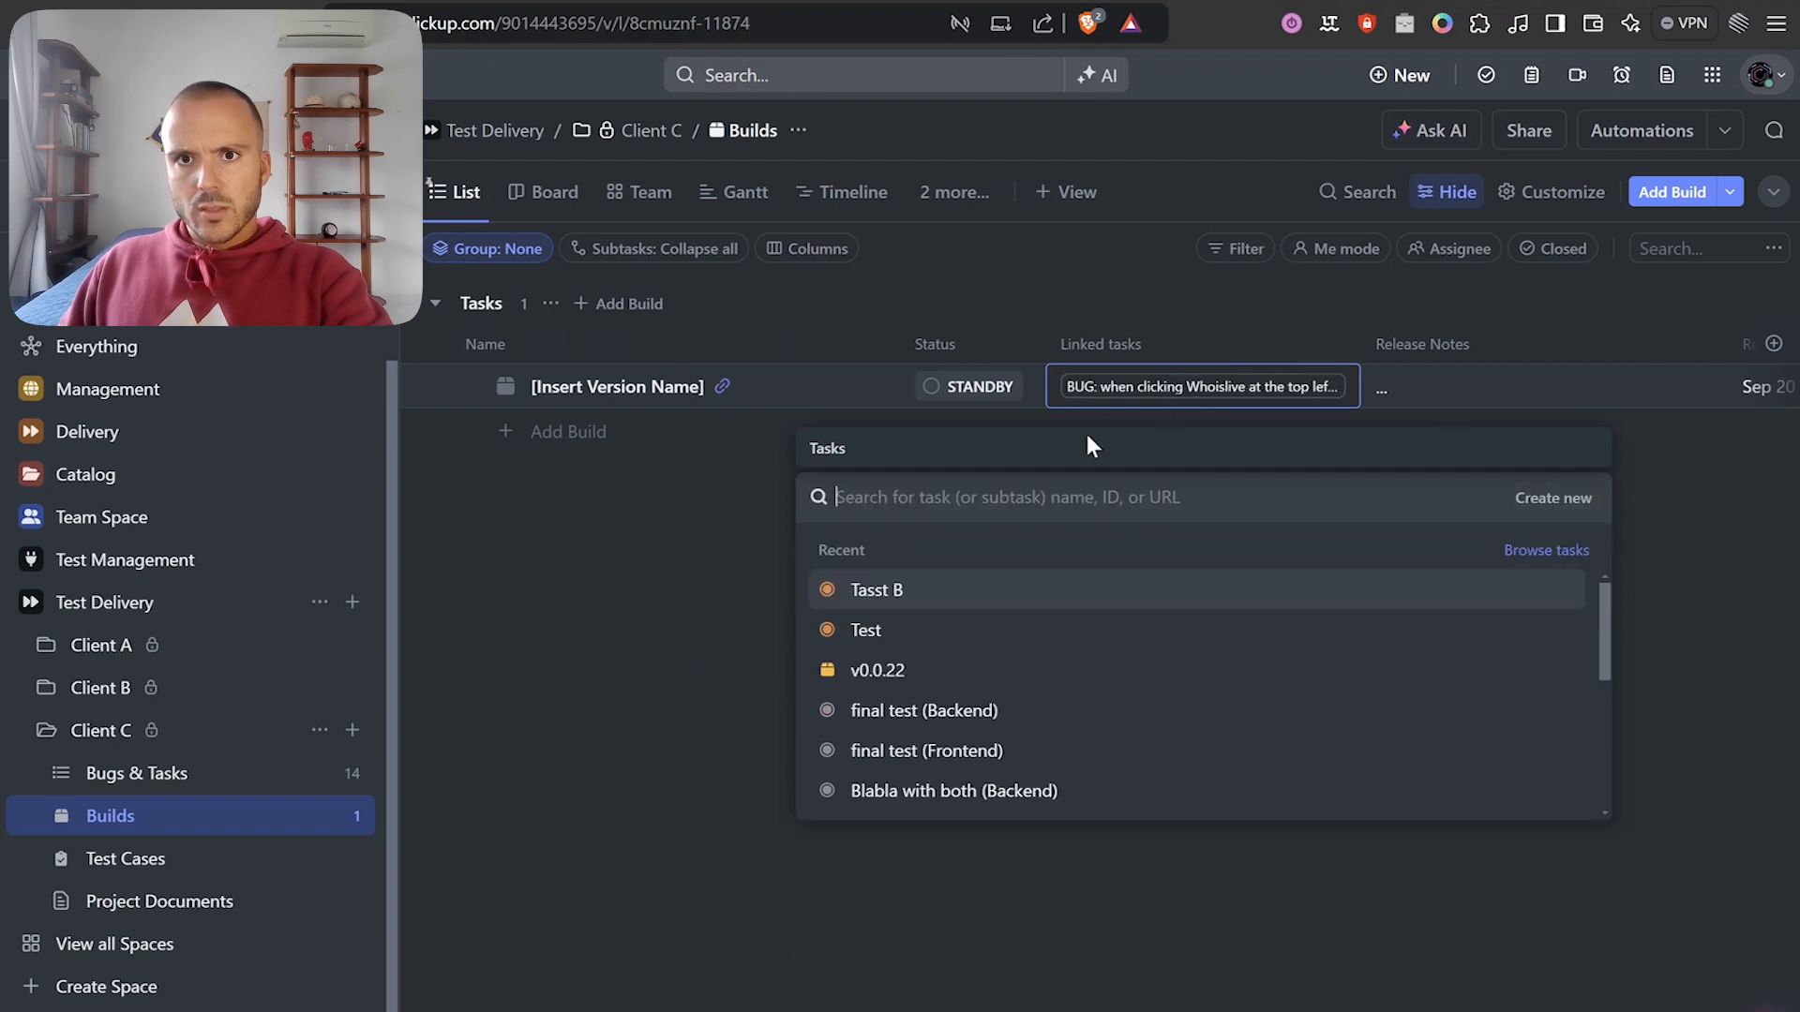
pyautogui.click(1669, 606)
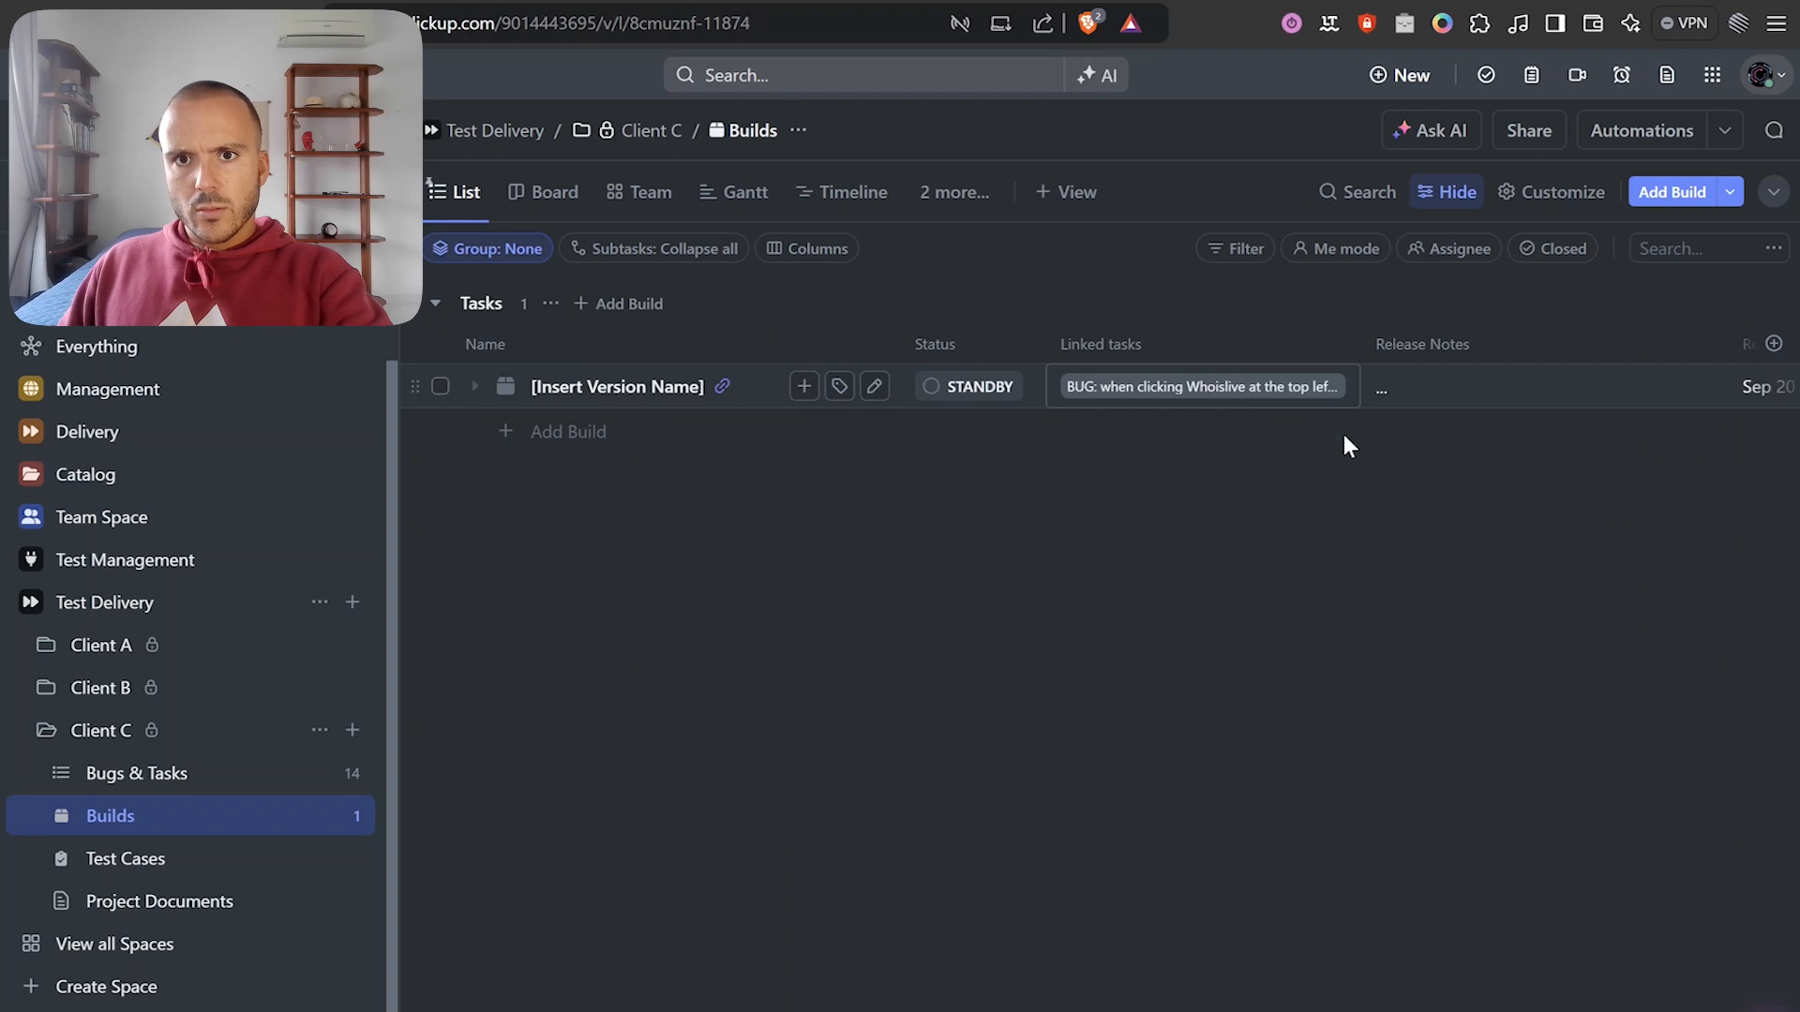
pyautogui.click(1331, 388)
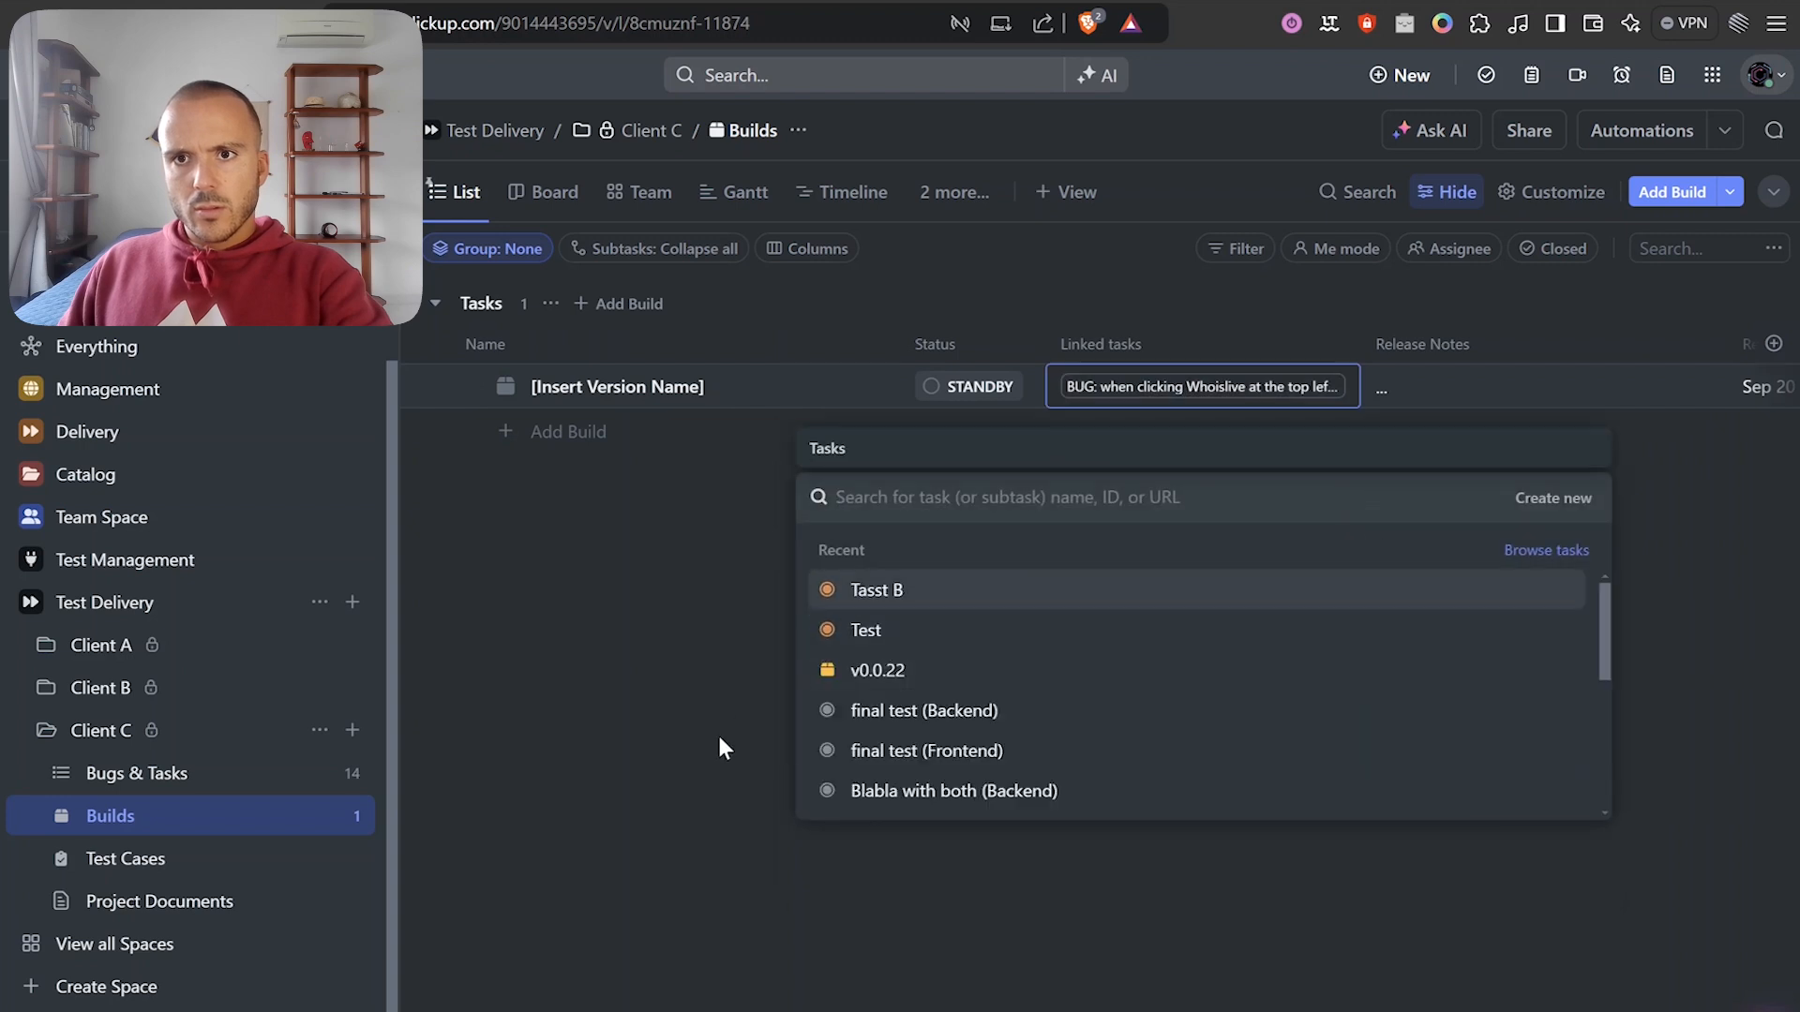
# Delete all of the STANDBY build's release notes text, then return to Make.
pyautogui.click(1438, 390)
pyautogui.click(1438, 390)
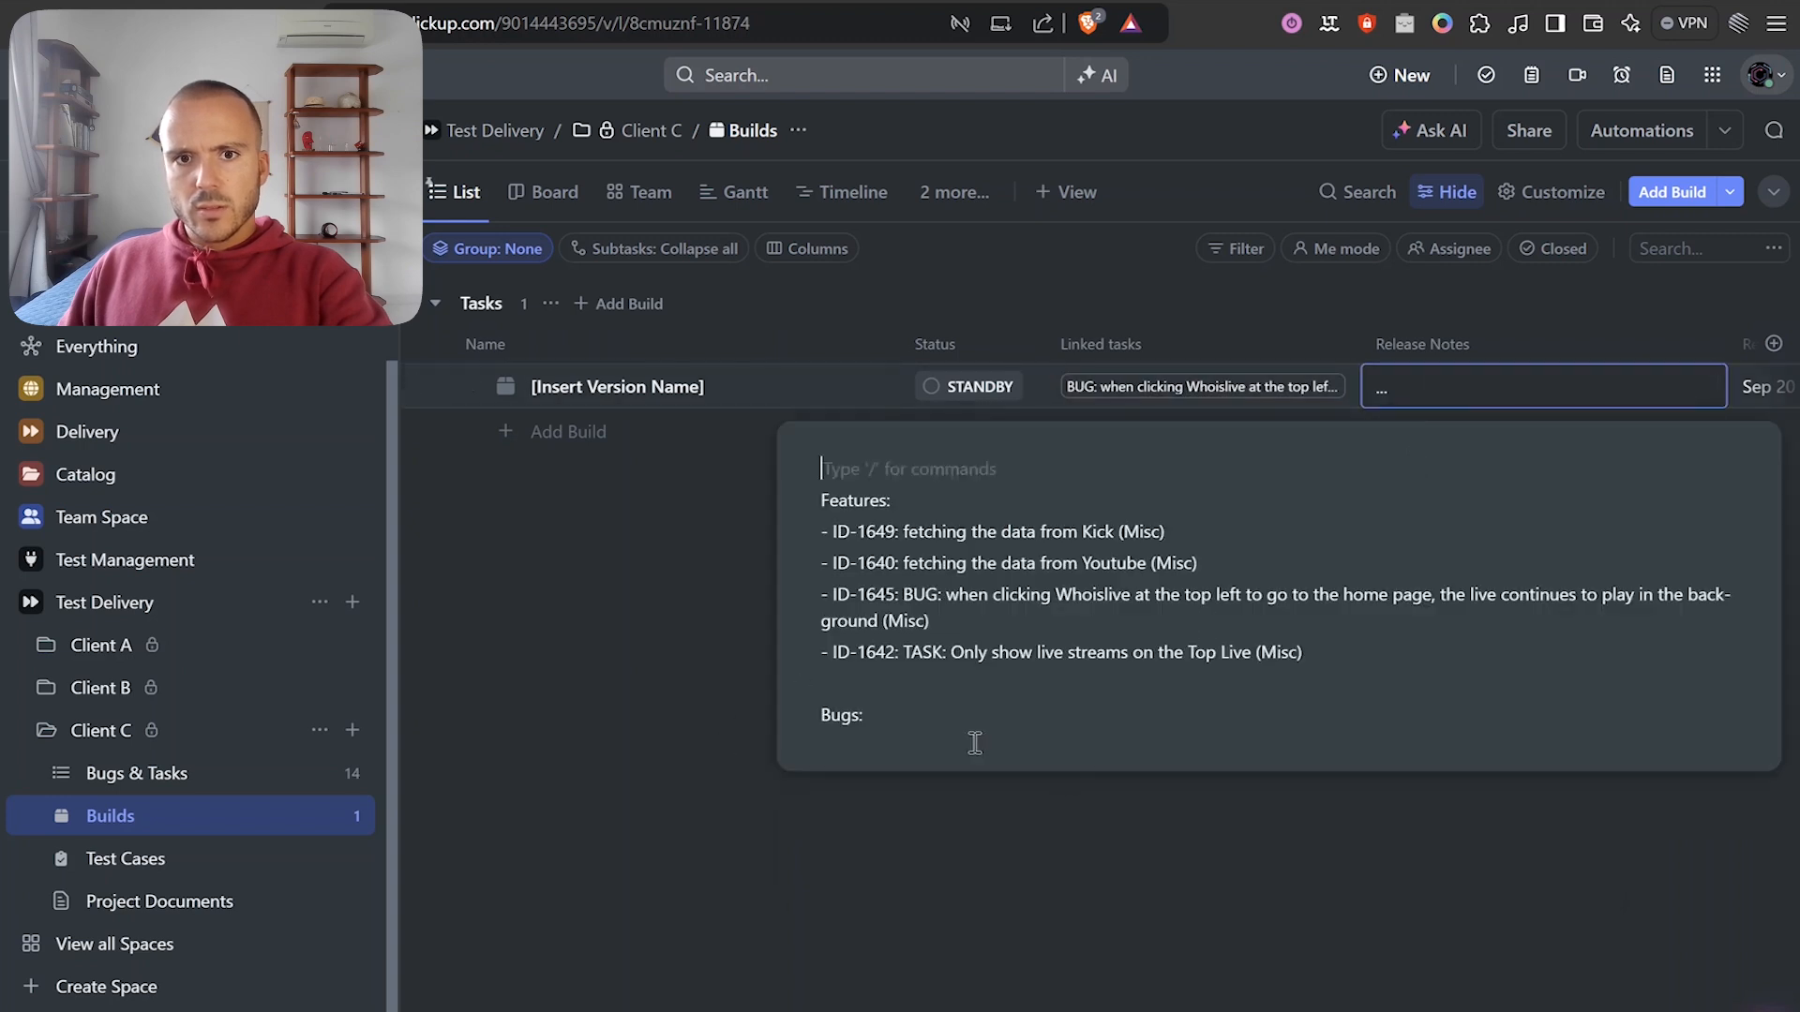
pyautogui.click(962, 739)
pyautogui.moveTo(821, 466); pyautogui.dragTo(971, 742)
pyautogui.press('BackSpace')
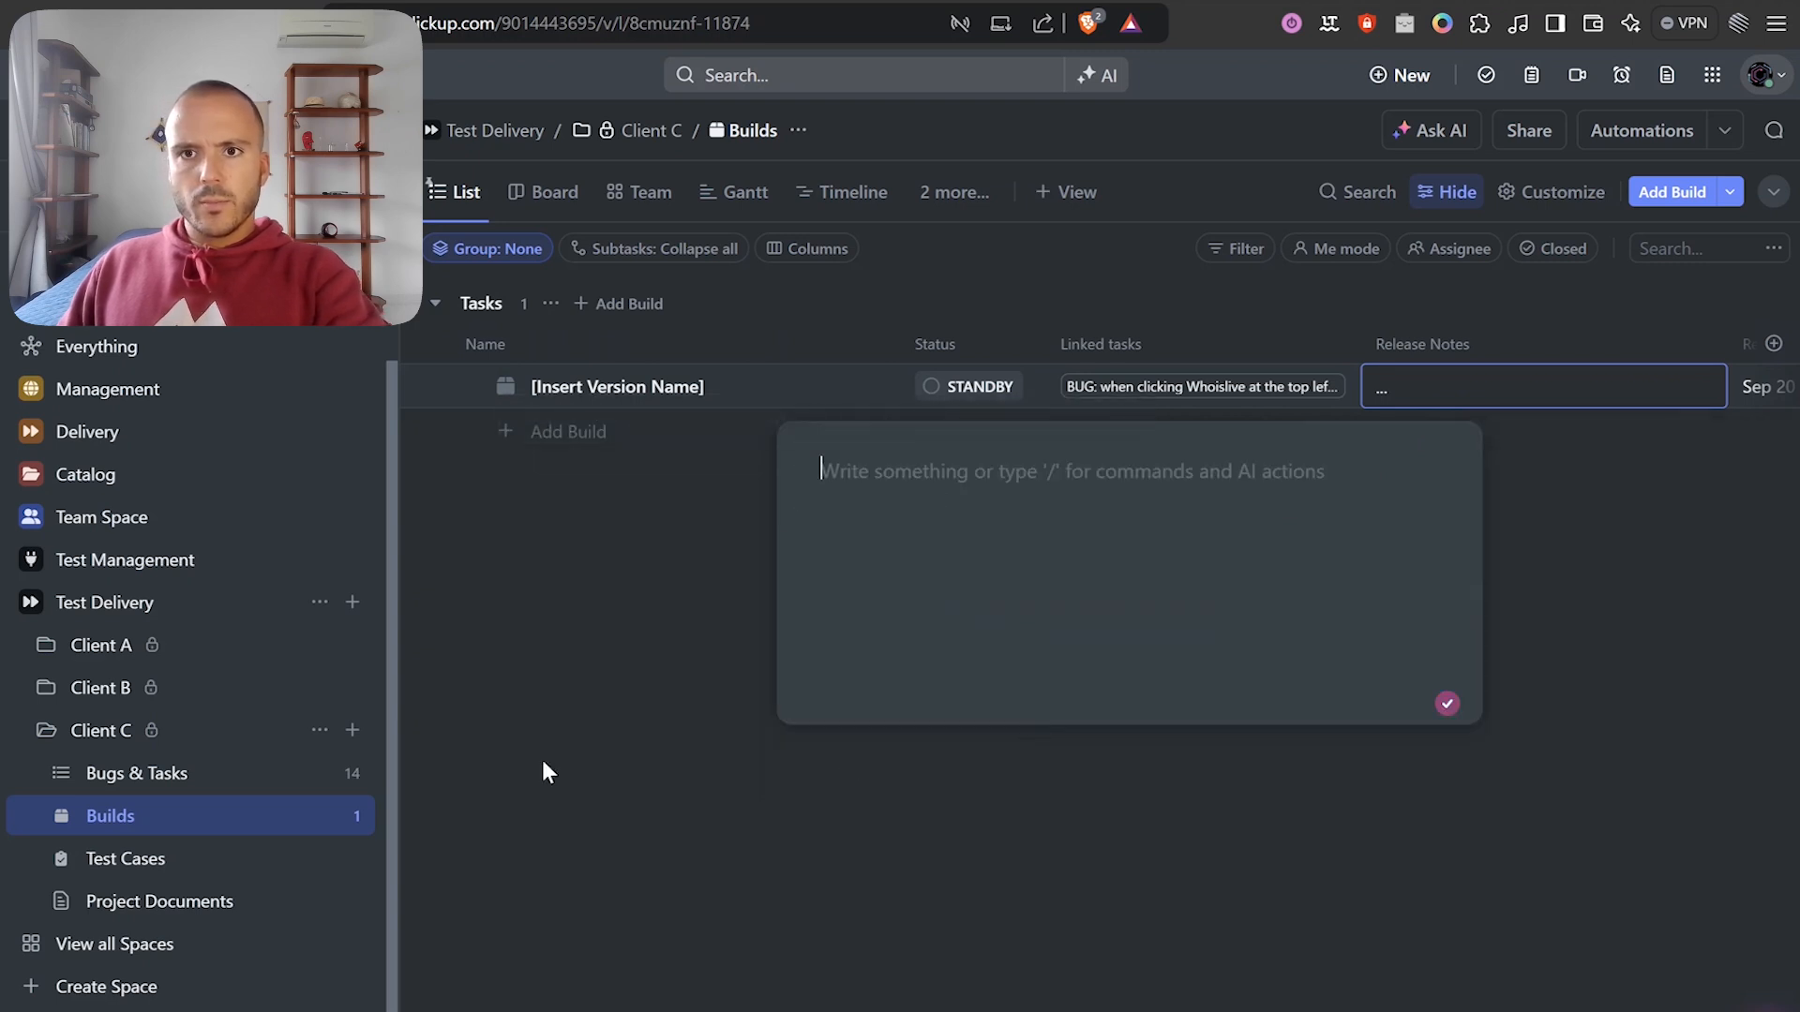
pyautogui.click(668, 722)
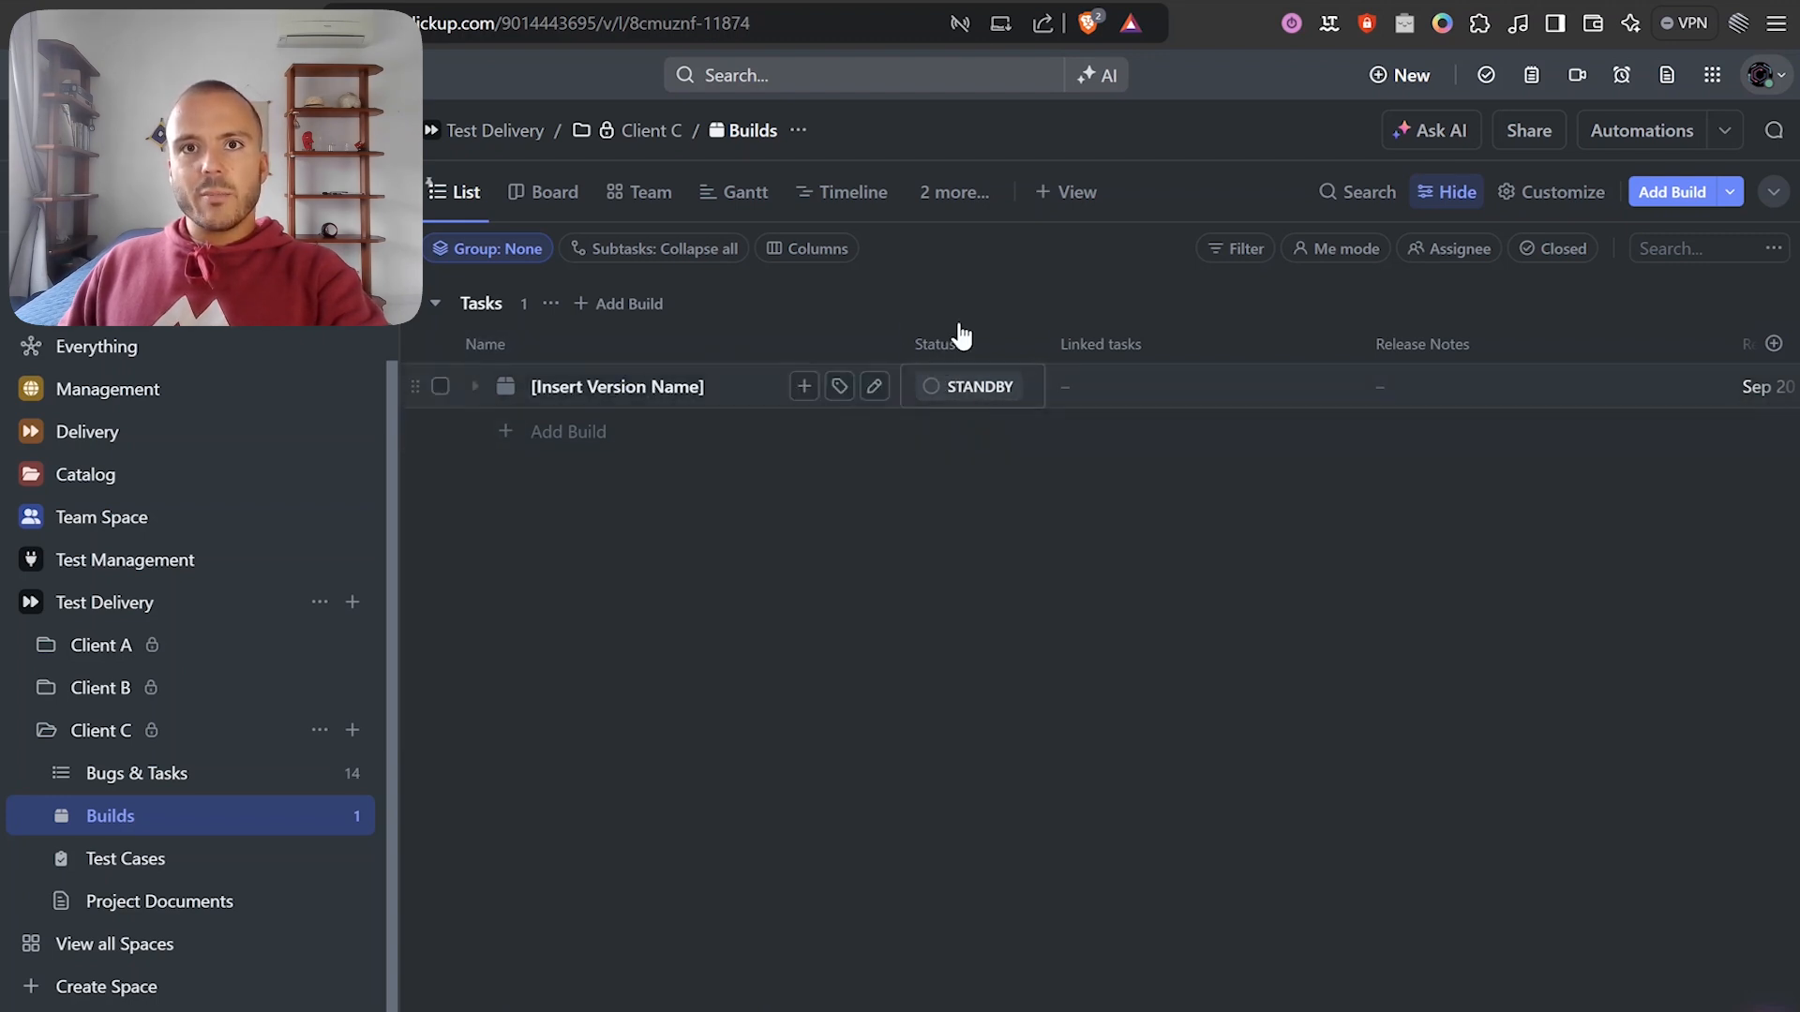
pyautogui.hotkey('ctrl', 'Tab')
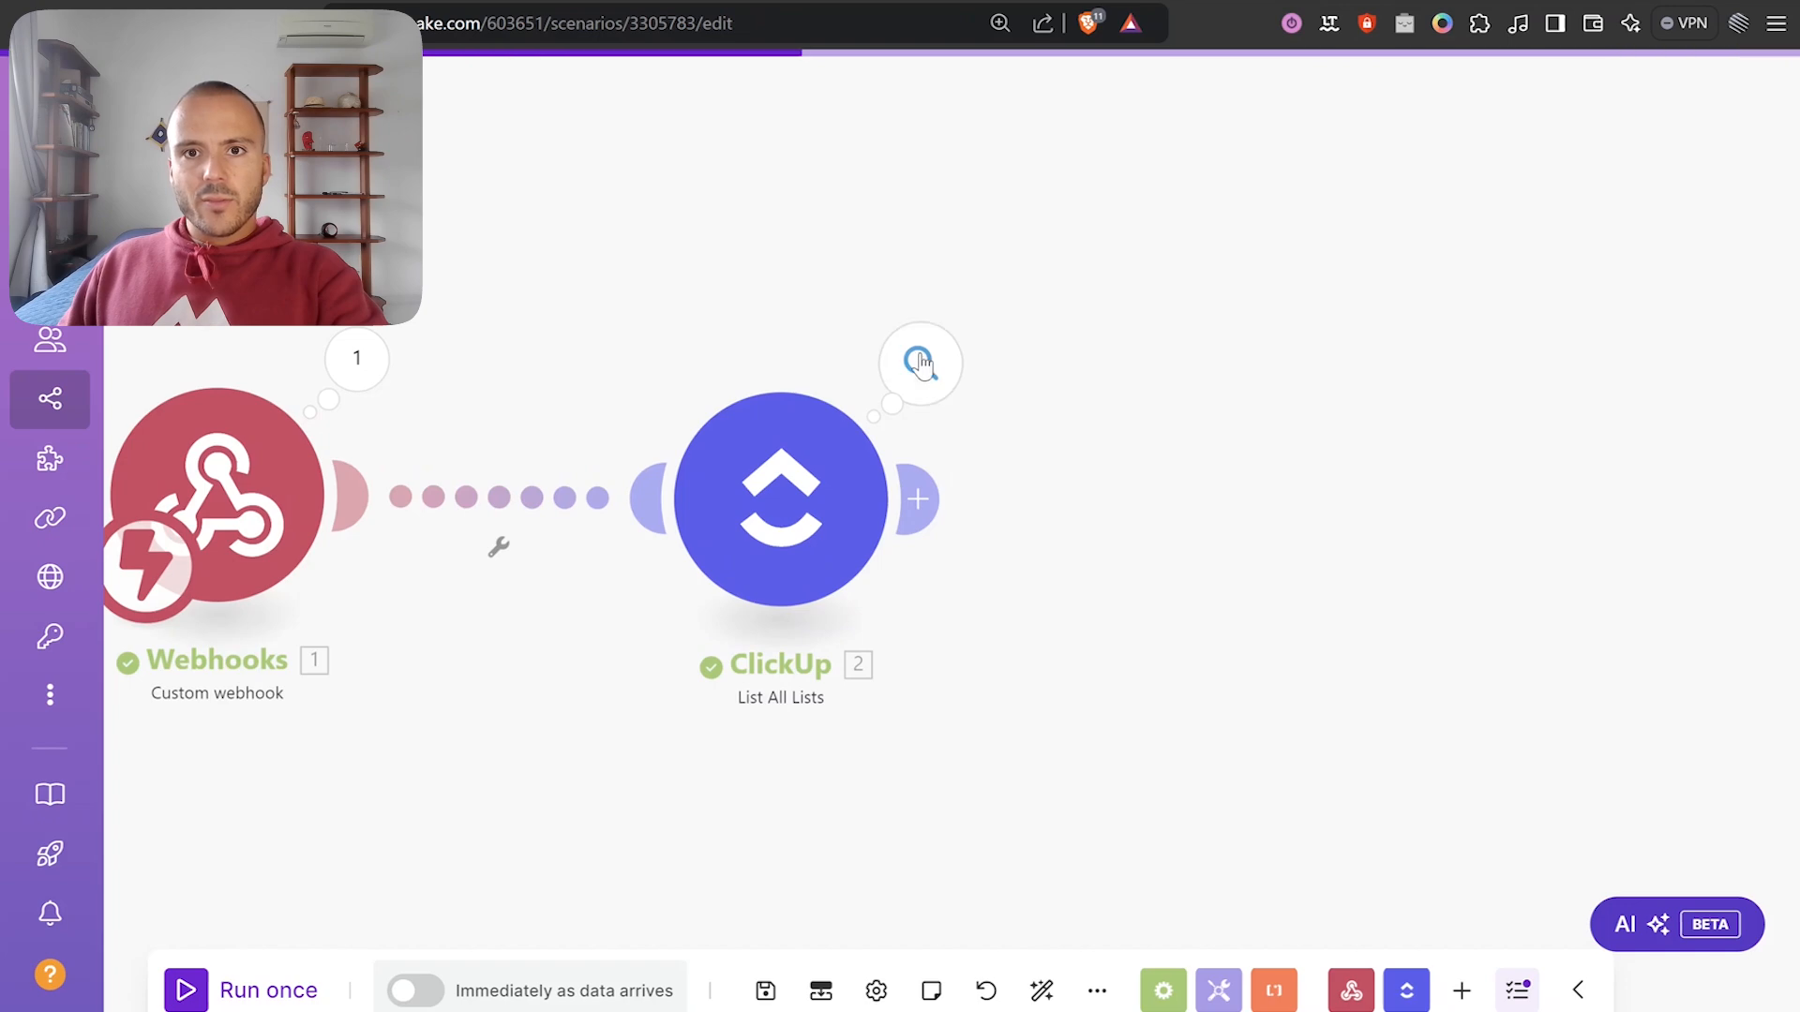
# Add a ClickUp List Filtered Tasks module after List All Lists.
pyautogui.click(919, 364)
pyautogui.click(726, 265)
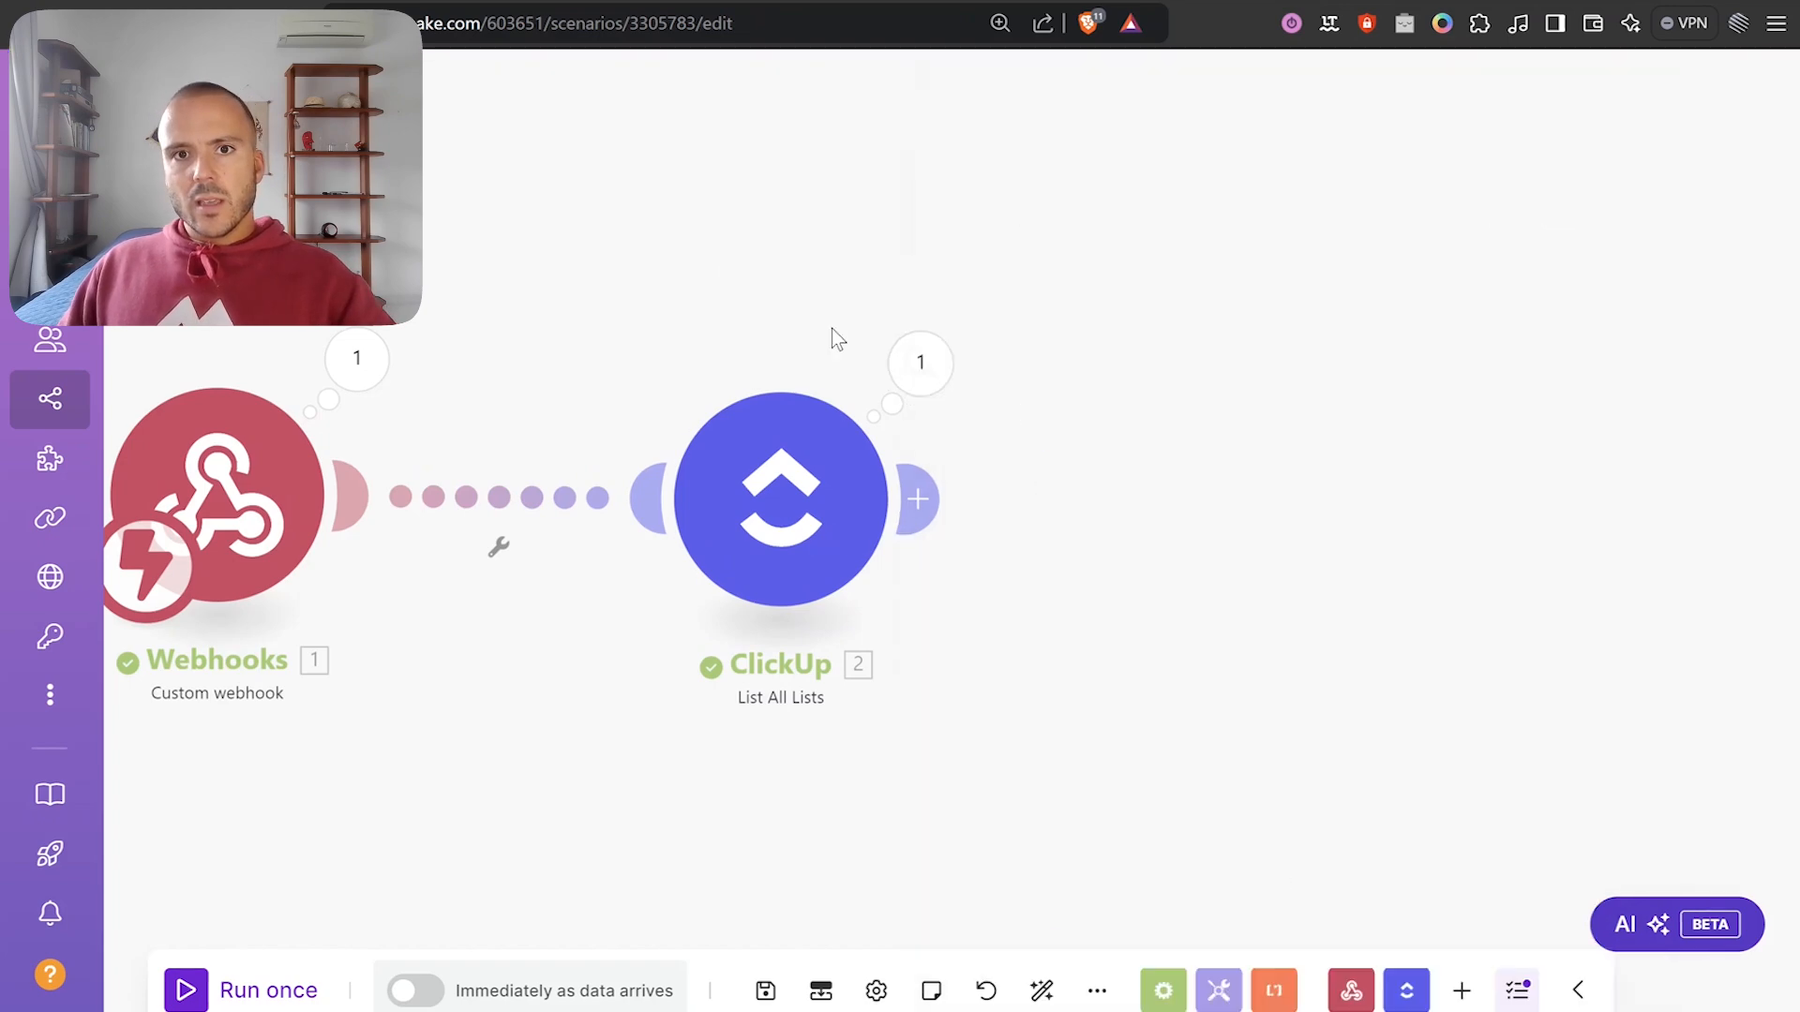
pyautogui.click(928, 505)
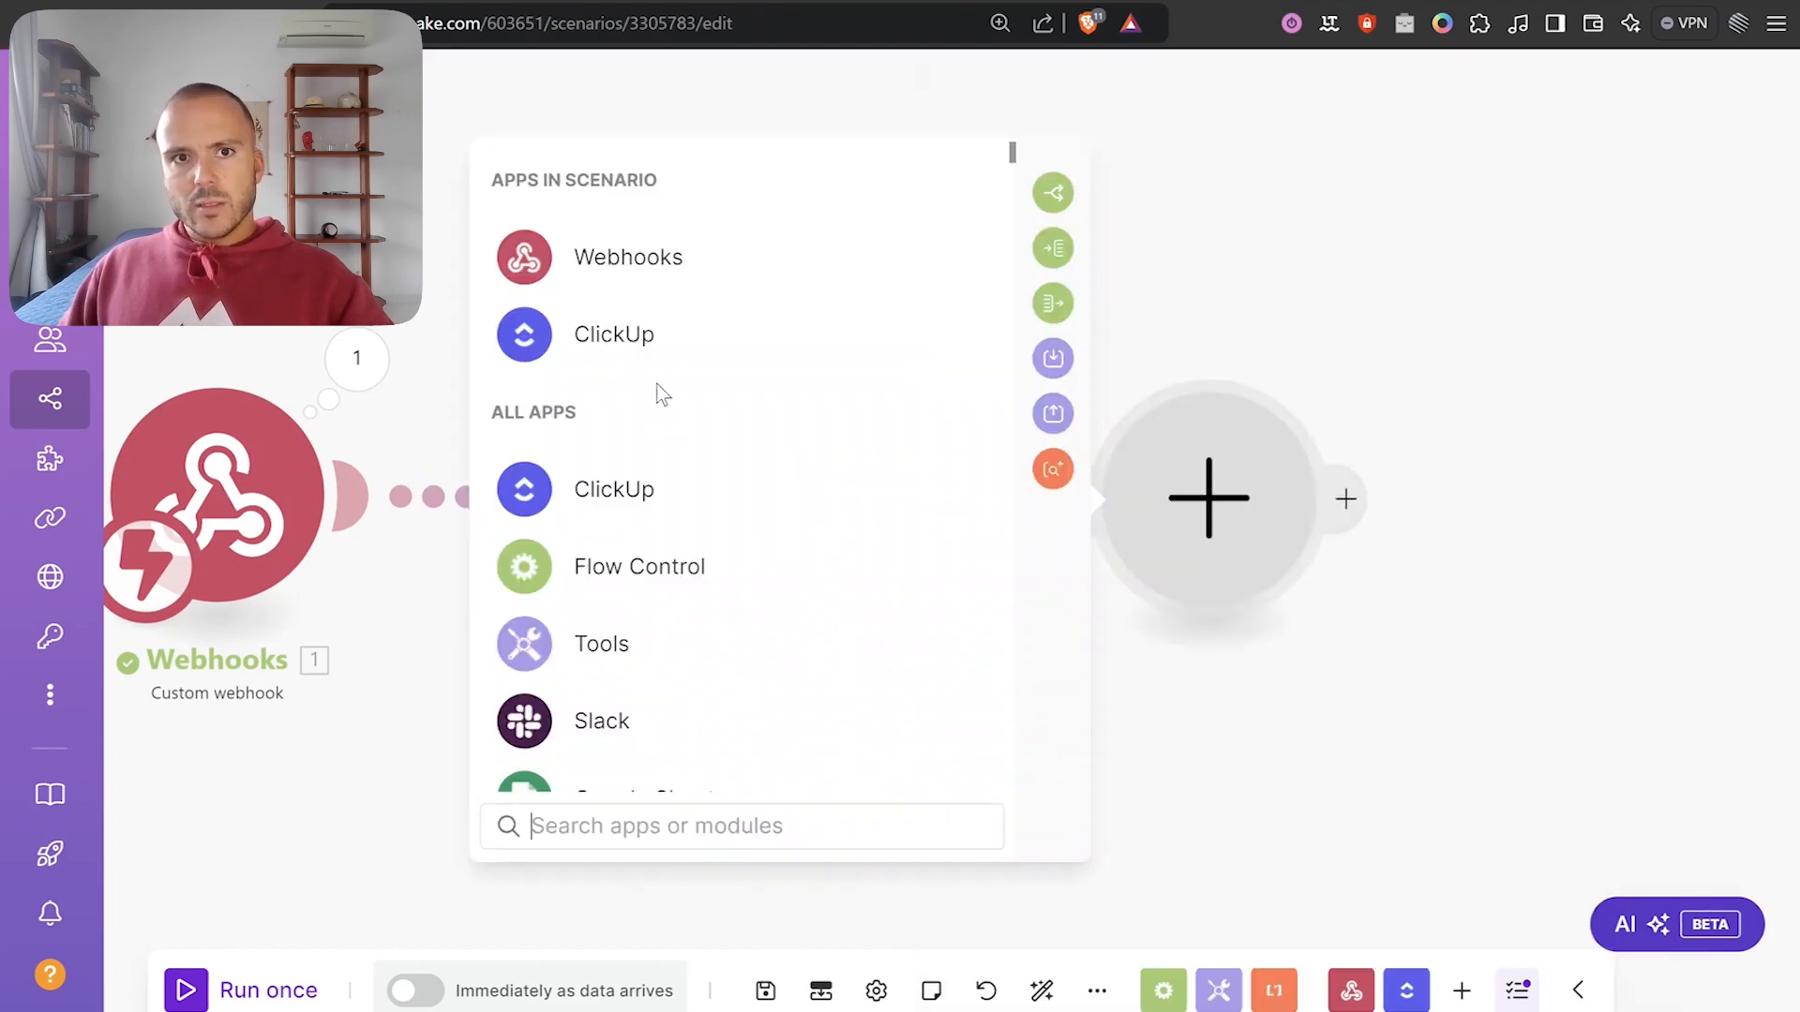
pyautogui.click(619, 441)
pyautogui.scroll(-5, 783, 522)
pyautogui.scroll(4, 774, 441)
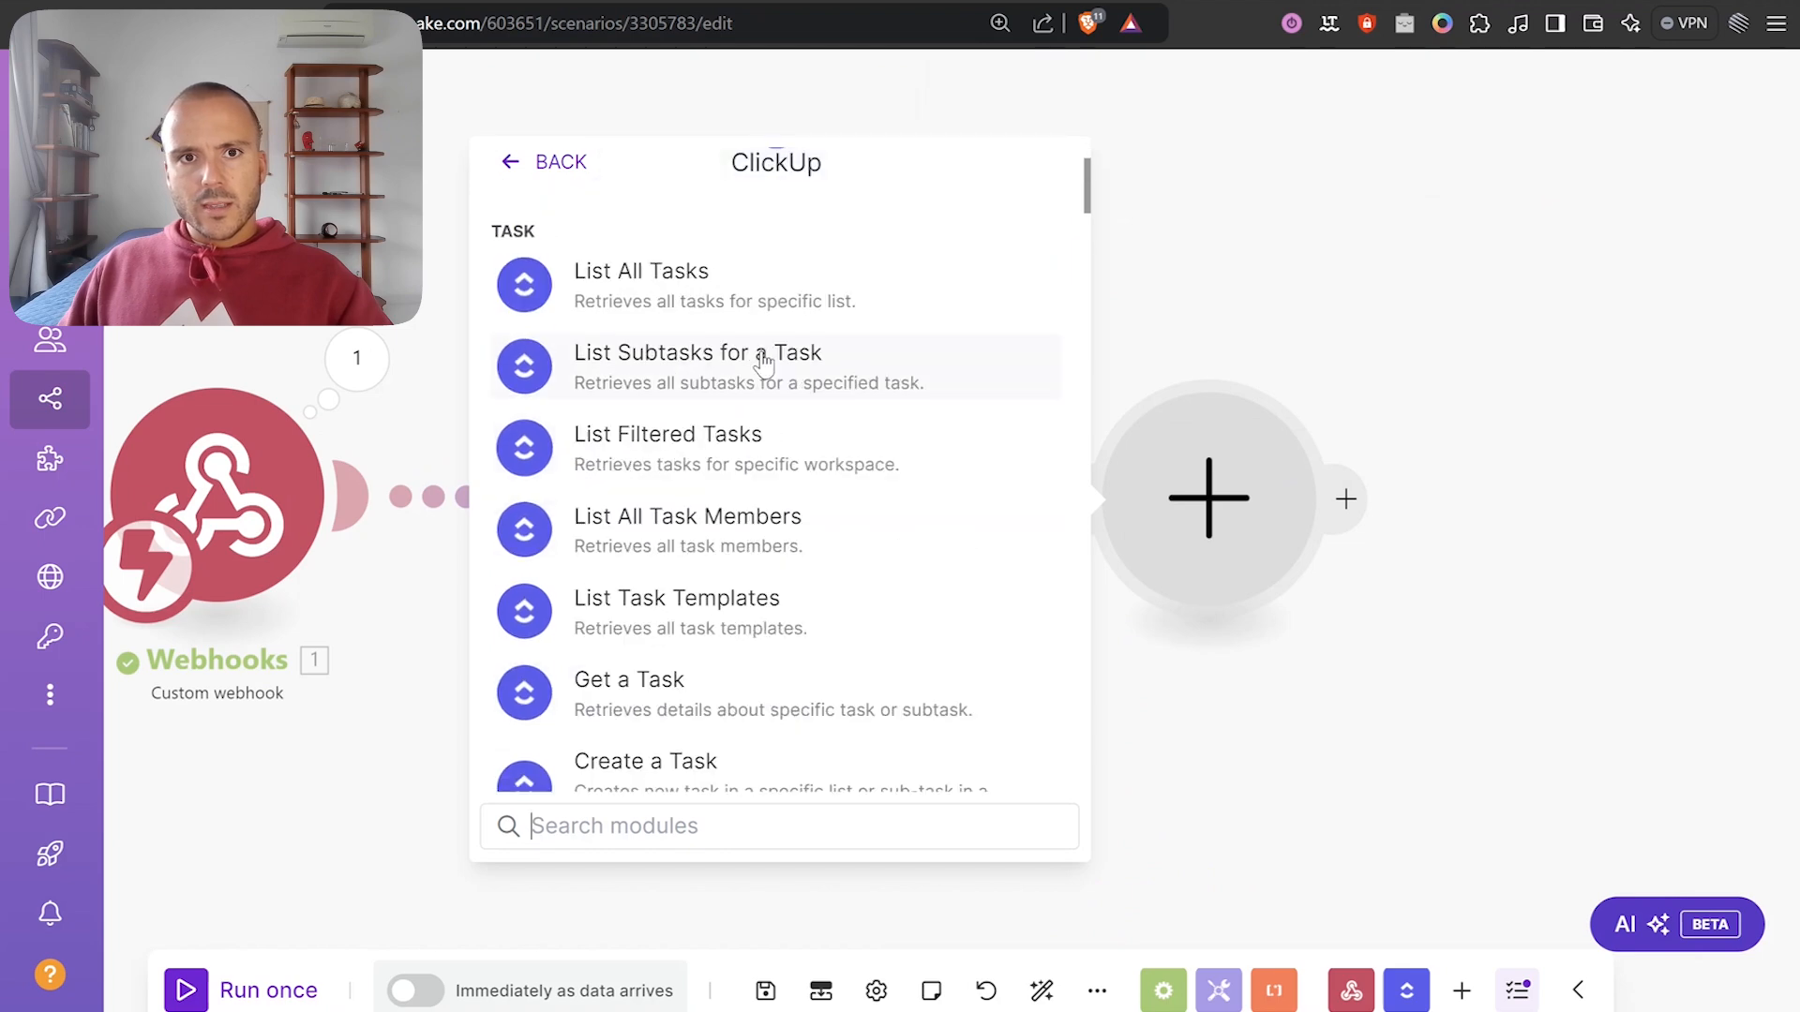
pyautogui.click(745, 467)
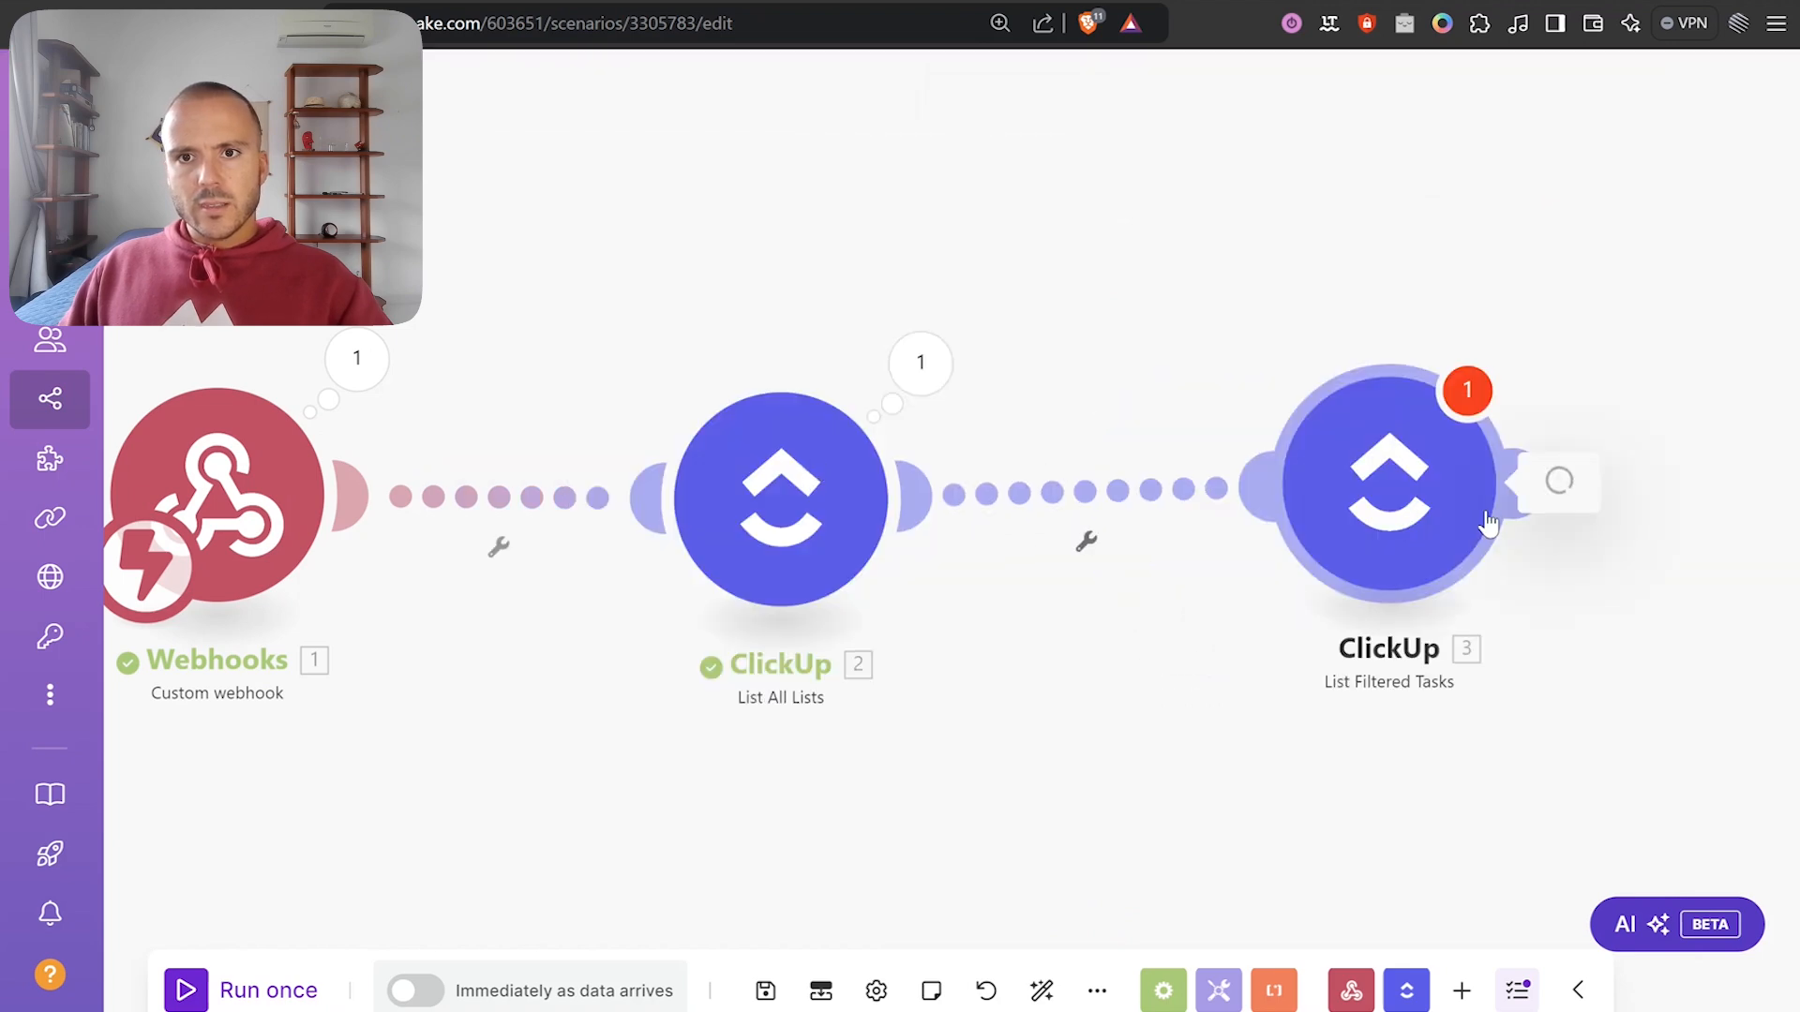
pyautogui.click(1218, 790)
# Add an 'Only Builds' route filter: List Name equal to (case insensitive) 'Builds'.
pyautogui.click(1148, 541)
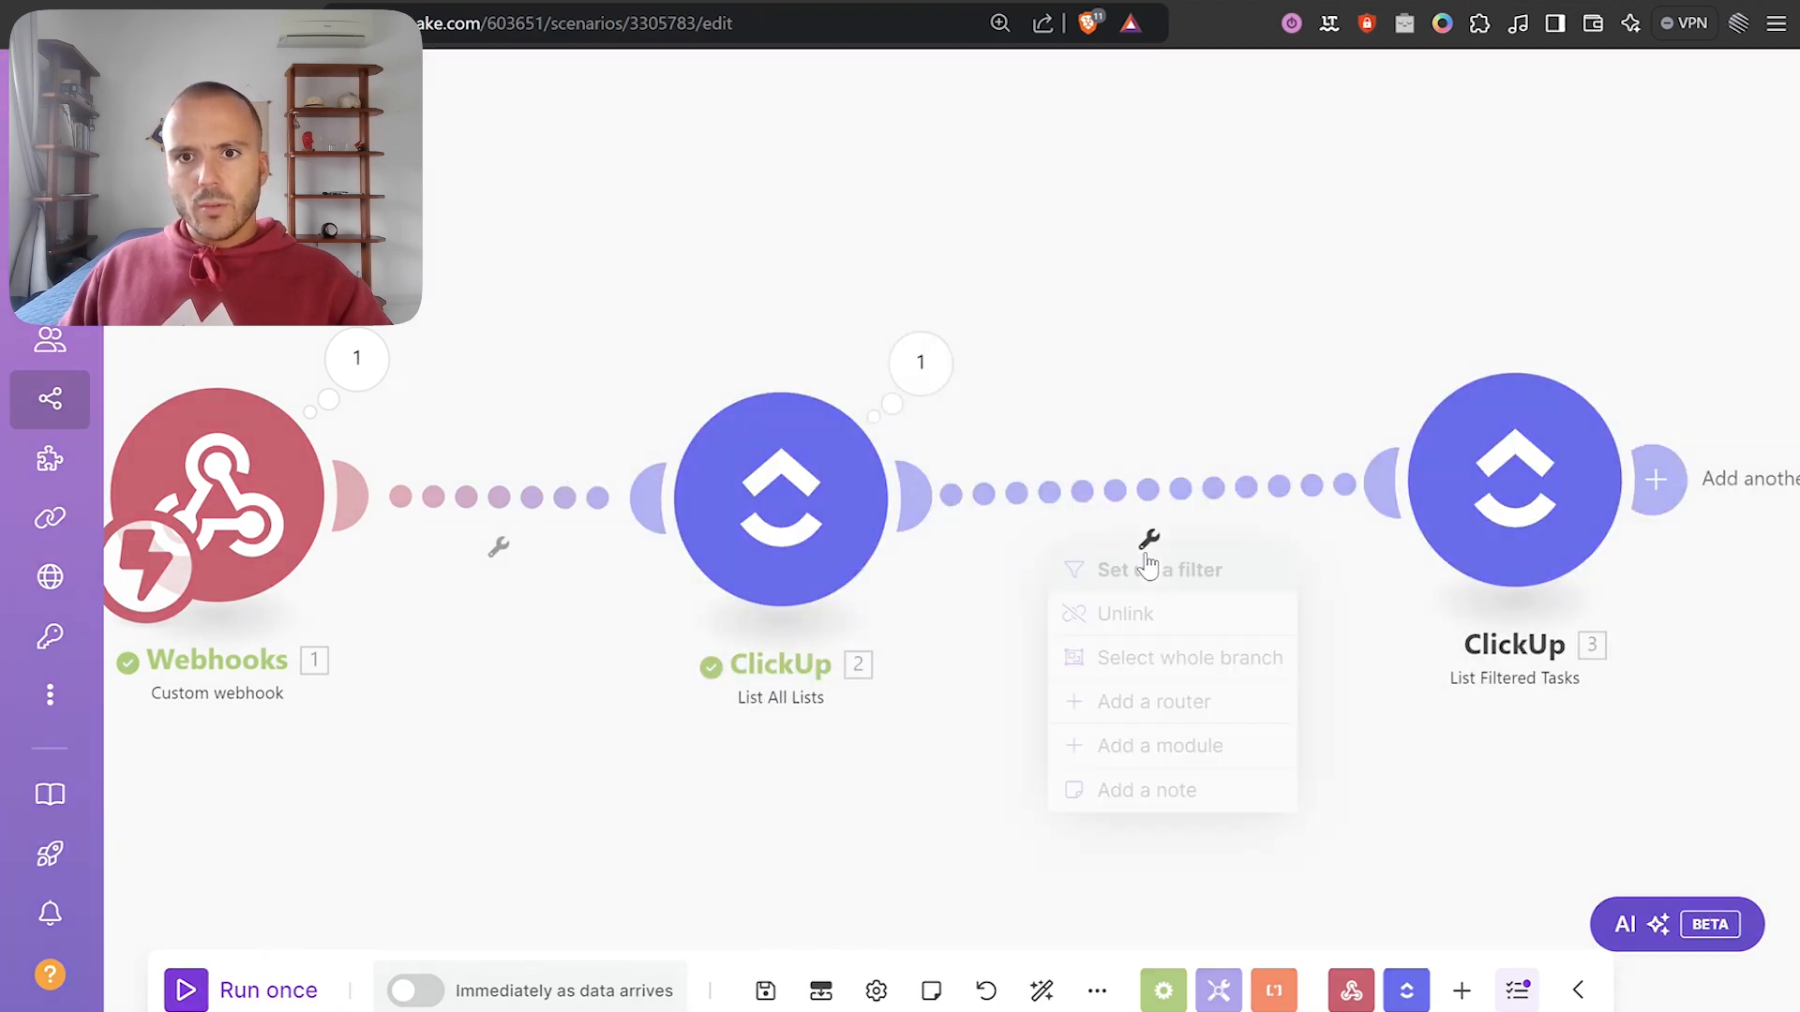
pyautogui.click(1172, 570)
pyautogui.click(1265, 352)
pyautogui.write('Only Builds')
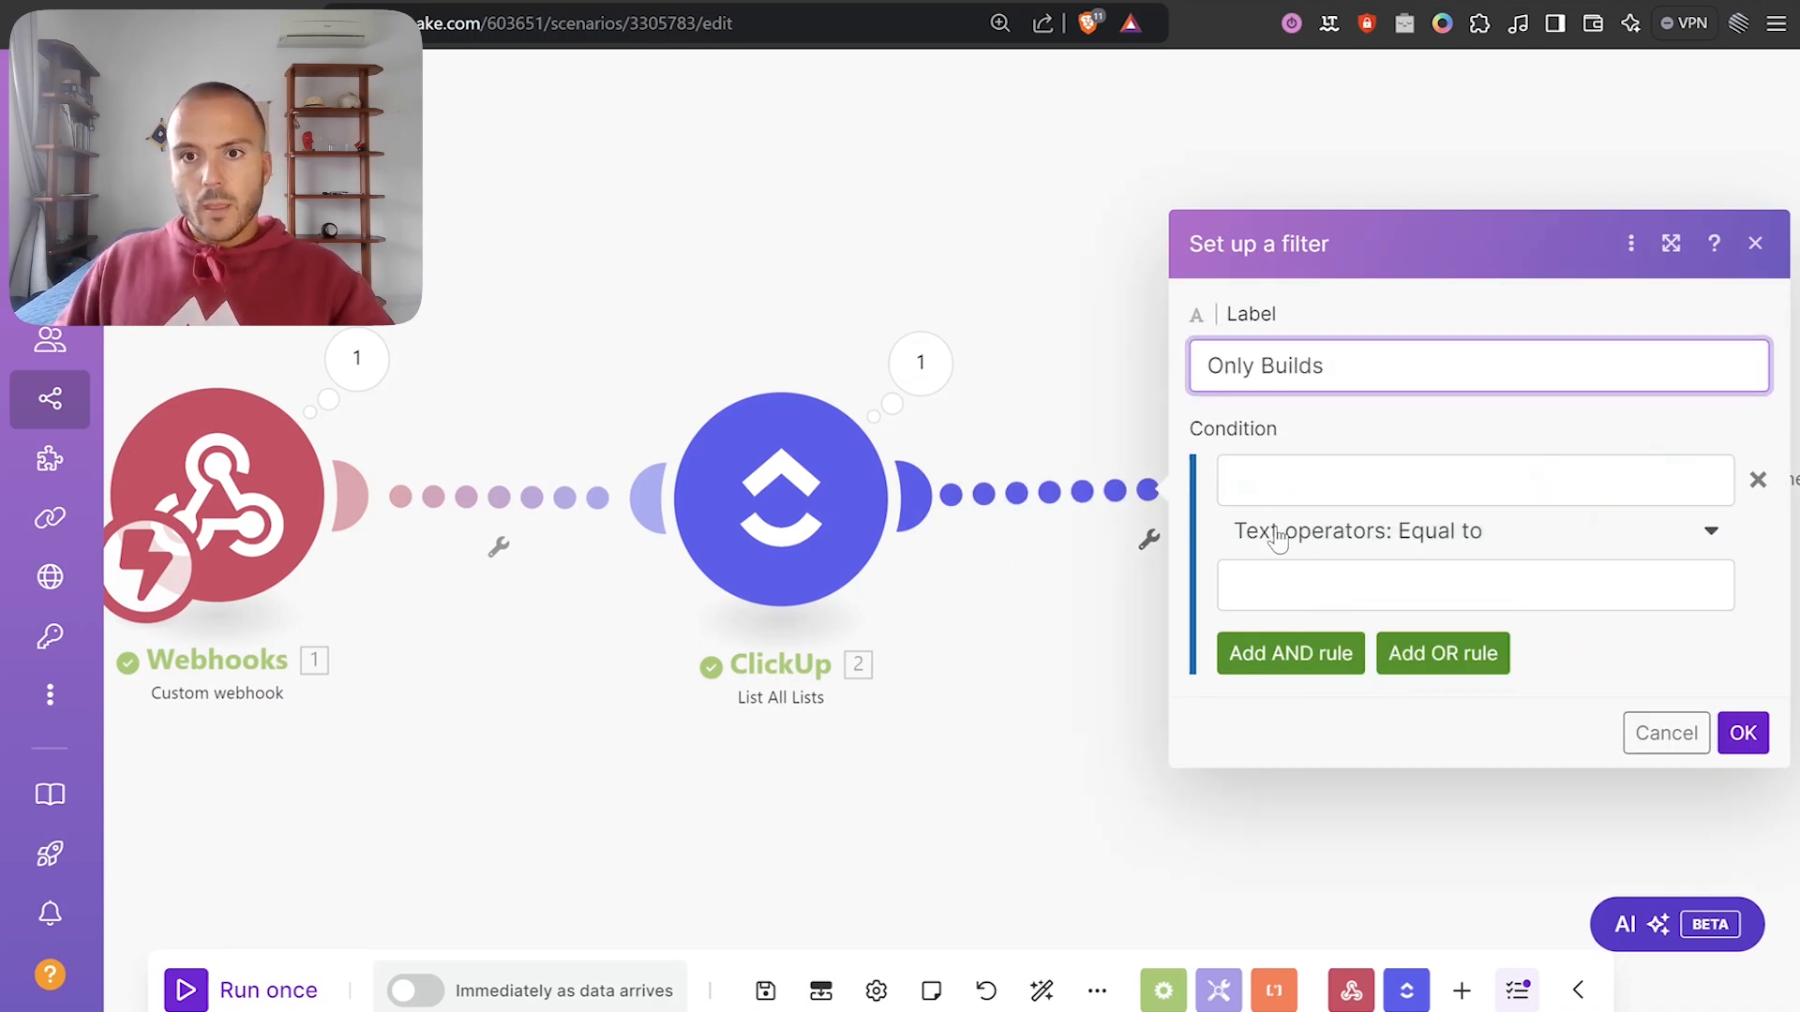
pyautogui.click(1309, 476)
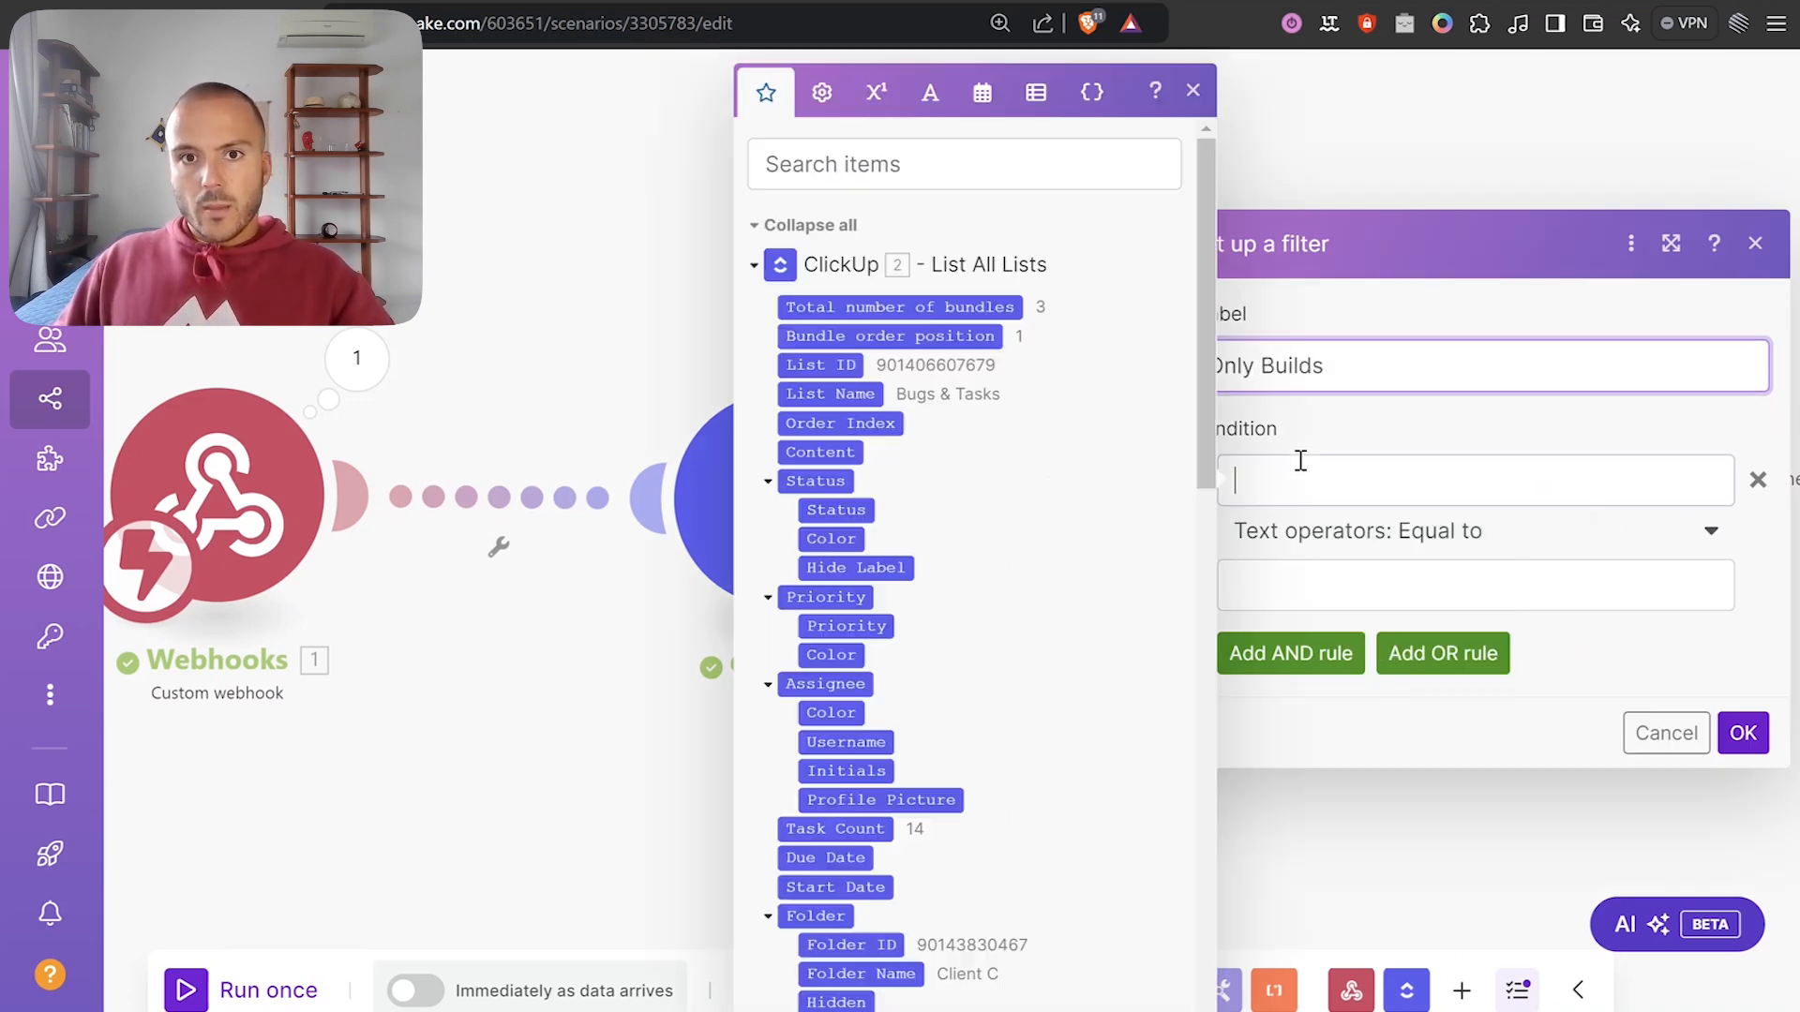
pyautogui.click(850, 395)
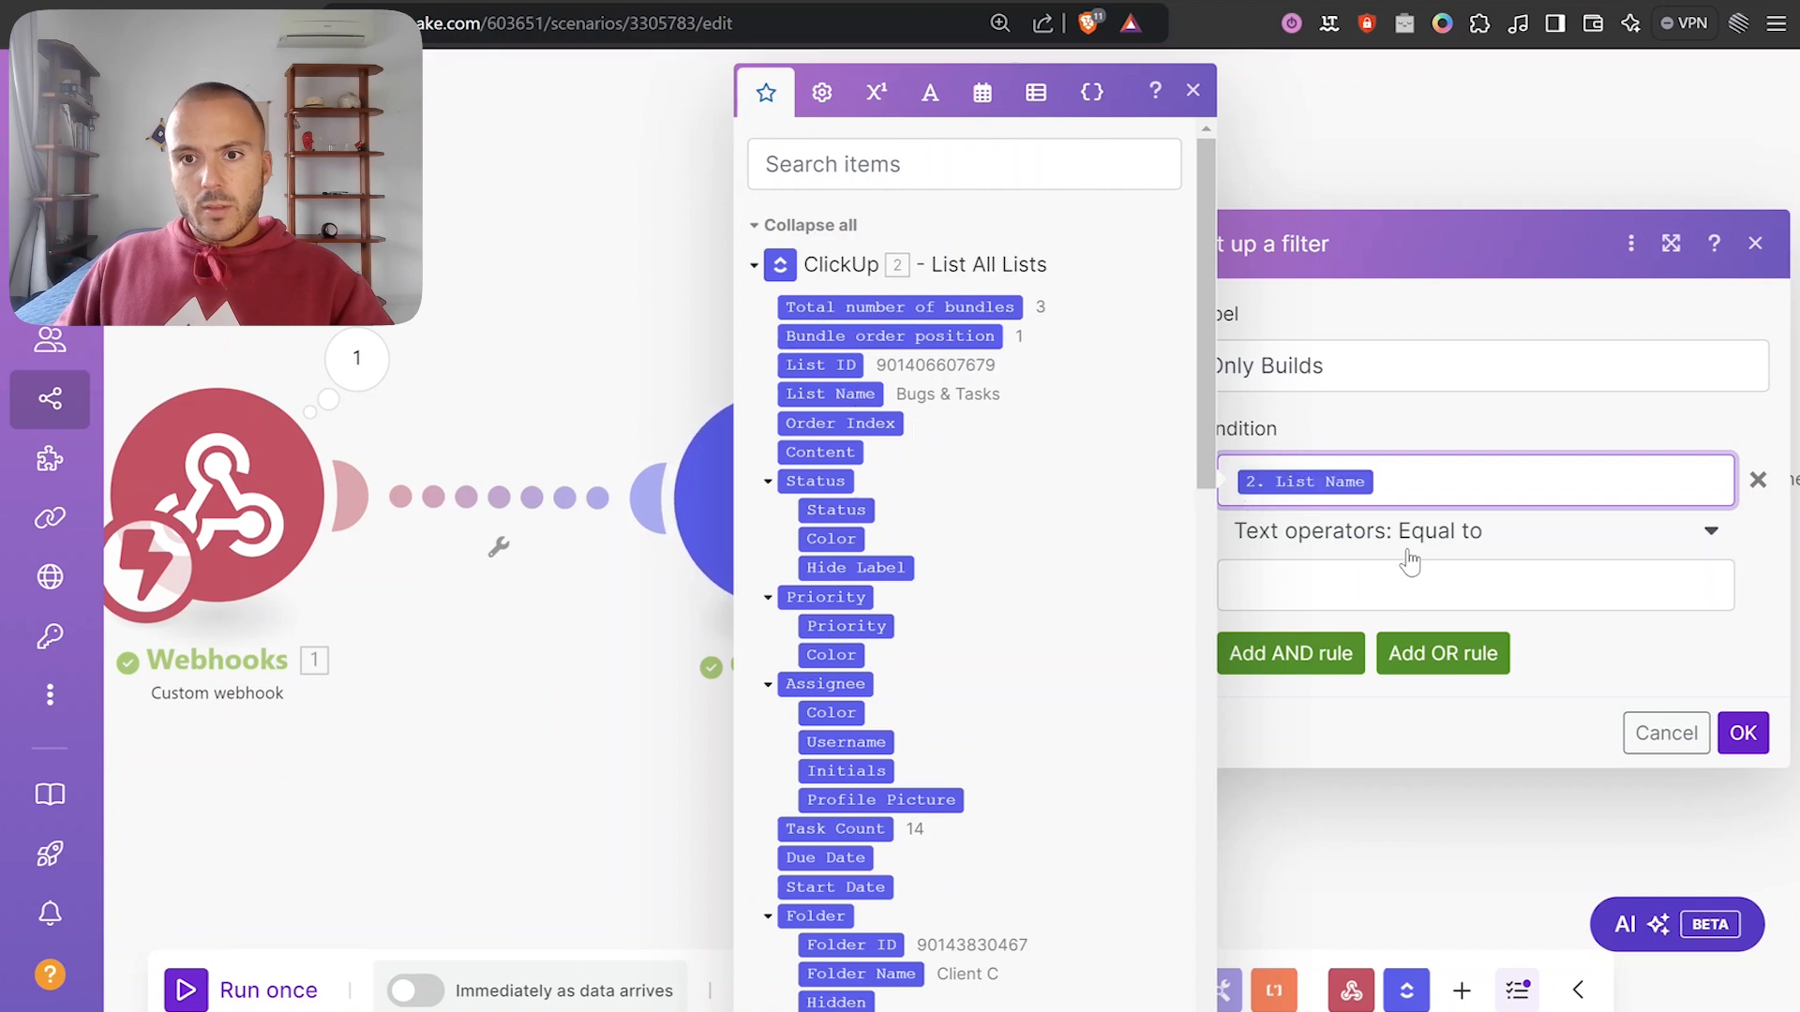
pyautogui.click(1401, 539)
pyautogui.click(1312, 836)
pyautogui.click(1343, 585)
pyautogui.write('Builds')
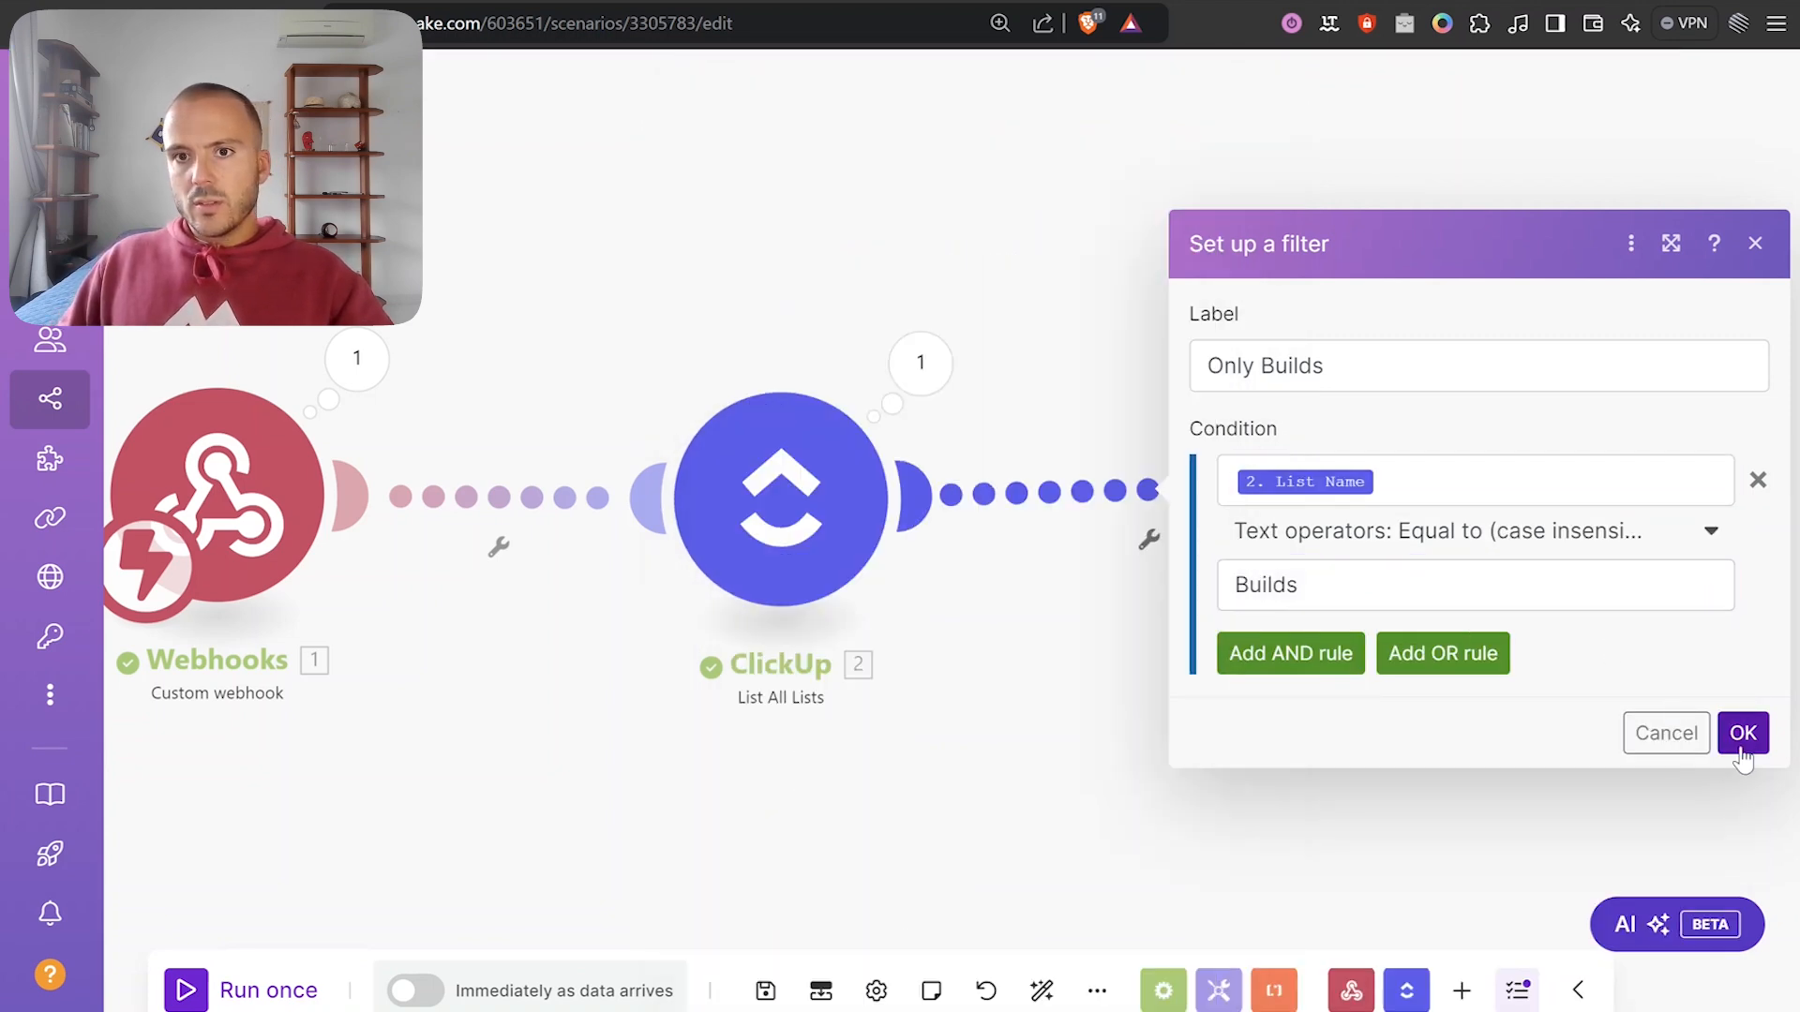
pyautogui.click(1742, 733)
pyautogui.click(1406, 517)
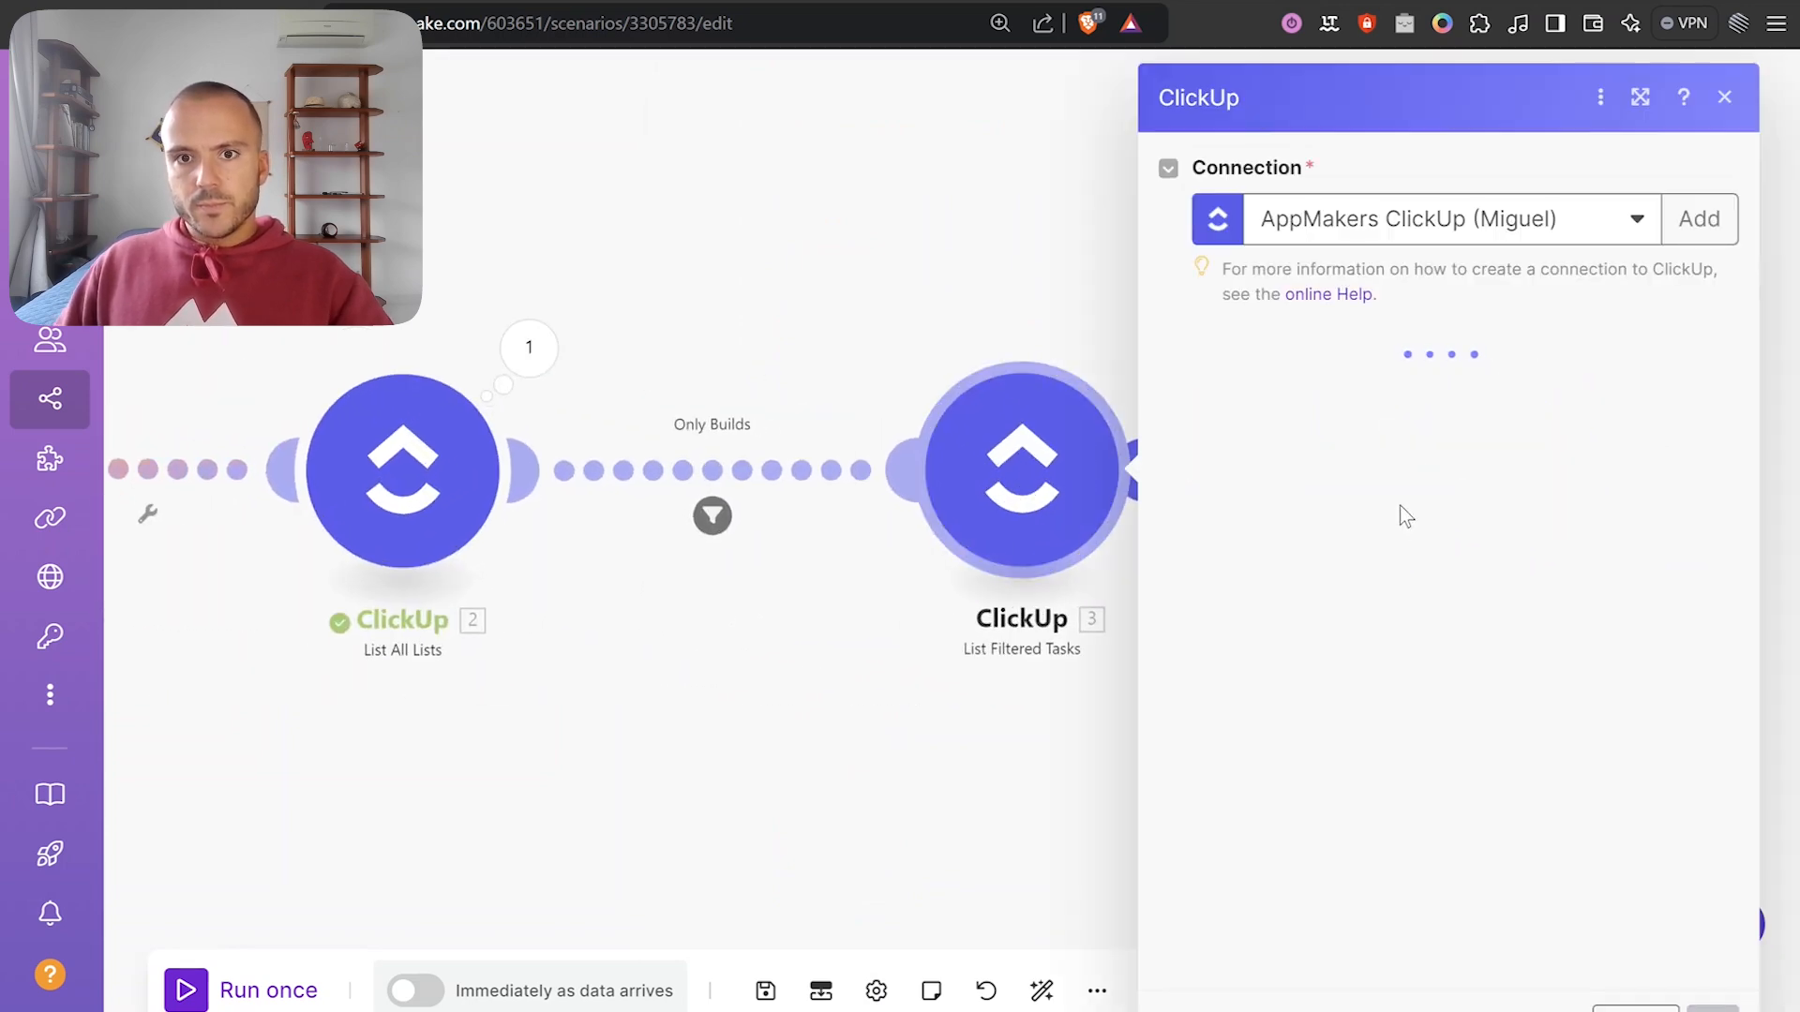
# Choose the Mightybyte workspace and Test Delivery space, and map List ID into the List IDs filter.
pyautogui.click(1380, 380)
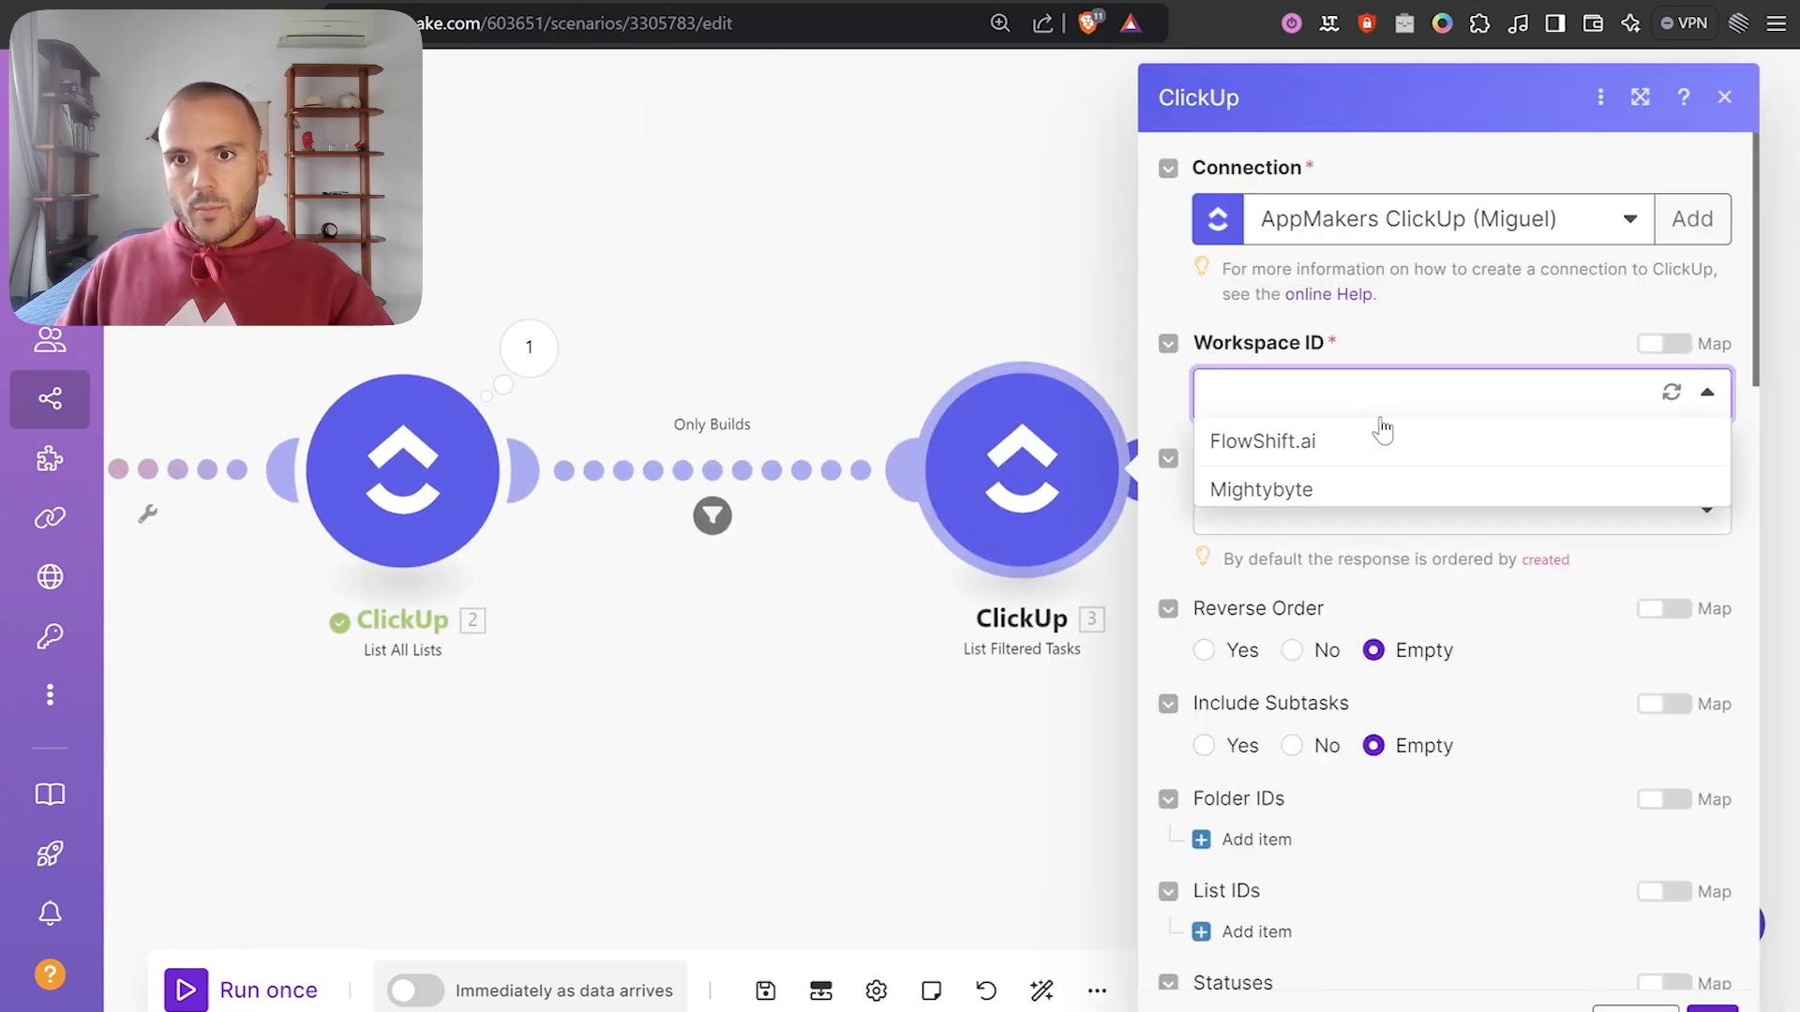
pyautogui.click(1339, 488)
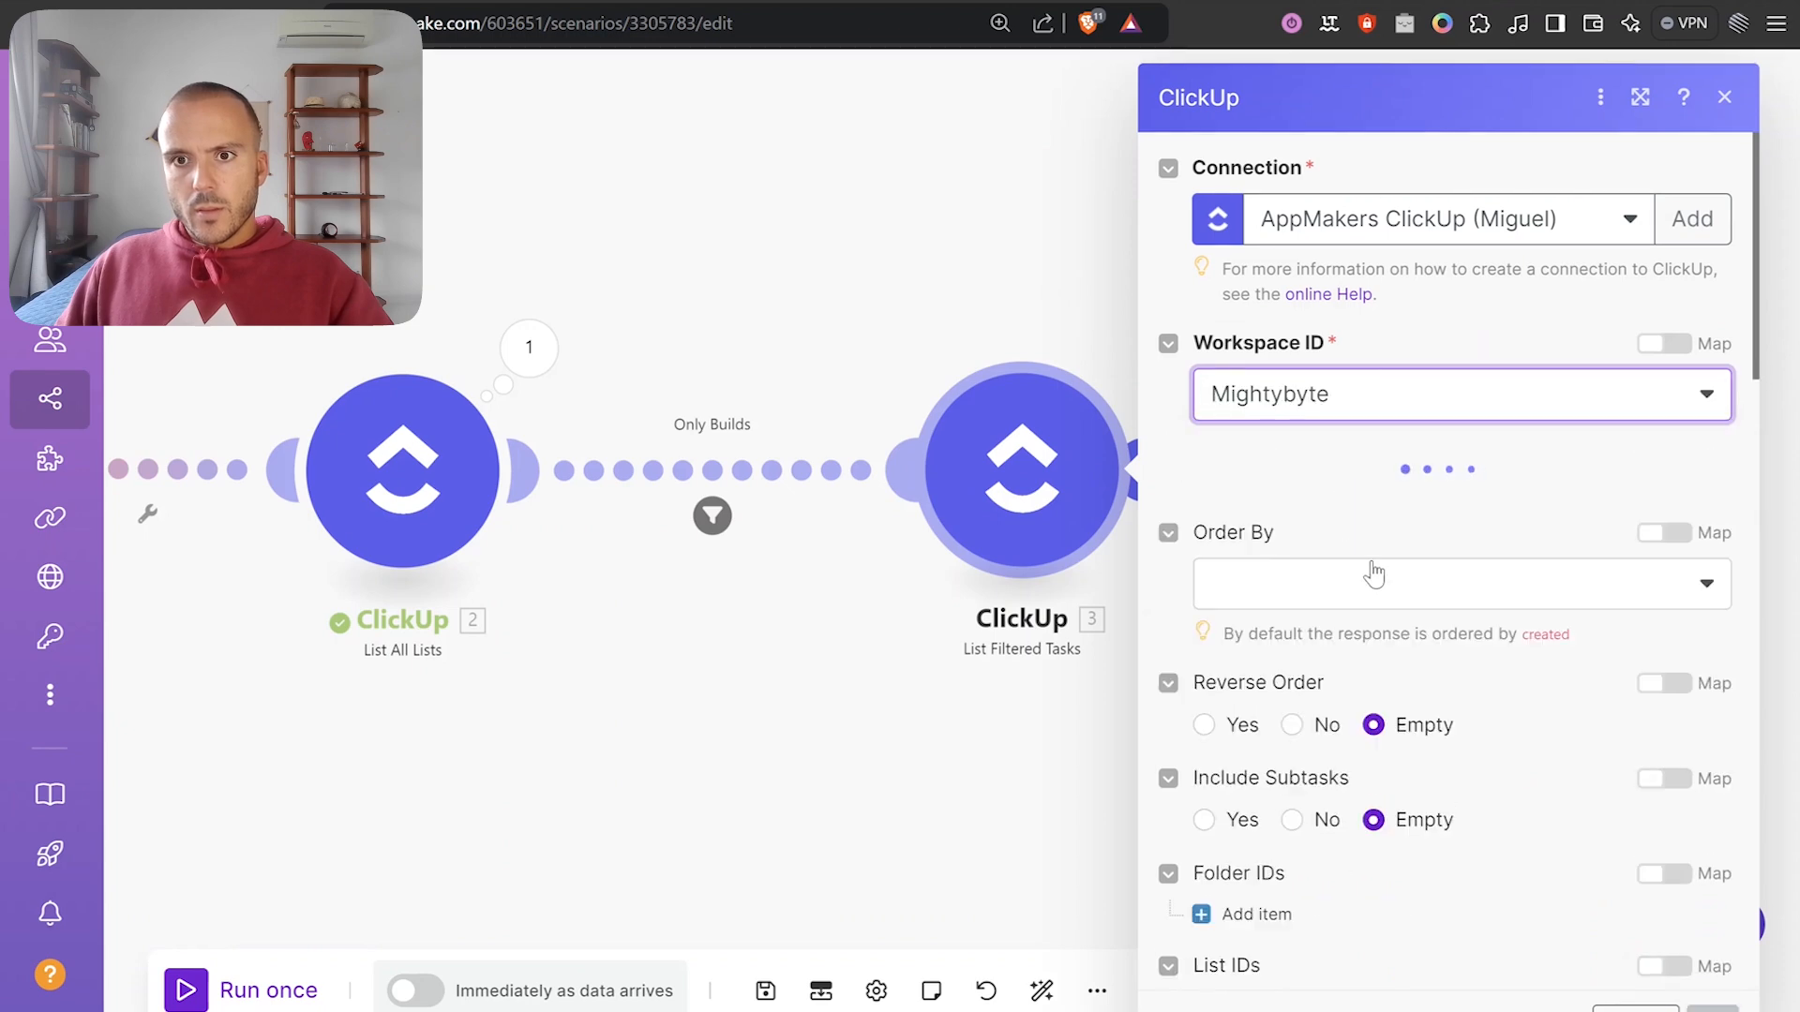
pyautogui.scroll(-3, 1370, 527)
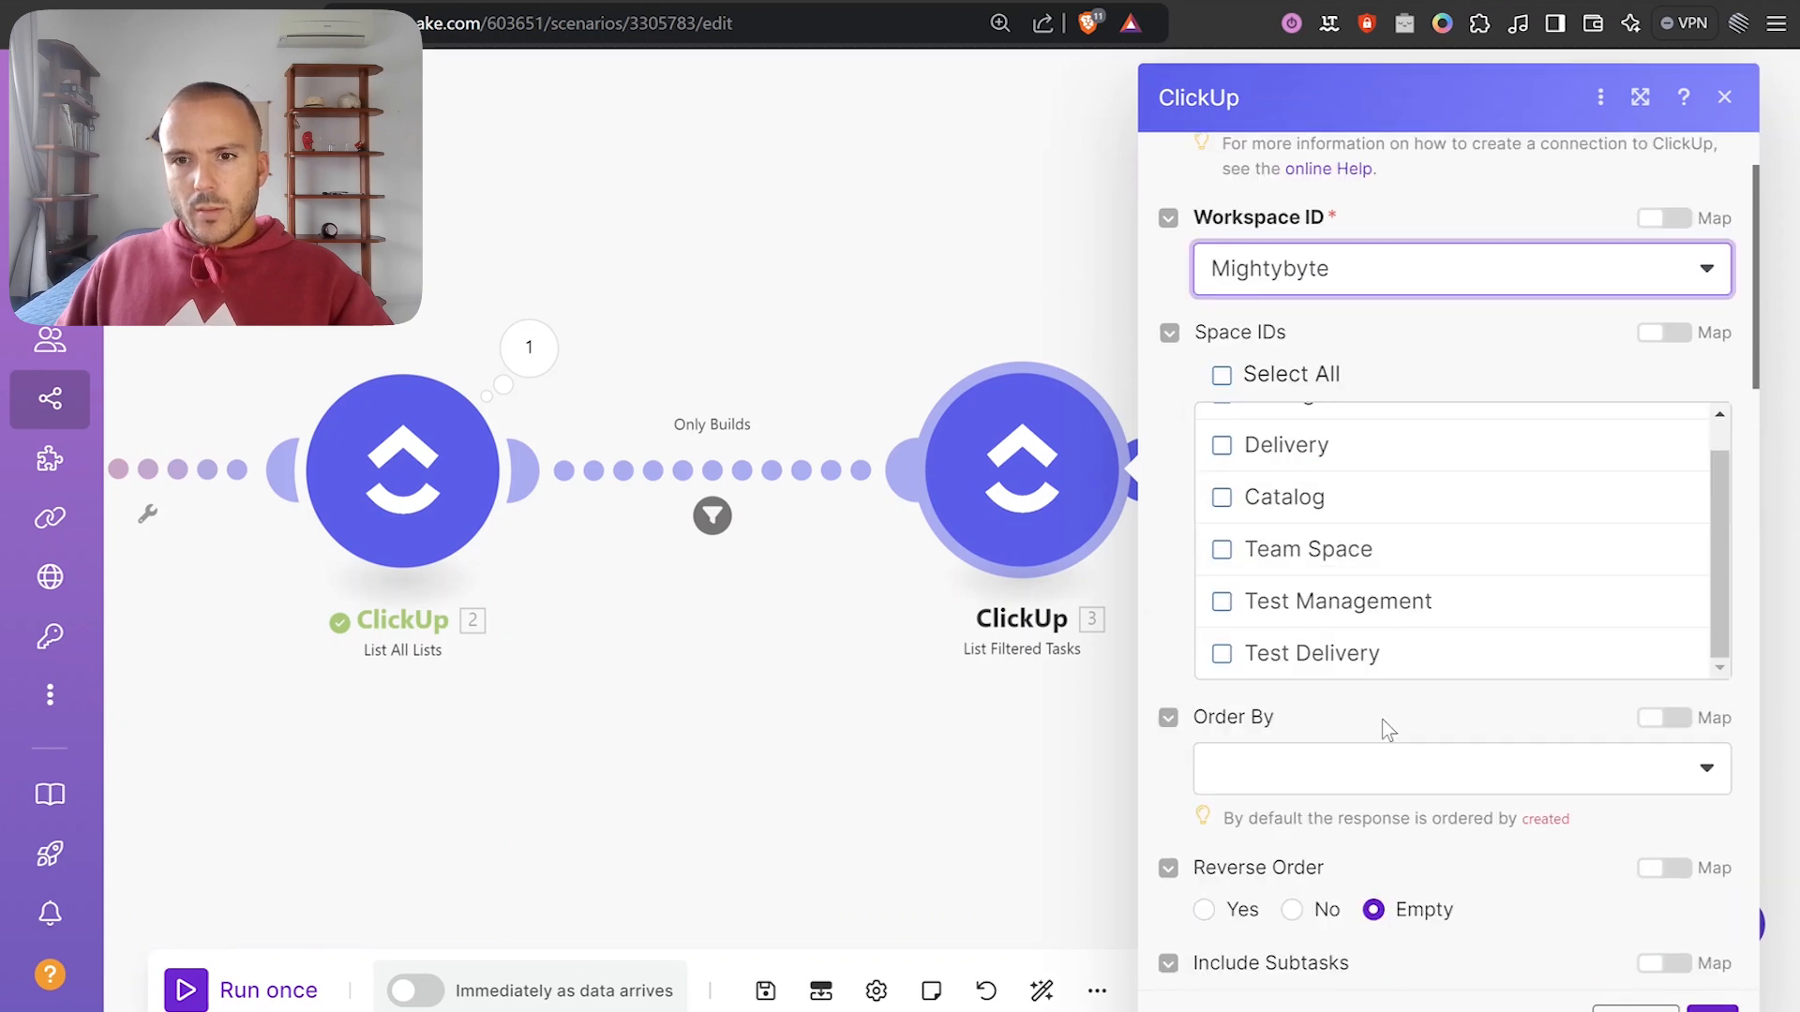
pyautogui.click(1323, 653)
pyautogui.scroll(-6, 1418, 715)
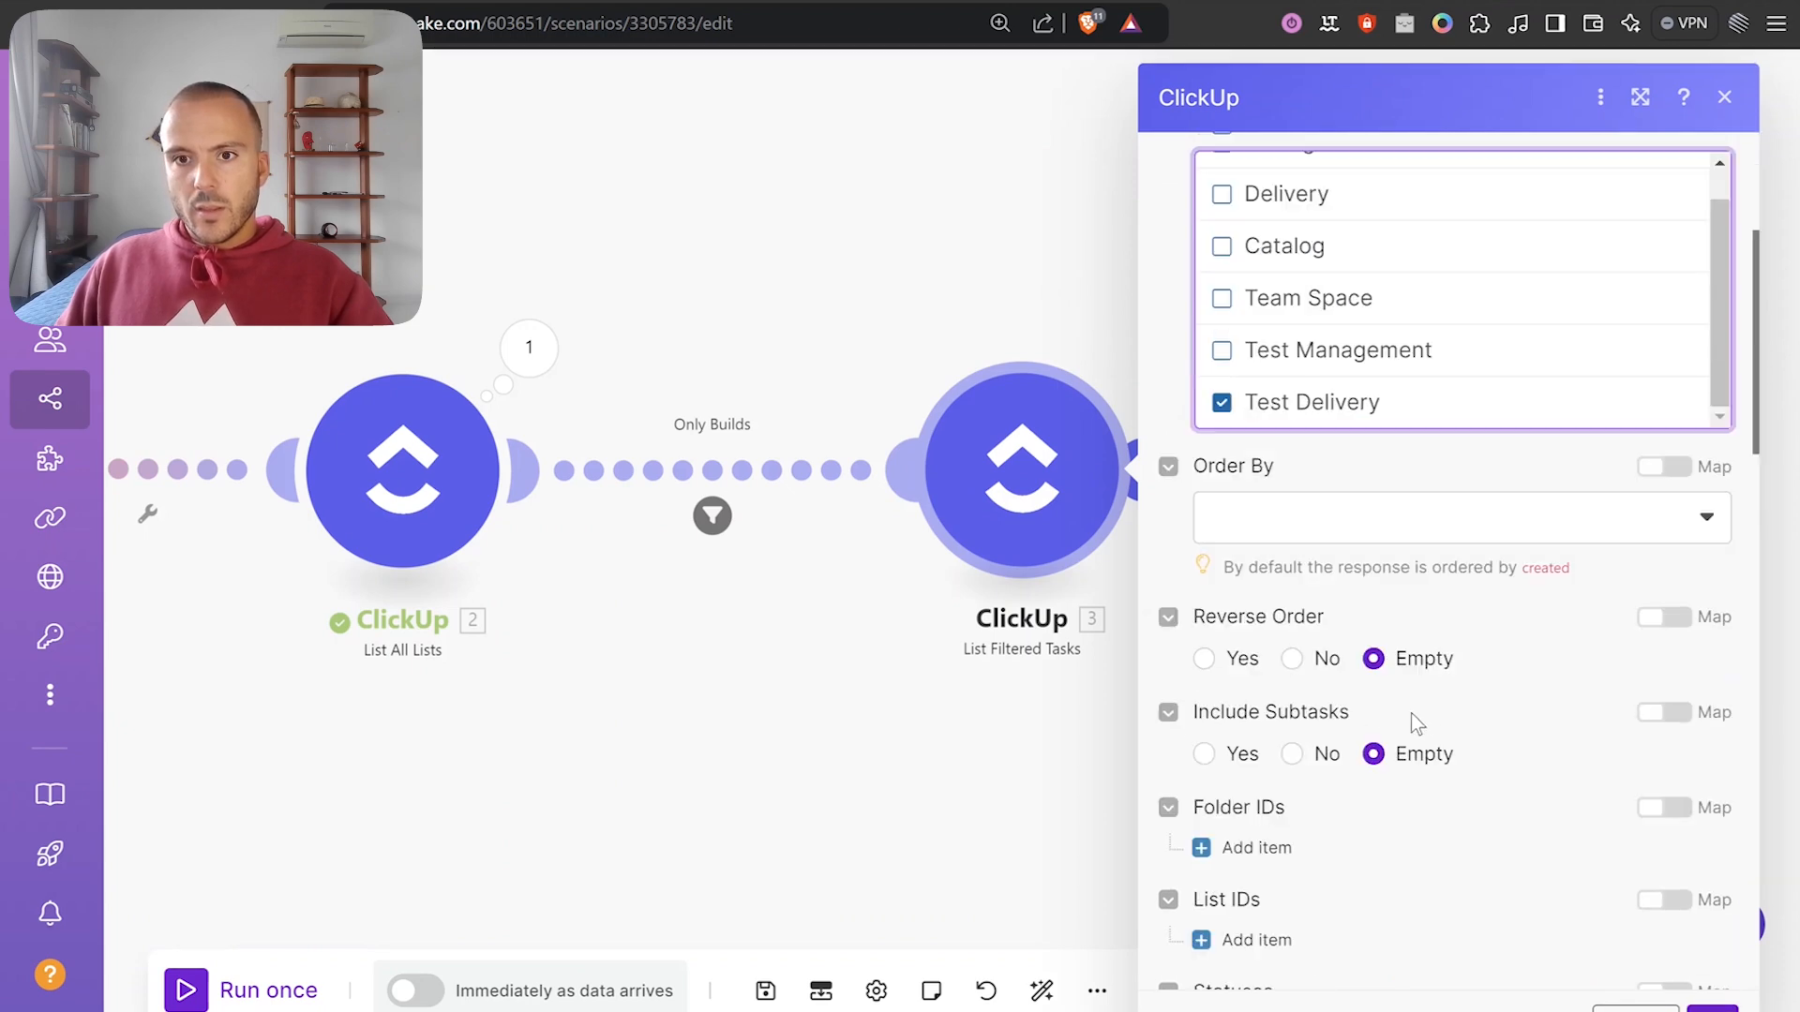
pyautogui.click(1251, 564)
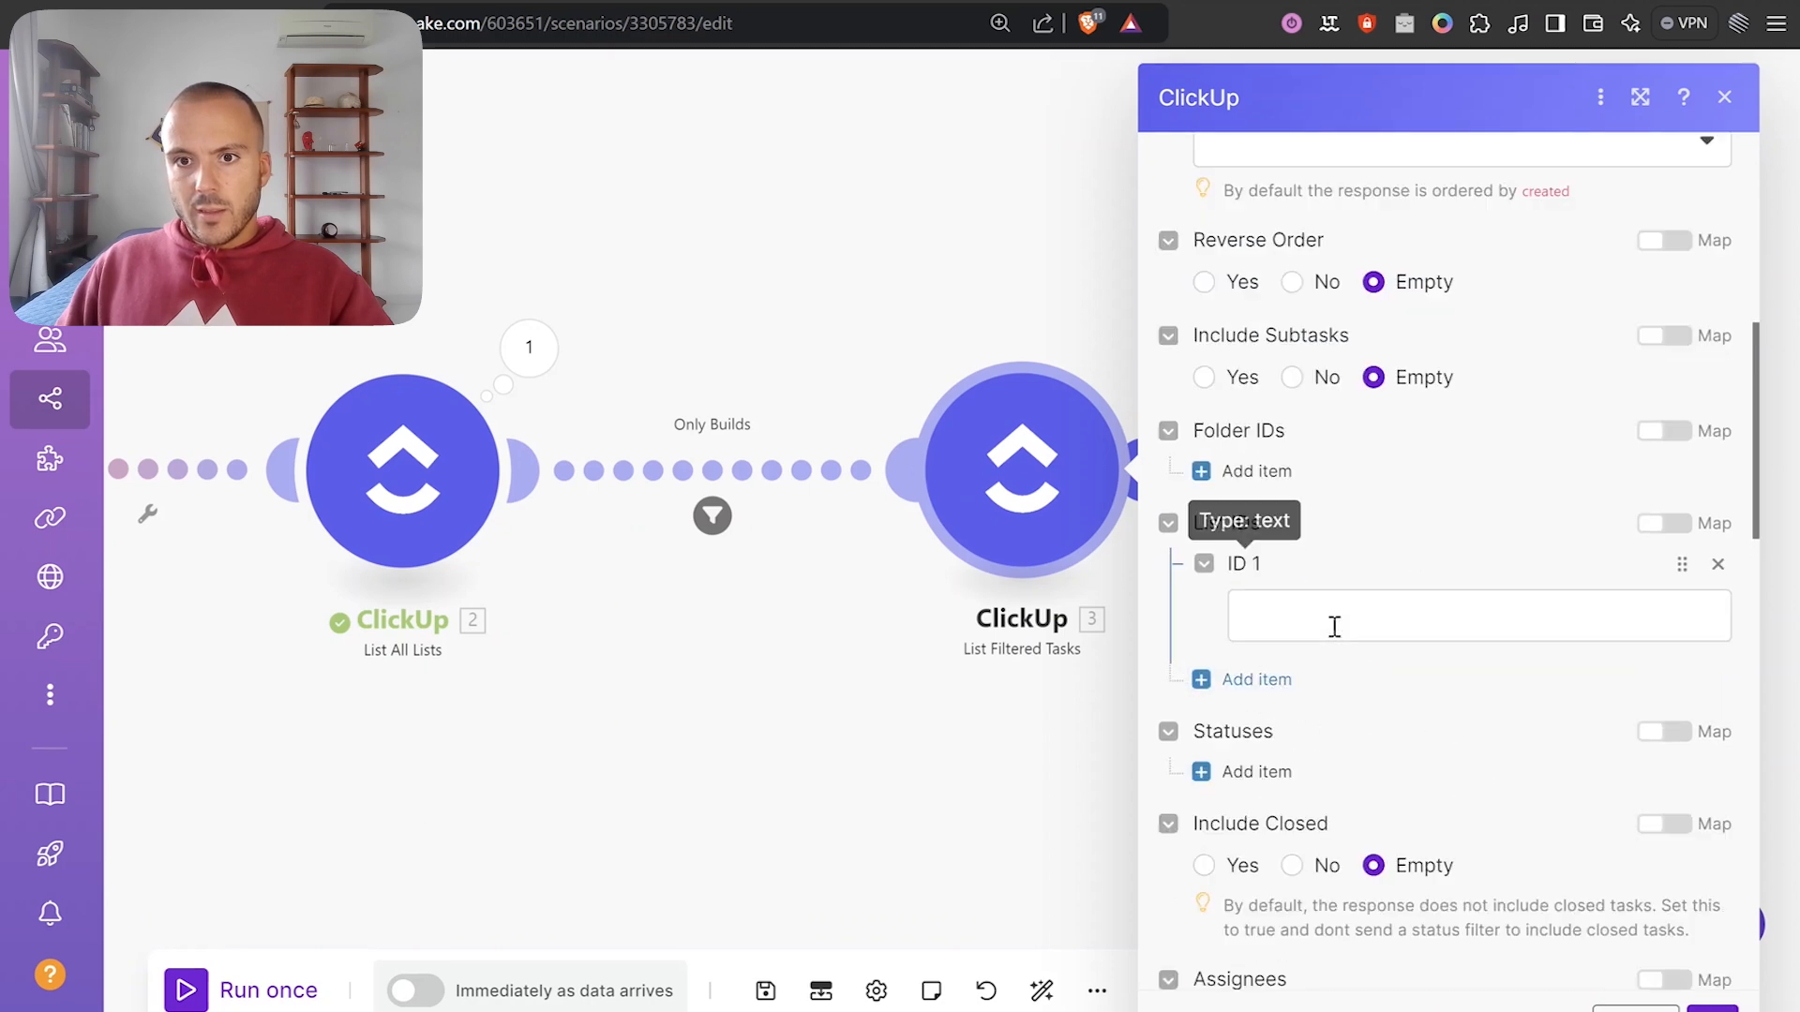
pyautogui.click(1334, 620)
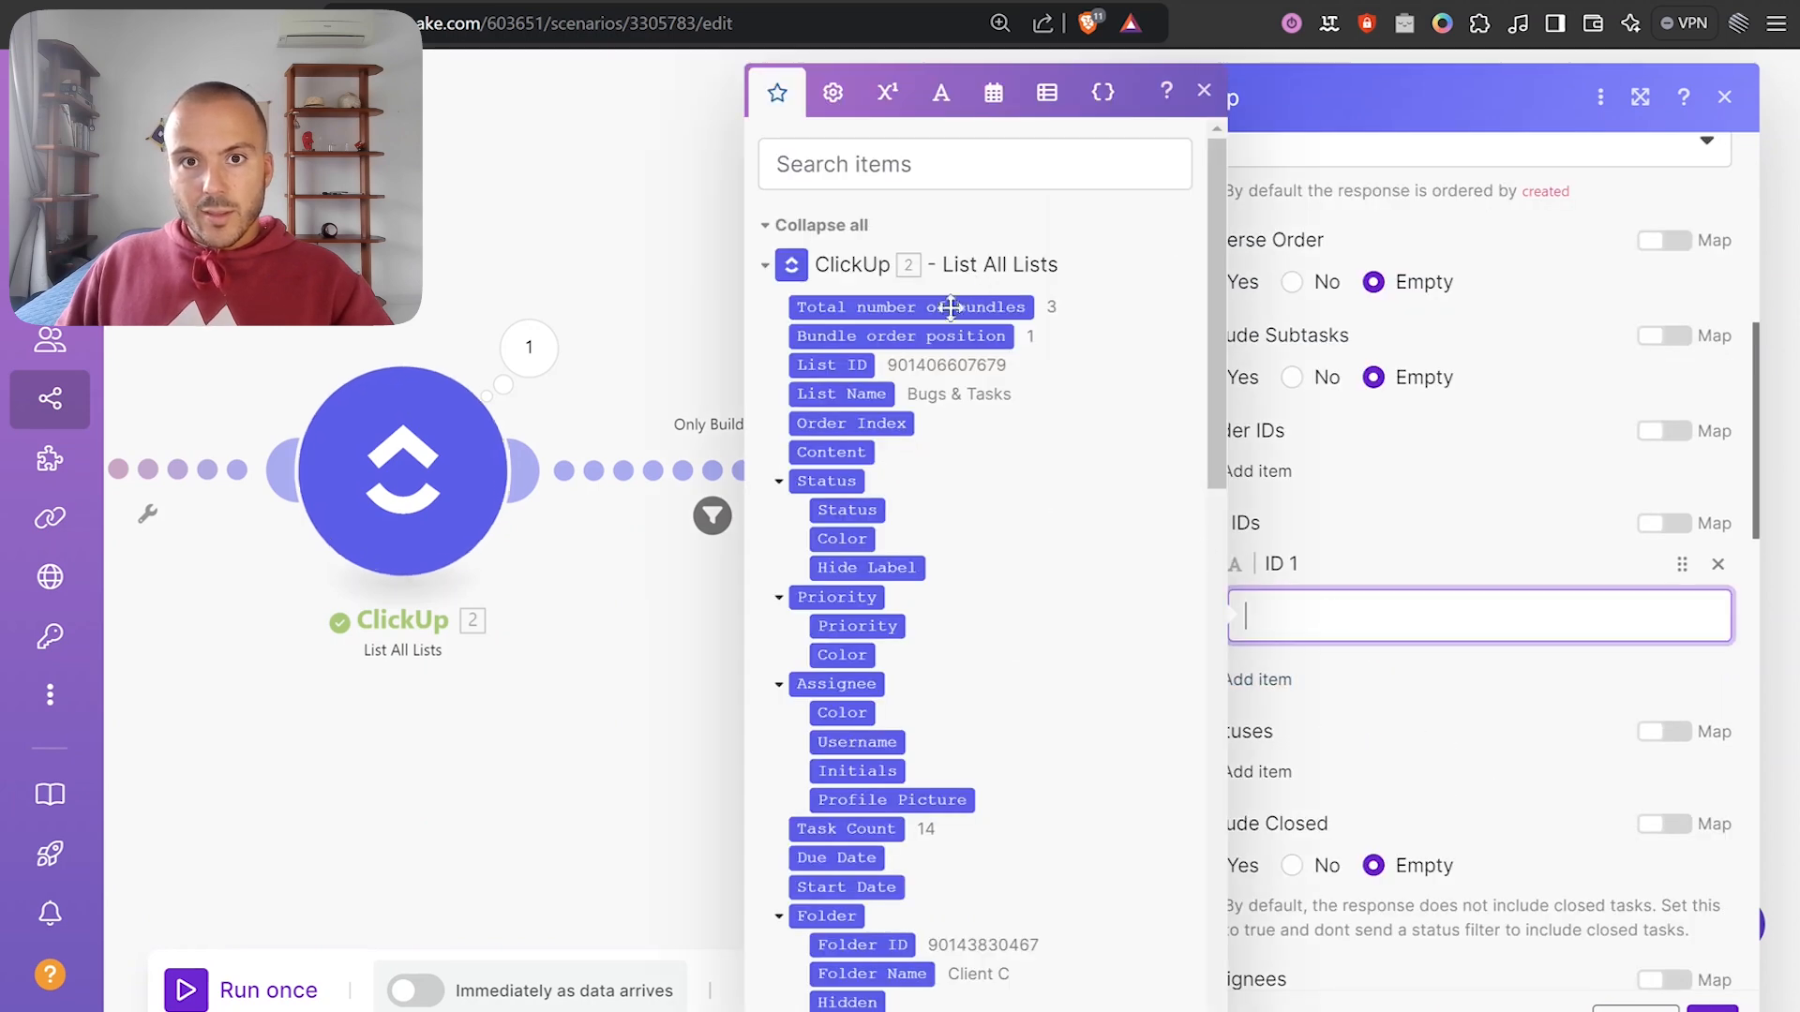
pyautogui.click(847, 365)
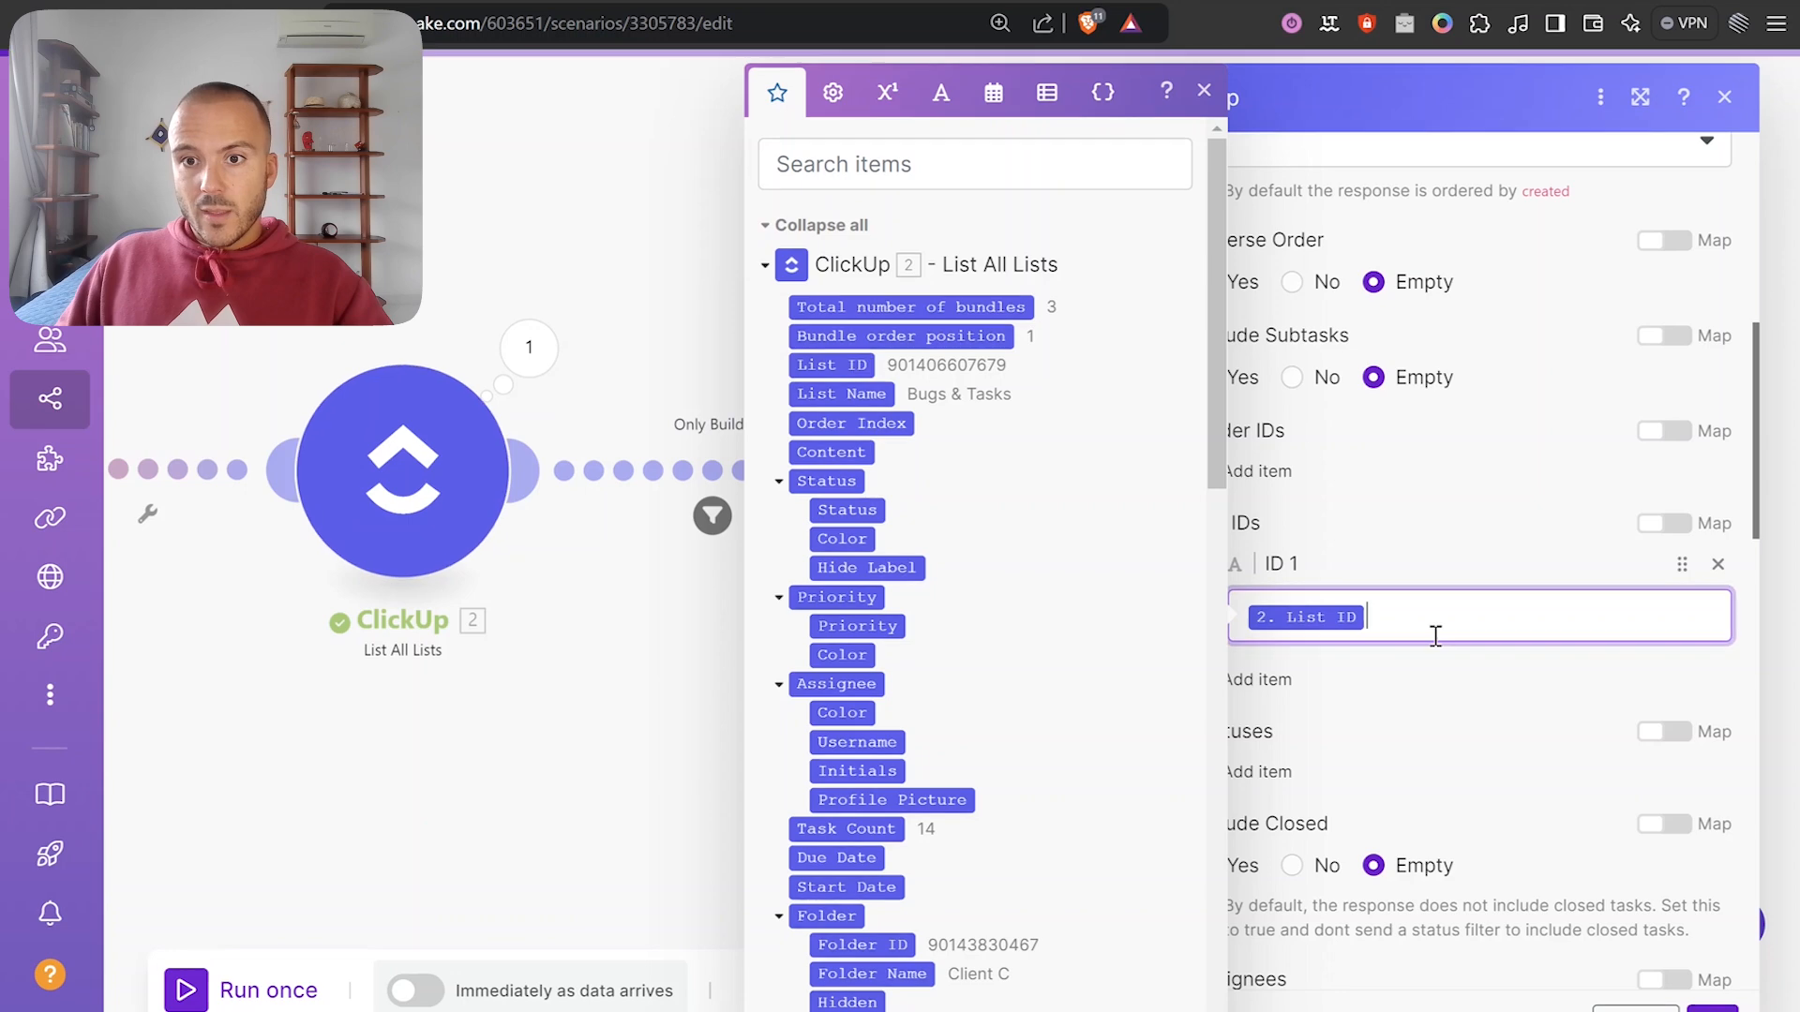
pyautogui.click(1434, 691)
pyautogui.scroll(-3, 1351, 643)
# Add a status filter of 'standby' and close the List Filtered Tasks settings.
pyautogui.click(1282, 525)
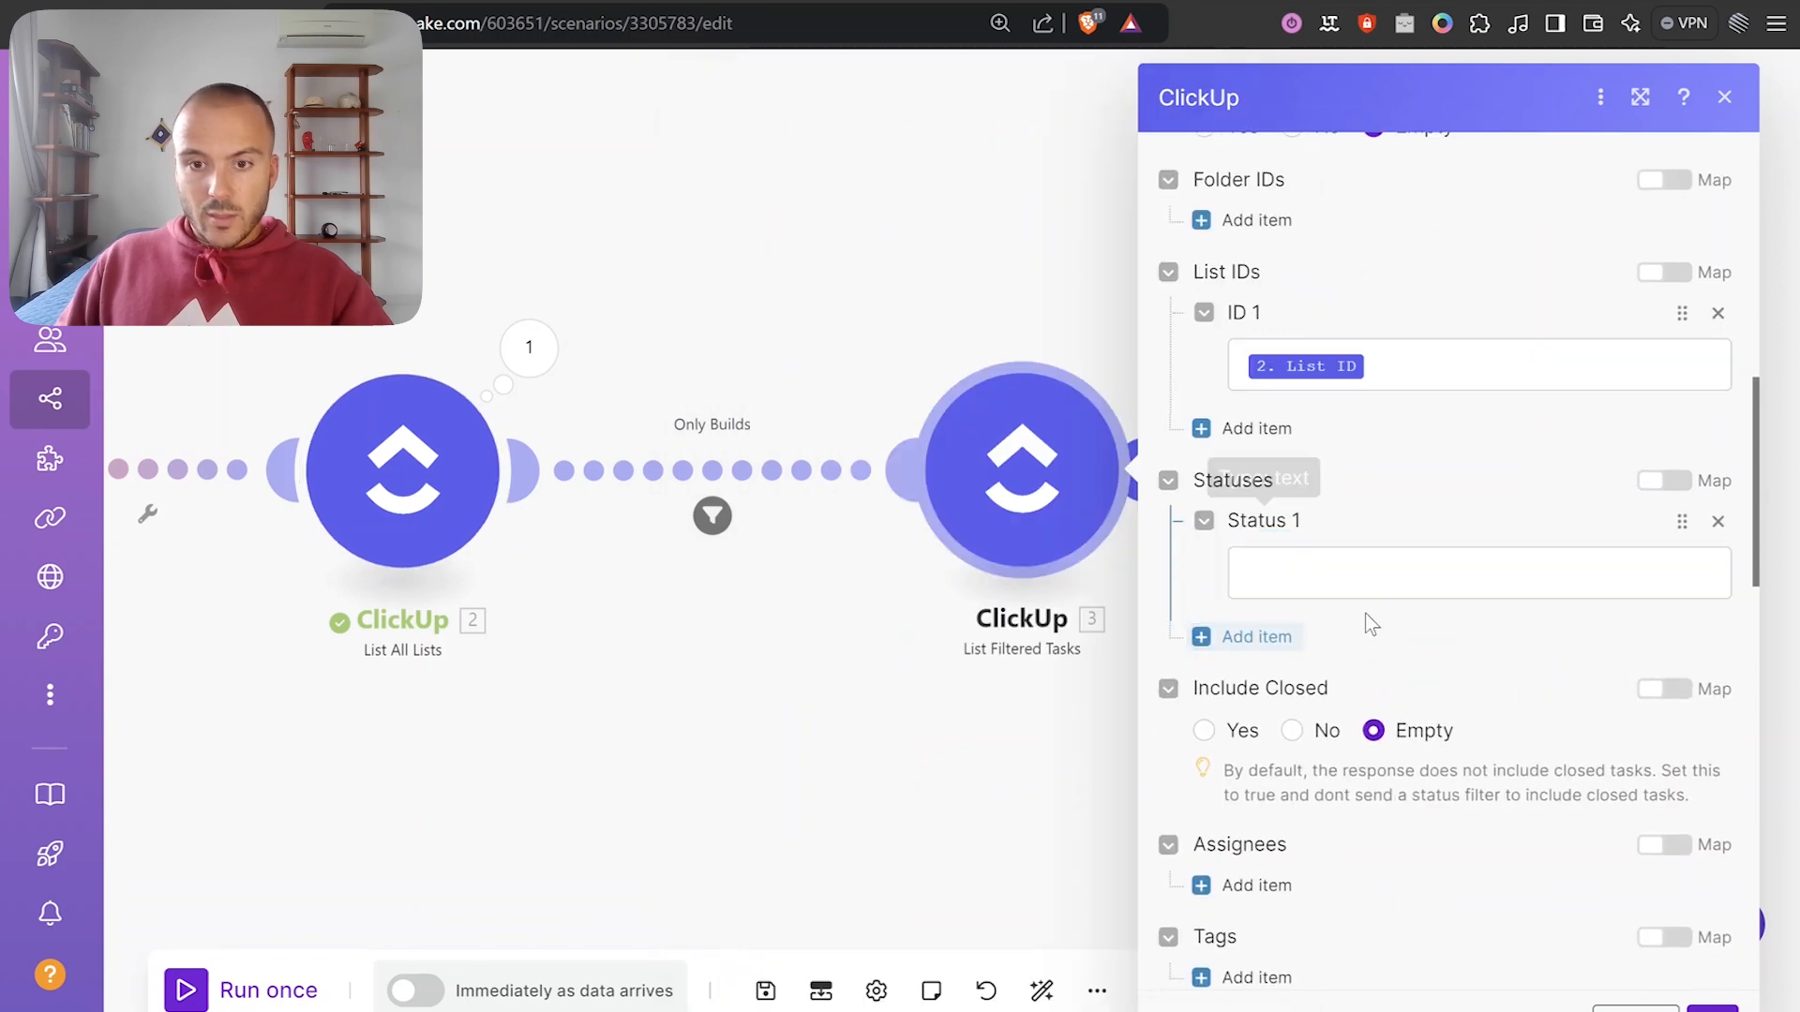
pyautogui.click(1367, 582)
pyautogui.write('standby')
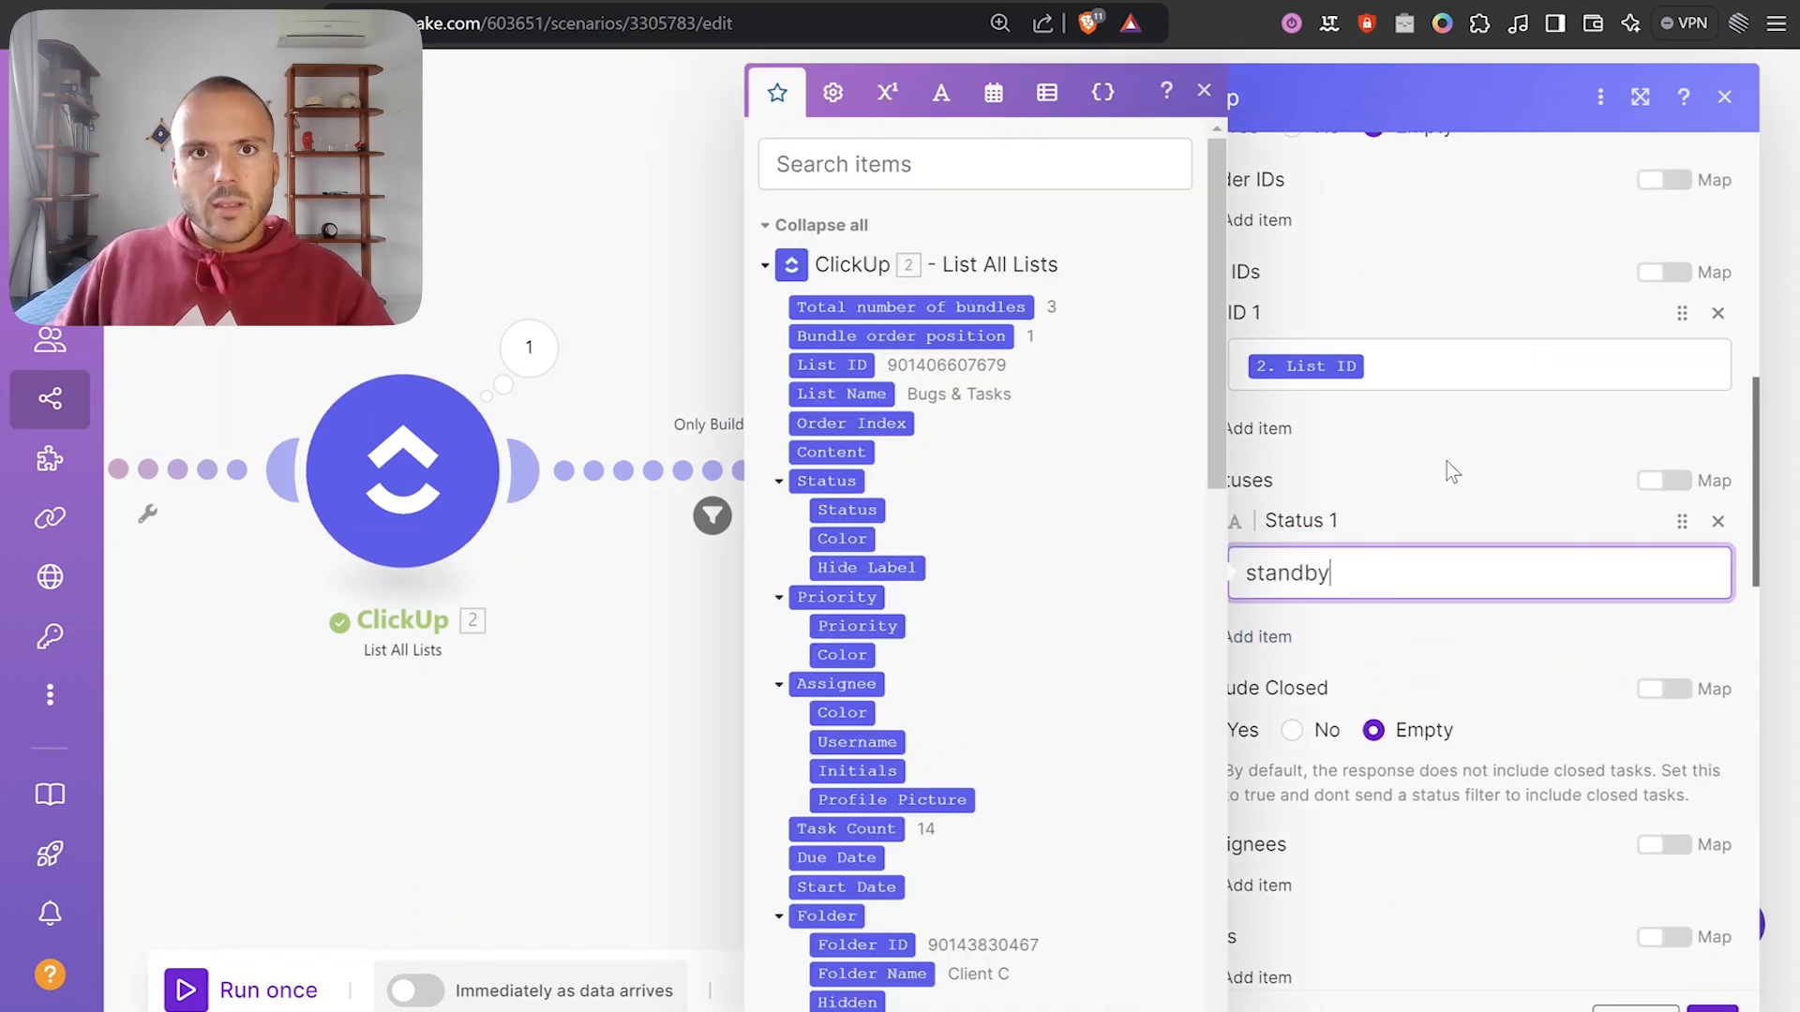
pyautogui.click(871, 2)
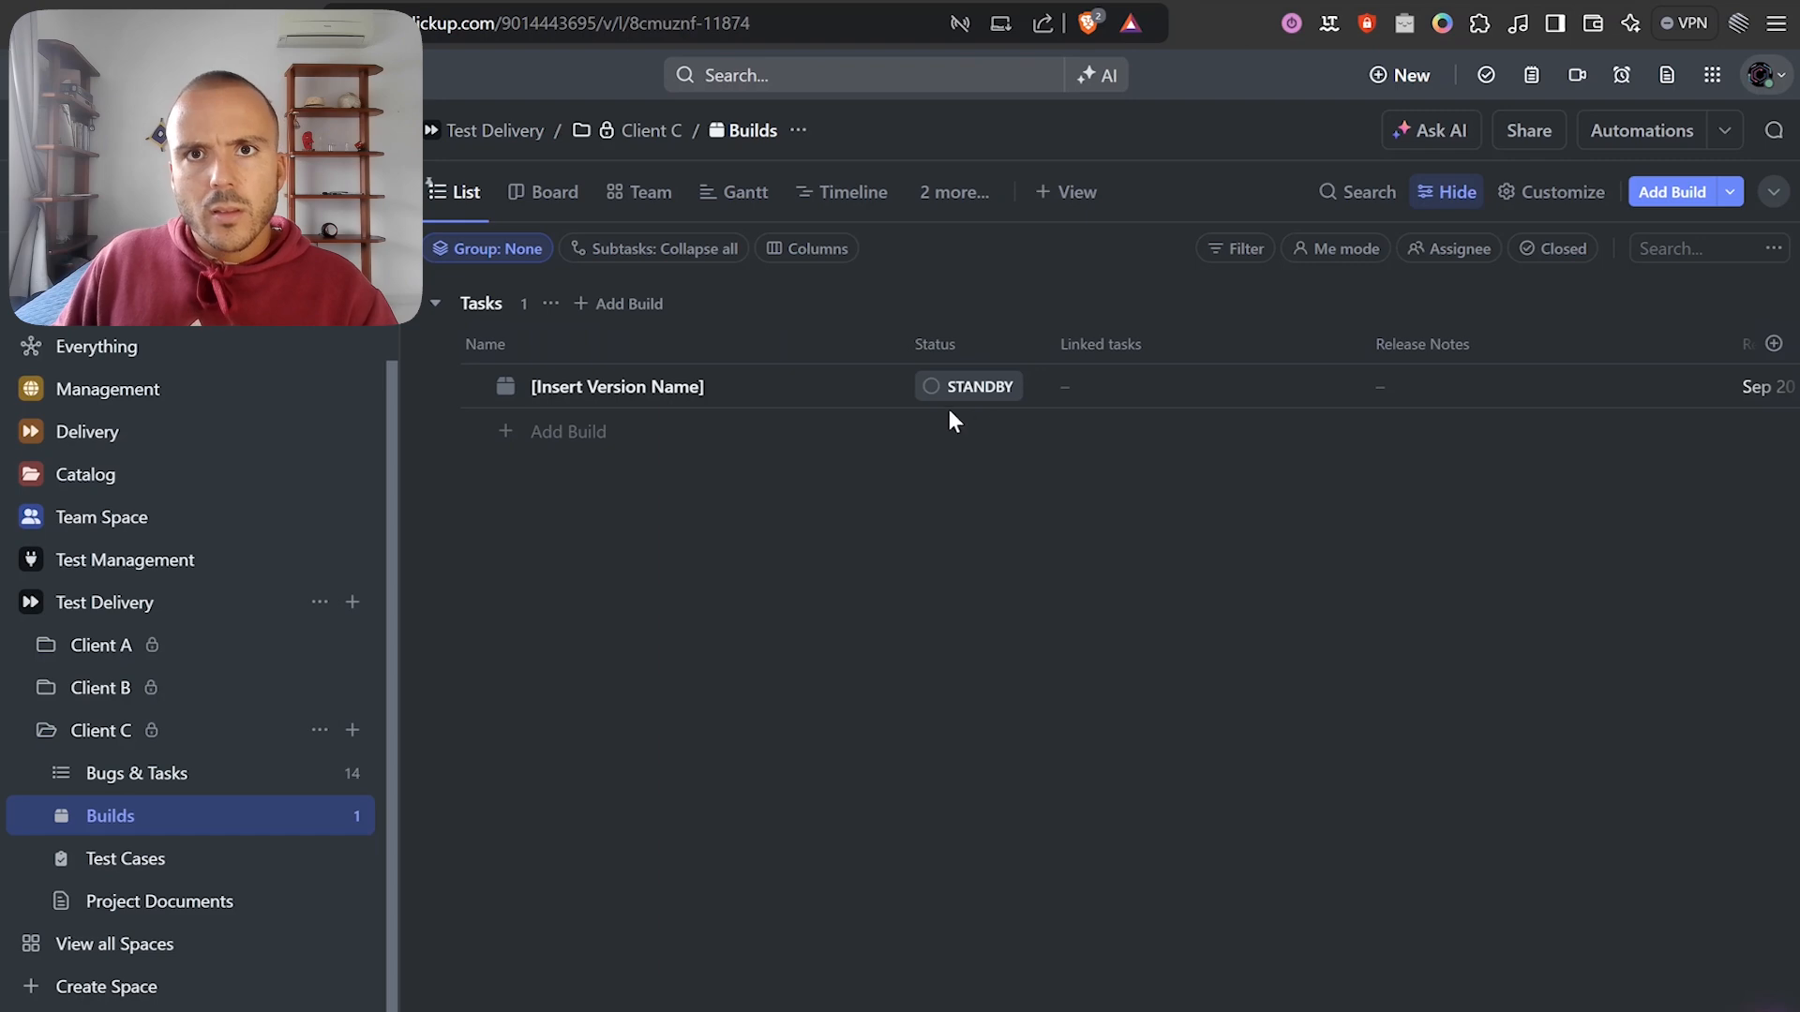
pyautogui.click(1018, 3)
pyautogui.scroll(-4, 1378, 591)
pyautogui.scroll(-10, 1625, 917)
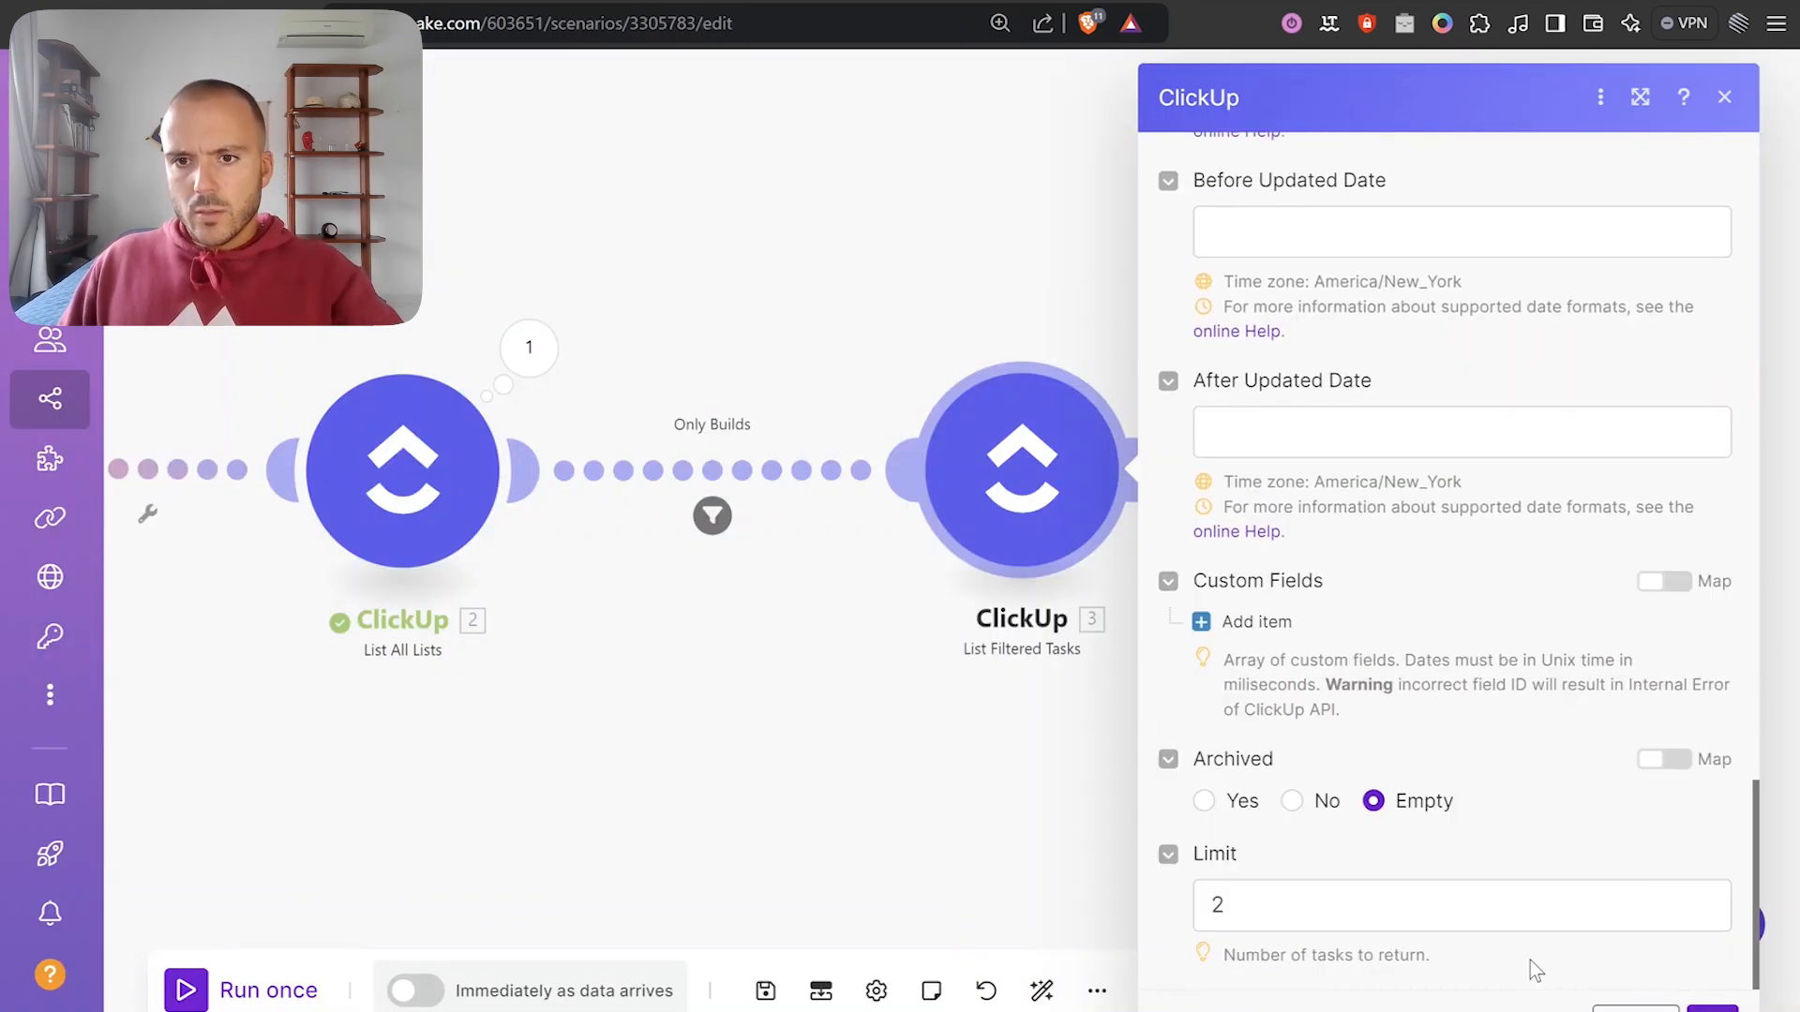
pyautogui.click(1391, 895)
pyautogui.click(1711, 1008)
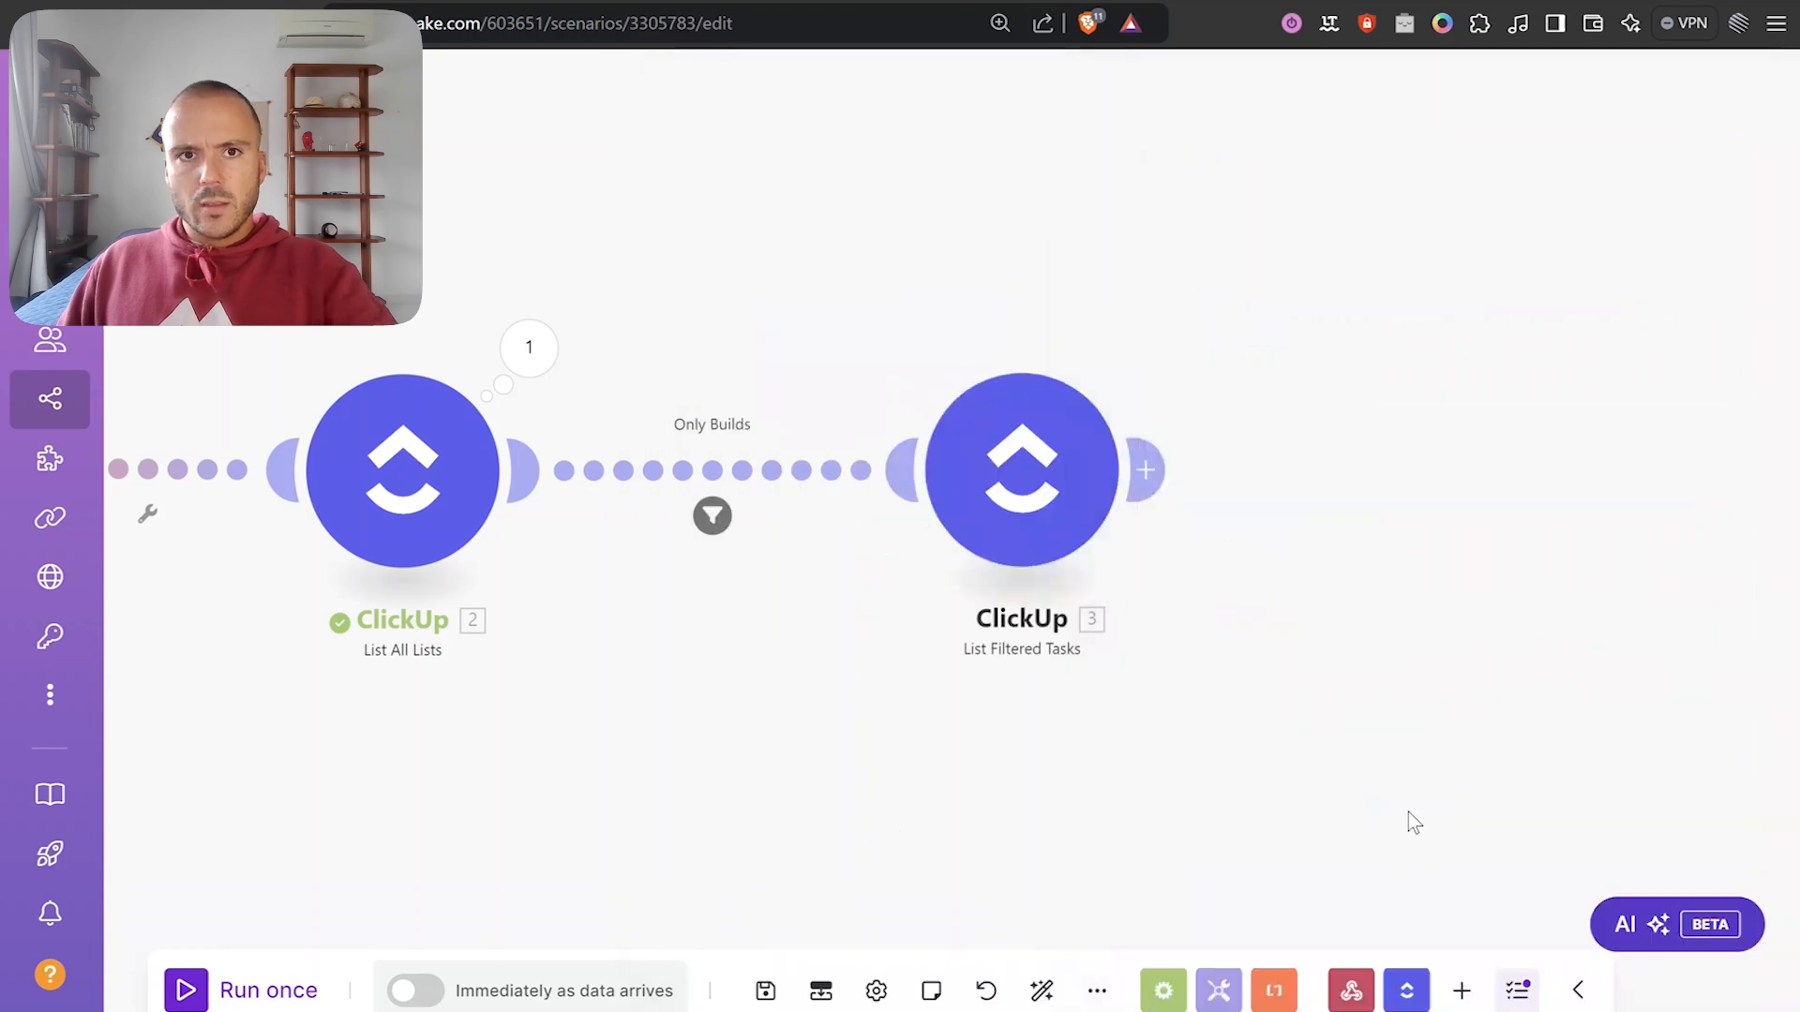
pyautogui.click(544, 353)
pyautogui.doubleClick(784, 467)
pyautogui.hotkey('ctrl', 'c')
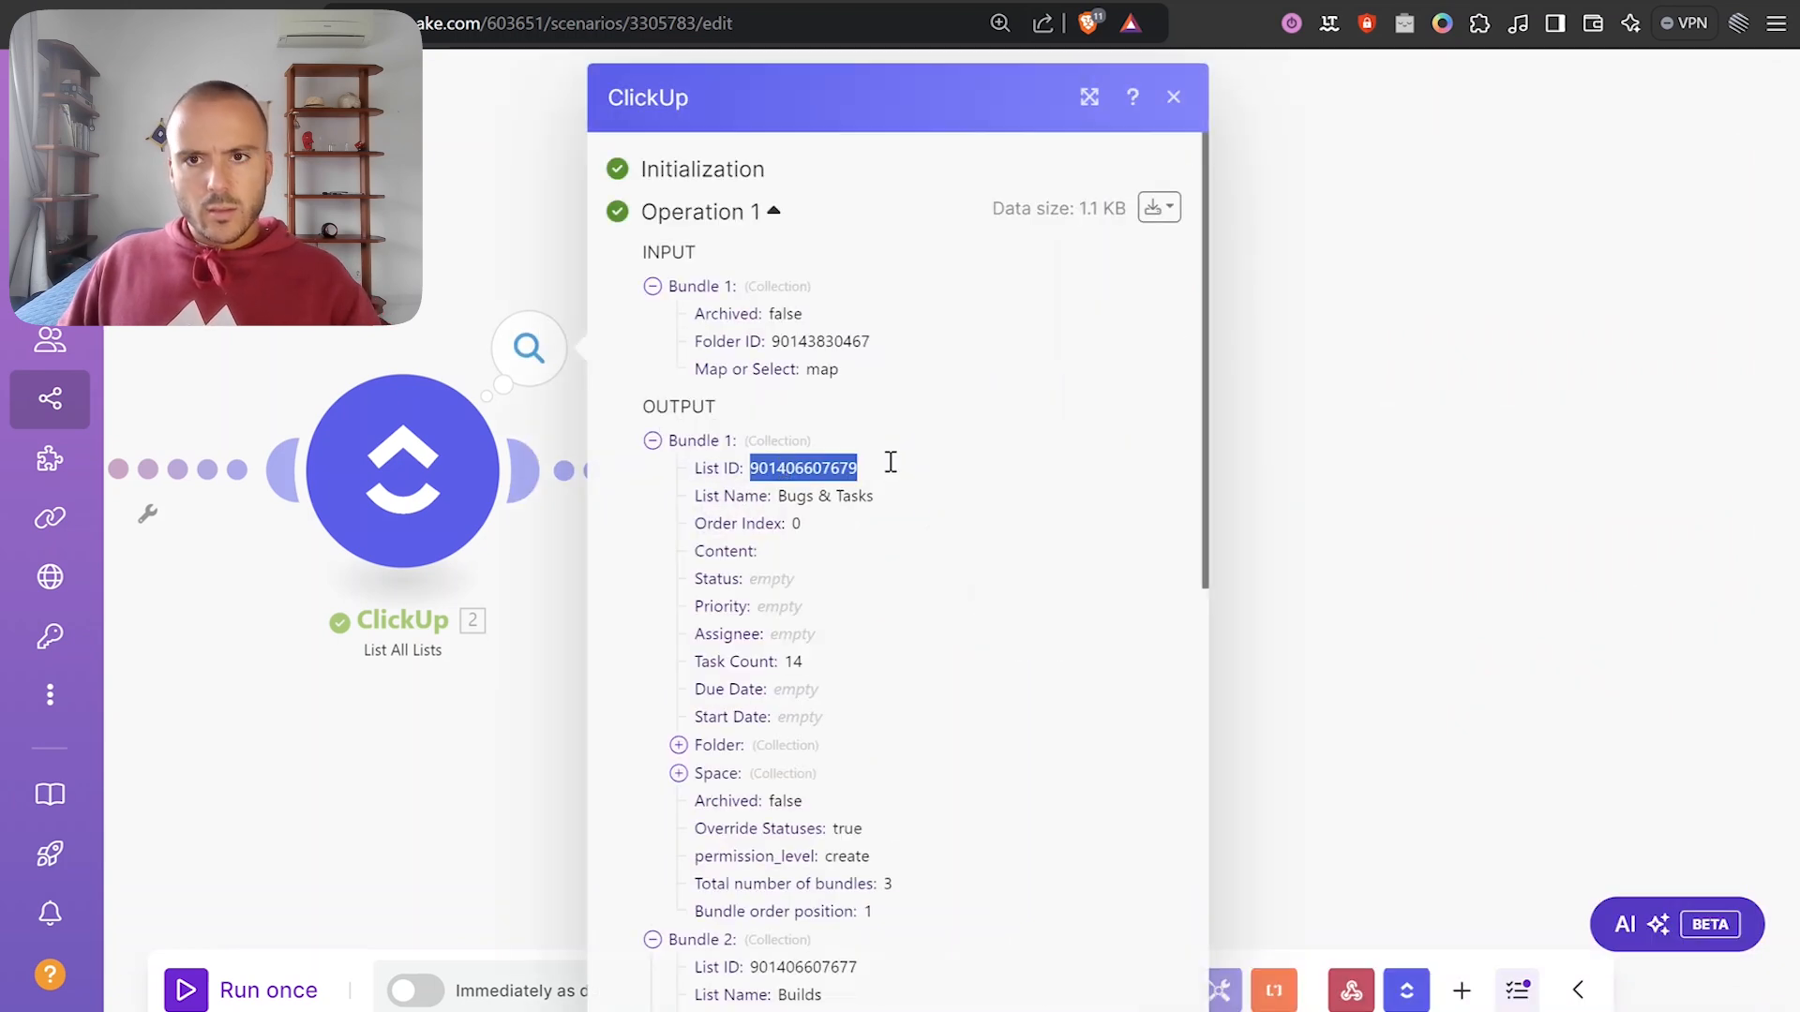
pyautogui.click(1549, 364)
pyautogui.rightClick(958, 504)
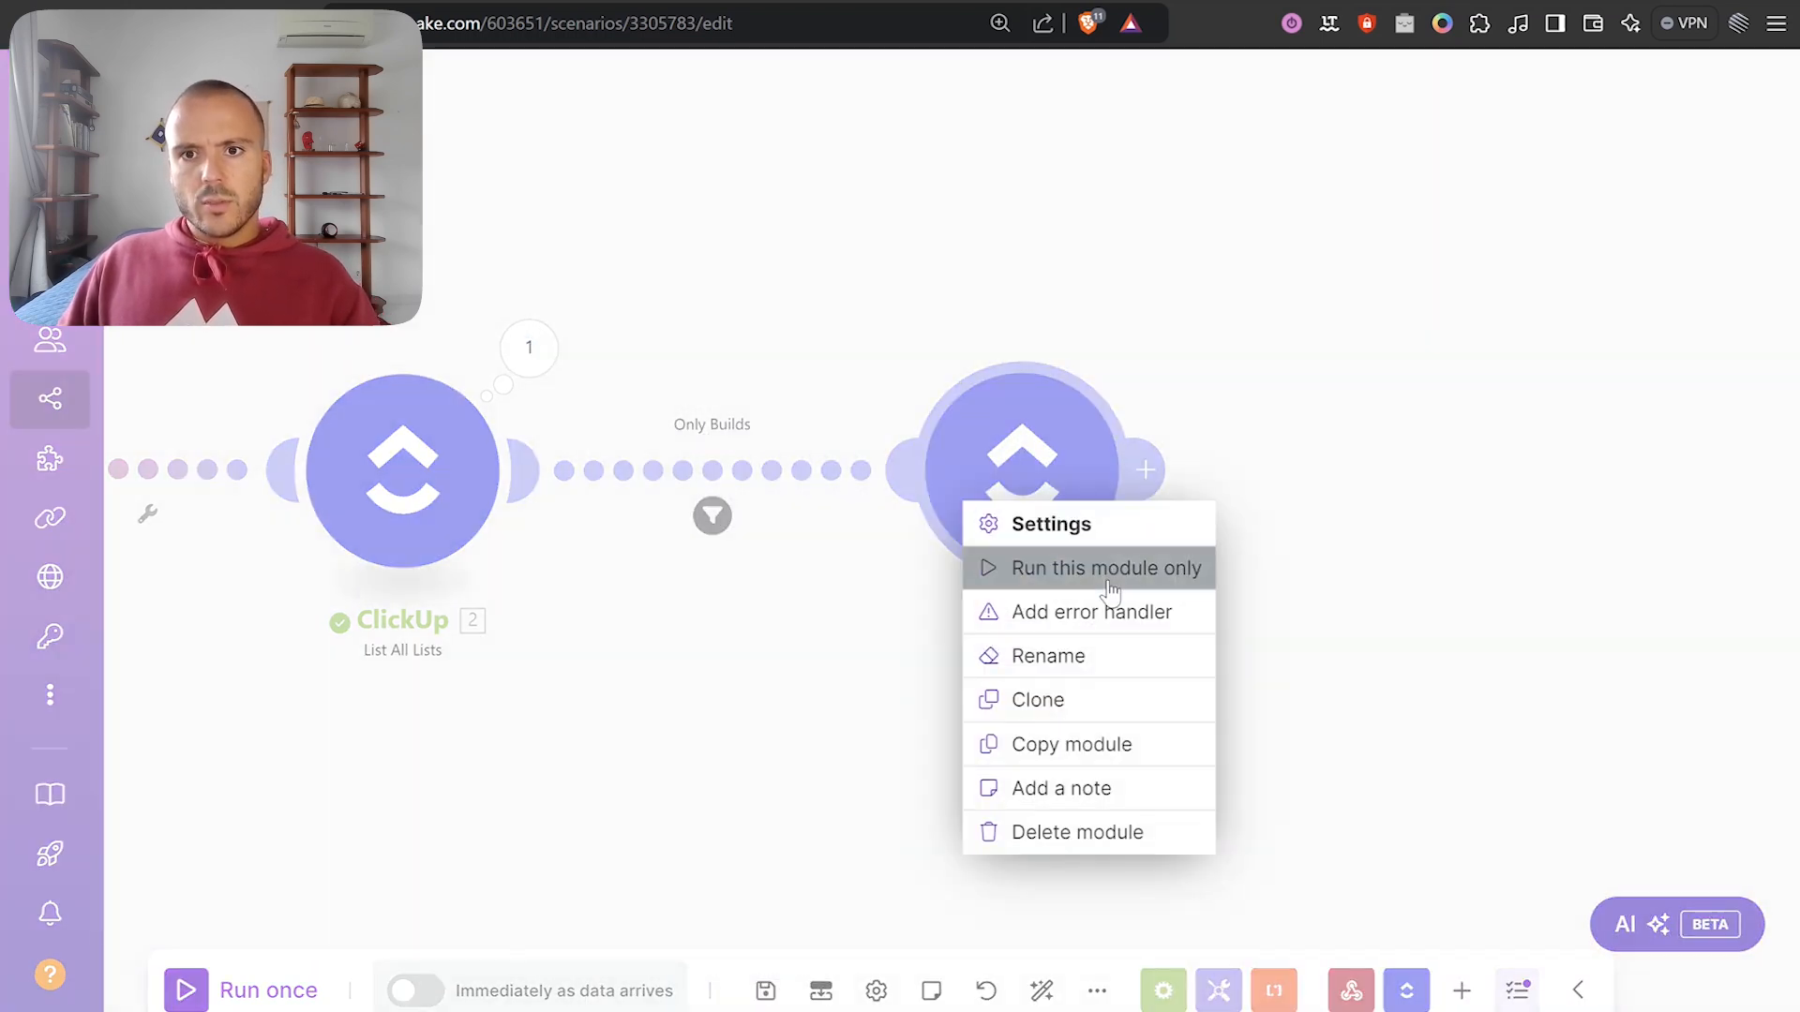
pyautogui.click(1093, 568)
pyautogui.click(1362, 643)
pyautogui.hotkey('ctrl', 'v')
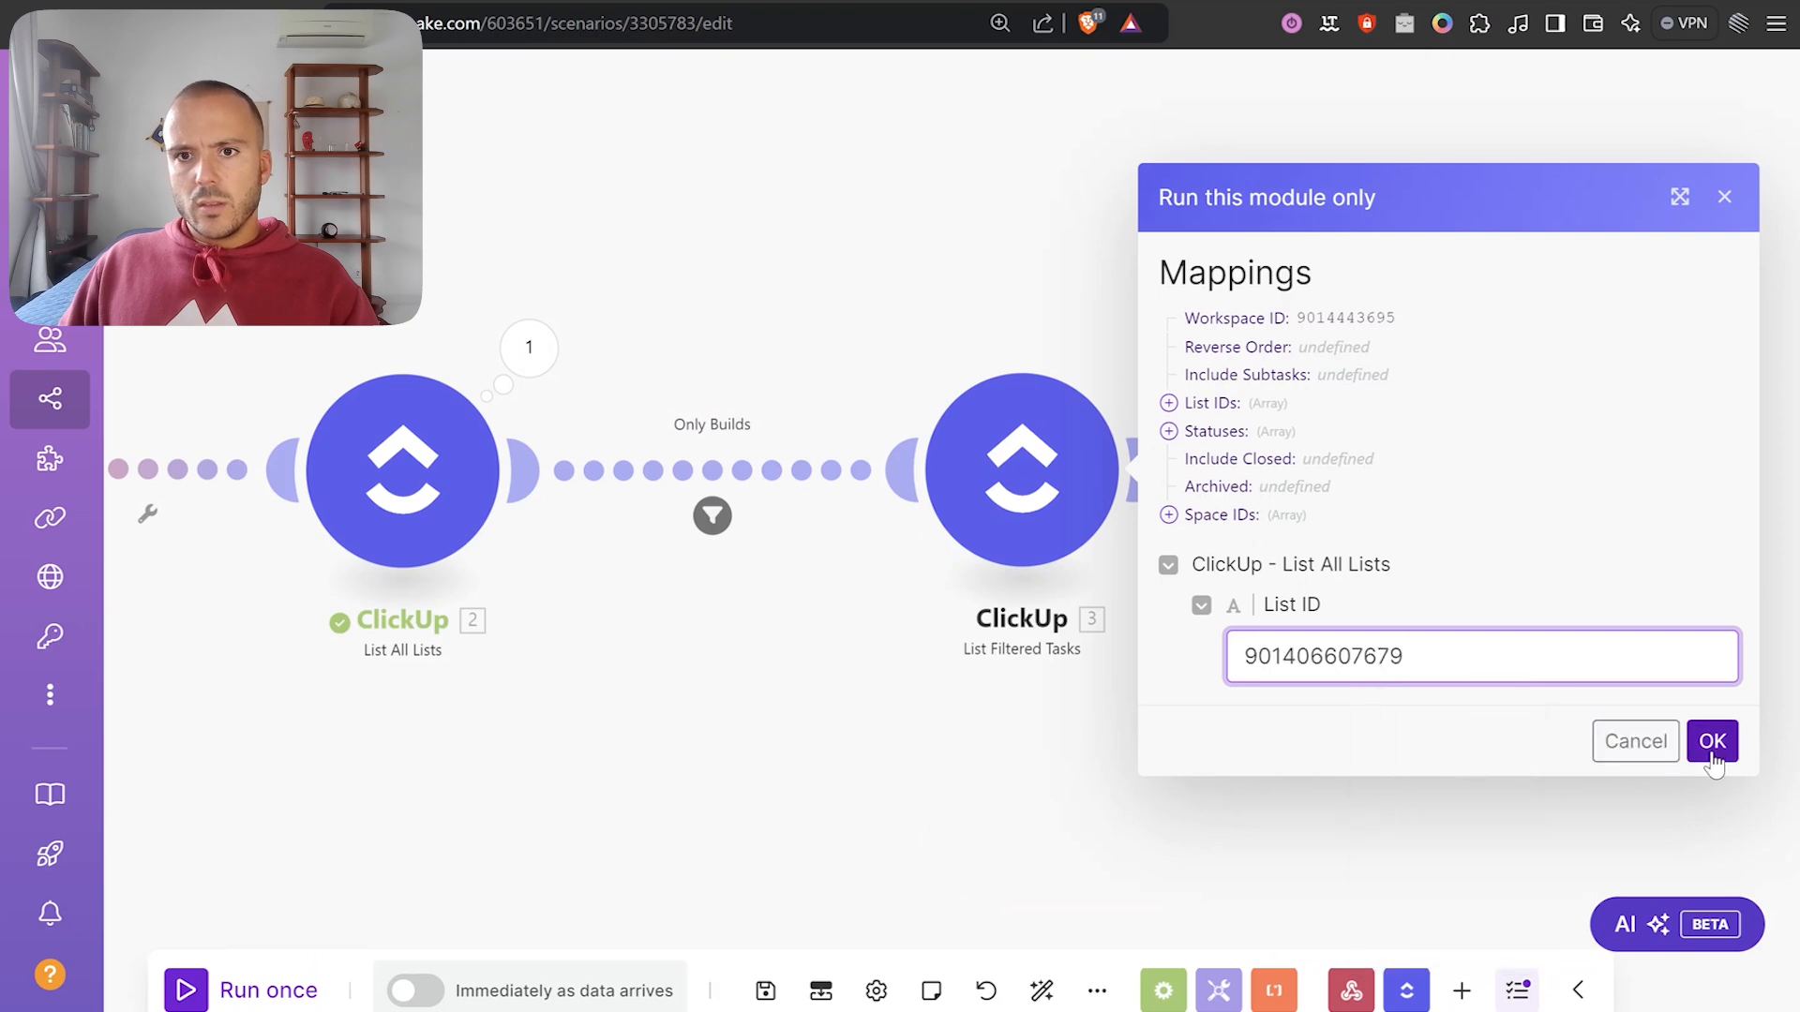
pyautogui.click(1712, 740)
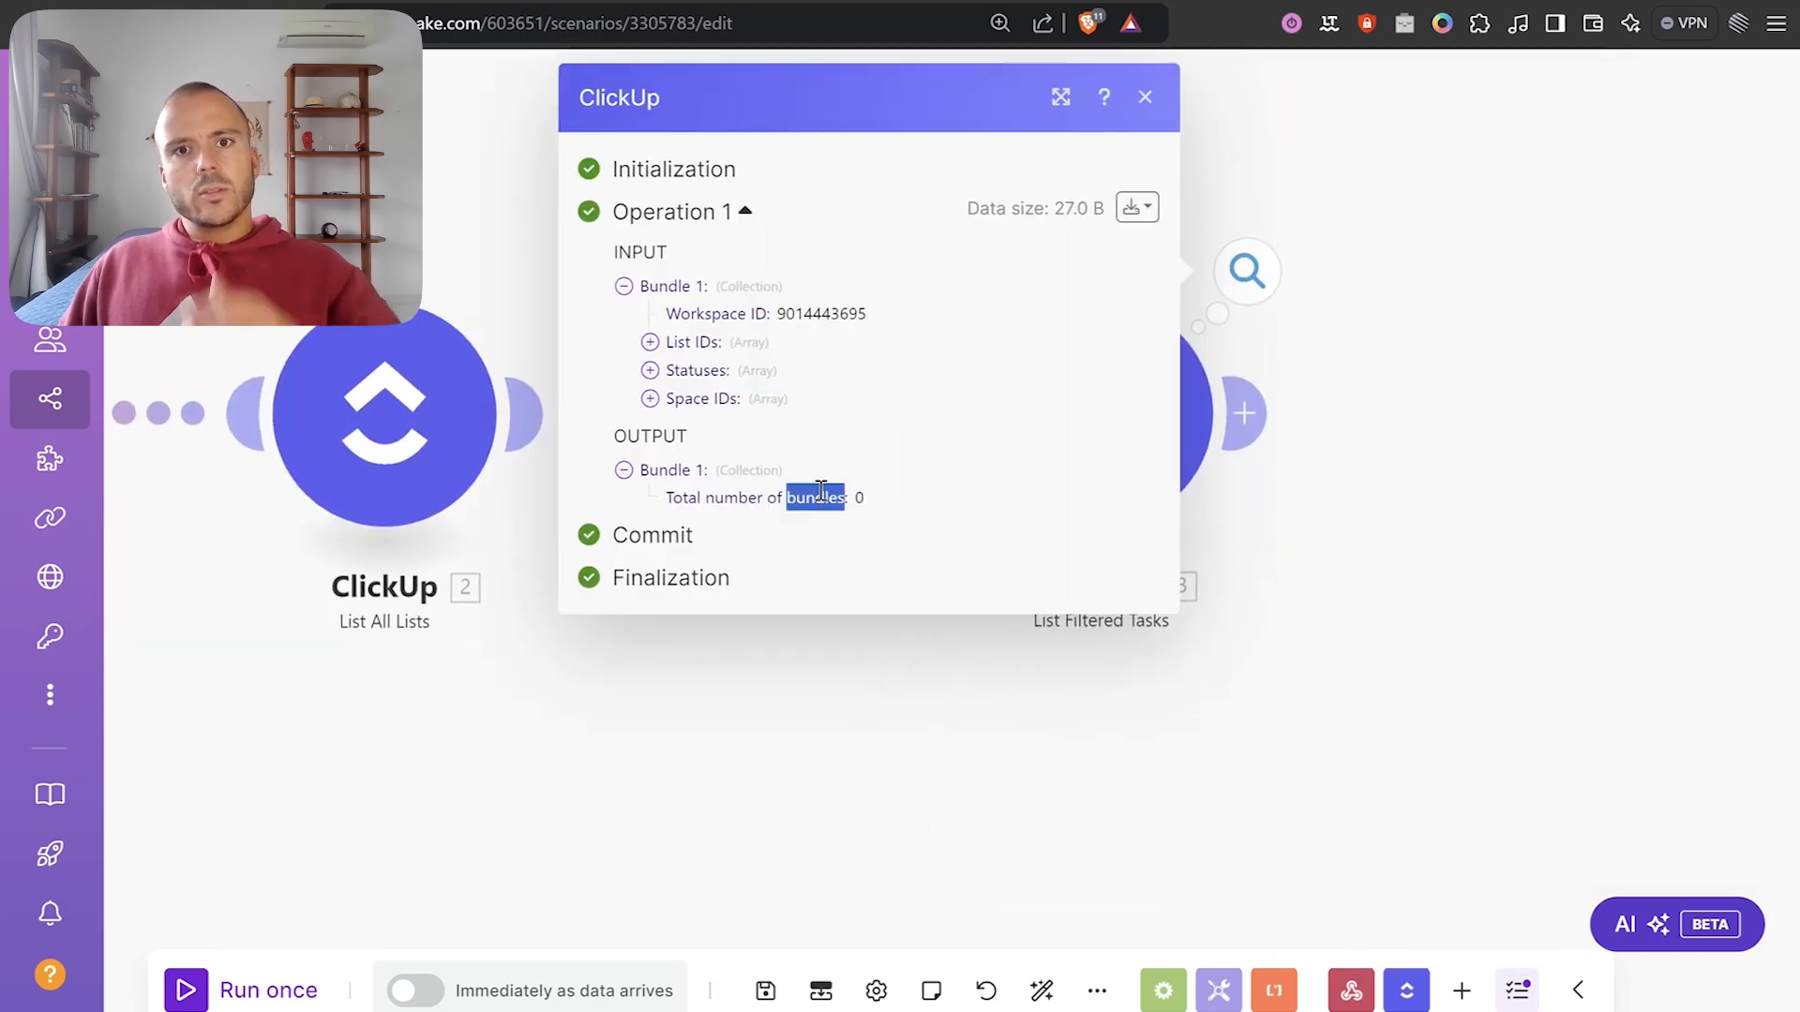
pyautogui.tripleClick(816, 493)
pyautogui.click(1375, 337)
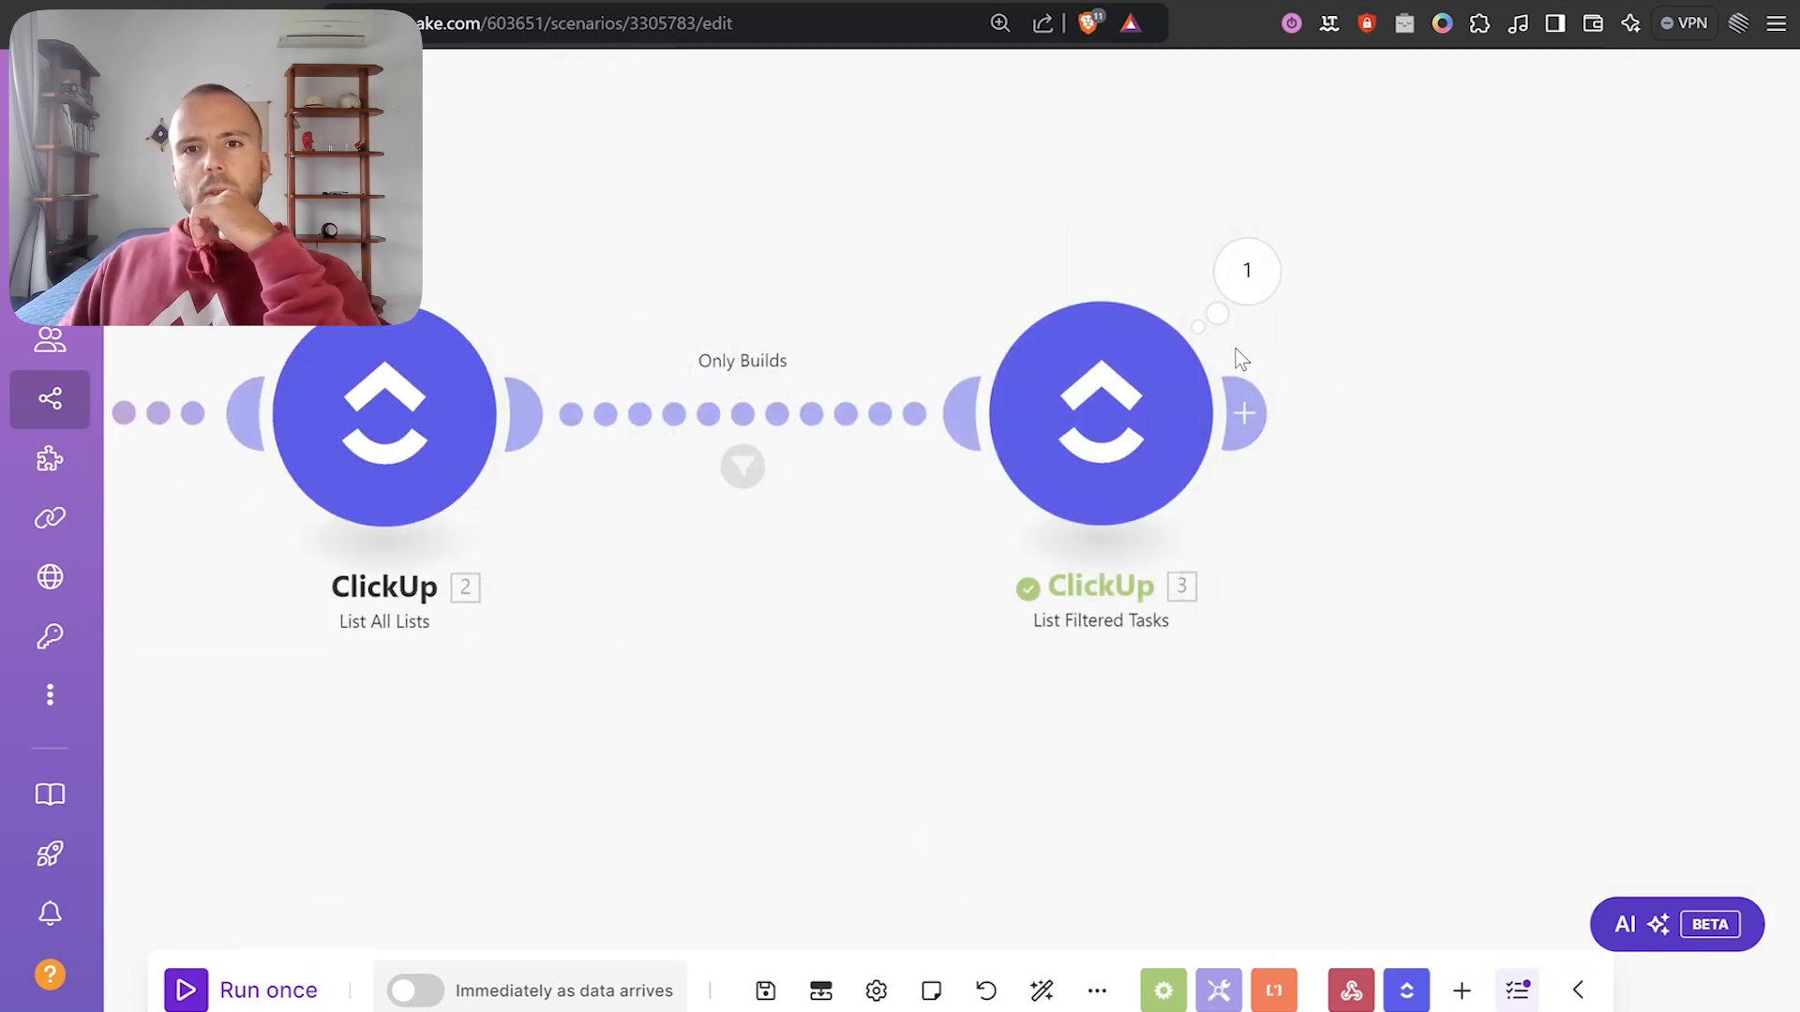
# Review the List Filtered Tasks settings and shift the module further left.
pyautogui.click(1134, 435)
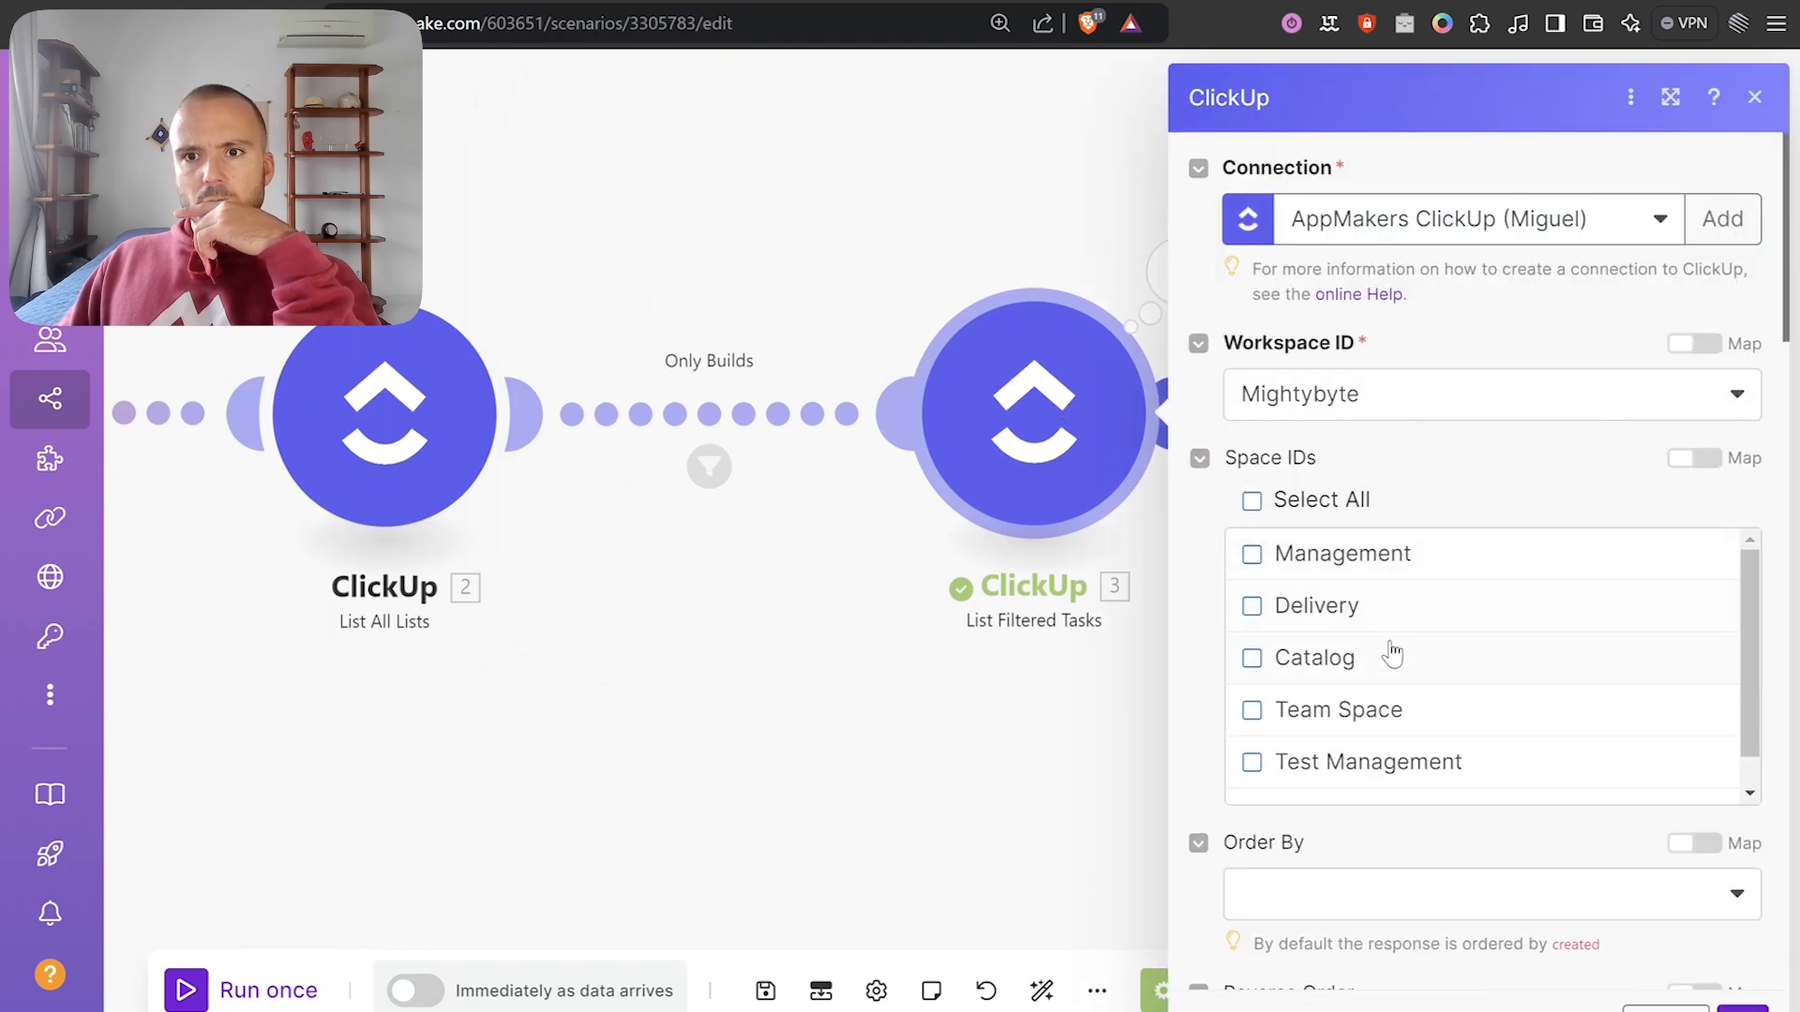
pyautogui.scroll(-1, 1350, 759)
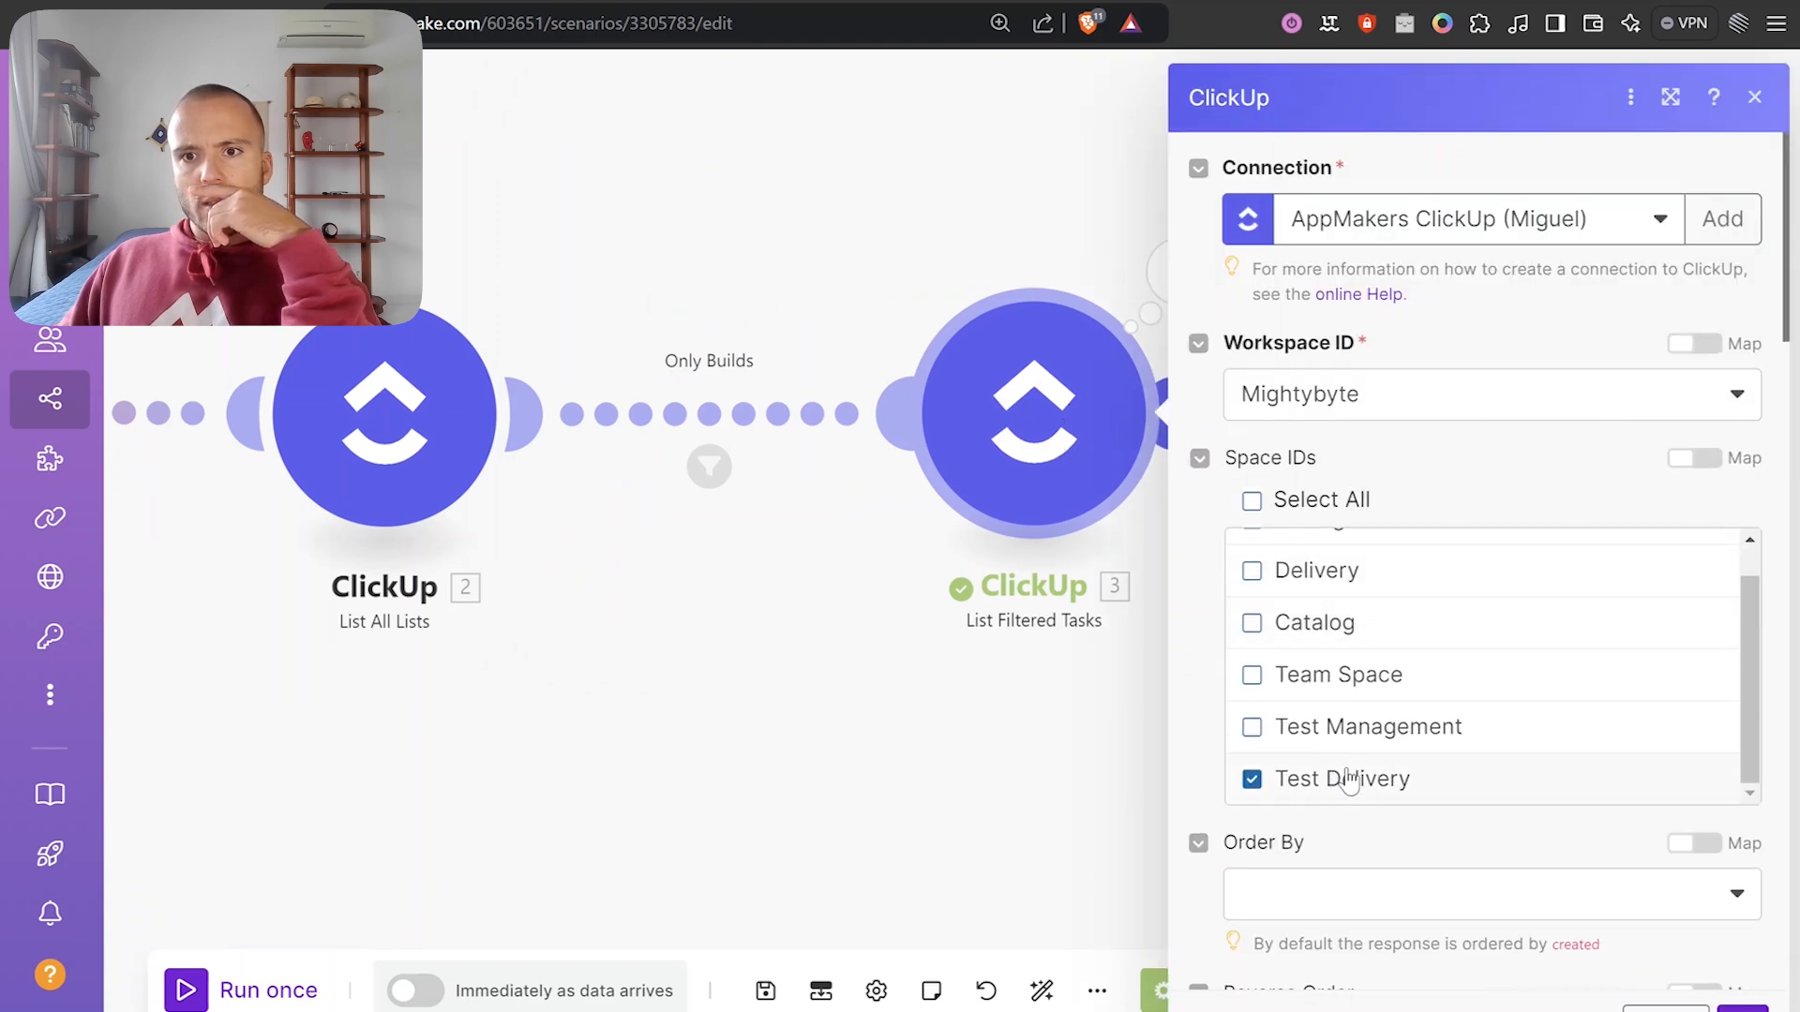
pyautogui.scroll(-6, 1347, 778)
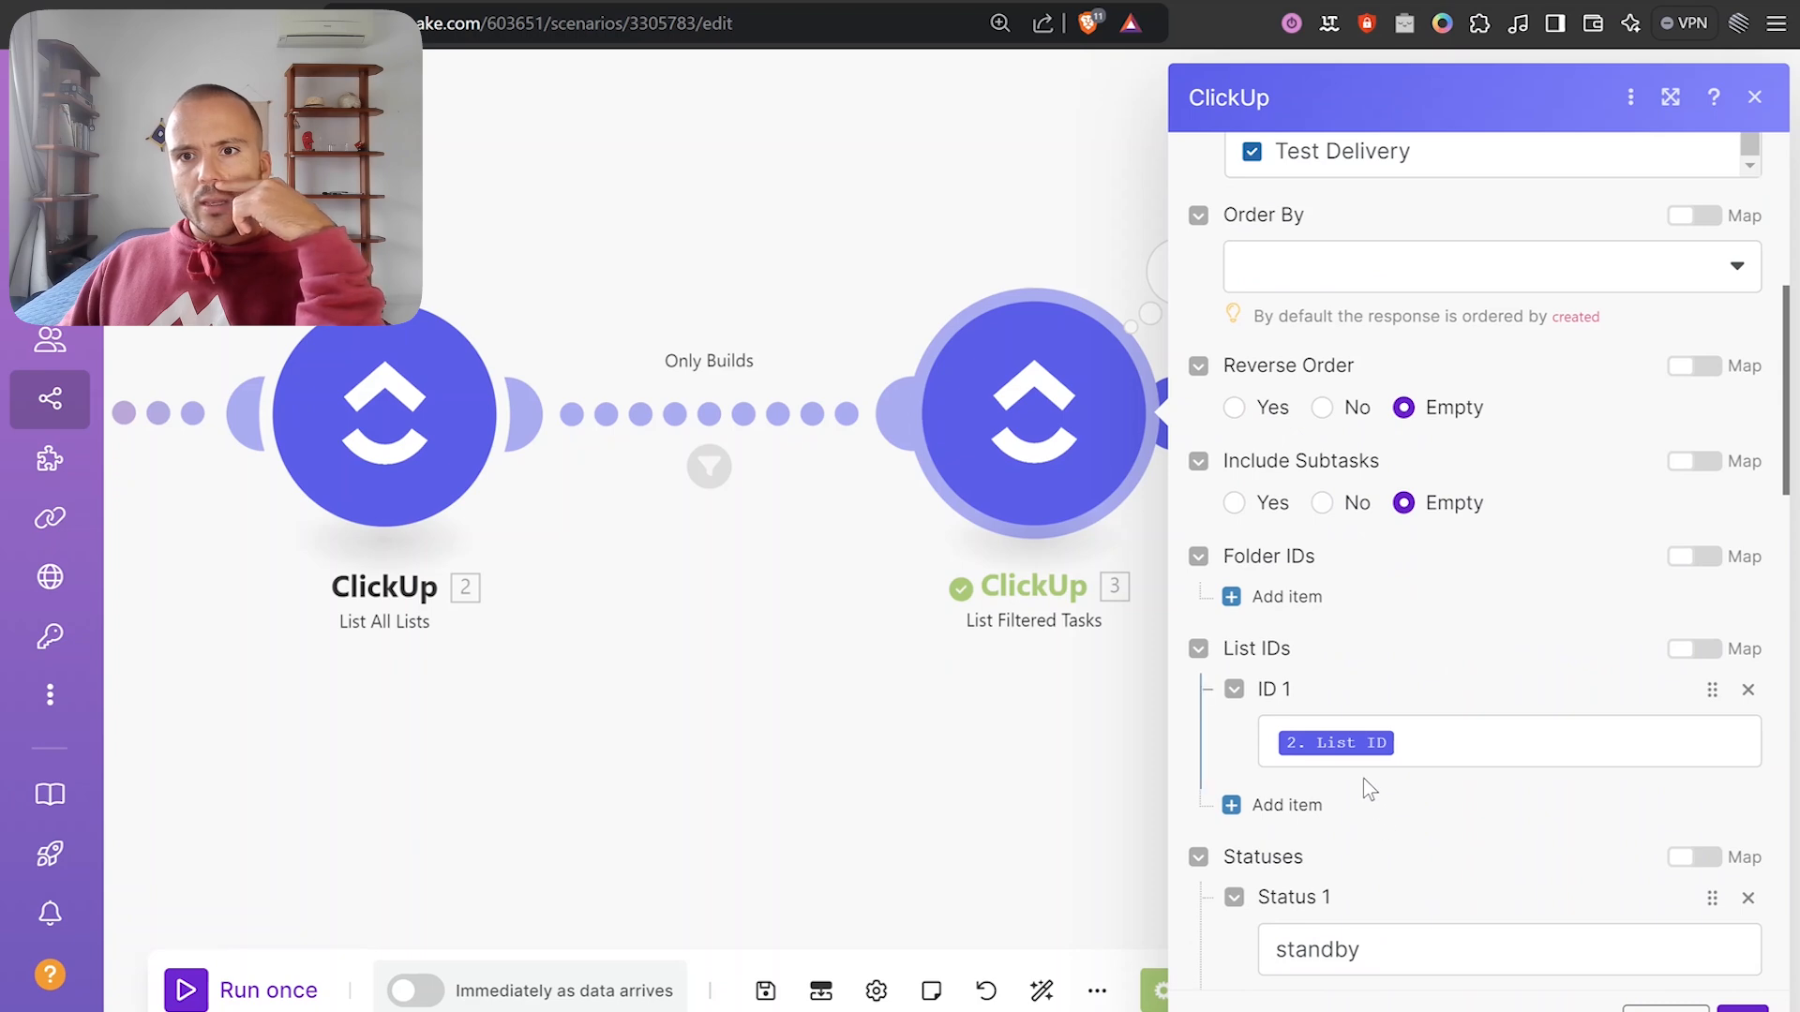
pyautogui.scroll(-7, 1359, 773)
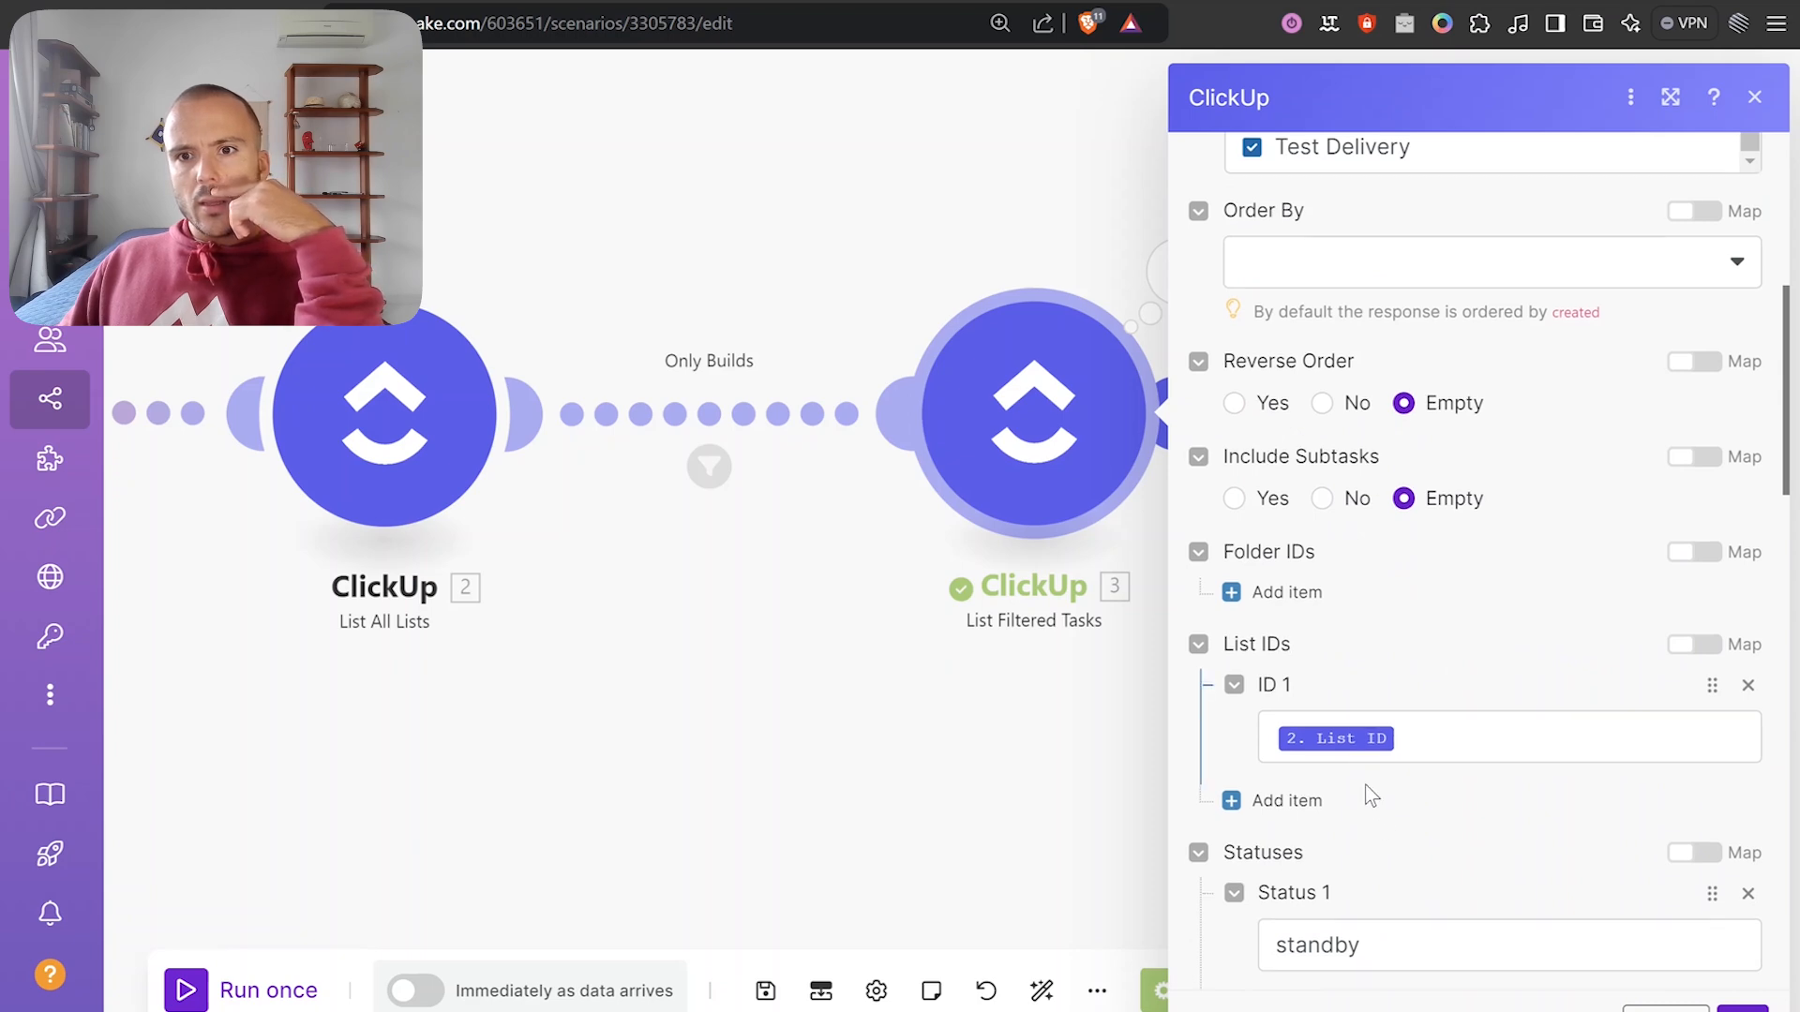
pyautogui.scroll(-10, 1386, 782)
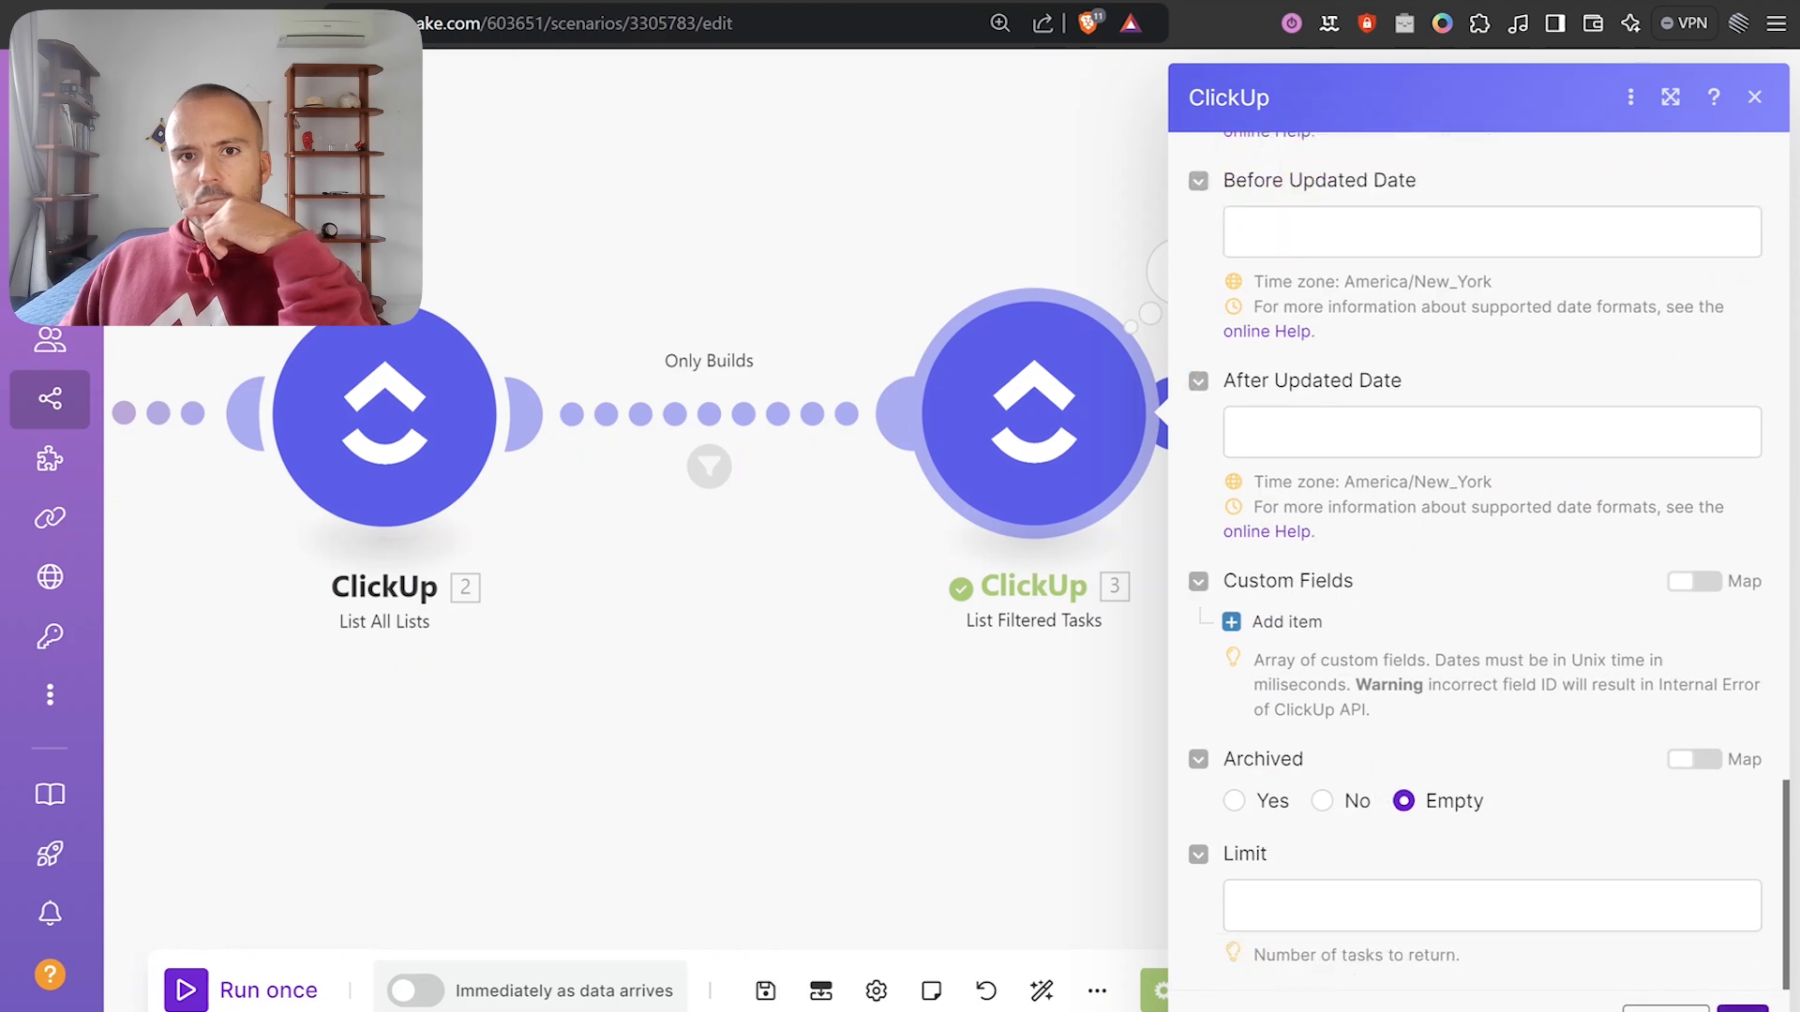
pyautogui.click(1107, 539)
pyautogui.moveTo(1006, 472); pyautogui.dragTo(957, 482)
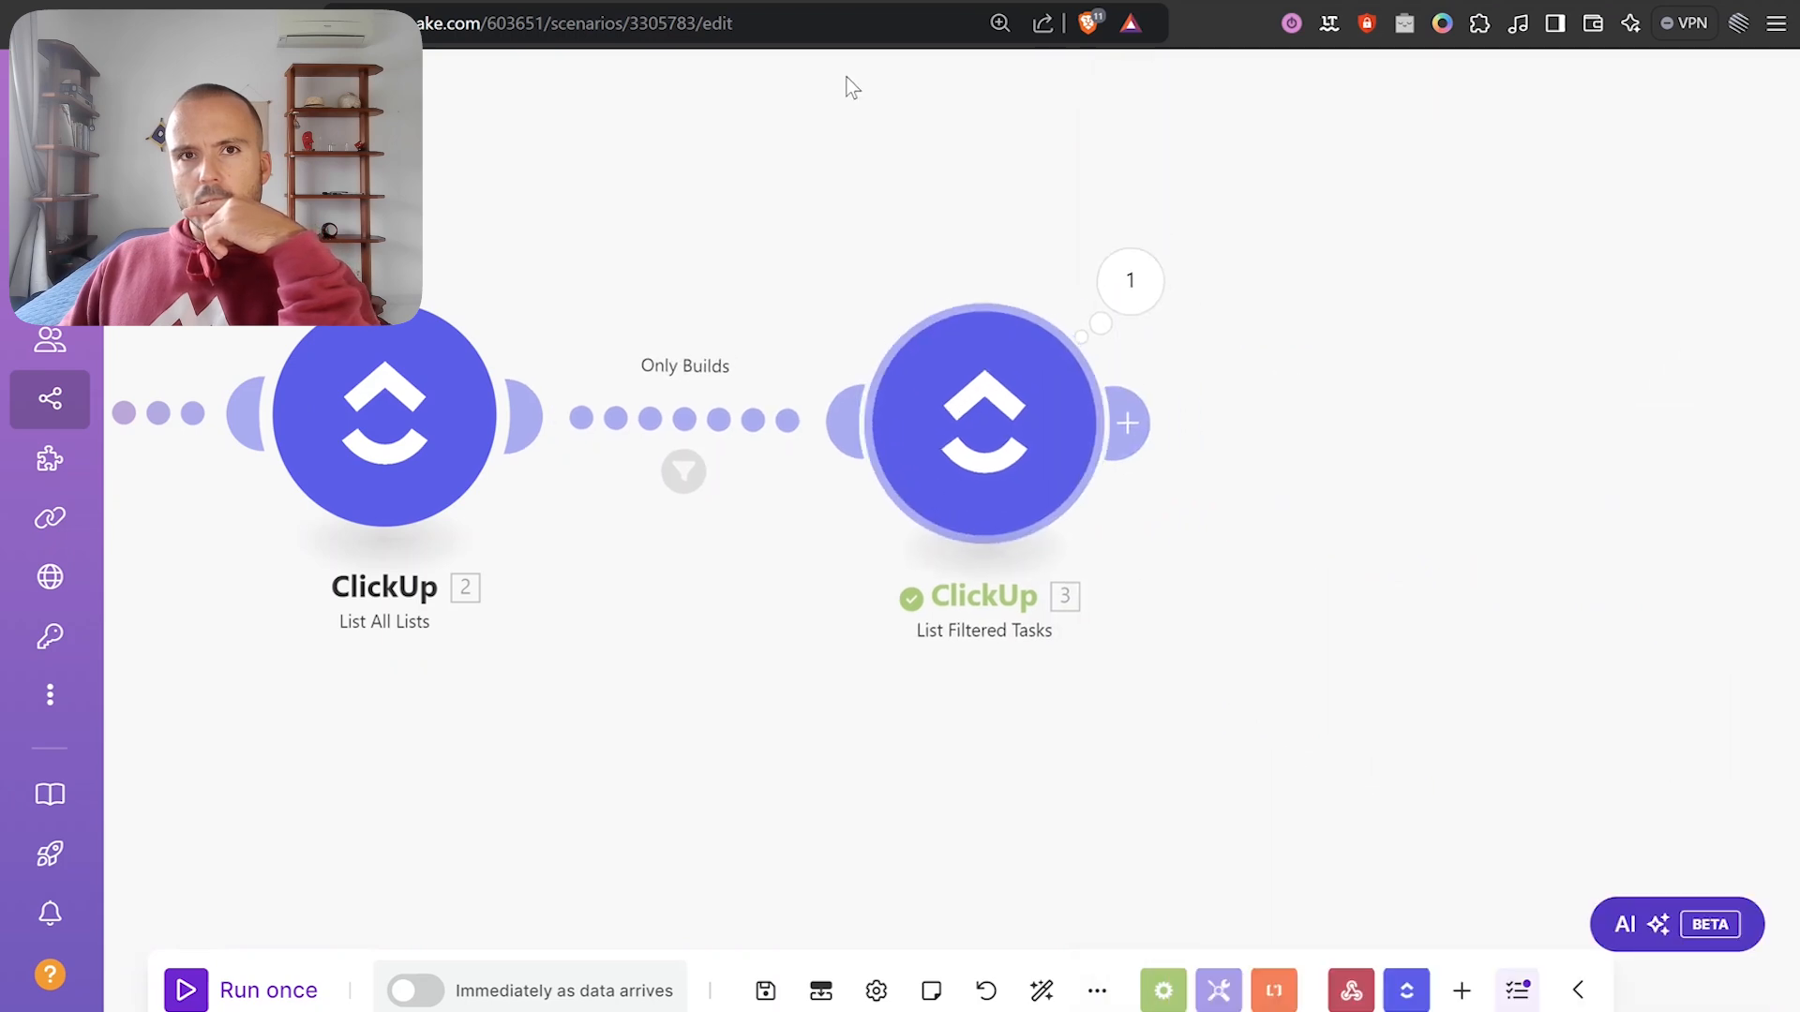
# Start a single-module test run of List All Lists, then cancel it.
pyautogui.hotkey('ctrl', 'Tab')
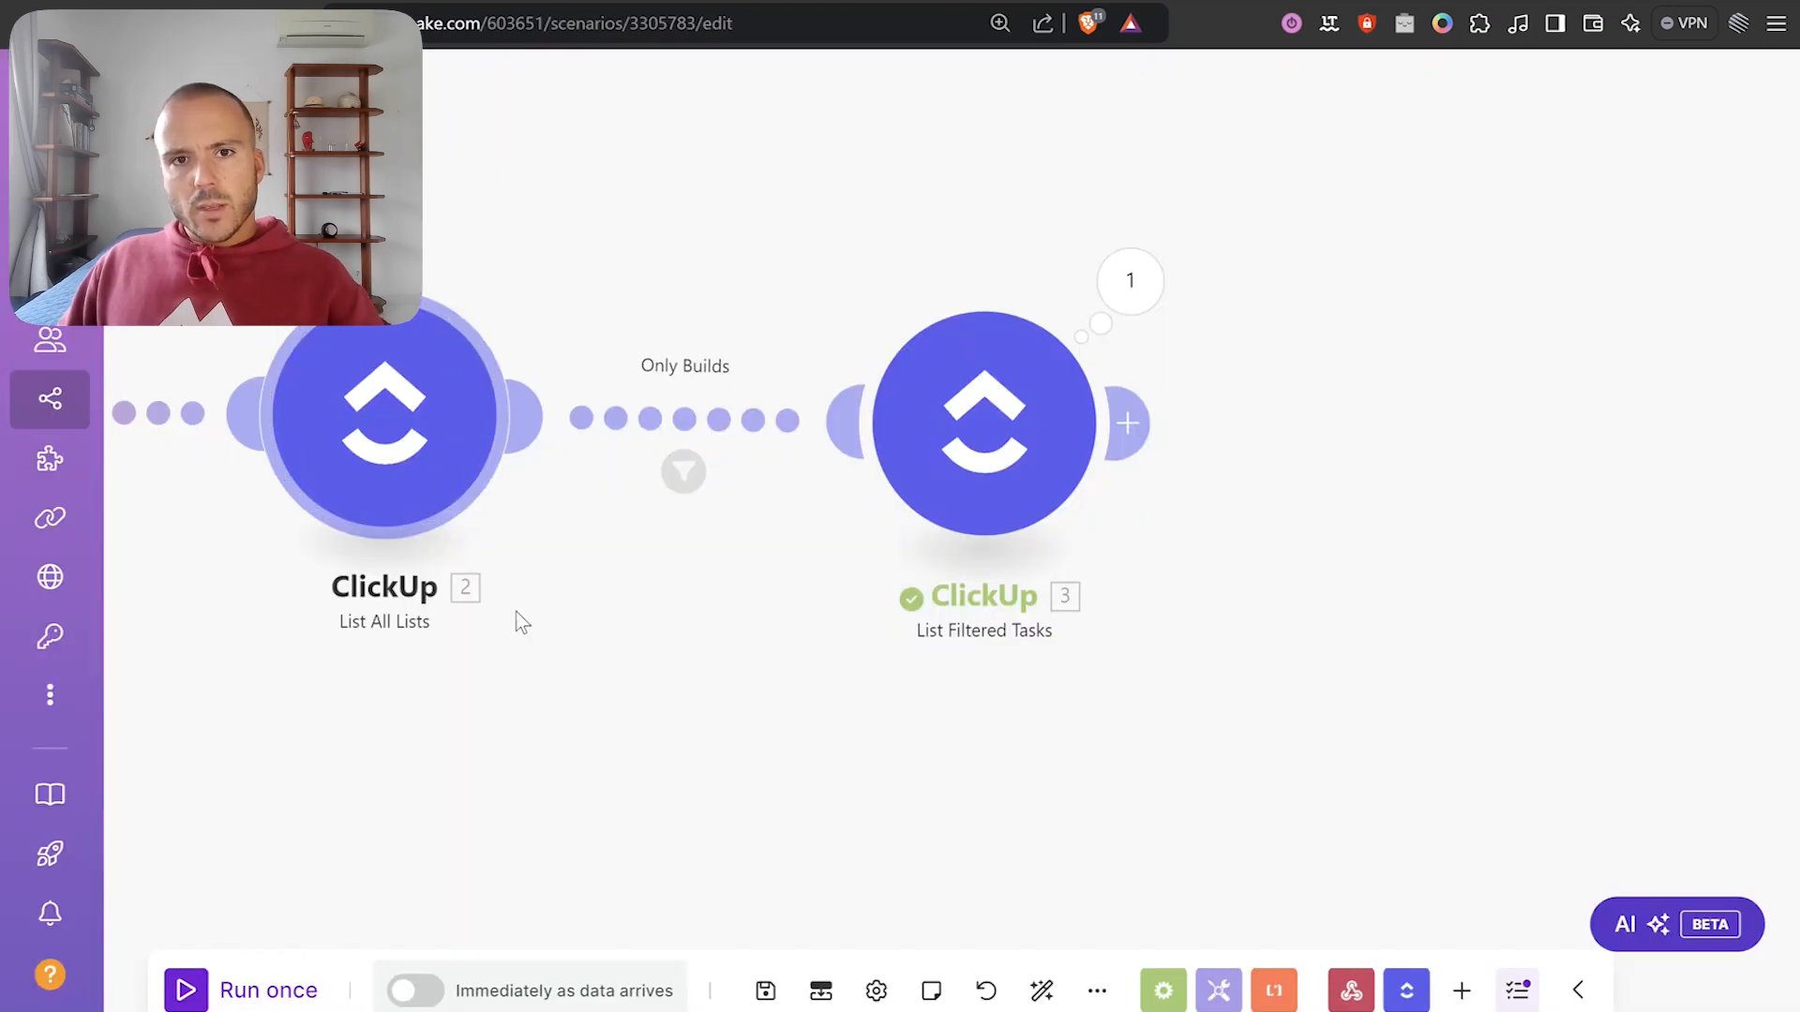
pyautogui.moveTo(514, 614); pyautogui.dragTo(797, 553)
pyautogui.rightClick(826, 389)
pyautogui.click(852, 453)
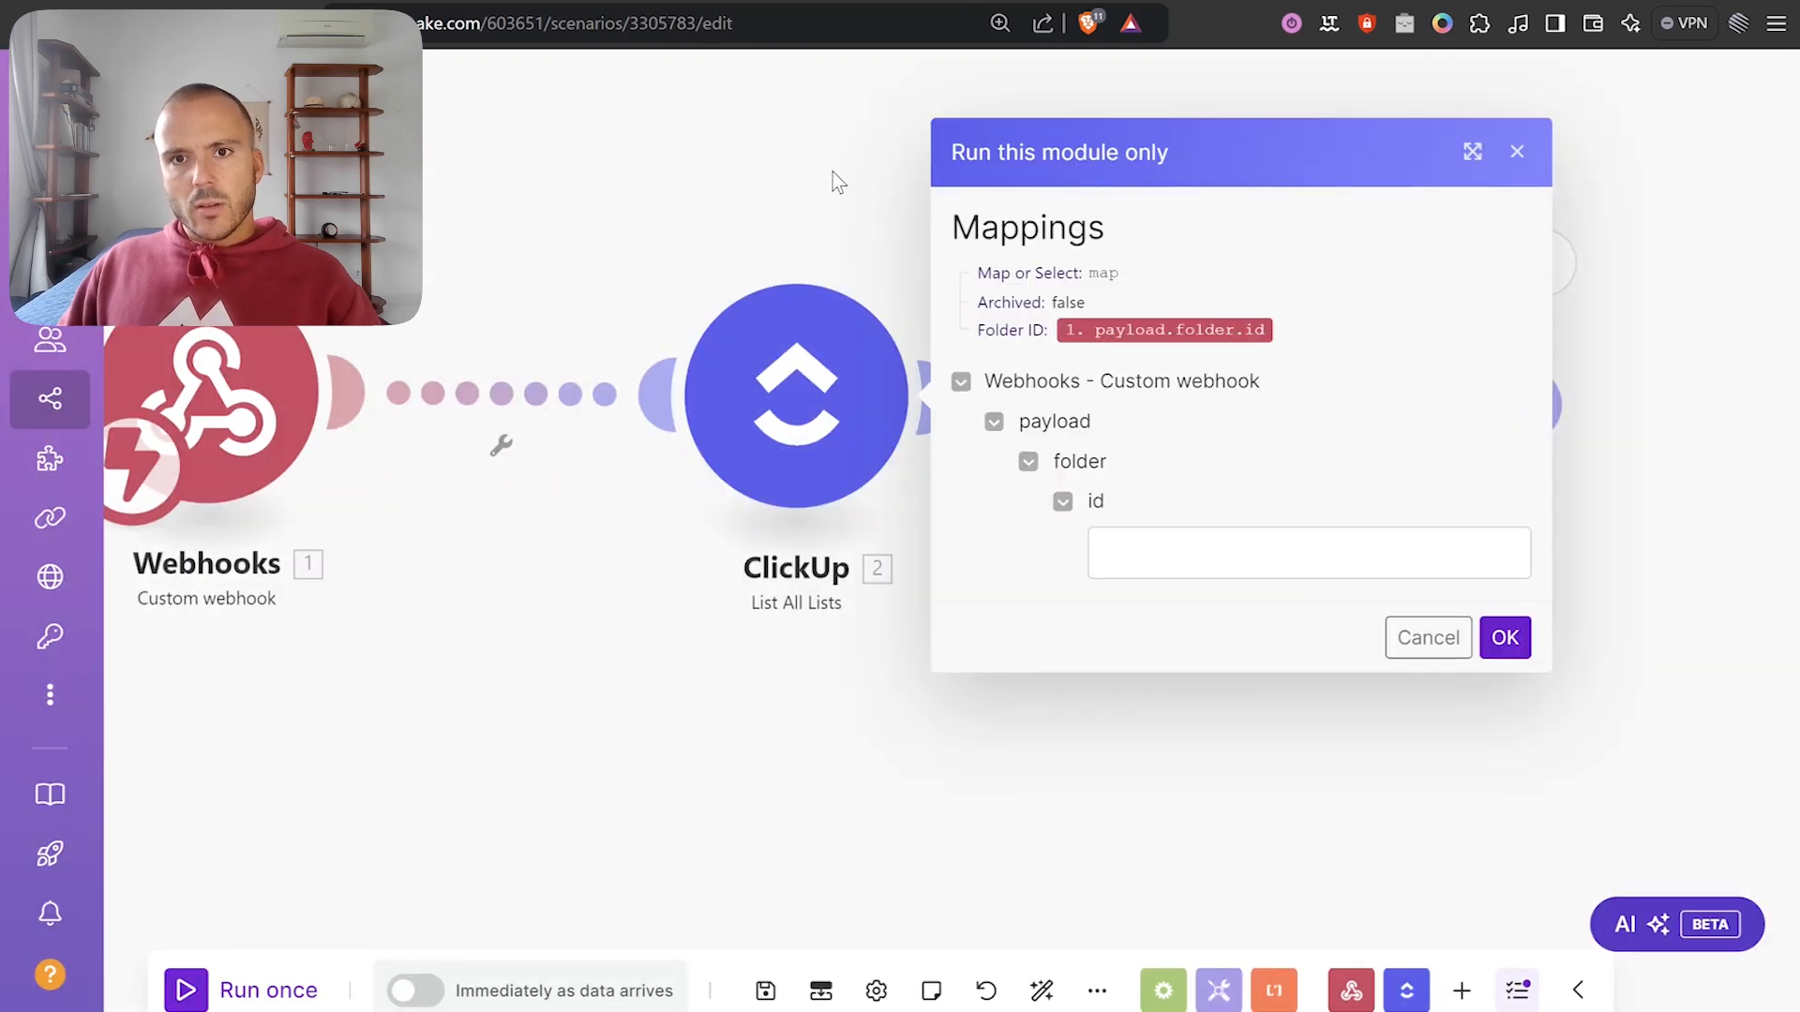
pyautogui.click(1397, 641)
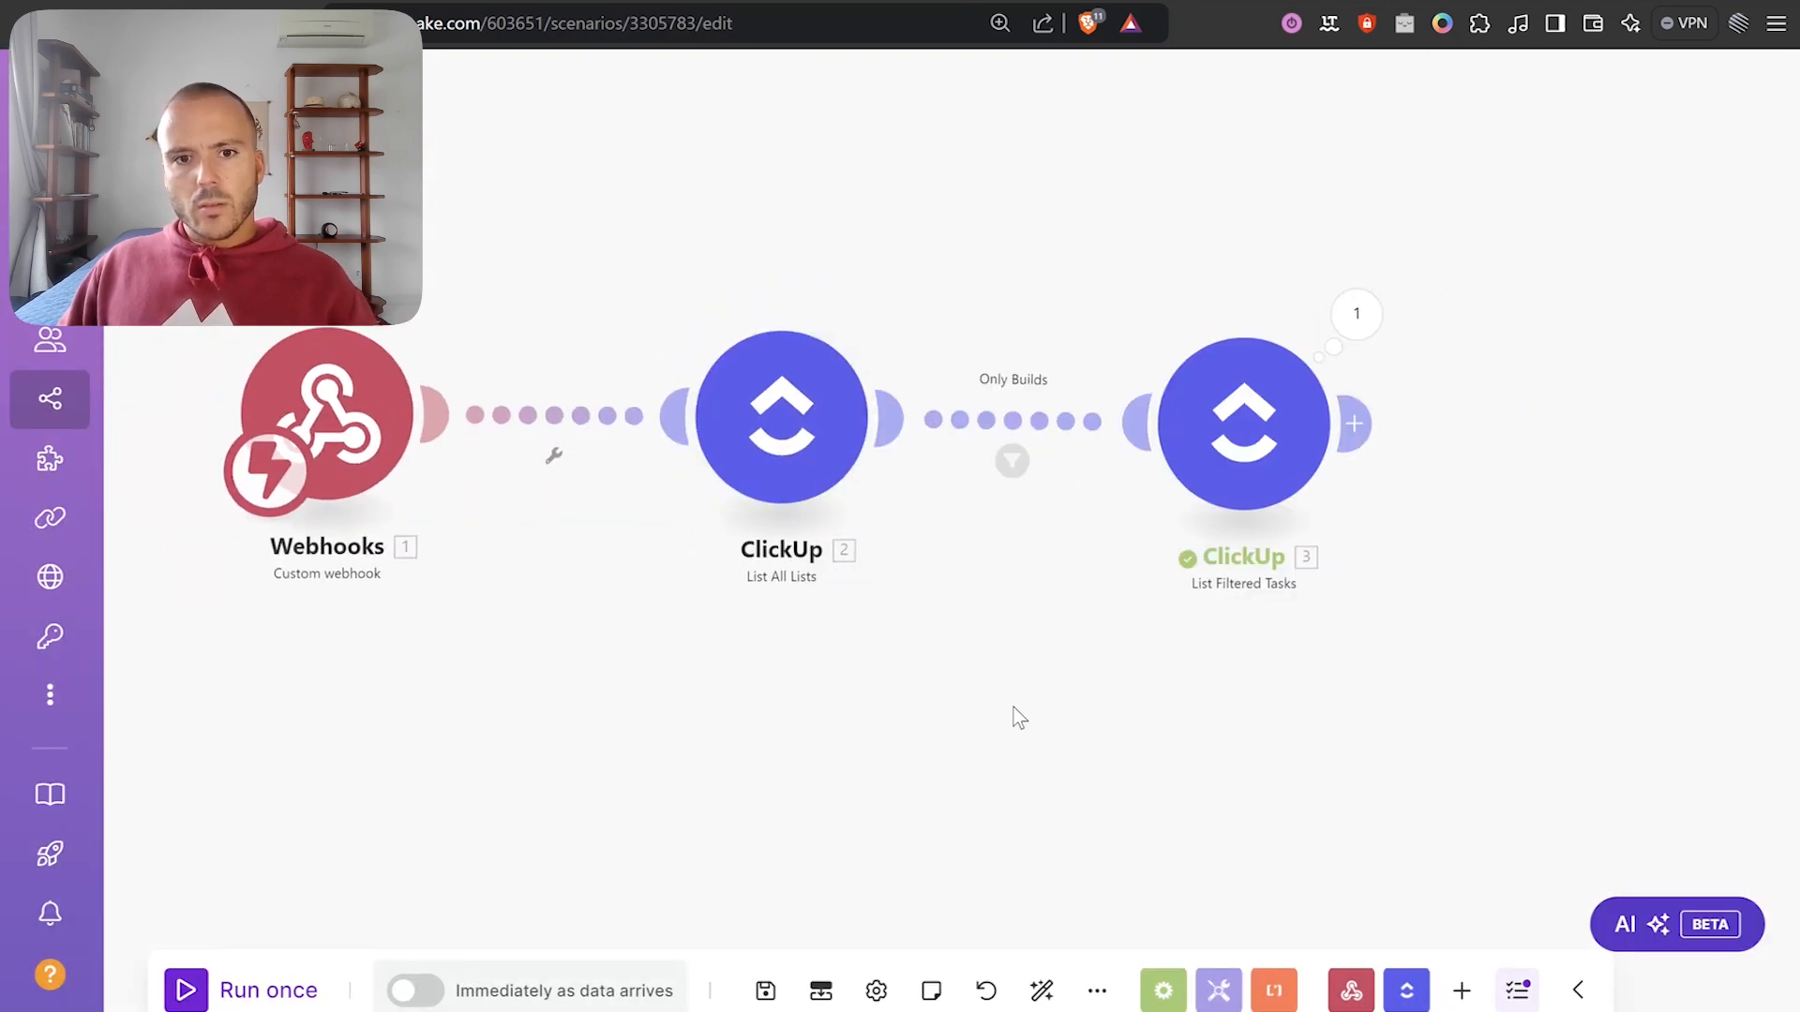
pyautogui.click(765, 991)
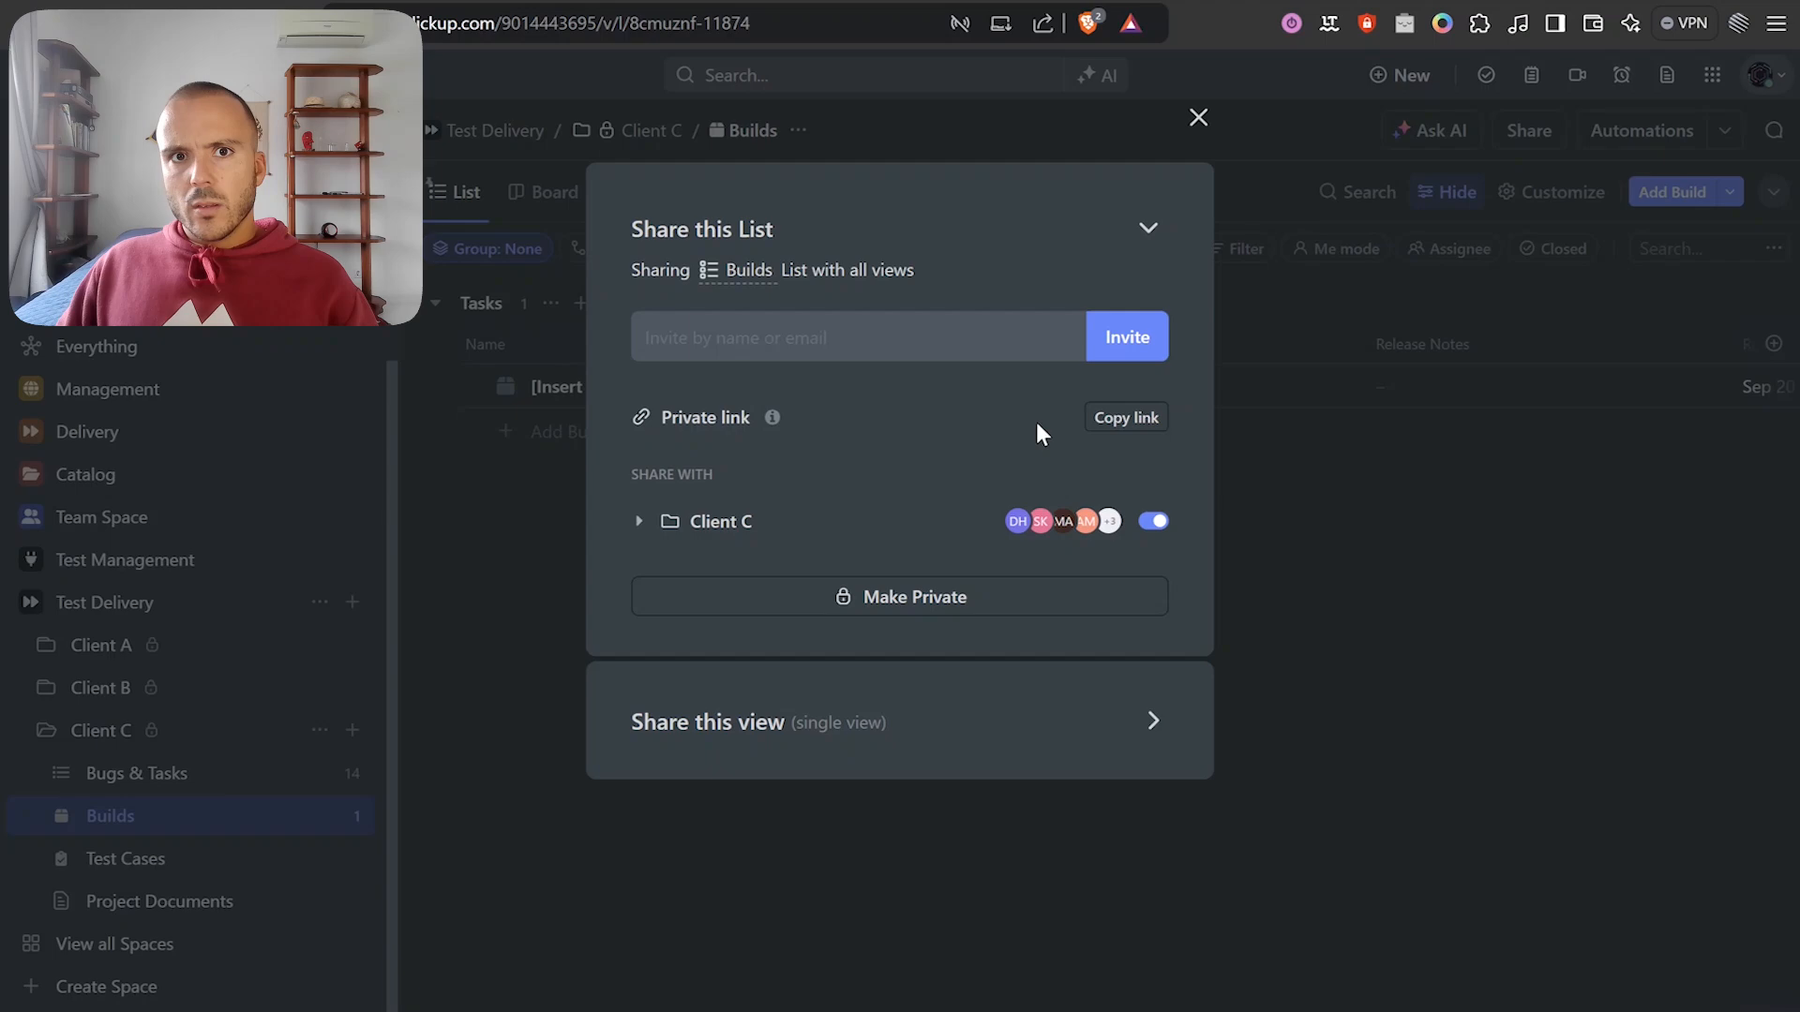
pyautogui.click(1132, 422)
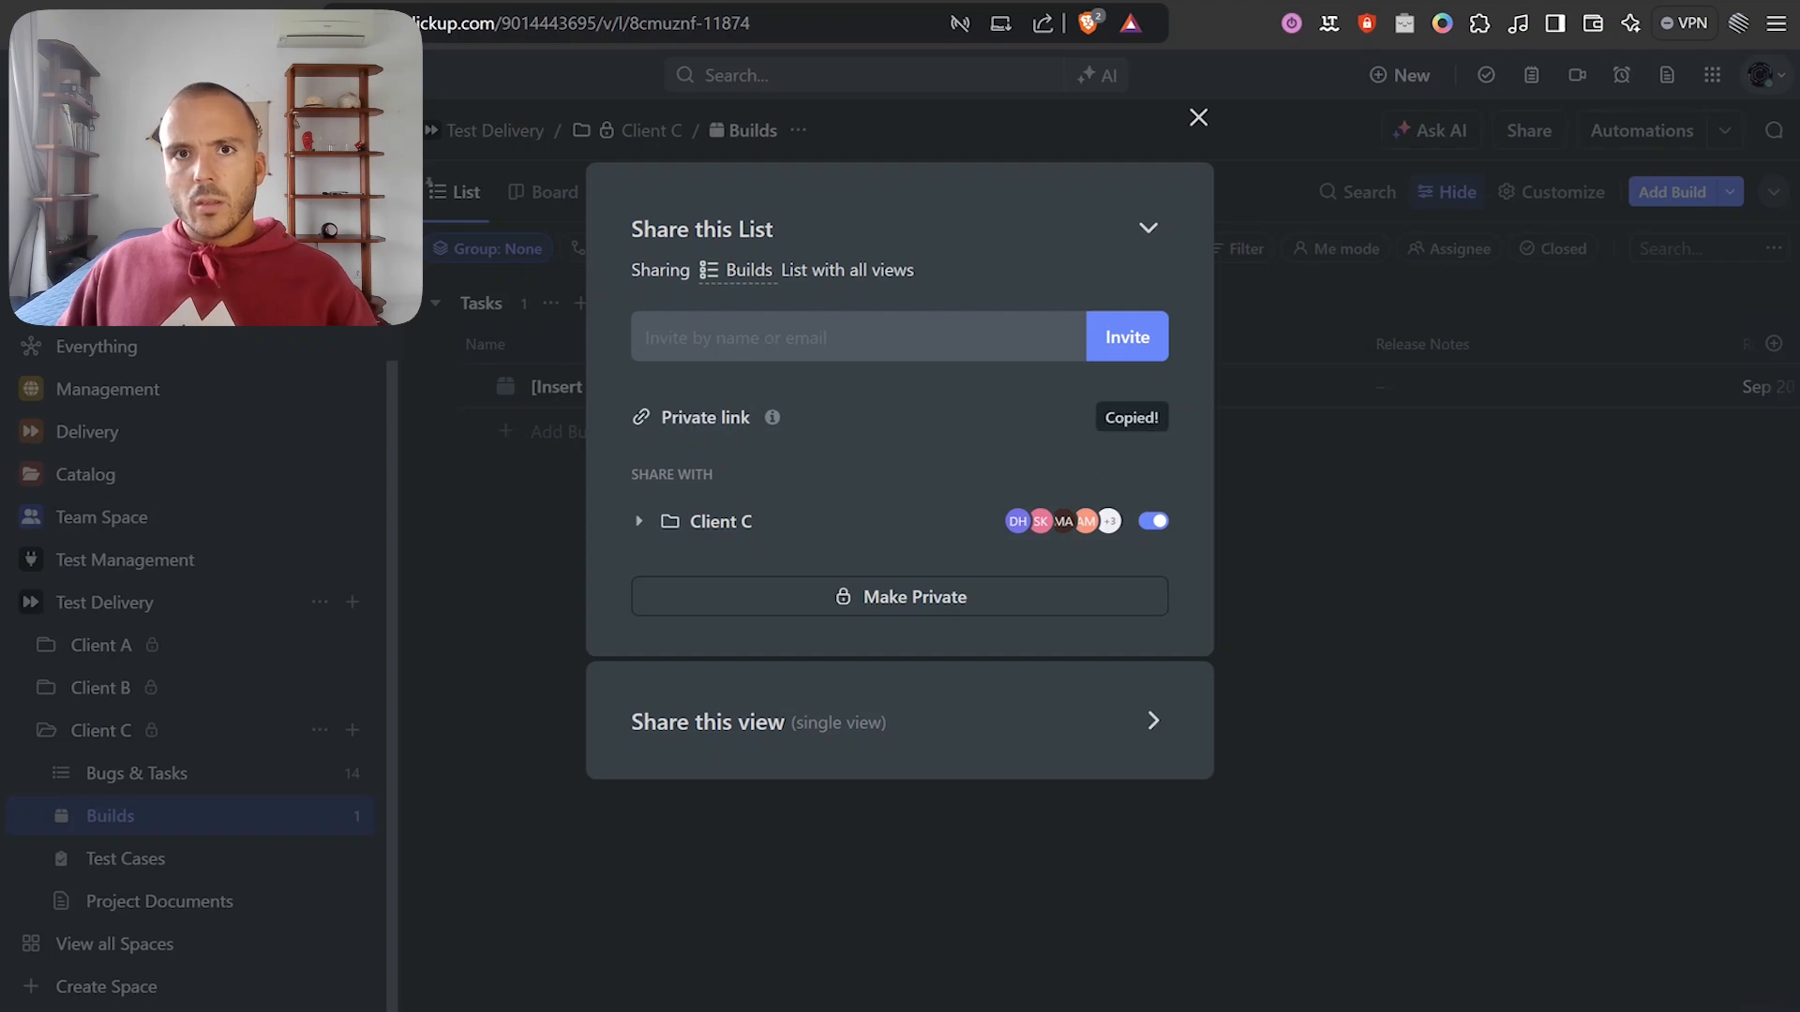
pyautogui.hotkey('ctrl', 't')
pyautogui.hotkey('ctrl', 'v')
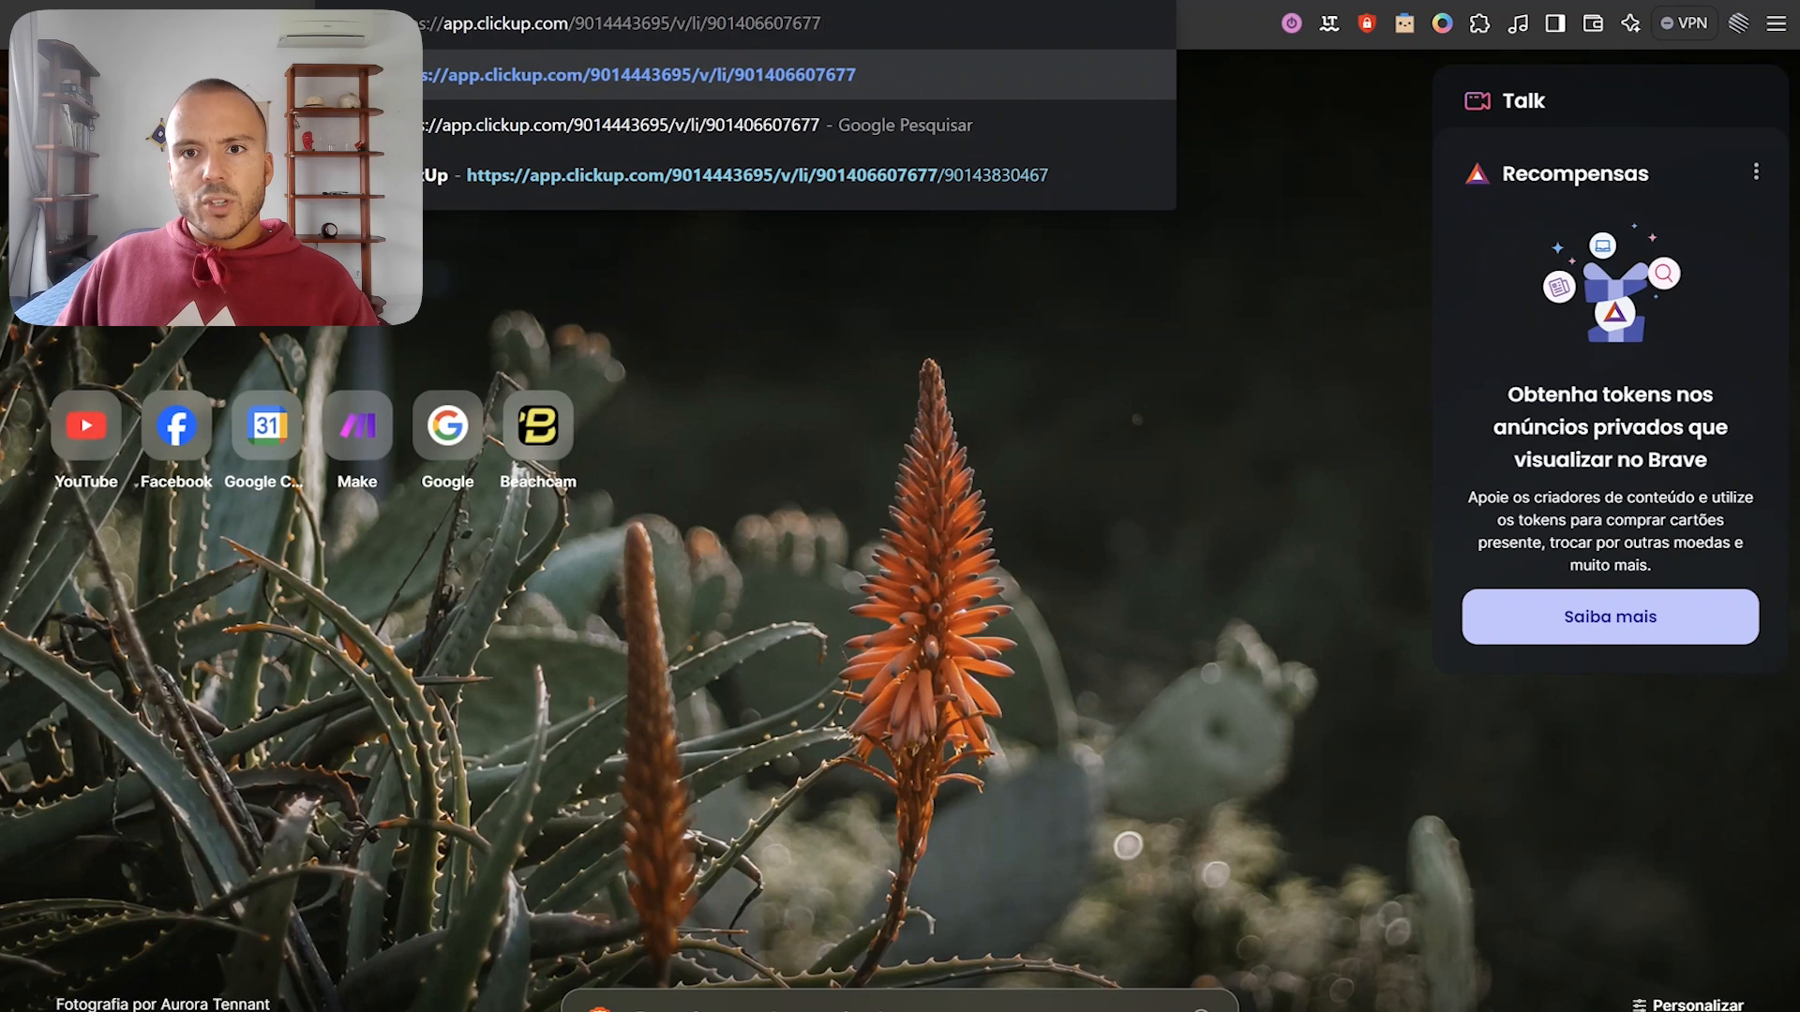
pyautogui.press('Return')
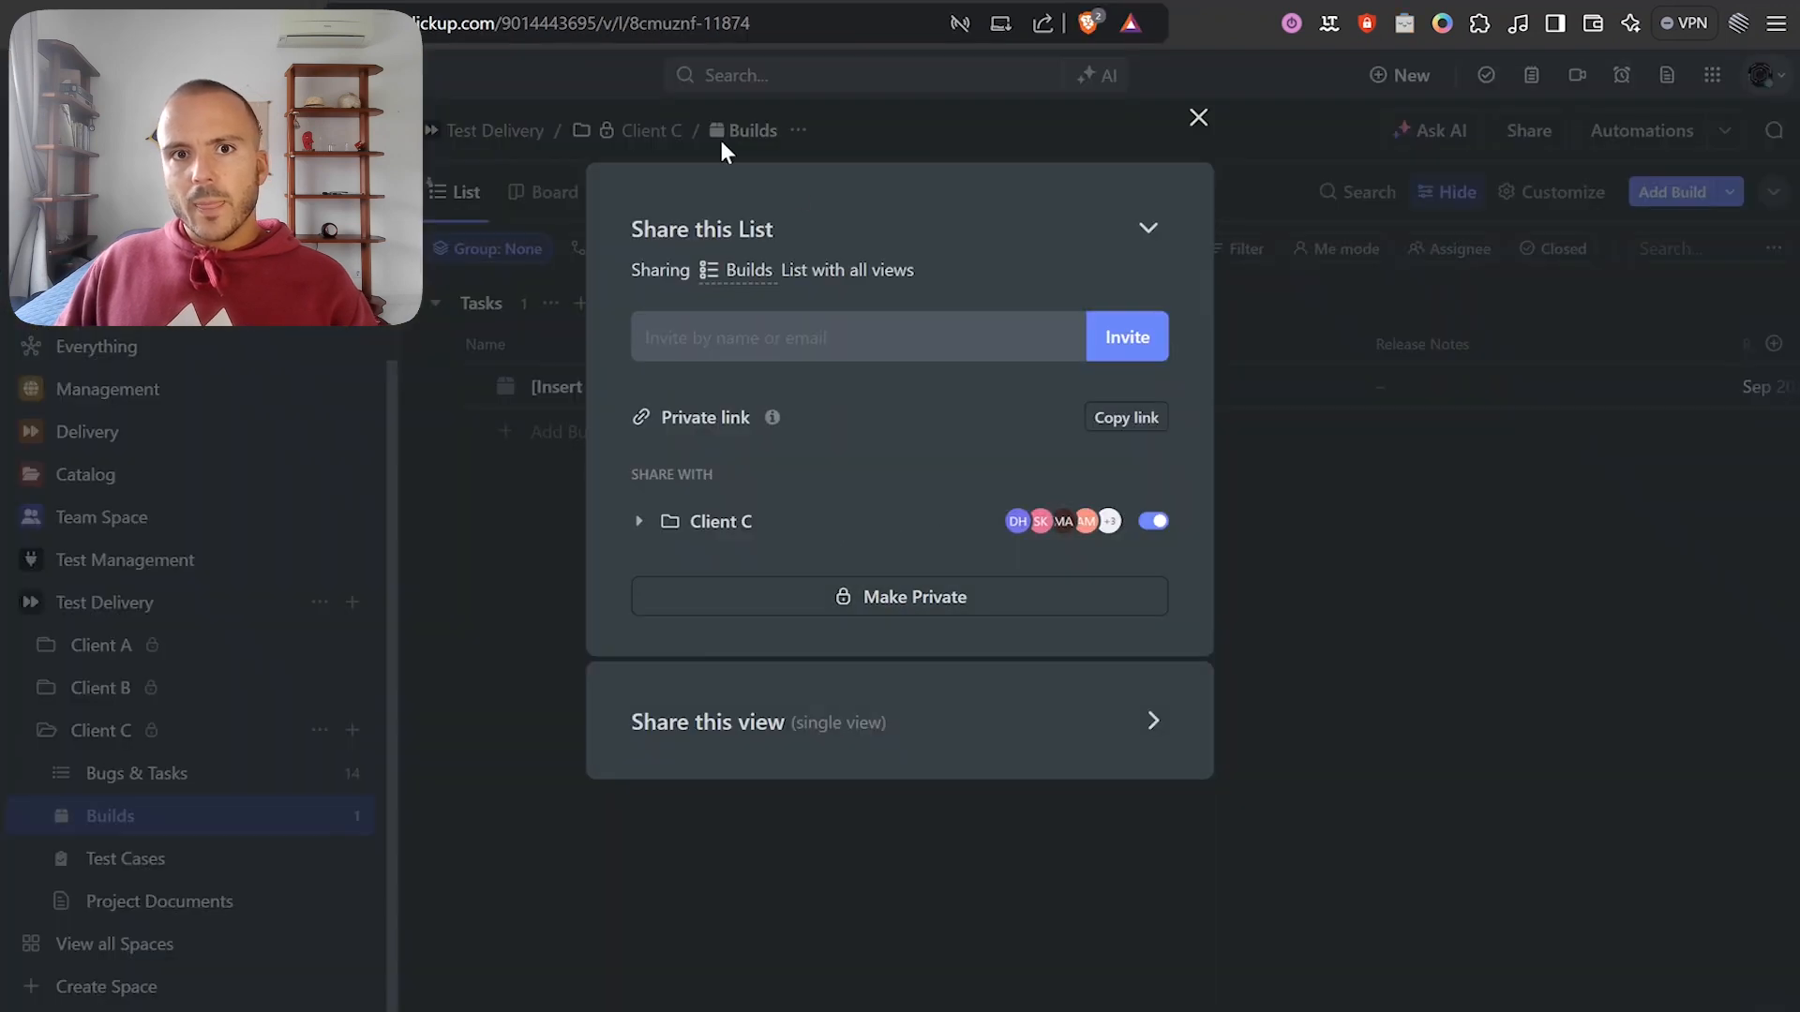
pyautogui.click(698, 2)
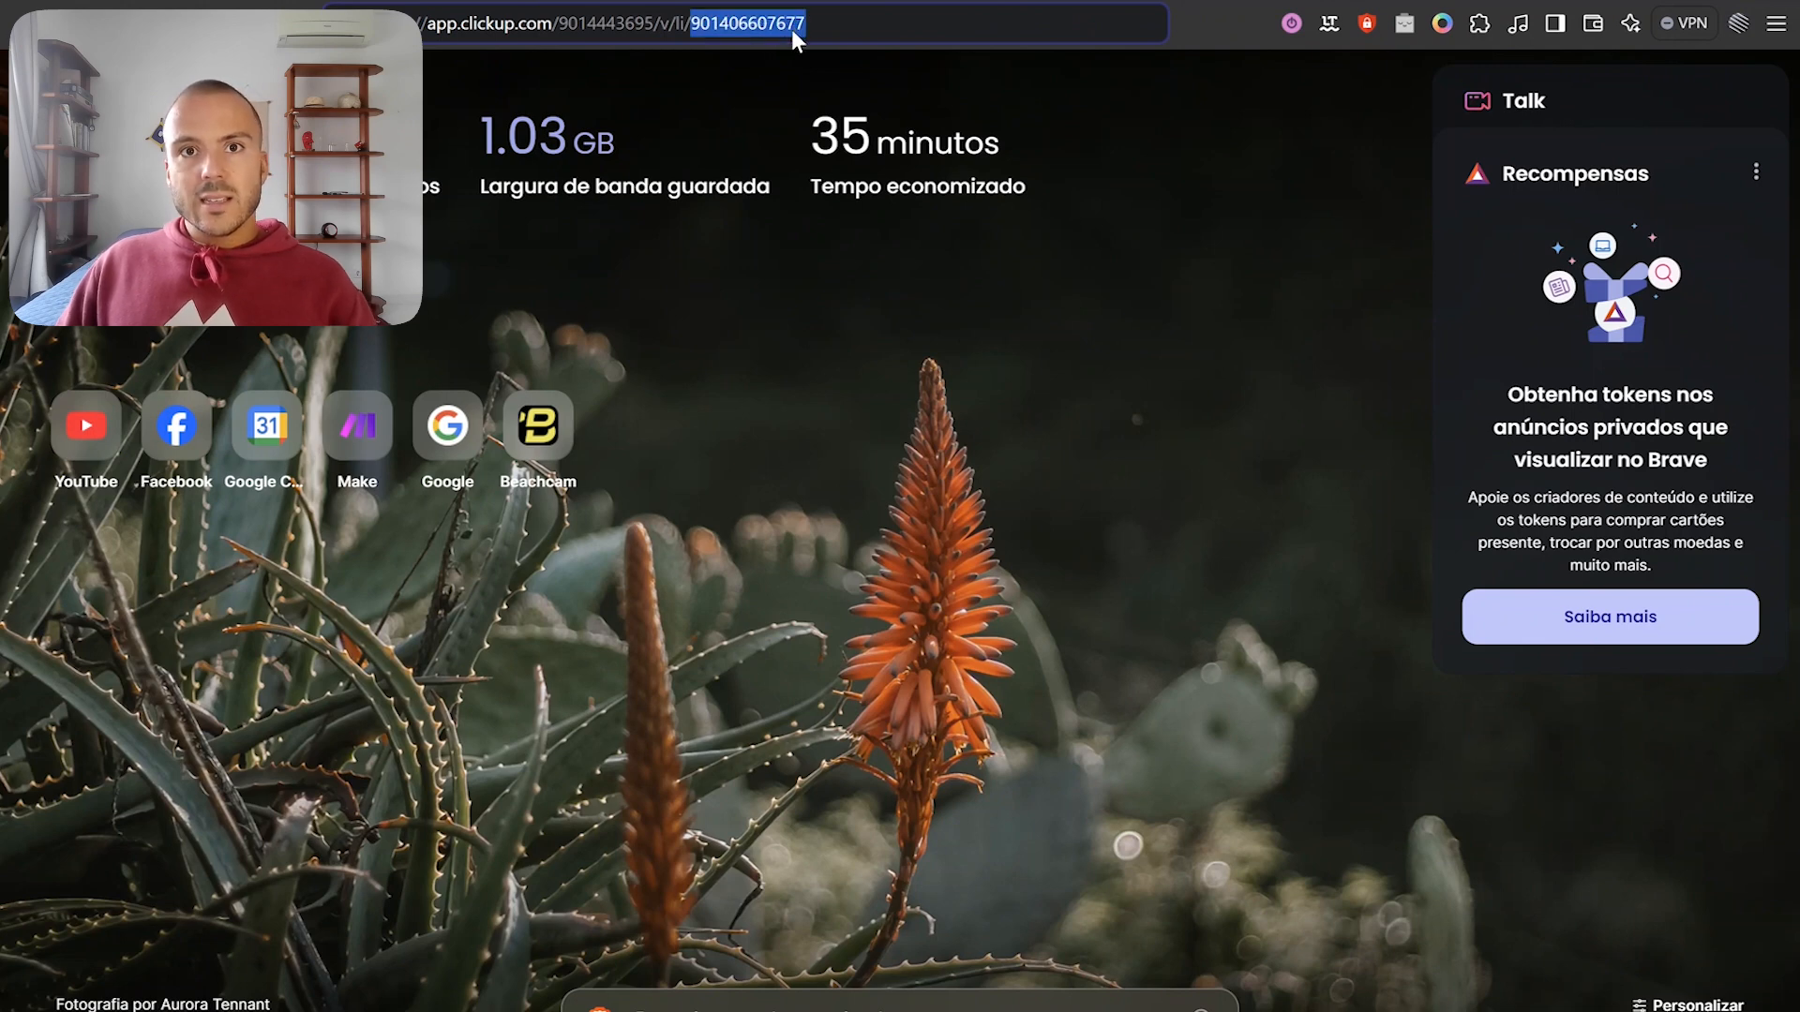
pyautogui.click(1059, 2)
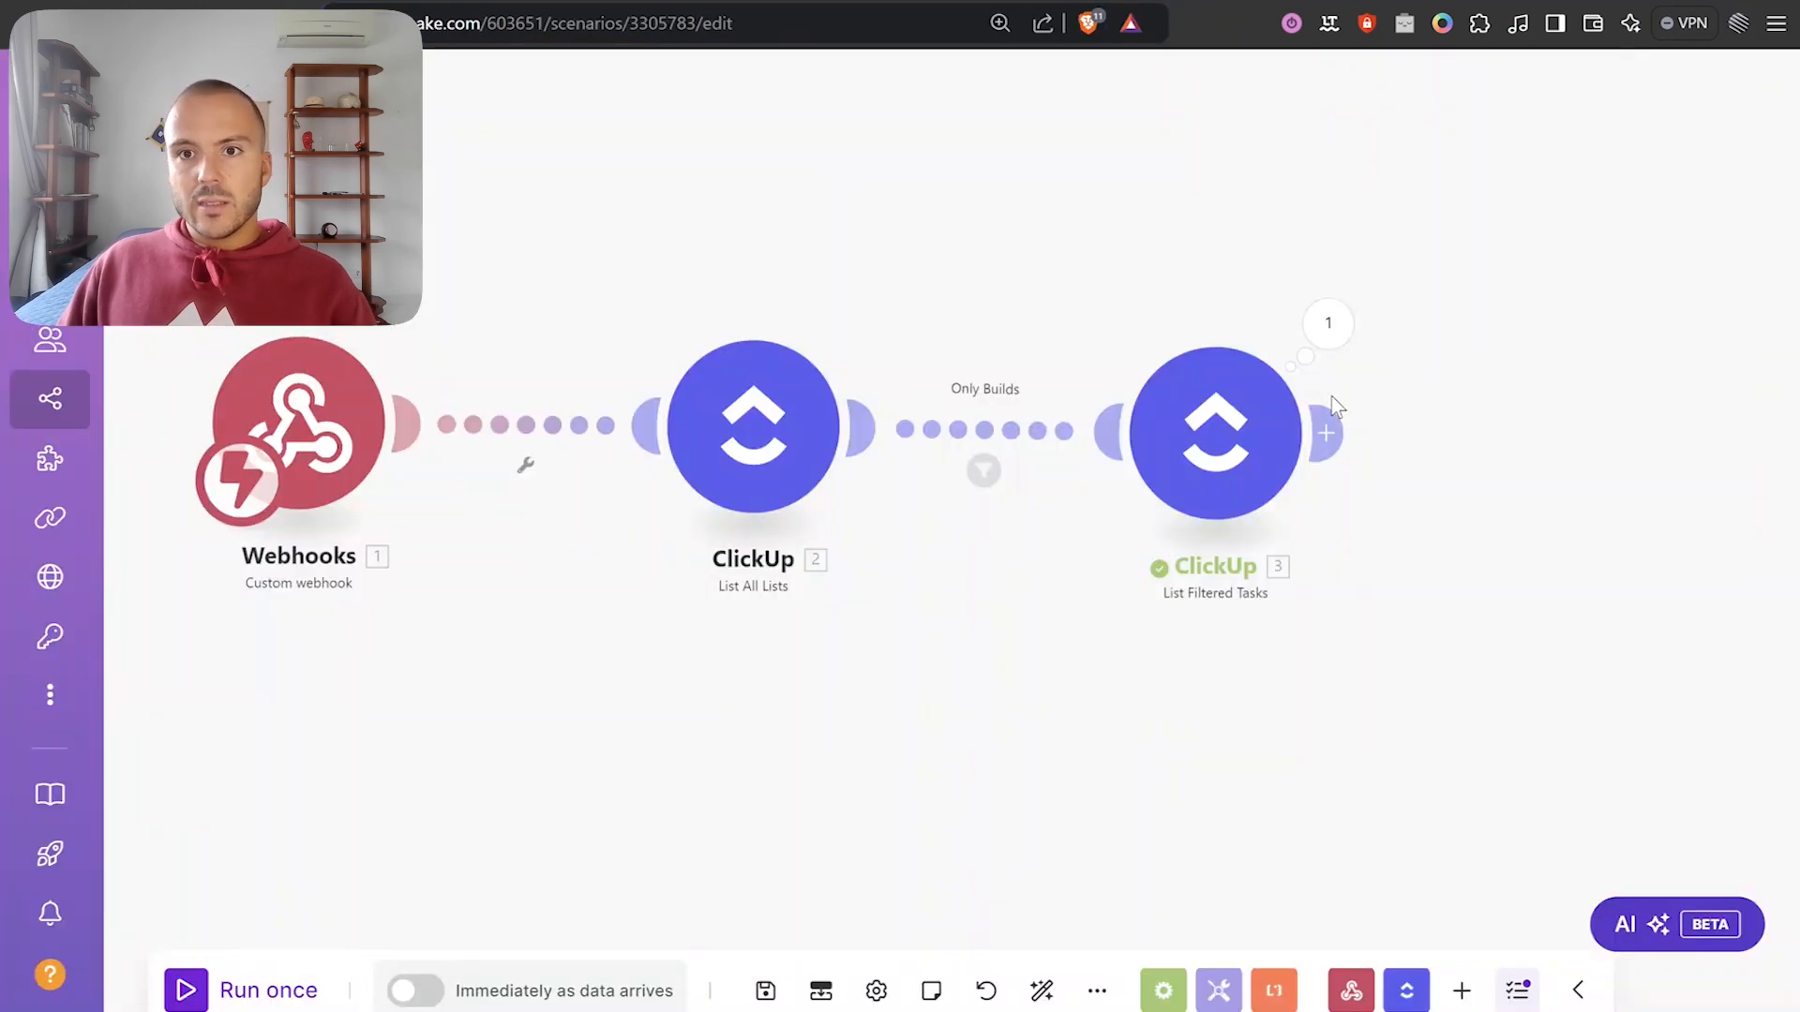
# Test-run List Filtered Tasks with the Builds list ID, returning the task '[Insert Version Name]'.
pyautogui.rightClick(1217, 454)
pyautogui.click(1299, 531)
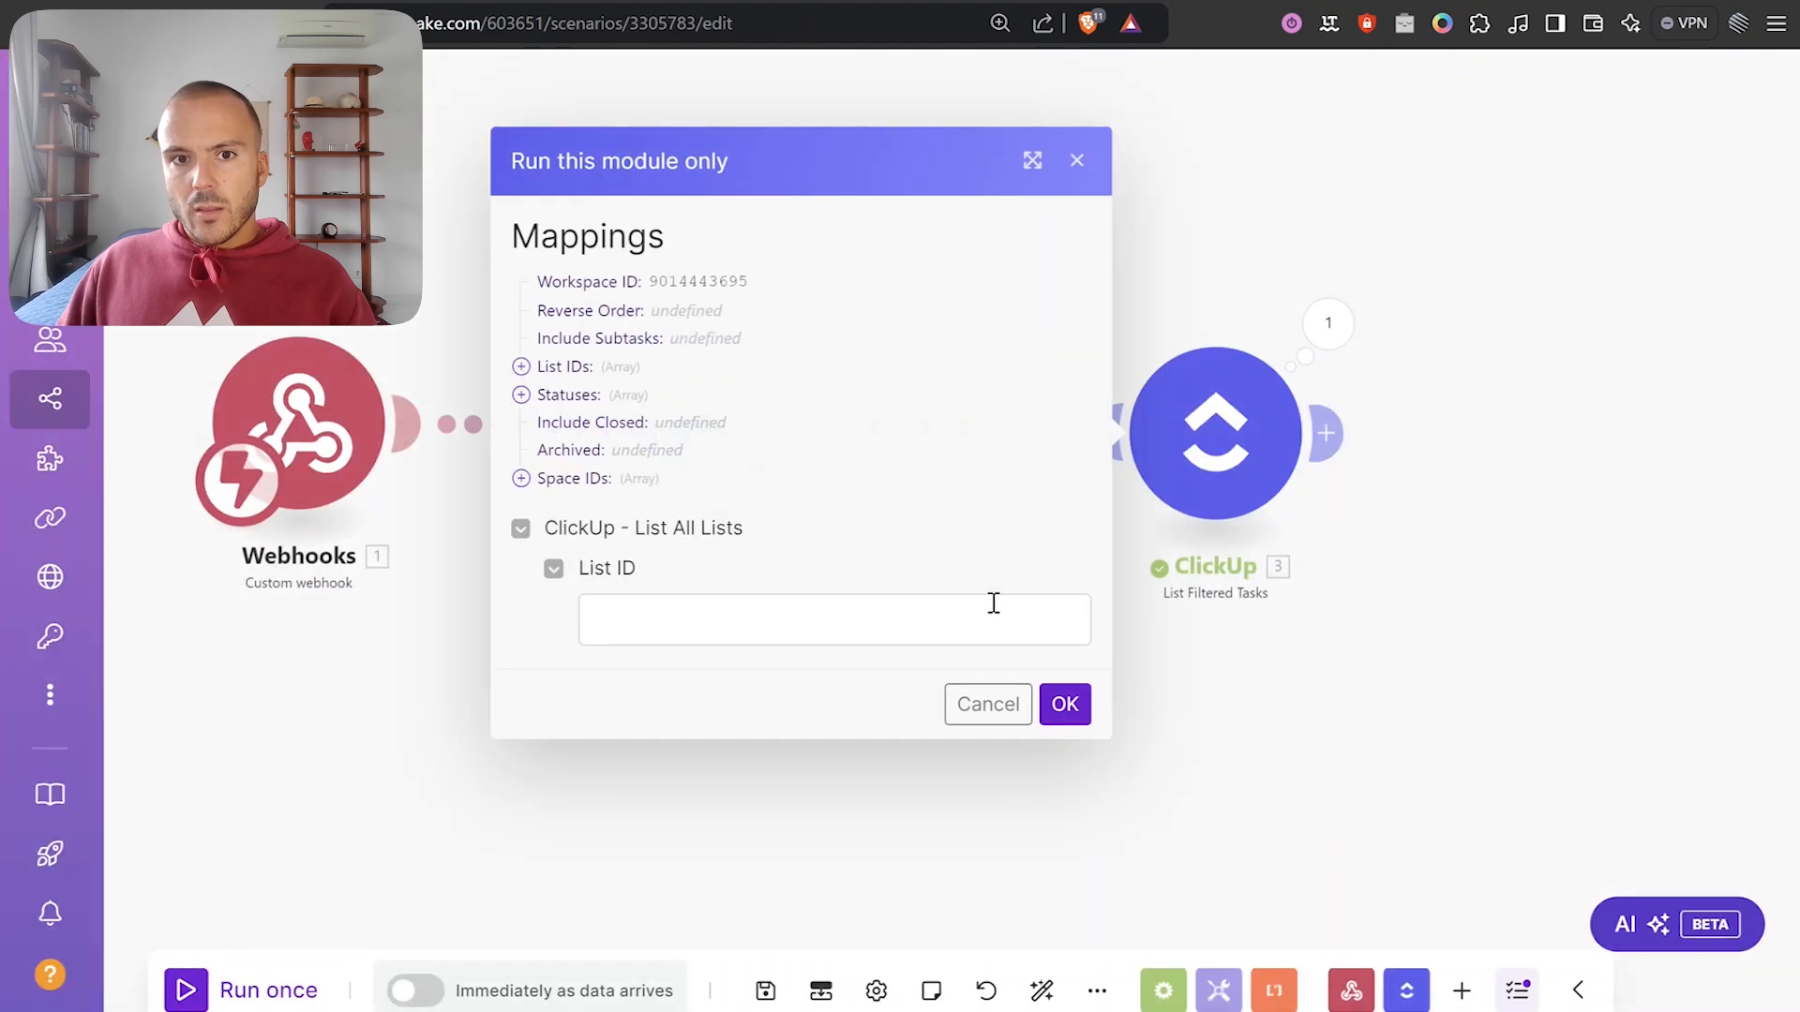
pyautogui.hotkey('ctrl', 'v')
pyautogui.click(1065, 704)
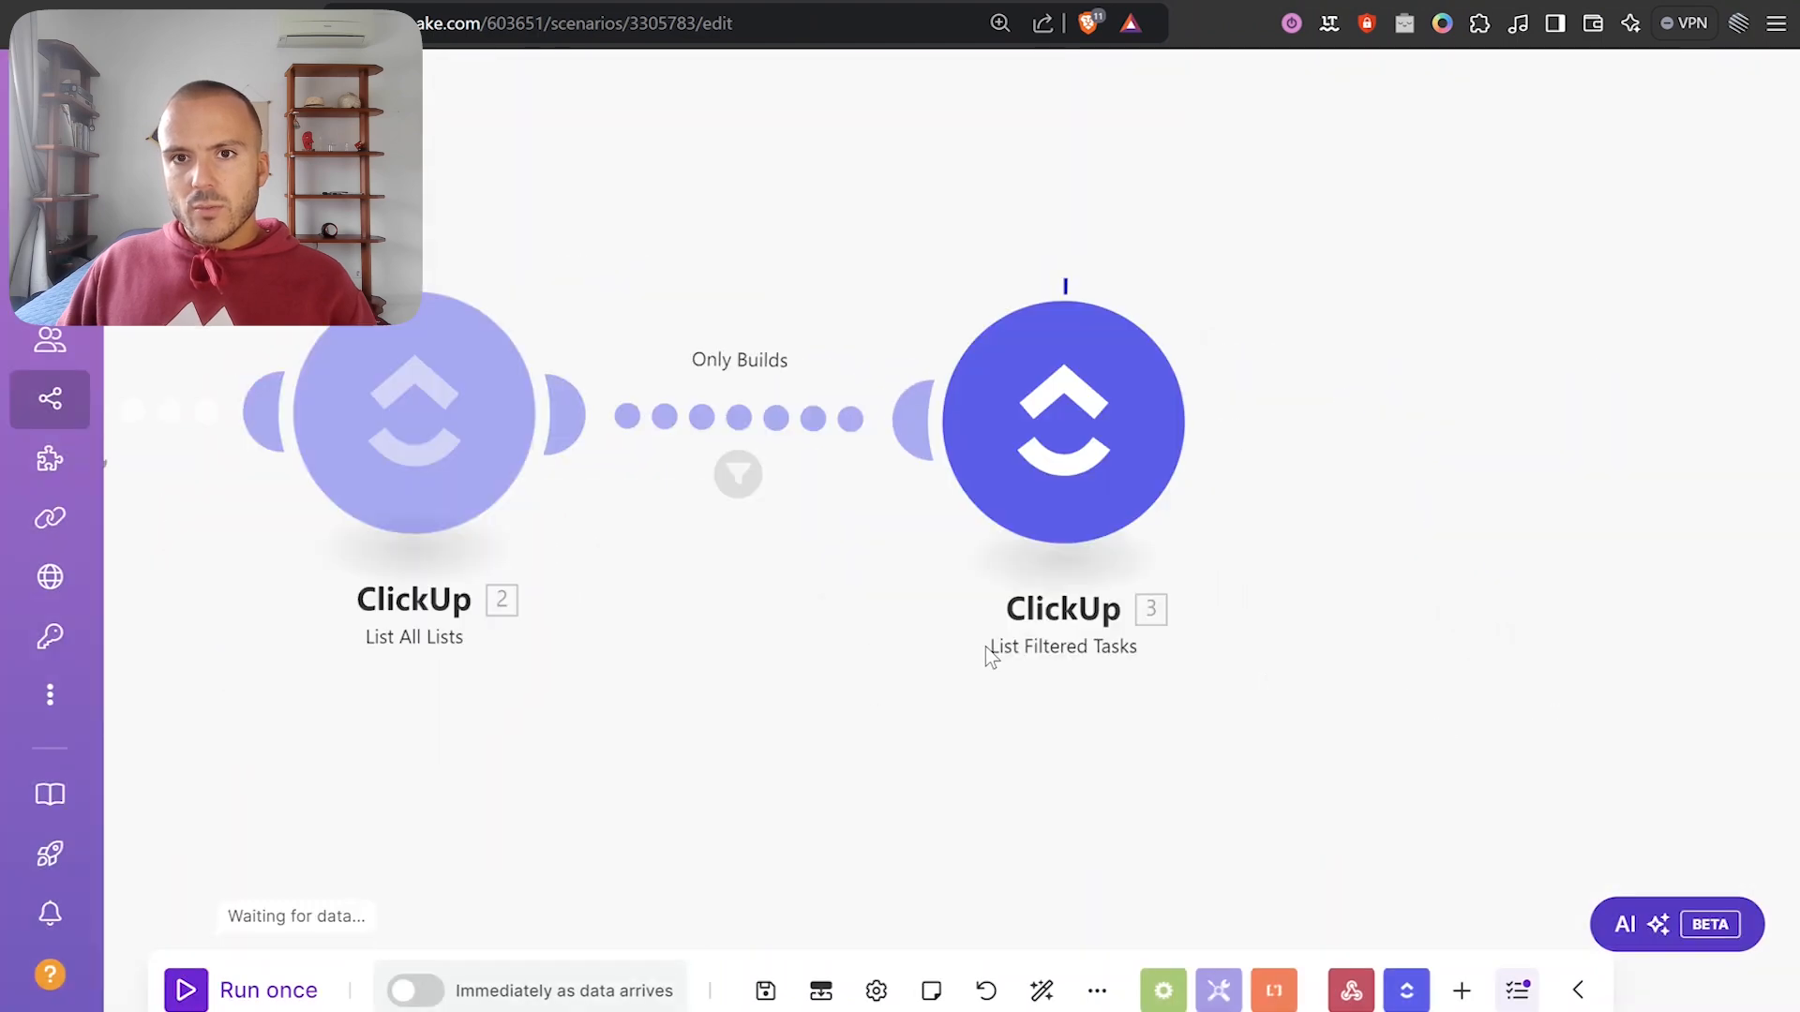
pyautogui.scroll(-1, 864, 532)
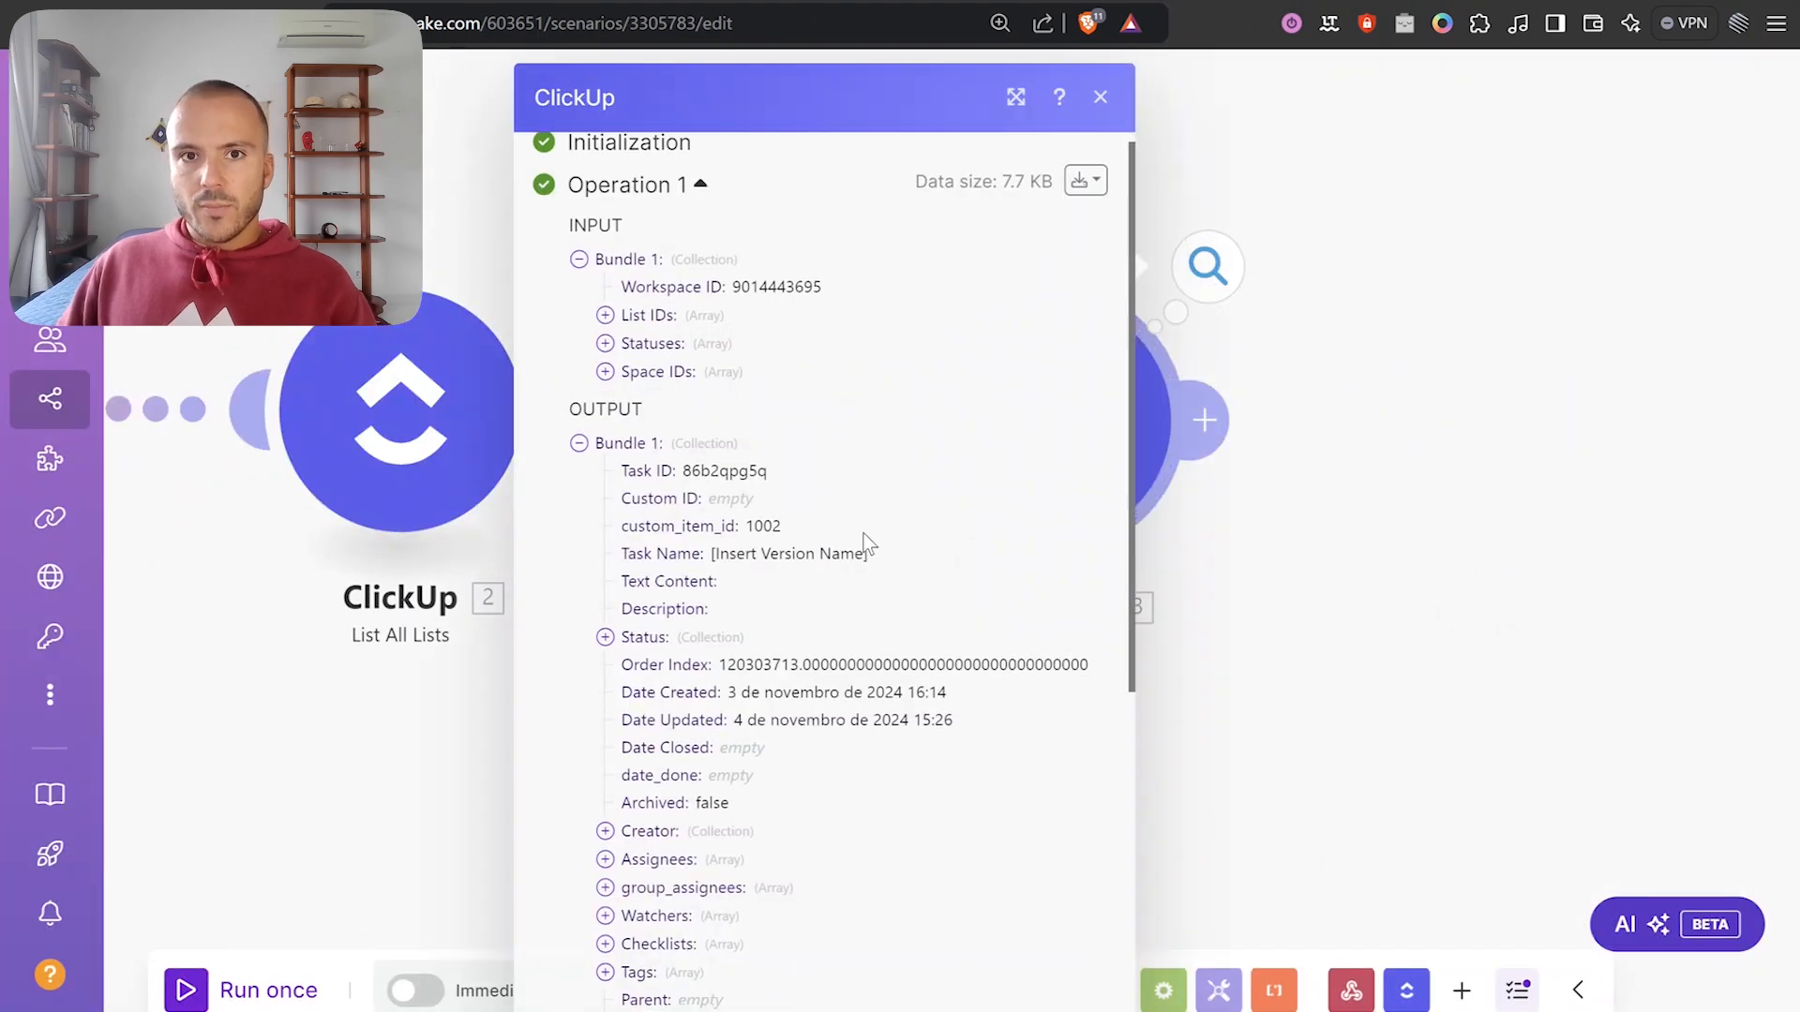
pyautogui.scroll(1, 833, 527)
pyautogui.tripleClick(738, 579)
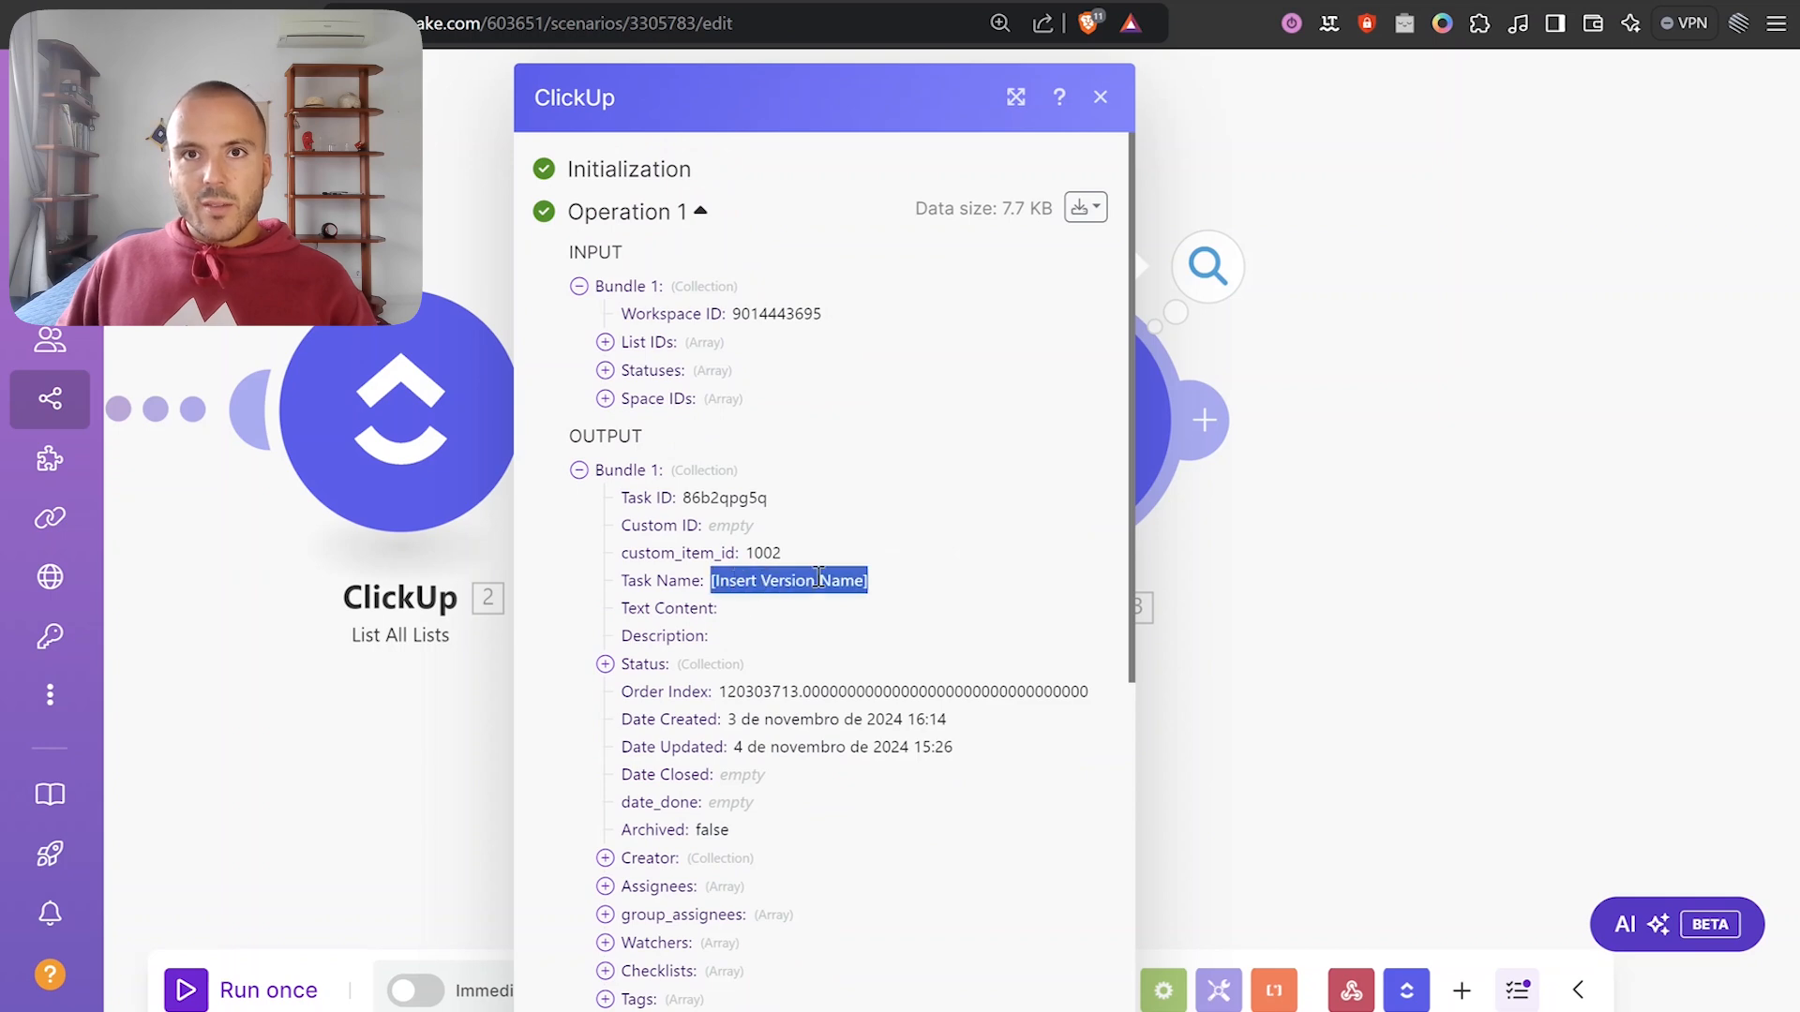
pyautogui.hotkey('ctrl', 'Tab')
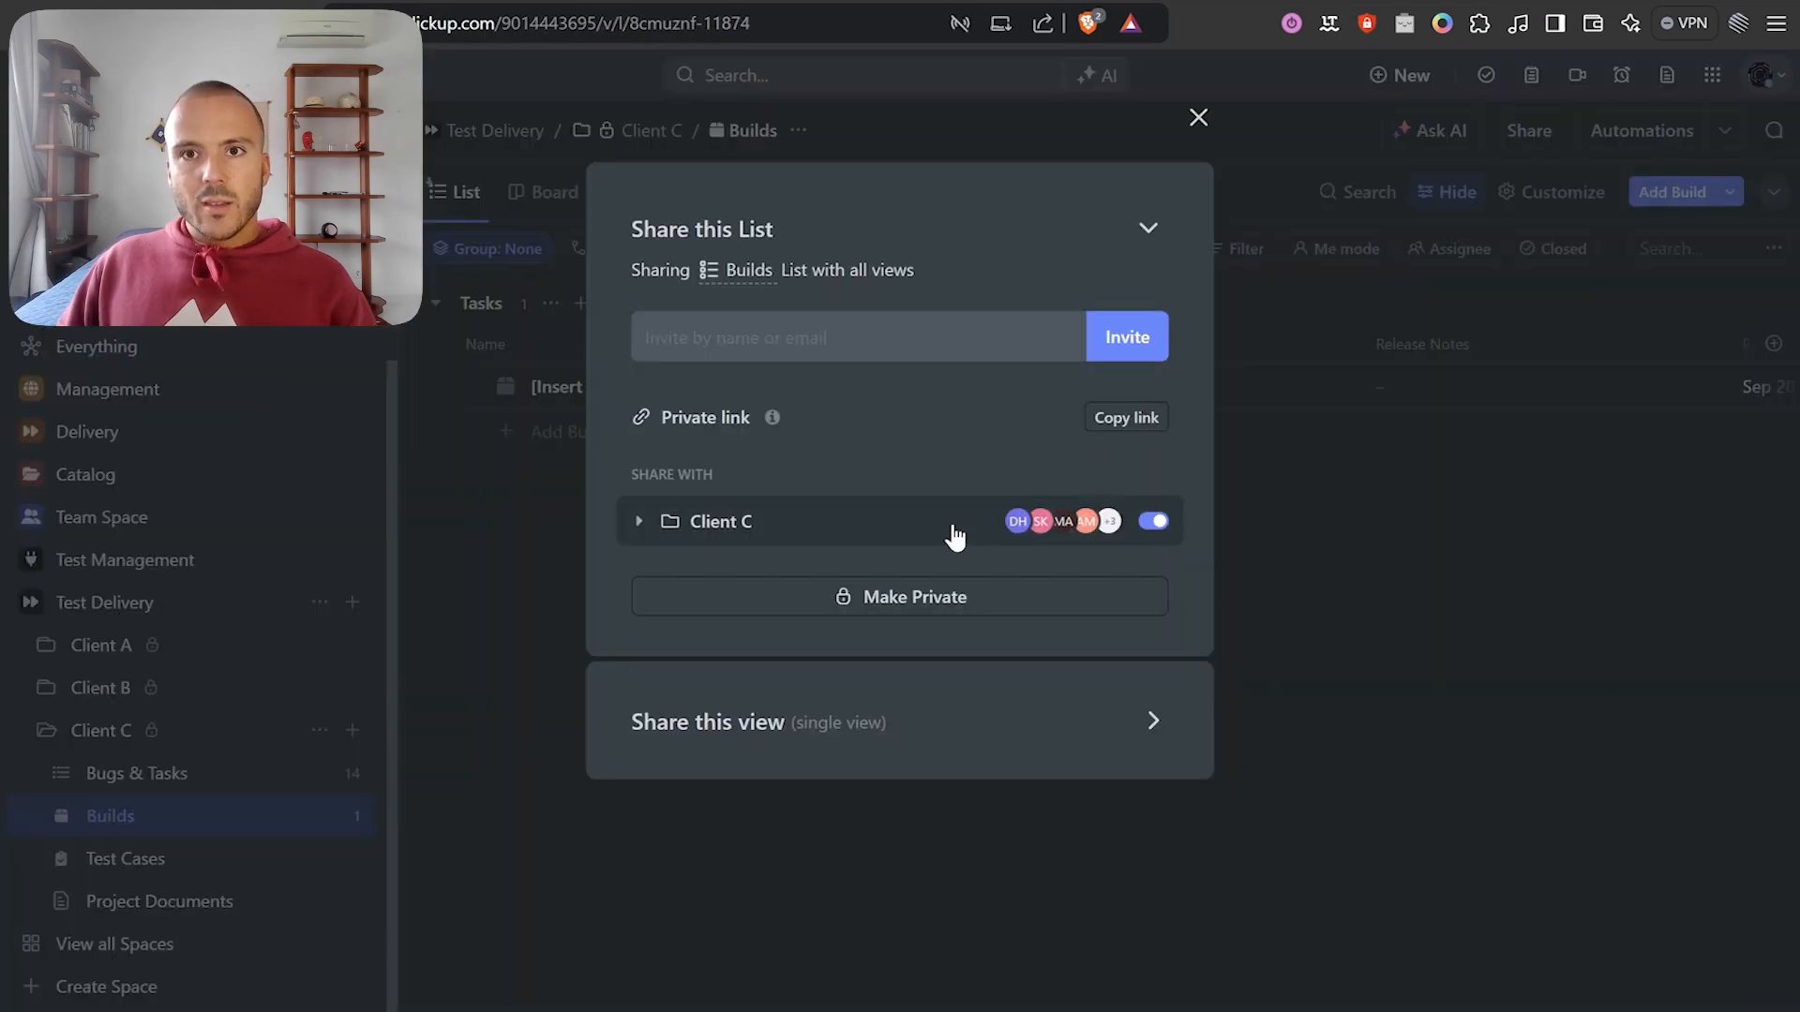
# Close ClickUp's Share this List window, confirm the single STANDBY task, and close Make's run output.
pyautogui.click(1197, 121)
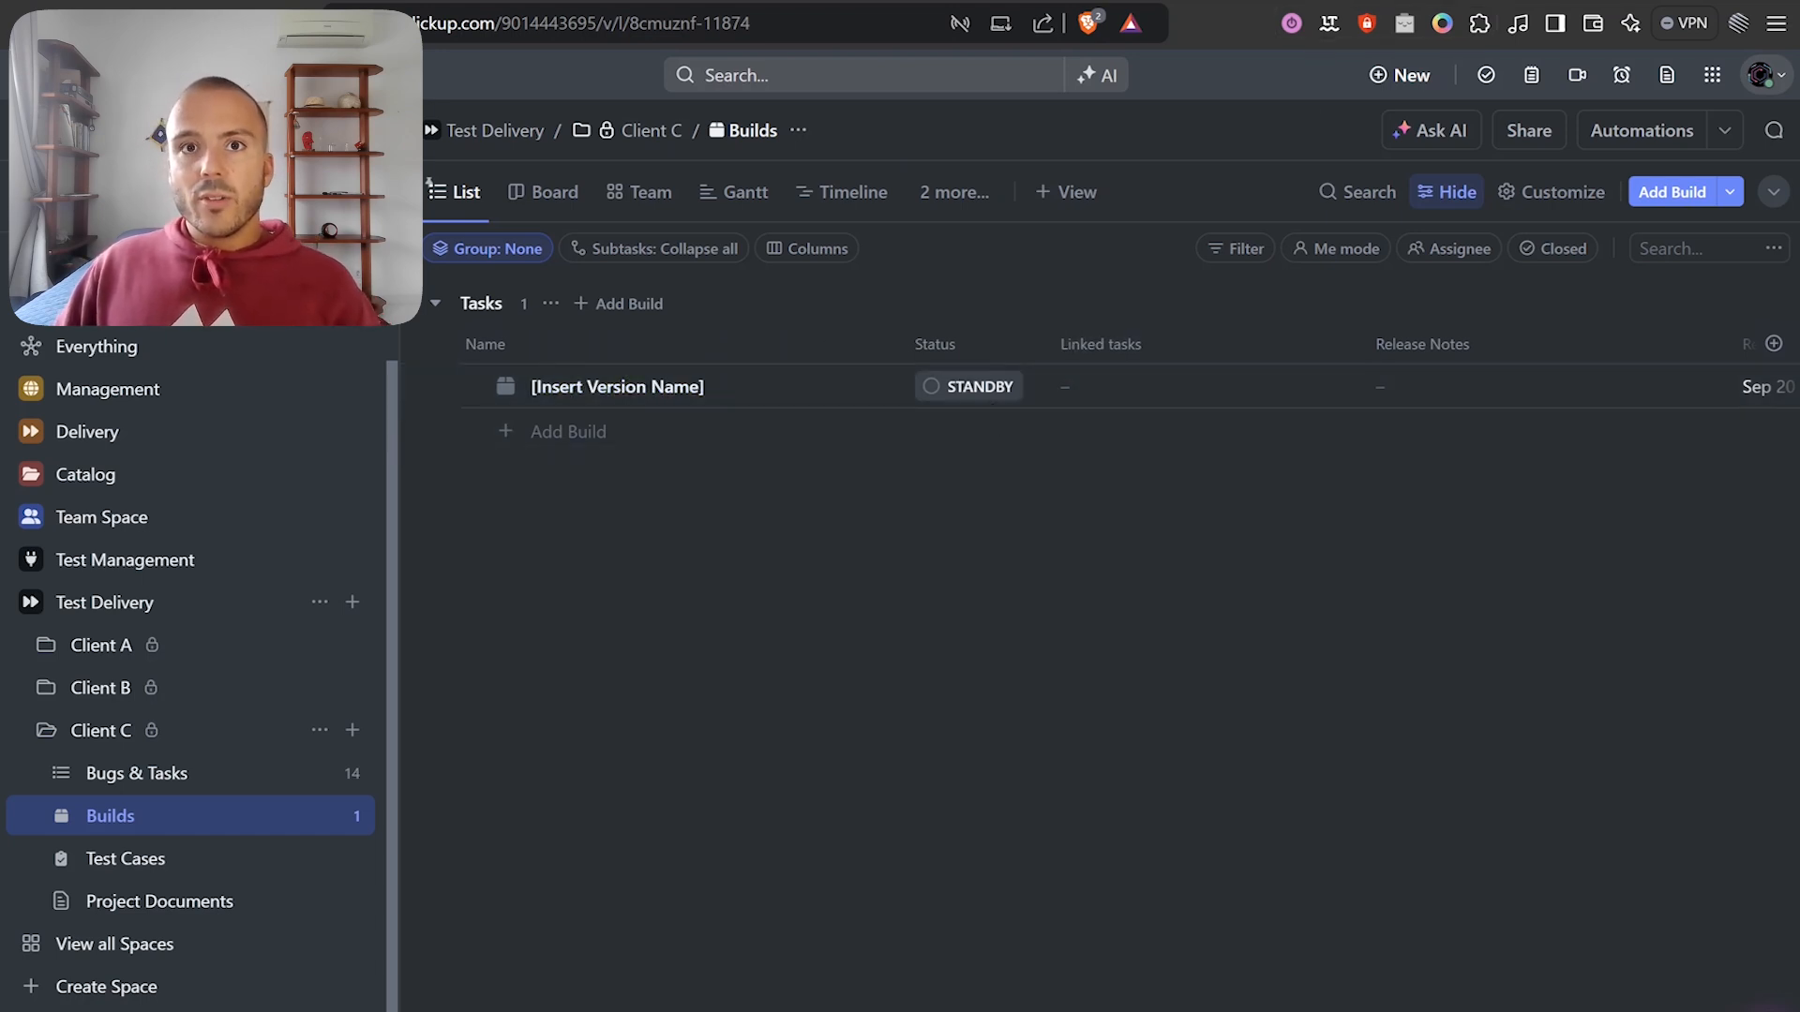
pyautogui.click(900, 2)
pyautogui.click(1312, 710)
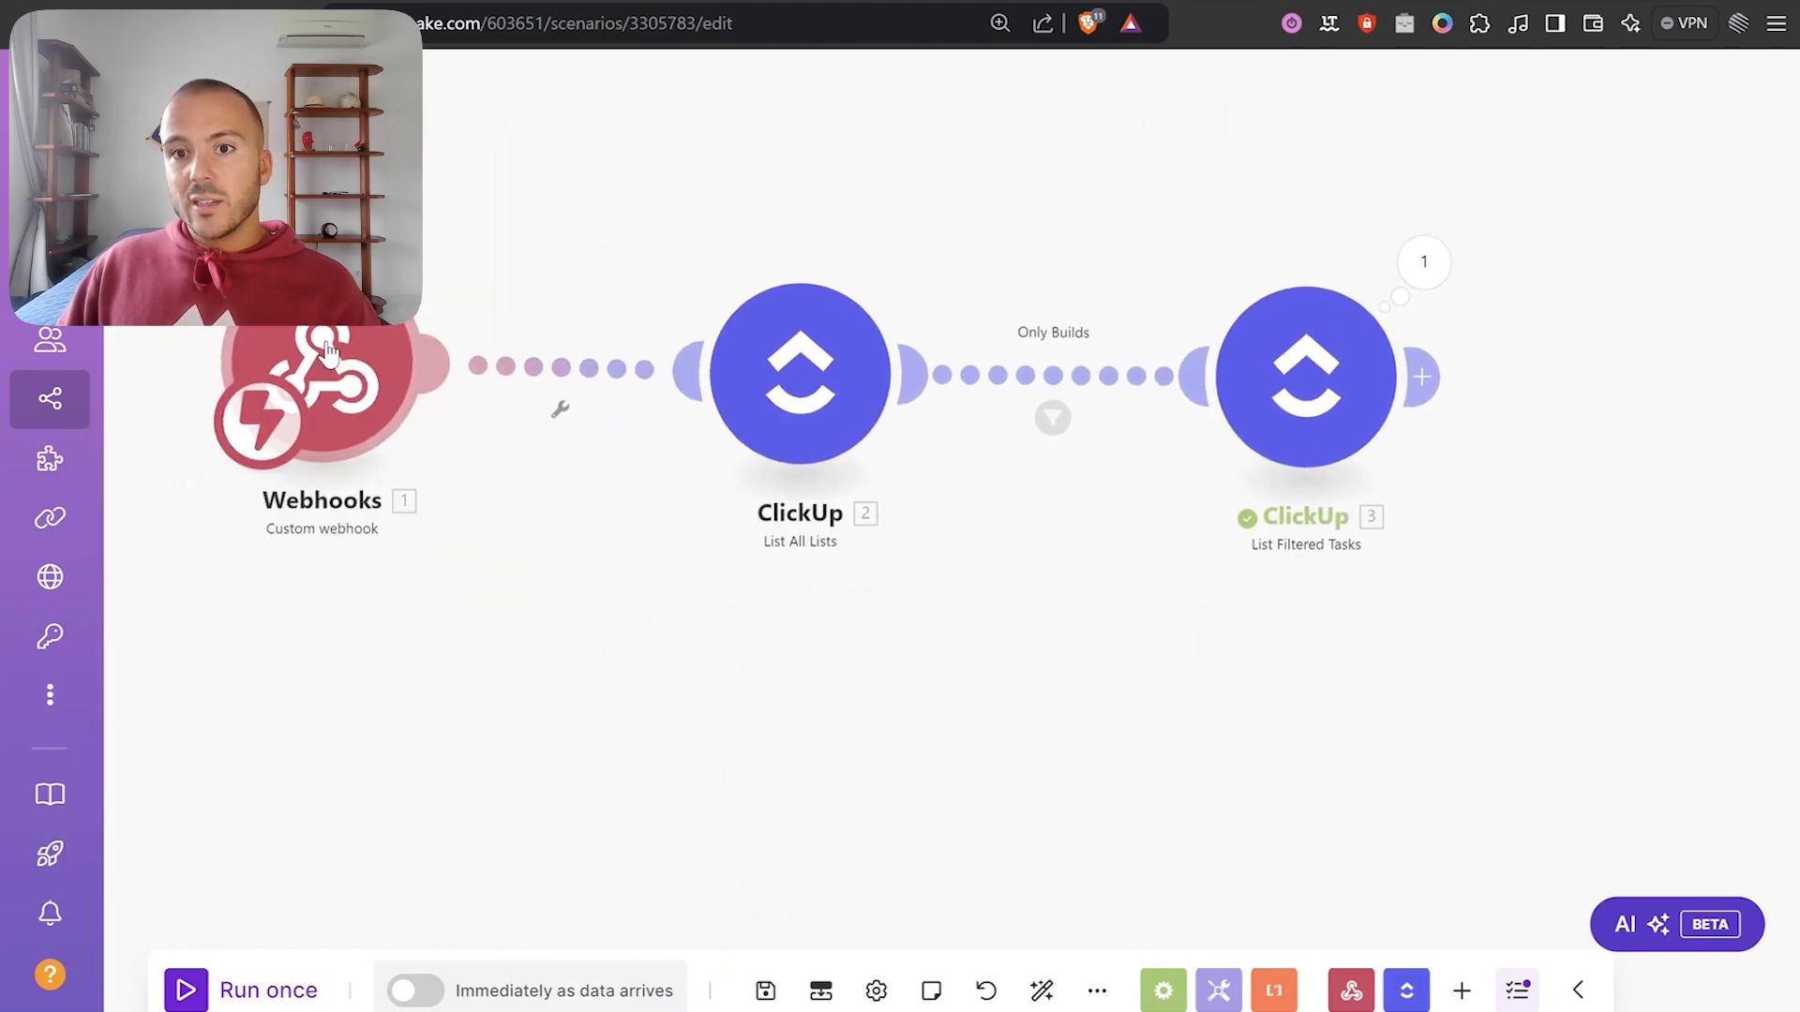
# Rename the webhook to 'Original task' and List All Lists to 'Get Lists from same folder'.
pyautogui.moveTo(1286, 401); pyautogui.dragTo(1387, 389)
pyautogui.moveTo(1162, 516); pyautogui.dragTo(1318, 492)
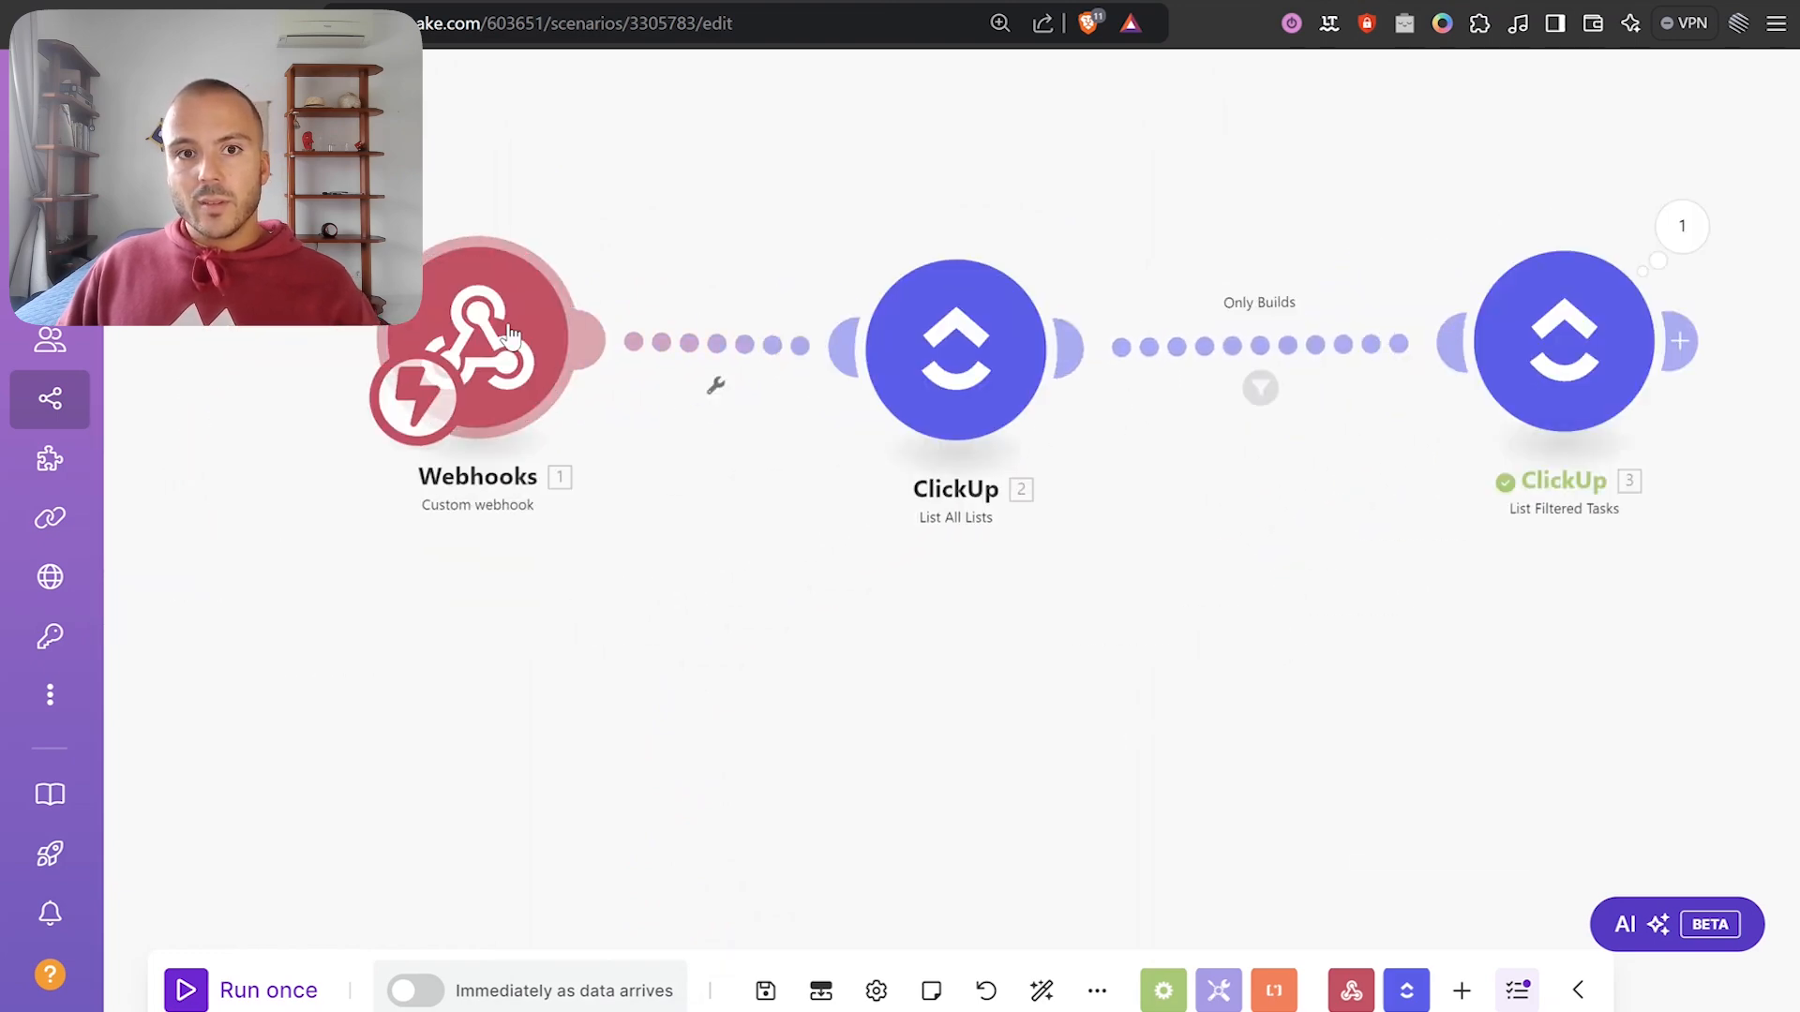
pyautogui.rightClick(510, 335)
pyautogui.click(623, 527)
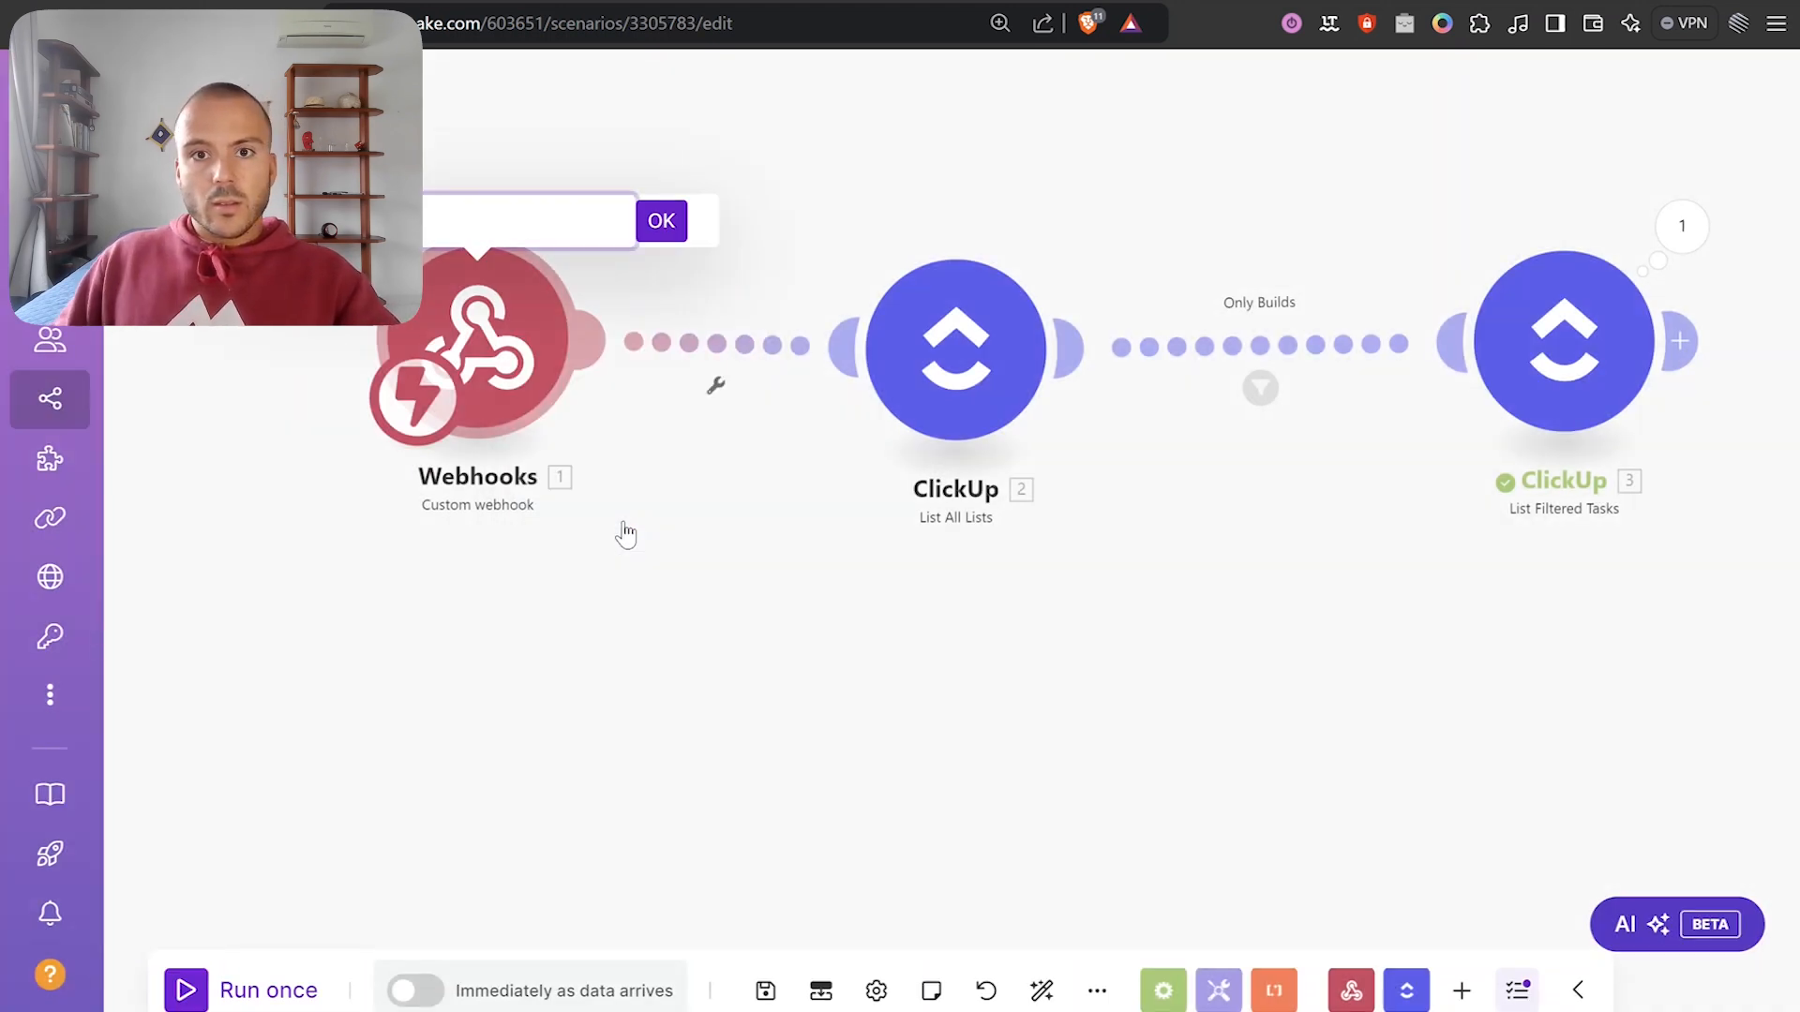
pyautogui.press('Return')
pyautogui.rightClick(947, 398)
pyautogui.click(1030, 553)
pyautogui.write('Get Lists from same folder')
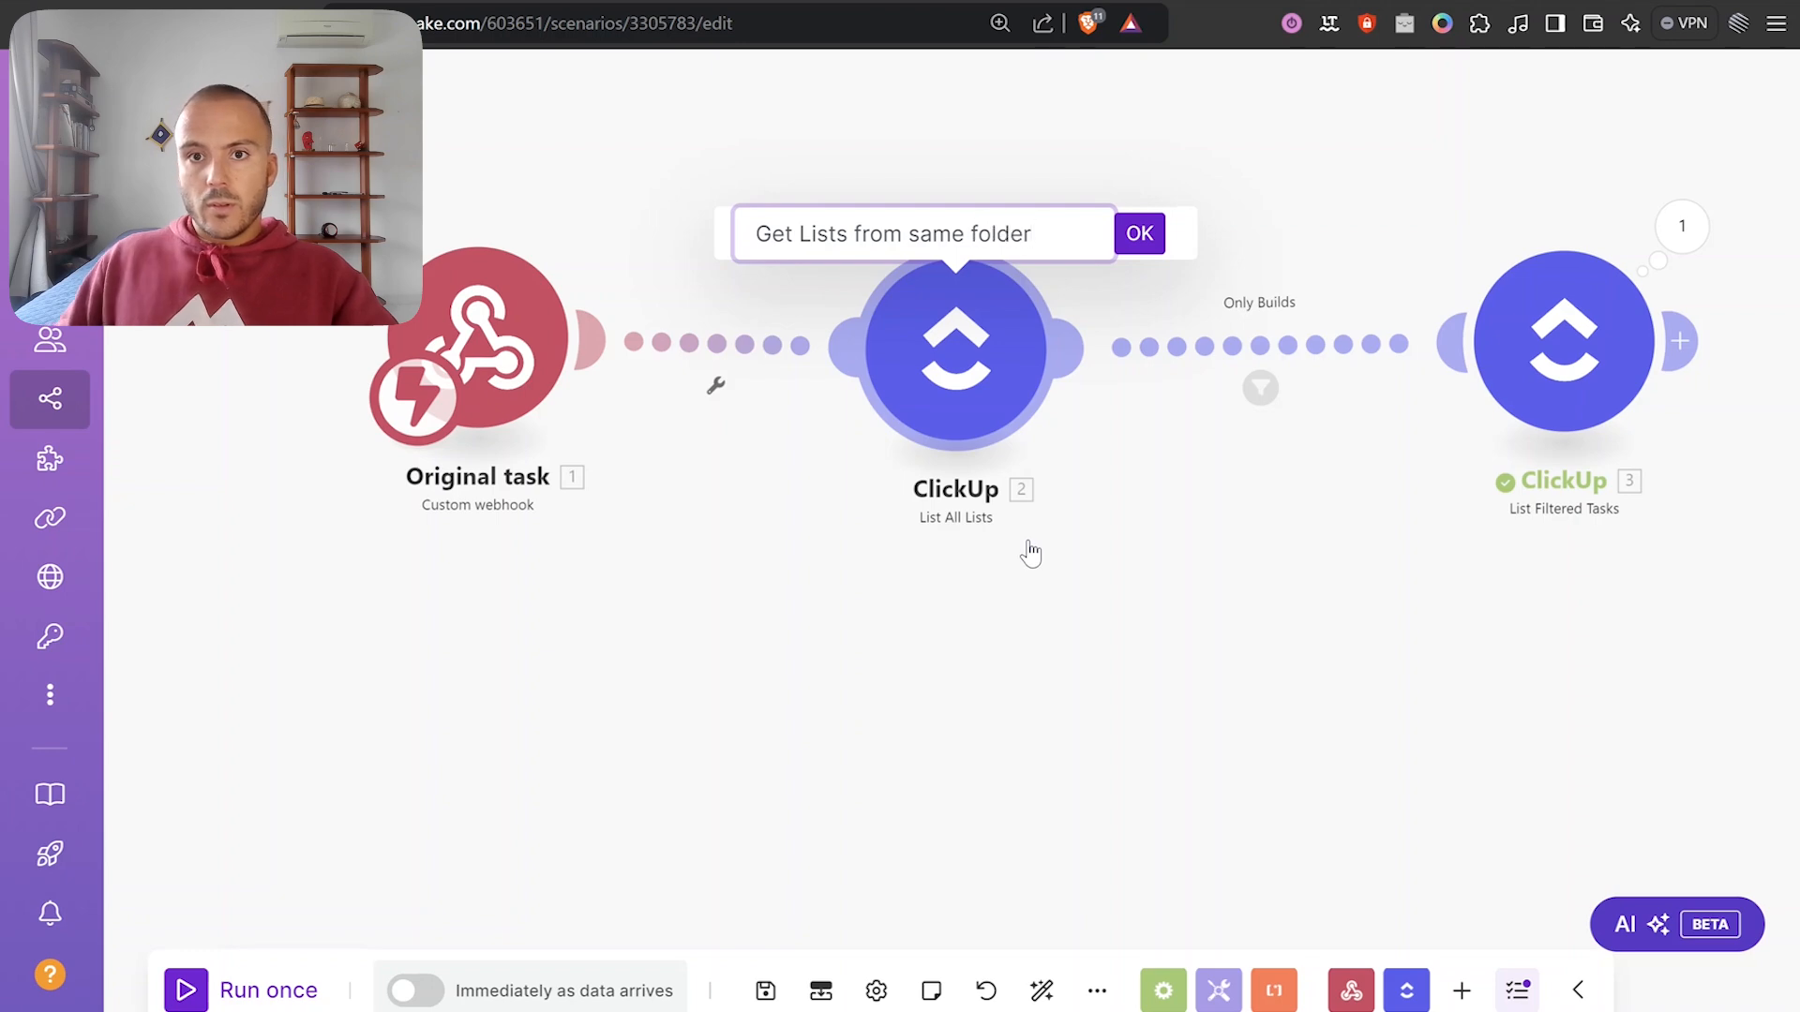
pyautogui.press('Return')
# Rename the List Filtered Tasks module to 'Get Standby Builds'.
pyautogui.rightClick(890, 509)
pyautogui.click(1245, 249)
pyautogui.moveTo(1437, 334); pyautogui.dragTo(977, 271)
pyautogui.rightClick(1121, 279)
pyautogui.click(1207, 440)
pyautogui.write('Get')
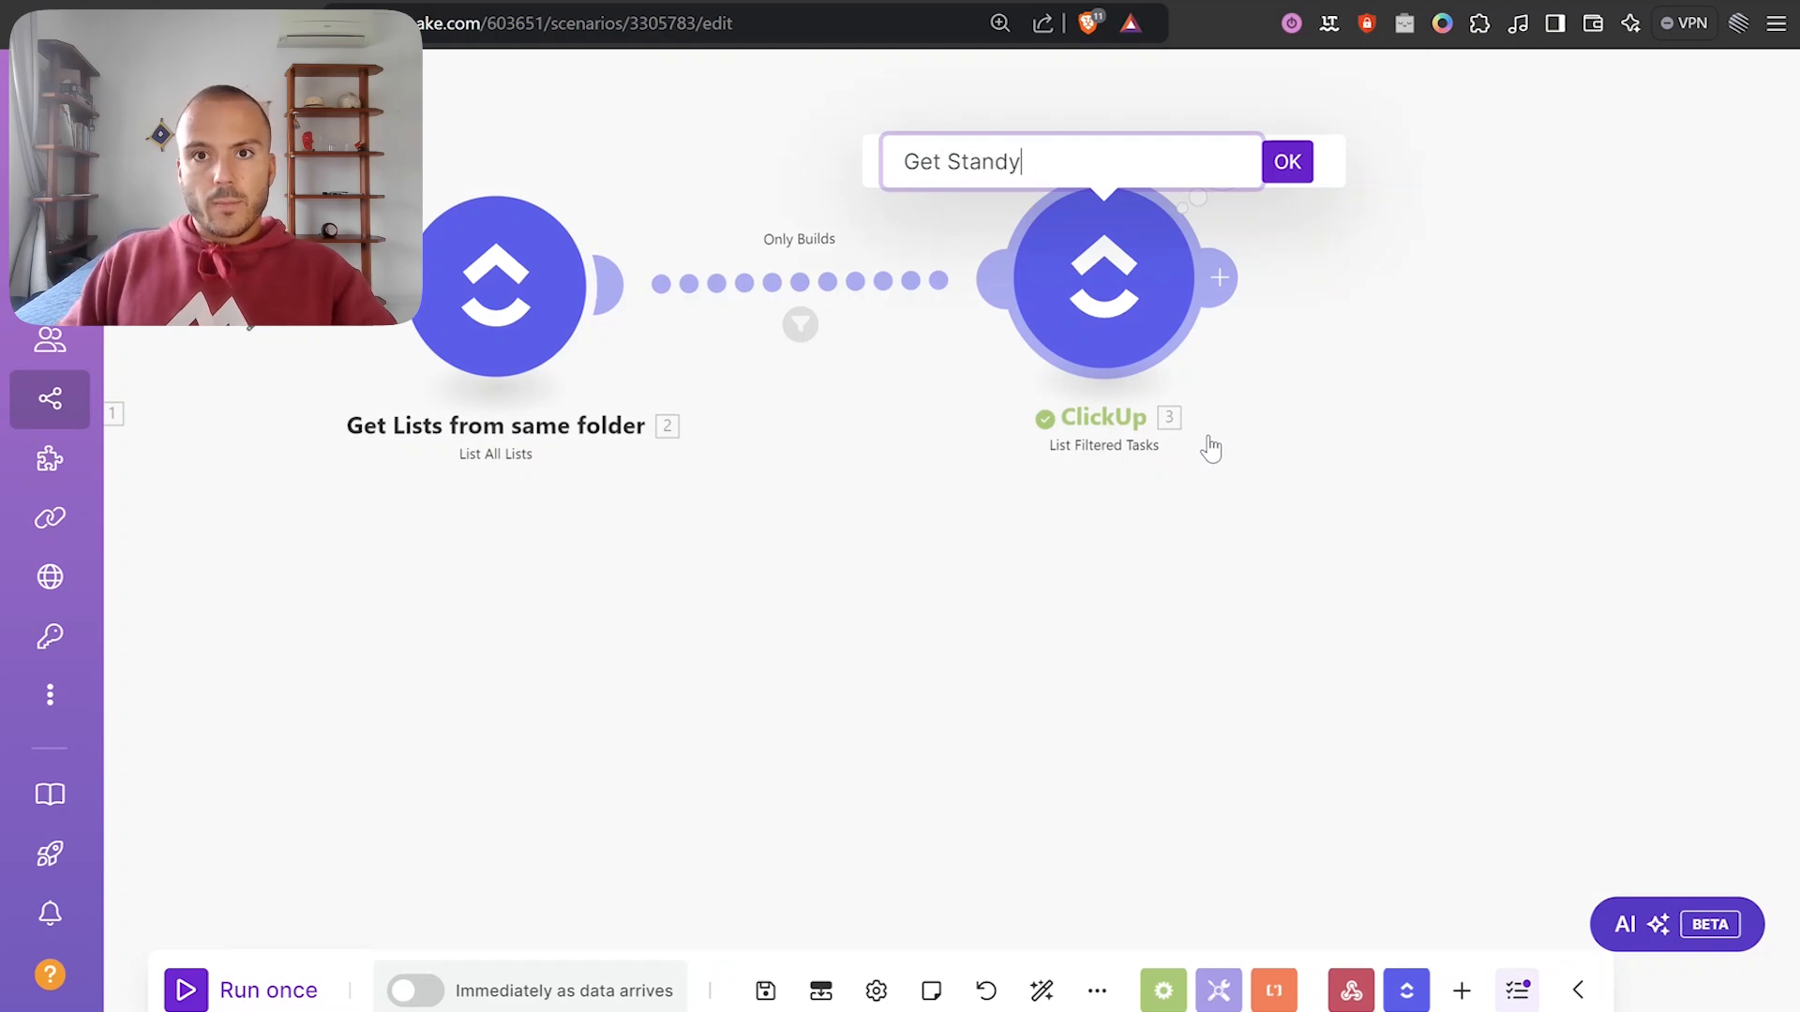
pyautogui.write(' Standby Build')
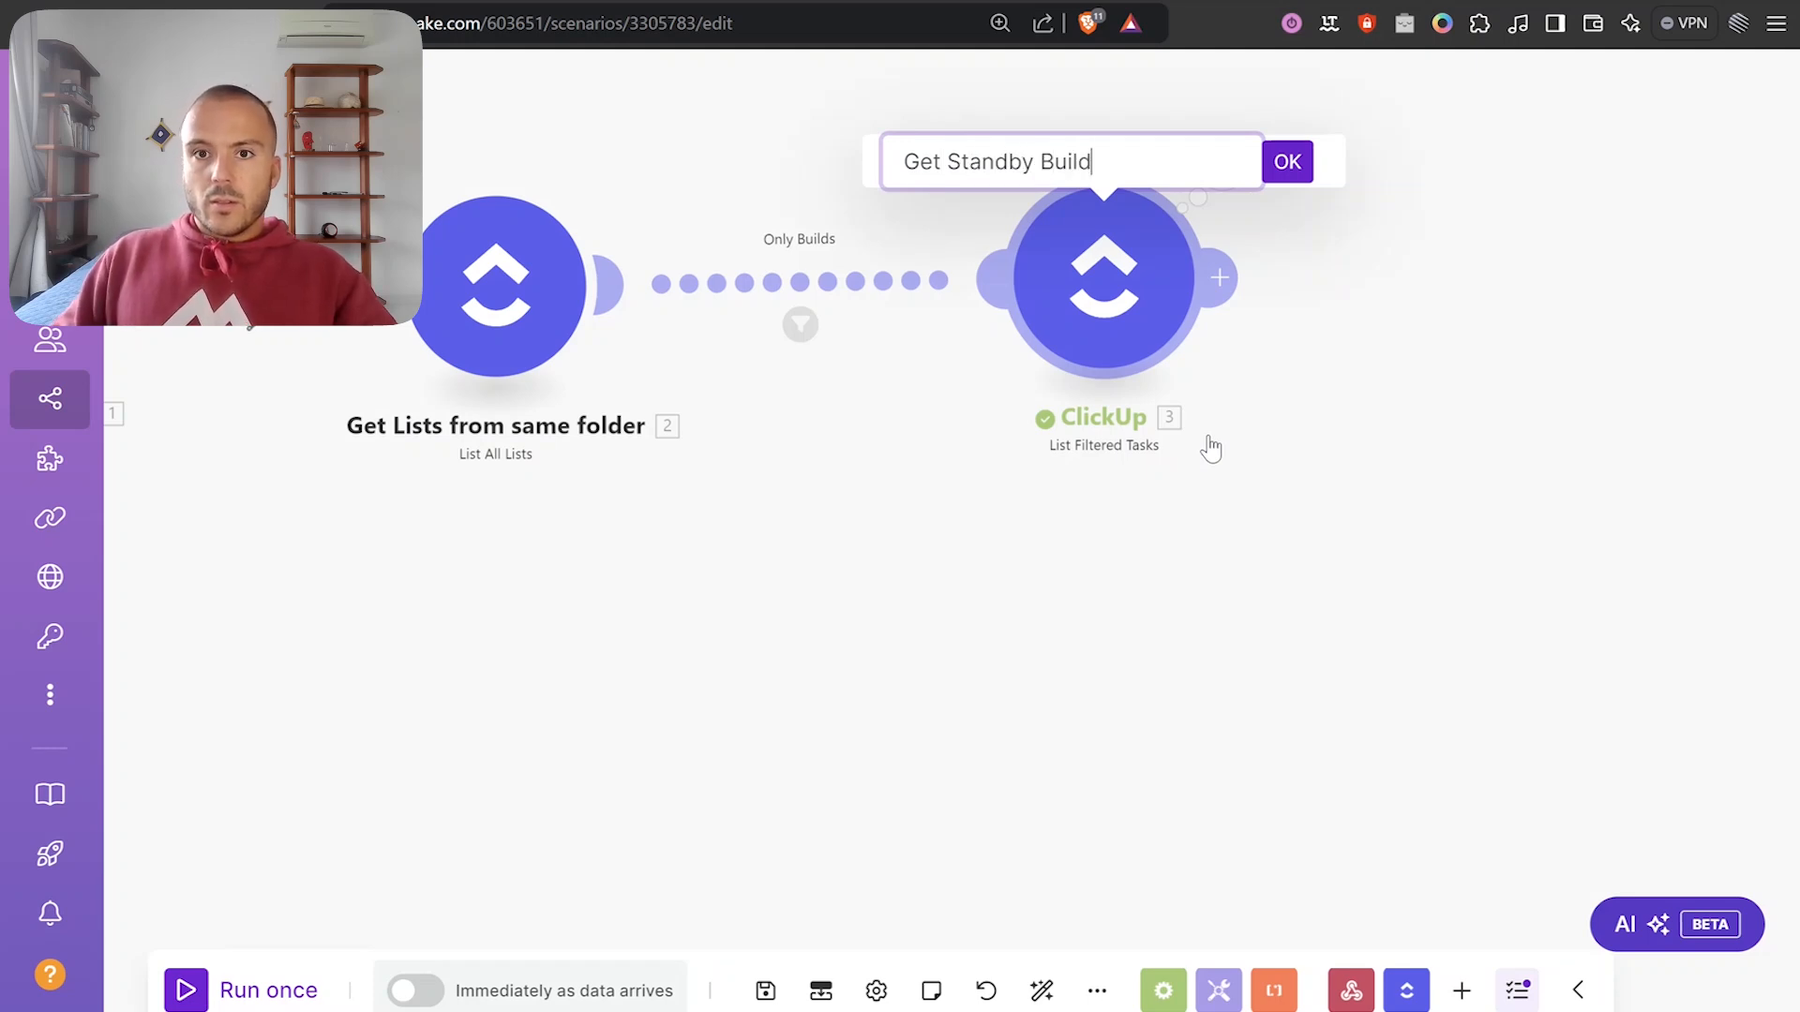
pyautogui.write('s')
pyautogui.press('Return')
# Tidy the layout, aligning Original task and Get Standby Builds in the chain.
pyautogui.scroll(-2, 952, 643)
pyautogui.rightClick(1153, 600)
pyautogui.click(619, 605)
pyautogui.moveTo(612, 606); pyautogui.dragTo(909, 614)
pyautogui.moveTo(1301, 387); pyautogui.dragTo(1256, 399)
pyautogui.moveTo(1088, 596); pyautogui.dragTo(811, 596)
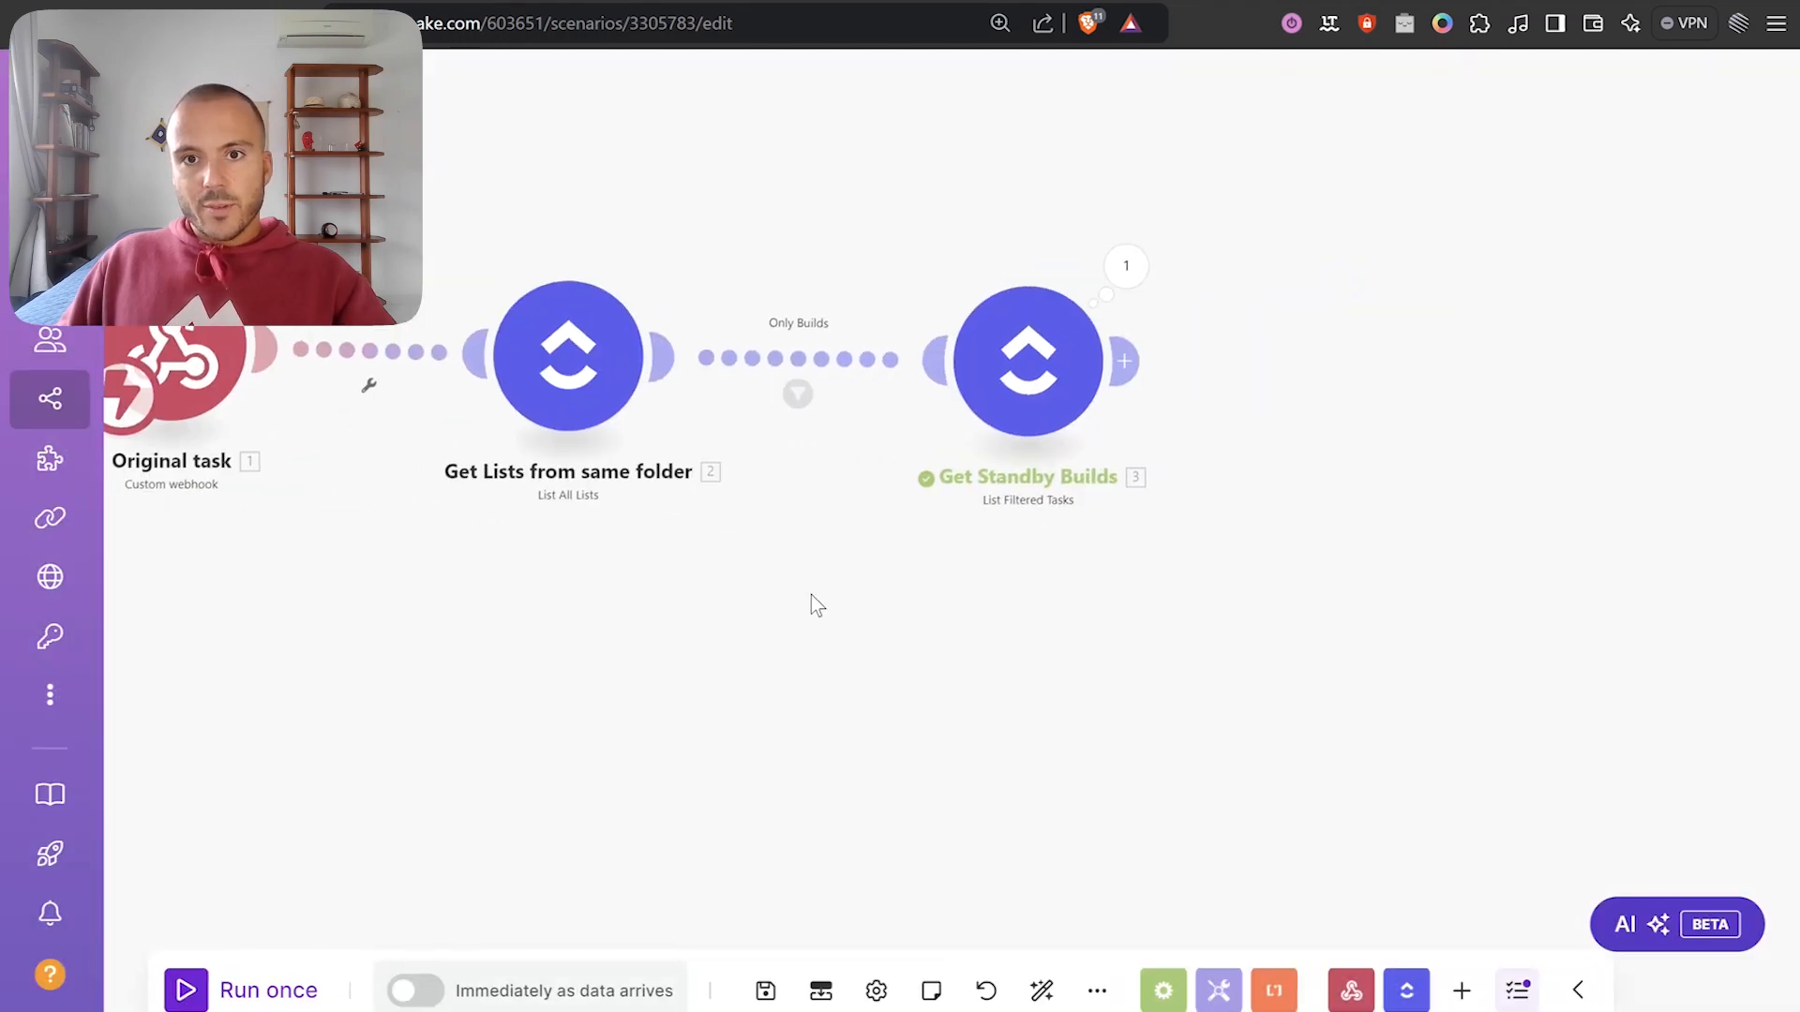
pyautogui.moveTo(1200, 342); pyautogui.dragTo(957, 435)
pyautogui.scroll(2, 938, 437)
pyautogui.moveTo(1154, 496); pyautogui.dragTo(1165, 365)
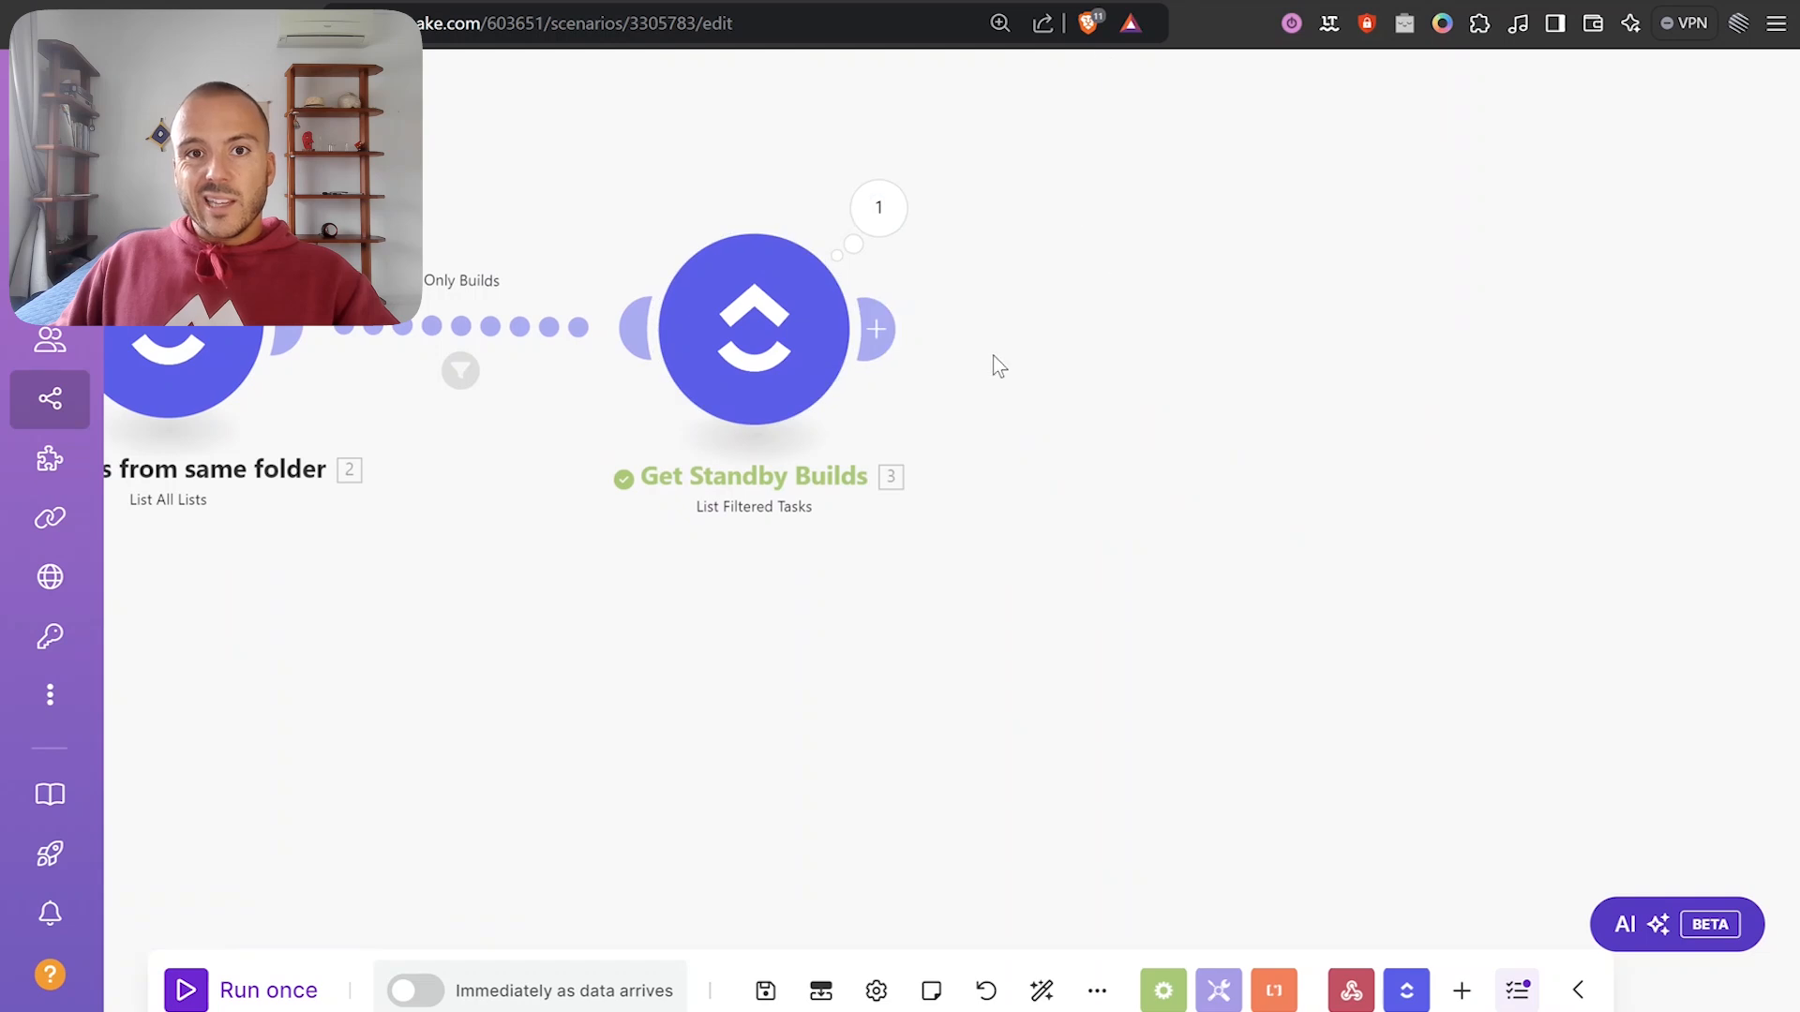
pyautogui.moveTo(506, 690); pyautogui.dragTo(1209, 640)
pyautogui.scroll(-3, 1125, 672)
pyautogui.scroll(1, 1210, 640)
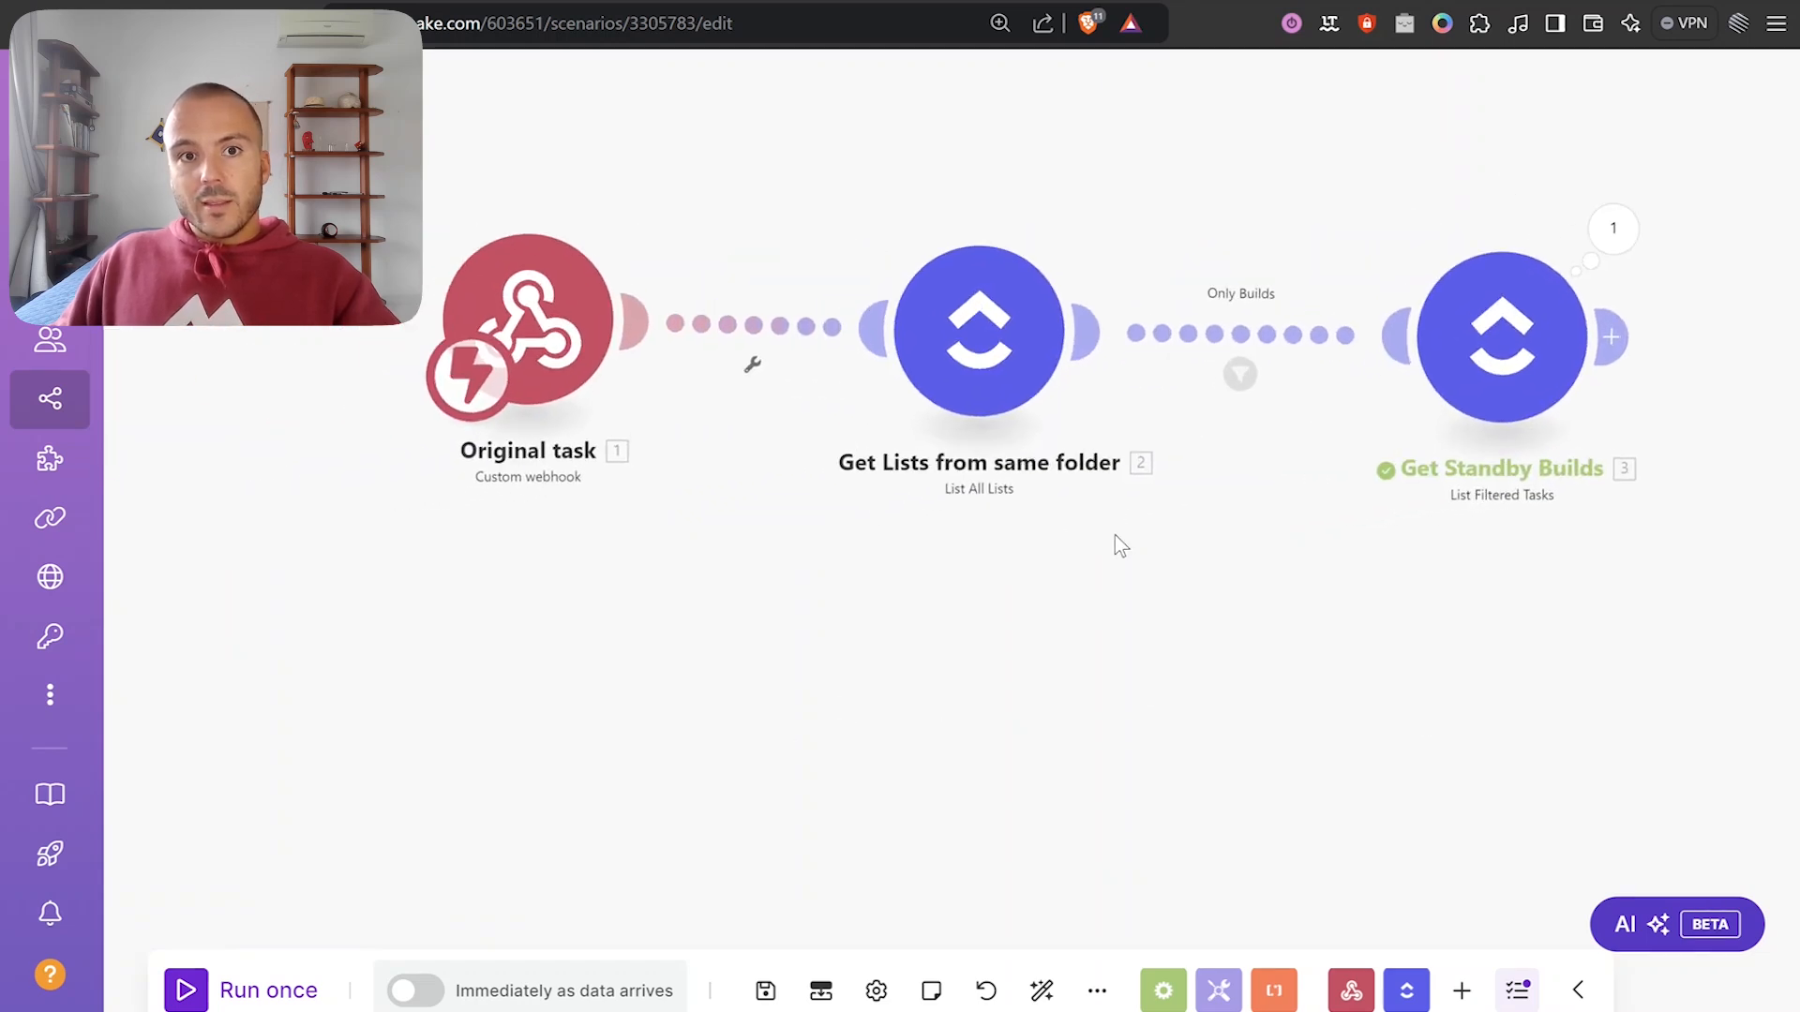
pyautogui.moveTo(536, 352); pyautogui.dragTo(507, 447)
pyautogui.moveTo(1533, 350); pyautogui.dragTo(1544, 359)
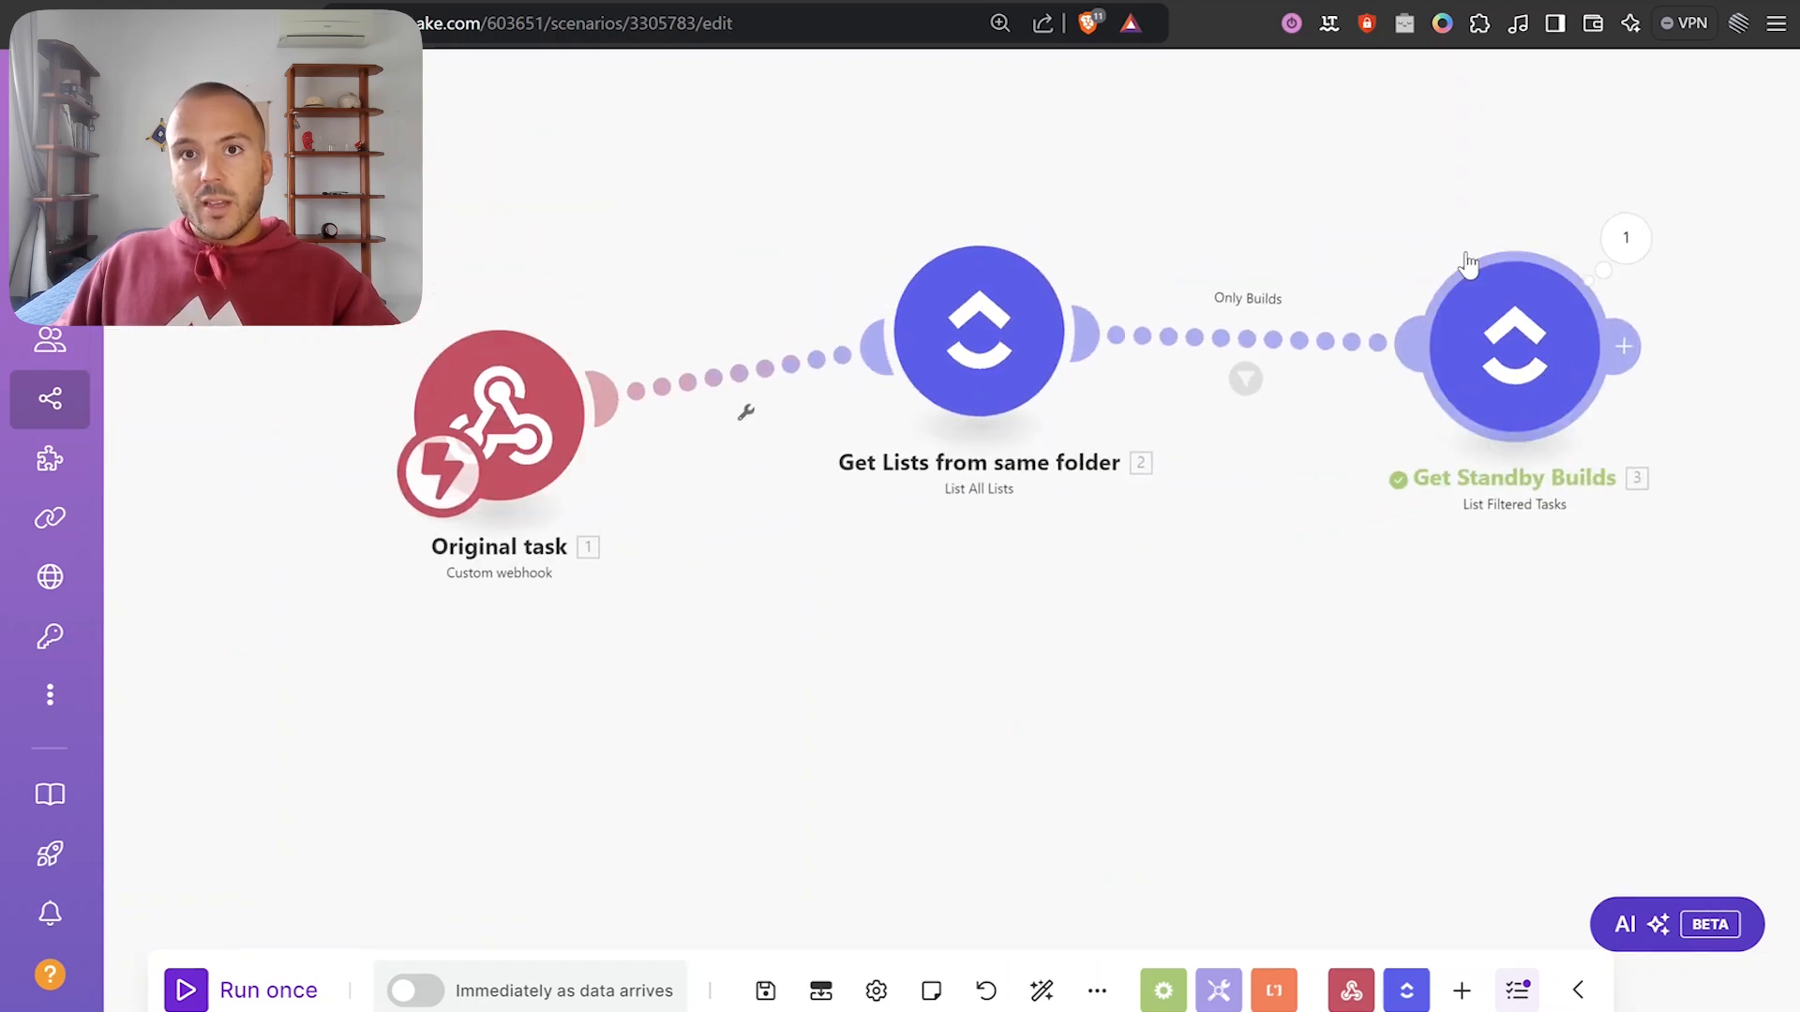
# In the ClickUp API docs, select the Add Task Link POST endpoint's full ClickUp URL.
pyautogui.click(1045, 2)
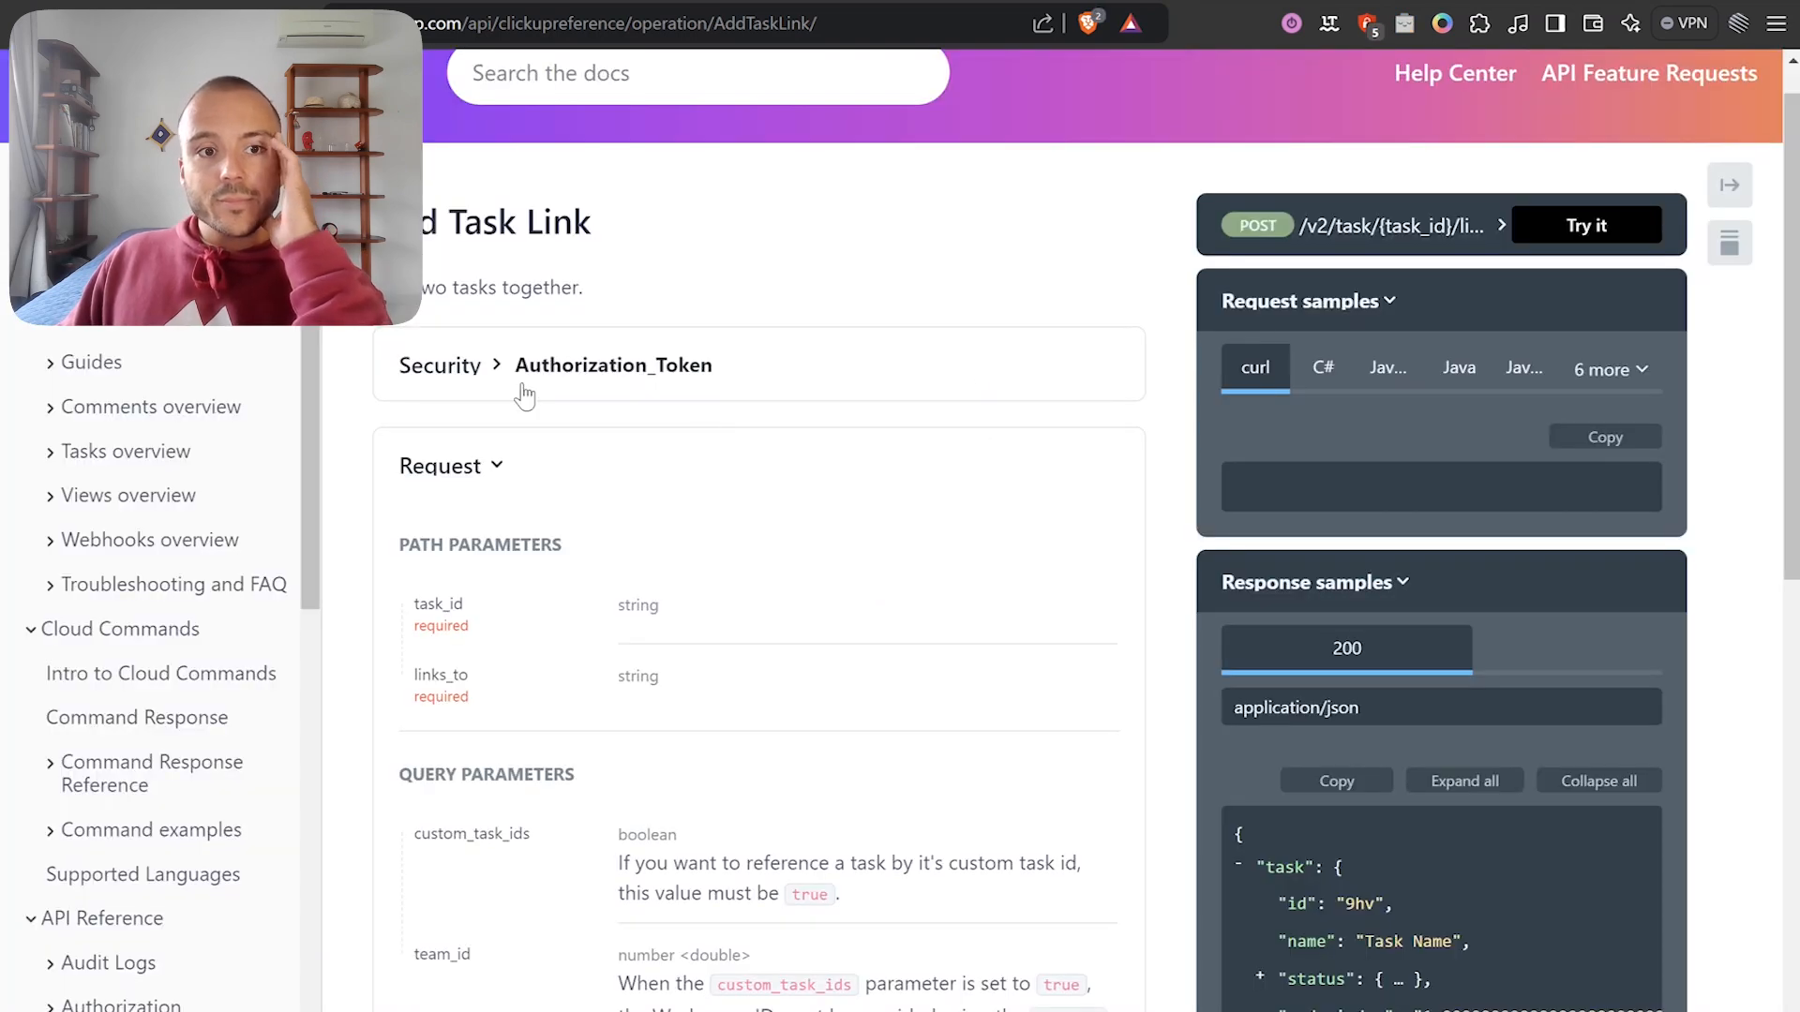
pyautogui.scroll(-10, 246, 633)
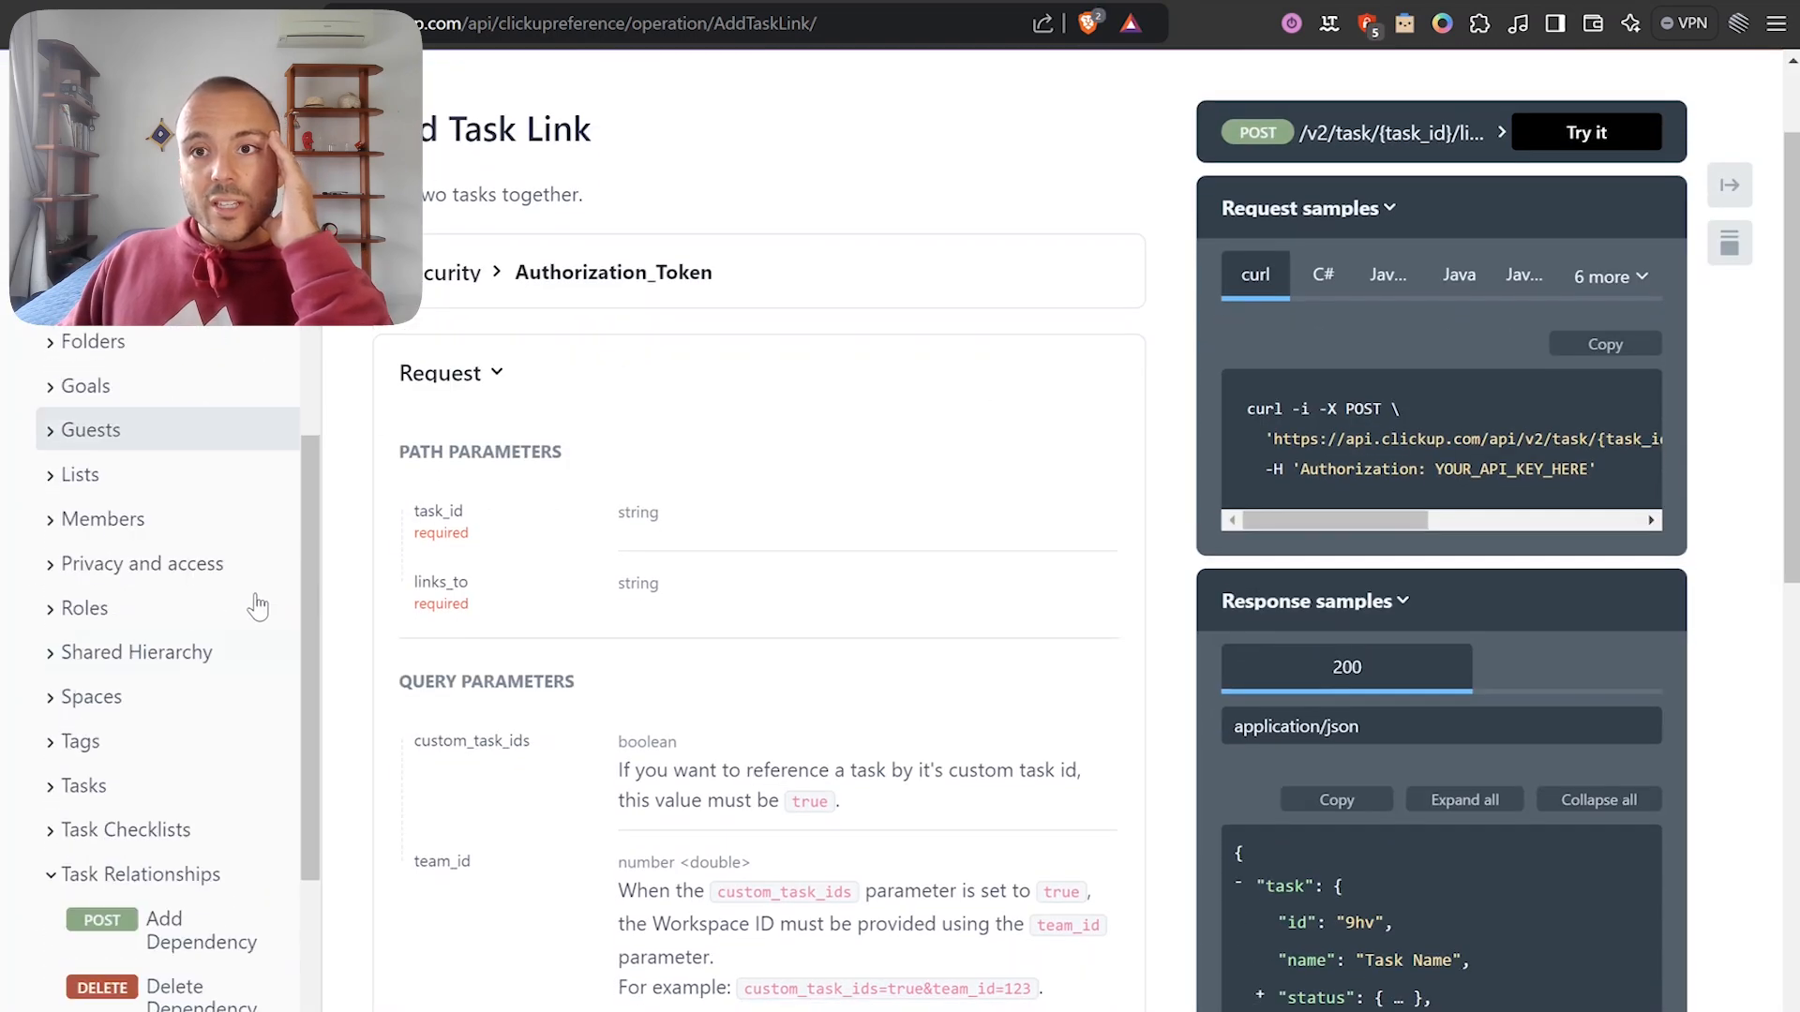
pyautogui.click(1474, 145)
pyautogui.tripleClick(1352, 286)
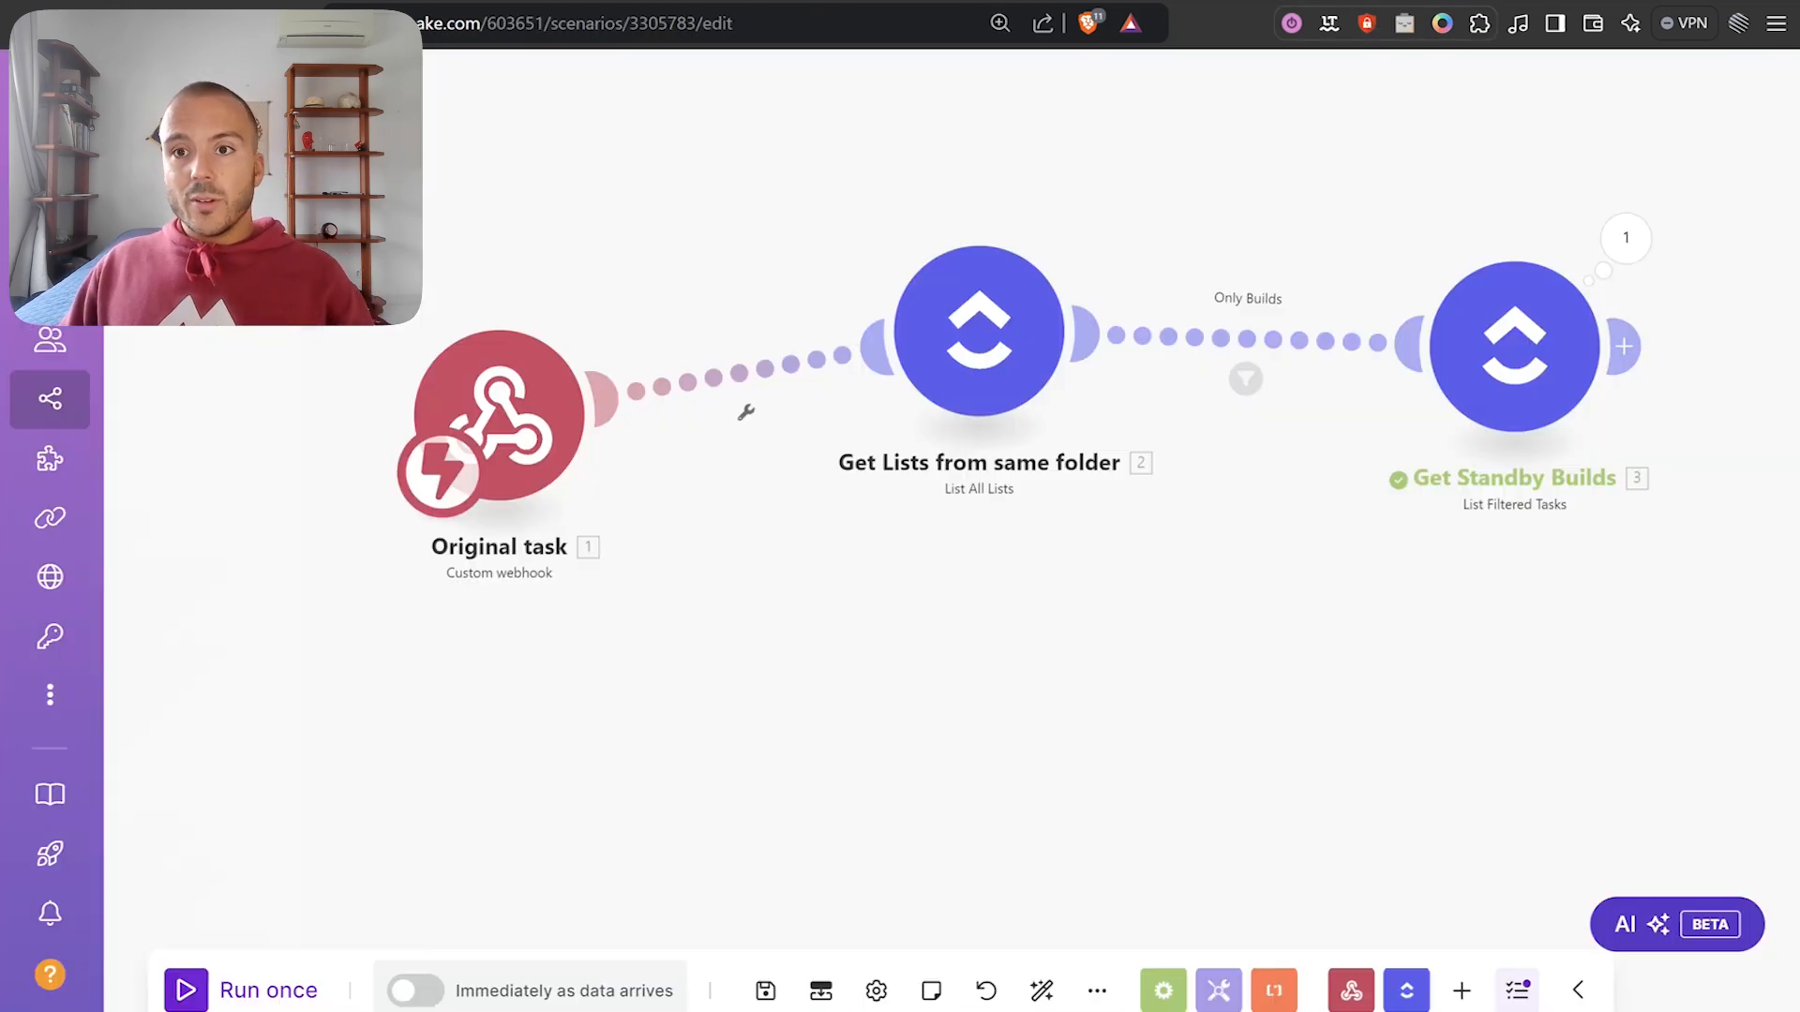
pyautogui.moveTo(1738, 415); pyautogui.dragTo(1128, 368)
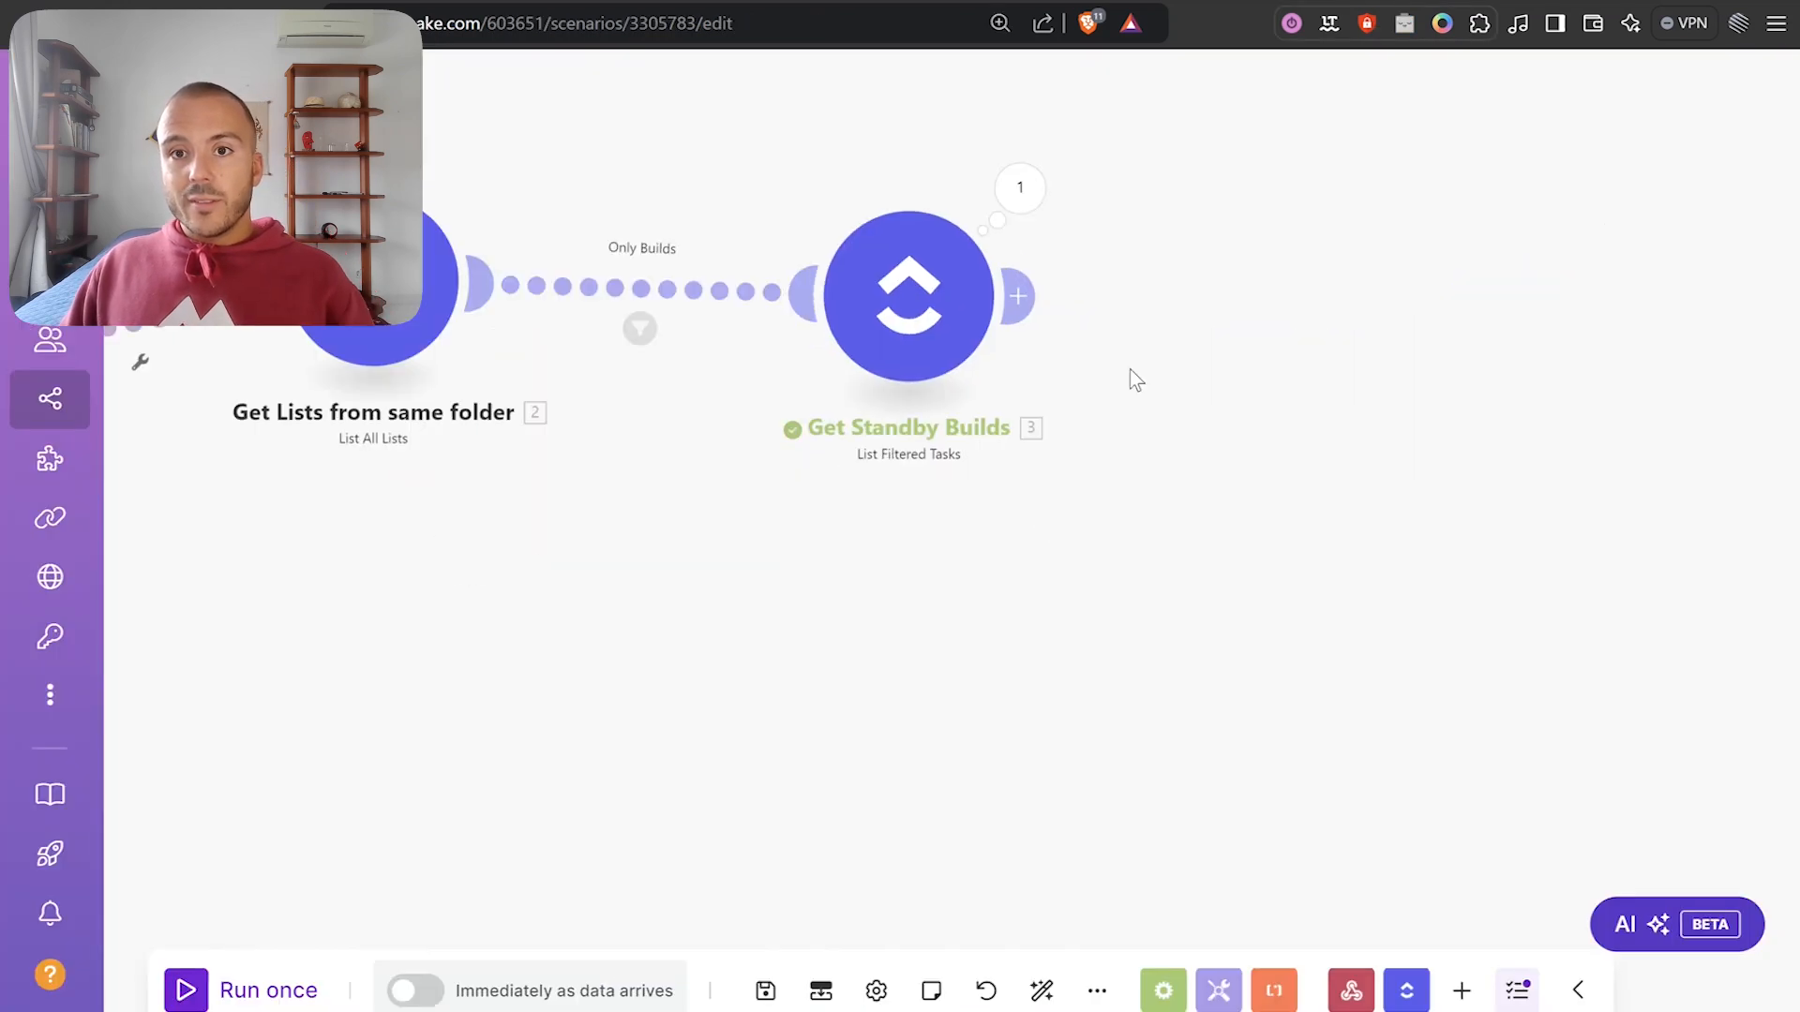
# Add a ClickUp API Call module after Get Standby Builds.
pyautogui.click(1017, 297)
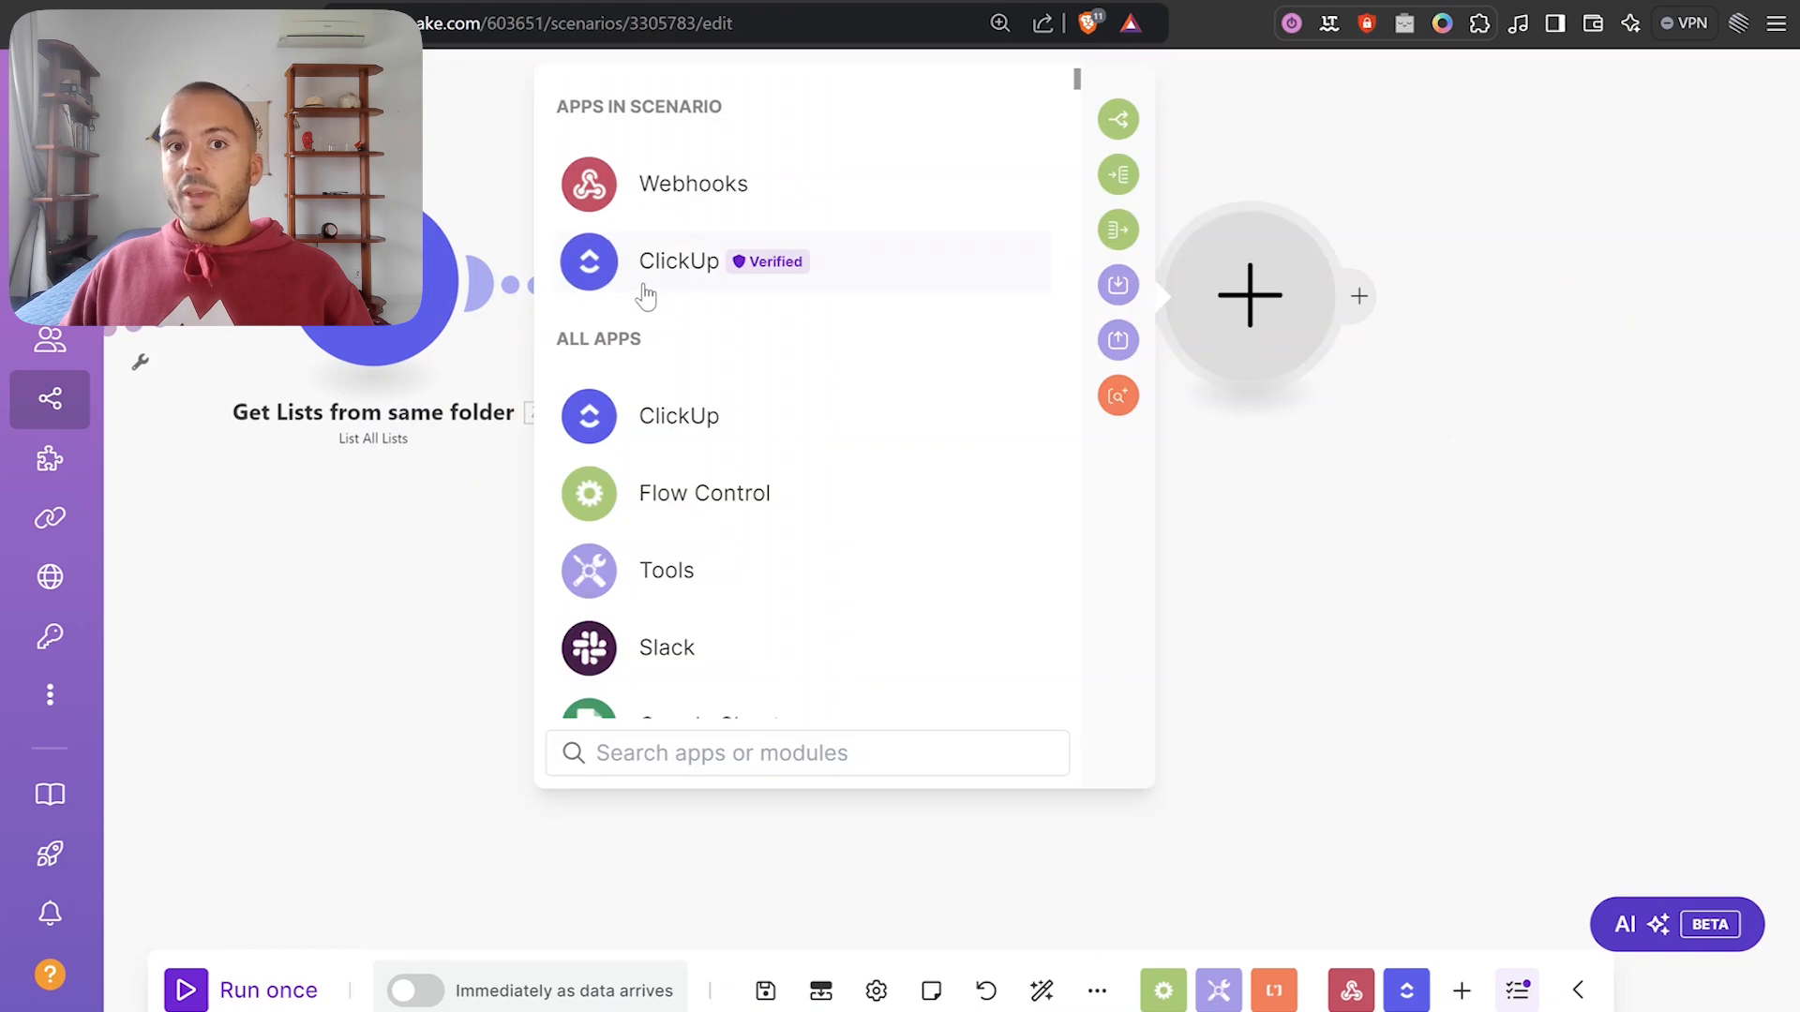
pyautogui.click(645, 296)
pyautogui.scroll(-2, 859, 393)
pyautogui.scroll(2, 844, 562)
pyautogui.click(788, 751)
pyautogui.write('t')
pyautogui.press('BackSpace')
pyautogui.write('a')
pyautogui.press('BackSpace')
pyautogui.write('link')
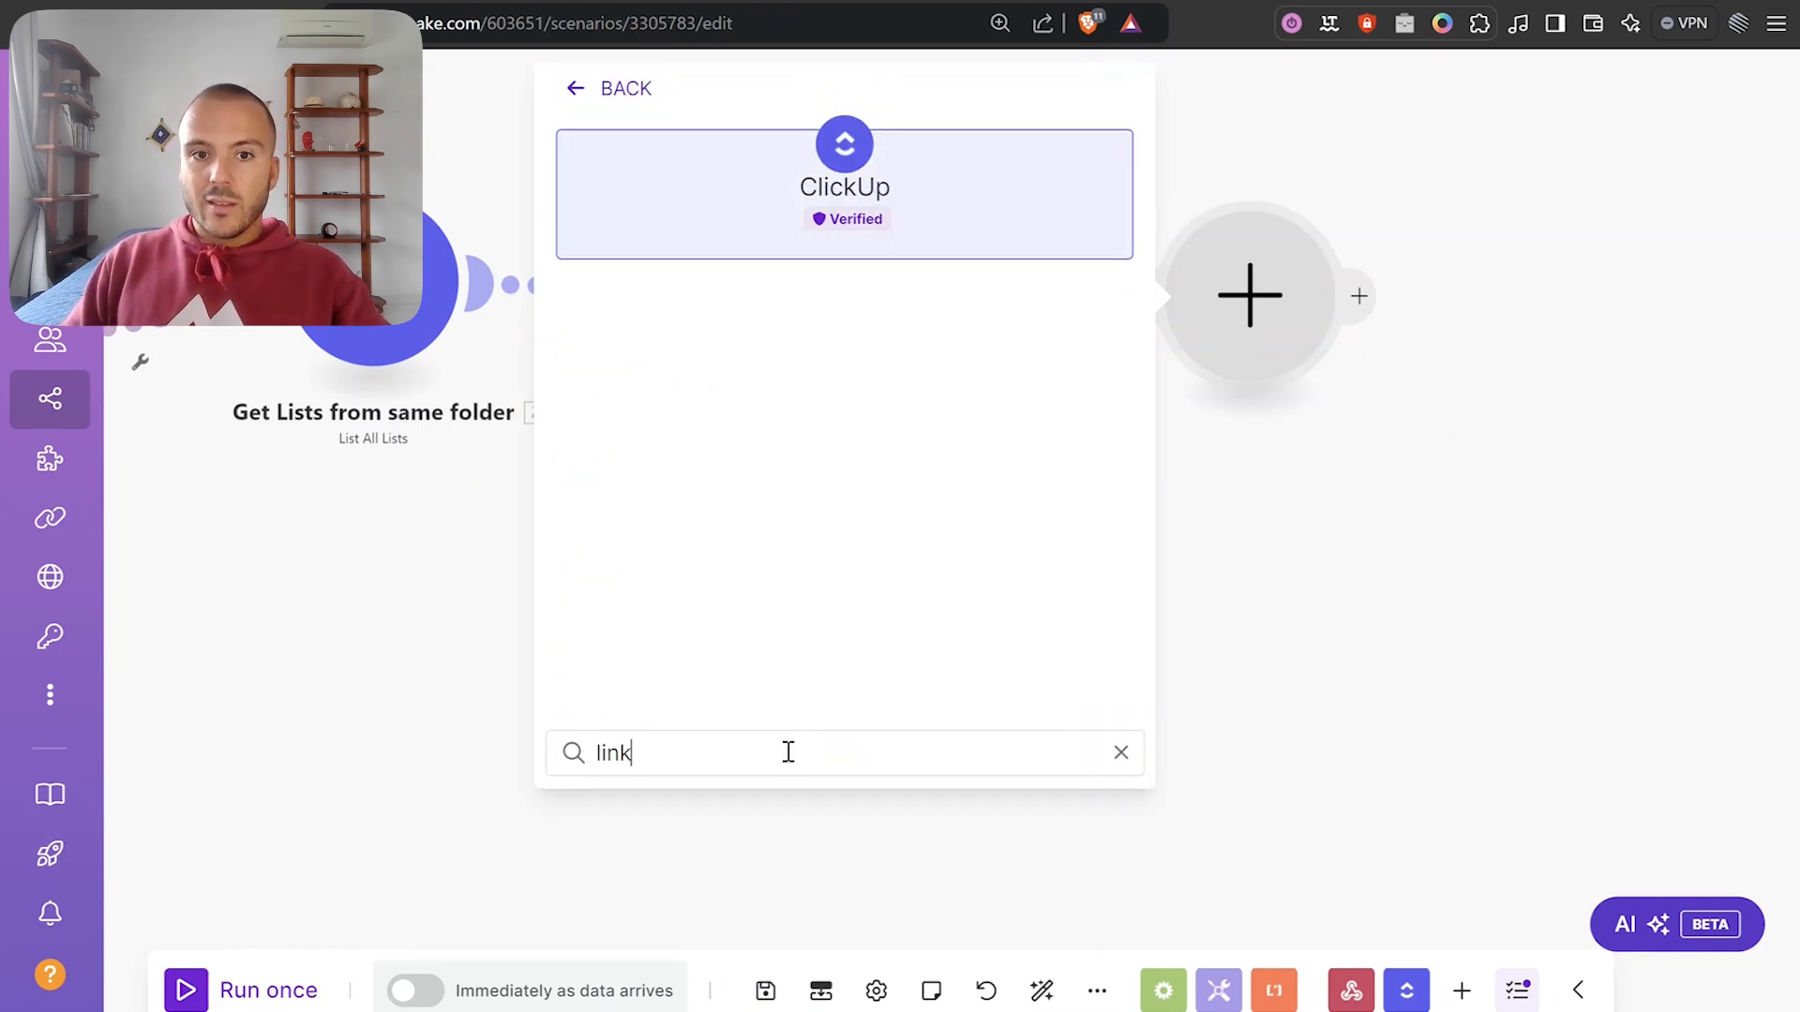
pyautogui.press('BackSpace')
pyautogui.write('s')
pyautogui.press('BackSpace')
pyautogui.press('BackSpace')
pyautogui.press('BackSpace')
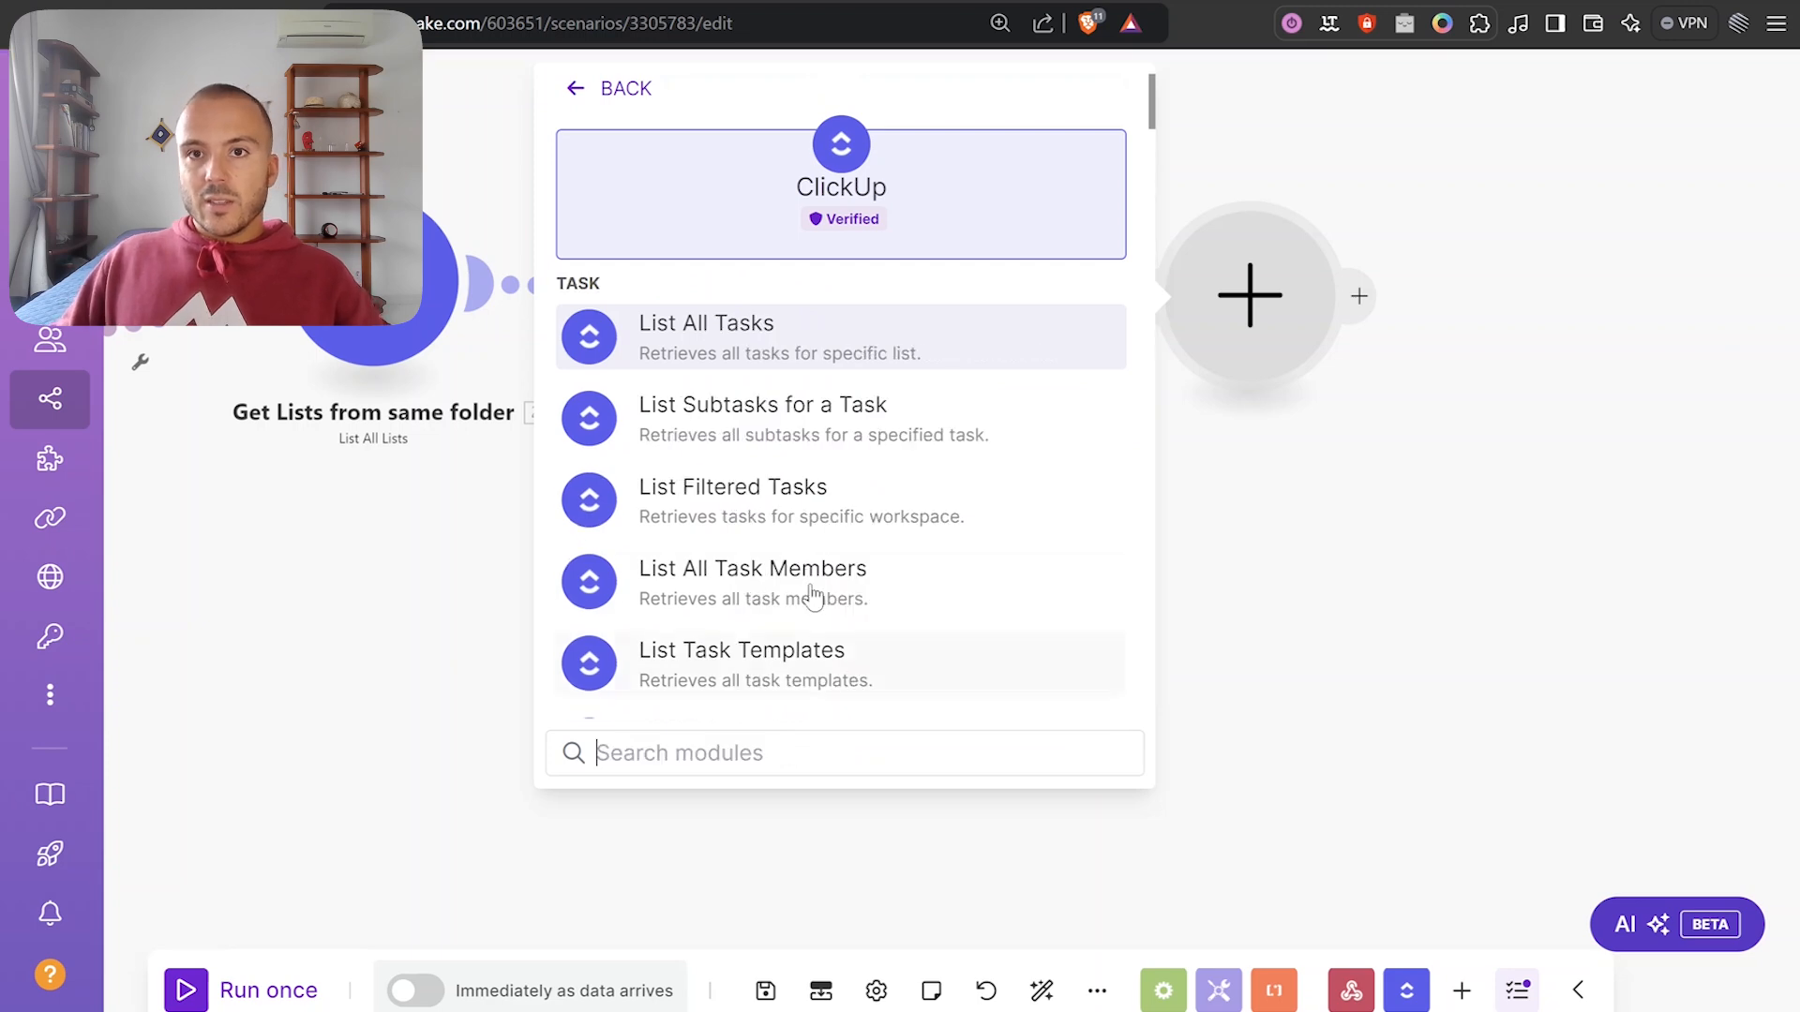
pyautogui.scroll(-5, 860, 542)
pyautogui.scroll(-15, 860, 542)
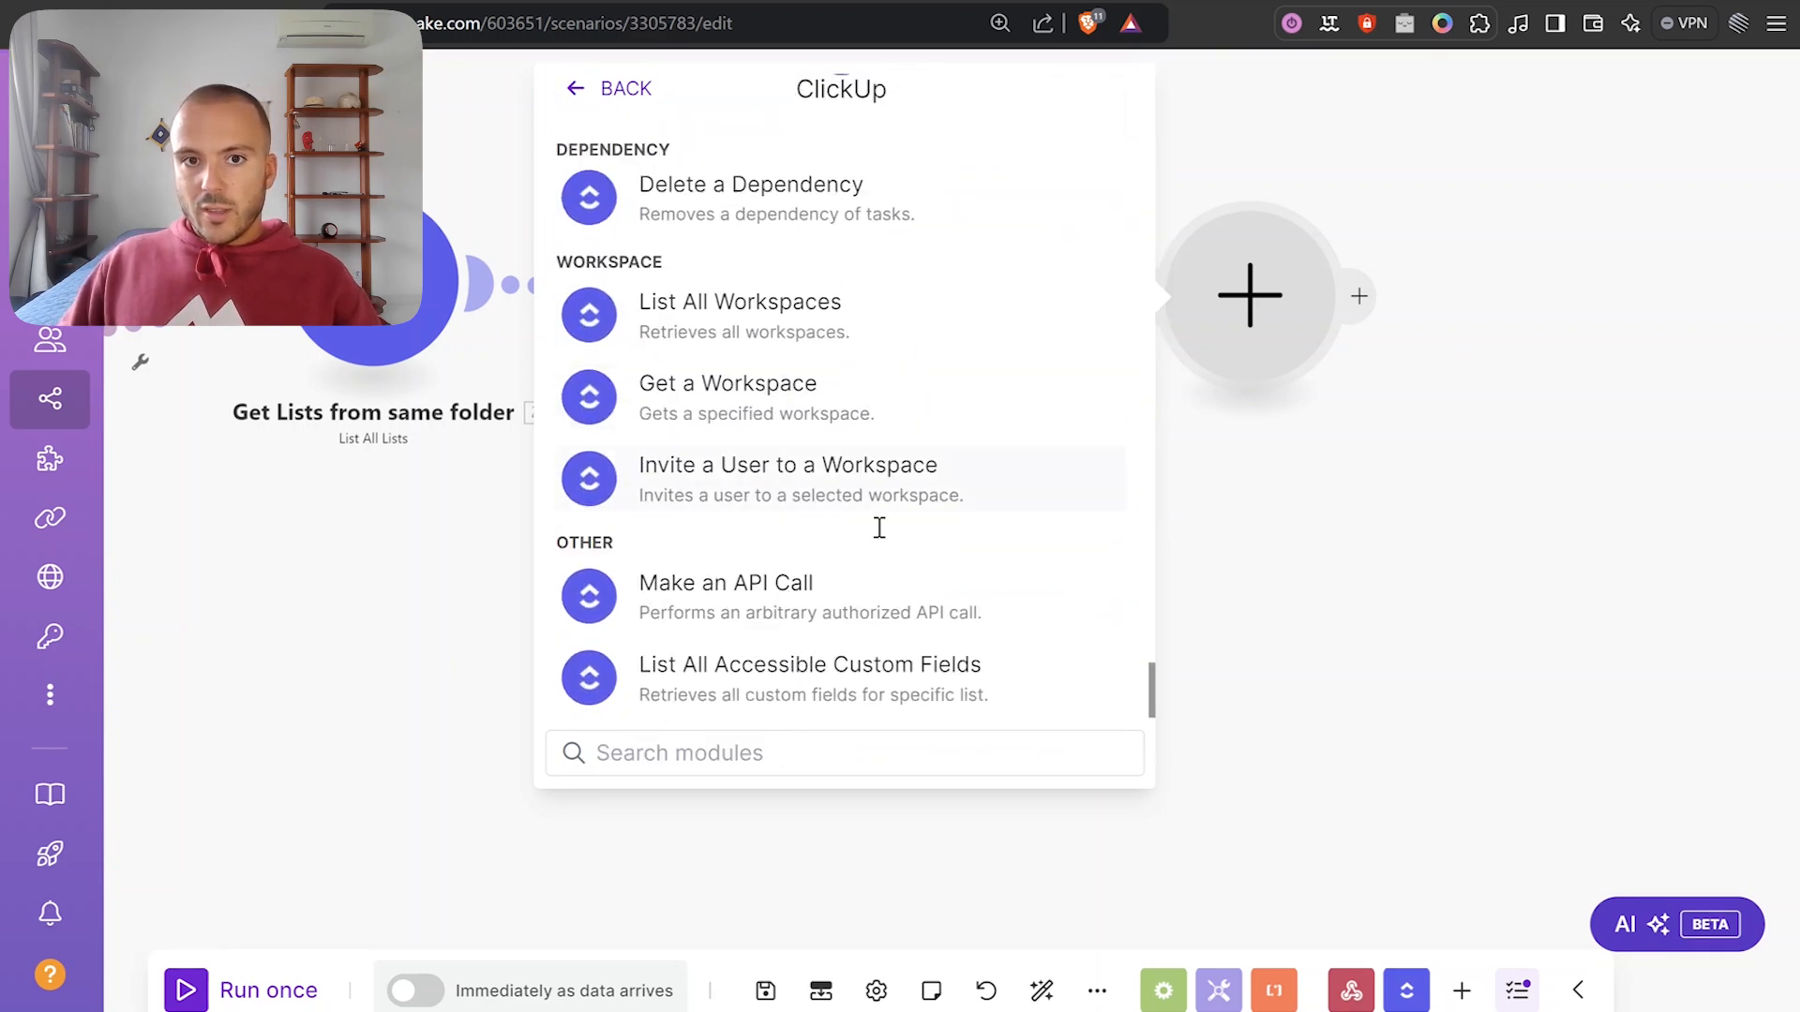
pyautogui.click(732, 607)
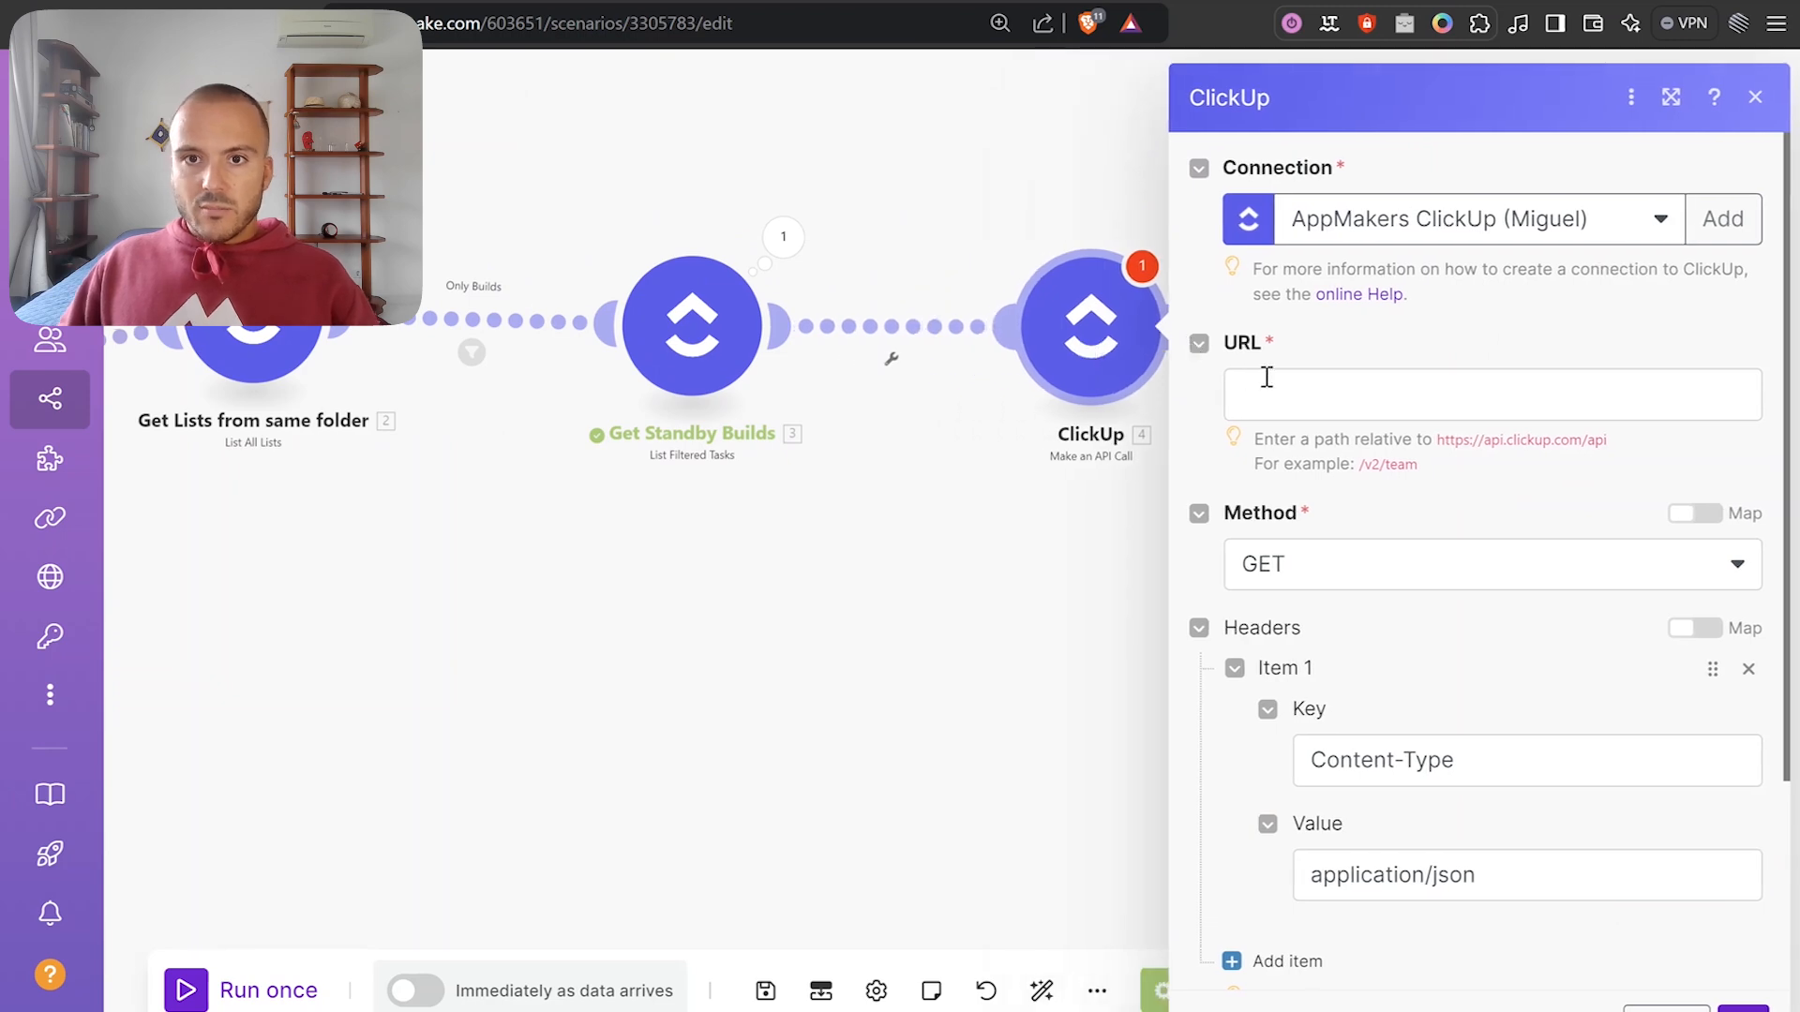
pyautogui.scroll(2, 1078, 466)
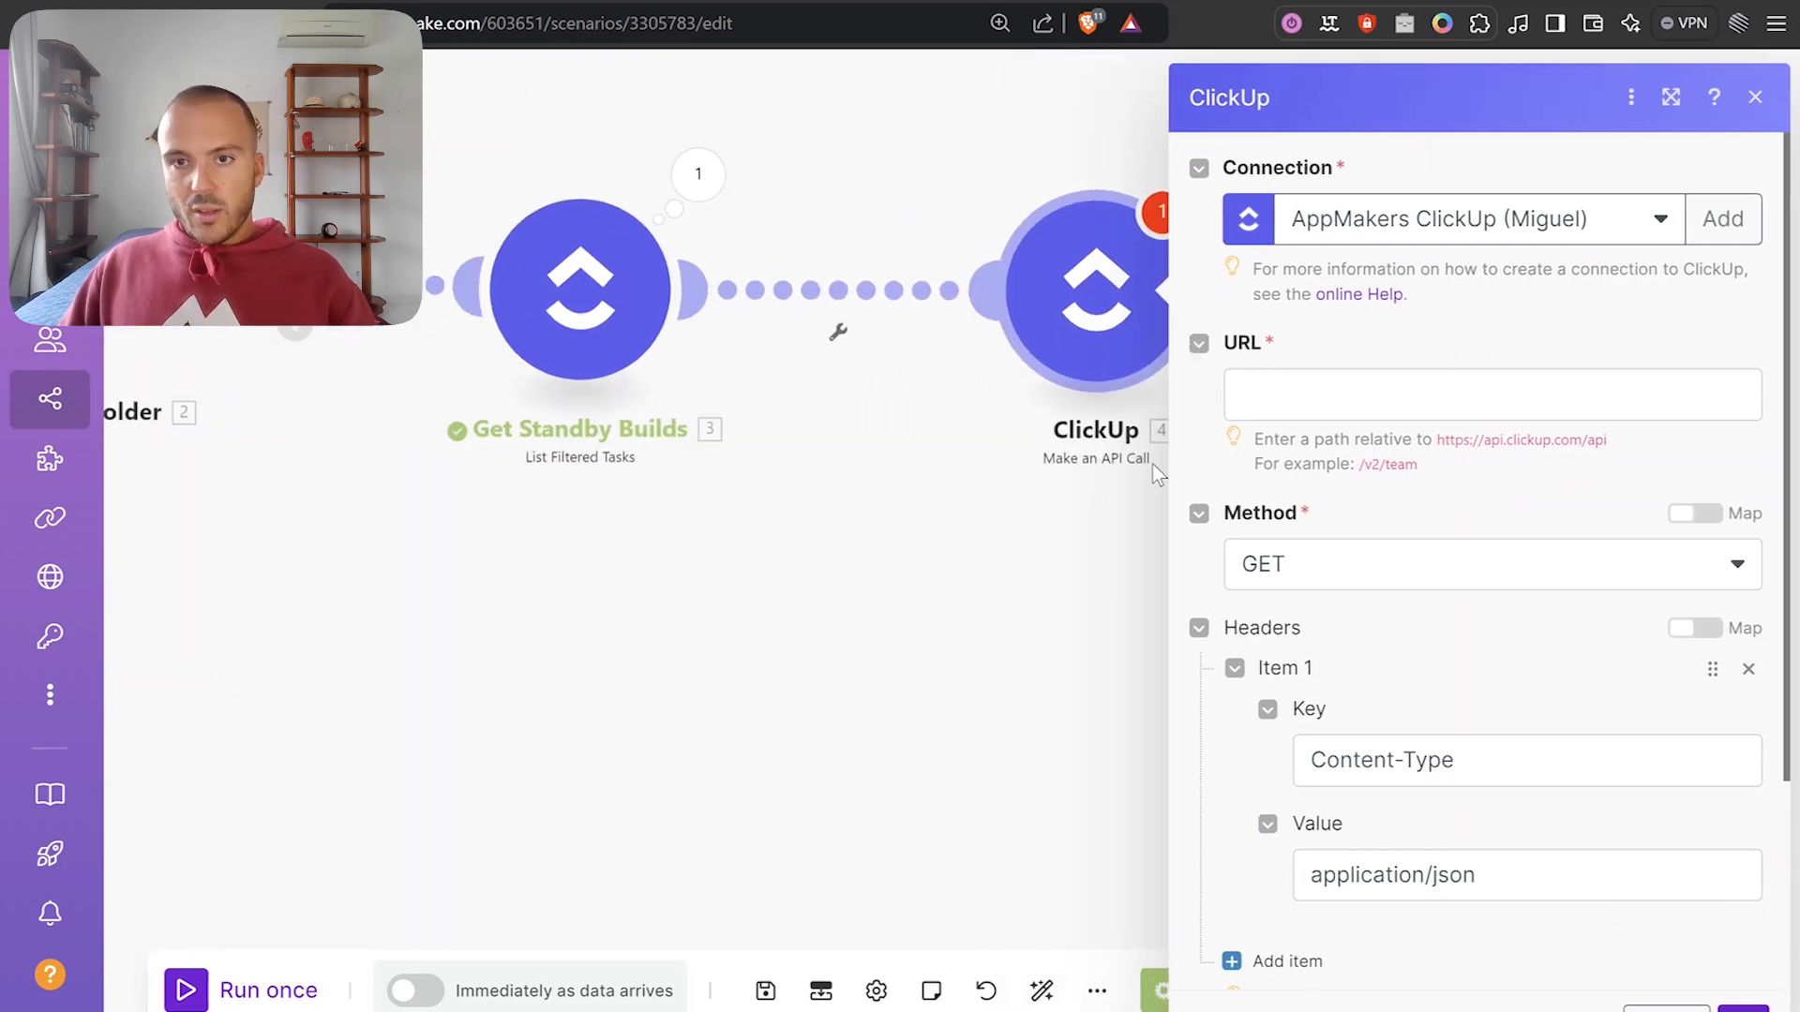
# Paste the Add Task Link URL as /v2/task/{Task ID}/link/, mapping the standby build's Task ID.
pyautogui.click(1293, 394)
pyautogui.write('https://api.clickup.com/api/v2/task/{task_id}/link/{links_to}')
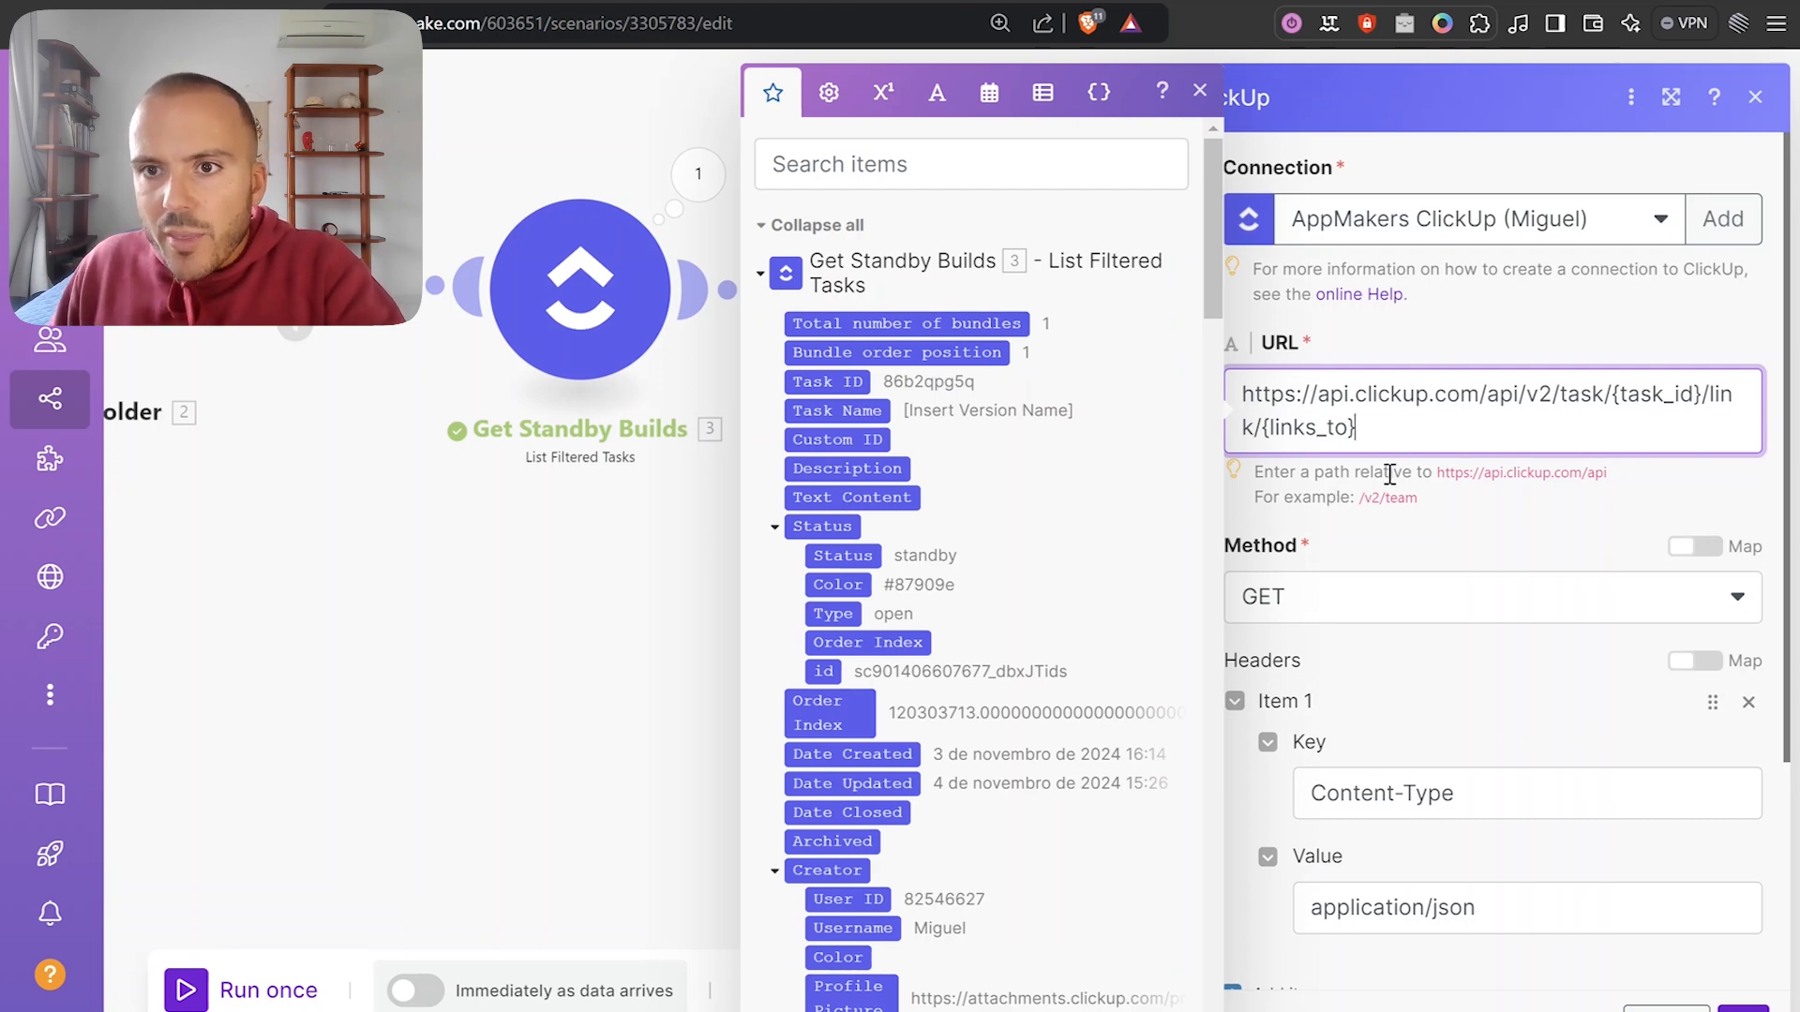
pyautogui.moveTo(1434, 471); pyautogui.dragTo(1609, 476)
pyautogui.click(1351, 499)
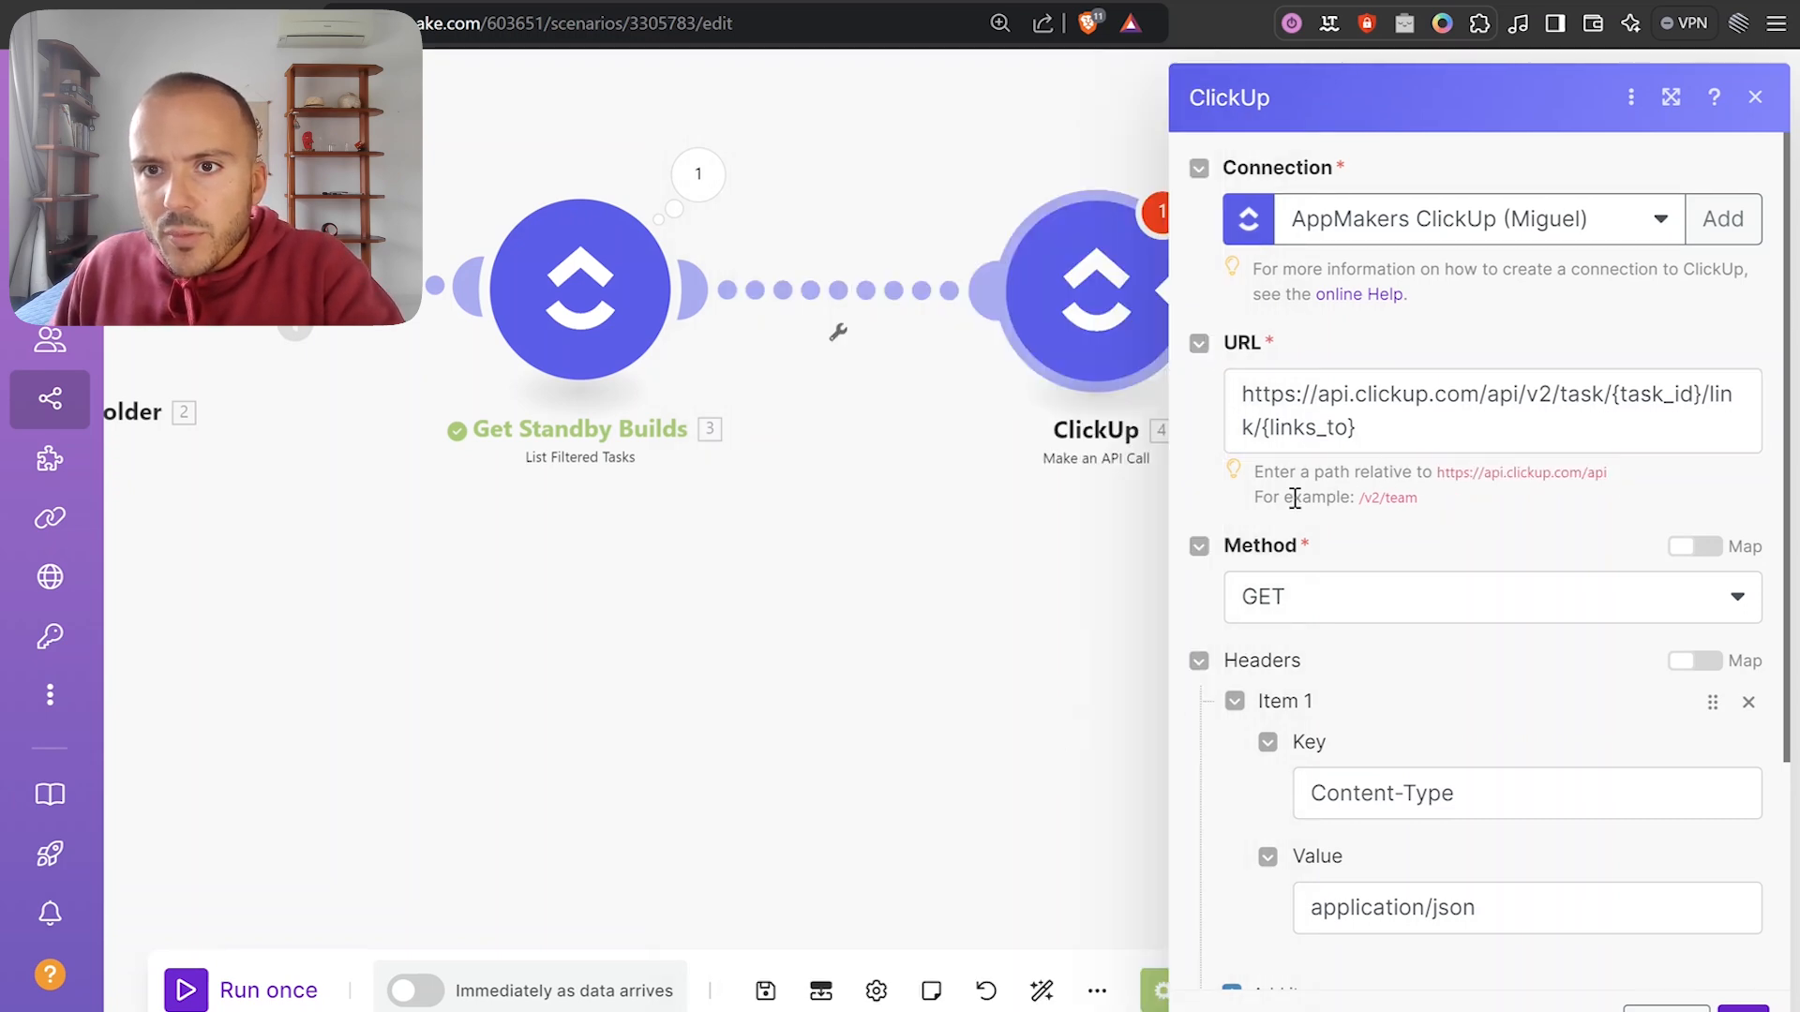
pyautogui.moveTo(1518, 392); pyautogui.dragTo(1427, 394)
pyautogui.press('BackSpace')
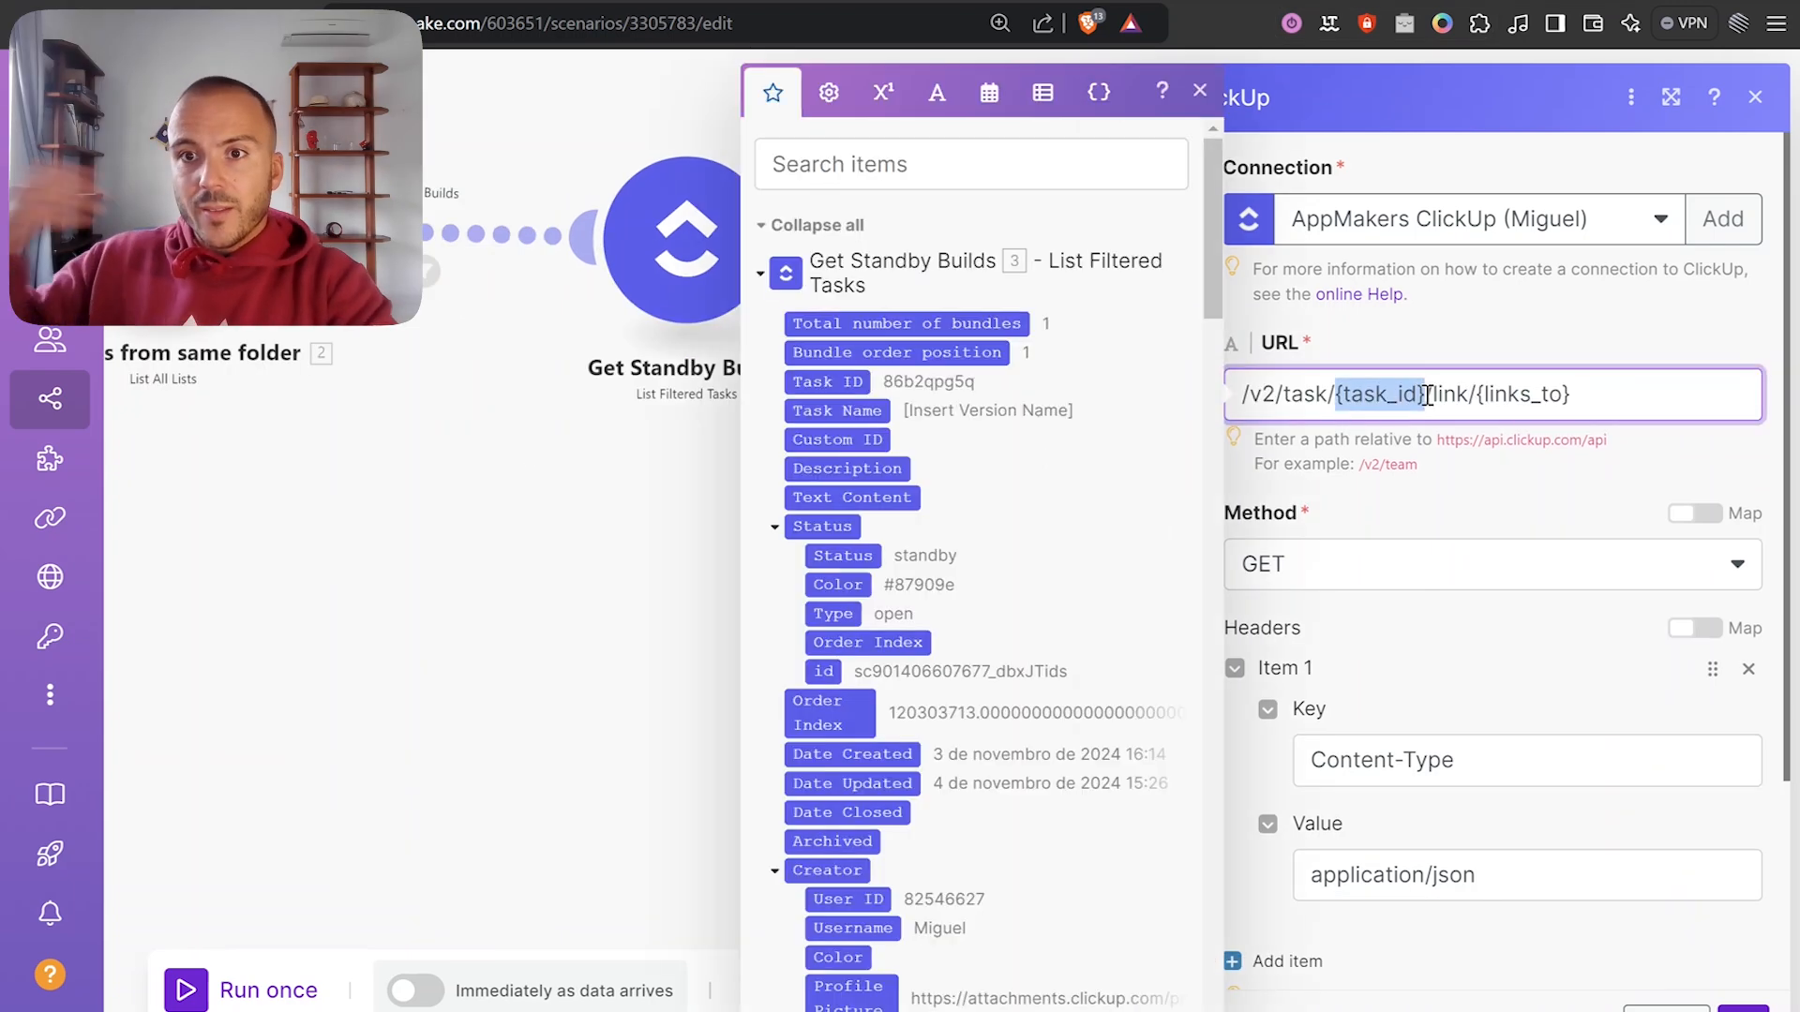
pyautogui.press('BackSpace')
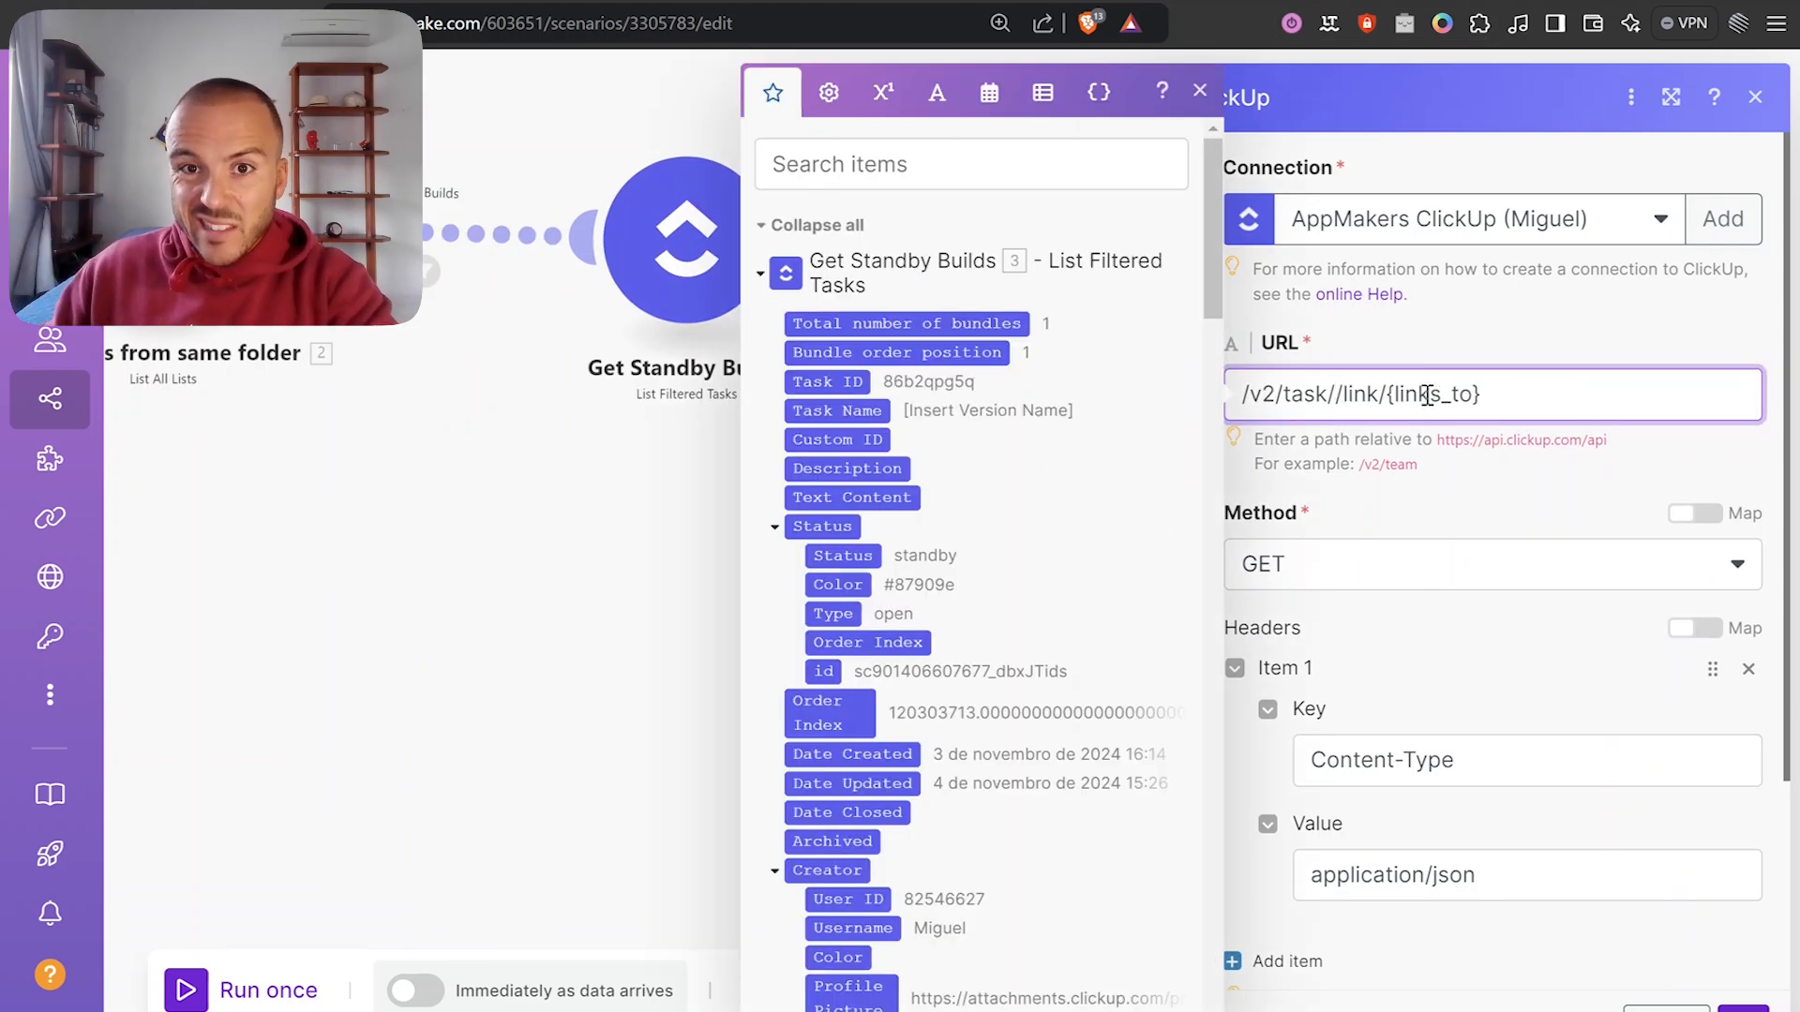
pyautogui.click(851, 381)
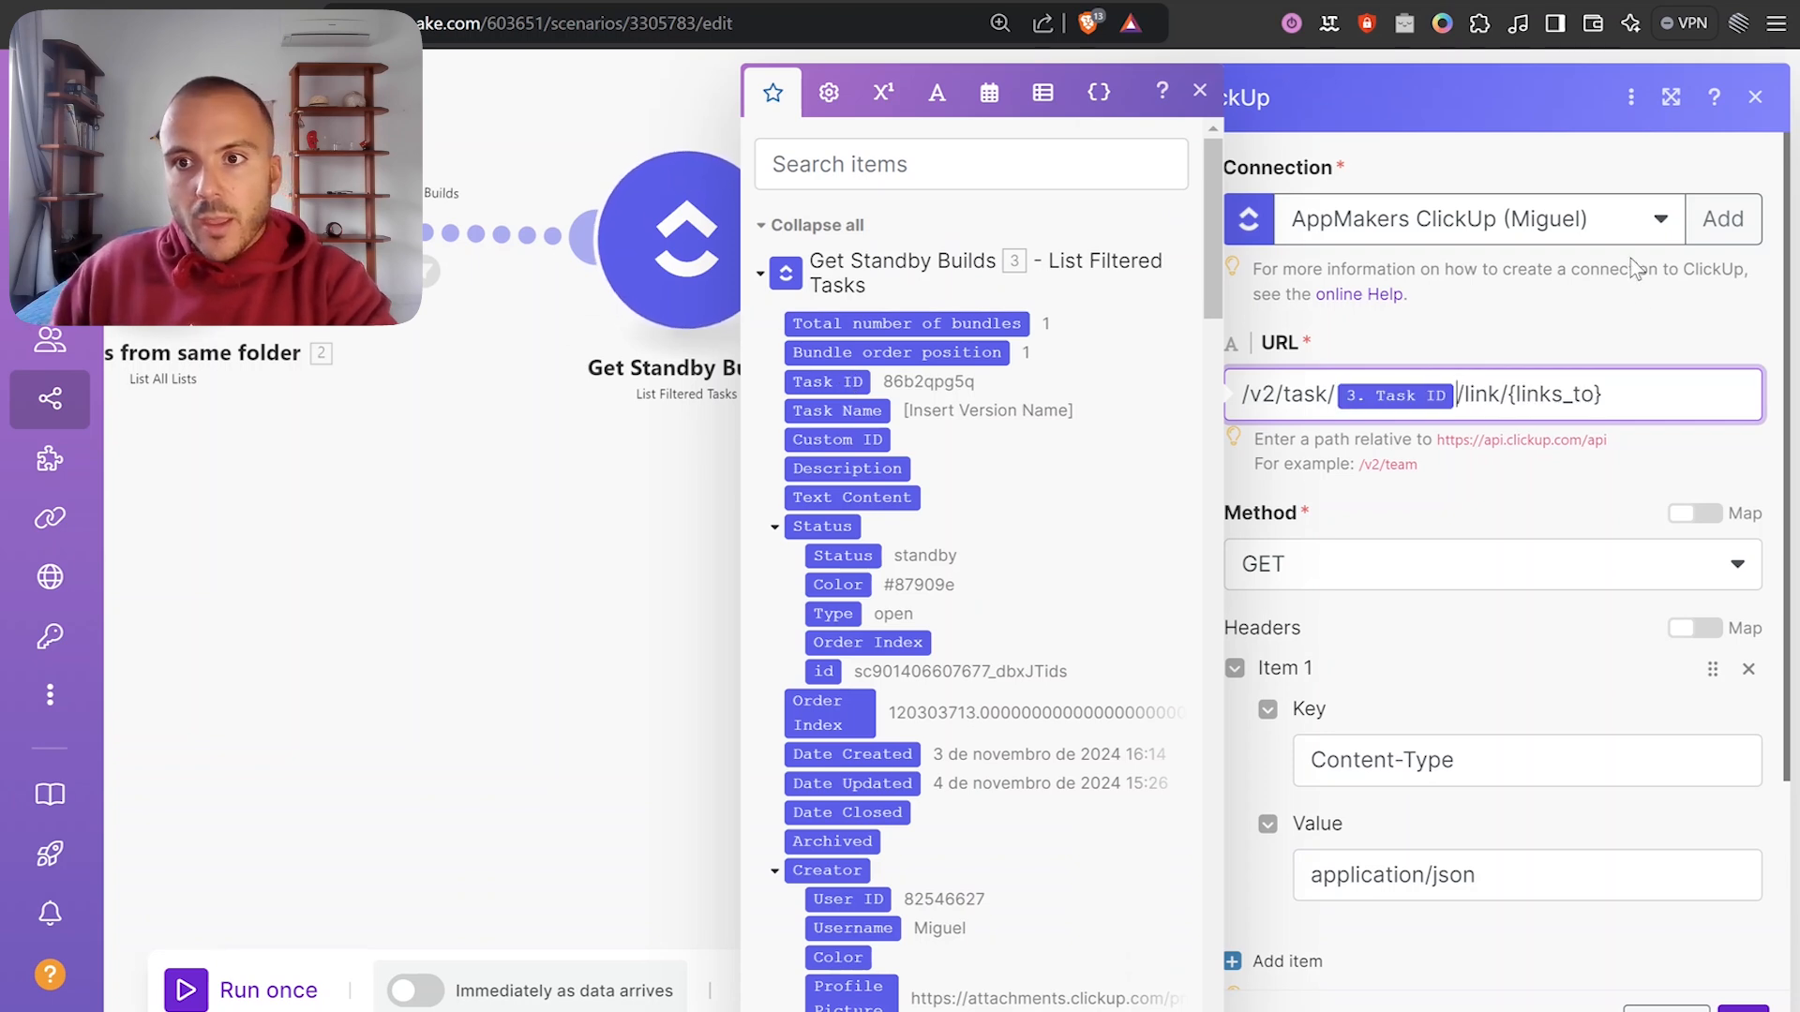
# Replace the {links_to} placeholder with the webhook payload id and bring up the Add Task Link docs.
pyautogui.moveTo(1650, 389); pyautogui.dragTo(1549, 373)
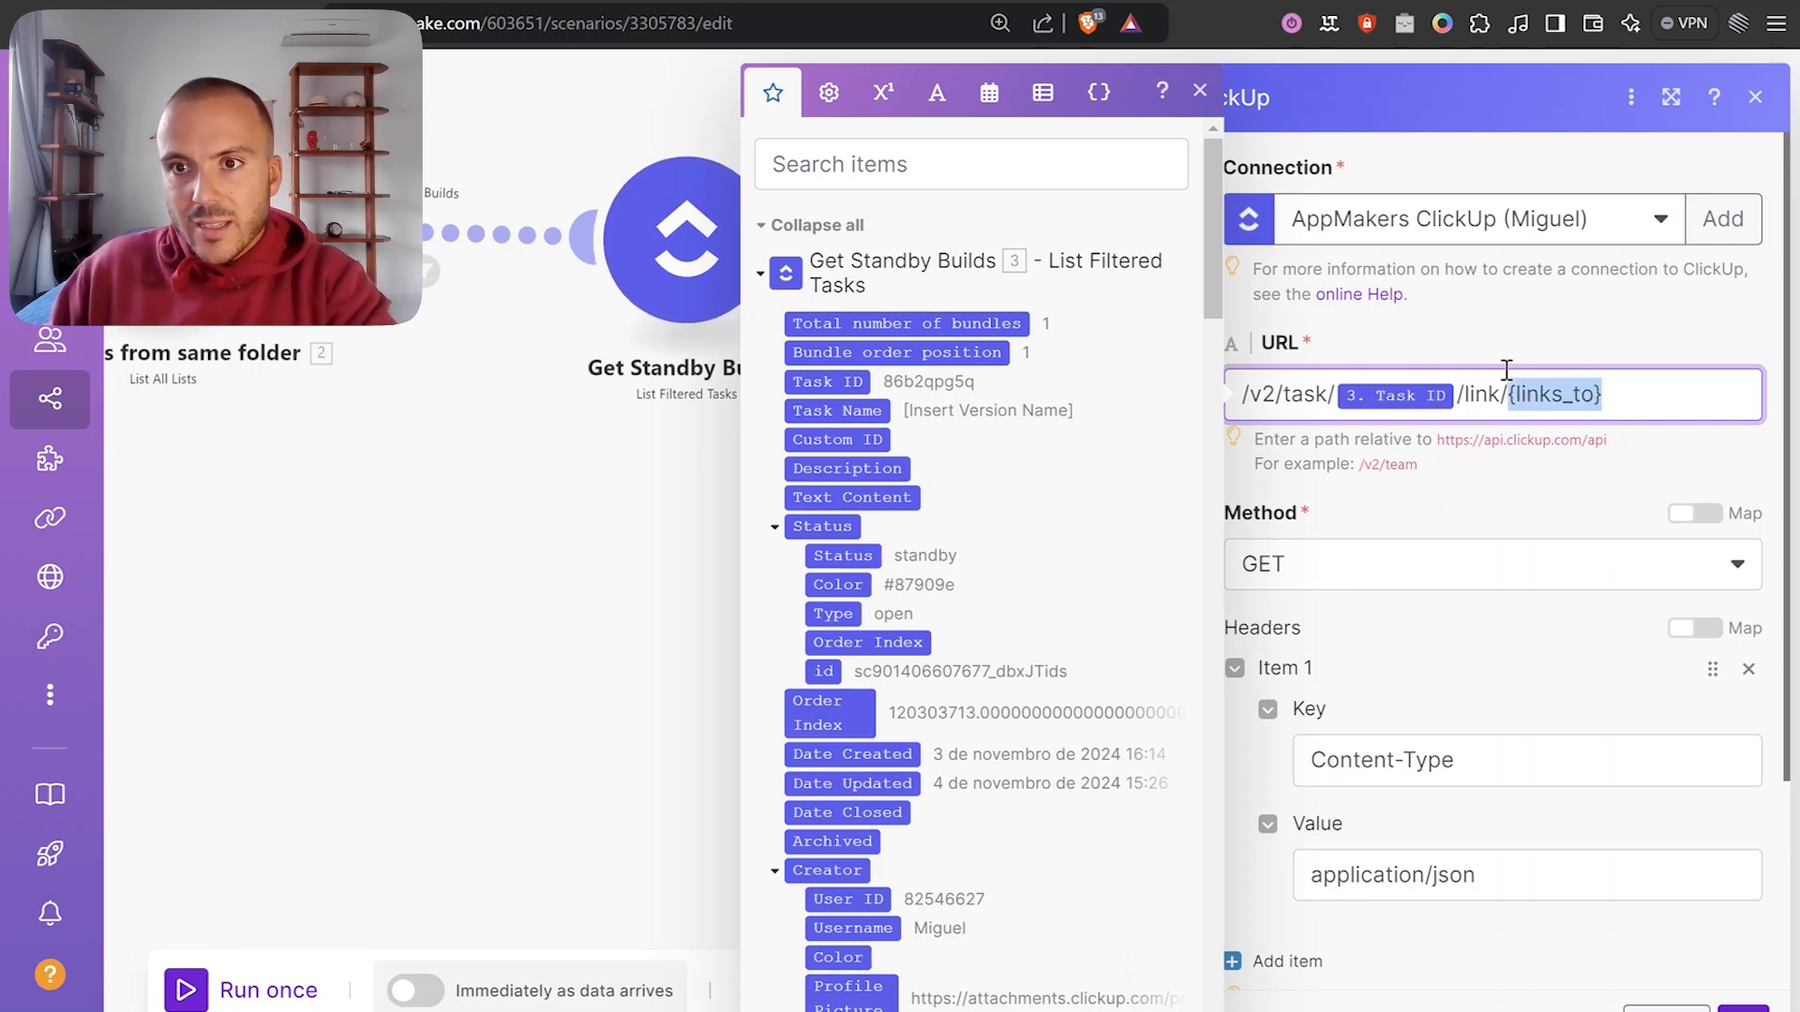
pyautogui.press('BackSpace')
pyautogui.click(950, 273)
pyautogui.scroll(-15, 977, 385)
pyautogui.scroll(5, 982, 459)
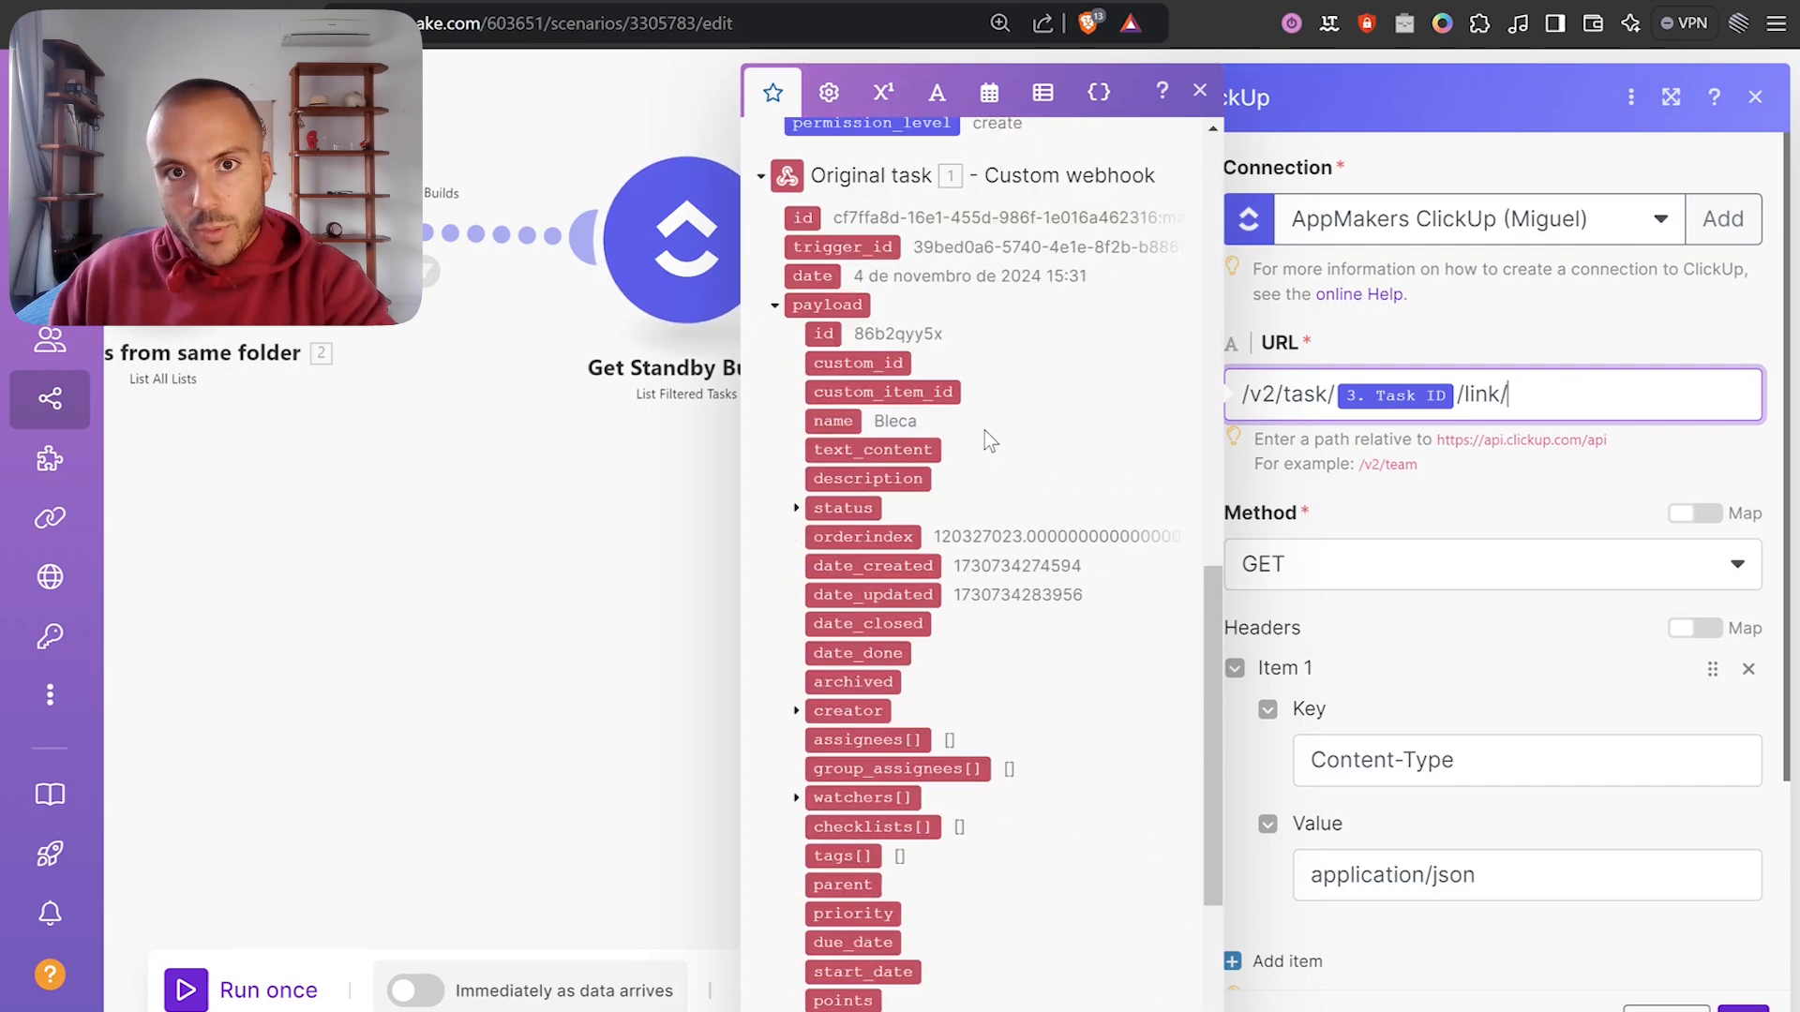
pyautogui.scroll(1, 907, 363)
pyautogui.click(825, 459)
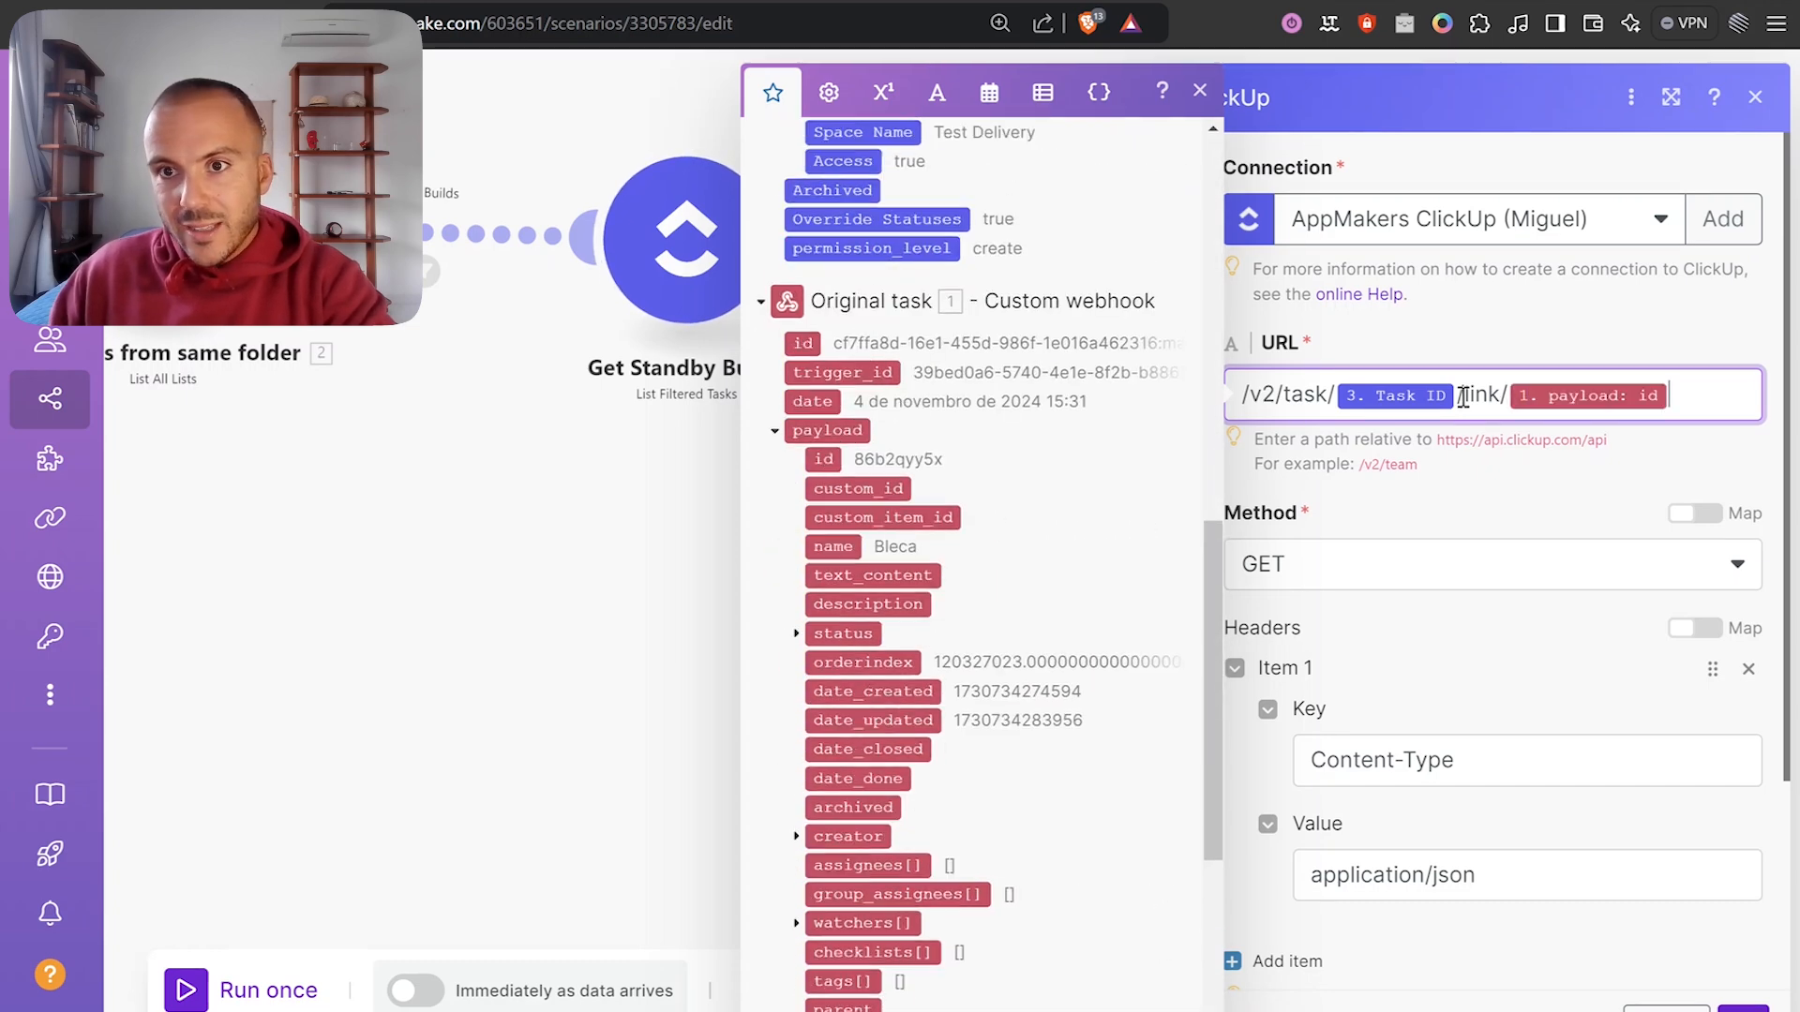
pyautogui.scroll(10, 1004, 394)
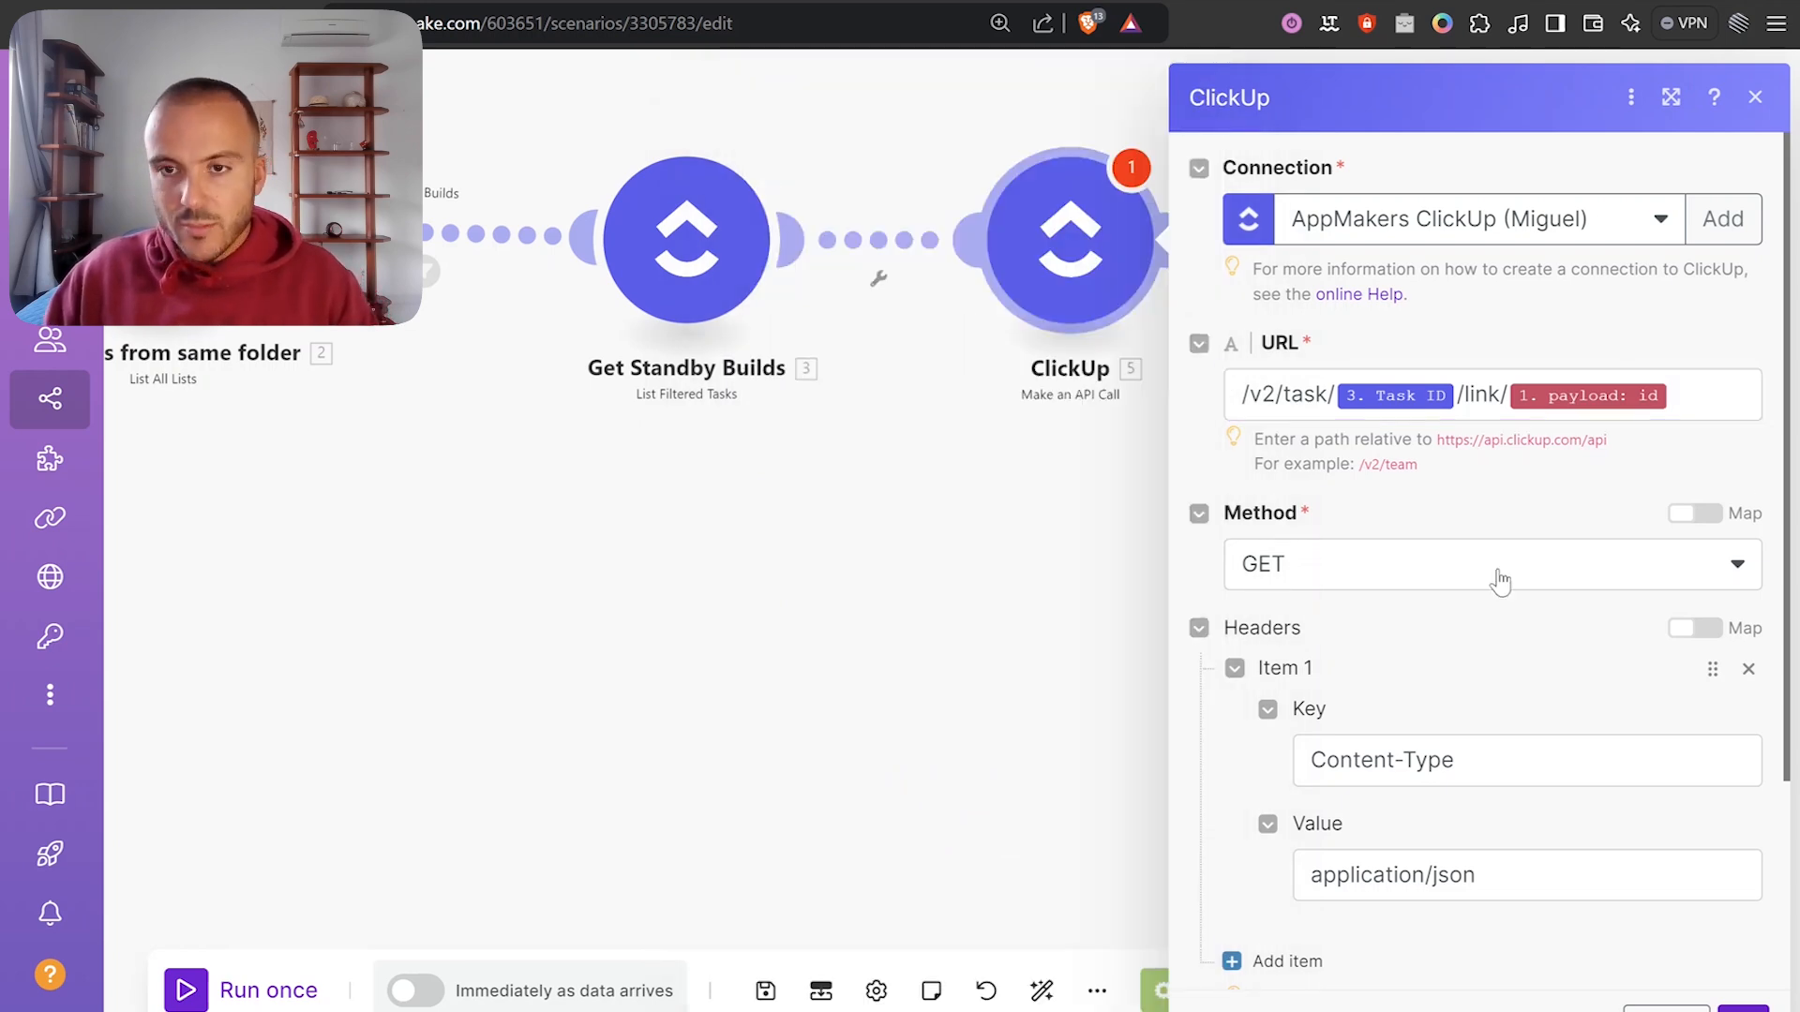
pyautogui.scroll(-1, 1471, 517)
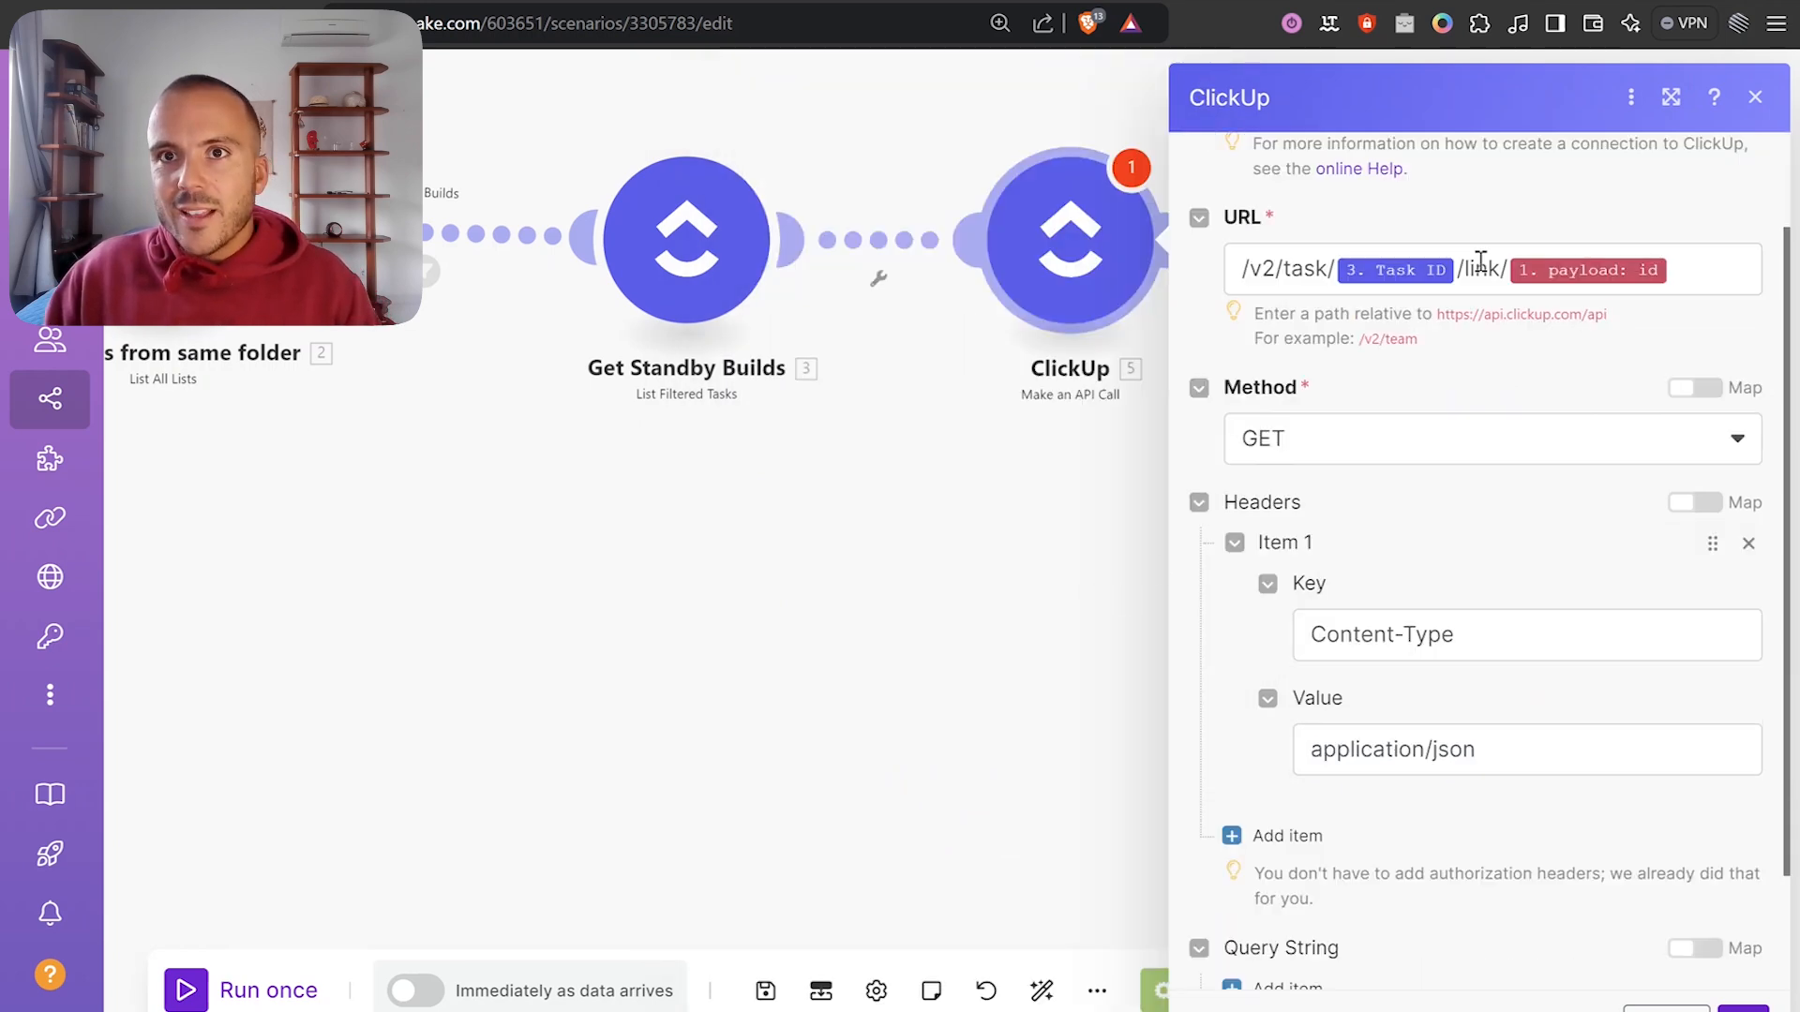
pyautogui.hotkey('ctrl', 'Tab')
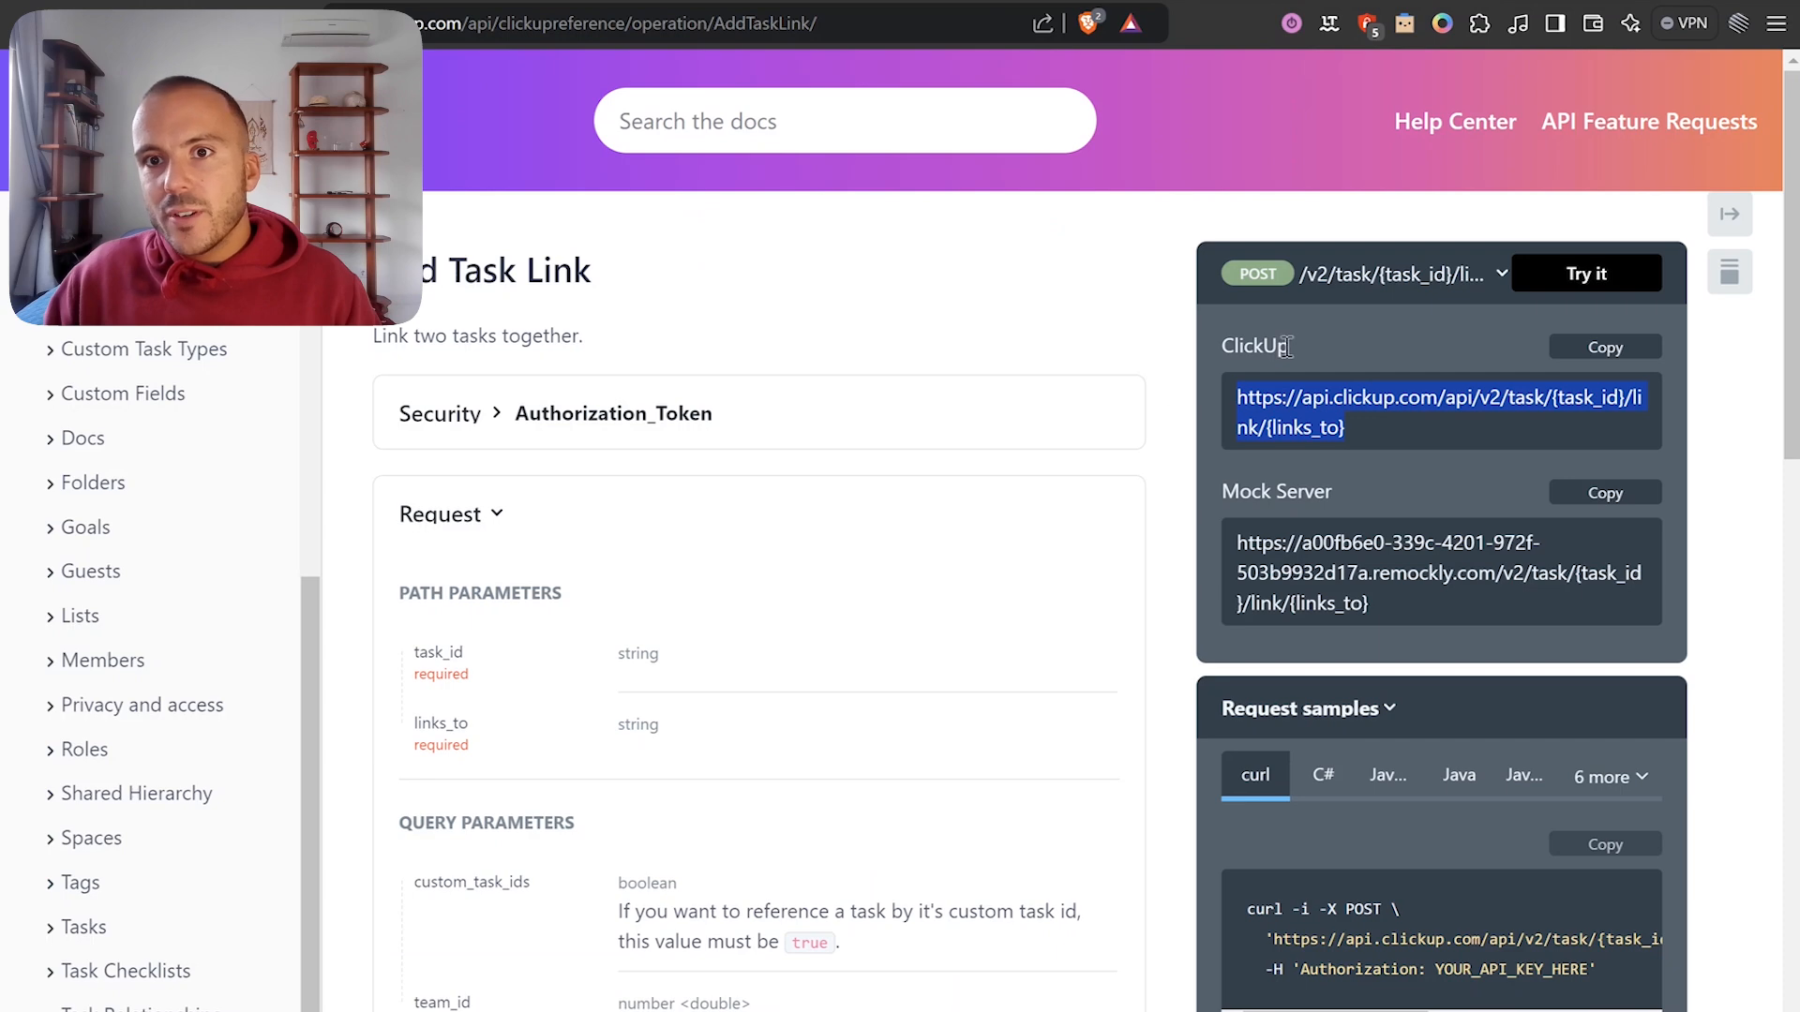
# Set the API call method to POST and paste the links_to JSON into the body.
pyautogui.click(1075, 1)
pyautogui.click(1334, 441)
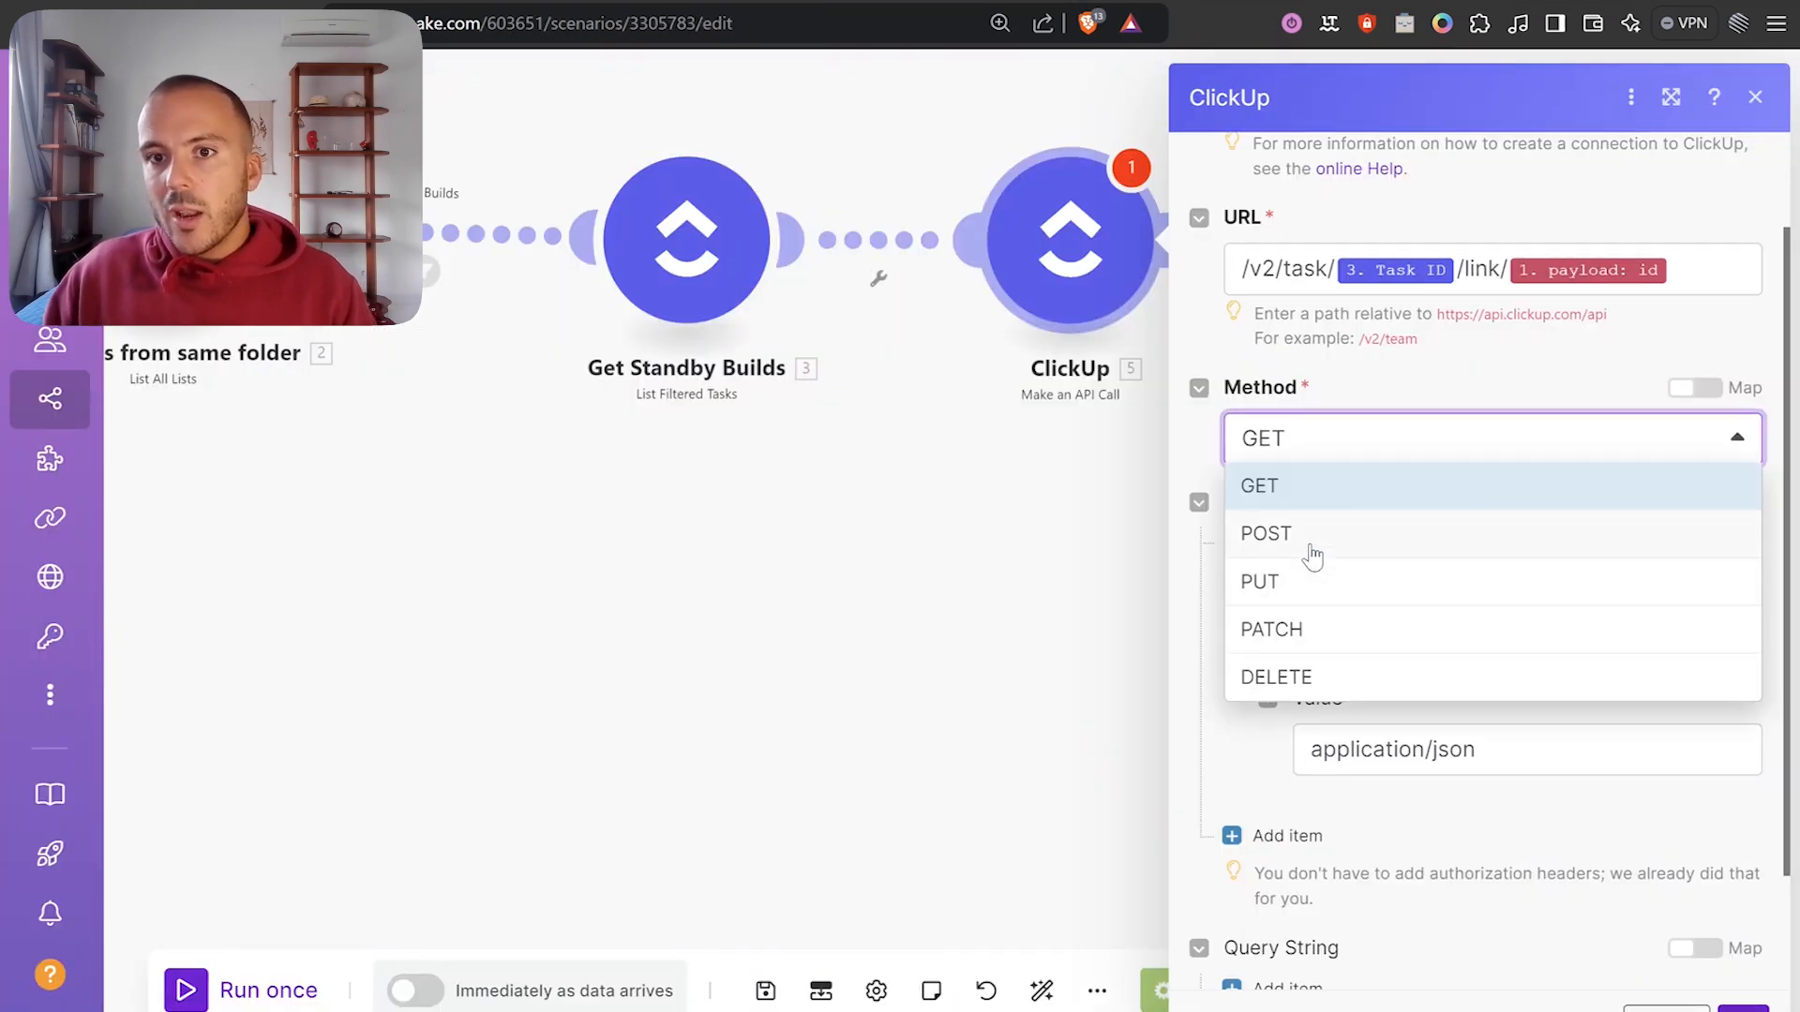
pyautogui.click(1312, 546)
pyautogui.scroll(-1, 1330, 618)
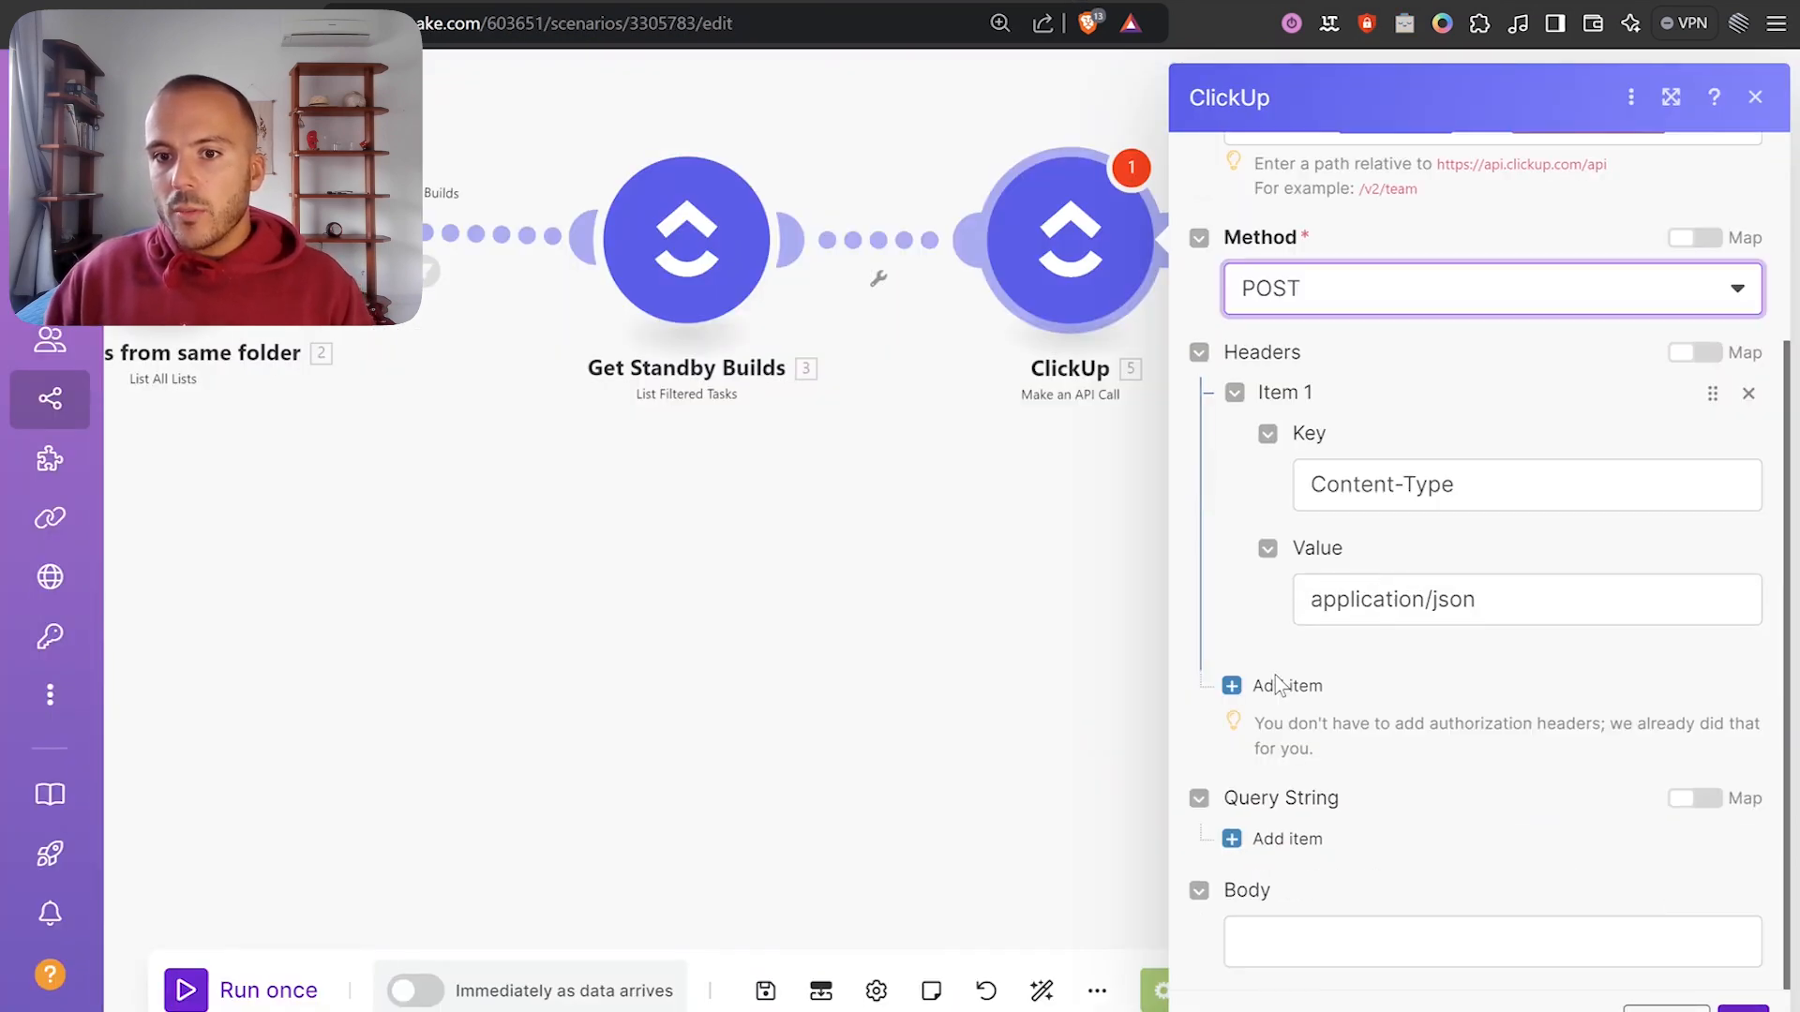
pyautogui.click(1285, 938)
pyautogui.write('{ "links_to": "33.payload.id" }')
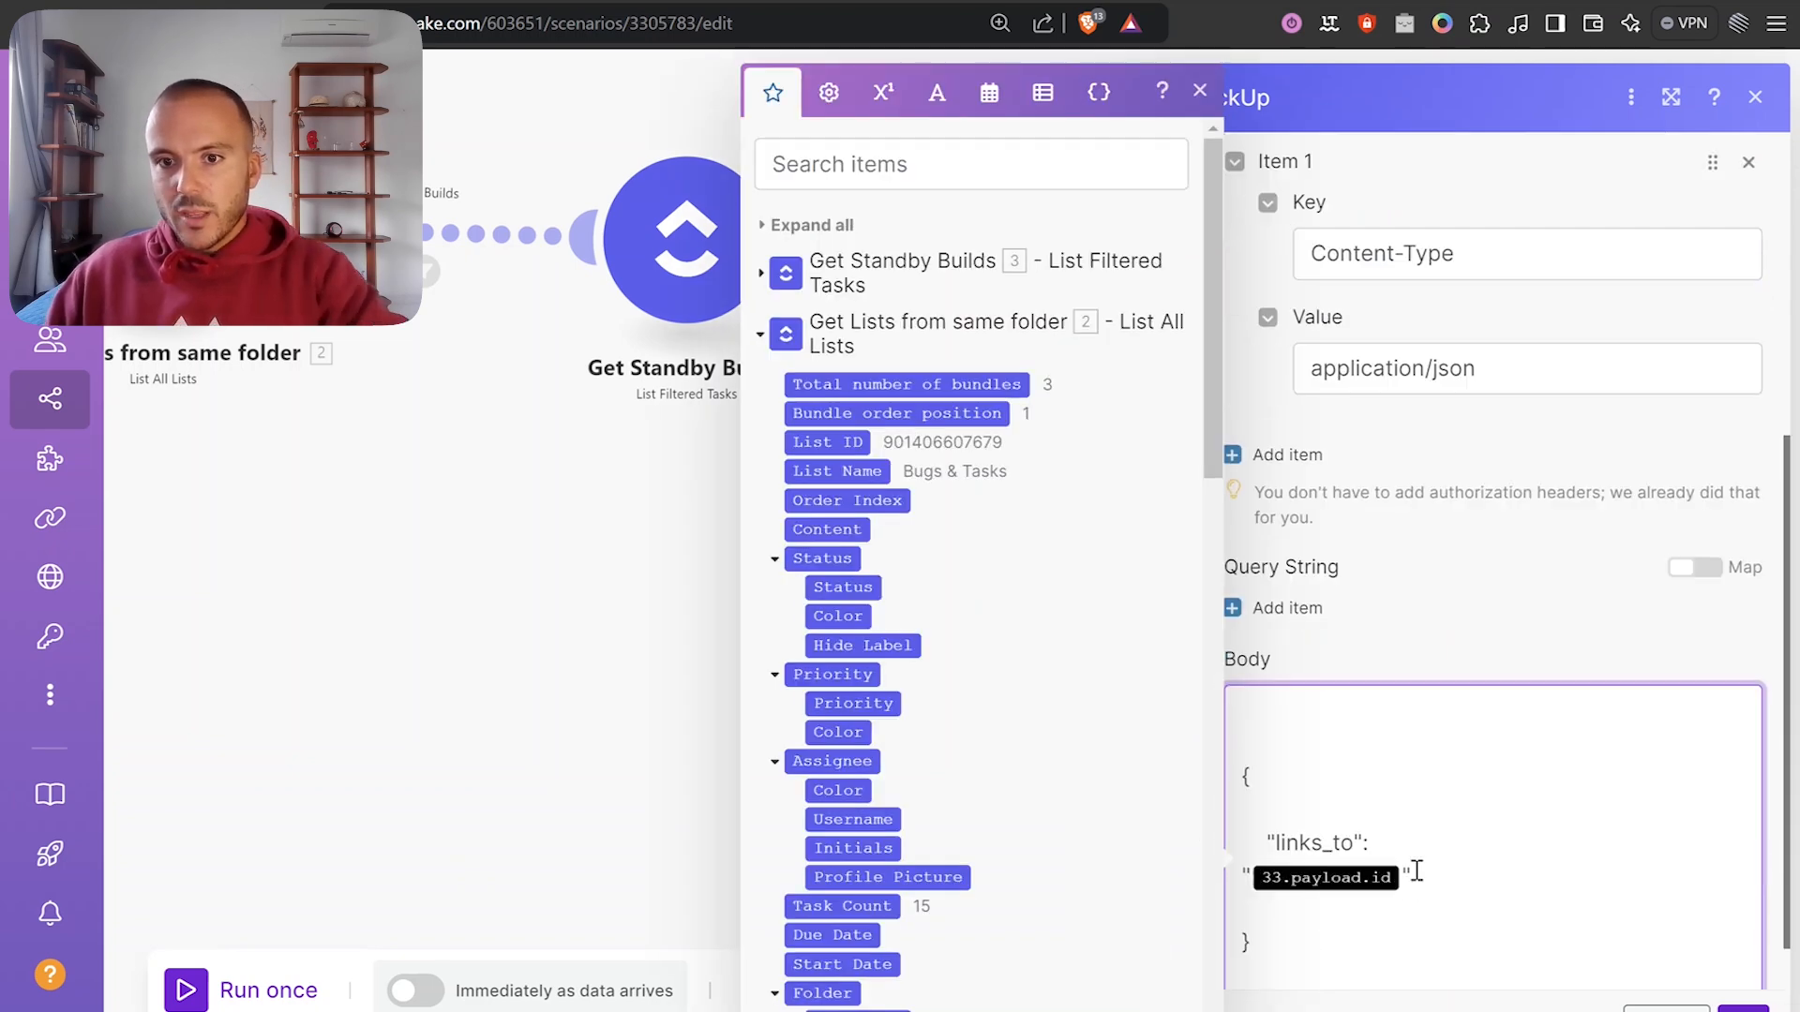
pyautogui.scroll(-3, 1406, 872)
pyautogui.press('BackSpace')
pyautogui.press('BackSpace')
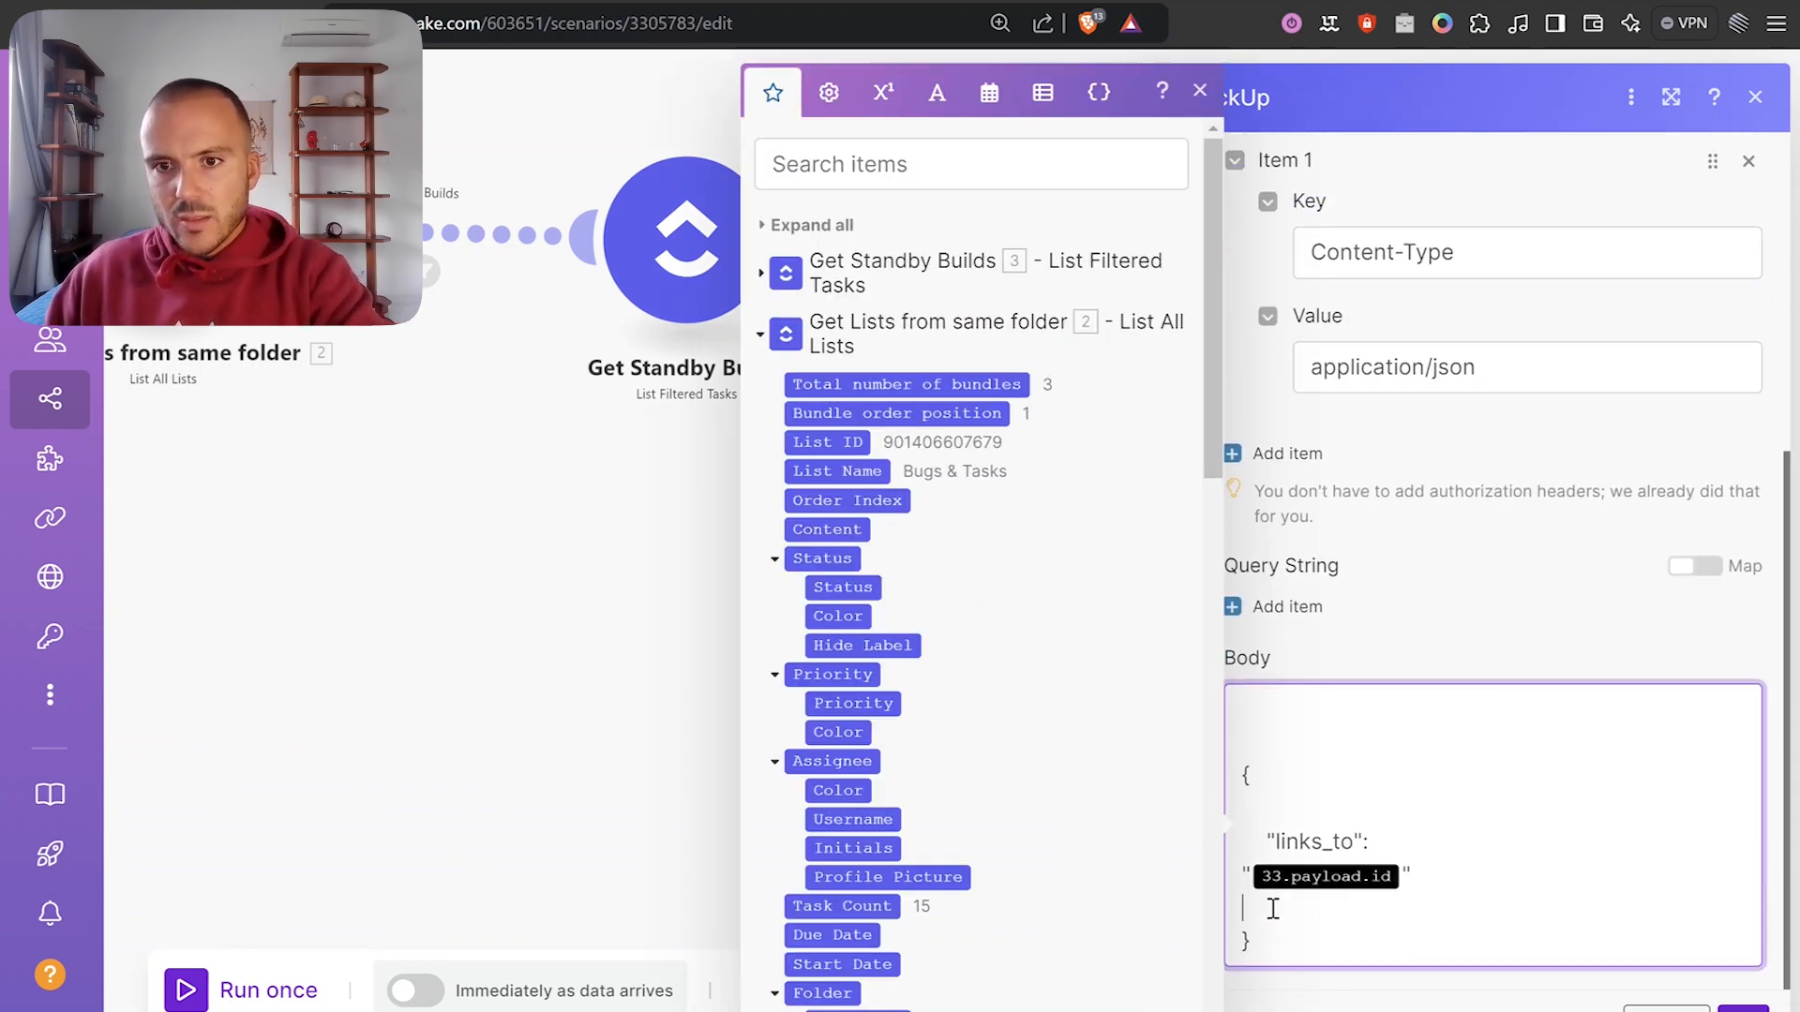
# Tidy the body's blank lines and map the webhook payload id as the links_to value.
pyautogui.click(1273, 906)
pyautogui.press('BackSpace')
pyautogui.click(1270, 842)
pyautogui.press('BackSpace')
pyautogui.press('BackSpace')
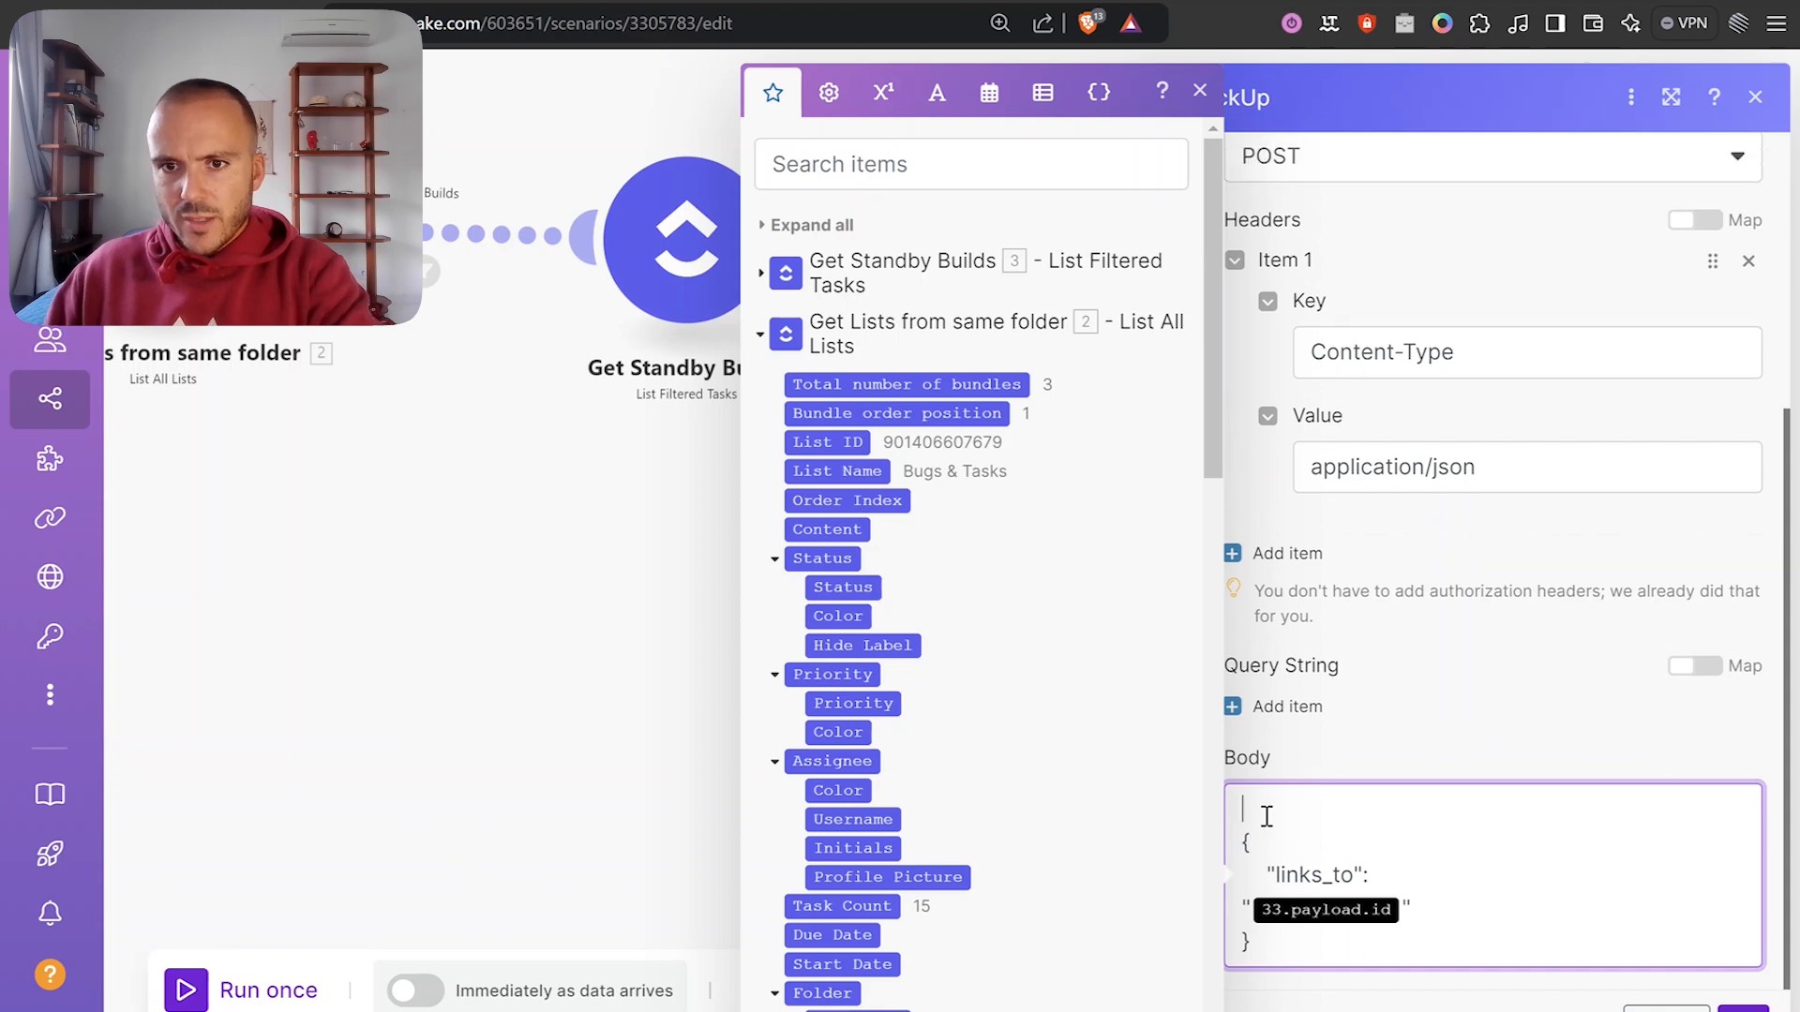
pyautogui.press('Delete')
pyautogui.click(1396, 879)
pyautogui.press('Delete')
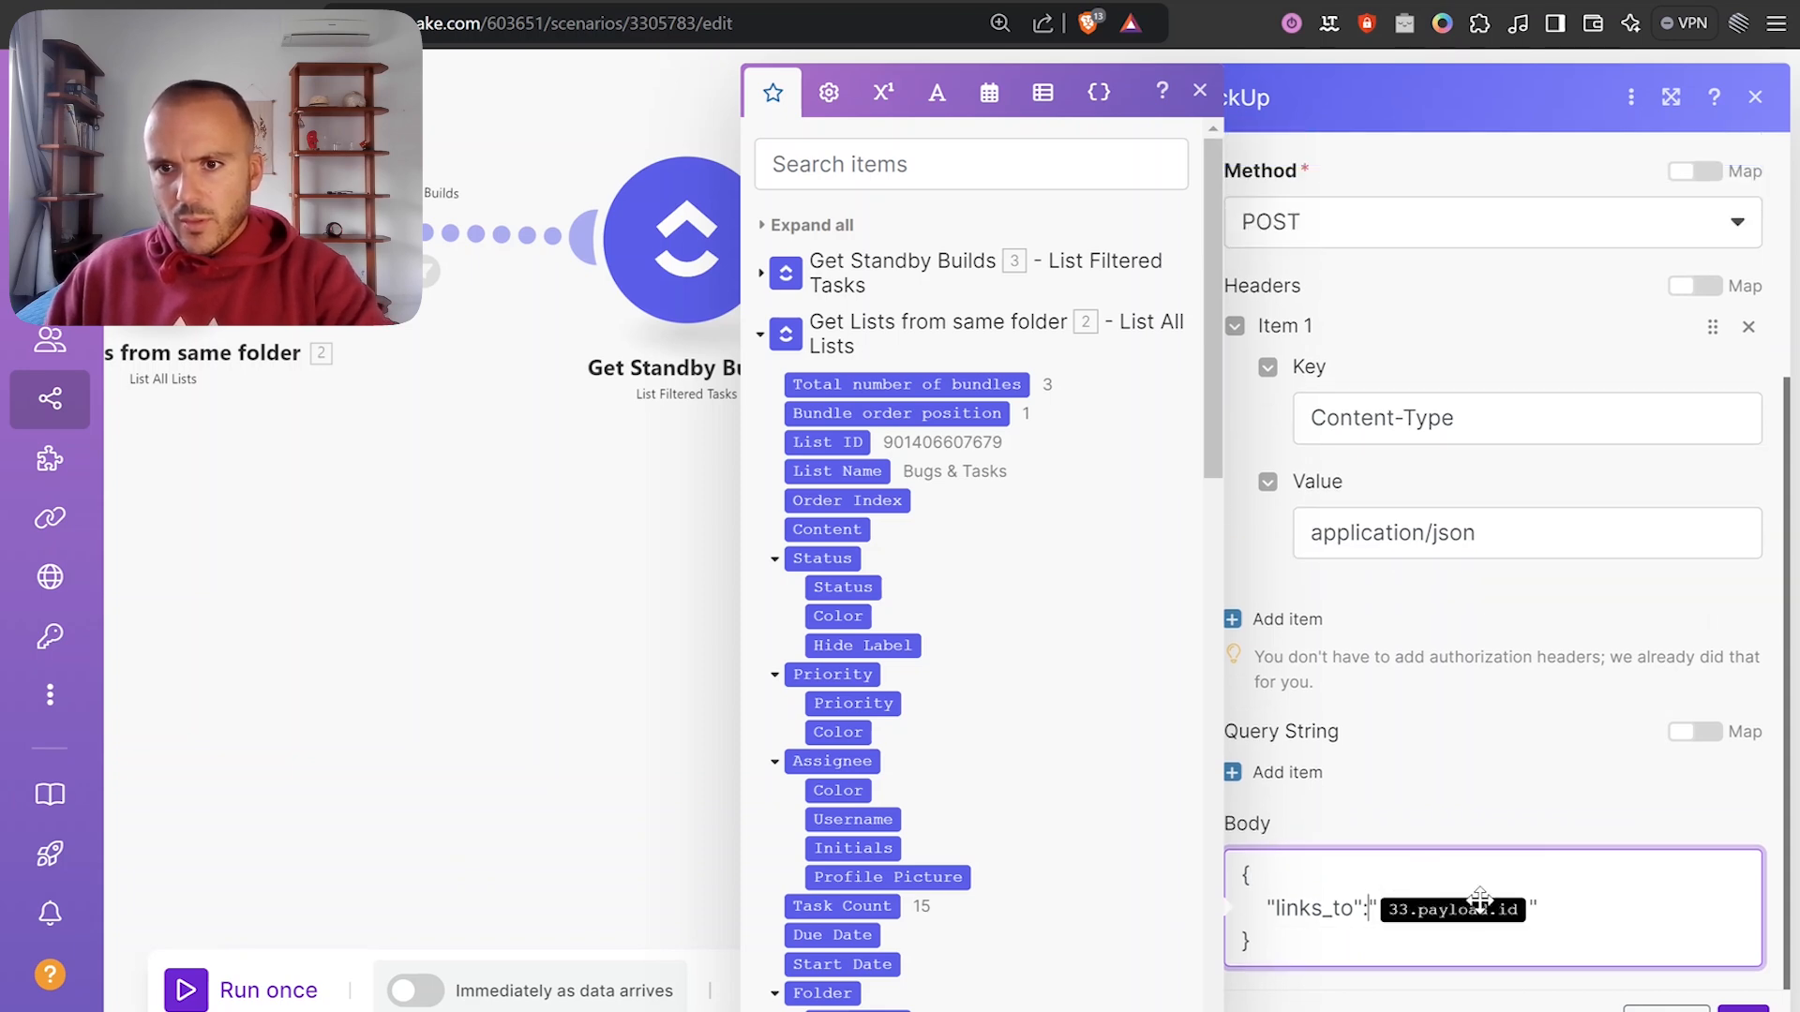
pyautogui.click(1550, 910)
pyautogui.press('BackSpace')
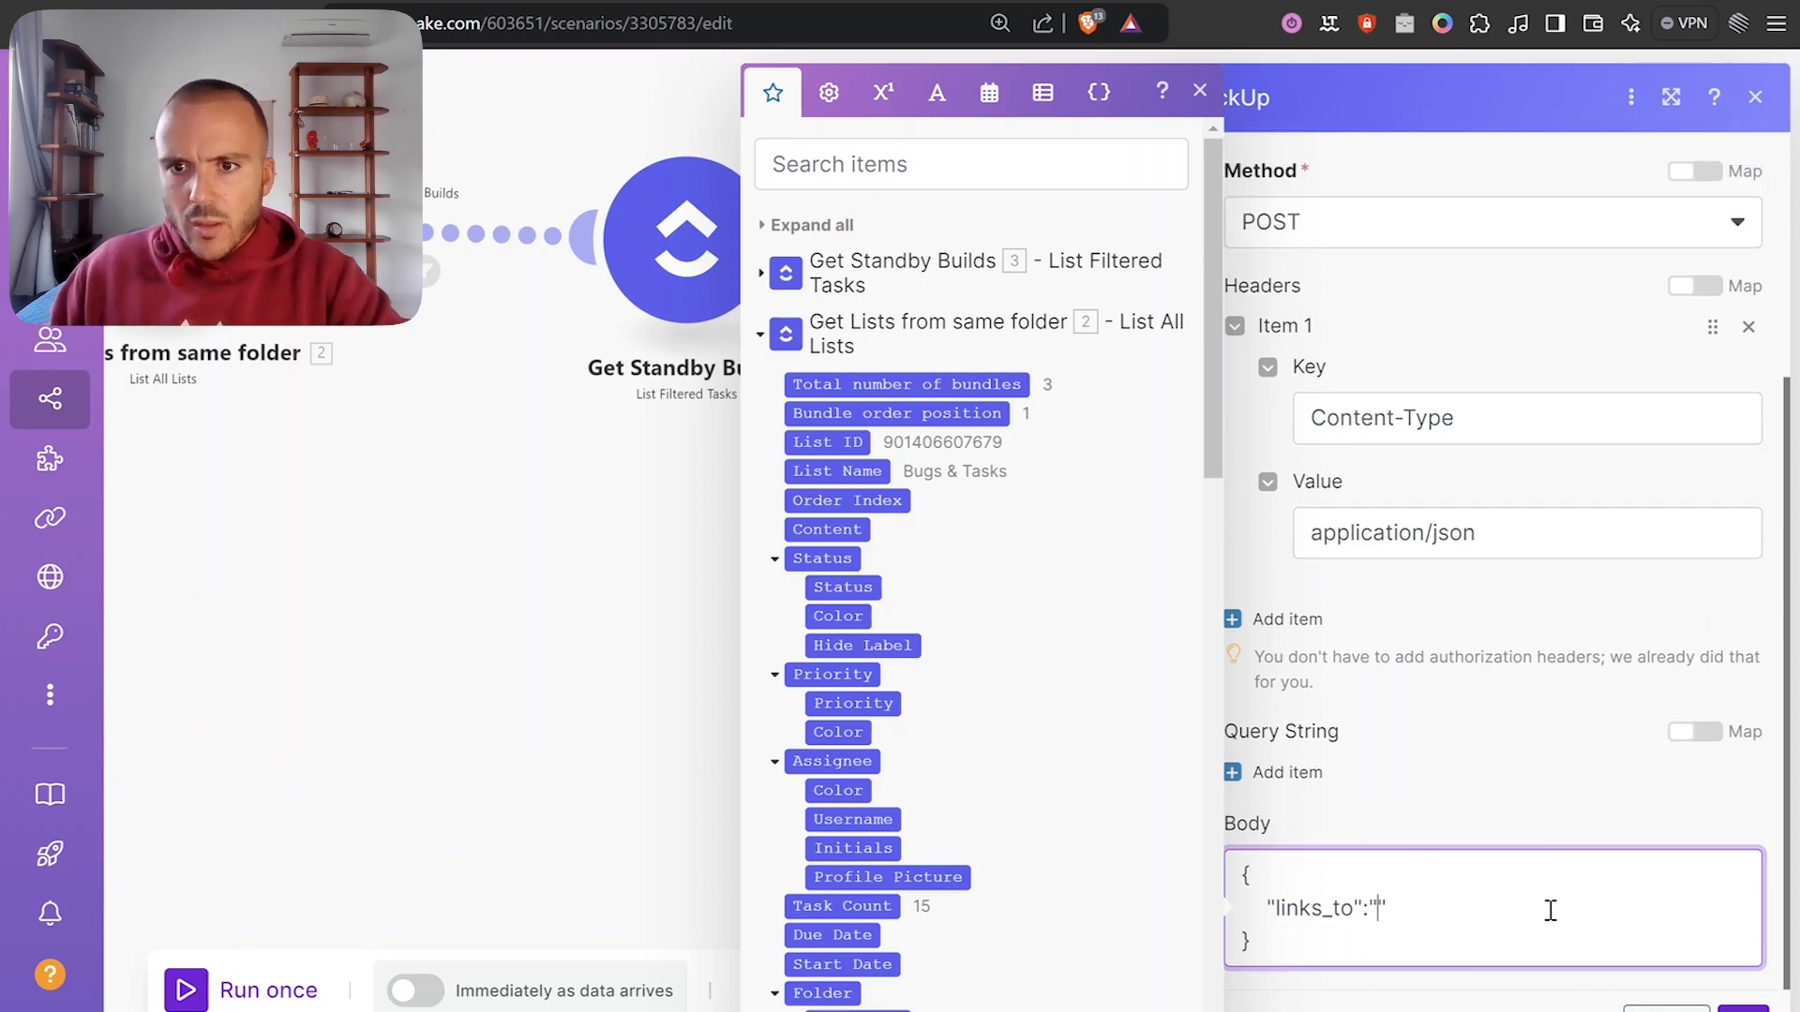
pyautogui.click(912, 347)
pyautogui.scroll(-4, 975, 430)
pyautogui.scroll(3, 900, 281)
pyautogui.click(823, 419)
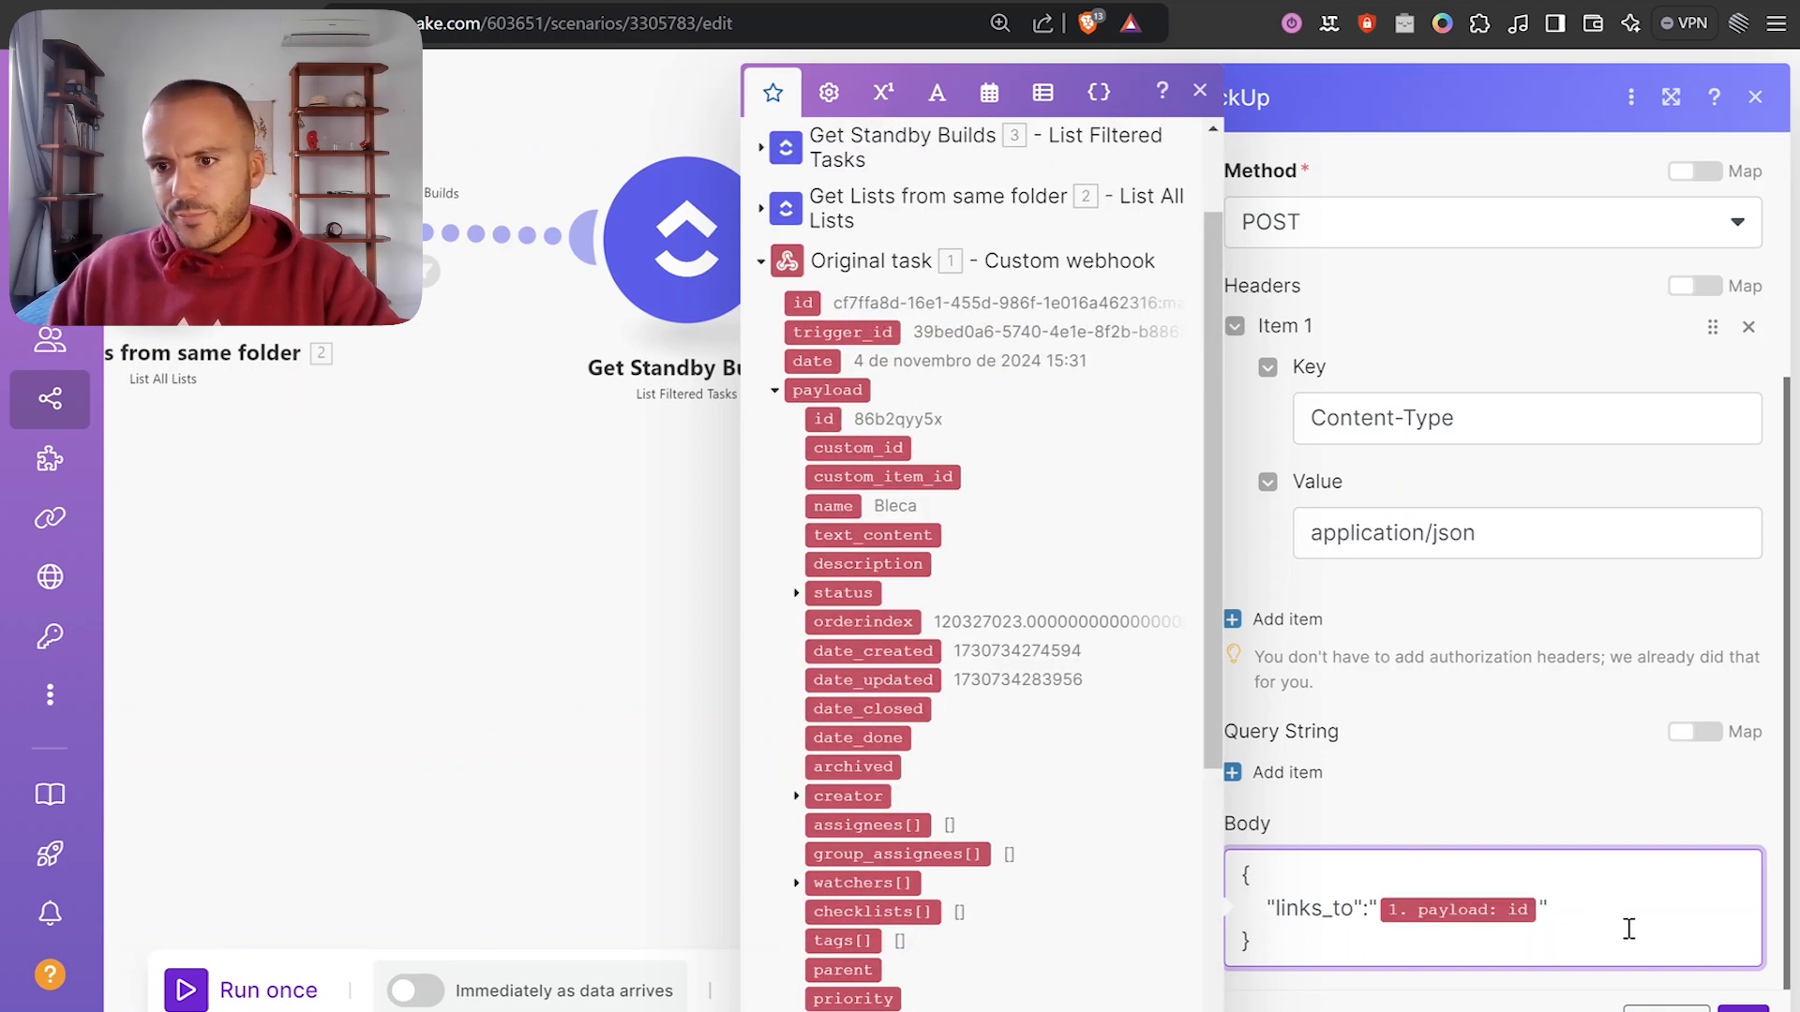
# Confirm the API call settings, save the scenario and start Run once.
pyautogui.click(1743, 1009)
pyautogui.scroll(-3, 1353, 560)
pyautogui.moveTo(1069, 539); pyautogui.dragTo(1261, 549)
pyautogui.scroll(1, 1286, 428)
pyautogui.moveTo(1132, 609); pyautogui.dragTo(1330, 639)
pyautogui.click(766, 991)
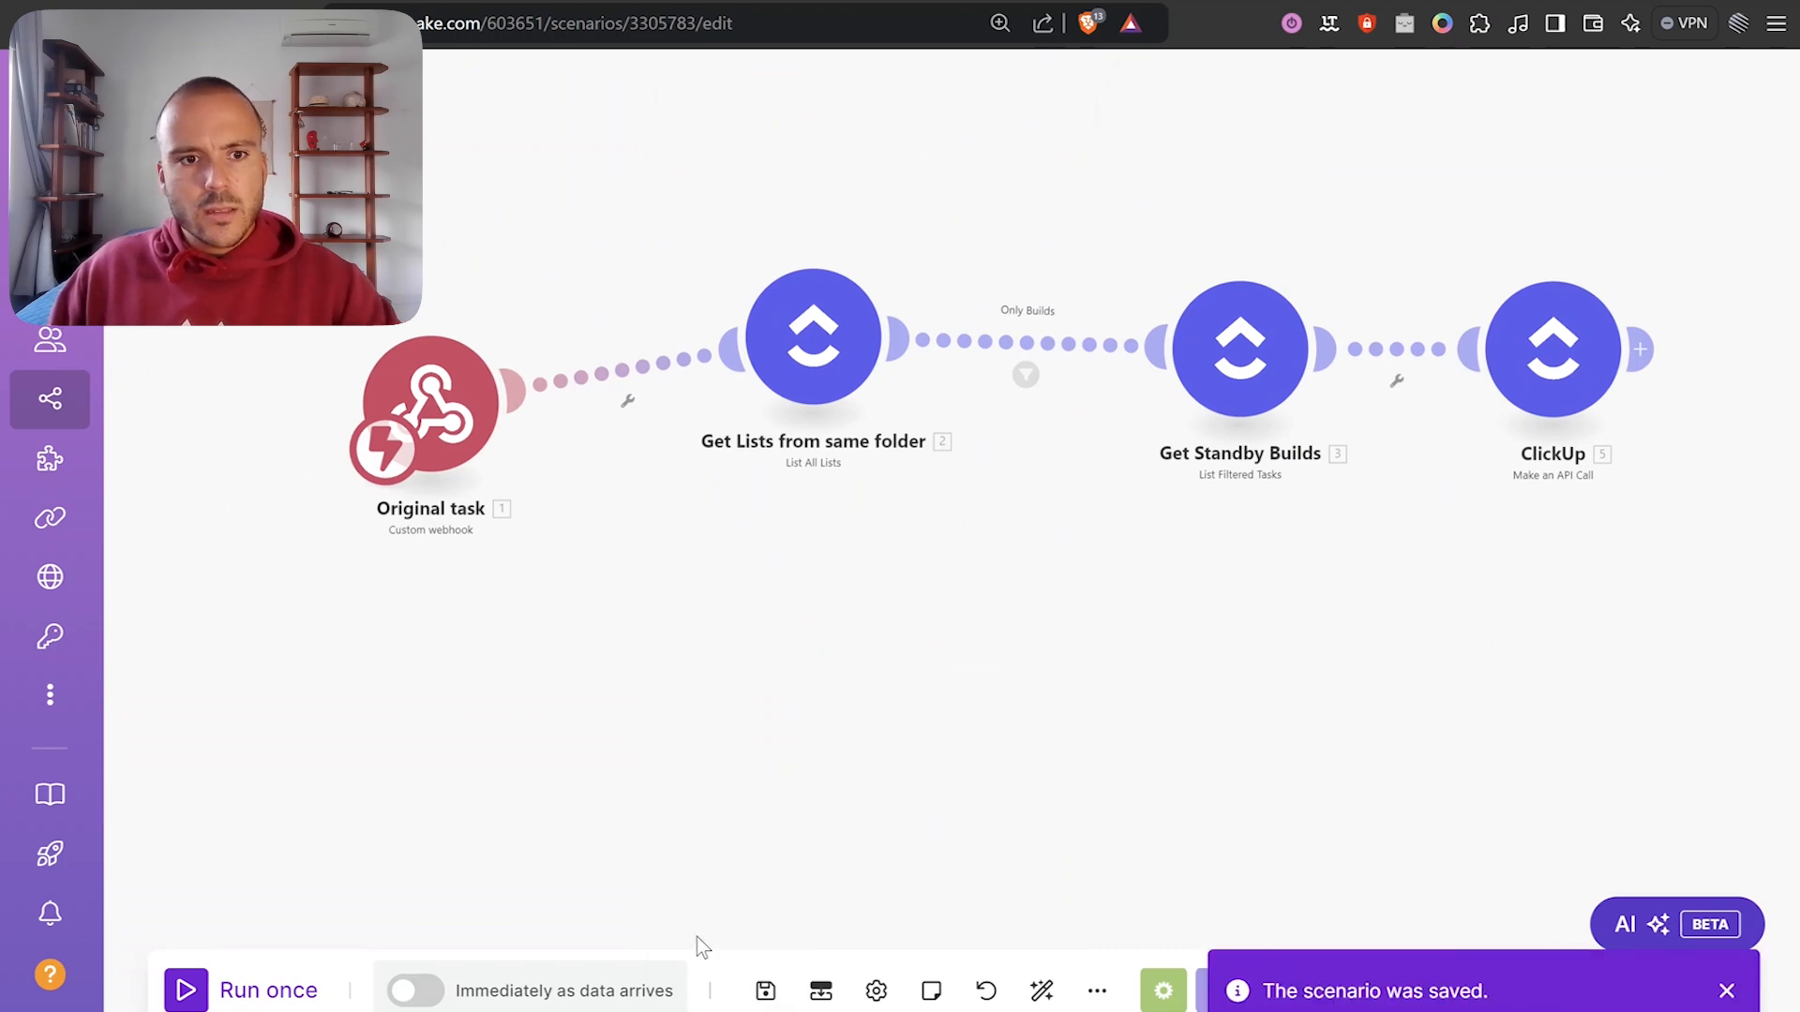
pyautogui.click(251, 992)
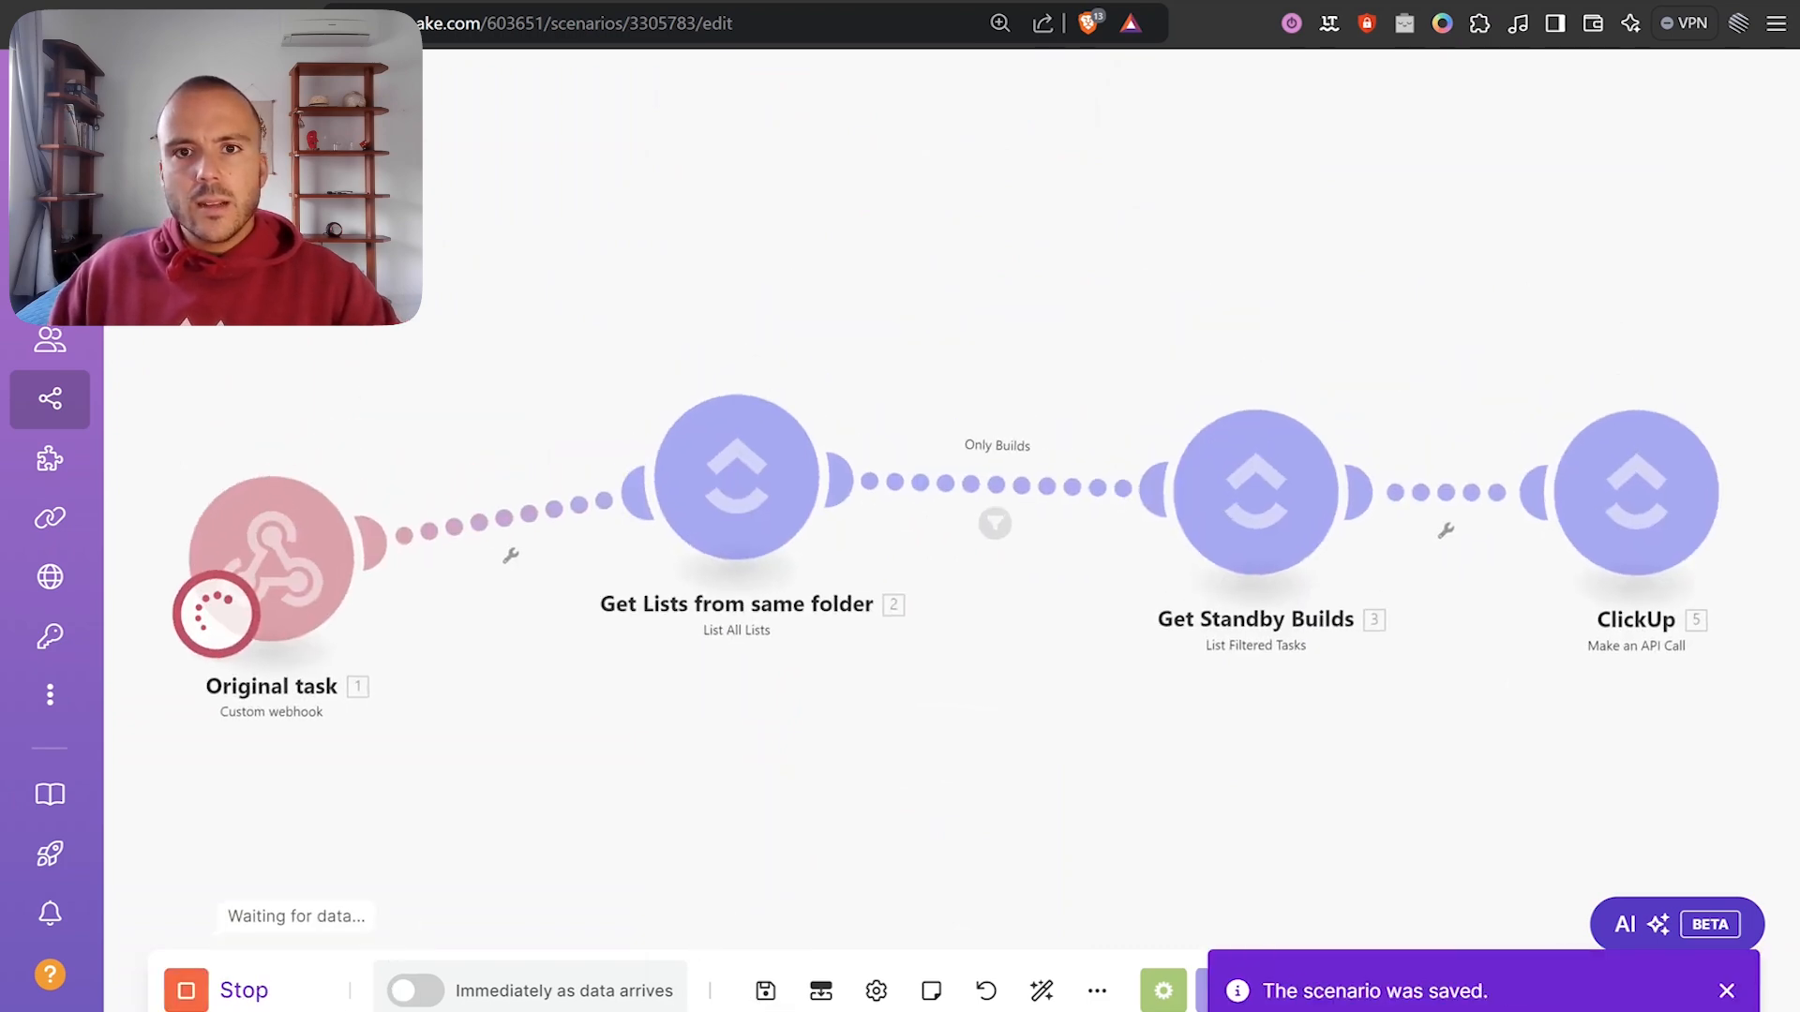
pyautogui.click(872, 2)
# Create the task 'Test Test' in Bugs & Tasks and set its status to READY TO TEST.
pyautogui.click(545, 947)
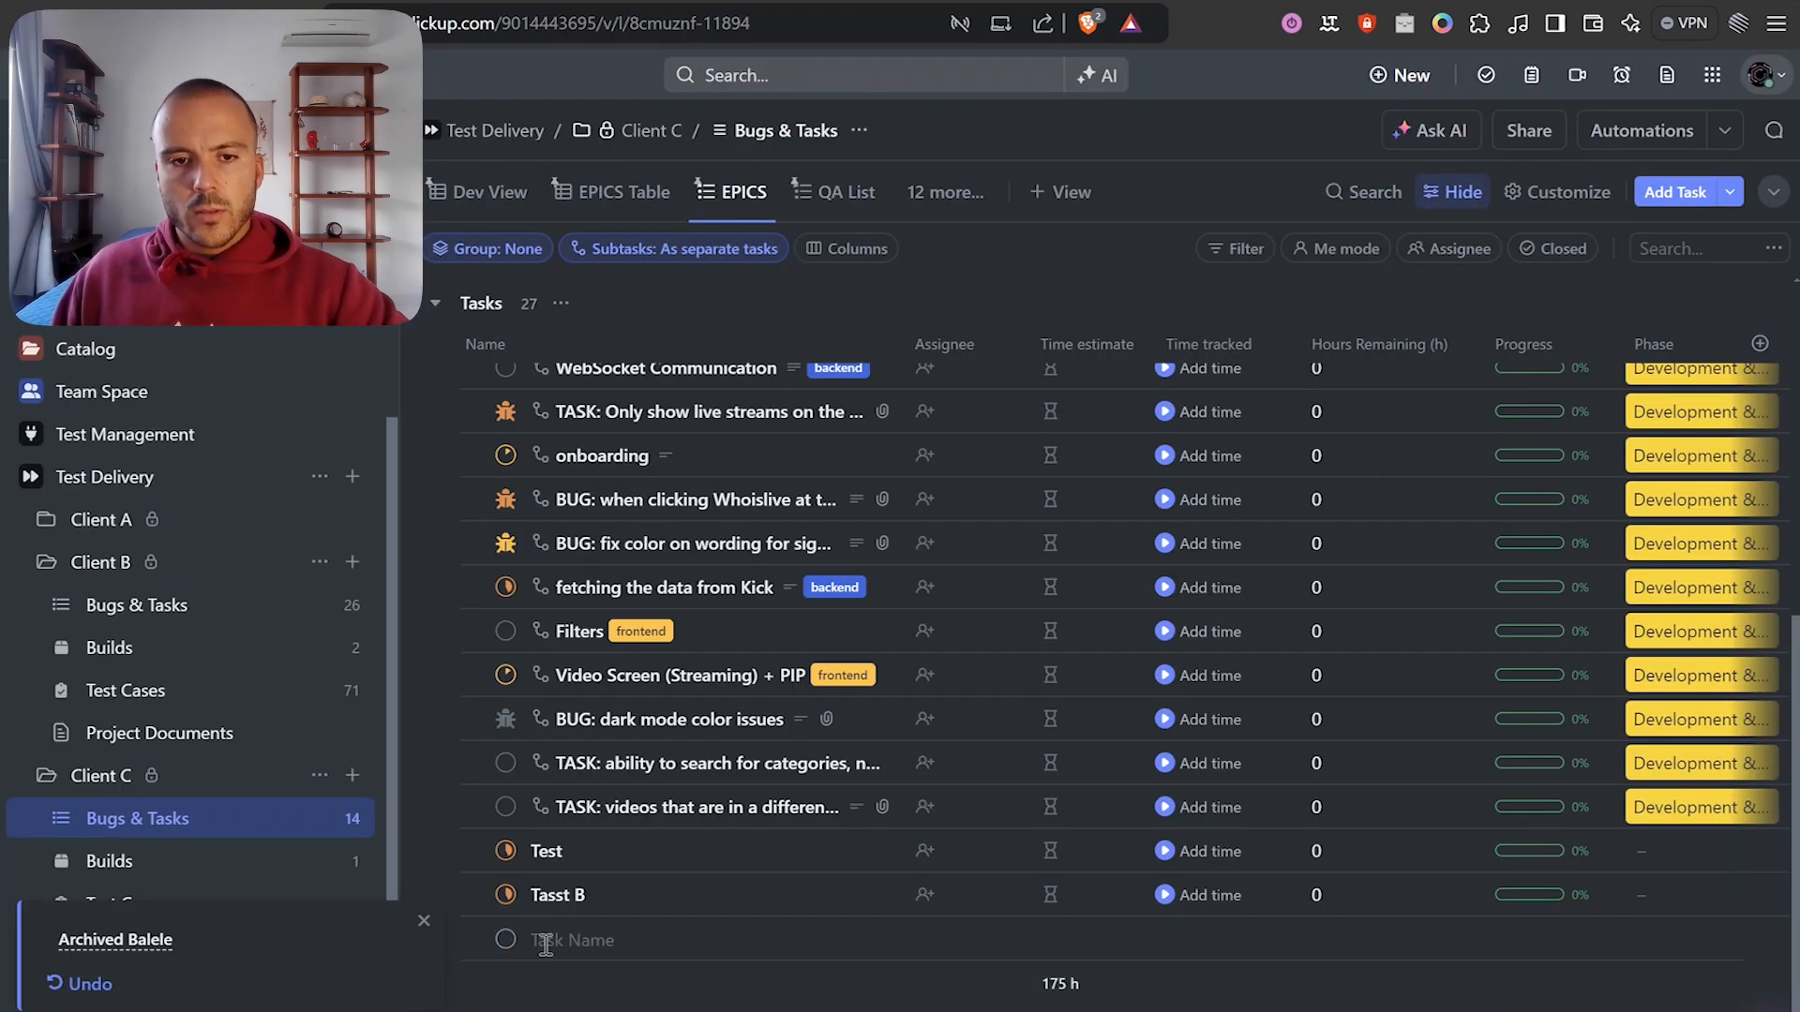
pyautogui.write('Te')
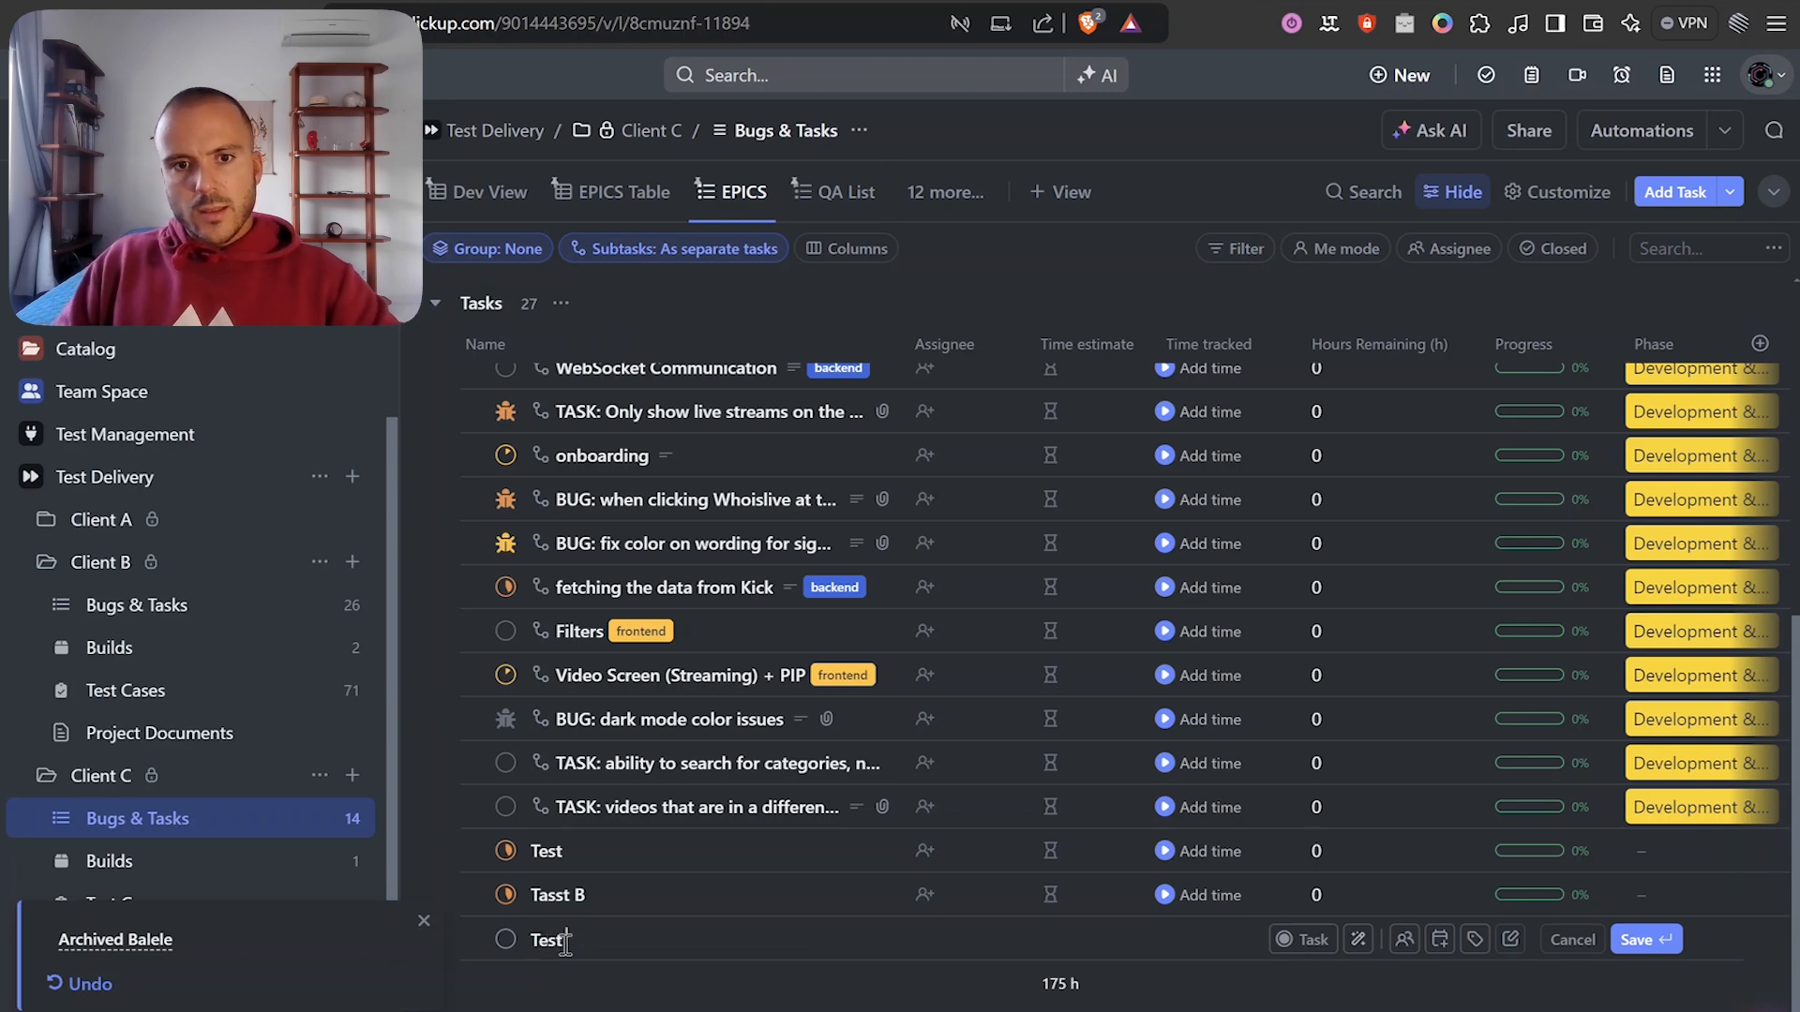
pyautogui.write('st')
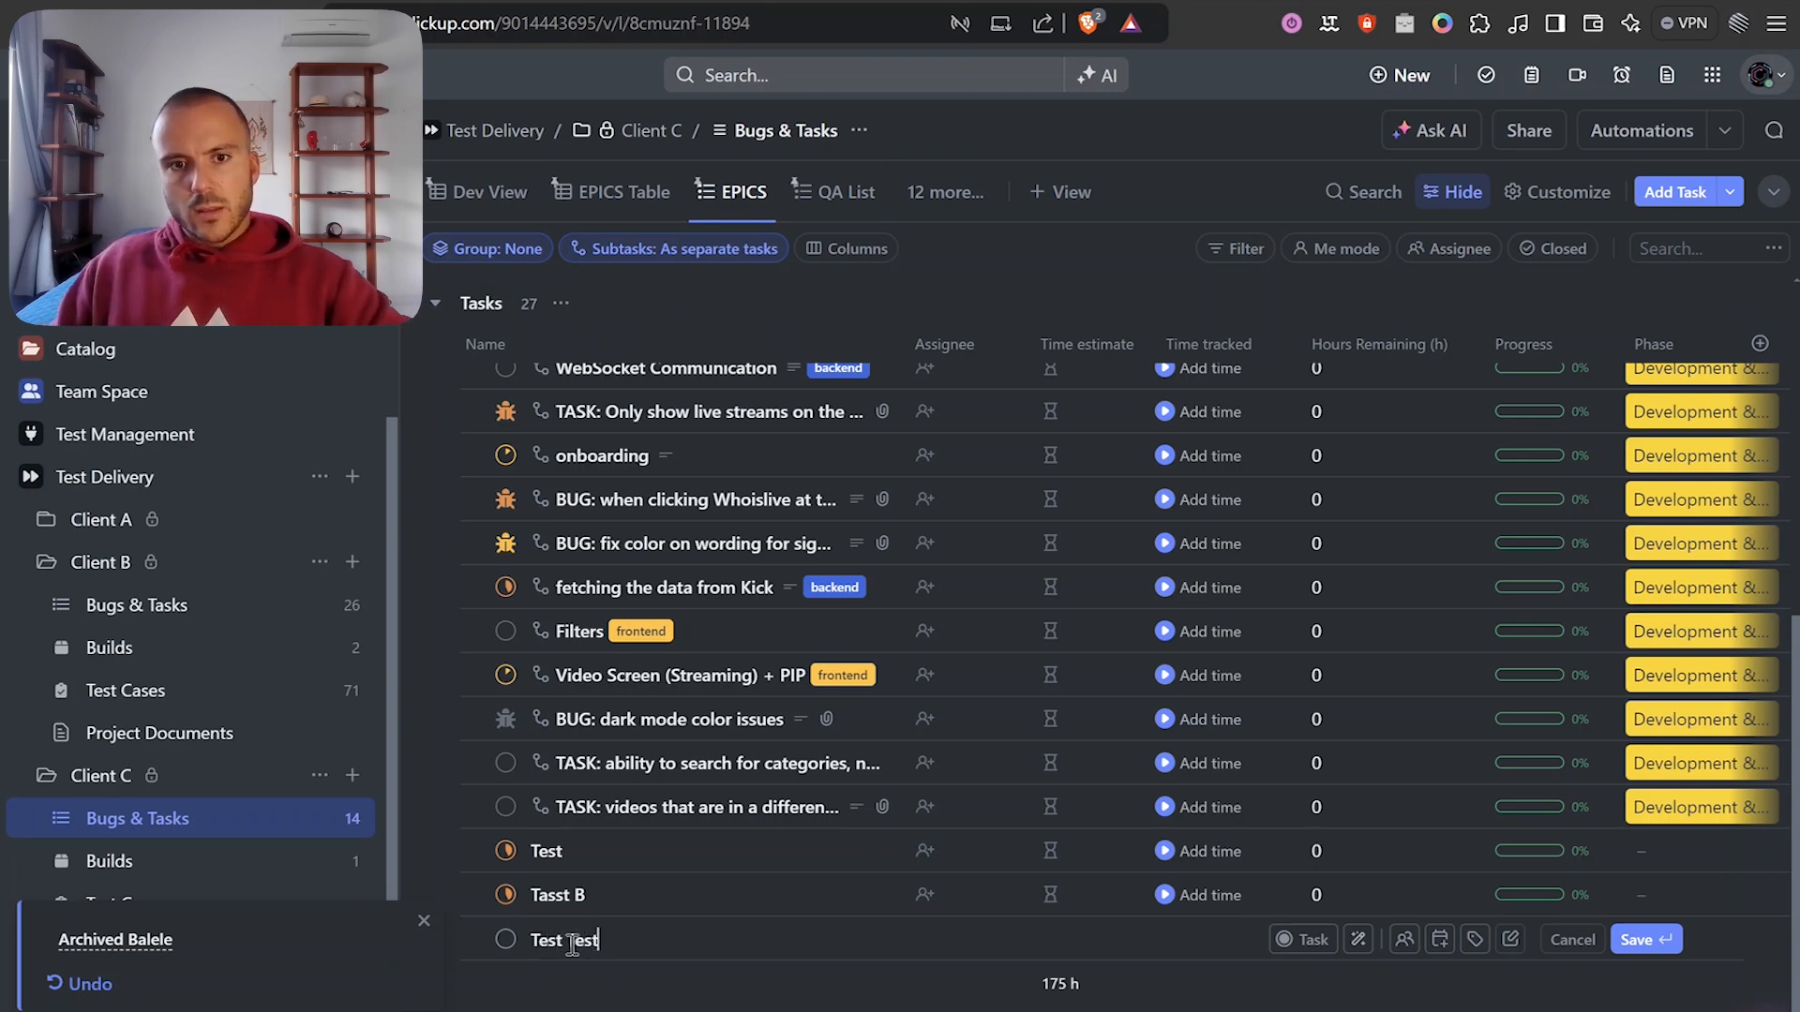
pyautogui.press('Return')
pyautogui.click(506, 896)
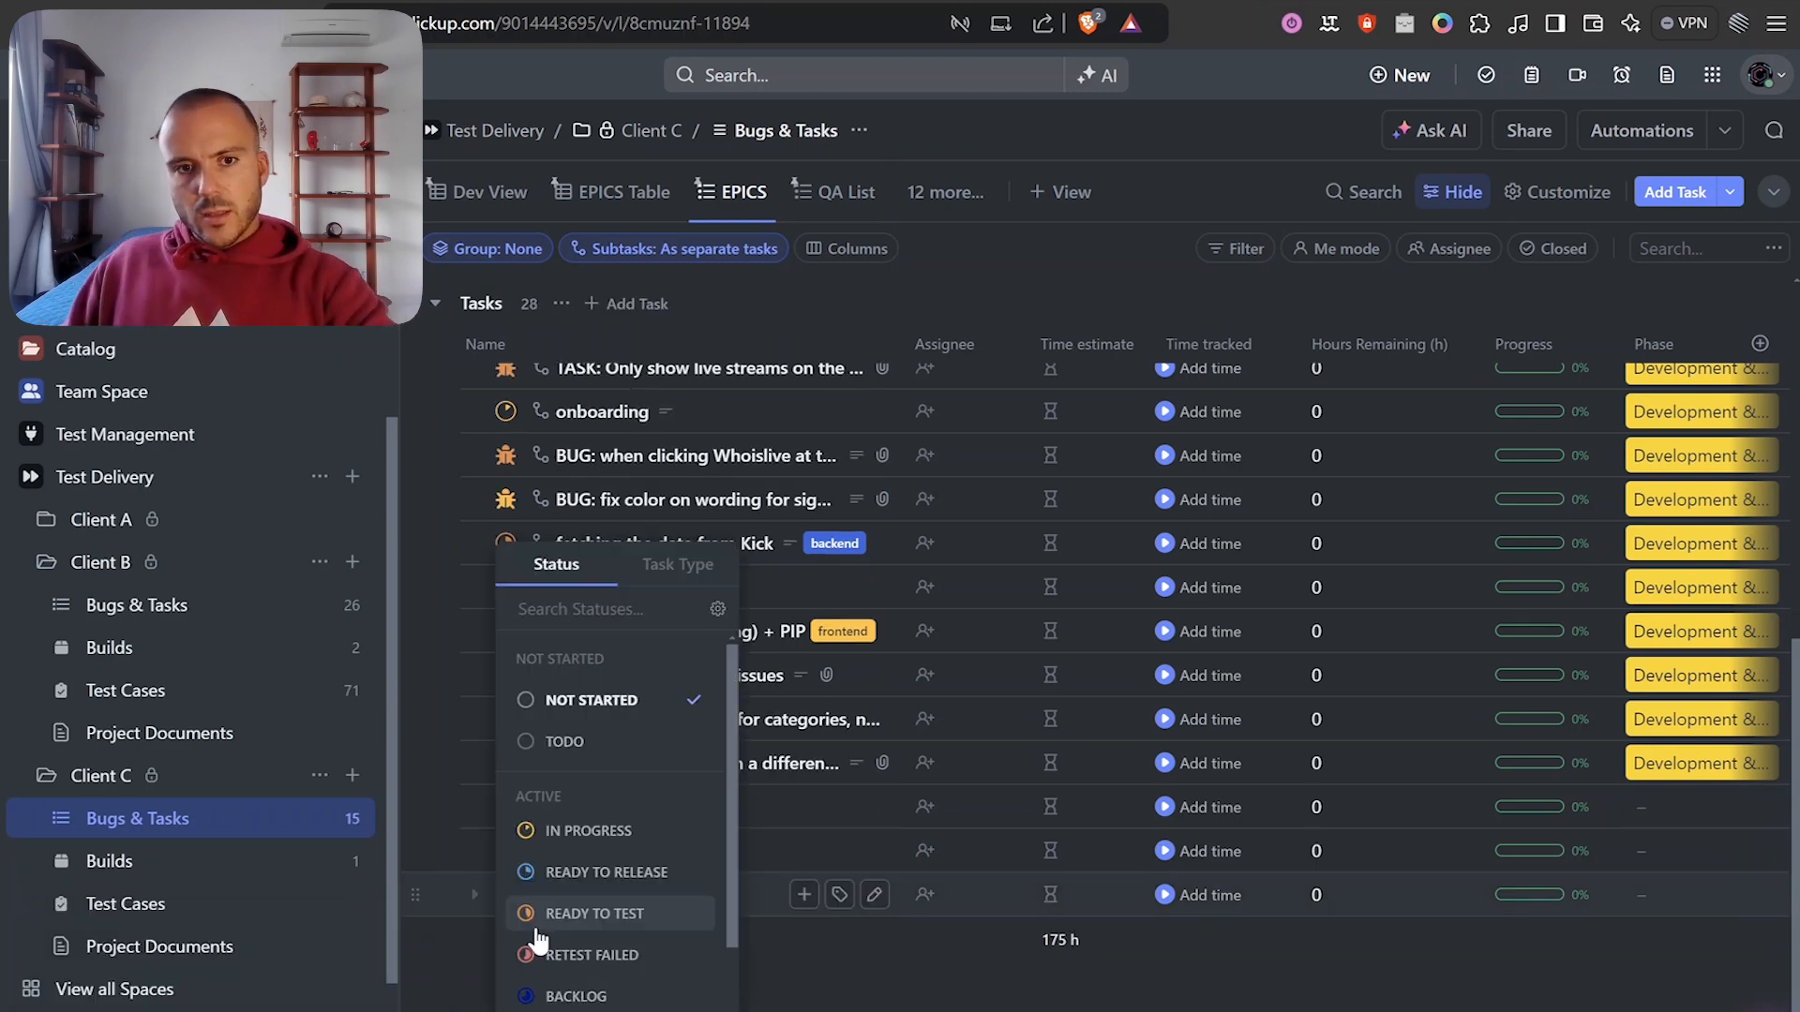
pyautogui.click(552, 915)
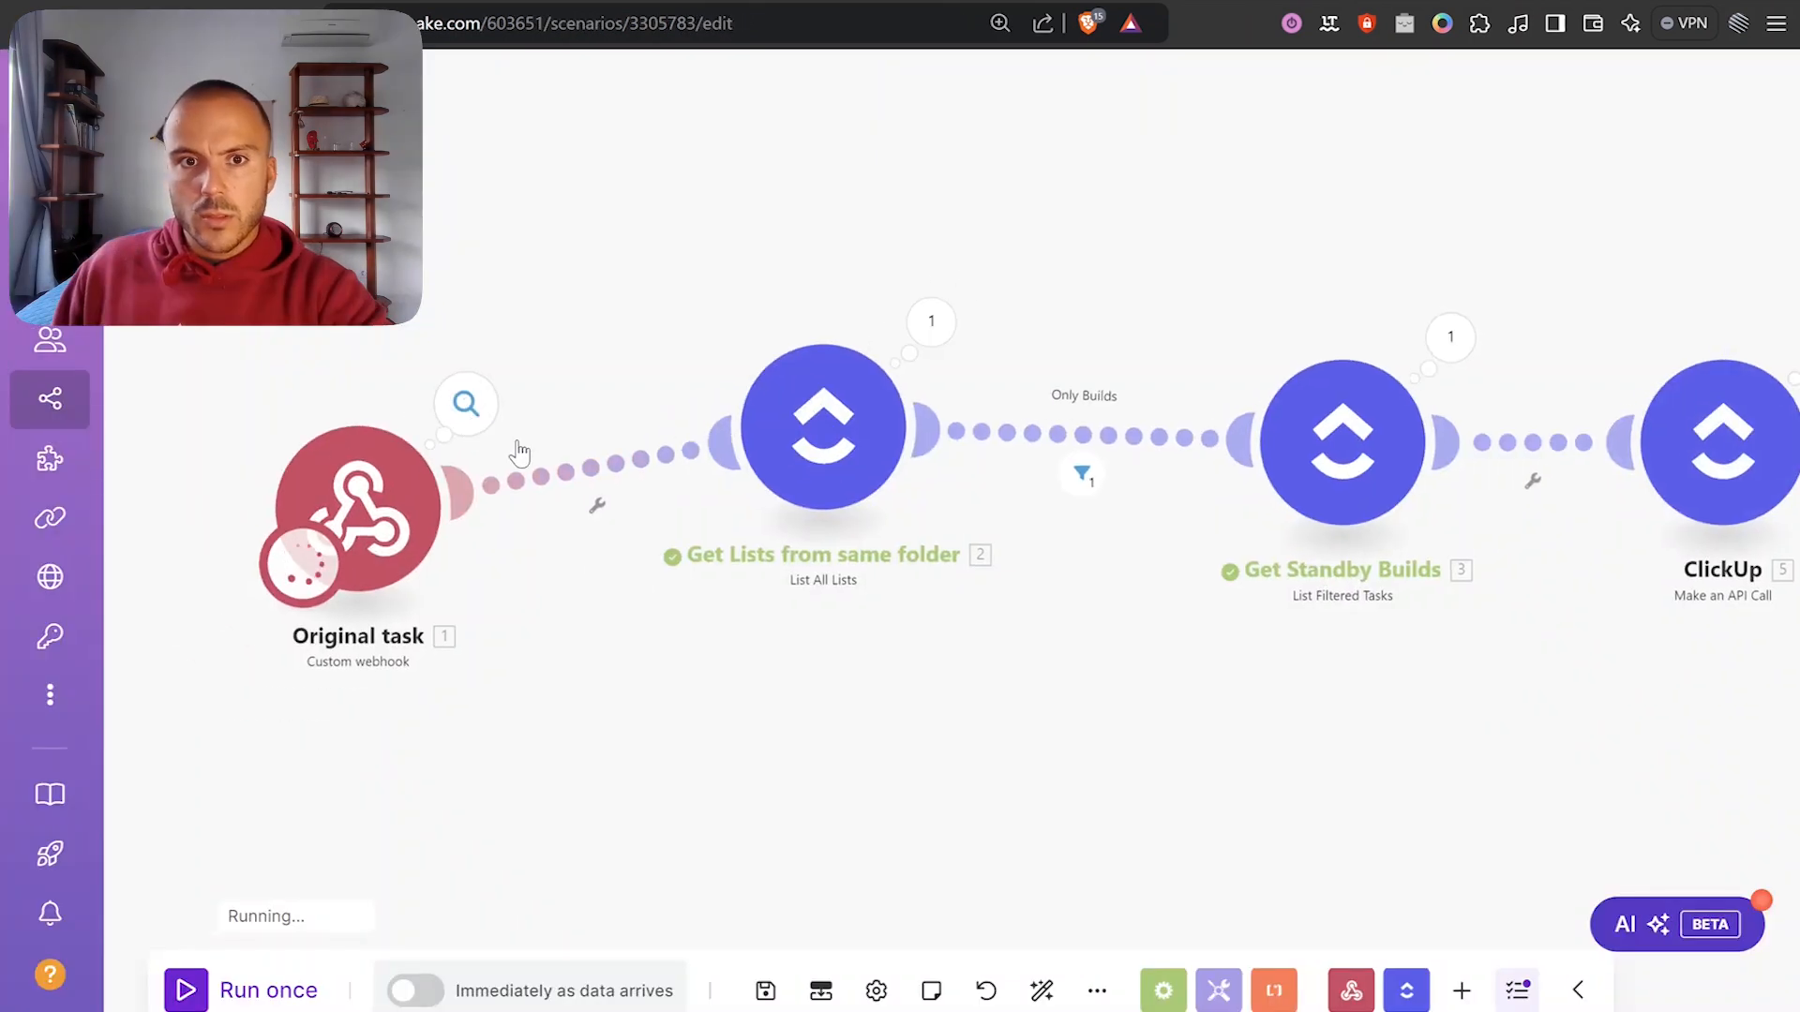
# Inspect the webhook's received payload from the run.
pyautogui.click(466, 403)
pyautogui.click(650, 534)
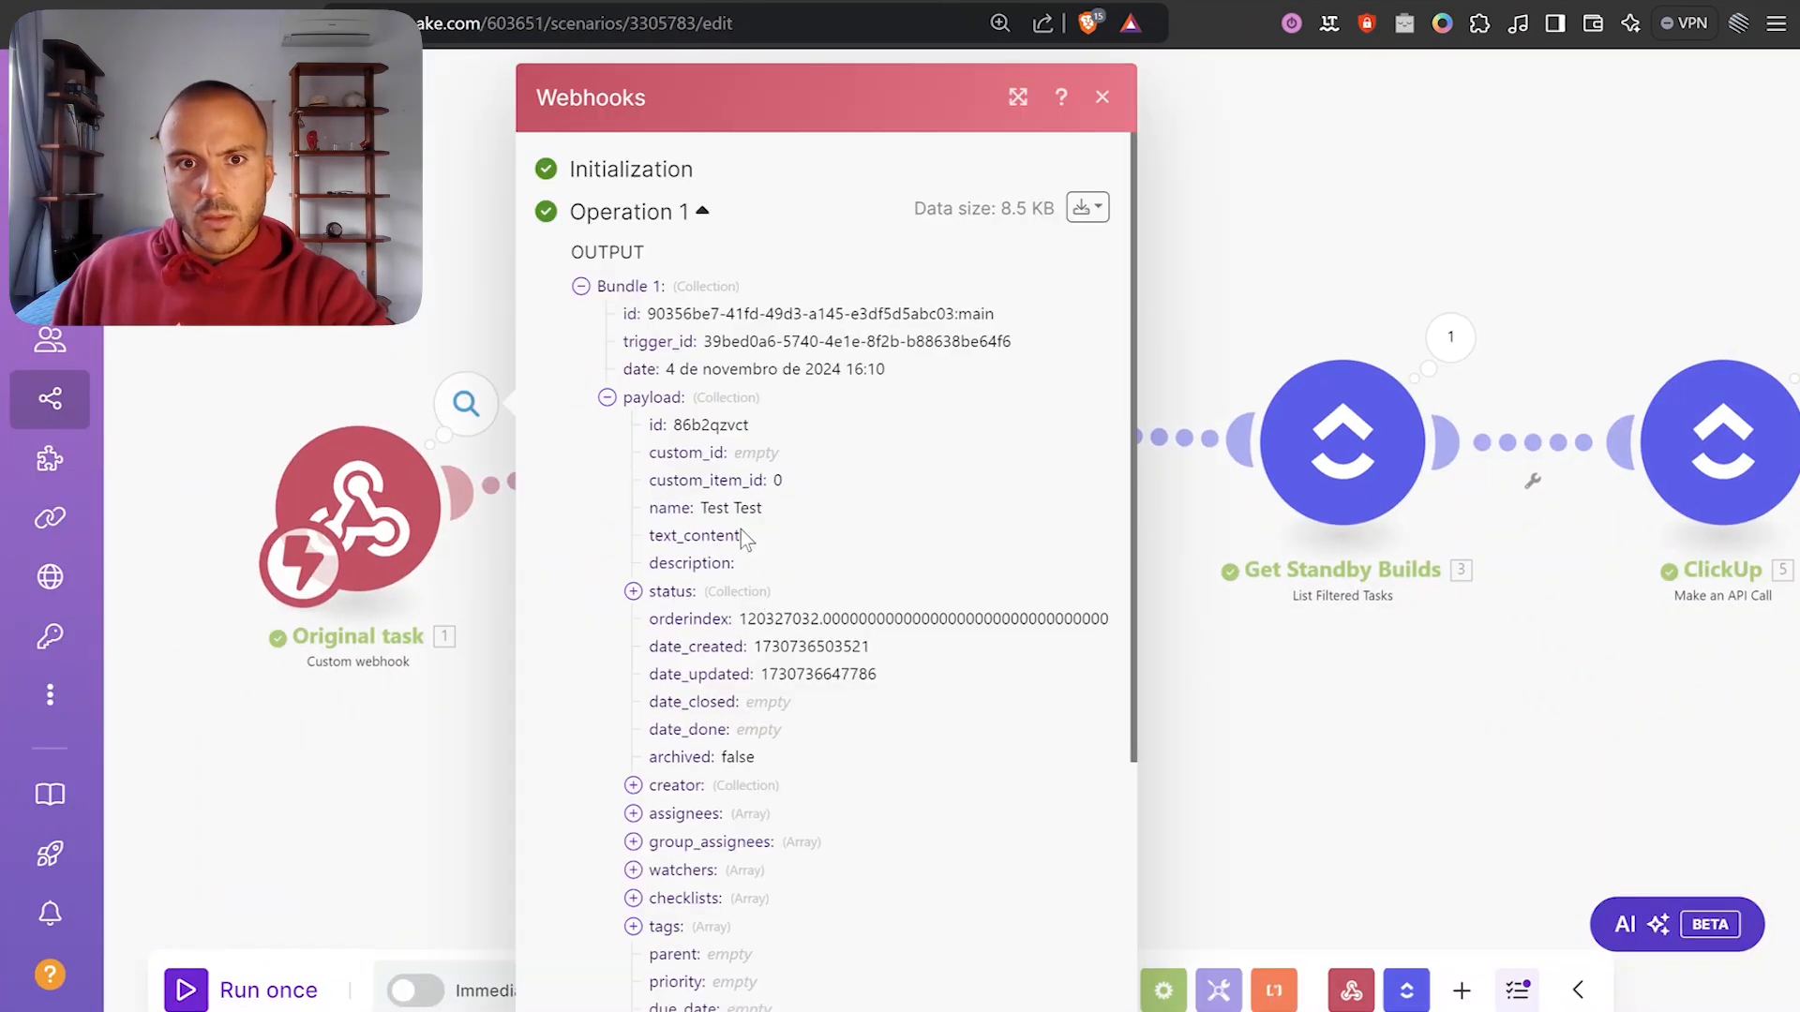
pyautogui.moveTo(1591, 238); pyautogui.dragTo(1130, 244)
pyautogui.scroll(-3, 876, 185)
pyautogui.scroll(3, 1138, 201)
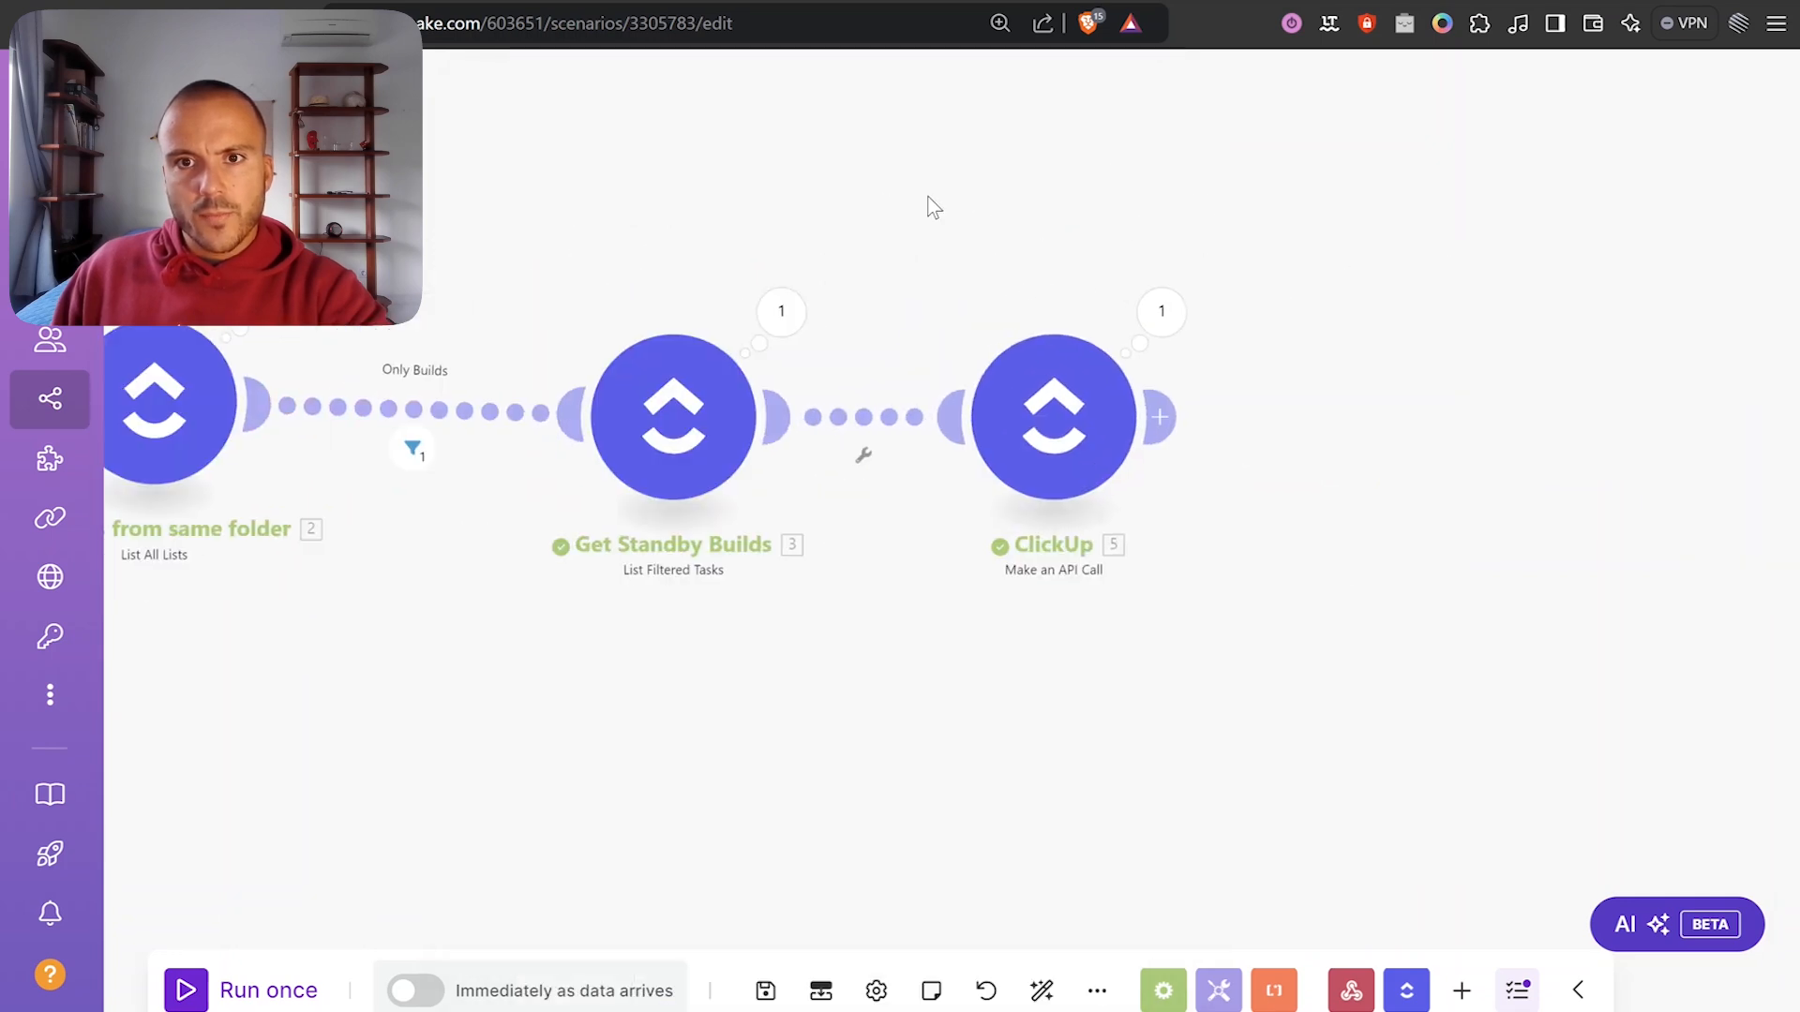
# Check the API Call's status 200 response, then open Client C's Builds list in ClickUp.
pyautogui.click(1162, 315)
pyautogui.click(1285, 499)
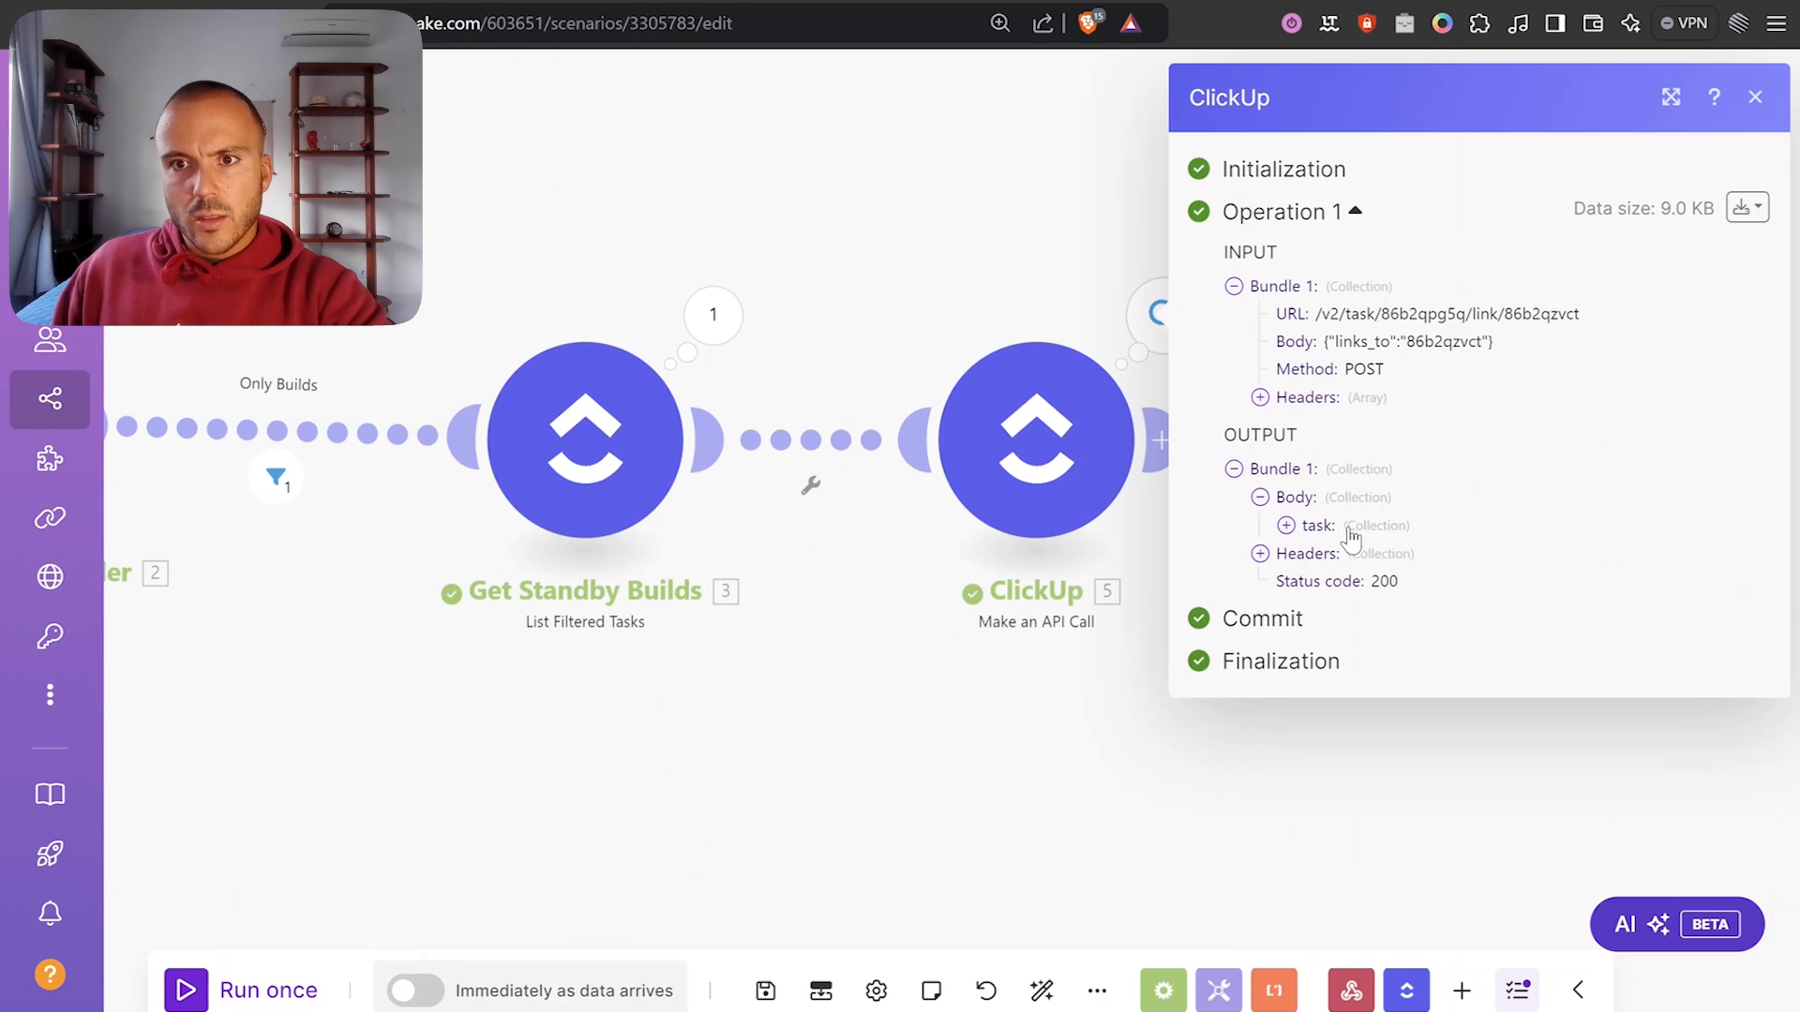
pyautogui.click(1312, 523)
pyautogui.click(920, 295)
pyautogui.click(825, 2)
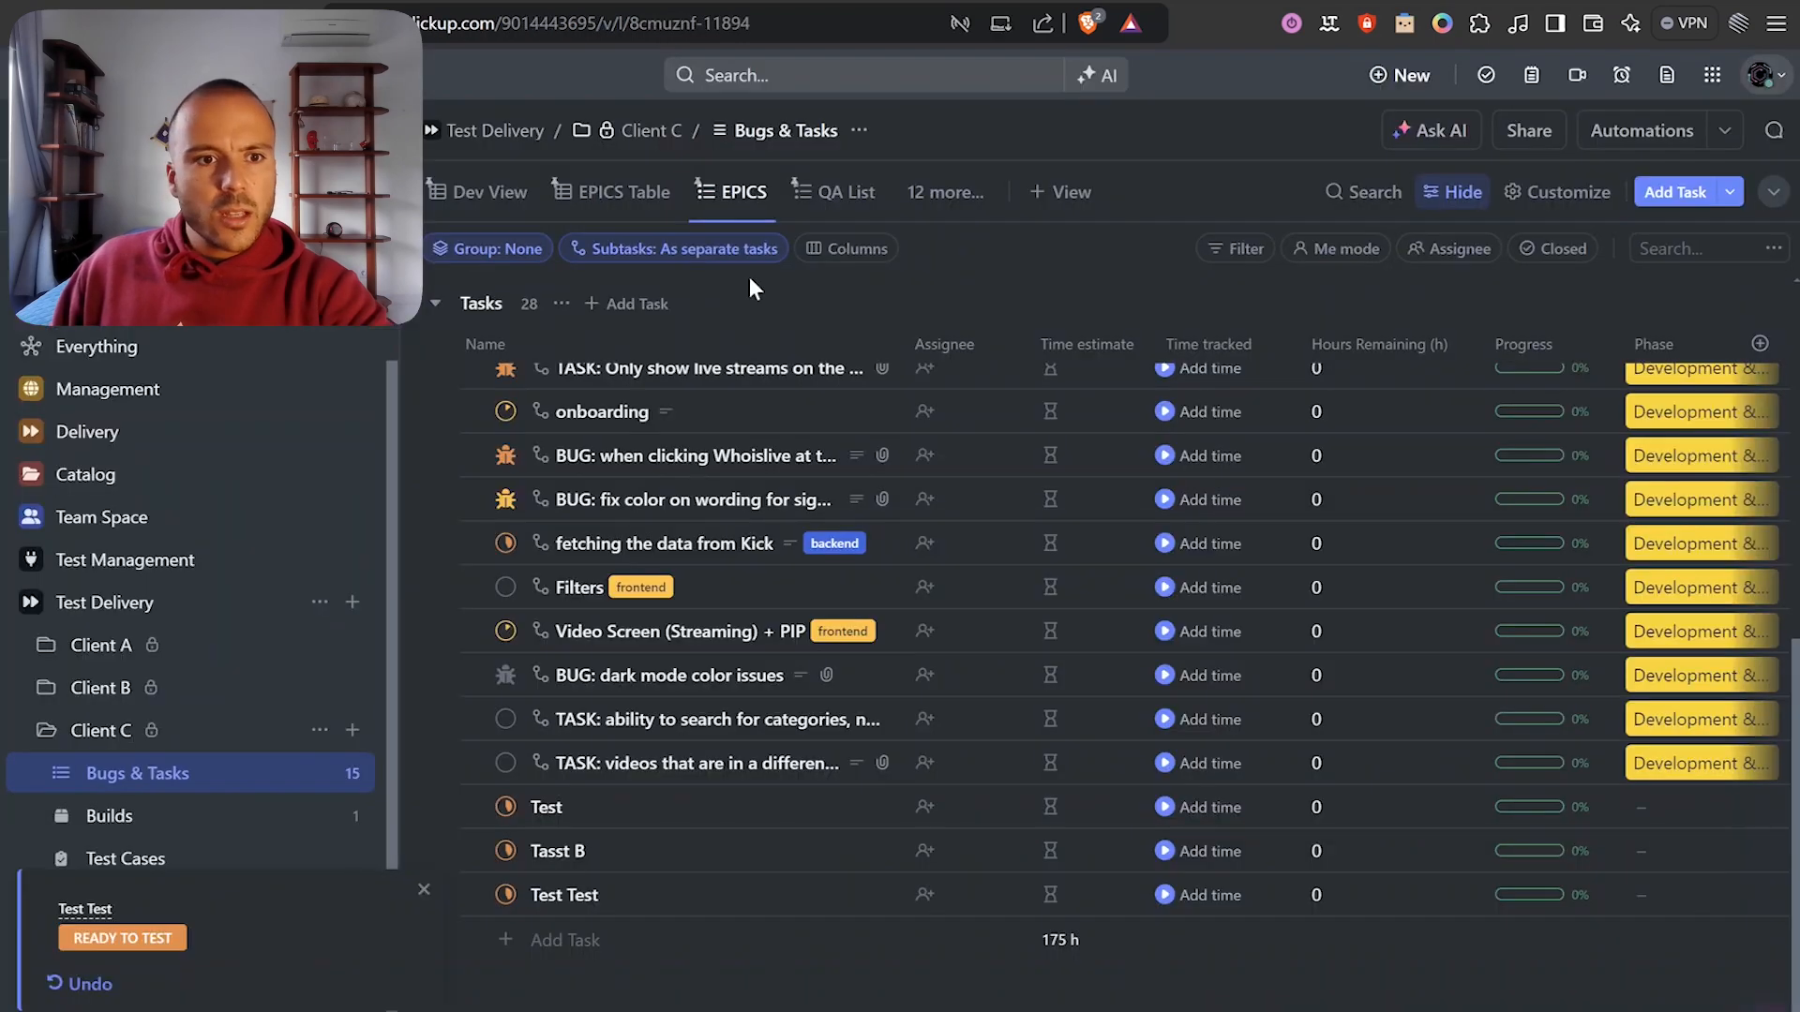
pyautogui.click(105, 817)
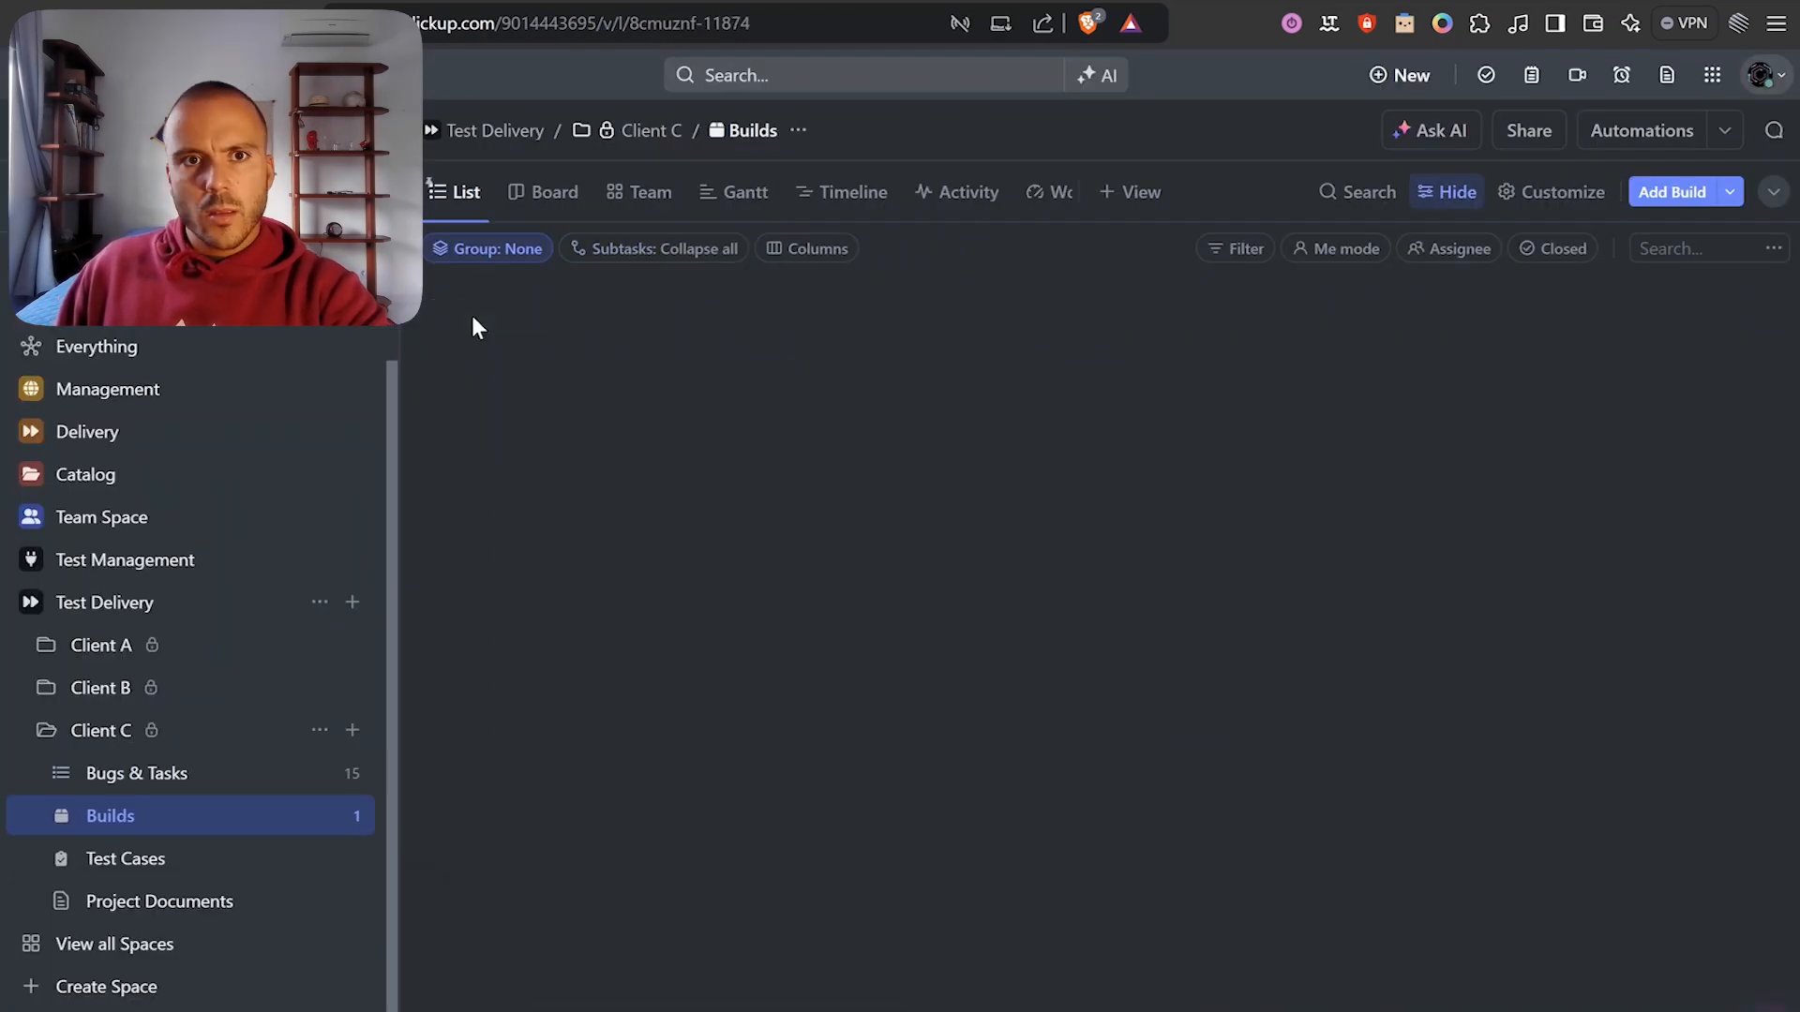
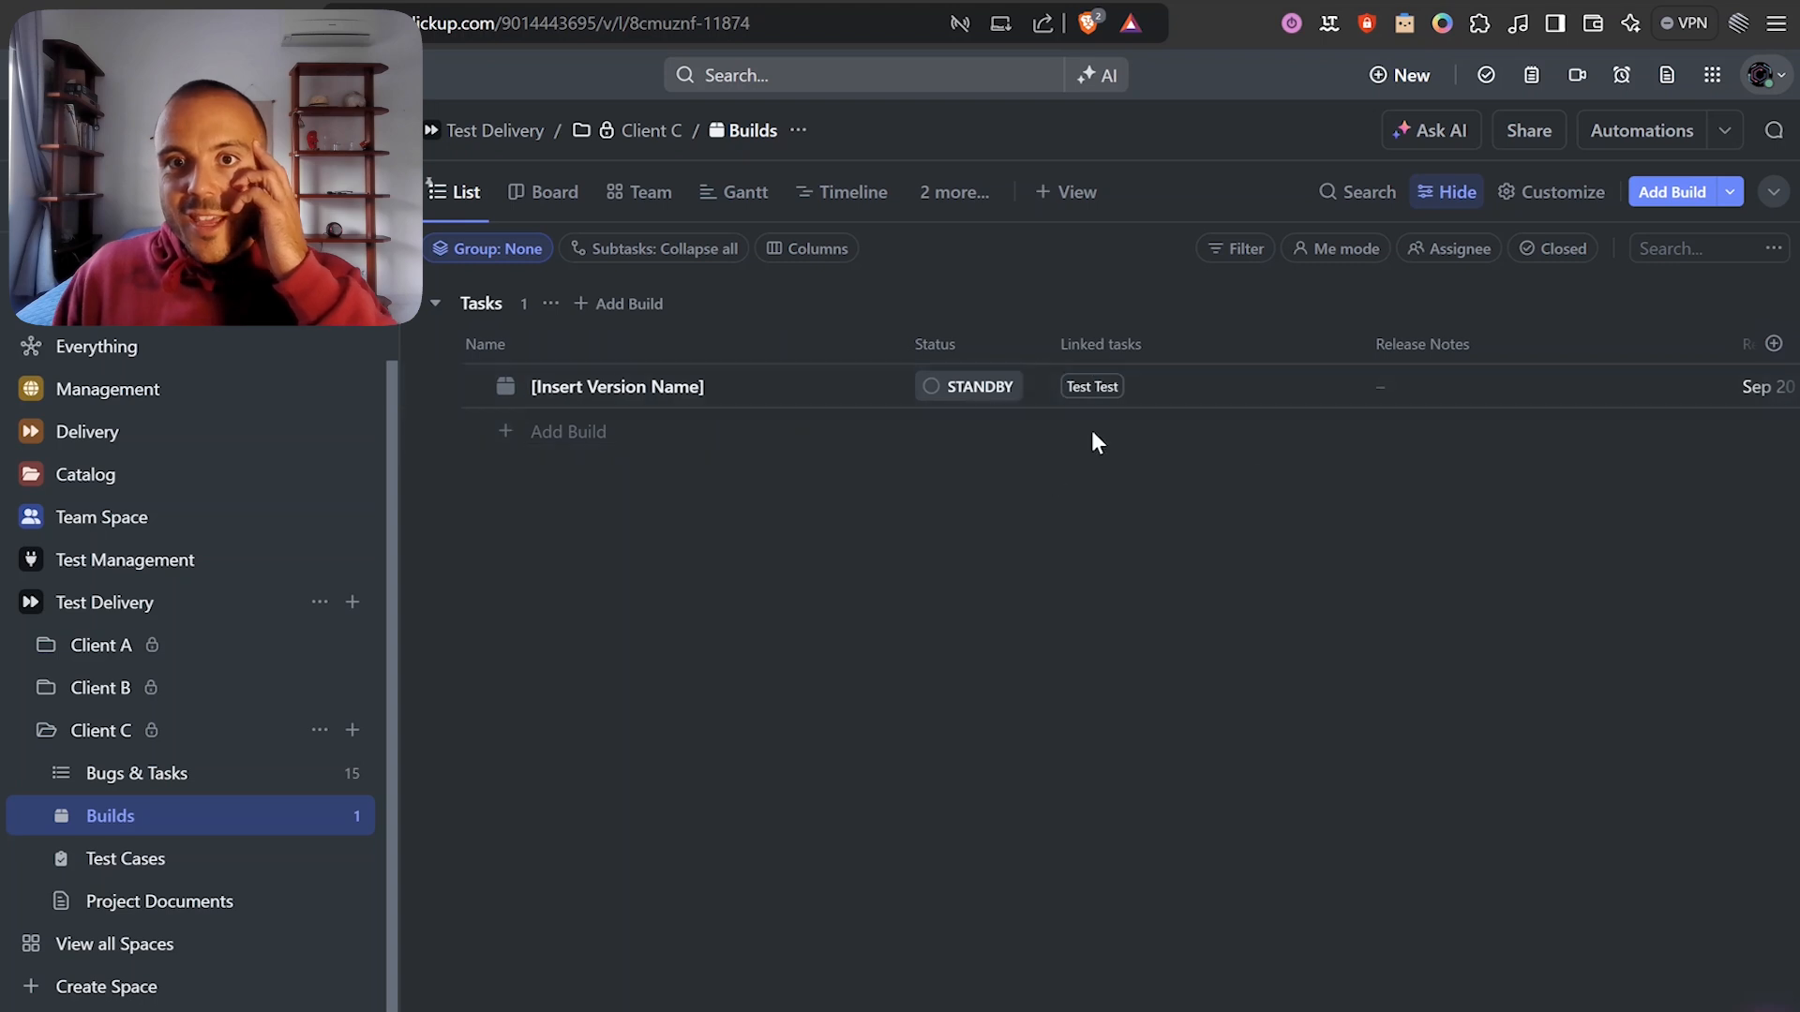
# Check the build's Release Notes field without changing it, then bring the scenario's end into view.
pyautogui.click(1406, 386)
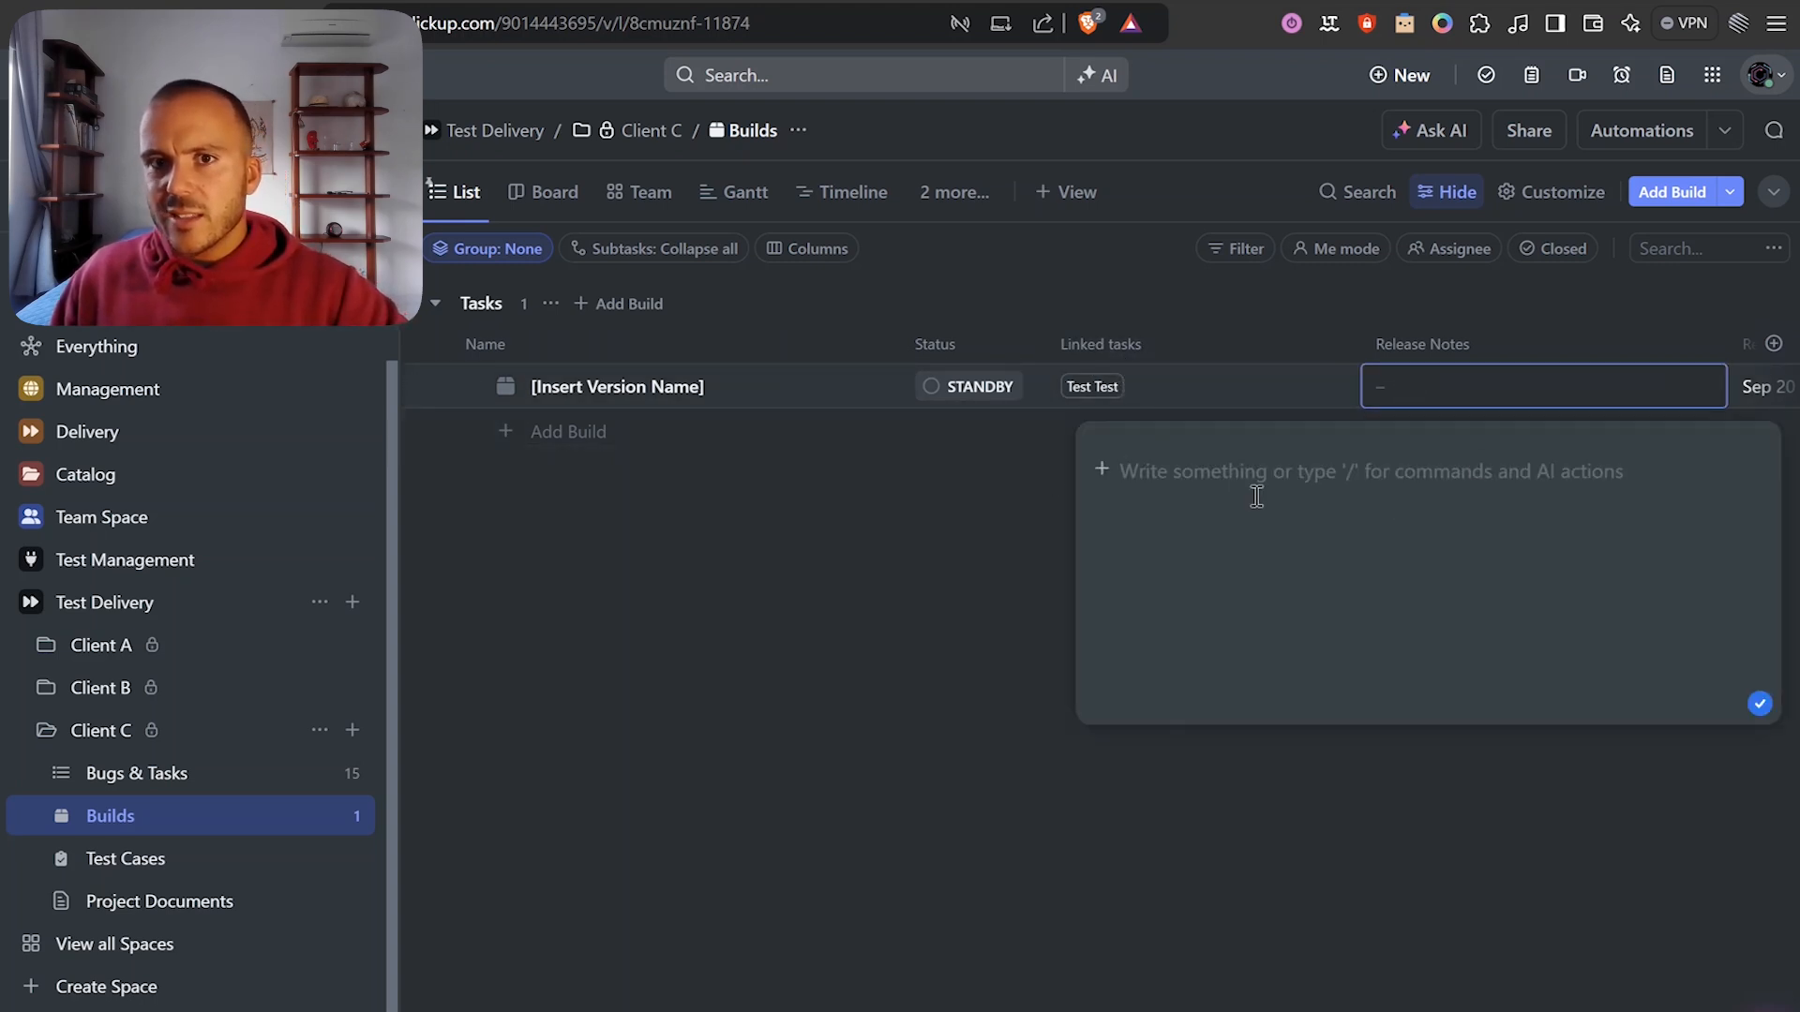
pyautogui.click(1397, 306)
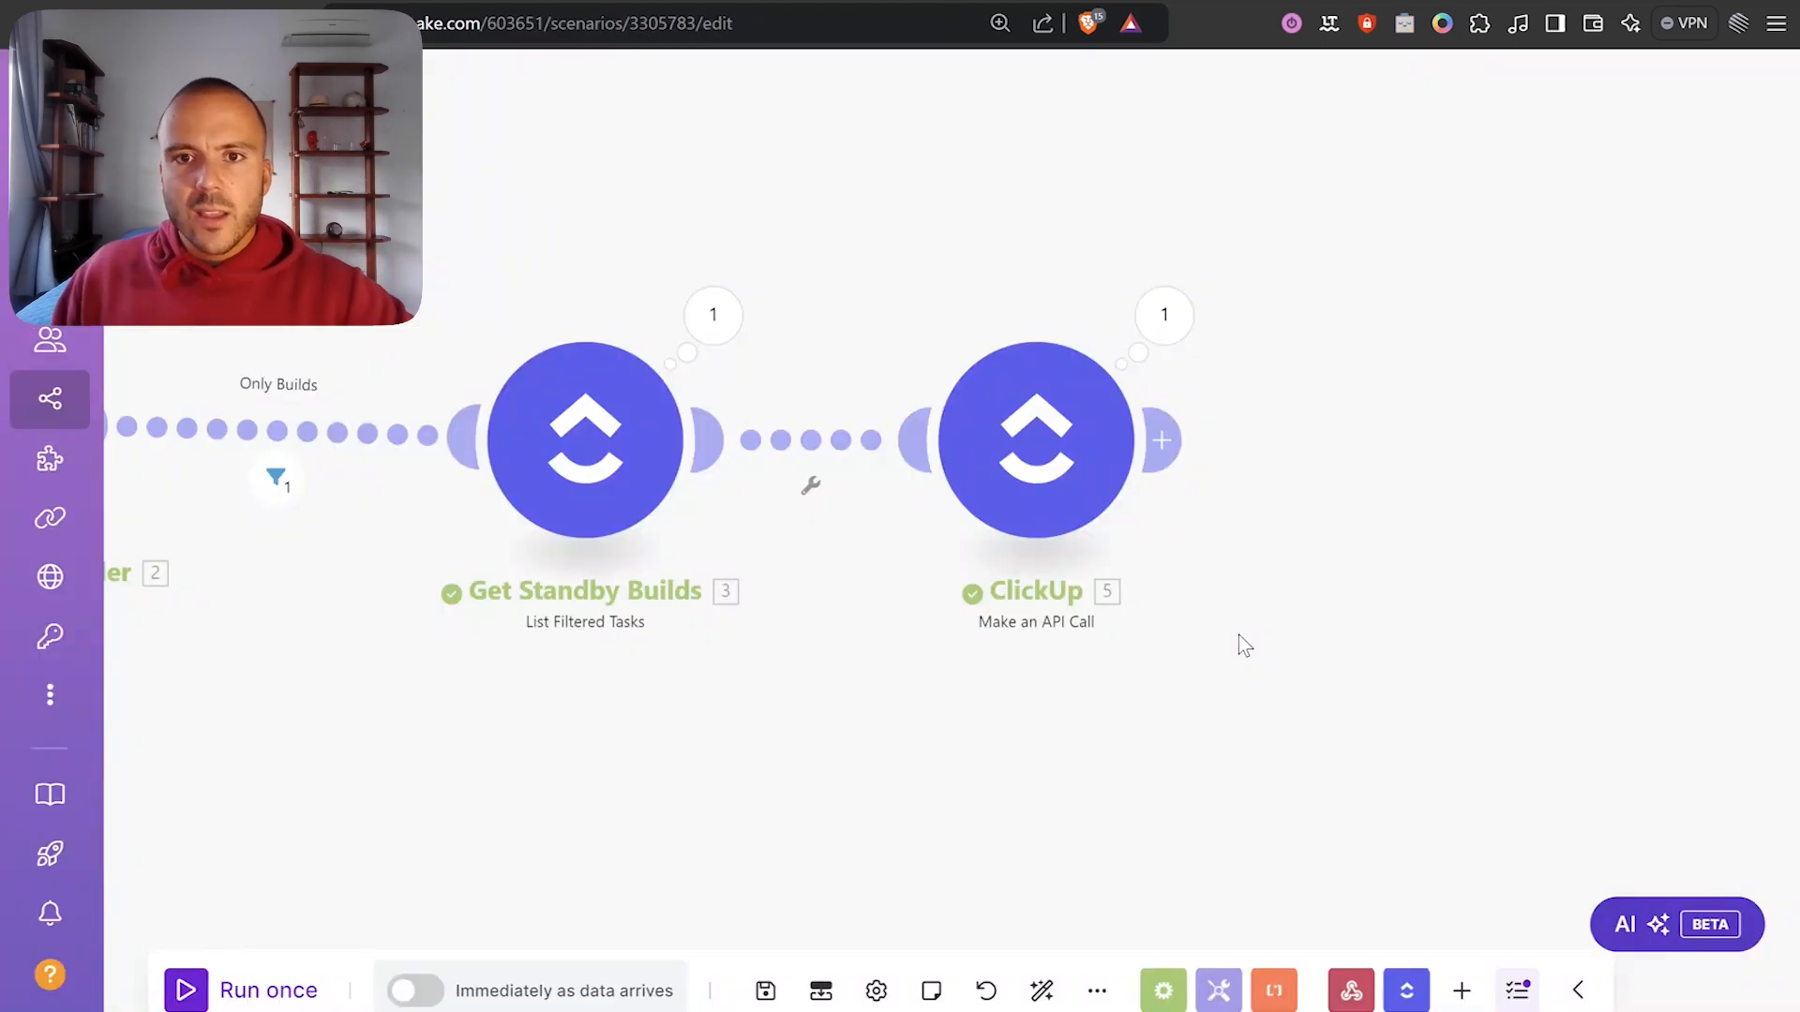
pyautogui.moveTo(1239, 633); pyautogui.dragTo(1110, 595)
pyautogui.scroll(-2, 1109, 595)
pyautogui.scroll(2, 1145, 570)
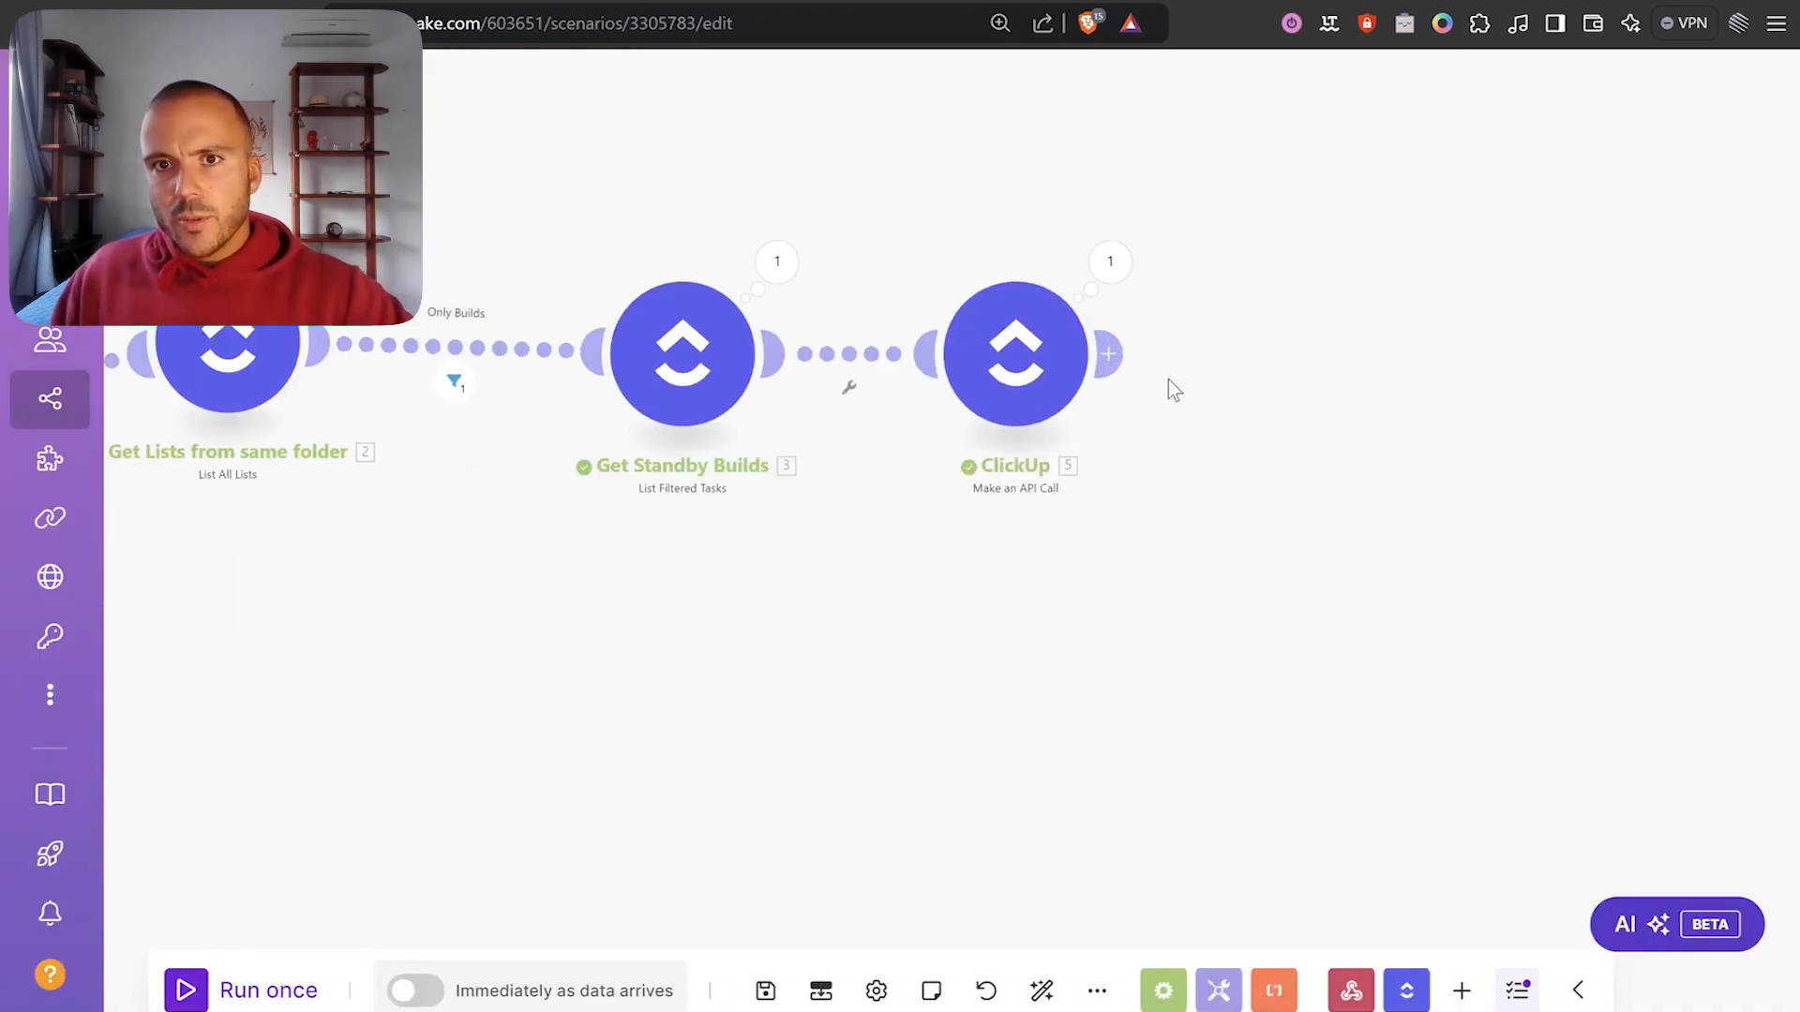
# Add a ClickUp 'Edit a Task with Custom Fields (advanced)' module after the API call.
pyautogui.click(1108, 353)
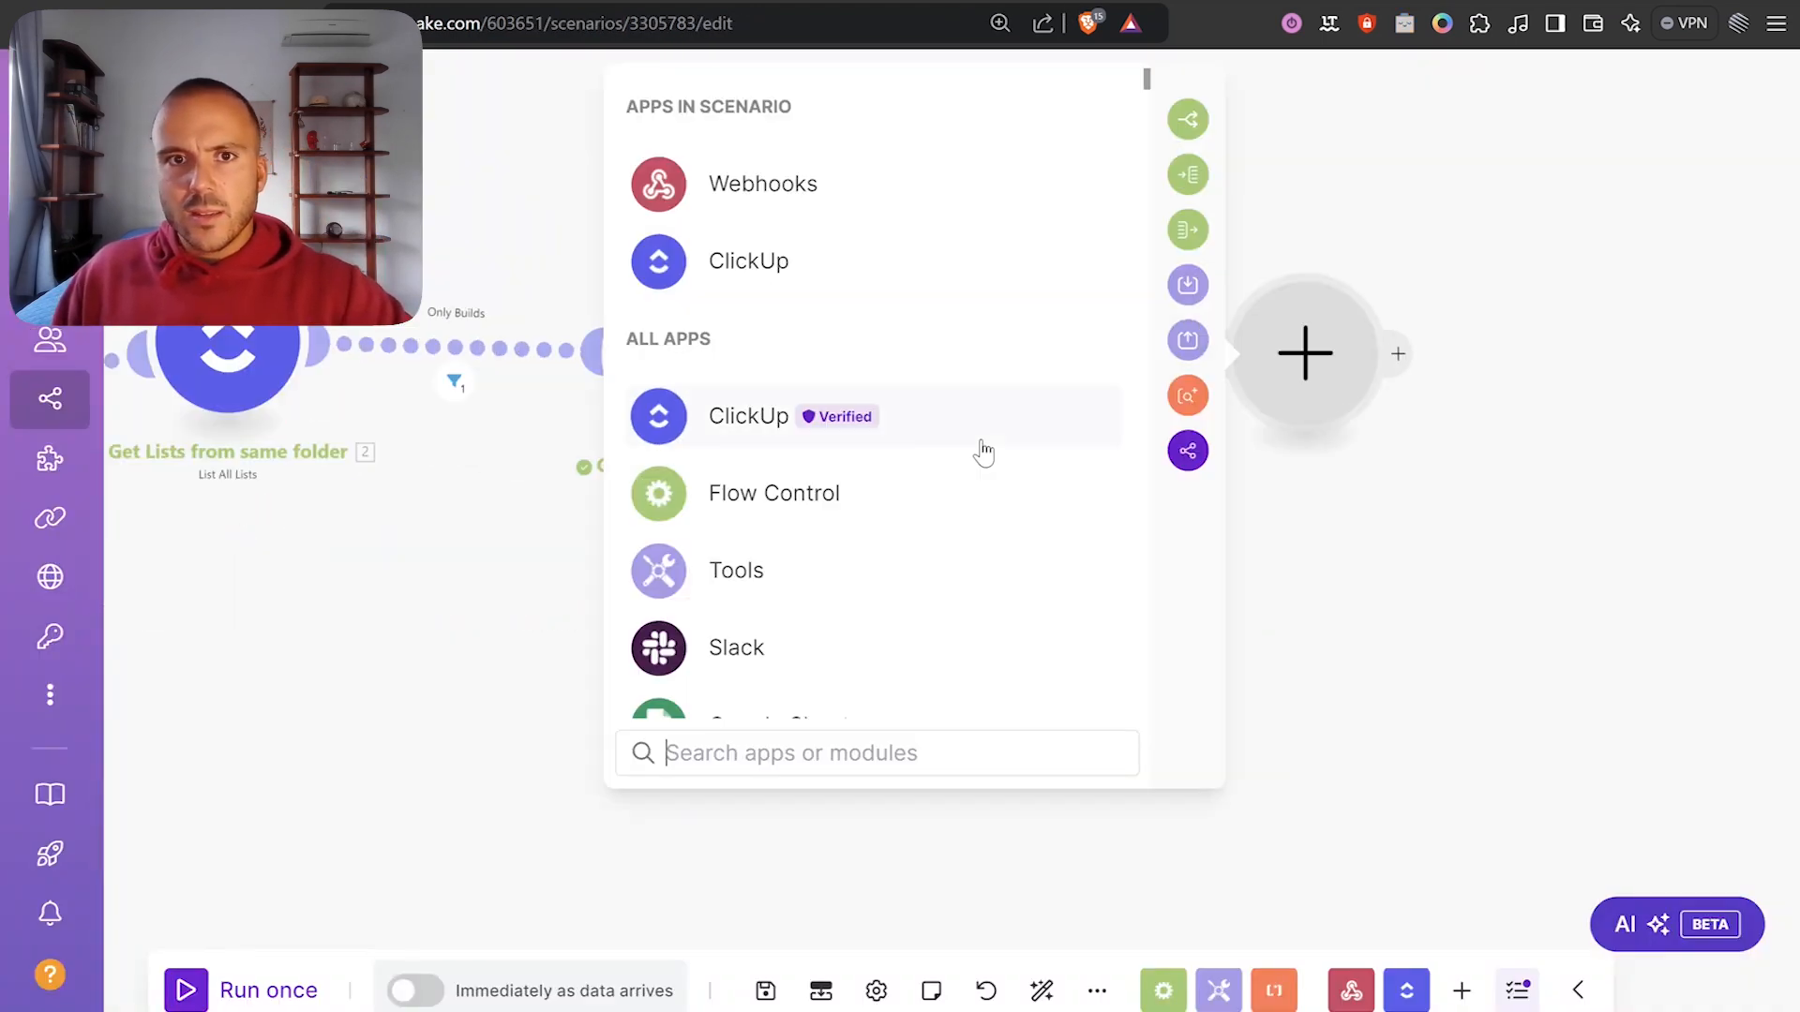
pyautogui.click(751, 291)
pyautogui.scroll(-5, 903, 490)
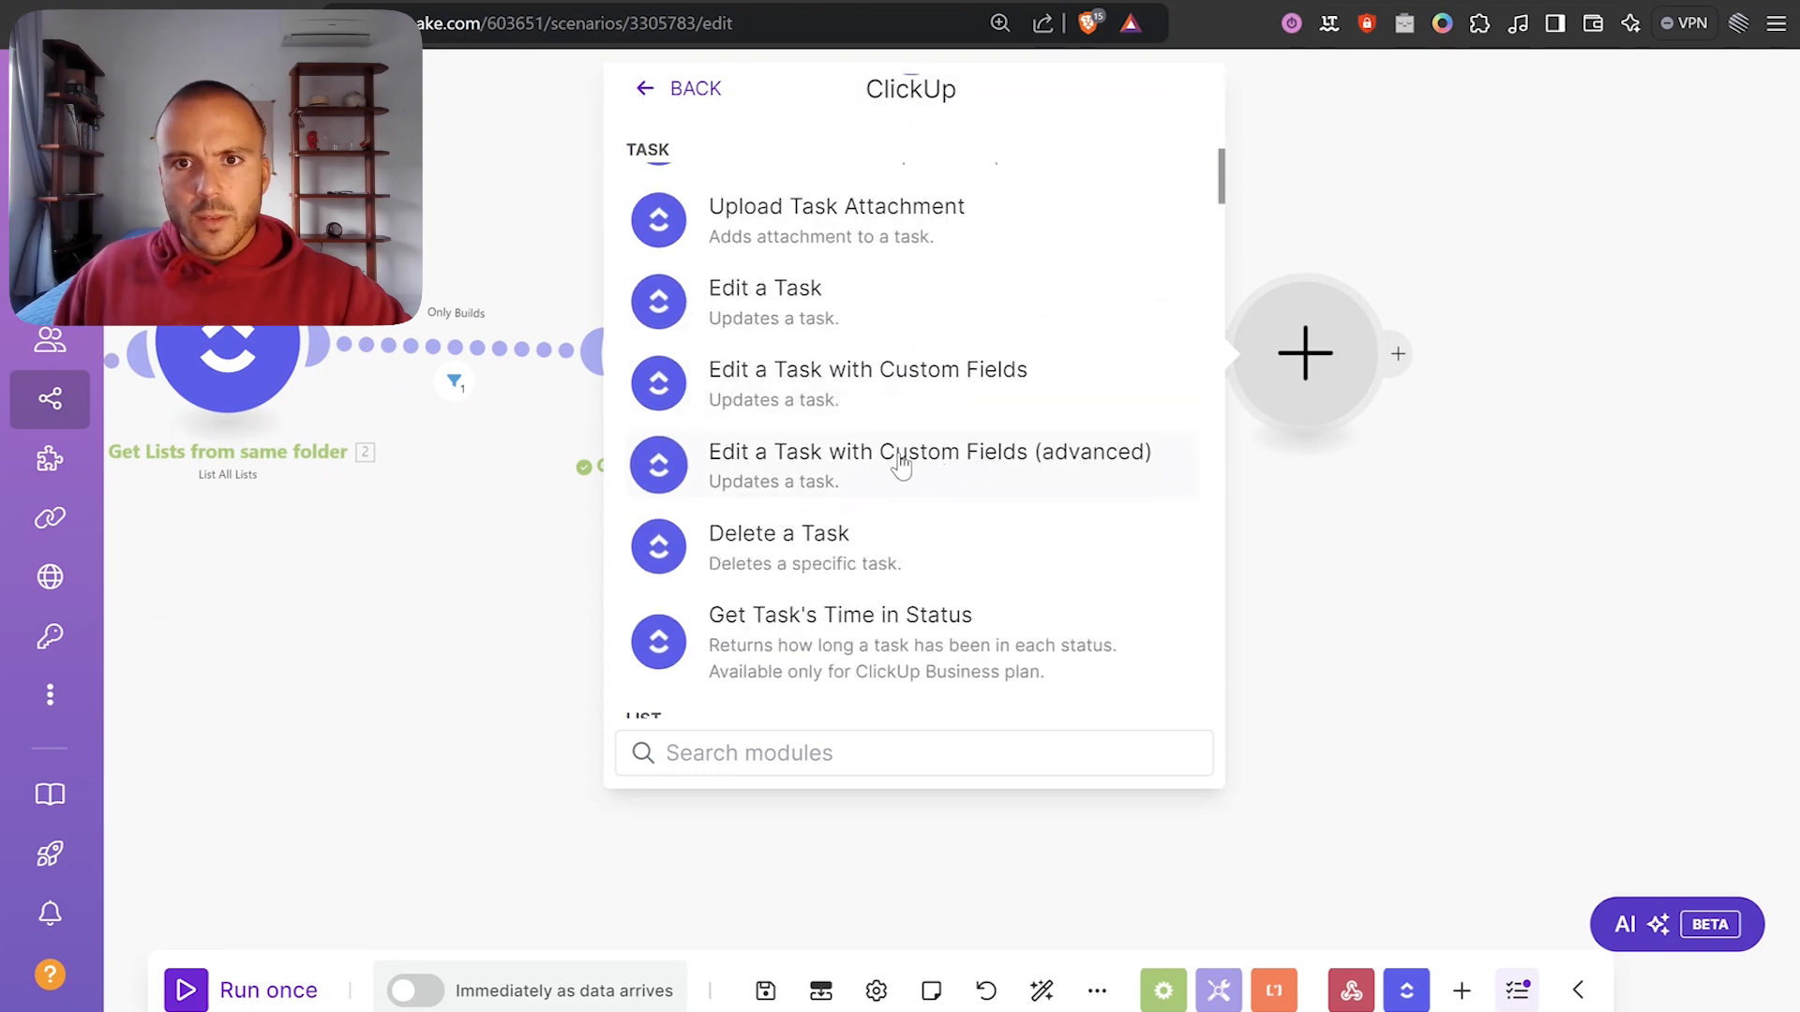
pyautogui.click(901, 463)
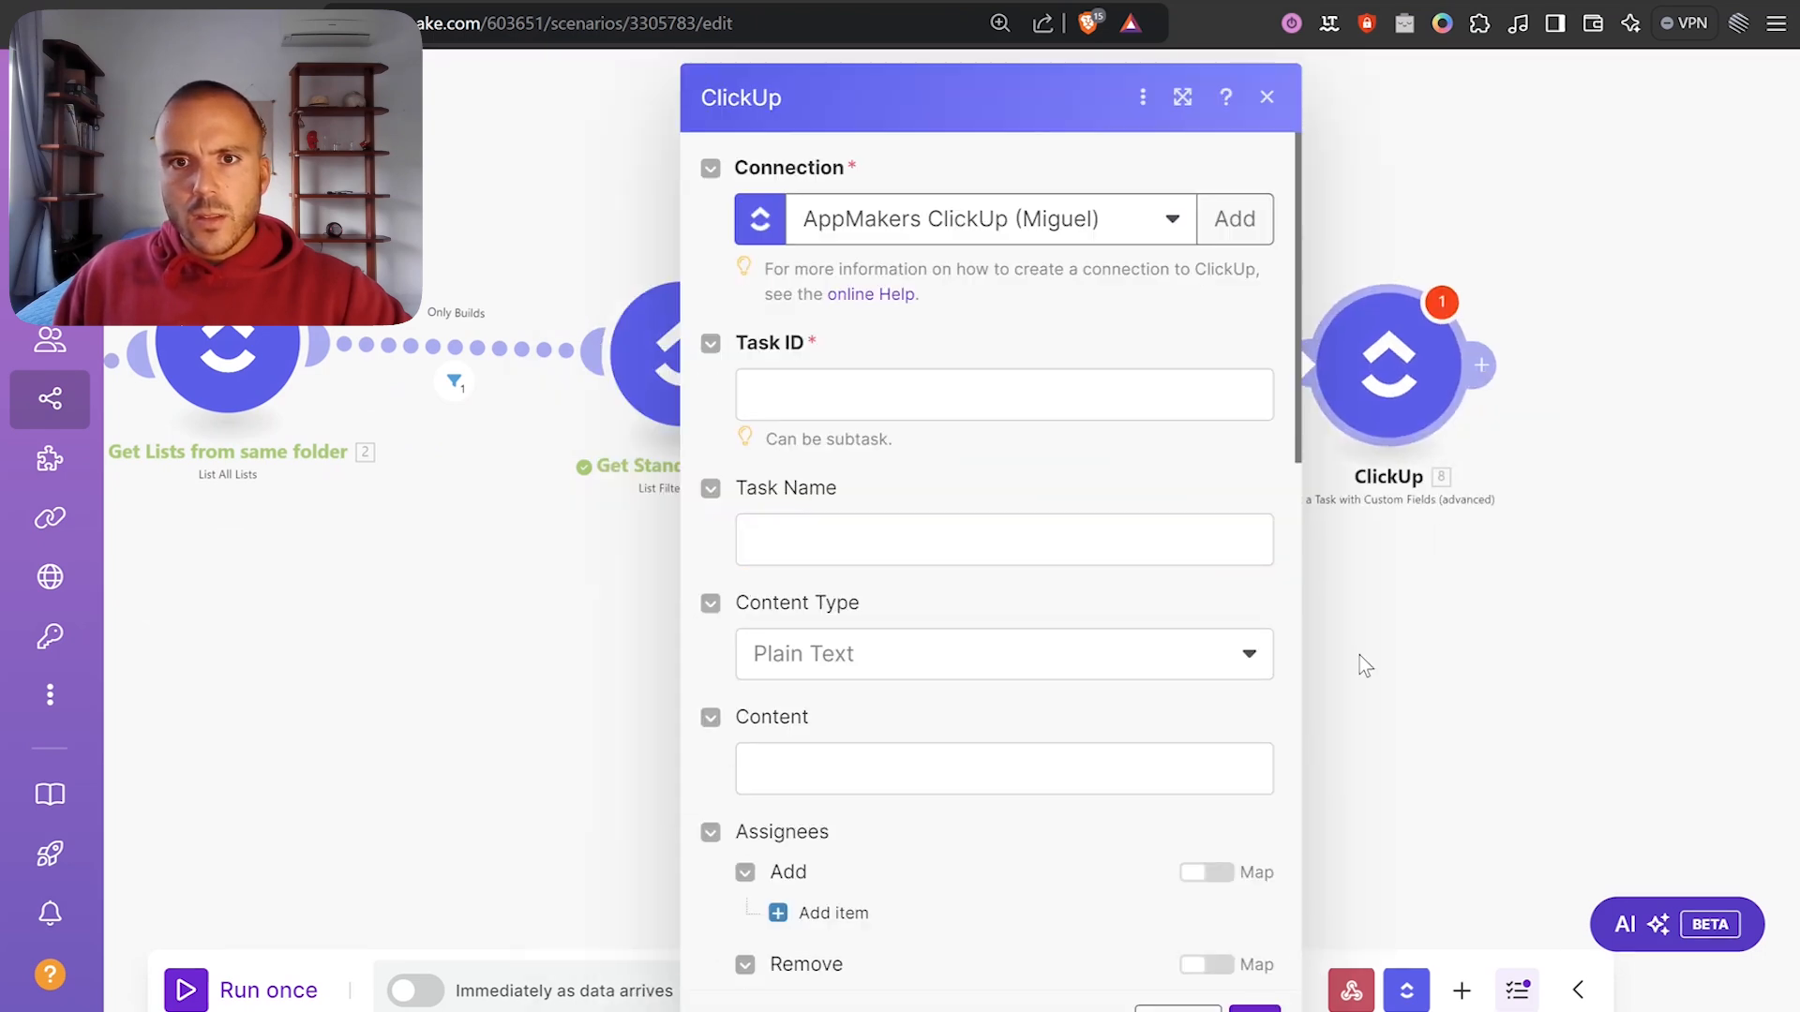
pyautogui.click(1359, 655)
# Open Get Standby Builds' output and expand its original custom fields down to item 26.
pyautogui.click(1001, 268)
pyautogui.scroll(-8, 1181, 599)
pyautogui.click(1179, 886)
pyautogui.scroll(-5, 1190, 843)
pyautogui.scroll(-3, 1198, 820)
pyautogui.click(1217, 864)
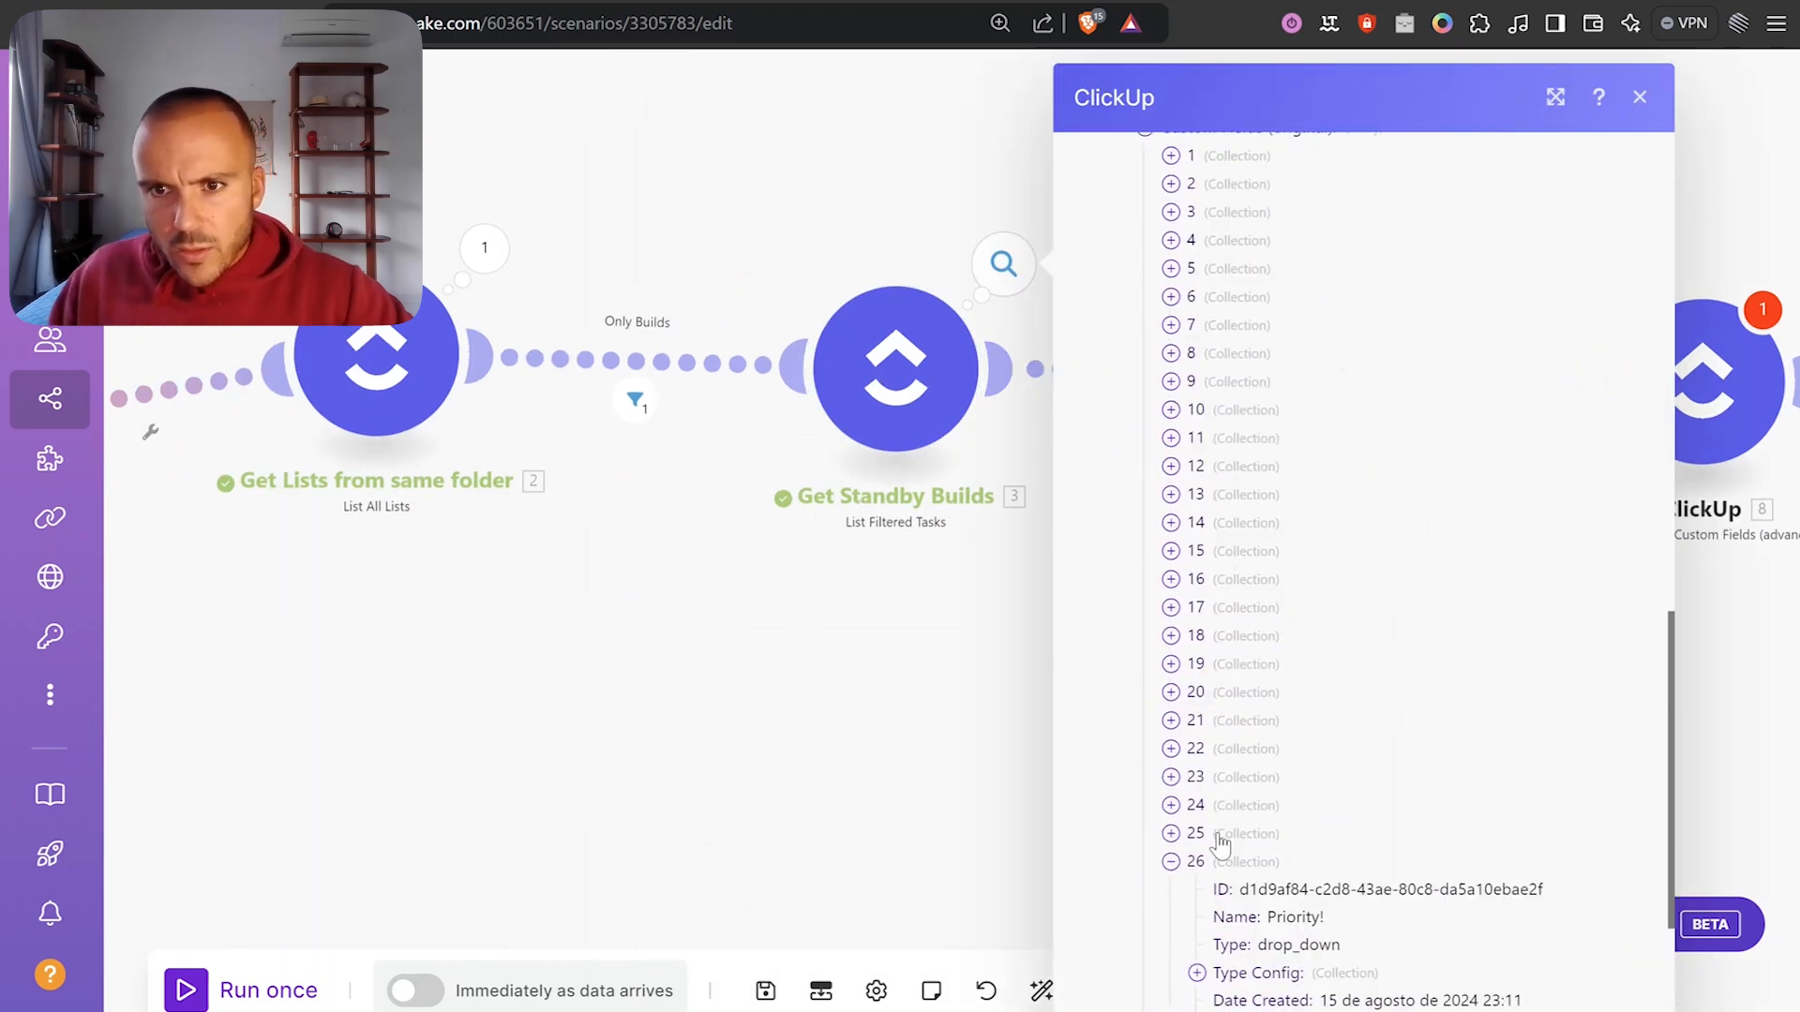
# Expand custom field items 25 through 15 and select the Release Notes field's ID.
pyautogui.click(1218, 834)
pyautogui.click(1200, 805)
pyautogui.click(1197, 777)
pyautogui.click(1198, 749)
pyautogui.click(1202, 720)
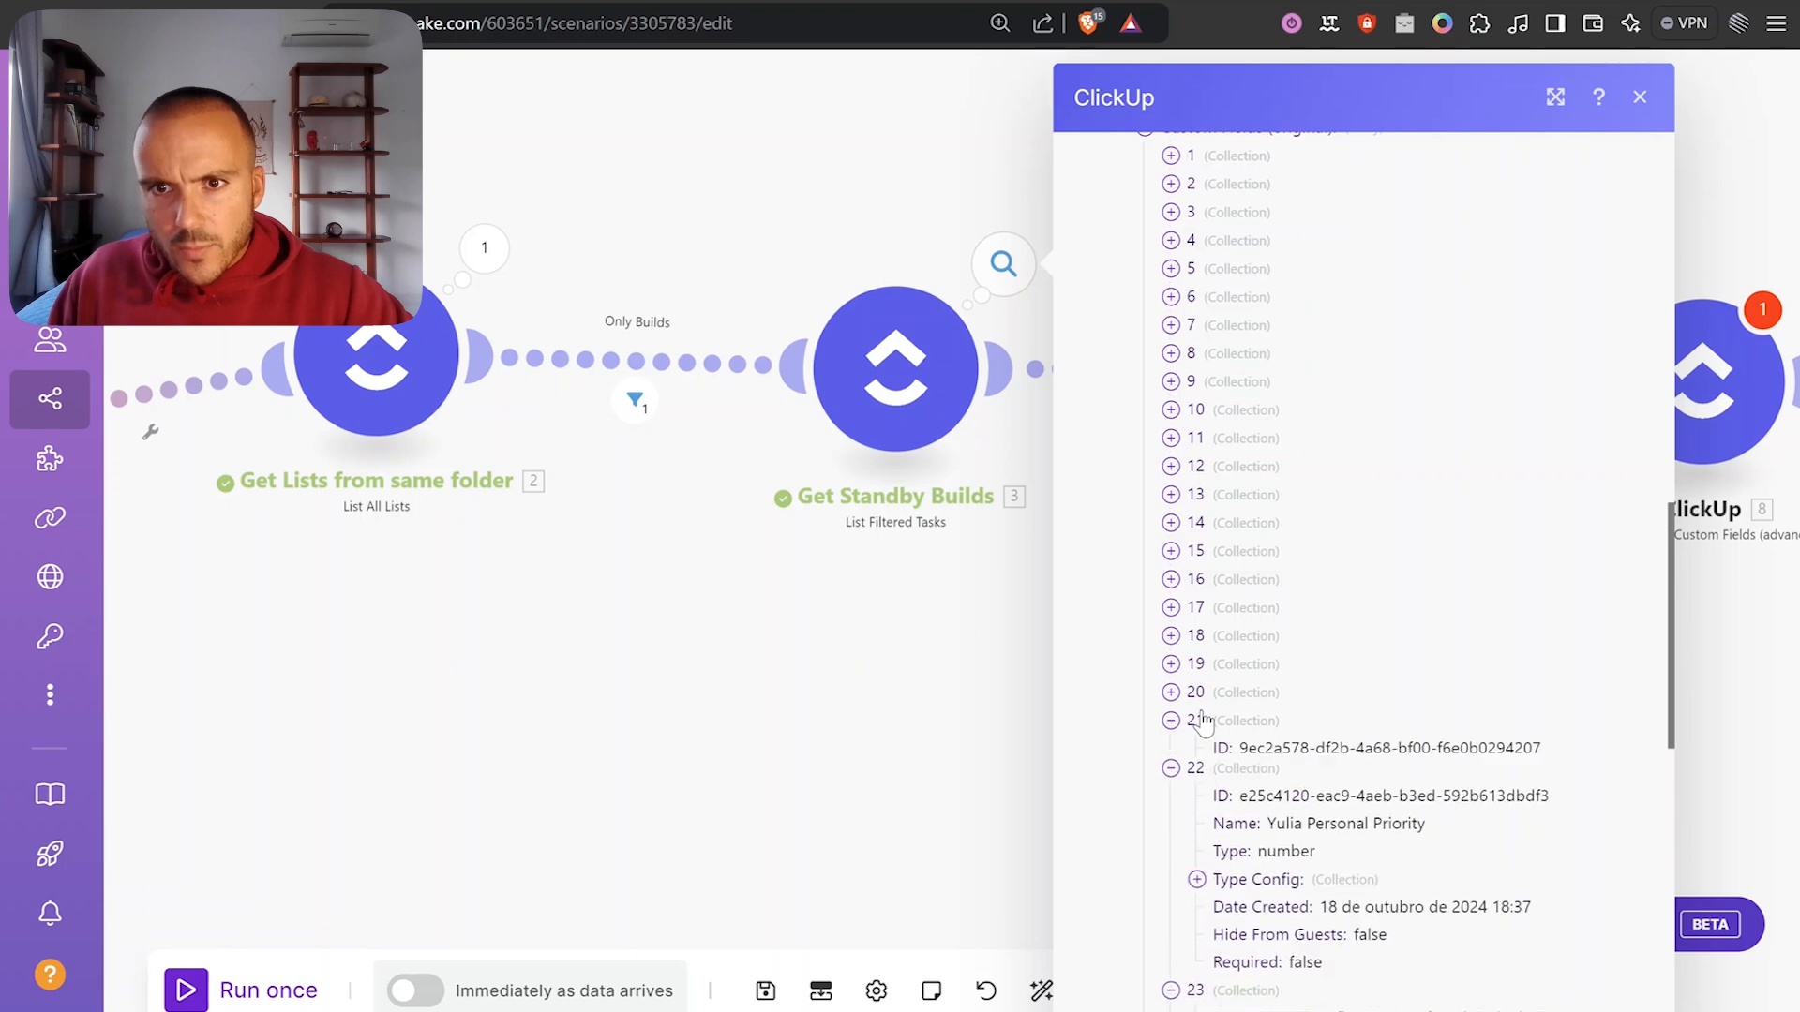
pyautogui.click(1199, 692)
pyautogui.click(1199, 664)
pyautogui.click(1201, 635)
pyautogui.click(1200, 608)
pyautogui.click(1197, 579)
pyautogui.click(1199, 553)
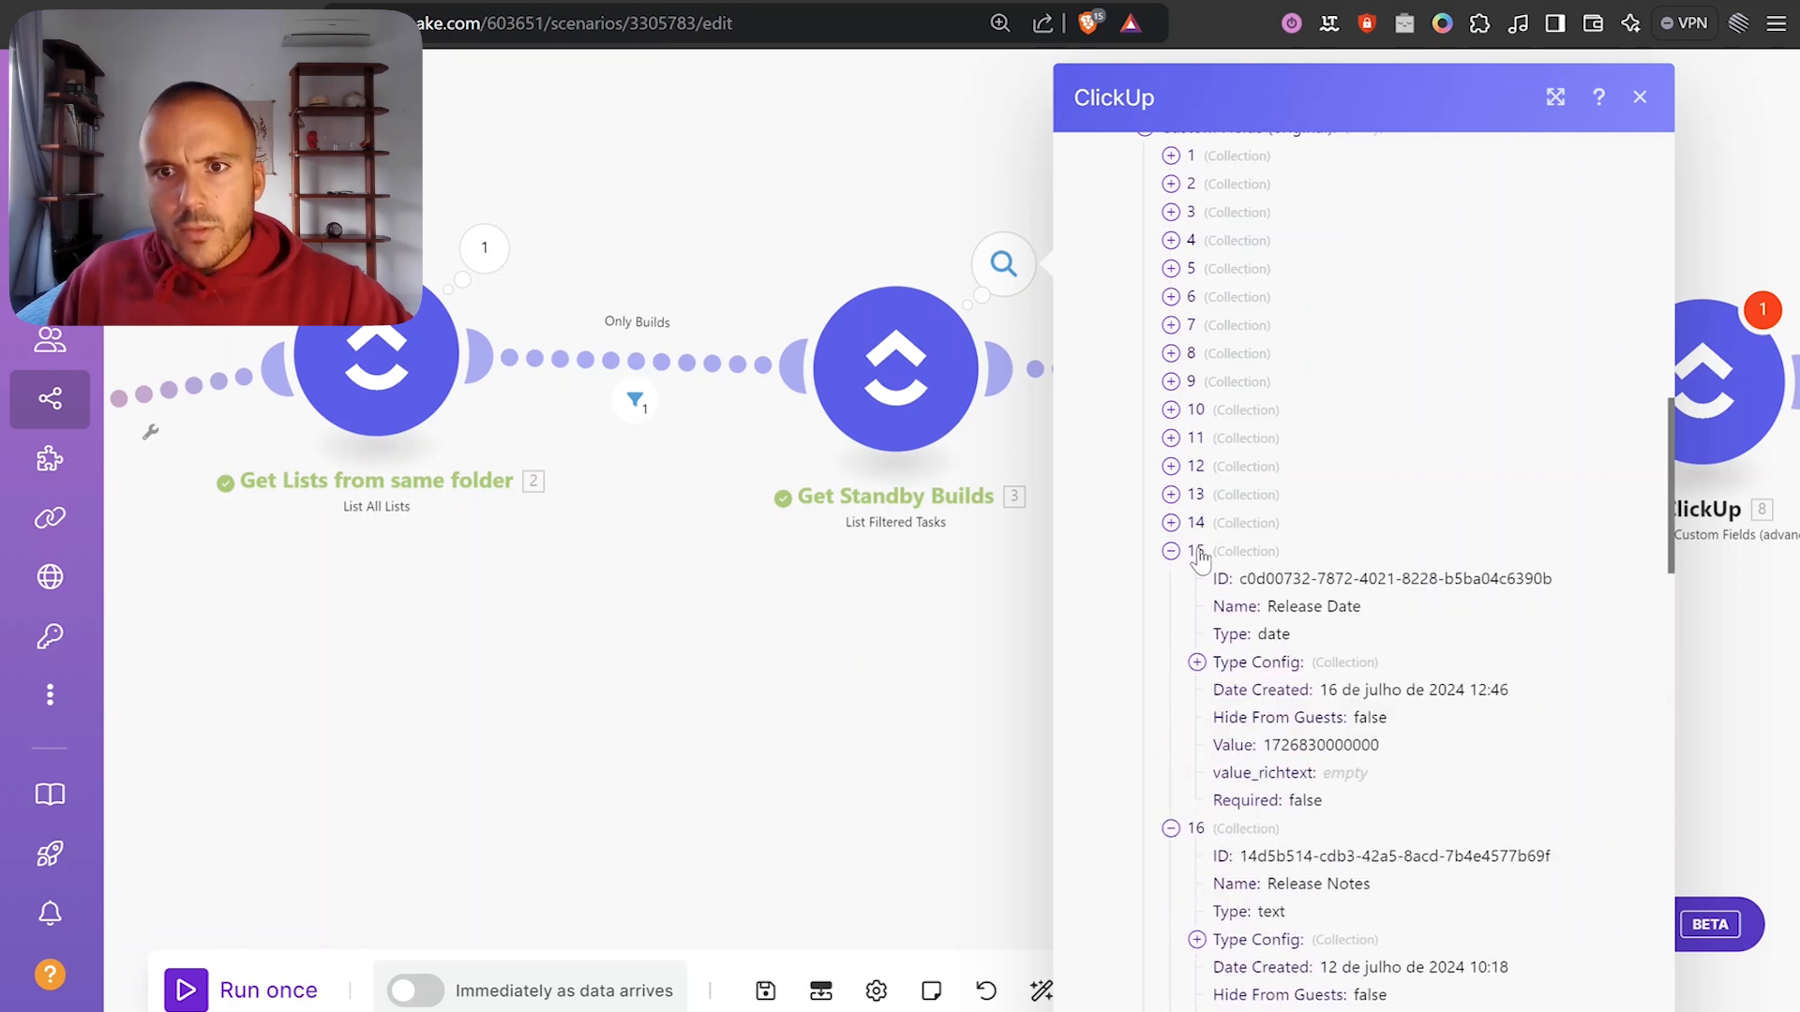
pyautogui.click(1200, 553)
pyautogui.tripleClick(1342, 607)
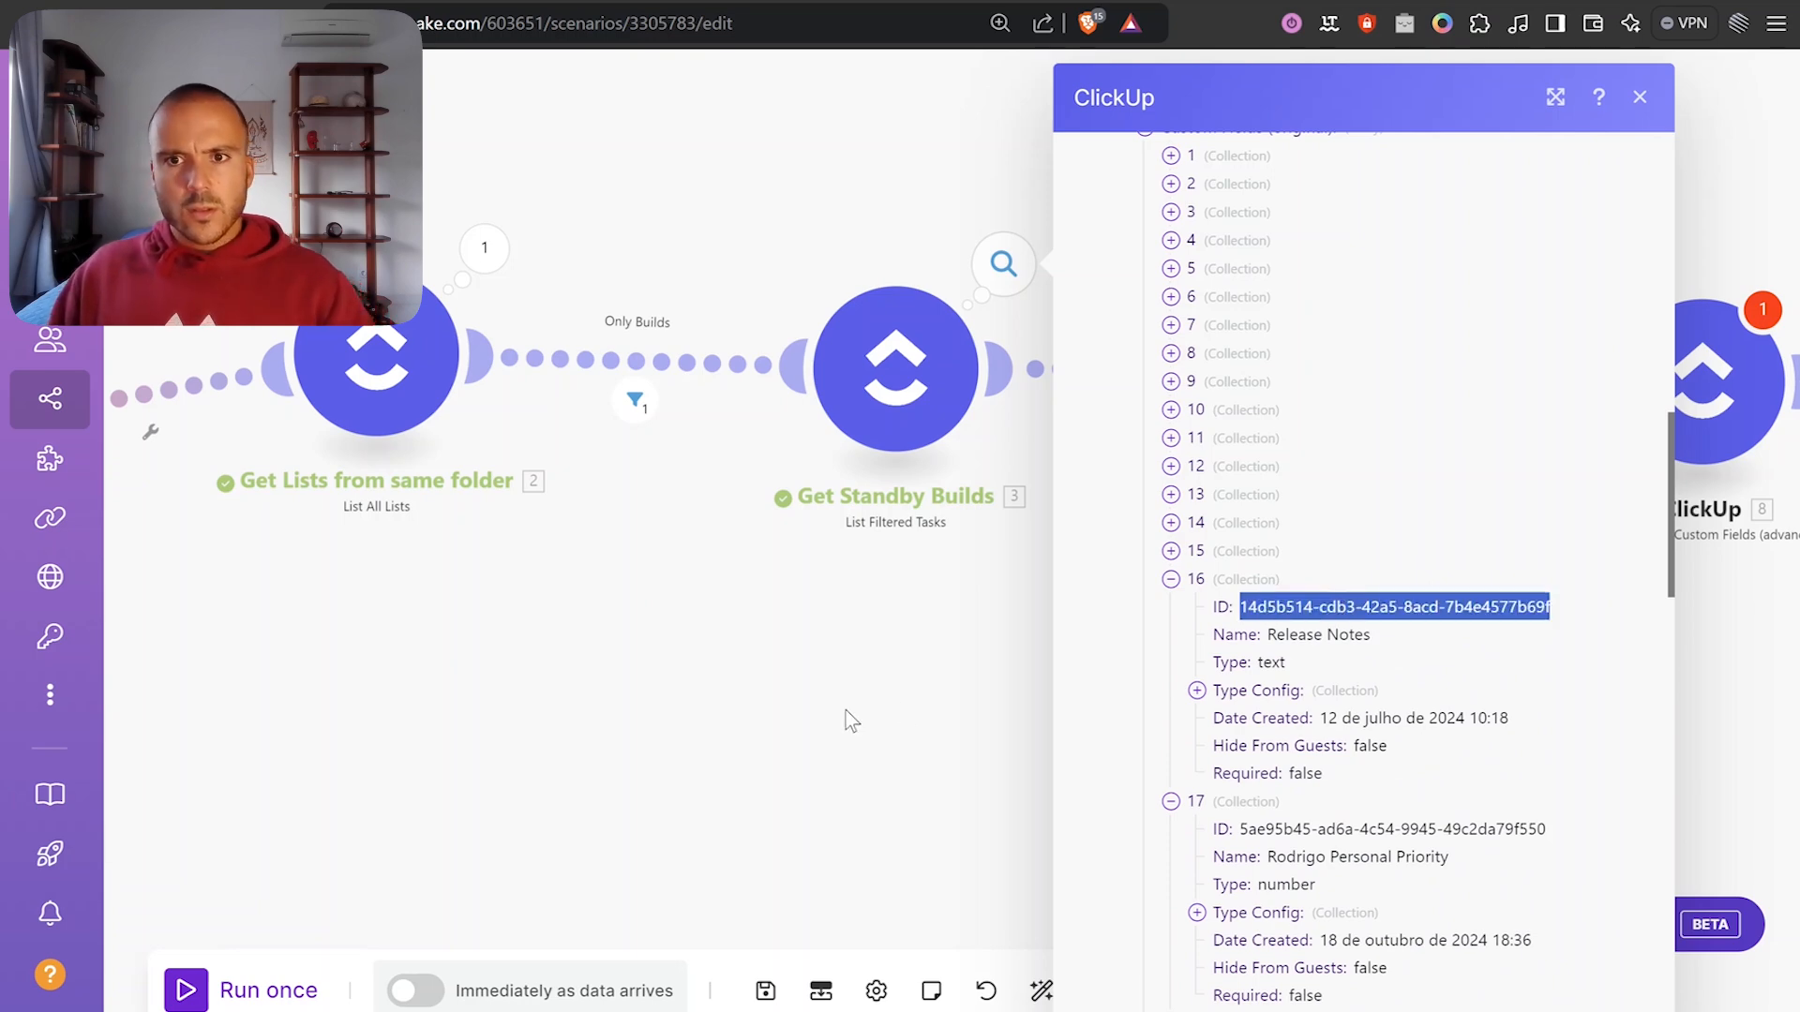
# Close the output inspector and open the new Edit a Task module's settings.
pyautogui.click(985, 708)
pyautogui.scroll(-3, 1038, 707)
pyautogui.click(963, 500)
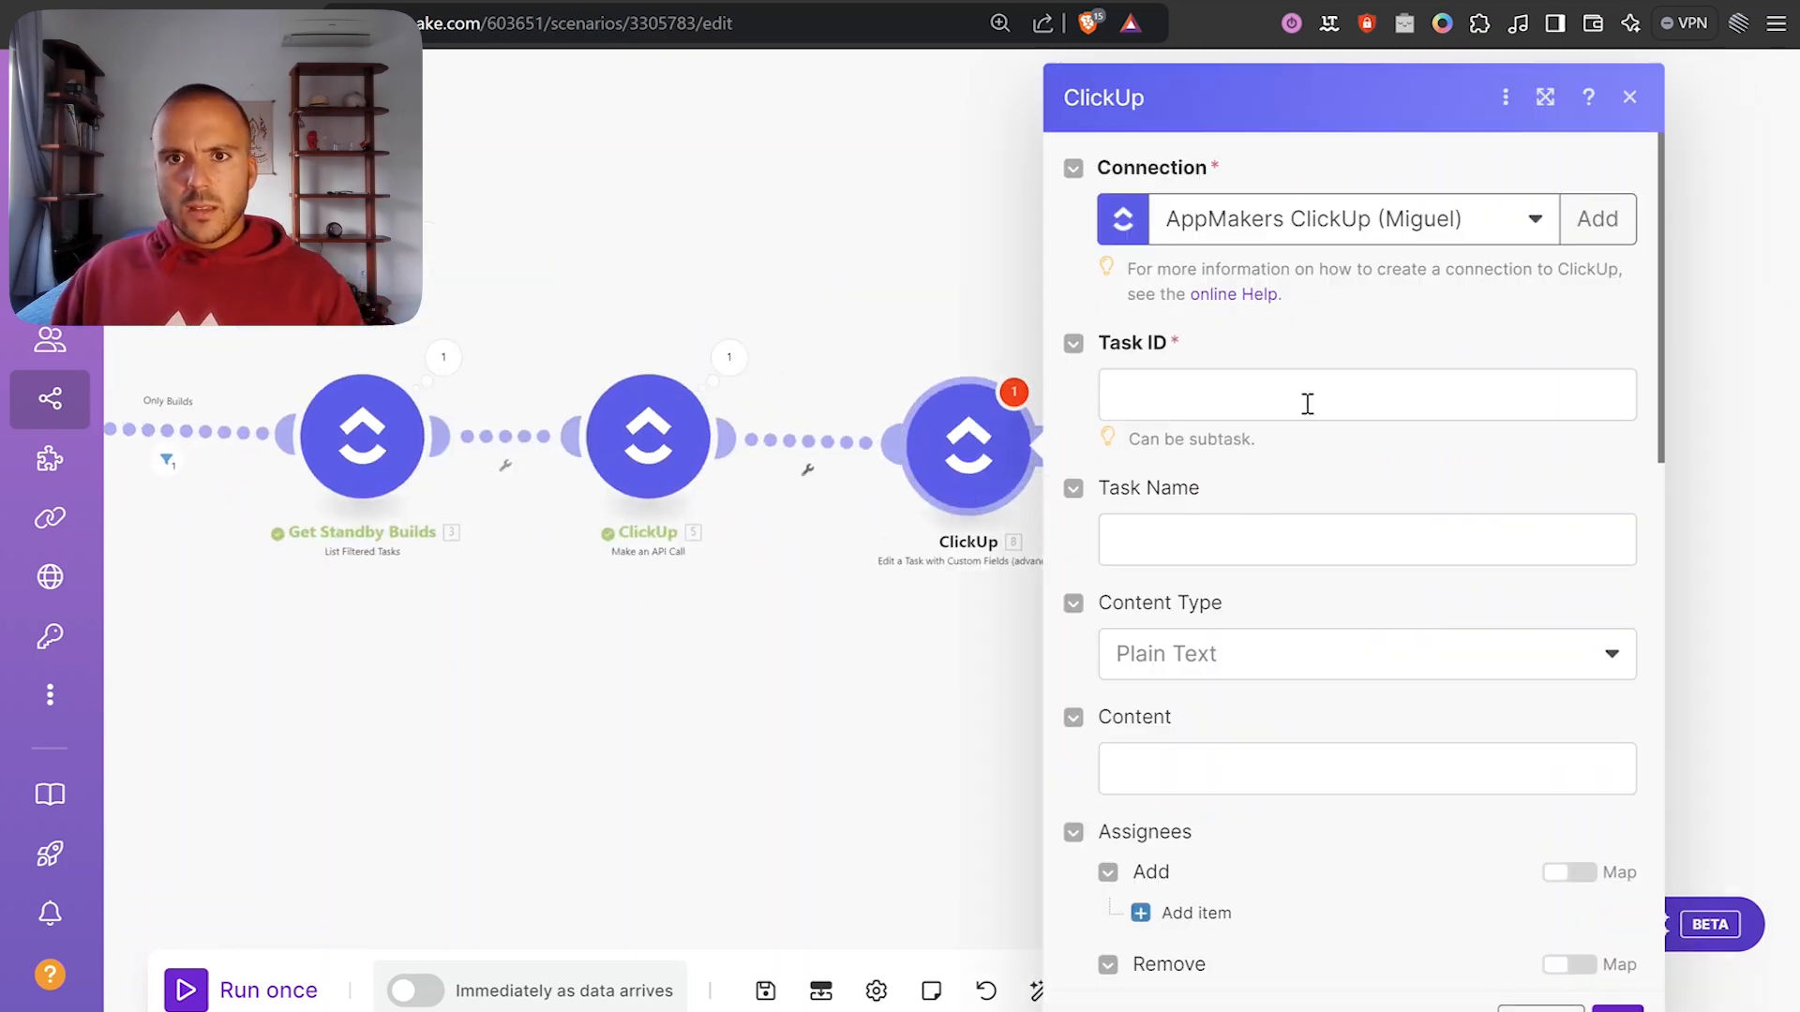
# Map the build's Task ID into the module's Task ID field.
pyautogui.click(1294, 386)
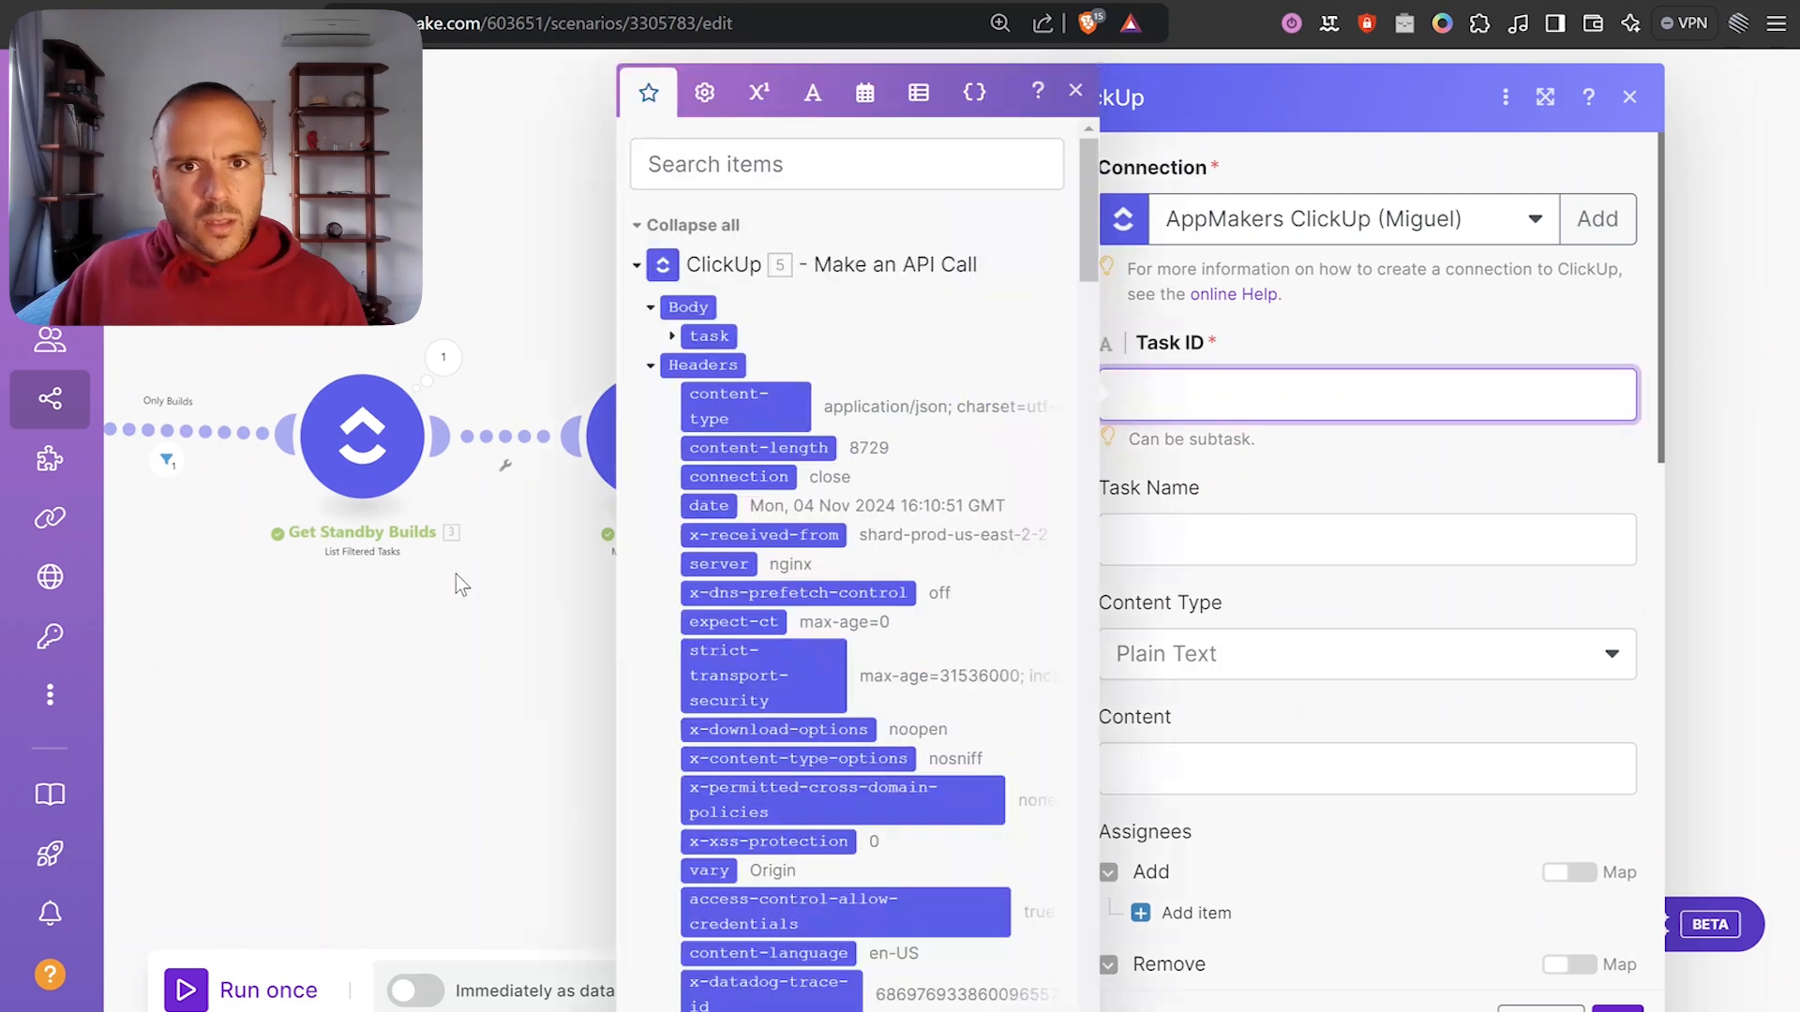
pyautogui.click(743, 266)
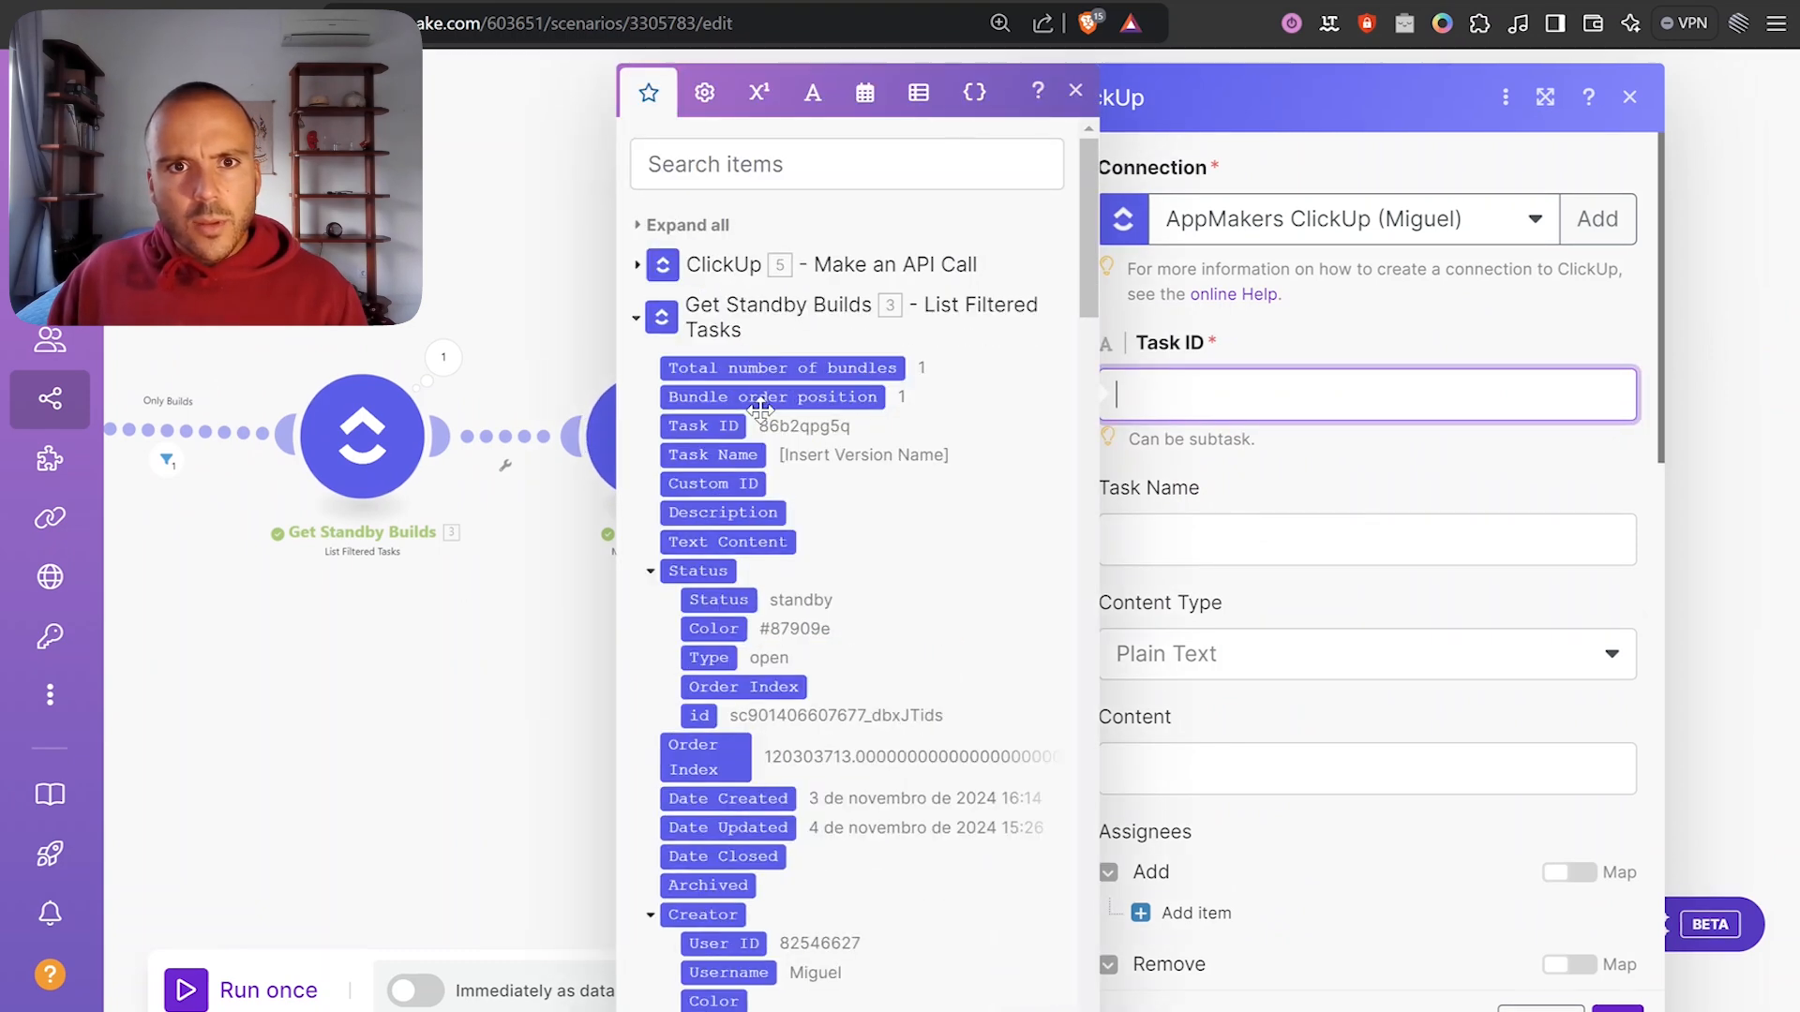
pyautogui.click(703, 425)
pyautogui.click(1378, 509)
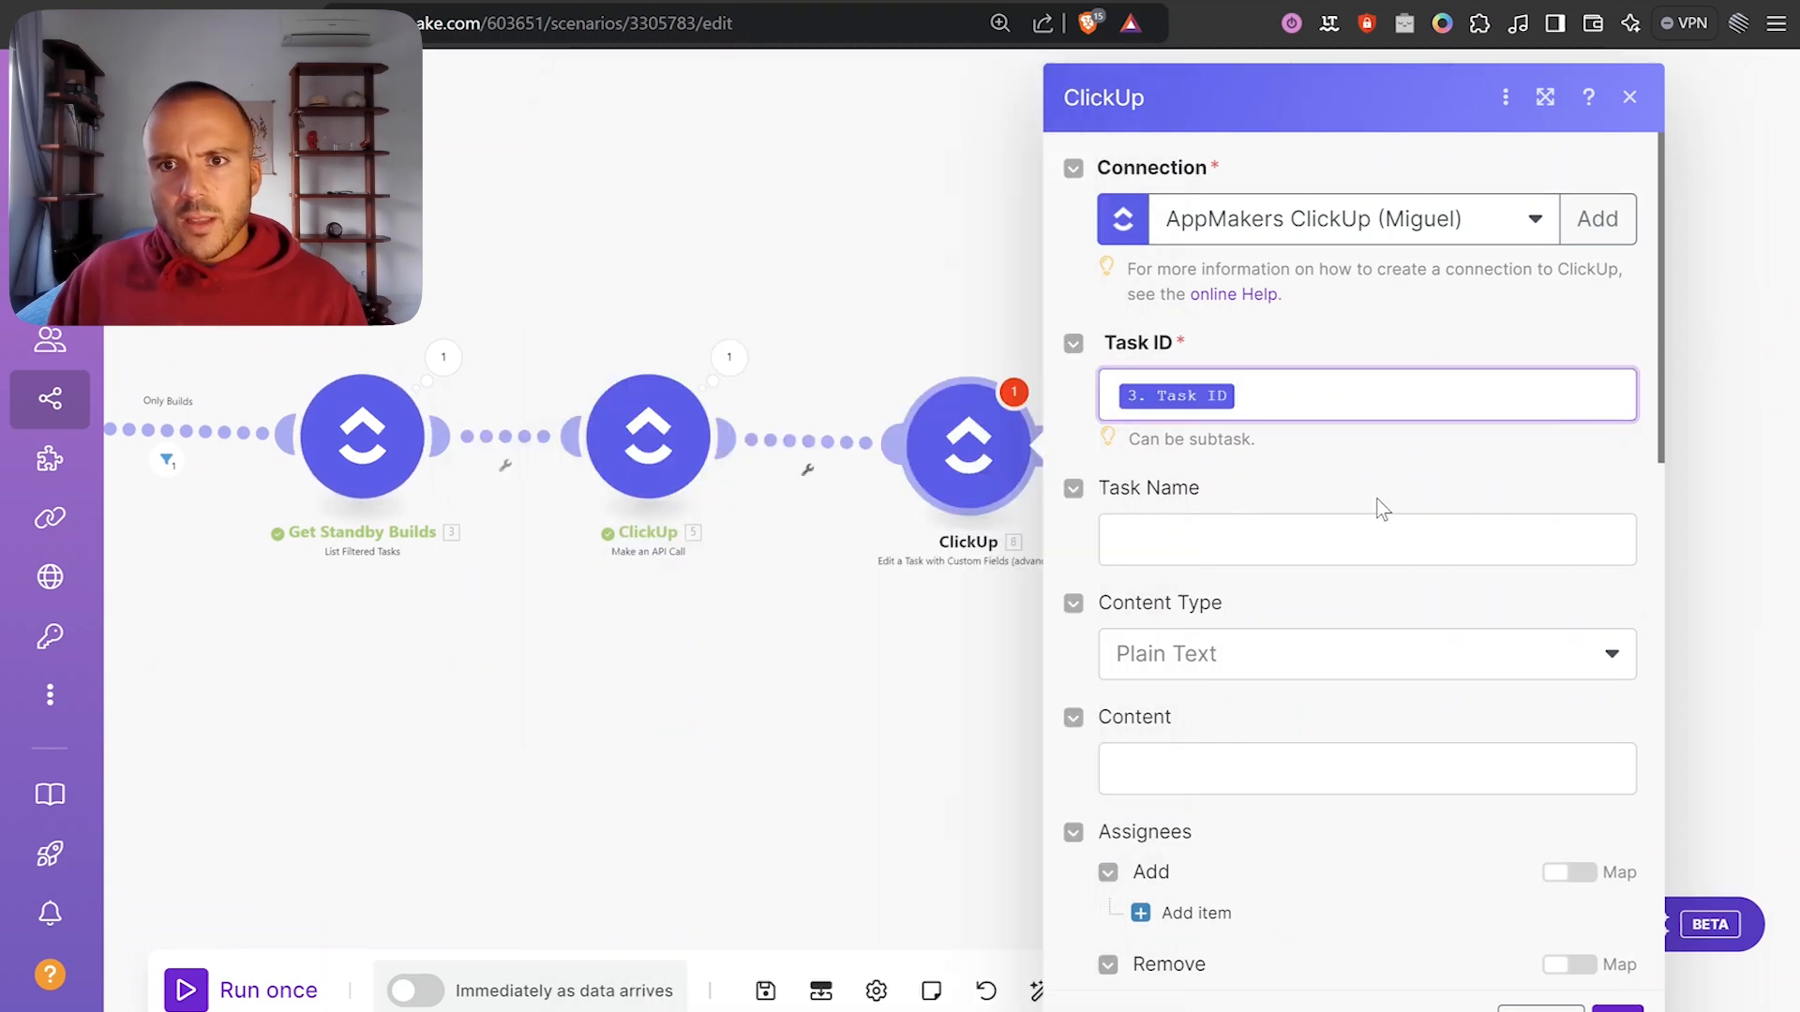
# Add a custom field entry with the pasted Release Notes field ID and type Text.
pyautogui.scroll(-10, 1378, 509)
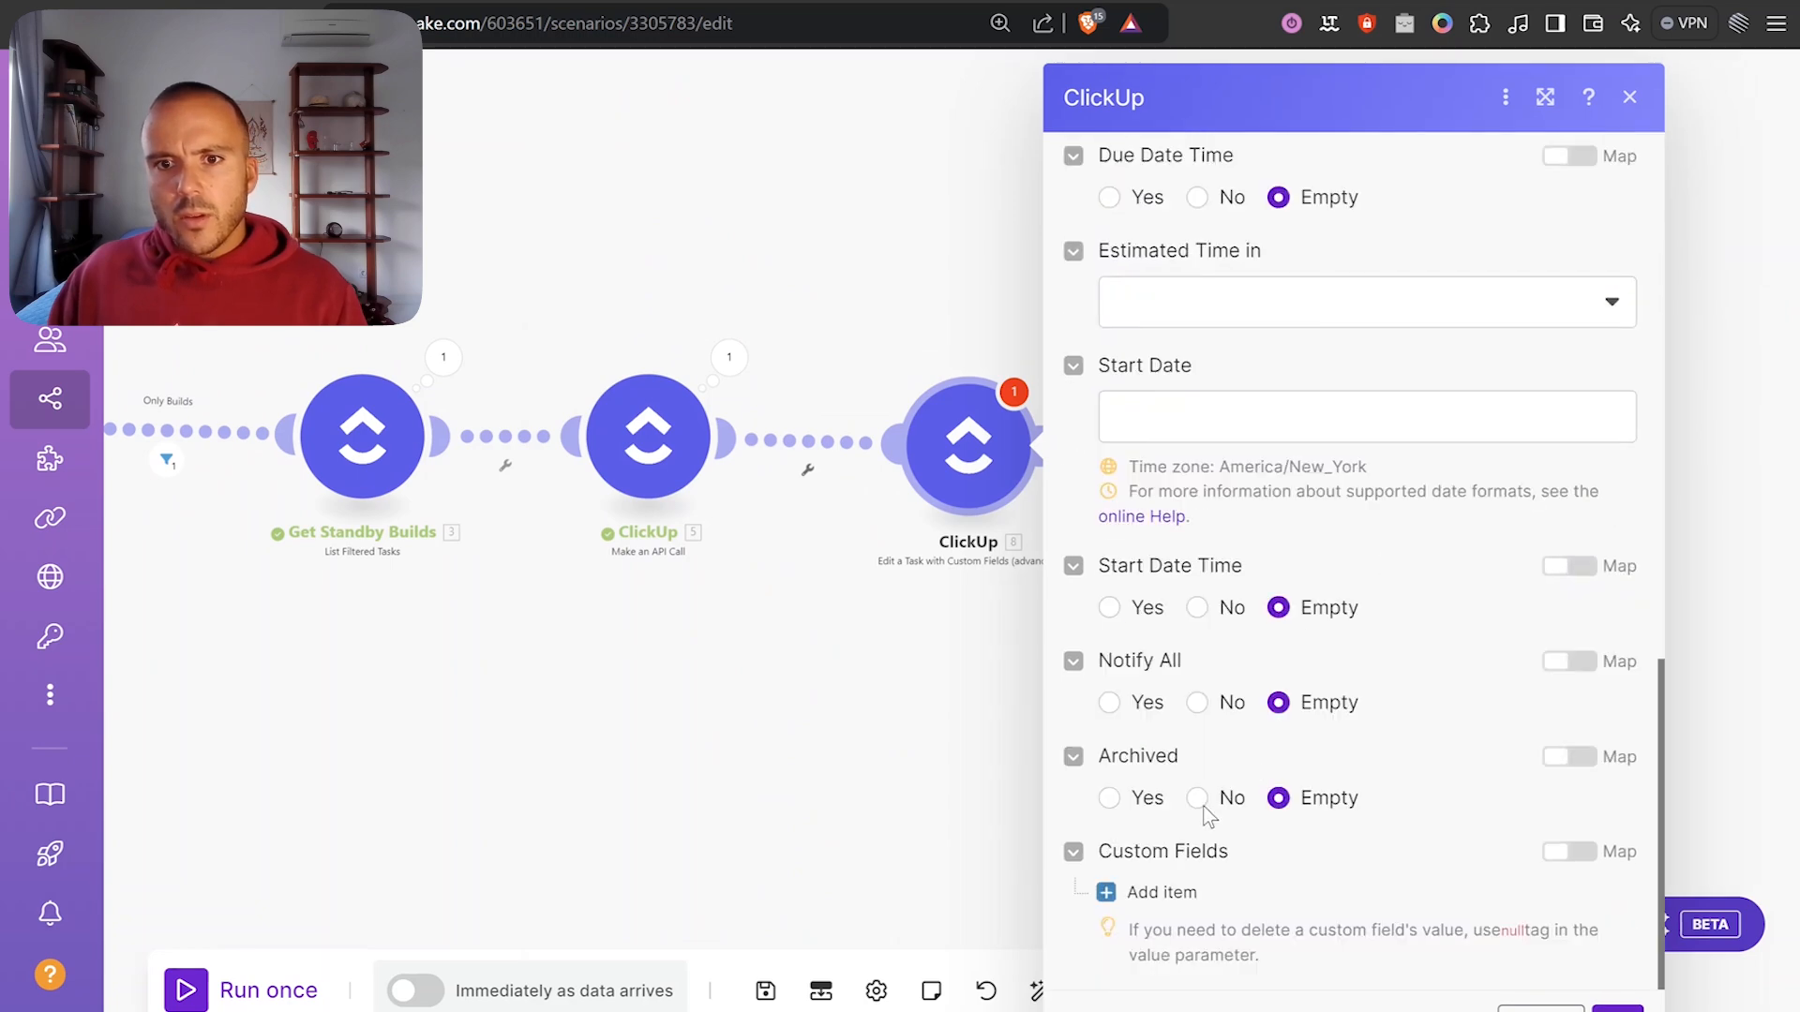
pyautogui.click(1162, 890)
pyautogui.scroll(-3, 1331, 797)
pyautogui.click(1342, 634)
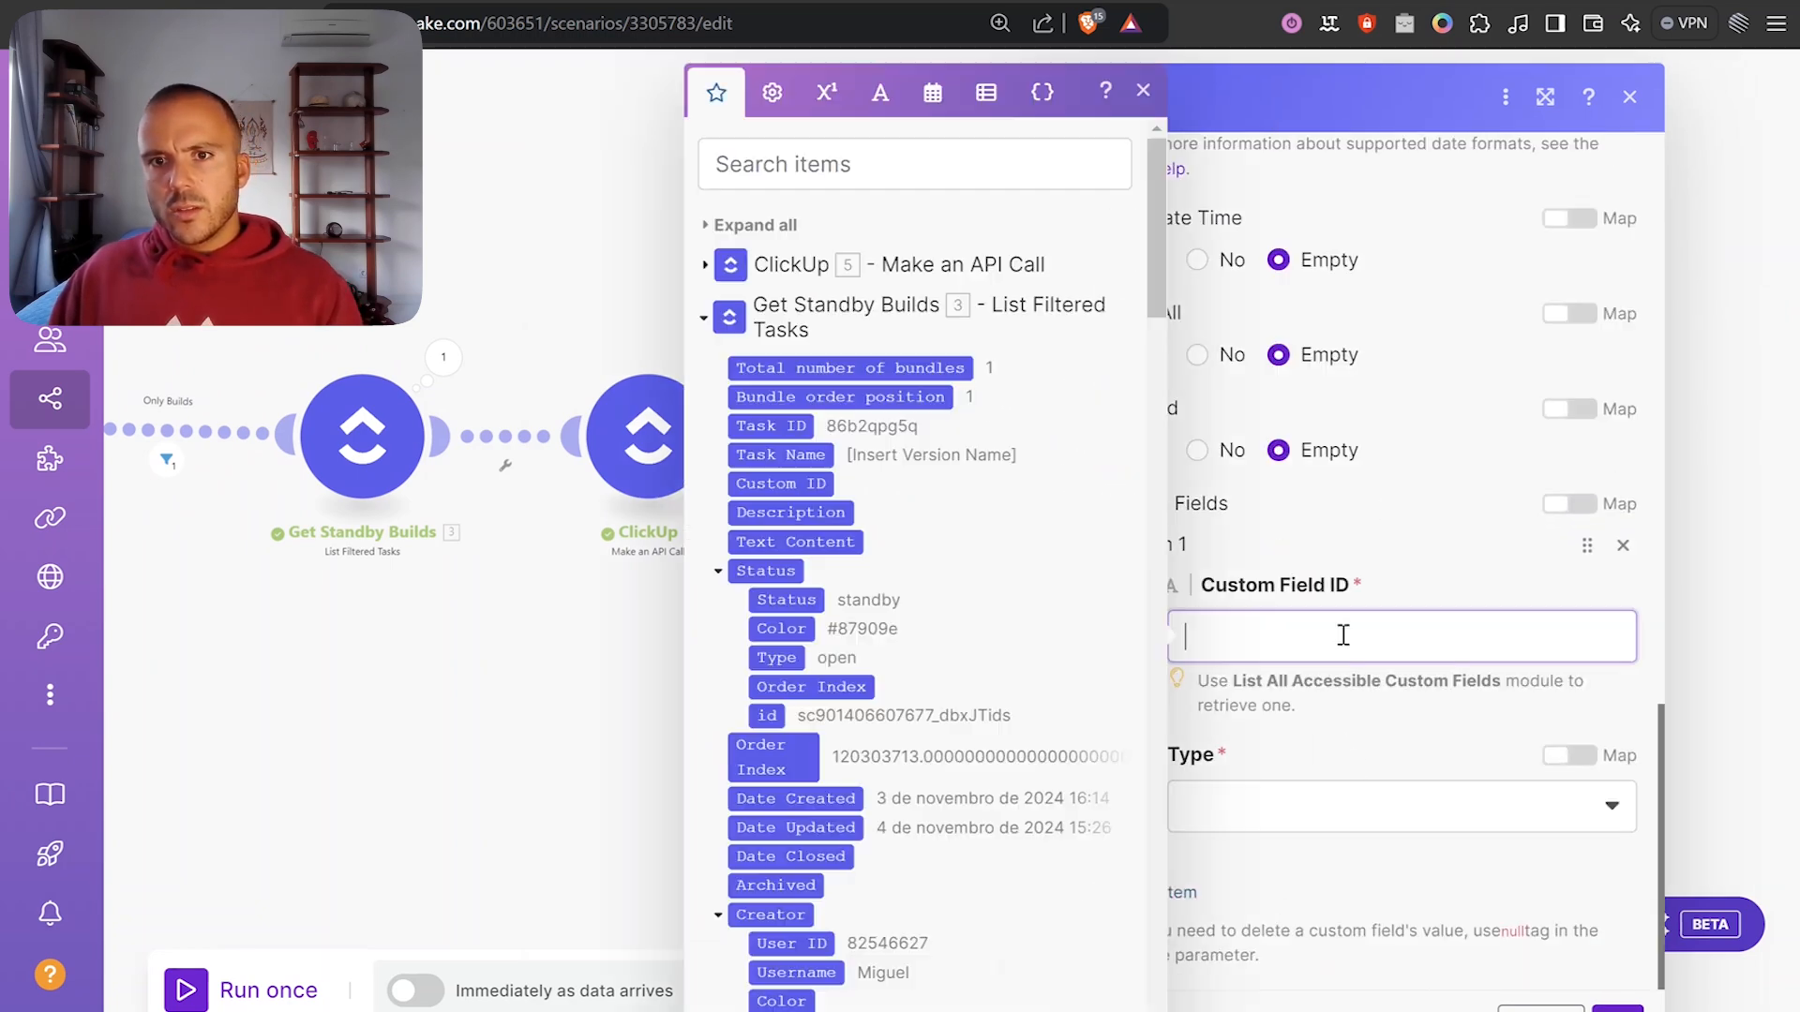
pyautogui.write('14d5b514-cdb3-42a5-8acd-7b4e4577b69f')
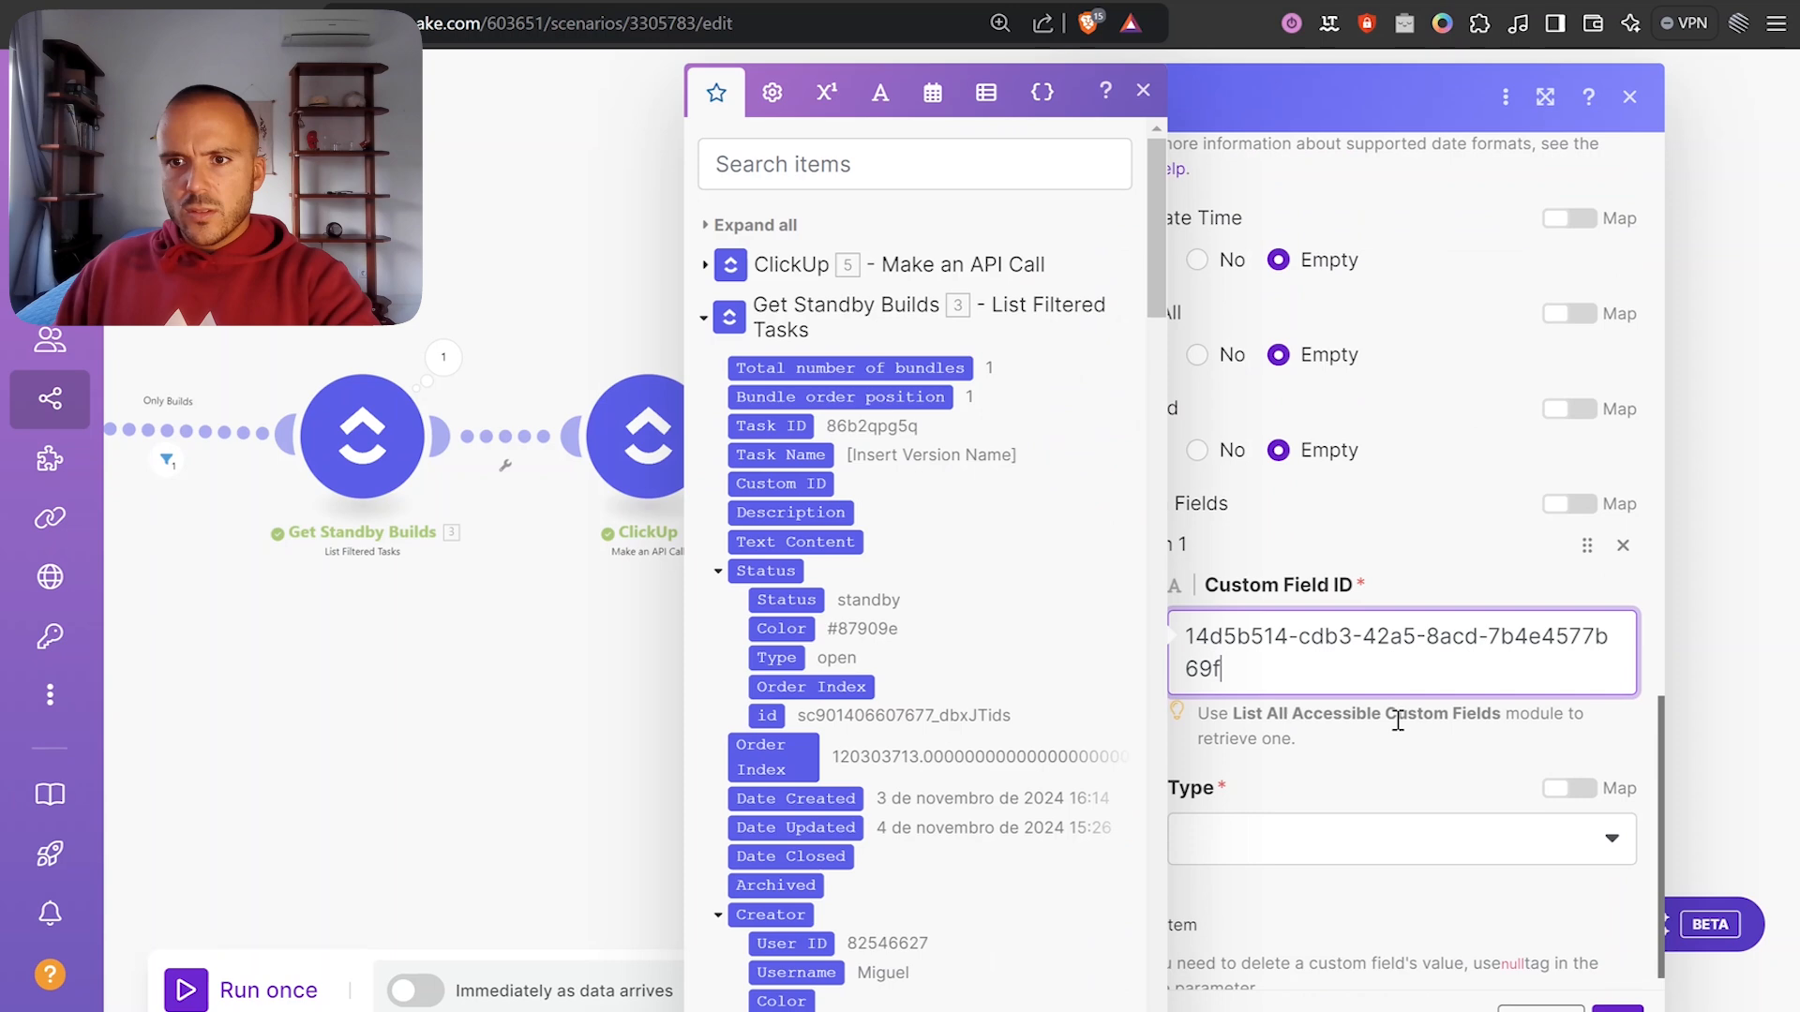
pyautogui.click(1371, 837)
pyautogui.click(1209, 560)
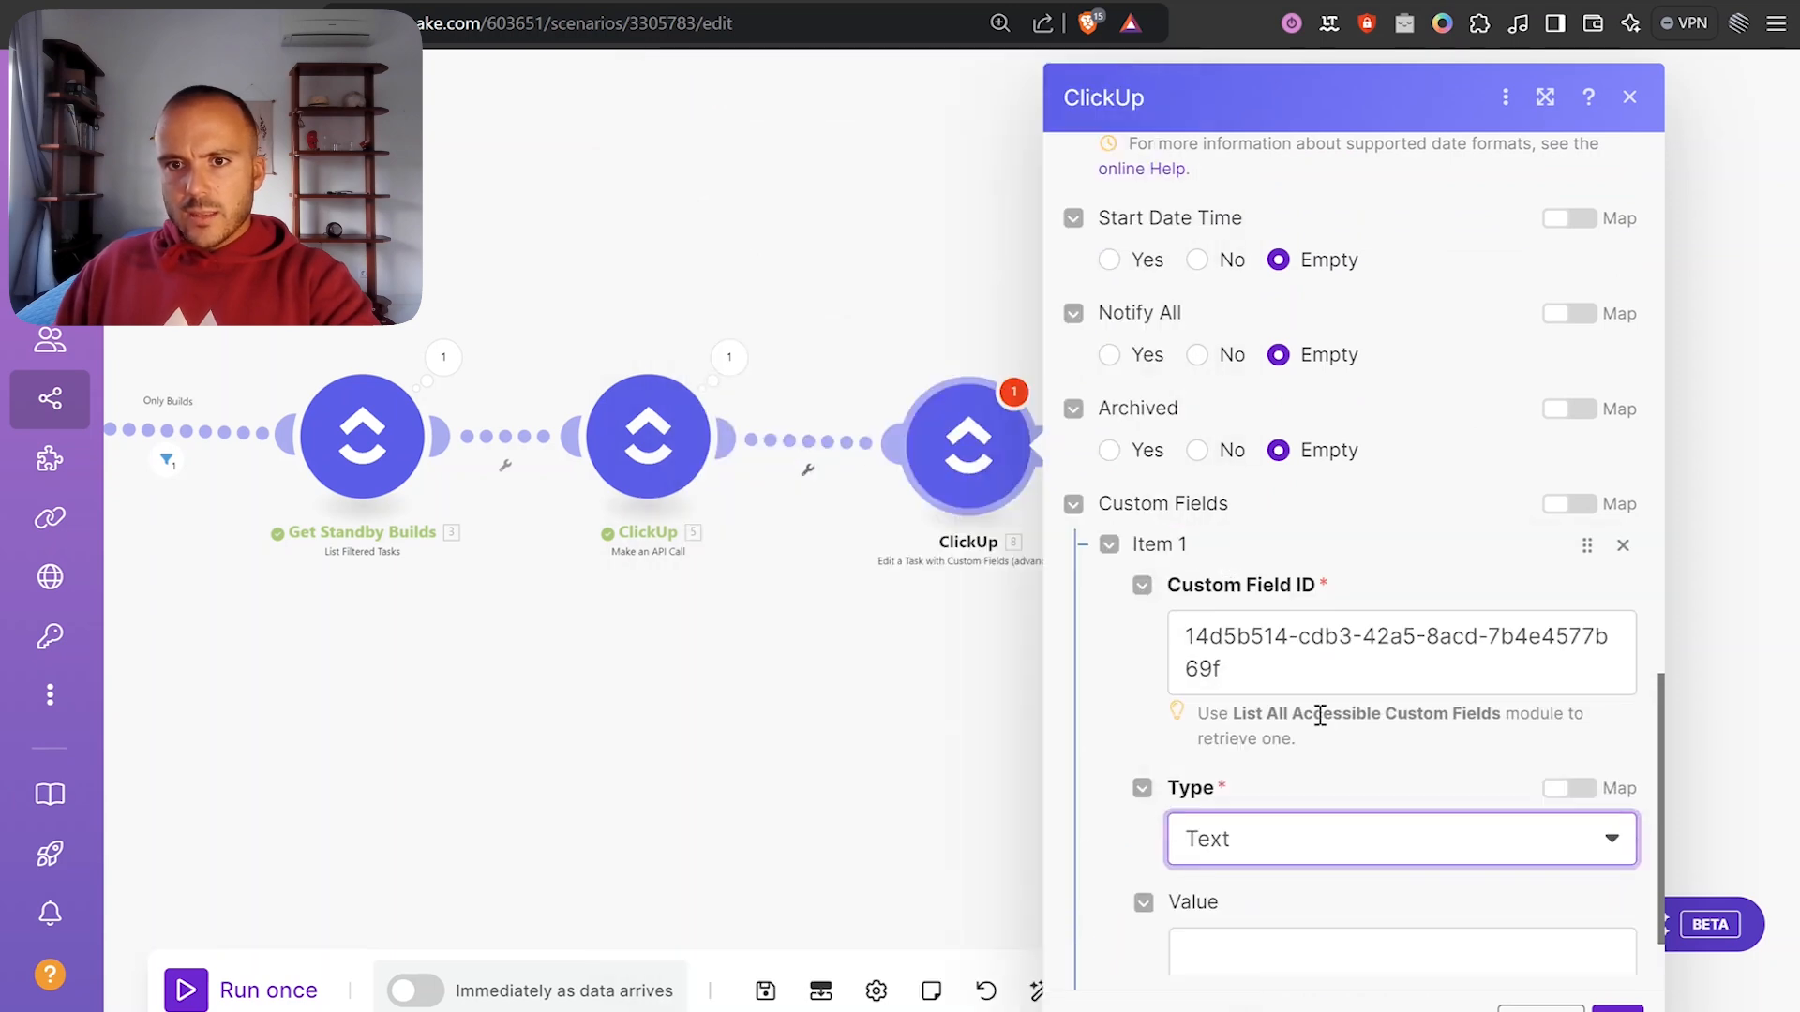
# Map Release Date into the Value, then copy that mapping into a new browser tab.
pyautogui.scroll(-2, 1337, 763)
pyautogui.click(1303, 804)
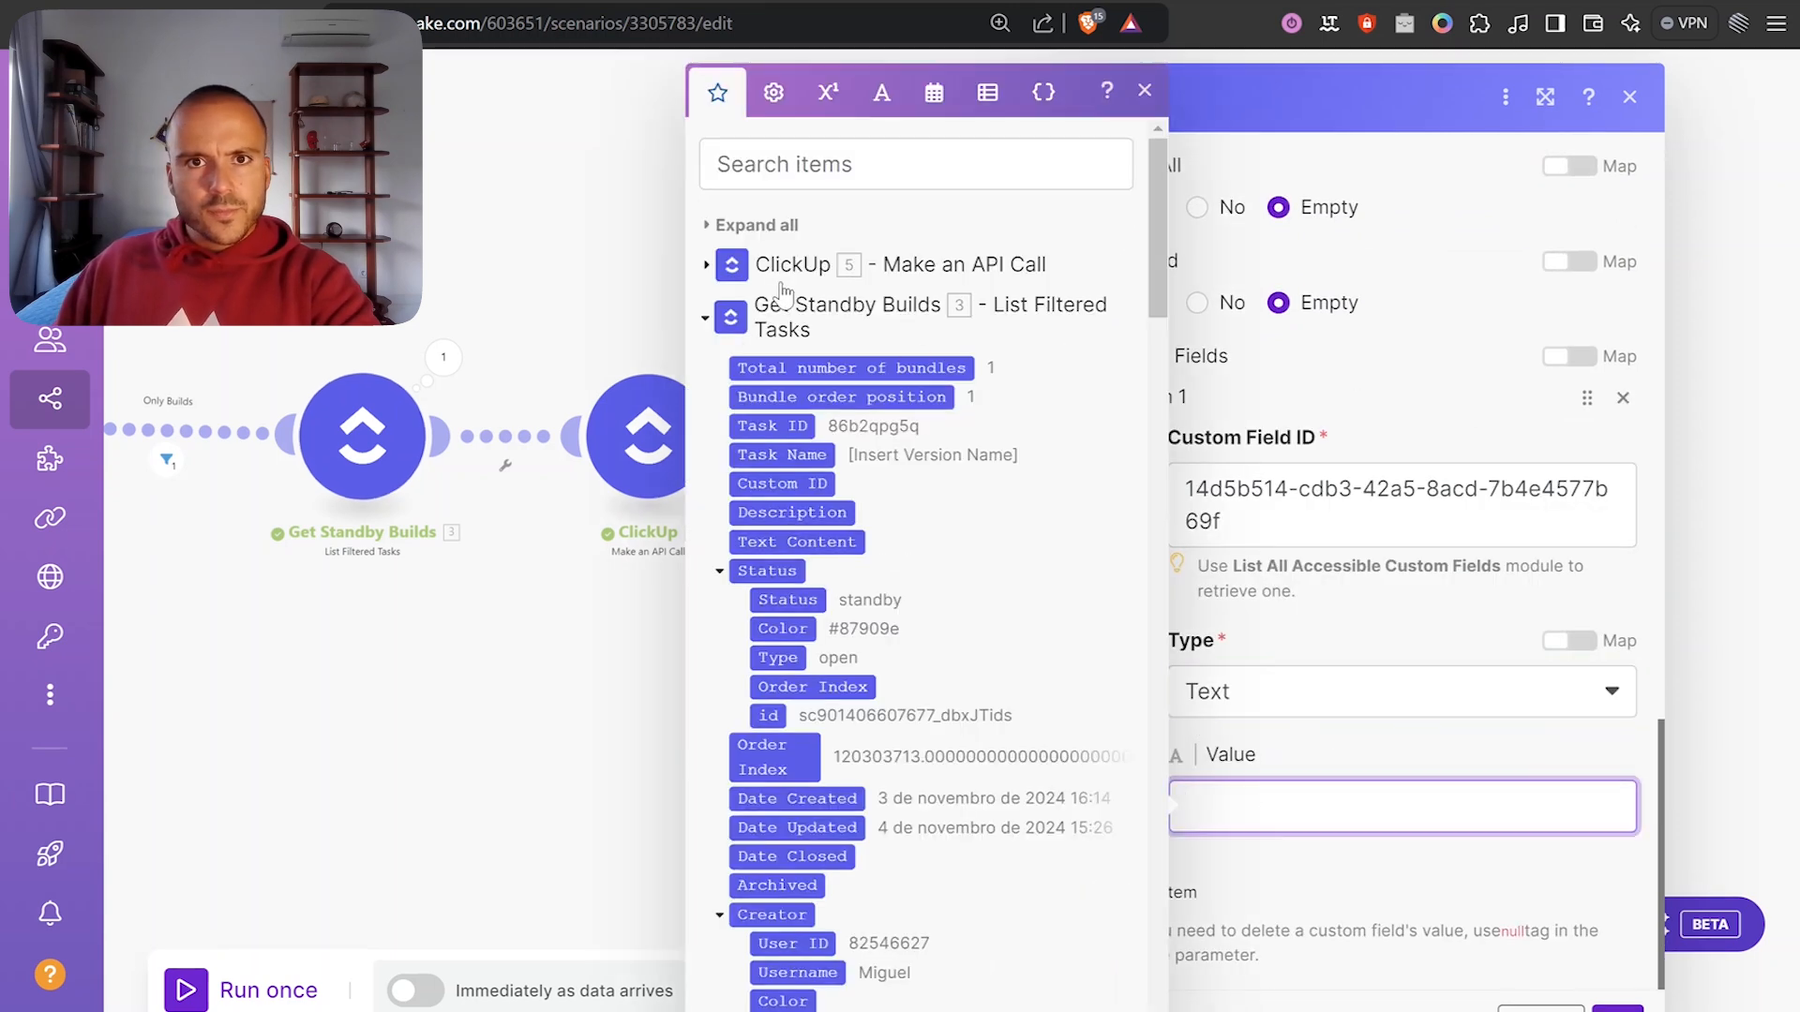
pyautogui.scroll(-10, 903, 522)
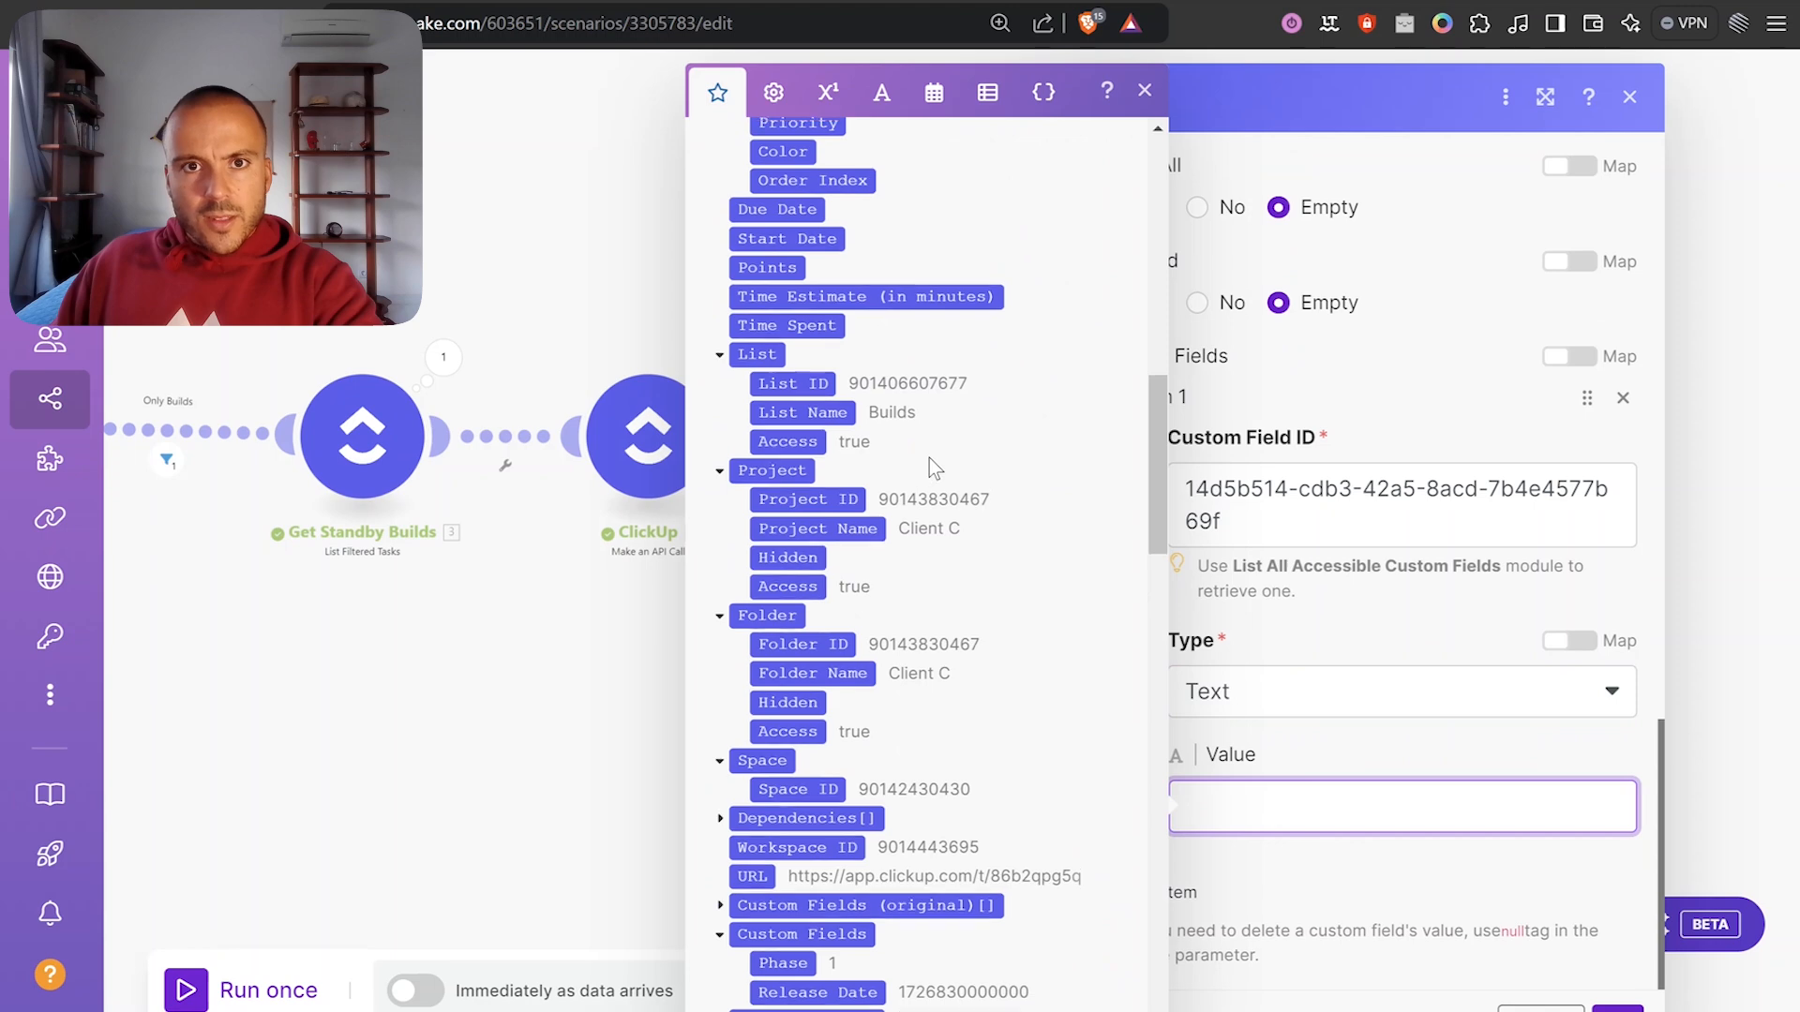
pyautogui.scroll(15, 910, 433)
pyautogui.scroll(-15, 970, 478)
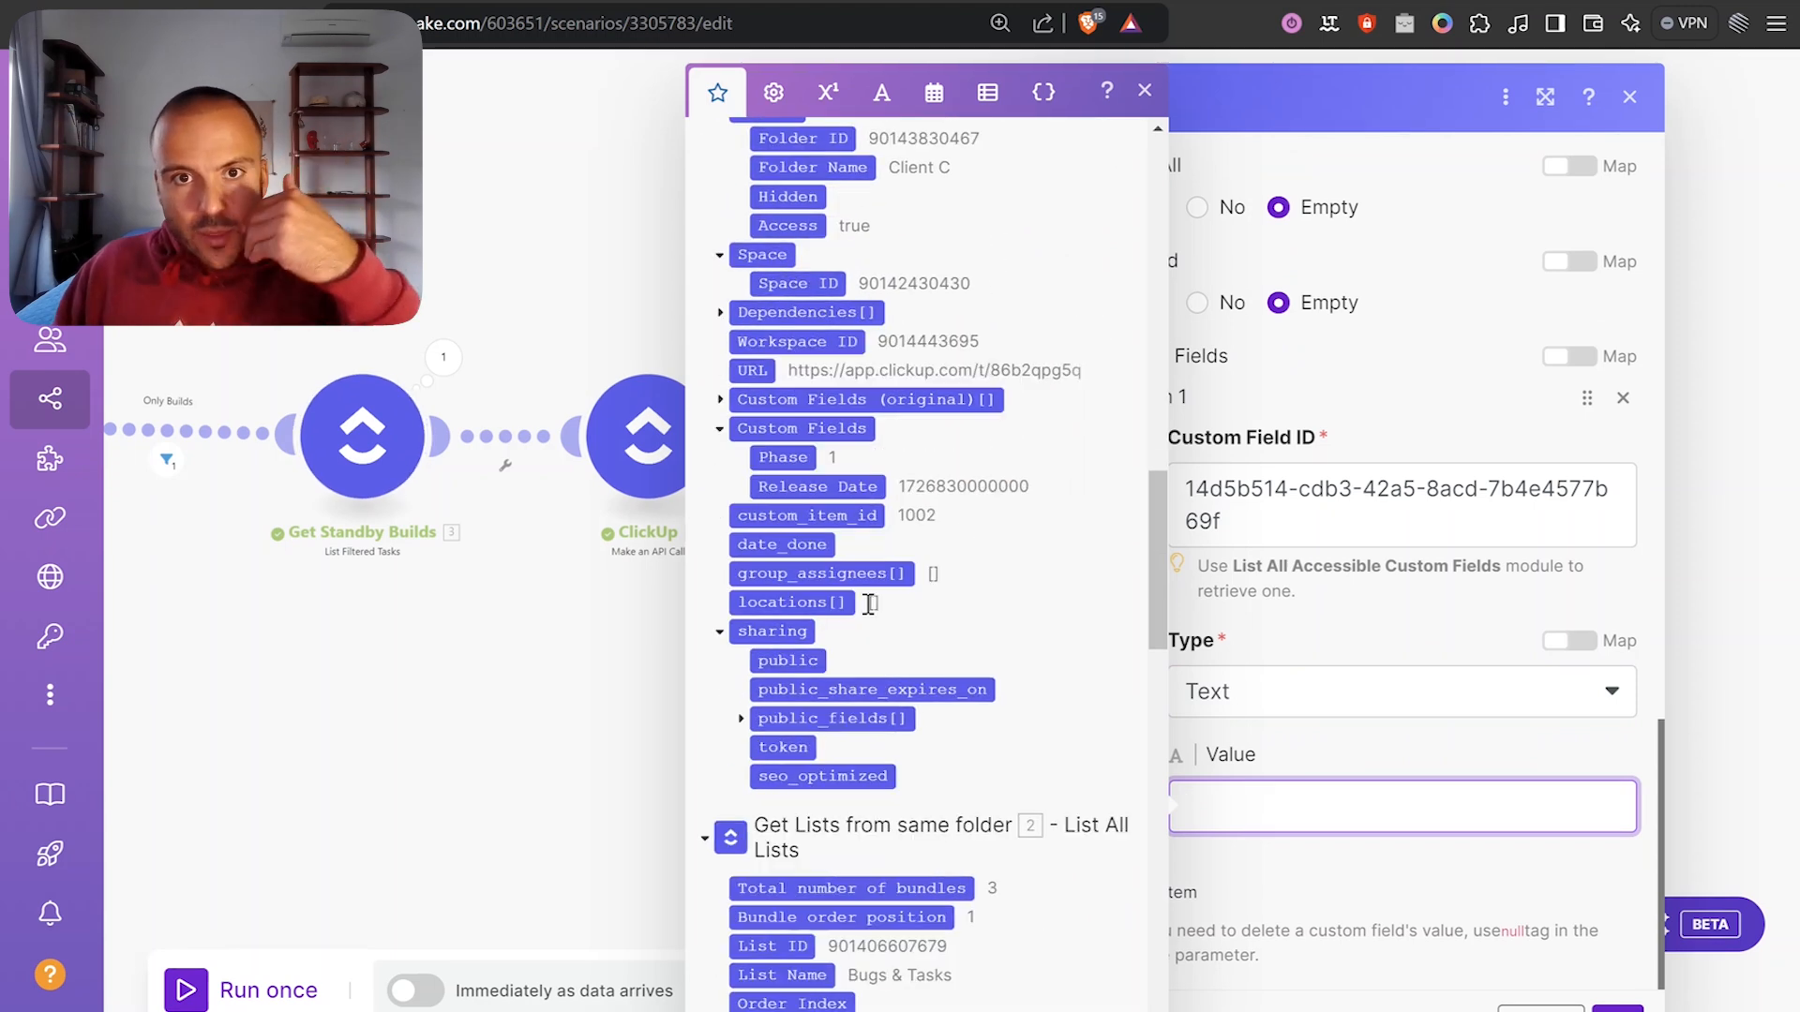
pyautogui.click(851, 484)
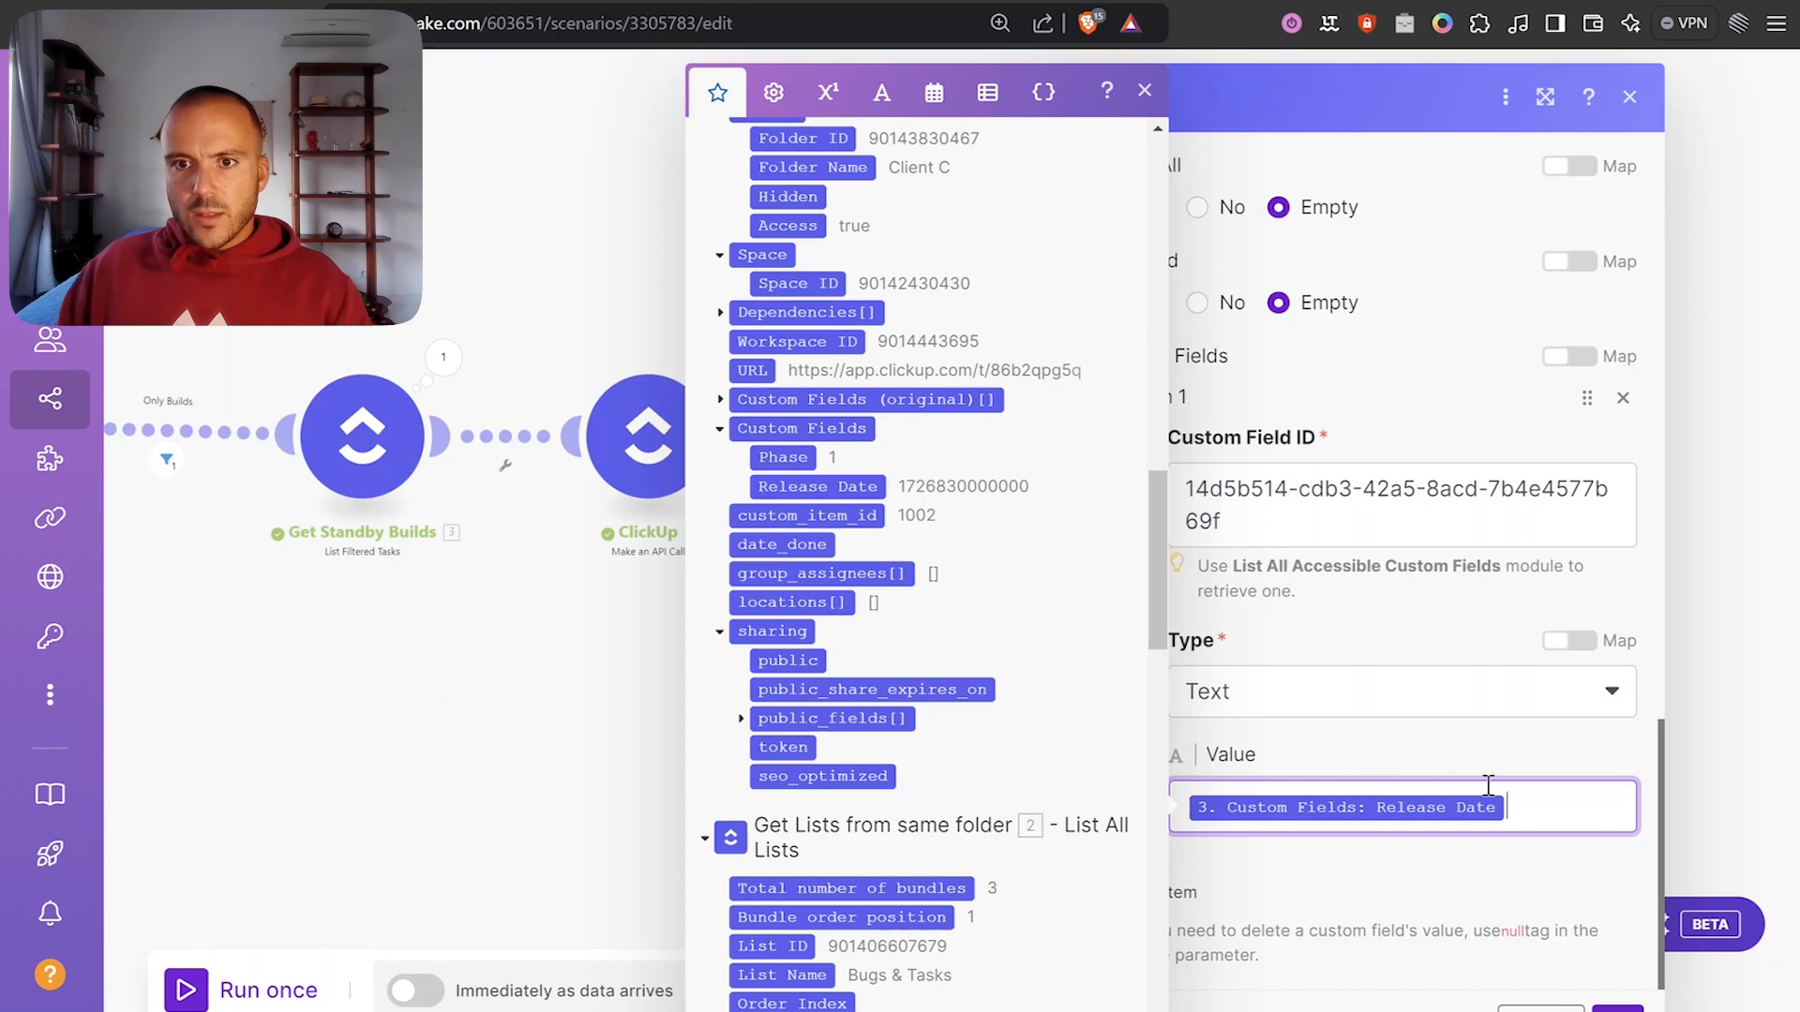
pyautogui.moveTo(1537, 809); pyautogui.dragTo(1084, 810)
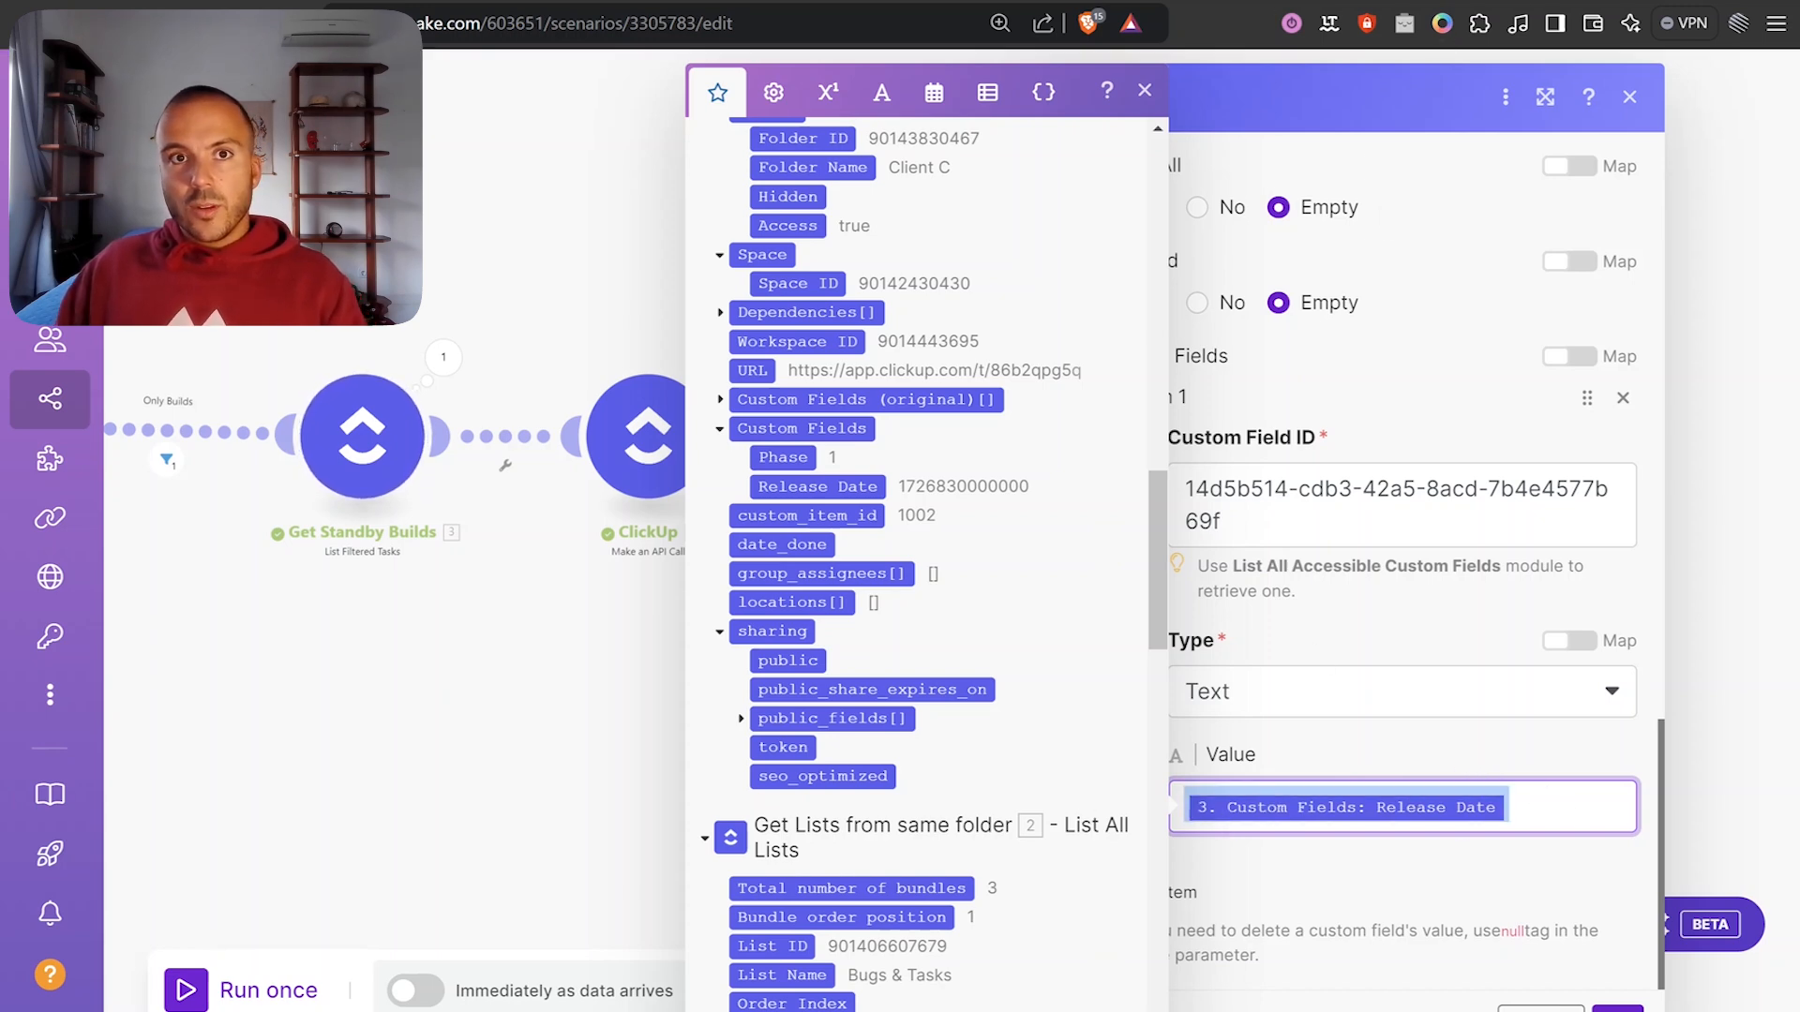
pyautogui.hotkey('ctrl', 'c')
pyautogui.hotkey('ctrl', 't')
pyautogui.hotkey('ctrl', 'v')
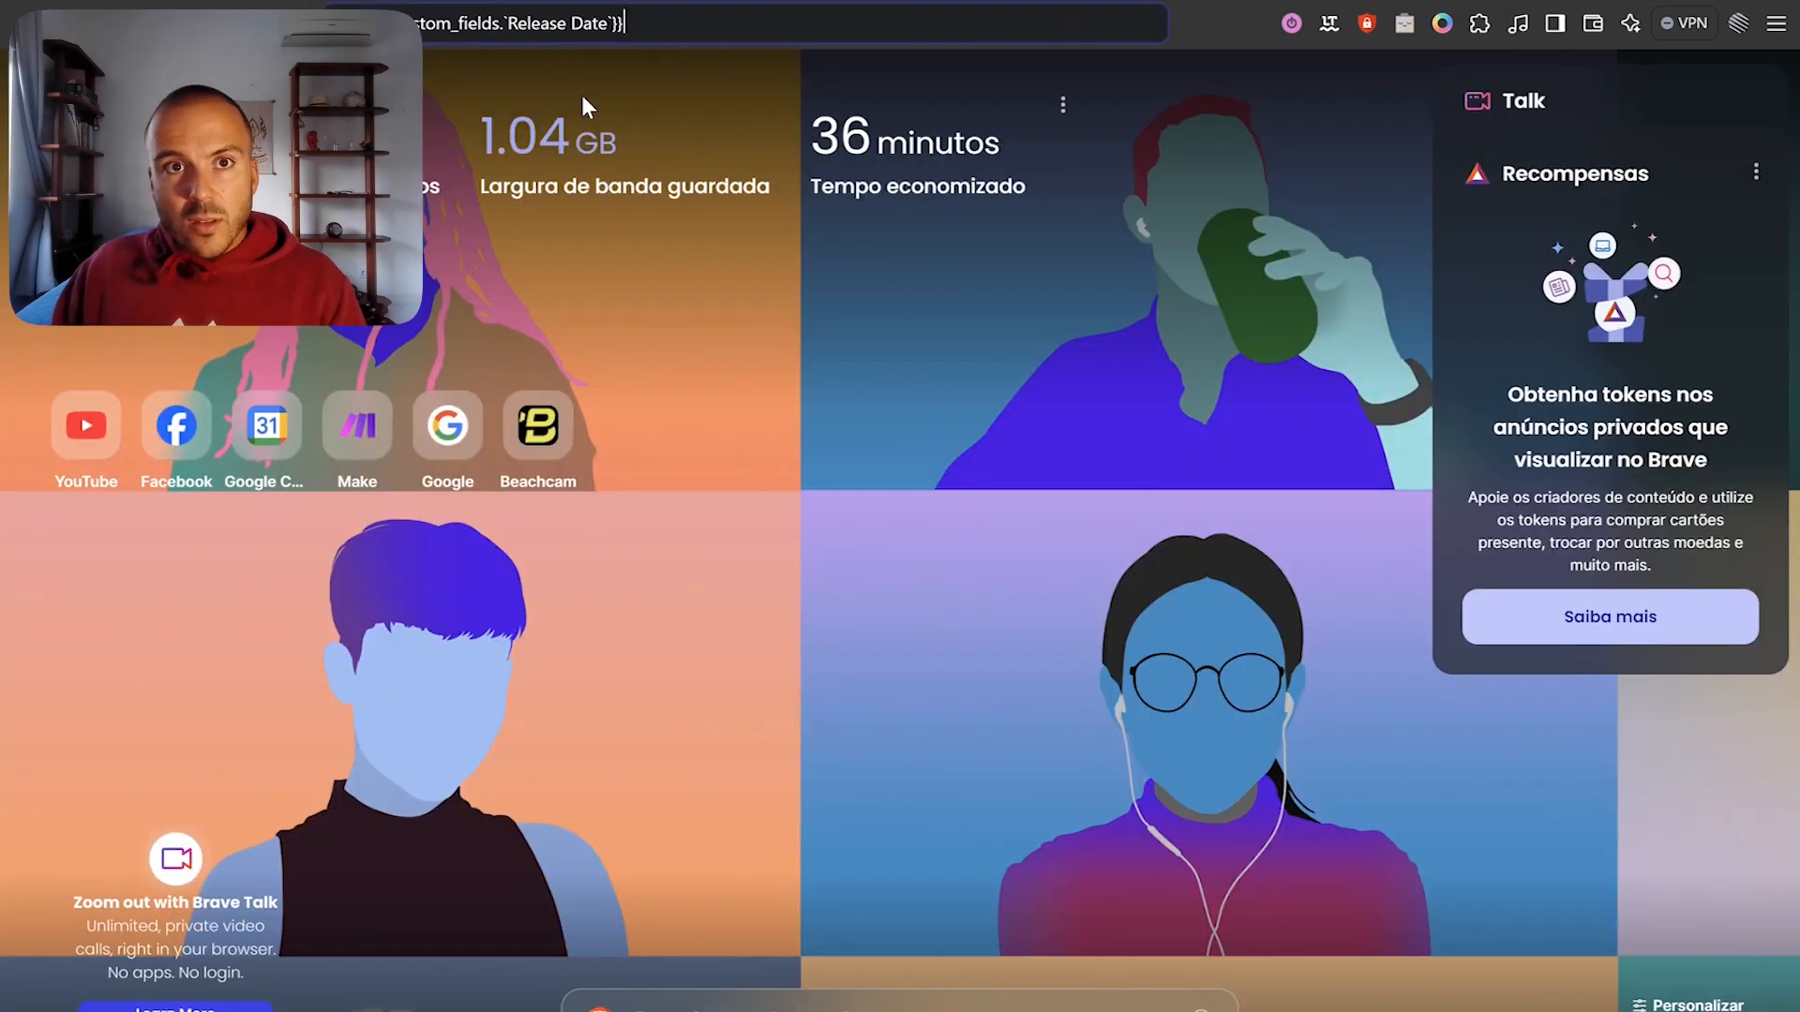
# Change the pasted mapping to custom_fields.`Release Notes`, copy it, and return to Make.
pyautogui.moveTo(601, 26); pyautogui.dragTo(611, 34)
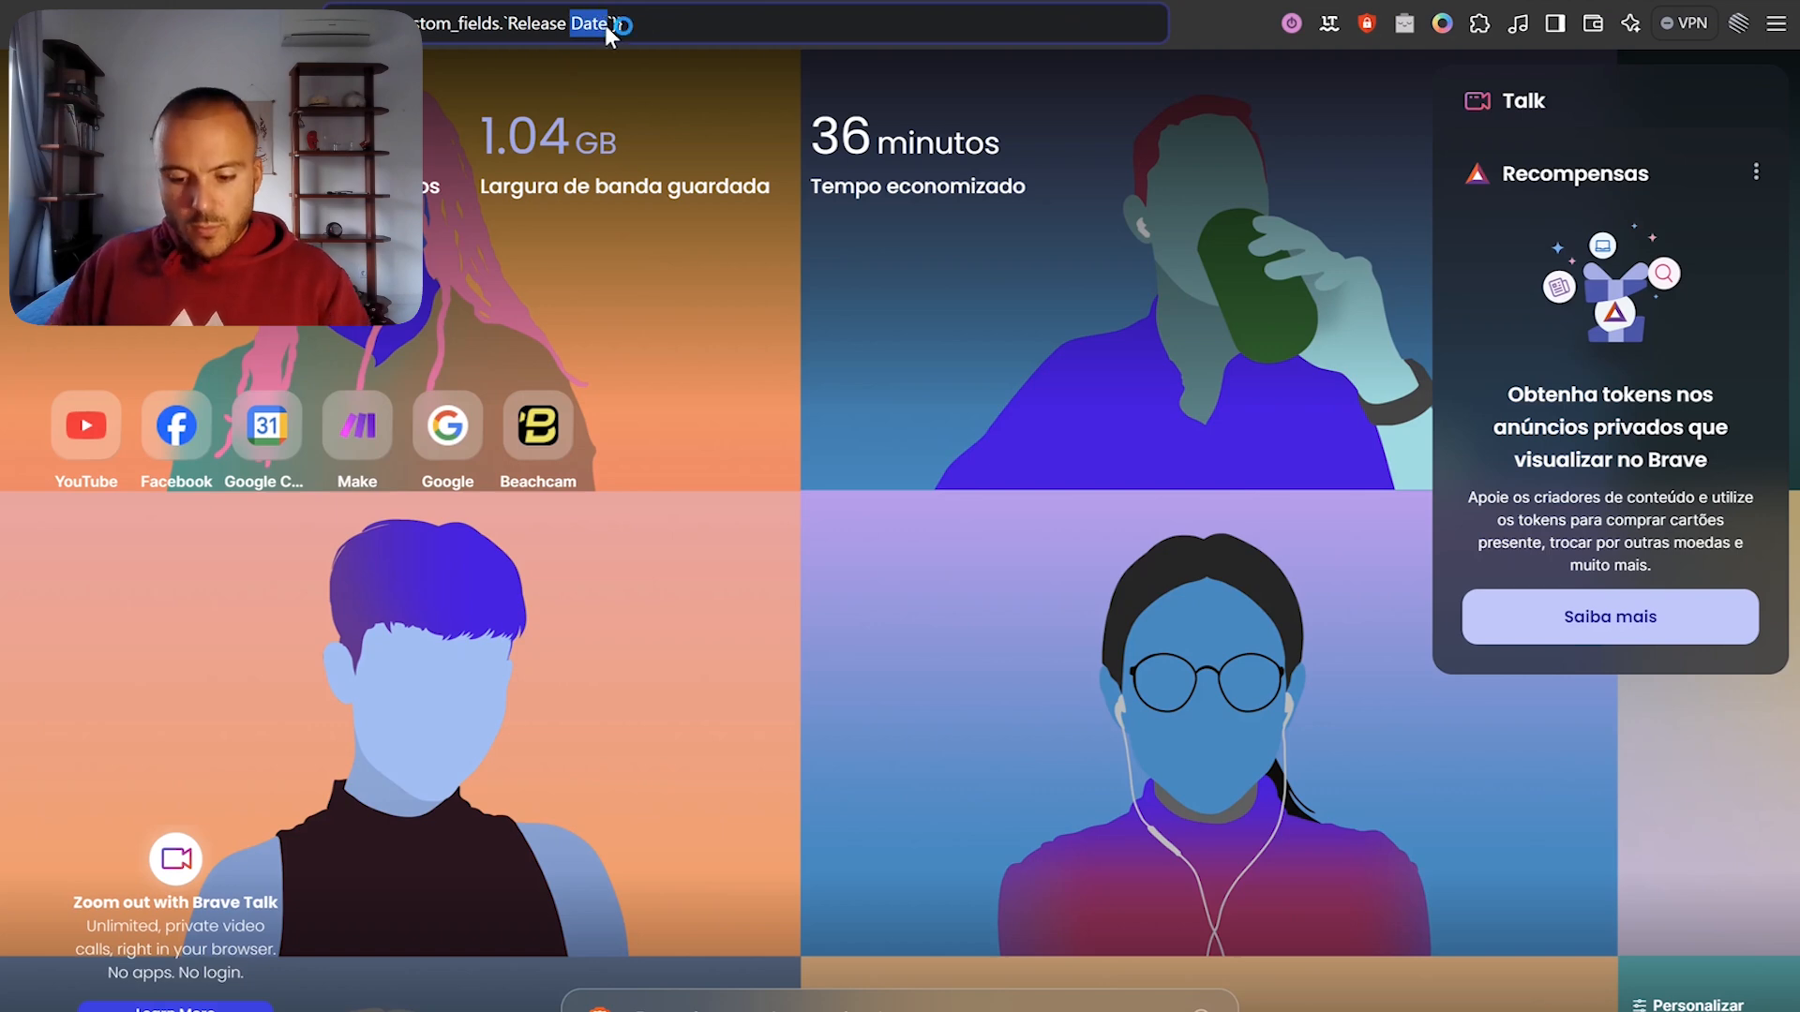
pyautogui.write('Notes')
pyautogui.doubleClick(590, 24)
pyautogui.hotkey('ctrl', 'a')
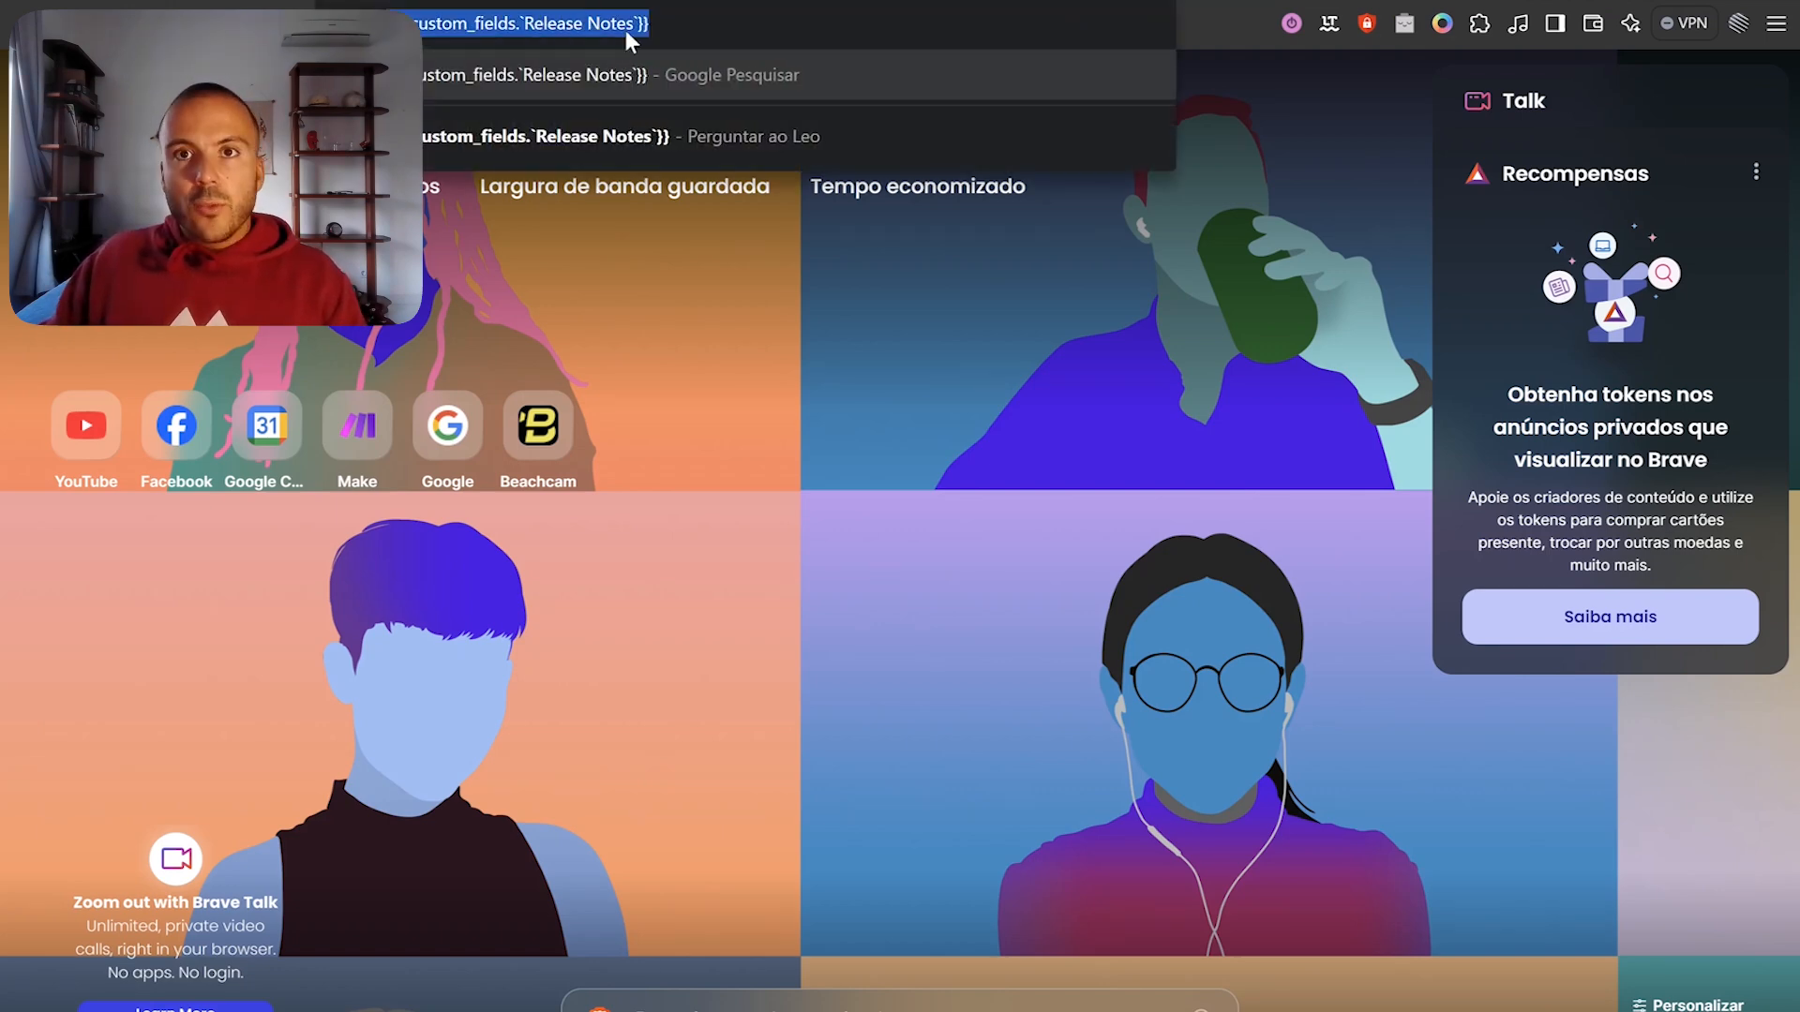
pyautogui.hotkey('ctrl', 'w')
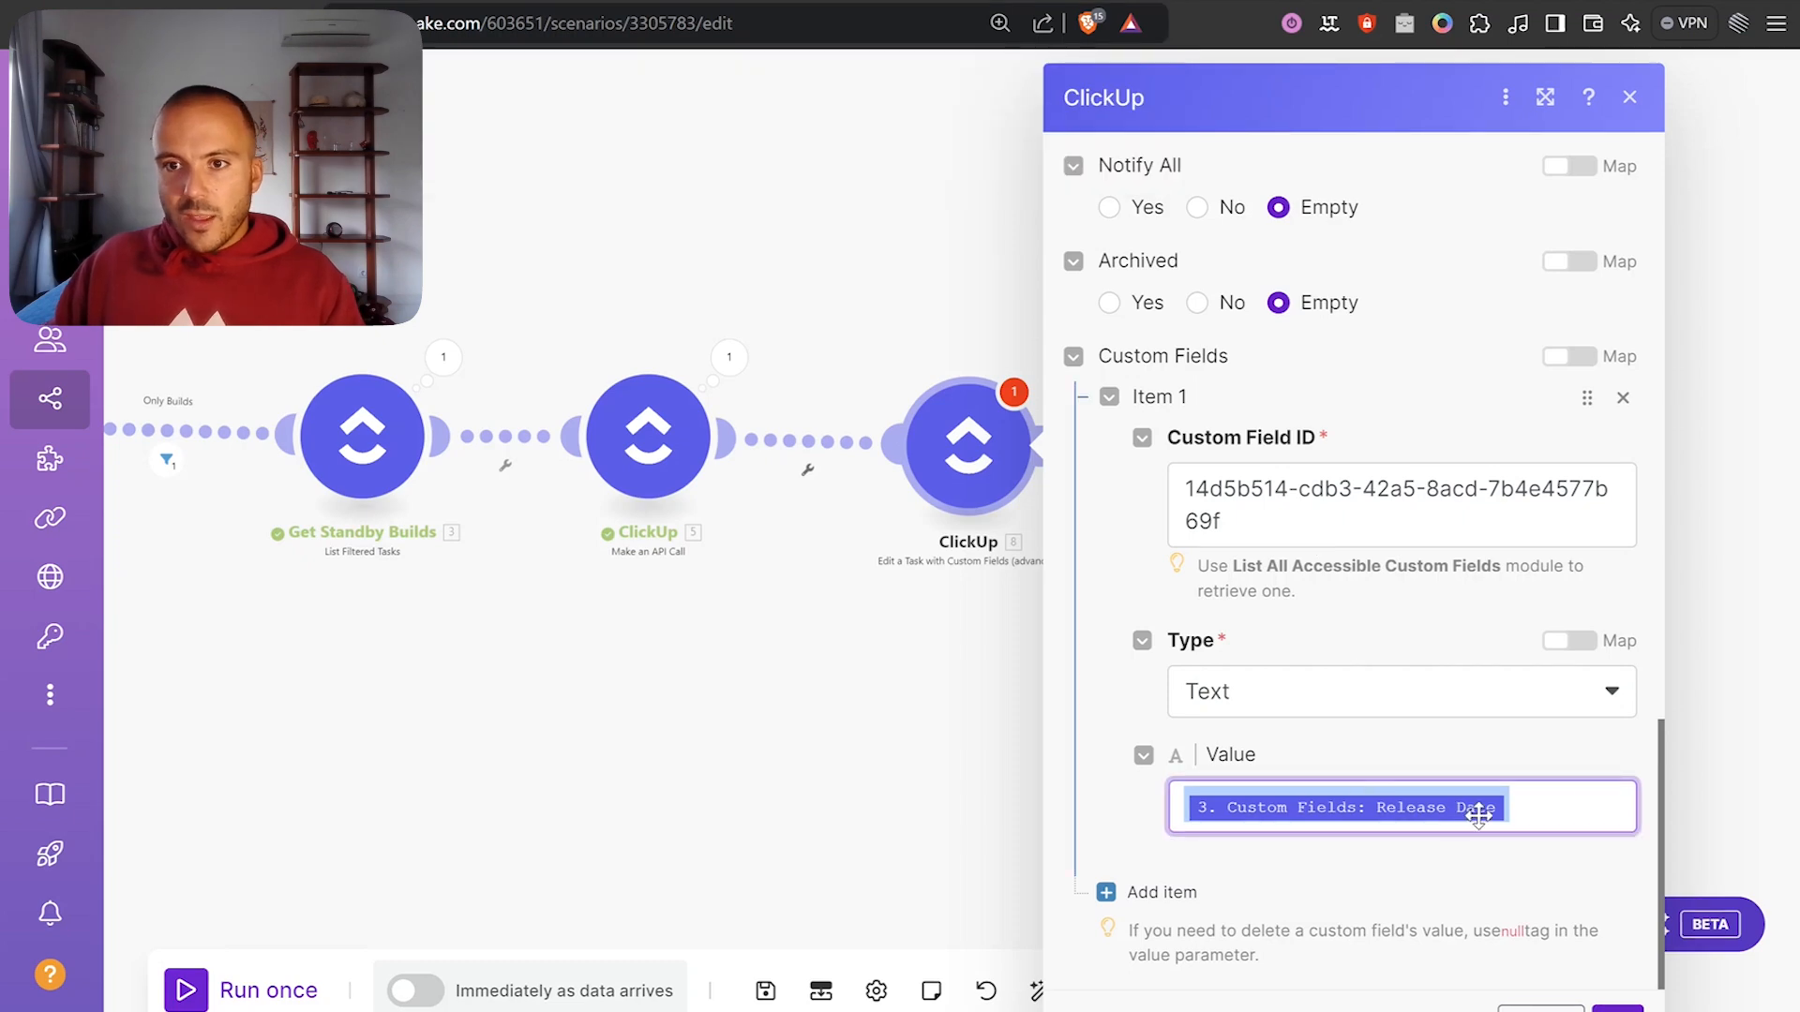
# Replace the Release Date pill in Value with the Release Notes mapping and start trim( before it.
pyautogui.press('BackSpace')
pyautogui.hotkey('ctrl', 'v')
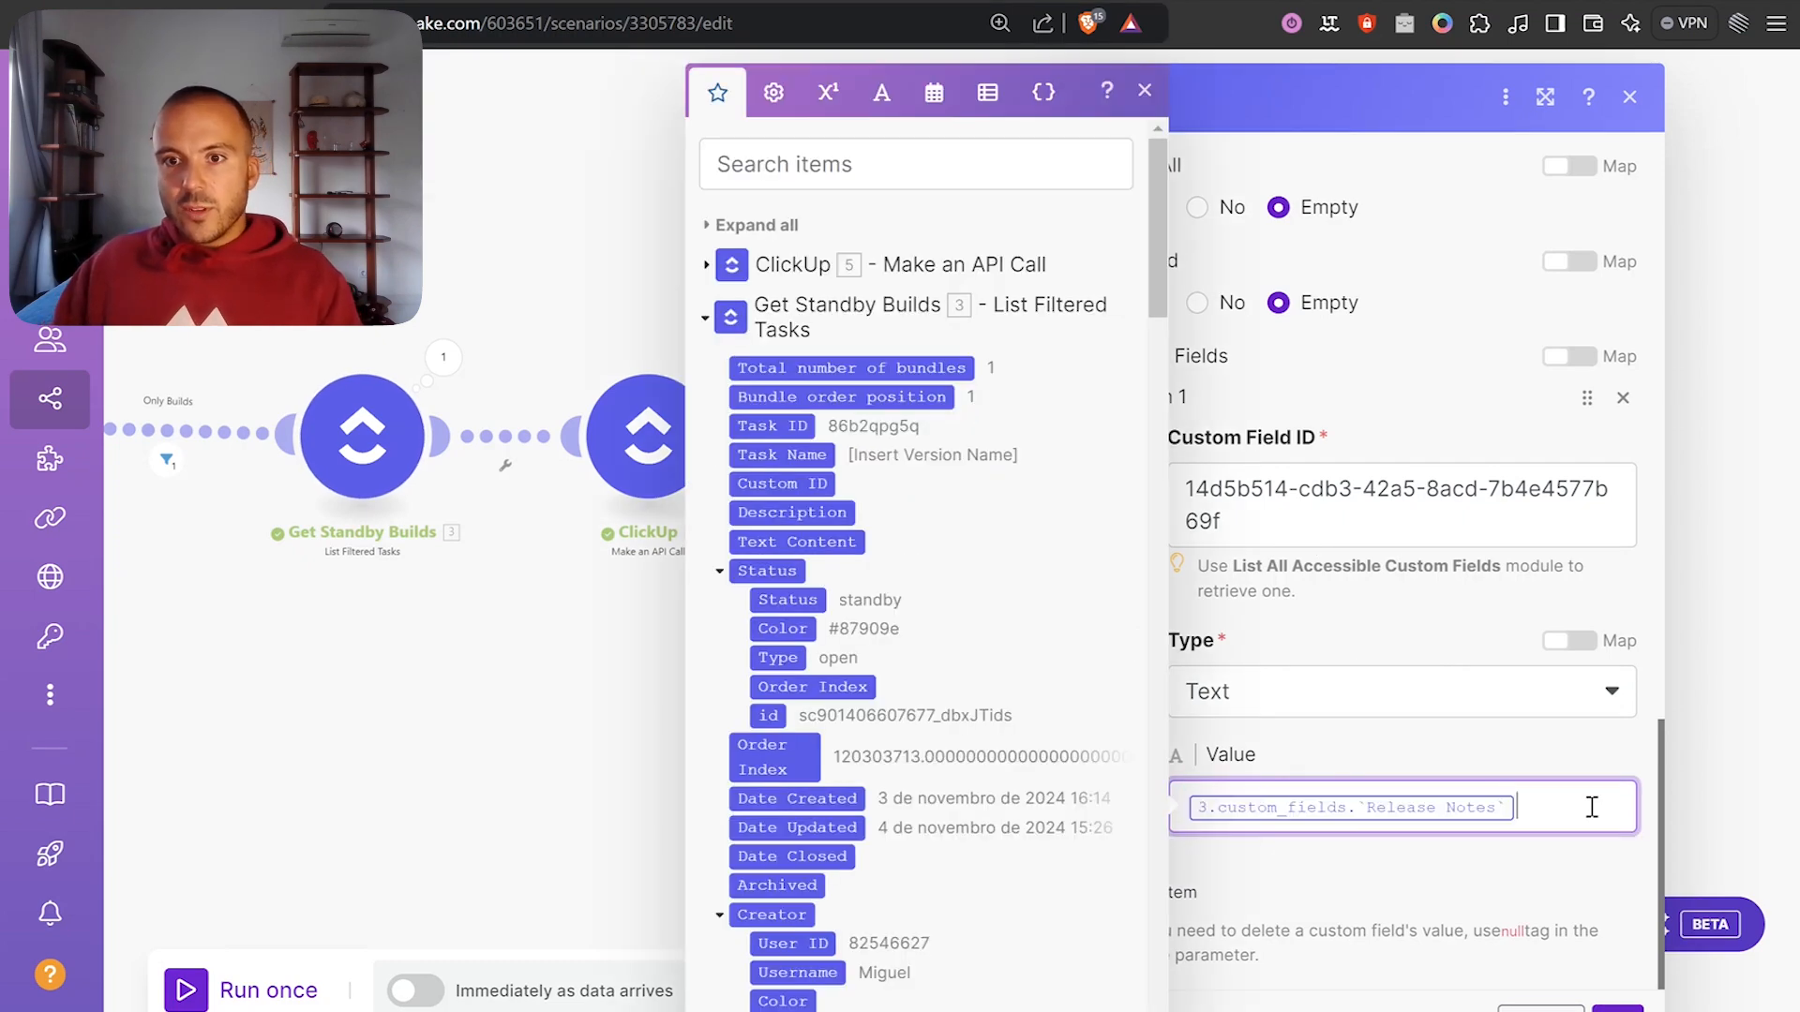
pyautogui.click(1333, 879)
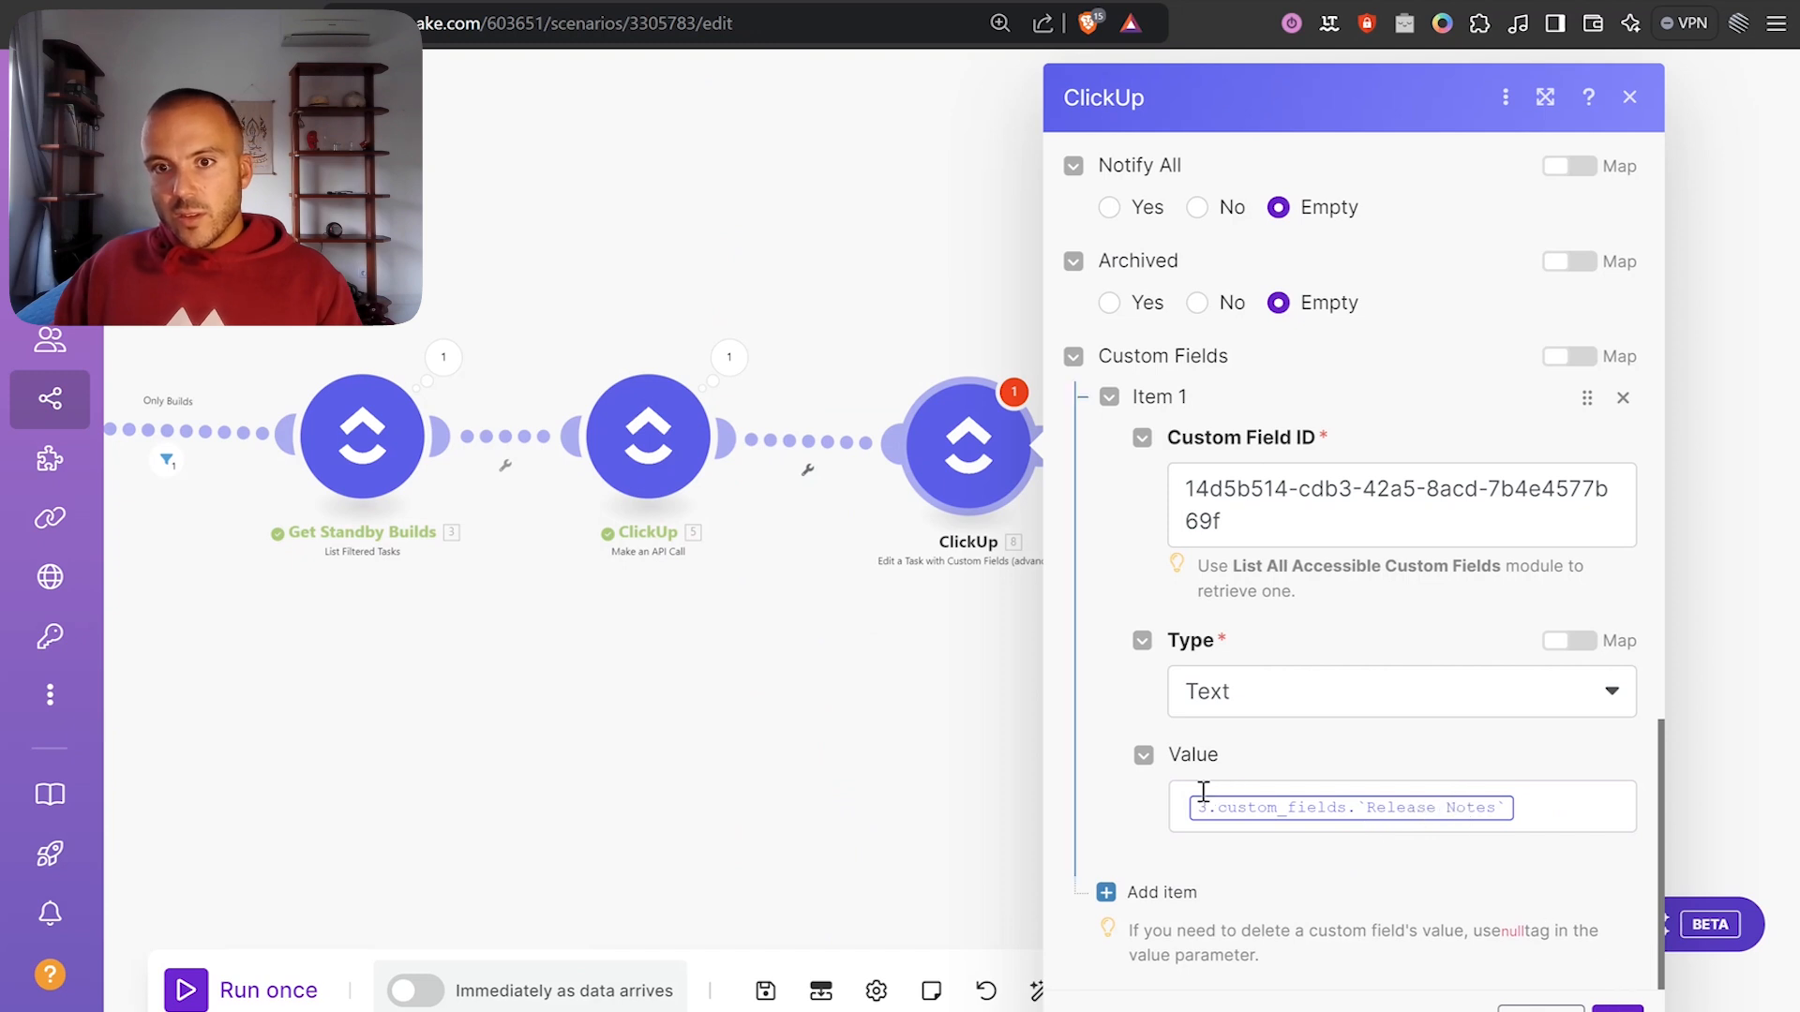
pyautogui.click(1182, 813)
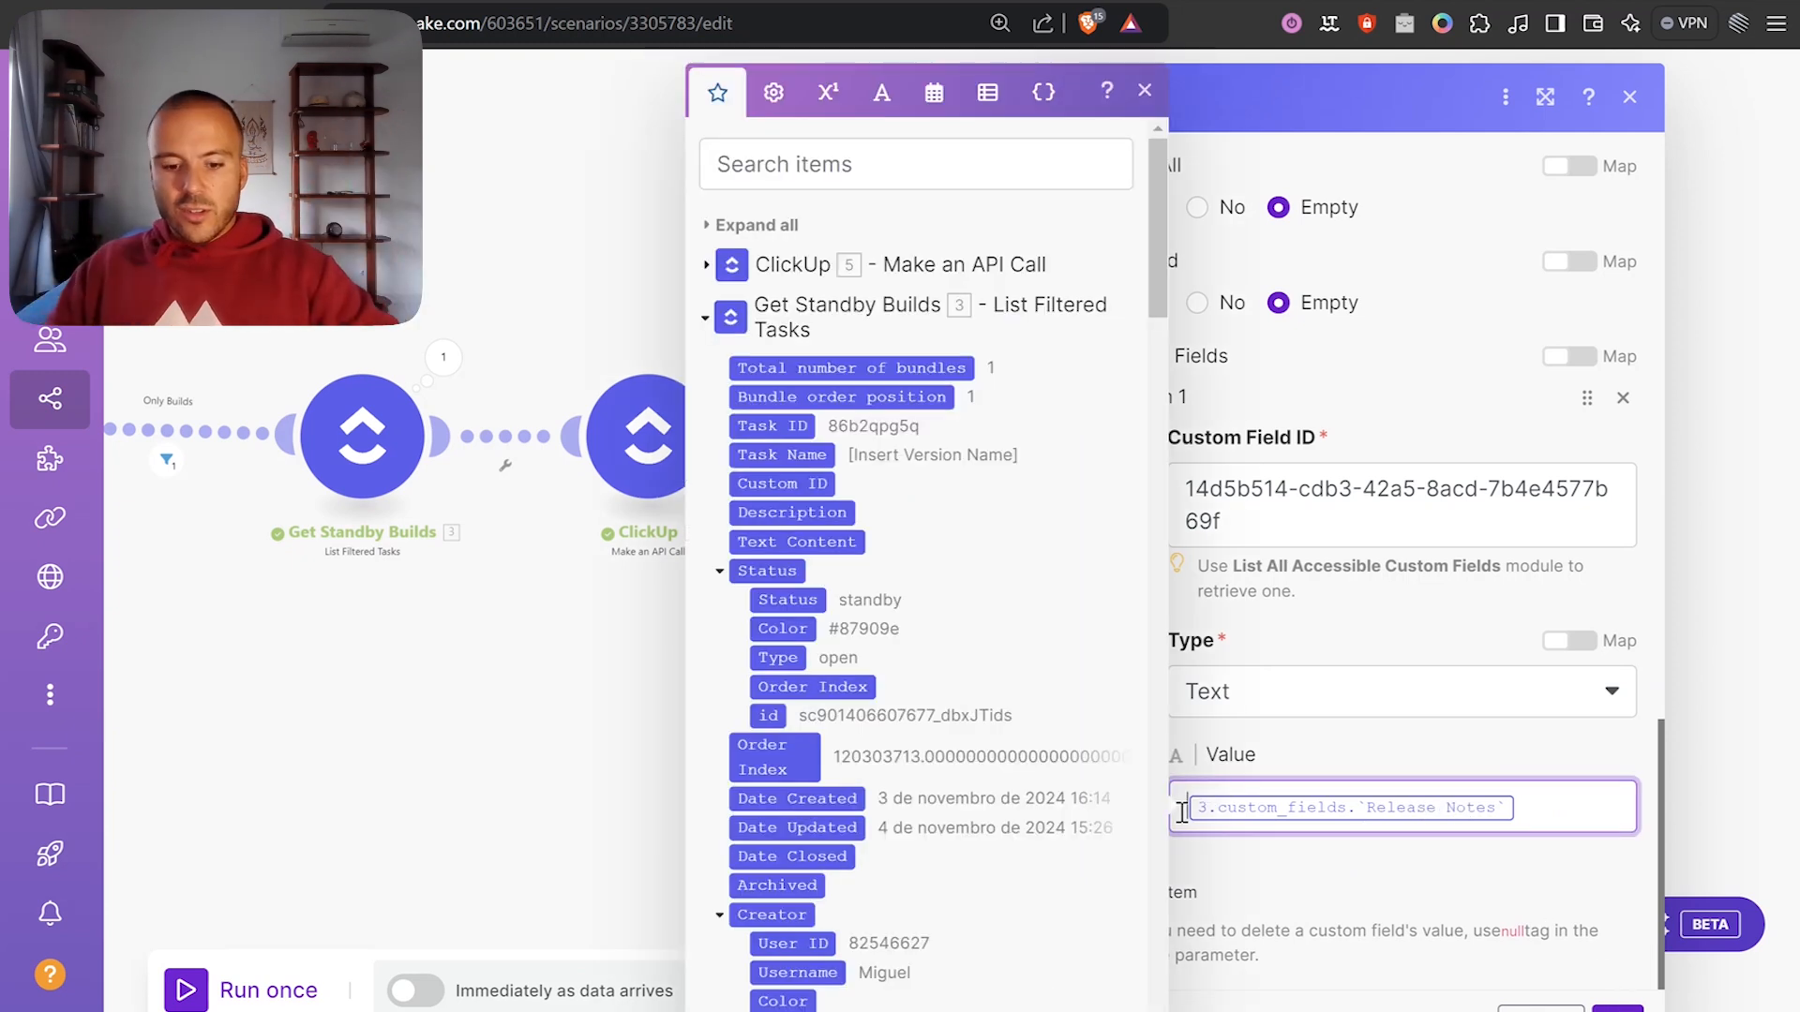
pyautogui.write('trim(')
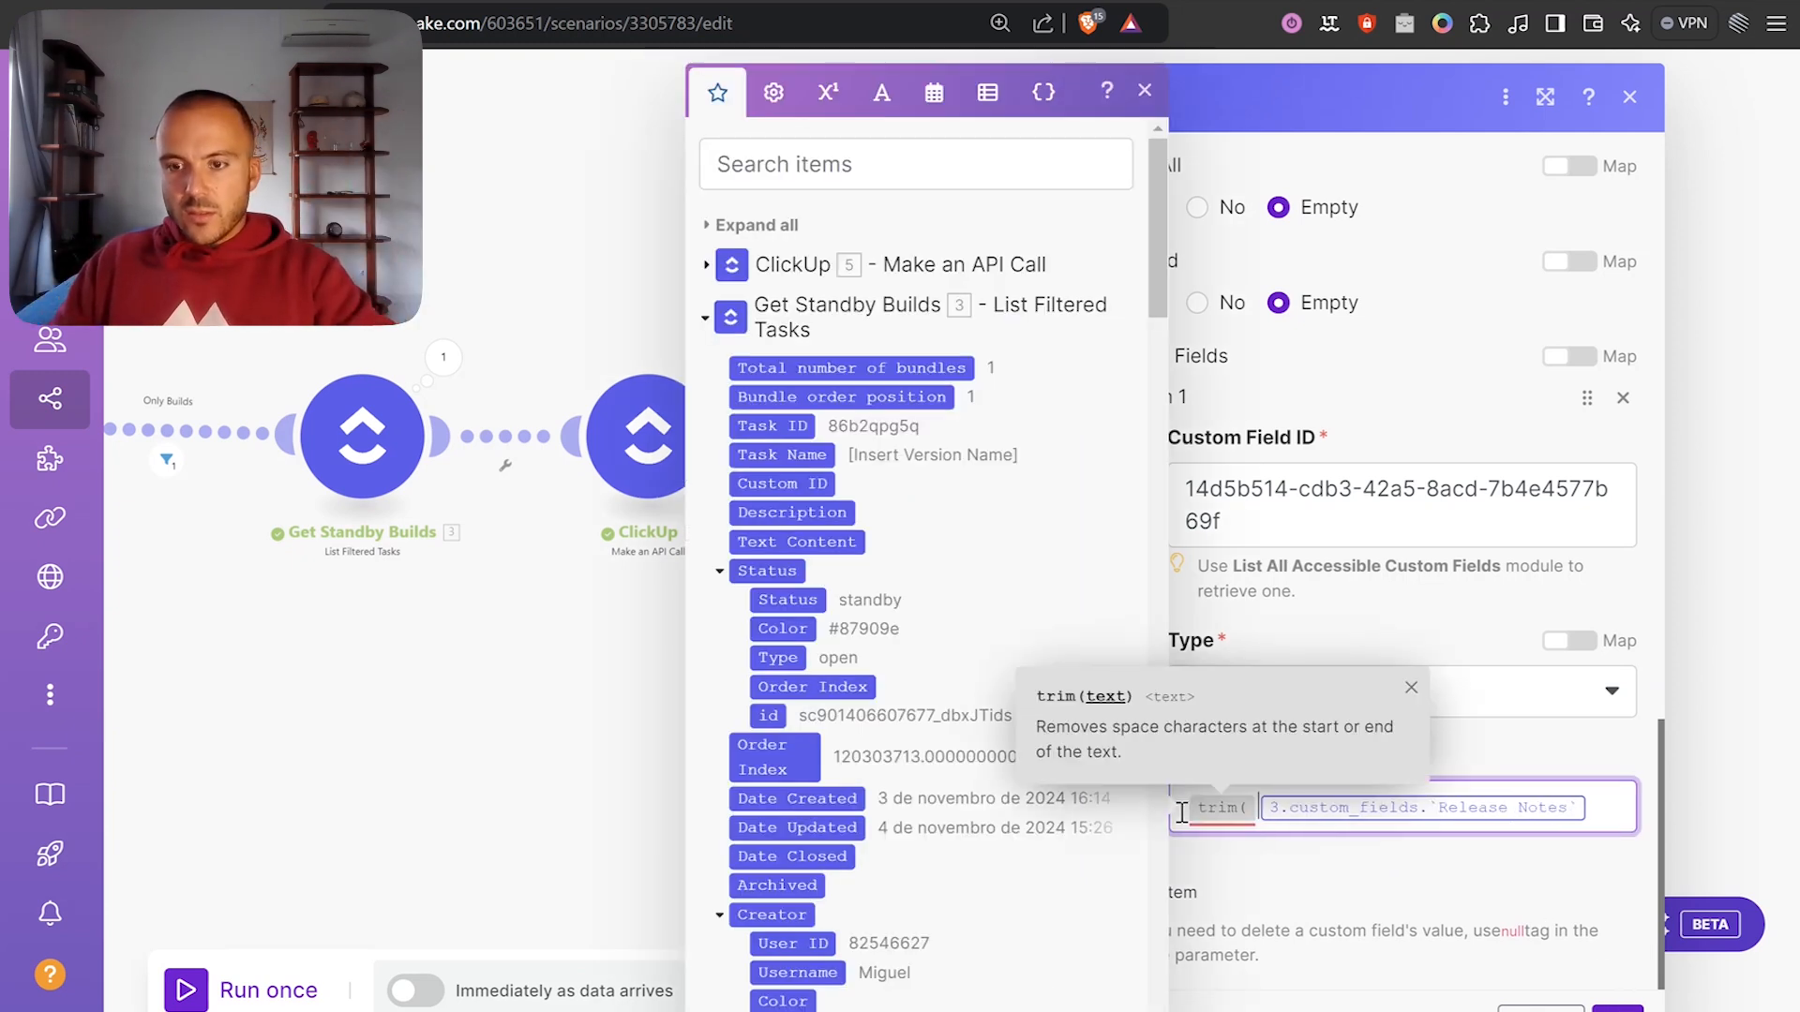
pyautogui.write(')')
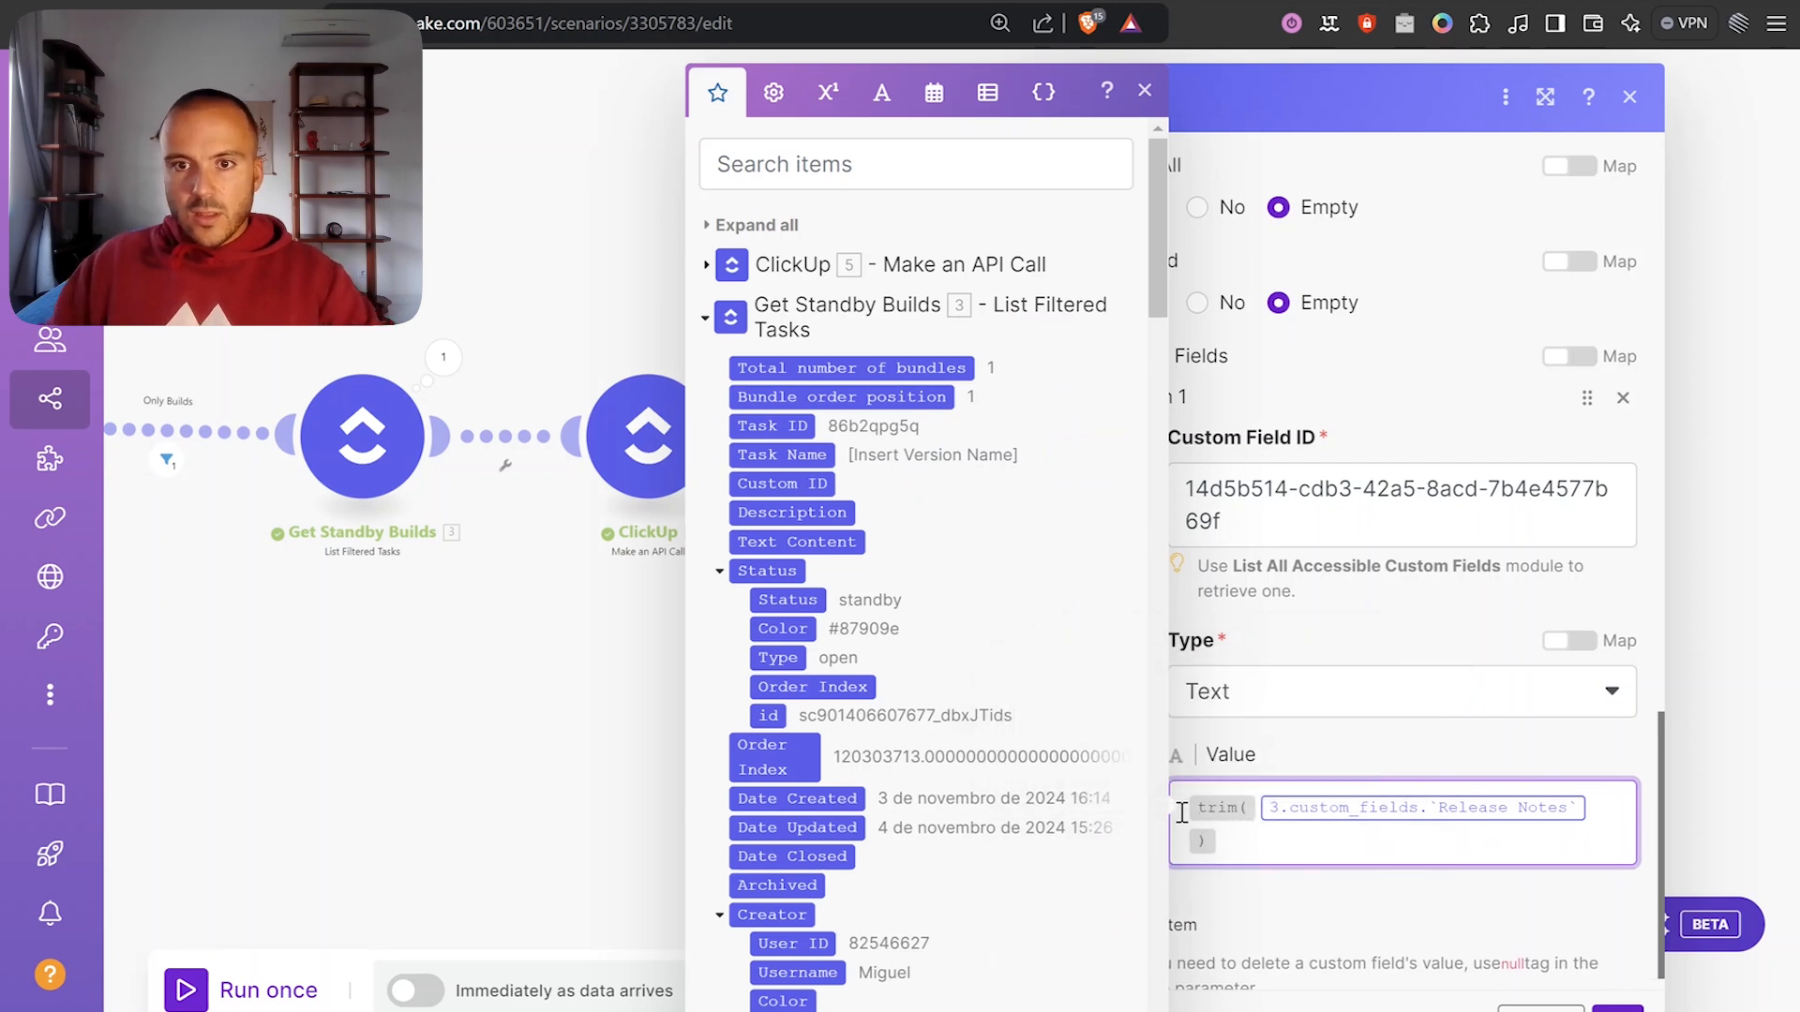
# Append a newline, '-' and the webhook payload's task name to the Value, then close the module.
pyautogui.click(829, 94)
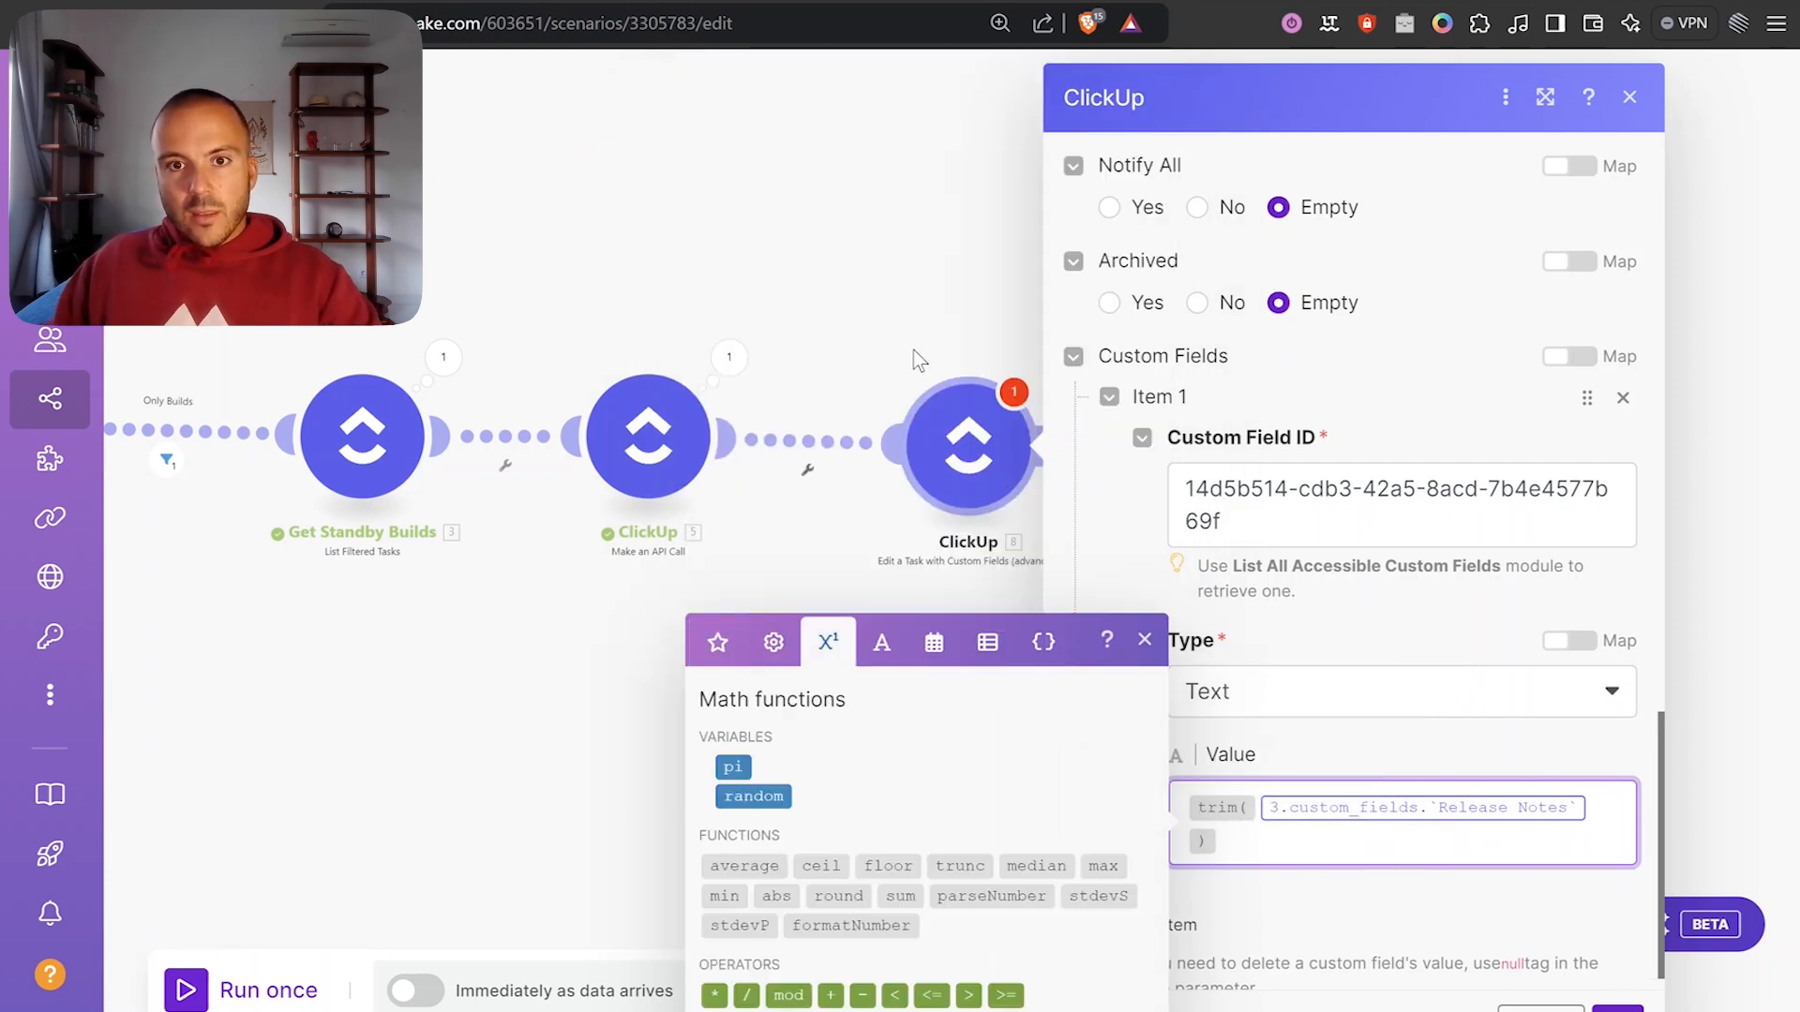
pyautogui.click(877, 638)
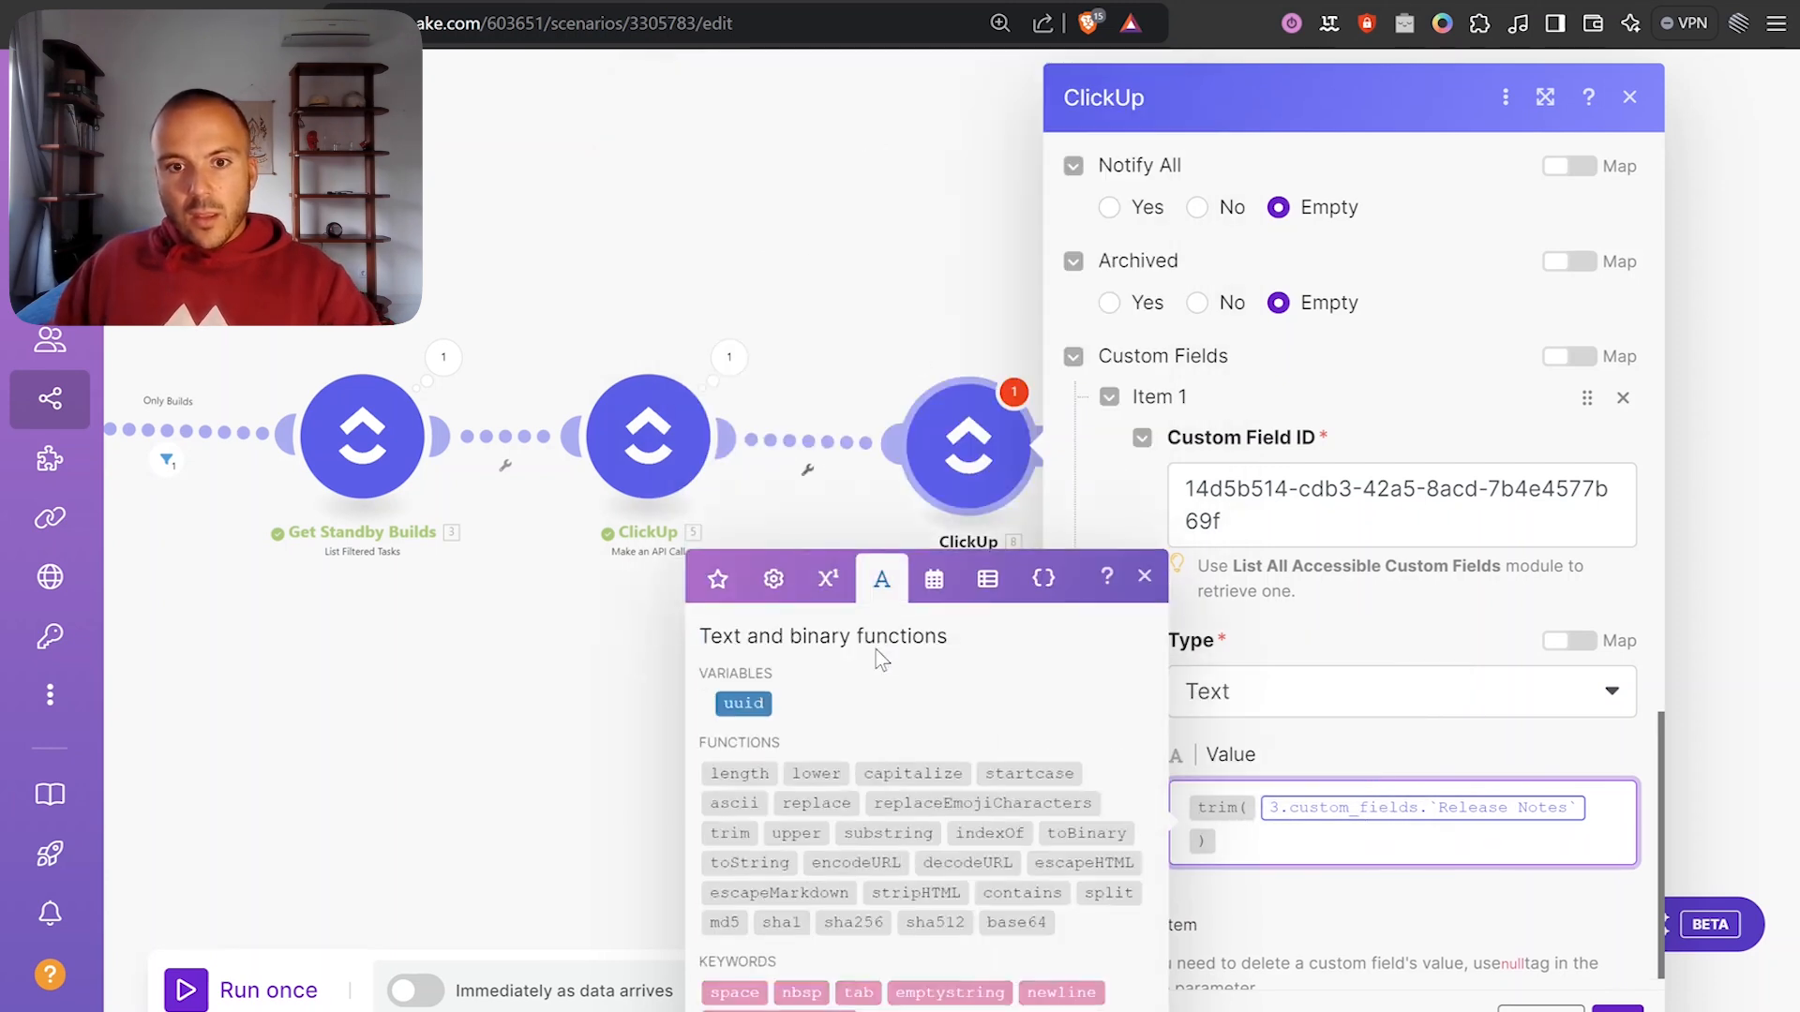
pyautogui.click(1058, 993)
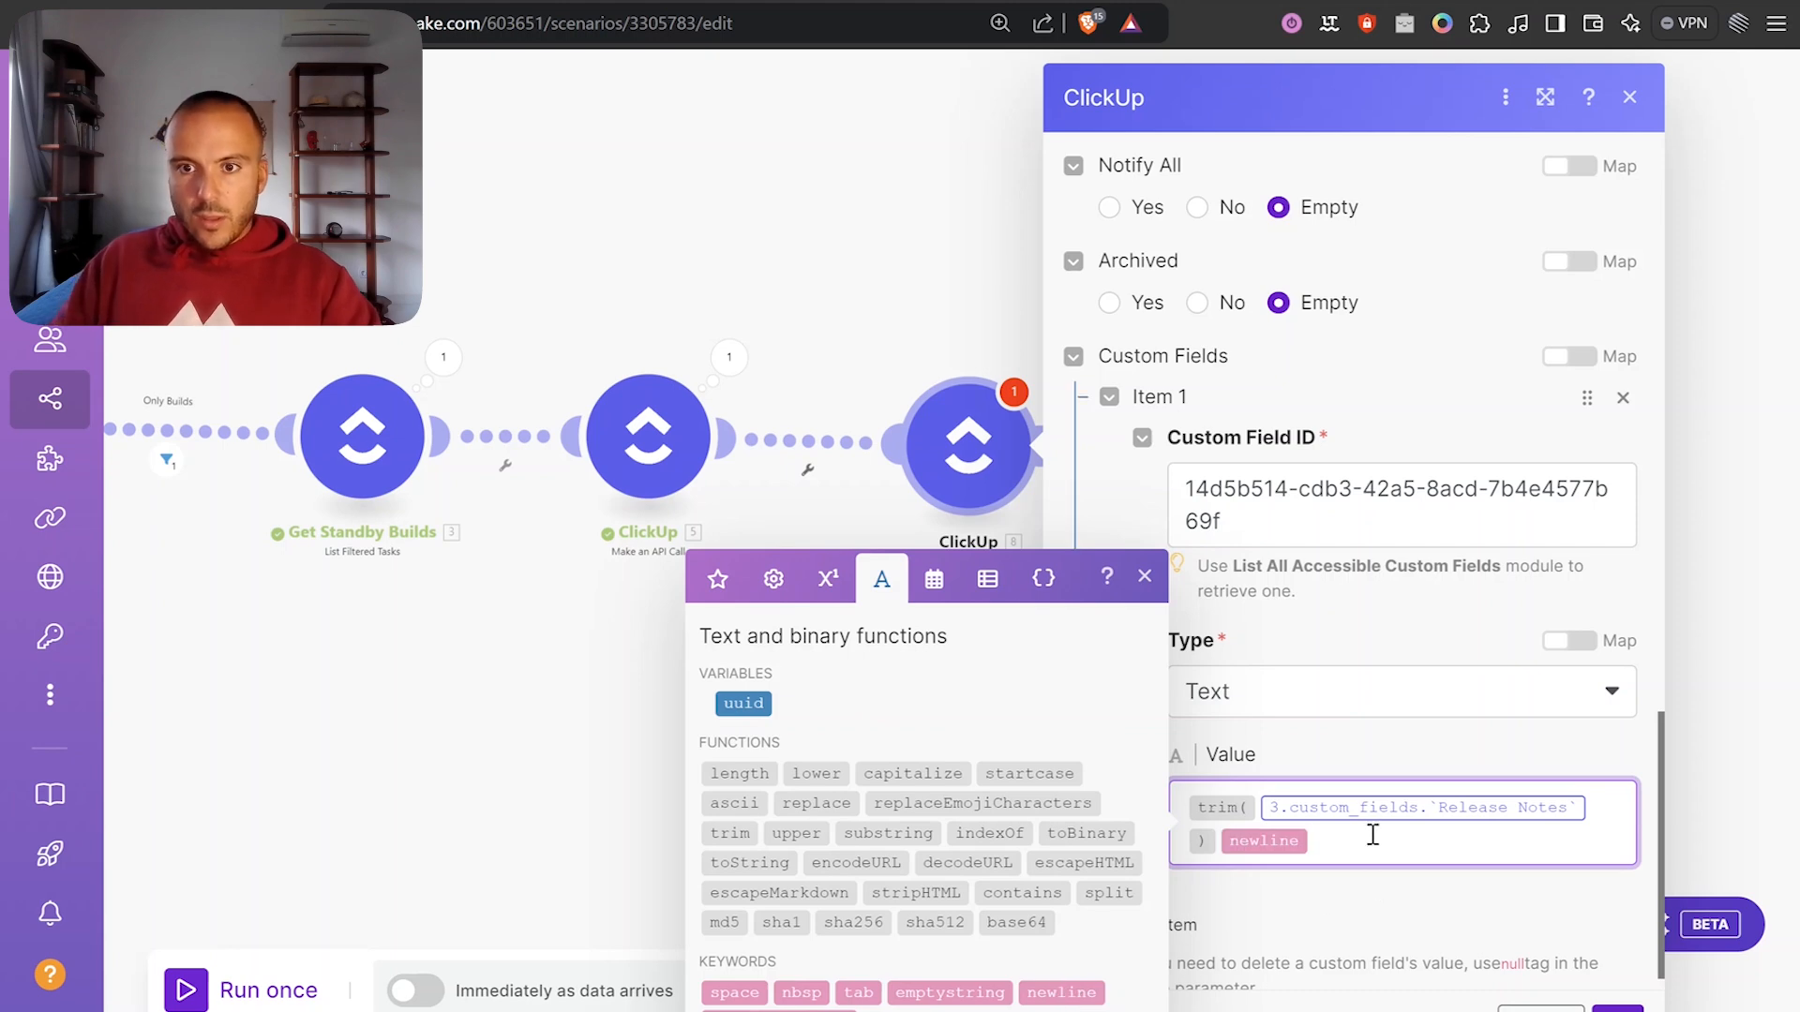
pyautogui.click(717, 578)
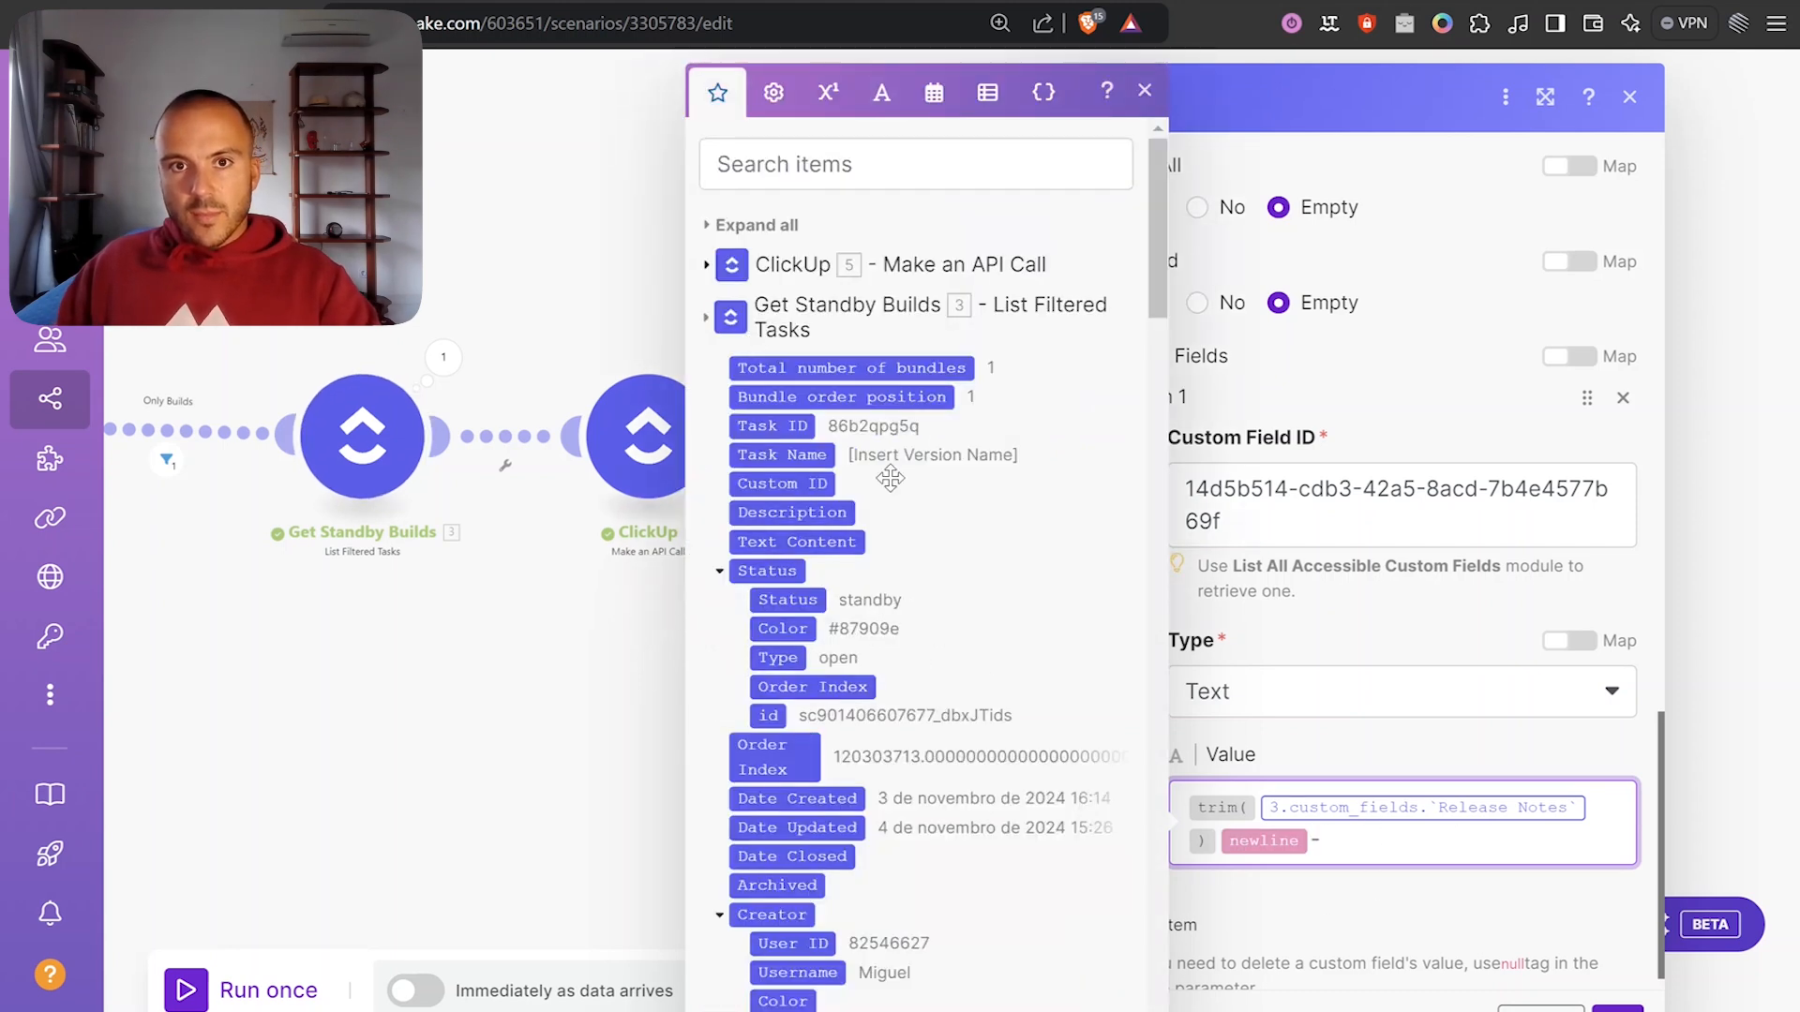
pyautogui.scroll(-2, 793, 359)
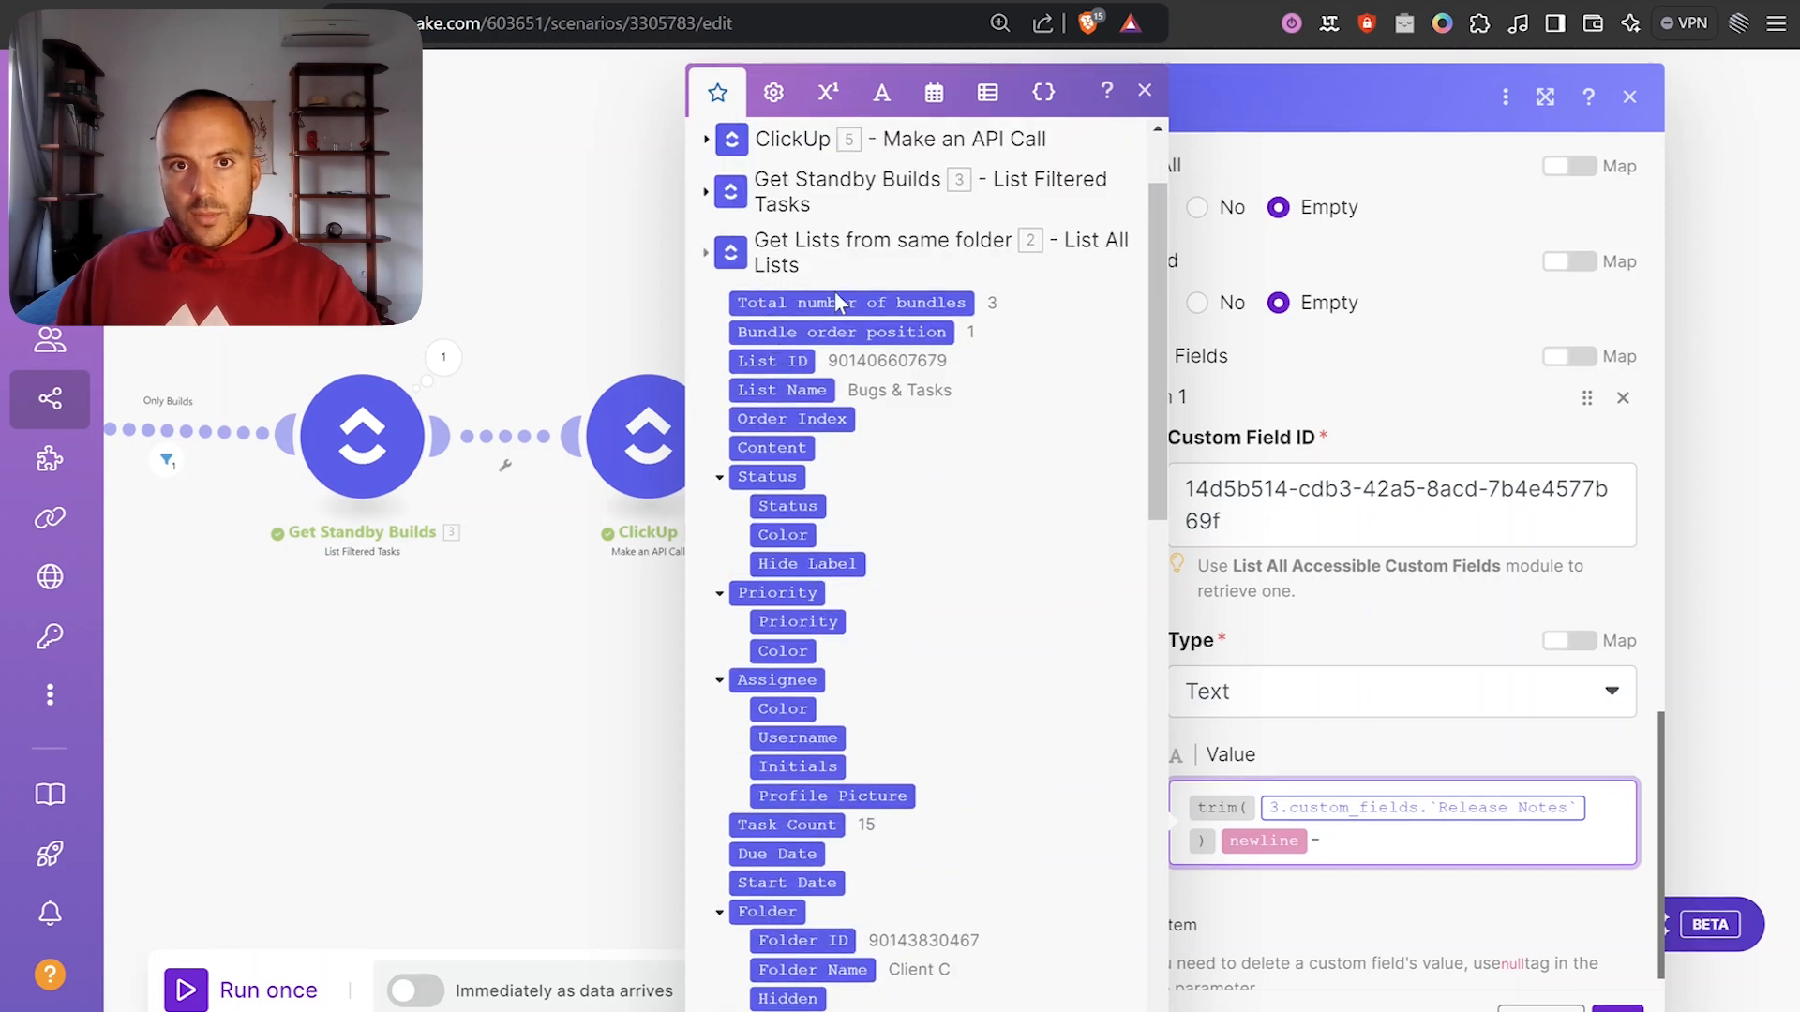
pyautogui.scroll(-2, 975, 562)
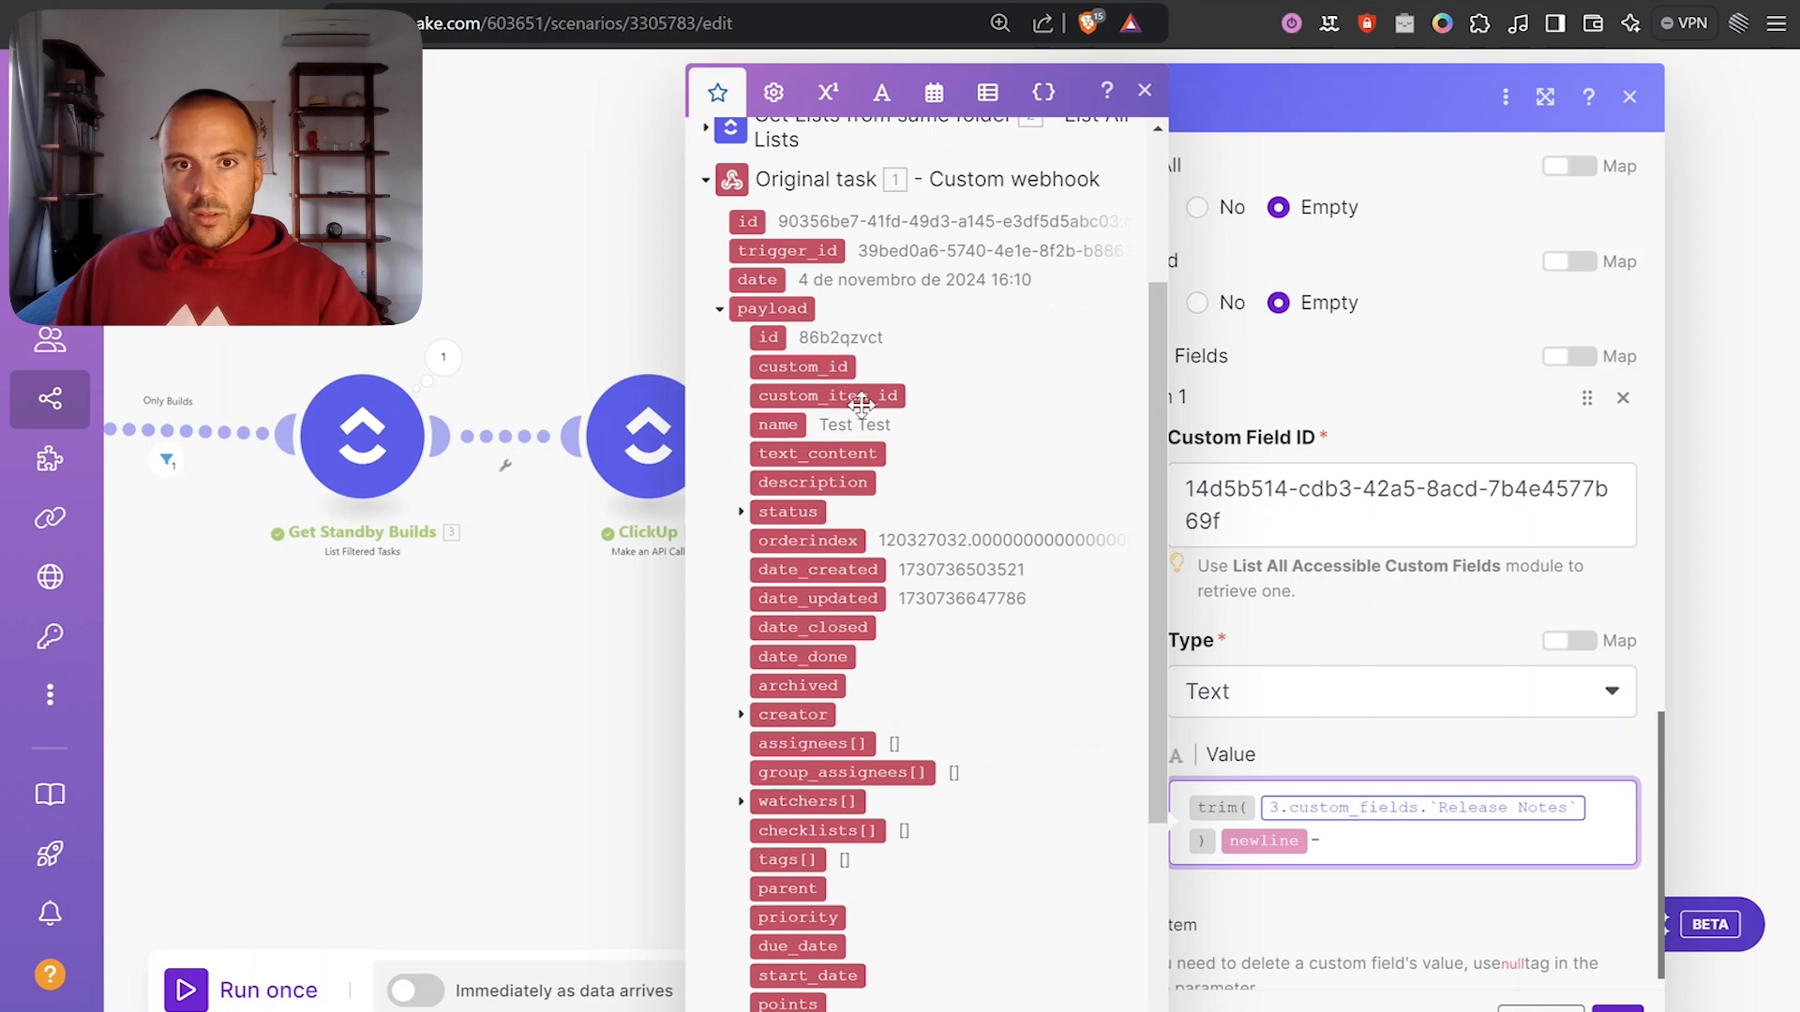
pyautogui.click(785, 426)
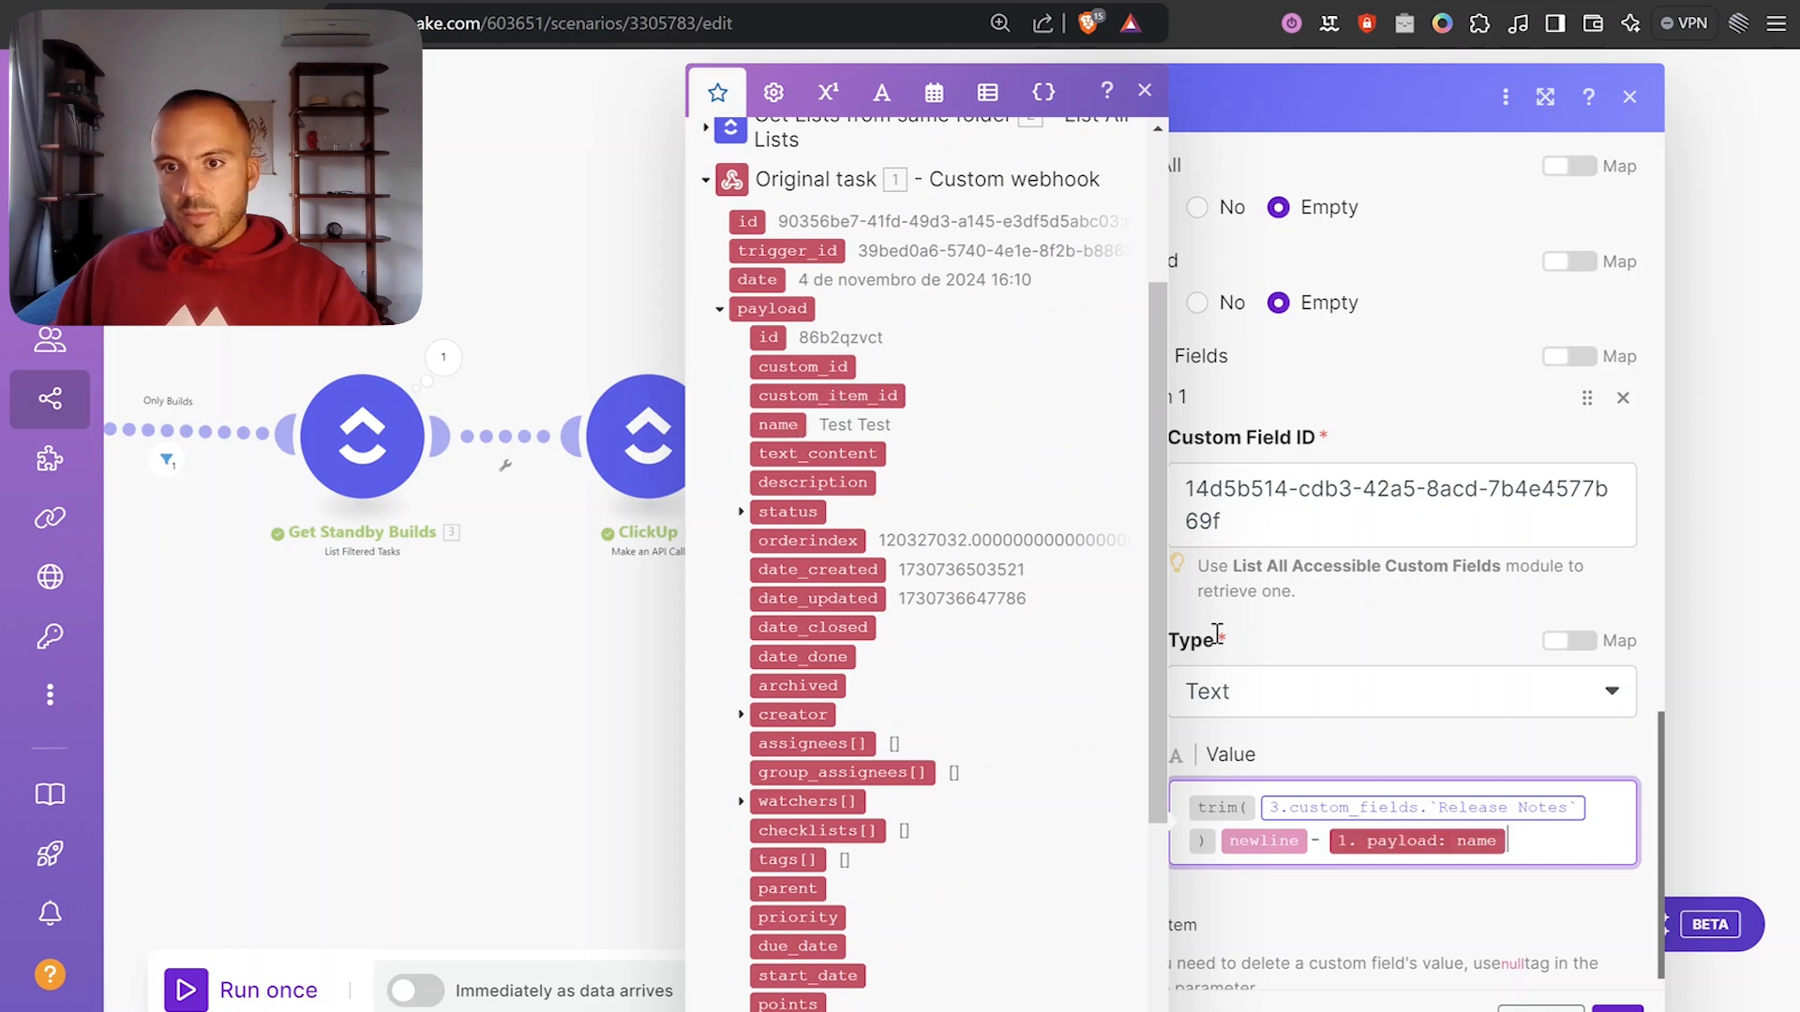
pyautogui.click(1617, 1009)
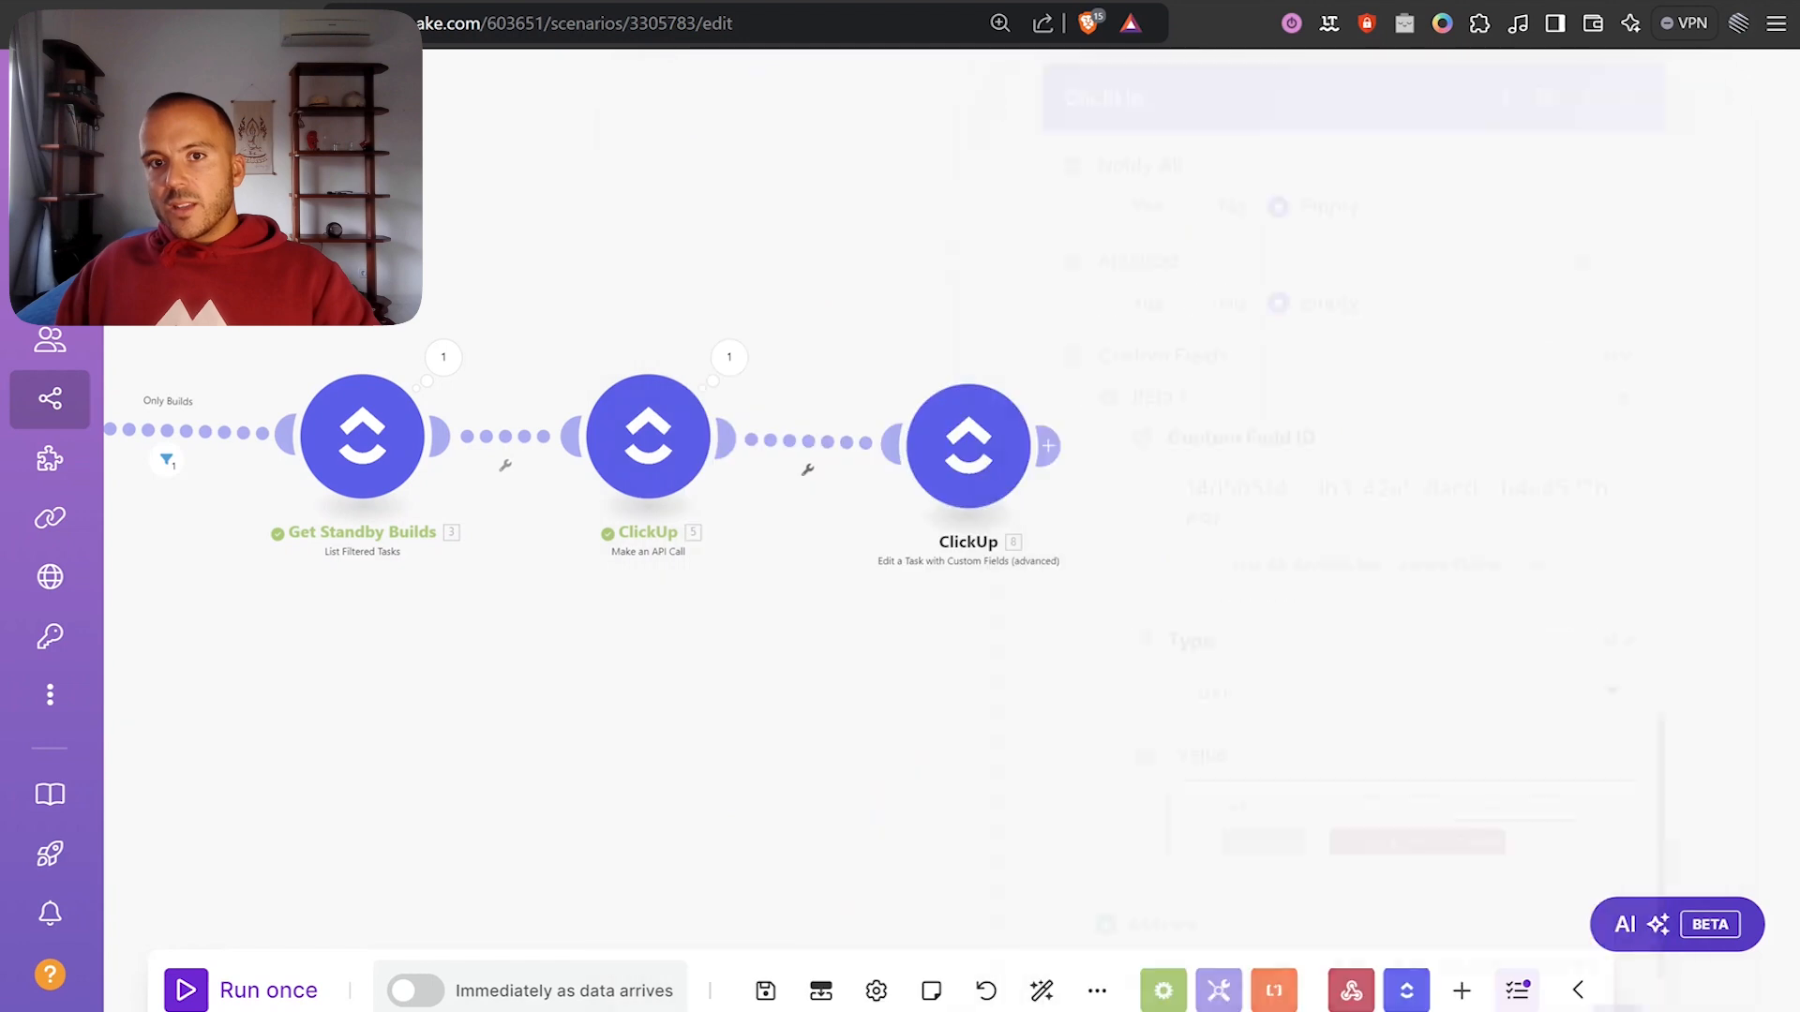
# Reopen the final ClickUp module, confirm its settings, and save the scenario.
pyautogui.scroll(2, 1022, 487)
pyautogui.click(850, 431)
pyautogui.scroll(-10, 1157, 581)
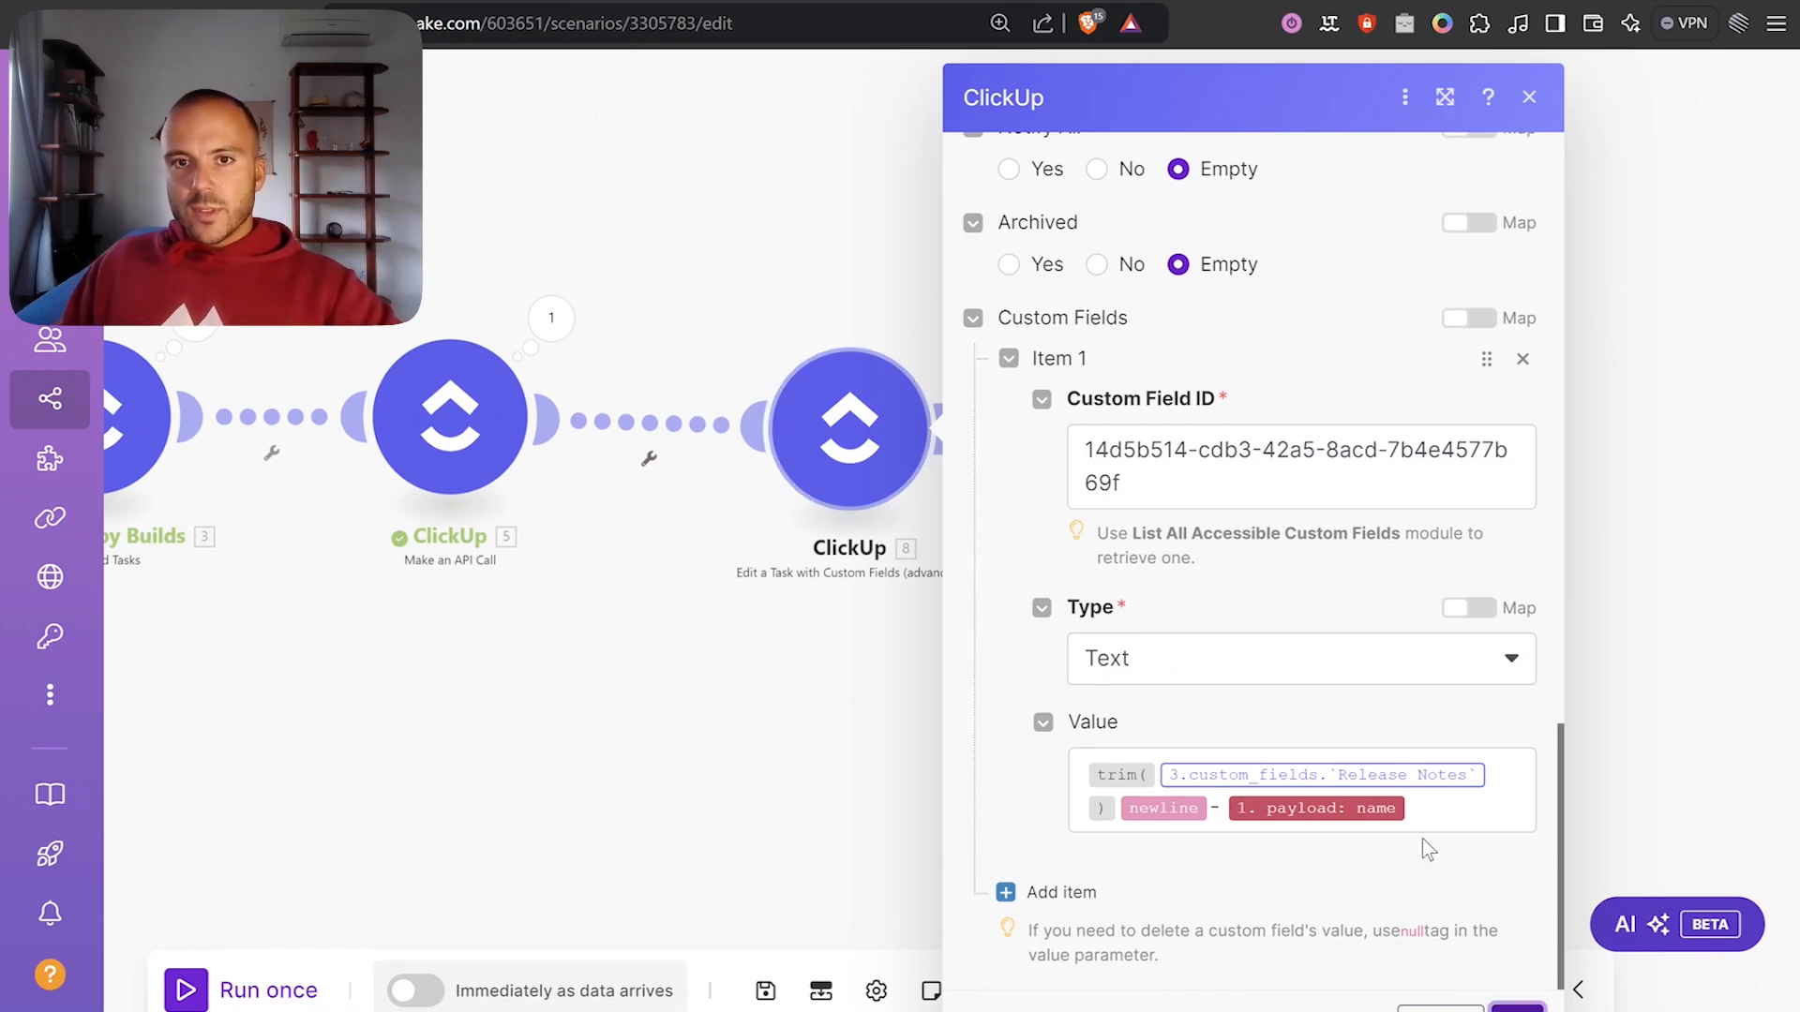
pyautogui.click(1516, 1009)
pyautogui.click(764, 994)
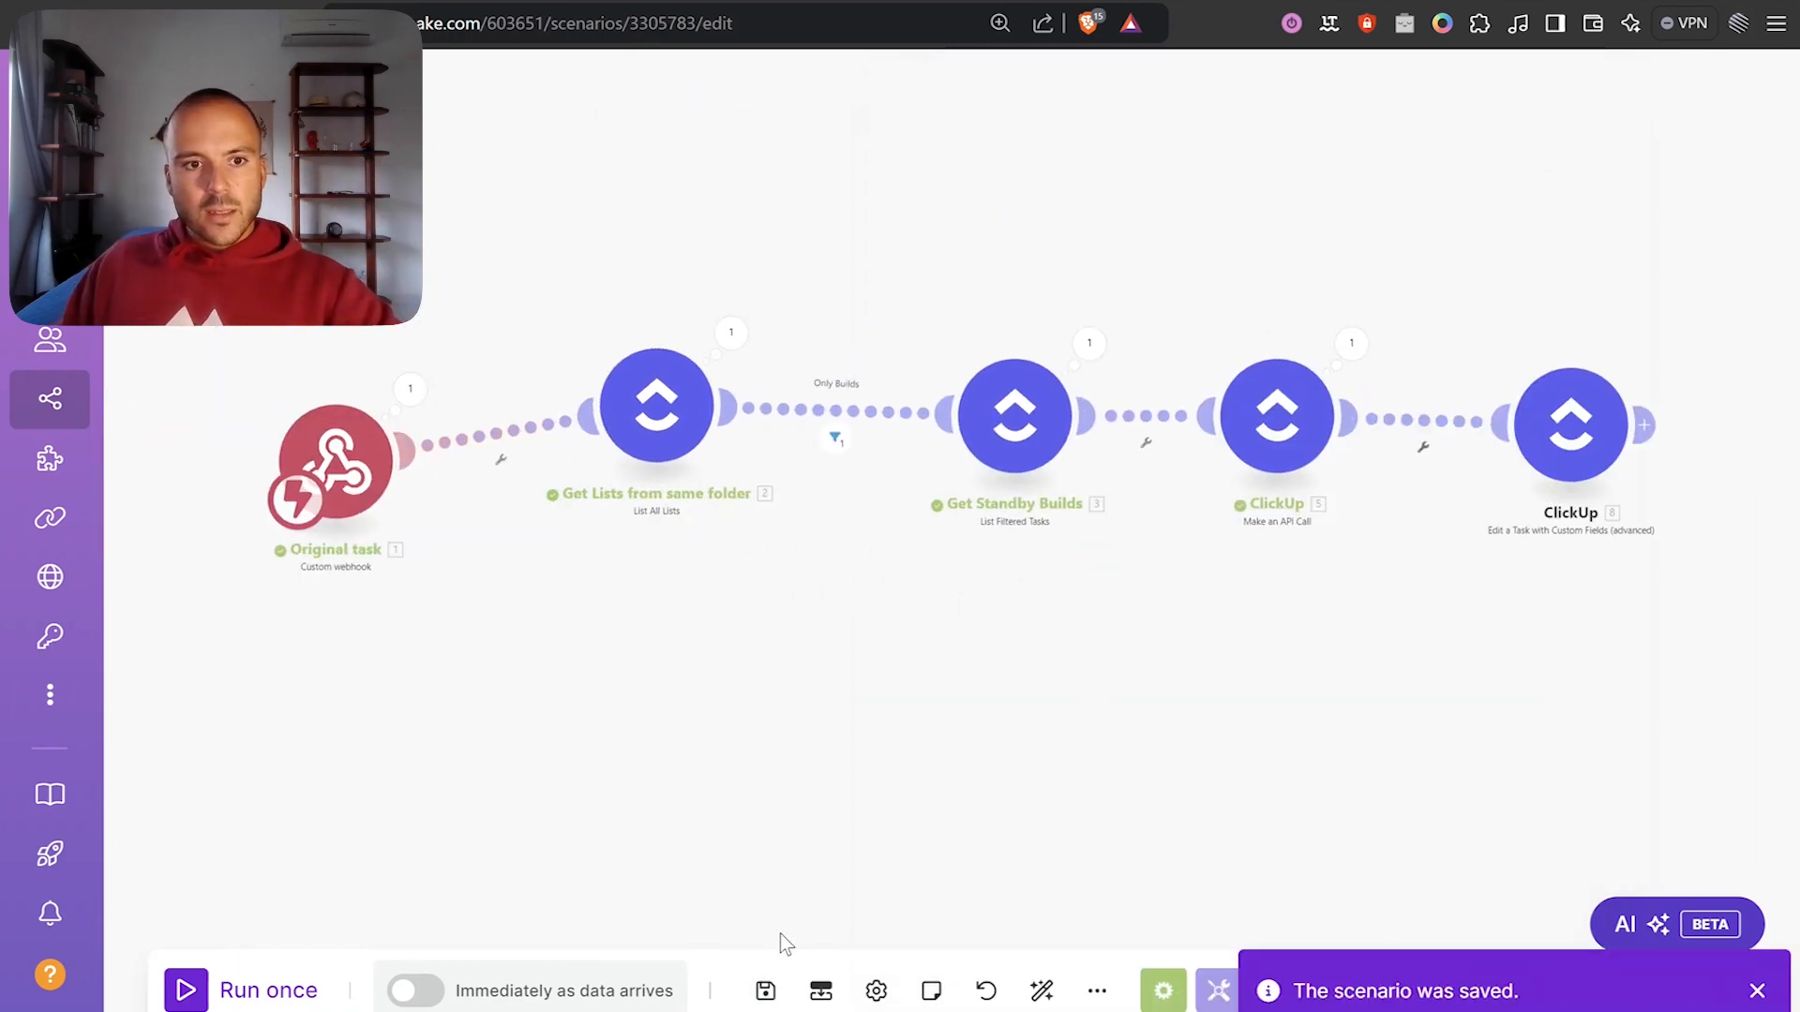
# Run the scenario once so it waits for incoming webhook data.
pyautogui.click(192, 992)
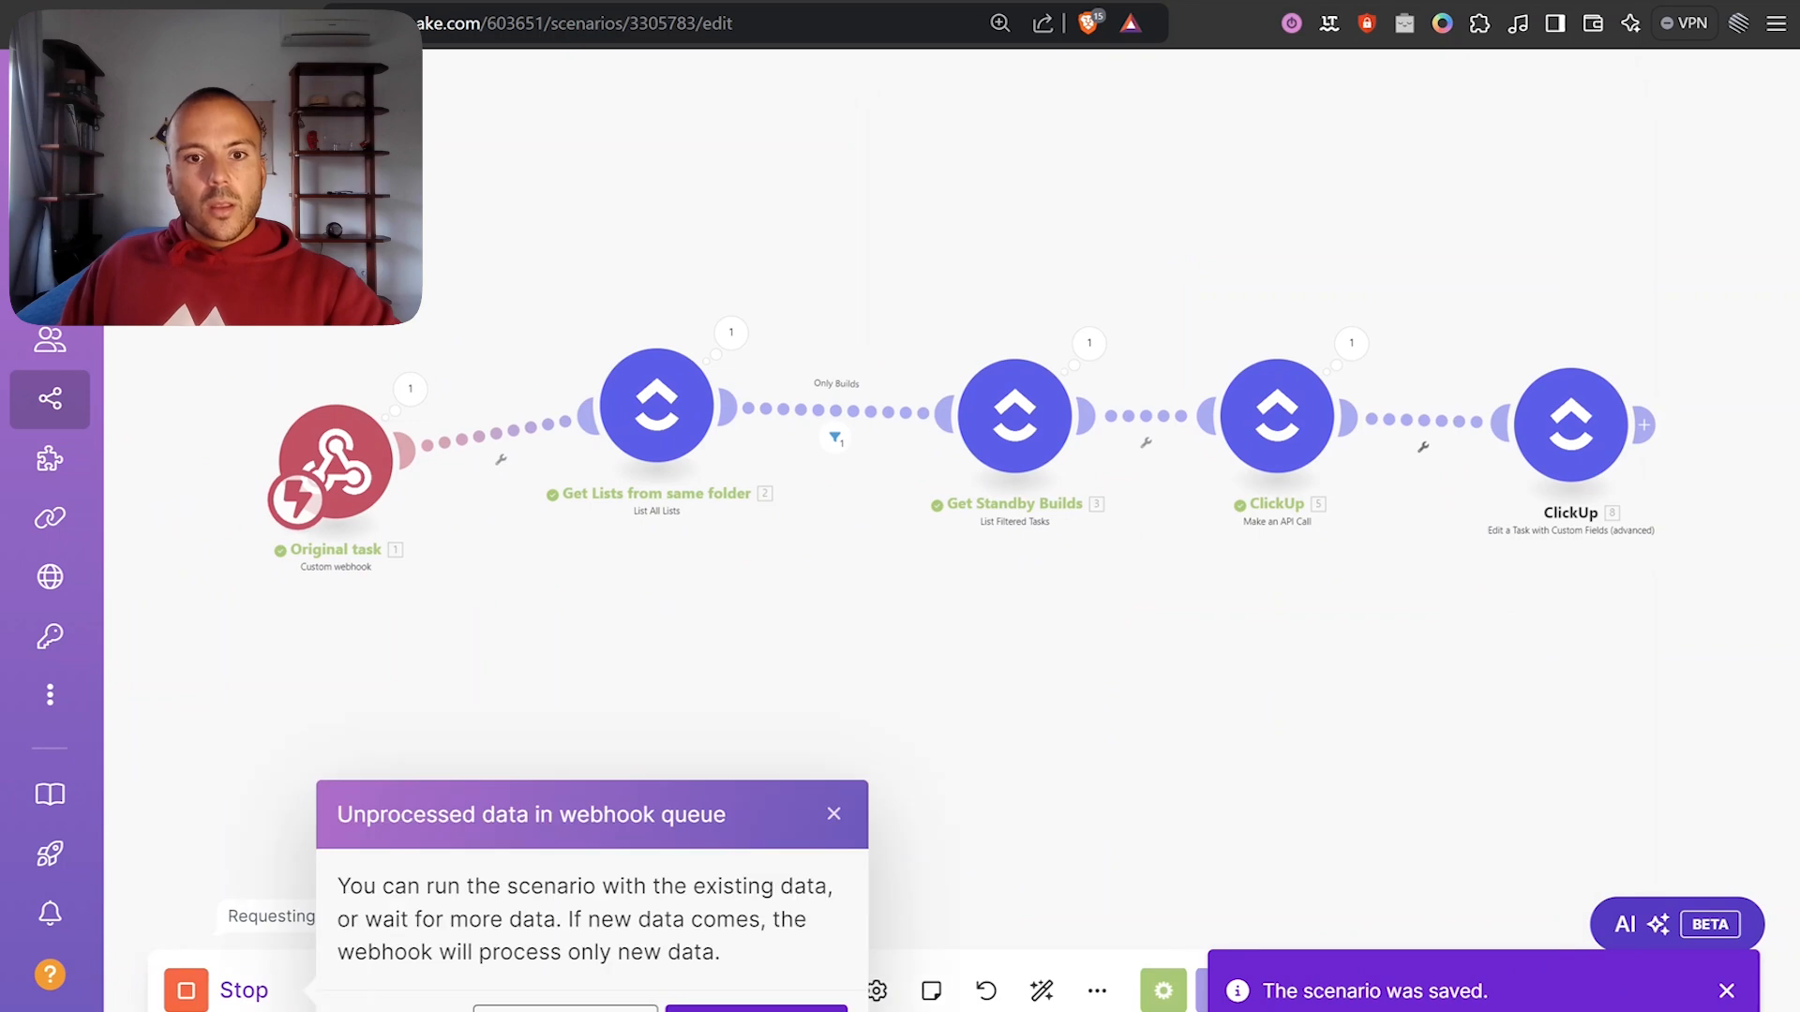
pyautogui.click(574, 1007)
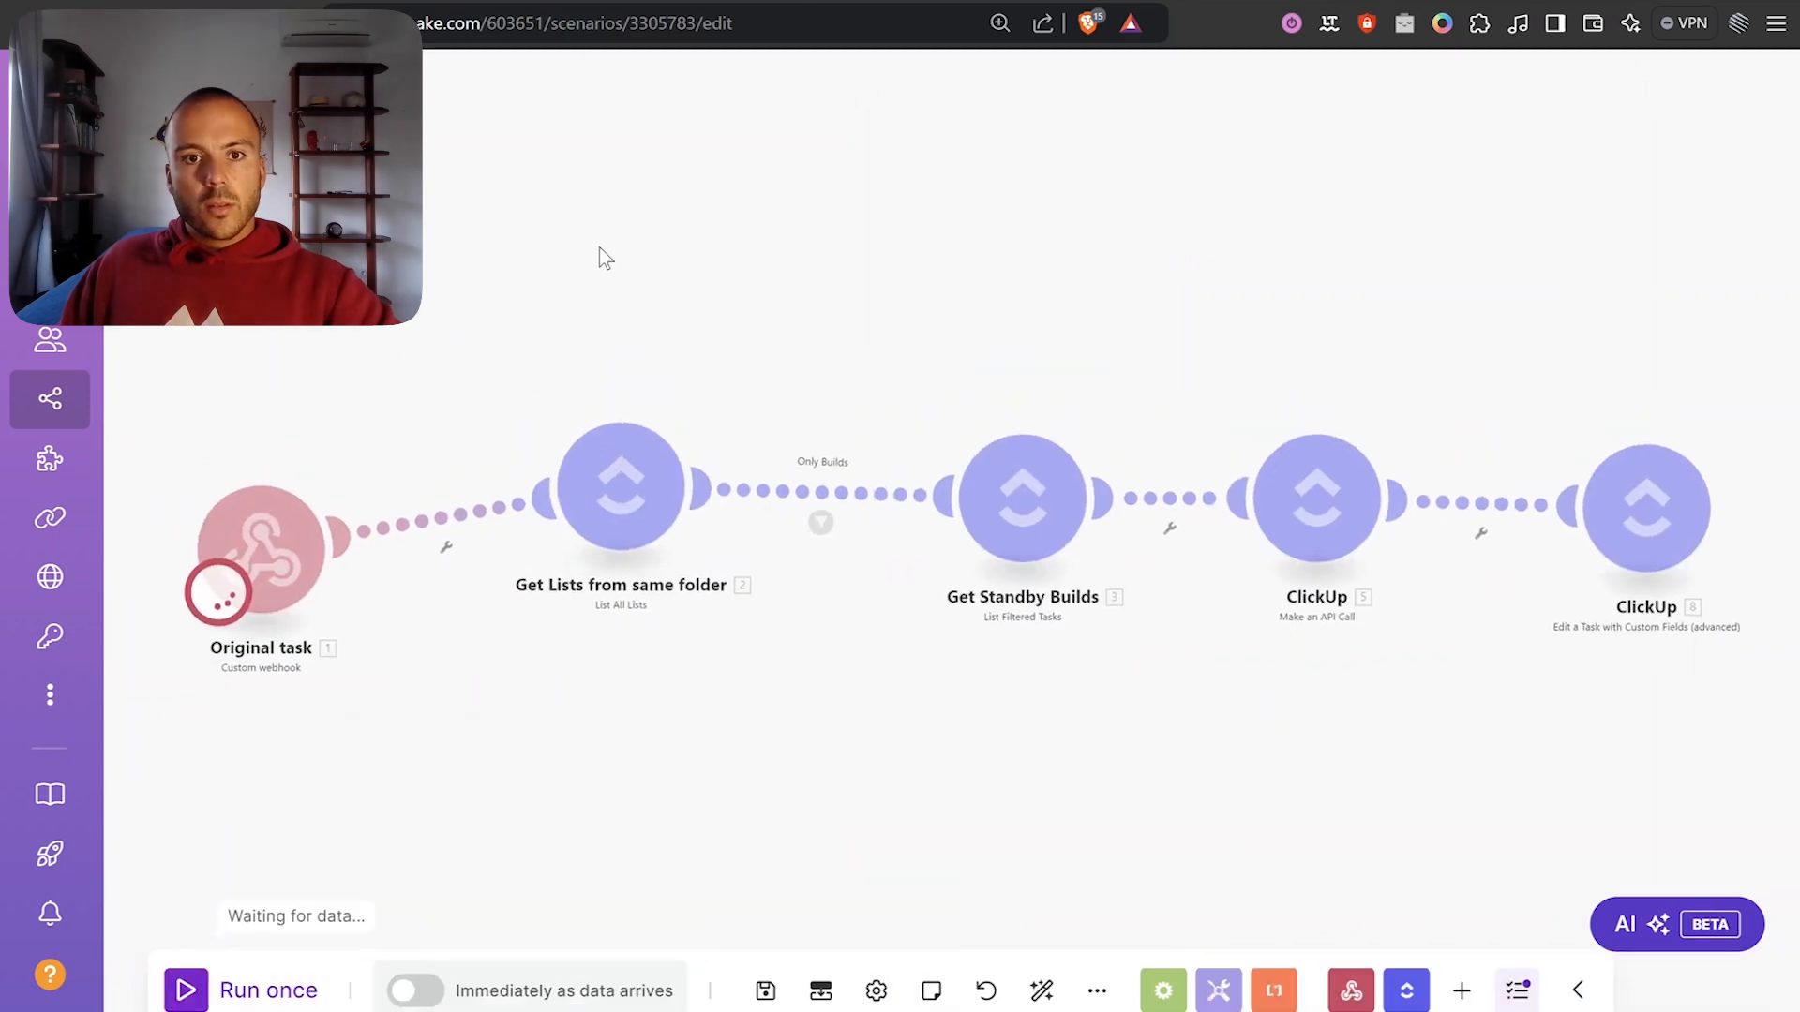
pyautogui.click(600, 2)
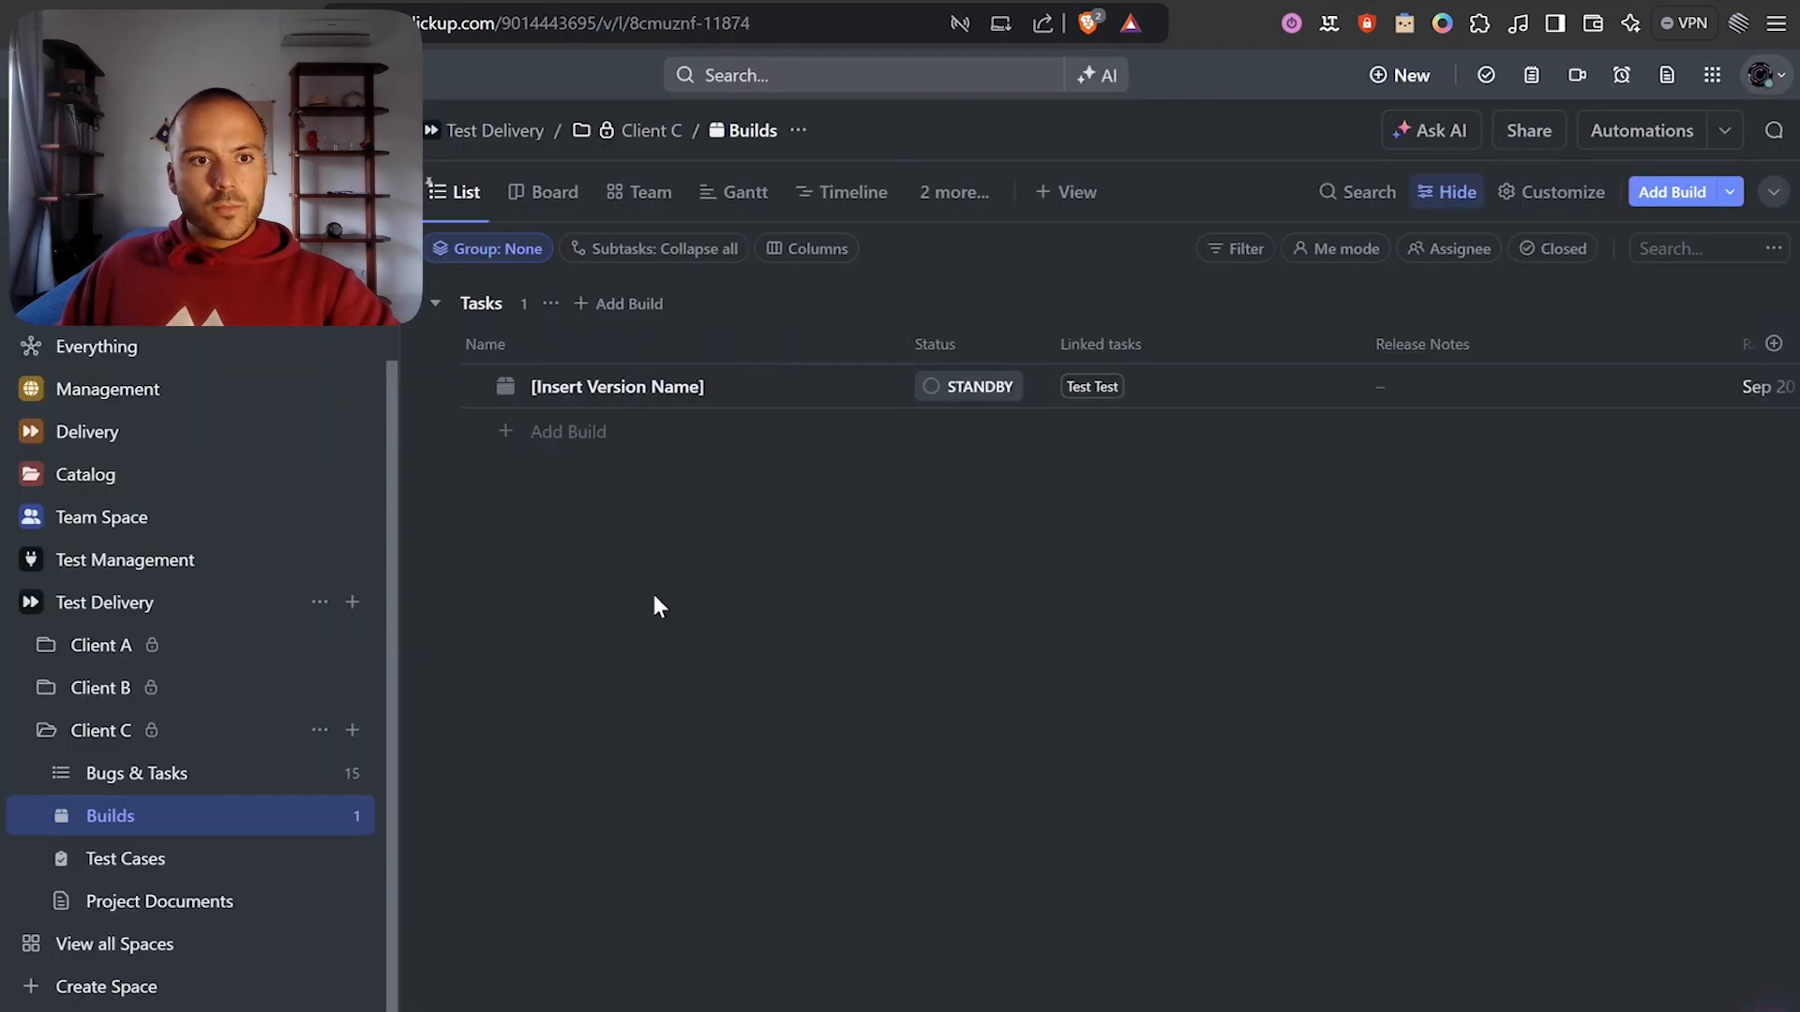
# Add the task 'Final Test' to Bugs & Tasks with status Ready to Test.
pyautogui.click(122, 786)
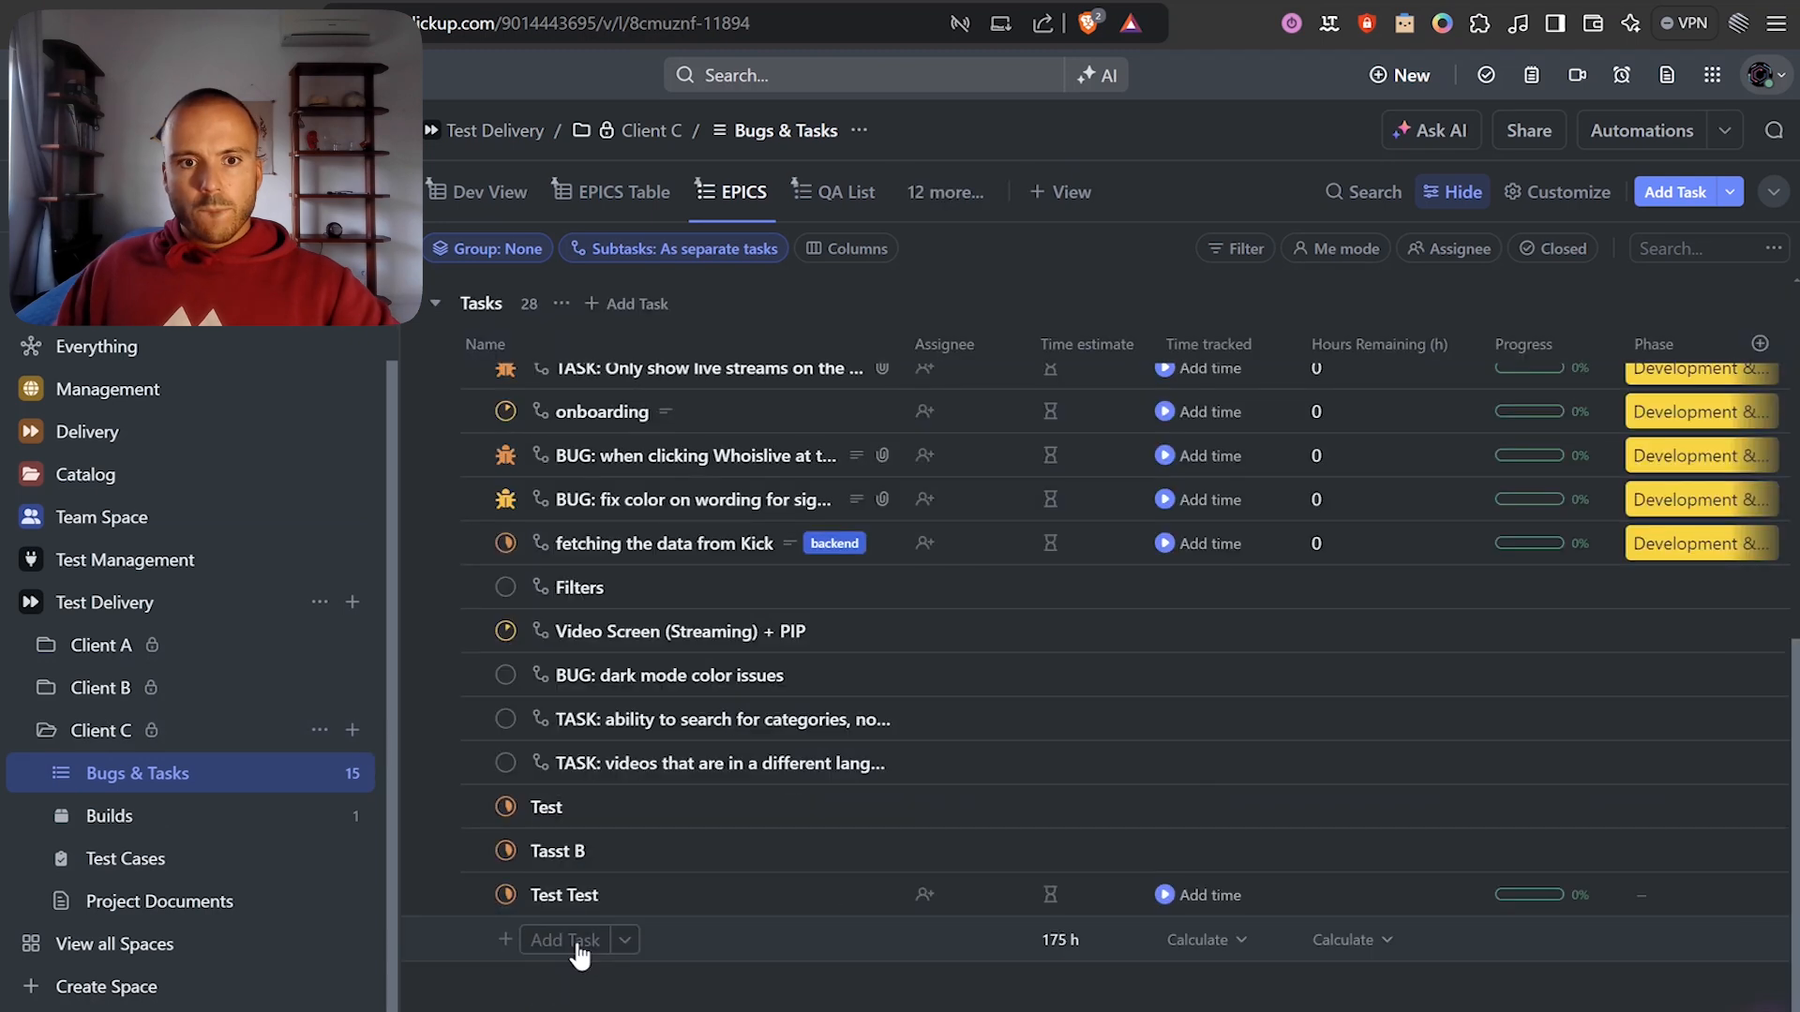
pyautogui.click(578, 940)
pyautogui.write('Final')
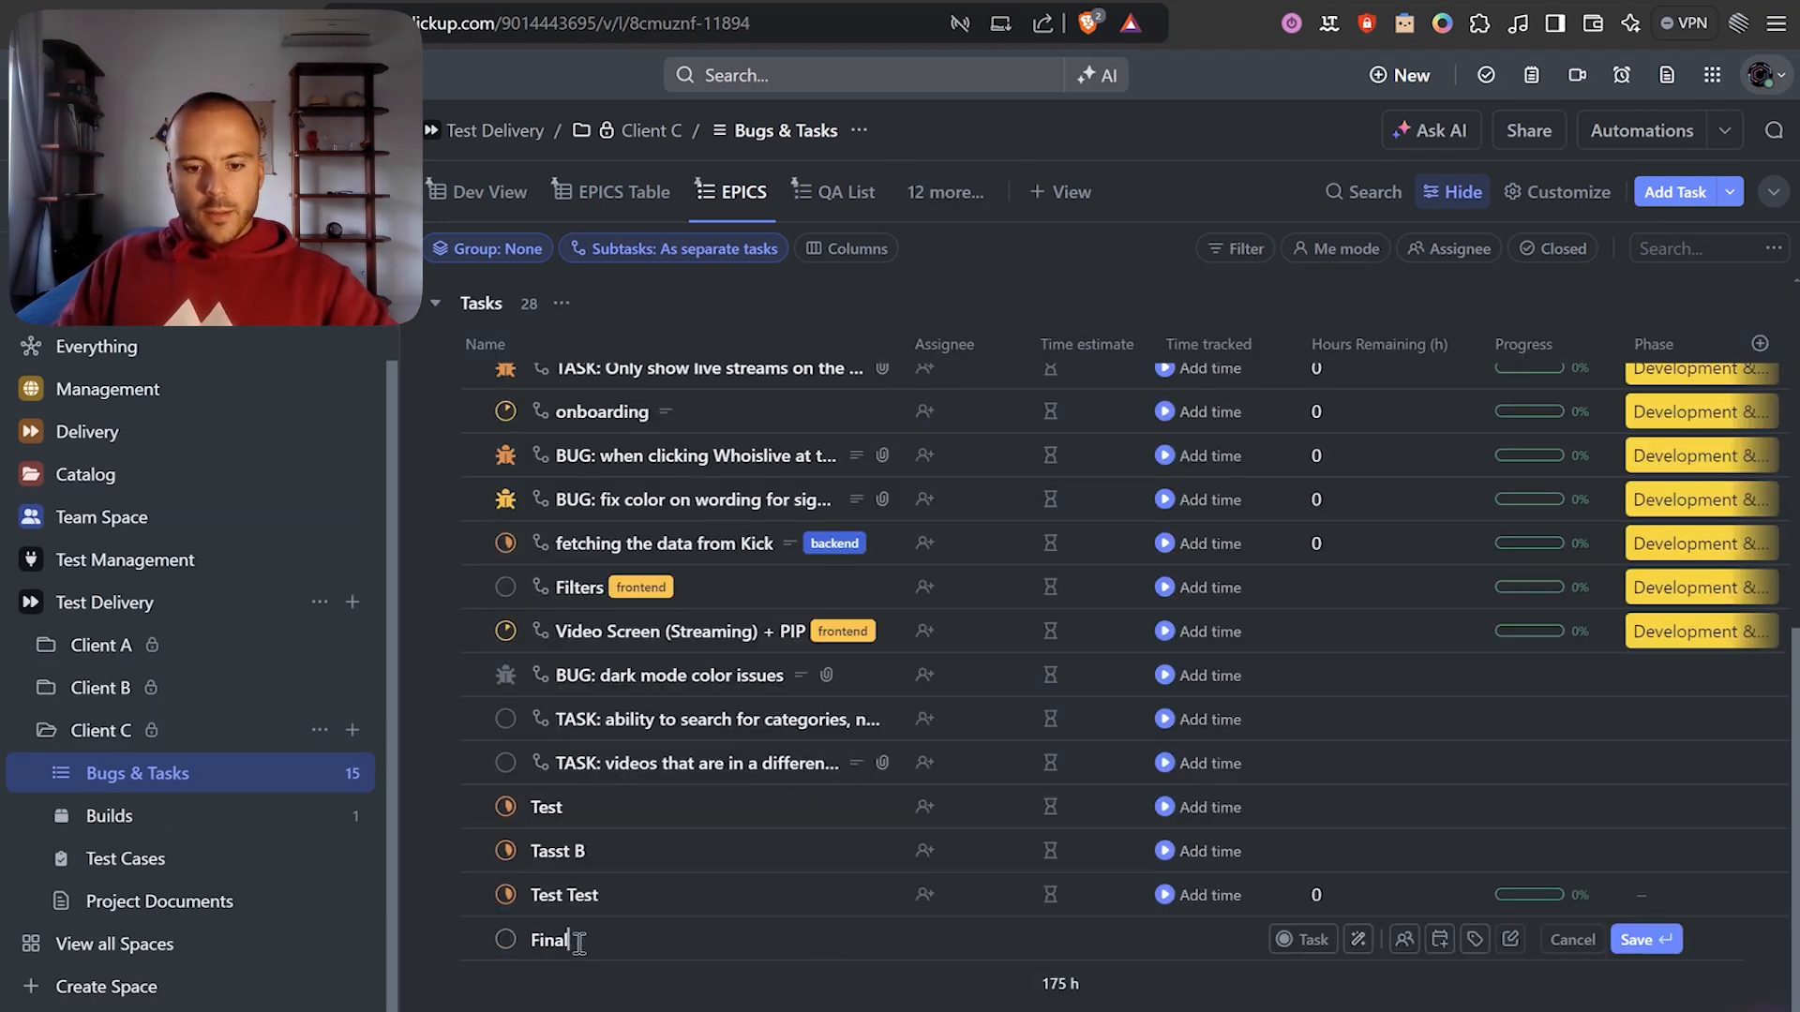
pyautogui.write(' Test')
pyautogui.press('Return')
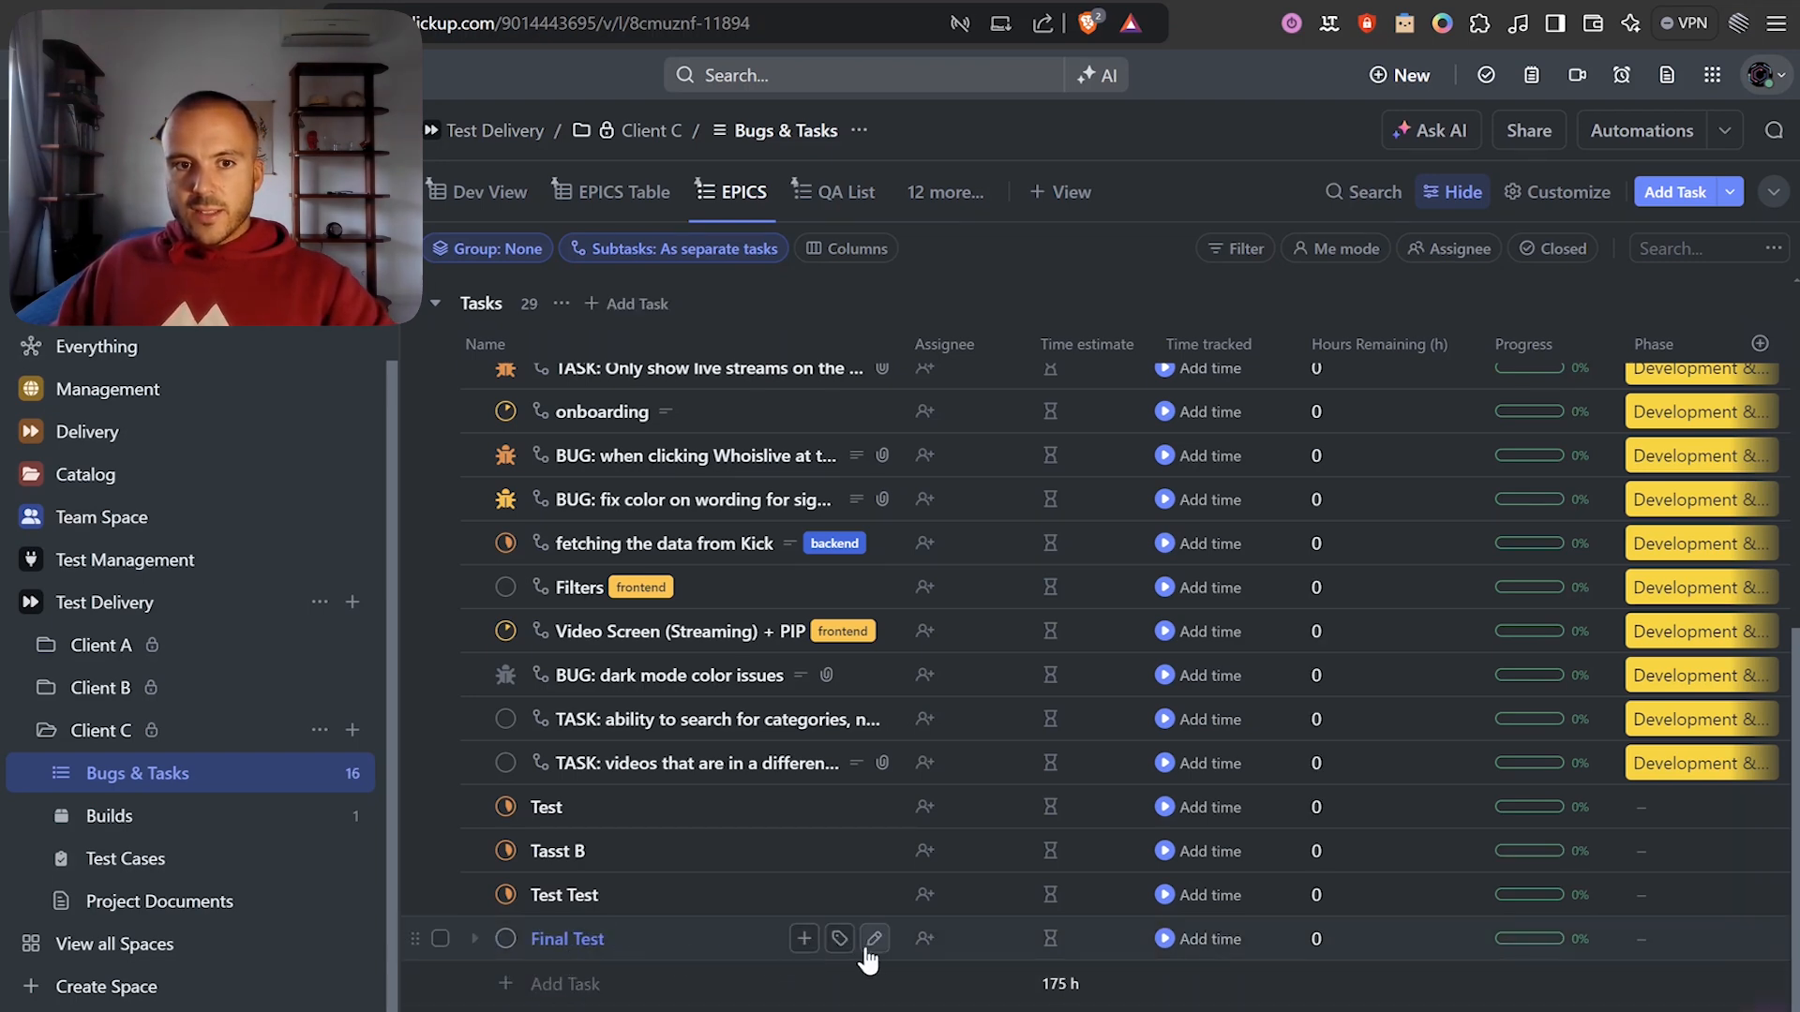
pyautogui.click(506, 938)
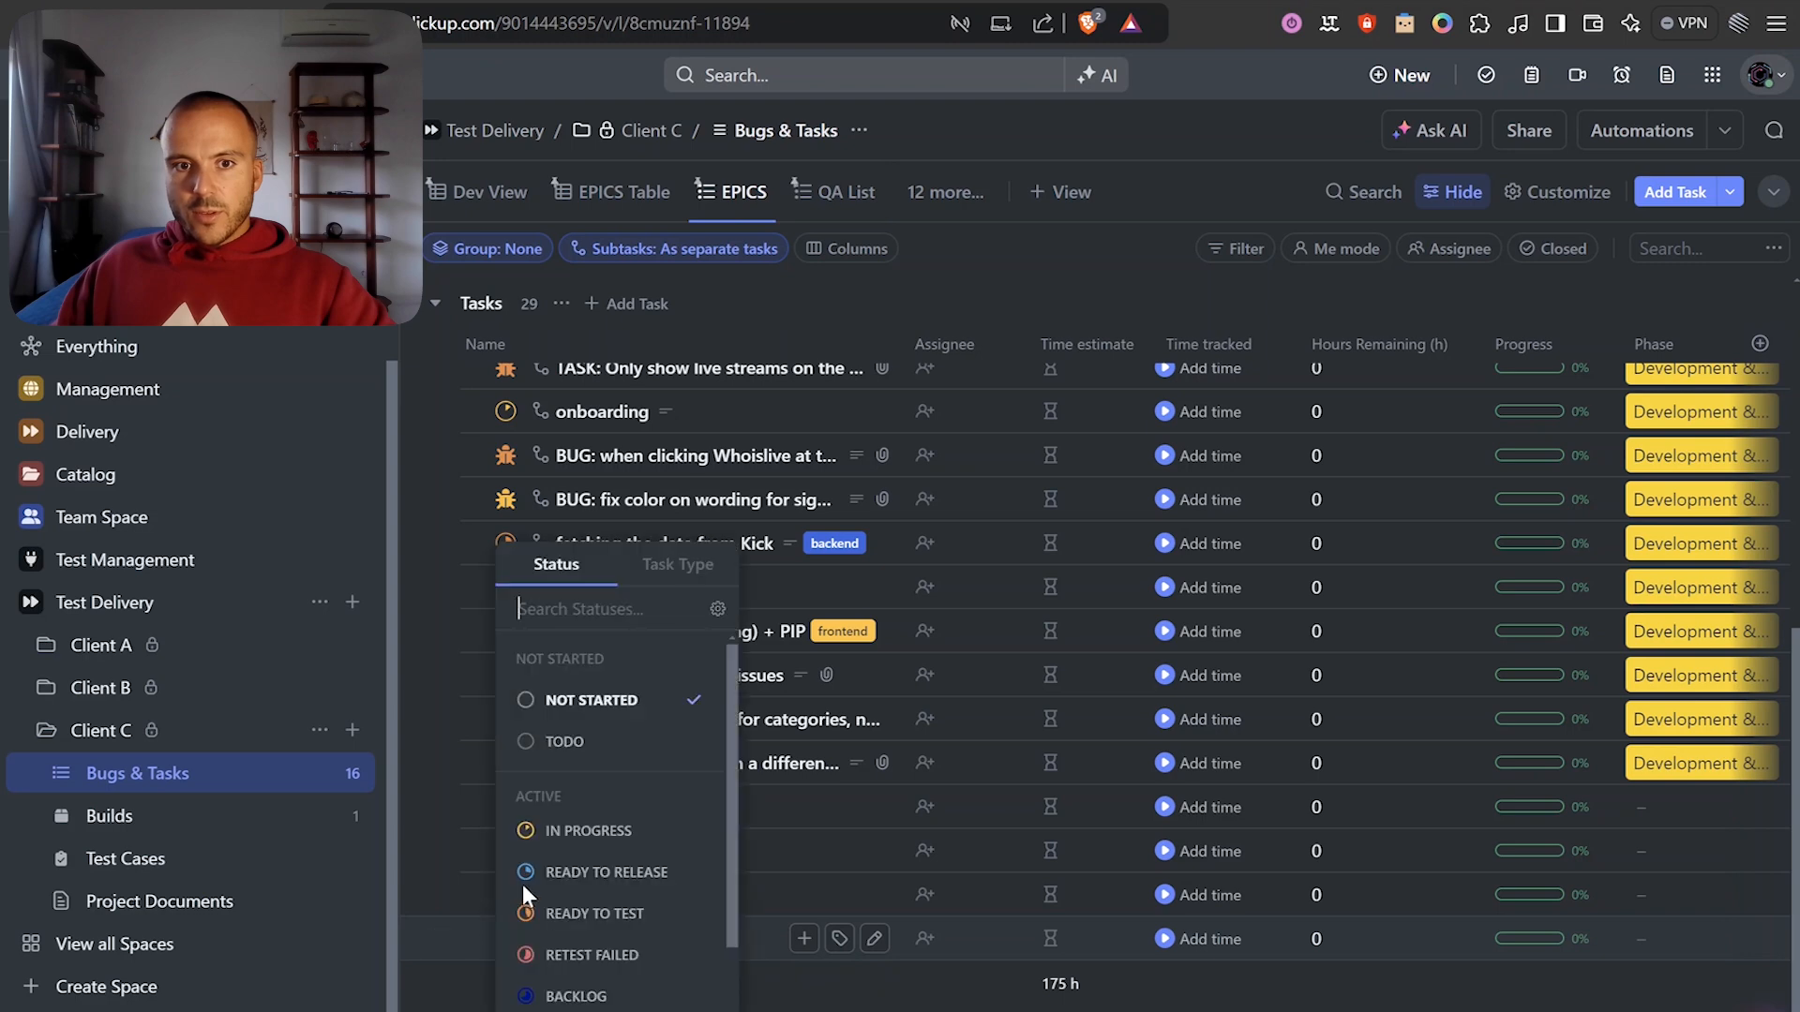
pyautogui.click(568, 914)
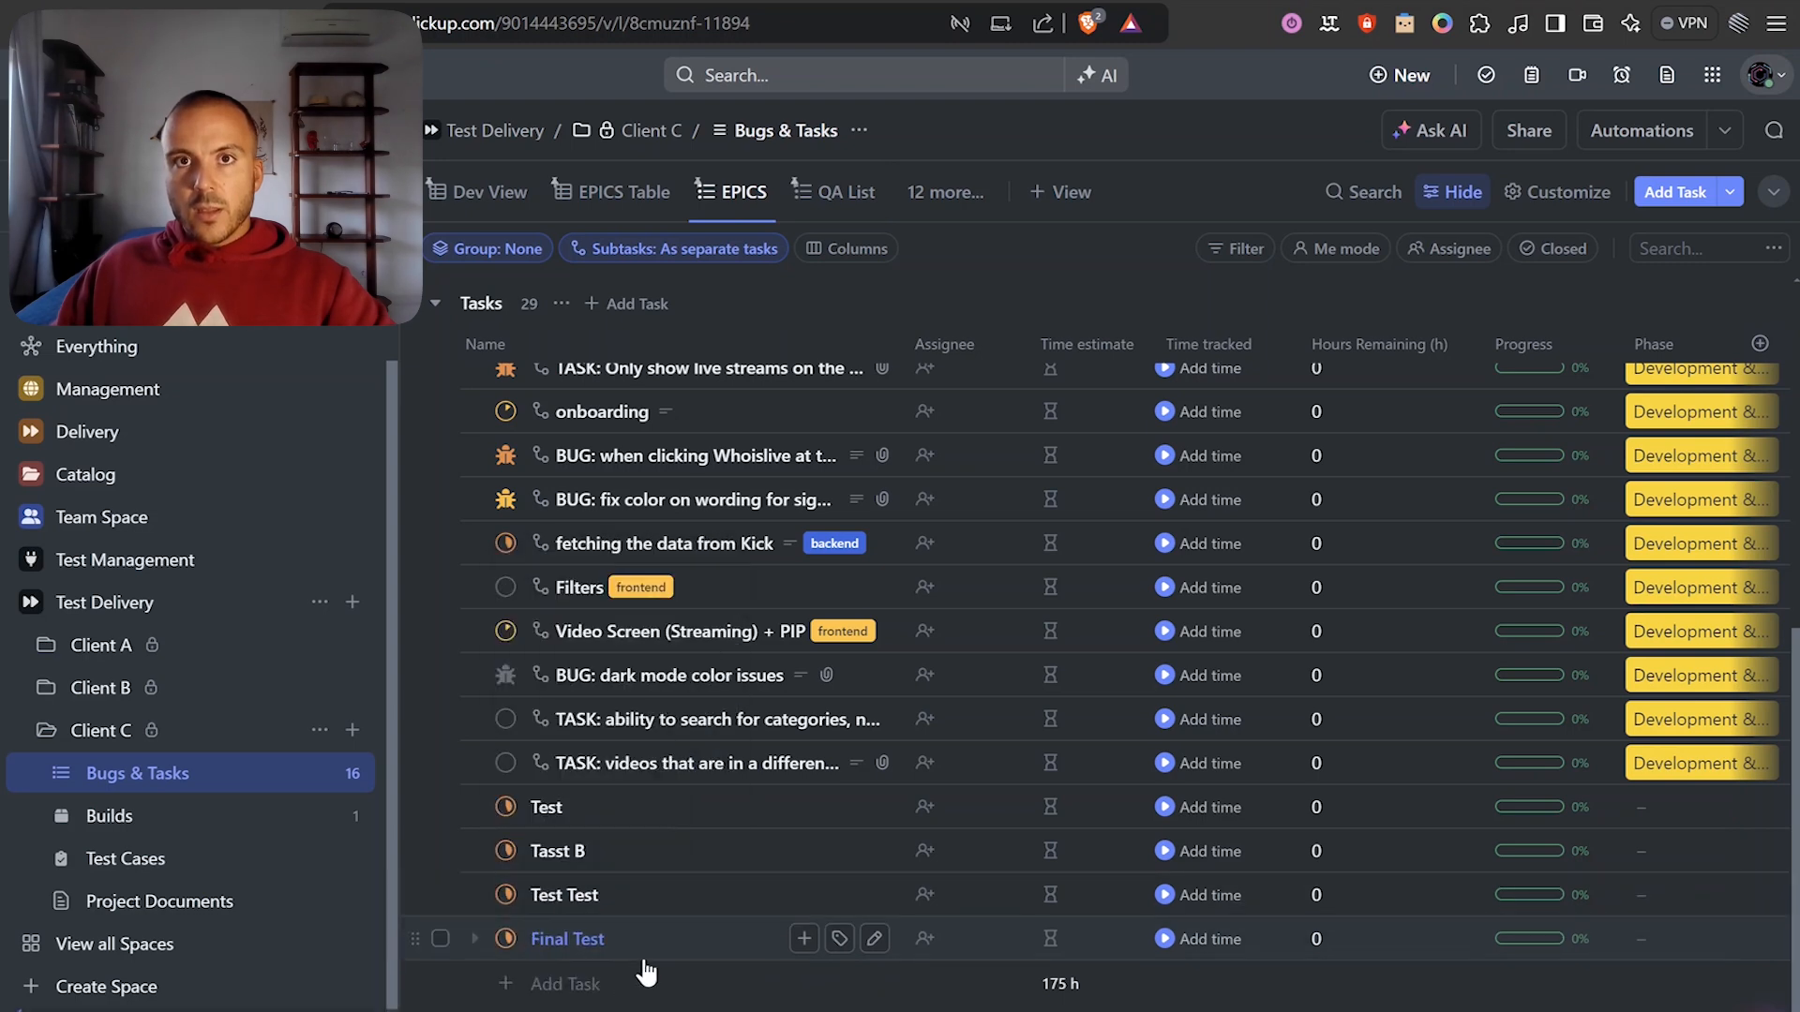
pyautogui.hotkey('ctrl', 'Tab')
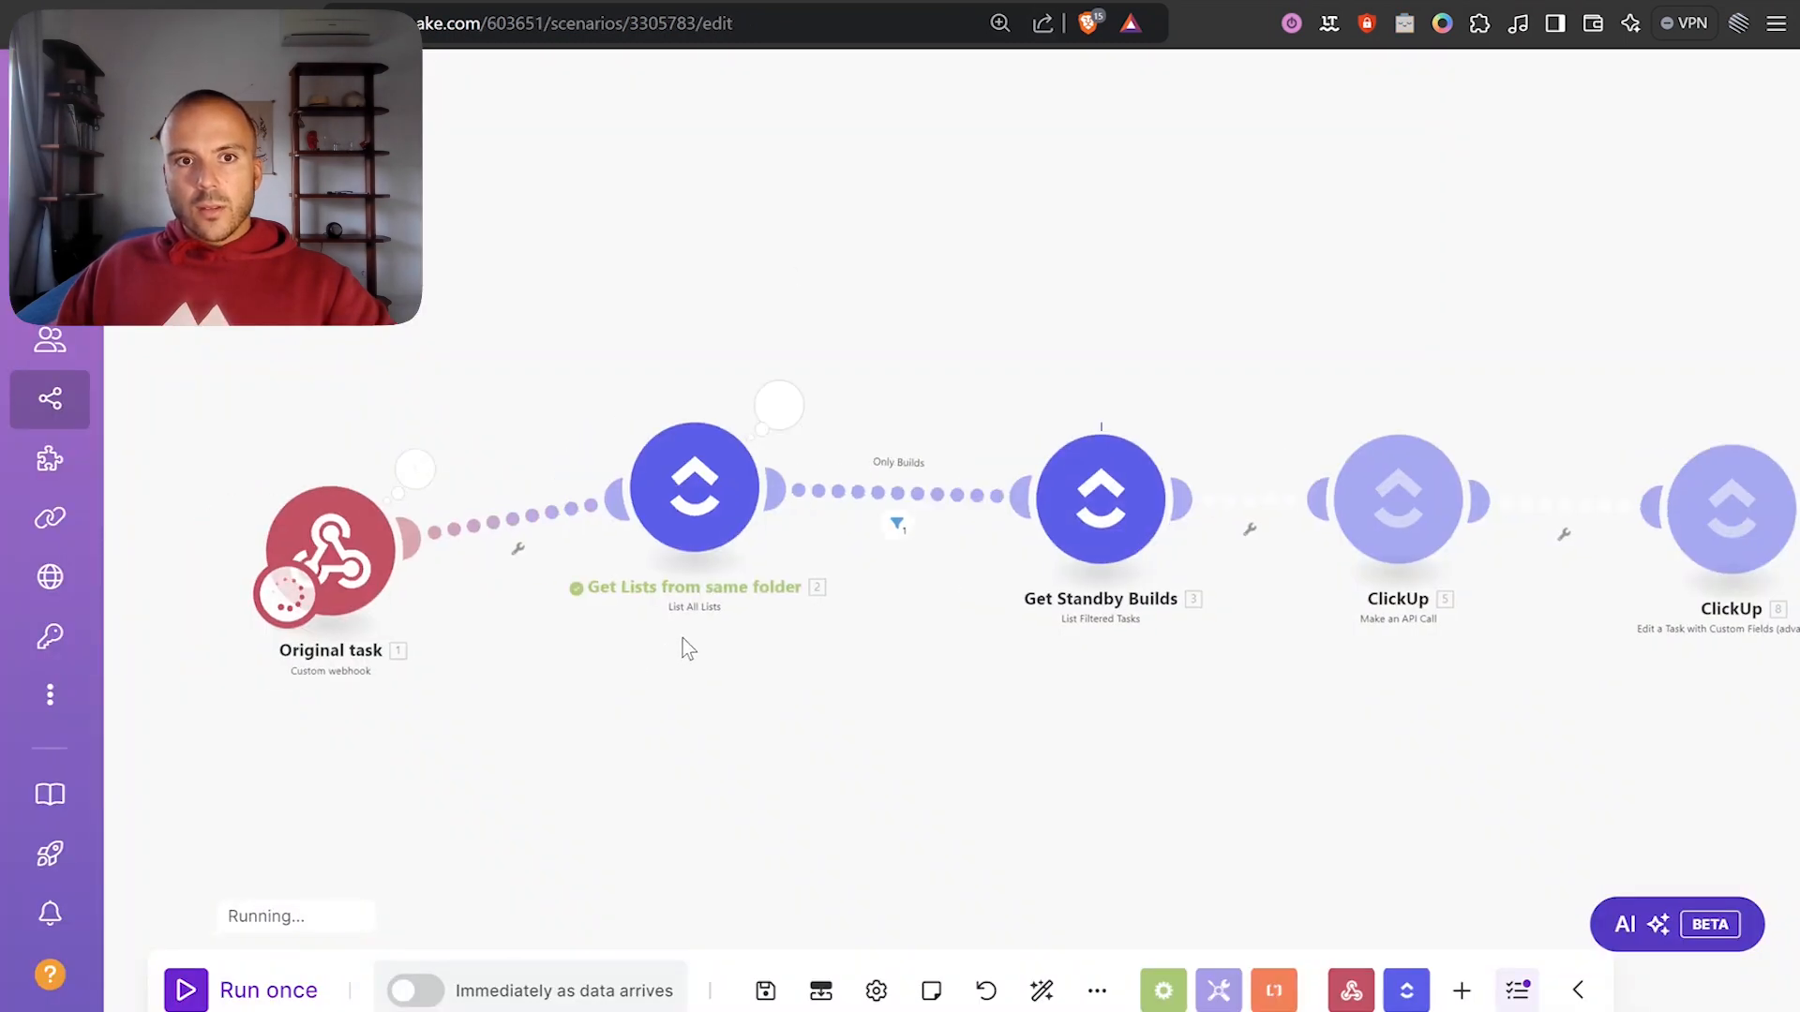
# Confirm the webhook received 'Final Test' and the link API call returned status 200.
pyautogui.click(470, 453)
pyautogui.click(596, 579)
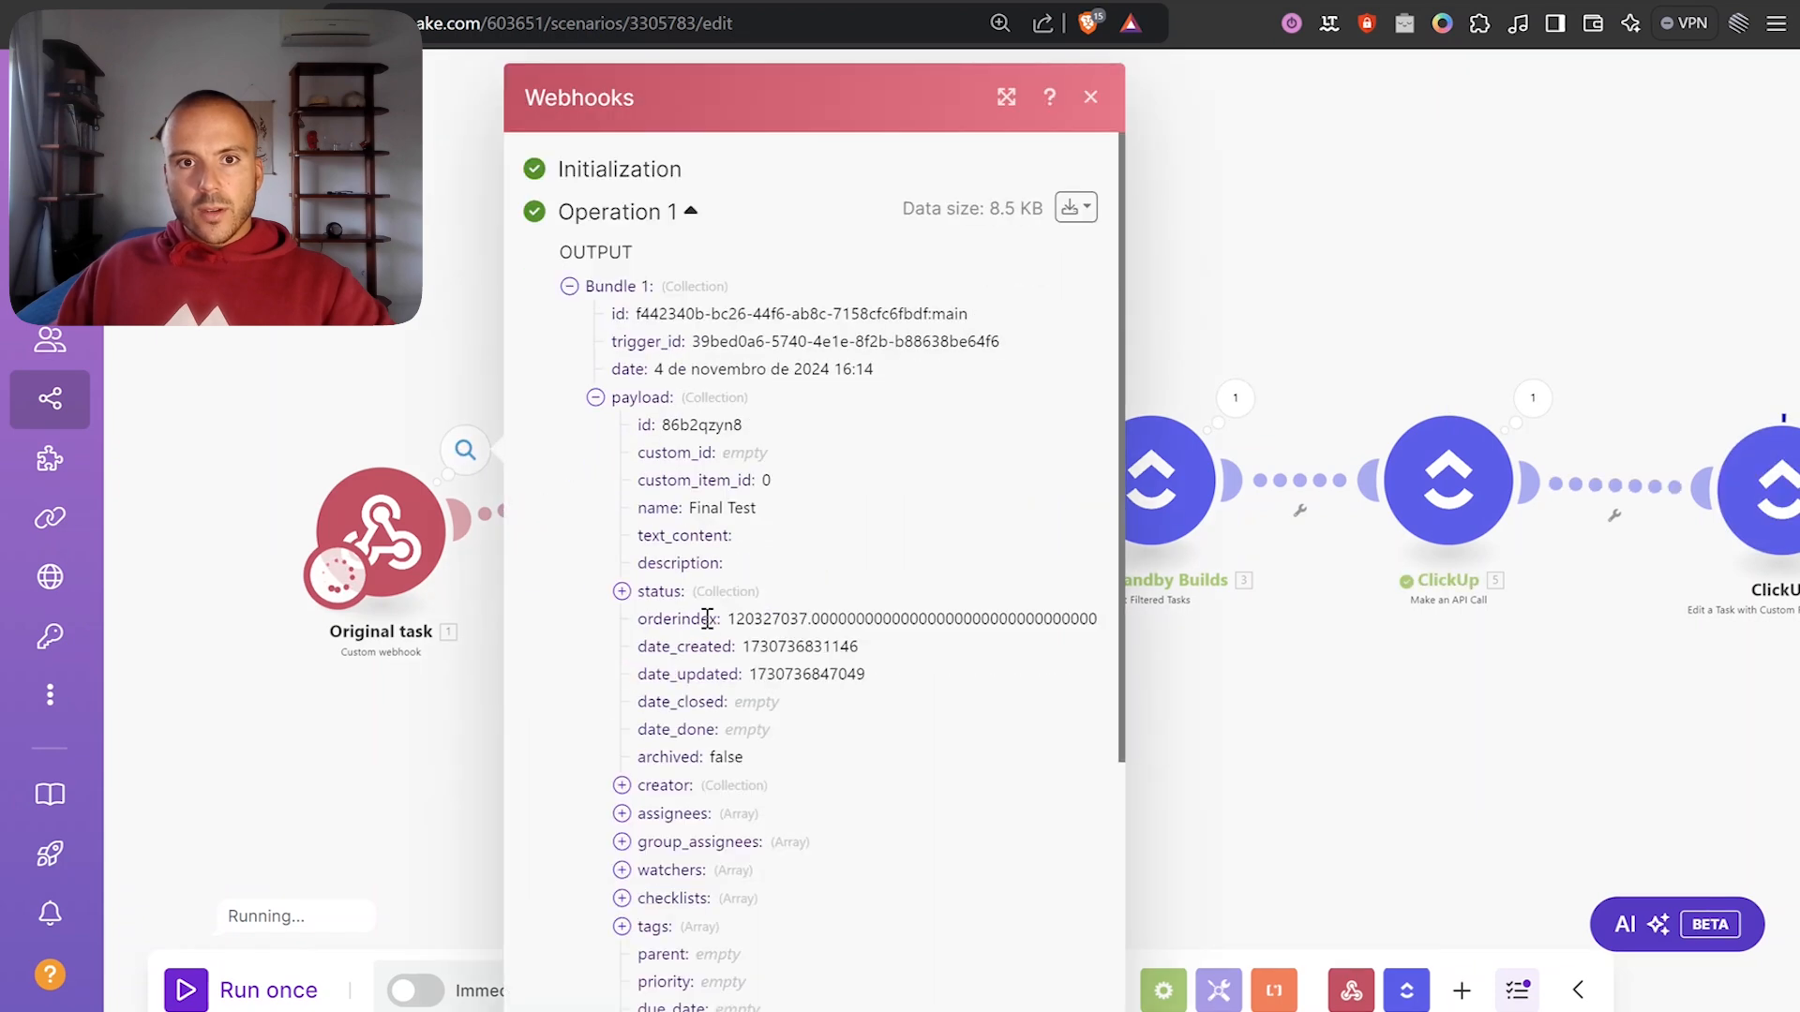
pyautogui.tripleClick(722, 507)
pyautogui.moveTo(1518, 245); pyautogui.dragTo(1060, 269)
pyautogui.scroll(-2, 1060, 269)
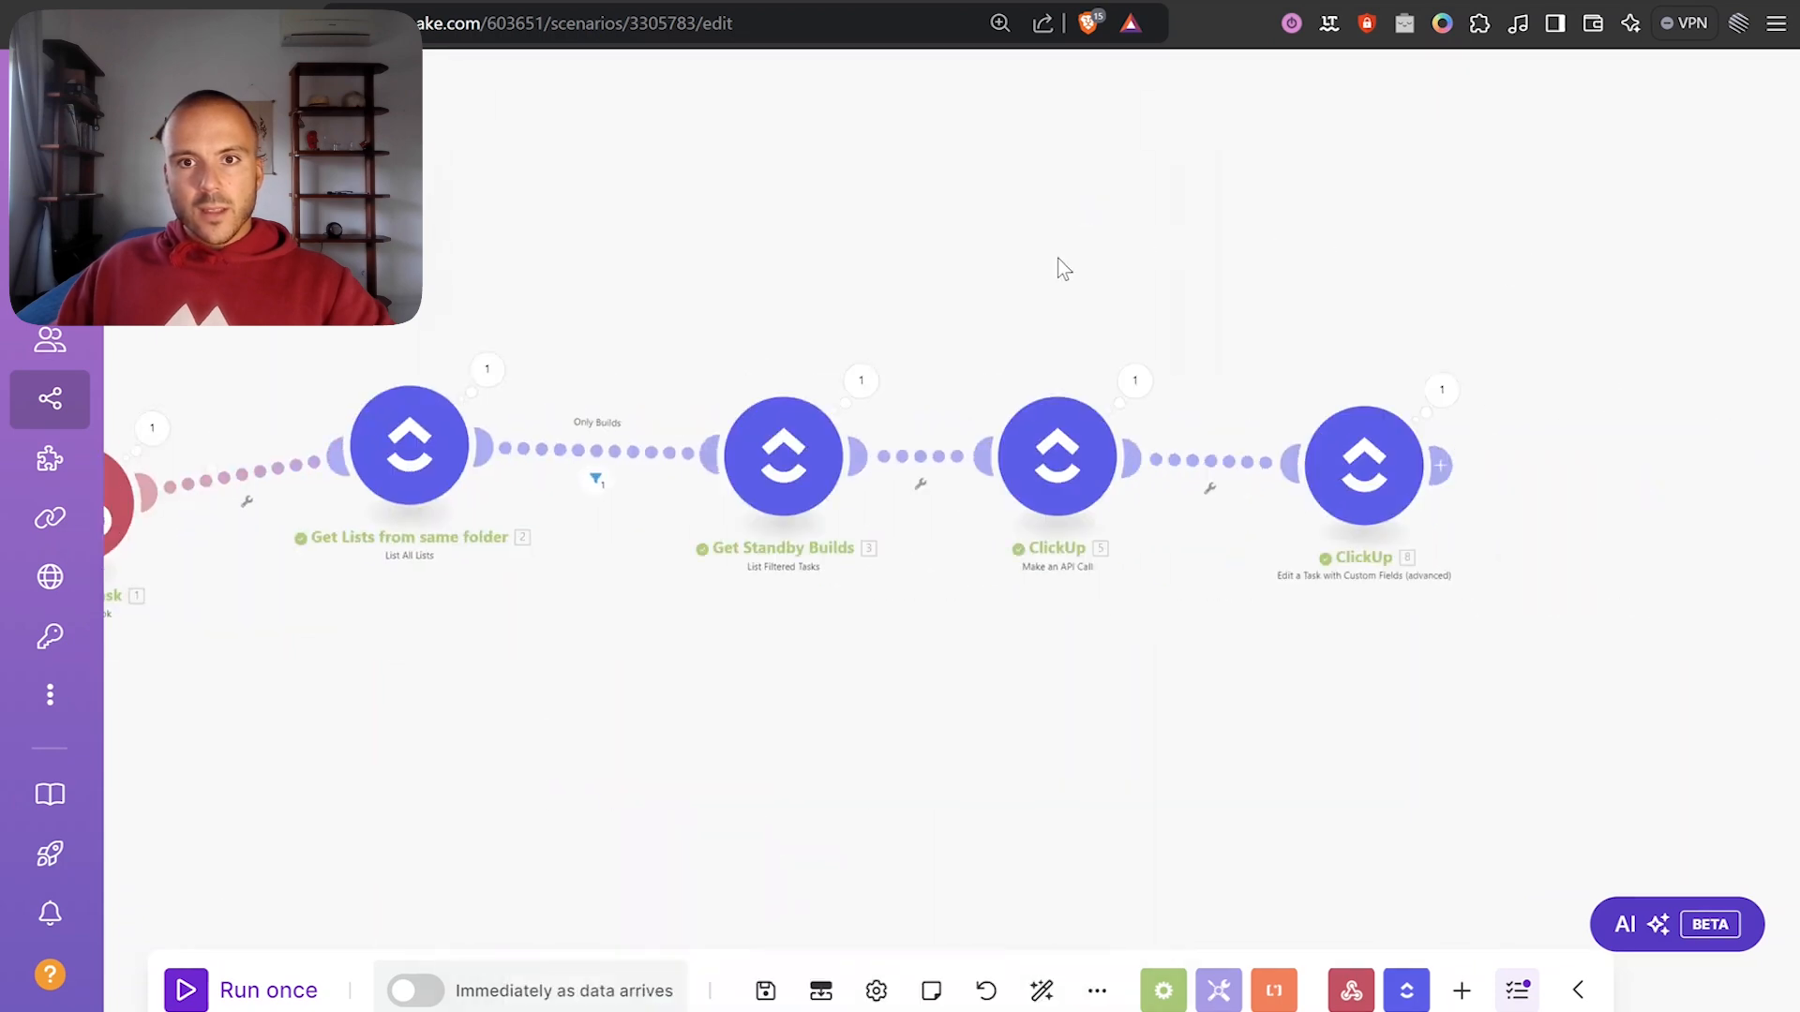
pyautogui.scroll(4, 900, 394)
pyautogui.click(1023, 375)
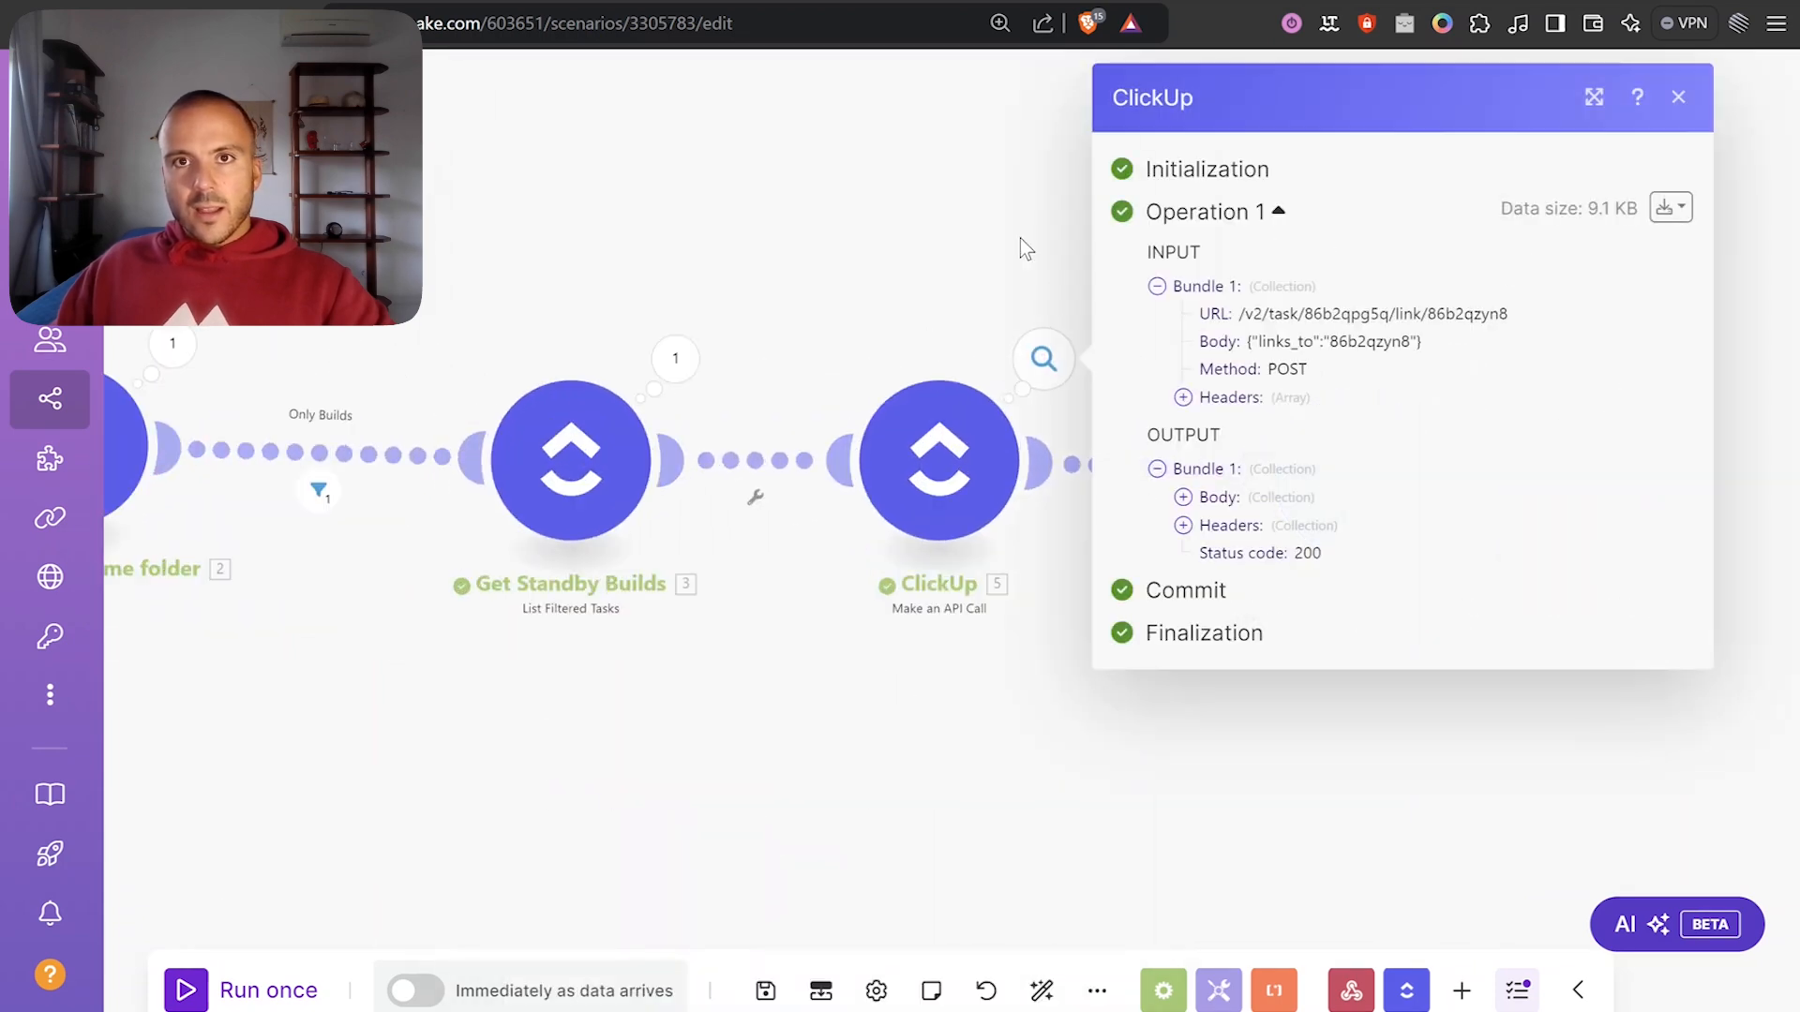
pyautogui.moveTo(1024, 213); pyautogui.dragTo(952, 197)
pyautogui.hotkey('ctrl', 'shift', 'Tab')
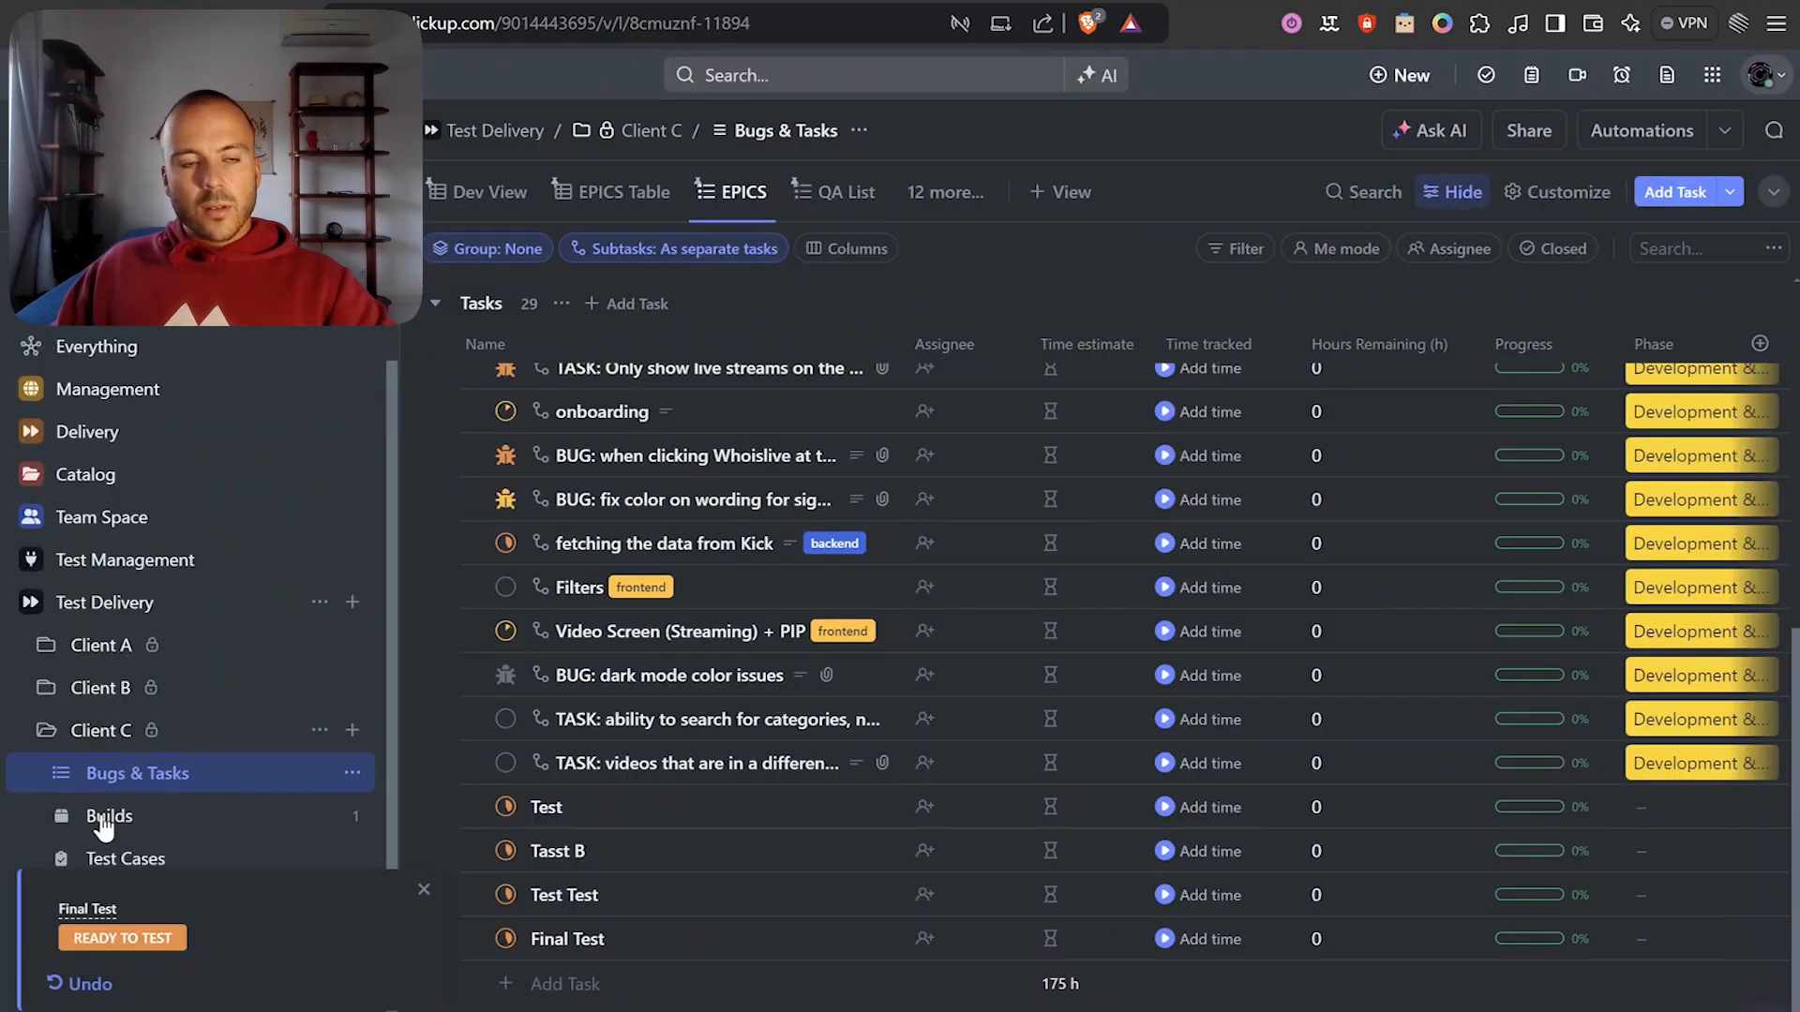
# Open Builds and confirm Final Test appears among the build's linked tasks.
pyautogui.click(272, 812)
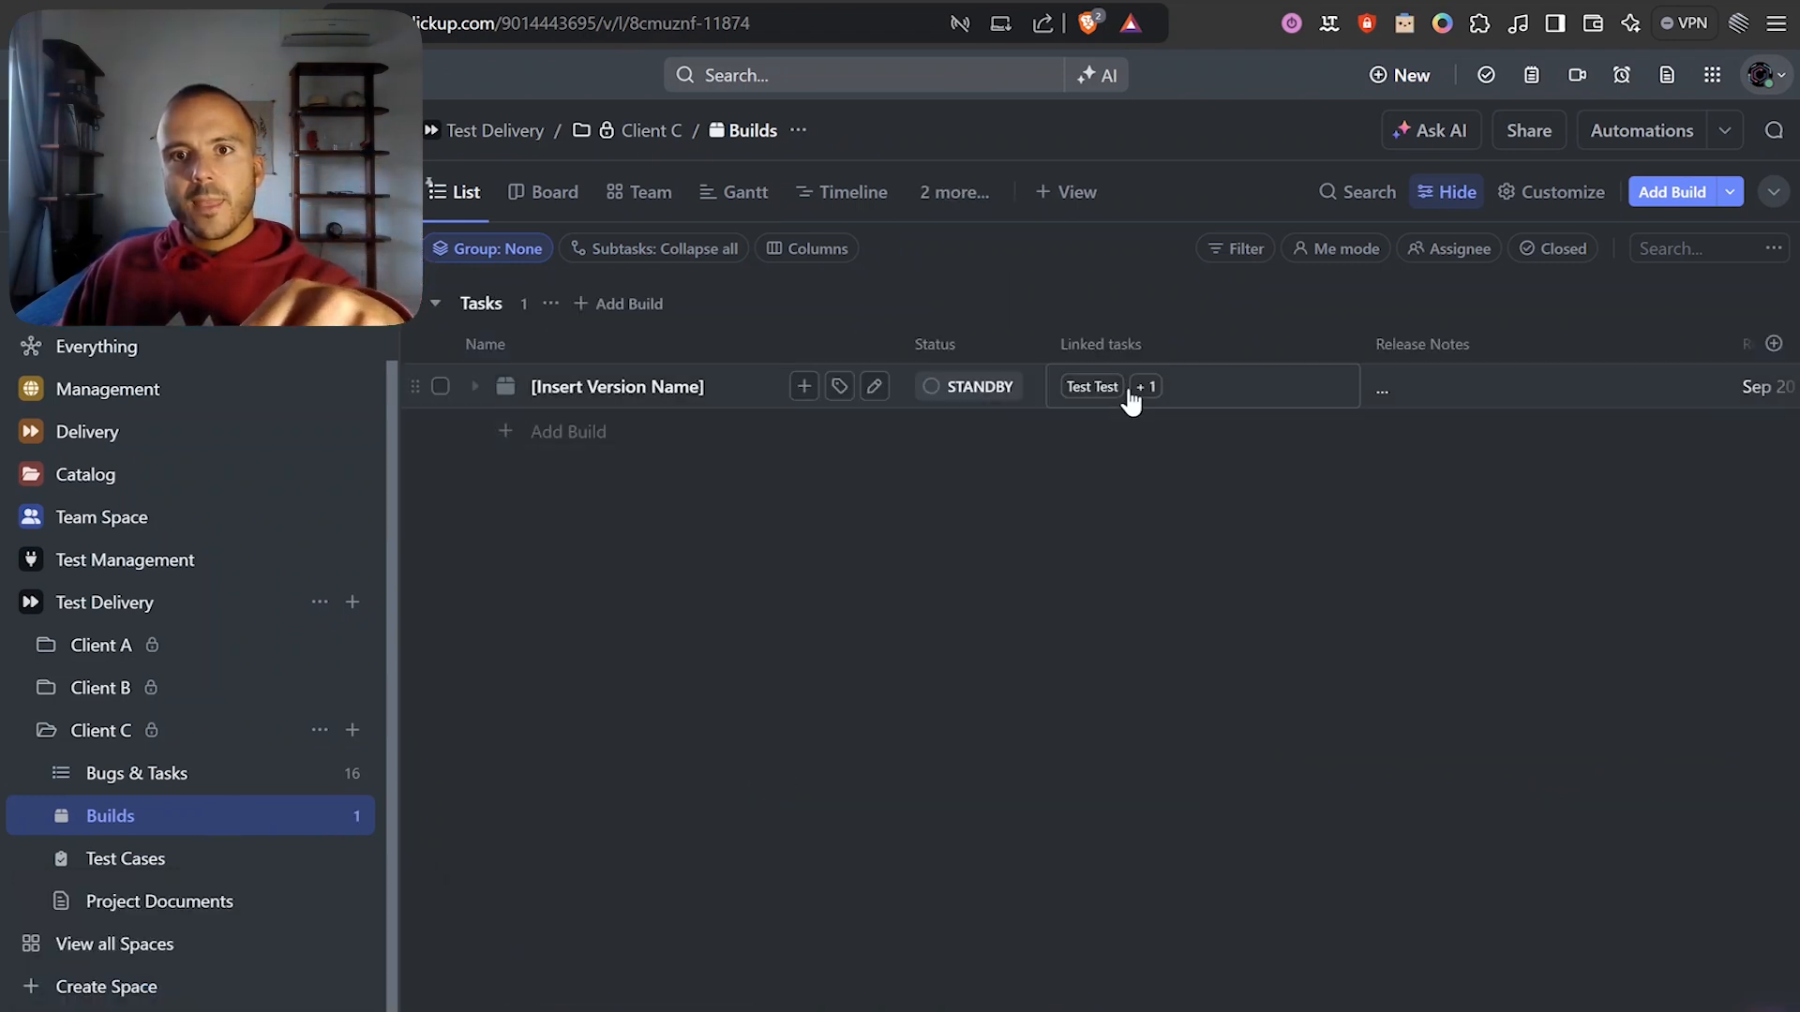
pyautogui.click(1117, 379)
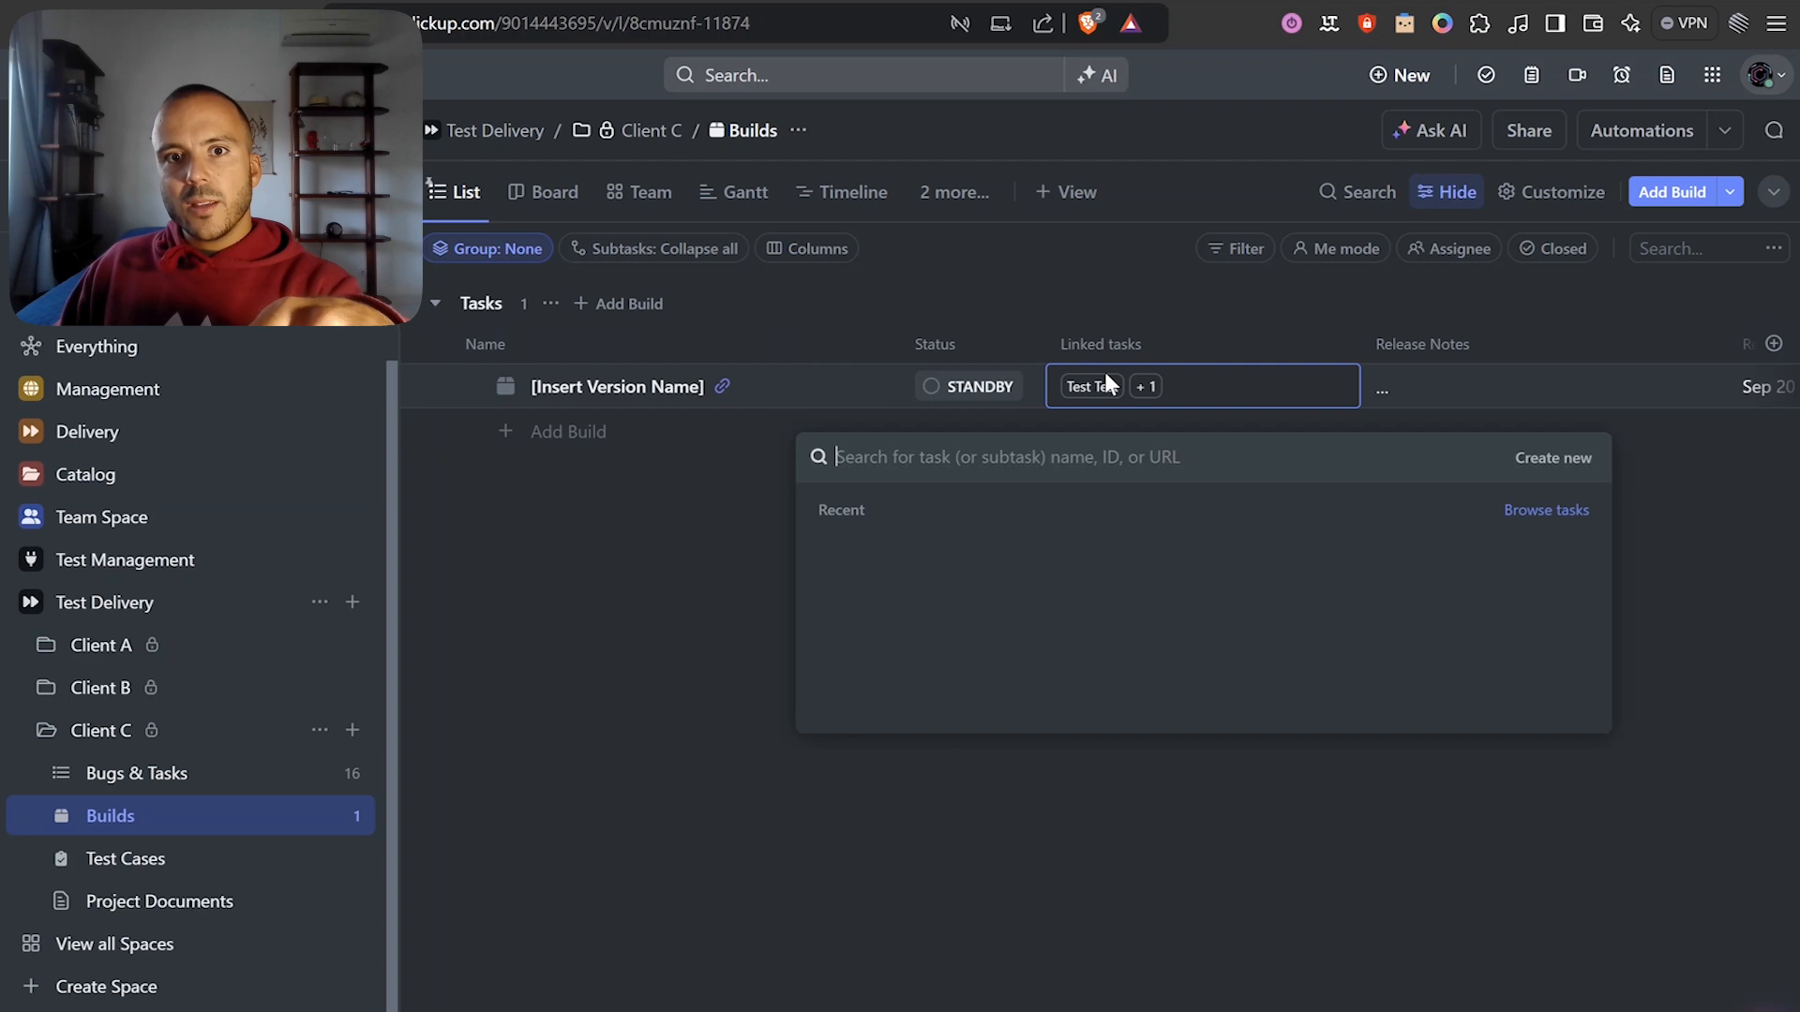
pyautogui.click(735, 569)
# Edit the Release Notes: drop the empty first line and insert 'Task id: (parent taks)' before Final Test.
pyautogui.click(1441, 384)
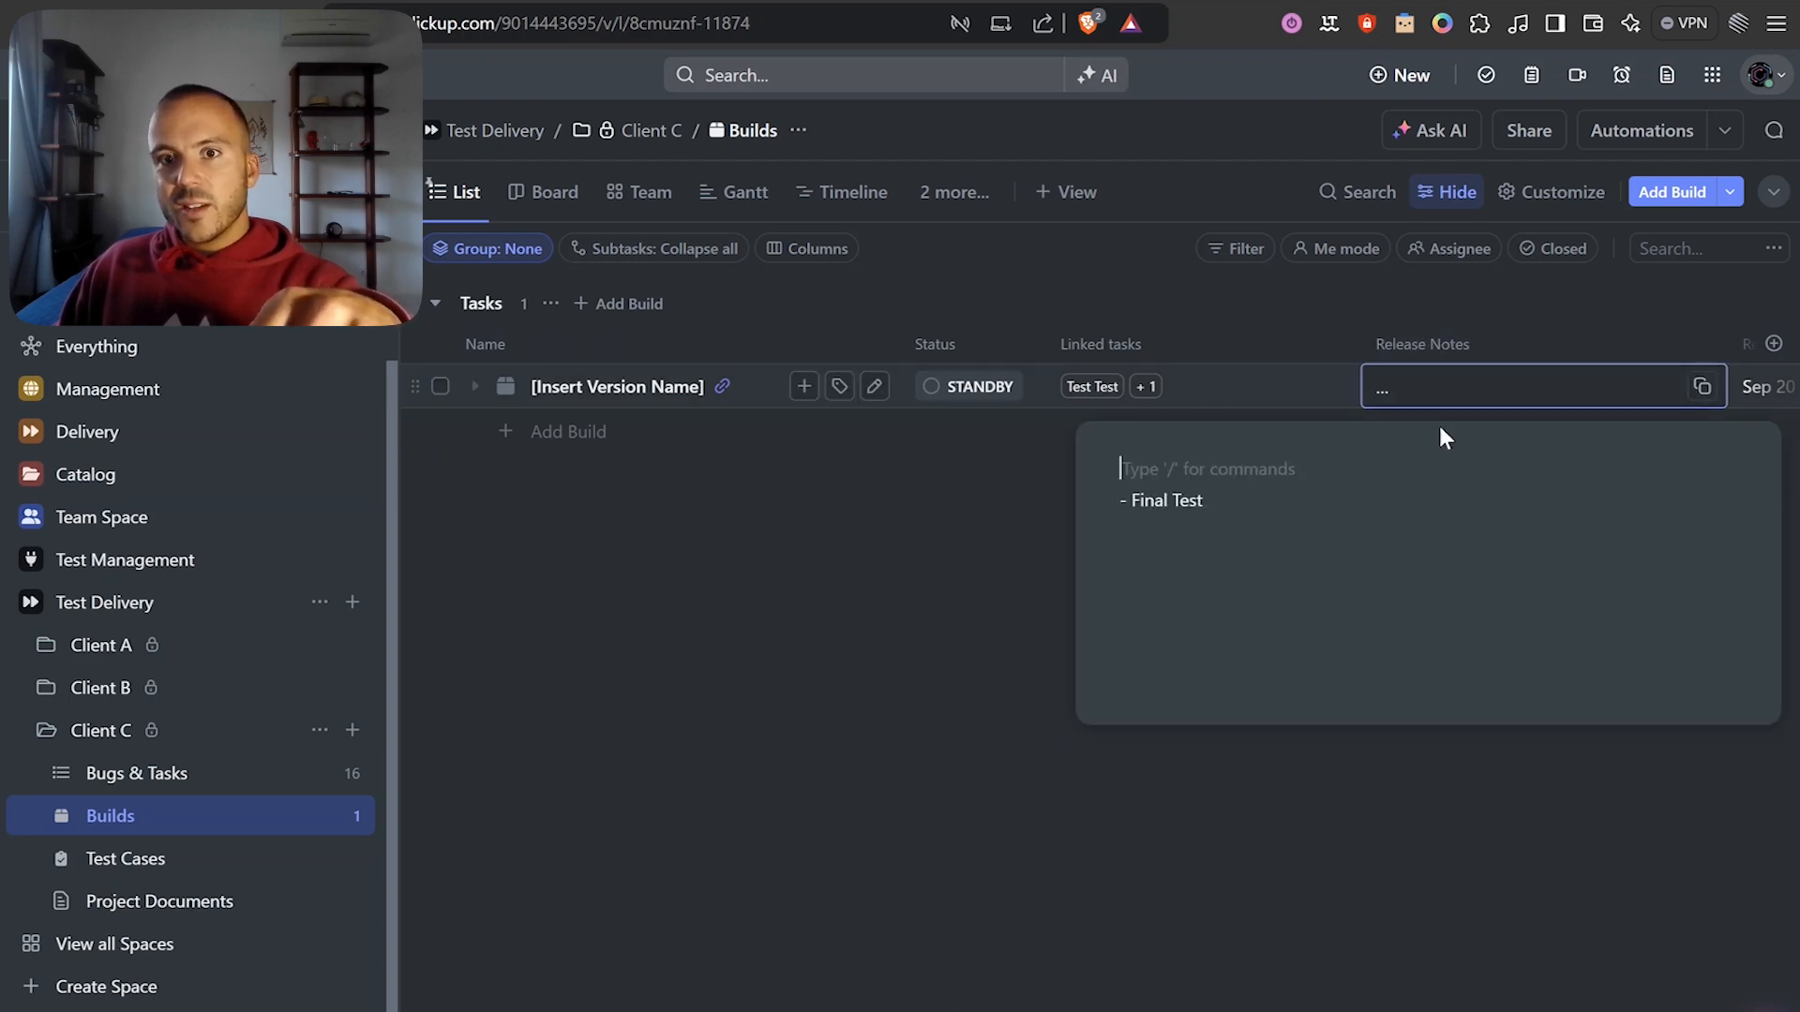
pyautogui.press('Delete')
pyautogui.click(1260, 488)
pyautogui.tripleClick(1212, 477)
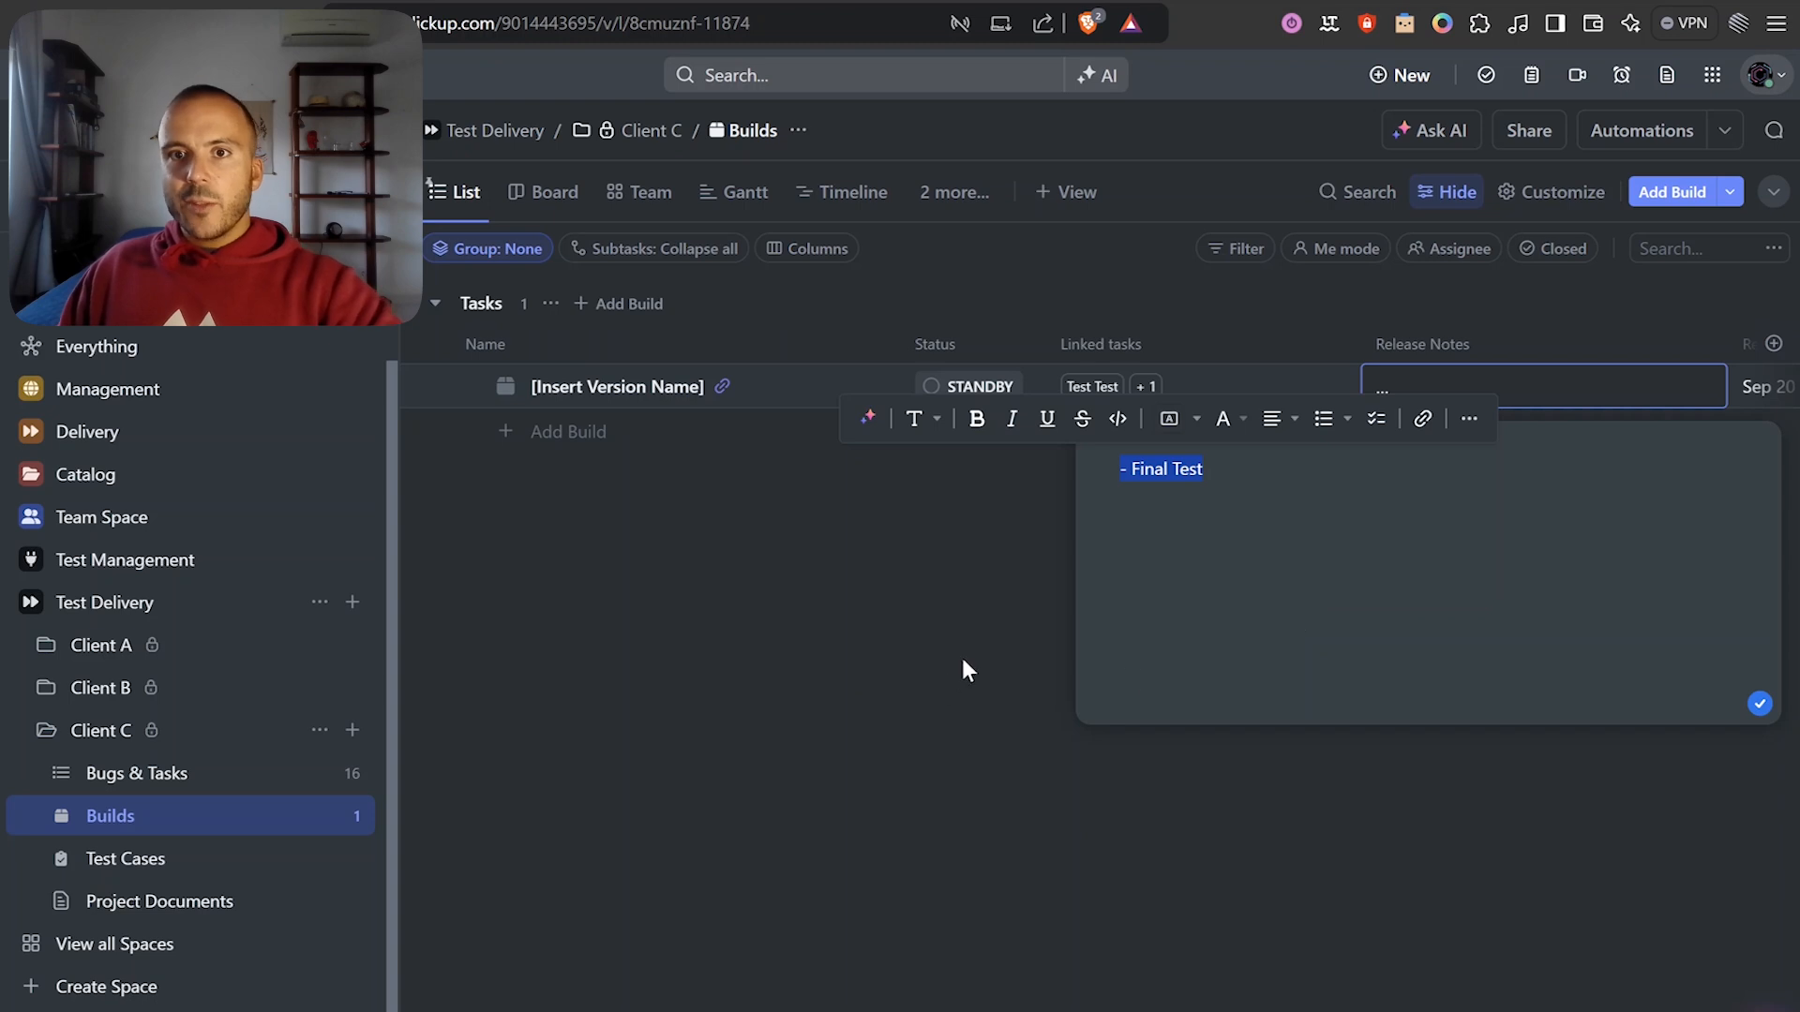
pyautogui.click(1226, 509)
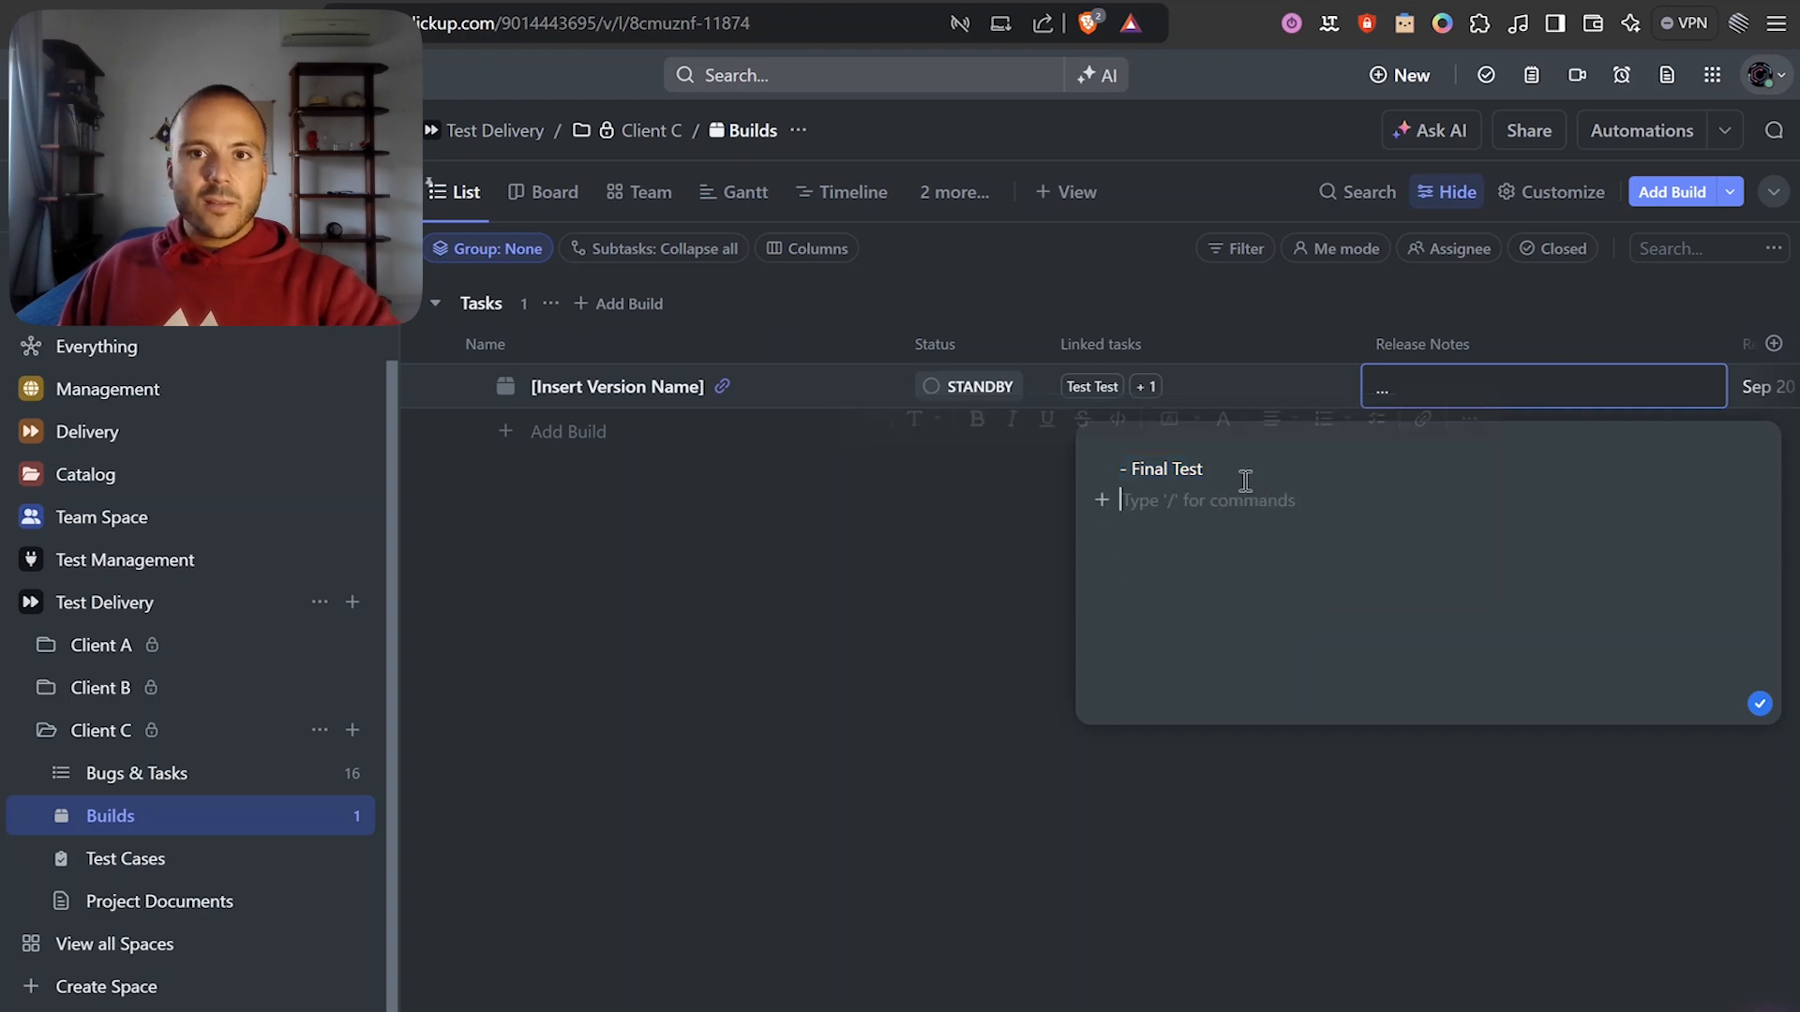
pyautogui.click(1132, 468)
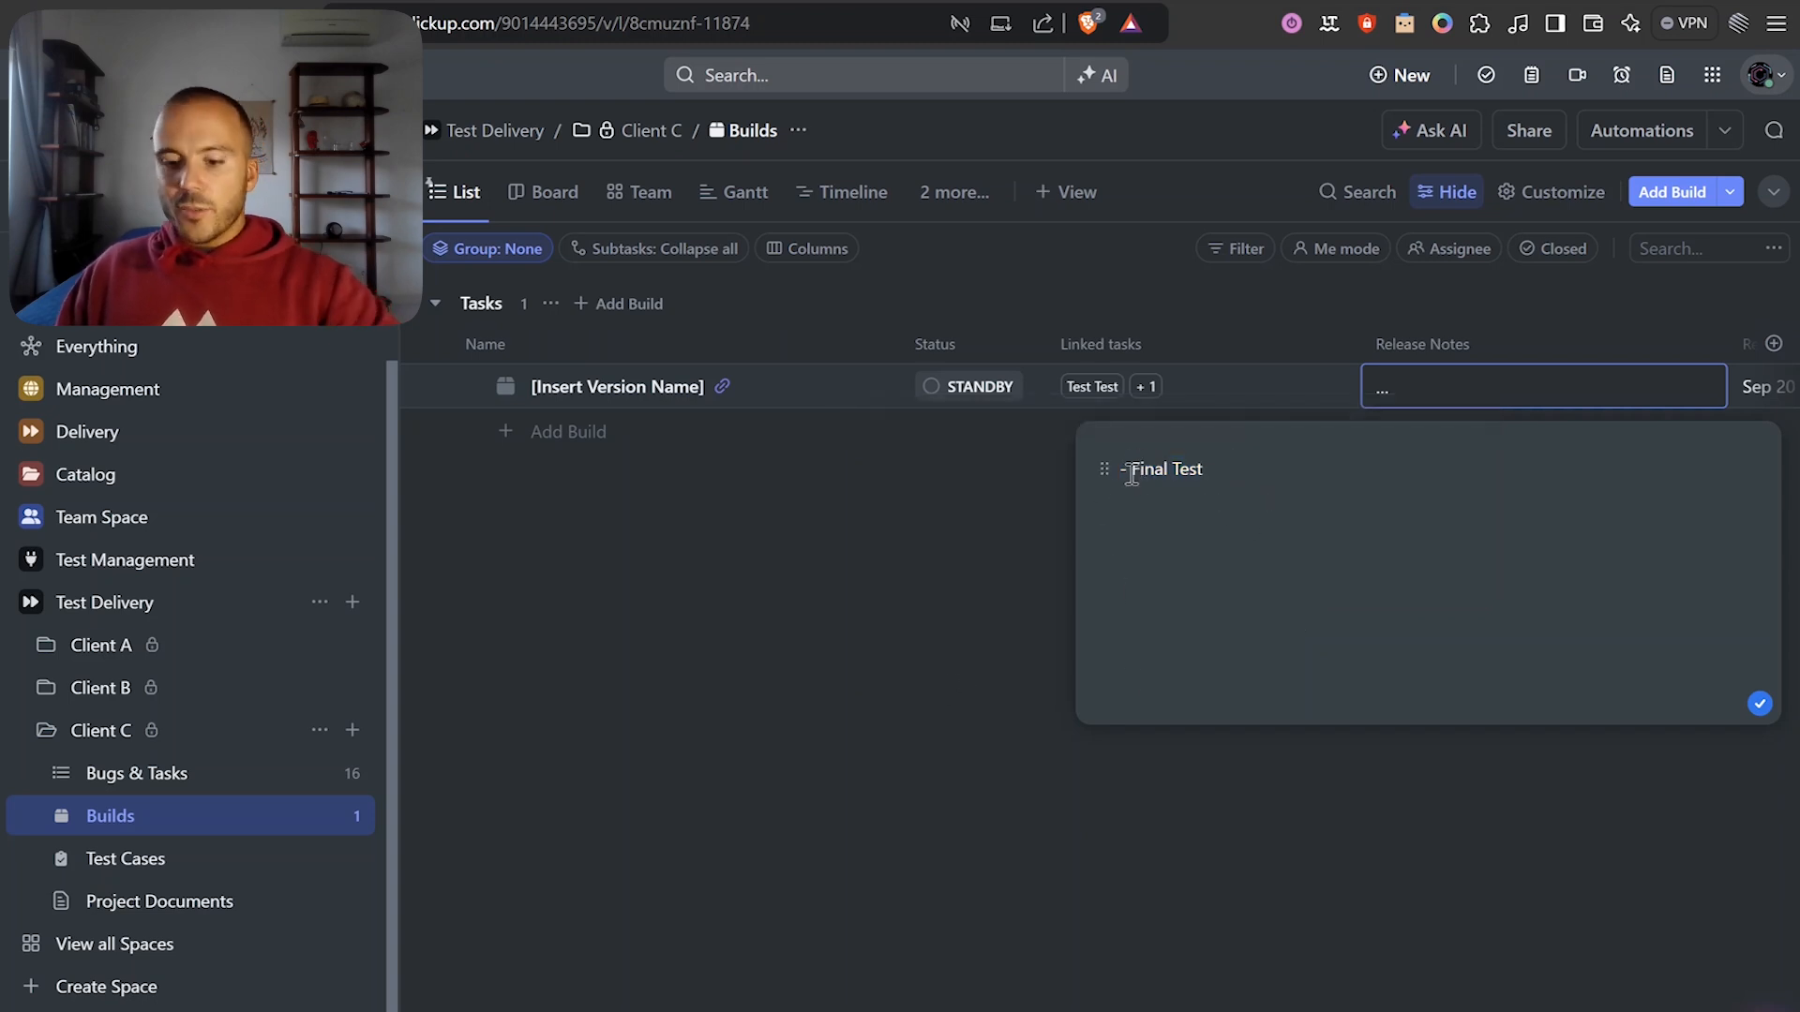
pyautogui.write('Task ')
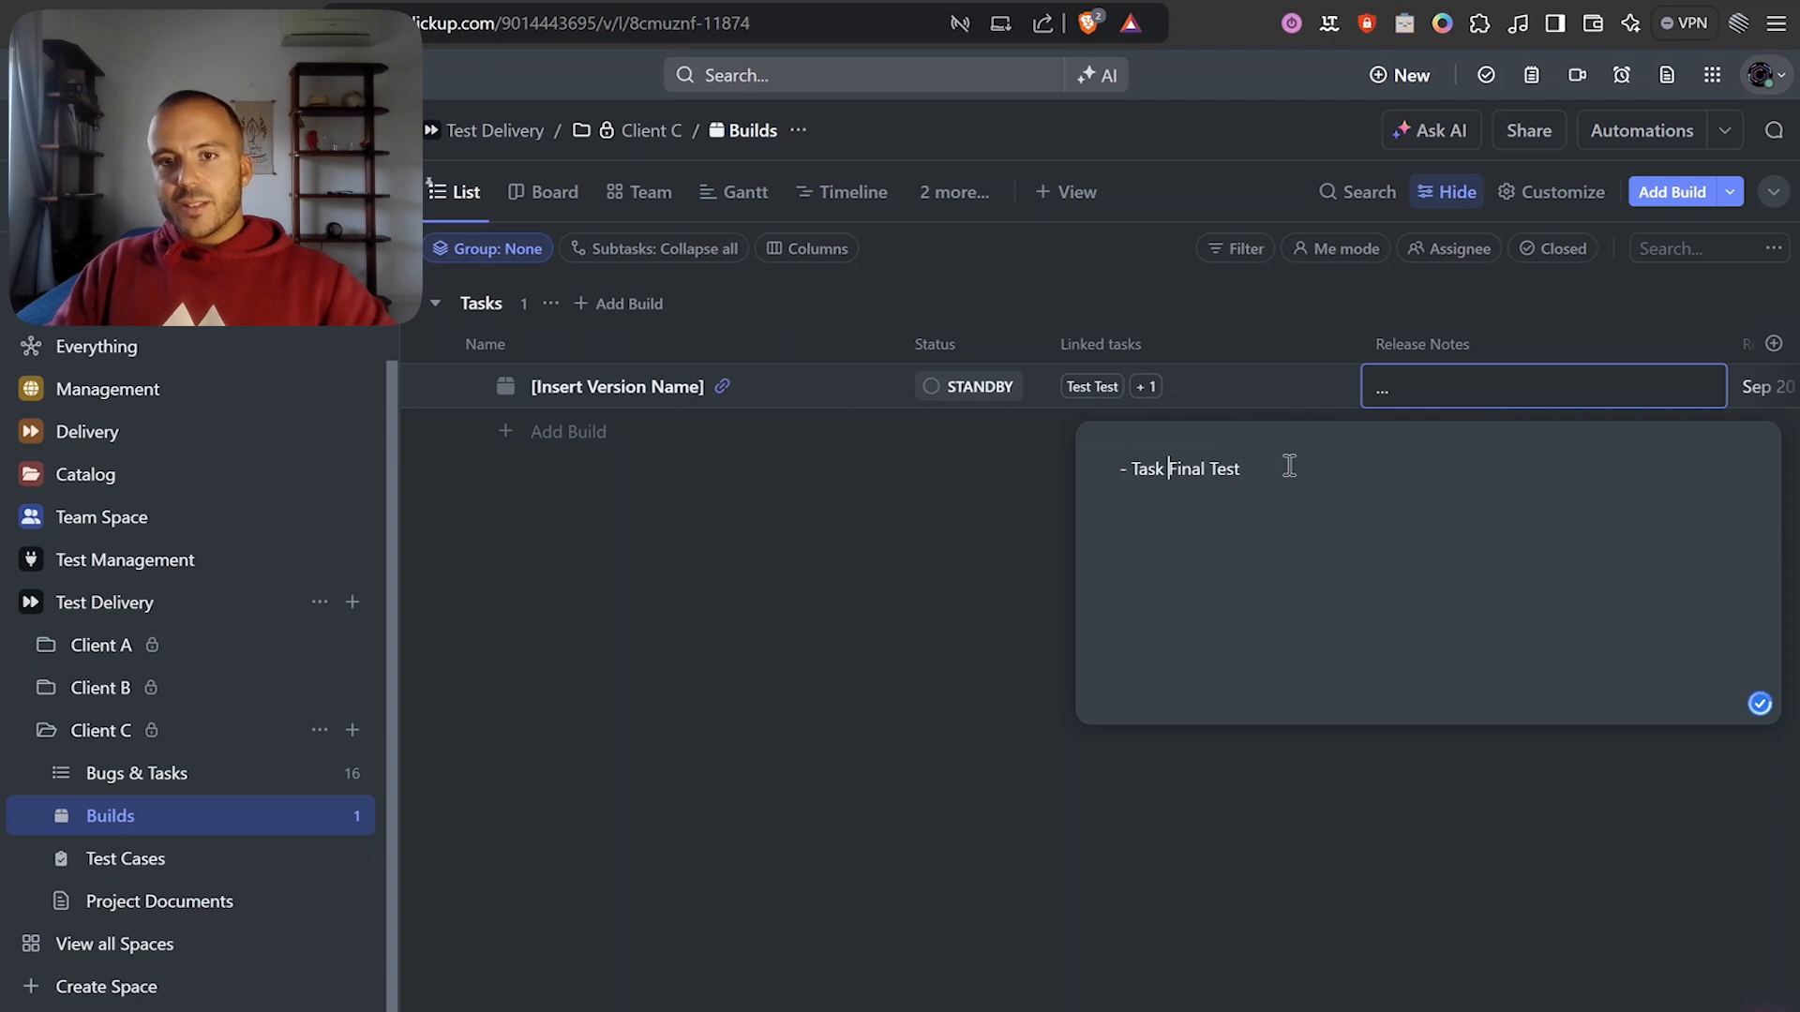
pyautogui.write('id: ')
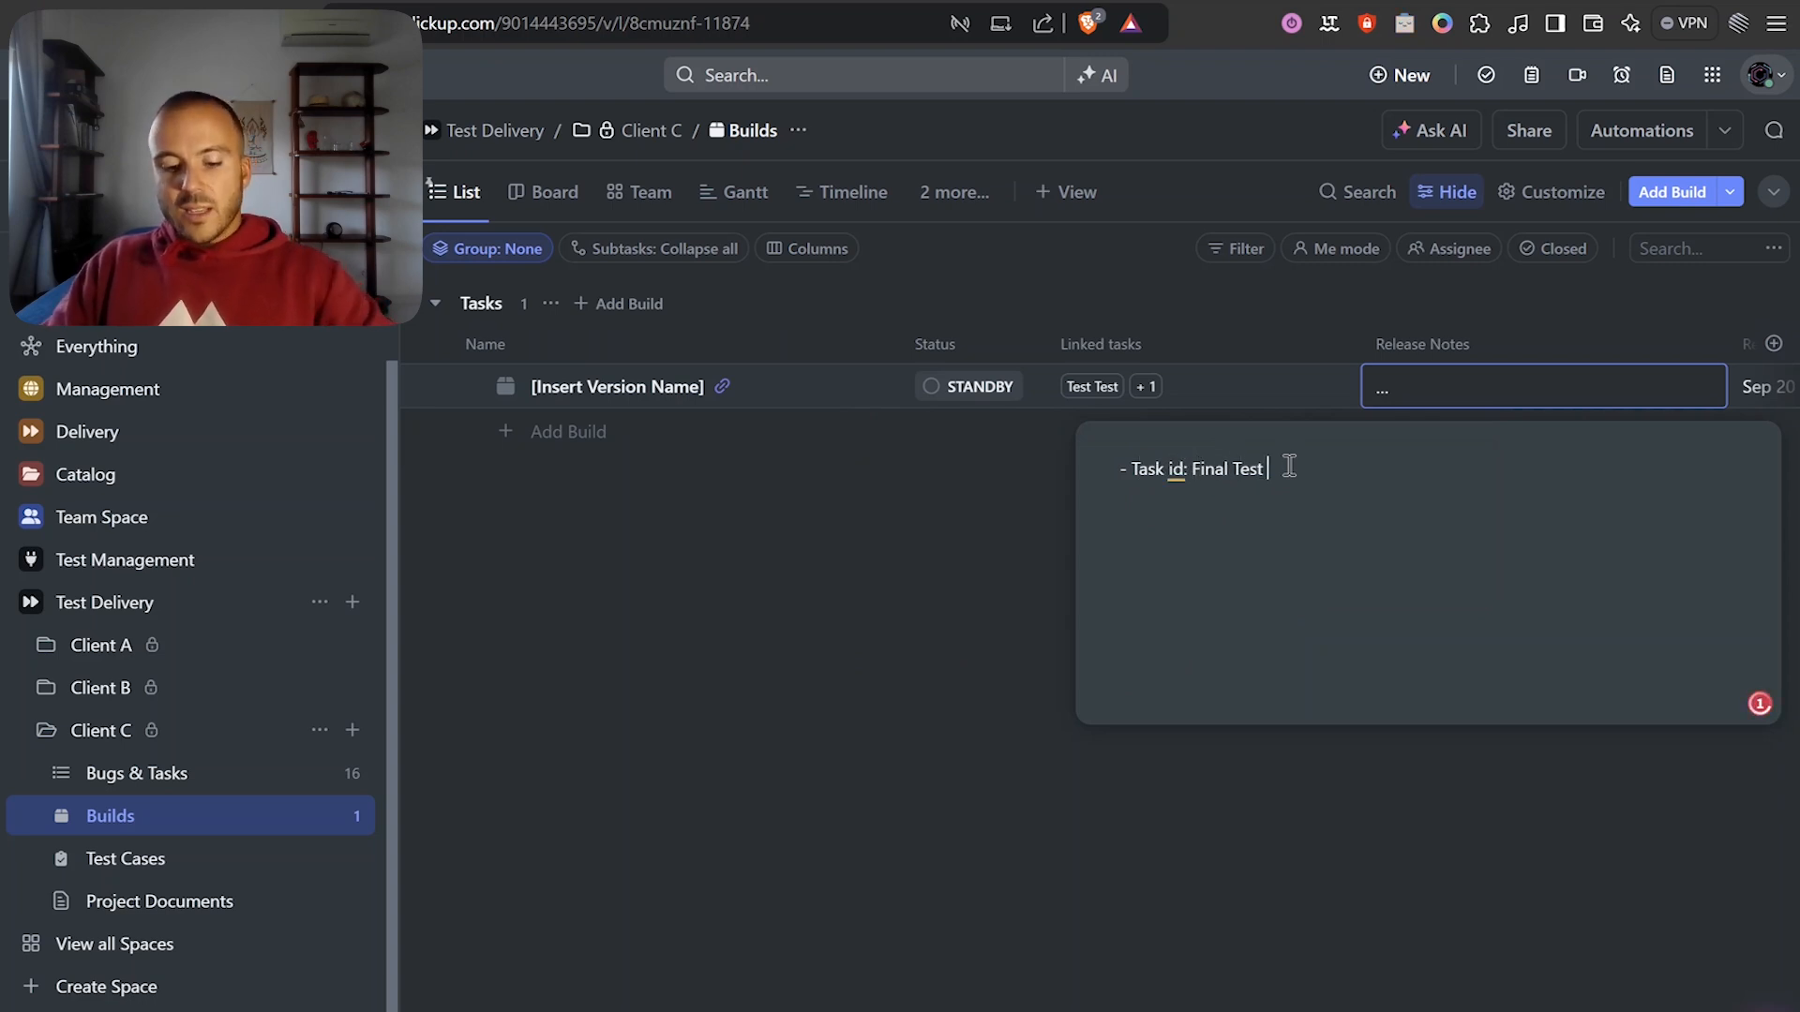
pyautogui.write('(parent taks)')
pyautogui.hotkey('ctrl', 'a')
# Back in Make, reopen the last ClickUp module's settings.
pyautogui.hotkey('ctrl', 'Tab')
pyautogui.click(1193, 464)
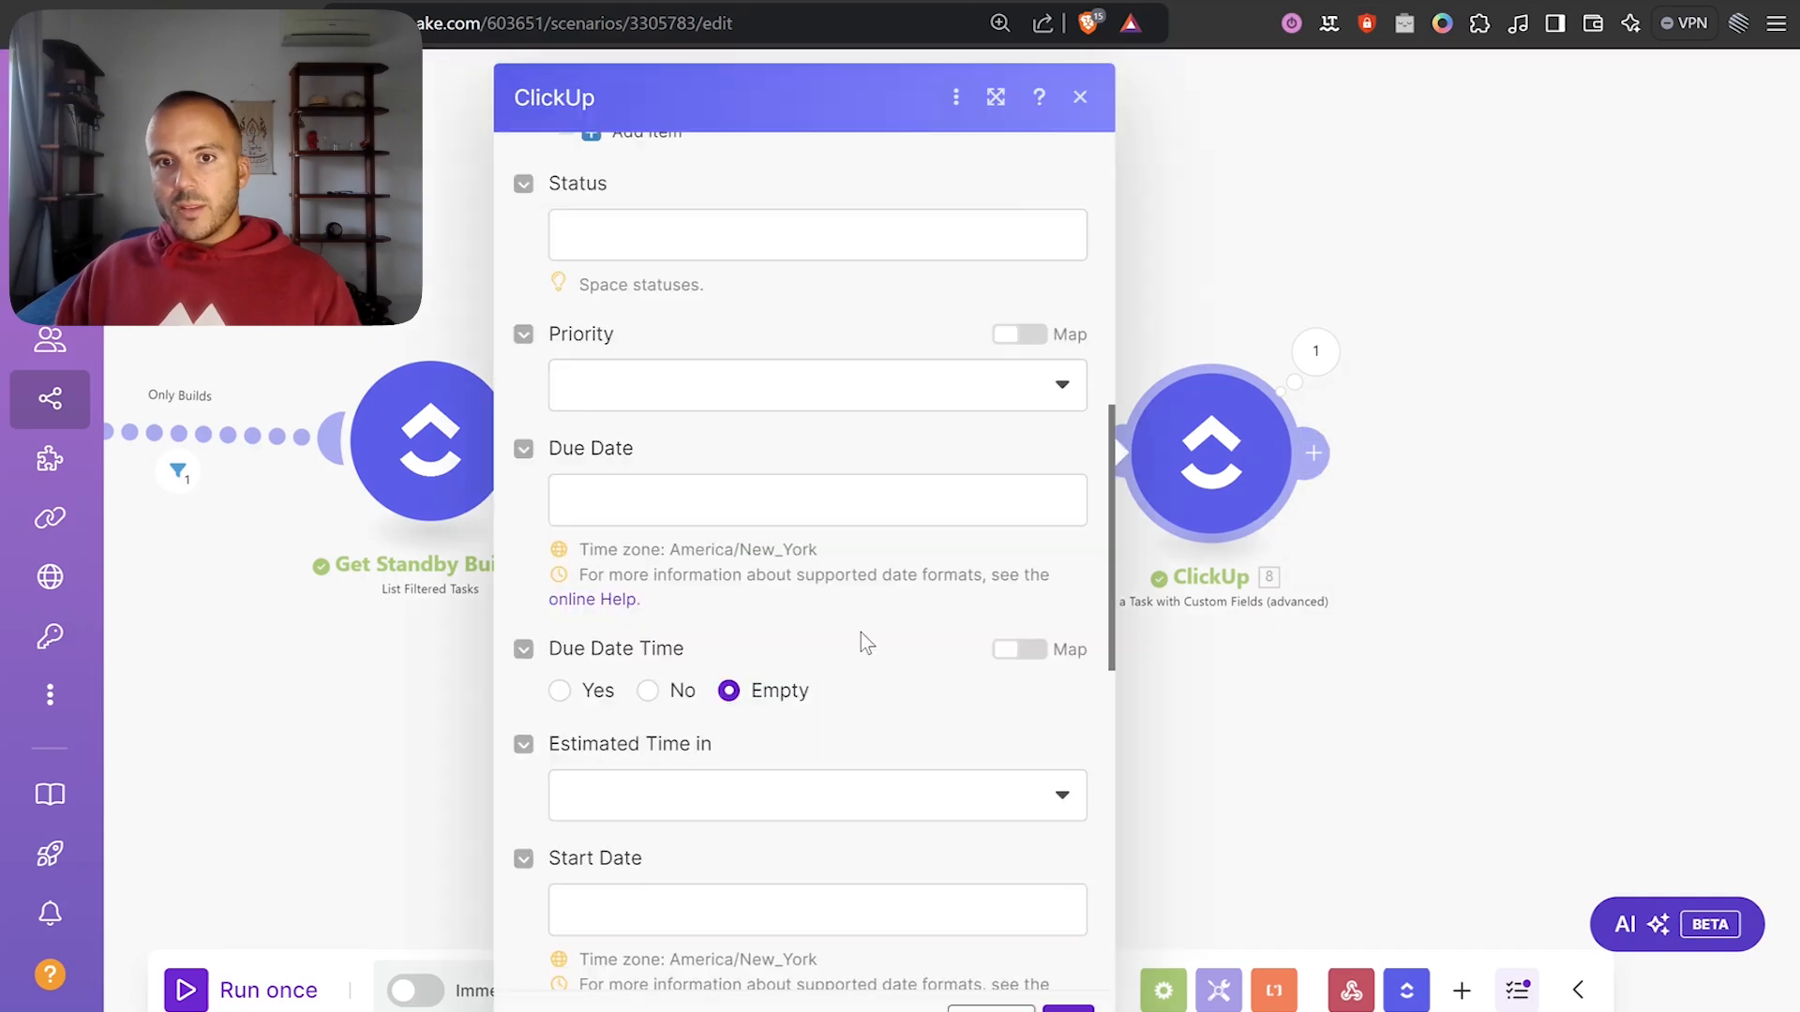
pyautogui.scroll(-10, 861, 633)
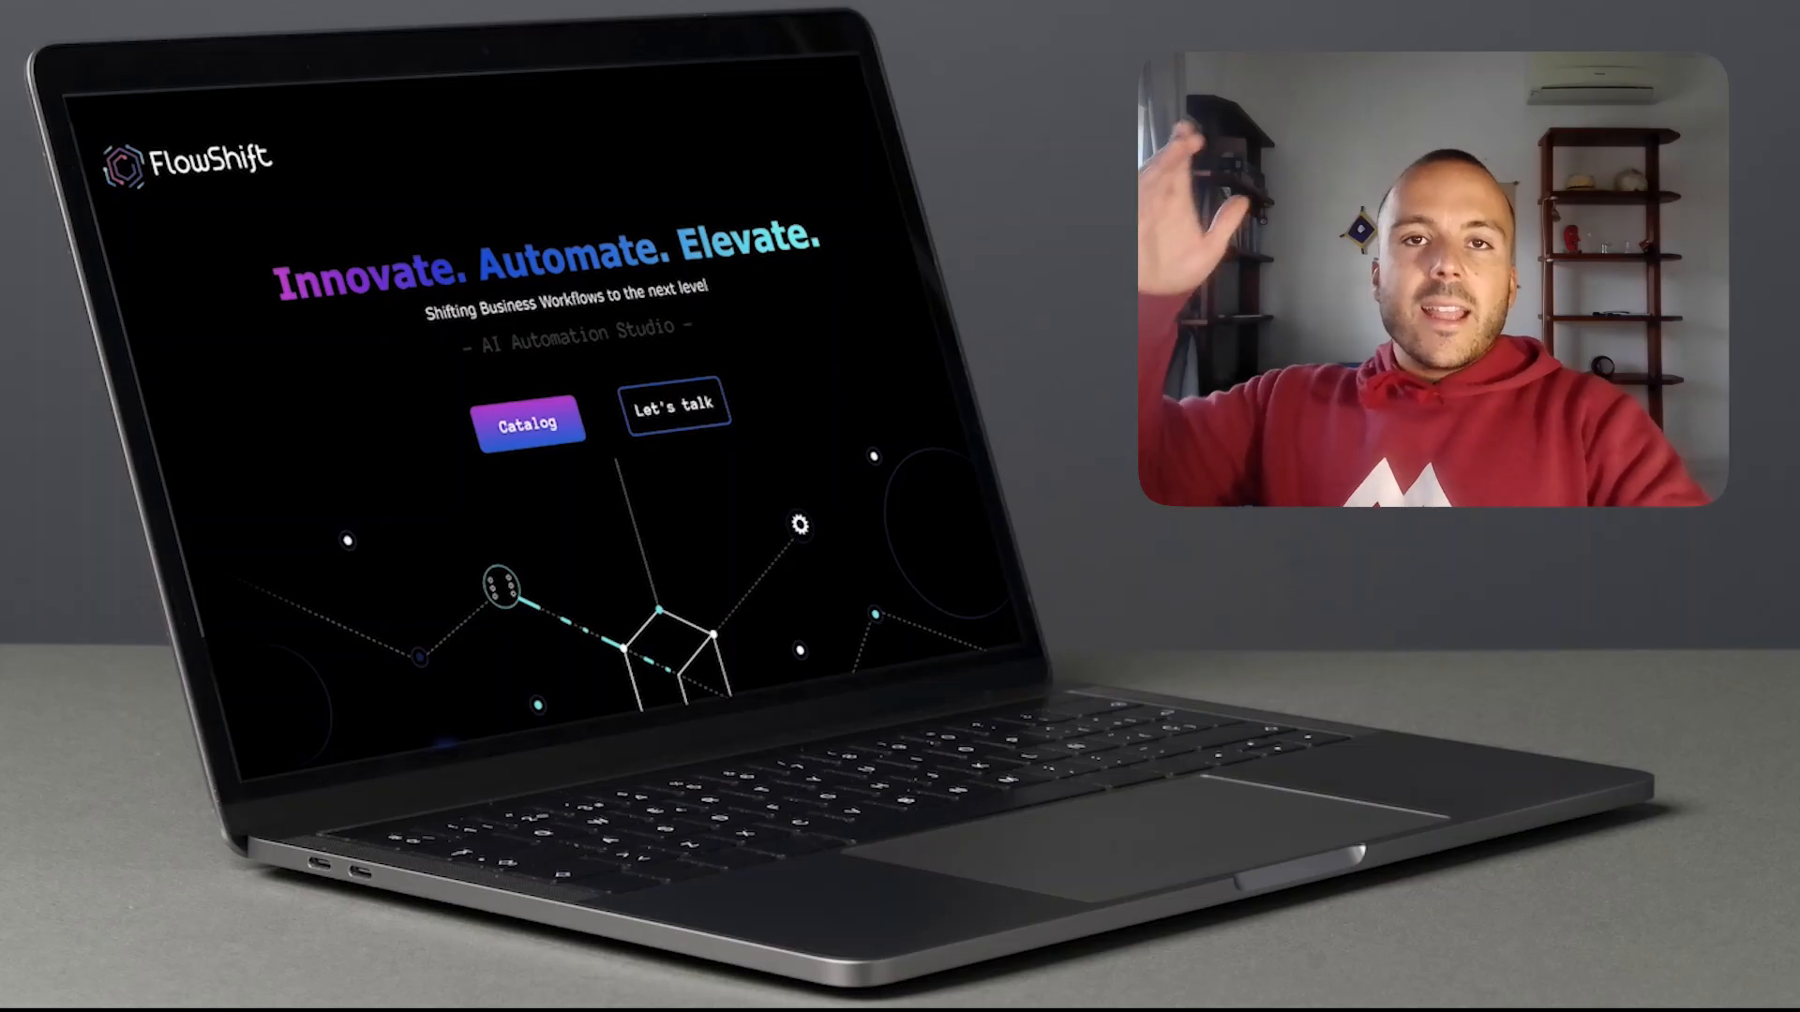